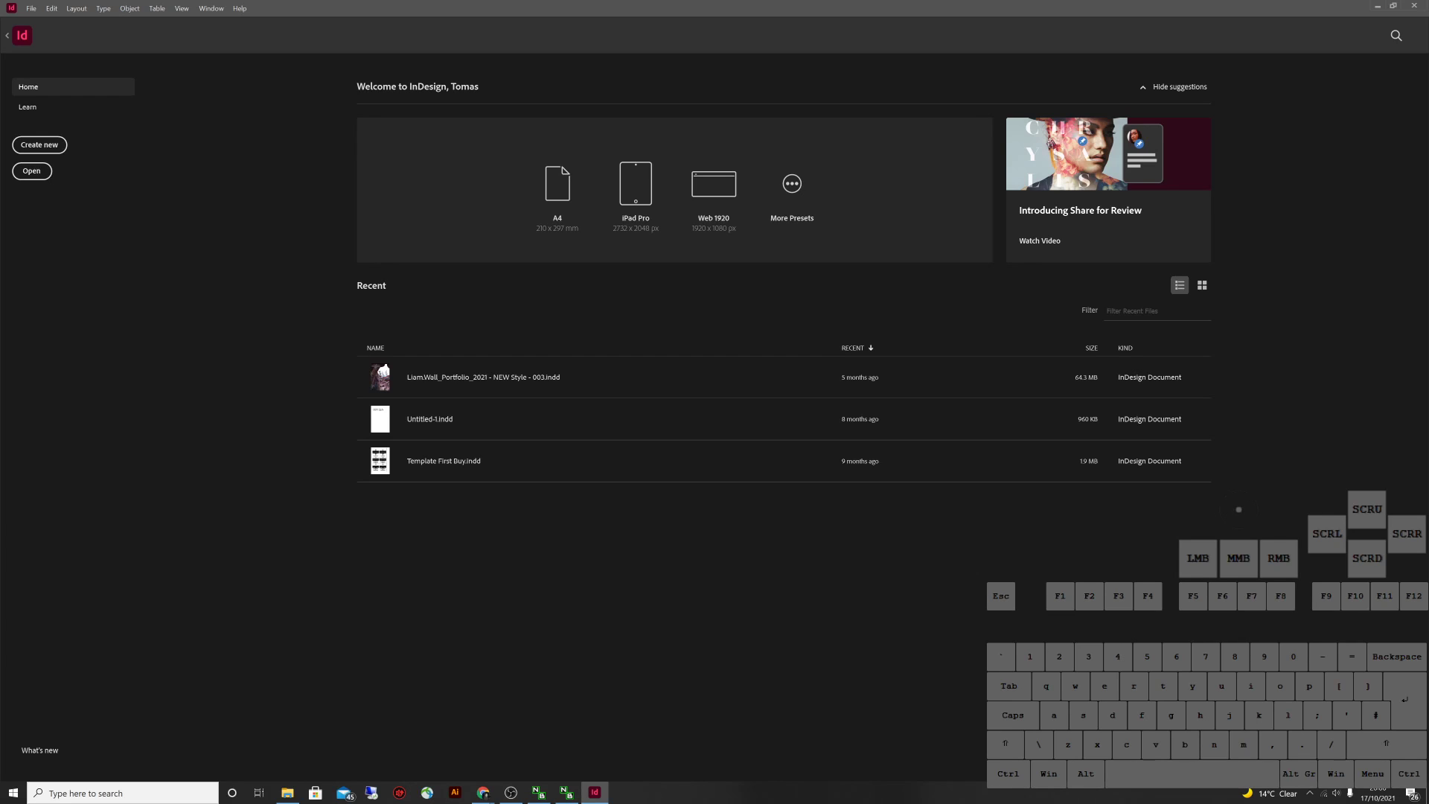
Open a new blank Google Chrome window from the Chrome taskbar jump list
{"action": "left_click", "coordinate": [1239, 509]}
{"action": "right_click", "coordinate": [1238, 509]}
{"action": "middle_click", "coordinate": [1238, 509]}
{"action": "scroll", "coordinate": [1239, 509], "scroll_direction": "up", "scroll_amount": 1}
{"action": "scroll", "coordinate": [1238, 509], "scroll_direction": "down", "scroll_amount": 1}
{"action": "mouse_move", "coordinate": [482, 793]}
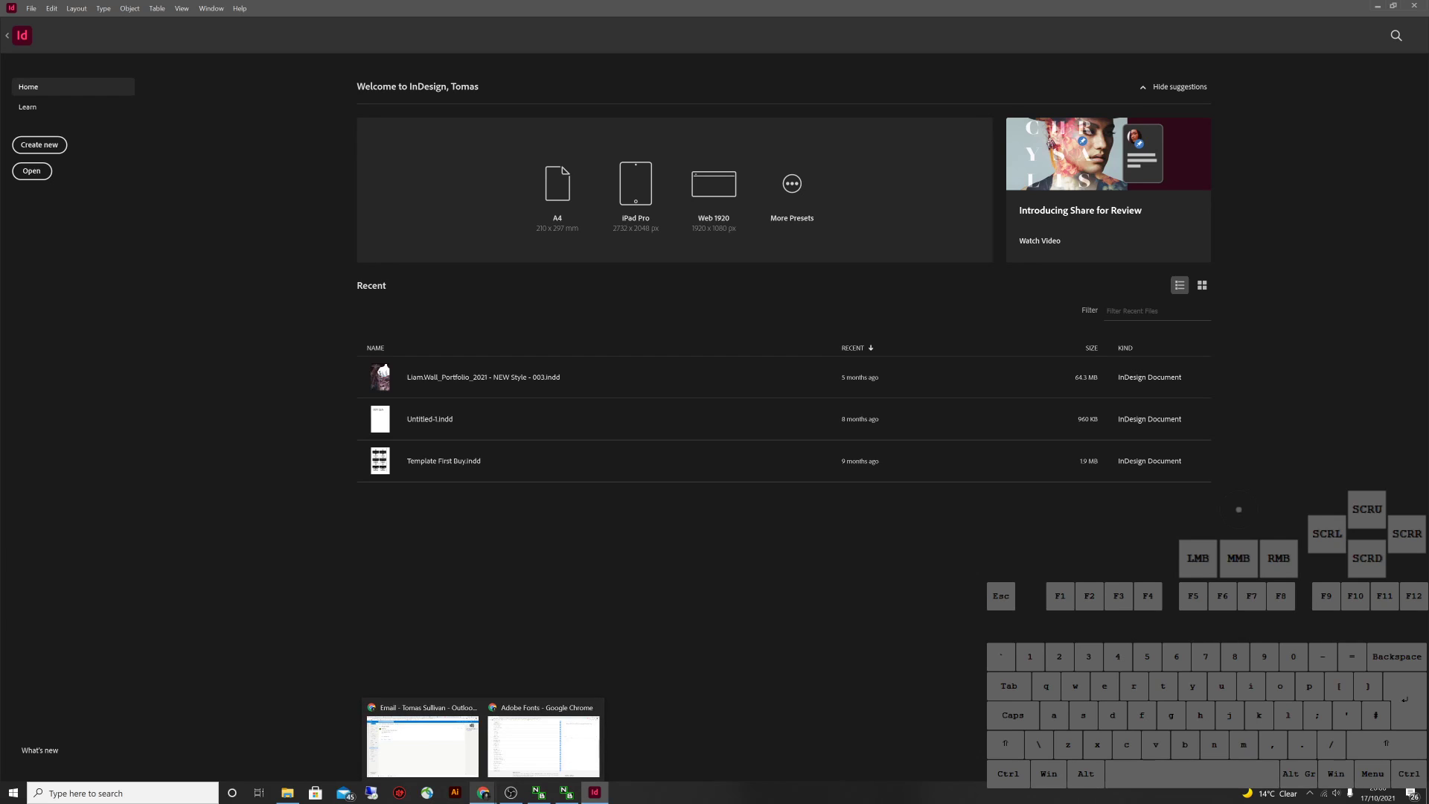
{"action": "right_click", "coordinate": [483, 792]}
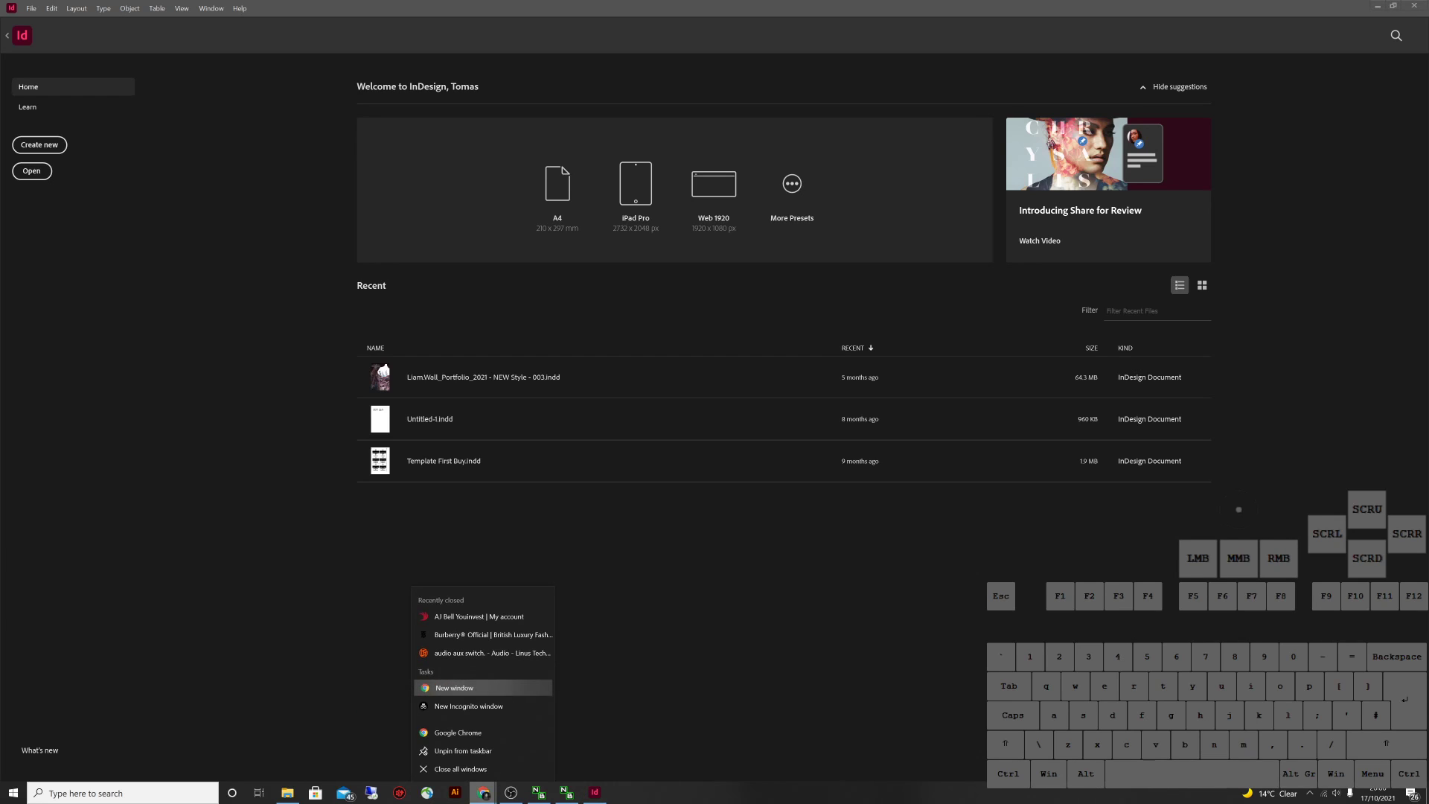
{"action": "left_click", "coordinate": [454, 687]}
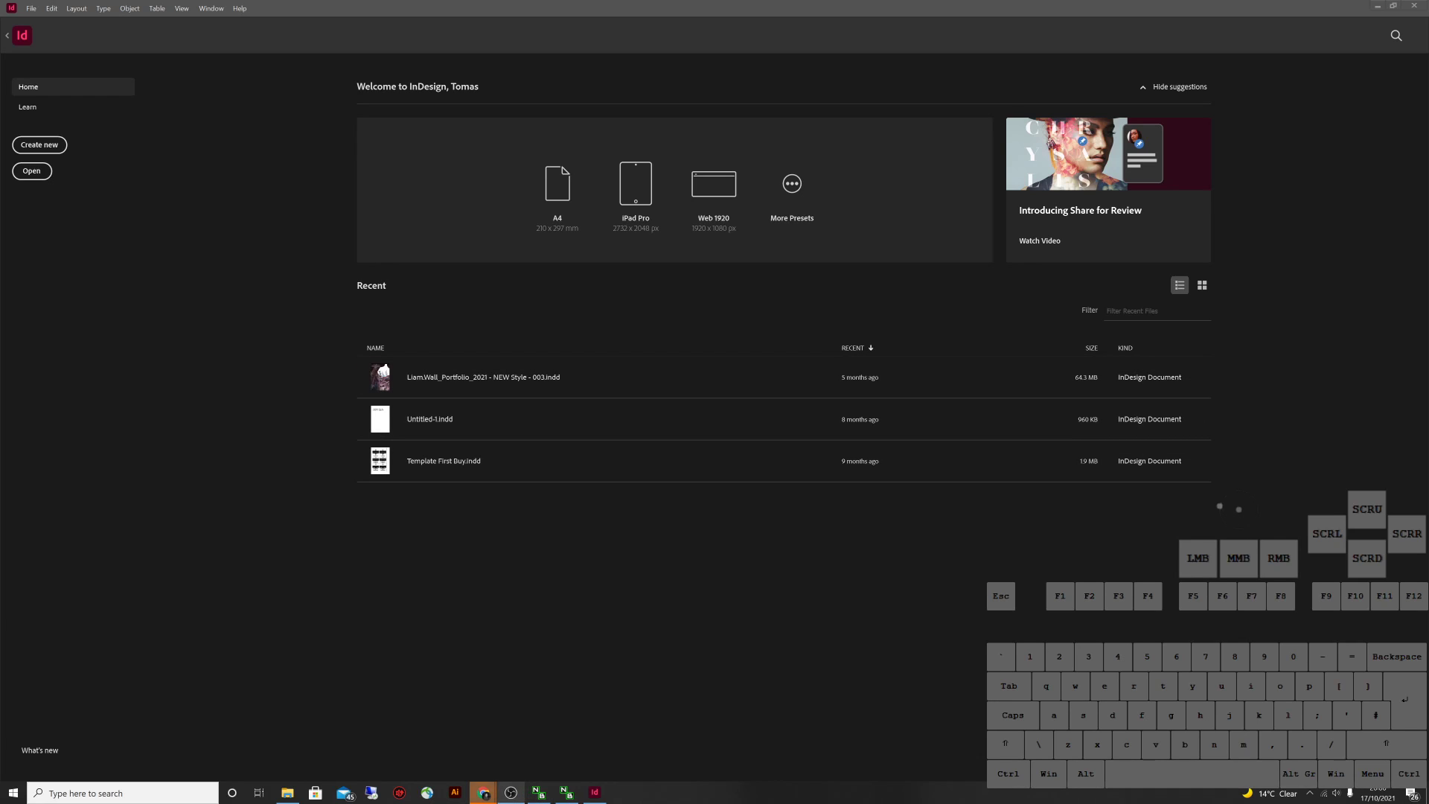
Search 'adobe fonts' in Chrome and open the fonts.adobe.com browse page
{"action": "left_click", "coordinate": [483, 791]}
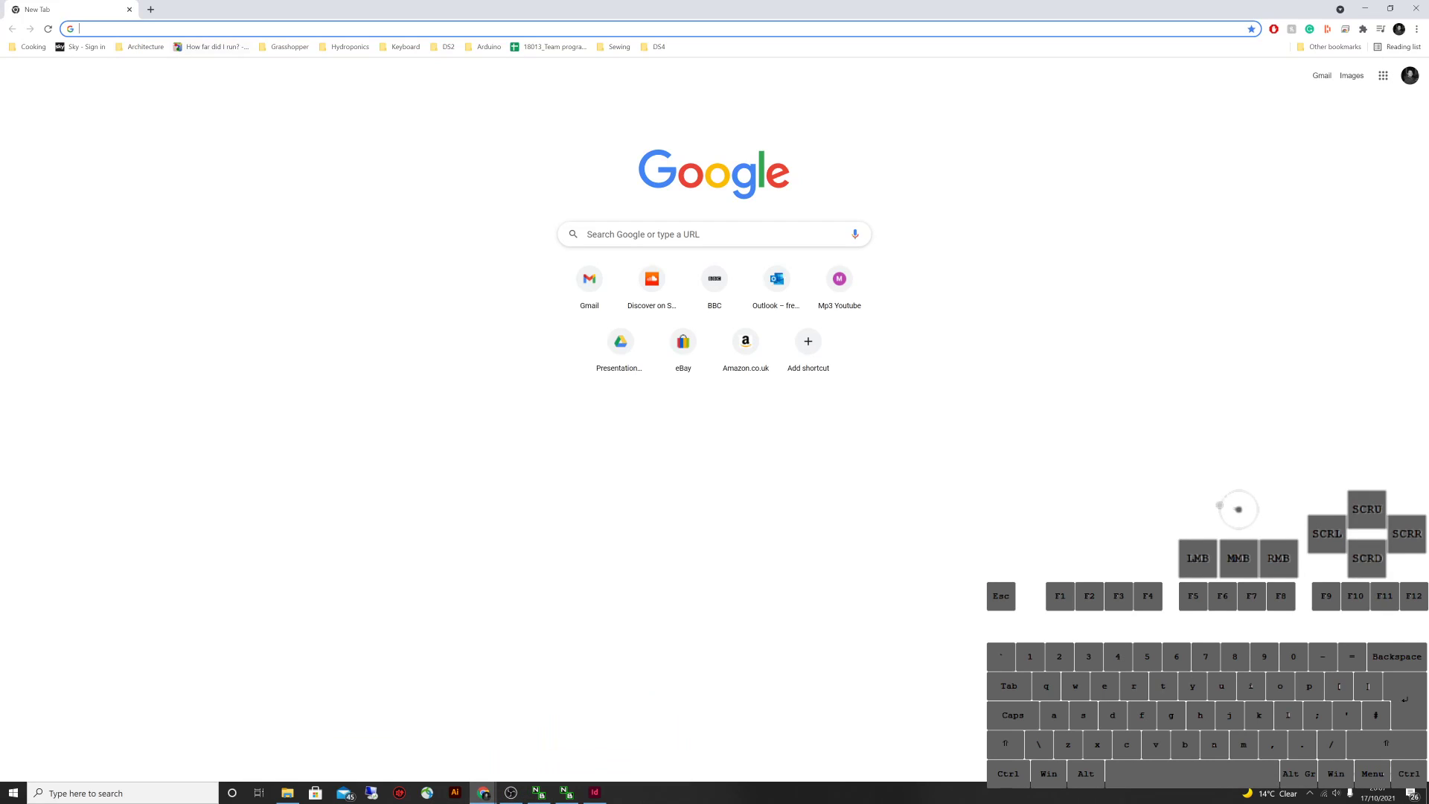
{"action": "type", "text": "adobe"}
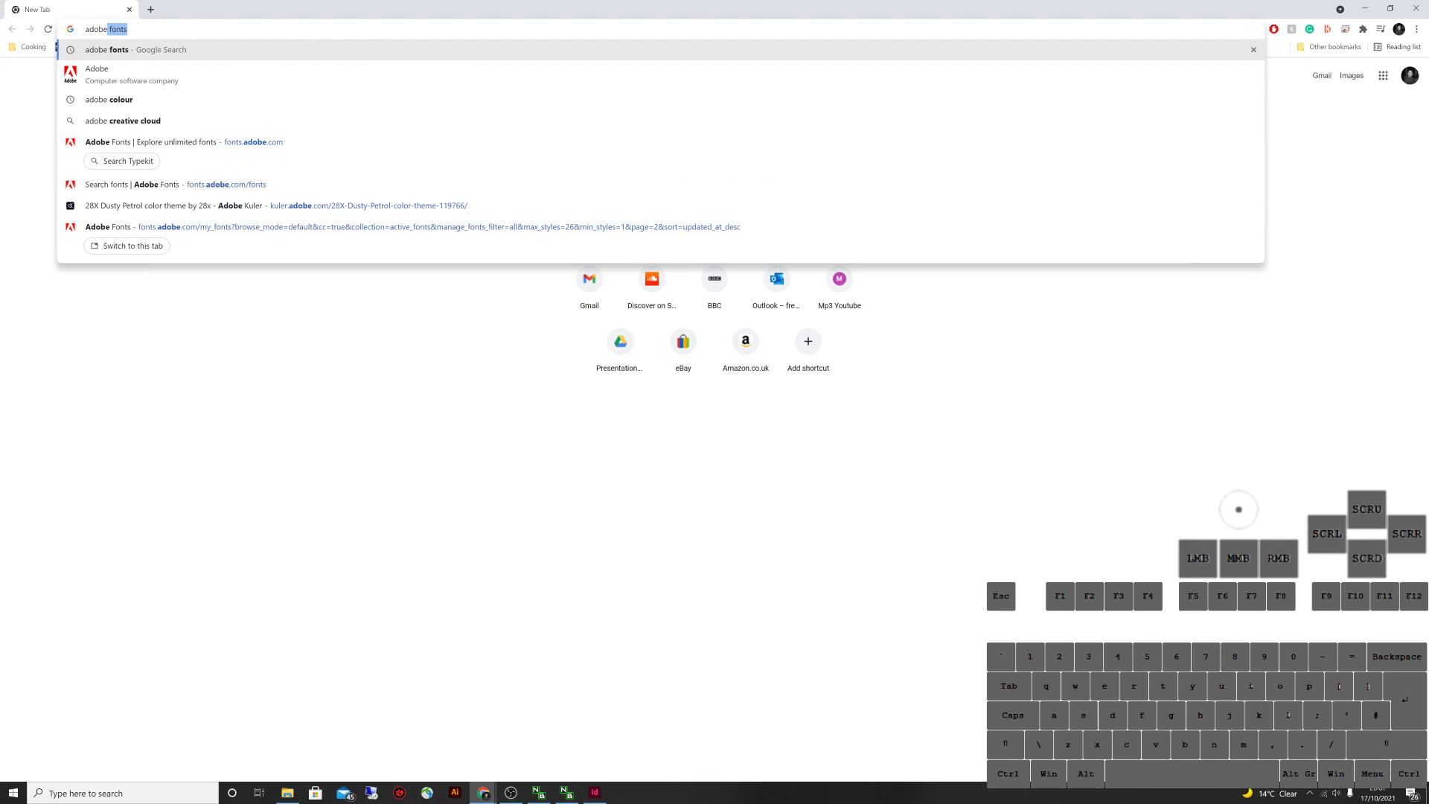
{"action": "key", "text": "Return"}
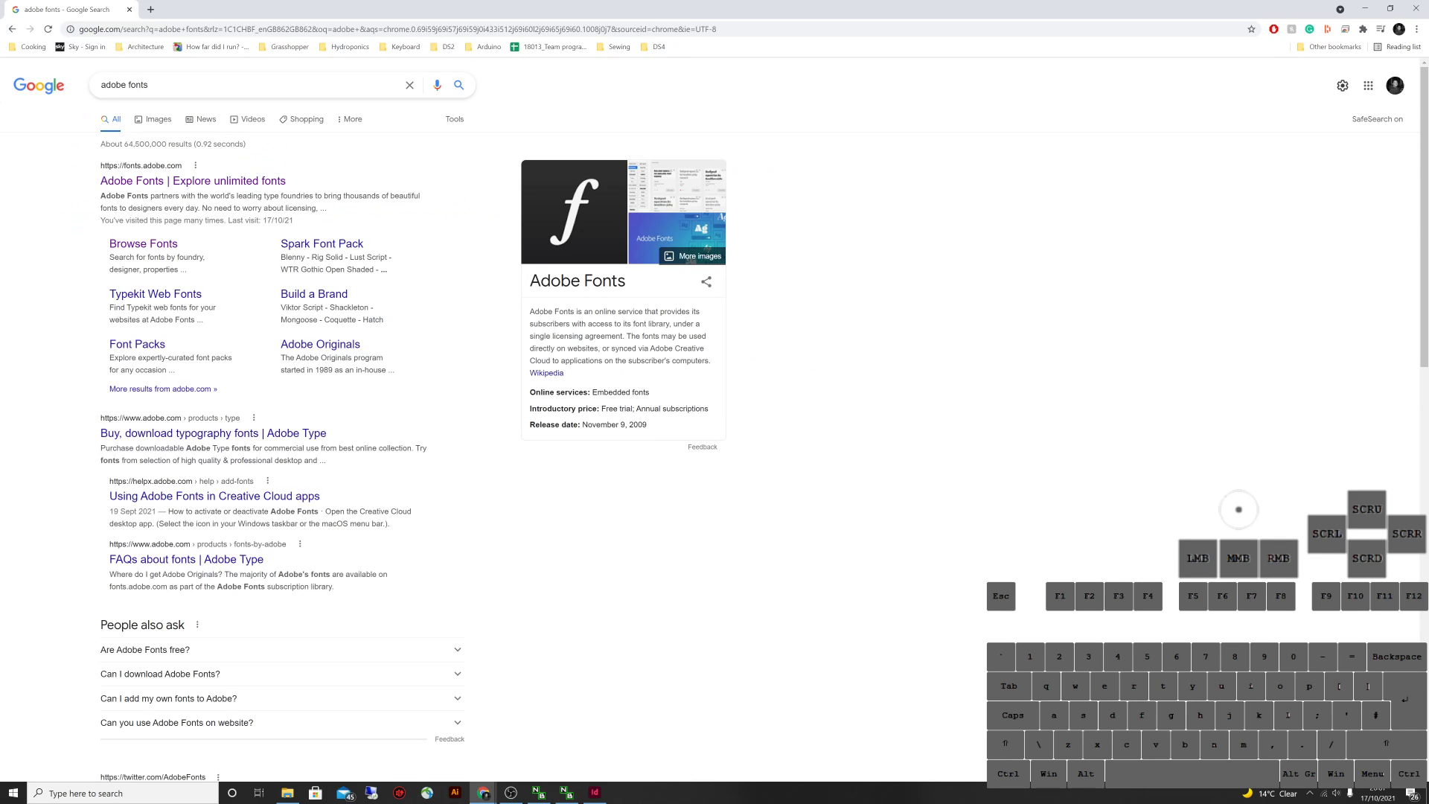
{"action": "left_click", "coordinate": [195, 165]}
{"action": "left_click", "coordinate": [195, 165]}
{"action": "left_click", "coordinate": [192, 180]}
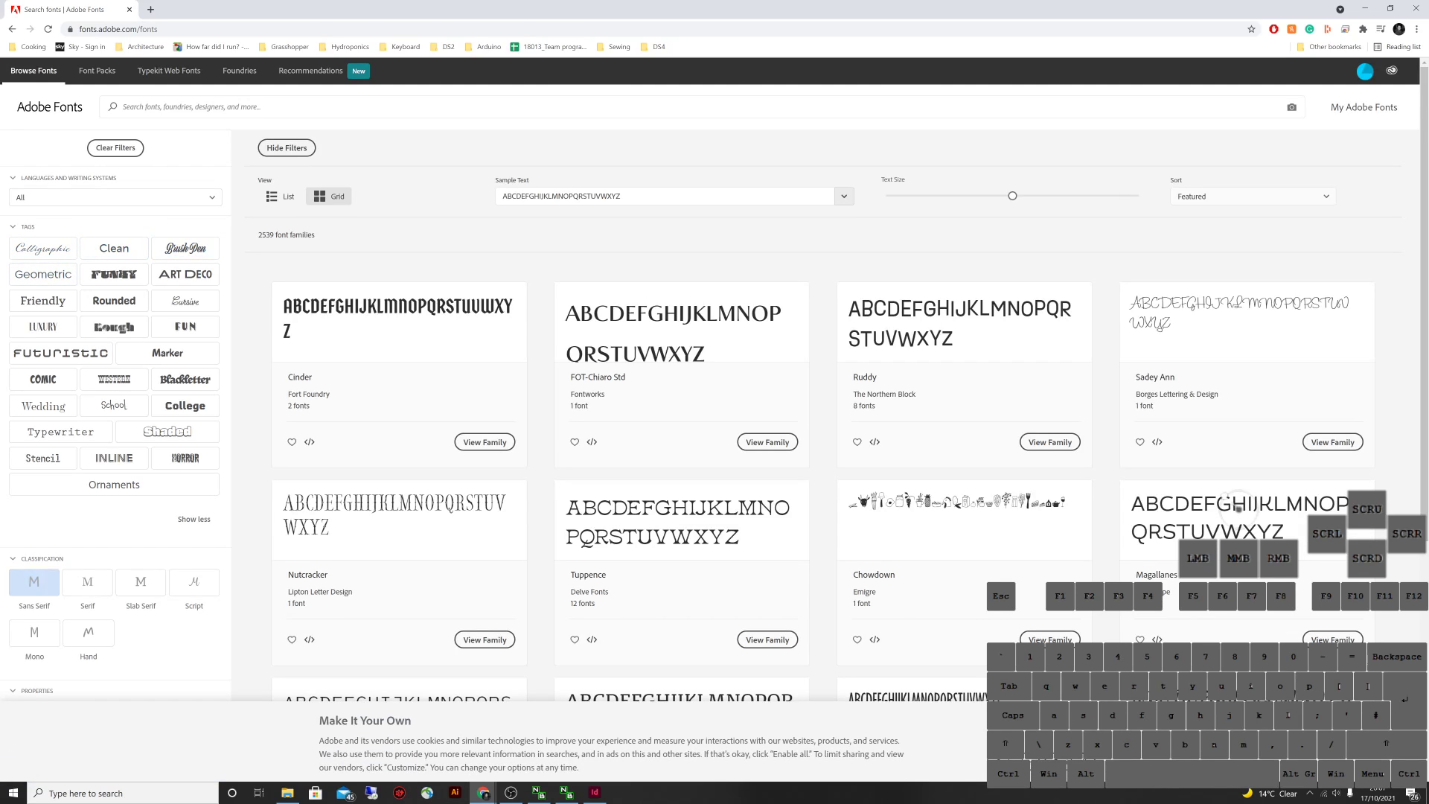
{"action": "left_click", "coordinate": [33, 581]}
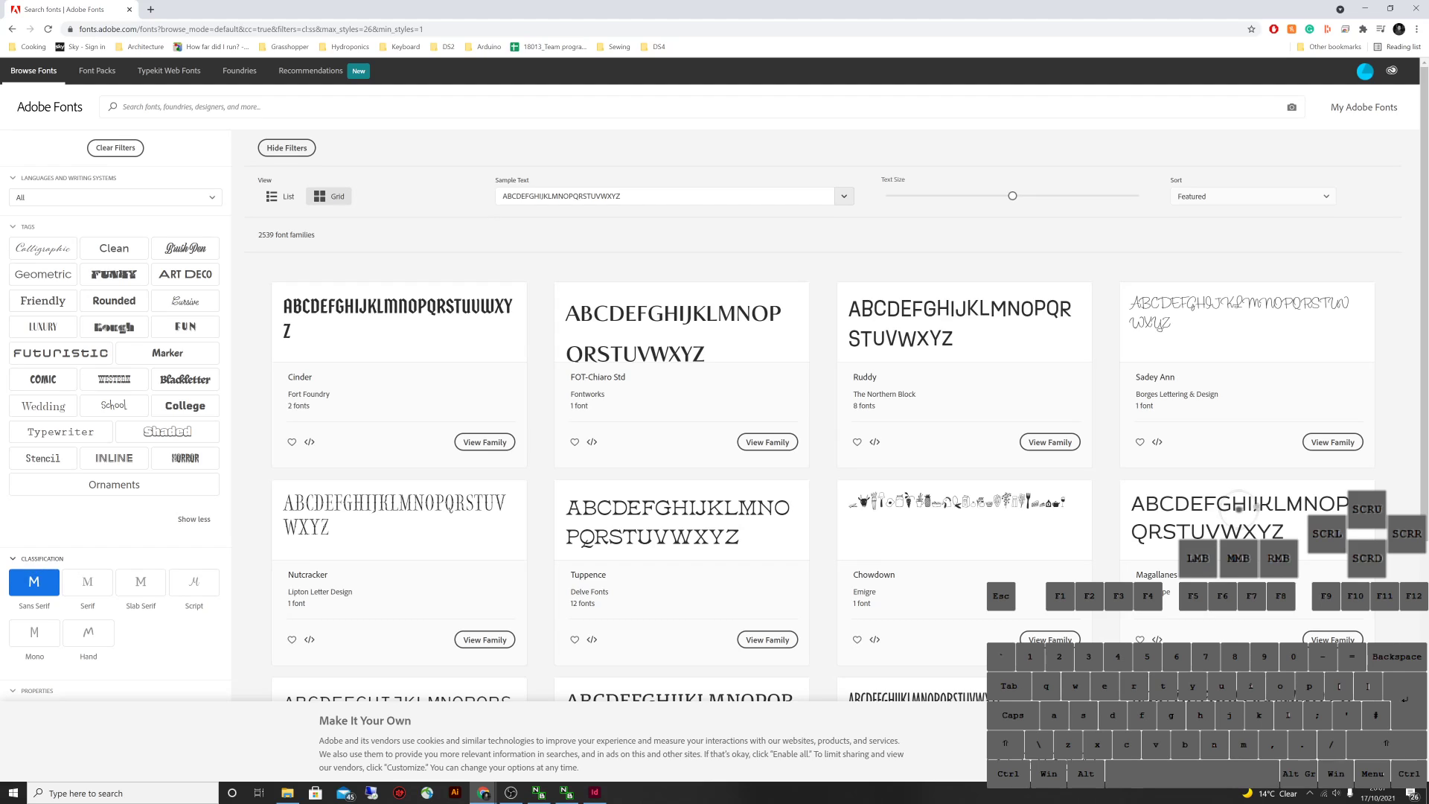
{"action": "left_click", "coordinate": [114, 248]}
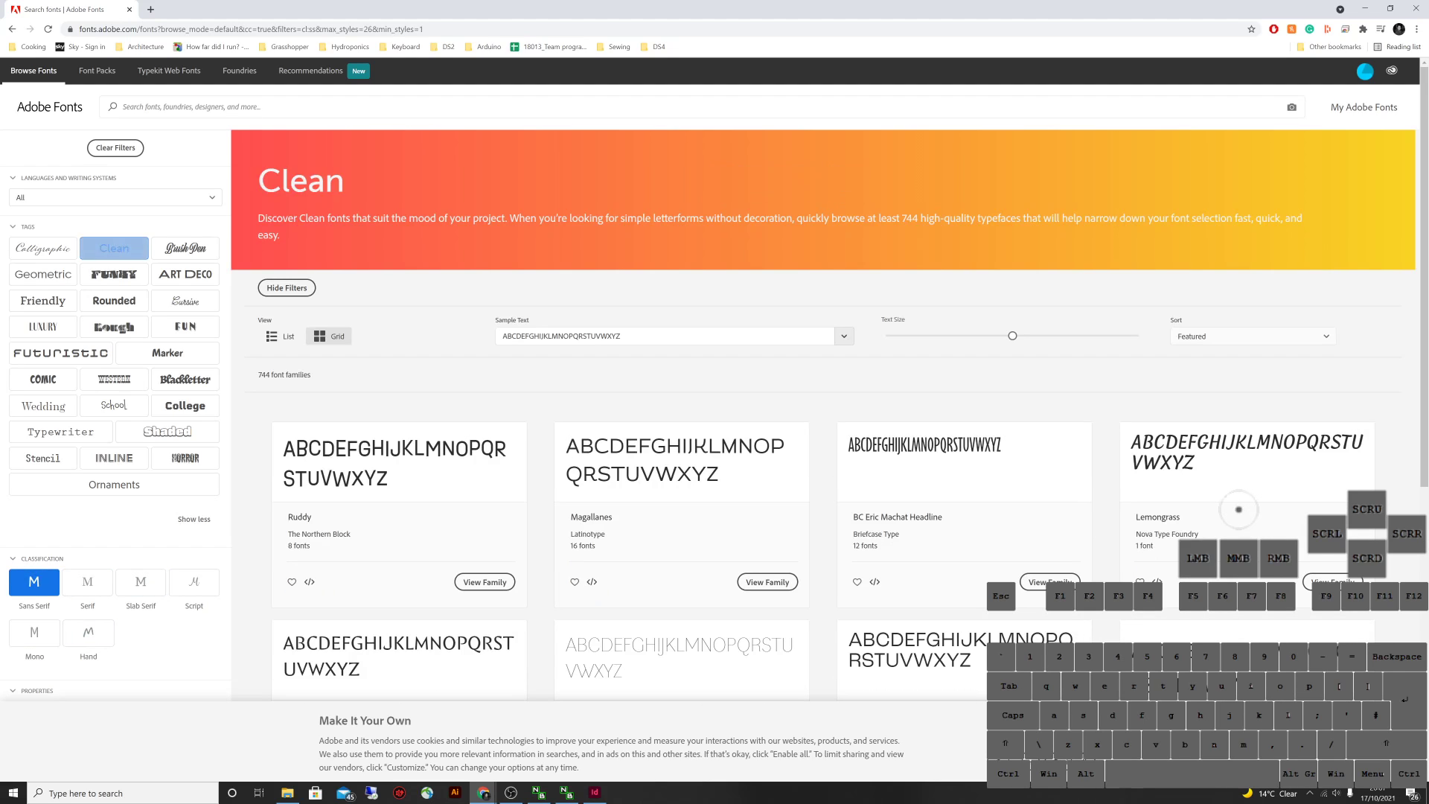
{"action": "scroll", "coordinate": [1238, 509], "scroll_direction": "down", "scroll_amount": 10}
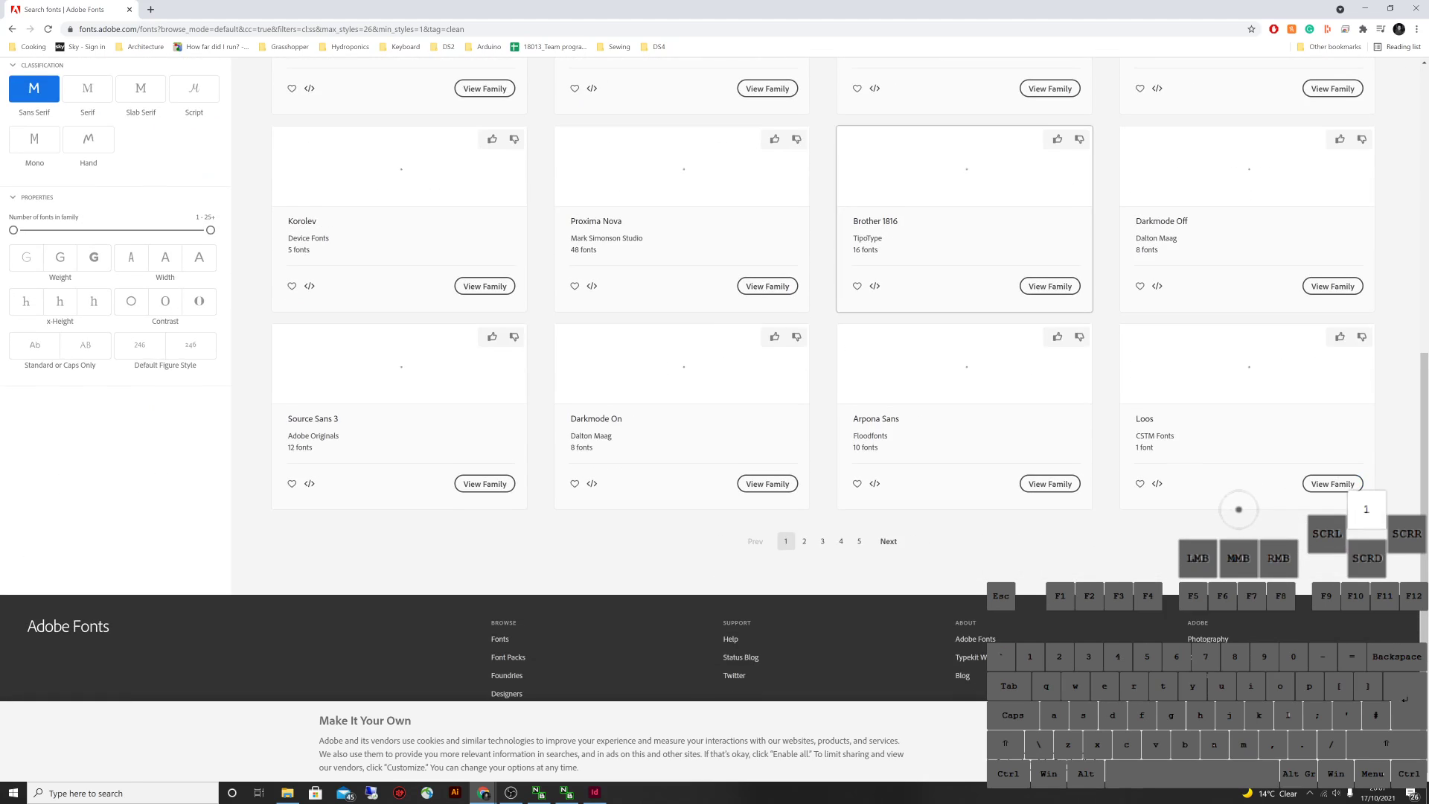
{"action": "scroll", "coordinate": [1238, 509], "scroll_direction": "up", "scroll_amount": 4}
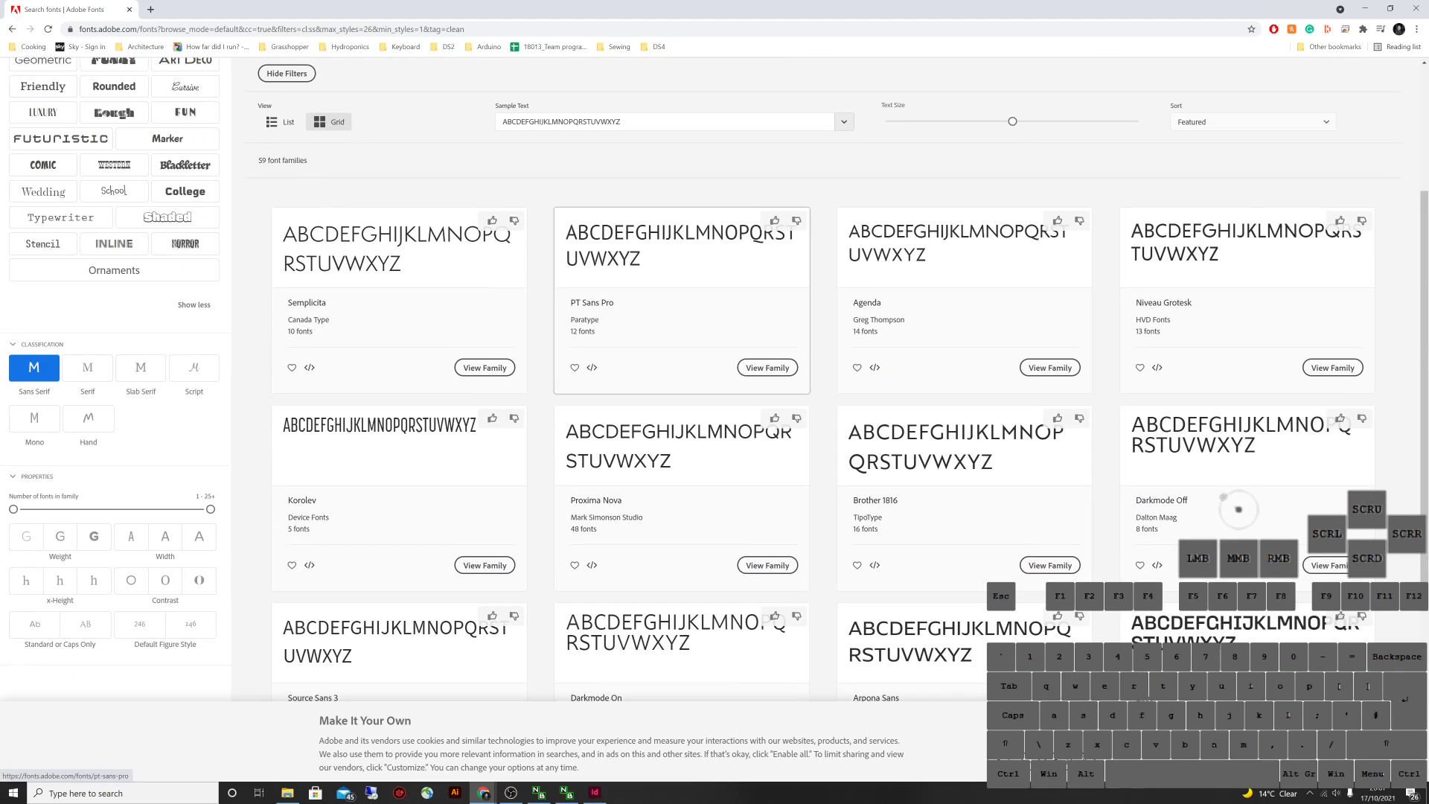
{"action": "left_click", "coordinate": [34, 367]}
{"action": "scroll", "coordinate": [34, 367], "scroll_direction": "up", "scroll_amount": 3}
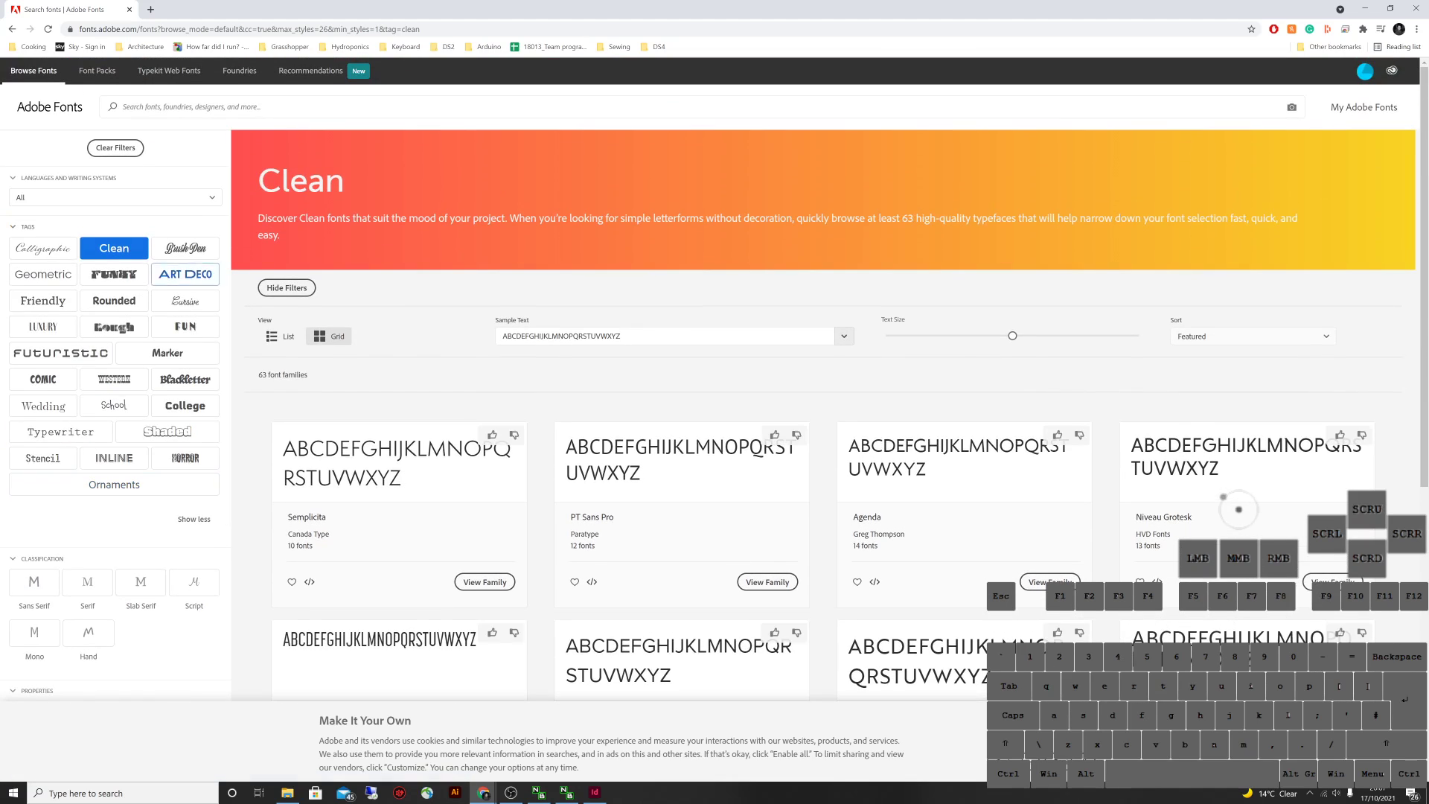
{"action": "left_click", "coordinate": [114, 248]}
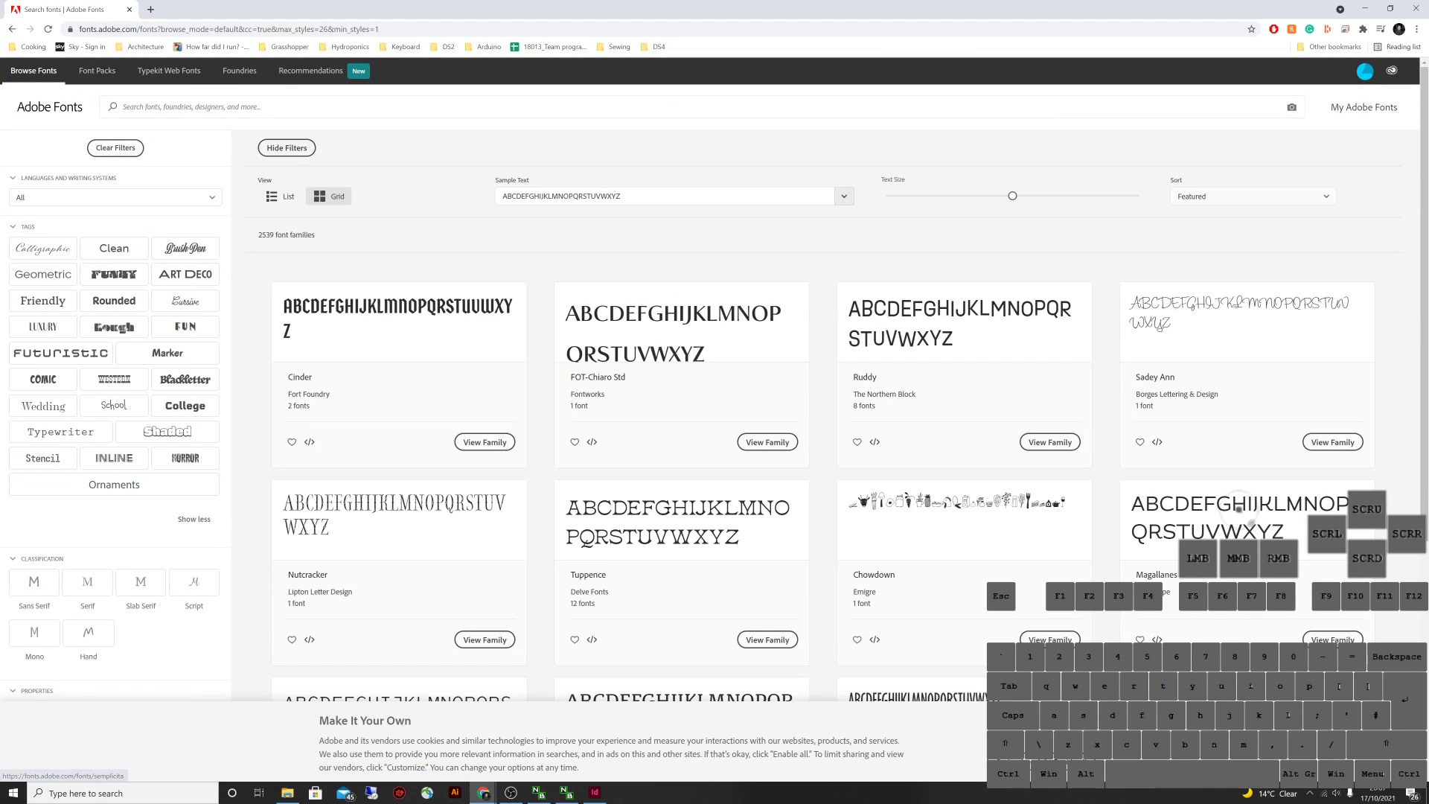
{"action": "left_click", "coordinate": [594, 792]}
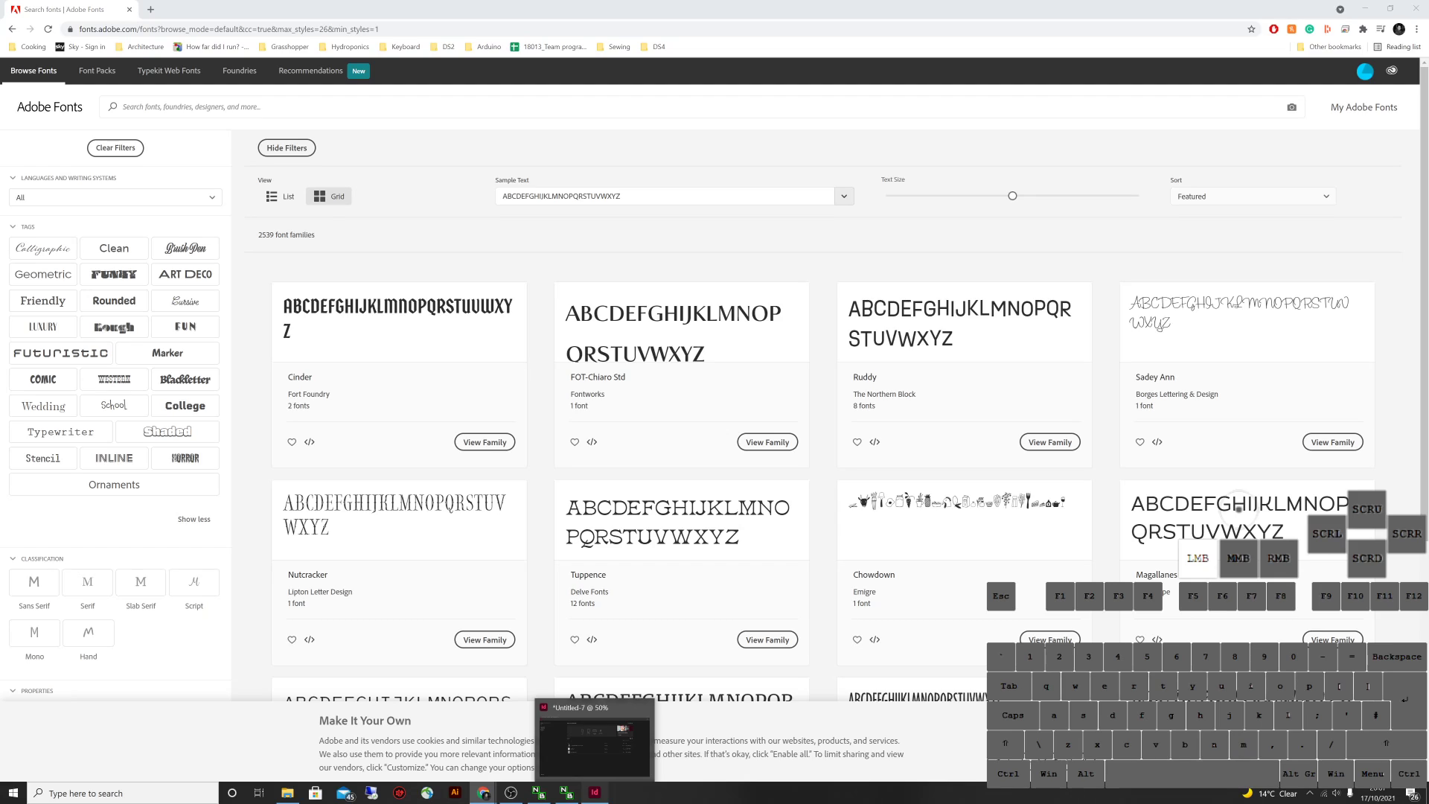
Confirm in InDesign that the contents list is set in Century Gothic, then return to Chrome
{"action": "left_click", "coordinate": [594, 748]}
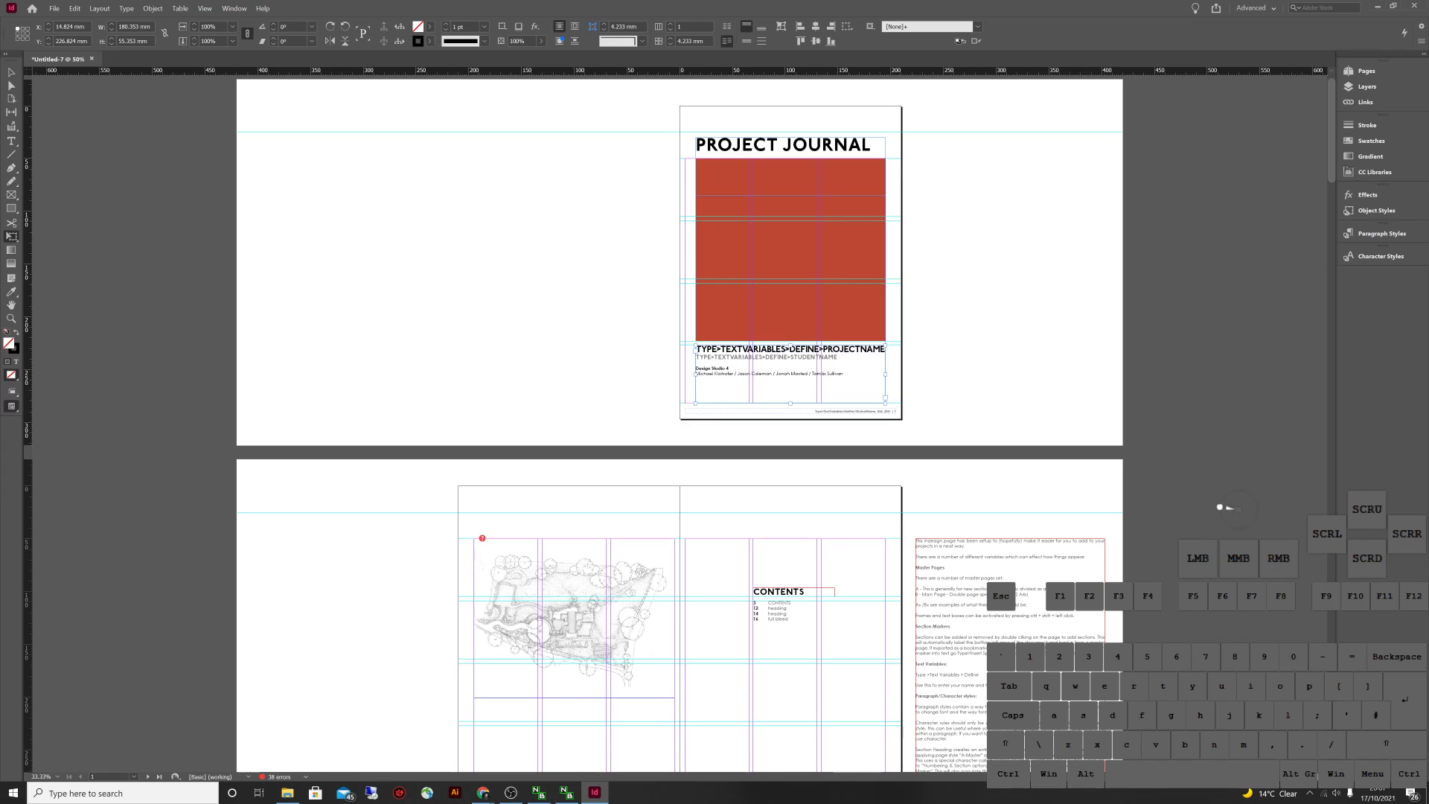
{"action": "left_click", "coordinate": [761, 375]}
{"action": "key", "text": "Escape"}
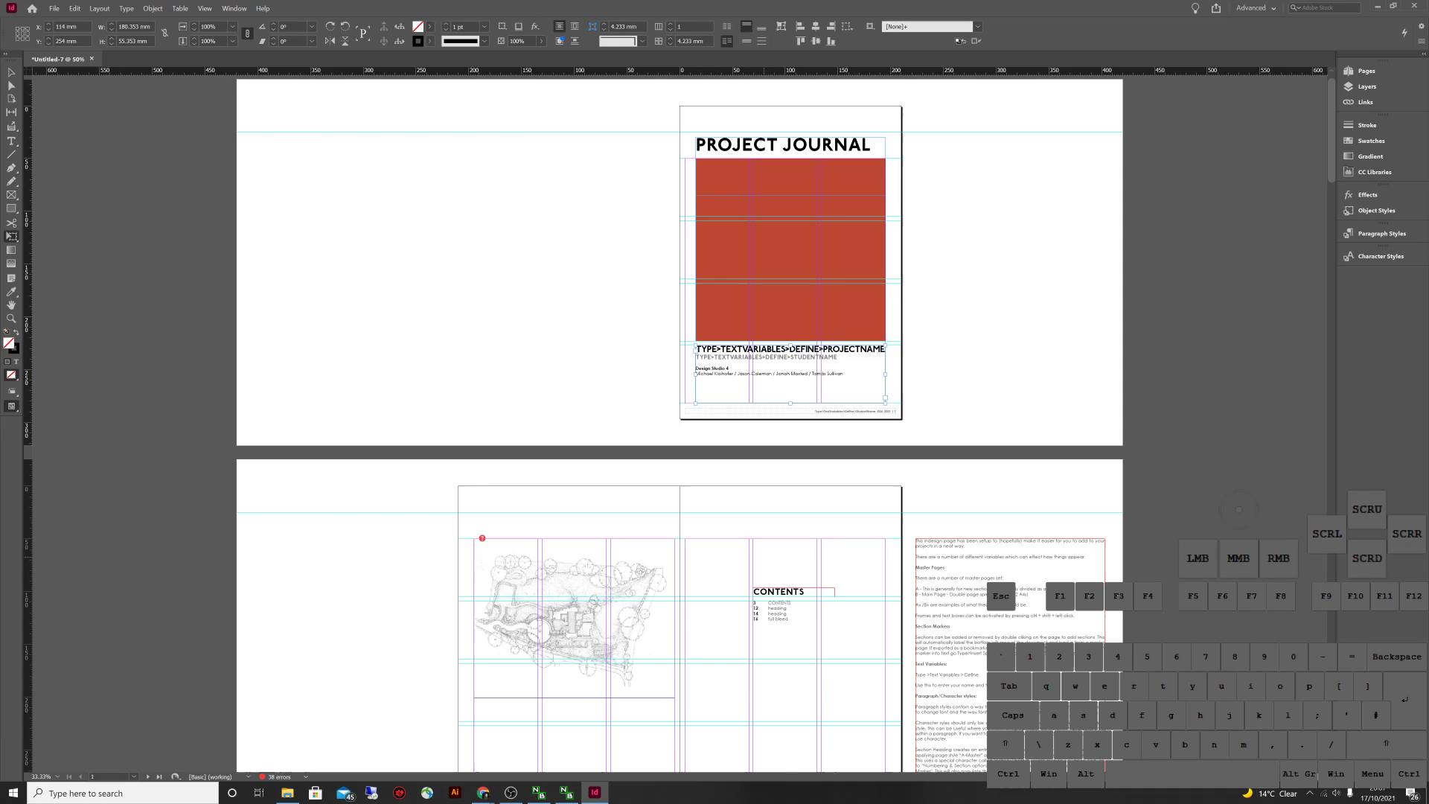
{"action": "key", "text": "v"}
{"action": "left_click", "coordinate": [1041, 138]}
{"action": "key", "text": "t"}
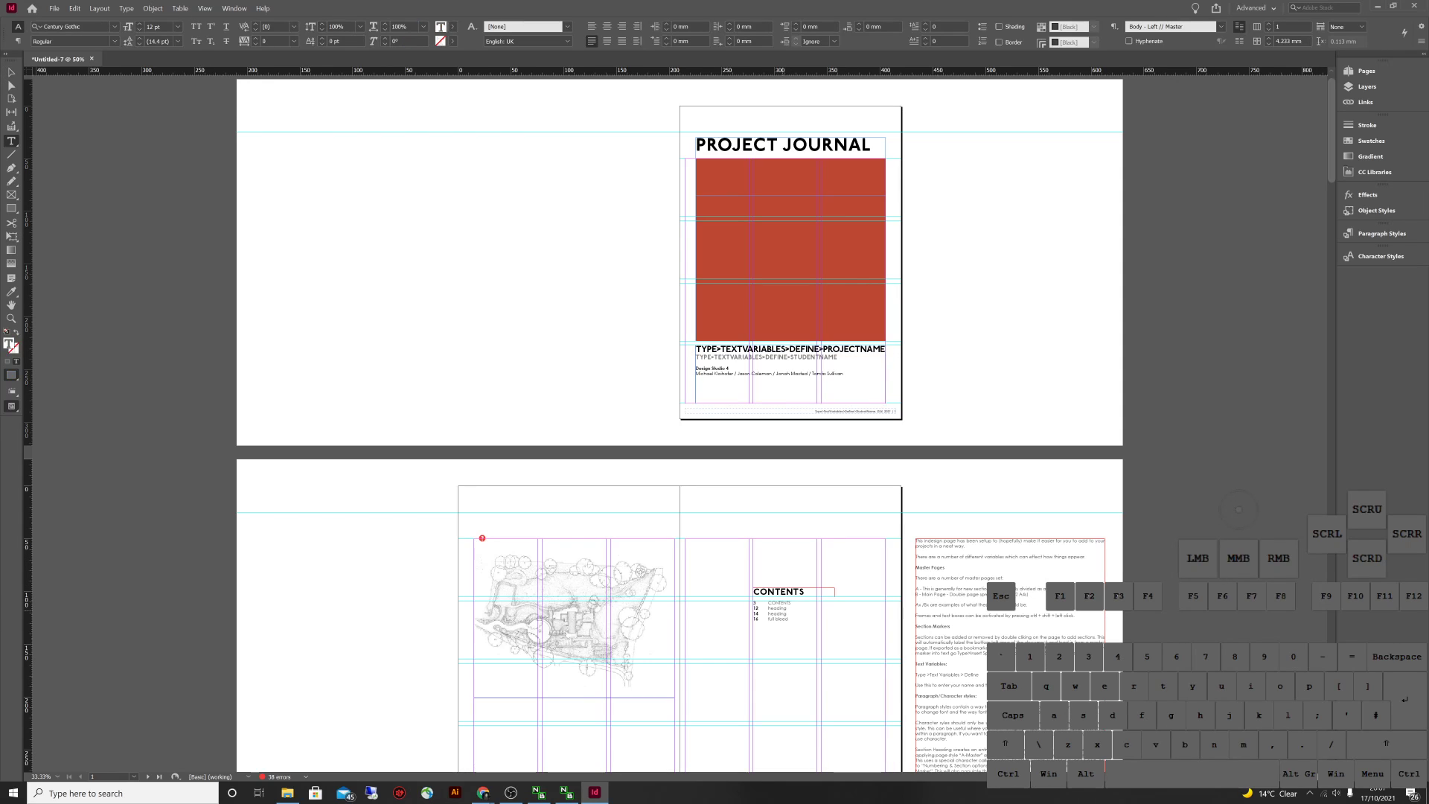
{"action": "key", "text": "Escape"}
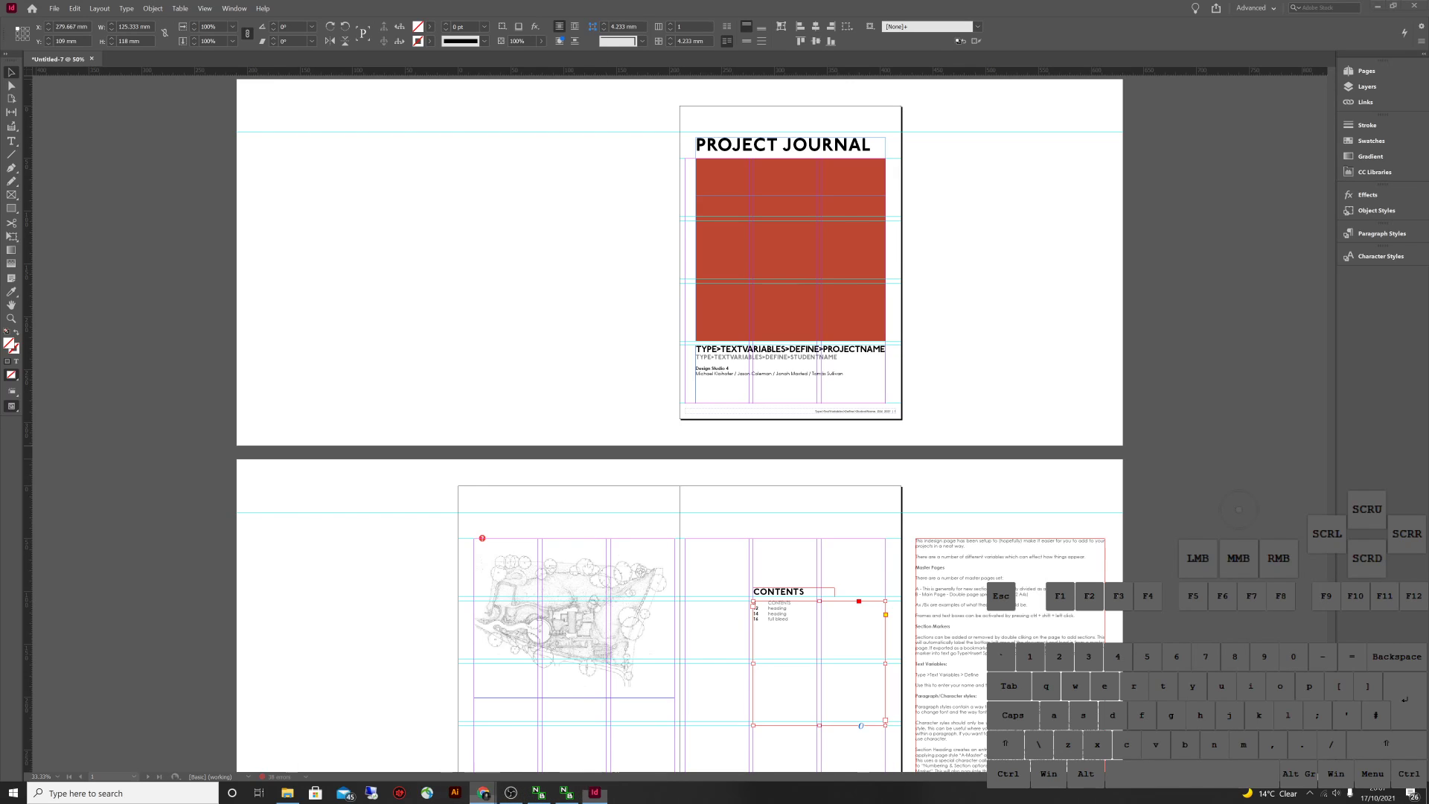
{"action": "mouse_move", "coordinate": [483, 792]}
{"action": "left_click", "coordinate": [521, 736]}
Search Adobe Fonts for 'century gothic' and open the Century Gothic family page
{"action": "type", "text": "ce"}
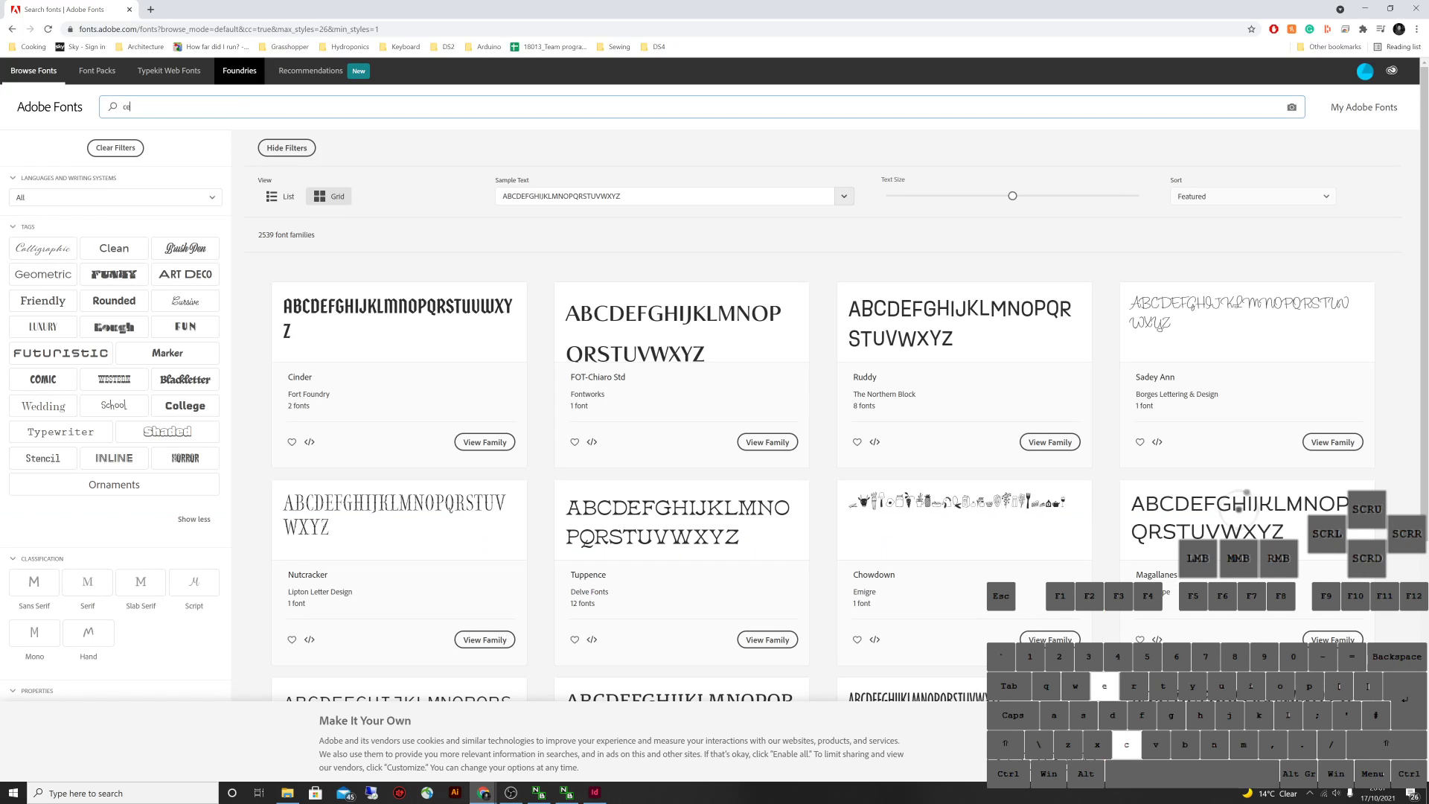
{"action": "type", "text": "ntury go"}
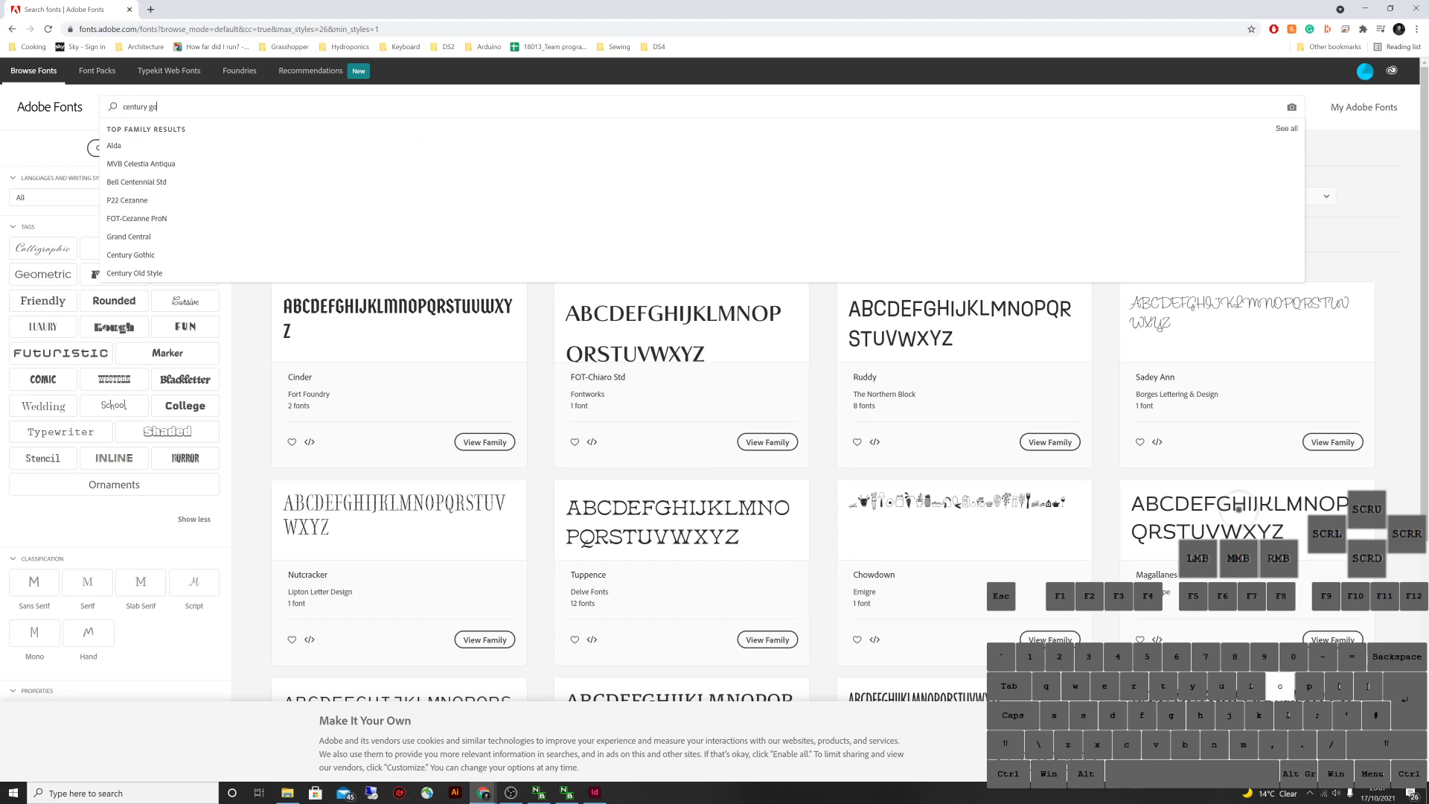
{"action": "type", "text": "thic"}
{"action": "key", "text": "Return"}
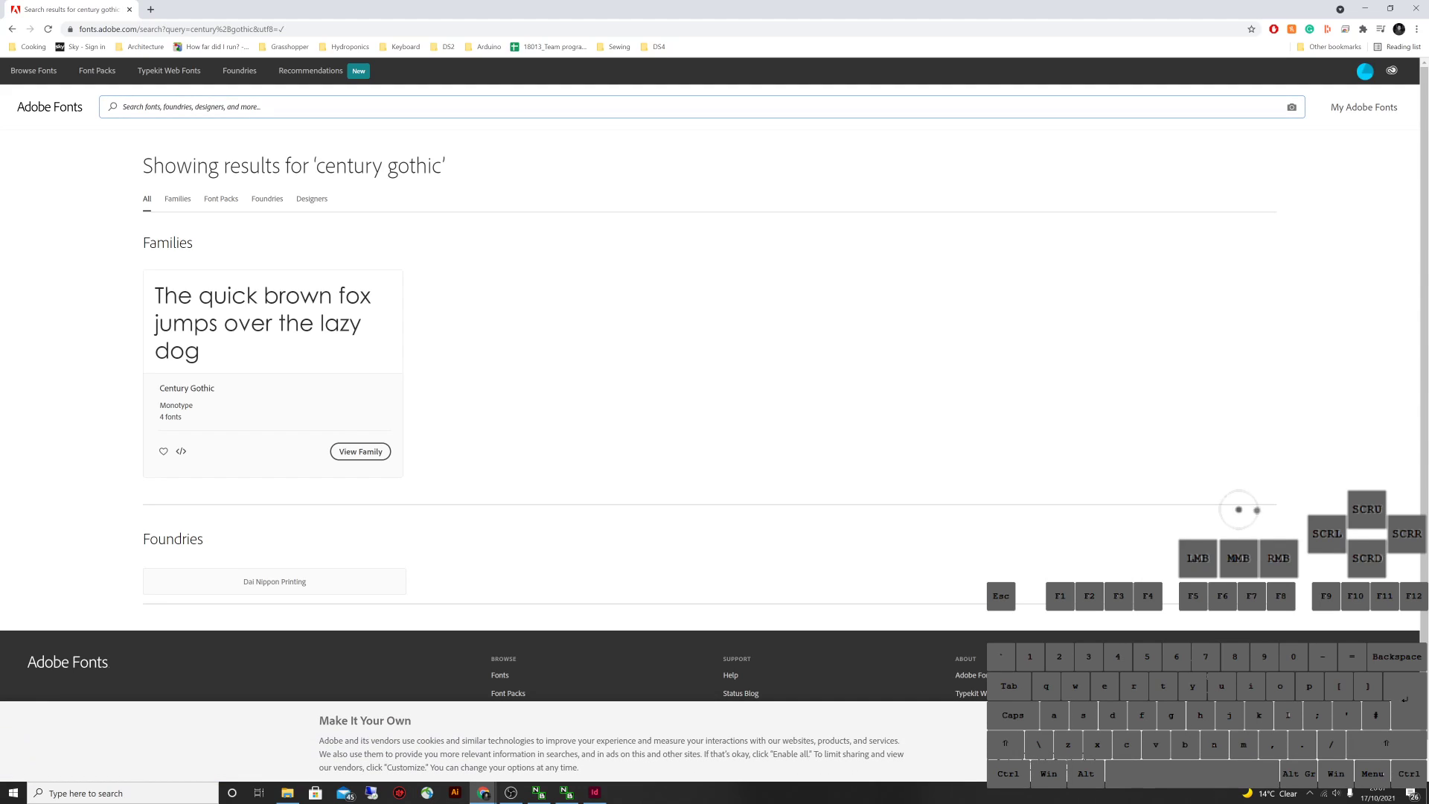
{"action": "key", "text": "Tab"}
{"action": "key", "text": "Return"}
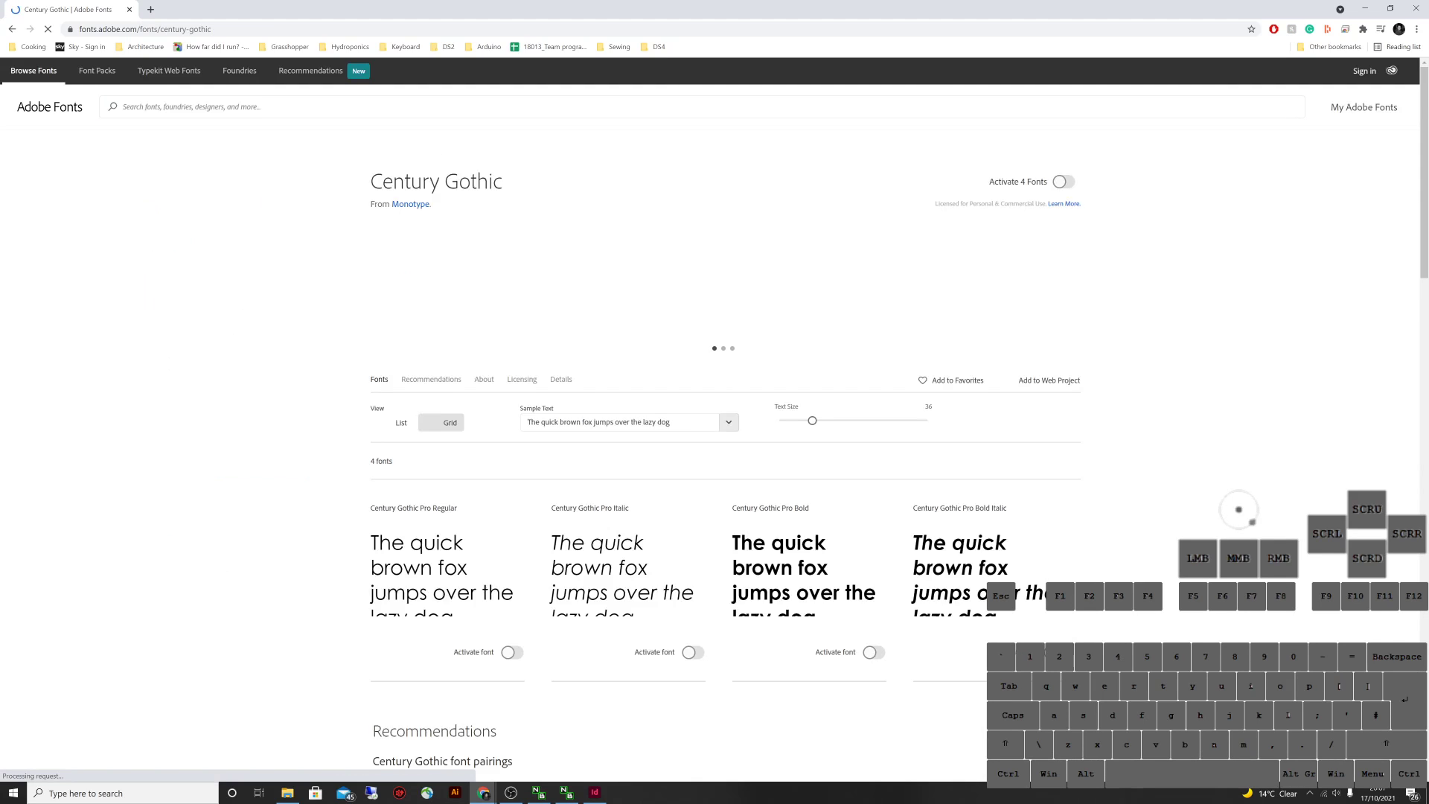
{"action": "scroll", "coordinate": [1238, 509], "scroll_direction": "down", "scroll_amount": 2}
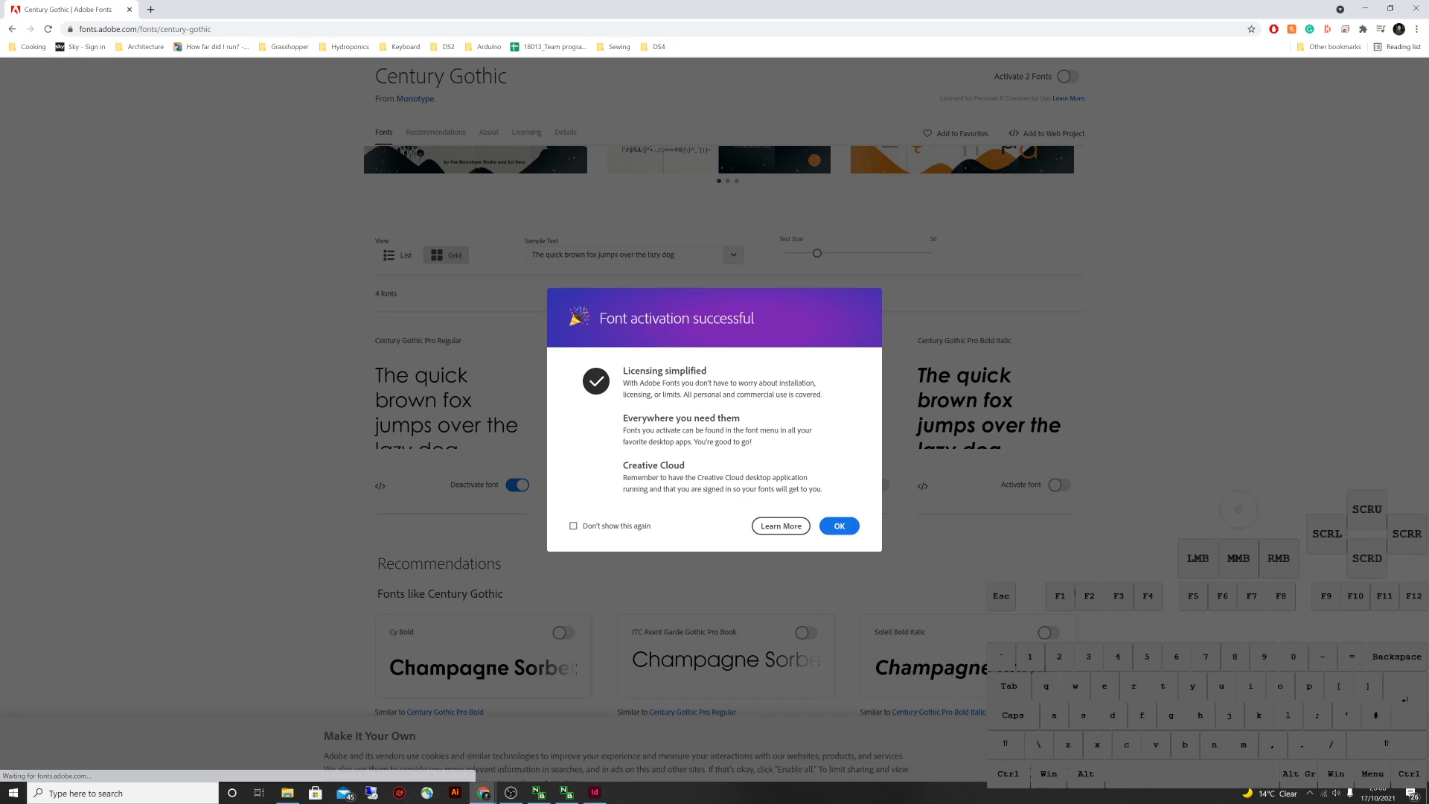
Activate the remaining Century Gothic styles, including Bold Italic, and return to InDesign
{"action": "left_click", "coordinate": [1238, 509]}
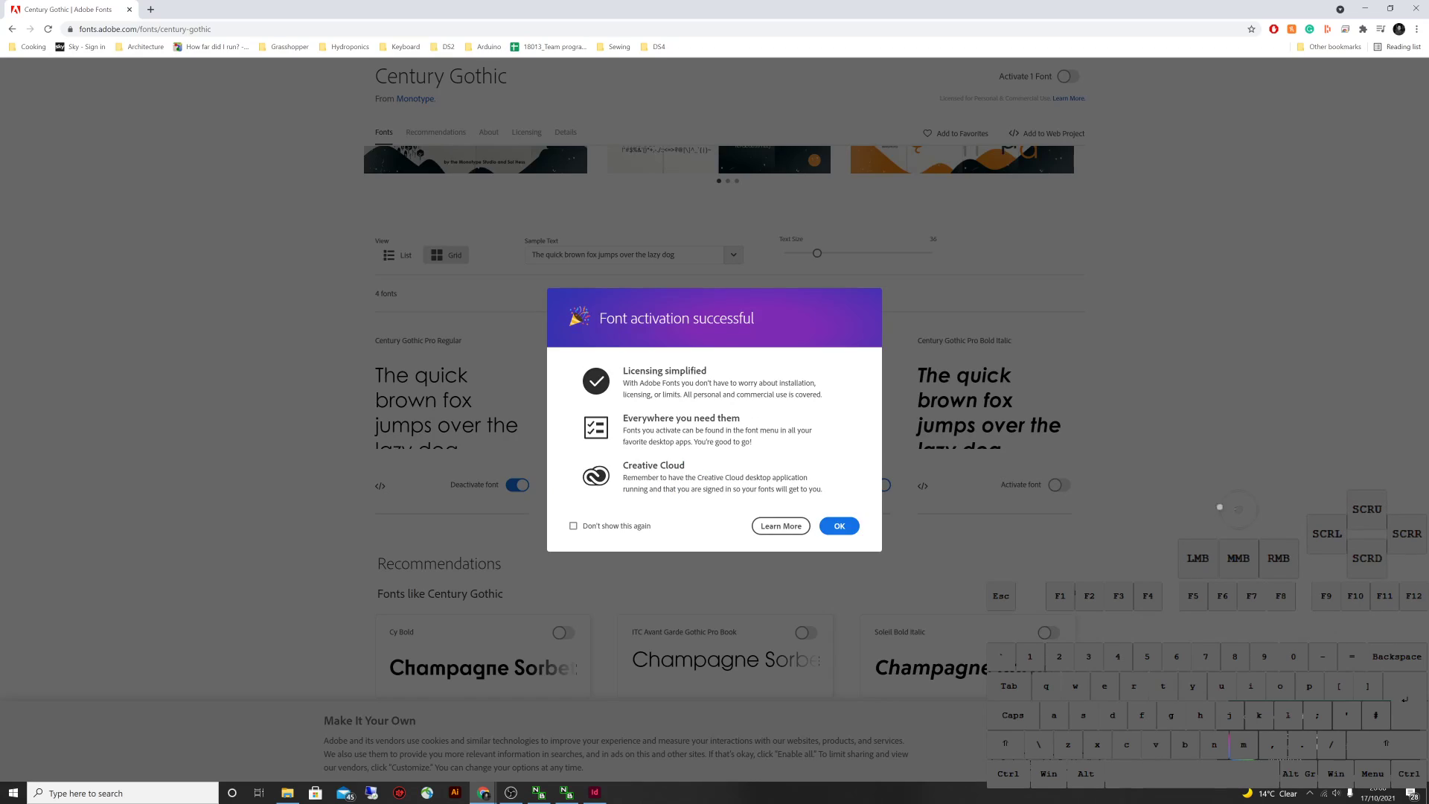
{"action": "left_click", "coordinate": [1238, 509]}
{"action": "left_click", "coordinate": [1053, 485]}
{"action": "left_click", "coordinate": [1238, 509]}
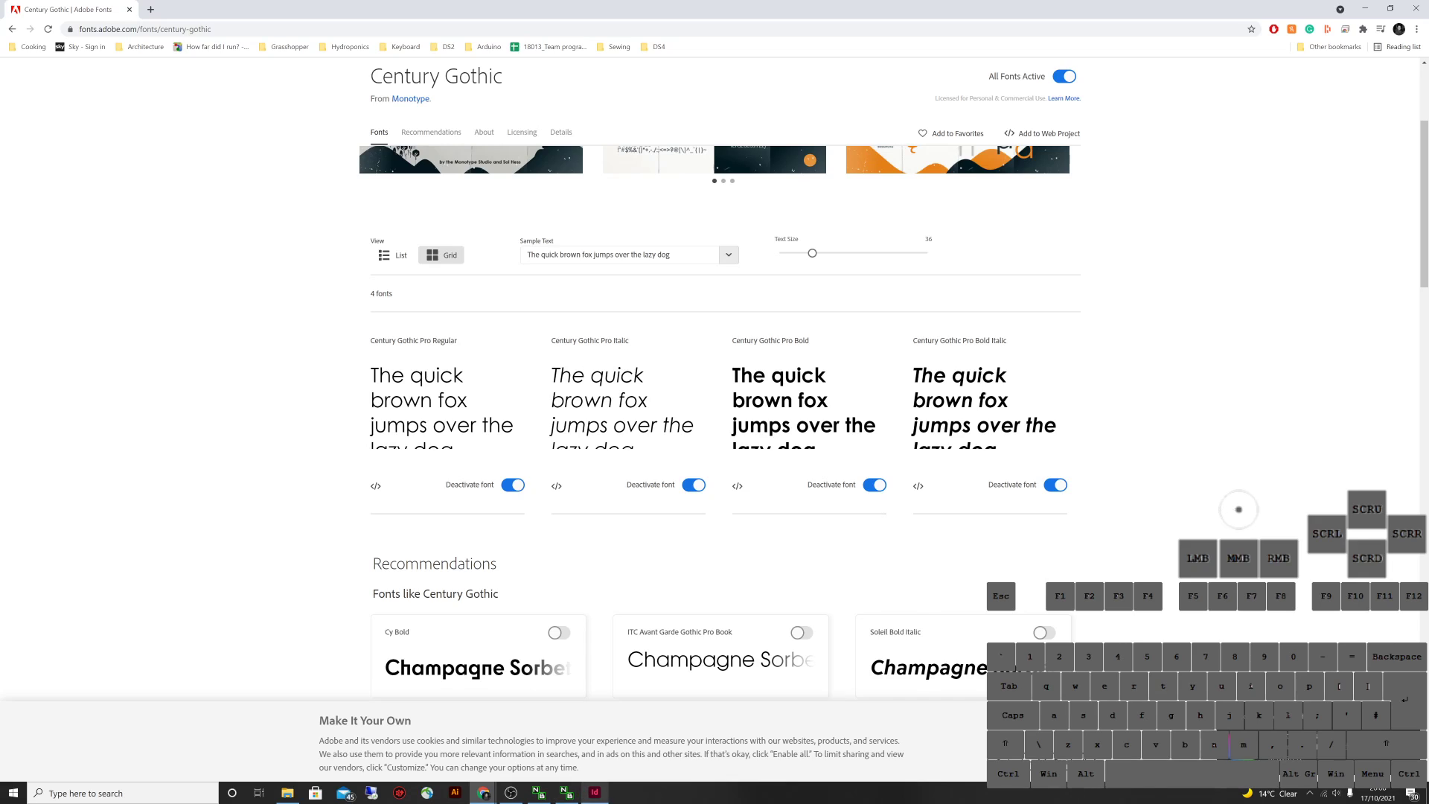
{"action": "key", "text": "alt+Tab"}
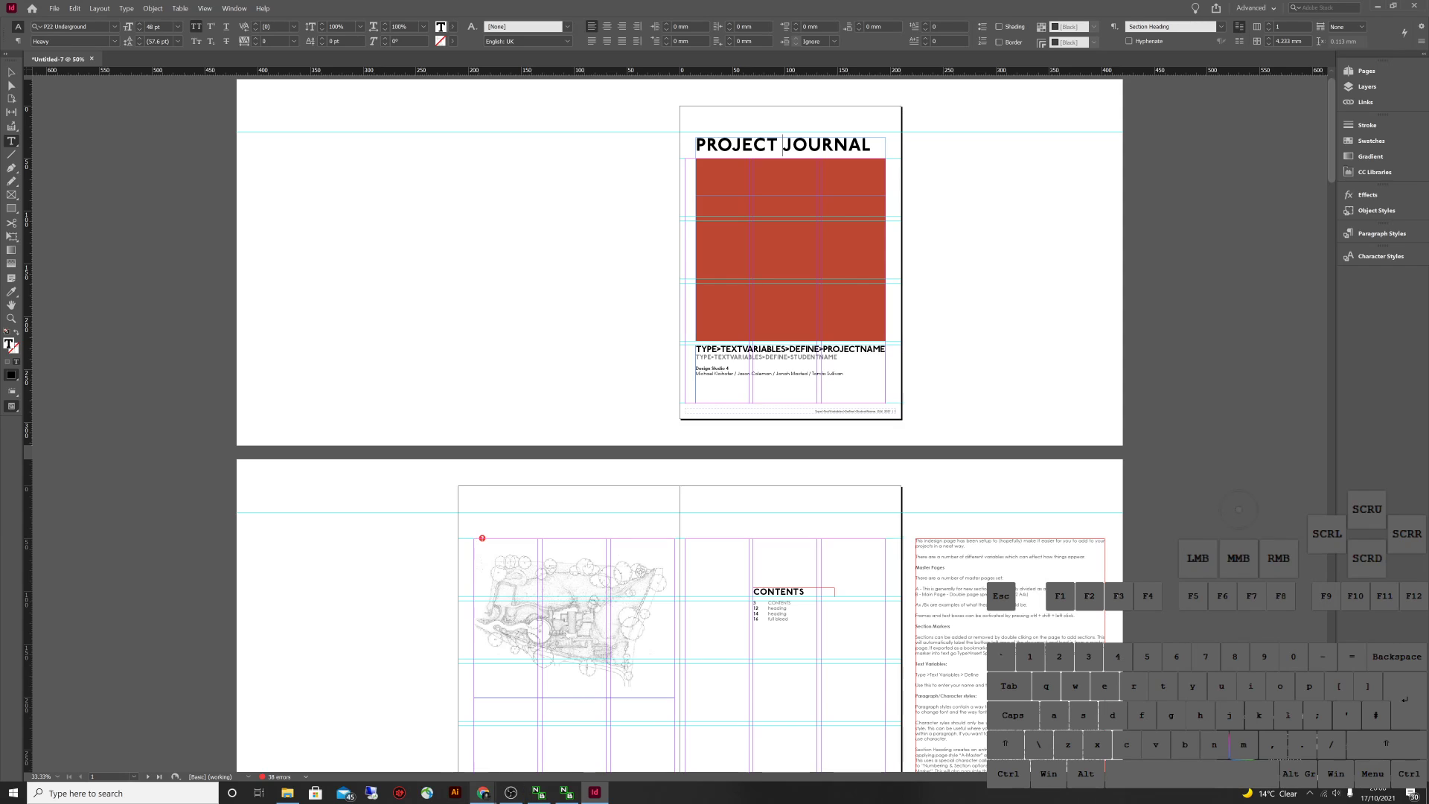
Search Adobe Fonts for 'p22 underground' and open the P22 Underground family page
{"action": "left_click", "coordinate": [483, 792]}
{"action": "left_click", "coordinate": [603, 744]}
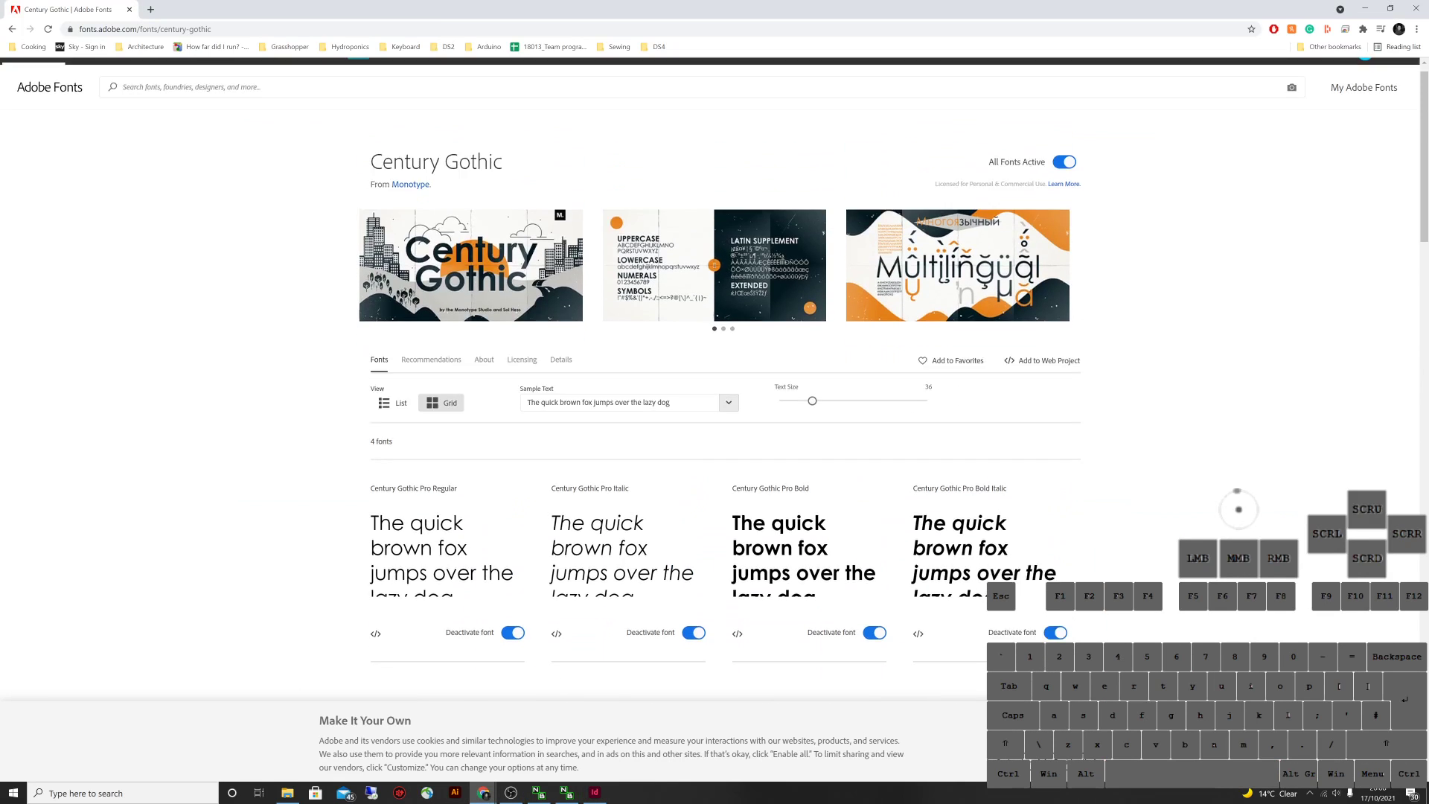
{"action": "type", "text": "p"}
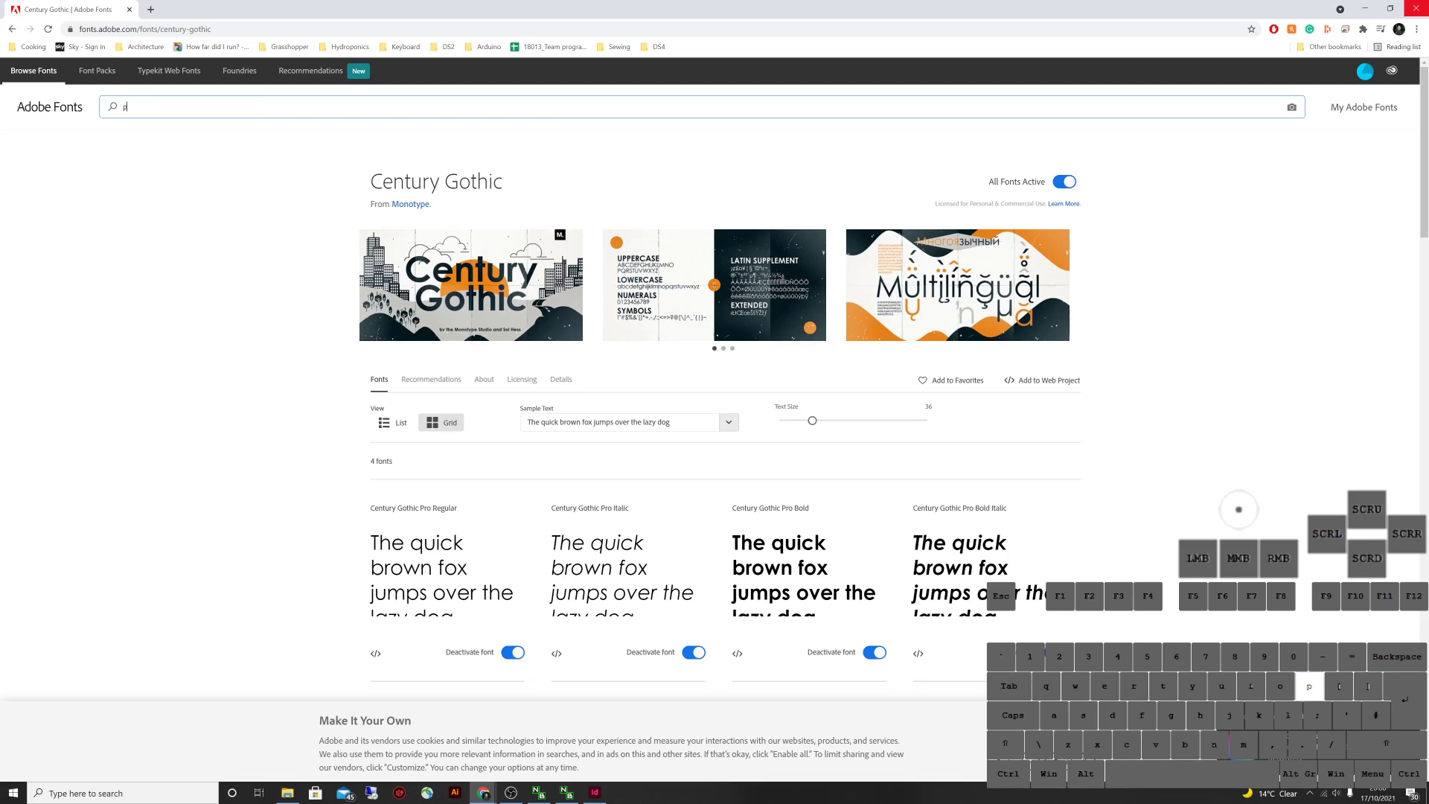
{"action": "type", "text": "22 unde"}
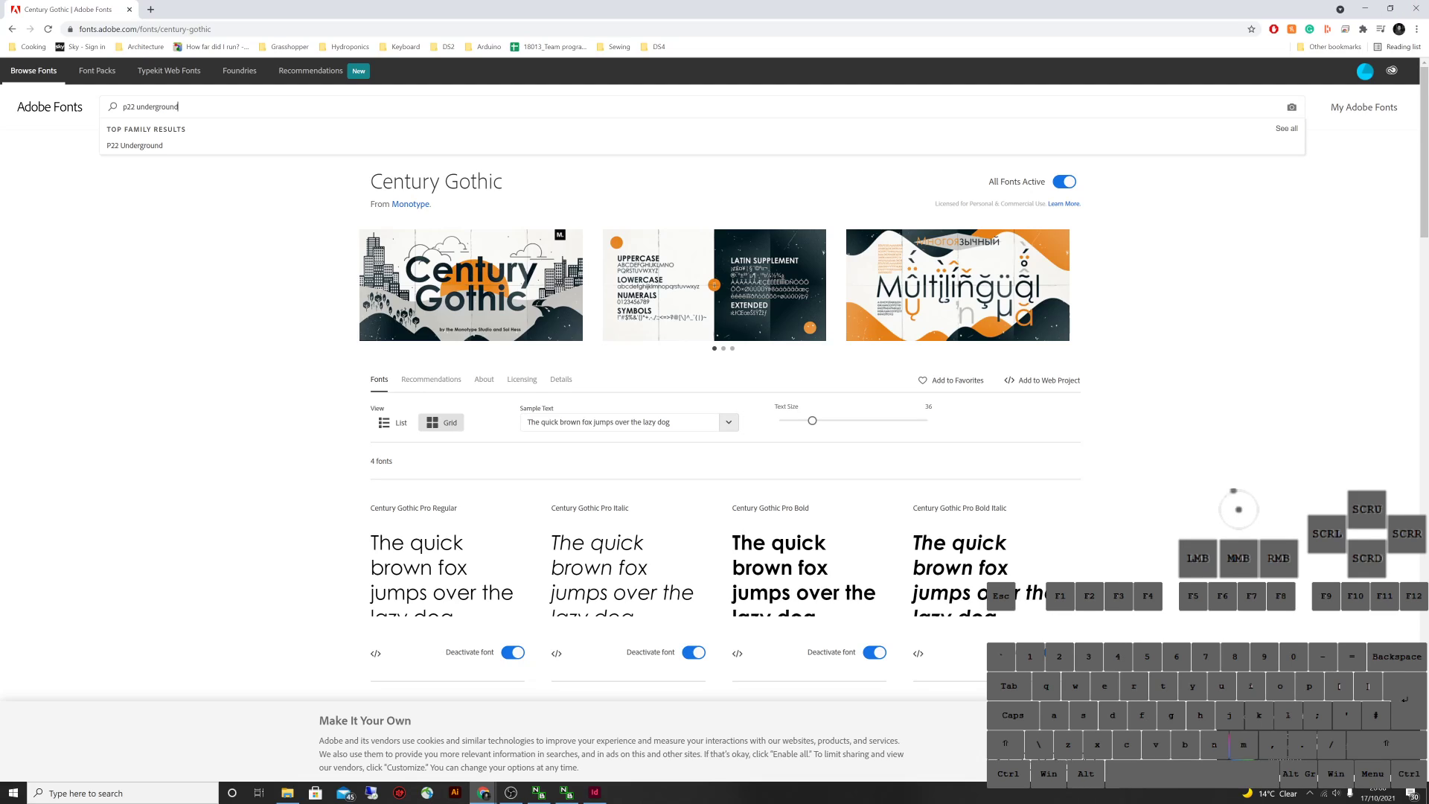
{"action": "type", "text": "rground"}
{"action": "key", "text": "Return"}
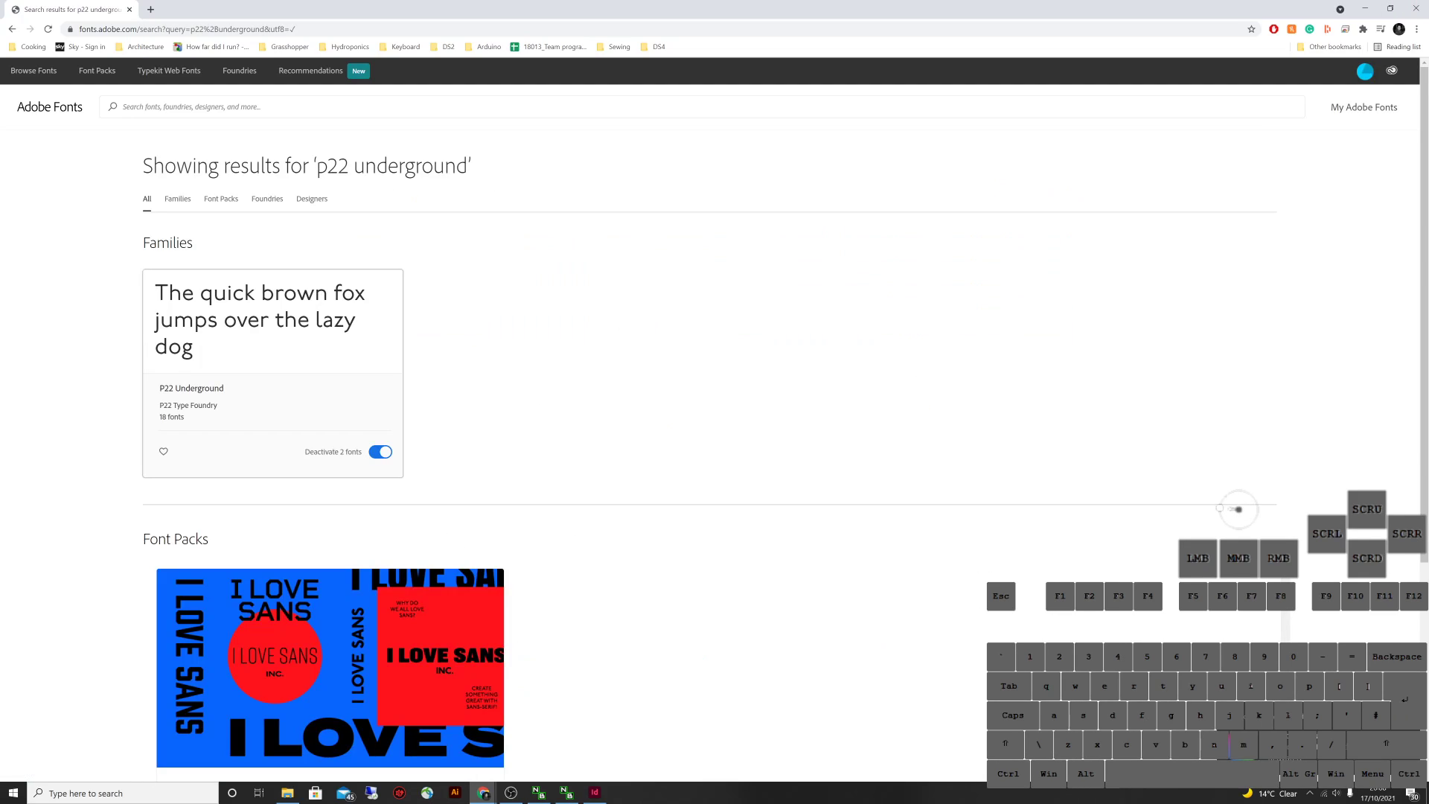
{"action": "left_click", "coordinate": [272, 320]}
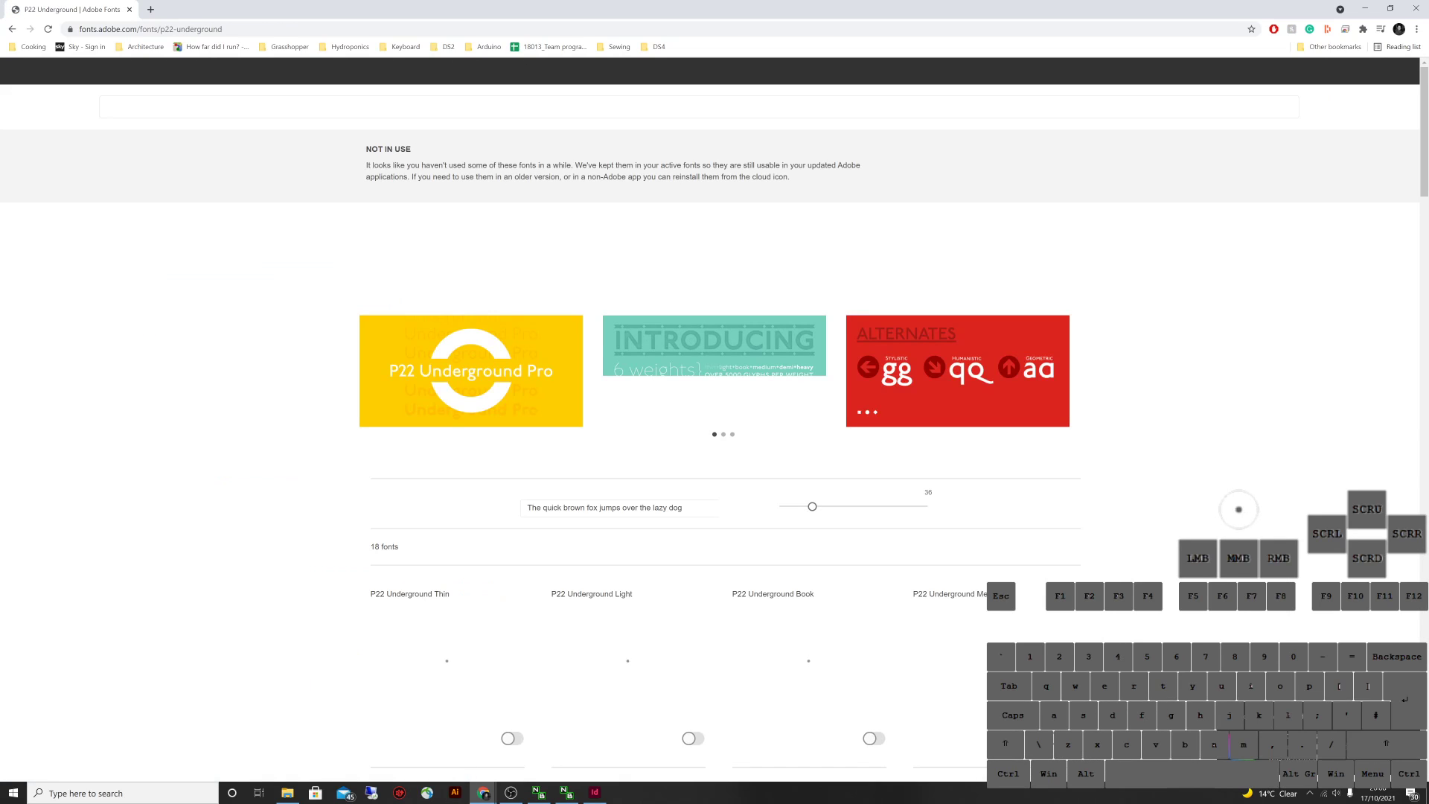
Review the 18 P22 Underground font cards with Heavy active, and open a blank tab
{"action": "scroll", "coordinate": [714, 417], "scroll_direction": "down", "scroll_amount": 5}
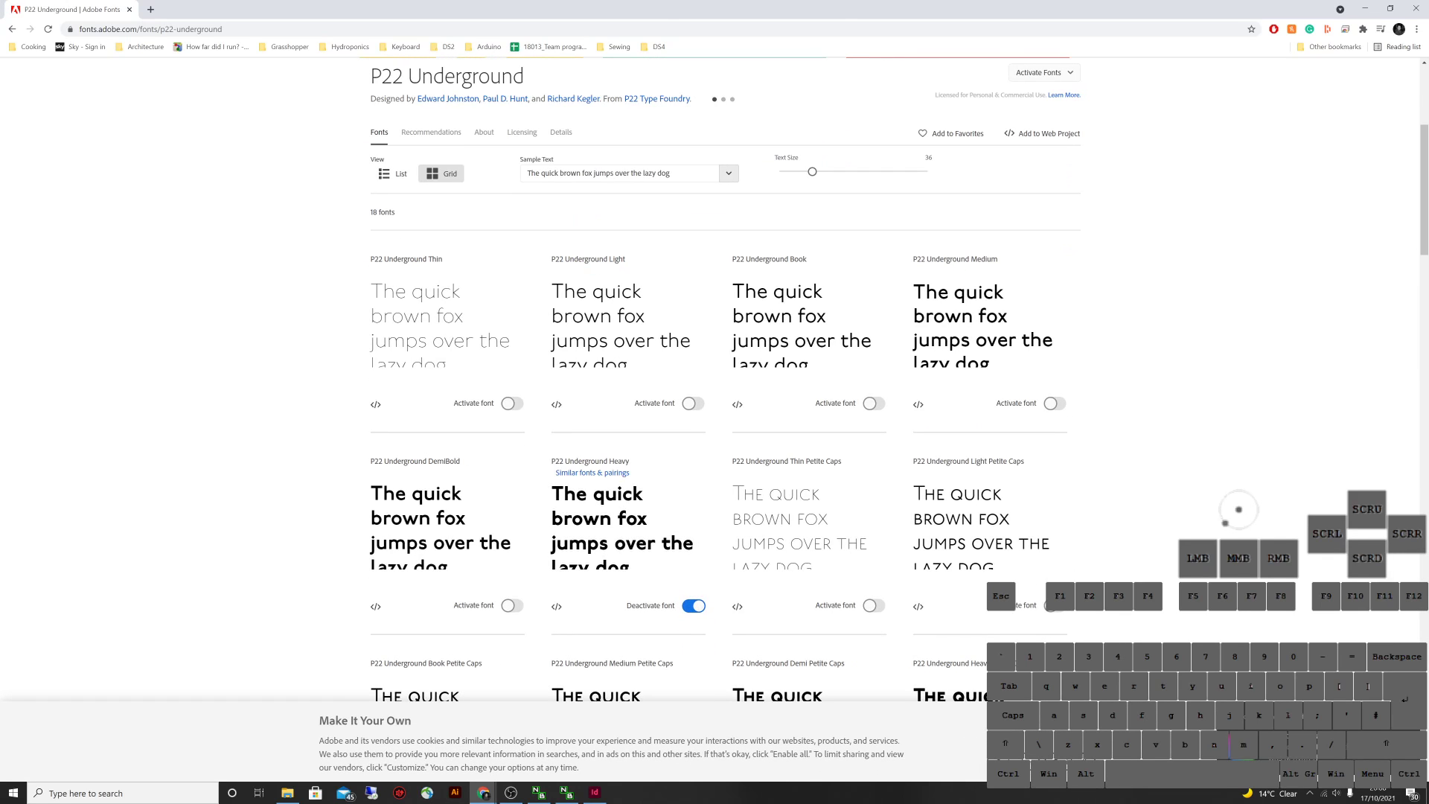
{"action": "scroll", "coordinate": [714, 417], "scroll_direction": "down", "scroll_amount": 6}
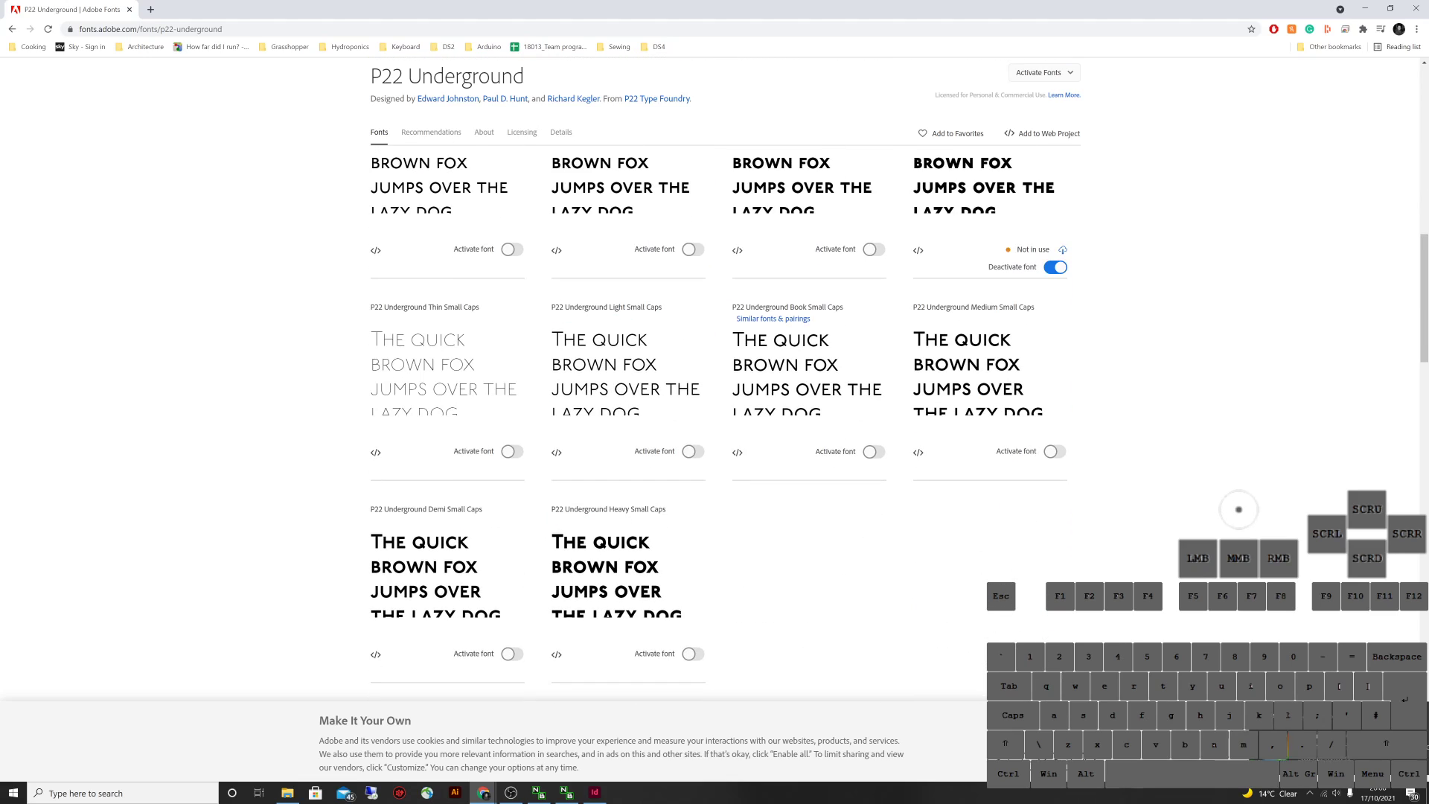
{"action": "scroll", "coordinate": [714, 417], "scroll_direction": "up", "scroll_amount": 1}
{"action": "scroll", "coordinate": [714, 416], "scroll_direction": "down", "scroll_amount": 3}
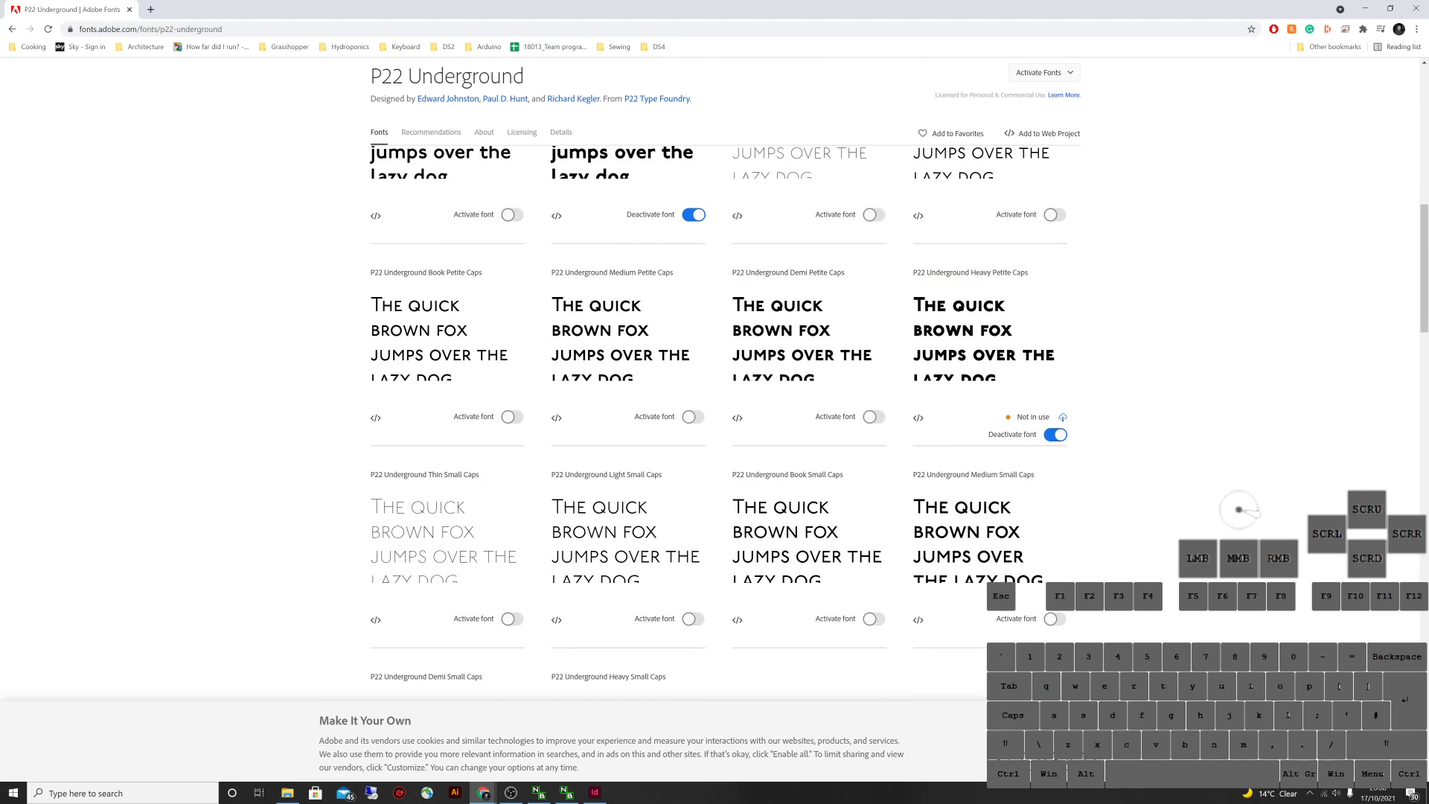
{"action": "scroll", "coordinate": [714, 417], "scroll_direction": "up", "scroll_amount": 8}
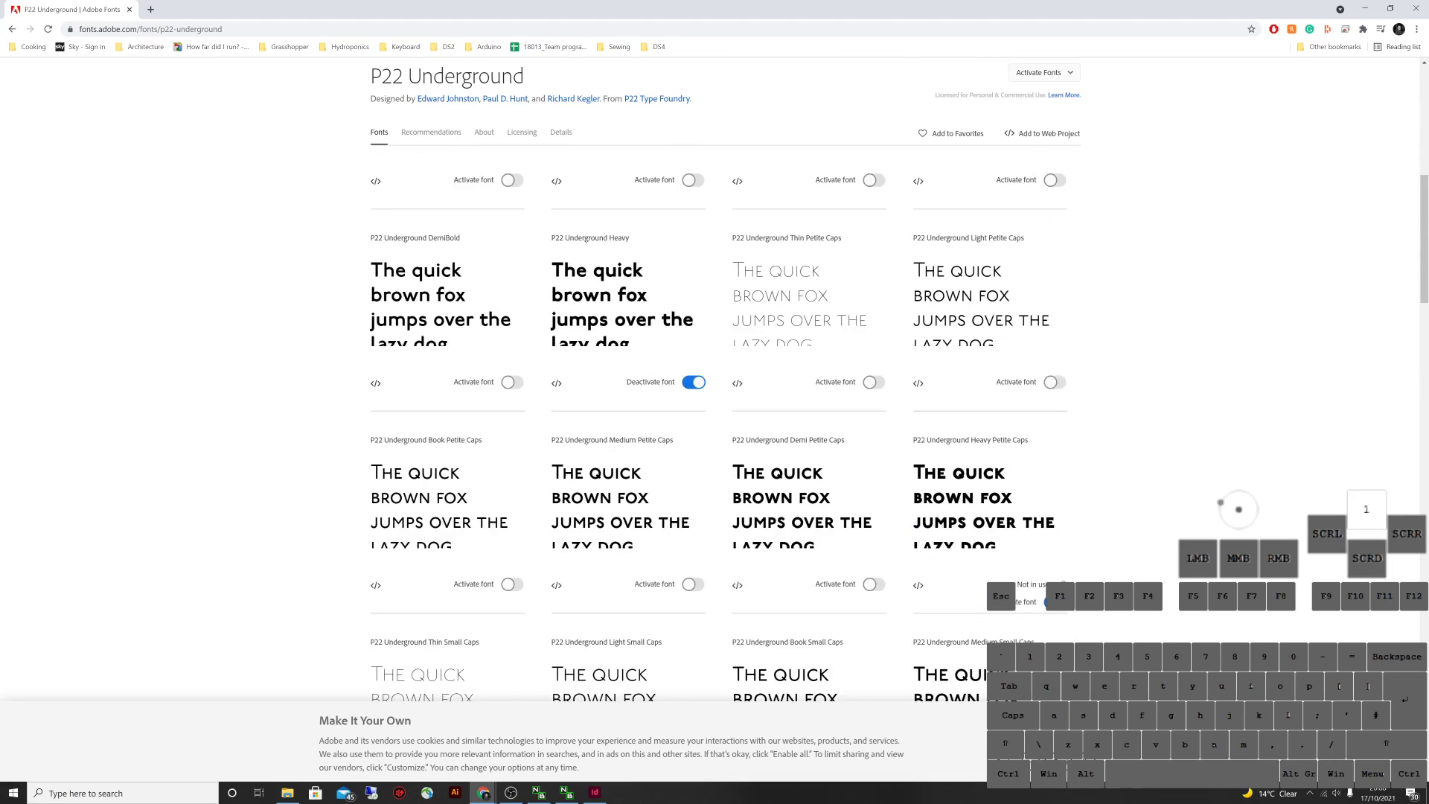
{"action": "scroll", "coordinate": [715, 417], "scroll_direction": "up", "scroll_amount": 3}
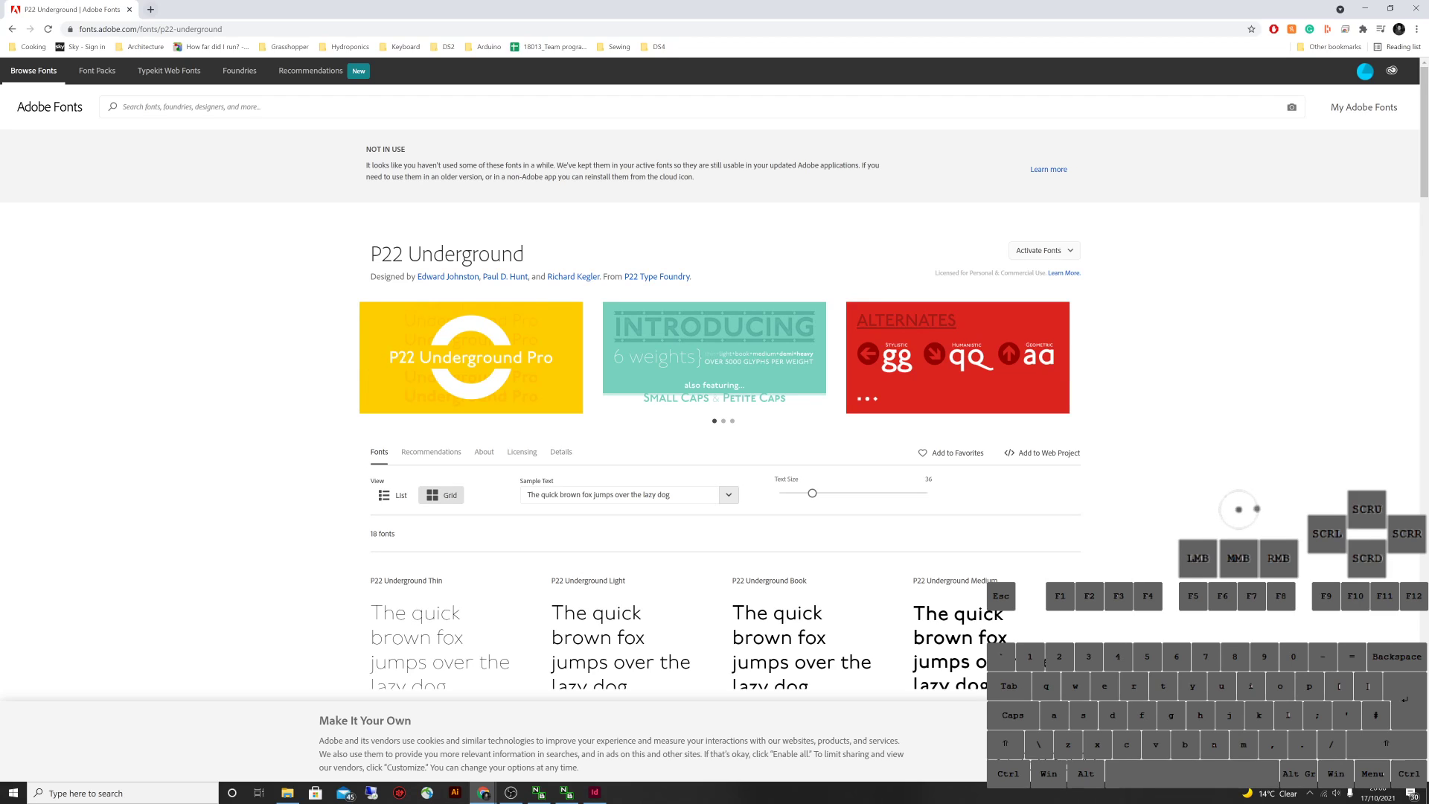
{"action": "left_click", "coordinate": [150, 9]}
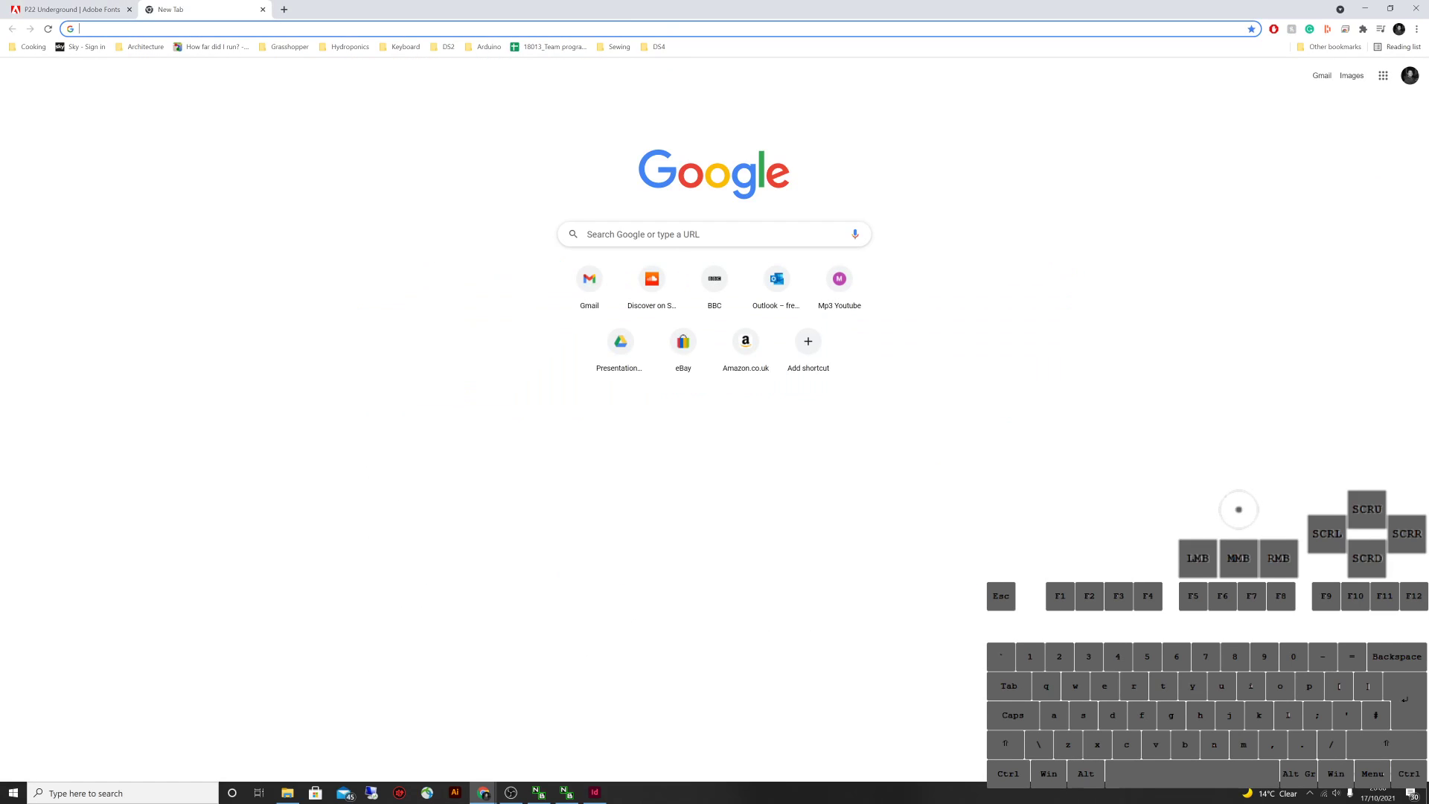
Search 'adobe colour' and open the Adobe Color wheel site in the new tab
{"action": "type", "text": "adobe colour"}
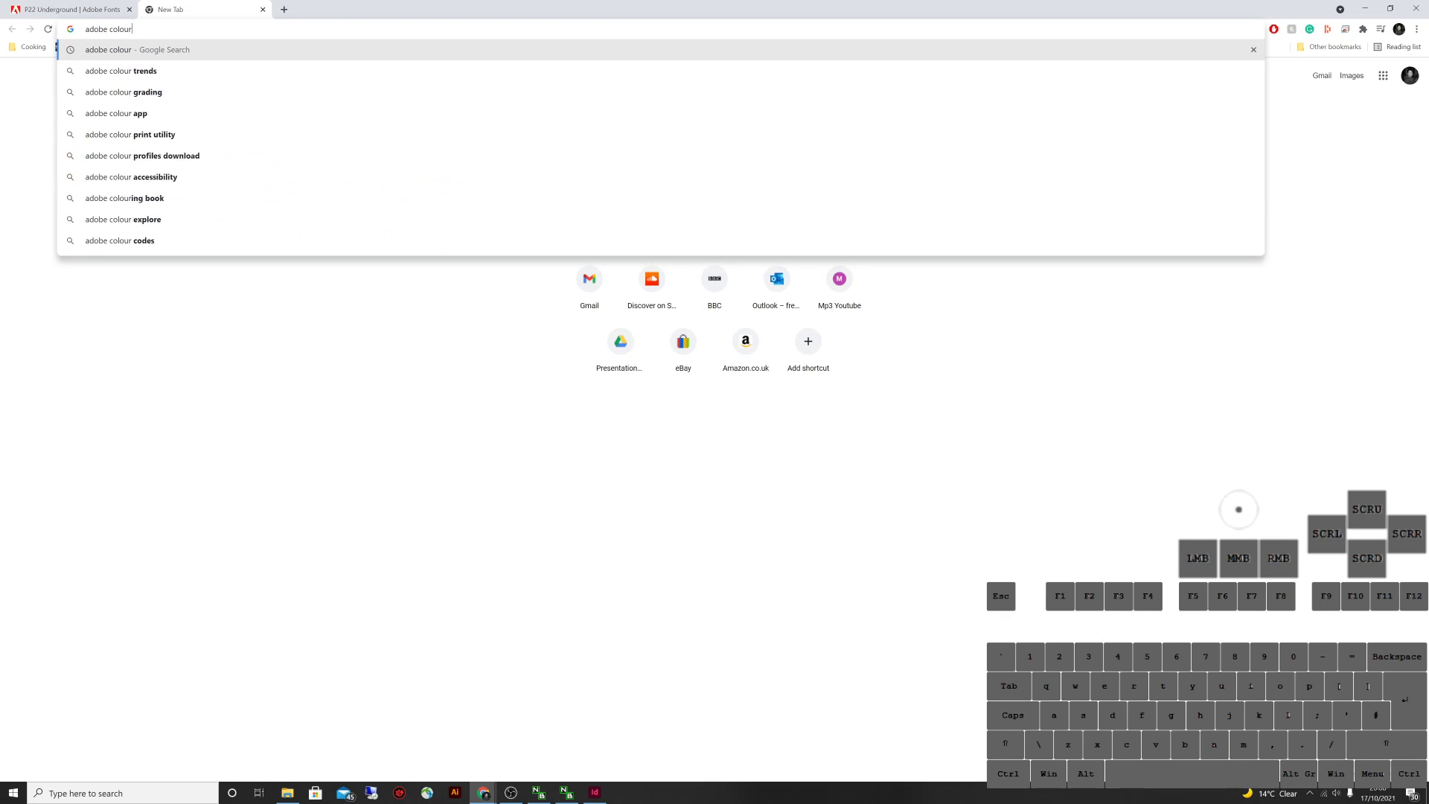
{"action": "key", "text": "Return"}
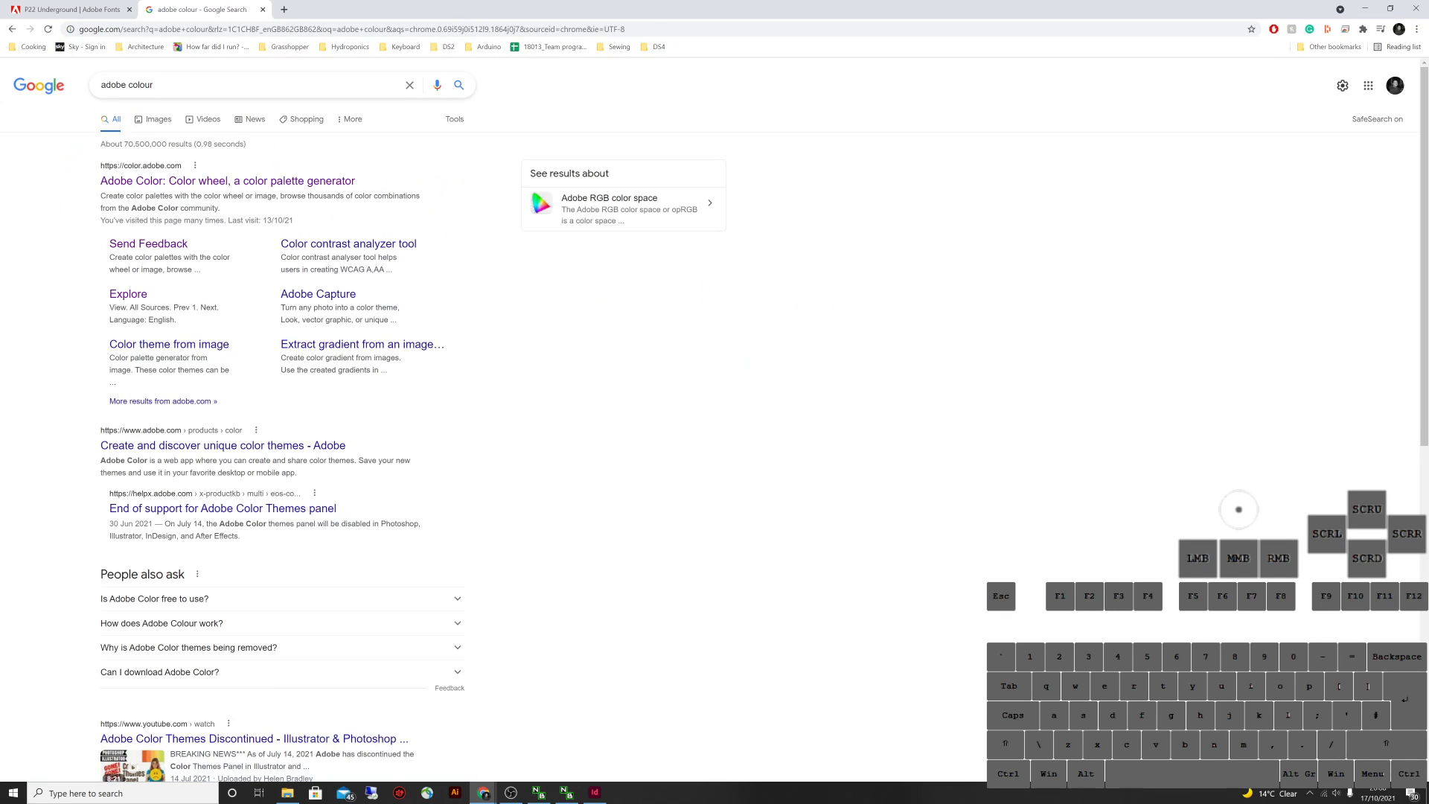
{"action": "left_click", "coordinate": [223, 180]}
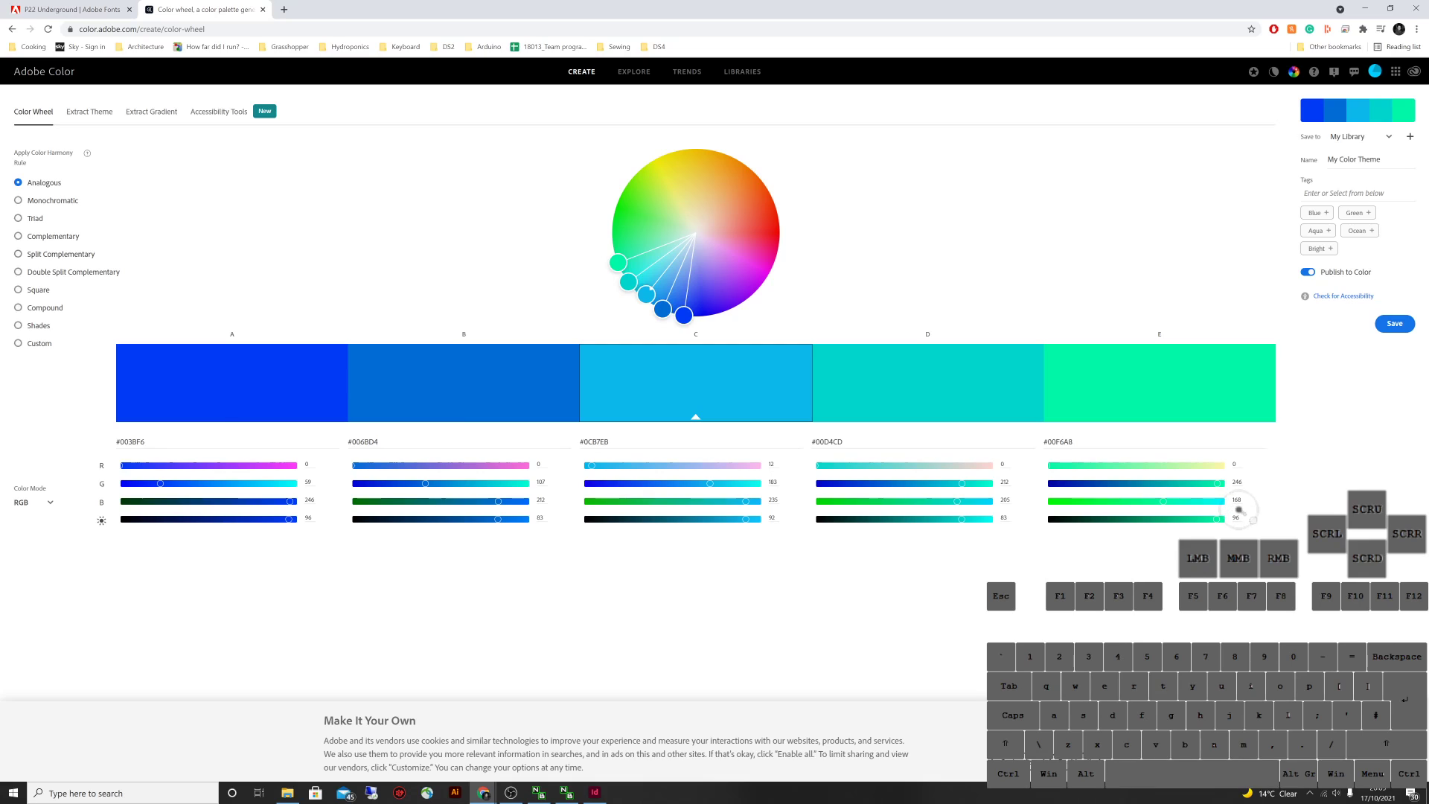
Shift the wheel to green, try Monochromatic and Triad, settle on Analogous, then view Explore
{"action": "left_click", "coordinate": [19, 200]}
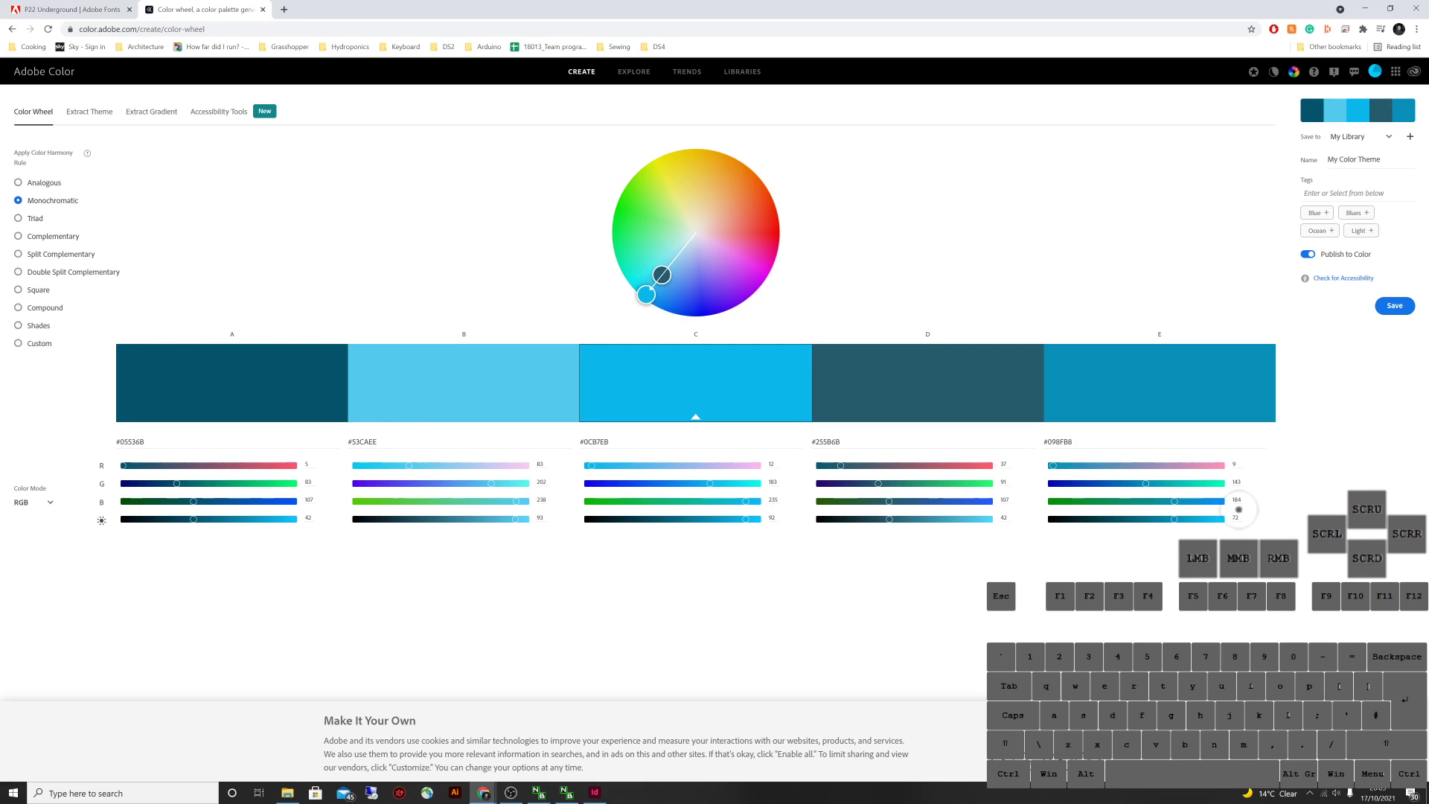
{"action": "left_click_drag", "start_coordinate": [646, 295], "coordinate": [613, 222]}
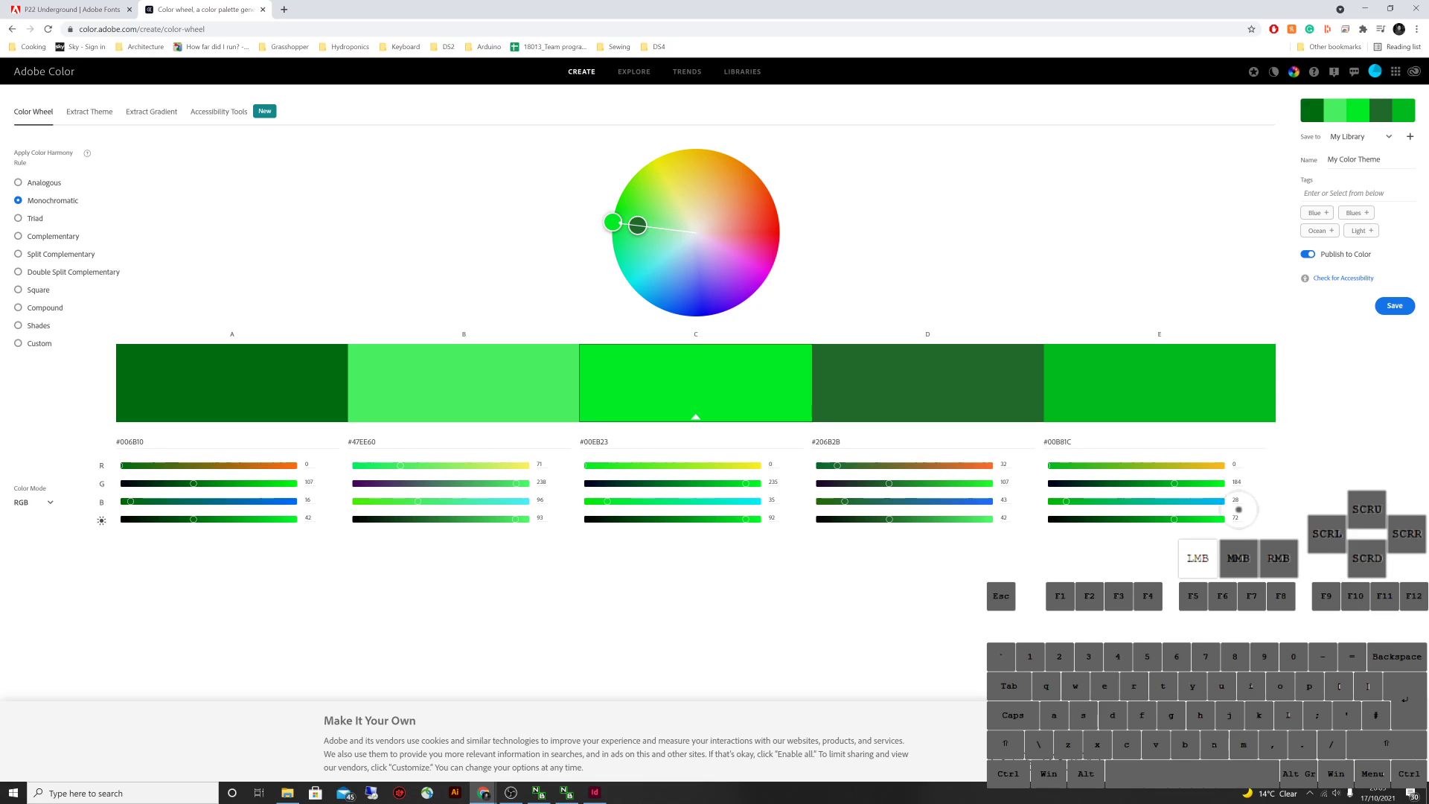
{"action": "left_click", "coordinate": [18, 218]}
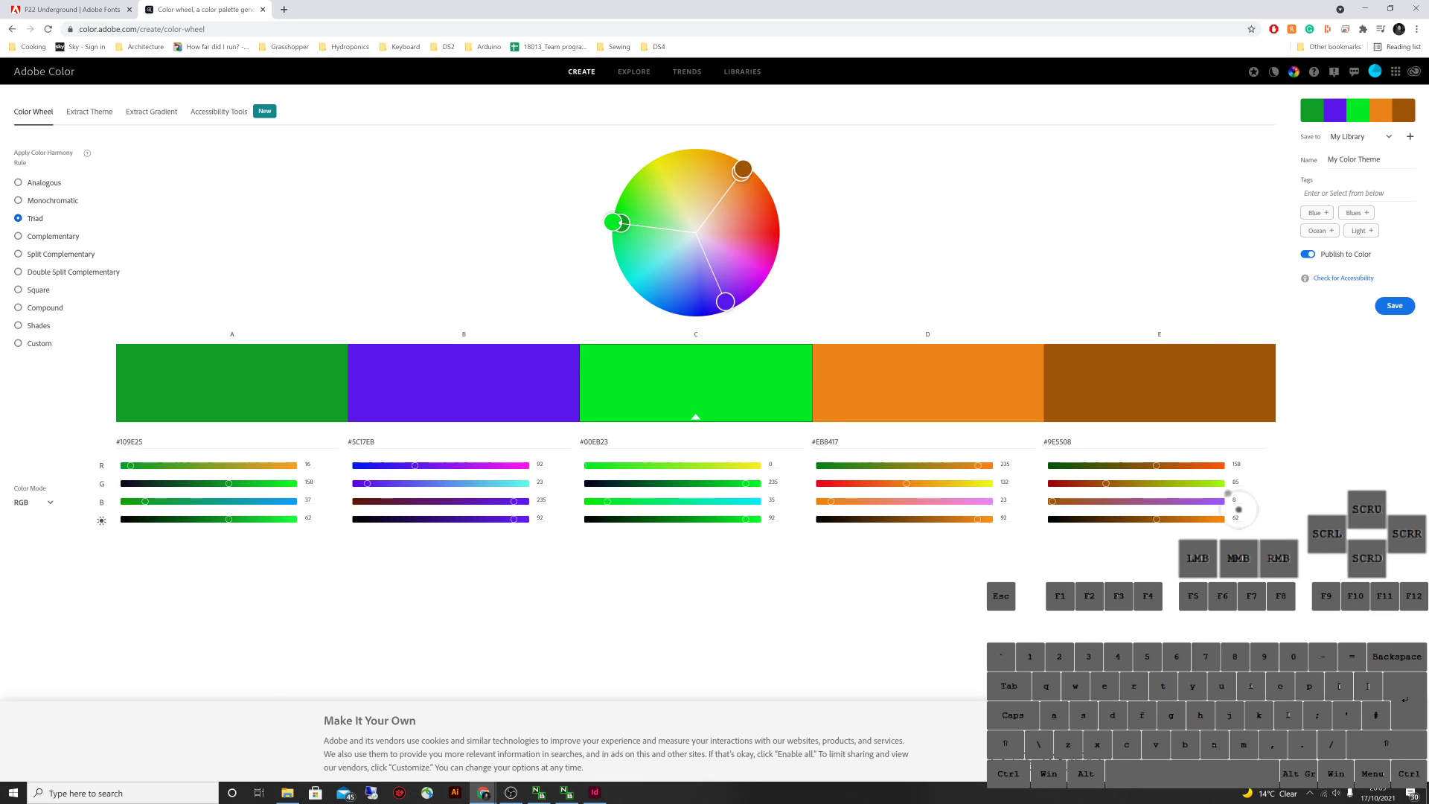
{"action": "left_click", "coordinate": [18, 182]}
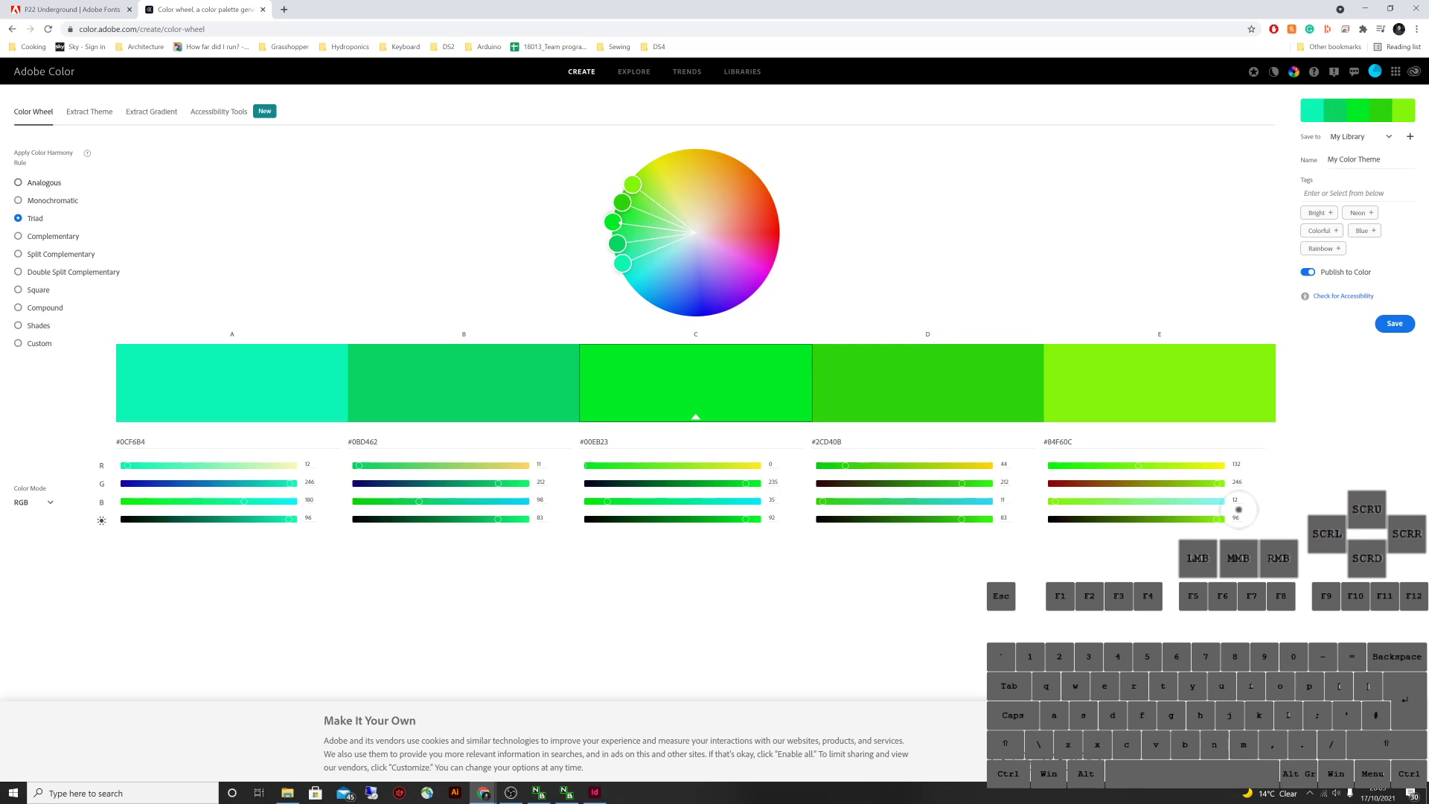
{"action": "left_click", "coordinate": [634, 72]}
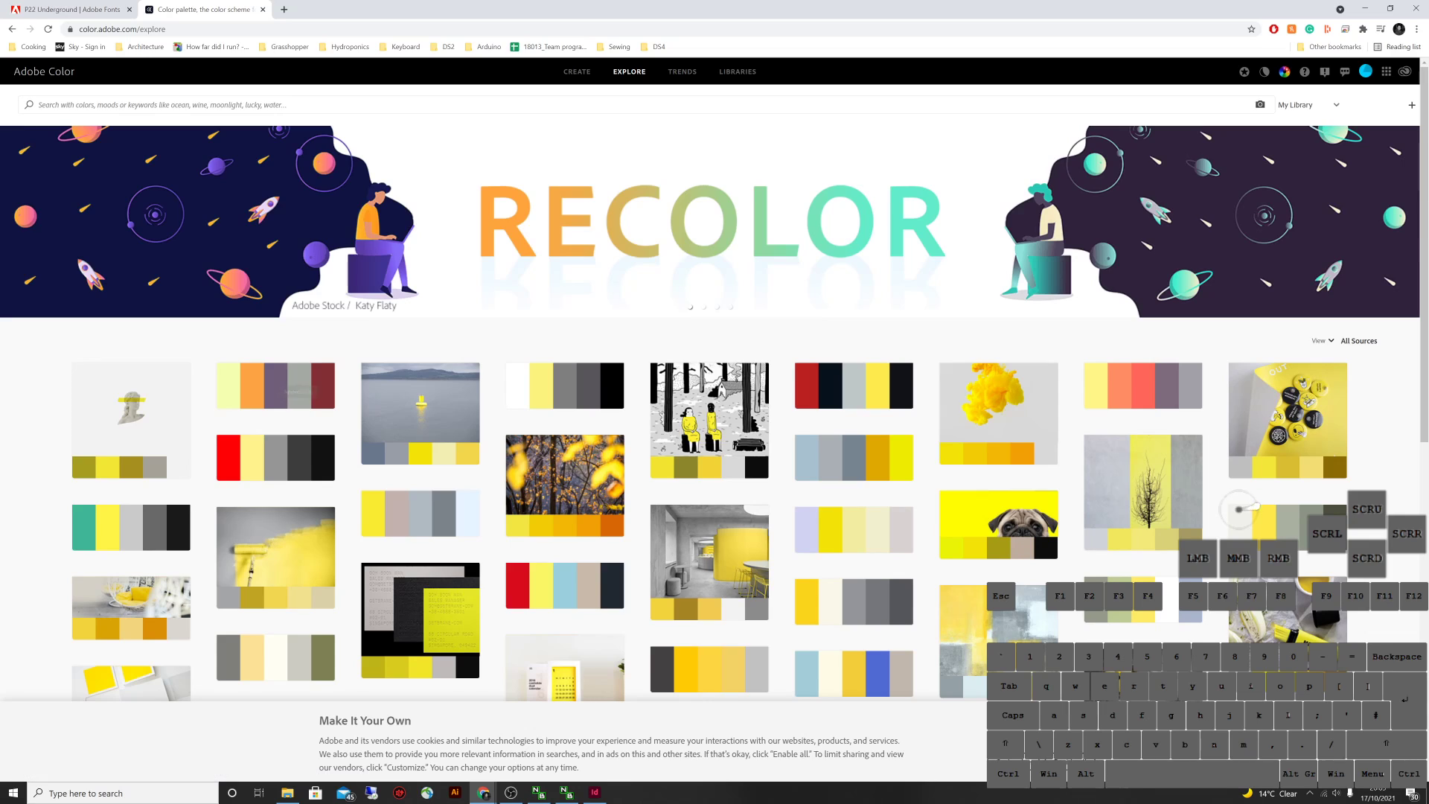
Browse the Trends page and preview the stadium-seats Architecture colour theme
{"action": "scroll", "coordinate": [1238, 510], "scroll_direction": "down", "scroll_amount": 2}
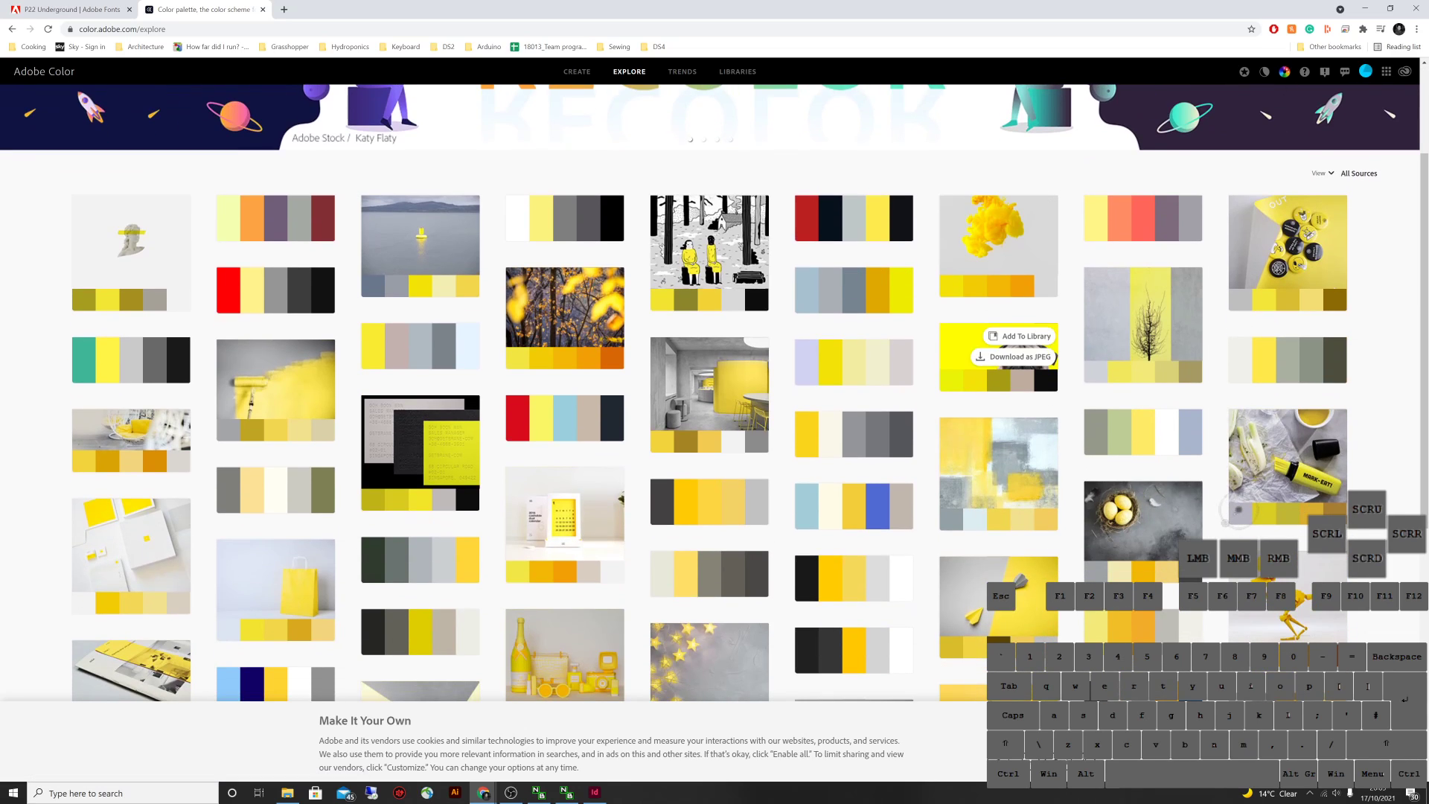
{"action": "scroll", "coordinate": [900, 291], "scroll_direction": "up", "scroll_amount": 2}
{"action": "left_click", "coordinate": [682, 72]}
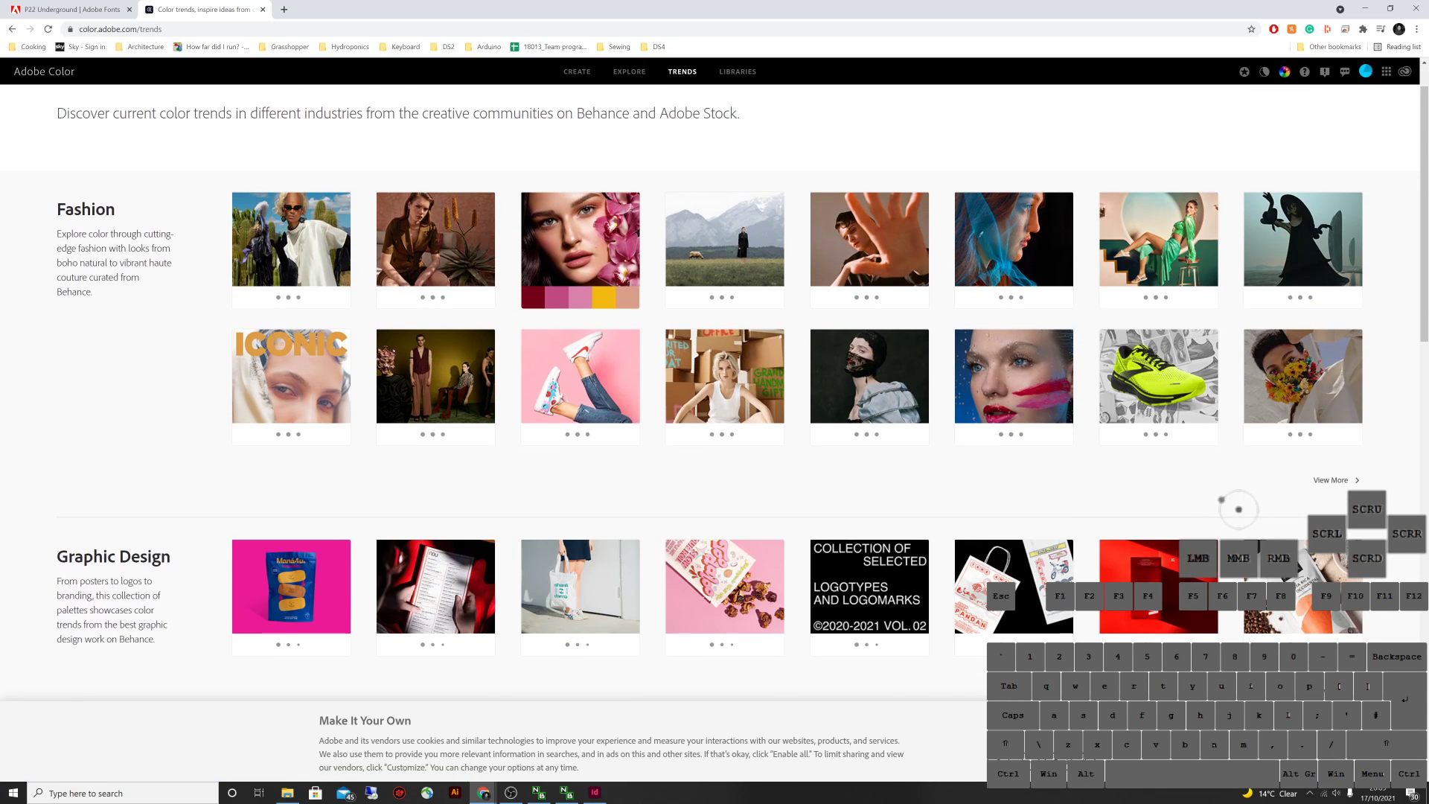
{"action": "scroll", "coordinate": [1239, 509], "scroll_direction": "down", "scroll_amount": 12}
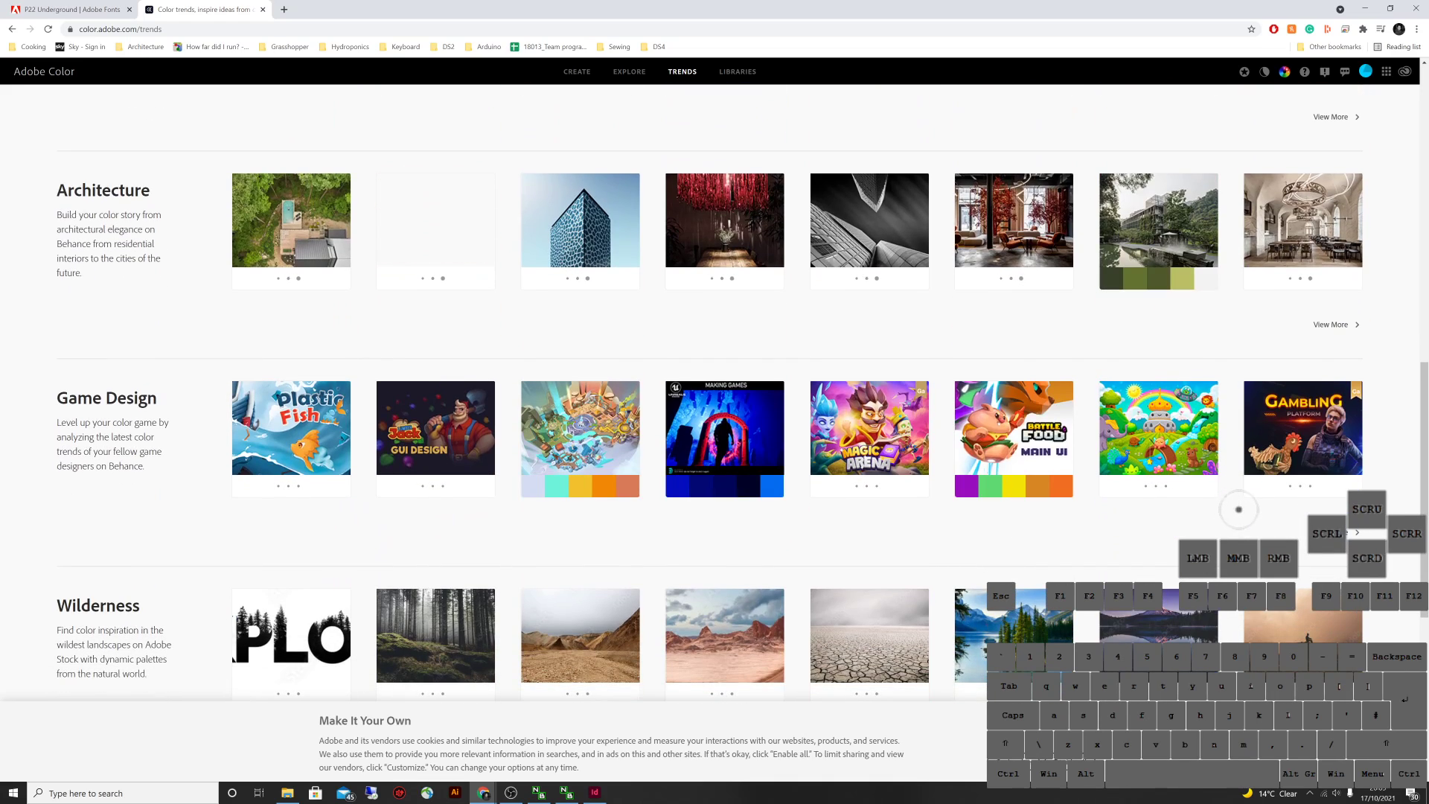
{"action": "left_click", "coordinate": [439, 223]}
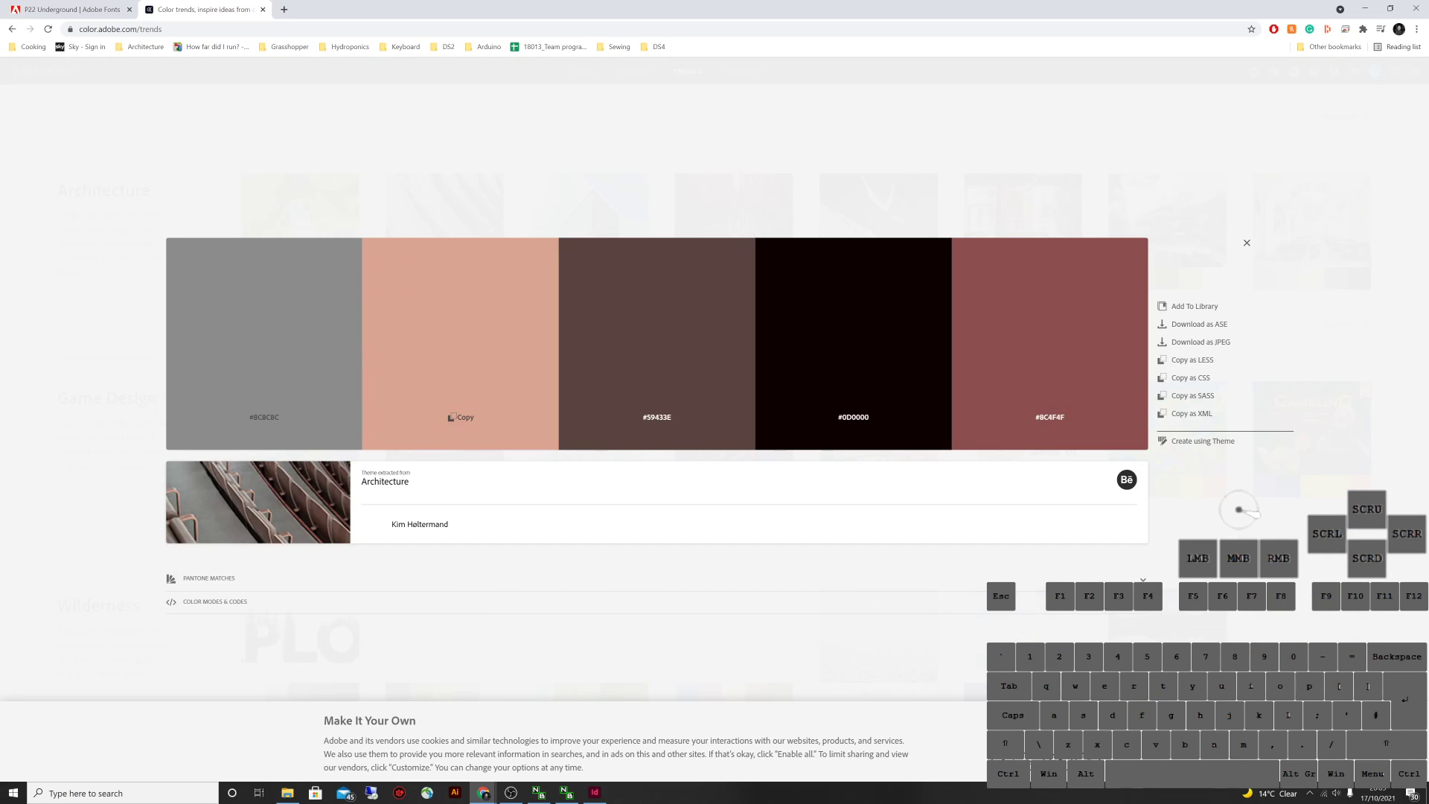
{"action": "key", "text": "Escape"}
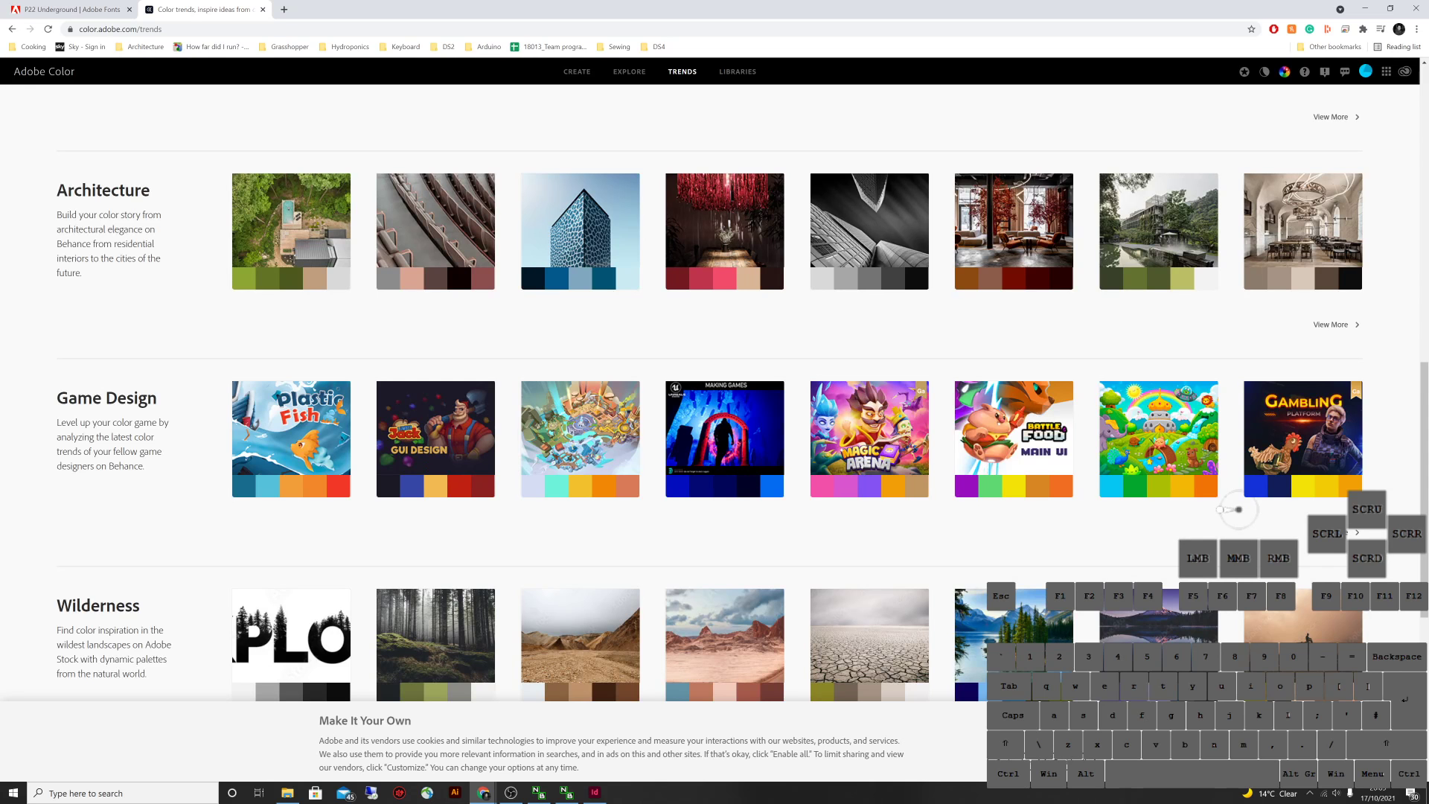
{"action": "scroll", "coordinate": [909, 249], "scroll_direction": "up", "scroll_amount": 10}
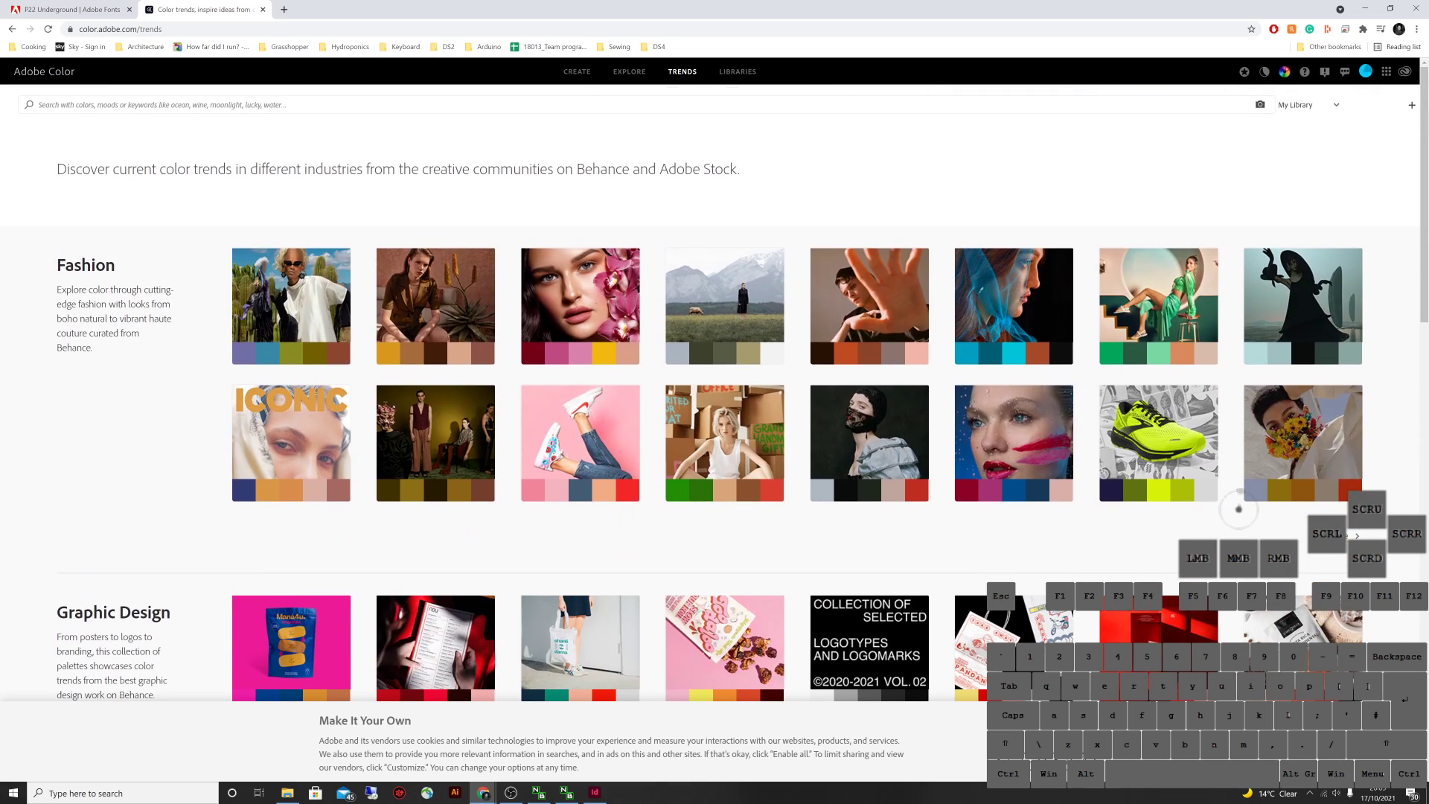
Back on Explore, open the 'evening on the beach' palette and save it to the library
{"action": "left_click", "coordinate": [629, 71]}
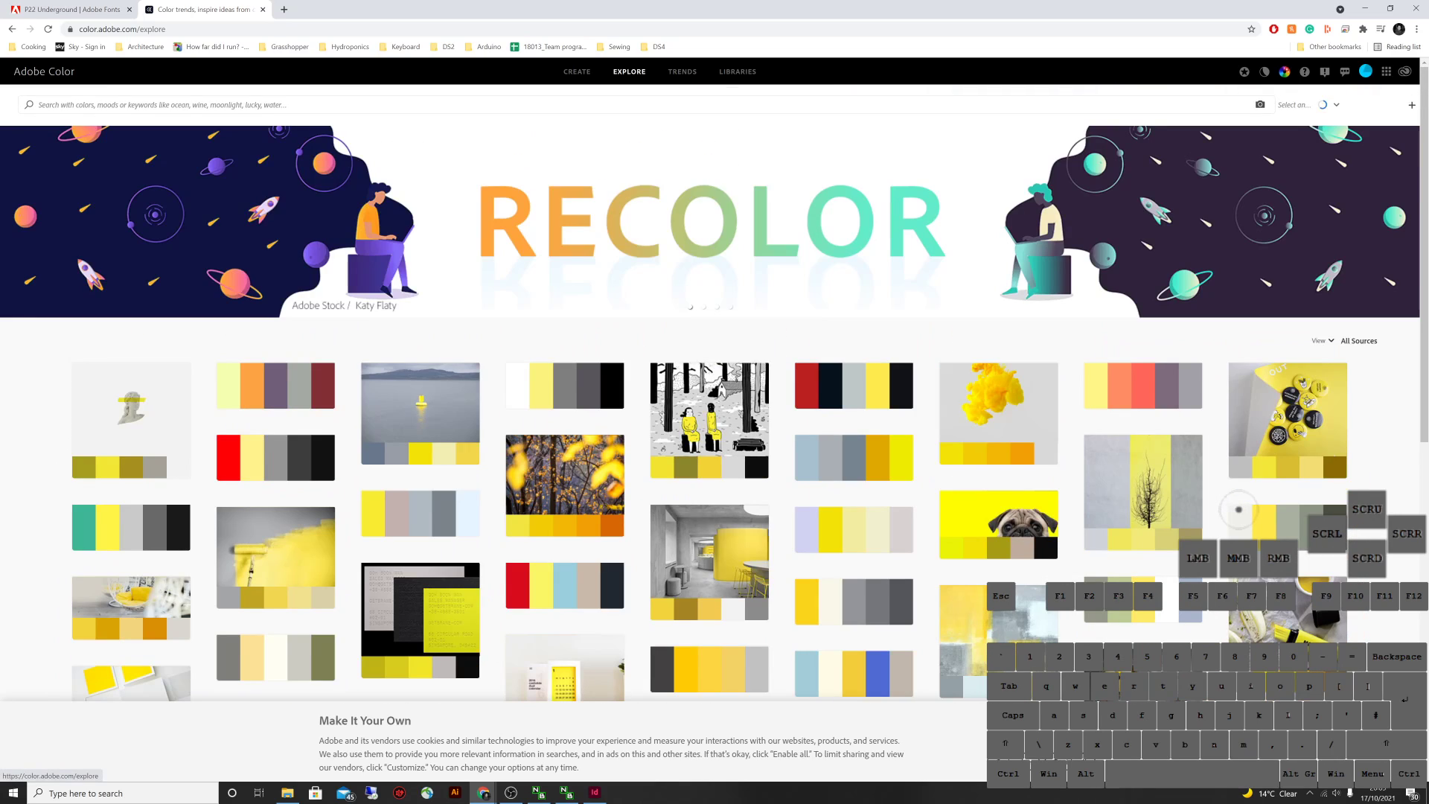
{"action": "scroll", "coordinate": [1238, 510], "scroll_direction": "down", "scroll_amount": 4}
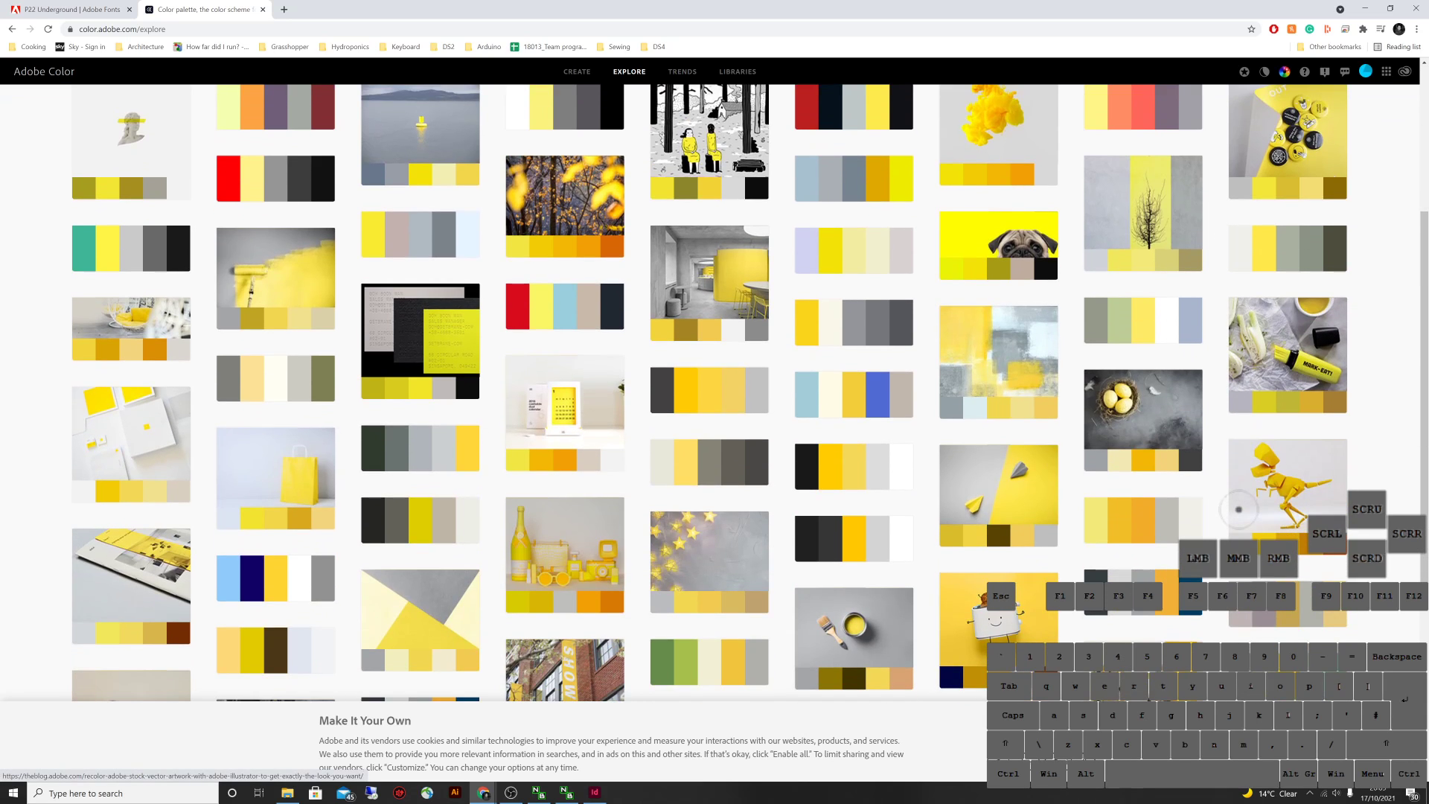
{"action": "scroll", "coordinate": [1239, 510], "scroll_direction": "down", "scroll_amount": 5}
{"action": "scroll", "coordinate": [1238, 510], "scroll_direction": "up", "scroll_amount": 10}
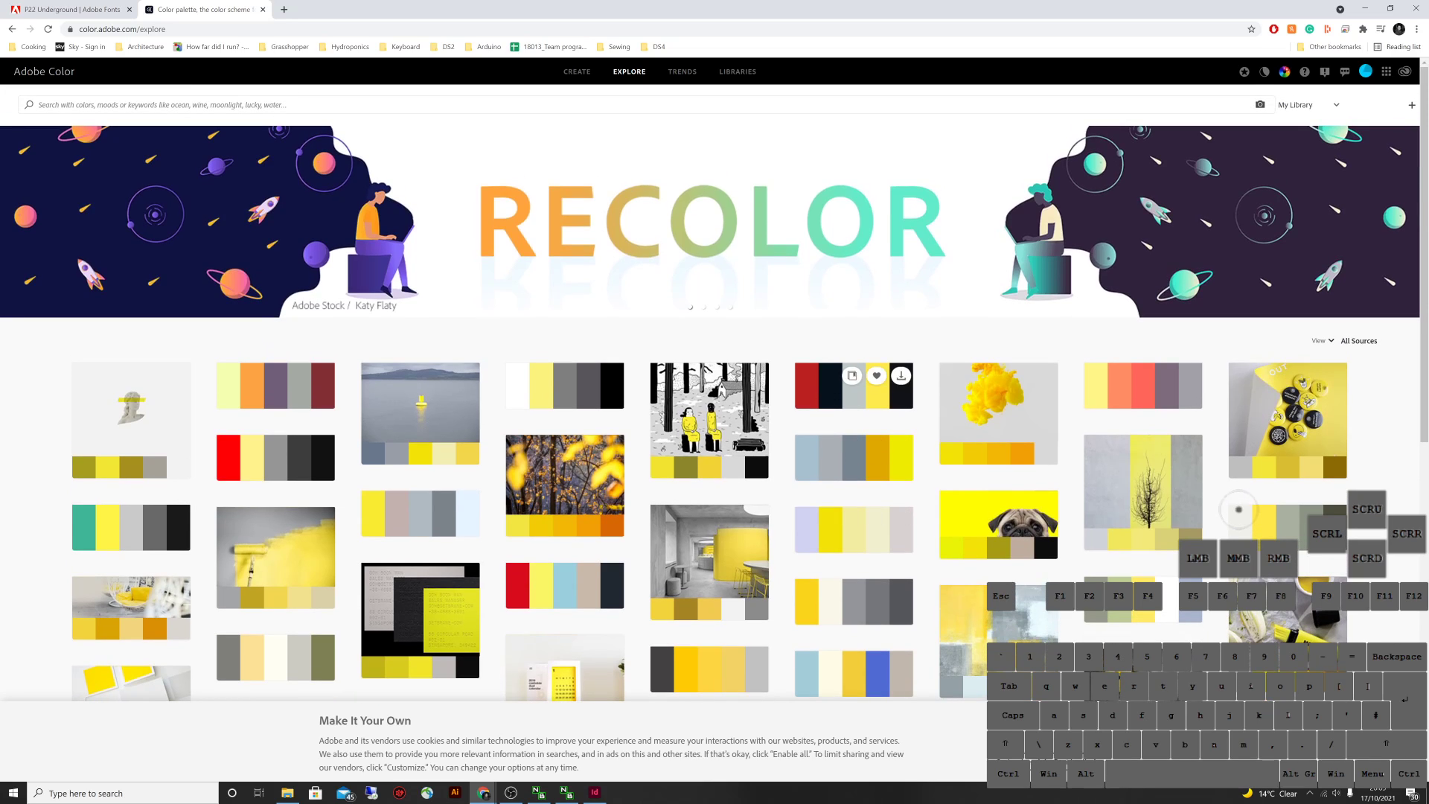
{"action": "left_click", "coordinate": [275, 394]}
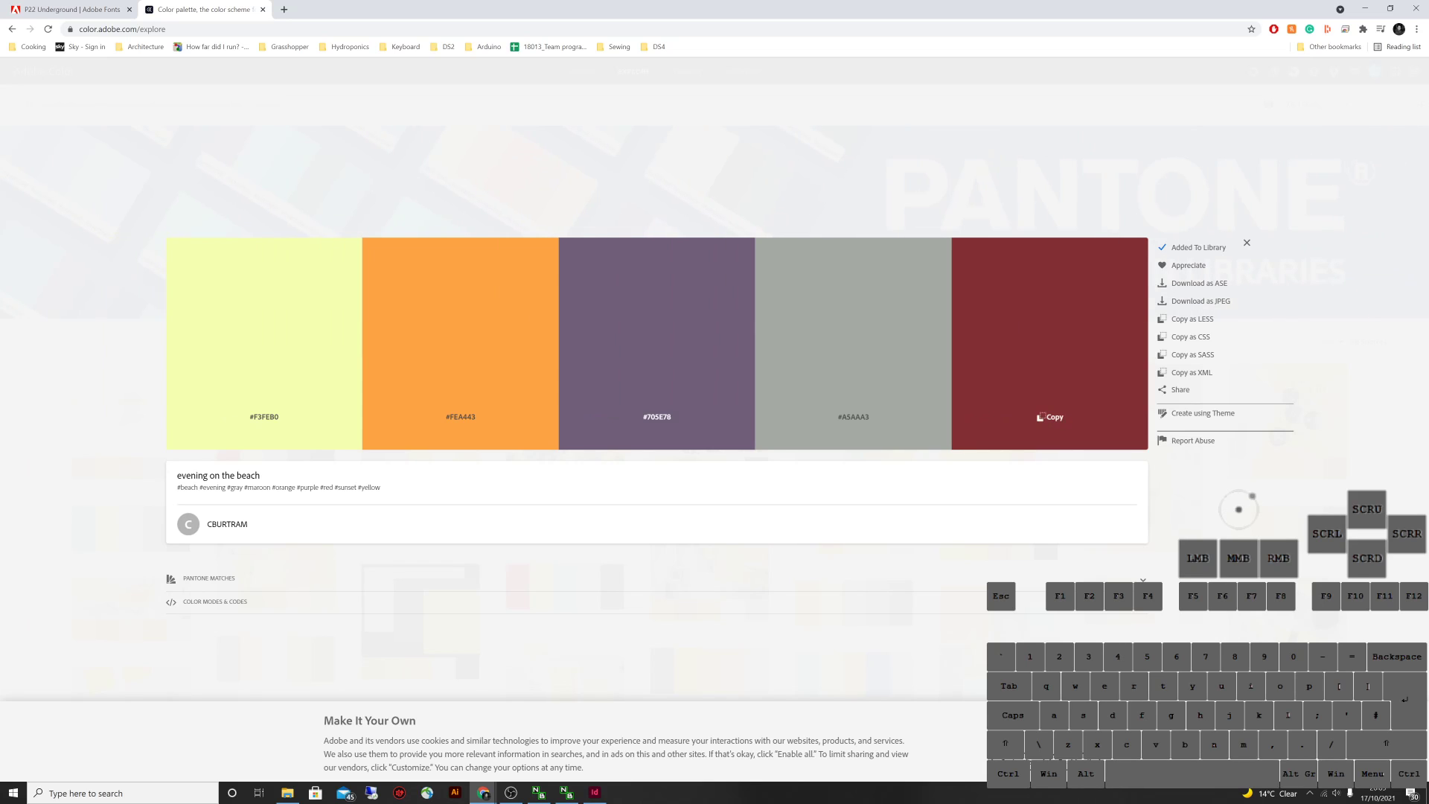
{"action": "key", "text": "Escape"}
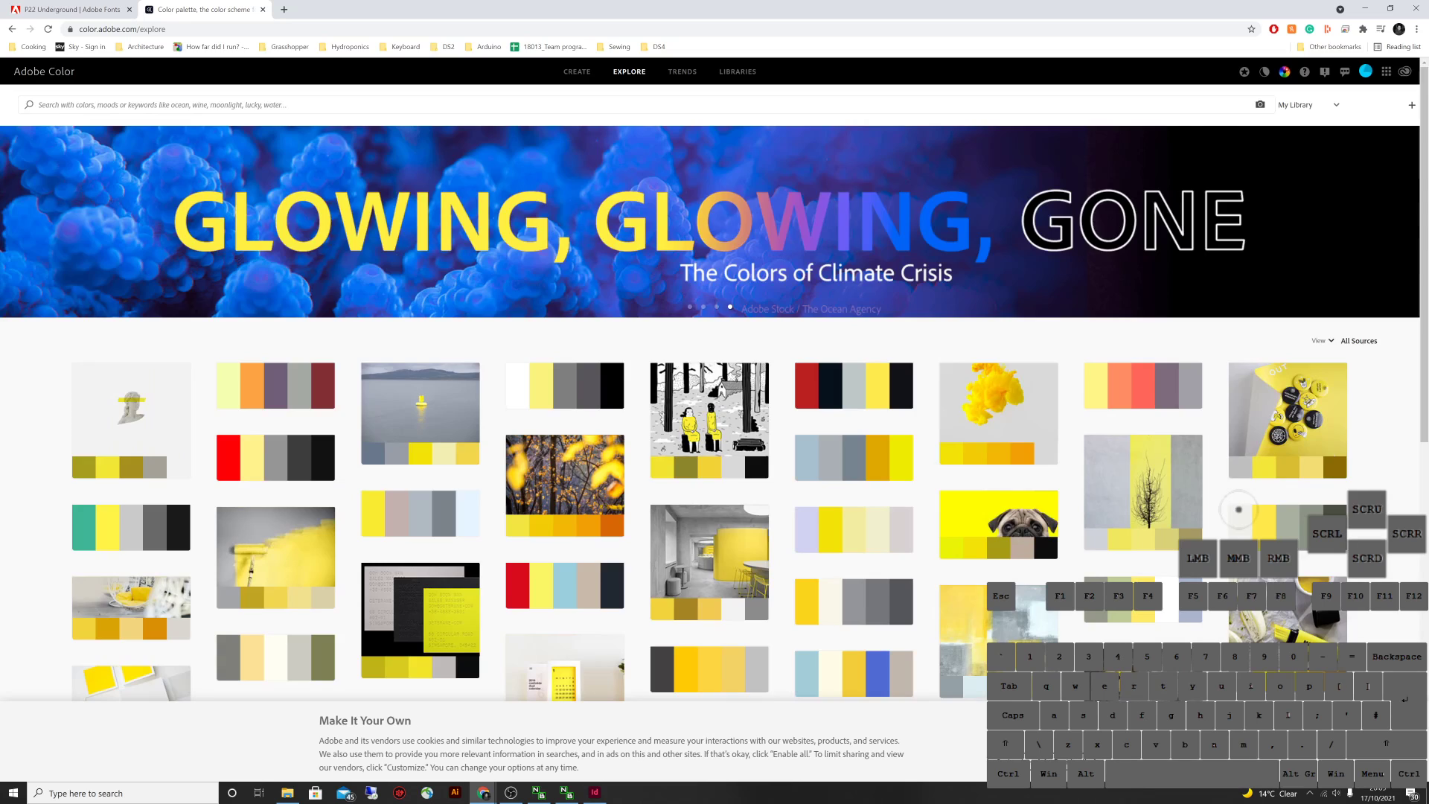
{"action": "key", "text": "super"}
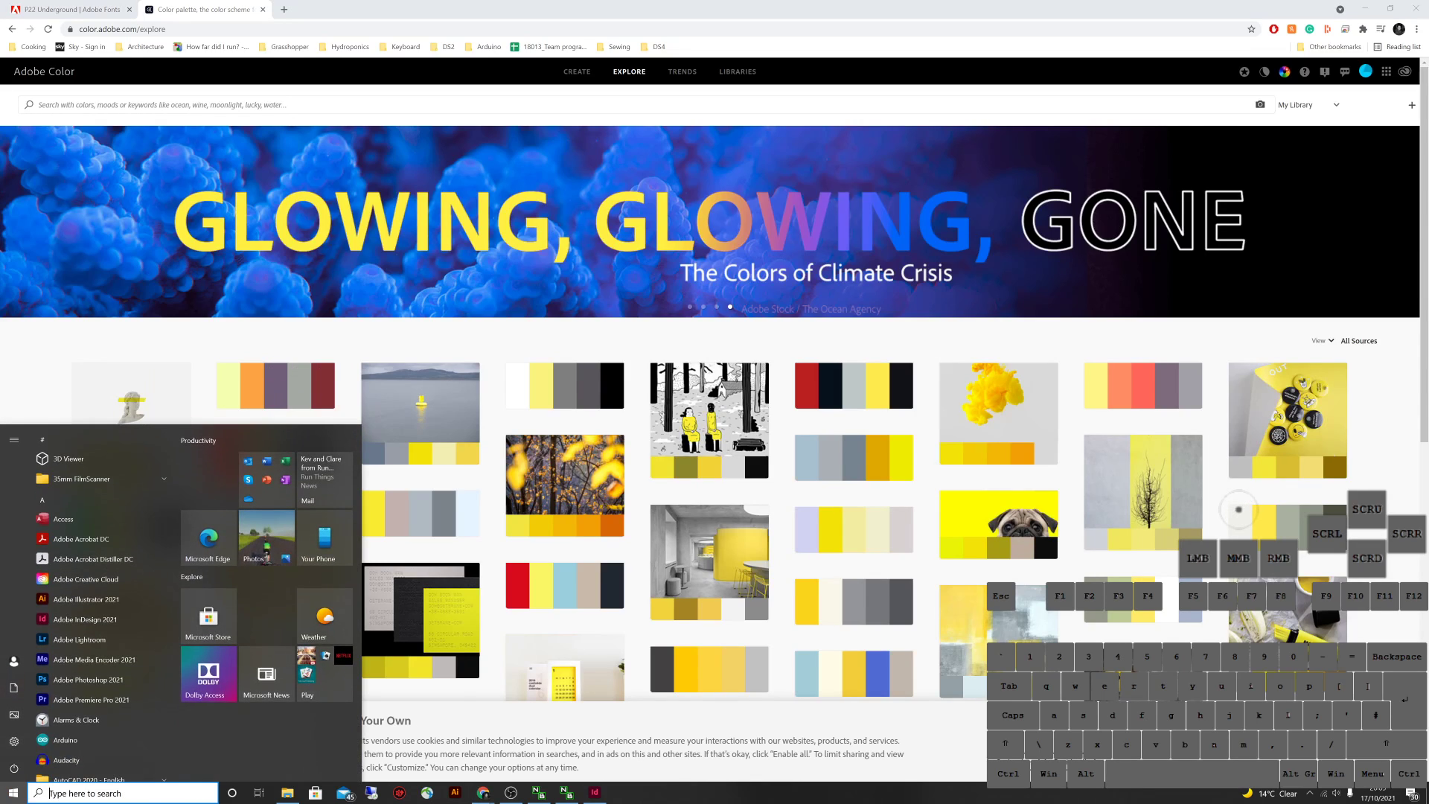
Launch Creative Cloud Desktop via Windows search, then bring InDesign's Home screen forward
{"action": "type", "text": "crea"}
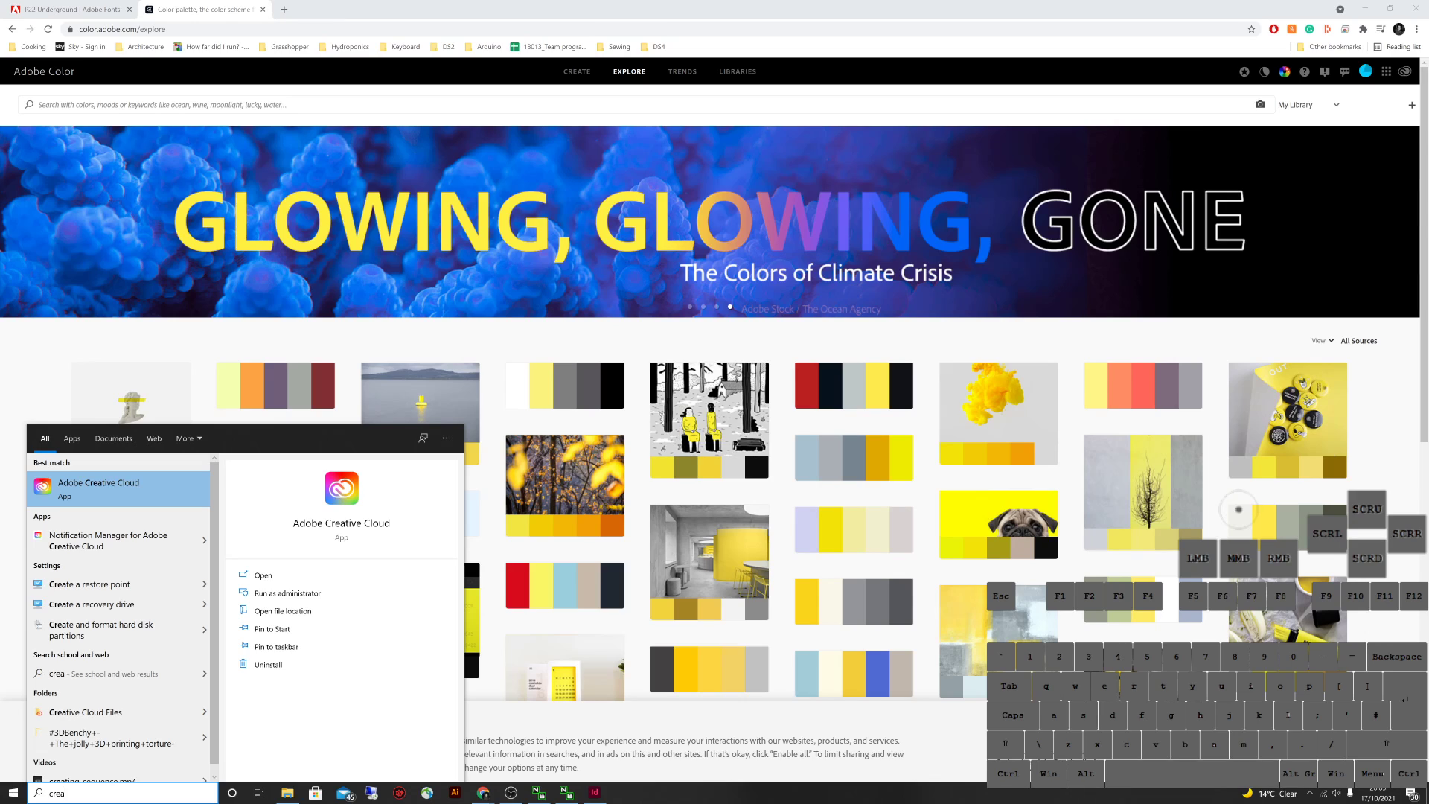
{"action": "key", "text": "Return"}
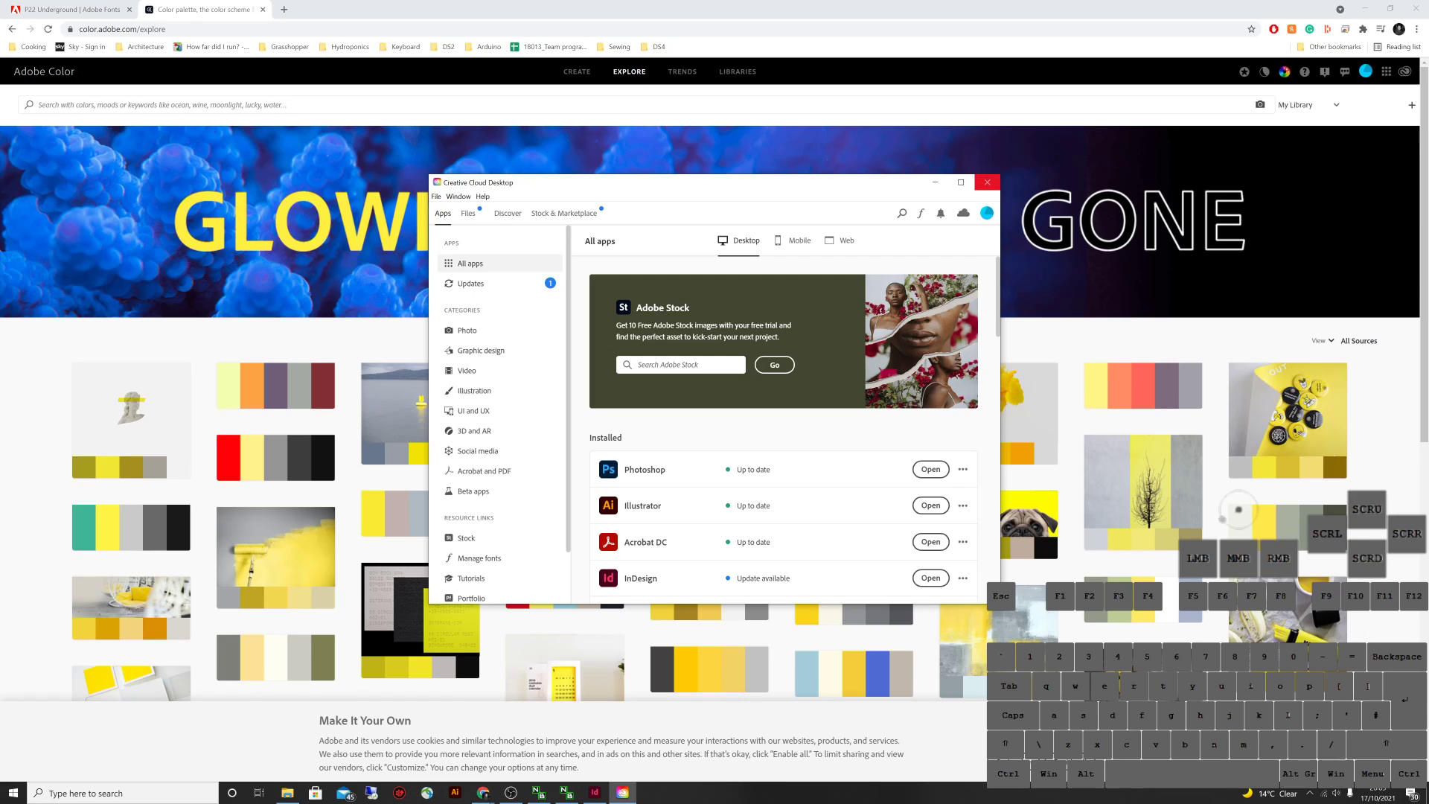
{"action": "left_click", "coordinate": [1238, 510]}
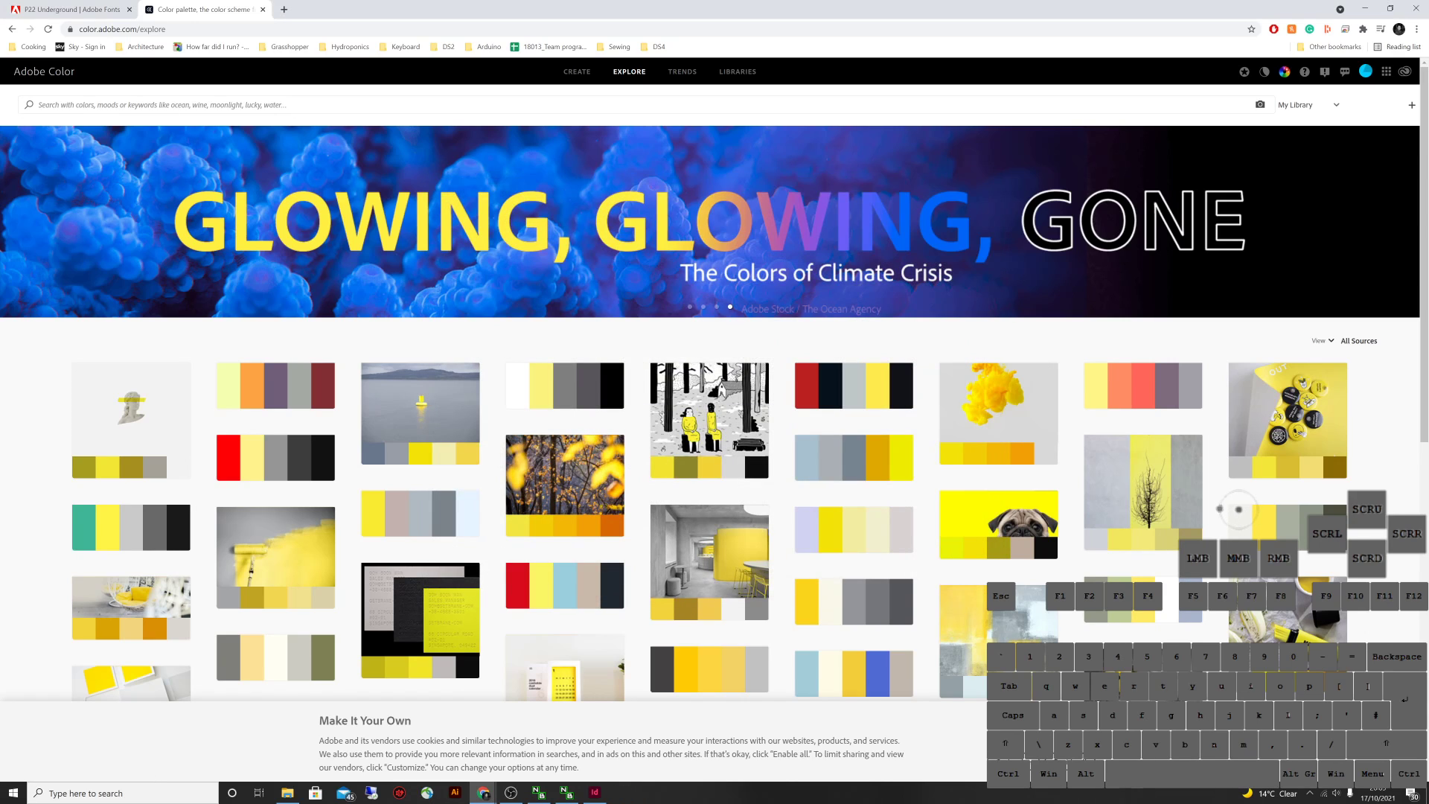
{"action": "left_click", "coordinate": [595, 792]}
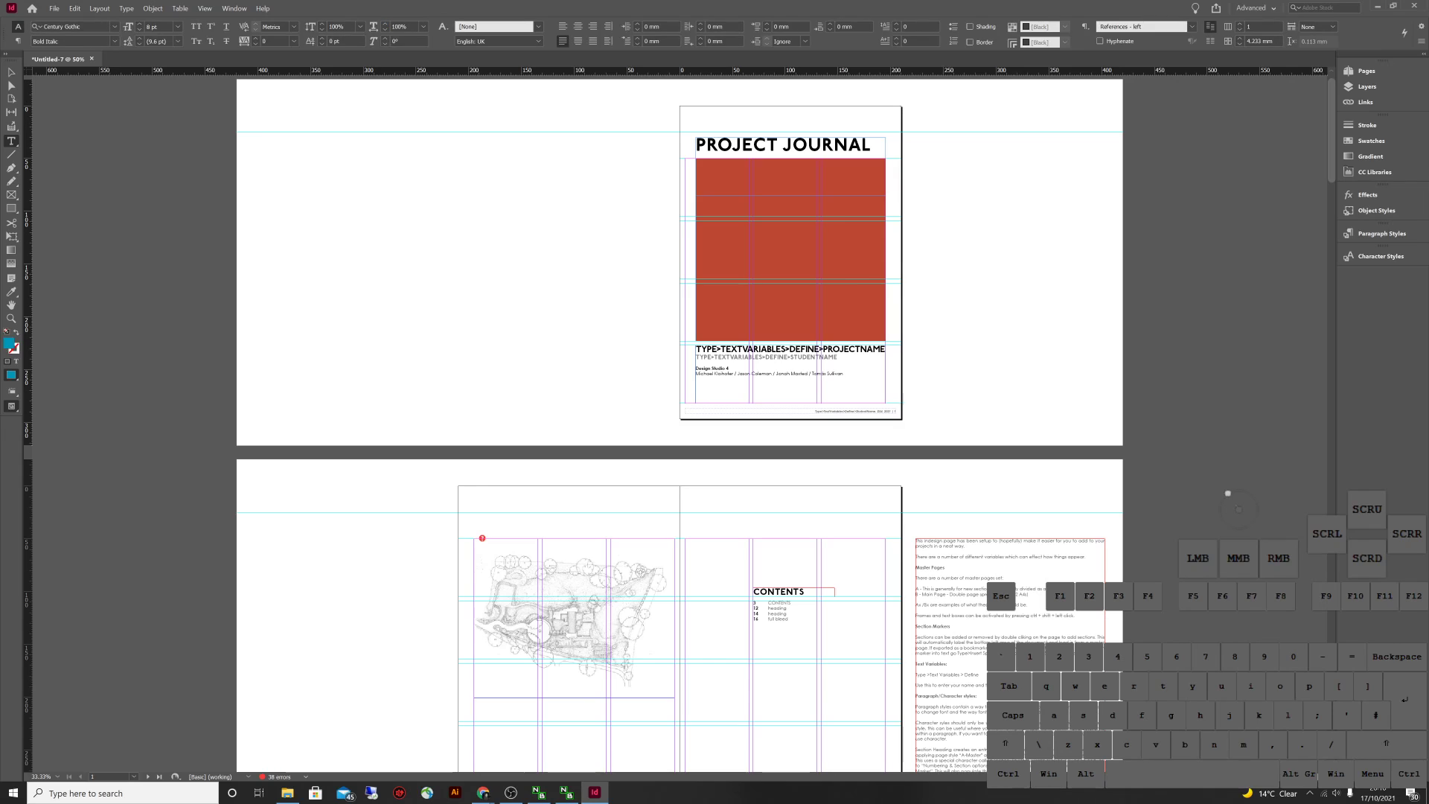
{"action": "left_click", "coordinate": [32, 8]}
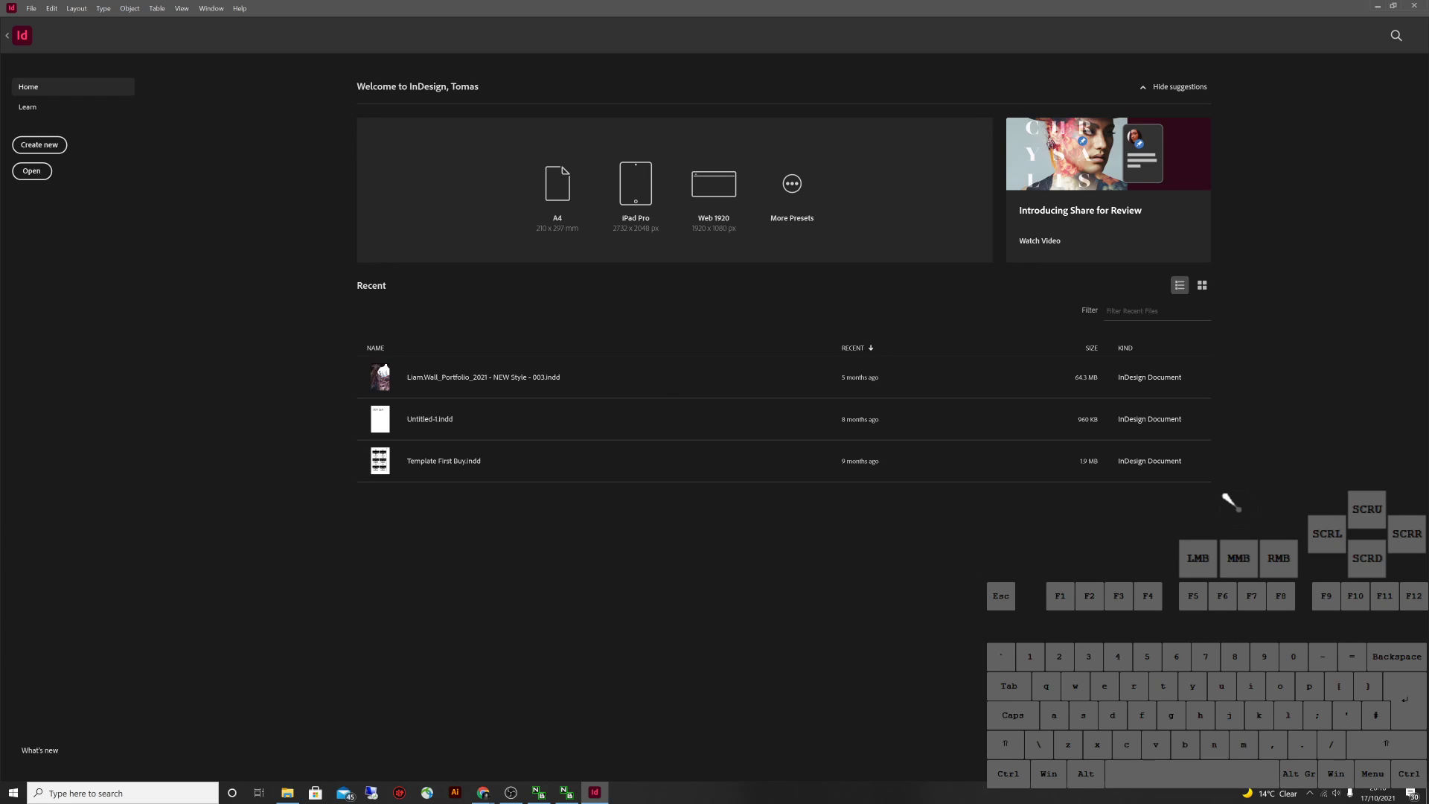
Create a blank A4 print document, Untitled-9 (210 × 297 mm, one page), from the presets
{"action": "left_click", "coordinate": [39, 144]}
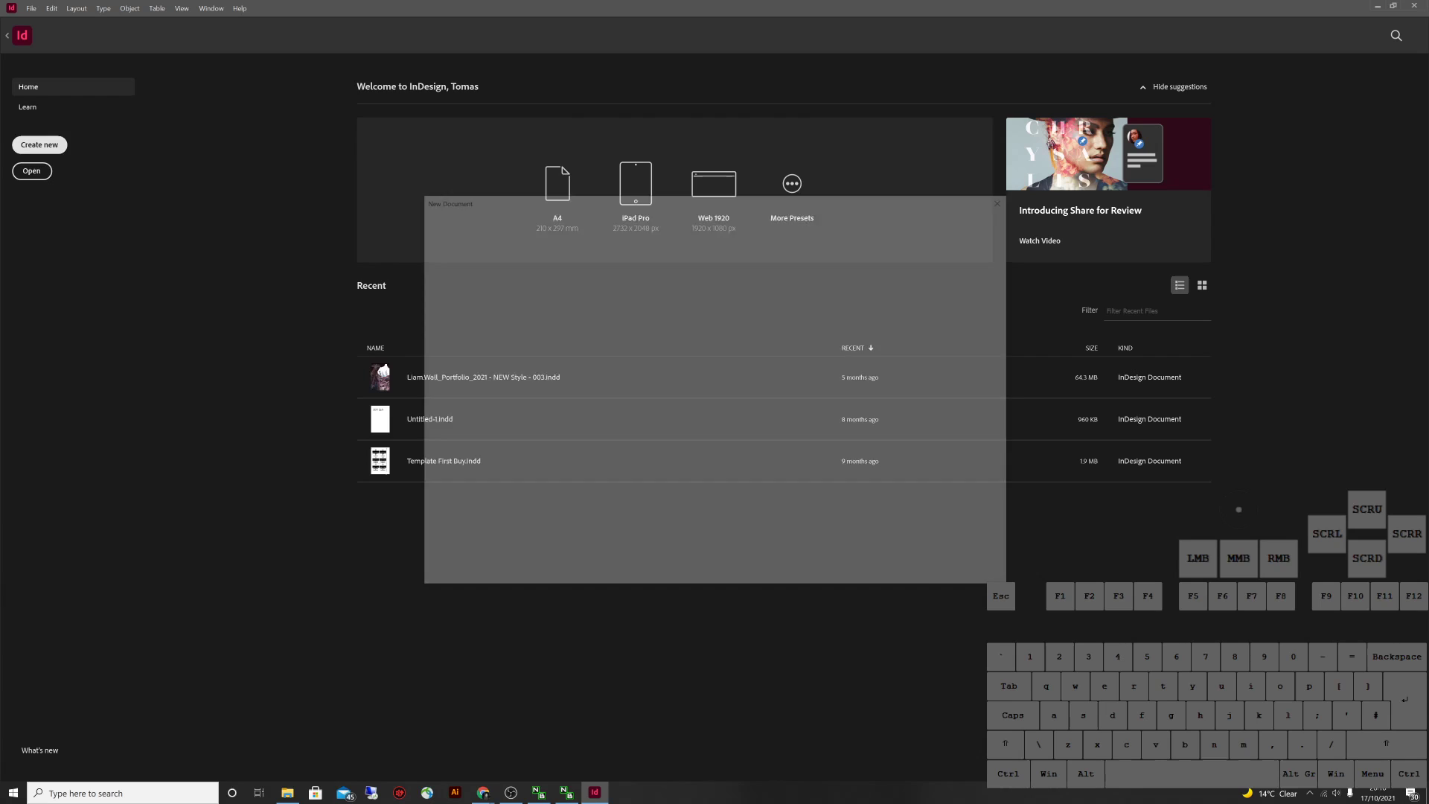
{"action": "left_click", "coordinate": [516, 218]}
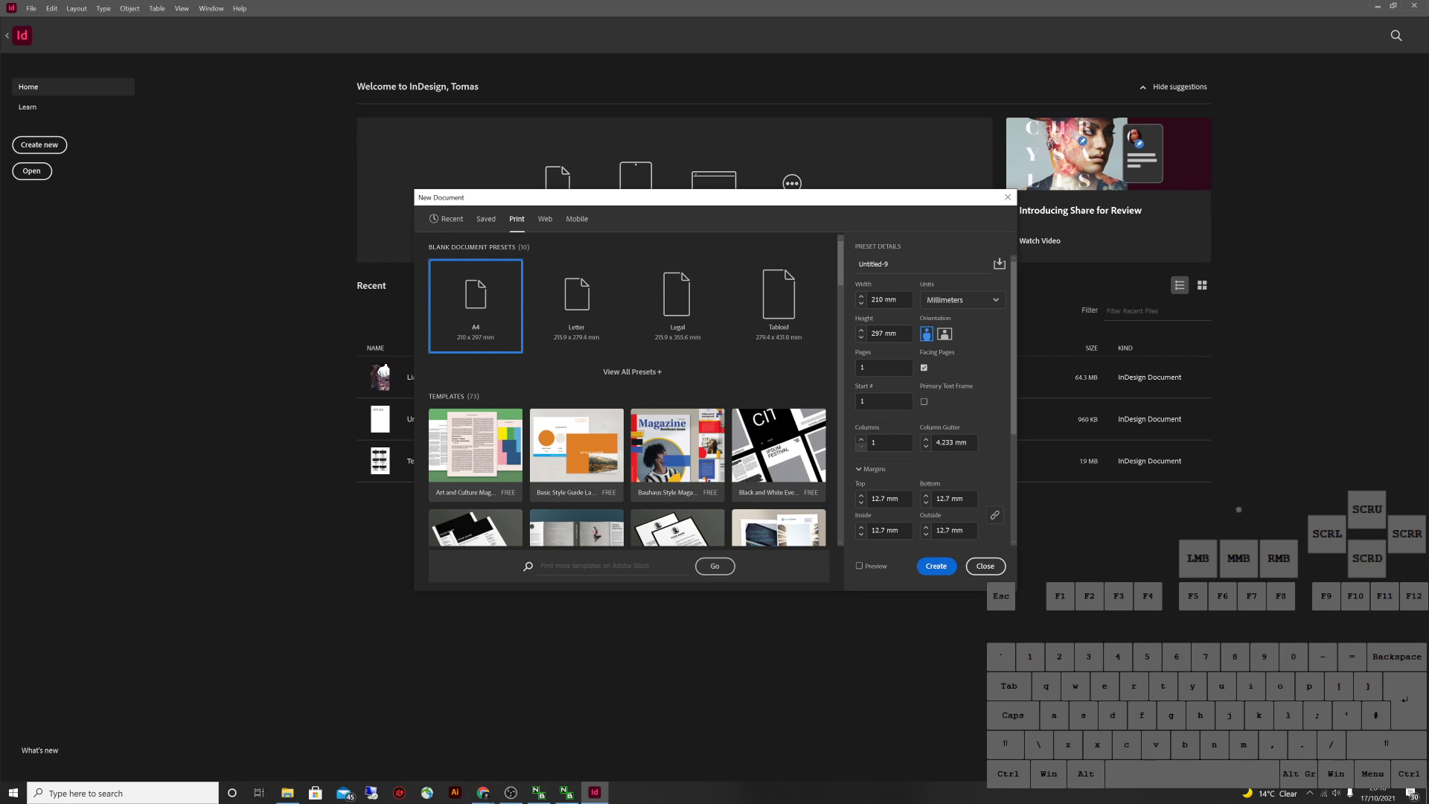
{"action": "double_click", "coordinate": [475, 305]}
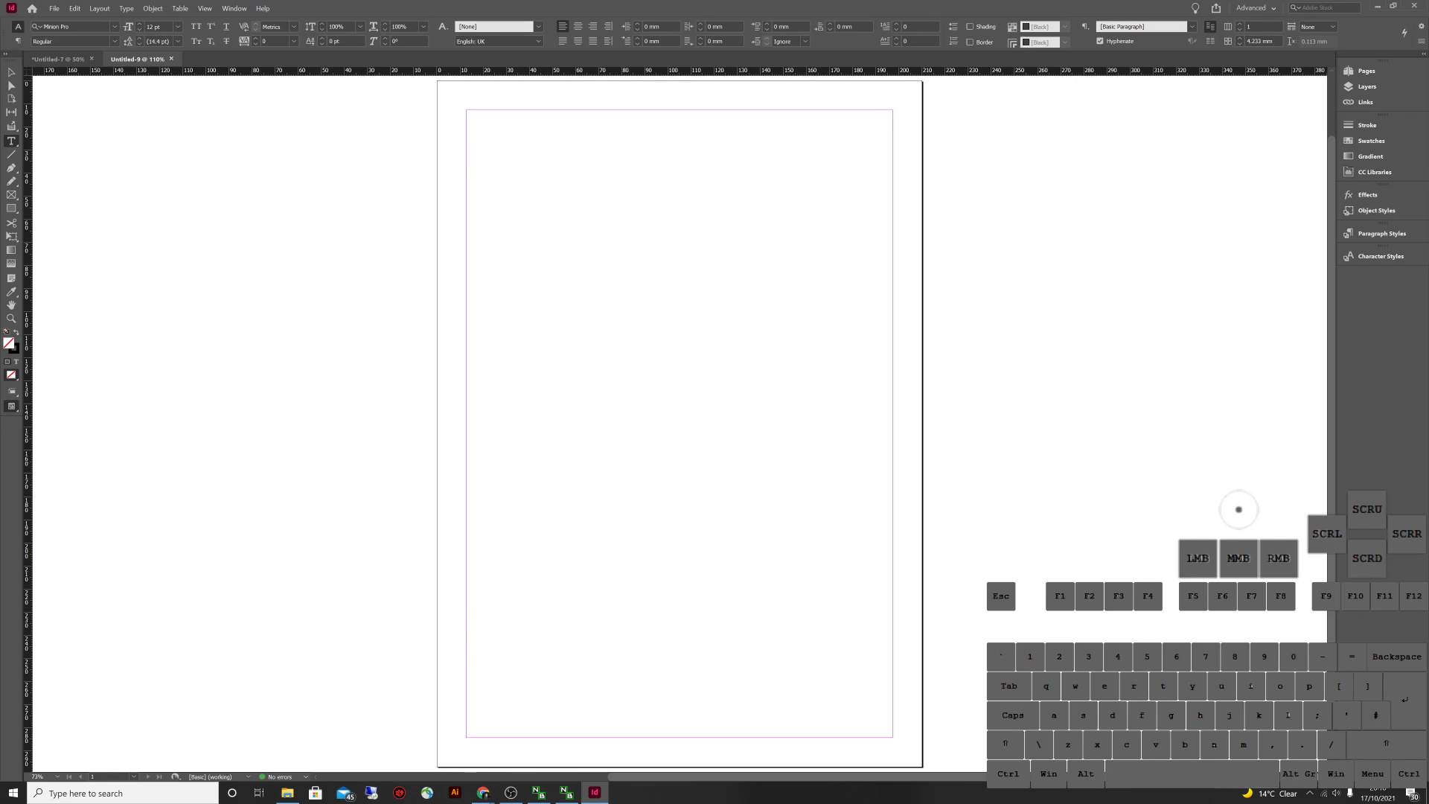
{"action": "key", "text": "v"}
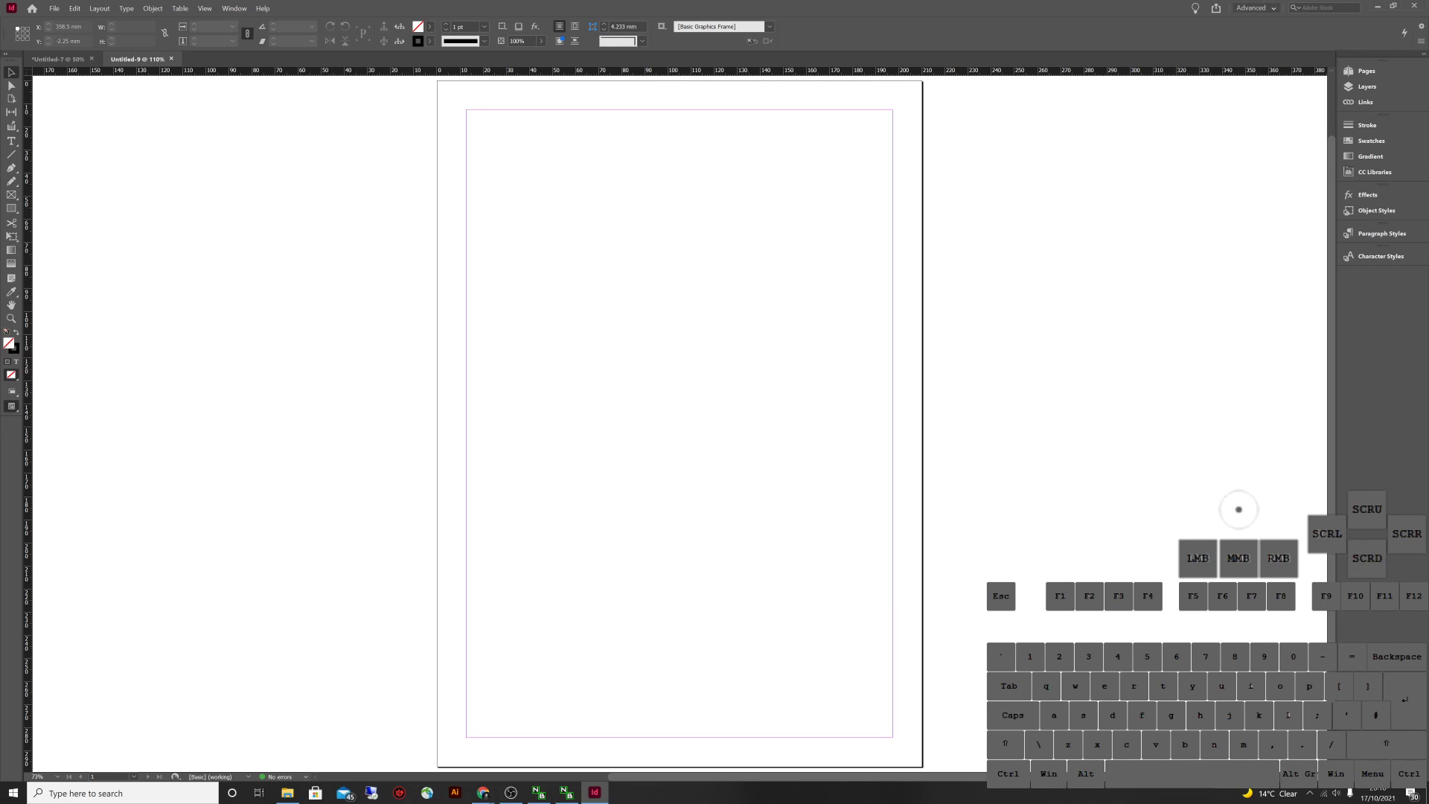
Switch the workspace to Essentials, back to Advanced, then reset Advanced to its default panels
{"action": "left_click", "coordinate": [1254, 7]}
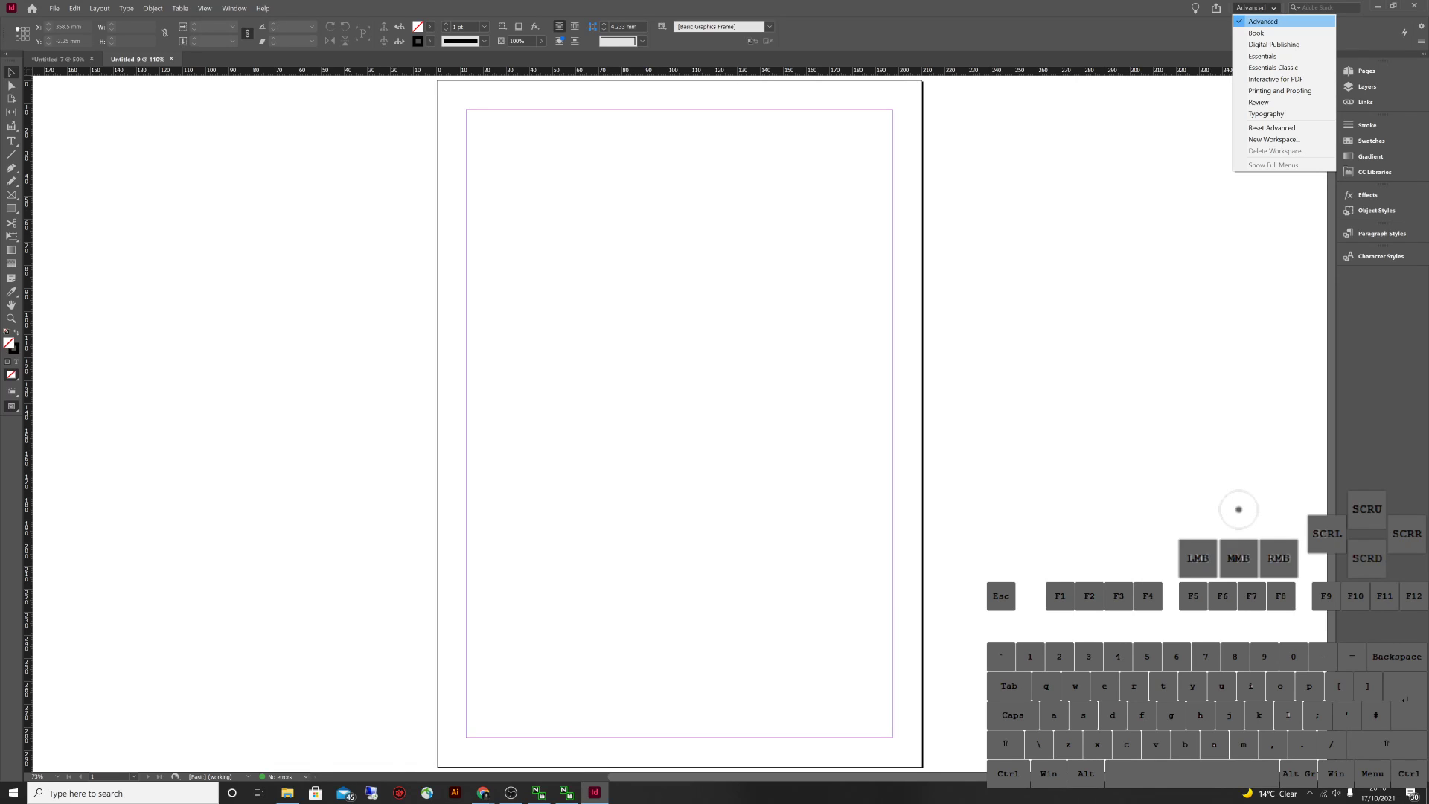
{"action": "left_click", "coordinate": [1262, 56]}
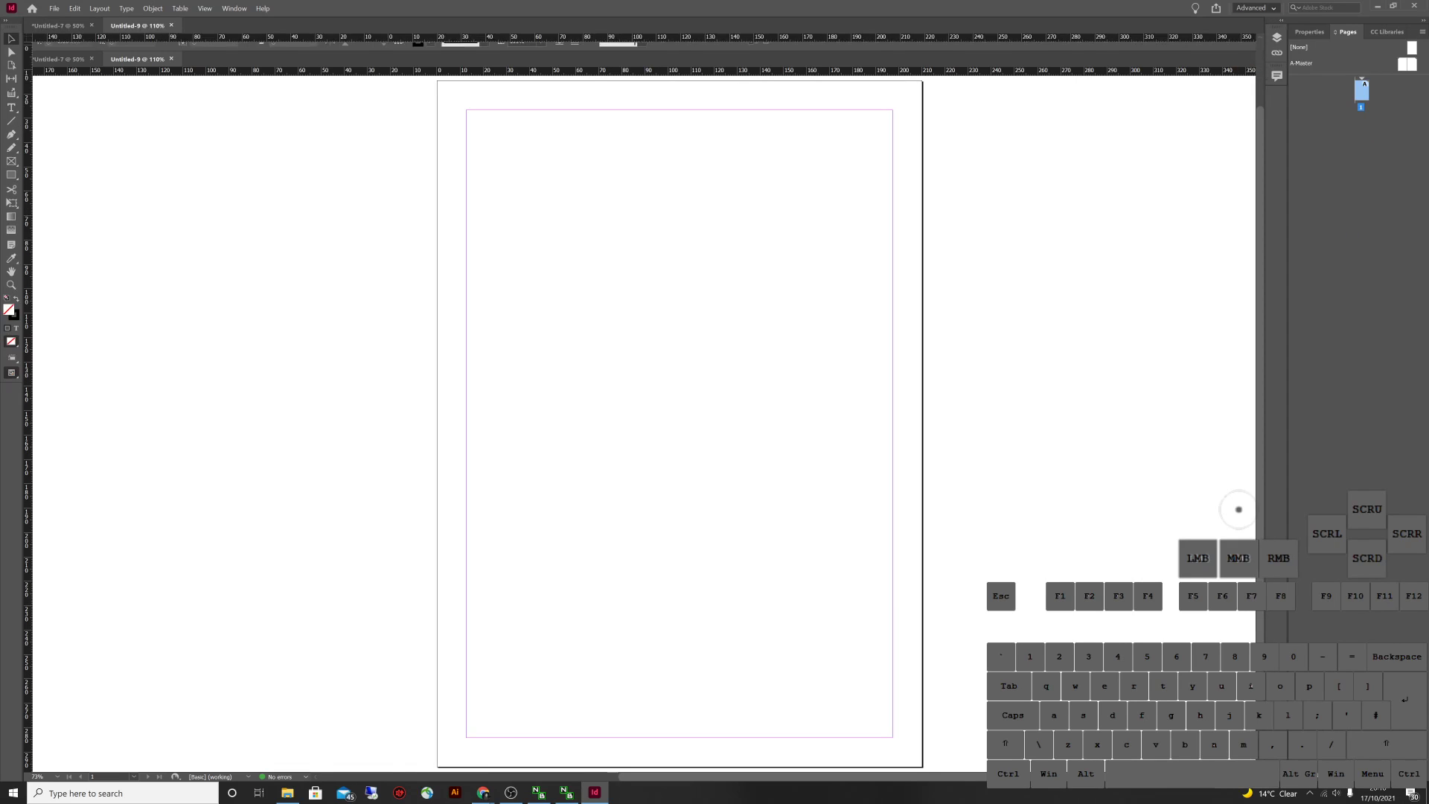
{"action": "left_click", "coordinate": [1256, 7]}
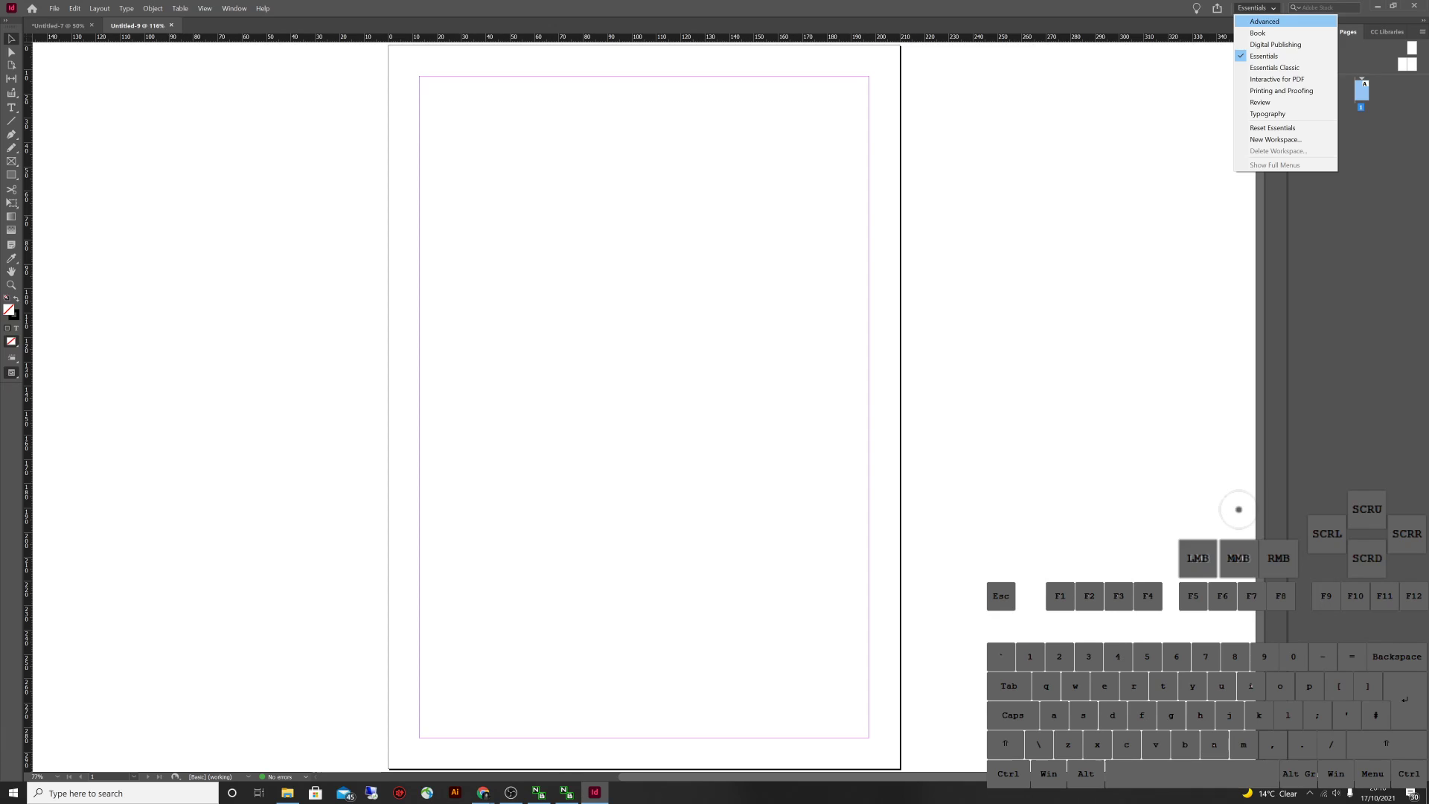
{"action": "left_click", "coordinate": [1264, 21]}
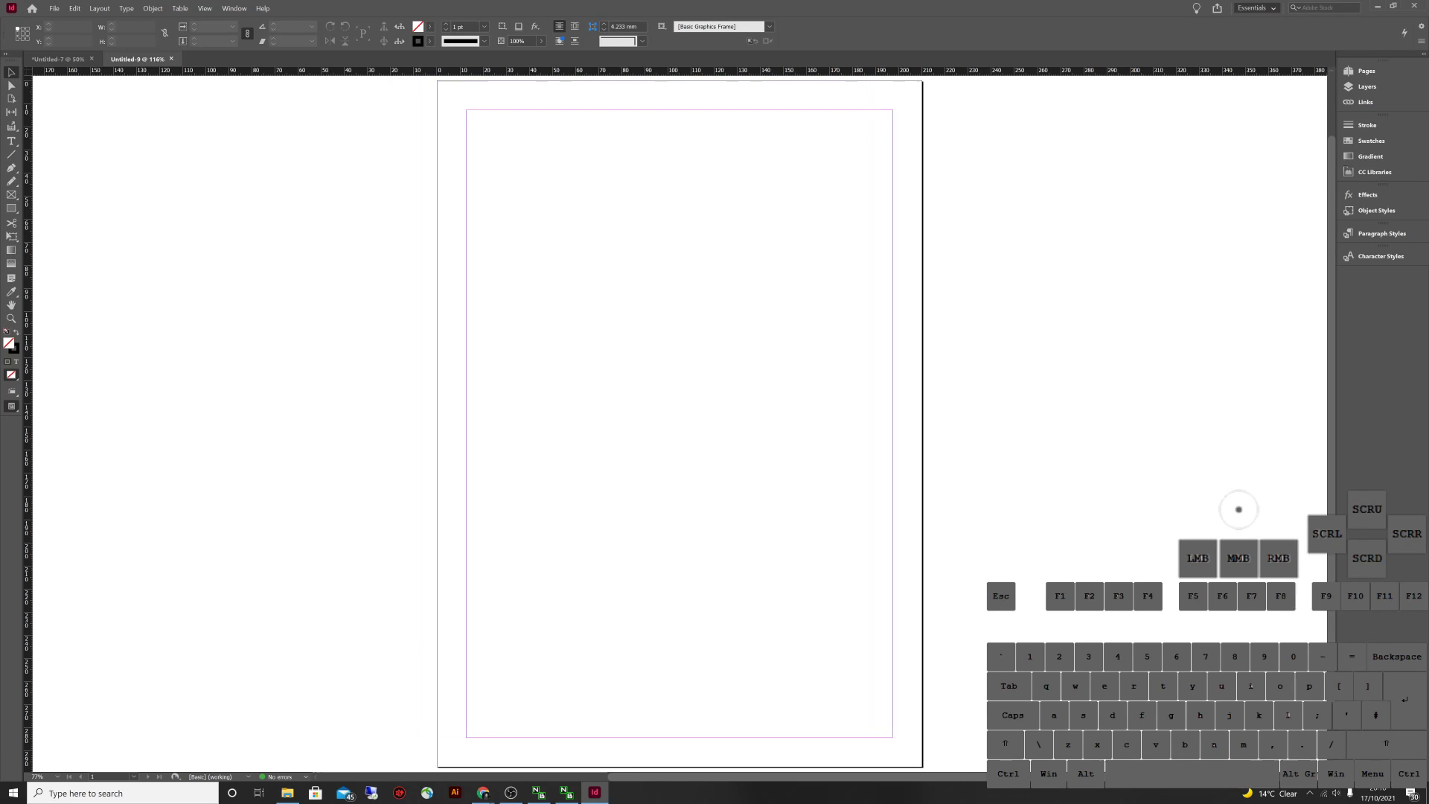
{"action": "left_click", "coordinate": [1256, 7]}
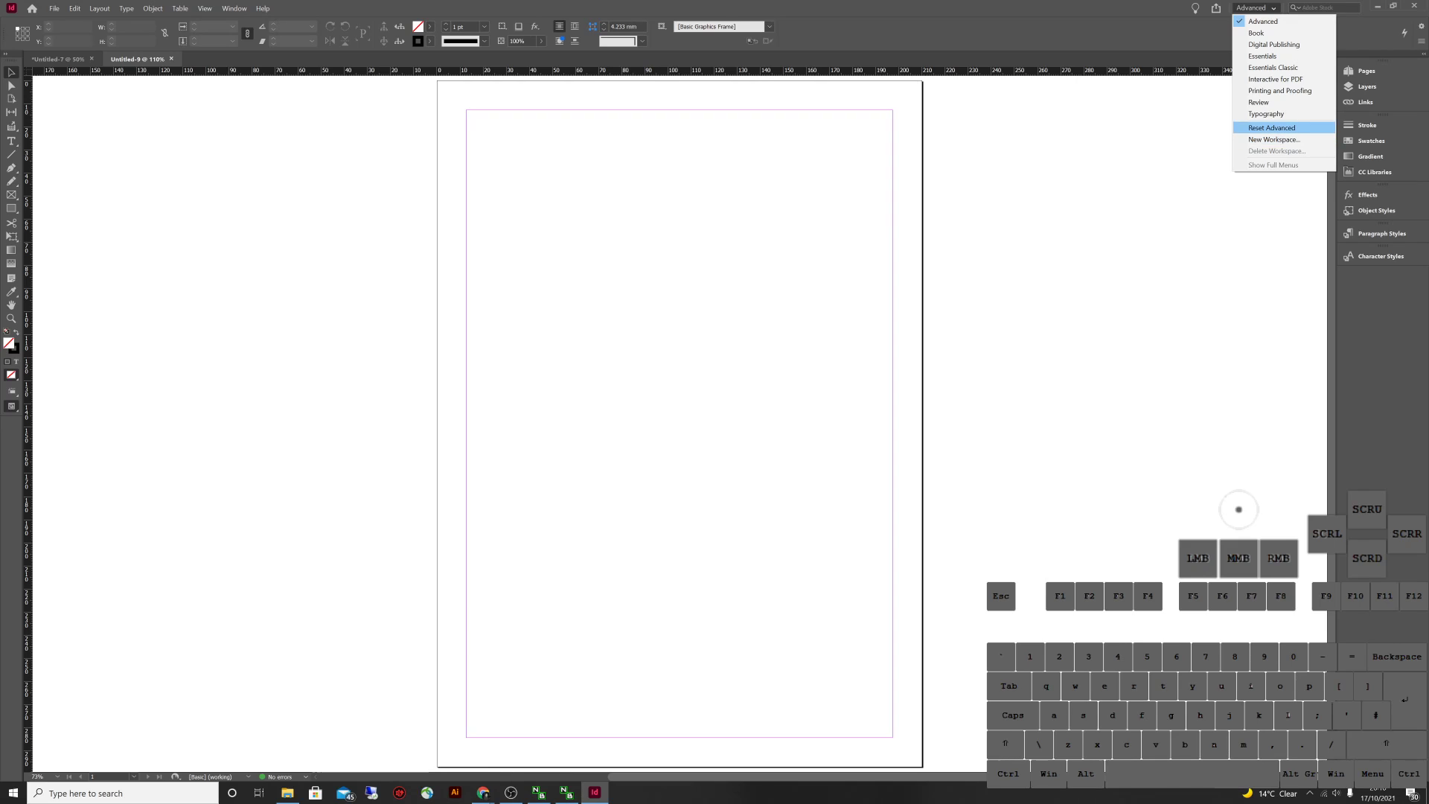
{"action": "left_click", "coordinate": [1271, 127]}
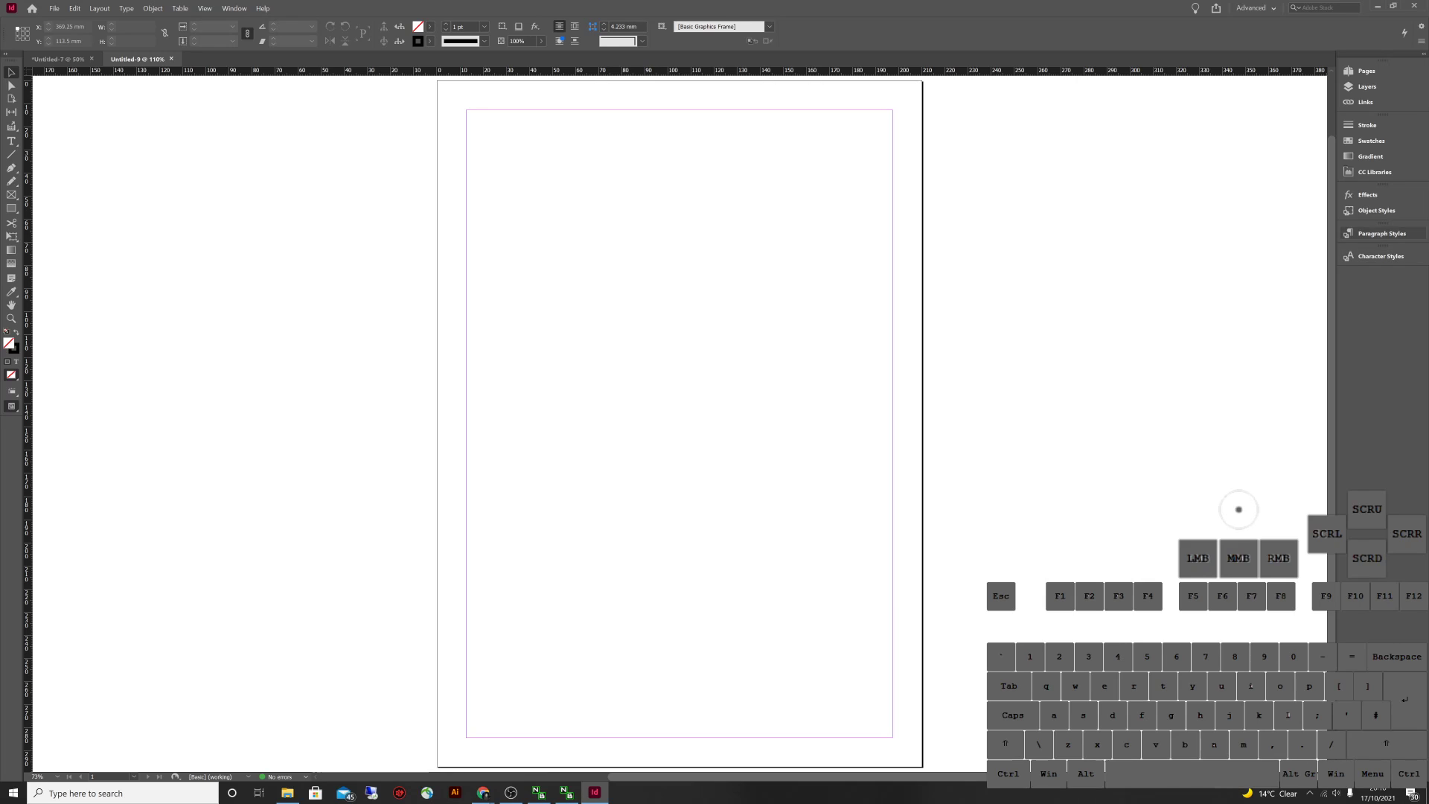
Open the Paragraph Styles panel with F11, pull it out of the dock, then close it
{"action": "key", "text": "F11"}
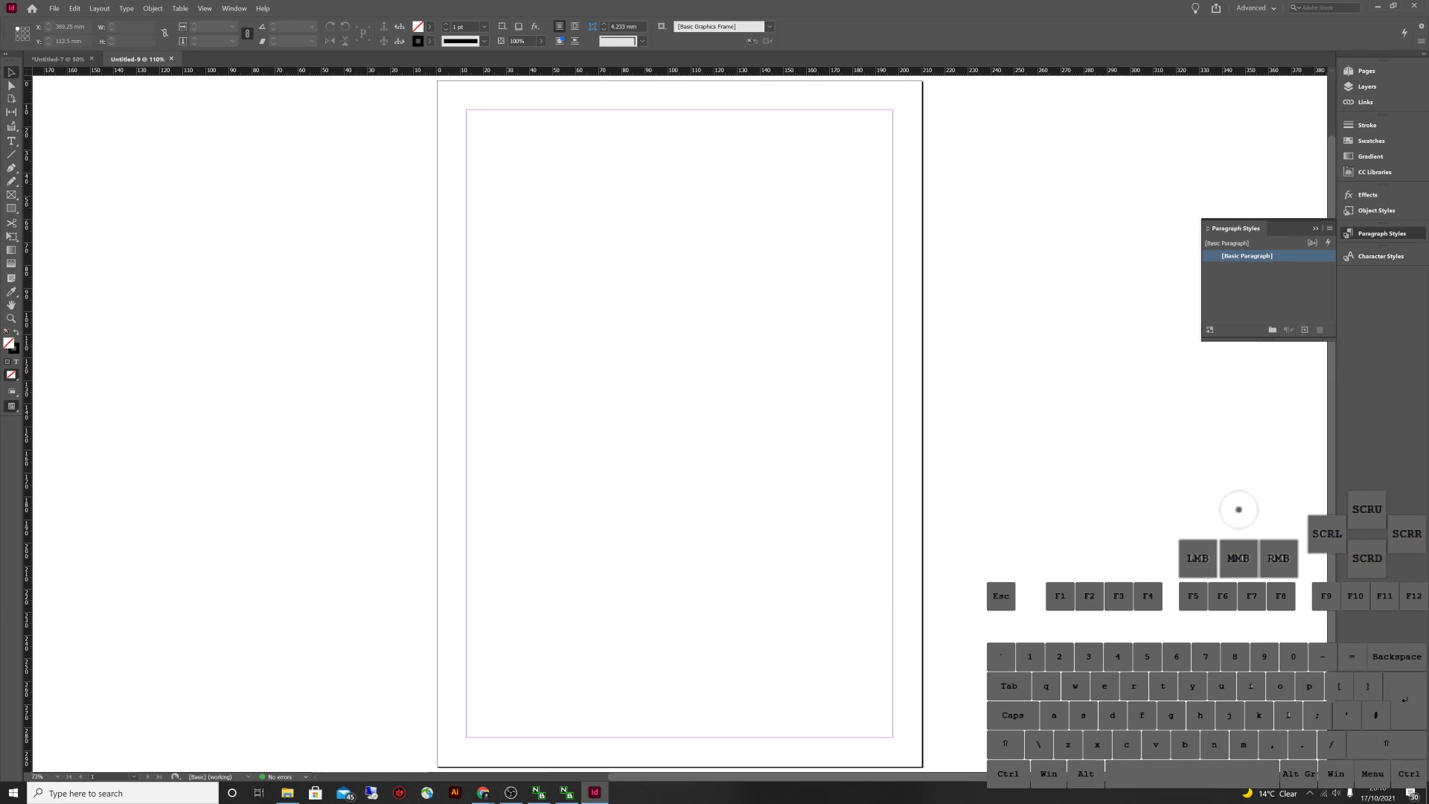
{"action": "left_click_drag", "start_coordinate": [1382, 232], "coordinate": [1066, 238]}
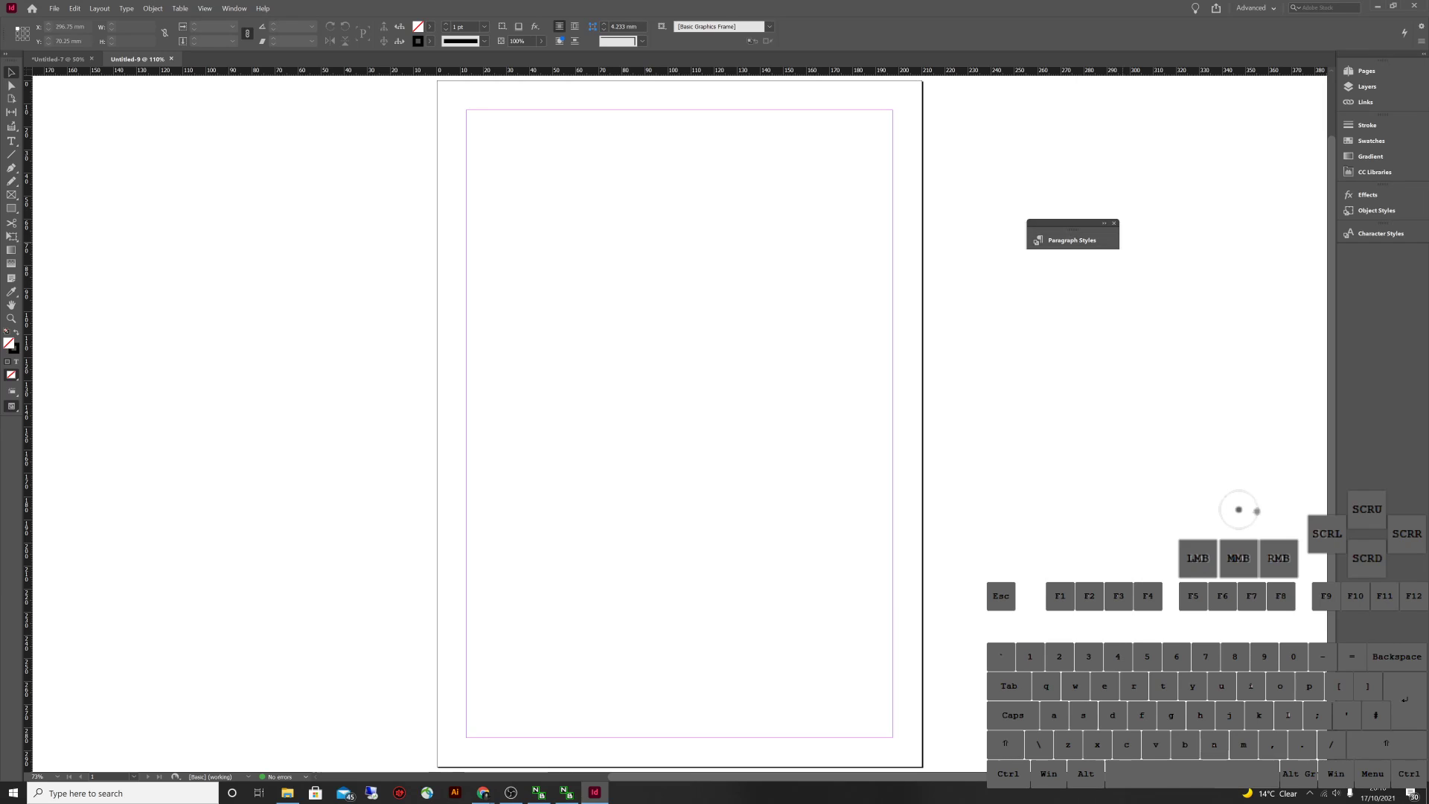
{"action": "left_click", "coordinate": [1114, 224]}
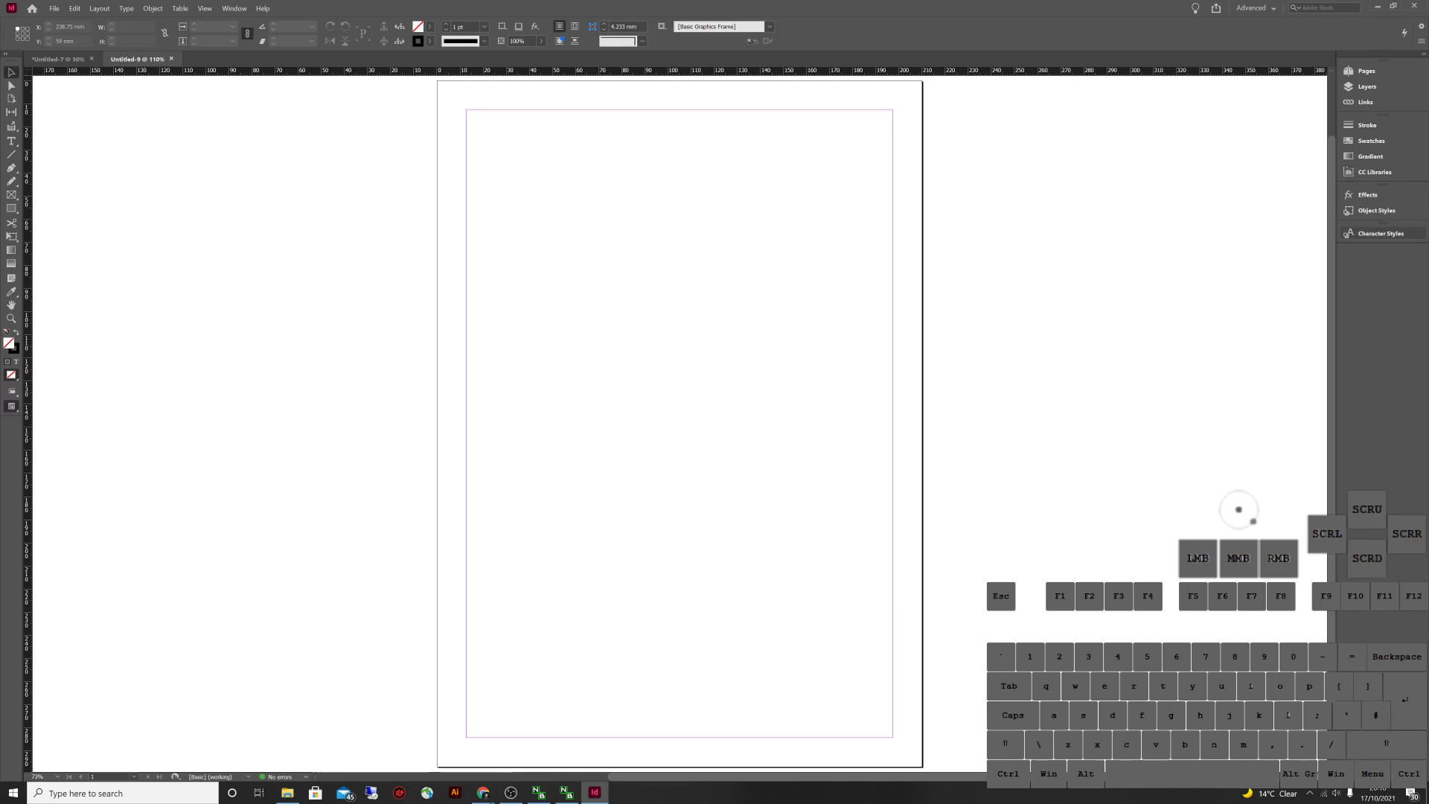
Reopen Paragraph Styles from the Type menu, dock it, then float it over the page
{"action": "left_click", "coordinate": [126, 8]}
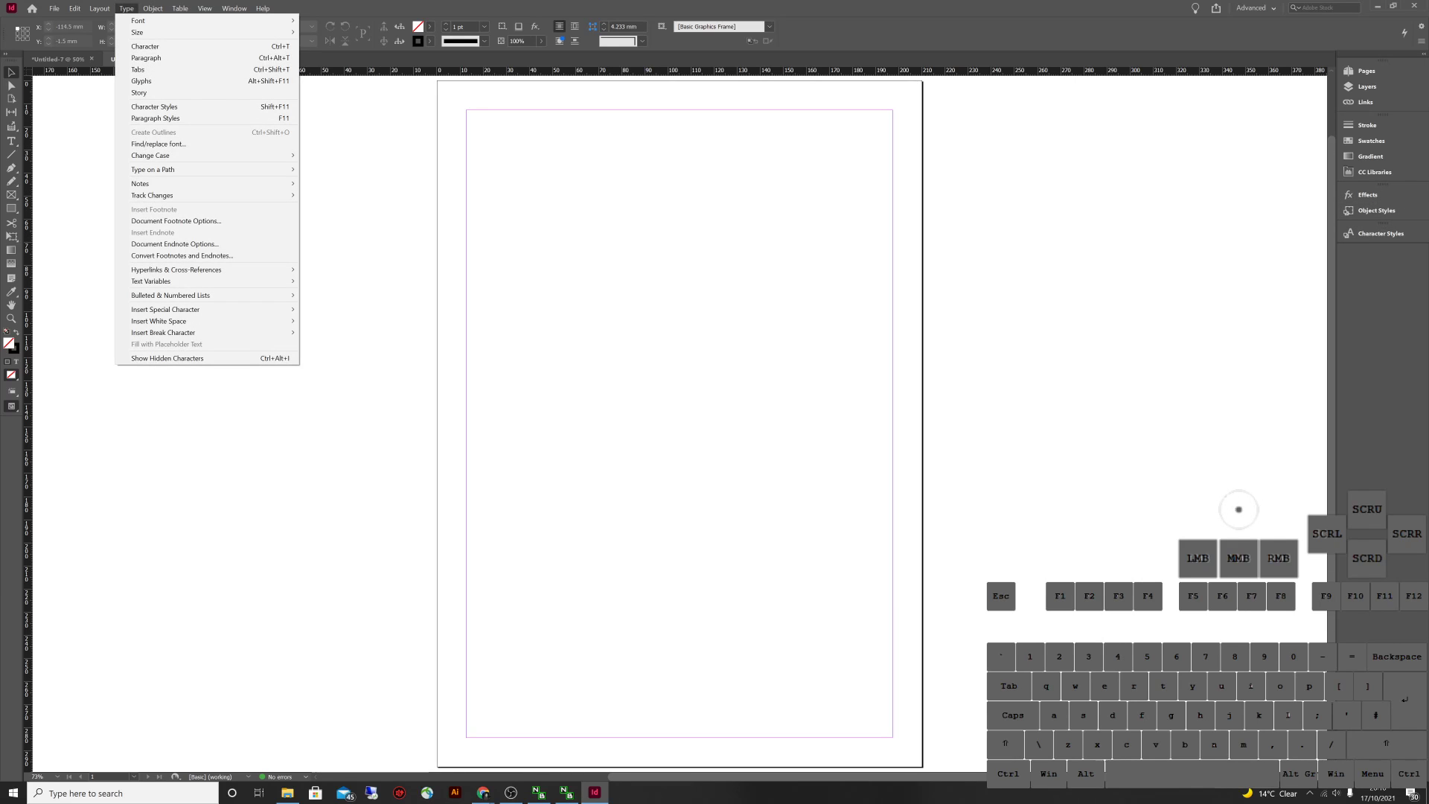
{"action": "left_click", "coordinate": [155, 118]}
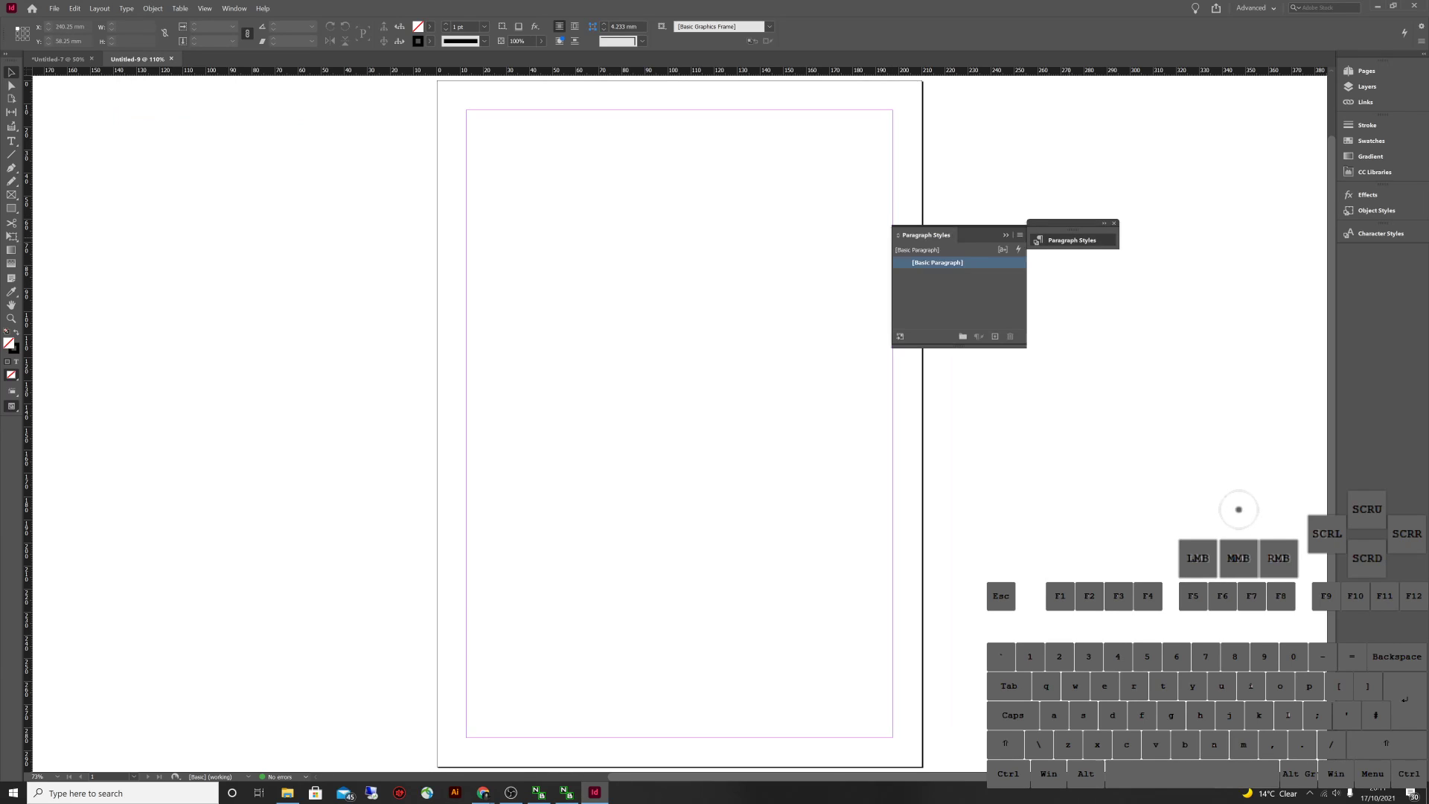
{"action": "left_click_drag", "start_coordinate": [1072, 222], "coordinate": [1382, 256]}
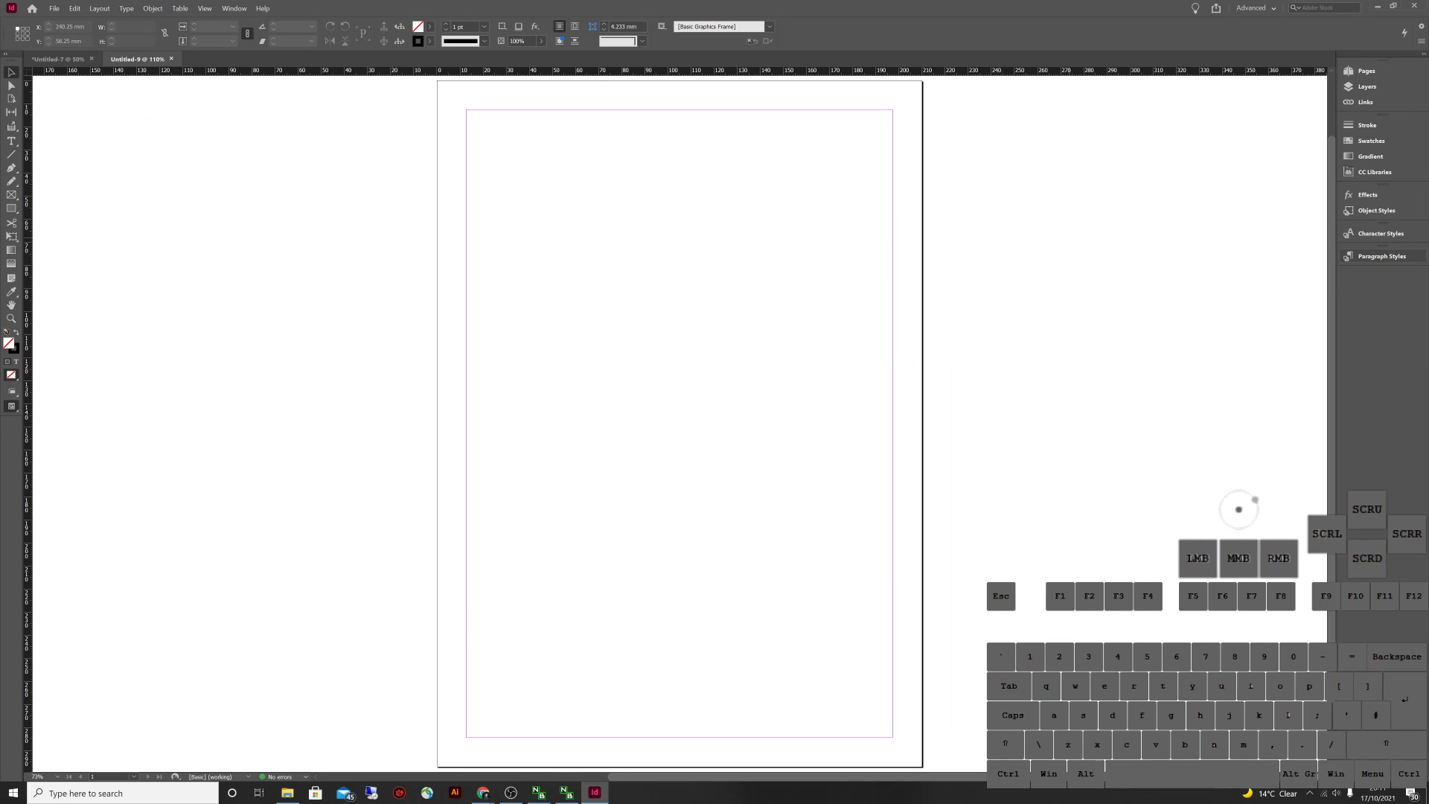
{"action": "left_click", "coordinate": [1382, 255]}
{"action": "left_click_drag", "start_coordinate": [1235, 251], "coordinate": [1031, 205]}
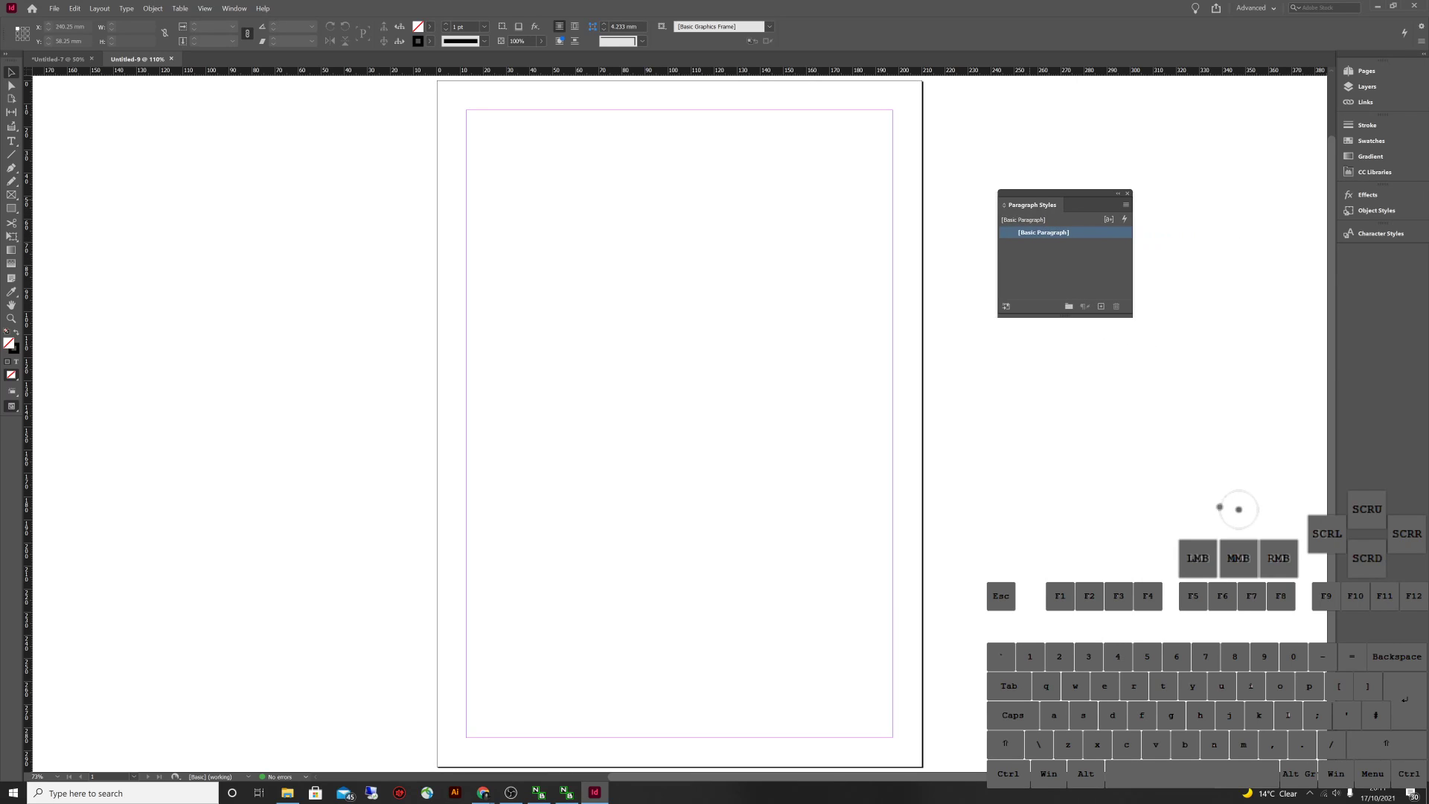
Browse the Type menu with the keyboard and open the Paragraph panel
{"action": "key", "text": "alt+t"}
{"action": "key", "text": "Left"}
{"action": "key", "text": "Left"}
{"action": "key", "text": "Right"}
{"action": "key", "text": "Right"}
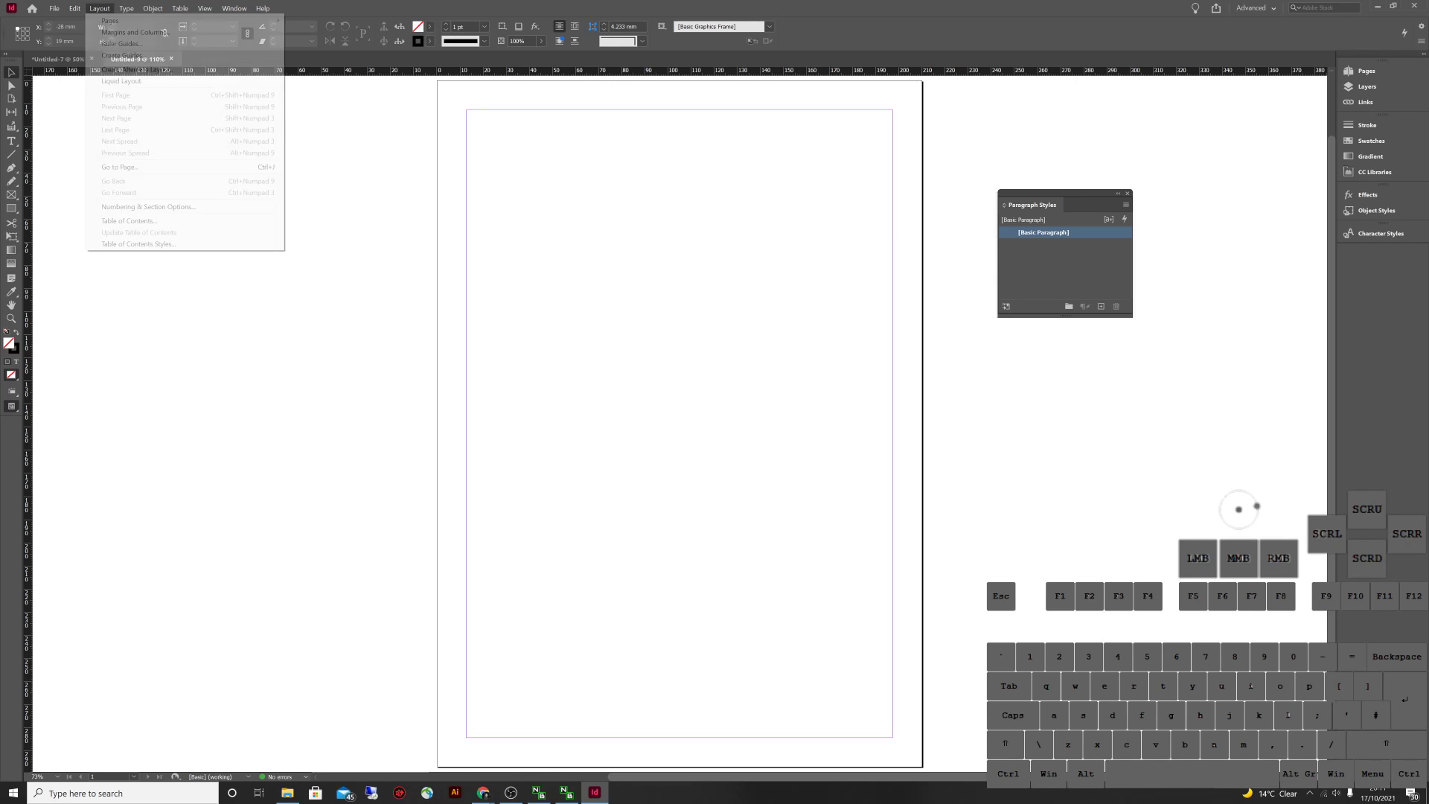
{"action": "key", "text": "Down"}
{"action": "key", "text": "Down"}
{"action": "key", "text": "Down"}
{"action": "key", "text": "Down"}
{"action": "key", "text": "Down"}
{"action": "key", "text": "Down"}
{"action": "key", "text": "Down"}
{"action": "key", "text": "Down"}
{"action": "key", "text": "Down"}
{"action": "key", "text": "Down"}
{"action": "key", "text": "Up"}
{"action": "key", "text": "Up"}
{"action": "key", "text": "Down"}
{"action": "key", "text": "Down"}
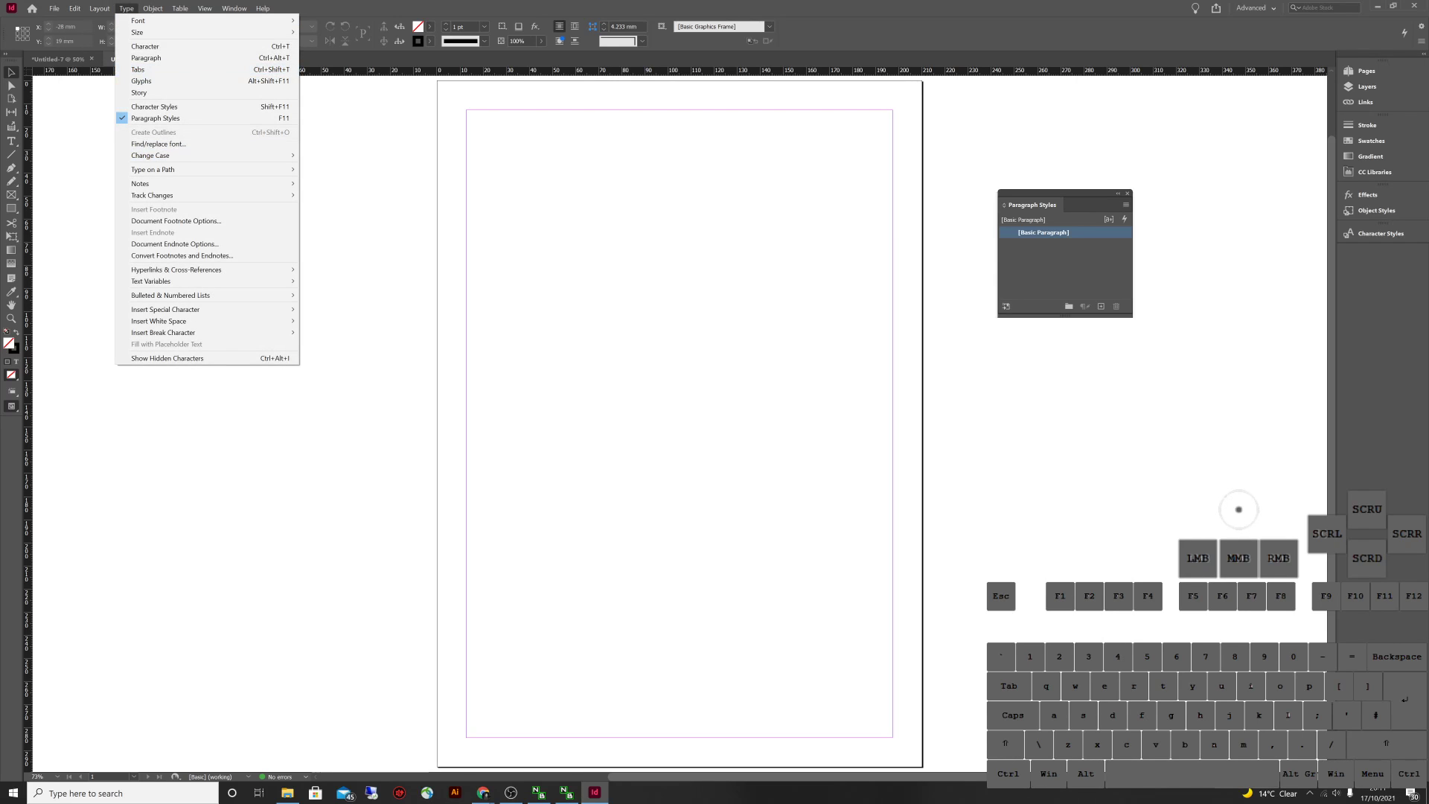
{"action": "key", "text": "Up"}
{"action": "key", "text": "Up"}
{"action": "key", "text": "Up"}
{"action": "key", "text": "Up"}
{"action": "key", "text": "Up"}
{"action": "key", "text": "Up"}
{"action": "key", "text": "Up"}
{"action": "key", "text": "Down"}
{"action": "key", "text": "Down"}
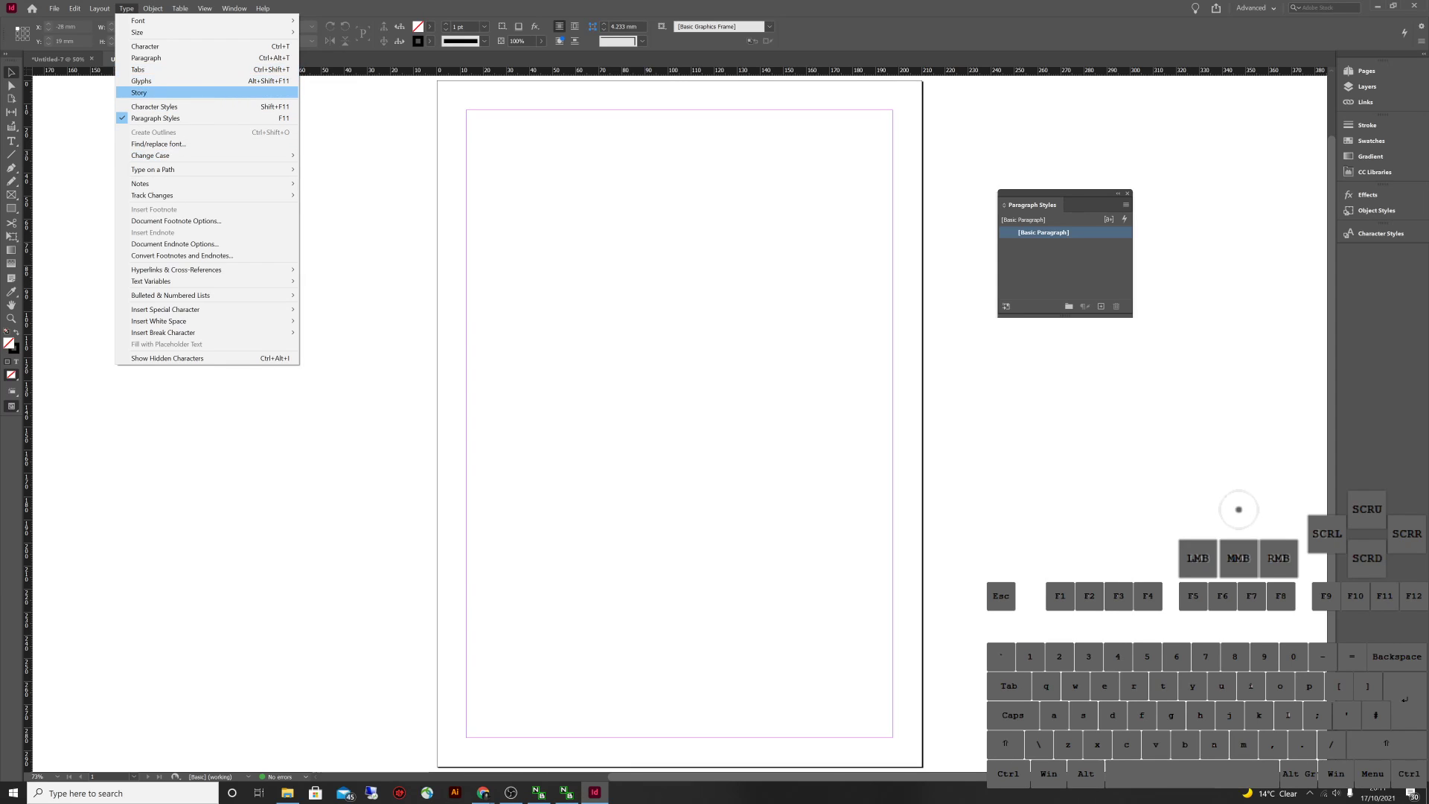
{"action": "key", "text": "Up"}
{"action": "key", "text": "Up"}
{"action": "key", "text": "Down"}
{"action": "key", "text": "Down"}
{"action": "key", "text": "Up"}
{"action": "key", "text": "Down"}
{"action": "key", "text": "Down"}
{"action": "key", "text": "Down"}
{"action": "key", "text": "Down"}
{"action": "key", "text": "Down"}
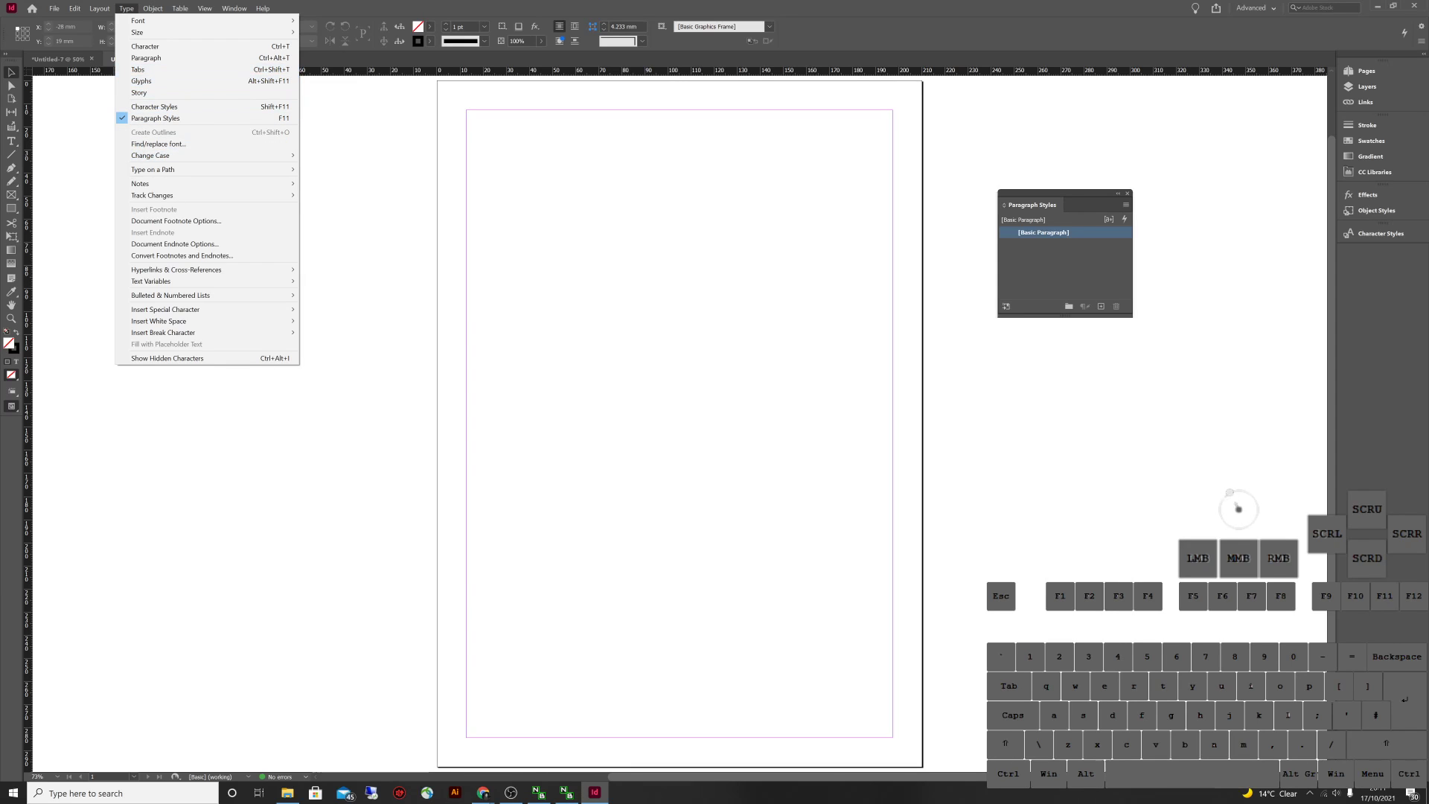
{"action": "key", "text": "Right"}
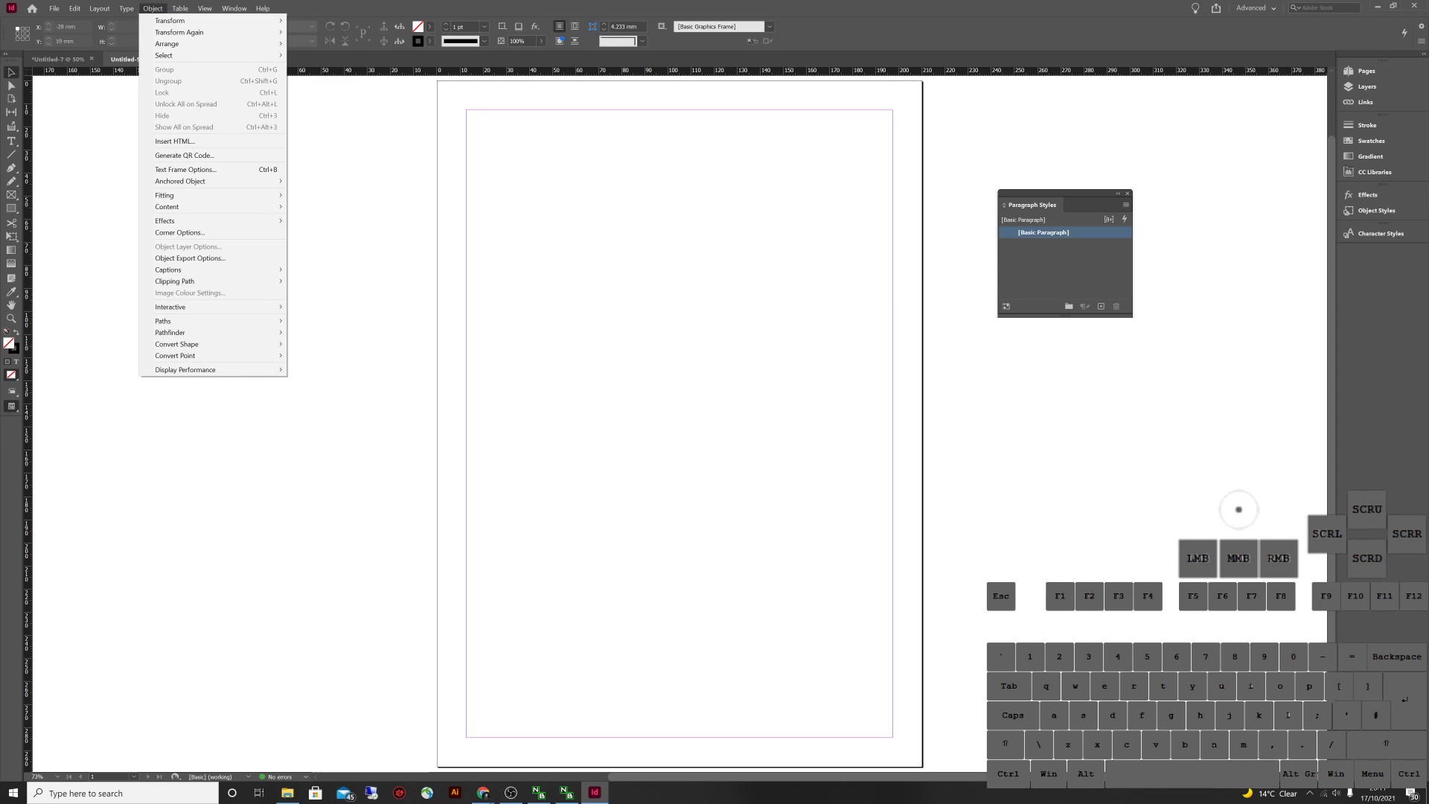
{"action": "key", "text": "Left"}
{"action": "key", "text": "Left"}
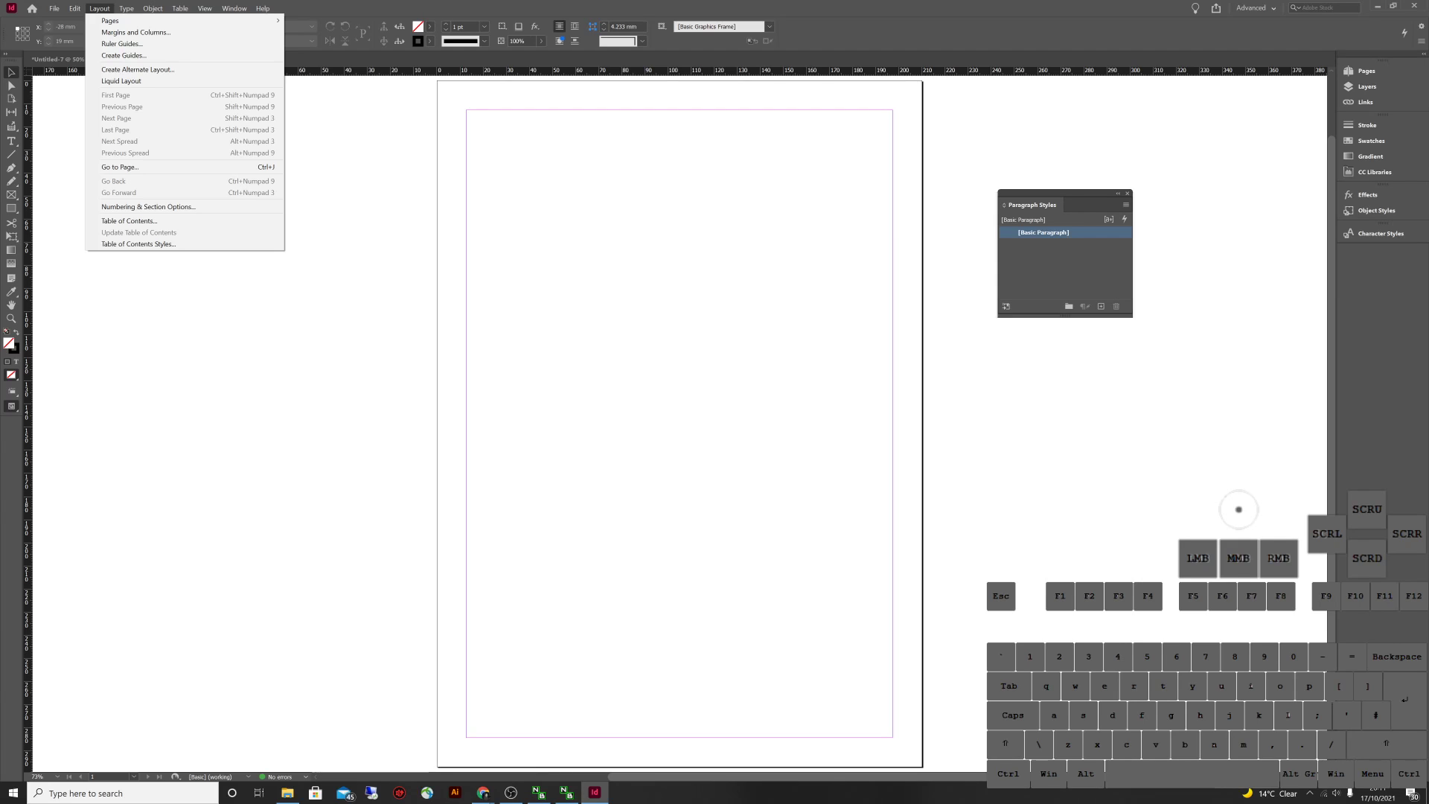
{"action": "key", "text": "Right"}
{"action": "key", "text": "Up"}
{"action": "key", "text": "Up"}
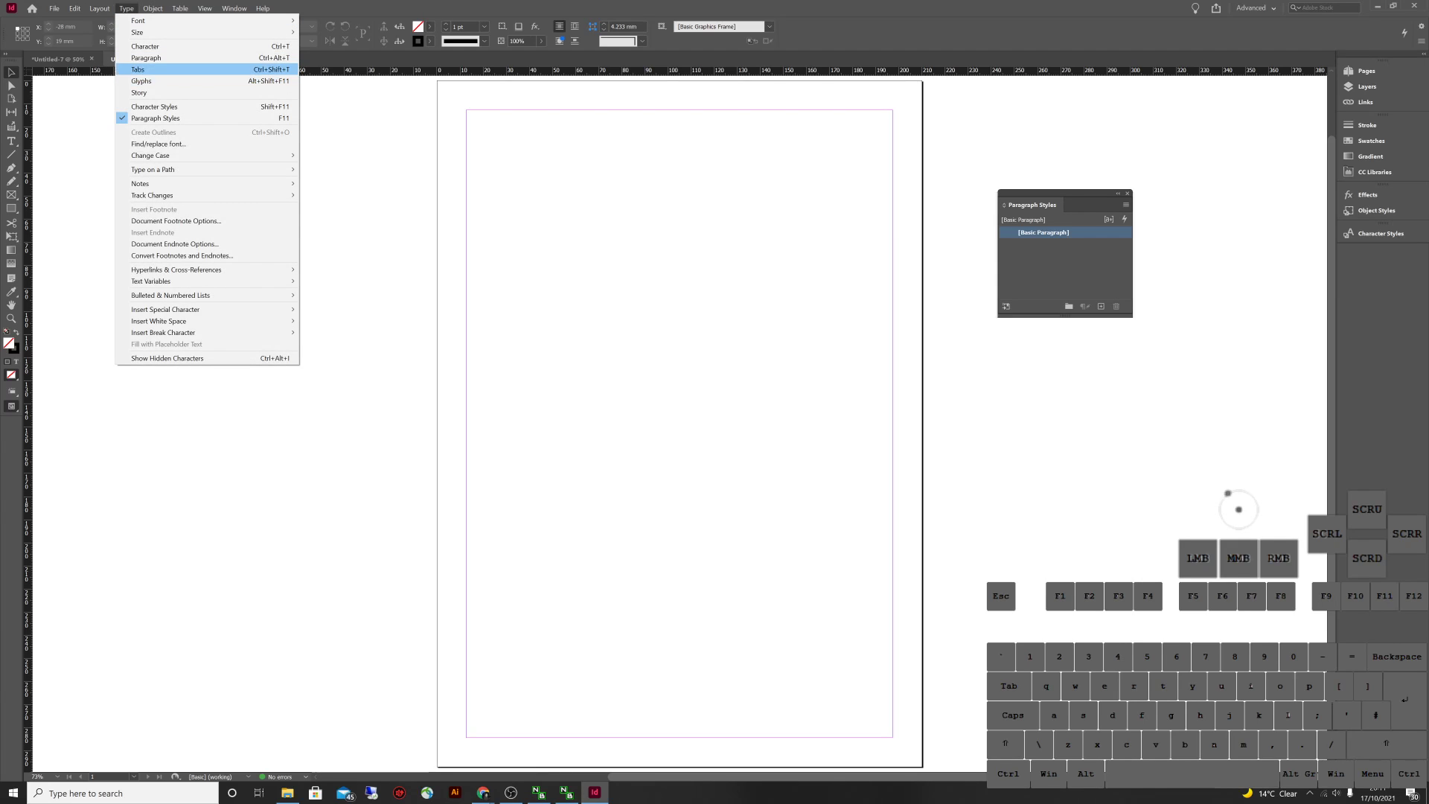
{"action": "key", "text": "Up"}
{"action": "key", "text": "Up"}
{"action": "key", "text": "Return"}
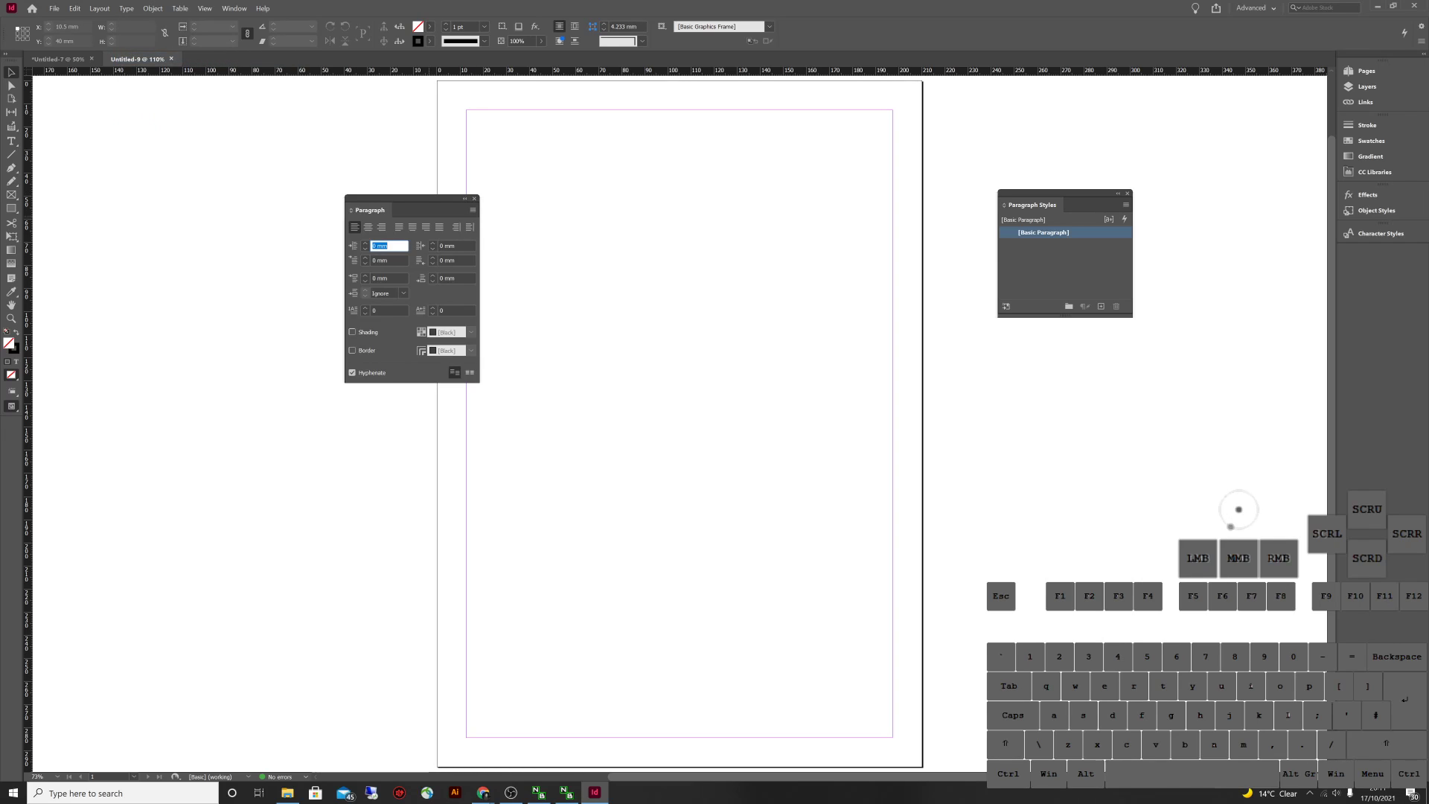
Close the Paragraph panel and move the Paragraph Styles panel aside
{"action": "key", "text": "ctrl+alt+t"}
{"action": "key", "text": "alt+t"}
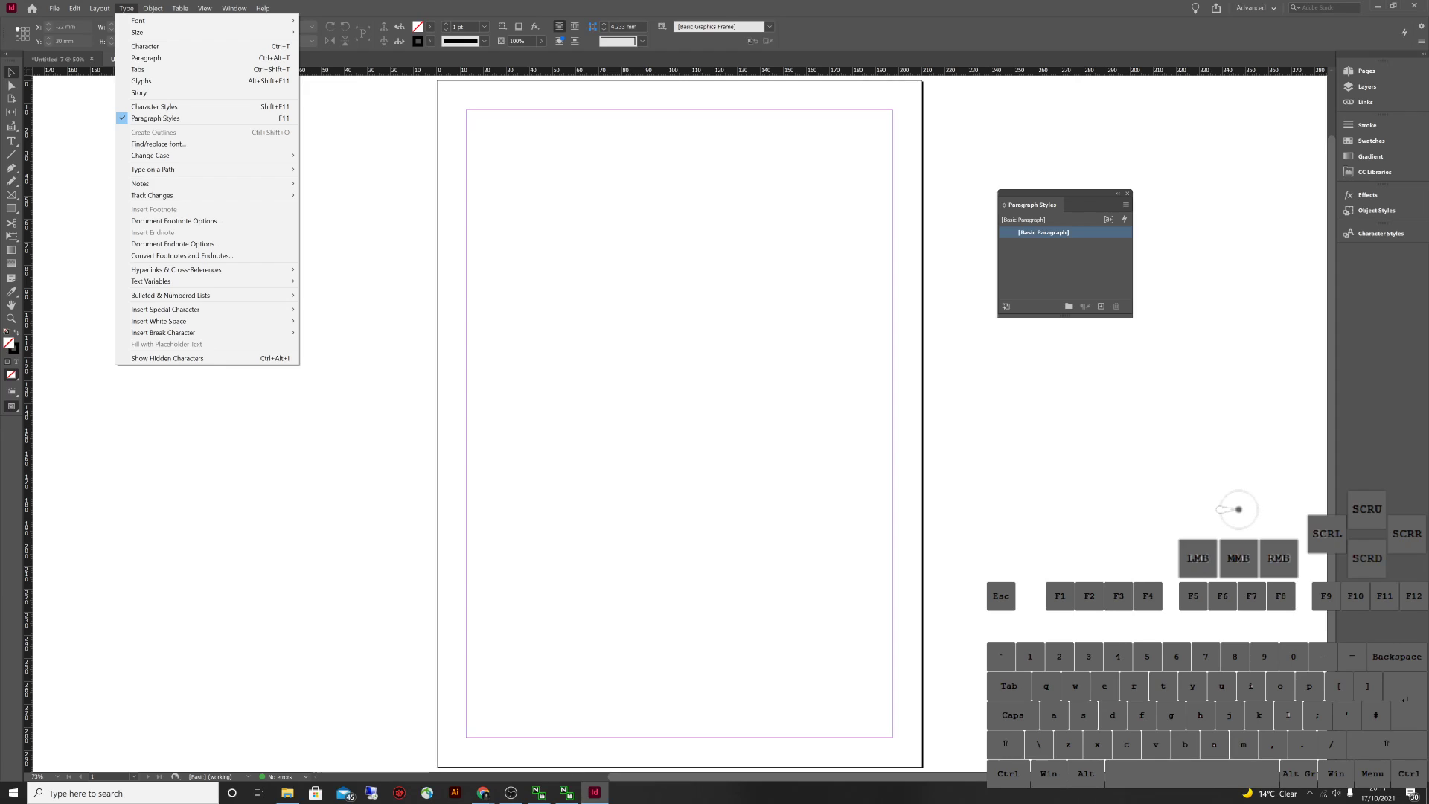
{"action": "key", "text": "Escape"}
{"action": "mouse_move", "coordinate": [1057, 195]}
{"action": "left_mouse_down"}
{"action": "mouse_move", "coordinate": [1377, 272]}
{"action": "mouse_move", "coordinate": [1135, 39]}
{"action": "mouse_move", "coordinate": [1097, 54]}
{"action": "mouse_move", "coordinate": [664, 35]}
{"action": "mouse_move", "coordinate": [882, 7]}
{"action": "mouse_move", "coordinate": [54, 197]}
{"action": "mouse_move", "coordinate": [1186, 215]}
{"action": "mouse_move", "coordinate": [978, 137]}
{"action": "mouse_move", "coordinate": [993, 171]}
{"action": "mouse_move", "coordinate": [1049, 192]}
{"action": "left_mouse_up"}
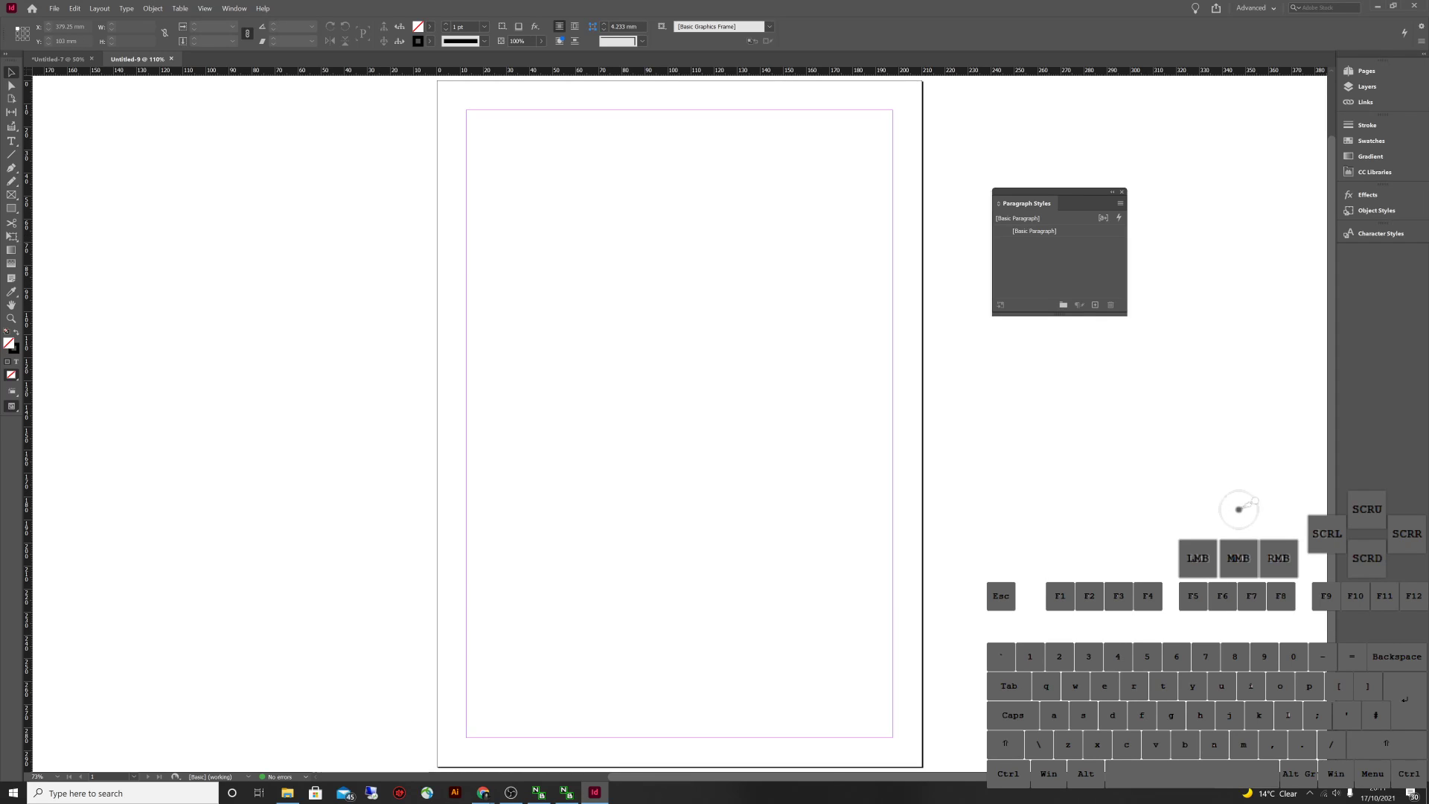
Briefly check the Character Styles panel, then switch to the Type tool
{"action": "left_click", "coordinate": [1380, 233]}
{"action": "left_click", "coordinate": [1380, 233]}
{"action": "left_click", "coordinate": [605, 277]}
{"action": "left_click", "coordinate": [1248, 495]}
{"action": "left_click", "coordinate": [698, 235]}
{"action": "key", "text": "t"}
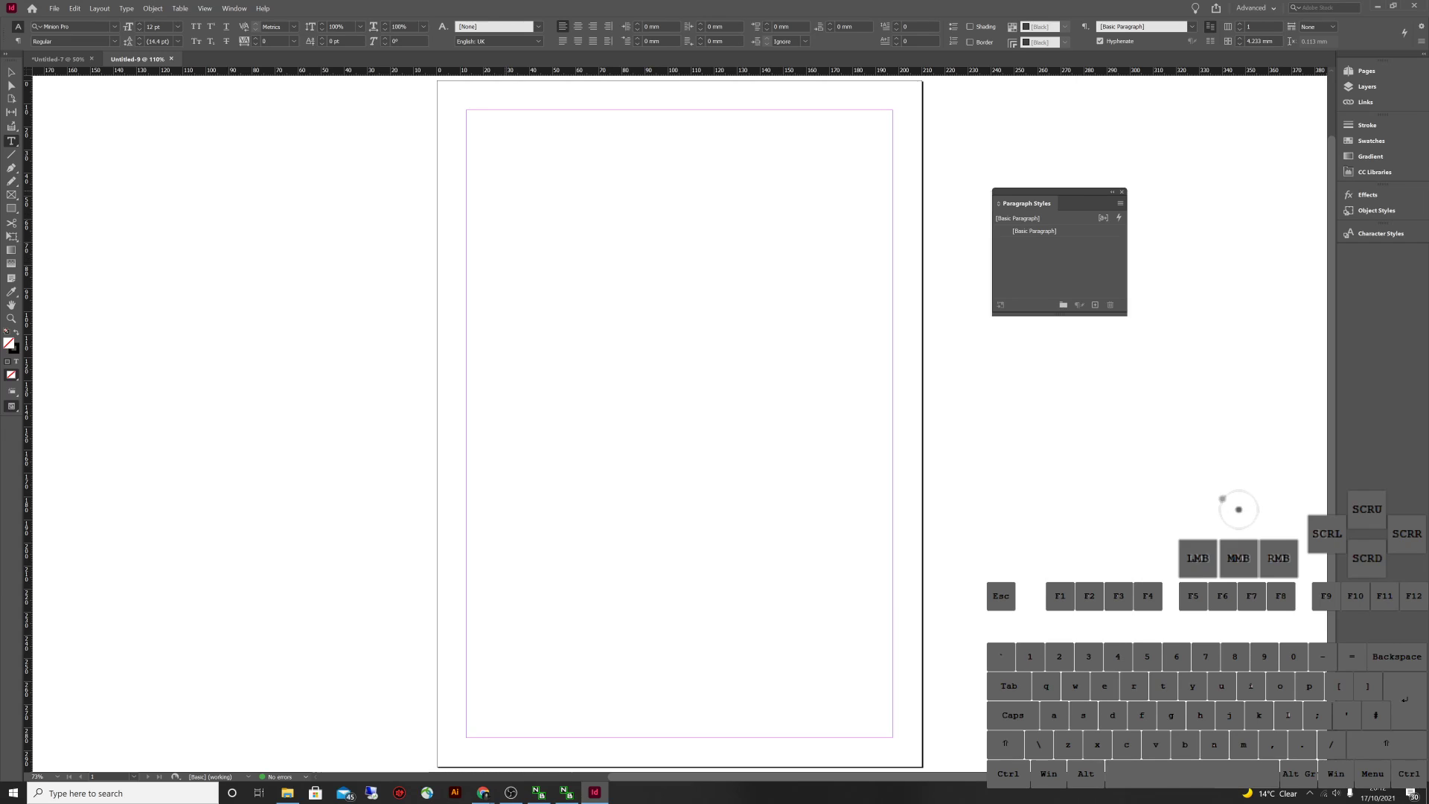
Draw a large text frame and type 'DS4 Hello, welcome to indesign.'
{"action": "left_click_drag", "start_coordinate": [505, 190], "coordinate": [823, 493]}
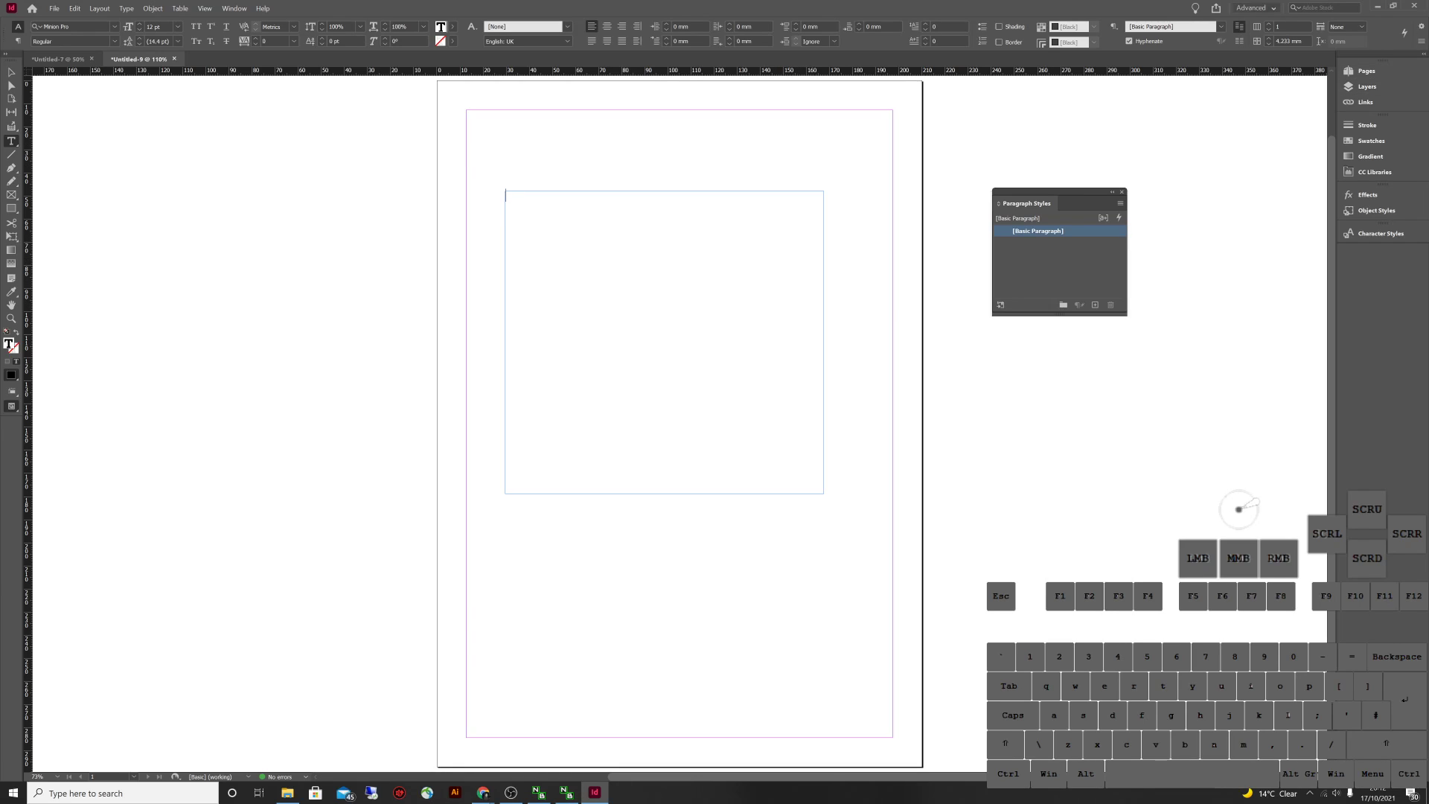
{"action": "key", "text": "shift"}
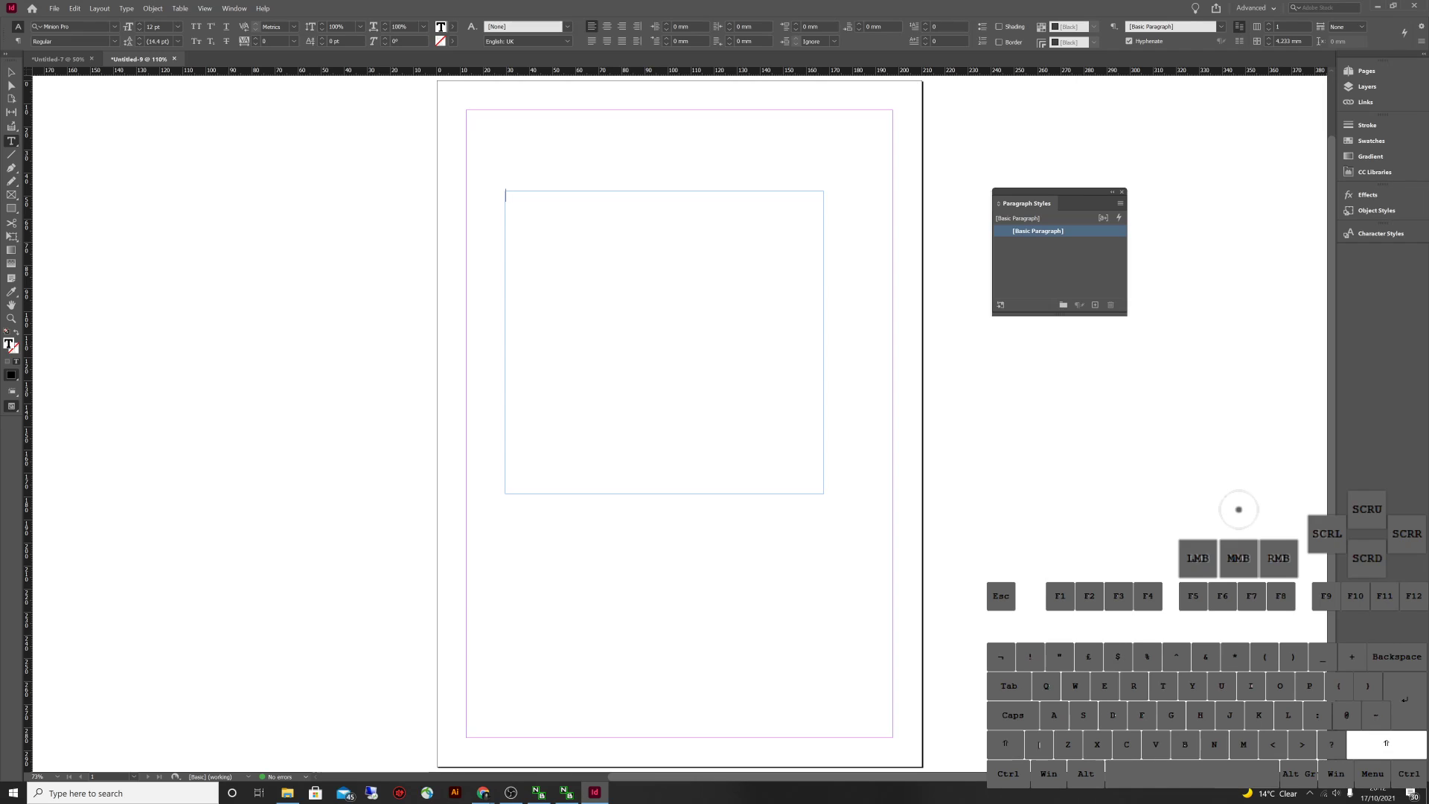
{"action": "type", "text": "DS4 Hello"}
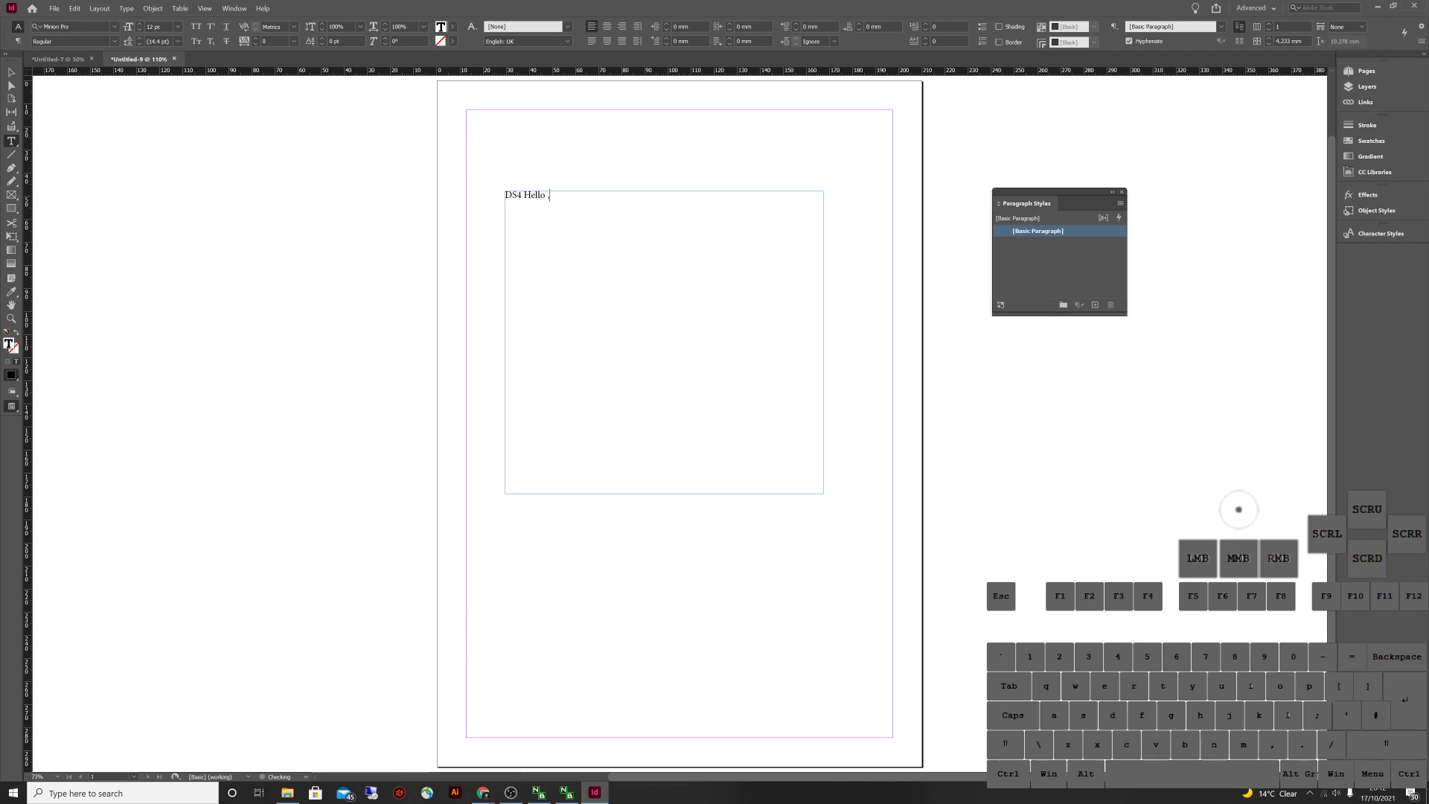
{"action": "key", "text": "BackSpace"}
{"action": "type", "text": ", welcome to indesign,"}
{"action": "key", "text": "BackSpace"}
{"action": "key", "text": "BackSpace"}
{"action": "type", "text": "."}
{"action": "key", "text": "Return"}
Type 'Test textbox 1' on the second line
{"action": "type", "text": "Text"}
{"action": "key", "text": "BackSpace"}
{"action": "key", "text": "BackSpace"}
{"action": "type", "text": "st text b"}
{"action": "key", "text": "BackSpace"}
{"action": "key", "text": "BackSpace"}
{"action": "type", "text": "box 1"}
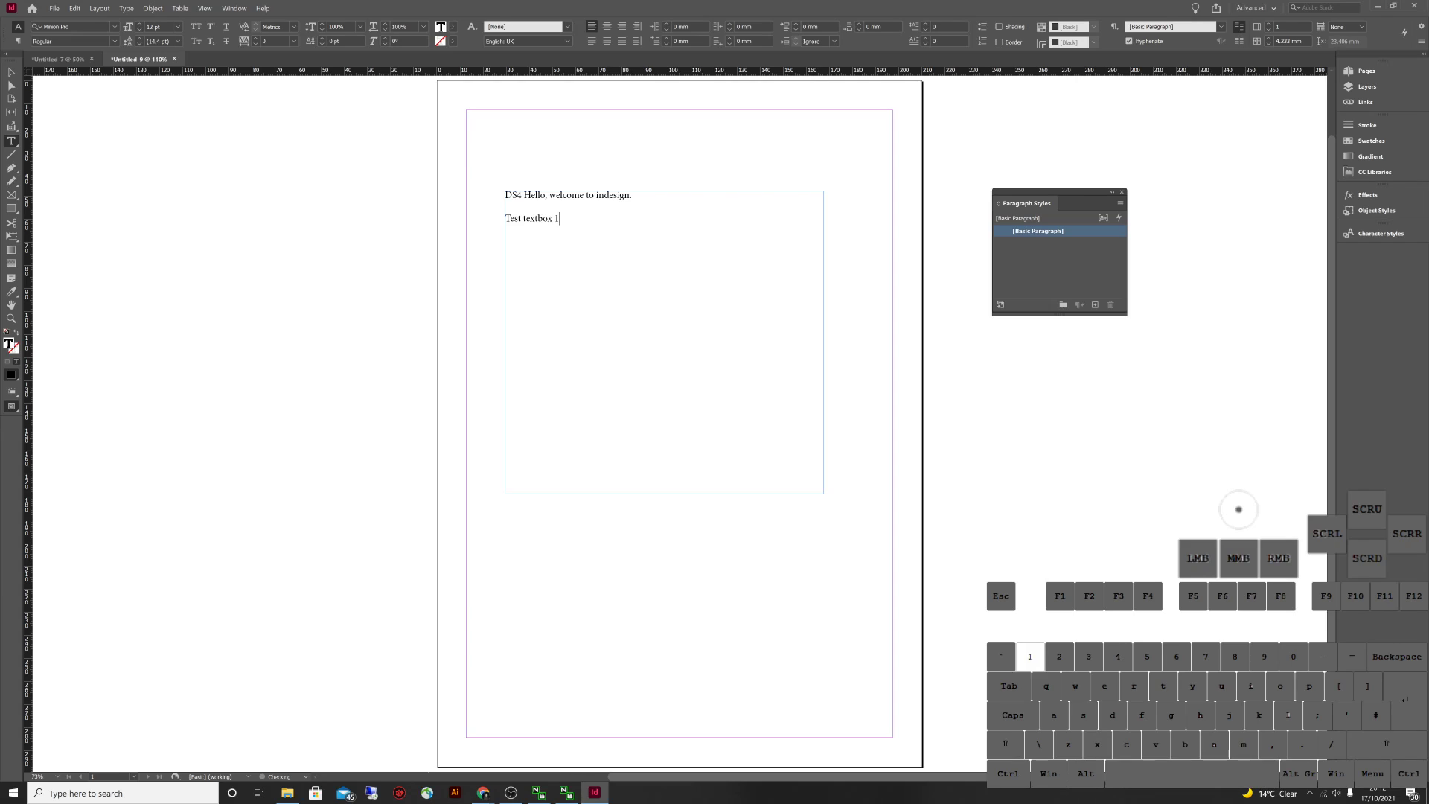
Narrow the text frame to about half its width and return to editing its text
{"action": "key", "text": "Escape"}
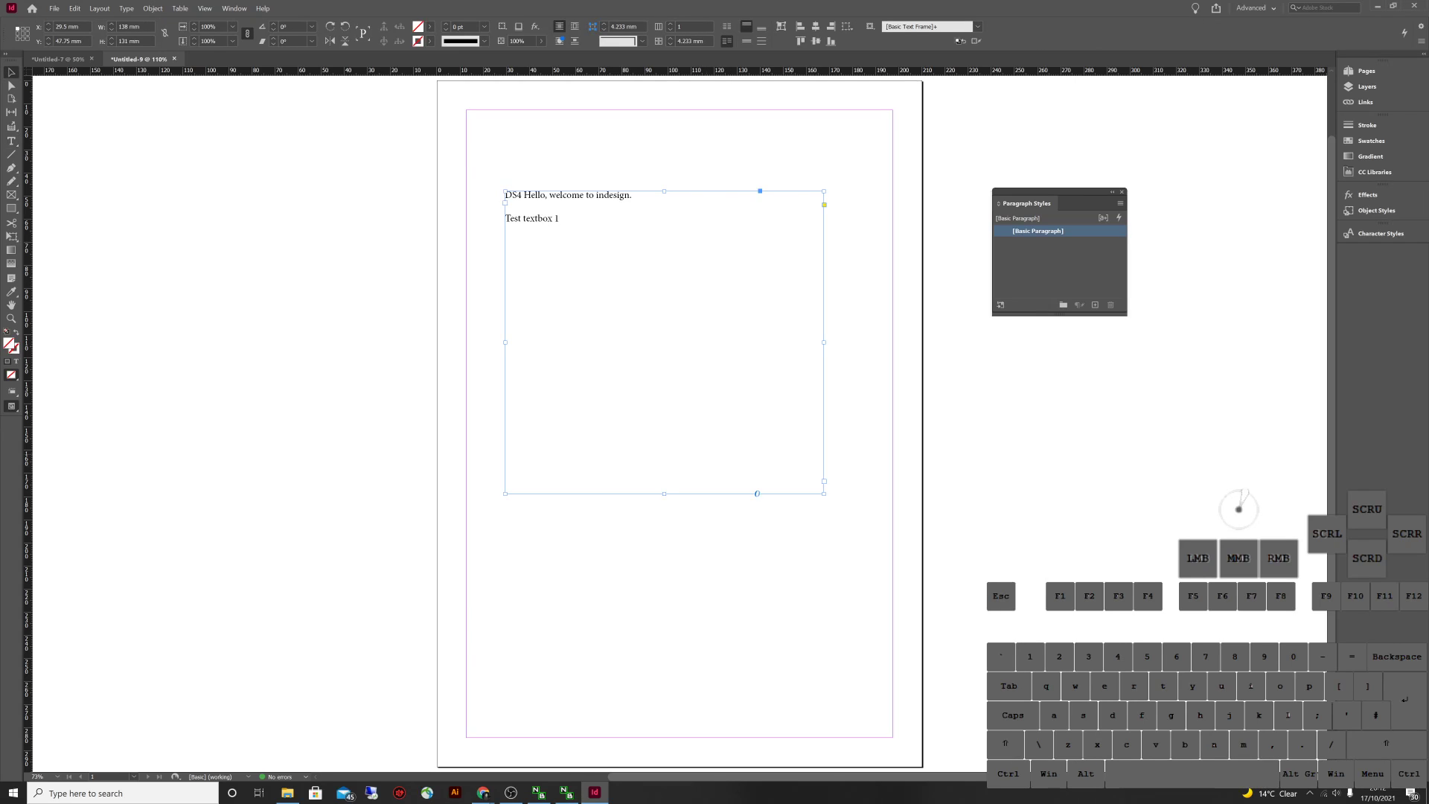
{"action": "left_click_drag", "start_coordinate": [824, 342], "coordinate": [678, 342]}
{"action": "left_click", "coordinate": [744, 342]}
{"action": "double_click", "coordinate": [560, 219]}
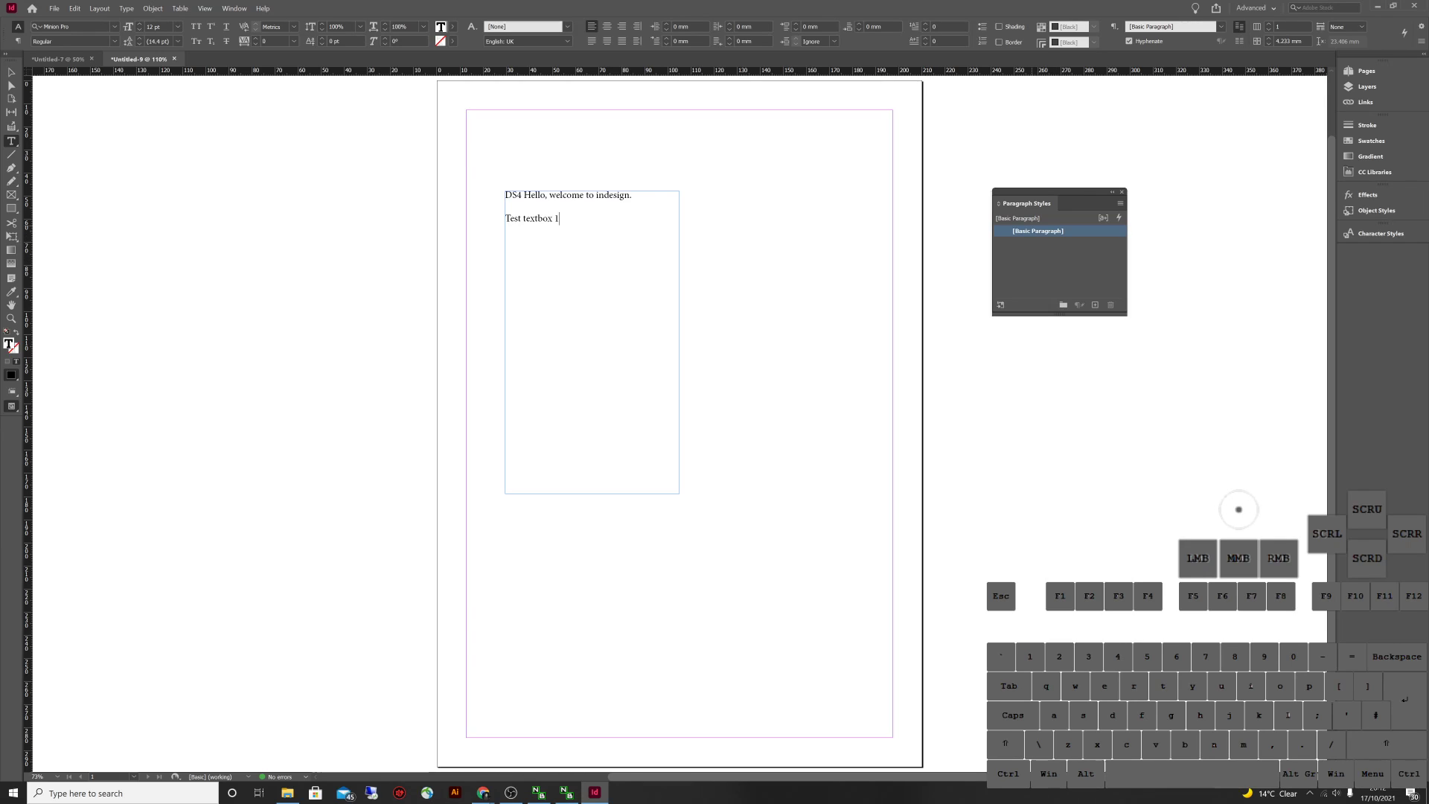
{"action": "left_click", "coordinate": [1059, 268]}
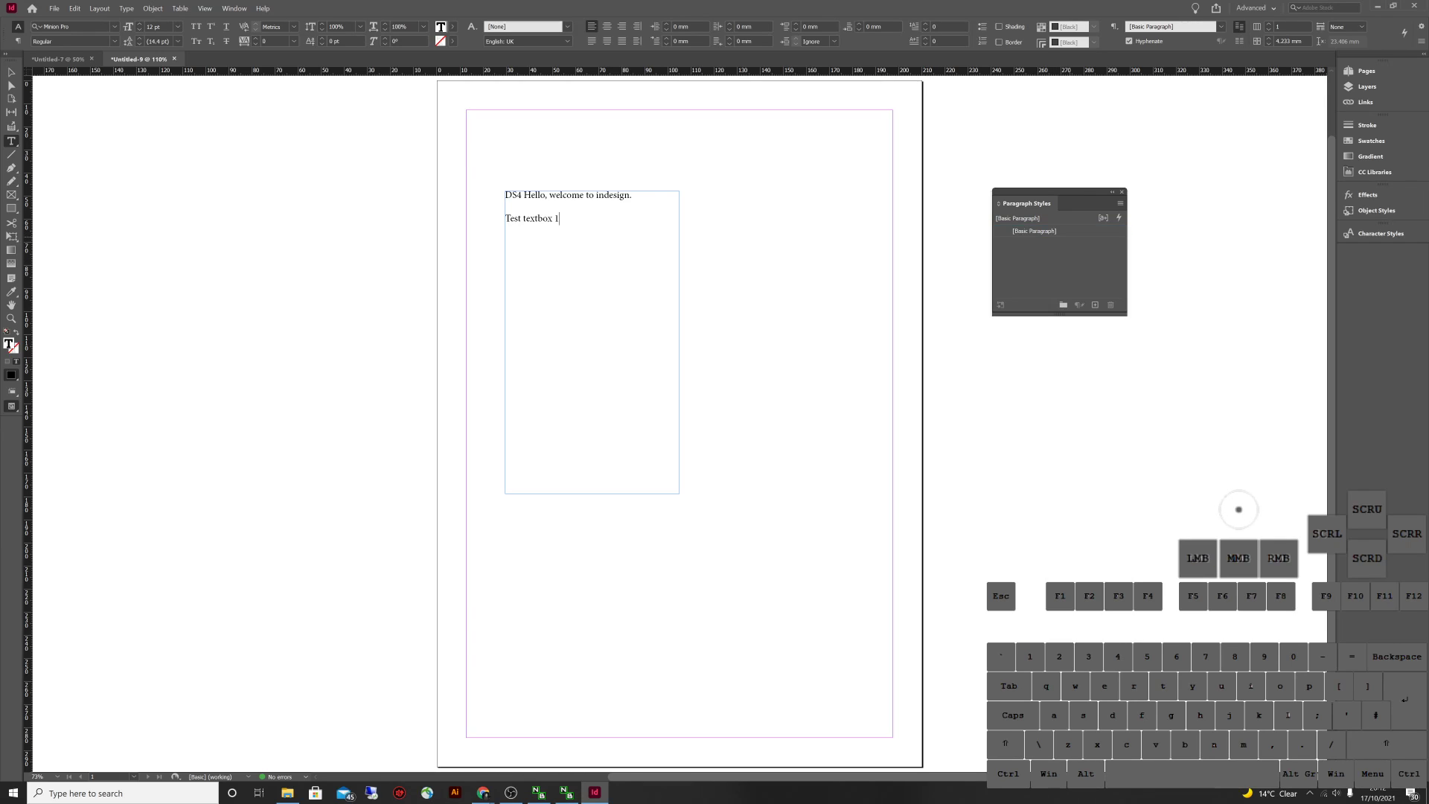
Create a new paragraph style and select all the text in the frame
{"action": "left_click", "coordinate": [1095, 304]}
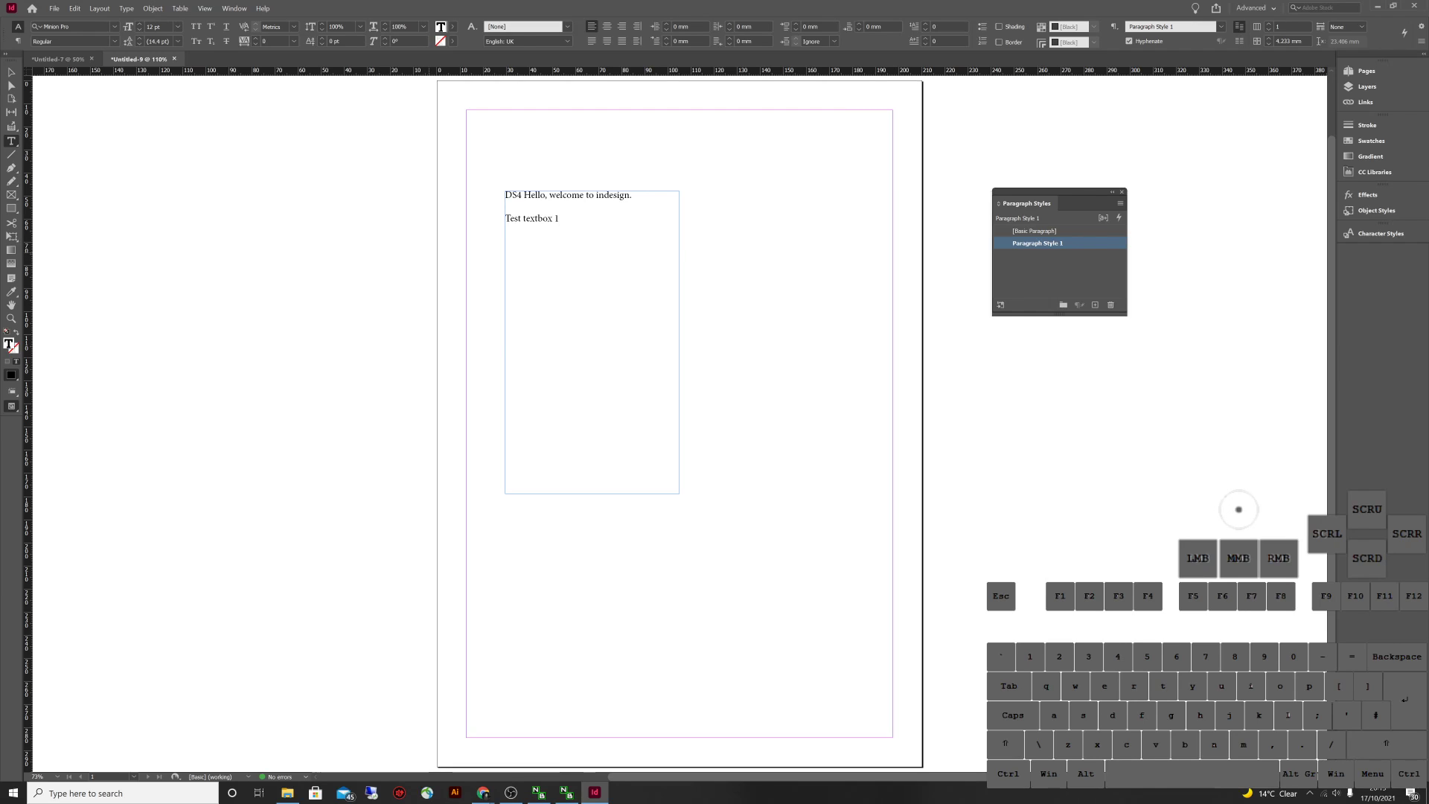
{"action": "key", "text": "Escape"}
{"action": "double_click", "coordinate": [558, 218]}
{"action": "triple_click", "coordinate": [559, 218]}
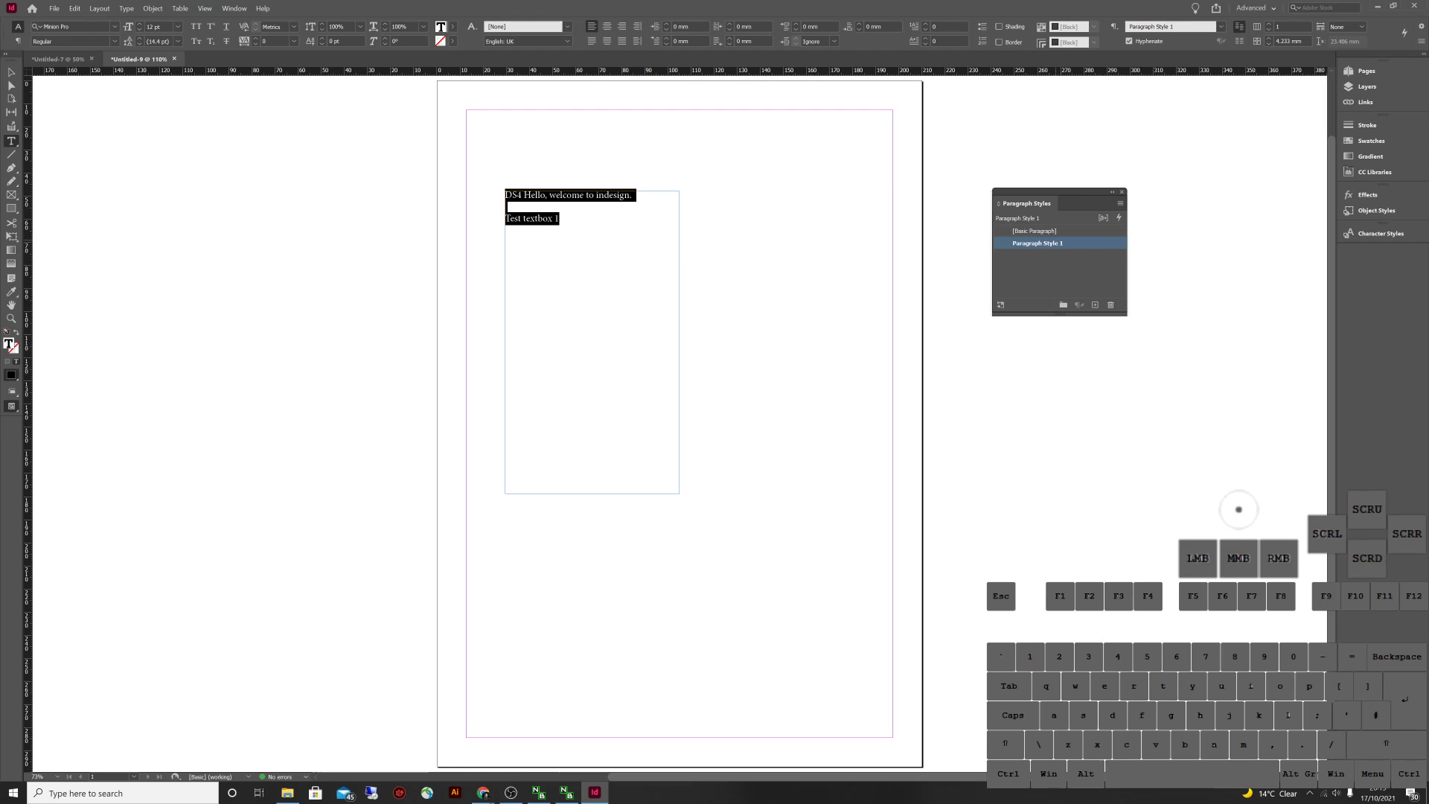
Rename Paragraph Style 1 to 'Body' and set its font family to Century Gothic
{"action": "double_click", "coordinate": [1038, 242]}
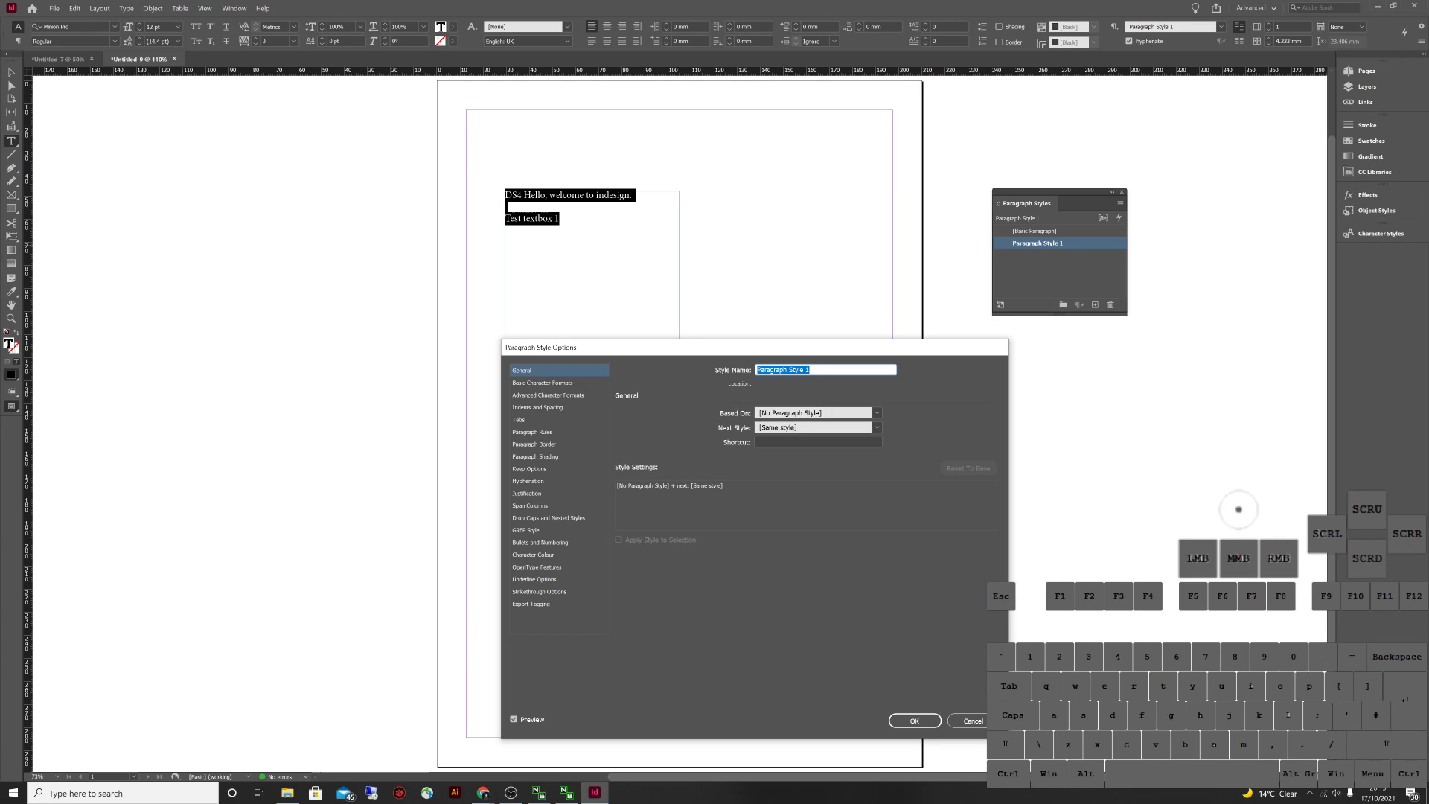
{"action": "type", "text": "Body"}
{"action": "left_click", "coordinate": [541, 383]}
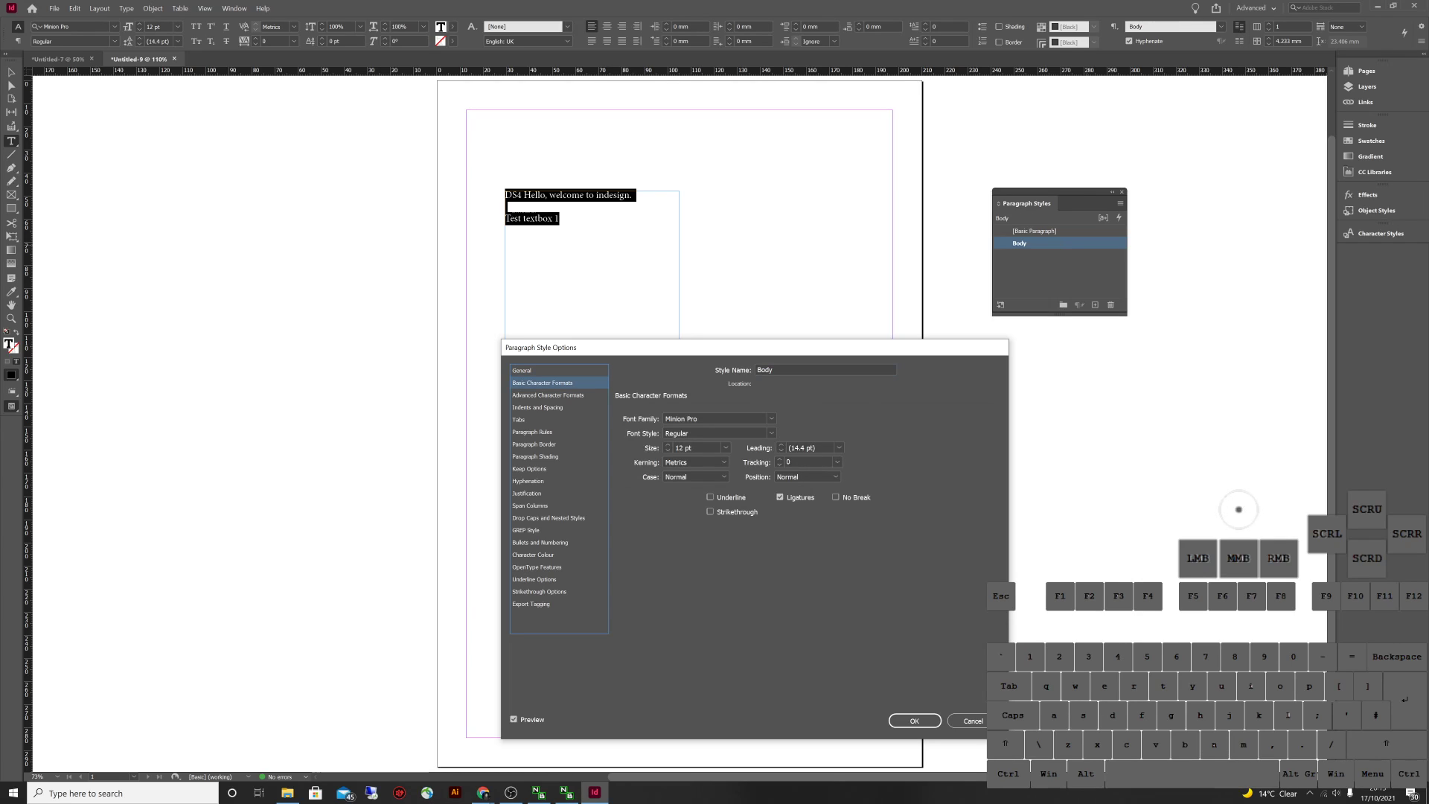
{"action": "left_click", "coordinate": [771, 418]}
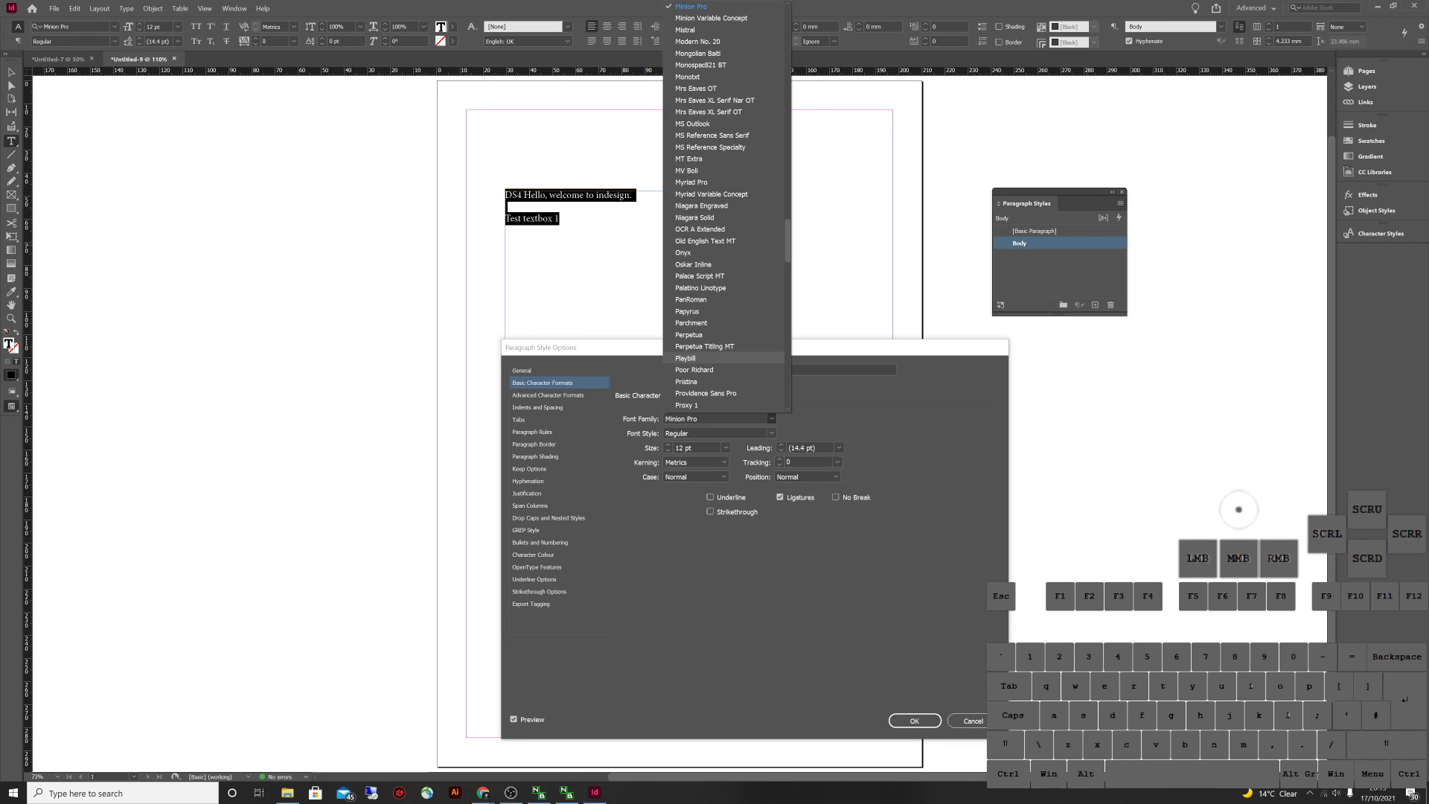
{"action": "left_click", "coordinate": [786, 201]}
{"action": "left_click", "coordinate": [786, 111]}
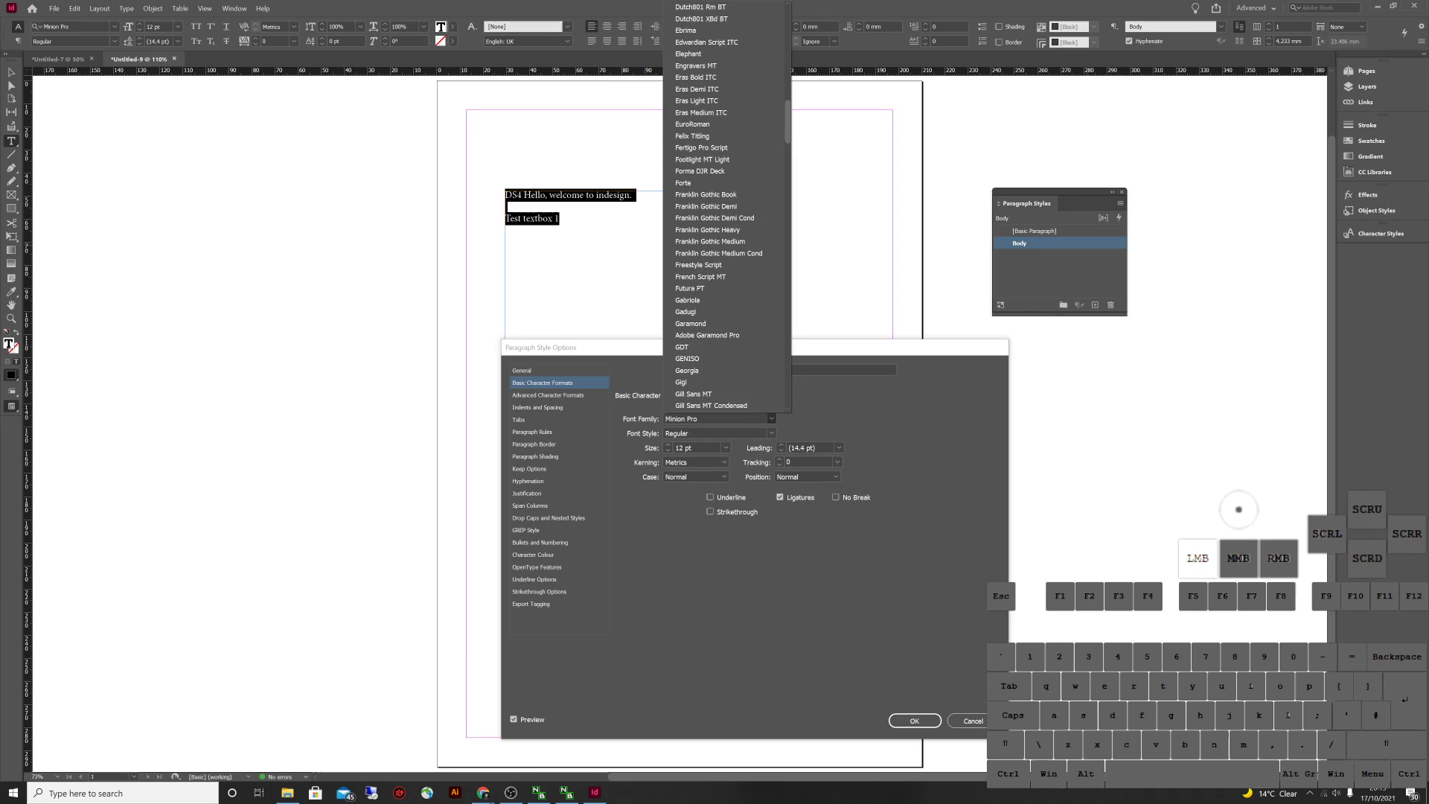
{"action": "left_click", "coordinate": [787, 112]}
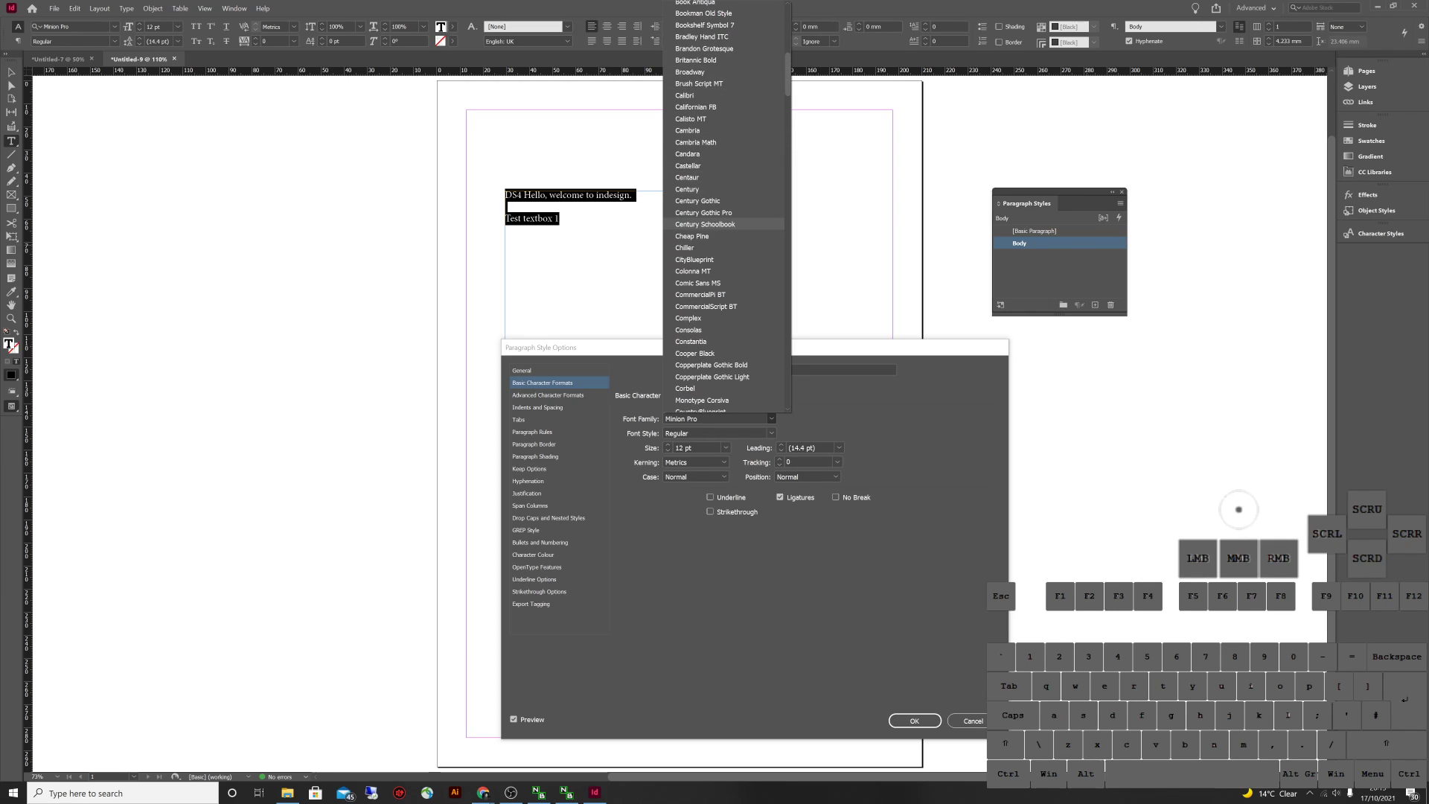
{"action": "left_click", "coordinate": [697, 201]}
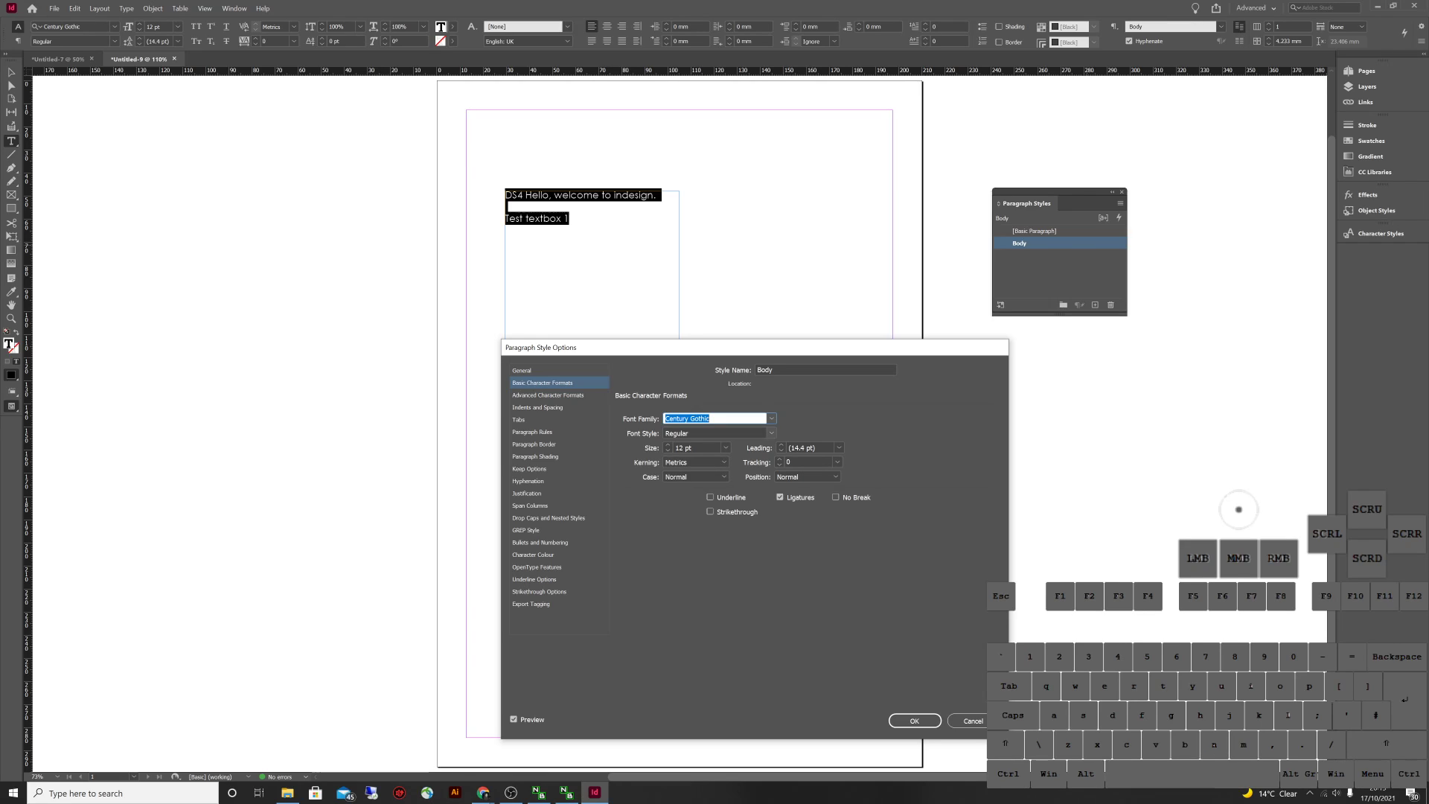
{"action": "left_click", "coordinate": [714, 433]}
Set the Body style's font style to Regular and save the style
{"action": "left_click", "coordinate": [771, 433]}
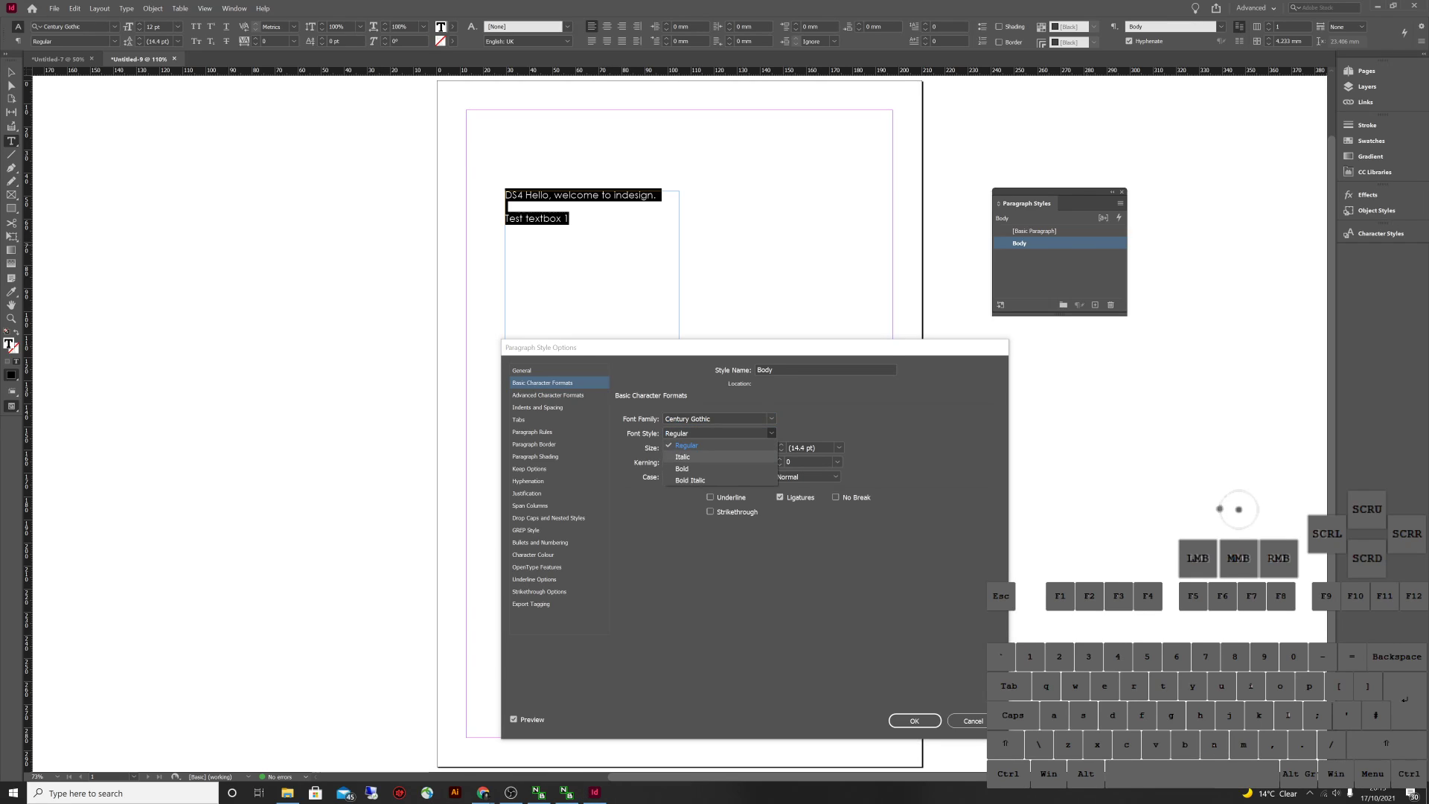
{"action": "left_click", "coordinate": [682, 468]}
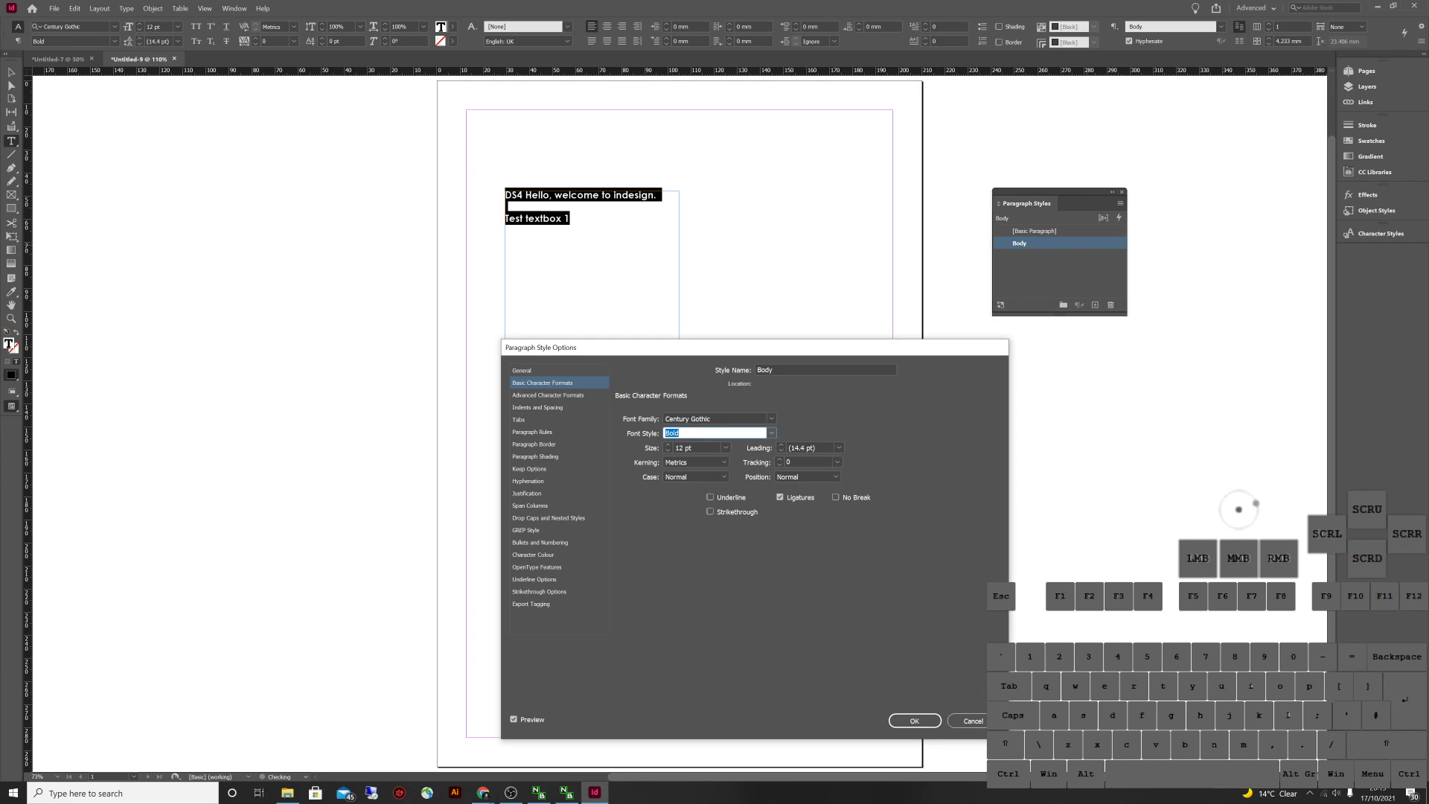
{"action": "left_click", "coordinate": [771, 434]}
{"action": "left_click", "coordinate": [689, 480]}
{"action": "left_click", "coordinate": [771, 433]}
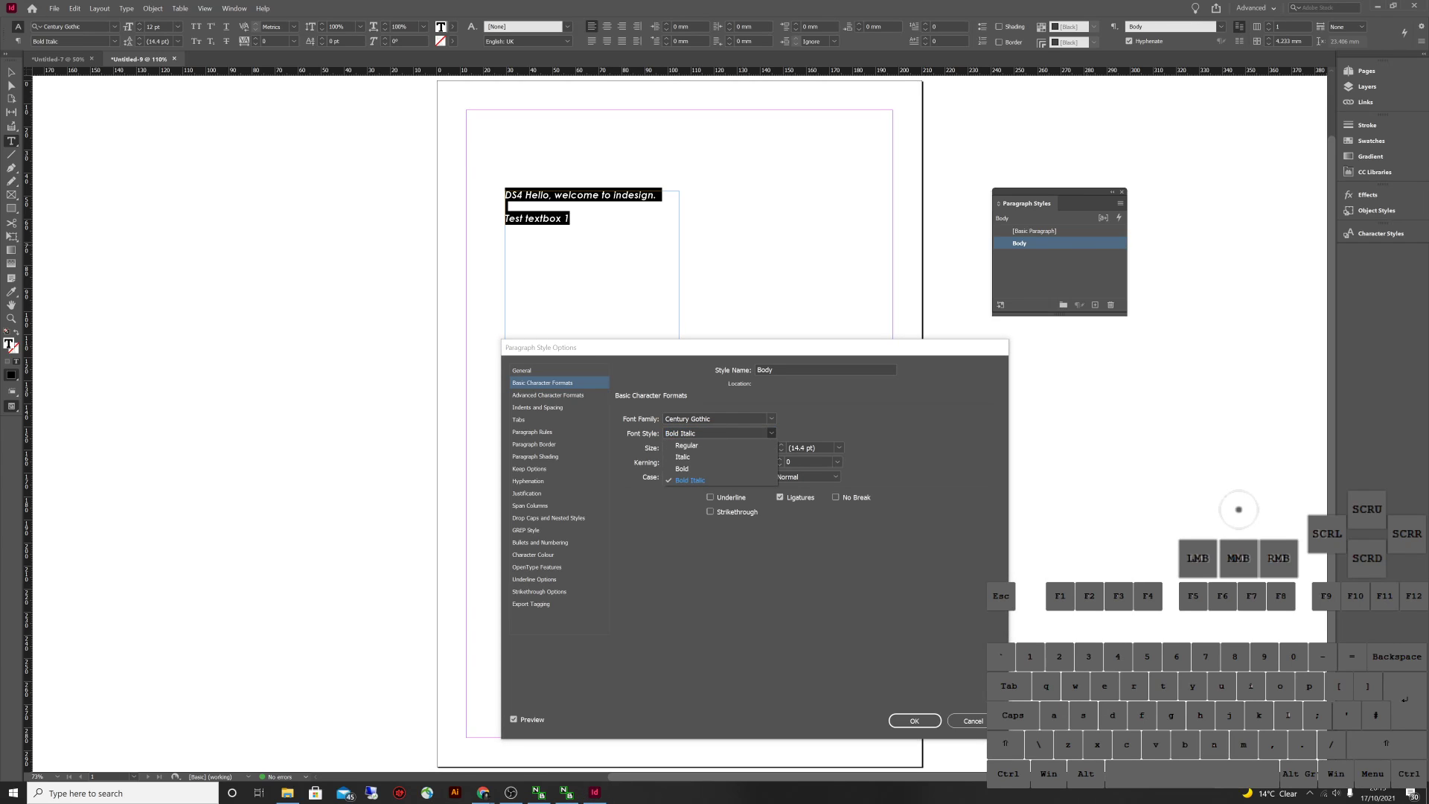
{"action": "left_click", "coordinate": [686, 445]}
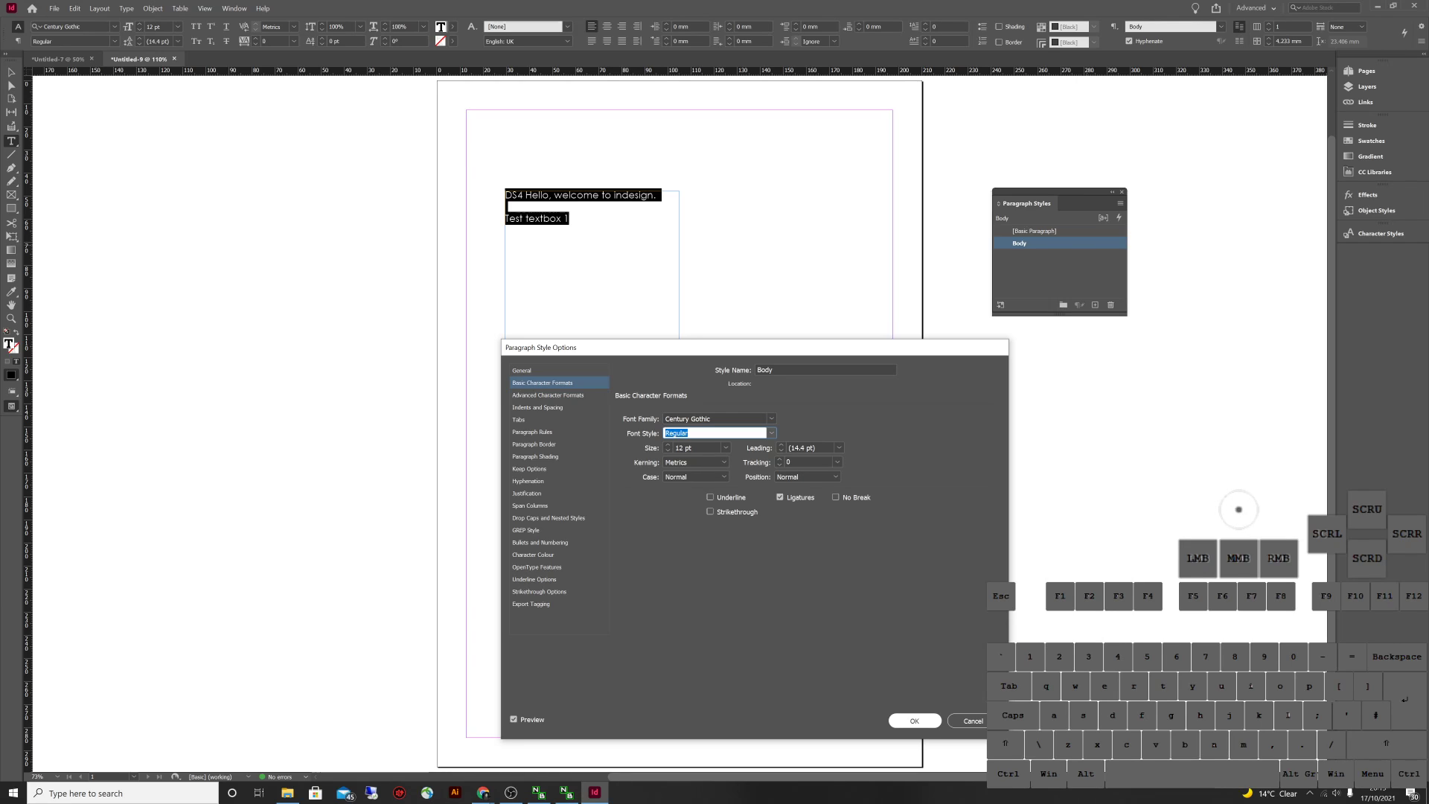
{"action": "left_click", "coordinate": [914, 720]}
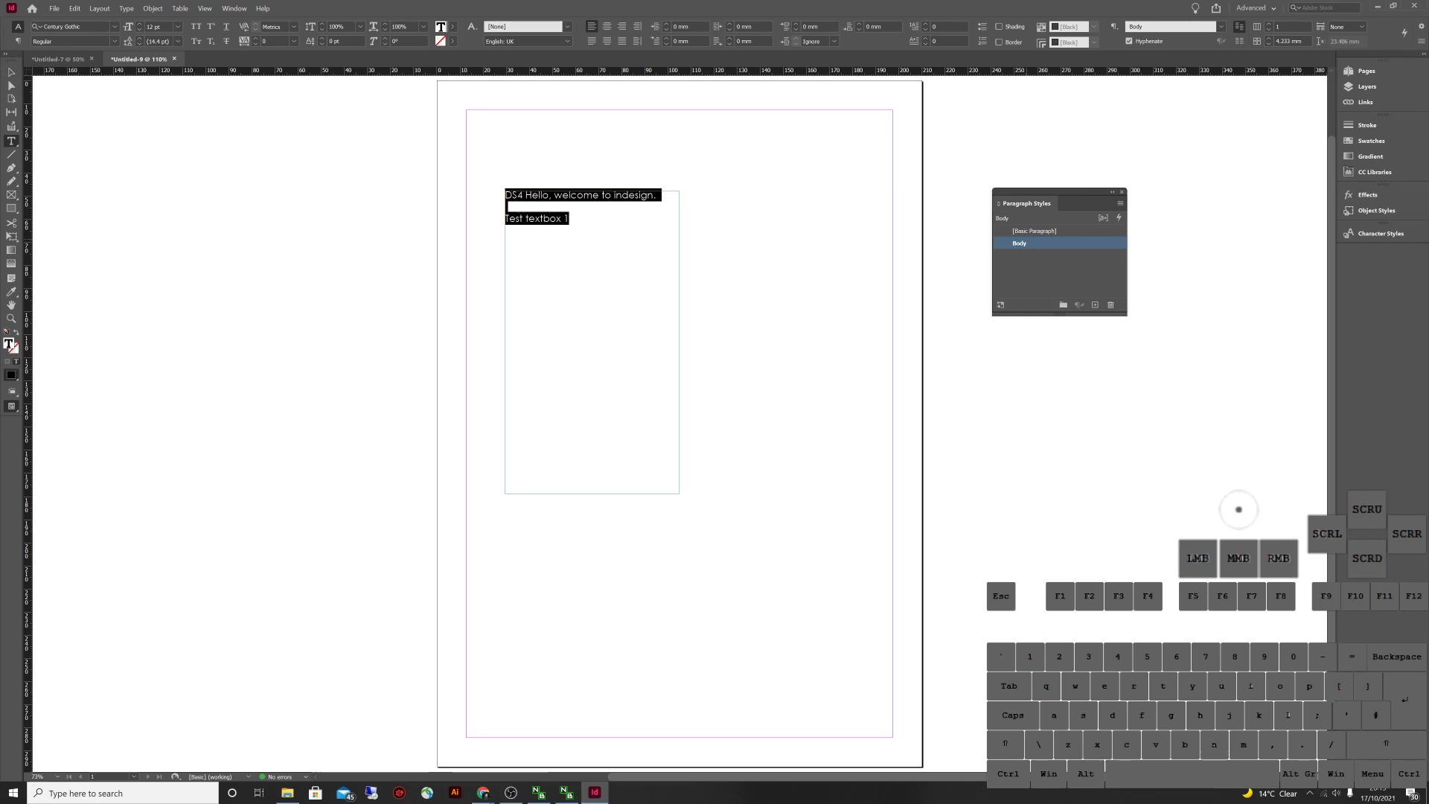
Draw a second text frame to the right and type 'Hello DS4'
{"action": "left_click", "coordinate": [11, 73]}
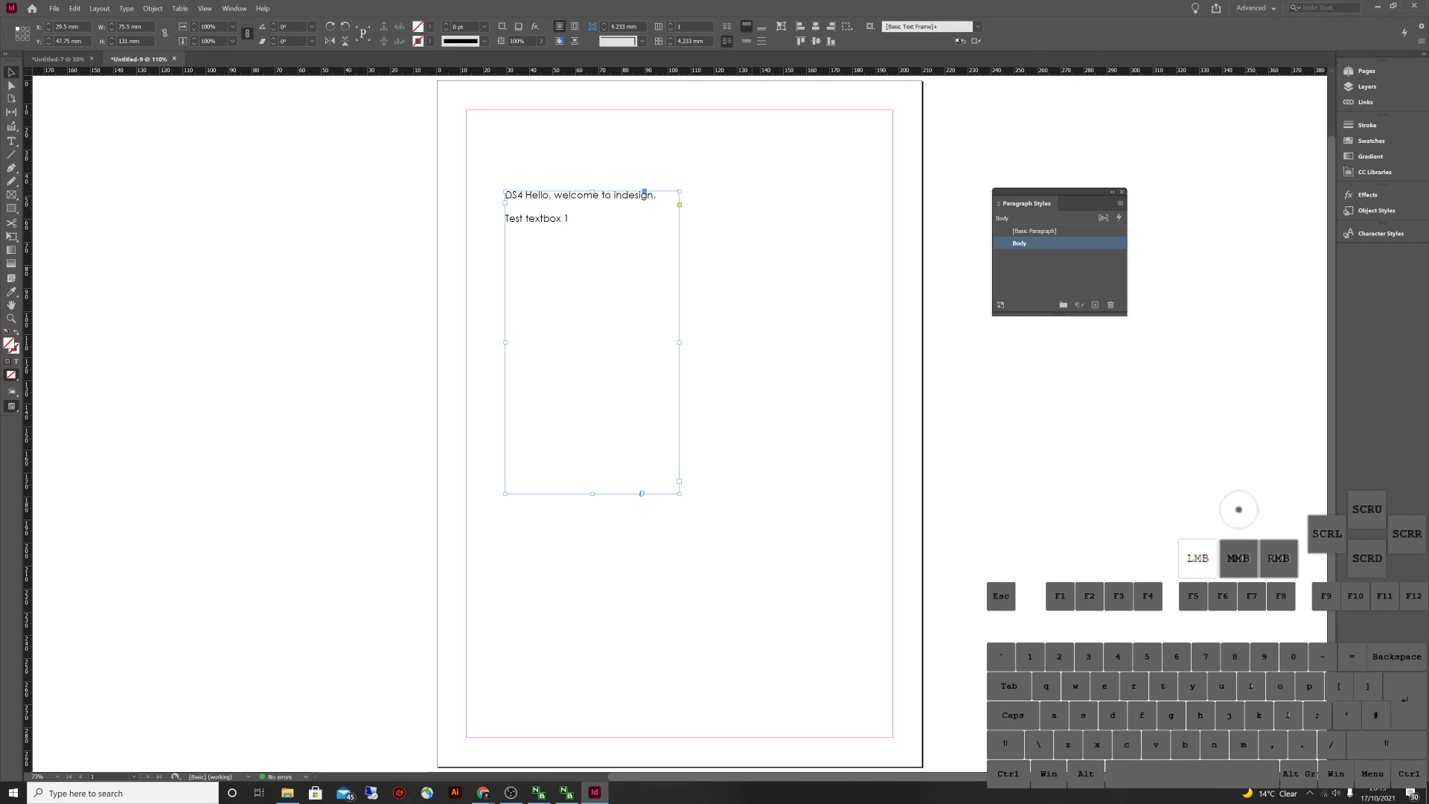
{"action": "key", "text": "t"}
{"action": "left_click_drag", "start_coordinate": [730, 217], "coordinate": [862, 410]}
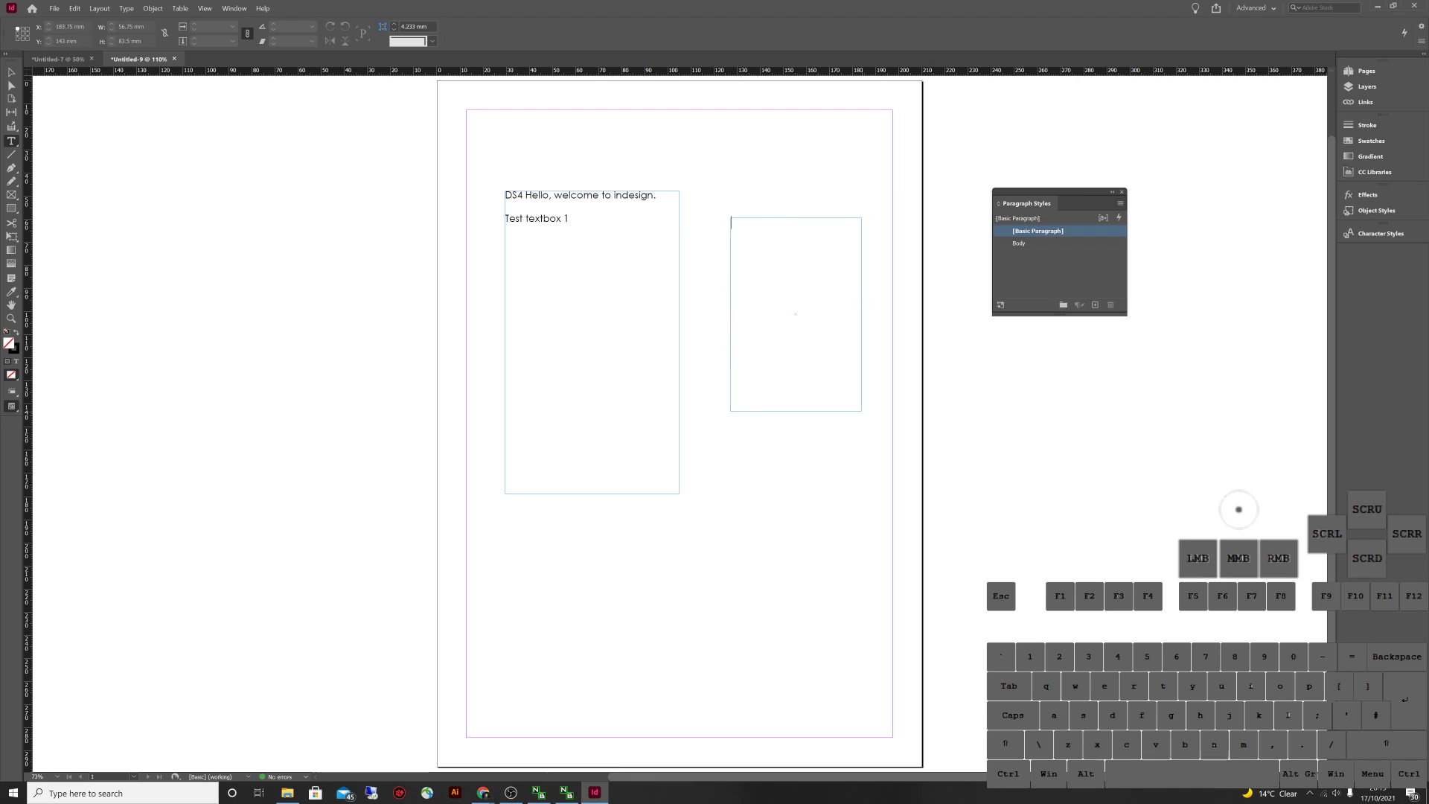
{"action": "type", "text": "Hello d"}
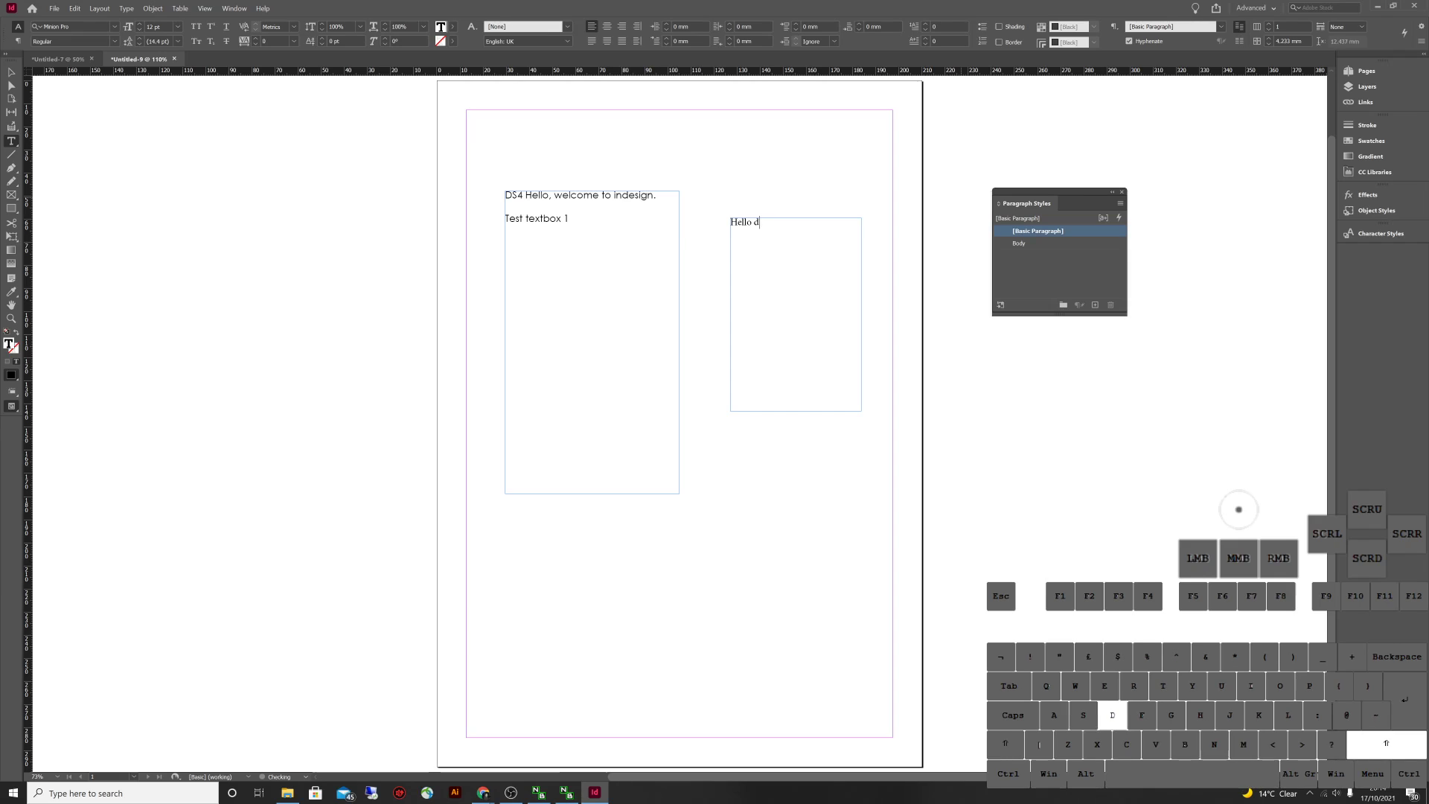
{"action": "key", "text": "BackSpace"}
{"action": "type", "text": "DS4"}
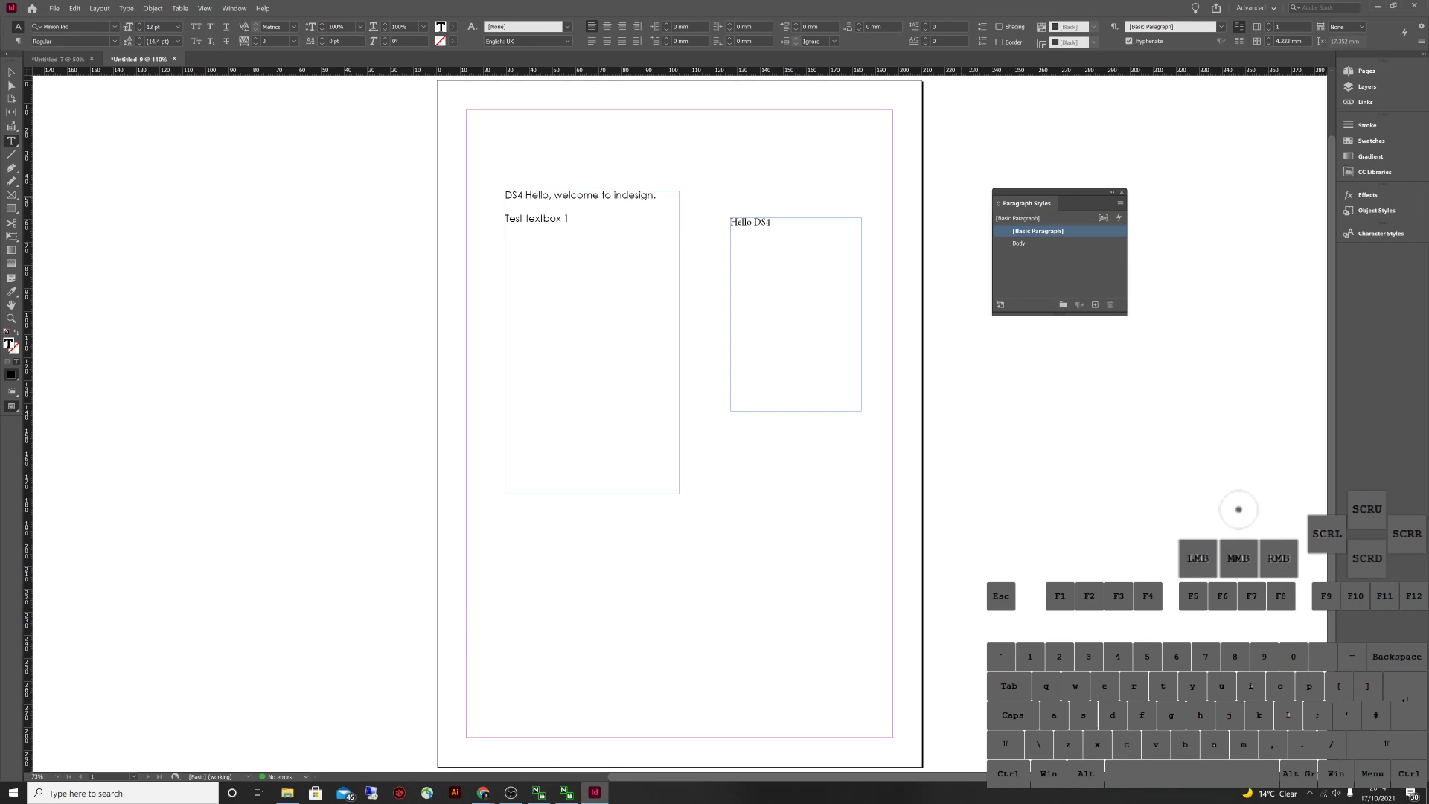
{"action": "key", "text": "Escape"}
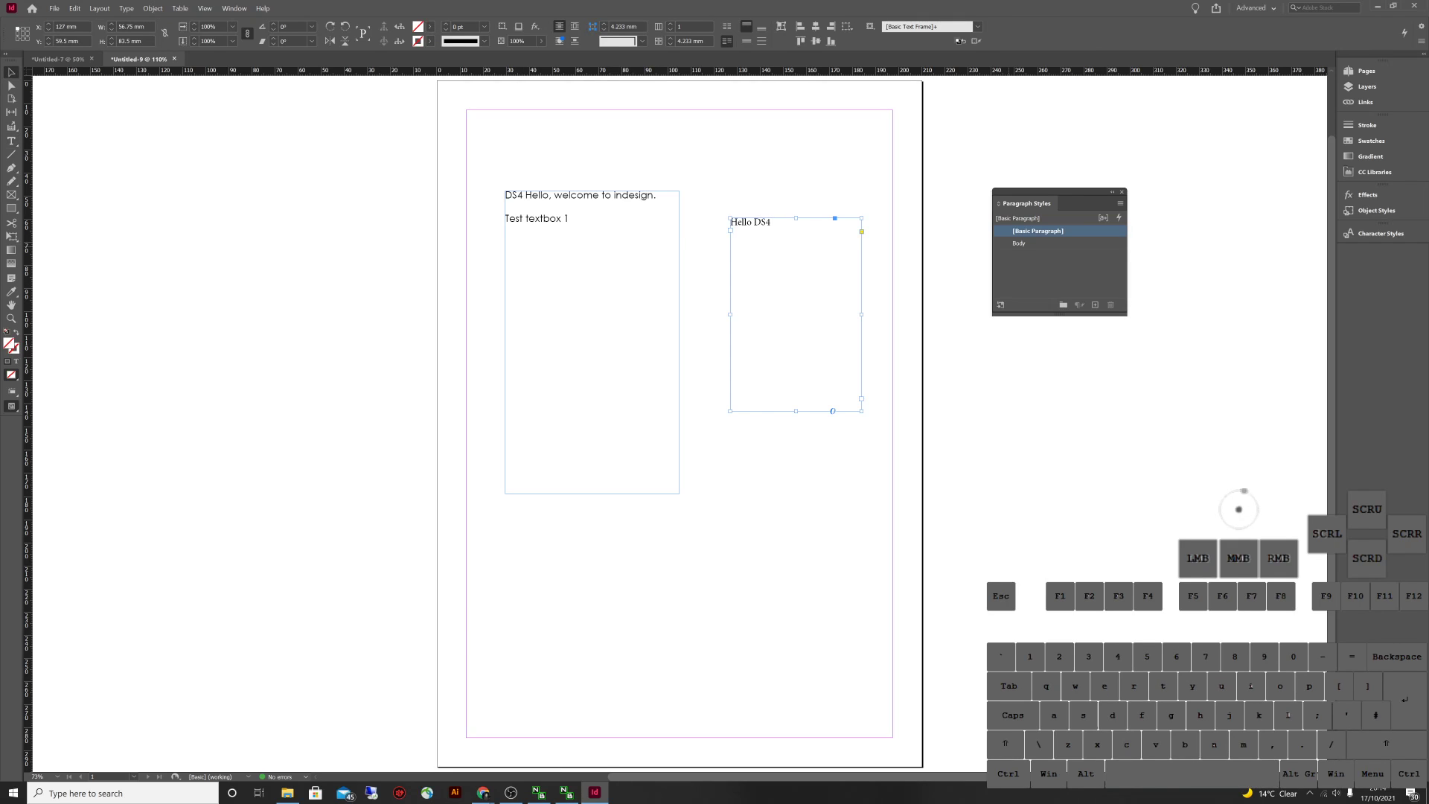
Apply the Body style to the Hello DS4 text, undo it, and select the line
{"action": "left_click", "coordinate": [1019, 244]}
{"action": "key", "text": "Escape"}
{"action": "double_click", "coordinate": [752, 222]}
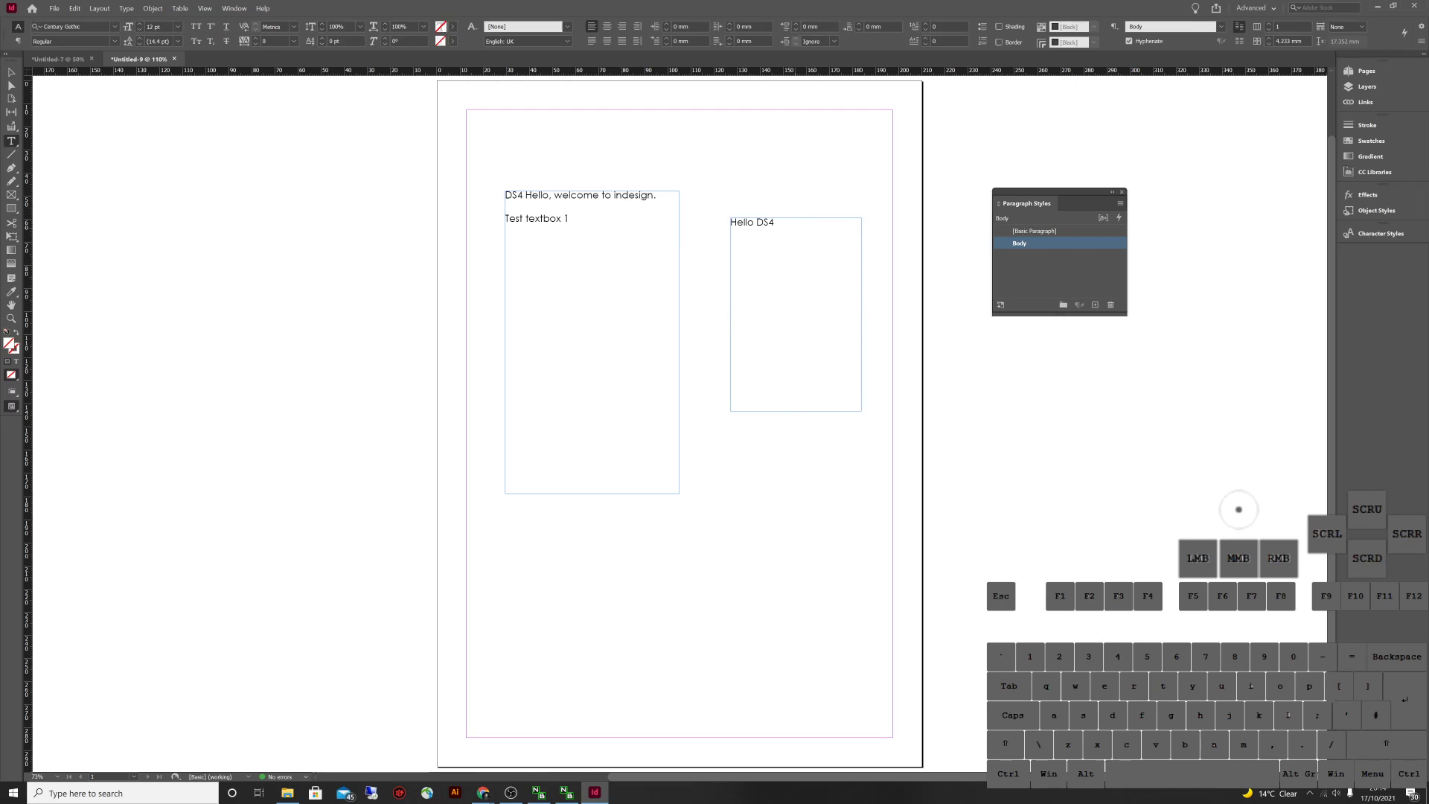
{"action": "key", "text": "ctrl+z"}
{"action": "key", "text": "Escape"}
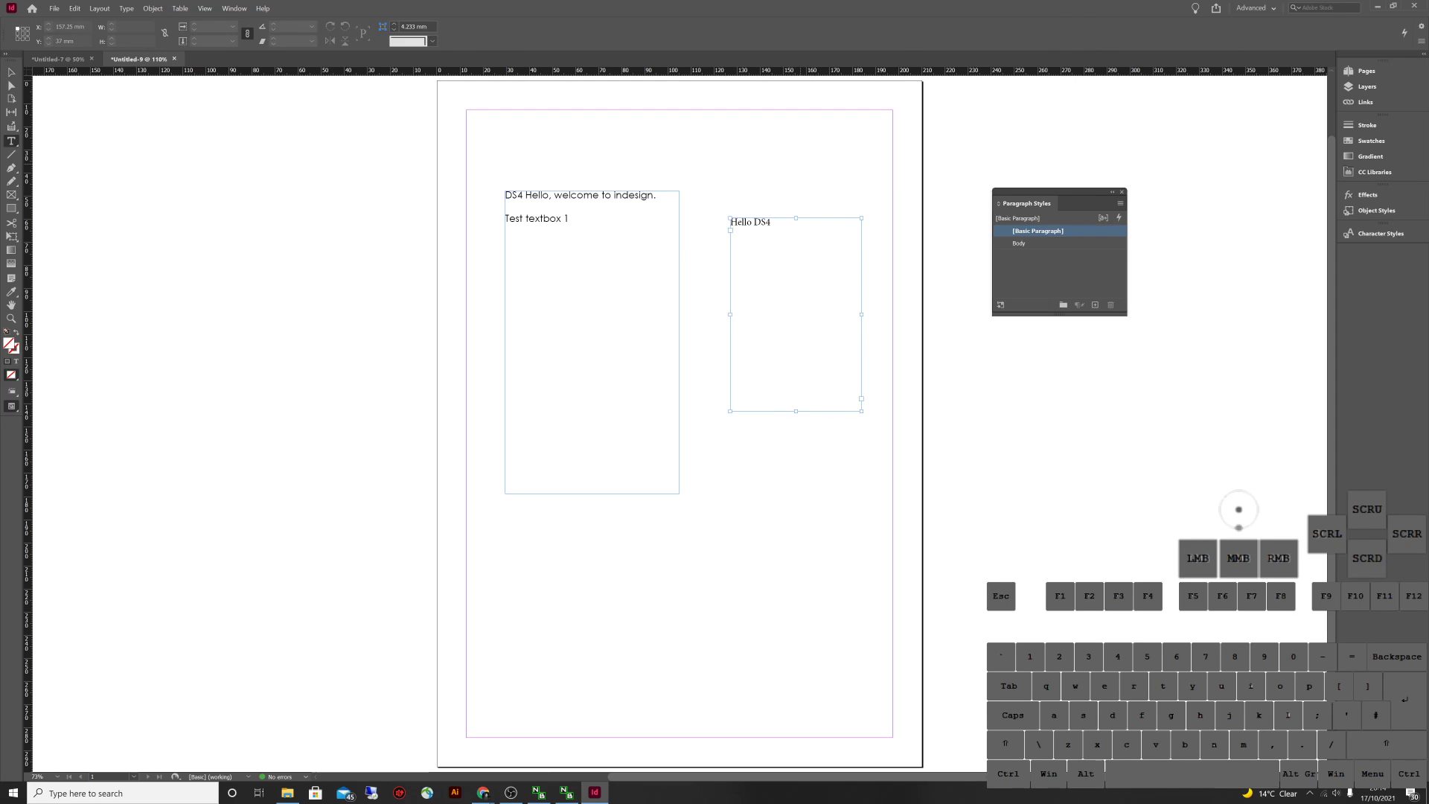
{"action": "left_click", "coordinate": [770, 222]}
{"action": "left_click", "coordinate": [771, 222]}
{"action": "left_click", "coordinate": [770, 222]}
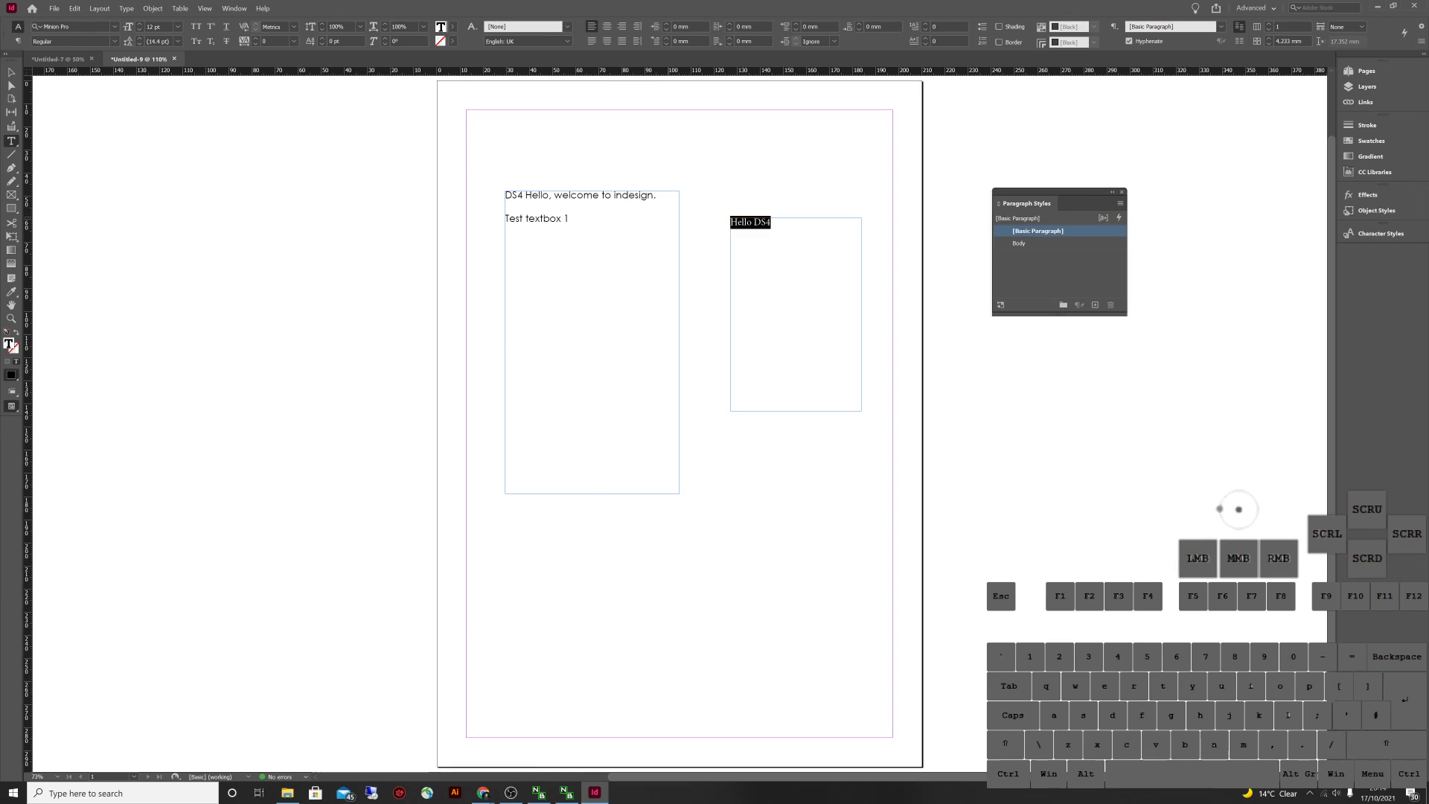
Copy the Hello DS4 line and paste it onto several new lines
{"action": "key", "text": "ctrl+v"}
{"action": "key", "text": "ctrl+c"}
{"action": "key", "text": "Return"}
{"action": "key", "text": "ctrl+z"}
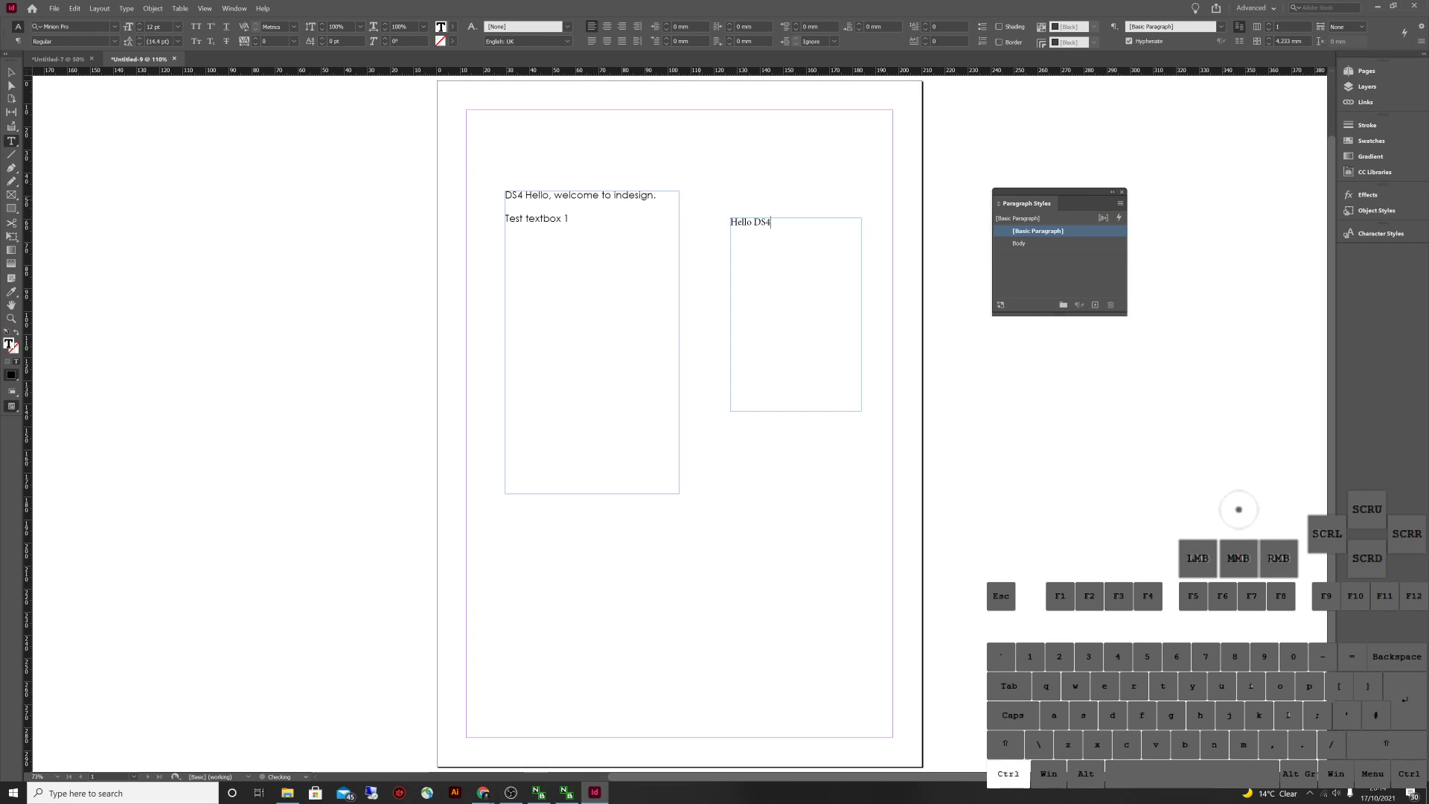
{"action": "key", "text": "ctrl+v"}
{"action": "key", "text": "ctrl+v"}
{"action": "key", "text": "Return"}
{"action": "key", "text": "ctrl+v"}
{"action": "key", "text": "Return"}
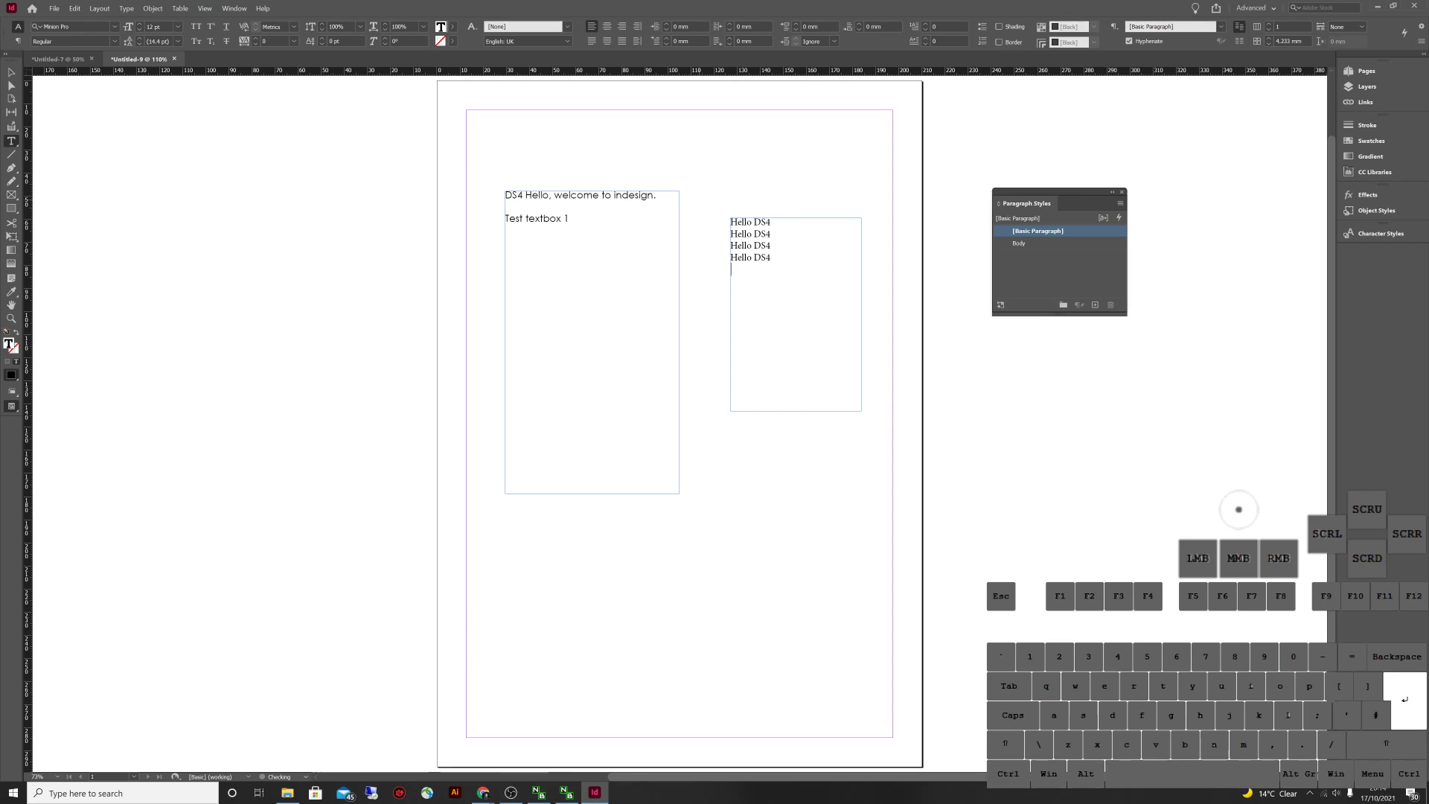
{"action": "key", "text": "ctrl+v"}
{"action": "key", "text": "Return"}
{"action": "key", "text": "ctrl+v"}
{"action": "key", "text": "Return"}
{"action": "key", "text": "ctrl+v"}
{"action": "key", "text": "Return"}
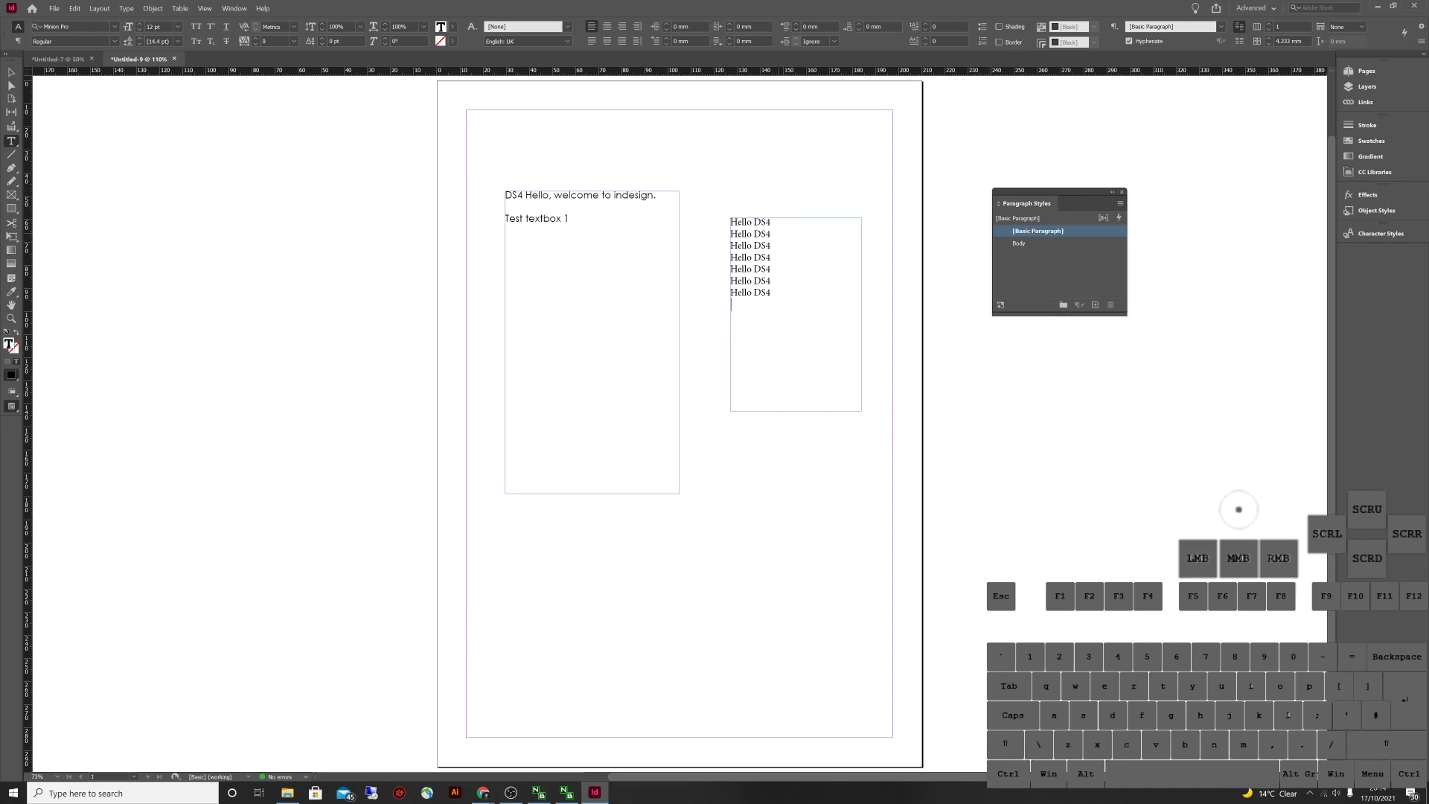
Select some of the Hello DS4 lines, then delete the whole right-hand frame
{"action": "triple_click", "coordinate": [750, 234]}
{"action": "left_click", "coordinate": [731, 257]}
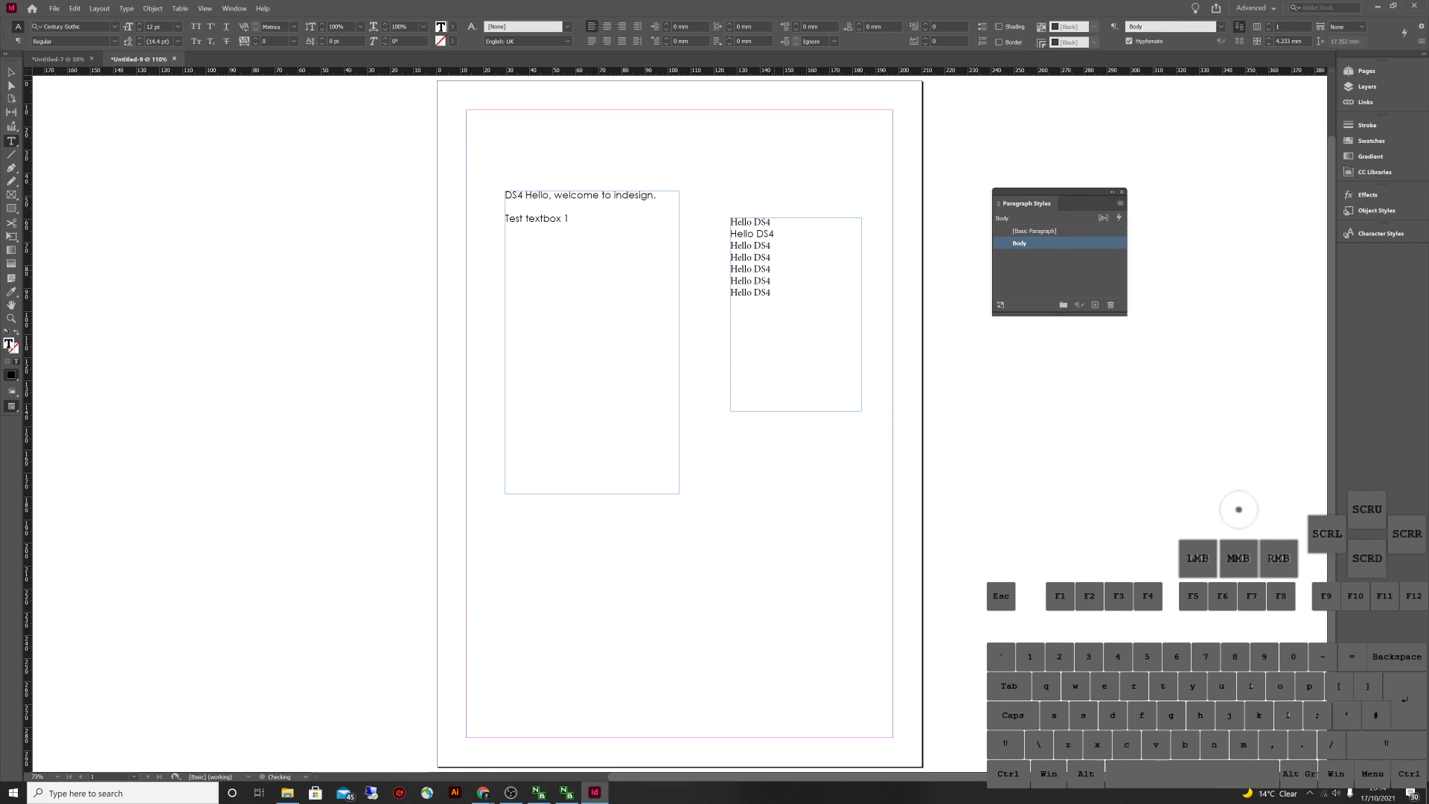
{"action": "left_click_drag", "start_coordinate": [731, 256], "coordinate": [771, 272]}
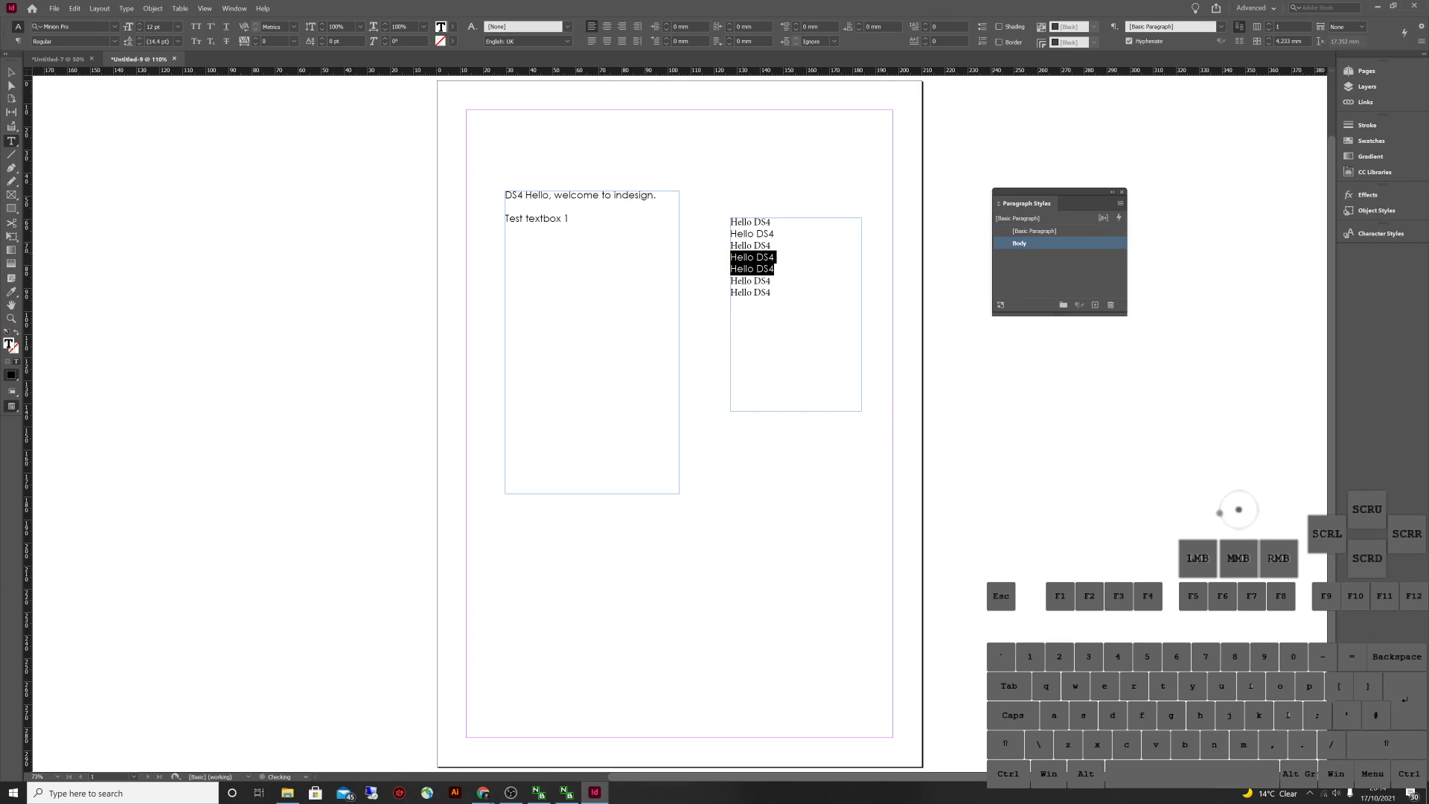
{"action": "key", "text": "Escape"}
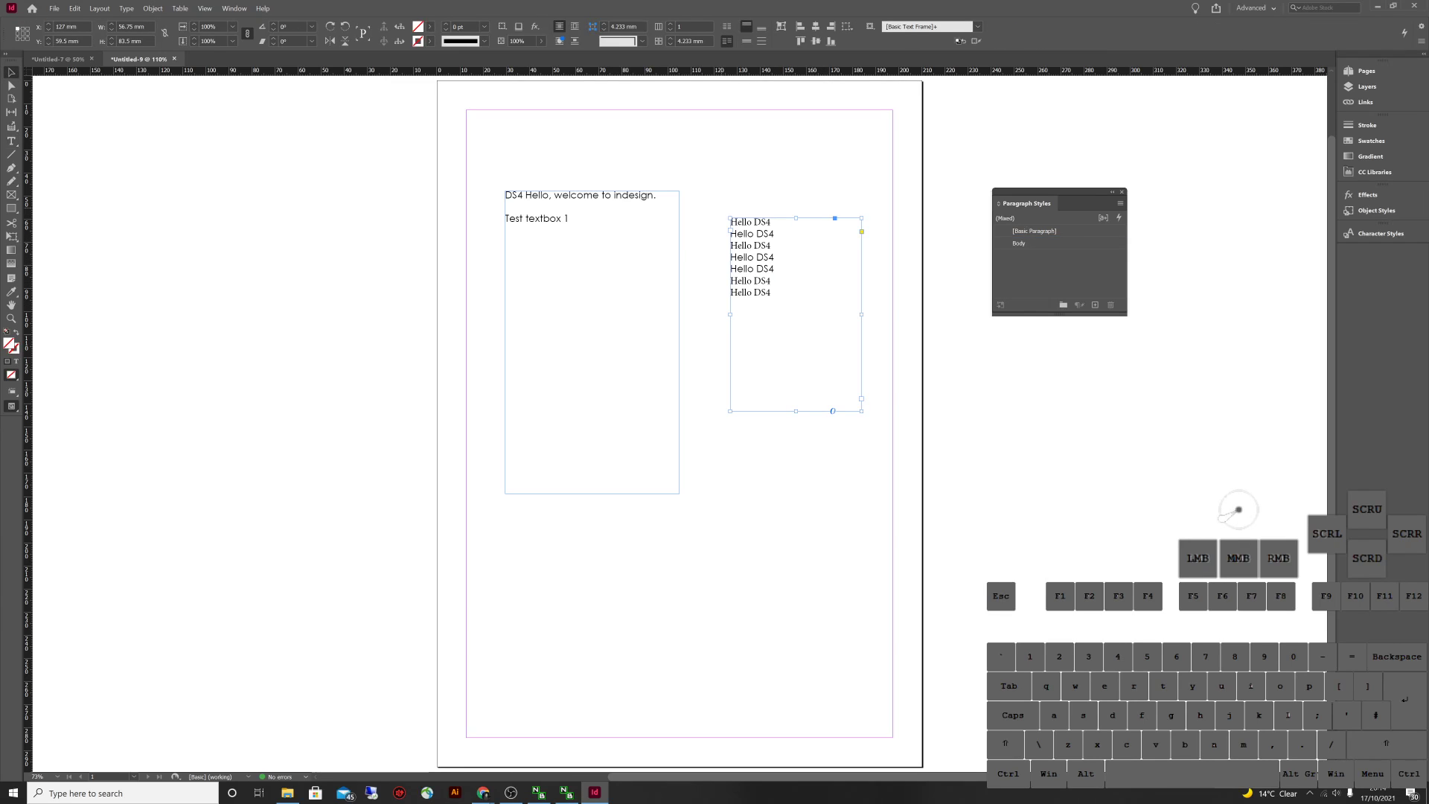
{"action": "key", "text": "Delete"}
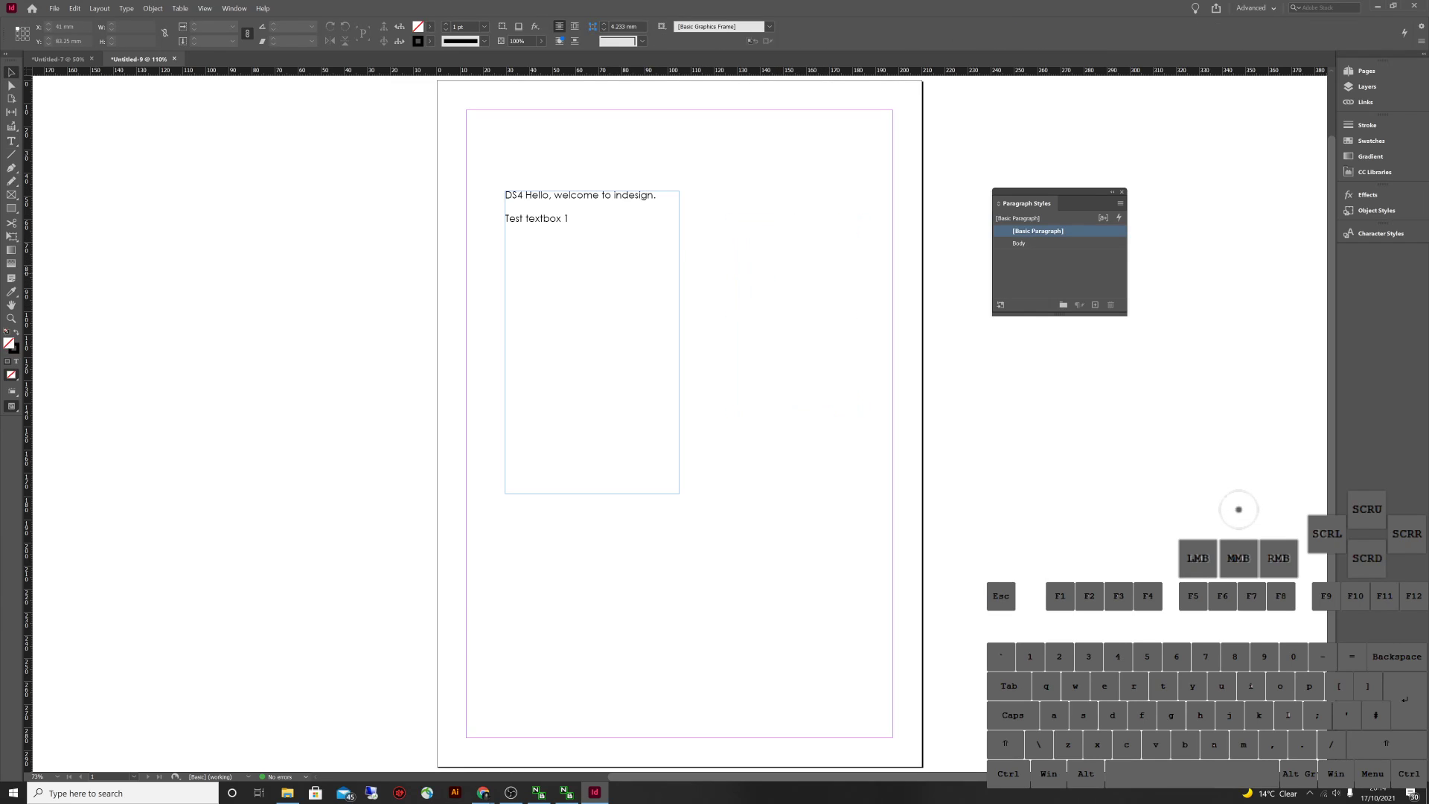
Reselect the left text frame
{"action": "left_click", "coordinate": [644, 192]}
{"action": "left_click", "coordinate": [751, 312]}
{"action": "left_click", "coordinate": [610, 298]}
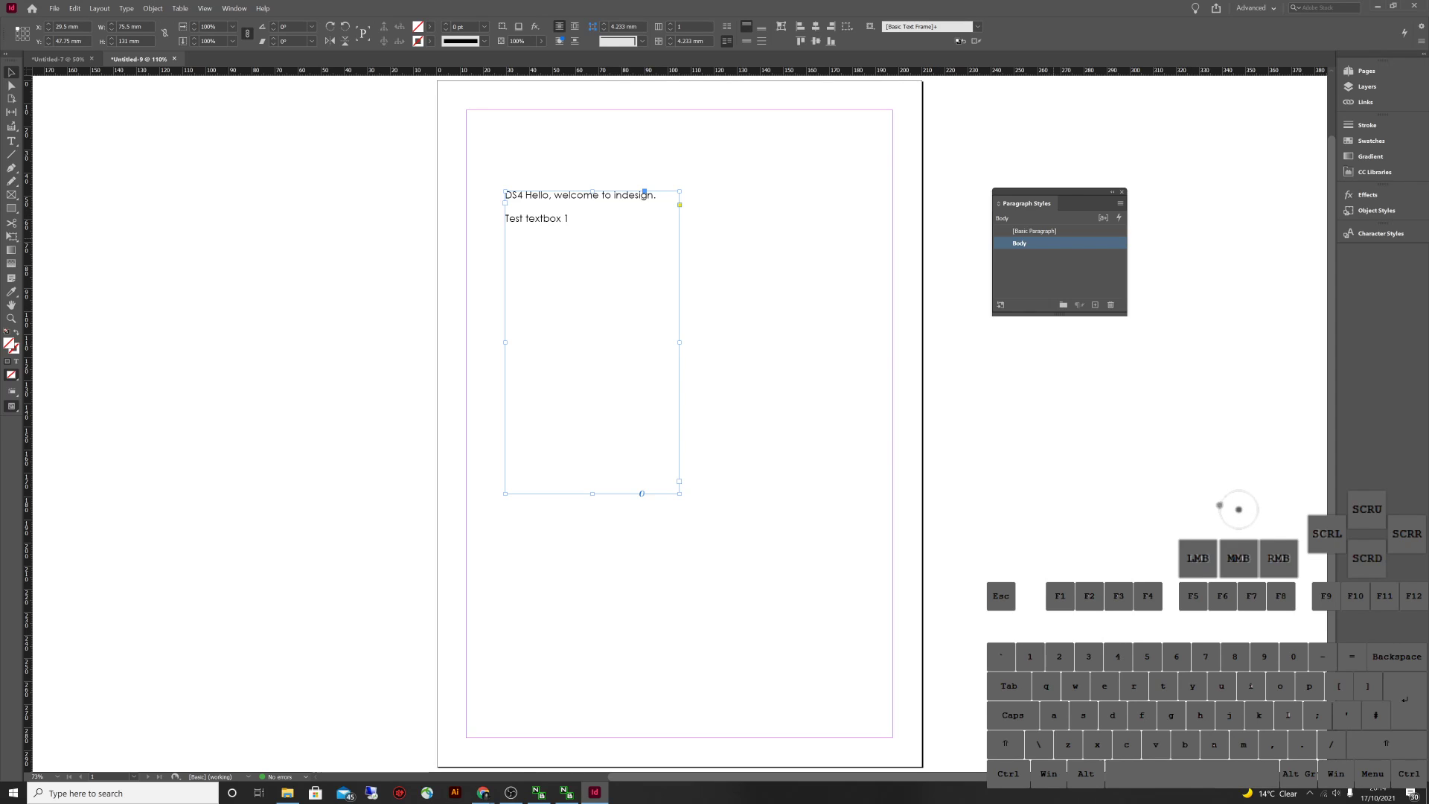
Duplicate the Body paragraph style as 'Body bold'
{"action": "right_click", "coordinate": [1035, 244]}
{"action": "left_click", "coordinate": [1060, 261]}
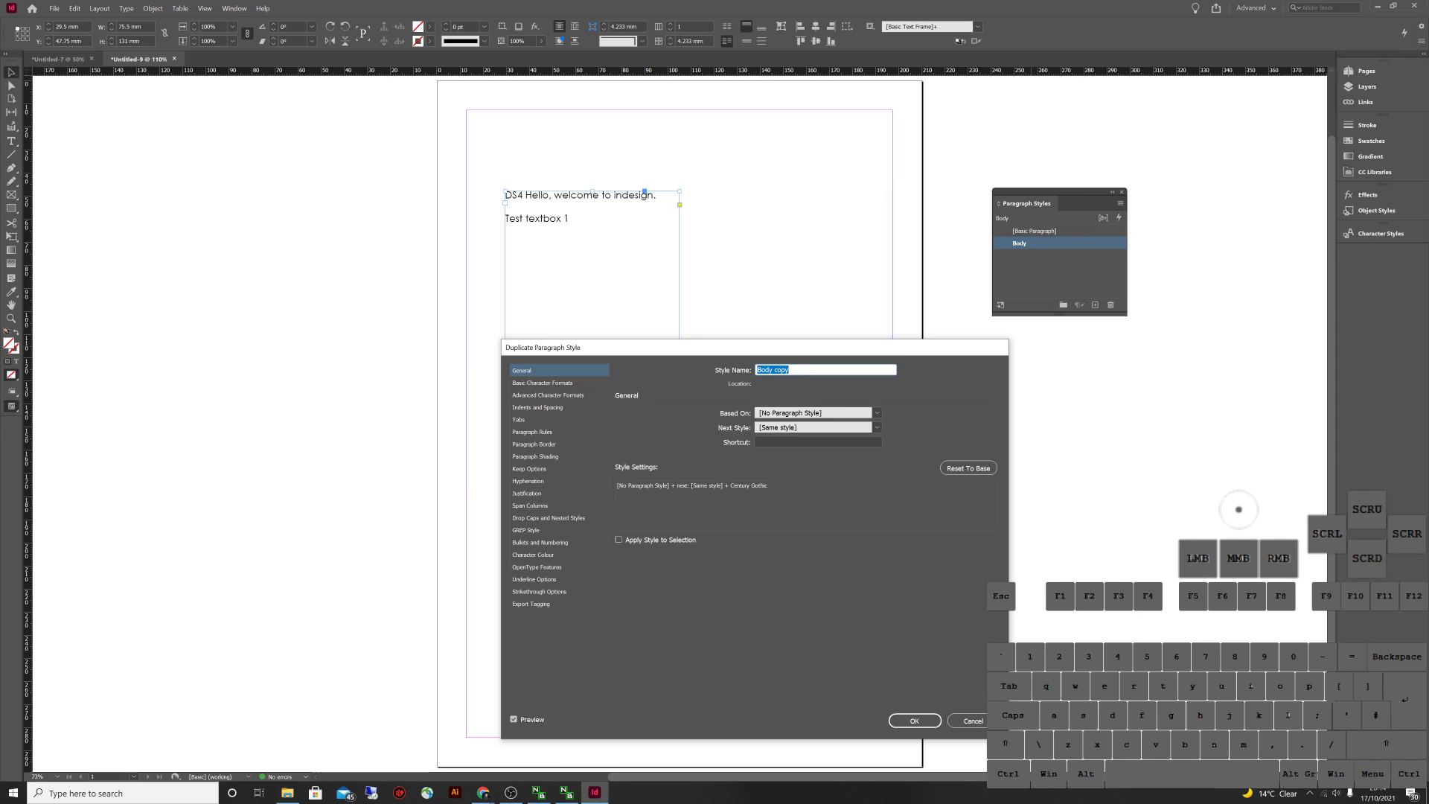
{"action": "double_click", "coordinate": [777, 370]}
{"action": "type", "text": "bold"}
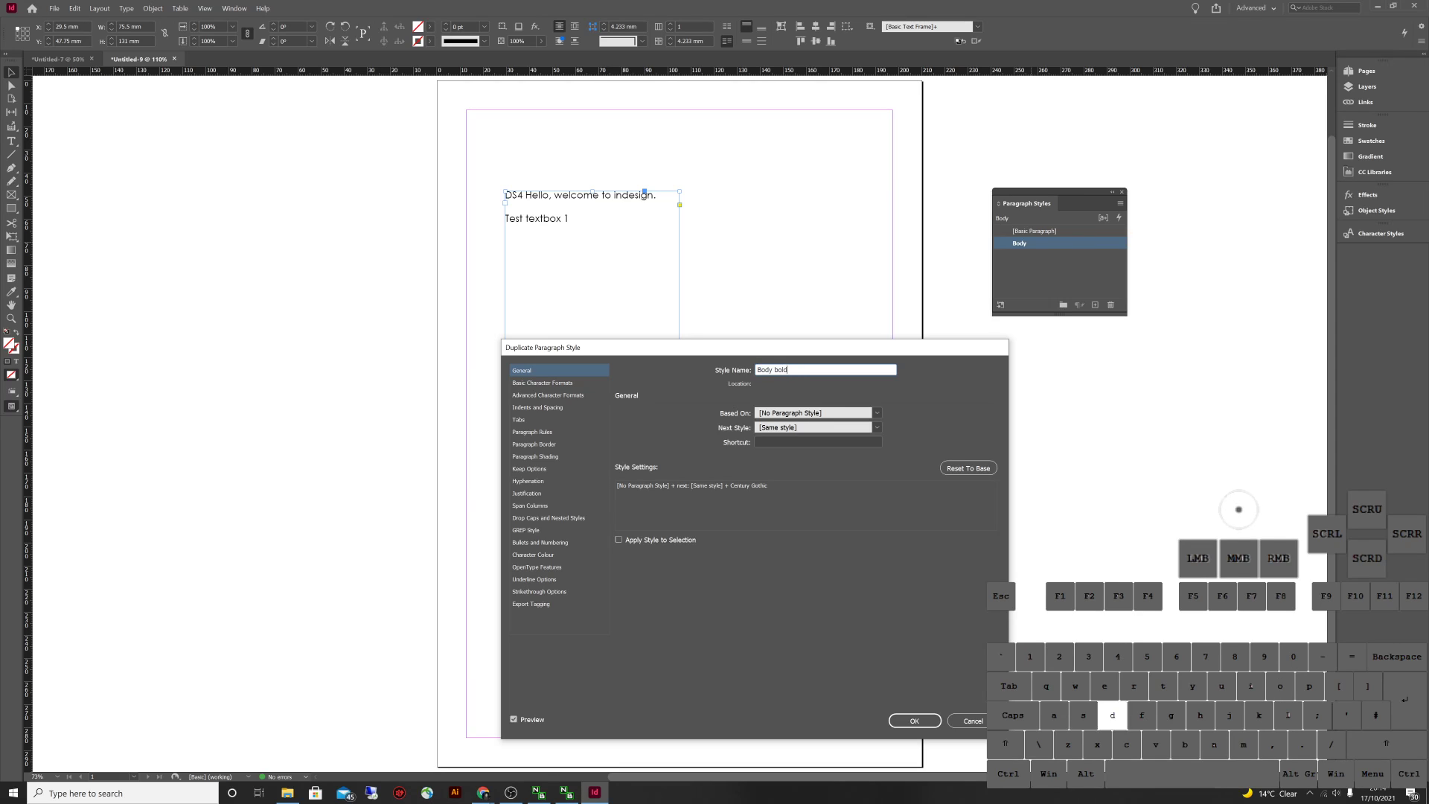
{"action": "left_click", "coordinate": [1248, 523]}
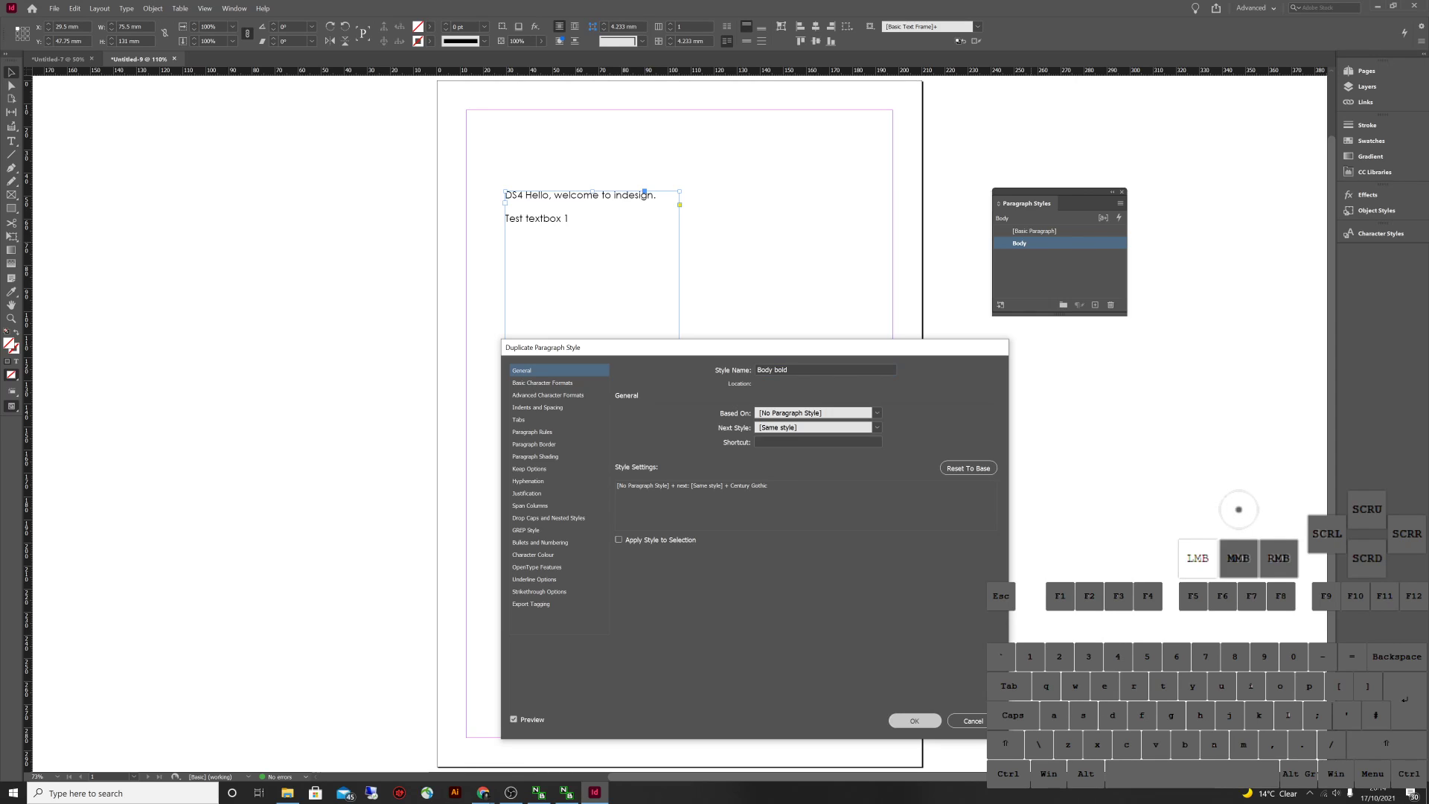
Duplicate Body again as 'Body Italic' and check both new styles in the panel
{"action": "right_click", "coordinate": [1031, 243]}
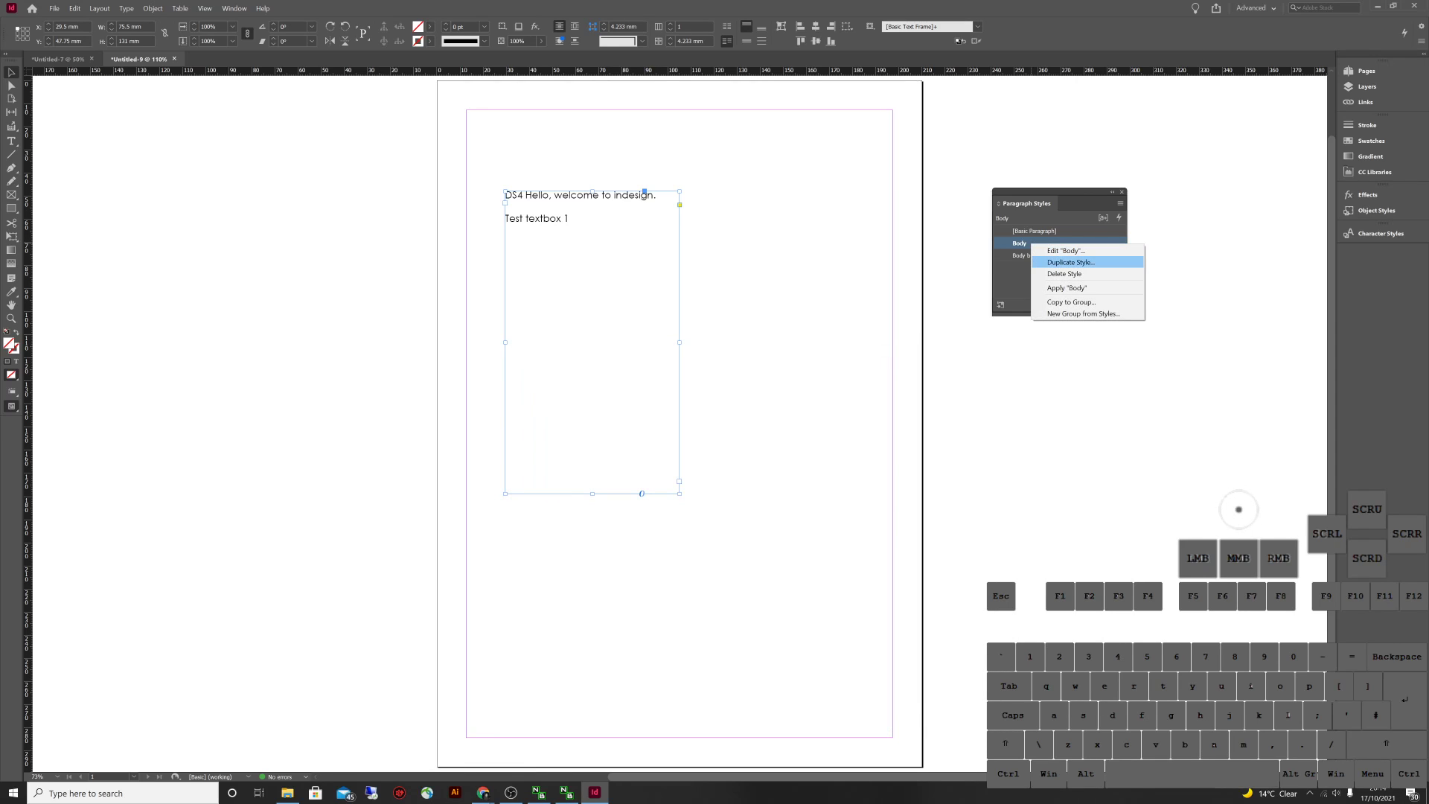
{"action": "left_click", "coordinate": [1070, 262]}
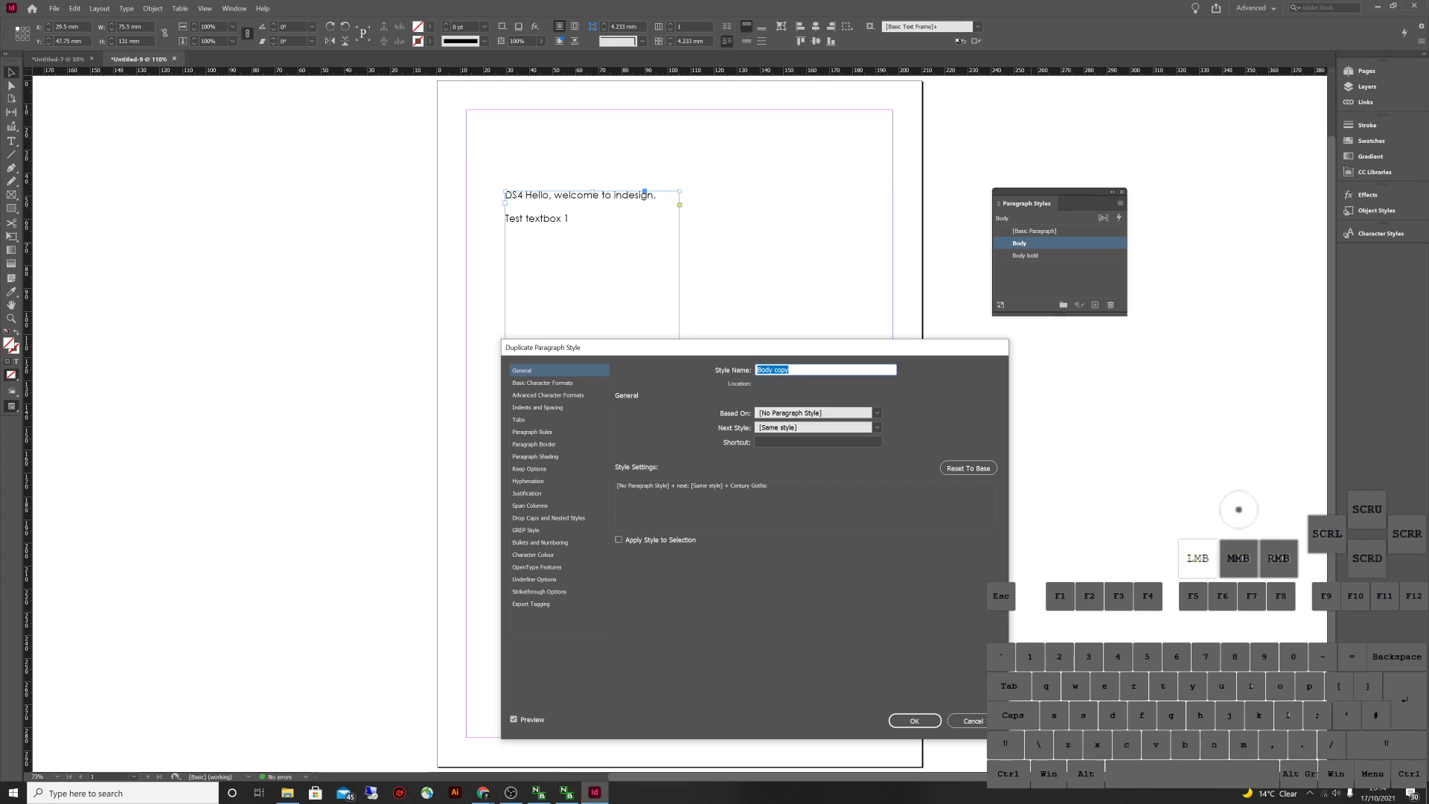
{"action": "left_click_drag", "start_coordinate": [788, 370], "coordinate": [776, 370]}
{"action": "type", "text": "Italic"}
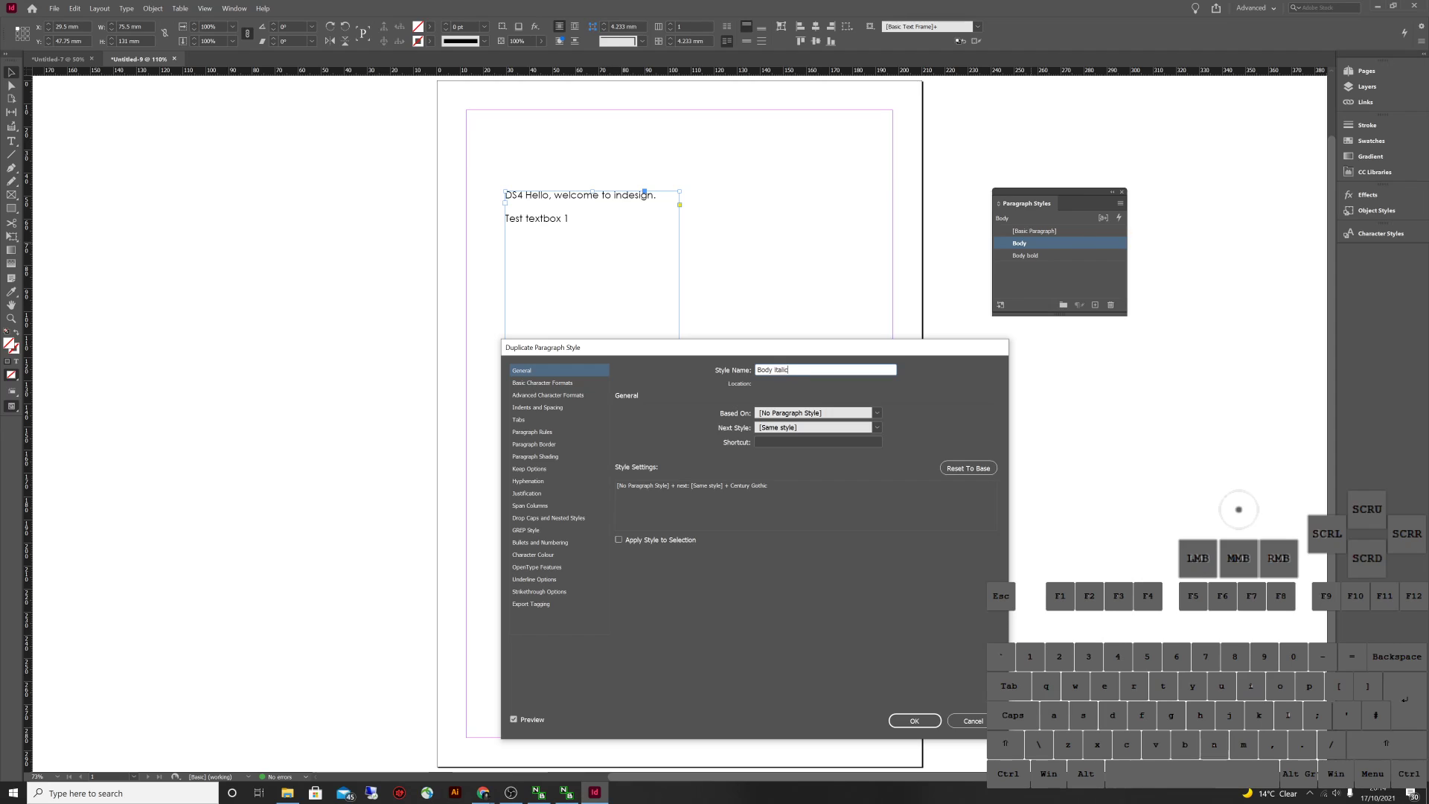
{"action": "key", "text": "Return"}
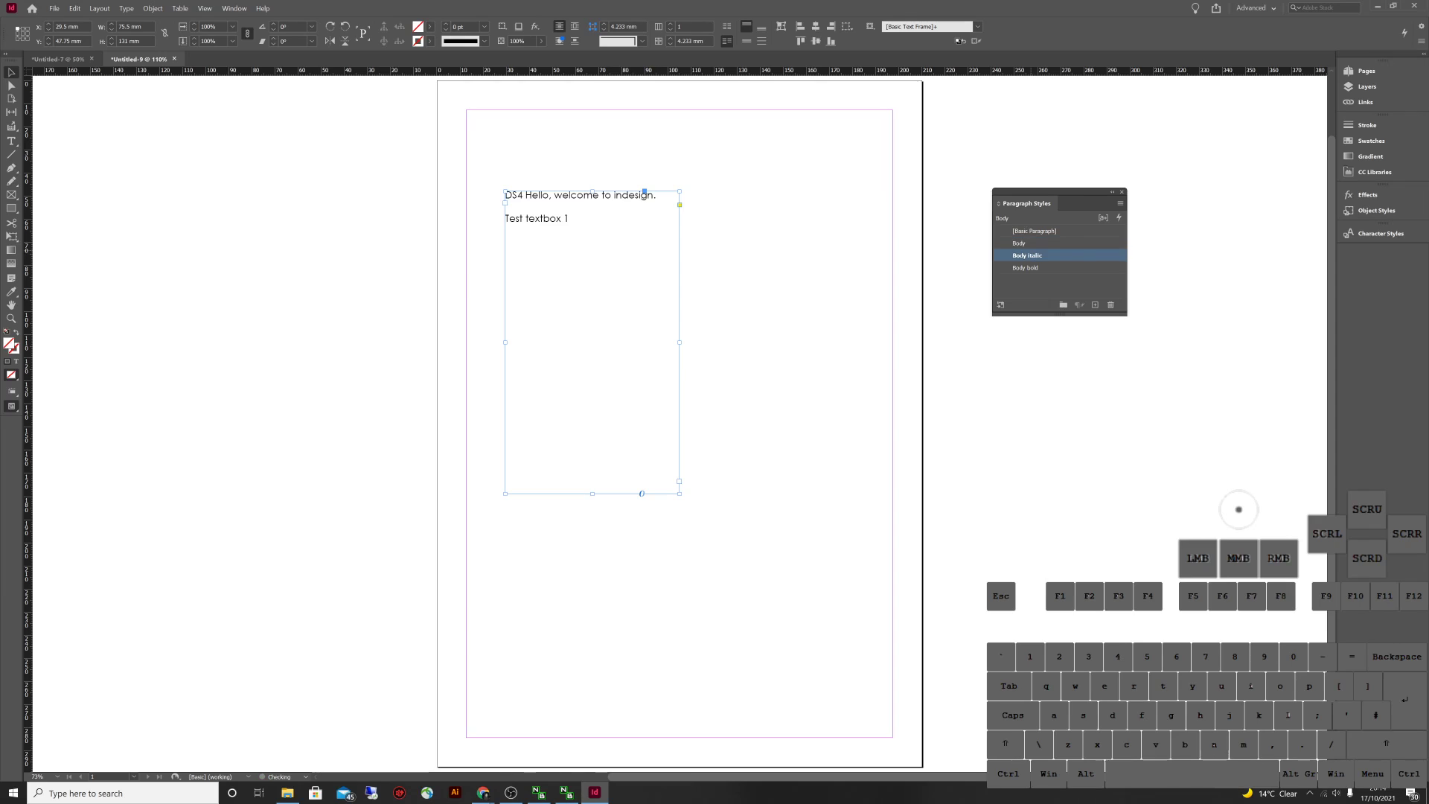
{"action": "left_click", "coordinate": [1025, 255]}
{"action": "left_click", "coordinate": [1026, 268]}
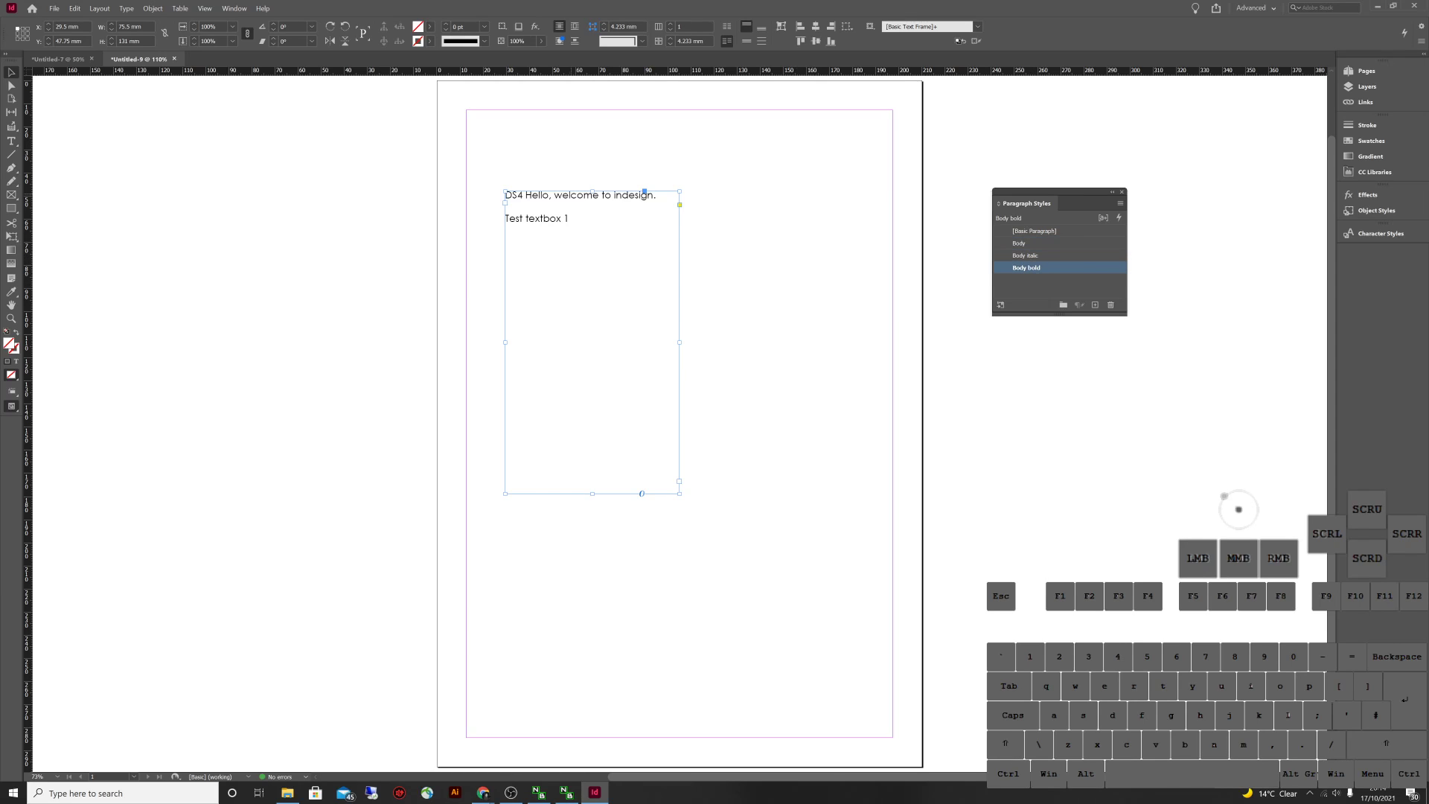
{"action": "double_click", "coordinate": [550, 219]}
Select the left frame's text and try Body, Body italic and Body bold, ending on Body bold
{"action": "left_click", "coordinate": [570, 219]}
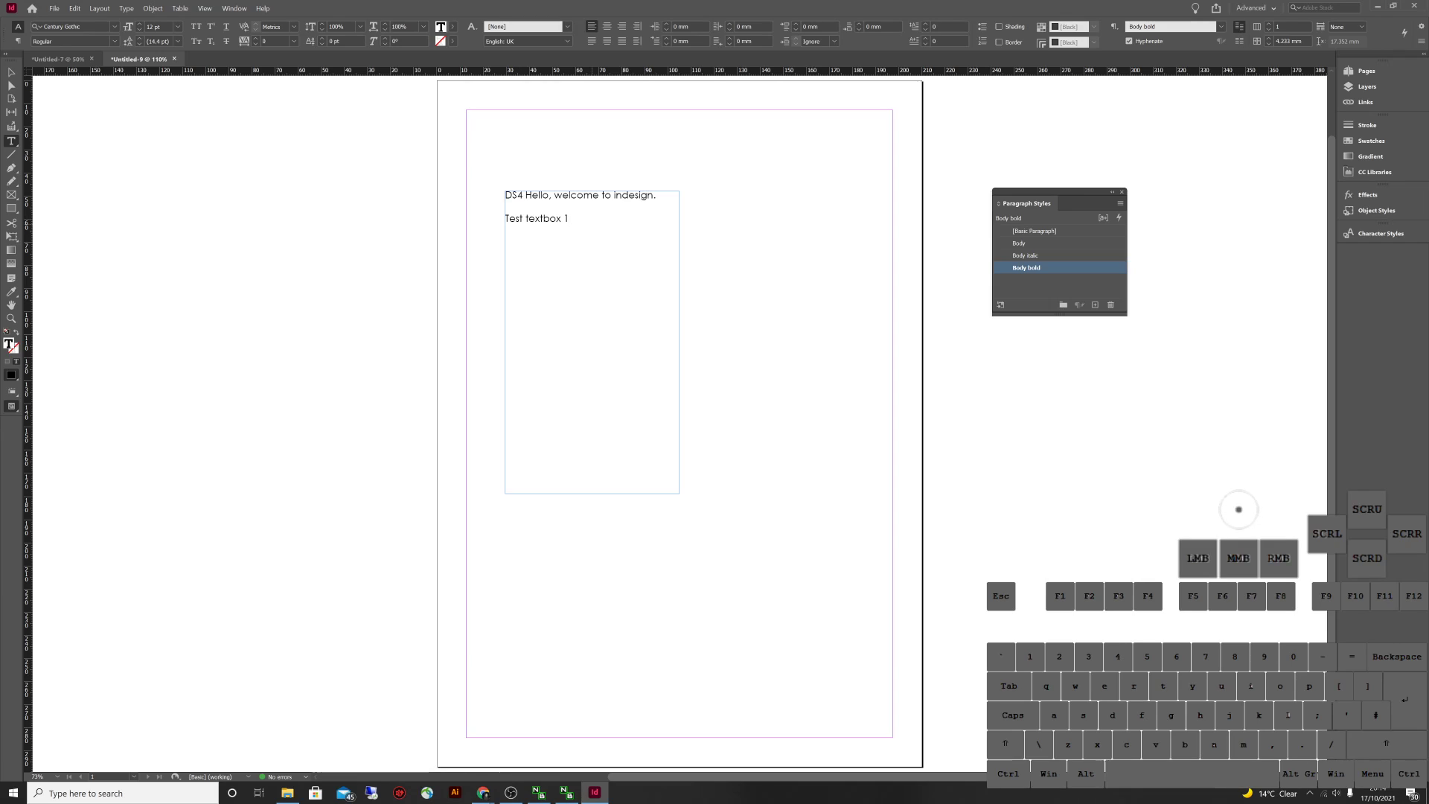
{"action": "left_click_drag", "start_coordinate": [571, 220], "coordinate": [506, 194]}
{"action": "left_click", "coordinate": [1018, 244]}
{"action": "left_click", "coordinate": [1024, 256]}
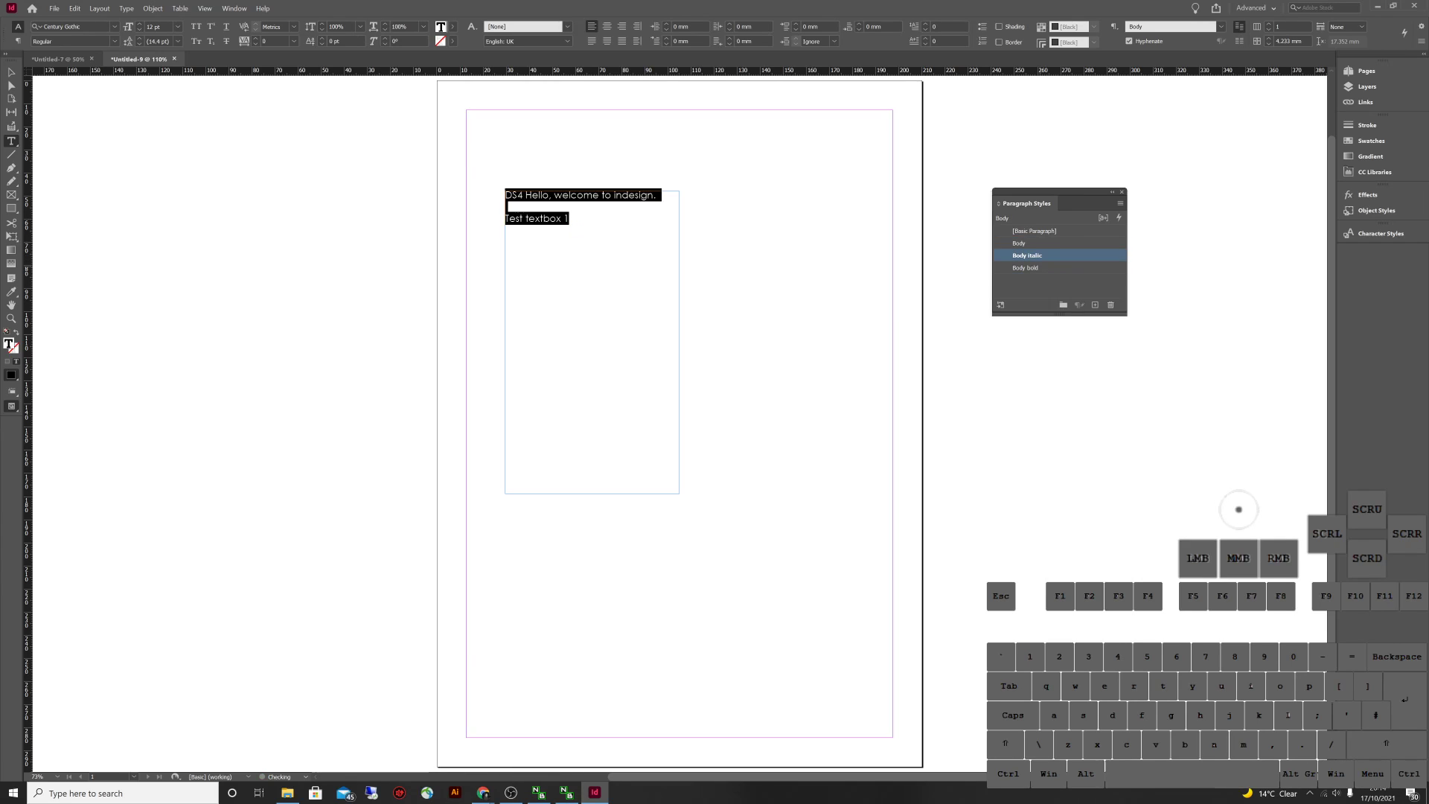
{"action": "left_click", "coordinate": [1026, 267]}
{"action": "left_click", "coordinate": [1025, 255]}
{"action": "left_click", "coordinate": [1019, 243]}
{"action": "left_click", "coordinate": [1024, 255]}
{"action": "left_click", "coordinate": [1026, 267]}
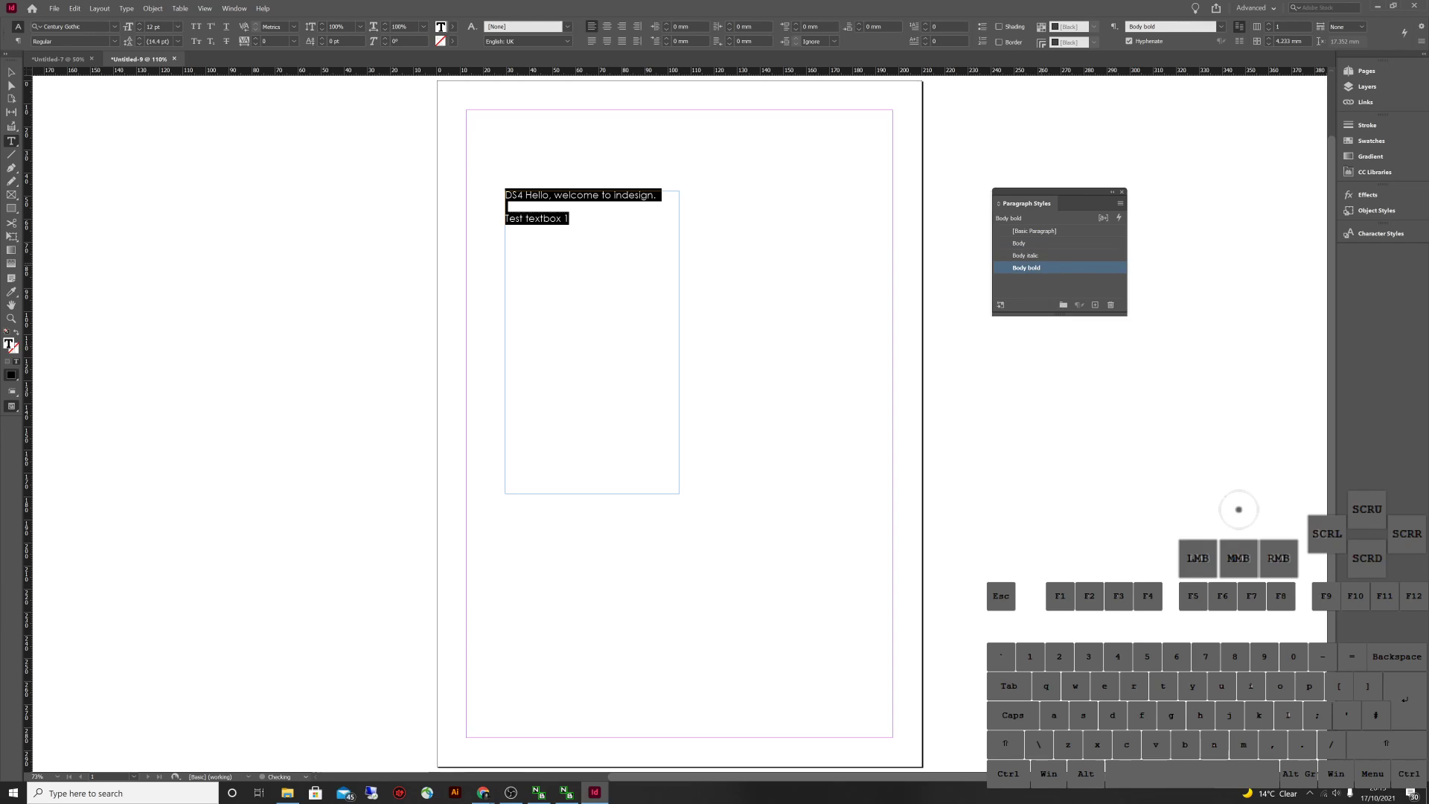
{"action": "left_click", "coordinate": [1025, 255]}
{"action": "left_click", "coordinate": [1026, 267]}
Set the 'Test textbox 1' line's font style to Bold in the Control panel
{"action": "key", "text": "Escape"}
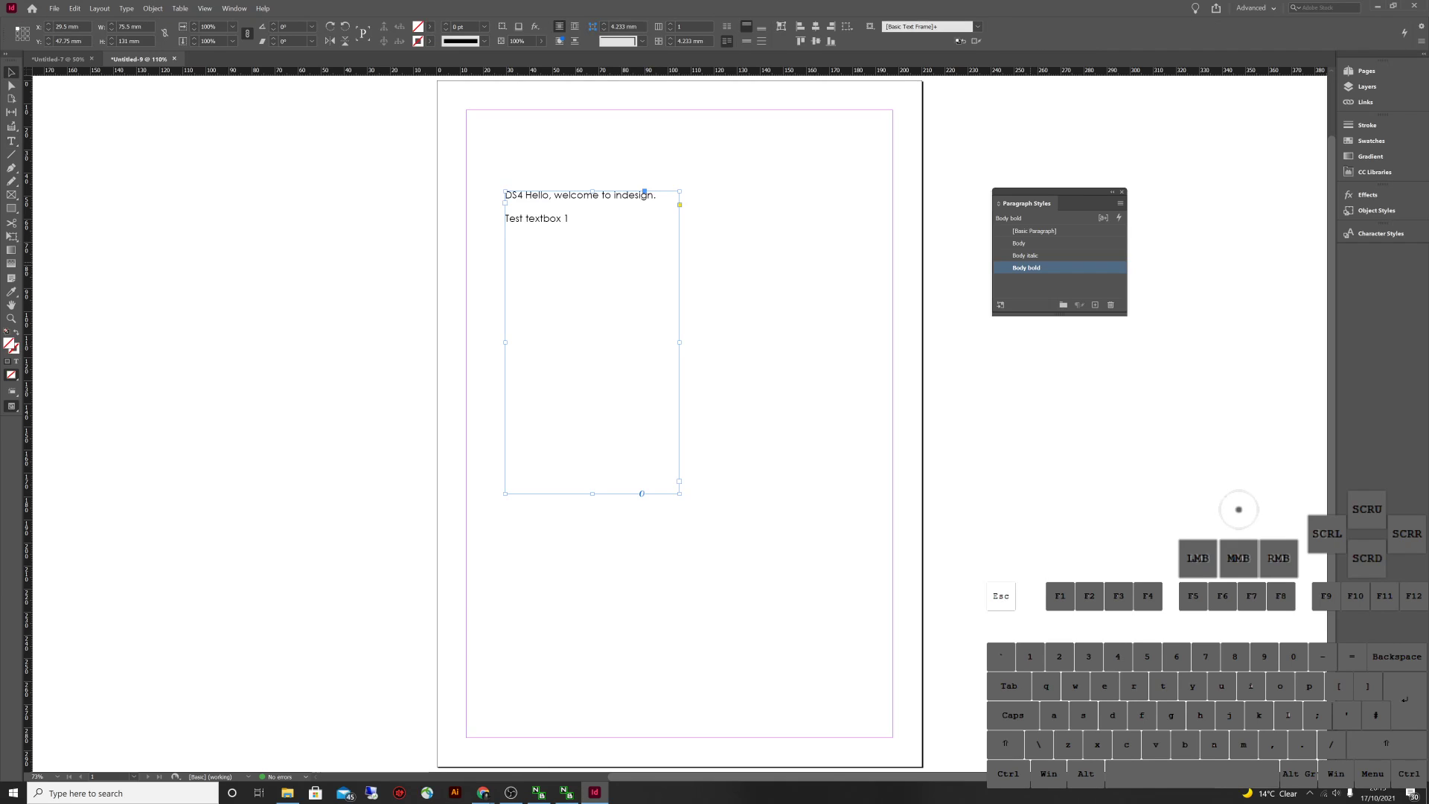
{"action": "double_click", "coordinate": [506, 218]}
{"action": "left_click_drag", "start_coordinate": [506, 218], "coordinate": [573, 229]}
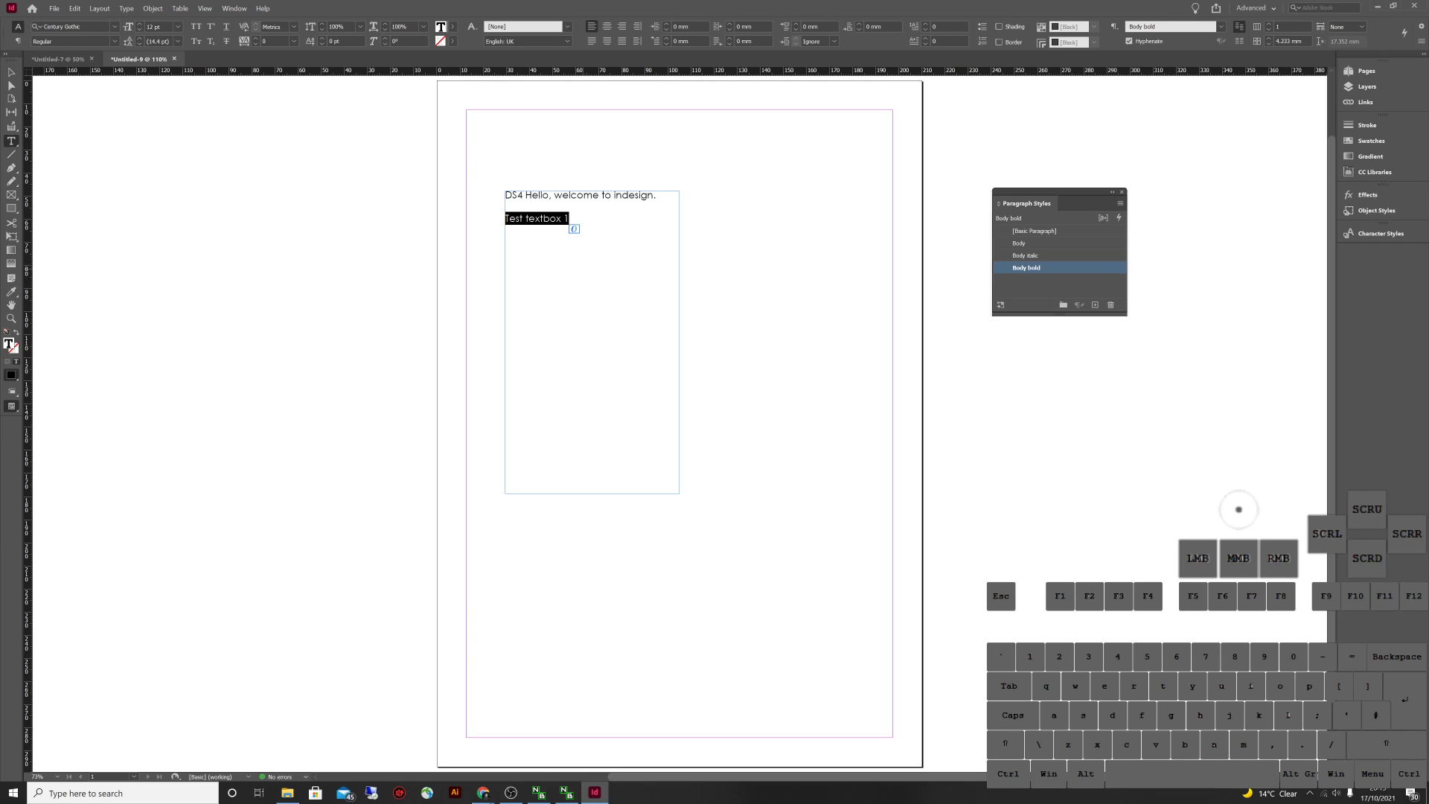
{"action": "left_click", "coordinate": [114, 41]}
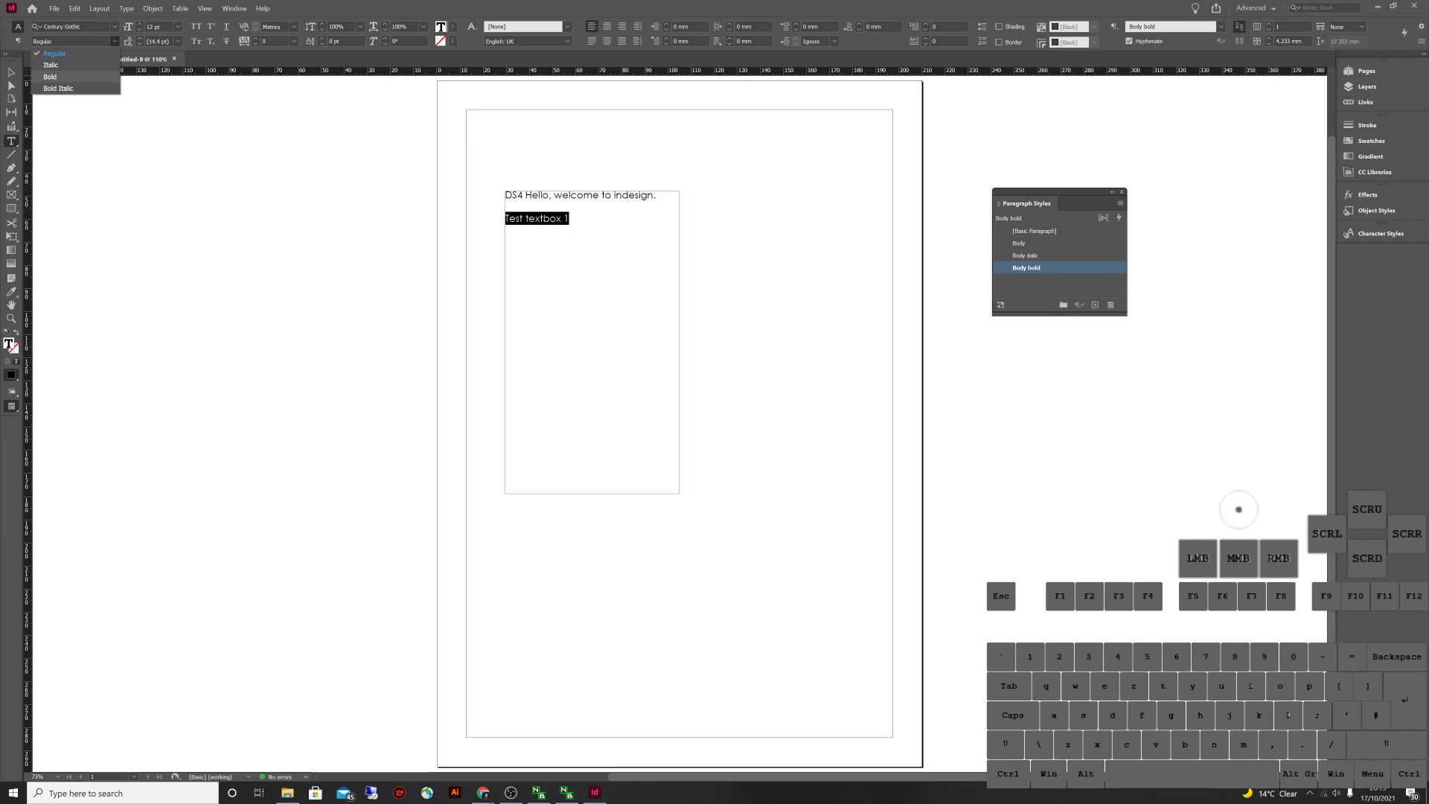
{"action": "left_click", "coordinate": [50, 76]}
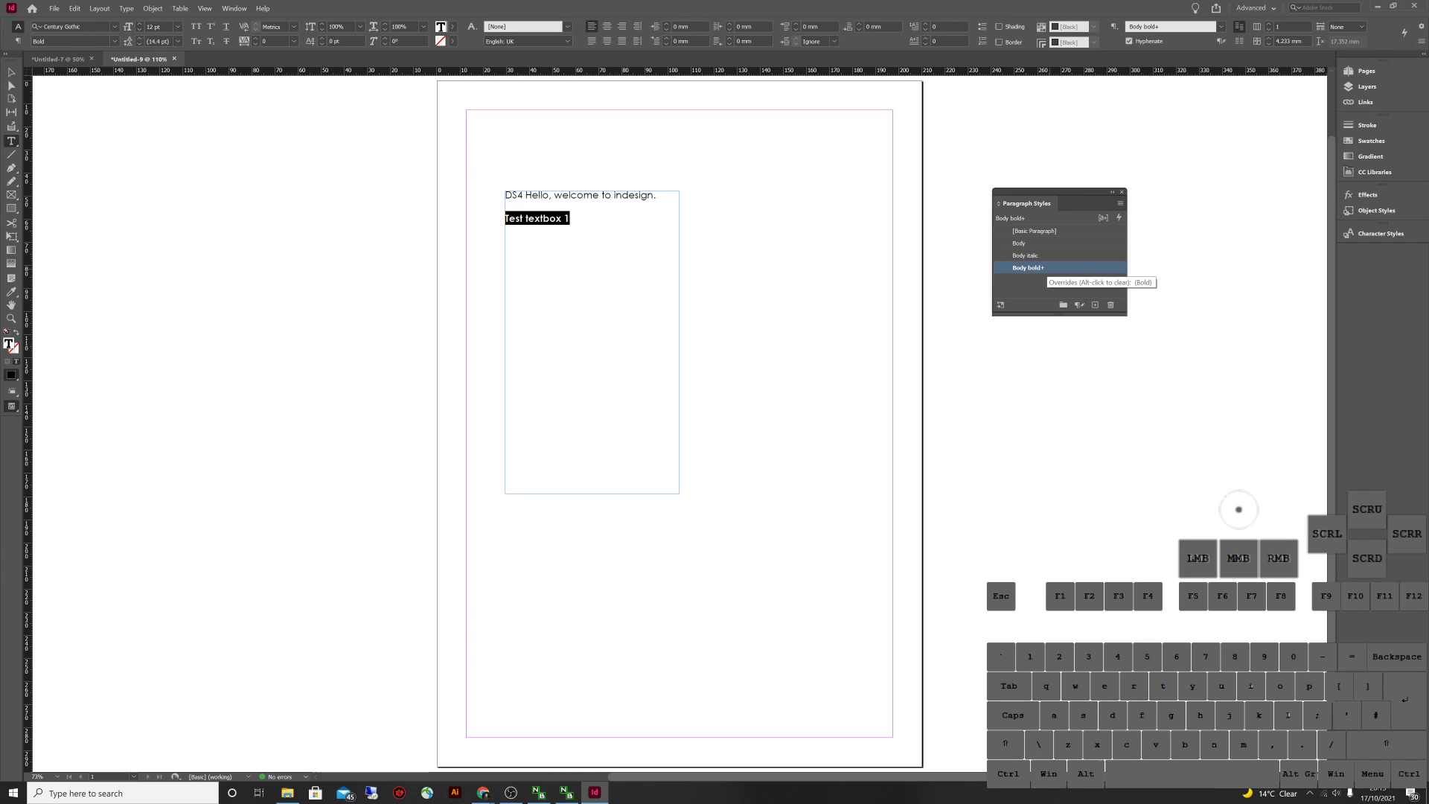
Redefine the Body bold style so it includes the bold override
{"action": "right_click", "coordinate": [1049, 269]}
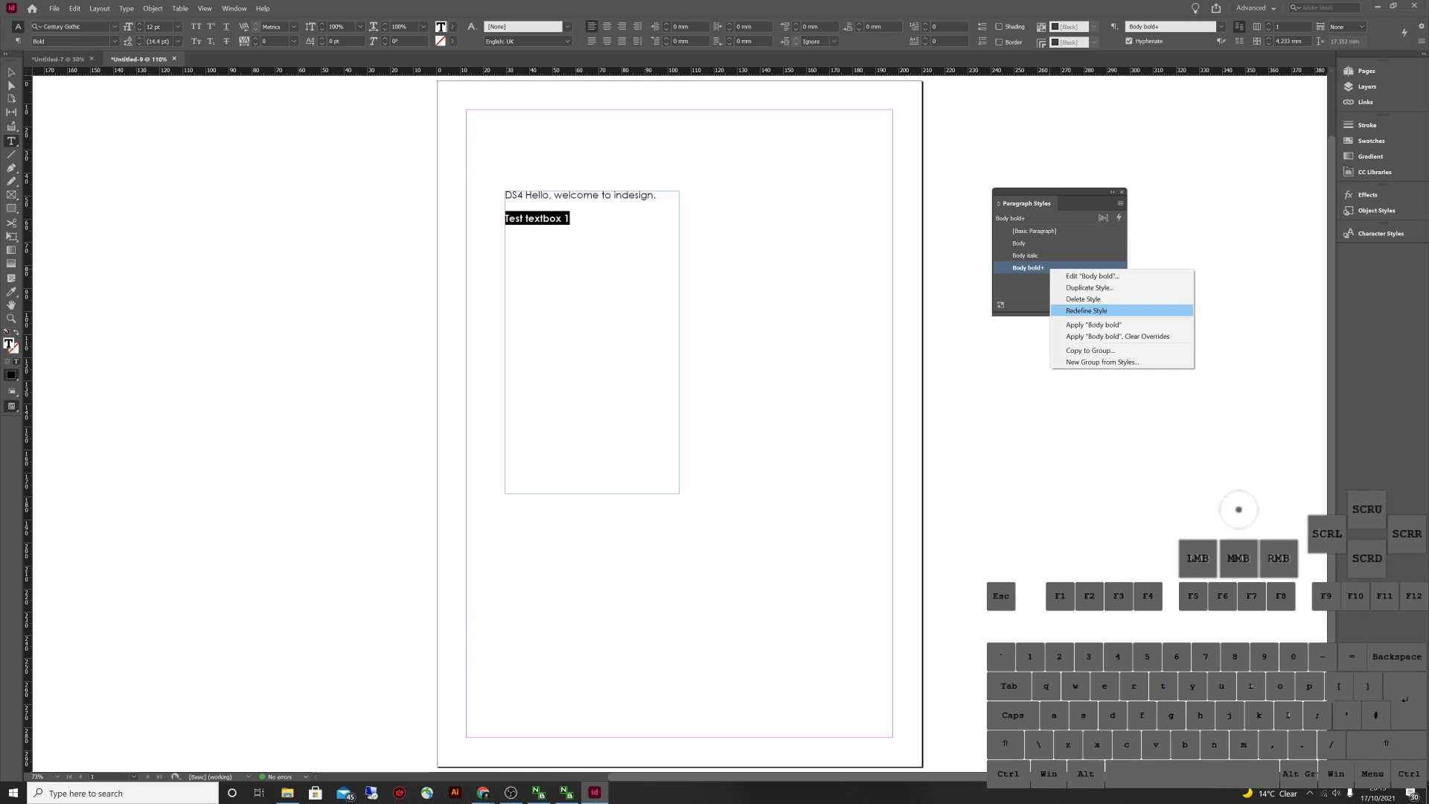
{"action": "left_click", "coordinate": [1087, 310]}
{"action": "key", "text": "Escape"}
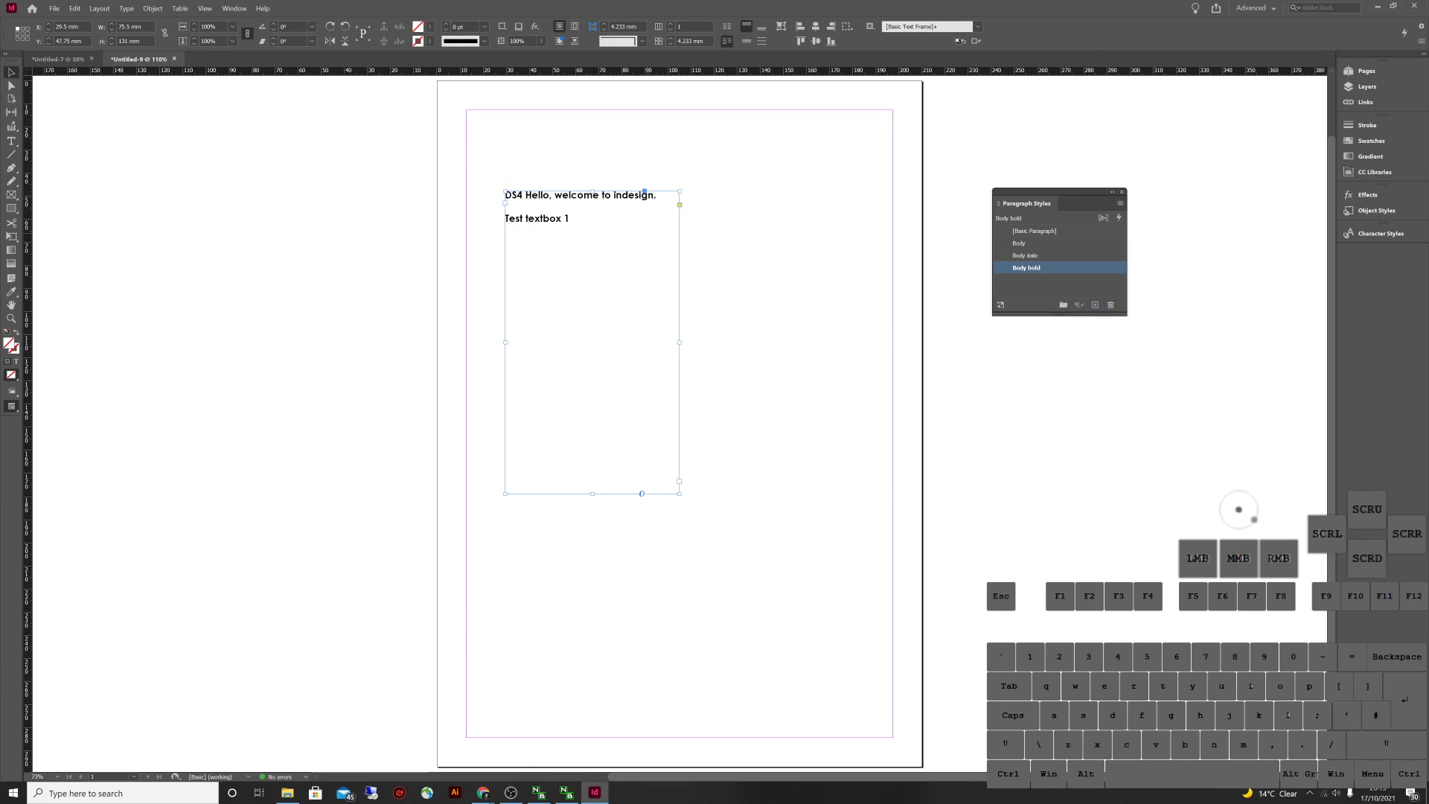
Try the Body, Body italic and Body bold styles on the frame's text, undoing the changes
{"action": "left_click", "coordinate": [1019, 243]}
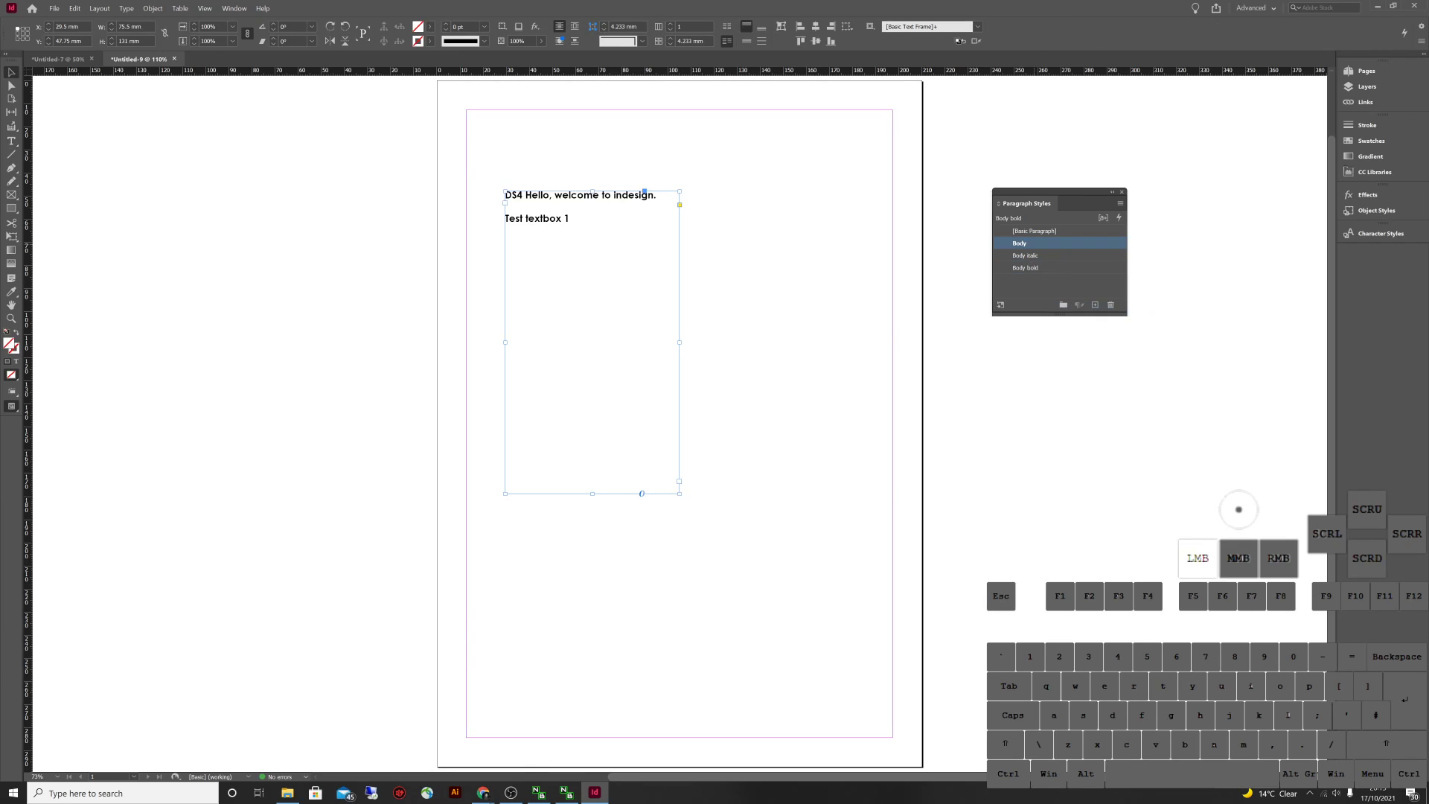
{"action": "key", "text": "ctrl+z"}
{"action": "left_click", "coordinate": [1019, 243]}
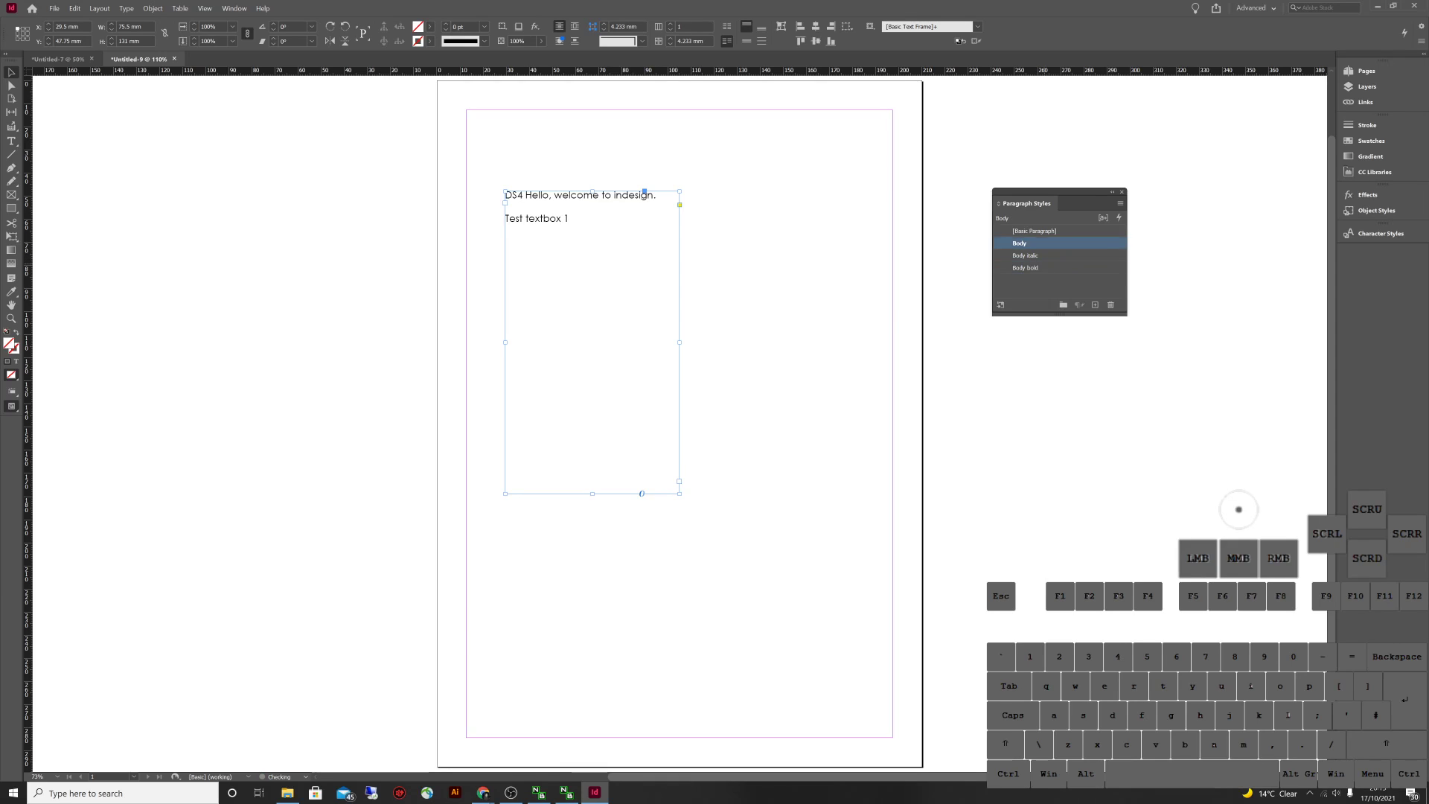
{"action": "key", "text": "ctrl+z"}
{"action": "key", "text": "ctrl+shift+z"}
{"action": "key", "text": "ctrl+z"}
{"action": "left_click", "coordinate": [1019, 243]}
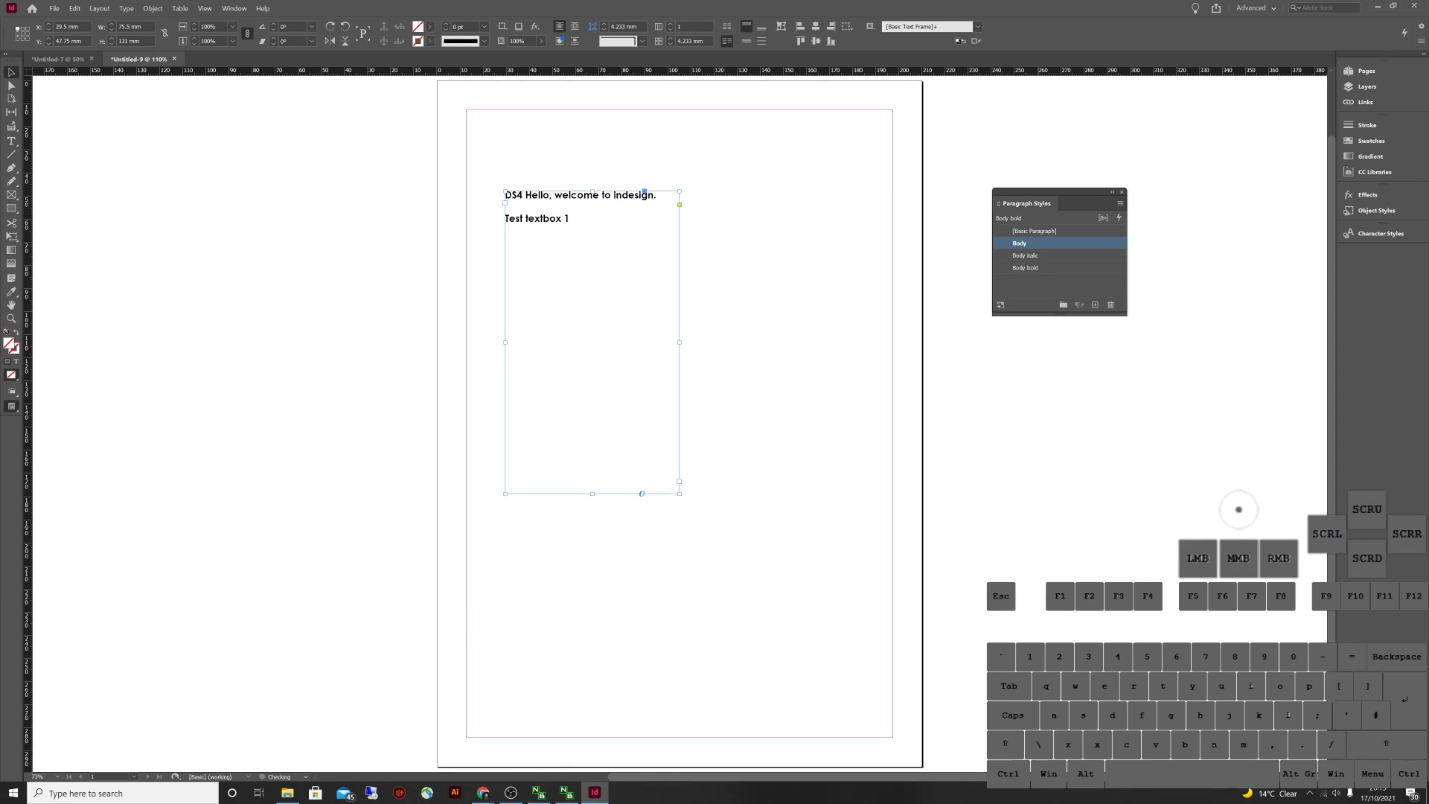
{"action": "left_click", "coordinate": [1024, 255]}
{"action": "left_click", "coordinate": [1026, 267]}
{"action": "key", "text": "Escape"}
{"action": "key", "text": "ctrl+z"}
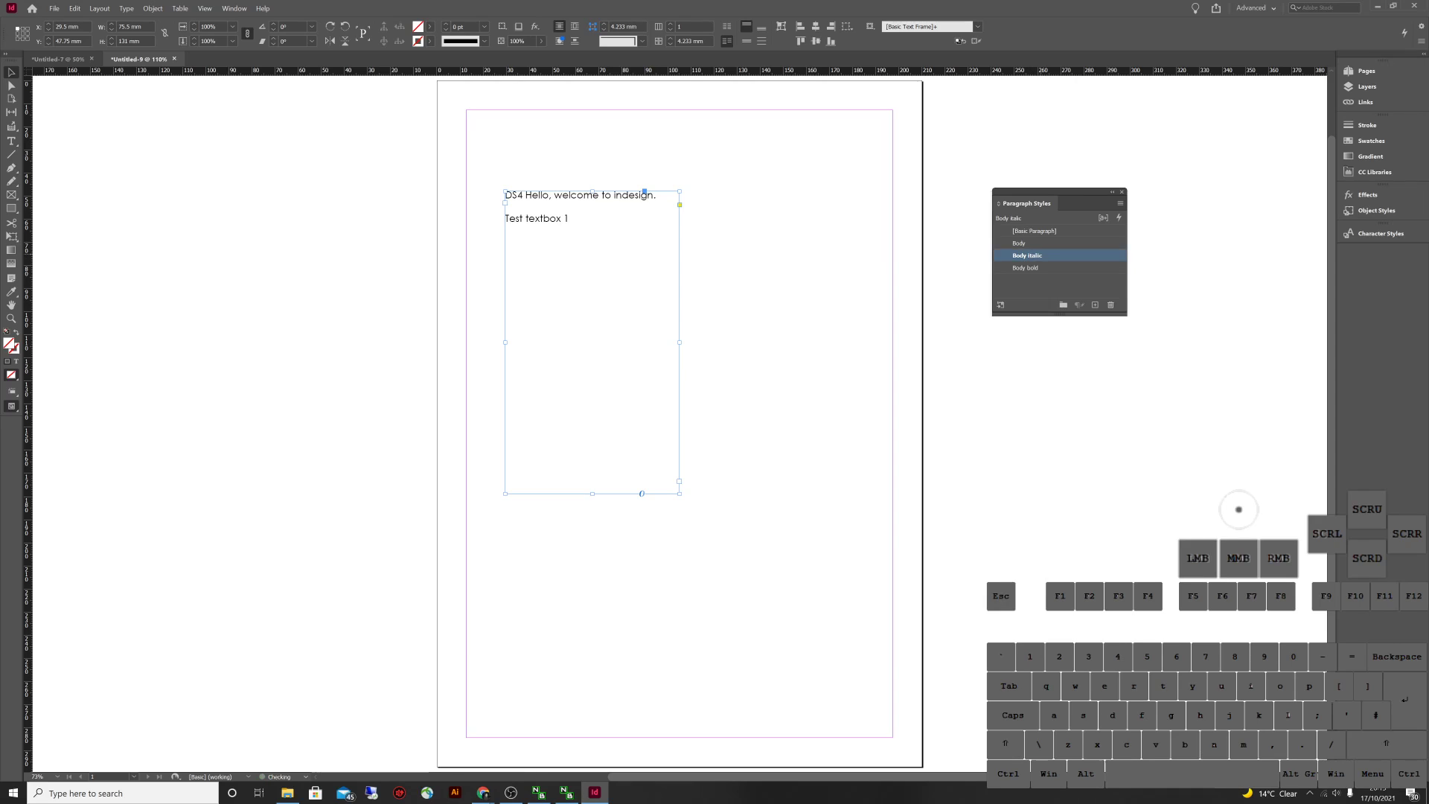
Reapply the Body style to the frame's text and deselect everything
{"action": "left_click", "coordinate": [1027, 256]}
{"action": "key", "text": "Escape"}
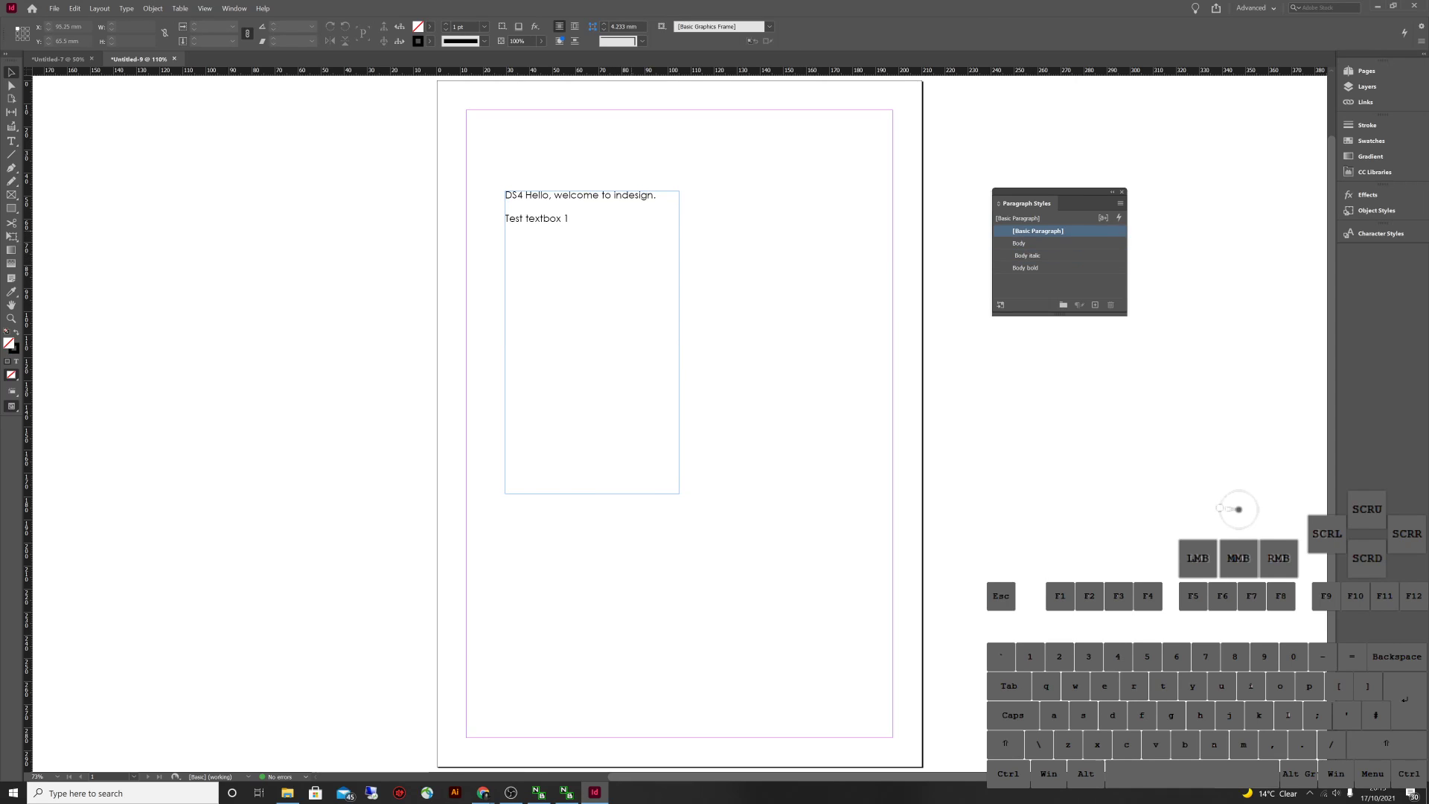
{"action": "left_click", "coordinate": [1029, 255]}
{"action": "left_click", "coordinate": [1019, 244]}
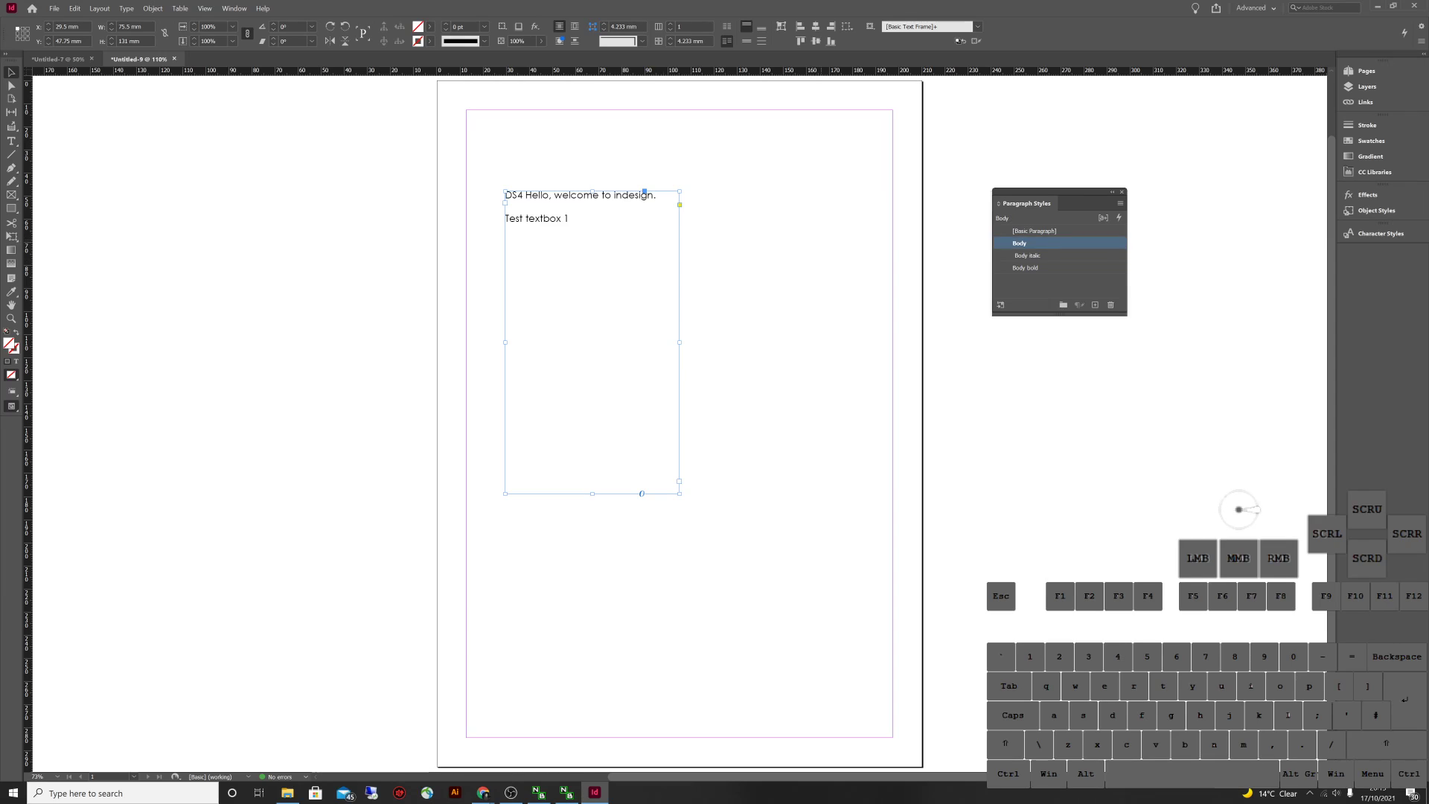
{"action": "left_click", "coordinate": [867, 249]}
{"action": "left_click", "coordinate": [802, 270]}
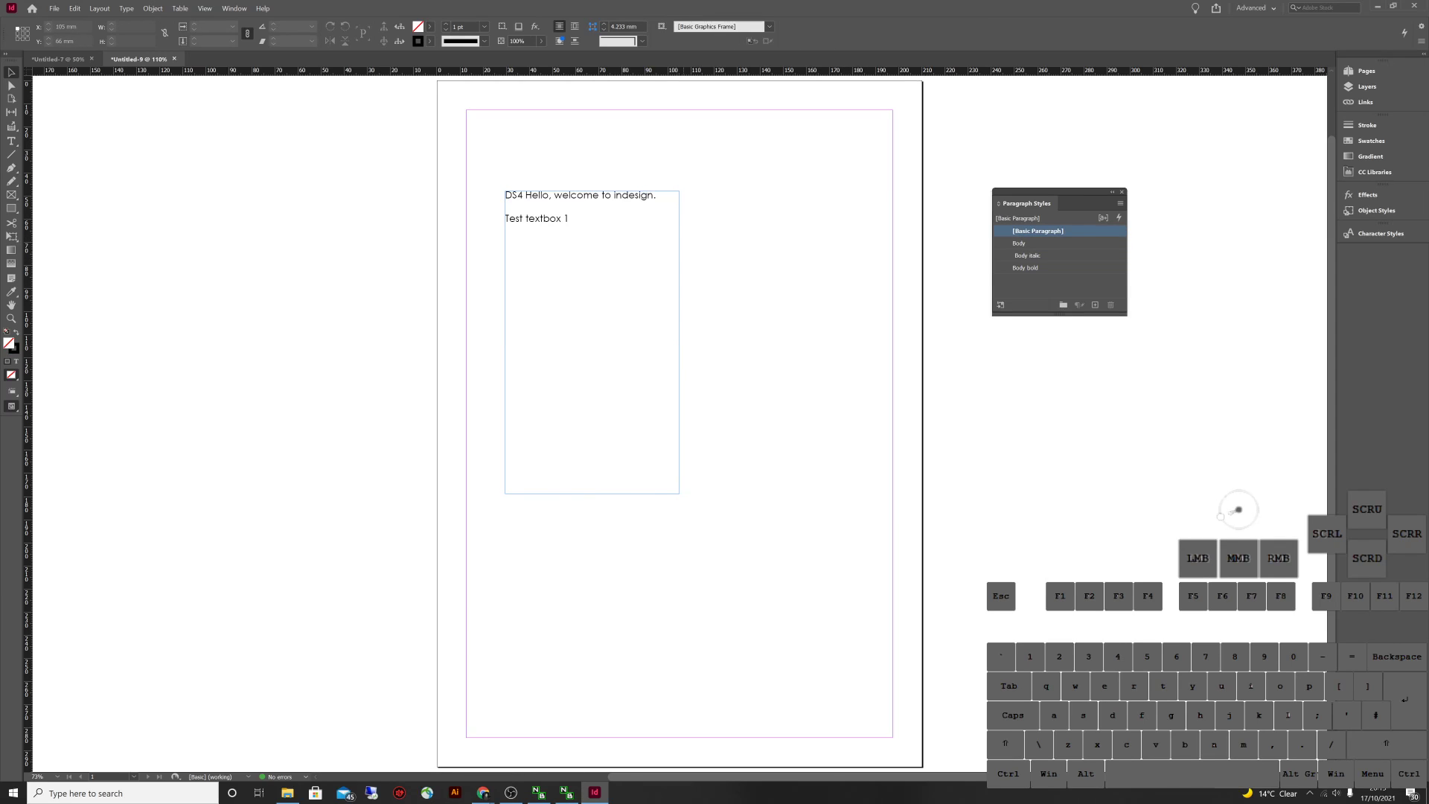
{"action": "left_click", "coordinate": [788, 274]}
Set the Body italic style's font style to Italic under Basic Character Formats
{"action": "double_click", "coordinate": [1029, 255]}
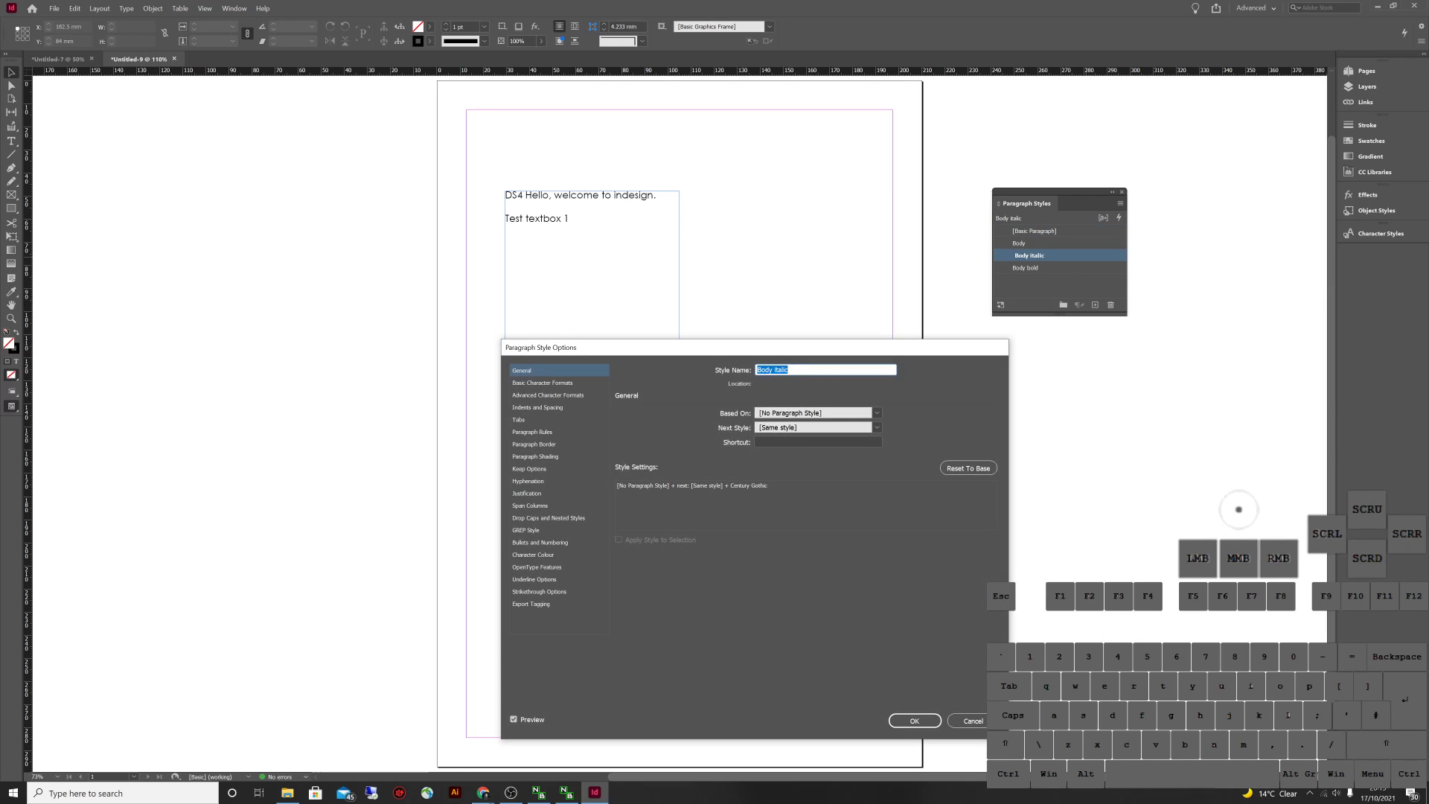
{"action": "left_click", "coordinate": [542, 383]}
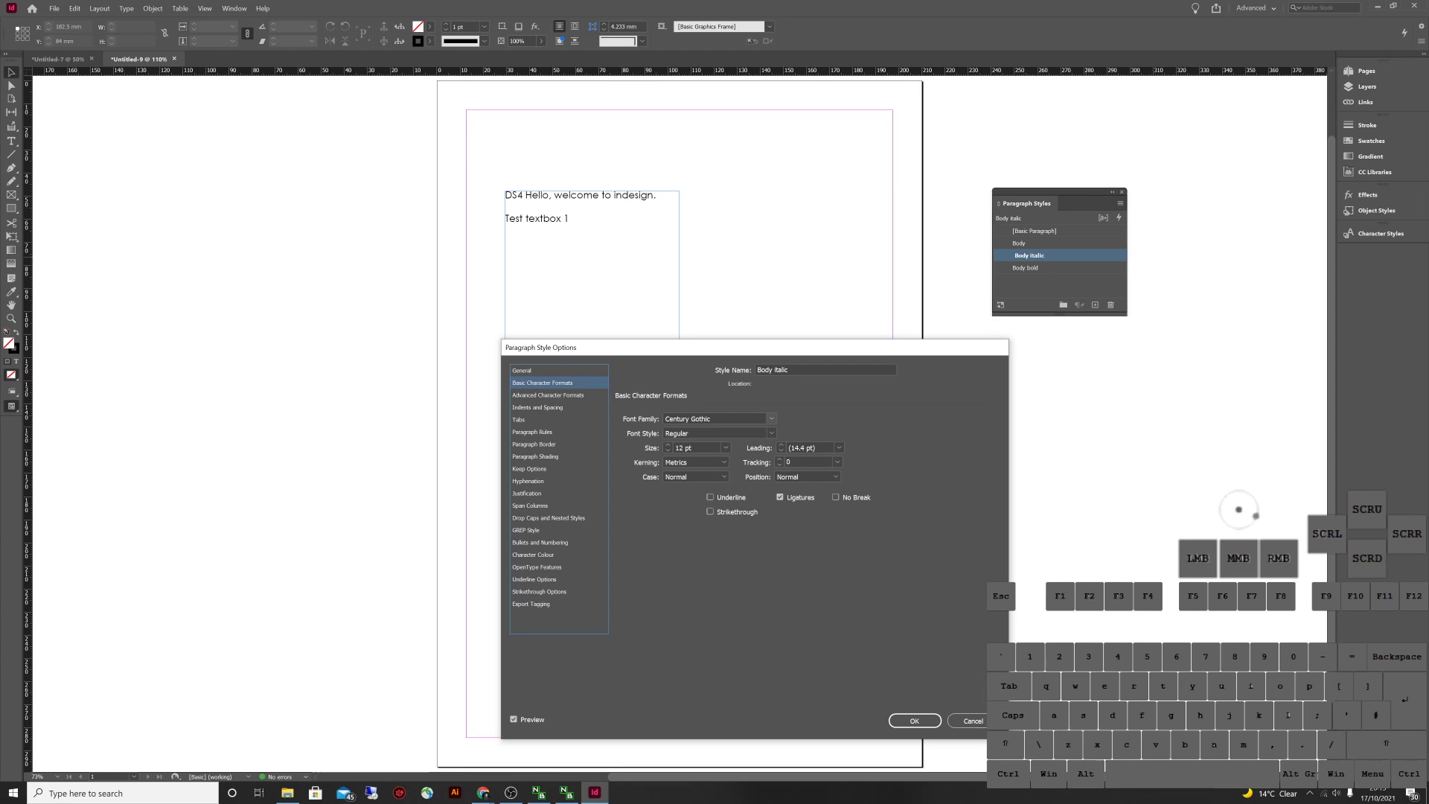
{"action": "left_click", "coordinate": [771, 433]}
{"action": "left_click", "coordinate": [683, 456]}
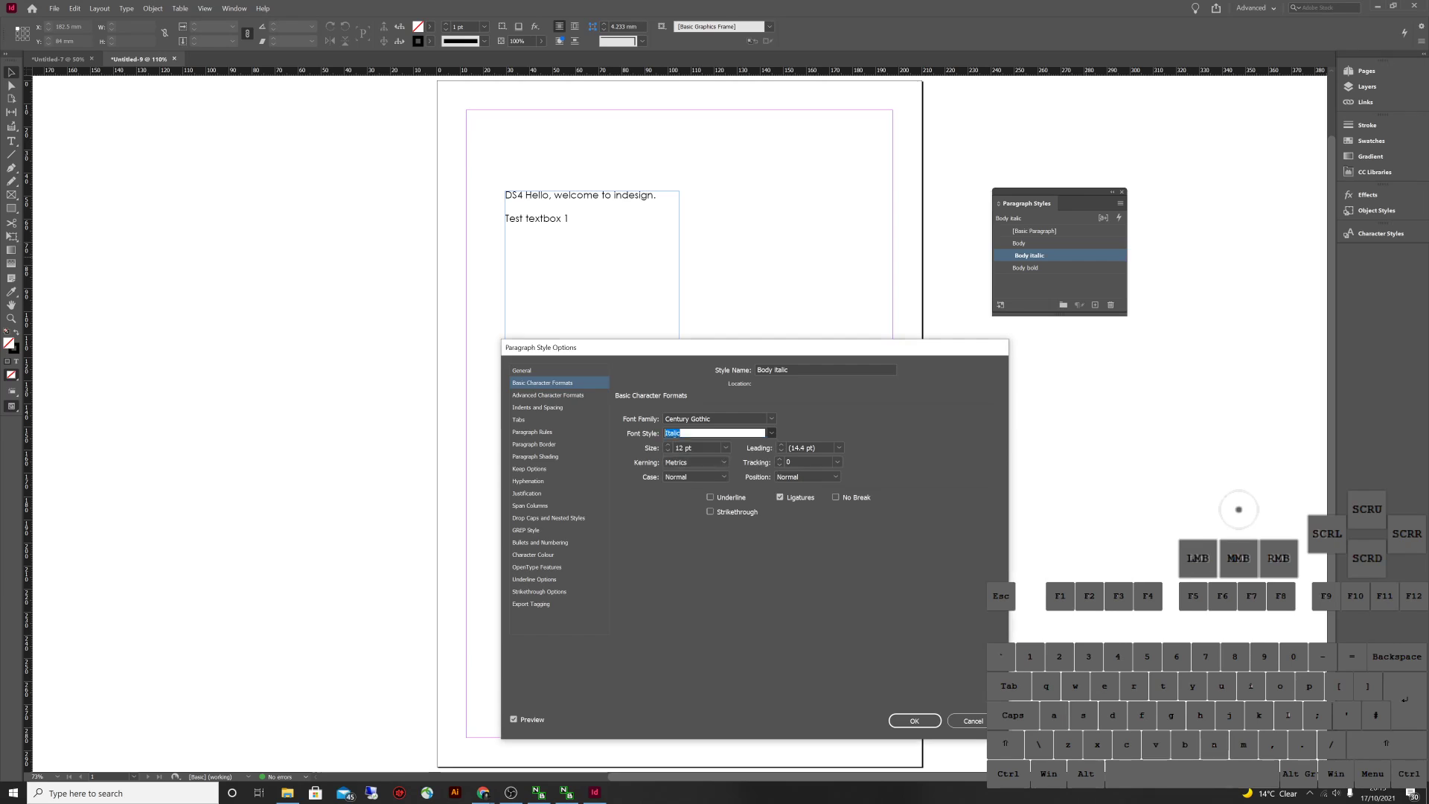
{"action": "left_click", "coordinate": [914, 721]}
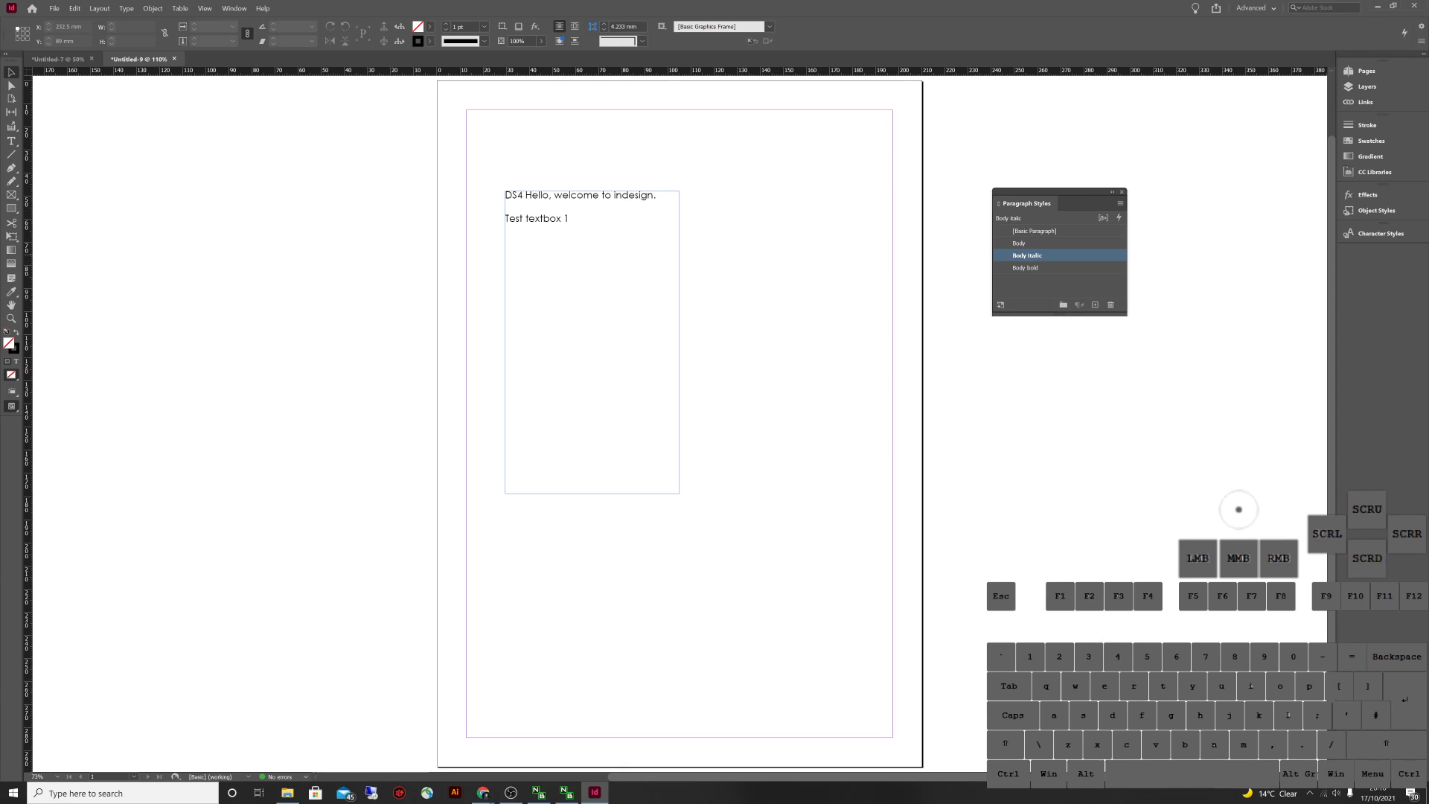
Base the Body italic style on the Body style
{"action": "double_click", "coordinate": [1027, 255]}
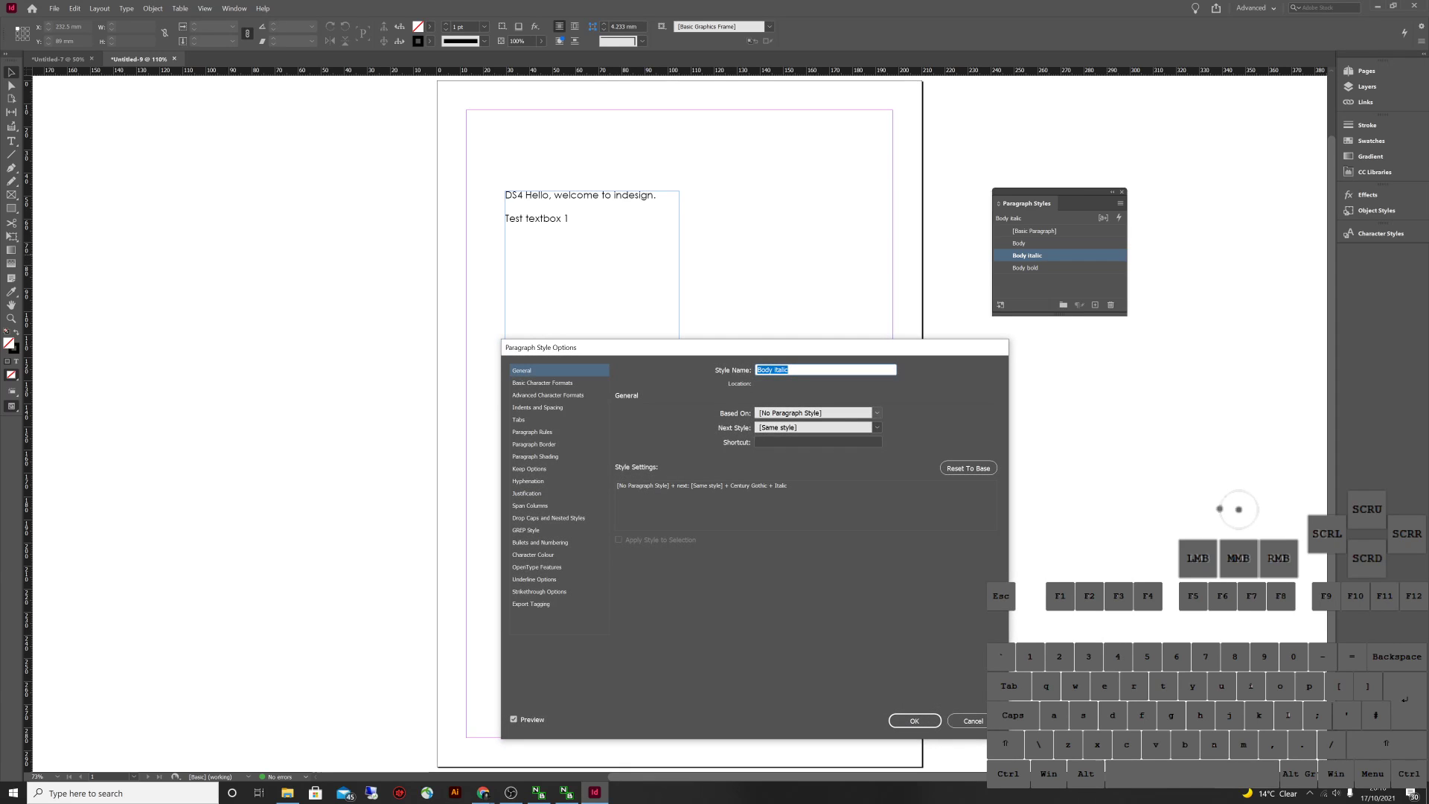
{"action": "left_click", "coordinate": [815, 412]}
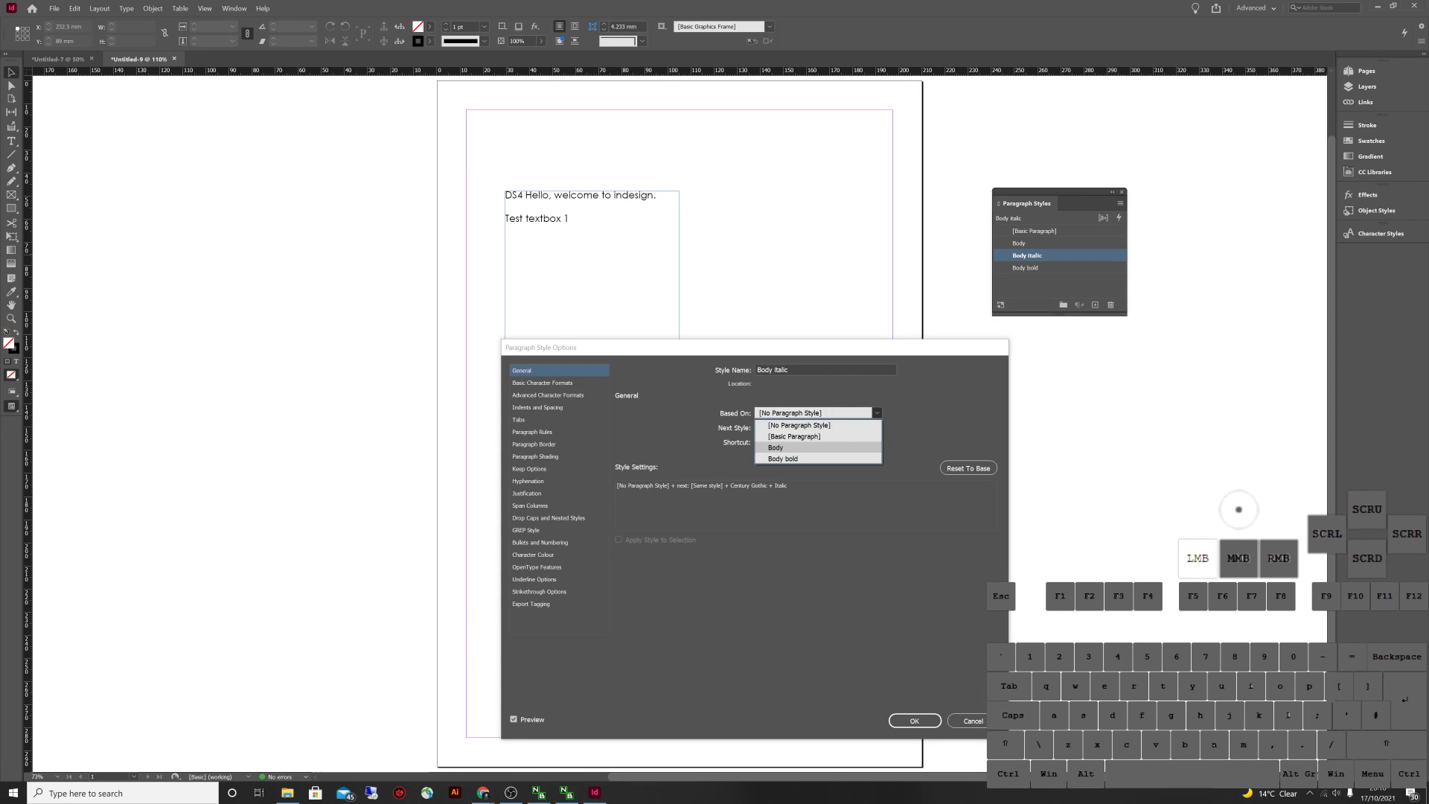
{"action": "left_click", "coordinate": [782, 444]}
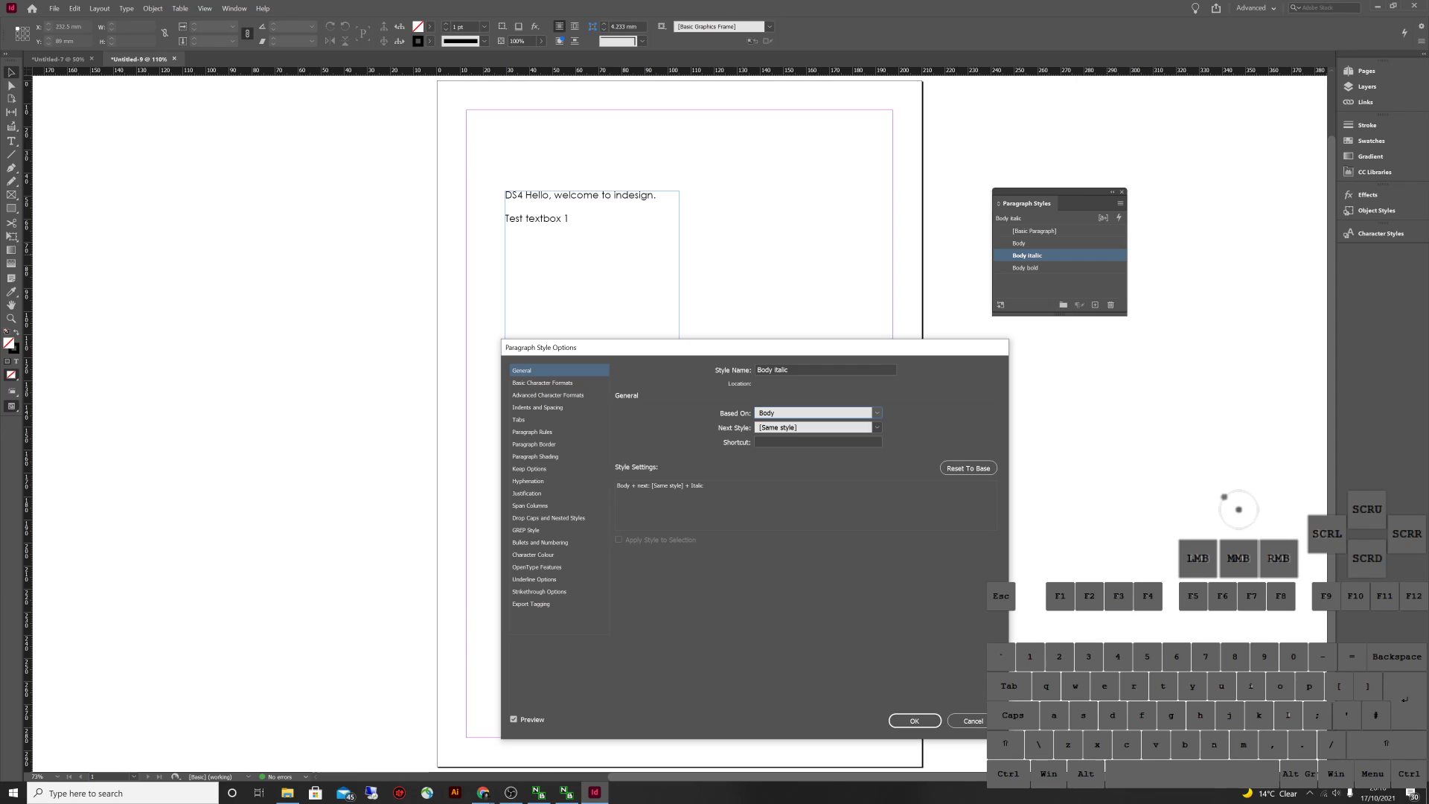
{"action": "left_click", "coordinate": [915, 720]}
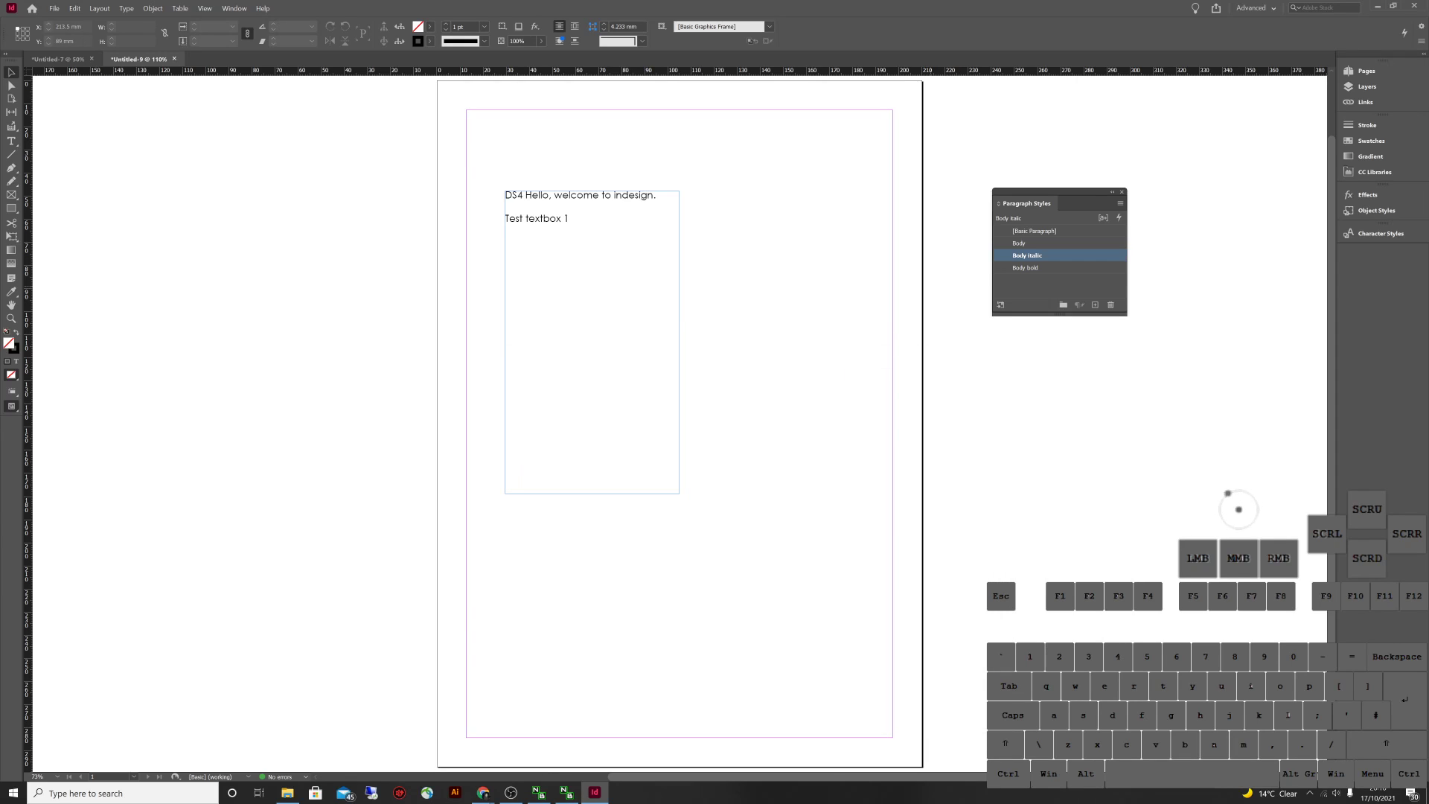
Base the Body bold style on the Body style as well
{"action": "left_click", "coordinate": [1027, 268]}
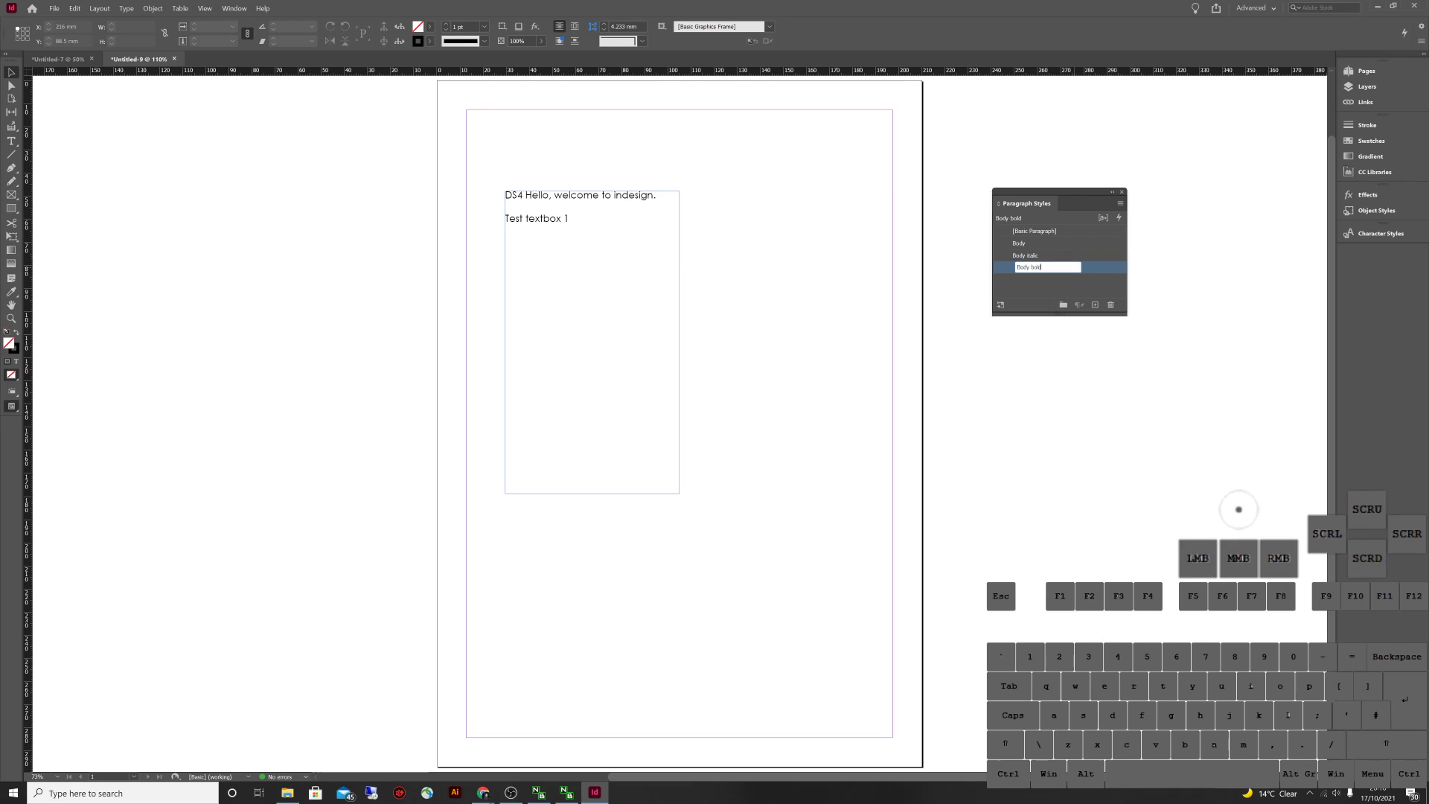
{"action": "double_click", "coordinate": [1026, 267]}
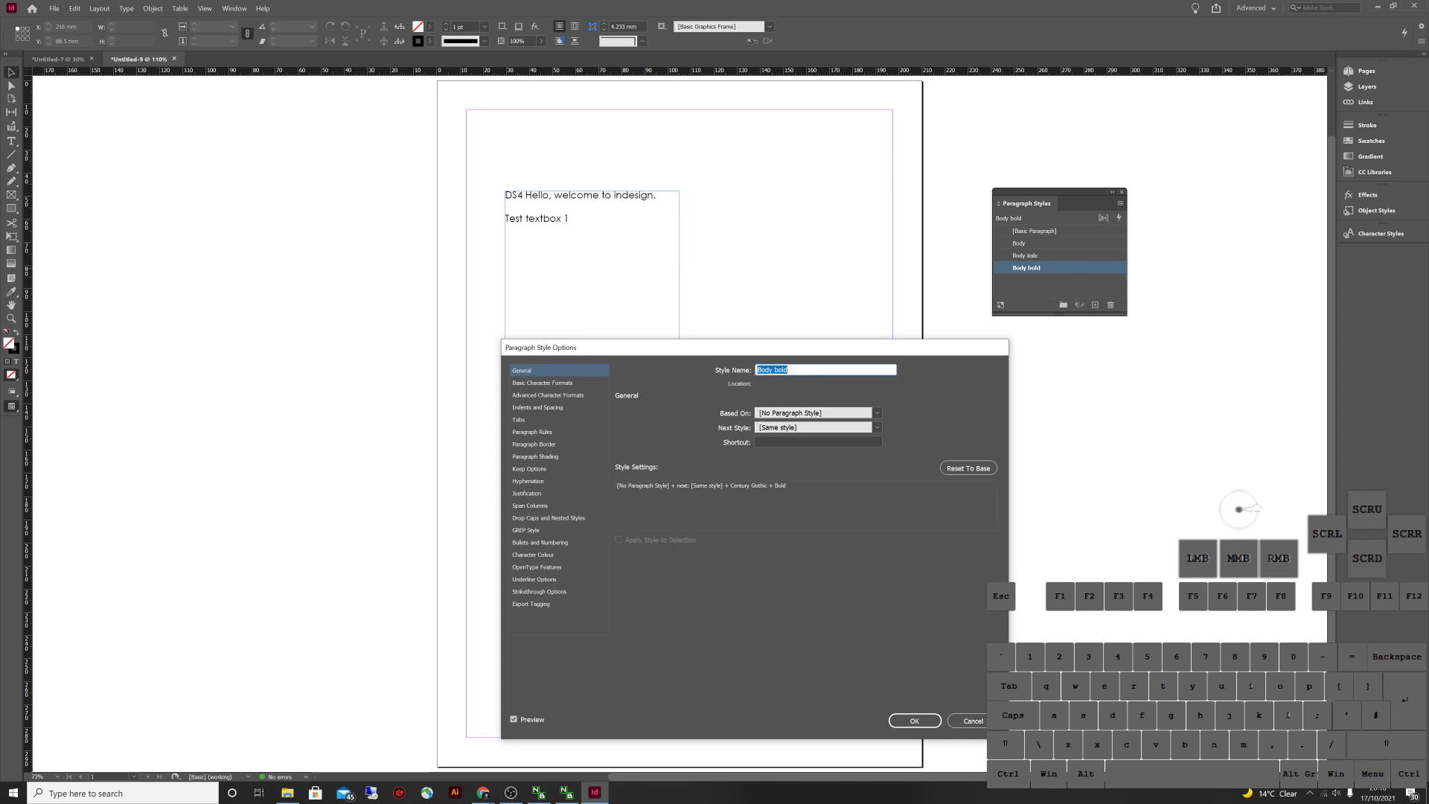
{"action": "left_click", "coordinate": [877, 412]}
{"action": "left_click", "coordinate": [774, 437]}
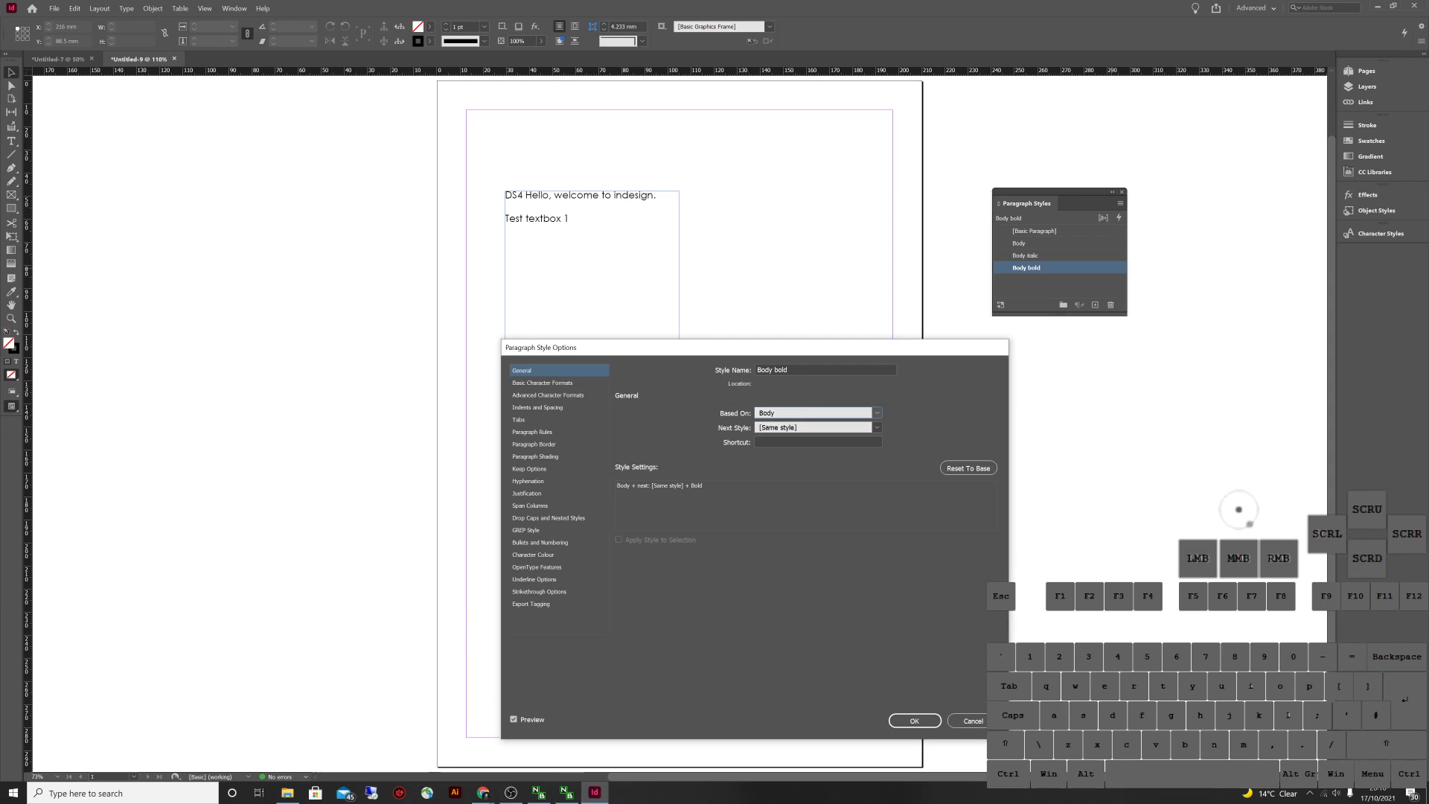
{"action": "left_click", "coordinate": [913, 720]}
{"action": "left_click", "coordinate": [645, 194]}
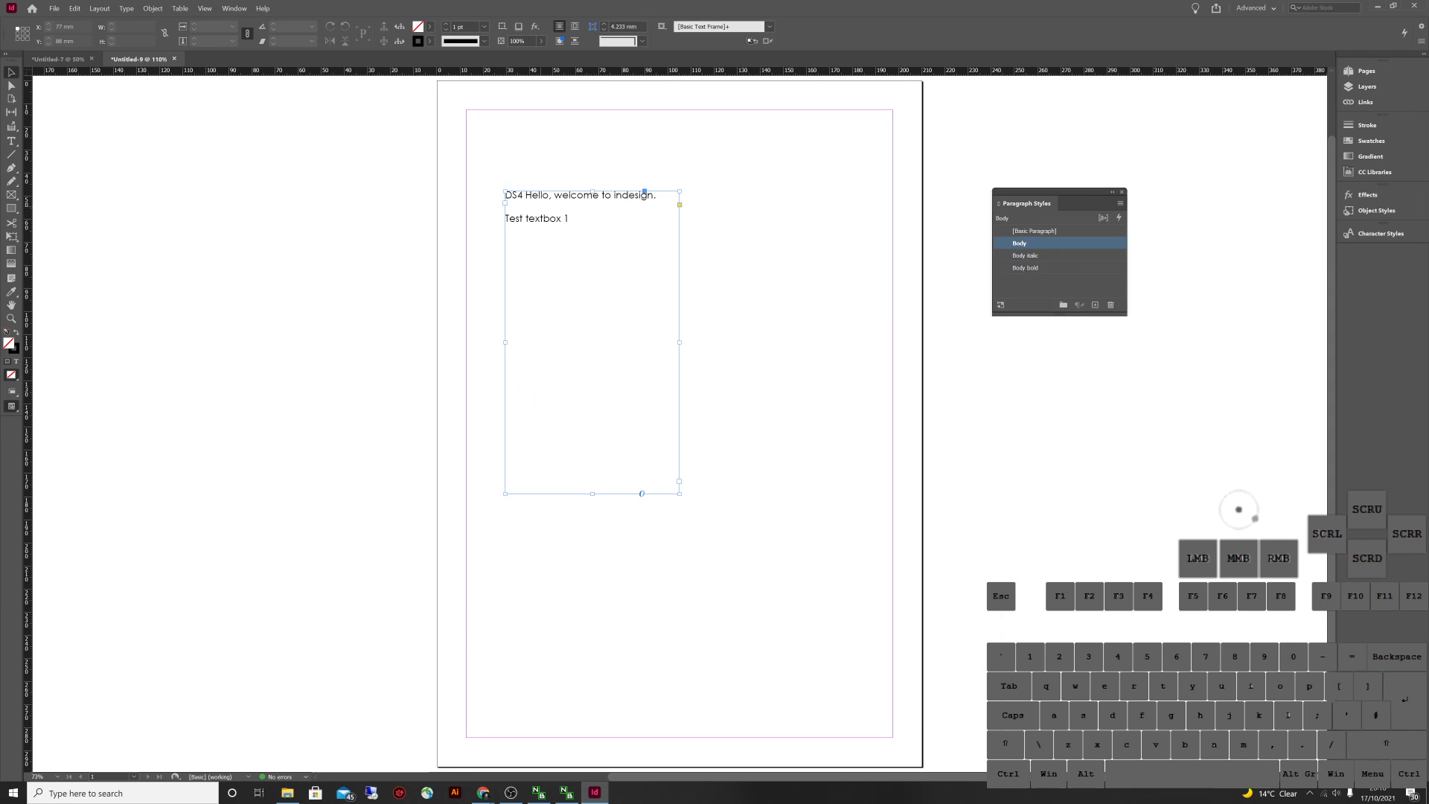
Copy the 'Test textbox 1' line and paste it repeatedly onto new lines below
{"action": "key", "text": "t"}
{"action": "triple_click", "coordinate": [573, 223]}
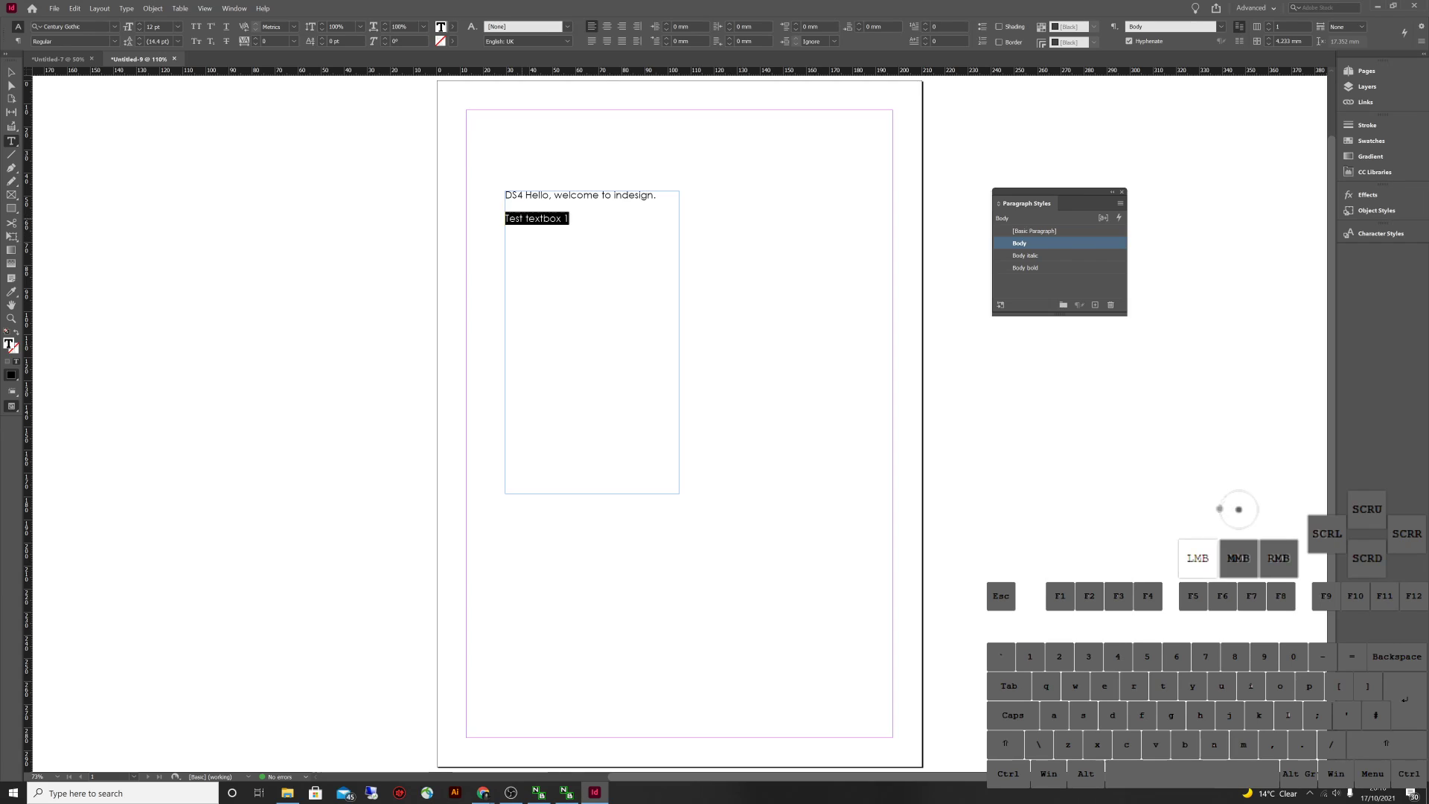
{"action": "key", "text": "ctrl+c"}
{"action": "key", "text": "Right"}
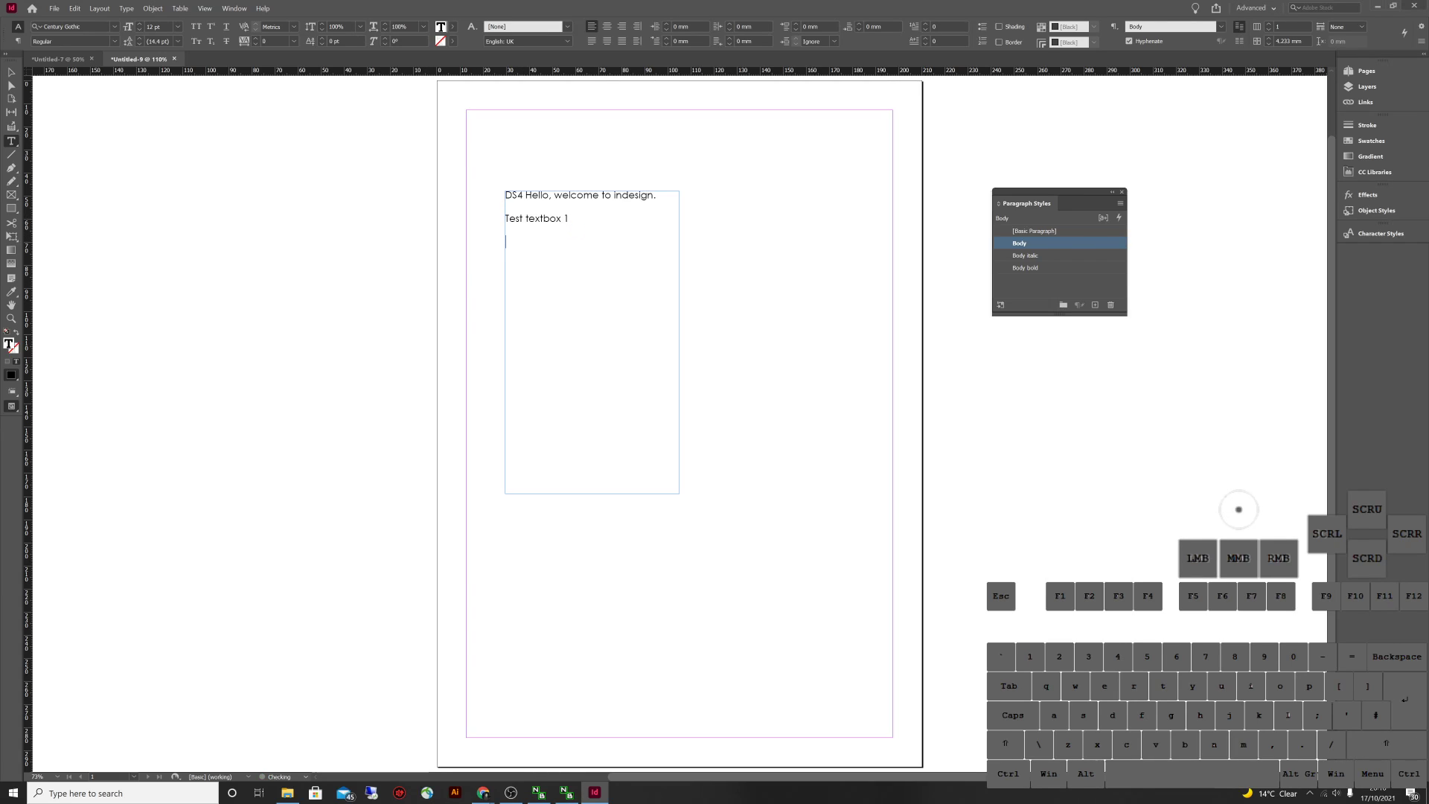
{"action": "key", "text": "ctrl+v"}
{"action": "key", "text": "ctrl+v"}
{"action": "key", "text": "ctrl+v"}
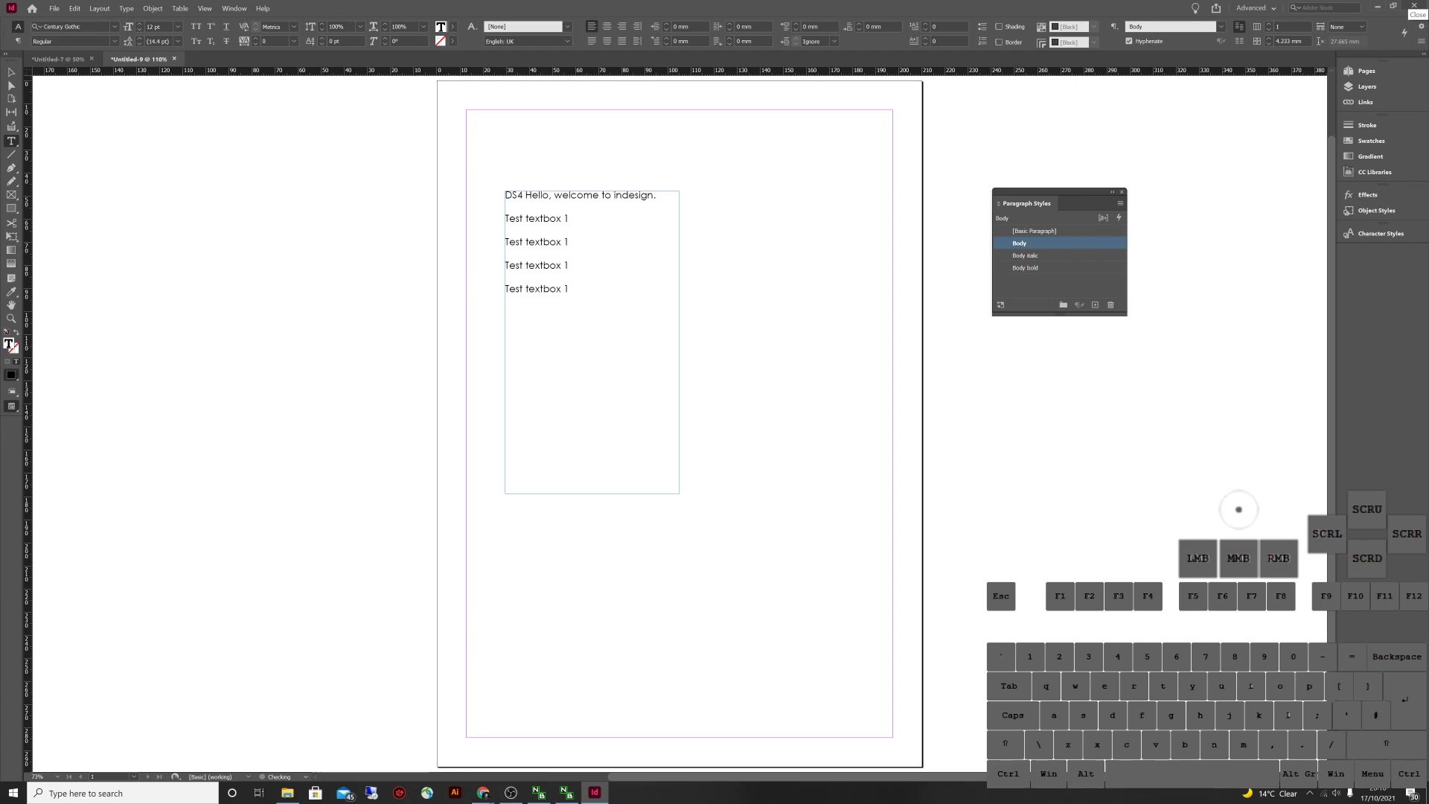
{"action": "key", "text": "ctrl+v"}
{"action": "key", "text": "ctrl+v"}
{"action": "key", "text": "Escape"}
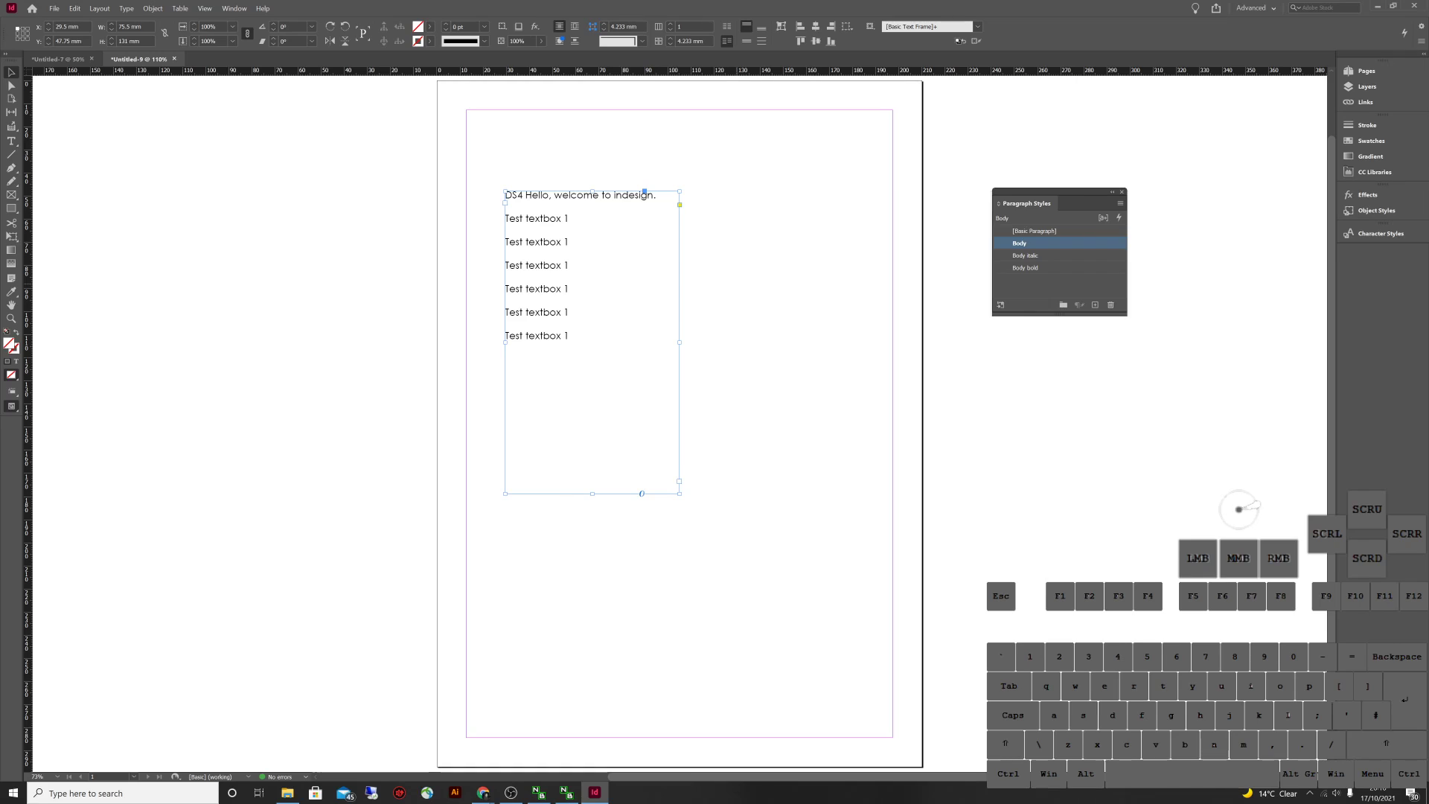
{"action": "double_click", "coordinate": [536, 335]}
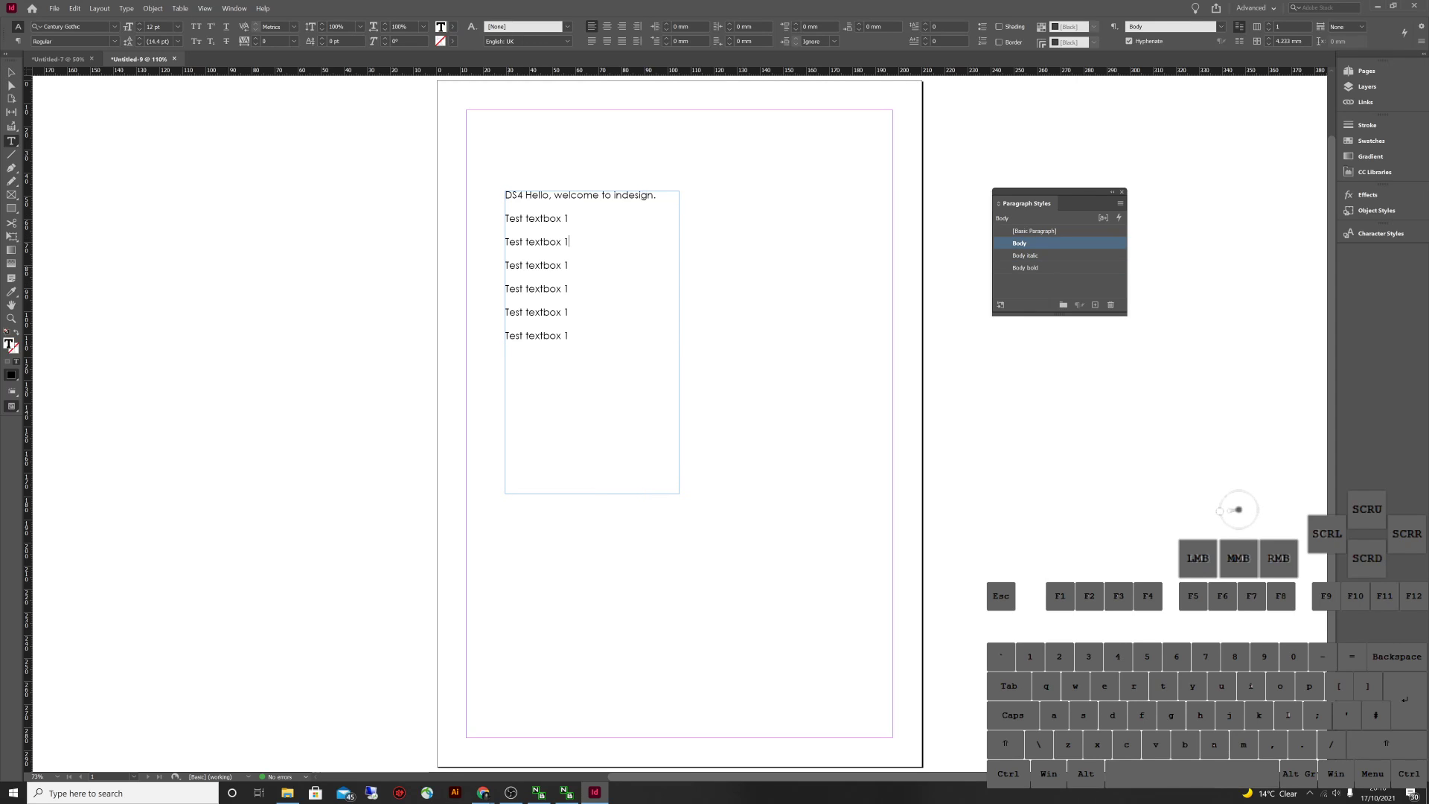
{"action": "key", "text": "Escape"}
{"action": "left_click", "coordinate": [1229, 521]}
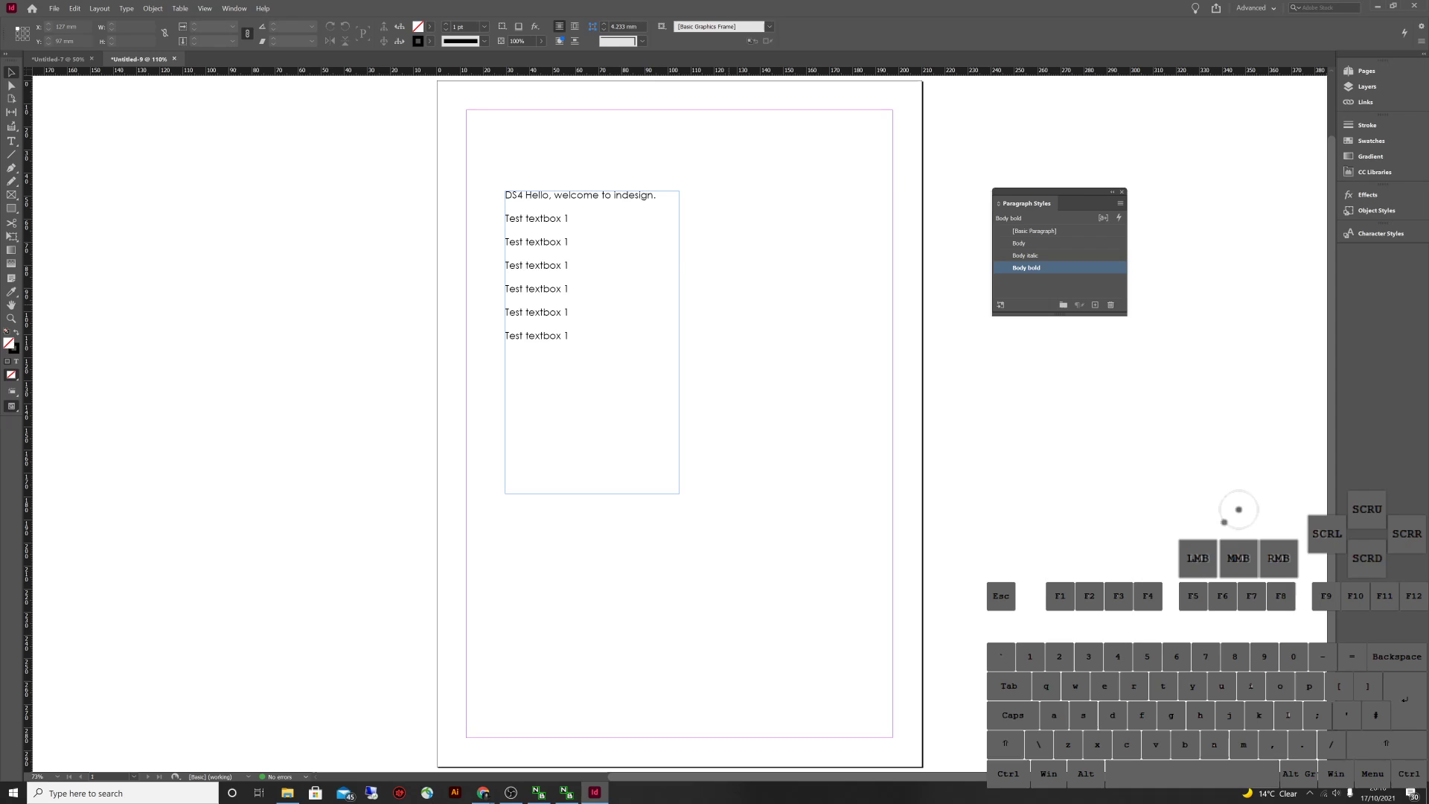
Draw a spare text frame beside the first one, then delete it
{"action": "key", "text": "t"}
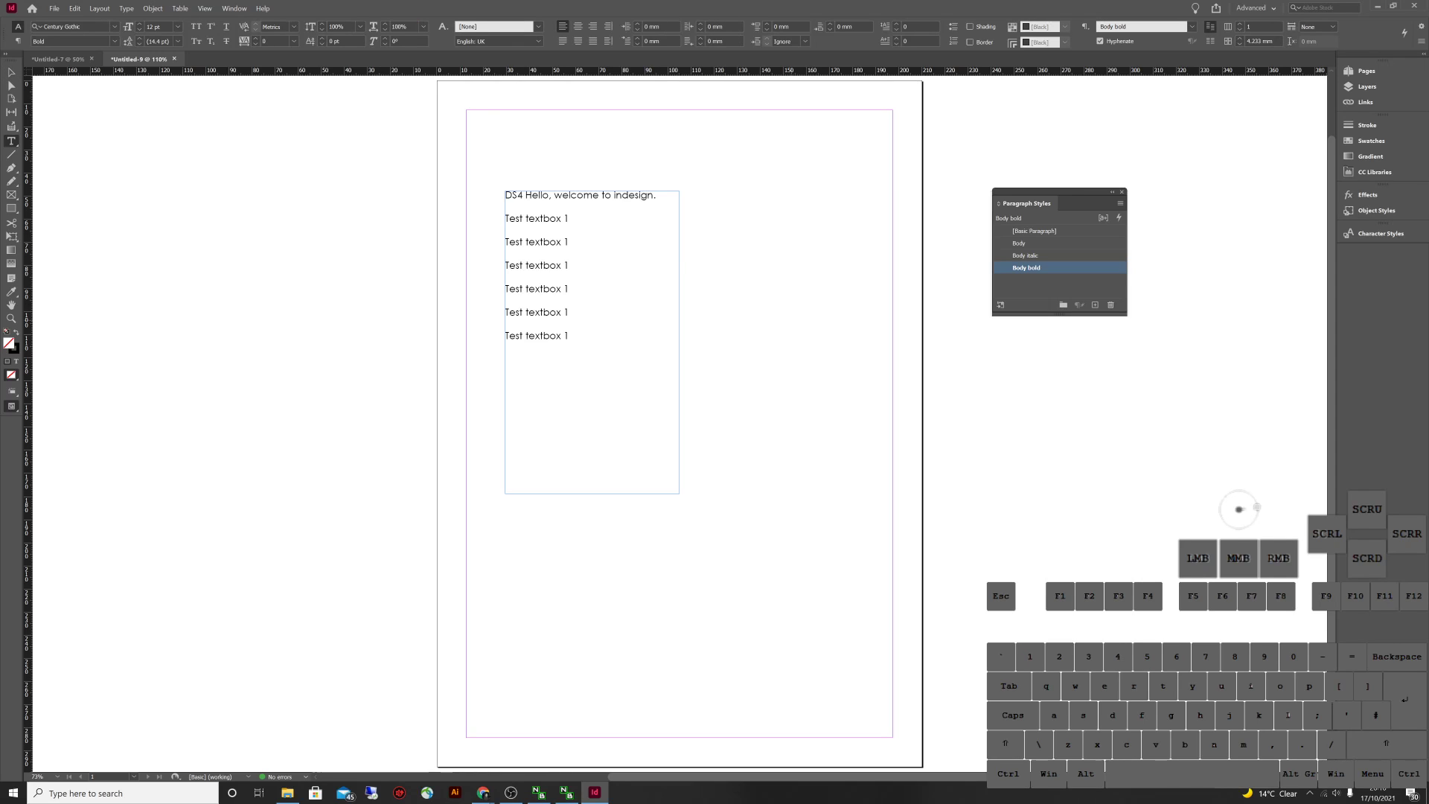
{"action": "left_click_drag", "start_coordinate": [722, 208], "coordinate": [804, 307]}
{"action": "key", "text": "Escape"}
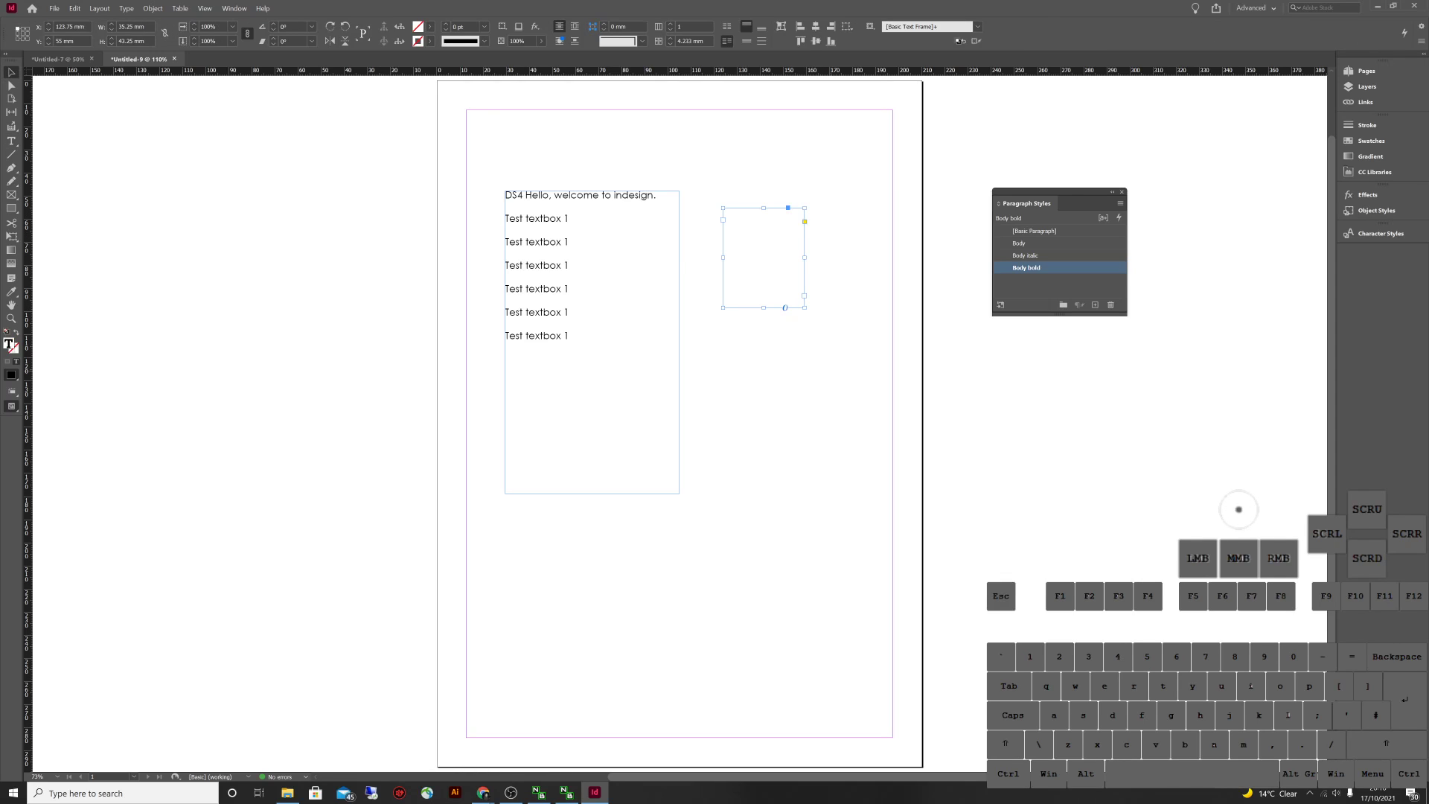
{"action": "key", "text": "Delete"}
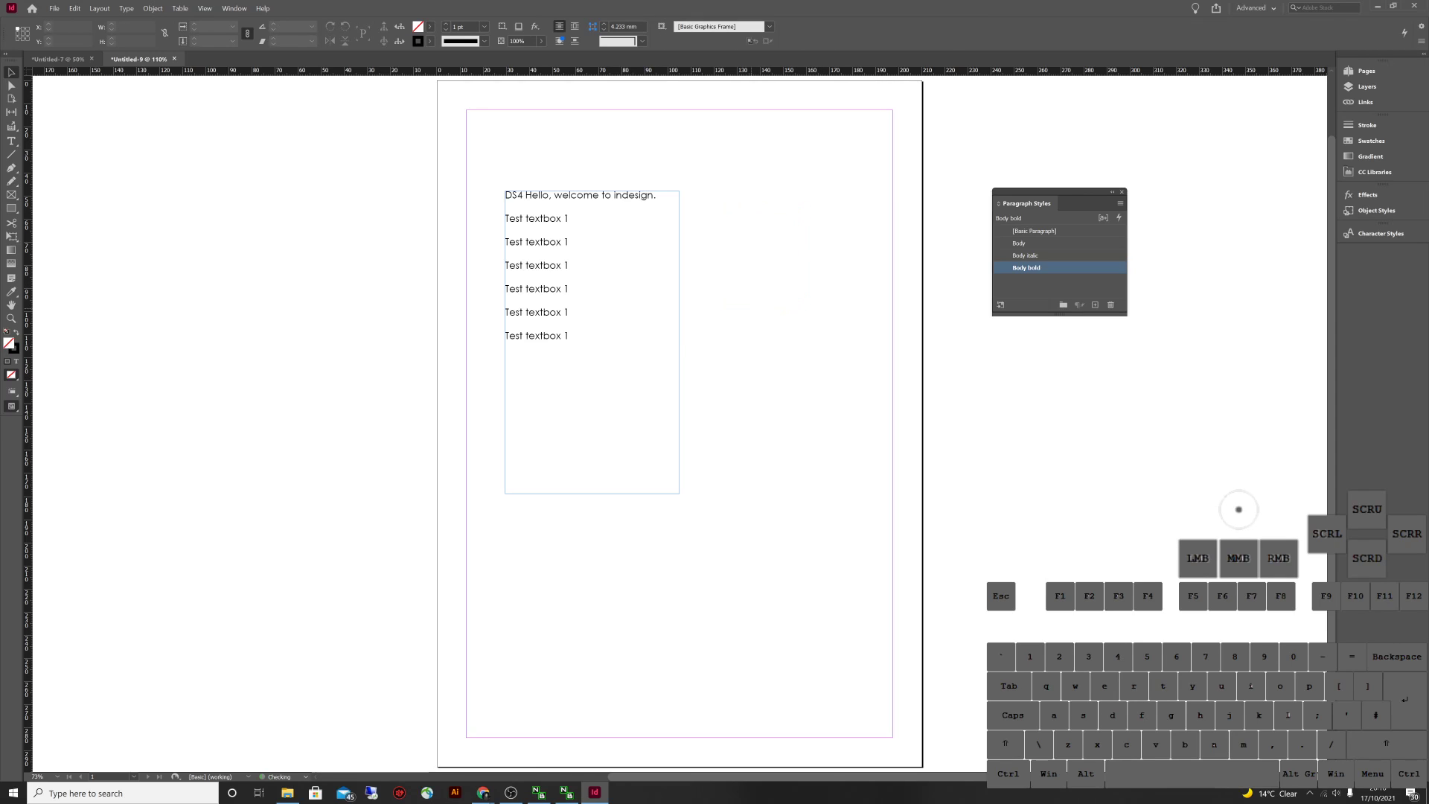
Make the last three 'Test textbox 1' lines Body italic and lines 2–4 Body bold
{"action": "key", "text": "t"}
{"action": "left_click", "coordinate": [1019, 242]}
{"action": "triple_click", "coordinate": [571, 272]}
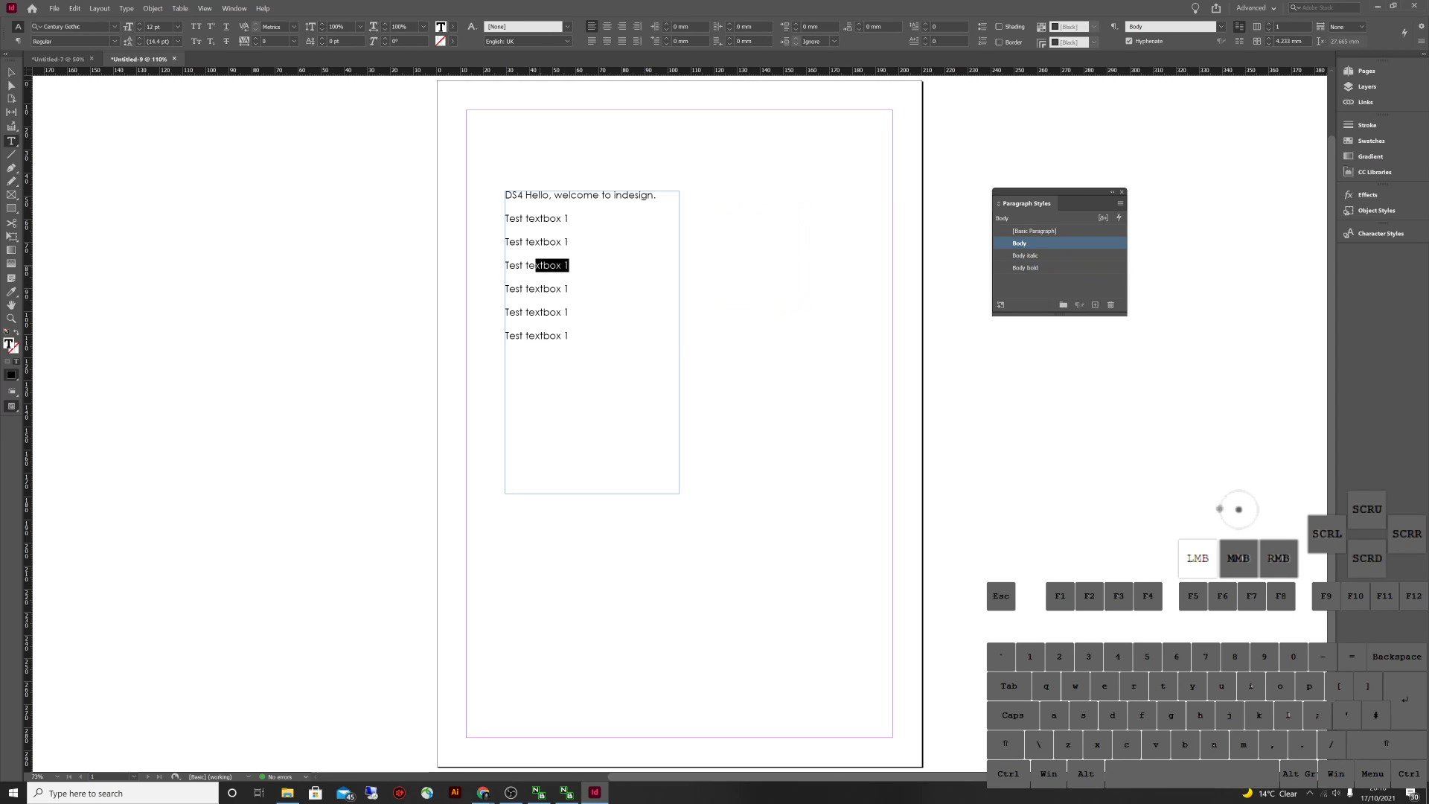
{"action": "left_click", "coordinate": [1025, 255]}
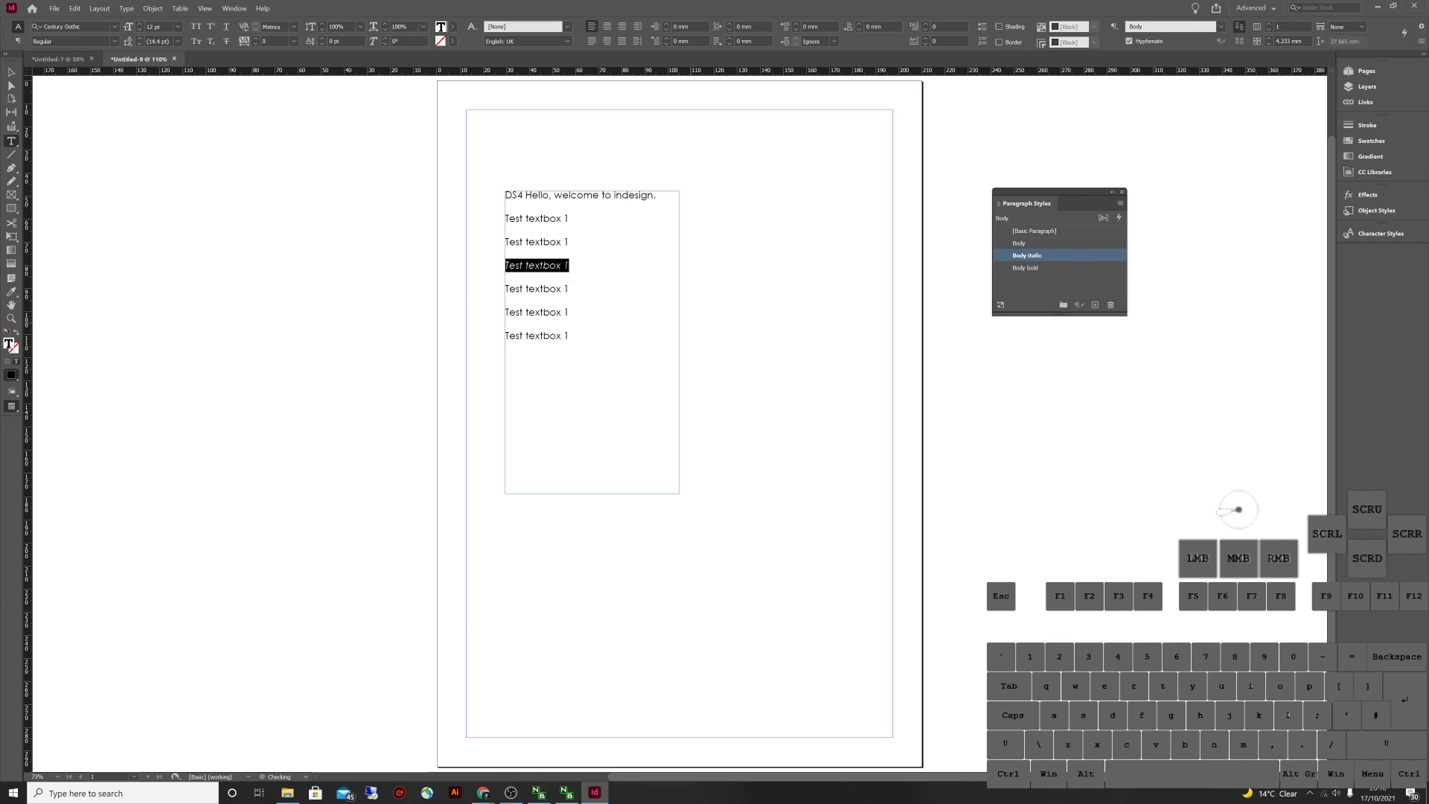
{"action": "left_click", "coordinate": [570, 336]}
{"action": "left_click_drag", "start_coordinate": [570, 336], "coordinate": [506, 287]}
{"action": "left_click", "coordinate": [1027, 255]}
{"action": "left_click", "coordinate": [505, 217]}
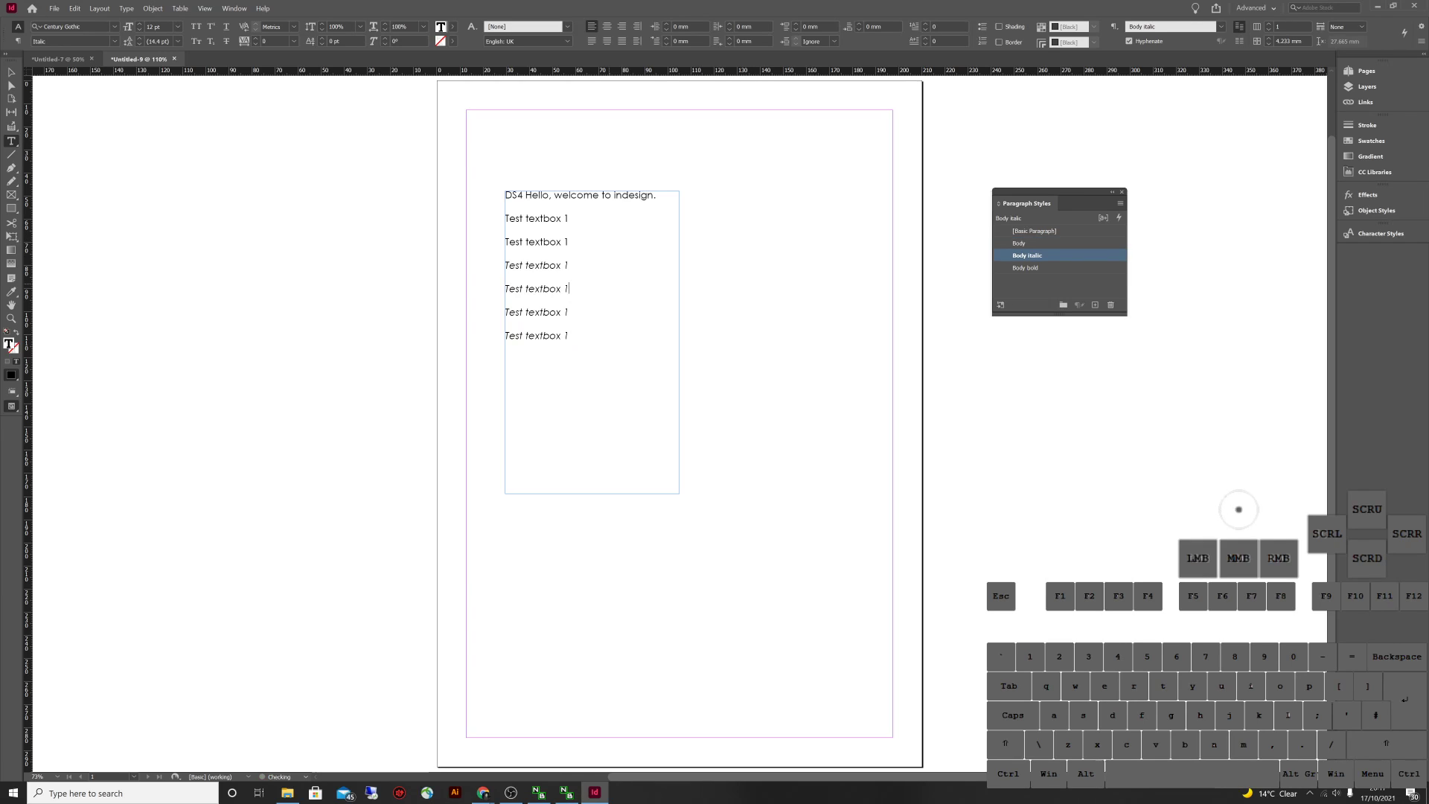
{"action": "left_click_drag", "start_coordinate": [505, 218], "coordinate": [574, 276]}
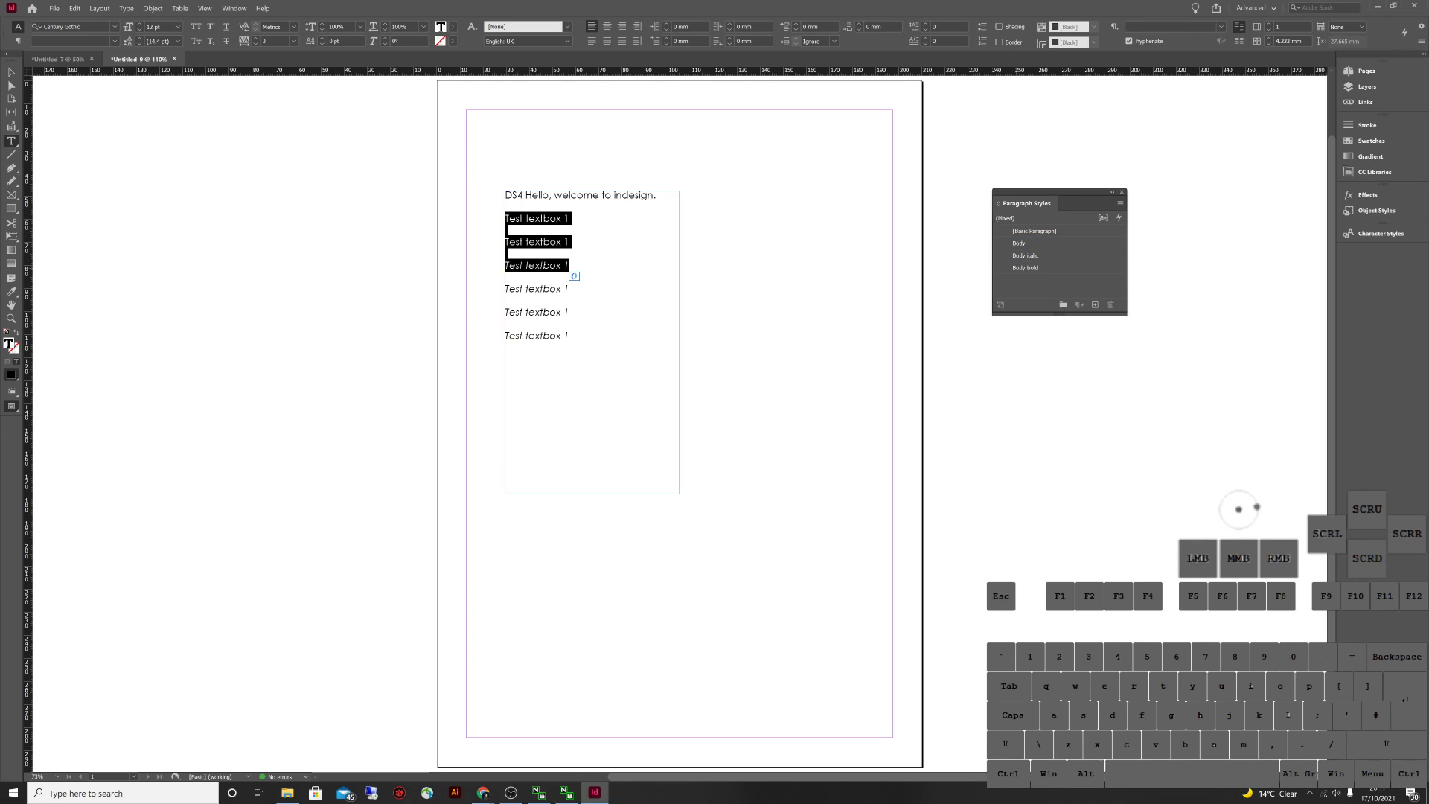
{"action": "left_click", "coordinate": [1025, 267]}
{"action": "key", "text": "Escape"}
Type the extra lines 'Gerwer', 'sdfdfsdfs' and 'sdfsdf' into the frame
{"action": "type", "text": "tbox 1 "}
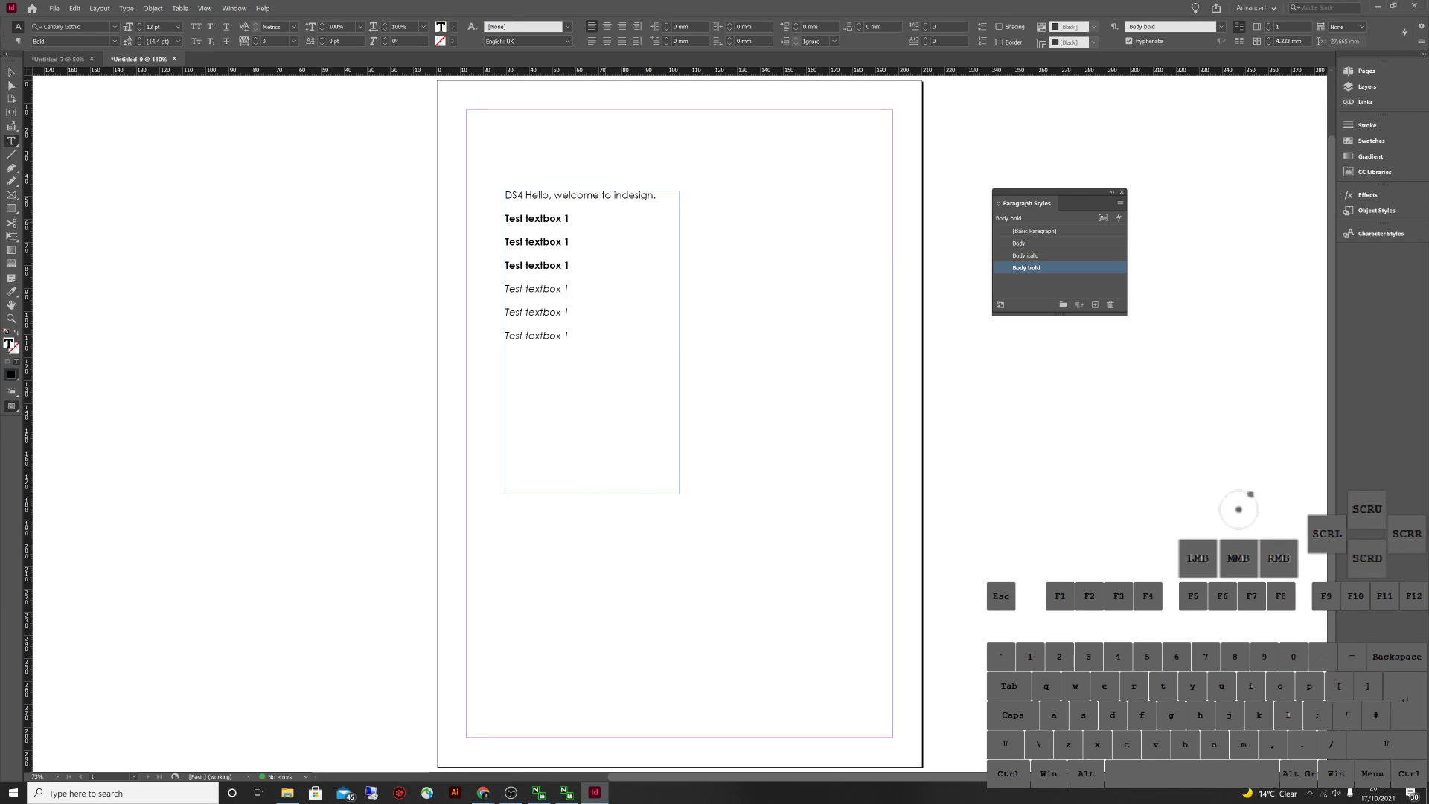
{"action": "type", "text": "Gerwer"}
{"action": "key", "text": "Return"}
{"action": "type", "text": "sdfdfsdfs"}
{"action": "key", "text": "Return"}
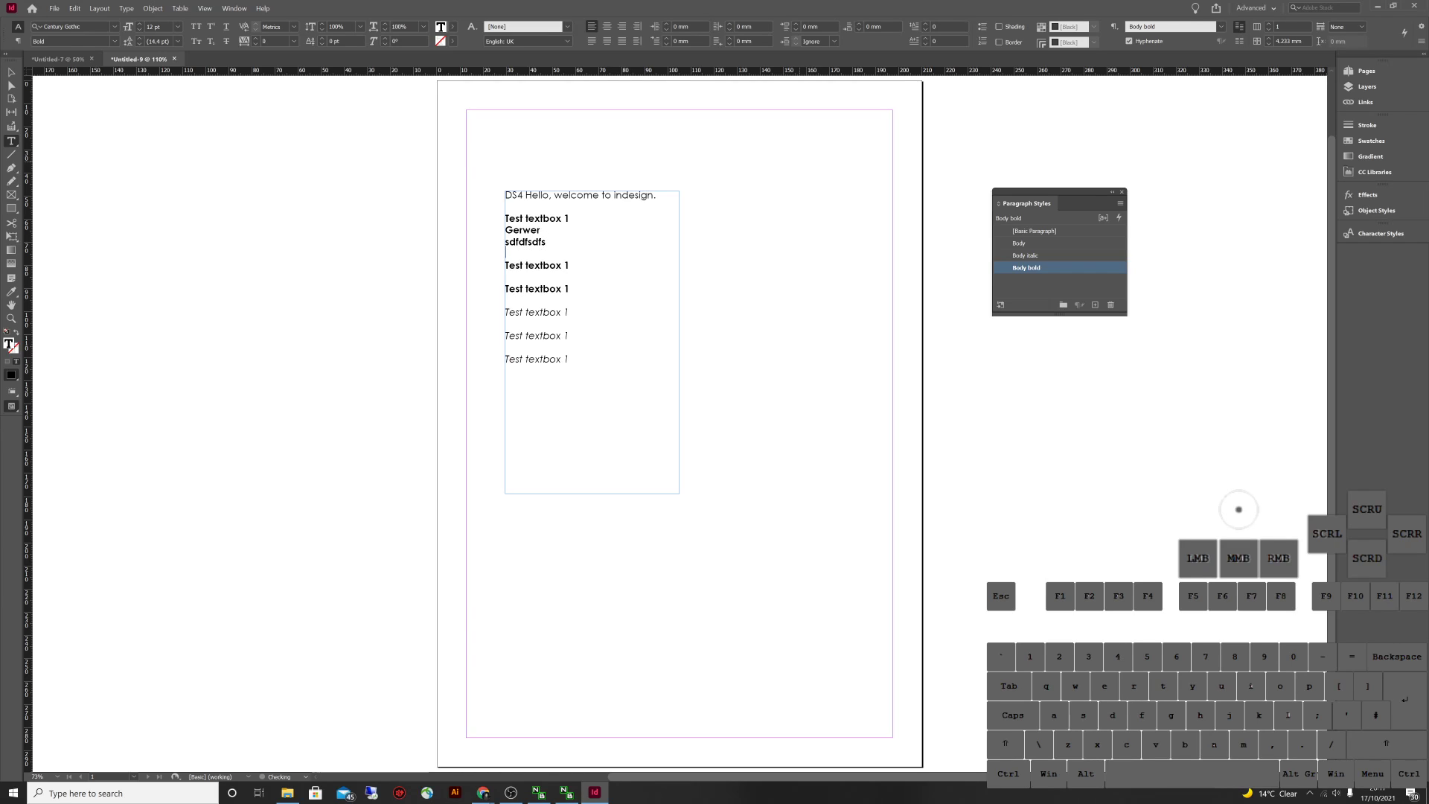
{"action": "type", "text": "sdfsdf"}
{"action": "key", "text": "Escape"}
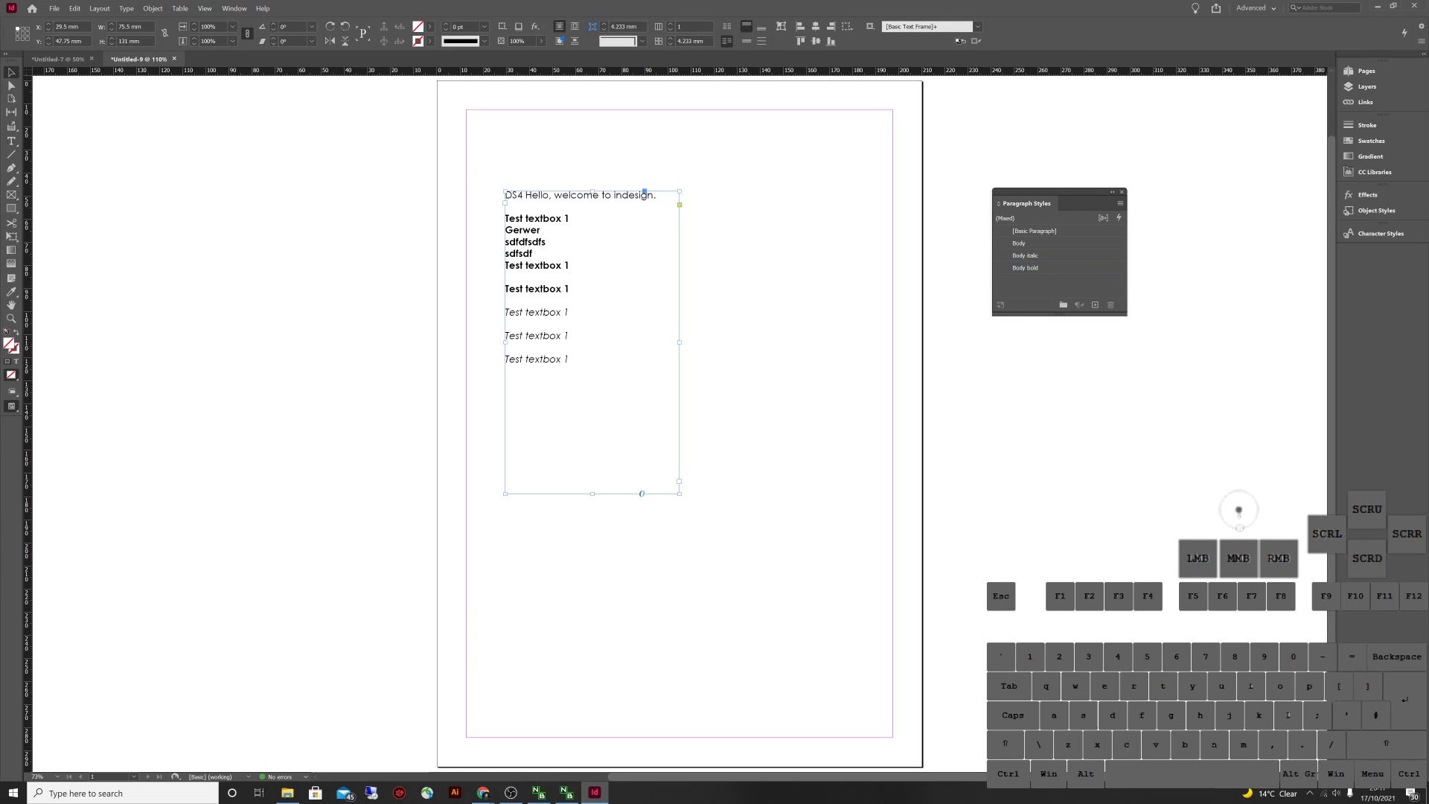
{"action": "left_click", "coordinate": [781, 521]}
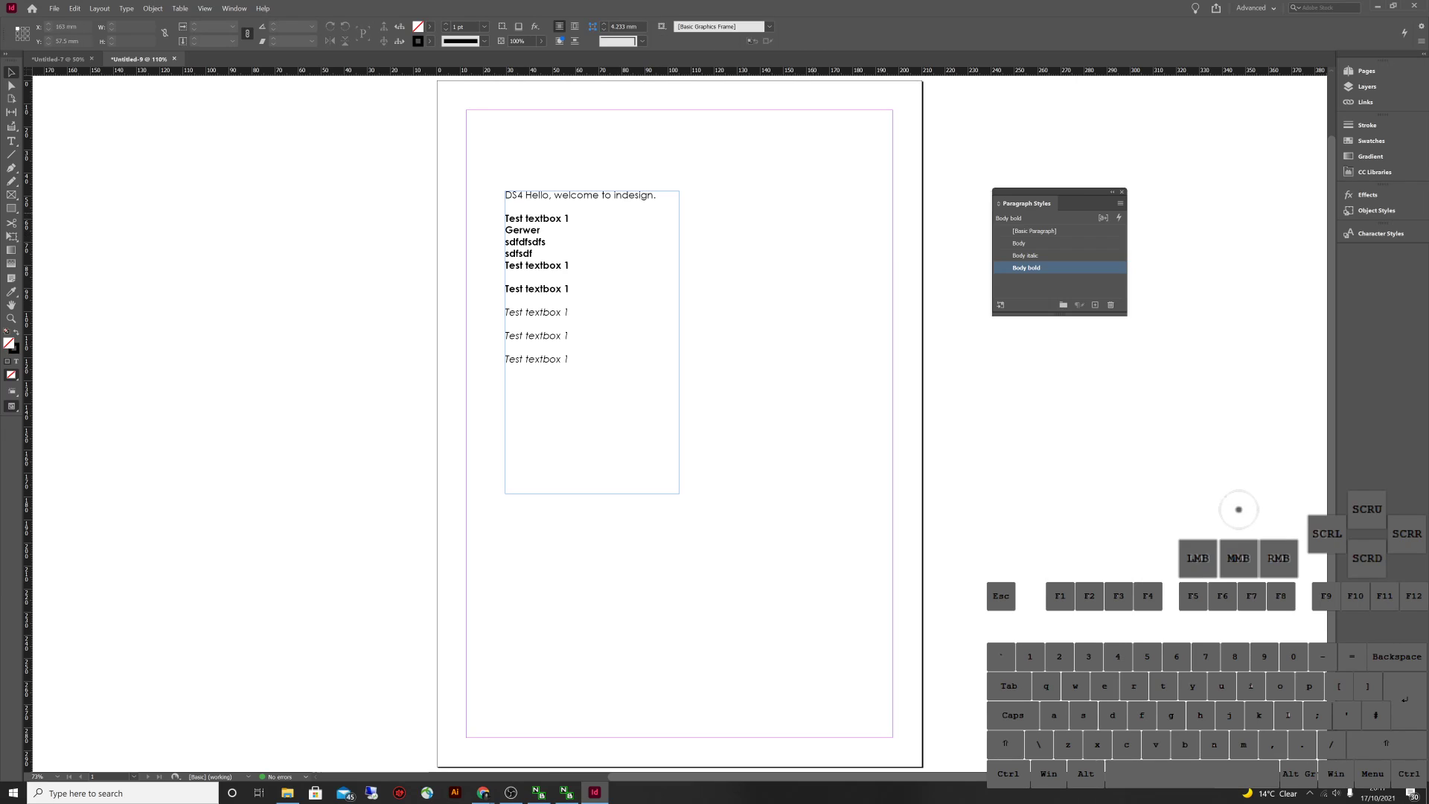
{"action": "double_click", "coordinate": [1019, 243]}
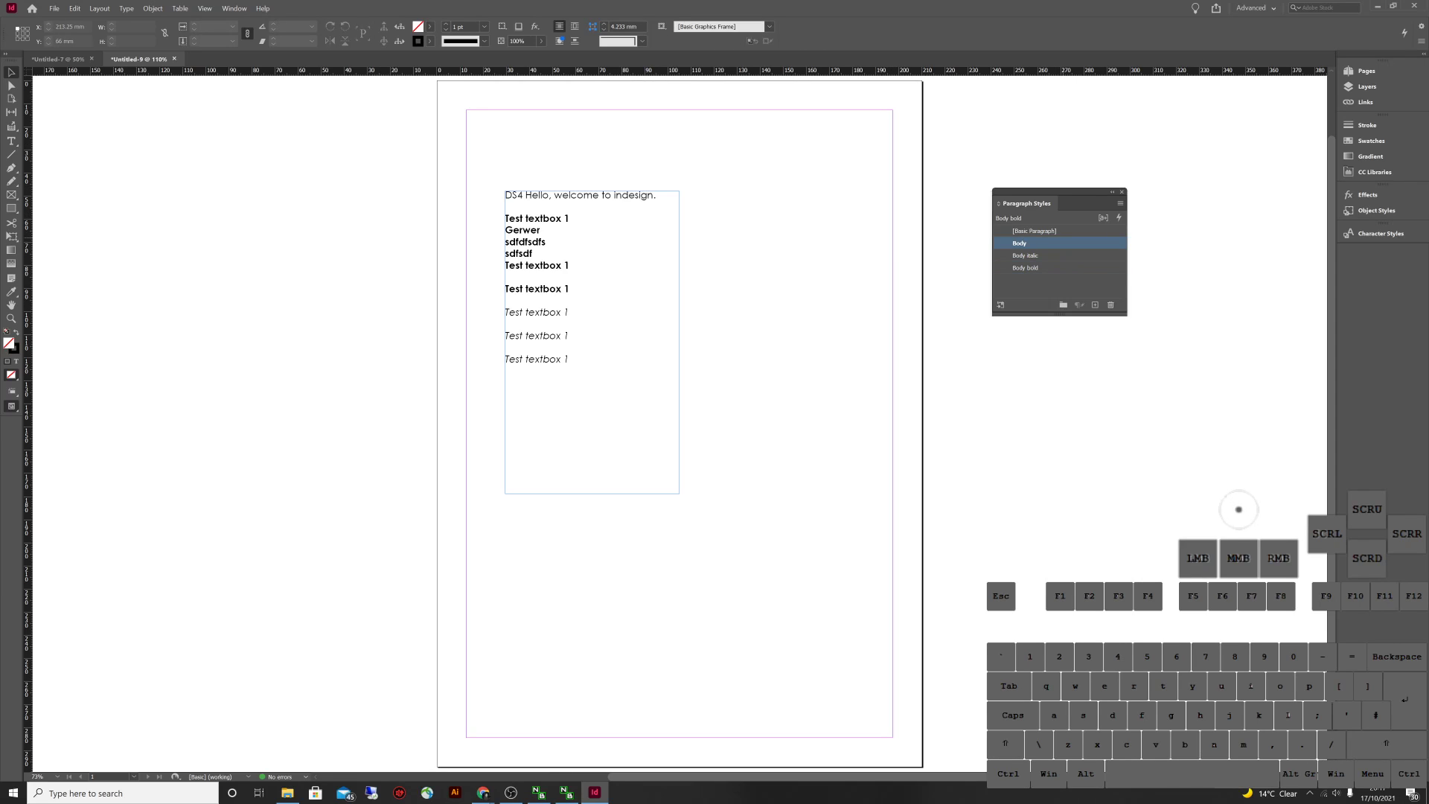
{"action": "left_click", "coordinate": [542, 383]}
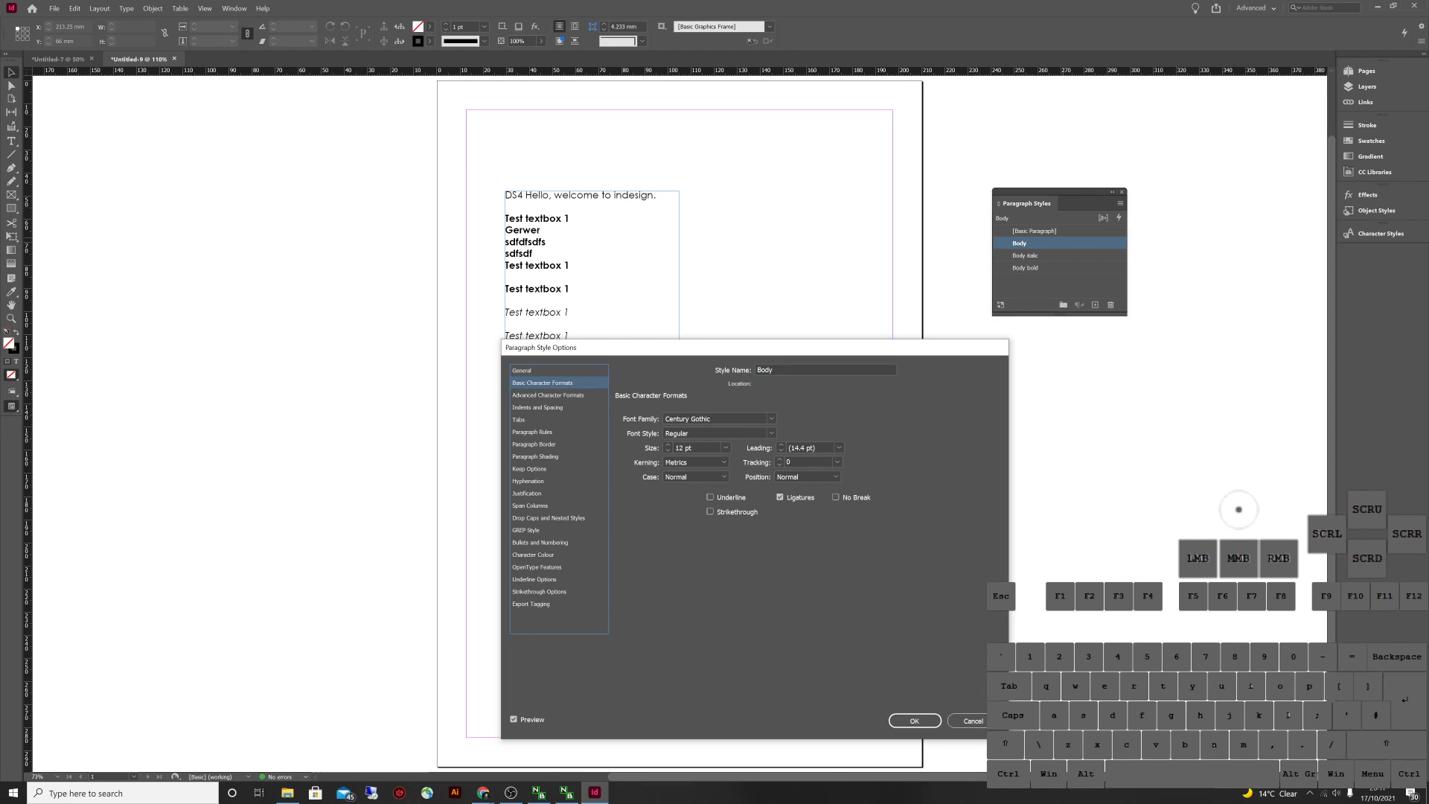
{"action": "left_click", "coordinate": [770, 418]}
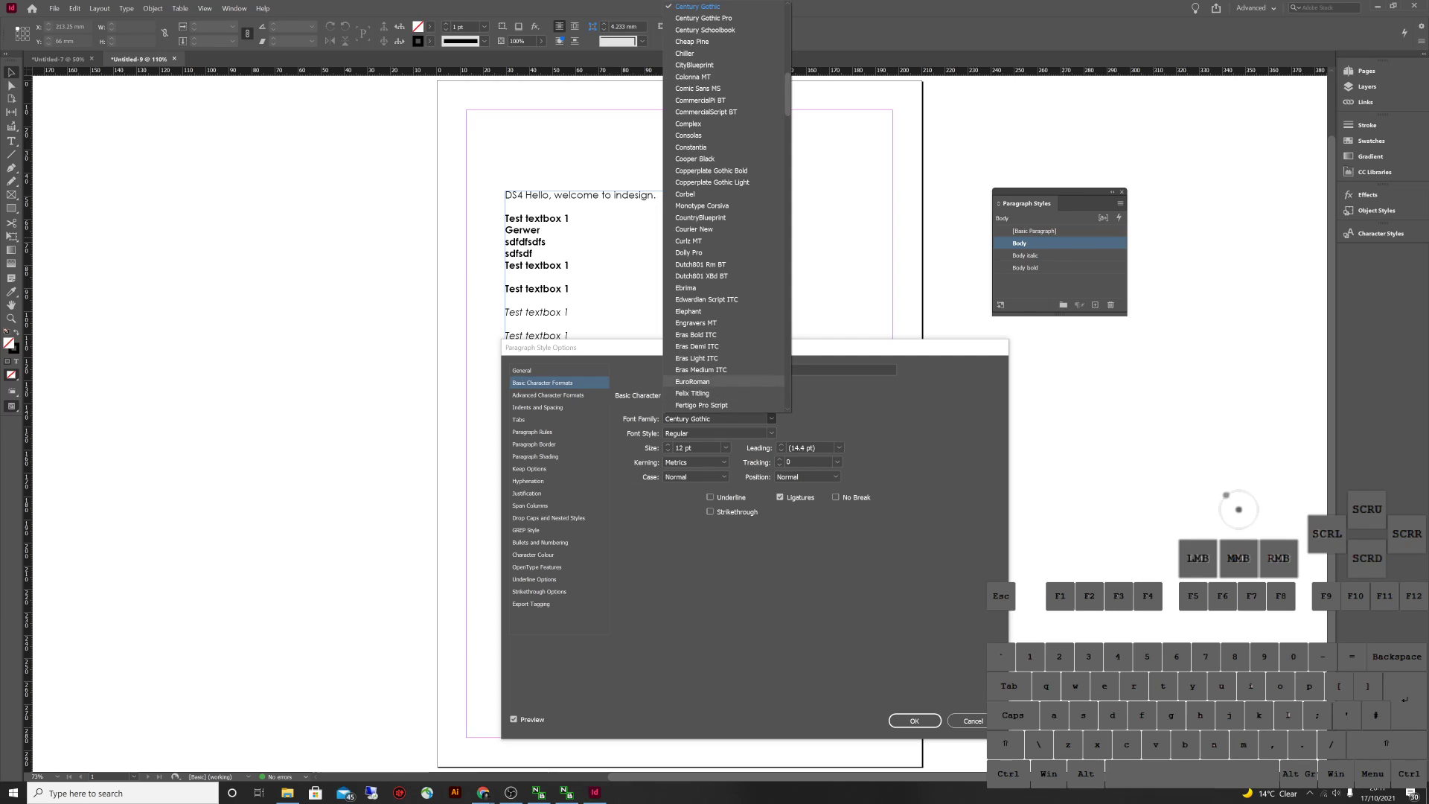
{"action": "left_click", "coordinate": [722, 380]}
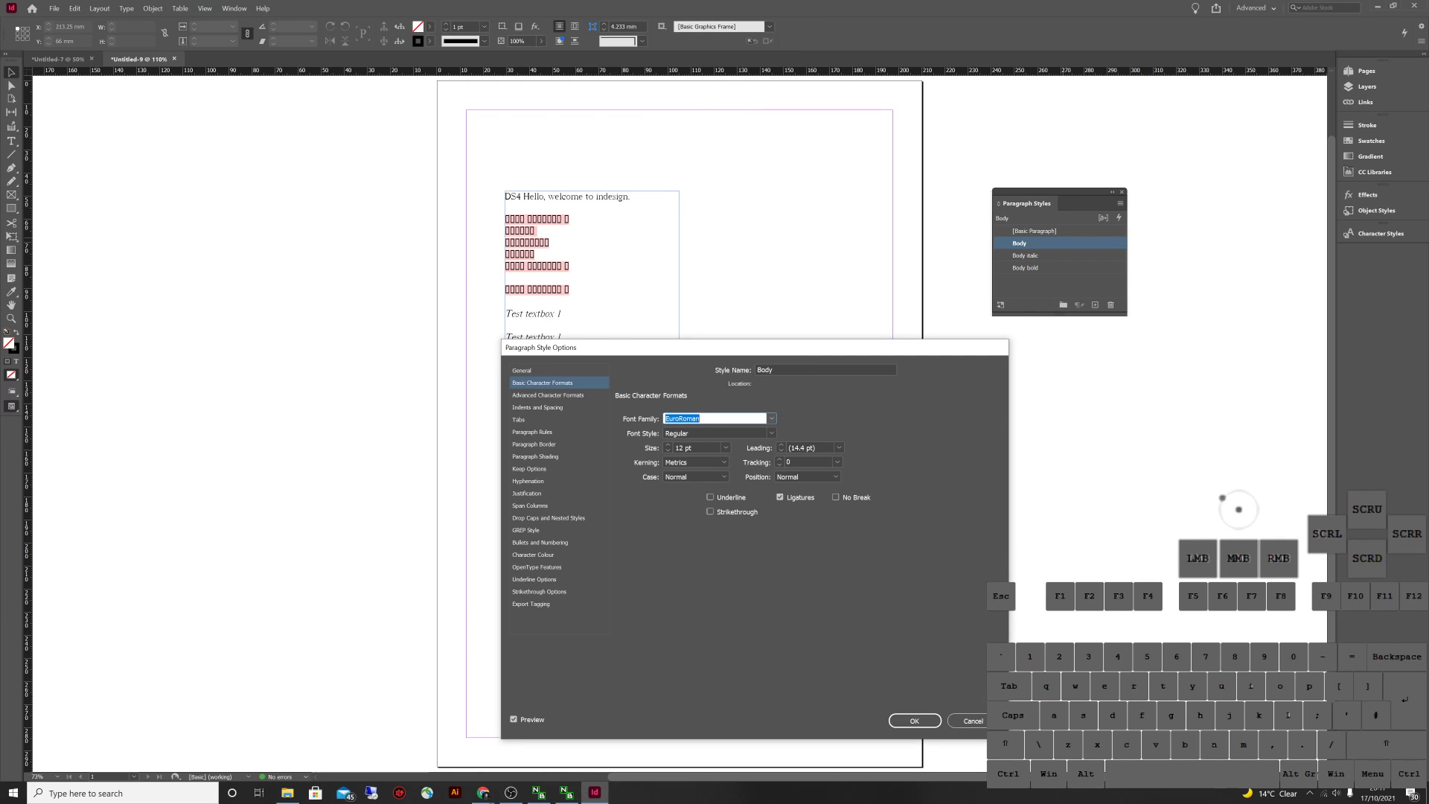
{"action": "left_click_drag", "start_coordinate": [670, 347], "coordinate": [911, 289]}
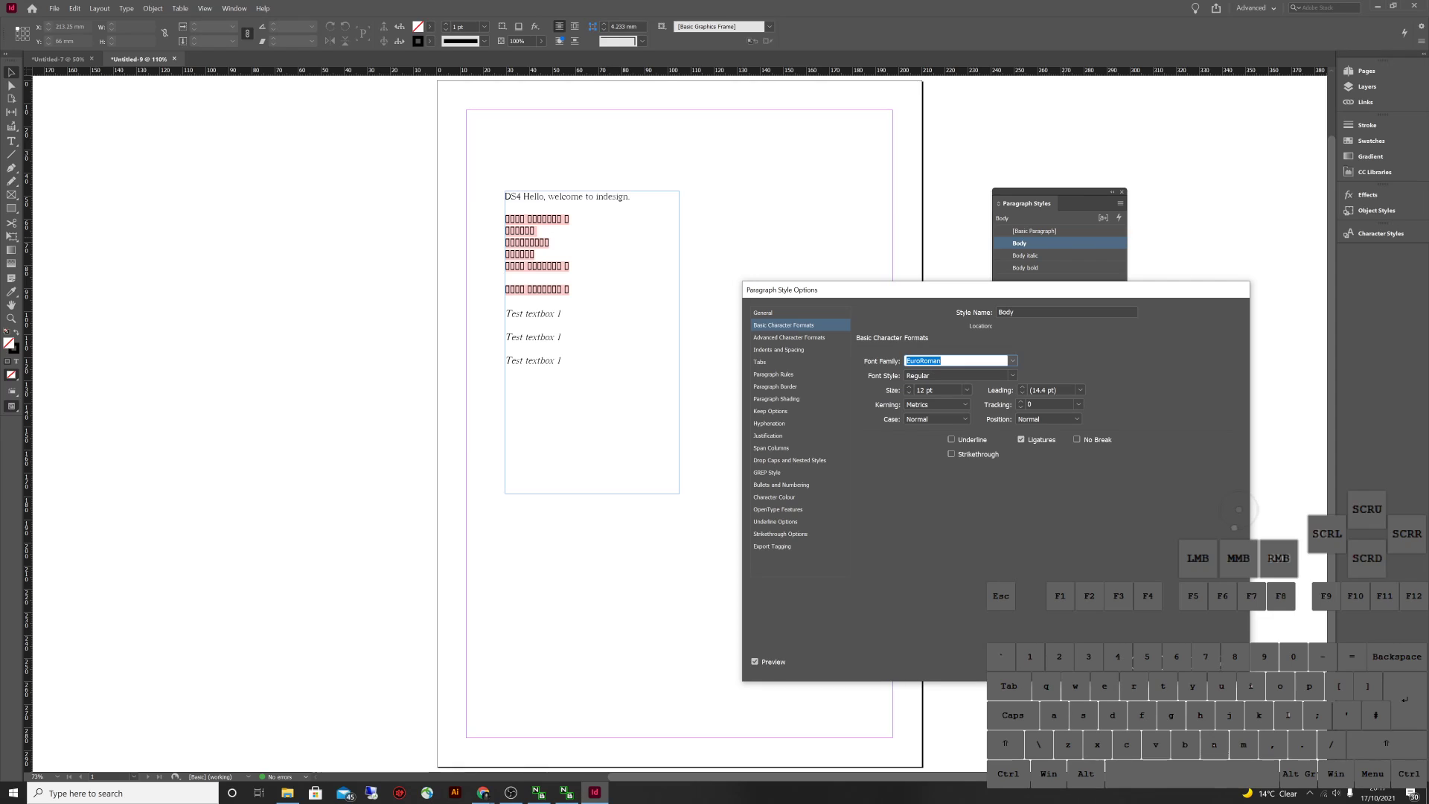
{"action": "key", "text": "Tab"}
{"action": "key", "text": "alt+Down"}
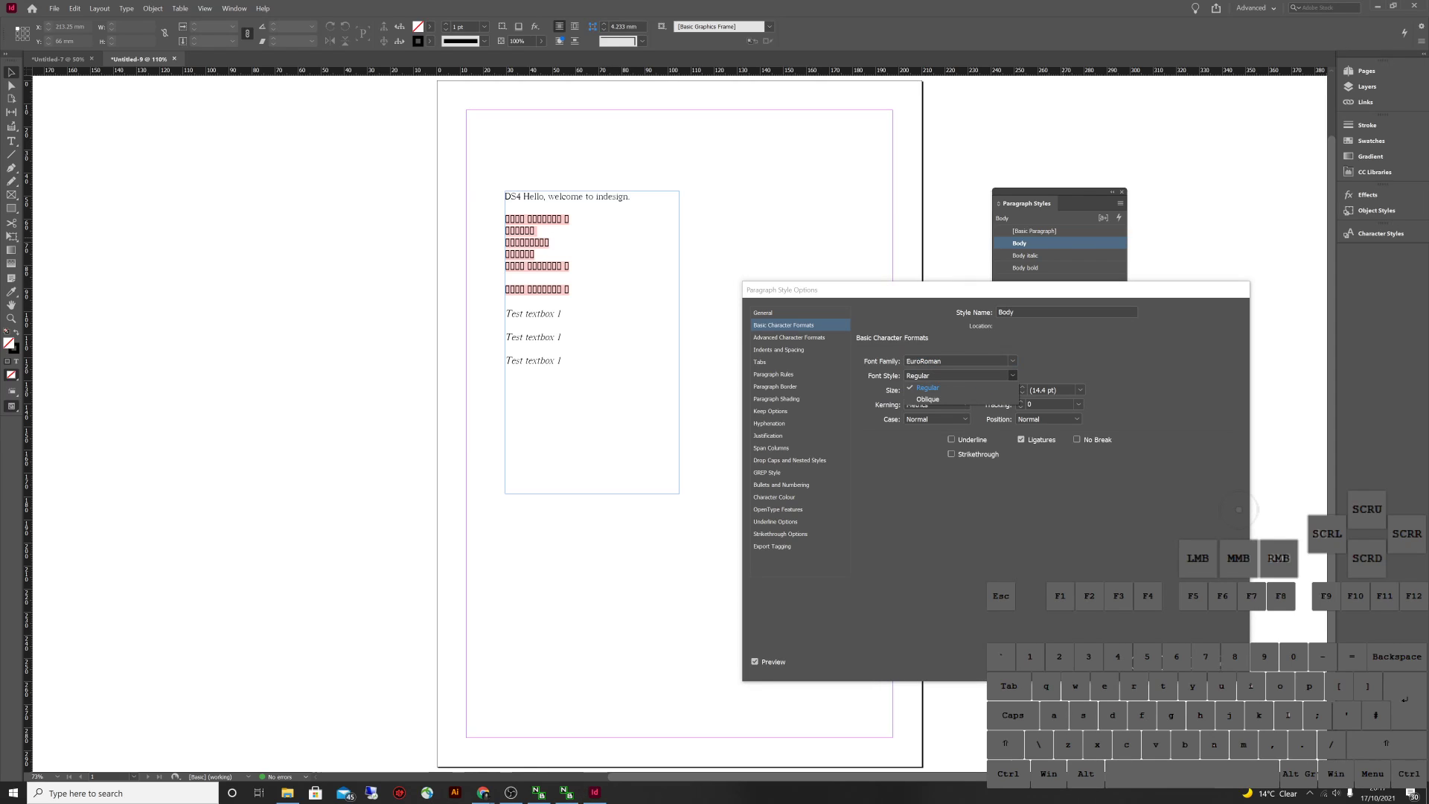
{"action": "key", "text": "Return"}
{"action": "key", "text": "alt+Down"}
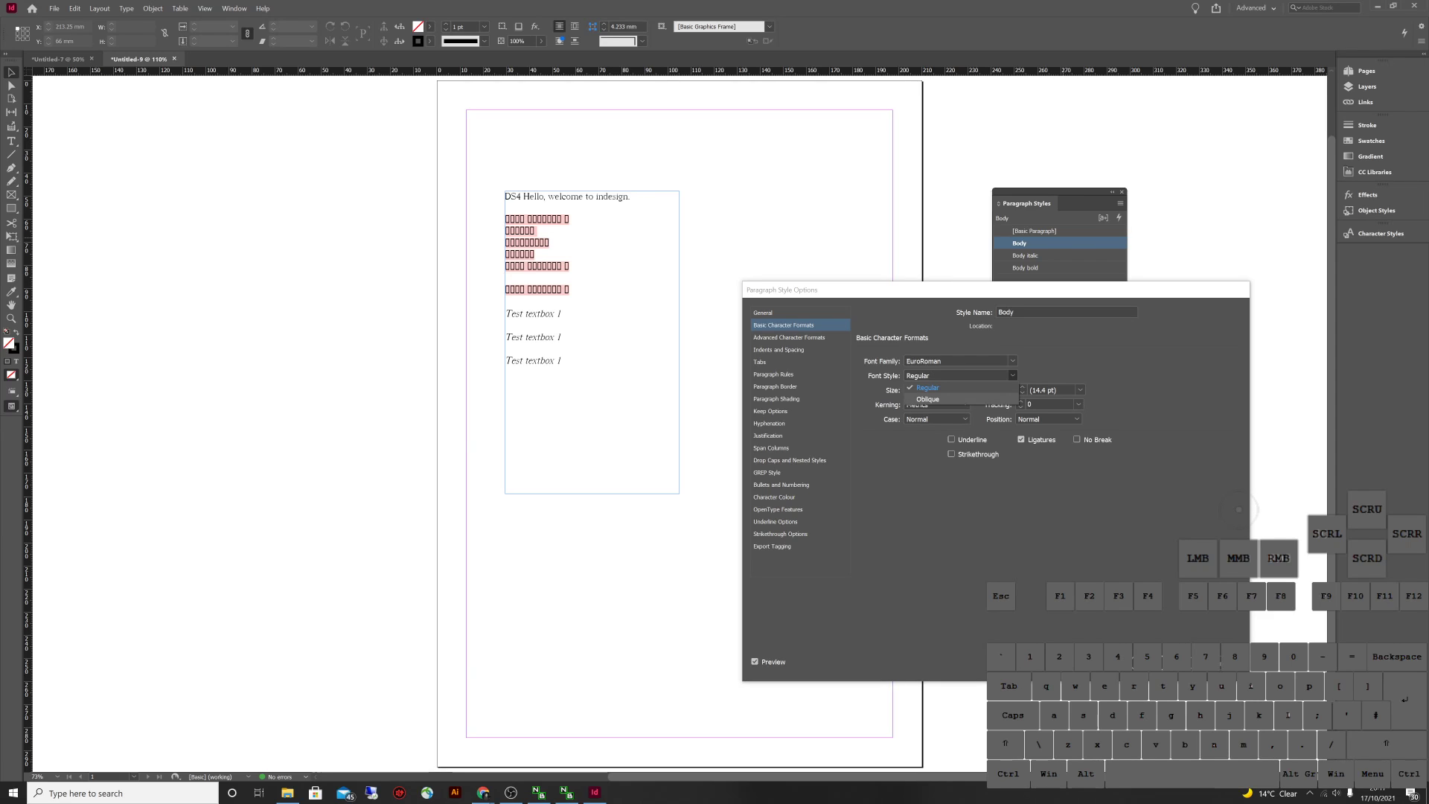
{"action": "left_click", "coordinate": [959, 361]}
{"action": "left_click", "coordinate": [1012, 361]}
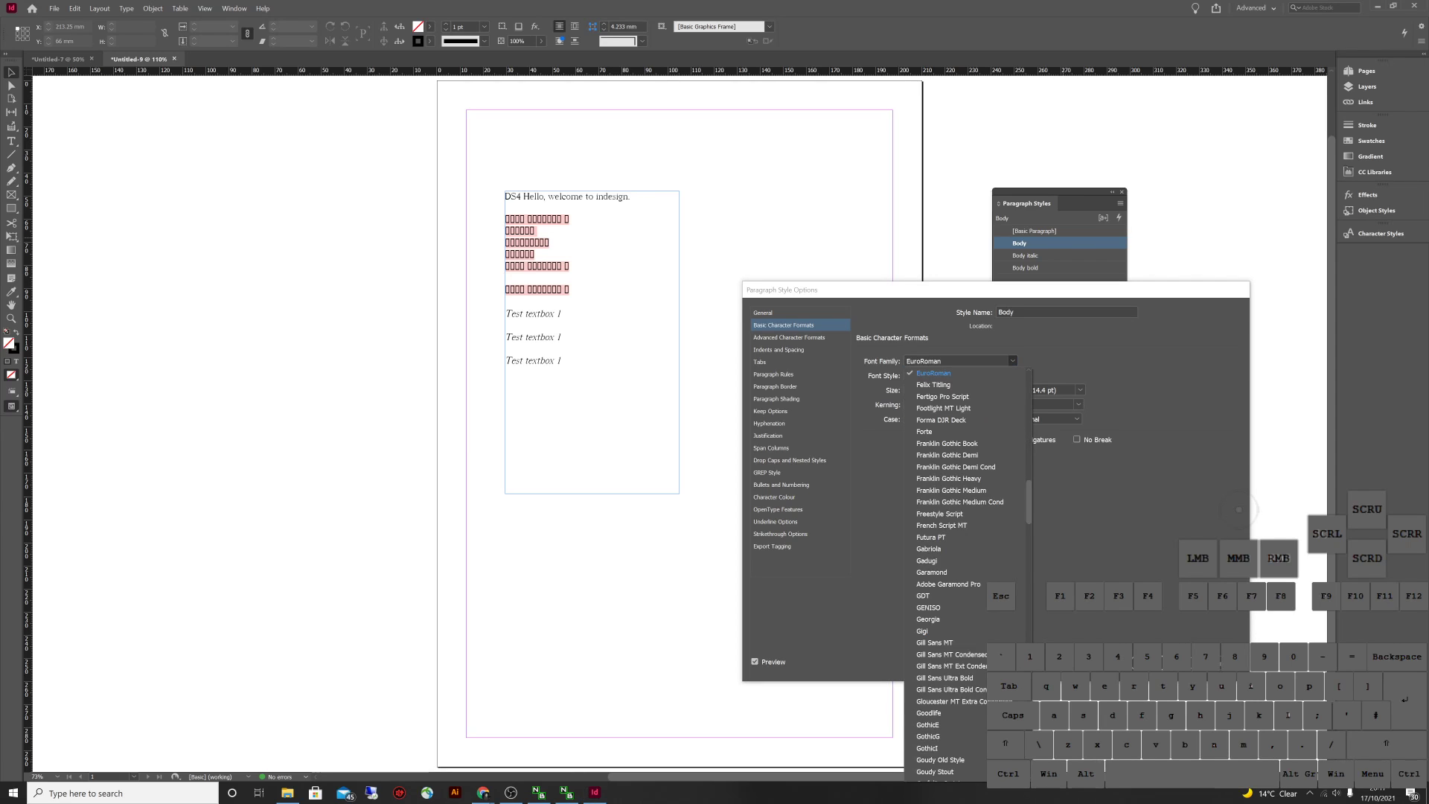
{"action": "left_click", "coordinate": [933, 385]}
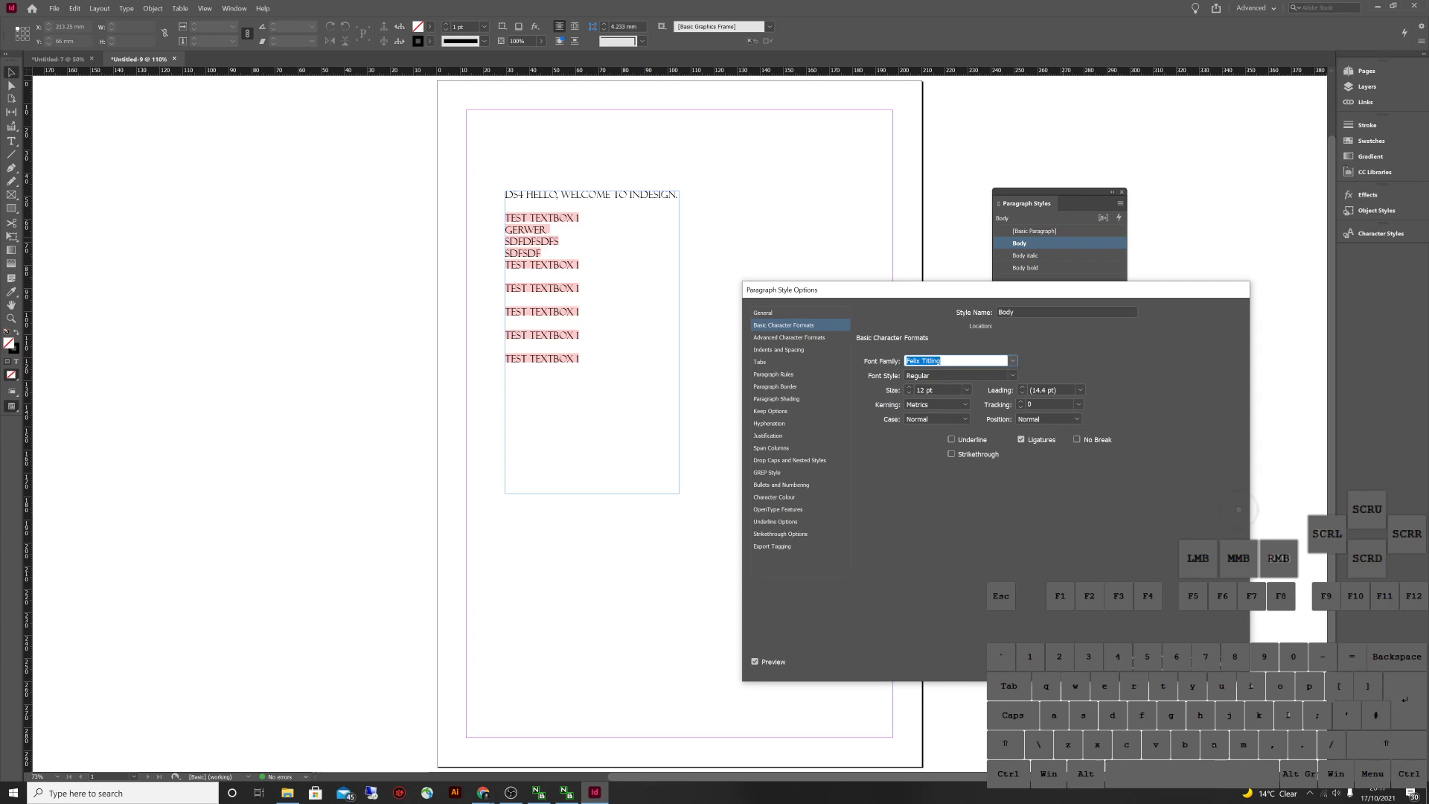
{"action": "left_click", "coordinate": [1012, 361]}
{"action": "left_click", "coordinate": [934, 536]}
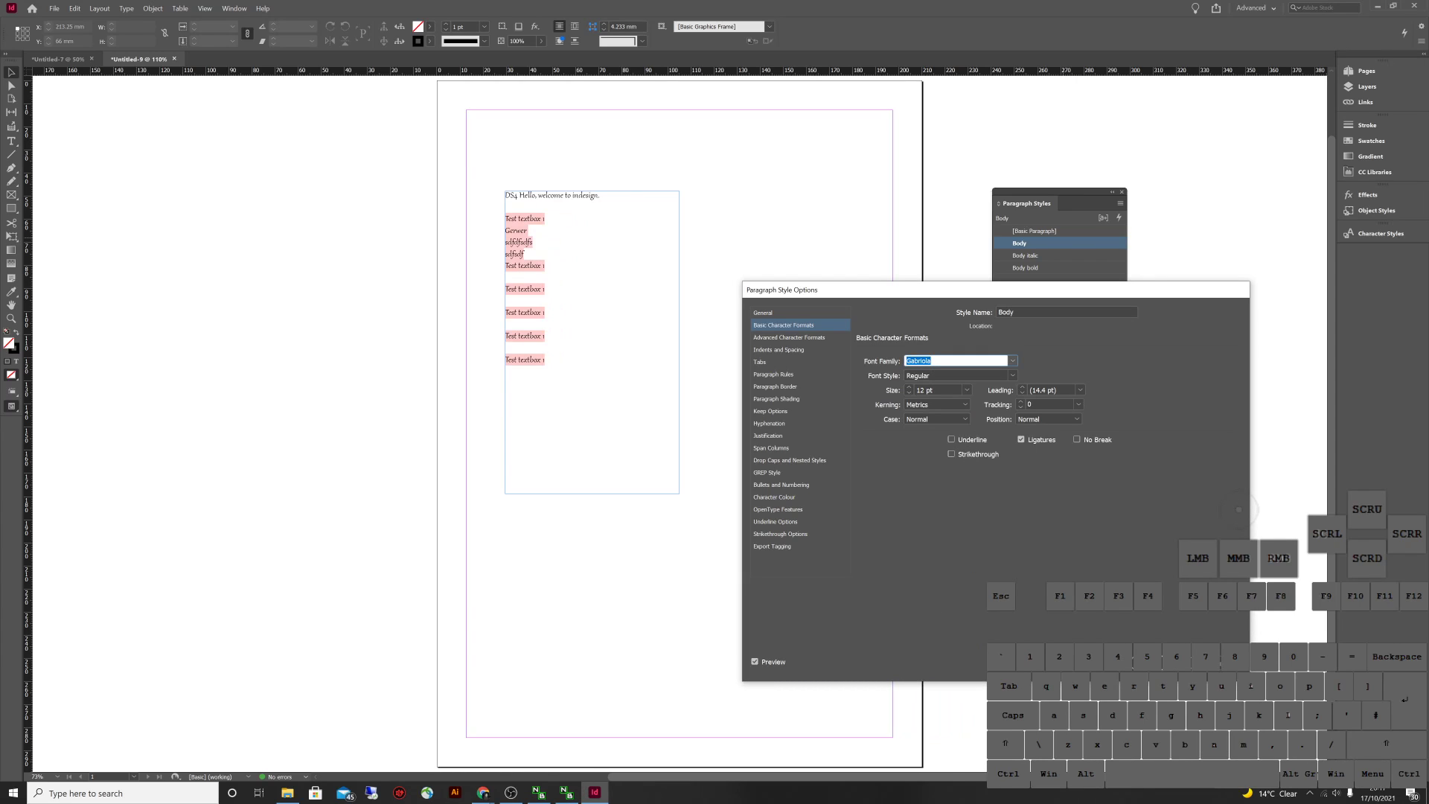
{"action": "left_click", "coordinate": [1012, 361]}
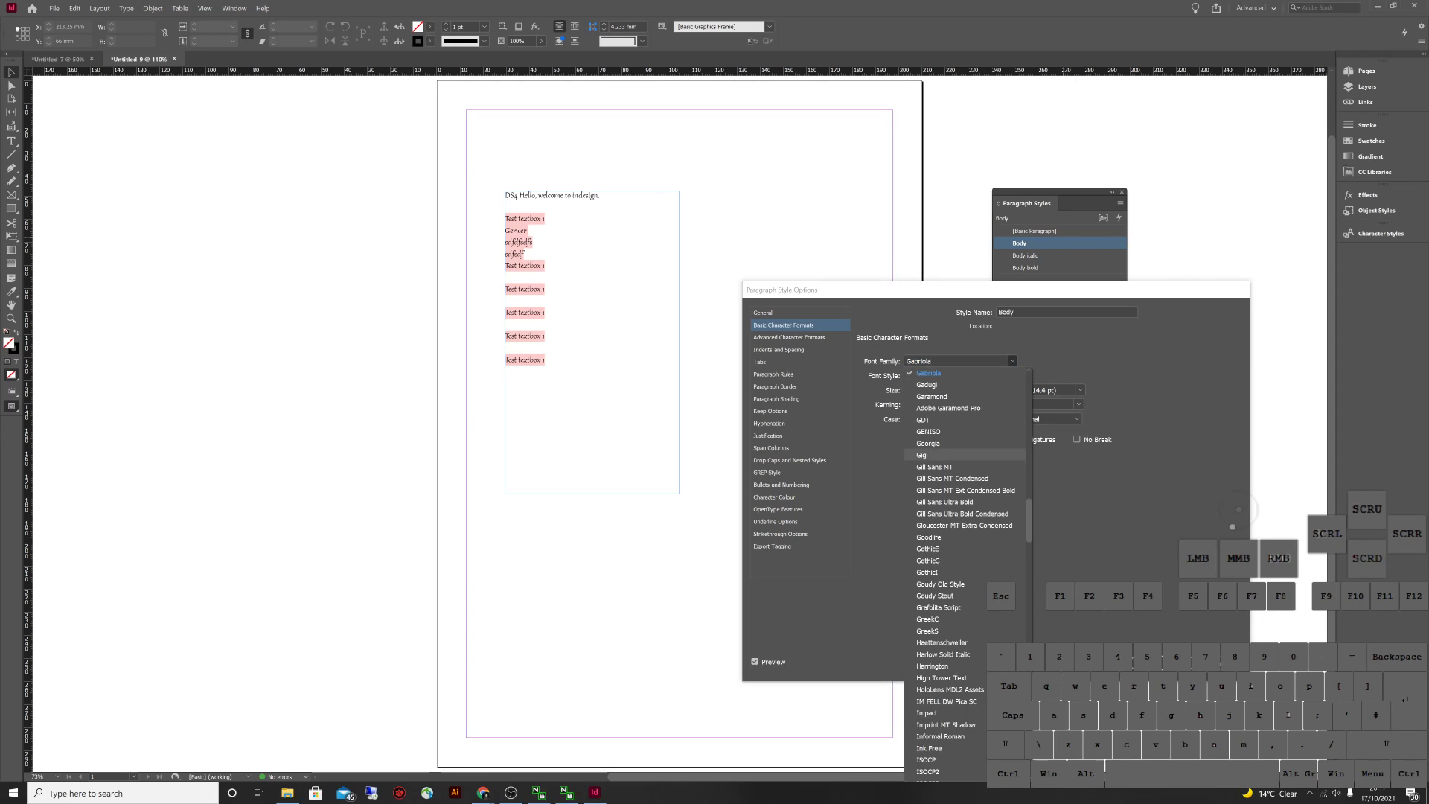
{"action": "left_click", "coordinate": [927, 572]}
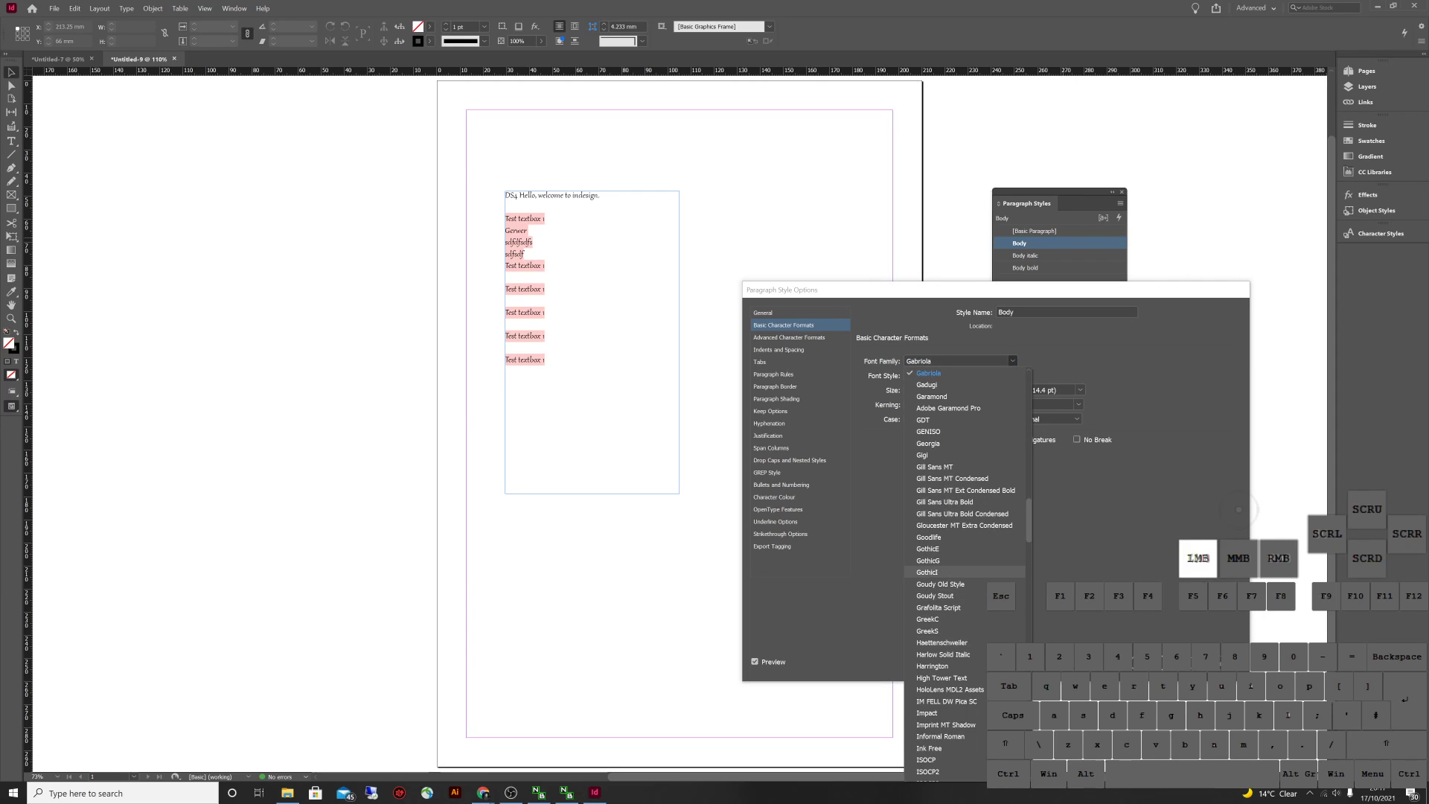
{"action": "left_click", "coordinate": [1012, 361]}
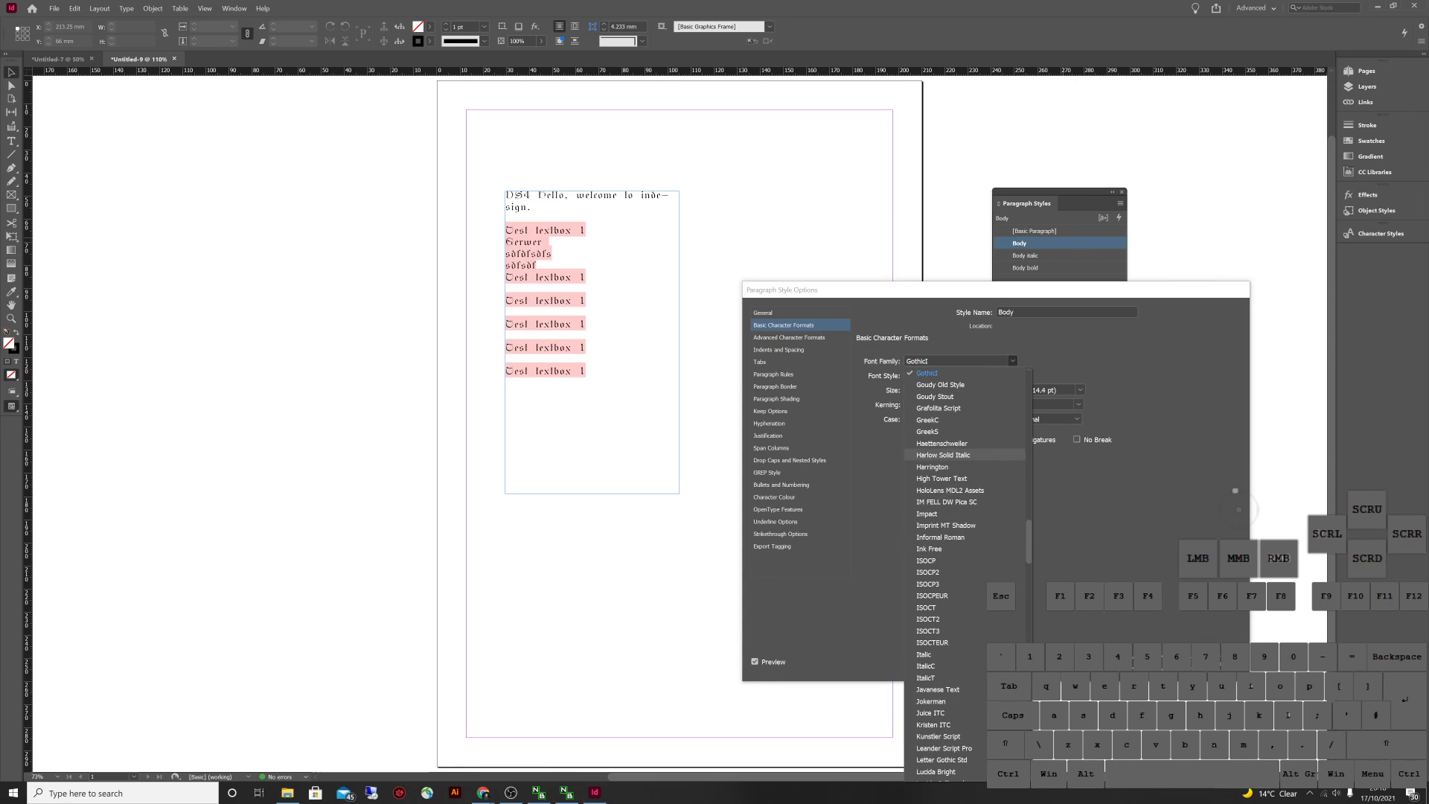
{"action": "left_click", "coordinate": [938, 370]}
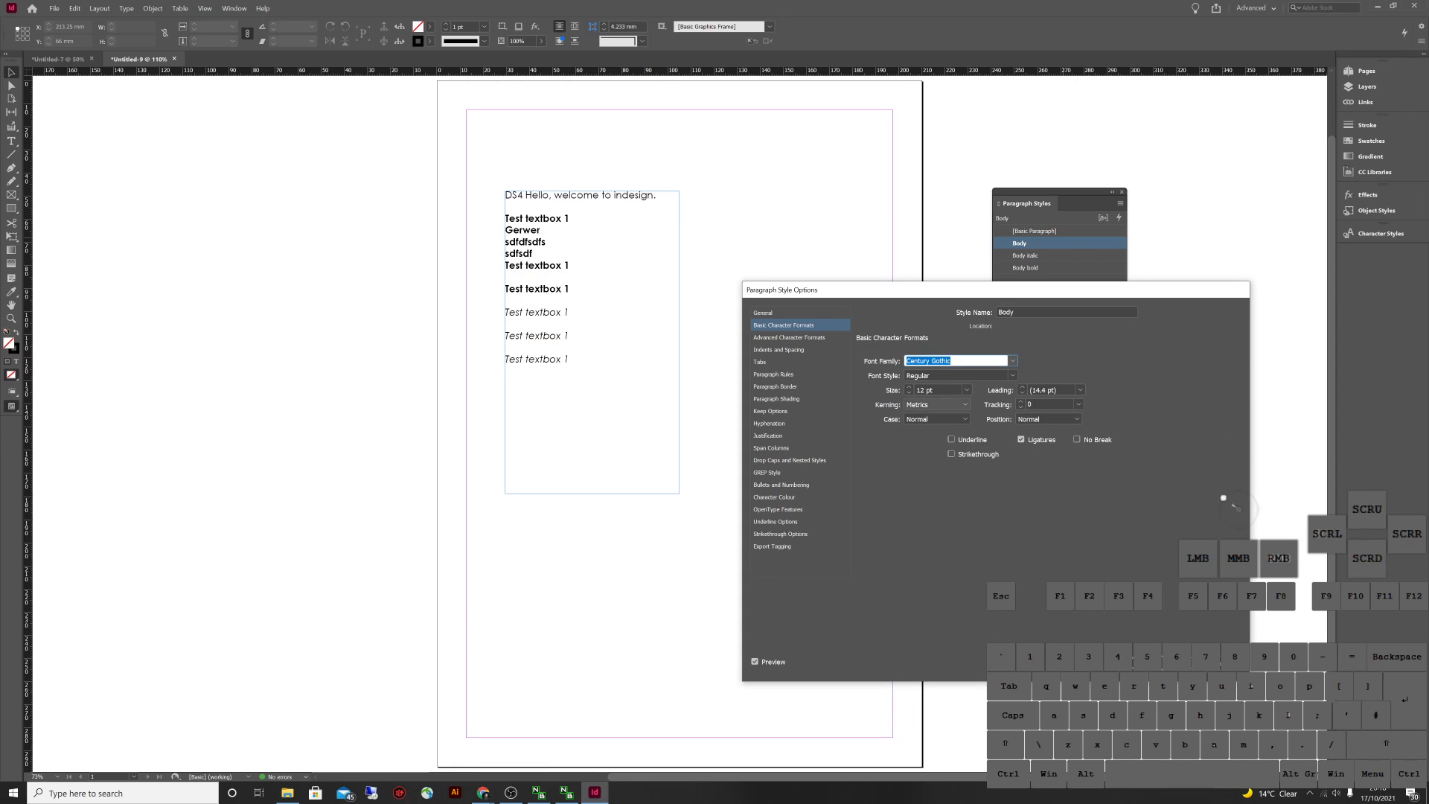
{"action": "key", "text": "Return"}
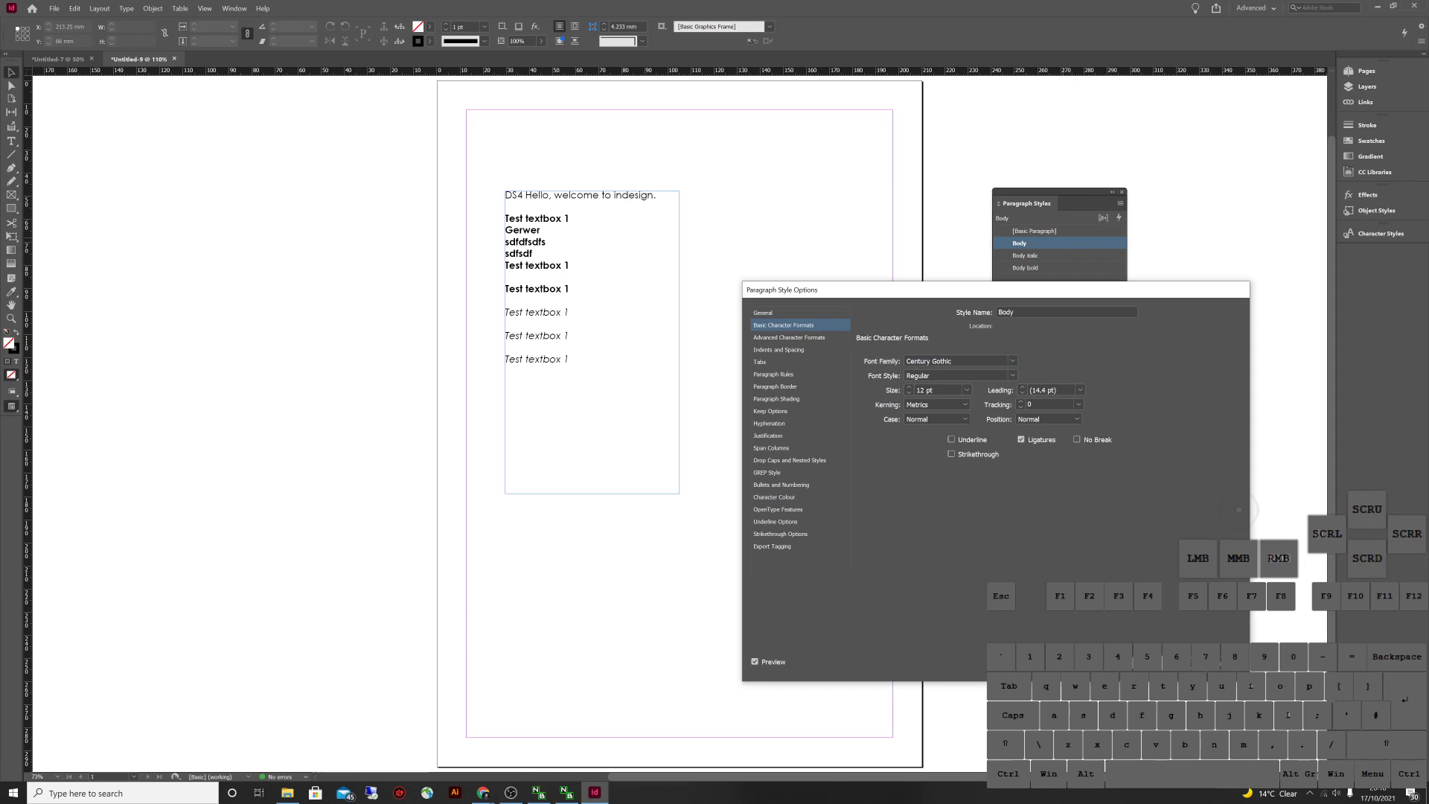
{"action": "left_click", "coordinate": [1238, 509]}
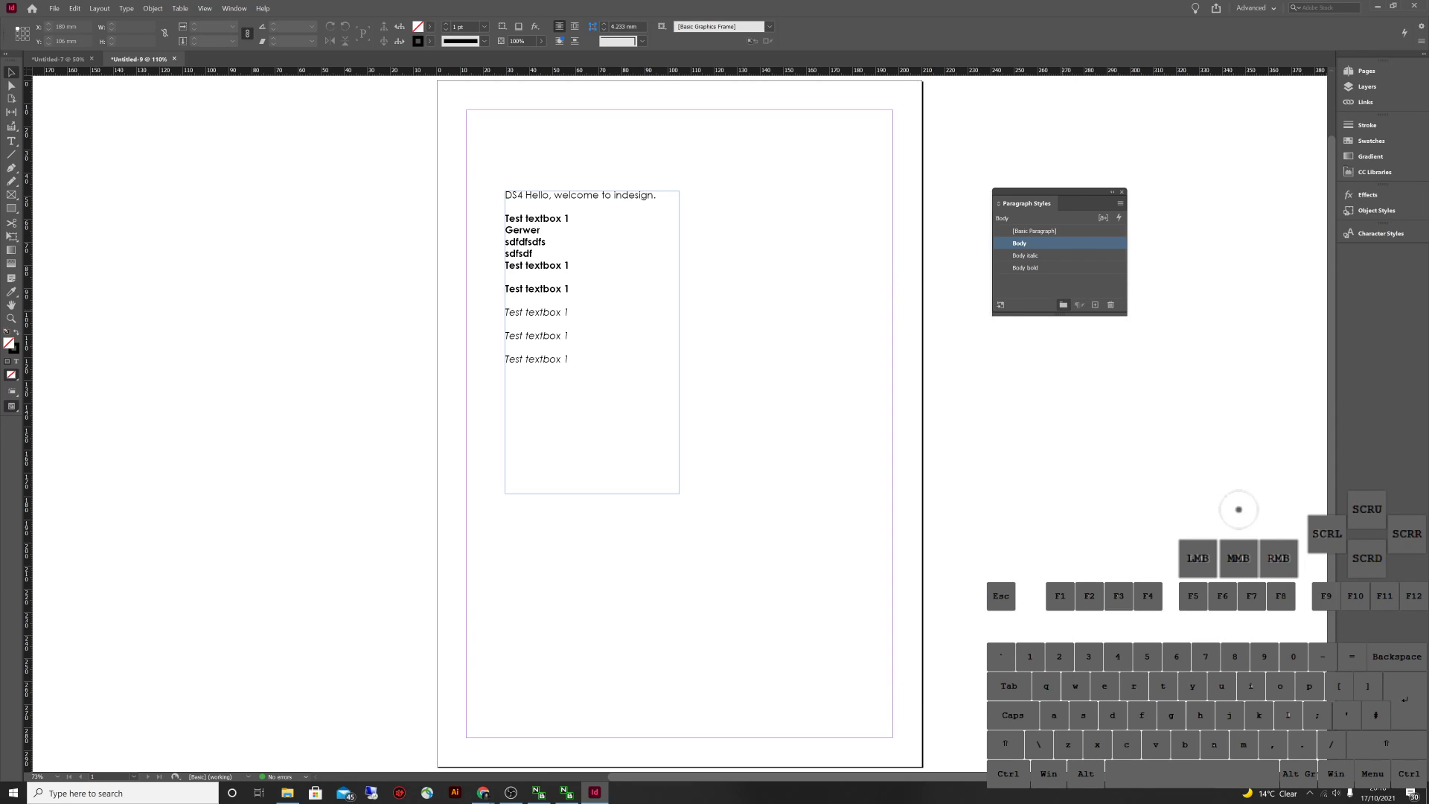
Create a new paragraph style group named 'Body Fonts'
{"action": "left_click", "coordinate": [1063, 304]}
{"action": "left_click", "coordinate": [1030, 279]}
{"action": "left_click", "coordinate": [1030, 279]}
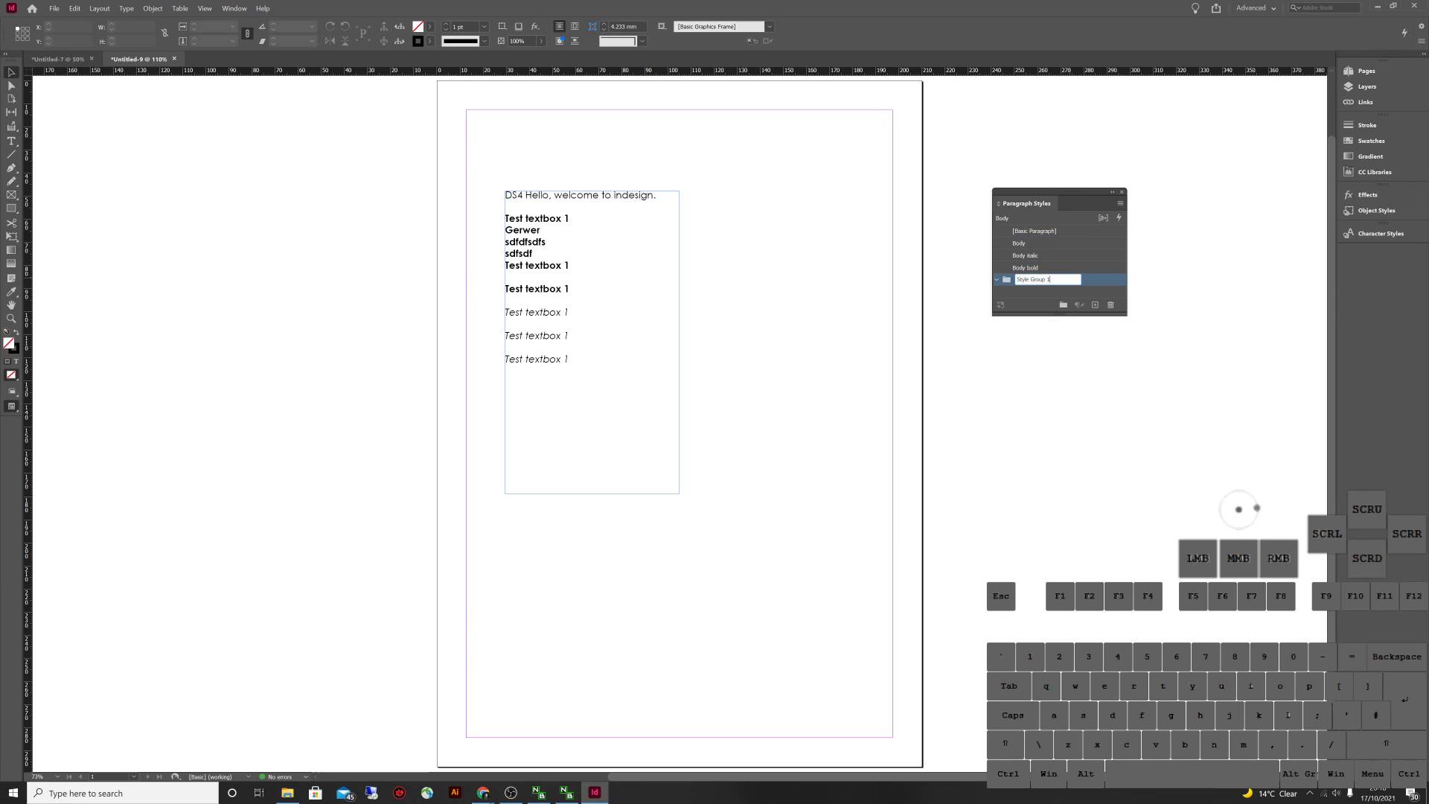
{"action": "left_click", "coordinate": [1034, 279]}
{"action": "type", "text": "Body"}
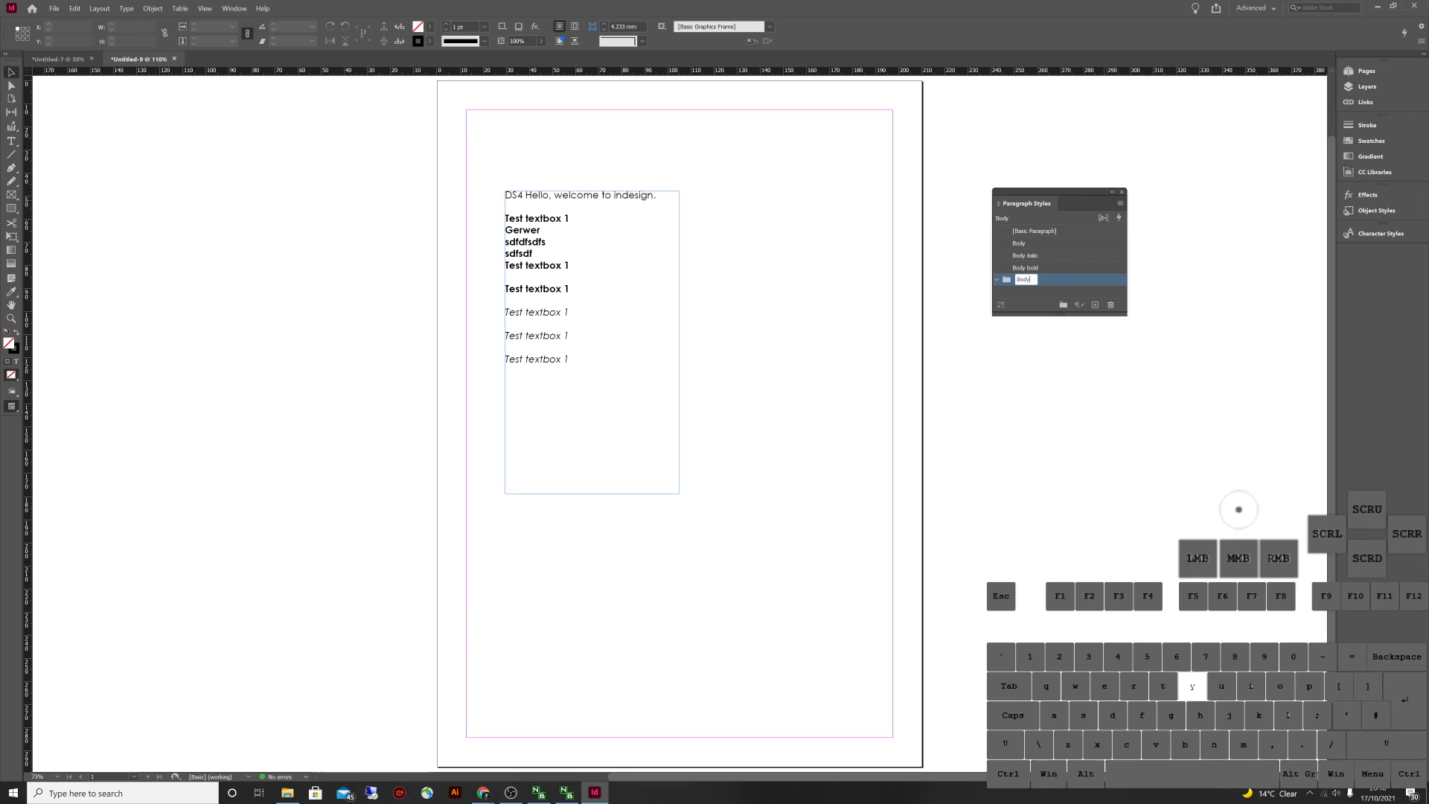
{"action": "key", "text": "Return"}
{"action": "key", "text": "Escape"}
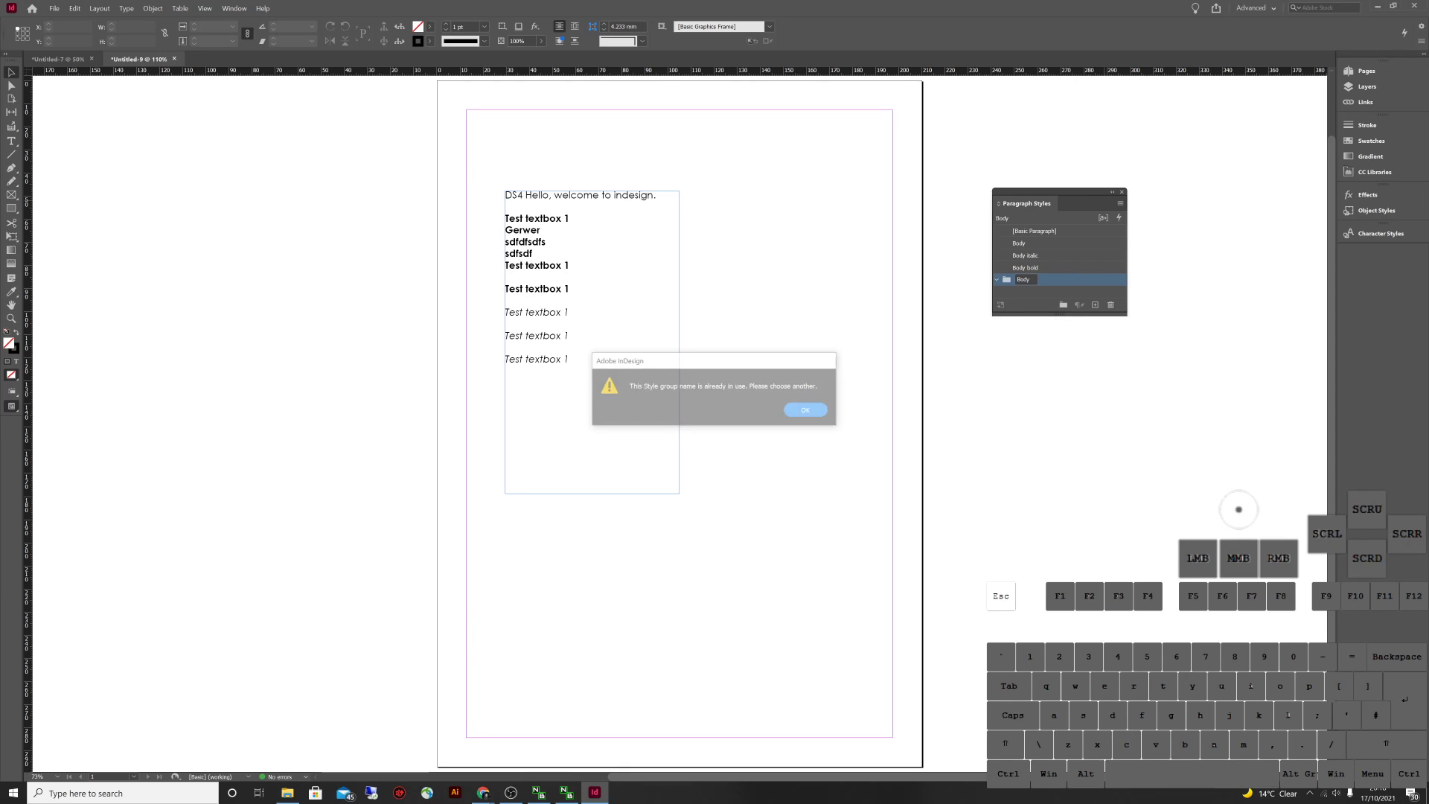
{"action": "left_click", "coordinate": [1042, 279]}
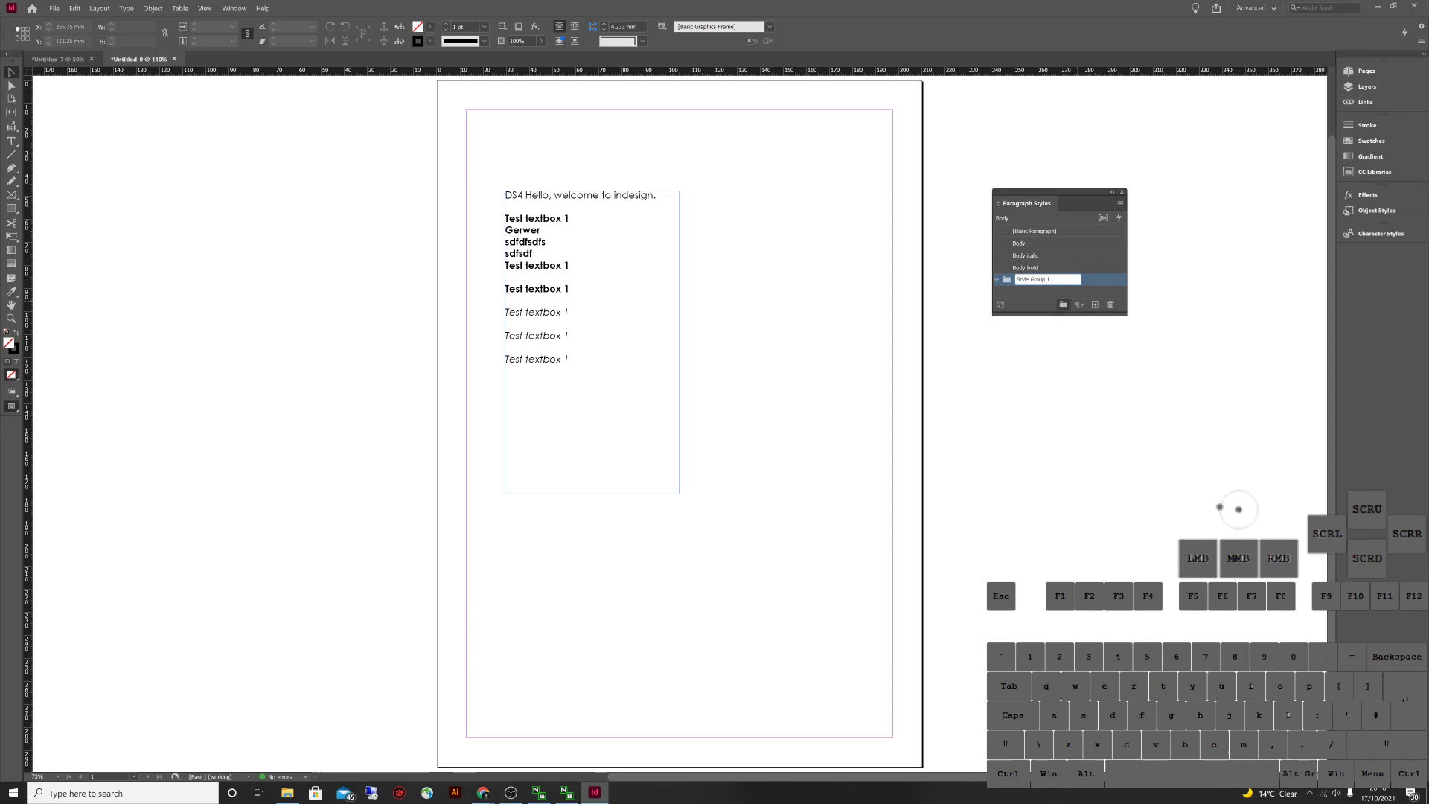
{"action": "double_click", "coordinate": [1042, 279]}
{"action": "type", "text": "Body Fonts"}
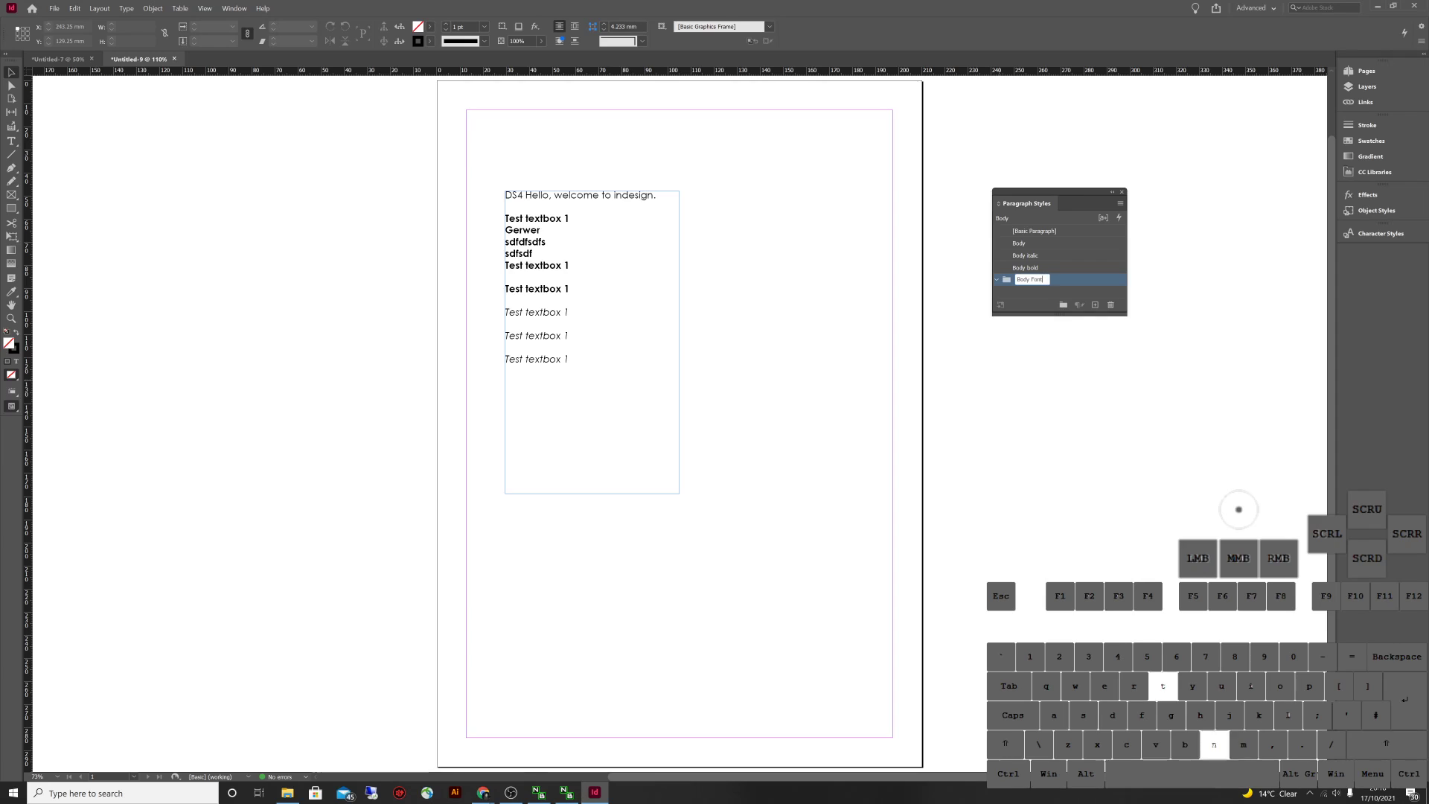
{"action": "key", "text": "Return"}
Move the Body, Body italic and Body bold styles into the Body Fonts group
{"action": "left_click", "coordinate": [1019, 244]}
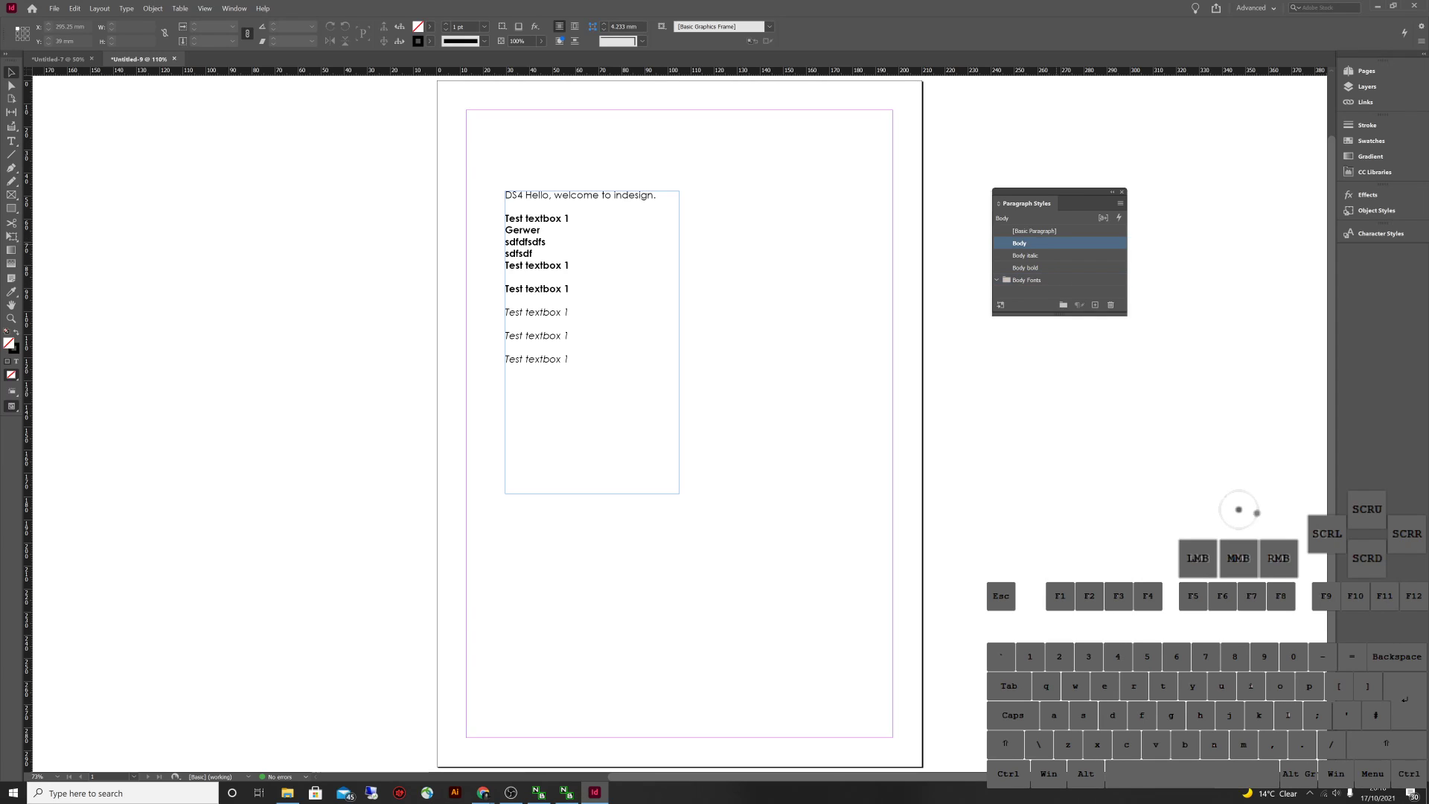
{"action": "left_click", "coordinate": [1019, 243]}
{"action": "key", "text": "Escape"}
{"action": "mouse_move", "coordinate": [1021, 243]}
{"action": "left_mouse_down"}
{"action": "mouse_move", "coordinate": [1034, 285]}
{"action": "mouse_move", "coordinate": [1027, 255]}
{"action": "left_mouse_up"}
{"action": "left_click", "coordinate": [1025, 243]}
{"action": "left_click", "coordinate": [998, 243]}
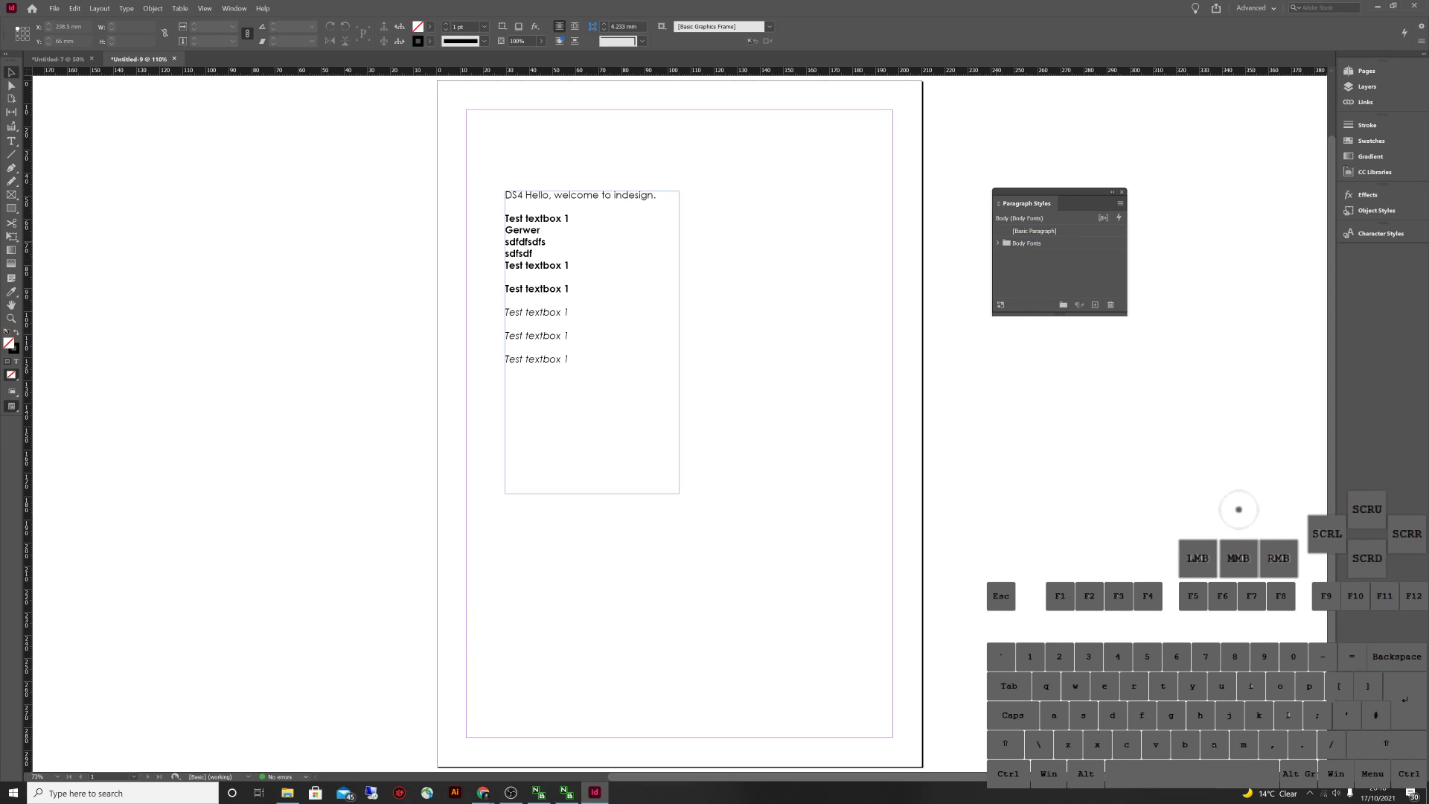
Draw a second text frame to the right of the first
{"action": "left_click", "coordinate": [1238, 509]}
{"action": "key", "text": "t"}
{"action": "left_click_drag", "start_coordinate": [686, 193], "coordinate": [872, 493]}
Align the new frame's top with the first frame and narrow it from the right
{"action": "key", "text": "Escape"}
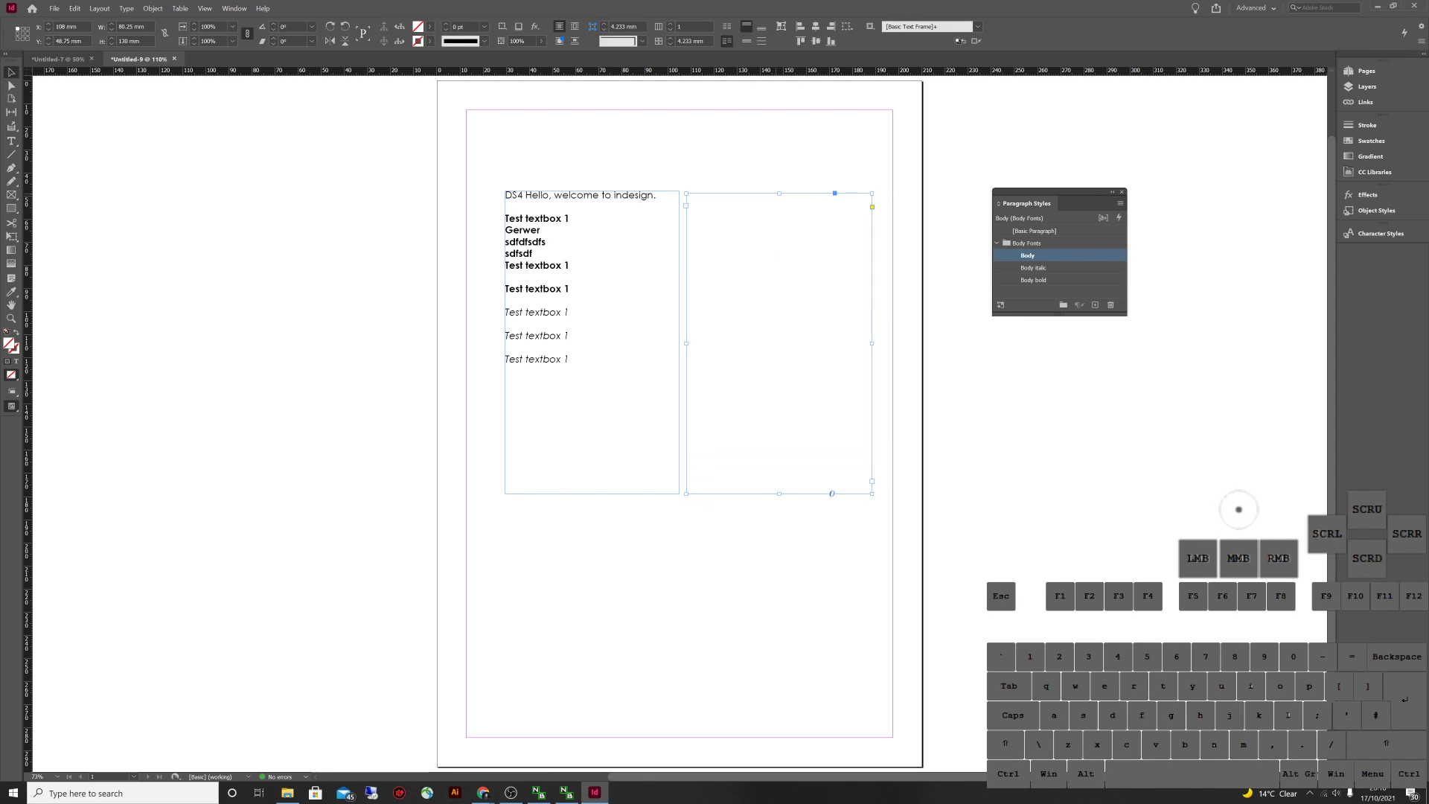
{"action": "left_click_drag", "start_coordinate": [779, 193], "coordinate": [779, 191]}
{"action": "left_click_drag", "start_coordinate": [871, 342], "coordinate": [853, 342]}
Type 'Title' and 'Heading' on separate lines in the new frame and select all its text
{"action": "double_click", "coordinate": [818, 342]}
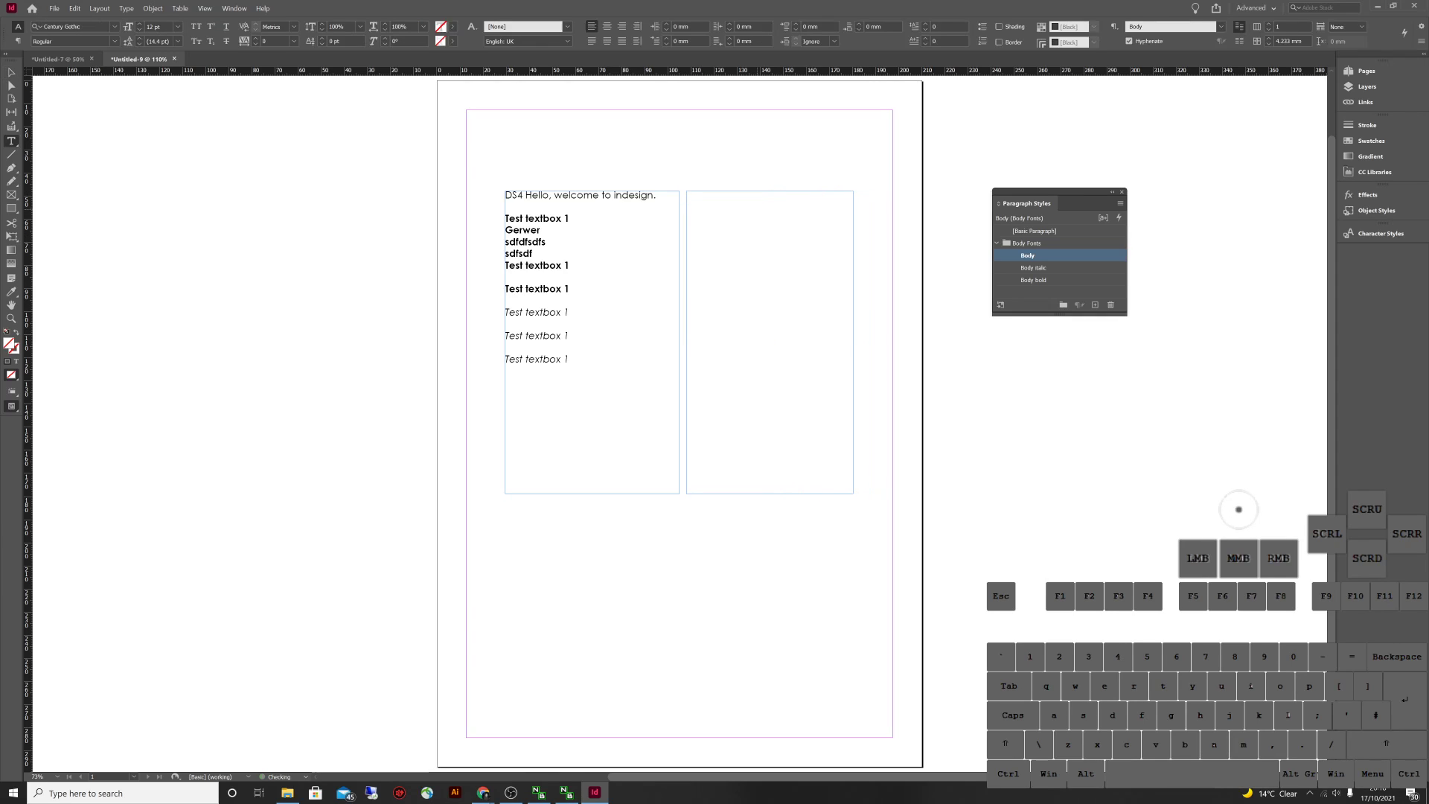
{"action": "type", "text": "Title"}
{"action": "key", "text": "BackSpace"}
{"action": "key", "text": "Return"}
{"action": "type", "text": "Heading"}
{"action": "double_click", "coordinate": [730, 223]}
{"action": "triple_click", "coordinate": [729, 223]}
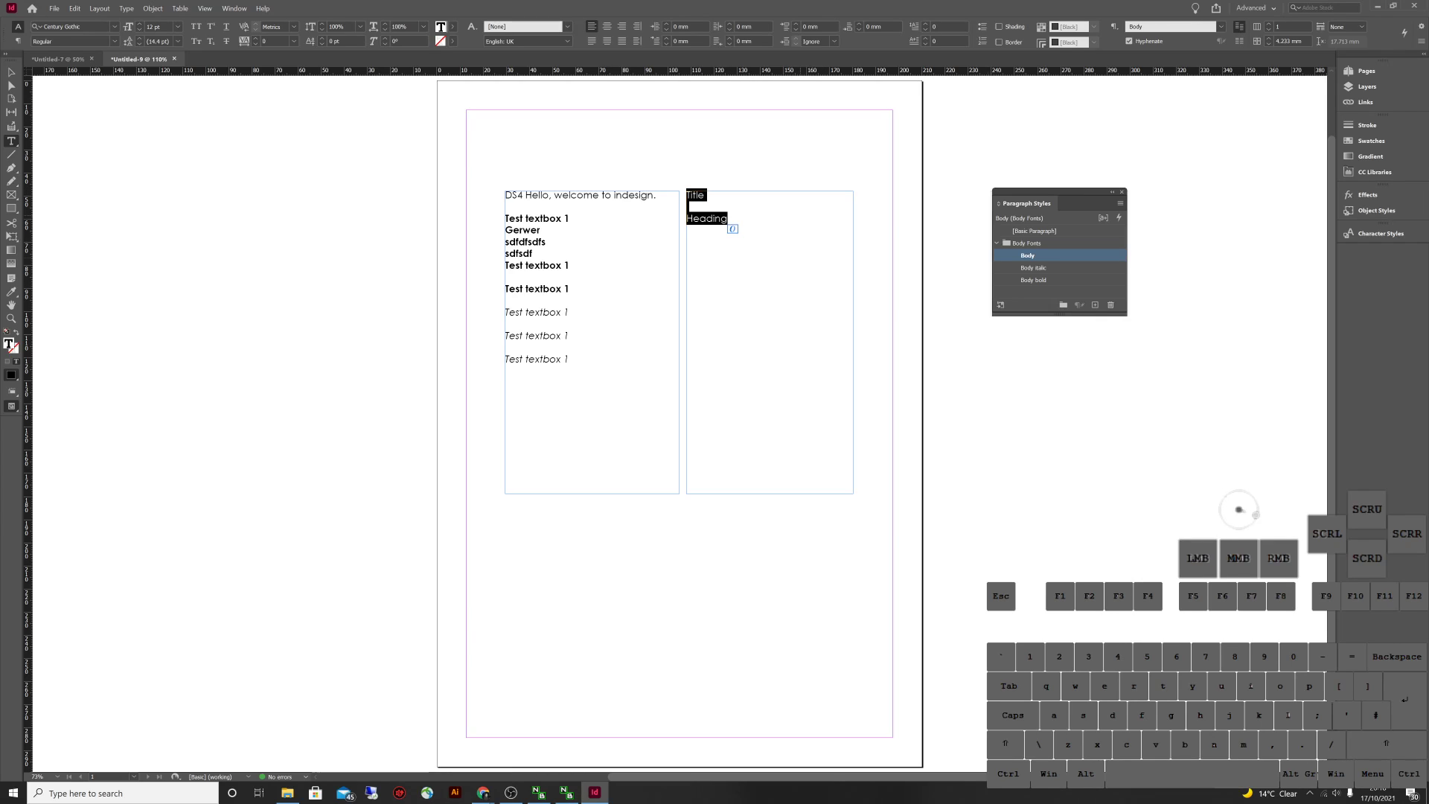
{"action": "left_click", "coordinate": [997, 242]}
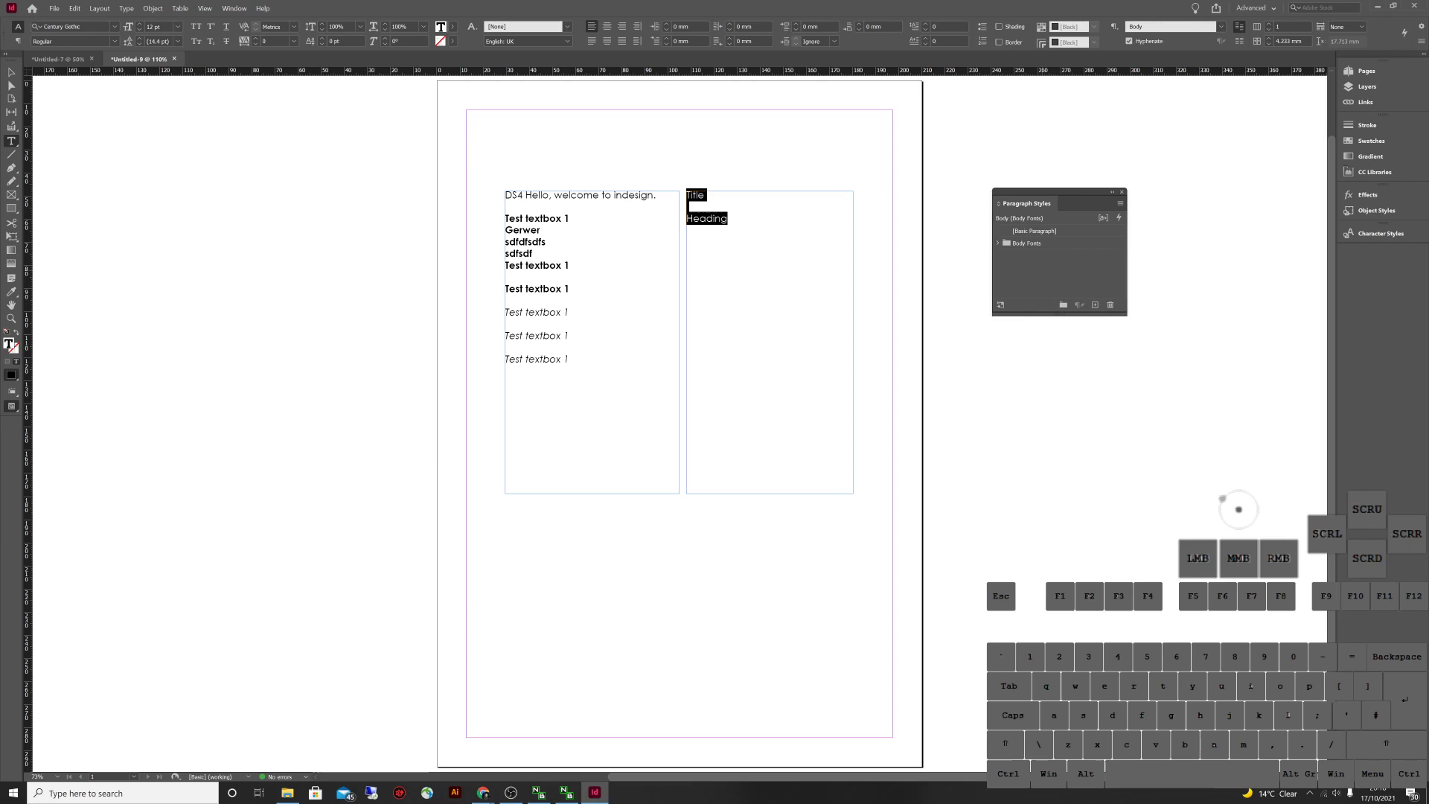
{"action": "left_click", "coordinate": [1095, 304]}
Delete the stray Paragraph Style 1 and Paragraph Style 2 from the Body Fonts group
{"action": "left_click", "coordinate": [997, 243]}
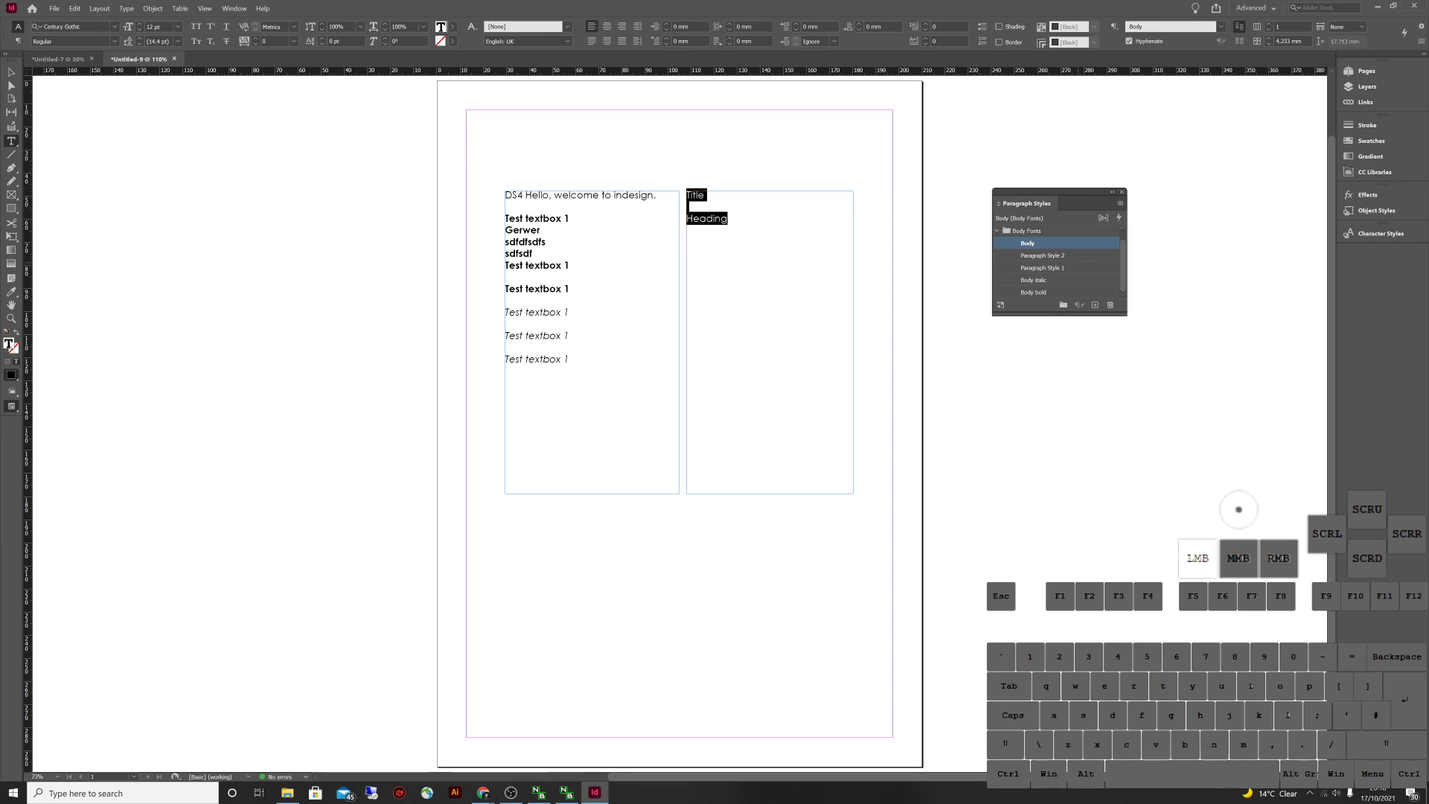
{"action": "left_click", "coordinate": [1044, 267]}
{"action": "left_click", "coordinate": [1045, 255], "text": "shift"}
{"action": "left_click", "coordinate": [1111, 304]}
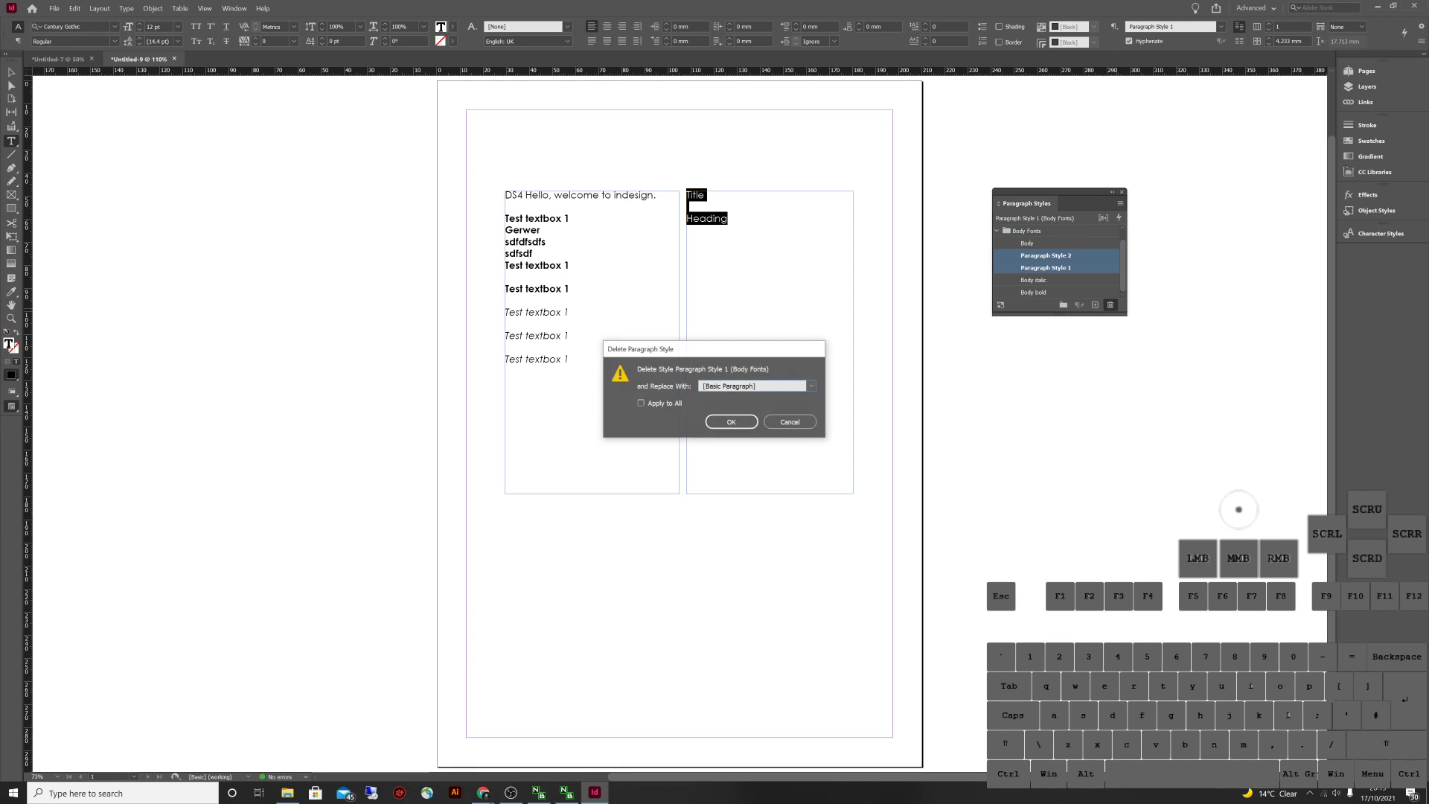
{"action": "left_click", "coordinate": [731, 422]}
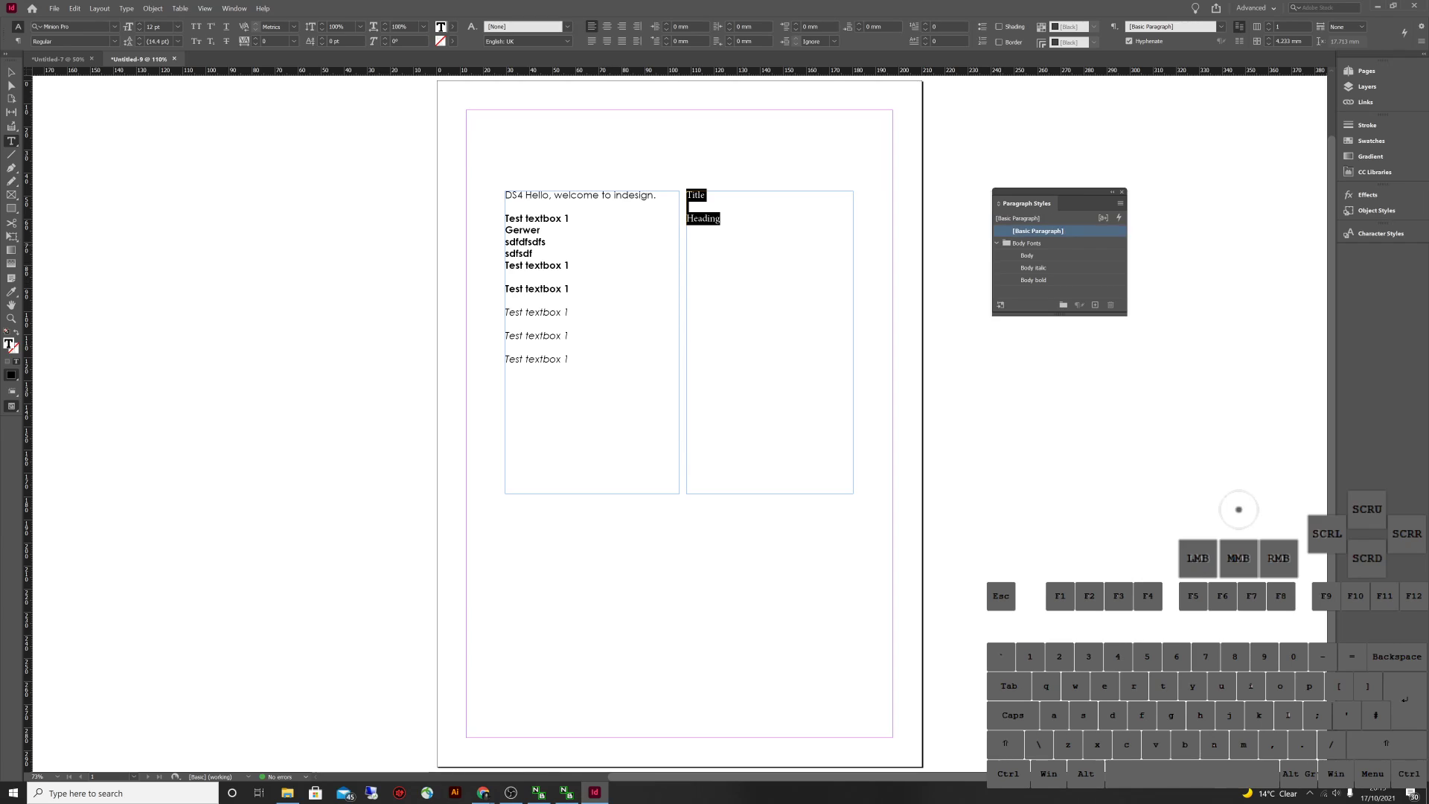
Create a new top-level paragraph style named 'Title'
{"action": "left_click", "coordinate": [997, 243]}
{"action": "left_click", "coordinate": [1095, 305]}
{"action": "left_click", "coordinate": [1037, 243]}
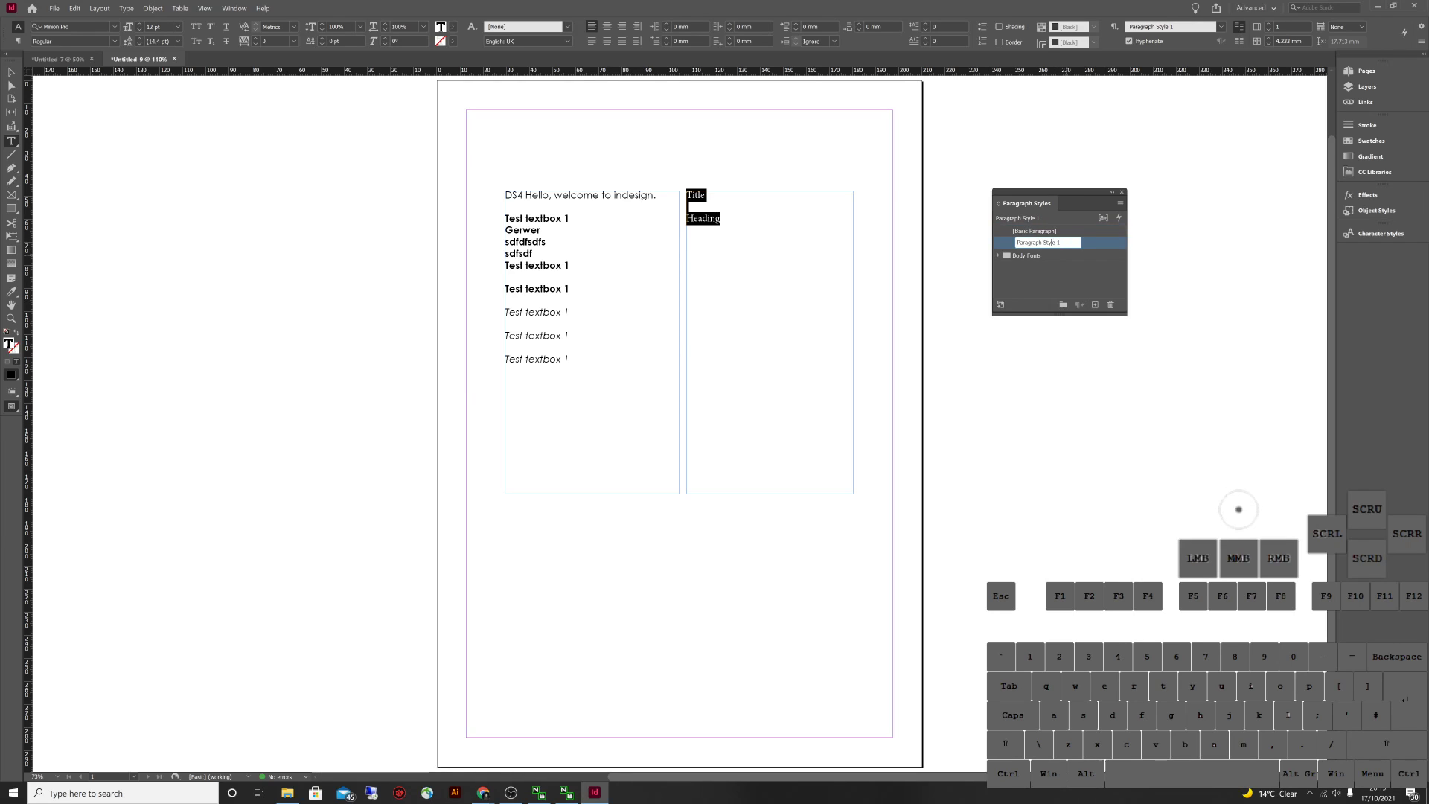
{"action": "type", "text": "Title"}
{"action": "key", "text": "Return"}
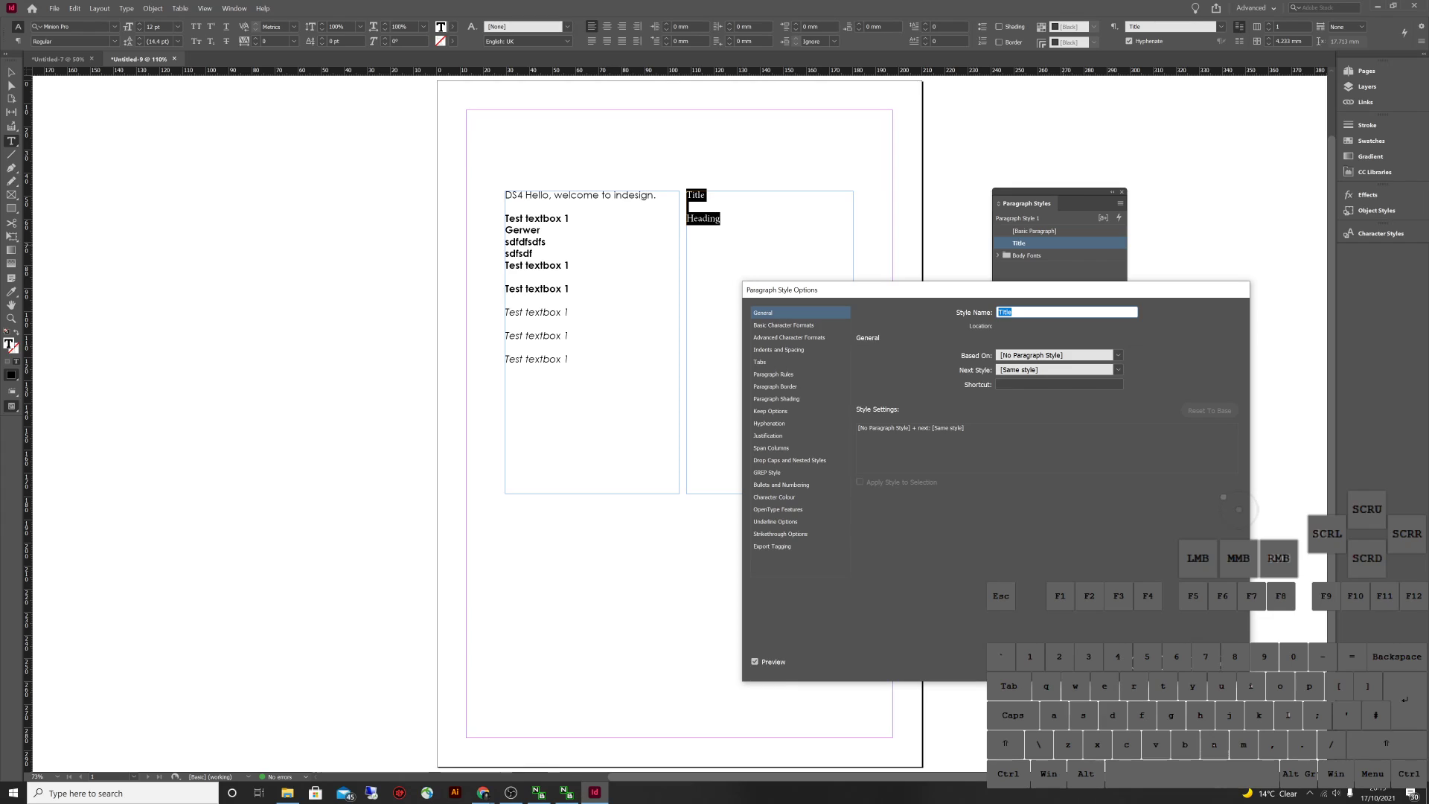
Set the Title style's font family to P22 Underground in Basic Character Formats
{"action": "left_click", "coordinate": [783, 325]}
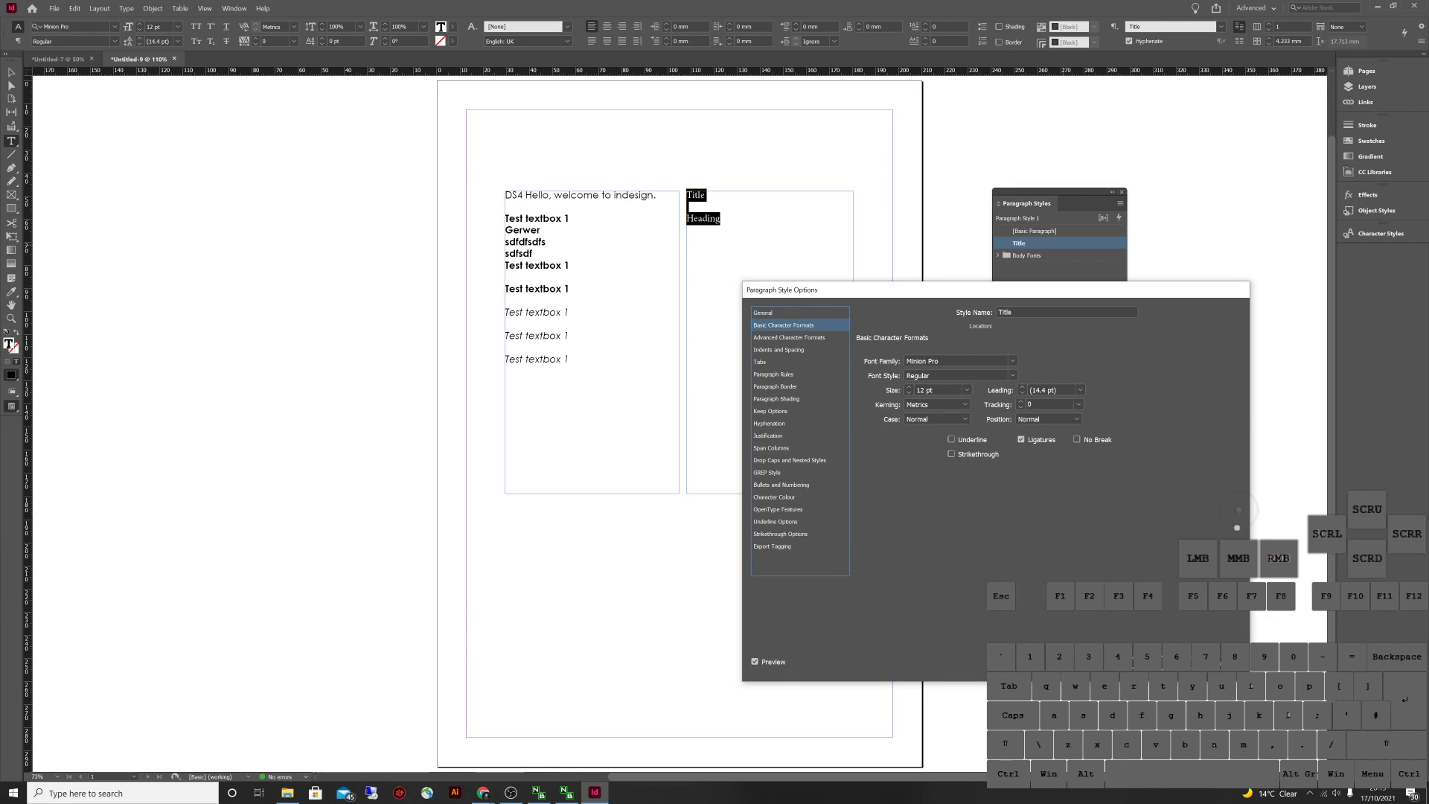
{"action": "left_click", "coordinate": [1012, 360]}
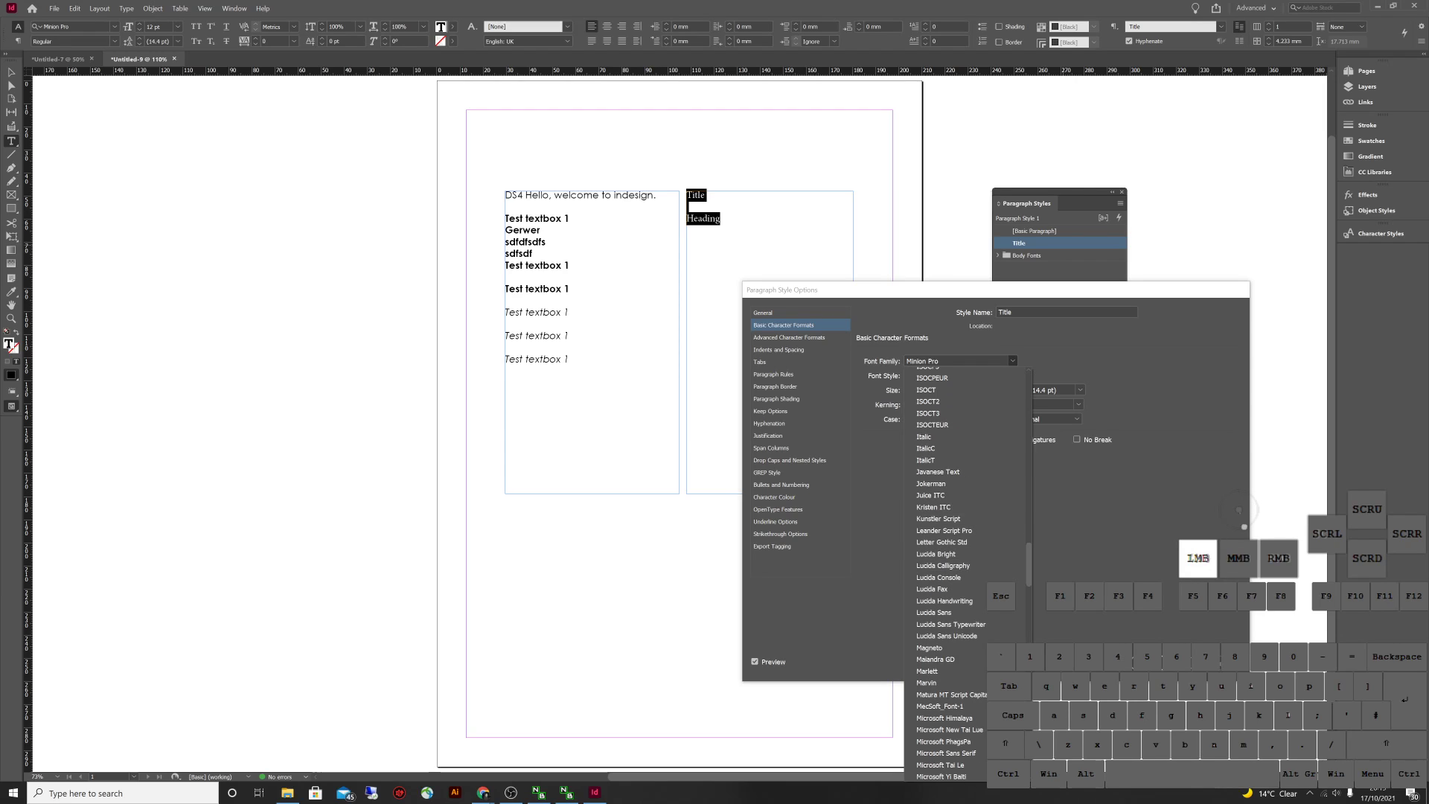
{"action": "scroll", "coordinate": [967, 565], "scroll_direction": "down", "scroll_amount": 4}
{"action": "scroll", "coordinate": [949, 573], "scroll_direction": "down", "scroll_amount": 20}
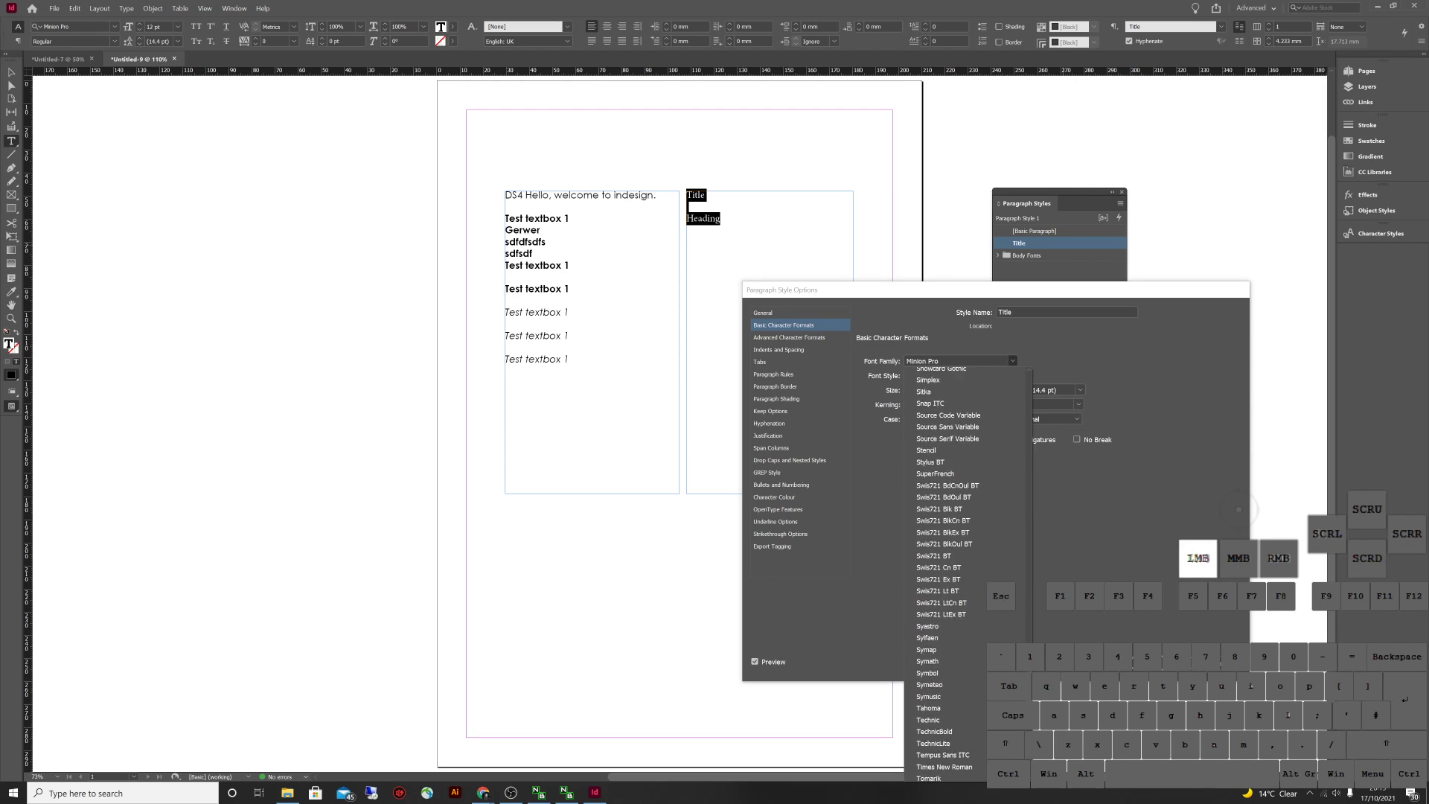
{"action": "scroll", "coordinate": [949, 573], "scroll_direction": "up", "scroll_amount": 15}
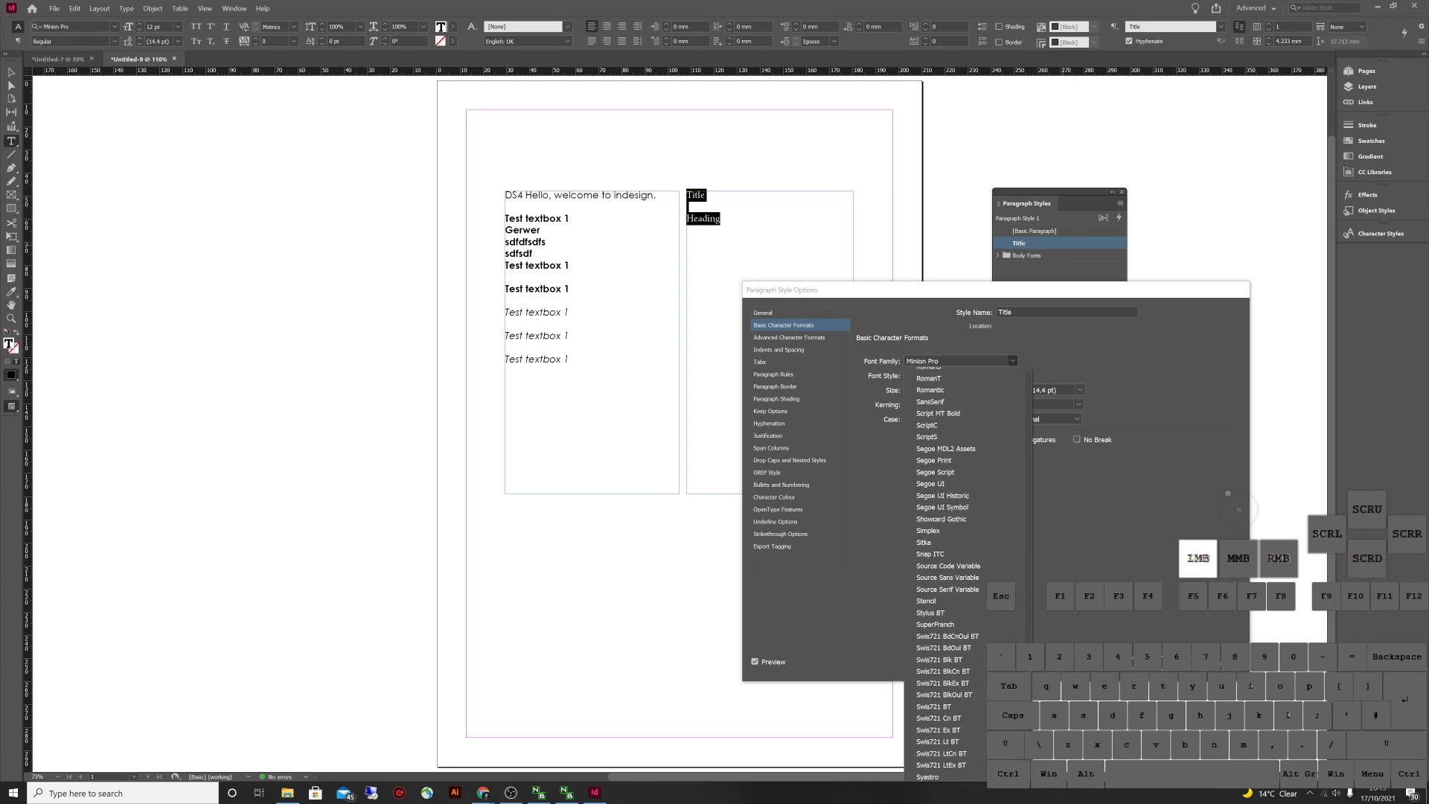
{"action": "scroll", "coordinate": [938, 514], "scroll_direction": "down", "scroll_amount": 6}
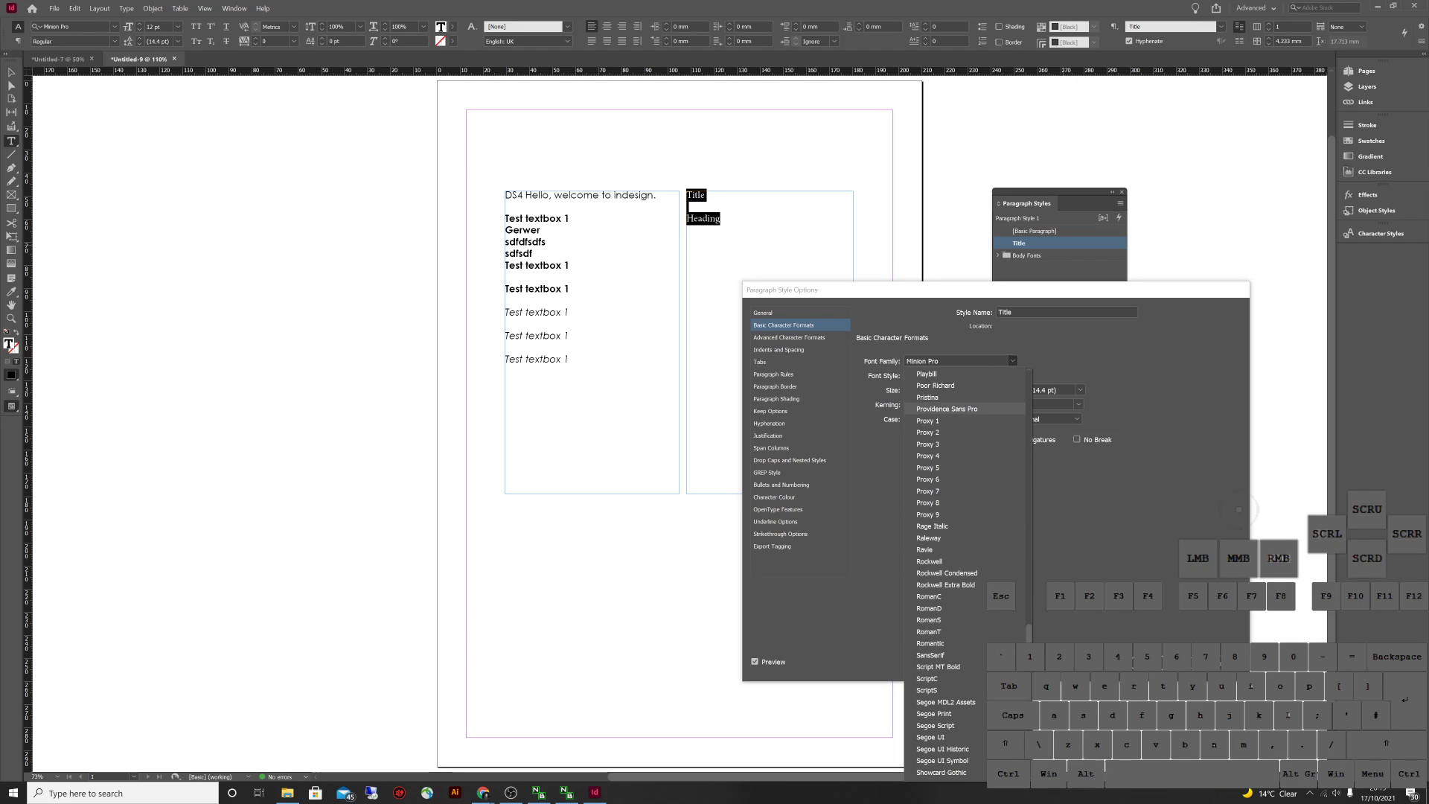
{"action": "scroll", "coordinate": [941, 447], "scroll_direction": "up", "scroll_amount": 4}
{"action": "scroll", "coordinate": [942, 417], "scroll_direction": "down", "scroll_amount": 20}
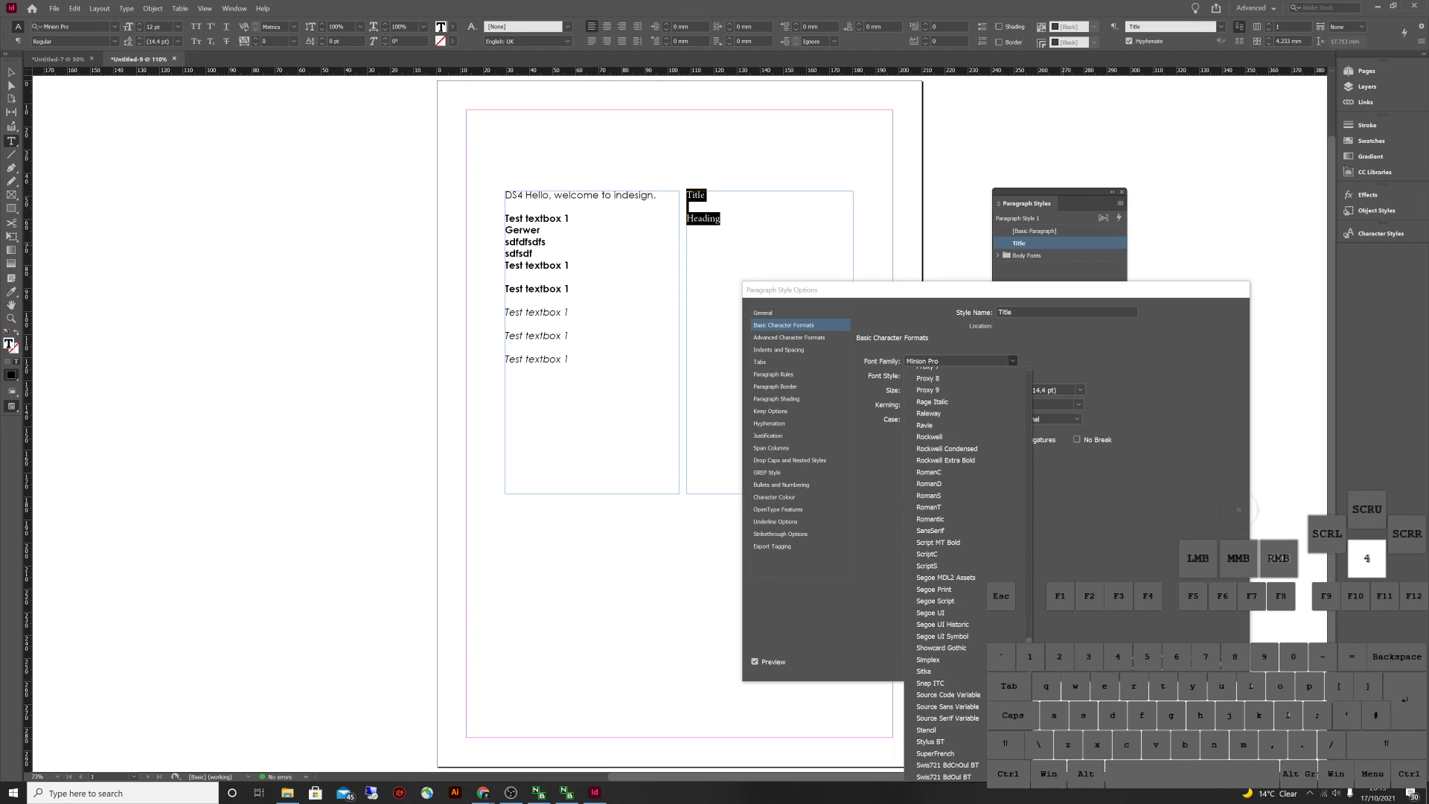
{"action": "scroll", "coordinate": [960, 521], "scroll_direction": "up", "scroll_amount": 20}
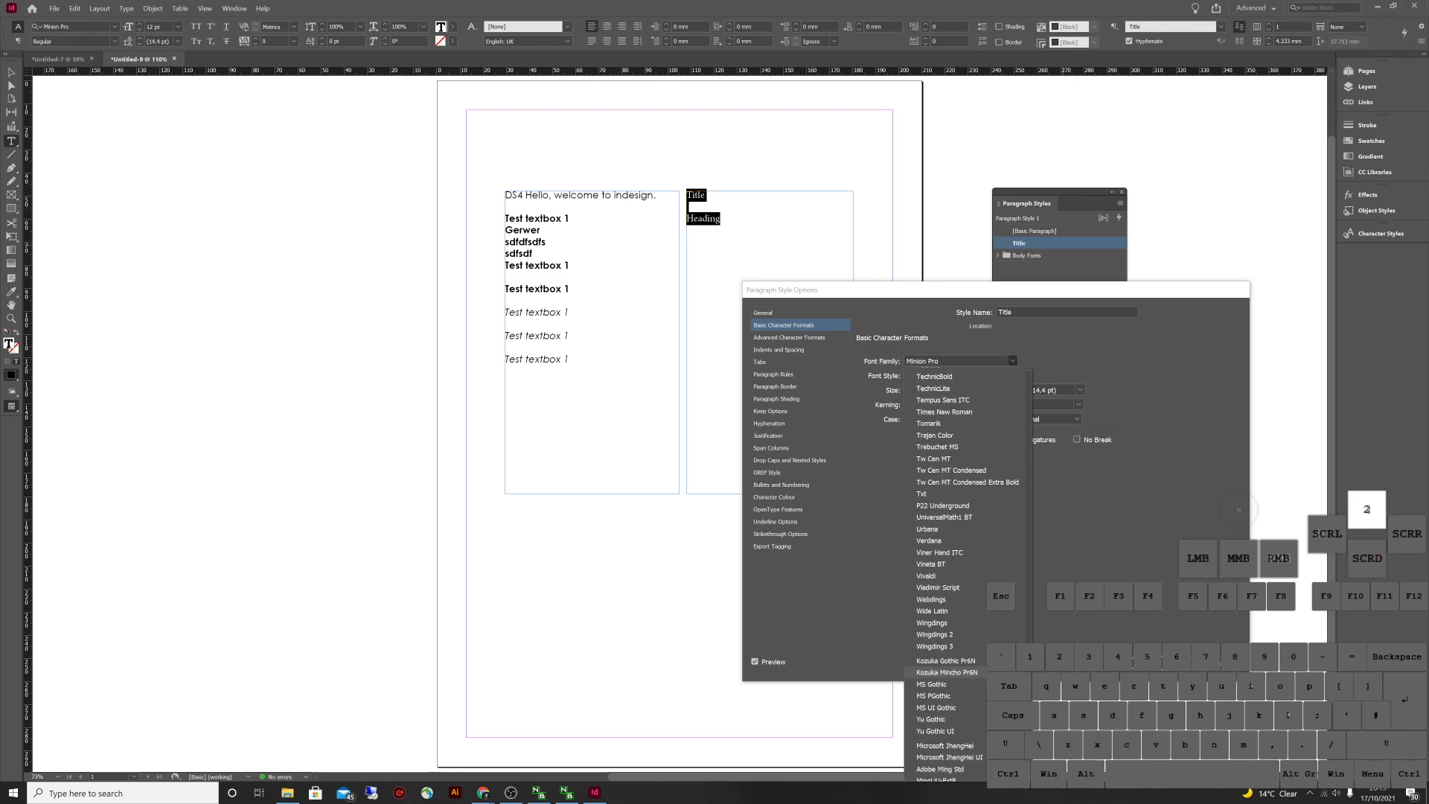
{"action": "key", "text": "Escape"}
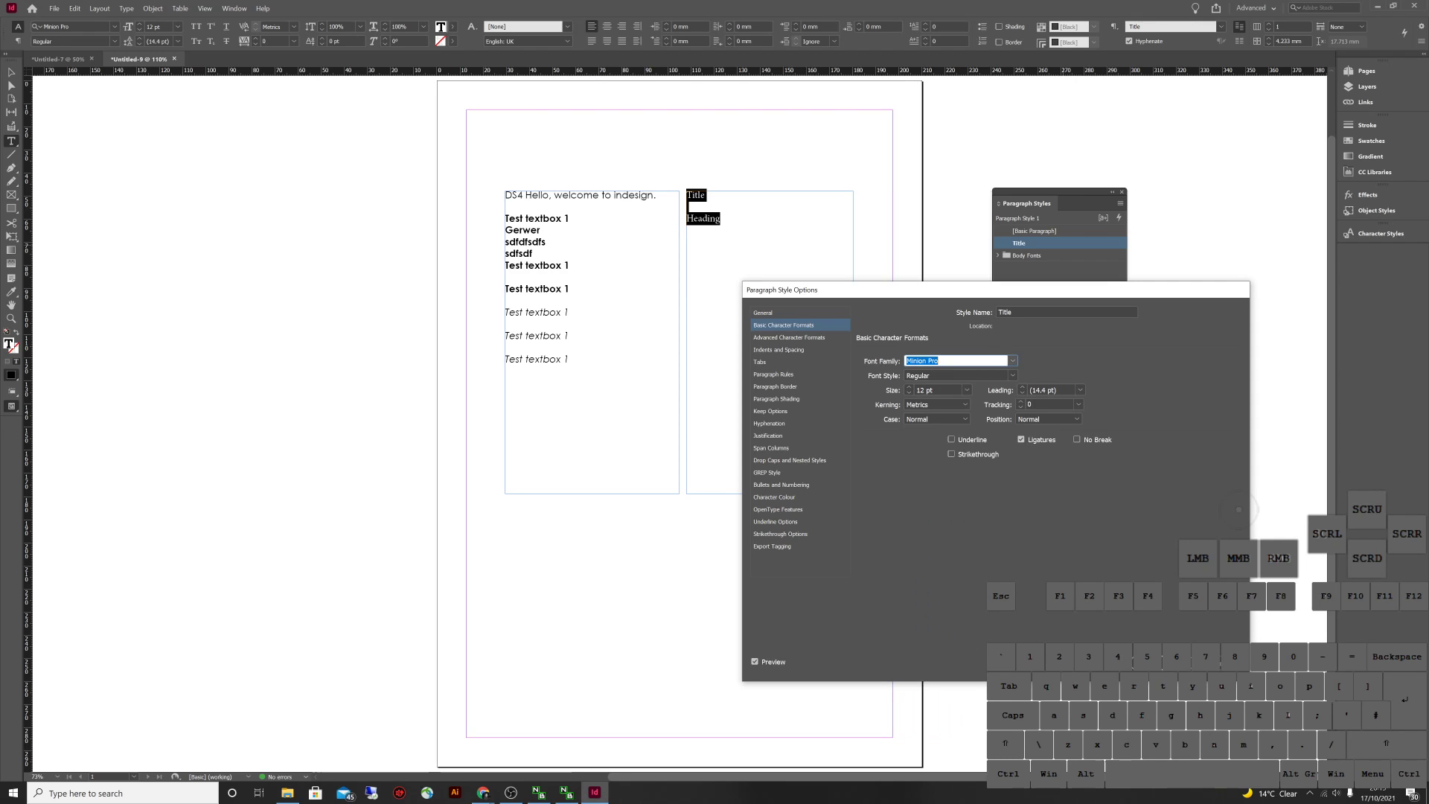
{"action": "type", "text": "P22 Underground"}
{"action": "left_click", "coordinate": [1235, 503]}
Set the Title style's font size to 24 pt, after trying 48 and 36 pt
{"action": "key", "text": "Tab"}
{"action": "key", "text": "Tab"}
{"action": "left_click", "coordinate": [966, 390]}
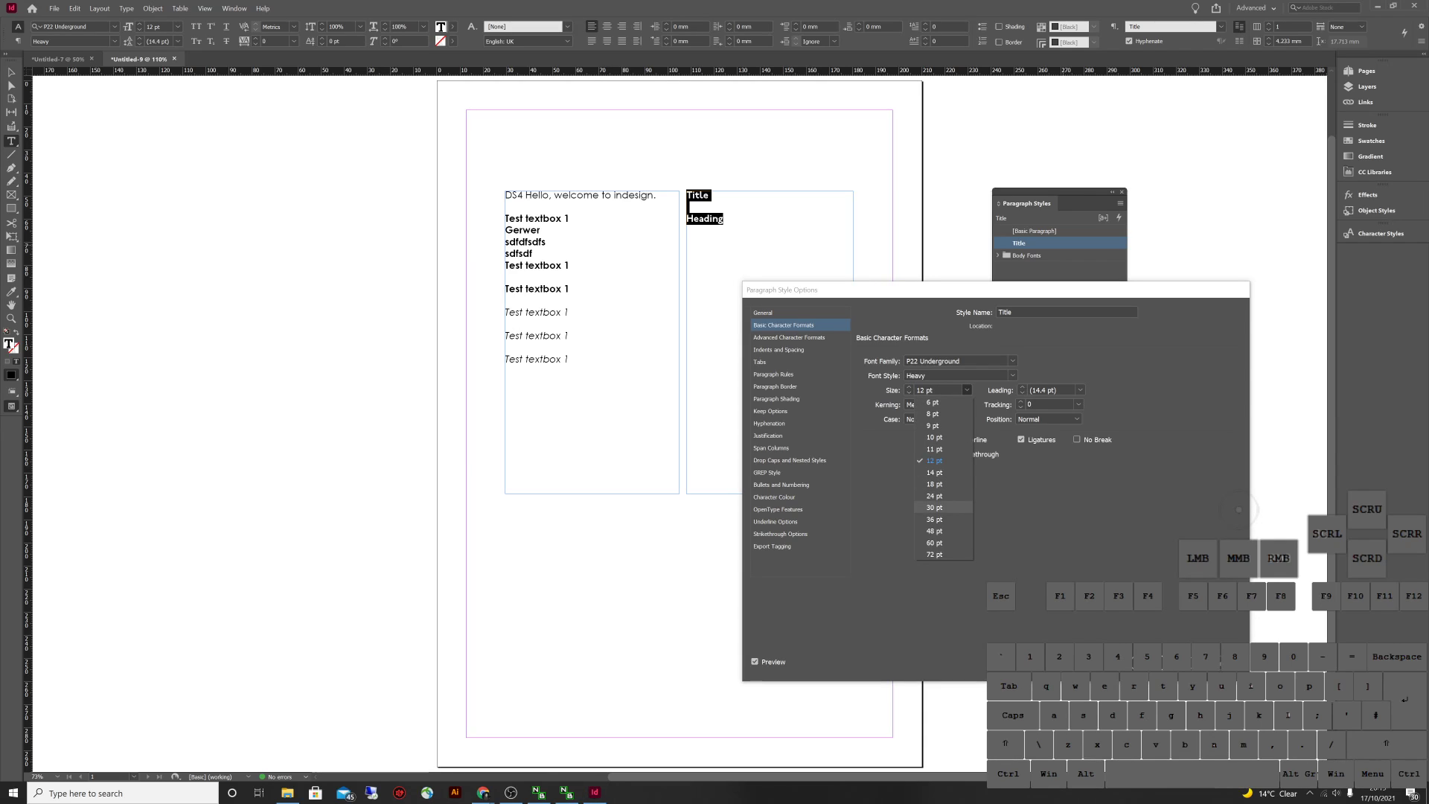
{"action": "left_click", "coordinate": [933, 531]}
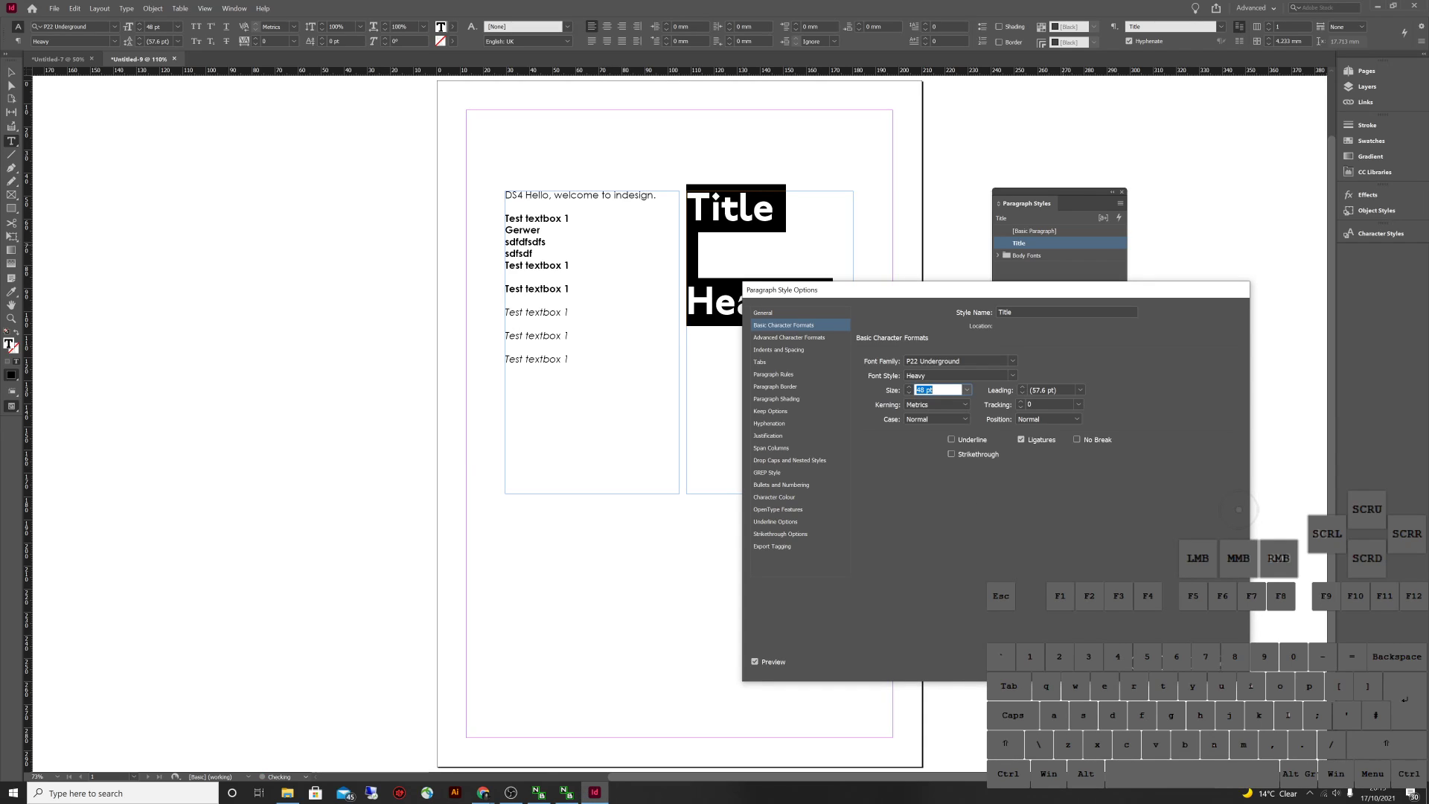
{"action": "left_click", "coordinate": [966, 390]}
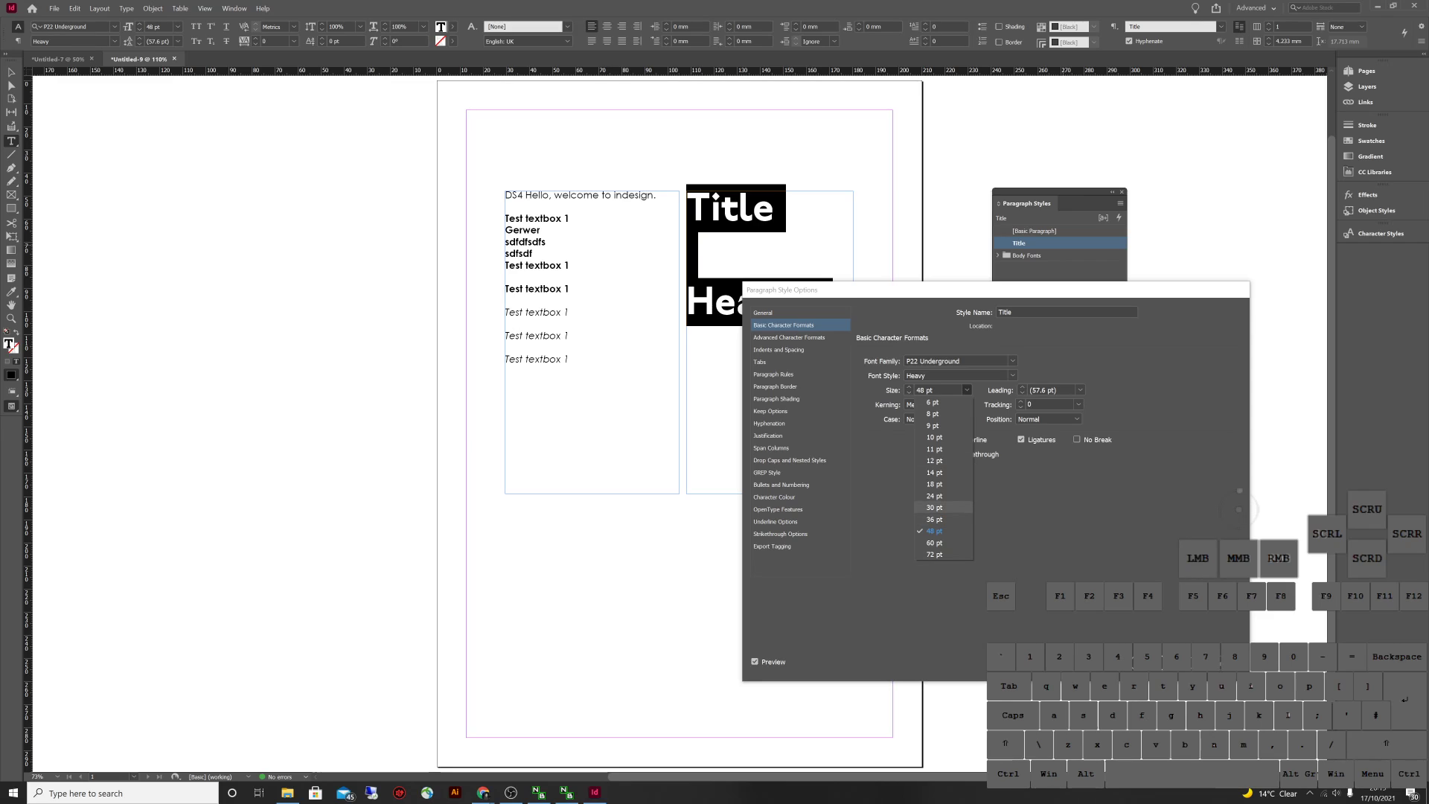
{"action": "left_click", "coordinate": [934, 518]}
{"action": "left_click", "coordinate": [965, 390]}
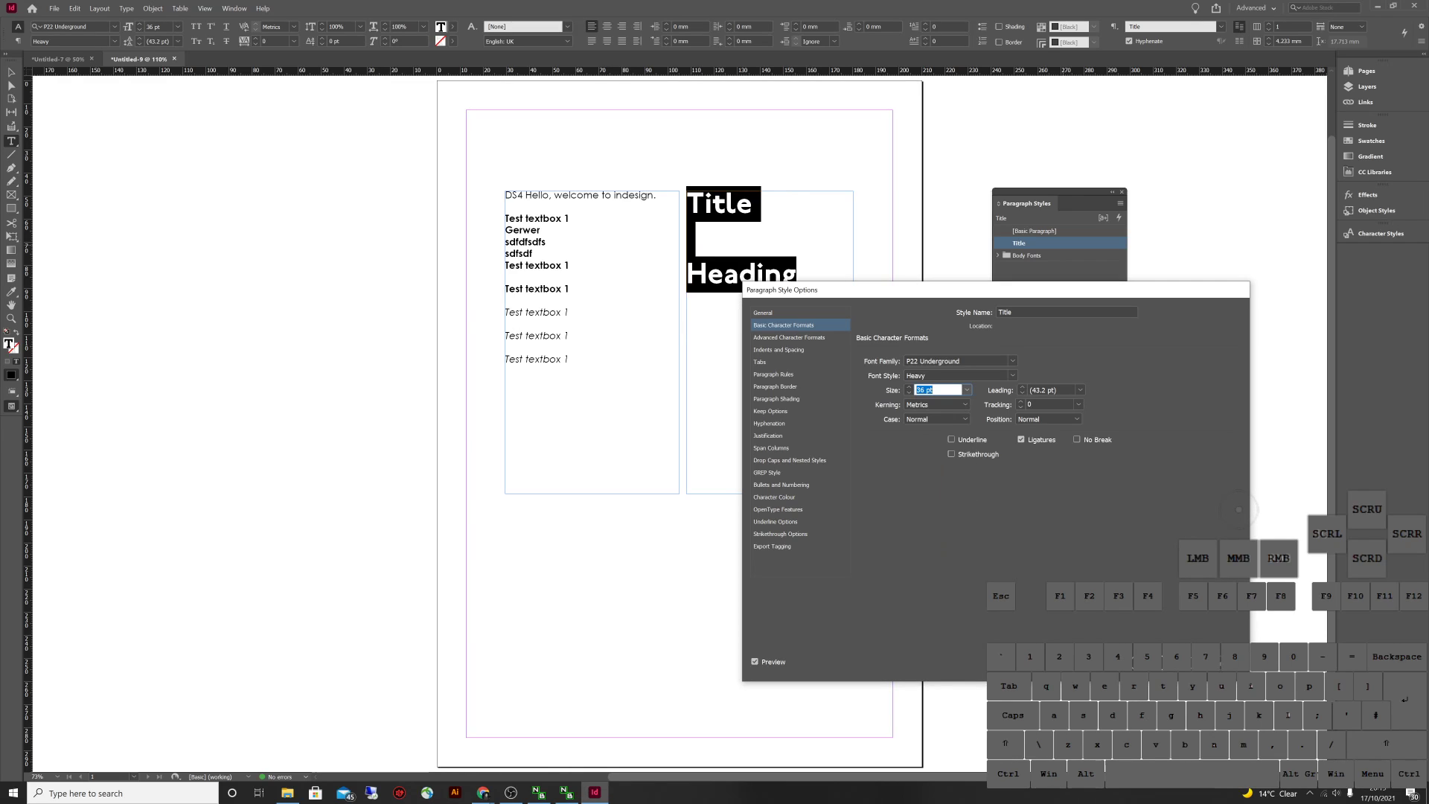
{"action": "left_click", "coordinate": [934, 495]}
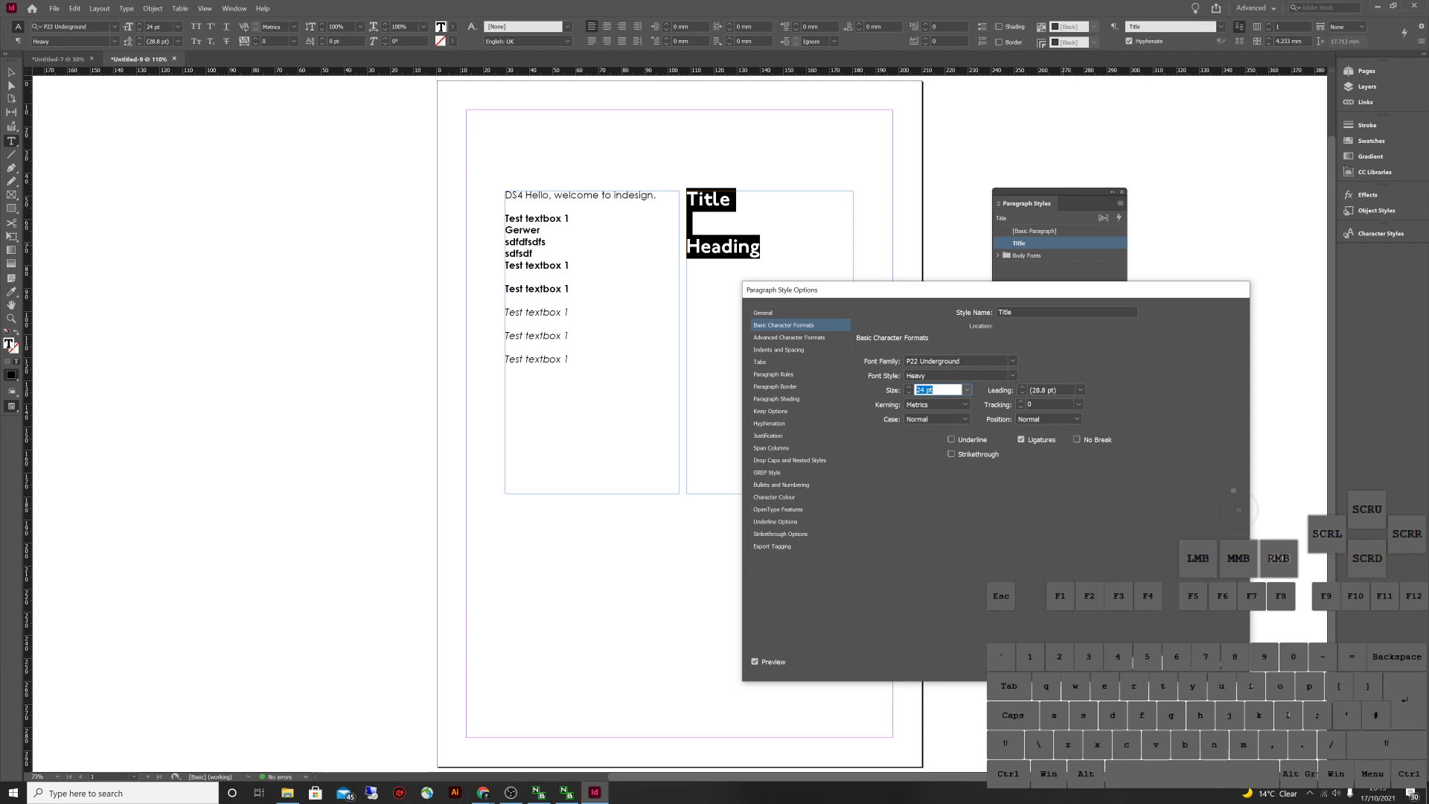
Close the Title style options with 24 pt kept, and end text editing
{"action": "key", "text": "Return"}
{"action": "key", "text": "Escape"}
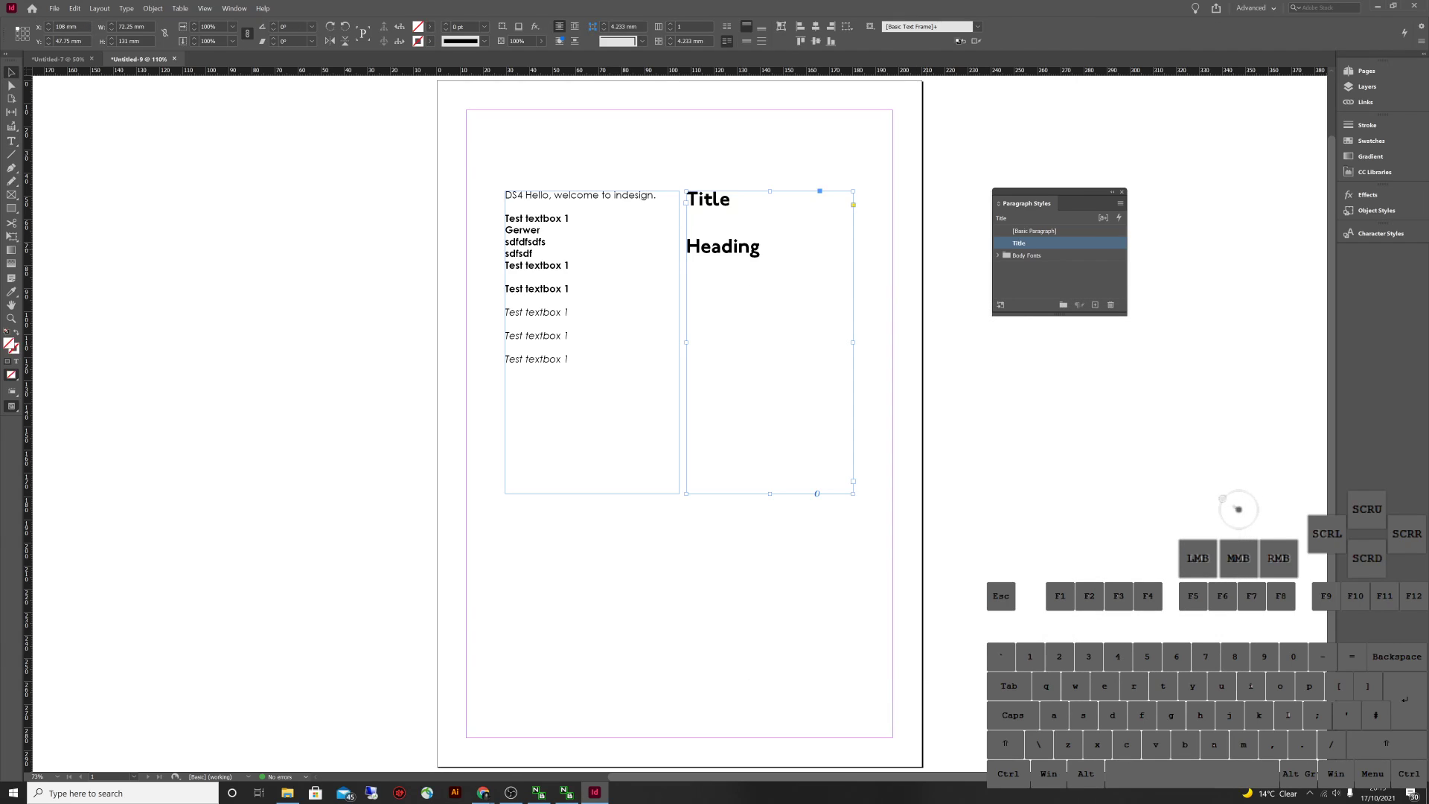
Duplicate the Title paragraph style as a new style named 'Heading'
{"action": "right_click", "coordinate": [1032, 242]}
{"action": "left_click", "coordinate": [1070, 256]}
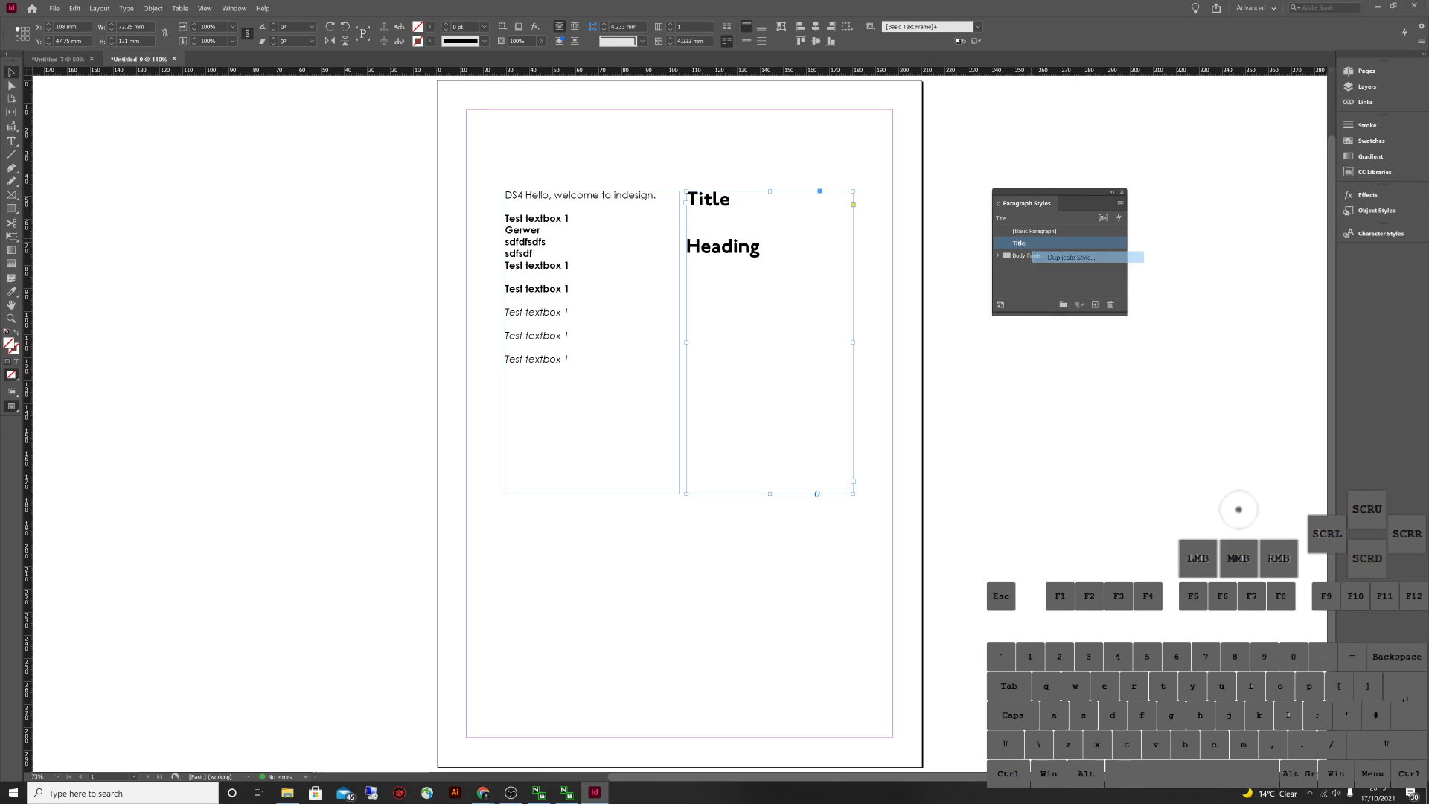
{"action": "left_click_drag", "start_coordinate": [1030, 311], "coordinate": [998, 311]}
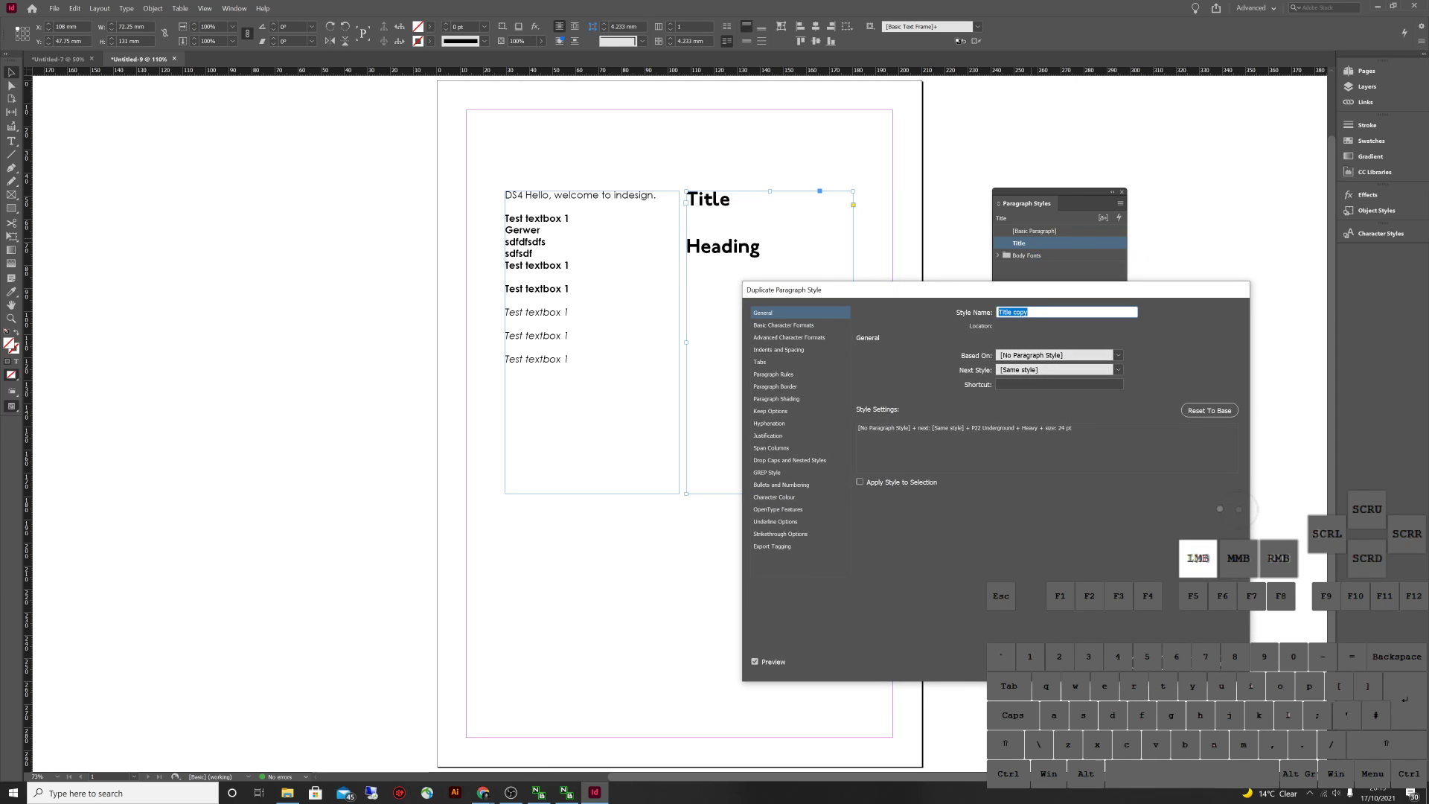
{"action": "type", "text": "Heading"}
{"action": "key", "text": "Return"}
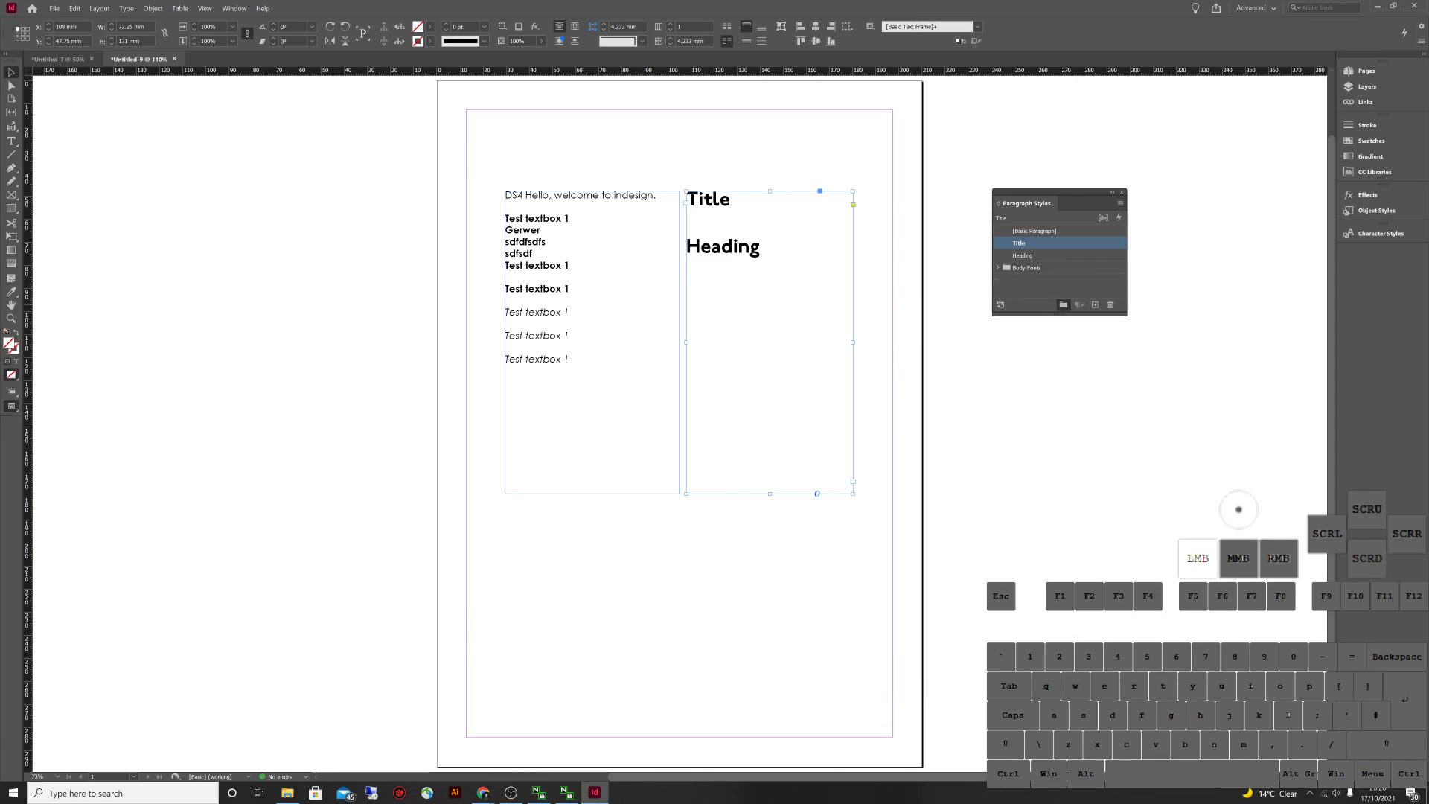
Create a new paragraph style group named 'Title/Heading'
{"action": "left_click", "coordinate": [1063, 305]}
{"action": "left_click", "coordinate": [1032, 279]}
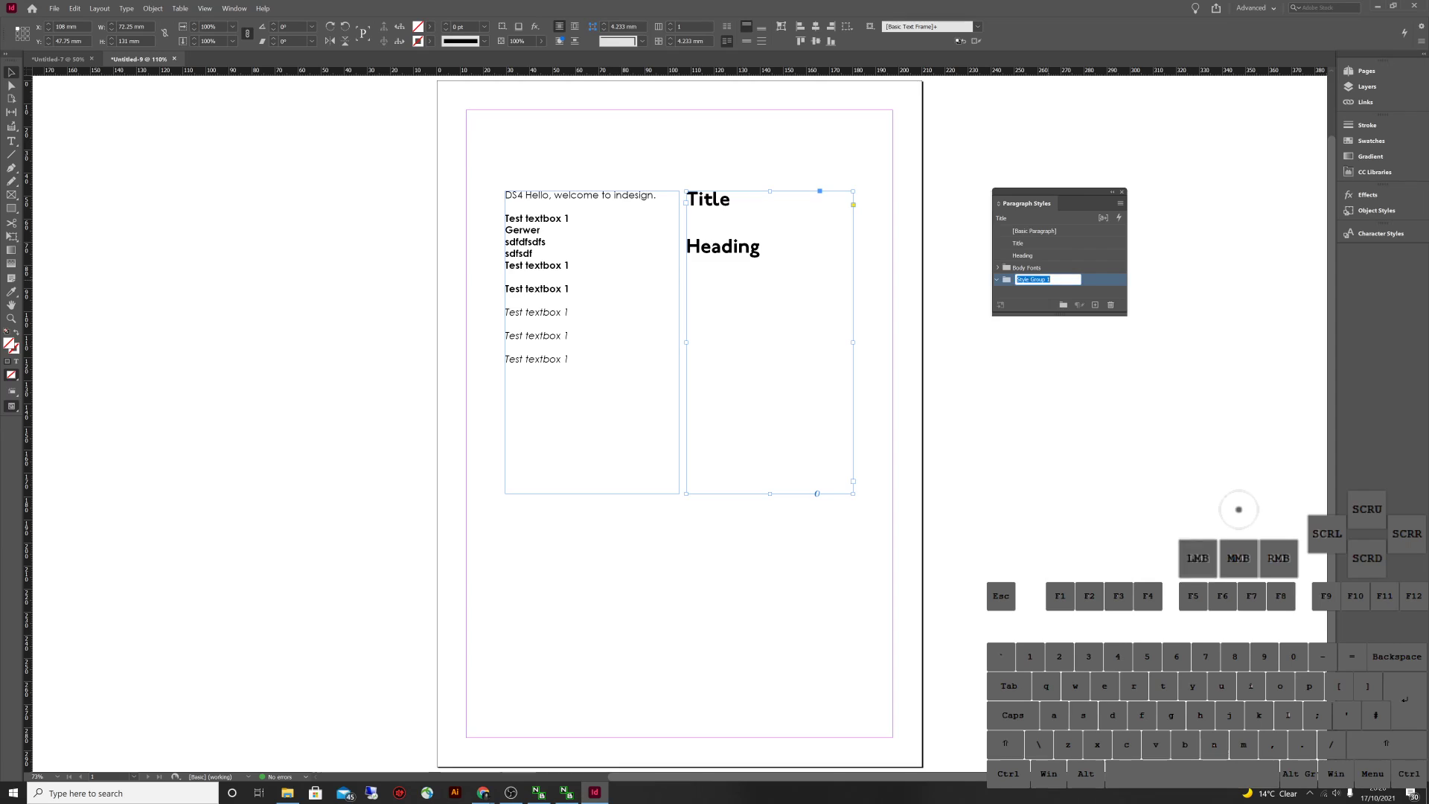
{"action": "type", "text": "Tile"}
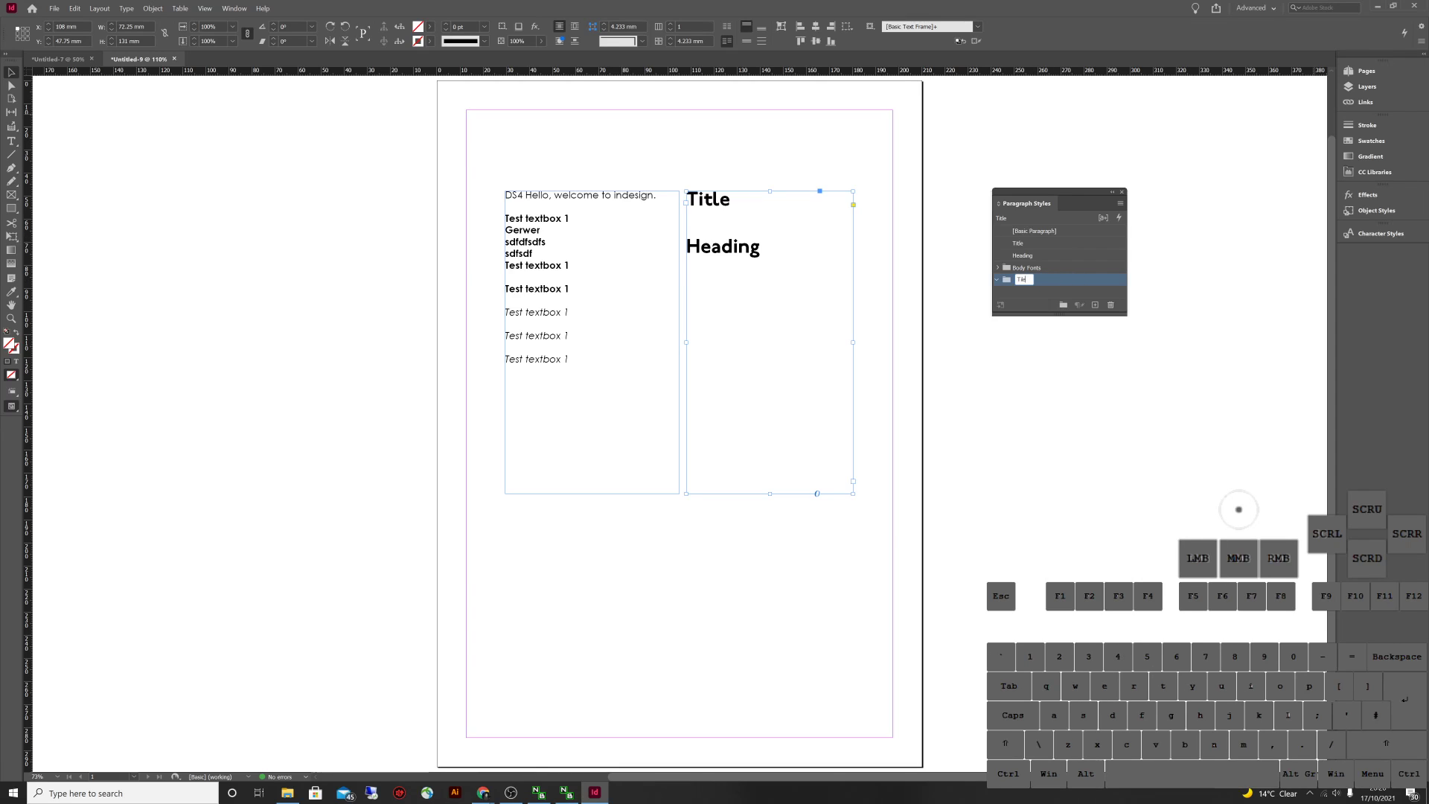
{"action": "key", "text": "BackSpace"}
{"action": "key", "text": "BackSpace"}
{"action": "type", "text": "tle/Heading"}
{"action": "key", "text": "Return"}
Move the Title and Heading styles into the Title/Heading group
{"action": "left_click", "coordinate": [1024, 256]}
{"action": "left_click", "coordinate": [1018, 243], "text": "shift"}
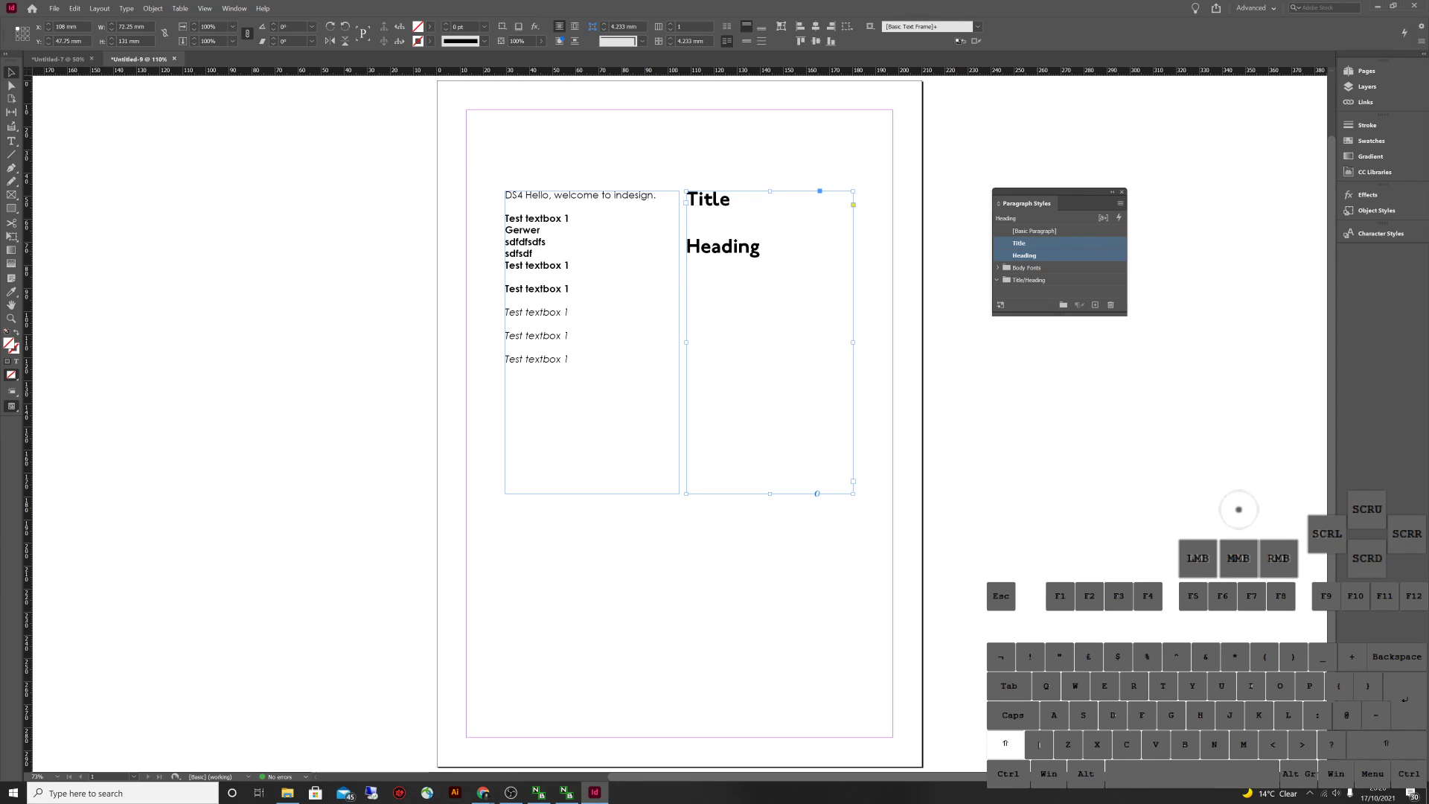
{"action": "left_click", "coordinate": [1024, 255]}
{"action": "left_click_drag", "start_coordinate": [1024, 255], "coordinate": [1028, 280]}
{"action": "left_click", "coordinate": [1031, 280]}
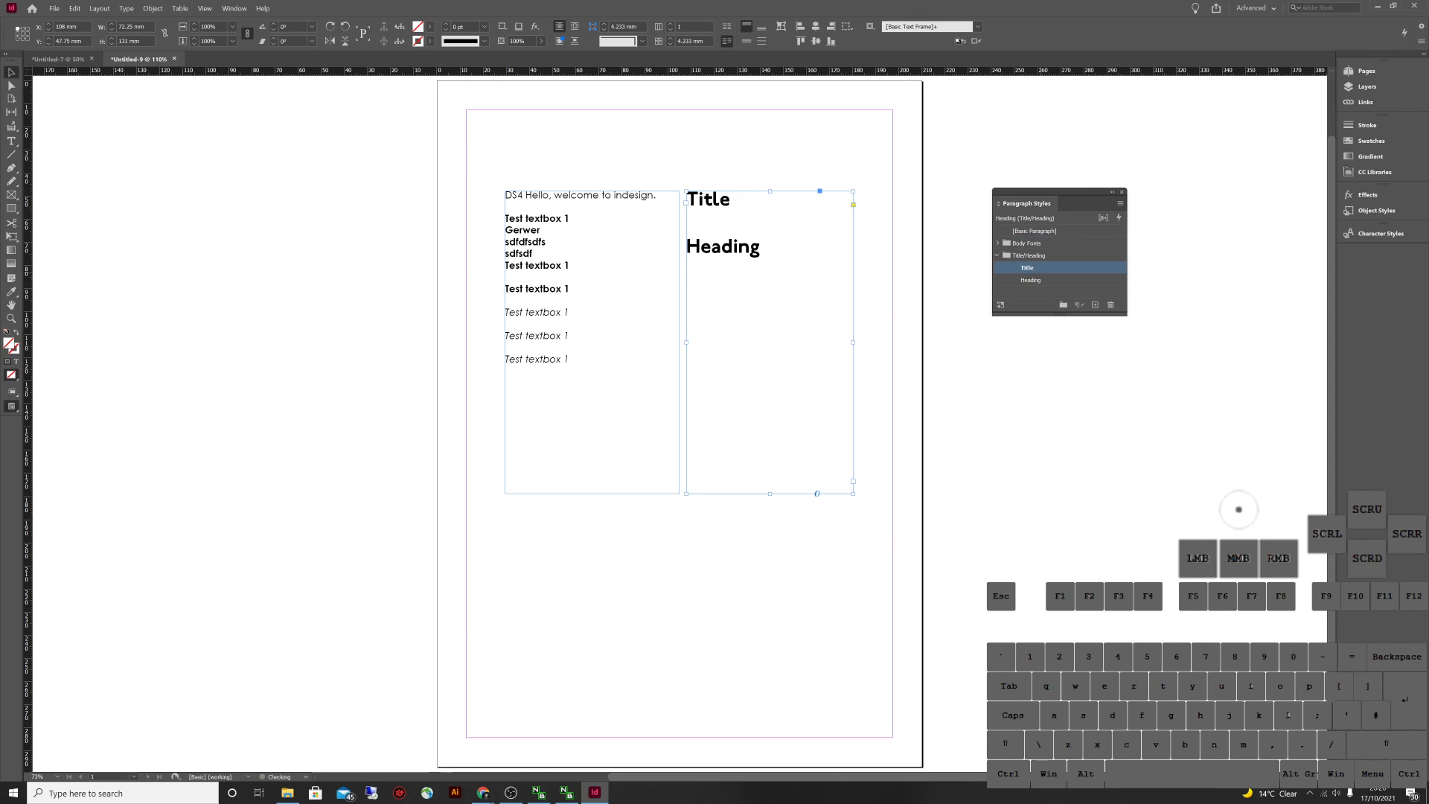
{"action": "left_click", "coordinate": [1032, 280]}
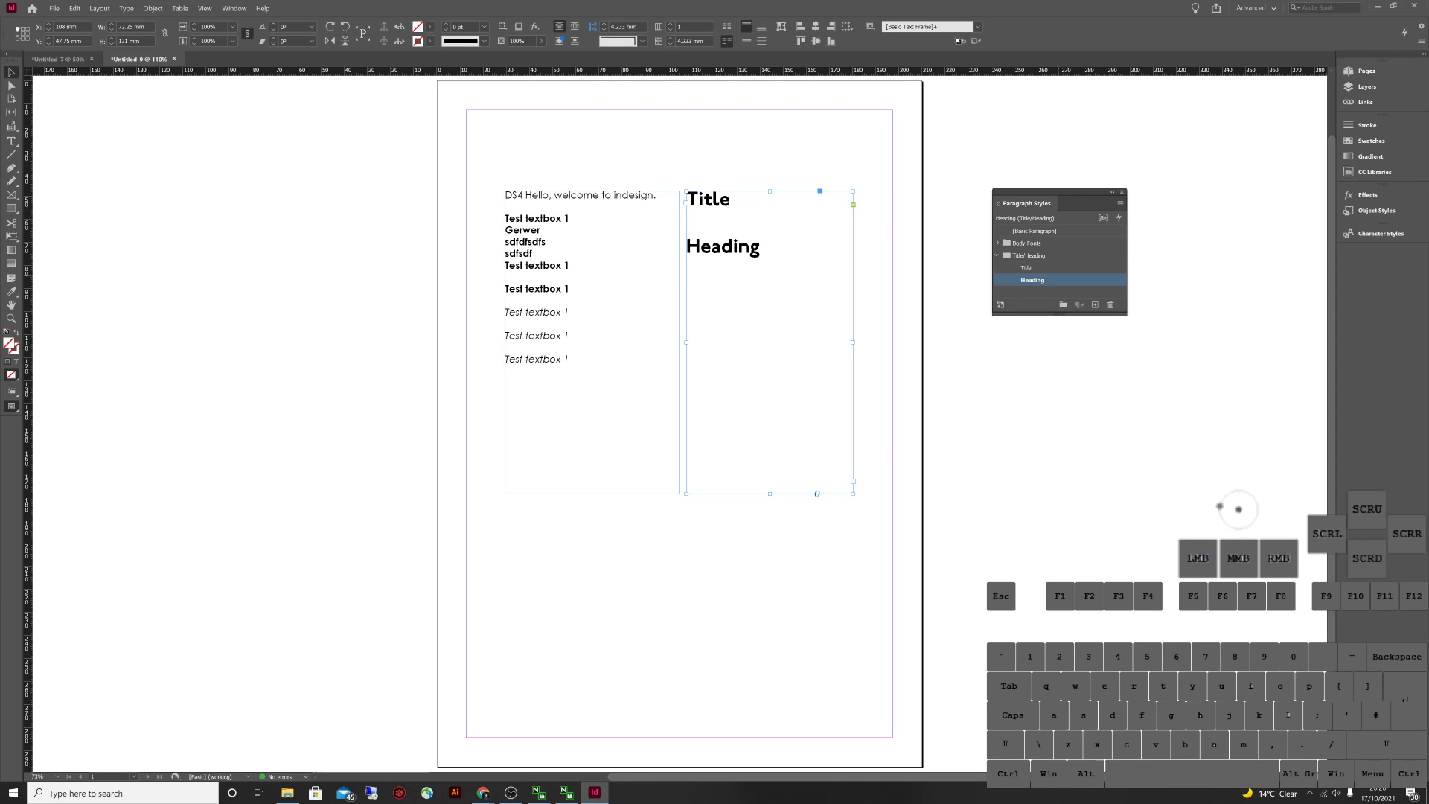
Set the Heading style's font size to 18 pt in Basic Character Formats
{"action": "double_click", "coordinate": [1042, 280]}
{"action": "left_click_drag", "start_coordinate": [1052, 298], "coordinate": [1049, 340]}
{"action": "left_click", "coordinate": [779, 369]}
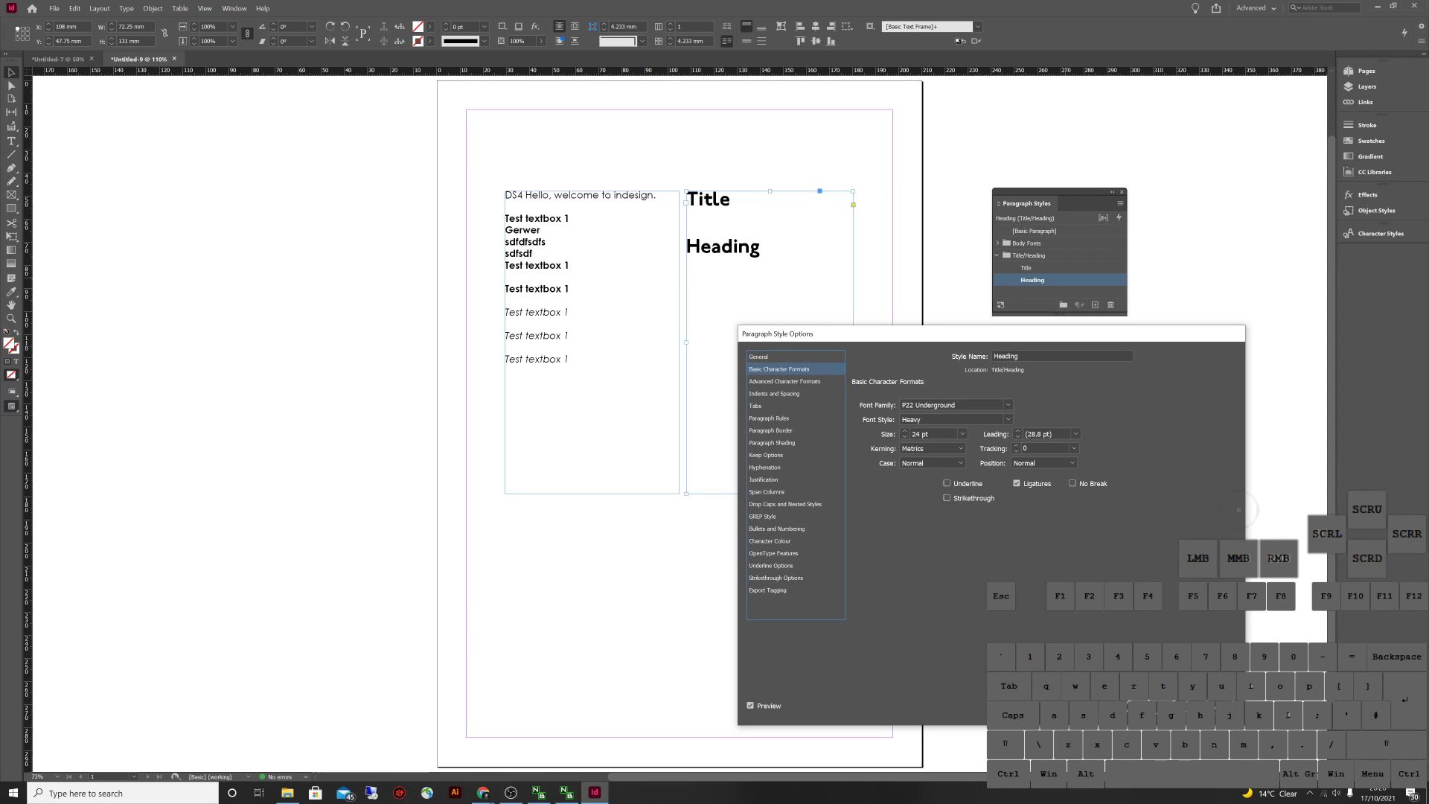
{"action": "left_click", "coordinate": [962, 433]}
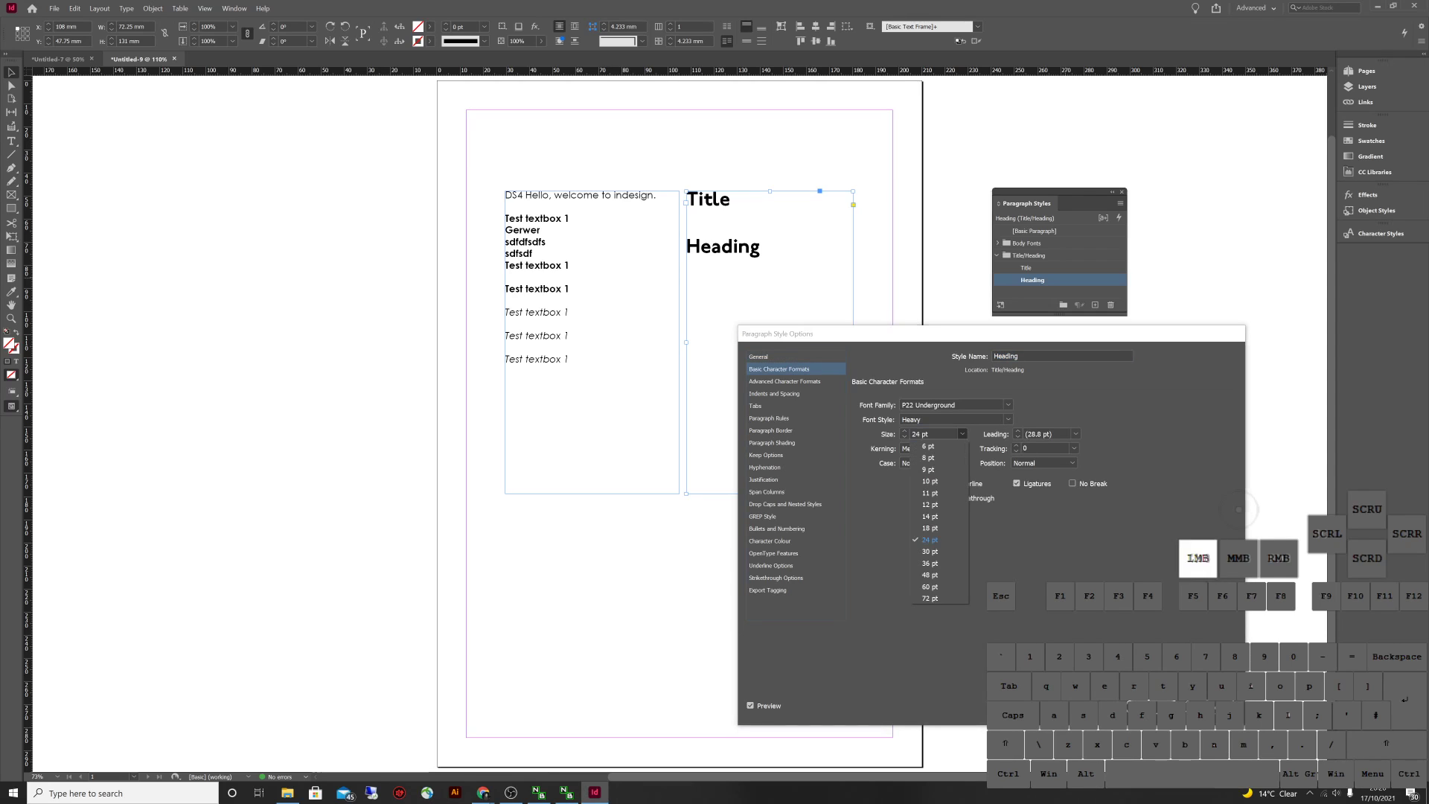
{"action": "left_click", "coordinate": [934, 539]}
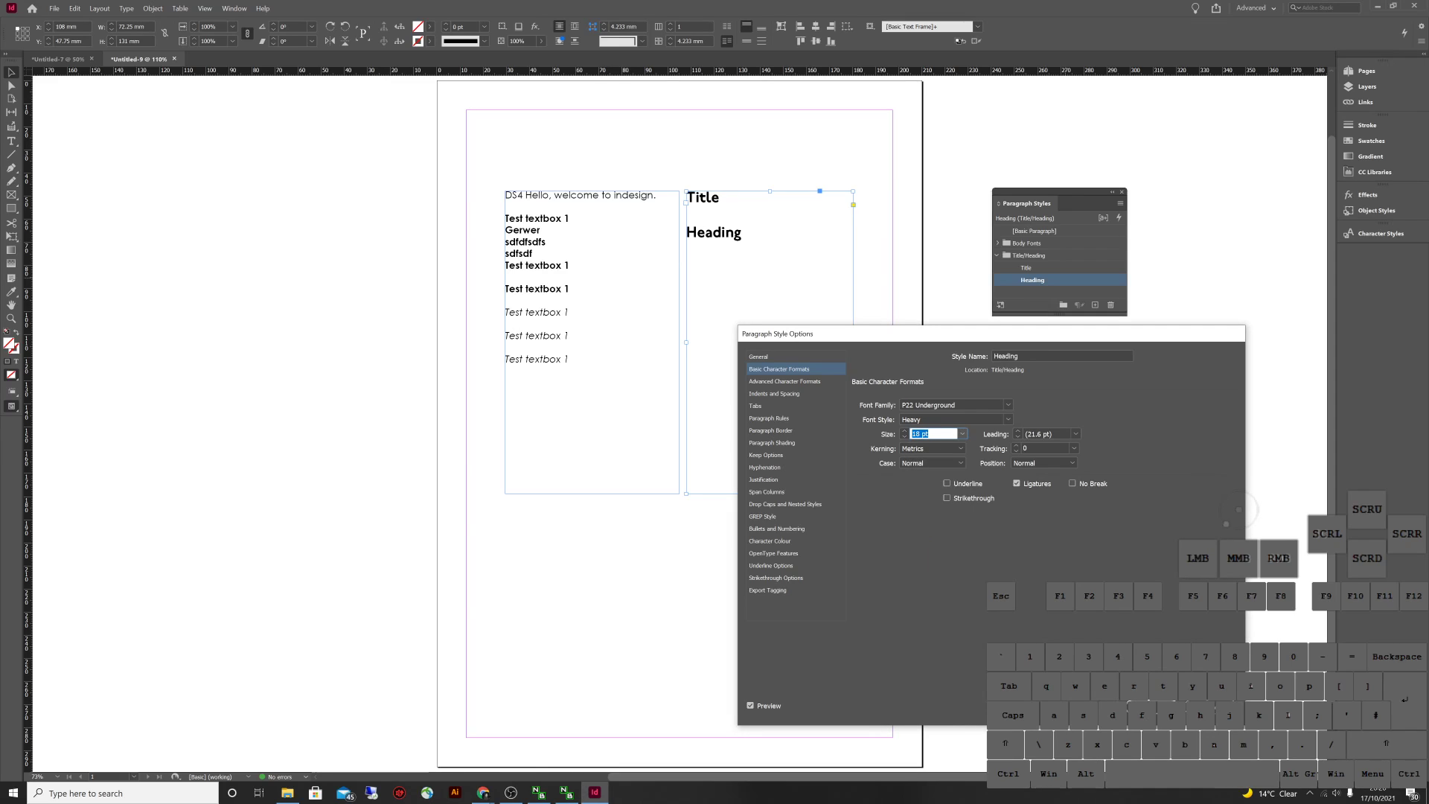
Create a C=0 M=0 Y=0 K=70 grey swatch and apply it as Heading's character colour
{"action": "left_click", "coordinate": [770, 541]}
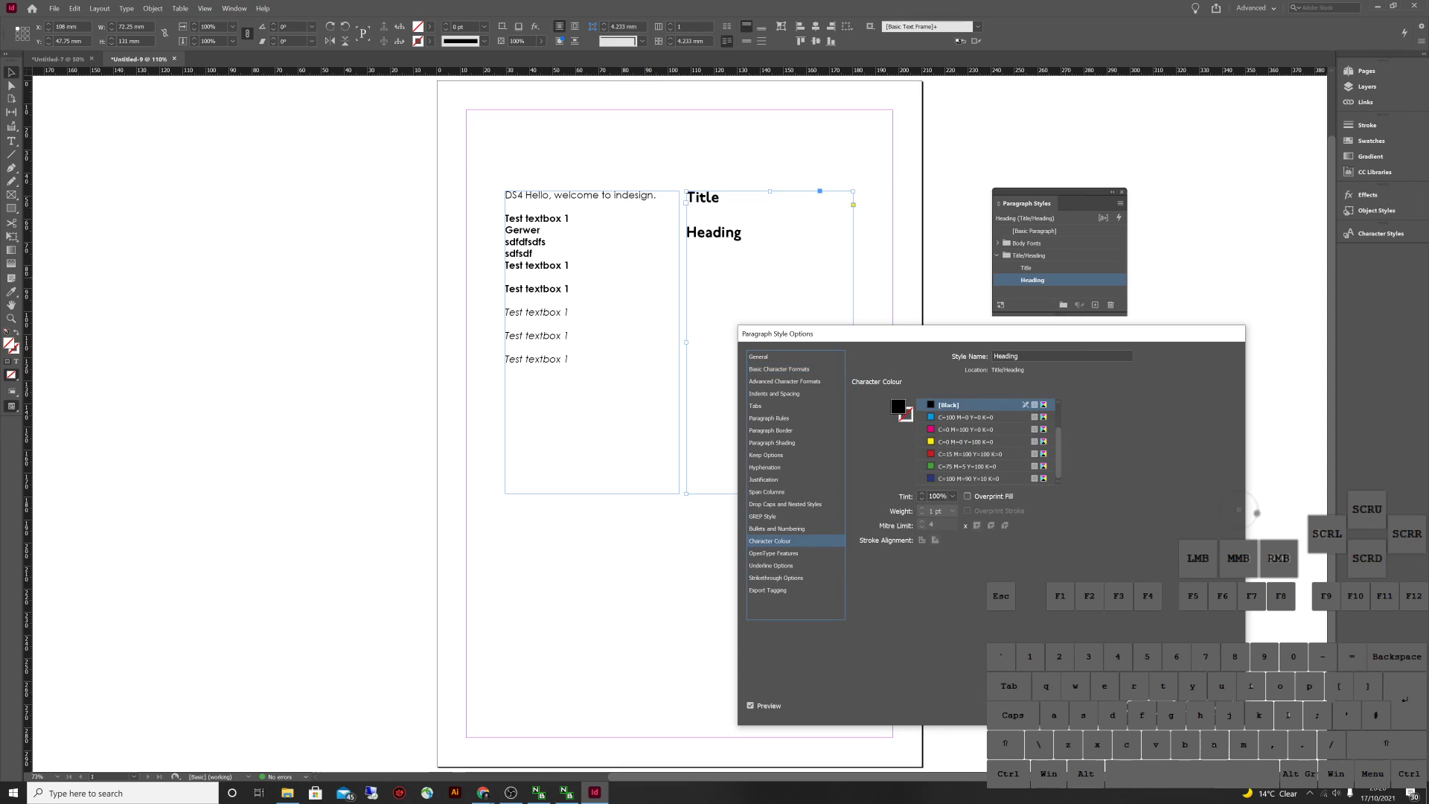
{"action": "left_click", "coordinate": [1238, 510]}
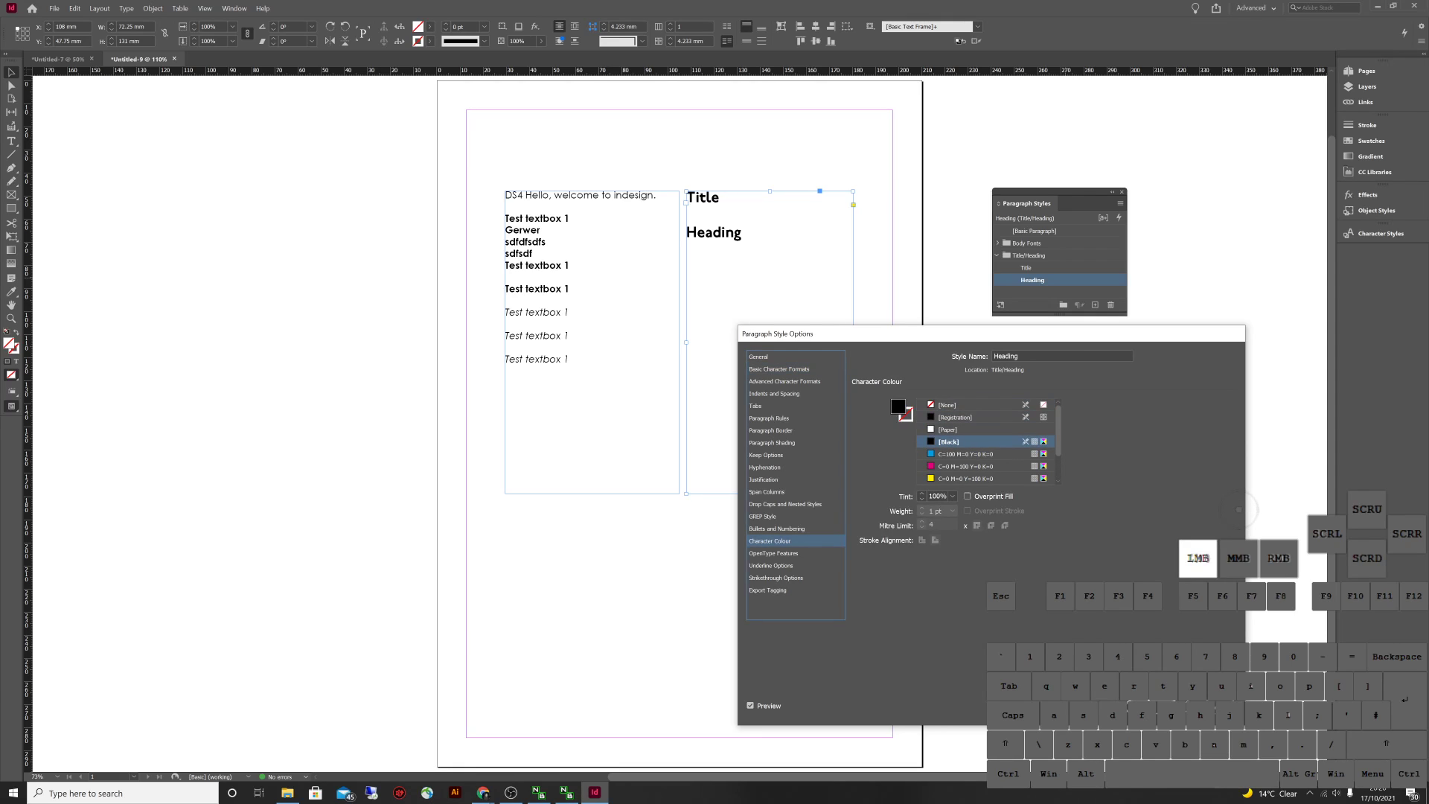
{"action": "left_click", "coordinate": [968, 466]}
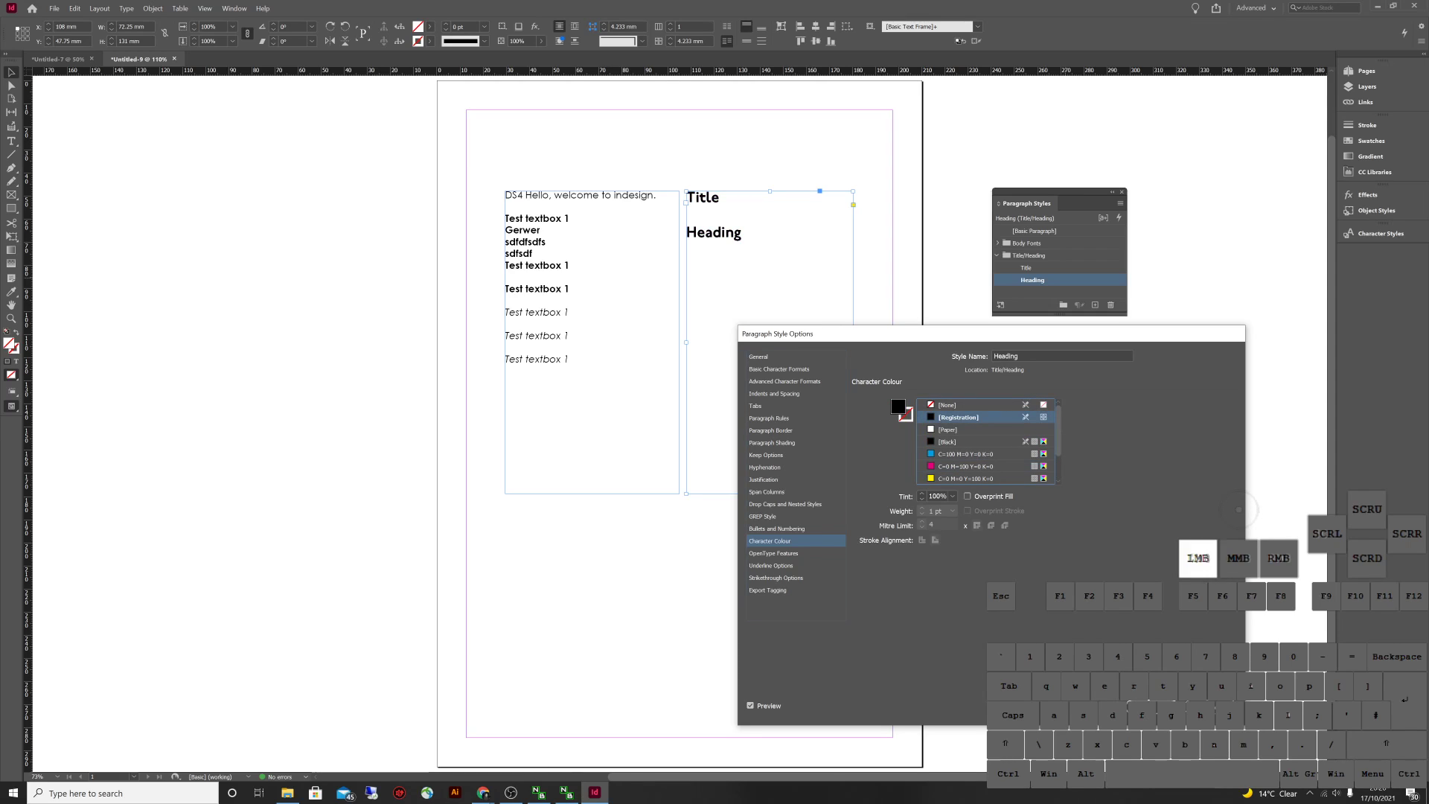
{"action": "left_click", "coordinate": [1218, 506]}
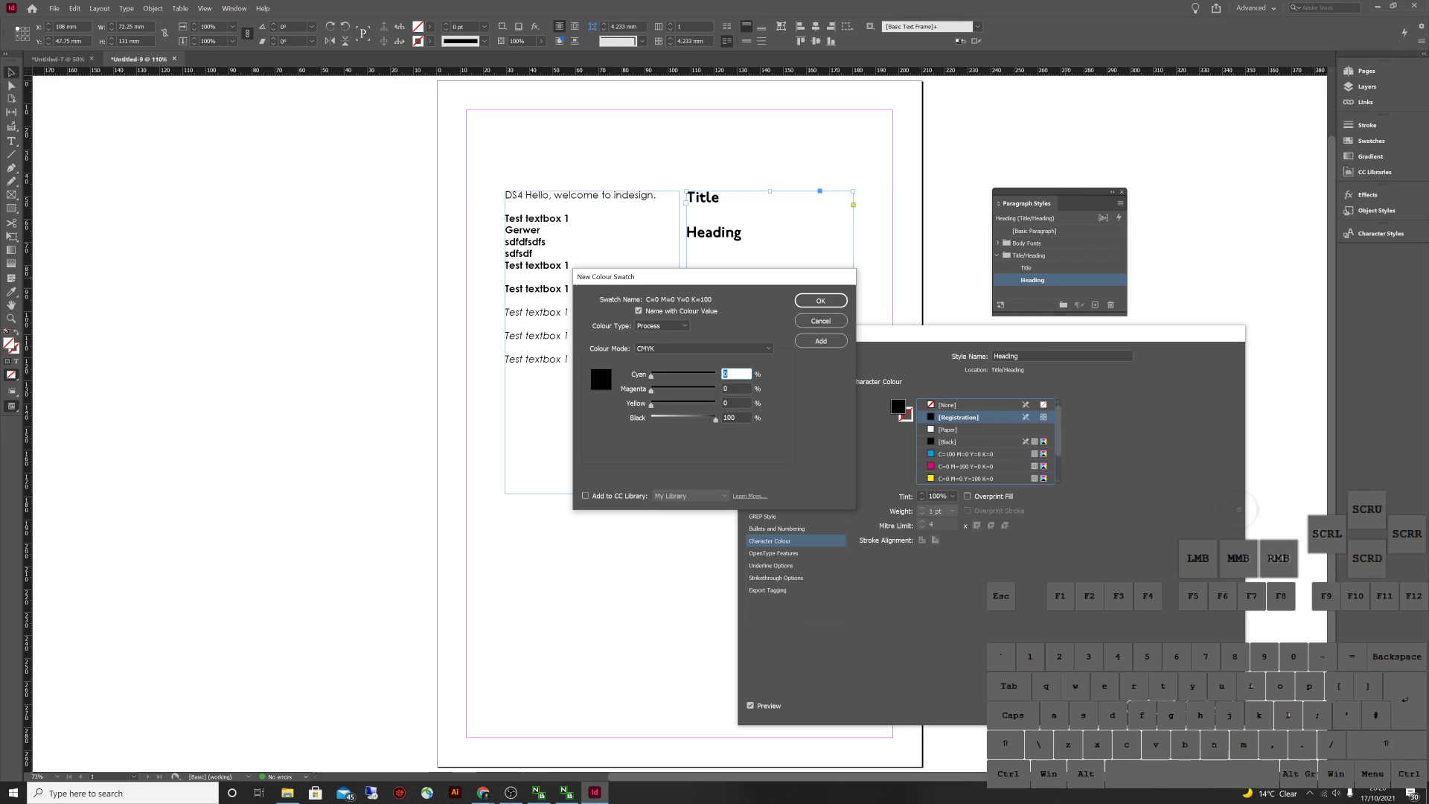
{"action": "left_click_drag", "start_coordinate": [715, 419], "coordinate": [700, 418]}
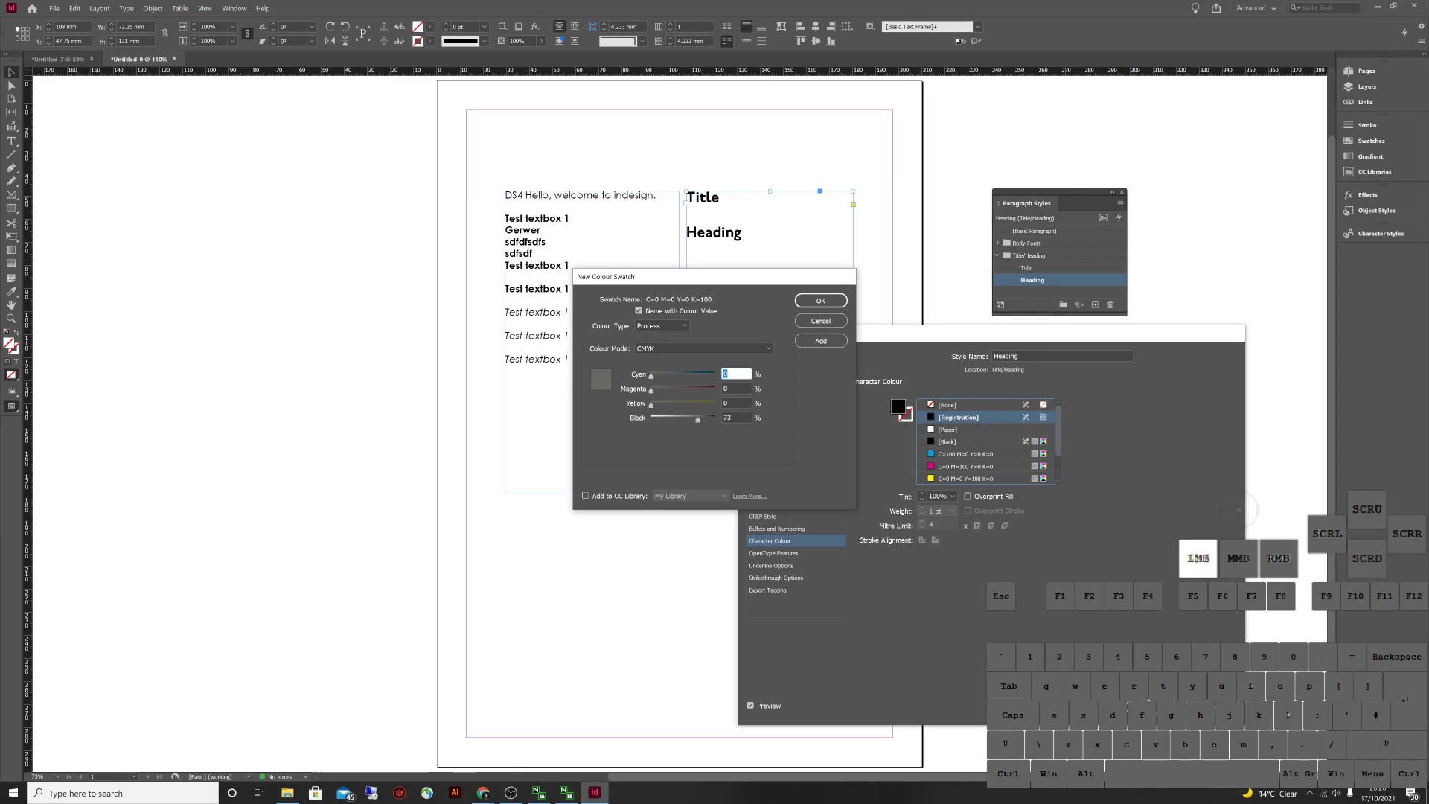
{"action": "double_click", "coordinate": [736, 418]}
{"action": "type", "text": "70"}
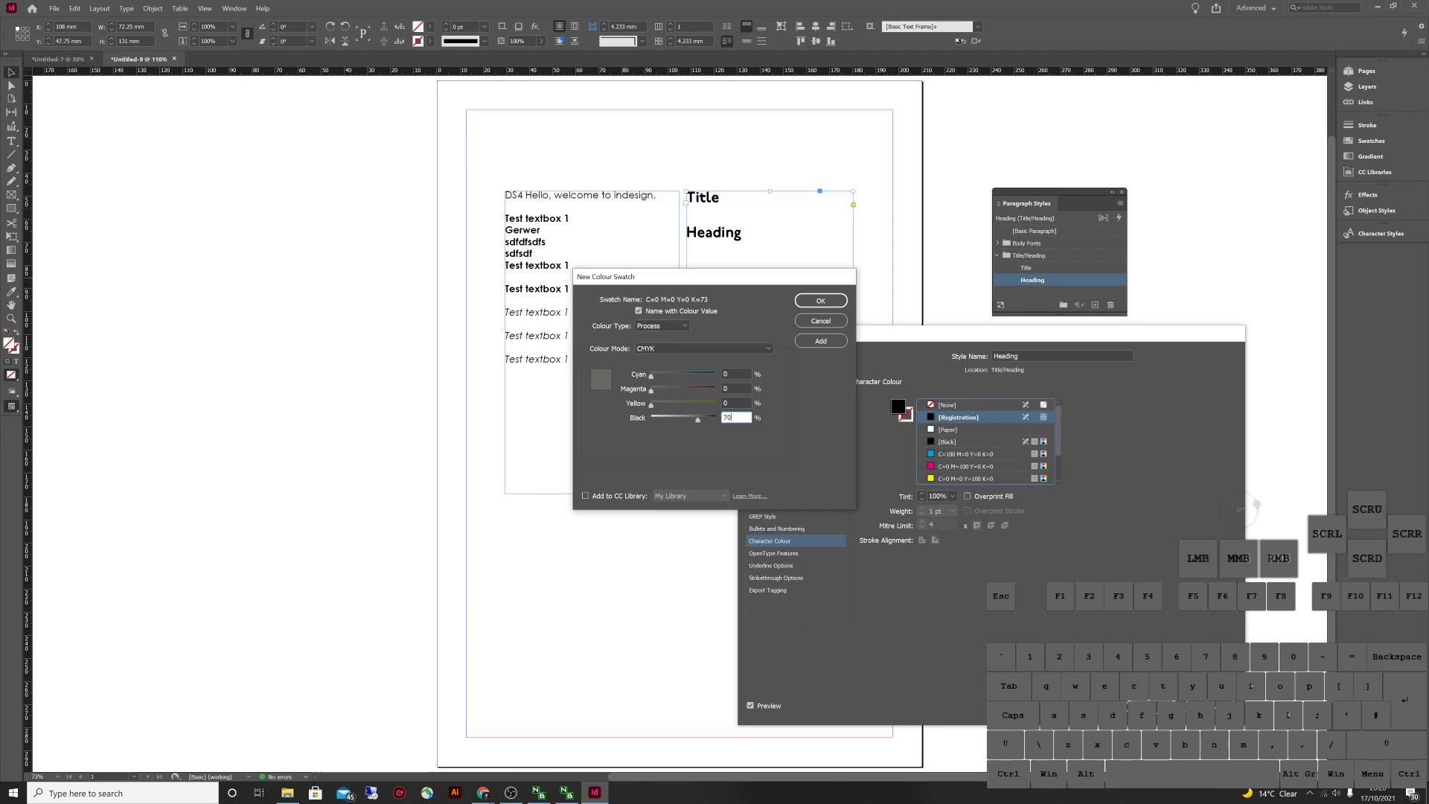
{"action": "left_click", "coordinate": [820, 300]}
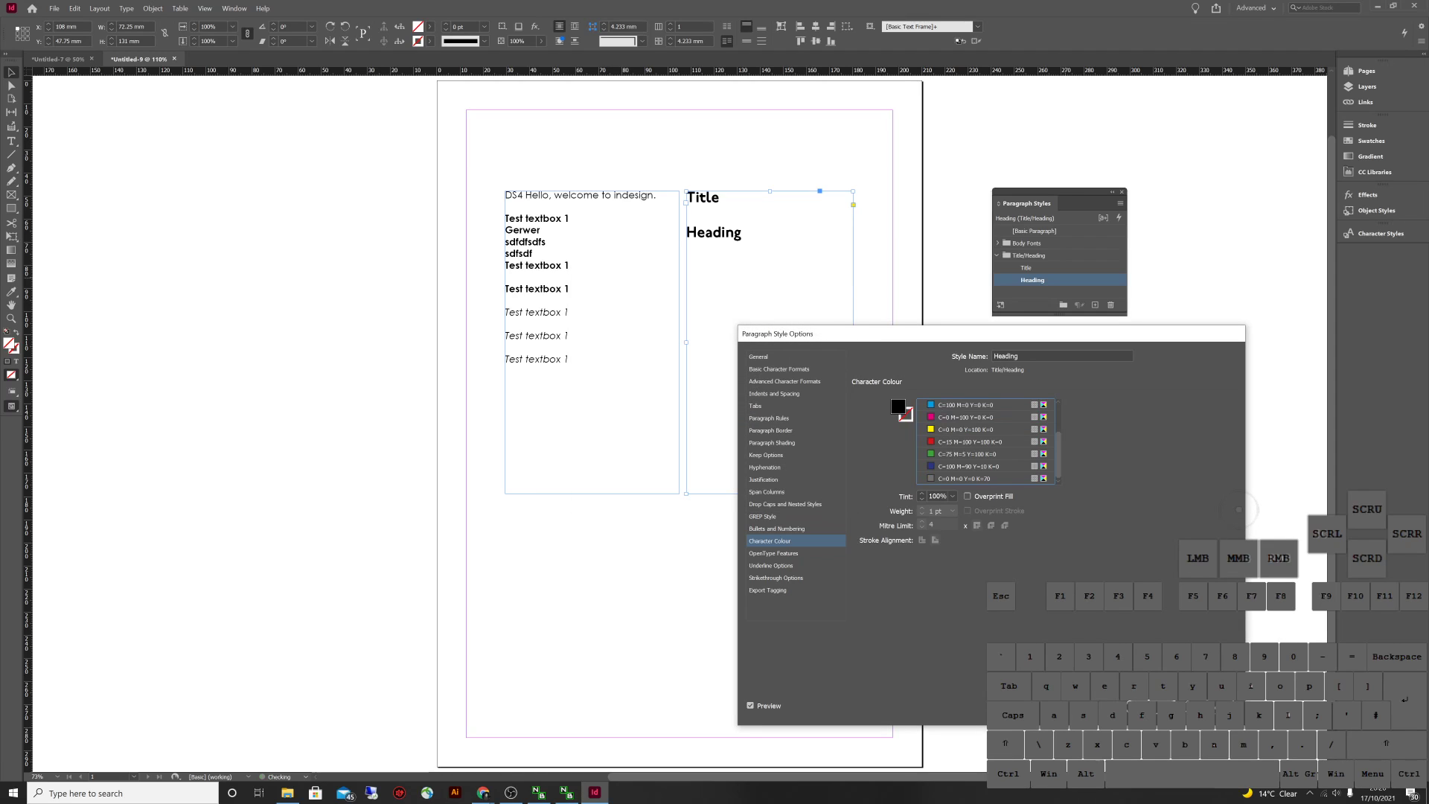
{"action": "left_click", "coordinate": [967, 477]}
{"action": "left_click", "coordinate": [967, 477]}
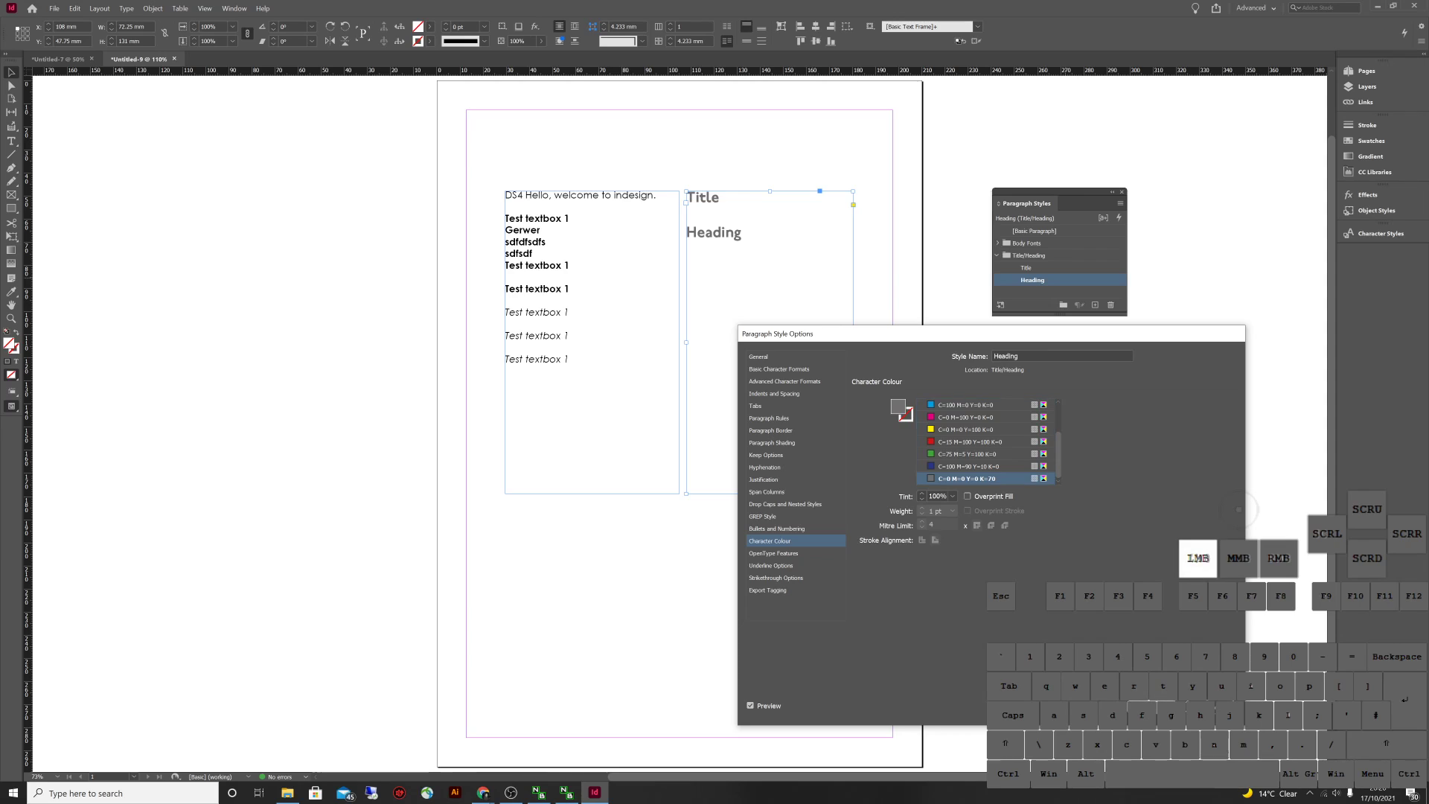
{"action": "left_click", "coordinate": [1205, 705]}
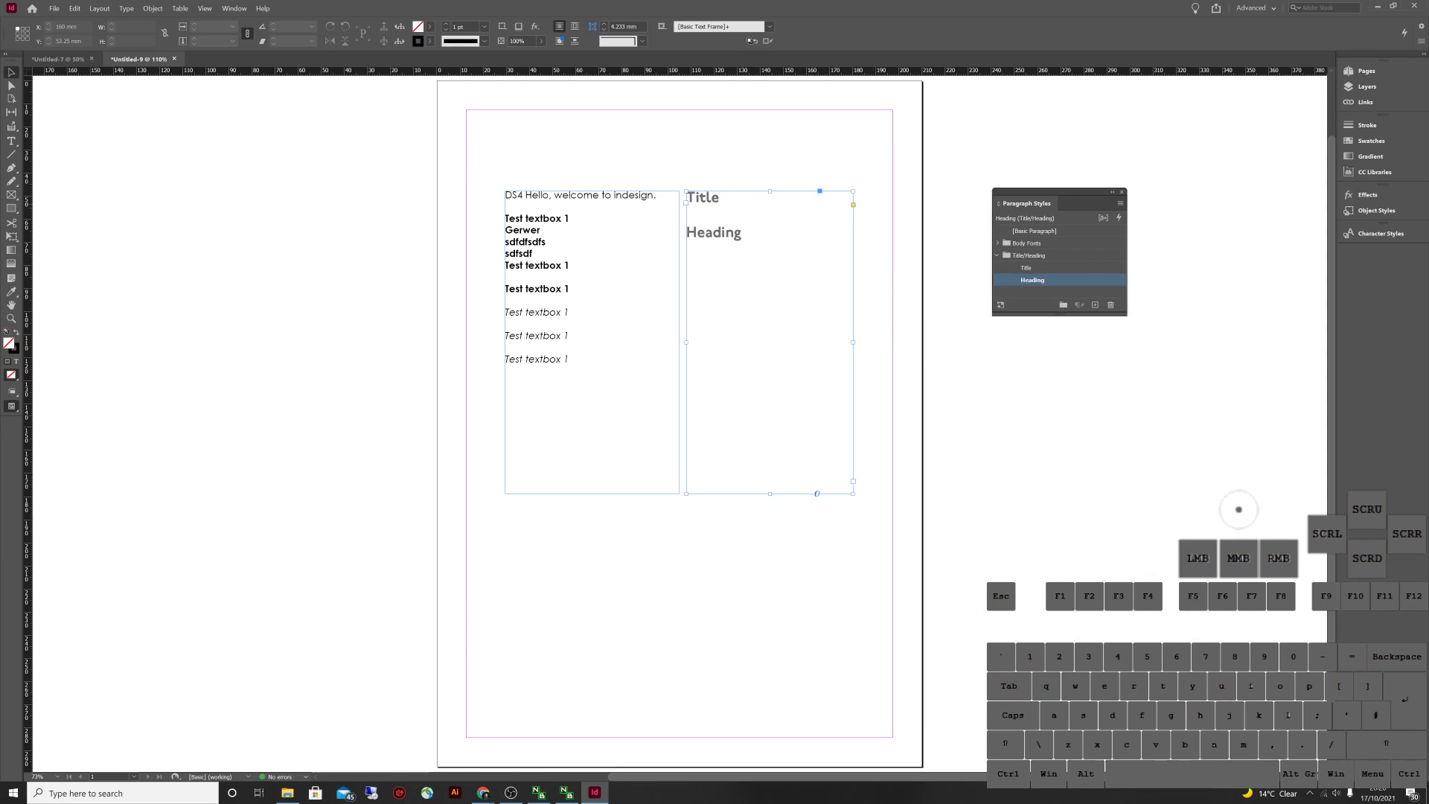
Apply the Heading style to the right frame's text and Title to the word 'Title'
{"action": "key", "text": "ctrl+z"}
{"action": "key", "text": "ctrl+shift+z"}
{"action": "key", "text": "ctrl+z"}
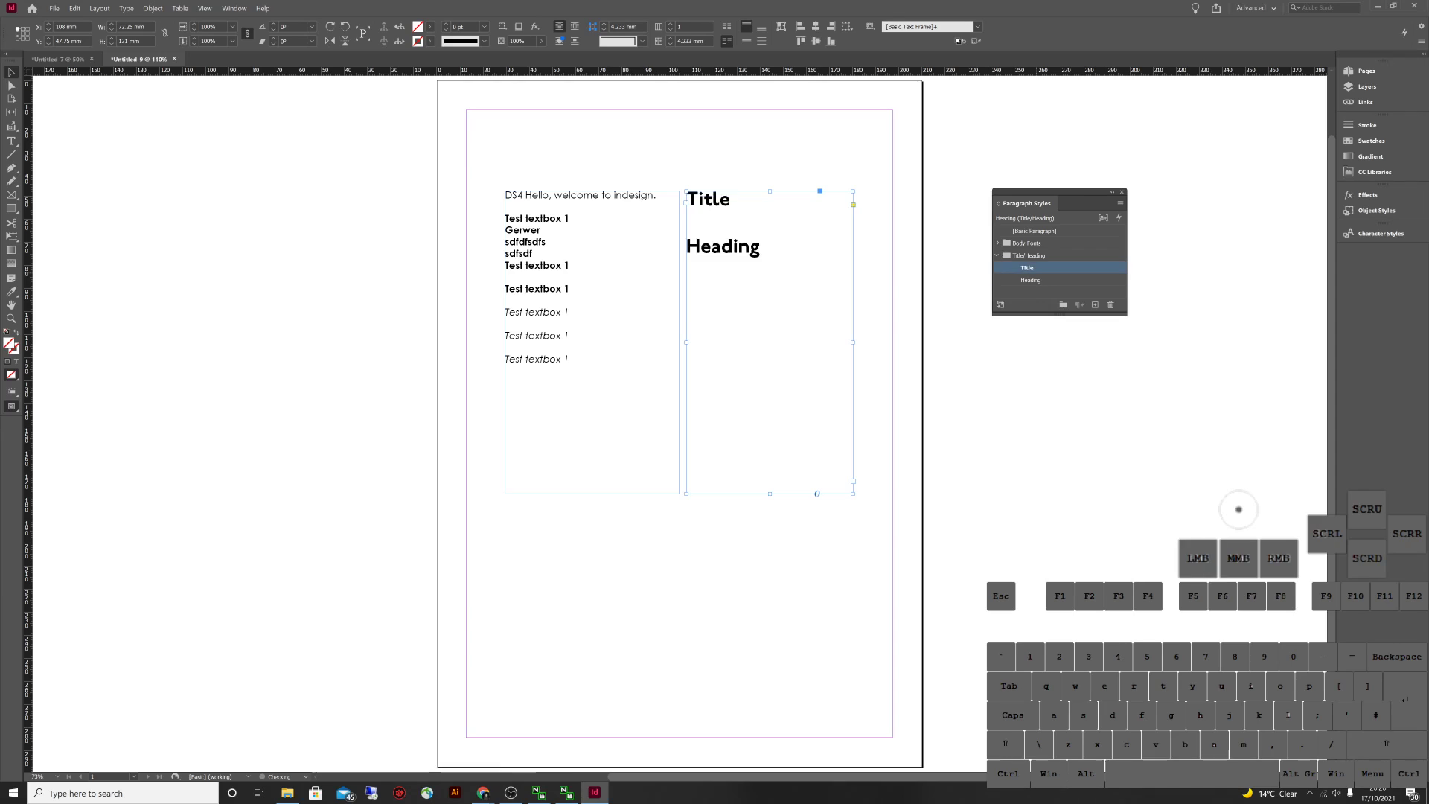
{"action": "left_click", "coordinate": [1030, 280]}
{"action": "double_click", "coordinate": [687, 214]}
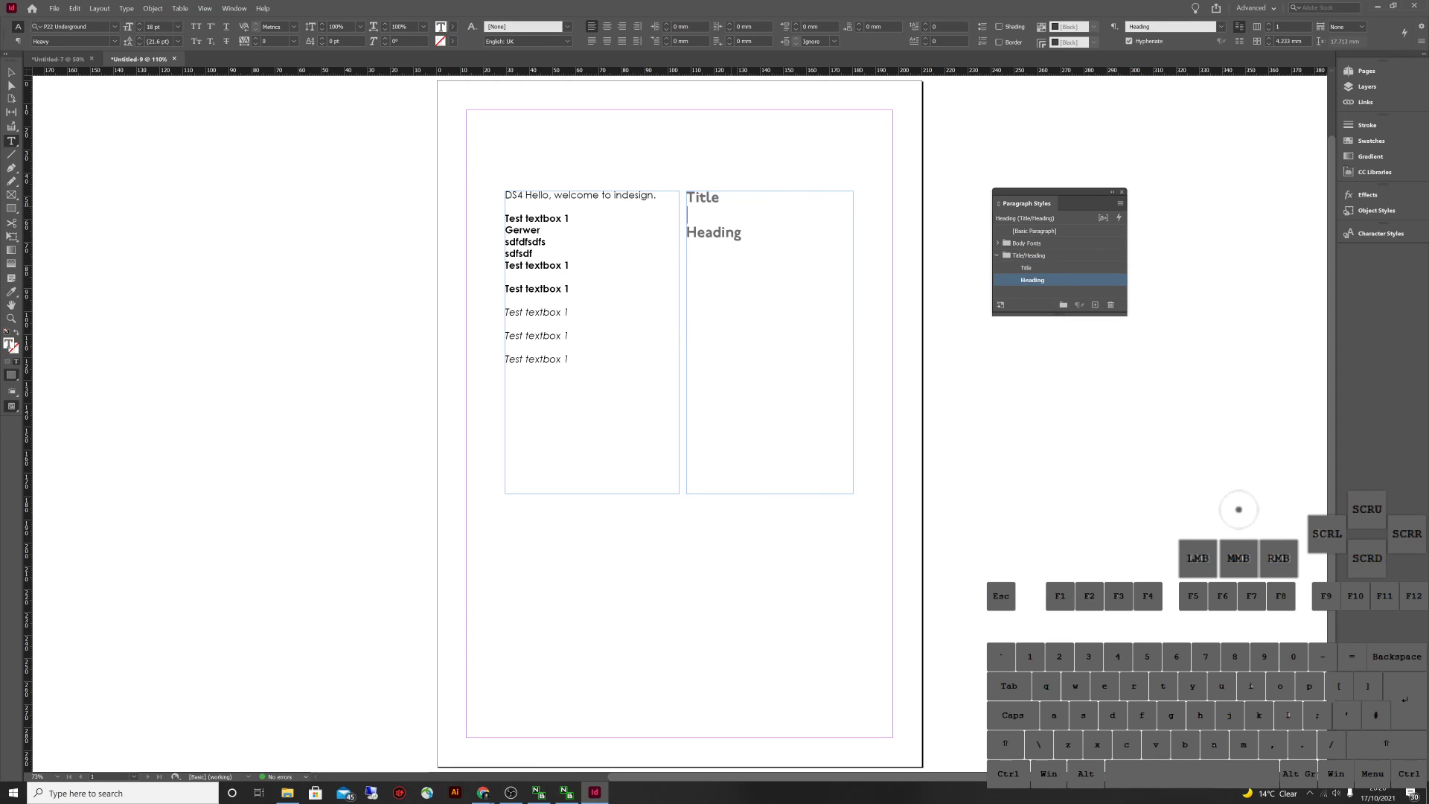
{"action": "double_click", "coordinate": [704, 198]}
{"action": "left_click", "coordinate": [1027, 267]}
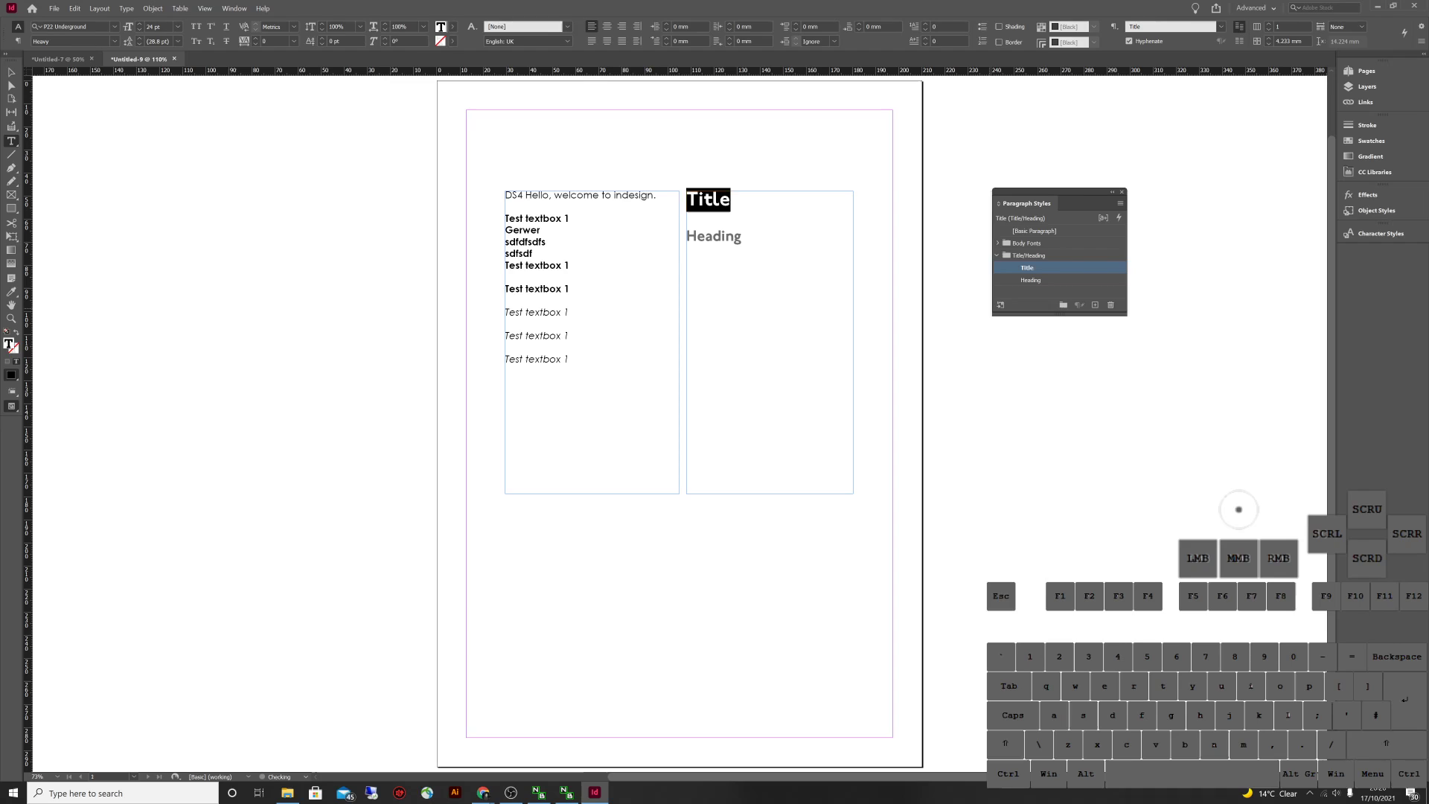
{"action": "key", "text": "Escape"}
Narrow the left text frame and narrow and reposition the right frame
{"action": "left_click", "coordinate": [645, 193]}
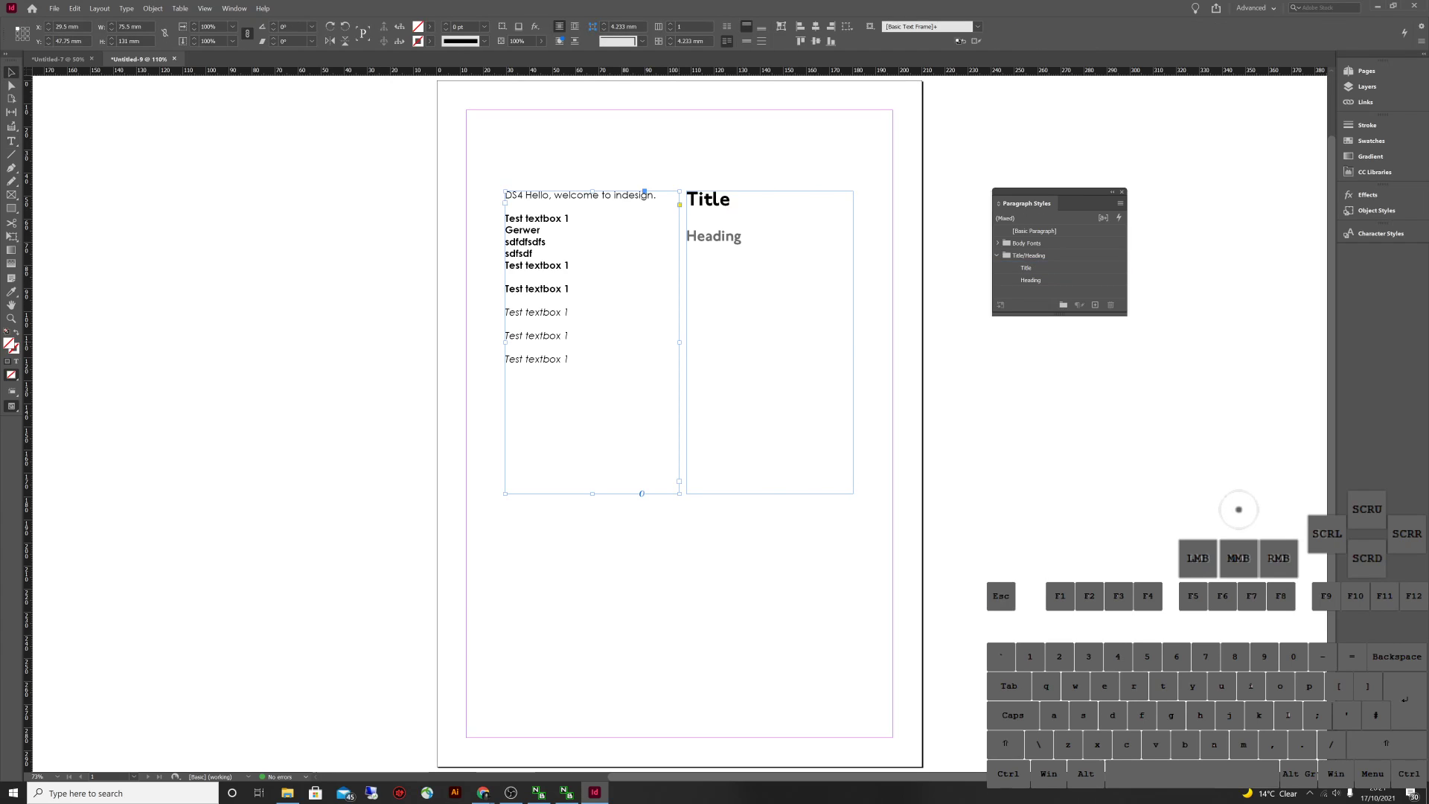
{"action": "left_click_drag", "start_coordinate": [679, 192], "coordinate": [609, 192]}
{"action": "left_click", "coordinate": [820, 192]}
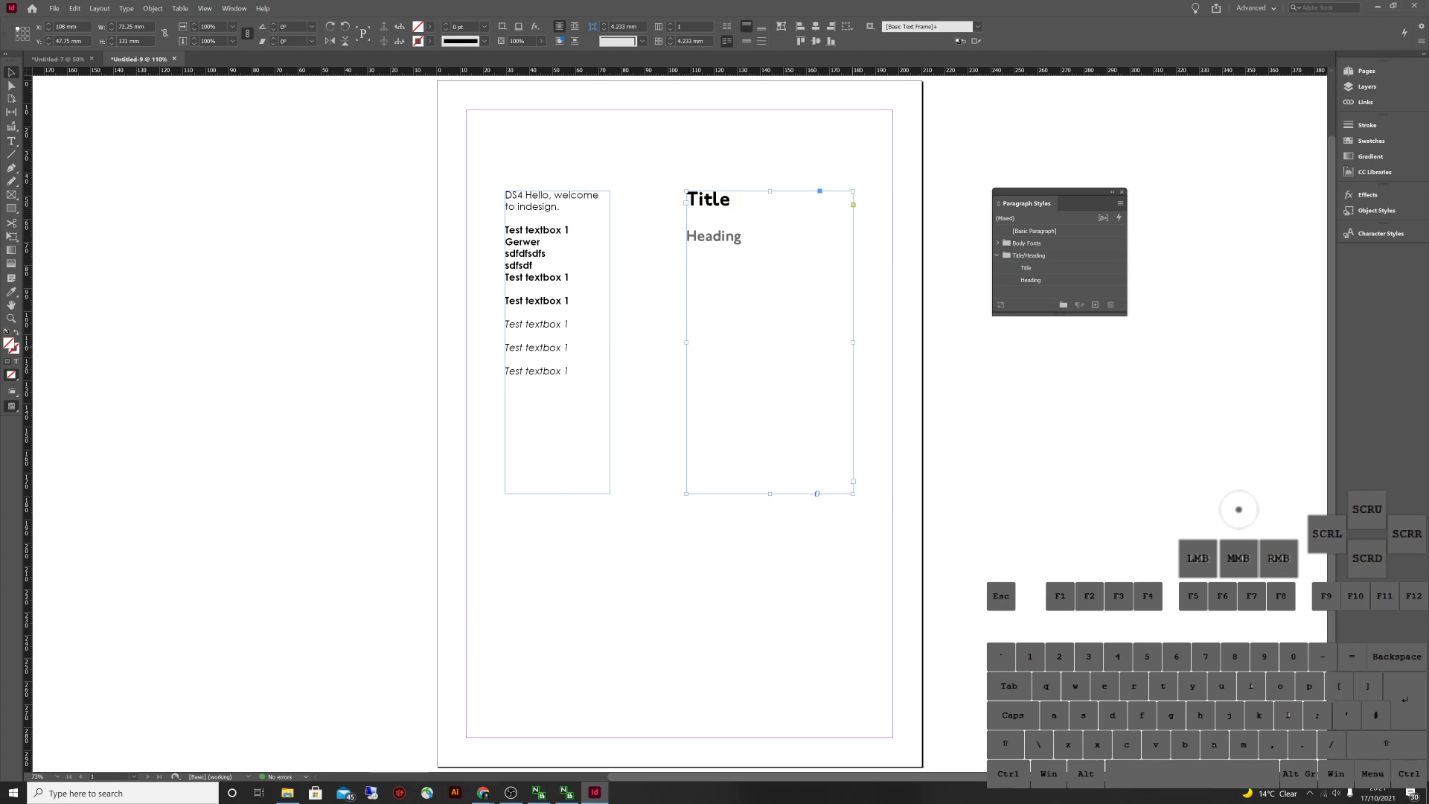
{"action": "left_click_drag", "start_coordinate": [853, 343], "coordinate": [781, 329]}
Duplicate Body, Body italic and Body bold, then draw a small text frame left of Title
{"action": "left_click", "coordinate": [997, 243]}
{"action": "scroll", "coordinate": [1056, 261], "scroll_direction": "down", "scroll_amount": 2}
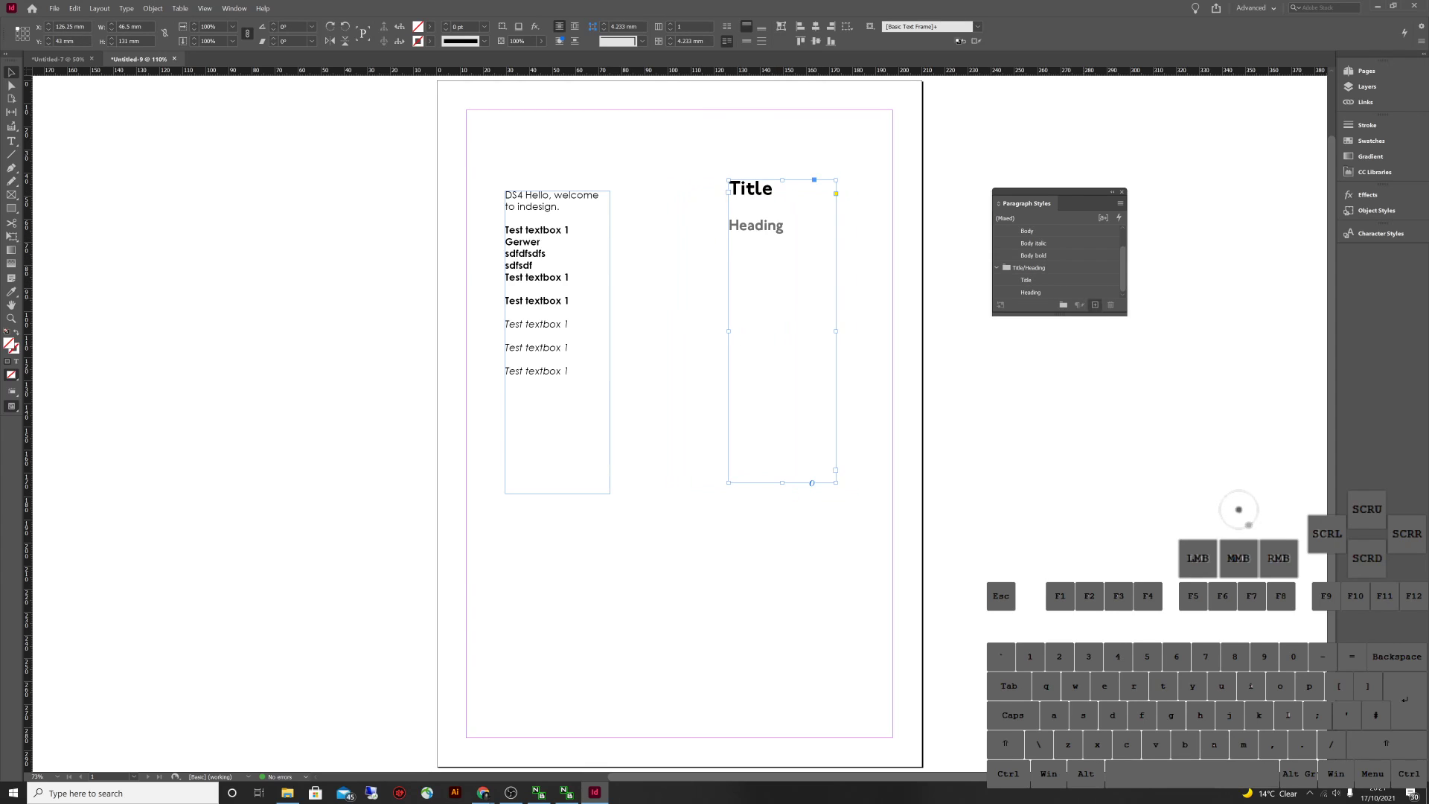
{"action": "left_click_drag", "start_coordinate": [1059, 316], "coordinate": [1059, 525]}
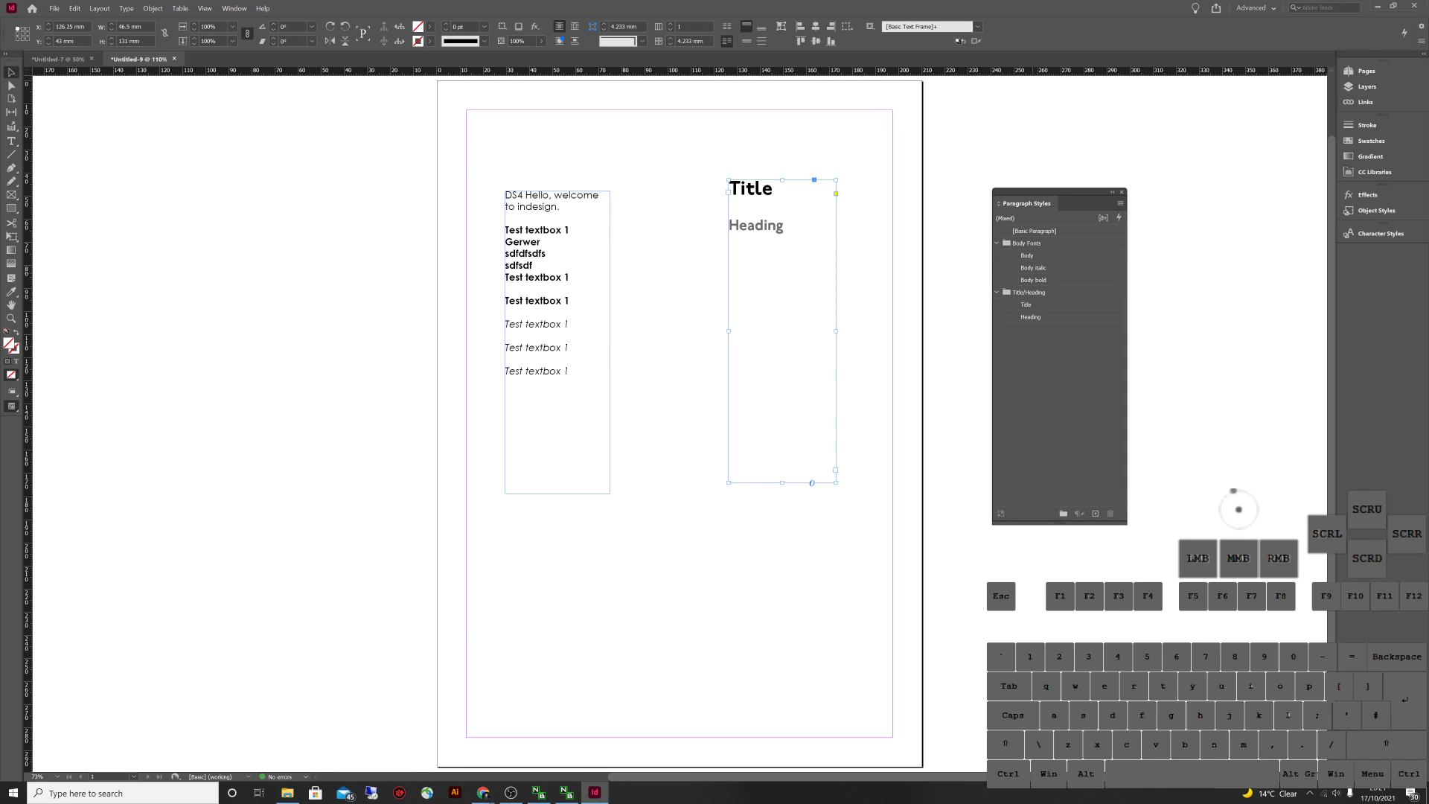
{"action": "left_click", "coordinate": [1026, 255]}
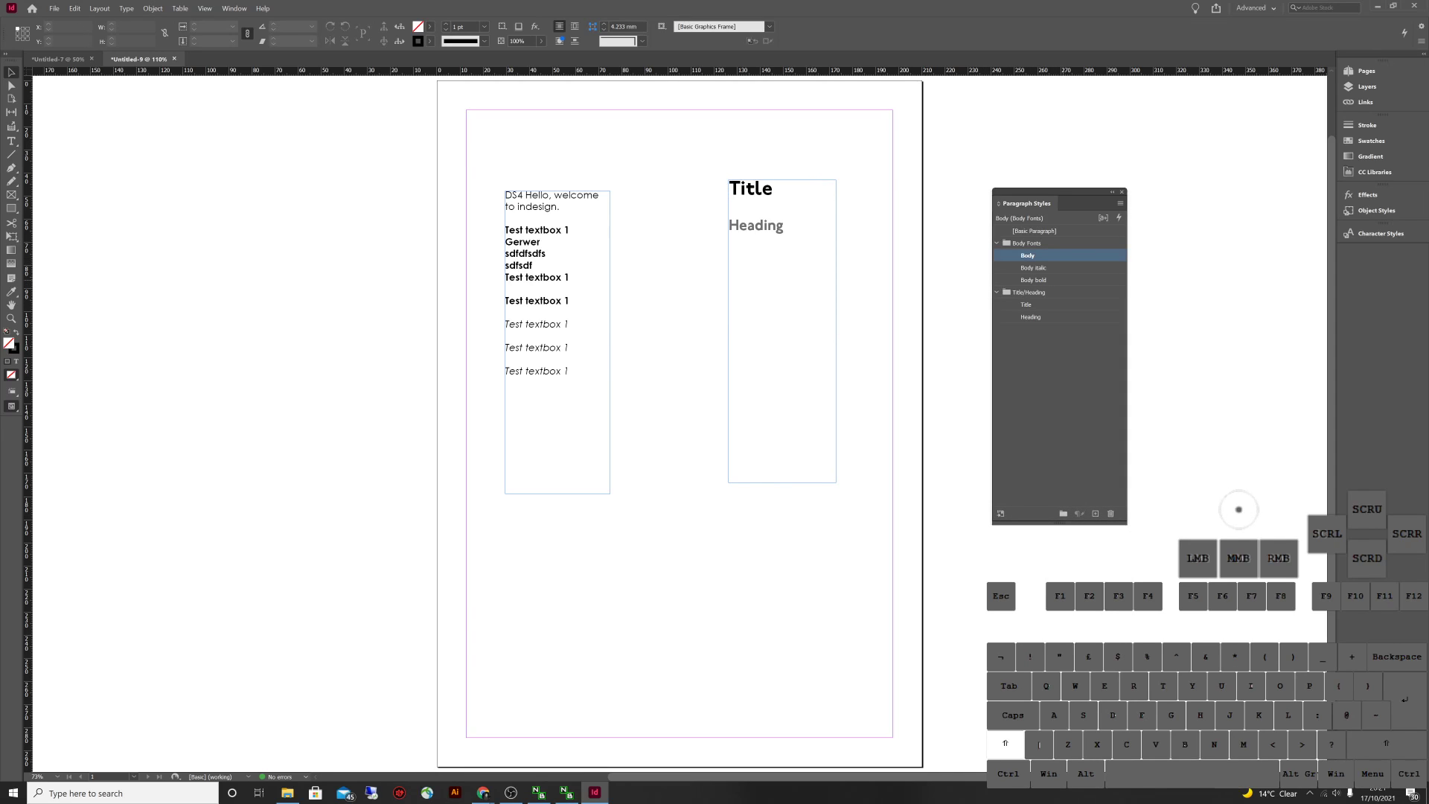
{"action": "left_click", "coordinate": [1034, 280], "text": "shift"}
{"action": "right_click", "coordinate": [1094, 266]}
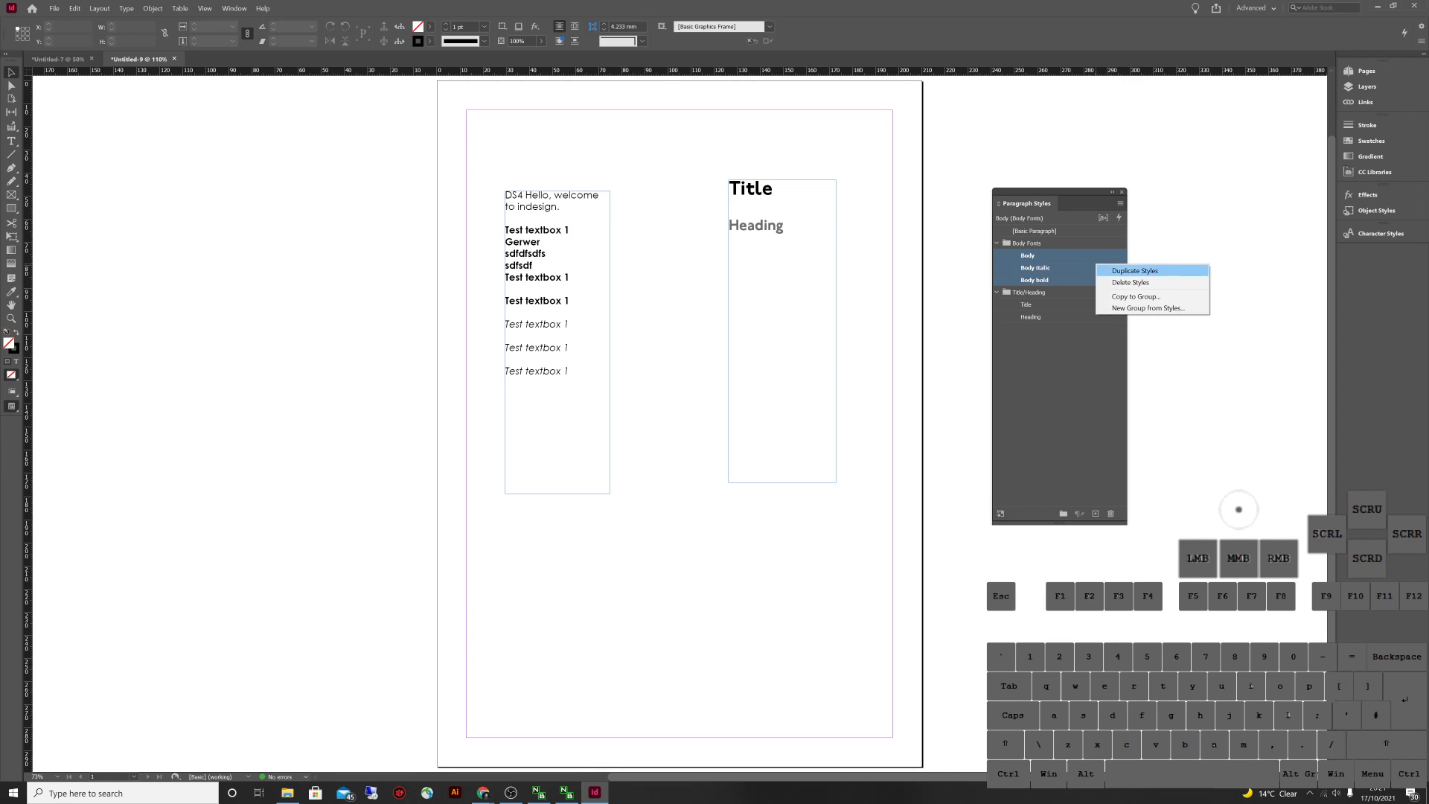
{"action": "left_click", "coordinate": [1135, 271]}
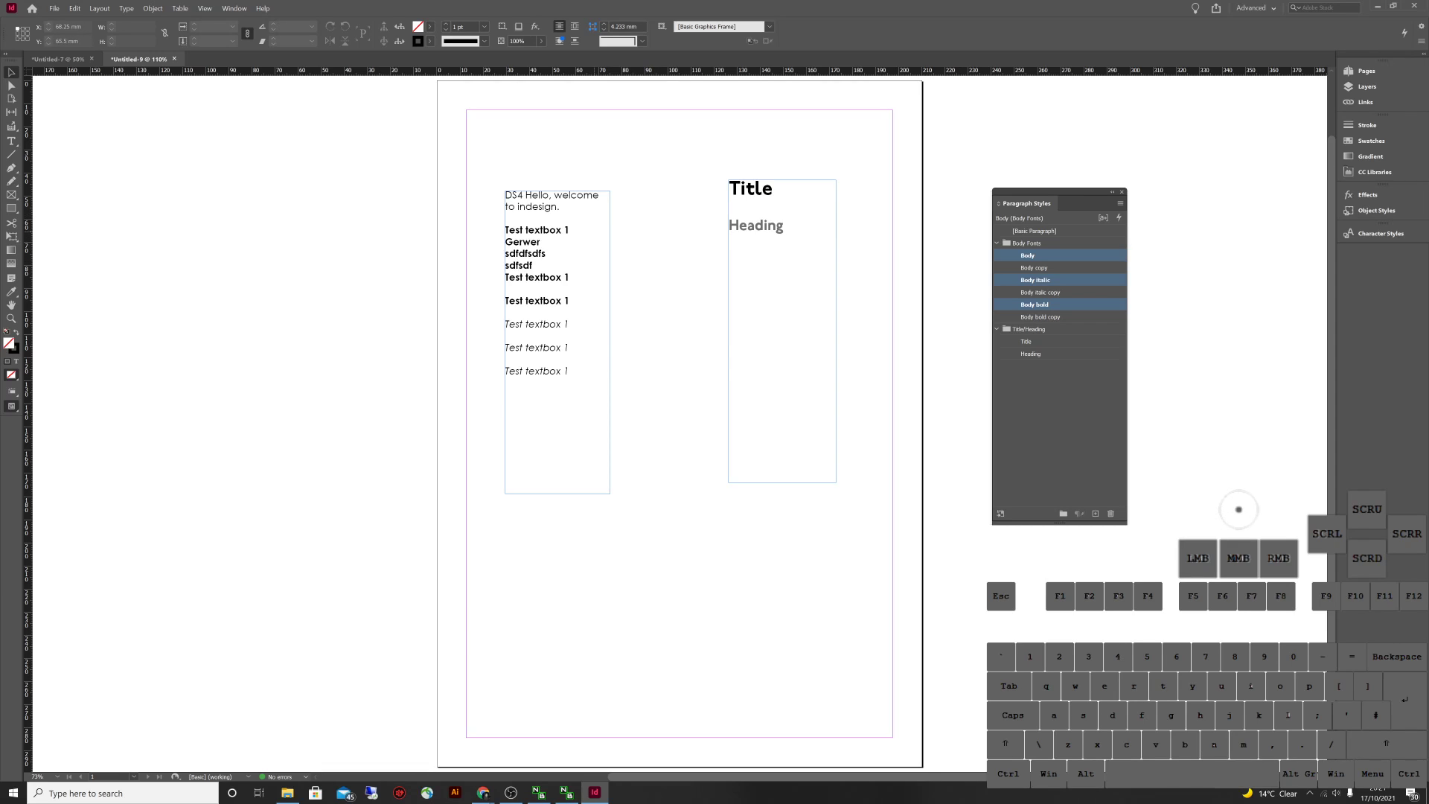
{"action": "left_click", "coordinate": [11, 141]}
{"action": "left_click_drag", "start_coordinate": [633, 210], "coordinate": [696, 292]}
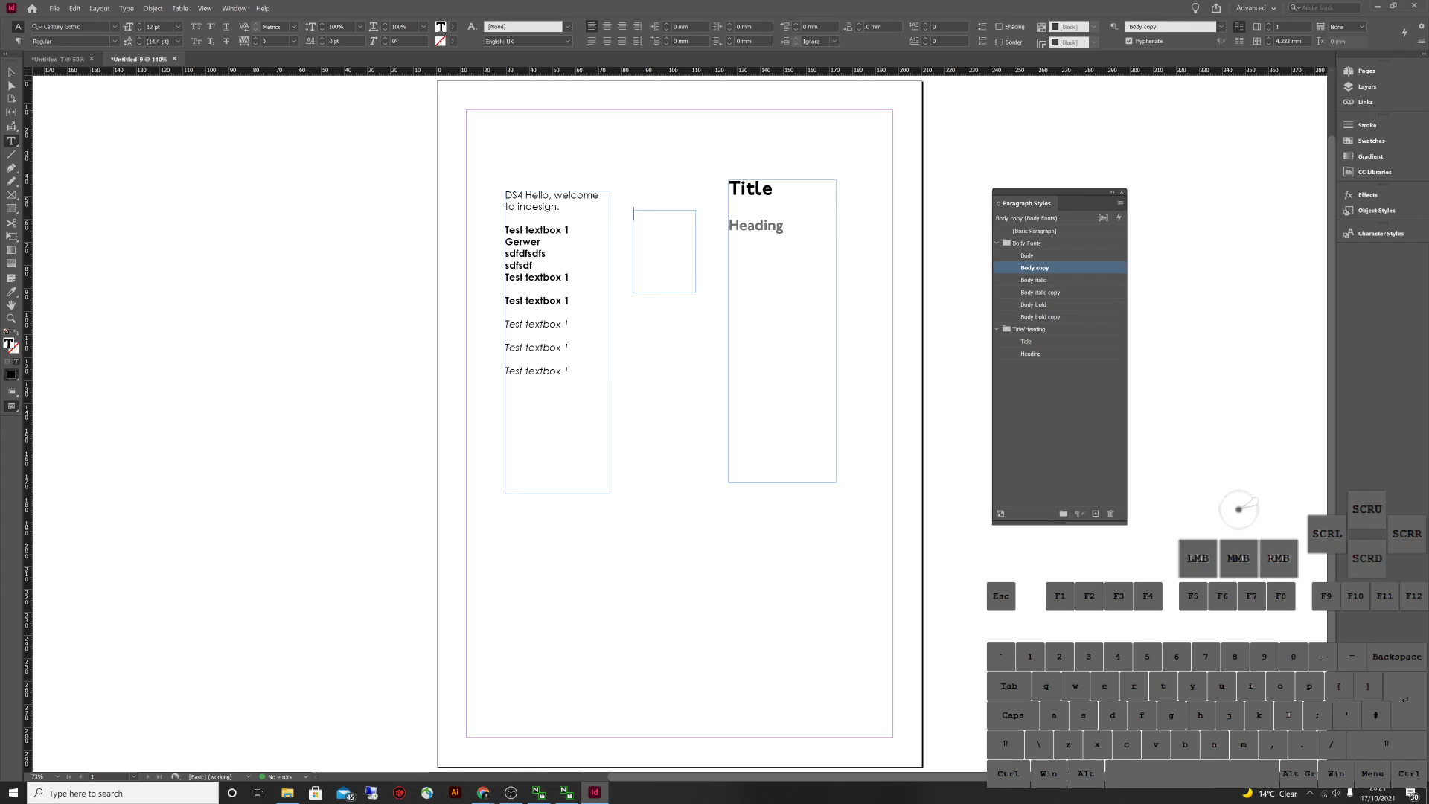
Type 'Hello' in the new frame and align it right
{"action": "key", "text": "shift"}
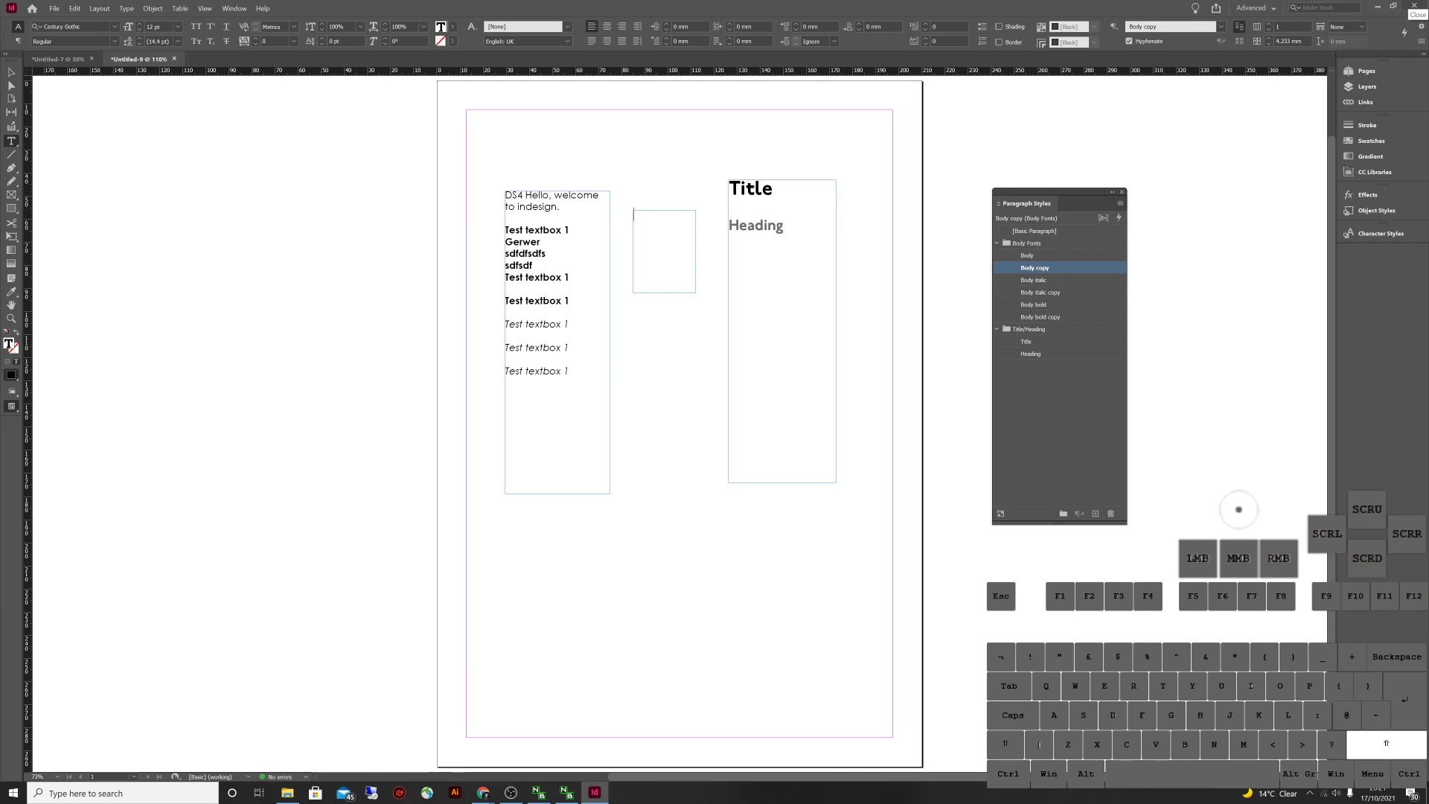
{"action": "type", "text": "Hello"}
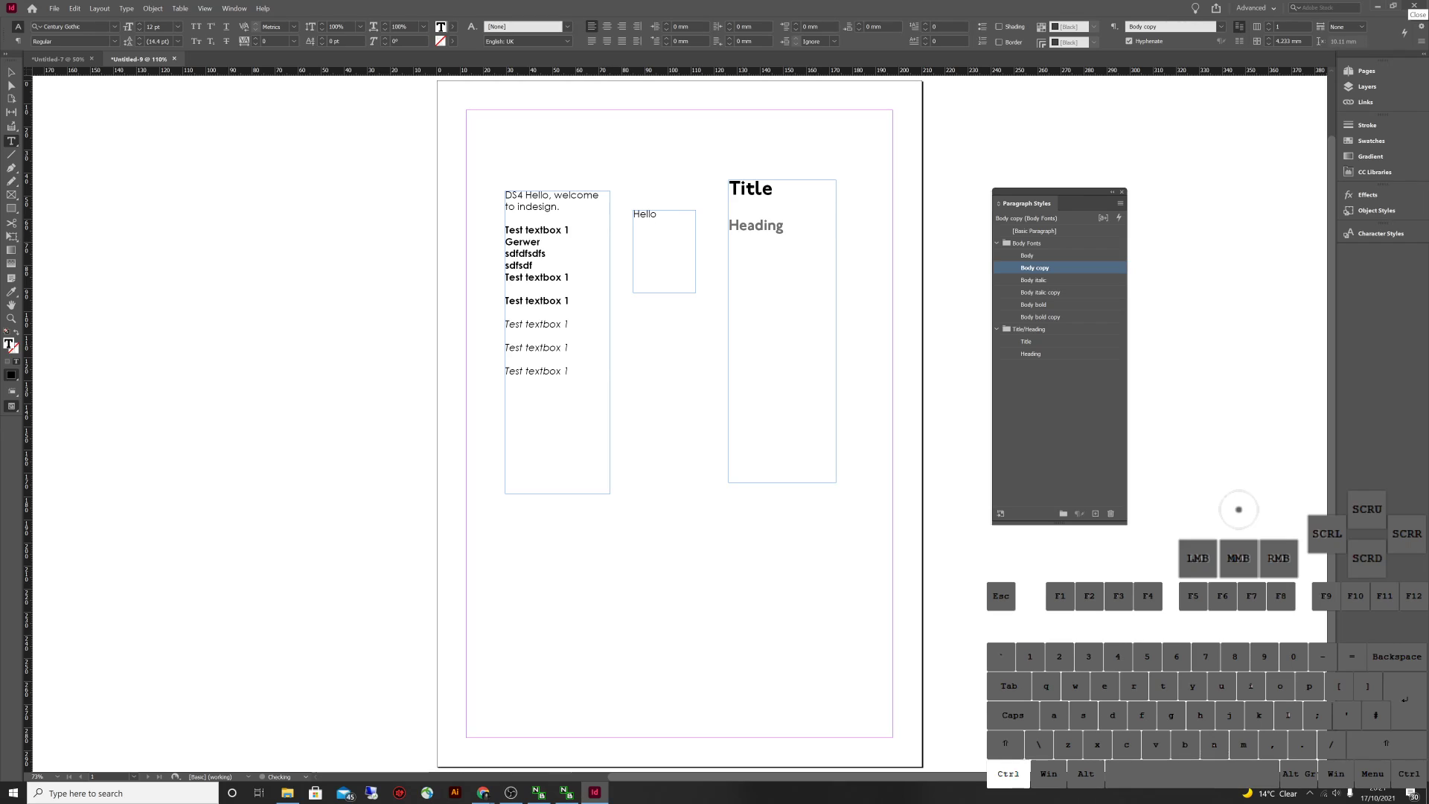
{"action": "key", "text": "ctrl+a"}
{"action": "left_click", "coordinate": [621, 26]}
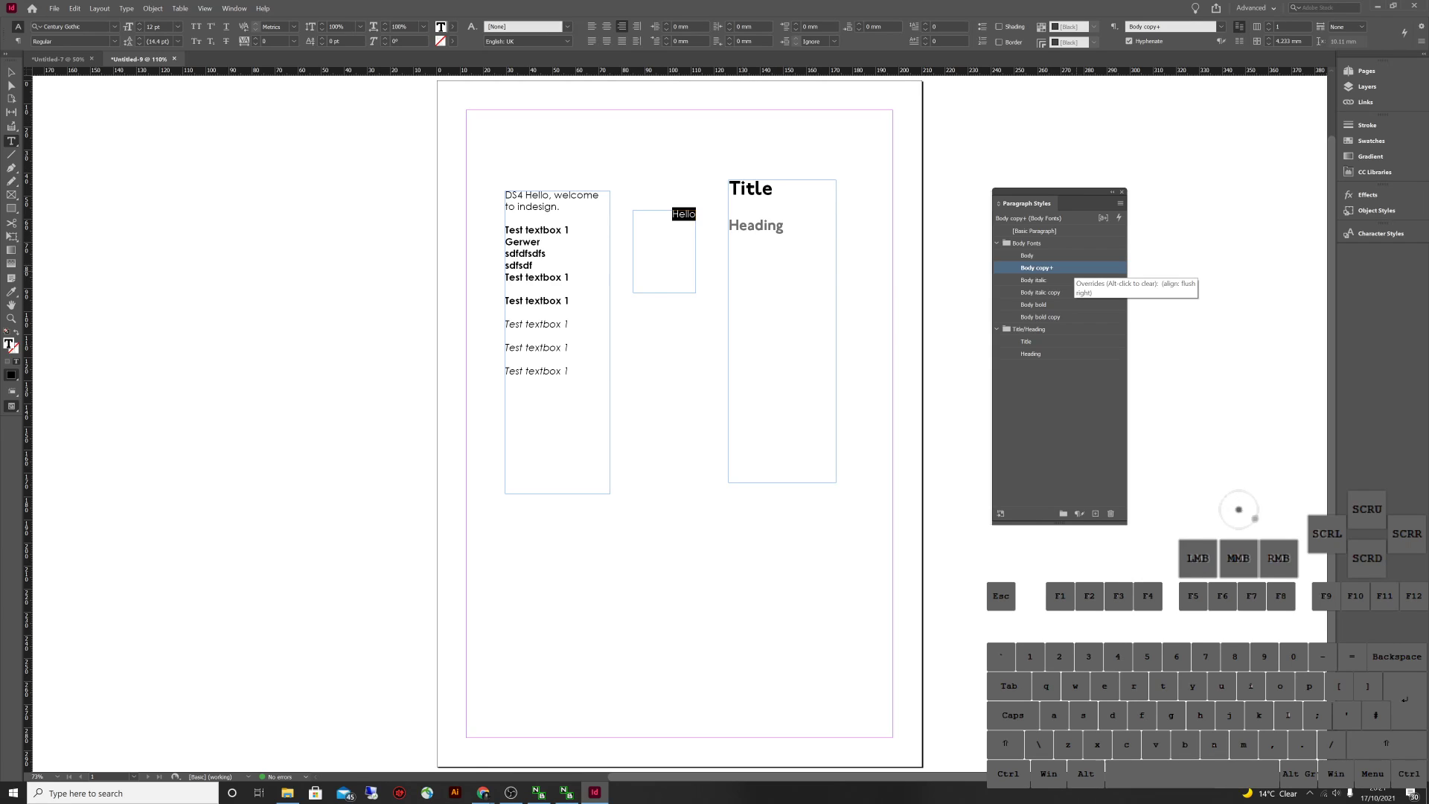
Redefine Body copy with the right alignment and rename it 'Body right'
{"action": "right_click", "coordinate": [1056, 269]}
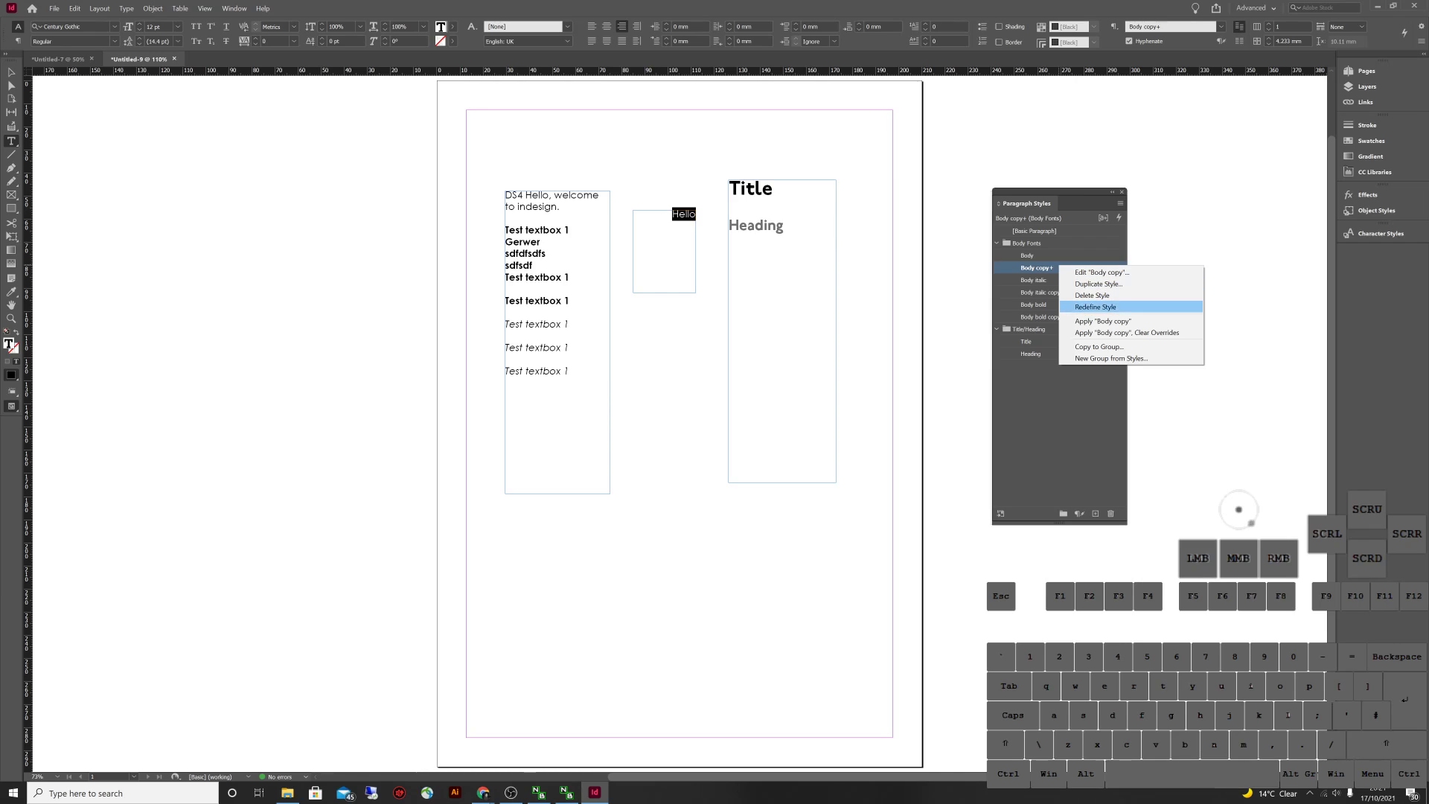
{"action": "left_click", "coordinate": [1095, 306]}
{"action": "double_click", "coordinate": [1034, 268]}
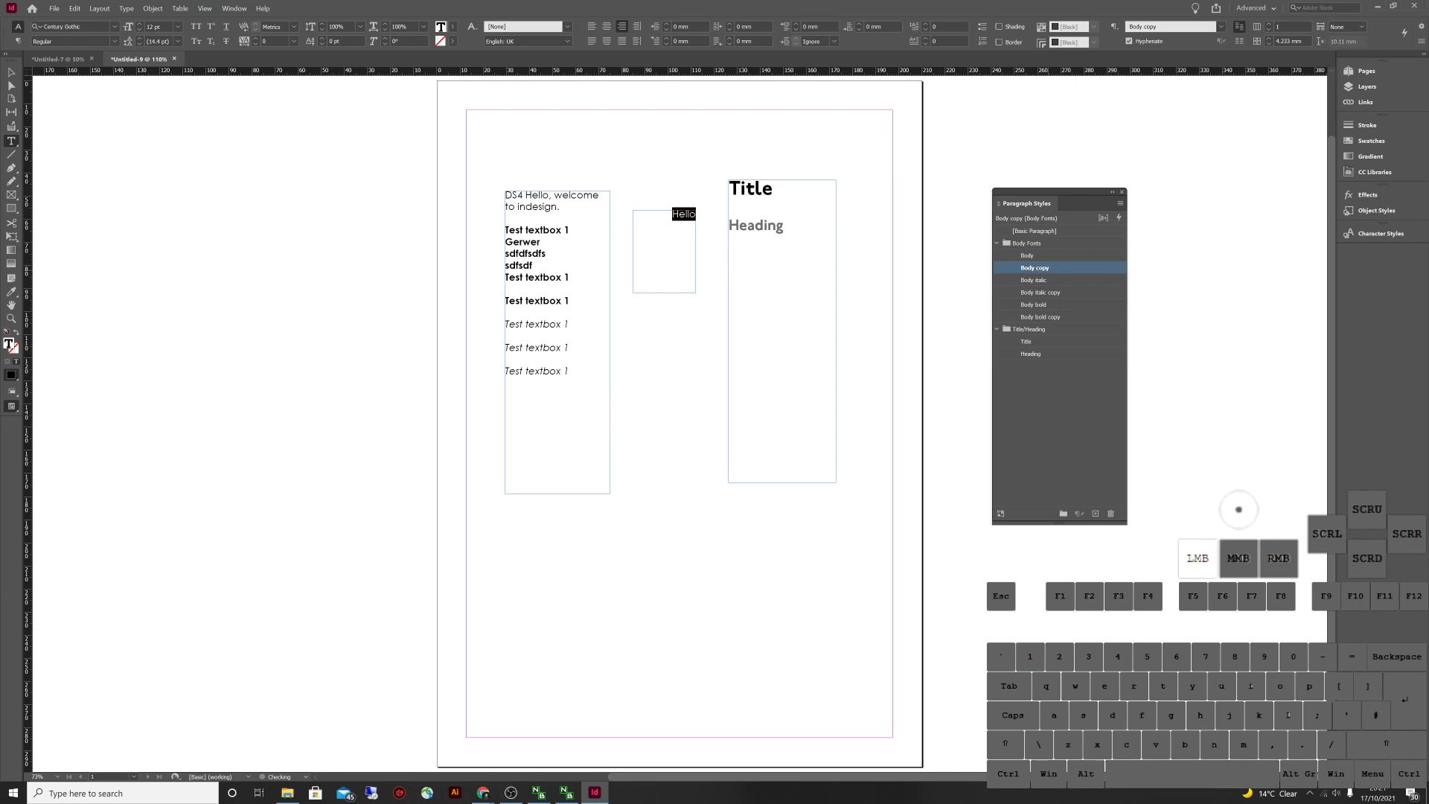
{"action": "left_click_drag", "start_coordinate": [1028, 356], "coordinate": [1018, 356]}
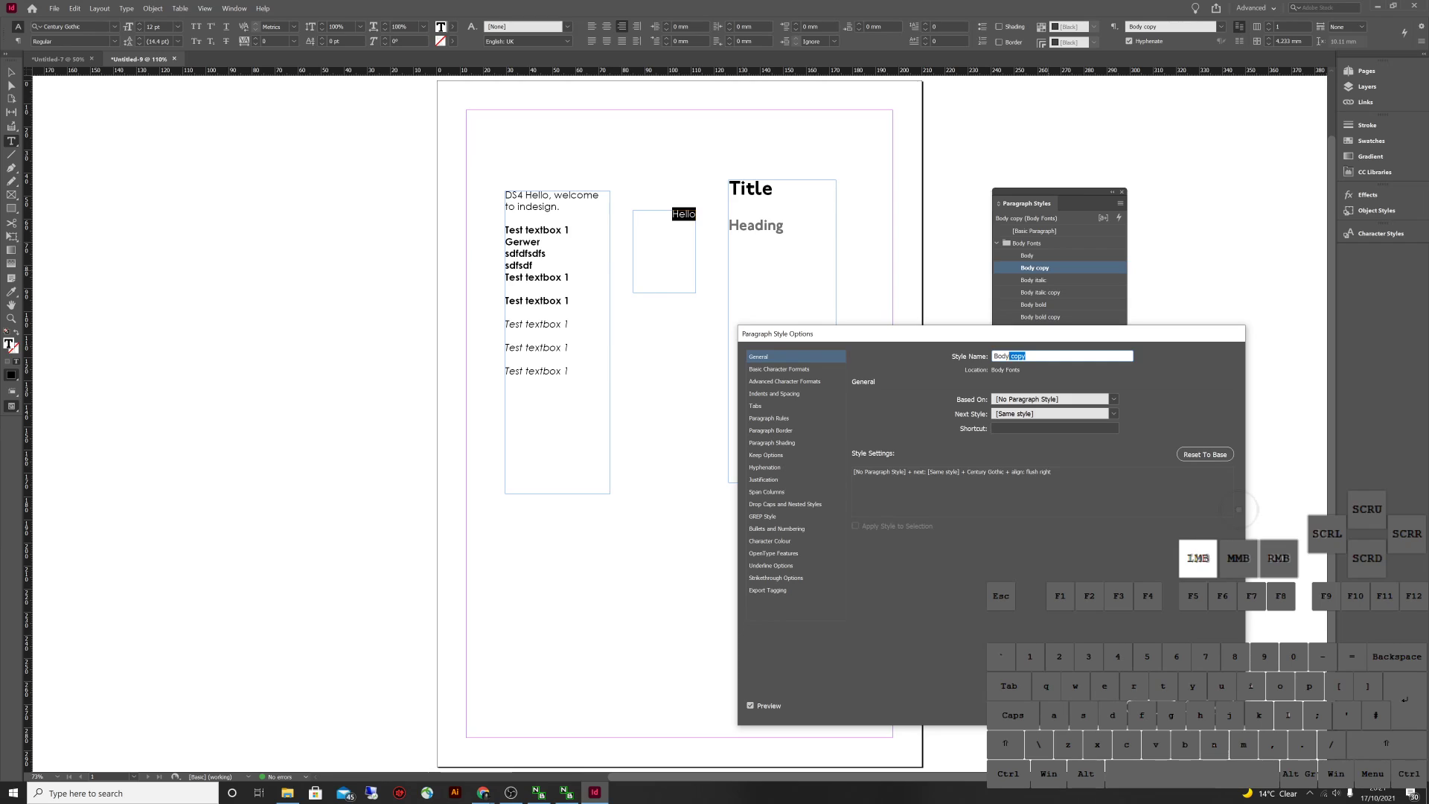
{"action": "type", "text": "right"}
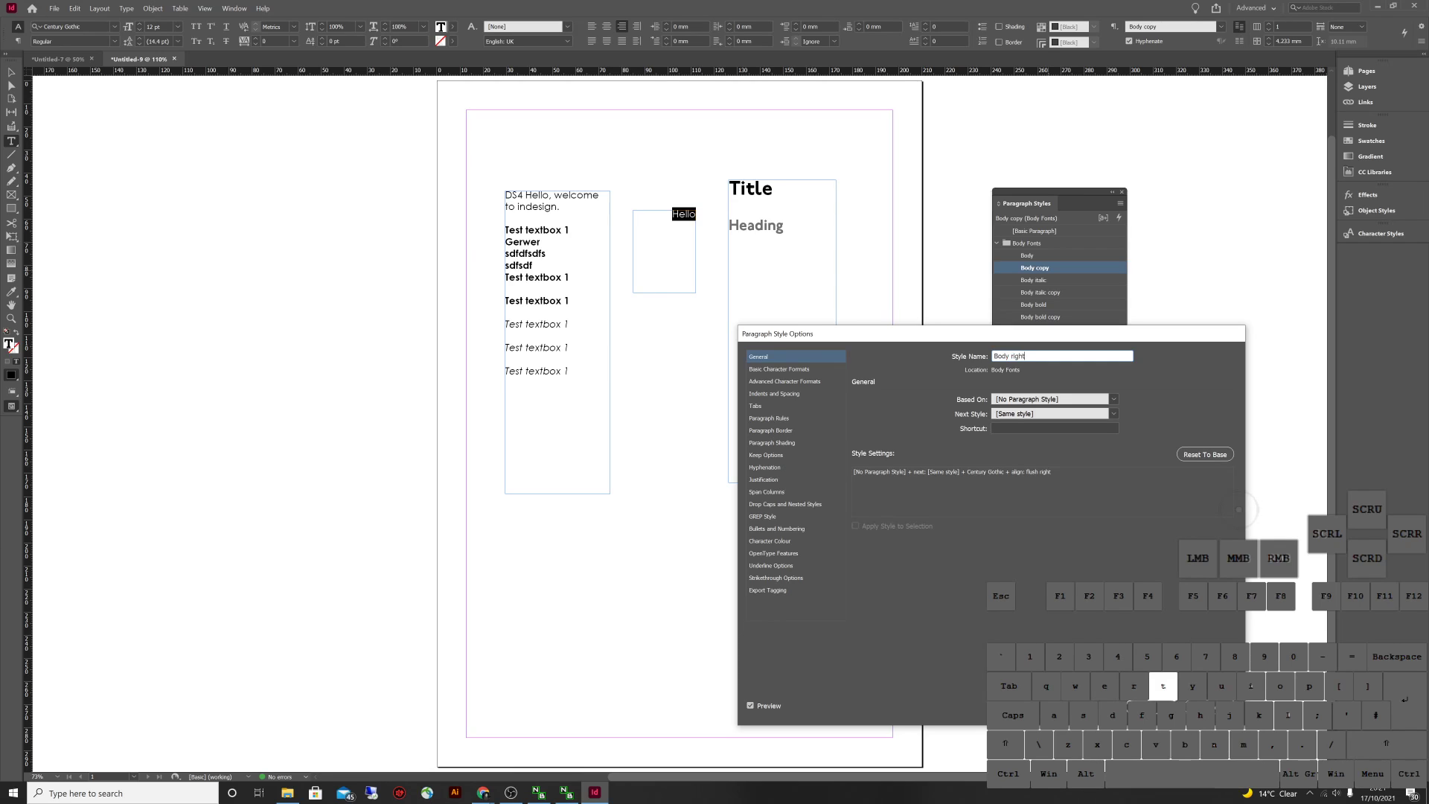
{"action": "key", "text": "Return"}
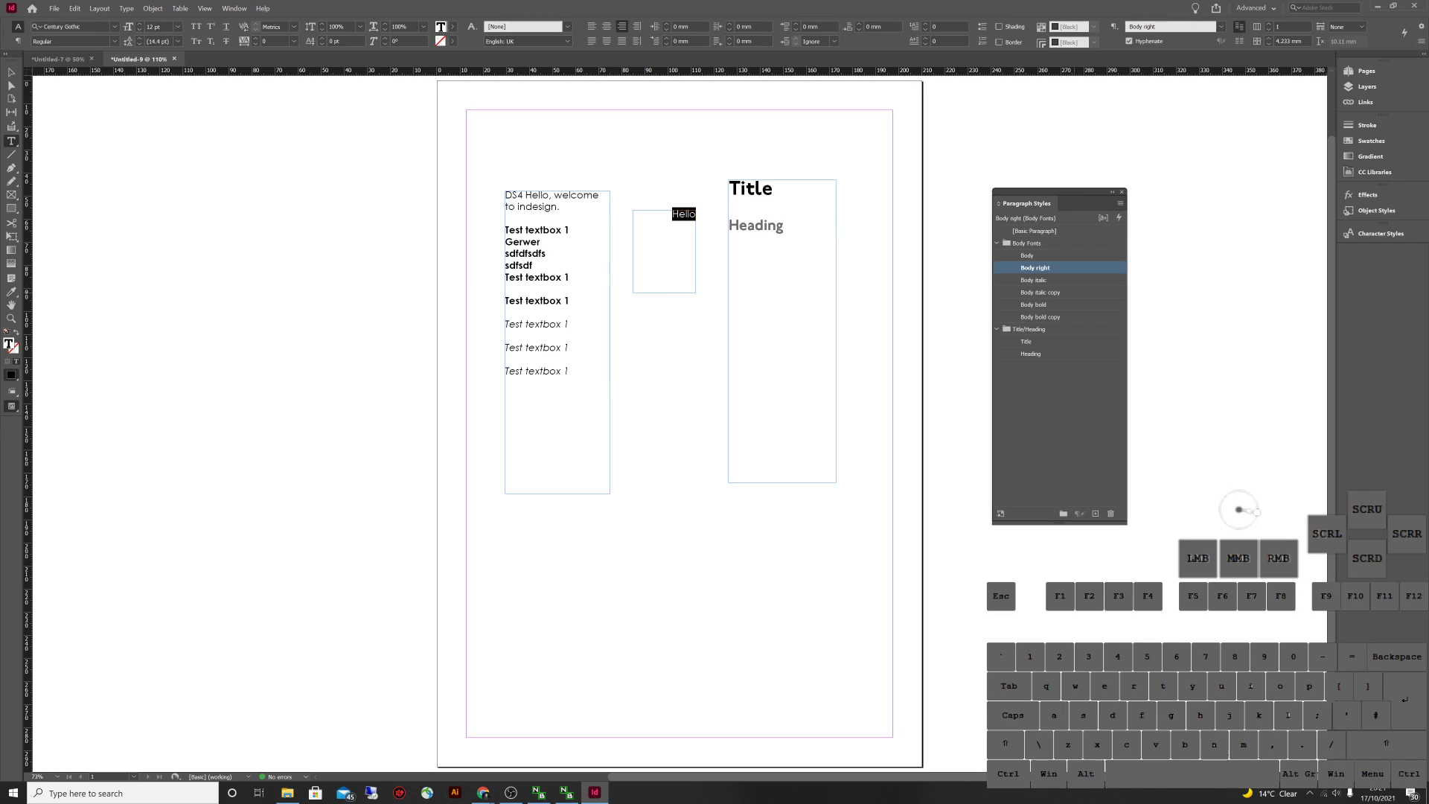
Rename the italic and bold copies to 'Body italic right' and 'Body bold right'
{"action": "left_click", "coordinate": [1048, 293]}
{"action": "left_click", "coordinate": [1047, 292]}
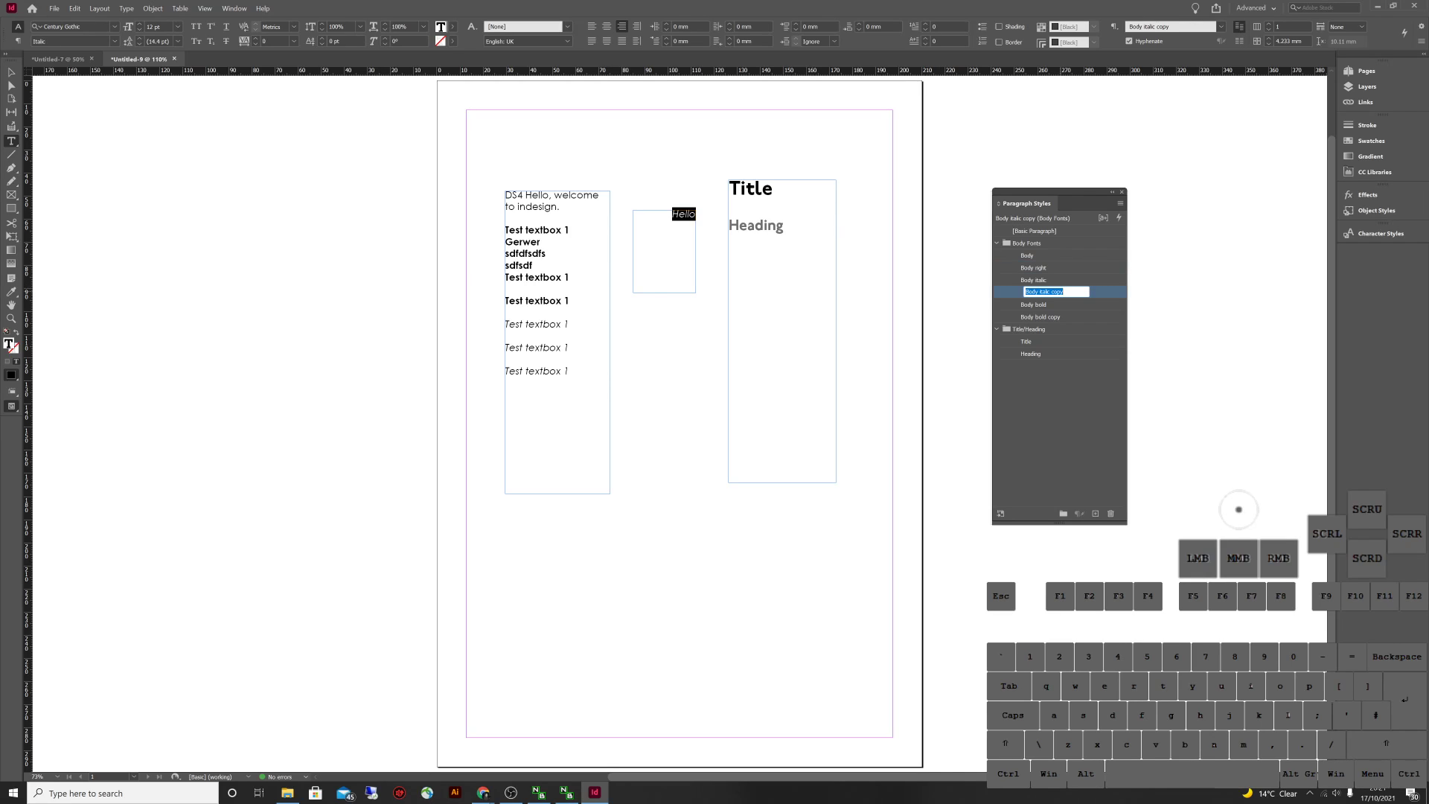
{"action": "left_click_drag", "start_coordinate": [1065, 292], "coordinate": [1054, 292]}
{"action": "type", "text": "right"}
{"action": "key", "text": "Return"}
{"action": "left_click", "coordinate": [1042, 292]}
{"action": "left_click", "coordinate": [1042, 292]}
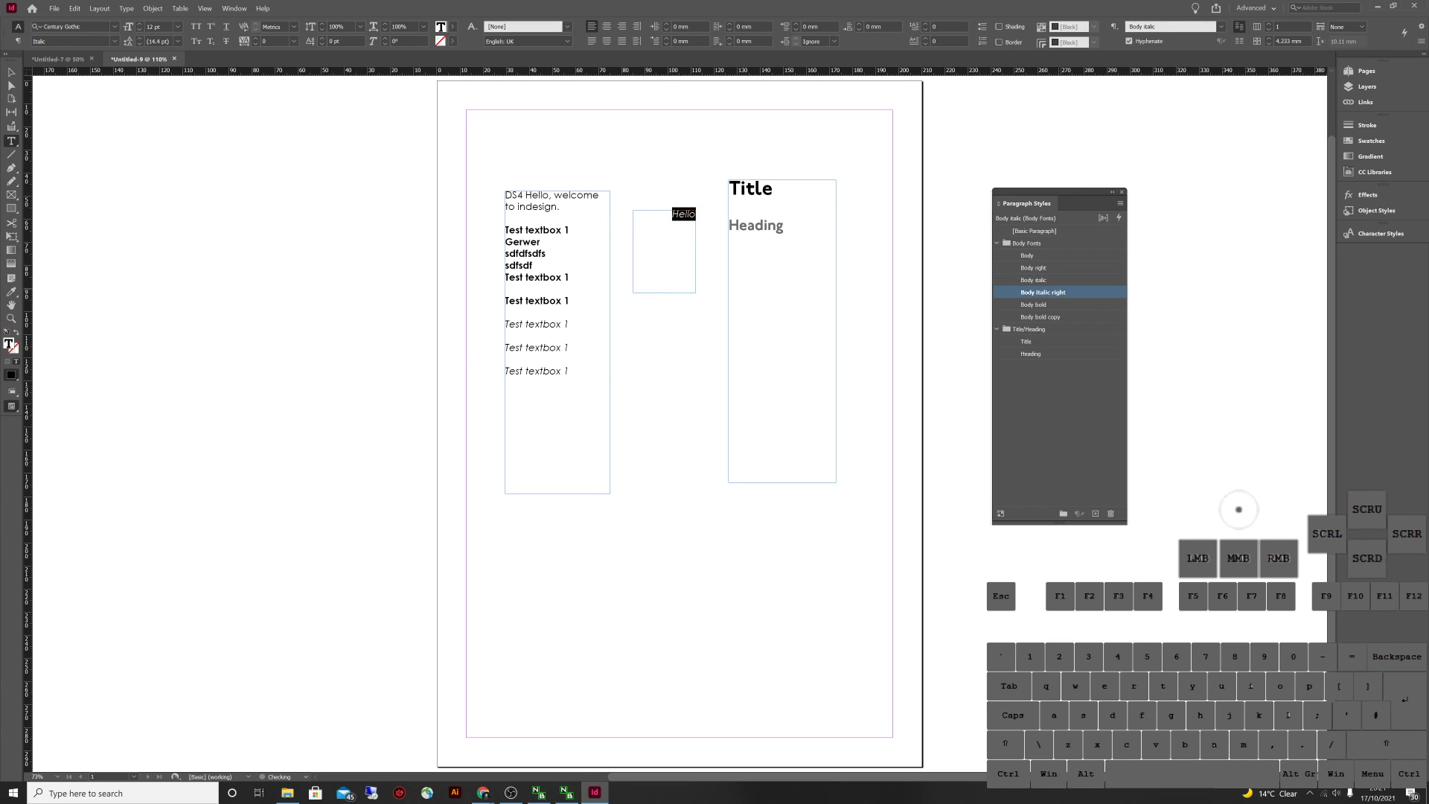
{"action": "left_click", "coordinate": [1042, 316]}
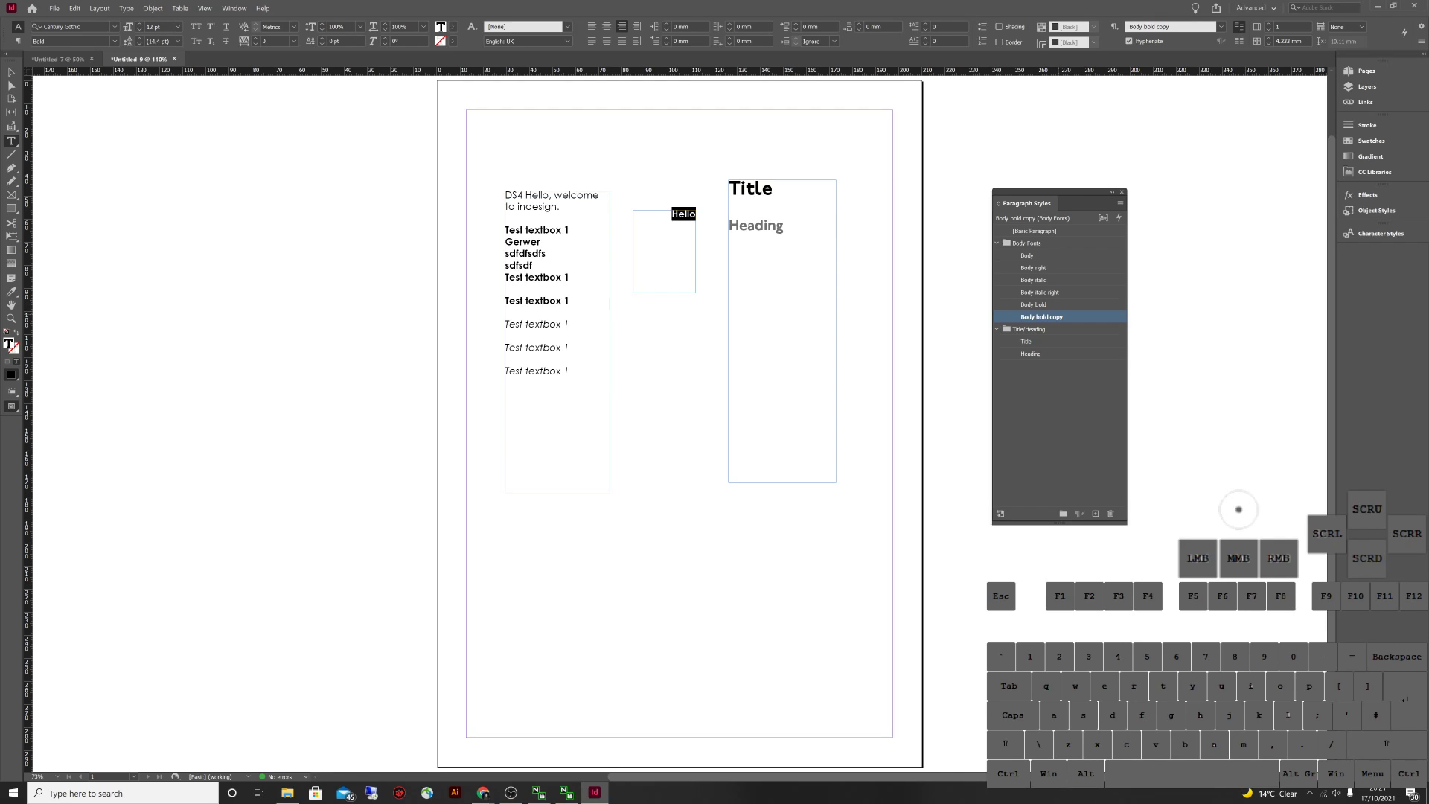
{"action": "double_click", "coordinate": [1041, 316]}
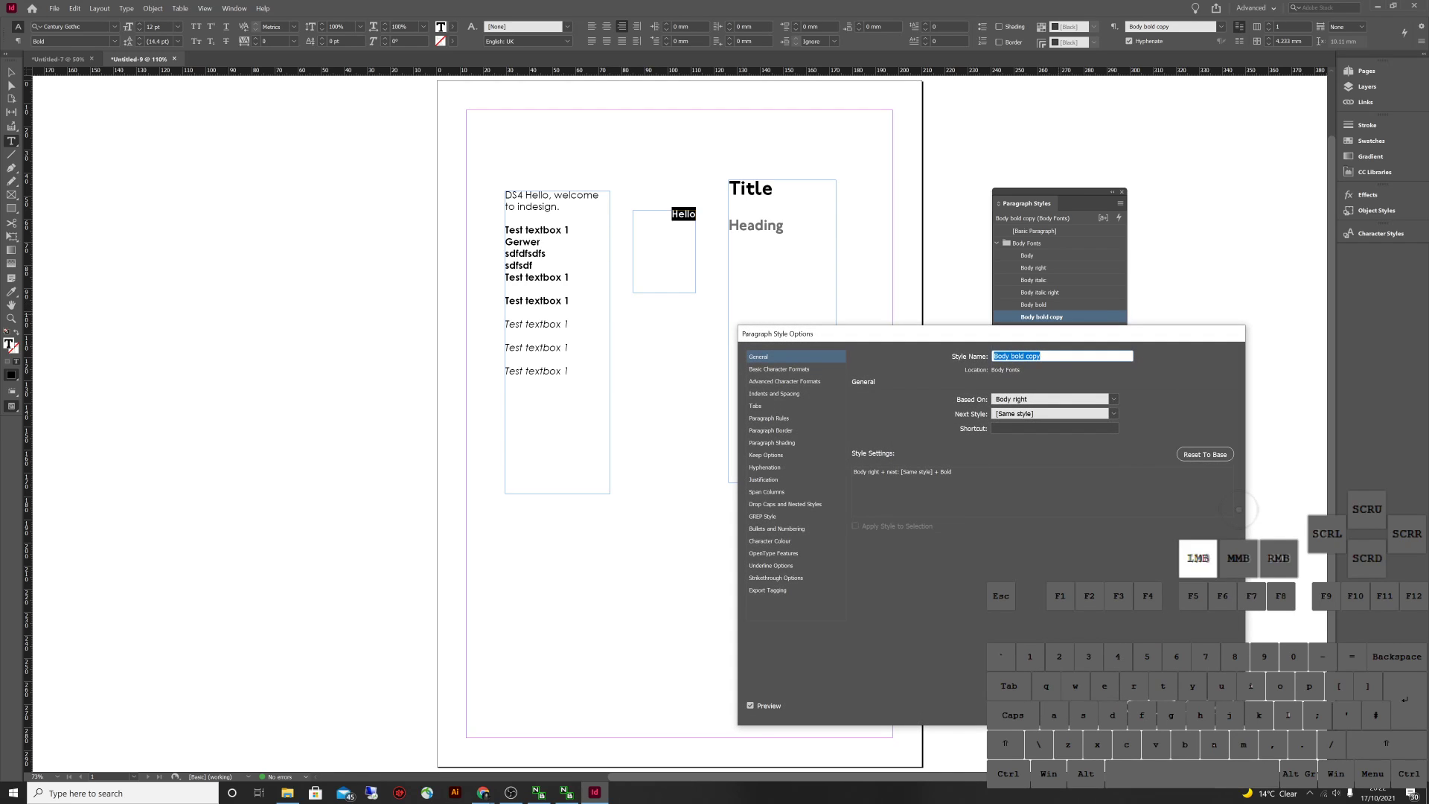
{"action": "double_click", "coordinate": [1031, 356]}
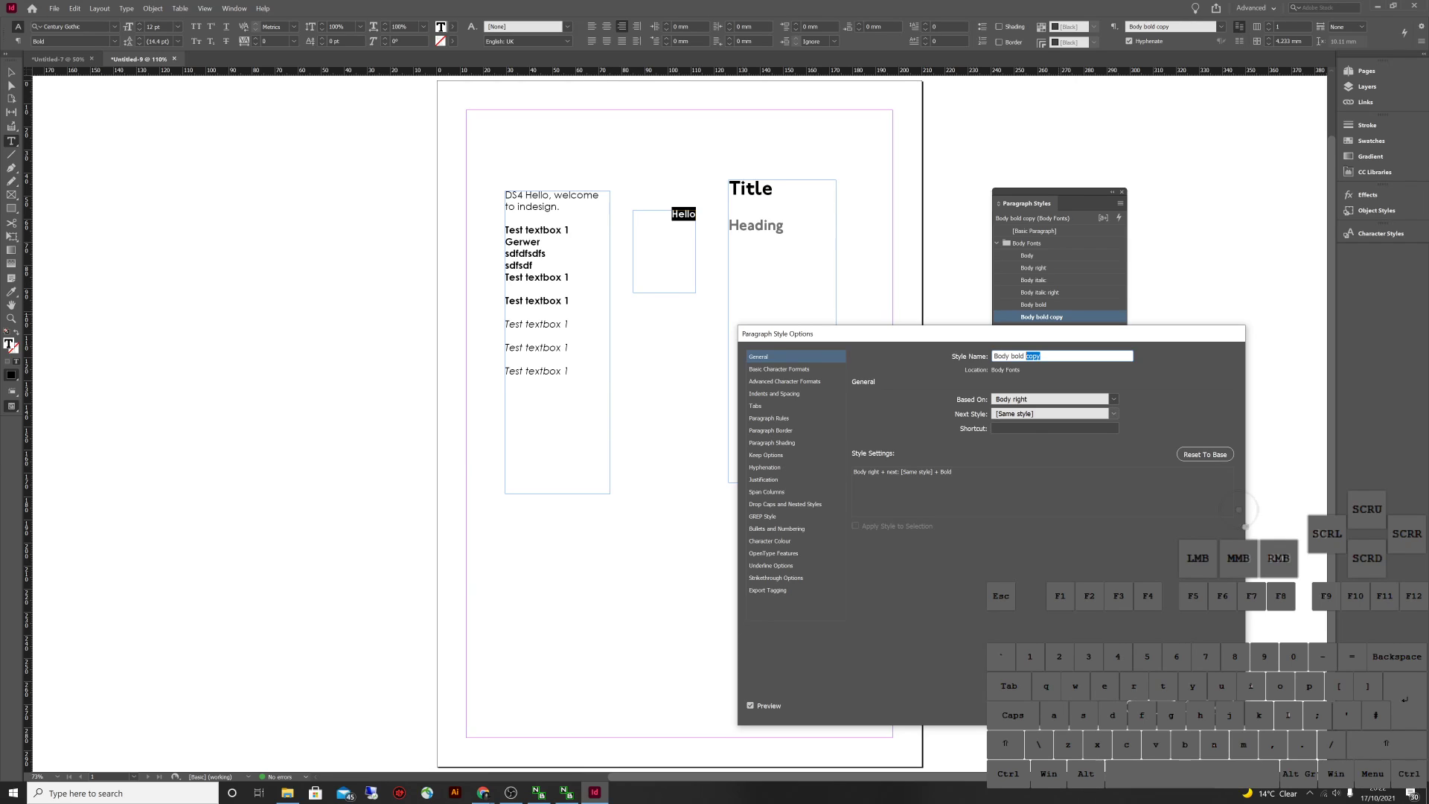
{"action": "type", "text": "right"}
{"action": "key", "text": "Return"}
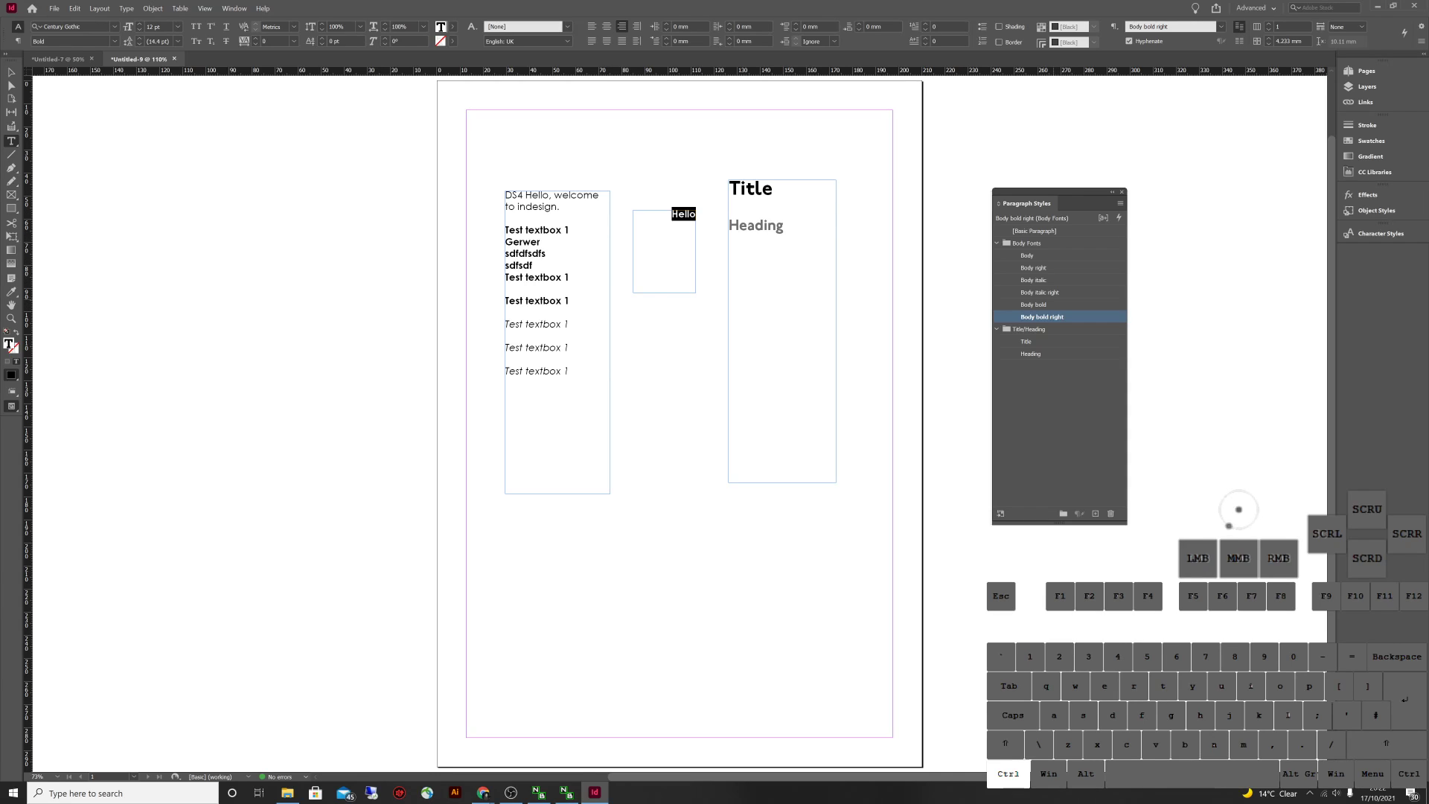
Apply Body right to 'Hello' and leave text editing
{"action": "left_click", "coordinate": [1034, 305], "text": "ctrl"}
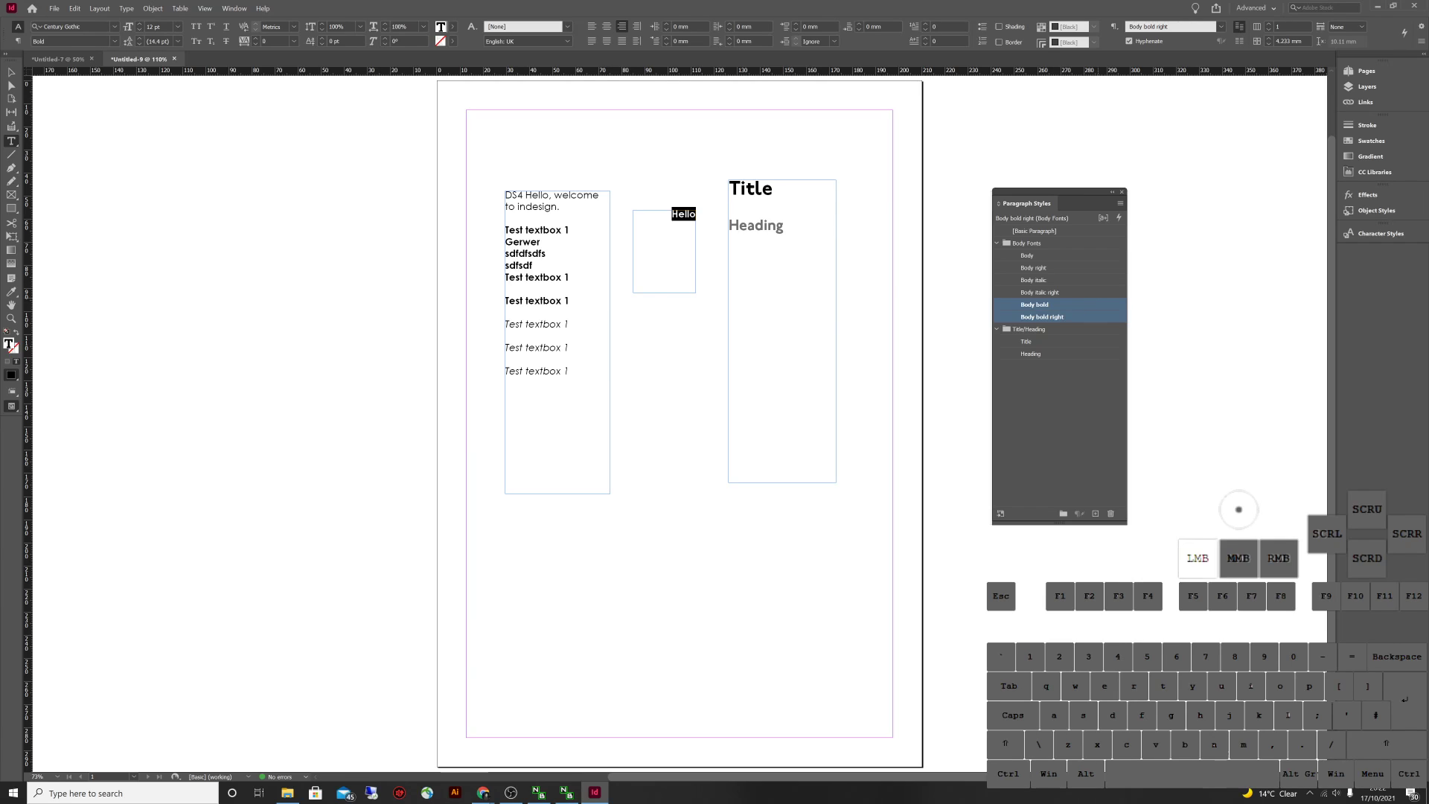
{"action": "left_click", "coordinate": [1035, 268]}
{"action": "left_click", "coordinate": [1042, 292], "text": "ctrl"}
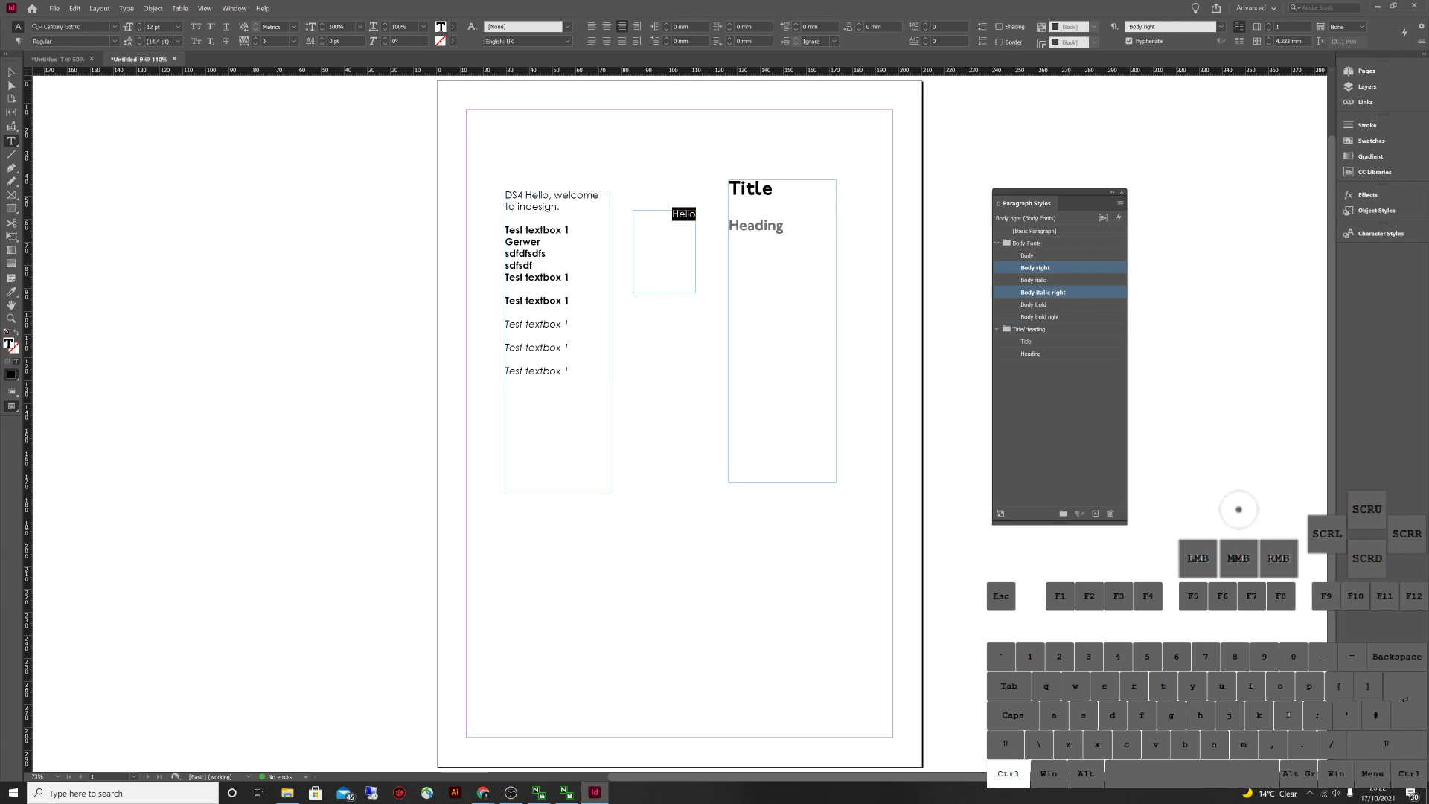
{"action": "left_click", "coordinate": [1042, 316], "text": "ctrl"}
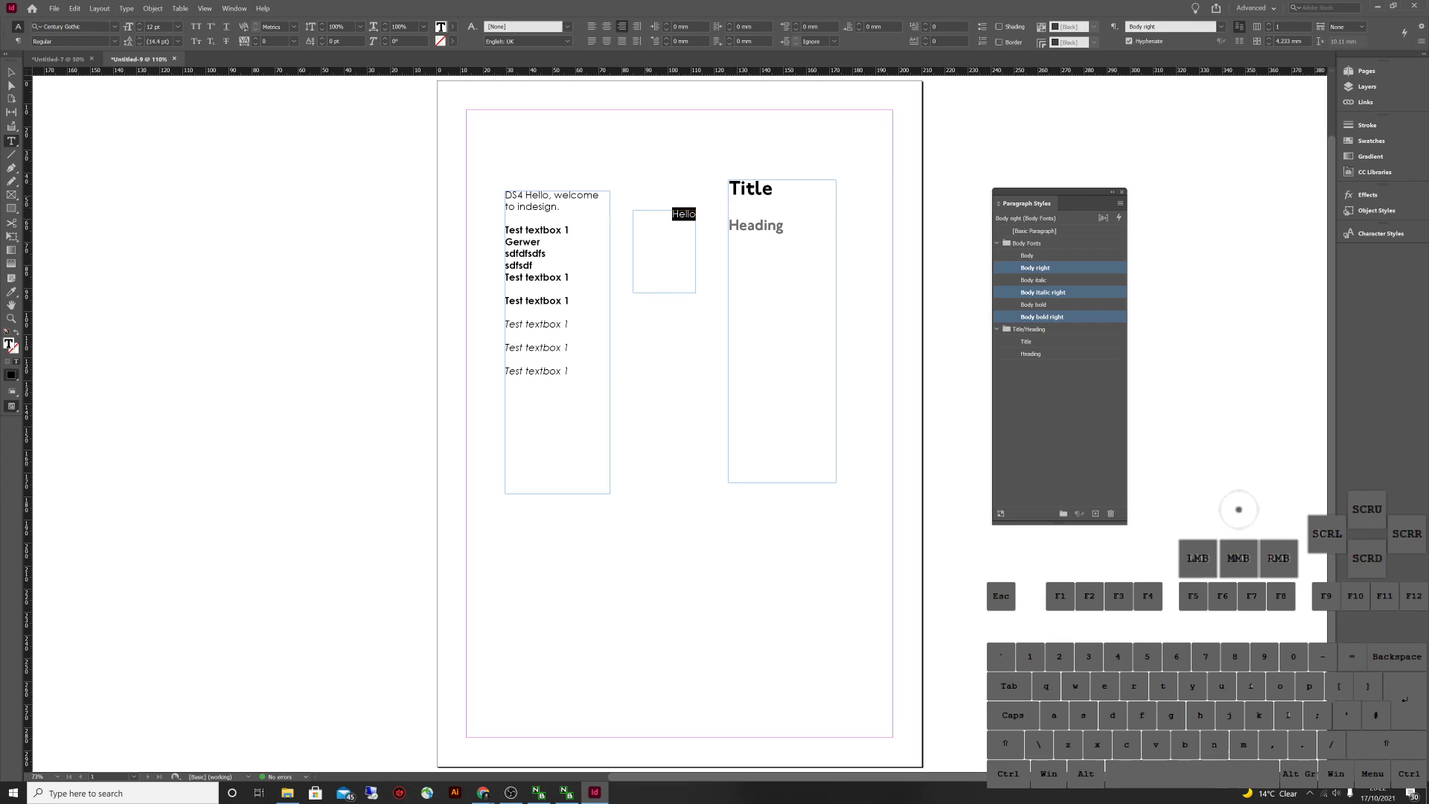
{"action": "left_click", "coordinate": [1035, 267]}
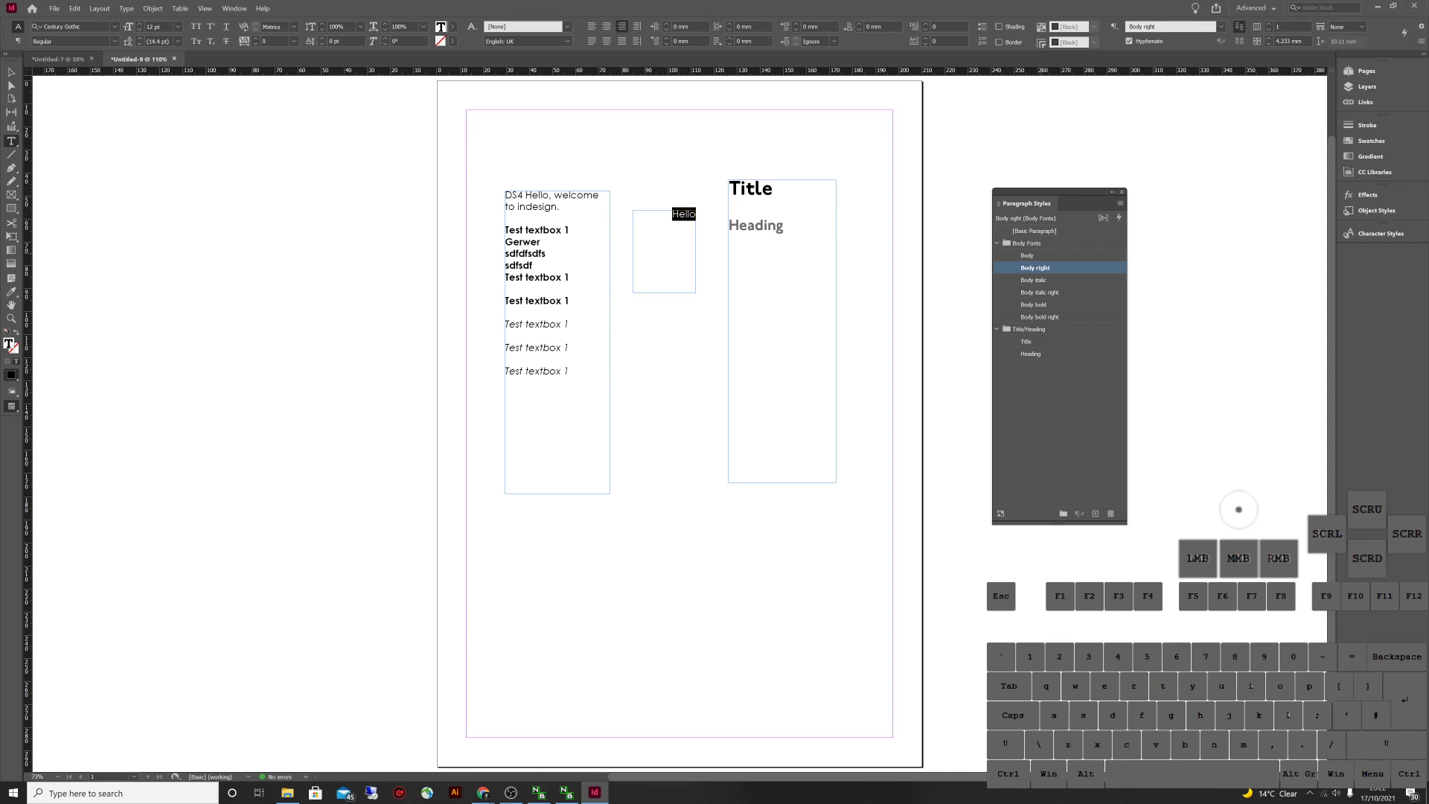
{"action": "key", "text": "Escape"}
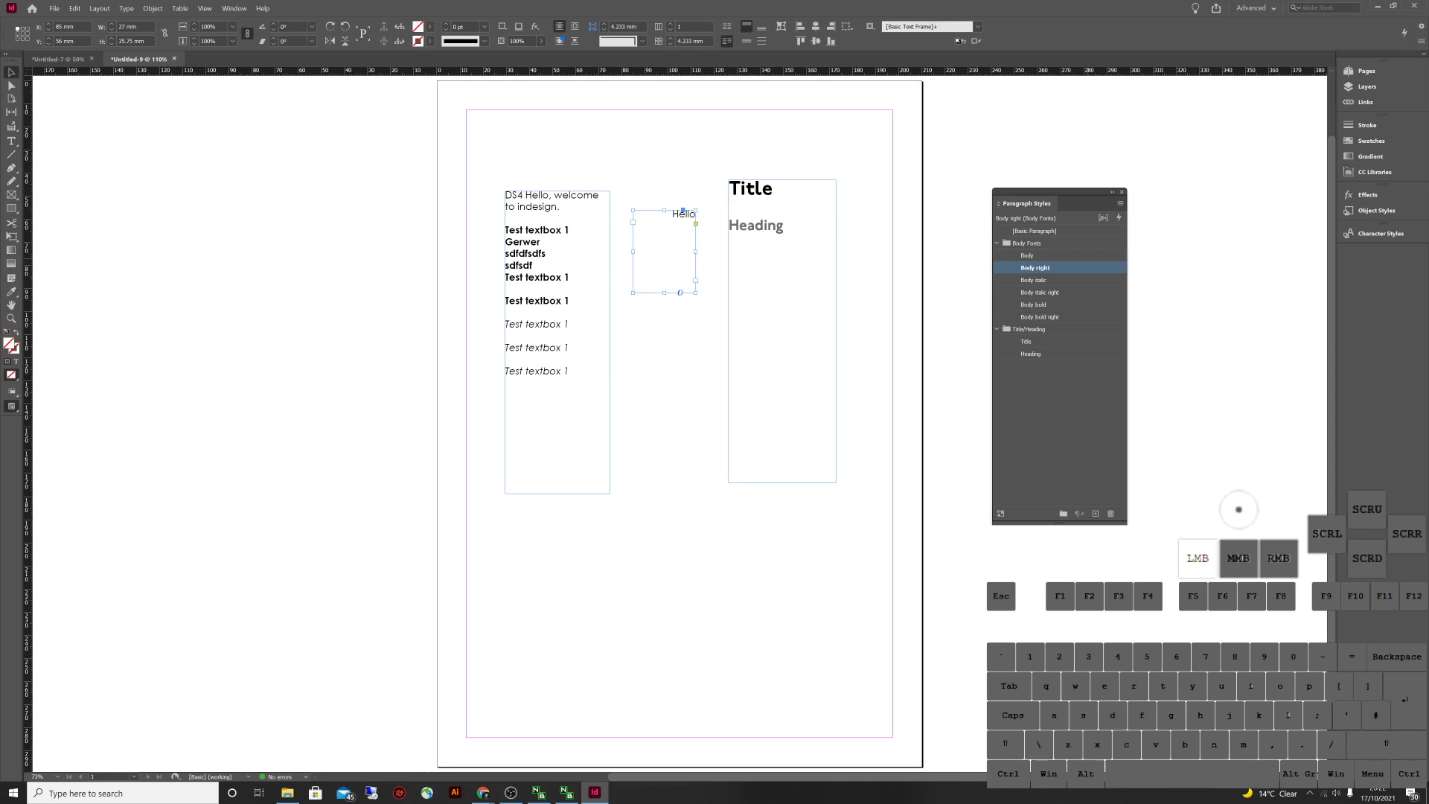
Try Body italic, Body italic right and Body bold on 'Hello', then apply plain Body
{"action": "left_click", "coordinate": [1035, 280]}
{"action": "left_click", "coordinate": [1039, 292]}
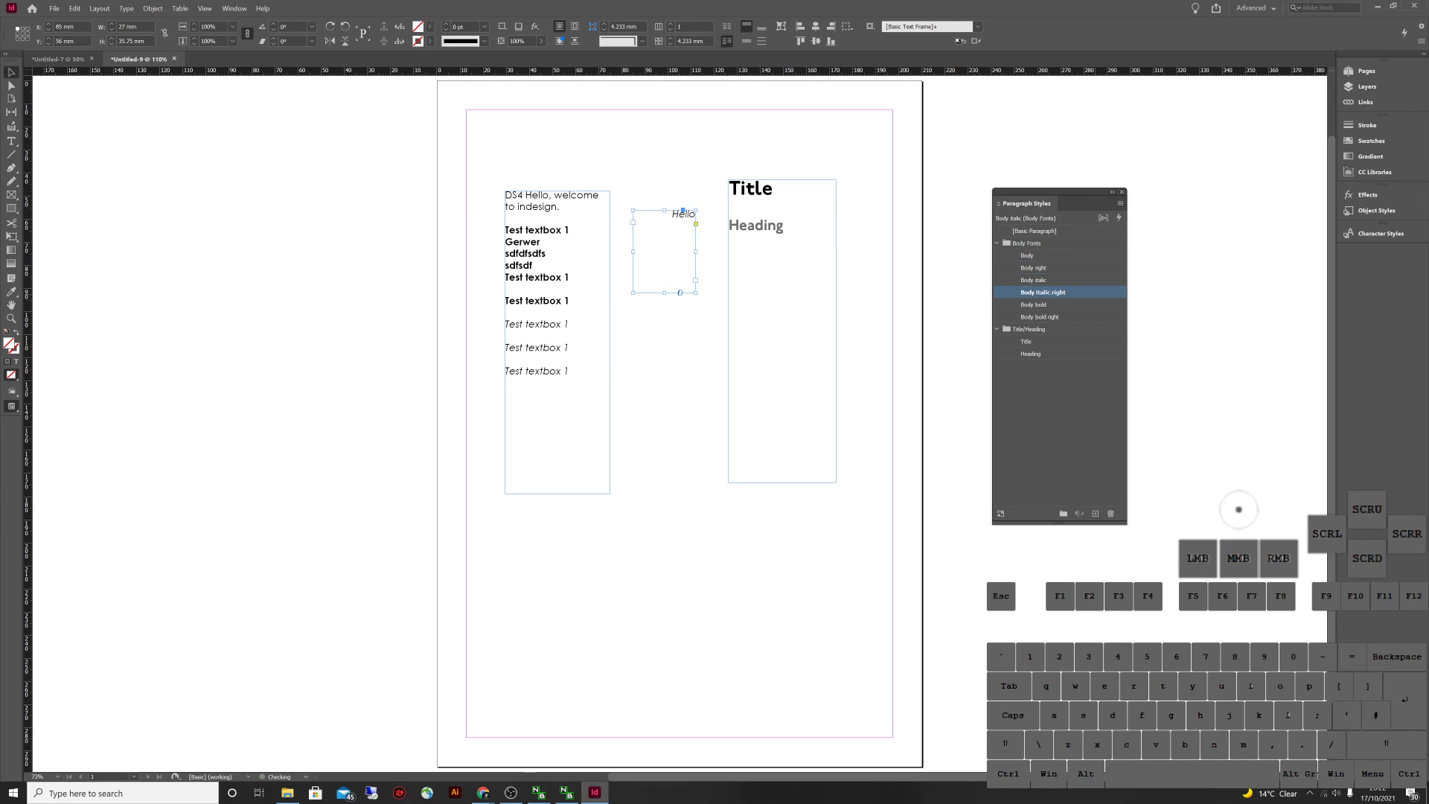
{"action": "left_click", "coordinate": [1034, 304]}
{"action": "left_click", "coordinate": [1027, 255]}
Preview Berlin Sans FB Demi and Century Gothic Pro for Body, then keep Century Gothic
{"action": "double_click", "coordinate": [1028, 255]}
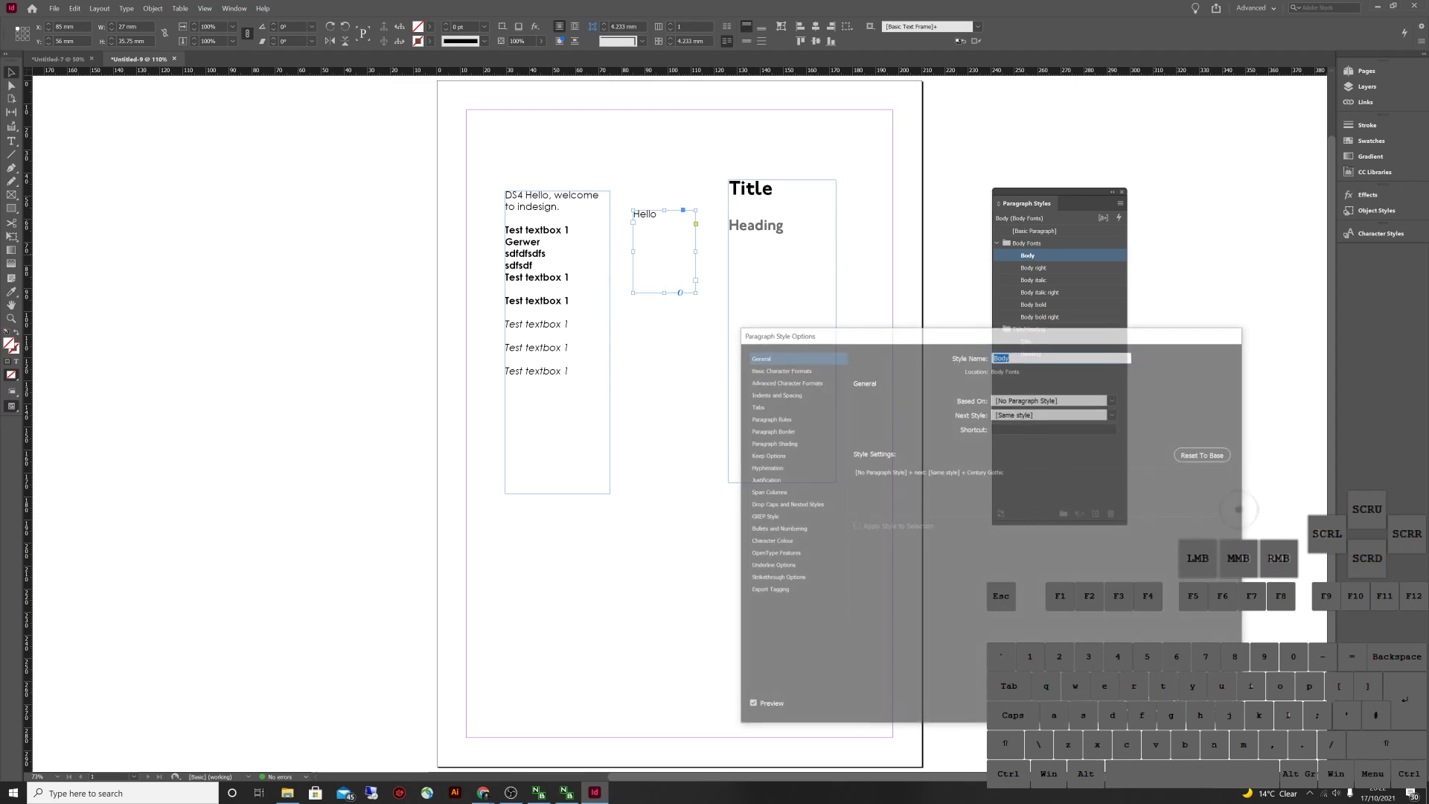
{"action": "left_click_drag", "start_coordinate": [842, 331], "coordinate": [859, 356]}
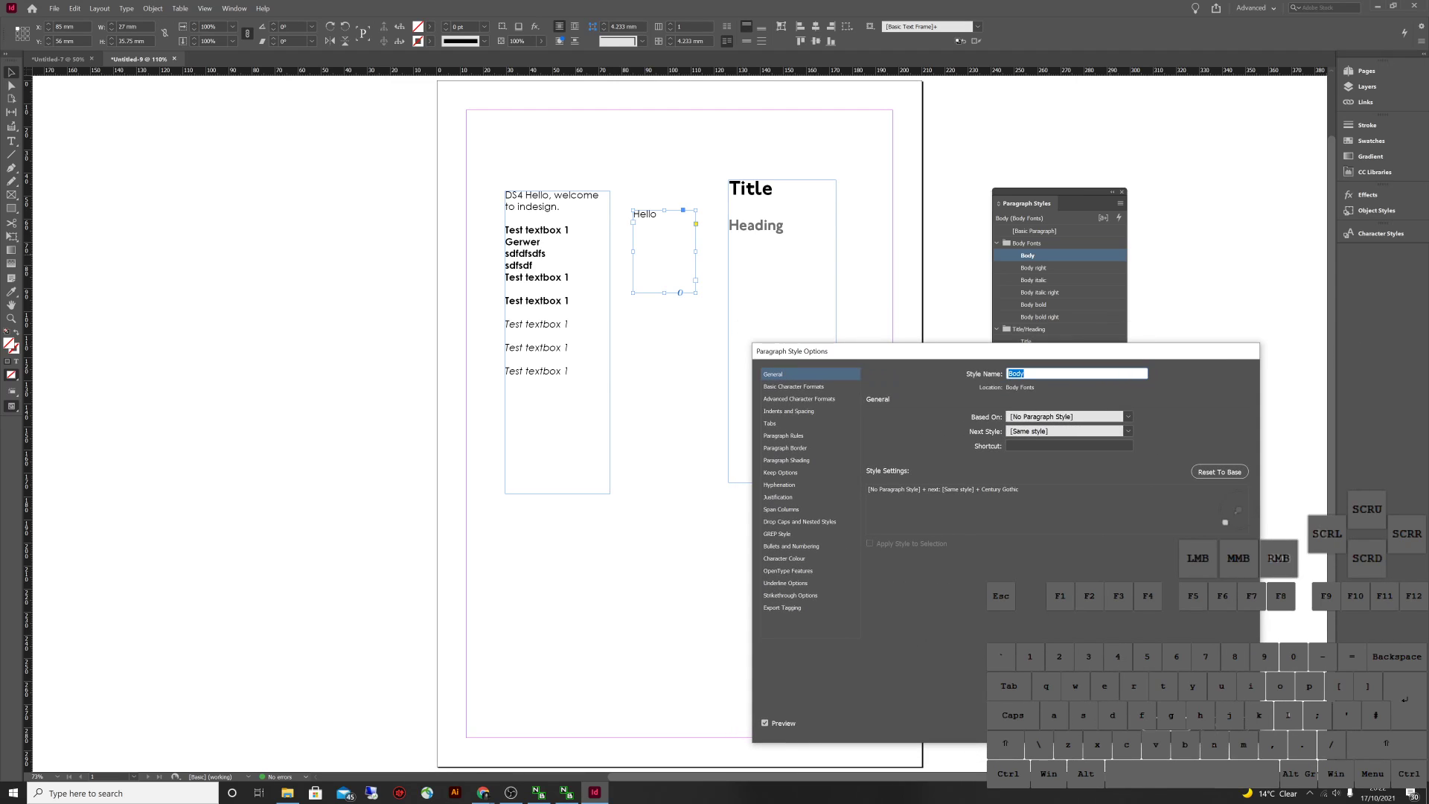
{"action": "left_click", "coordinate": [793, 386]}
{"action": "left_click", "coordinate": [1024, 422]}
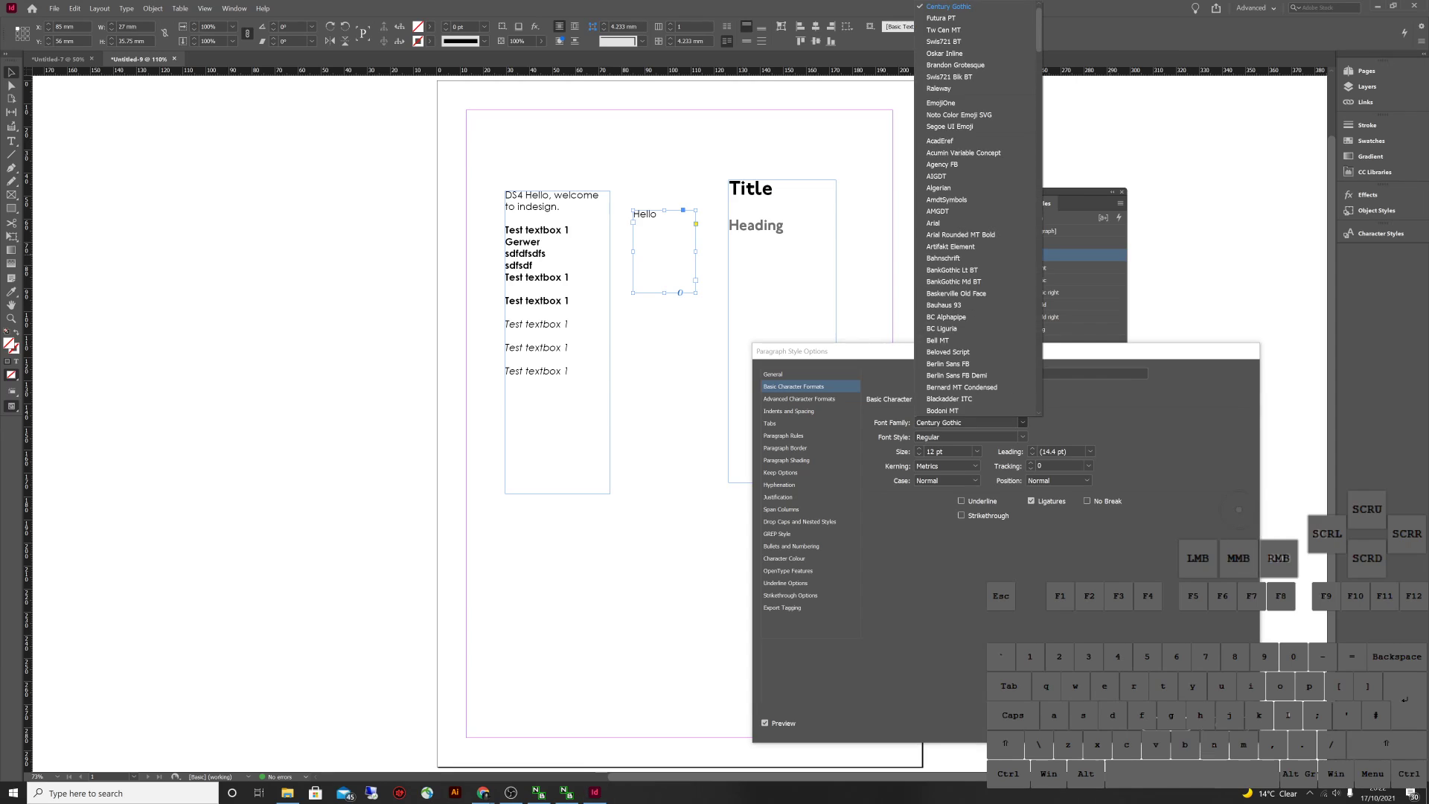
{"action": "left_click", "coordinate": [967, 374]}
{"action": "left_click", "coordinate": [1023, 422]}
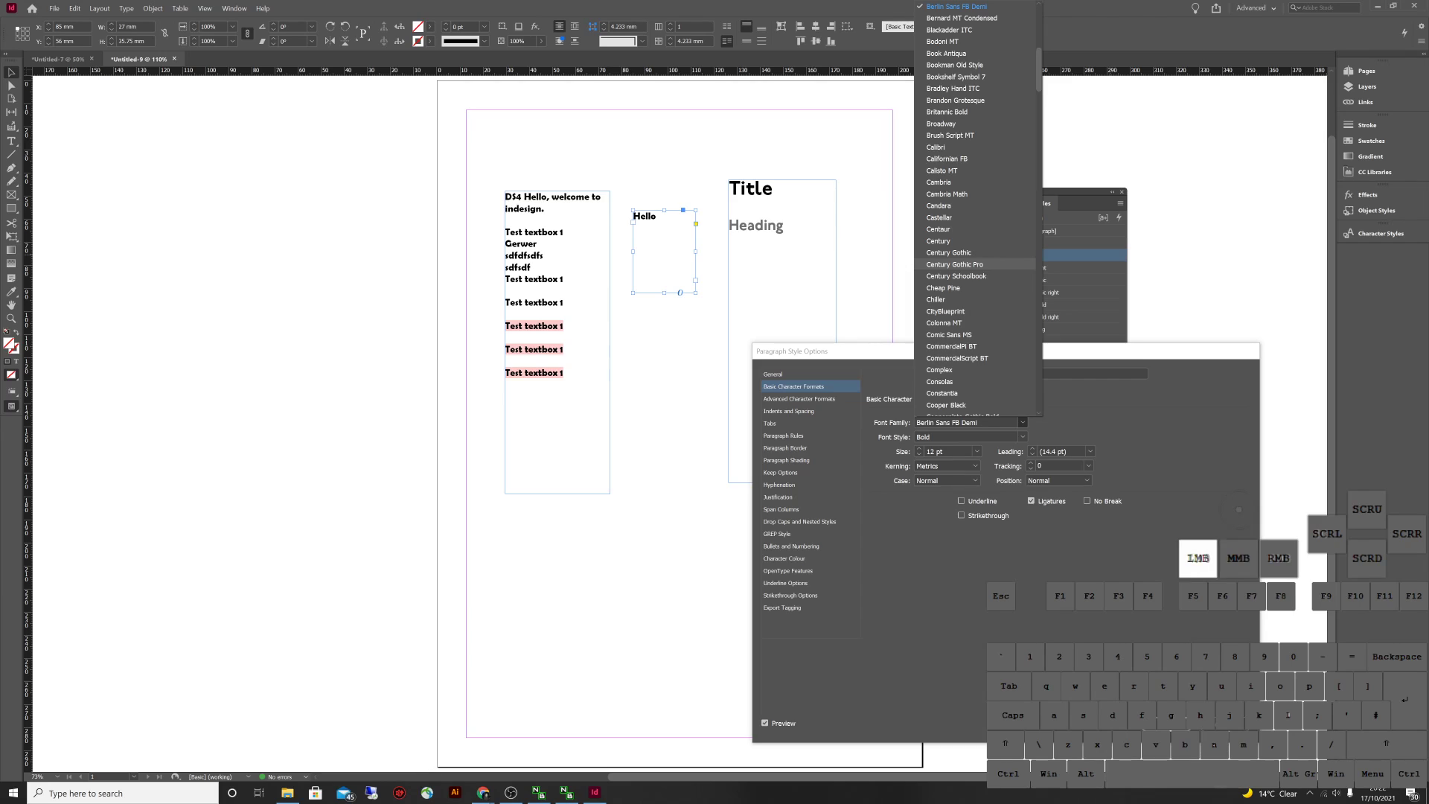
{"action": "left_click", "coordinate": [960, 264]}
{"action": "left_click", "coordinate": [1023, 422]}
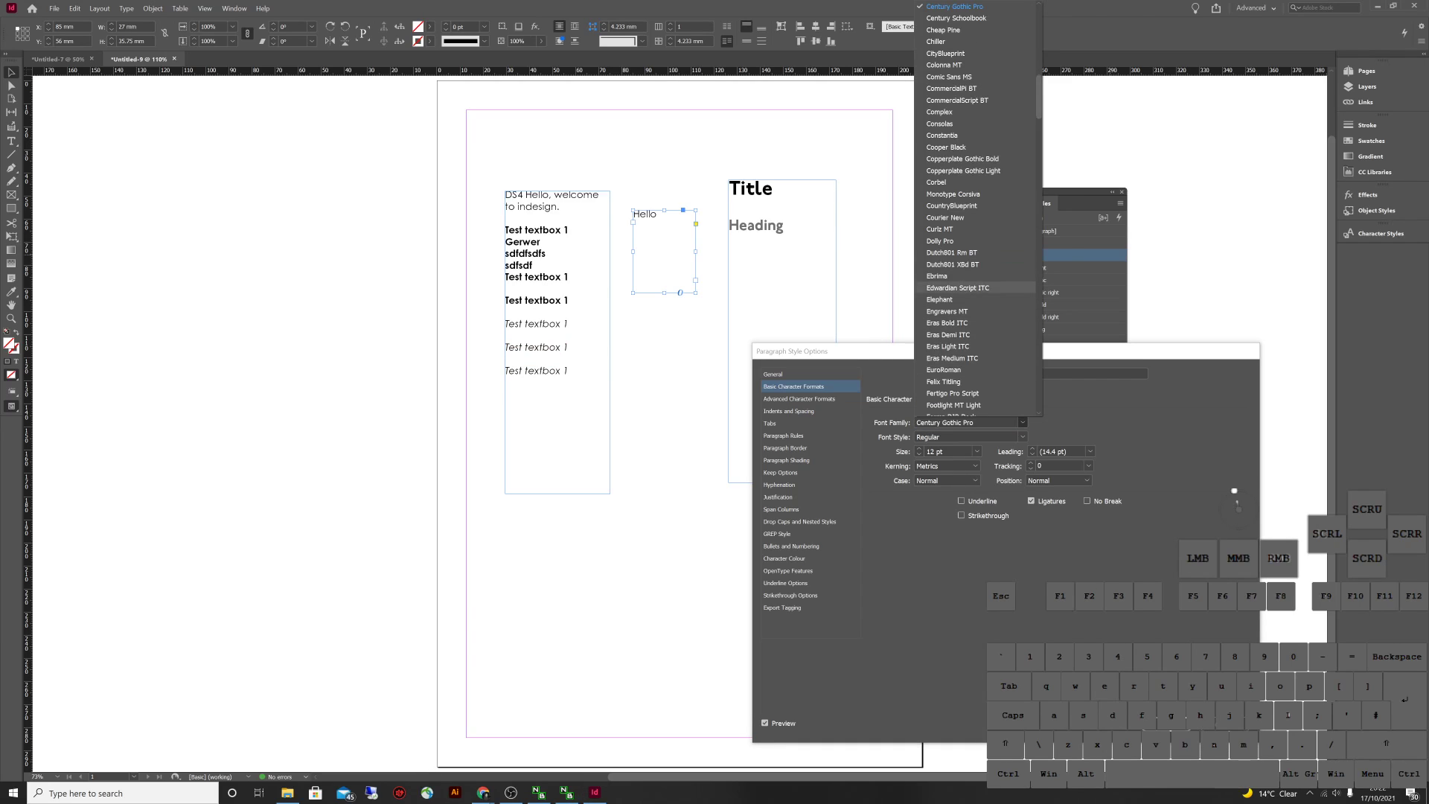
{"action": "scroll", "coordinate": [975, 45], "scroll_direction": "up", "scroll_amount": 2}
{"action": "left_click", "coordinate": [949, 244]}
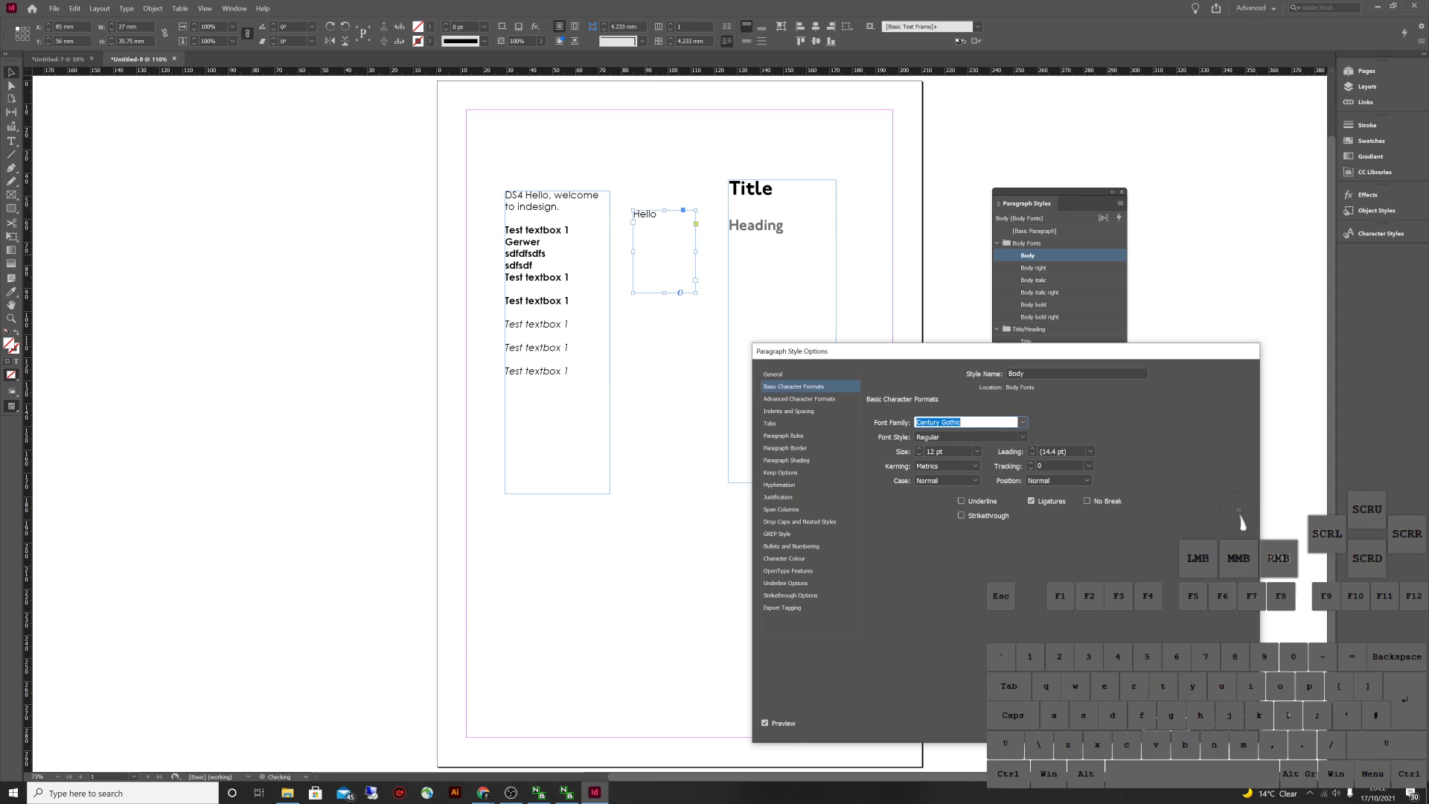
{"action": "left_click", "coordinate": [1166, 724]}
{"action": "key", "text": "Escape"}
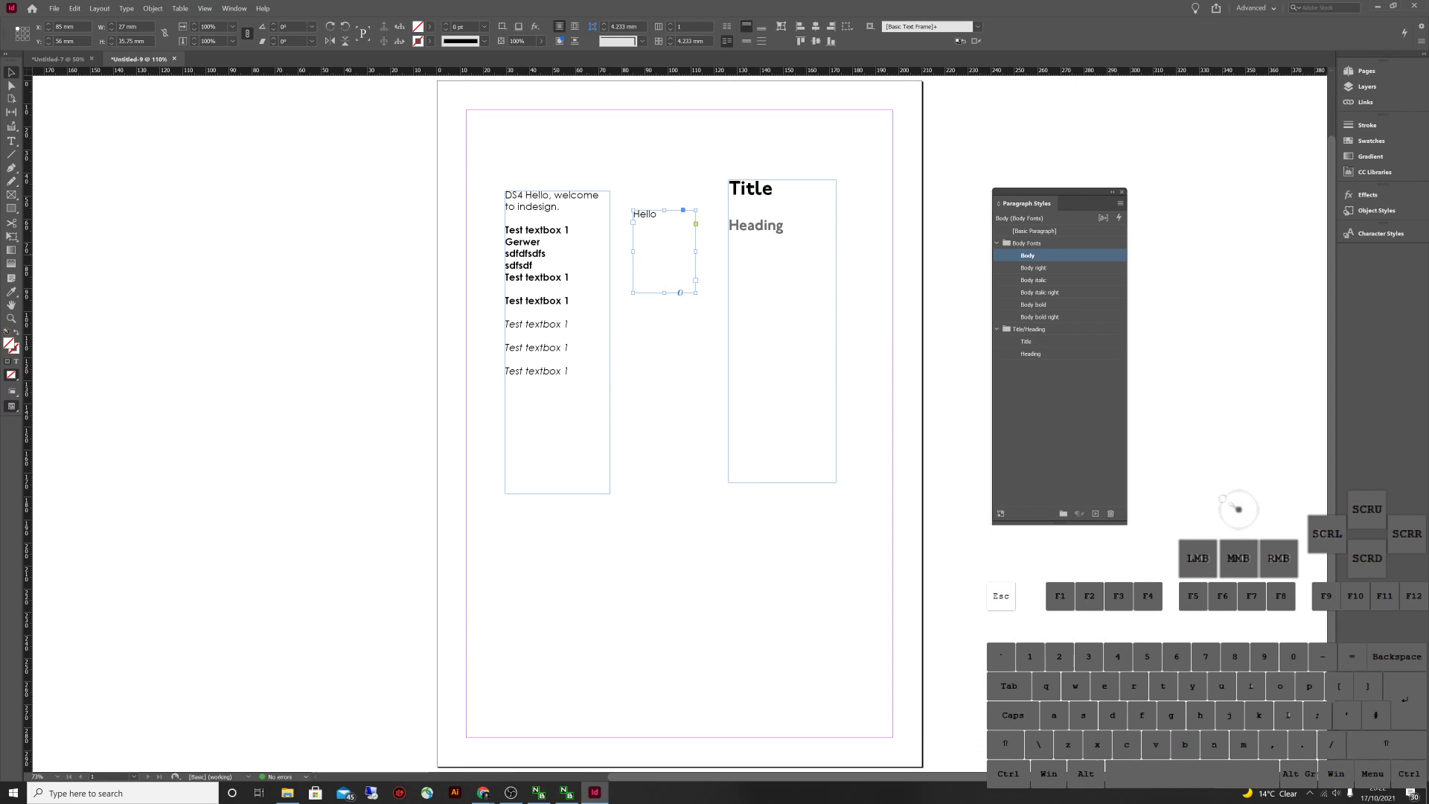
{"action": "left_click", "coordinate": [1237, 510]}
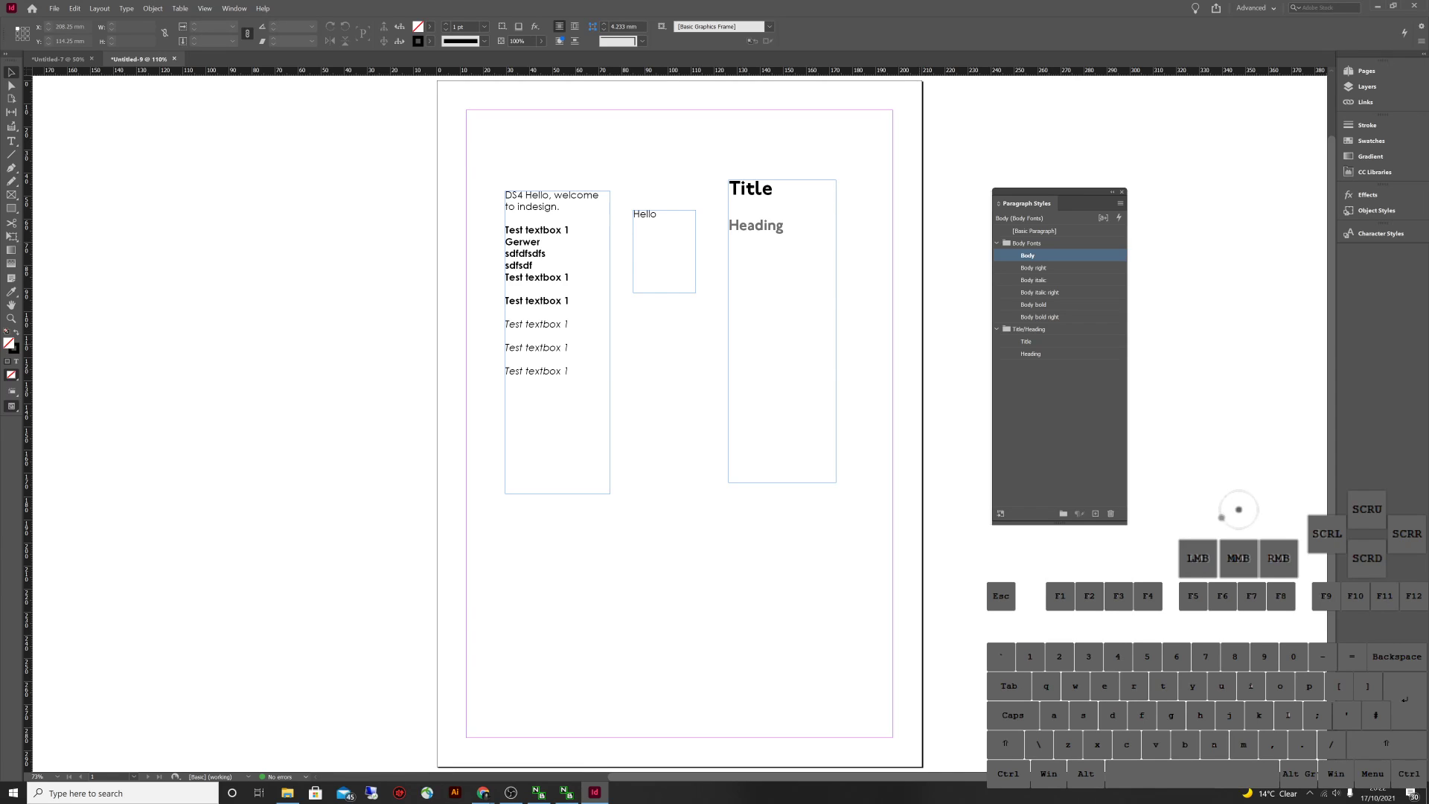
Create a new paragraph style group named 'TOC'
{"action": "left_click", "coordinate": [1237, 510]}
{"action": "left_click", "coordinate": [1237, 510]}
{"action": "left_click", "coordinate": [1032, 329]}
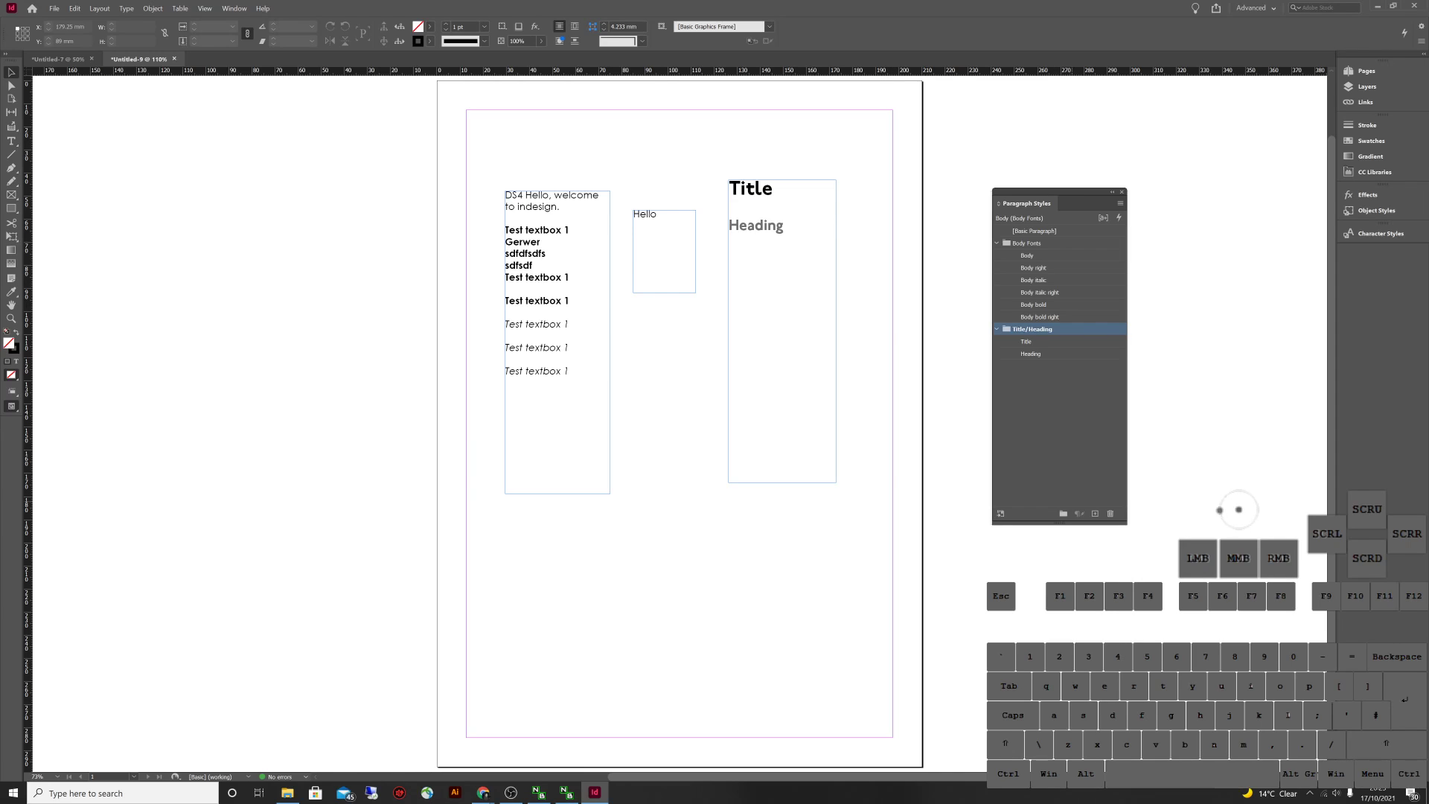
{"action": "left_click", "coordinate": [1063, 512]}
{"action": "double_click", "coordinate": [1038, 366]}
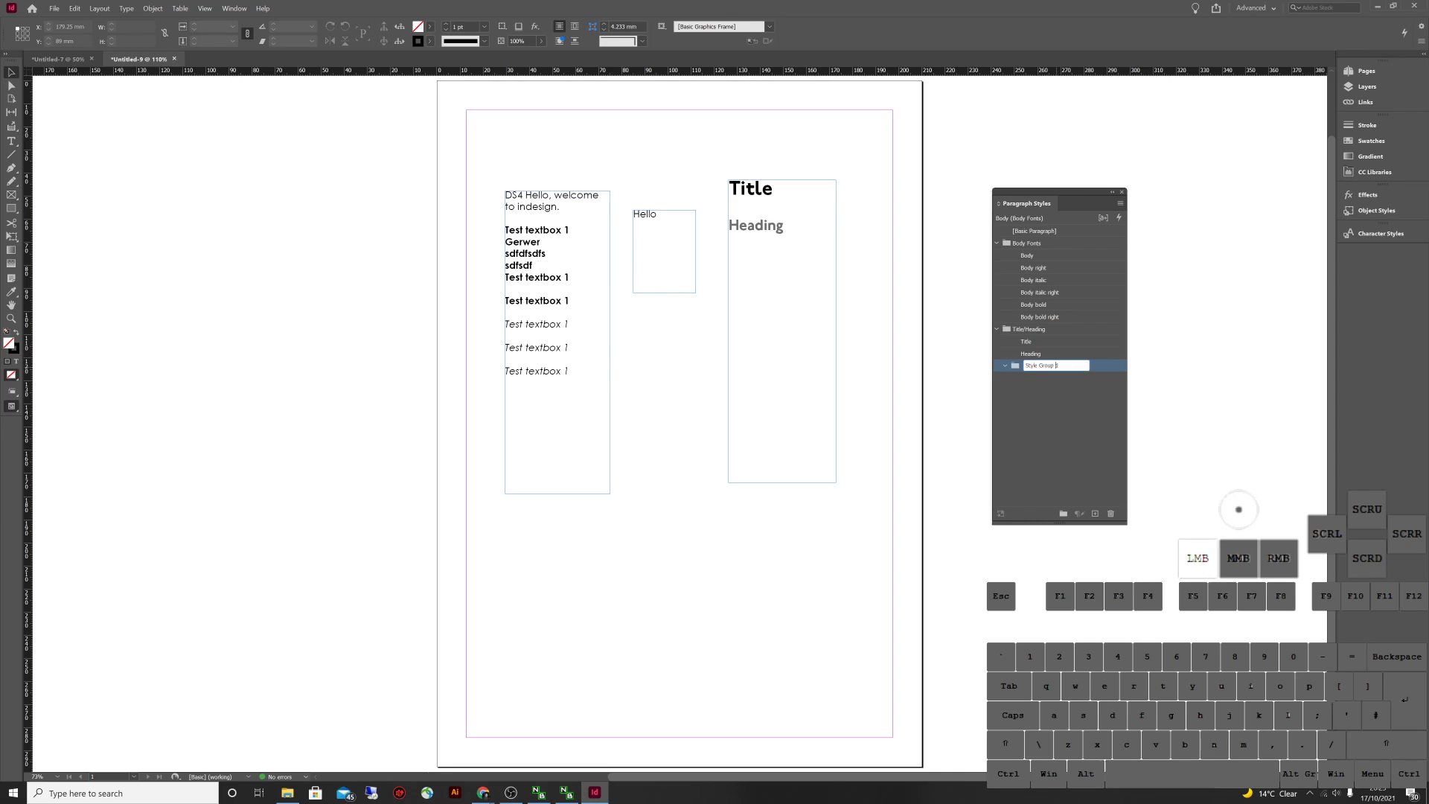
{"action": "double_click", "coordinate": [1038, 365]}
{"action": "type", "text": "TOC"}
{"action": "key", "text": "Return"}
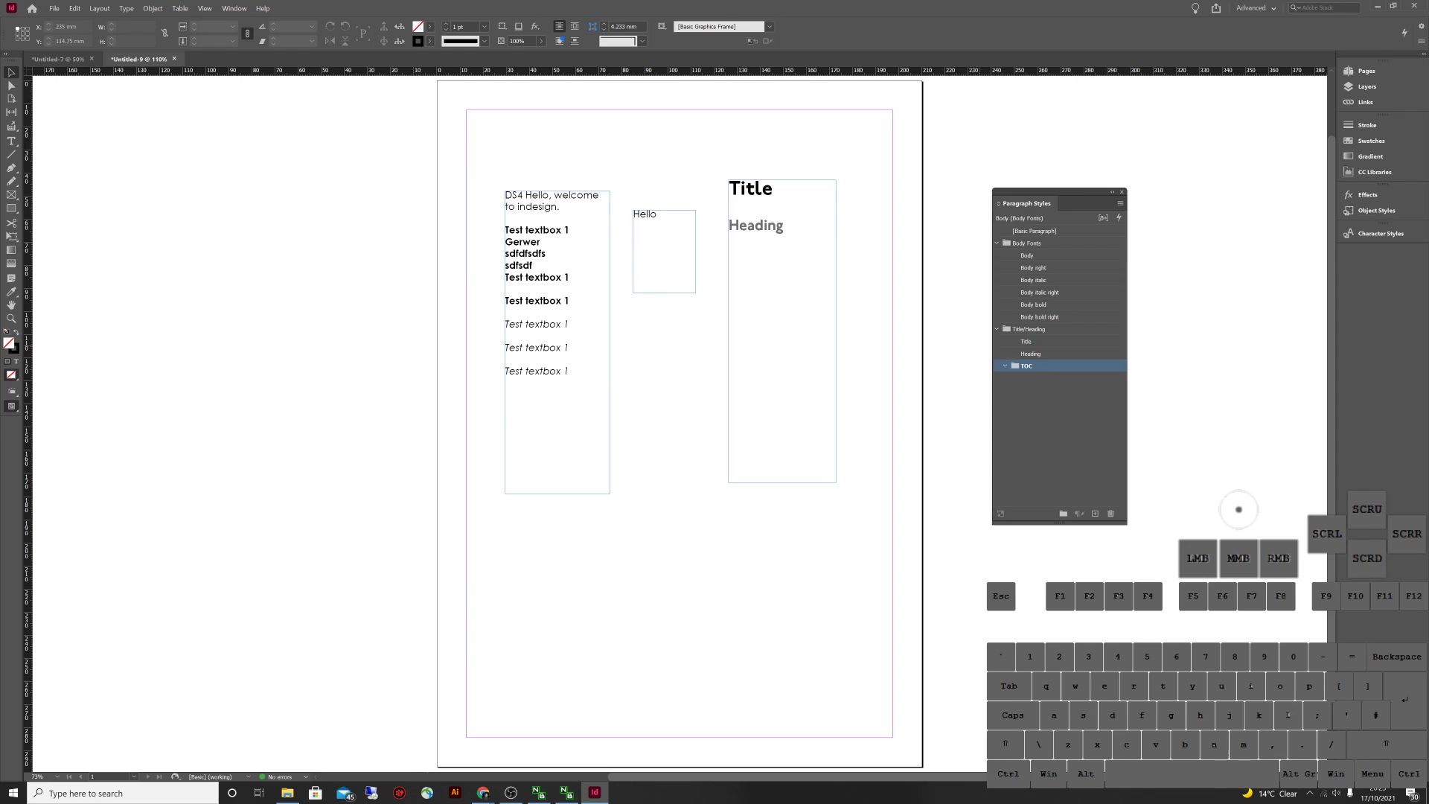
Duplicate the Title and Heading styles and move the copies into the TOC group
{"action": "left_click", "coordinate": [1027, 340]}
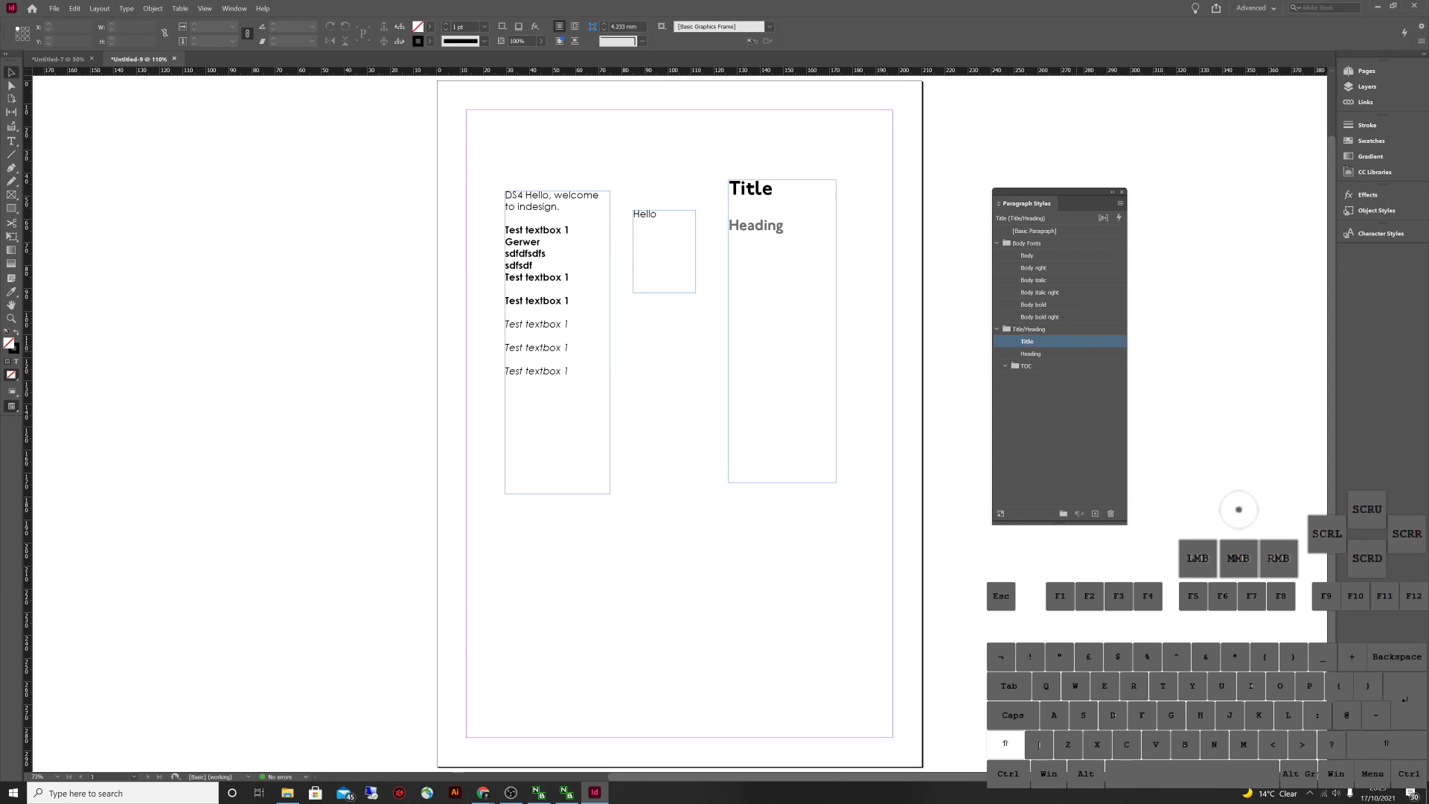
{"action": "left_click", "coordinate": [1031, 354], "text": "shift"}
{"action": "right_click", "coordinate": [1066, 350]}
{"action": "left_click", "coordinate": [1101, 353]}
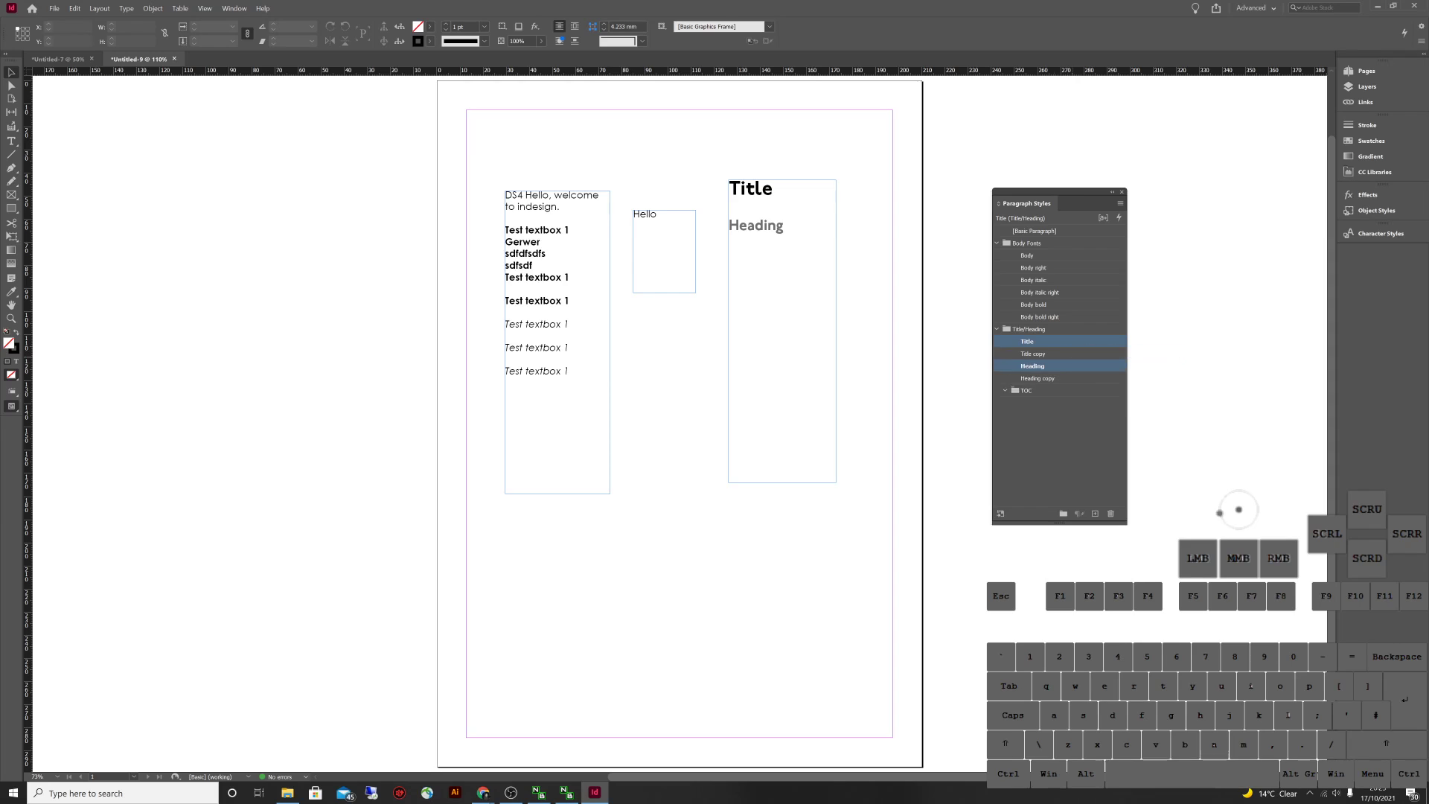
{"action": "left_click_drag", "start_coordinate": [1033, 365], "coordinate": [1025, 390]}
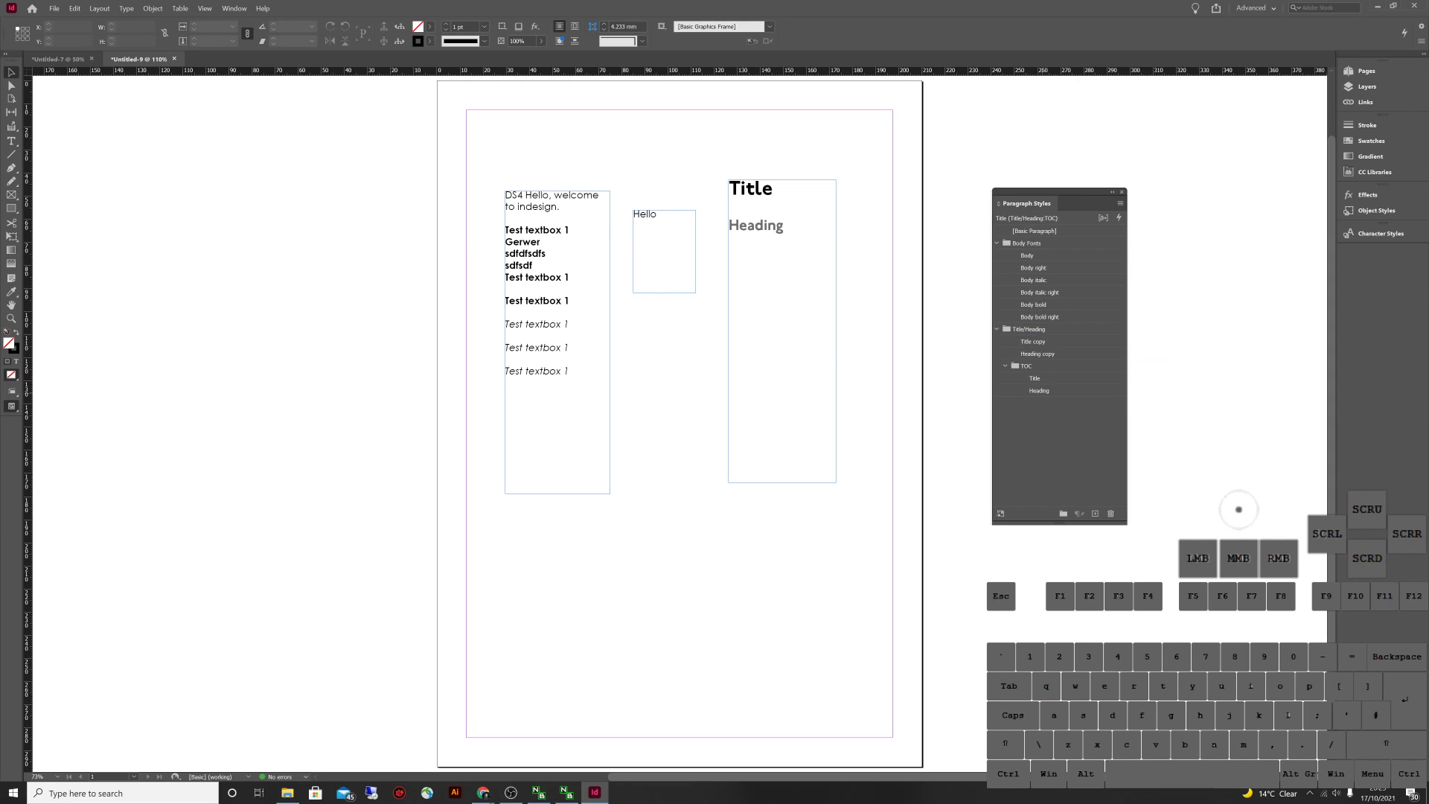
Rename the styles in TOC to 'Title TOC' and 'Heading TOC'
{"action": "left_click", "coordinate": [1034, 378]}
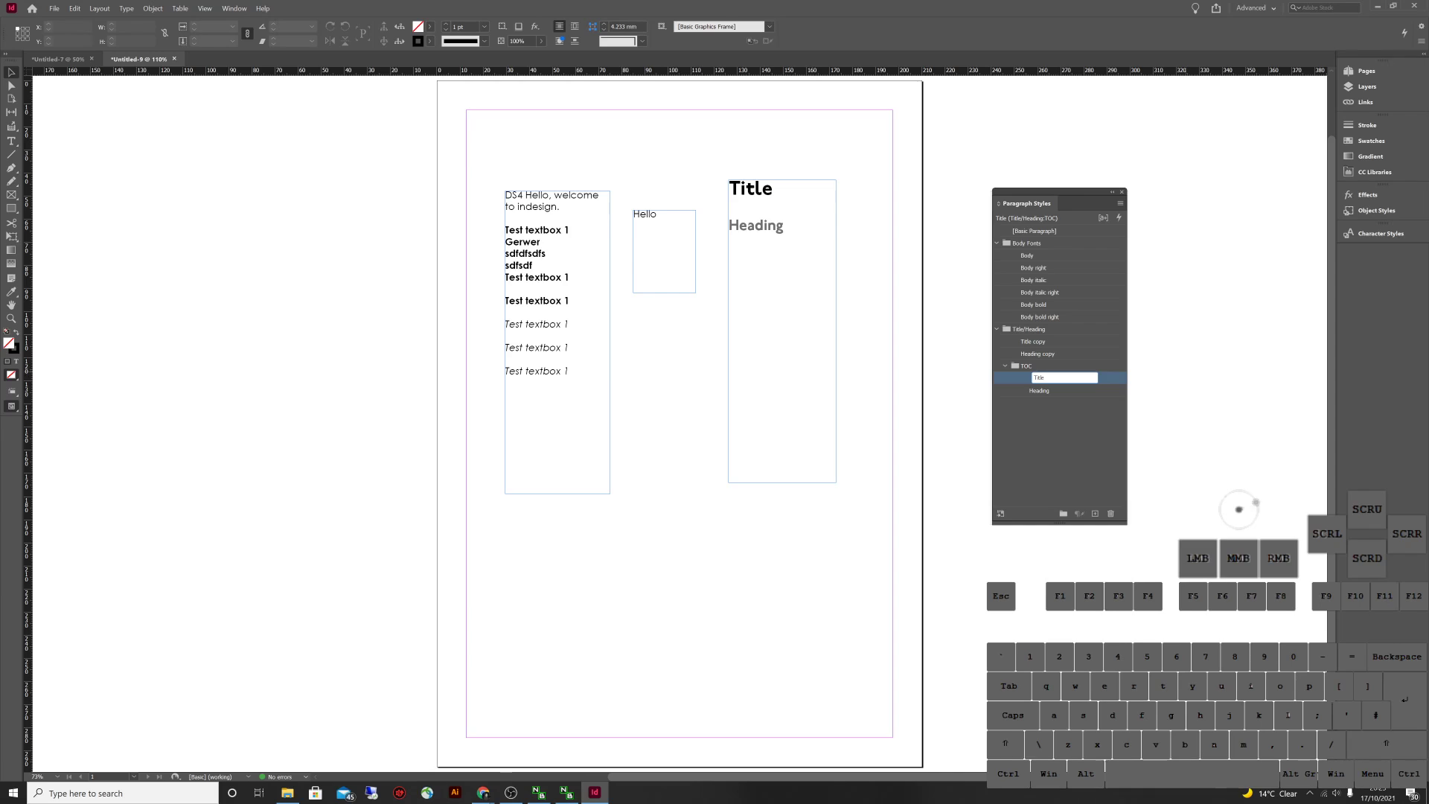
{"action": "type", "text": "TOC"}
{"action": "key", "text": "Return"}
{"action": "double_click", "coordinate": [1039, 389]}
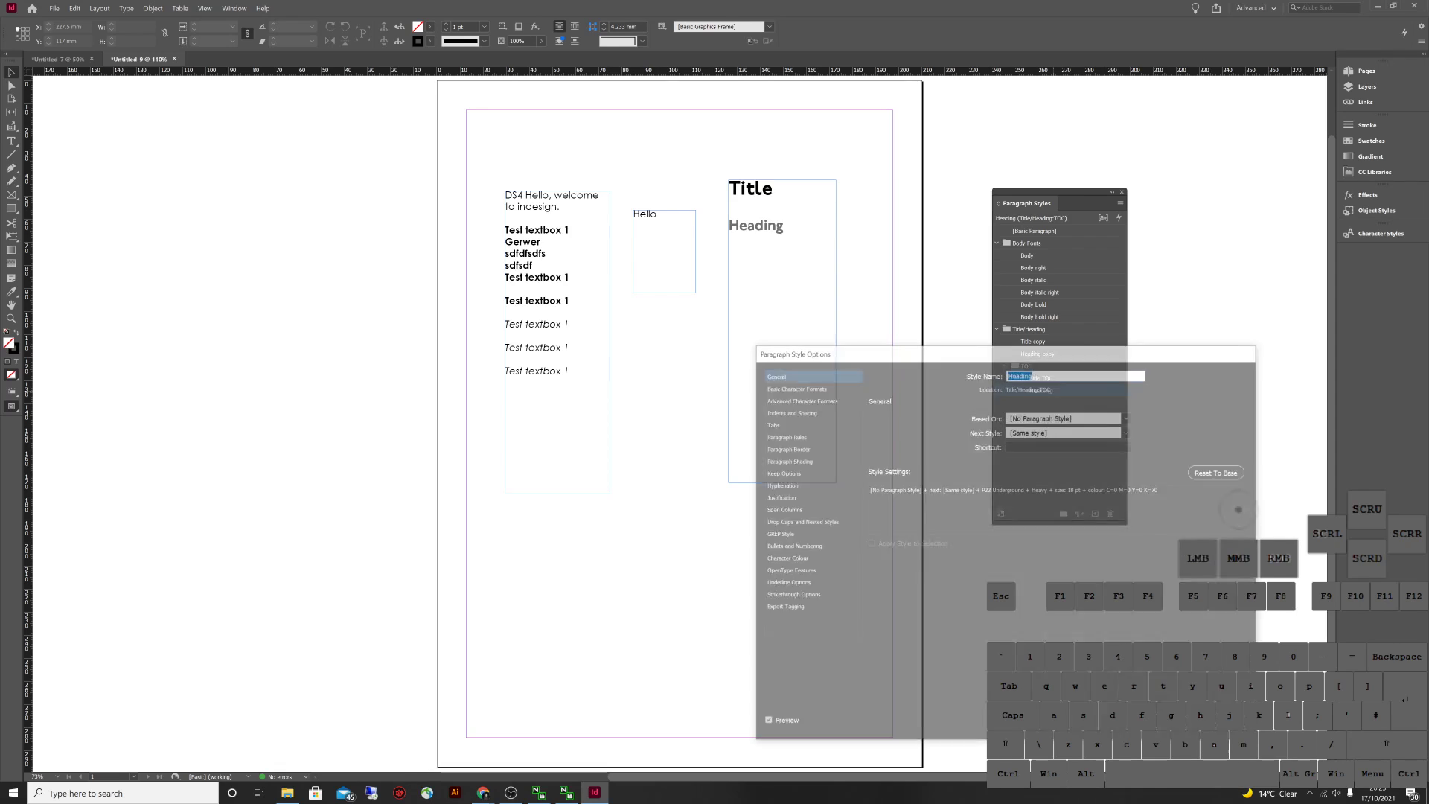
{"action": "type", "text": "TOC"}
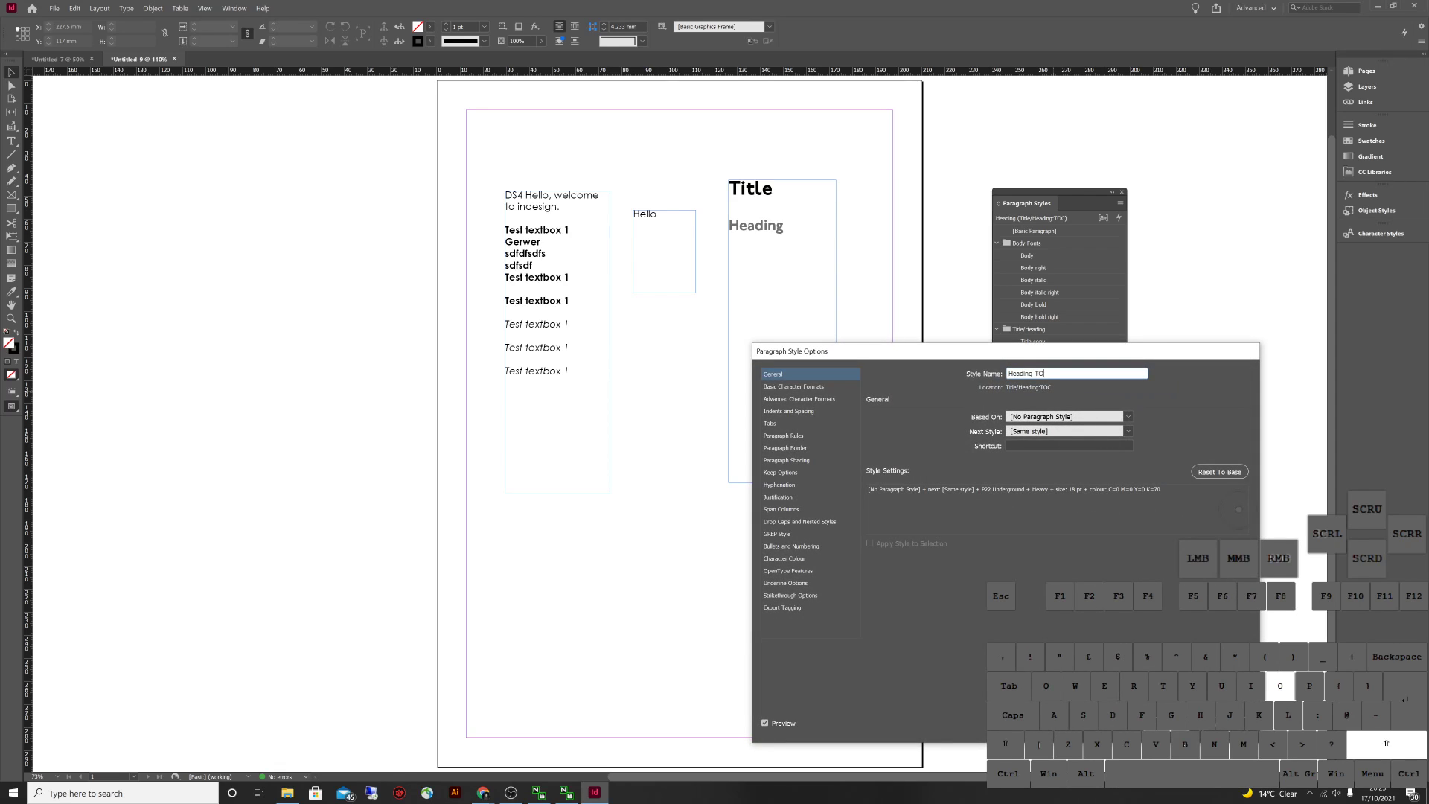
{"action": "key", "text": "Return"}
{"action": "key", "text": "Escape"}
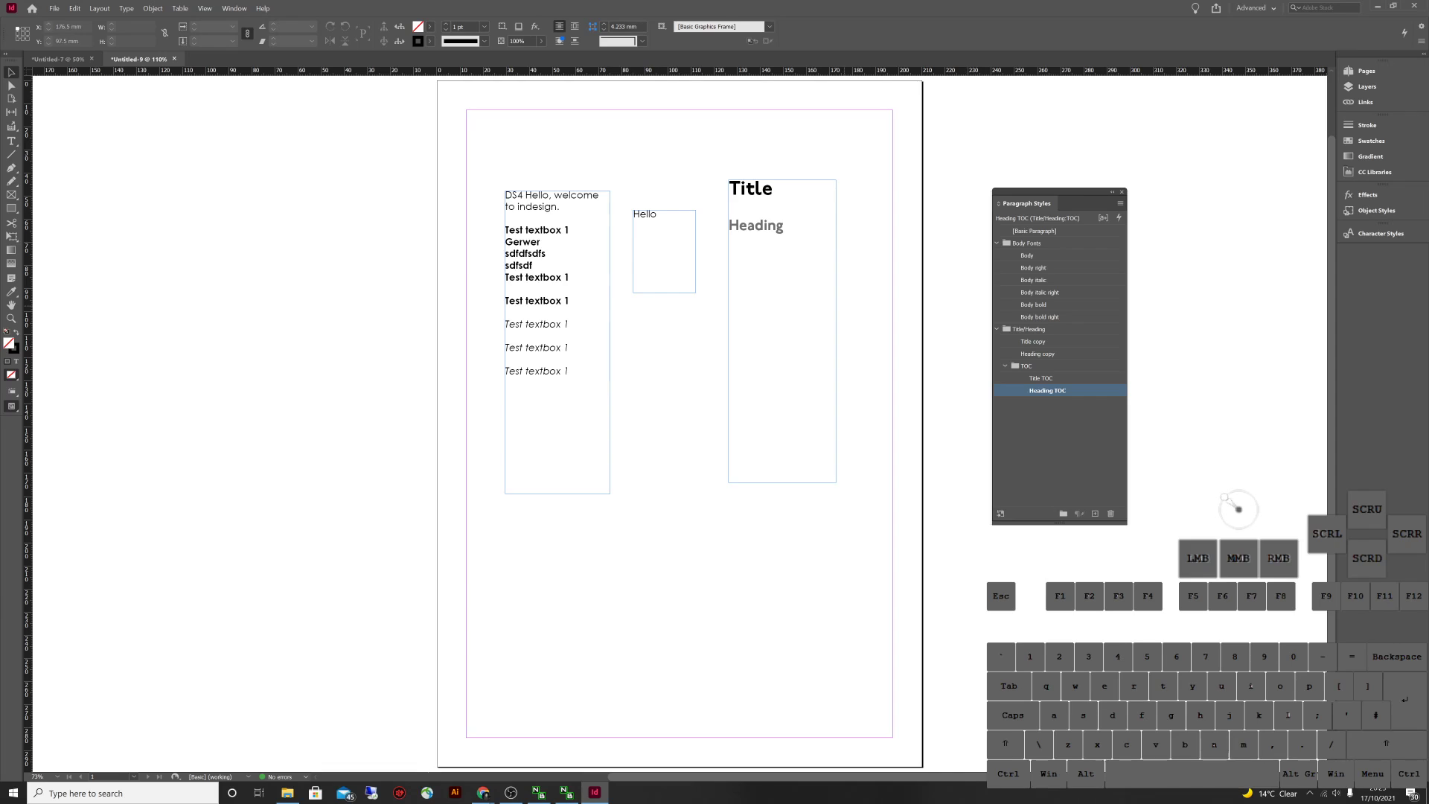
Nudge the Title/Heading frame left and duplicate it lower on the page
{"action": "double_click", "coordinate": [781, 232]}
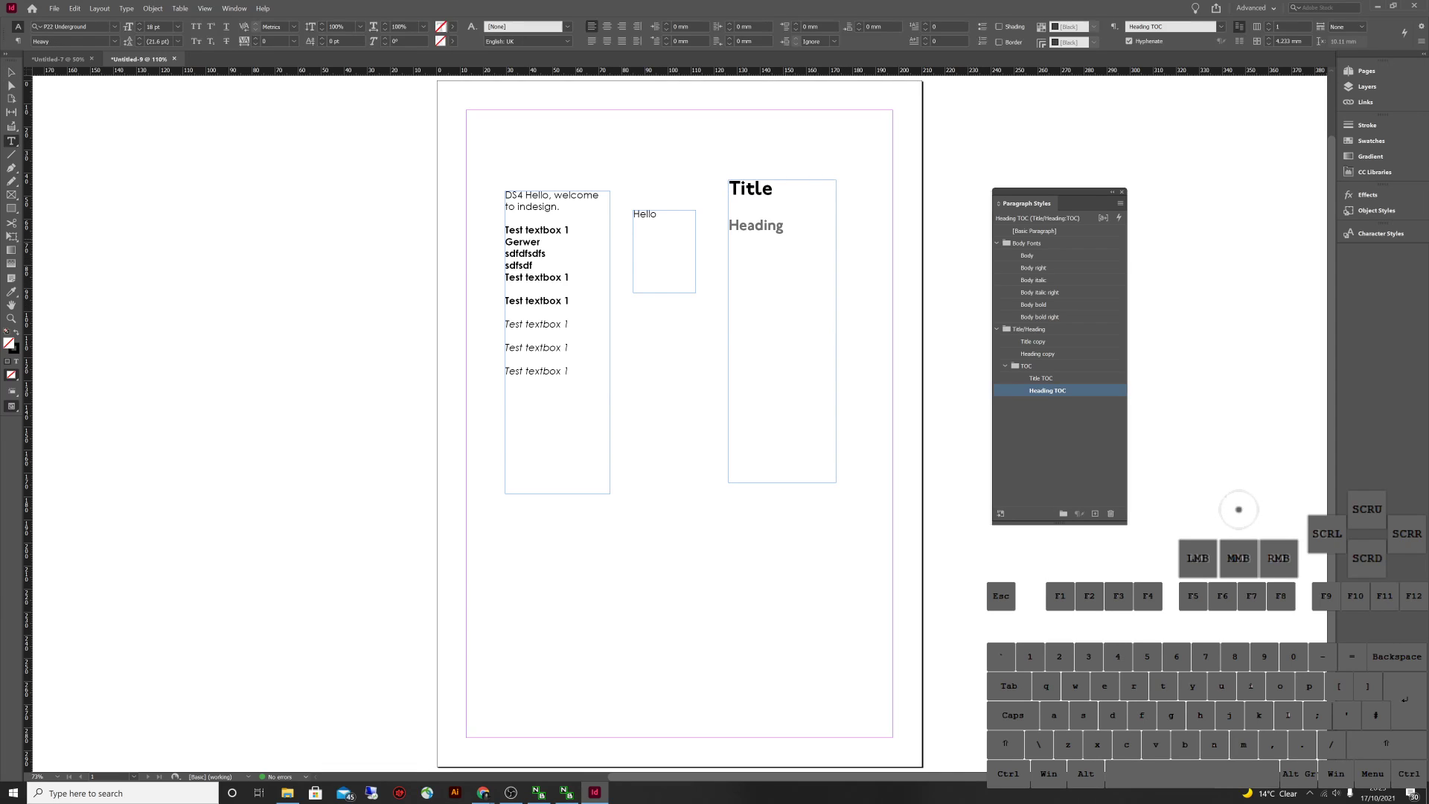
{"action": "left_click_drag", "start_coordinate": [784, 233], "coordinate": [779, 236]}
{"action": "key", "text": "Escape"}
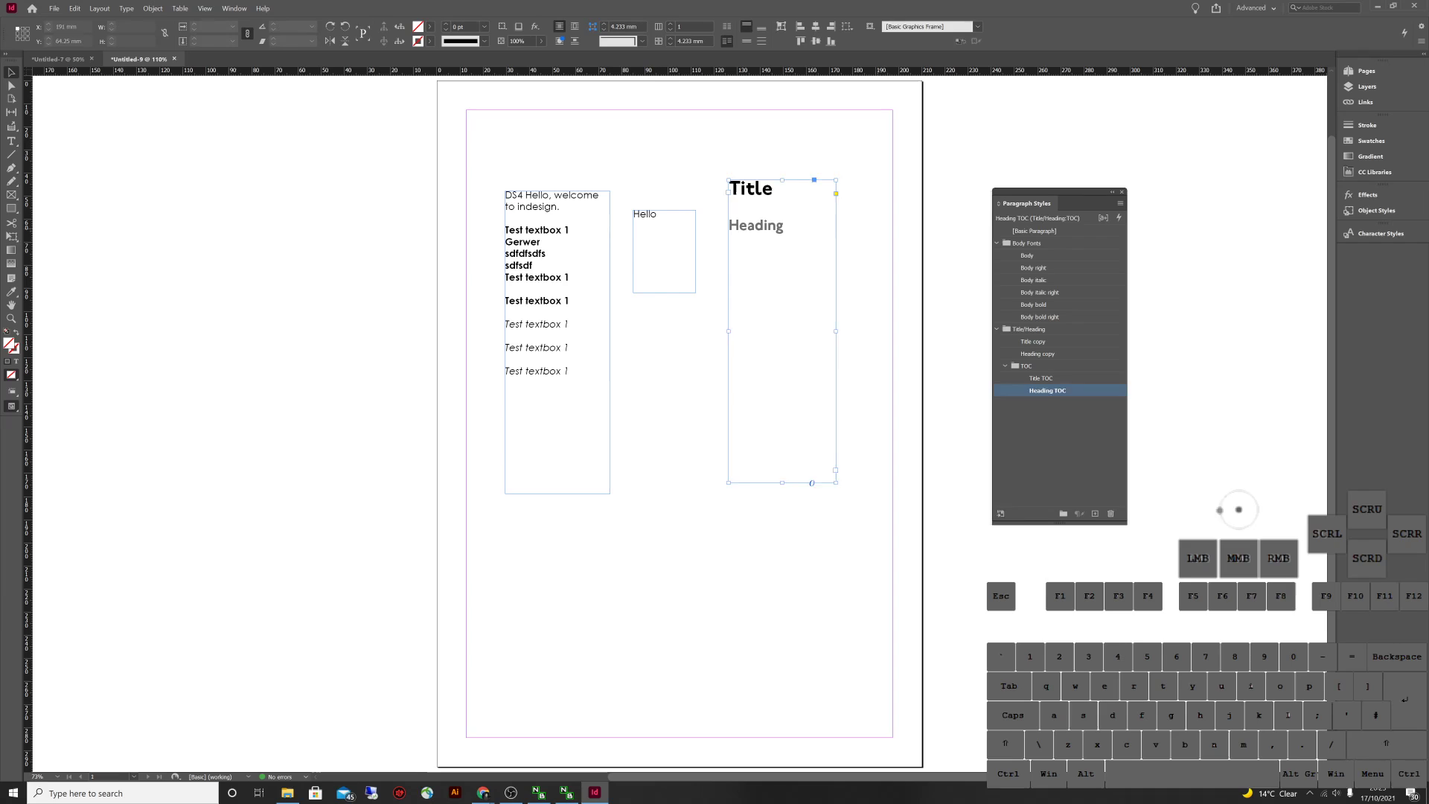
{"action": "left_click_drag", "start_coordinate": [782, 331], "coordinate": [753, 331]}
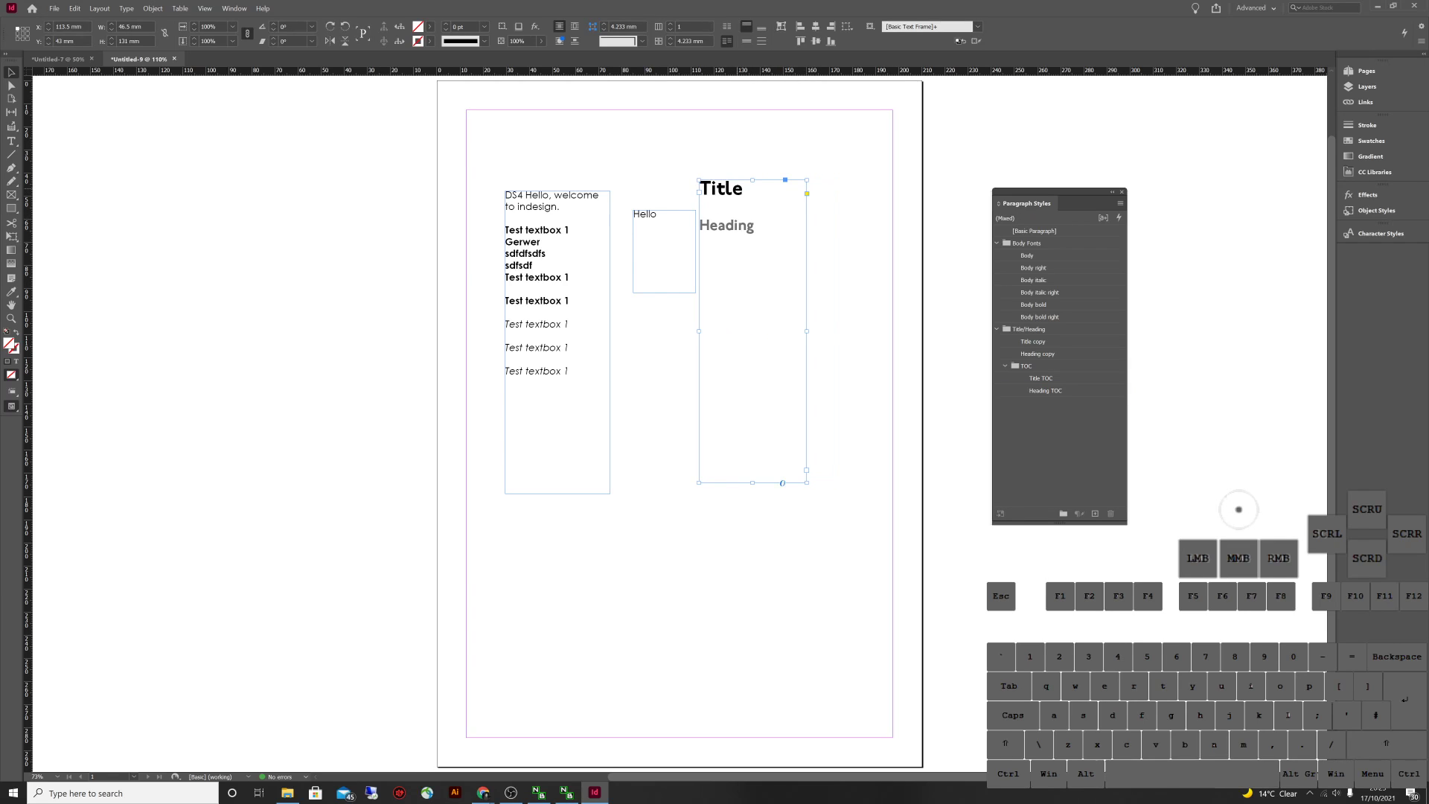
{"action": "left_click_drag", "start_coordinate": [752, 331], "coordinate": [707, 577]}
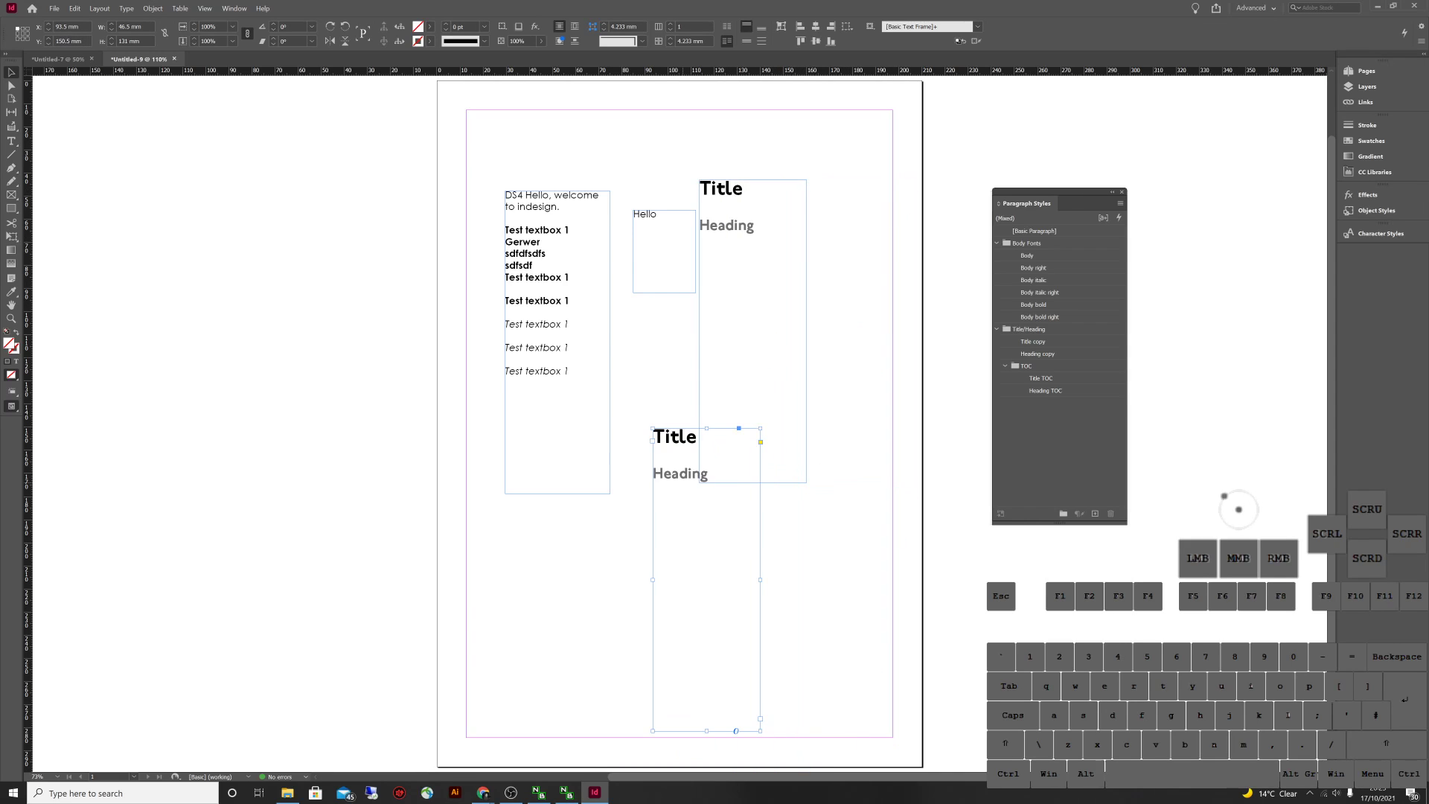
Apply the Heading copy and Title copy styles to the upper frame's Heading and Title
{"action": "triple_click", "coordinate": [675, 438]}
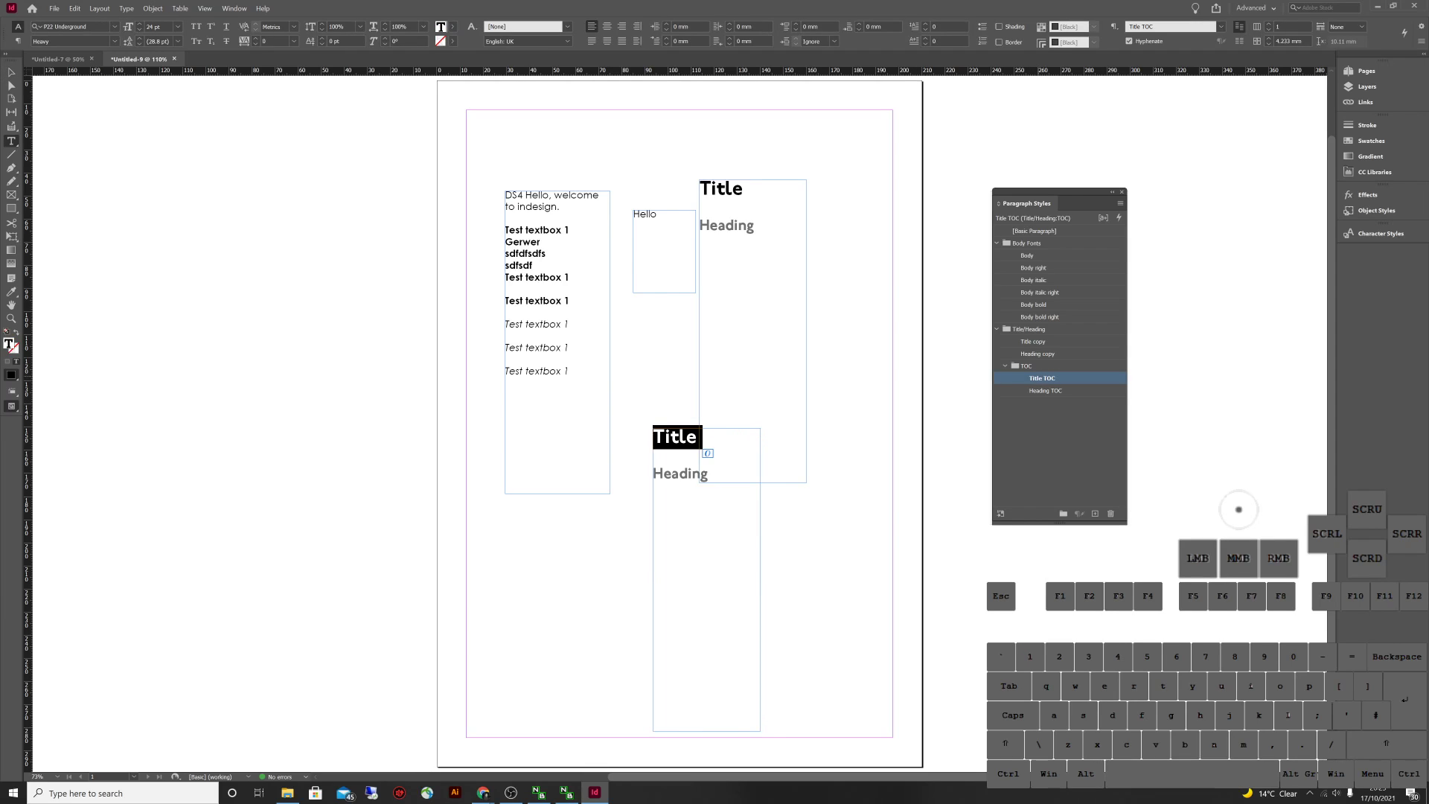
{"action": "triple_click", "coordinate": [680, 473]}
{"action": "left_click", "coordinate": [738, 225]}
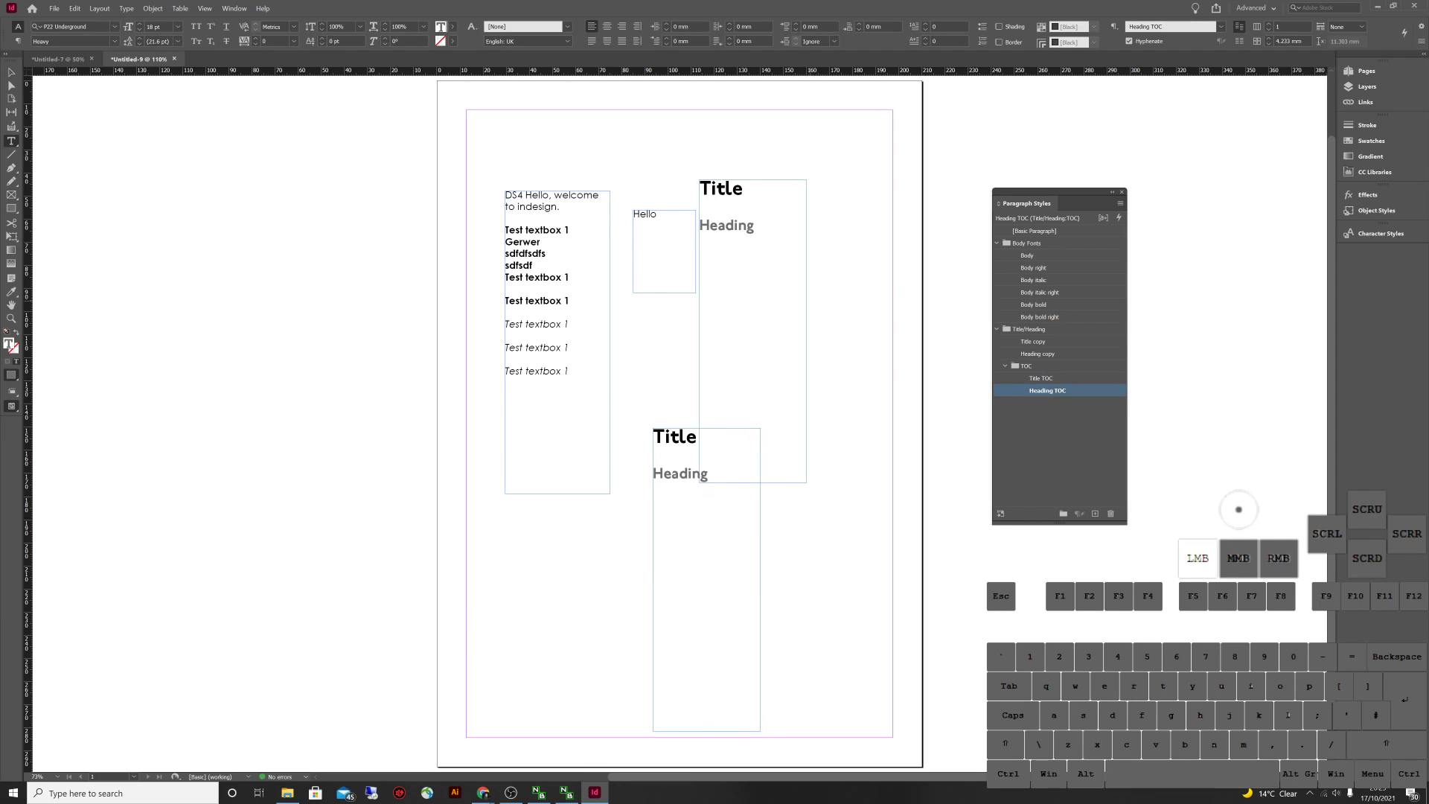
{"action": "double_click", "coordinate": [737, 225]}
{"action": "left_click", "coordinate": [1039, 354]}
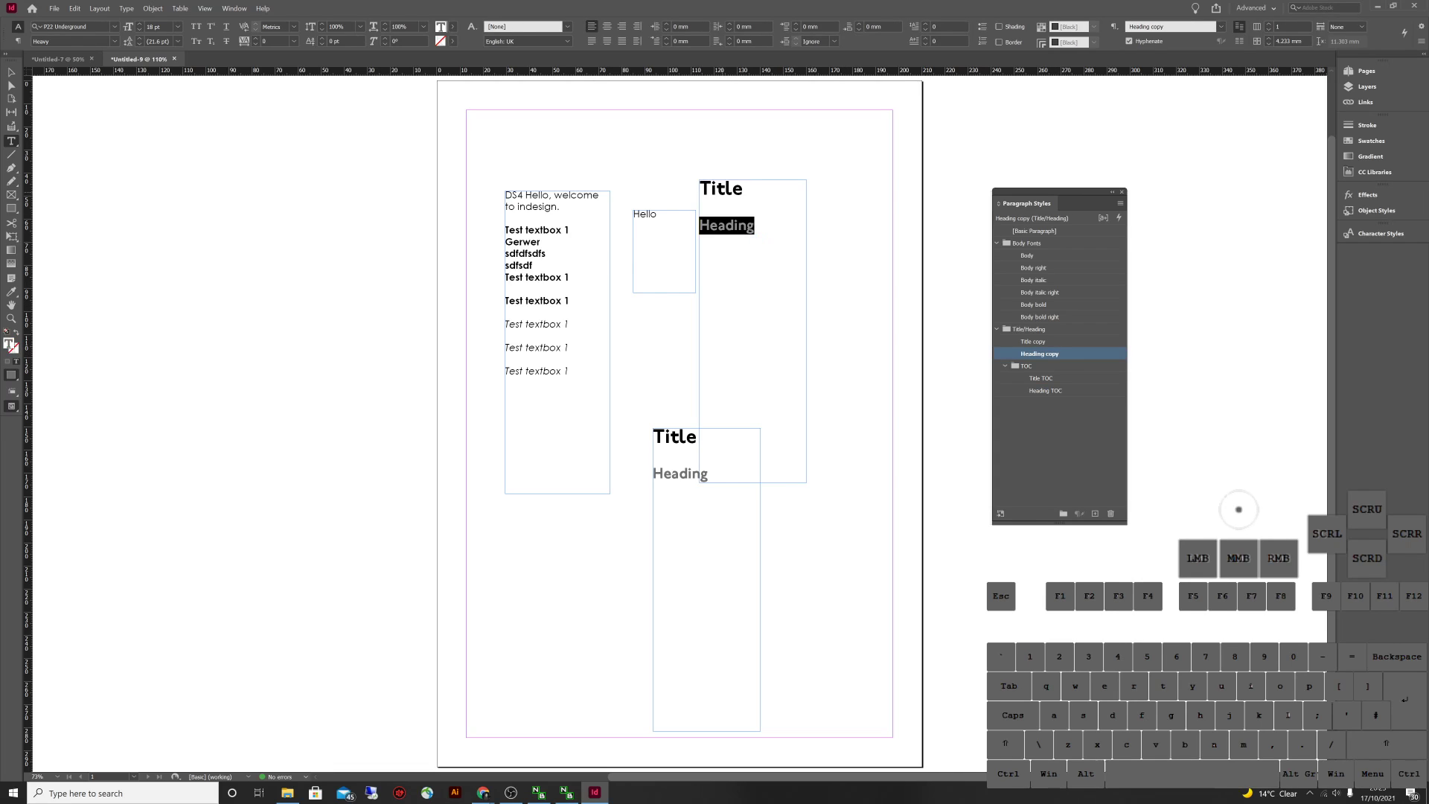
{"action": "double_click", "coordinate": [721, 188]}
{"action": "double_click", "coordinate": [720, 188]}
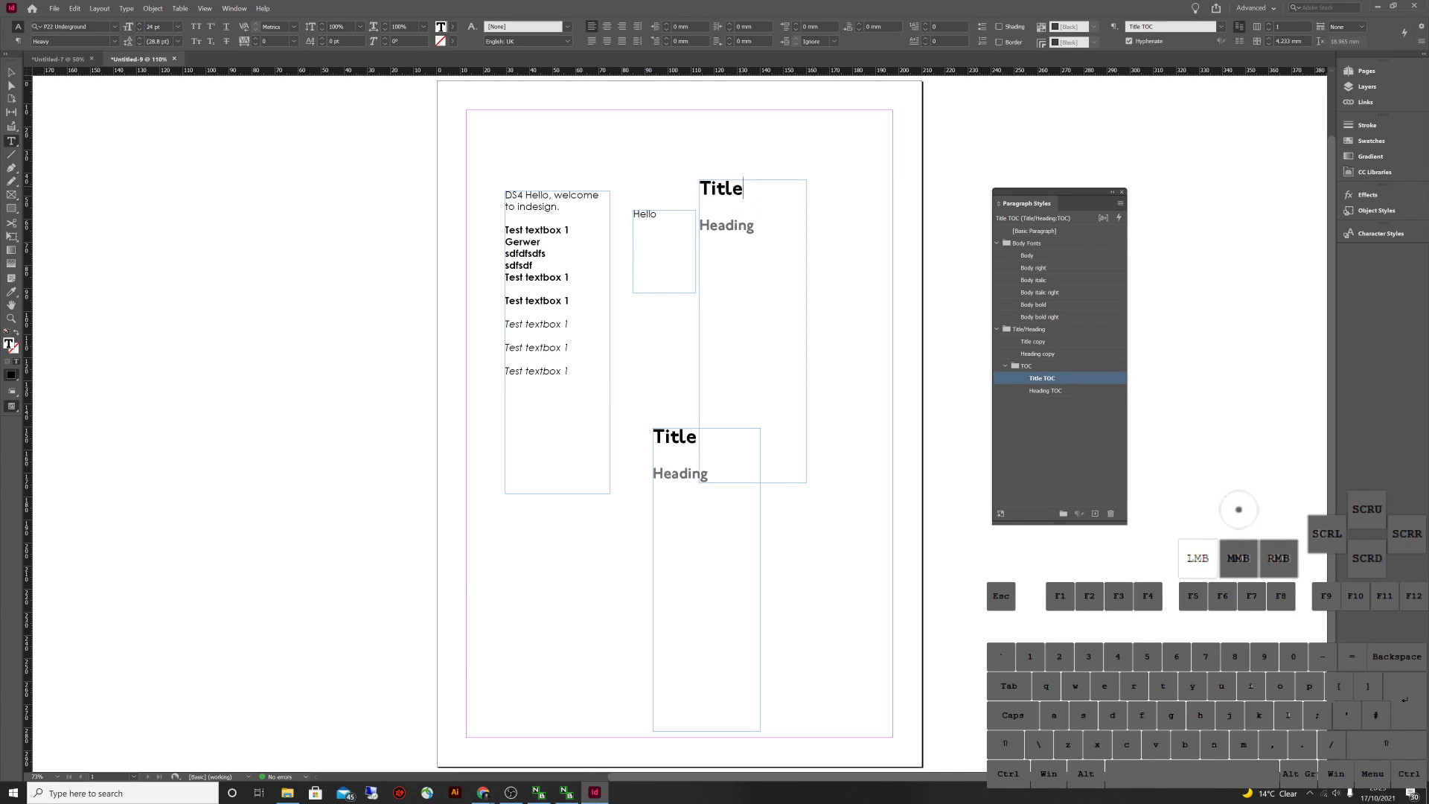
{"action": "key", "text": "ctrl+z"}
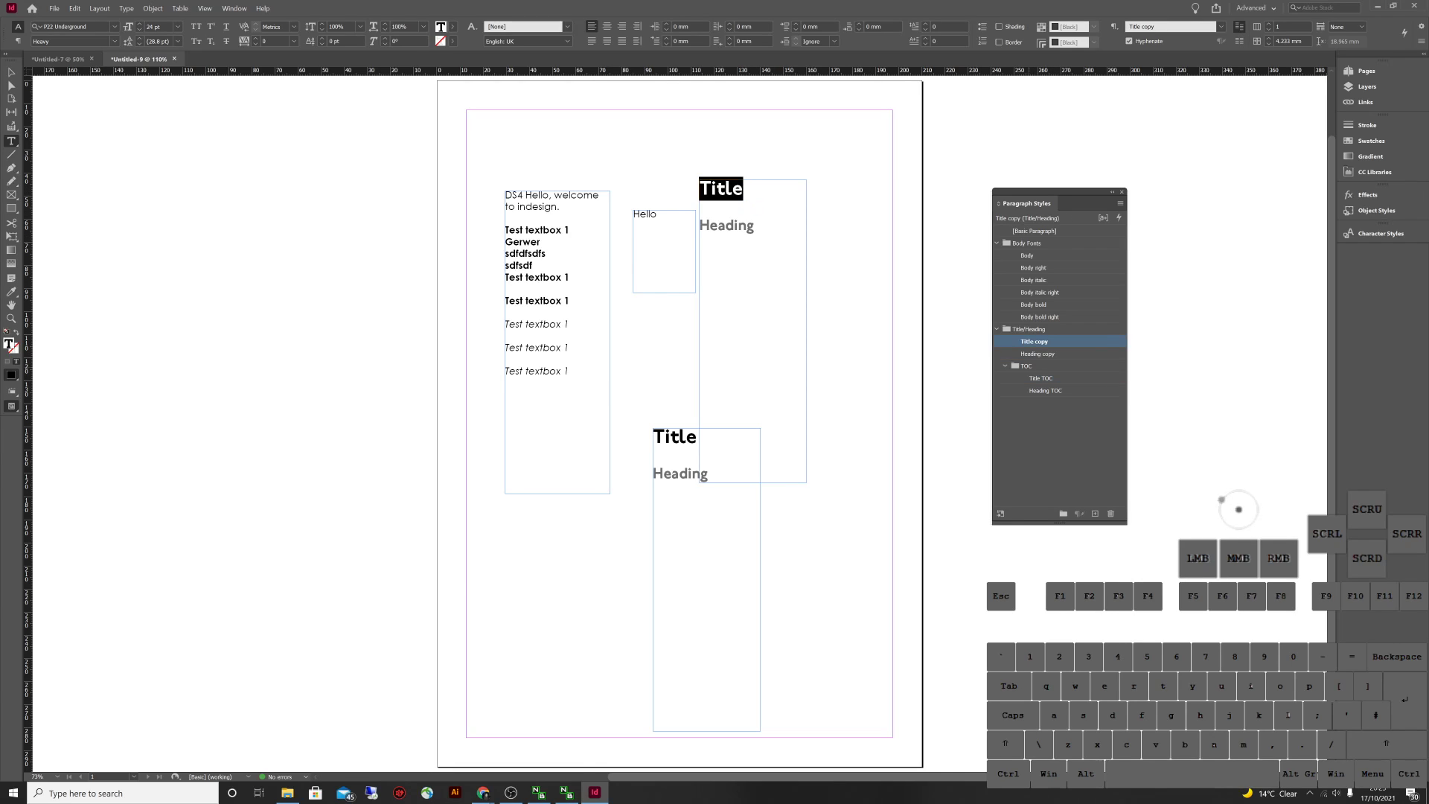
Rename the Title copy and Heading copy paragraph styles back to Title and Heading
{"action": "left_click", "coordinate": [1042, 341]}
{"action": "left_click", "coordinate": [1048, 341]}
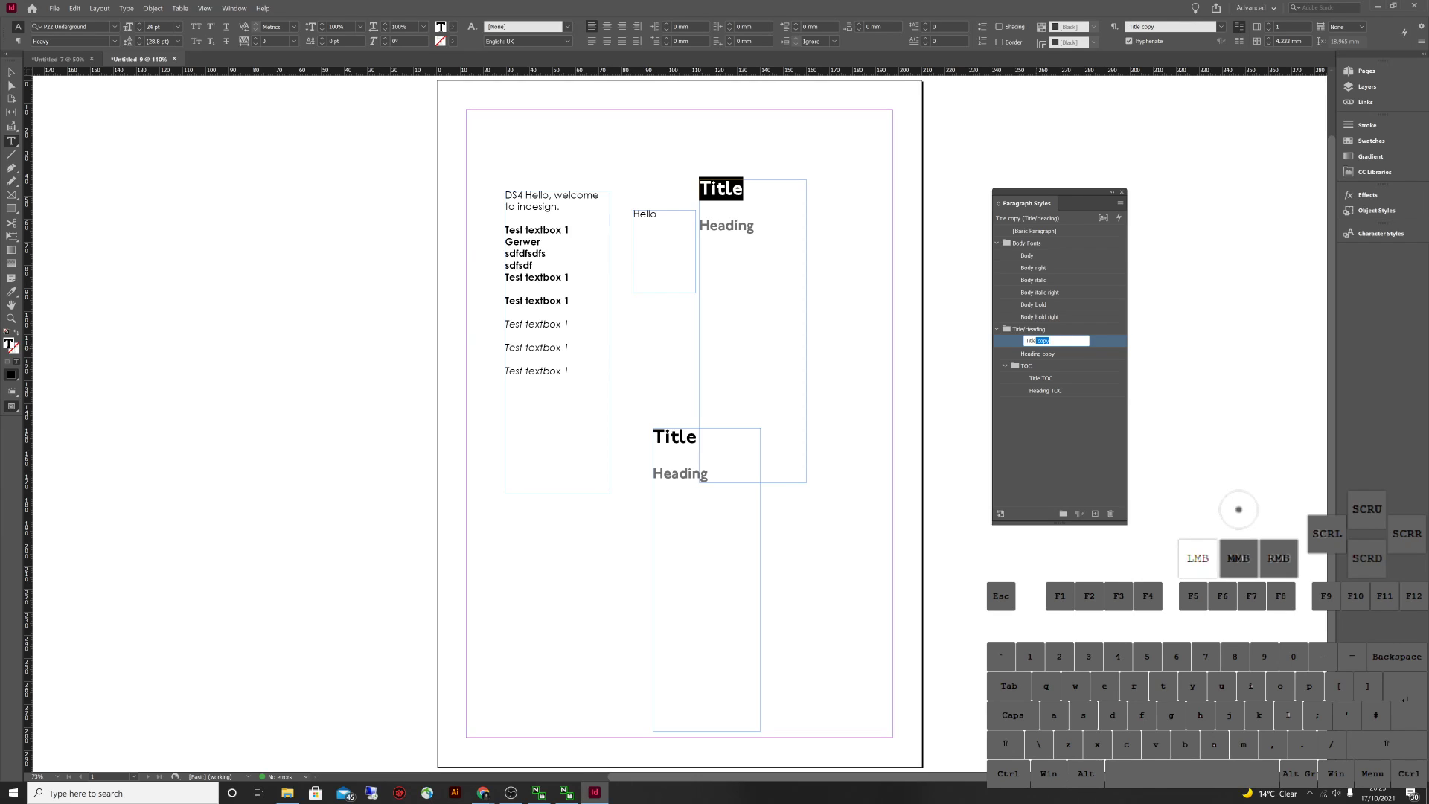
{"action": "key", "text": "BackSpace"}
{"action": "left_click", "coordinate": [1038, 354]}
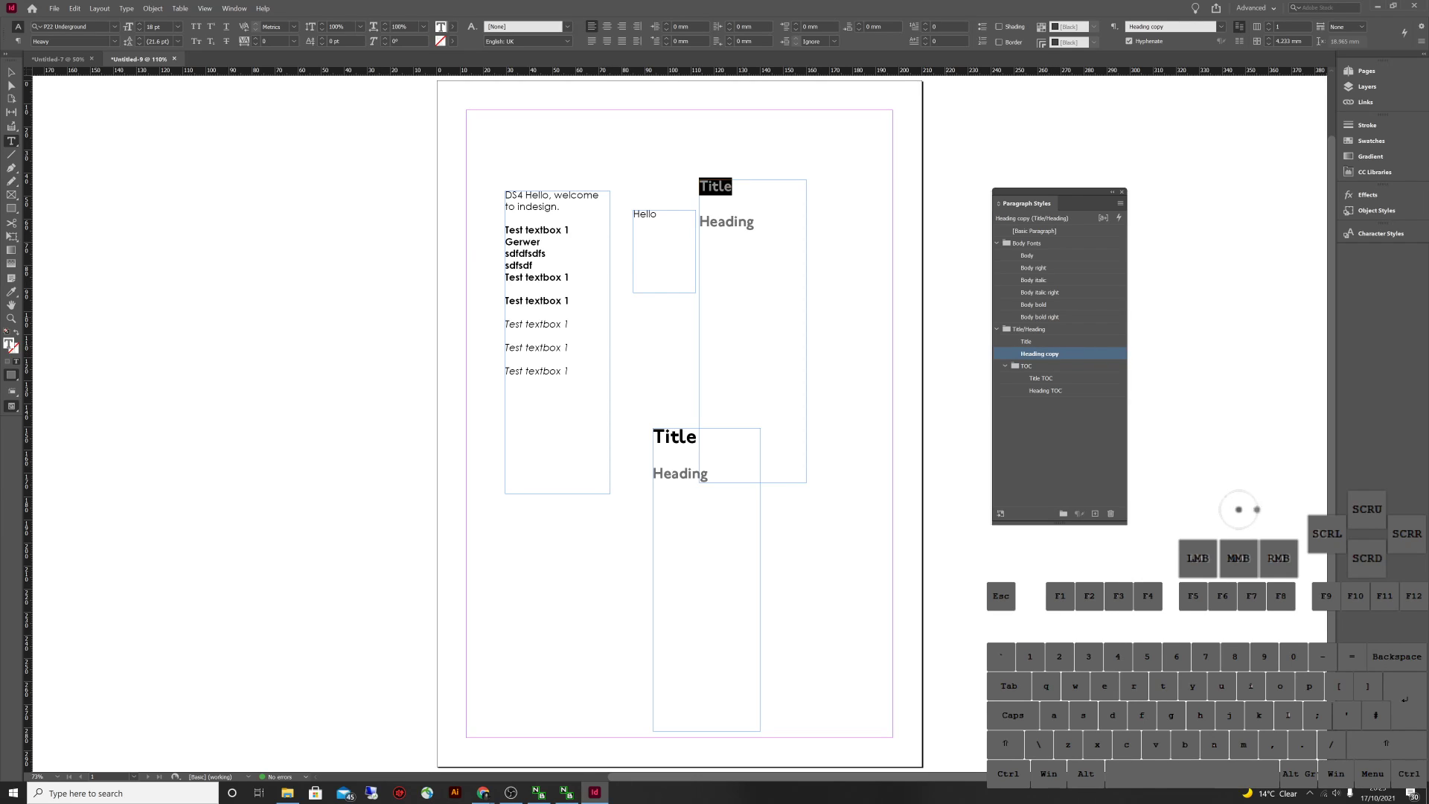
{"action": "left_click", "coordinate": [1039, 353]}
{"action": "double_click", "coordinate": [1052, 354]}
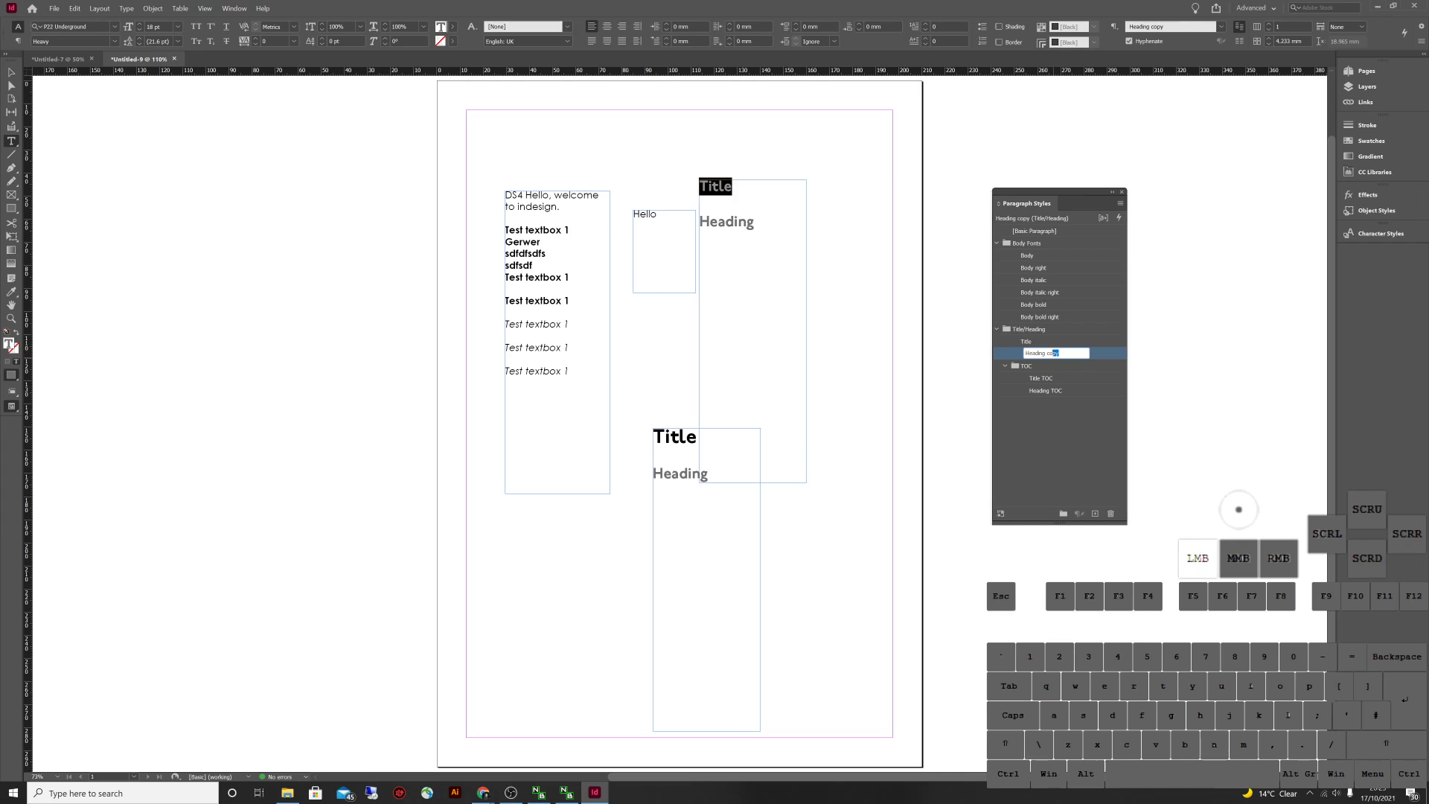
{"action": "key", "text": "BackSpace"}
{"action": "left_click", "coordinate": [1039, 354]}
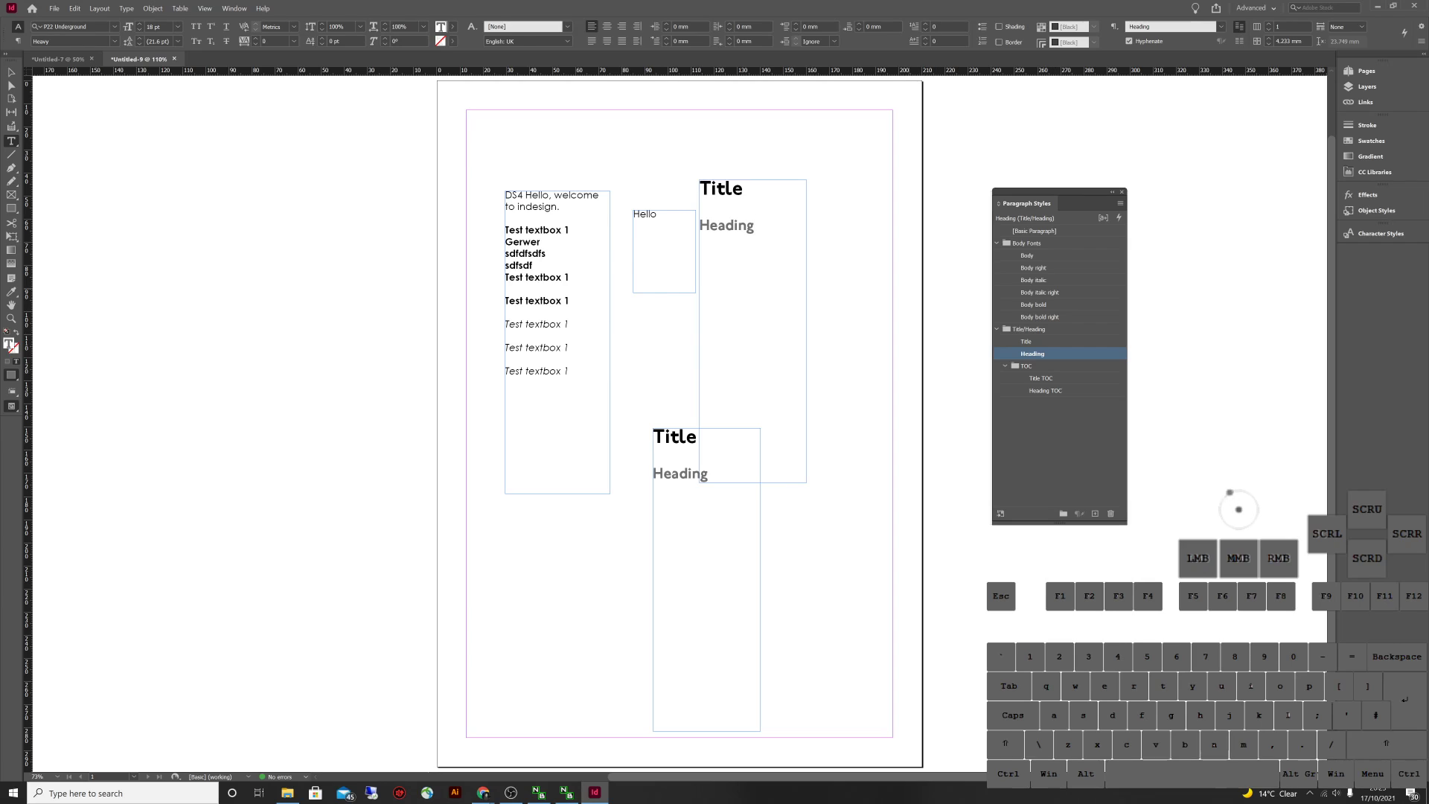
{"action": "key", "text": "Escape"}
{"action": "key", "text": "v"}
{"action": "left_click", "coordinate": [753, 331]}
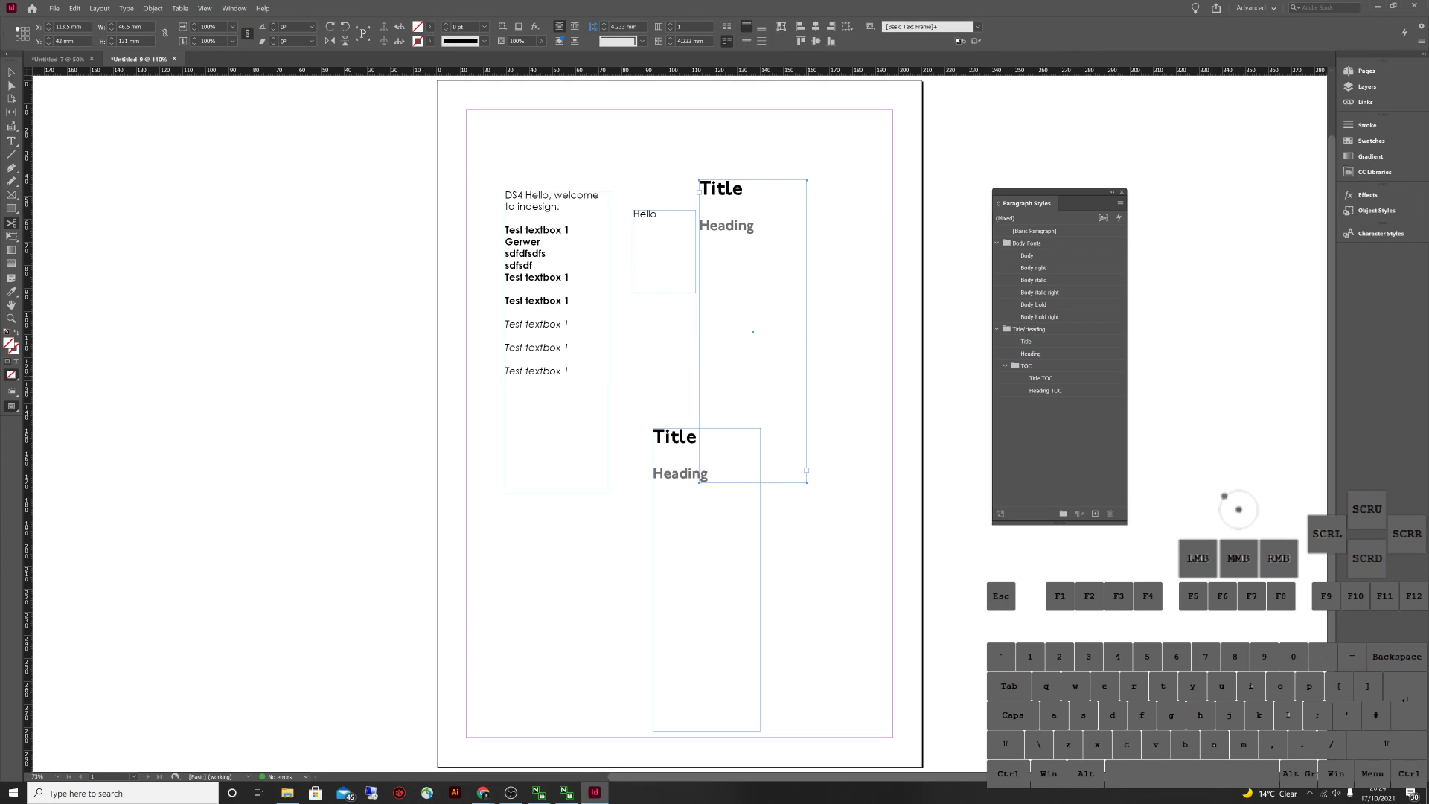
Move the welcome, Hello and both Title/Heading frames against the top-left margins
{"action": "left_click_drag", "start_coordinate": [752, 331], "coordinate": [519, 260]}
{"action": "left_click_drag", "start_coordinate": [663, 251], "coordinate": [602, 150]}
{"action": "left_click_drag", "start_coordinate": [707, 579], "coordinate": [520, 563]}
{"action": "left_click_drag", "start_coordinate": [752, 329], "coordinate": [625, 343]}
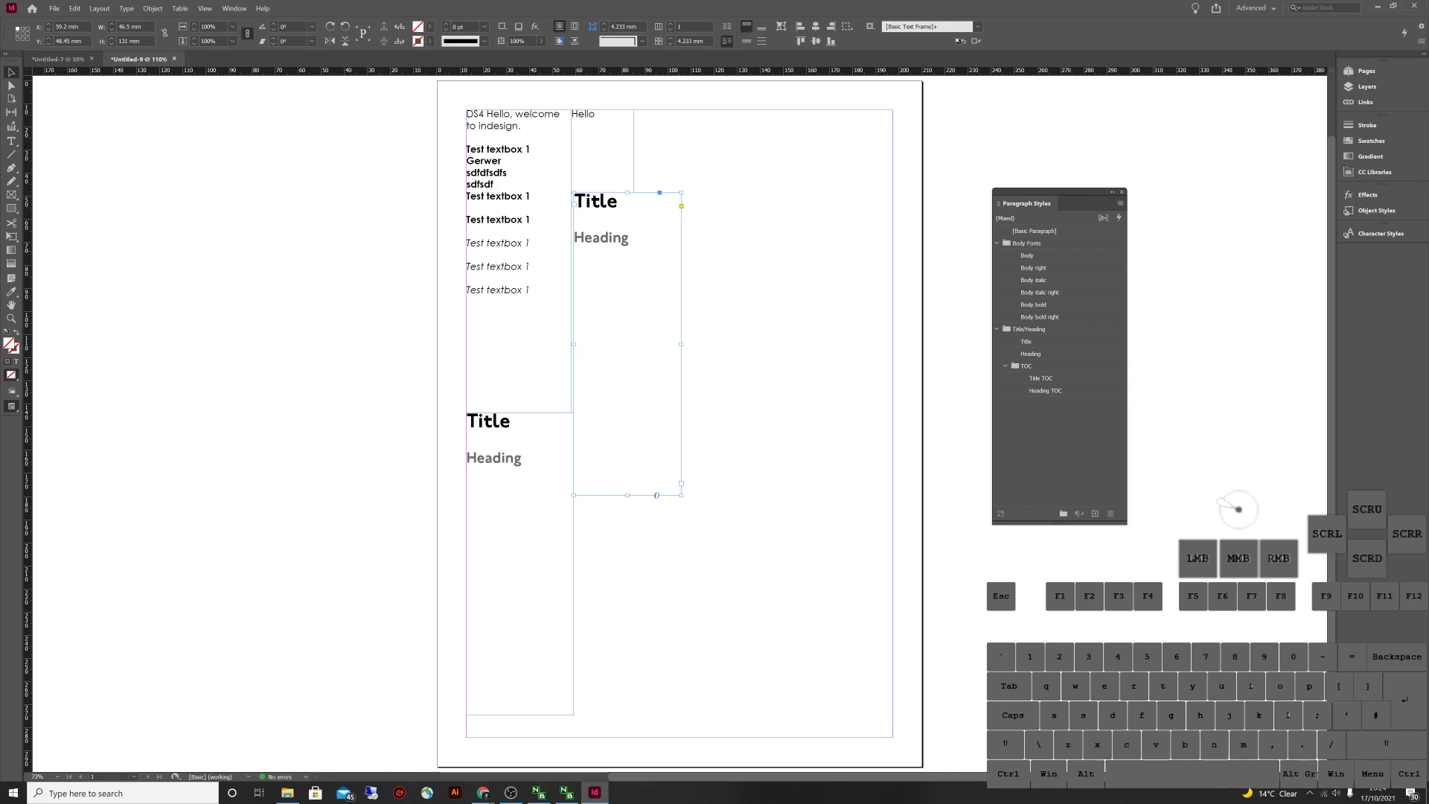
{"action": "left_click", "coordinate": [627, 343]}
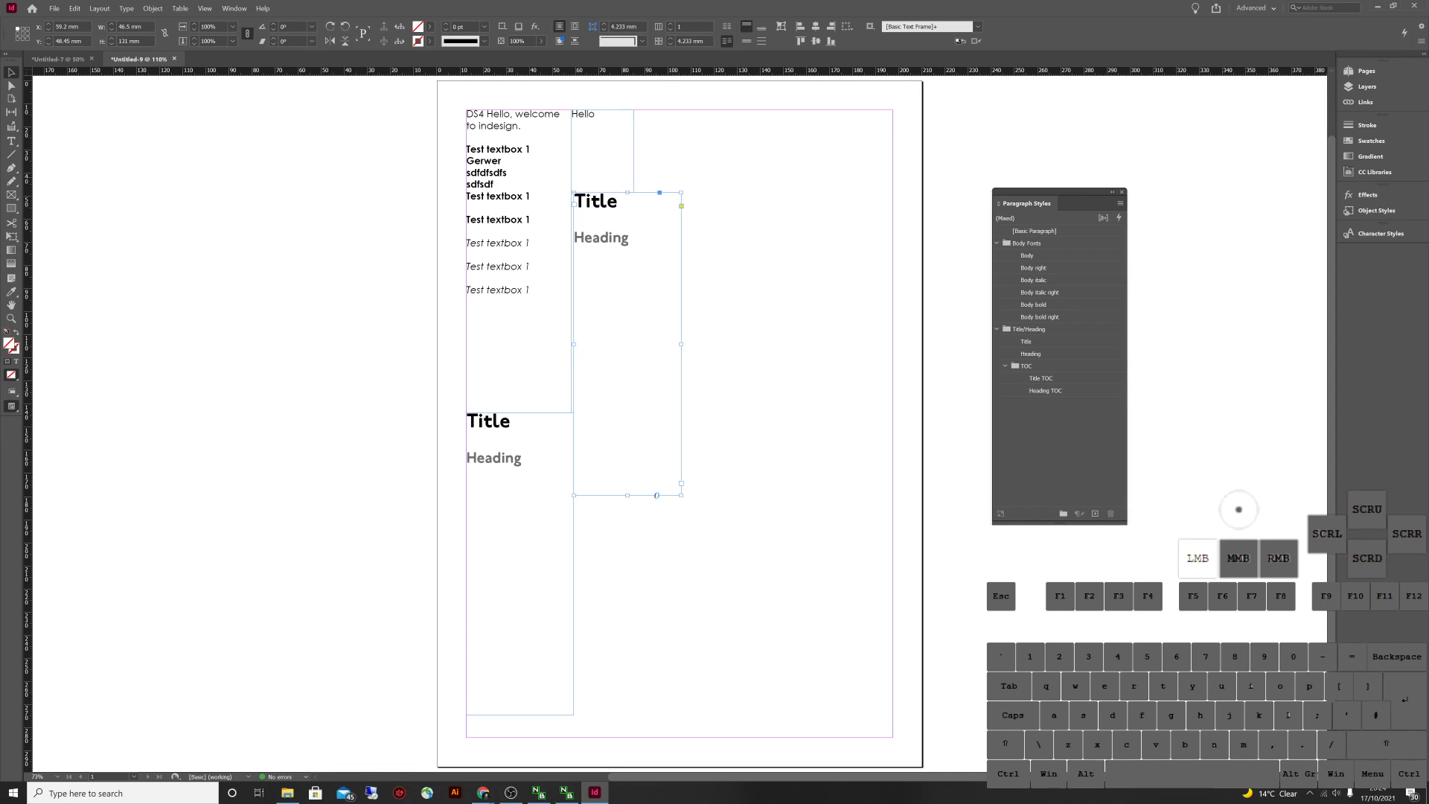
{"action": "left_click", "coordinate": [626, 343]}
Duplicate the welcome text frame to the upper right of the page
{"action": "left_click", "coordinate": [519, 260]}
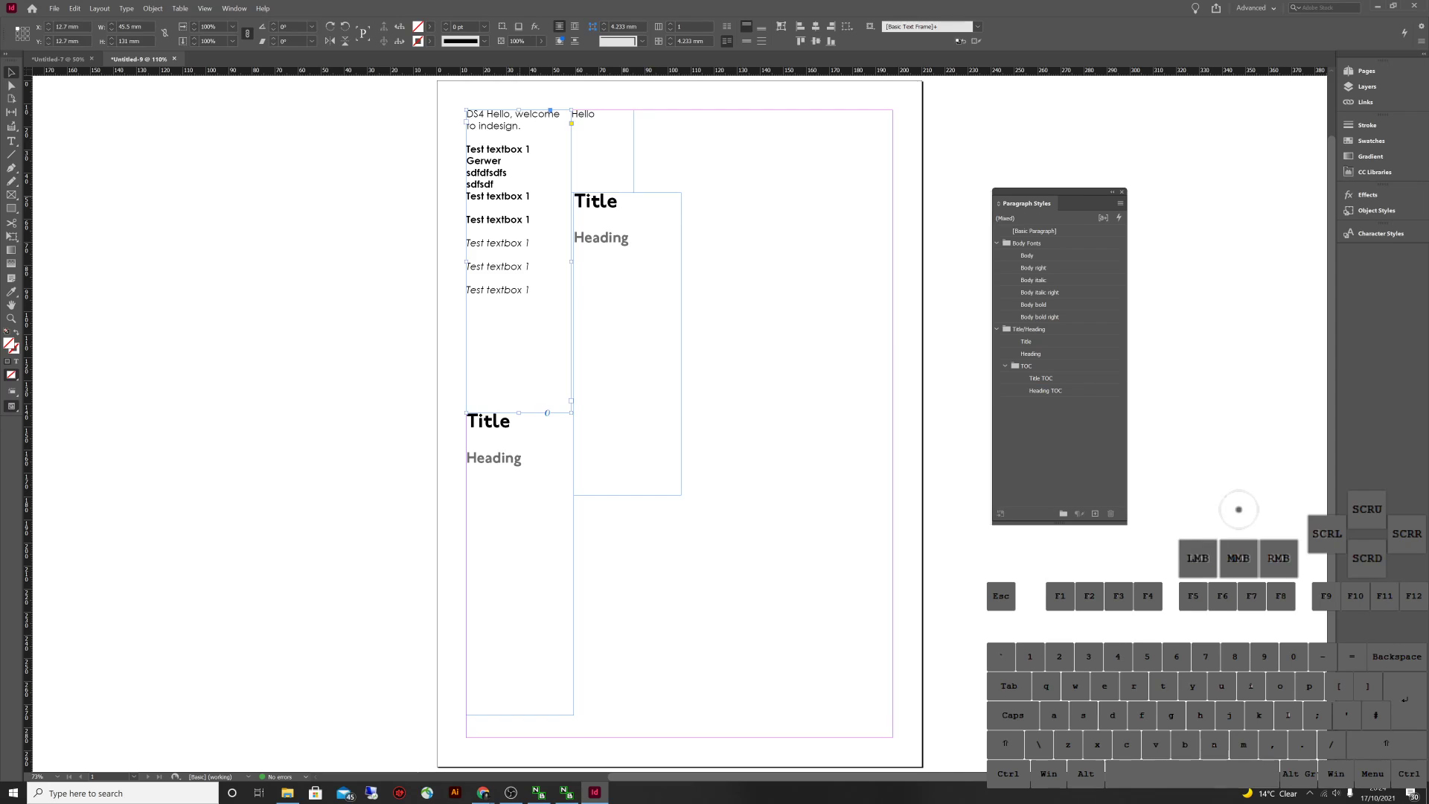
{"action": "left_click_drag", "start_coordinate": [519, 261], "coordinate": [826, 276]}
{"action": "double_click", "coordinate": [774, 151]}
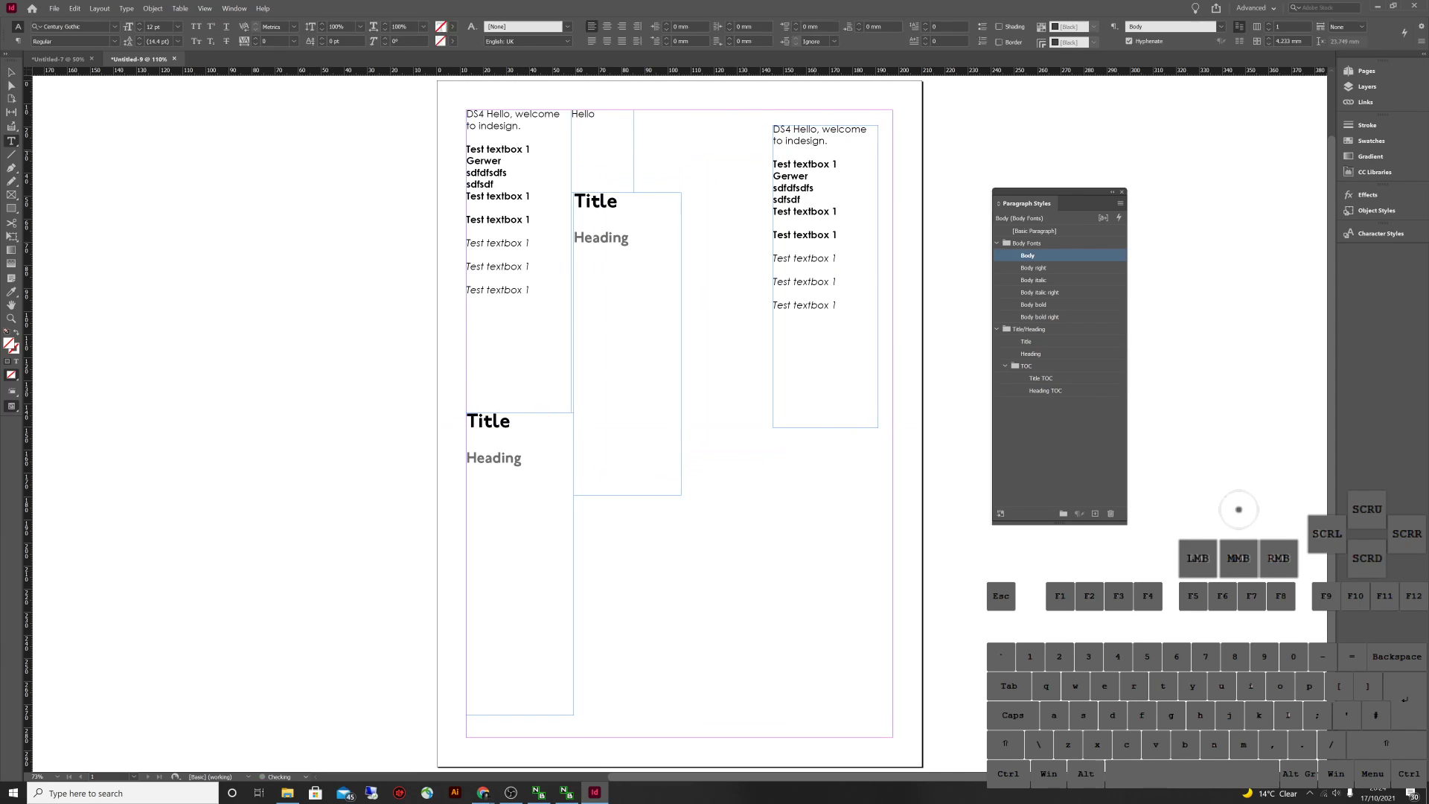
Clear the right frame's text and fill it with placeholder text
{"action": "key", "text": "ctrl+a"}
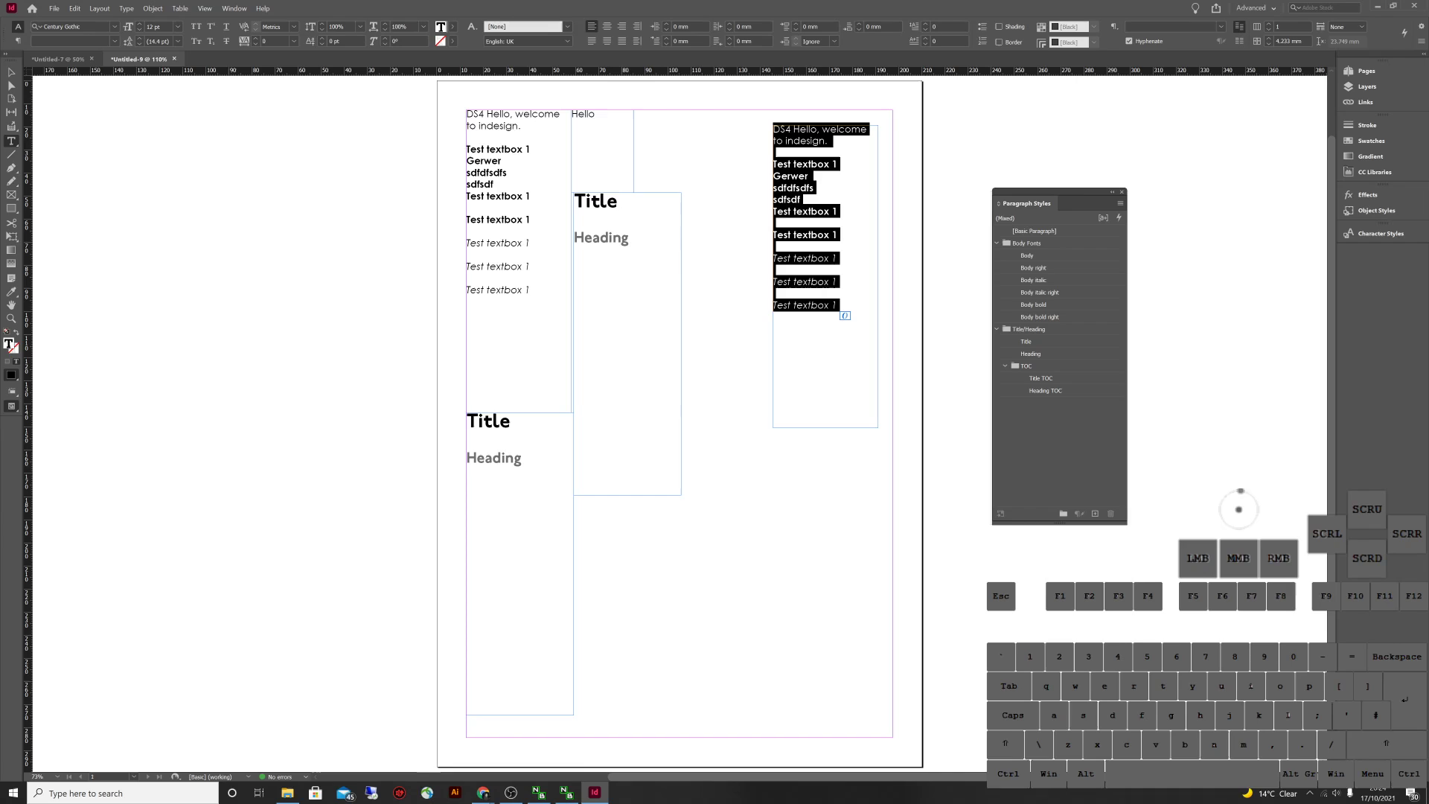
{"action": "key", "text": "BackSpace"}
{"action": "left_click", "coordinate": [1035, 280]}
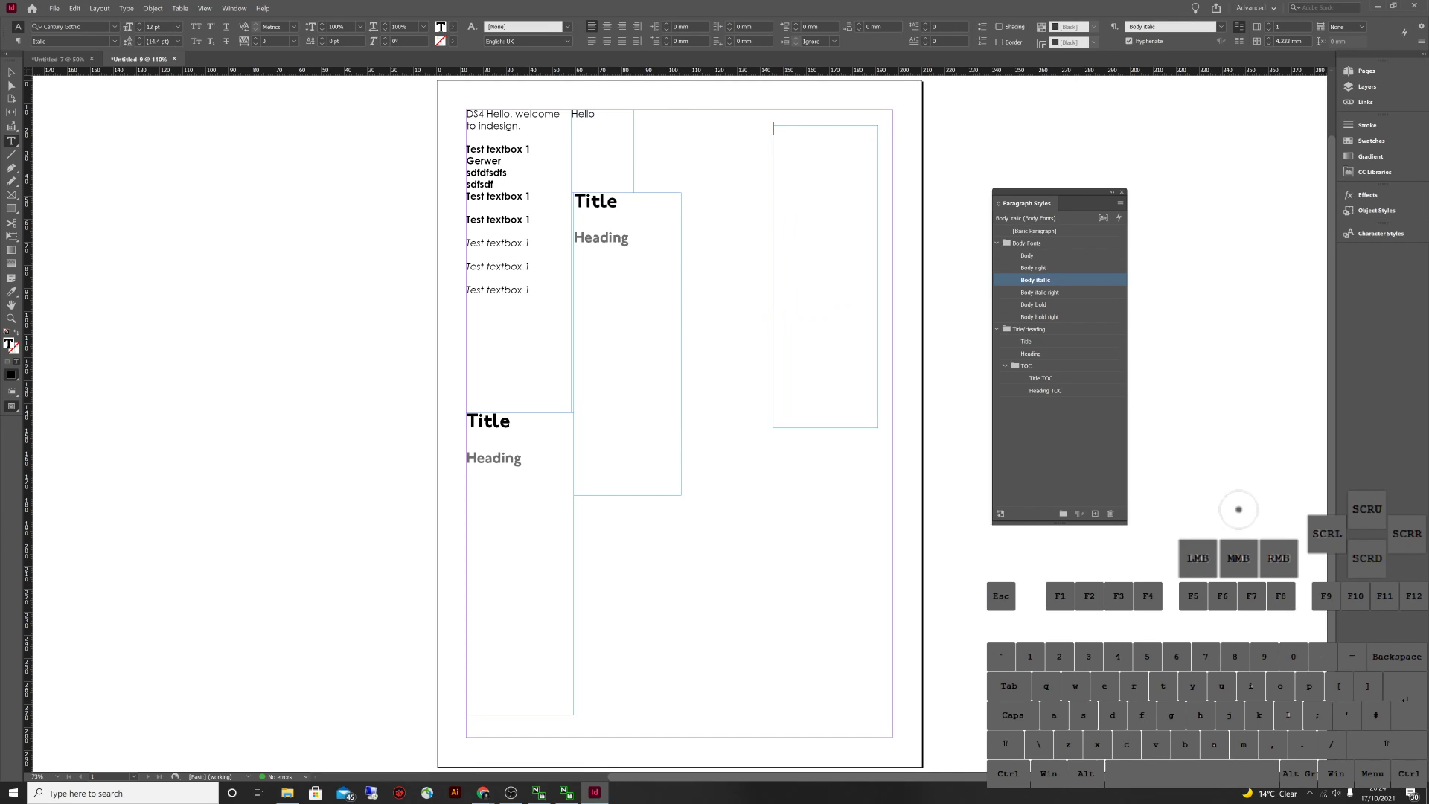
{"action": "left_click", "coordinate": [126, 8]}
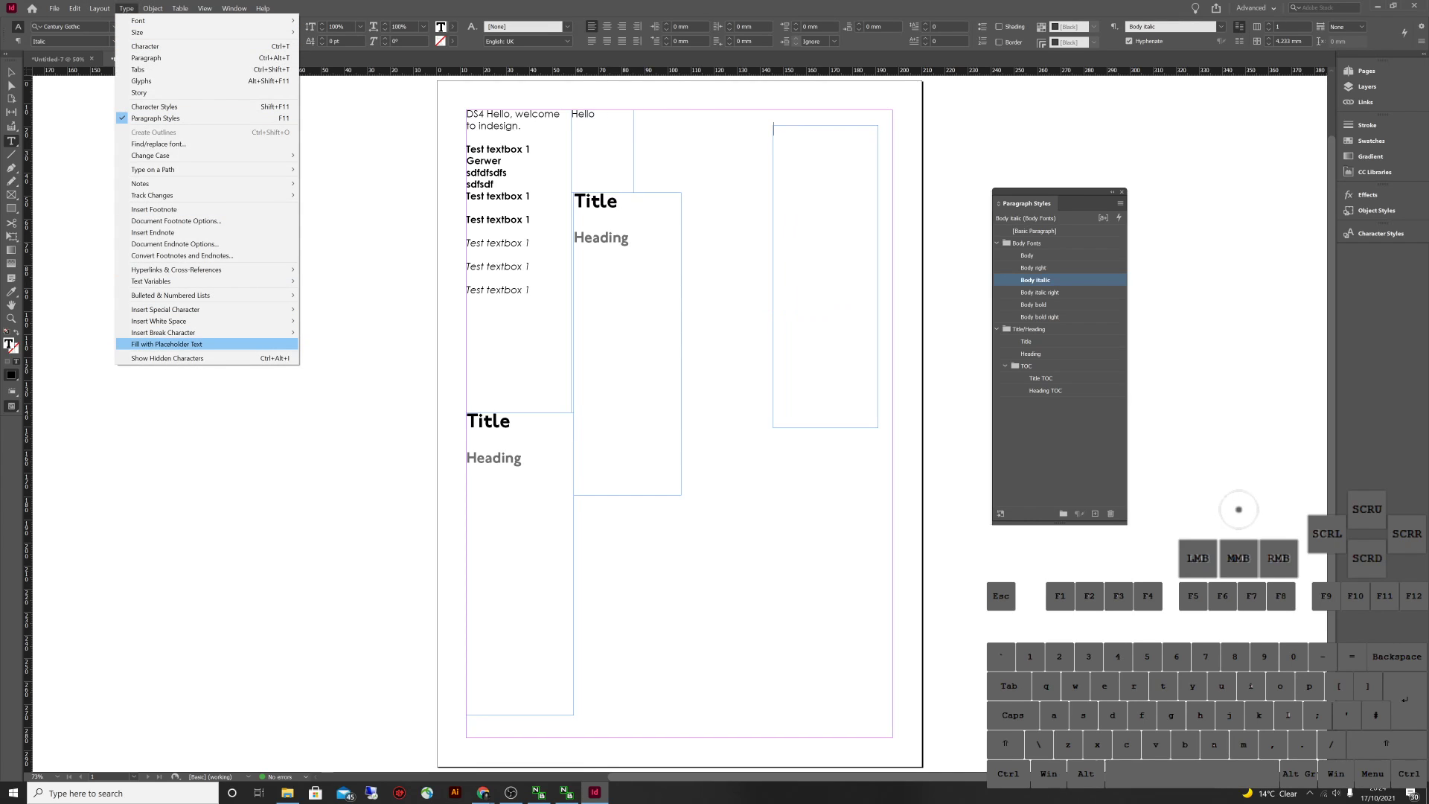
{"action": "left_click", "coordinate": [167, 344]}
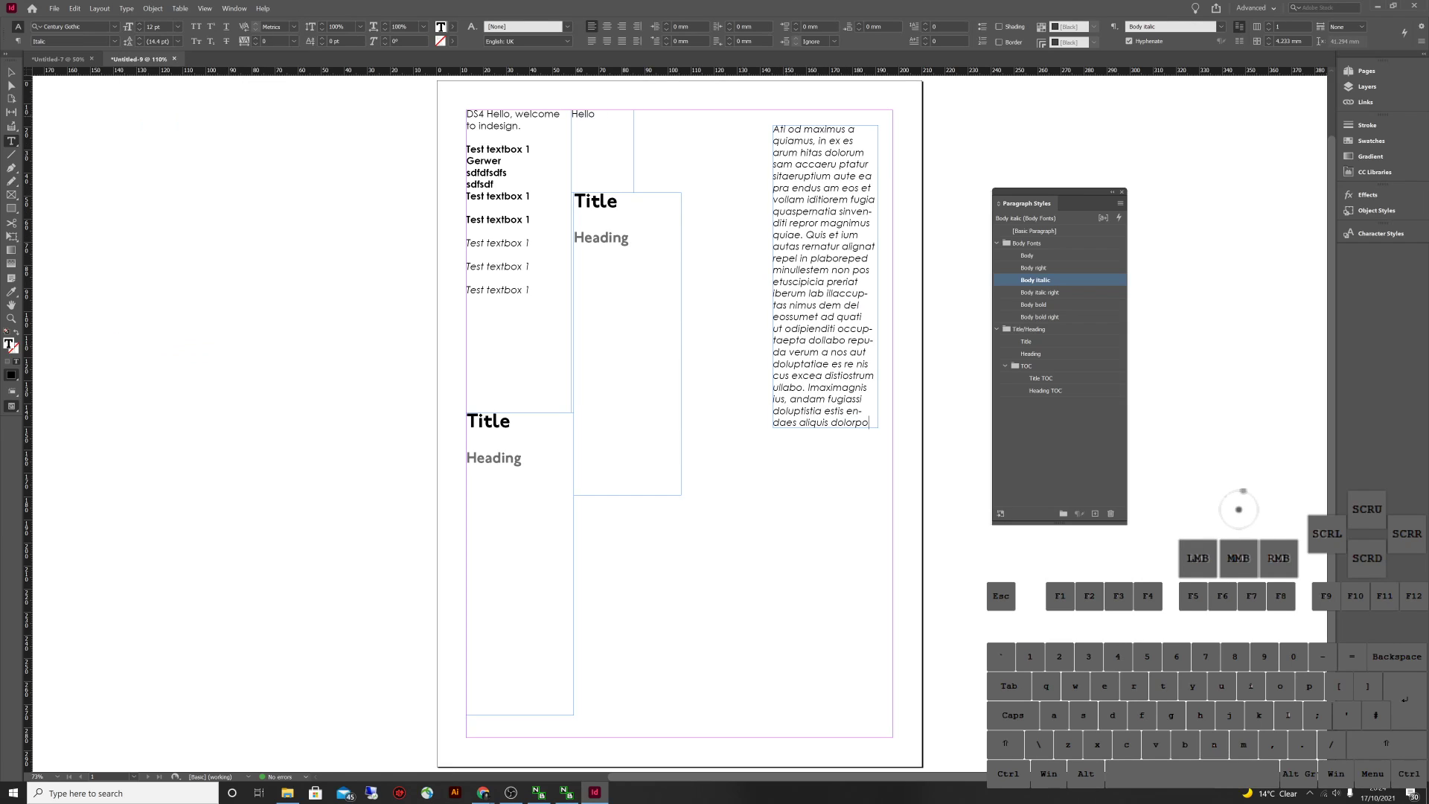
Try the Body bold style on the placeholder paragraph, then settle on plain Body
{"action": "left_click_drag", "start_coordinate": [806, 153], "coordinate": [862, 192]}
{"action": "left_click", "coordinate": [845, 165]}
{"action": "left_click", "coordinate": [846, 164]}
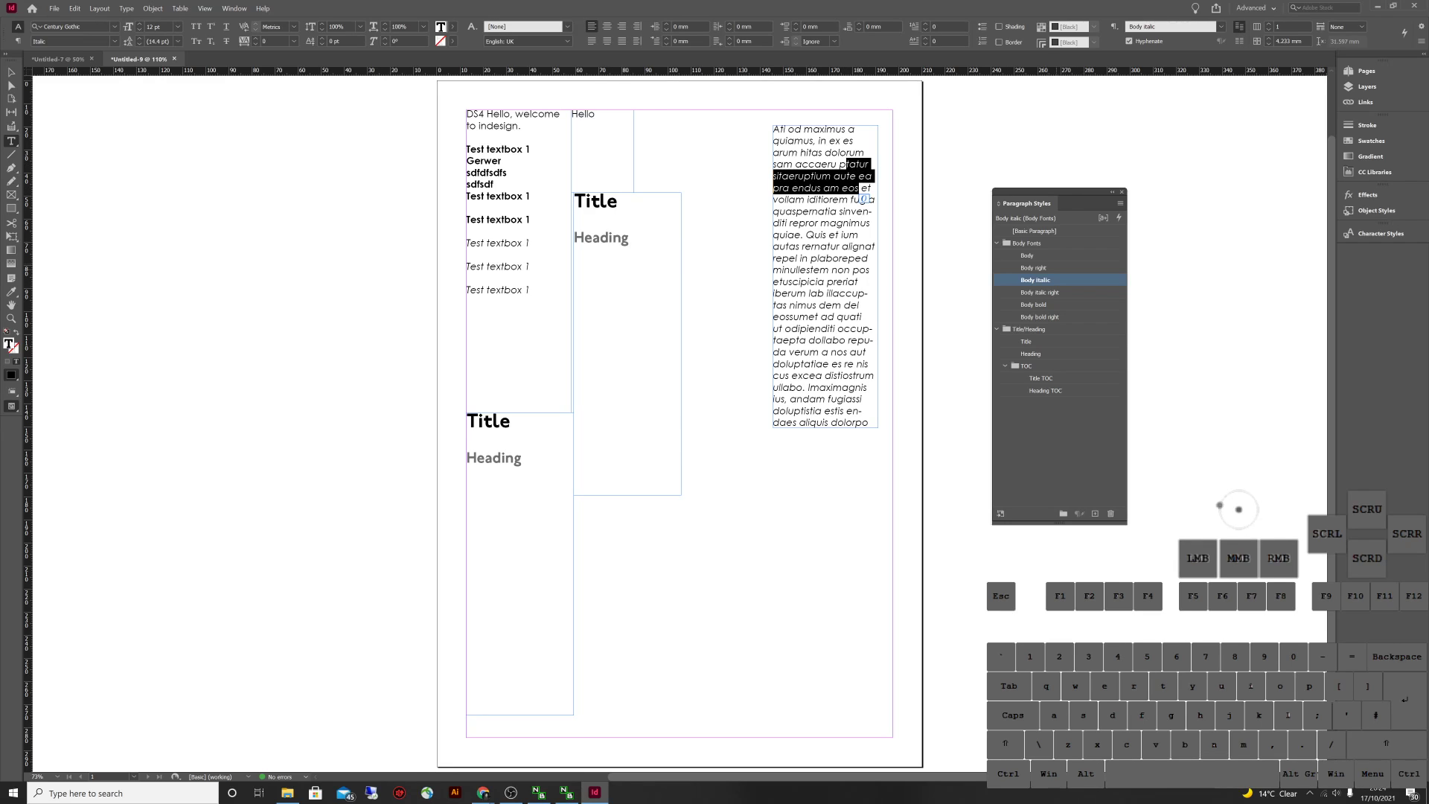
{"action": "left_click", "coordinate": [1035, 305]}
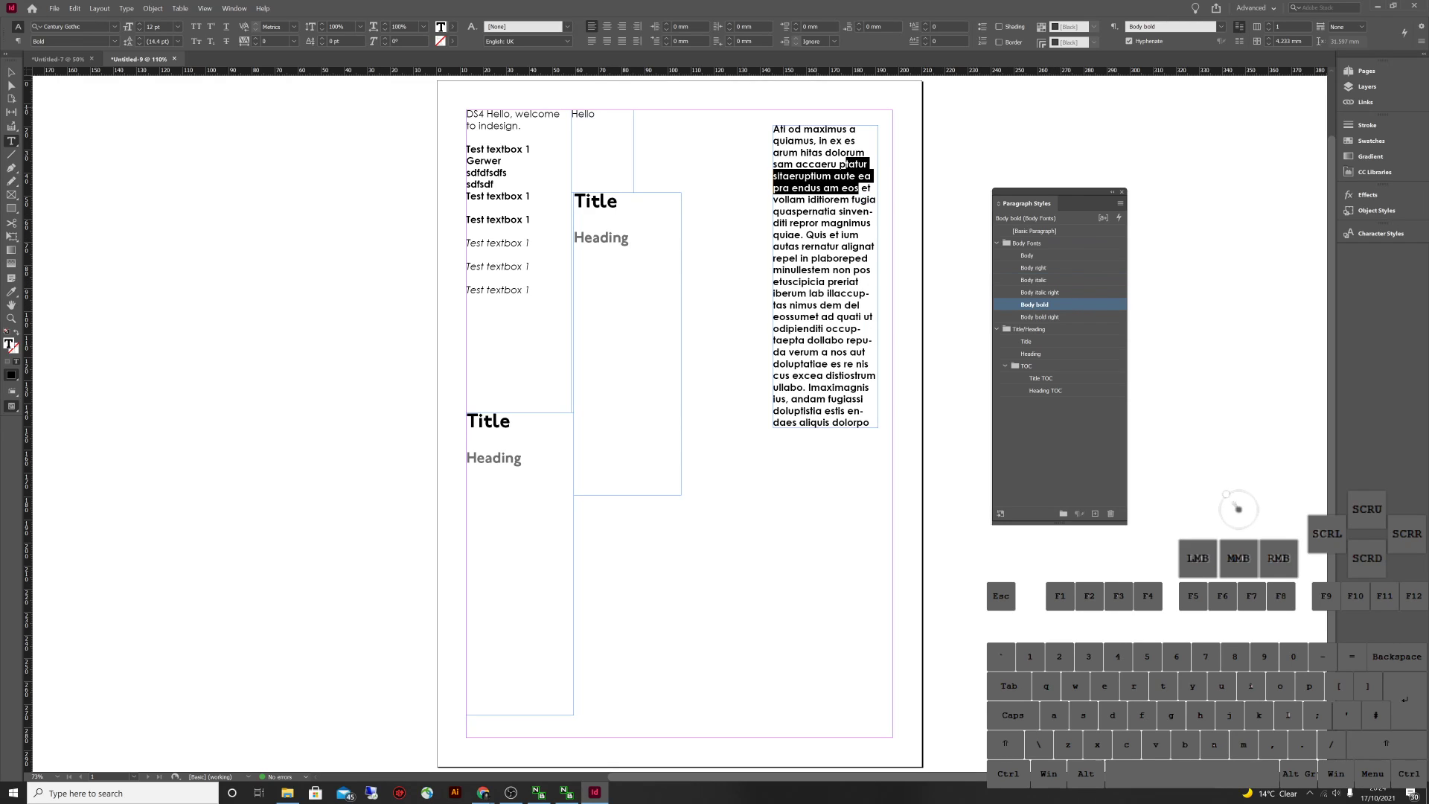
{"action": "left_click", "coordinate": [1026, 255]}
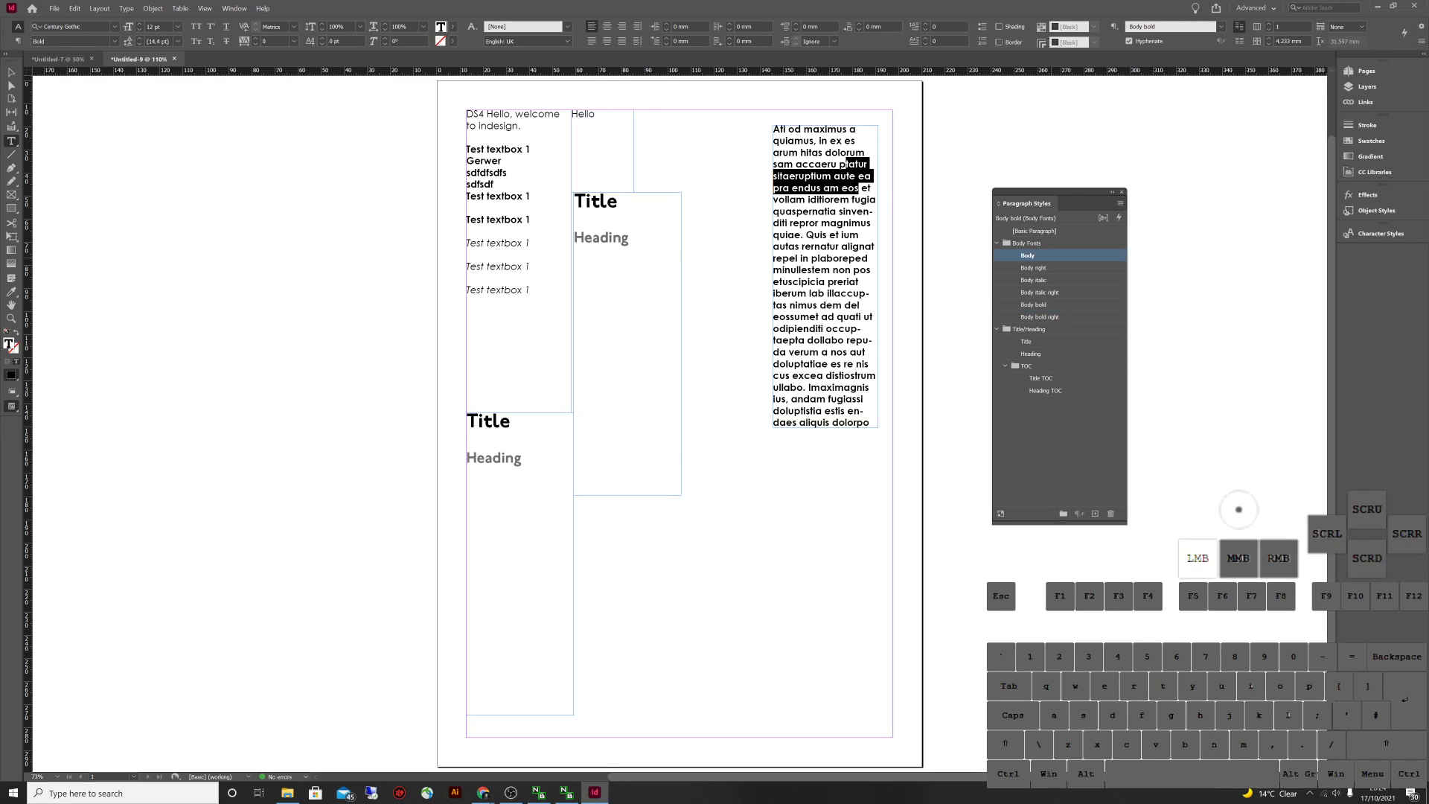
{"action": "left_click", "coordinate": [1380, 233]}
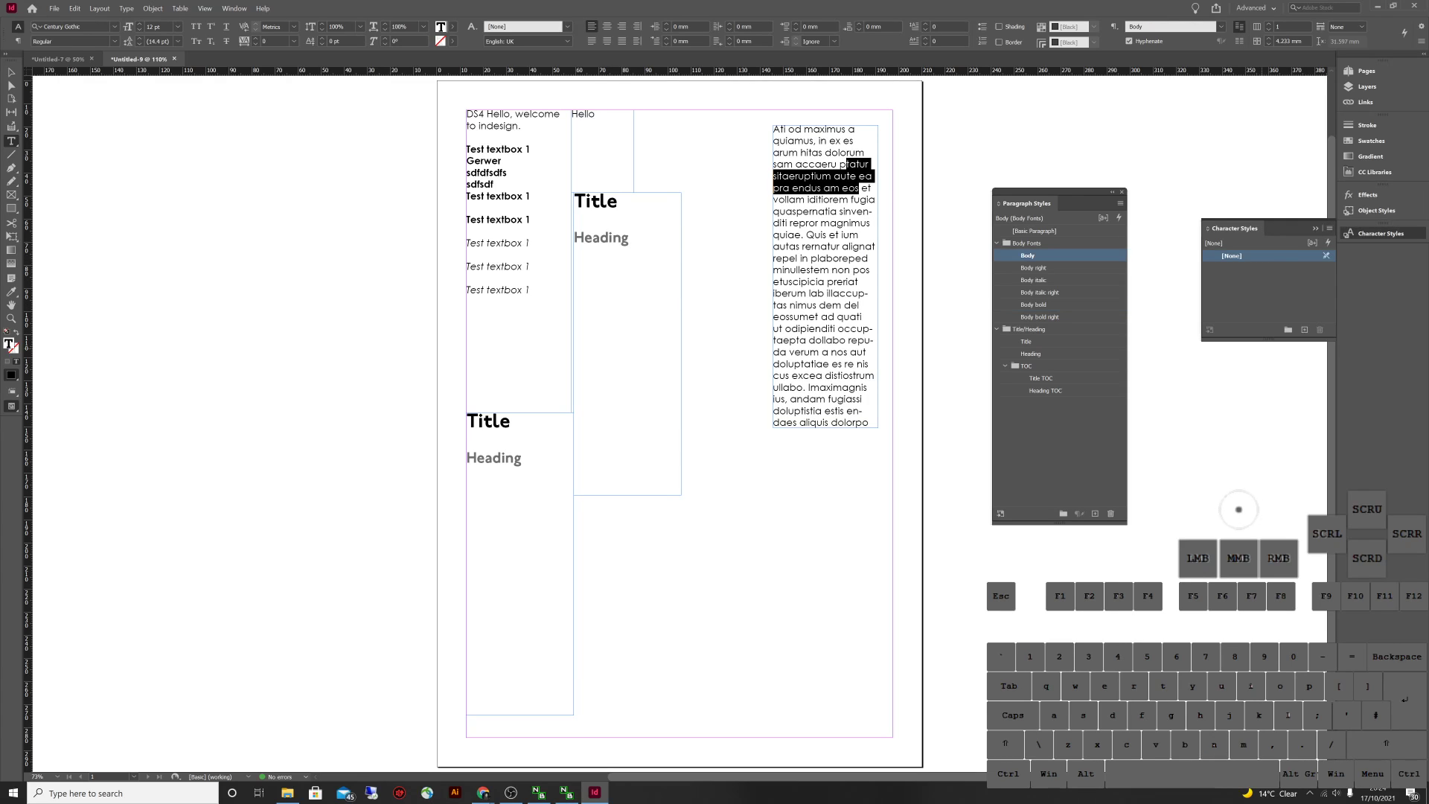
Make the Character Styles panel taller and place it beside Paragraph Styles
{"action": "left_click_drag", "start_coordinate": [1269, 341], "coordinate": [1269, 512]}
{"action": "left_click_drag", "start_coordinate": [1234, 228], "coordinate": [1168, 199]}
{"action": "left_click_drag", "start_coordinate": [1238, 512], "coordinate": [1238, 512]}
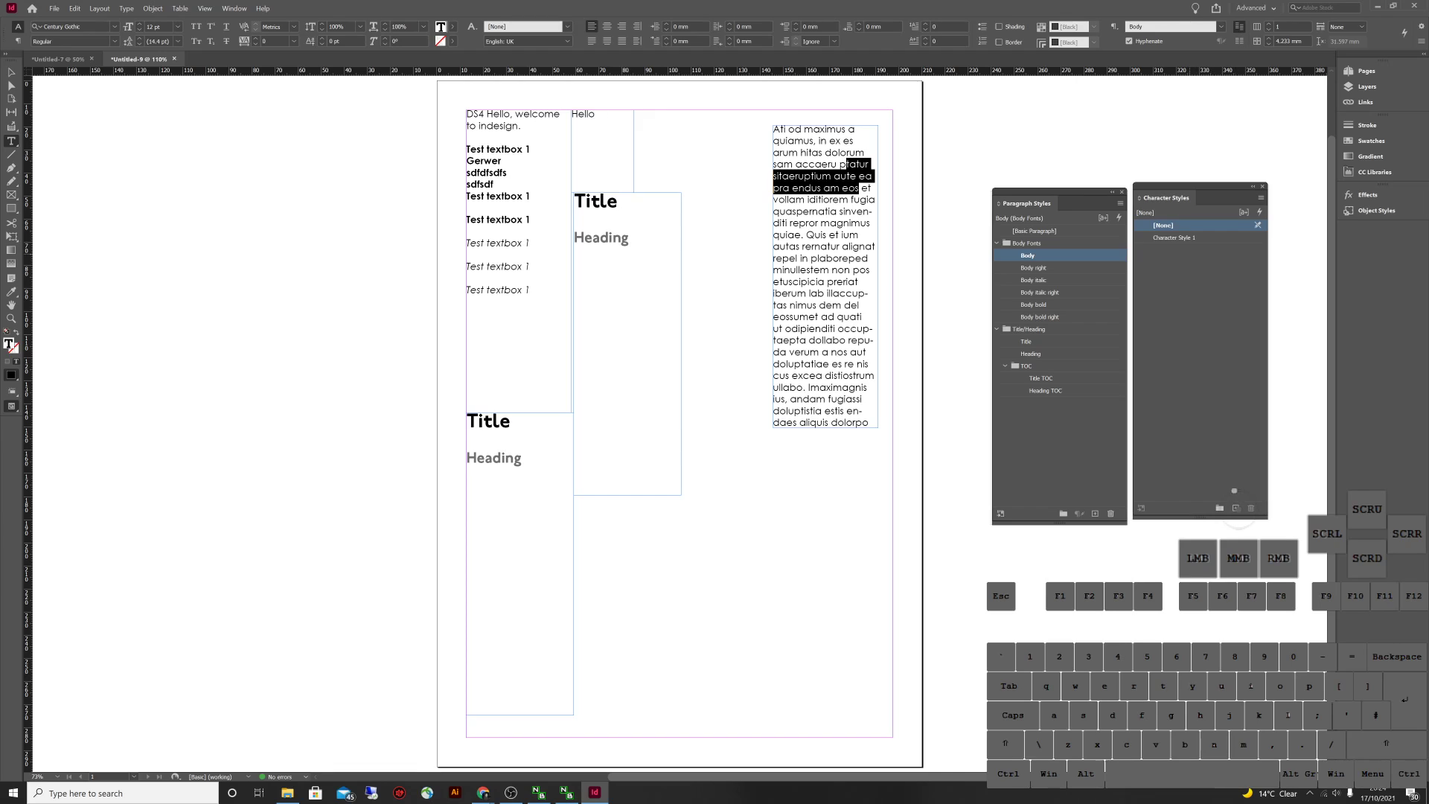
Create a character style named Body bold and make the selected phrase bold
{"action": "left_click", "coordinate": [1236, 508]}
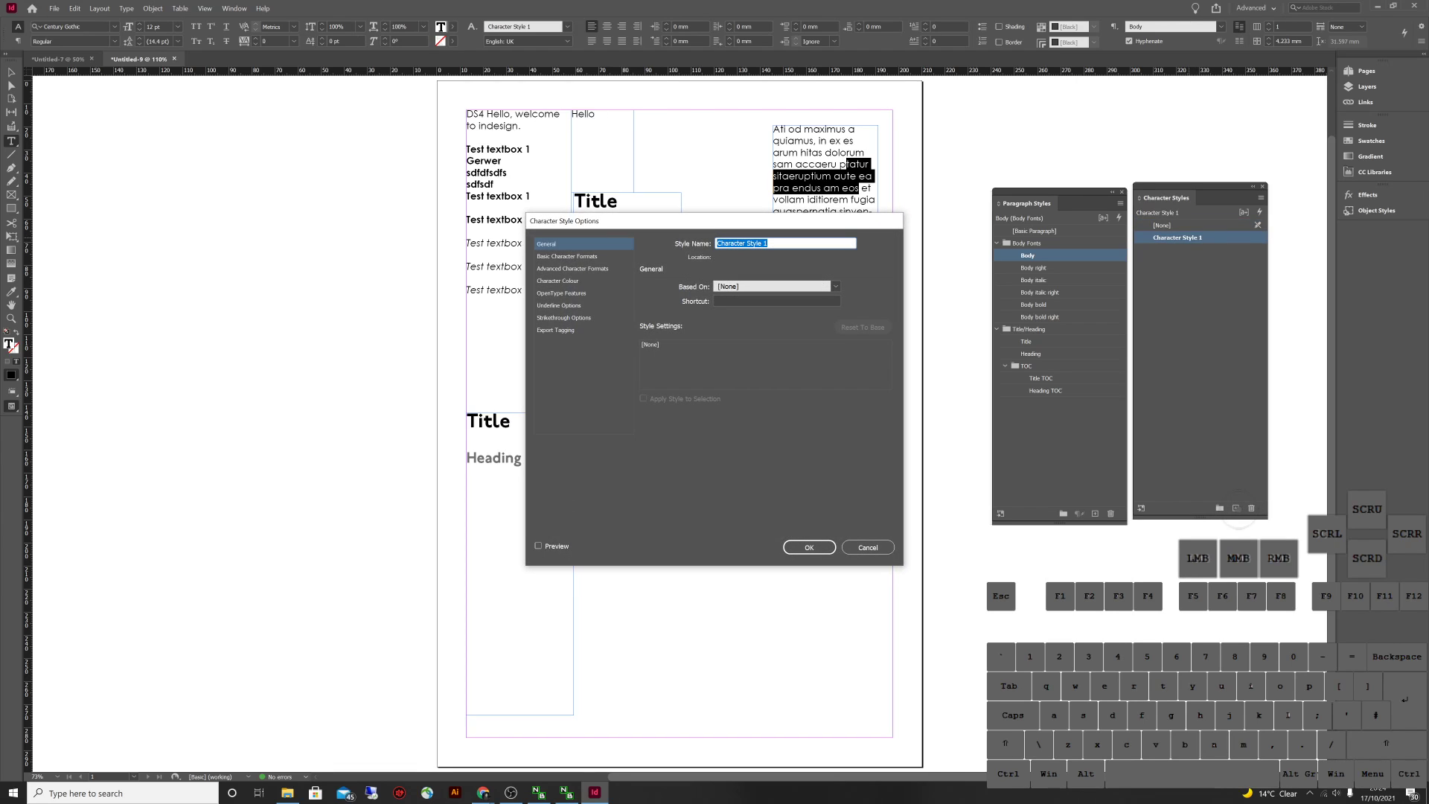
{"action": "type", "text": "Body bo"}
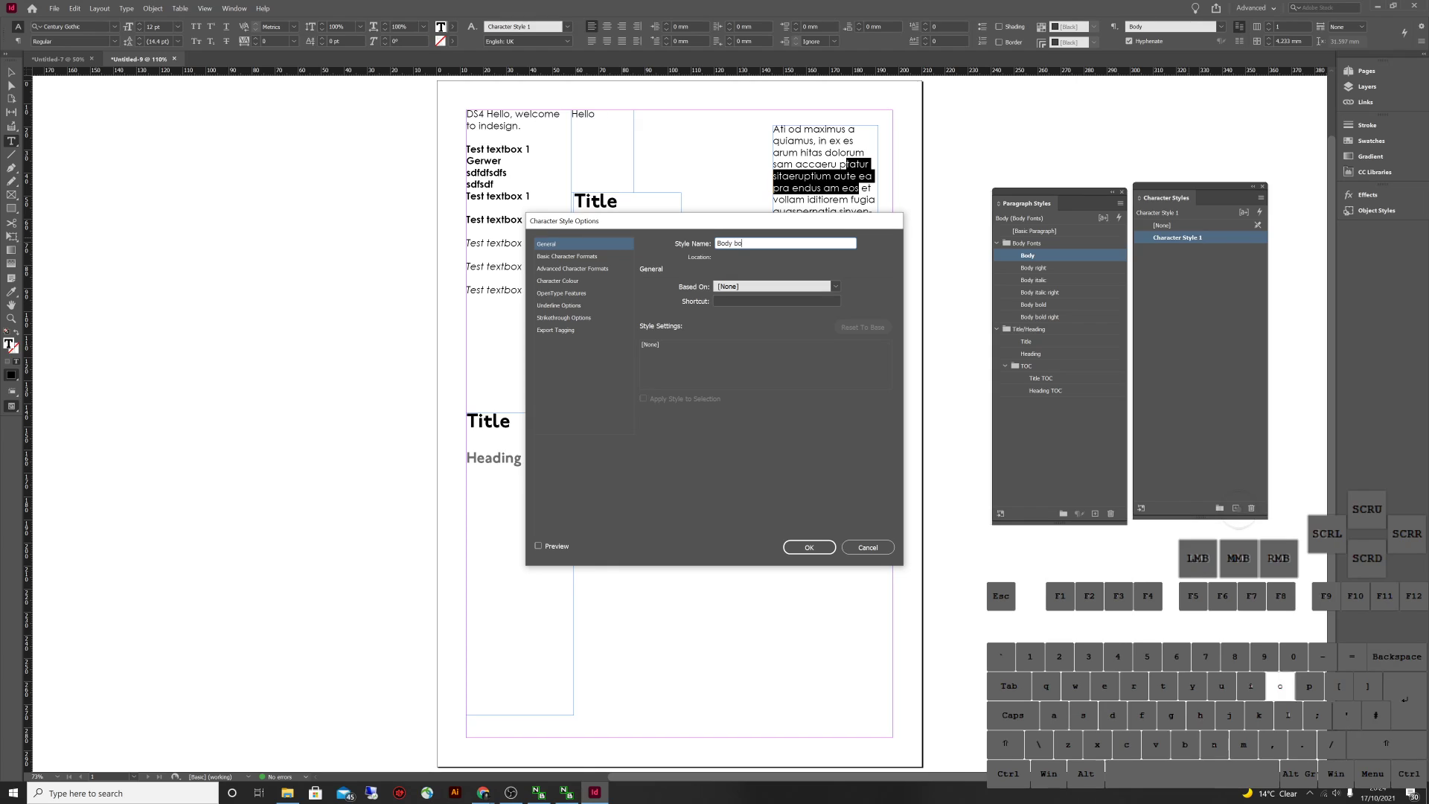
{"action": "type", "text": "ld"}
{"action": "key", "text": "Return"}
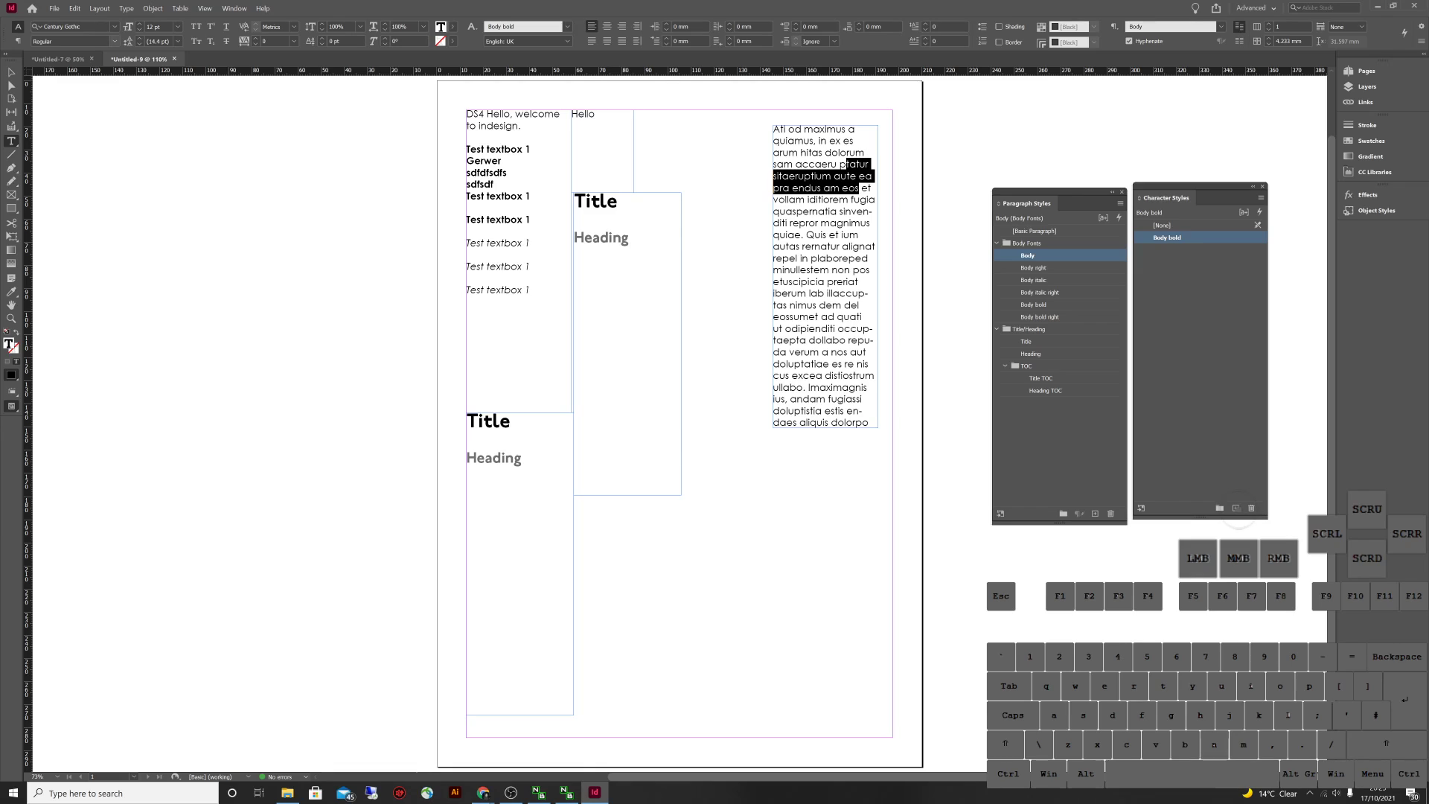
{"action": "left_click", "coordinate": [114, 41]}
{"action": "left_click", "coordinate": [75, 76]}
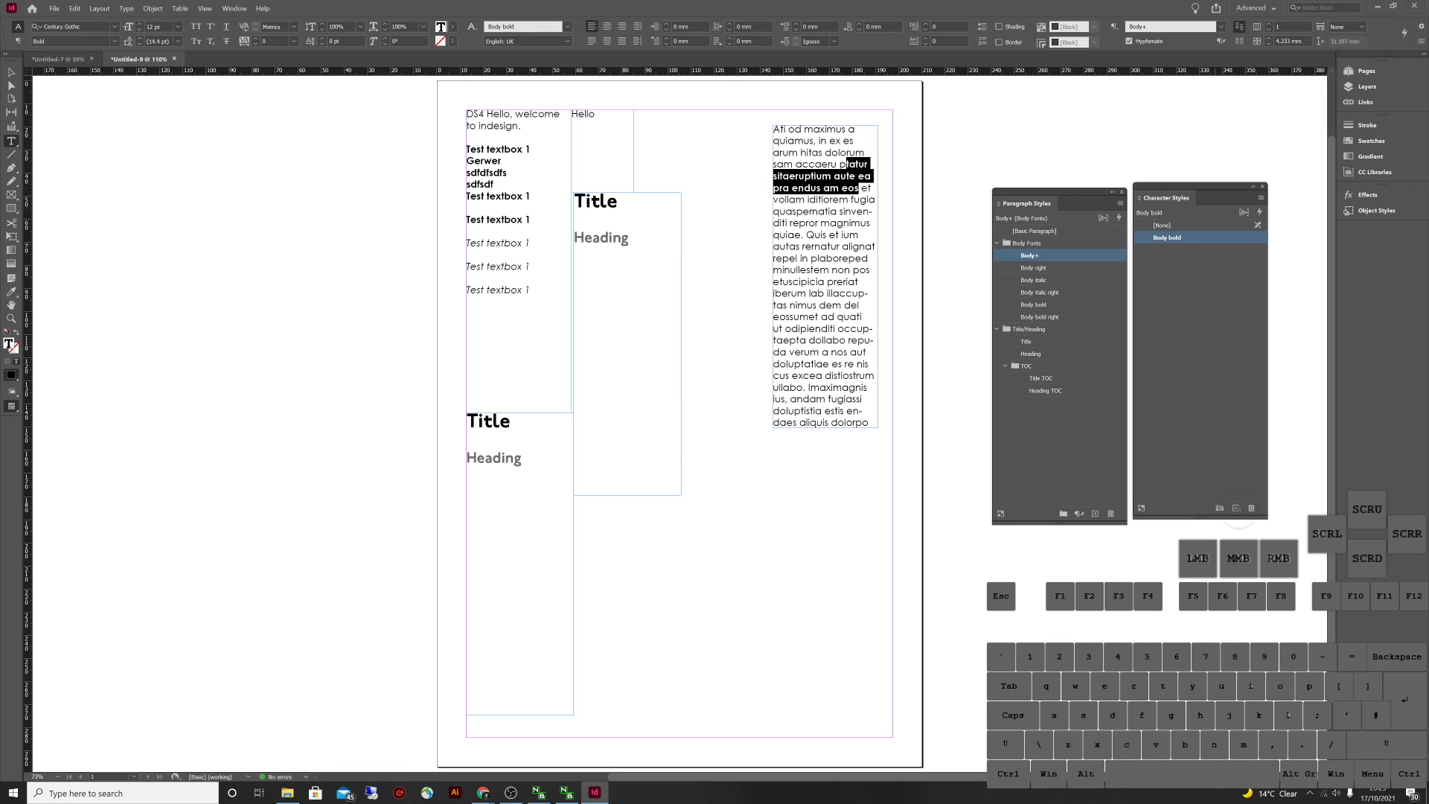
{"action": "right_click", "coordinate": [1201, 237]}
{"action": "key", "text": "Escape"}
{"action": "left_click", "coordinate": [850, 200]}
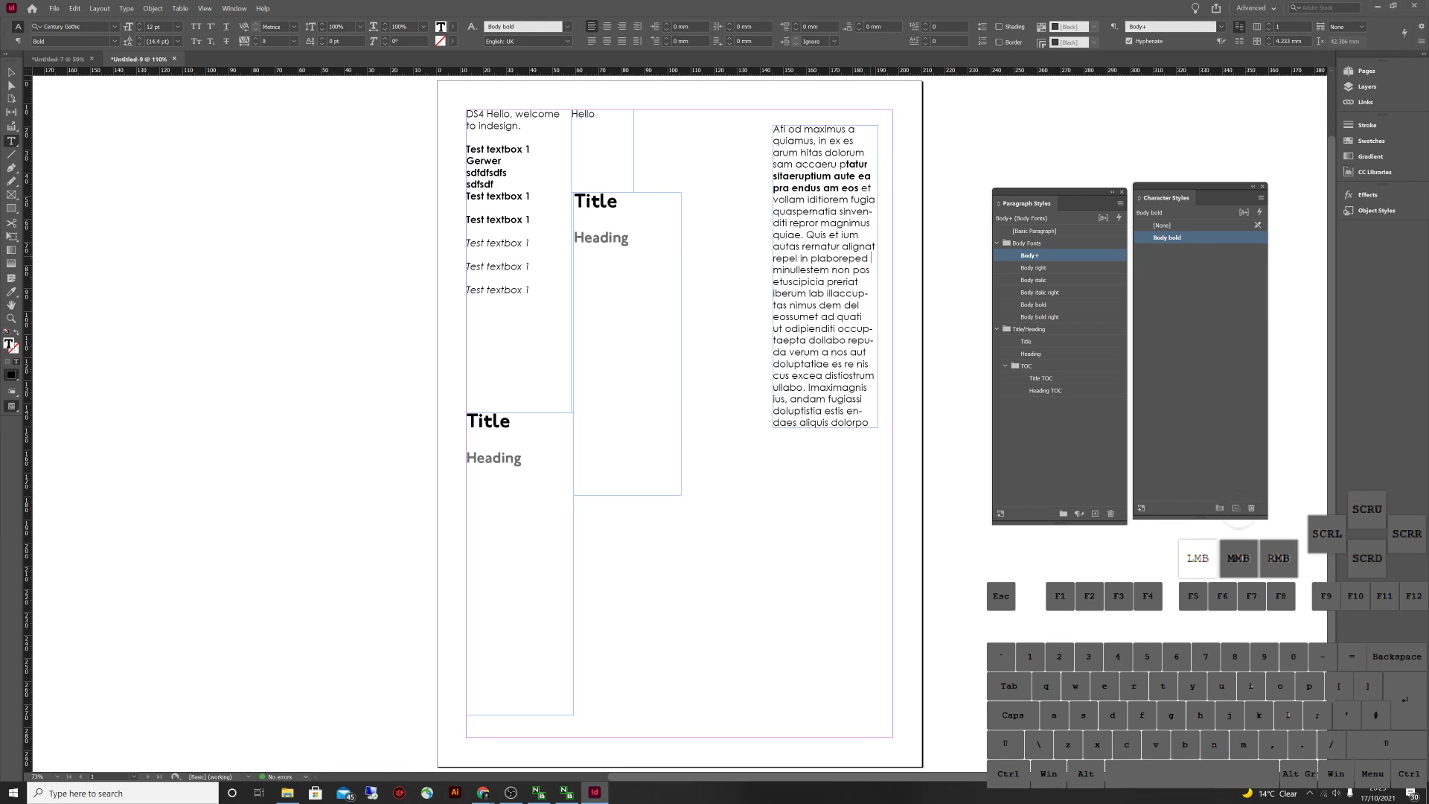
Define Body bold as Century Gothic Bold, then apply it to a passage lower in the text
{"action": "left_click", "coordinate": [850, 187]}
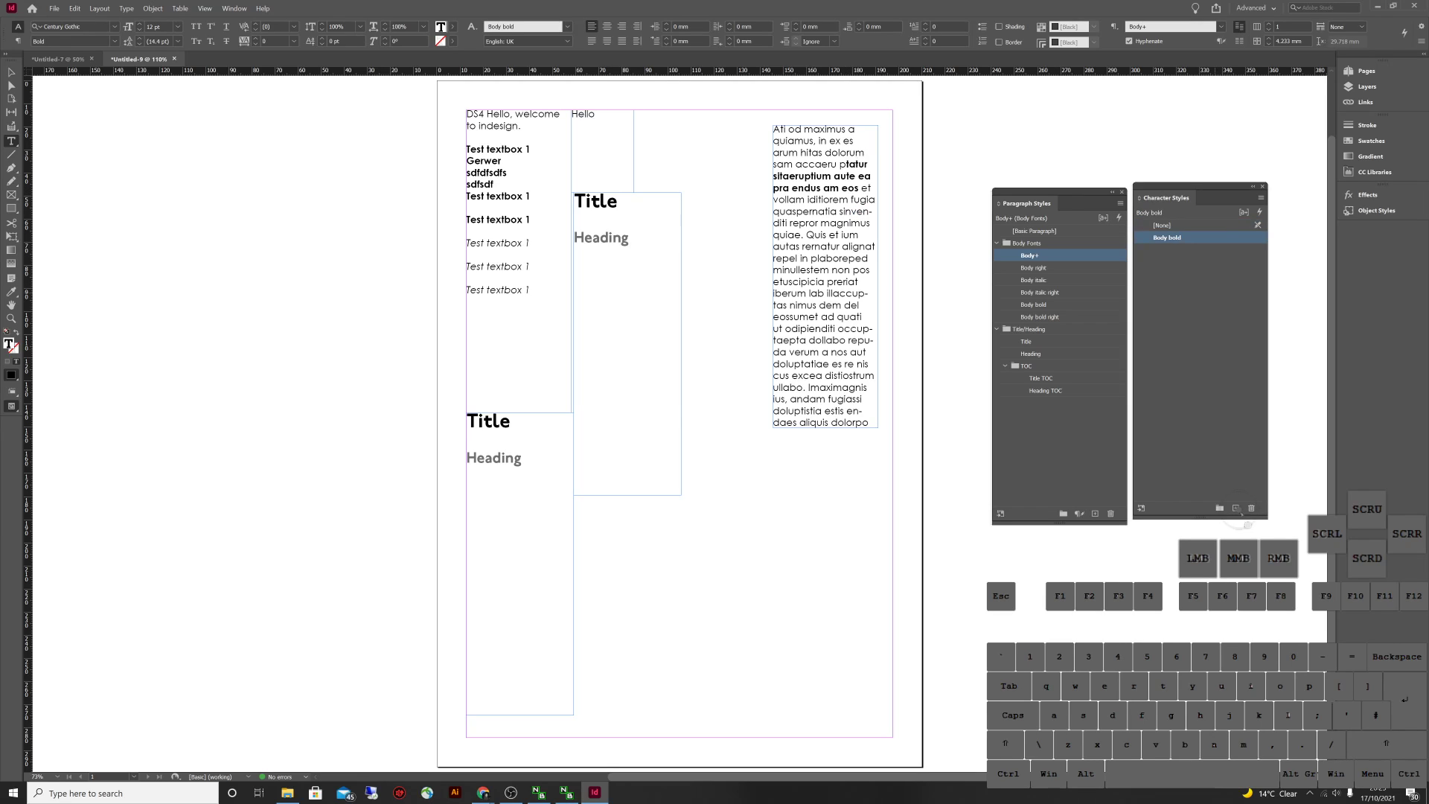
{"action": "double_click", "coordinate": [1166, 237]}
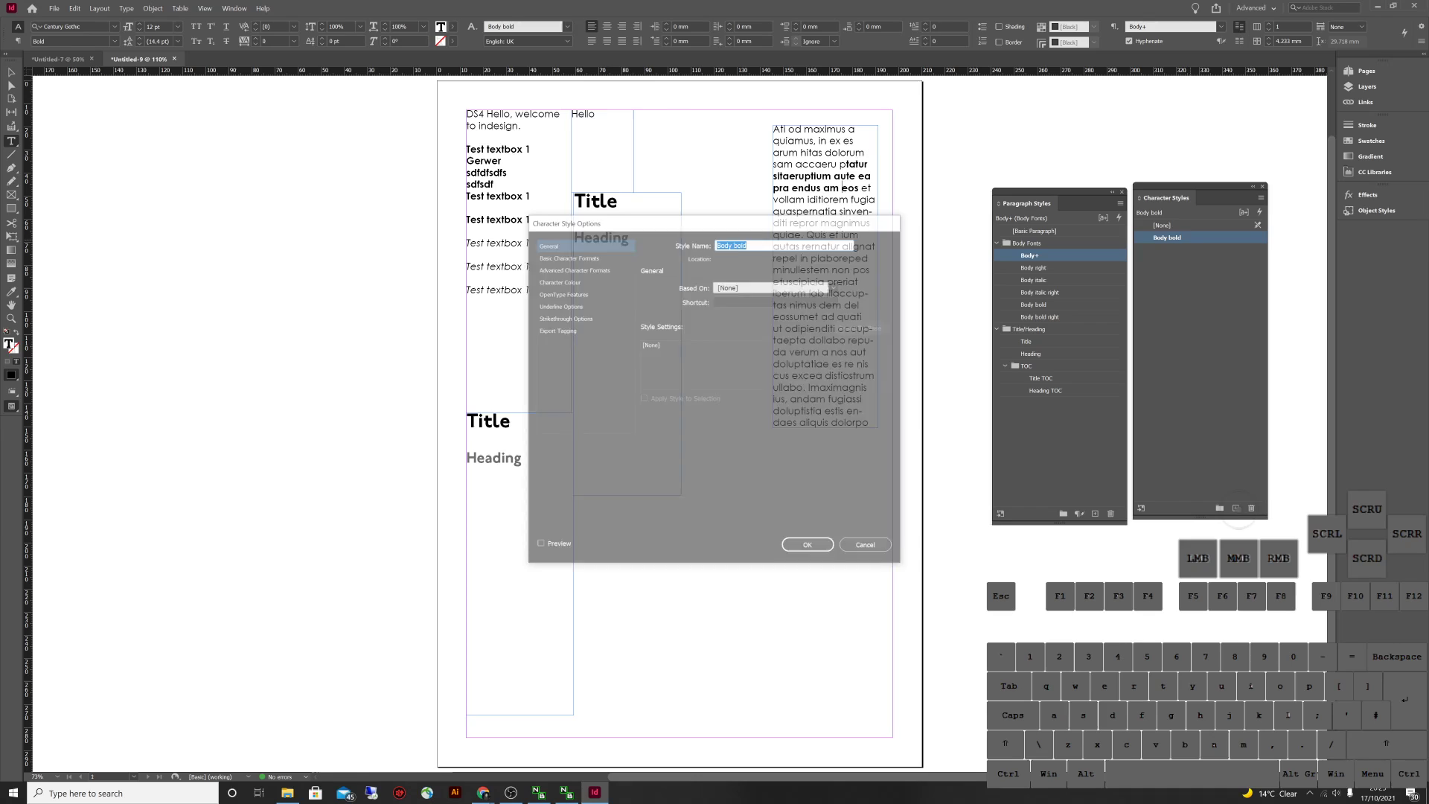
{"action": "left_click", "coordinate": [566, 256]}
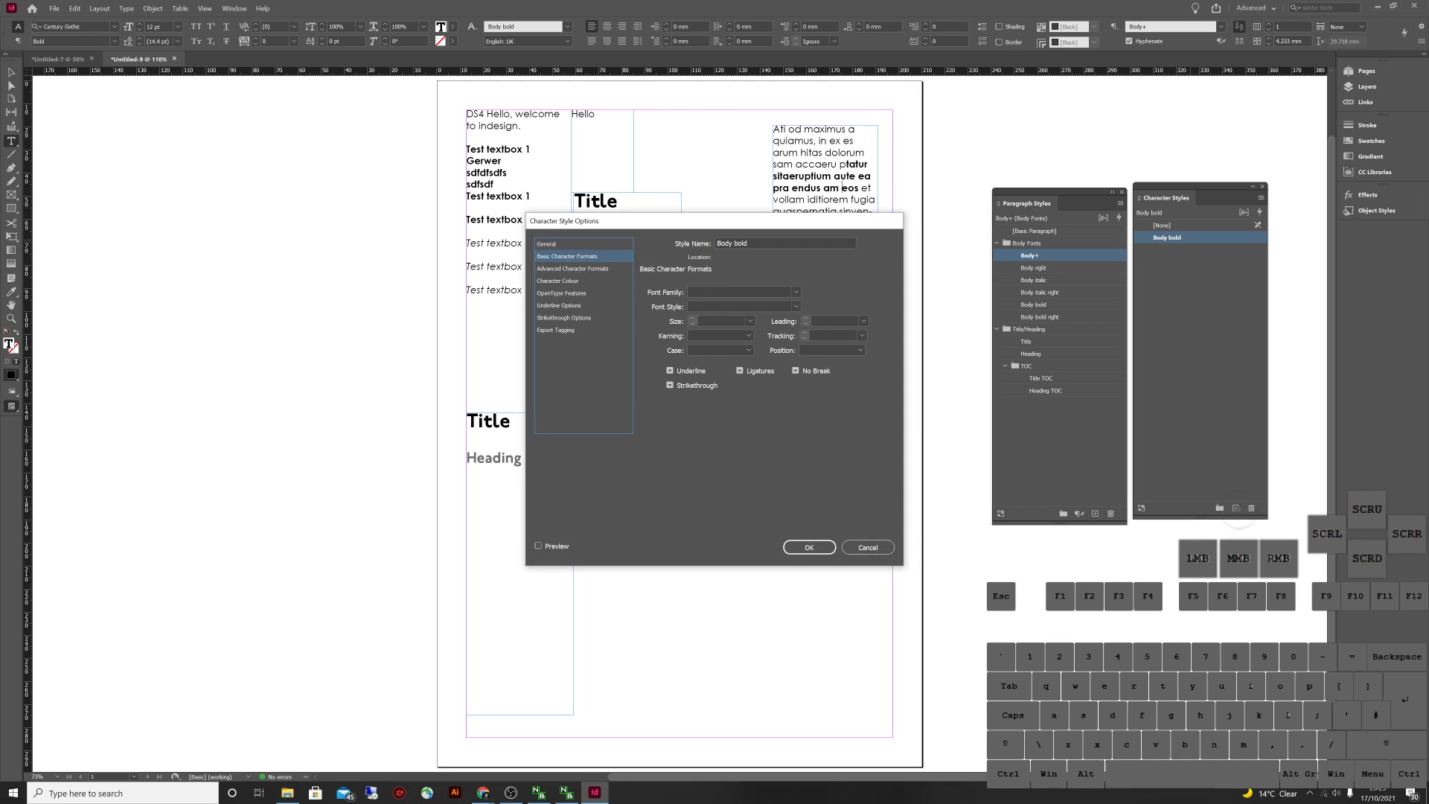
{"action": "left_click", "coordinate": [740, 292]}
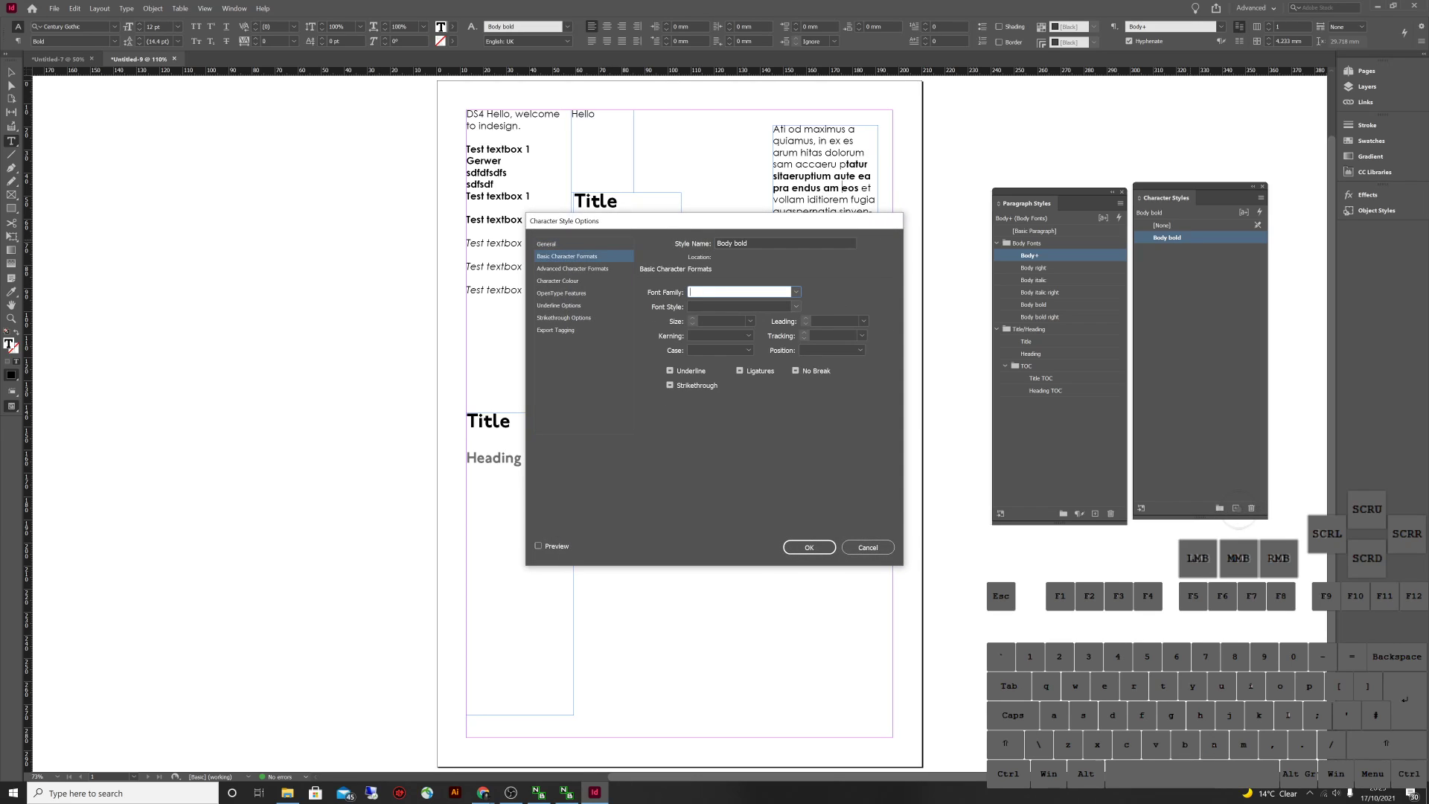
{"action": "left_click", "coordinate": [796, 292]}
{"action": "left_click", "coordinate": [796, 292]}
{"action": "left_click", "coordinate": [796, 292]}
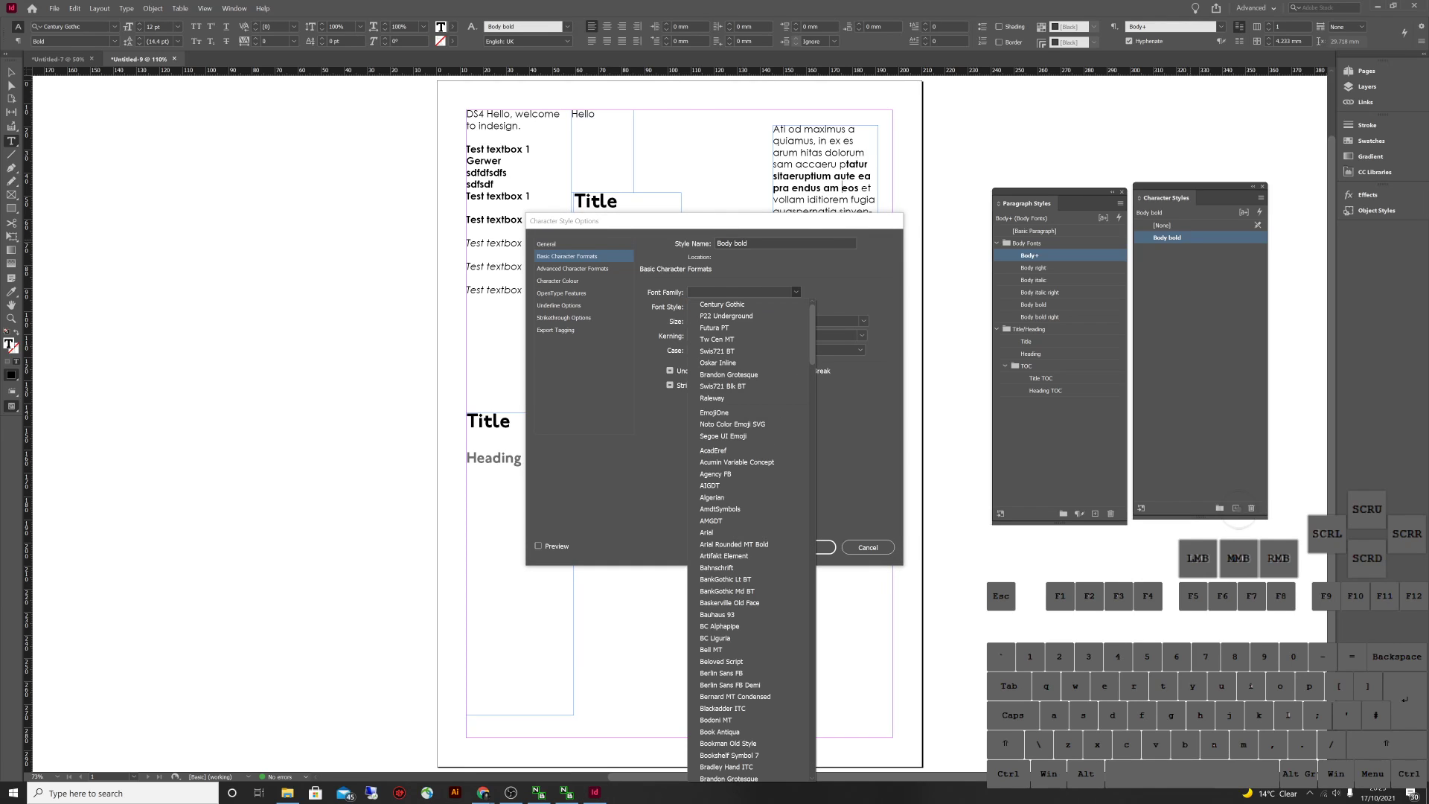
{"action": "left_click", "coordinate": [722, 303]}
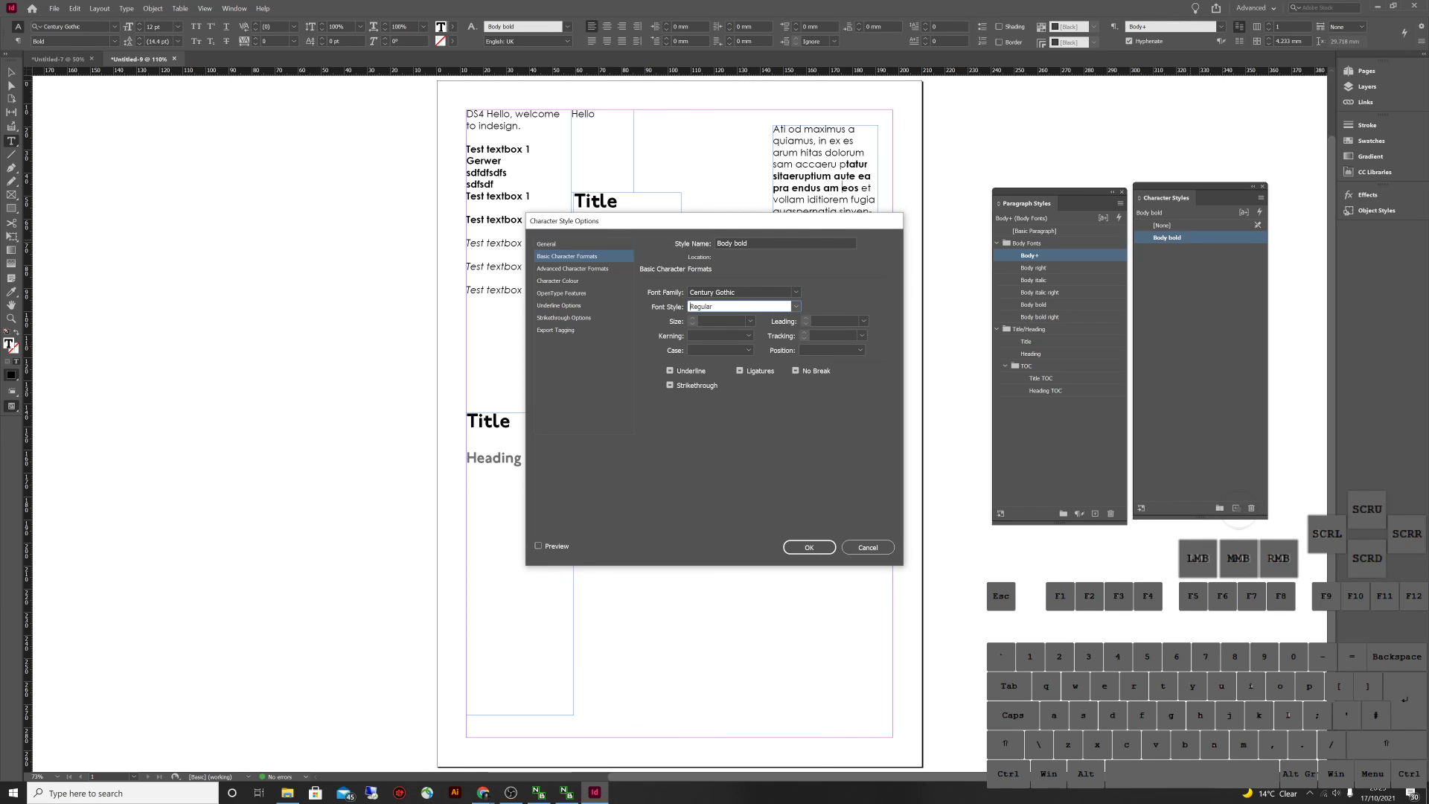
{"action": "left_click", "coordinate": [795, 306]}
{"action": "left_click", "coordinate": [707, 342]}
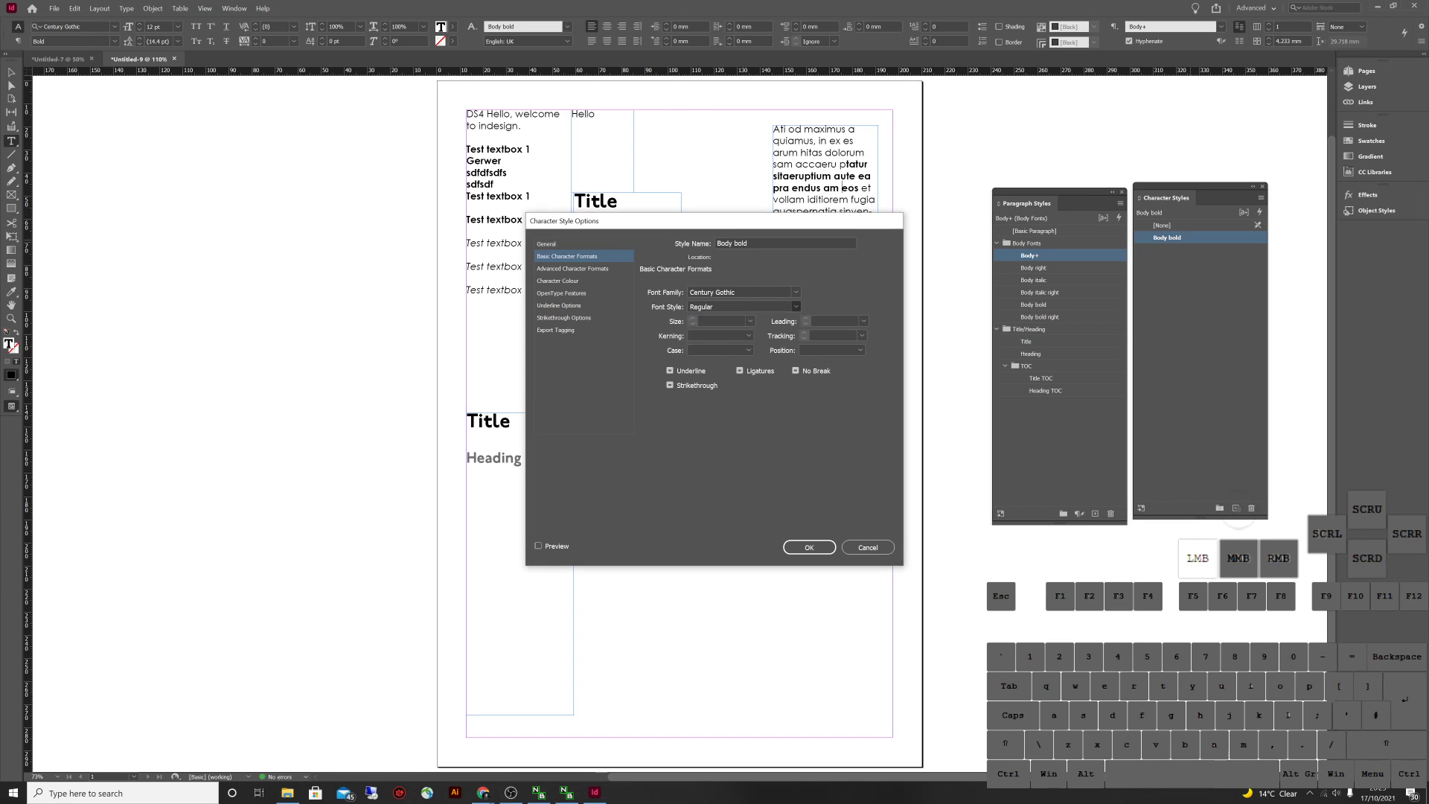
{"action": "left_click", "coordinate": [809, 547]}
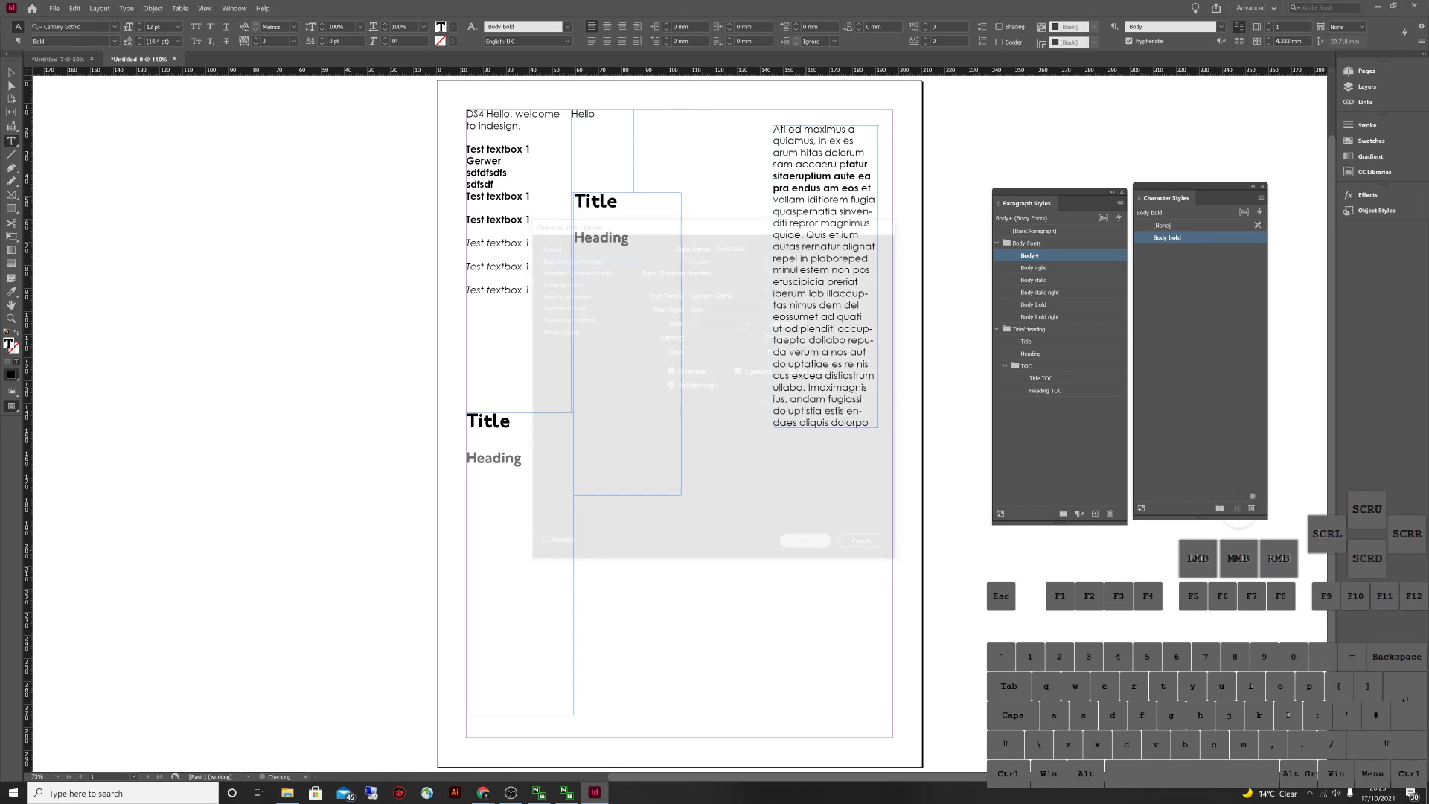
{"action": "left_click_drag", "start_coordinate": [820, 246], "coordinate": [863, 293]}
{"action": "left_click", "coordinate": [1167, 237]}
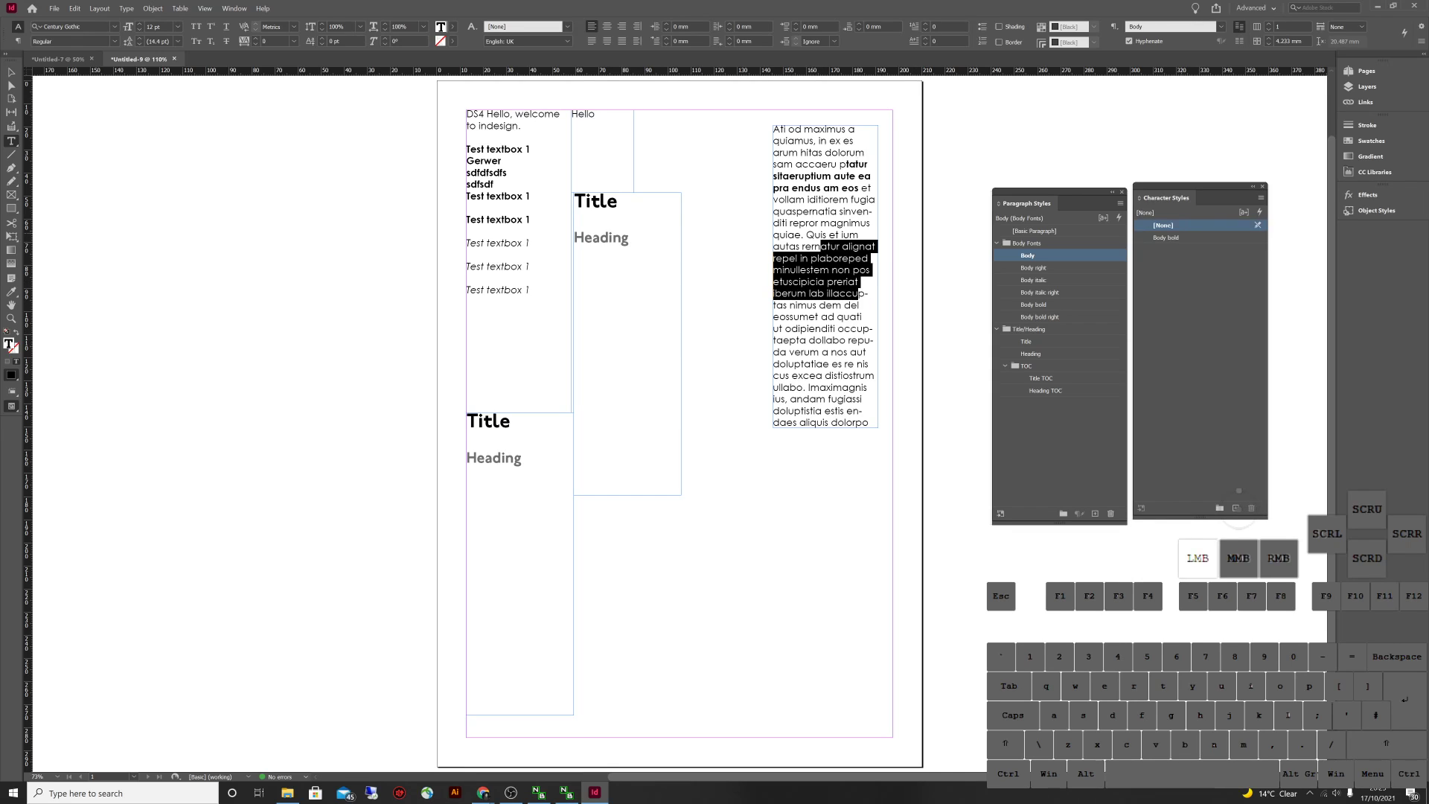
Leave the bolded passage ending at 'illaccup' and deselect everything on the page
{"action": "key", "text": "Escape"}
{"action": "double_click", "coordinate": [826, 270]}
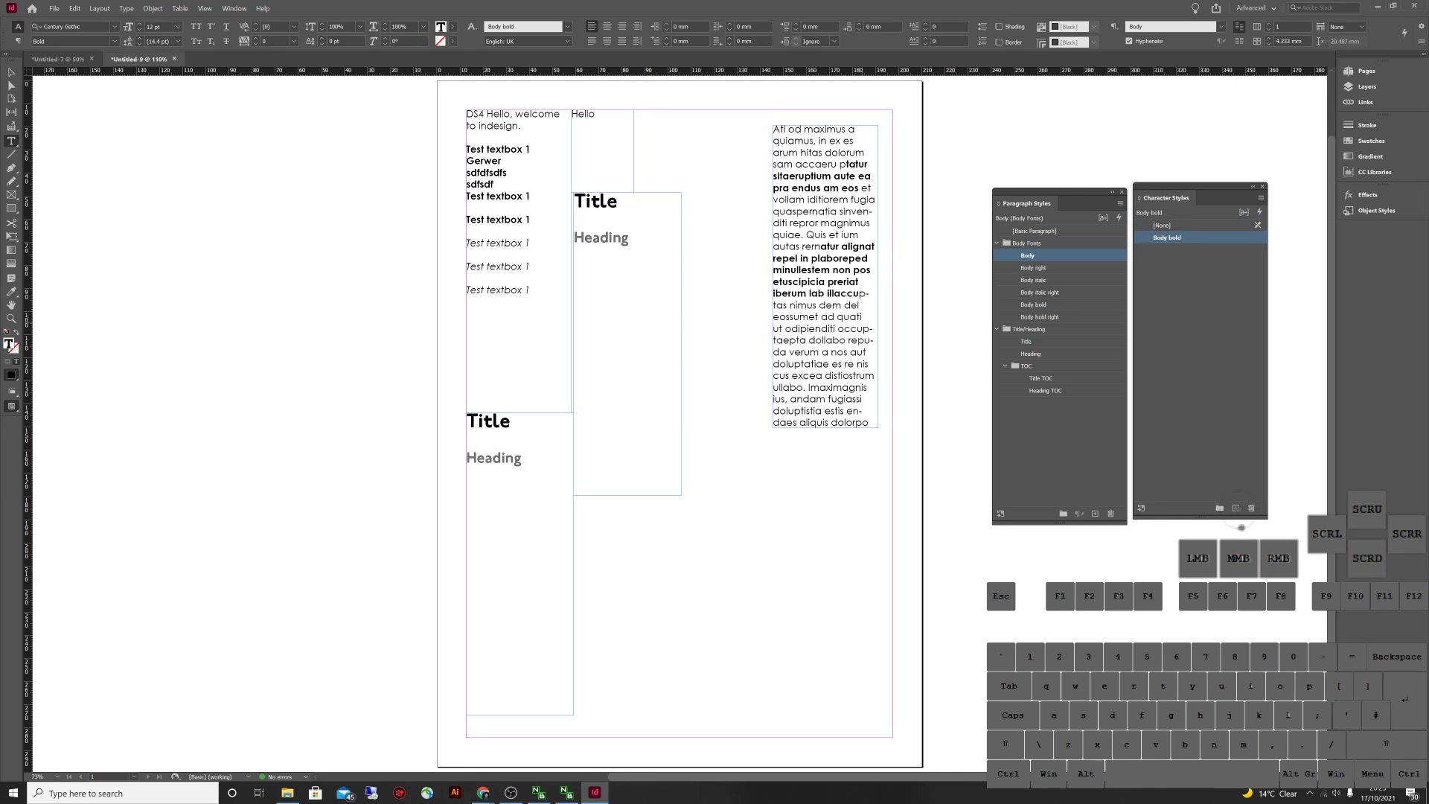
{"action": "key", "text": "Escape"}
{"action": "left_click", "coordinate": [939, 283]}
{"action": "left_click", "coordinate": [827, 276]}
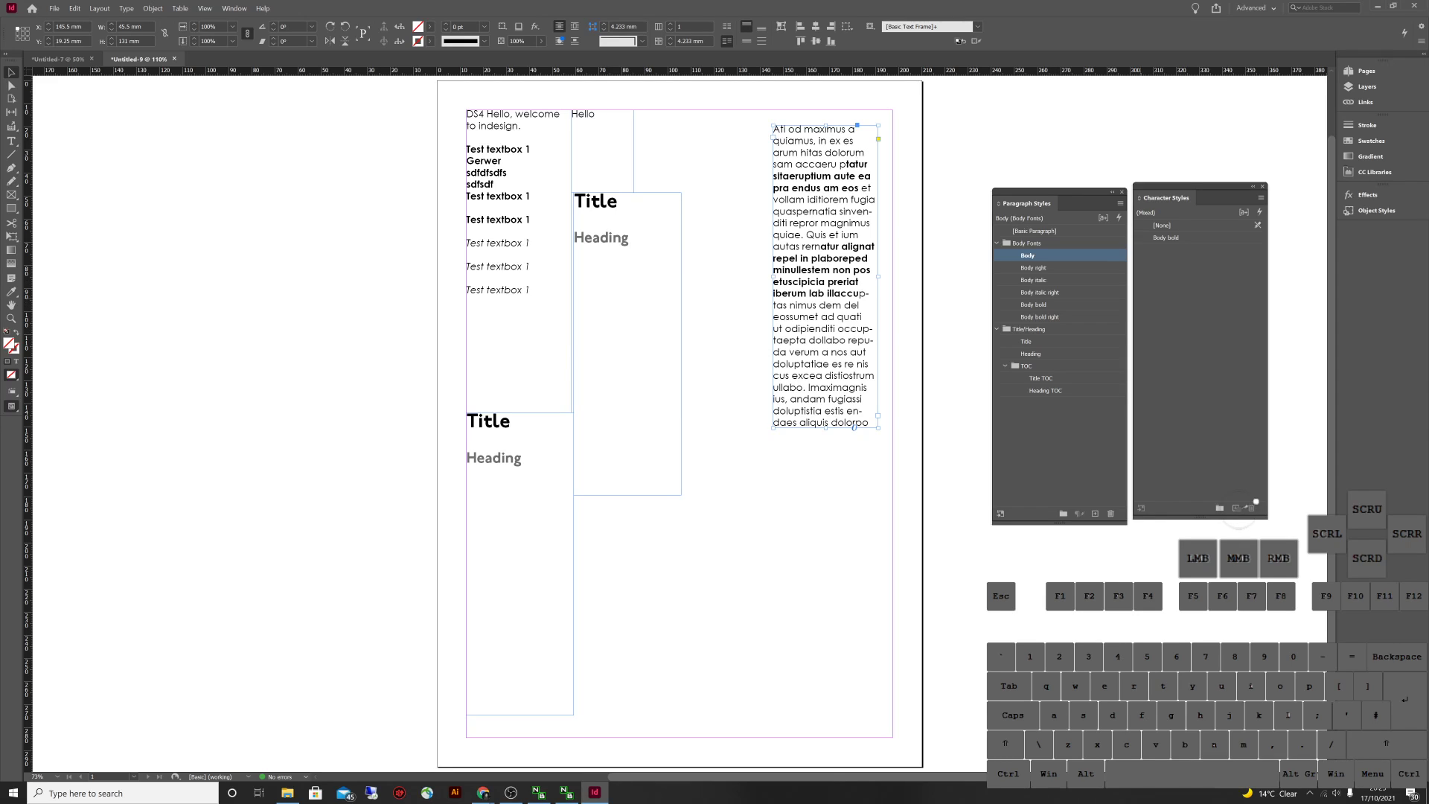
{"action": "left_click", "coordinate": [1278, 286]}
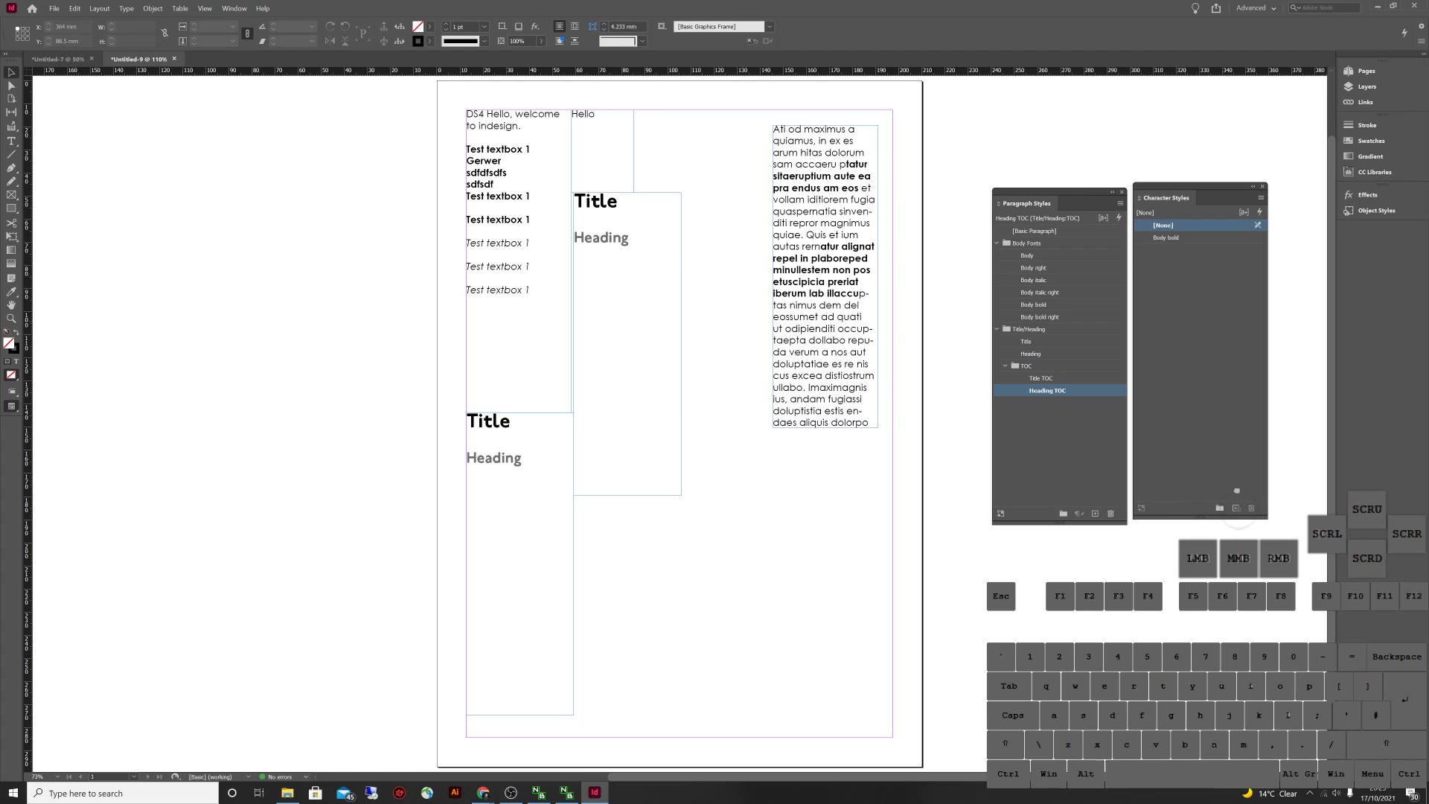
Select all of the right frame's text and apply Body bold to it
{"action": "left_click", "coordinate": [869, 153]}
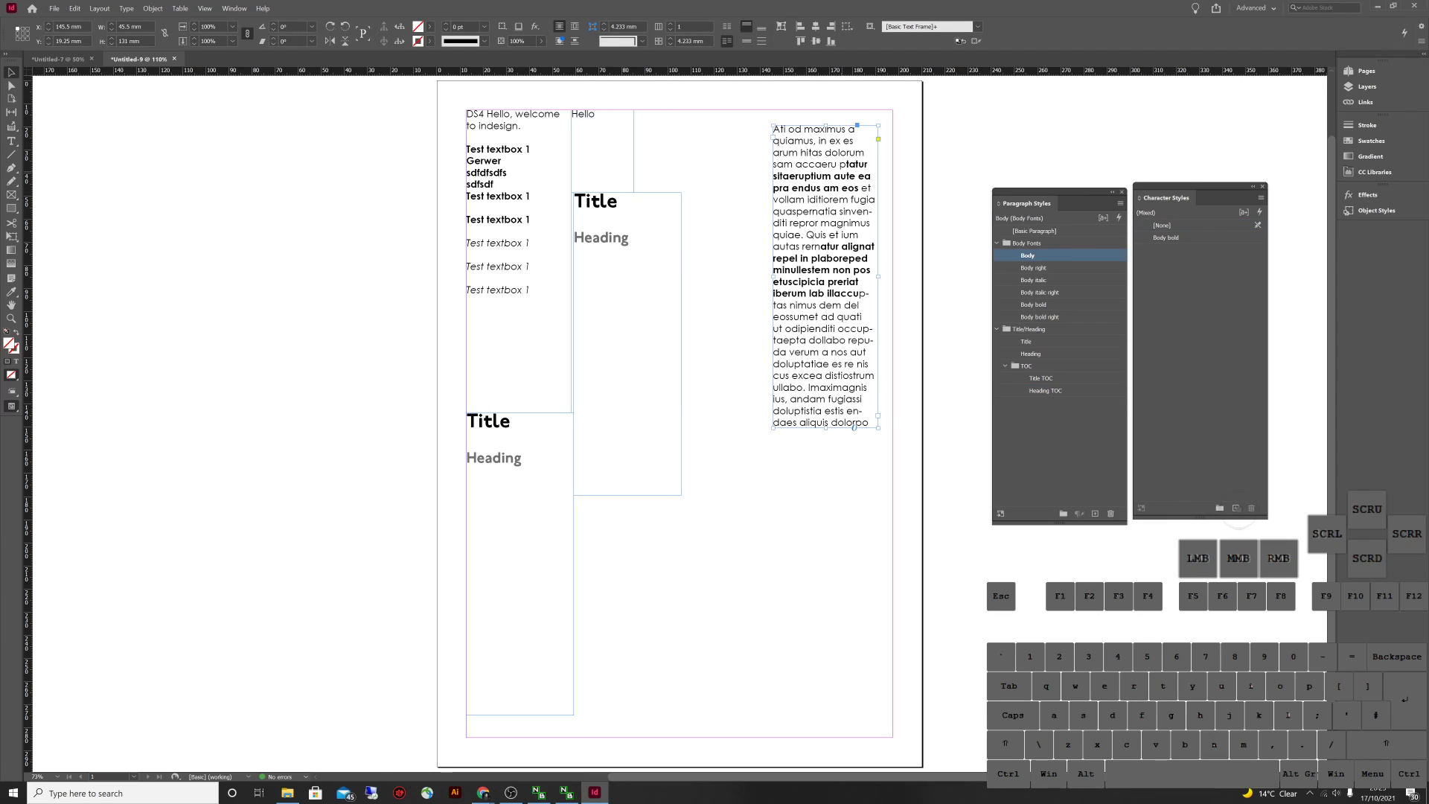
{"action": "double_click", "coordinate": [854, 427]}
{"action": "key", "text": "ctrl+a"}
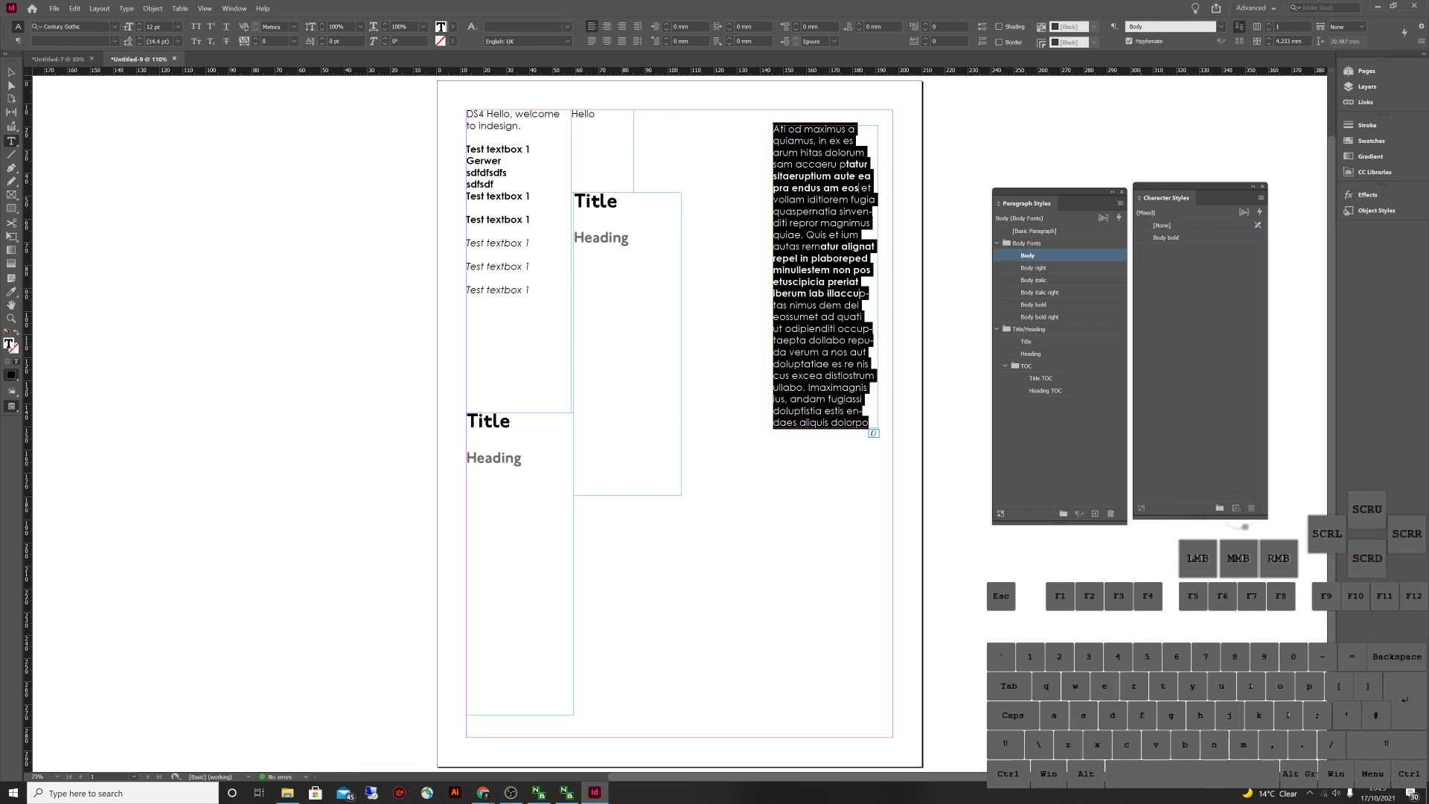
{"action": "key", "text": "Escape"}
{"action": "left_click", "coordinate": [855, 428]}
{"action": "double_click", "coordinate": [854, 428]}
{"action": "key", "text": "ctrl+a"}
{"action": "left_click", "coordinate": [1167, 237]}
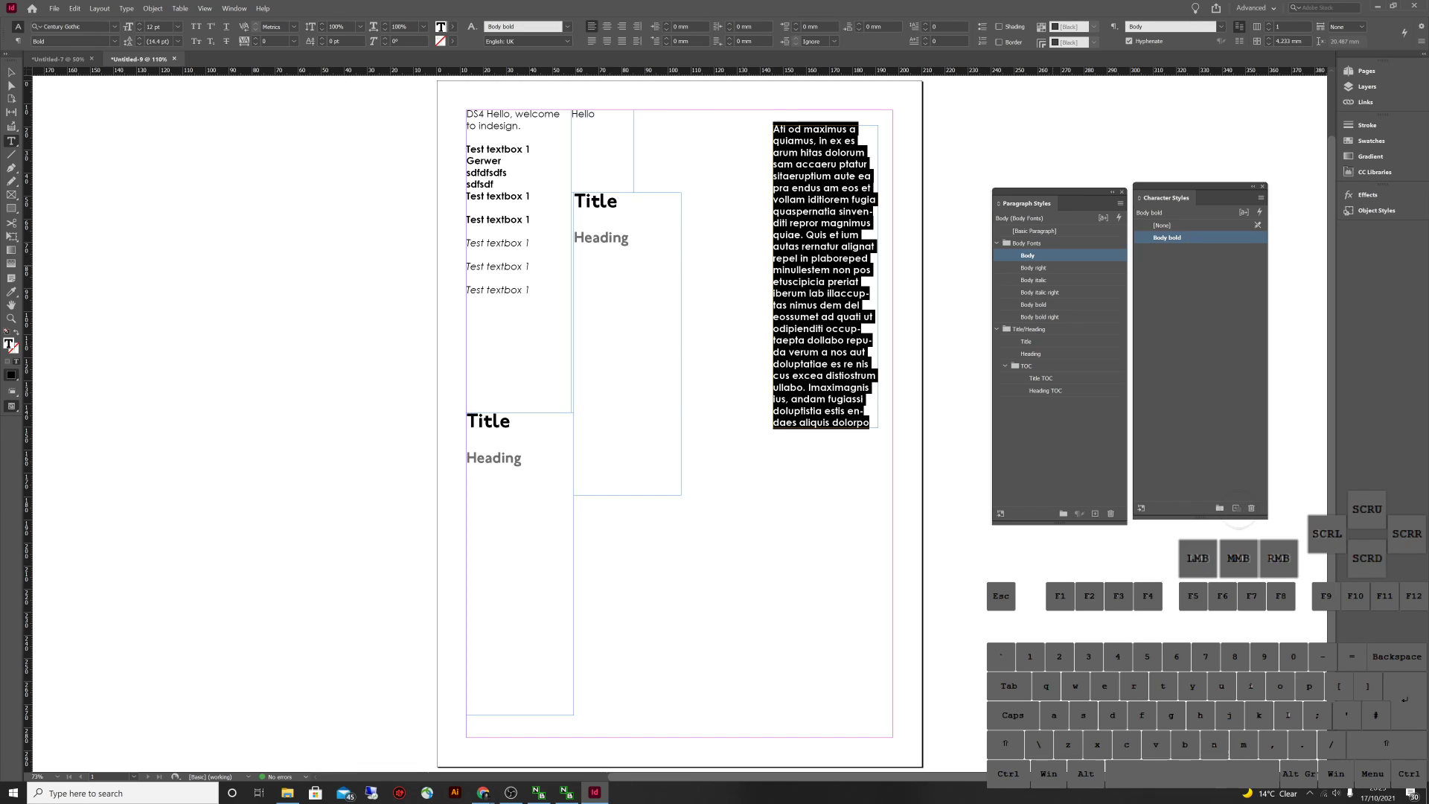
{"action": "key", "text": "Escape"}
Try Body right, Body italic right and Title styles, then reset to Body and [None]
{"action": "left_click", "coordinate": [1033, 267]}
{"action": "left_click", "coordinate": [1035, 280]}
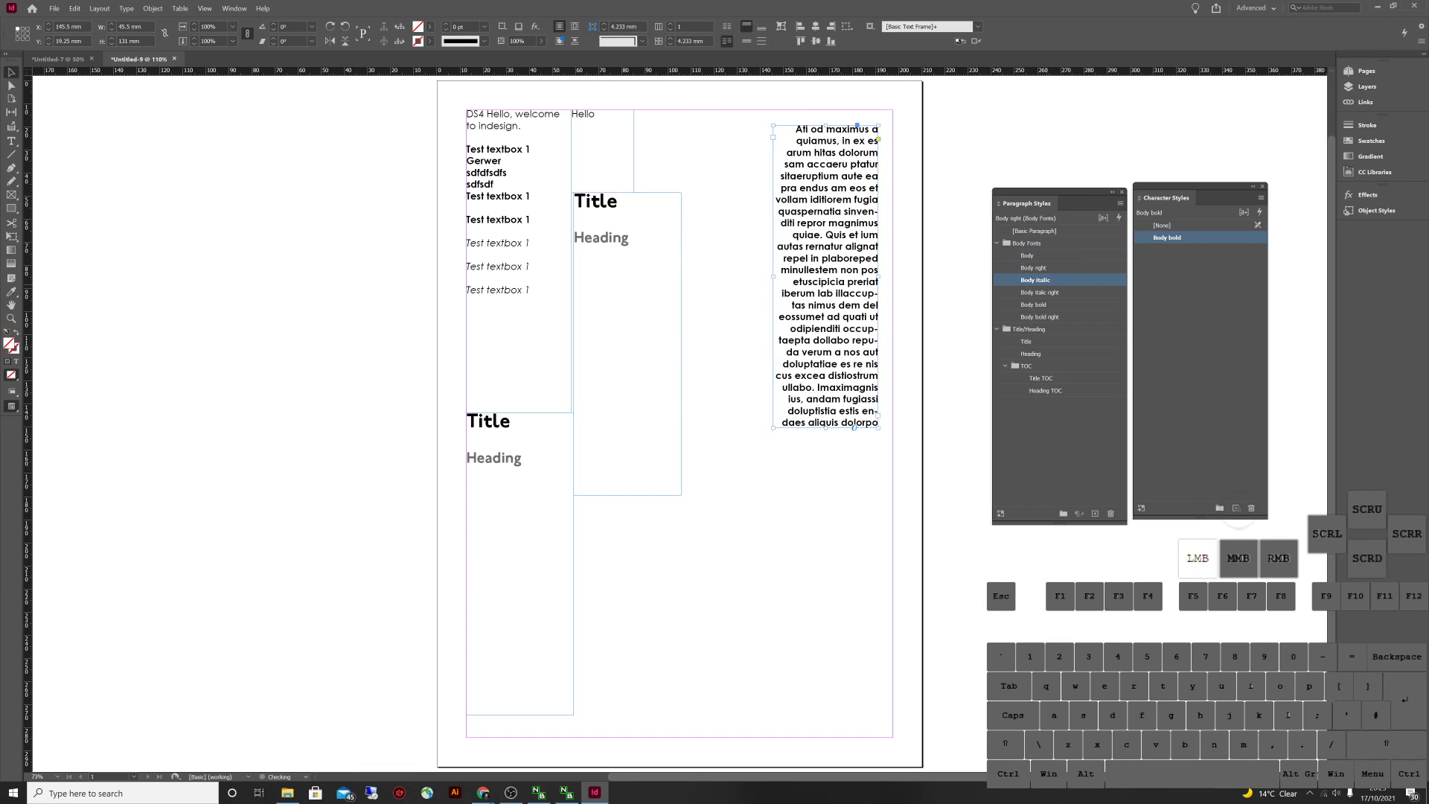
{"action": "left_click", "coordinate": [1043, 291]}
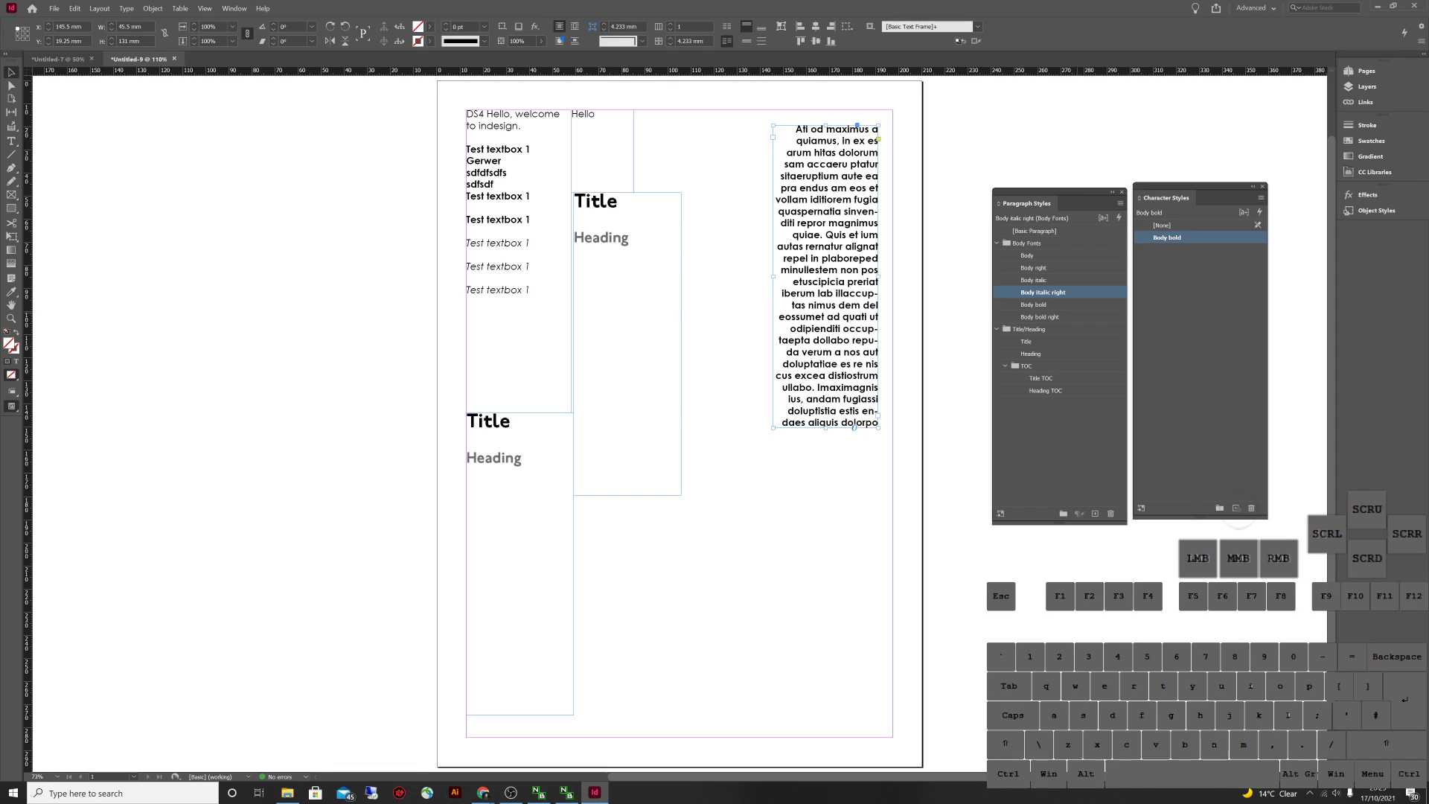
{"action": "left_click", "coordinate": [1039, 316]}
{"action": "left_click", "coordinate": [1027, 341]}
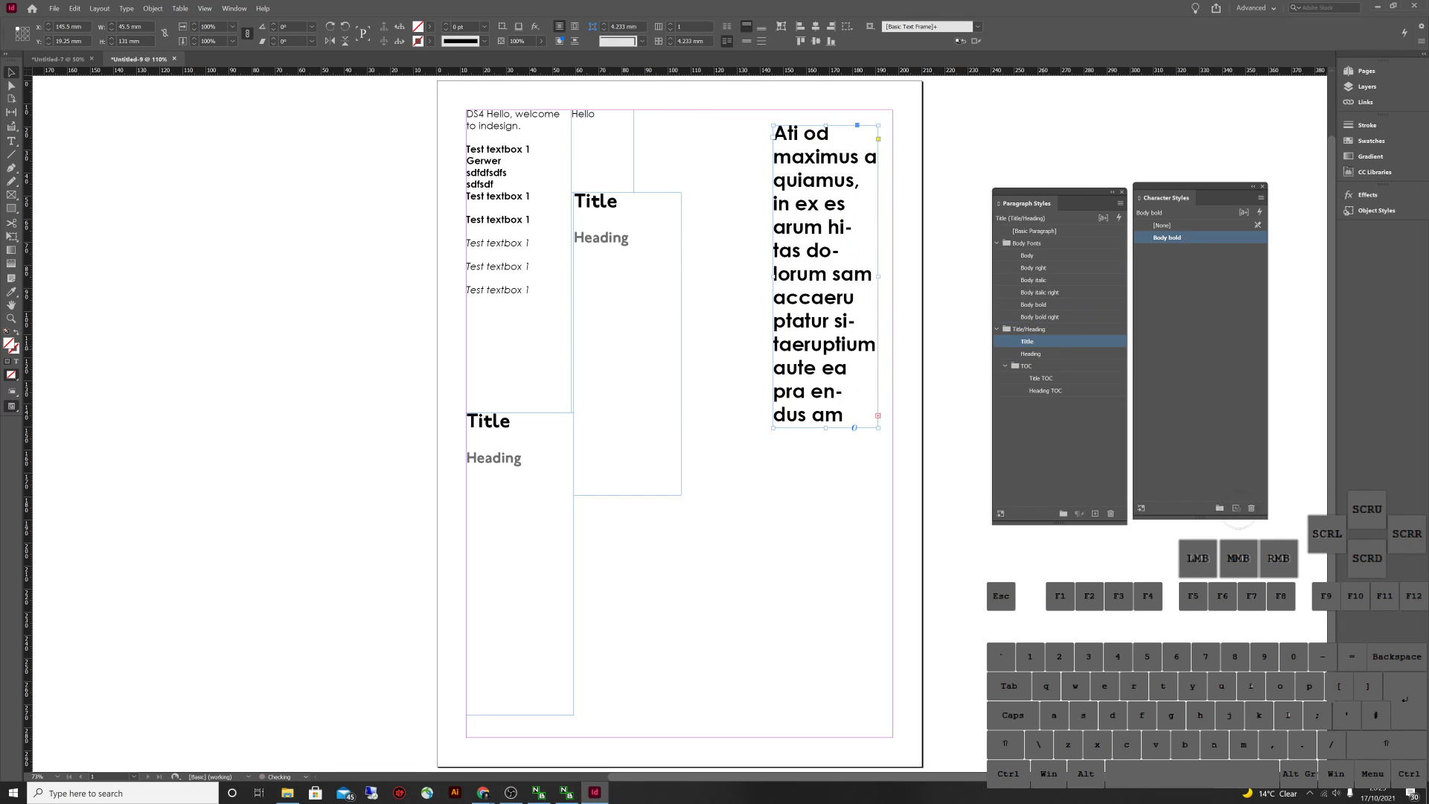
{"action": "left_click", "coordinate": [1027, 256]}
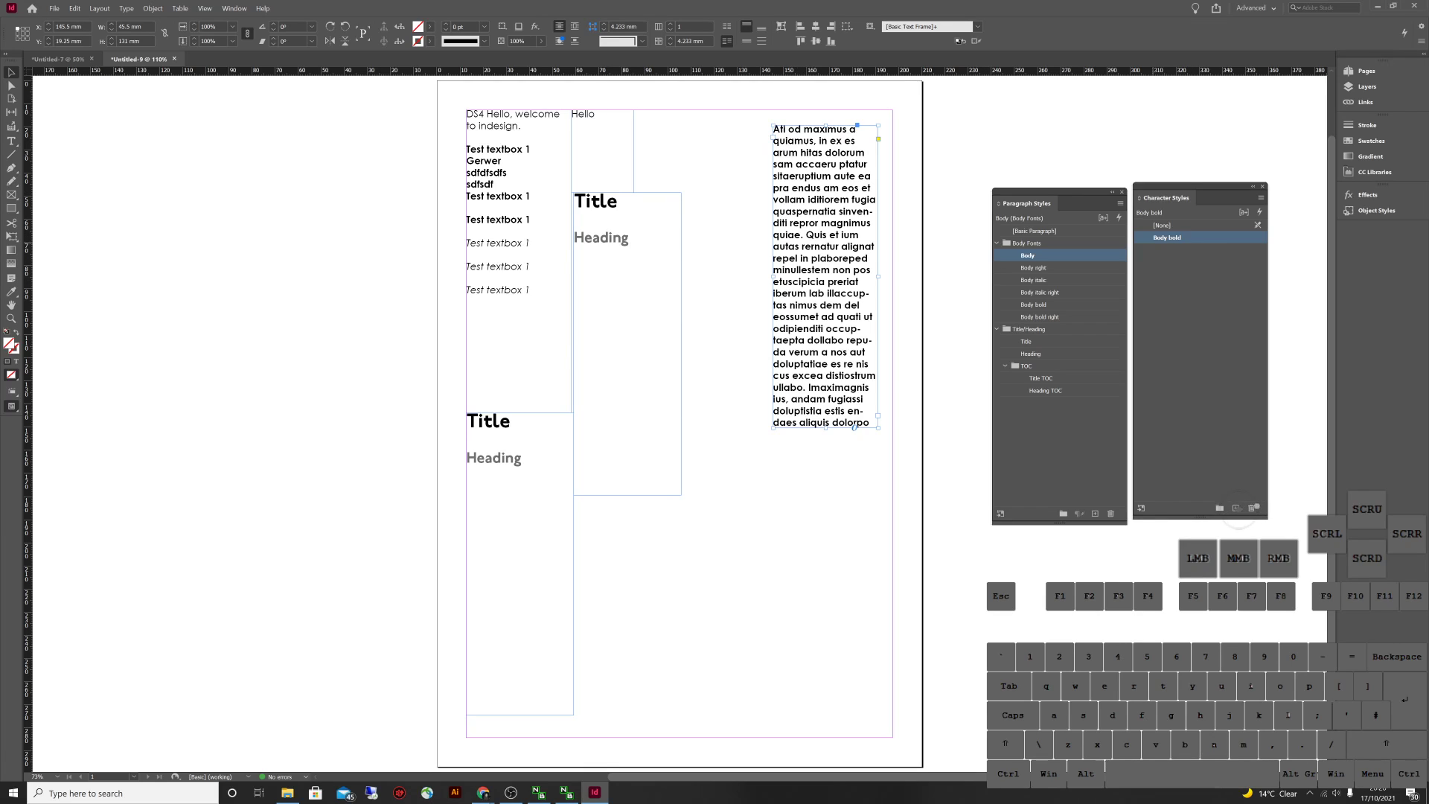
{"action": "left_click", "coordinate": [1162, 225]}
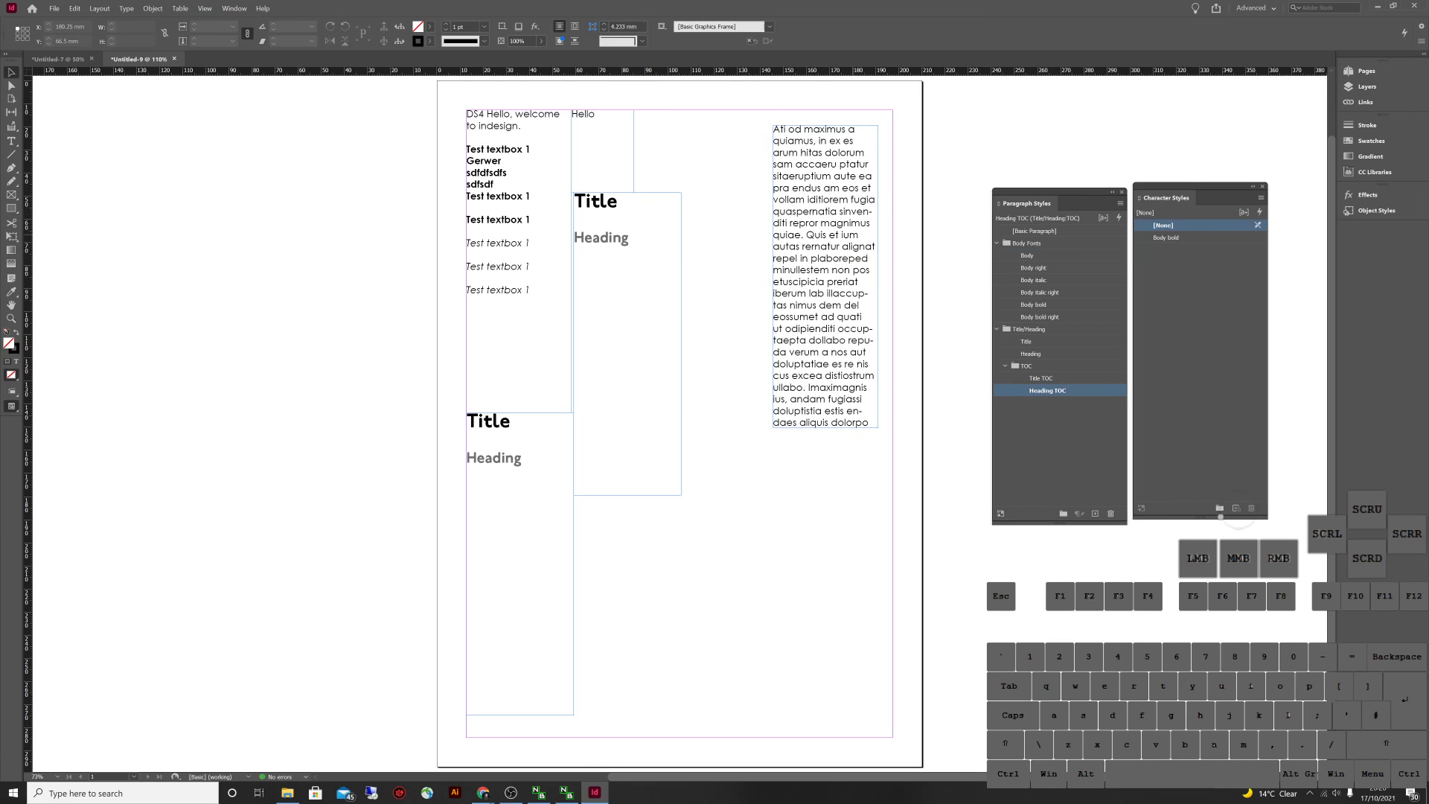
Bold a middle phrase then undo it, and move the frame left and slightly up
{"action": "key", "text": "t"}
{"action": "left_click_drag", "start_coordinate": [830, 211], "coordinate": [861, 235]}
{"action": "left_click", "coordinate": [1165, 238]}
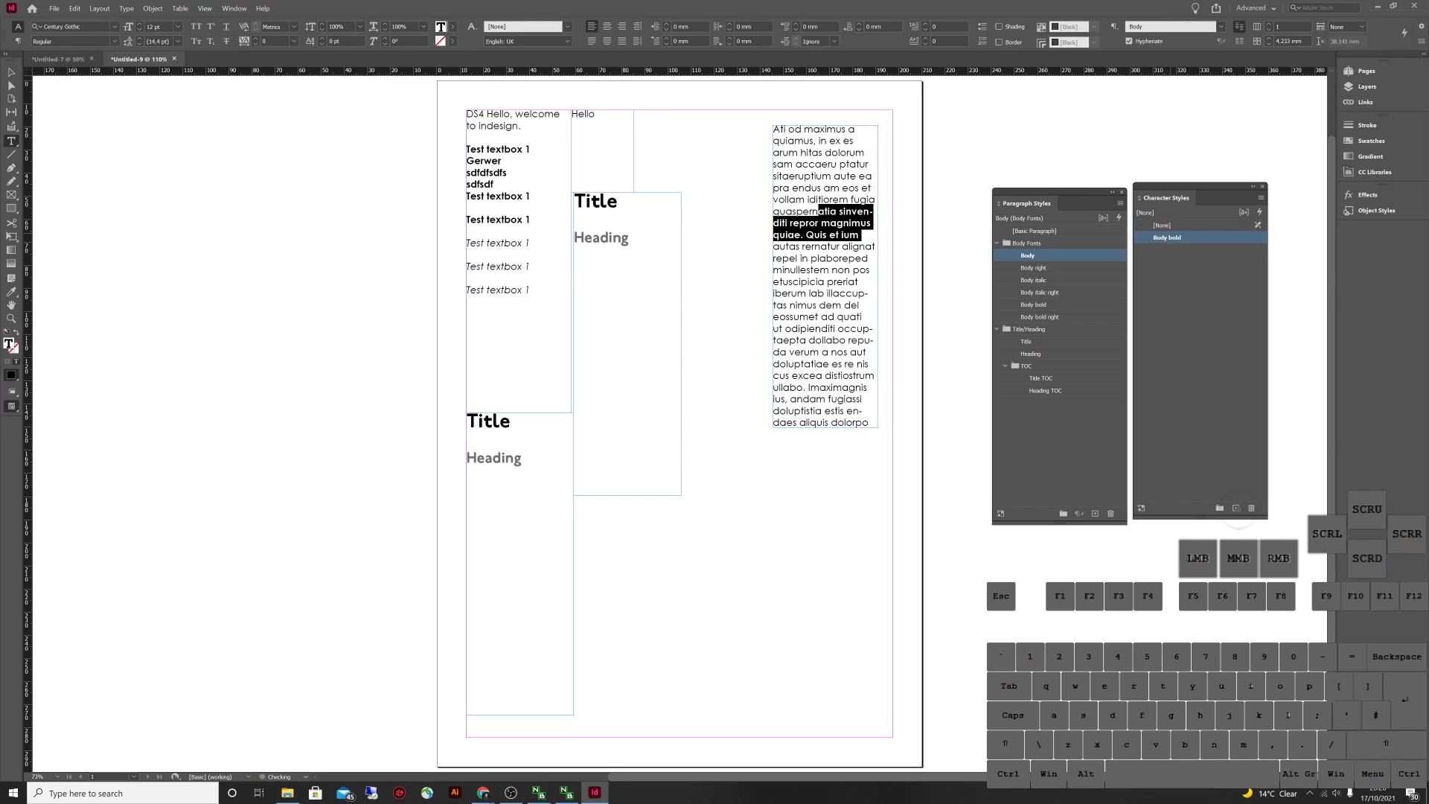
{"action": "key", "text": "Escape"}
{"action": "key", "text": "ctrl+z"}
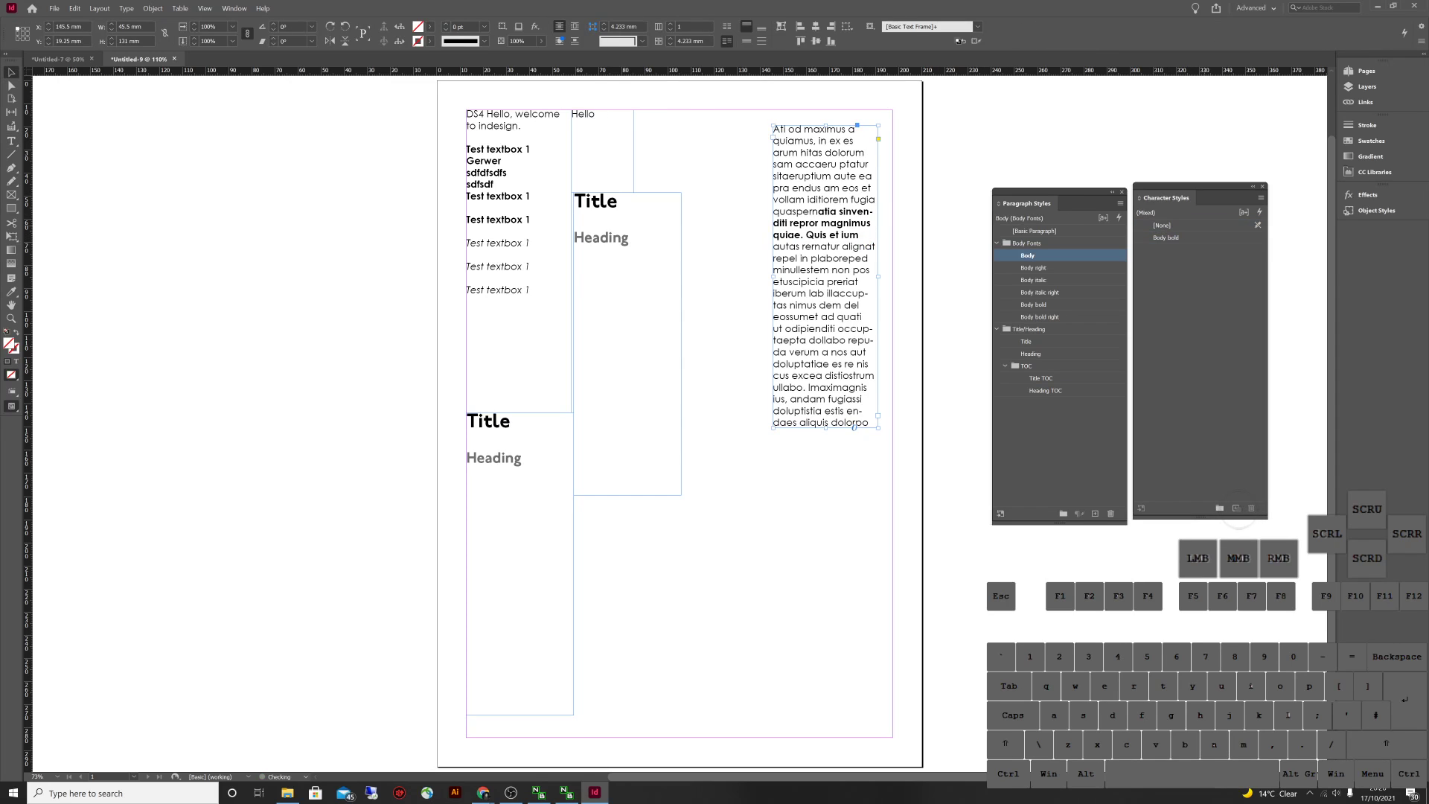
{"action": "left_click", "coordinate": [867, 117]}
{"action": "left_click_drag", "start_coordinate": [826, 223], "coordinate": [734, 214]}
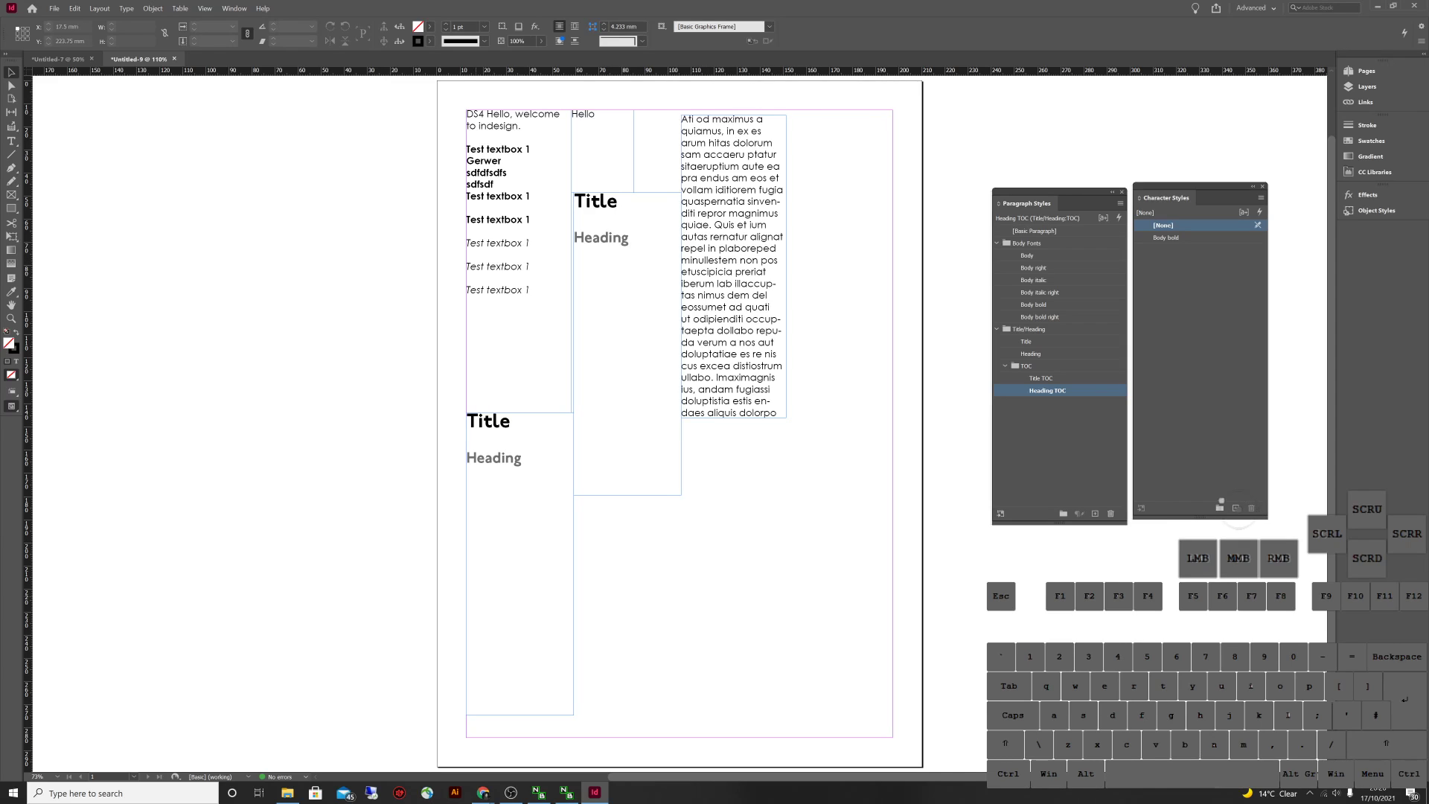
Dock the floating Character Styles and Paragraph Styles panels into the right-hand panel dock
{"action": "left_click", "coordinate": [549, 714]}
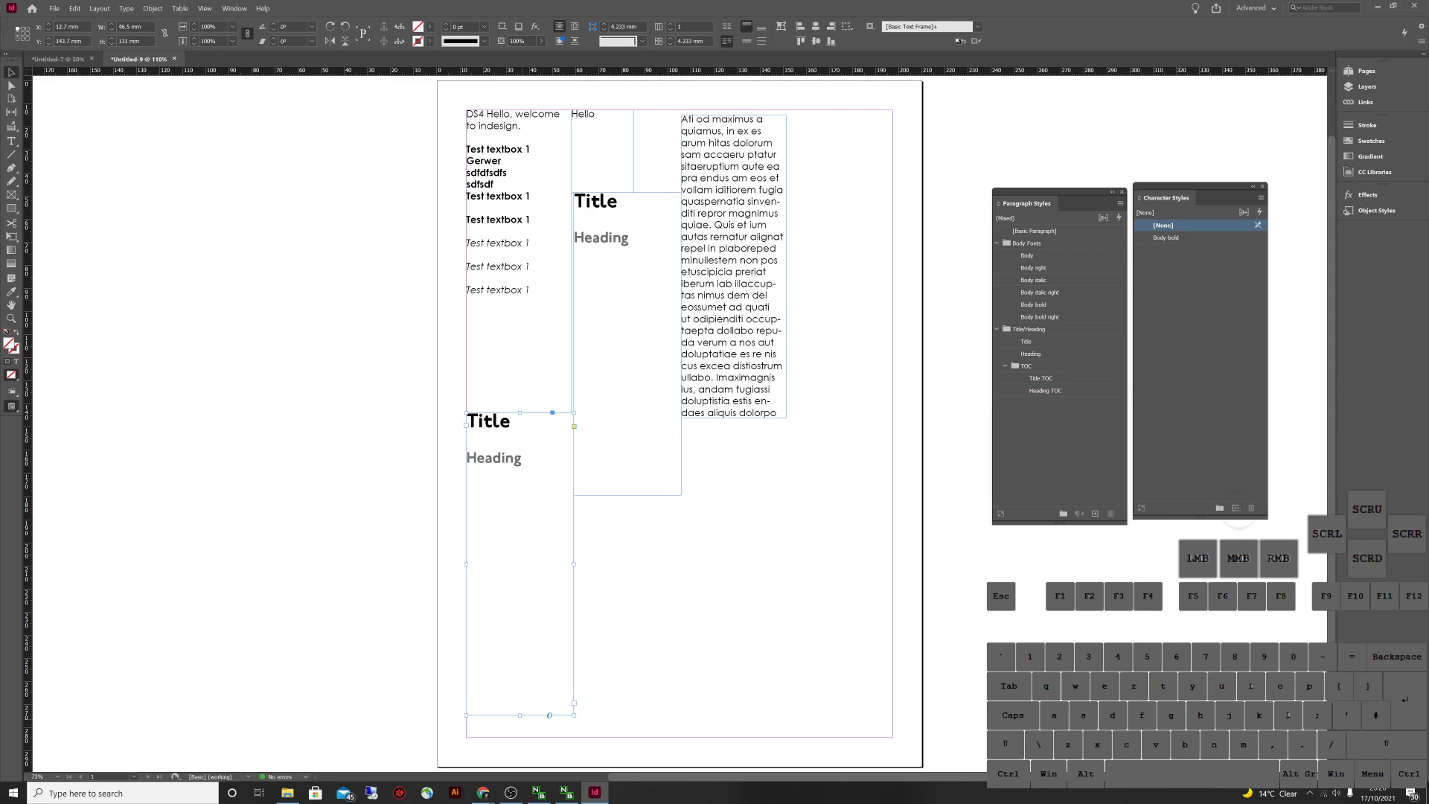
{"action": "key", "text": "ctrl+minus"}
{"action": "key", "text": "ctrl+minus"}
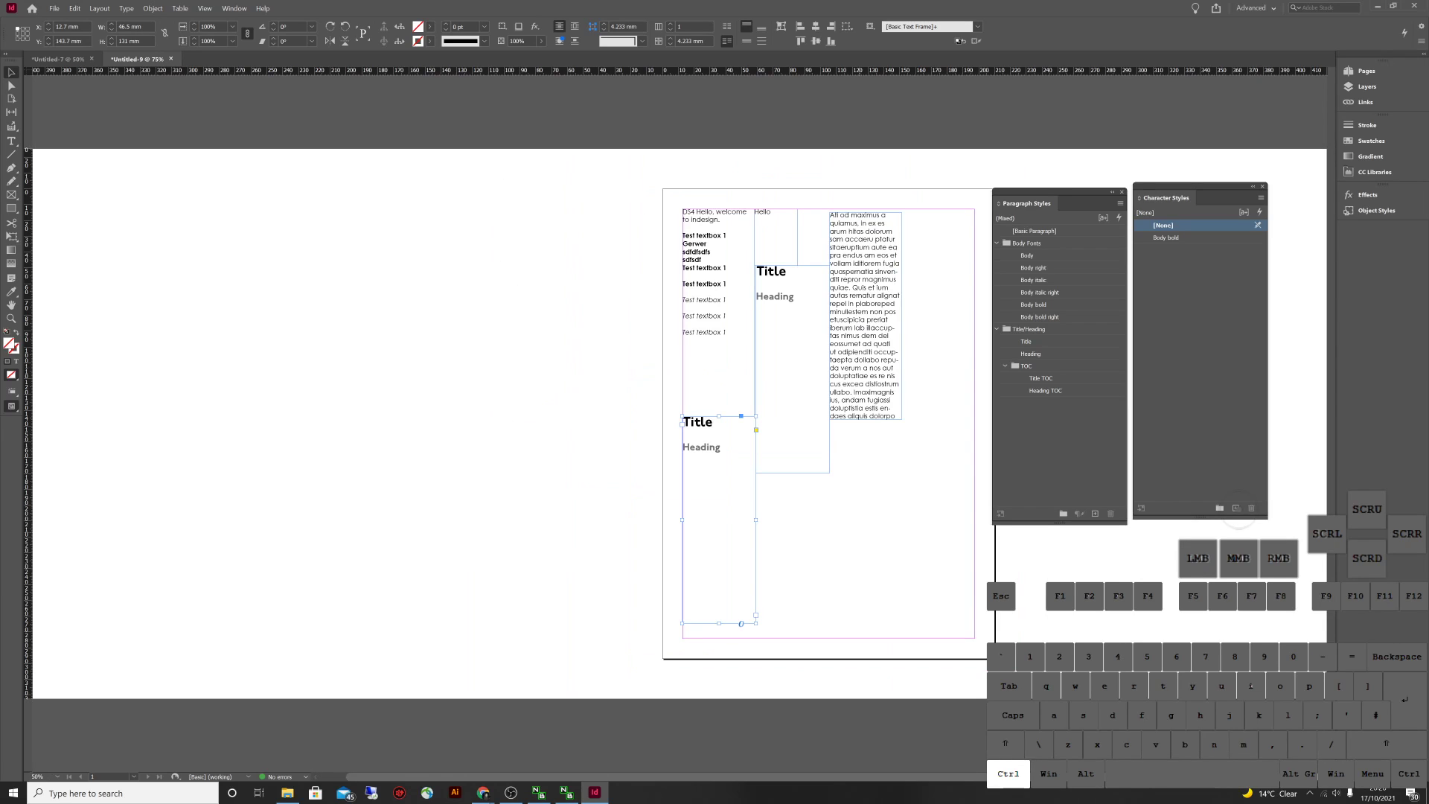
{"action": "left_click", "coordinate": [1047, 390], "text": "ctrl"}
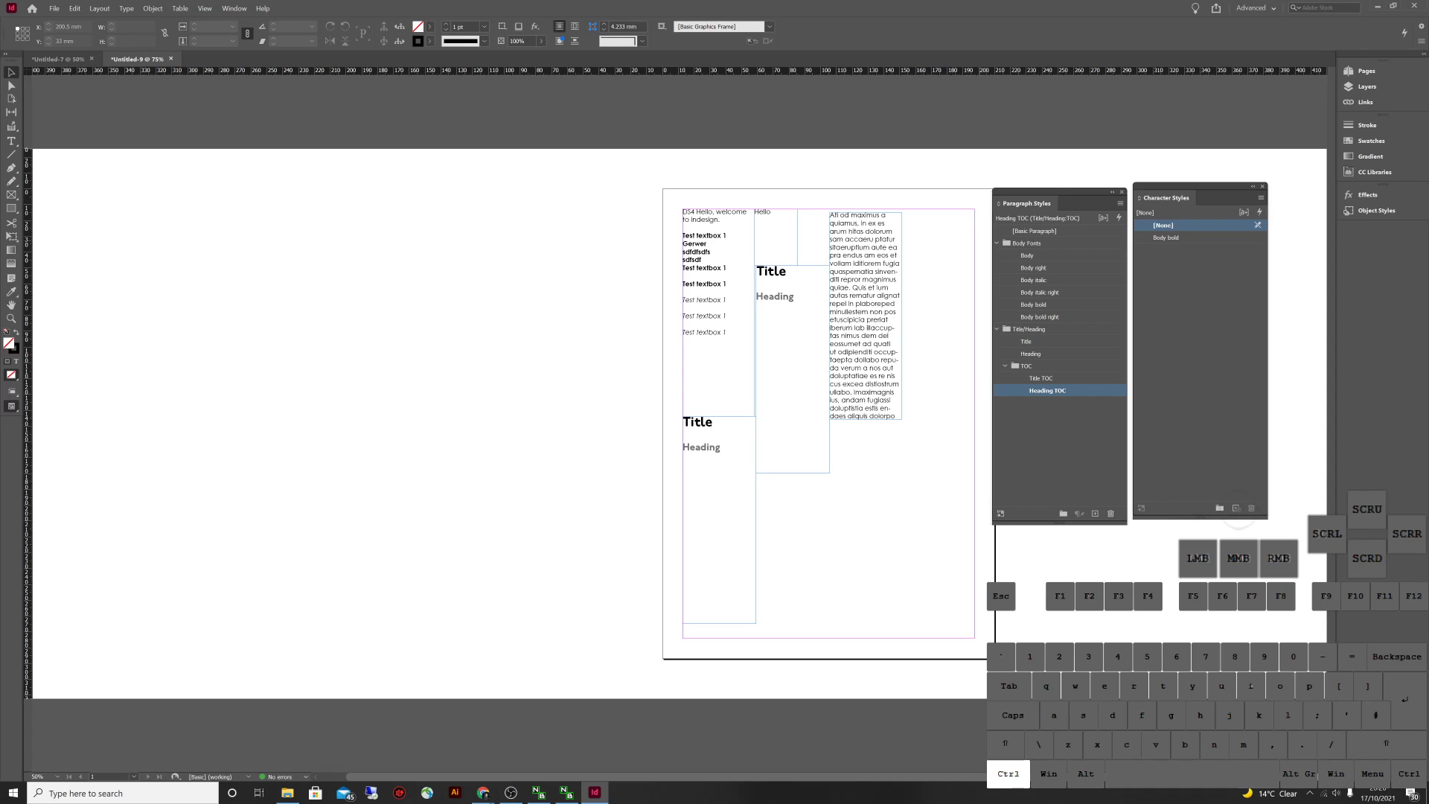
{"action": "key", "text": "ctrl+equal"}
{"action": "key", "text": "ctrl+equal"}
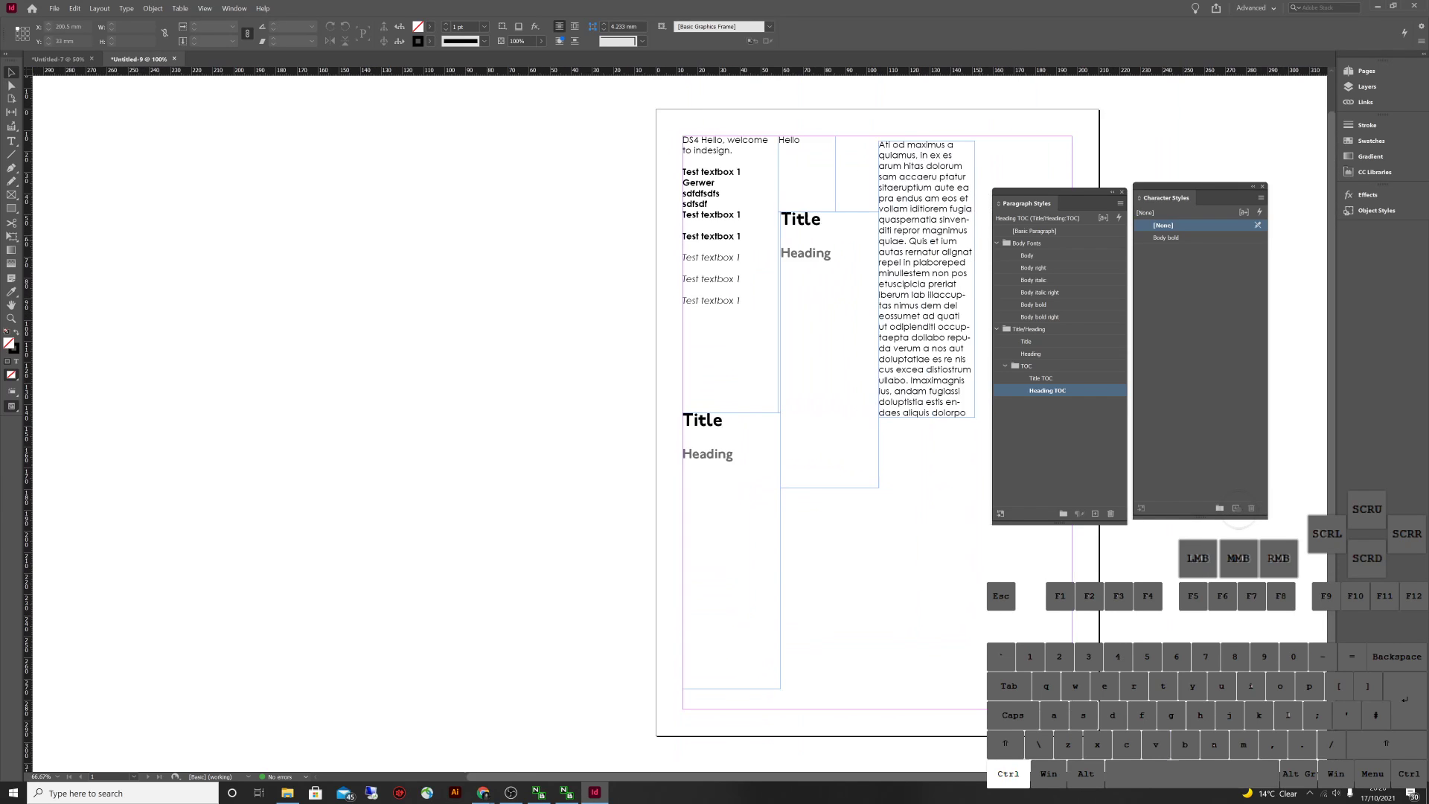
{"action": "key", "text": "ctrl+minus"}
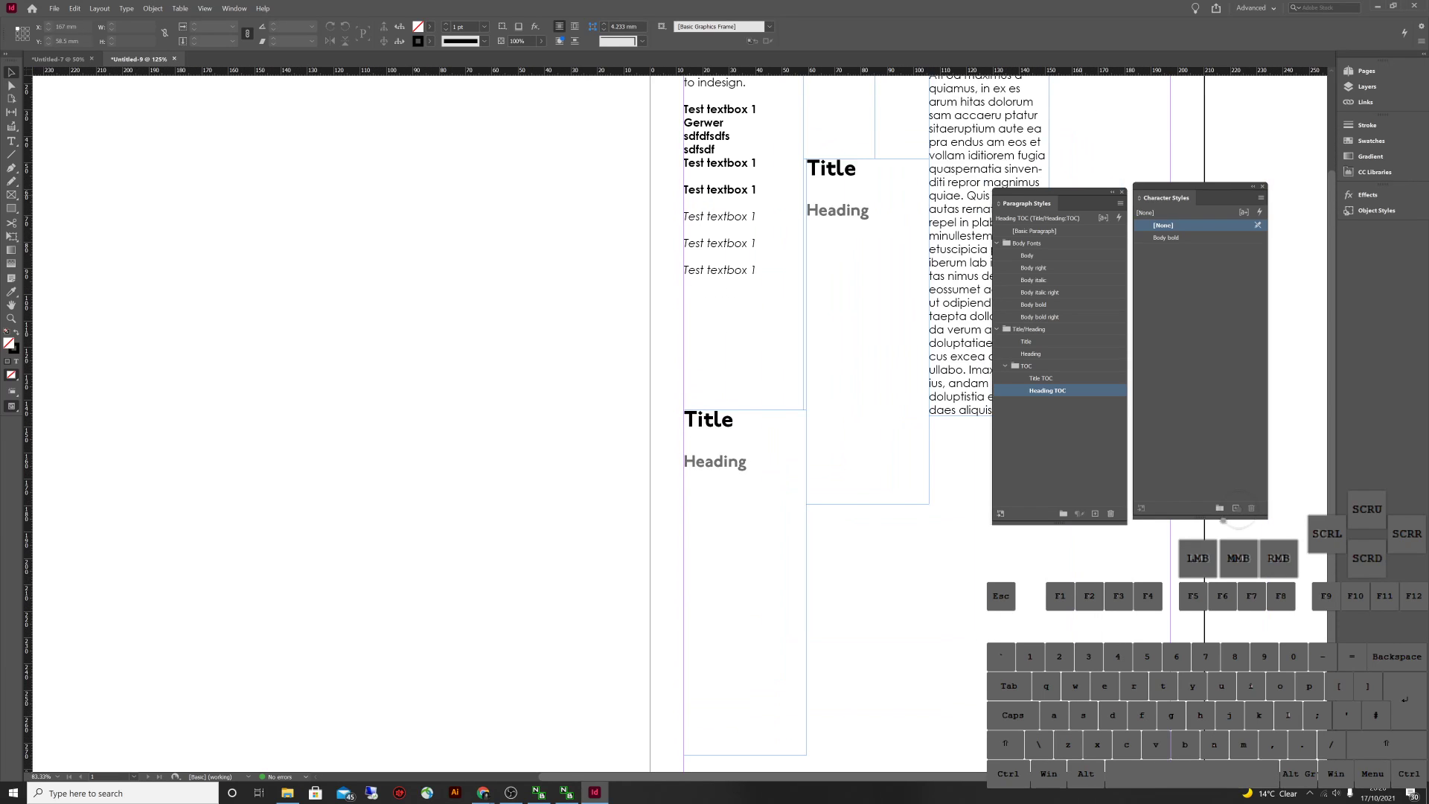
{"action": "left_click_drag", "start_coordinate": [1223, 520], "coordinate": [1006, 521]}
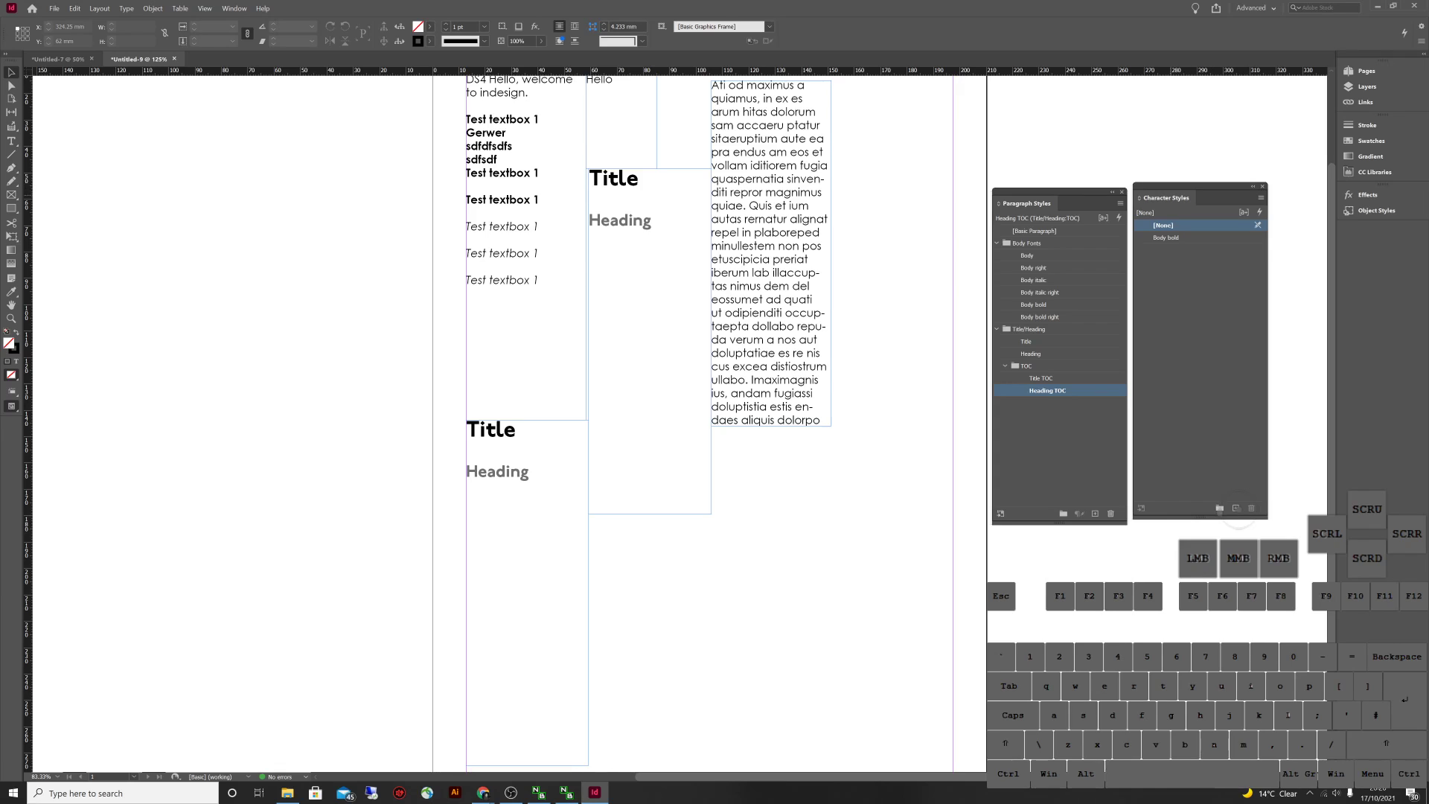
{"action": "left_click", "coordinate": [1237, 509]}
{"action": "left_click", "coordinate": [1238, 510]}
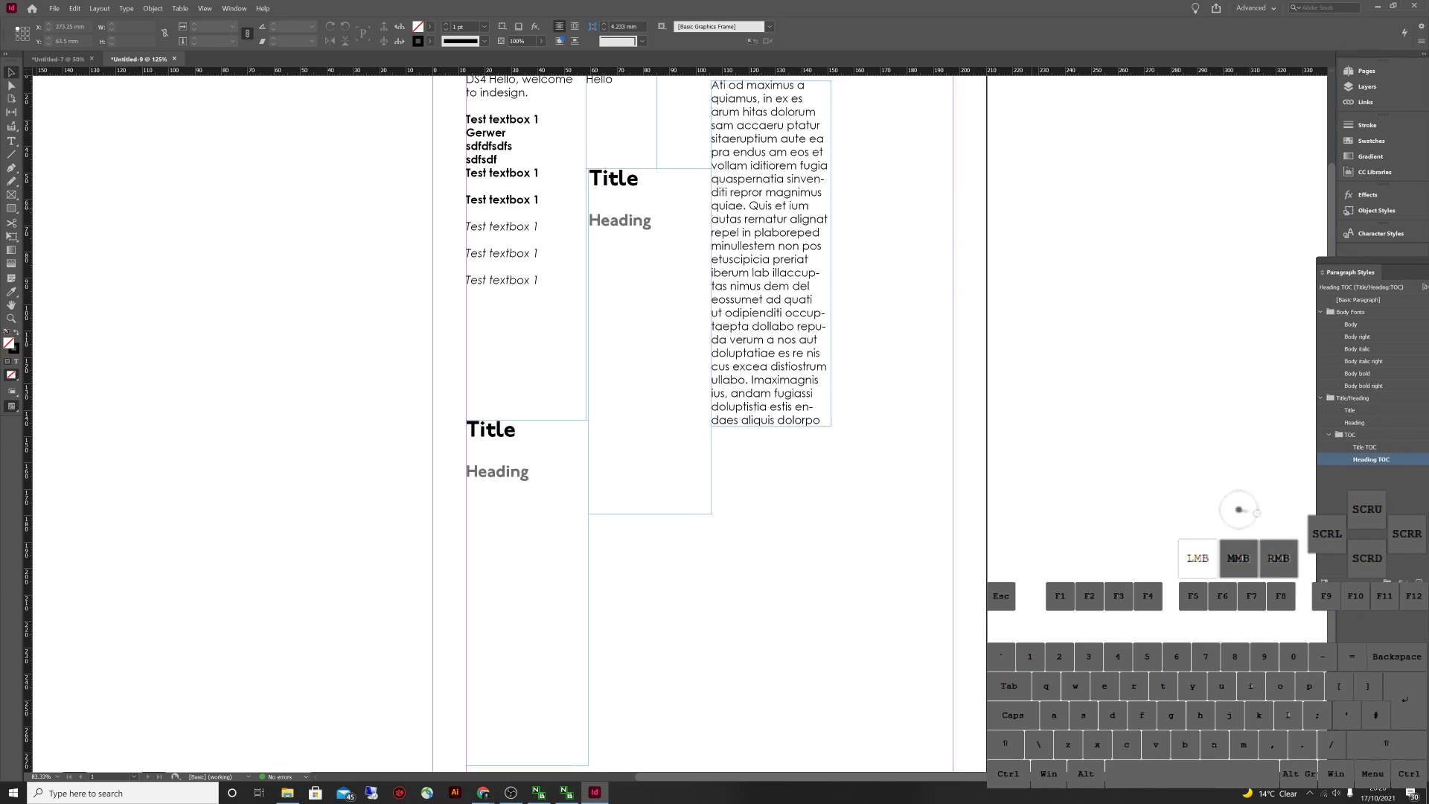
Collapse Paragraph Styles and enlarge the Pages panel and its master pages section
{"action": "left_click_drag", "start_coordinate": [1365, 254], "coordinate": [1369, 256]}
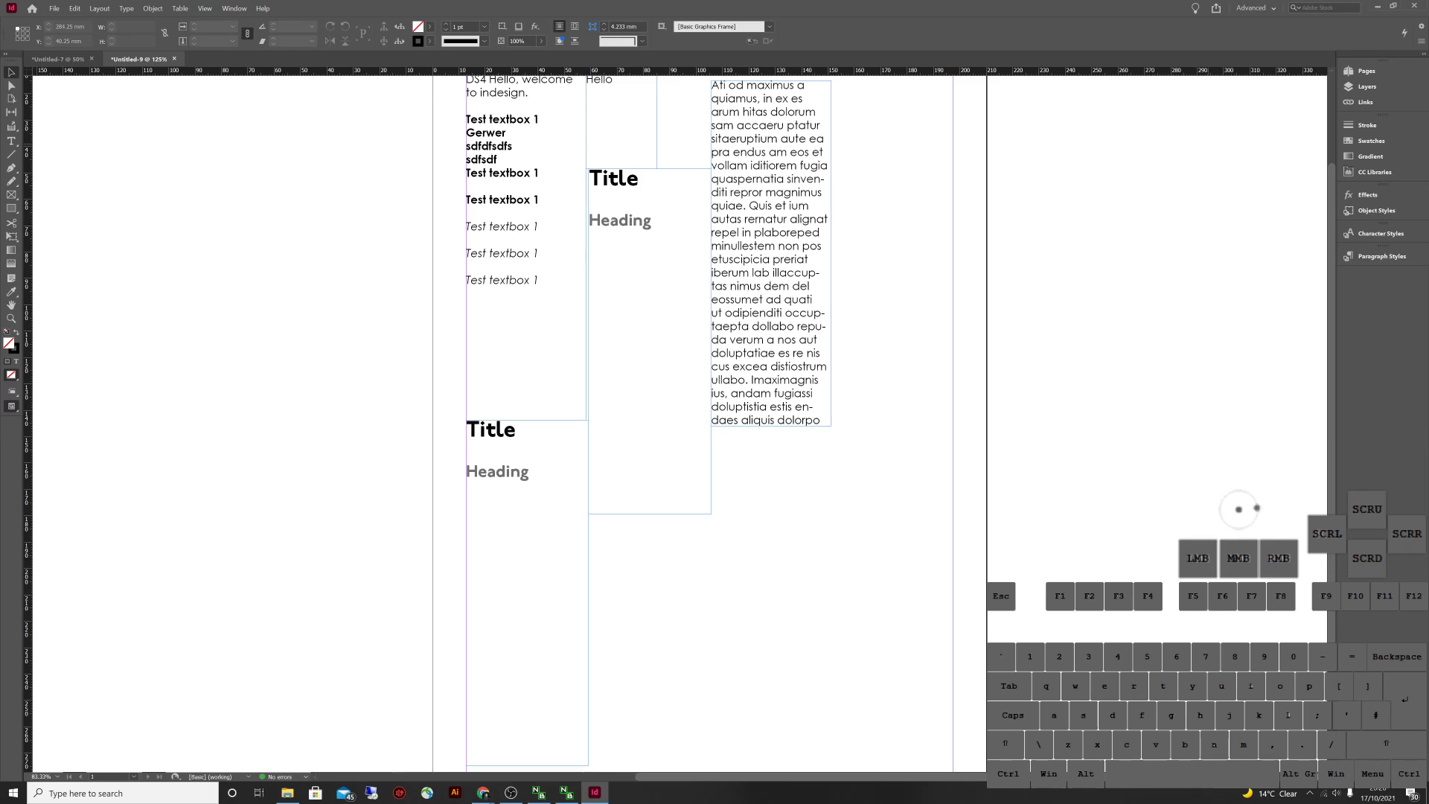
{"action": "left_click", "coordinate": [1367, 71]}
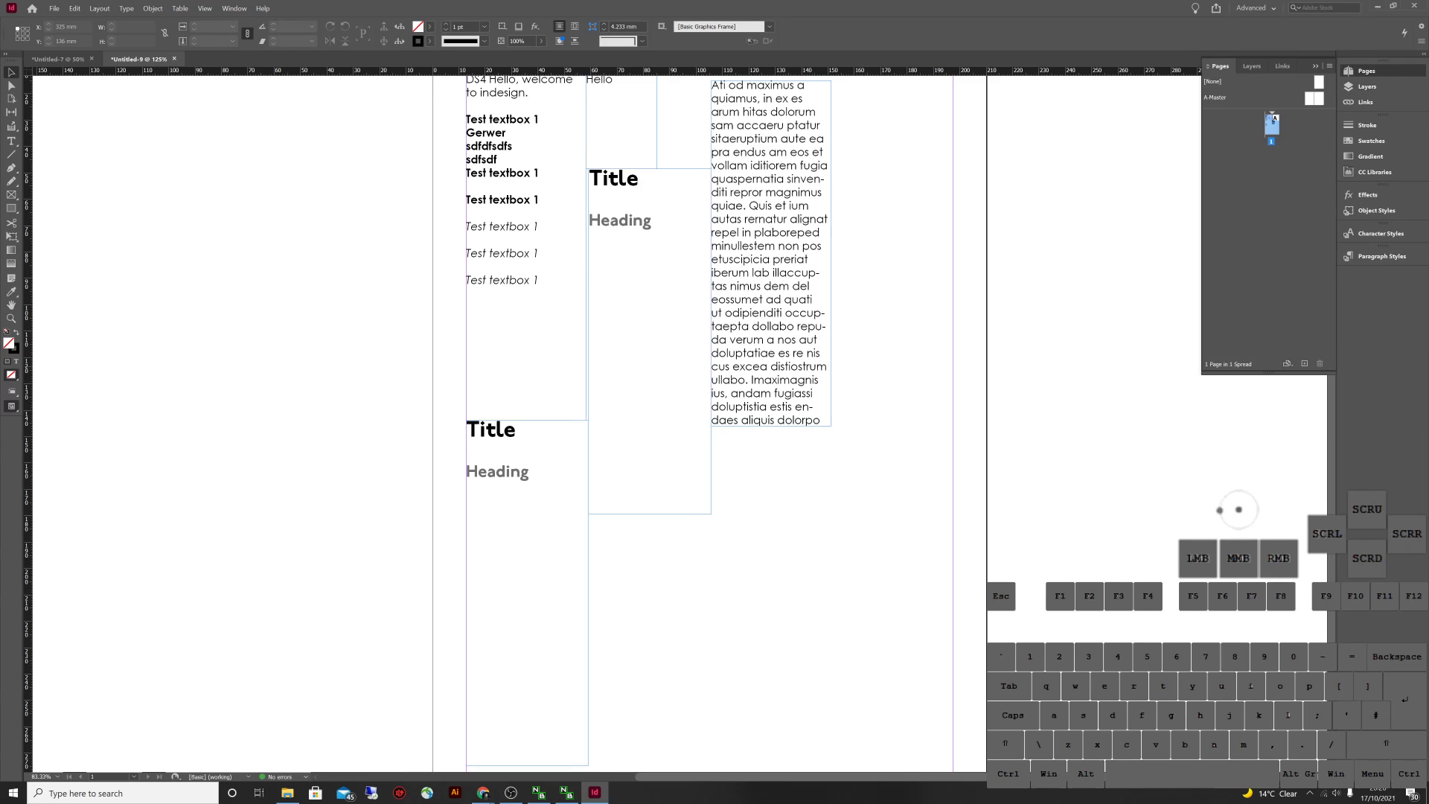
{"action": "left_click_drag", "start_coordinate": [1267, 375], "coordinate": [1267, 452]}
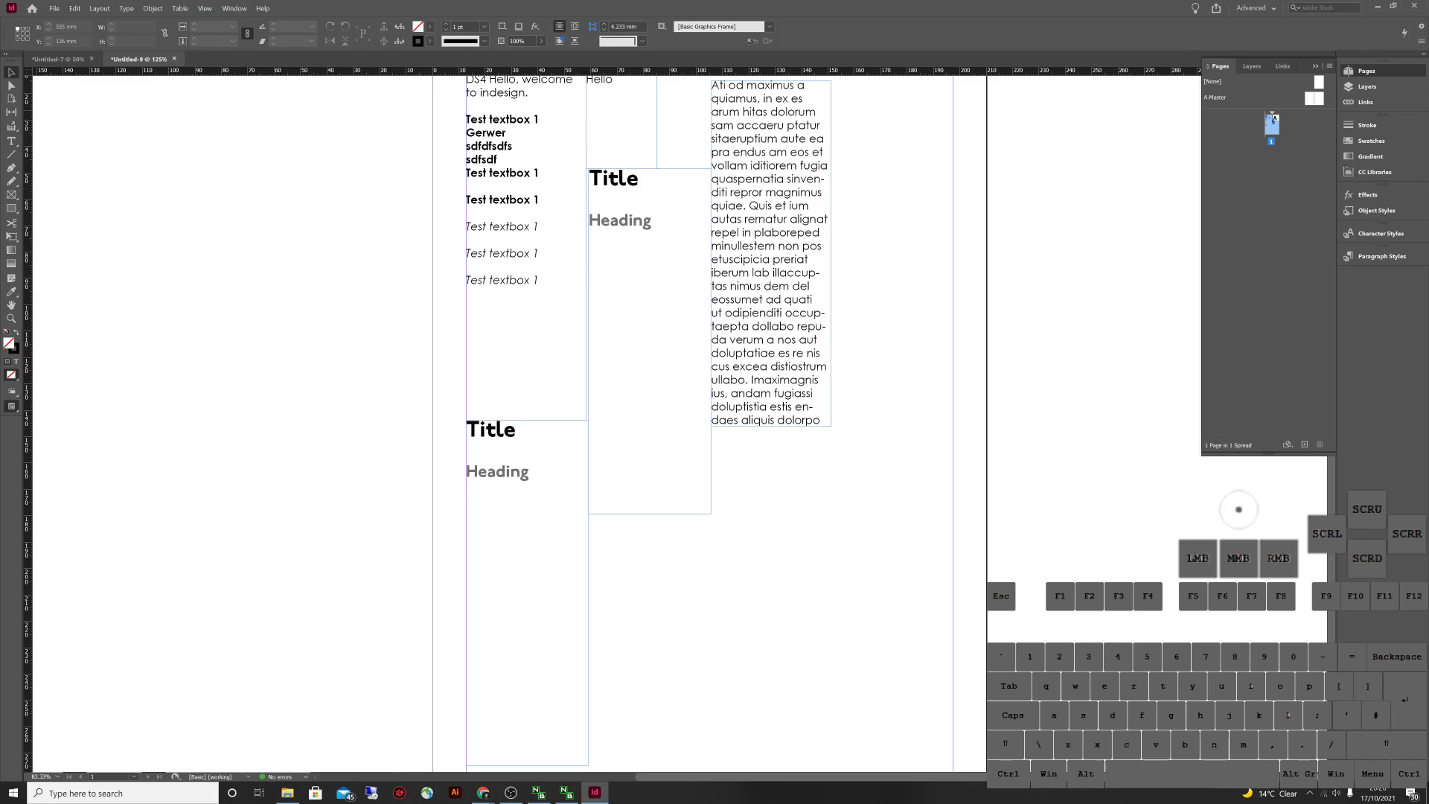
{"action": "left_click_drag", "start_coordinate": [1268, 109], "coordinate": [1268, 191]}
{"action": "left_click", "coordinate": [1271, 202]}
{"action": "double_click", "coordinate": [1272, 202]}
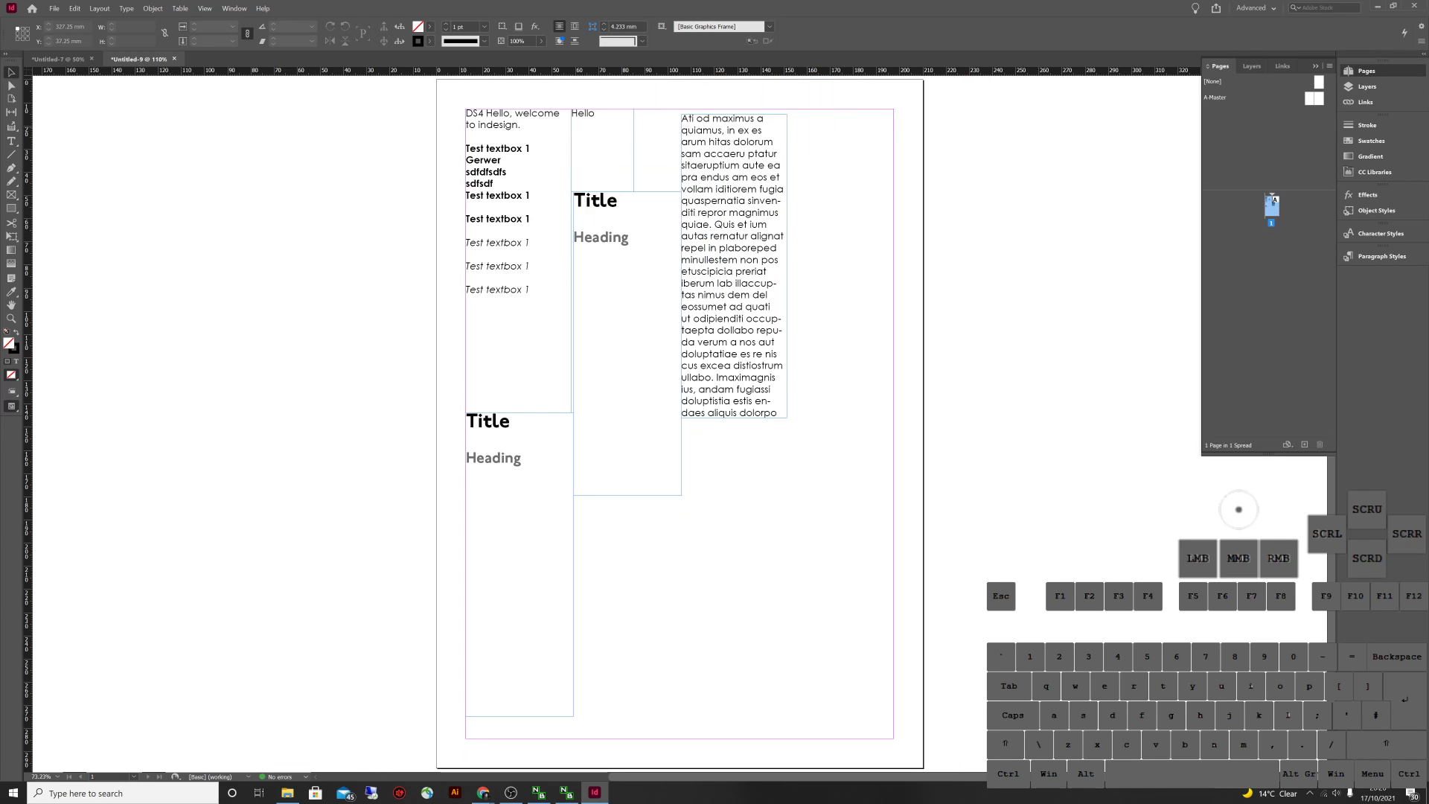
{"action": "left_click", "coordinate": [1272, 201]}
Add four new pages so the document has five pages in three spreads
{"action": "left_click", "coordinate": [1272, 207]}
{"action": "left_click", "coordinate": [1304, 445]}
{"action": "left_click", "coordinate": [1304, 444]}
{"action": "left_click", "coordinate": [1304, 444]}
{"action": "left_click", "coordinate": [1304, 444]}
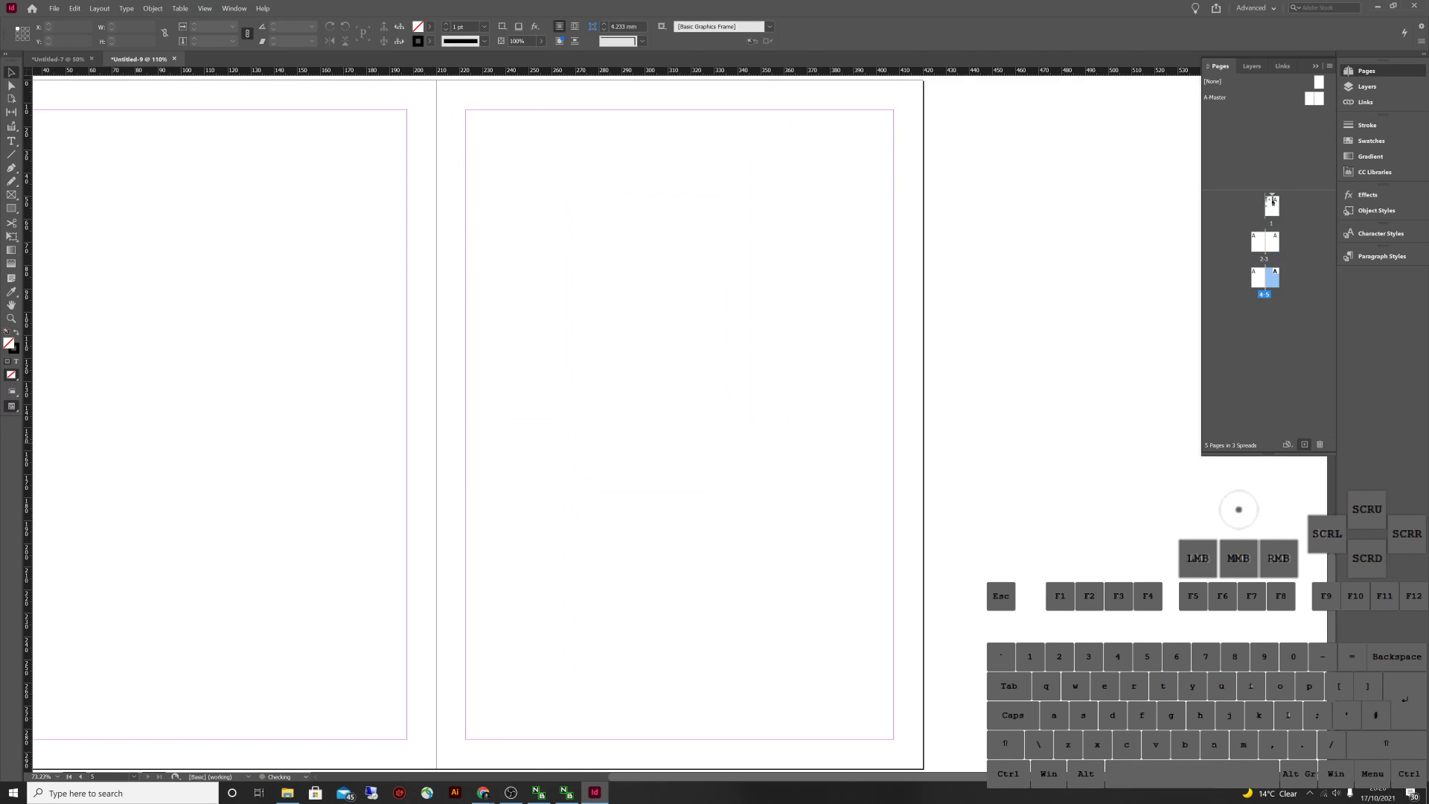
{"action": "key", "text": "ctrl+minus"}
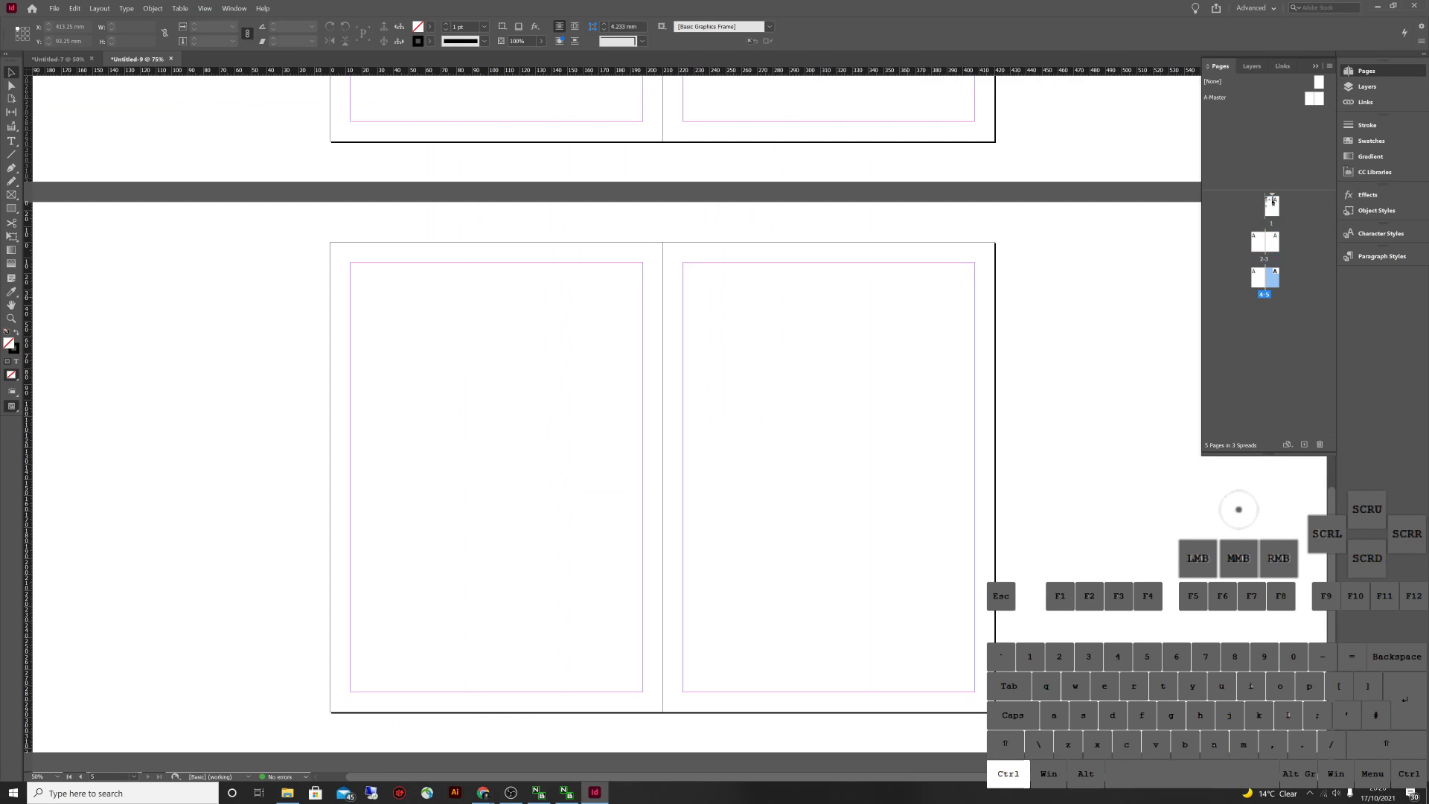
Open the empty A-Master spread for editing
{"action": "scroll", "coordinate": [1273, 202], "scroll_direction": "up", "scroll_amount": 10}
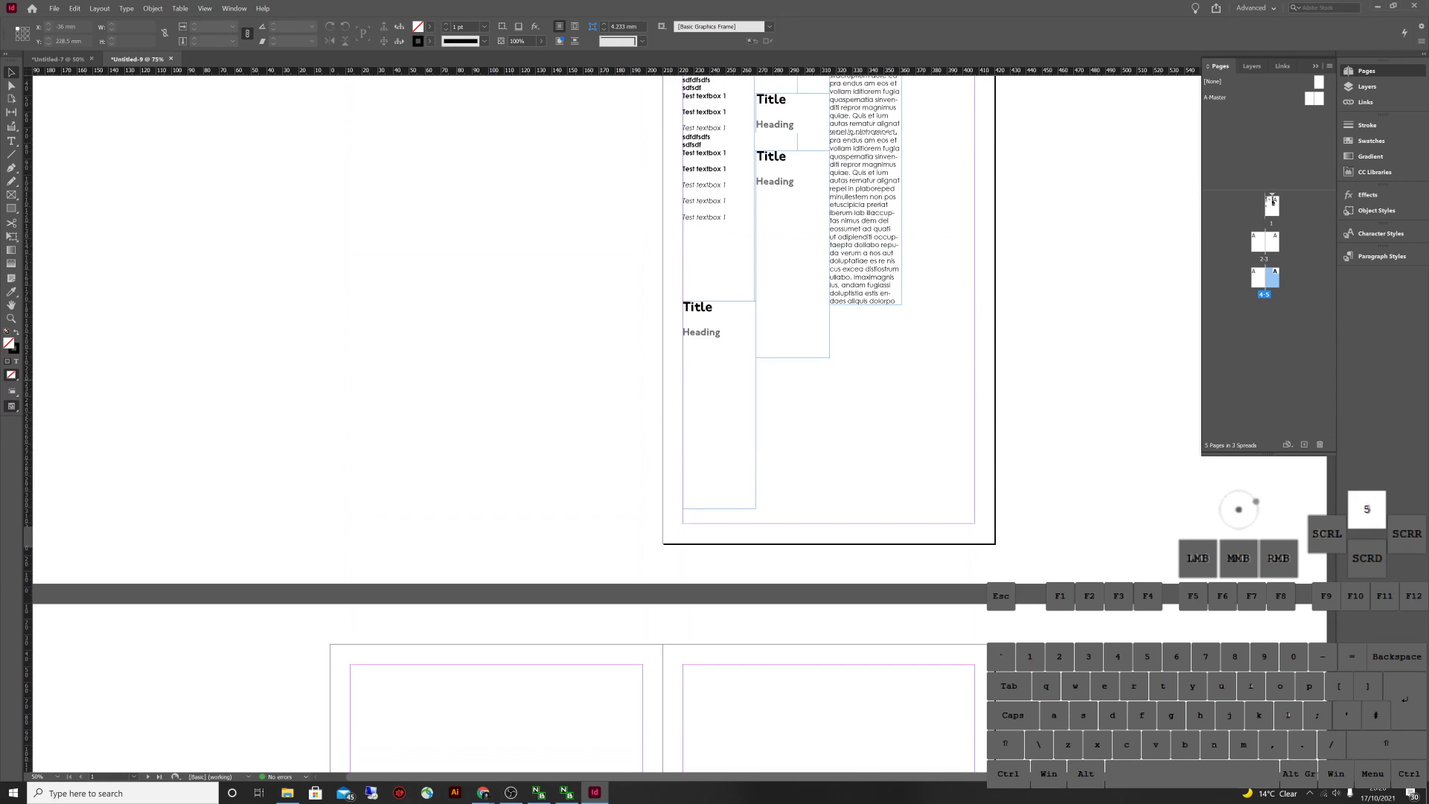
{"action": "double_click", "coordinate": [1271, 203]}
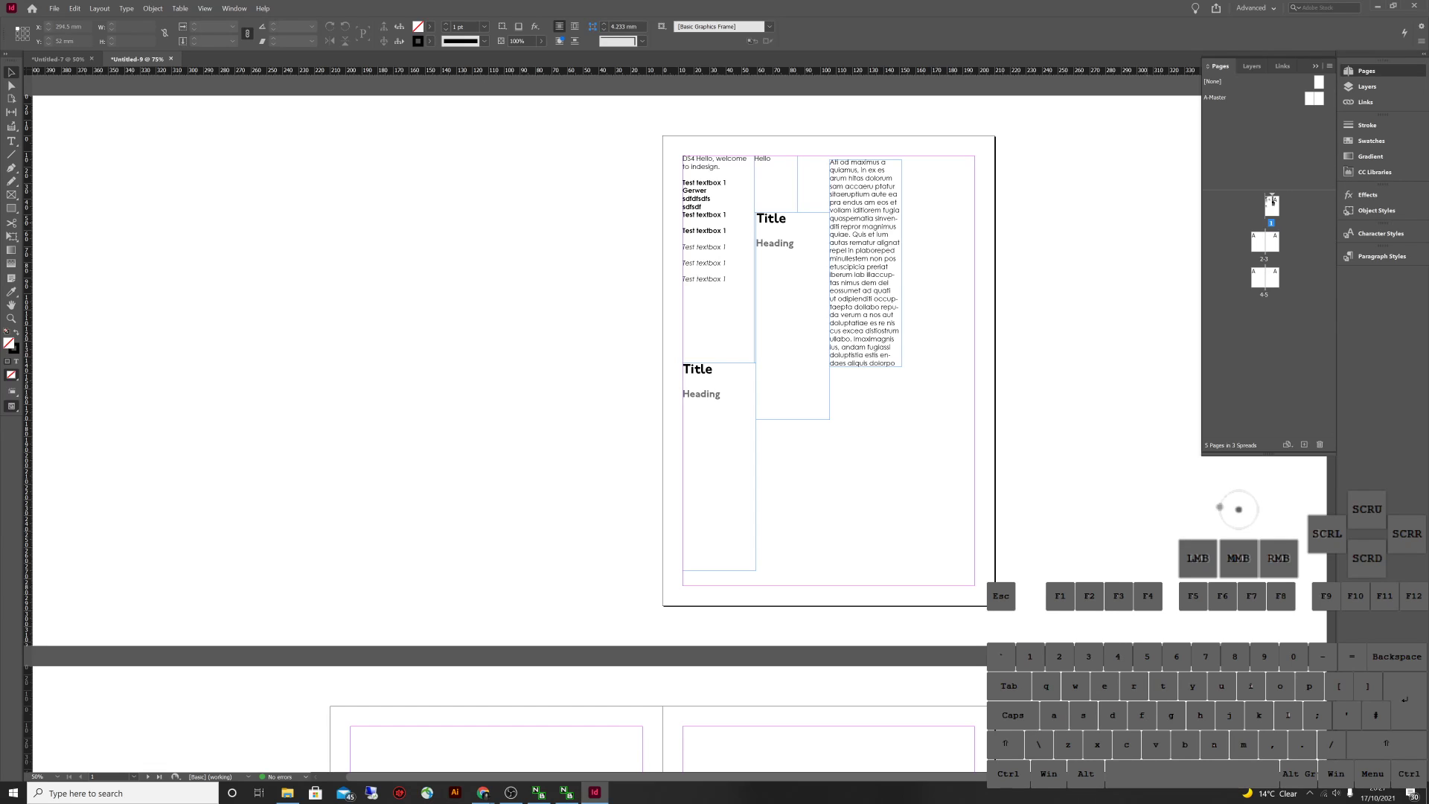
{"action": "scroll", "coordinate": [1272, 199], "scroll_direction": "down", "scroll_amount": 5}
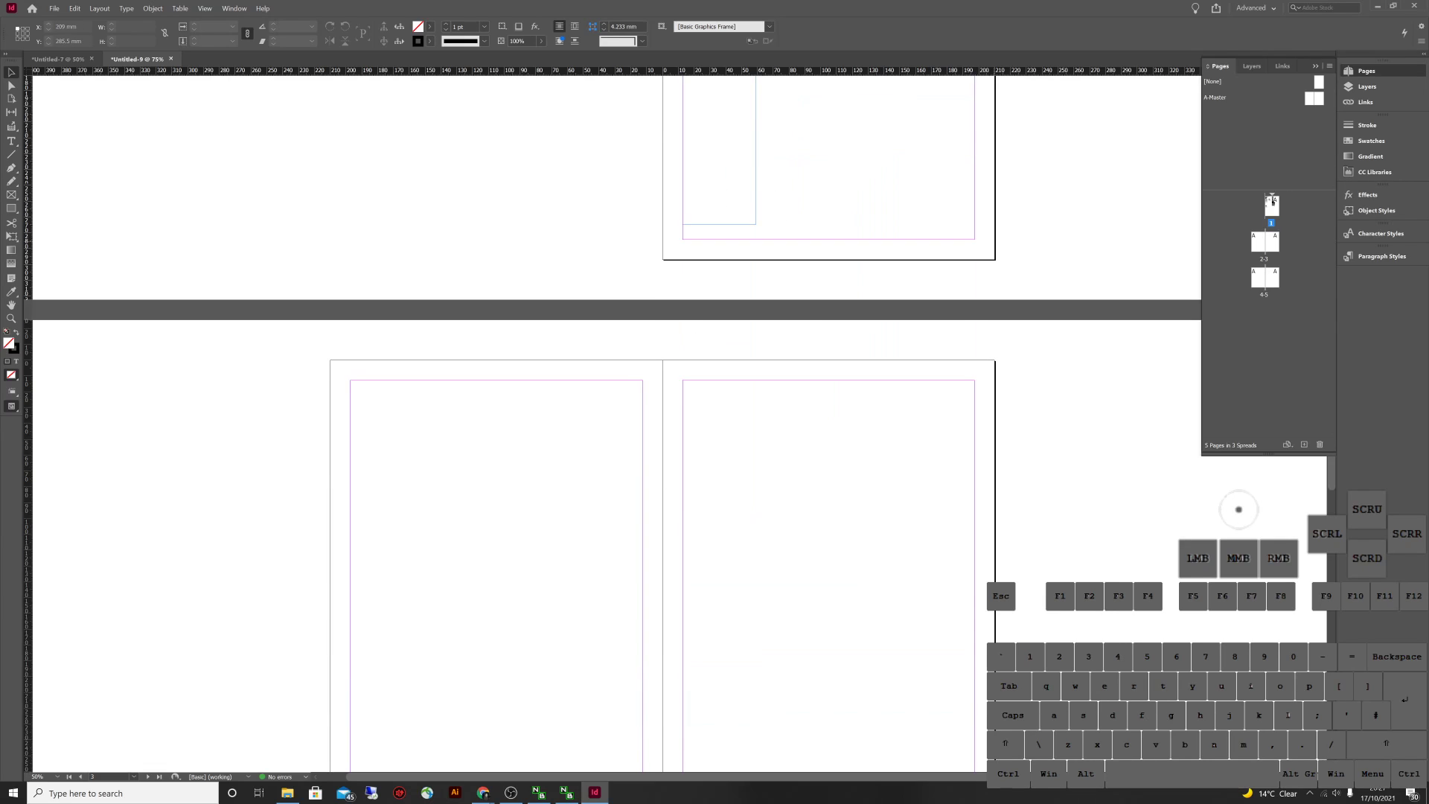
{"action": "scroll", "coordinate": [1272, 199], "scroll_direction": "up", "scroll_amount": 4}
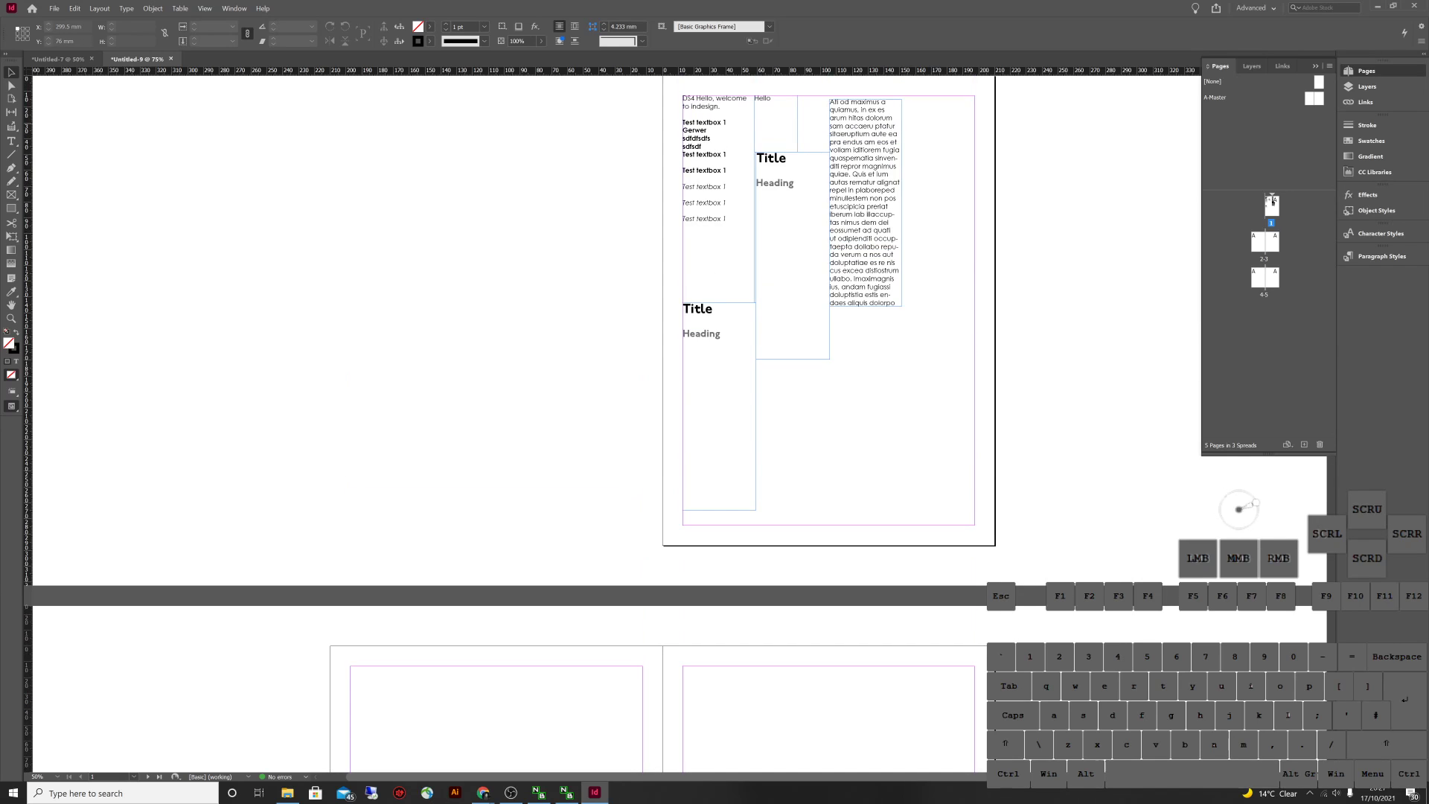
{"action": "left_click", "coordinate": [1314, 98]}
{"action": "double_click", "coordinate": [1315, 97]}
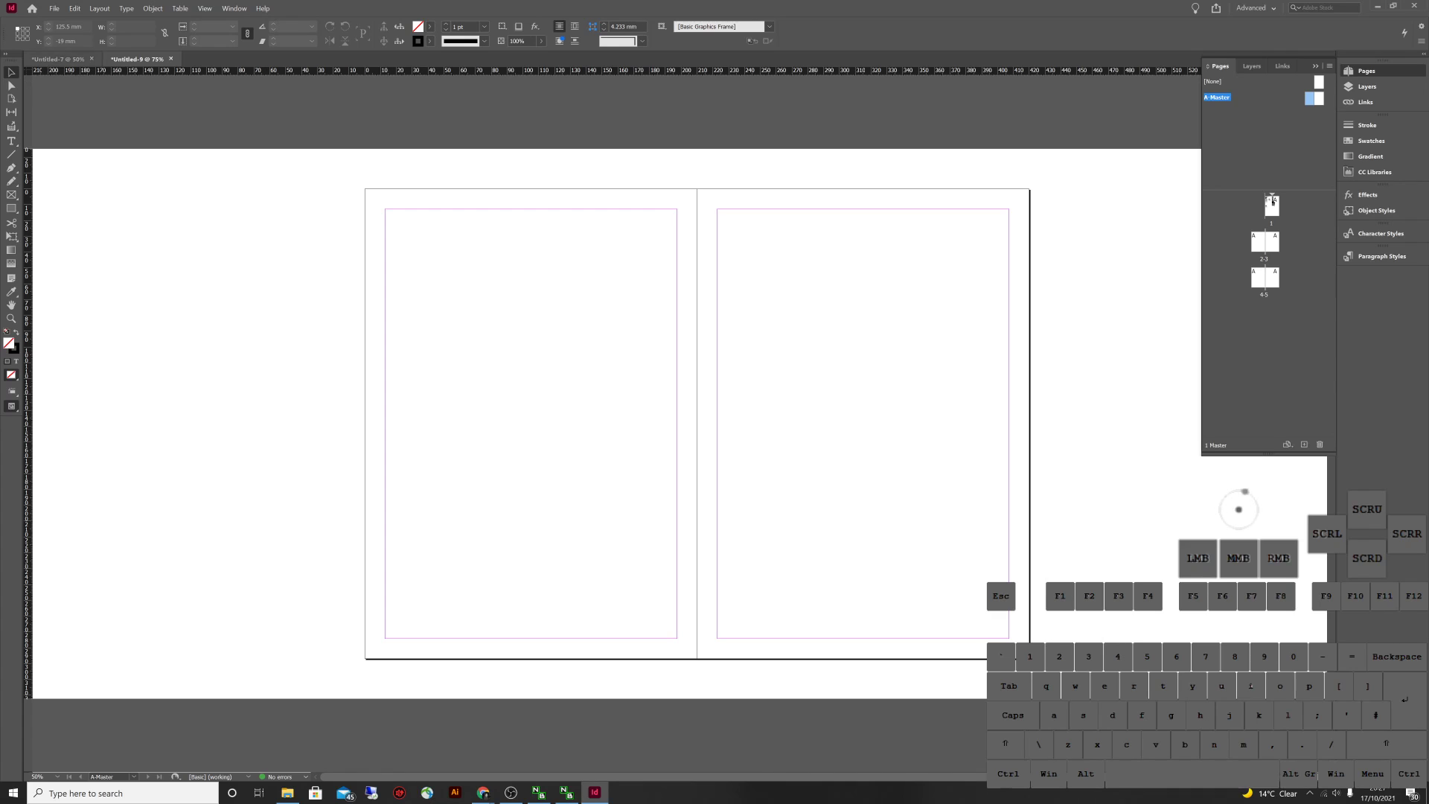
In the Project Journal document, view each master spread, finishing on A-Master 4X3 grid
{"action": "left_click", "coordinate": [58, 59]}
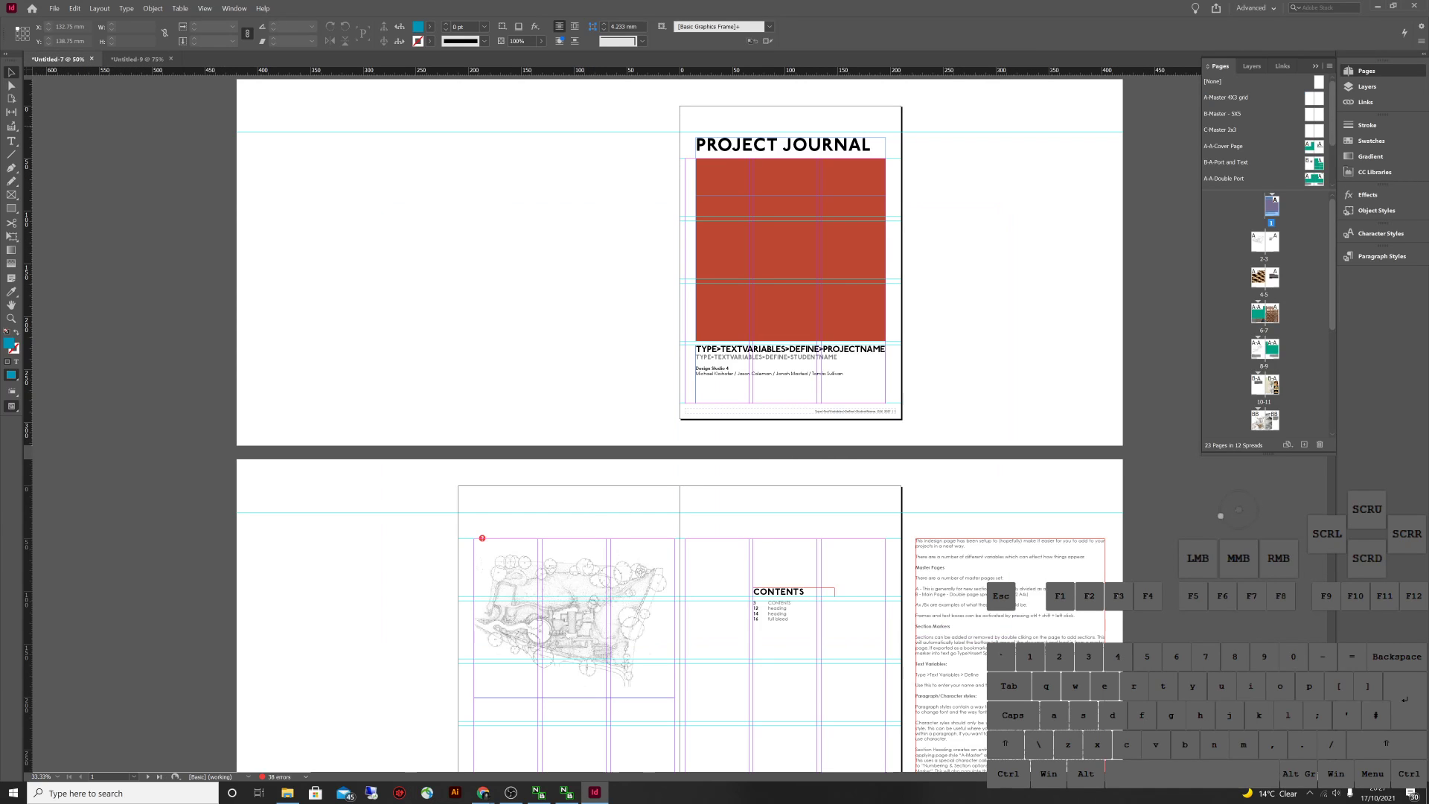
{"action": "scroll", "coordinate": [1249, 500], "scroll_direction": "down", "scroll_amount": 20}
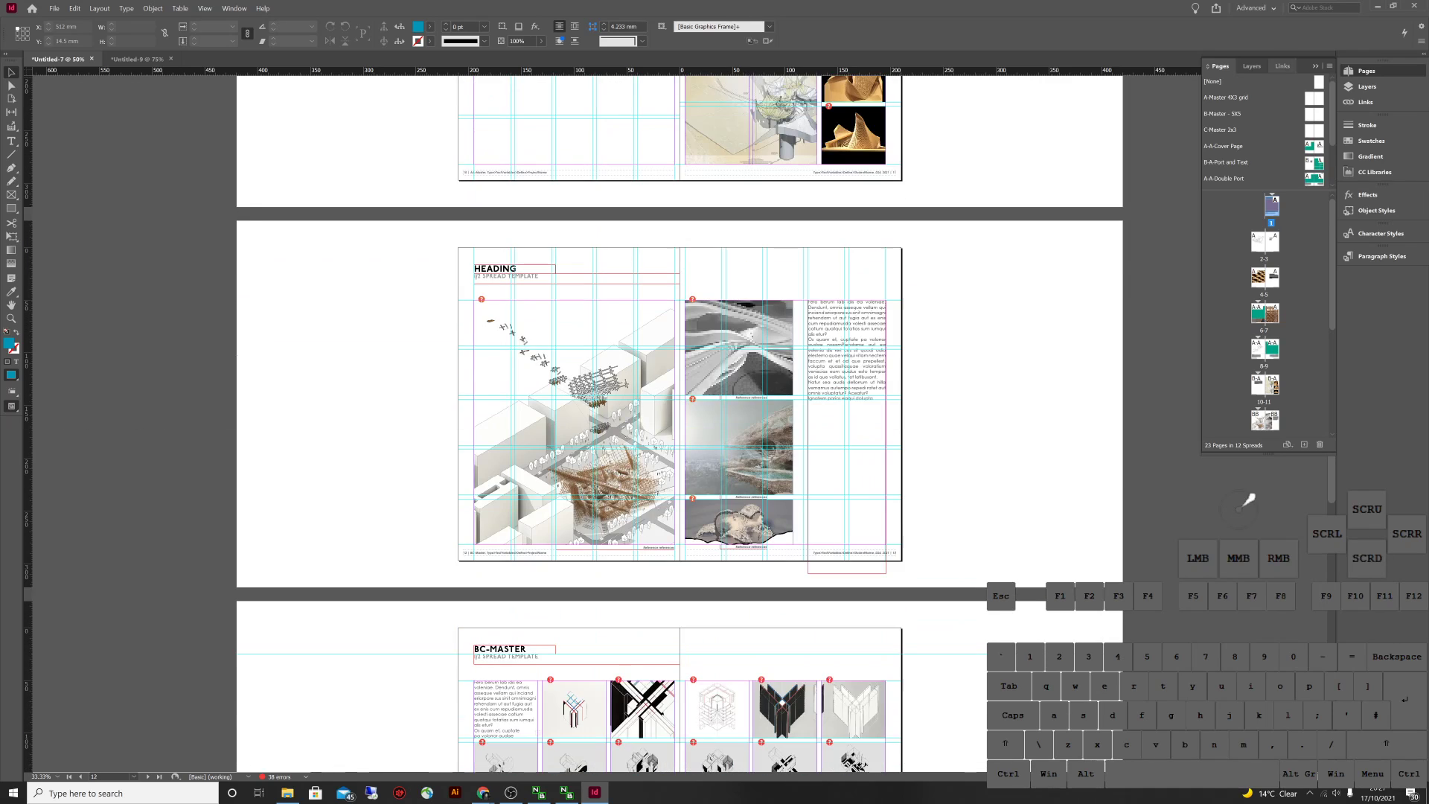
{"action": "scroll", "coordinate": [1264, 320], "scroll_direction": "down", "scroll_amount": 5}
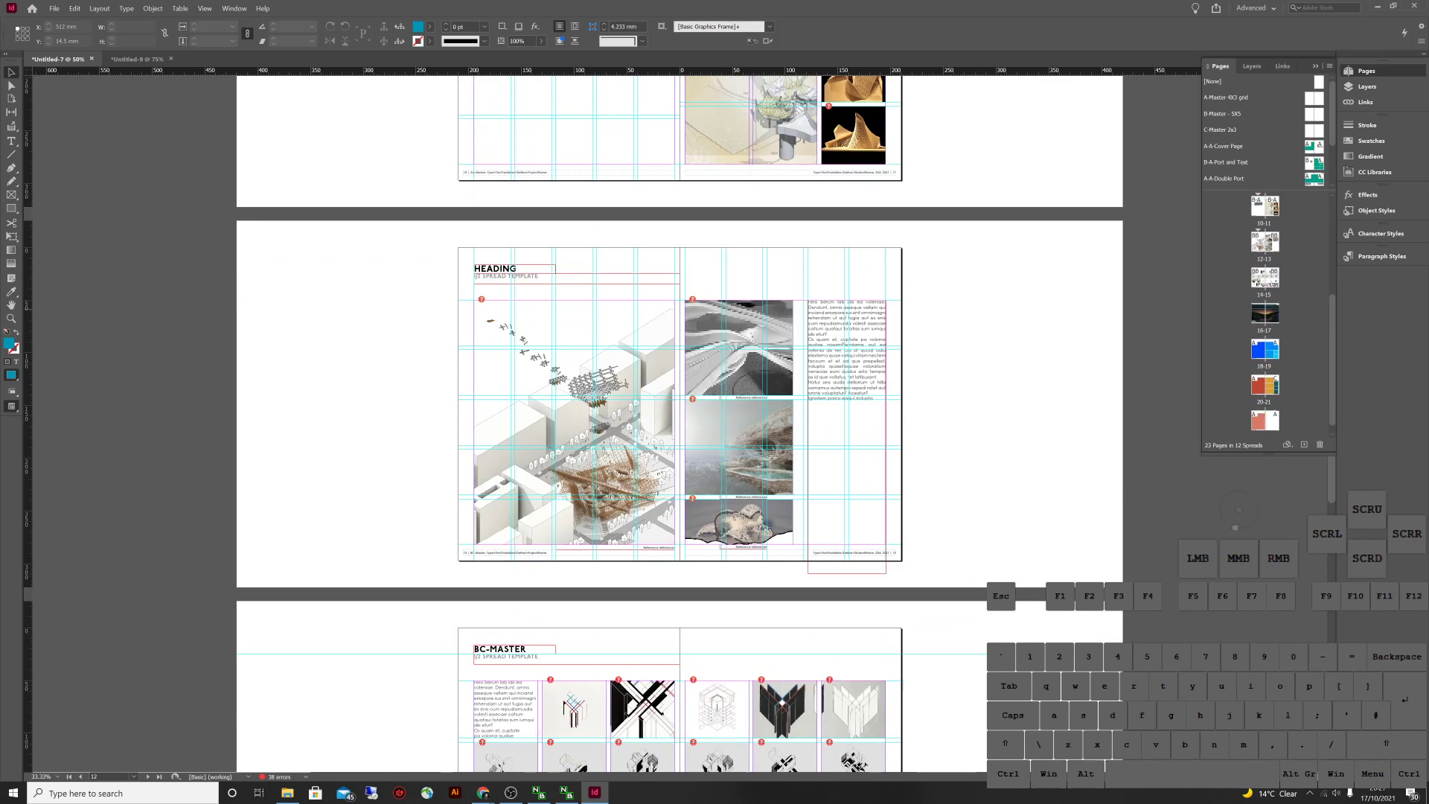
{"action": "double_click", "coordinate": [1225, 114]}
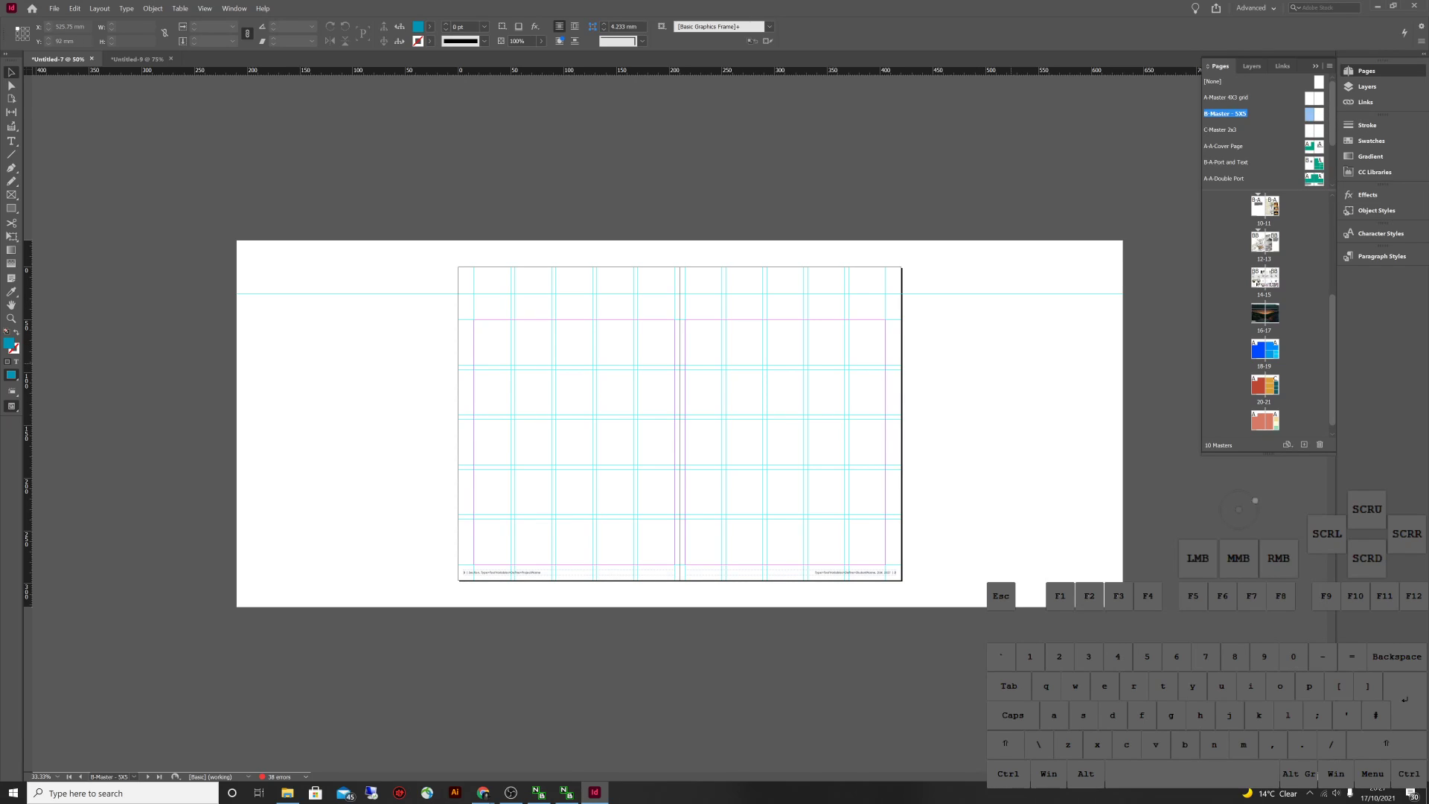
{"action": "double_click", "coordinate": [1222, 129]}
{"action": "double_click", "coordinate": [1225, 146]}
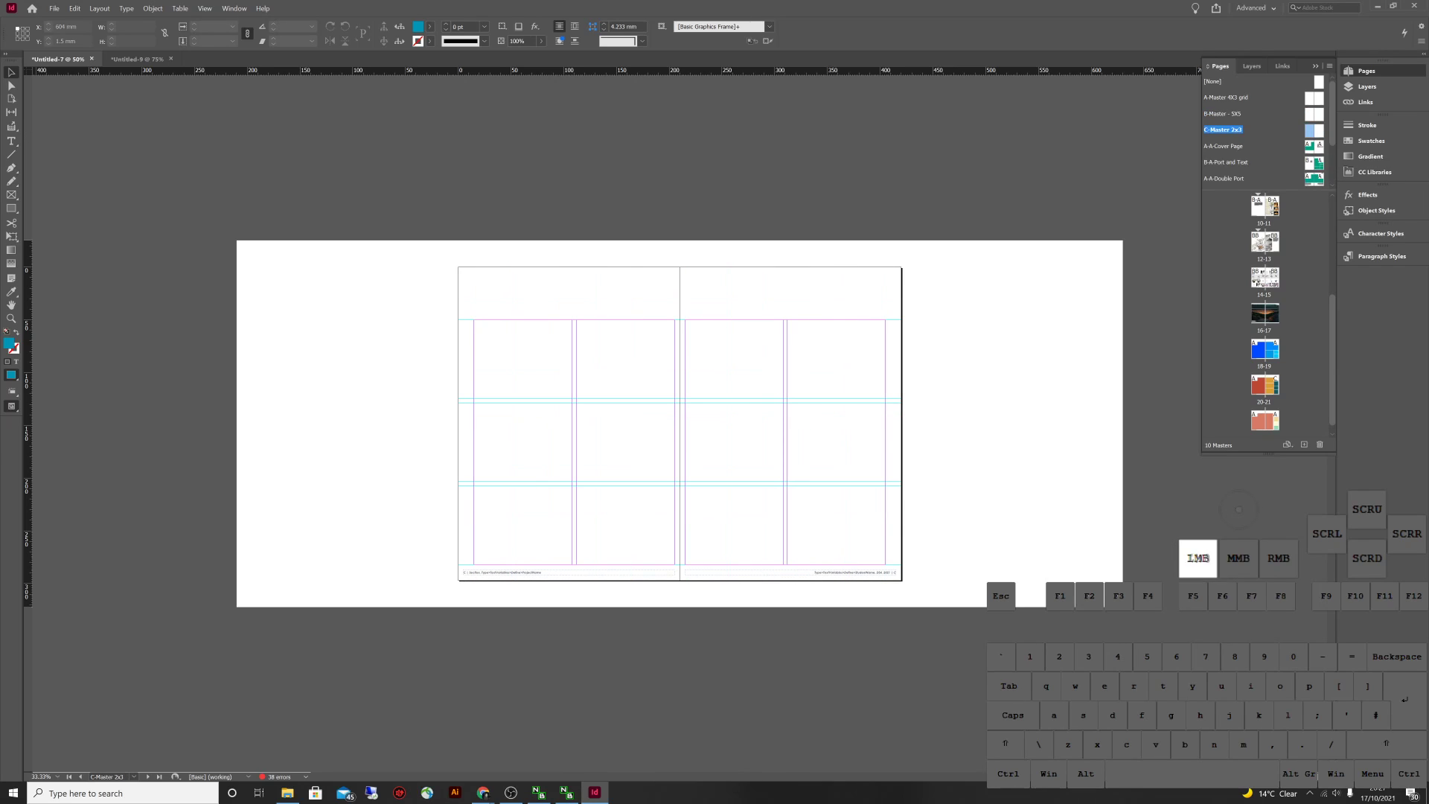
{"action": "scroll", "coordinate": [1257, 130], "scroll_direction": "down", "scroll_amount": 2}
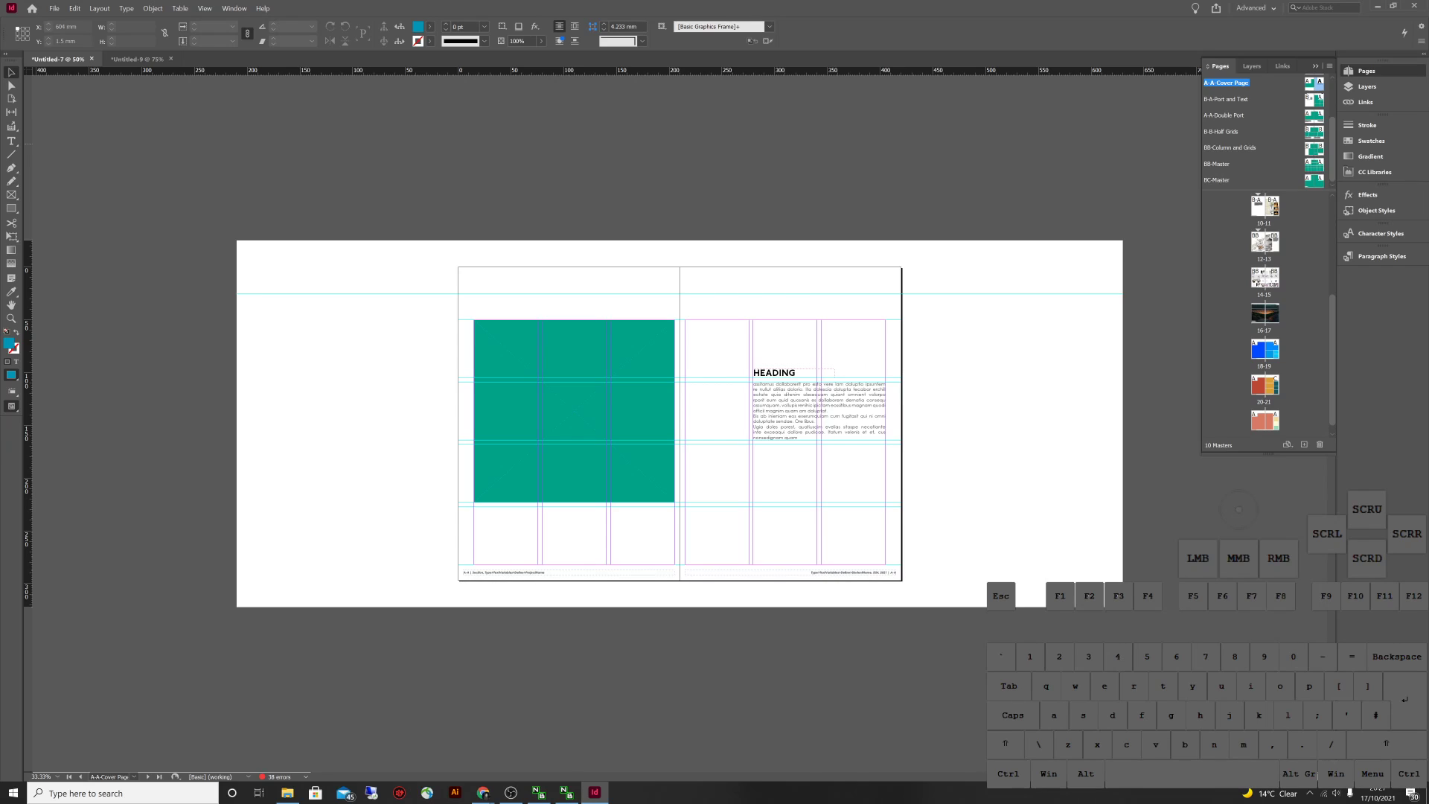
{"action": "double_click", "coordinate": [1313, 131]}
{"action": "double_click", "coordinate": [1313, 147]}
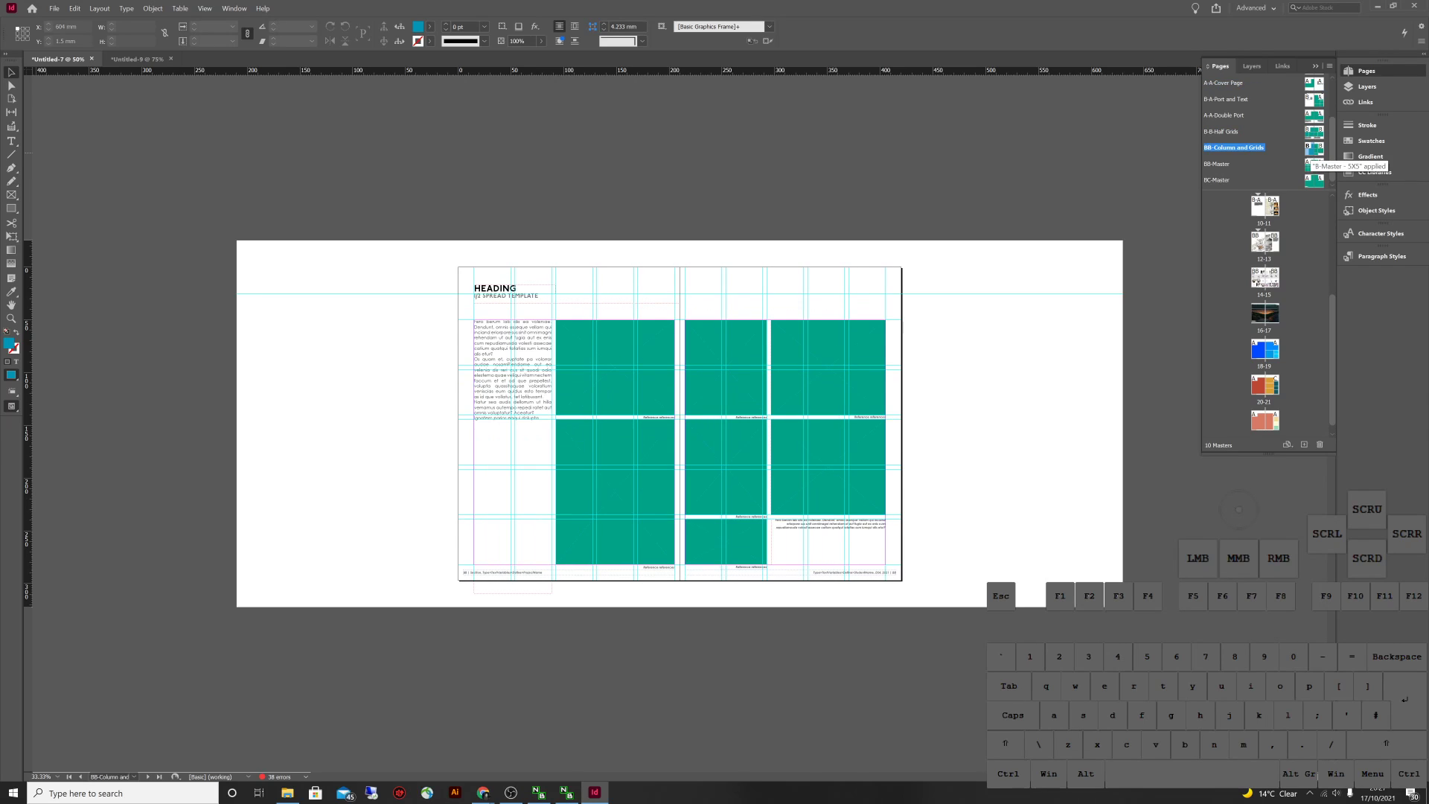
{"action": "scroll", "coordinate": [1265, 130], "scroll_direction": "up", "scroll_amount": 2}
{"action": "double_click", "coordinate": [1313, 98]}
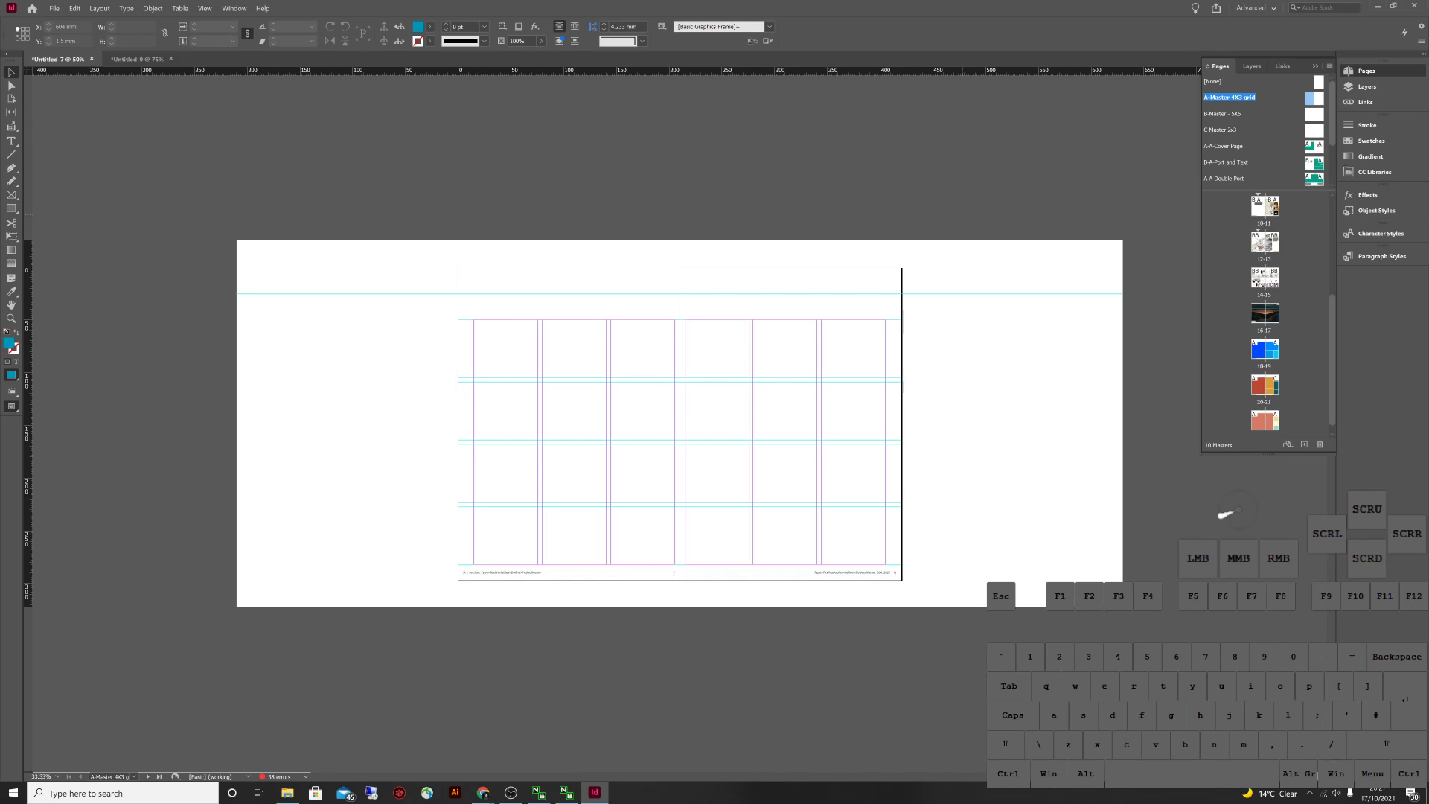
Snip that master's Margins and Columns settings (50 mm top, 3 columns), cancel, and return to the new document
{"action": "left_click", "coordinate": [99, 8]}
{"action": "left_click", "coordinate": [133, 43]}
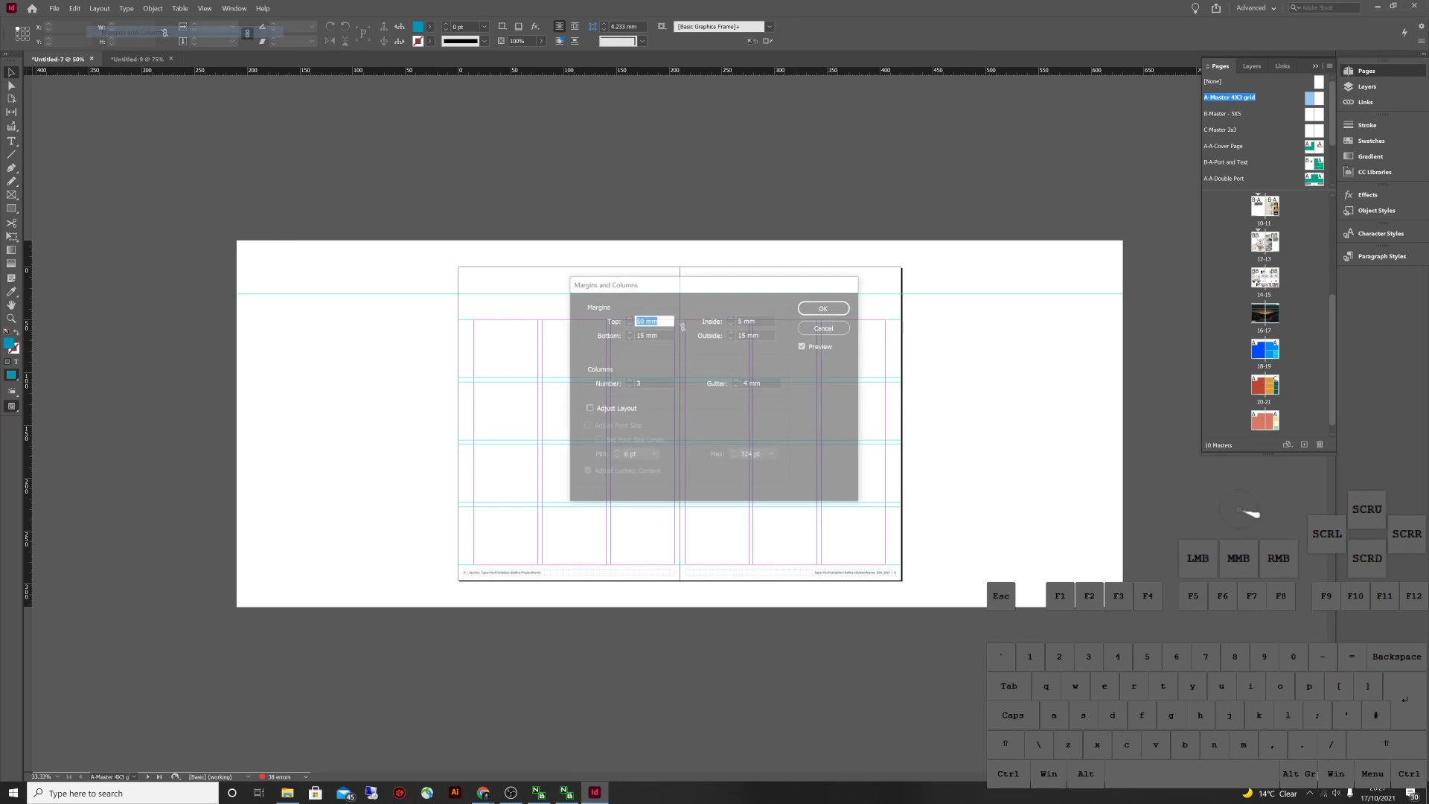
{"action": "key", "text": "super+shift+s"}
{"action": "left_click_drag", "start_coordinate": [863, 512], "coordinate": [519, 237]}
{"action": "left_click", "coordinate": [1269, 629]}
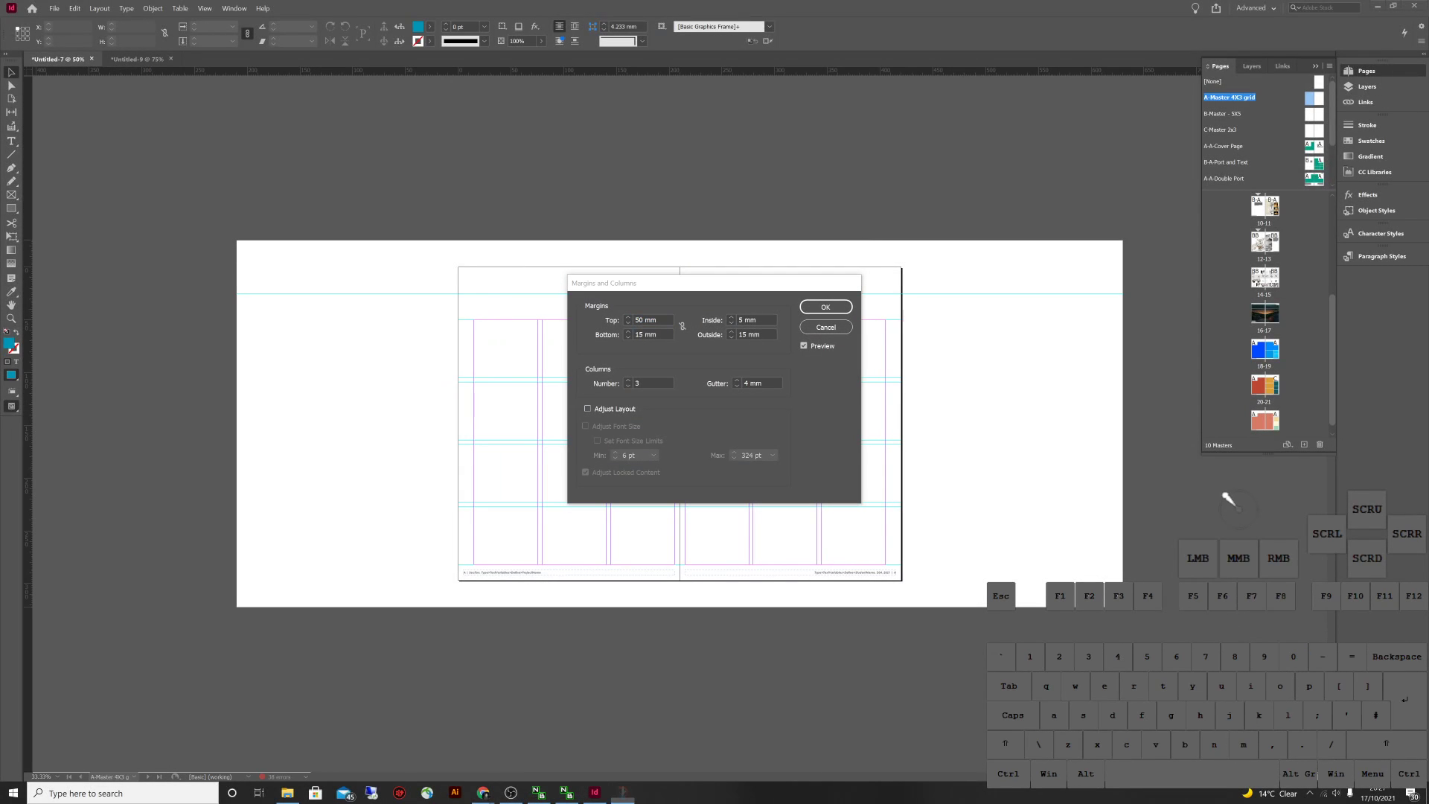
{"action": "left_click_drag", "start_coordinate": [670, 251], "coordinate": [1055, 328]}
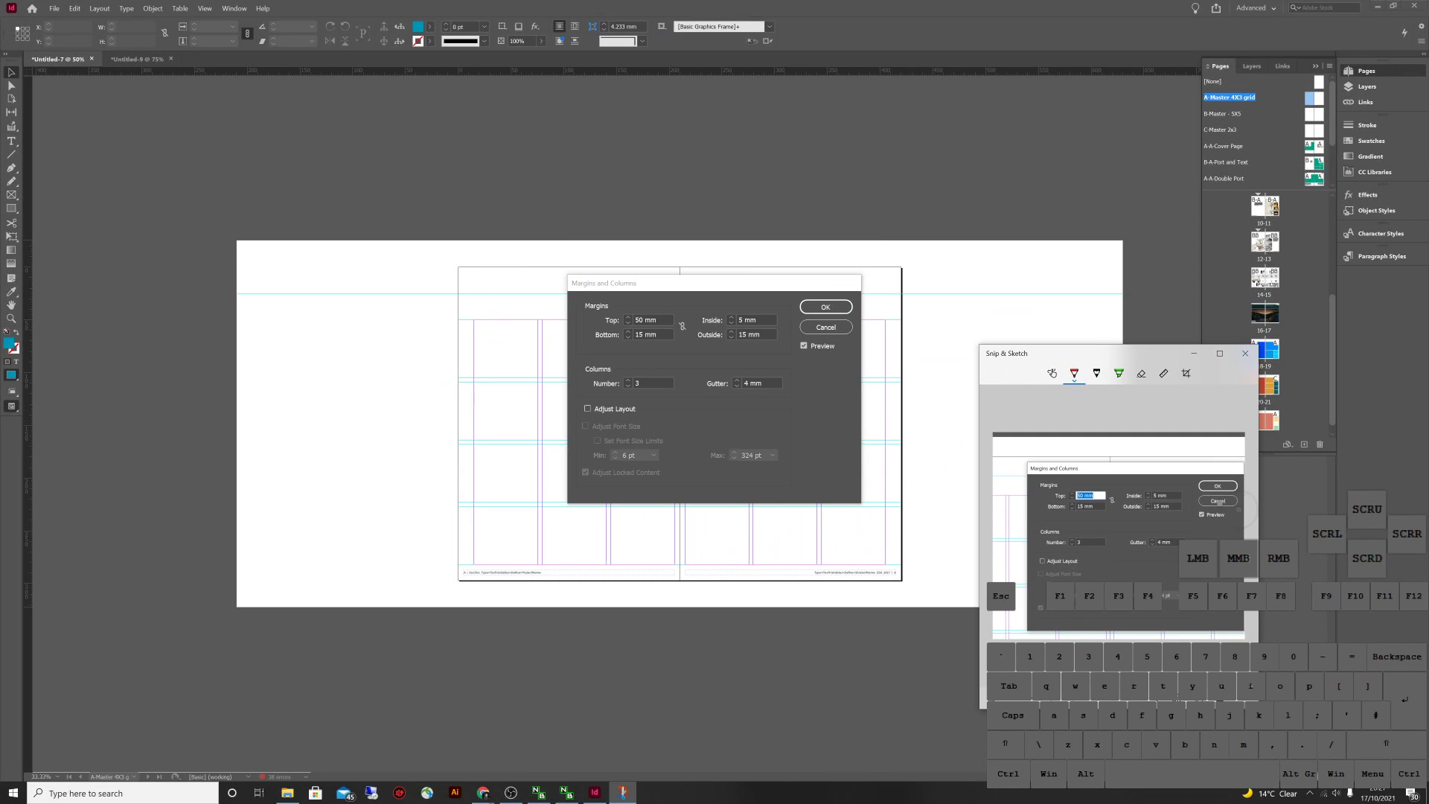
{"action": "left_click", "coordinate": [823, 327]}
{"action": "left_click", "coordinate": [138, 59]}
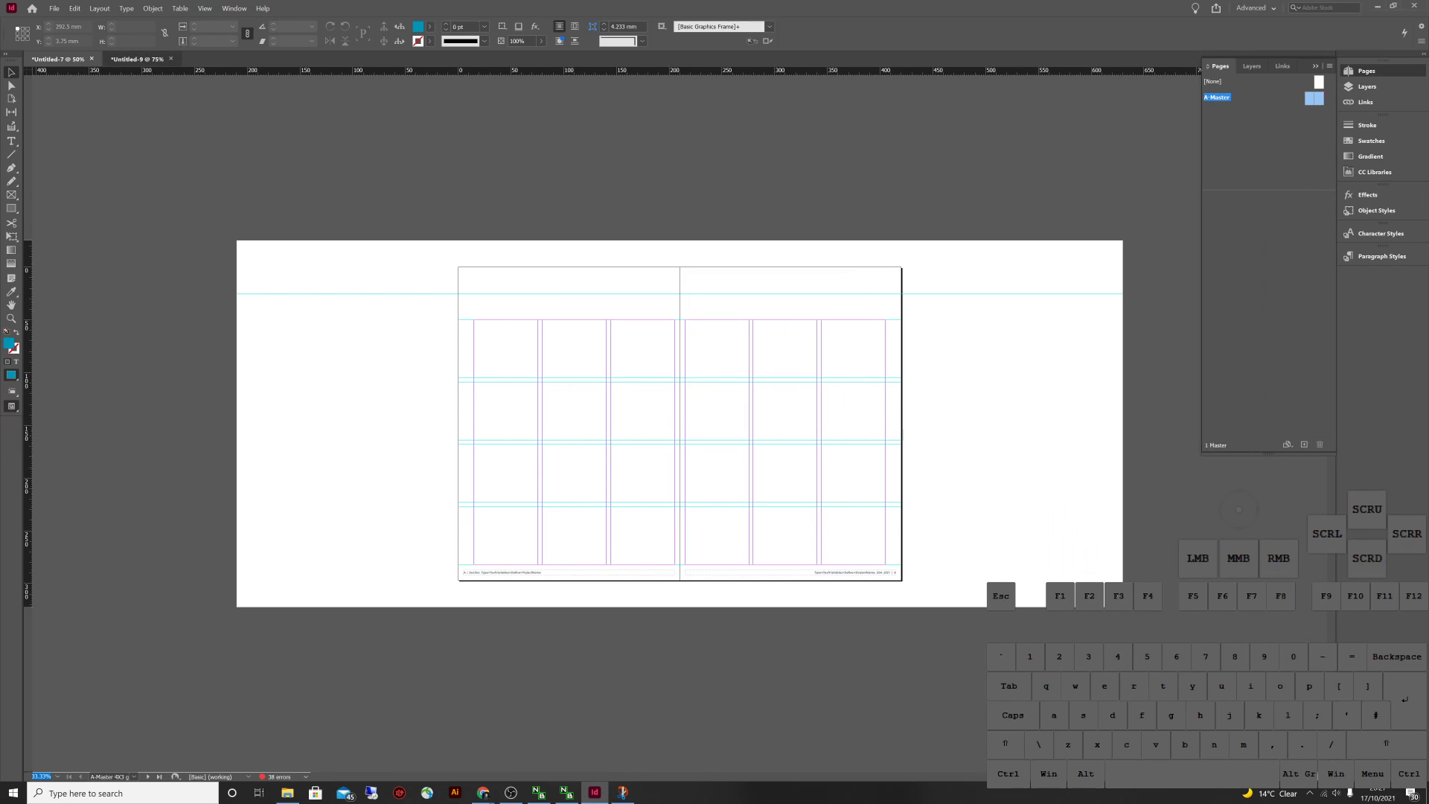
{"action": "key", "text": "alt+Tab"}
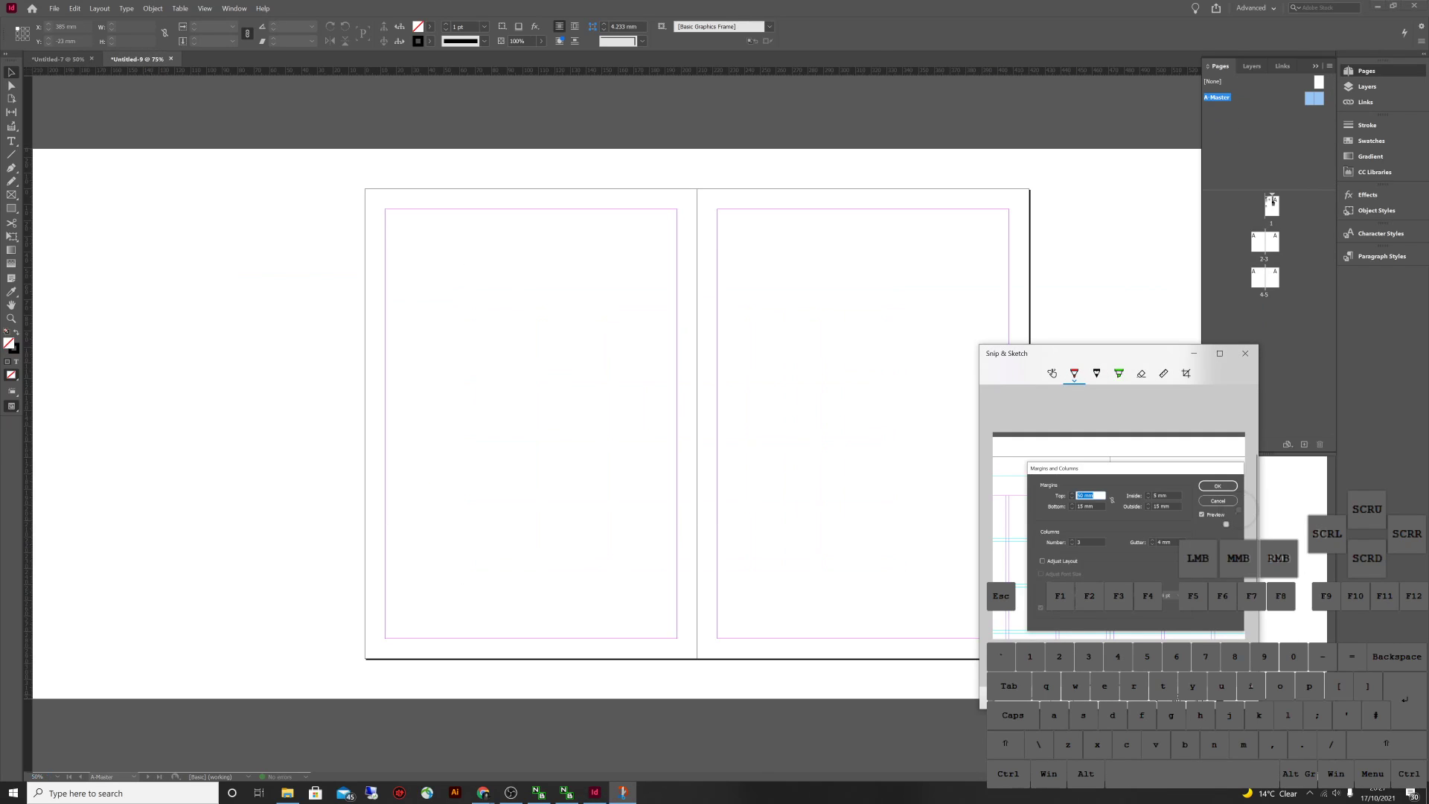
In the A-Master's Margins and Columns, set Top to 50 mm and Bottom to 15 mm, checking the reference capture
{"action": "left_click", "coordinate": [100, 8]}
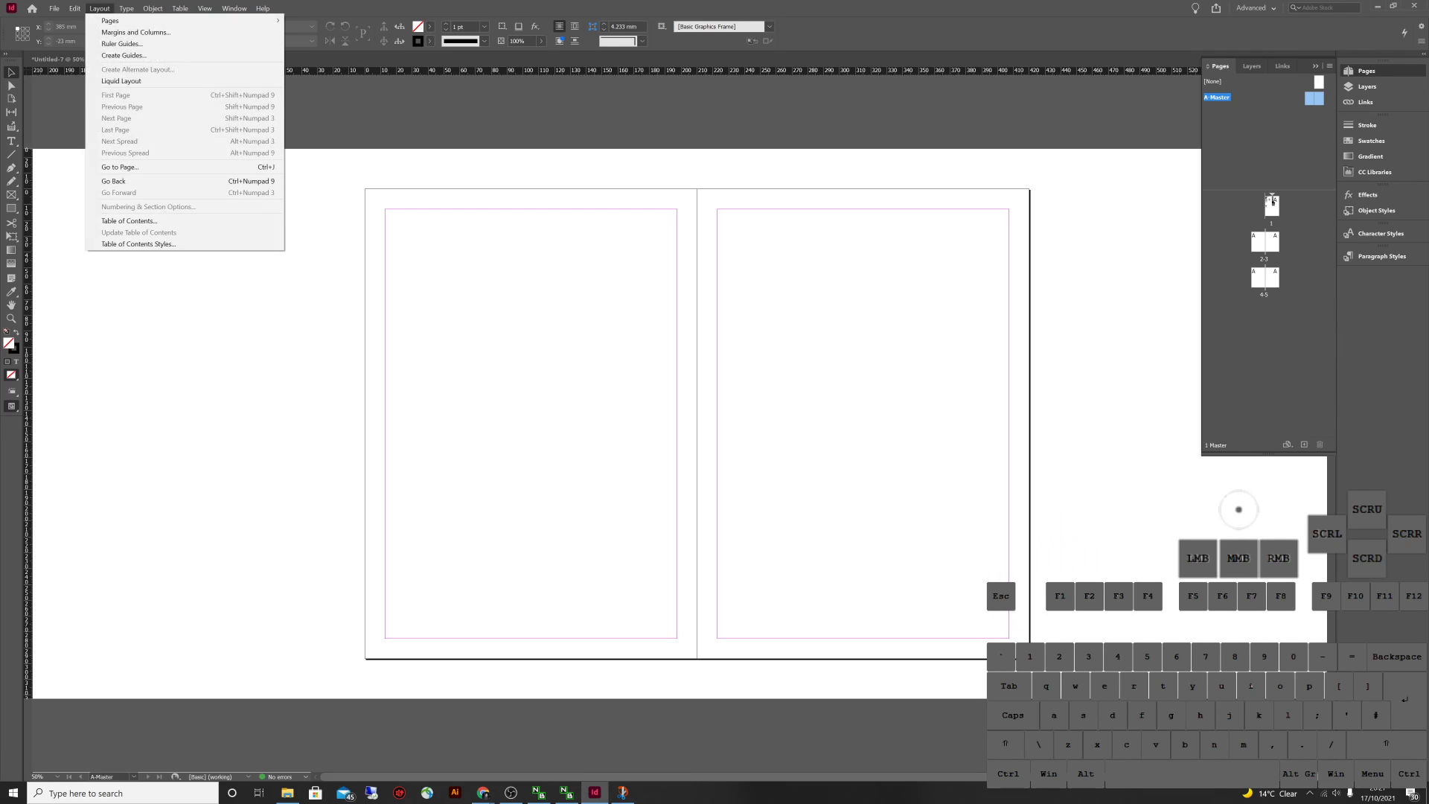
{"action": "left_click", "coordinate": [136, 32]}
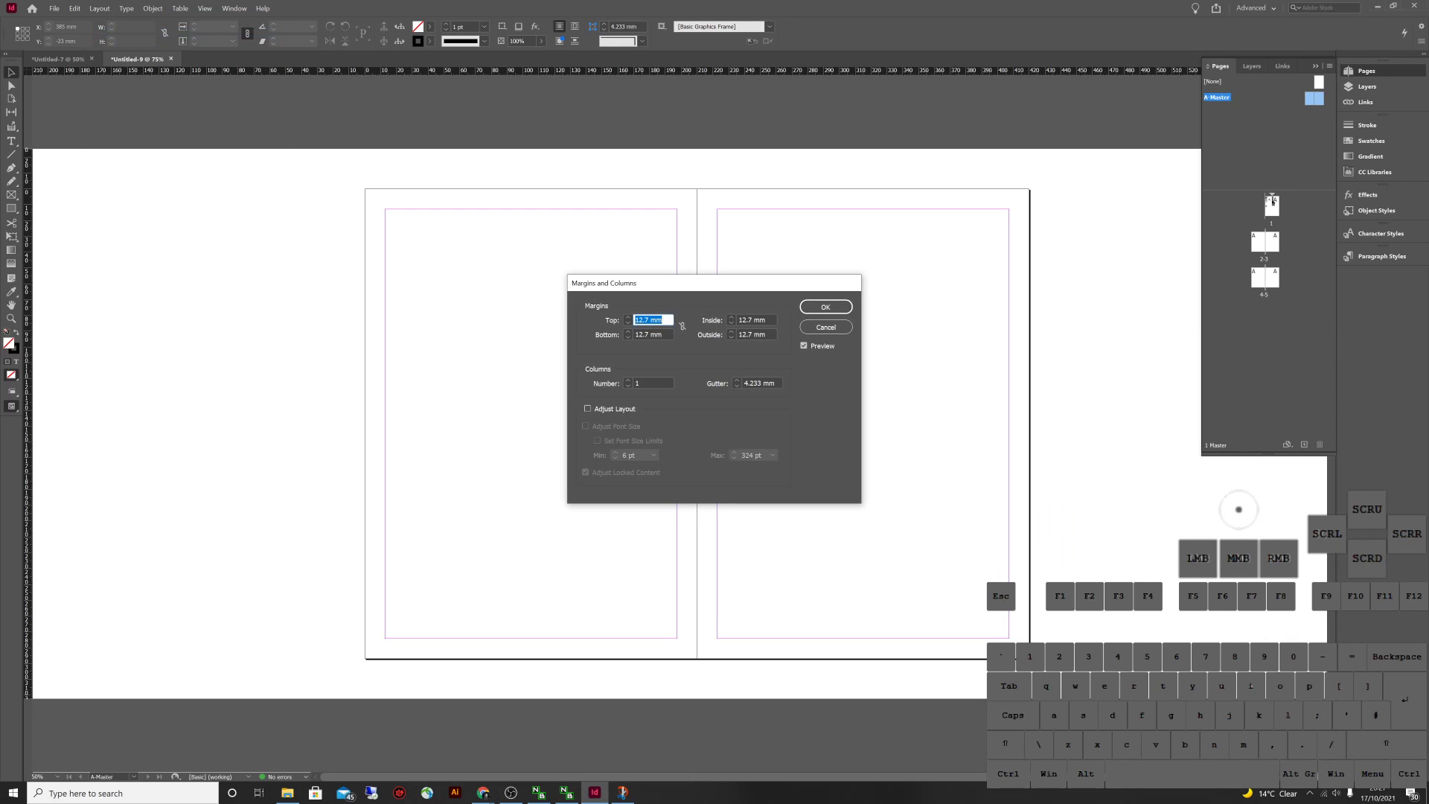
{"action": "key", "text": "alt+Tab"}
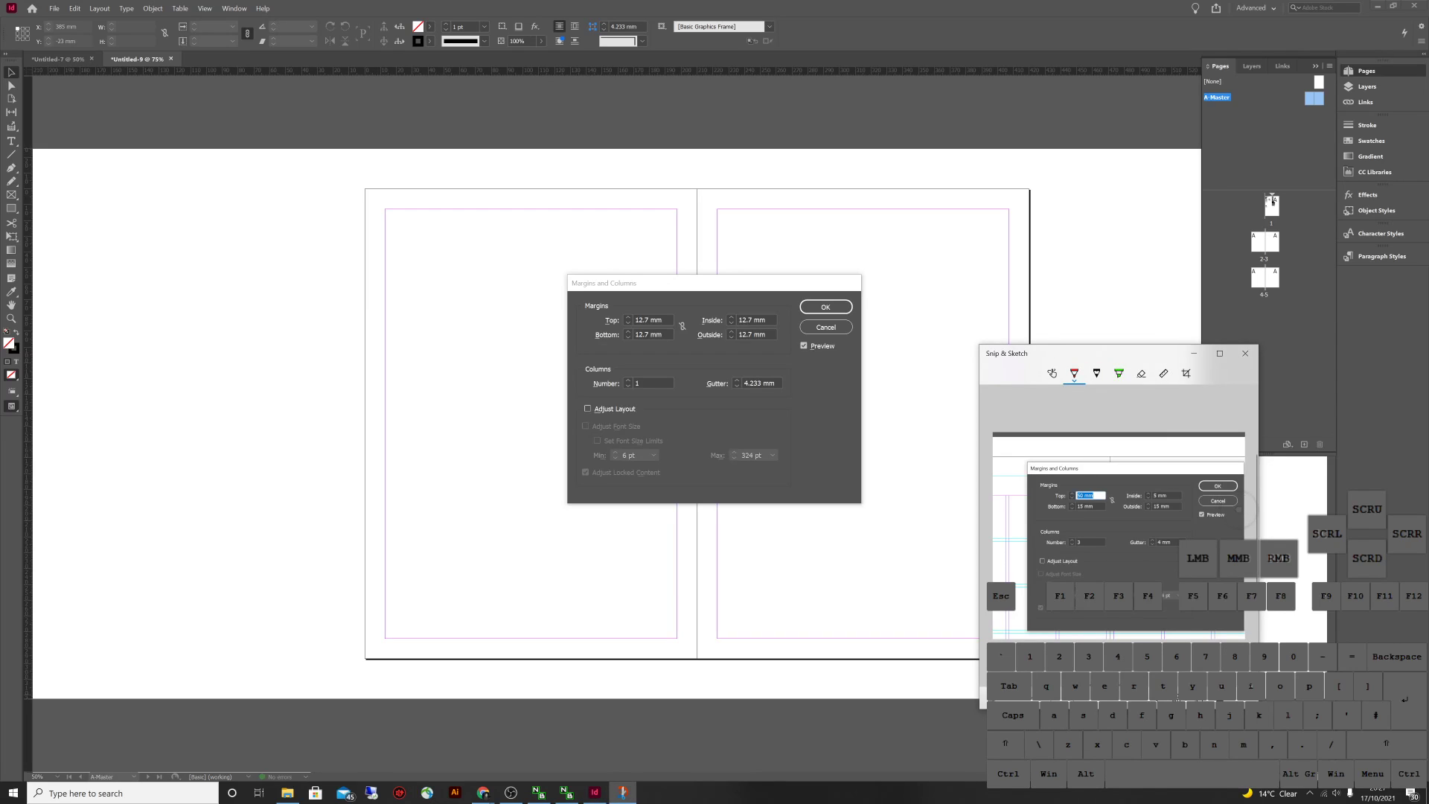
{"action": "key", "text": "alt+Tab"}
{"action": "key", "text": "alt+Tab"}
{"action": "key", "text": "alt+Tab"}
{"action": "left_click", "coordinate": [1239, 509]}
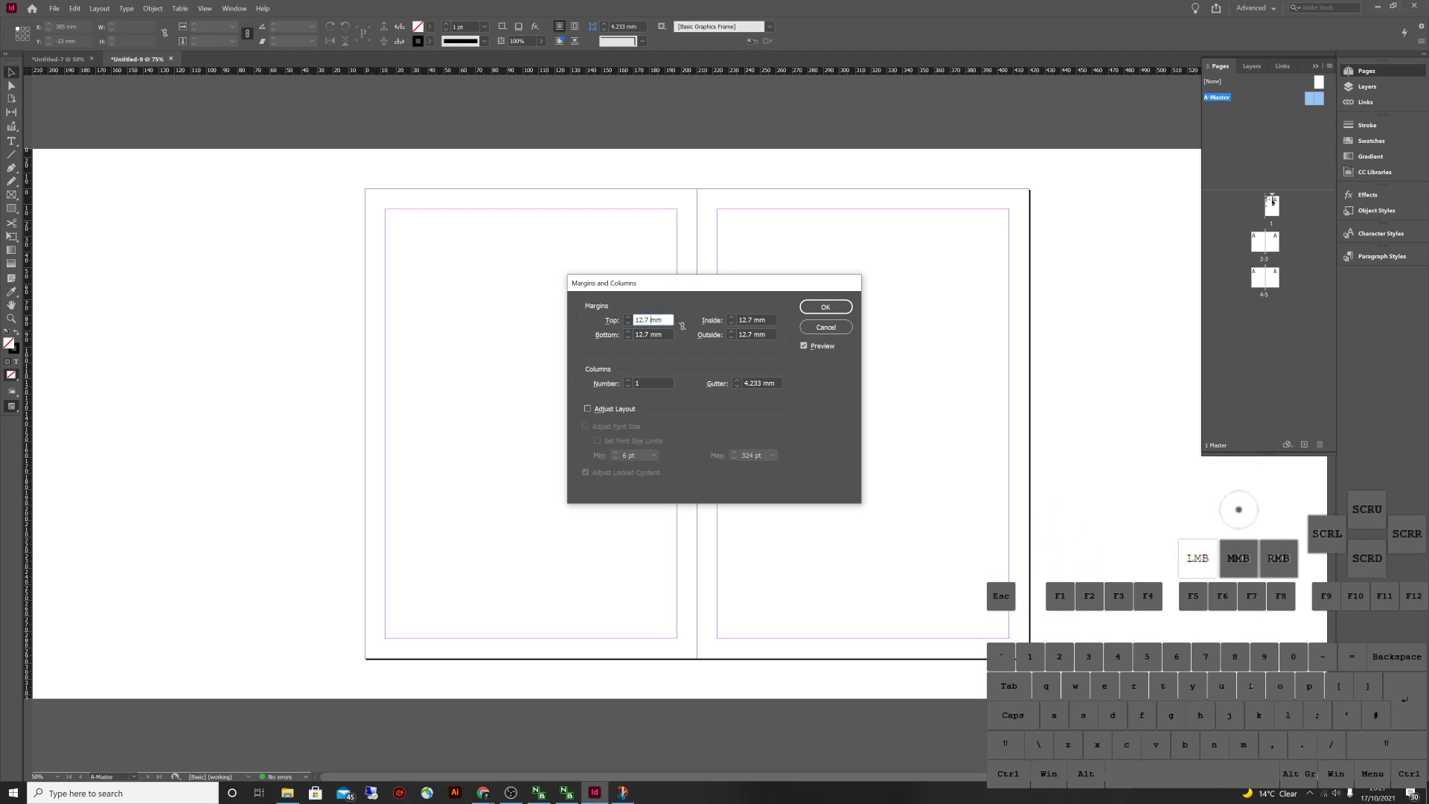
{"action": "type", "text": "50"}
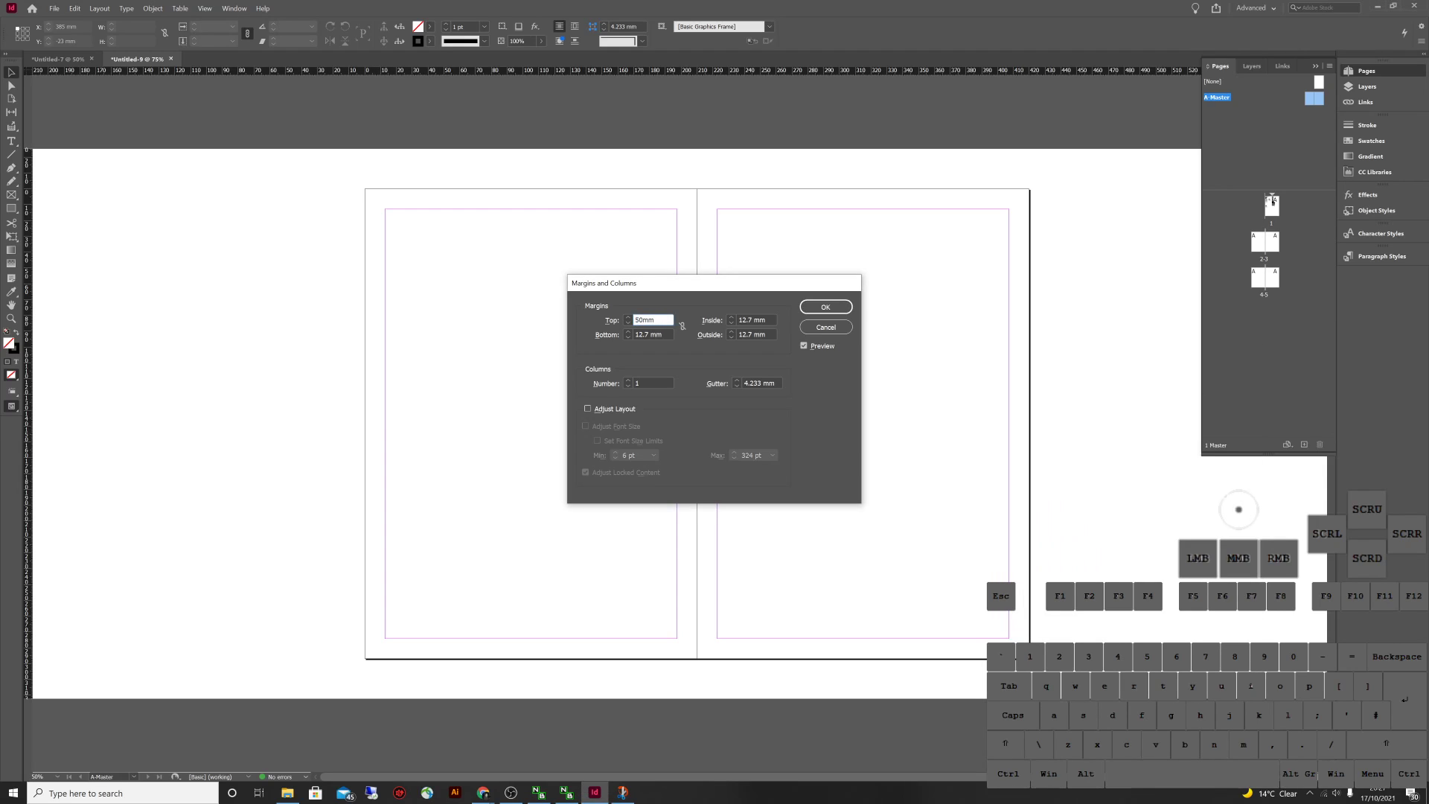
{"action": "key", "text": "Tab"}
{"action": "key", "text": "alt+Tab"}
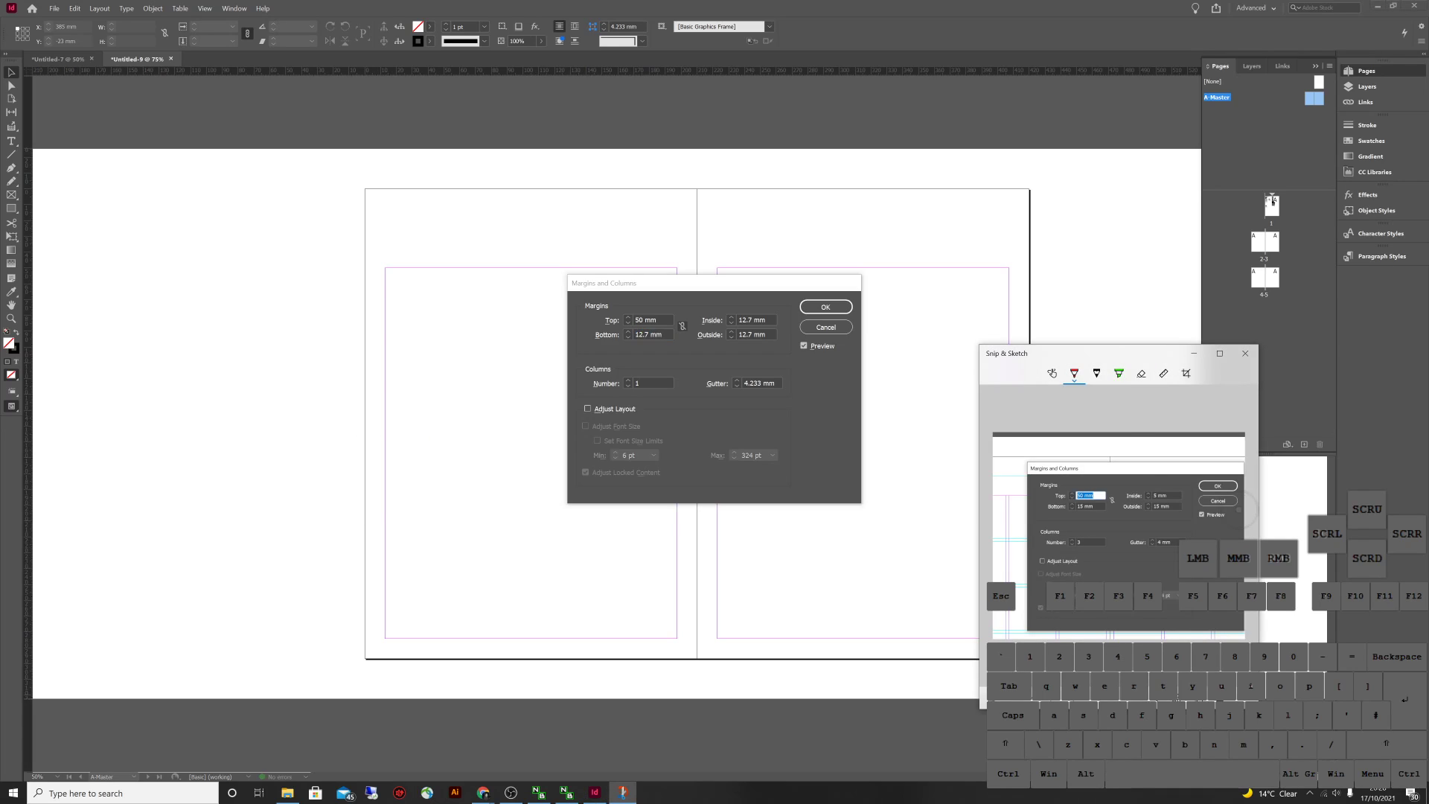
{"action": "key", "text": "alt+Tab"}
{"action": "type", "text": "15"}
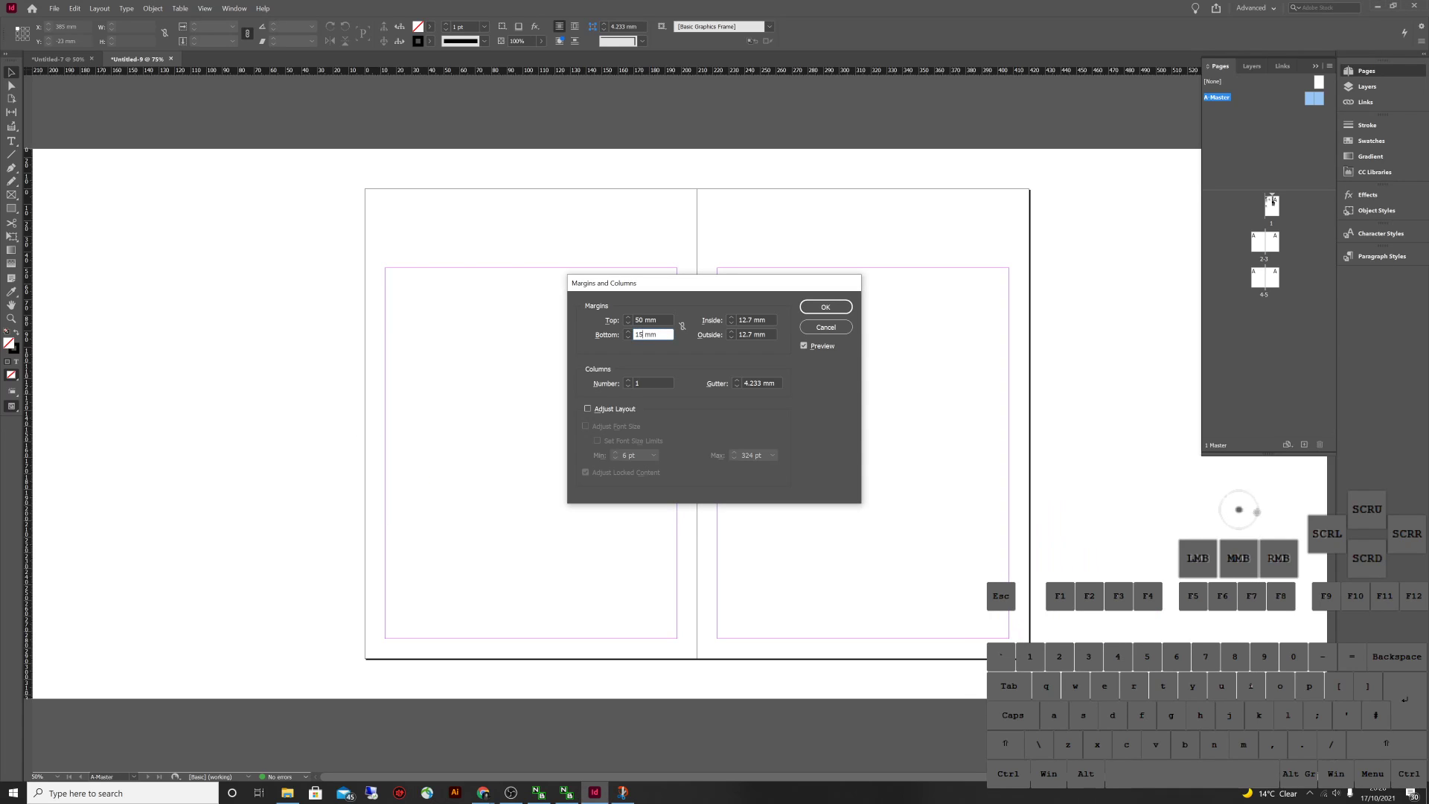
{"action": "key", "text": "Tab"}
{"action": "key", "text": "alt+Tab"}
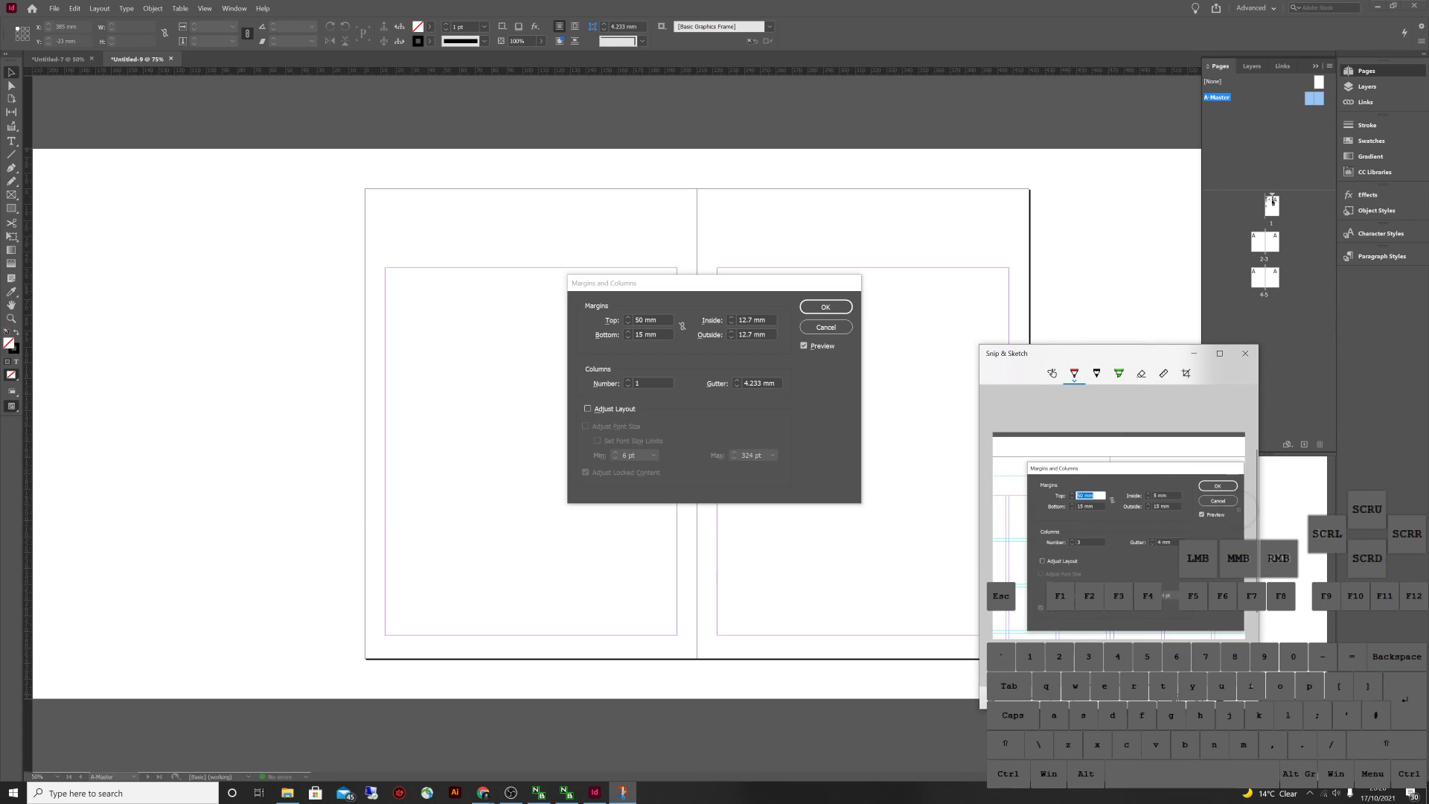
{"action": "key", "text": "alt+Tab"}
Set Outside to 15 mm and Inside to 5 mm, compare via preview, and apply the margins
{"action": "left_click", "coordinate": [752, 334]}
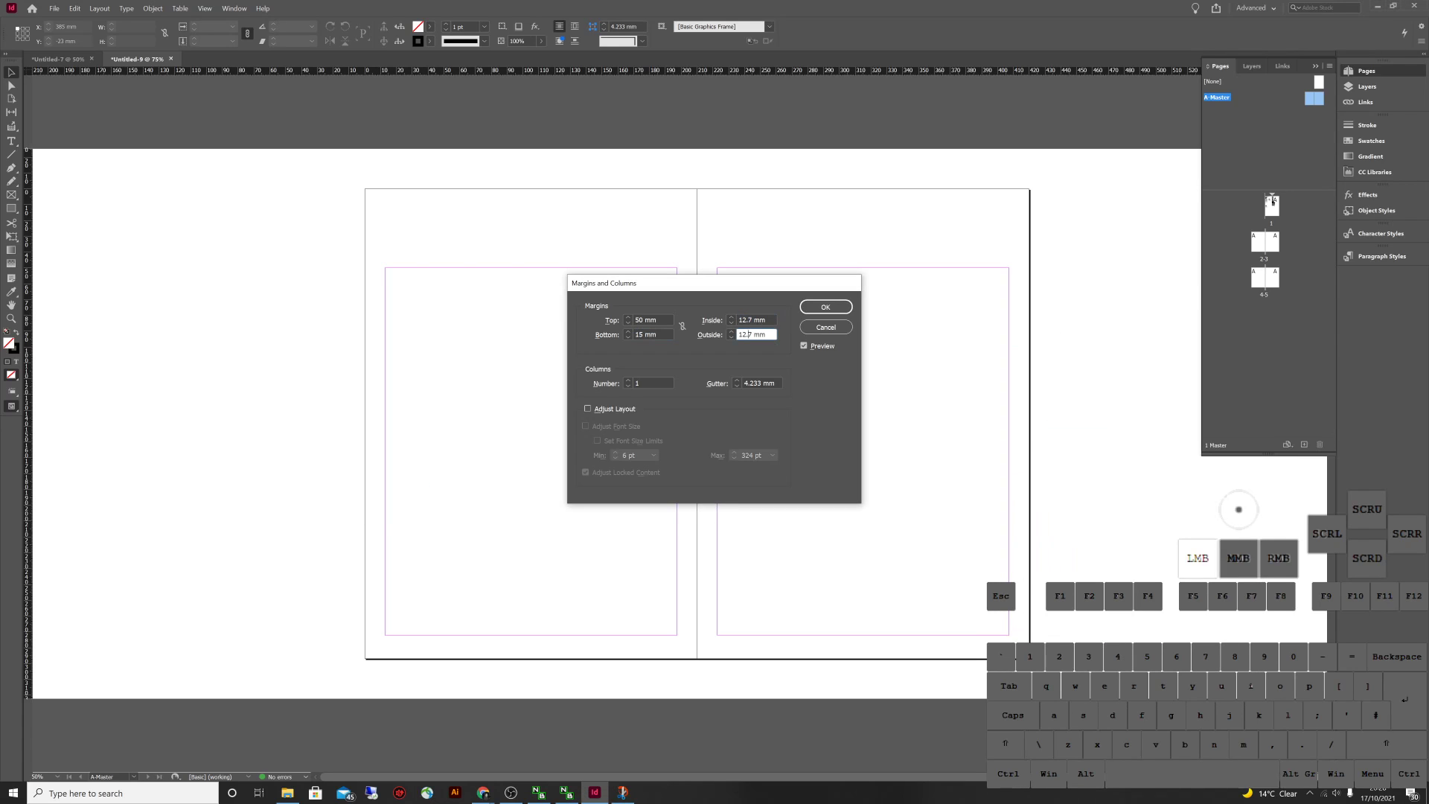
{"action": "double_click", "coordinate": [744, 334]}
{"action": "type", "text": "15"}
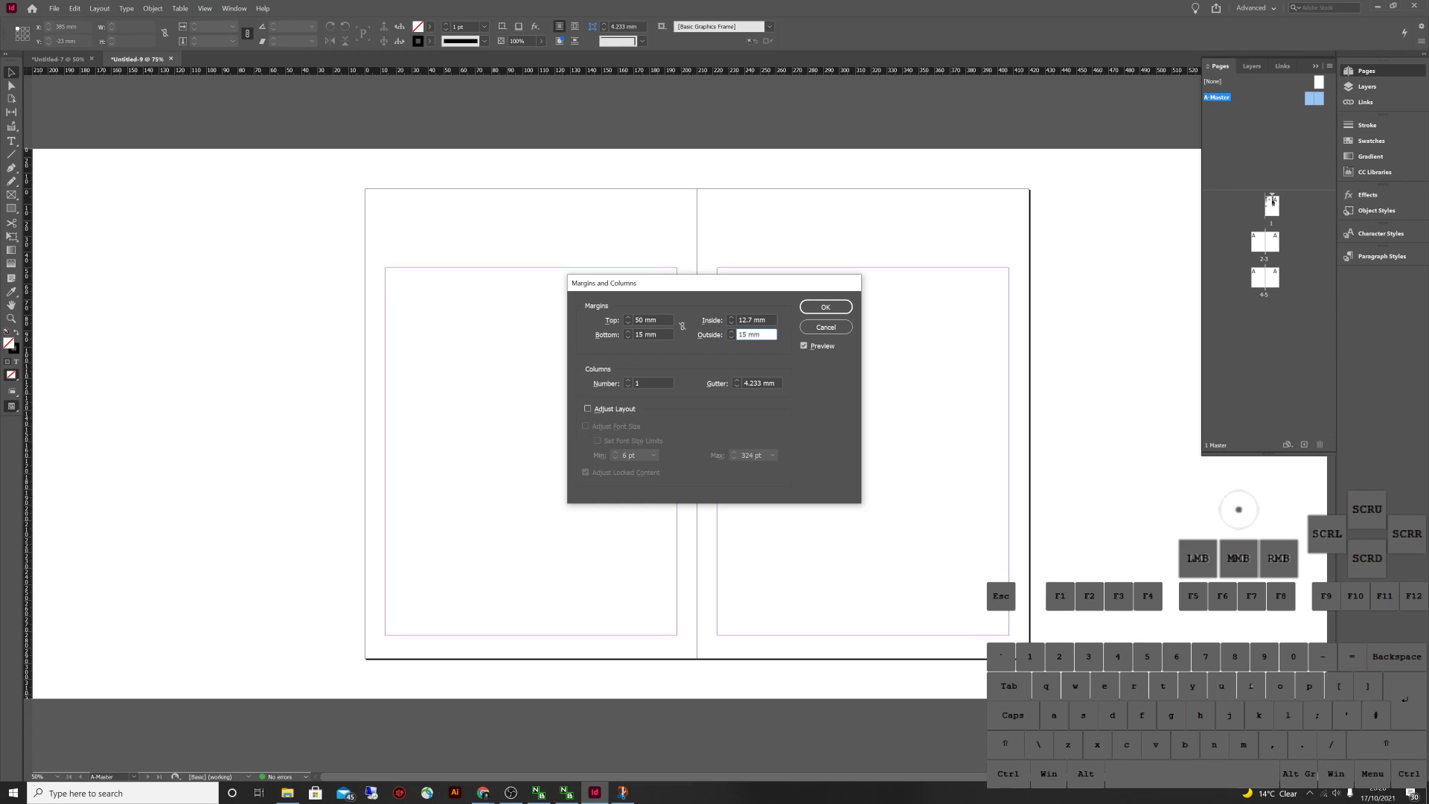
{"action": "left_click", "coordinate": [752, 320]}
{"action": "double_click", "coordinate": [744, 319]}
{"action": "type", "text": "5"}
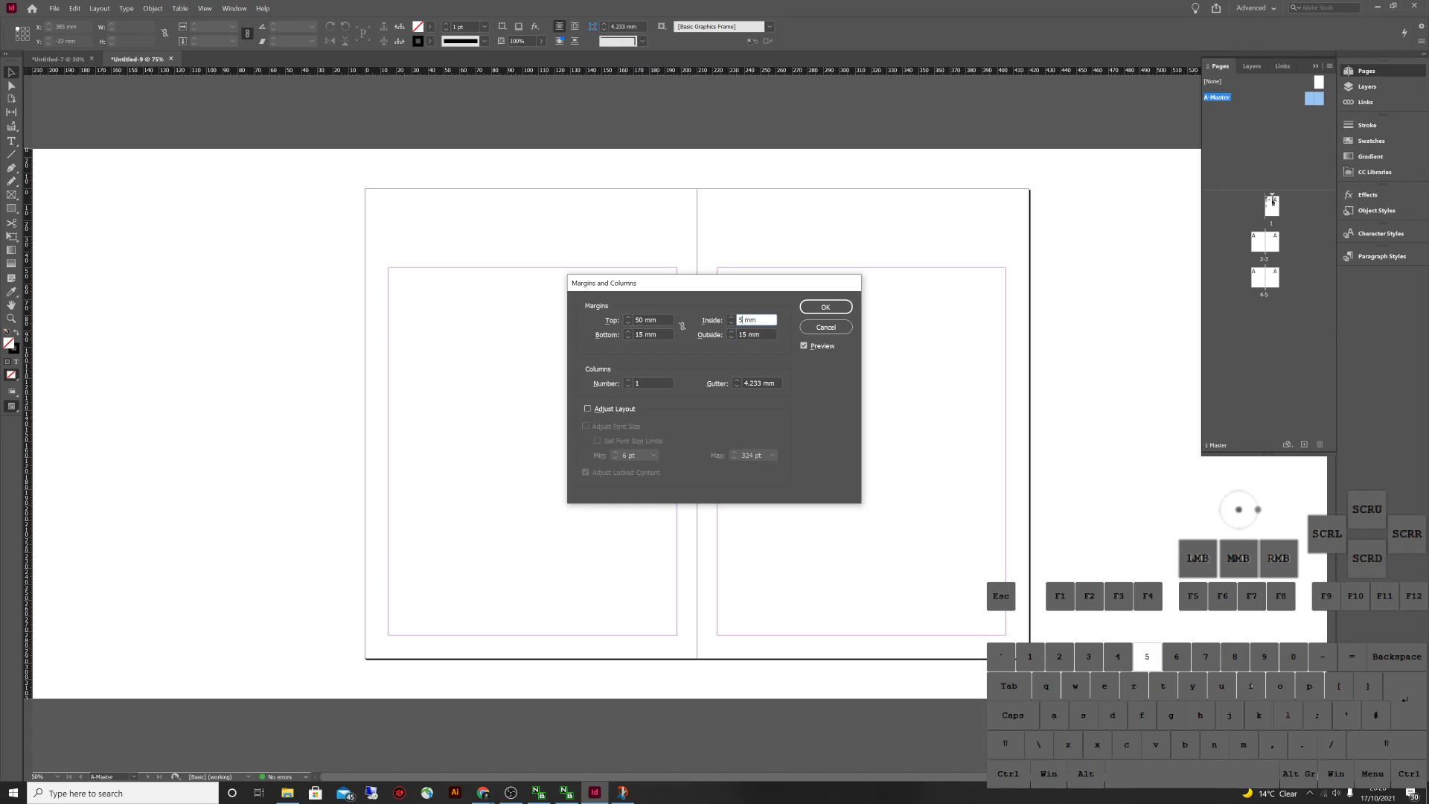
{"action": "left_click", "coordinate": [825, 307]}
{"action": "left_click", "coordinate": [825, 307]}
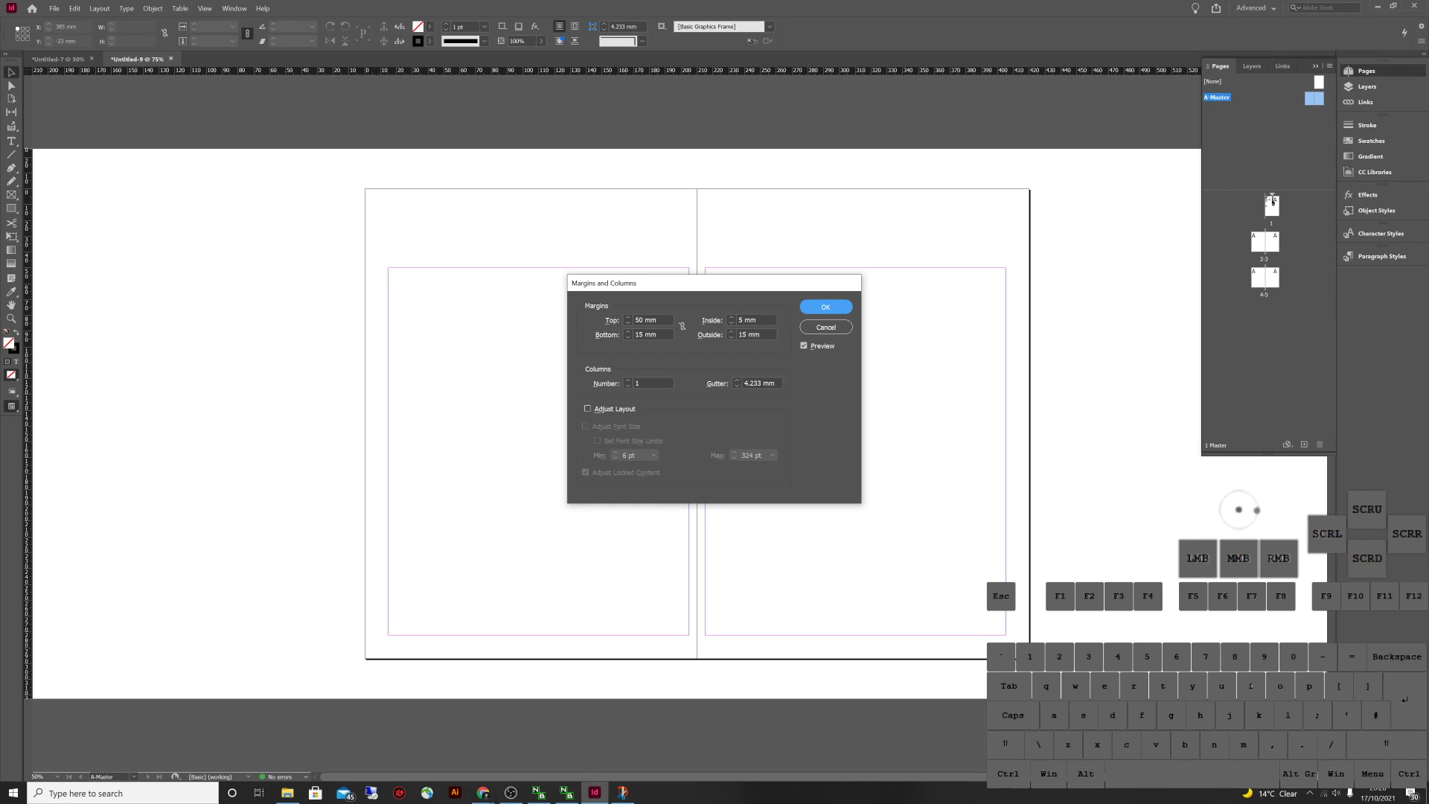
{"action": "left_click", "coordinate": [803, 346]}
{"action": "left_click", "coordinate": [804, 345]}
{"action": "left_click", "coordinate": [825, 307]}
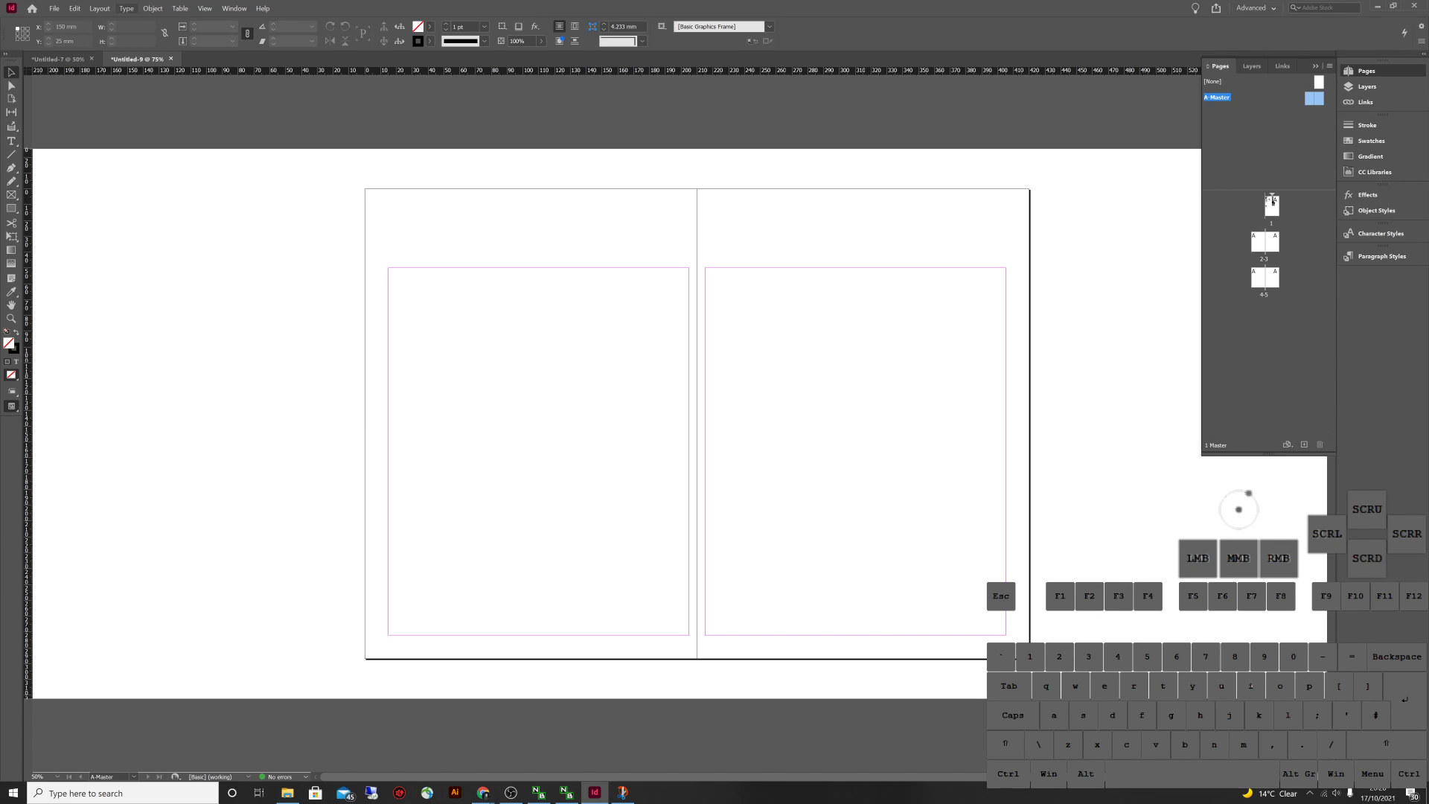
Check Create Guides, then view the Untitled-7 reference grid master before returning to Untitled-9
{"action": "left_click", "coordinate": [99, 9]}
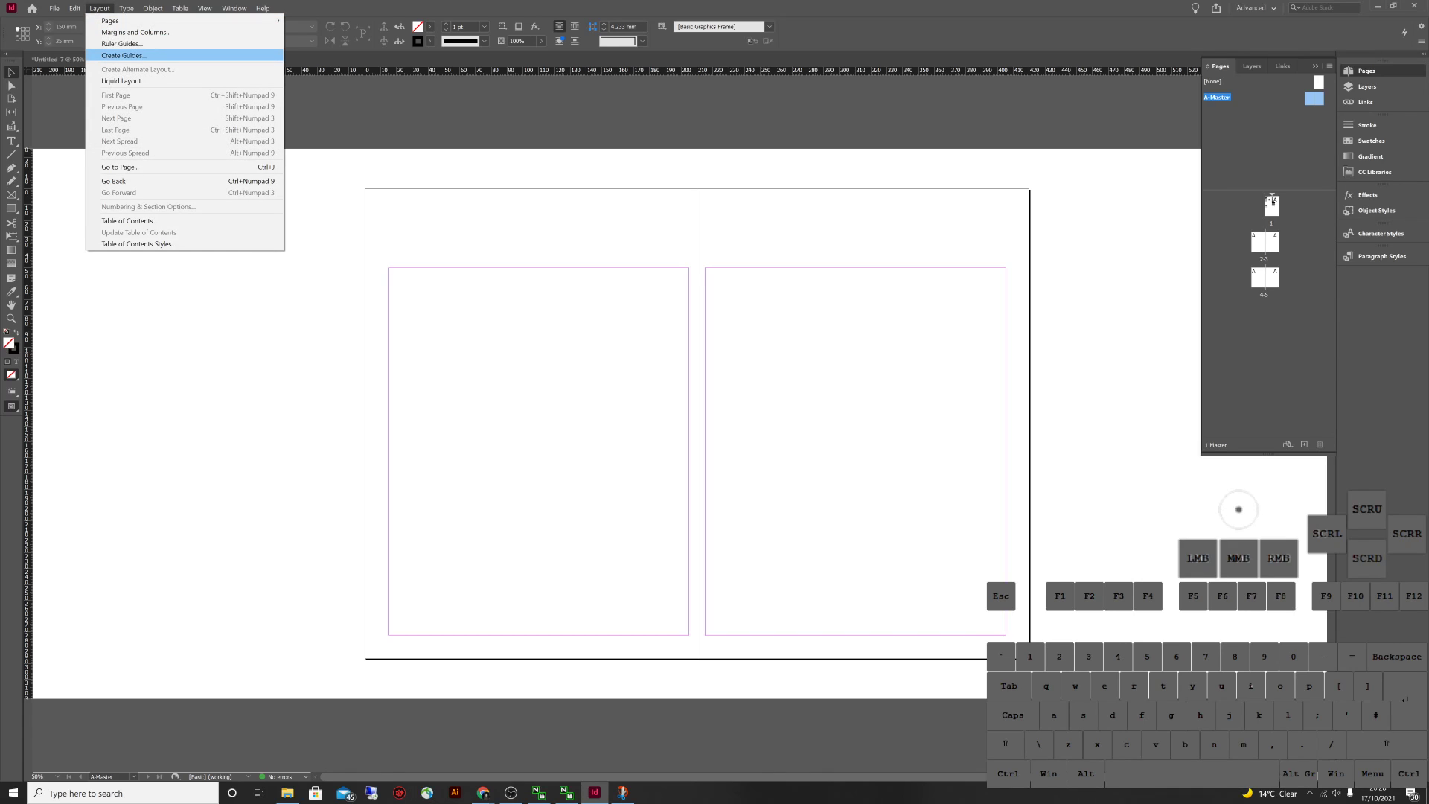
{"action": "left_click", "coordinate": [124, 55]}
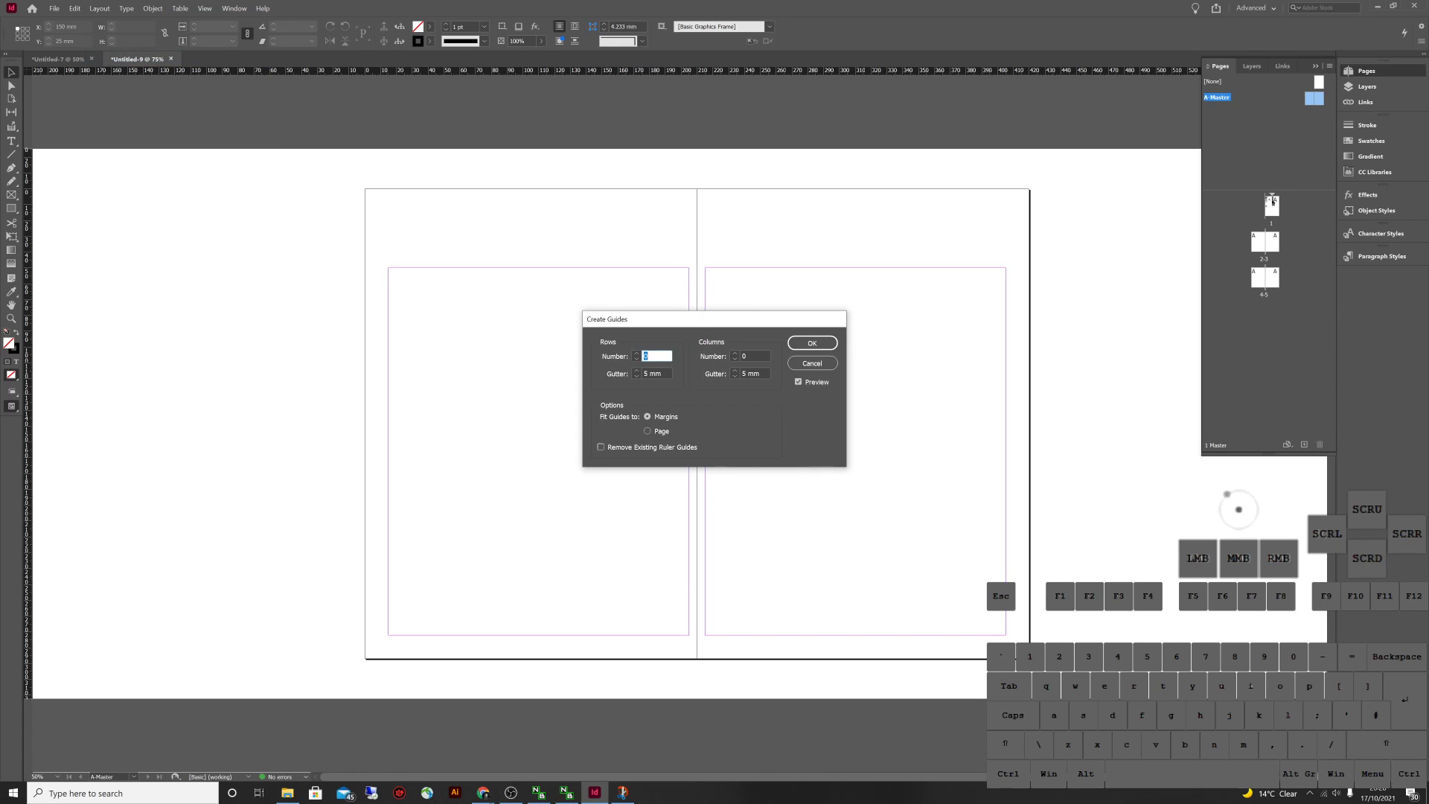
{"action": "left_click", "coordinate": [812, 363]}
{"action": "left_click", "coordinate": [99, 8]}
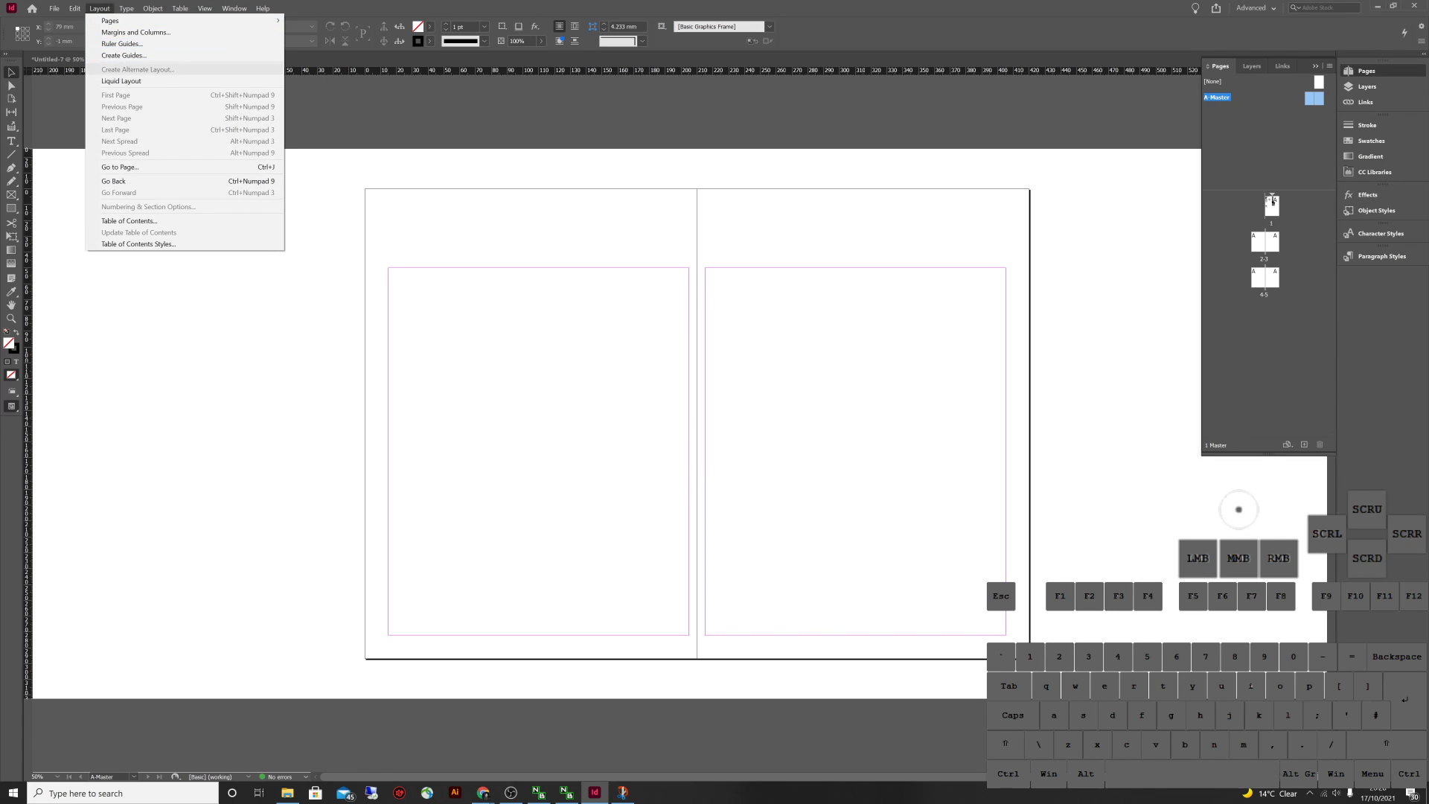
{"action": "left_click", "coordinate": [123, 55]}
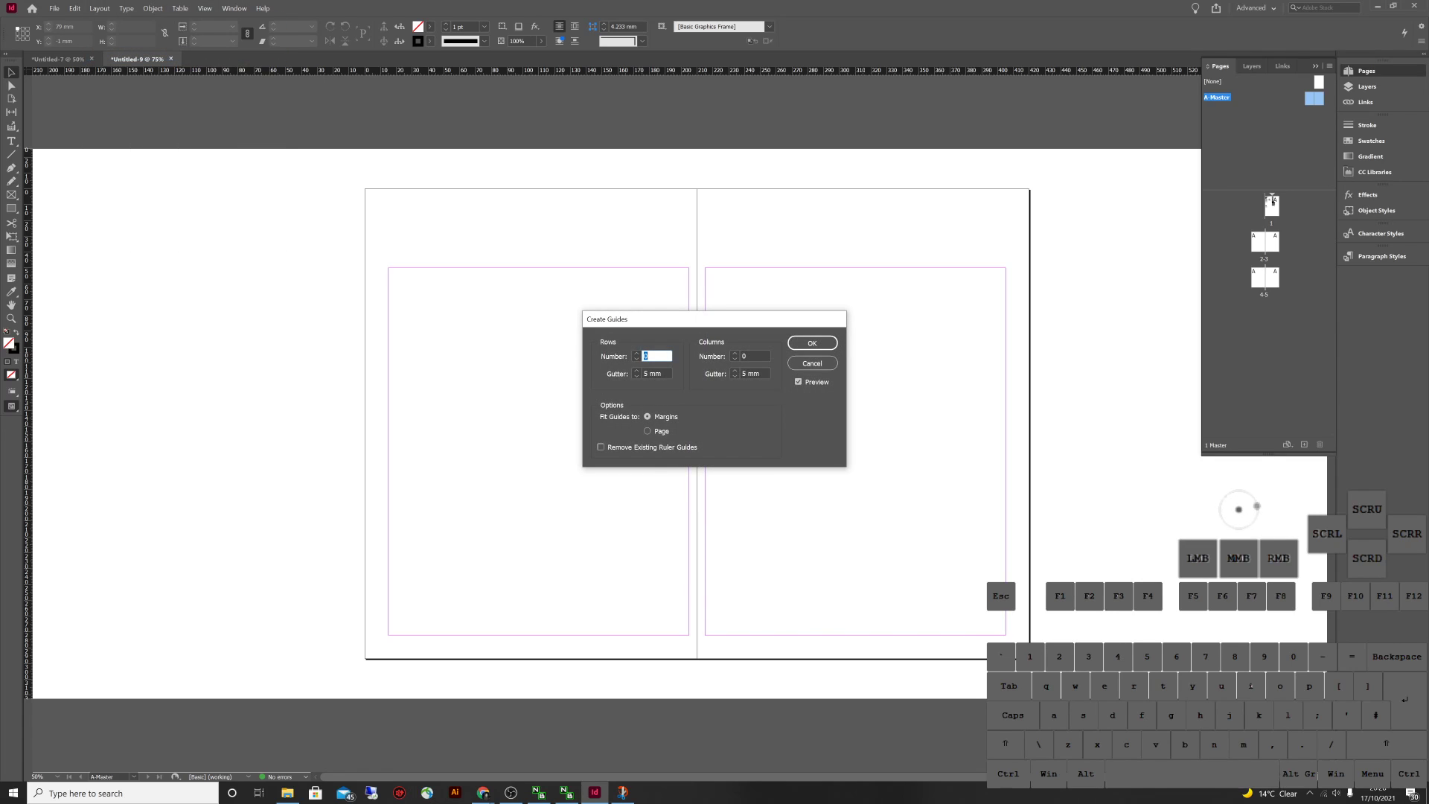
{"action": "left_click", "coordinate": [812, 363]}
{"action": "left_click", "coordinate": [59, 59]}
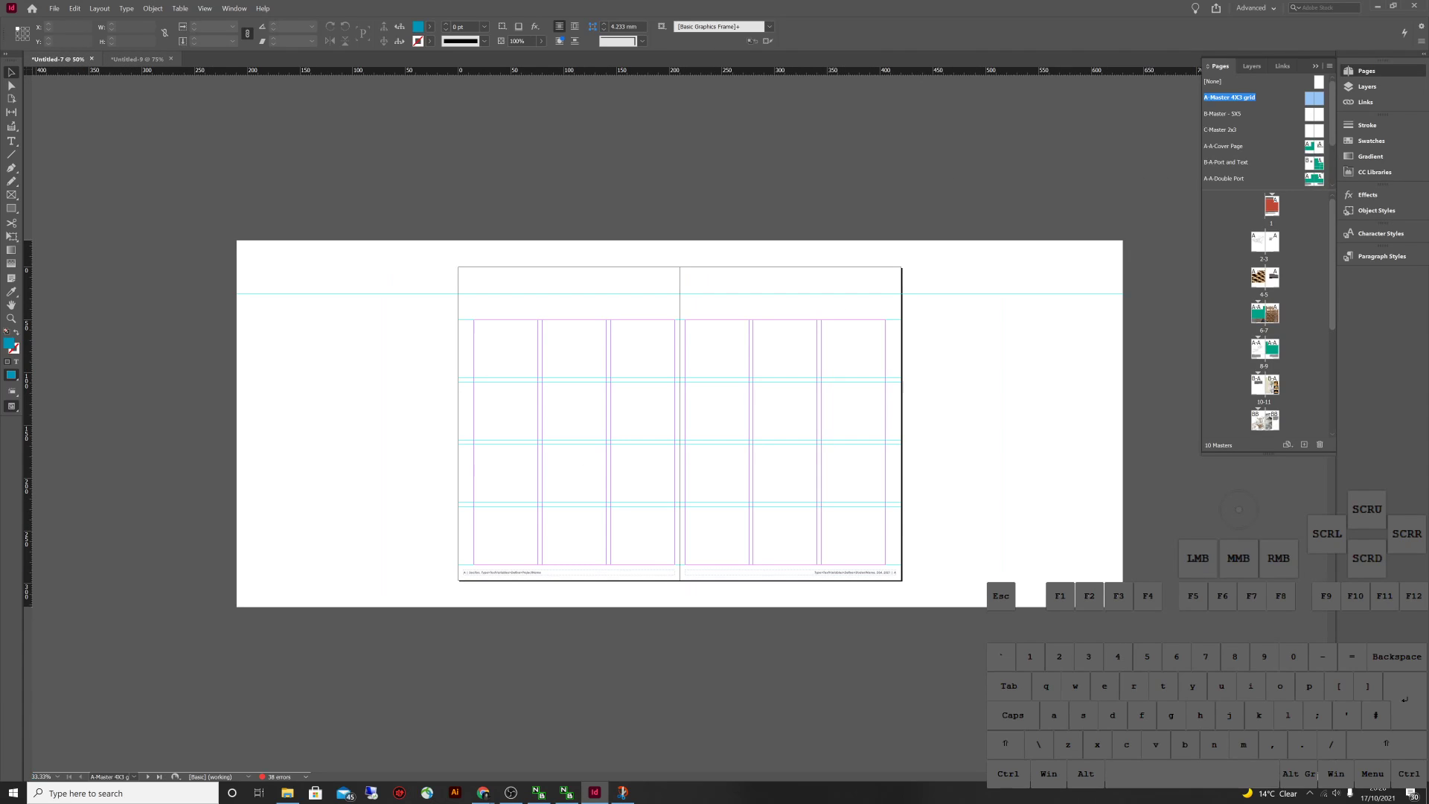
{"action": "key", "text": "ctrl+Tab"}
{"action": "left_click", "coordinate": [59, 59]}
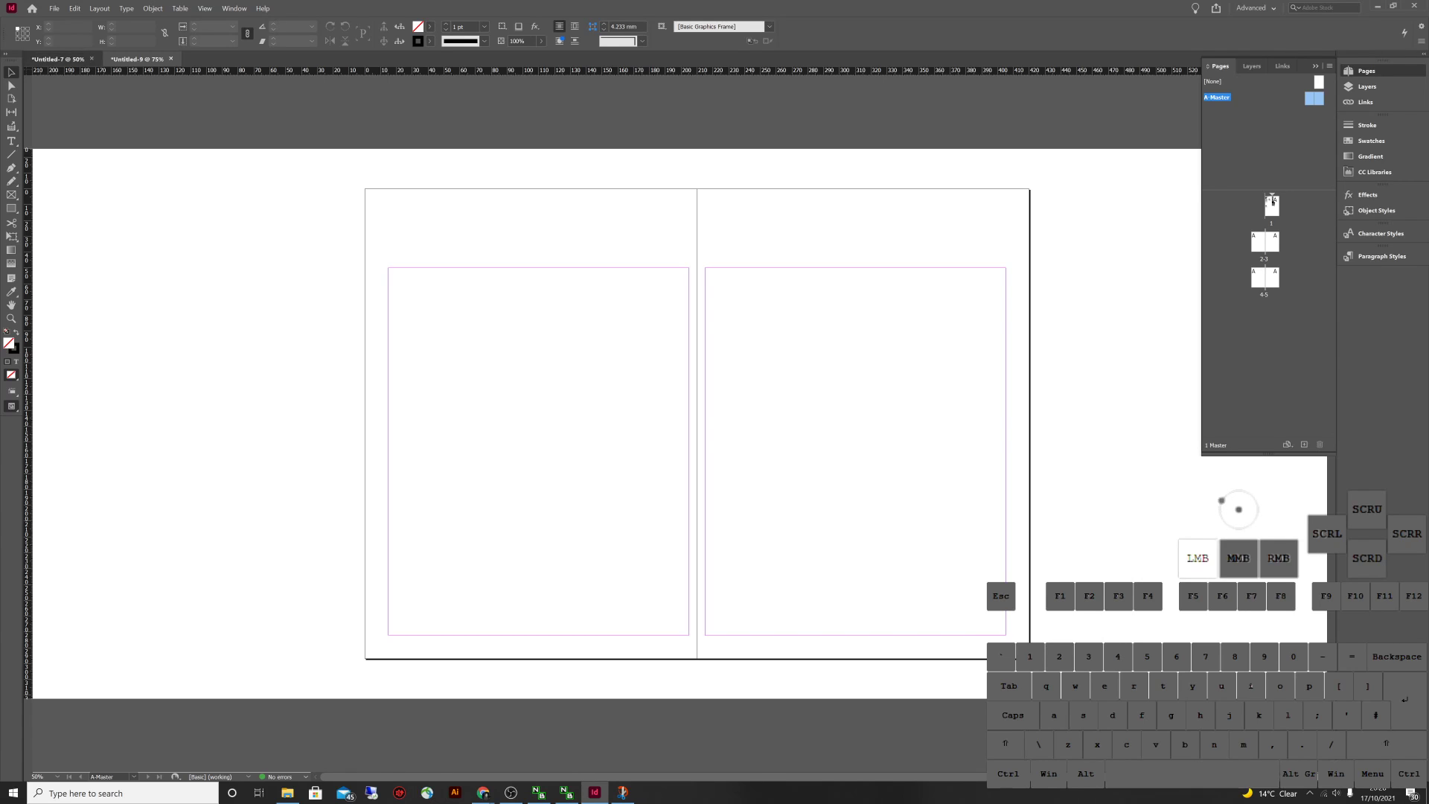
{"action": "left_click", "coordinate": [135, 59]}
Create a guide grid of 4 rows and 3 columns with 5 mm gutters, fitted to margins
{"action": "left_click", "coordinate": [99, 8]}
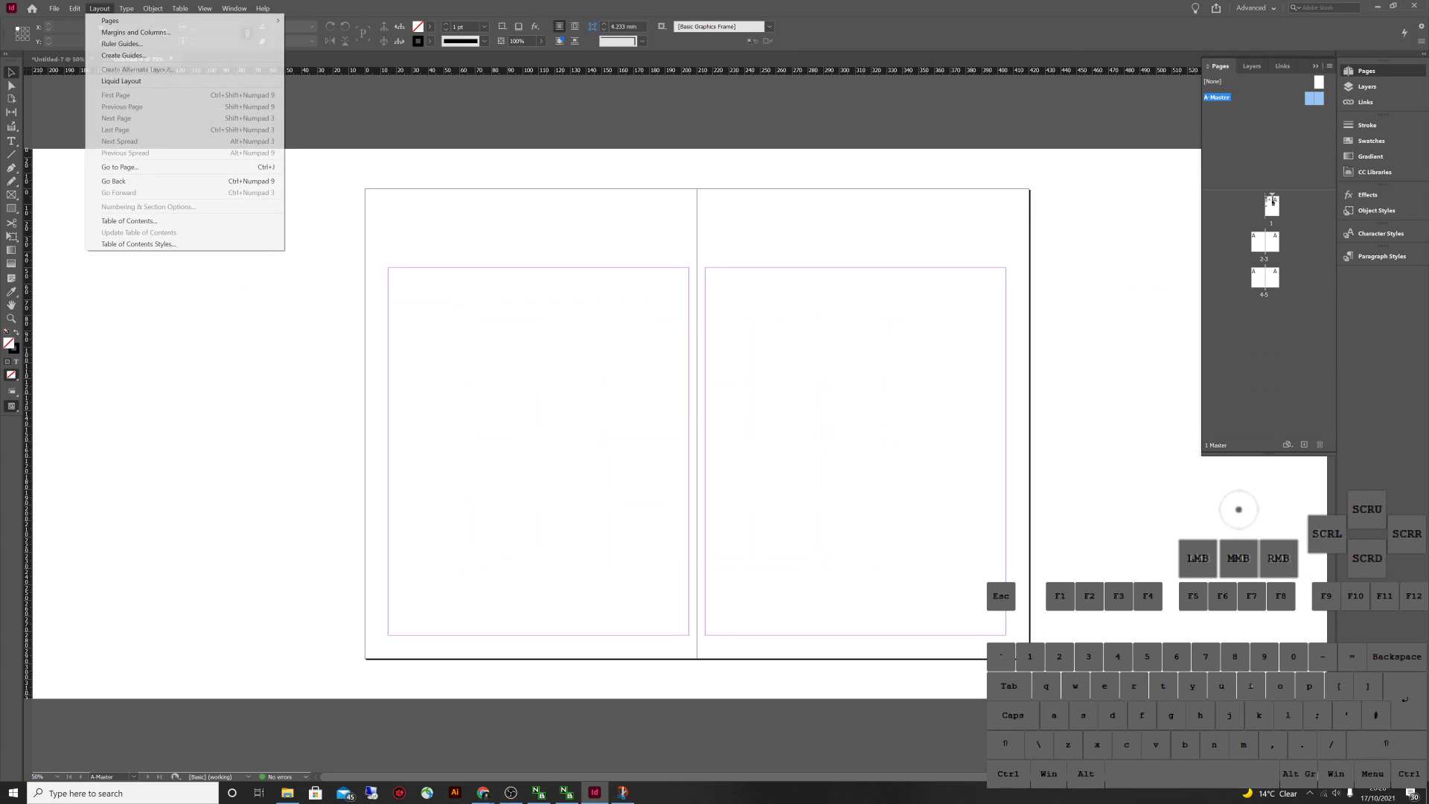
{"action": "left_click", "coordinate": [123, 55]}
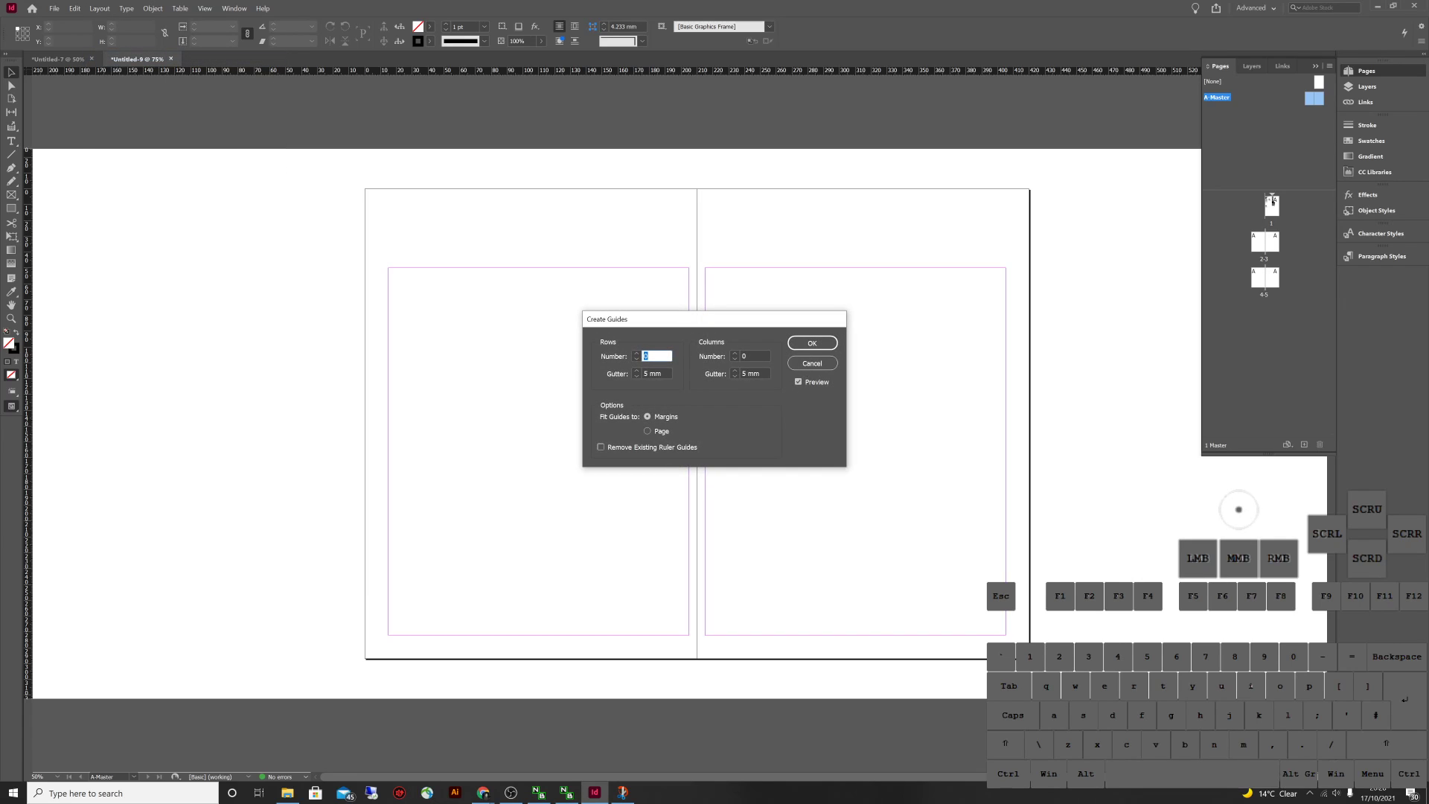
{"action": "key", "text": "Tab"}
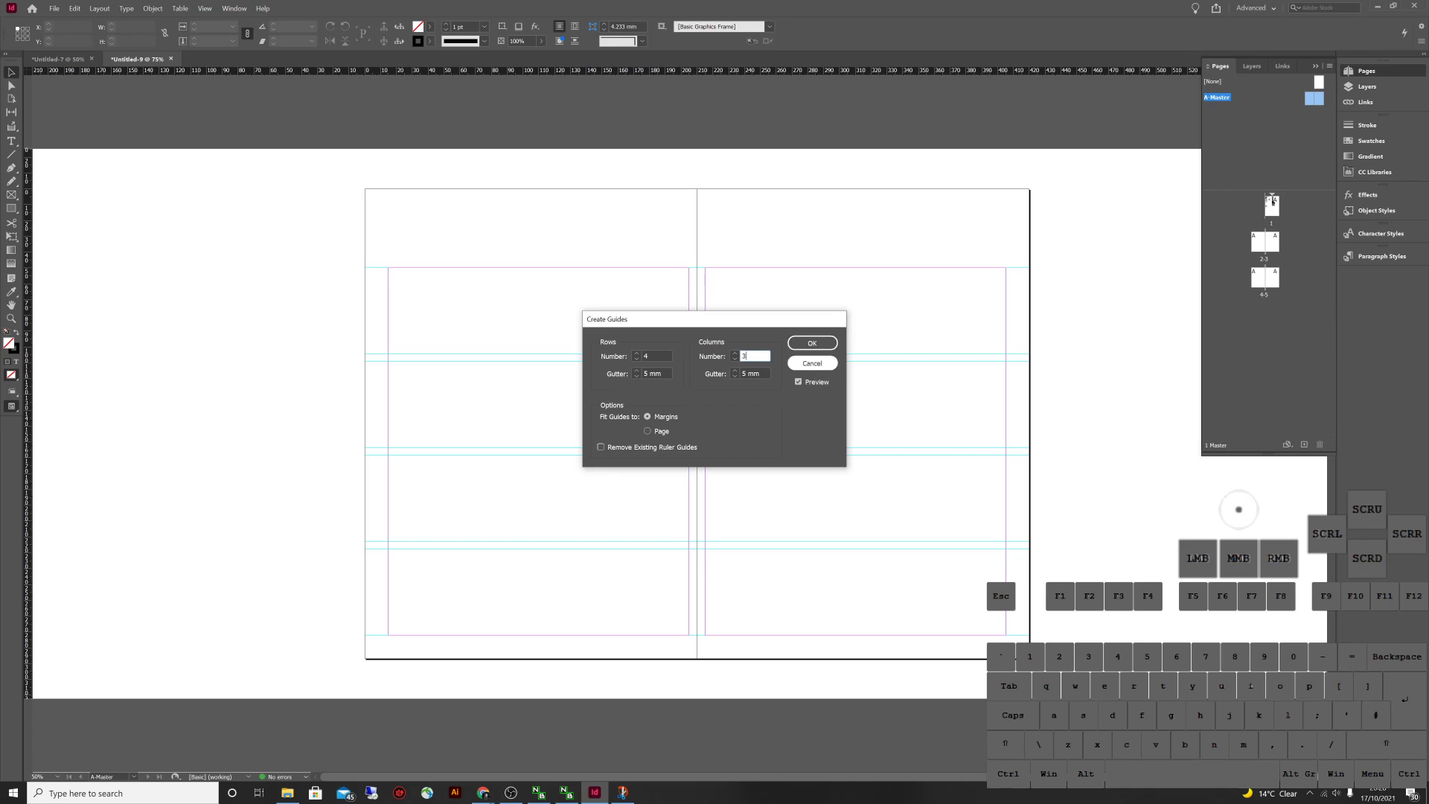
{"action": "left_click", "coordinate": [755, 372]}
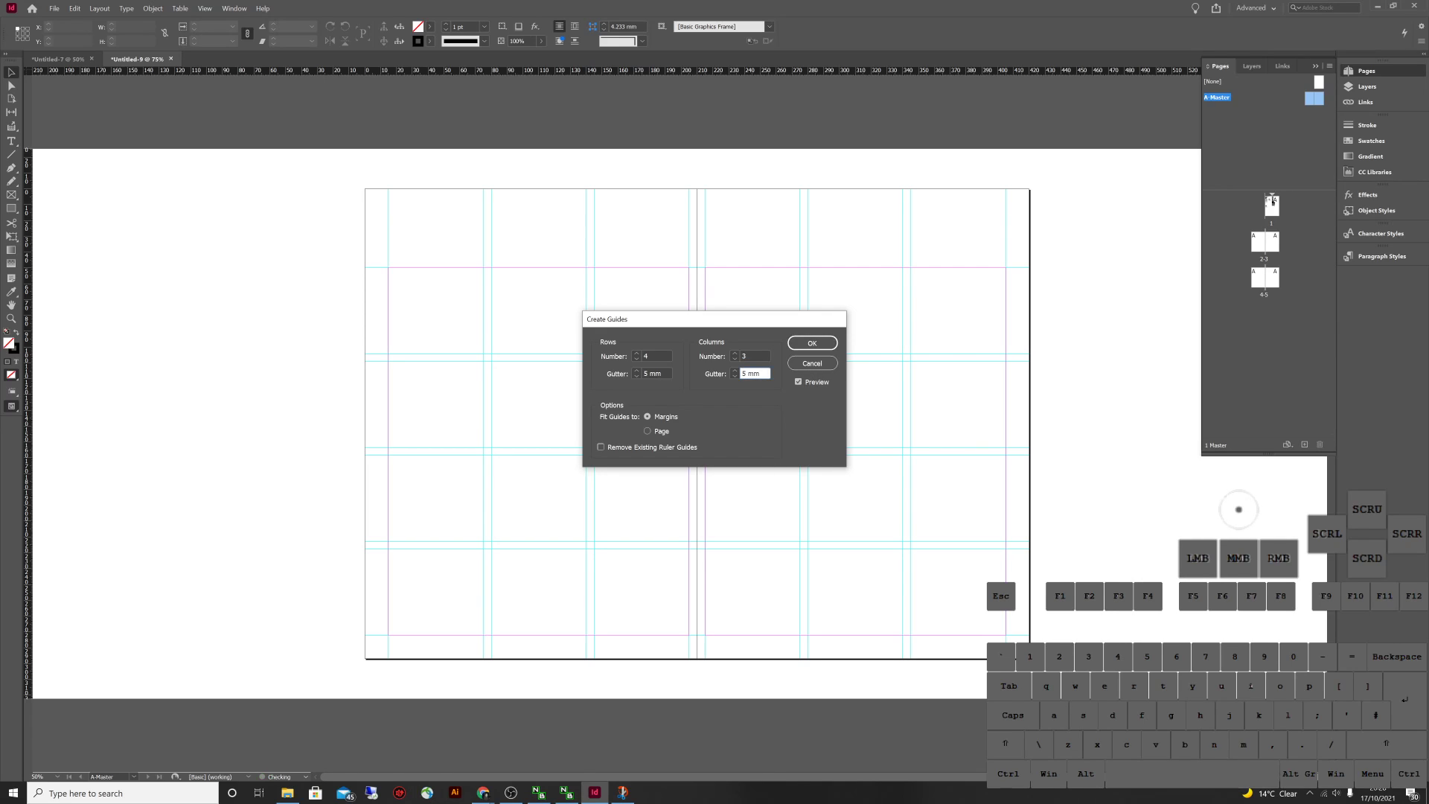
{"action": "key", "text": "Tab"}
{"action": "left_click", "coordinate": [812, 342]}
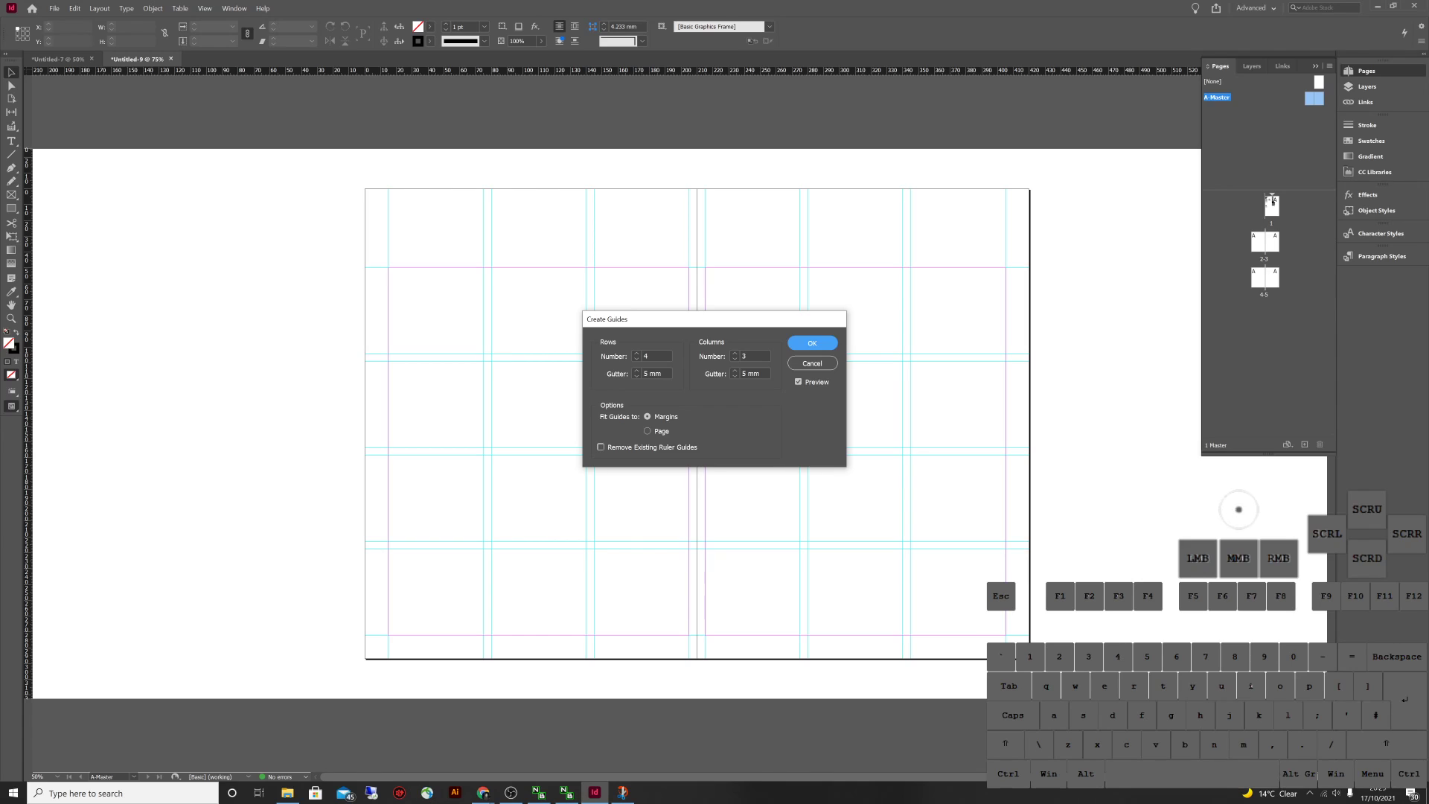
{"action": "left_click", "coordinate": [811, 342]}
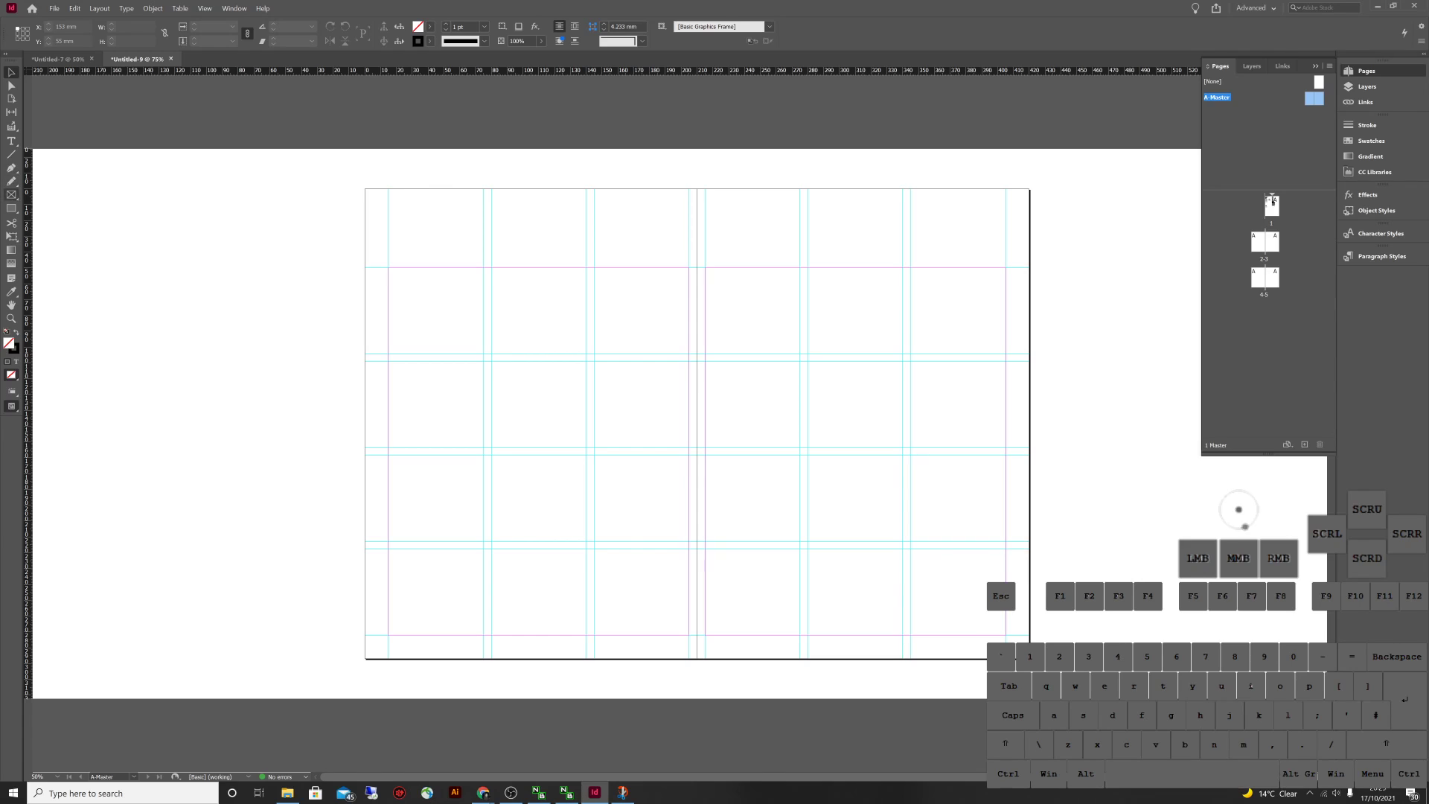
Add a horizontal ruler guide across the spread about 25 mm down, above the top margin
{"action": "left_click_drag", "start_coordinate": [298, 70], "coordinate": [297, 216]}
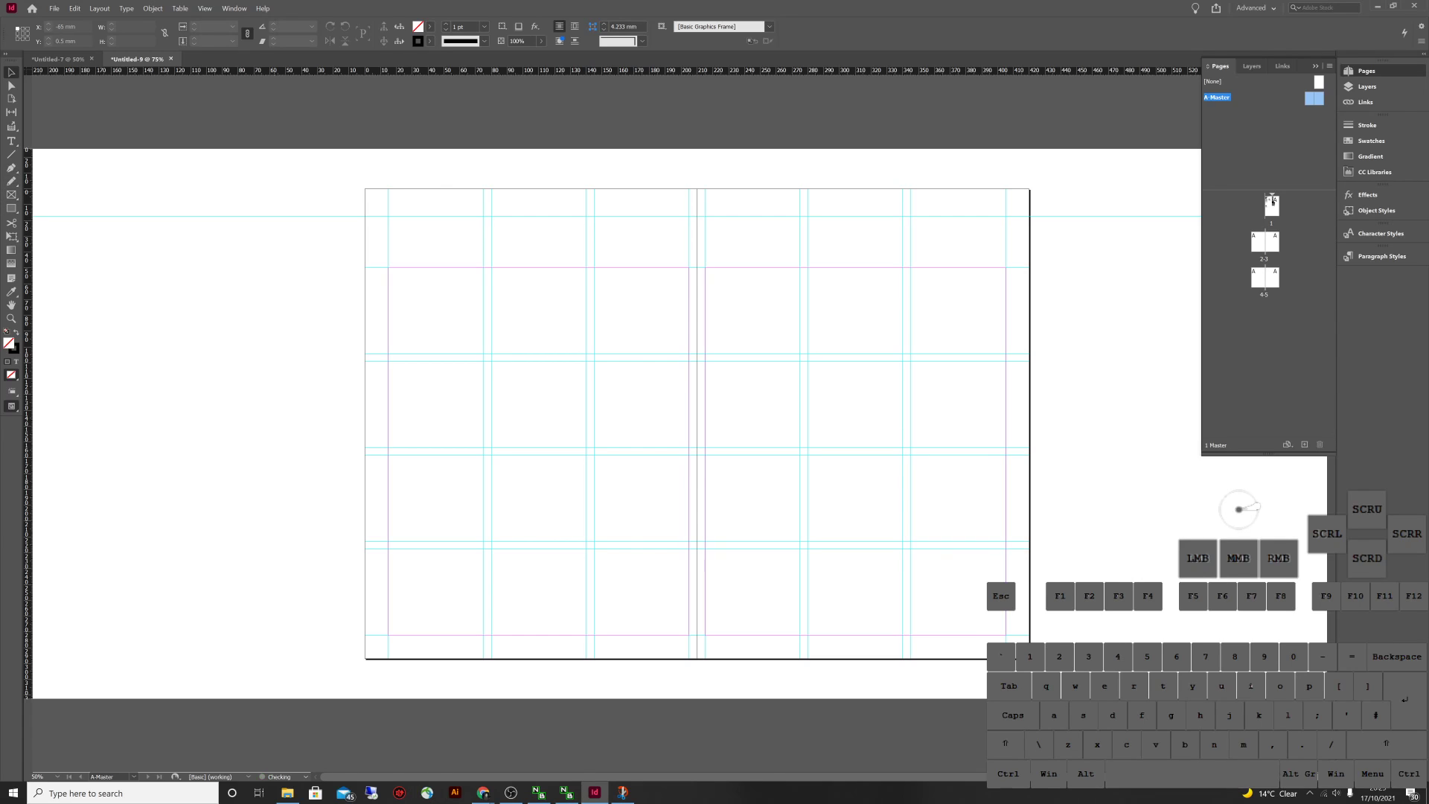
{"action": "left_click_drag", "start_coordinate": [520, 70], "coordinate": [521, 228]}
{"action": "left_click_drag", "start_coordinate": [521, 70], "coordinate": [856, 228]}
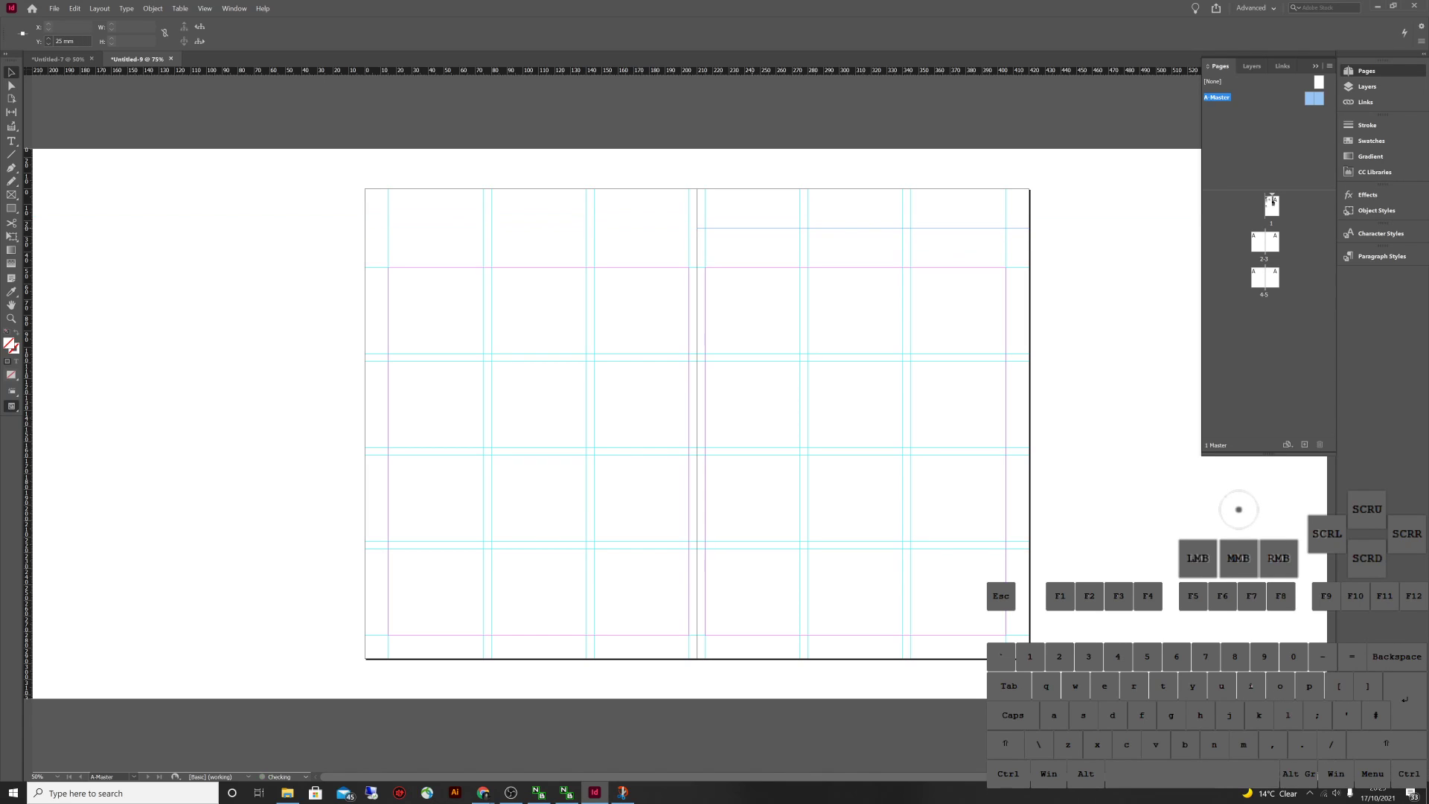
{"action": "double_click", "coordinate": [27, 209]}
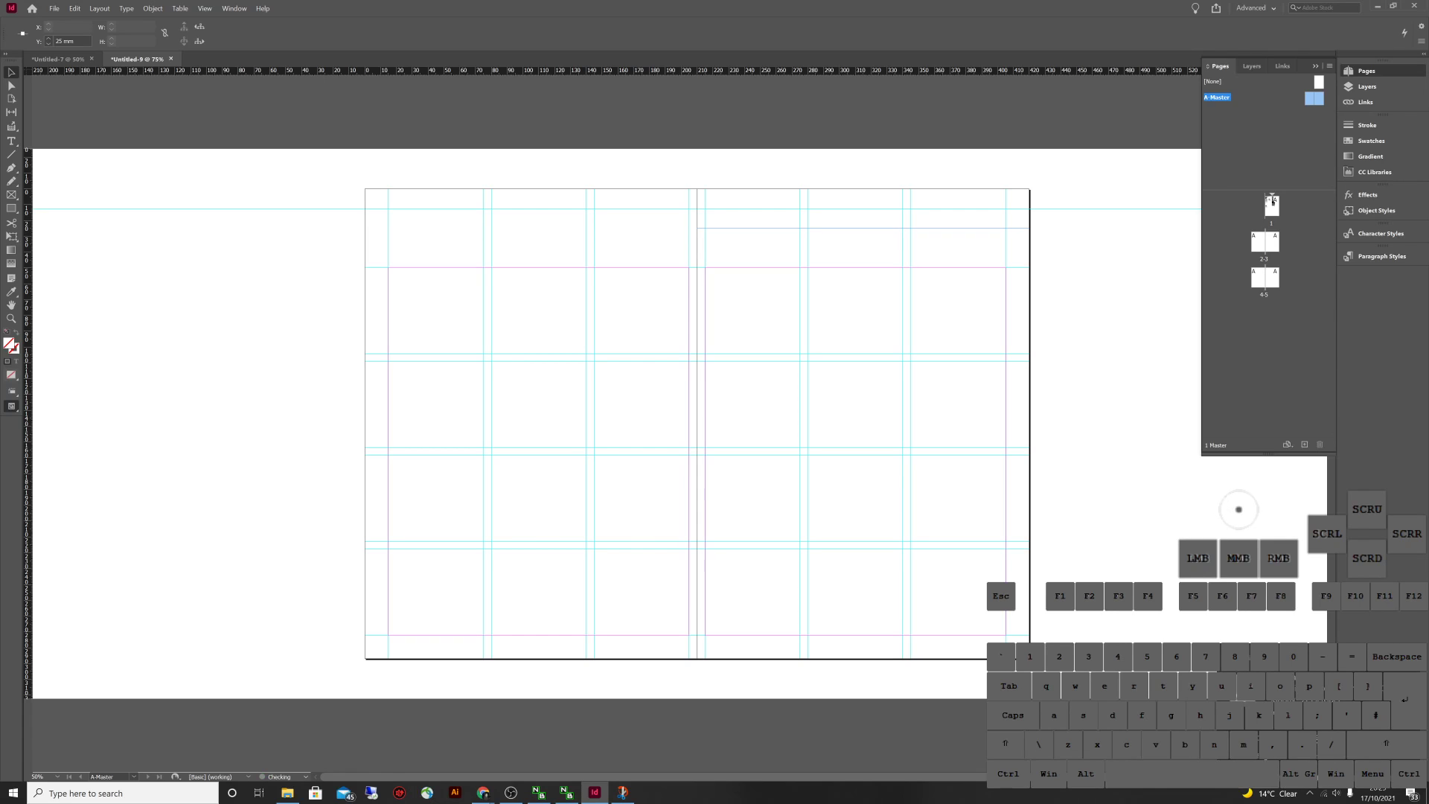
{"action": "left_click_drag", "start_coordinate": [203, 71], "coordinate": [203, 228]}
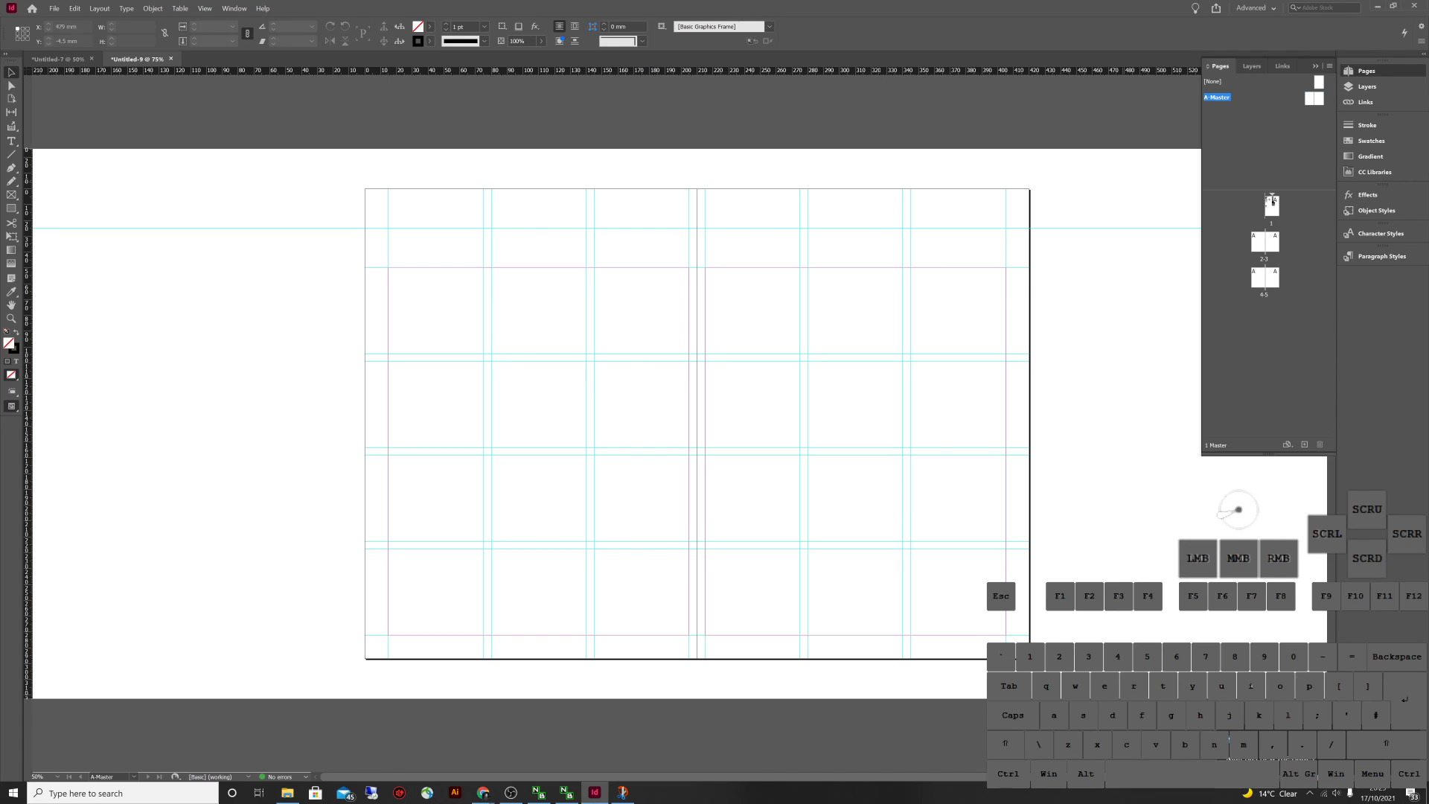
Check pages 1–3 for the master grid, then return to the A-Master
{"action": "double_click", "coordinate": [1264, 258]}
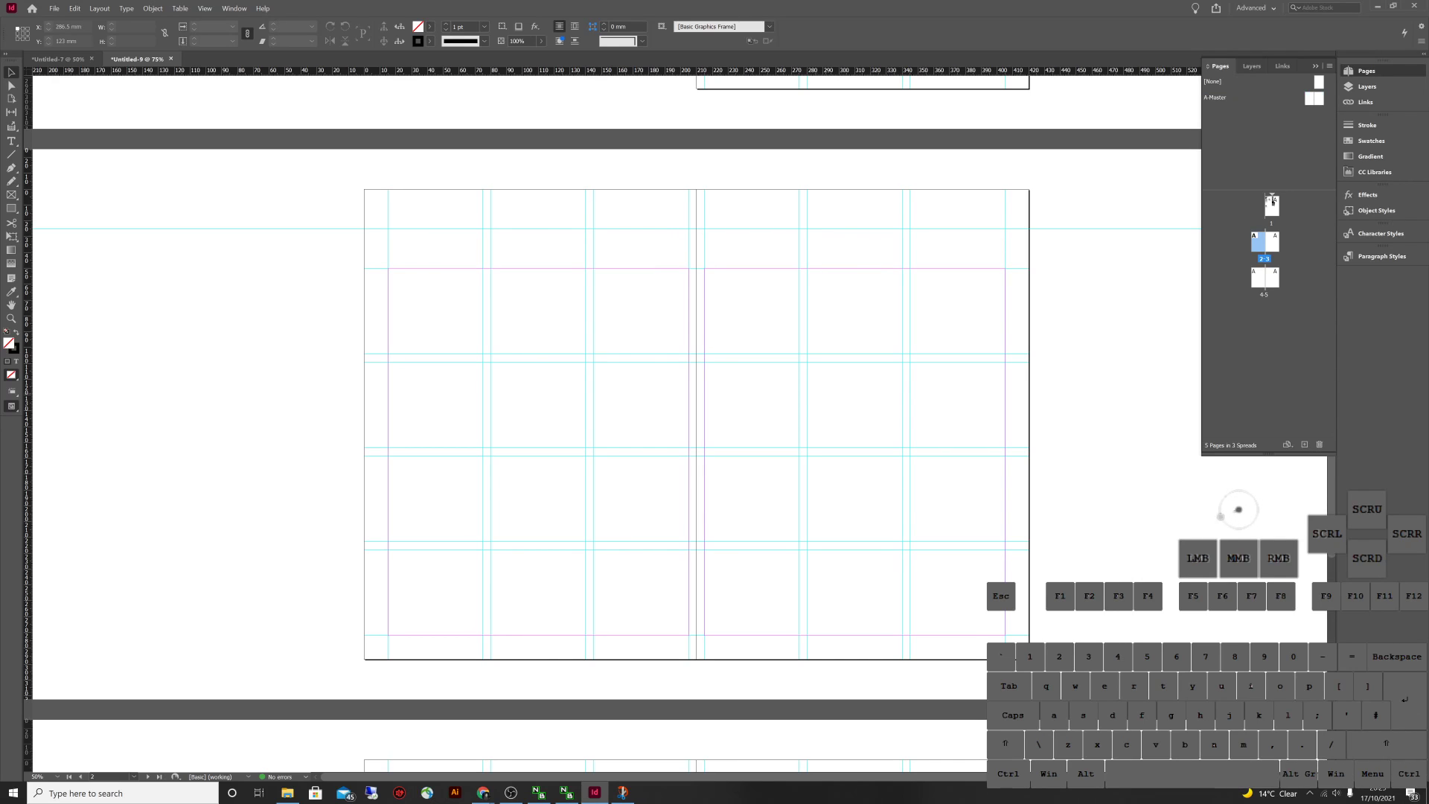
{"action": "scroll", "coordinate": [695, 424], "scroll_direction": "down", "scroll_amount": 5}
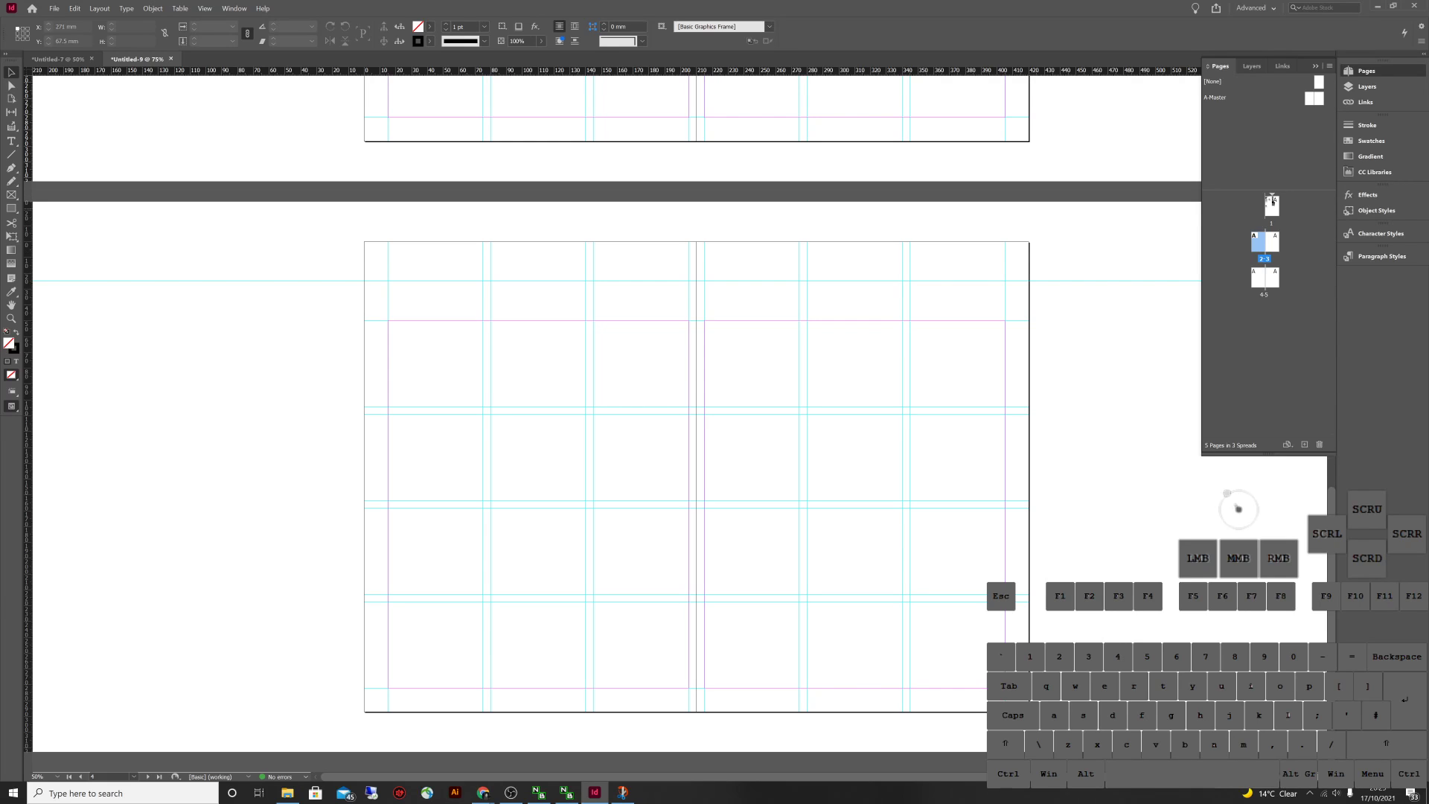
{"action": "double_click", "coordinate": [1271, 204]}
{"action": "scroll", "coordinate": [618, 425], "scroll_direction": "down", "scroll_amount": 8}
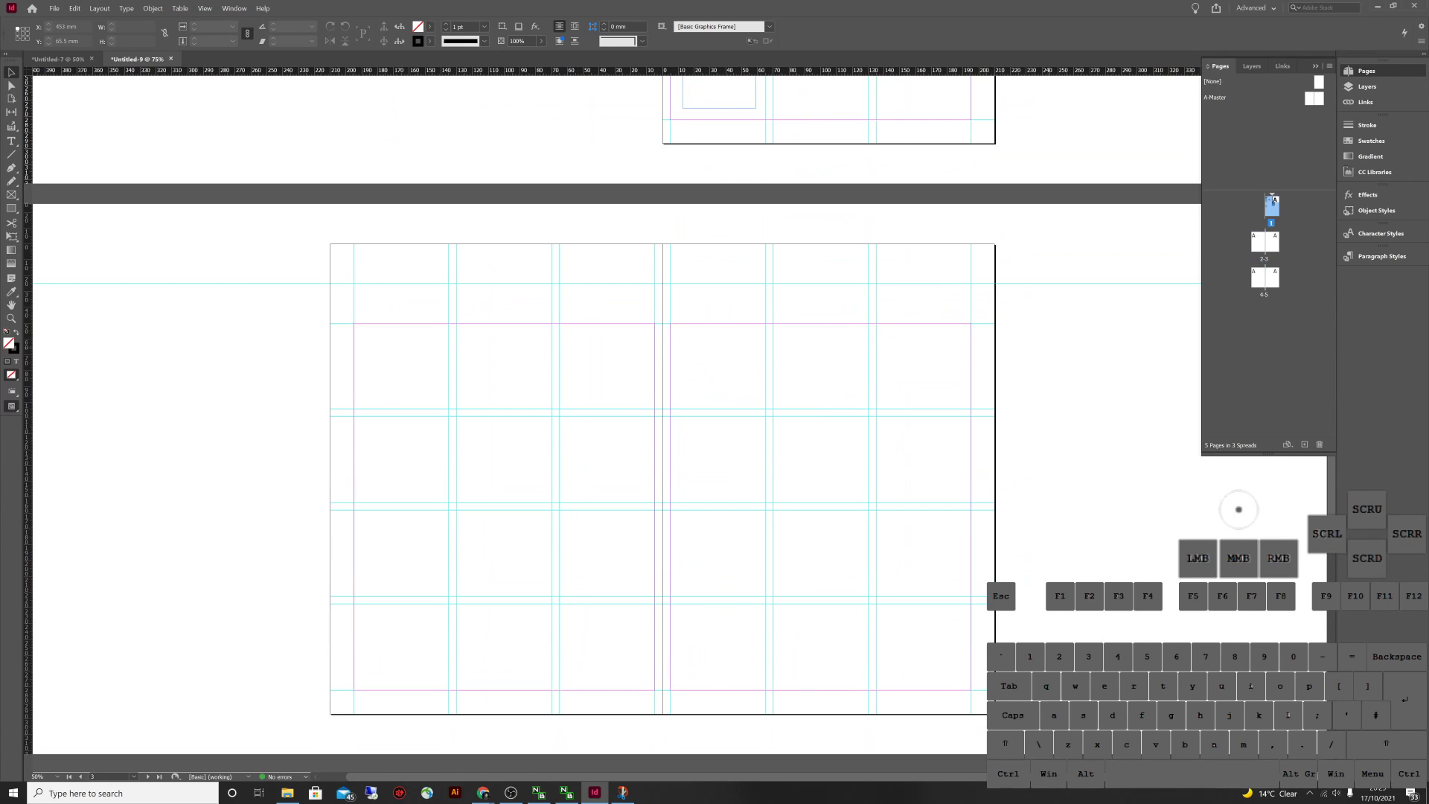
{"action": "scroll", "coordinate": [662, 424], "scroll_direction": "down", "scroll_amount": 3}
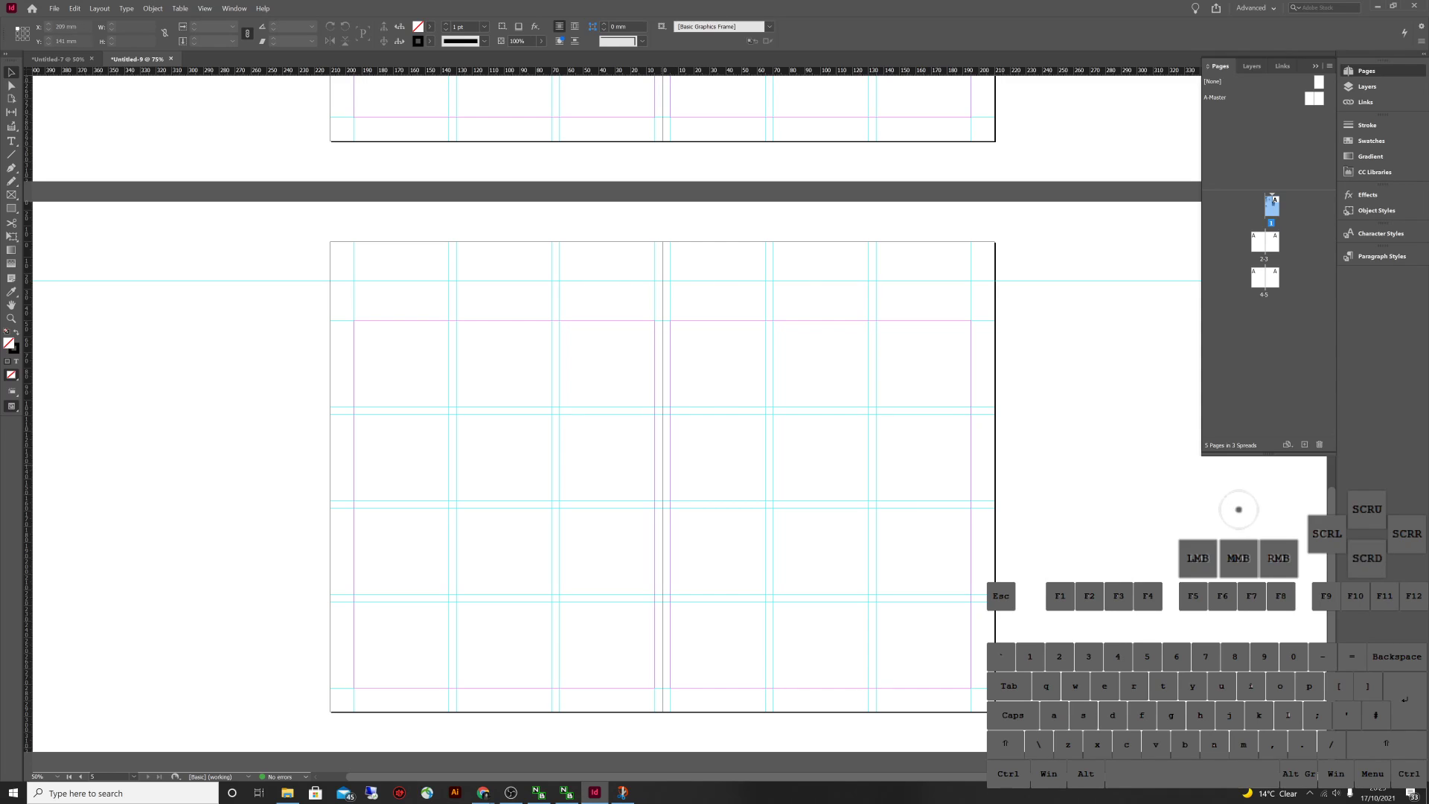
{"action": "scroll", "coordinate": [617, 424], "scroll_direction": "up", "scroll_amount": 10}
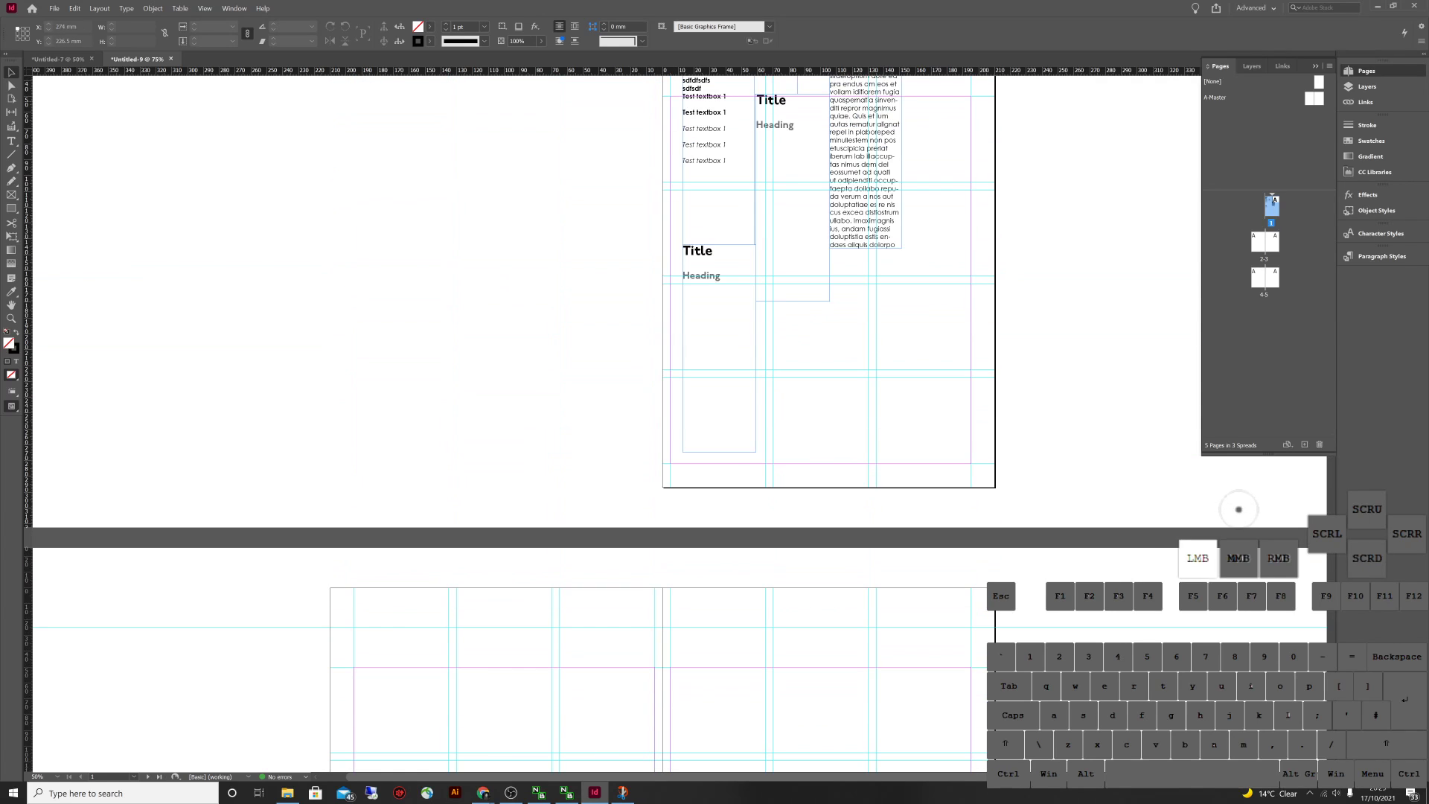
{"action": "double_click", "coordinate": [1314, 98]}
{"action": "left_click", "coordinate": [1272, 201]}
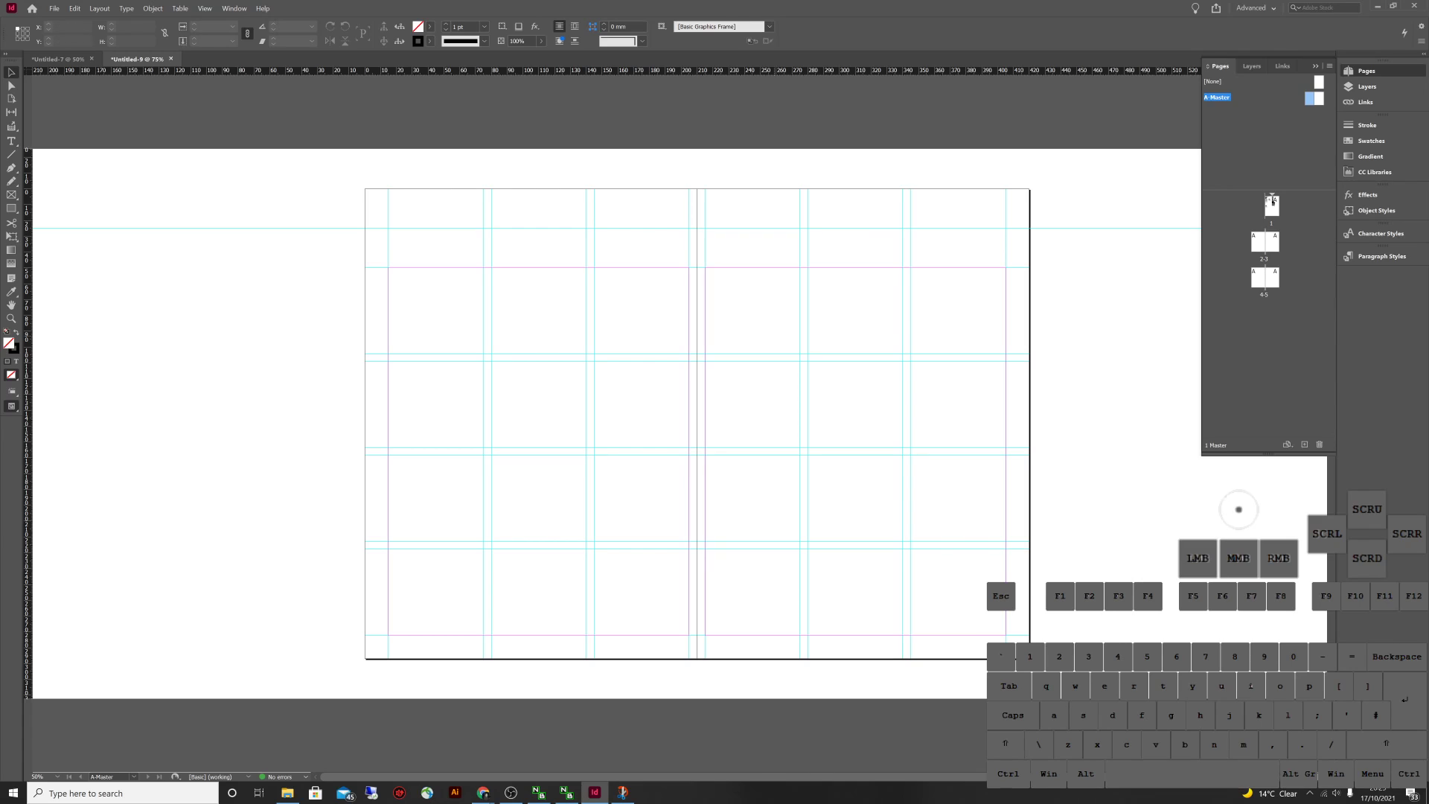
Draw a thin text frame across the left master page's bottom and move it up into the bottom grid row
{"action": "left_click", "coordinate": [1272, 201]}
{"action": "left_click", "coordinate": [1272, 201]}
{"action": "left_click", "coordinate": [11, 141]}
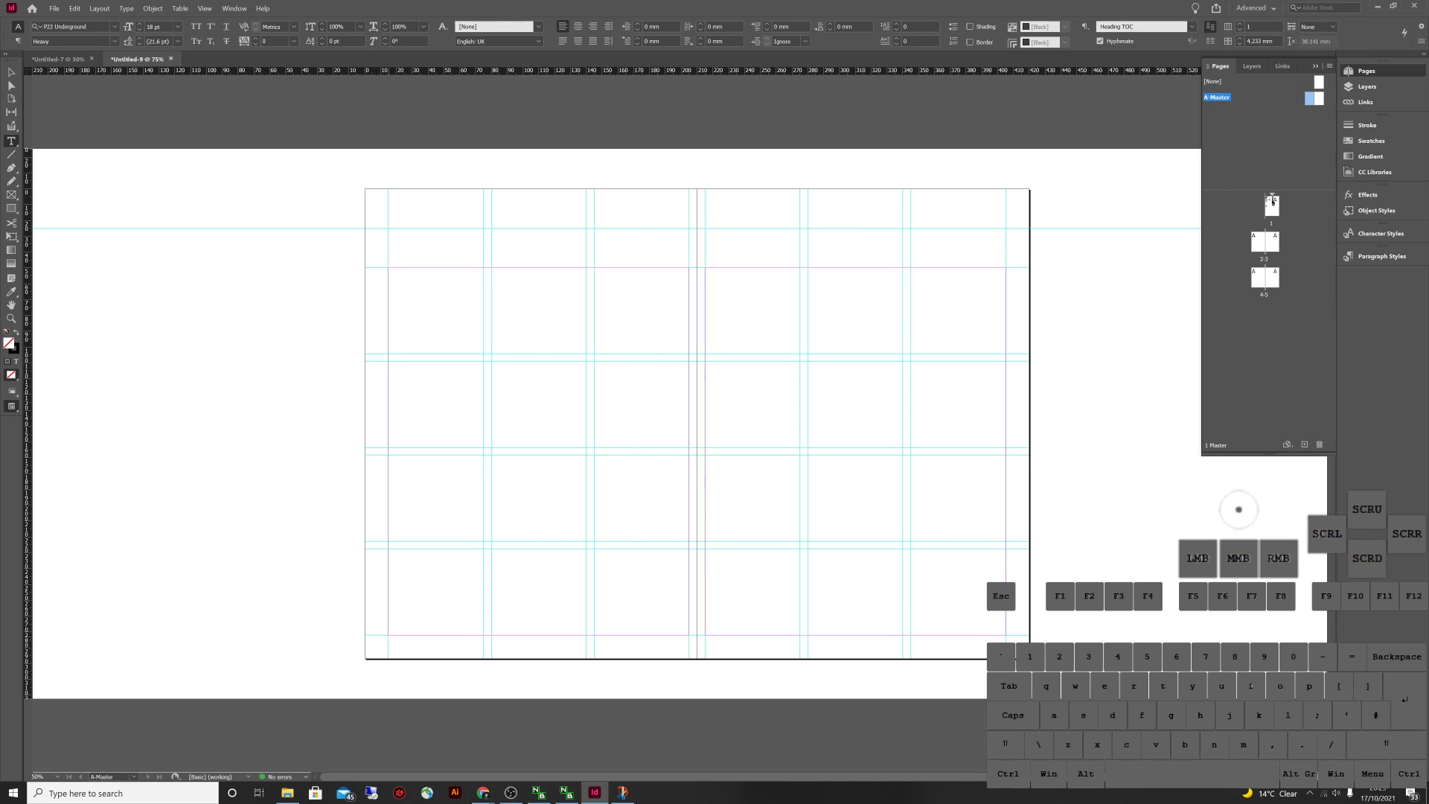
{"action": "mouse_move", "coordinate": [386, 634]}
{"action": "left_mouse_down"}
{"action": "mouse_move", "coordinate": [447, 662]}
{"action": "mouse_move", "coordinate": [692, 668]}
{"action": "mouse_move", "coordinate": [681, 658]}
{"action": "left_mouse_up"}
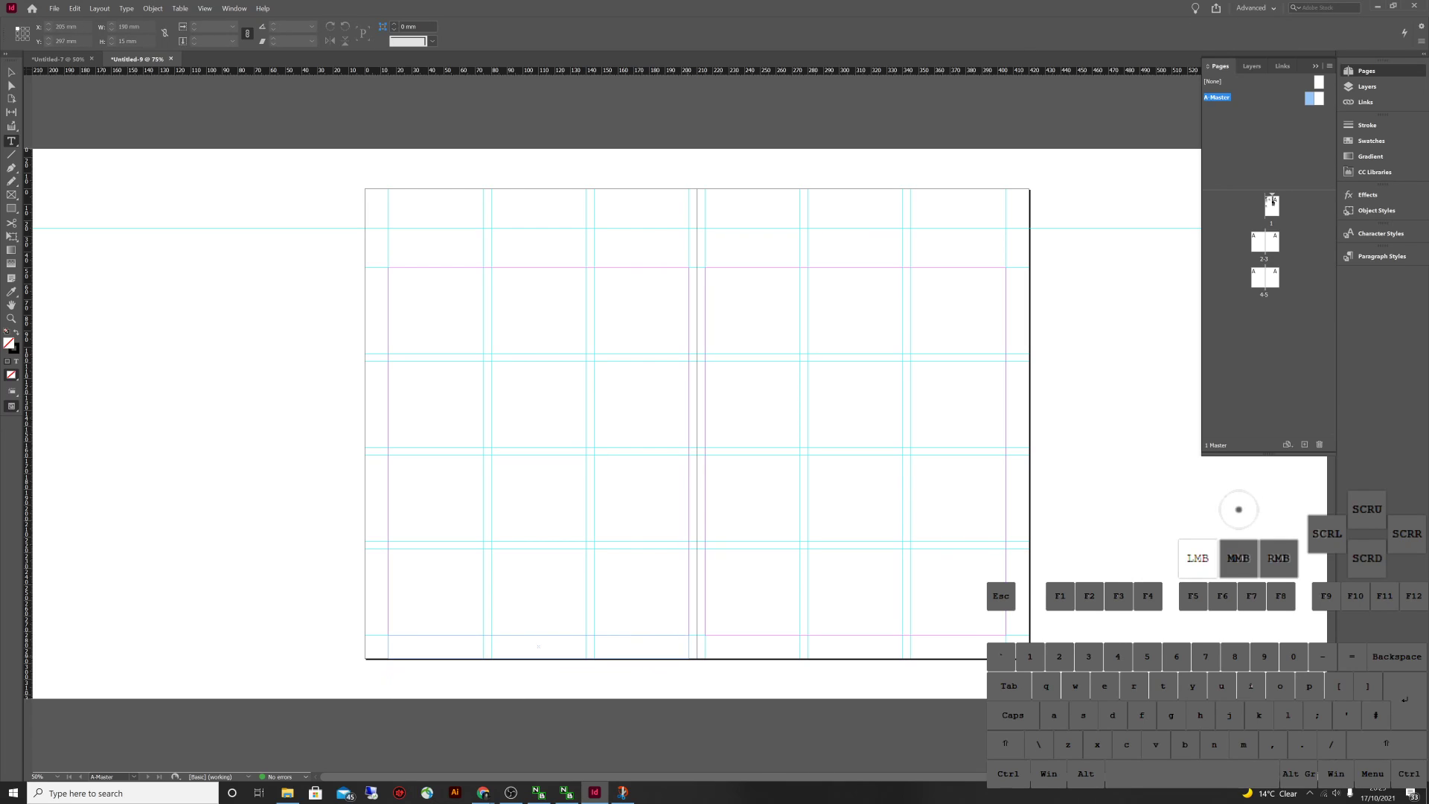
{"action": "left_click_drag", "start_coordinate": [538, 646], "coordinate": [538, 646]}
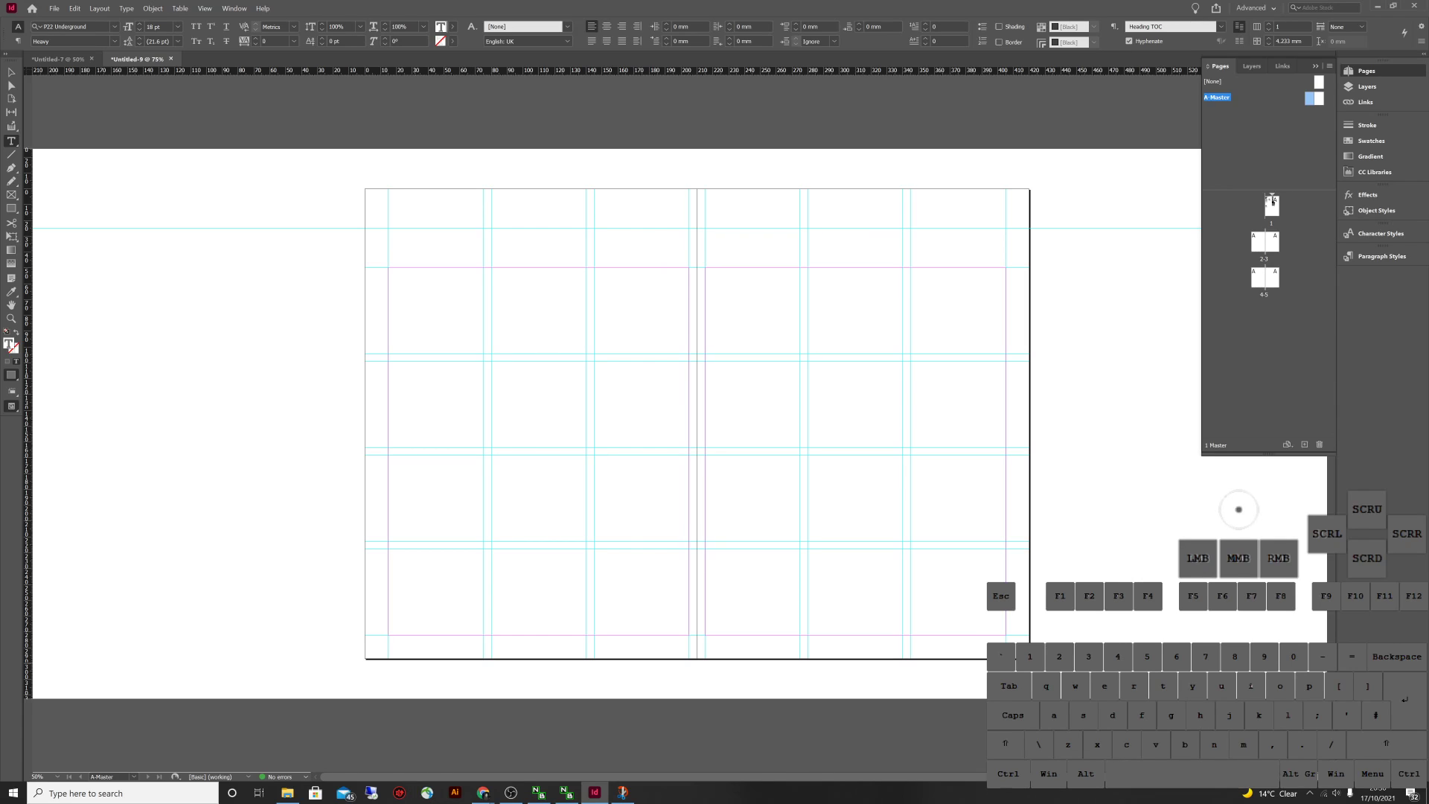
{"action": "key", "text": "Escape"}
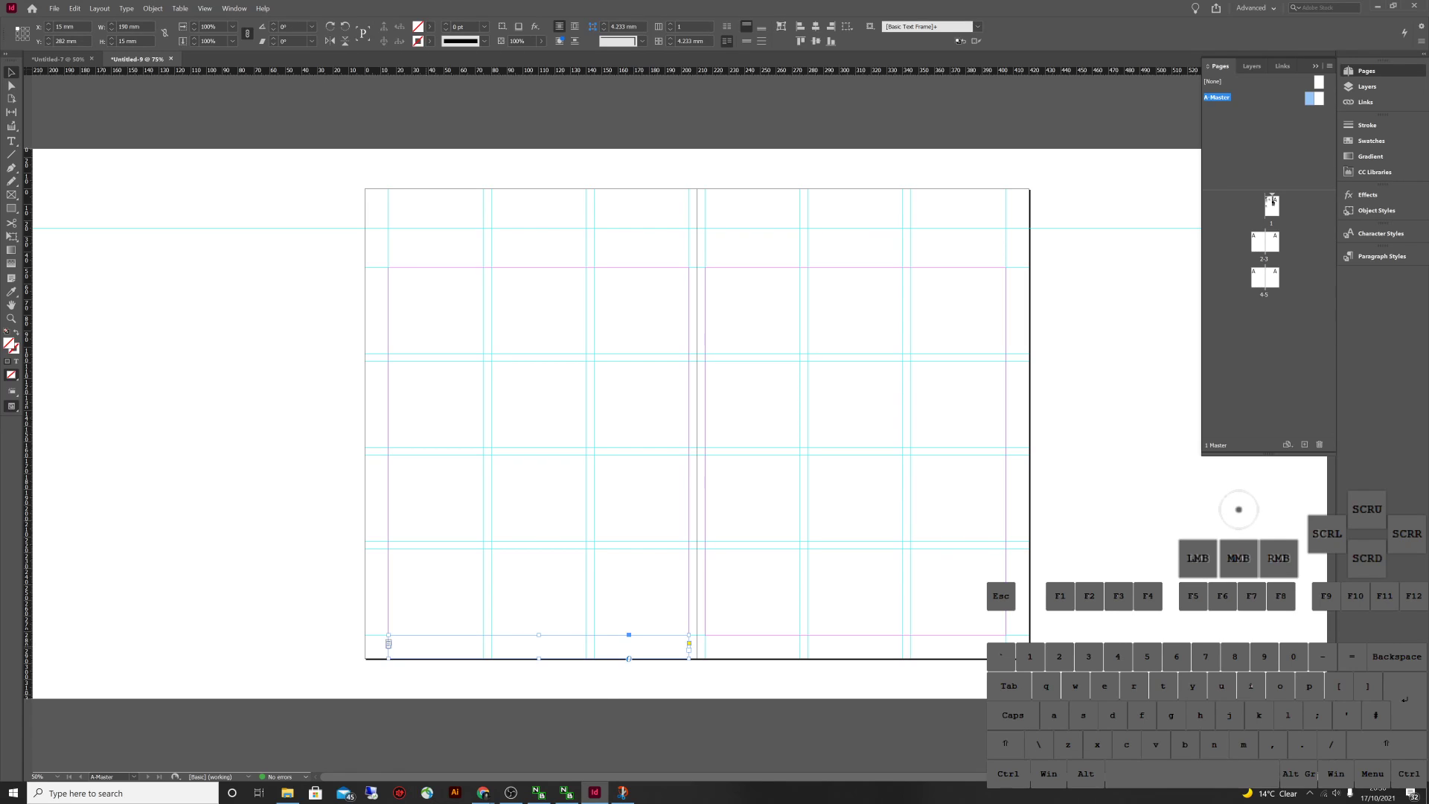
{"action": "left_click_drag", "start_coordinate": [538, 646], "coordinate": [539, 600]}
{"action": "key", "text": "ctrl+shift+a"}
{"action": "key", "text": "f"}
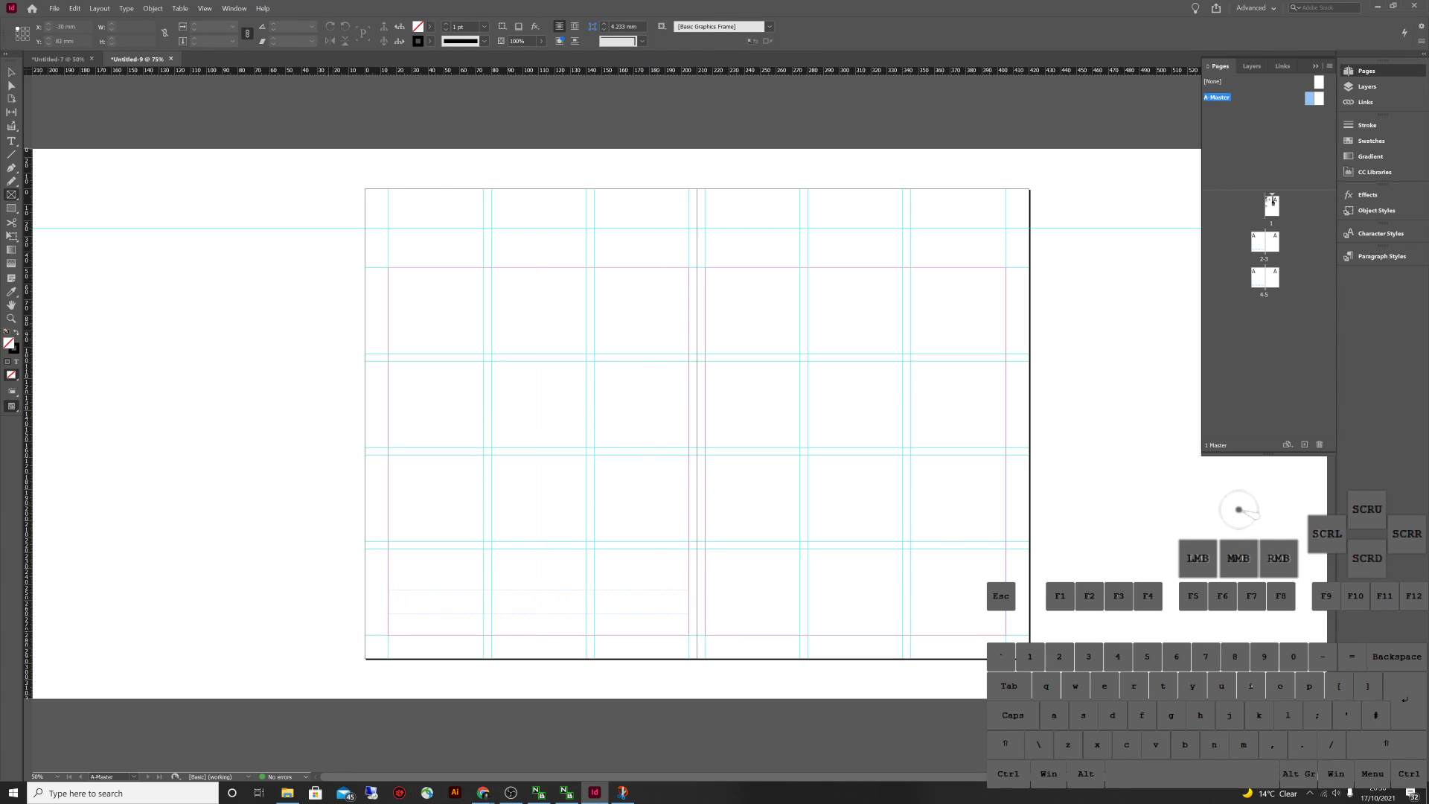
{"action": "key", "text": "m"}
{"action": "left_click_drag", "start_coordinate": [491, 362], "coordinate": [688, 448]}
{"action": "left_click", "coordinate": [688, 448]}
{"action": "key", "text": "Escape"}
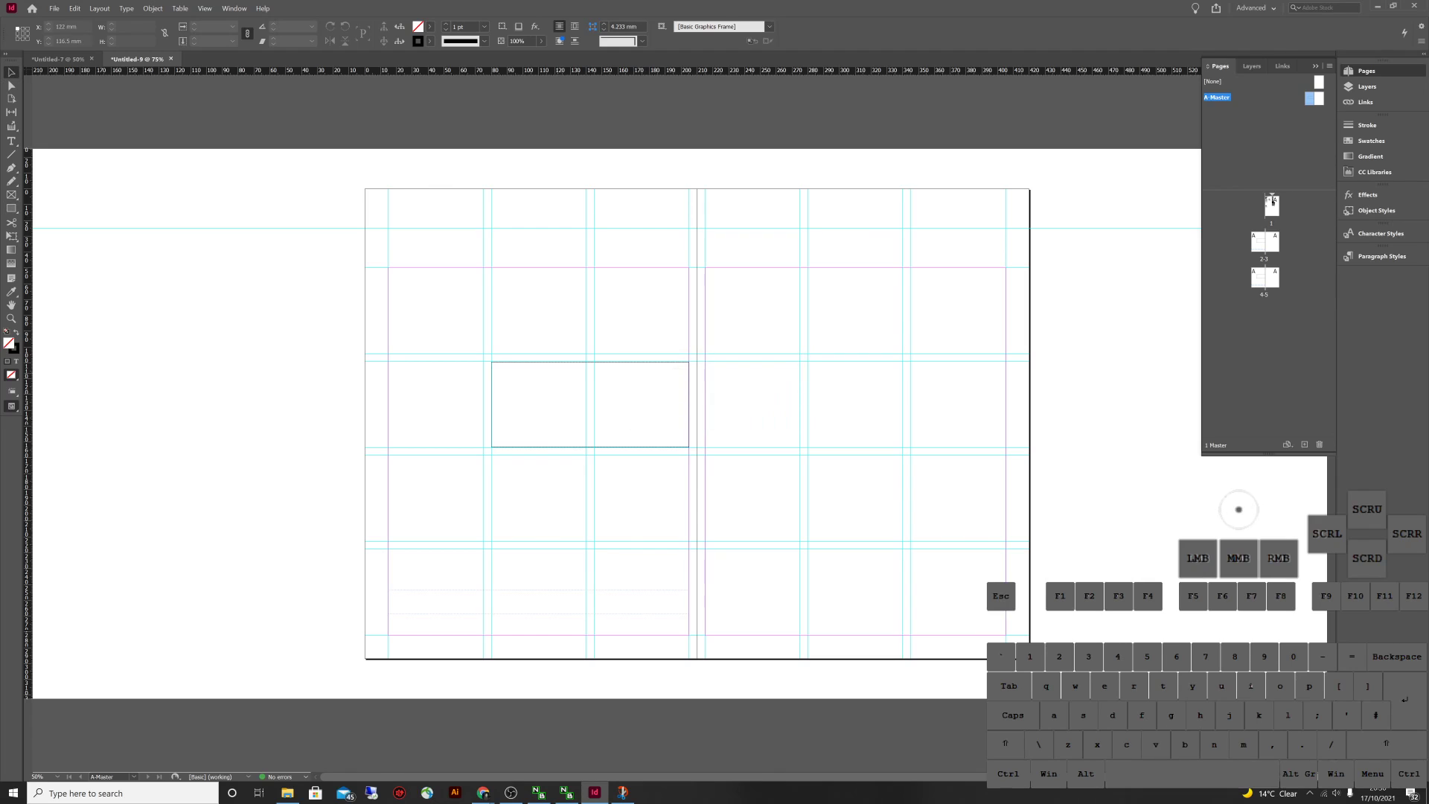
{"action": "key", "text": "v"}
{"action": "left_click", "coordinate": [649, 362]}
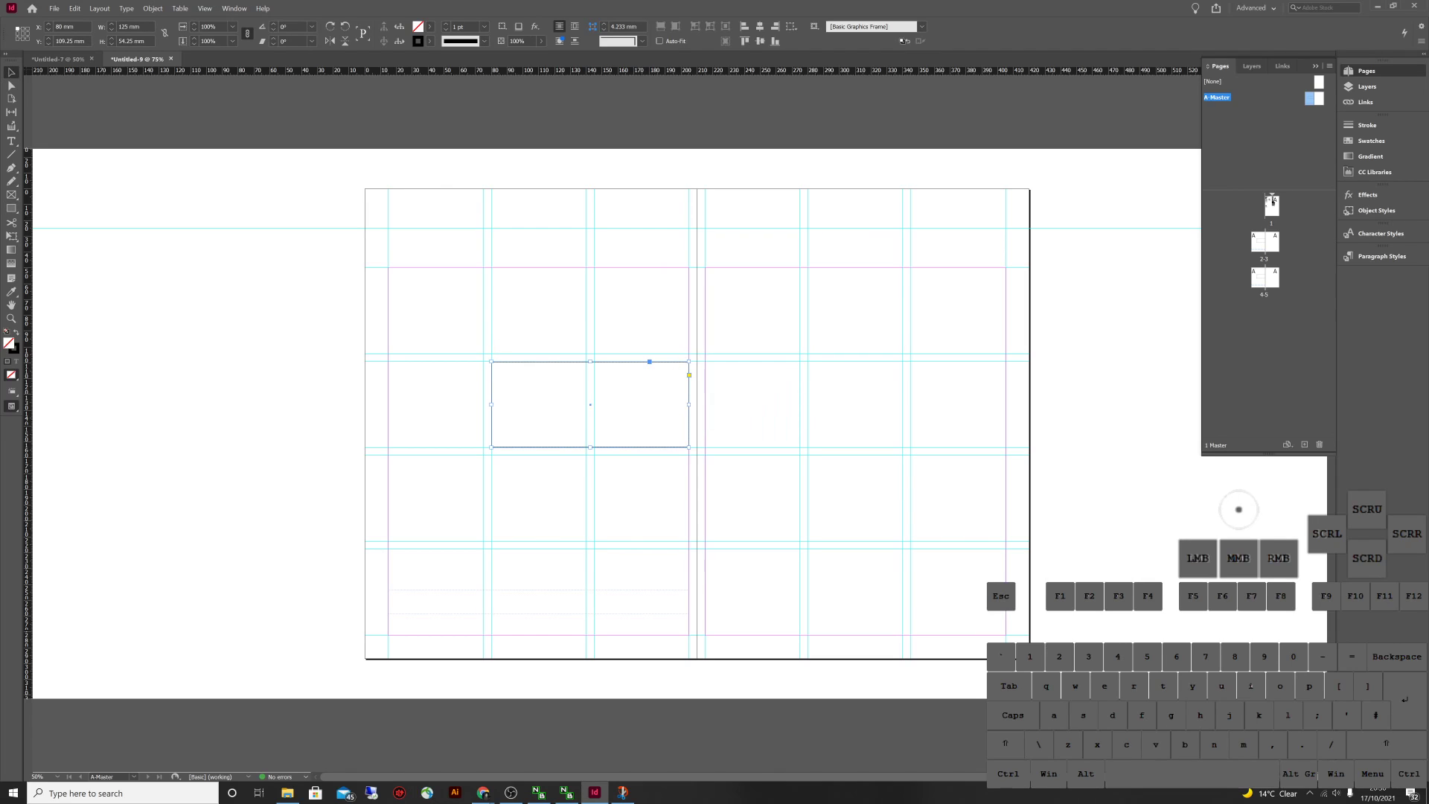
{"action": "left_click", "coordinate": [429, 27]}
{"action": "left_click", "coordinate": [350, 109]}
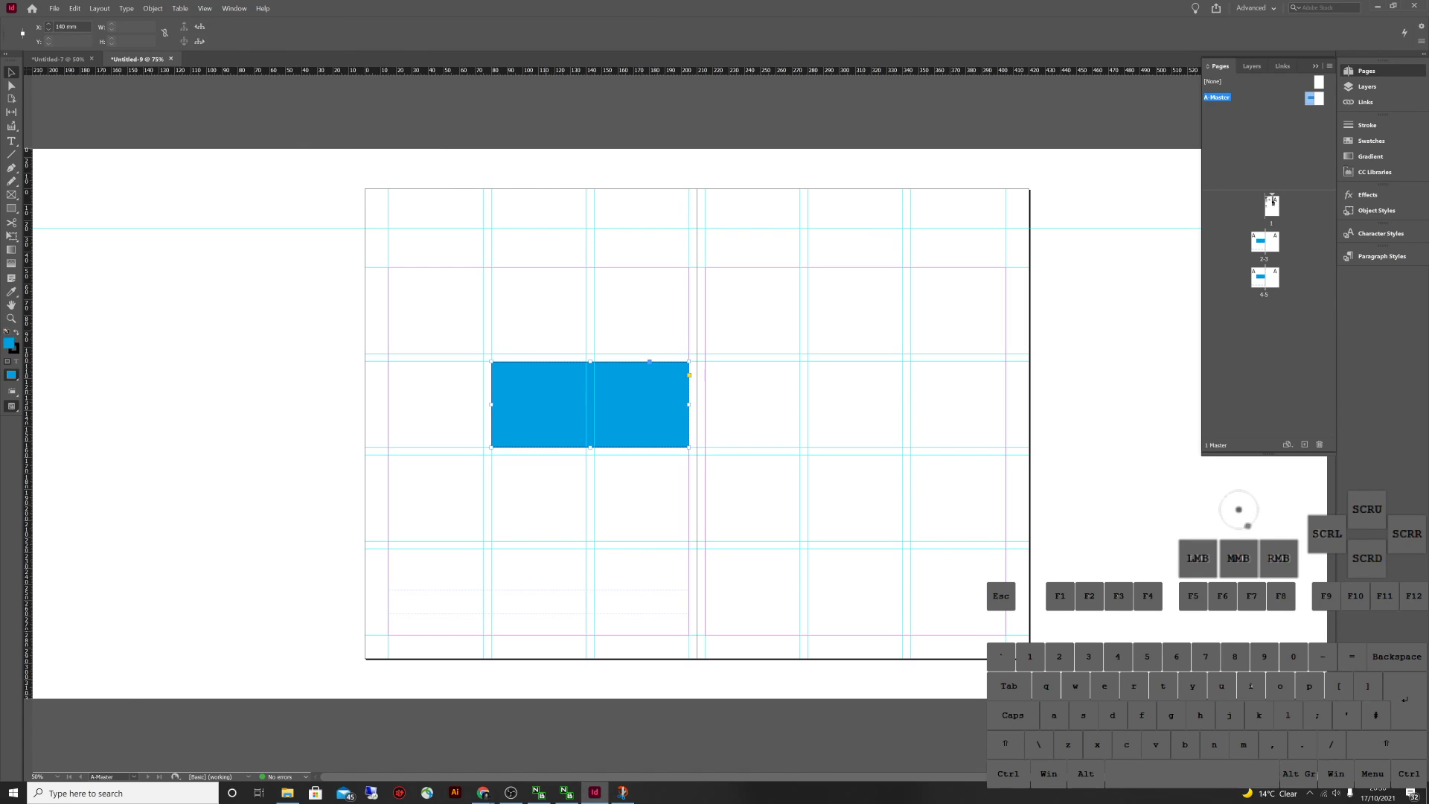
{"action": "left_click_drag", "start_coordinate": [588, 405], "coordinate": [482, 499]}
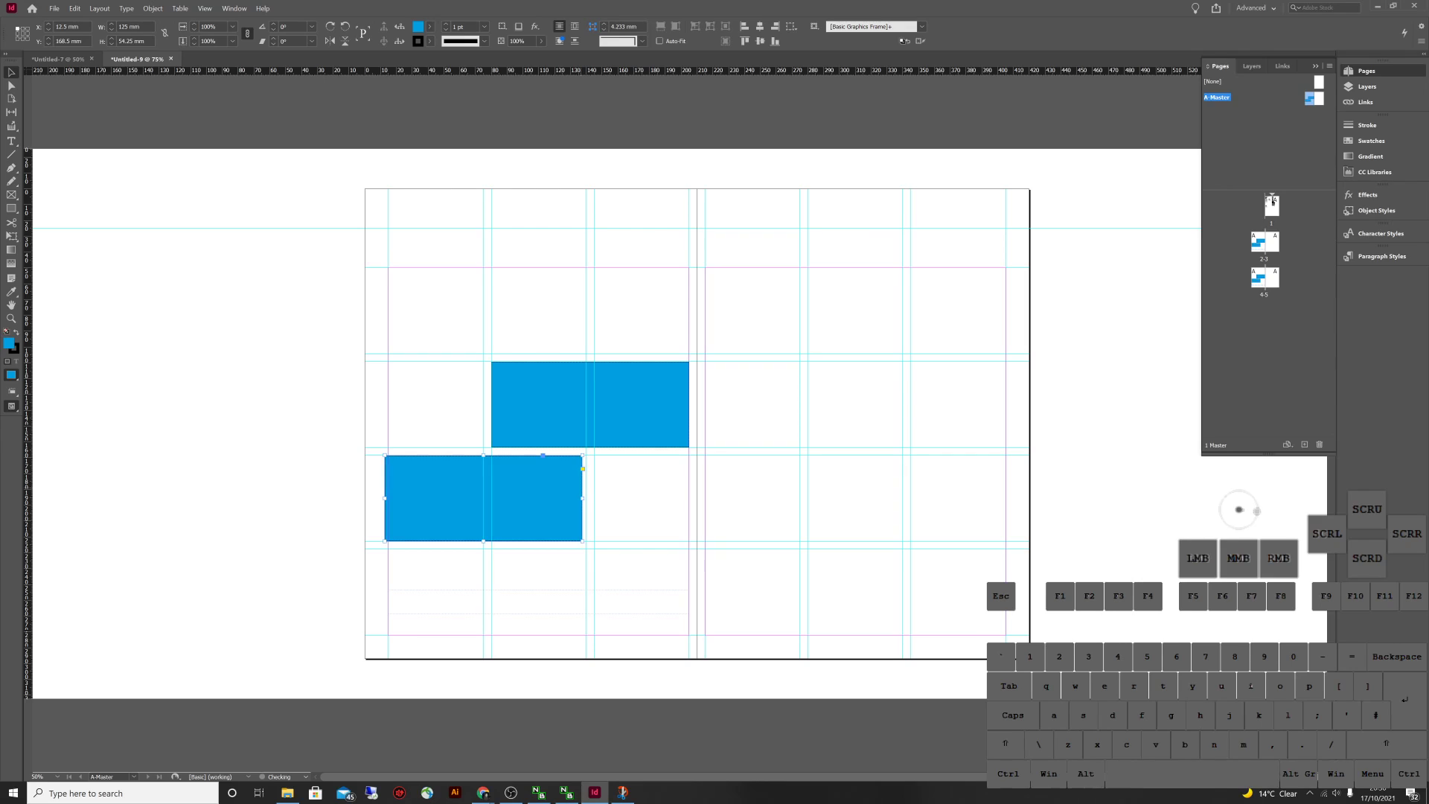
{"action": "left_click_drag", "start_coordinate": [582, 498], "coordinate": [590, 498]}
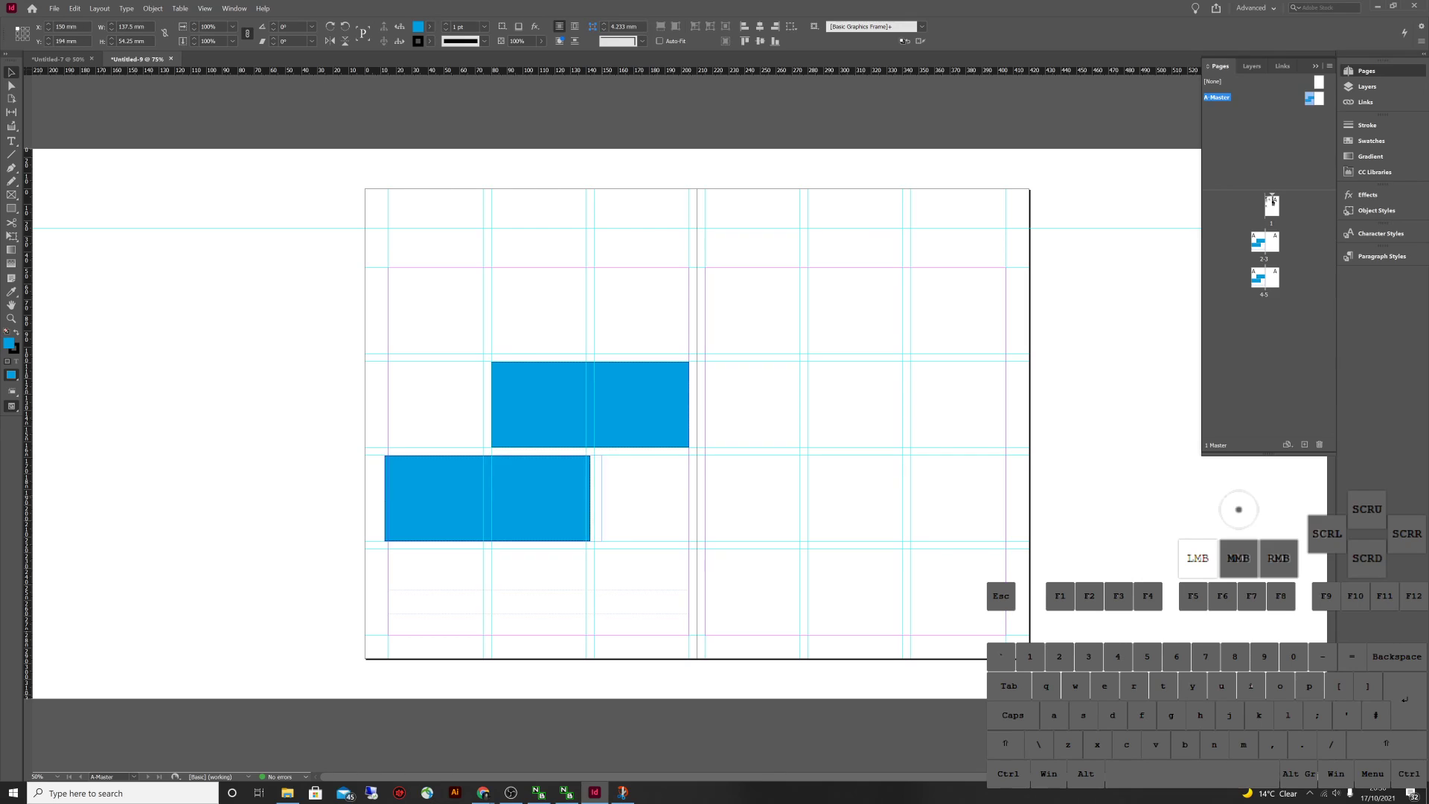
{"action": "left_click_drag", "start_coordinate": [488, 456], "coordinate": [488, 404]}
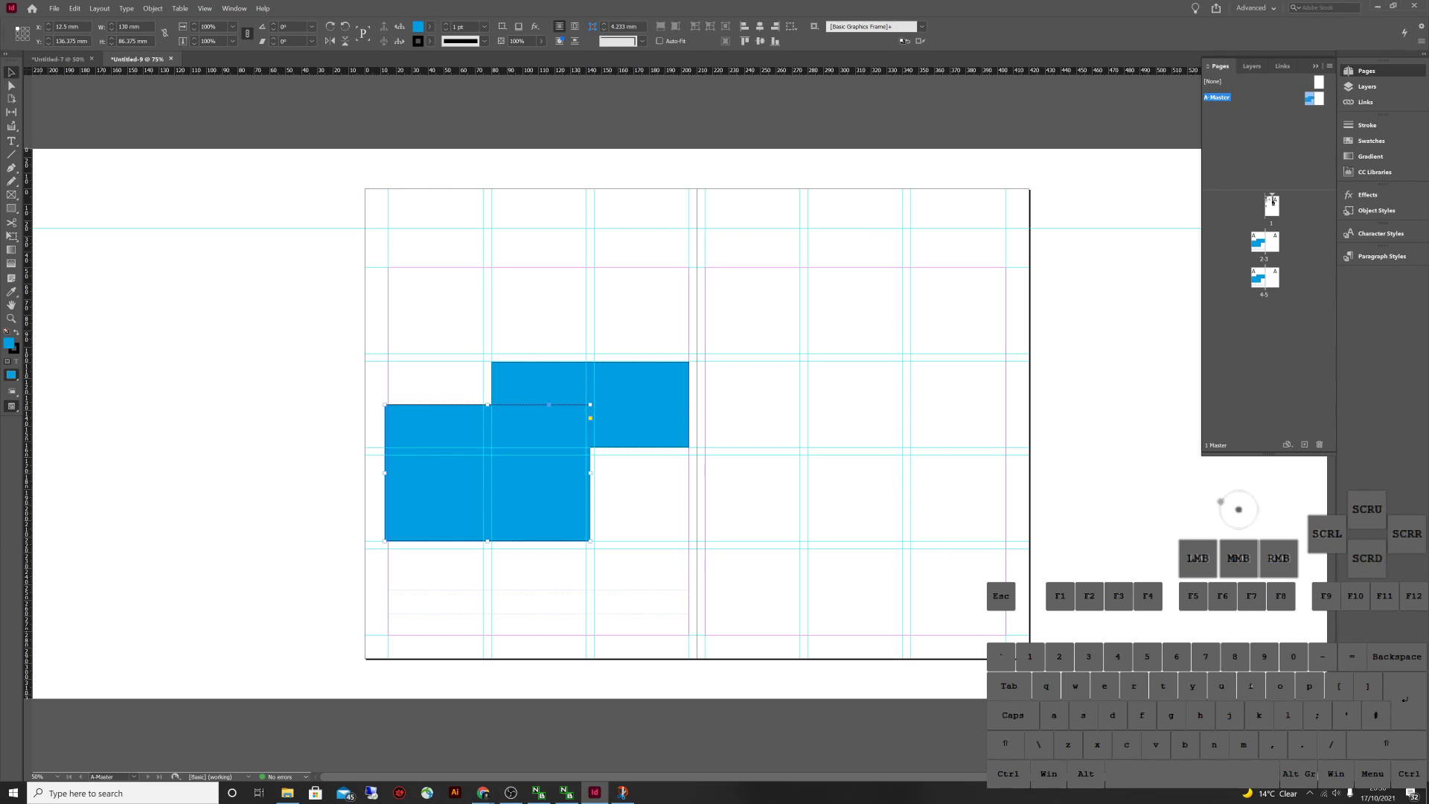
{"action": "key", "text": "Delete"}
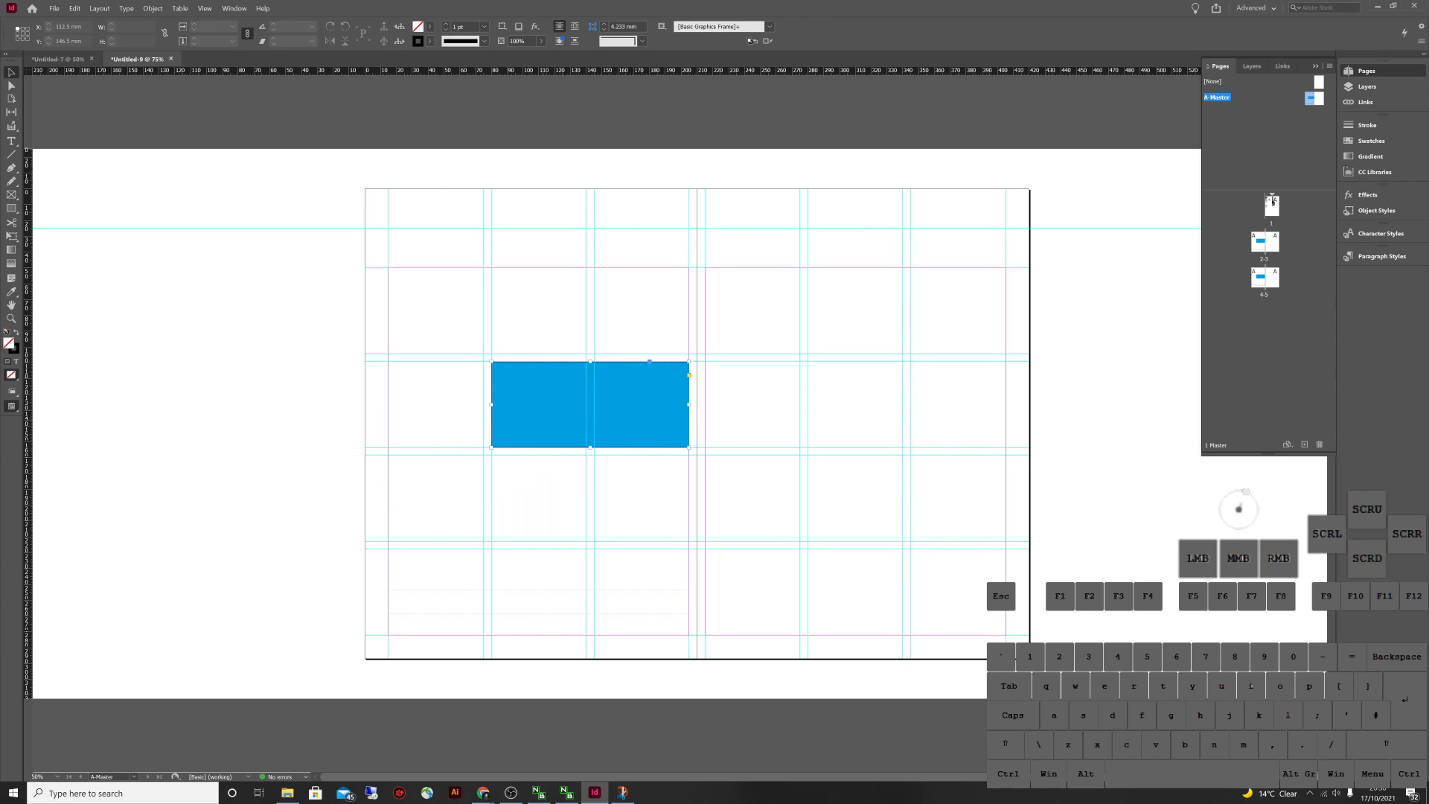
{"action": "key", "text": "Delete"}
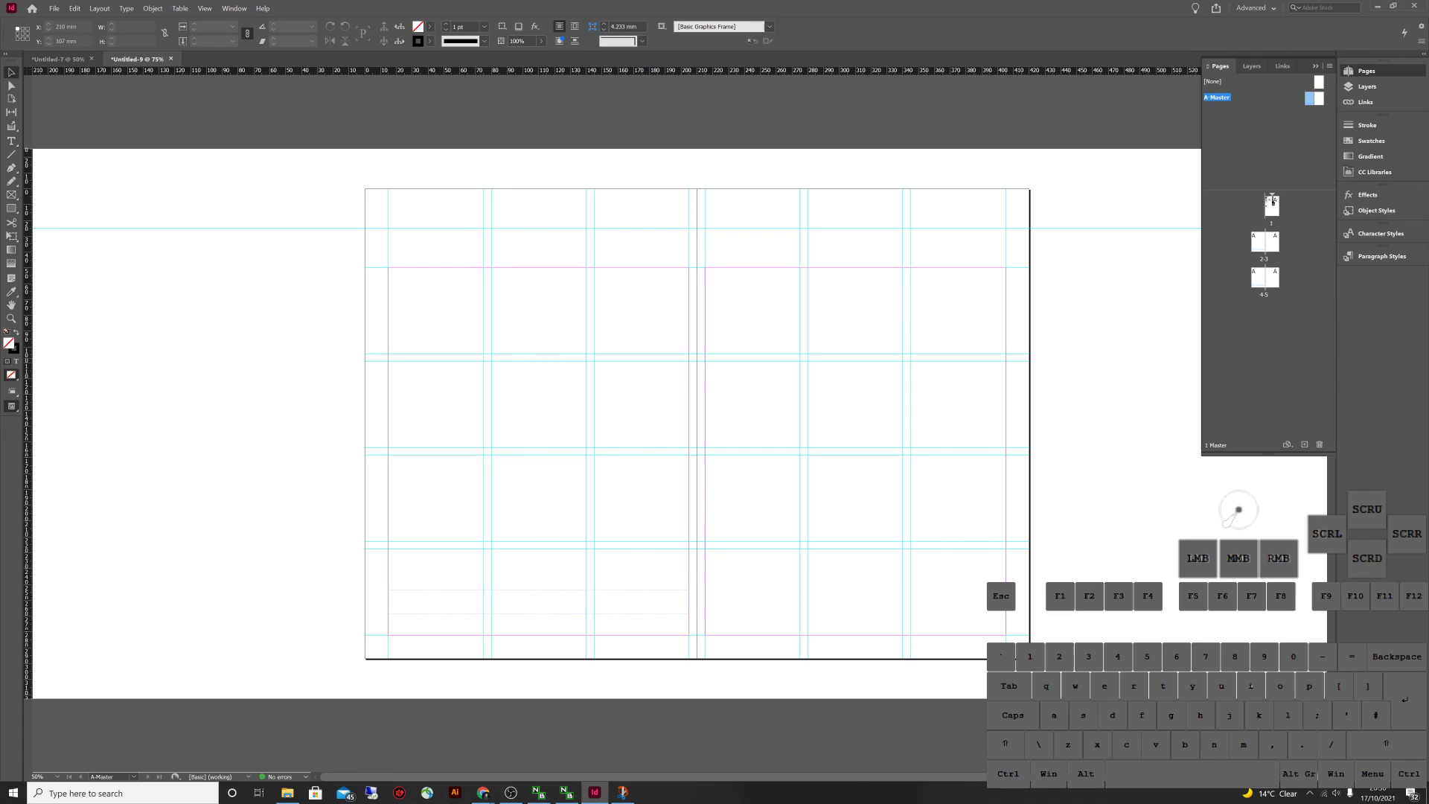
Select the bottom text frame, zoom to 150%, and move it down to the page bottom
{"action": "left_click", "coordinate": [434, 682]}
{"action": "left_click", "coordinate": [435, 683]}
{"action": "left_click_drag", "start_coordinate": [425, 663], "coordinate": [372, 606]}
{"action": "left_click", "coordinate": [394, 601]}
{"action": "key", "text": "ctrl+equal"}
{"action": "key", "text": "ctrl+equal"}
{"action": "key", "text": "ctrl+equal"}
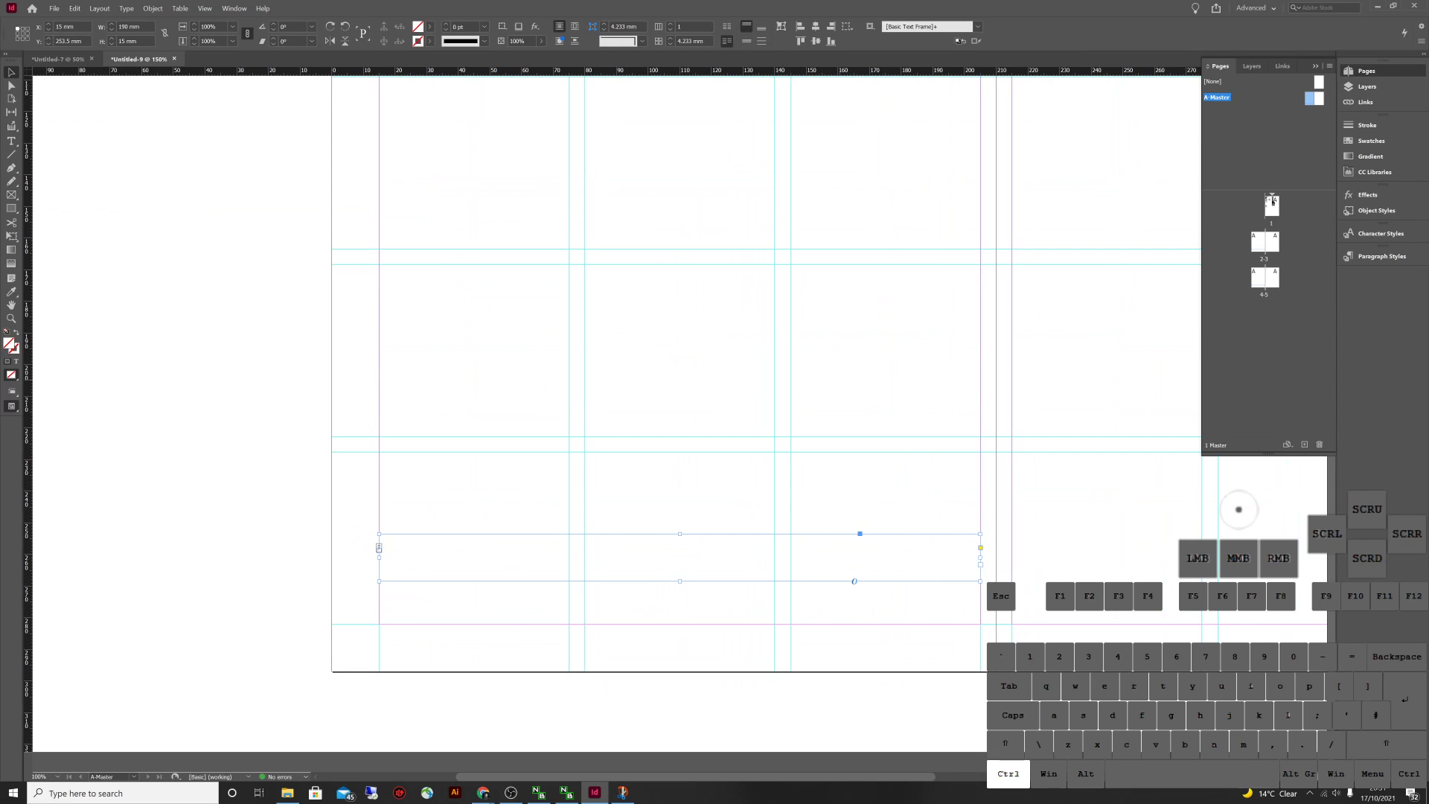
{"action": "left_click_drag", "start_coordinate": [521, 558], "coordinate": [520, 648]}
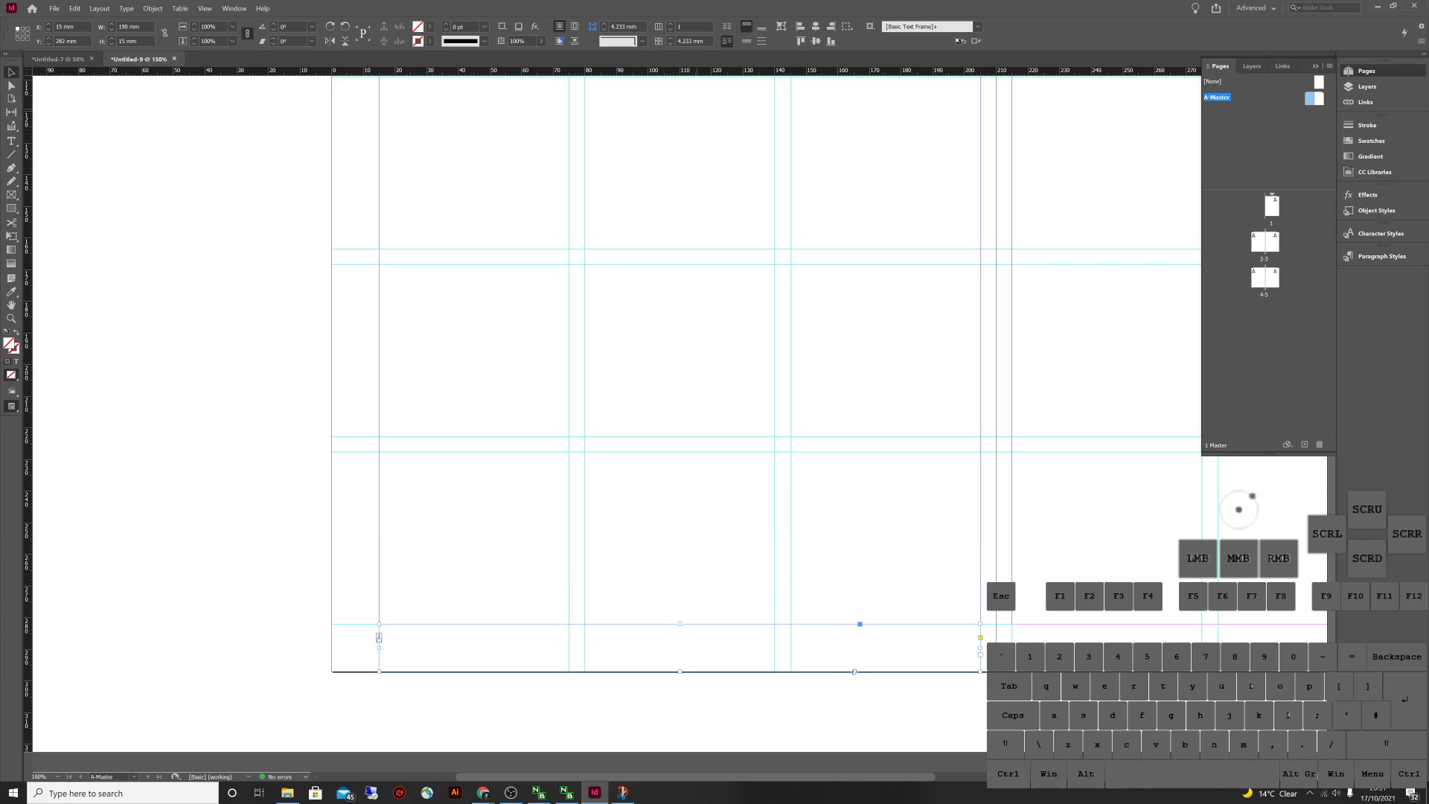
Centre the frame's text vertically, apply the Body paragraph style, and type 'Bottom Left'
{"action": "left_click", "coordinate": [746, 41]}
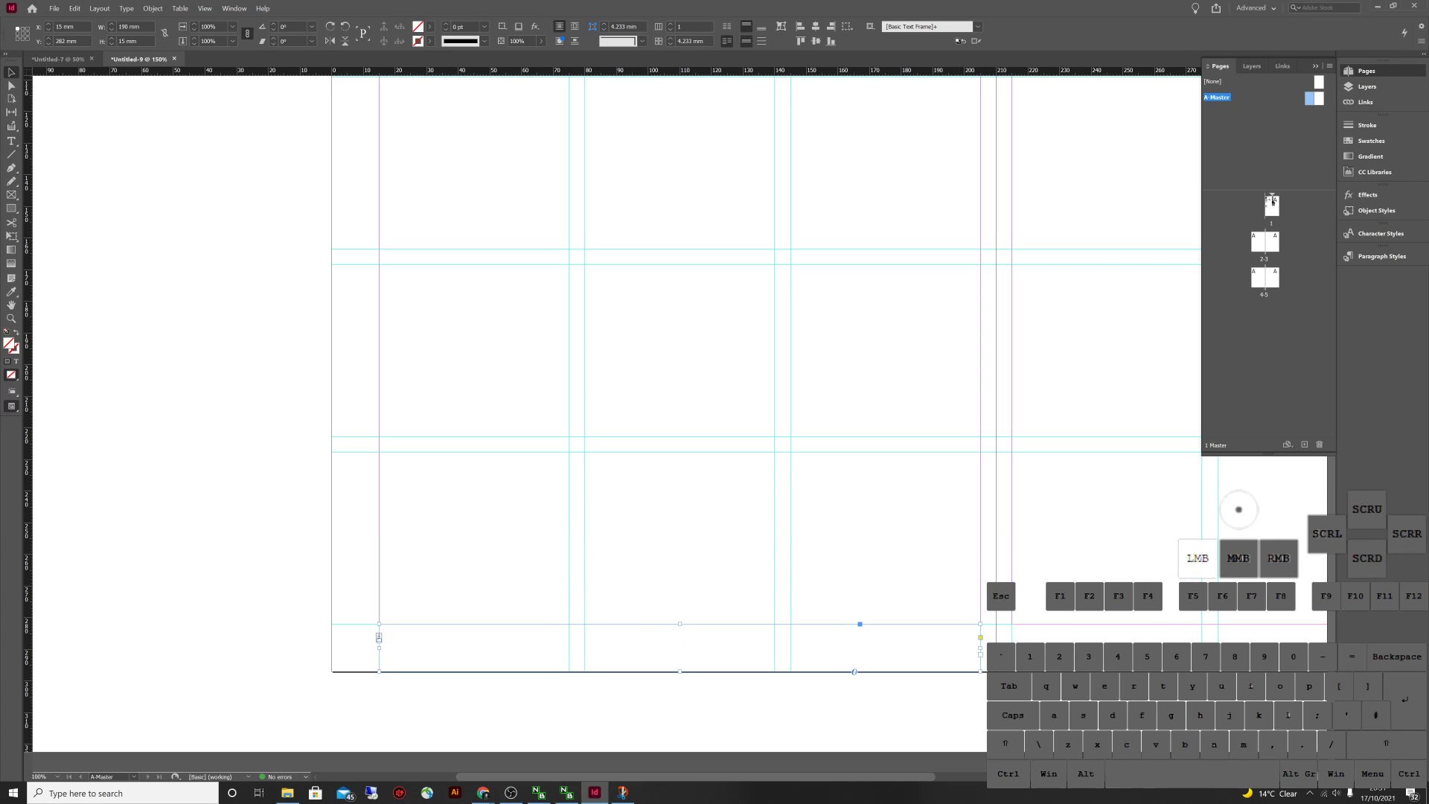
{"action": "key", "text": "t"}
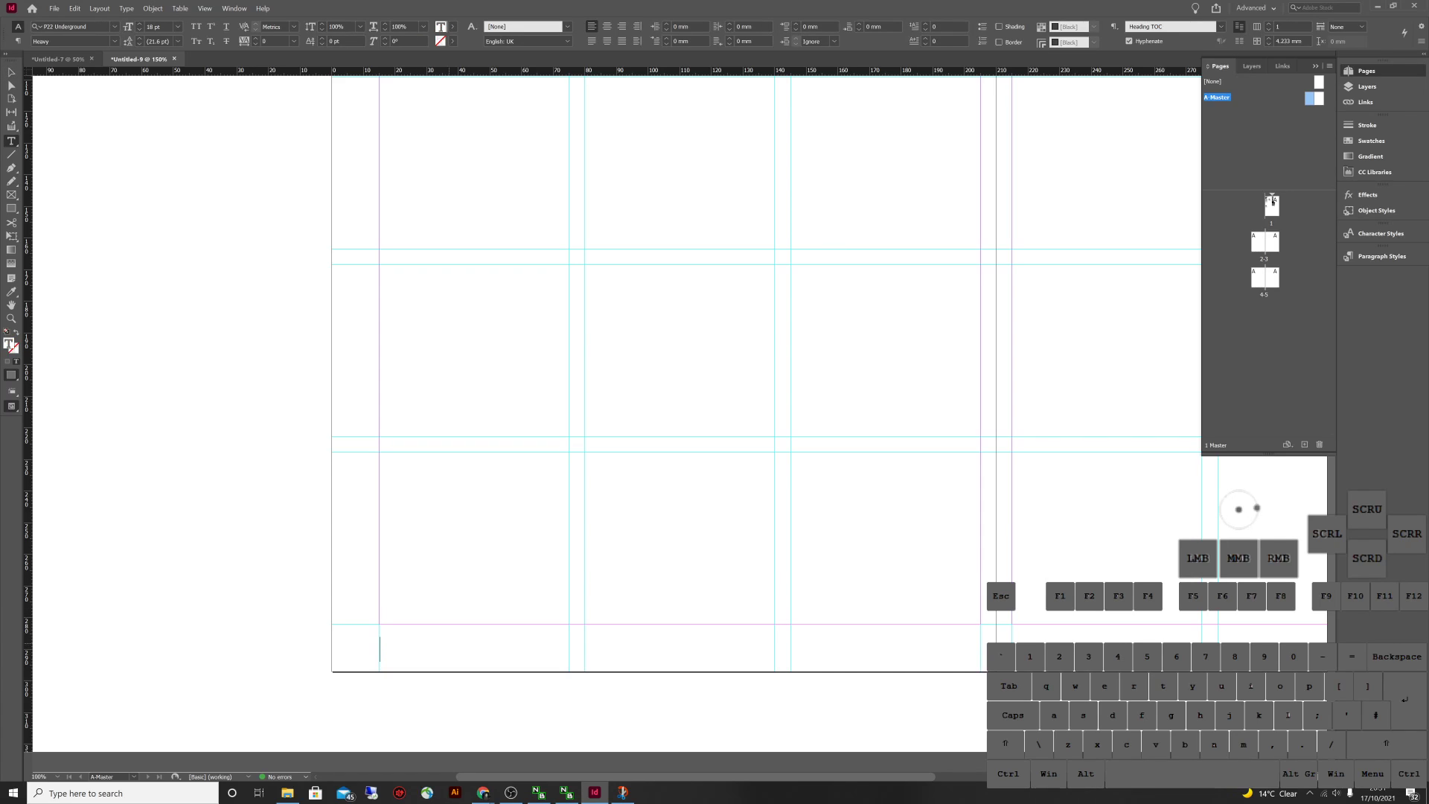
{"action": "left_click", "coordinate": [1381, 256]}
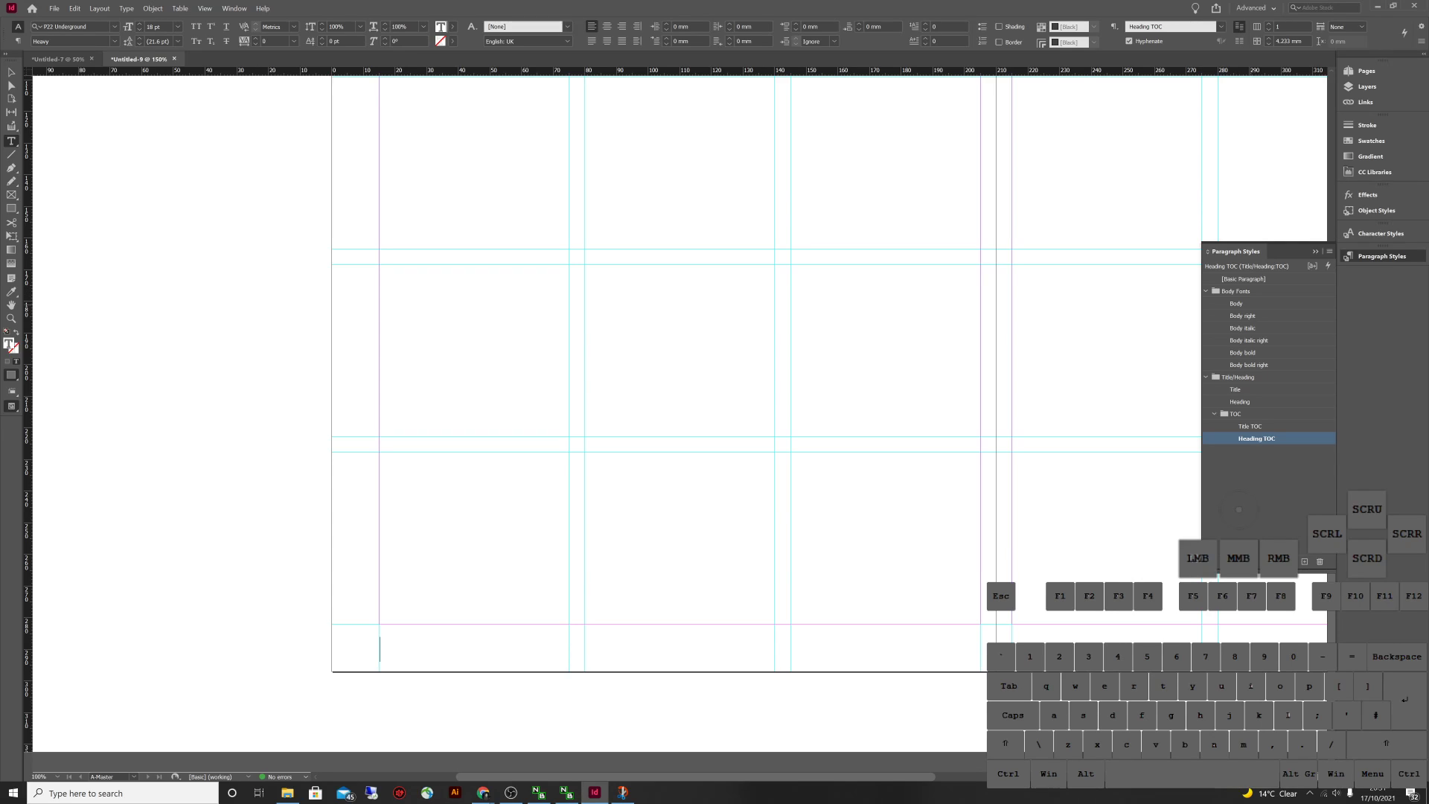
{"action": "left_click", "coordinate": [1236, 303]}
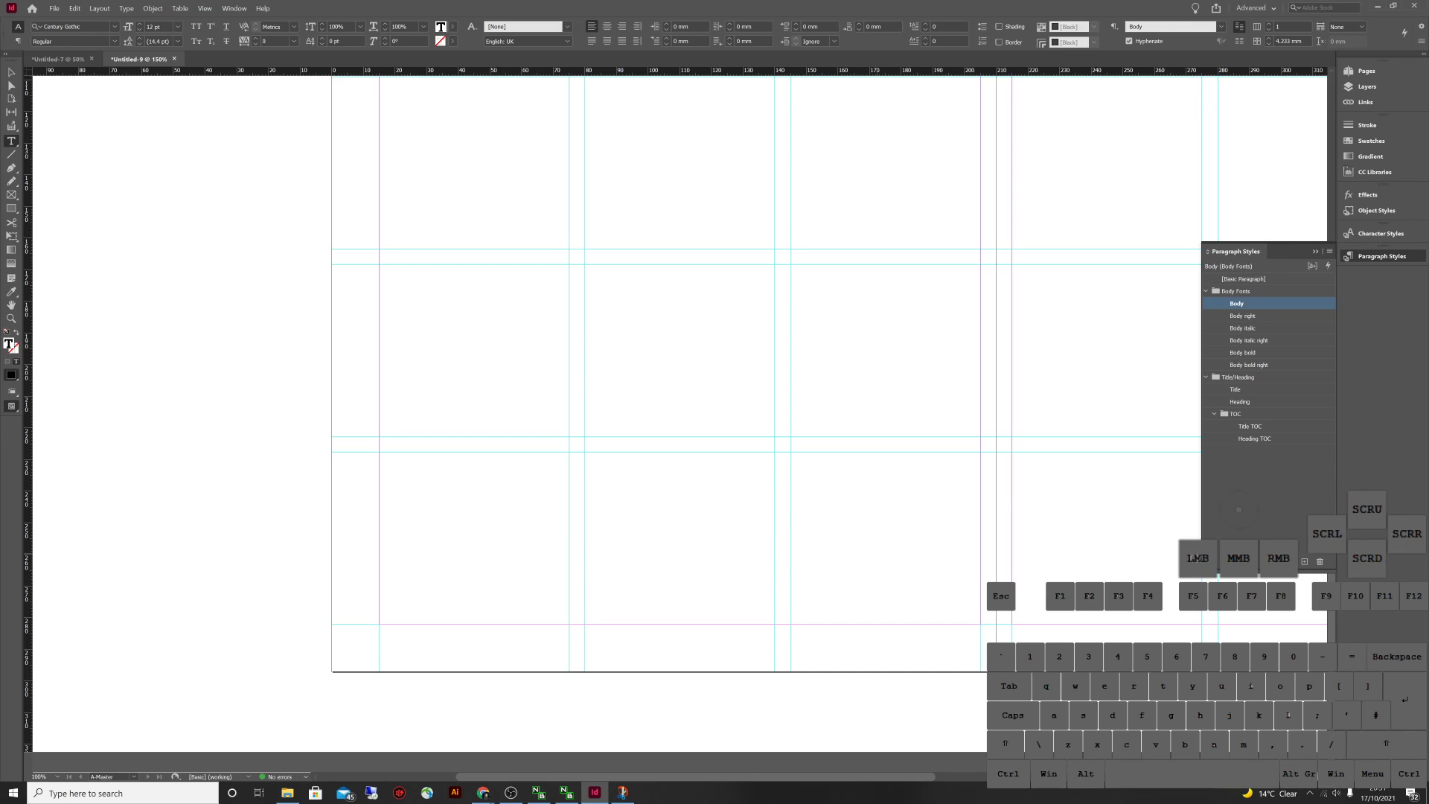
{"action": "type", "text": "Bottom Left"}
{"action": "key", "text": "Escape"}
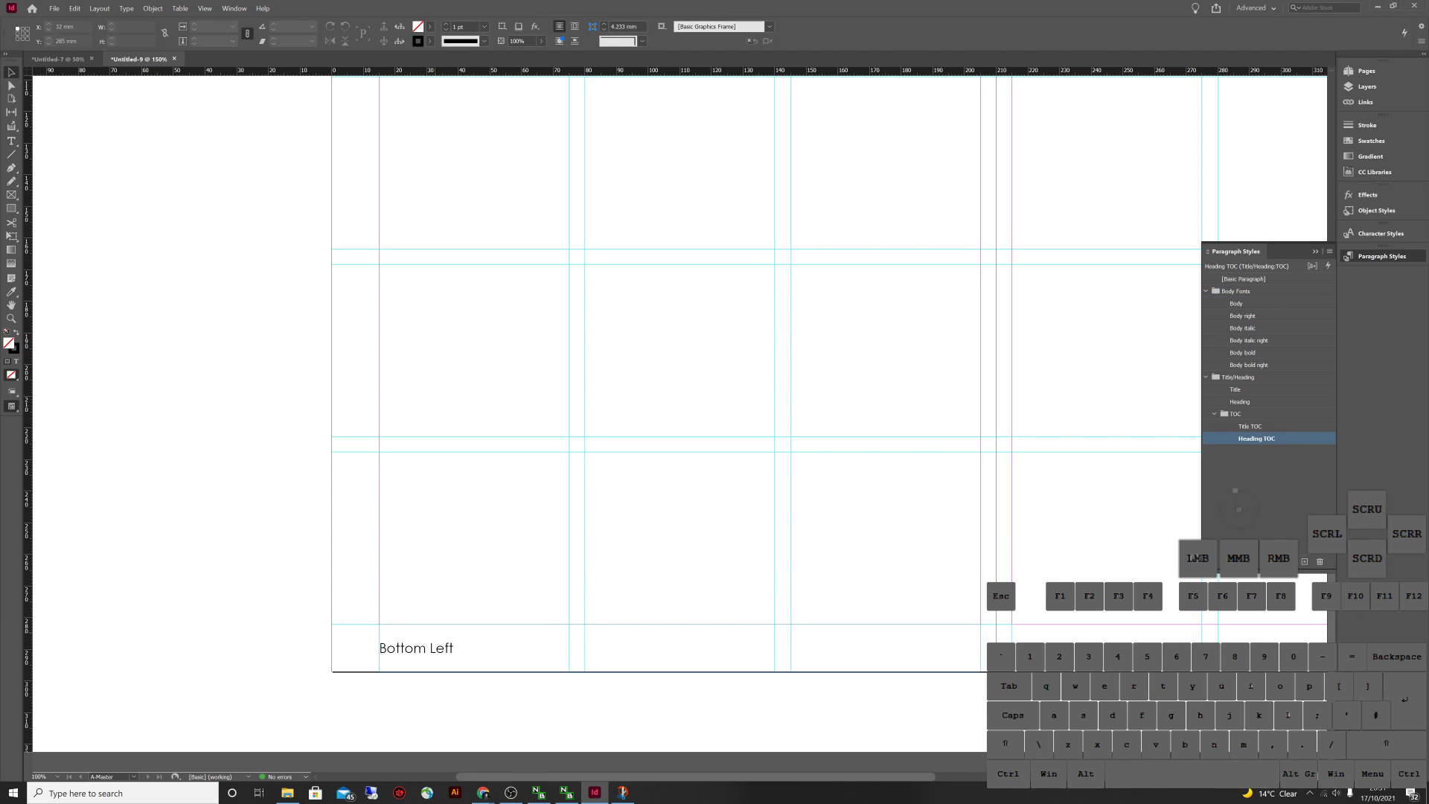
Check the spreads for pages 2-3 and 4-5, then return to the A-Master's bottom-left frame text
{"action": "key", "text": "space"}
{"action": "left_click_drag", "start_coordinate": [856, 417], "coordinate": [786, 419]}
{"action": "left_click", "coordinate": [986, 219]}
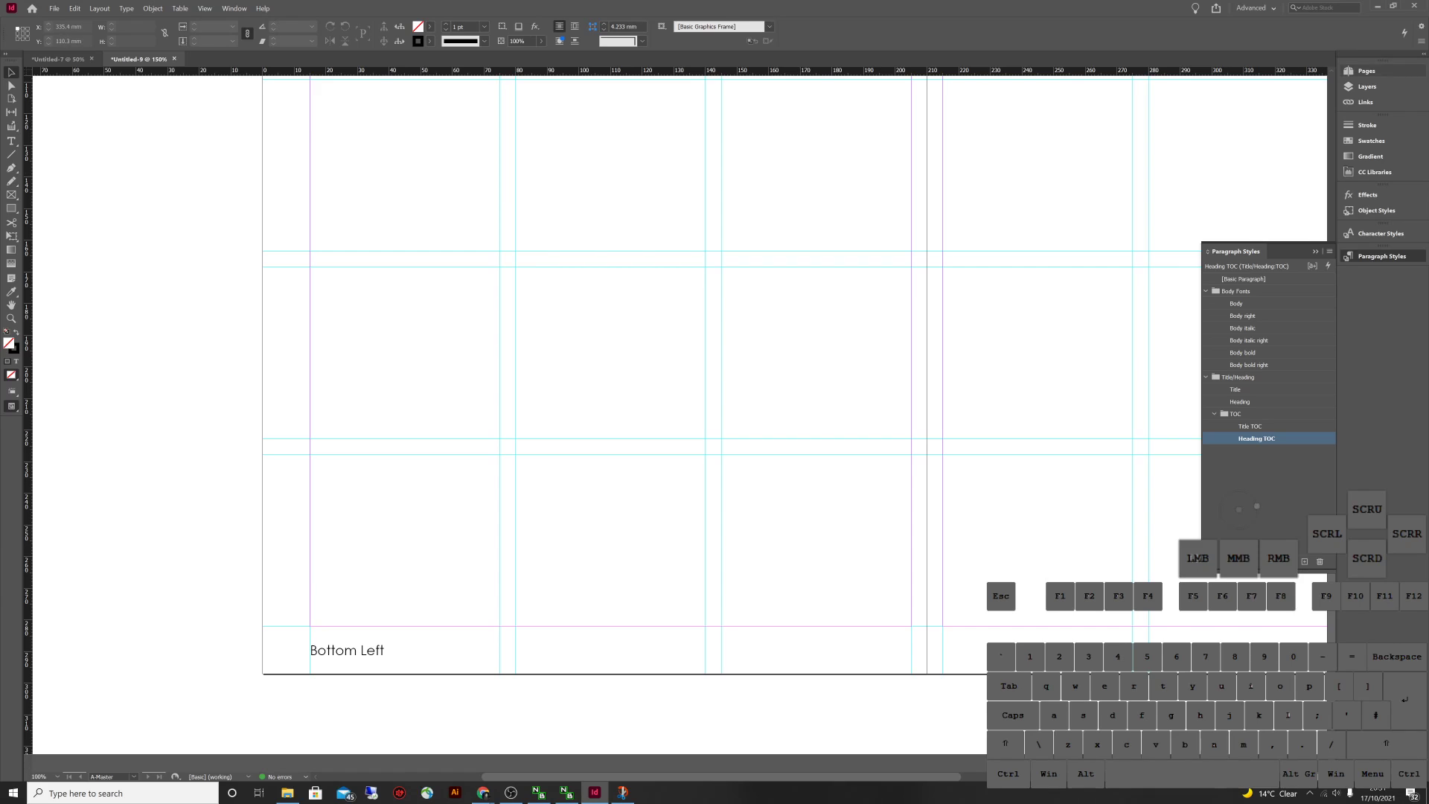
{"action": "left_click", "coordinate": [1367, 71]}
{"action": "left_click", "coordinate": [1257, 241]}
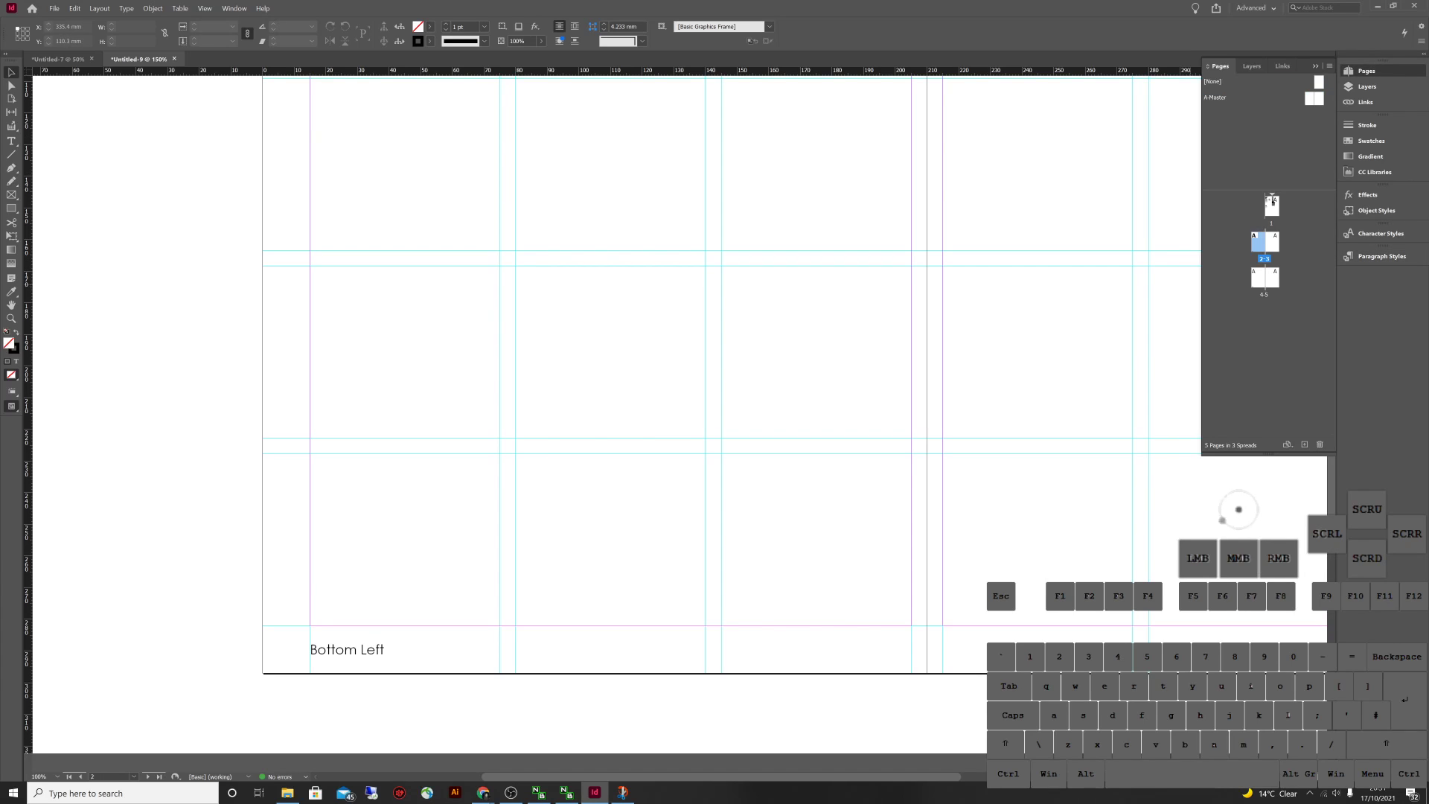
{"action": "left_click", "coordinate": [1219, 513]}
{"action": "left_click", "coordinate": [1263, 294]}
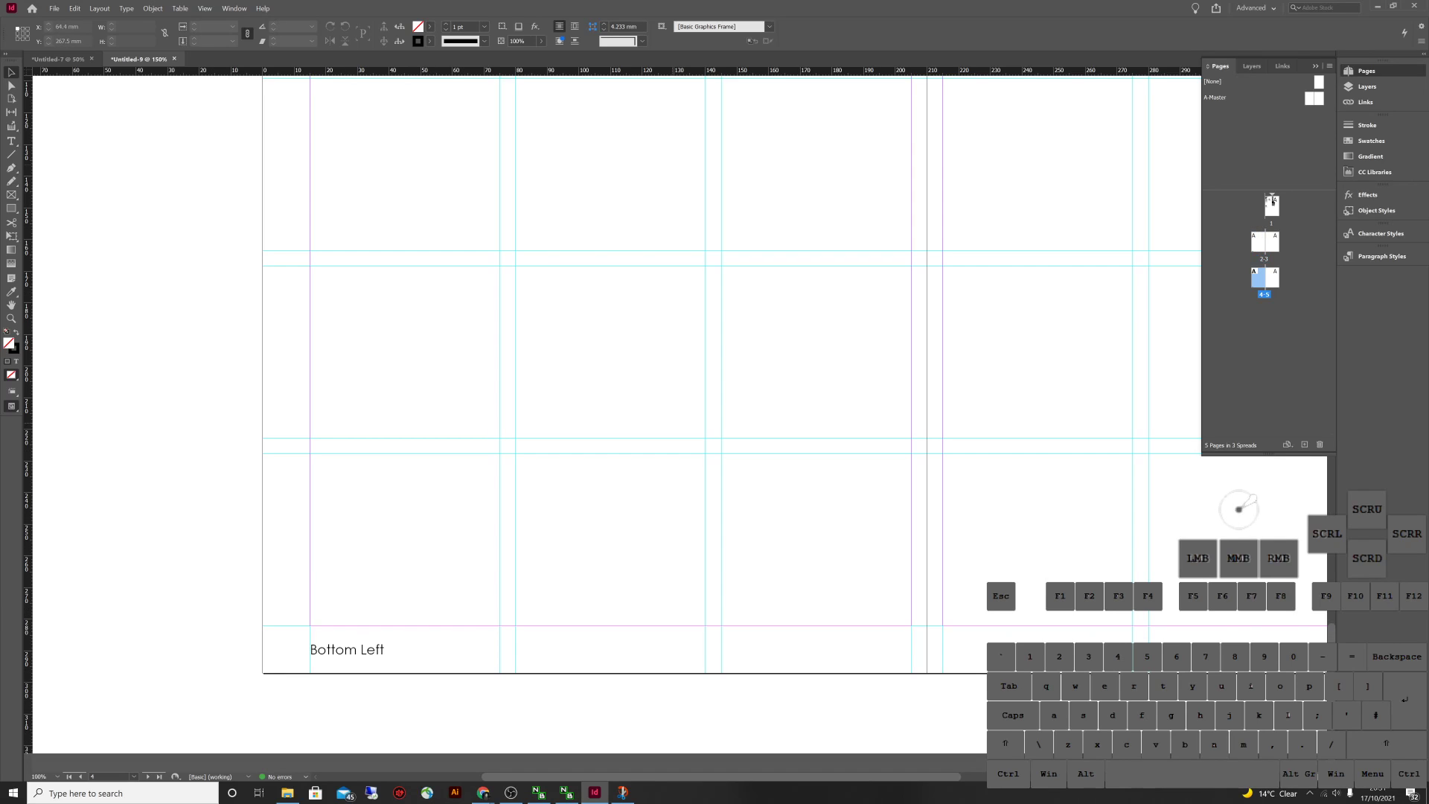
{"action": "double_click", "coordinate": [1217, 97]}
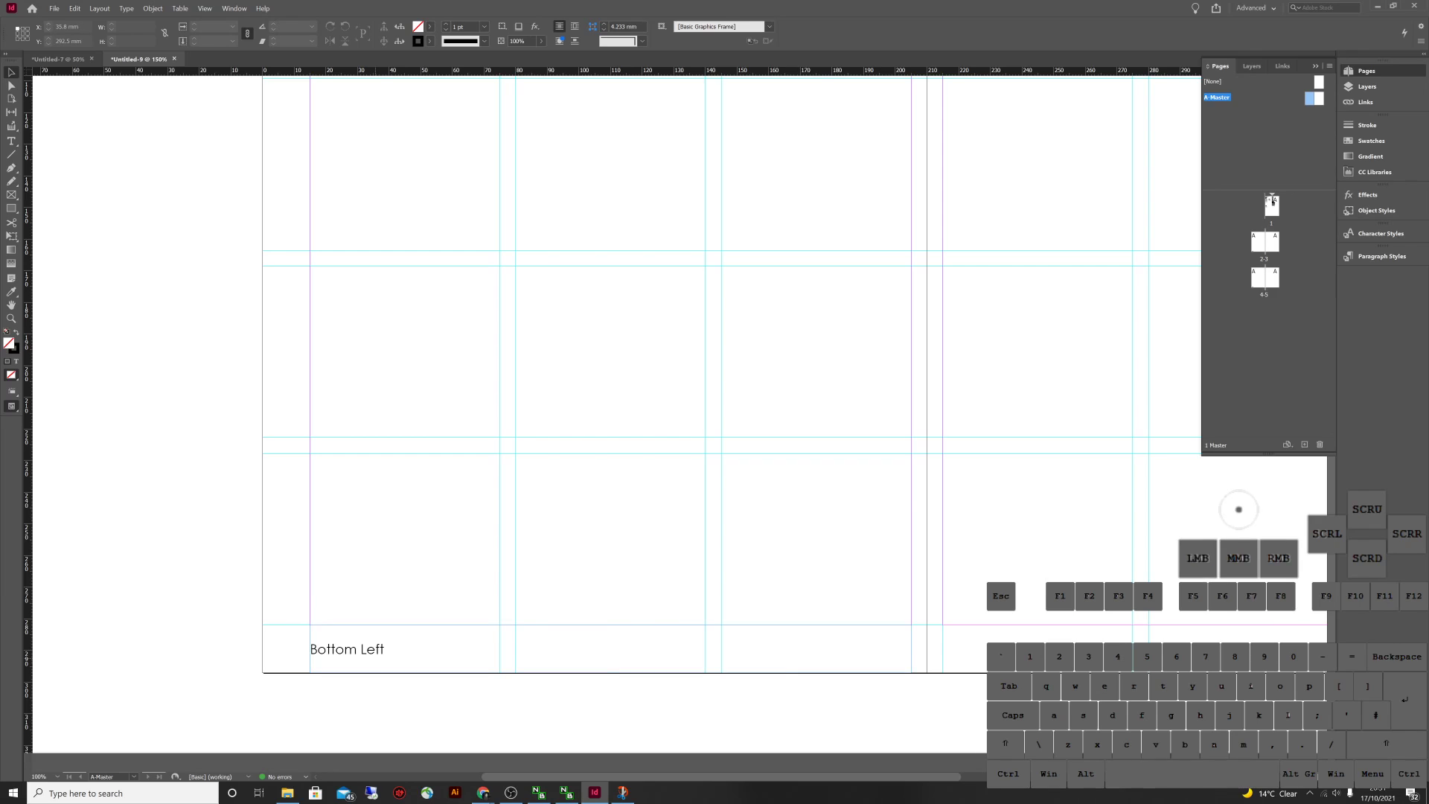
{"action": "double_click", "coordinate": [311, 649]}
Delete 'Bottom Left' from the frame and go to Type > Insert Special Character > Markers
{"action": "triple_click", "coordinate": [385, 649]}
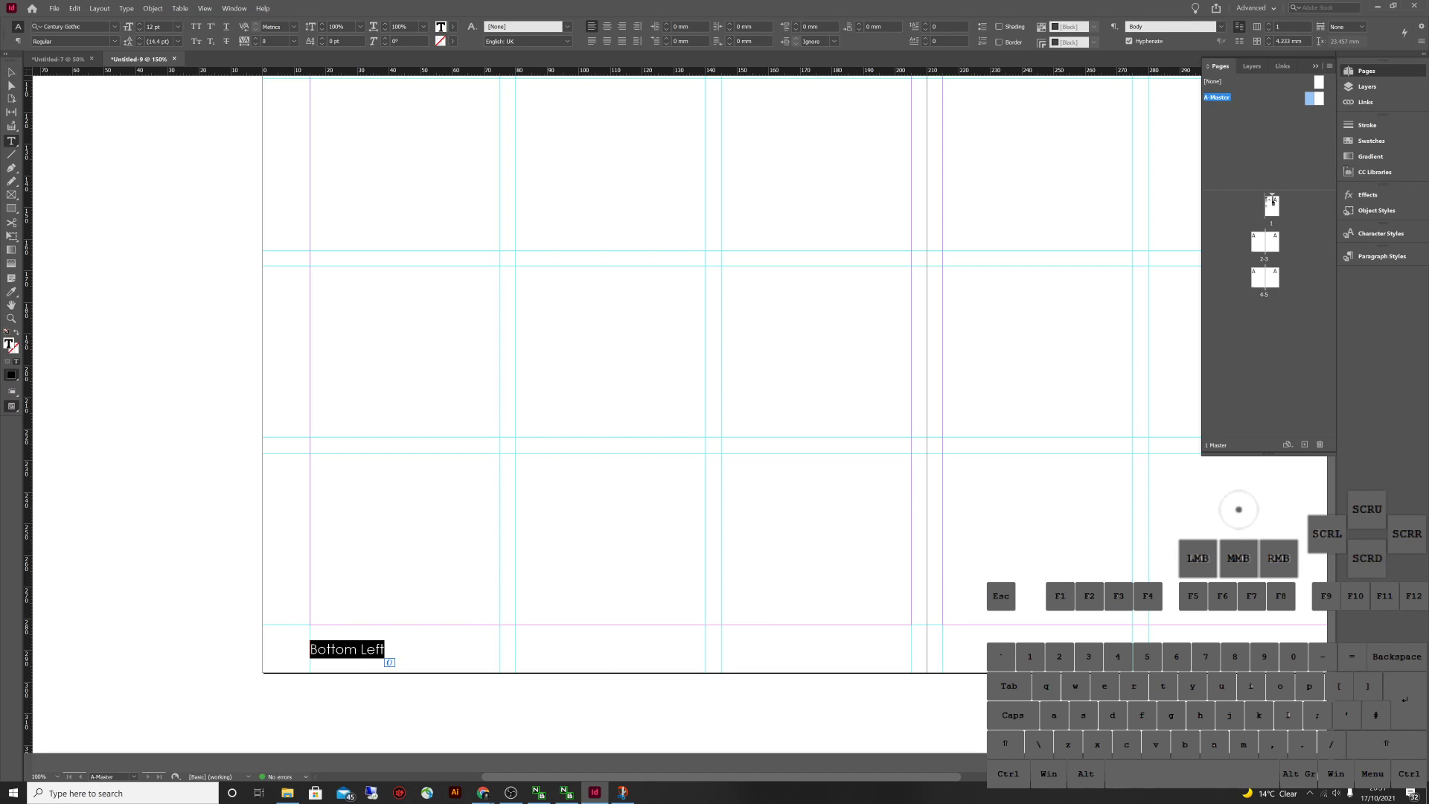
{"action": "key", "text": "BackSpace"}
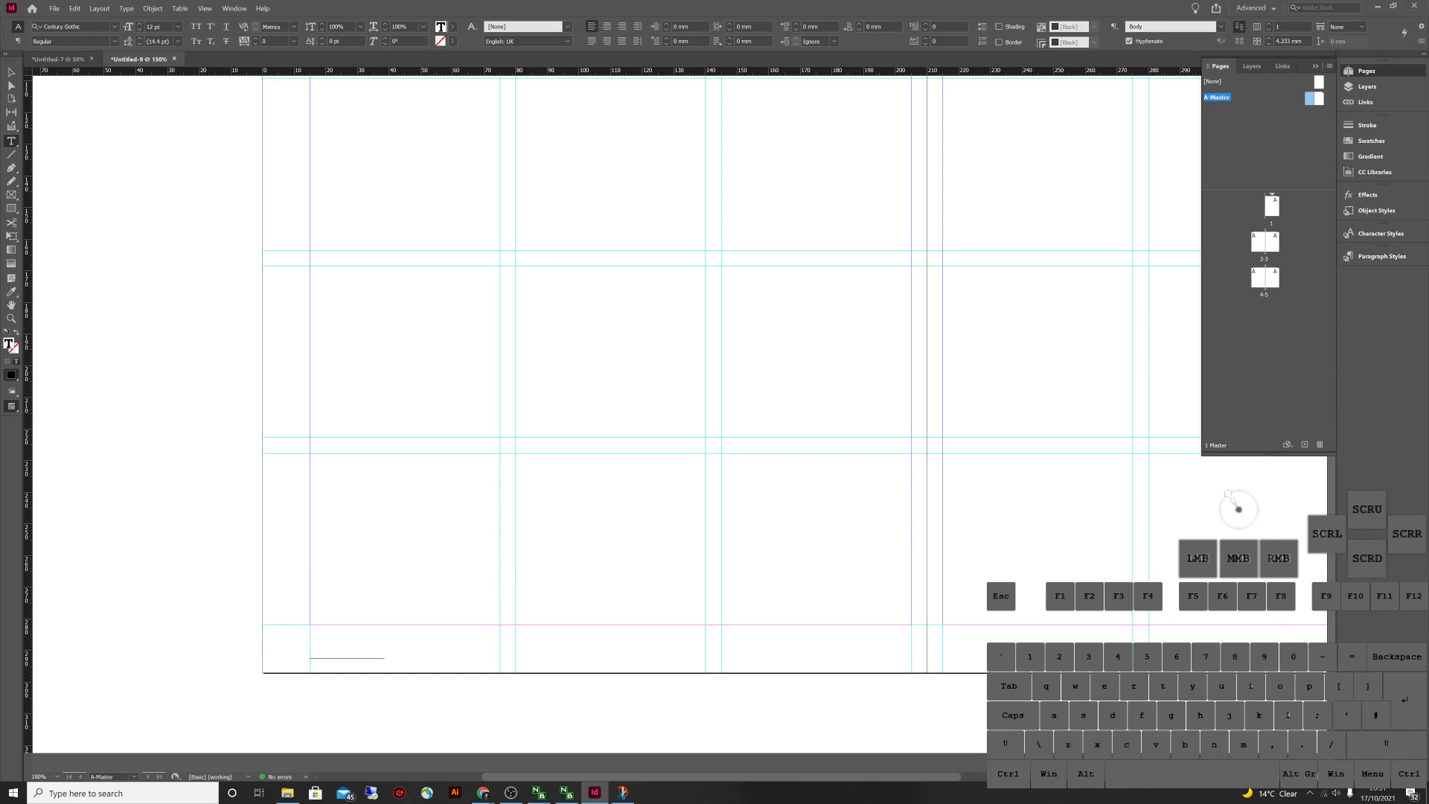
{"action": "left_click", "coordinate": [126, 8]}
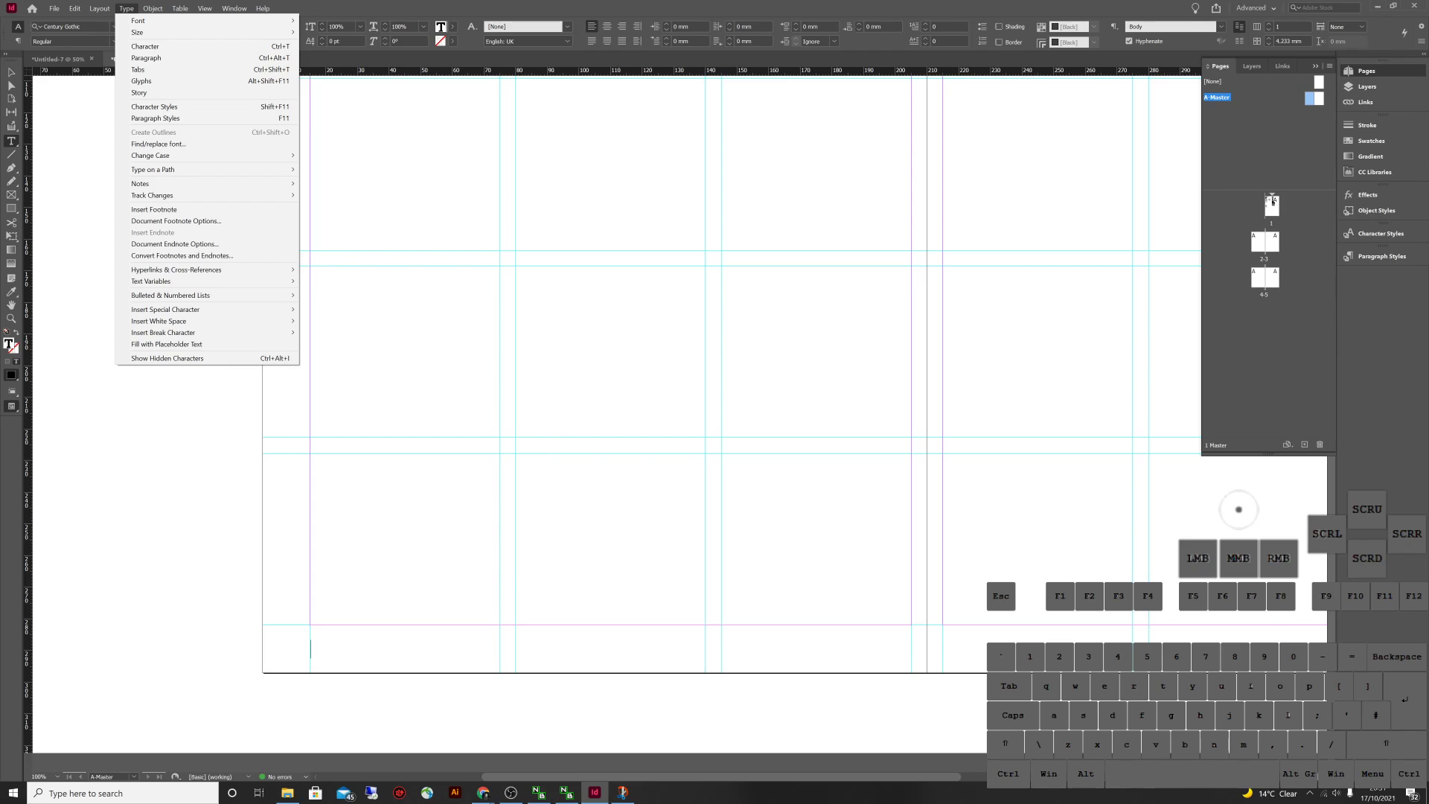
{"action": "mouse_move", "coordinate": [193, 308]}
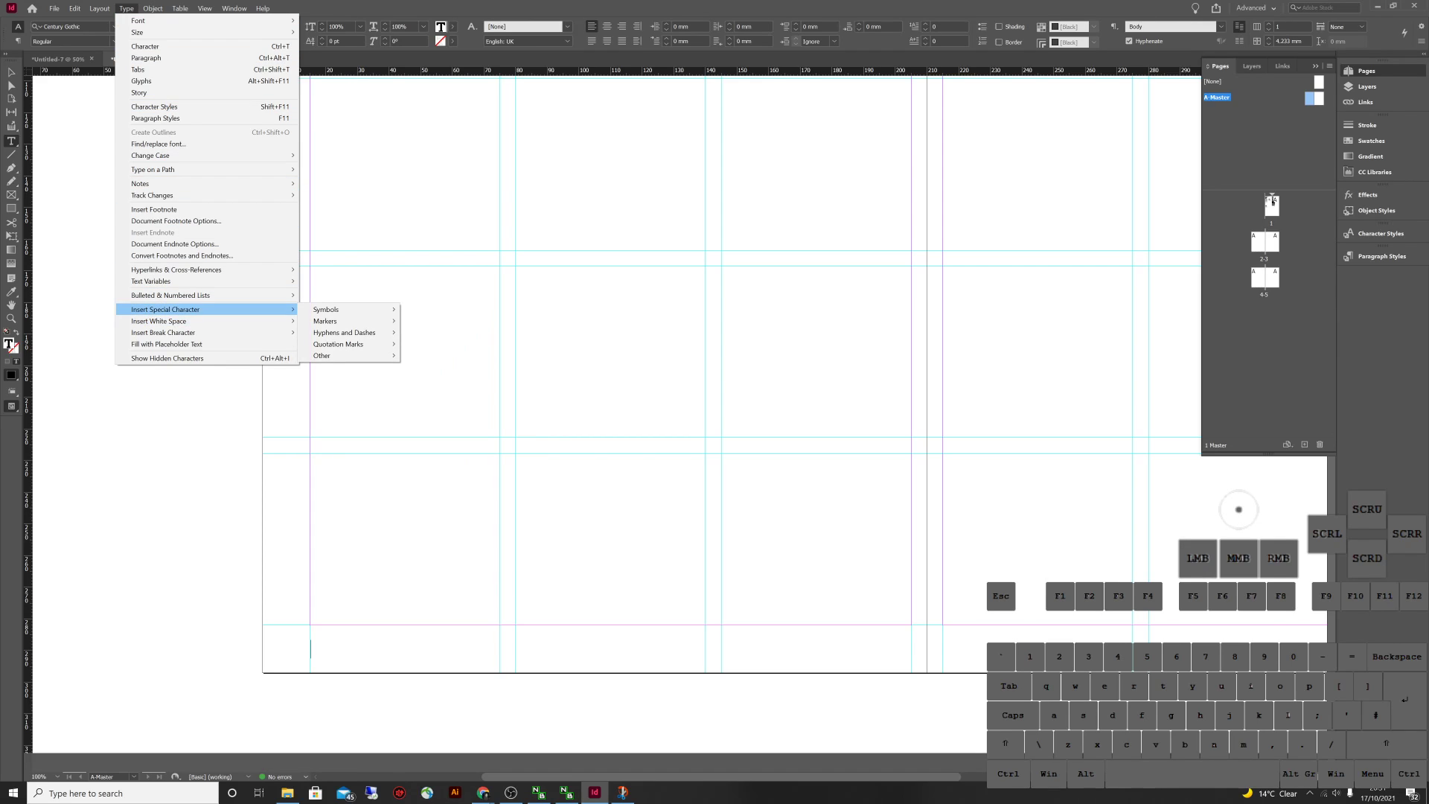
{"action": "mouse_move", "coordinate": [335, 321]}
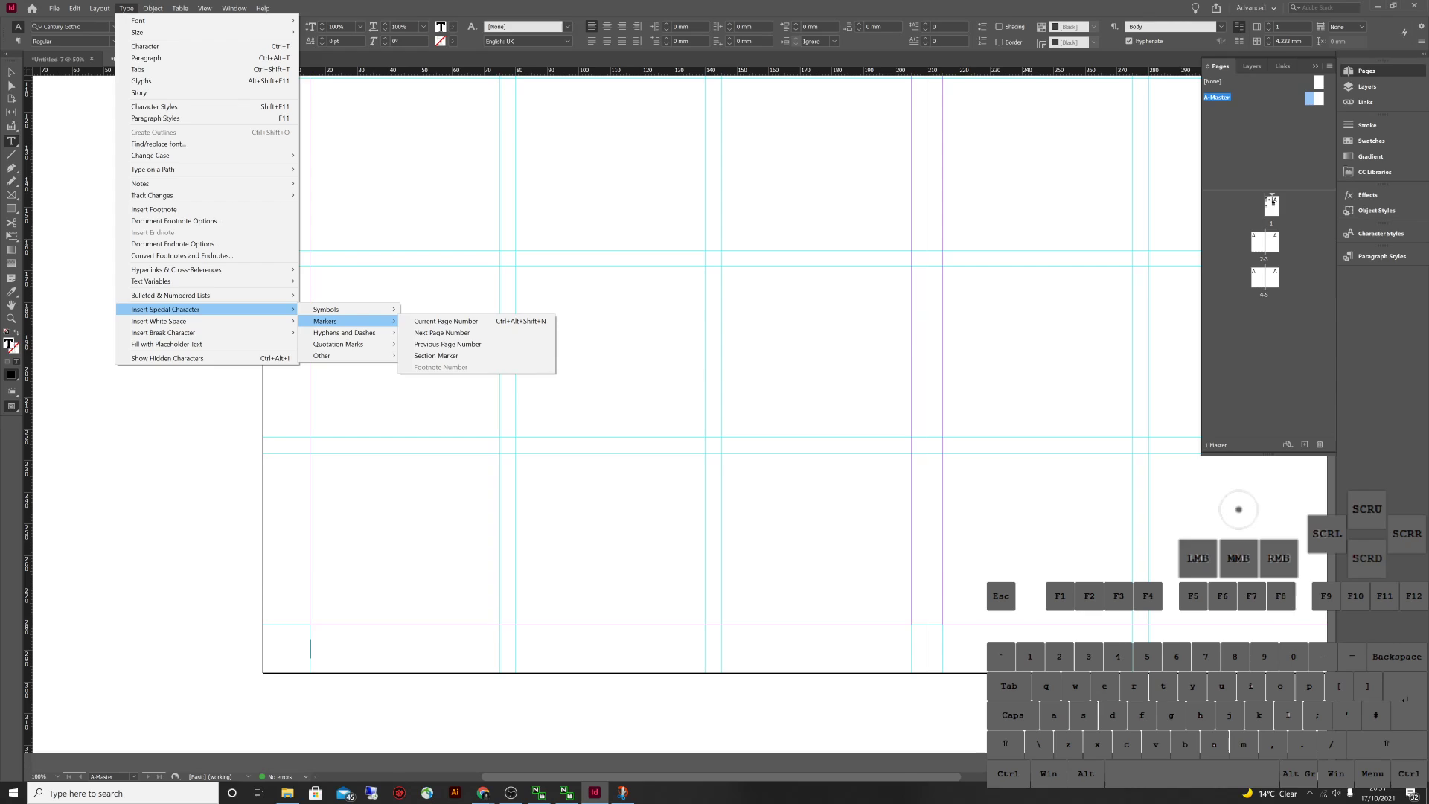
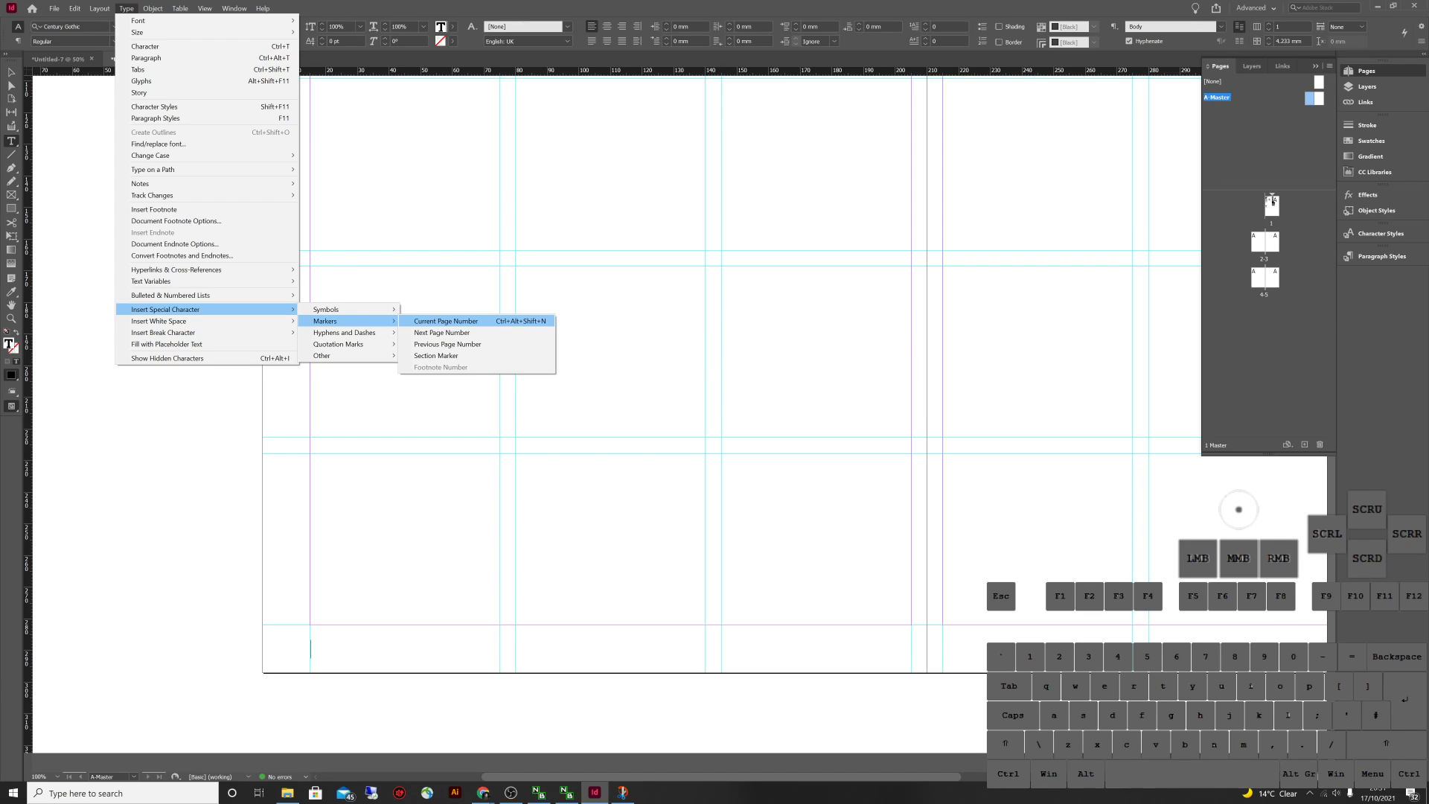
Insert a Current Page Number marker in the bottom-left footer, followed by a space and '|'
{"action": "left_click", "coordinate": [447, 321]}
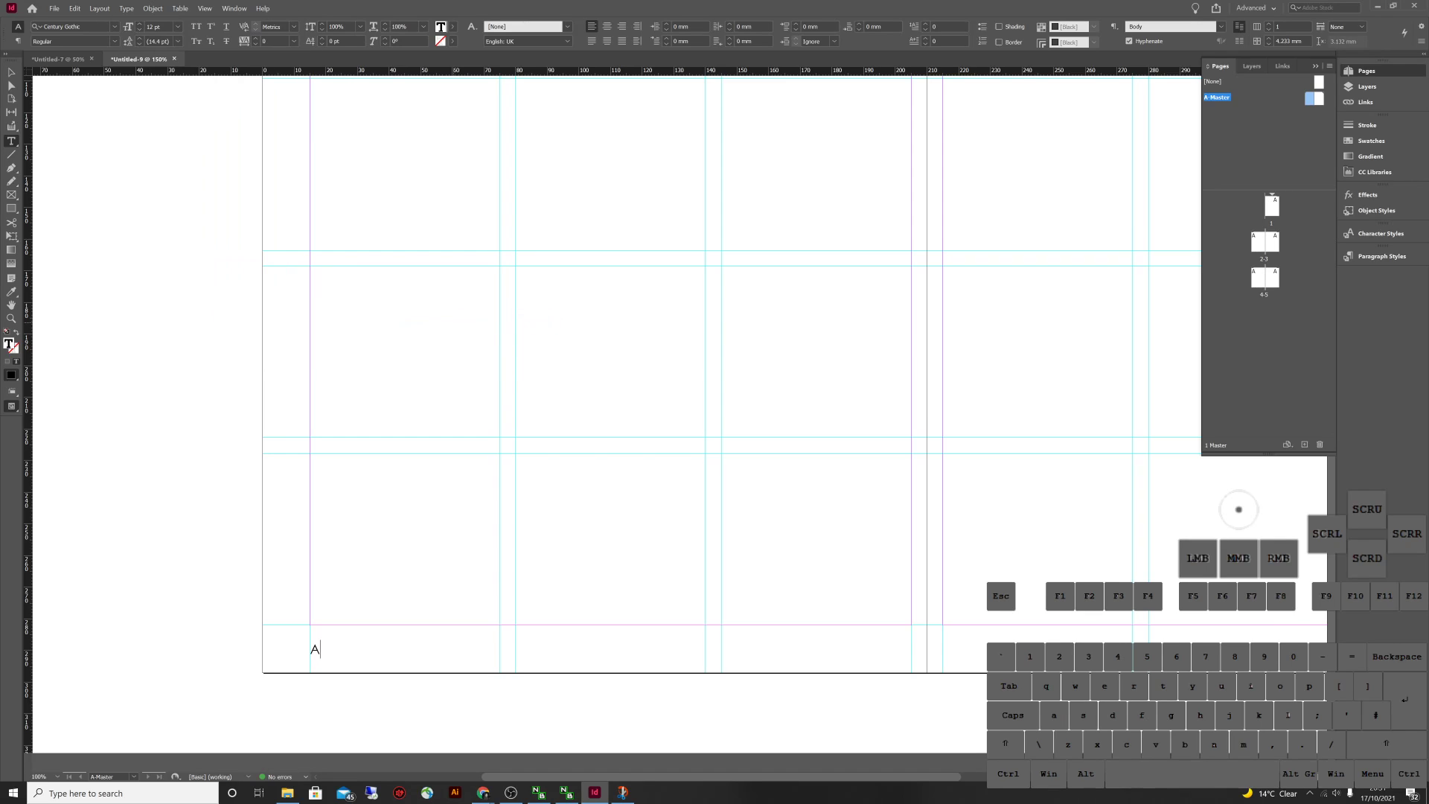
{"action": "left_click_drag", "start_coordinate": [320, 649], "coordinate": [322, 657]}
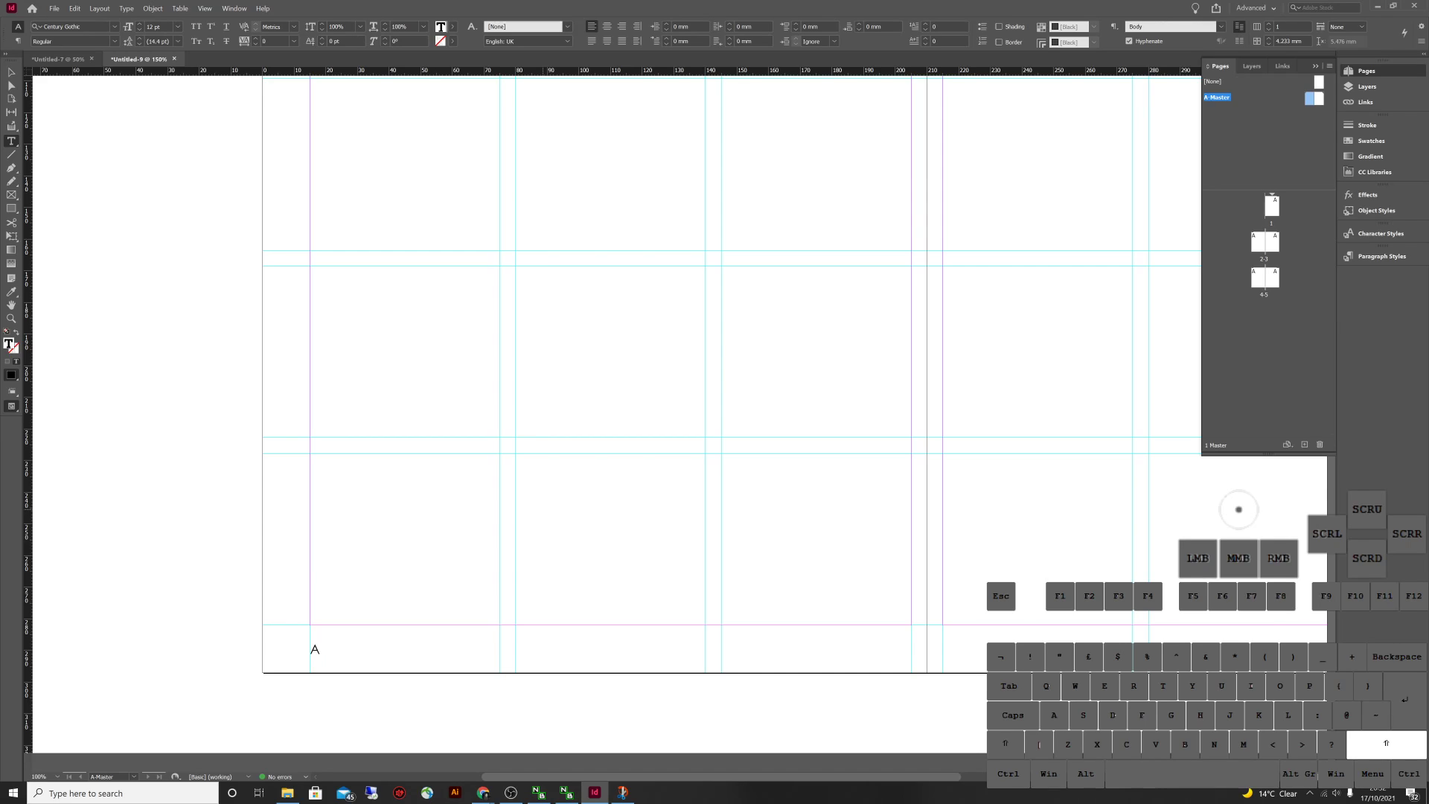
{"action": "type", "text": "|"}
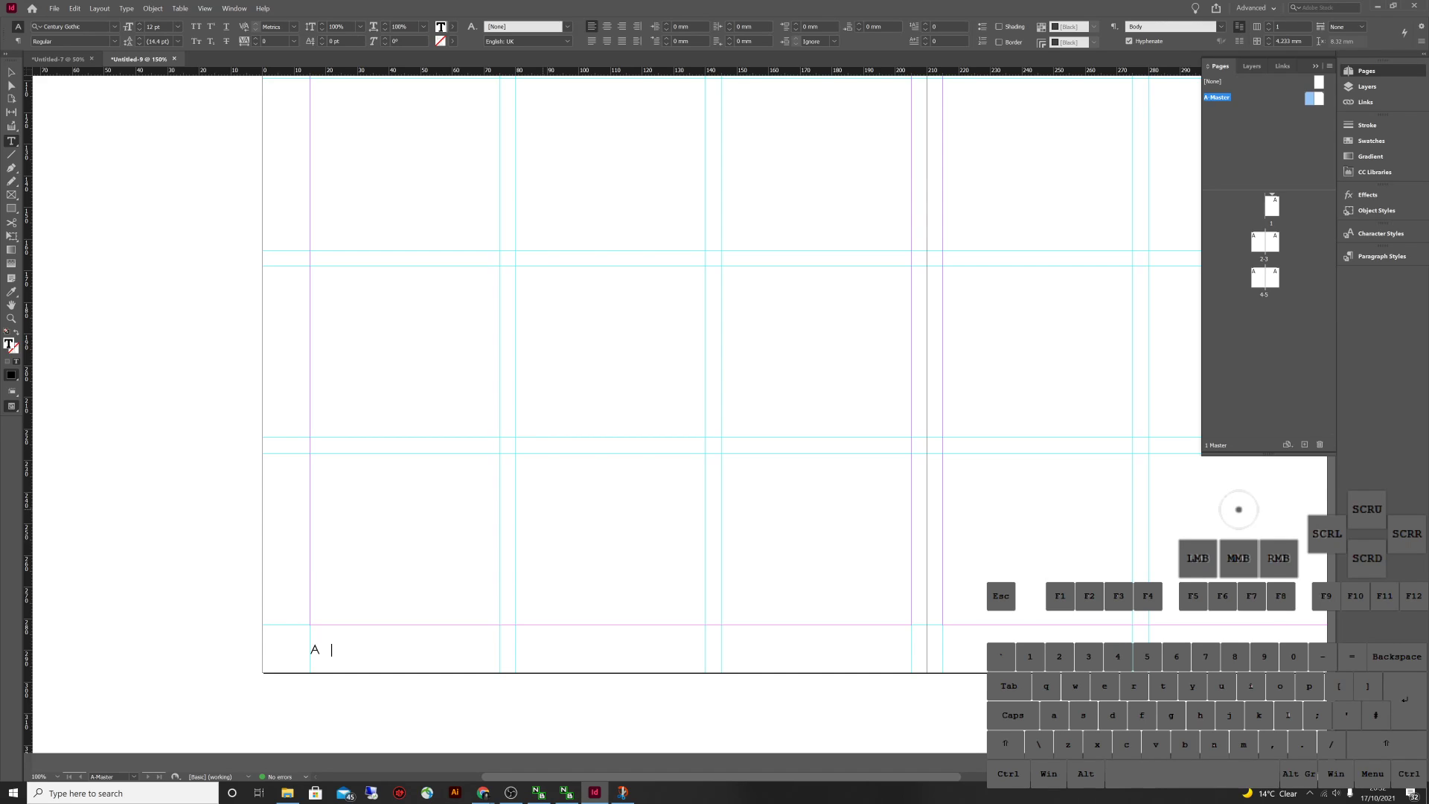
{"action": "key", "text": "BackSpace"}
{"action": "key", "text": "BackSpace"}
{"action": "type", "text": "//"}
{"action": "key", "text": "BackSpace"}
{"action": "key", "text": "BackSpace"}
{"action": "type", "text": "|"}
Alt-drag a copy of the footer frame onto the right-hand master page
{"action": "key", "text": "Escape"}
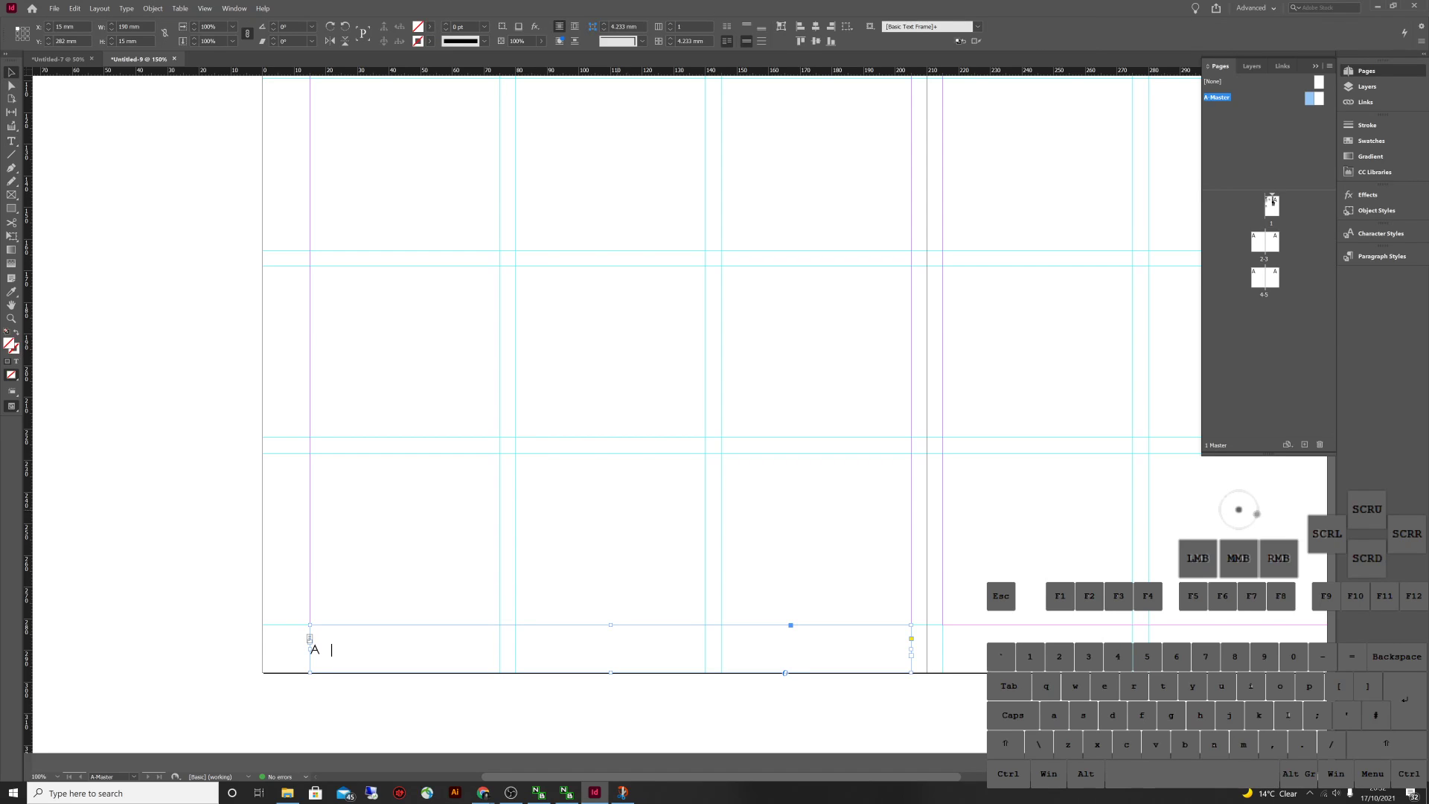
{"action": "left_click", "coordinate": [547, 555]}
{"action": "left_click_drag", "start_coordinate": [525, 644], "coordinate": [562, 669]}
{"action": "left_click", "coordinate": [459, 643]}
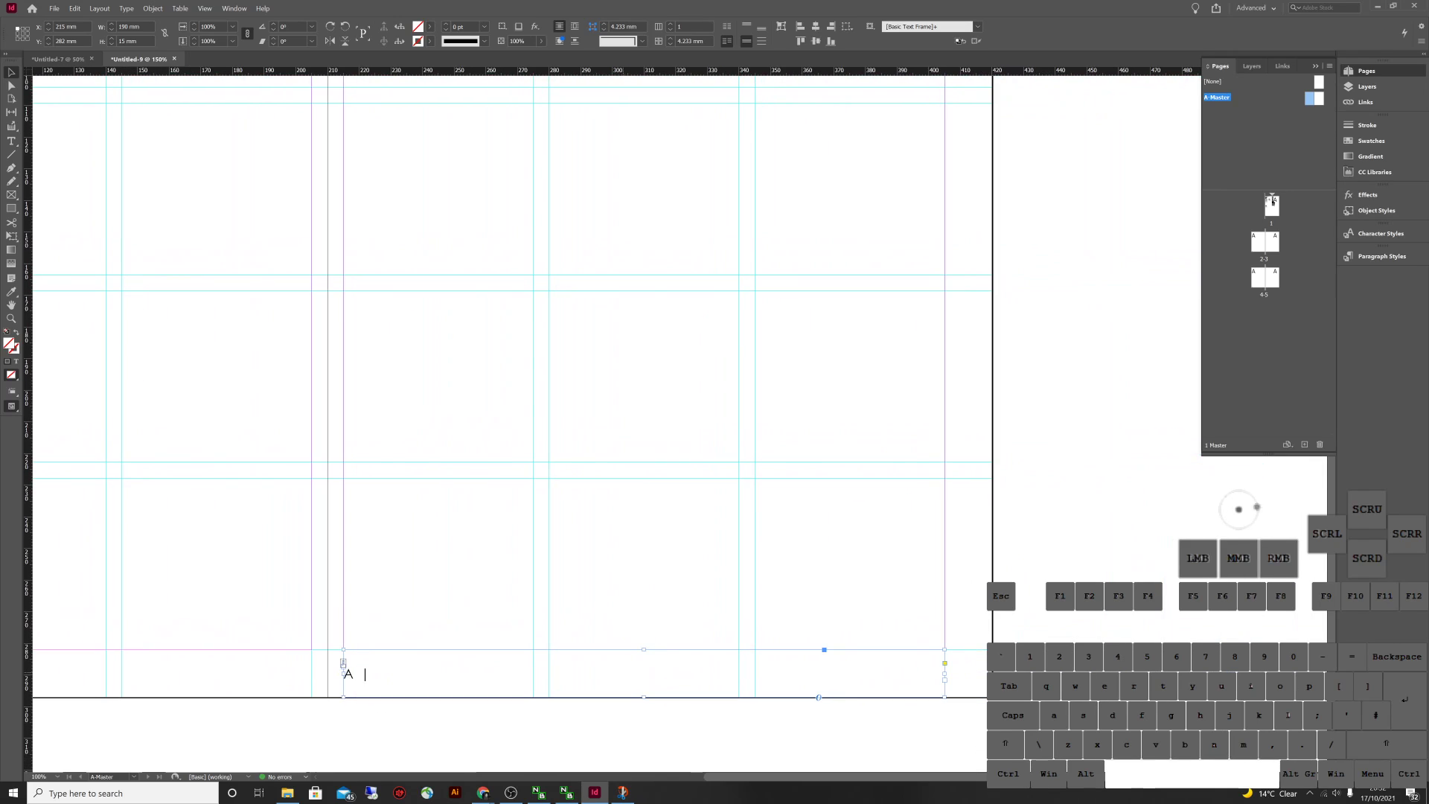
Change the copied footer to '| A' and right-align it with the Body right style
{"action": "key", "text": "t"}
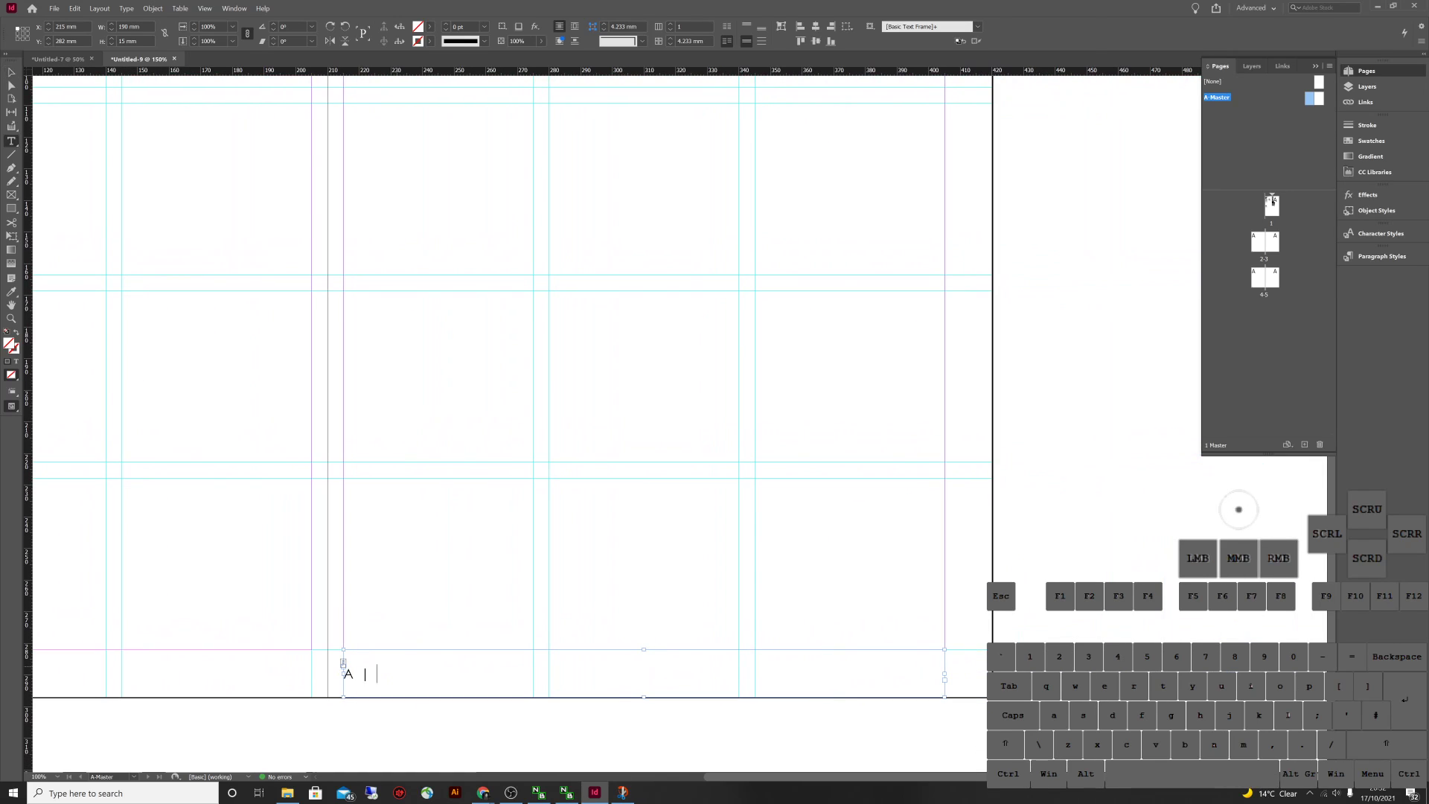
{"action": "left_click", "coordinate": [376, 673]}
{"action": "left_click_drag", "start_coordinate": [377, 674], "coordinate": [362, 674]}
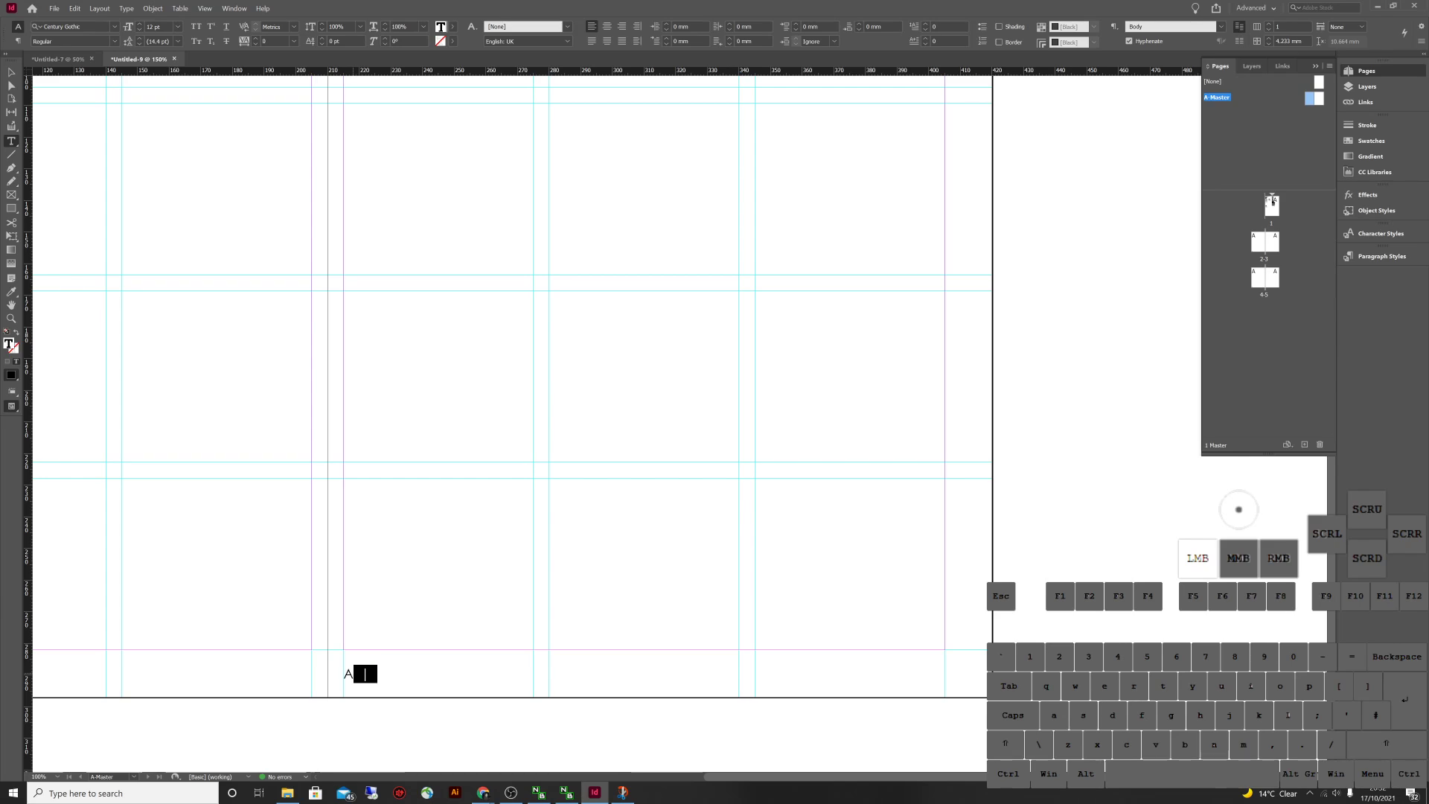
{"action": "key", "text": "BackSpace"}
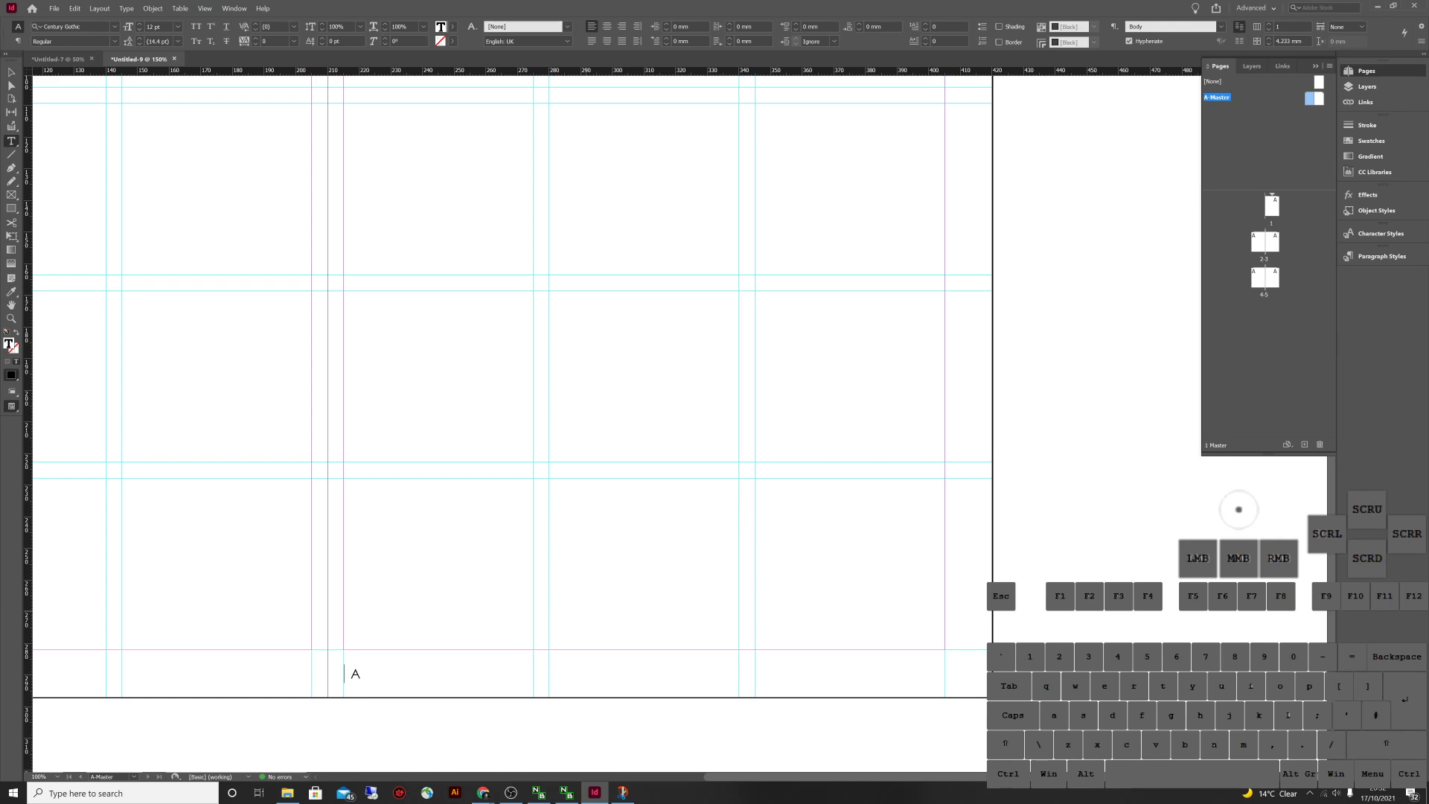
{"action": "type", "text": "|"}
{"action": "key", "text": "Escape"}
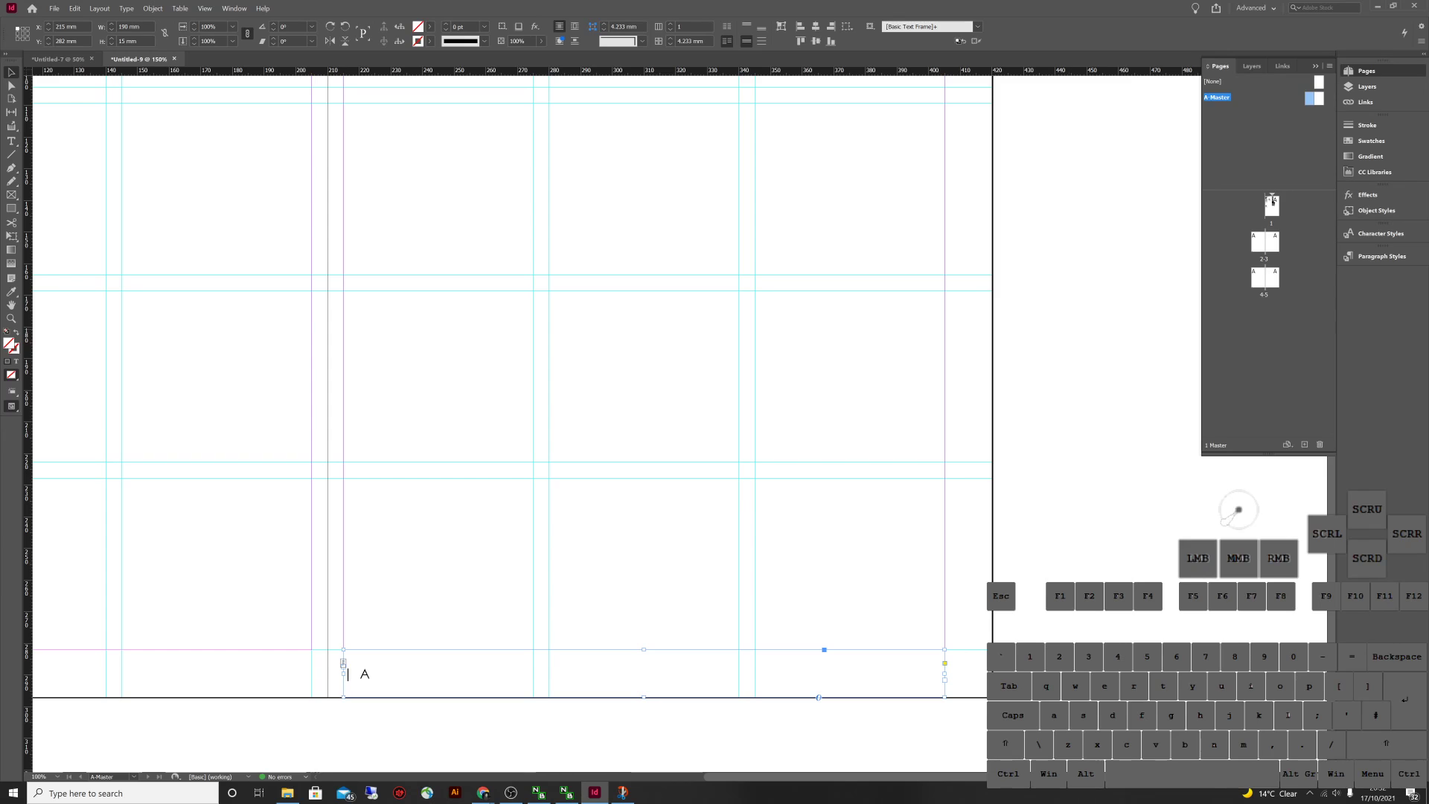
{"action": "left_click", "coordinate": [1376, 255]}
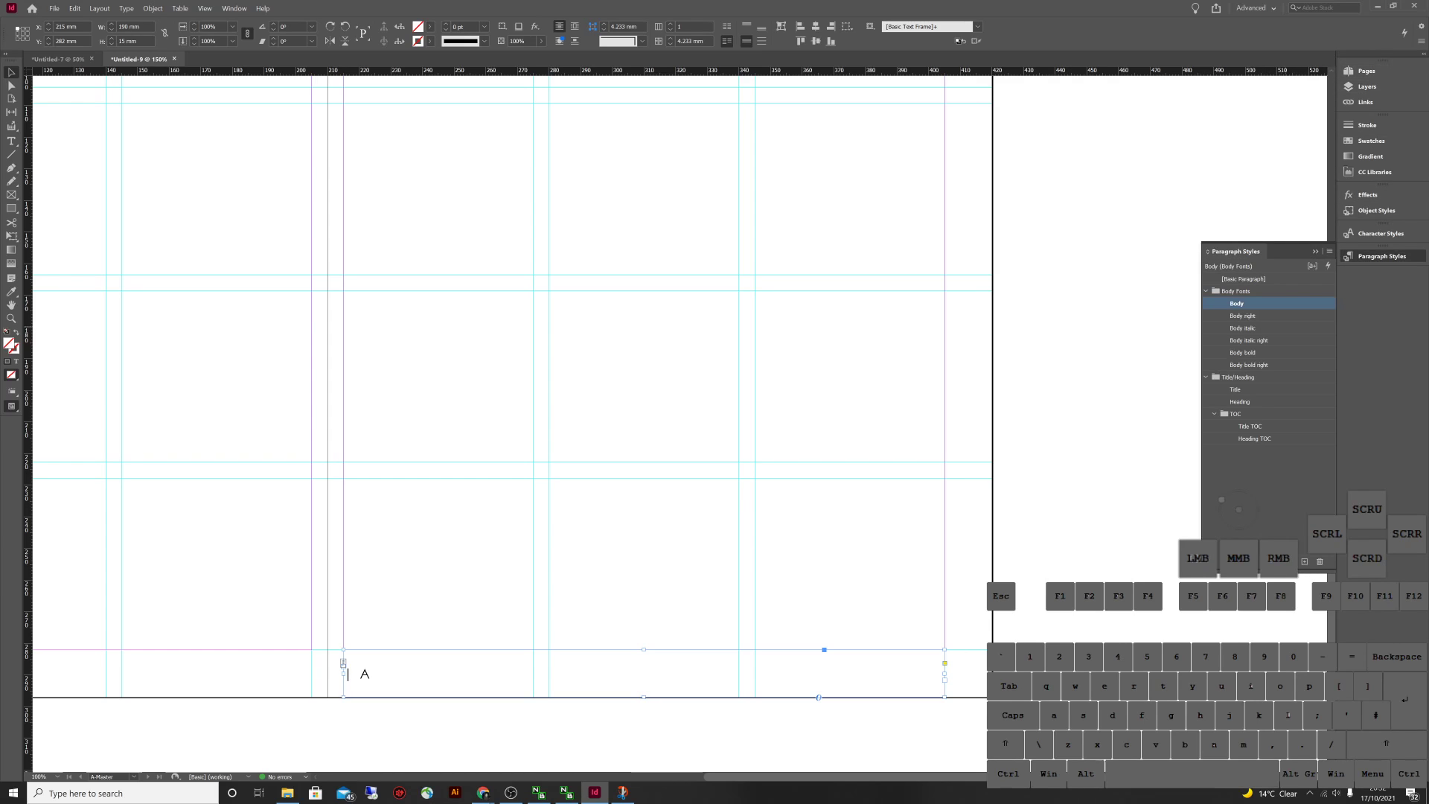
{"action": "left_click", "coordinate": [1242, 316]}
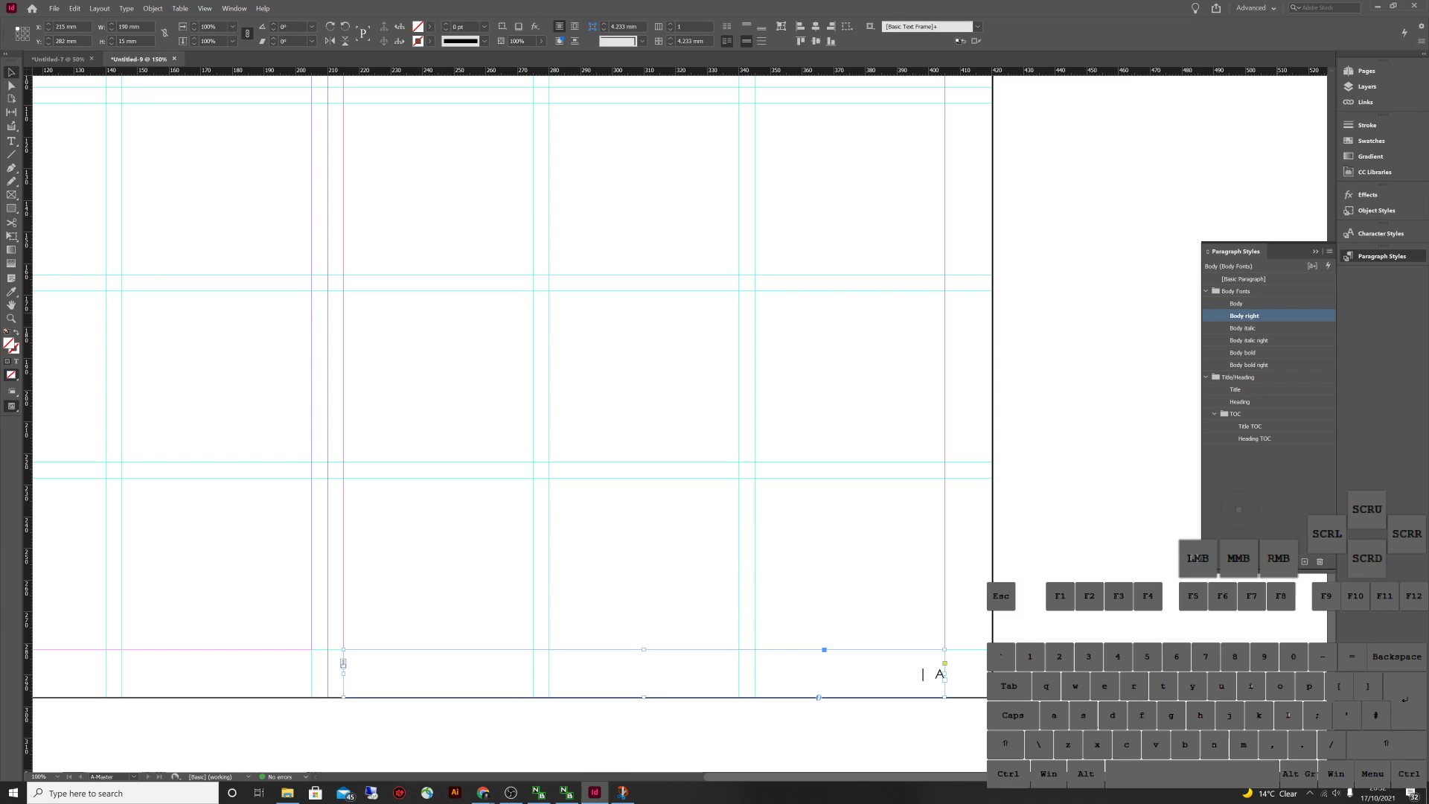
{"action": "key", "text": "Escape"}
{"action": "left_click", "coordinate": [1256, 439]}
{"action": "left_click", "coordinate": [1366, 71]}
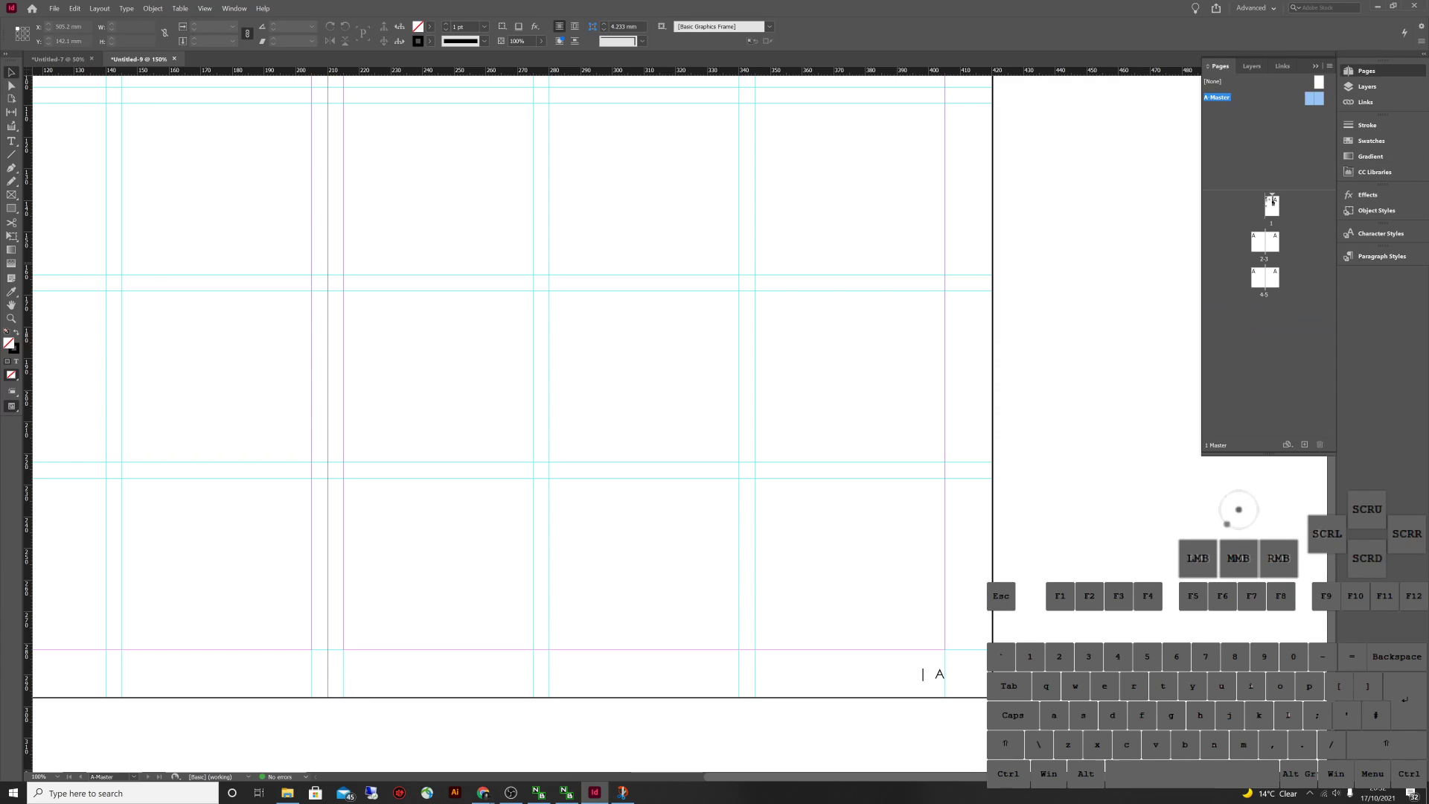
{"action": "double_click", "coordinate": [1257, 241]}
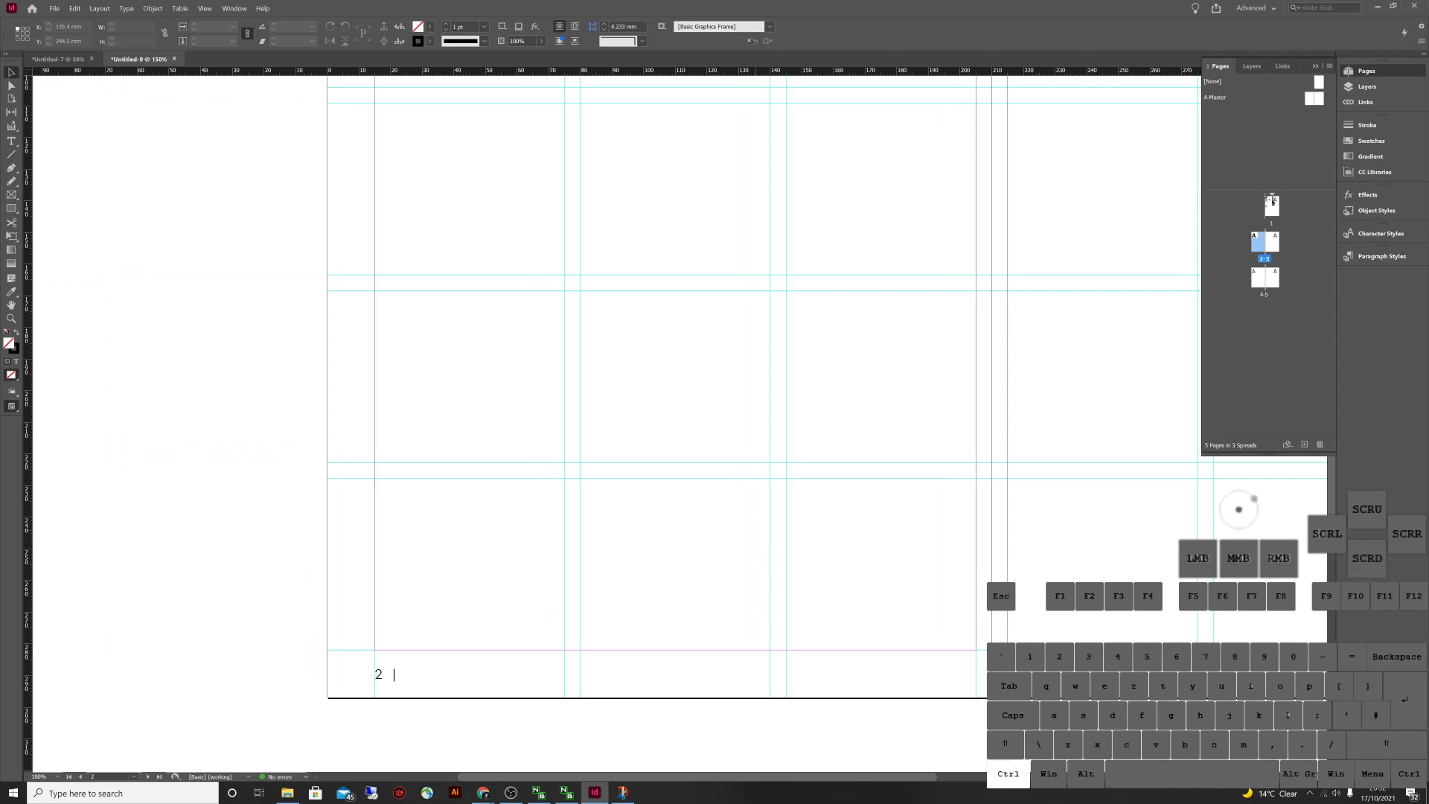
{"action": "key", "text": "ctrl+minus"}
{"action": "key", "text": "ctrl+minus"}
{"action": "key", "text": "ctrl+minus"}
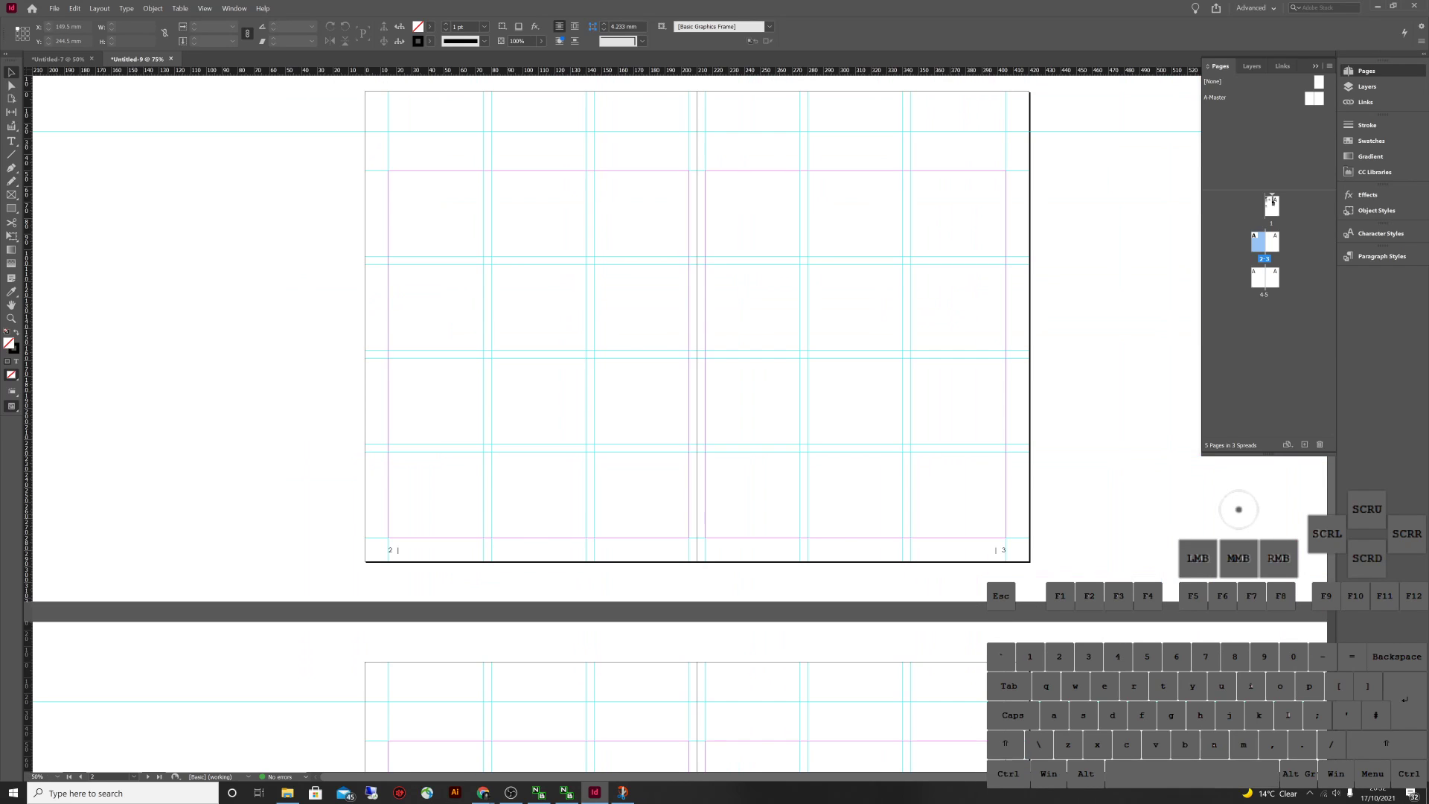
{"action": "scroll", "coordinate": [1238, 509], "scroll_direction": "down", "scroll_amount": 5}
{"action": "scroll", "coordinate": [1239, 509], "scroll_direction": "up", "scroll_amount": 10}
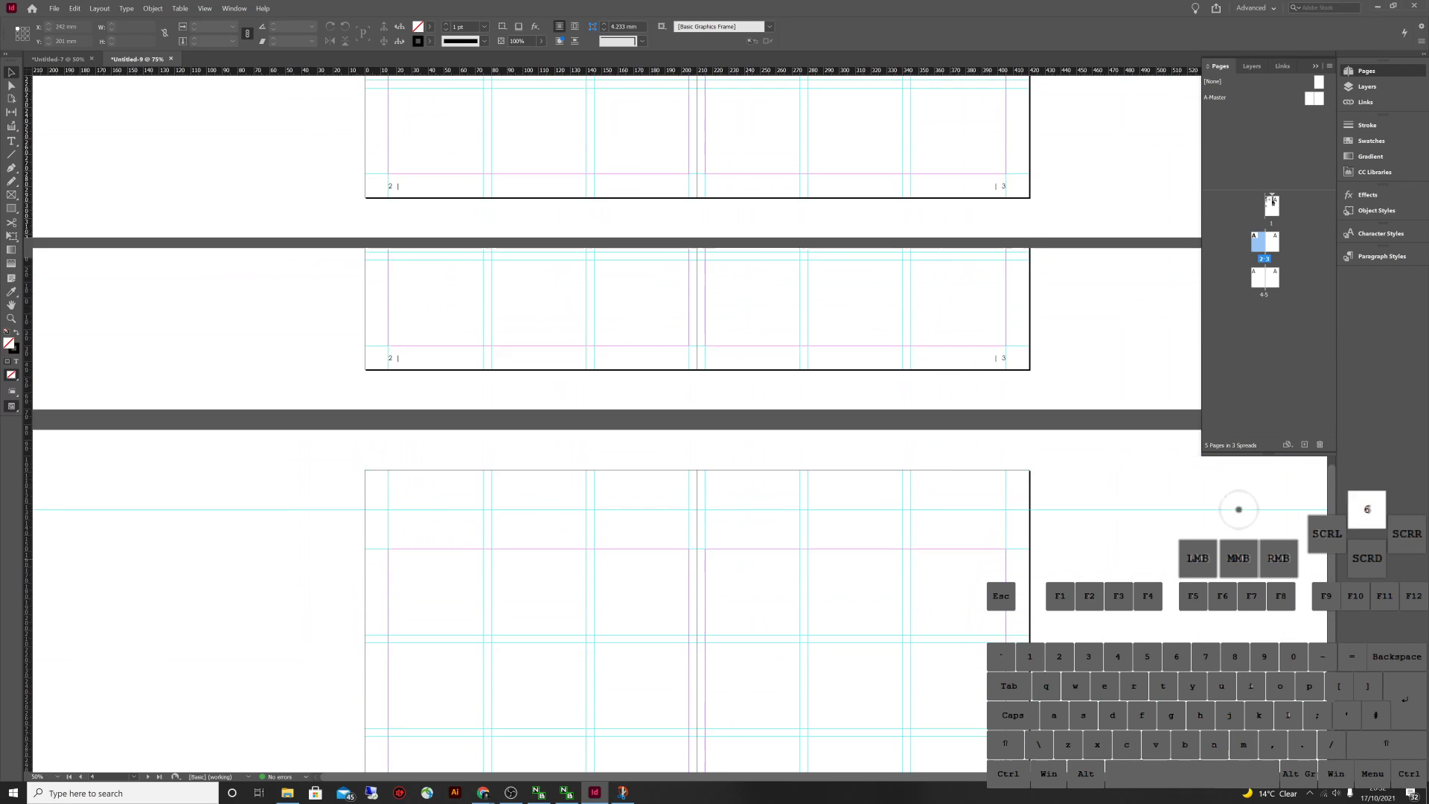
{"action": "scroll", "coordinate": [1238, 509], "scroll_direction": "up", "scroll_amount": 2}
{"action": "scroll", "coordinate": [1238, 509], "scroll_direction": "down", "scroll_amount": 10}
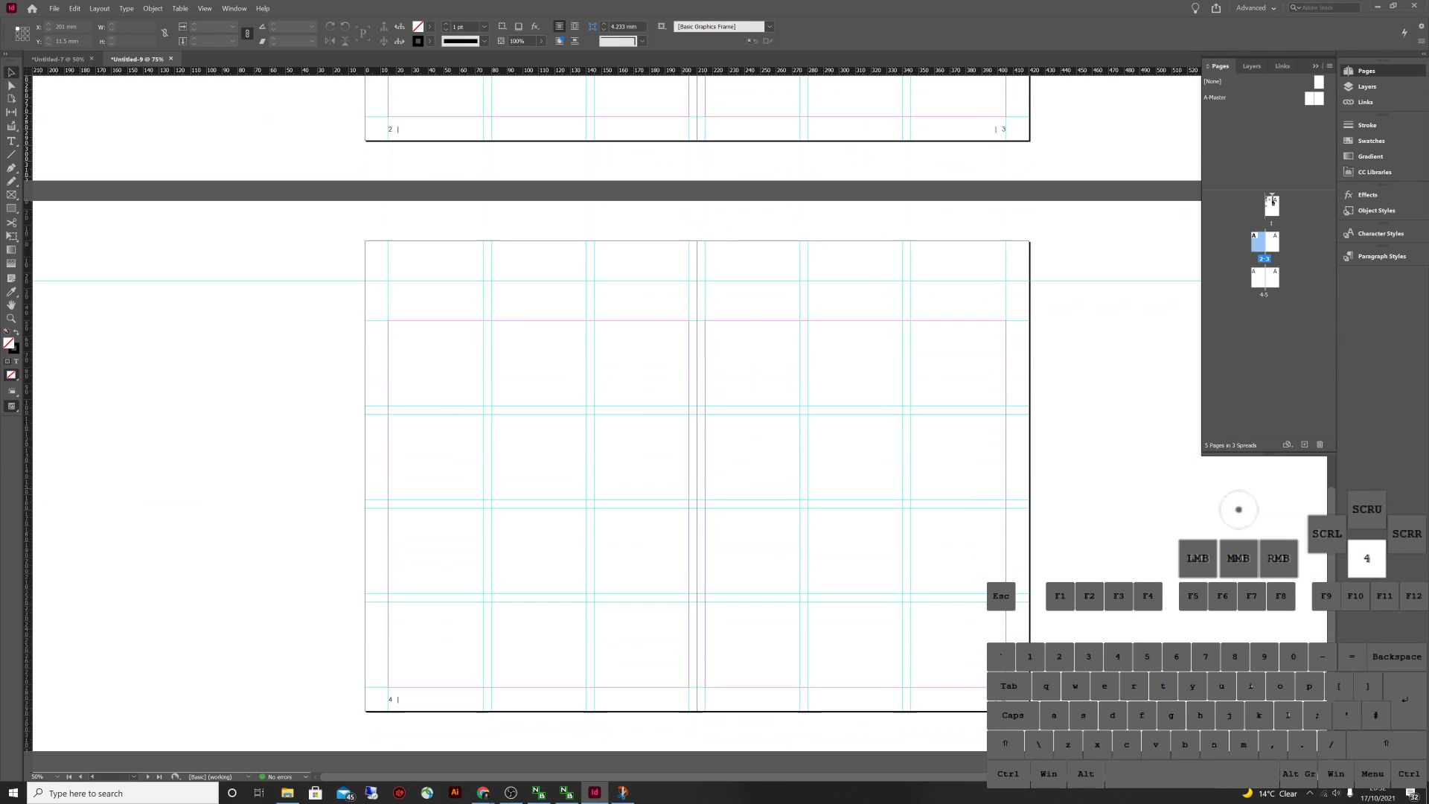
{"action": "scroll", "coordinate": [1238, 509], "scroll_direction": "up", "scroll_amount": 5}
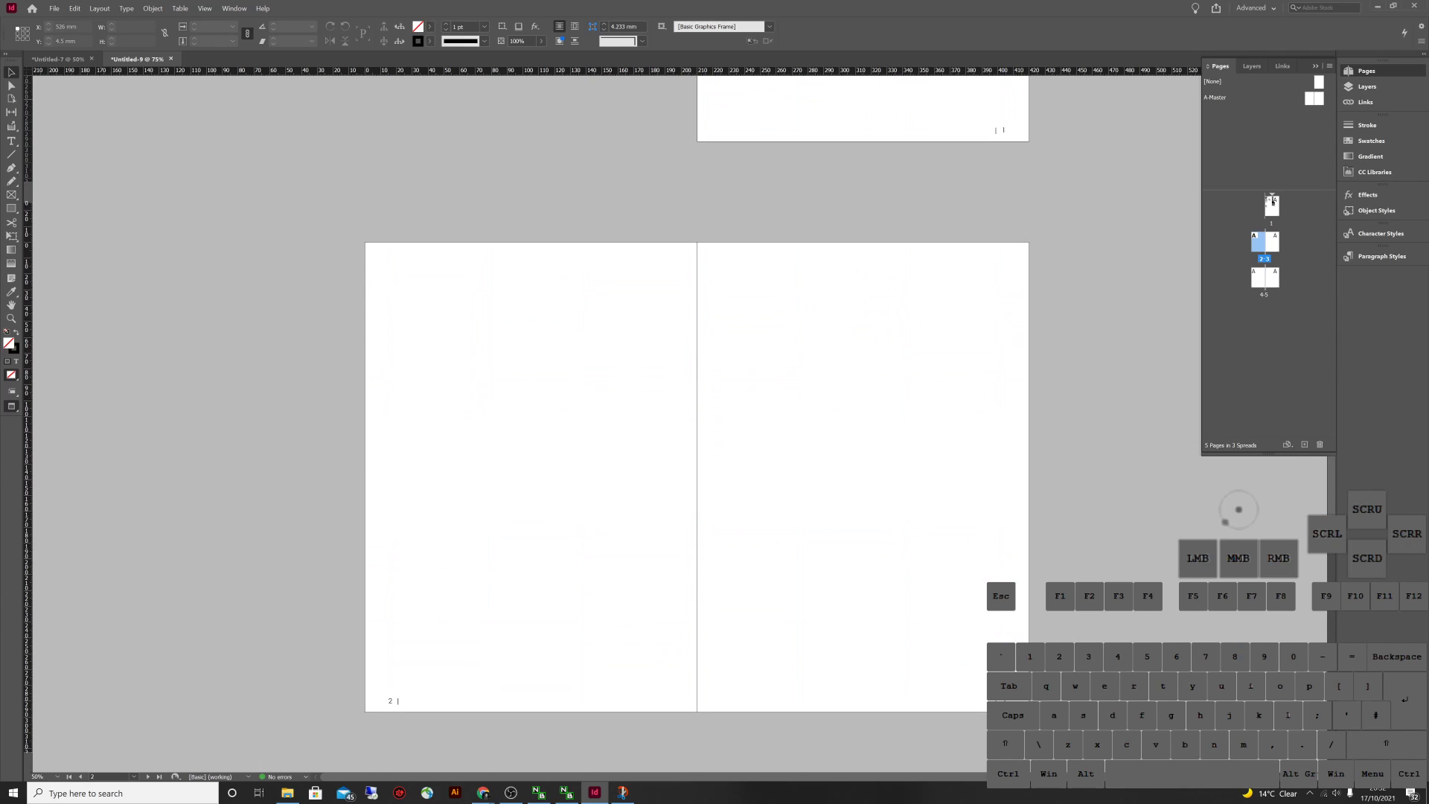
{"action": "double_click", "coordinate": [1314, 98]}
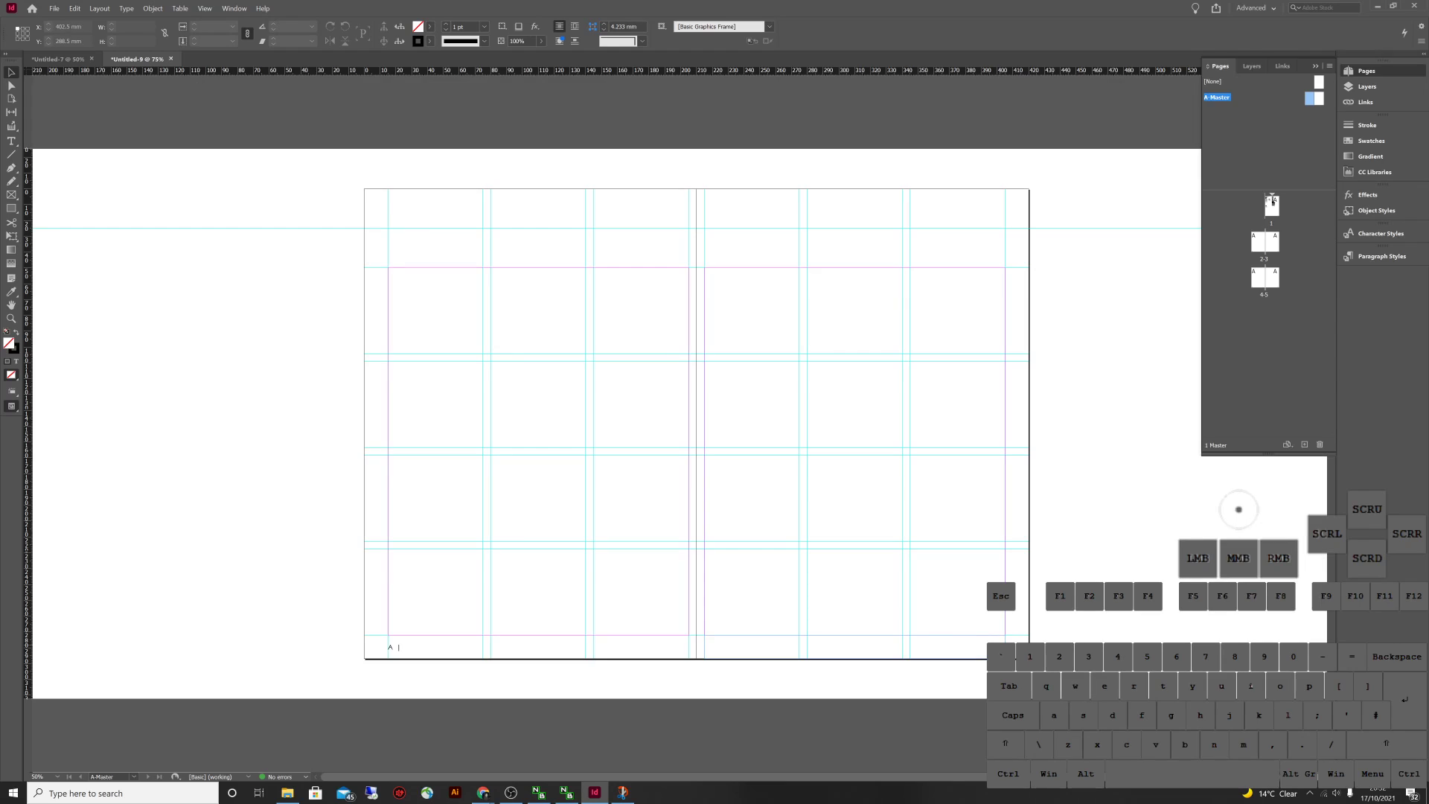
{"action": "double_click", "coordinate": [703, 641]}
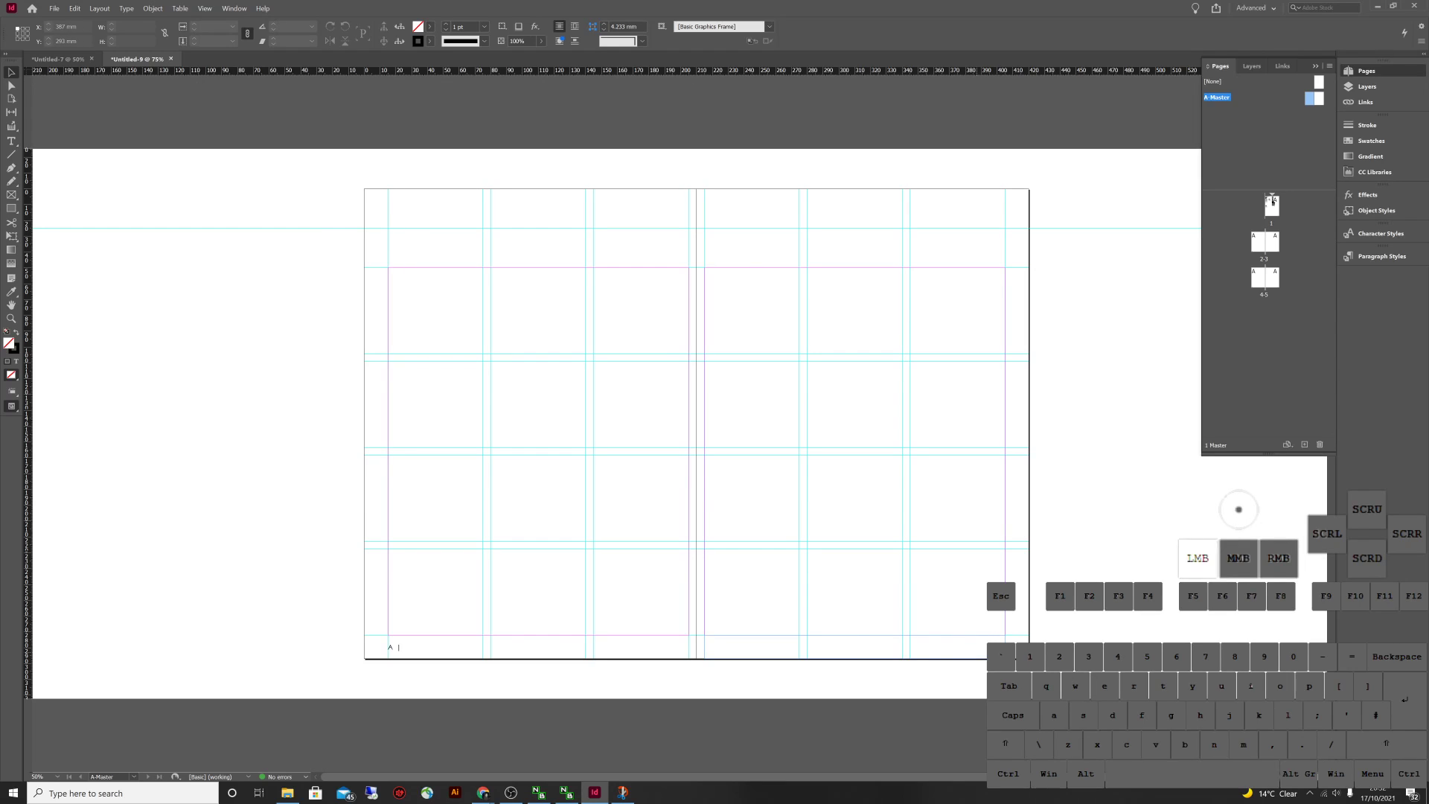
Duplicate the Body right style as 'References', based on Body
{"action": "key", "text": "ctrl+a"}
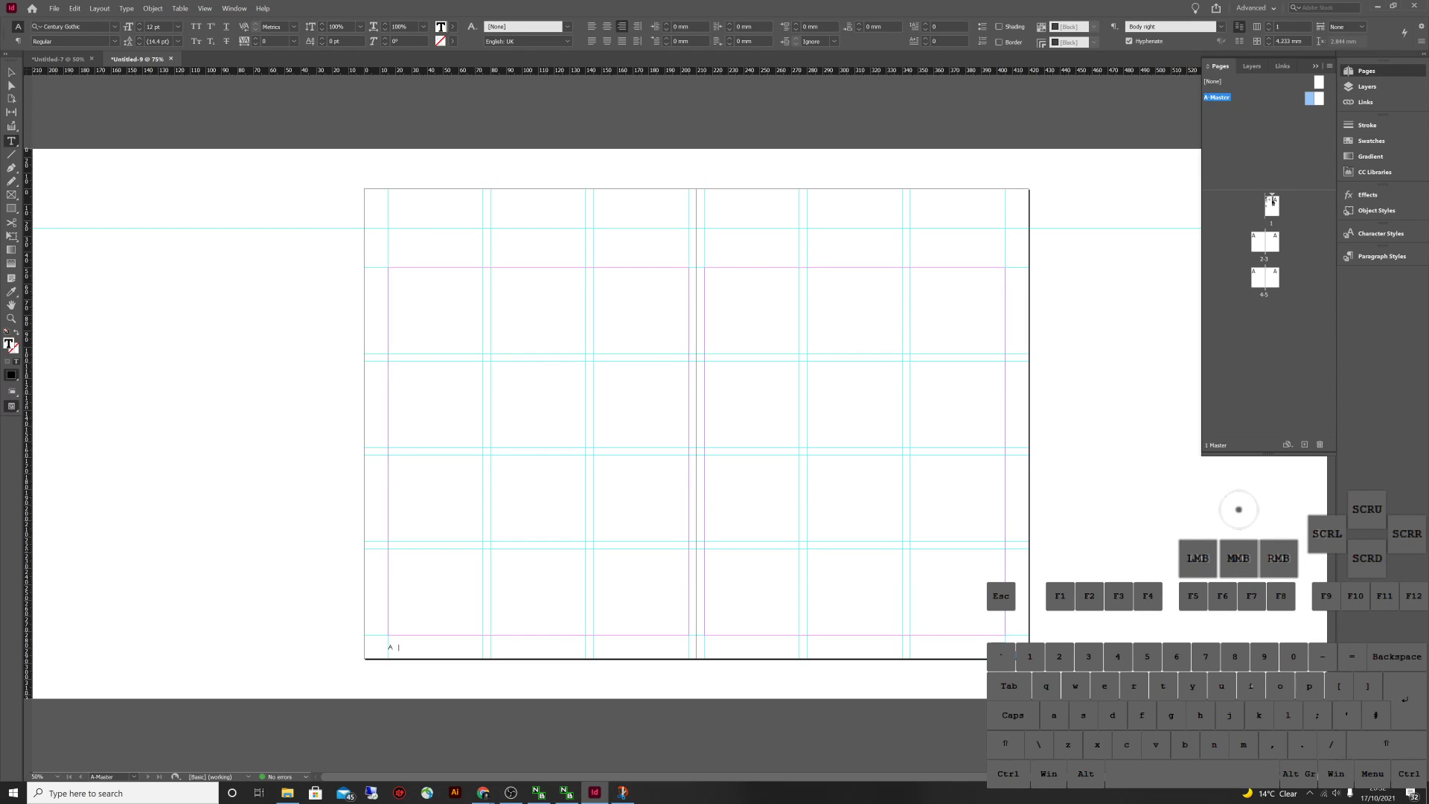
{"action": "left_click", "coordinate": [1382, 256]}
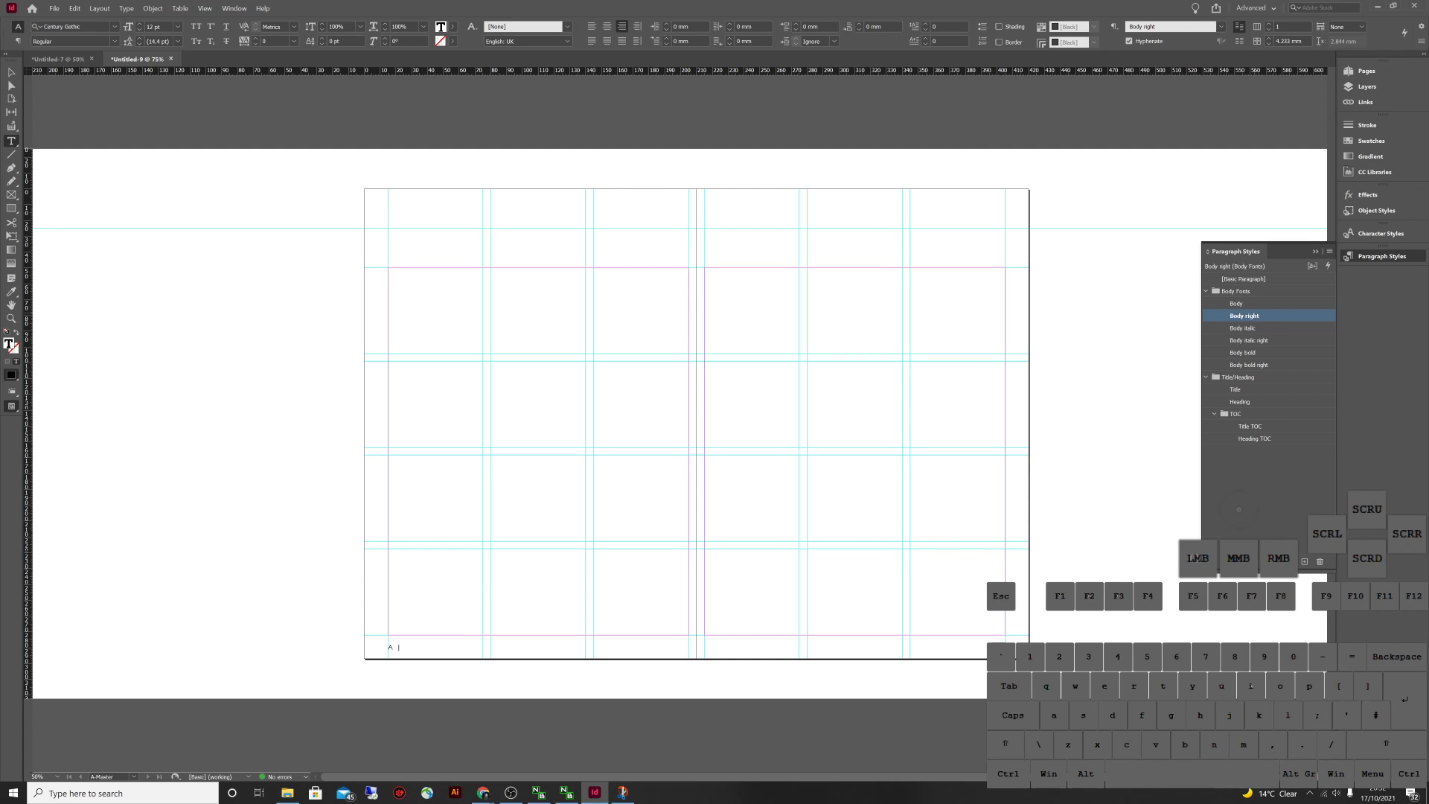
{"action": "right_click", "coordinate": [1257, 315]}
{"action": "left_click", "coordinate": [1294, 327]}
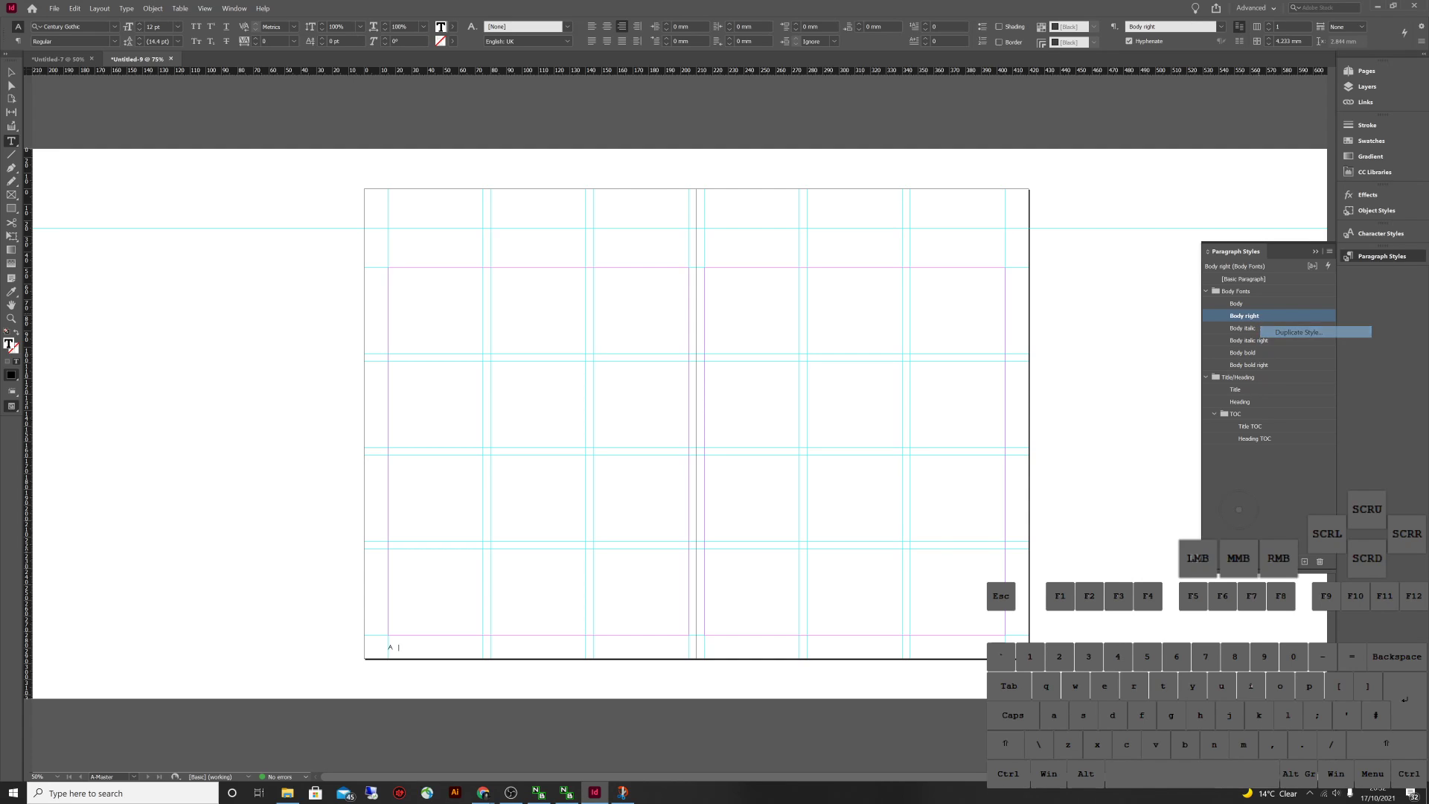
{"action": "left_click", "coordinate": [1231, 492]}
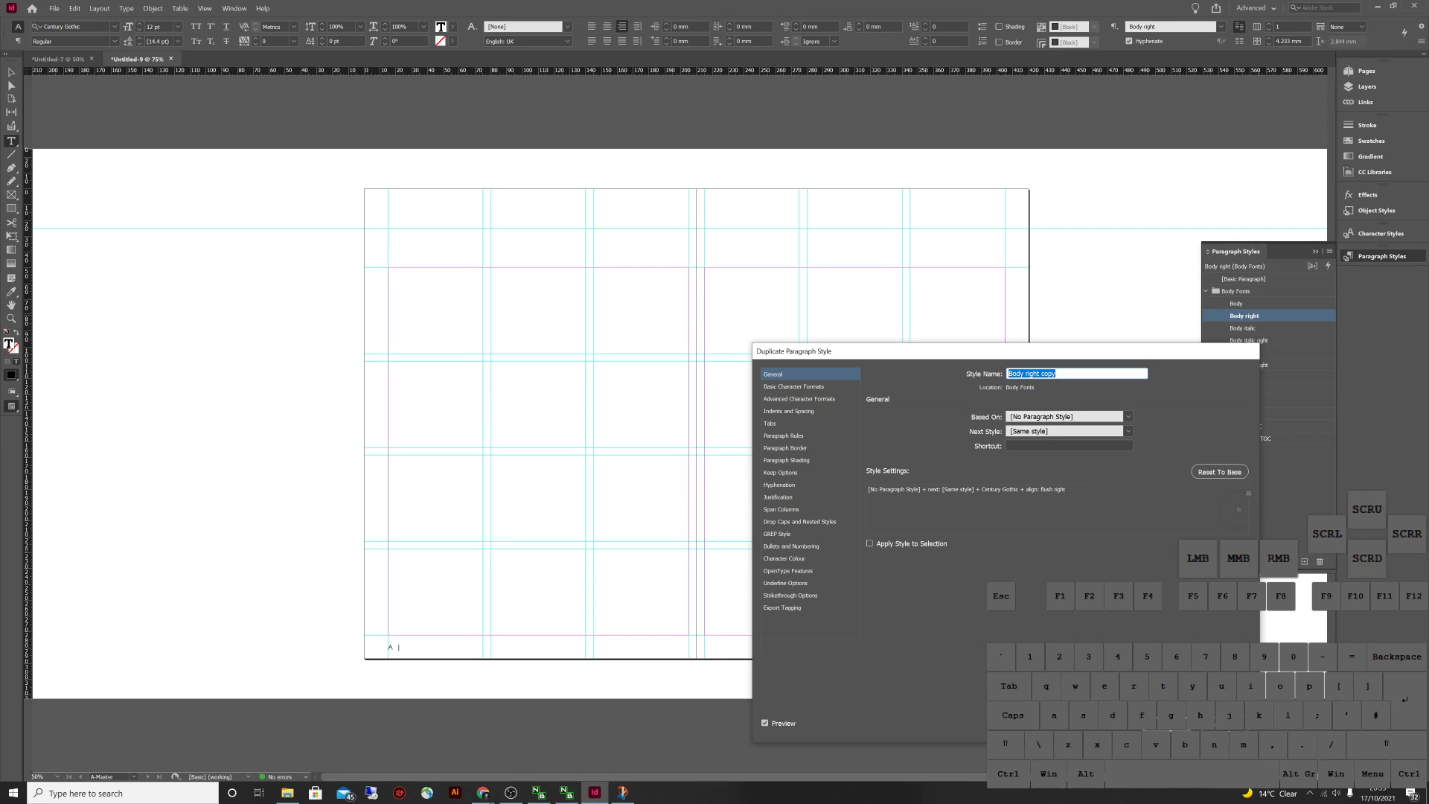
{"action": "type", "text": "Refere"}
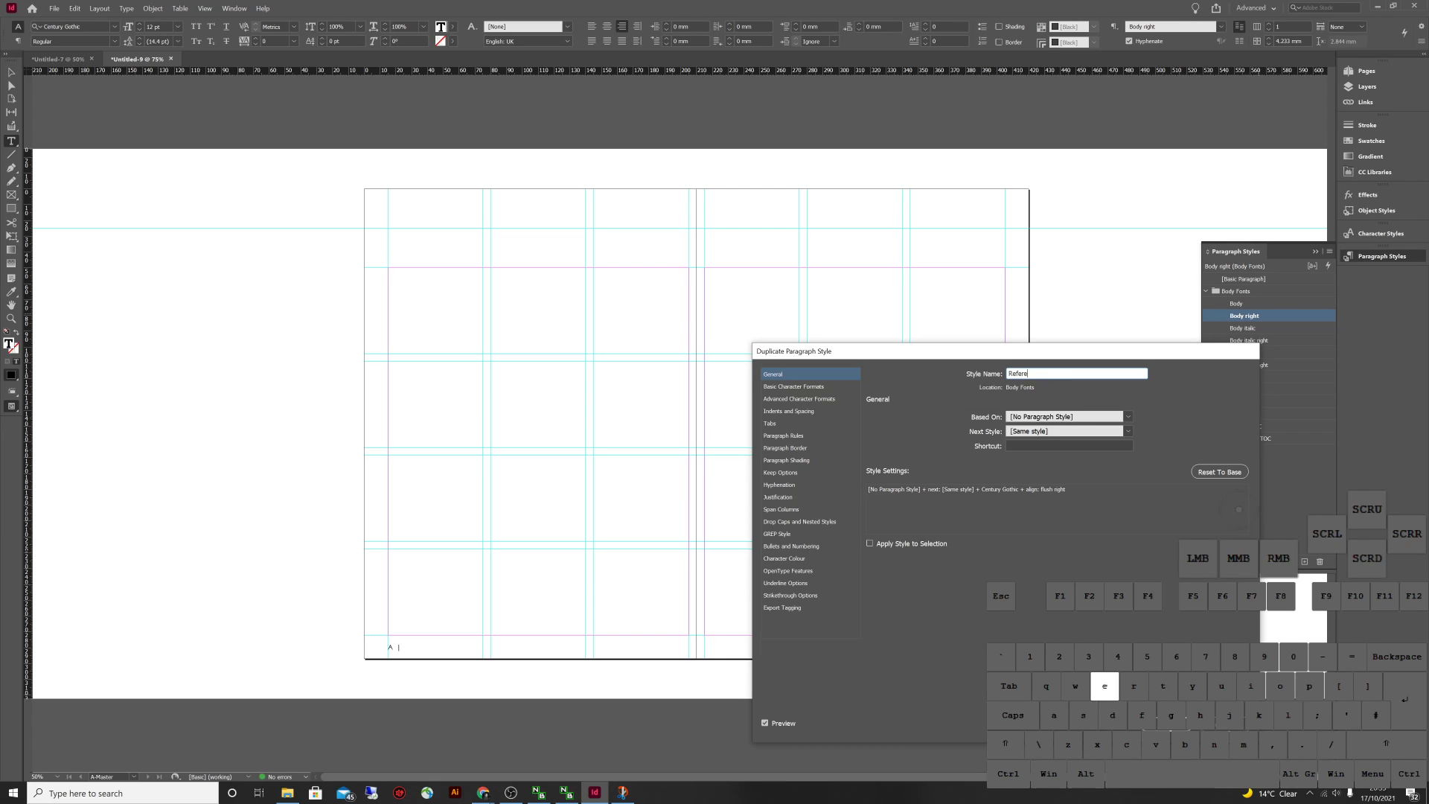
{"action": "type", "text": "nces"}
{"action": "left_click", "coordinate": [1128, 416]}
{"action": "left_click", "coordinate": [1034, 463]}
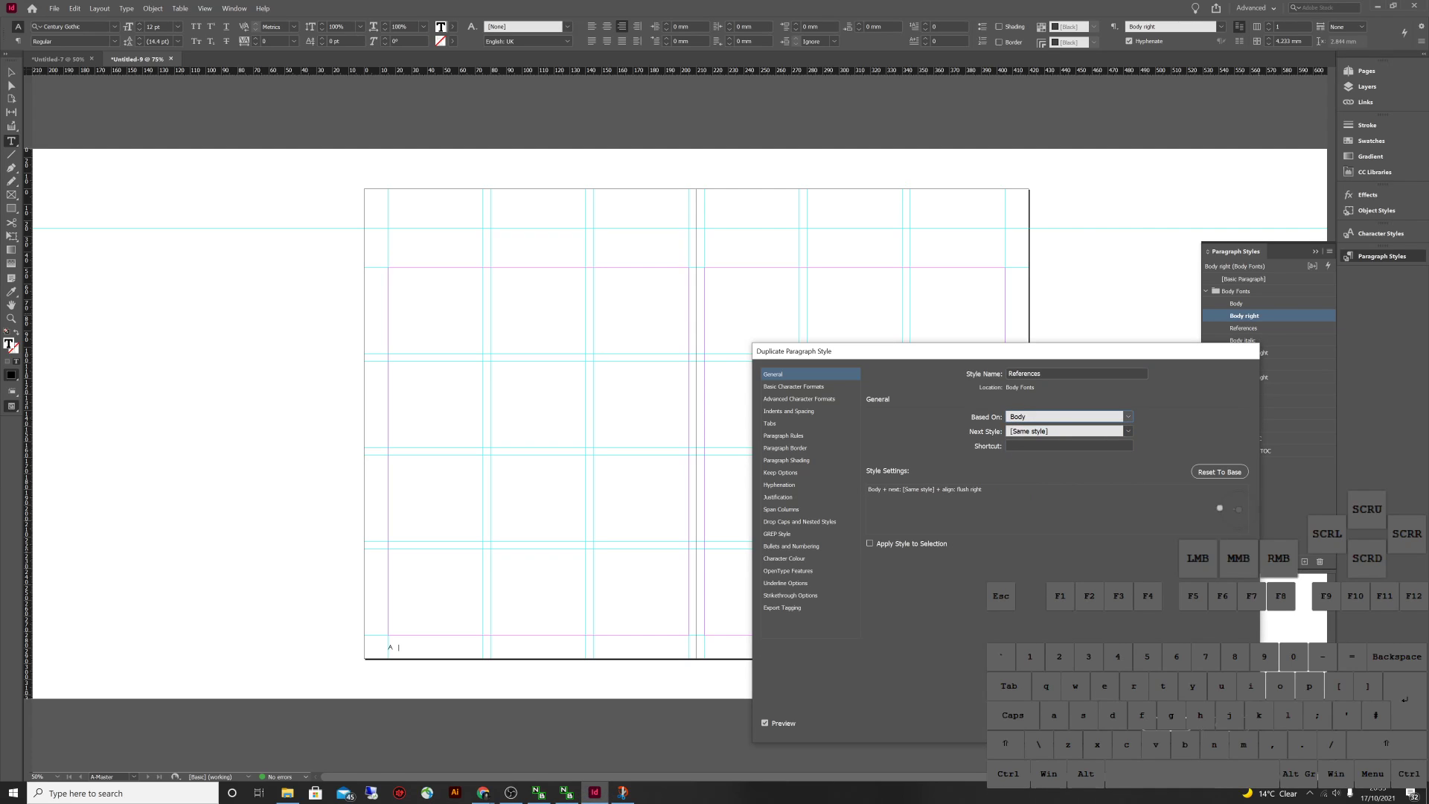
Give References an 8 pt font size and 70% black character colour, and confirm
{"action": "left_click", "coordinate": [793, 387]}
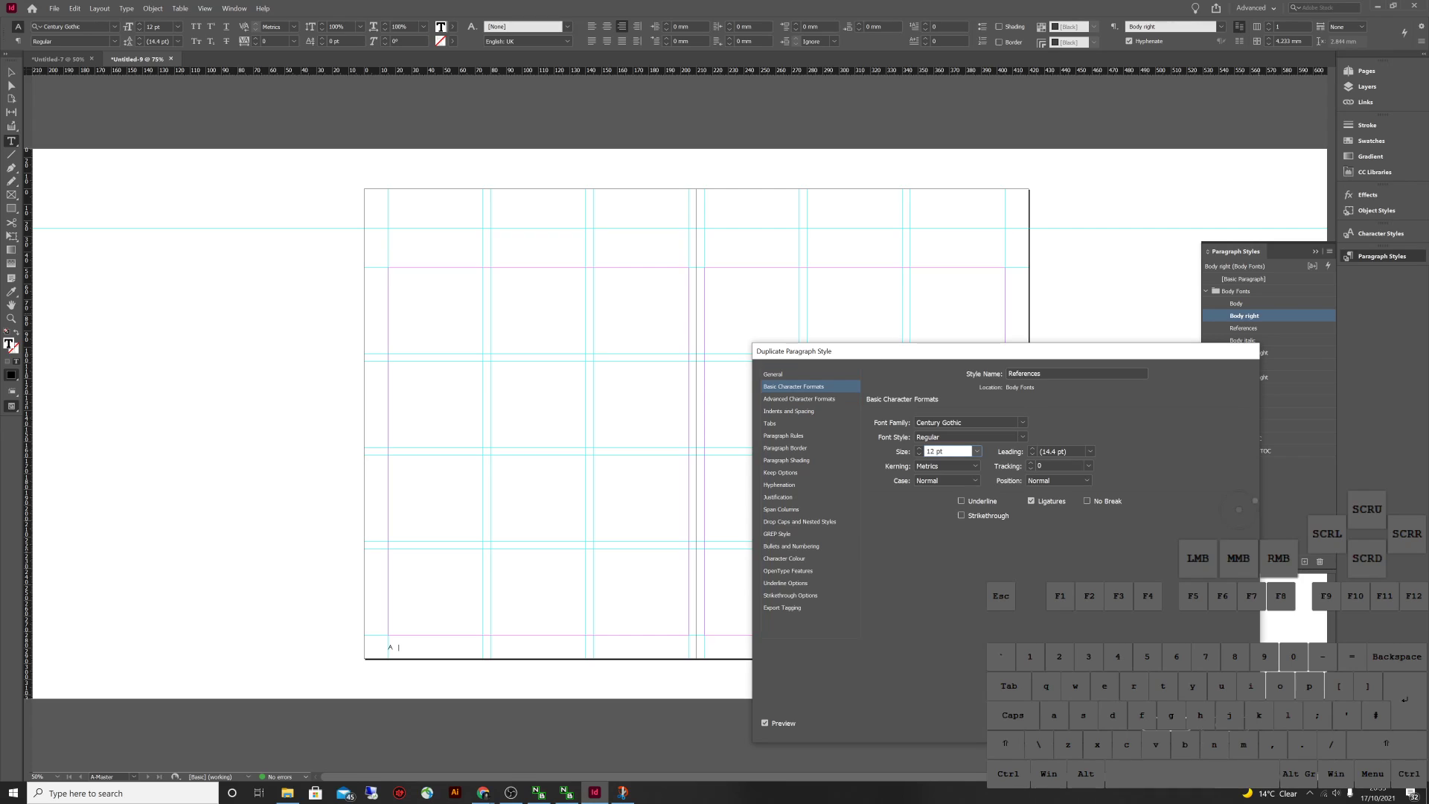
{"action": "left_click", "coordinate": [977, 451]}
{"action": "left_click", "coordinate": [944, 475]}
{"action": "left_click", "coordinate": [779, 484]}
{"action": "left_click", "coordinate": [783, 558]}
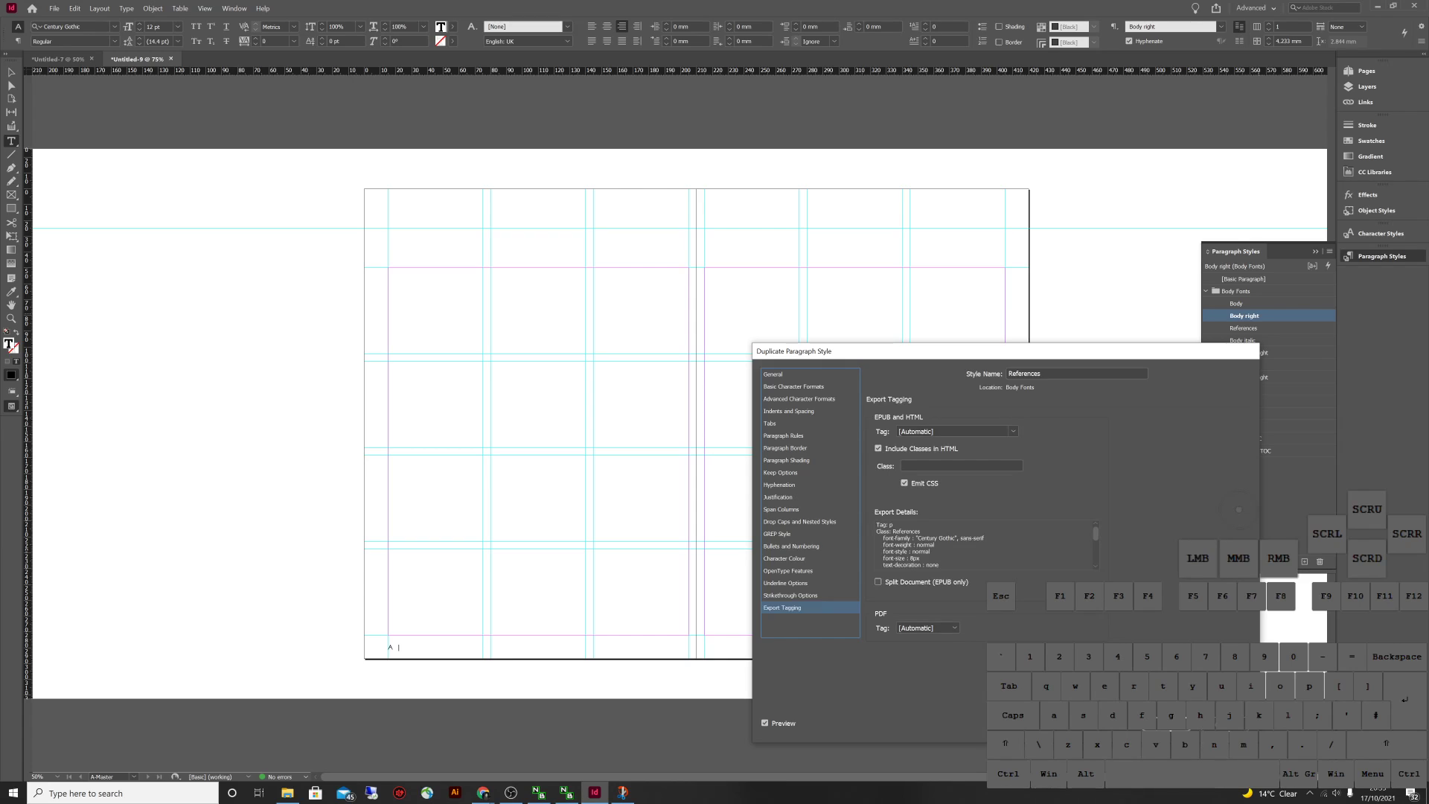
{"action": "left_click", "coordinate": [981, 496]}
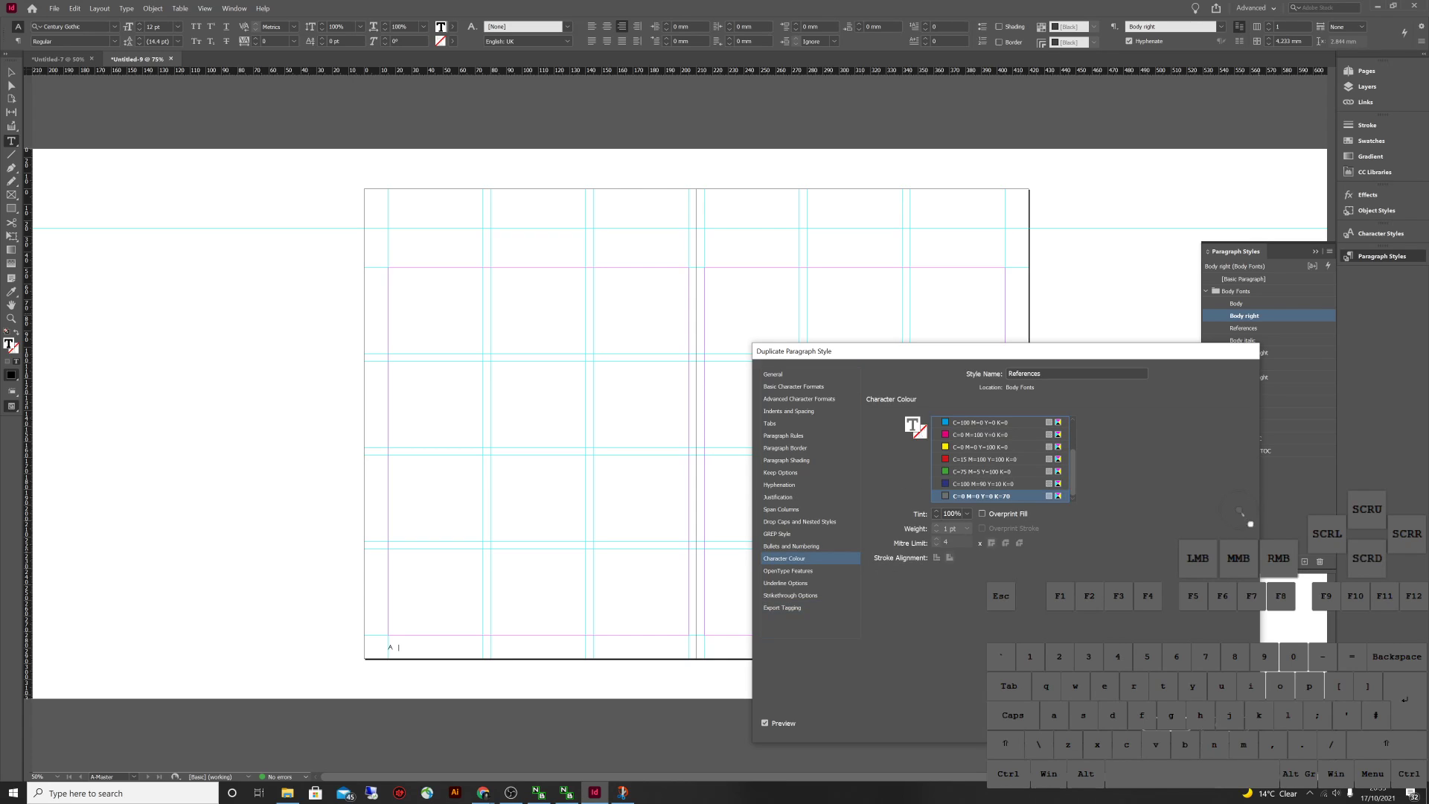
{"action": "left_click", "coordinate": [1176, 723]}
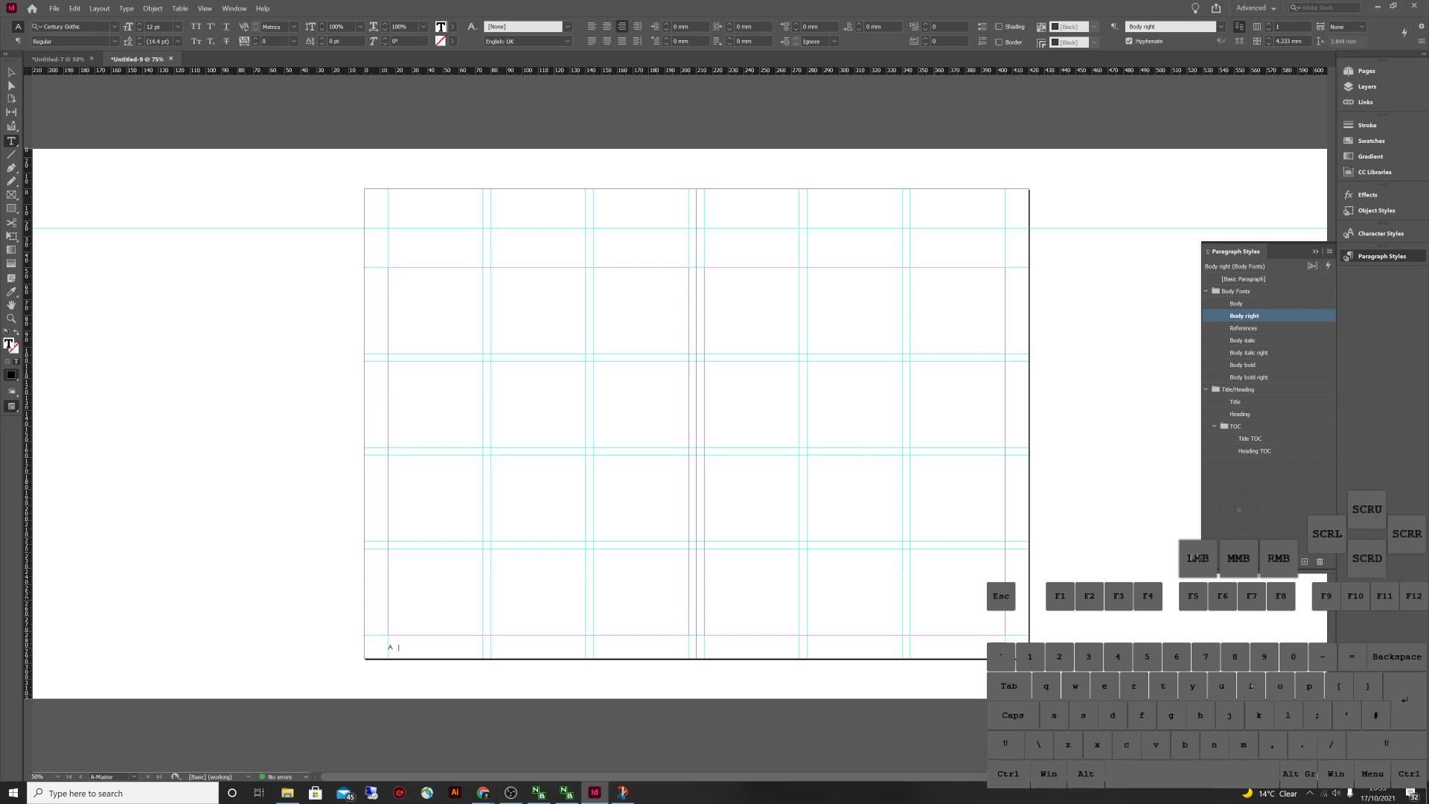
{"action": "key", "text": "Escape"}
{"action": "left_click", "coordinate": [1256, 450]}
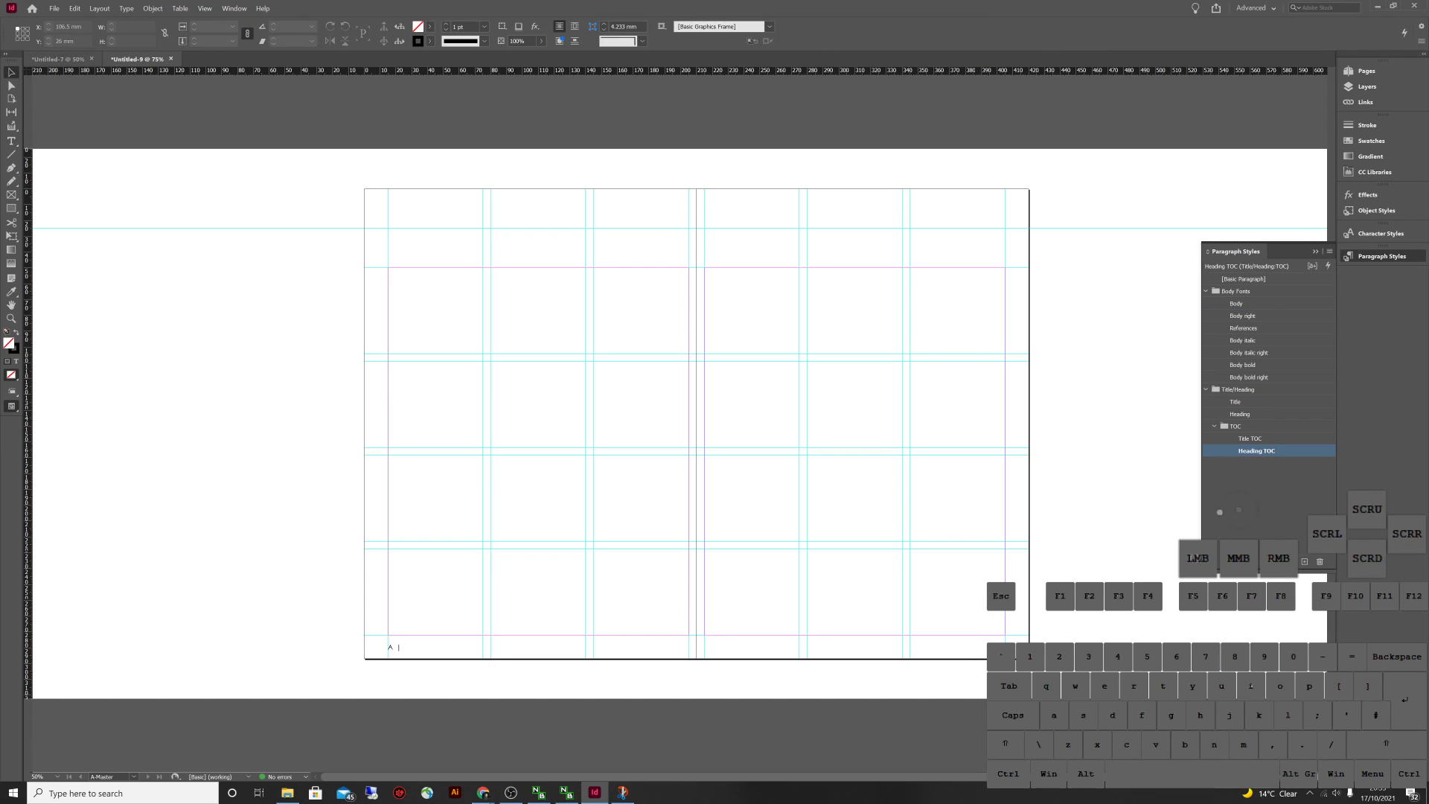
Zoom in and select the footer text in Untitled-7, then return to Untitled-9
{"action": "key", "text": "ctrl+Tab"}
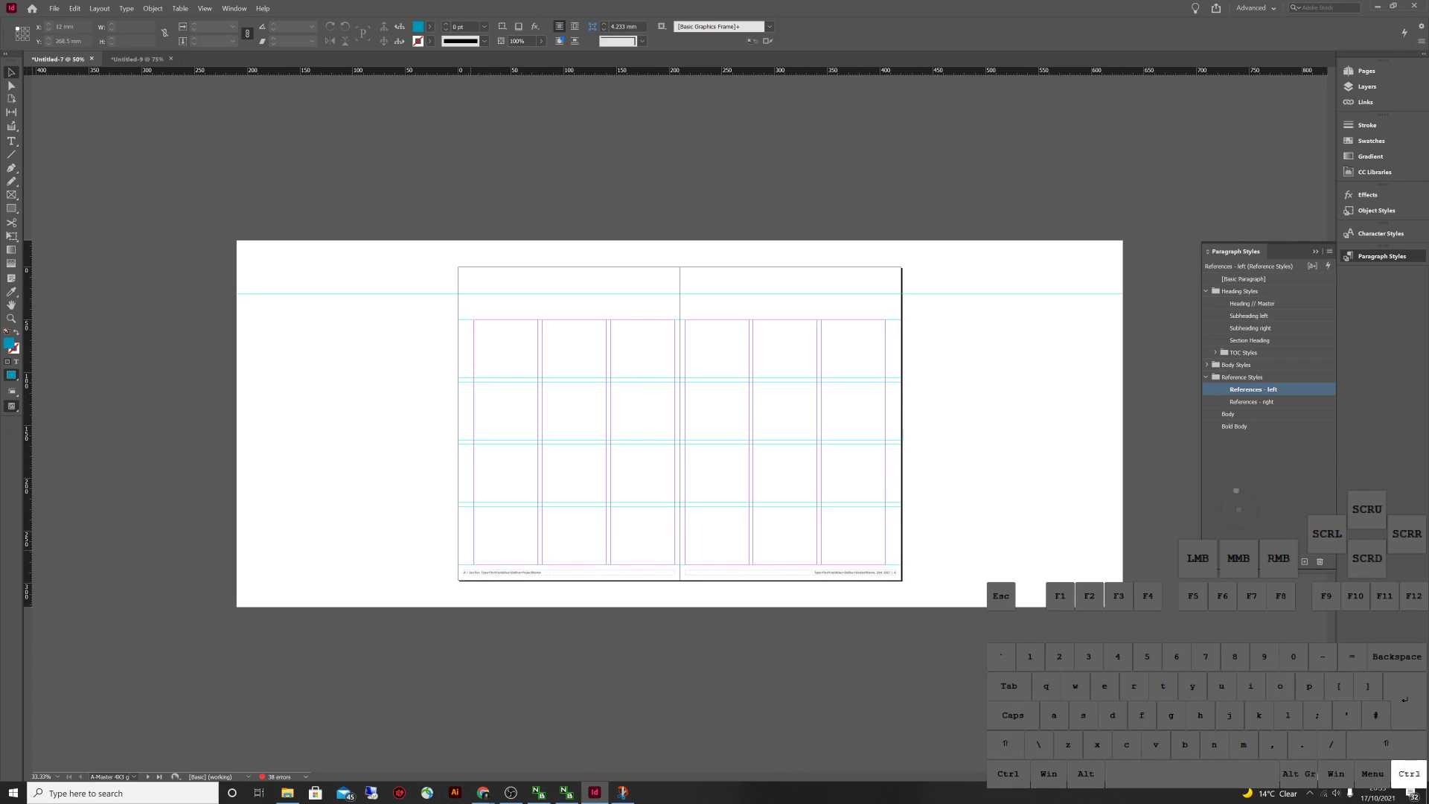
{"action": "key", "text": "ctrl+equal"}
{"action": "key", "text": "ctrl+equal"}
{"action": "double_click", "coordinate": [396, 721]}
{"action": "key", "text": "ctrl+a"}
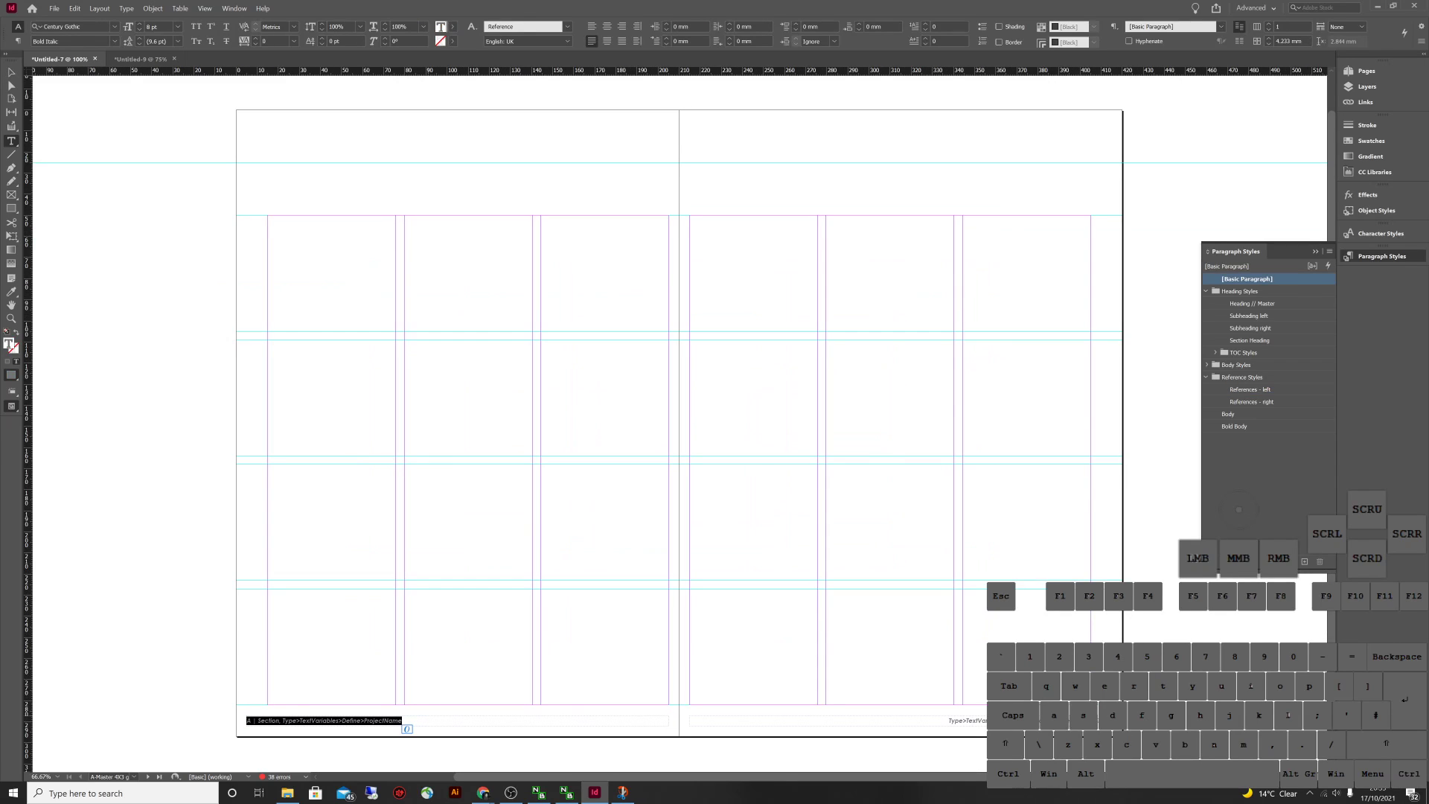
{"action": "key", "text": "Escape"}
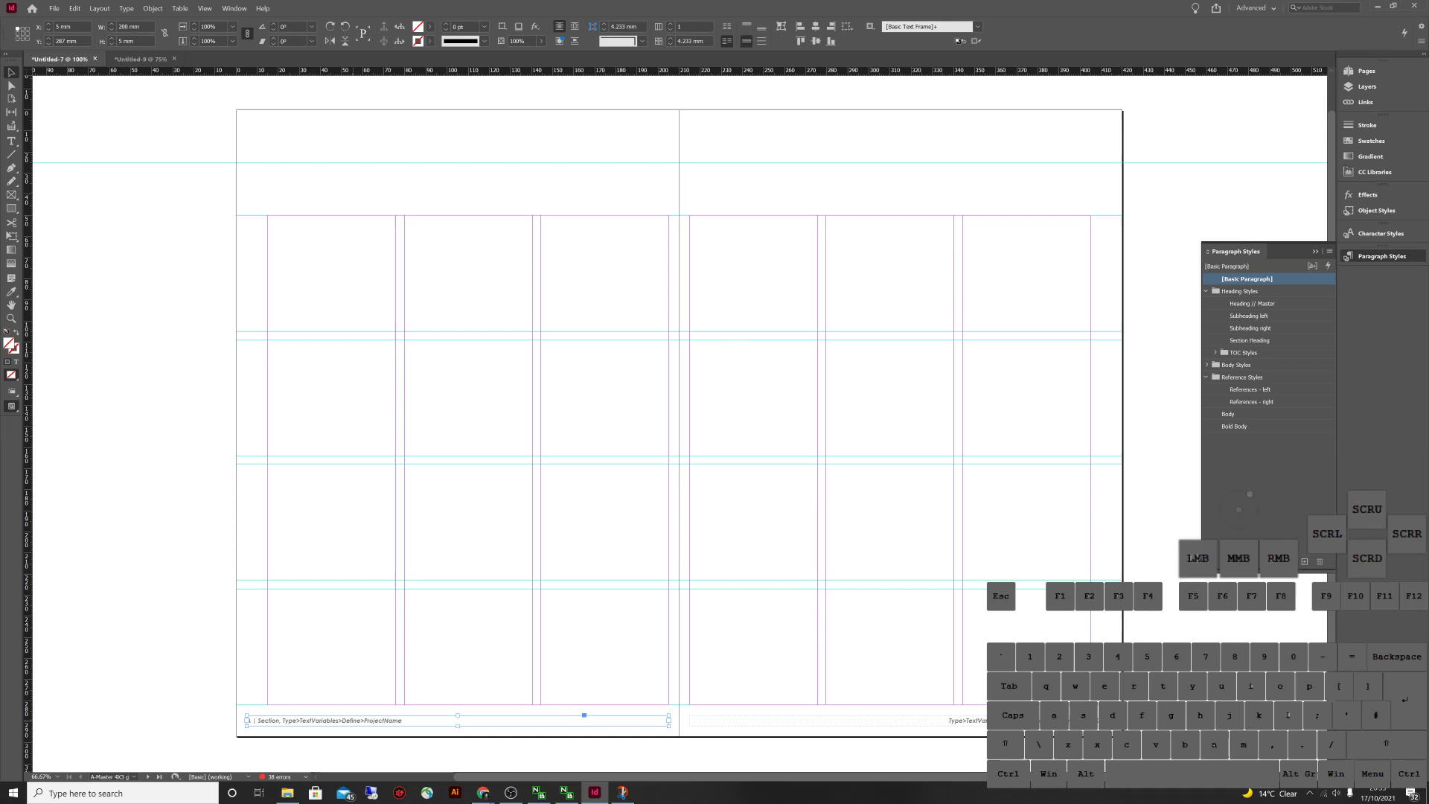
{"action": "key", "text": "Escape"}
{"action": "key", "text": "Escape"}
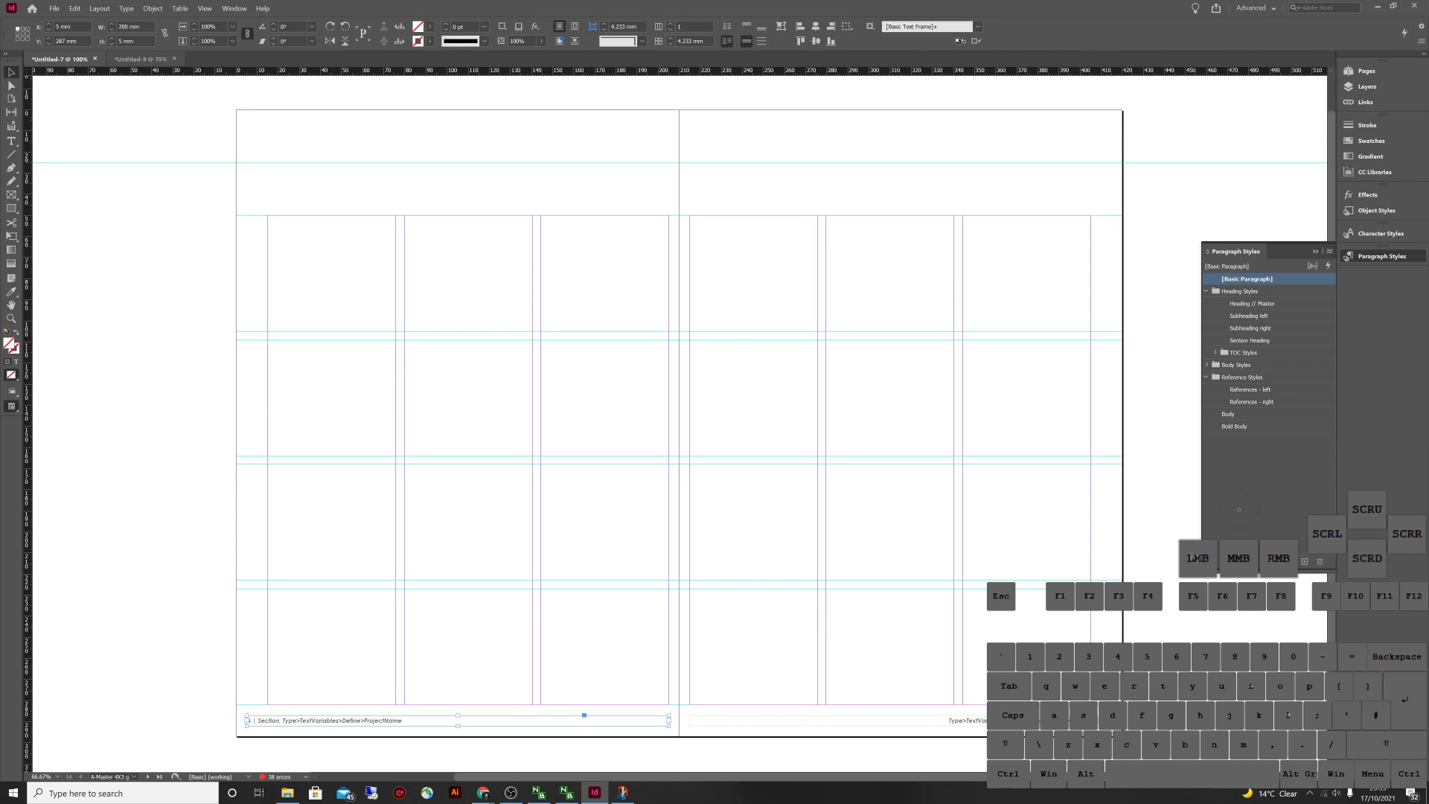
{"action": "key", "text": "ctrl+Tab"}
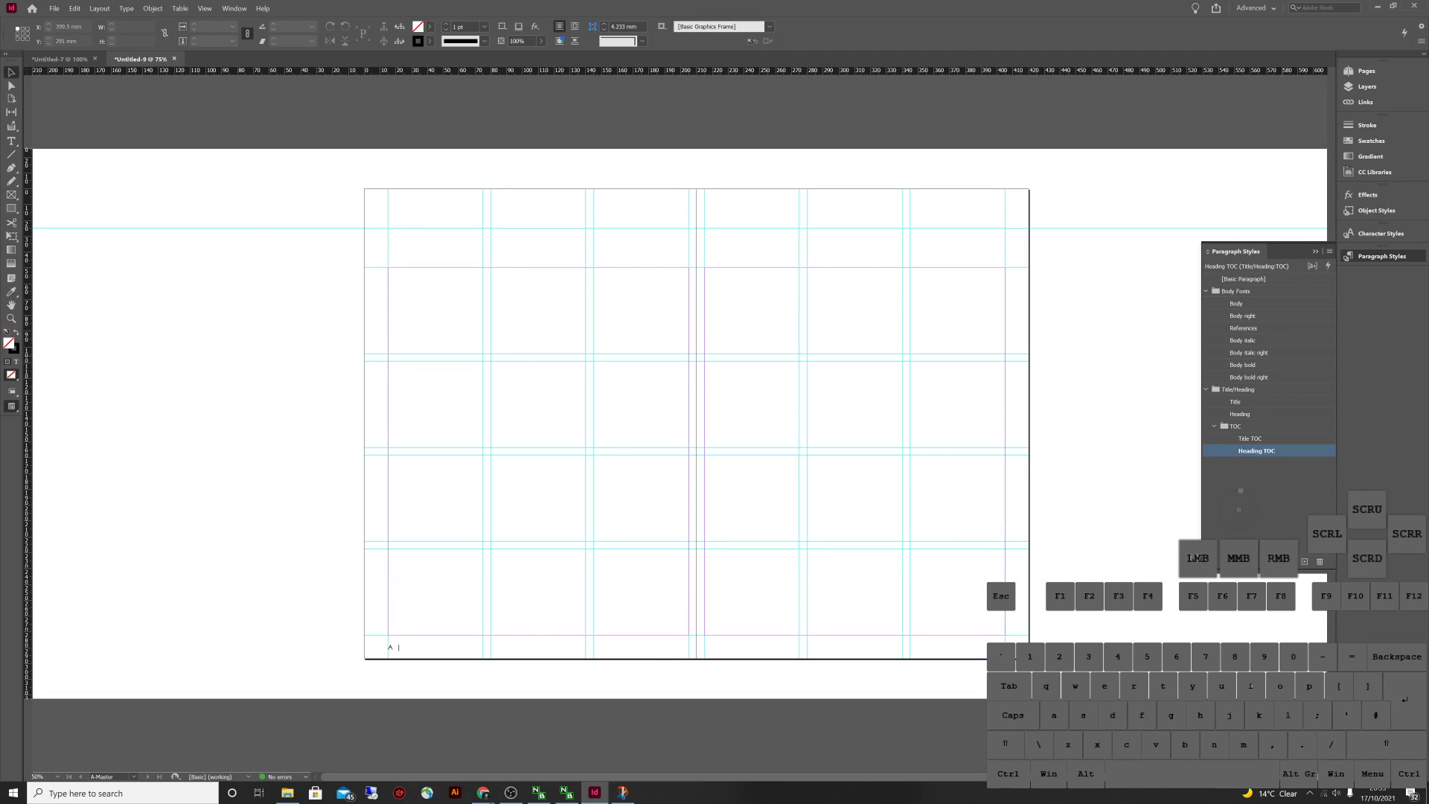
Apply the References paragraph style to the left-page footer text
{"action": "key", "text": "Escape"}
{"action": "left_click", "coordinate": [1246, 327]}
{"action": "double_click", "coordinate": [394, 647]}
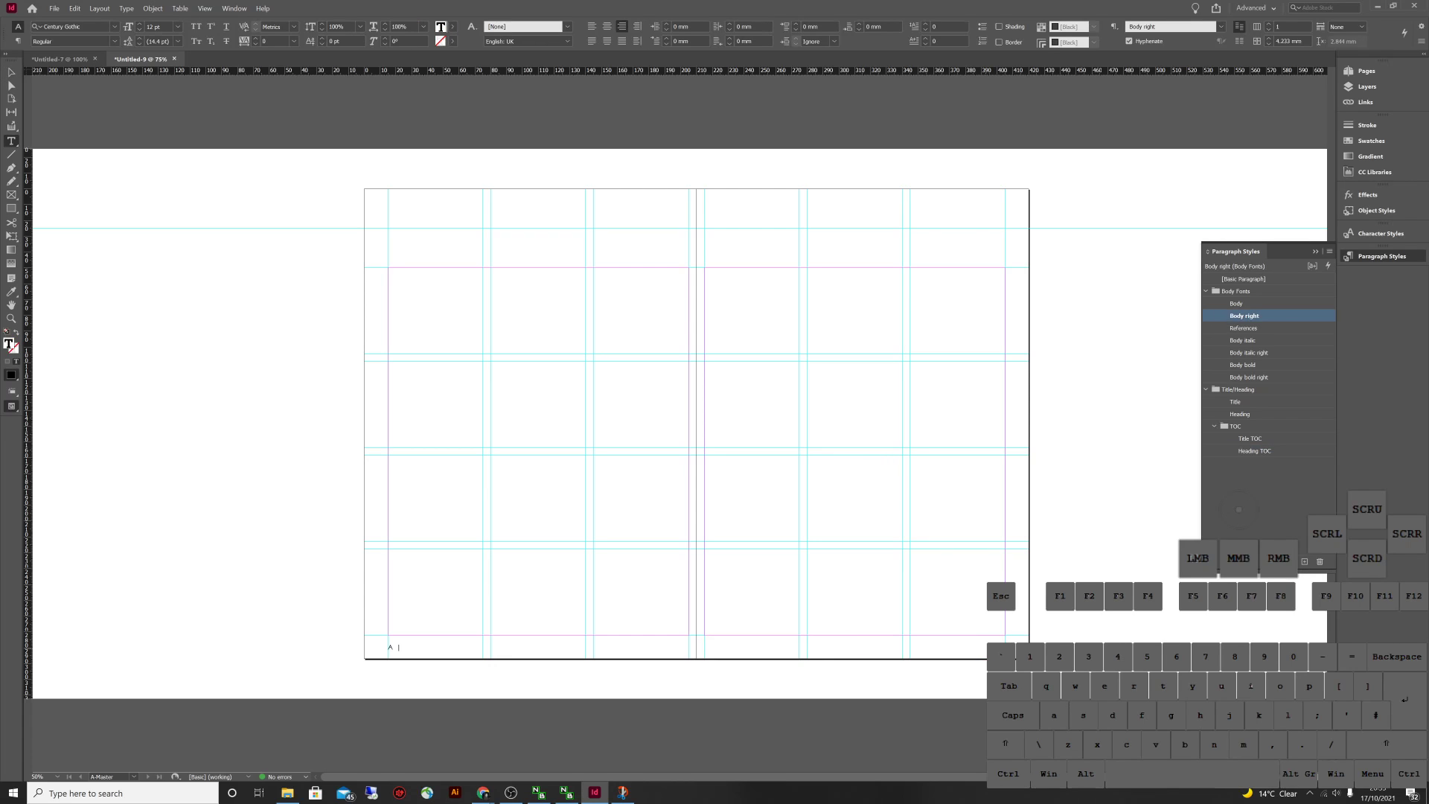
{"action": "key", "text": "ctrl+a"}
{"action": "left_click", "coordinate": [1246, 327]}
{"action": "key", "text": "Escape"}
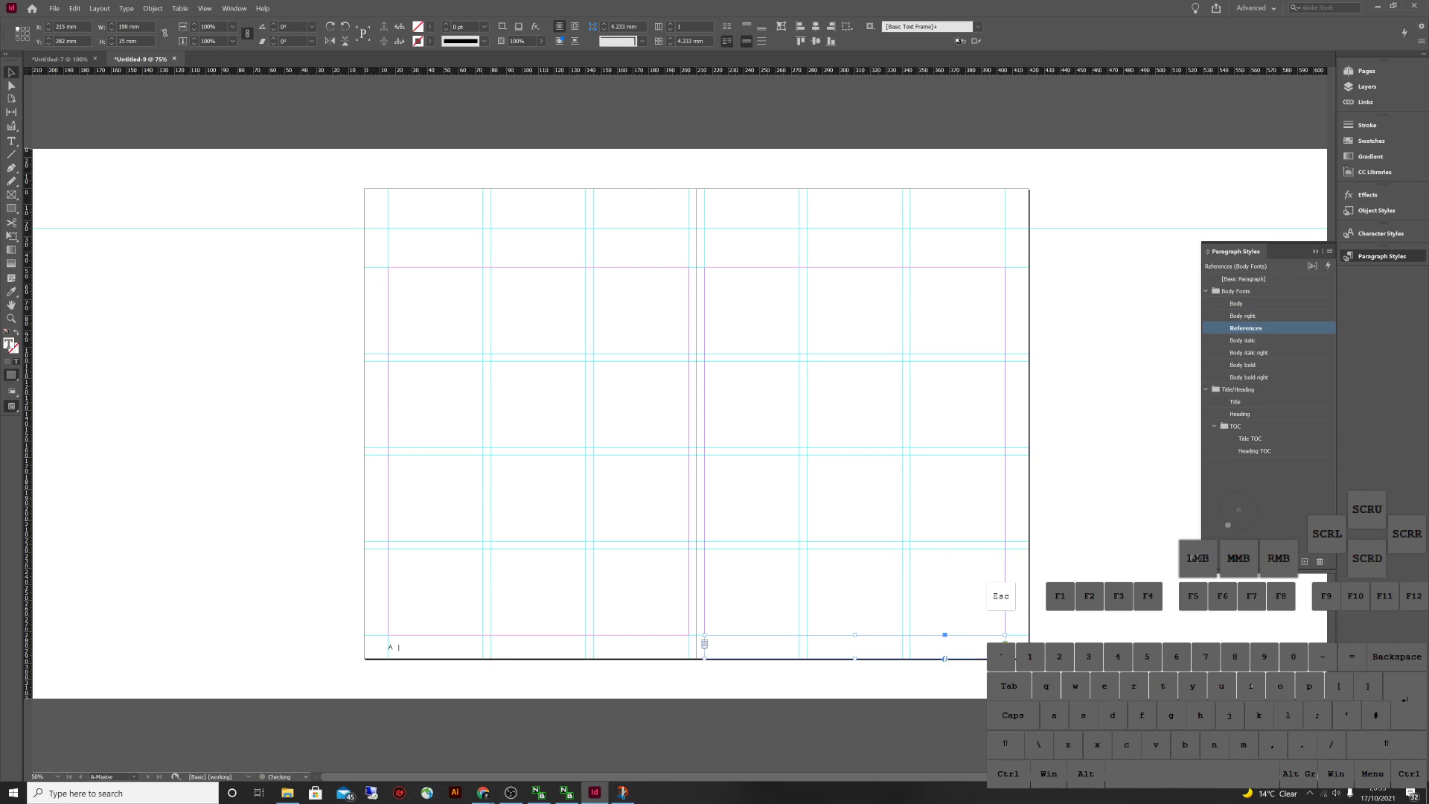
Set the References style's font style to Bold Italic
{"action": "left_click", "coordinate": [1246, 327]}
{"action": "left_click", "coordinate": [1245, 327]}
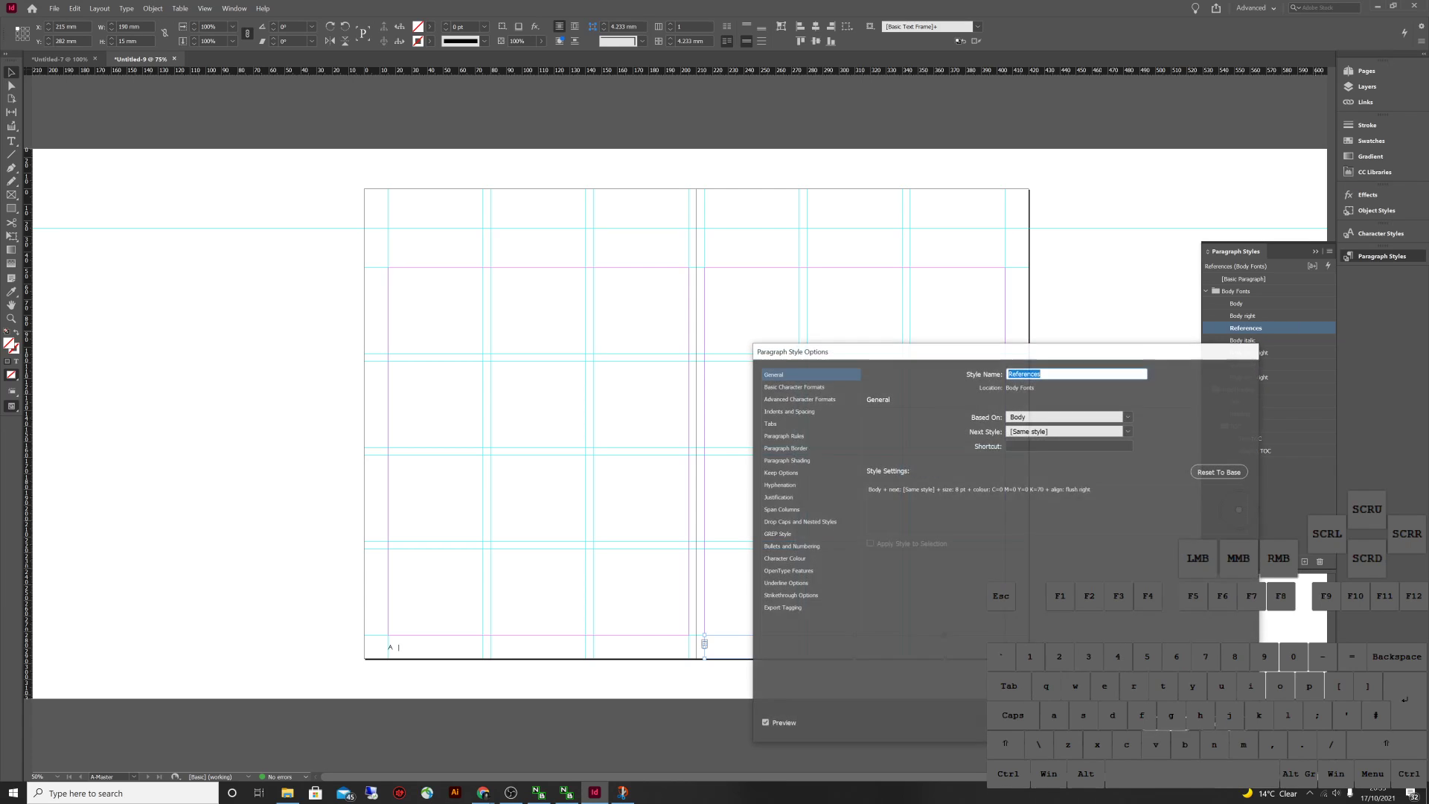
{"action": "left_click", "coordinate": [793, 386]}
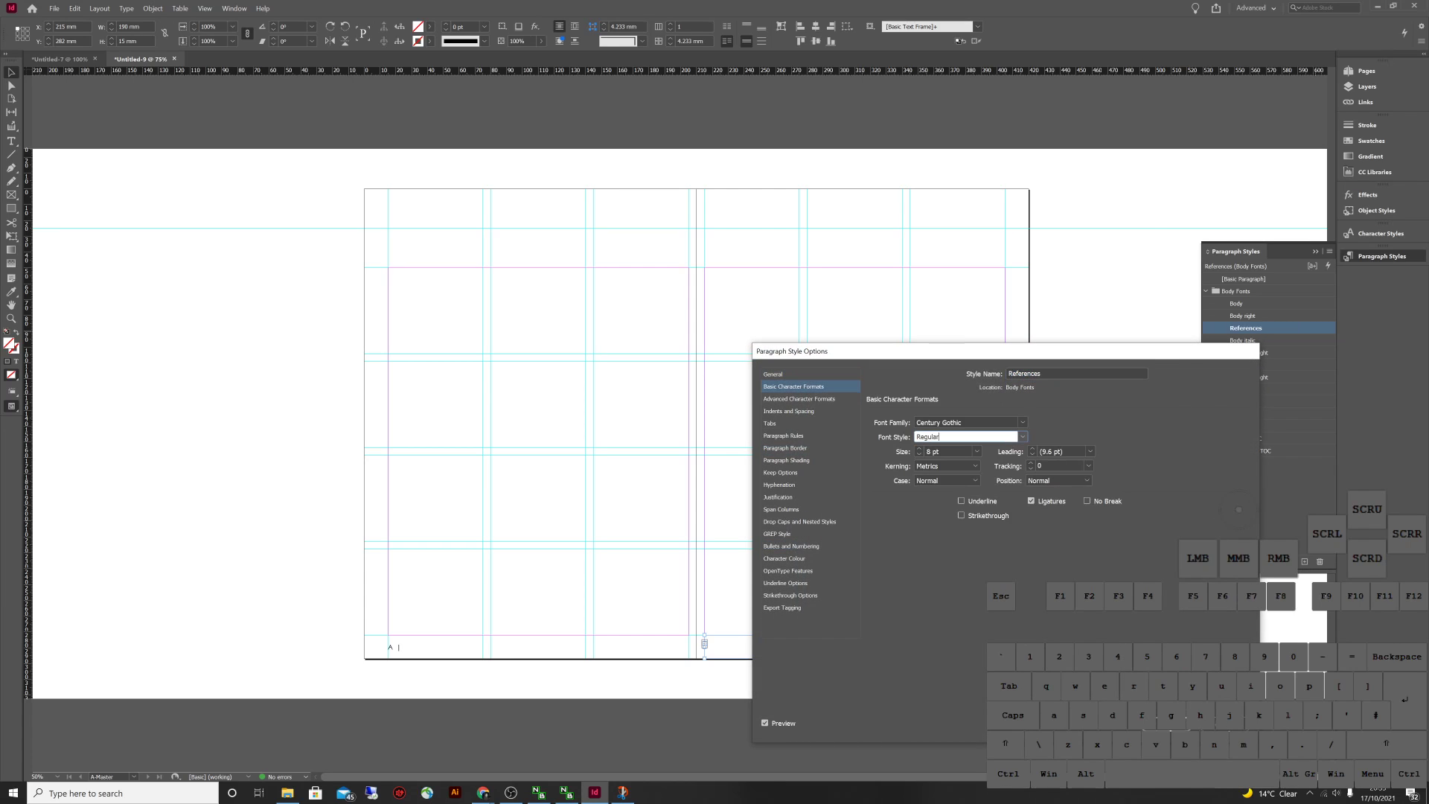
{"action": "left_click", "coordinate": [967, 436]}
{"action": "left_click", "coordinate": [941, 483]}
{"action": "left_click", "coordinate": [1165, 724]}
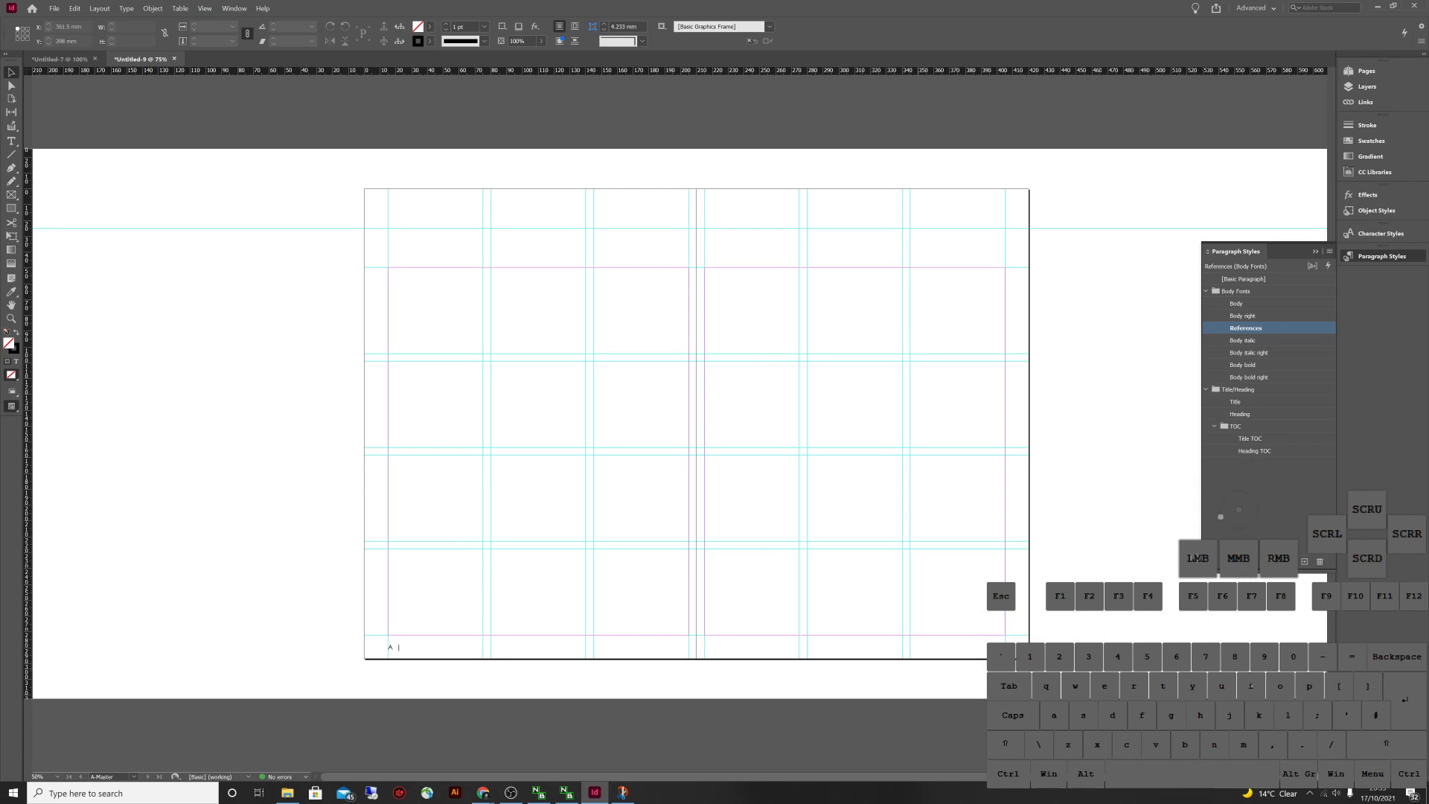
Re-apply References to the left-page footer frame and select its text
{"action": "key", "text": "w"}
{"action": "key", "text": "w"}
{"action": "left_click", "coordinate": [398, 647]}
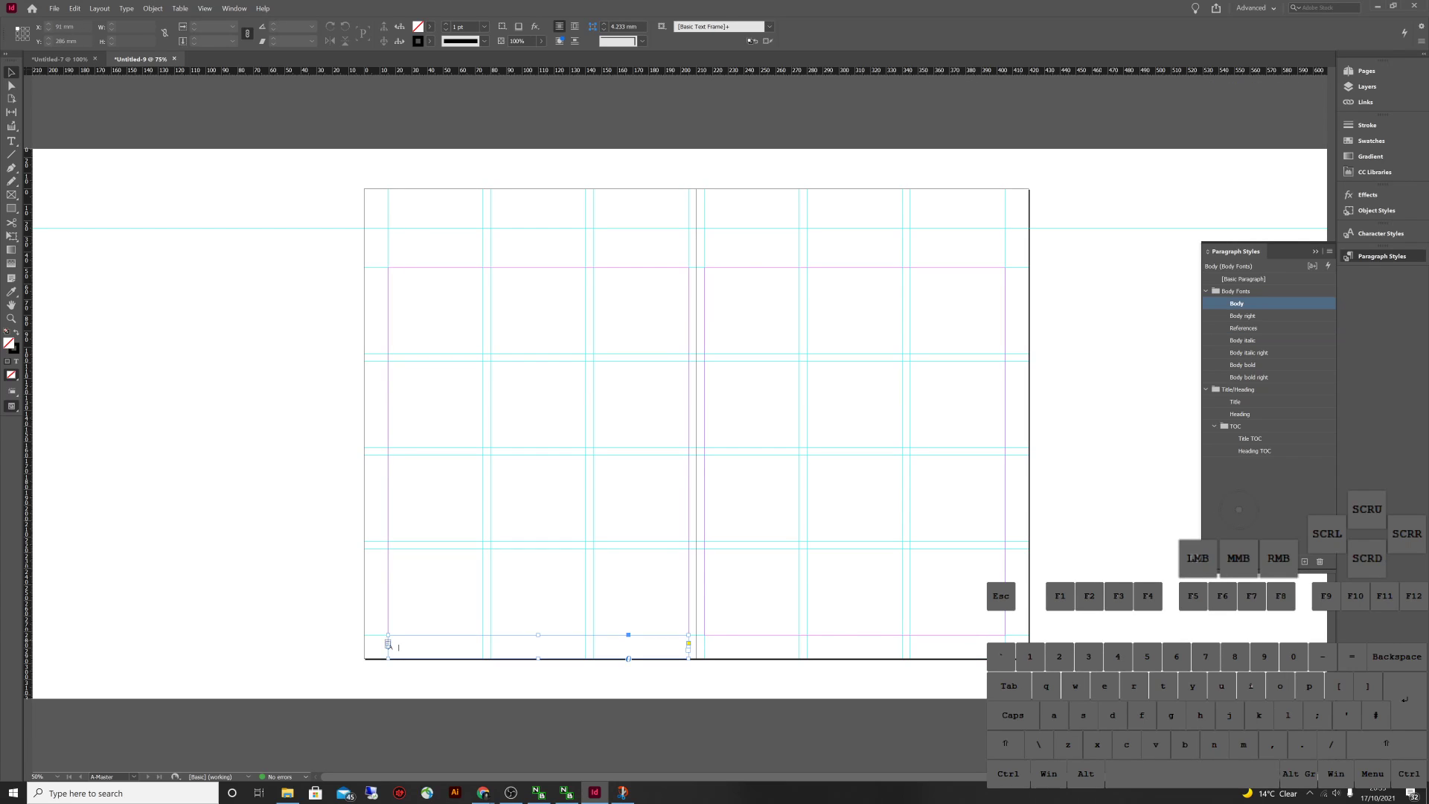
{"action": "left_click", "coordinate": [1244, 328]}
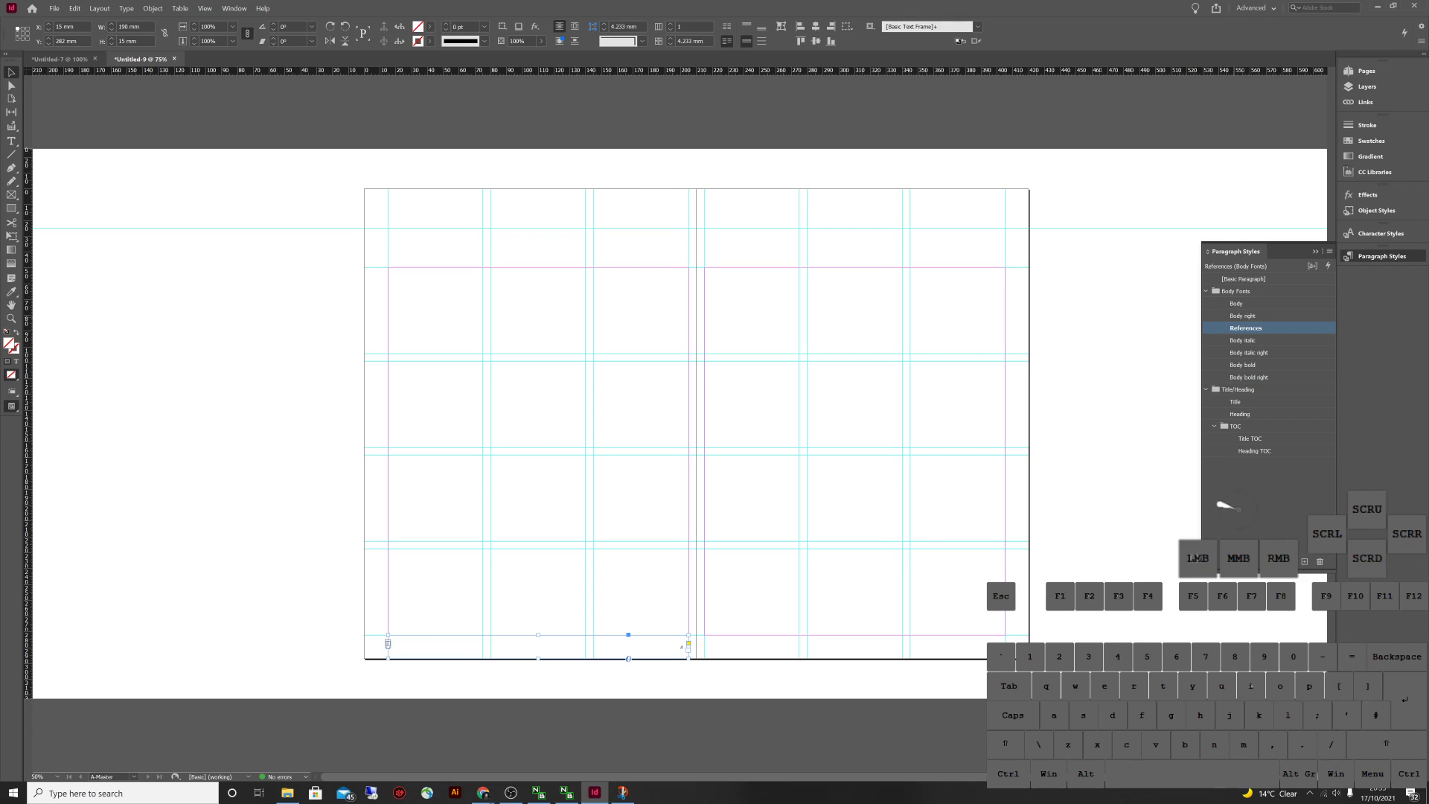
{"action": "double_click", "coordinate": [684, 646]}
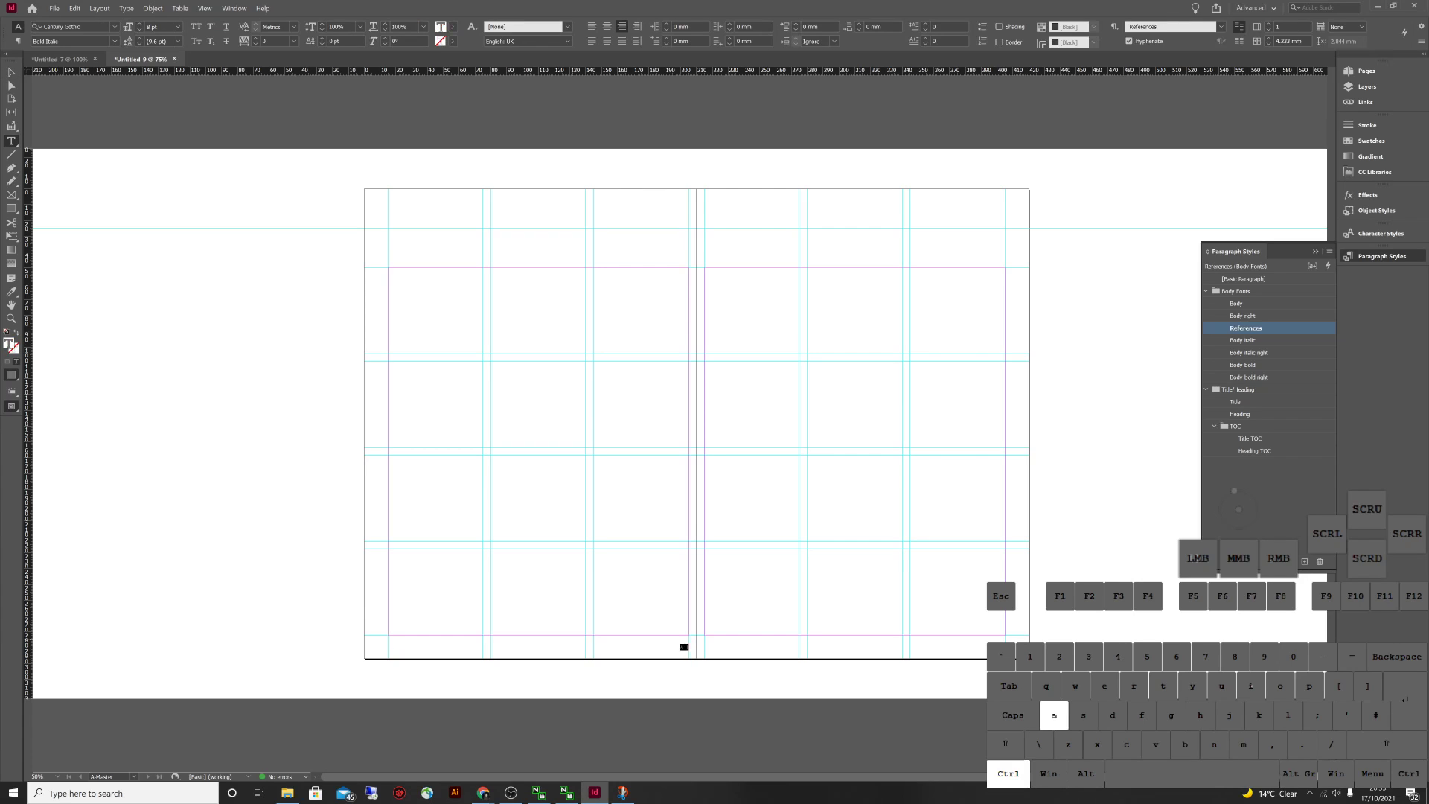
{"action": "key", "text": "ctrl+a"}
Duplicate References, apply the copy to the left footer, and redefine it left-aligned
{"action": "left_click", "coordinate": [592, 26]}
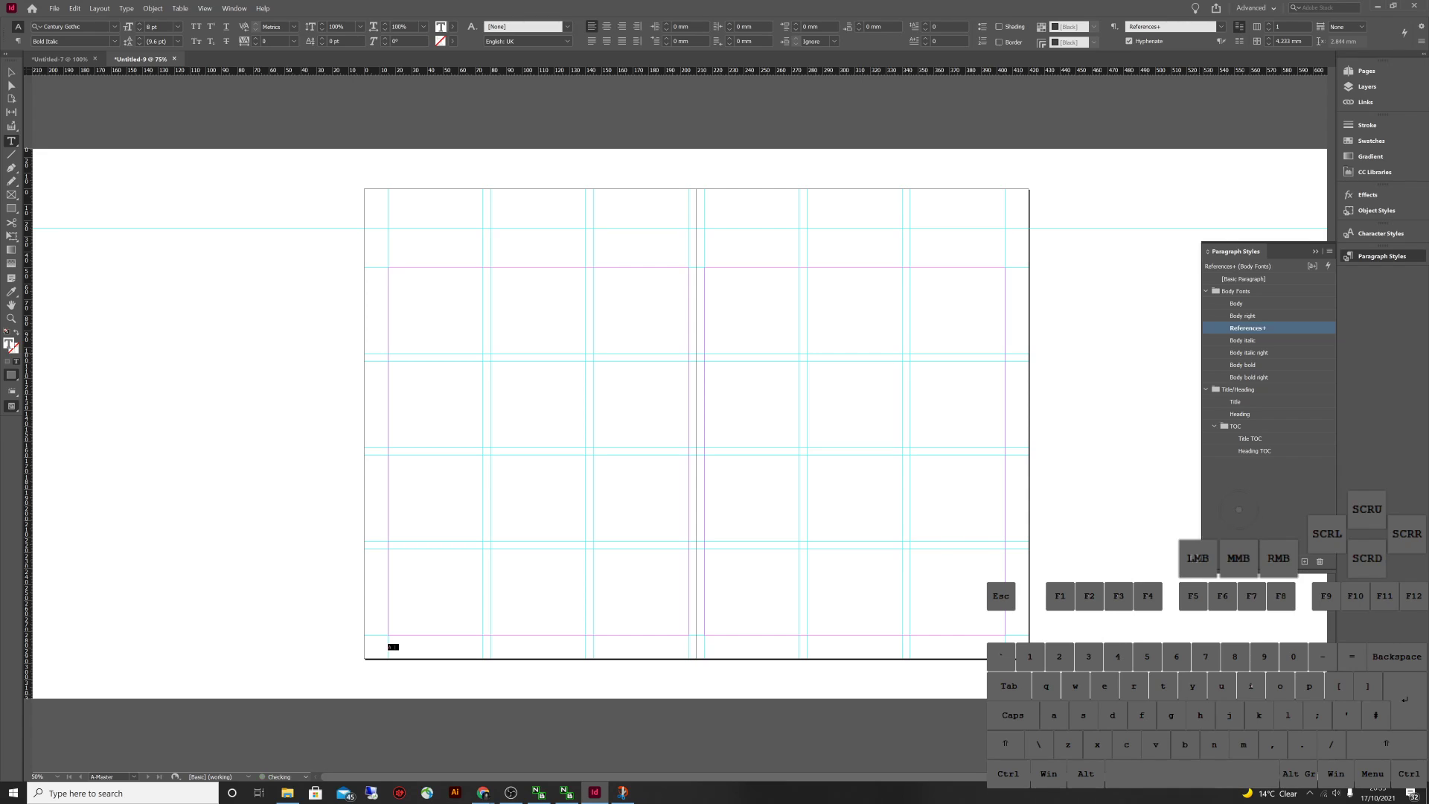
{"action": "right_click", "coordinate": [1258, 328]}
{"action": "left_click", "coordinate": [1299, 350]}
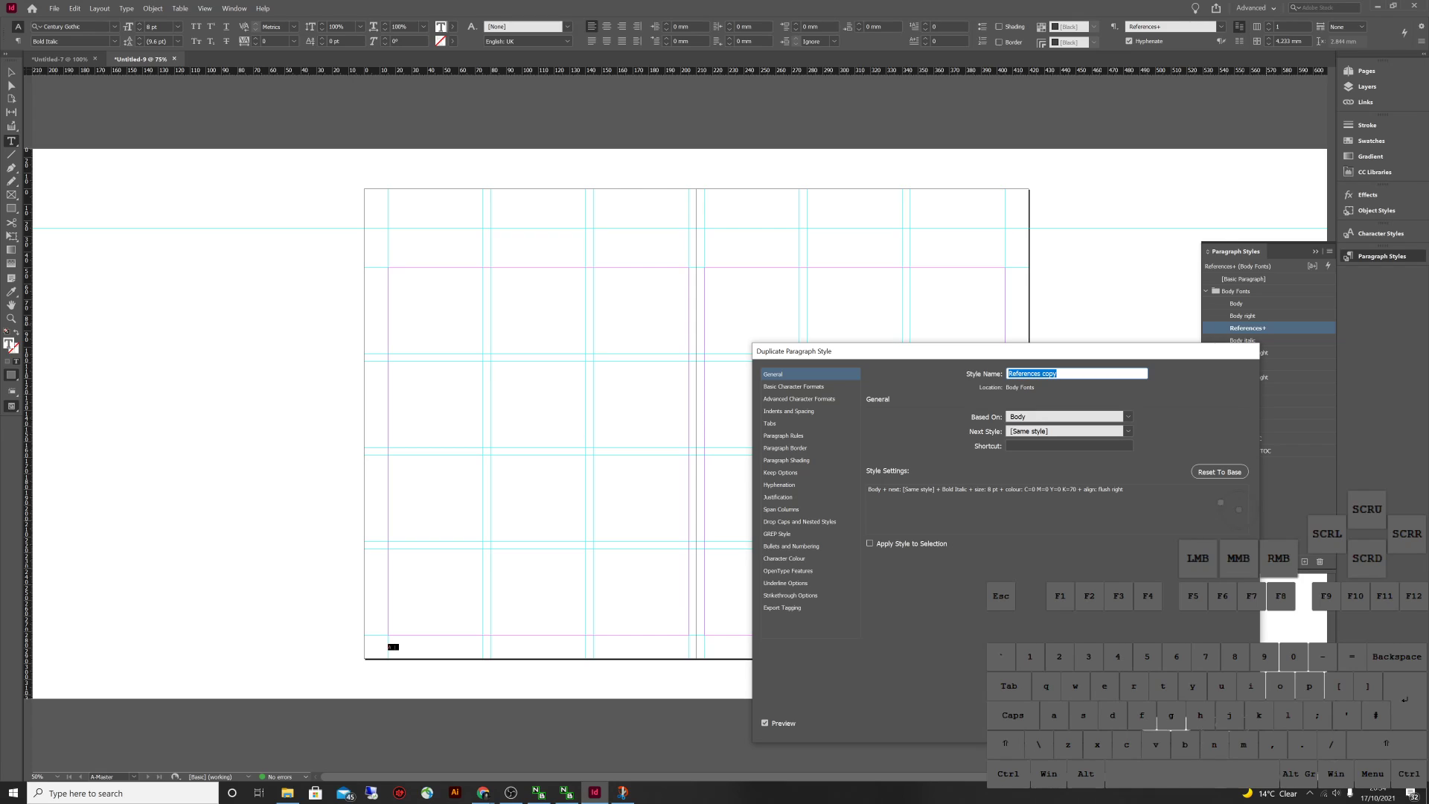
{"action": "key", "text": "Return"}
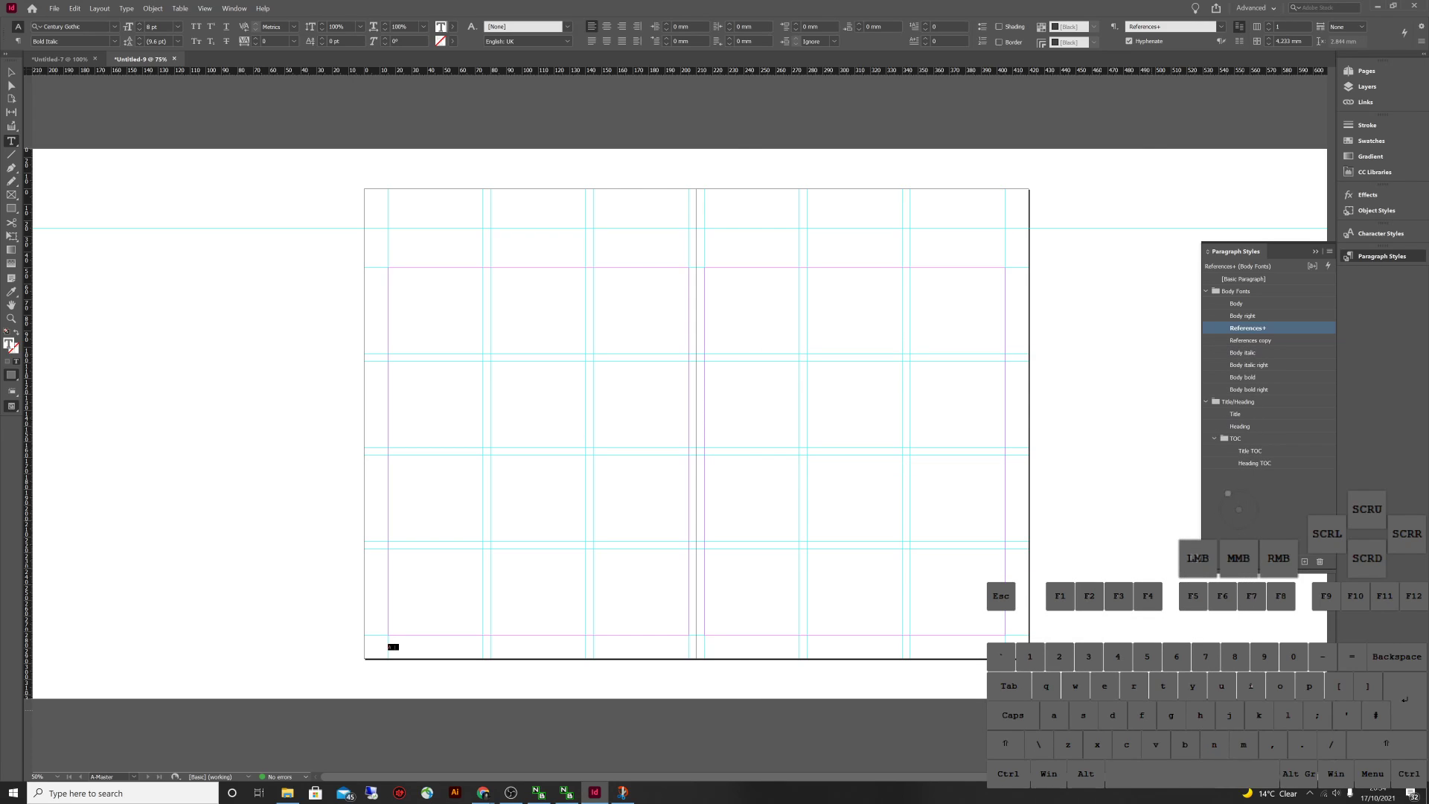
{"action": "left_click", "coordinate": [1252, 340]}
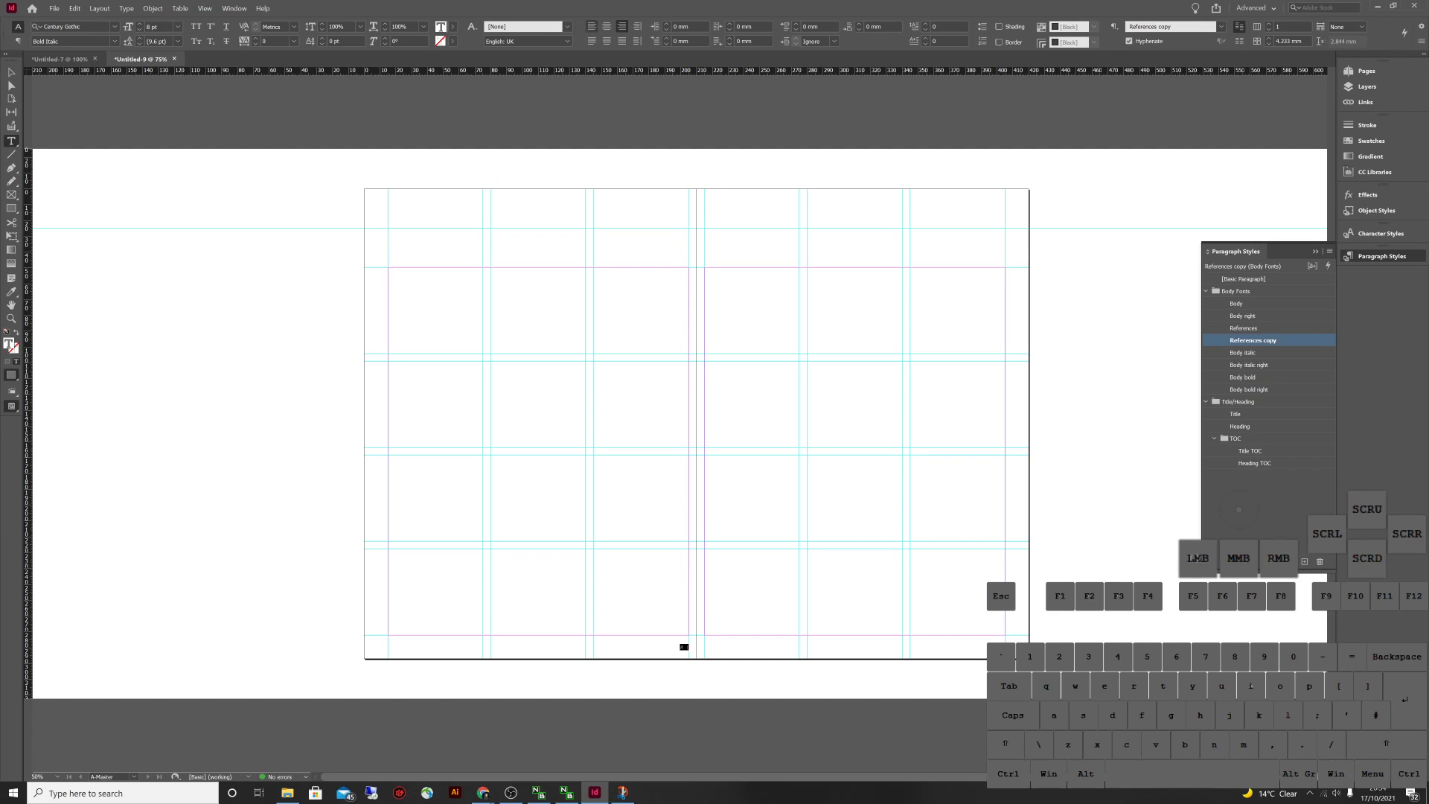
{"action": "key", "text": "ctrl+shift+l"}
{"action": "right_click", "coordinate": [1266, 340]}
{"action": "left_click", "coordinate": [1332, 380]}
Rename the copy 'References left' and the original 'References right'
{"action": "double_click", "coordinate": [1252, 340]}
{"action": "double_click", "coordinate": [1049, 373]}
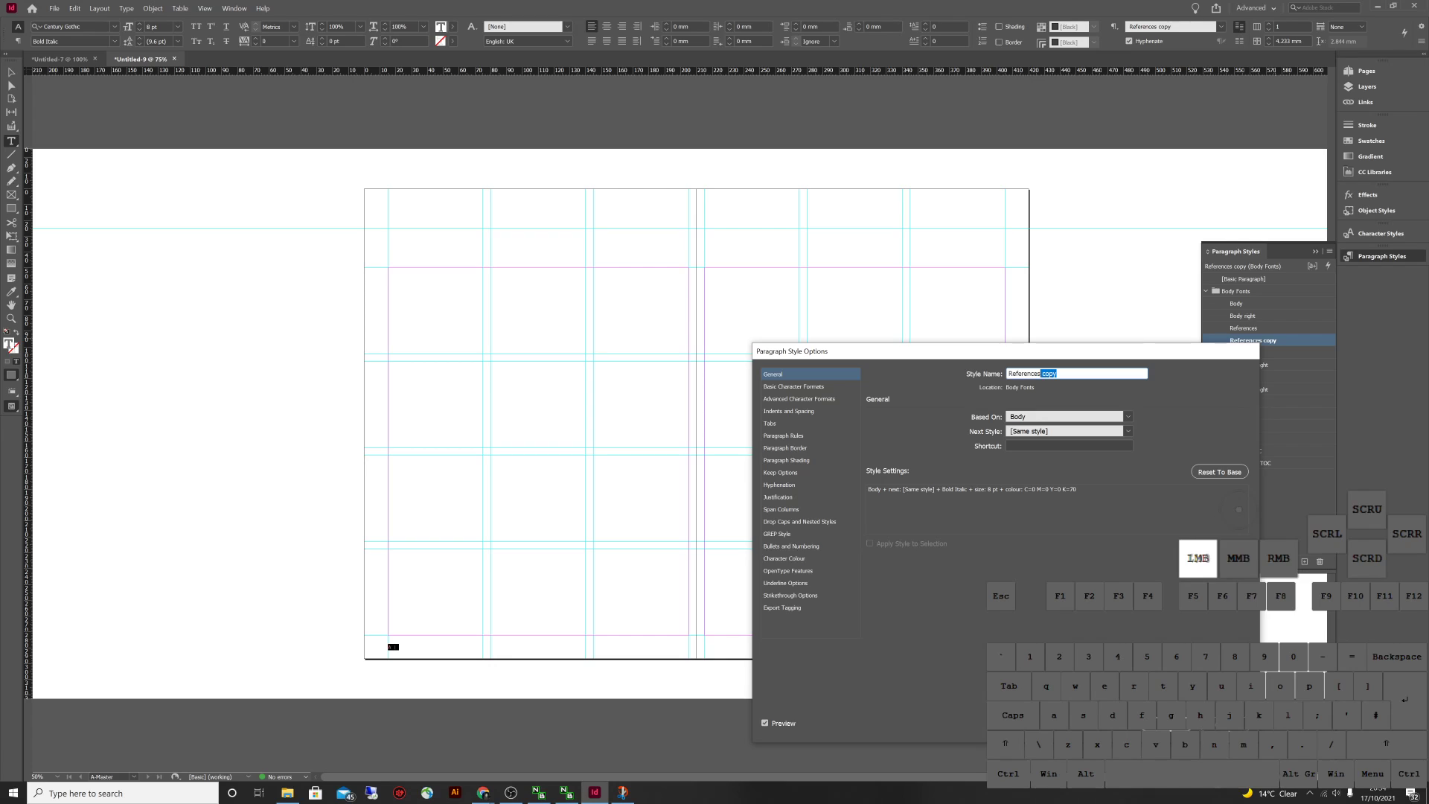
{"action": "type", "text": "left"}
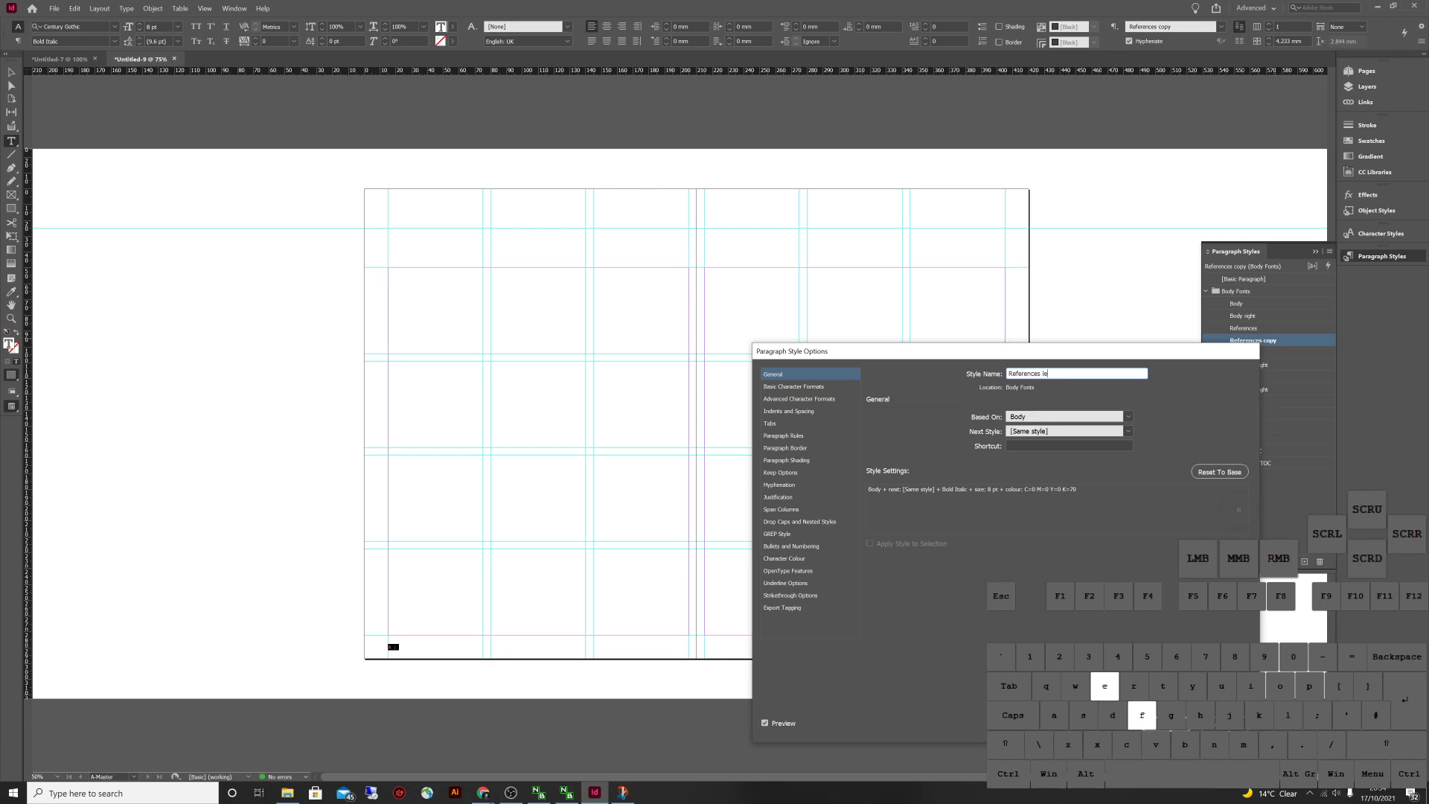
{"action": "key", "text": "Return"}
{"action": "key", "text": "Escape"}
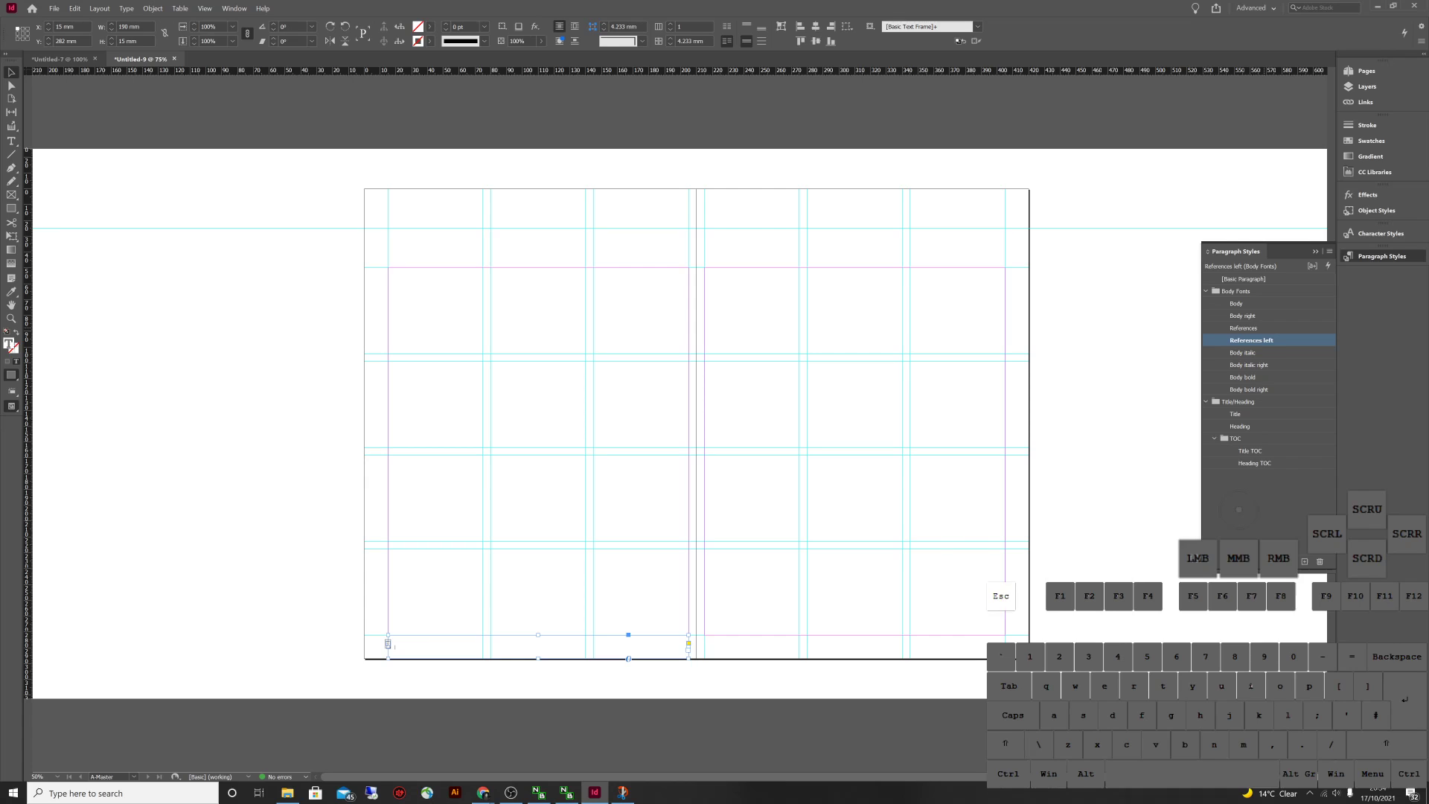
{"action": "left_click", "coordinate": [1246, 327]}
{"action": "double_click", "coordinate": [1245, 327]}
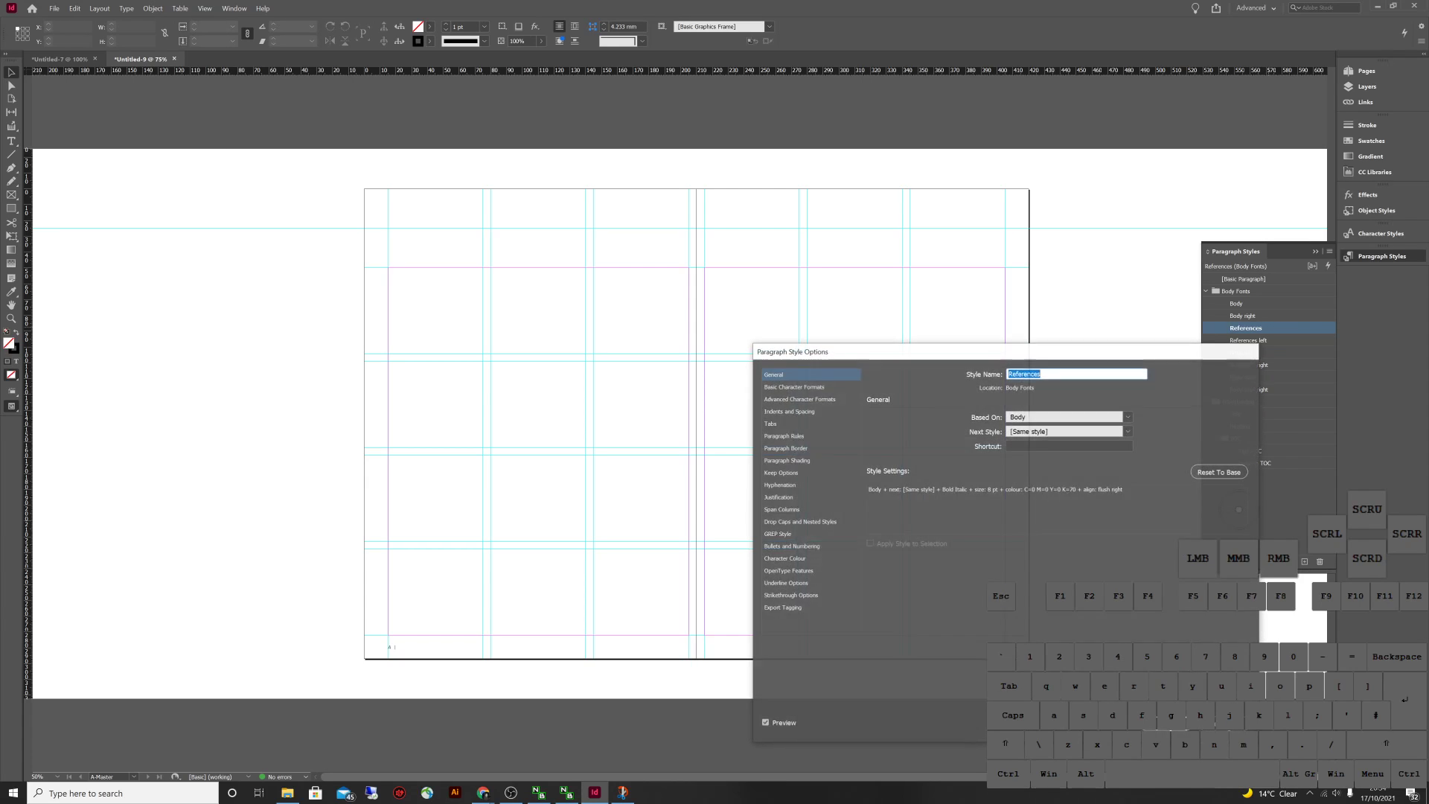
{"action": "type", "text": "right"}
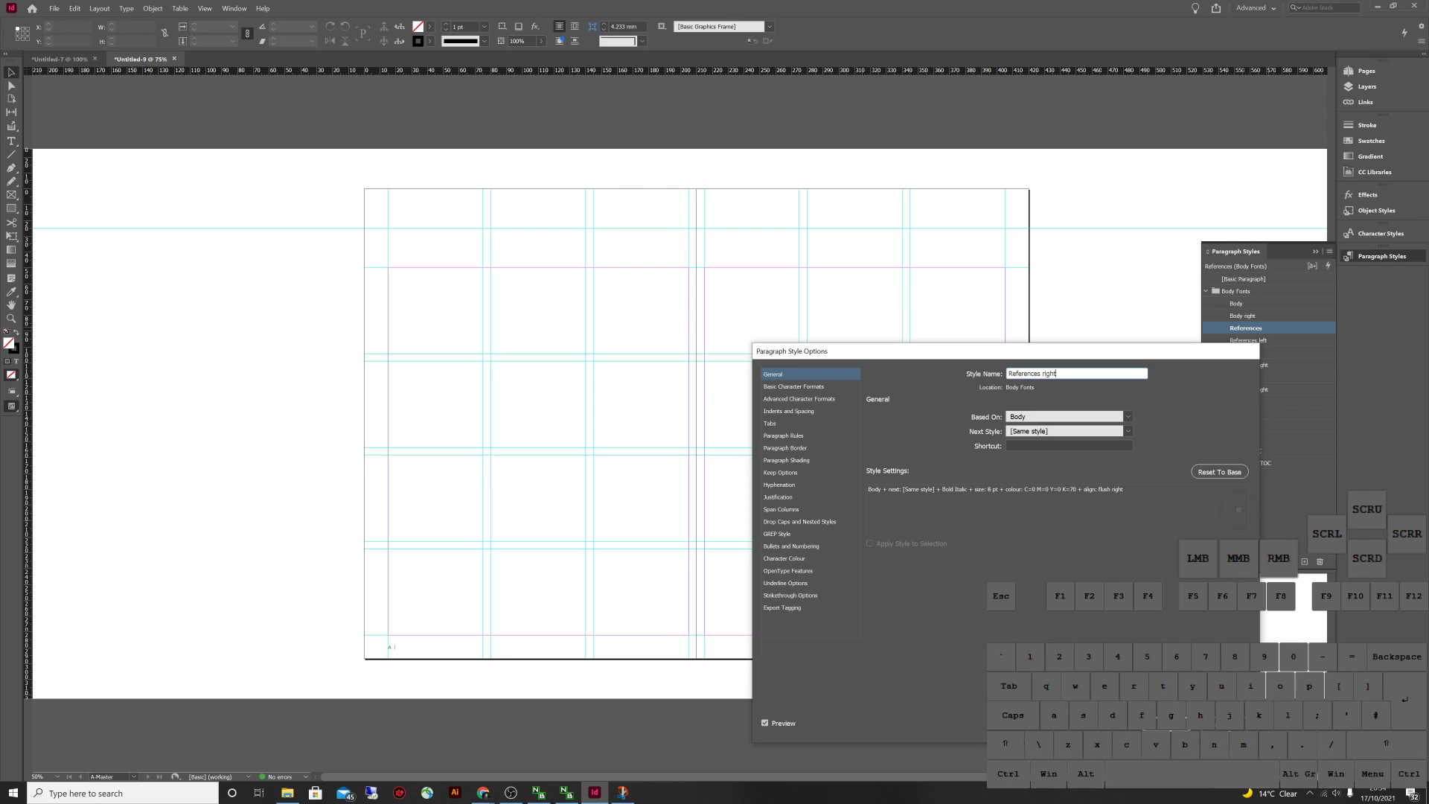
{"action": "key", "text": "Return"}
Move References left and References right to the end of the Body Fonts group
{"action": "left_click", "coordinate": [1239, 513]}
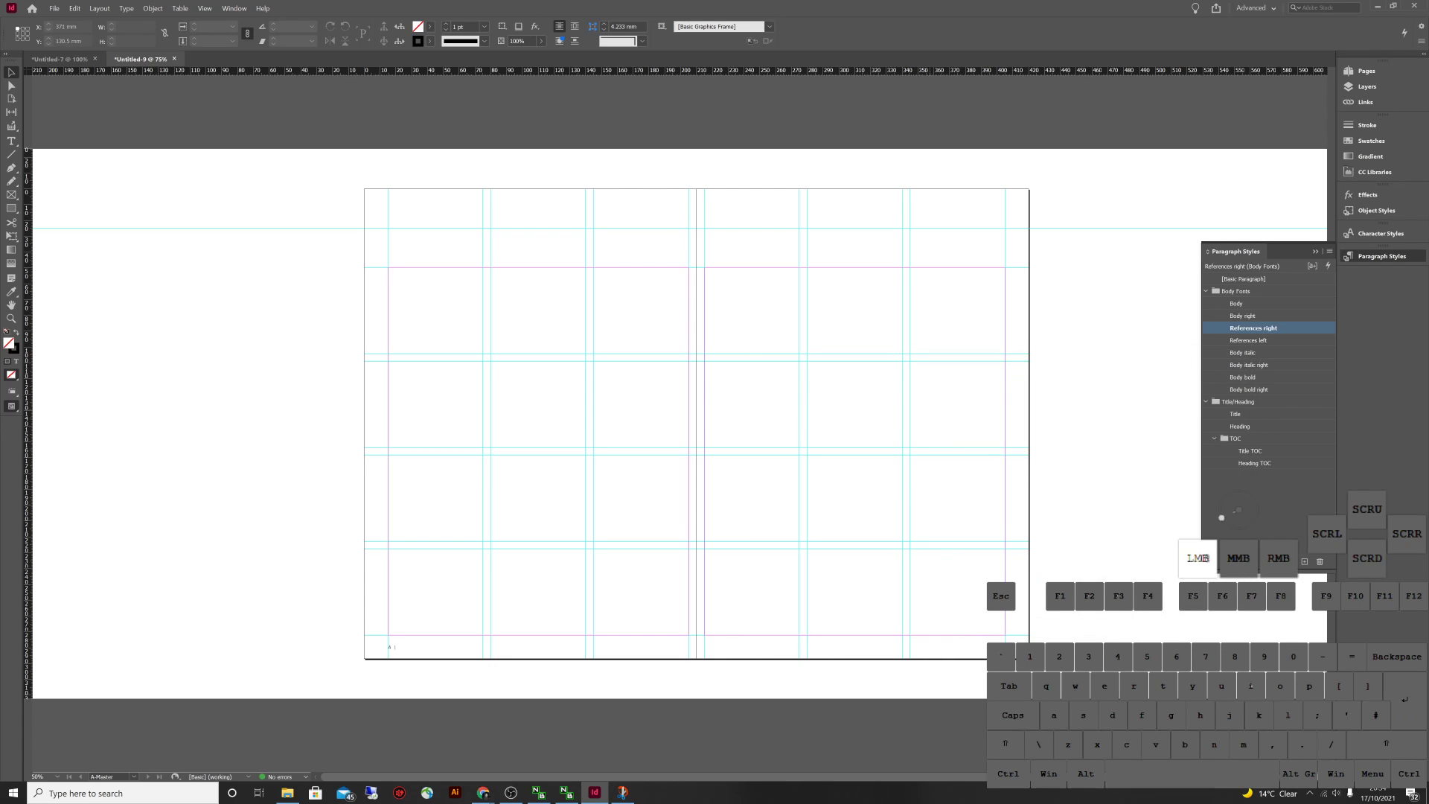
{"action": "left_click", "coordinate": [1253, 504]}
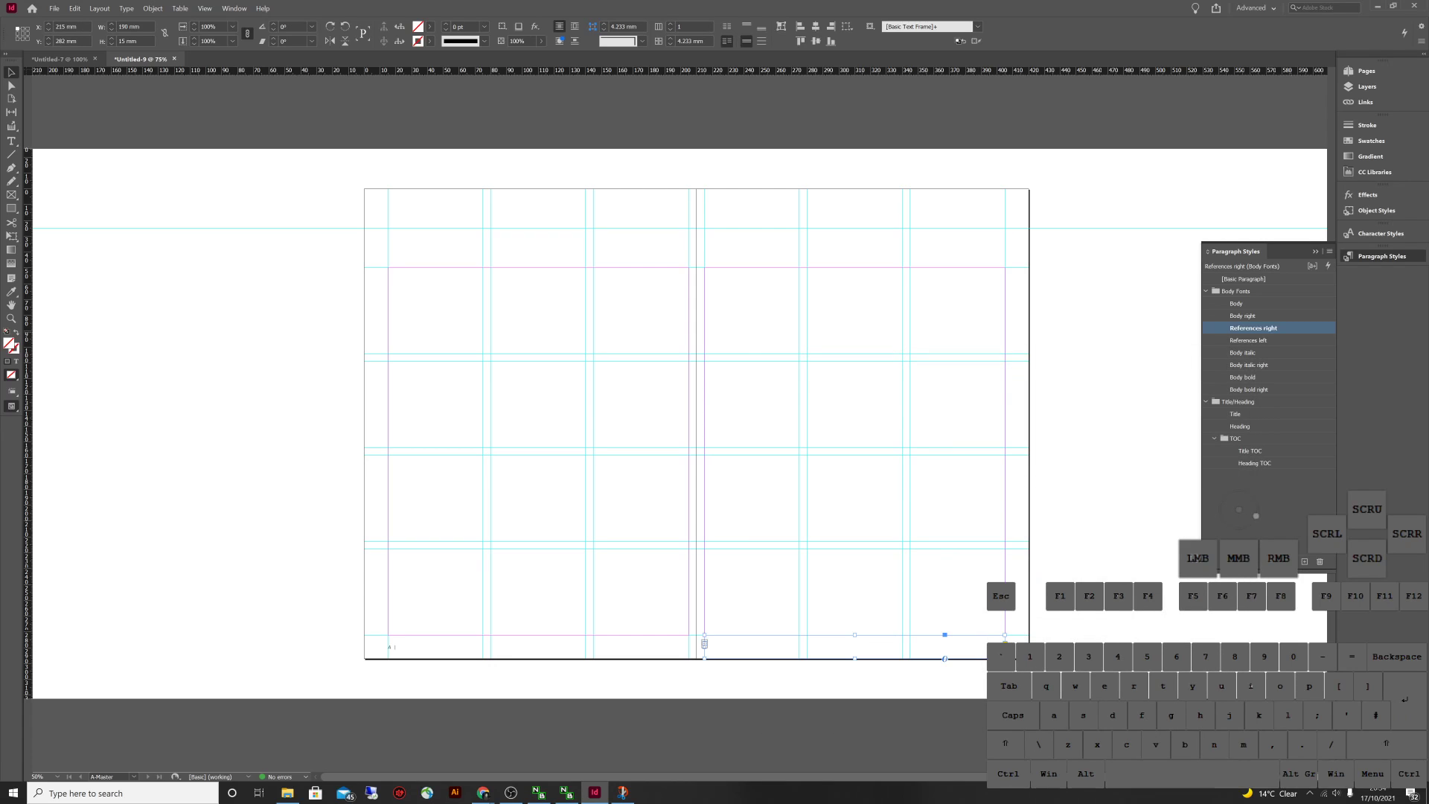
{"action": "left_click", "coordinate": [538, 647]}
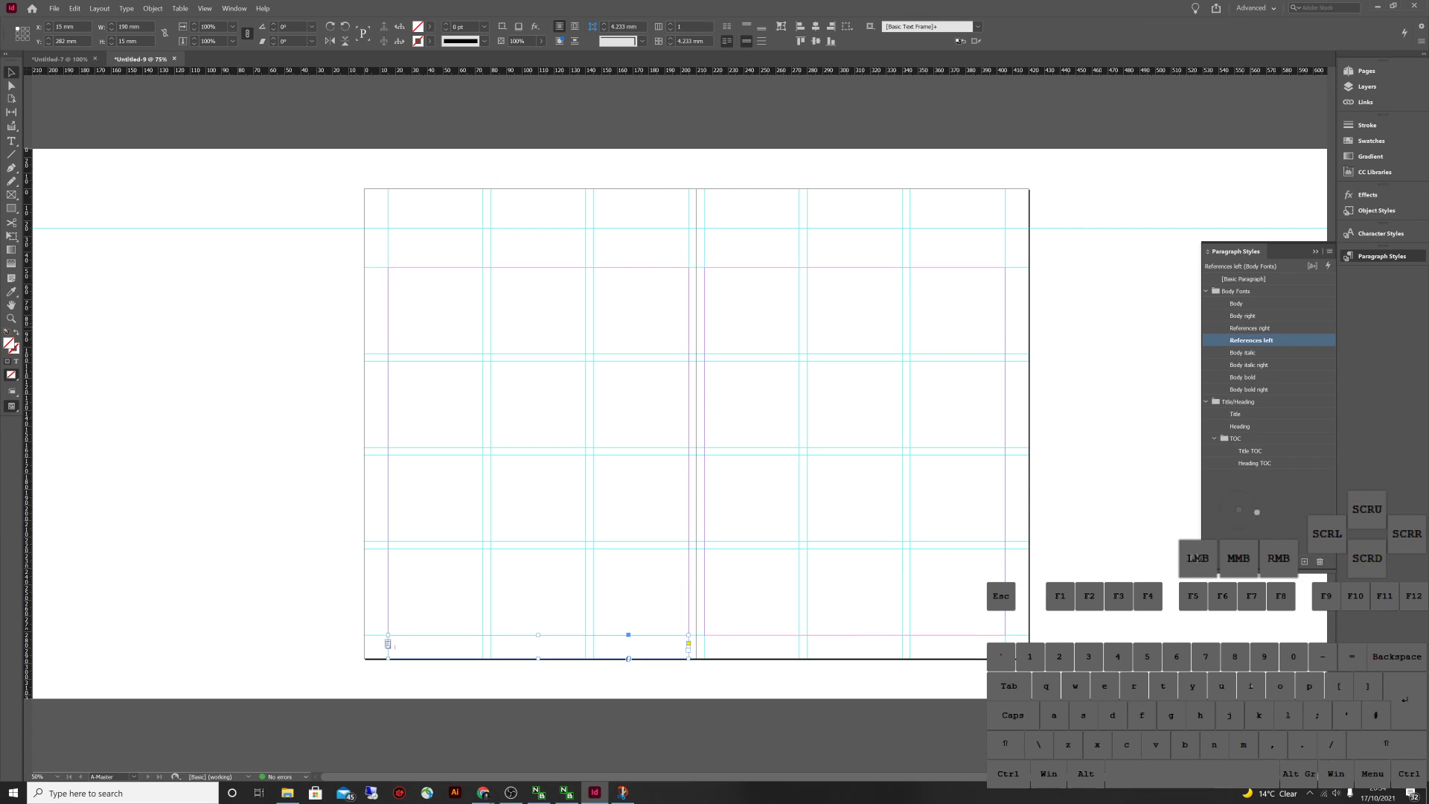
{"action": "left_click", "coordinate": [328, 655]}
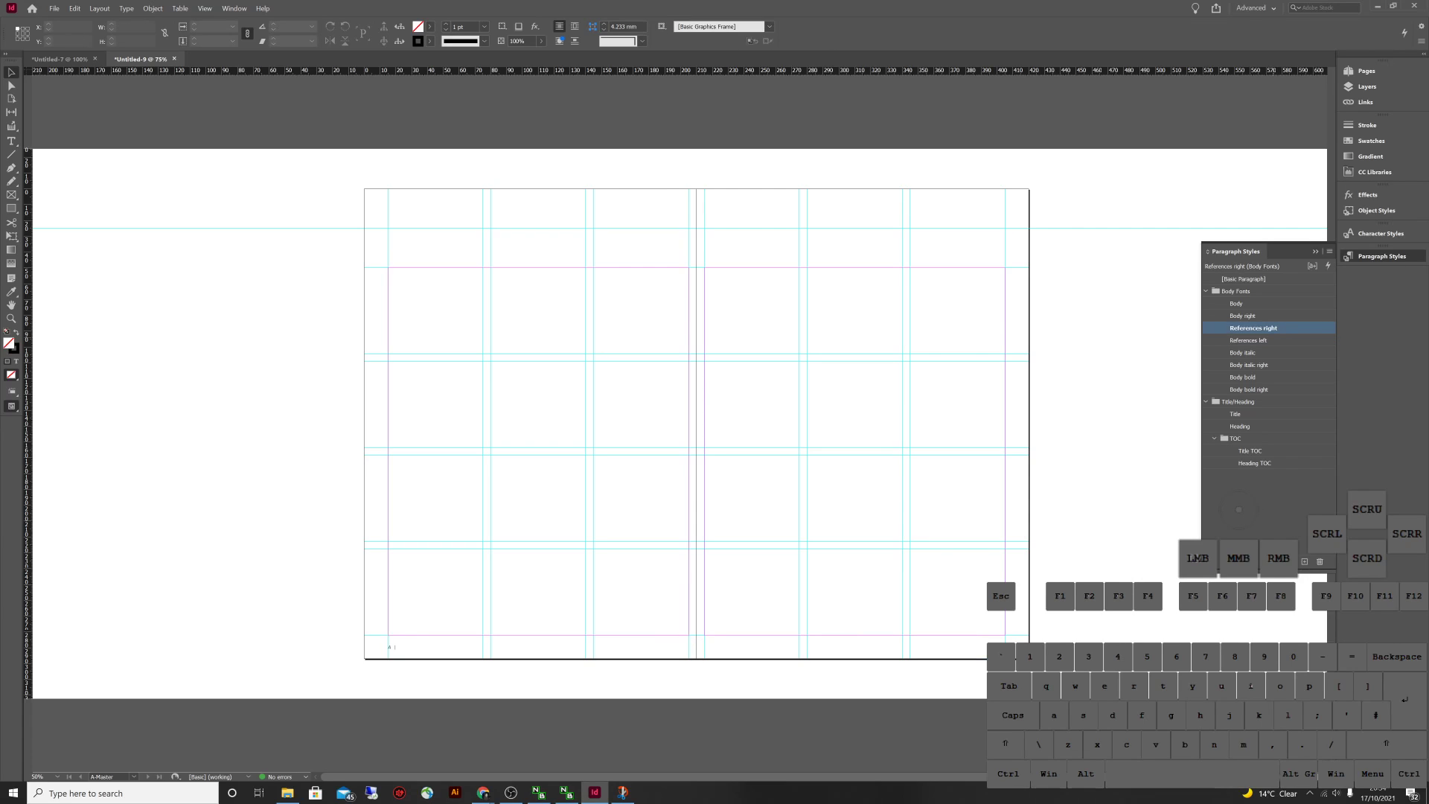
{"action": "left_click", "coordinate": [1250, 340]}
{"action": "left_click", "coordinate": [1253, 327], "text": "shift"}
{"action": "left_click", "coordinate": [1253, 328]}
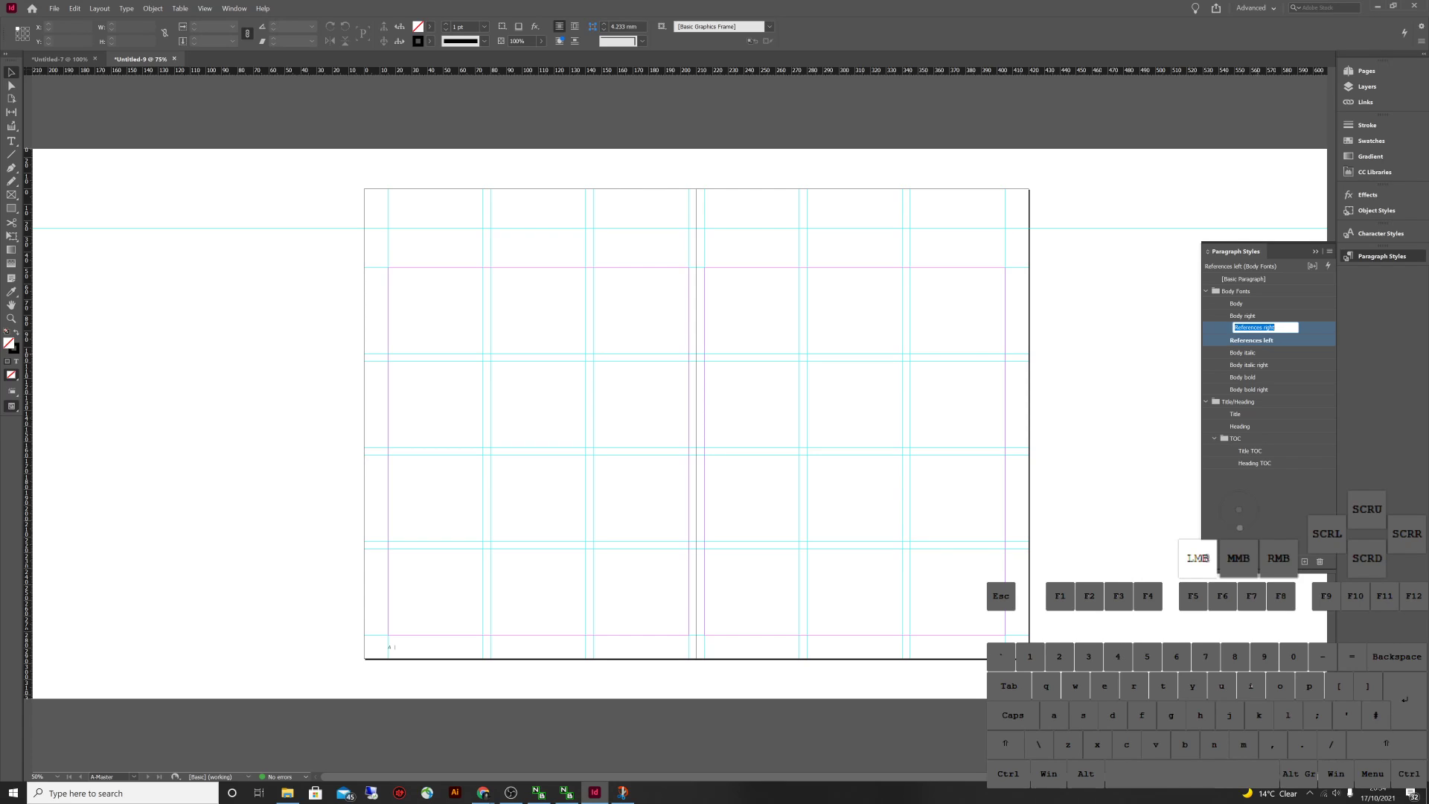
{"action": "left_click_drag", "start_coordinate": [1253, 327], "coordinate": [1253, 395]}
{"action": "left_click", "coordinate": [1255, 514]}
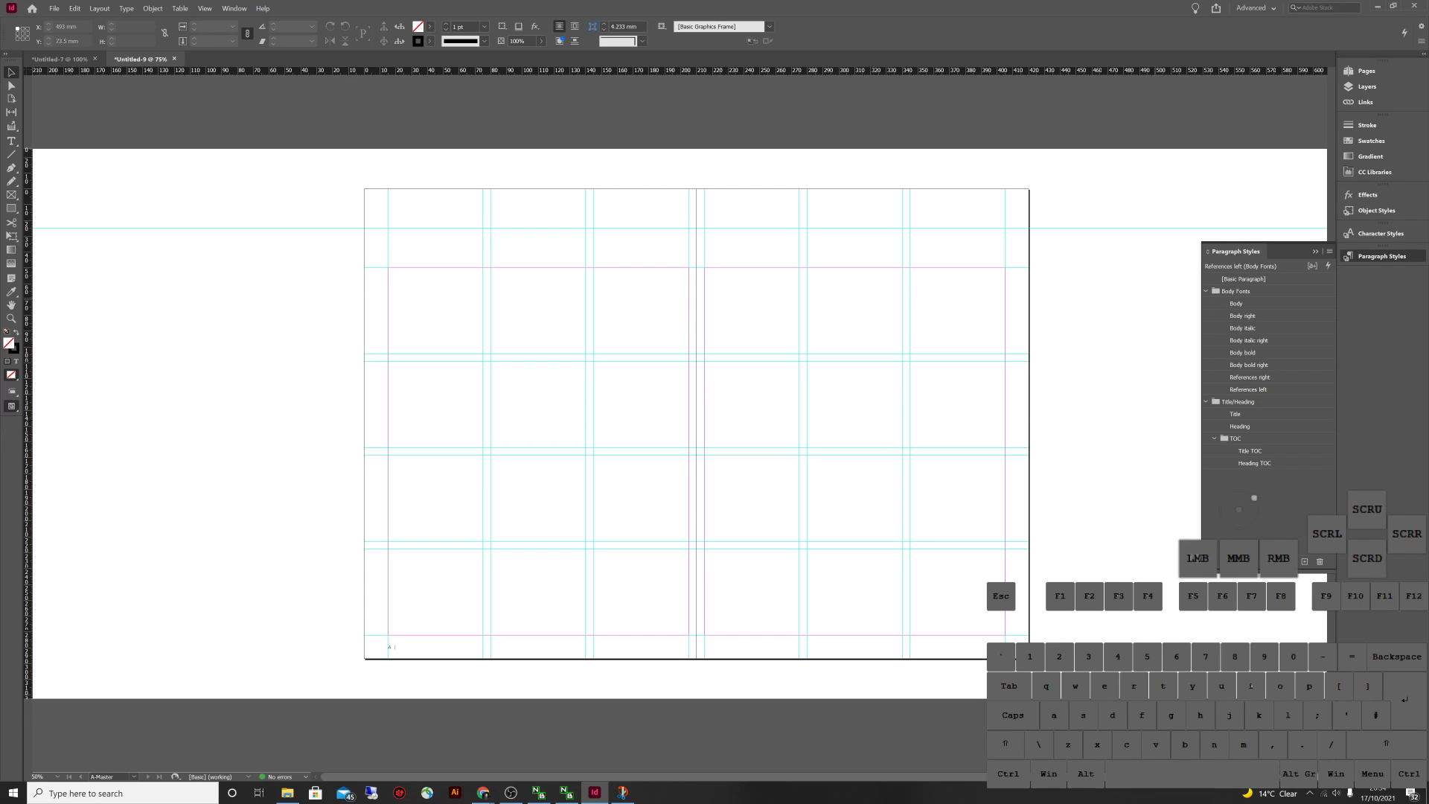
{"action": "left_click", "coordinate": [1196, 361]}
{"action": "left_click", "coordinate": [447, 653]}
{"action": "double_click", "coordinate": [447, 653]}
{"action": "key", "text": "Escape"}
{"action": "left_click", "coordinate": [571, 259]}
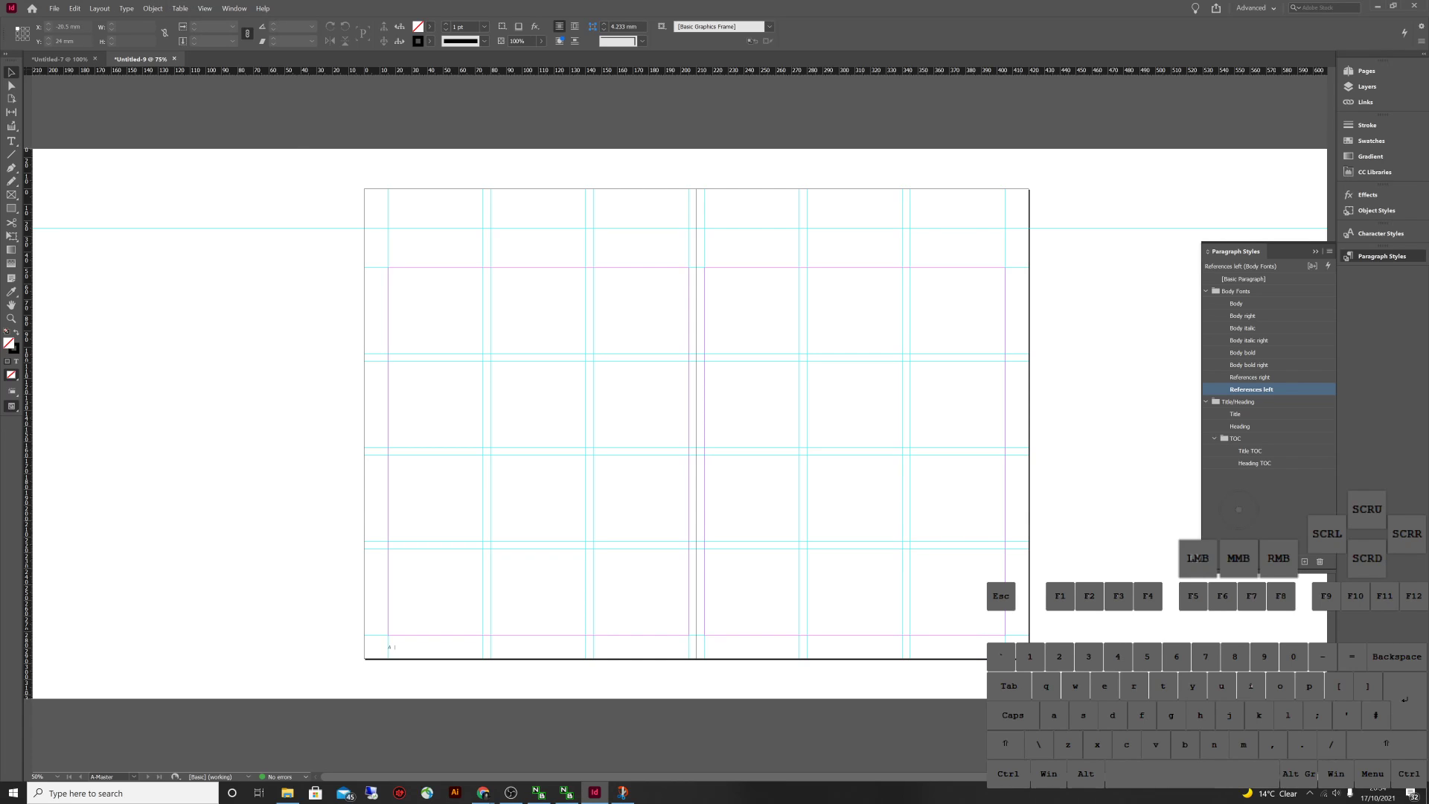
Open Type > Text Variables > Define and preview each predefined variable
{"action": "left_click", "coordinate": [126, 8]}
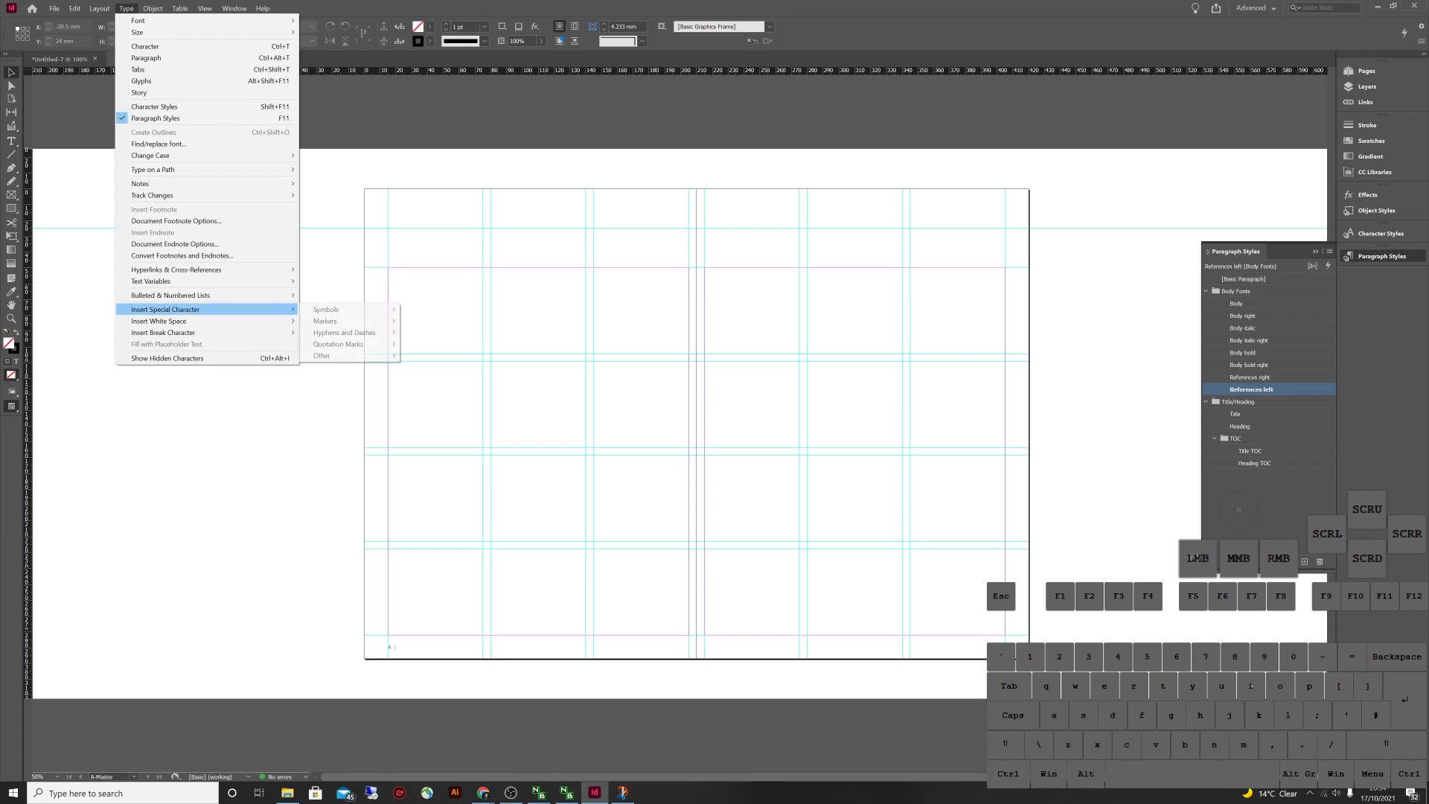
{"action": "mouse_move", "coordinate": [151, 280]}
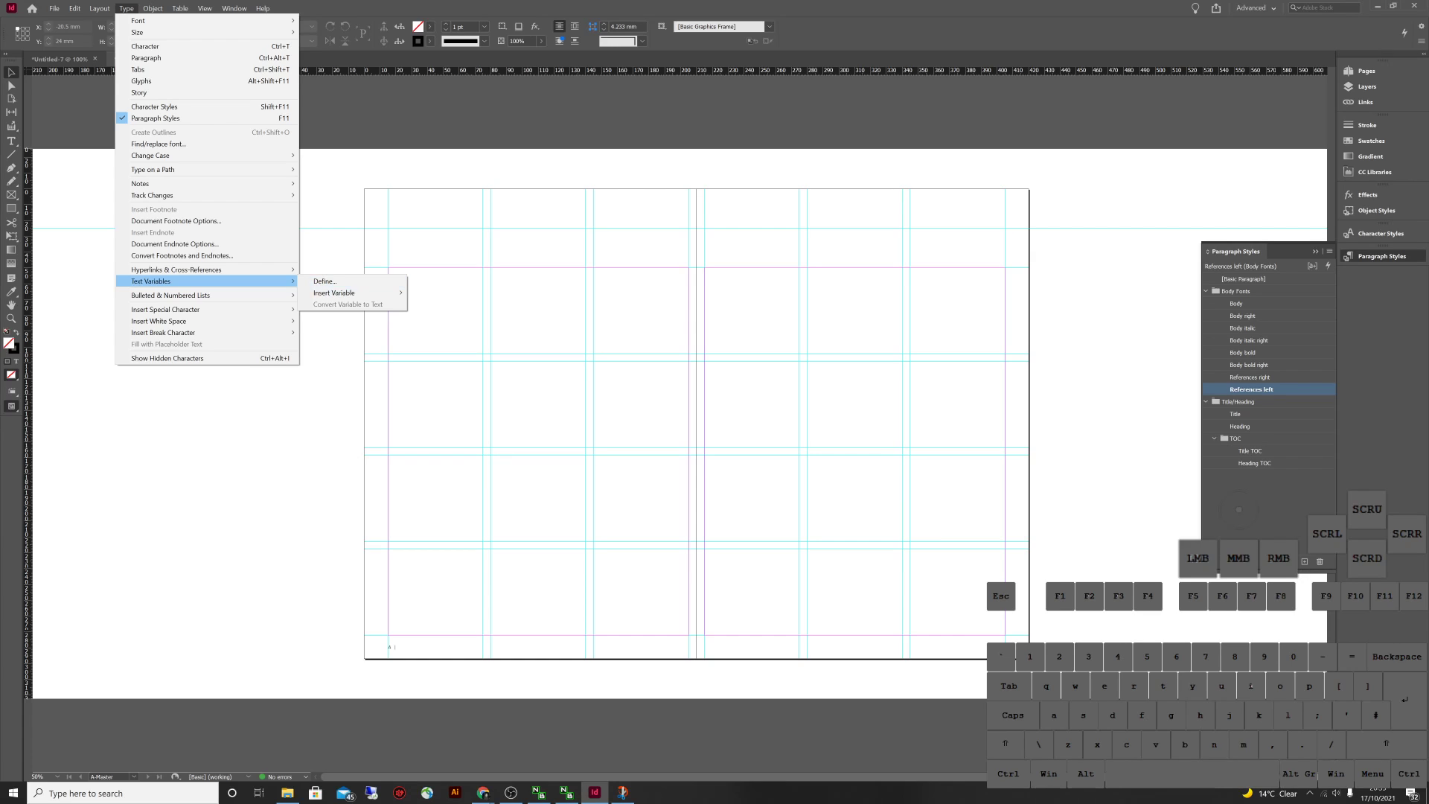
{"action": "left_click", "coordinate": [325, 281]}
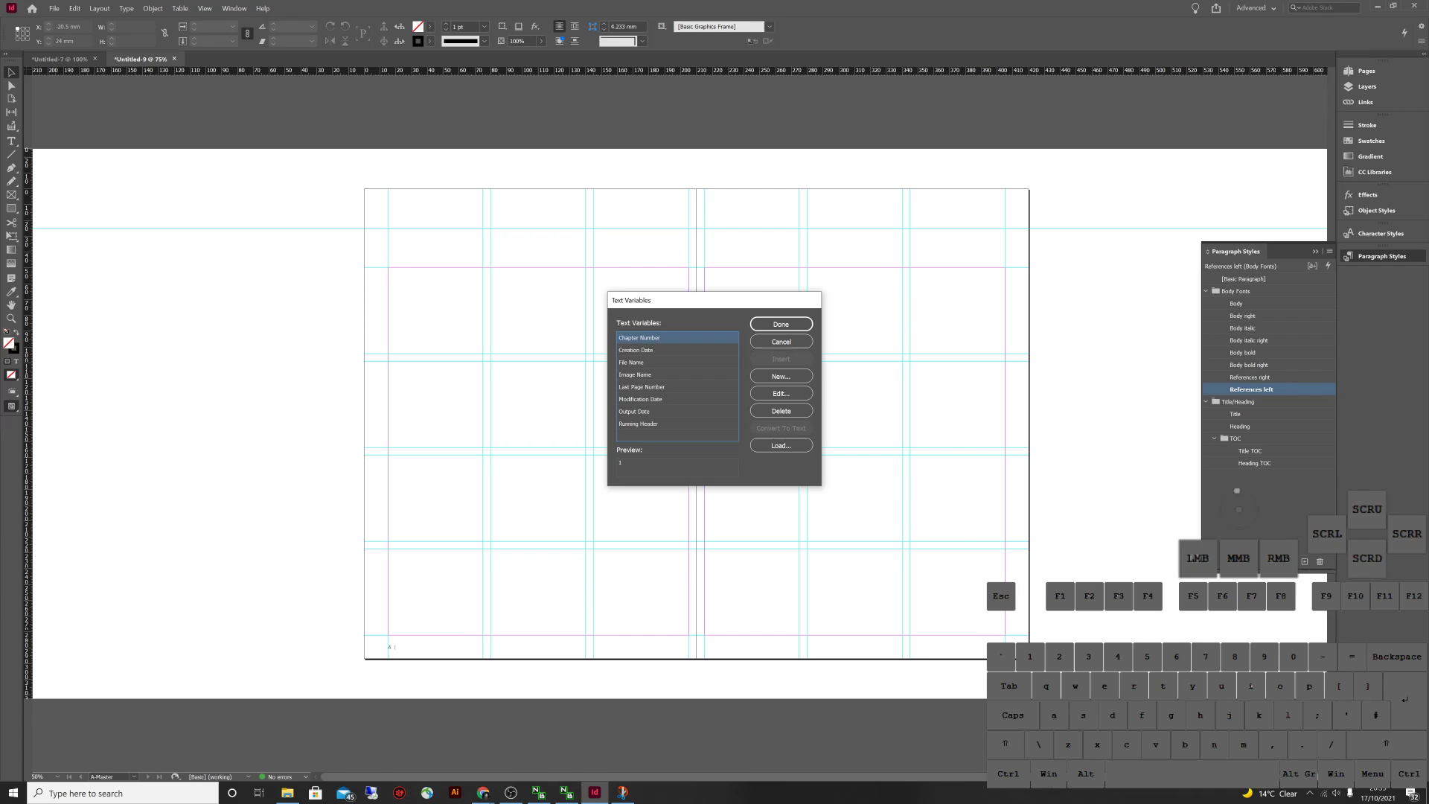
{"action": "key", "text": "Down"}
{"action": "key", "text": "Down"}
{"action": "key", "text": "Down"}
{"action": "key", "text": "Down"}
{"action": "key", "text": "Down"}
{"action": "key", "text": "Down"}
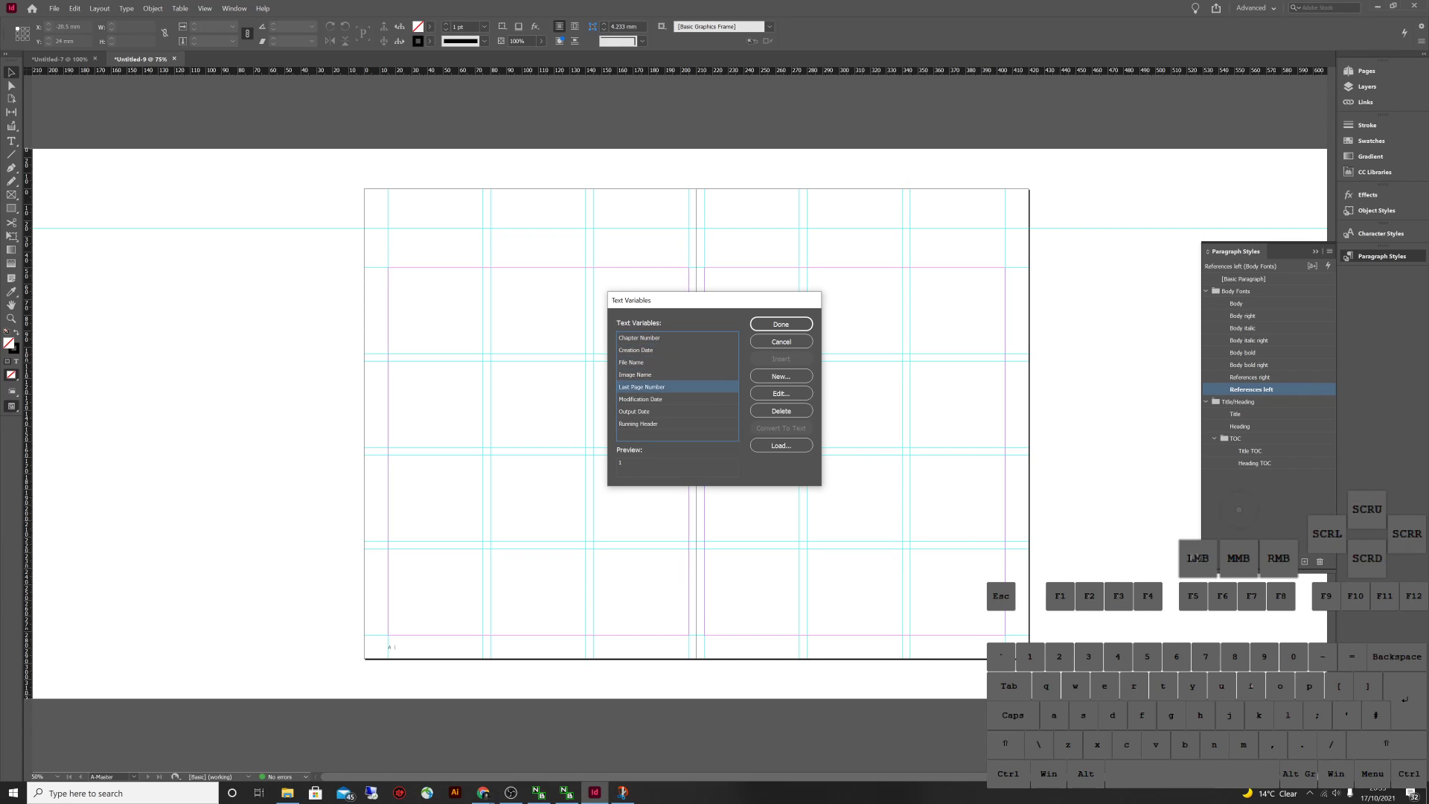
{"action": "left_click", "coordinate": [639, 337]}
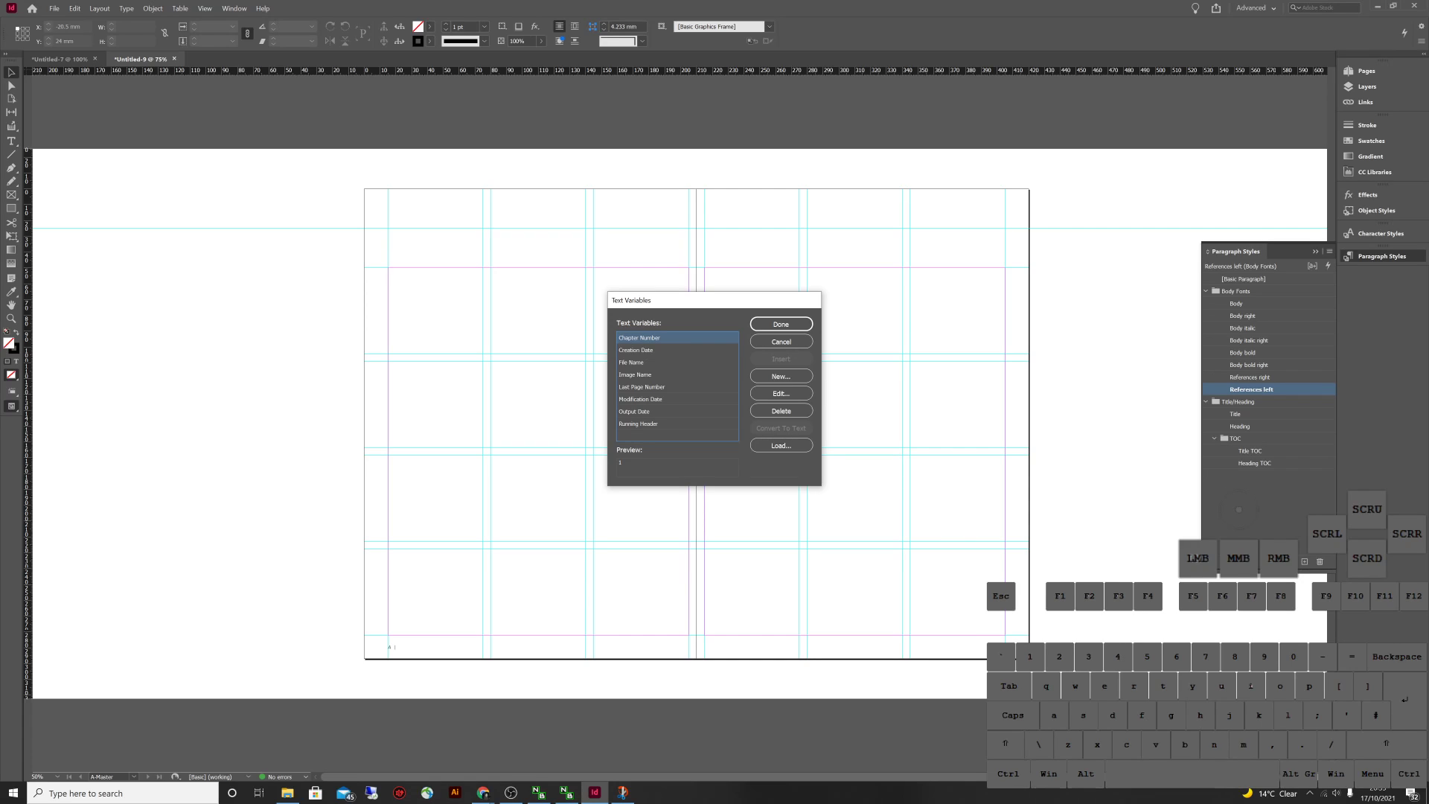
{"action": "left_click", "coordinate": [640, 374]}
{"action": "left_click", "coordinate": [640, 399]}
{"action": "left_click", "coordinate": [634, 412]}
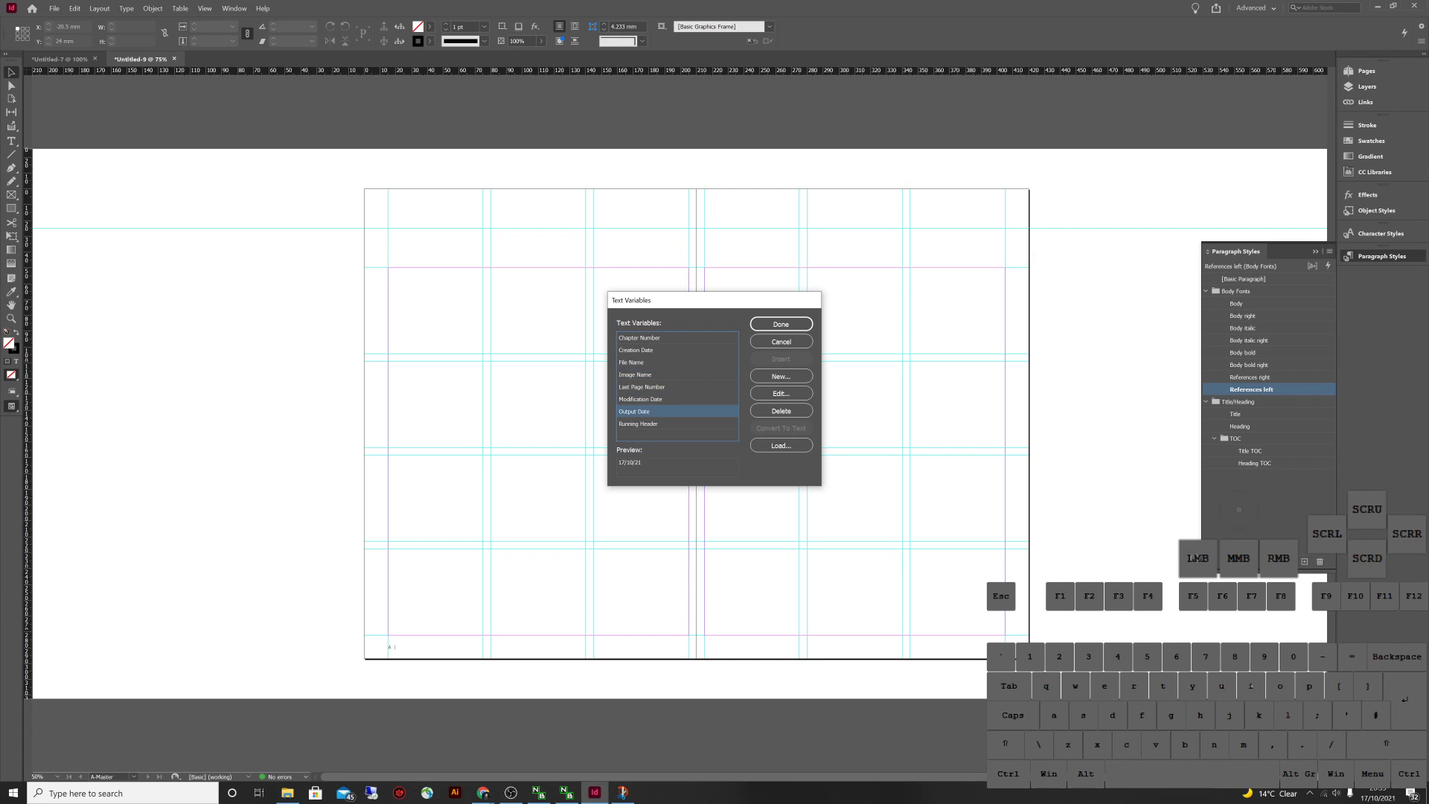
{"action": "left_click", "coordinate": [639, 423]}
Select all the predefined text variables and delete them
{"action": "left_click", "coordinate": [640, 398]}
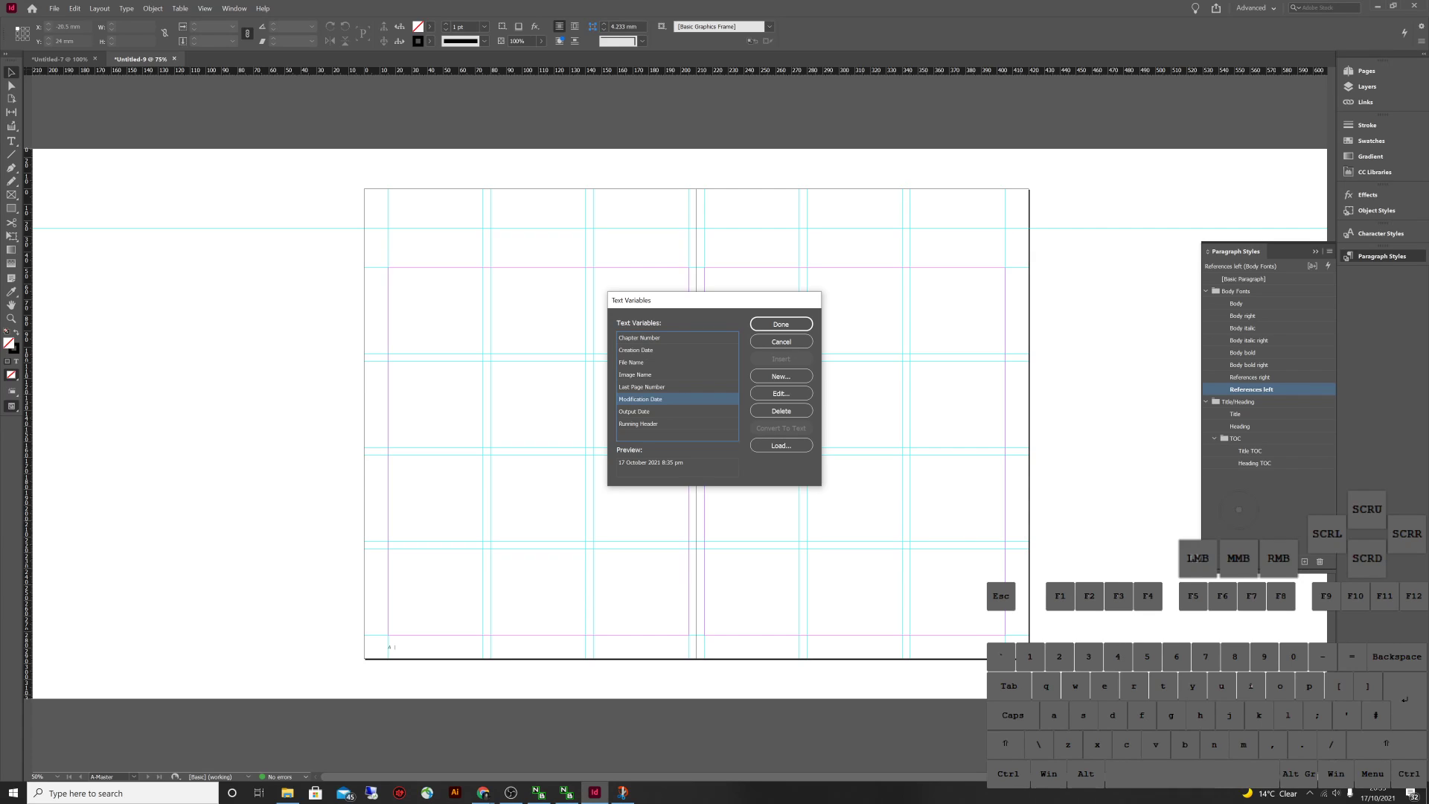
{"action": "left_click", "coordinate": [634, 411]}
{"action": "left_click", "coordinate": [638, 423]}
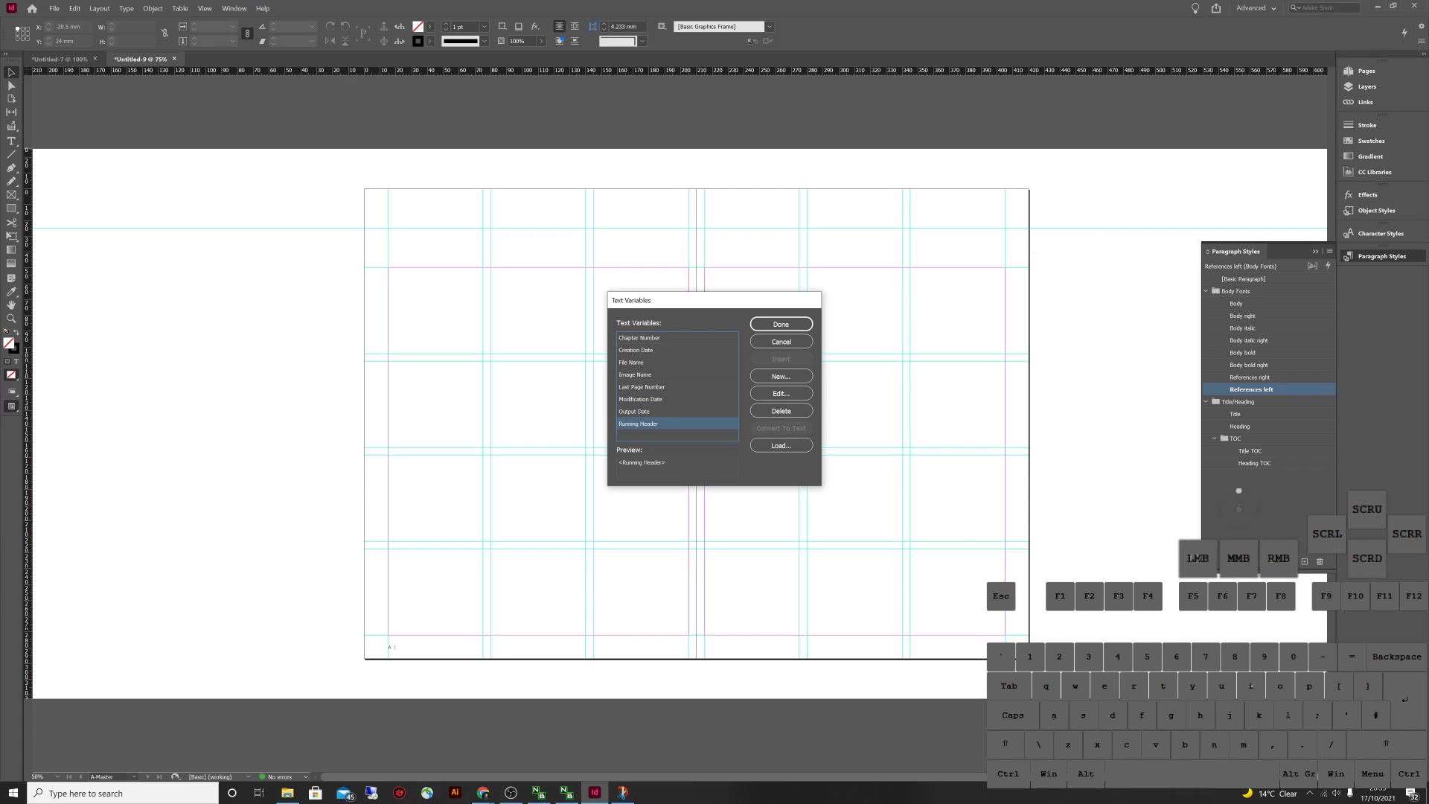
{"action": "left_click", "coordinate": [640, 337], "text": "shift"}
{"action": "left_click", "coordinate": [781, 410]}
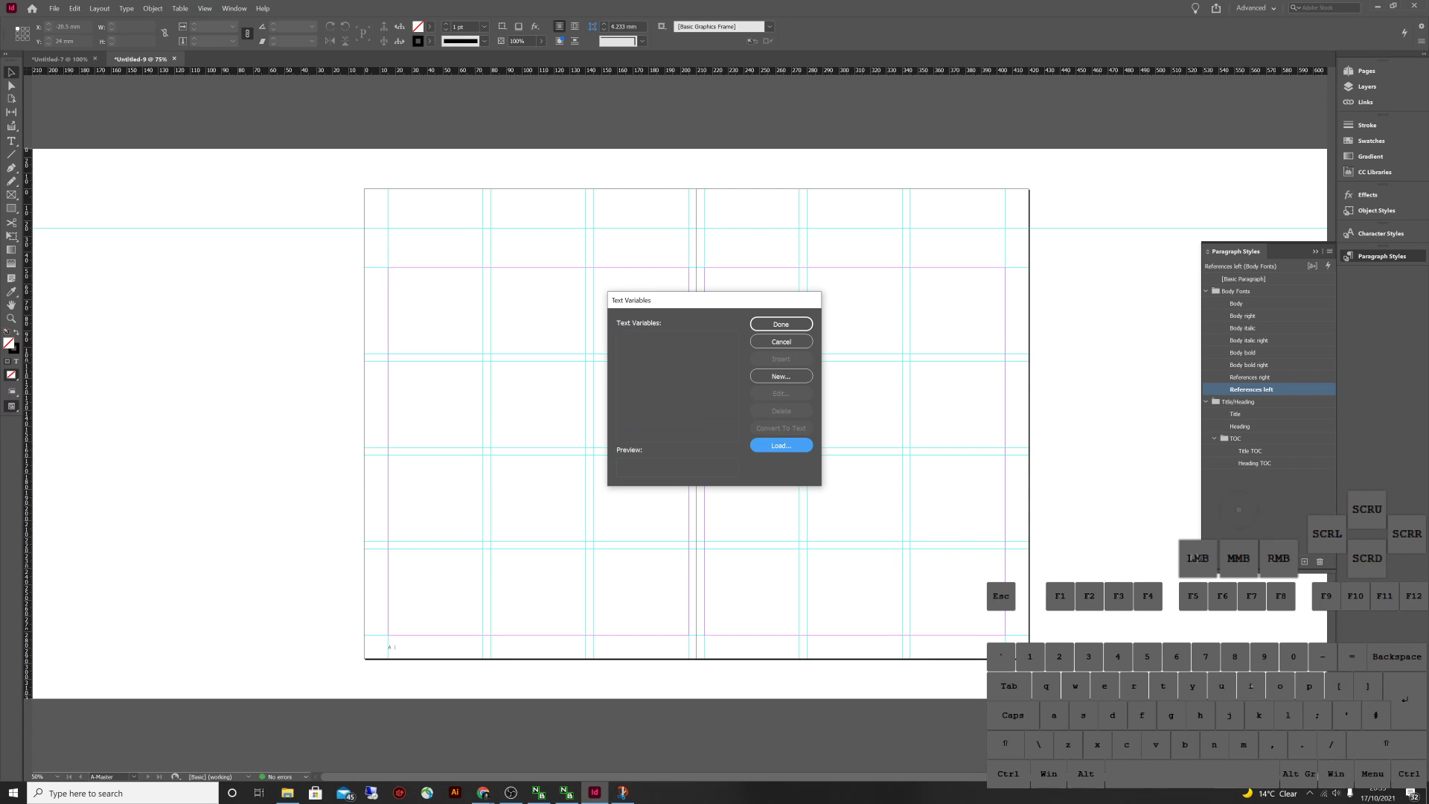
Create a Custom Text variable 'DS4 Person' holding the person's full name
{"action": "left_click", "coordinate": [781, 376]}
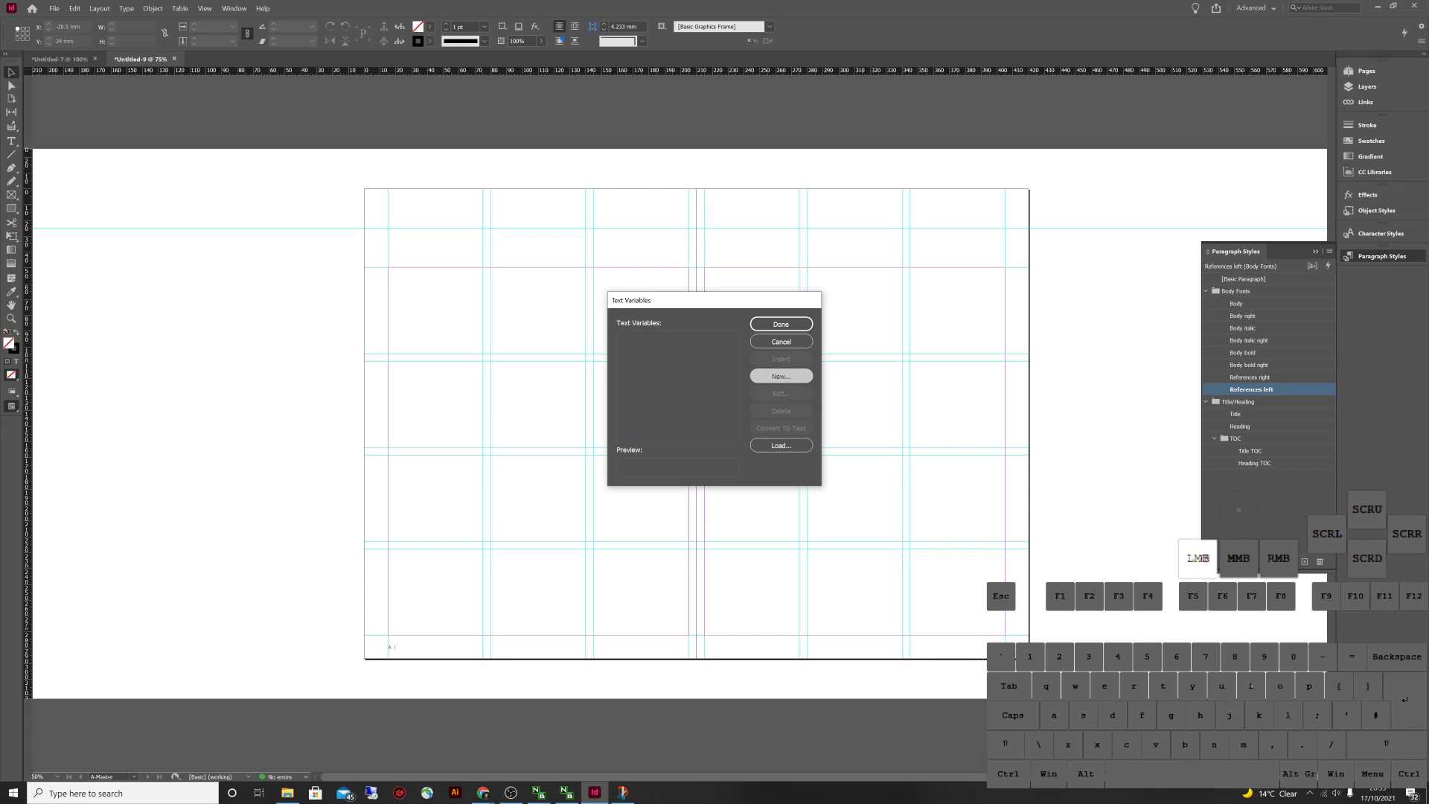
{"action": "type", "text": "DS"}
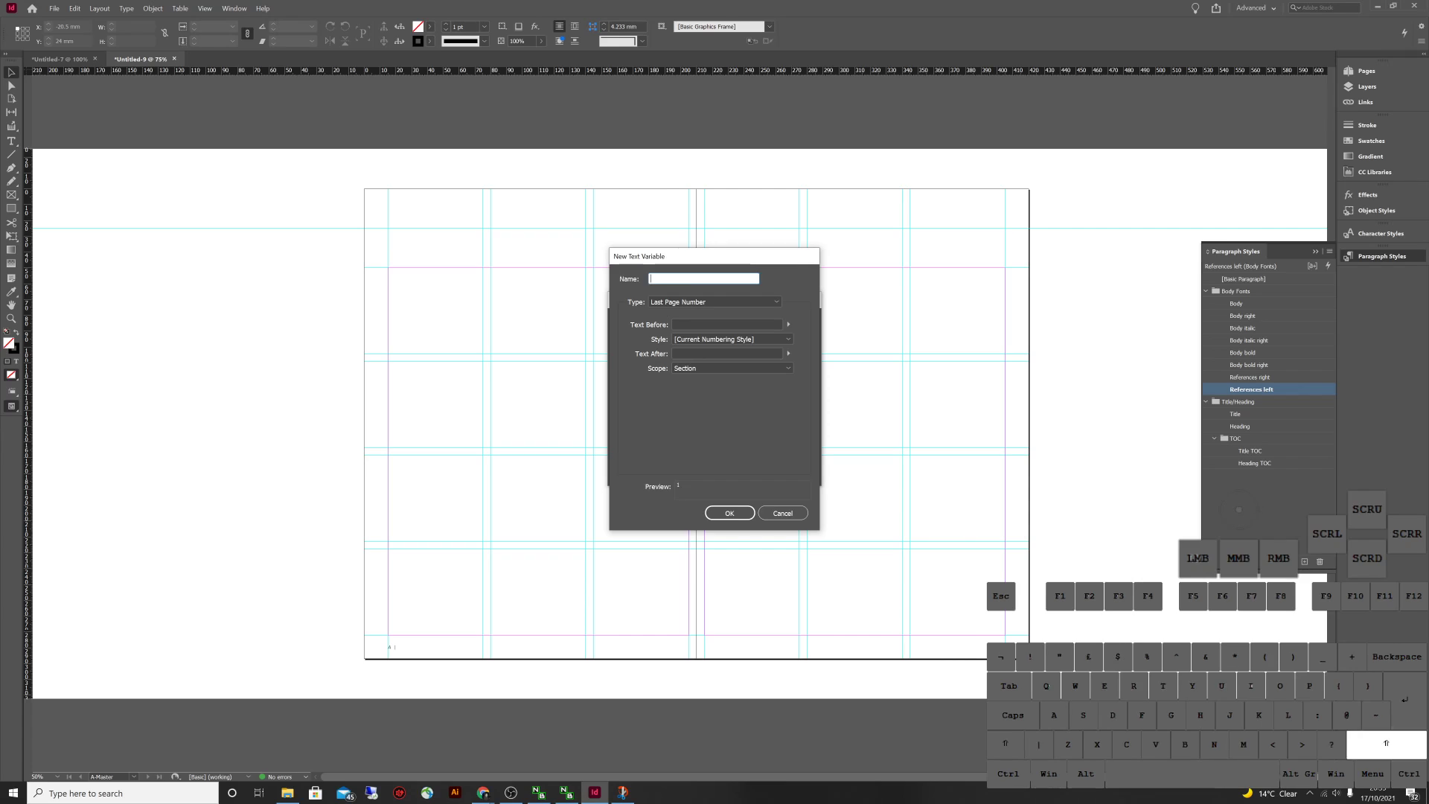
{"action": "type", "text": "4 Person"}
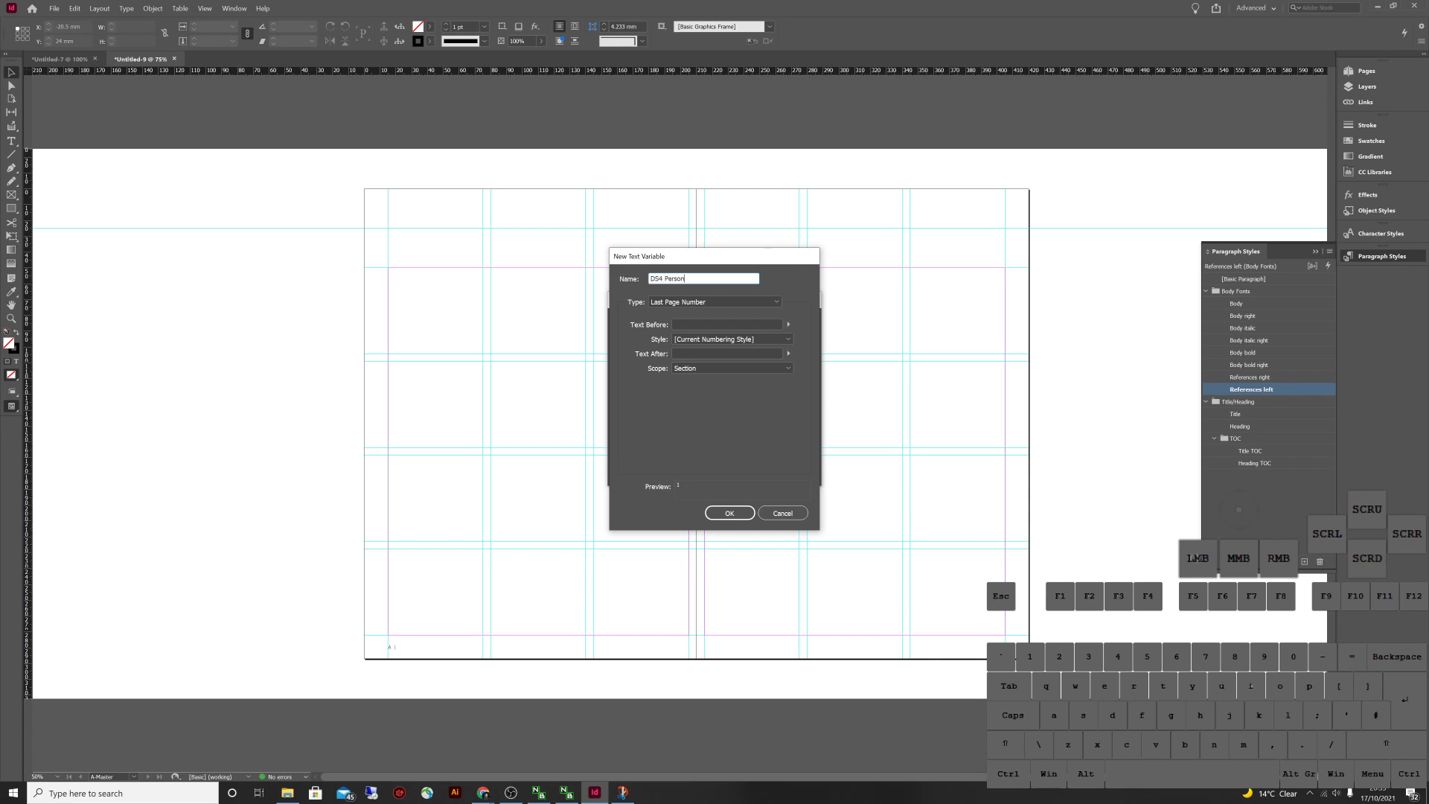
{"action": "key", "text": "Tab"}
{"action": "key", "text": "Tab"}
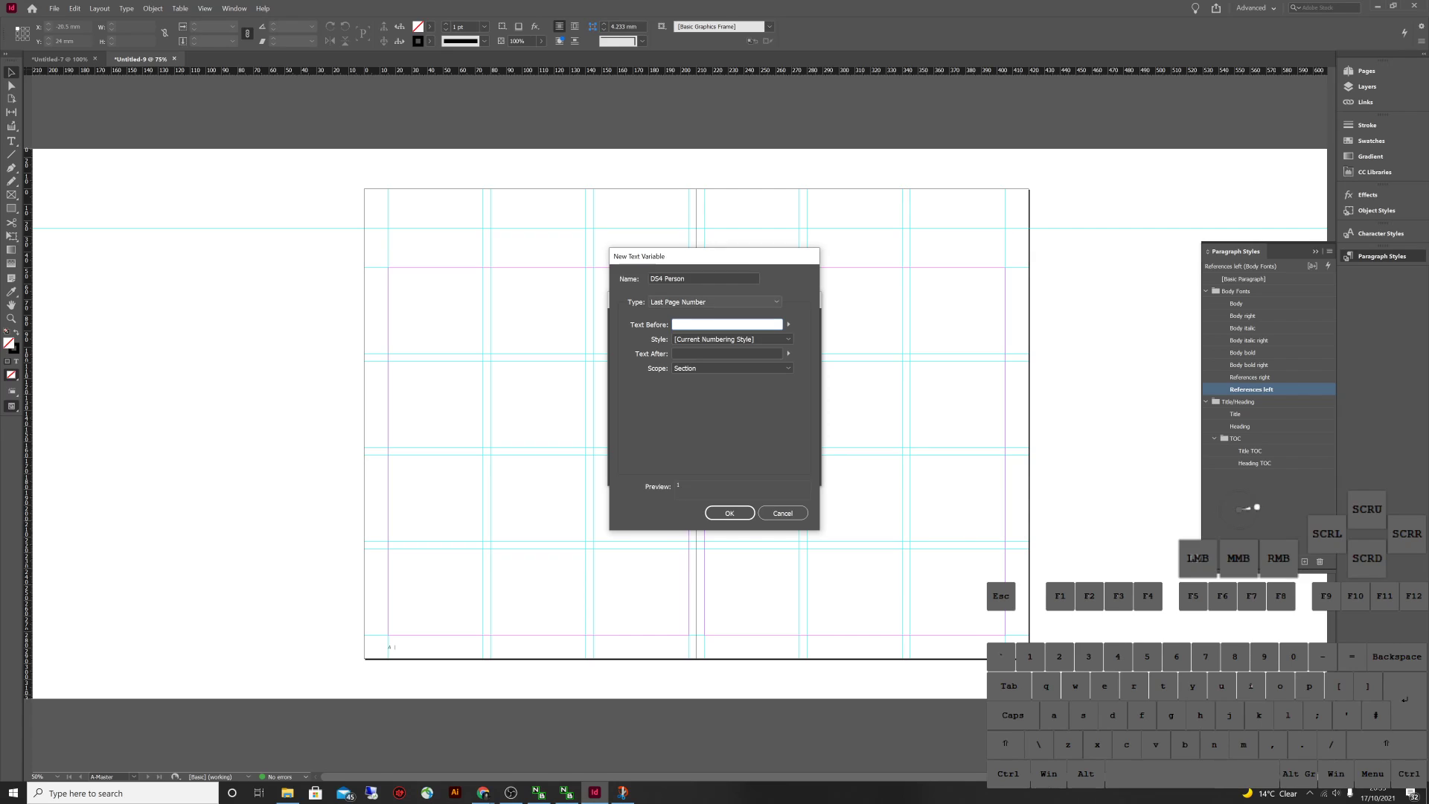
{"action": "left_click", "coordinate": [715, 302]}
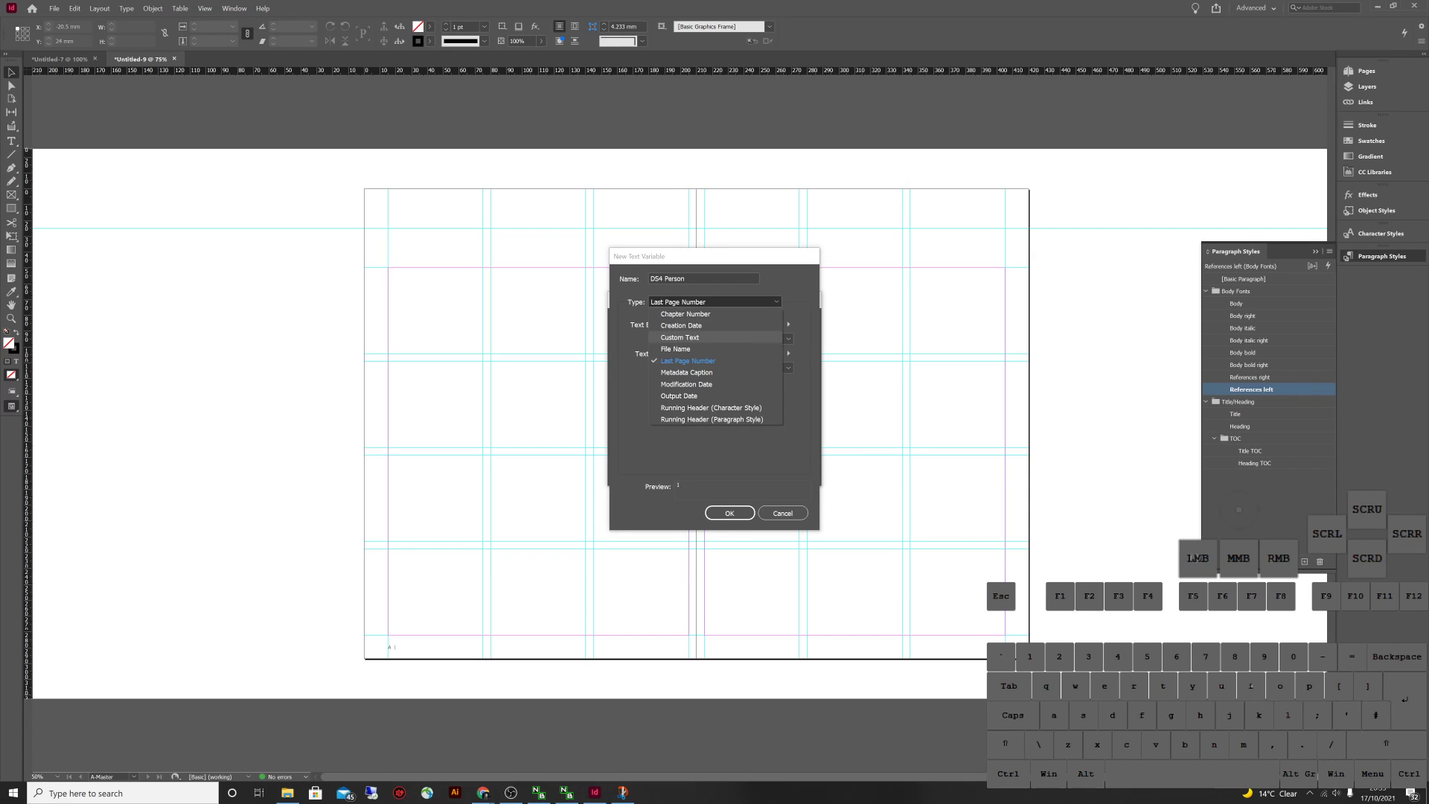
{"action": "left_click", "coordinate": [679, 337]}
{"action": "left_click", "coordinate": [704, 324]}
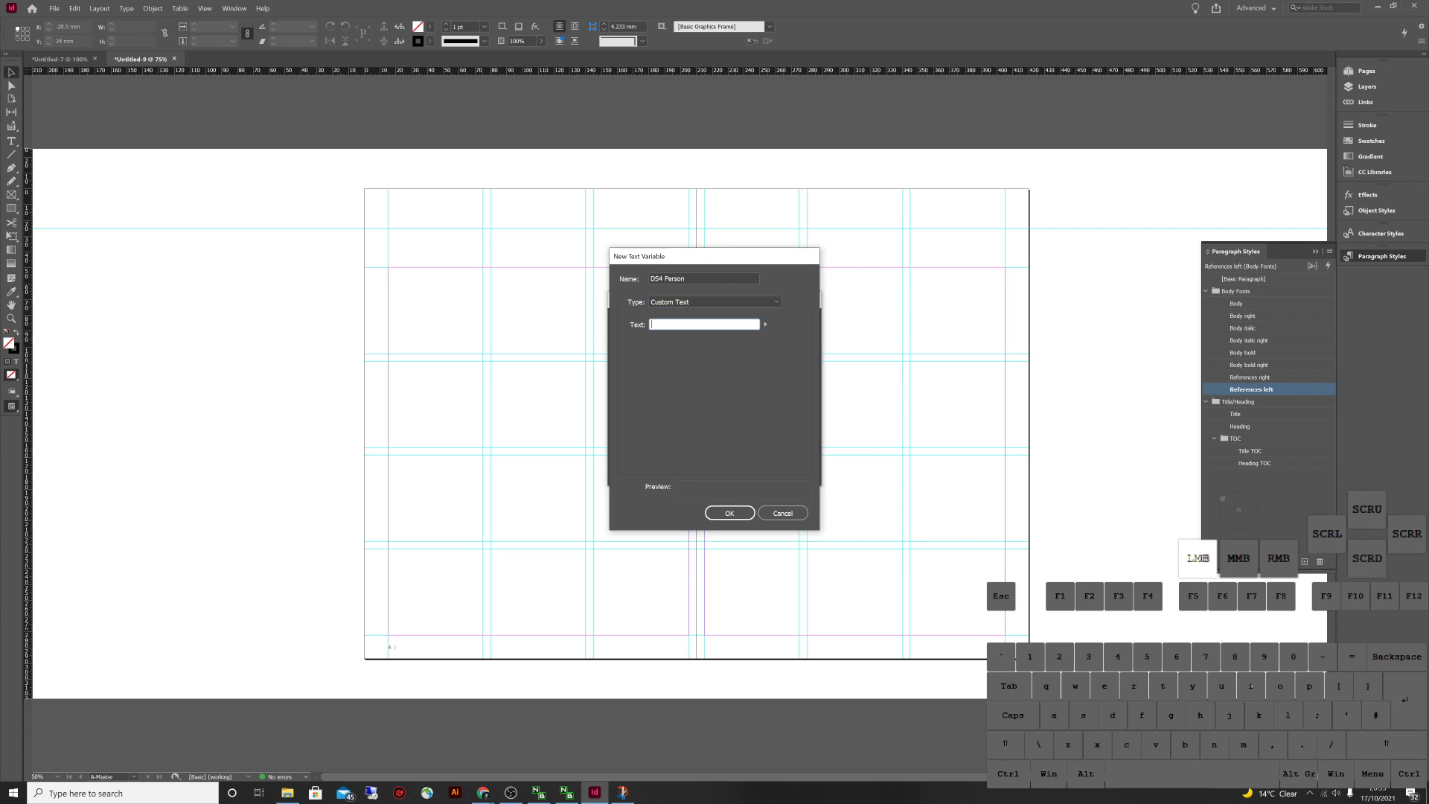
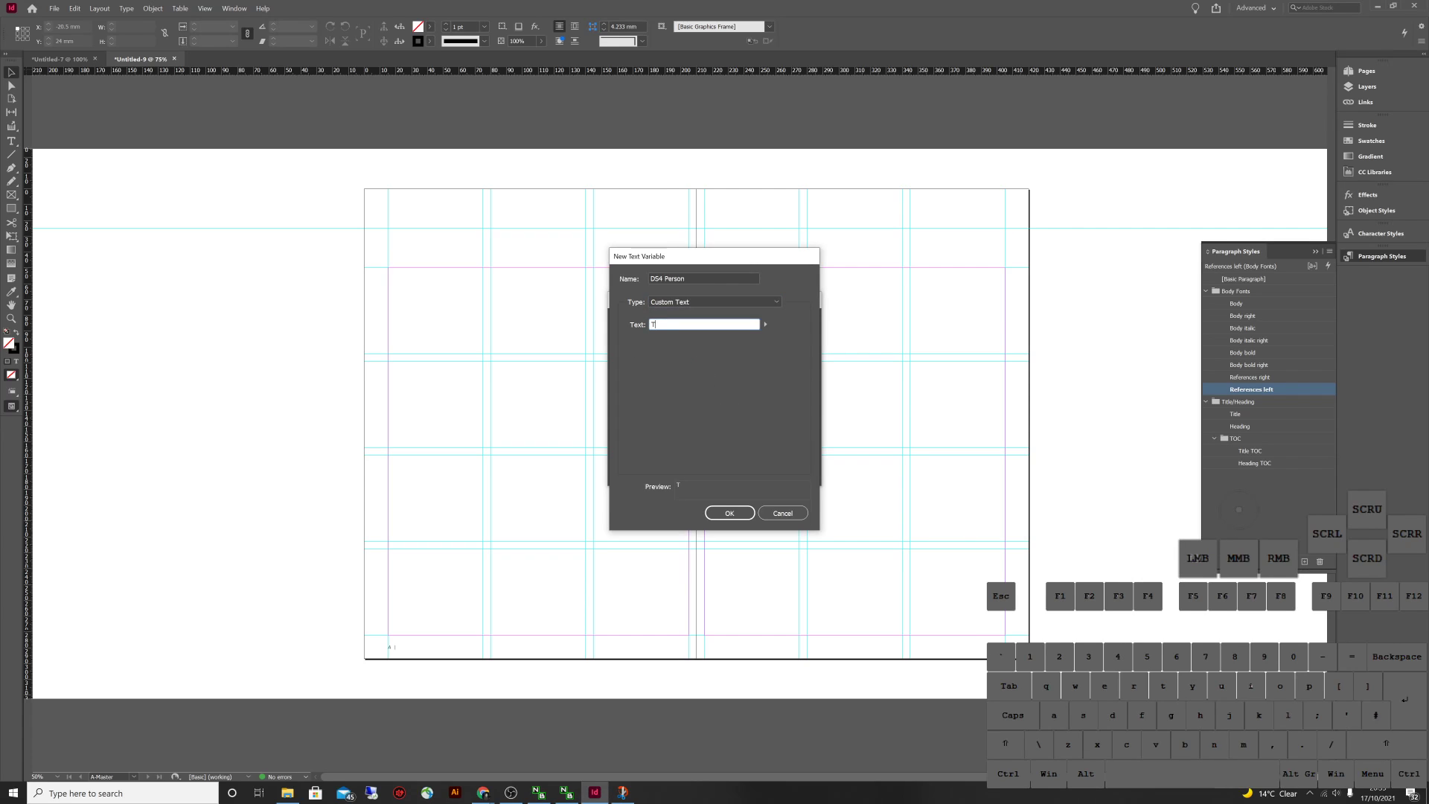
{"action": "key", "text": "Return"}
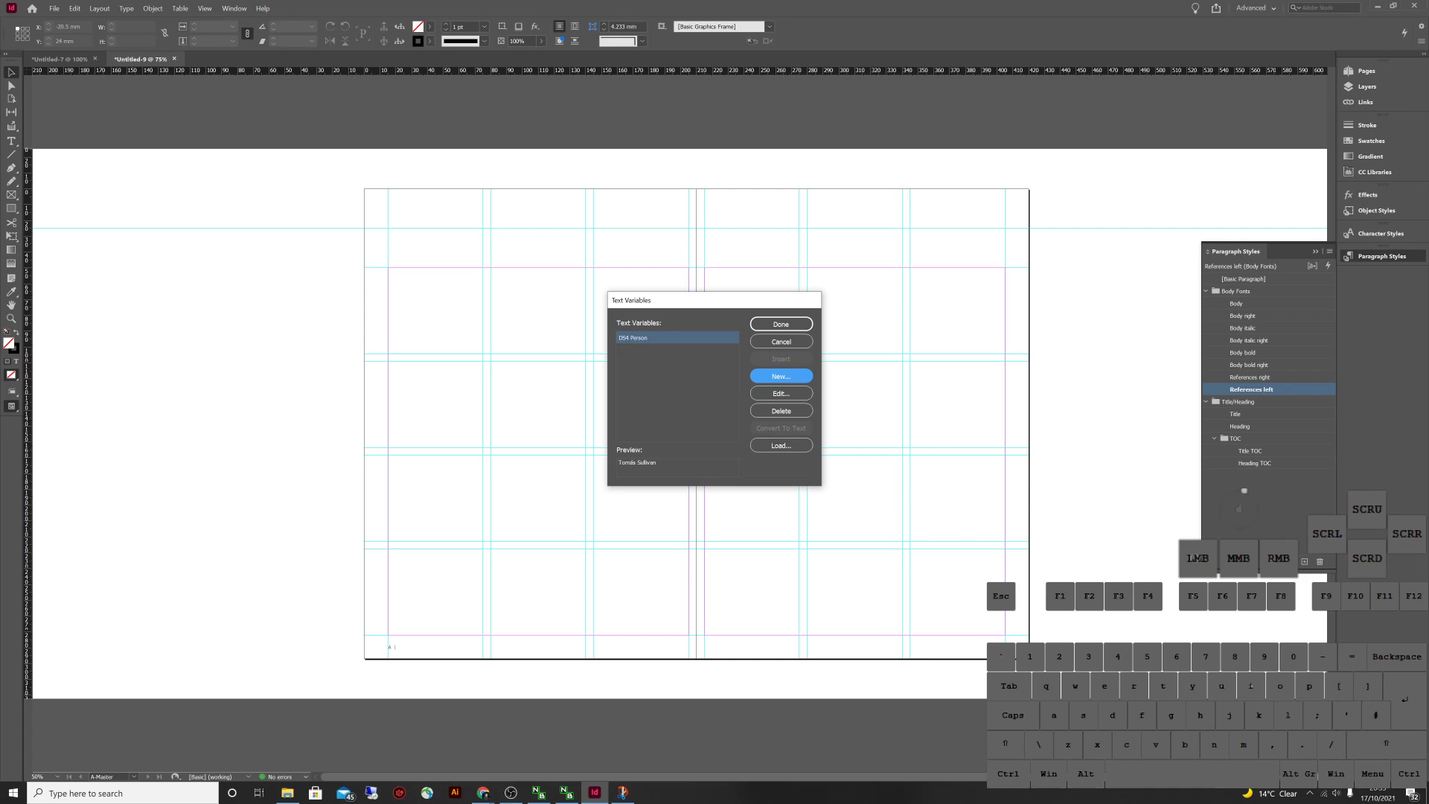
{"action": "left_click_drag", "start_coordinate": [780, 324], "coordinate": [692, 383]}
{"action": "left_click", "coordinate": [692, 383]}
Create a Custom Text variable 'DS4 Project' reading 'DS4WoodProject' and close the dialog
{"action": "left_click", "coordinate": [781, 375]}
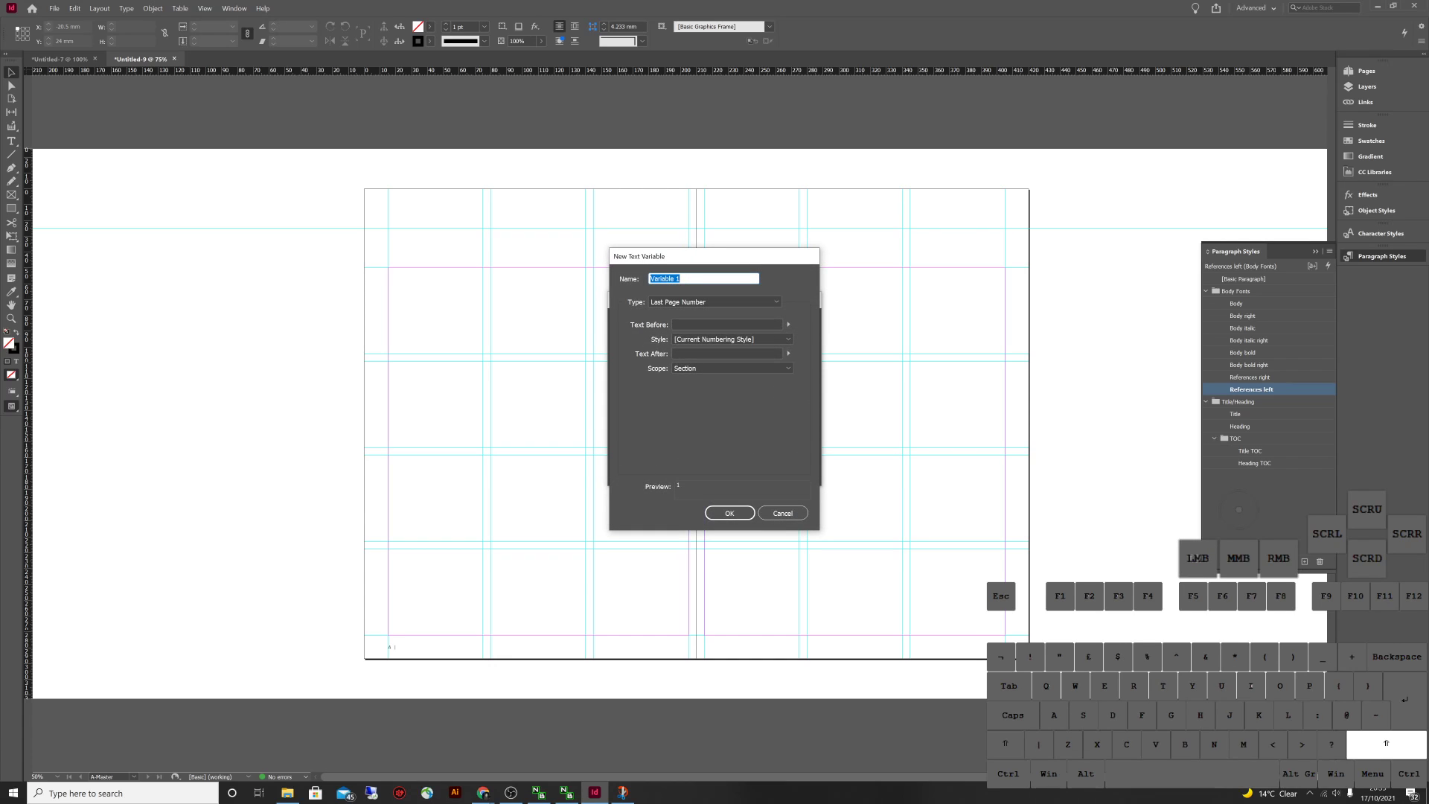
{"action": "type", "text": "DS4 Project"}
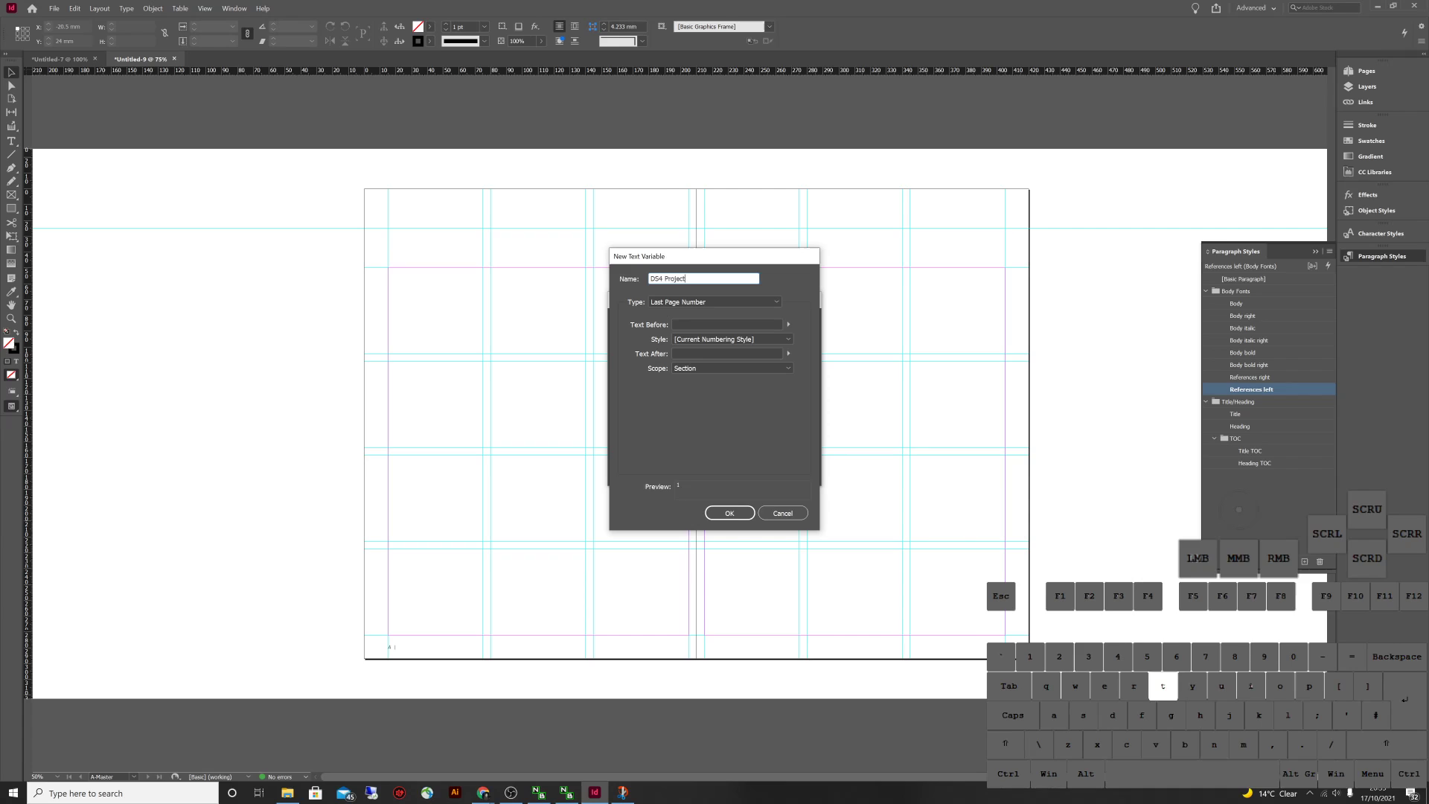
{"action": "key", "text": "Tab"}
{"action": "key", "text": "Tab"}
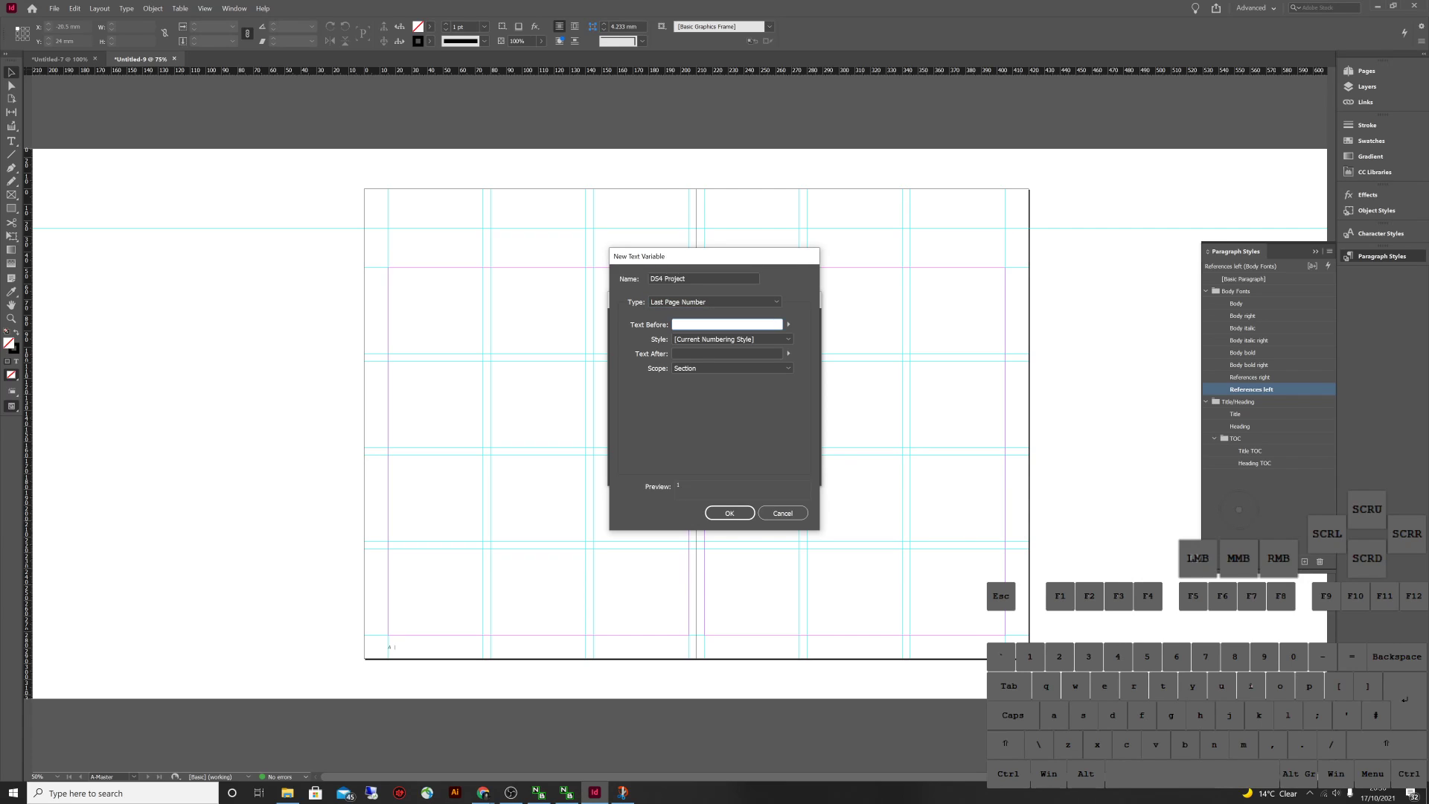
{"action": "left_click", "coordinate": [715, 301]}
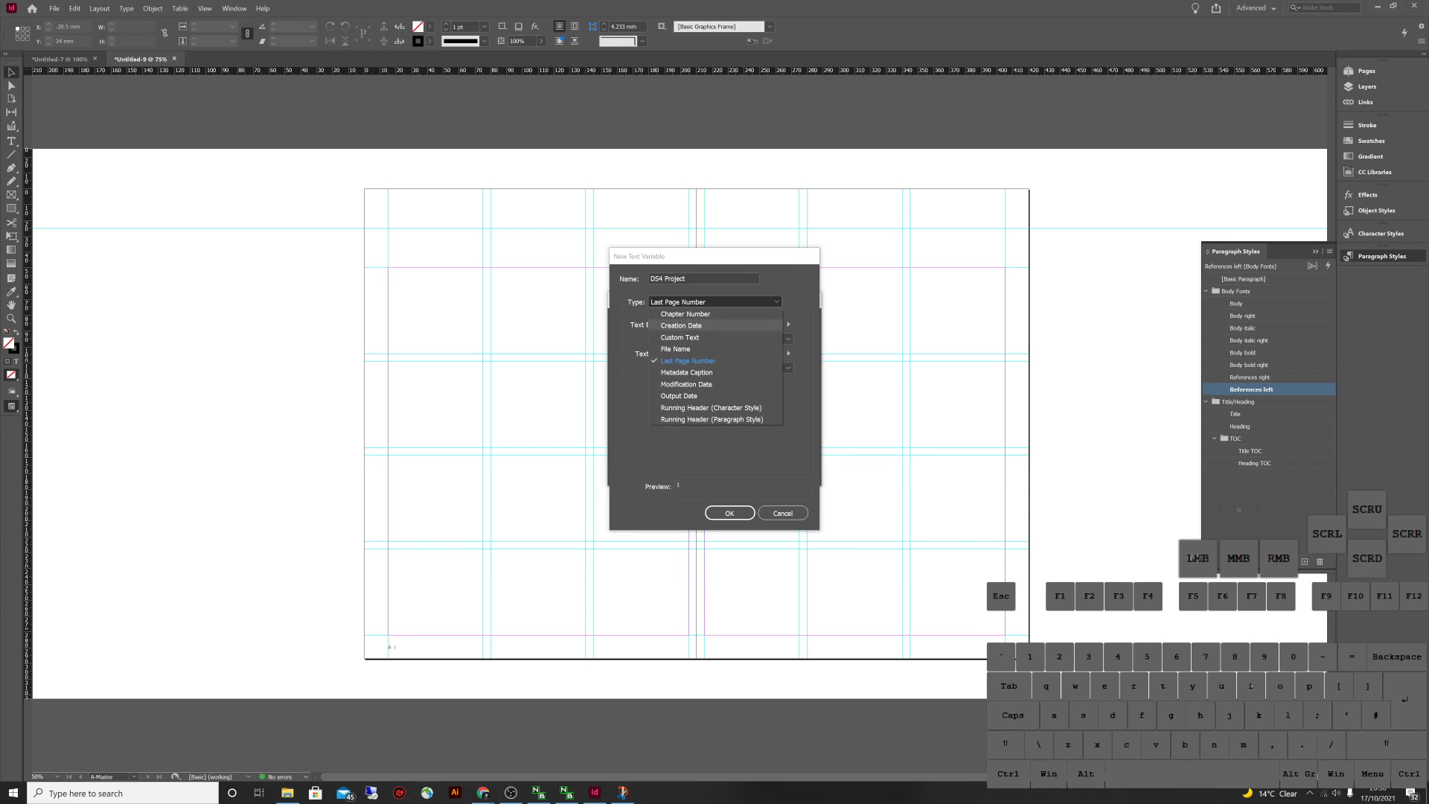
{"action": "left_click", "coordinate": [680, 337]}
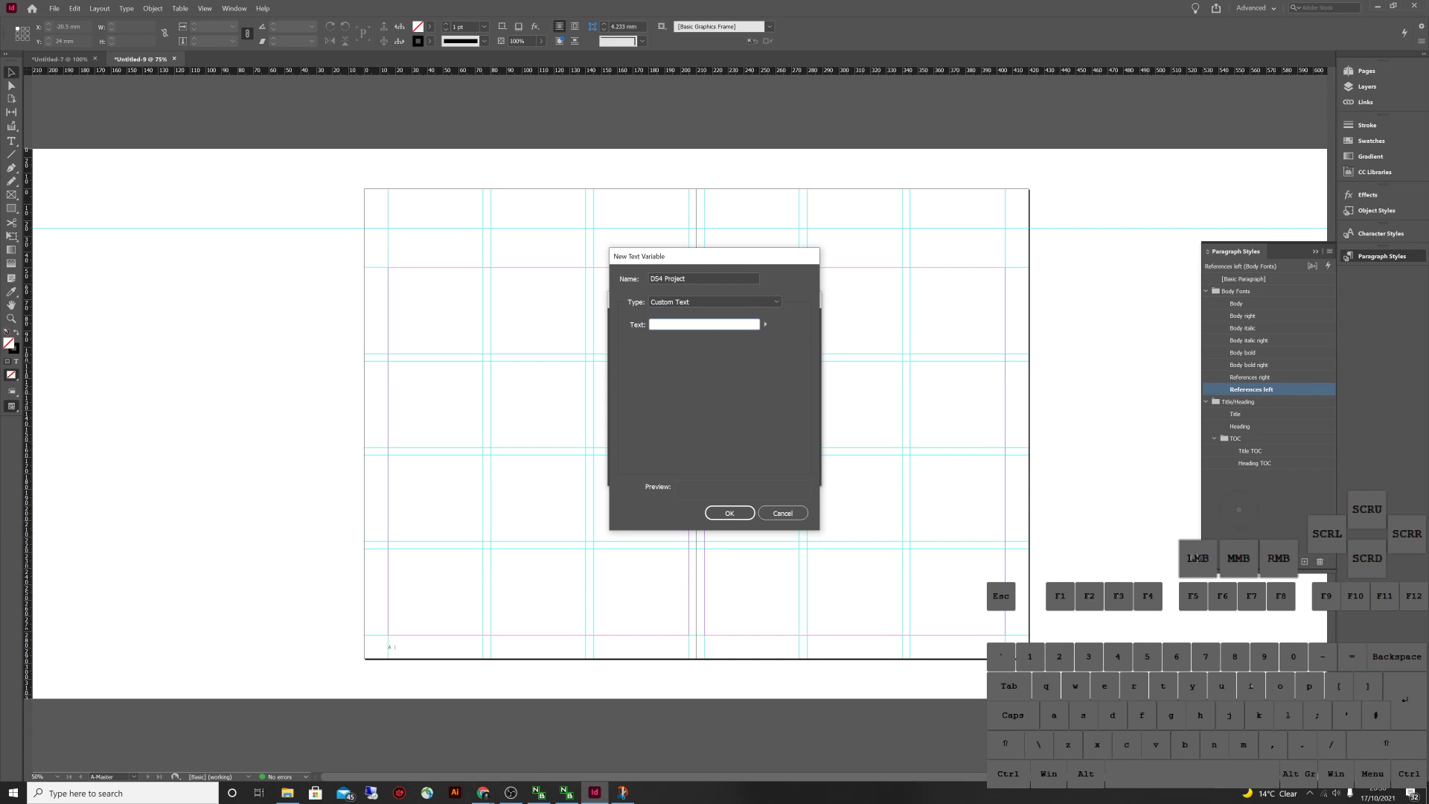
{"action": "type", "text": "DS"}
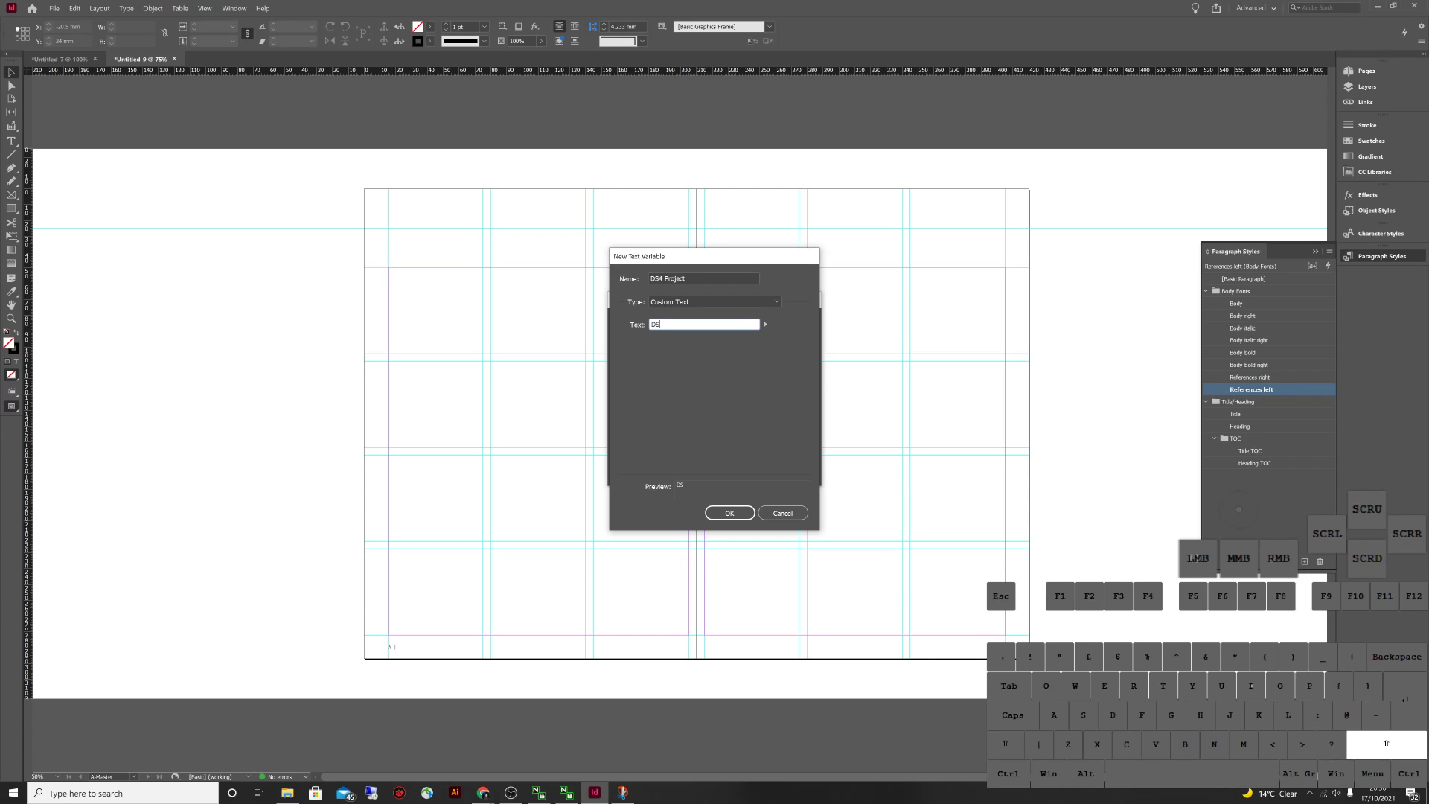
{"action": "type", "text": "DS4WoodProjet"}
{"action": "key", "text": "BackSpace"}
{"action": "type", "text": "f"}
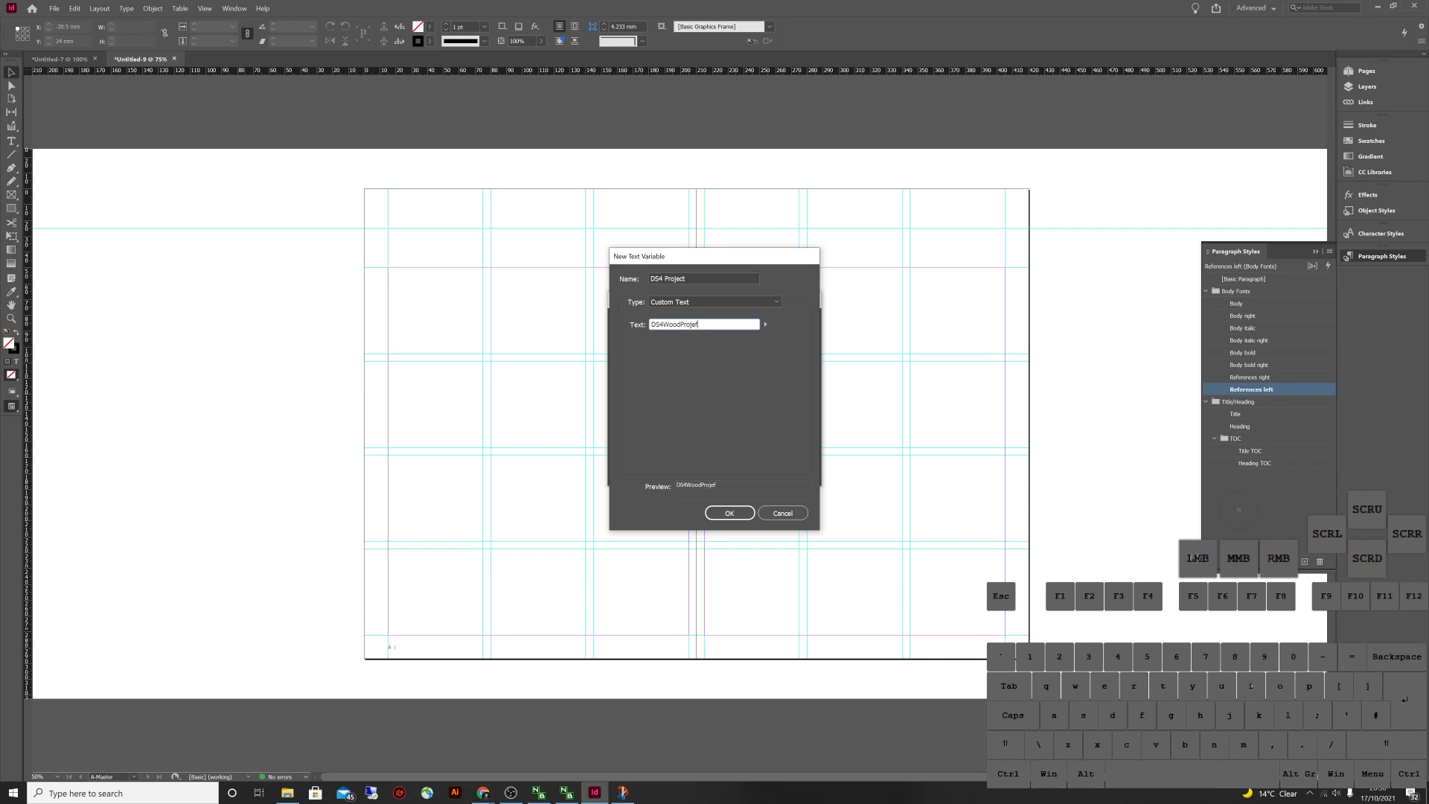
{"action": "type", "text": "t"}
{"action": "key", "text": "Return"}
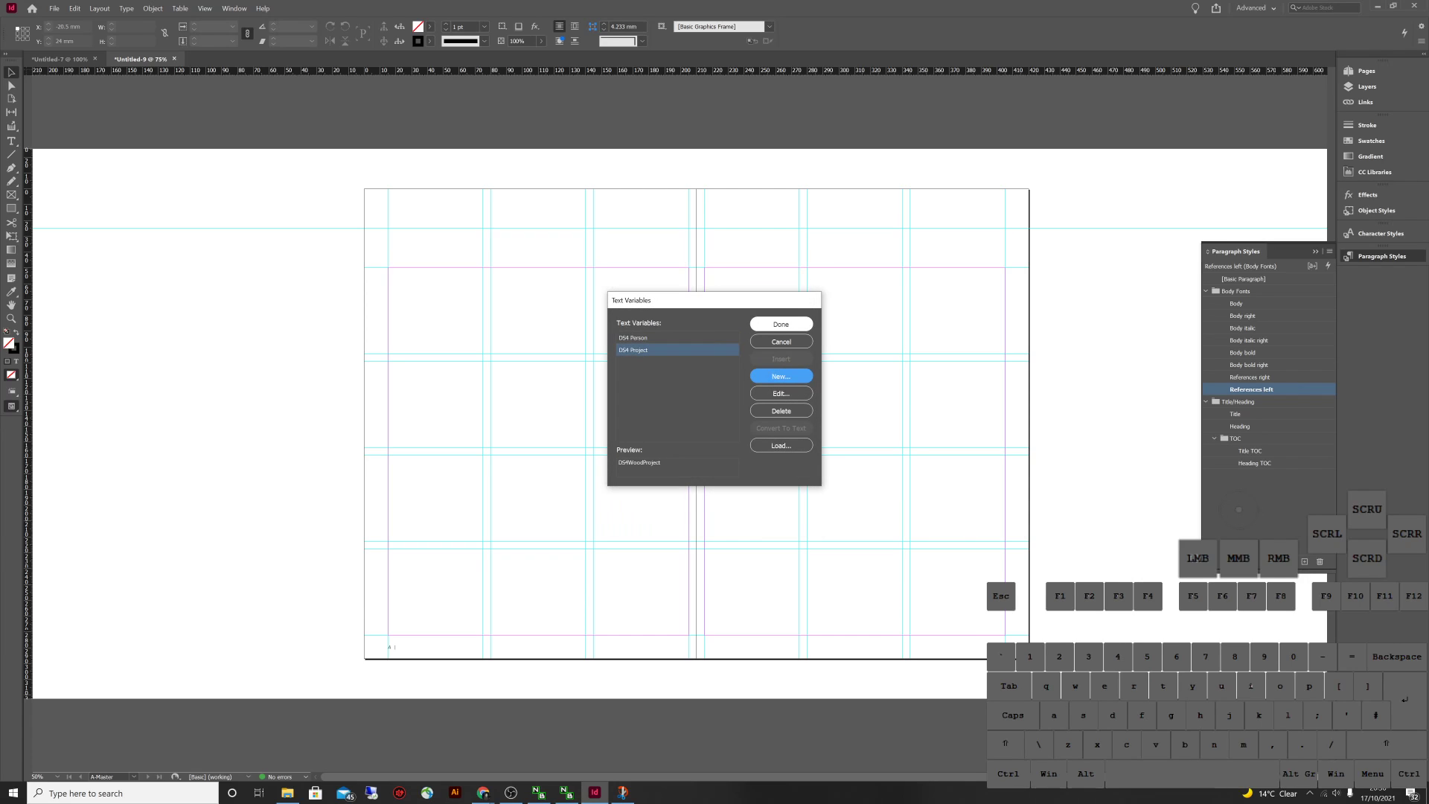
{"action": "left_click", "coordinate": [780, 324]}
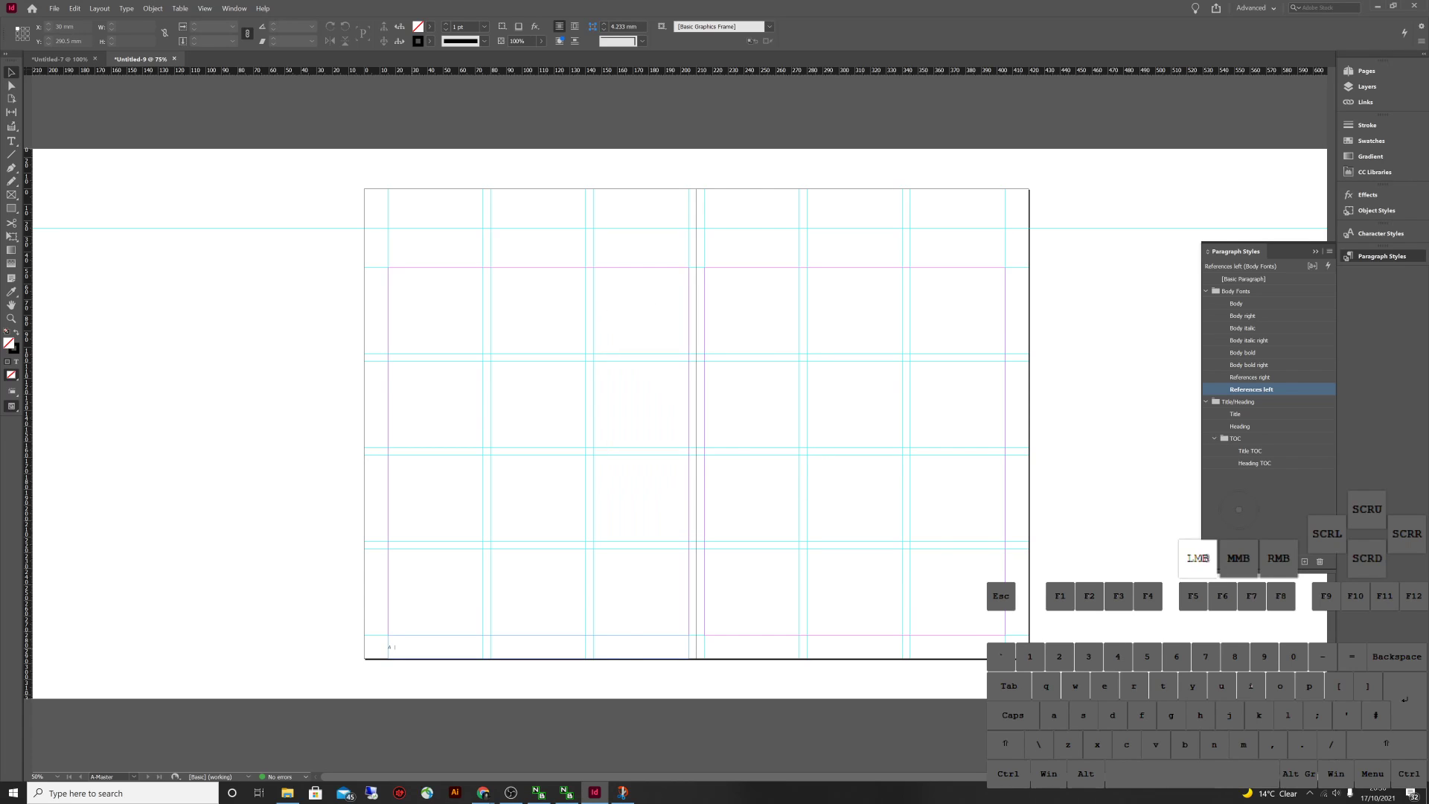
{"action": "left_click", "coordinate": [59, 59]}
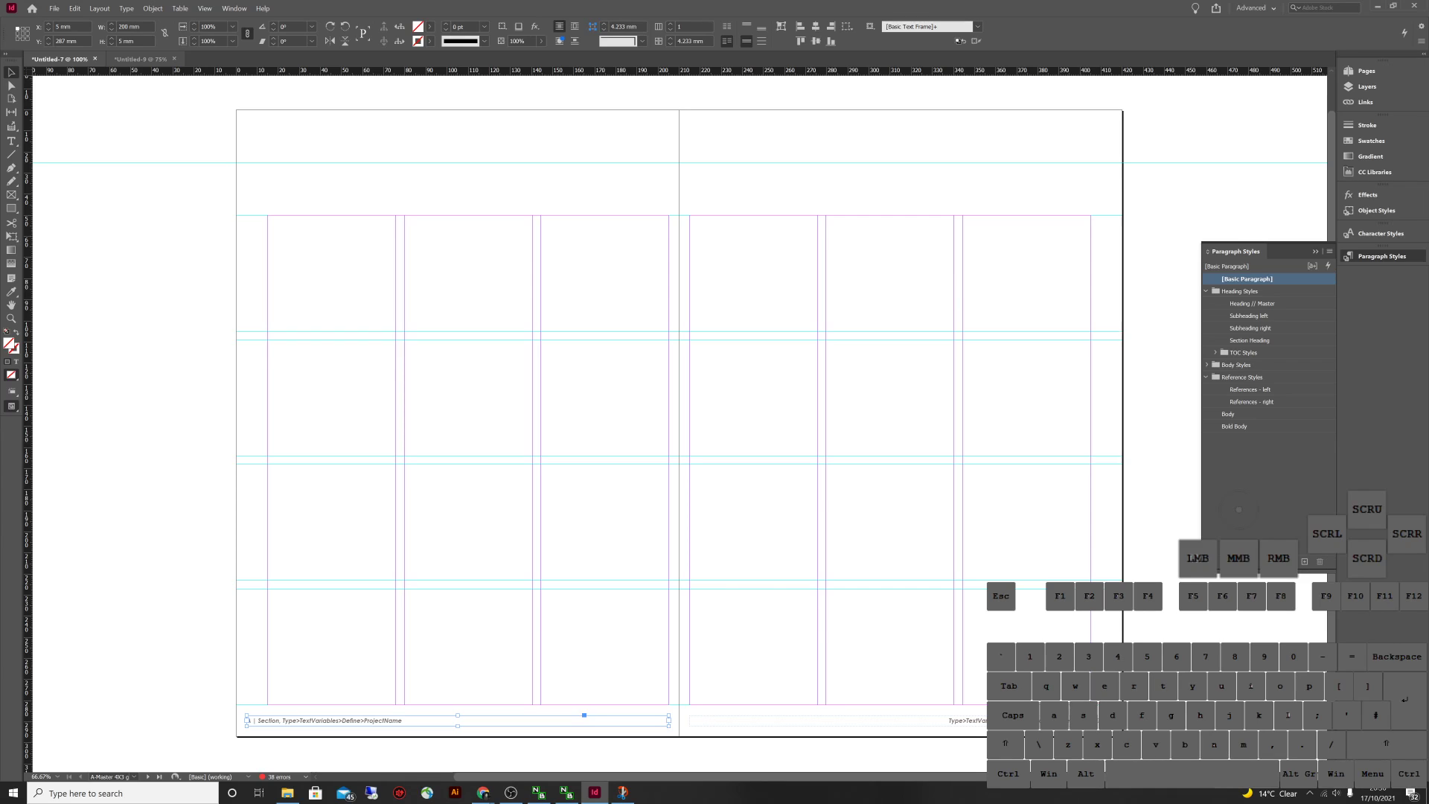
{"action": "left_click", "coordinate": [140, 58]}
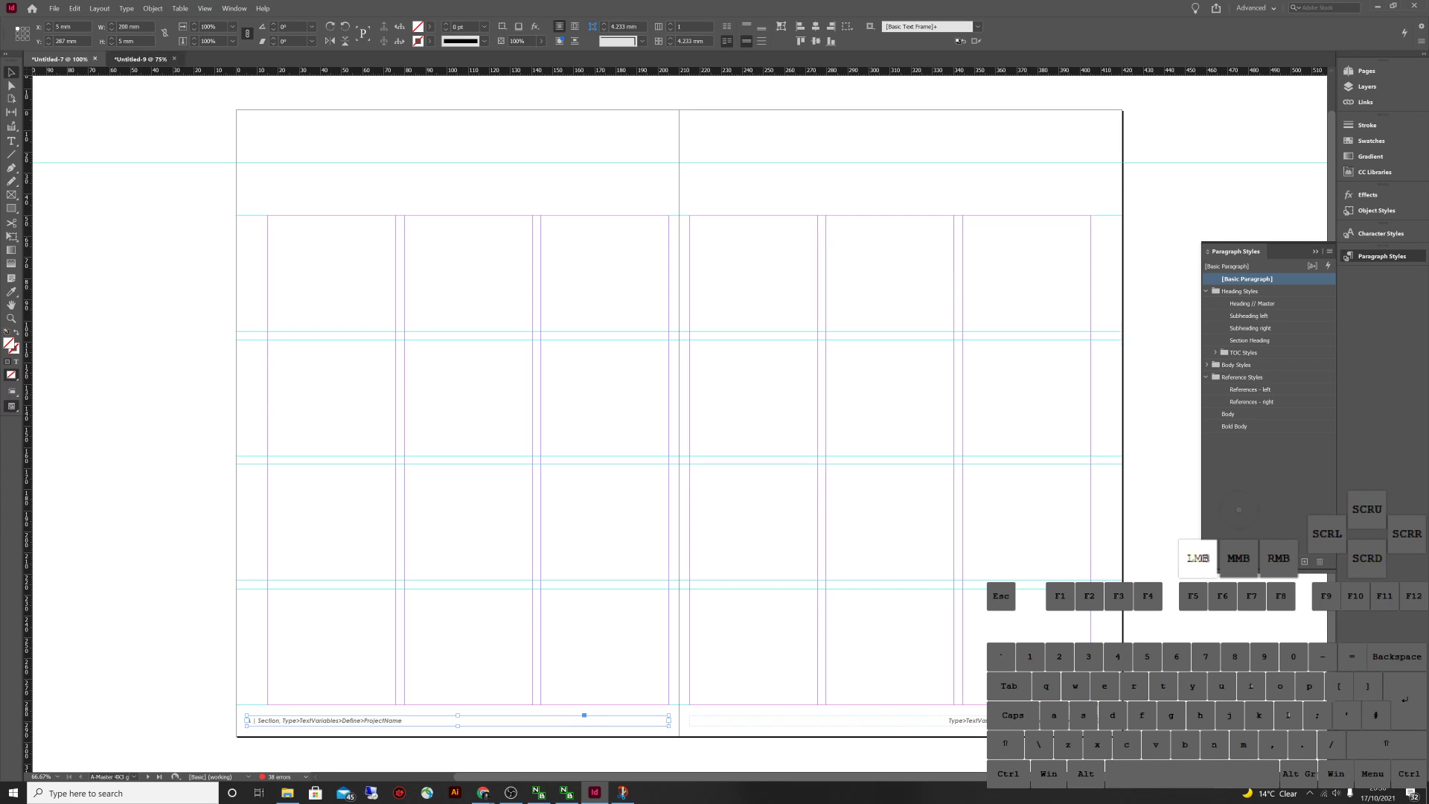
{"action": "left_click", "coordinate": [1253, 377]}
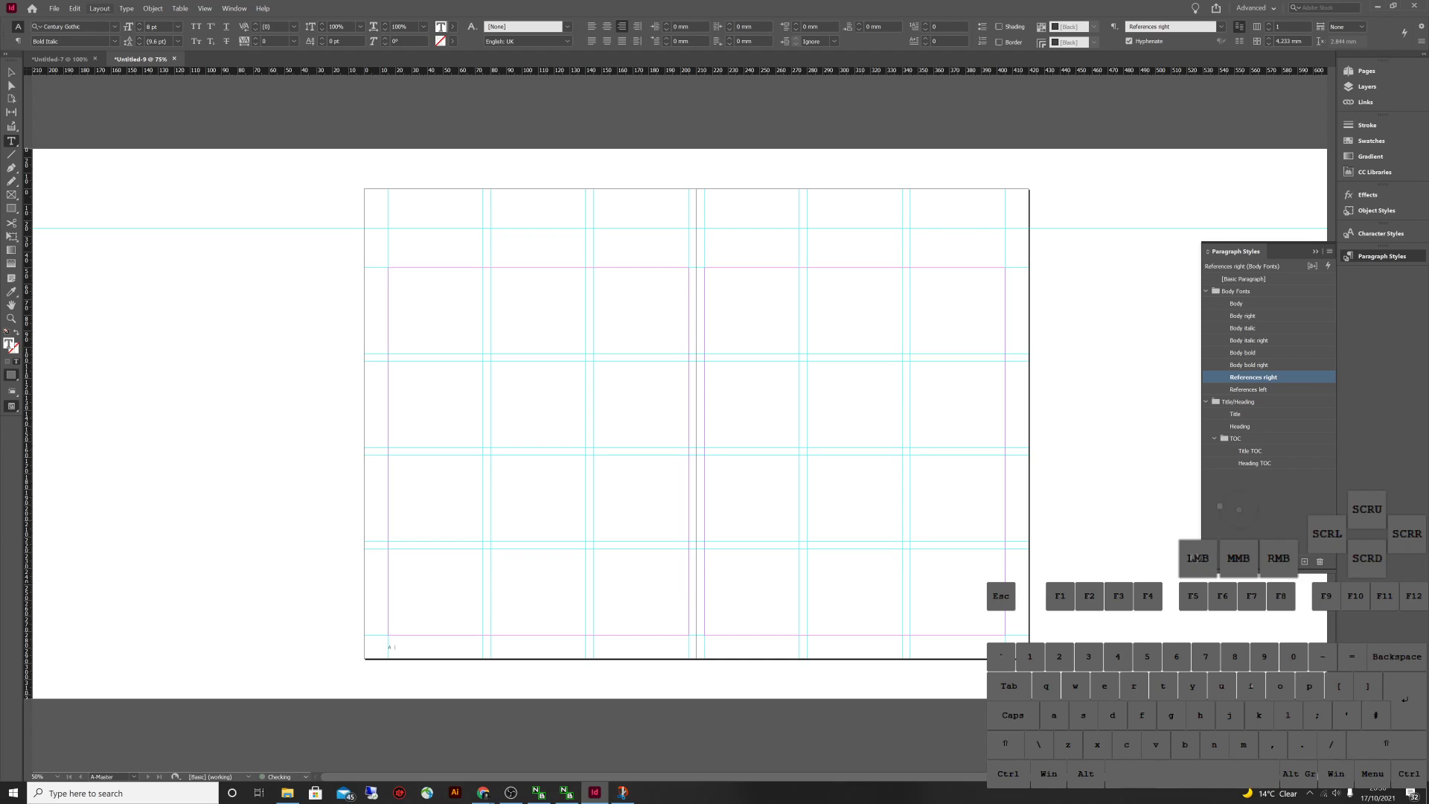
Insert the DS4 Person text variable into the A-Master's right-page footer
{"action": "left_click", "coordinate": [127, 8]}
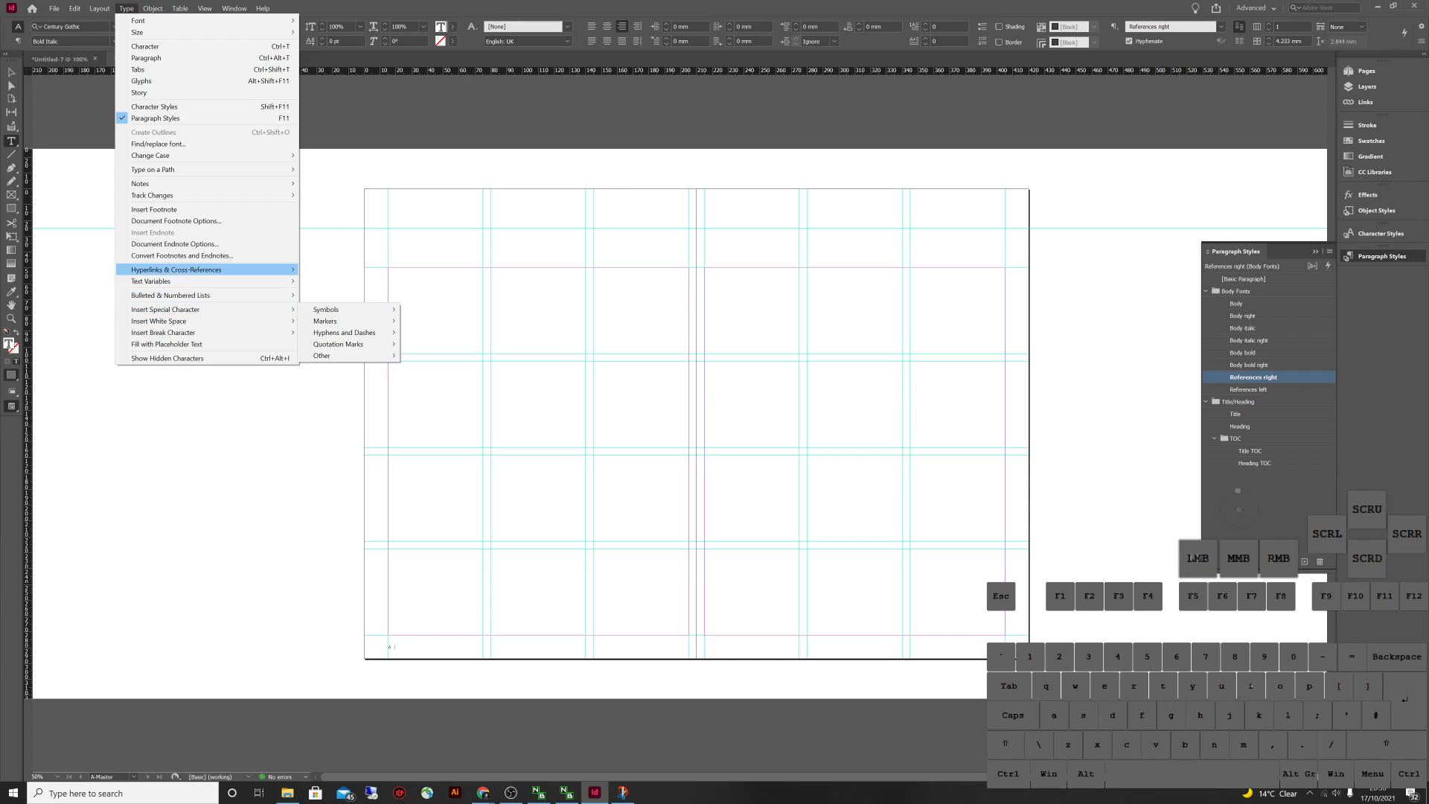
{"action": "left_click", "coordinate": [151, 281]}
{"action": "left_click", "coordinate": [334, 293]}
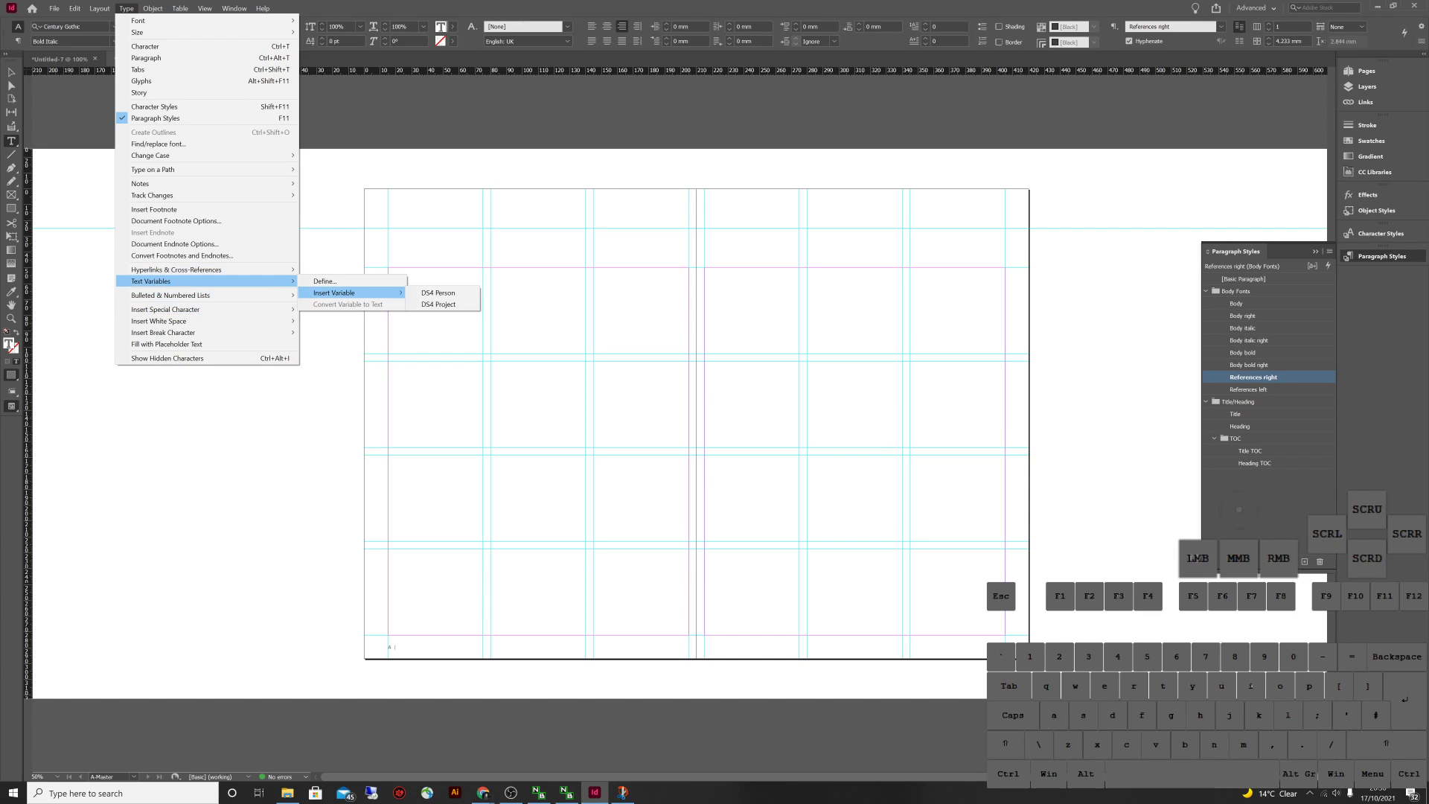
{"action": "left_click", "coordinate": [437, 293]}
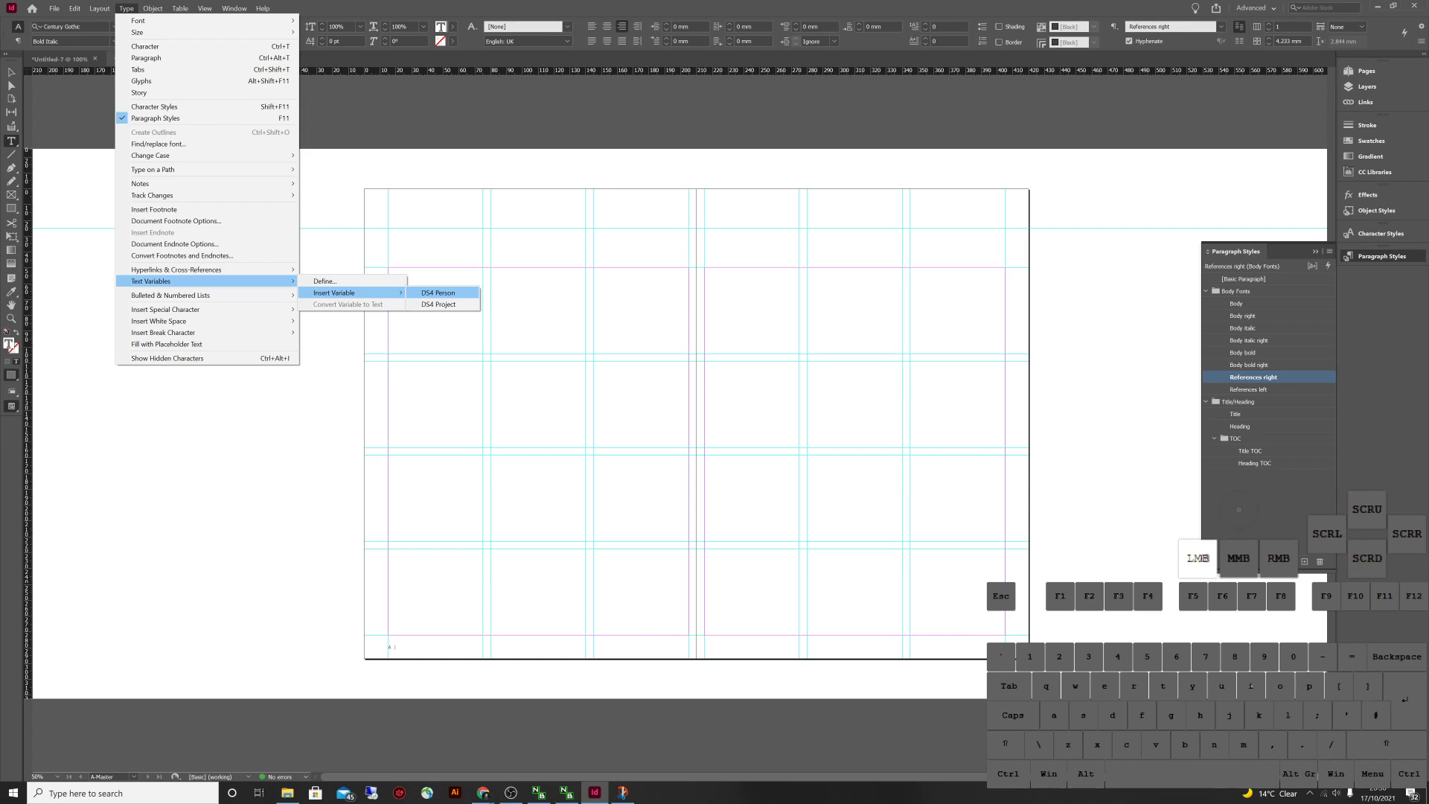
{"action": "left_click", "coordinate": [978, 647]}
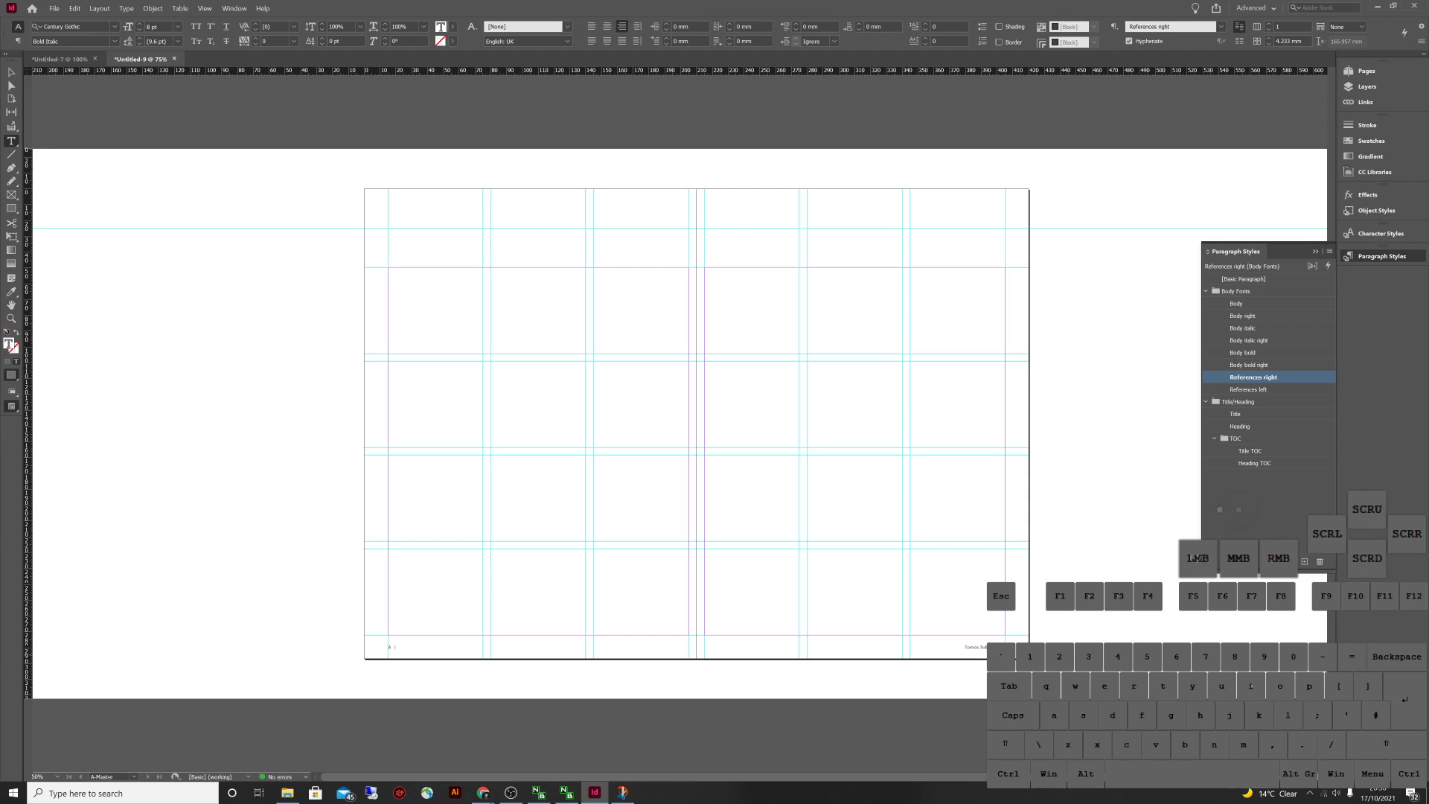
{"action": "key", "text": "Escape"}
{"action": "left_click", "coordinate": [1248, 390]}
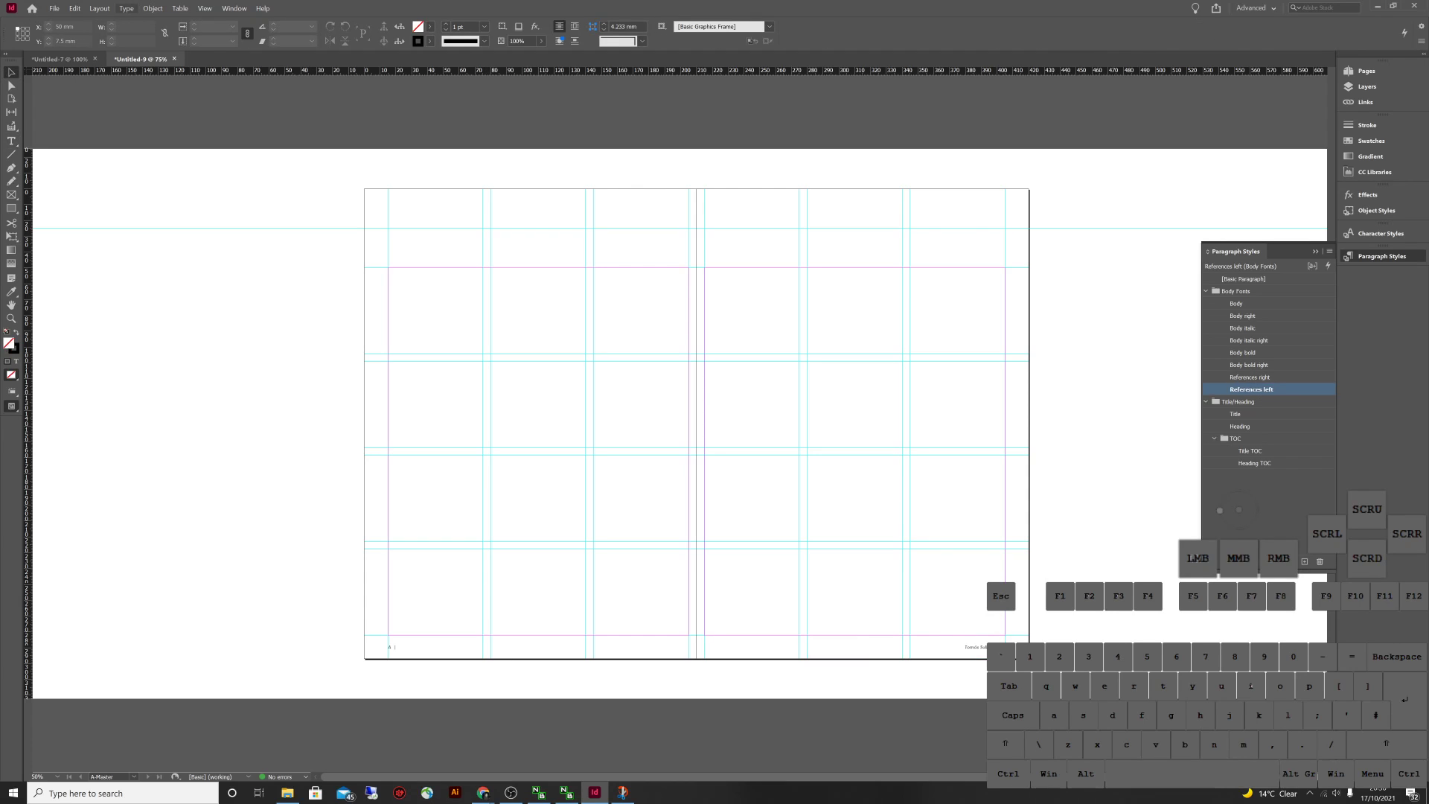
Edit the DS4 Person text variable so its value is the person's full name
{"action": "left_click", "coordinate": [126, 9]}
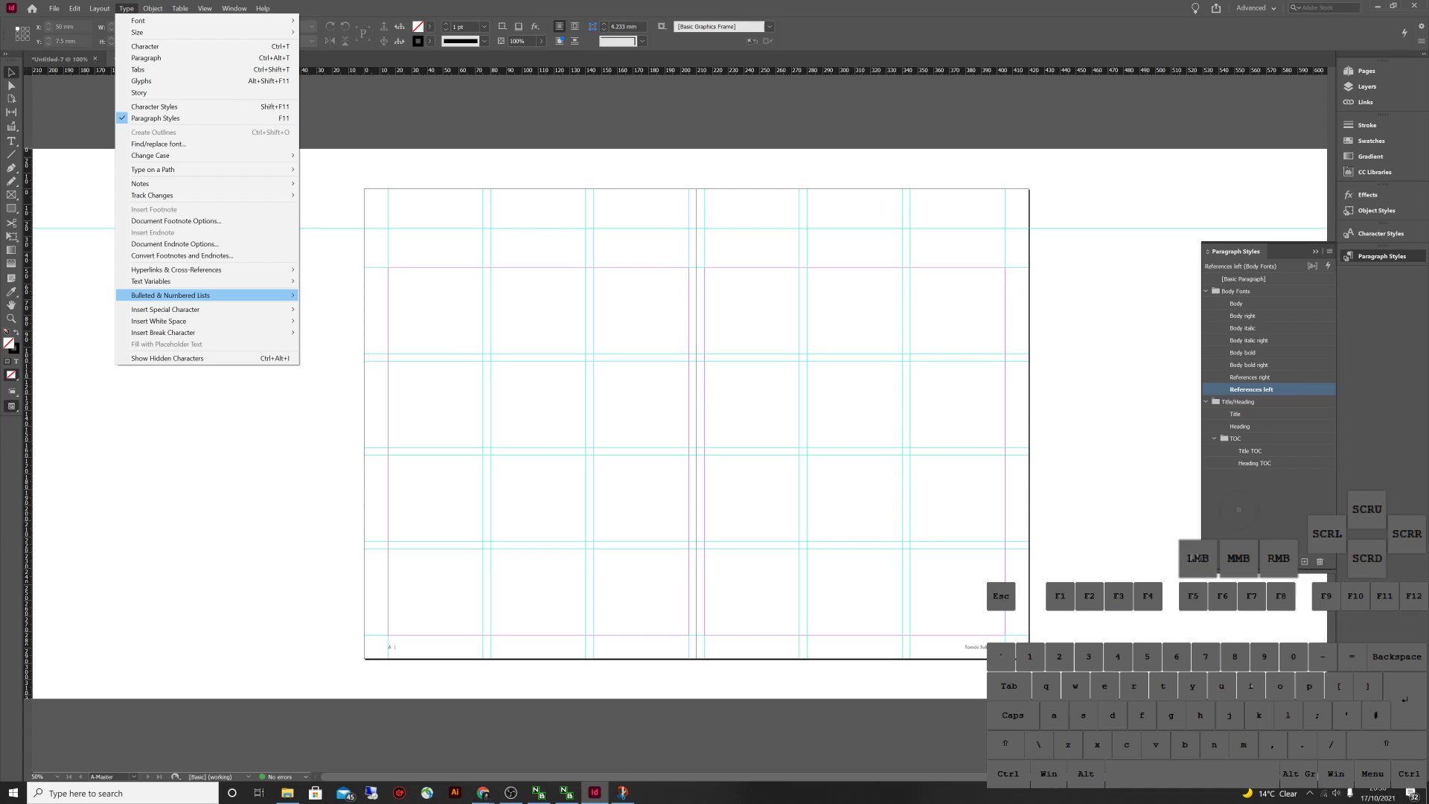
{"action": "mouse_move", "coordinate": [223, 281]}
{"action": "left_click", "coordinate": [325, 281]}
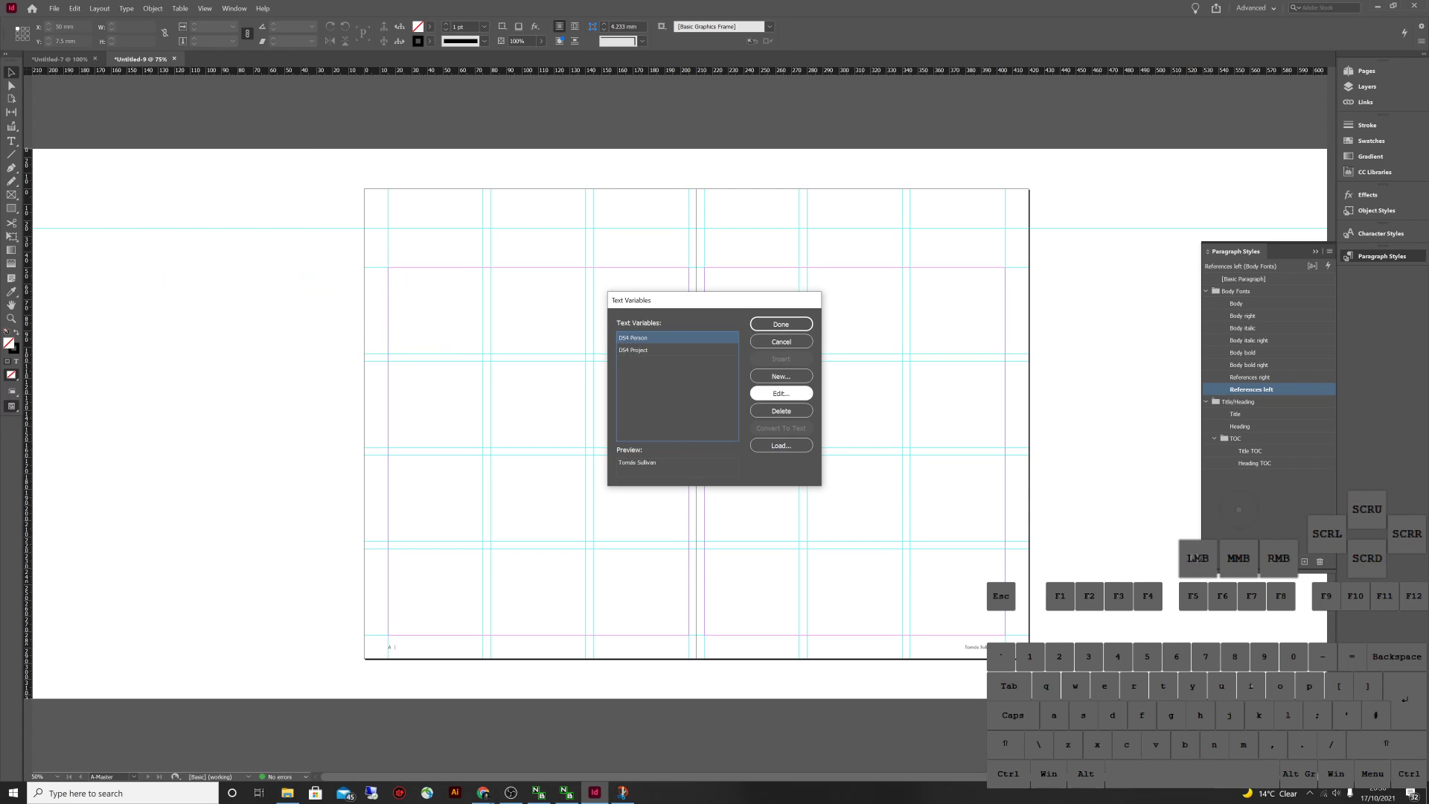
{"action": "left_click", "coordinate": [781, 393]}
{"action": "triple_click", "coordinate": [674, 324]}
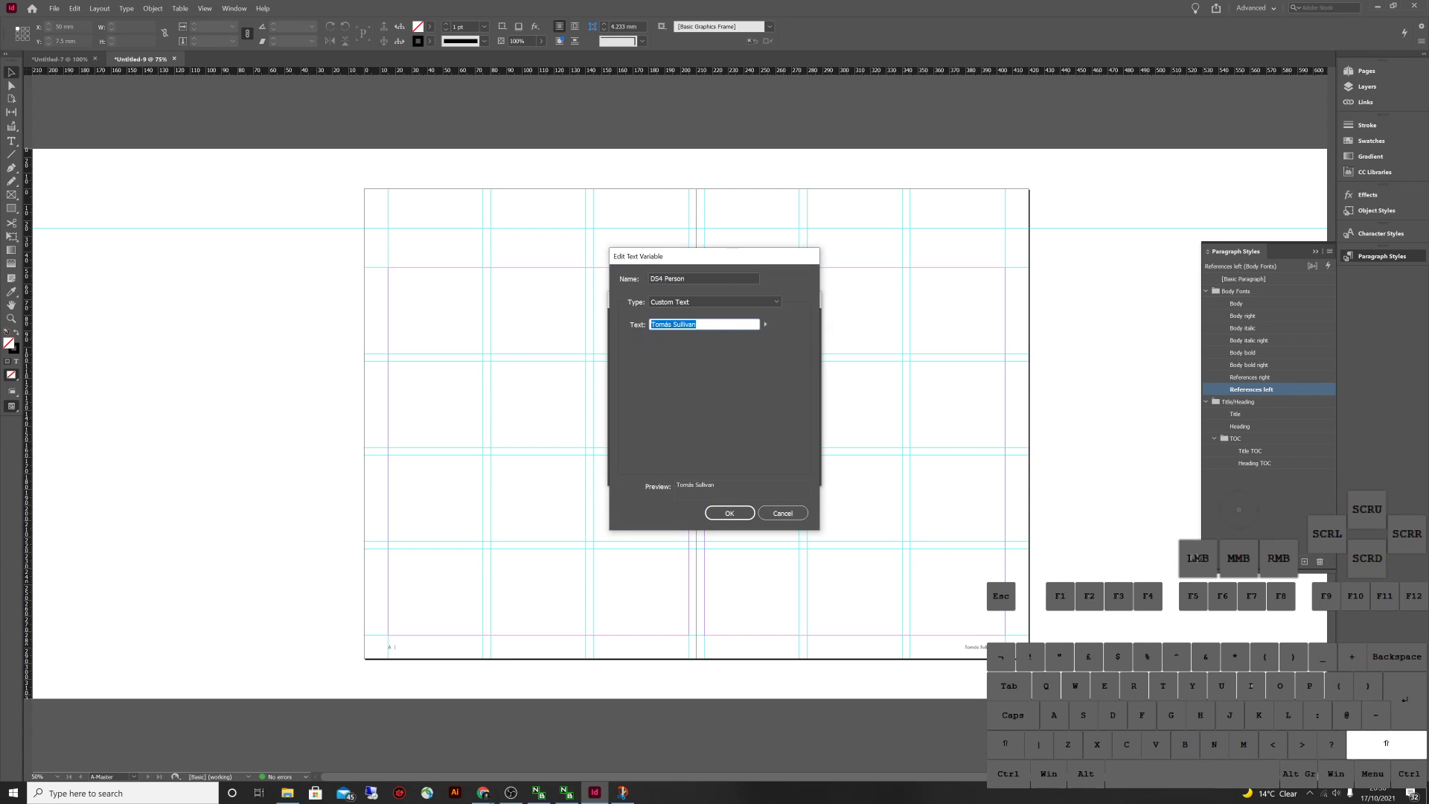
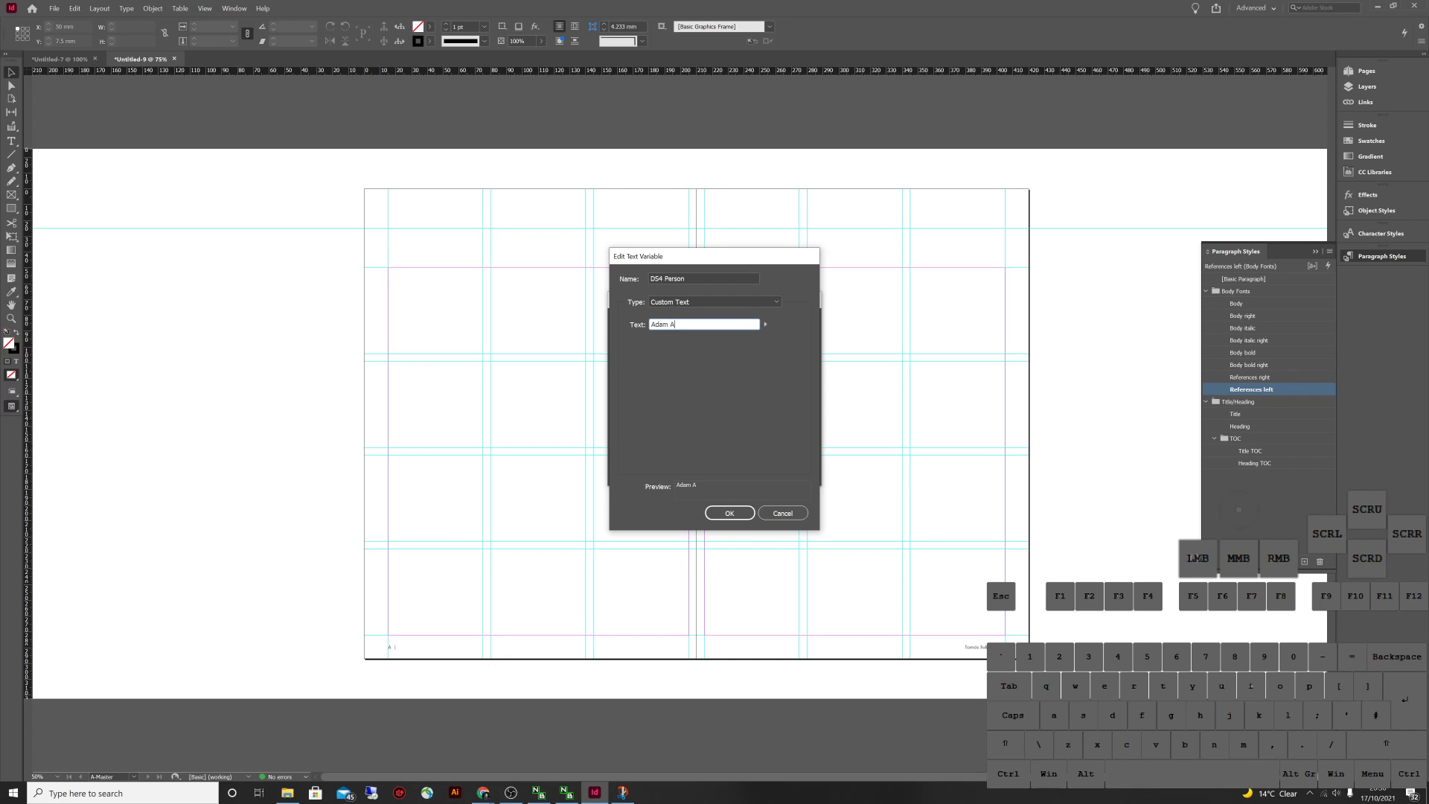
{"action": "key", "text": "BackSpace"}
{"action": "key", "text": "Return"}
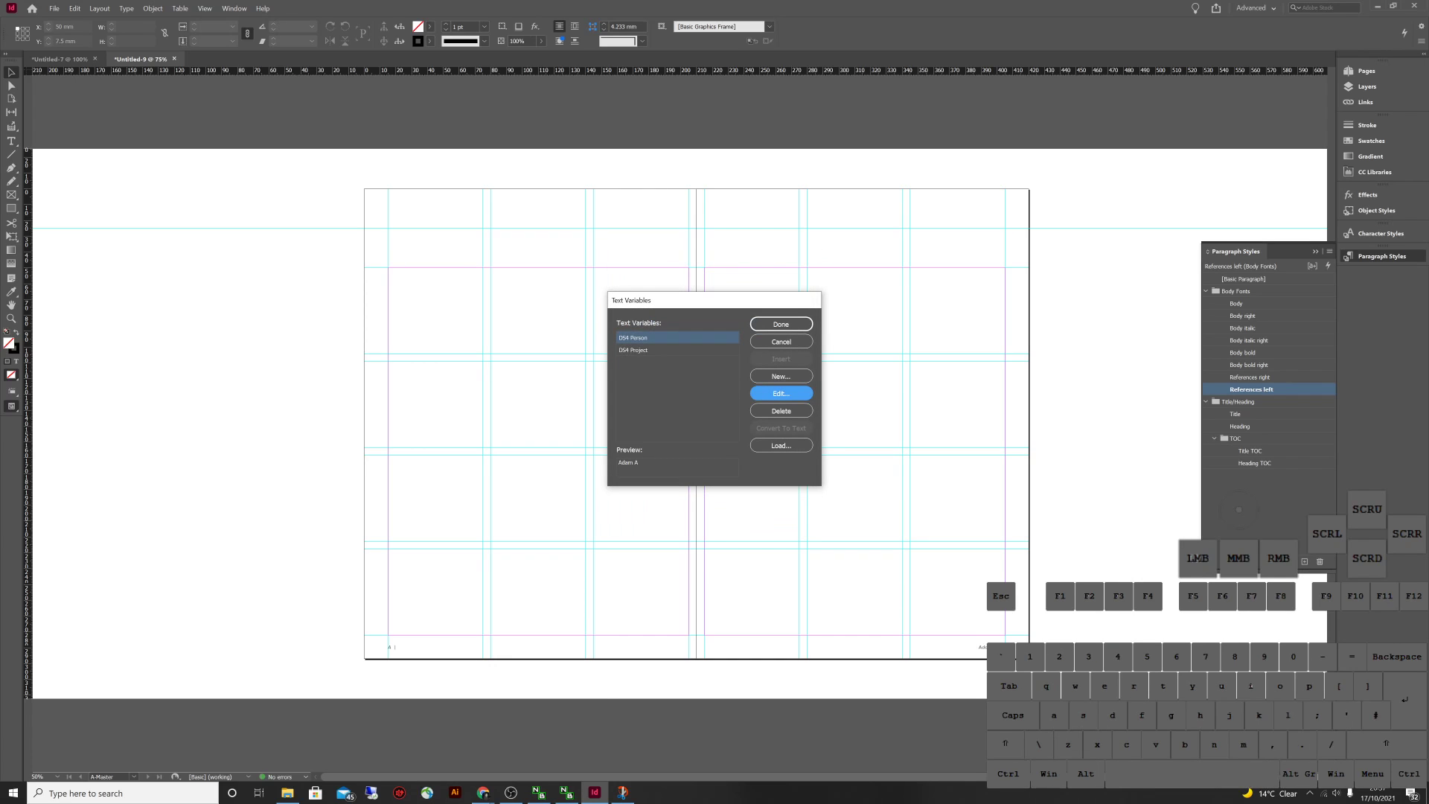
{"action": "left_click", "coordinate": [780, 393]}
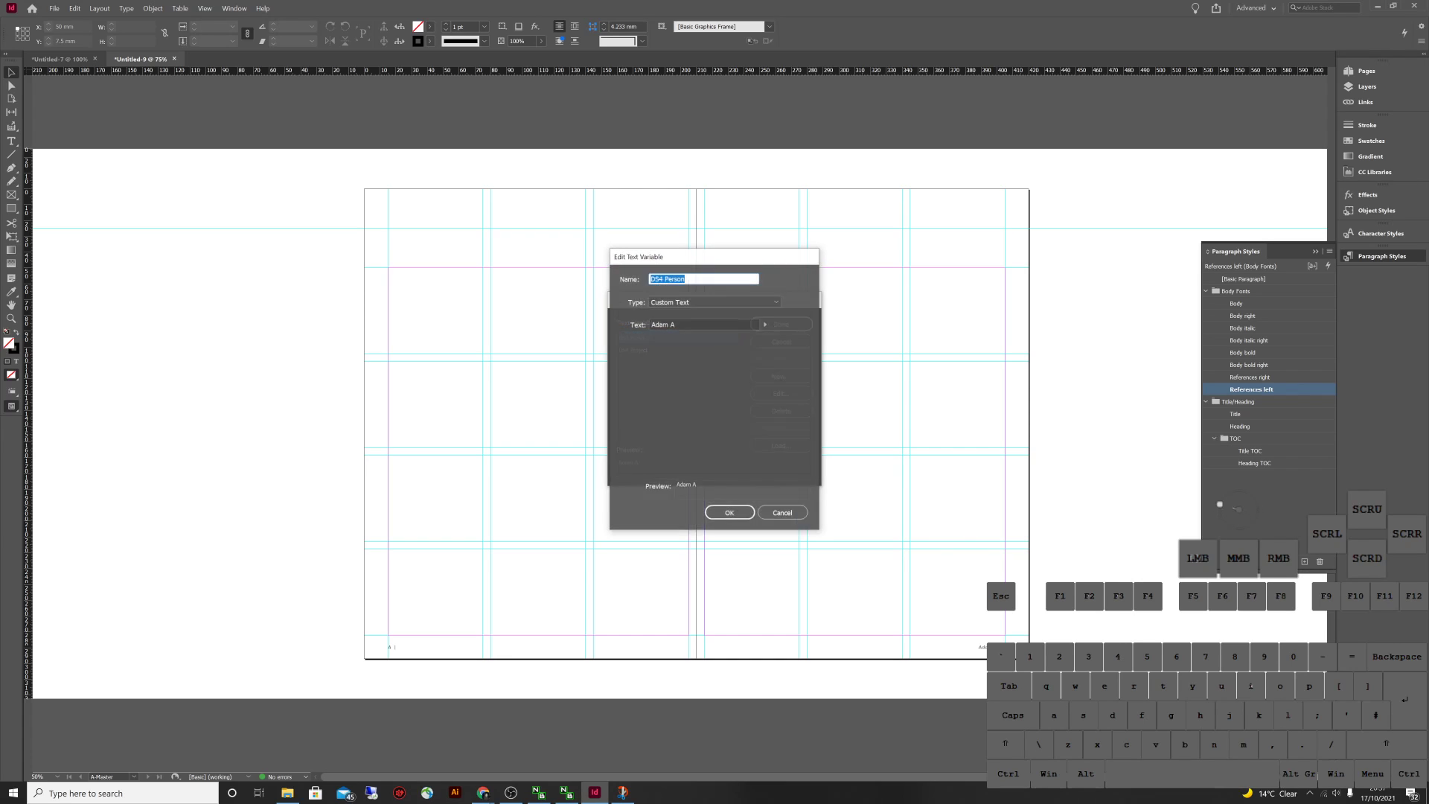
{"action": "key", "text": "BackSpace"}
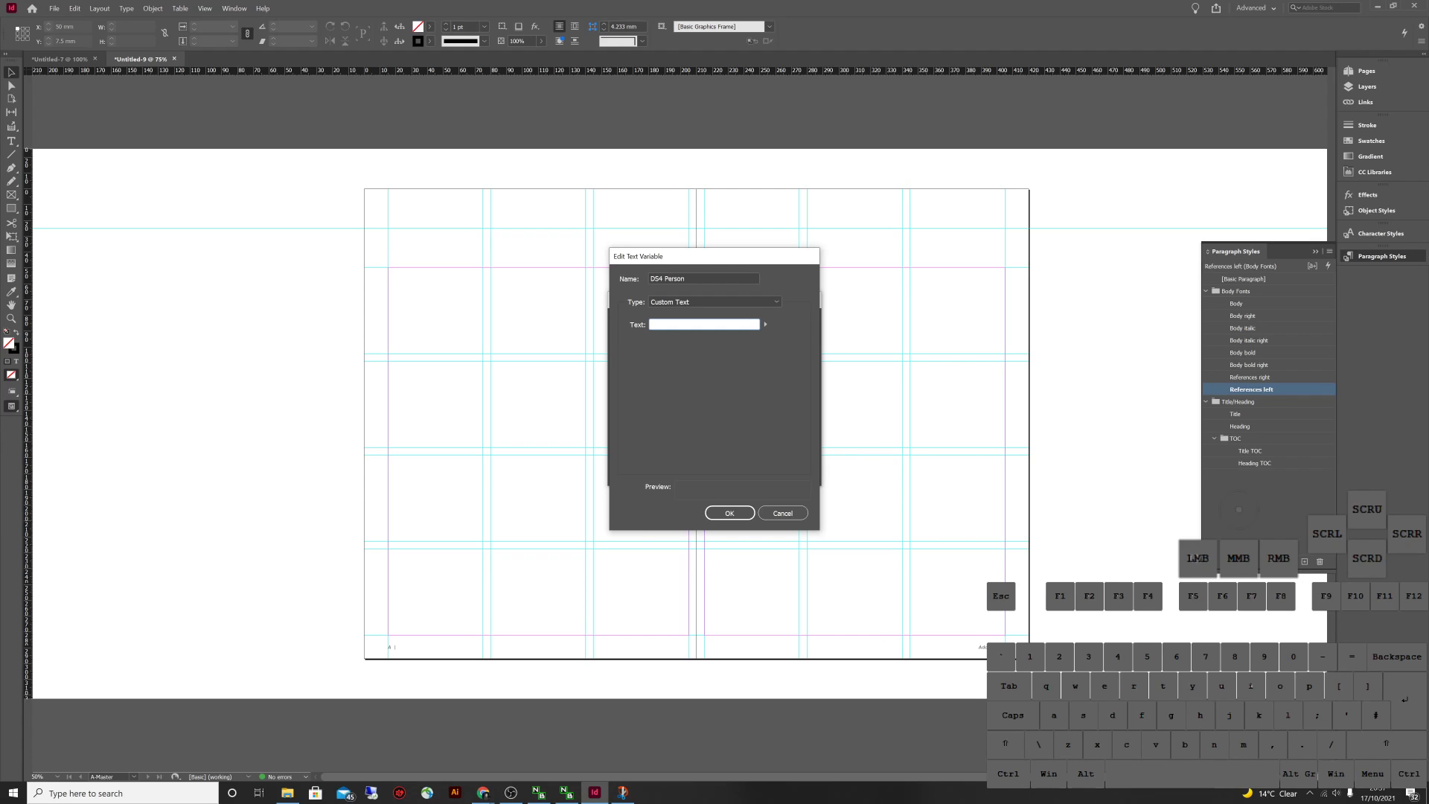
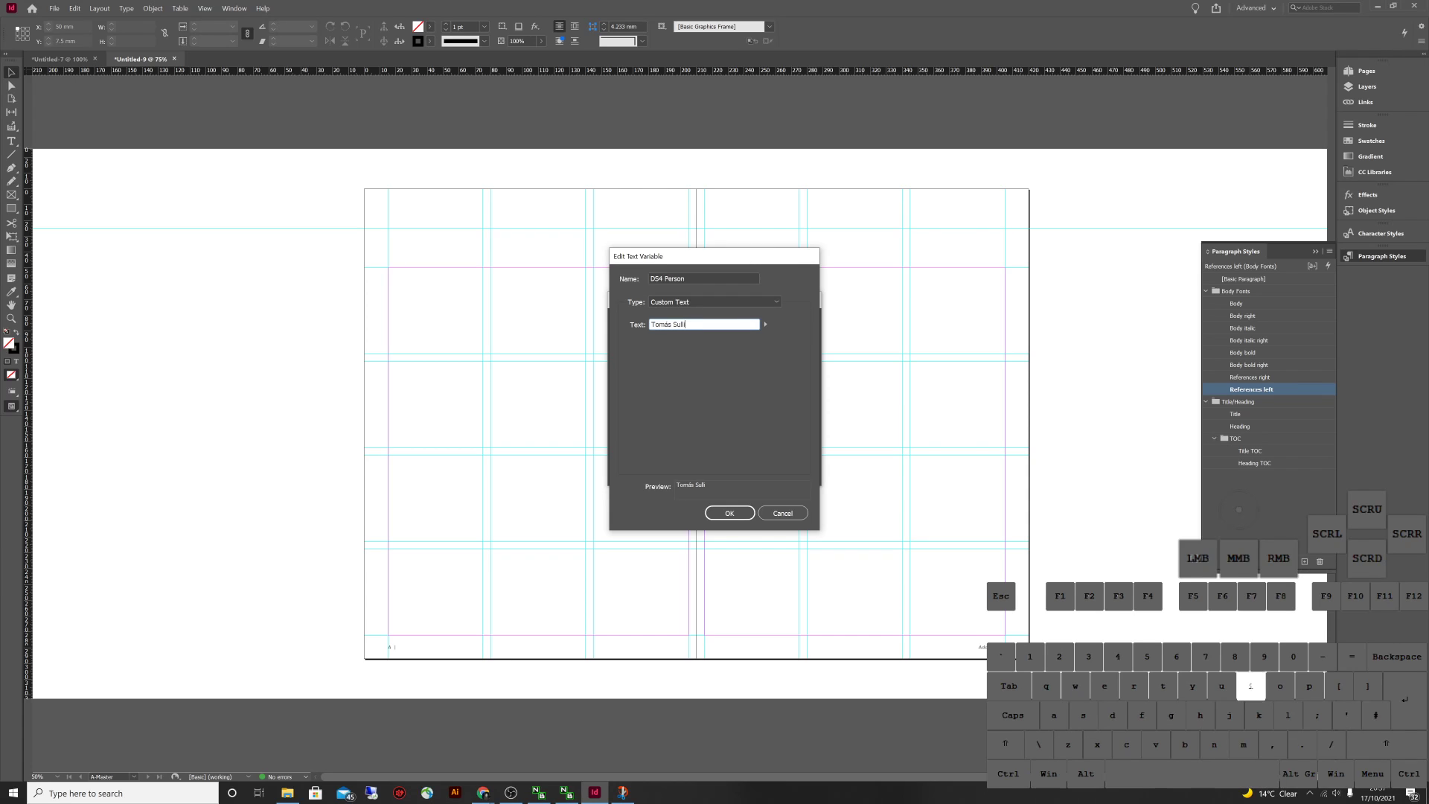
{"action": "key", "text": "Return"}
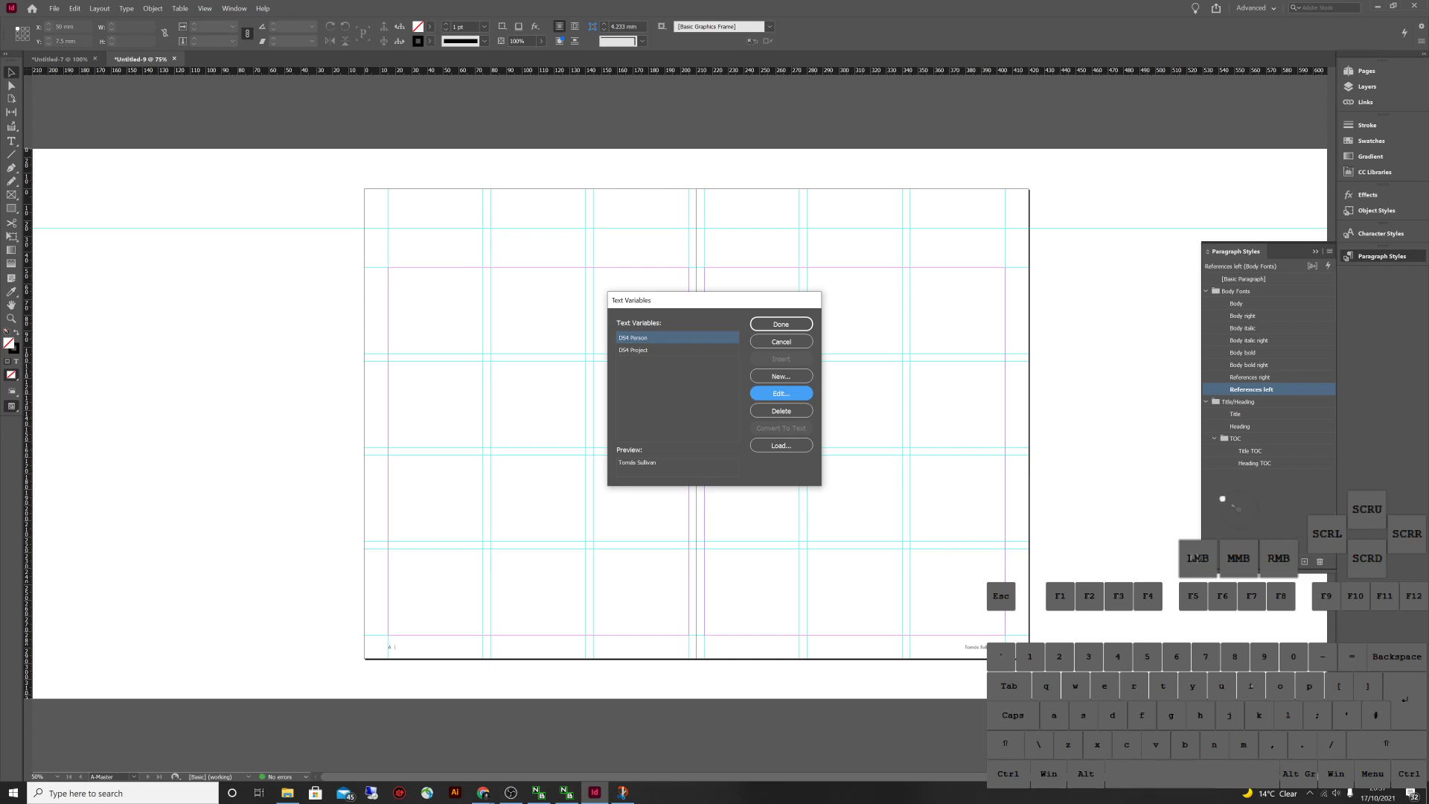
{"action": "left_click", "coordinate": [781, 324]}
Insert the DS4 Project variable into the left A-Master footer, reading DS4WoodProject
{"action": "double_click", "coordinate": [388, 644]}
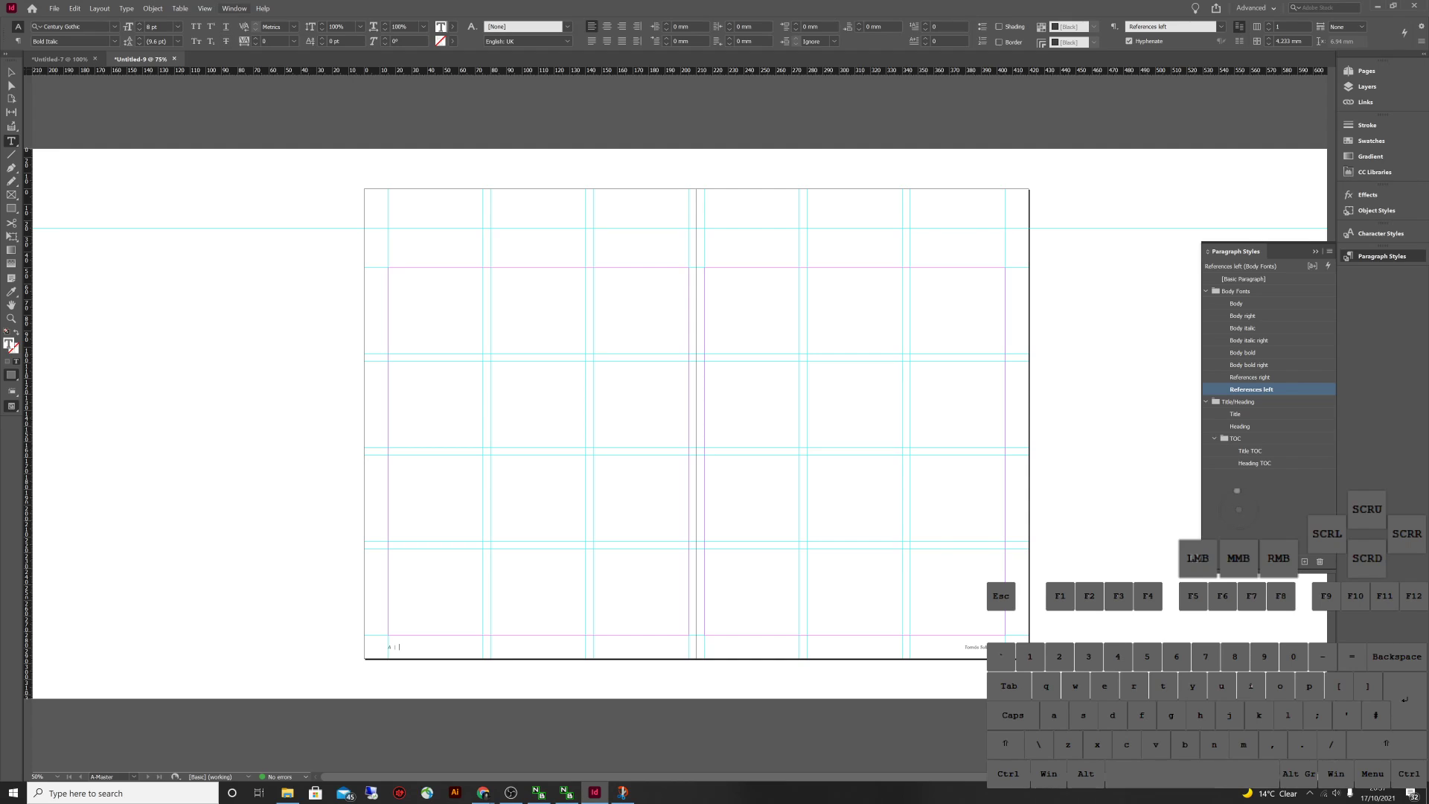
{"action": "left_click", "coordinate": [126, 8]}
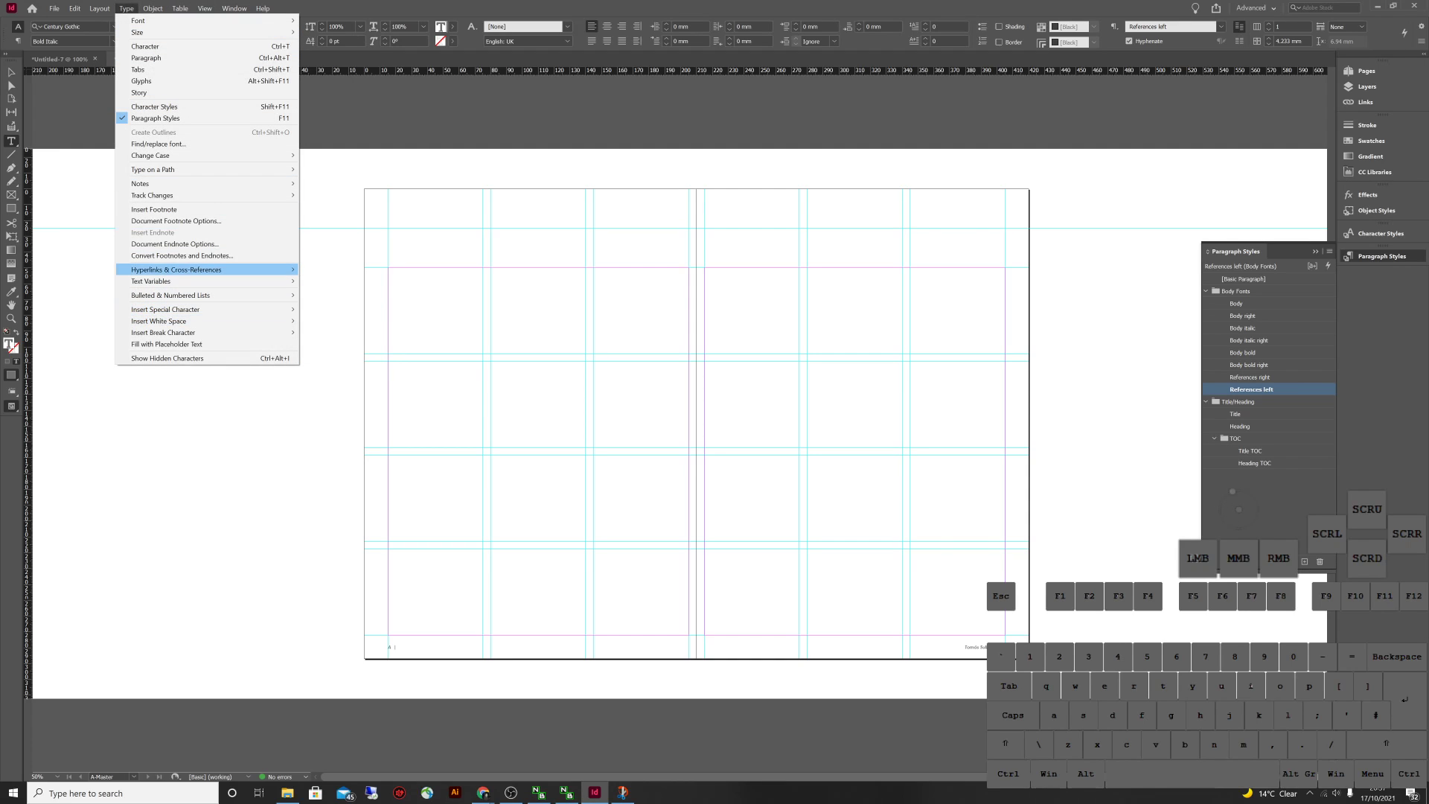
{"action": "mouse_move", "coordinate": [223, 281]}
{"action": "mouse_move", "coordinate": [350, 293]}
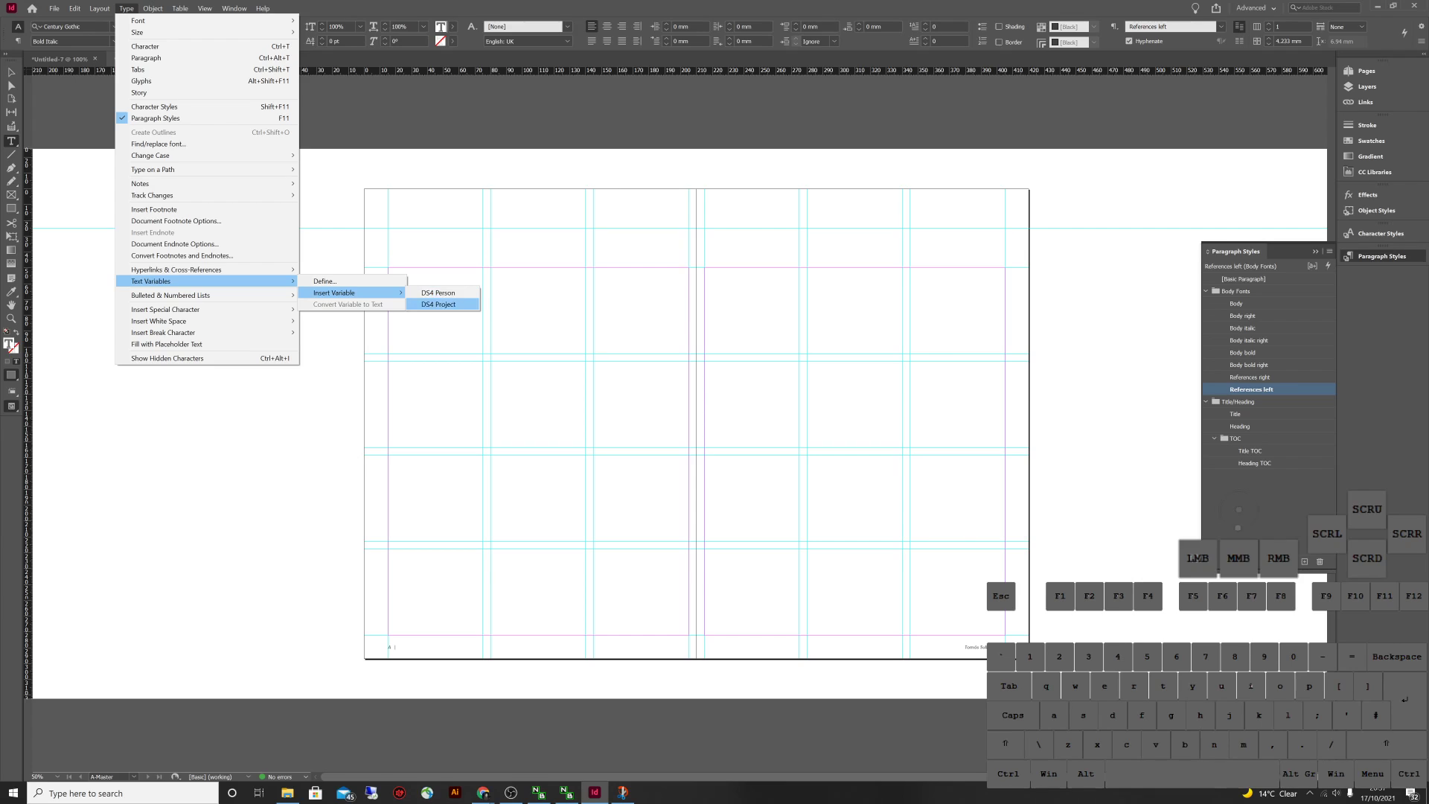
{"action": "left_click", "coordinate": [438, 304]}
{"action": "key", "text": "Escape"}
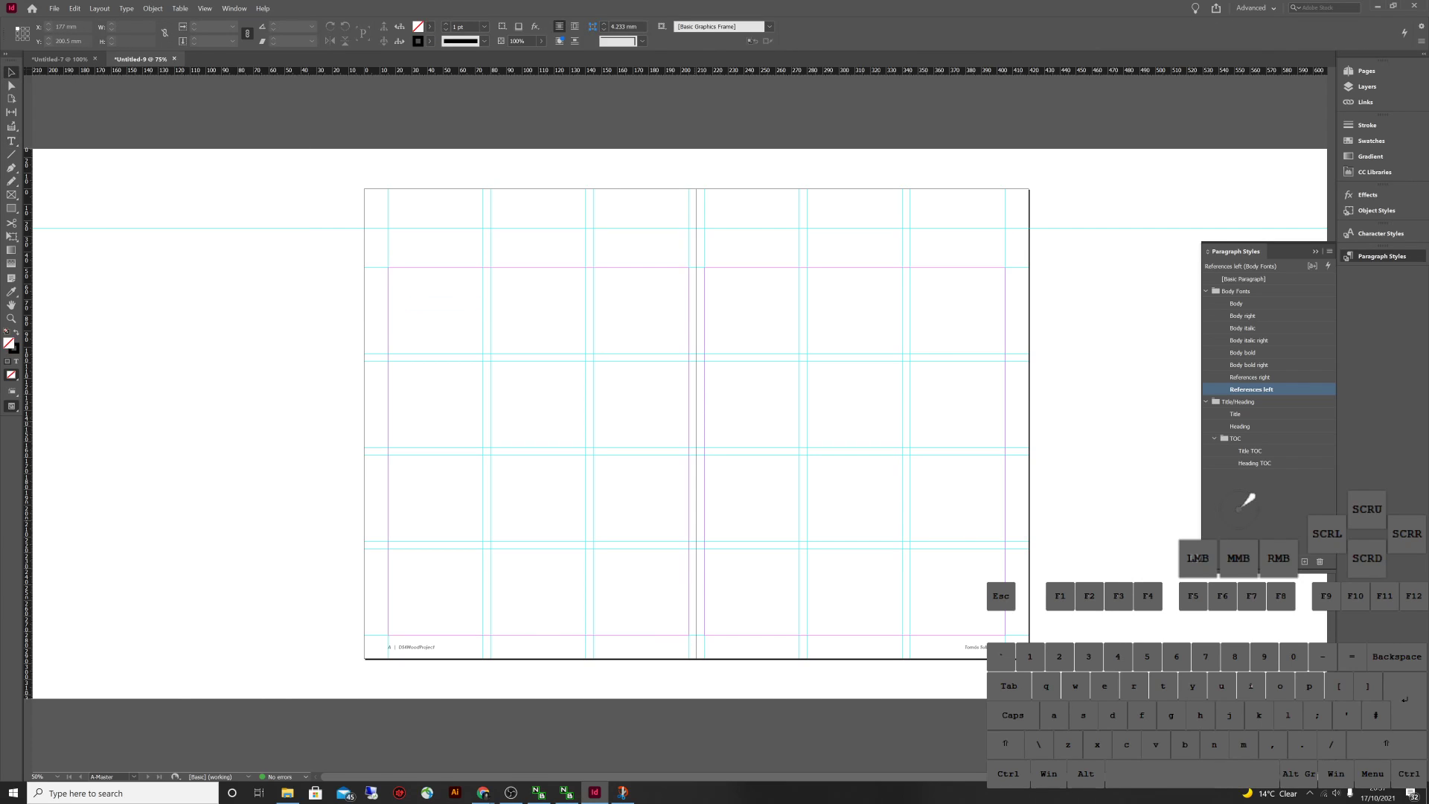
Review spread 2-3 in the Pages panel, glance at Untitled-7, and return to Untitled-9's A-Master
{"action": "left_click", "coordinate": [1366, 71]}
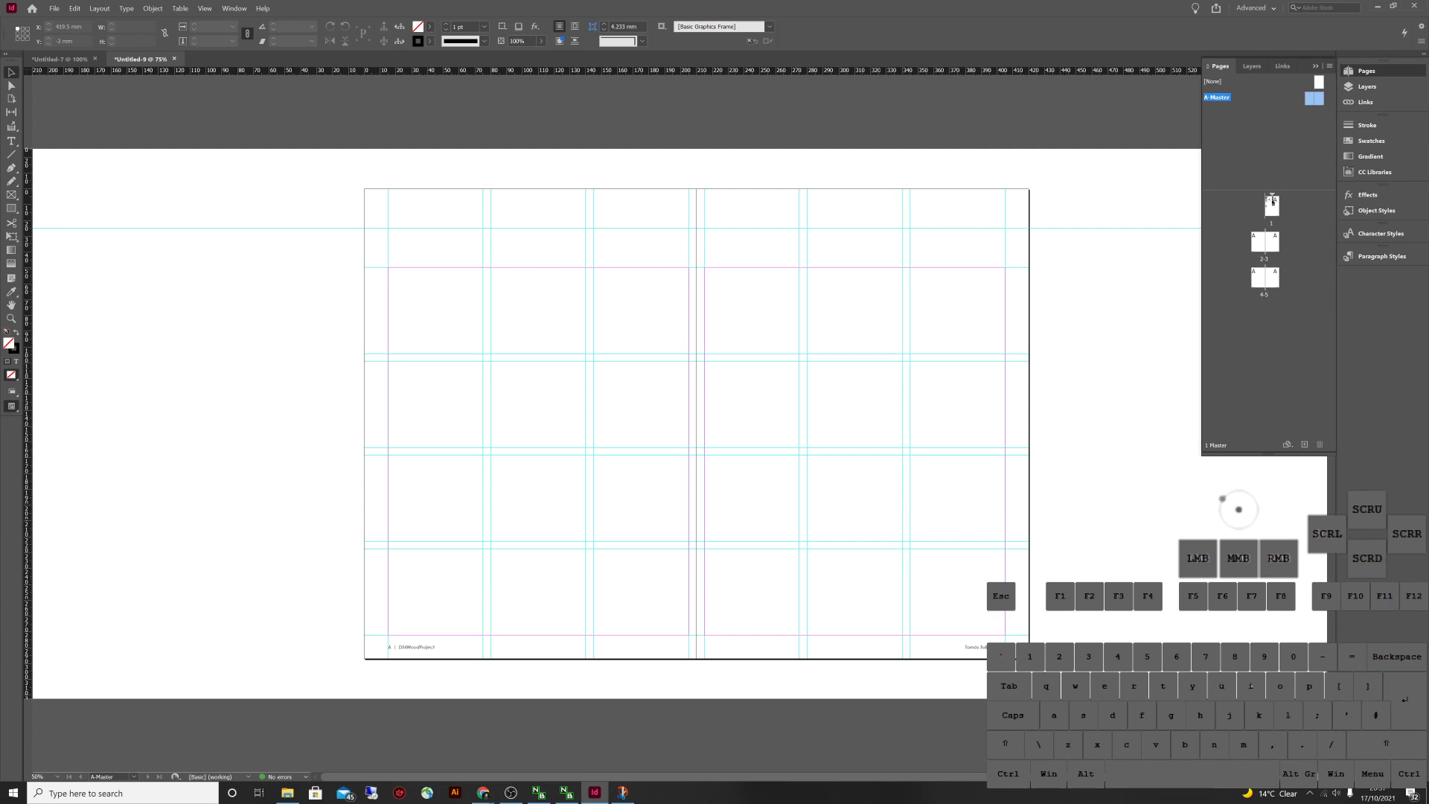
{"action": "double_click", "coordinate": [1263, 242]}
{"action": "scroll", "coordinate": [670, 447], "scroll_direction": "down", "scroll_amount": 5}
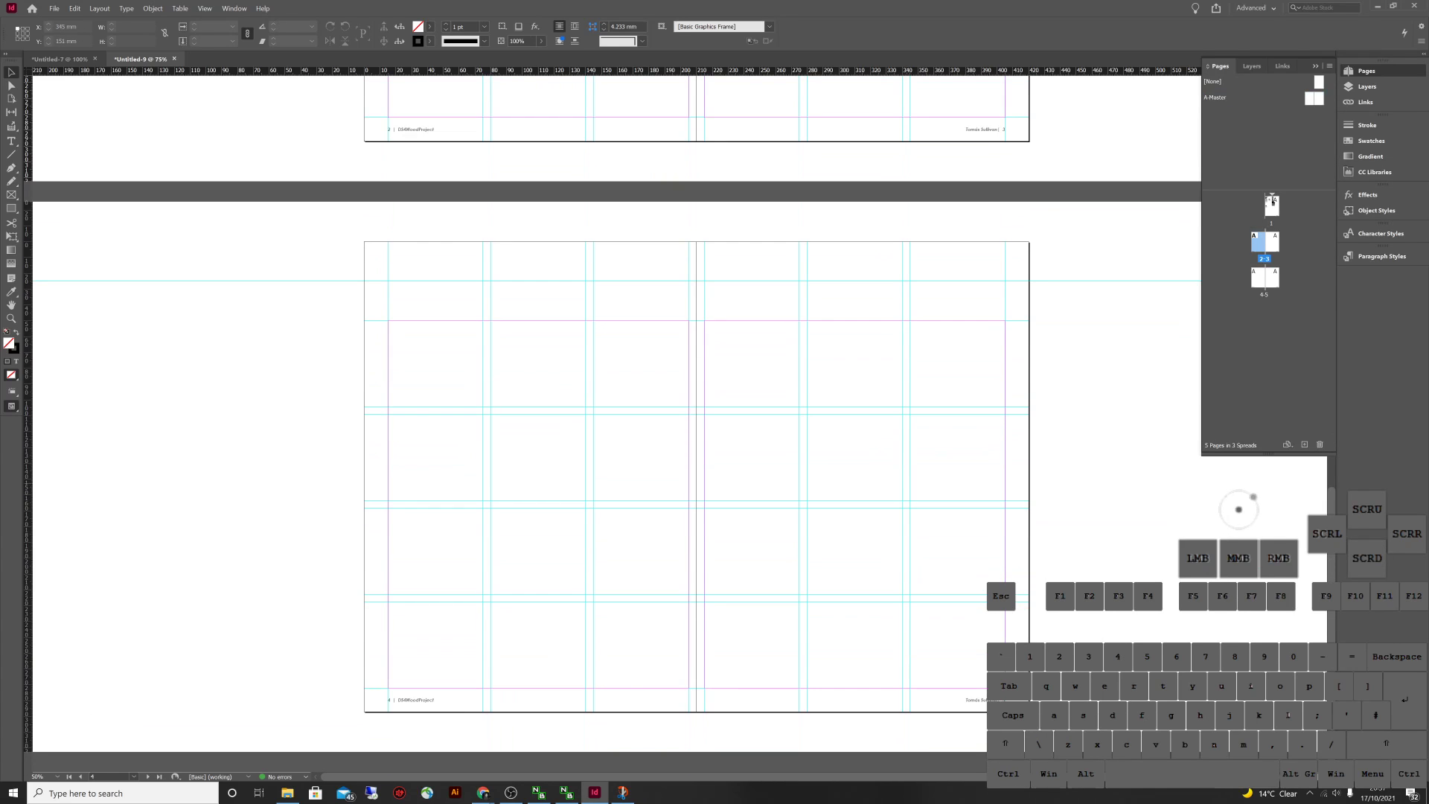
{"action": "double_click", "coordinate": [1271, 202]}
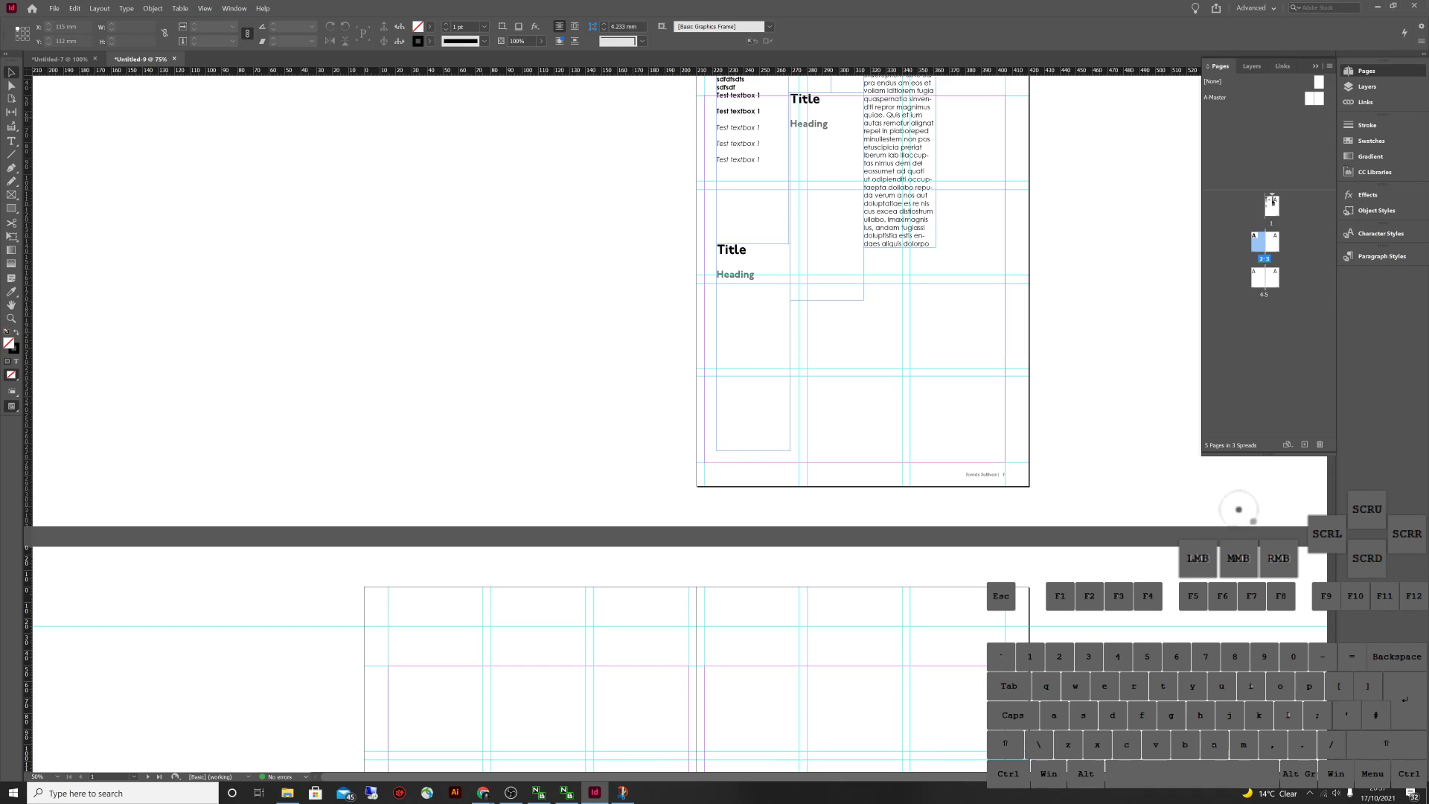
{"action": "double_click", "coordinate": [1217, 97]}
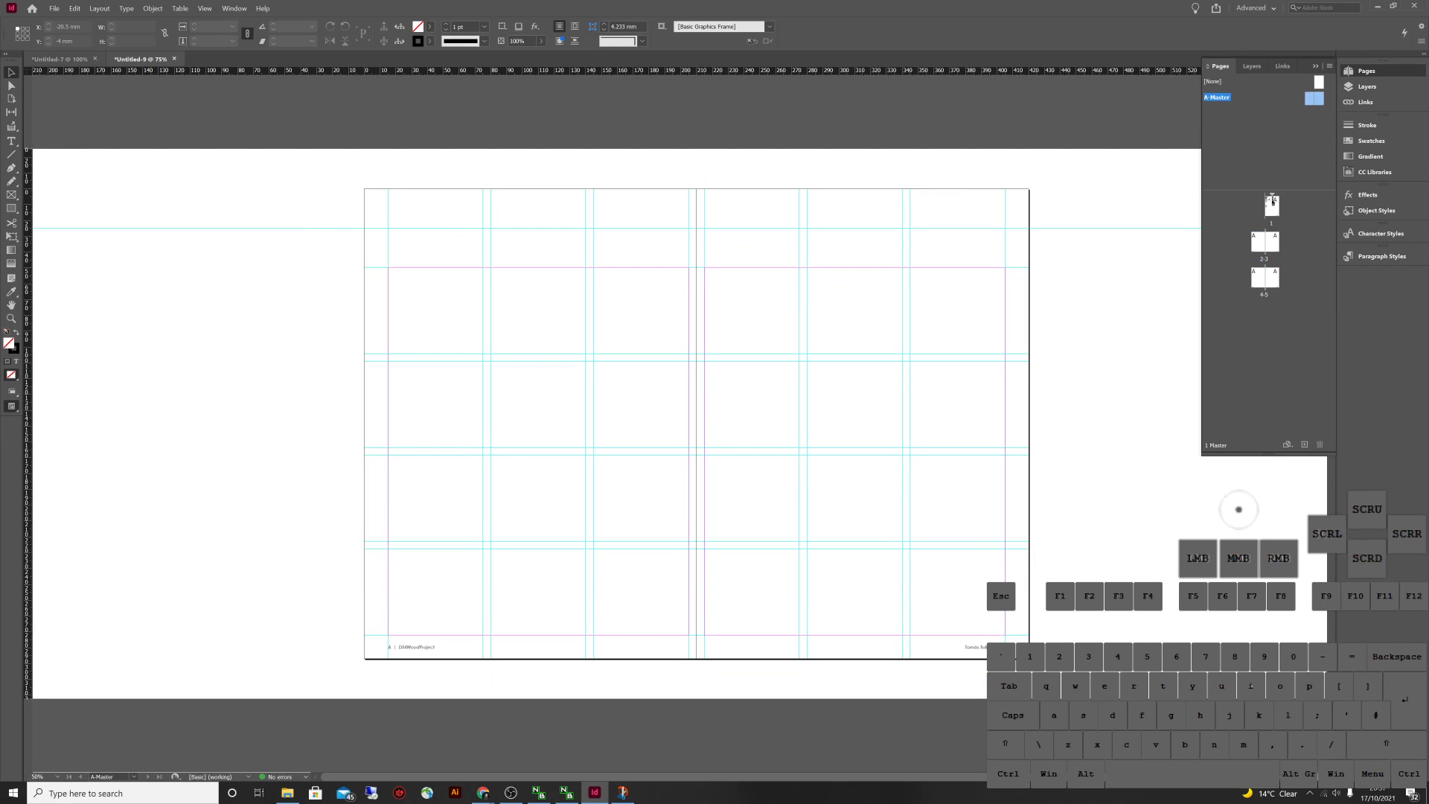
{"action": "left_click", "coordinate": [60, 58]}
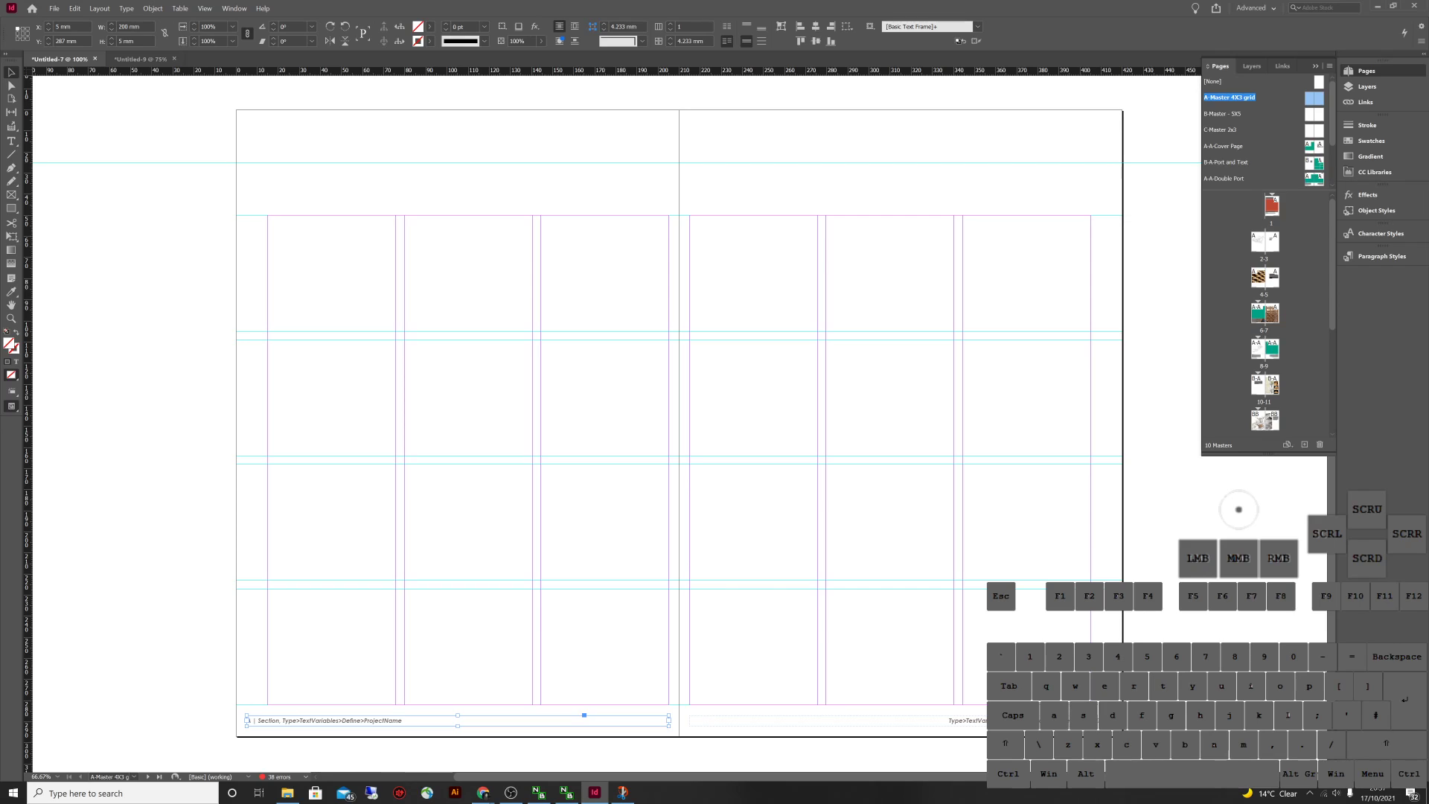
{"action": "left_click", "coordinate": [140, 59]}
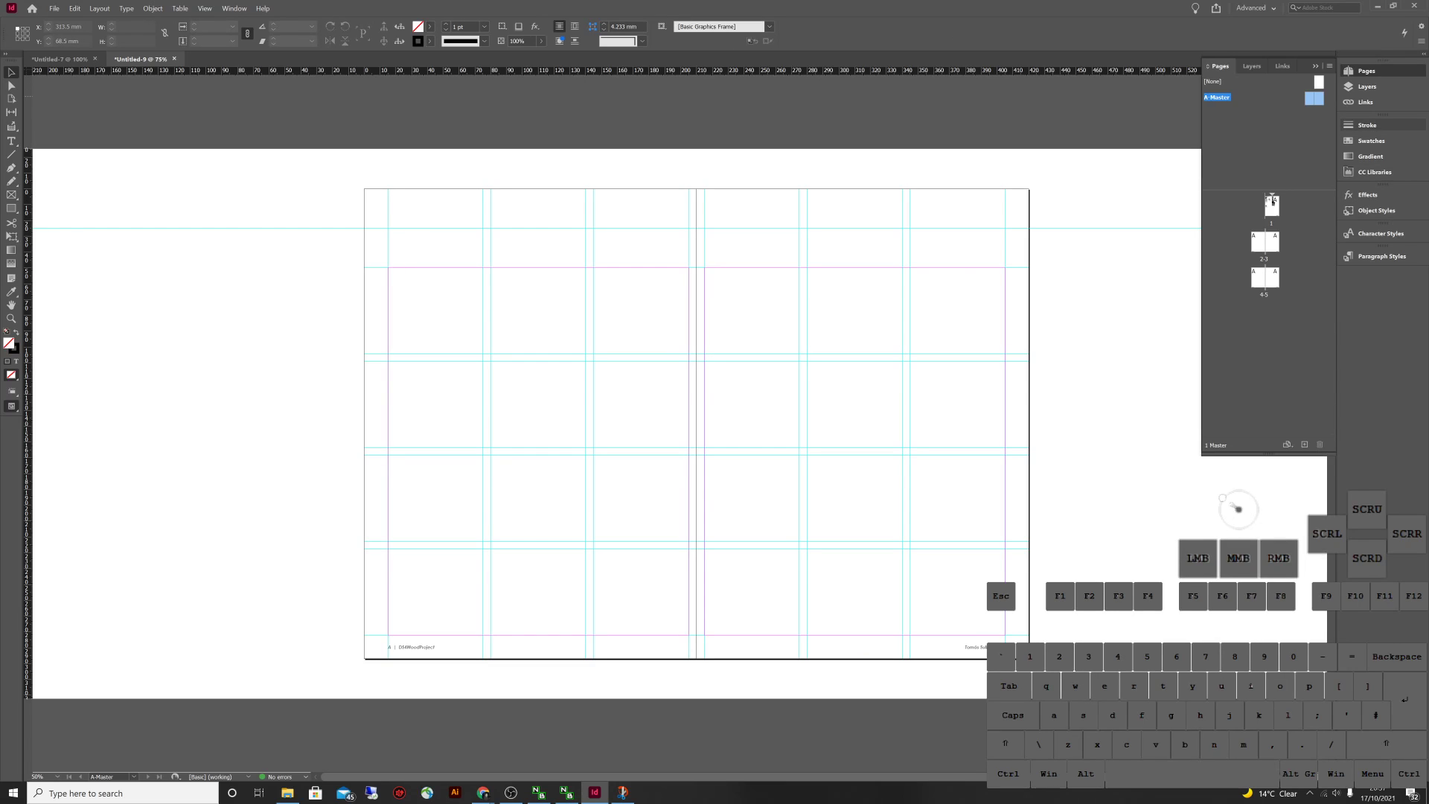
Clear A-Master's ruler guides using Create Guides with Remove Existing Ruler Guides ticked
{"action": "right_click", "coordinate": [1232, 97]}
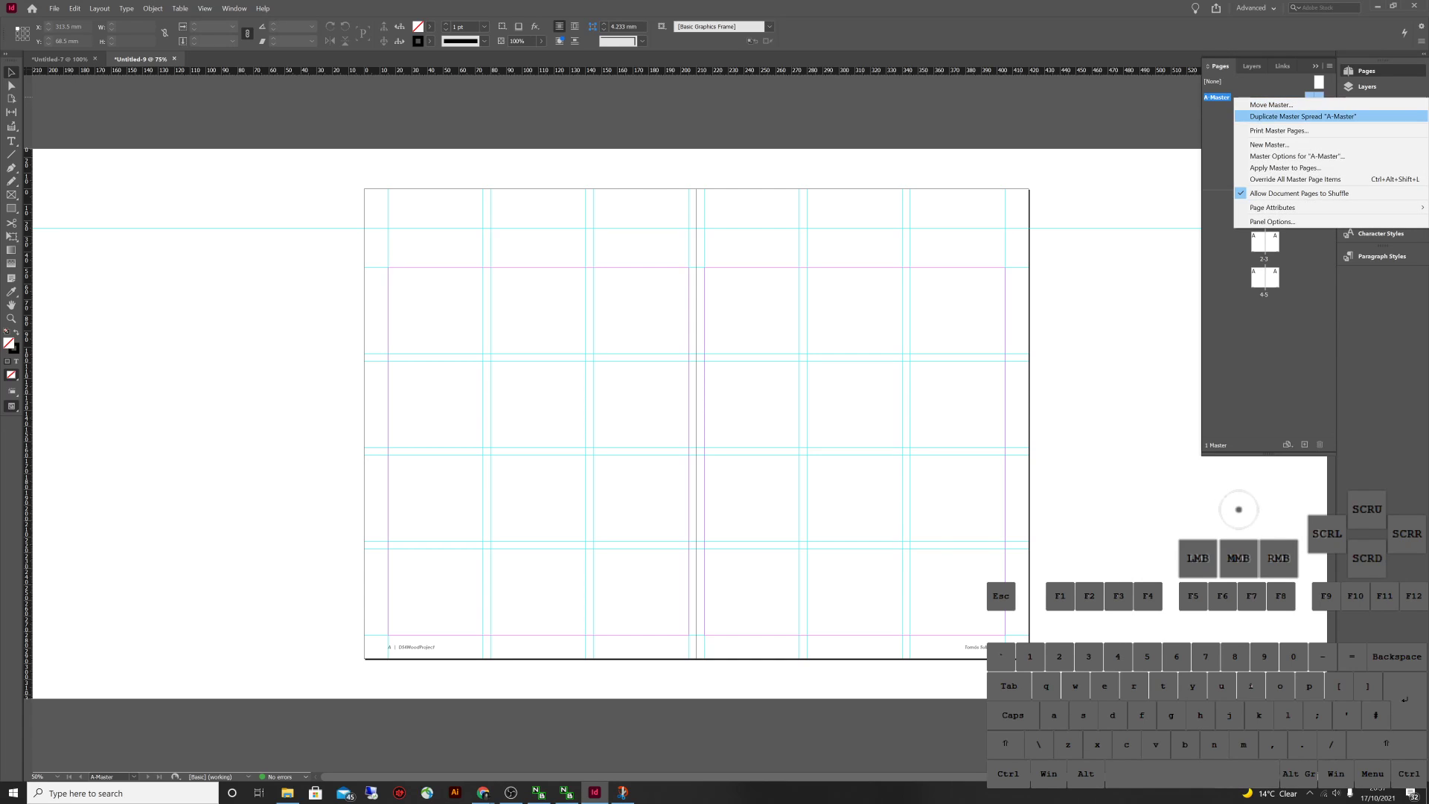
{"action": "key", "text": "Escape"}
{"action": "left_click", "coordinate": [1271, 202]}
{"action": "key", "text": "alt+l"}
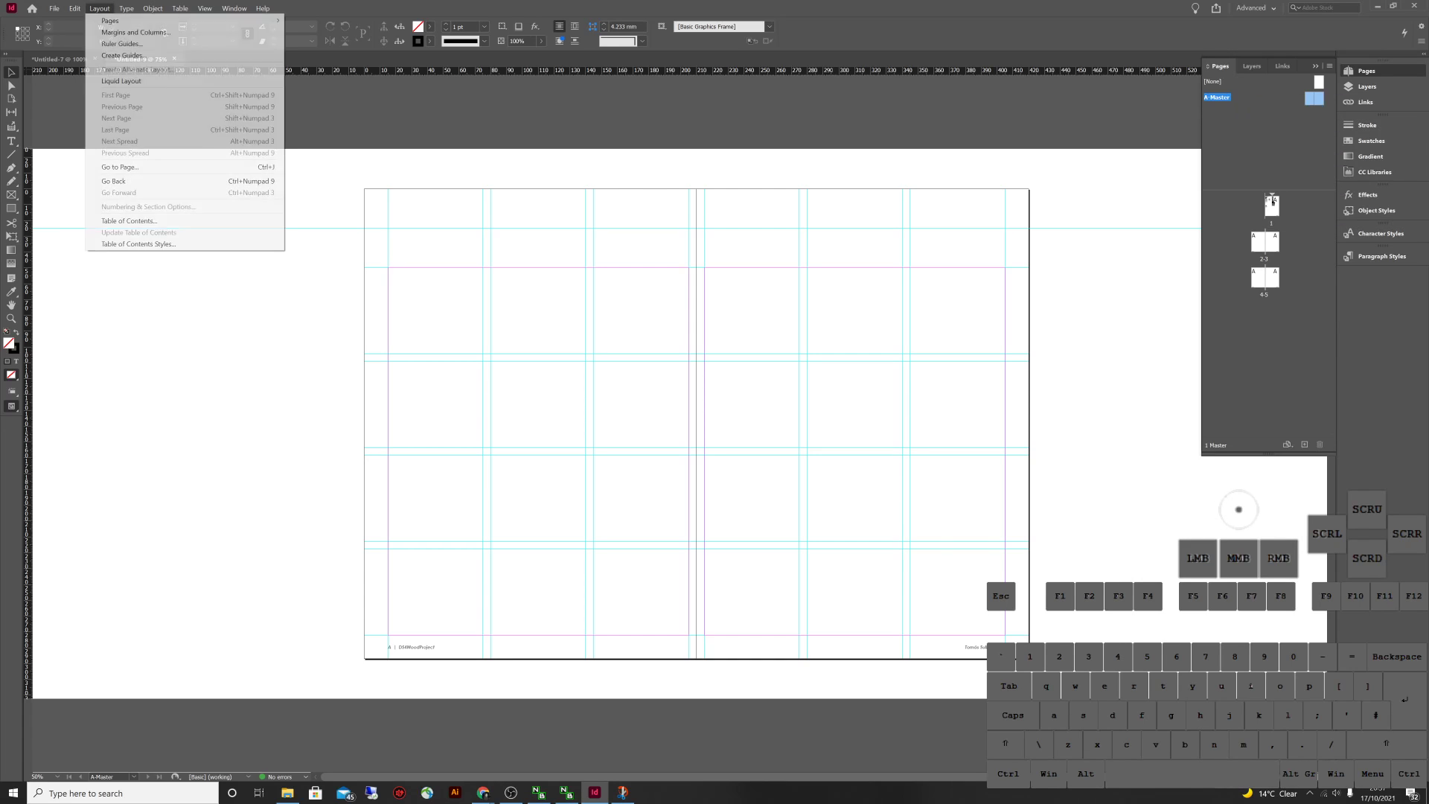
{"action": "key", "text": "Down"}
{"action": "key", "text": "Down"}
{"action": "key", "text": "Down"}
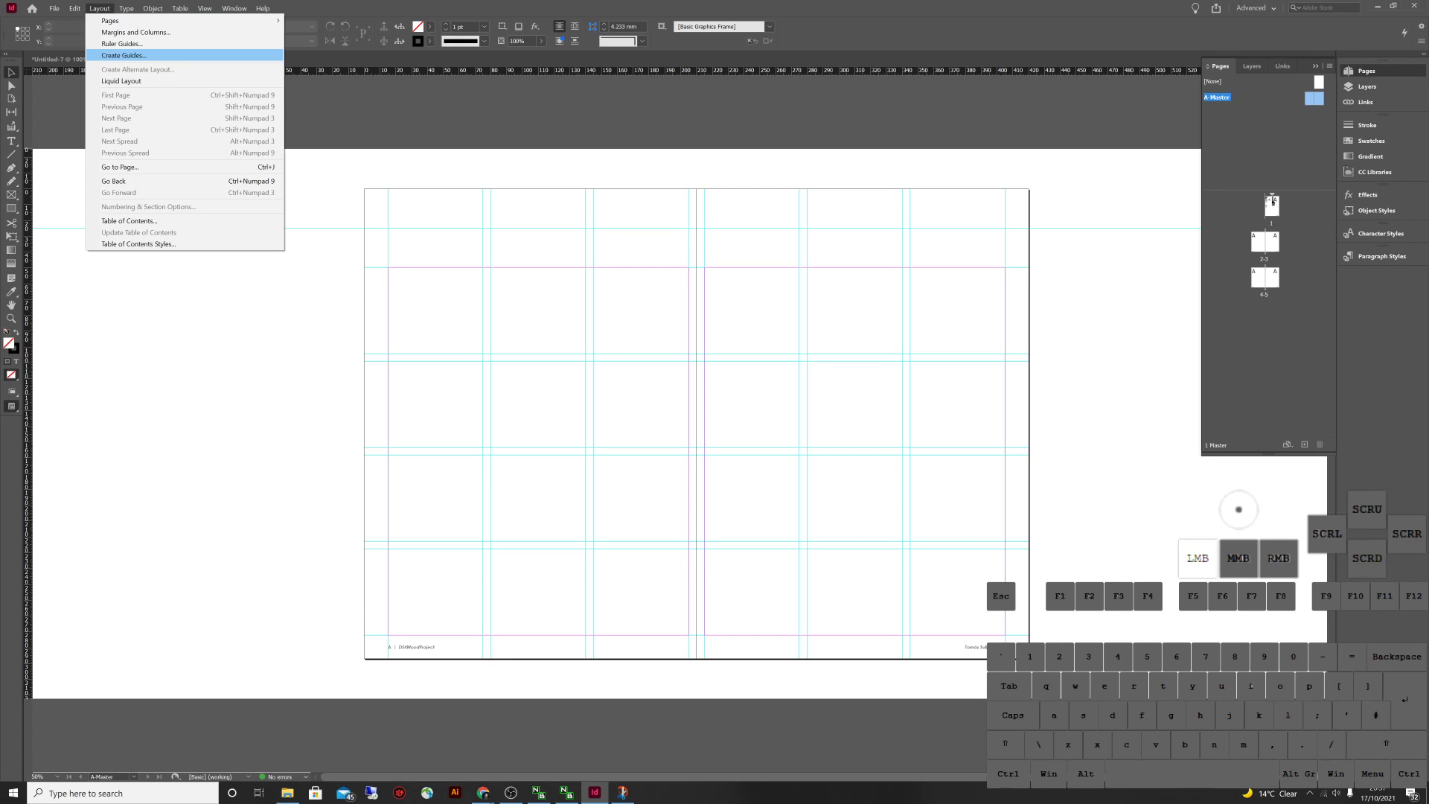
{"action": "key", "text": "Return"}
{"action": "left_click", "coordinate": [600, 446]}
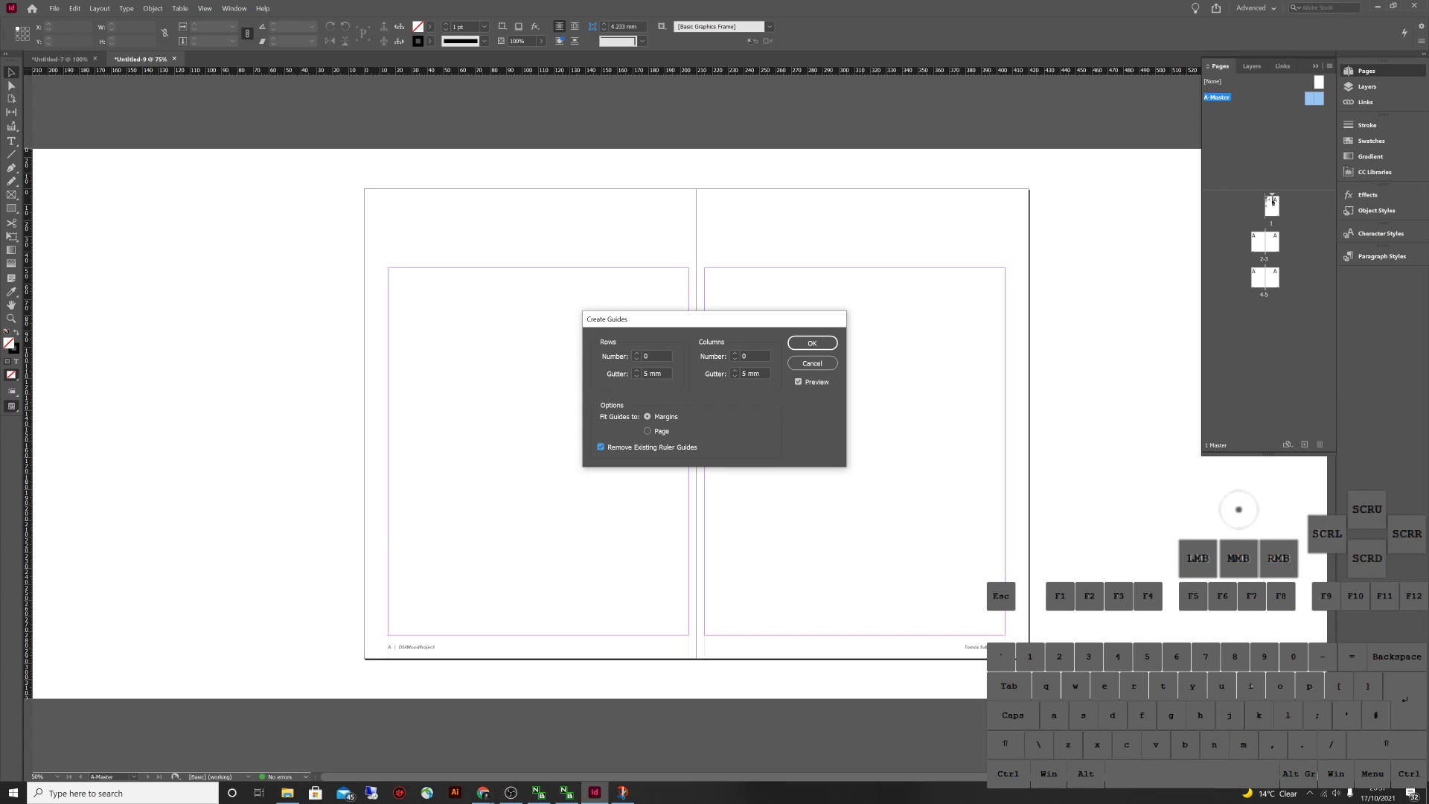
{"action": "key", "text": "Return"}
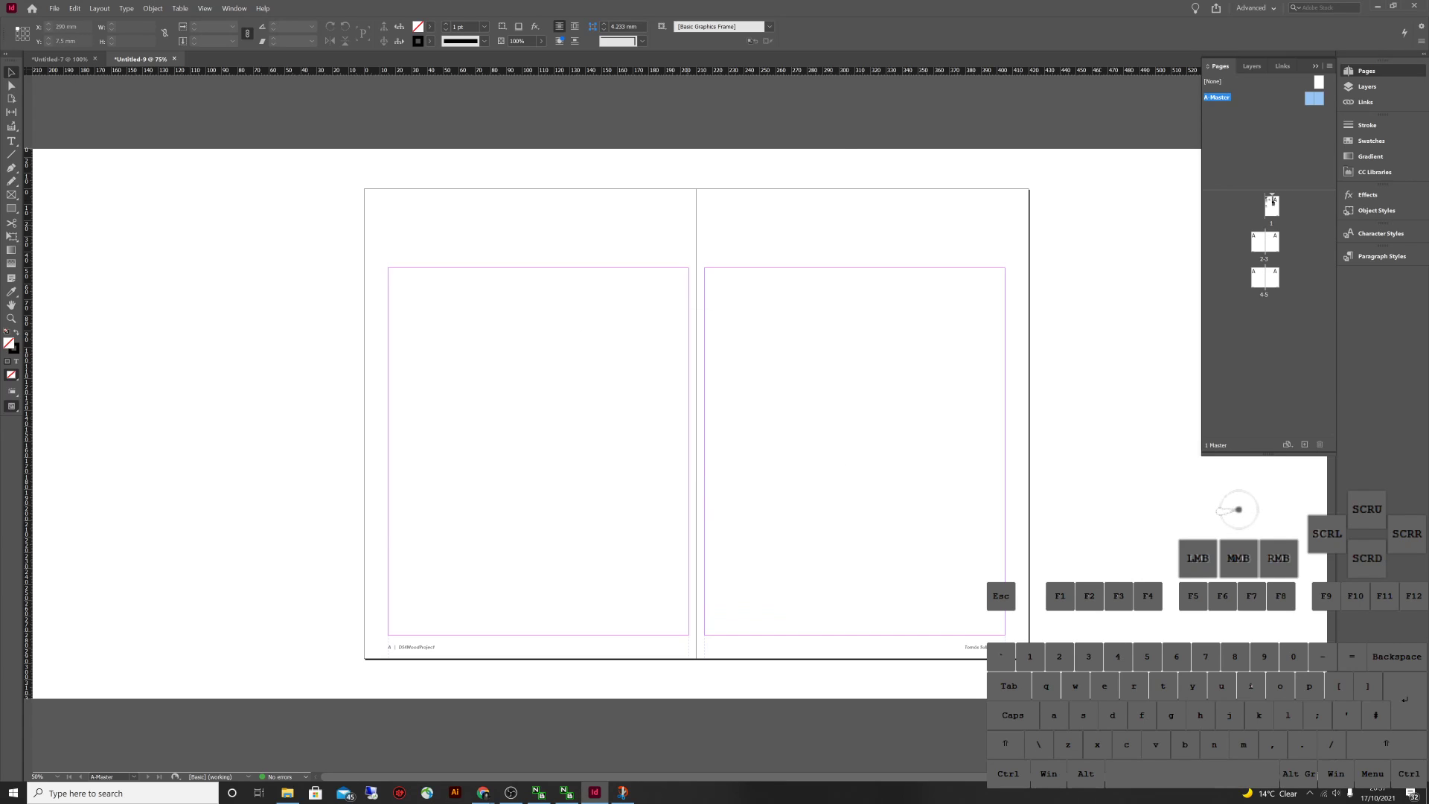
Create a new master named B-5x4 based on A-Master
{"action": "right_click", "coordinate": [1232, 99]}
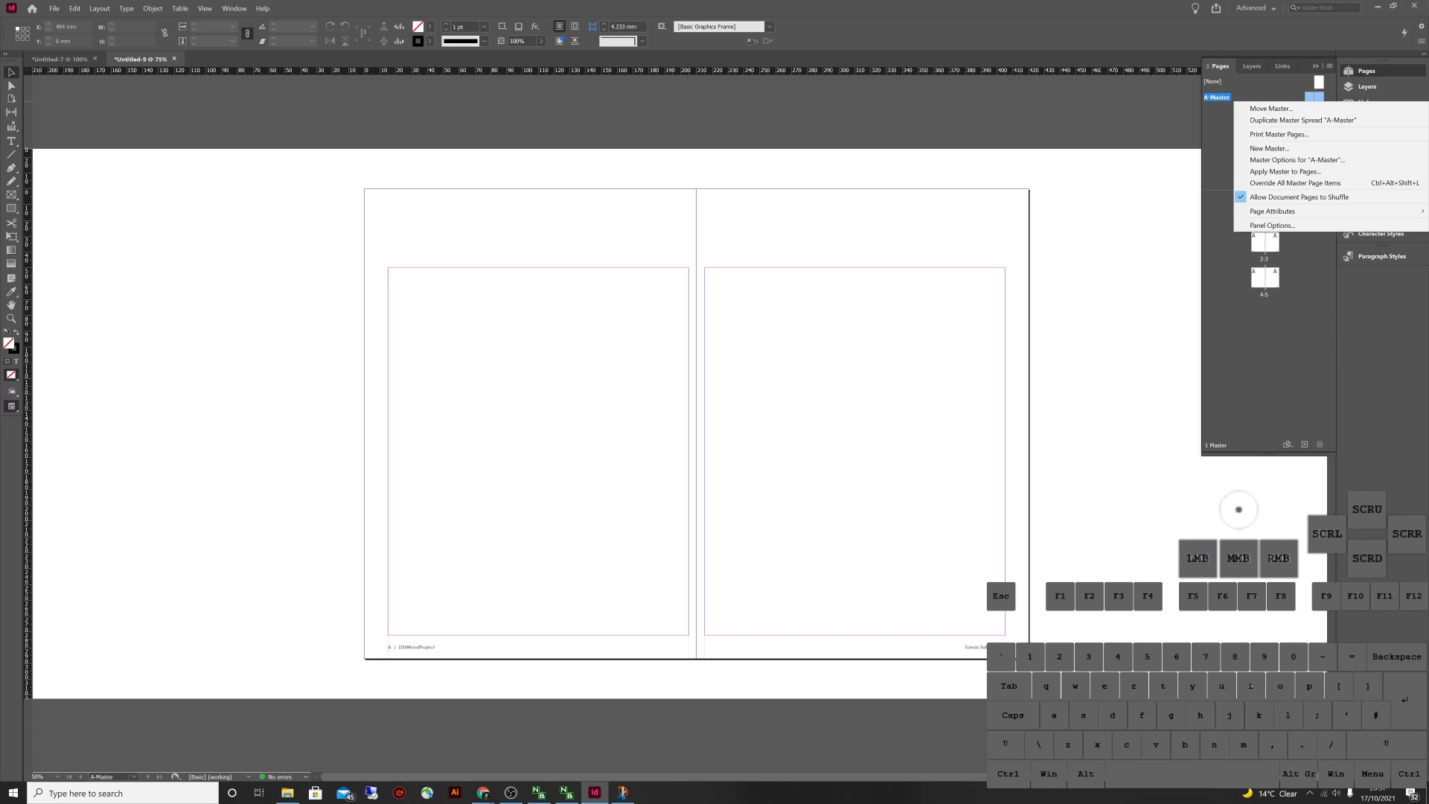
{"action": "left_click", "coordinate": [1269, 148]}
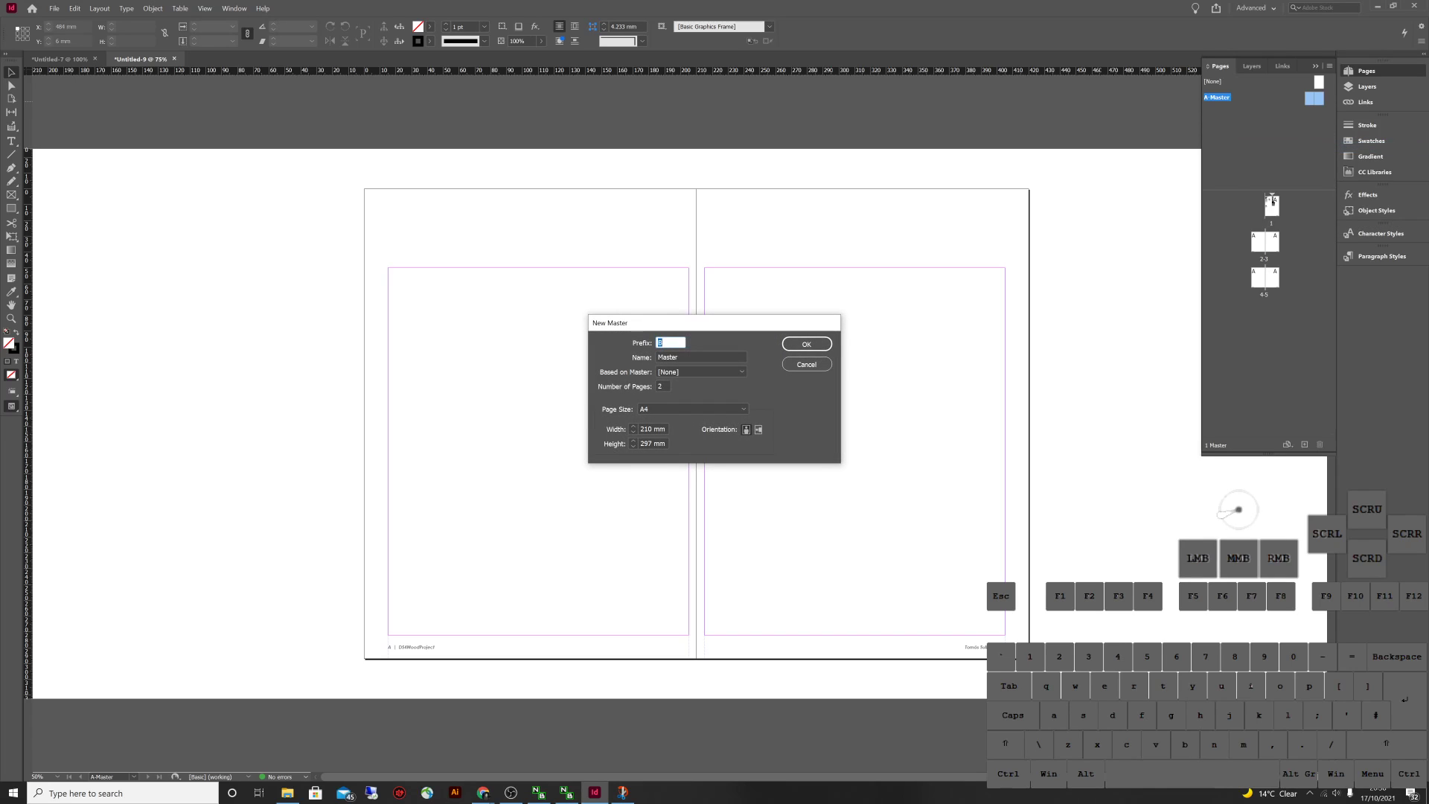
{"action": "left_click", "coordinate": [699, 371]}
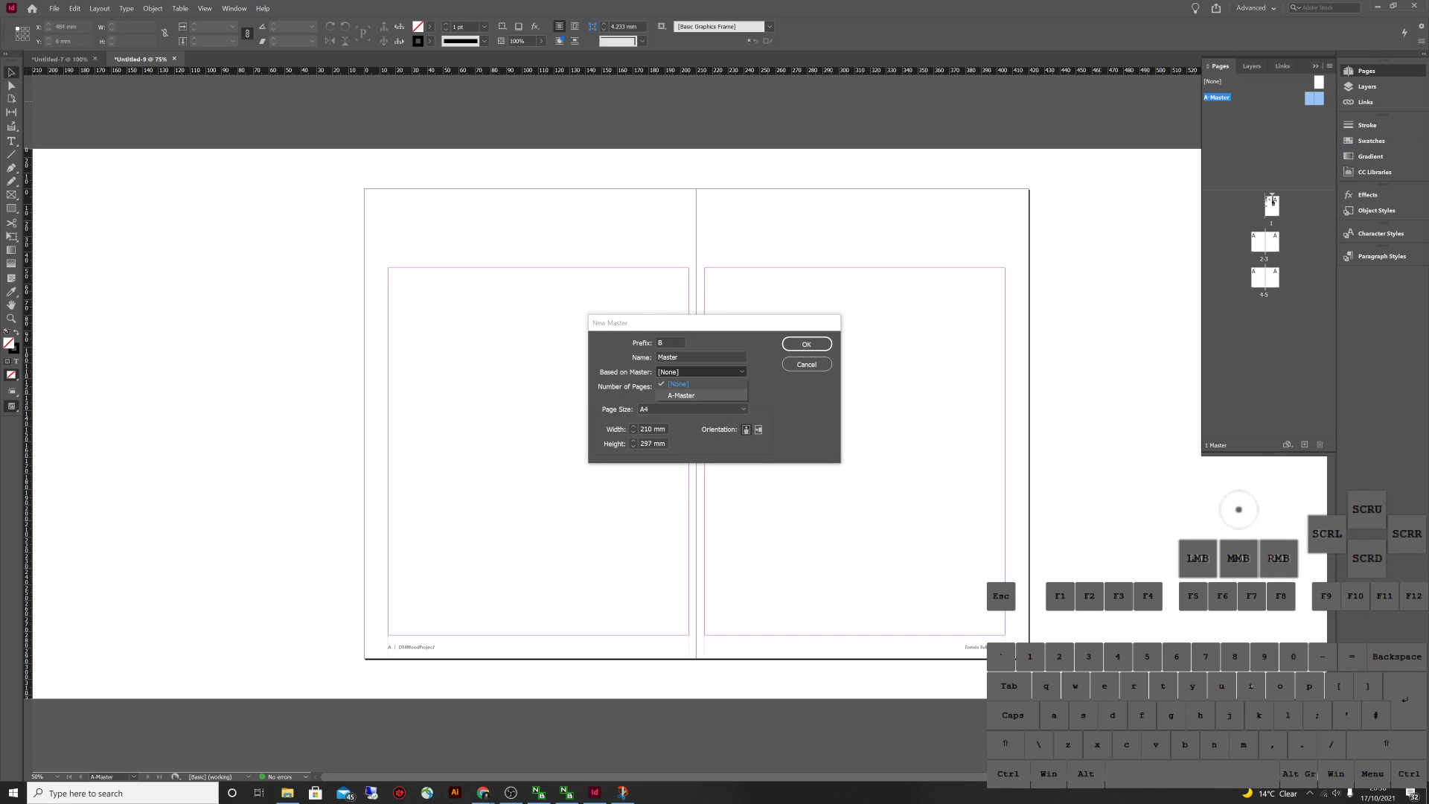
{"action": "left_click", "coordinate": [700, 394]}
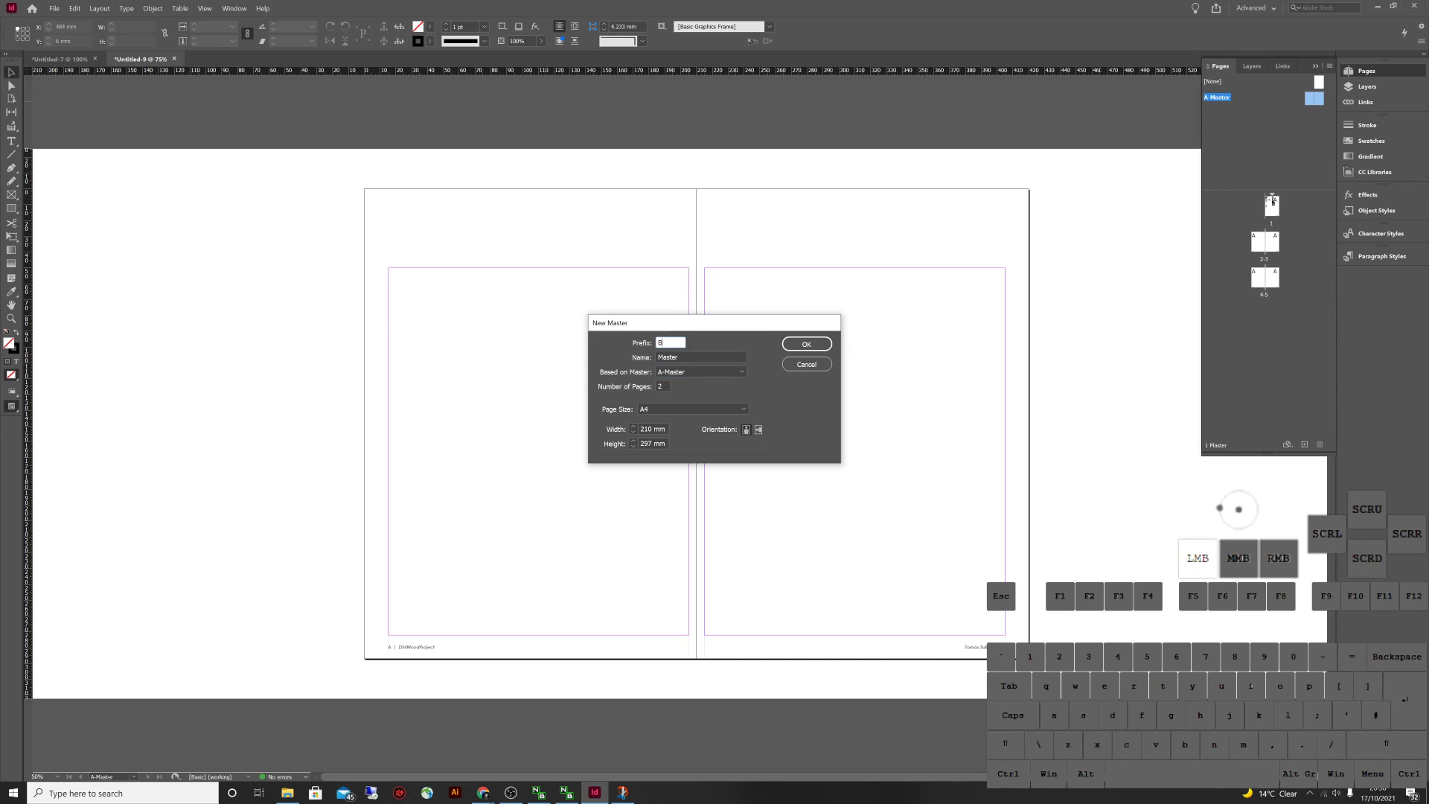
{"action": "left_click", "coordinate": [664, 342]}
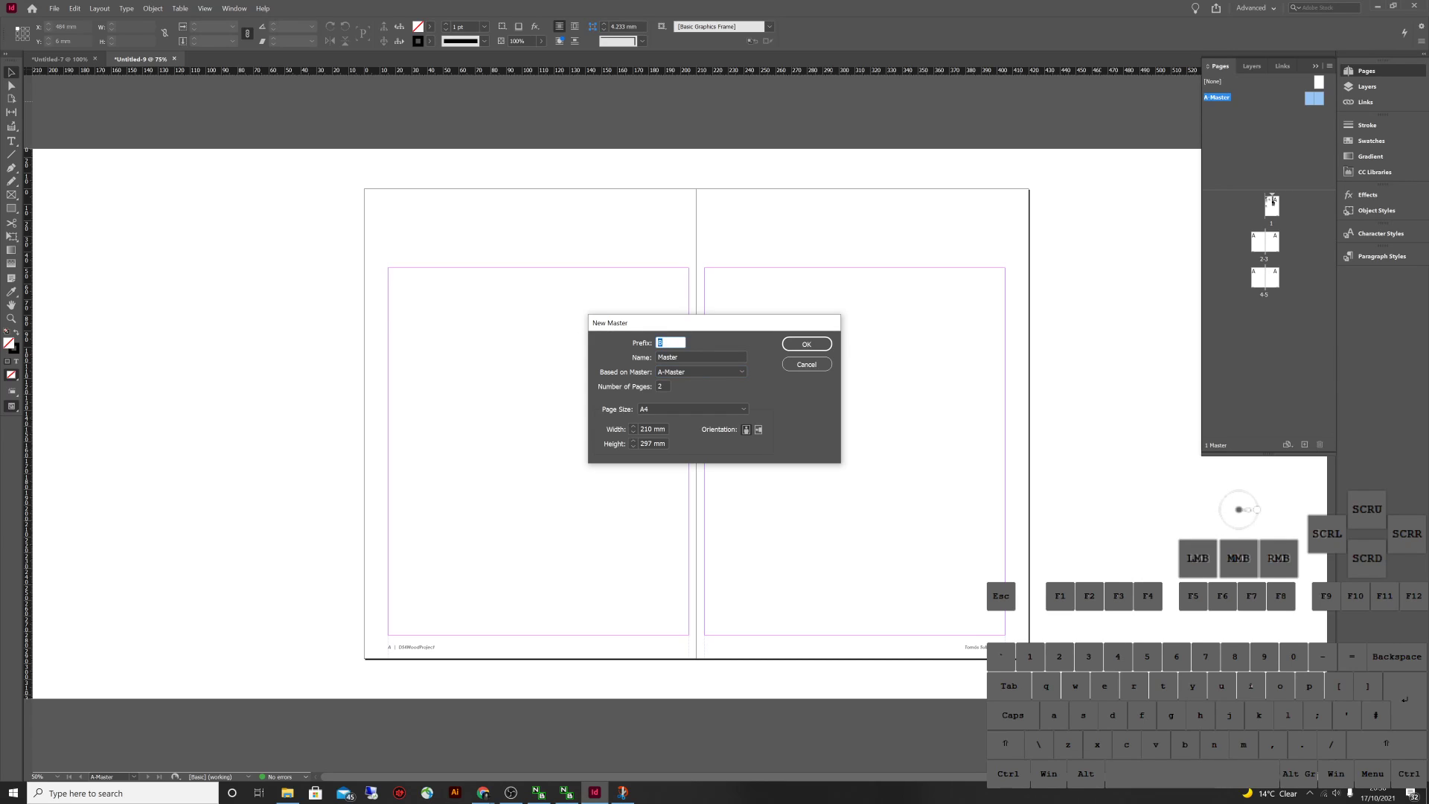
{"action": "left_click", "coordinate": [697, 357]}
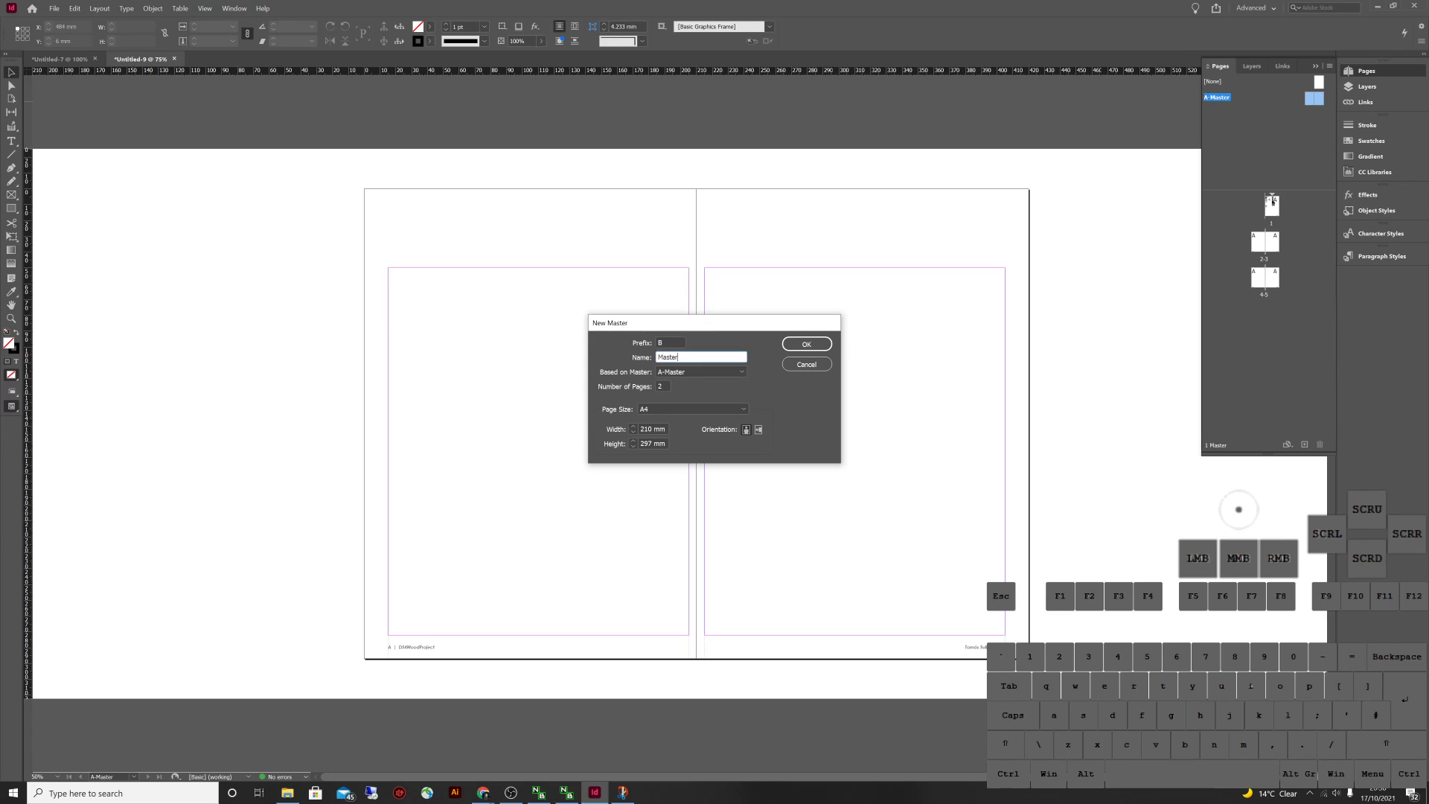
{"action": "double_click", "coordinate": [696, 357]}
{"action": "type", "text": "5x54"}
{"action": "key", "text": "BackSpace"}
{"action": "left_click", "coordinate": [806, 344]}
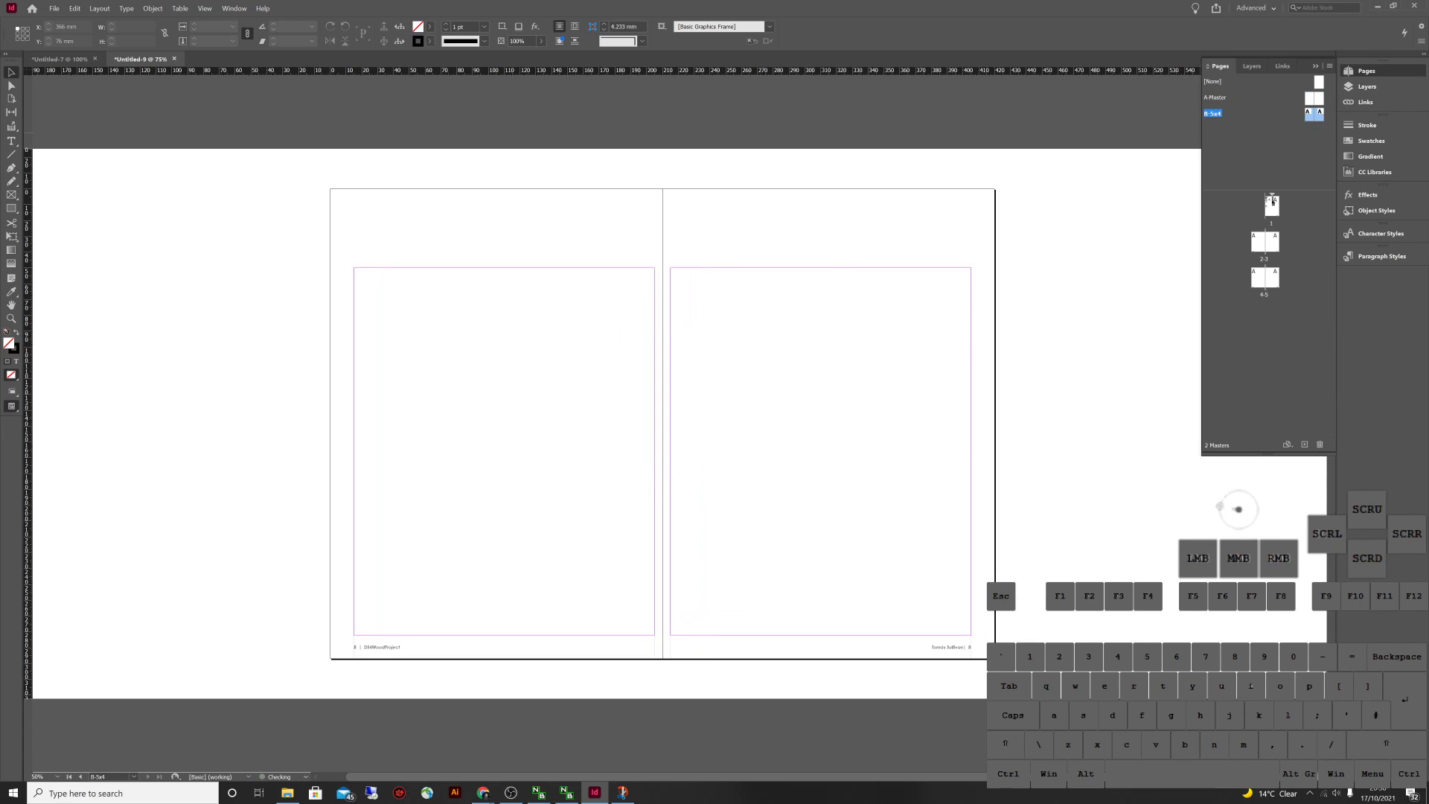
Give the B-5x4 master spread a 5-row by 4-column guide grid
{"action": "left_click", "coordinate": [1220, 507]}
{"action": "double_click", "coordinate": [1310, 97]}
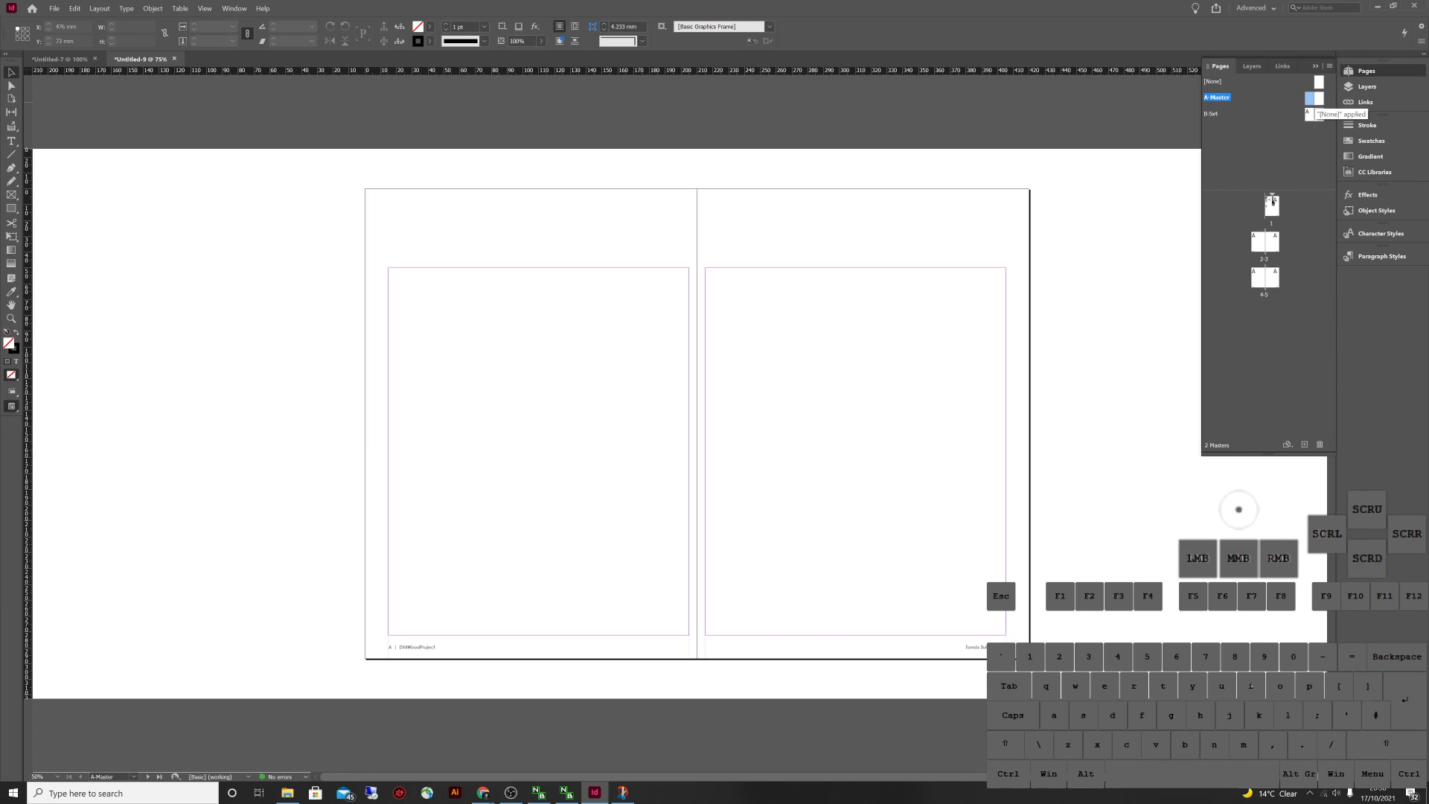
{"action": "left_click", "coordinate": [1311, 98]}
{"action": "left_click", "coordinate": [1311, 98]}
{"action": "double_click", "coordinate": [1309, 113]}
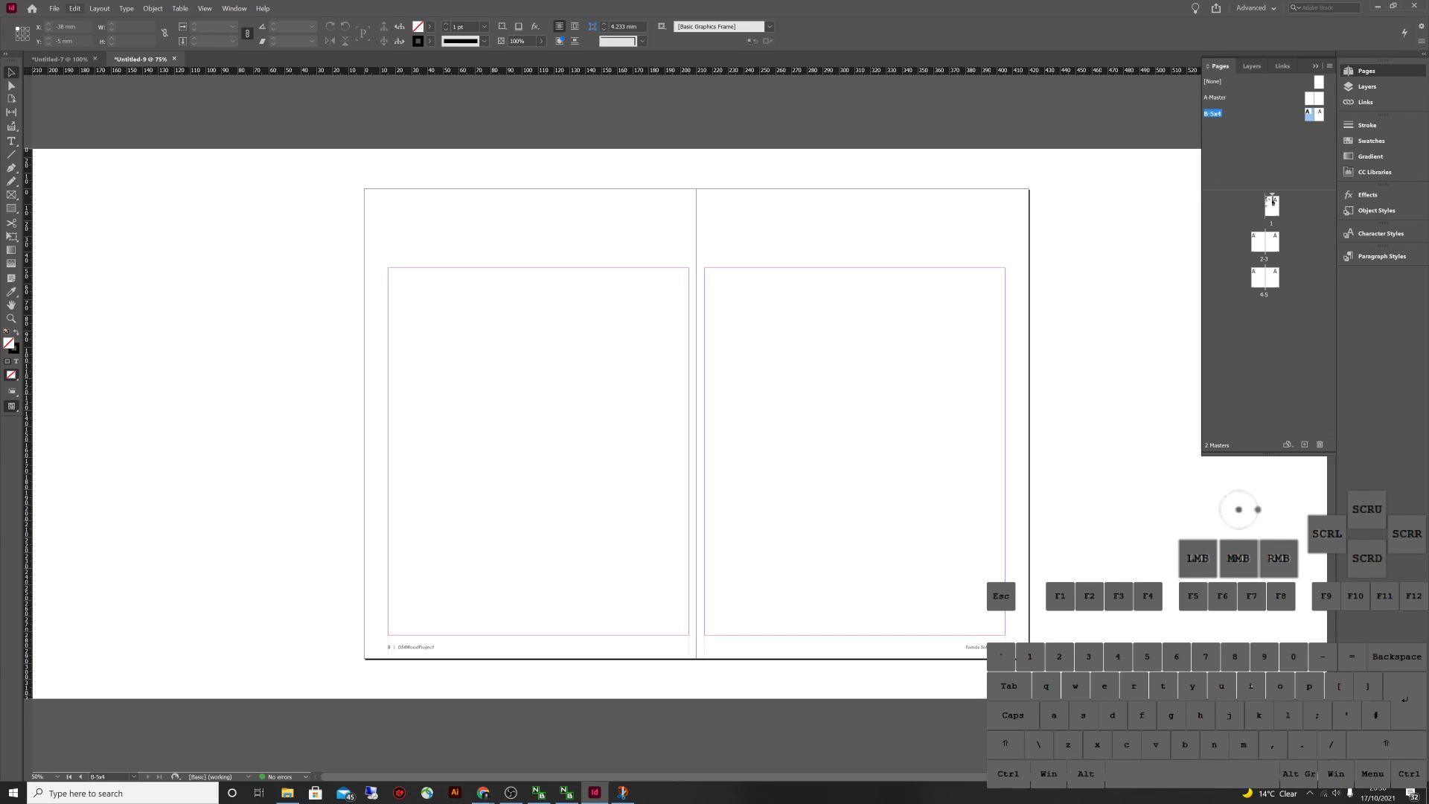
{"action": "left_click", "coordinate": [99, 8]}
{"action": "left_click", "coordinate": [123, 55]}
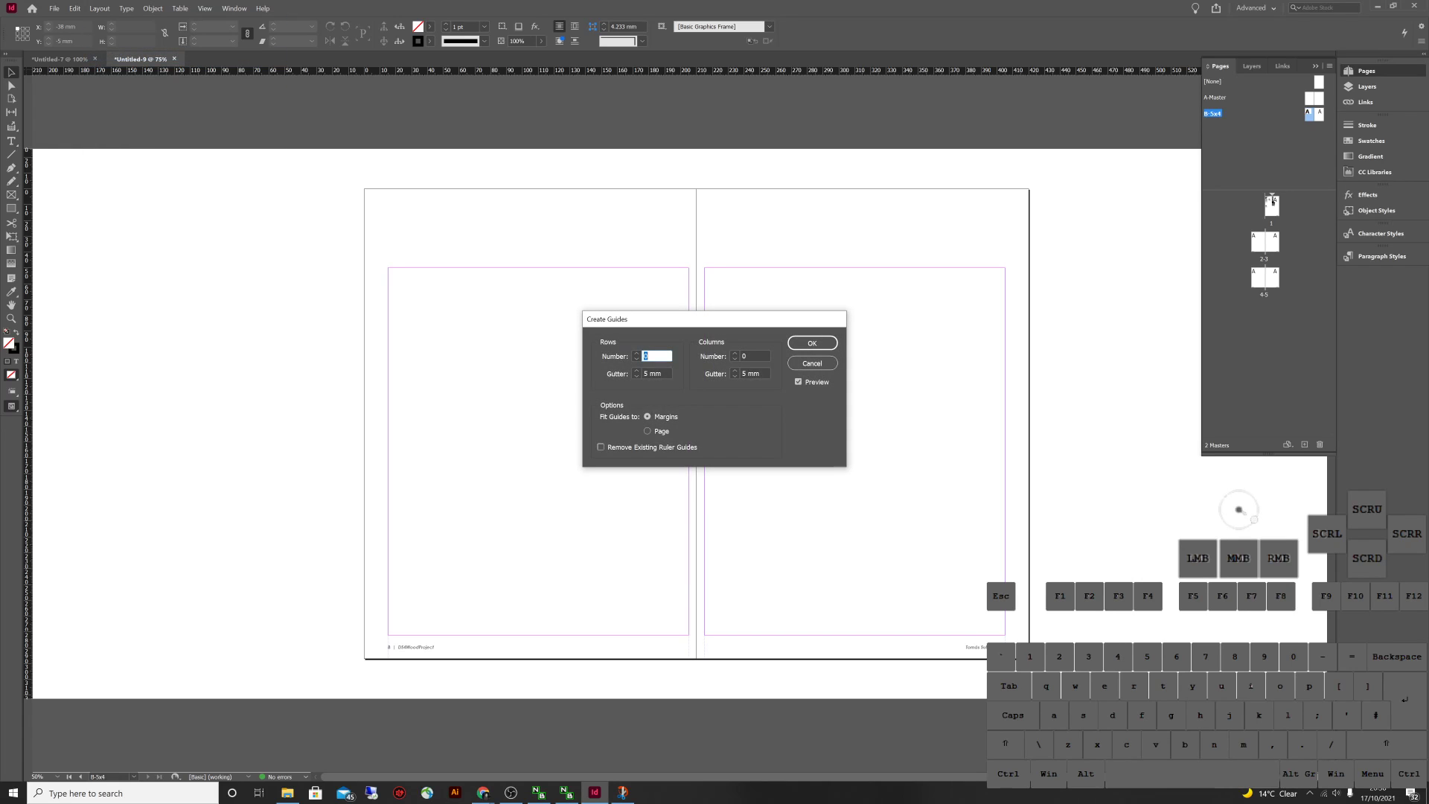
{"action": "type", "text": "5"}
{"action": "key", "text": "Tab"}
{"action": "key", "text": "Tab"}
{"action": "type", "text": "4"}
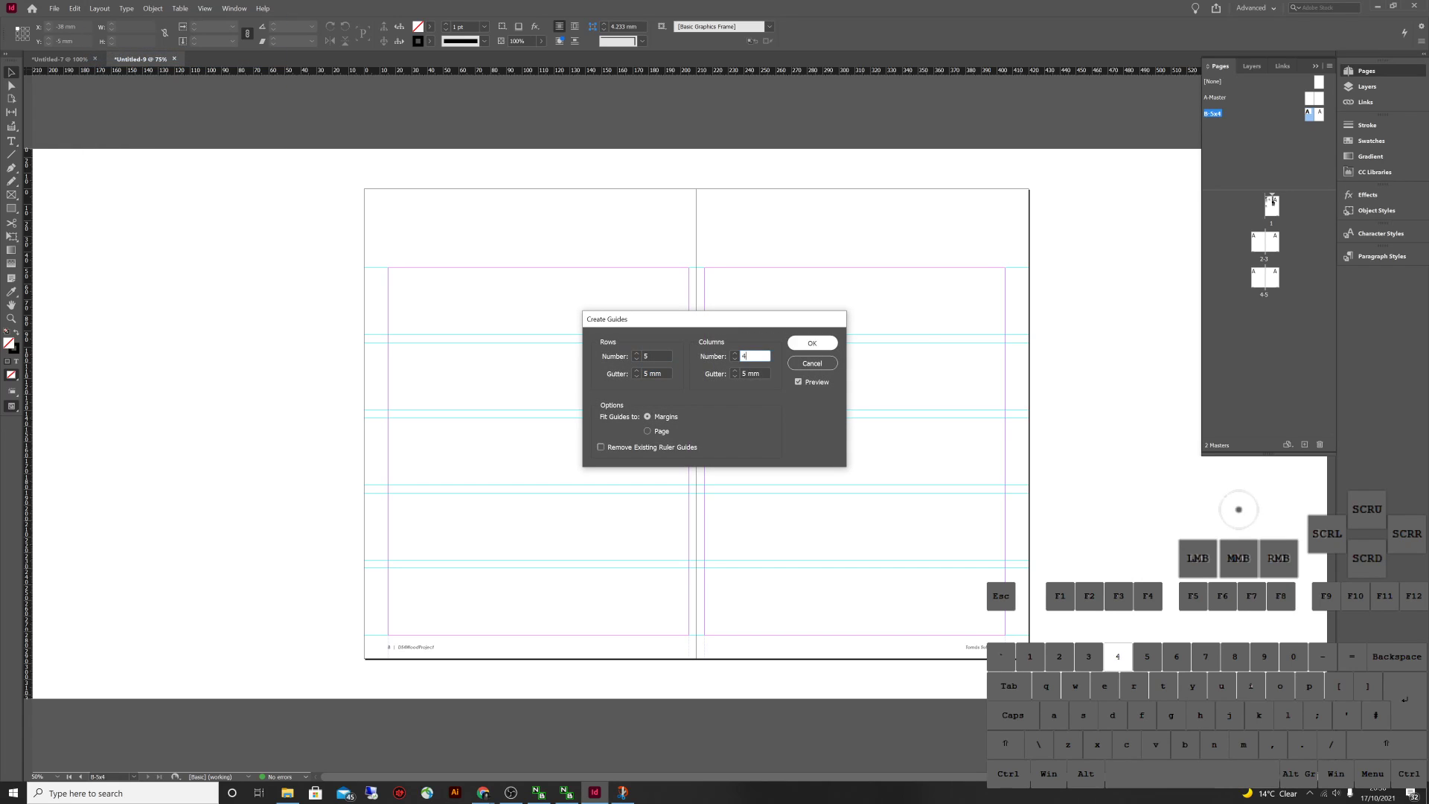
{"action": "key", "text": "Tab"}
{"action": "key", "text": "Return"}
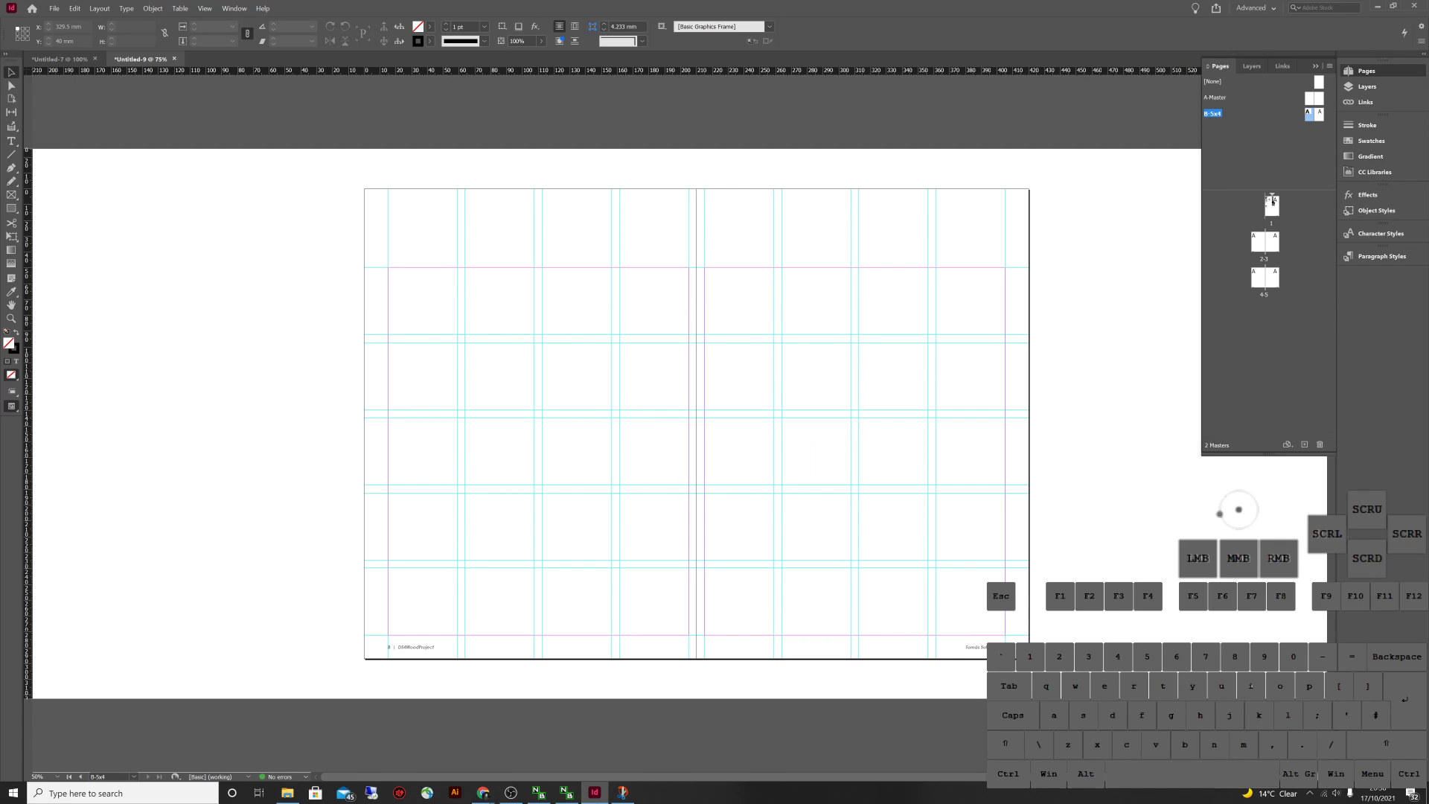
Create a new master named C-4x3 based on A-Master
{"action": "right_click", "coordinate": [1272, 199]}
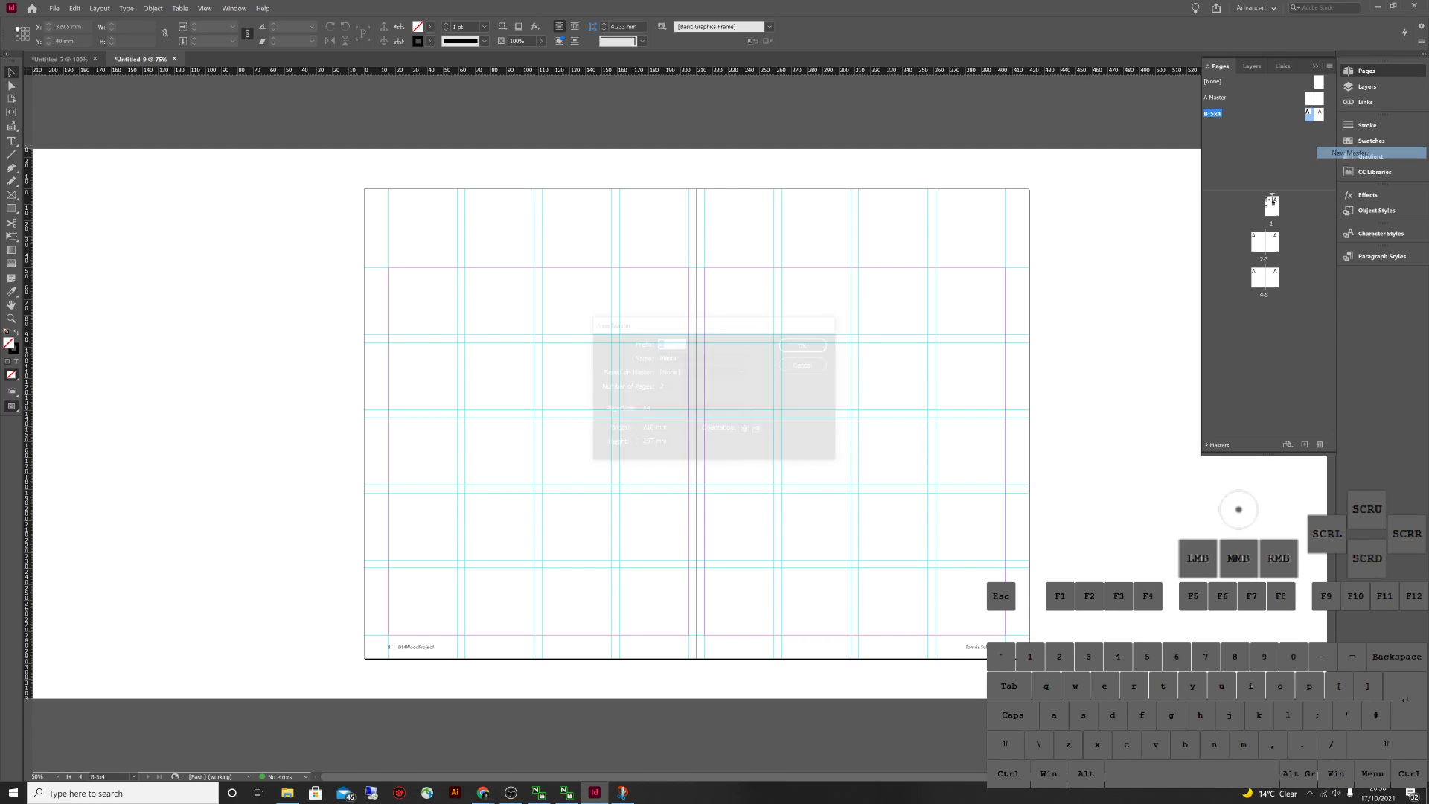
{"action": "left_click", "coordinate": [1340, 151]}
{"action": "left_click", "coordinate": [695, 358]}
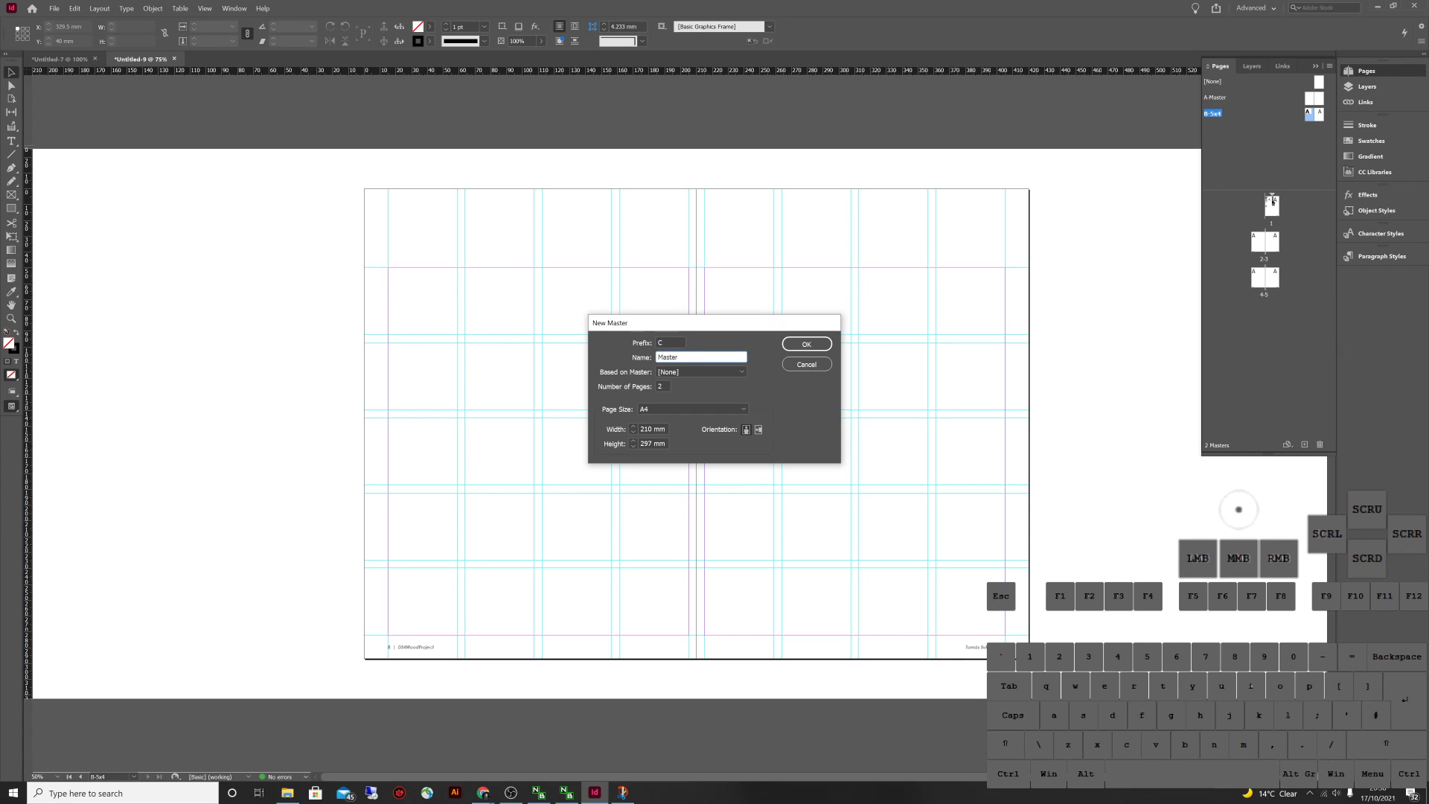
{"action": "left_click", "coordinate": [736, 371]}
{"action": "left_click", "coordinate": [684, 393]}
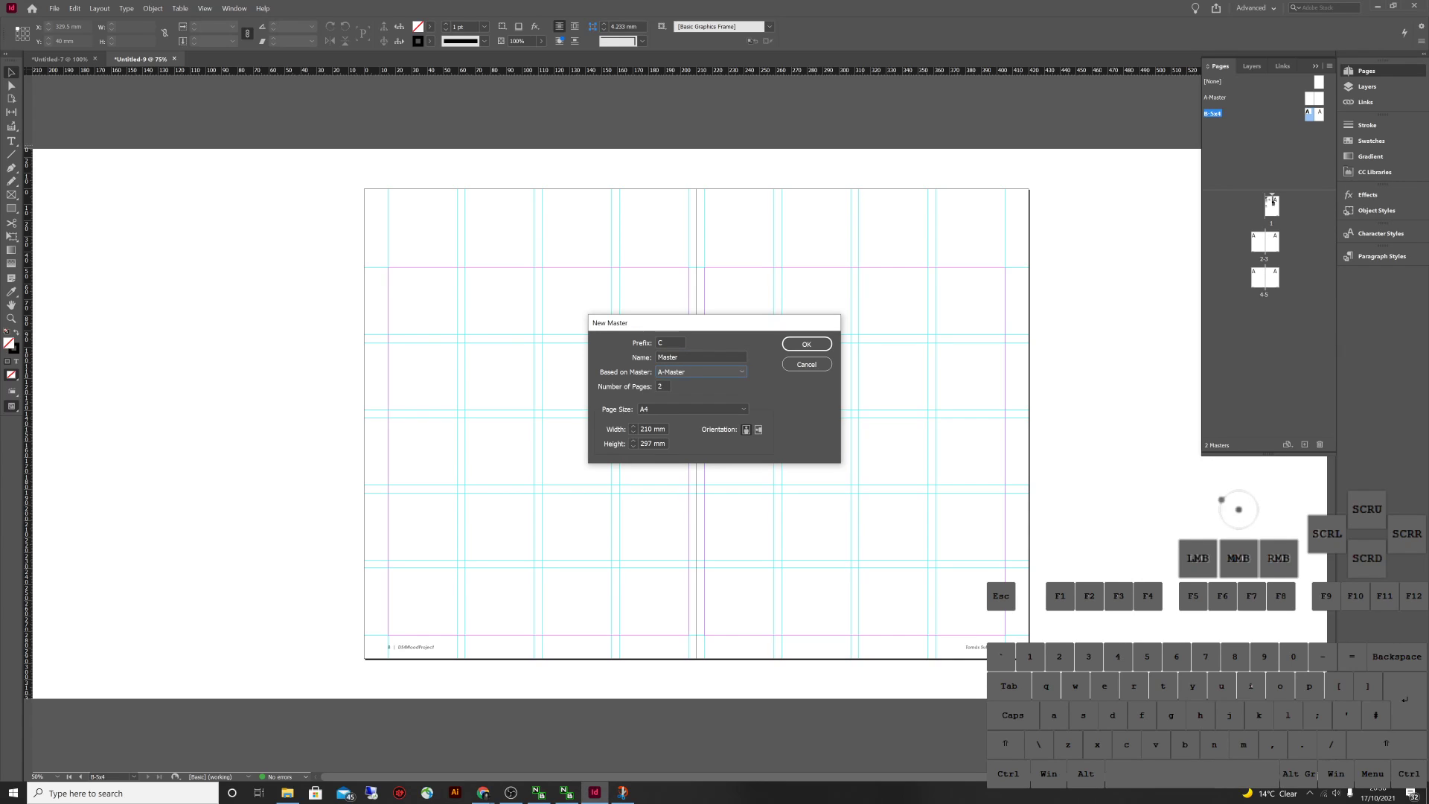
{"action": "double_click", "coordinate": [668, 358]}
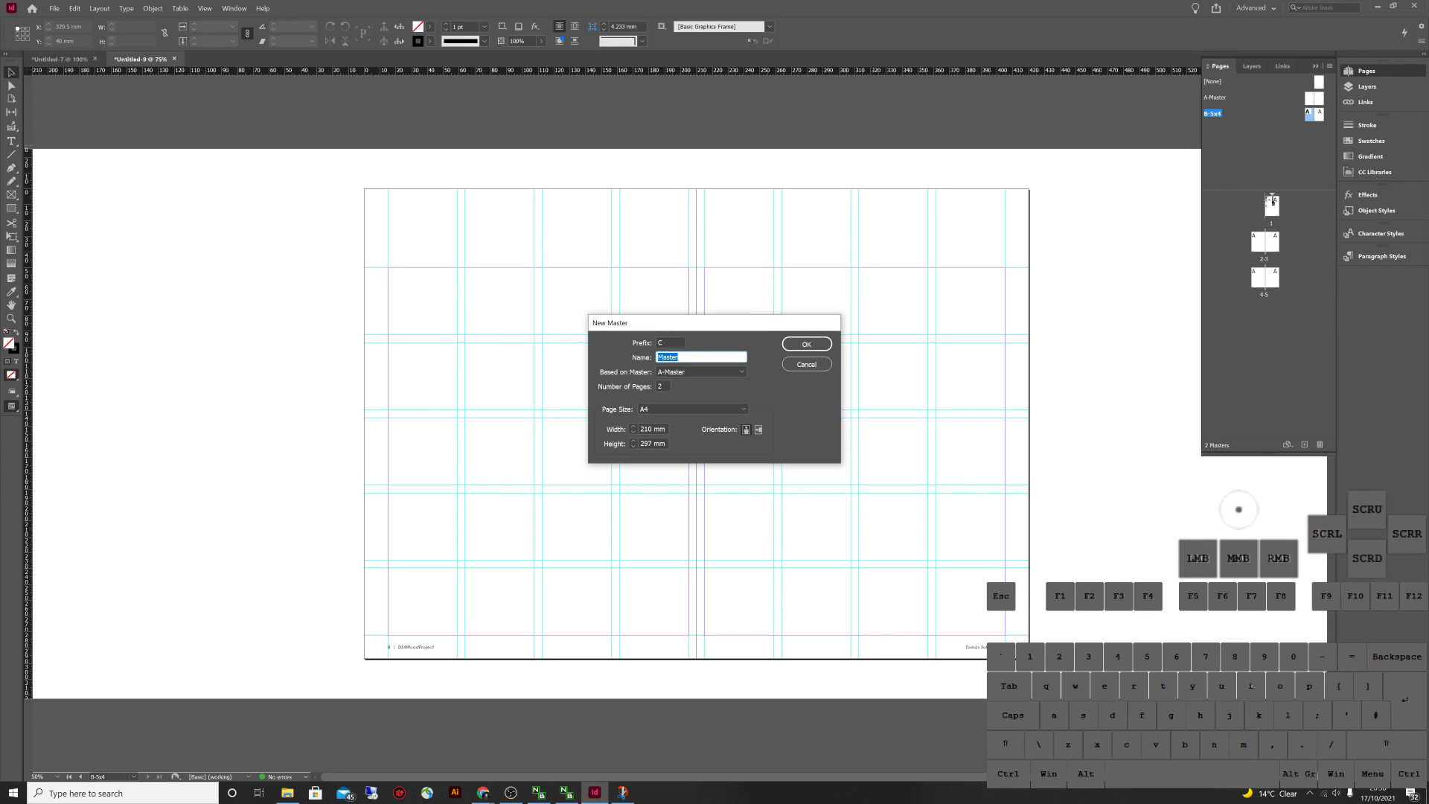
{"action": "key", "text": "BackSpace"}
{"action": "type", "text": "4x3"}
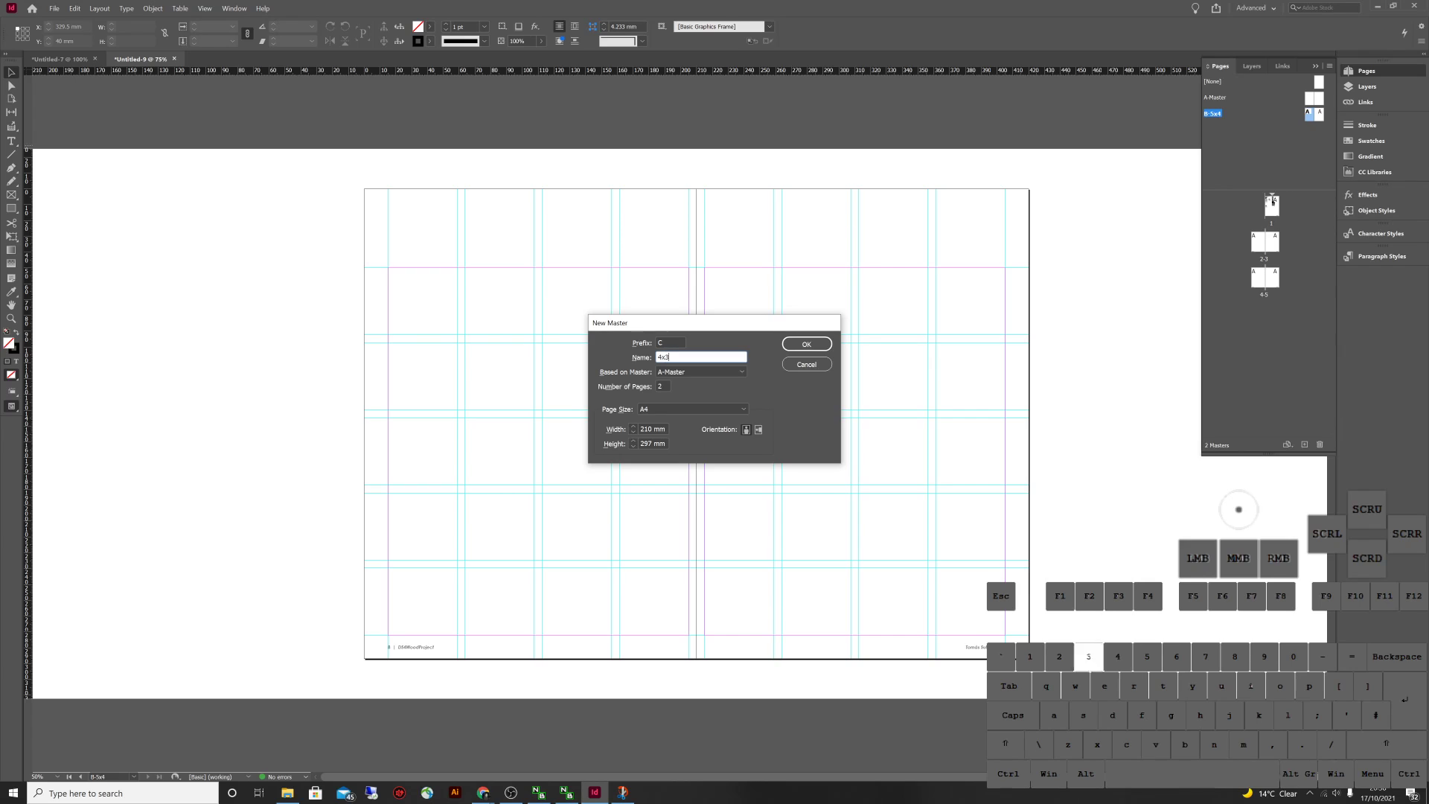
{"action": "key", "text": "Return"}
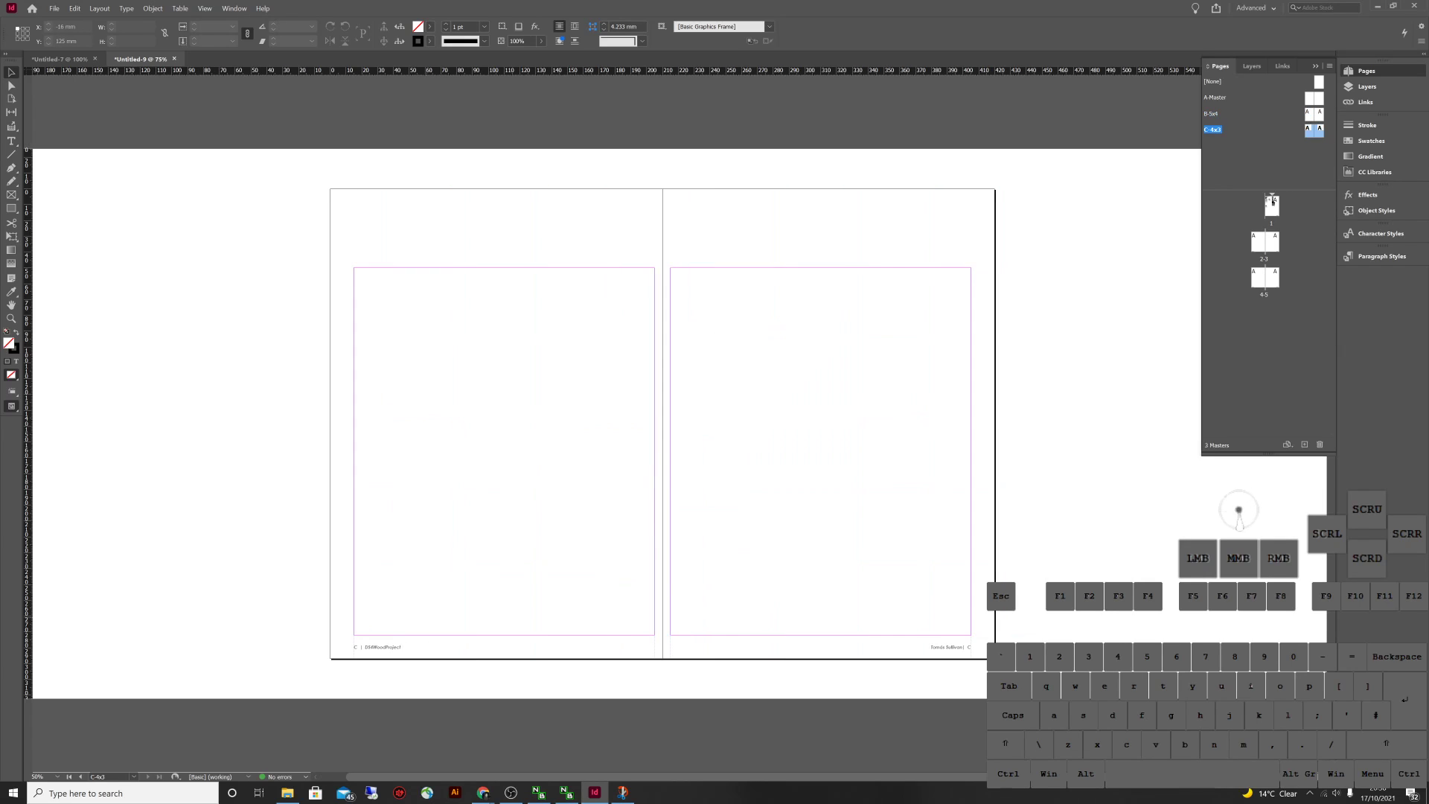
Add a 4-row, 3-column guide grid to C-4x3, then return to A-Master
{"action": "left_click", "coordinate": [1271, 201]}
{"action": "left_click", "coordinate": [99, 9]}
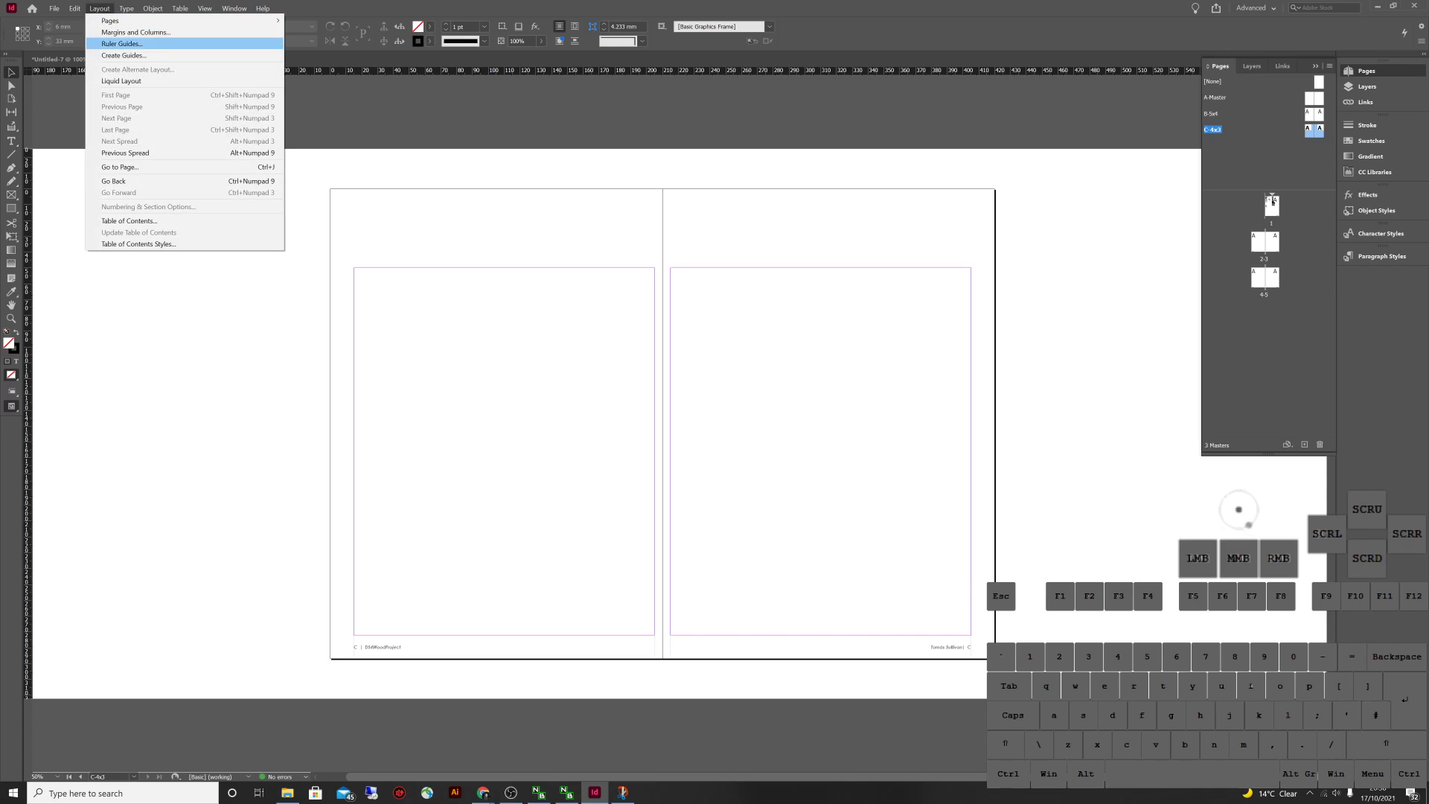
{"action": "left_click", "coordinate": [111, 56]}
{"action": "type", "text": "4"}
{"action": "key", "text": "Tab"}
{"action": "key", "text": "Tab"}
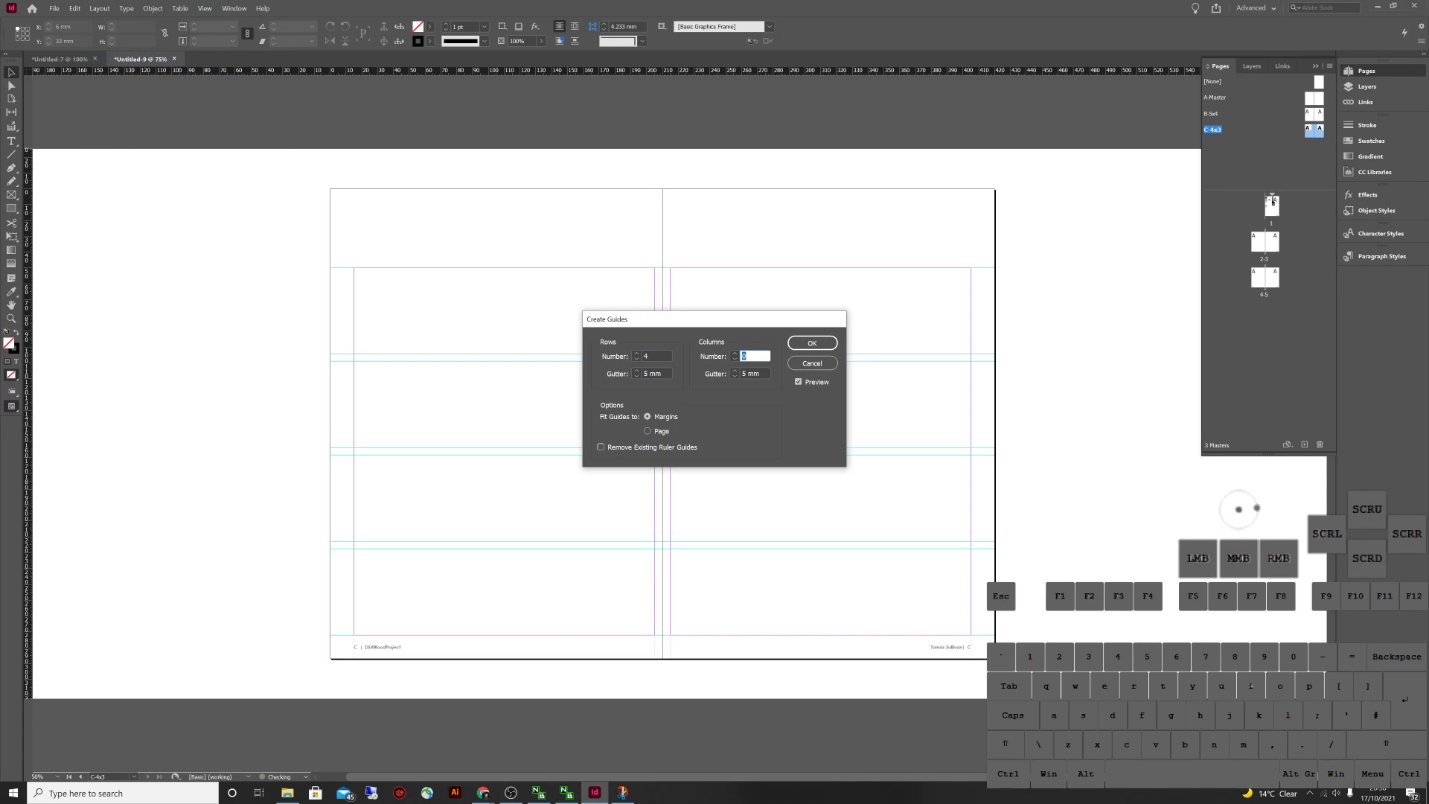
{"action": "type", "text": "3"}
{"action": "key", "text": "Tab"}
{"action": "left_click", "coordinate": [812, 343]}
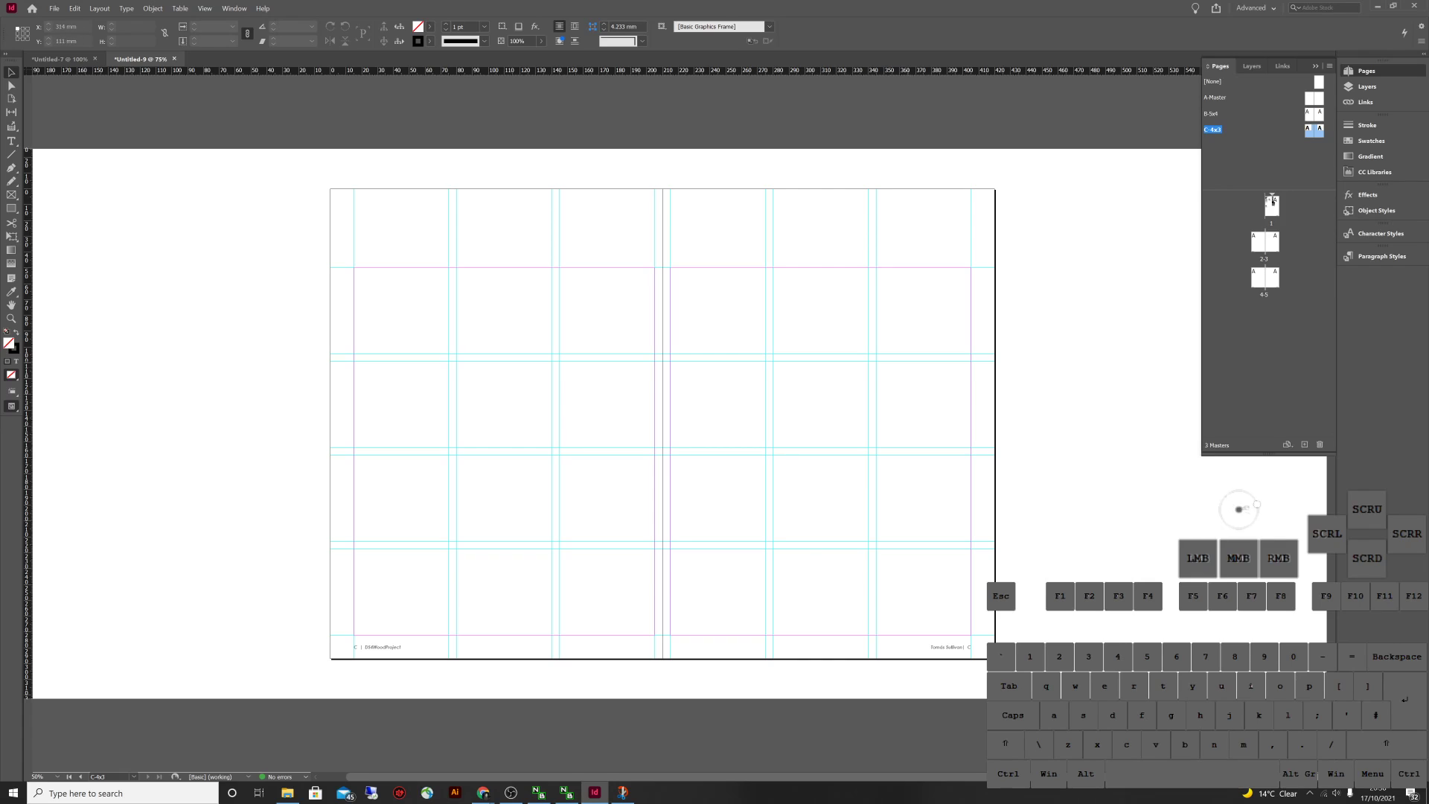
{"action": "double_click", "coordinate": [1314, 98]}
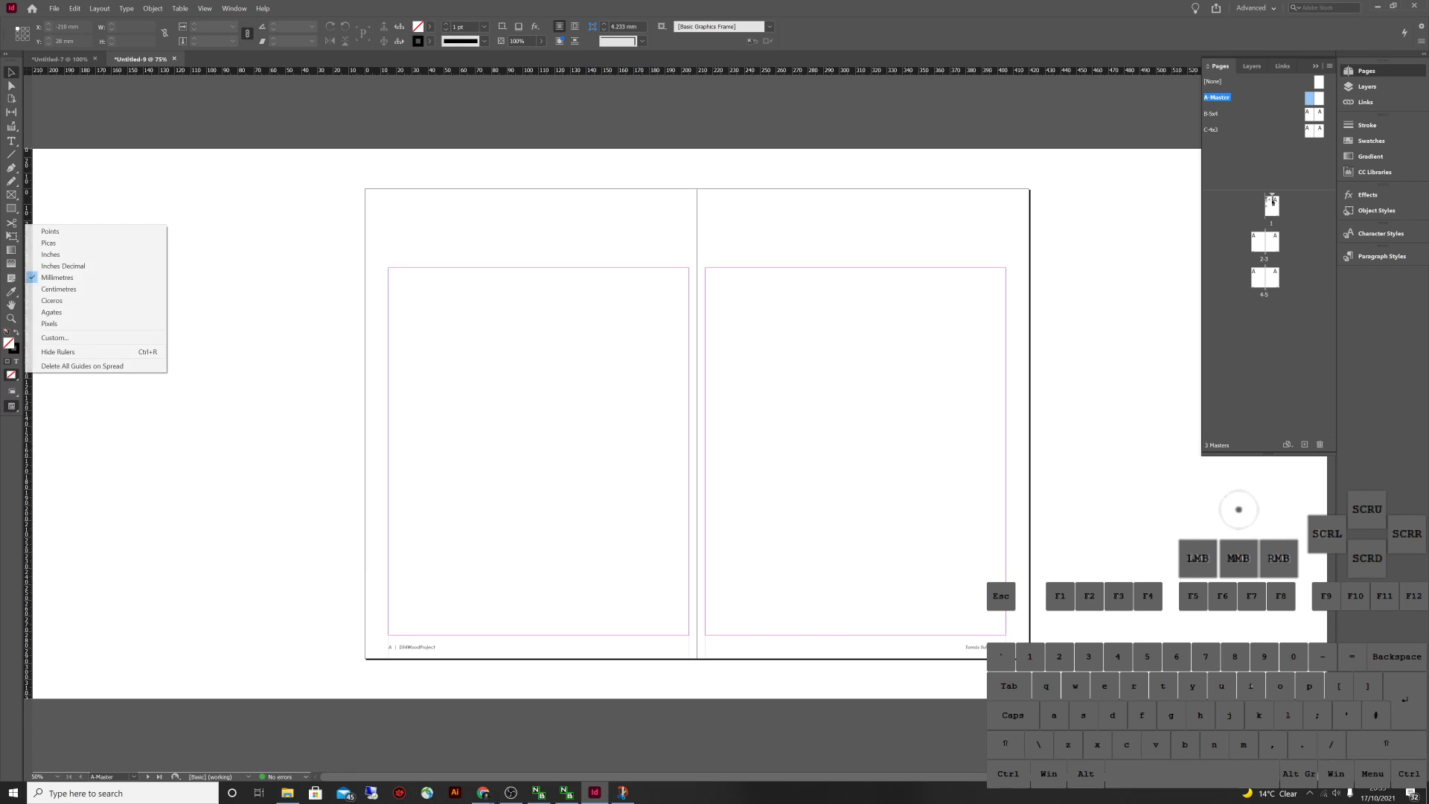
Place a horizontal ruler guide near the top of the A-Master spread
{"action": "key", "text": "Escape"}
{"action": "left_click", "coordinate": [1271, 201]}
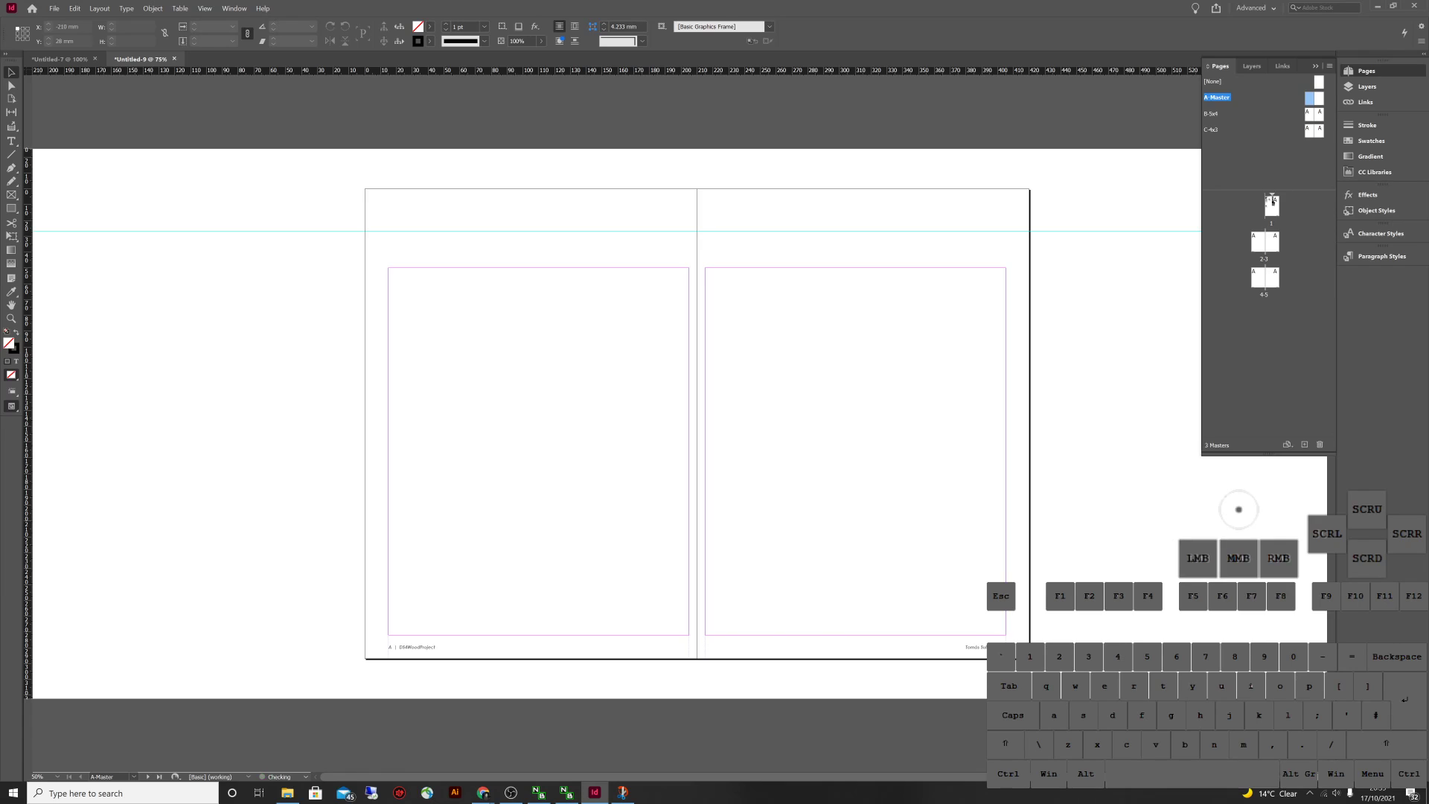
{"action": "left_click_drag", "start_coordinate": [521, 230], "coordinate": [521, 228]}
{"action": "left_click", "coordinate": [873, 163]}
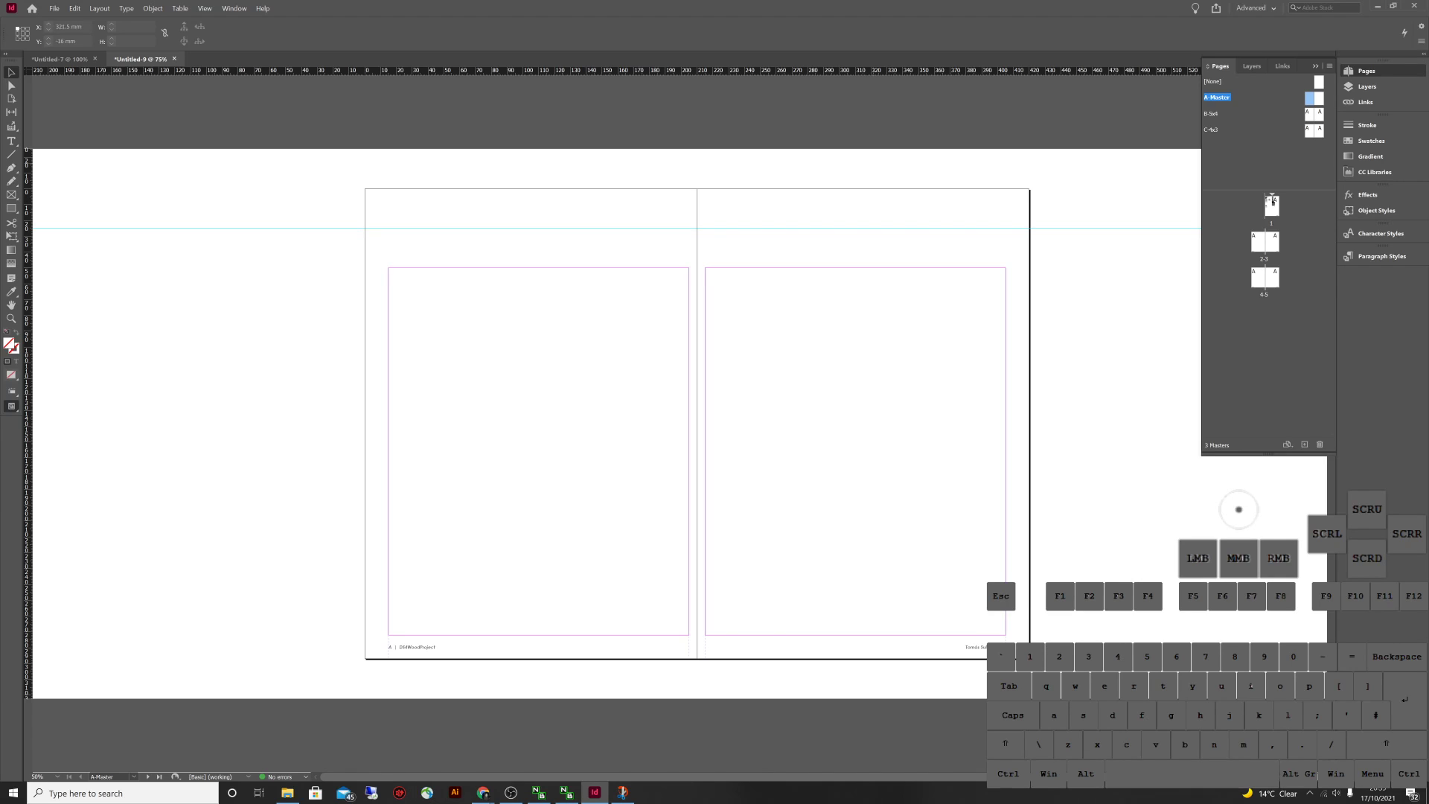
Check the B-5x4 and C-4x3 masters, then display document spread 2-3
{"action": "double_click", "coordinate": [1212, 113]}
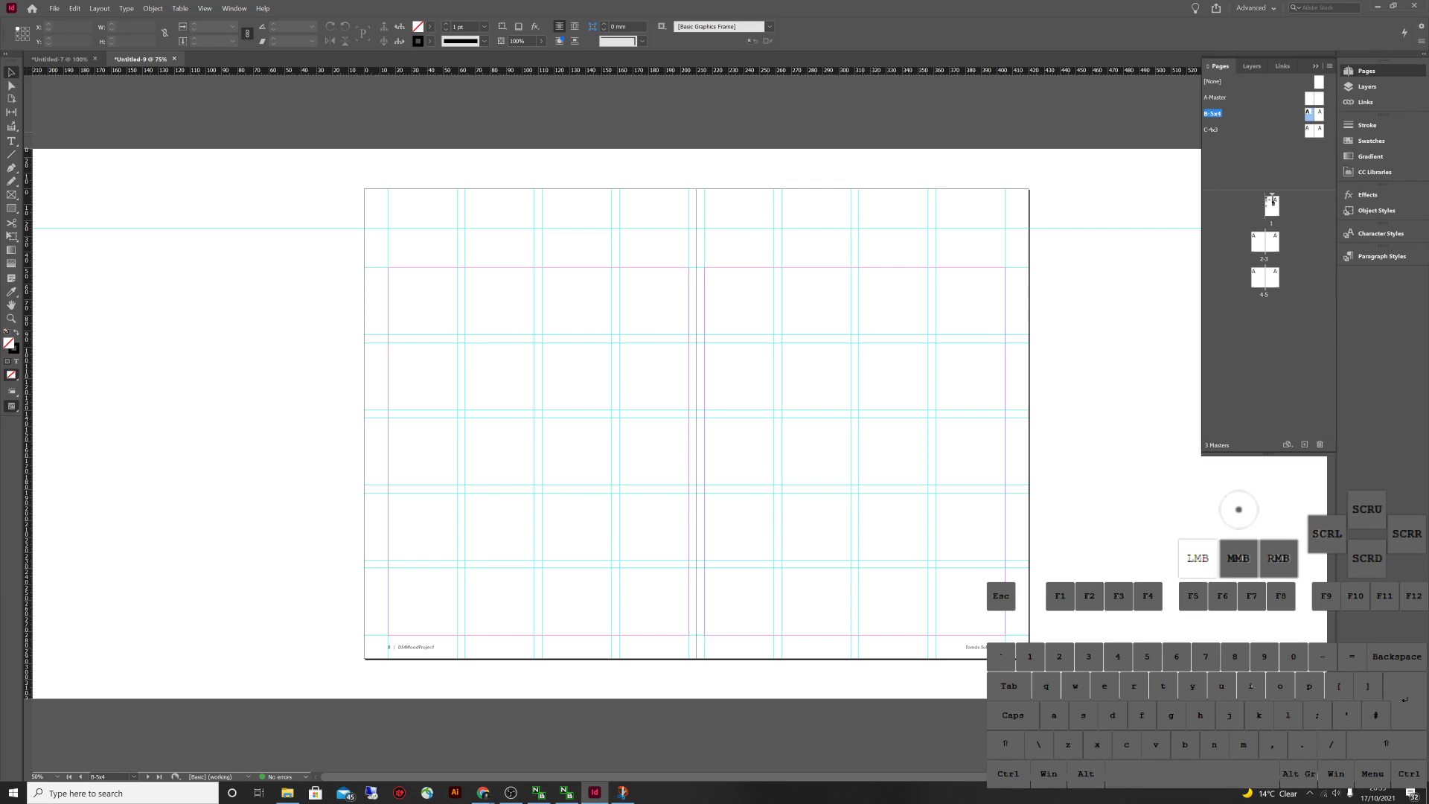
{"action": "double_click", "coordinate": [1212, 129]}
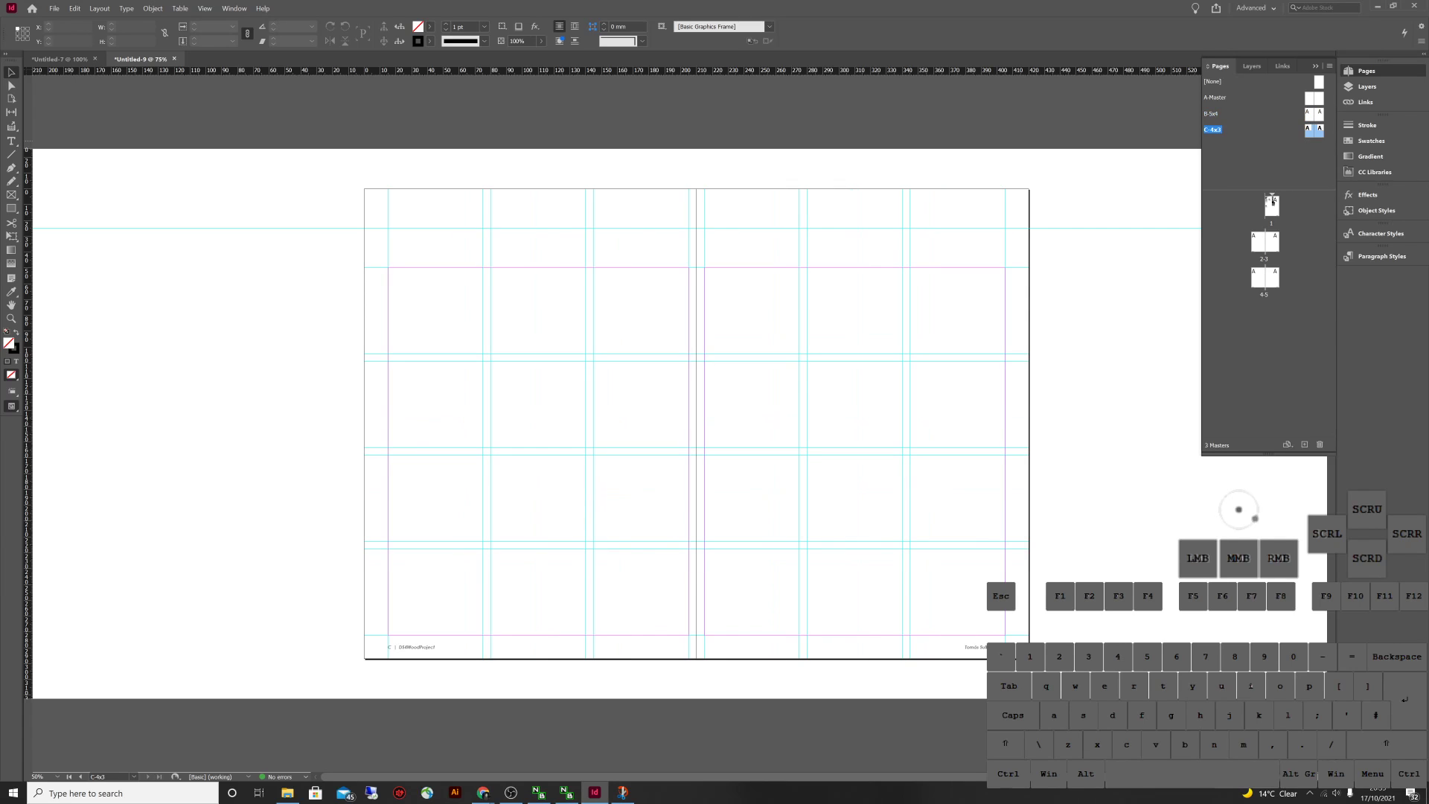
{"action": "left_click", "coordinate": [1258, 242]}
{"action": "double_click", "coordinate": [1257, 241]}
{"action": "left_click", "coordinate": [712, 236]}
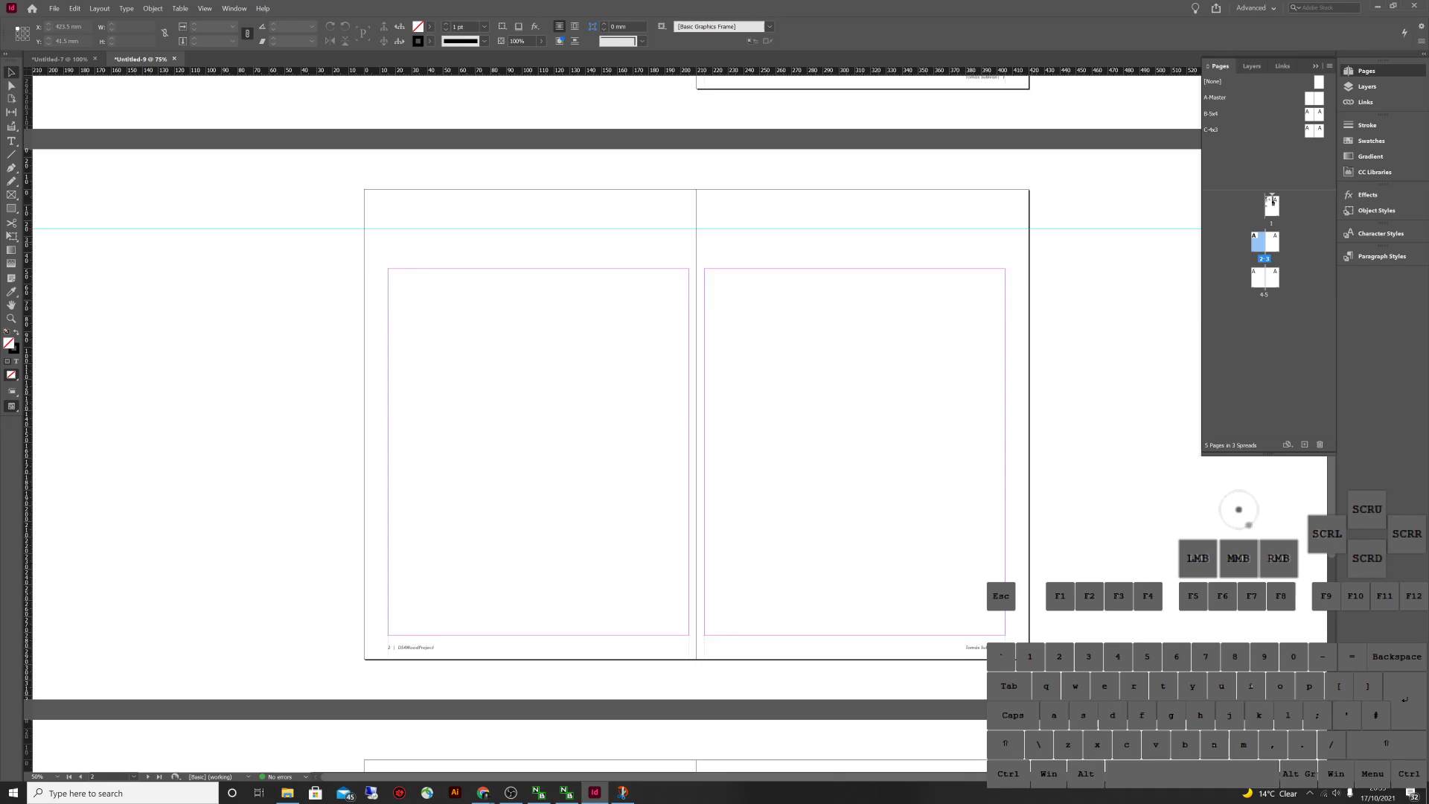
Apply the B-5x4 master to pages 2, 3, 4 and the 4-5 spread
{"action": "scroll", "coordinate": [712, 237], "scroll_direction": "up", "scroll_amount": 3}
{"action": "scroll", "coordinate": [712, 236], "scroll_direction": "down", "scroll_amount": 2}
{"action": "scroll", "coordinate": [616, 424], "scroll_direction": "down", "scroll_amount": 2}
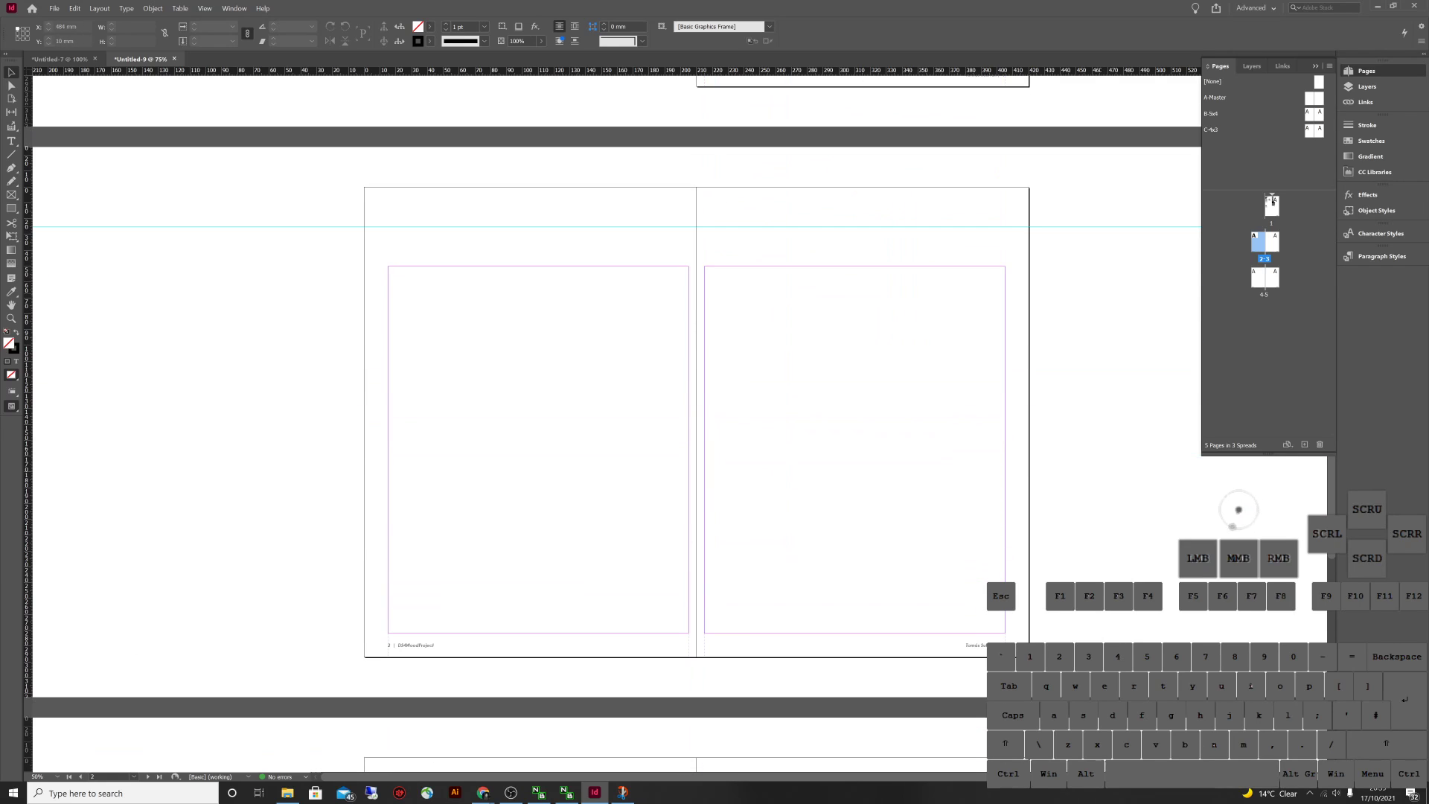
{"action": "left_click_drag", "start_coordinate": [1309, 114], "coordinate": [1258, 242]}
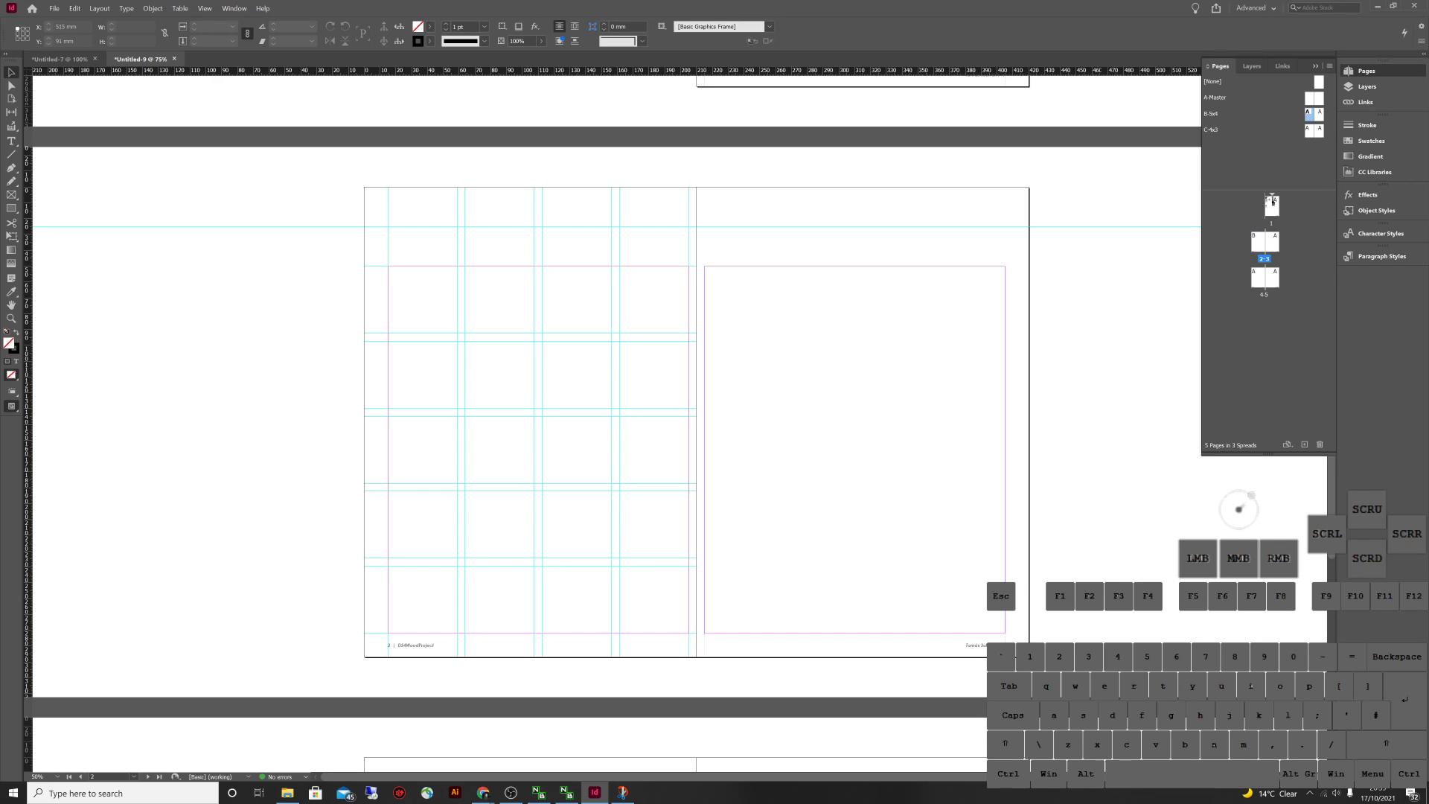
{"action": "left_click", "coordinate": [1319, 113]}
{"action": "left_click_drag", "start_coordinate": [1319, 113], "coordinate": [1275, 242]}
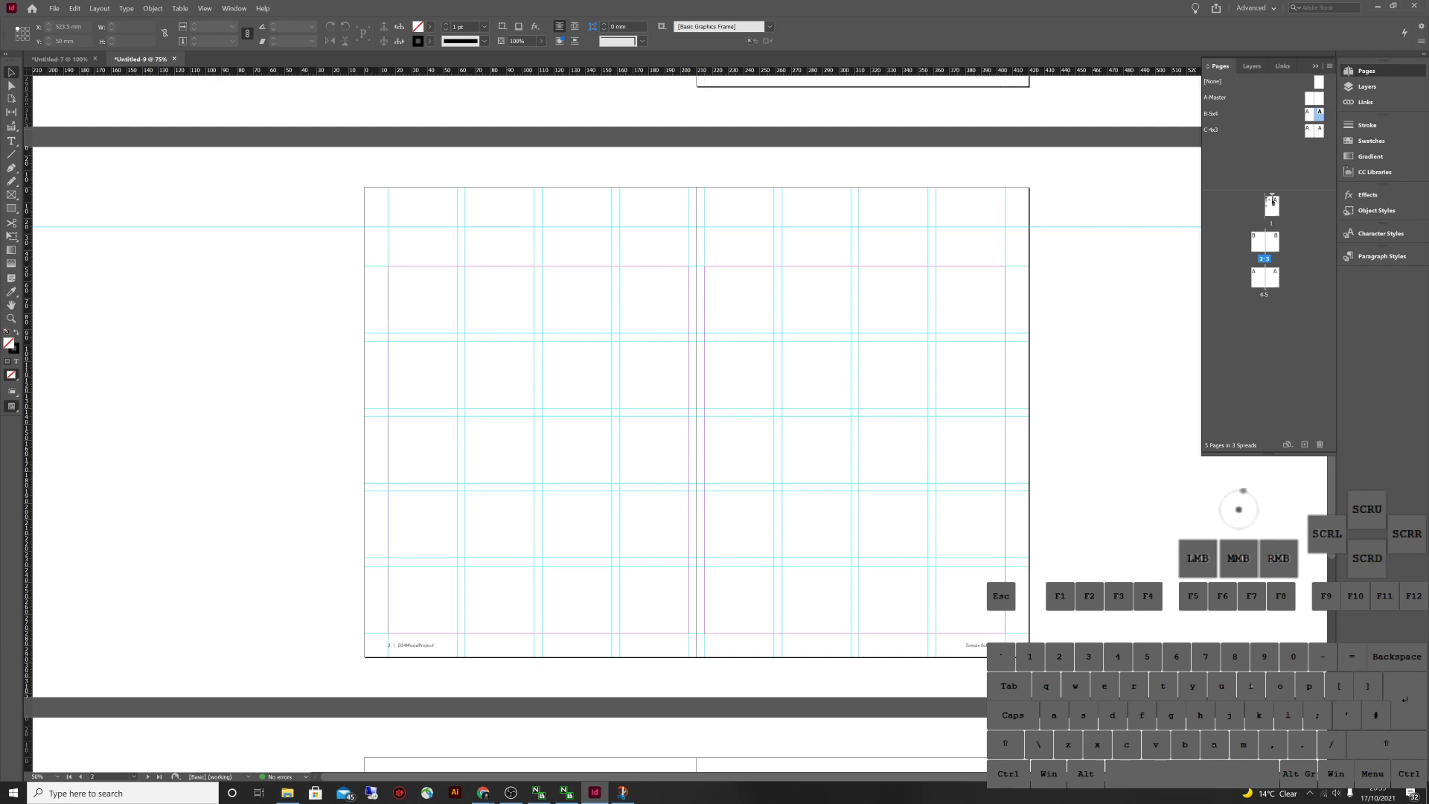
{"action": "left_click", "coordinate": [1309, 113]}
{"action": "left_click_drag", "start_coordinate": [1309, 113], "coordinate": [1256, 277]}
{"action": "left_click", "coordinate": [1319, 113]}
{"action": "scroll", "coordinate": [618, 372], "scroll_direction": "down", "scroll_amount": 5}
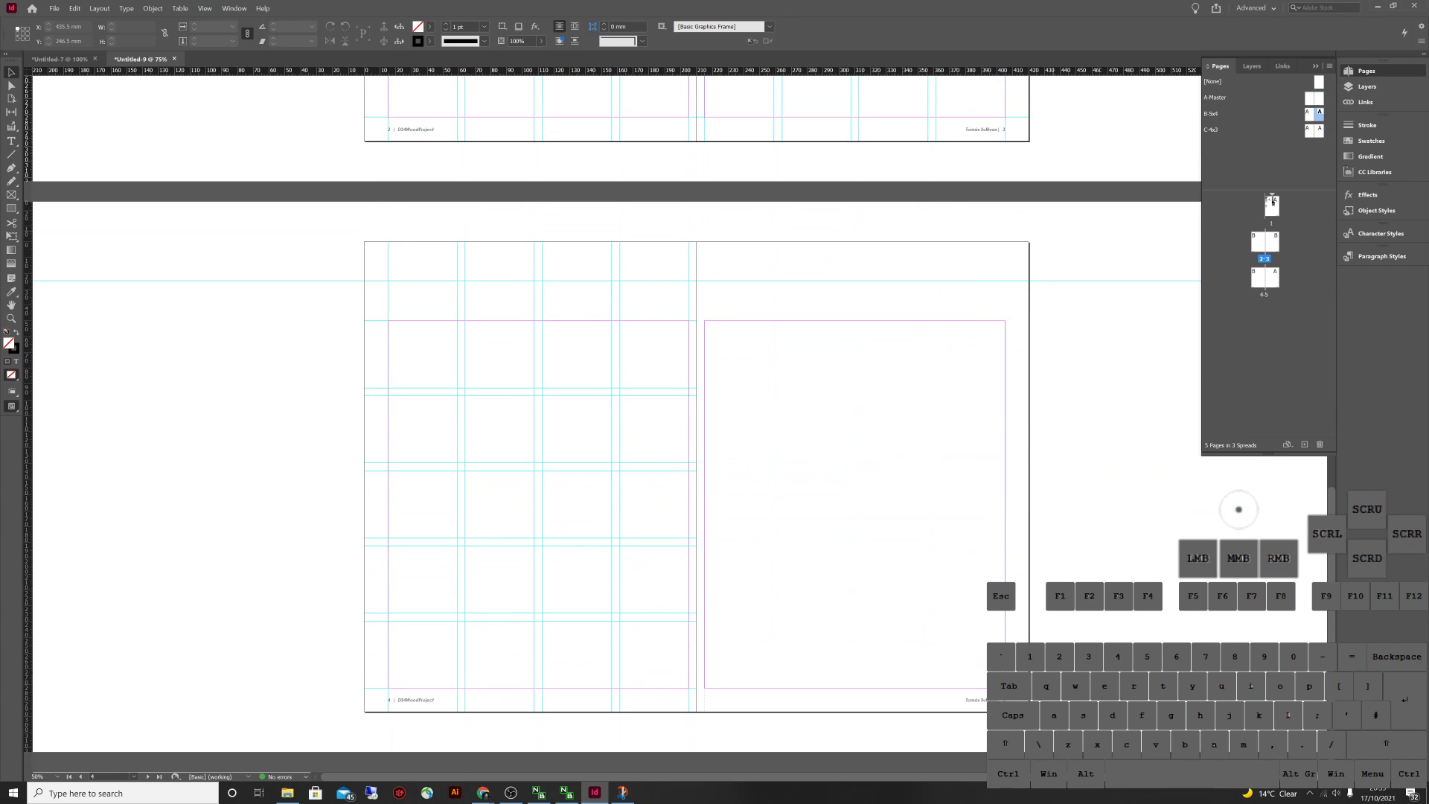
{"action": "scroll", "coordinate": [617, 372], "scroll_direction": "up", "scroll_amount": 5}
{"action": "scroll", "coordinate": [617, 372], "scroll_direction": "up", "scroll_amount": 3}
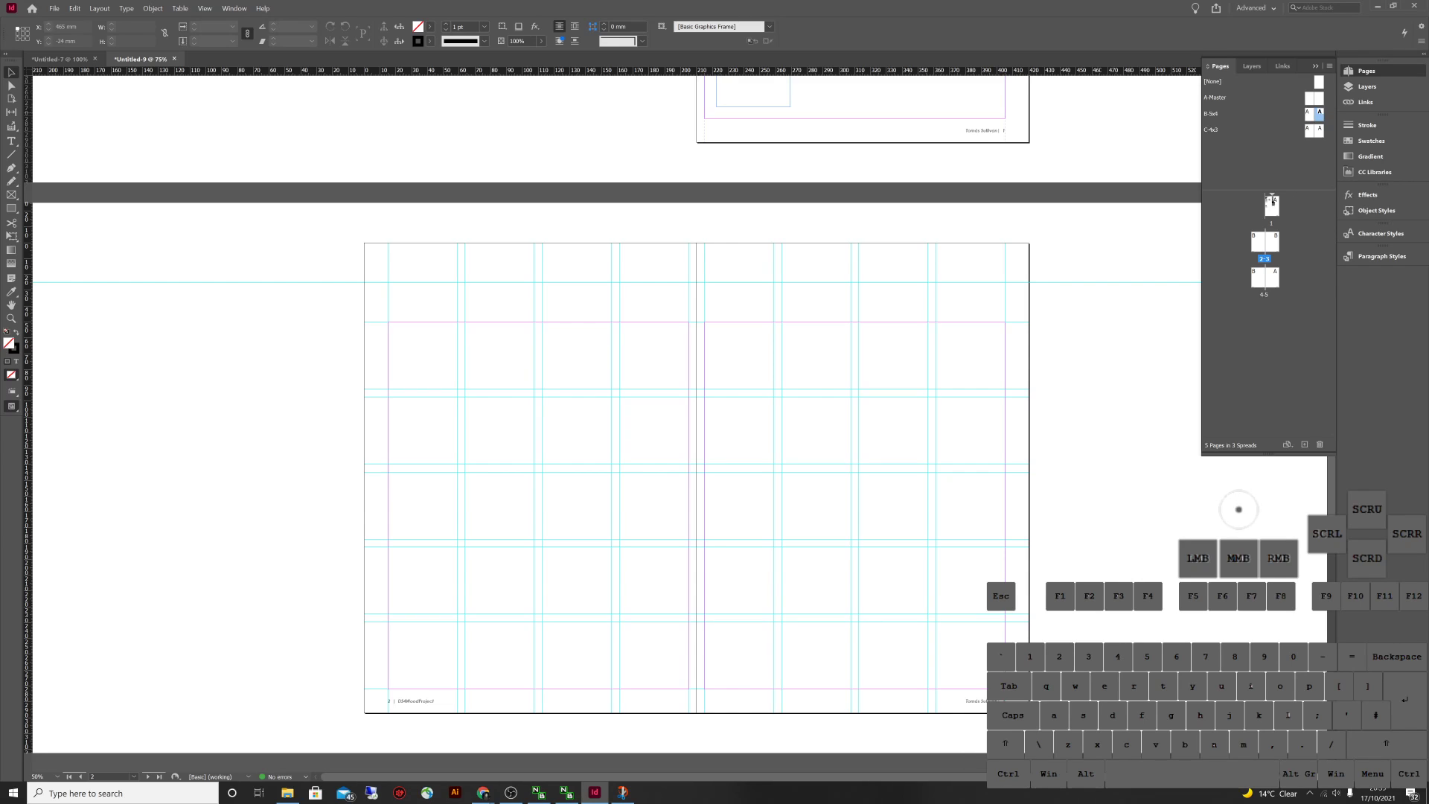
{"action": "left_click_drag", "start_coordinate": [1308, 113], "coordinate": [1257, 276]}
Compare against Untitled-7, then open the B-5x4 master spread in Untitled-9
{"action": "left_click", "coordinate": [1271, 202]}
{"action": "left_click", "coordinate": [1272, 202]}
{"action": "left_click_drag", "start_coordinate": [1271, 202], "coordinate": [1272, 202]}
{"action": "left_click", "coordinate": [1272, 202]}
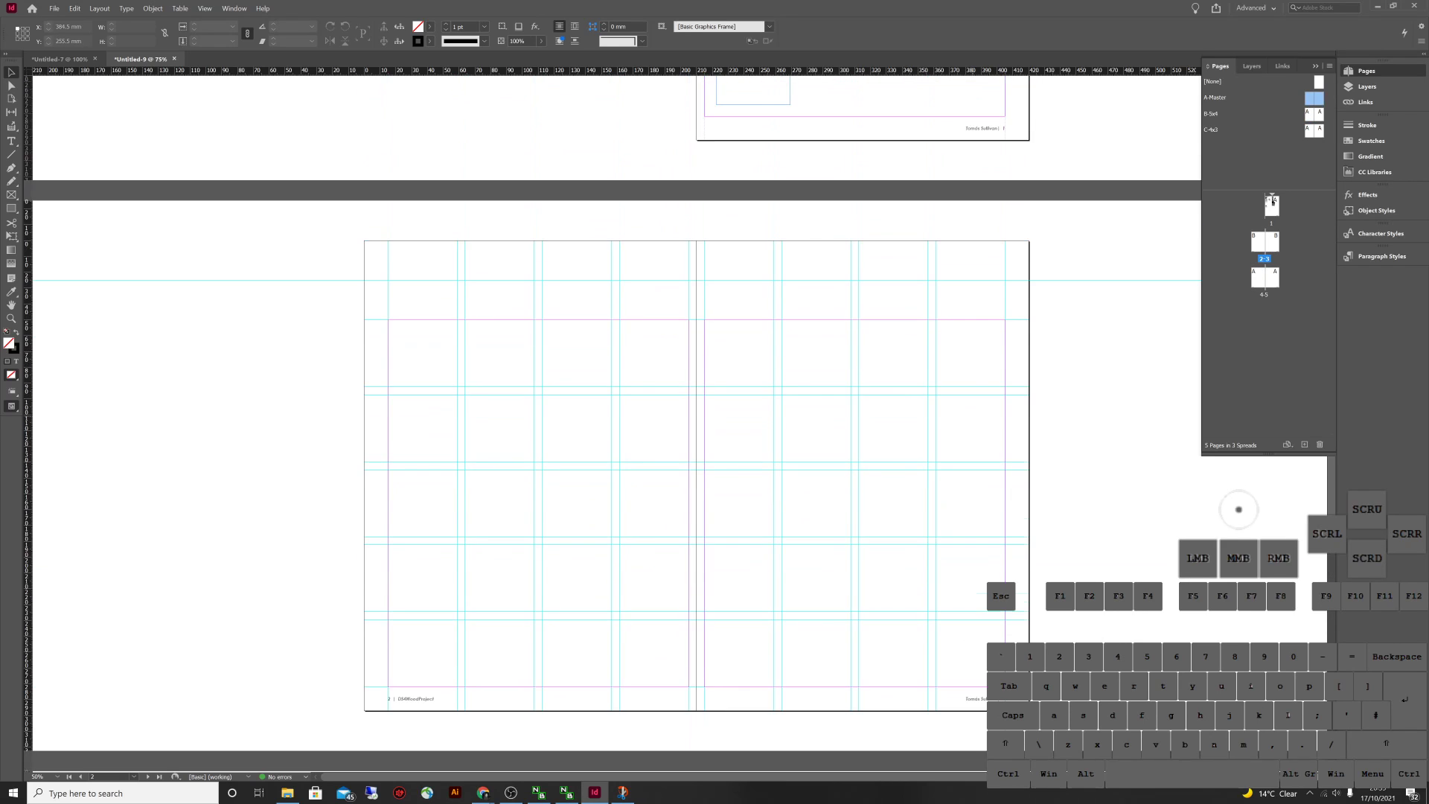
{"action": "left_click_drag", "start_coordinate": [1272, 202], "coordinate": [1273, 200]}
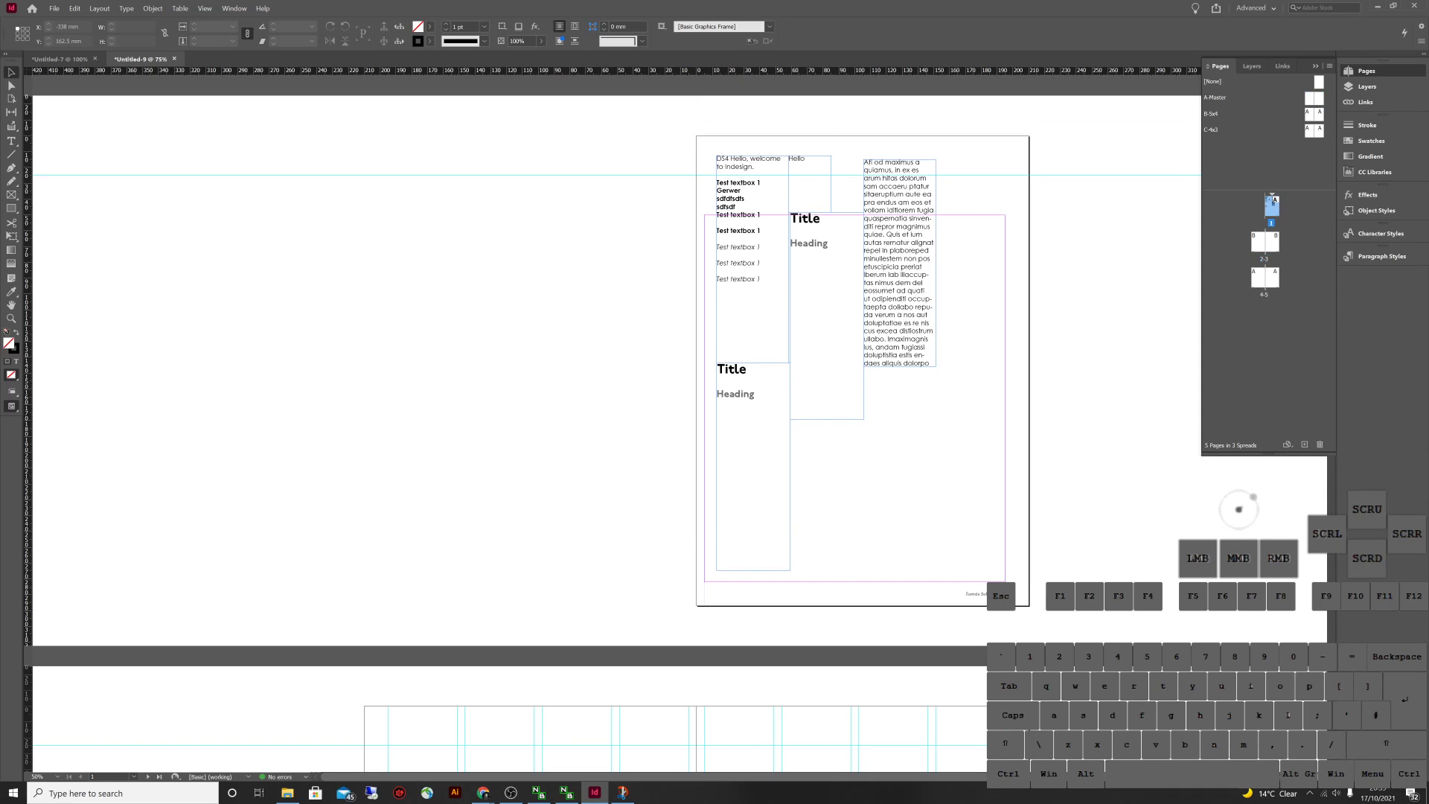
{"action": "left_click", "coordinate": [59, 59]}
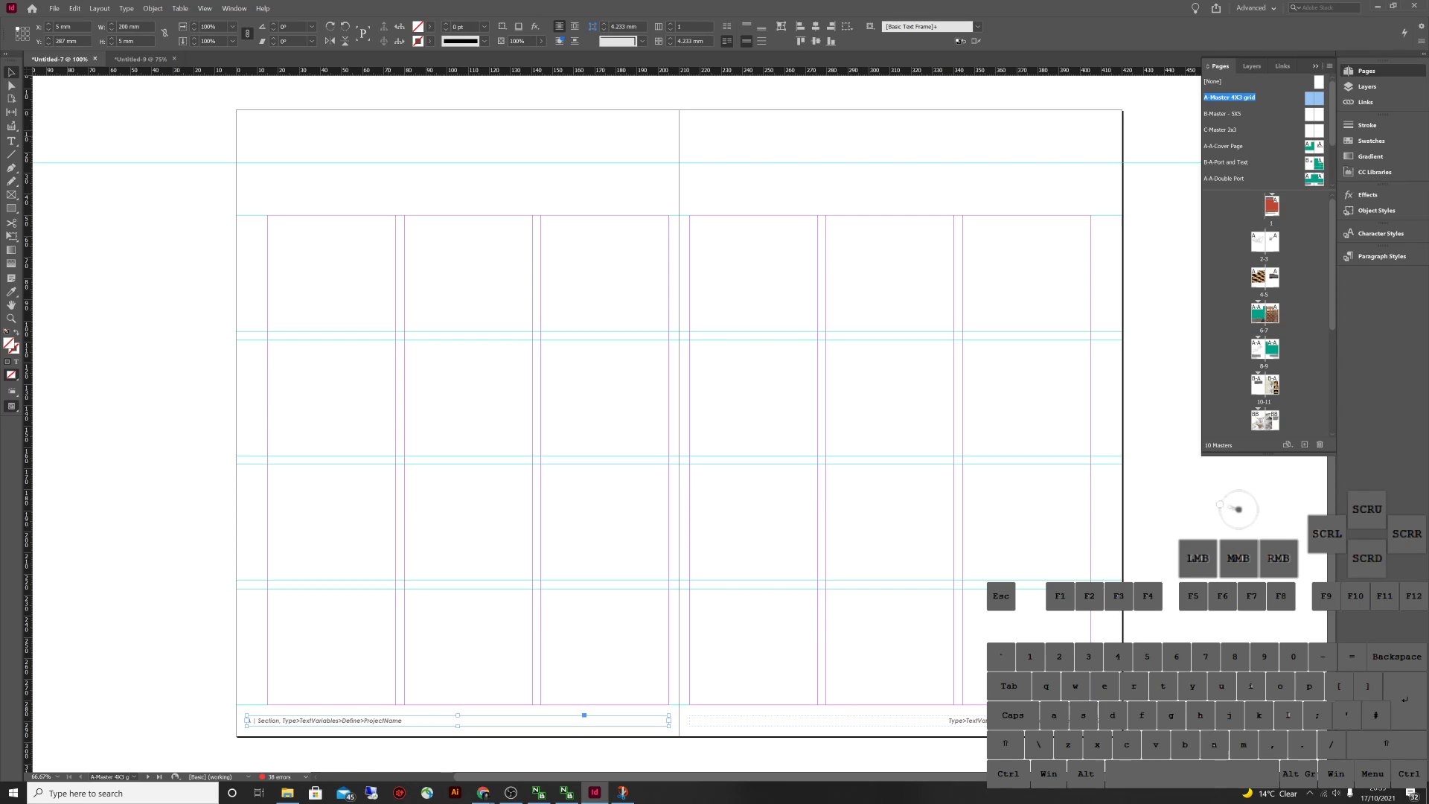
{"action": "key", "text": "ctrl+Tab"}
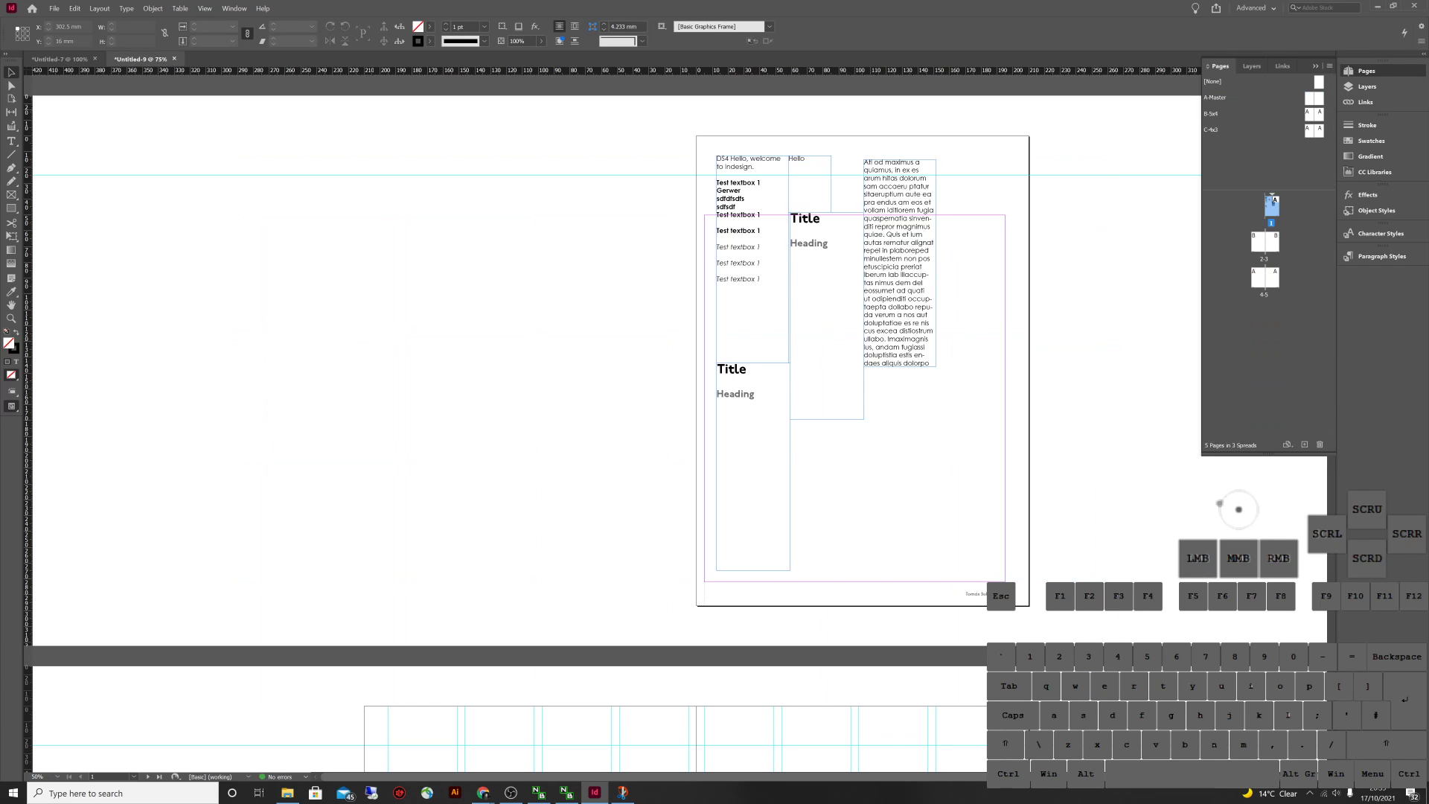
{"action": "left_click", "coordinate": [1272, 201]}
{"action": "double_click", "coordinate": [1309, 114]}
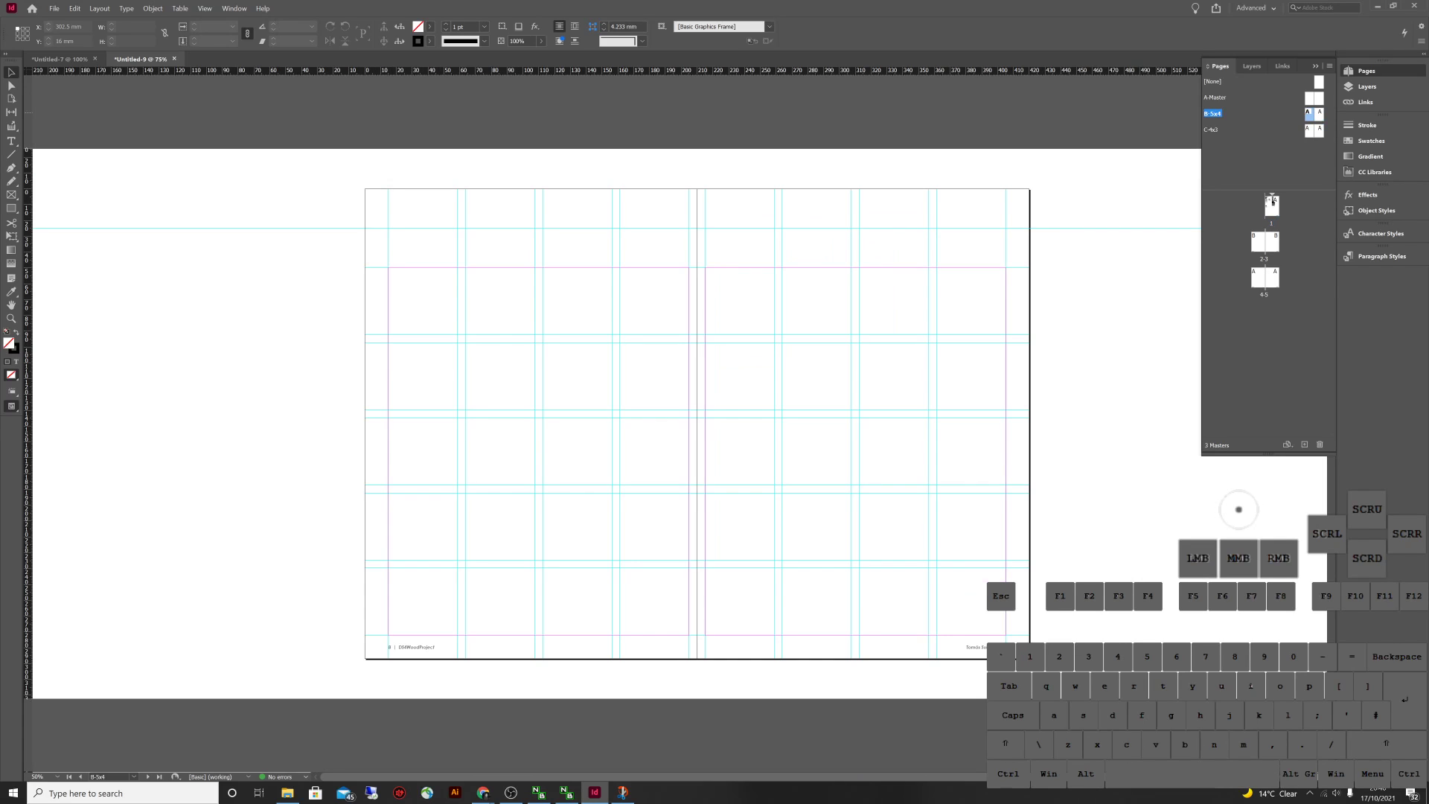
Lay a 5-row by 5-column guide grid over the B master spread
{"action": "left_click", "coordinate": [930, 298]}
{"action": "left_click", "coordinate": [99, 8]}
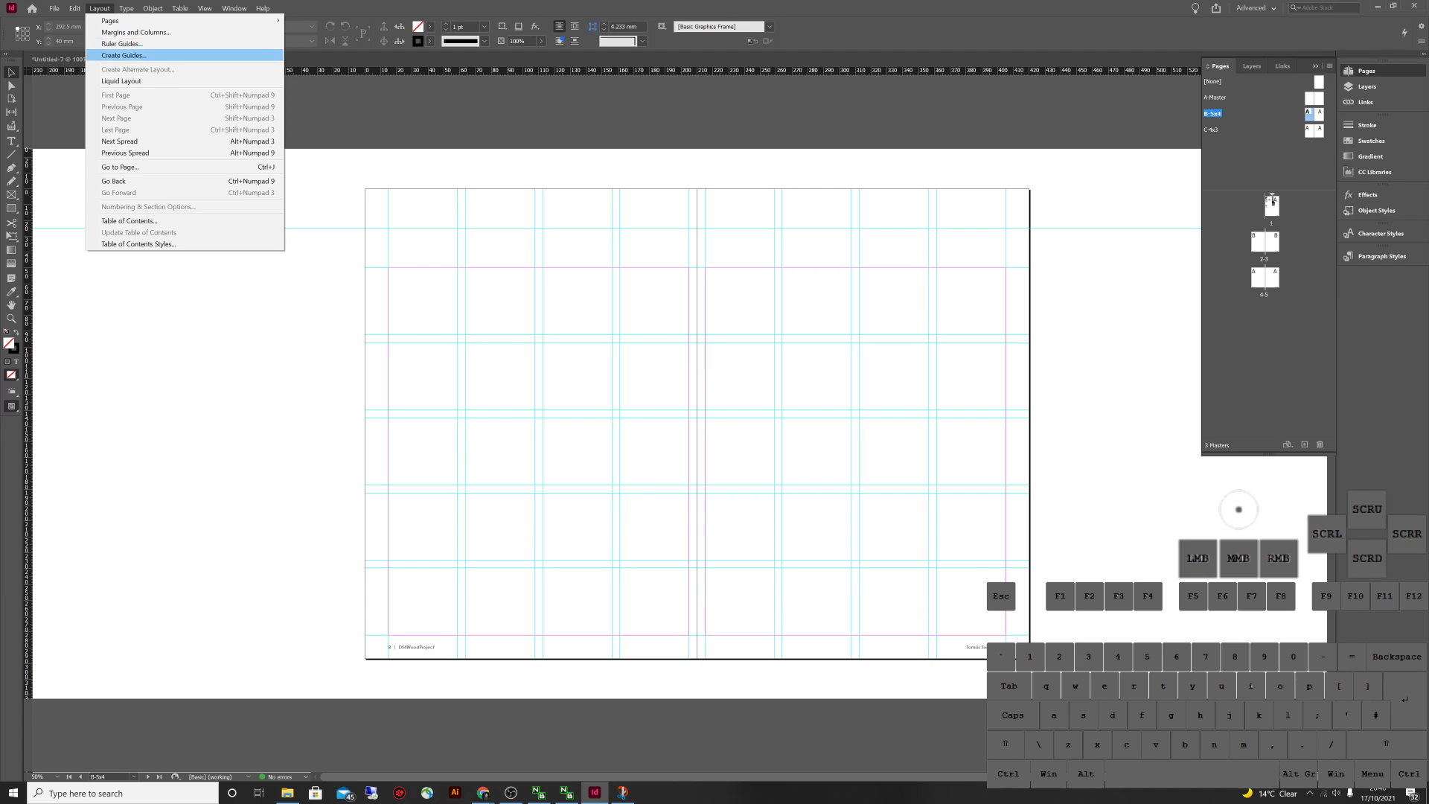
{"action": "left_click", "coordinate": [124, 55]}
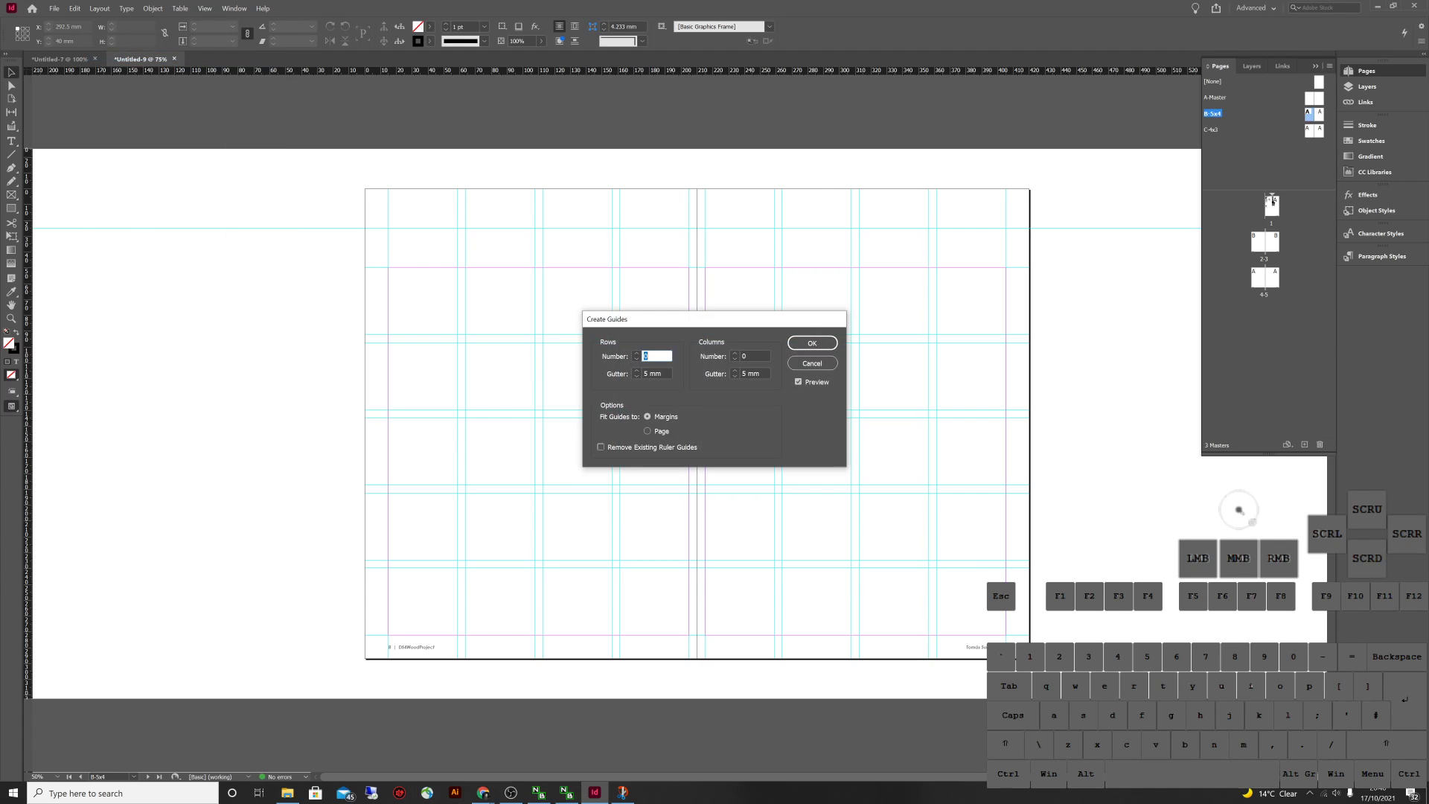
{"action": "type", "text": "5"}
{"action": "key", "text": "Tab"}
{"action": "type", "text": "5"}
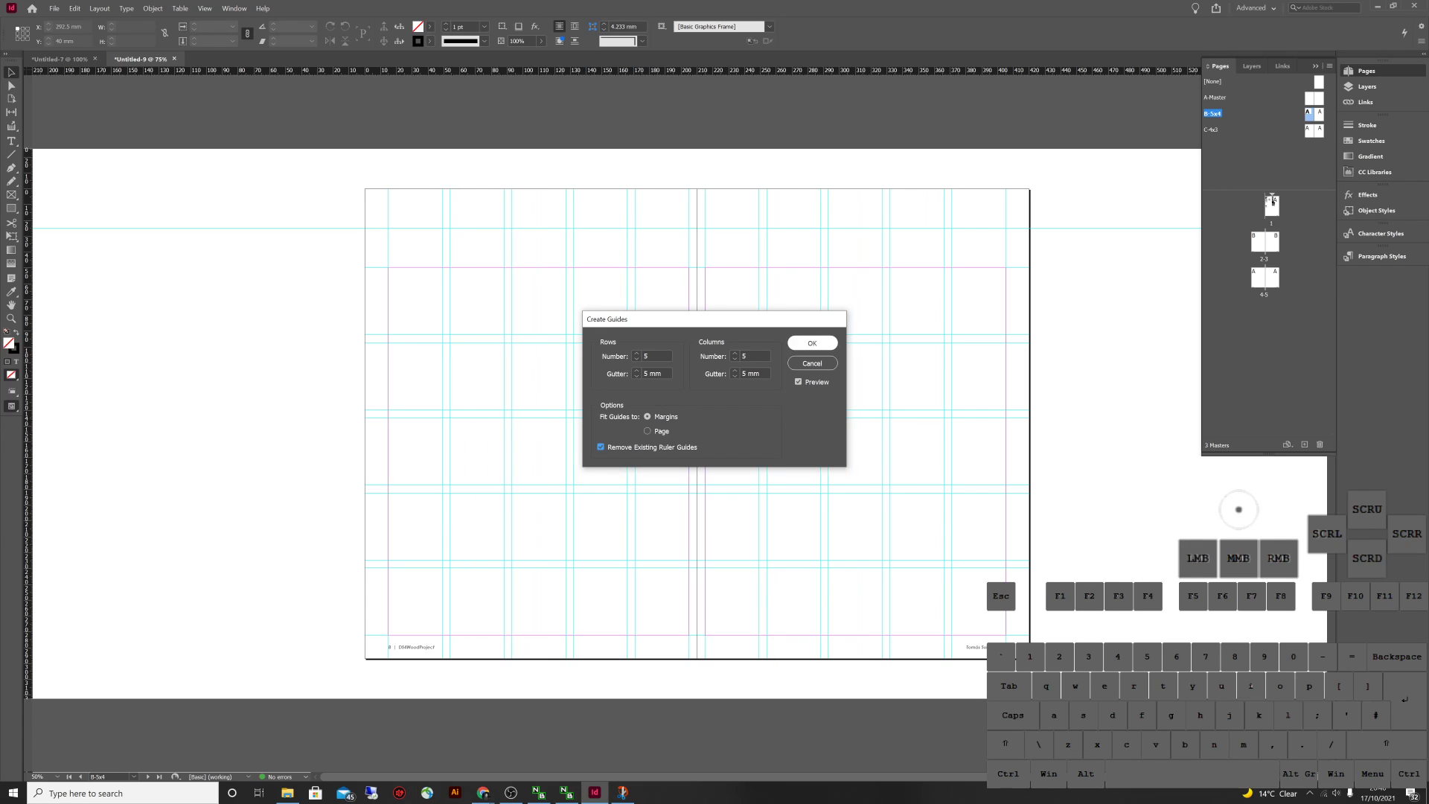
{"action": "key", "text": "Return"}
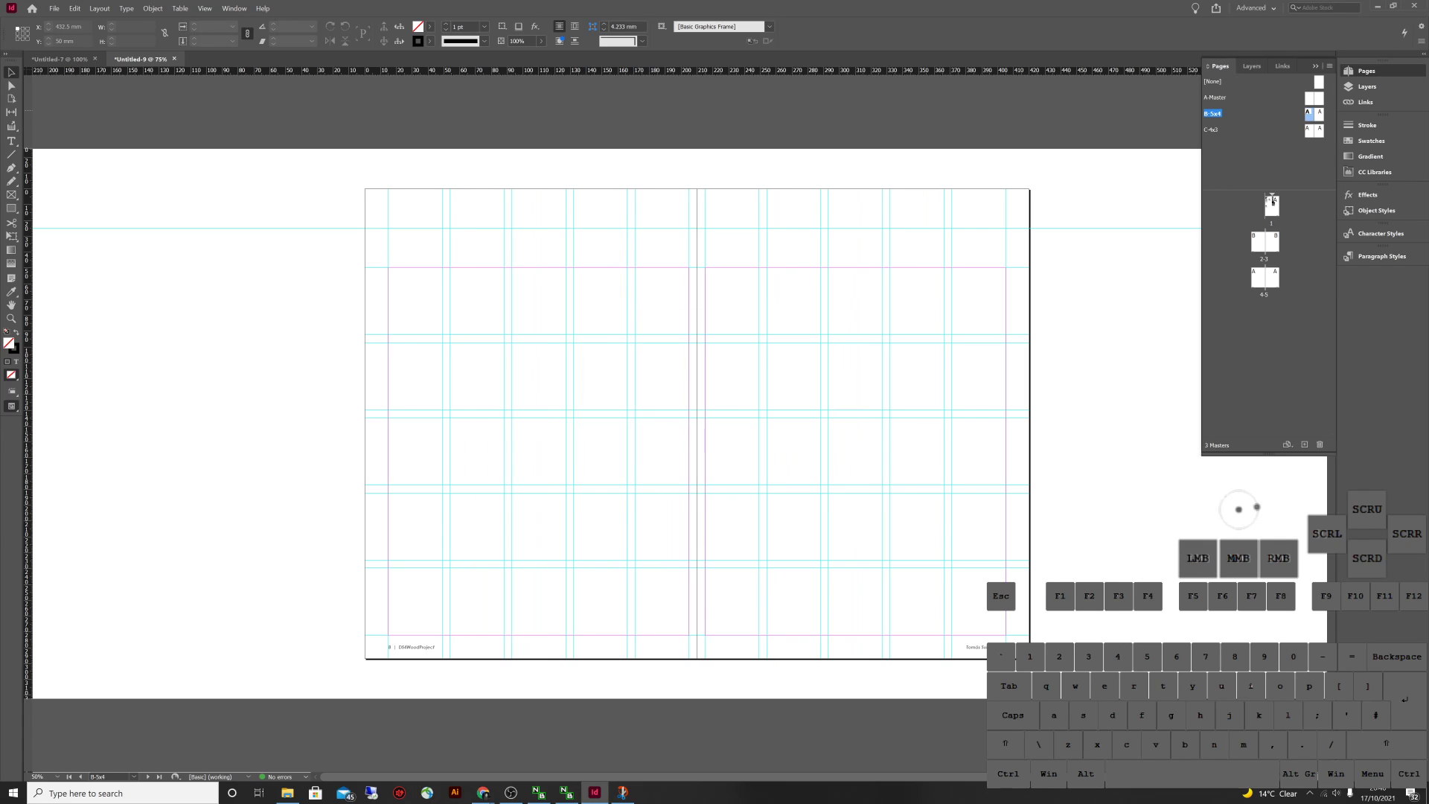
Rename the B-5x4 master to B-5x5 through Master Options
{"action": "right_click", "coordinate": [1214, 113]}
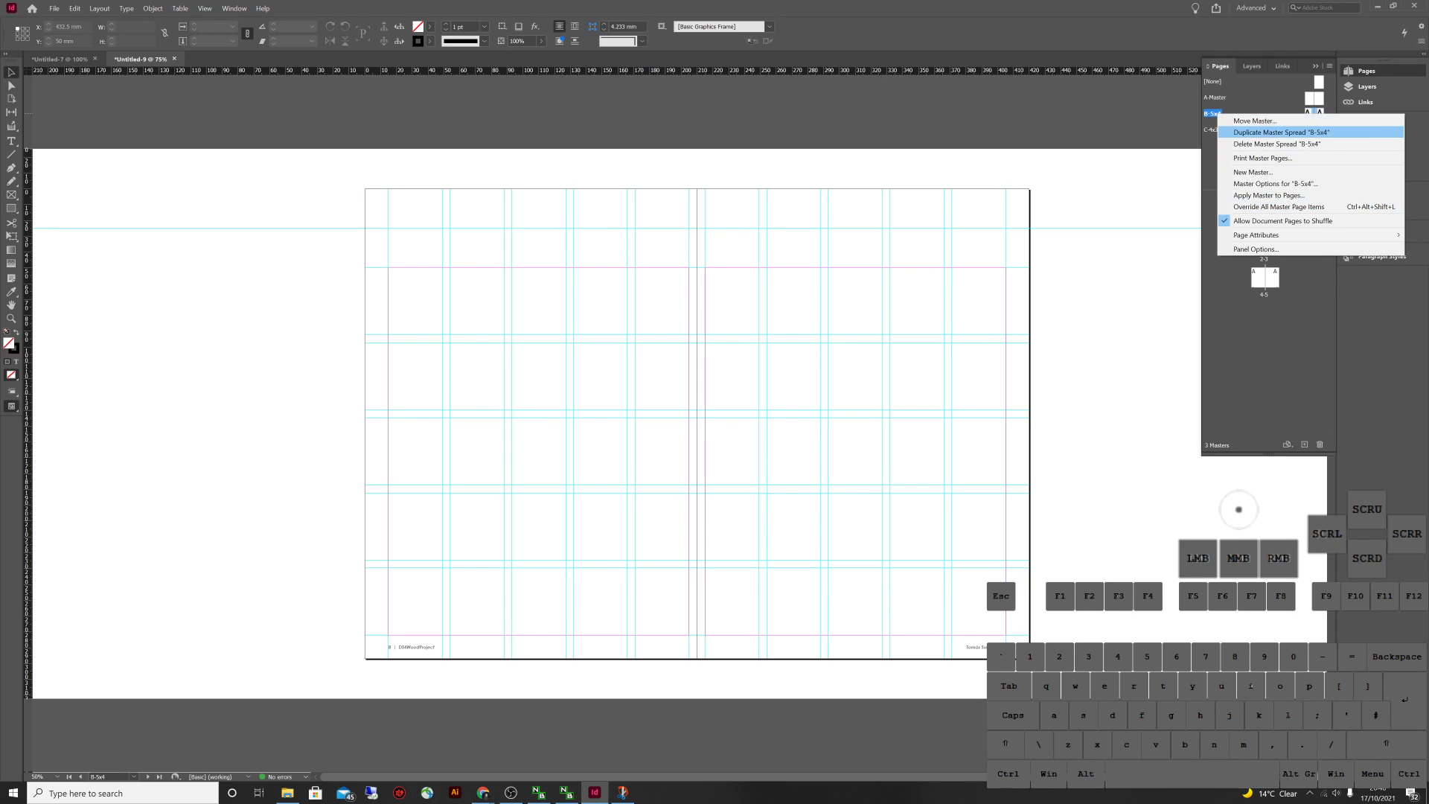
{"action": "left_click", "coordinate": [1274, 183]}
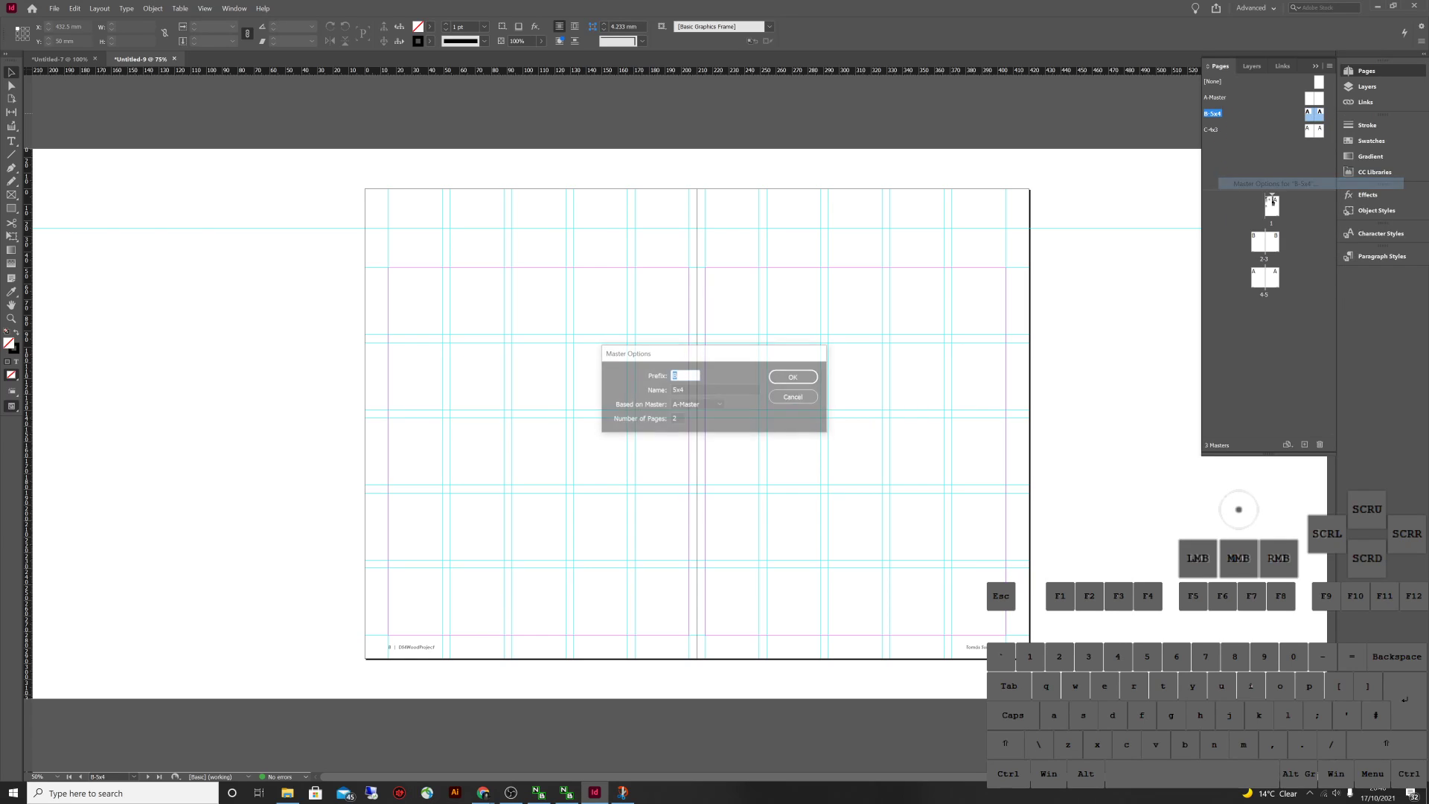
{"action": "left_click", "coordinate": [683, 390]}
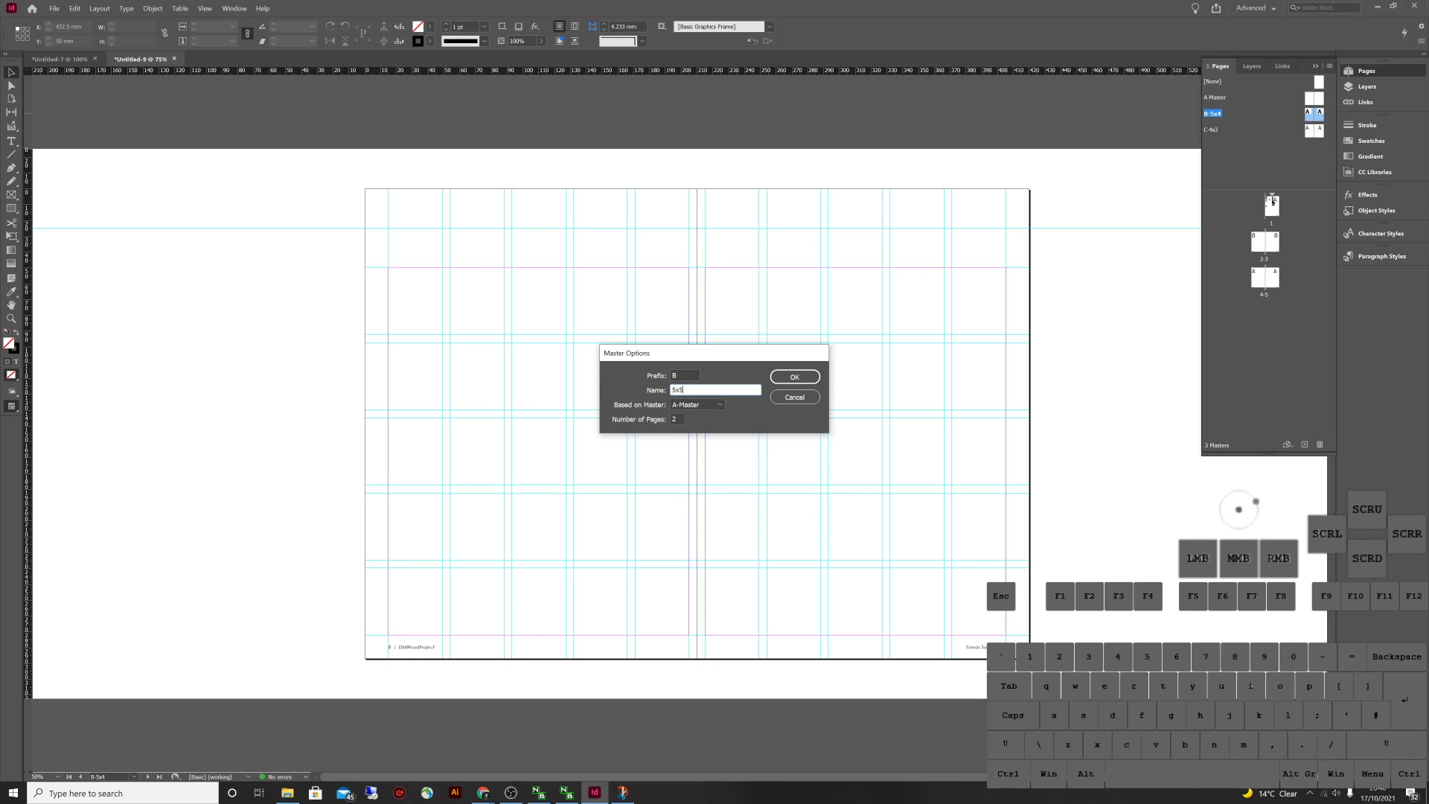
{"action": "type", "text": "5"}
{"action": "left_click", "coordinate": [794, 376]}
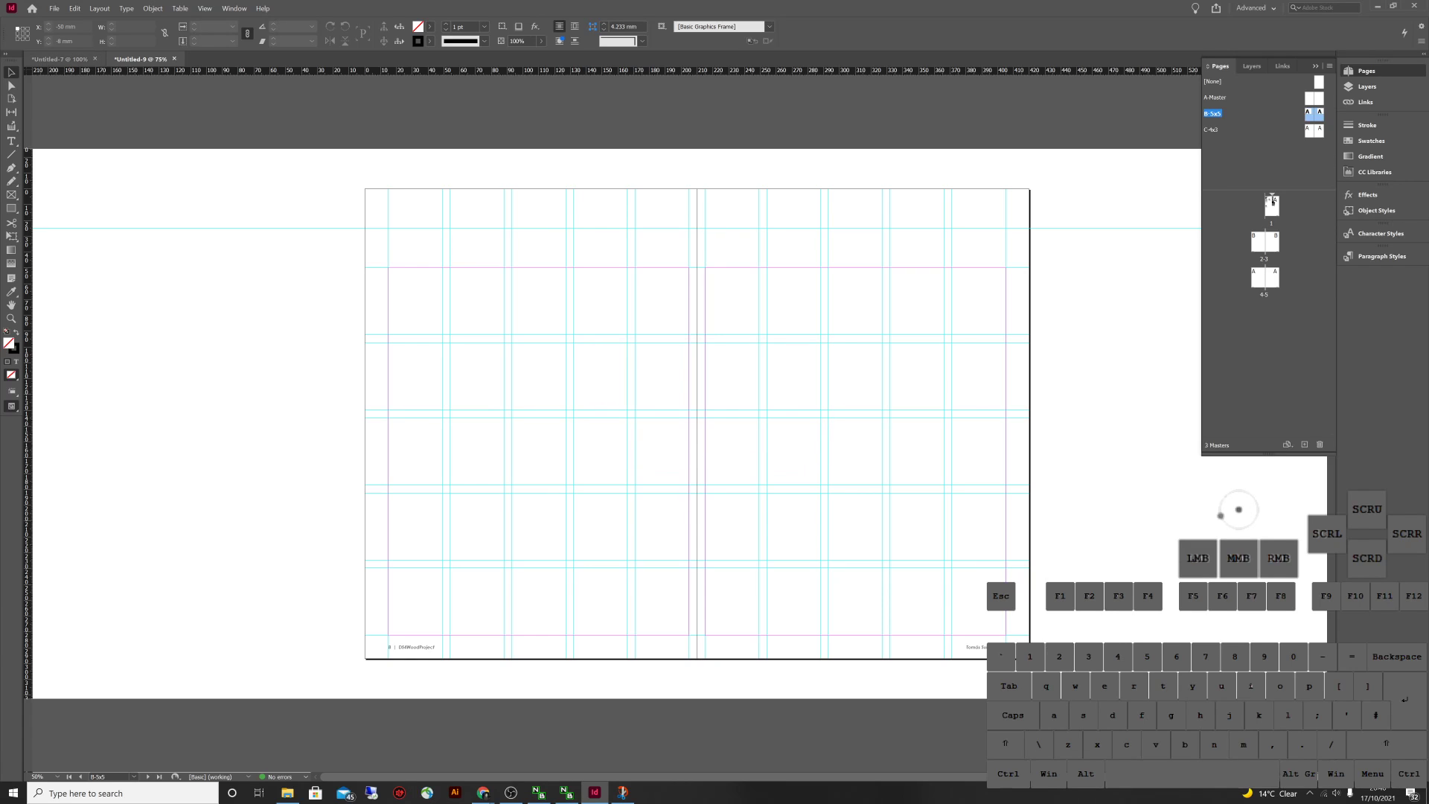
{"action": "left_click", "coordinate": [59, 59]}
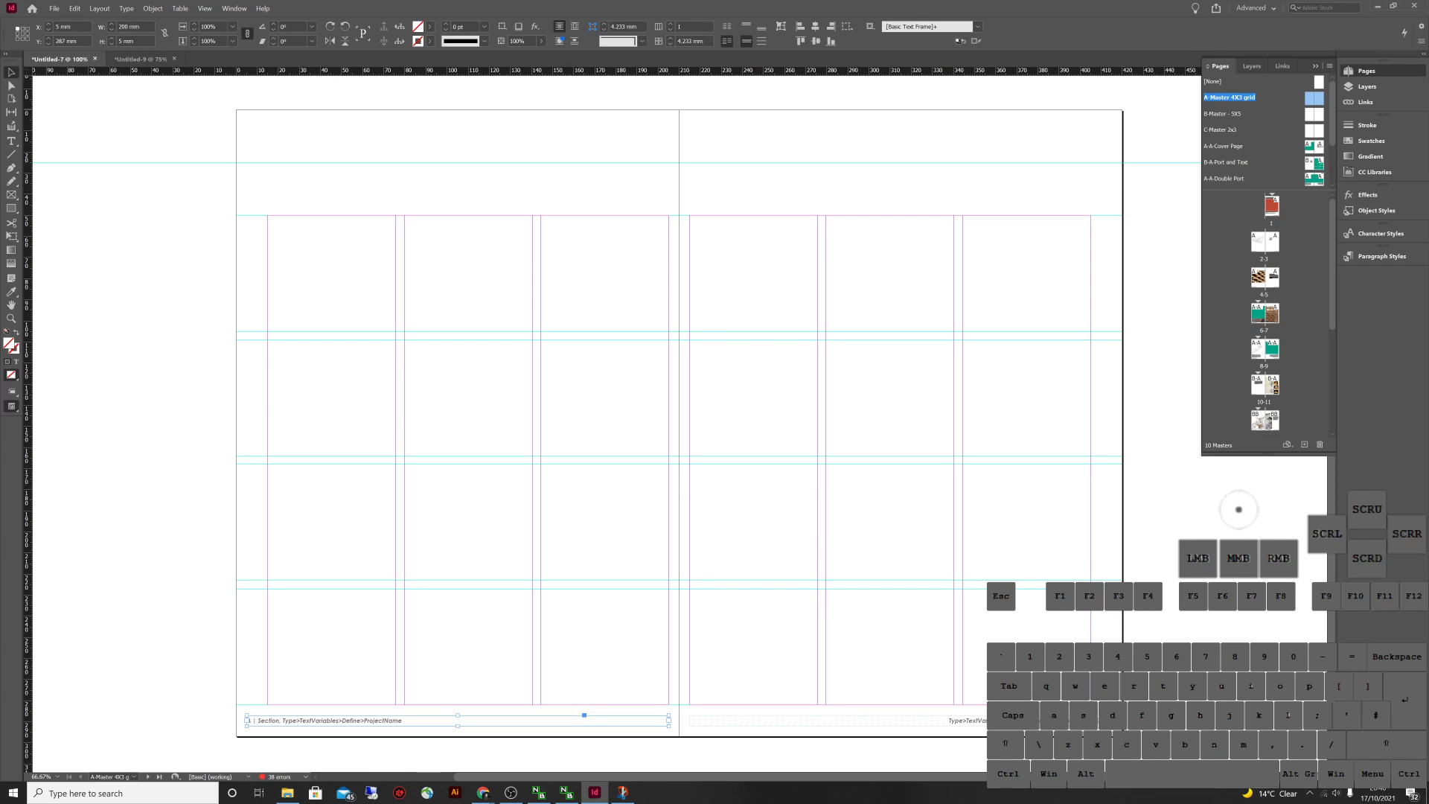
{"action": "left_click", "coordinate": [139, 59]}
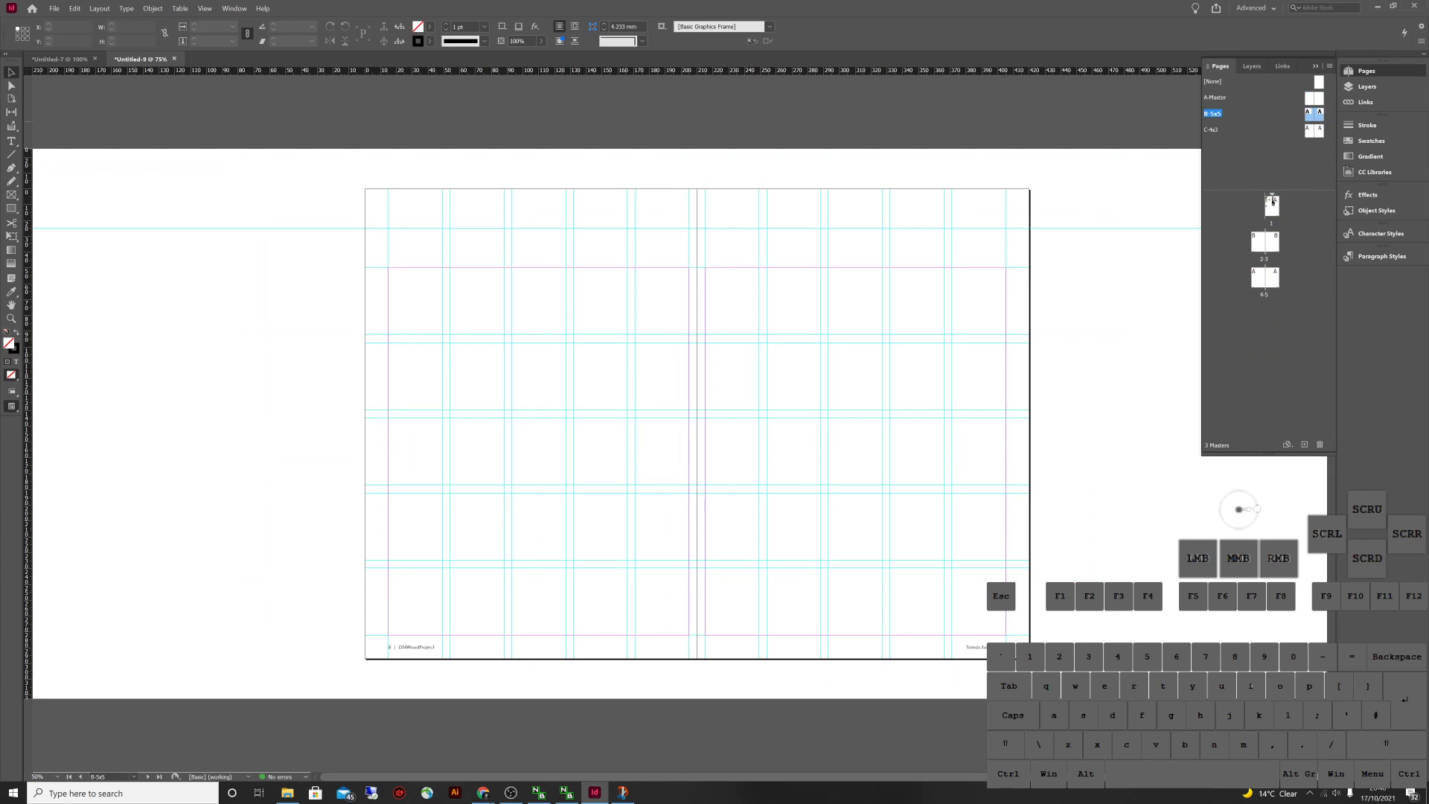
Create a new master named D-2x3 based on A-Master
{"action": "right_click", "coordinate": [1299, 154]}
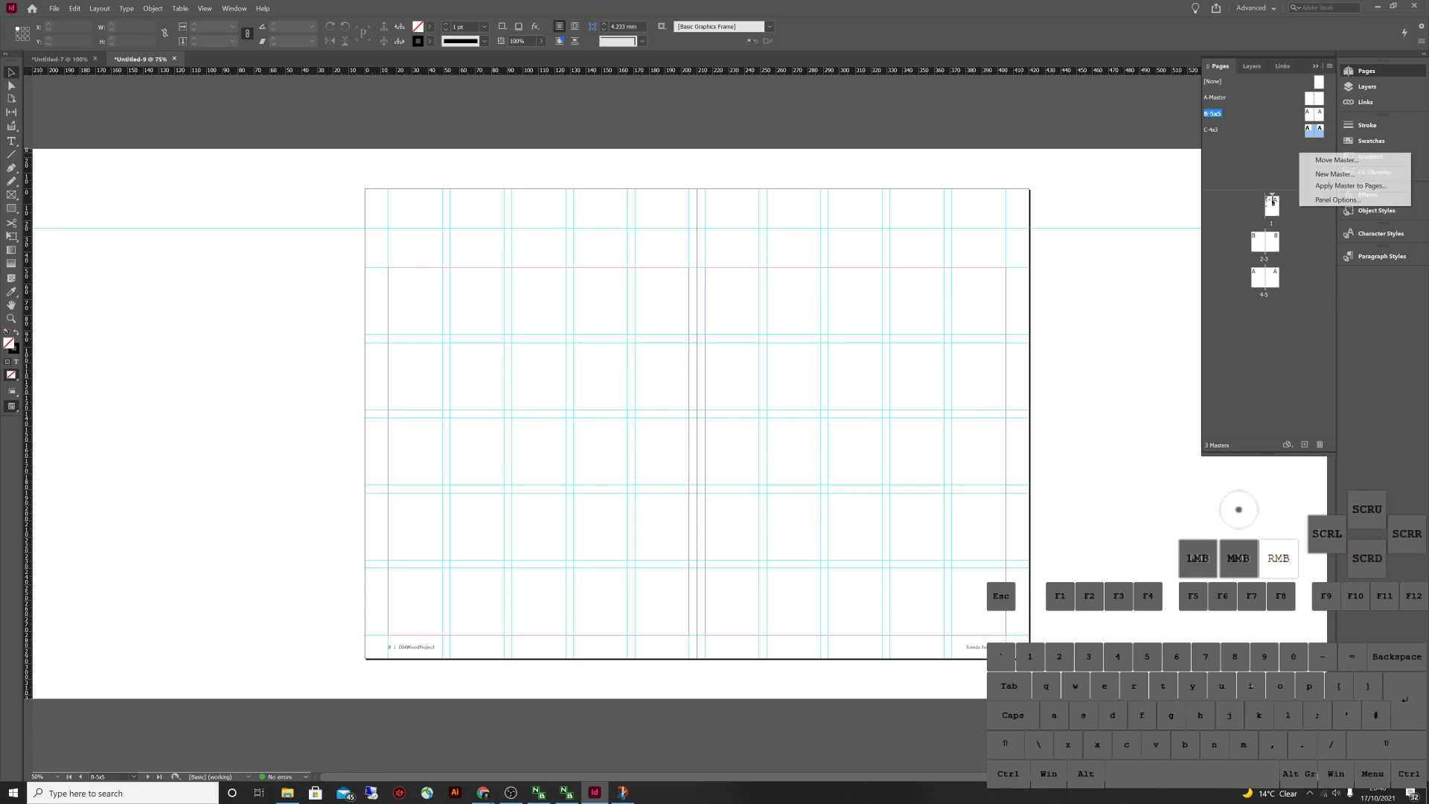
{"action": "left_click", "coordinate": [1332, 174]}
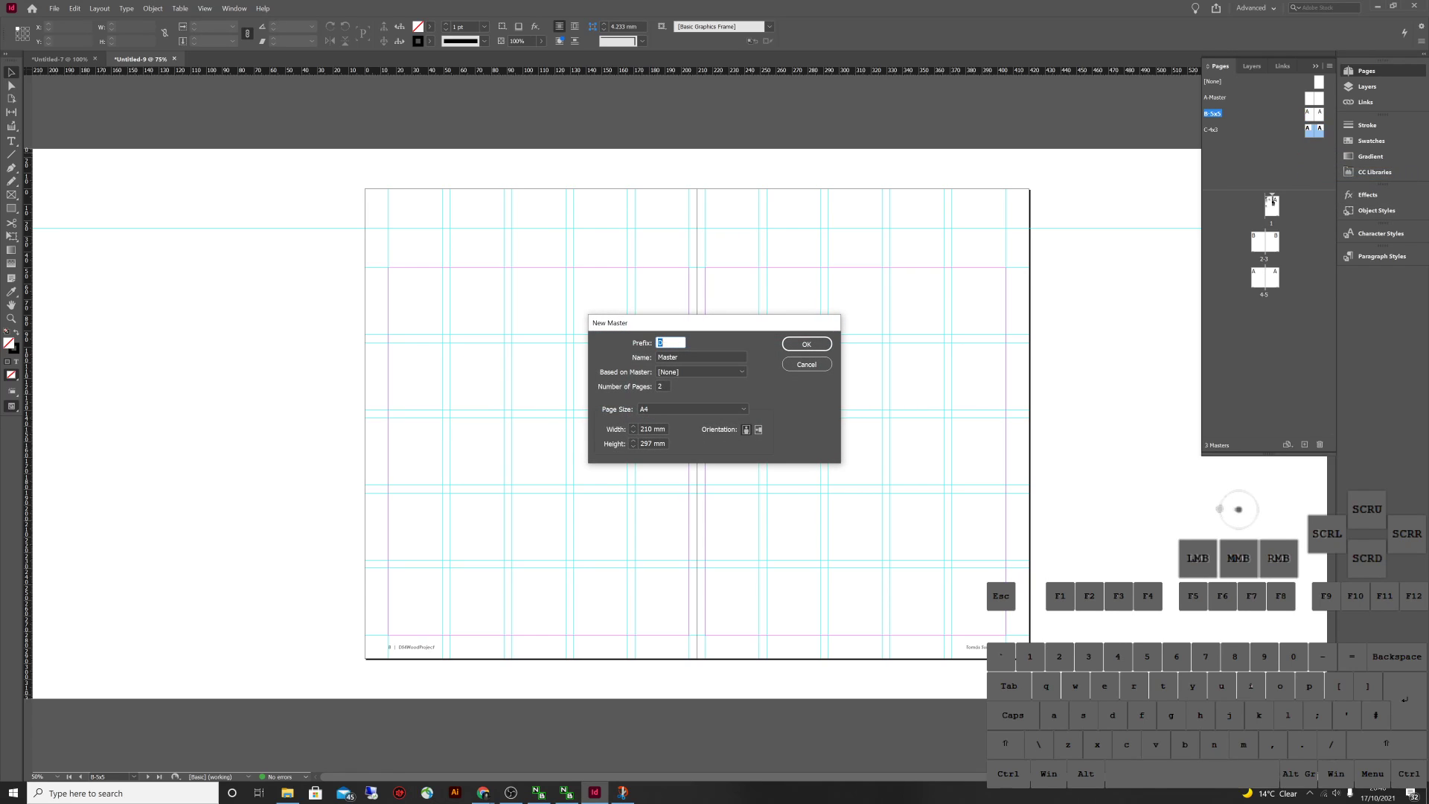
{"action": "left_click", "coordinate": [701, 372]}
{"action": "left_click", "coordinate": [685, 394]}
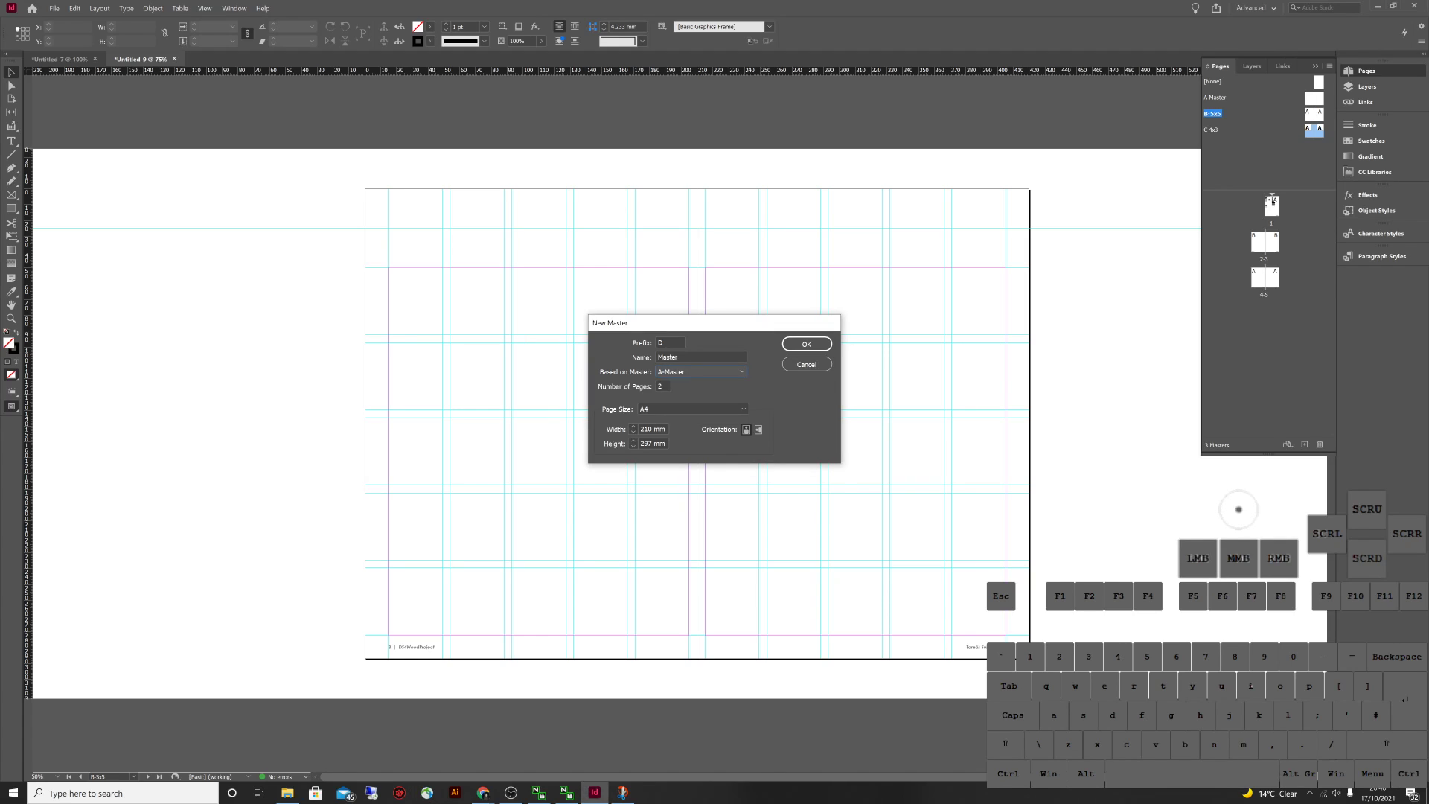
{"action": "double_click", "coordinate": [701, 358]}
{"action": "type", "text": "2x3"}
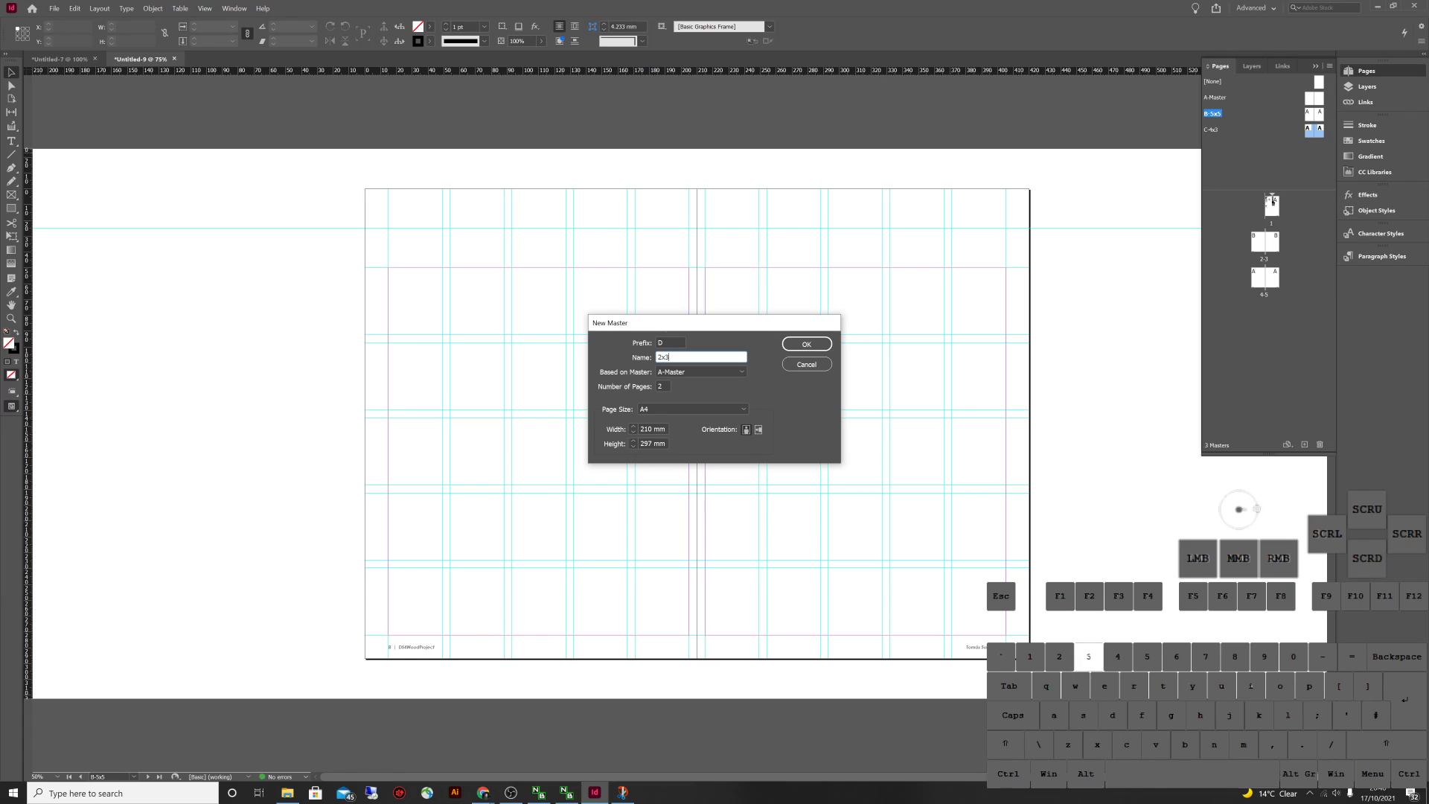
{"action": "left_click", "coordinate": [806, 344]}
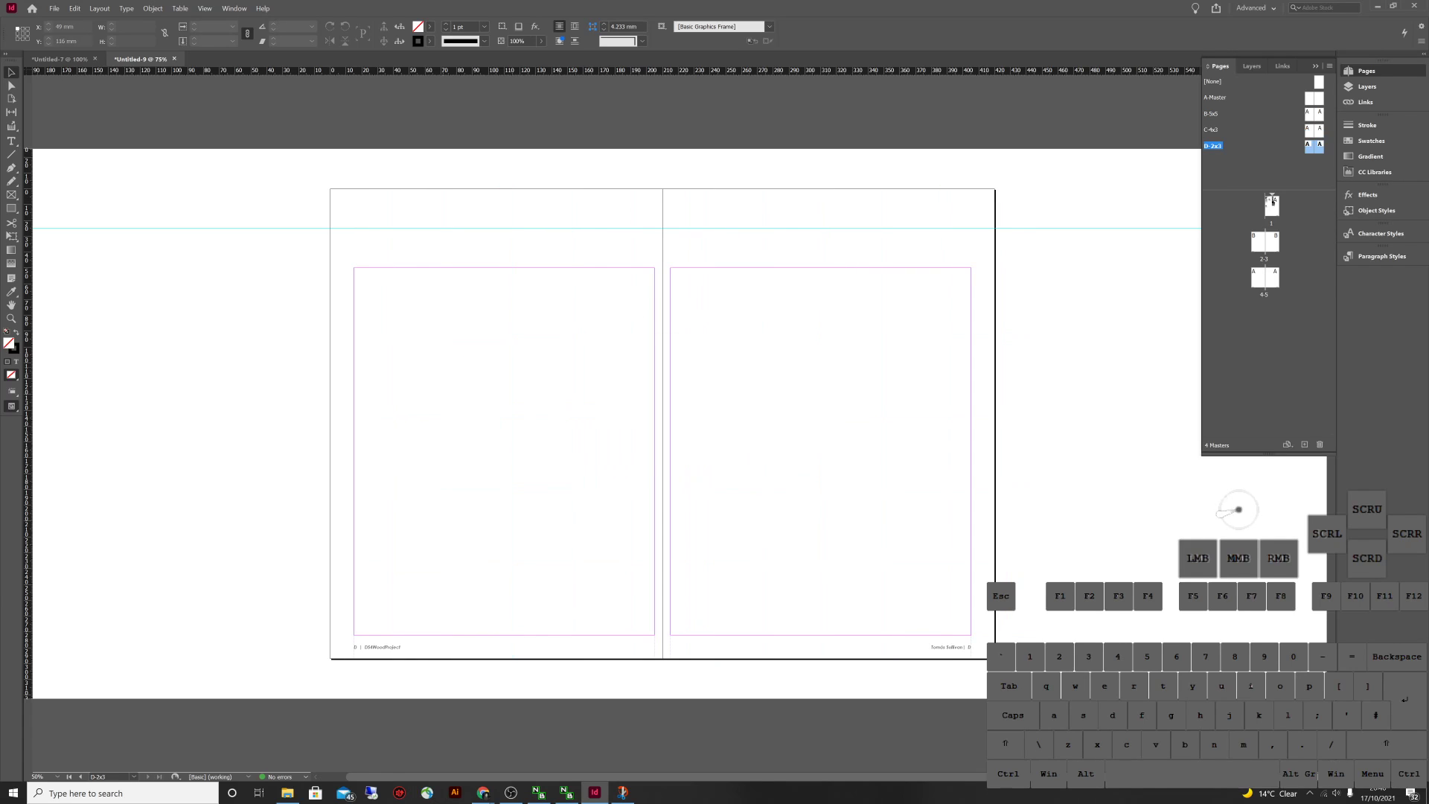
Add a 2-row, 3-column guide grid to D-2x3, then switch to Untitled-7
{"action": "left_click", "coordinate": [99, 8]}
{"action": "left_click", "coordinate": [123, 56]}
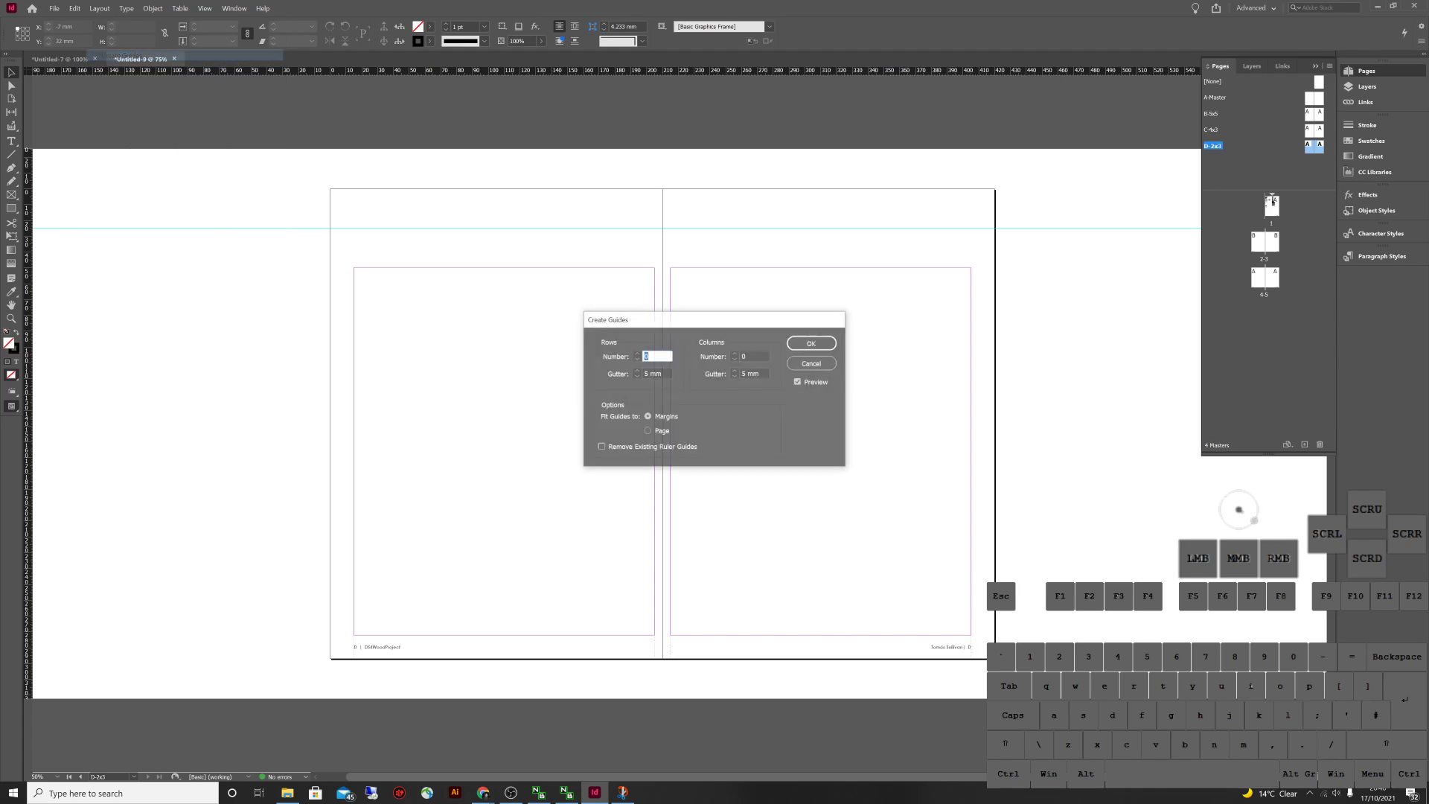
{"action": "type", "text": "2"}
{"action": "key", "text": "Tab"}
{"action": "key", "text": "Tab"}
{"action": "type", "text": "3"}
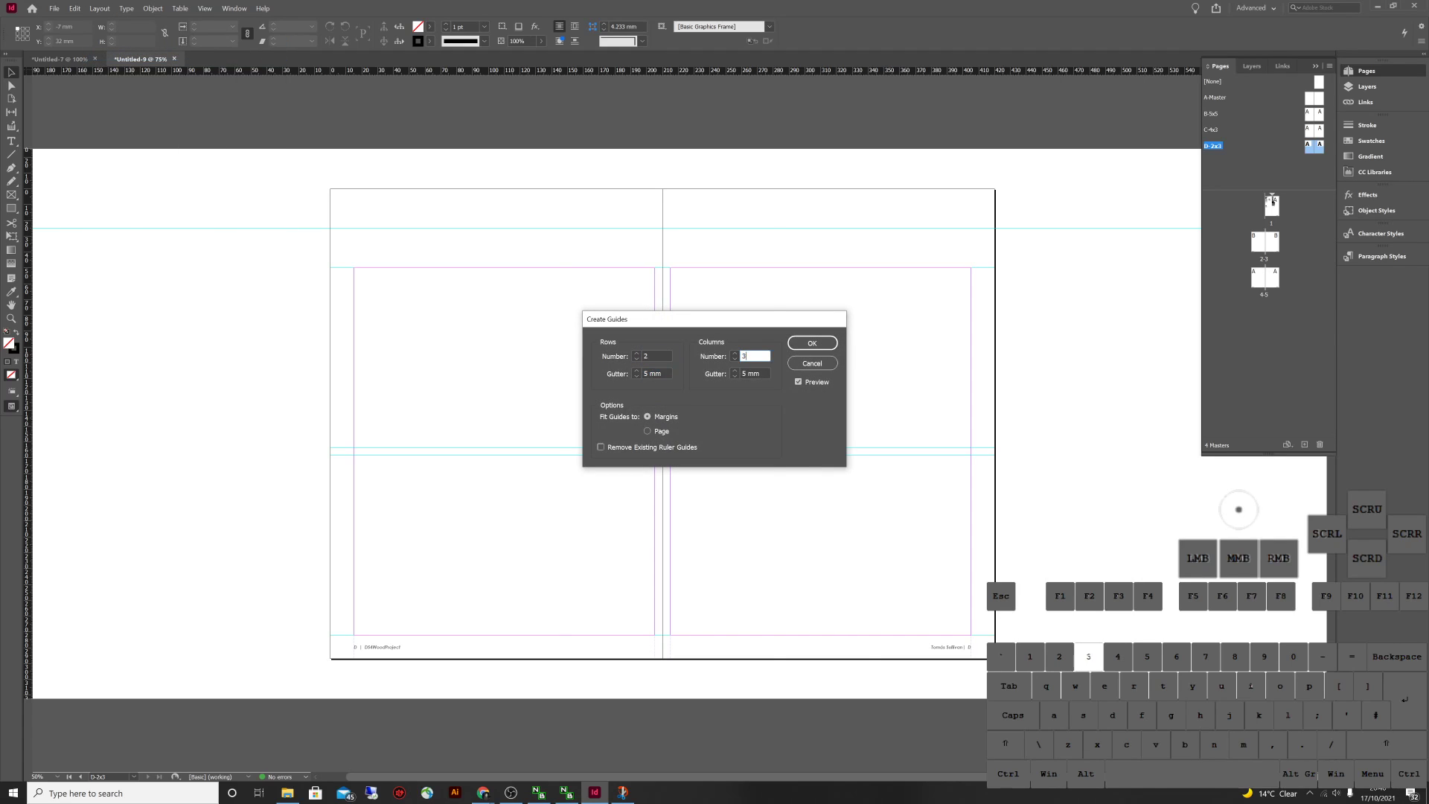
{"action": "key", "text": "Tab"}
{"action": "left_click", "coordinate": [812, 343]}
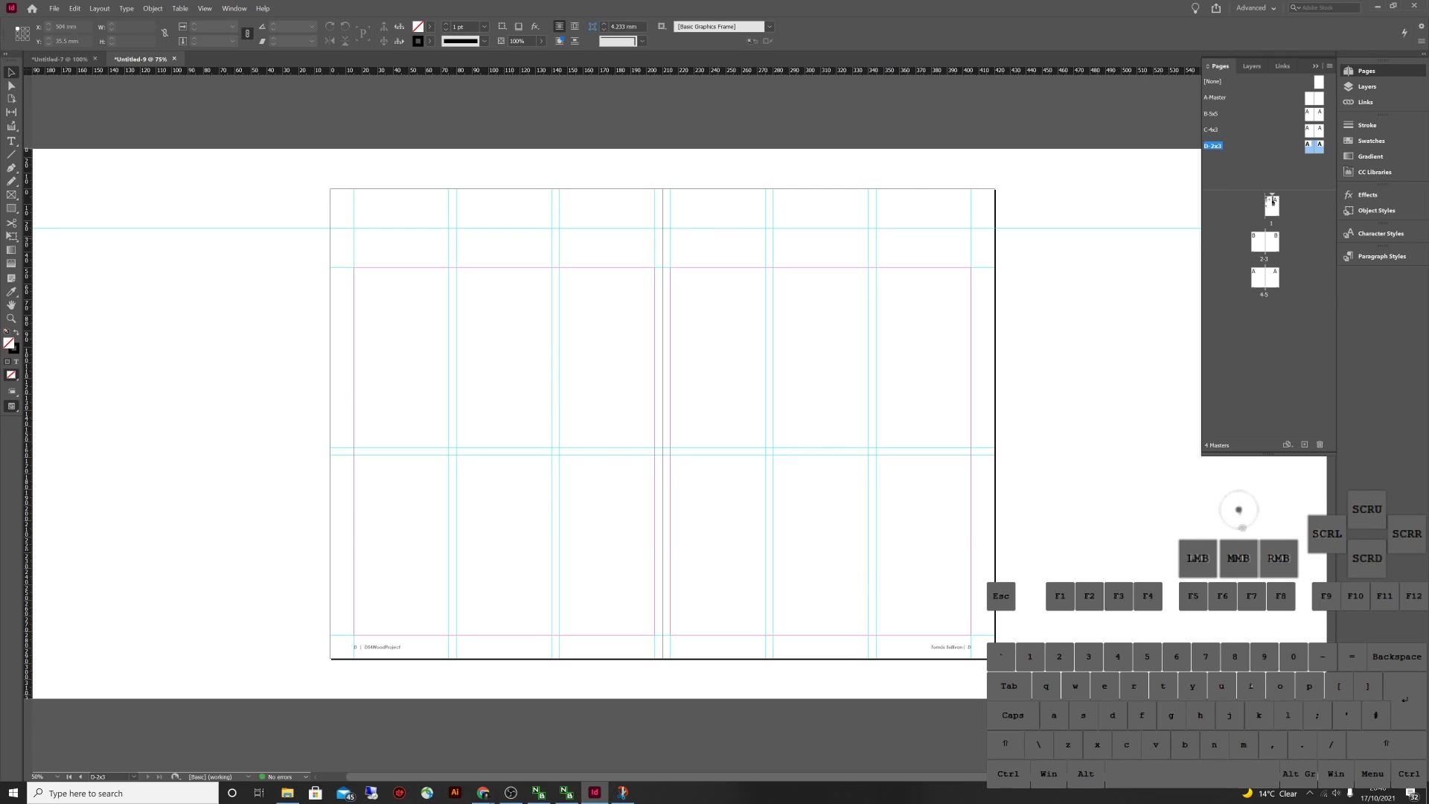
{"action": "double_click", "coordinate": [1263, 240]}
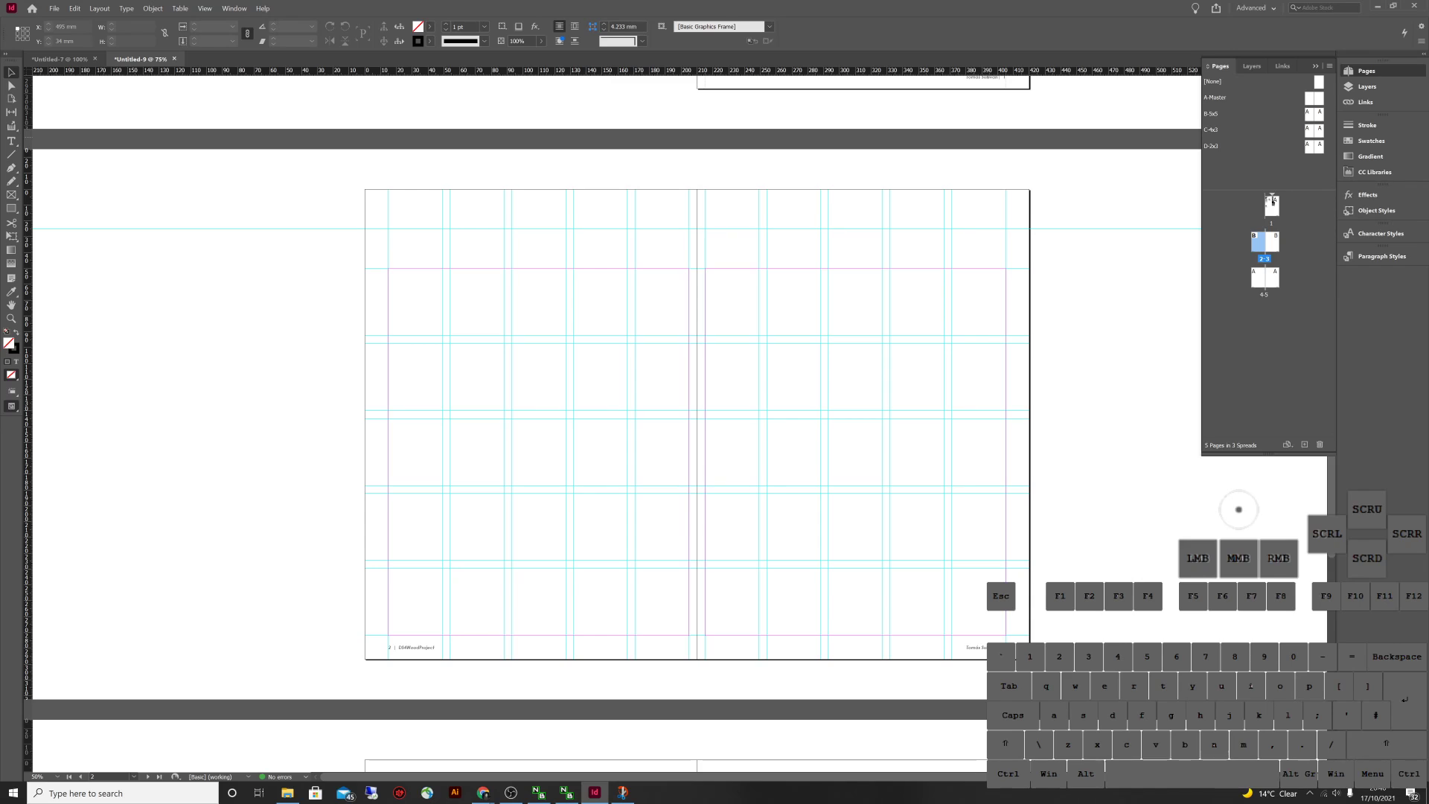
{"action": "double_click", "coordinate": [1314, 146]}
{"action": "key", "text": "ctrl+grave"}
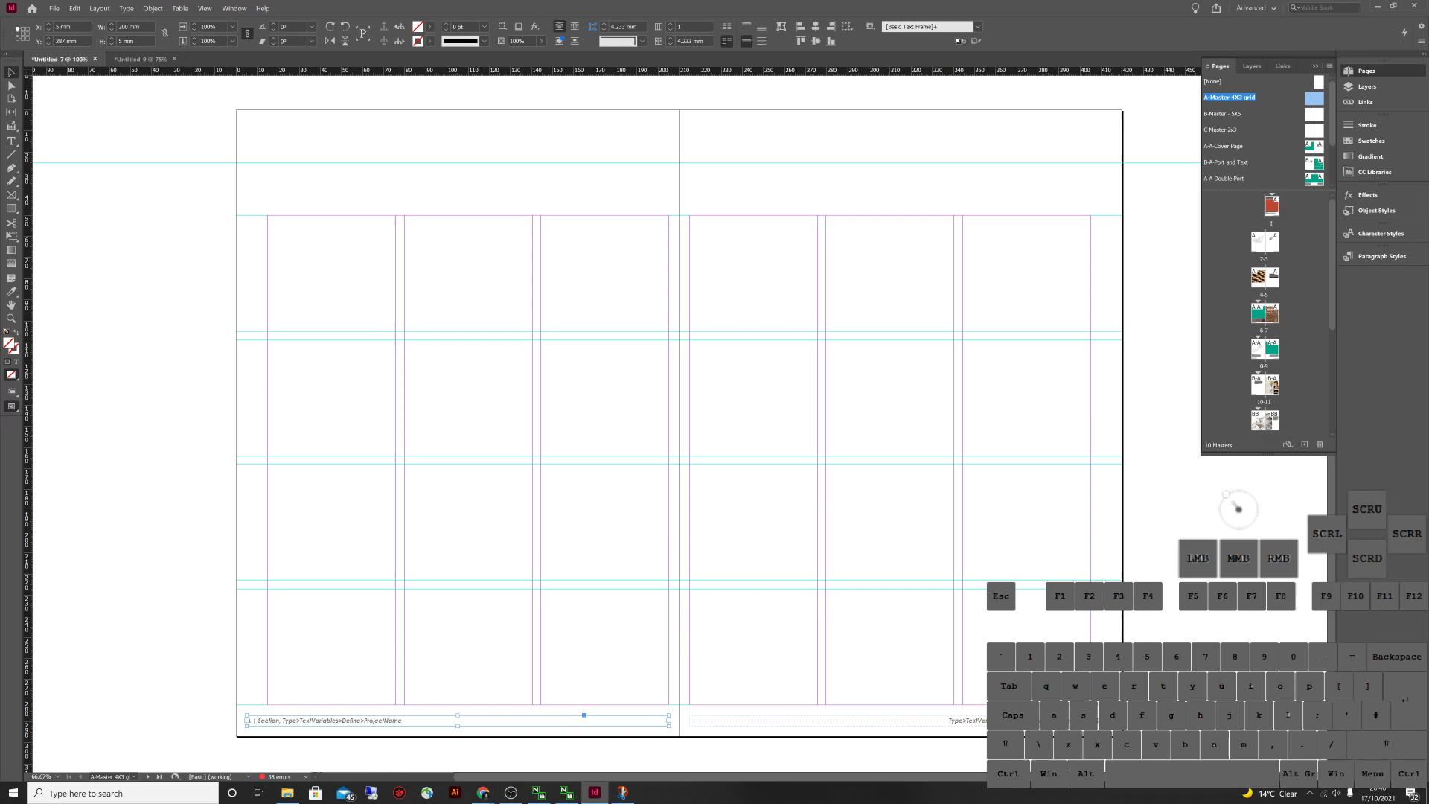
Review the A-A-Cover Page, B-A-Port and Text, and A-A-Double Port master layouts in Untitled-7
{"action": "double_click", "coordinate": [1314, 146]}
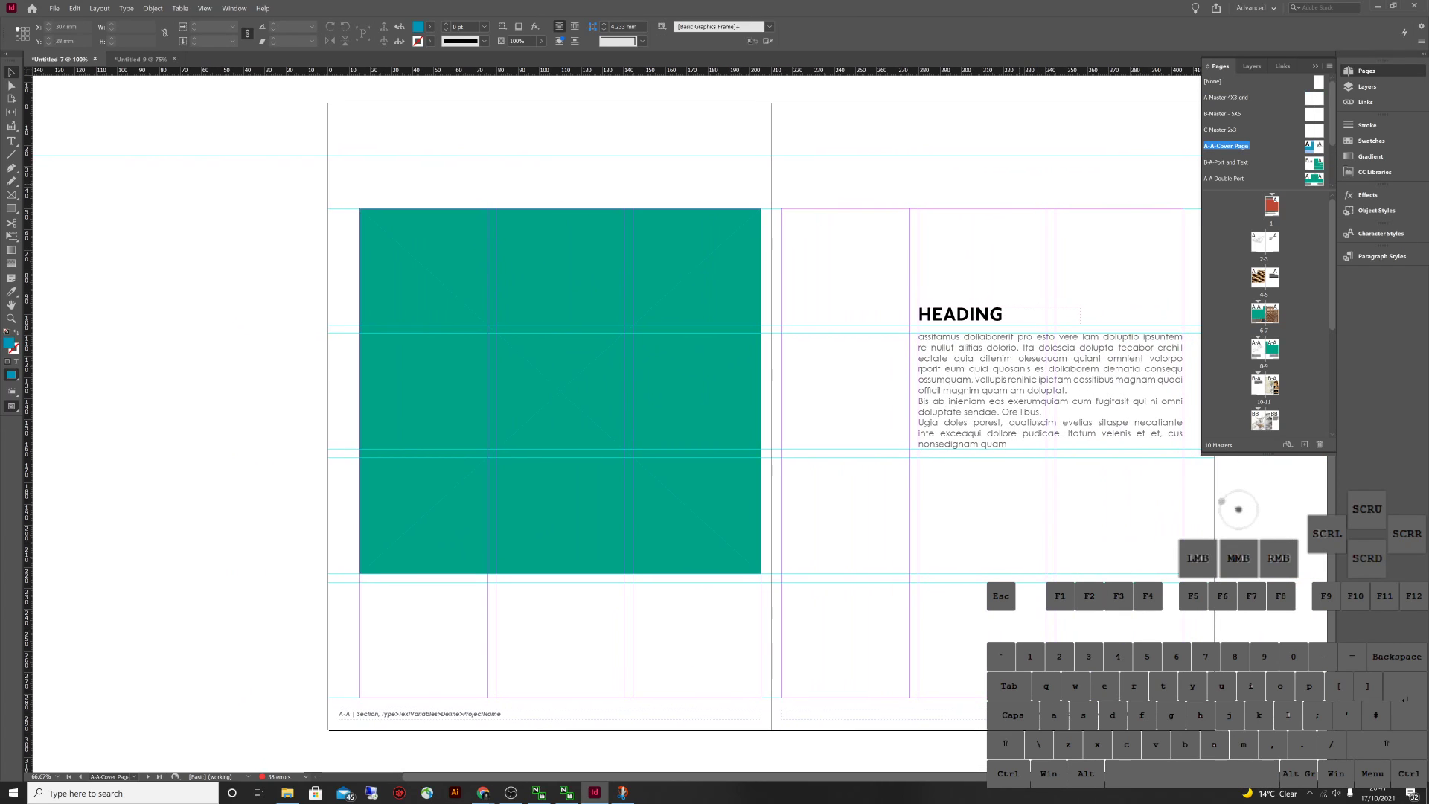
{"action": "double_click", "coordinate": [1318, 146]}
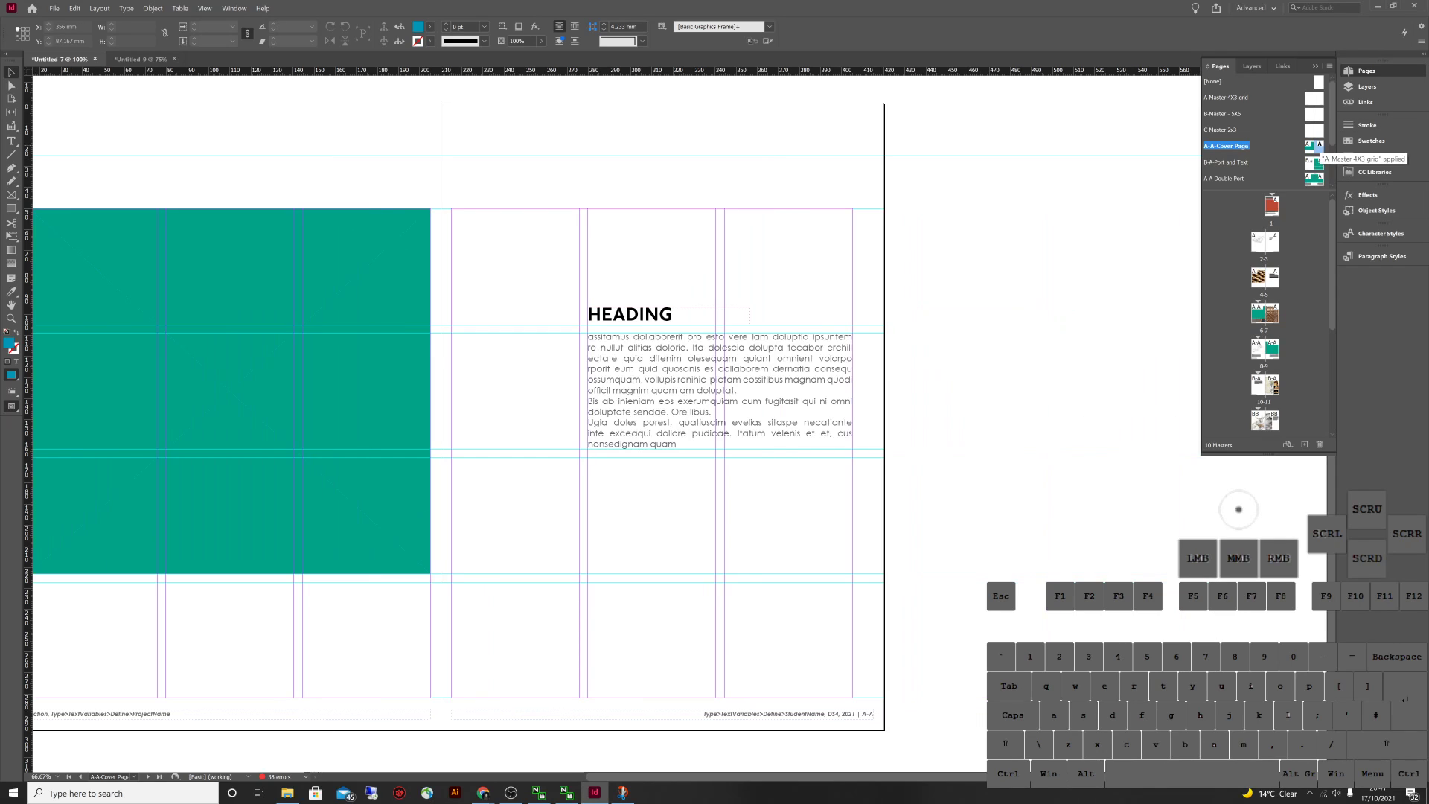
{"action": "double_click", "coordinate": [1314, 162]}
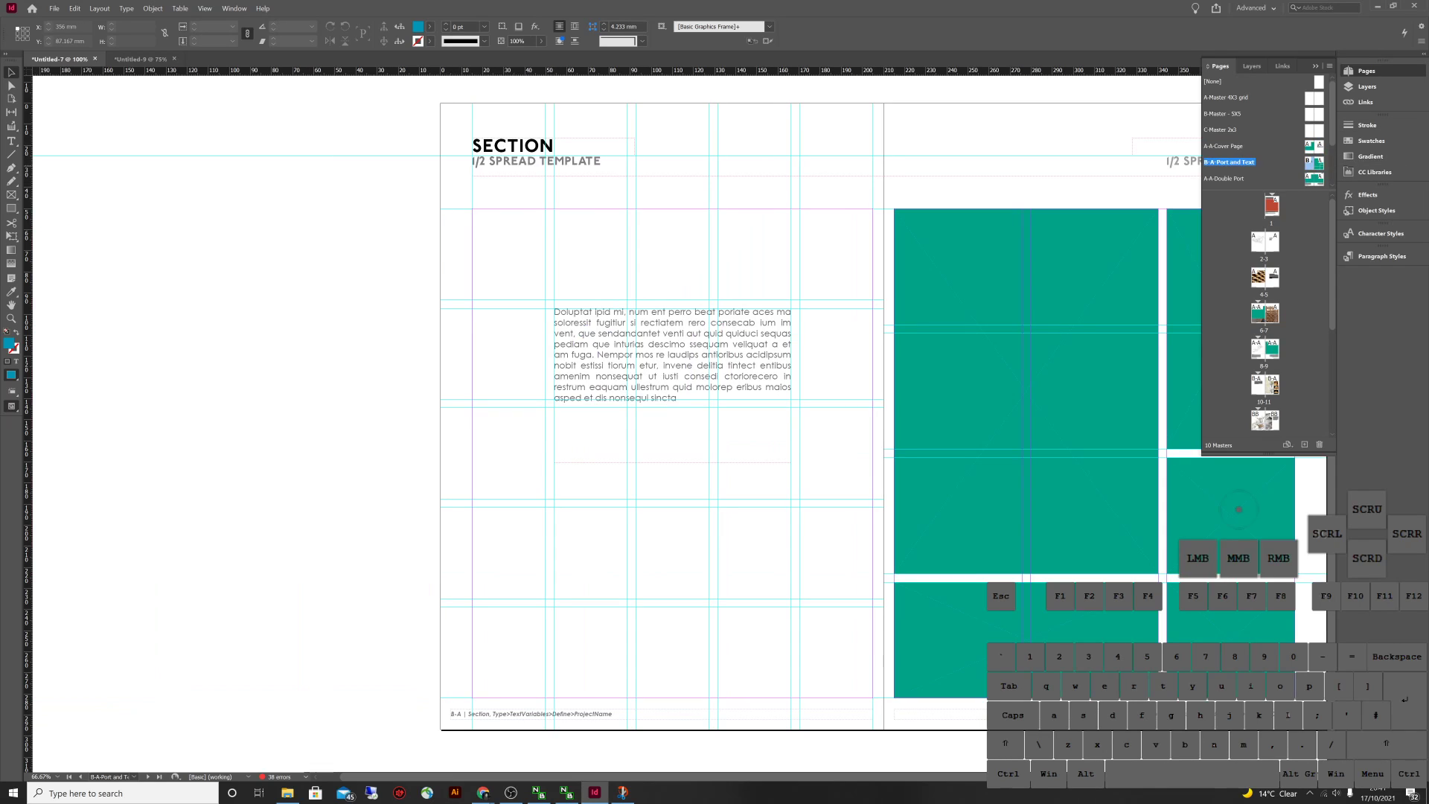
{"action": "left_click_drag", "start_coordinate": [1220, 506], "coordinate": [1239, 509]}
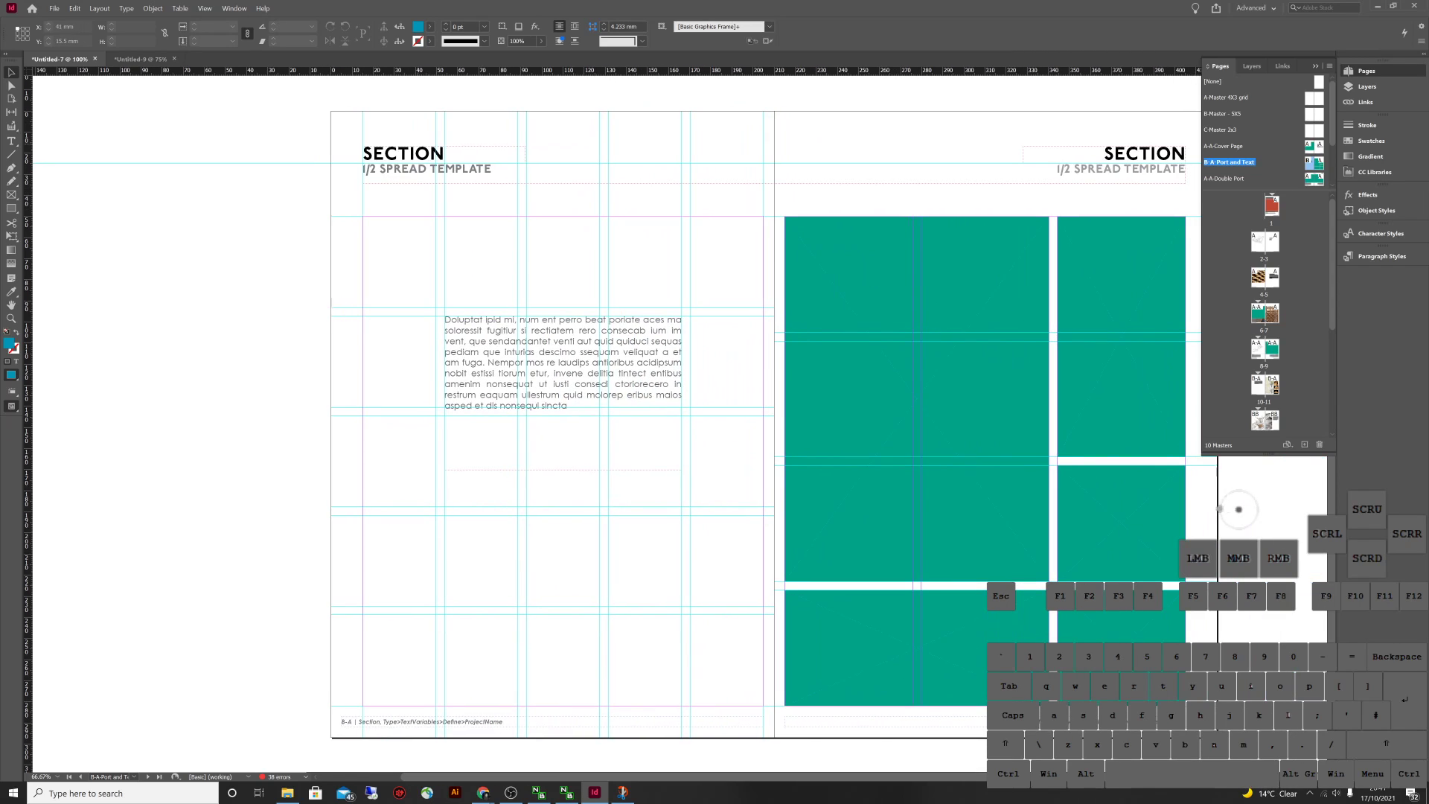
{"action": "double_click", "coordinate": [1314, 179]}
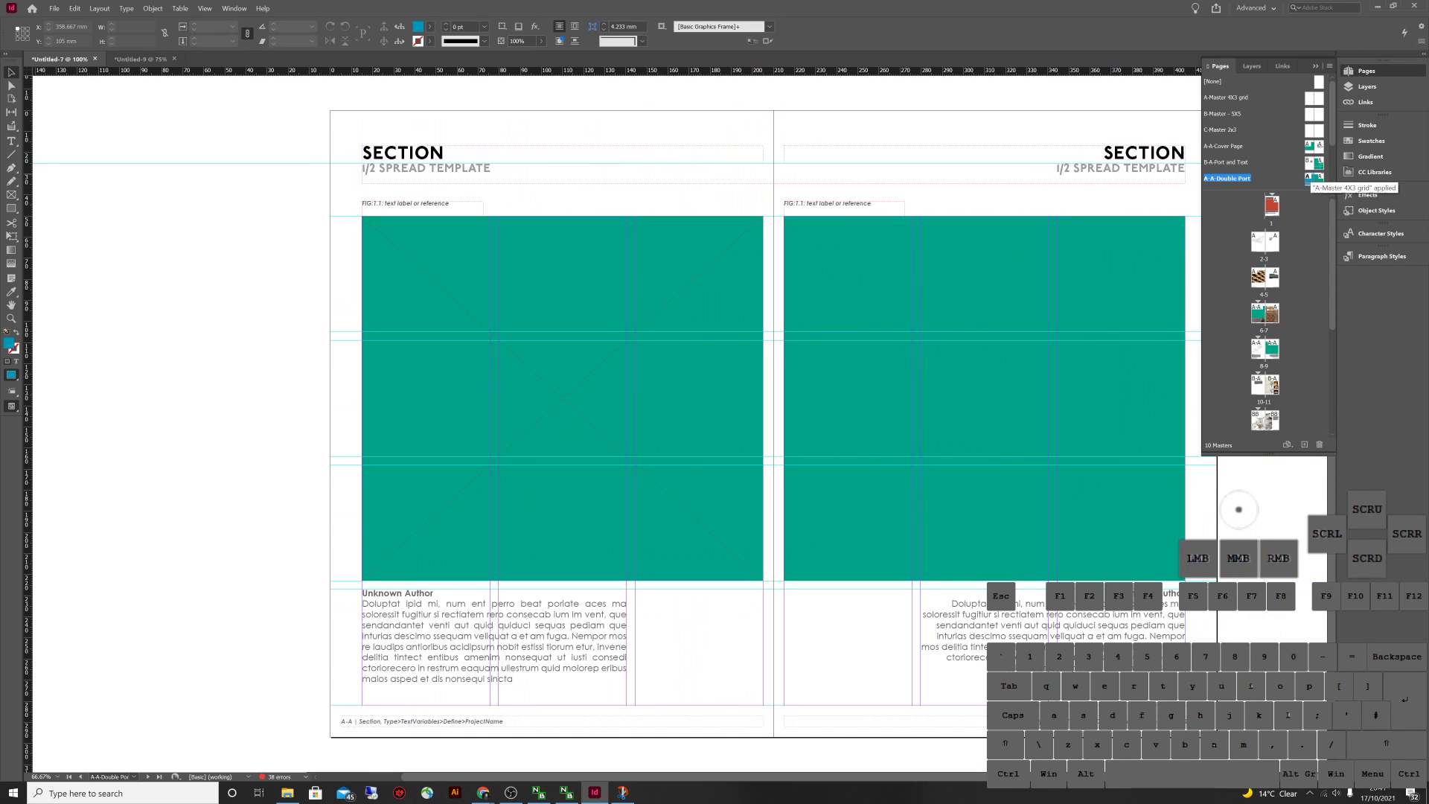
{"action": "scroll", "coordinate": [1314, 178], "scroll_direction": "down", "scroll_amount": 2}
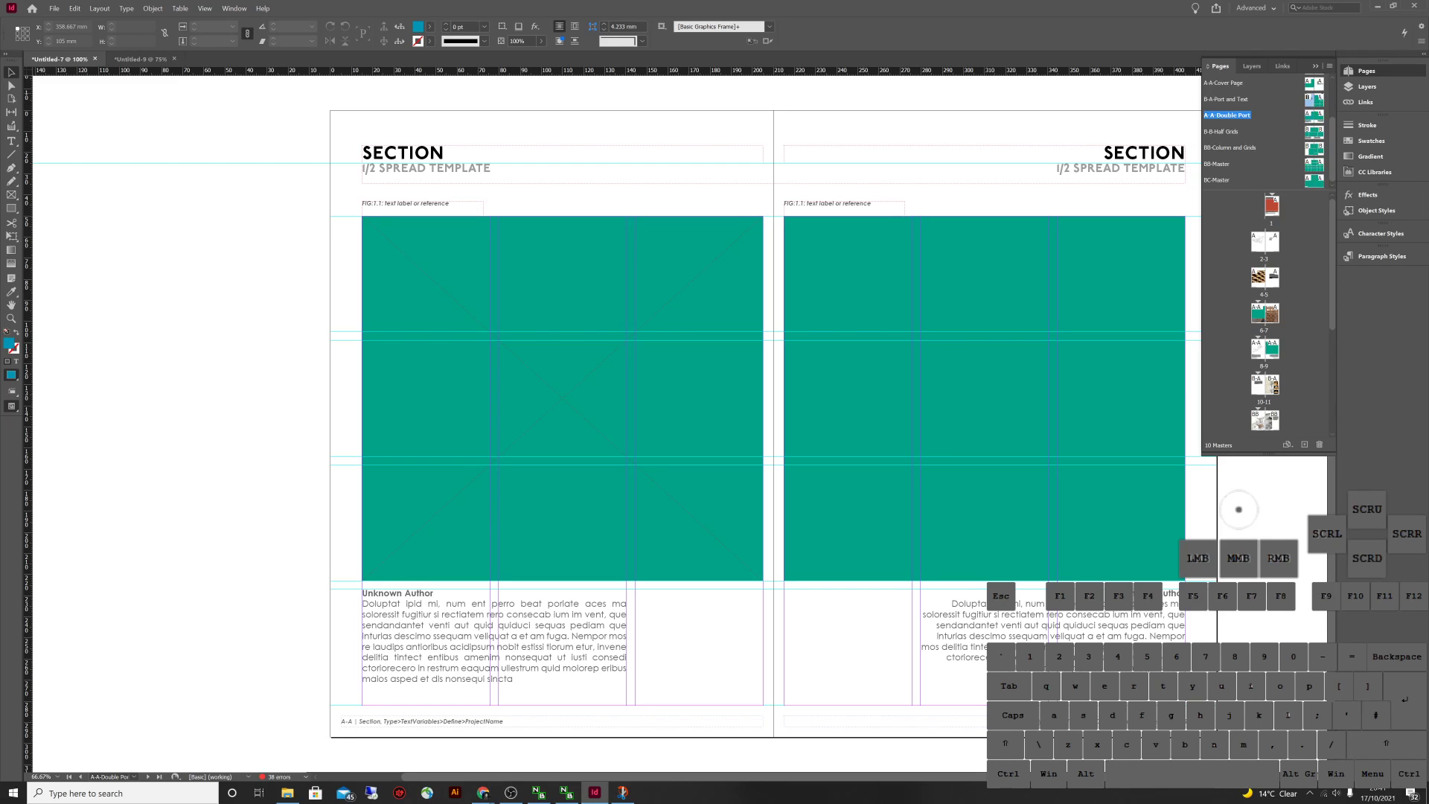
Inspect the B-B-Half Grids, BB-Column and Grids and BB-Master grids, then return to Untitled-9
{"action": "double_click", "coordinate": [1314, 99]}
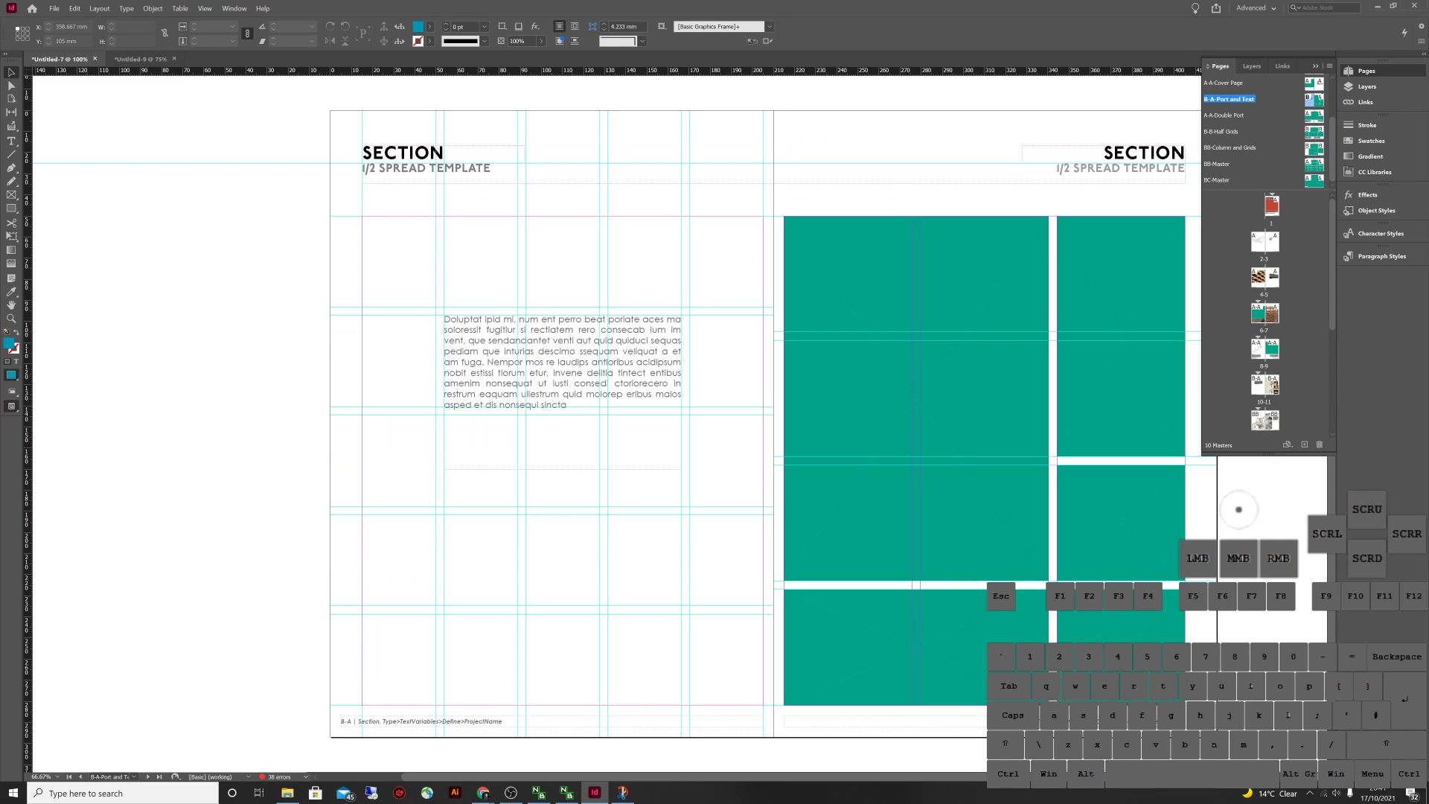
{"action": "scroll", "coordinate": [1308, 151], "scroll_direction": "up", "scroll_amount": 1}
{"action": "double_click", "coordinate": [1314, 164]}
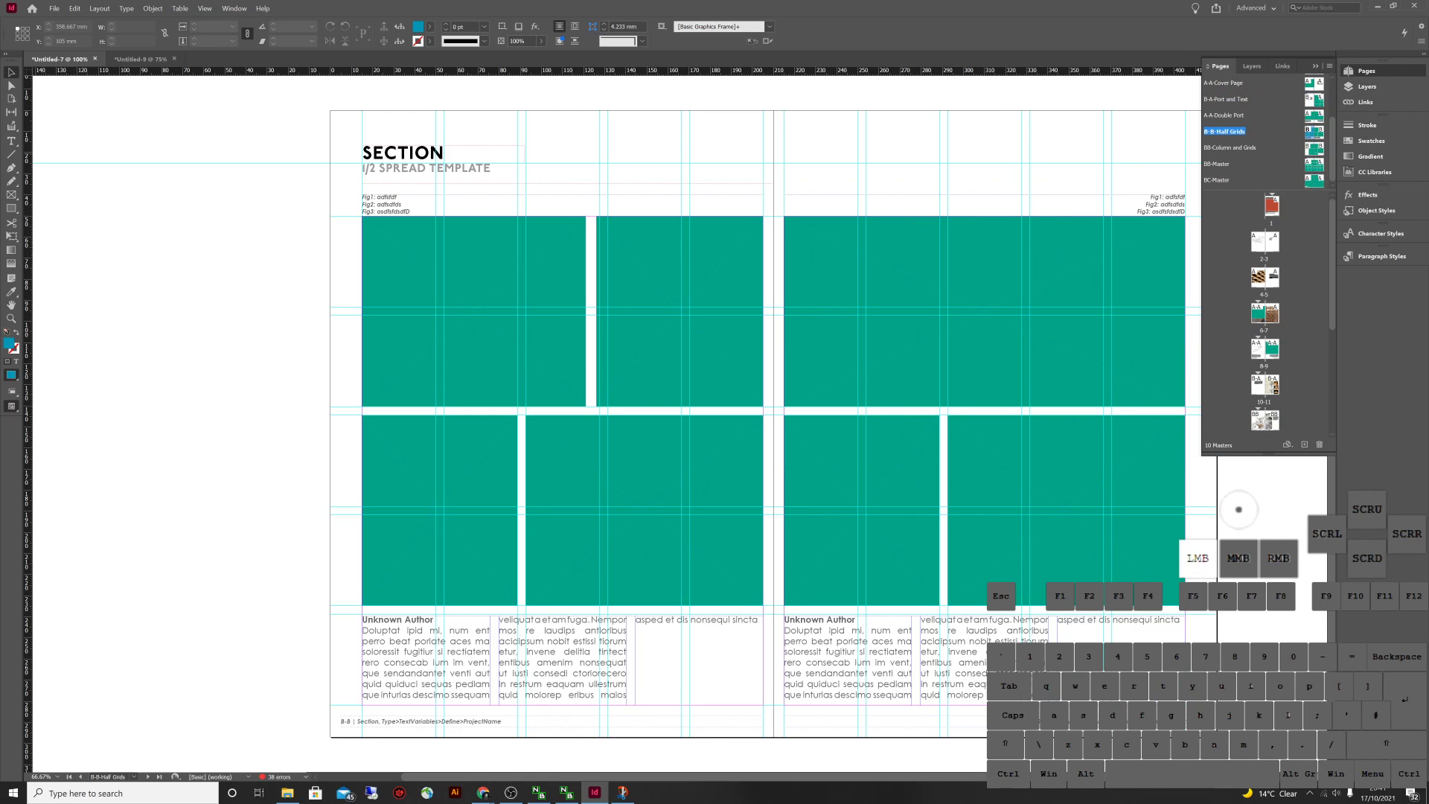
{"action": "double_click", "coordinate": [1314, 148]}
{"action": "double_click", "coordinate": [1314, 164]}
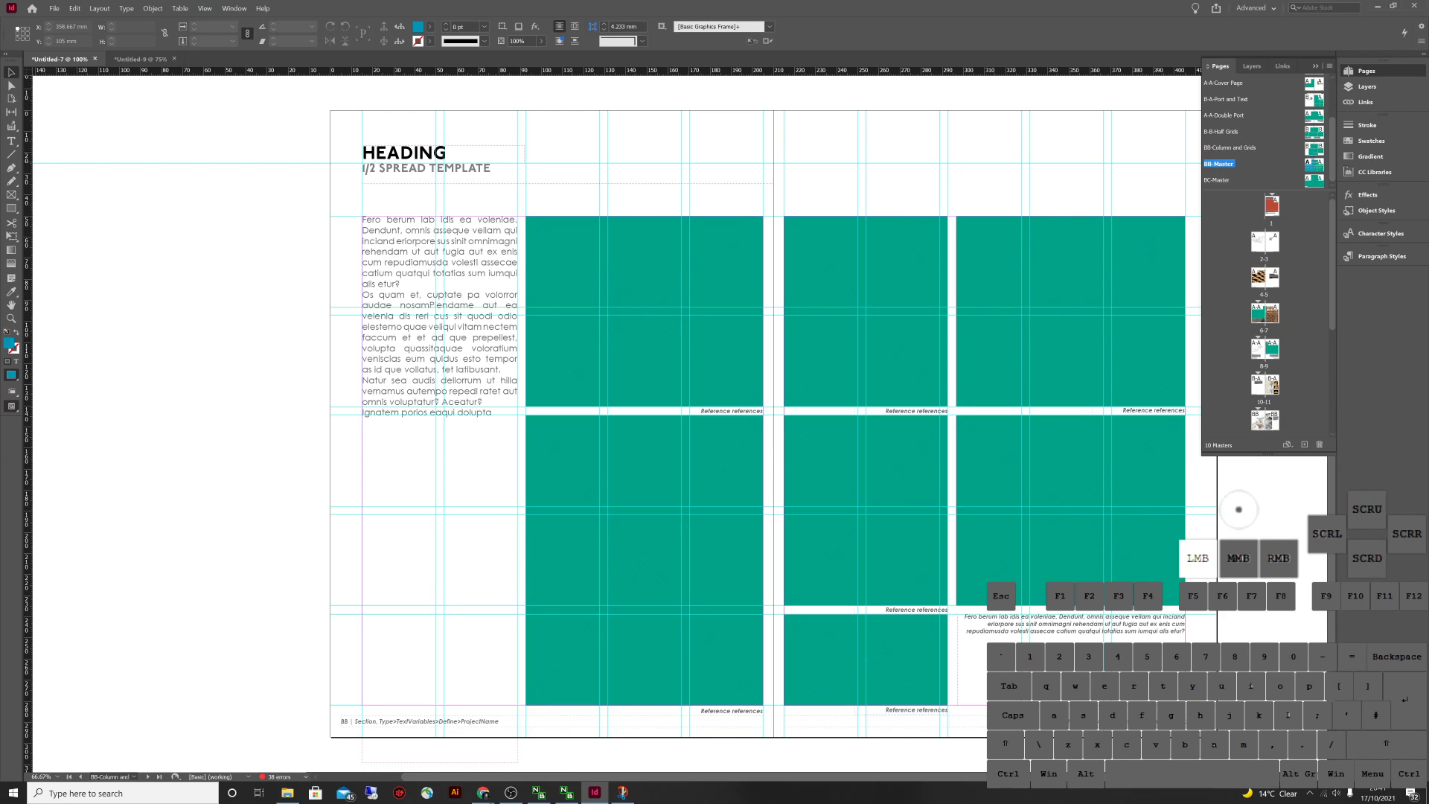
{"action": "scroll", "coordinate": [595, 372], "scroll_direction": "down", "scroll_amount": 1}
{"action": "left_click_drag", "start_coordinate": [1096, 392], "coordinate": [1048, 396]}
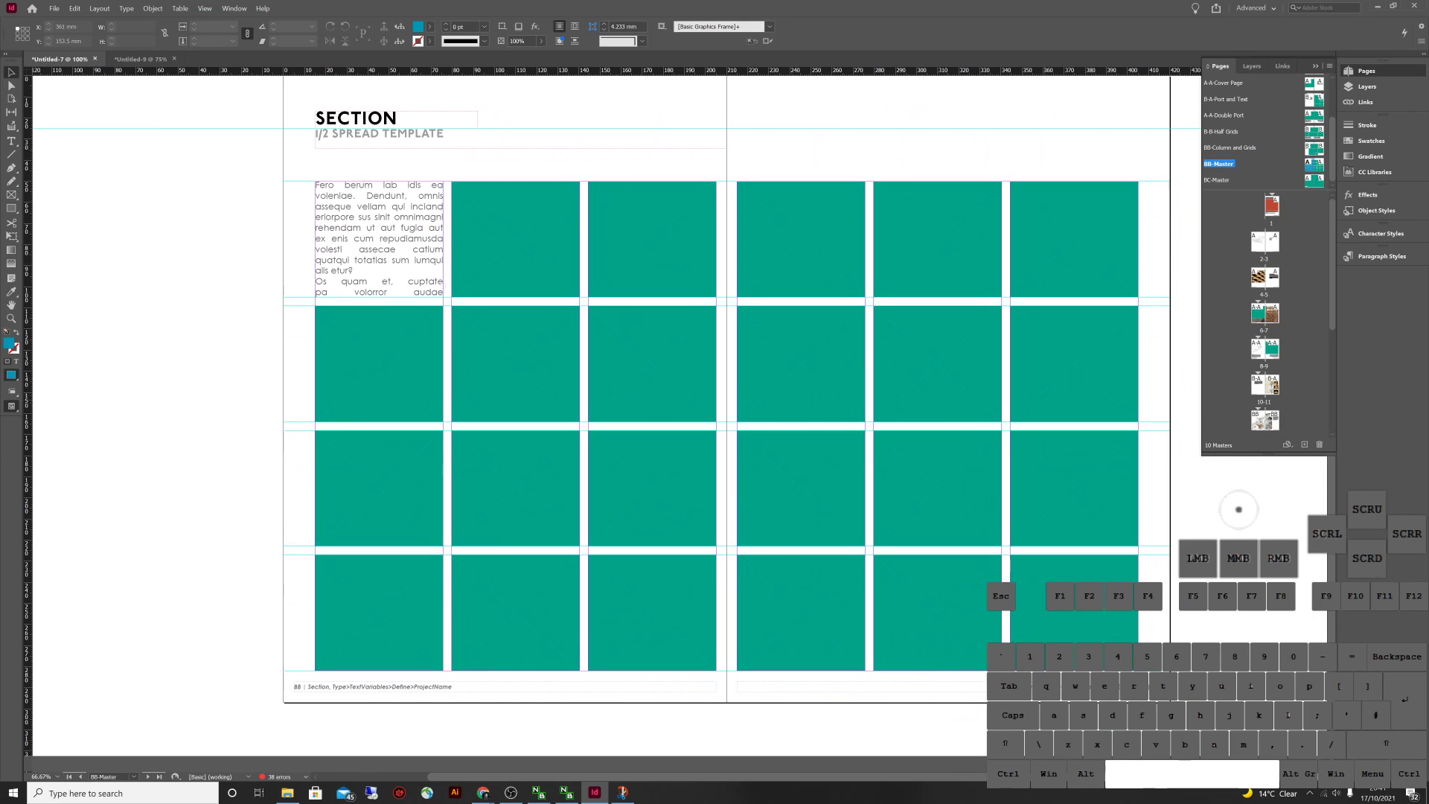
{"action": "scroll", "coordinate": [1257, 131], "scroll_direction": "up", "scroll_amount": 2}
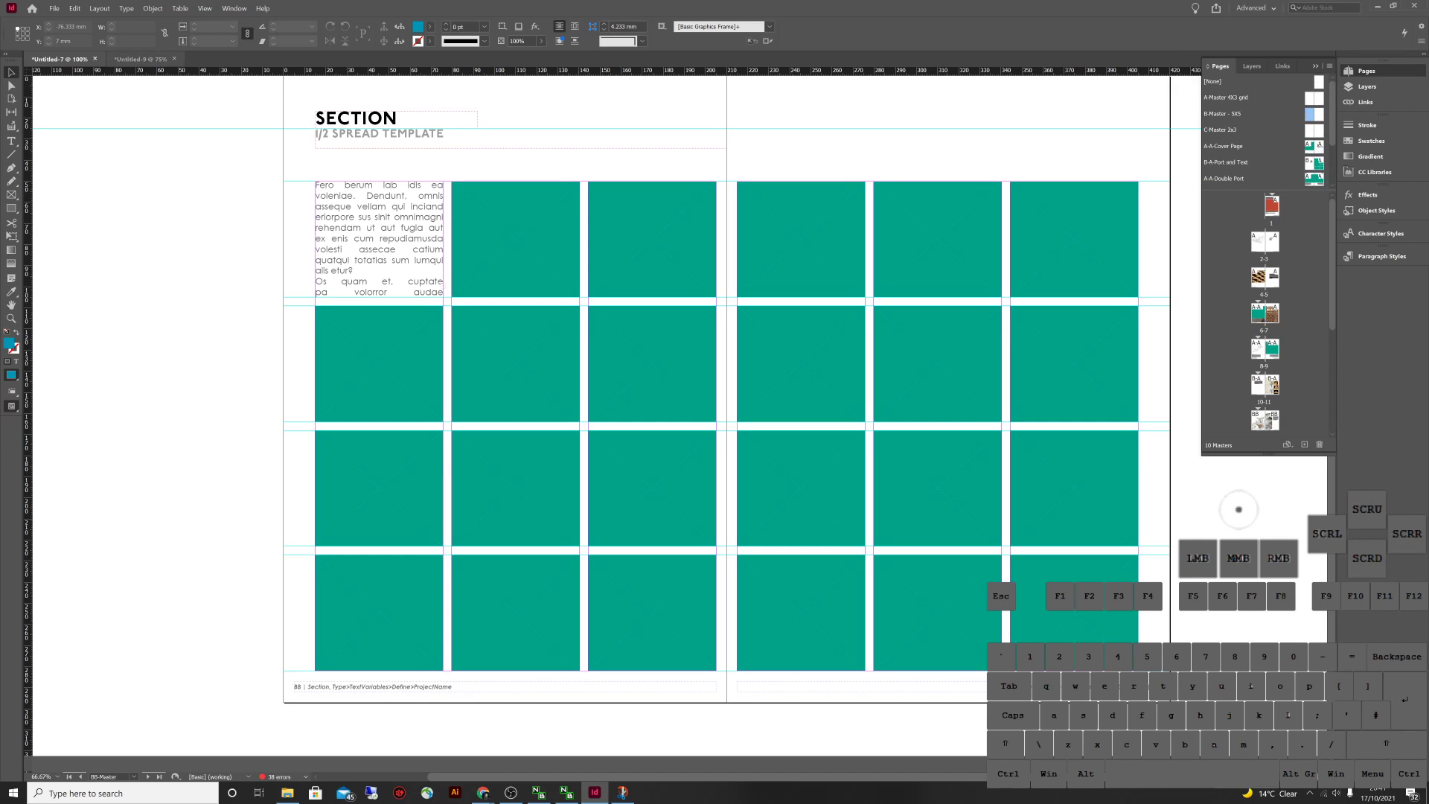
{"action": "left_click", "coordinate": [140, 59]}
Draw a frame in page 3's top-left grid cell and fill it with the C=100 cyan swatch
{"action": "left_click", "coordinate": [1272, 201]}
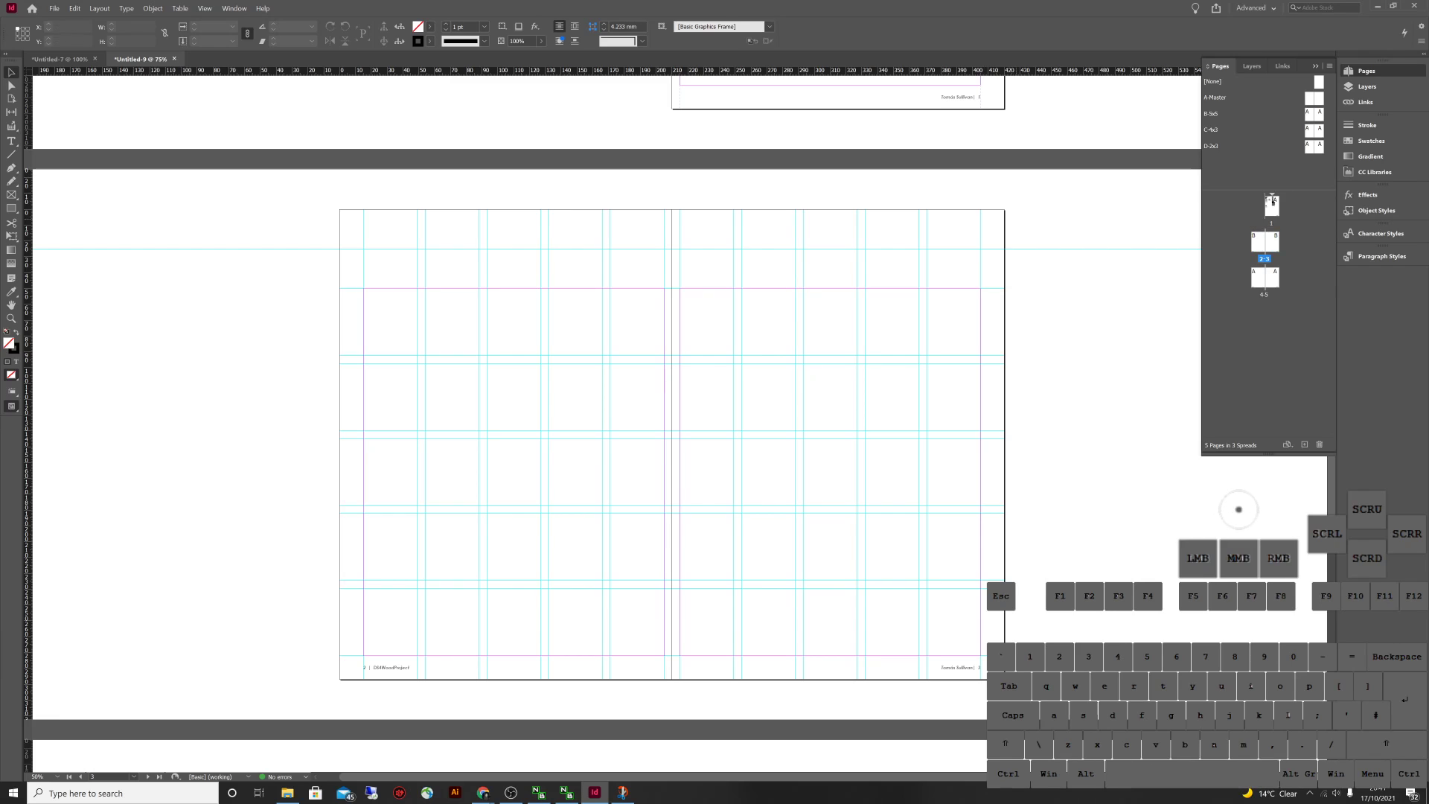
{"action": "left_click", "coordinate": [1271, 201]}
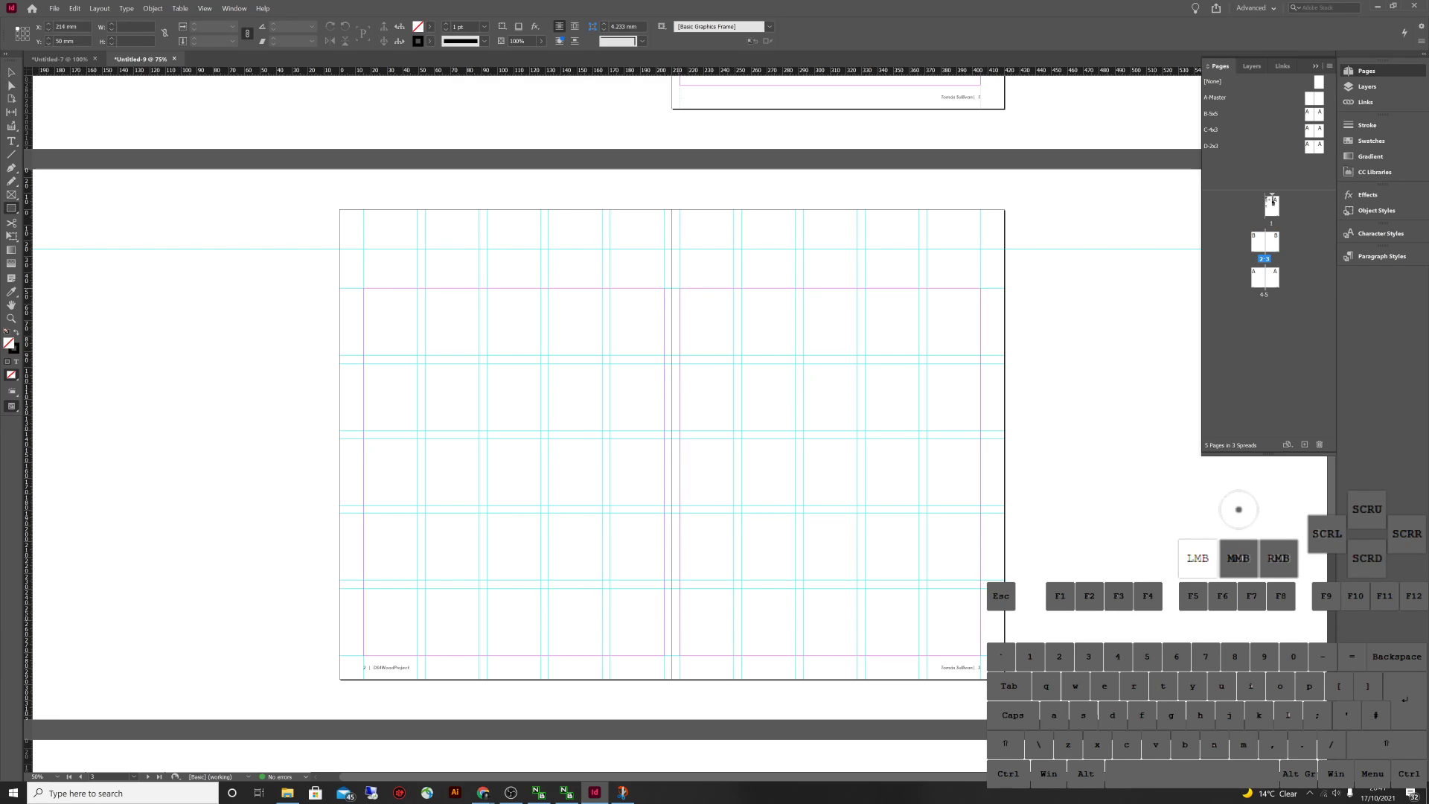
{"action": "left_click_drag", "start_coordinate": [715, 329], "coordinate": [795, 430]}
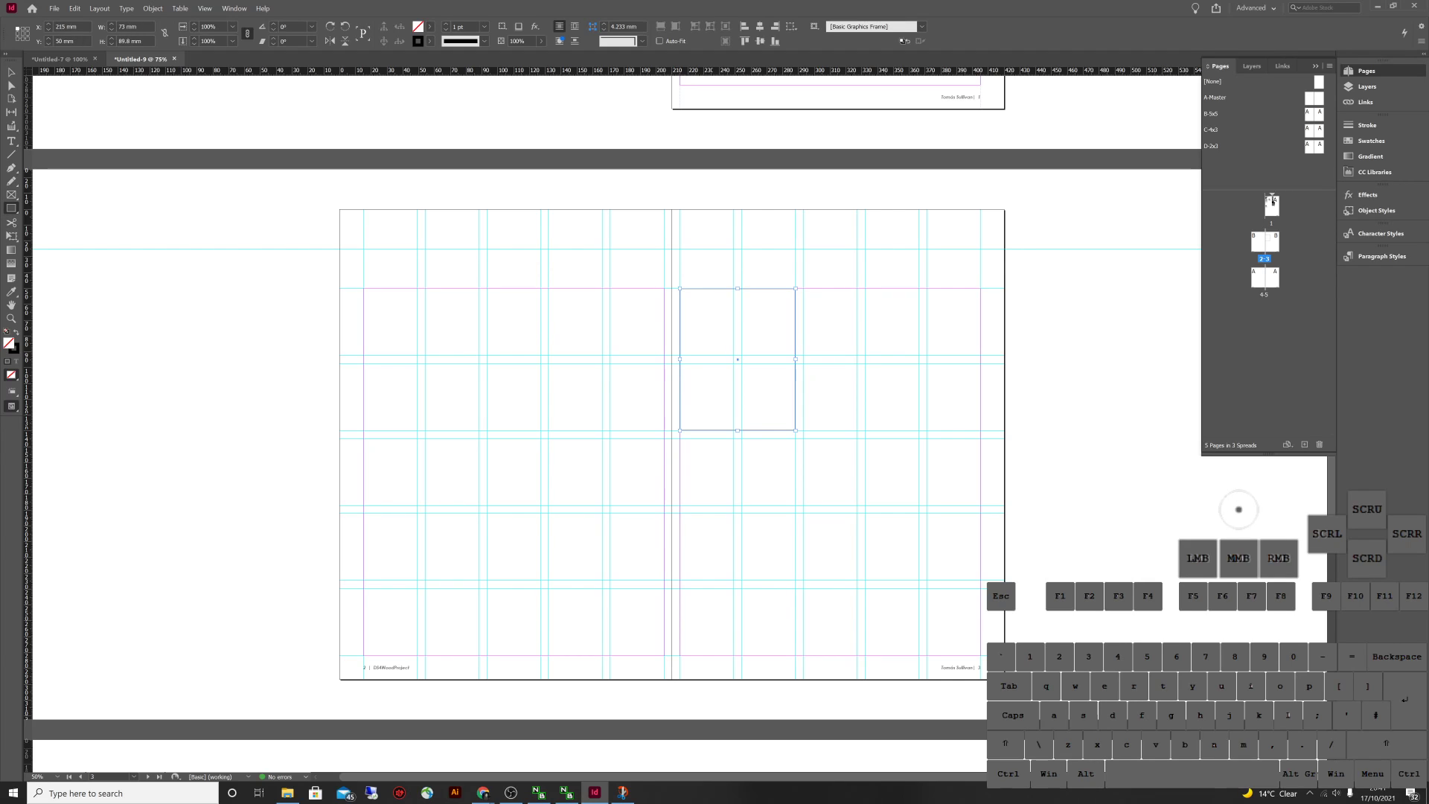
{"action": "left_click", "coordinate": [418, 27]}
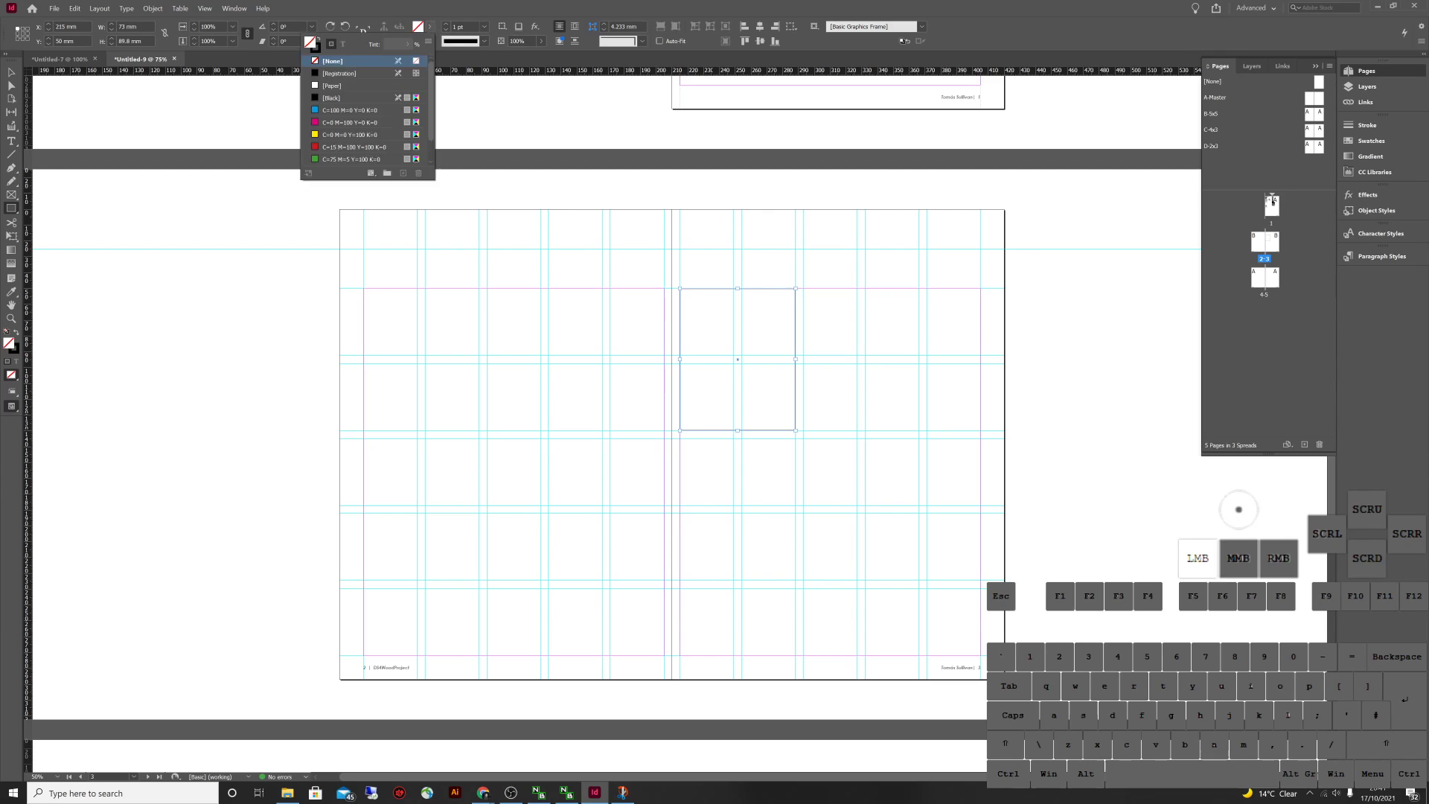
{"action": "left_click", "coordinate": [342, 110]}
{"action": "left_click", "coordinate": [550, 246]}
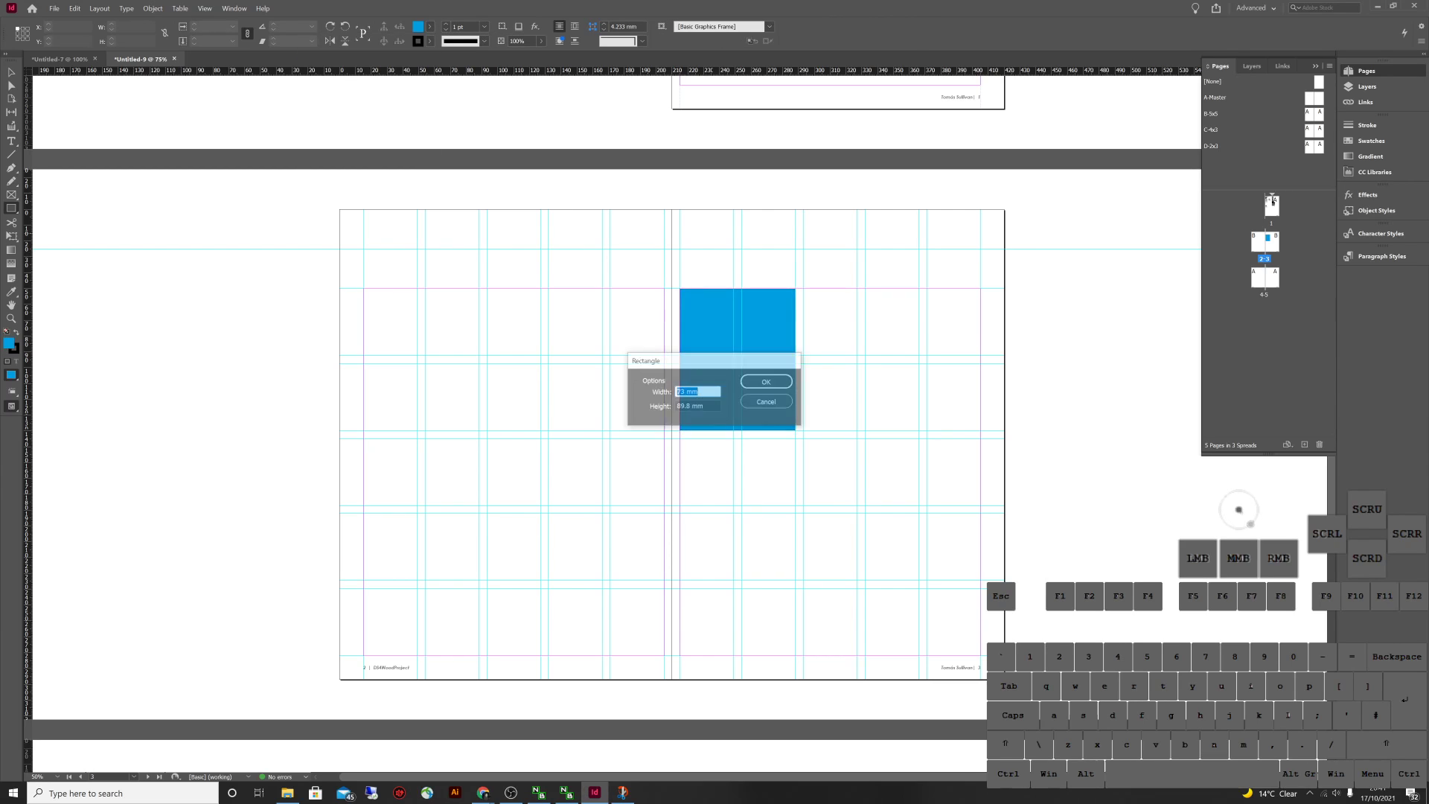
Copy the cyan frame one column right and below, stretching the copies to the bottom margin
{"action": "left_click", "coordinate": [767, 402]}
{"action": "left_click", "coordinate": [610, 320]}
{"action": "type", "text": "v"}
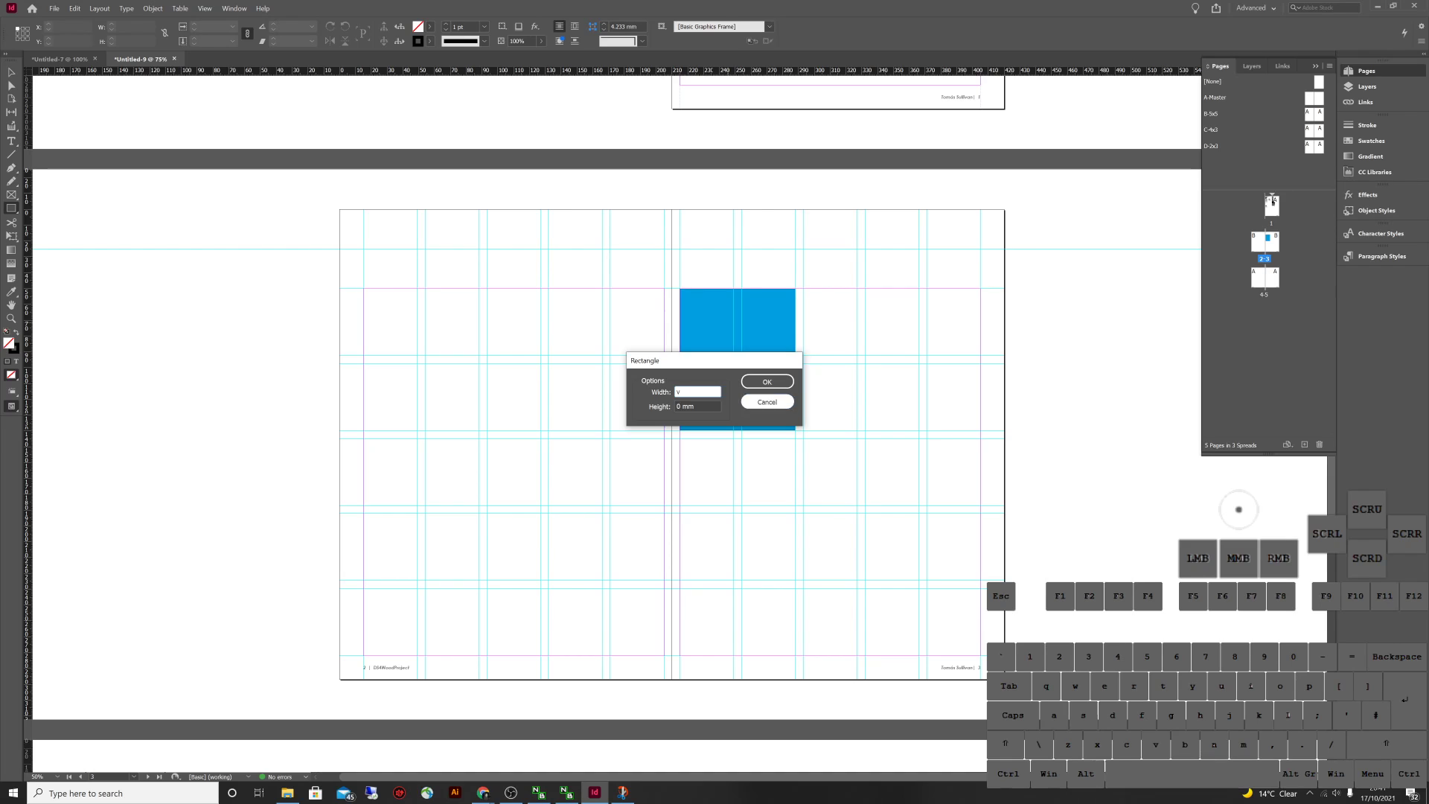
{"action": "key", "text": "Escape"}
{"action": "key", "text": "v"}
{"action": "left_click", "coordinate": [772, 288]}
{"action": "left_click_drag", "start_coordinate": [737, 359], "coordinate": [980, 359]}
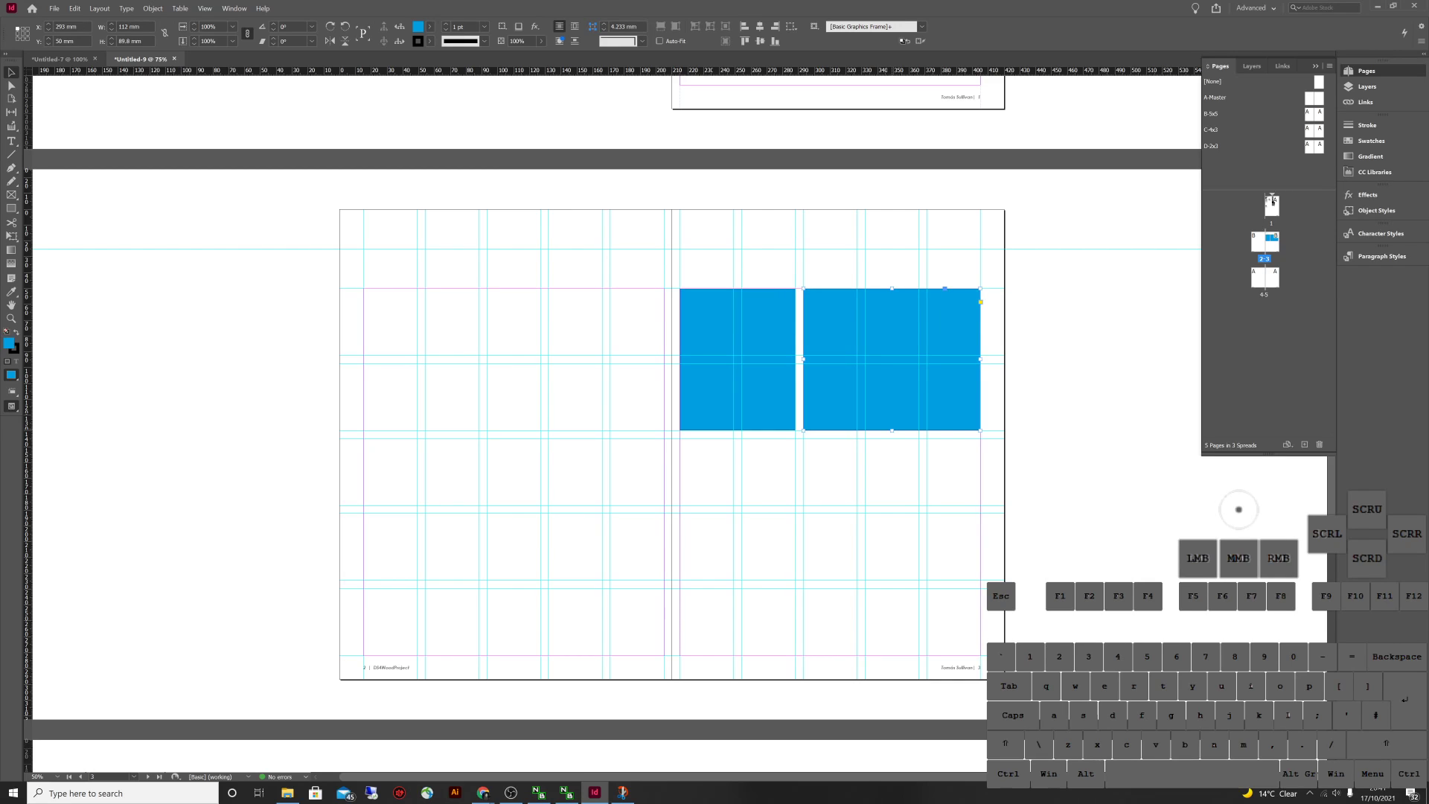
{"action": "left_click_drag", "start_coordinate": [891, 429], "coordinate": [891, 655]}
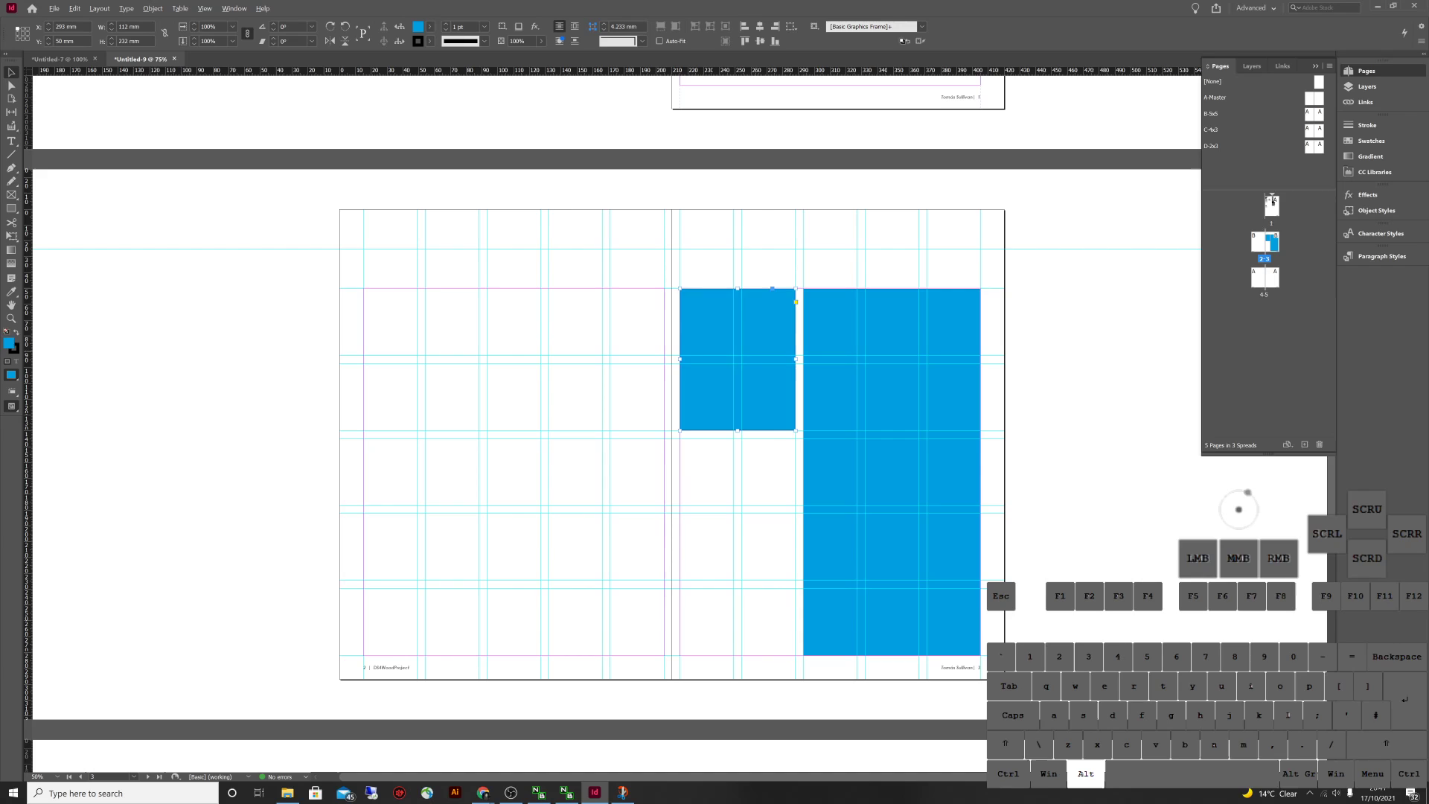
{"action": "left_click_drag", "start_coordinate": [737, 361], "coordinate": [737, 508]}
{"action": "left_click_drag", "start_coordinate": [737, 579], "coordinate": [748, 655]}
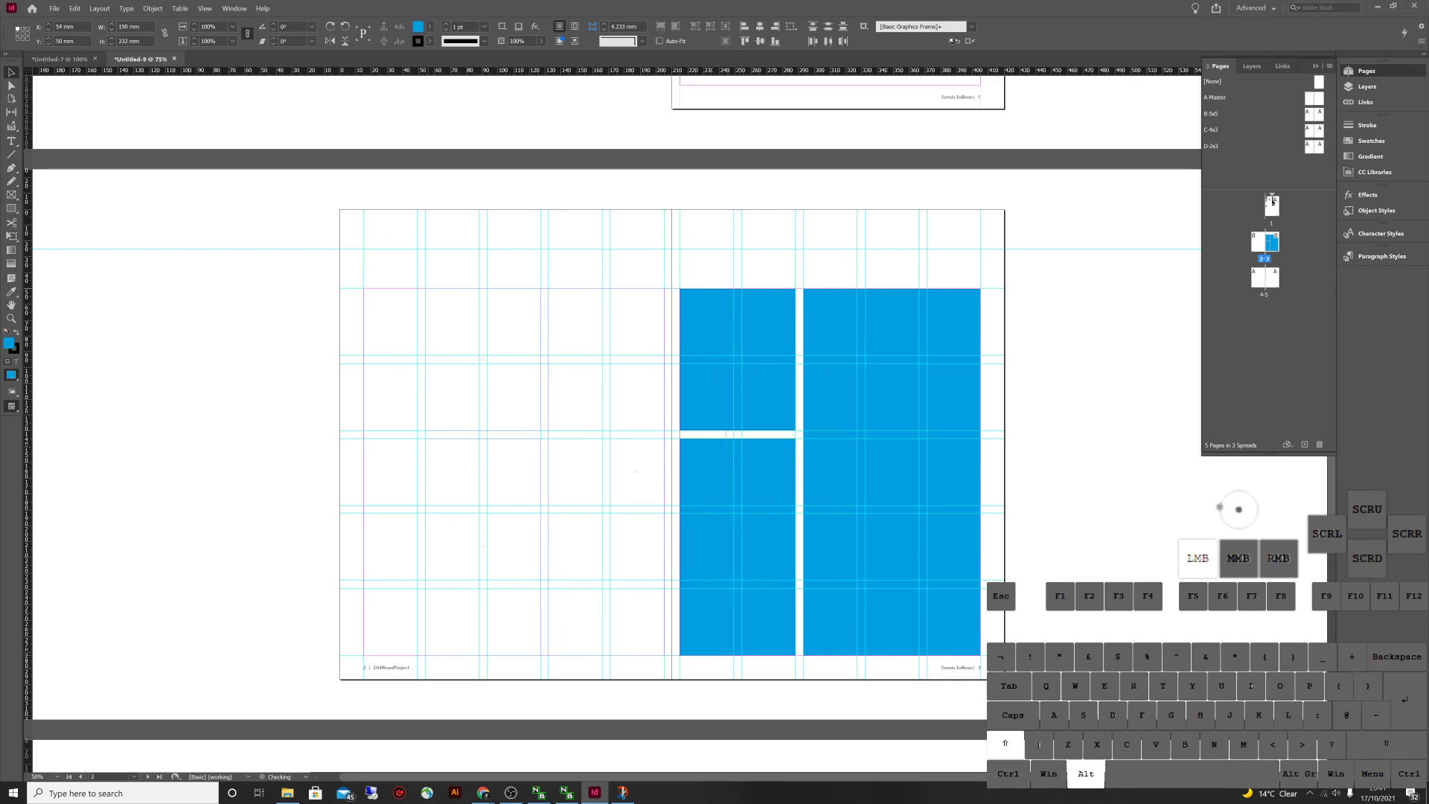
Duplicate the three page 3 frames onto page 2, preview the layout, then cut all frames
{"action": "left_click_drag", "start_coordinate": [636, 472], "coordinate": [614, 471]}
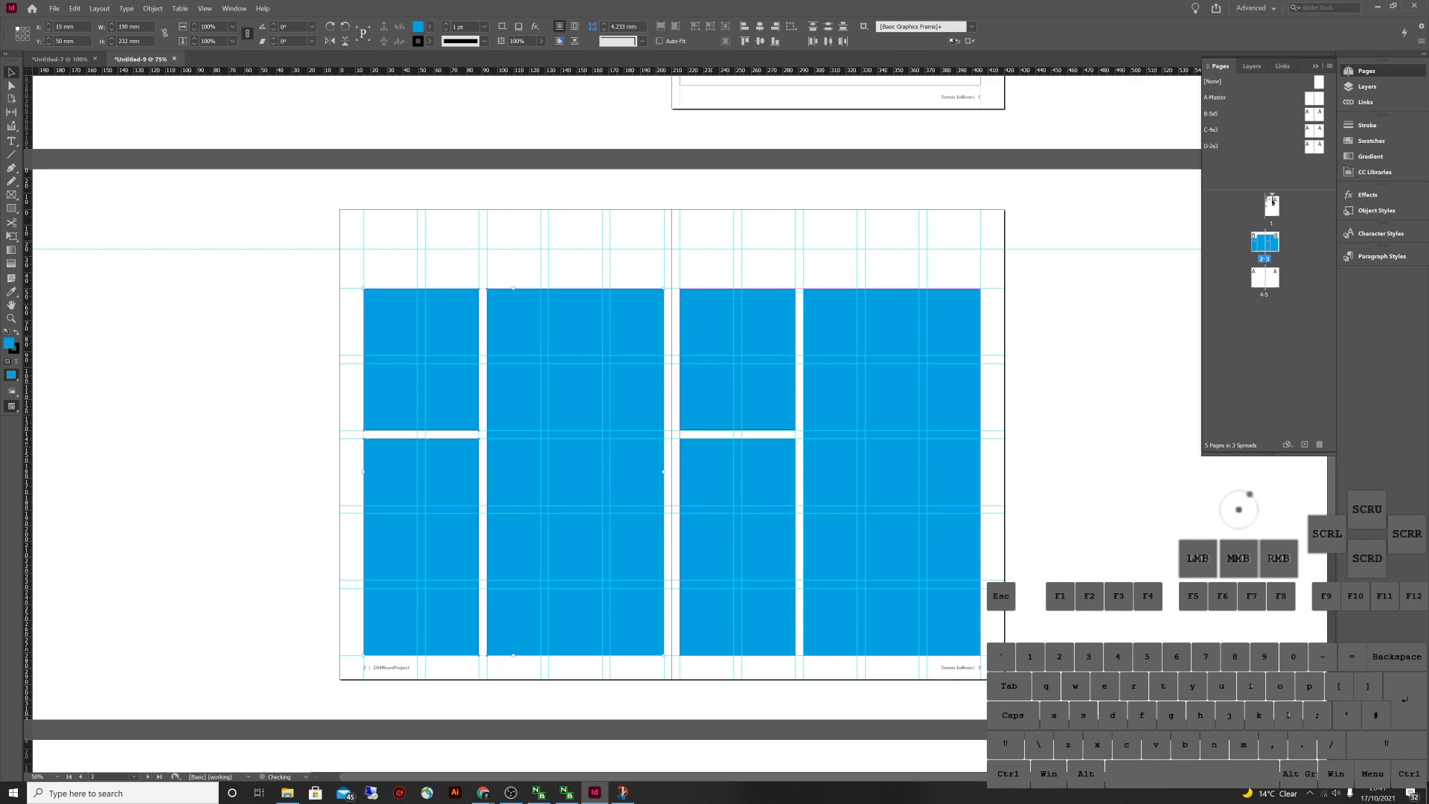
{"action": "key", "text": "ctrl+shift+a"}
{"action": "key", "text": "w"}
{"action": "key", "text": "w"}
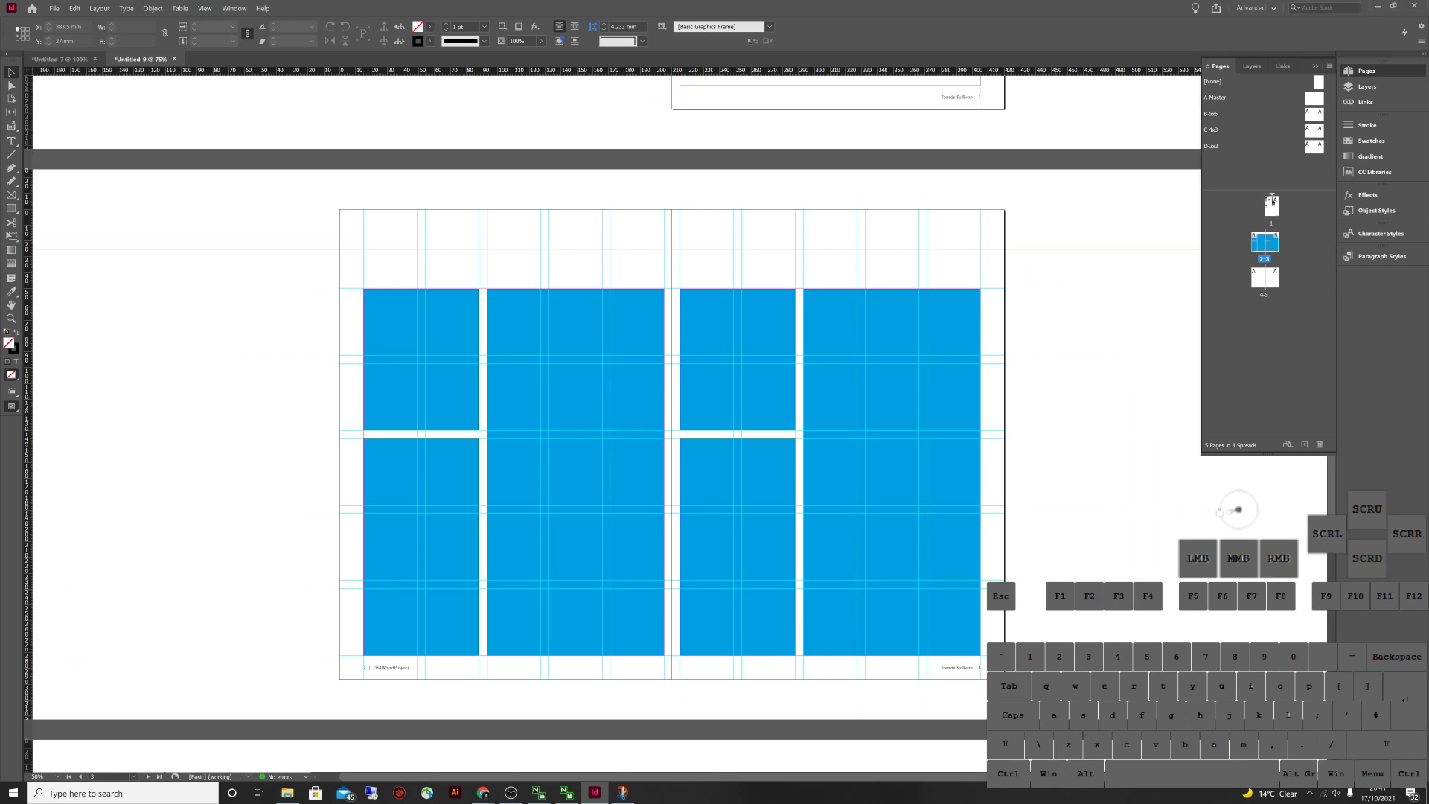
{"action": "key", "text": "w"}
{"action": "key", "text": "w"}
{"action": "key", "text": "w"}
{"action": "key", "text": "w"}
{"action": "key", "text": "w"}
{"action": "key", "text": "w"}
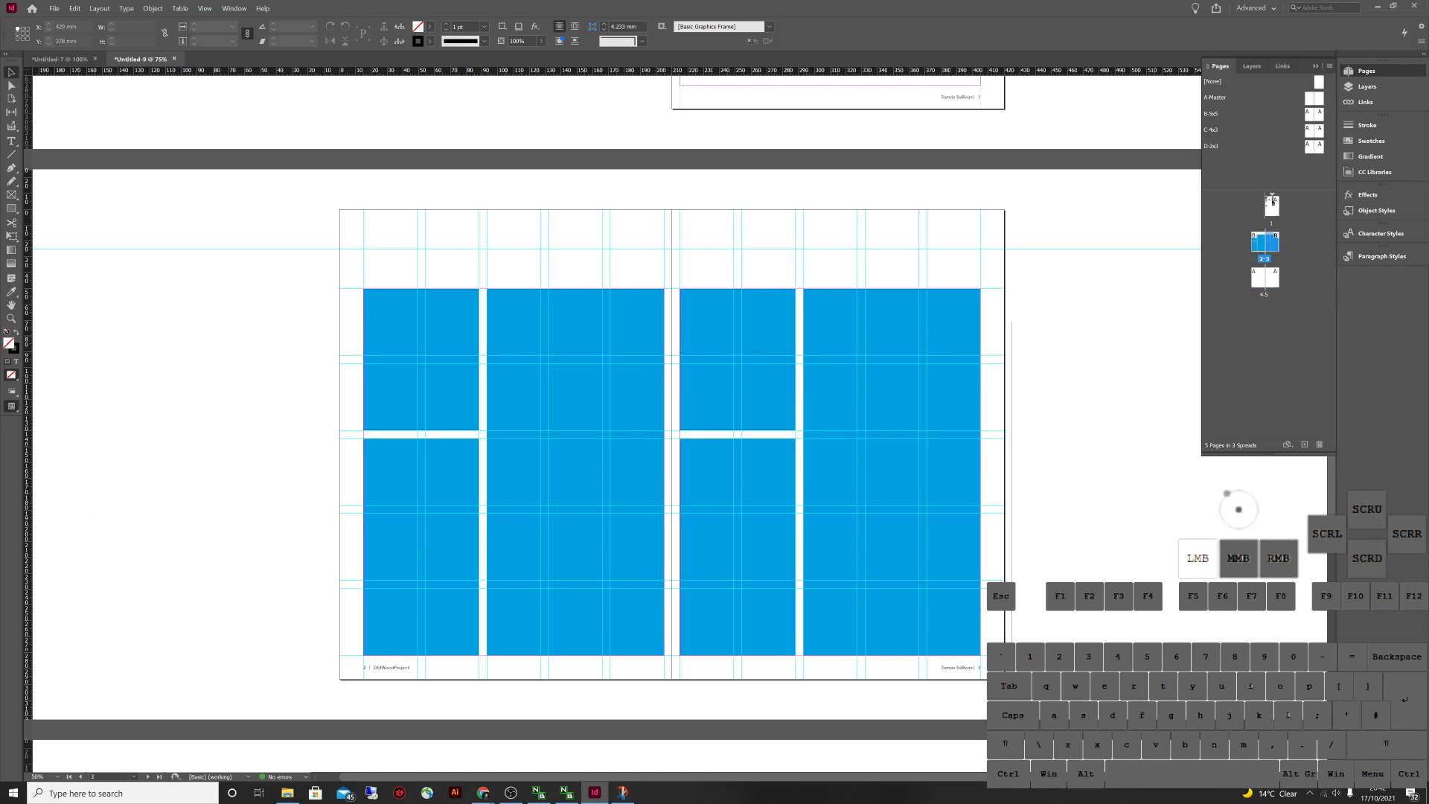
{"action": "key", "text": "ctrl+a"}
{"action": "key", "text": "ctrl+x"}
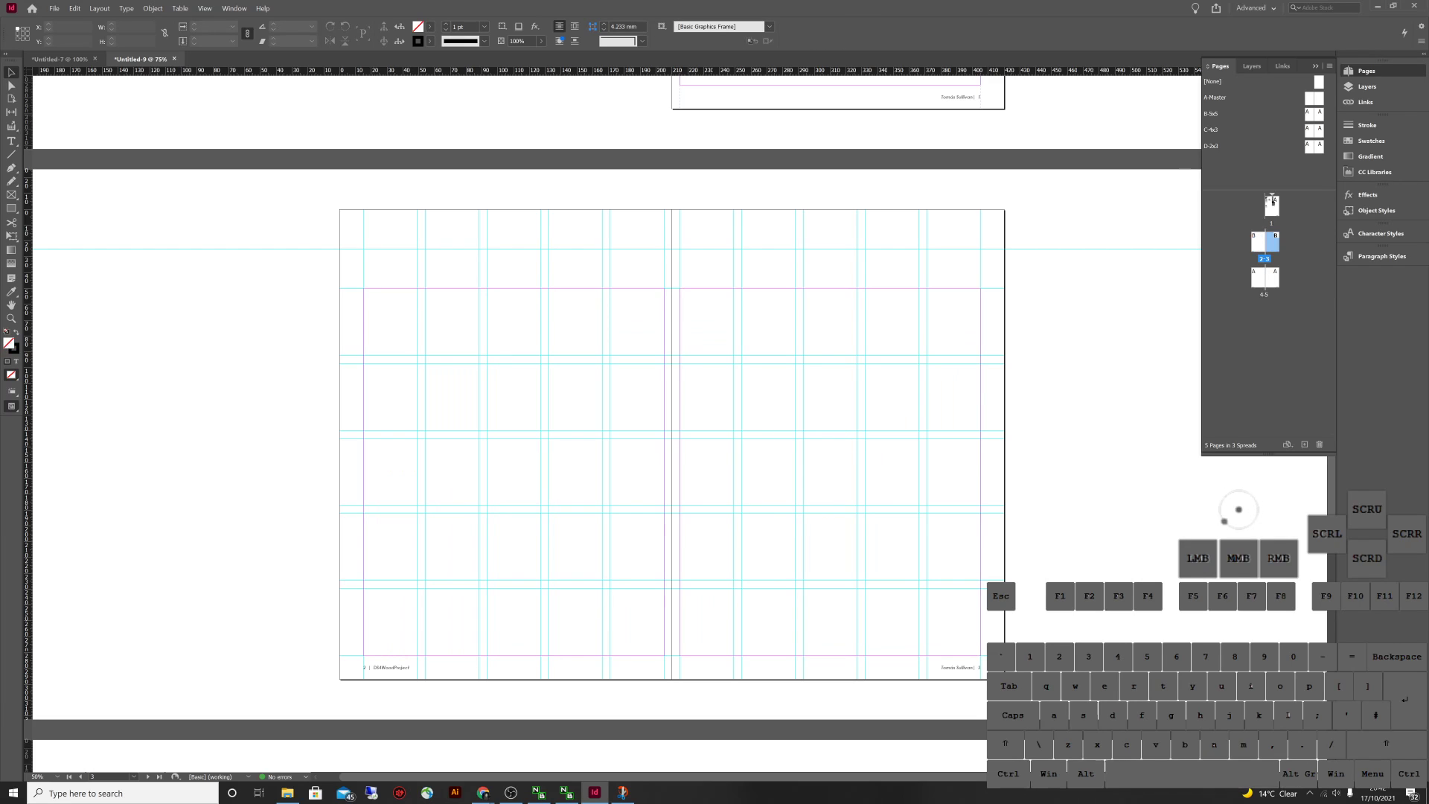
Paste the blue frames onto the B-5x5 master spread and align them to its grid
{"action": "left_click", "coordinate": [1309, 114]}
{"action": "double_click", "coordinate": [1309, 114]}
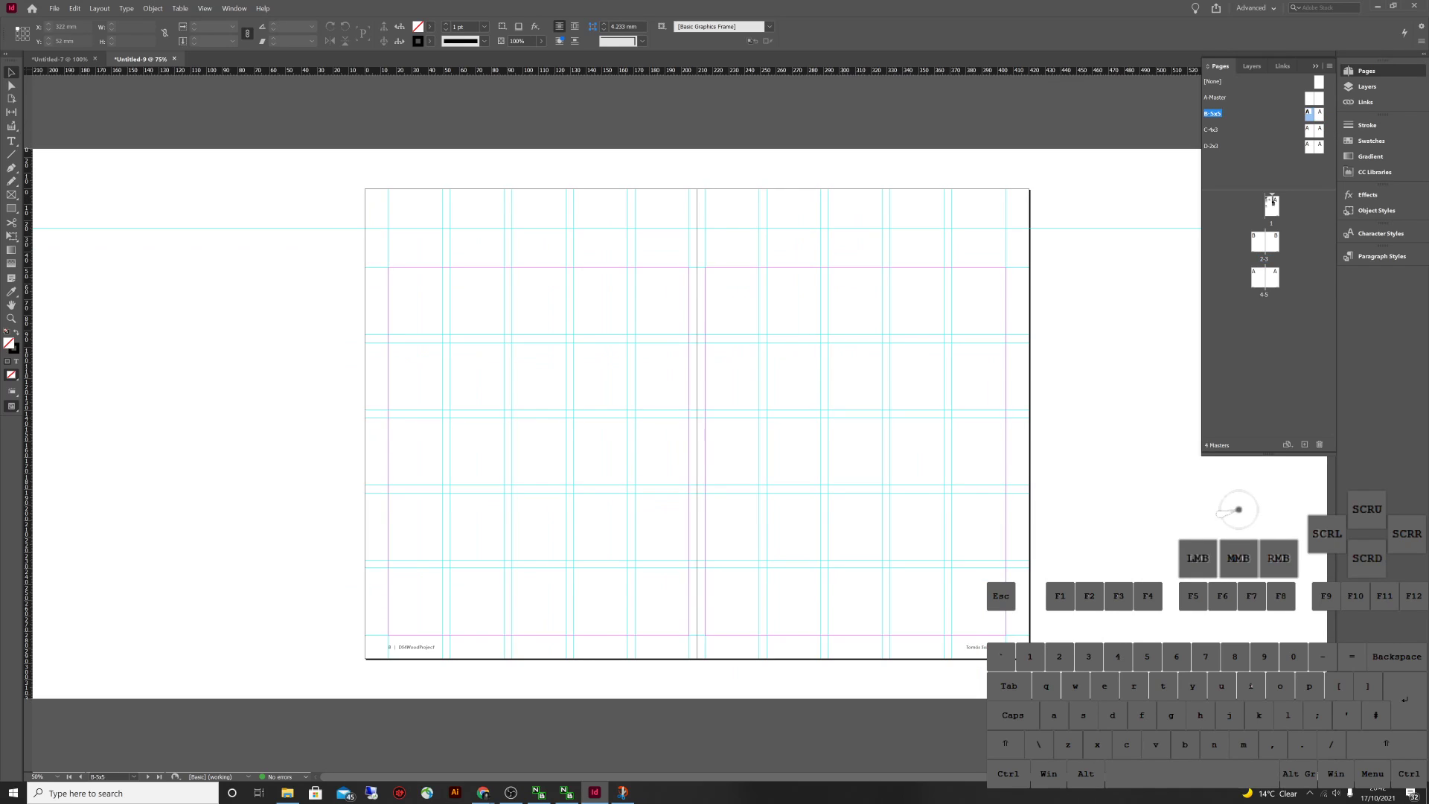
{"action": "key", "text": "ctrl+v"}
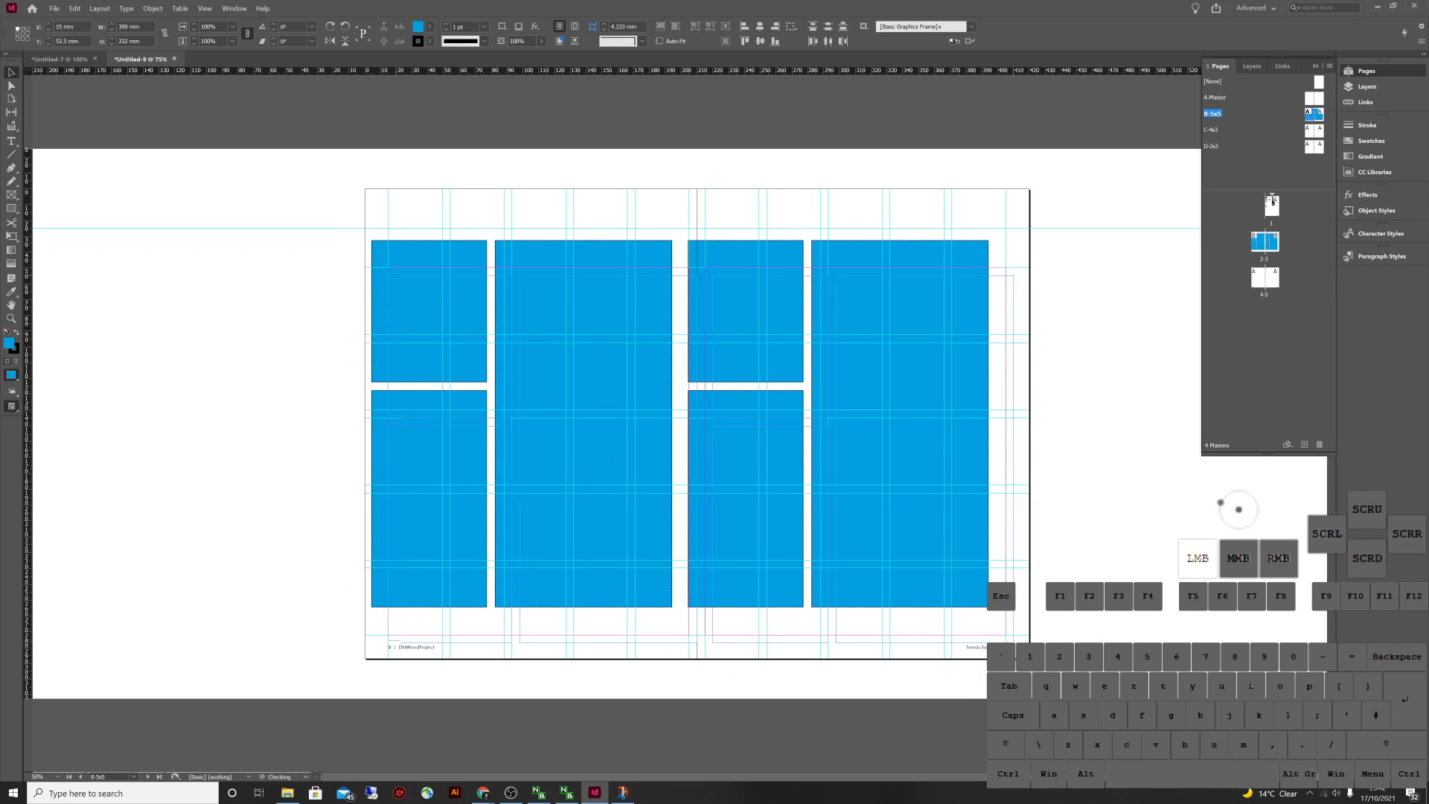
{"action": "left_click_drag", "start_coordinate": [608, 458], "coordinate": [599, 449]}
{"action": "left_click", "coordinate": [1086, 417]}
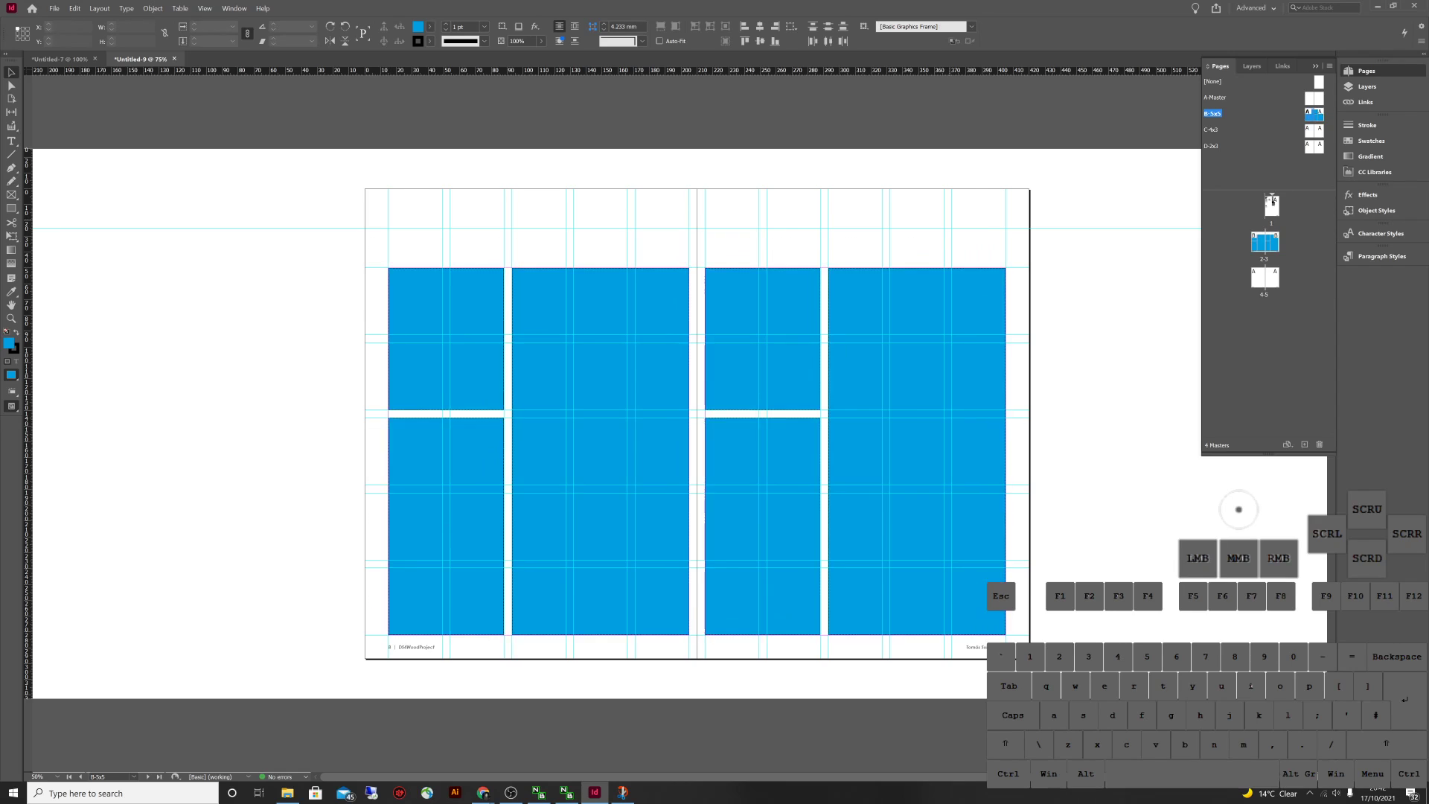
Confirm spread 2-3 shows the master frames, and apply the B-5x5 master to page 4
{"action": "double_click", "coordinate": [1264, 242]}
{"action": "left_click_drag", "start_coordinate": [1133, 343], "coordinate": [540, 249]}
{"action": "left_click_drag", "start_coordinate": [1153, 537], "coordinate": [330, 172]}
{"action": "left_click_drag", "start_coordinate": [1102, 416], "coordinate": [690, 416]}
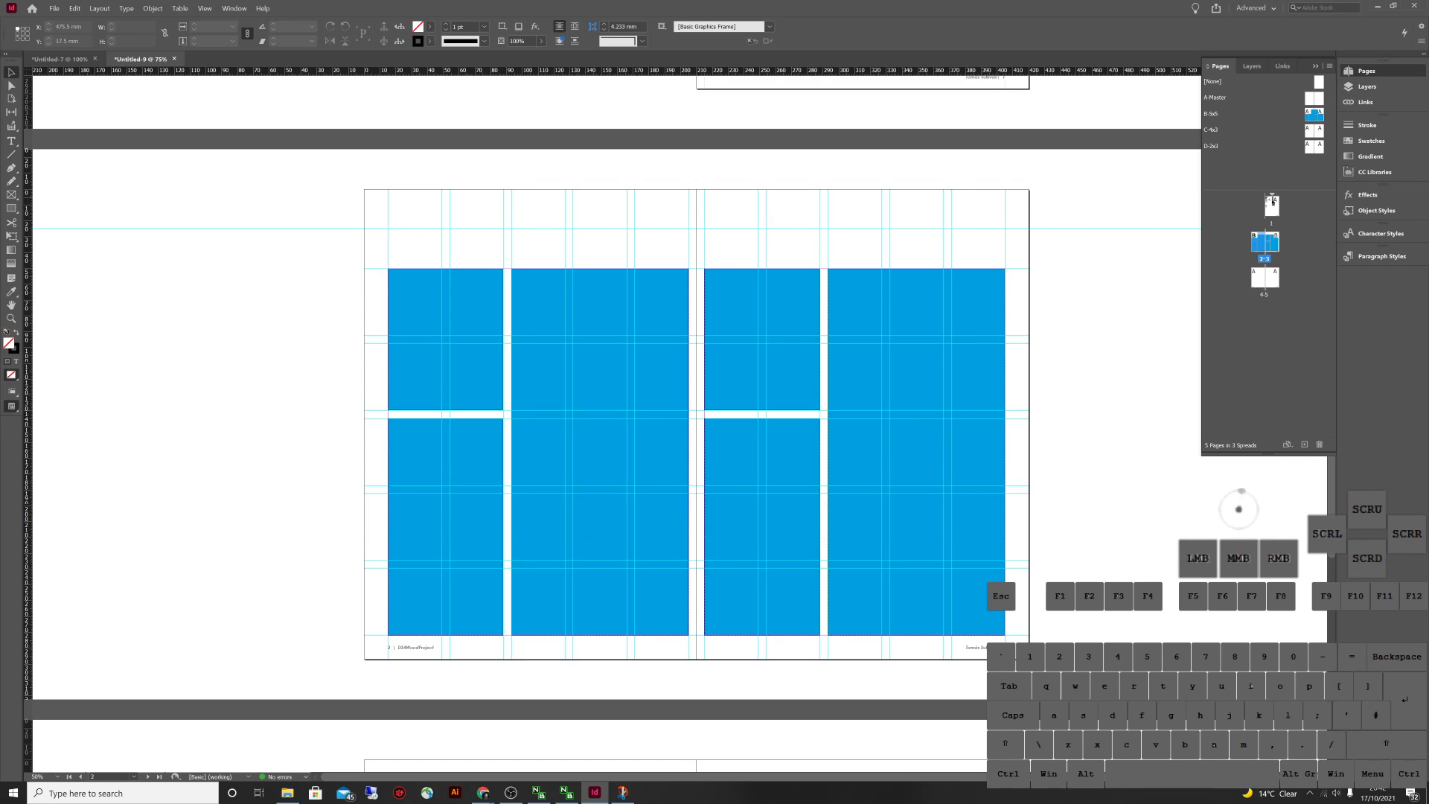
{"action": "left_click", "coordinate": [1308, 115]}
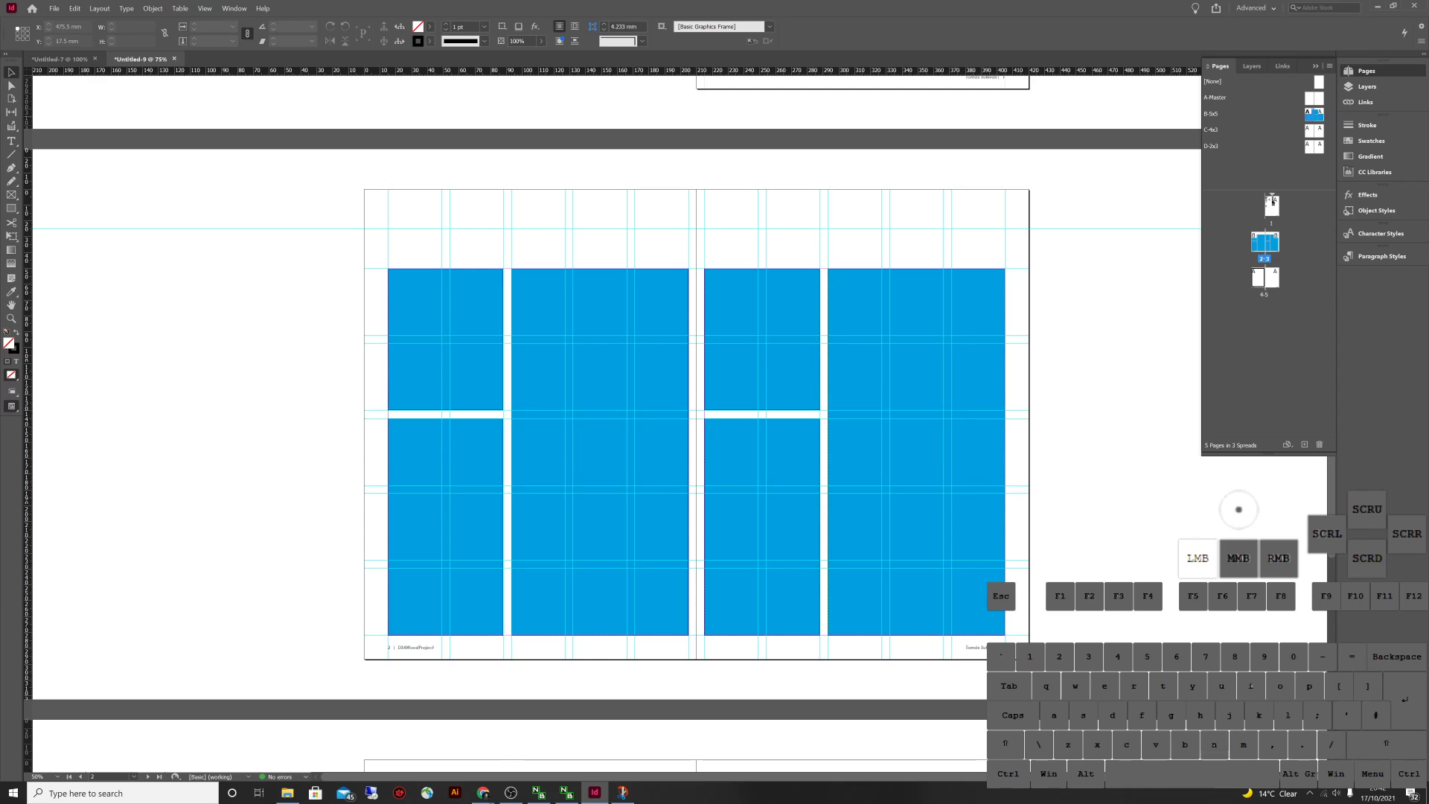
{"action": "left_click_drag", "start_coordinate": [1314, 115], "coordinate": [1258, 277]}
{"action": "left_click", "coordinate": [1272, 201]}
Apply B-5x5 to page 5, then override and delete all its blue master frames
{"action": "left_click_drag", "start_coordinate": [1272, 200], "coordinate": [1272, 278]}
{"action": "double_click", "coordinate": [1272, 278]}
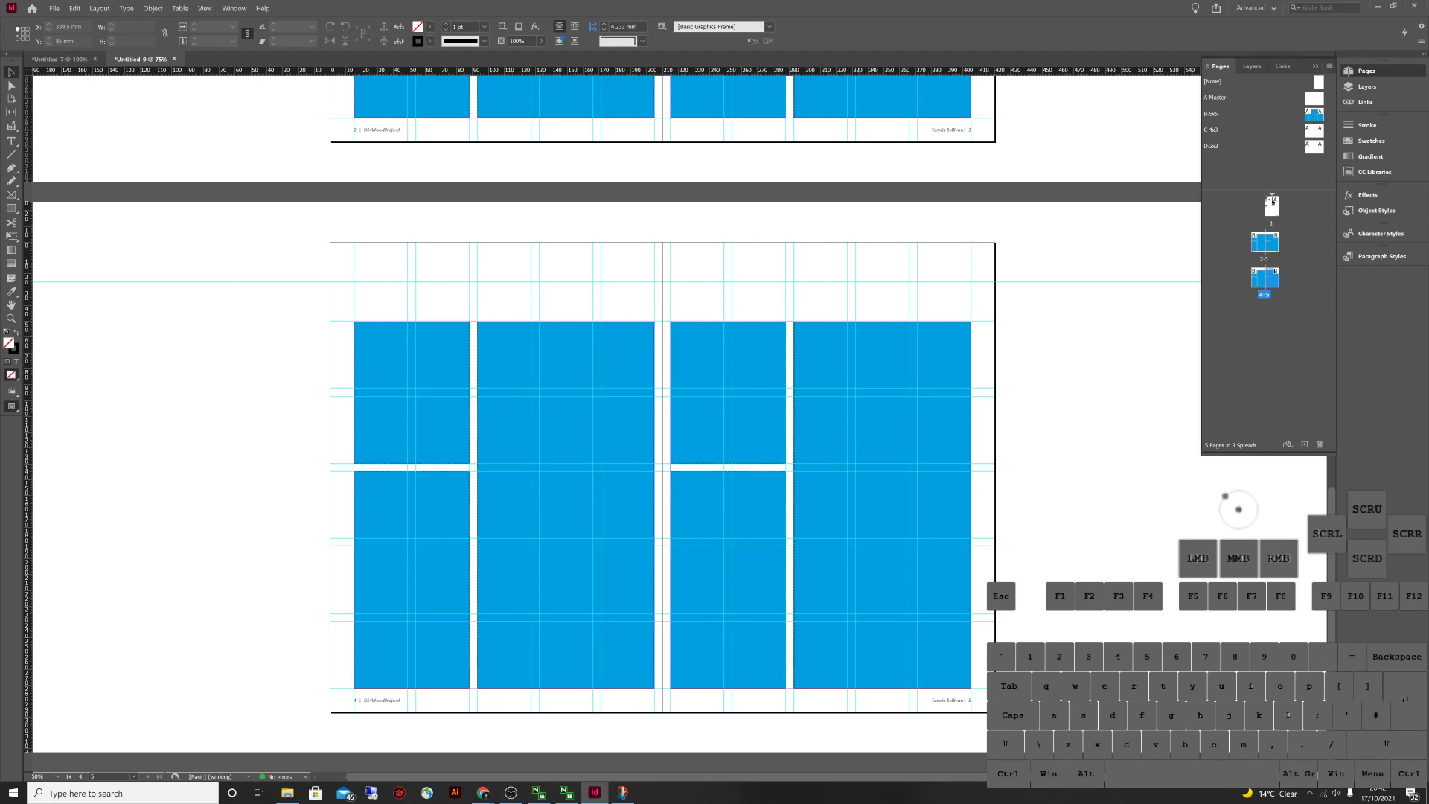
{"action": "key", "text": "ctrl+shift"}
{"action": "left_click", "coordinate": [861, 359], "text": "ctrl+shift"}
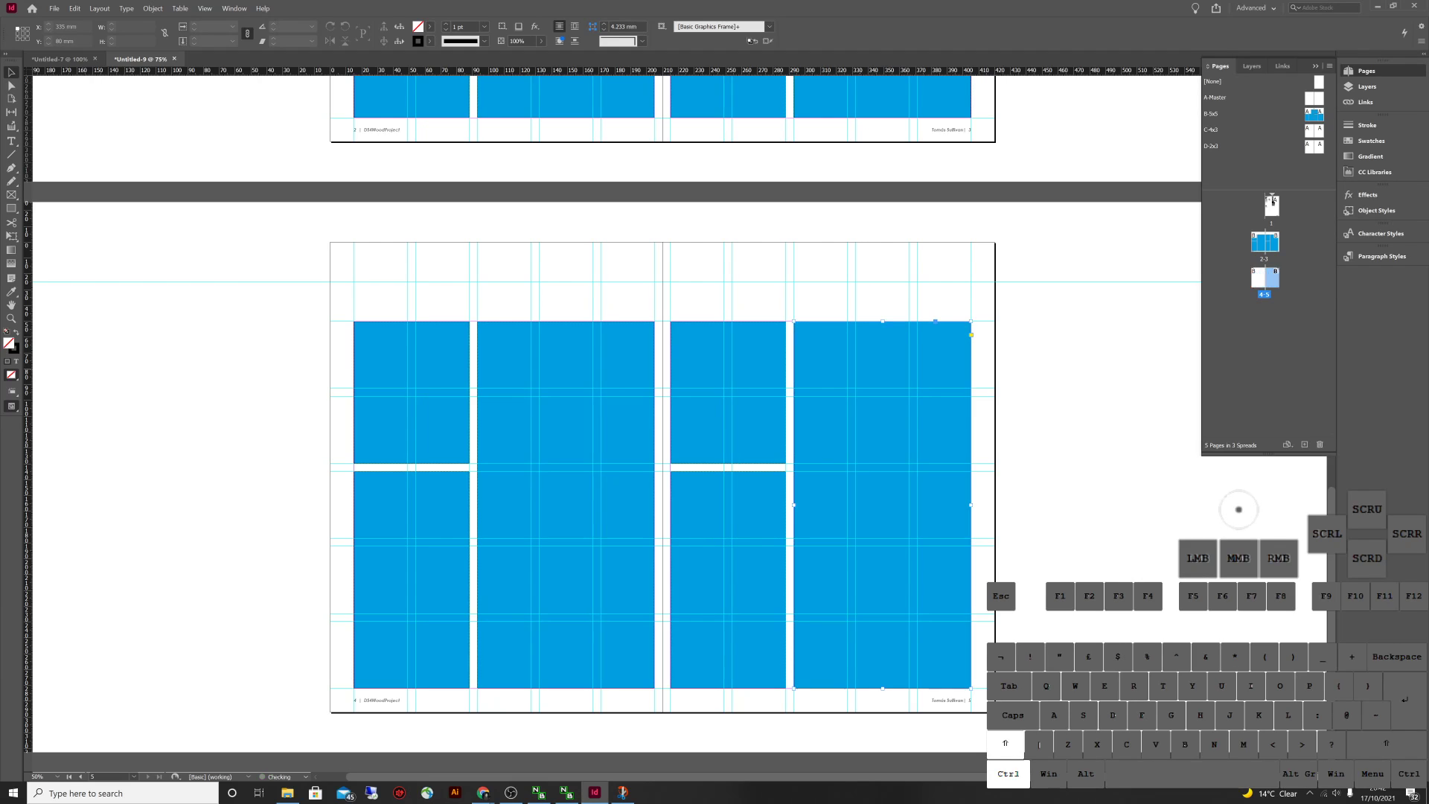
{"action": "left_click_drag", "start_coordinate": [861, 359], "coordinate": [1058, 317]}
{"action": "key", "text": "Delete"}
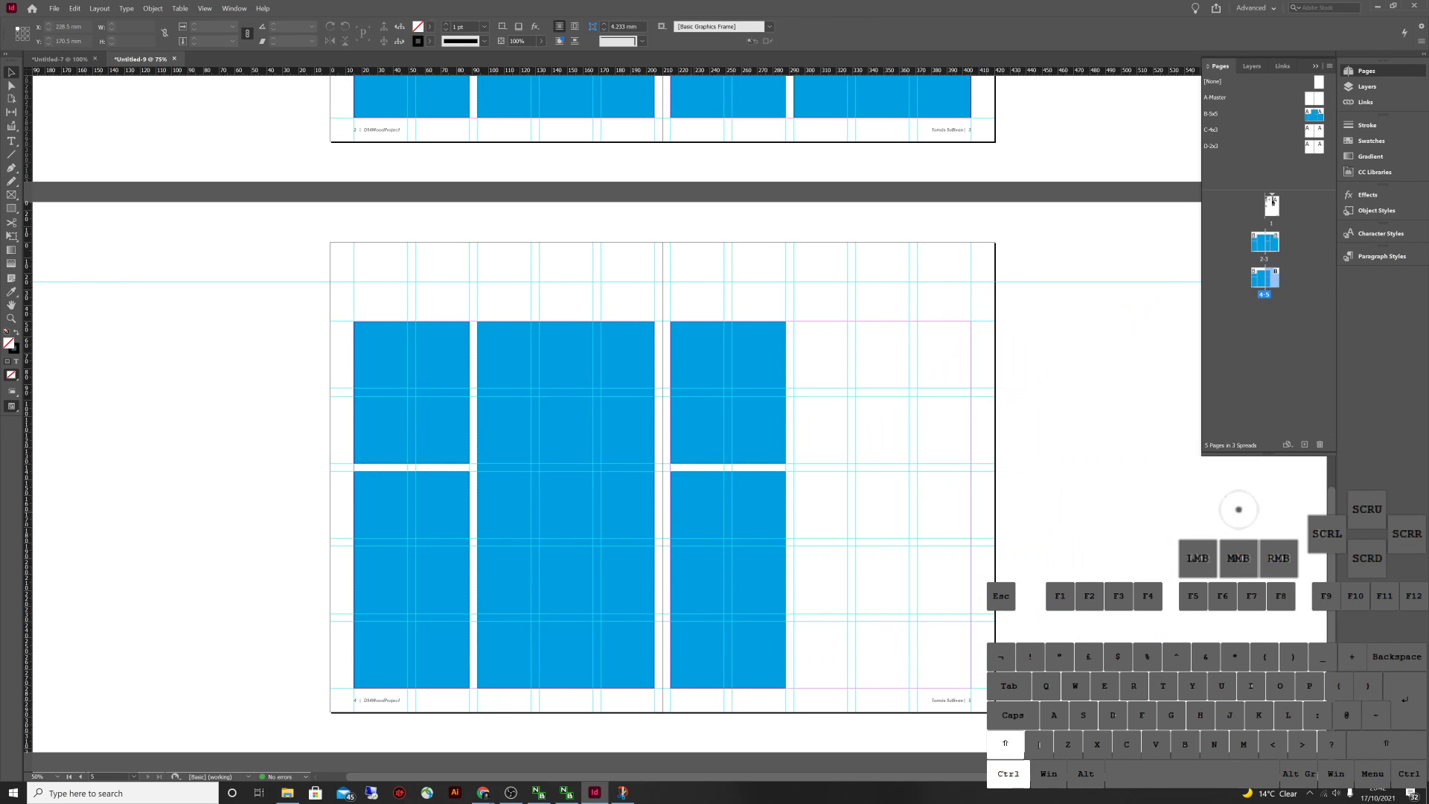
{"action": "left_click", "coordinate": [751, 532], "text": "ctrl+shift"}
{"action": "left_click", "coordinate": [744, 424], "text": "ctrl+shift"}
{"action": "key", "text": "Delete"}
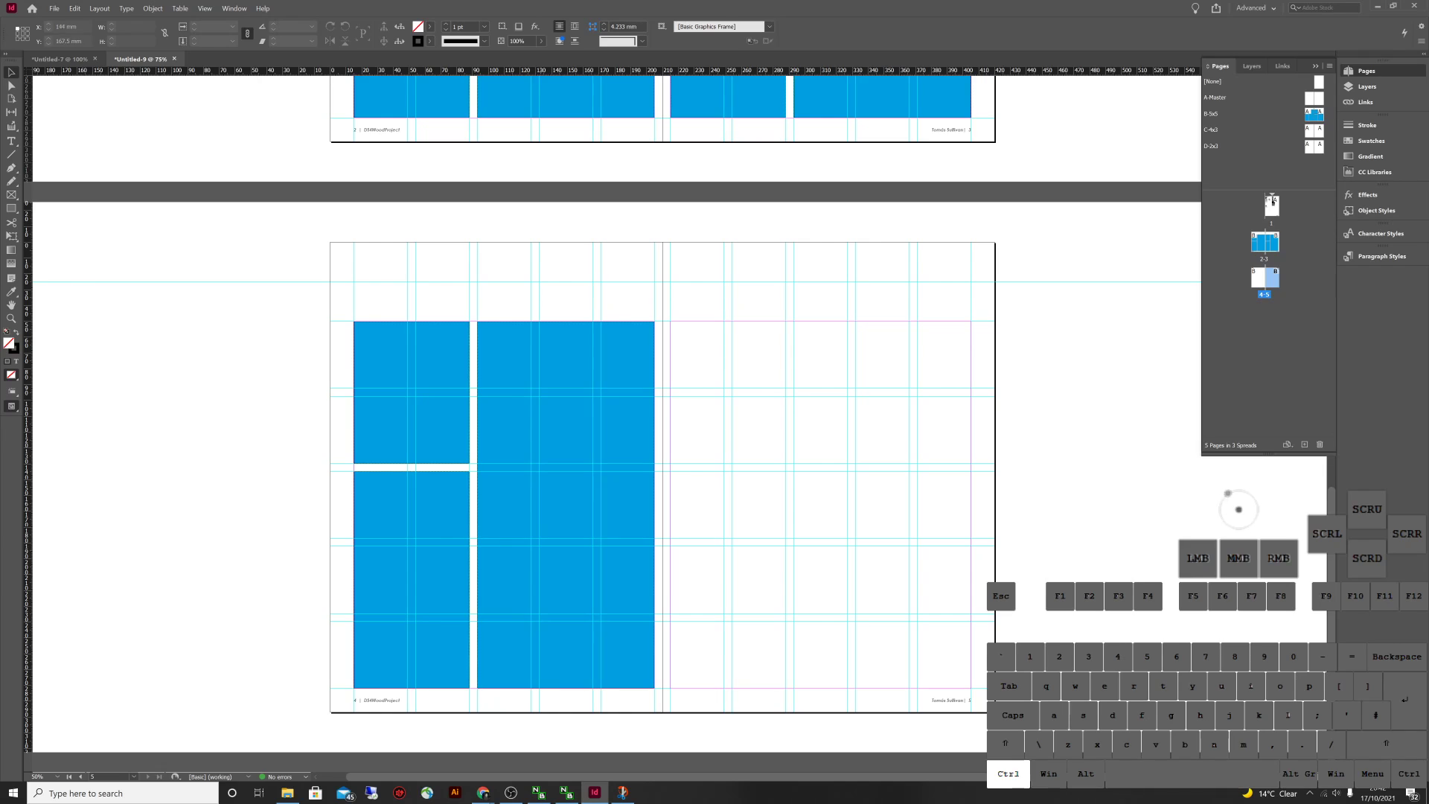
Override and delete page 4's three blue master frames, then make spread 2-3 active
{"action": "left_click", "coordinate": [411, 395], "text": "ctrl+shift"}
{"action": "left_click", "coordinate": [410, 580], "text": "ctrl+shift"}
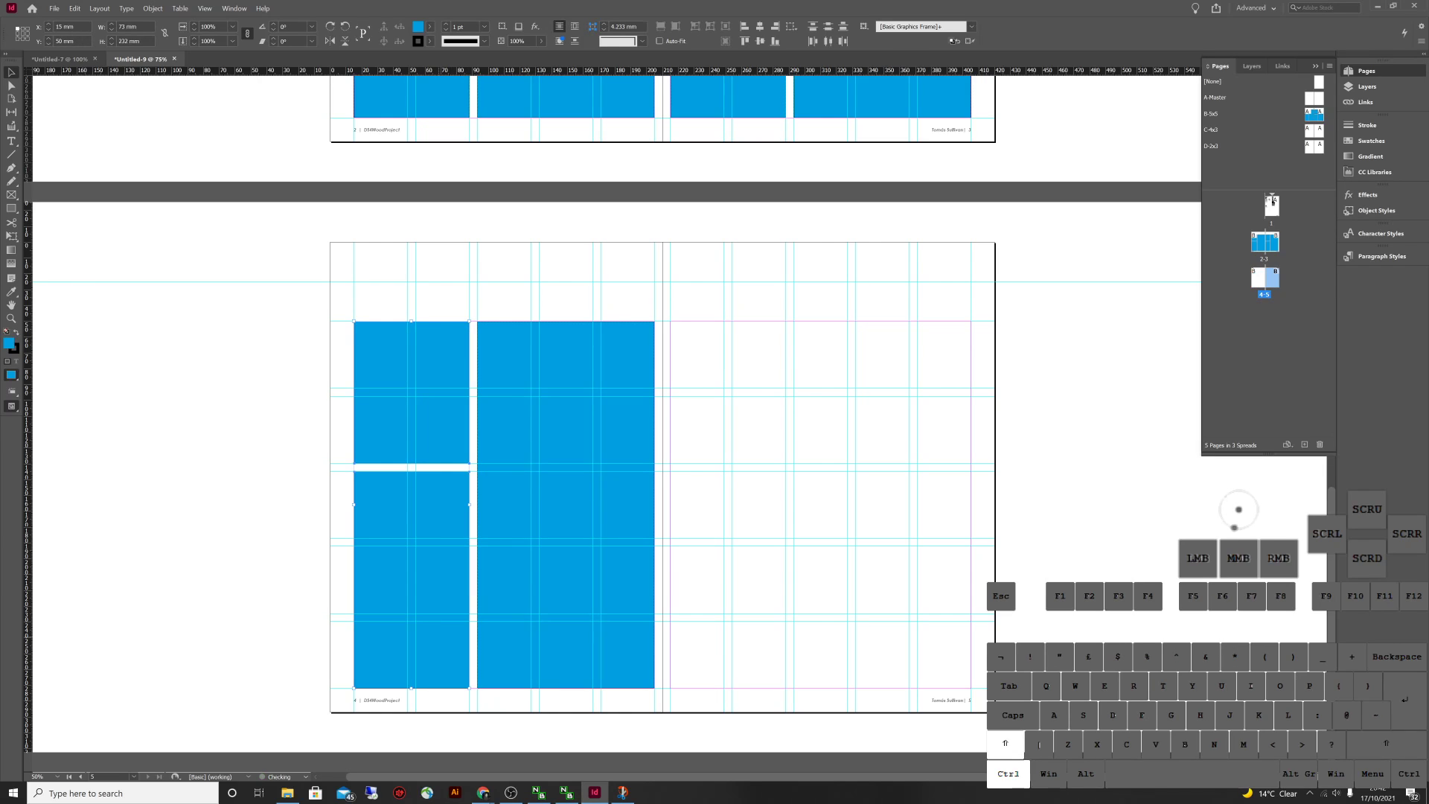
{"action": "key", "text": "Delete"}
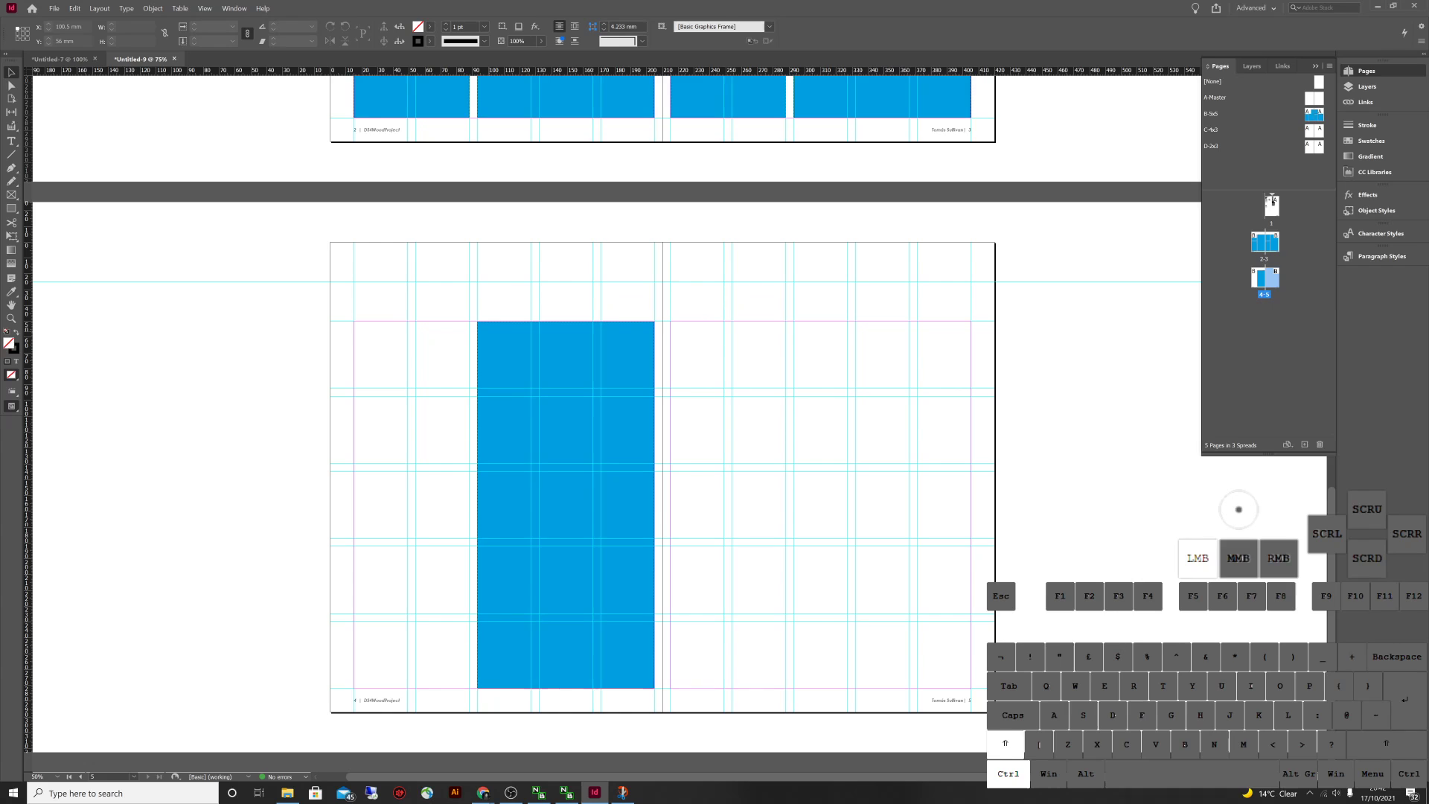
{"action": "left_click", "coordinate": [565, 447], "text": "ctrl+shift"}
{"action": "key", "text": "Delete"}
{"action": "scroll", "coordinate": [617, 446], "scroll_direction": "up", "scroll_amount": 5}
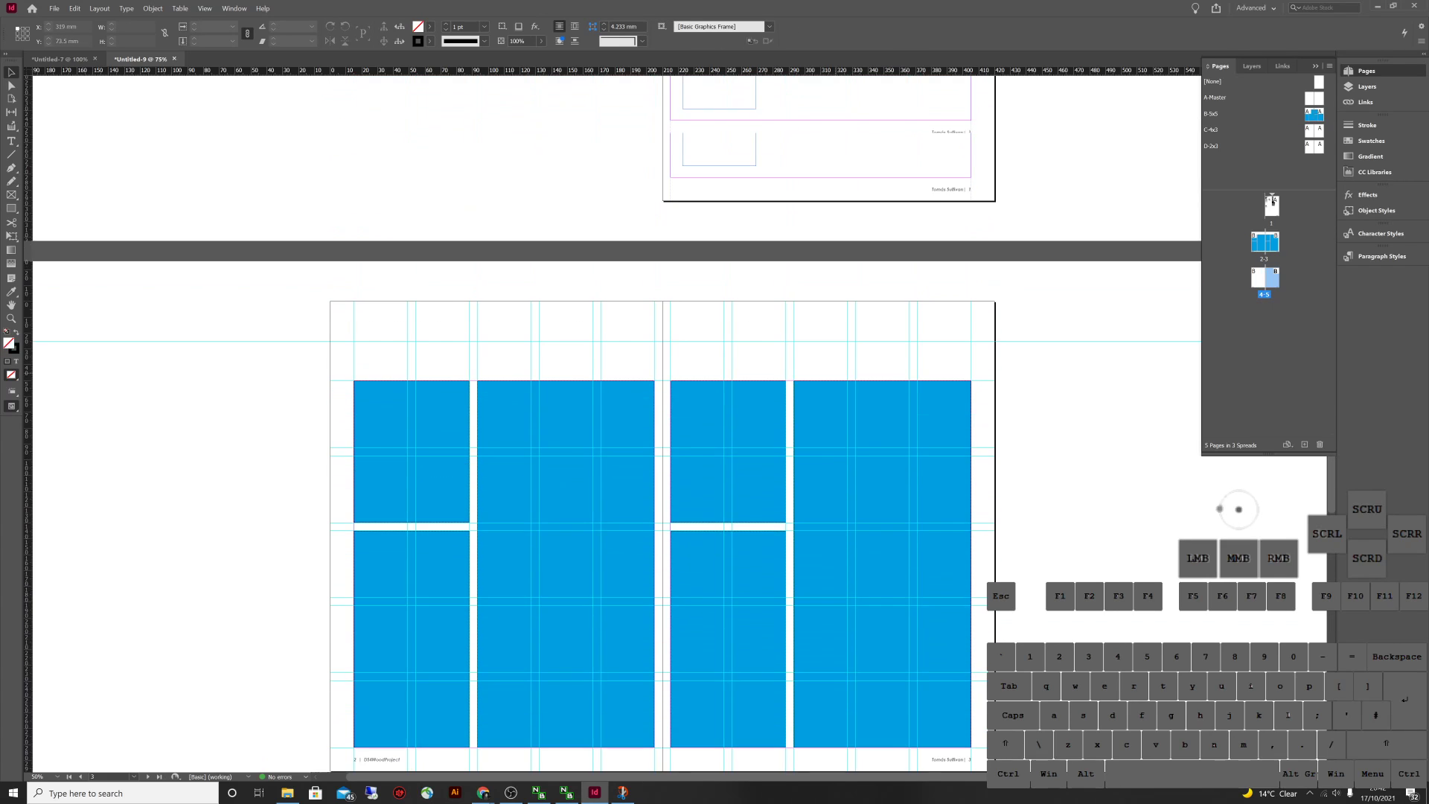
{"action": "scroll", "coordinate": [618, 446], "scroll_direction": "down", "scroll_amount": 5}
{"action": "scroll", "coordinate": [617, 446], "scroll_direction": "up", "scroll_amount": 4}
{"action": "scroll", "coordinate": [618, 447], "scroll_direction": "down", "scroll_amount": 4}
{"action": "scroll", "coordinate": [618, 447], "scroll_direction": "up", "scroll_amount": 4}
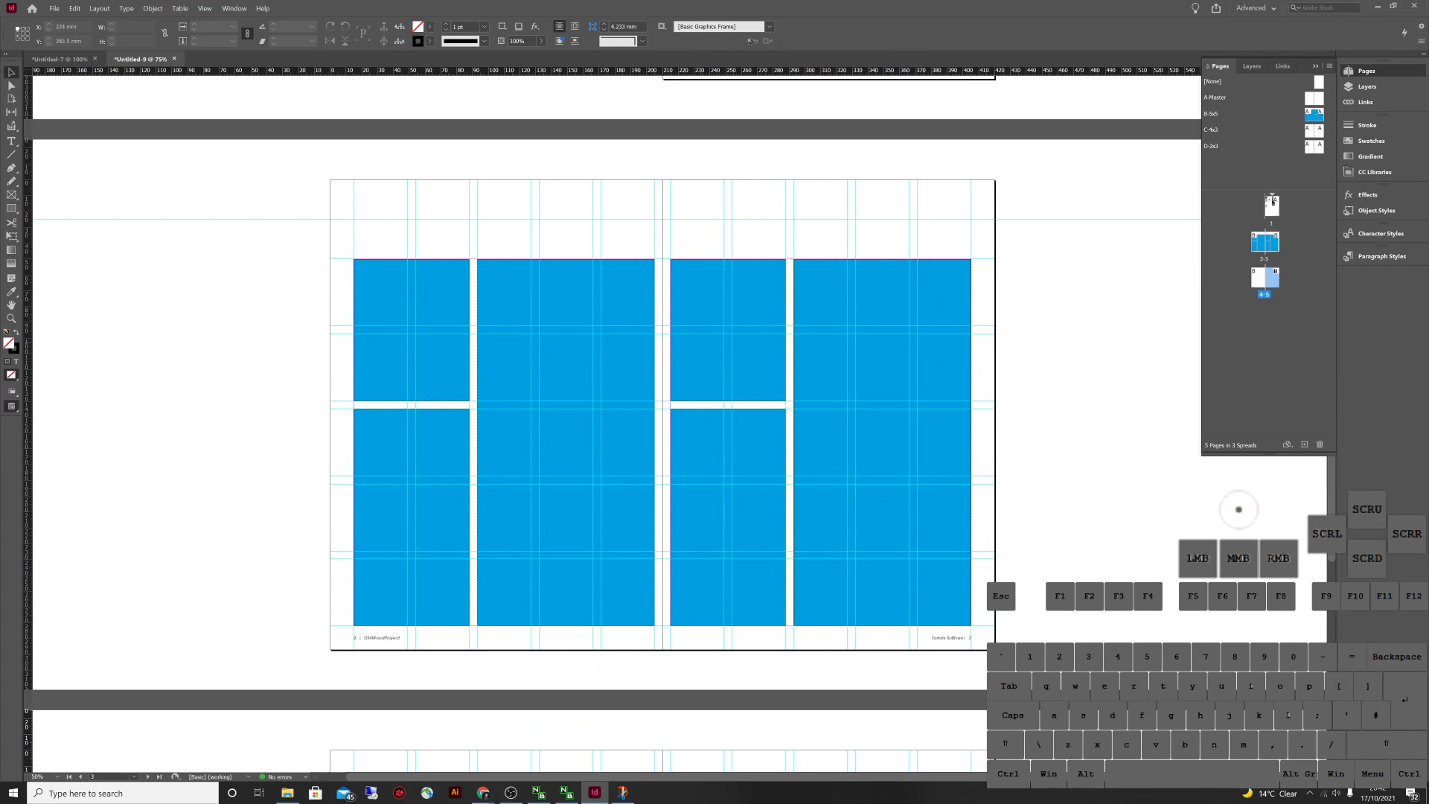
{"action": "left_click", "coordinate": [1005, 600]}
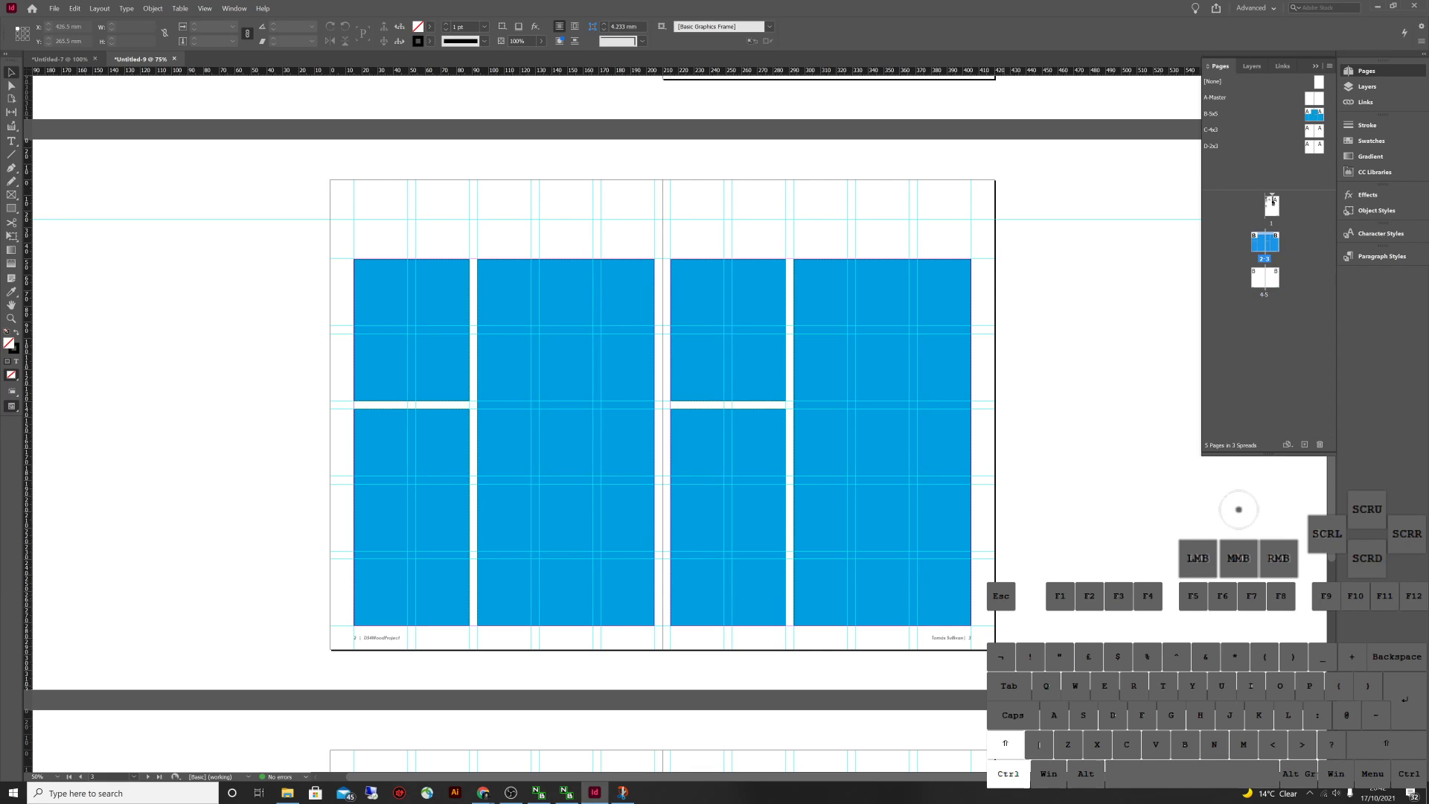
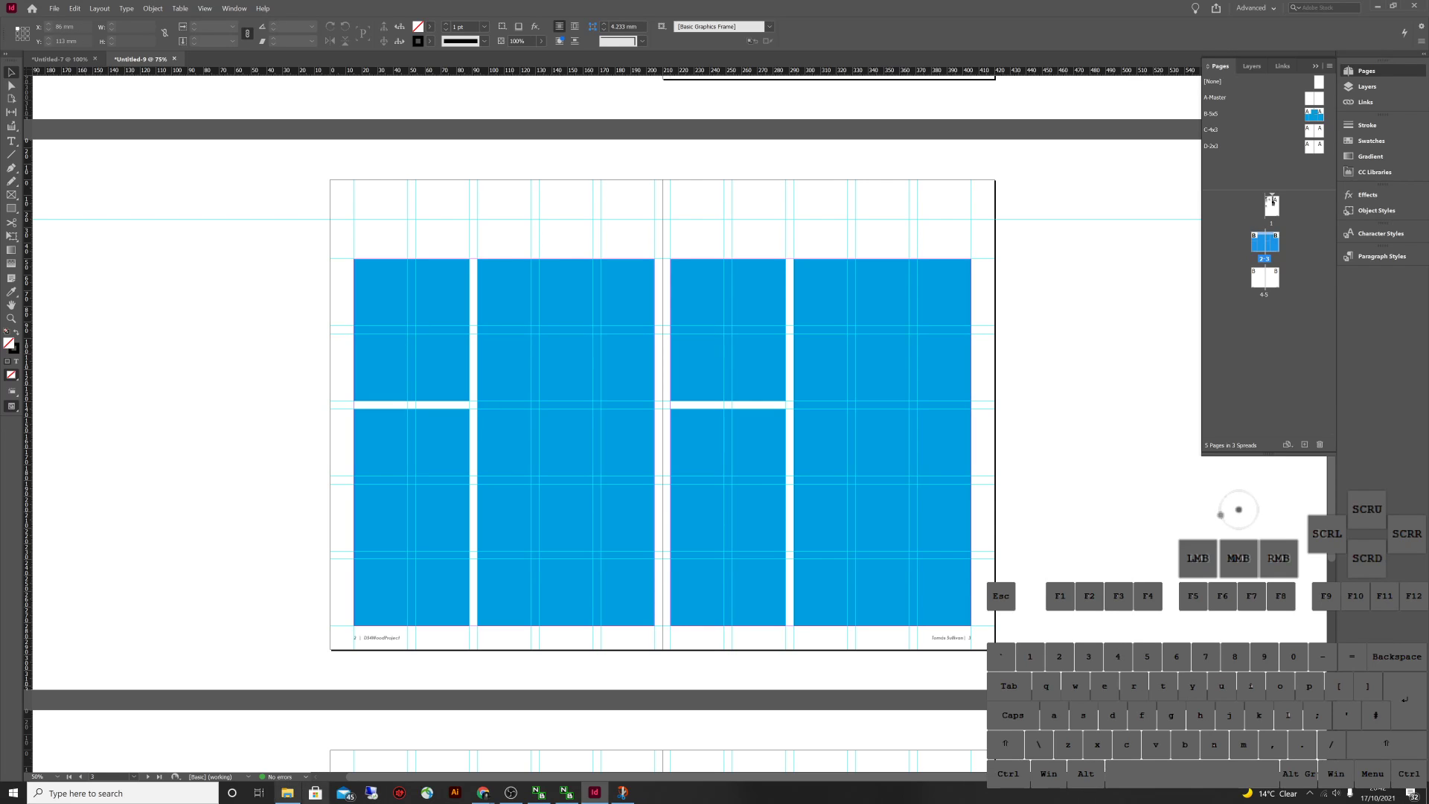
Place IMG_0003 from the Film Scans folder into the tall right-hand frame and scale it down proportionally
{"action": "left_click", "coordinate": [287, 792]}
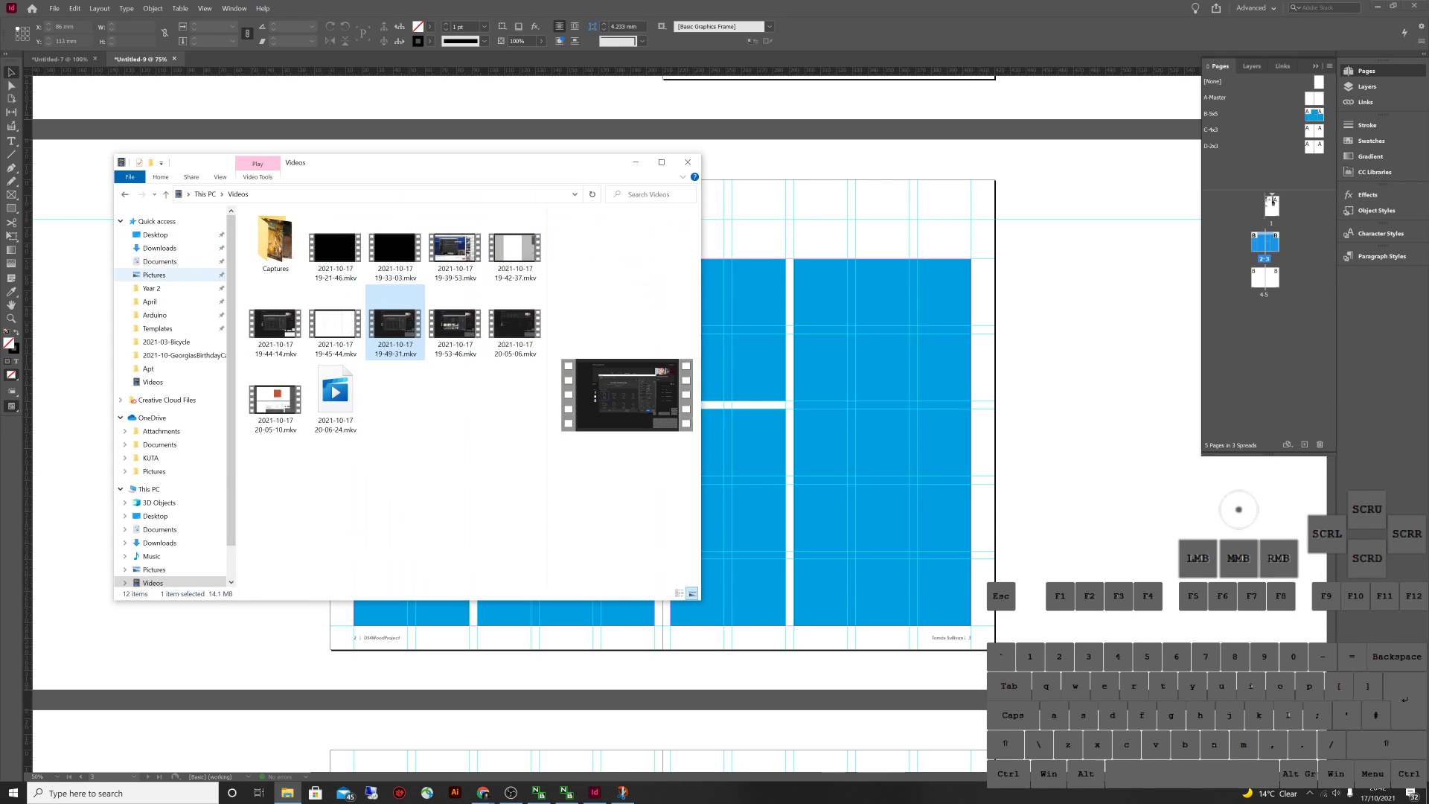
{"action": "left_click", "coordinate": [154, 274]}
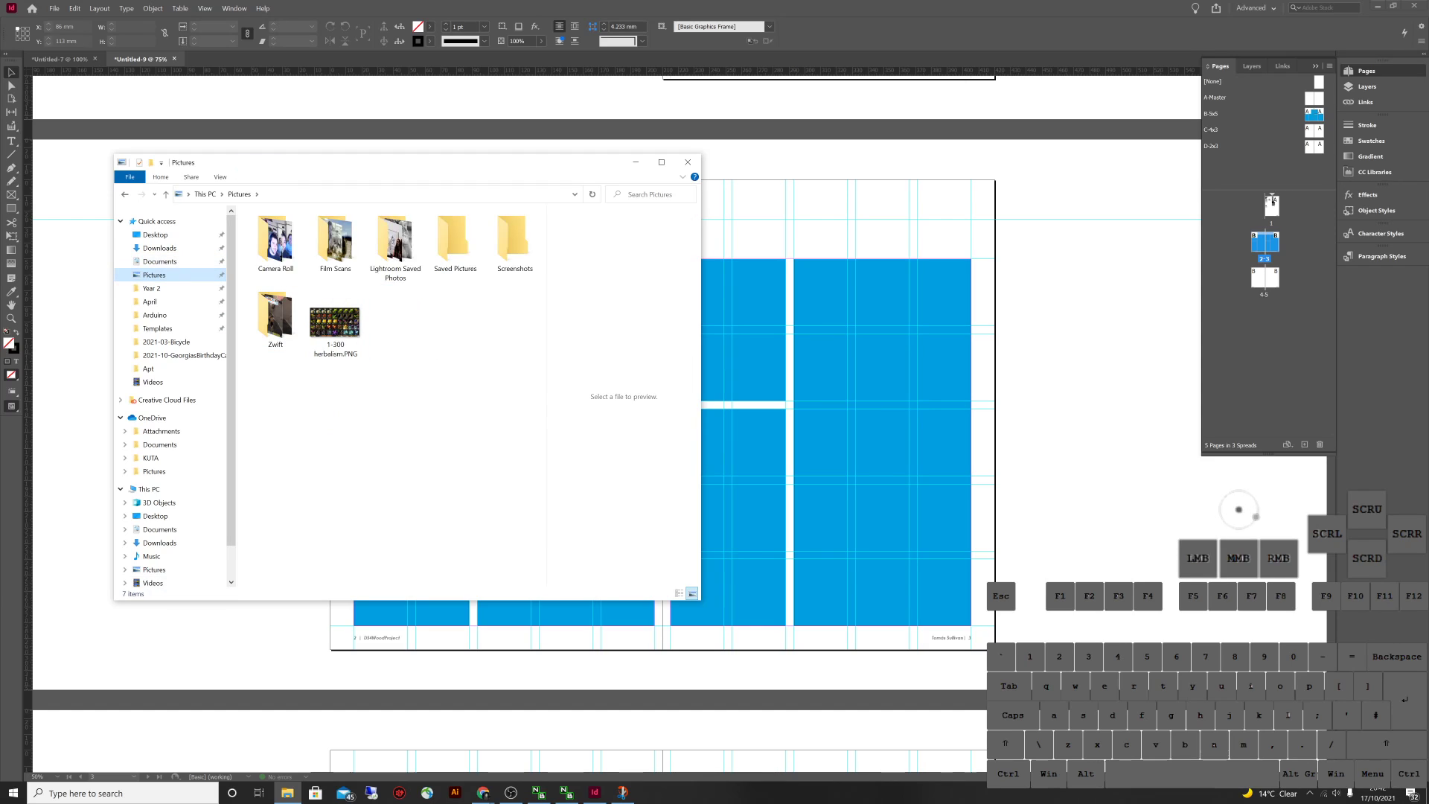
{"action": "double_click", "coordinate": [336, 242]}
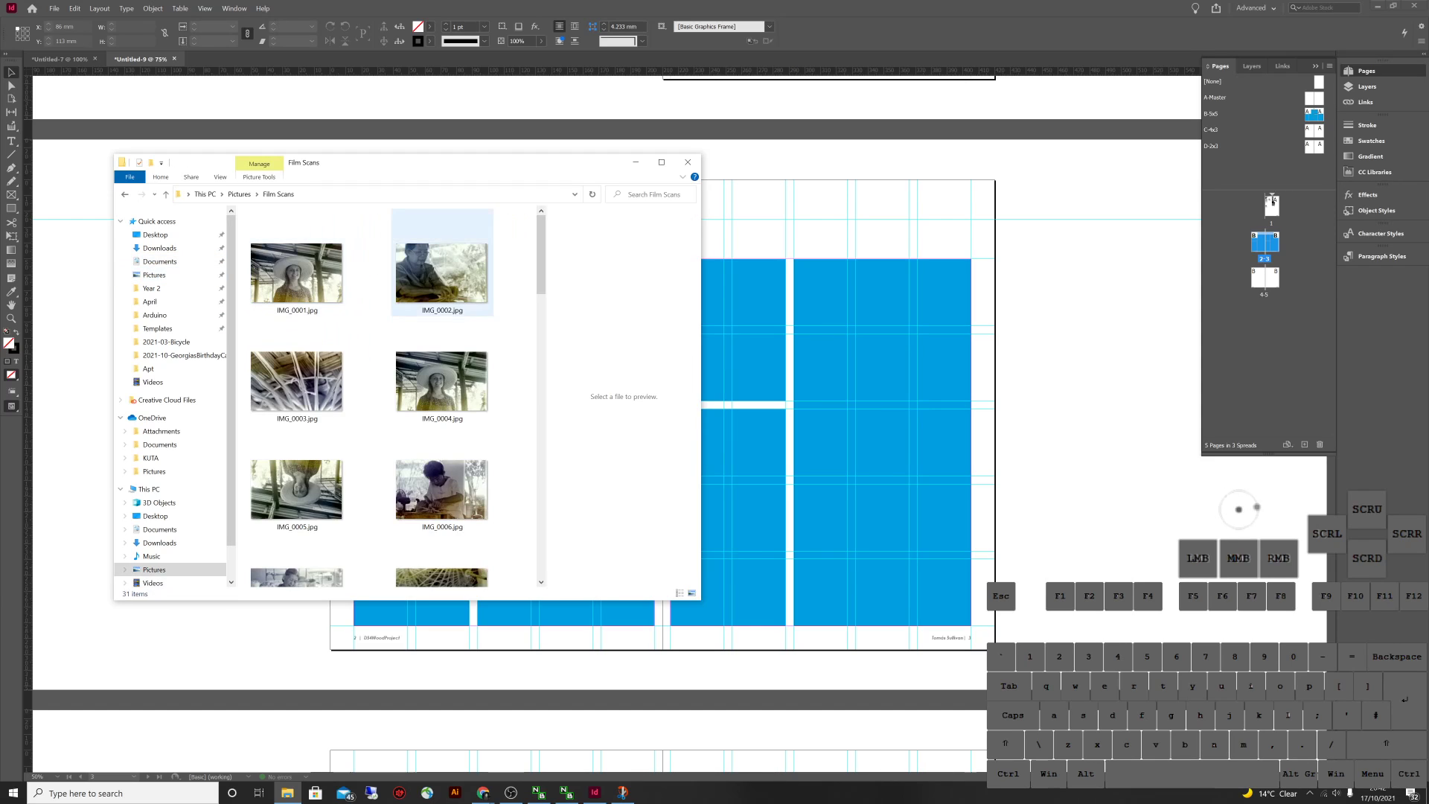
{"action": "left_click", "coordinate": [441, 381]}
{"action": "left_click", "coordinate": [296, 381]}
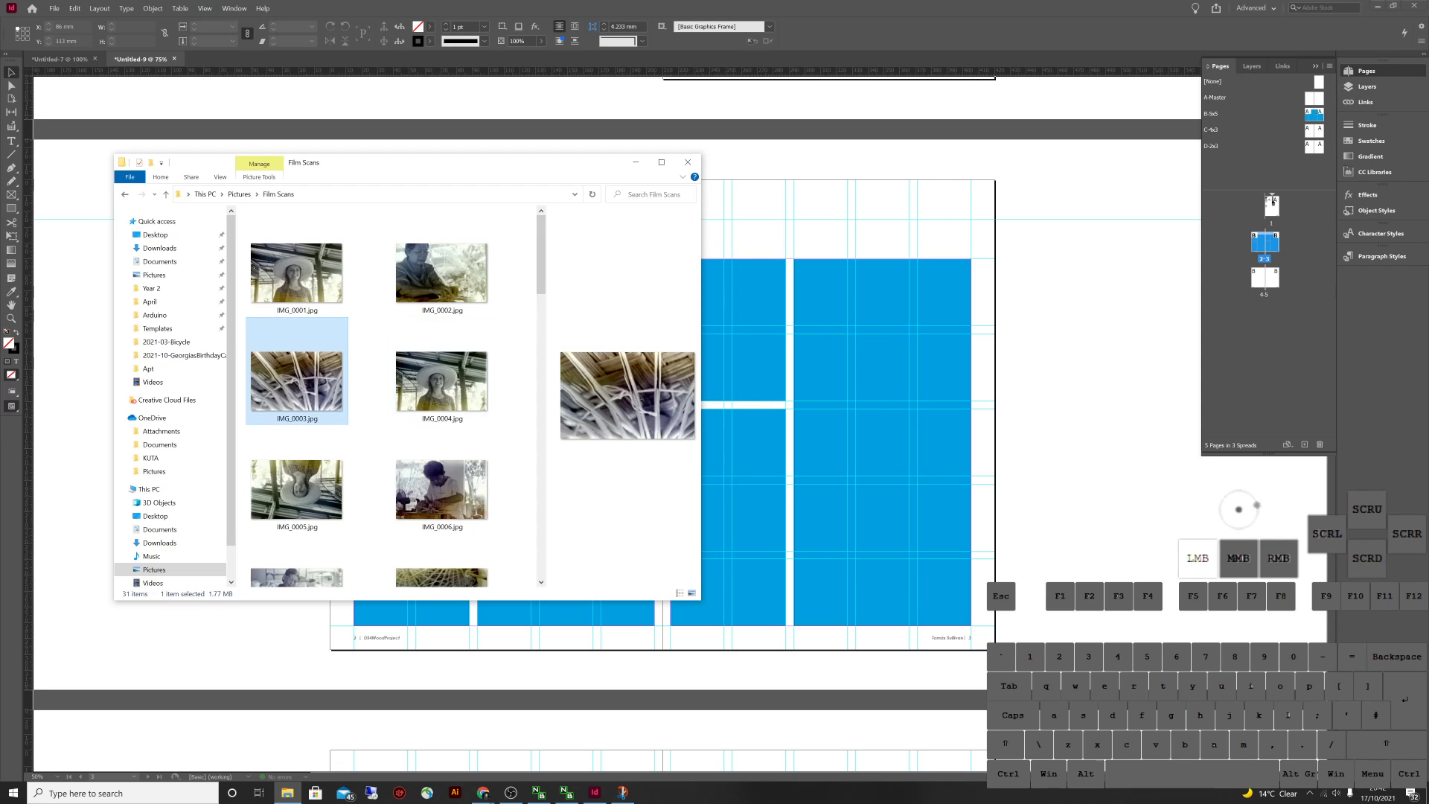
{"action": "left_click_drag", "start_coordinate": [297, 381], "coordinate": [882, 442]}
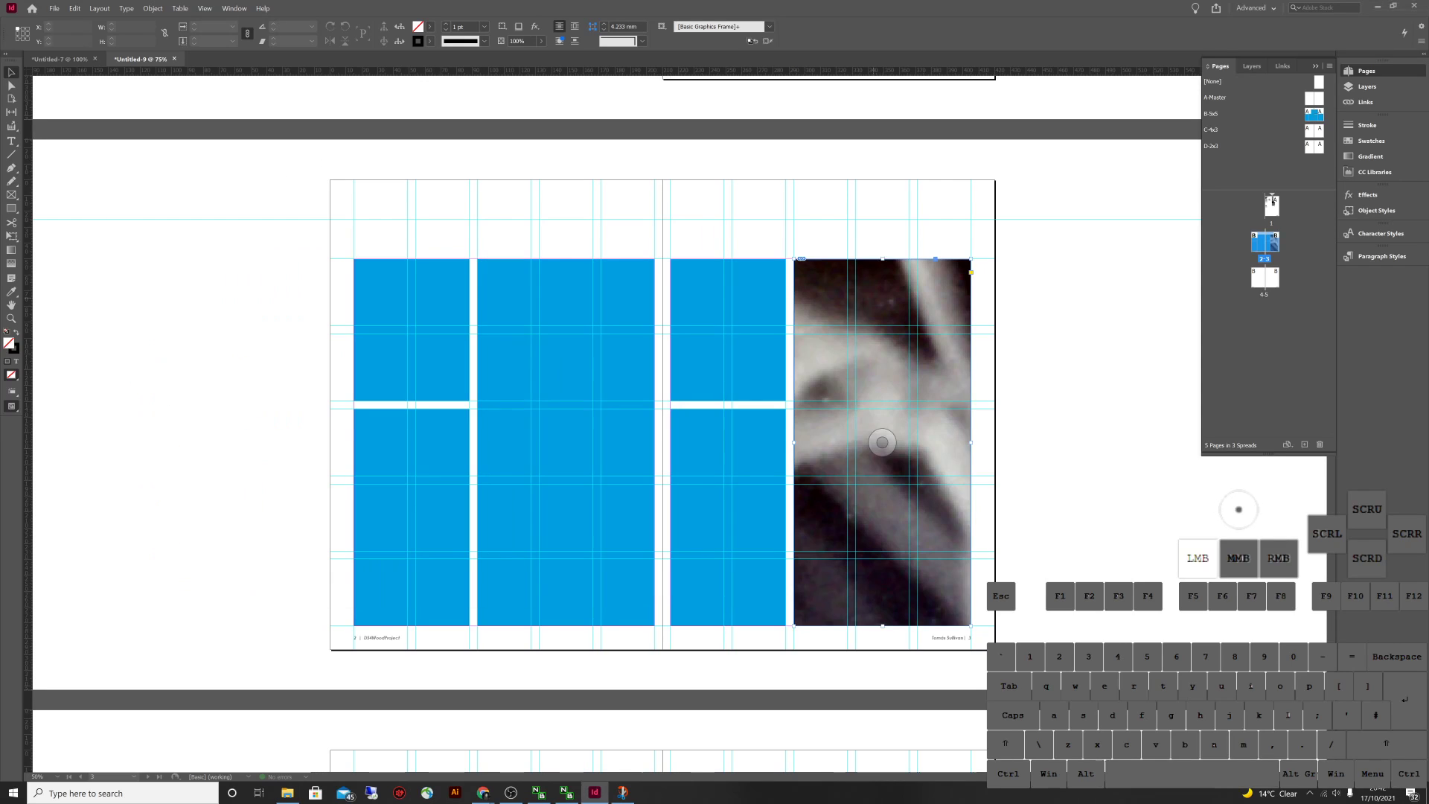
{"action": "key", "text": "ctrl"}
{"action": "key", "text": "ctrl+minus"}
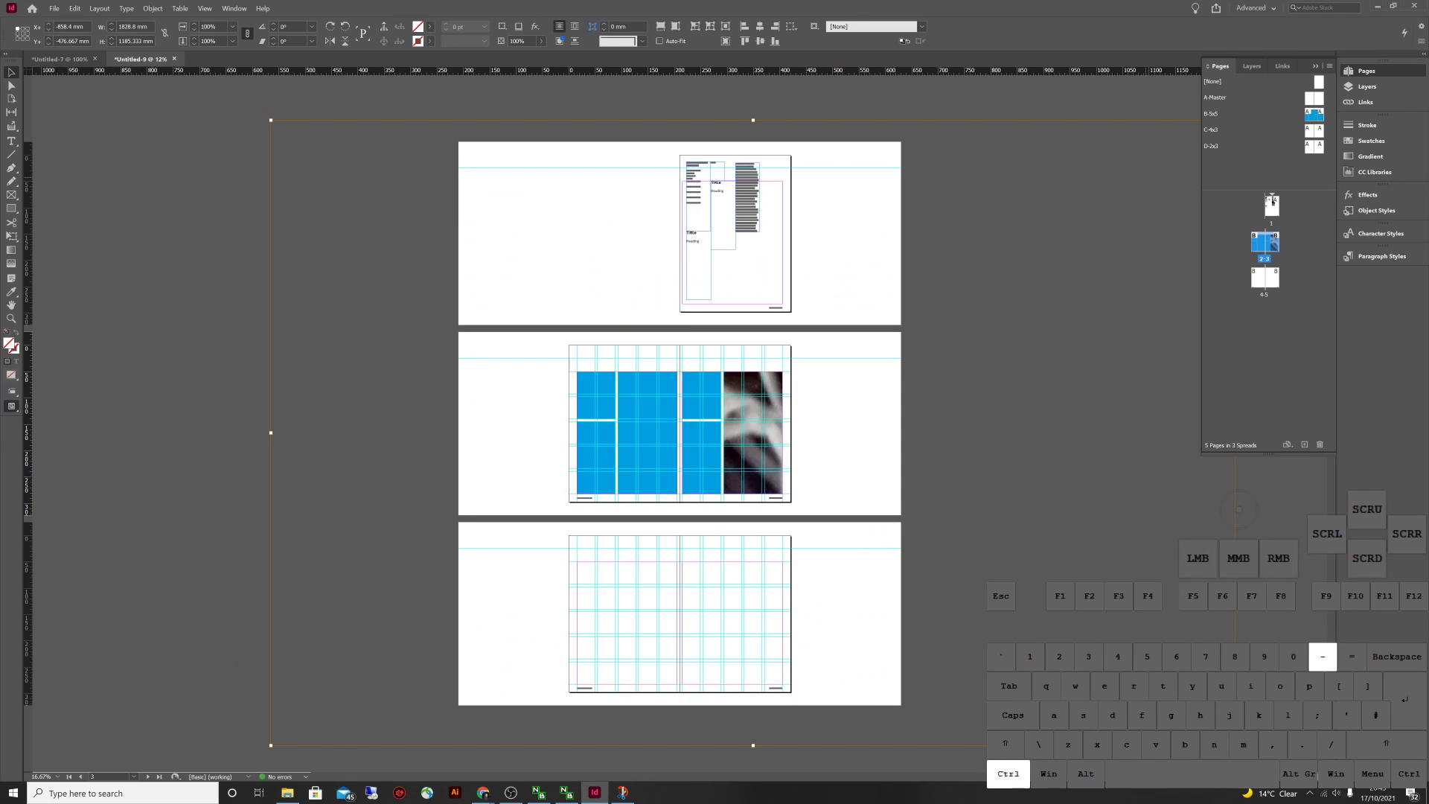
{"action": "key", "text": "ctrl+minus"}
{"action": "key", "text": "ctrl+equal"}
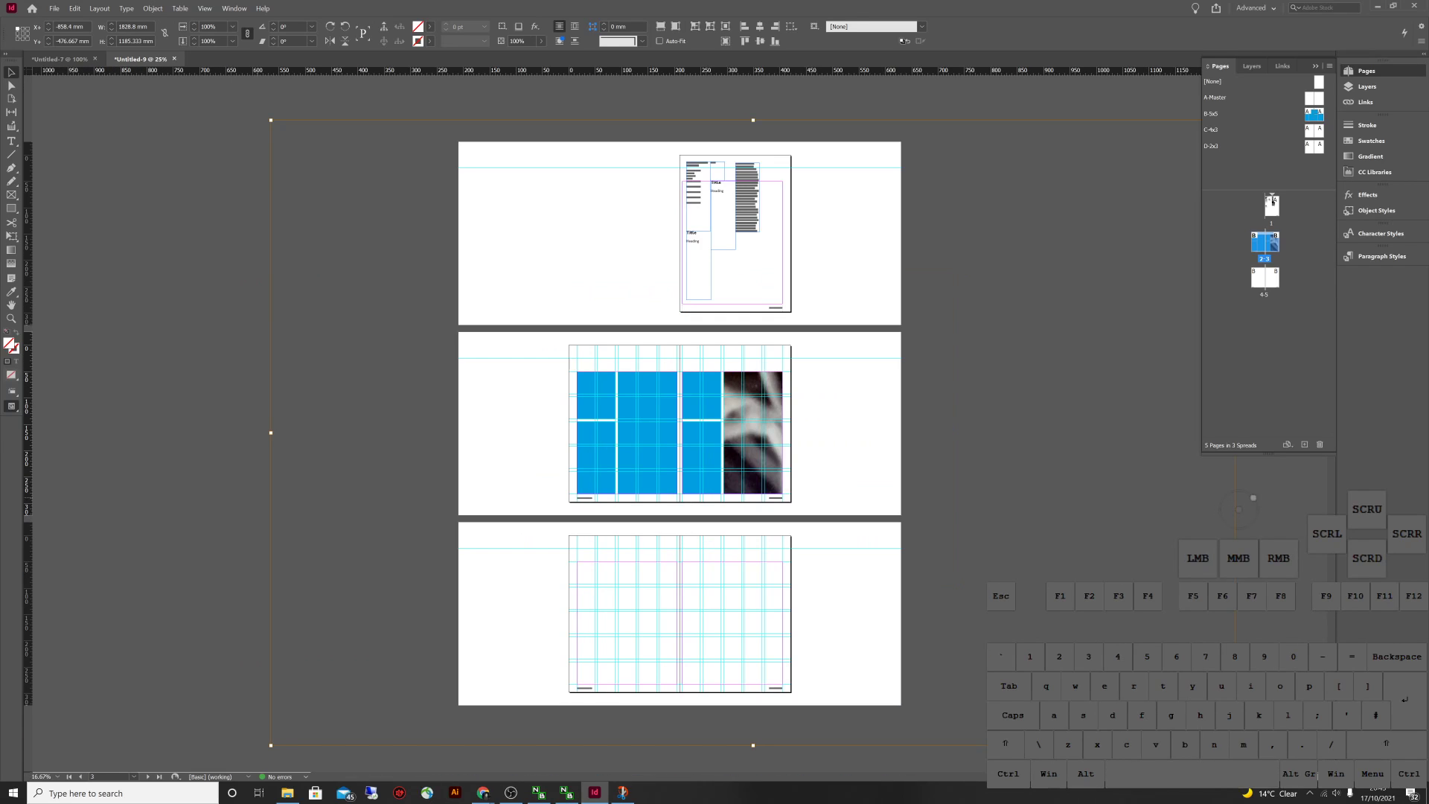
{"action": "left_click_drag", "start_coordinate": [270, 119], "coordinate": [634, 355]}
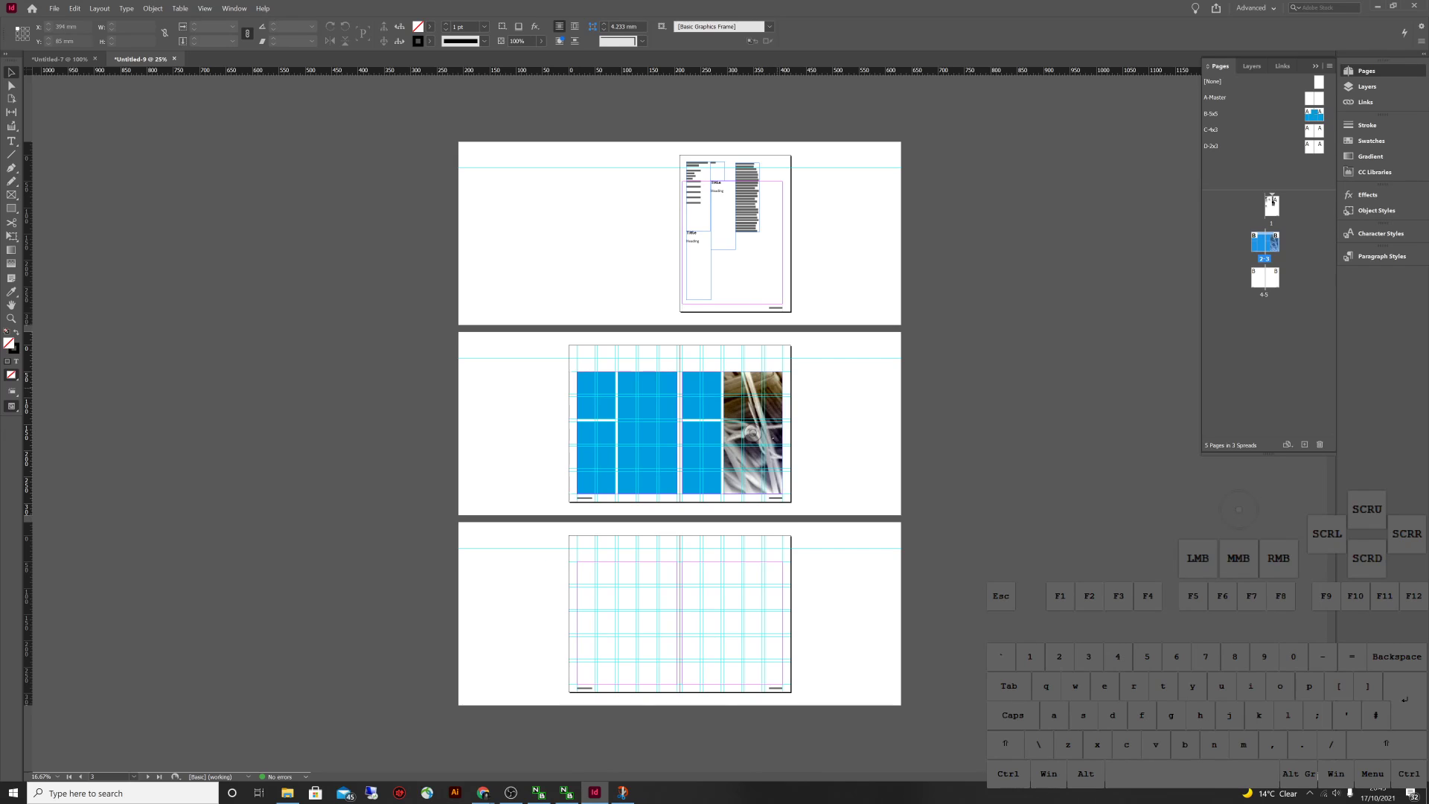
Drop the IMG_0008 film scan into the upper-left frame on page 3, discarding an oversized placement
{"action": "key", "text": "alt+Tab"}
{"action": "scroll", "coordinate": [390, 394], "scroll_direction": "down", "scroll_amount": 2}
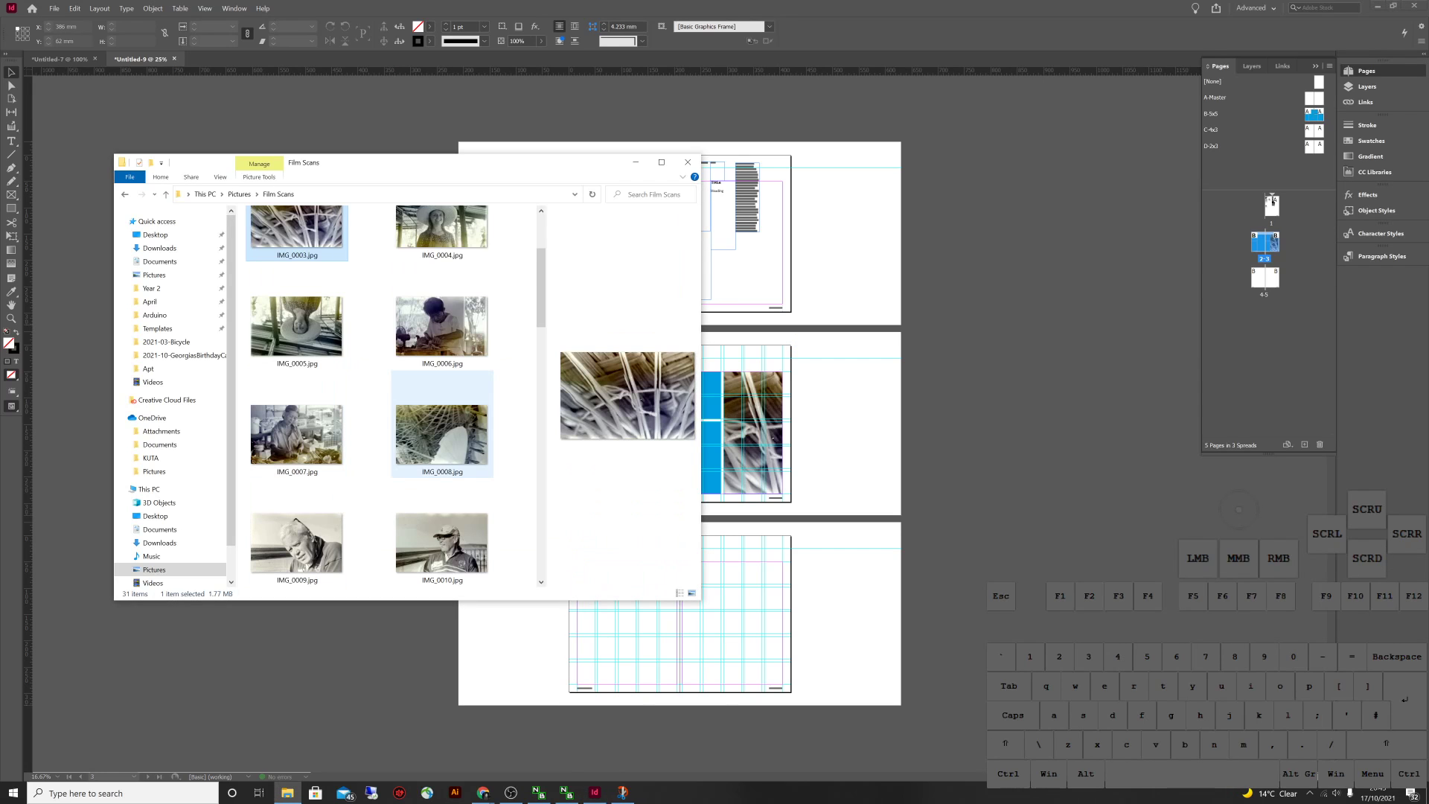
{"action": "left_click", "coordinate": [442, 432]}
{"action": "left_click_drag", "start_coordinate": [446, 162], "coordinate": [1070, 347]}
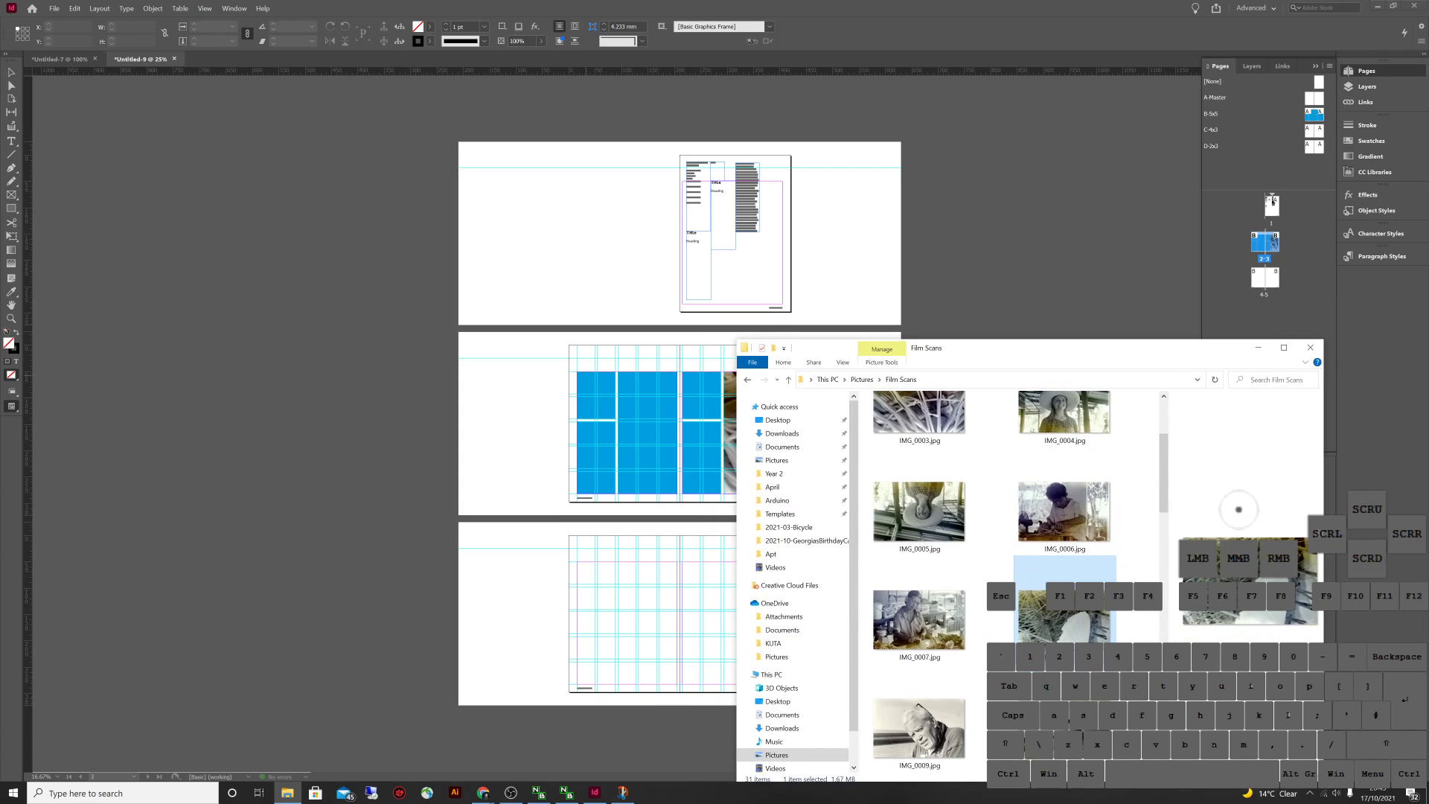
{"action": "left_click", "coordinate": [752, 431]}
{"action": "key", "text": "ctrl+z"}
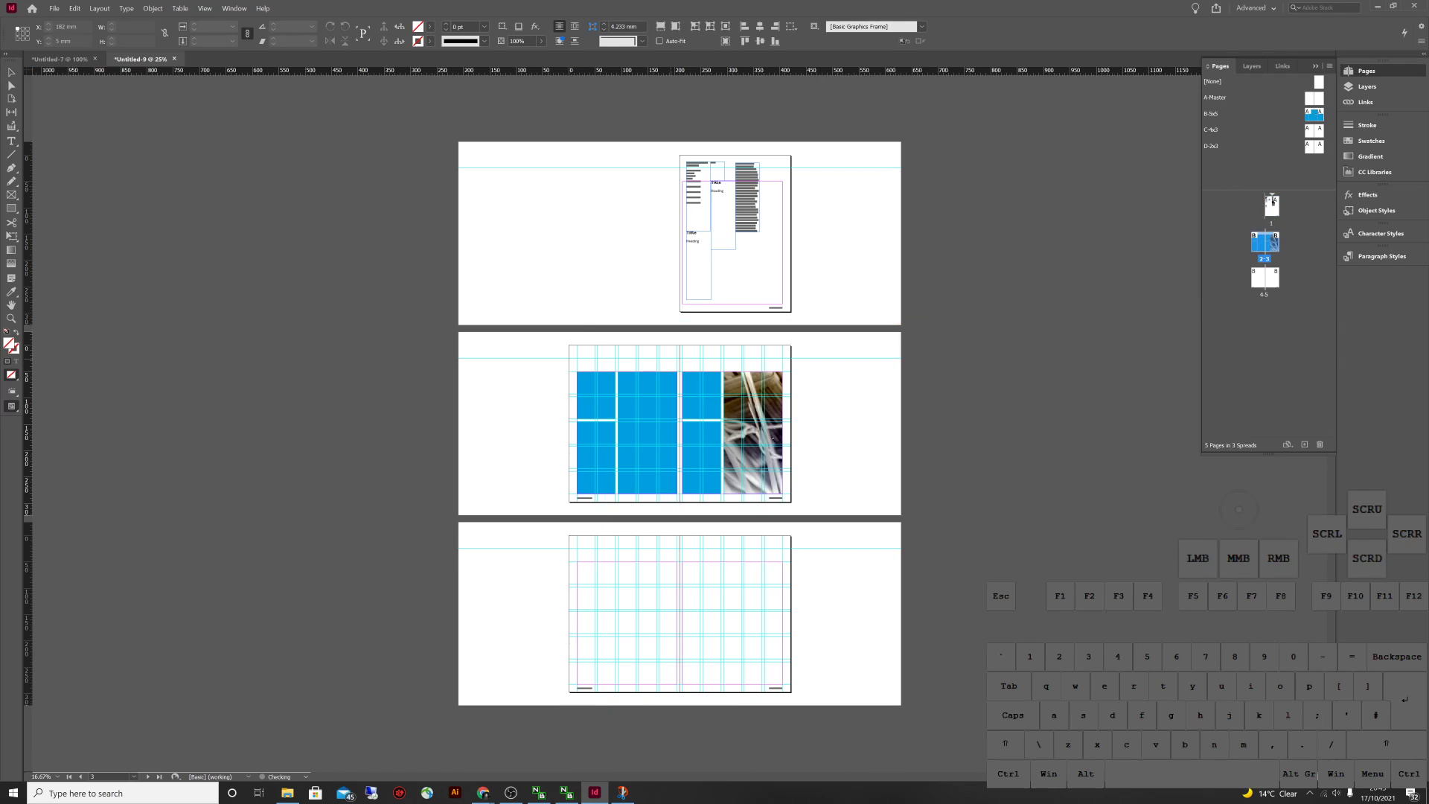
{"action": "key", "text": "alt+Tab"}
{"action": "key", "text": "Escape"}
{"action": "key", "text": "alt+Tab"}
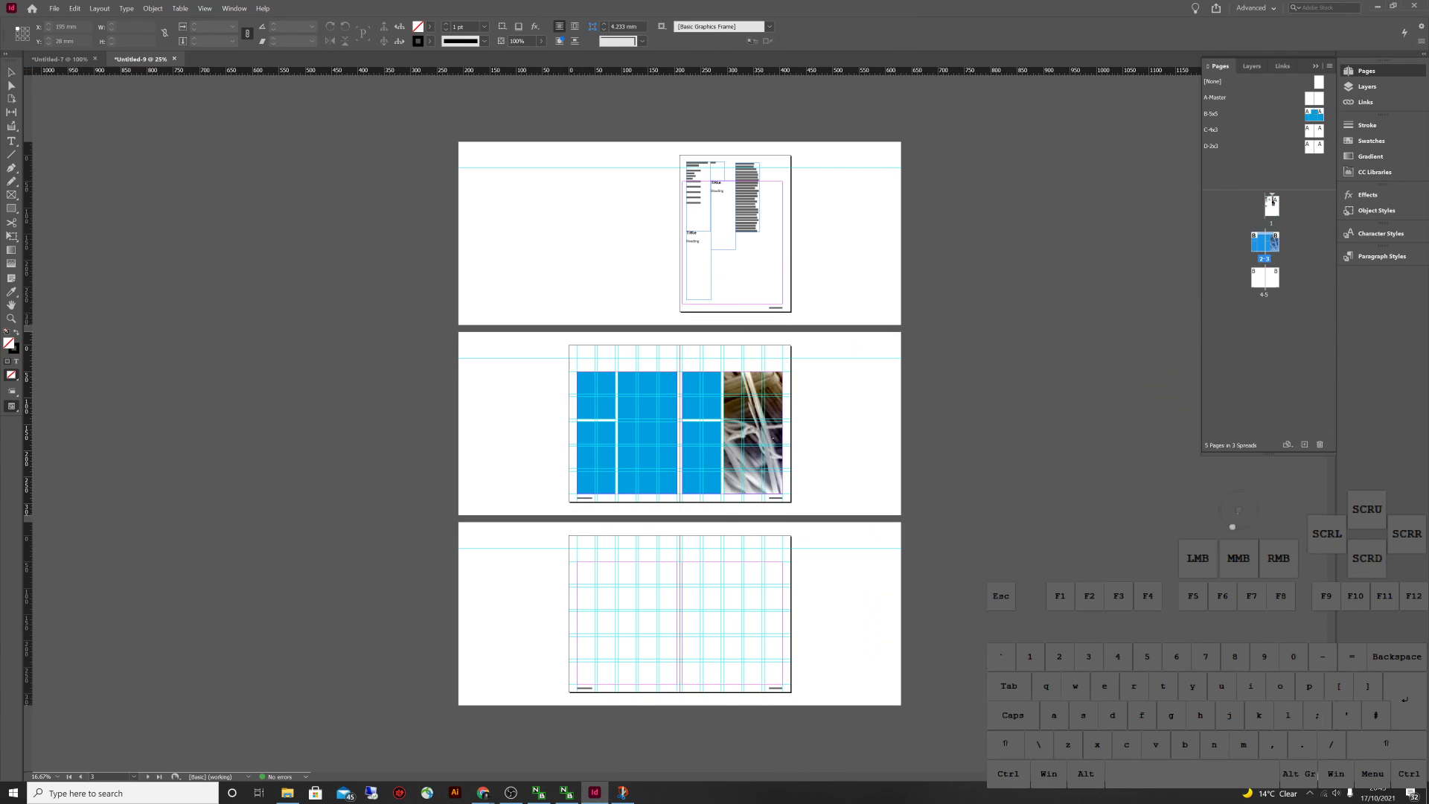
{"action": "key", "text": "v"}
{"action": "key", "text": "alt+Tab"}
{"action": "left_click_drag", "start_coordinate": [1064, 616], "coordinate": [697, 387]}
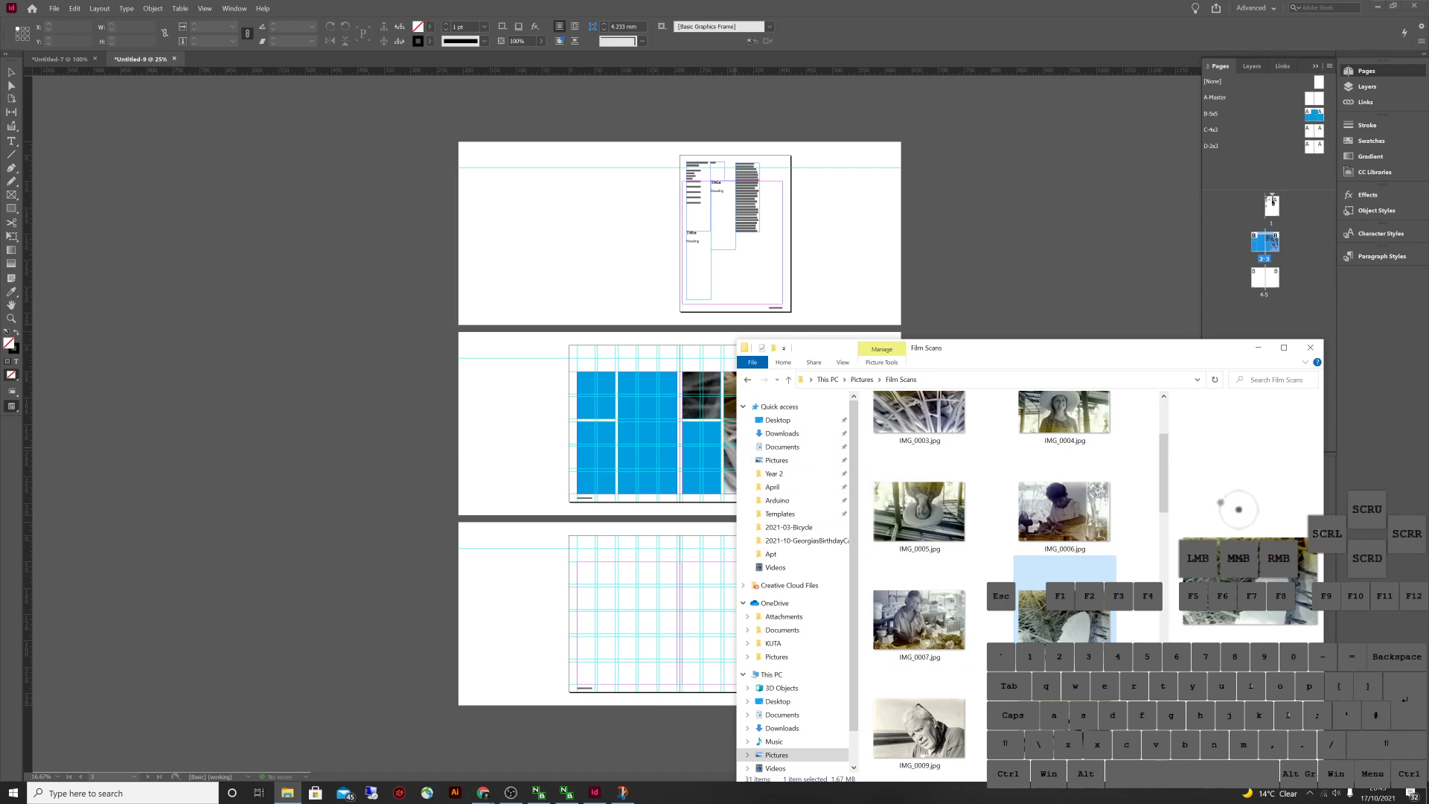
Nudge the photo slightly within the upper-left frame and zoom in on spread 2-3
{"action": "key", "text": "v"}
{"action": "left_click", "coordinate": [699, 454]}
{"action": "key", "text": "v"}
{"action": "key", "text": "Escape"}
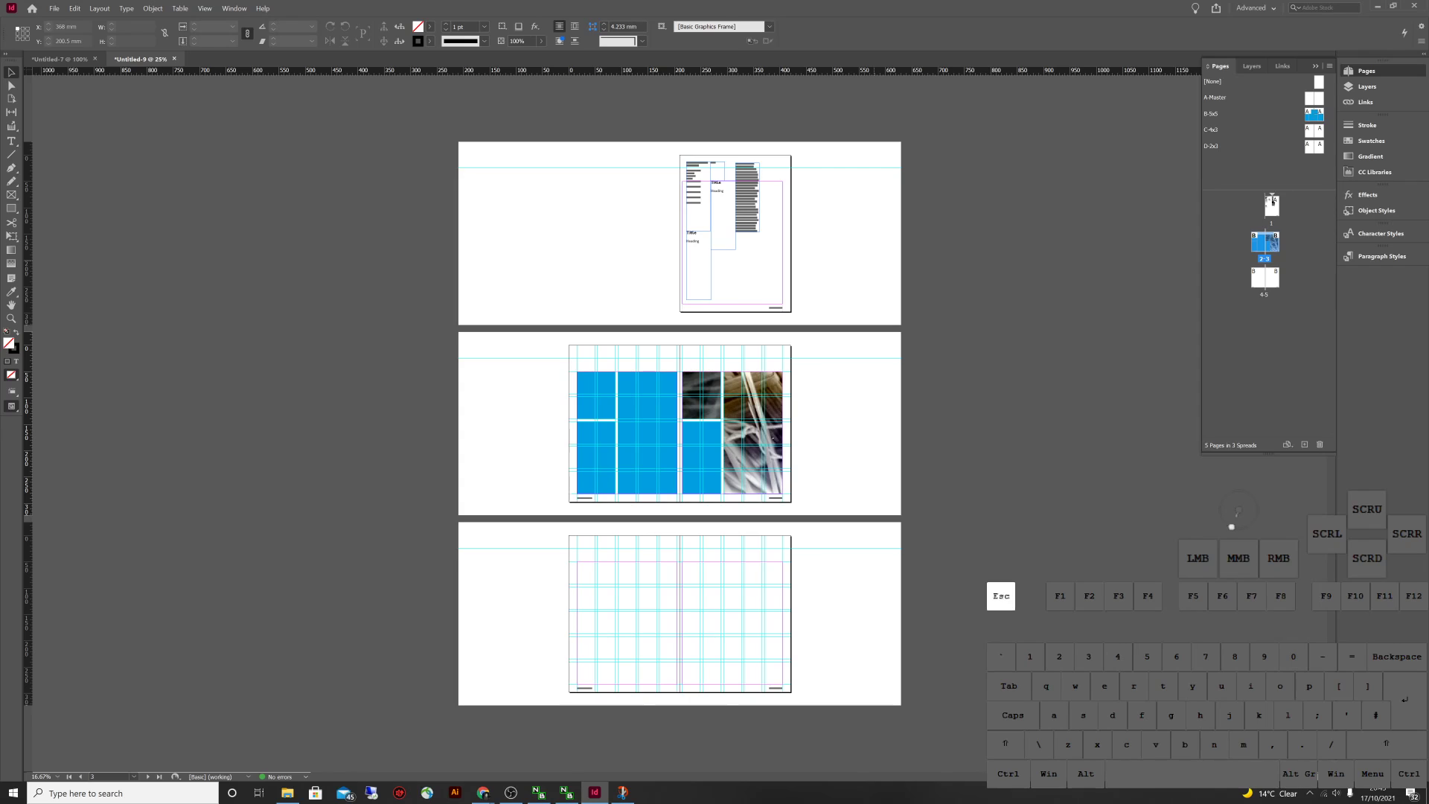
{"action": "left_click", "coordinate": [700, 384]}
{"action": "left_click_drag", "start_coordinate": [701, 384], "coordinate": [691, 378]}
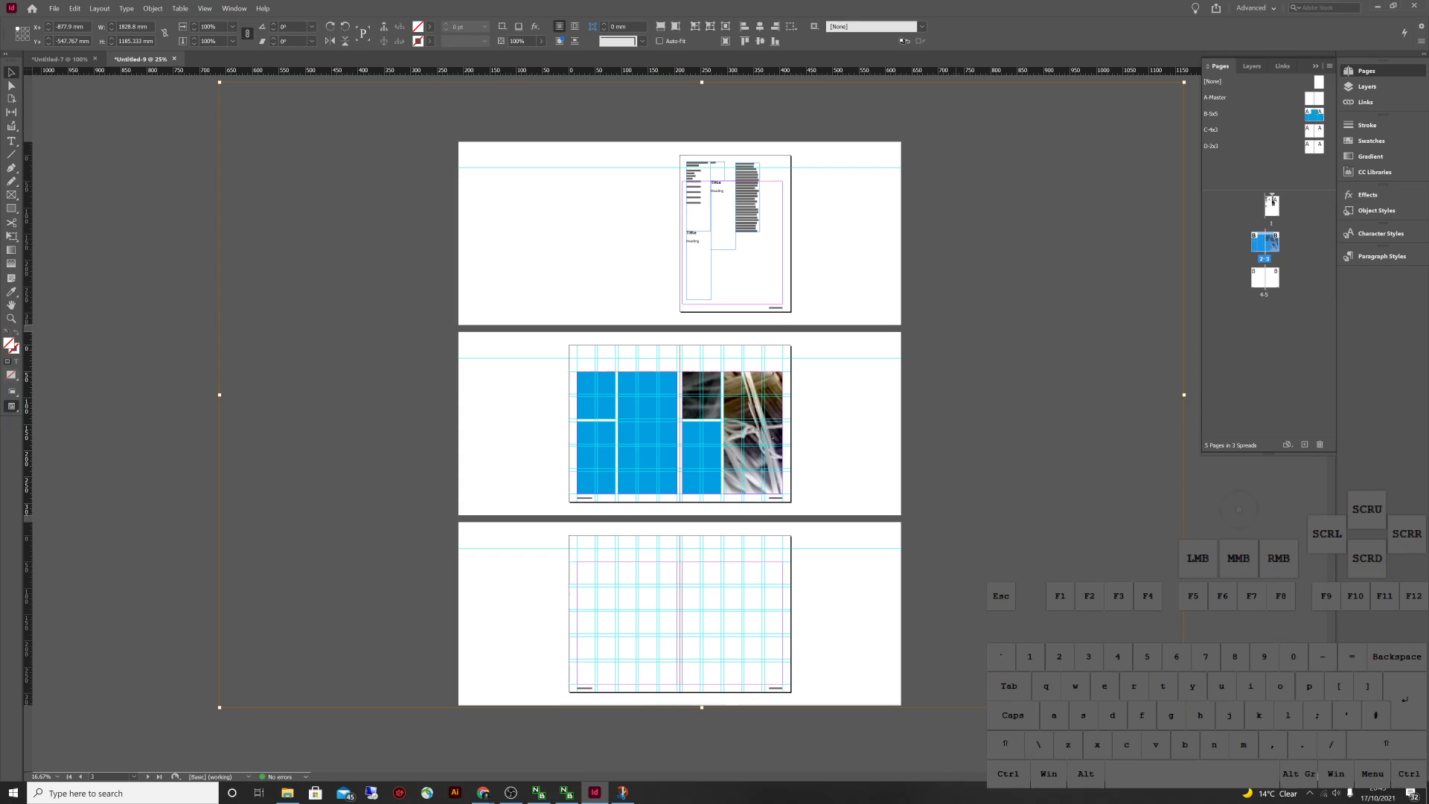
{"action": "key", "text": "Escape"}
{"action": "key", "text": "ctrl+equal"}
{"action": "key", "text": "ctrl+equal"}
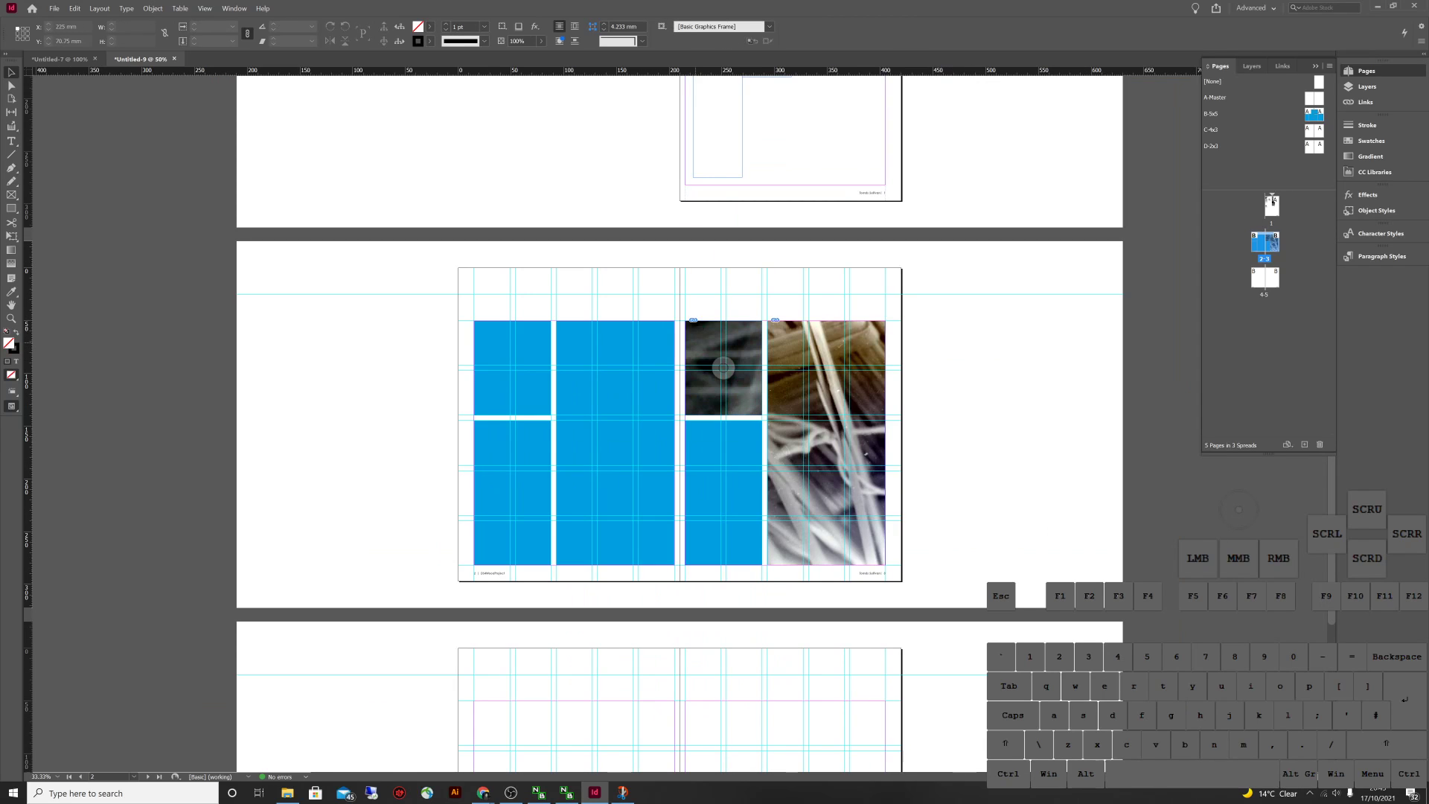
Place IMG_0008 into a right-page frame and inspect the small top frame's photo
{"action": "key", "text": "Escape"}
{"action": "key", "text": "alt+Tab"}
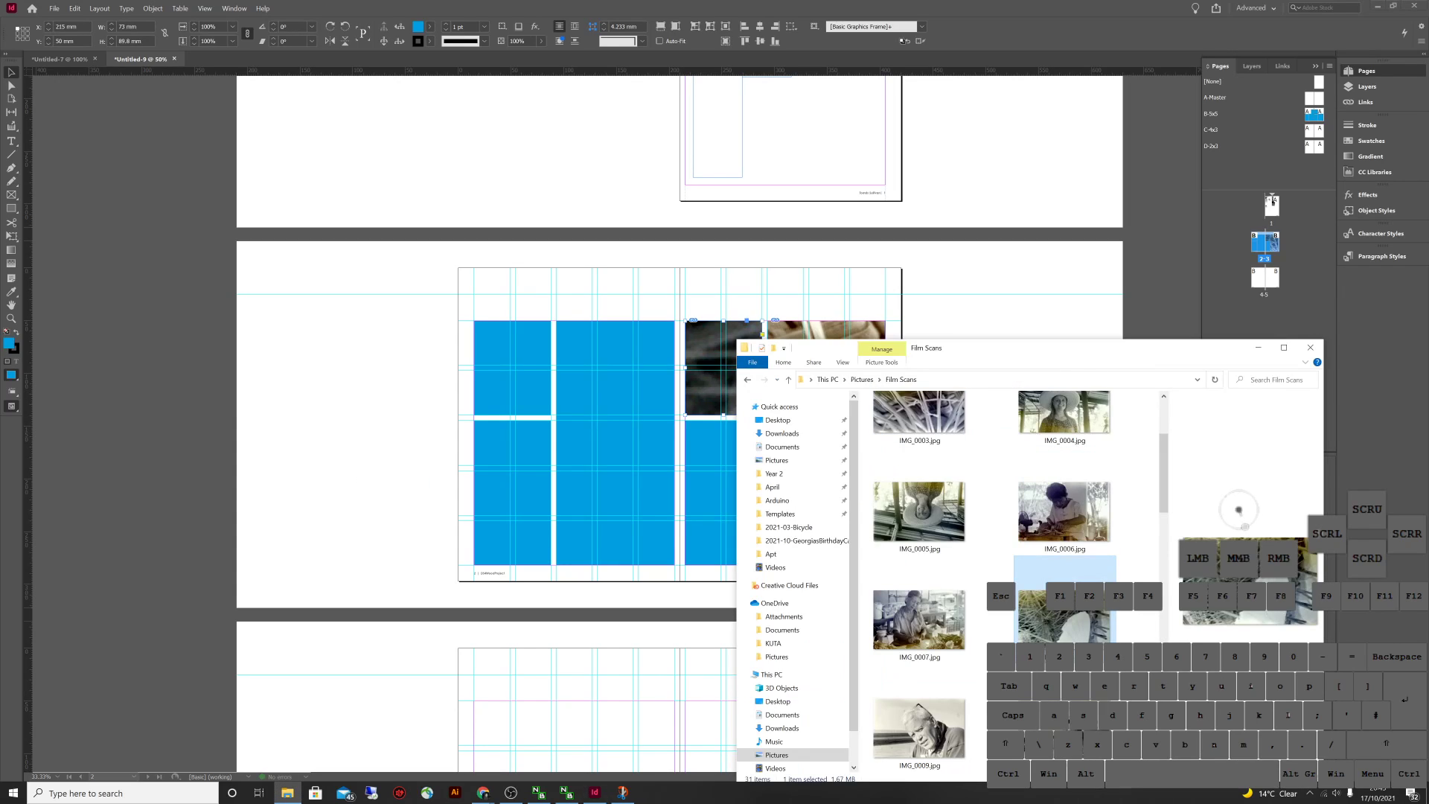
{"action": "left_click_drag", "start_coordinate": [1064, 595], "coordinate": [826, 331]}
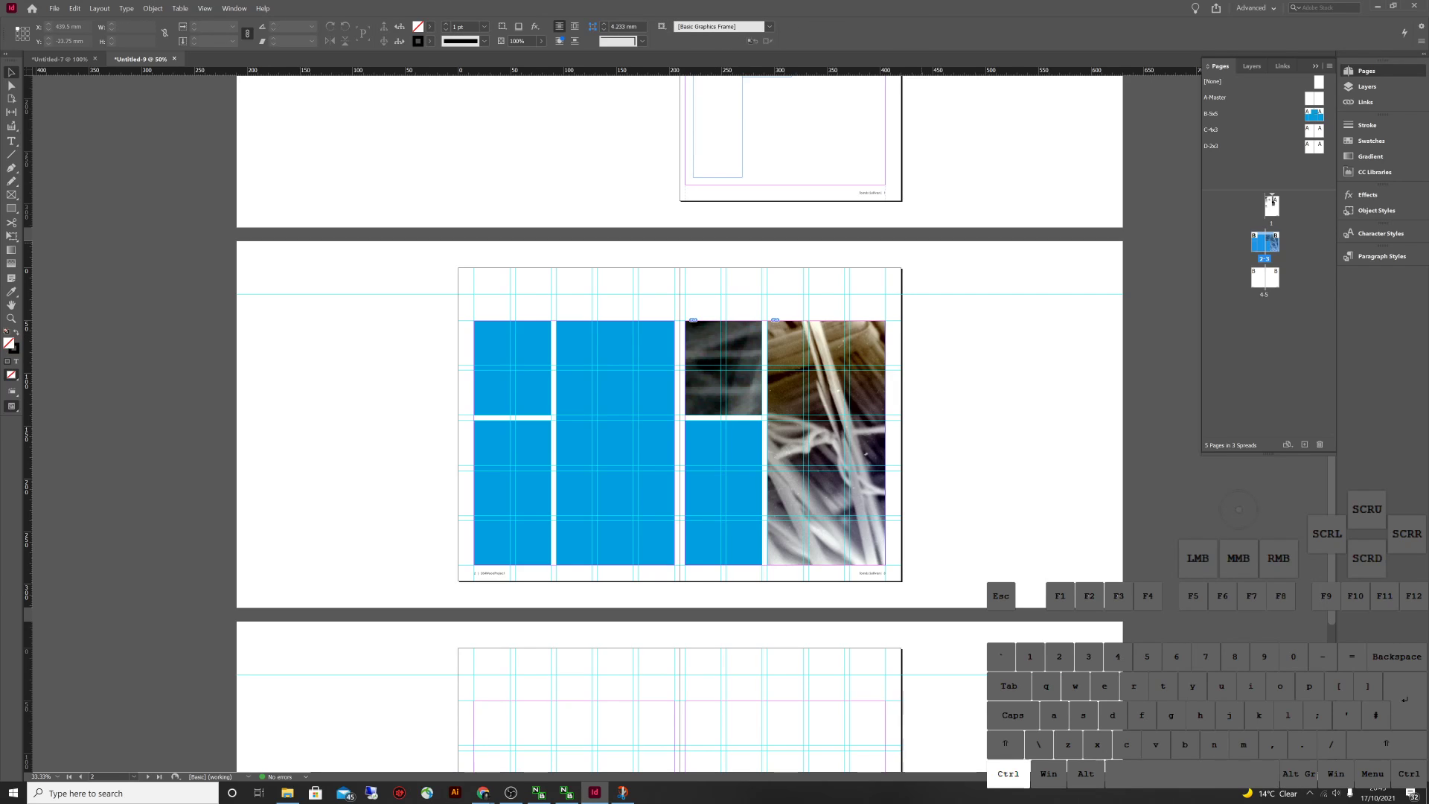
{"action": "key", "text": "ctrl+minus"}
{"action": "key", "text": "ctrl+minus"}
{"action": "key", "text": "ctrl+minus"}
{"action": "key", "text": "ctrl+minus"}
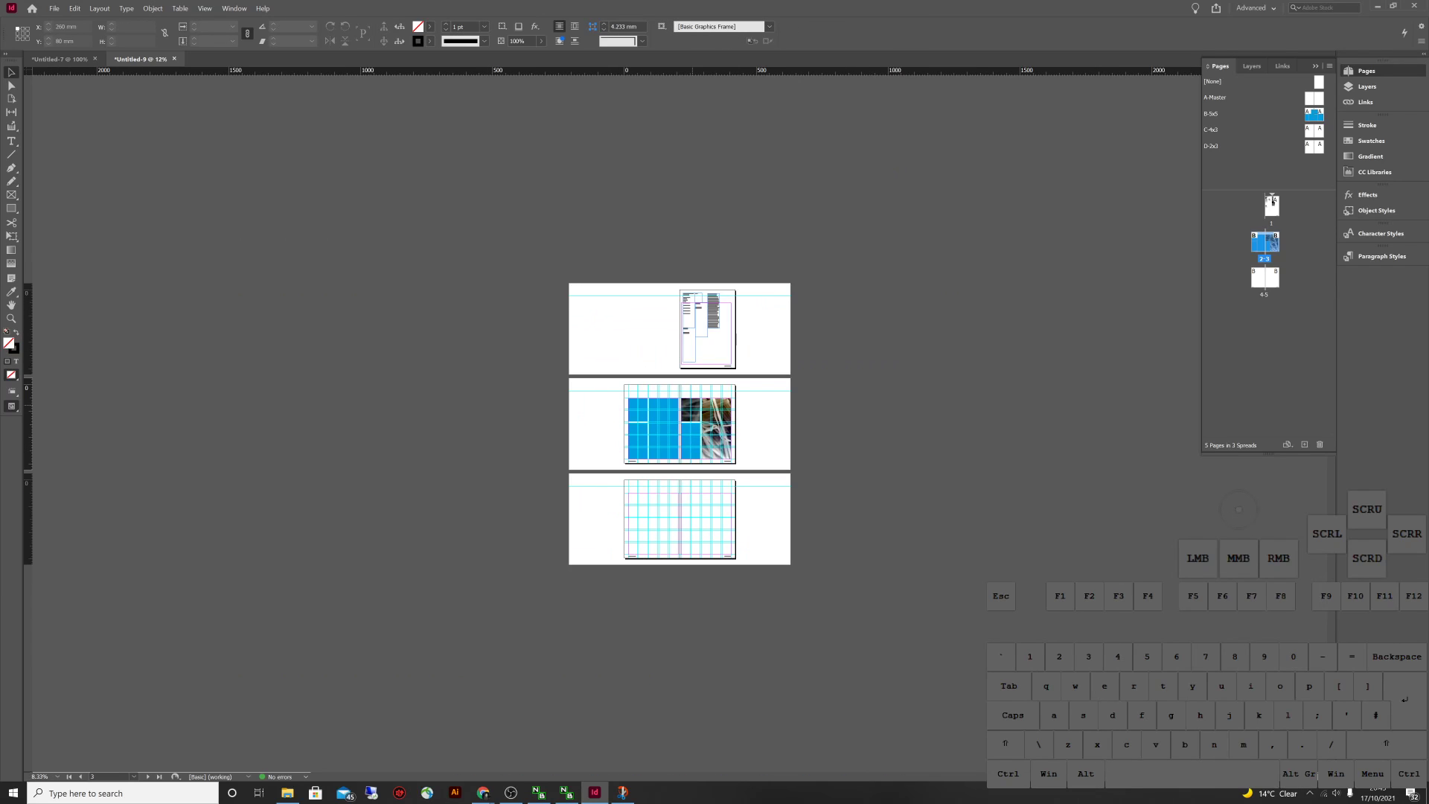
{"action": "double_click", "coordinate": [692, 406]}
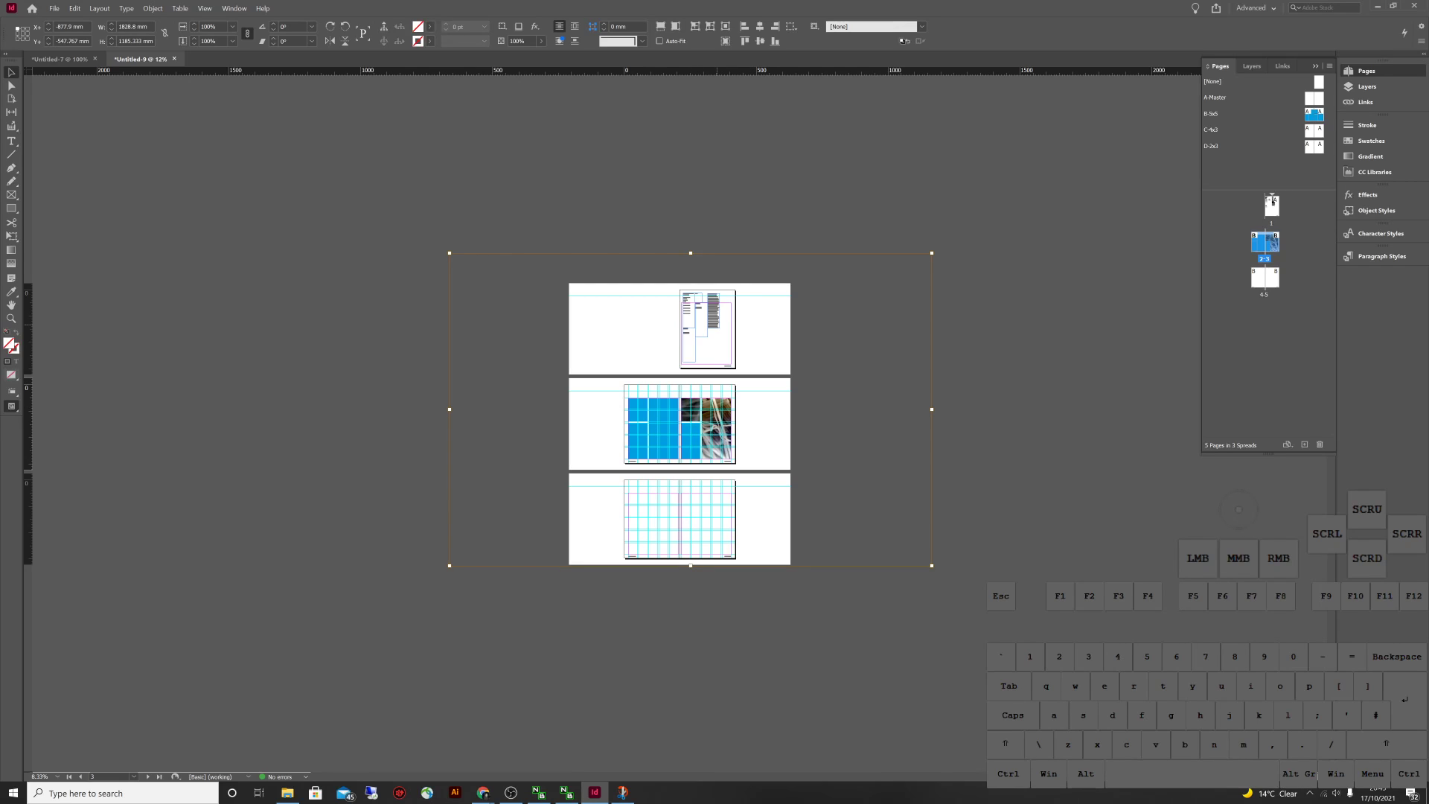
{"action": "key", "text": "ctrl+shift+a"}
{"action": "key", "text": "ctrl+equal"}
{"action": "key", "text": "ctrl+equal"}
{"action": "key", "text": "ctrl+equal"}
{"action": "key", "text": "ctrl+equal"}
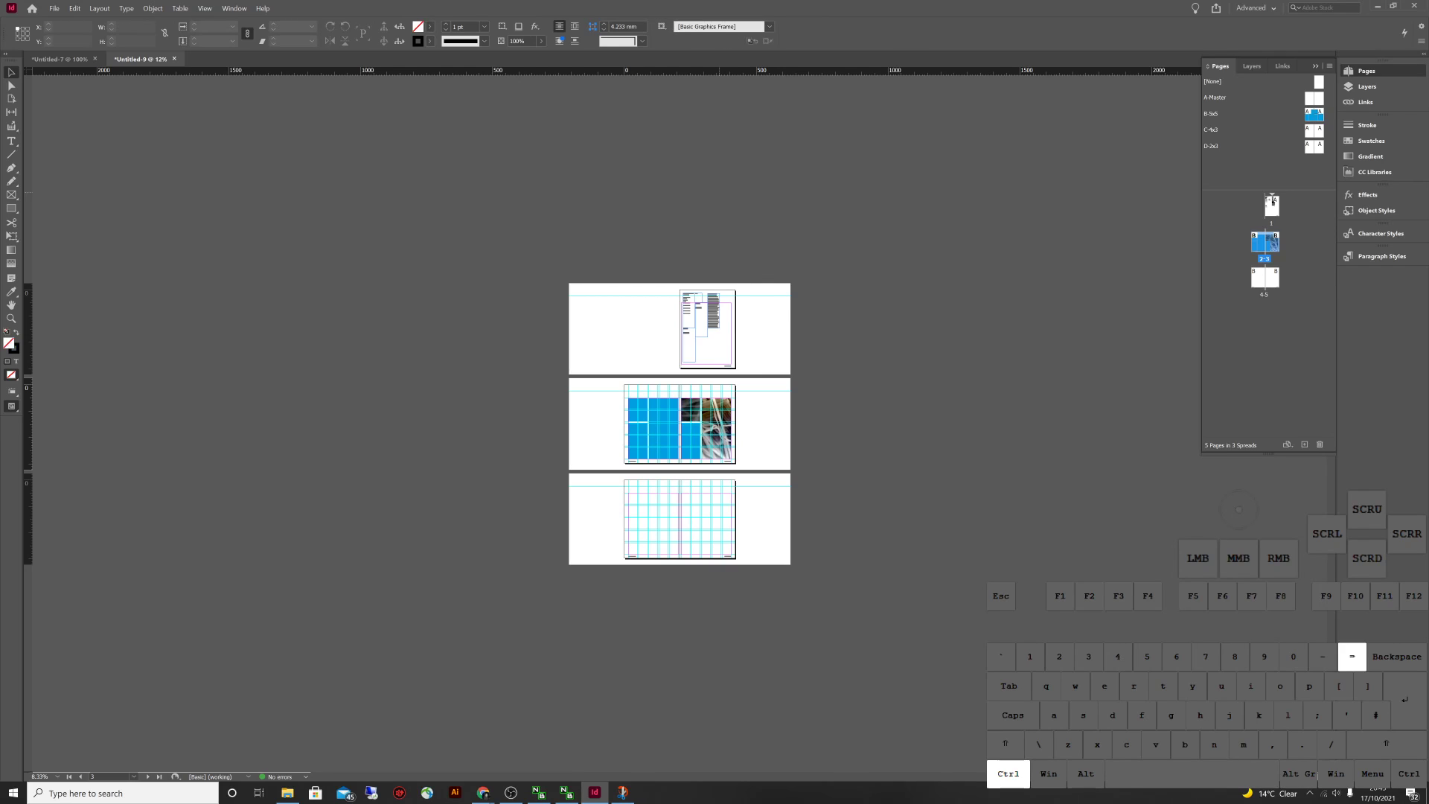
Select the dark image frame on spread 2-3, clearing stray guide selections
{"action": "left_click", "coordinate": [723, 368]}
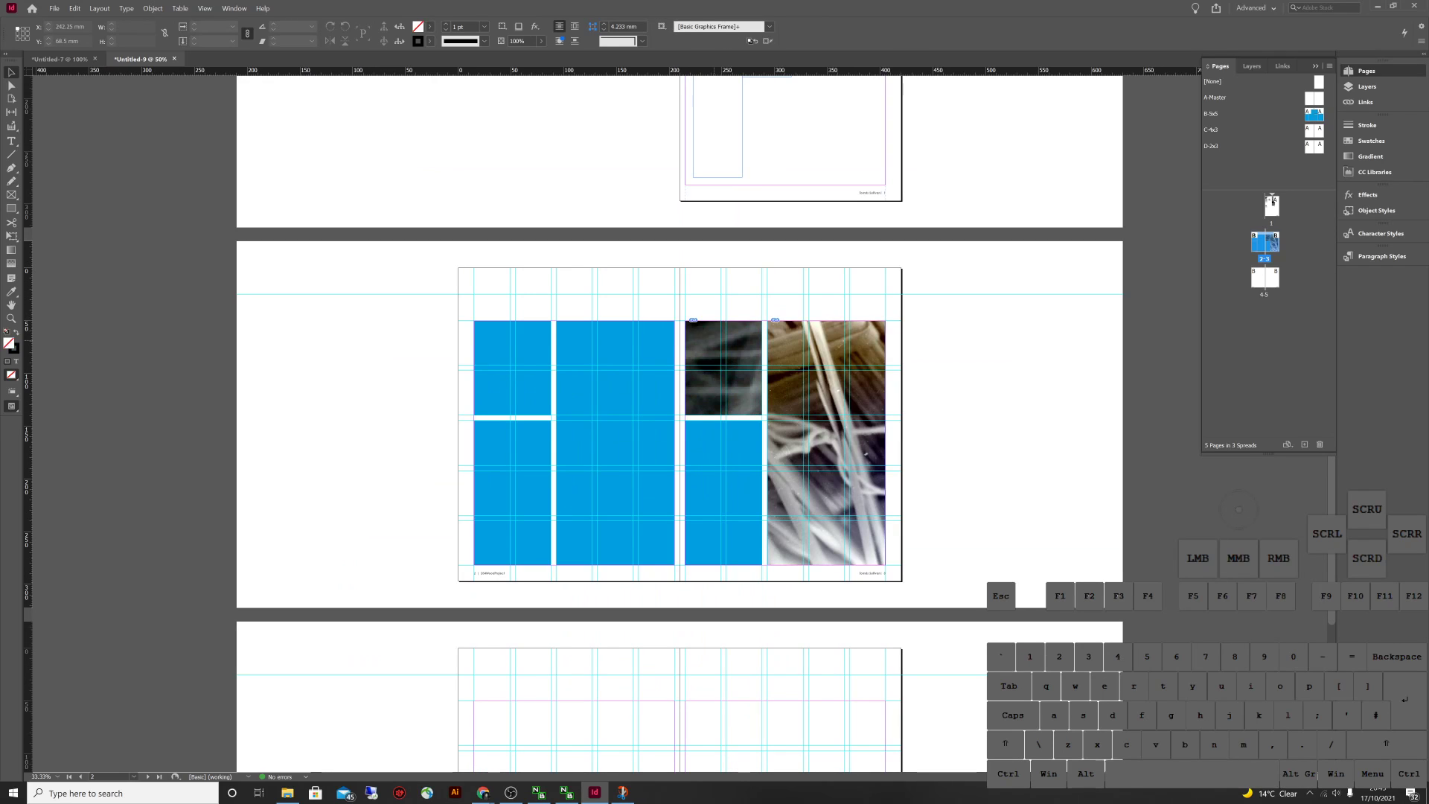
{"action": "key", "text": "ctrl+minus"}
{"action": "key", "text": "ctrl+minus"}
{"action": "key", "text": "ctrl+minus"}
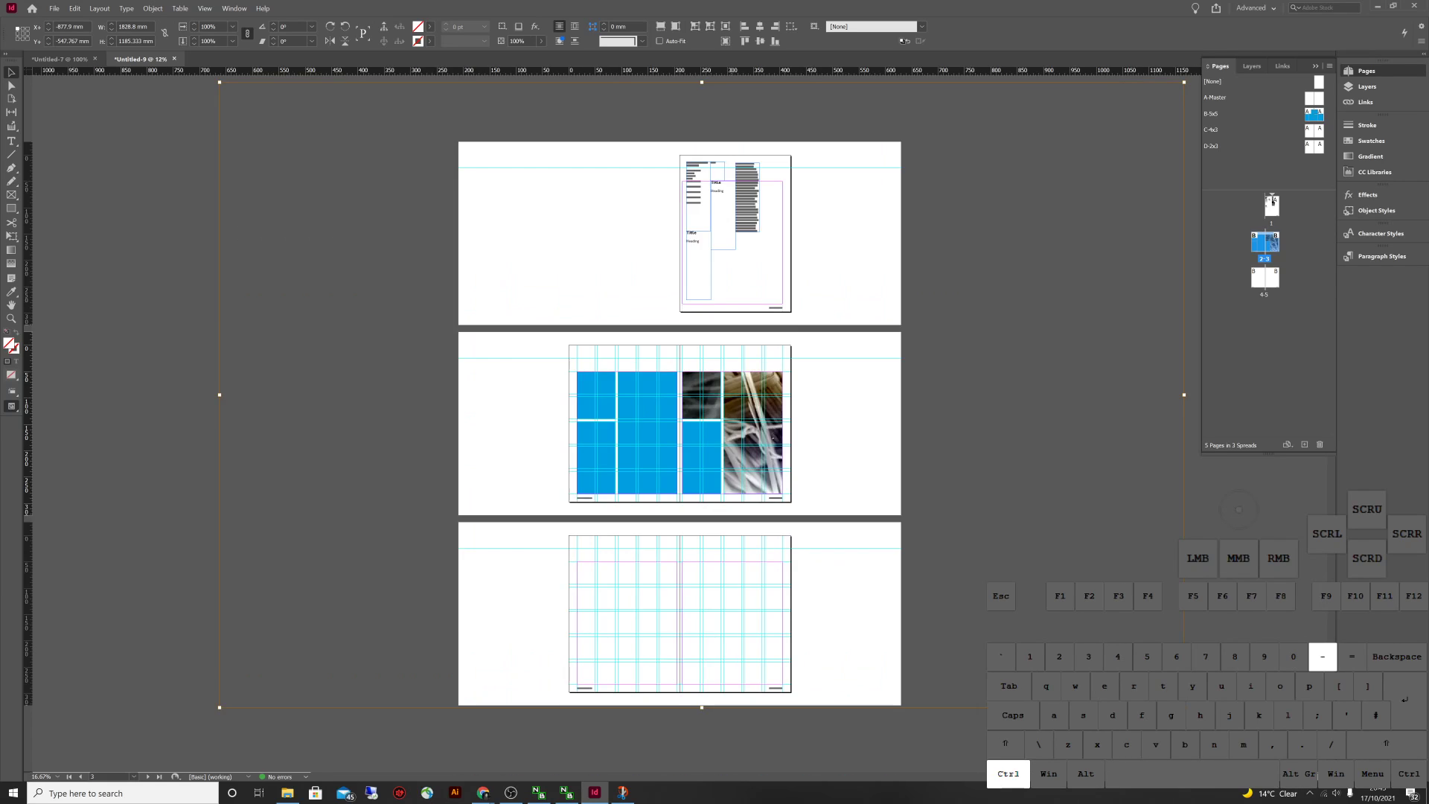
{"action": "key", "text": "ctrl+shift+a"}
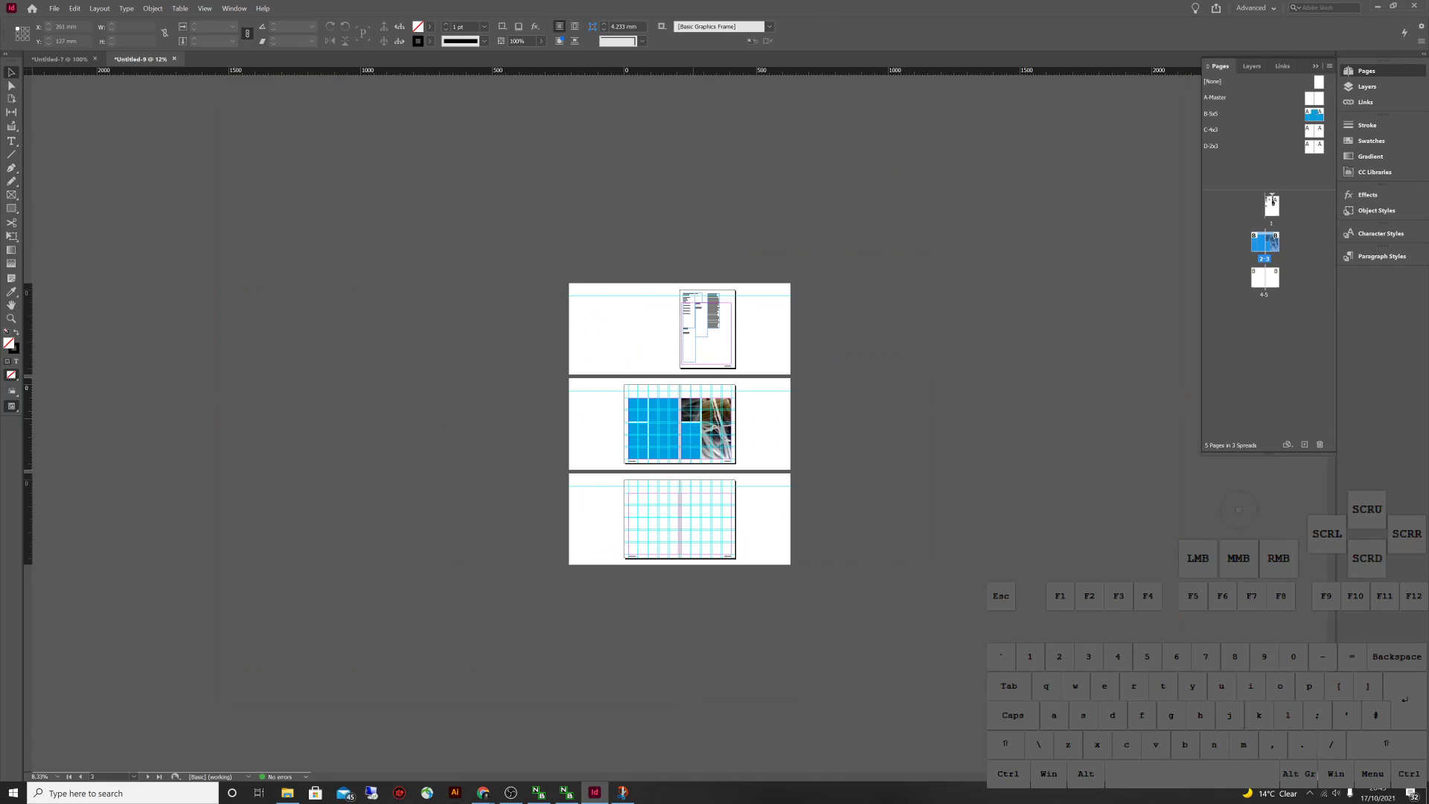
{"action": "left_click", "coordinate": [690, 408]}
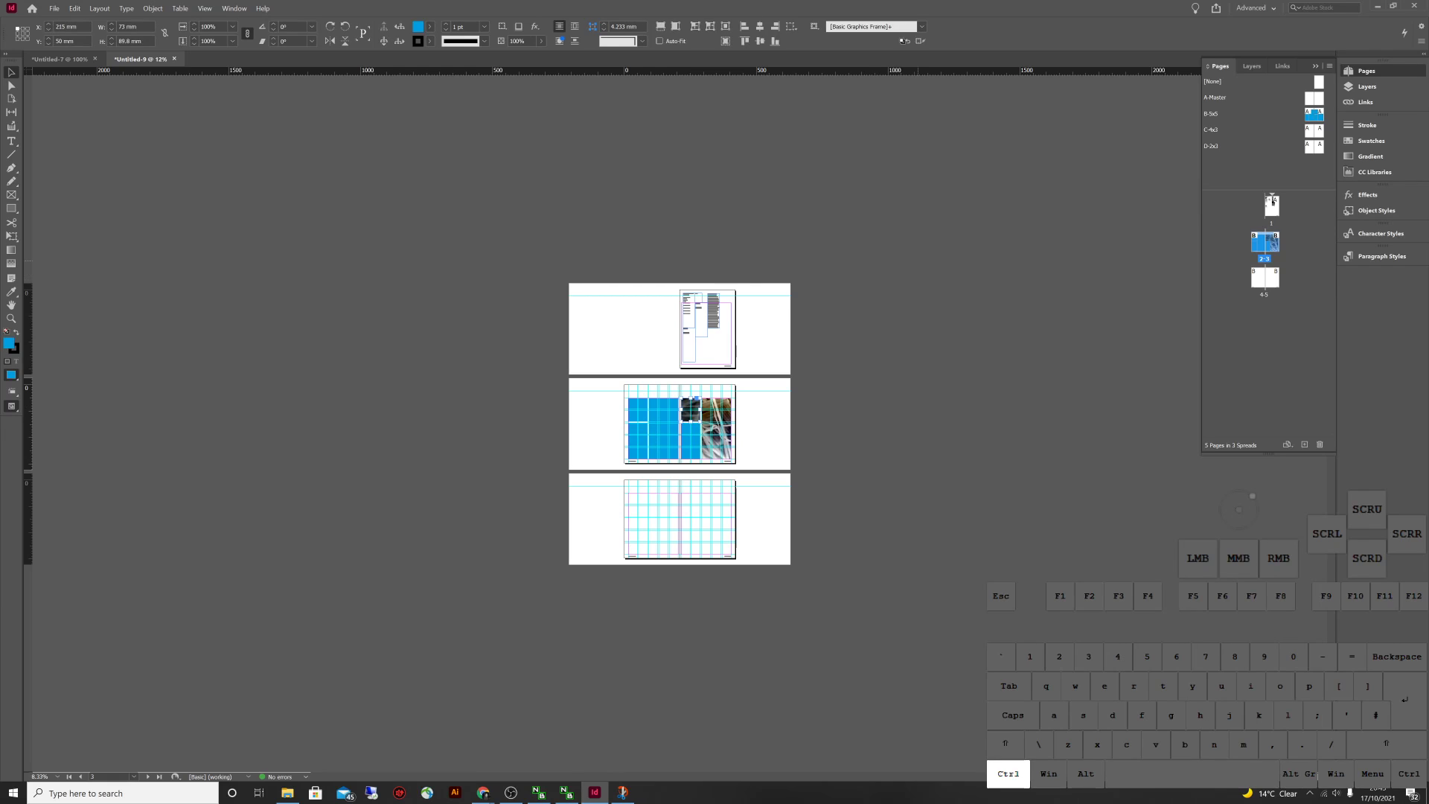
{"action": "key", "text": "ctrl+equal"}
{"action": "key", "text": "ctrl+equal"}
{"action": "key", "text": "ctrl+equal"}
{"action": "key", "text": "ctrl+equal"}
{"action": "key", "text": "ctrl+equal"}
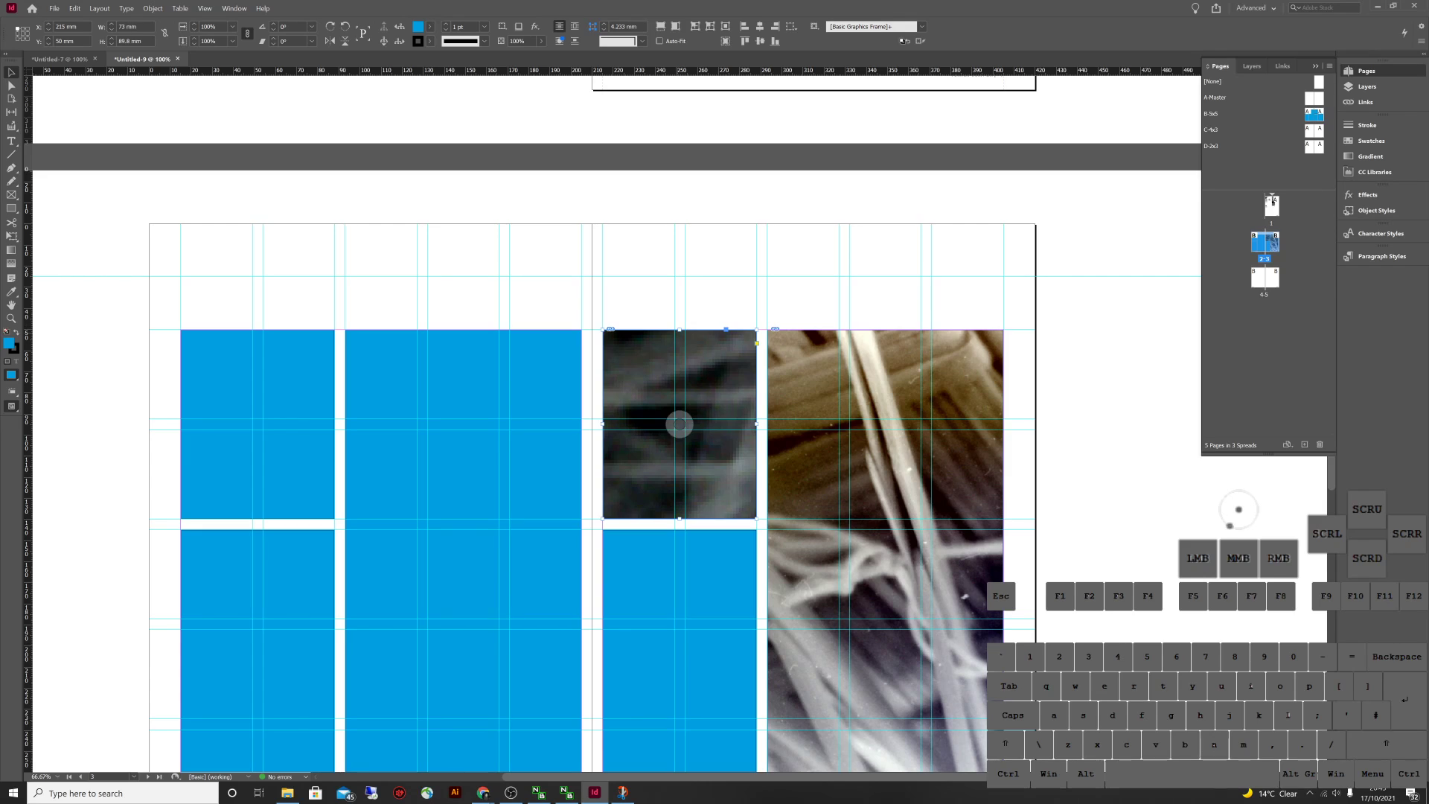
{"action": "left_click", "coordinate": [679, 424], "text": "ctrl"}
{"action": "key", "text": "ctrl+minus"}
{"action": "key", "text": "ctrl+minus"}
{"action": "key", "text": "ctrl+minus"}
{"action": "key", "text": "ctrl+minus"}
{"action": "key", "text": "ctrl+minus"}
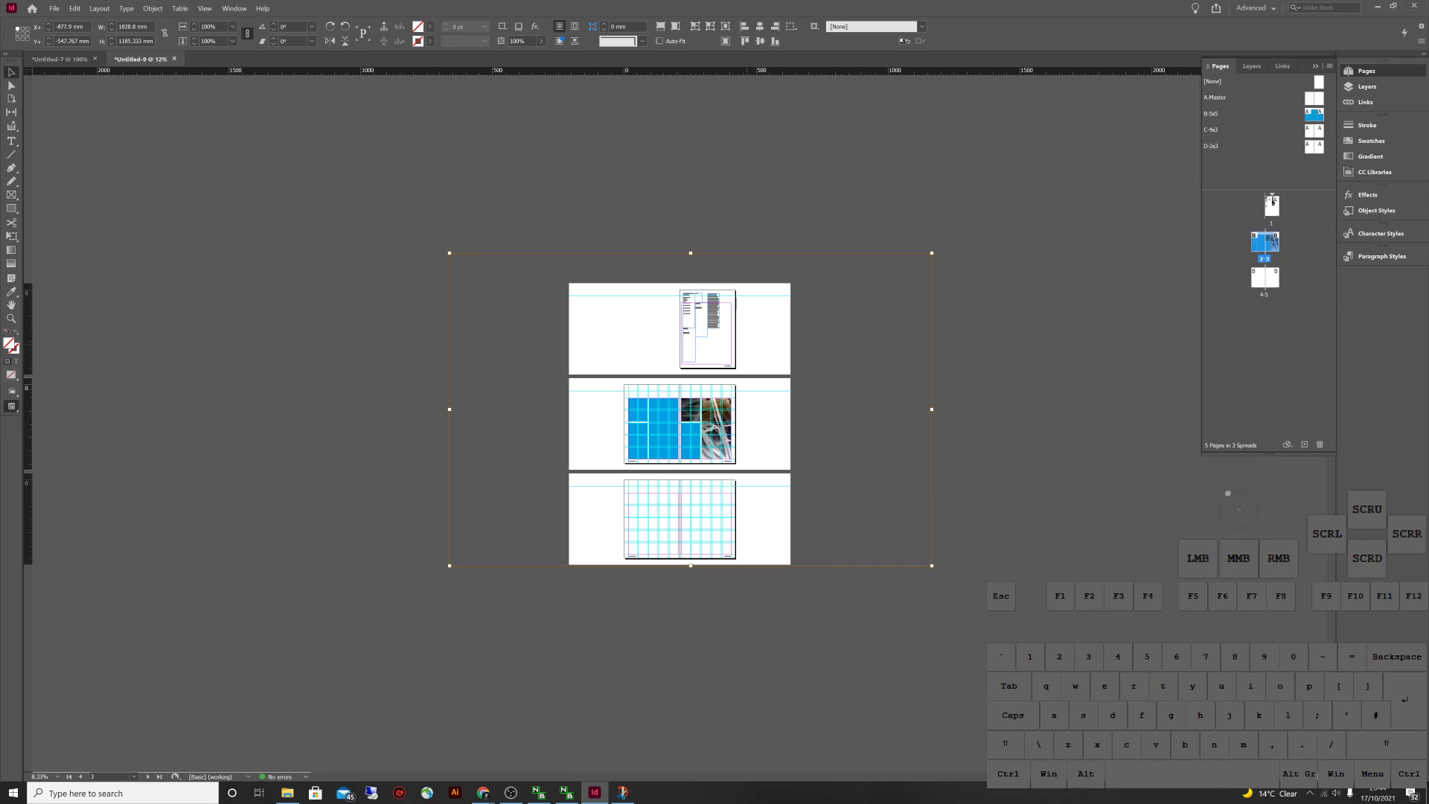
{"action": "left_click", "coordinate": [592, 241]}
{"action": "left_click", "coordinate": [691, 407]}
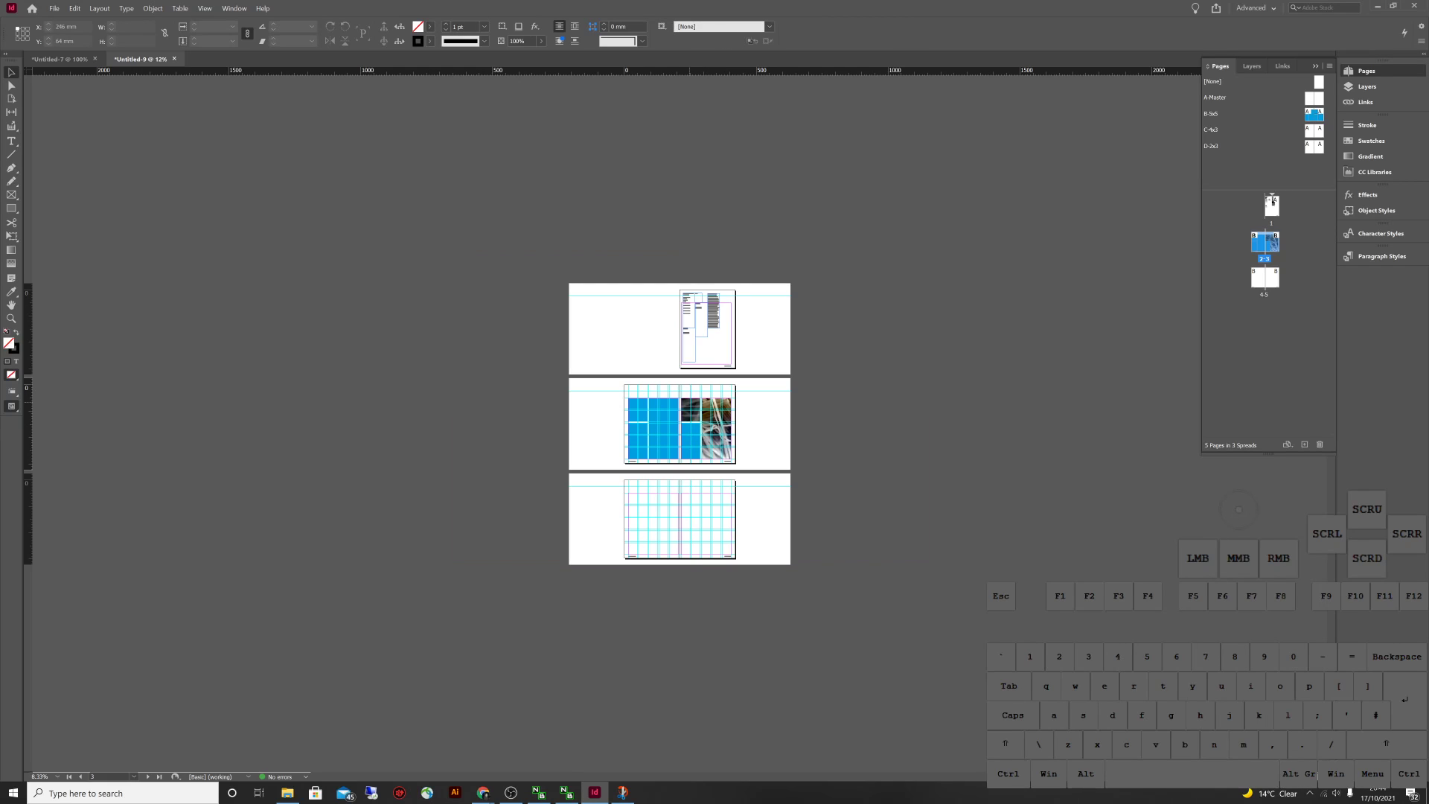
{"action": "left_click", "coordinate": [681, 405]}
{"action": "left_click", "coordinate": [746, 226]}
Fill the small frame proportionally with the fibre photo and slide it right (X to -10 mm)
{"action": "left_click", "coordinate": [689, 409]}
{"action": "key", "text": "ctrl+equal"}
{"action": "key", "text": "ctrl+equal"}
{"action": "key", "text": "ctrl+equal"}
{"action": "key", "text": "ctrl+equal"}
{"action": "key", "text": "ctrl+equal"}
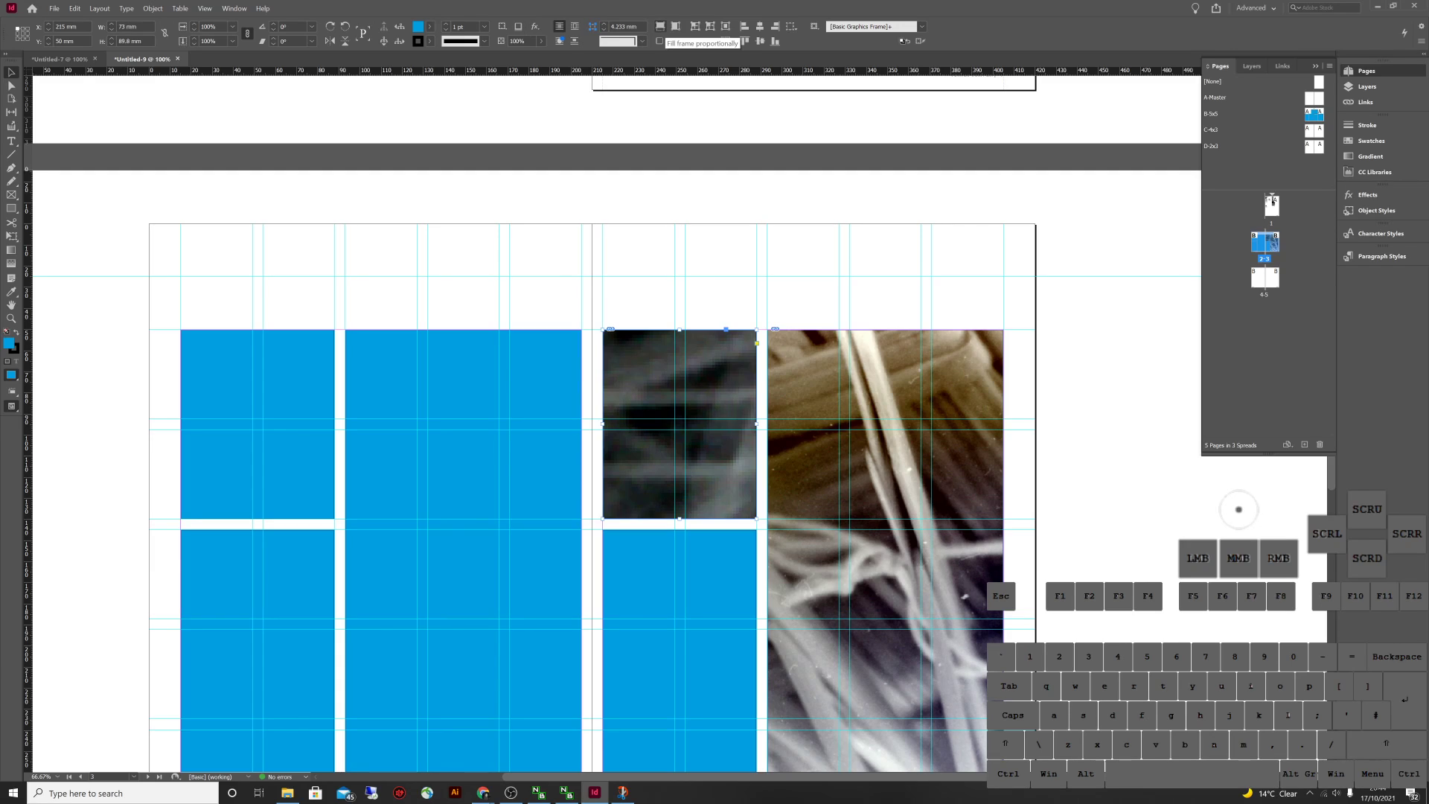
{"action": "left_click", "coordinate": [660, 26]}
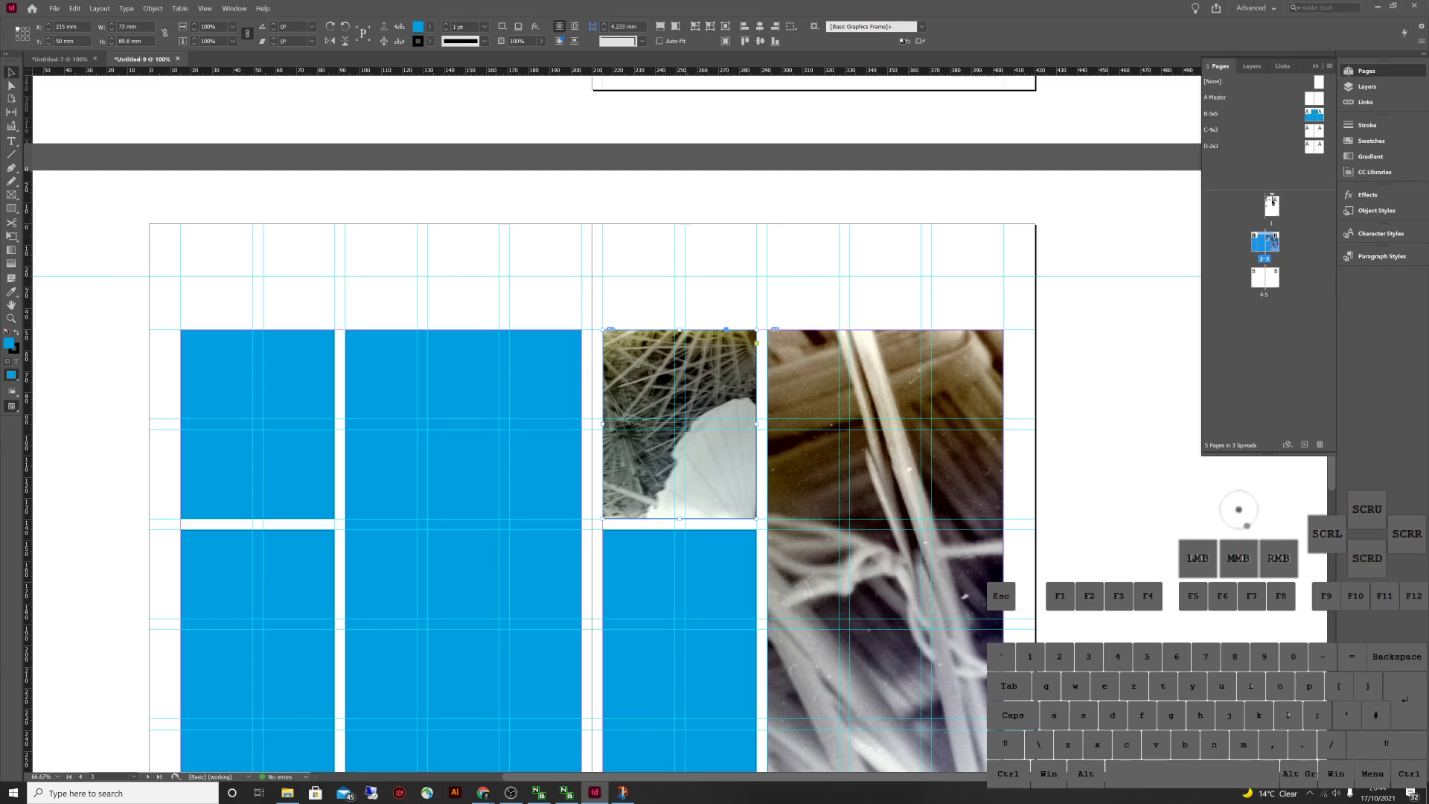
{"action": "left_click", "coordinate": [680, 424]}
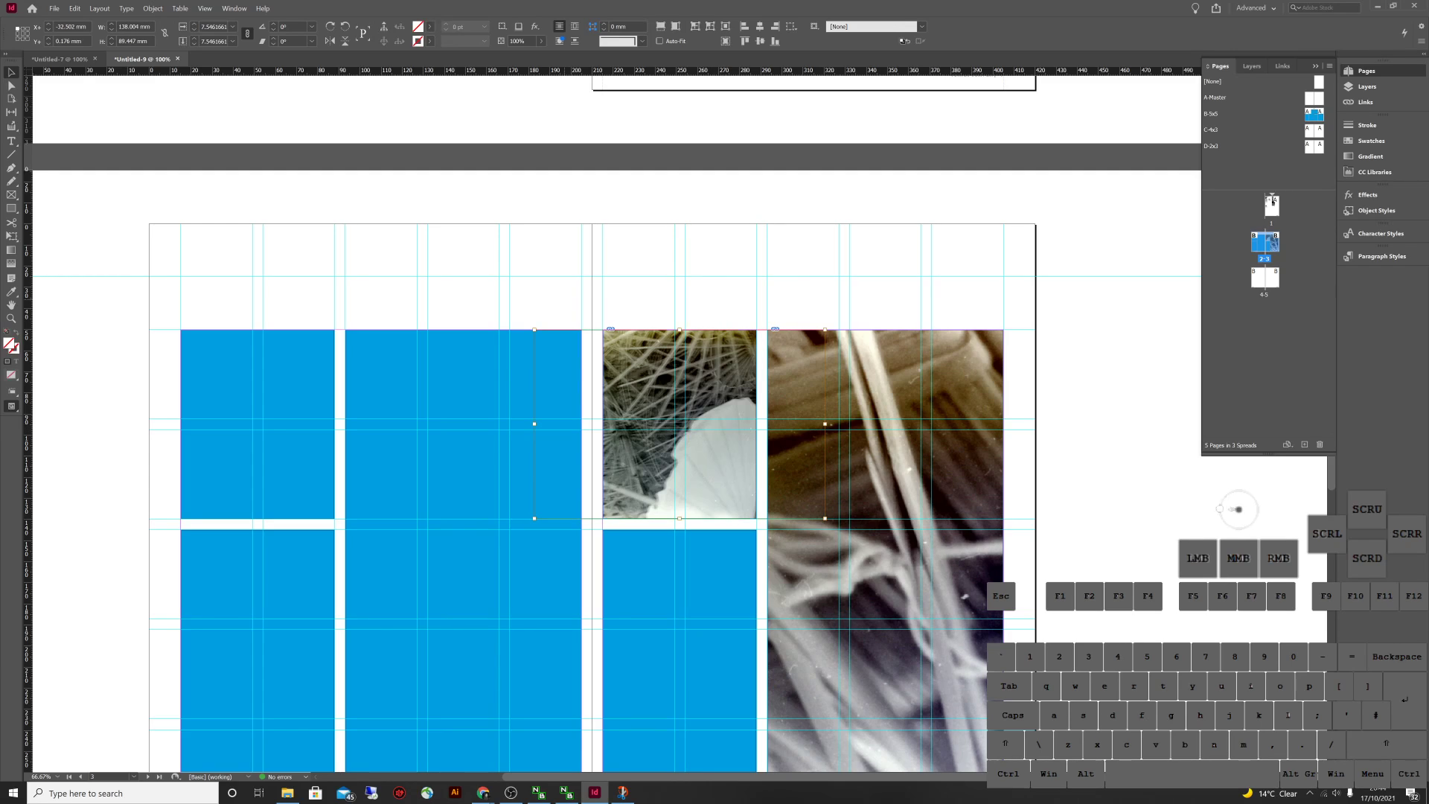
{"action": "left_click_drag", "start_coordinate": [679, 425], "coordinate": [727, 424]}
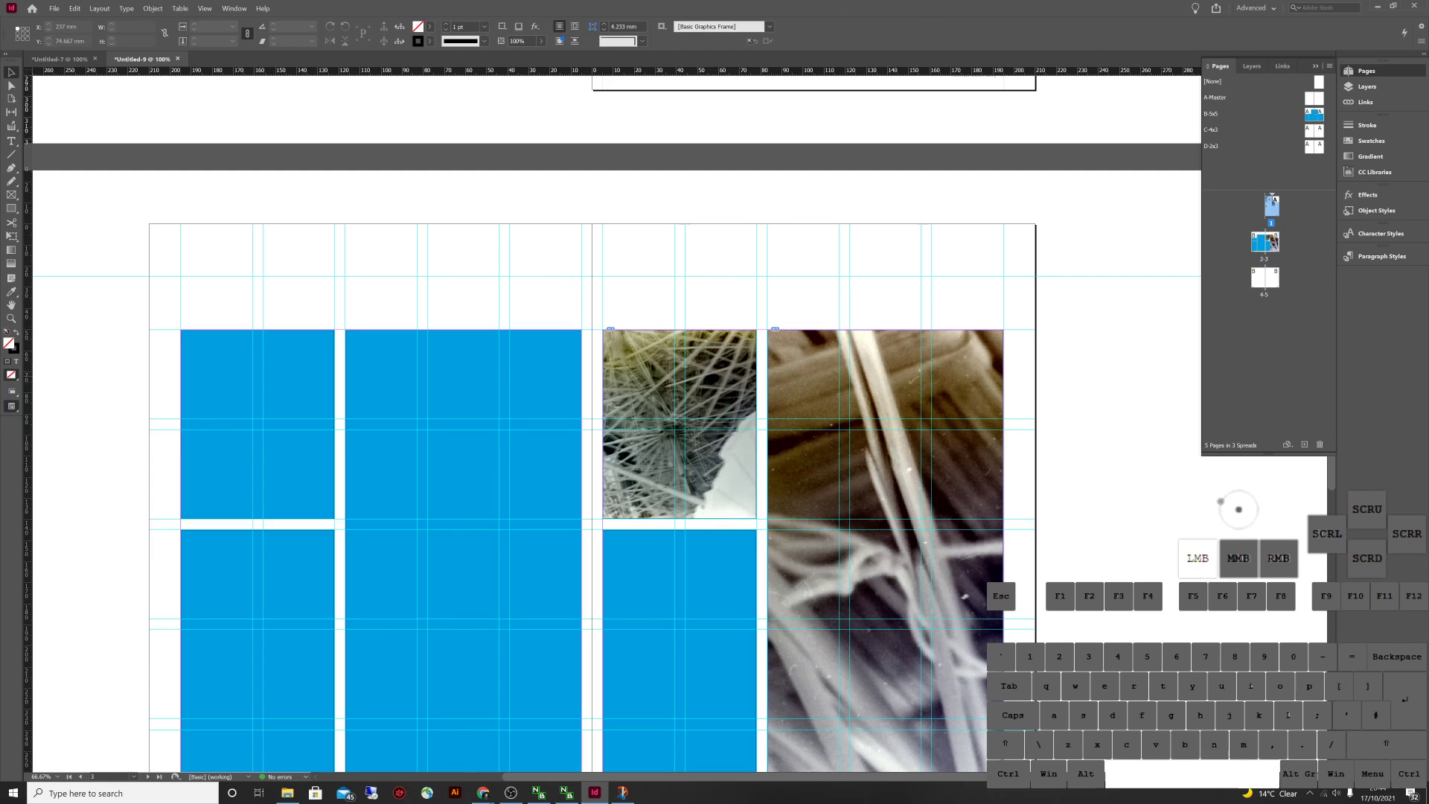
Place IMG_0007 into the tall second-column frame and fit it proportionally
{"action": "left_click_drag", "start_coordinate": [595, 446], "coordinate": [714, 331]}
{"action": "left_click", "coordinate": [602, 226]}
{"action": "key", "text": "alt+Tab"}
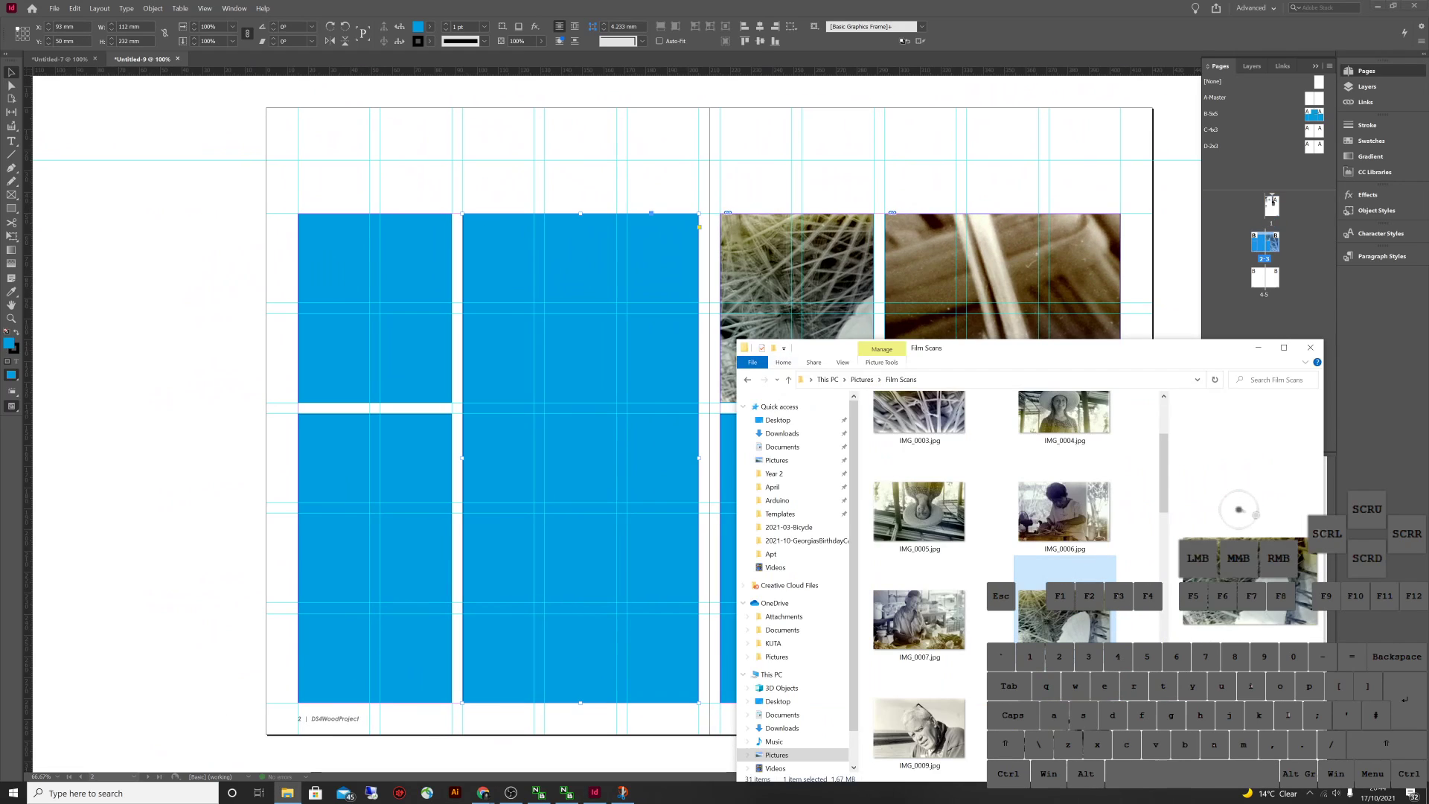
{"action": "left_click", "coordinate": [919, 618]}
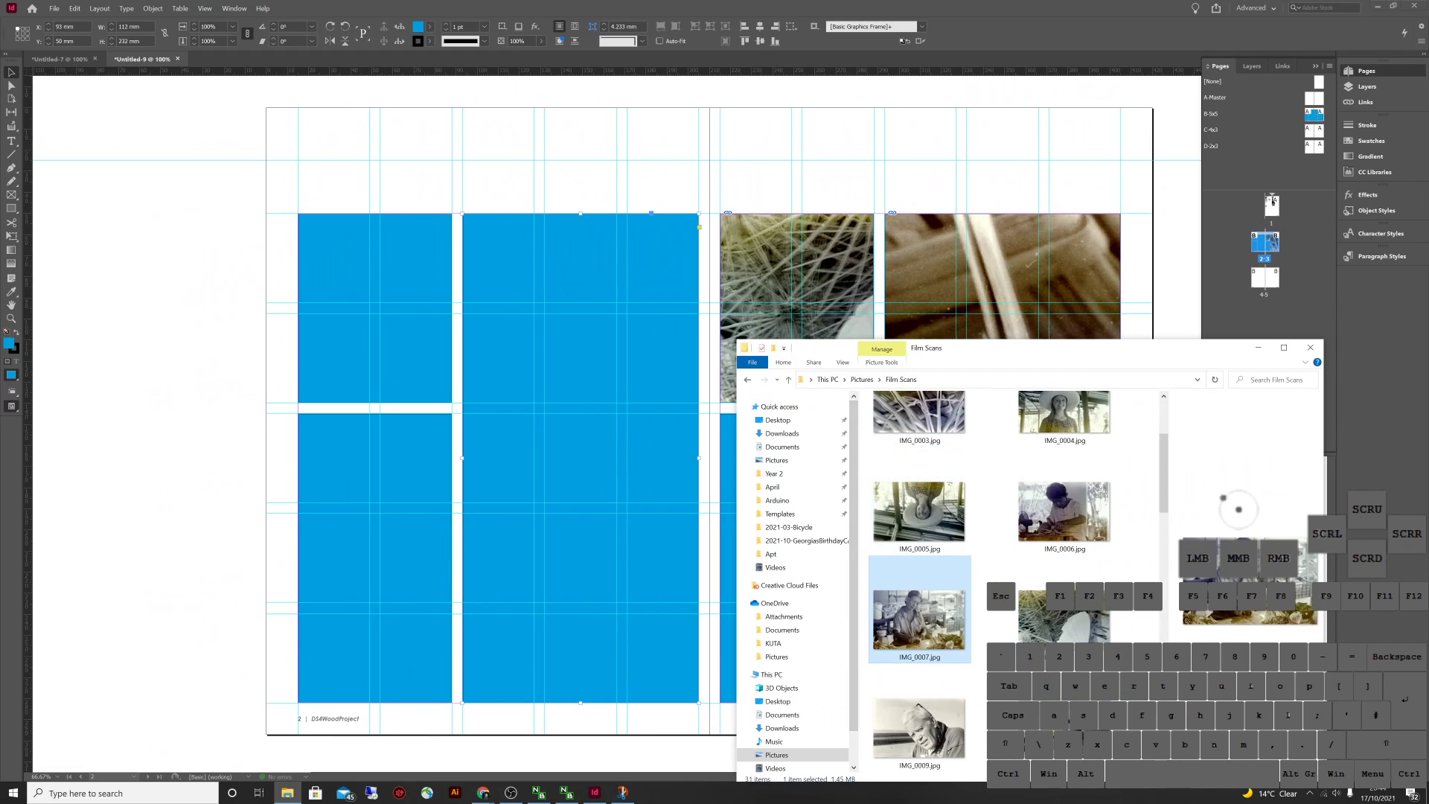
{"action": "left_click_drag", "start_coordinate": [601, 226], "coordinate": [601, 226]}
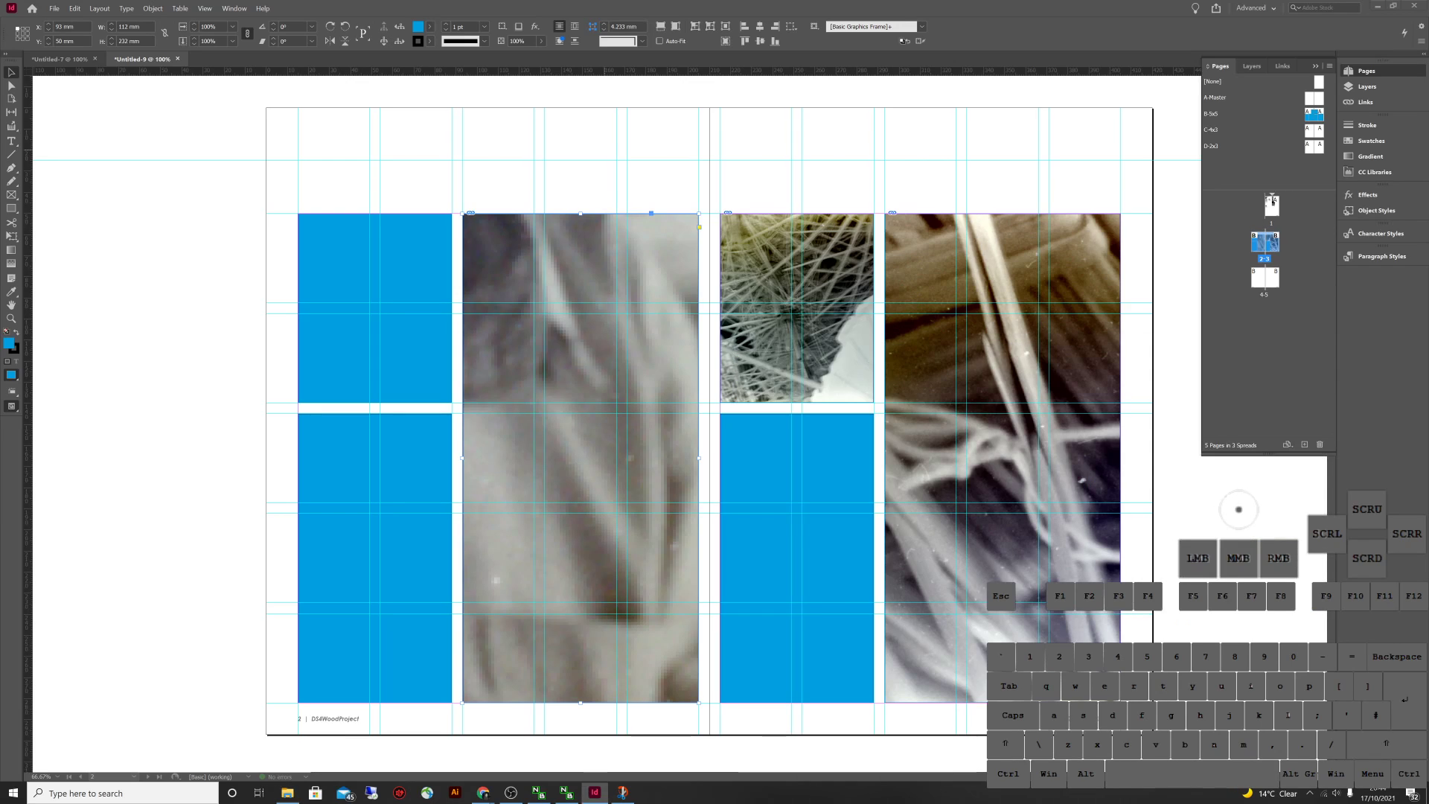
{"action": "left_click", "coordinate": [581, 458]}
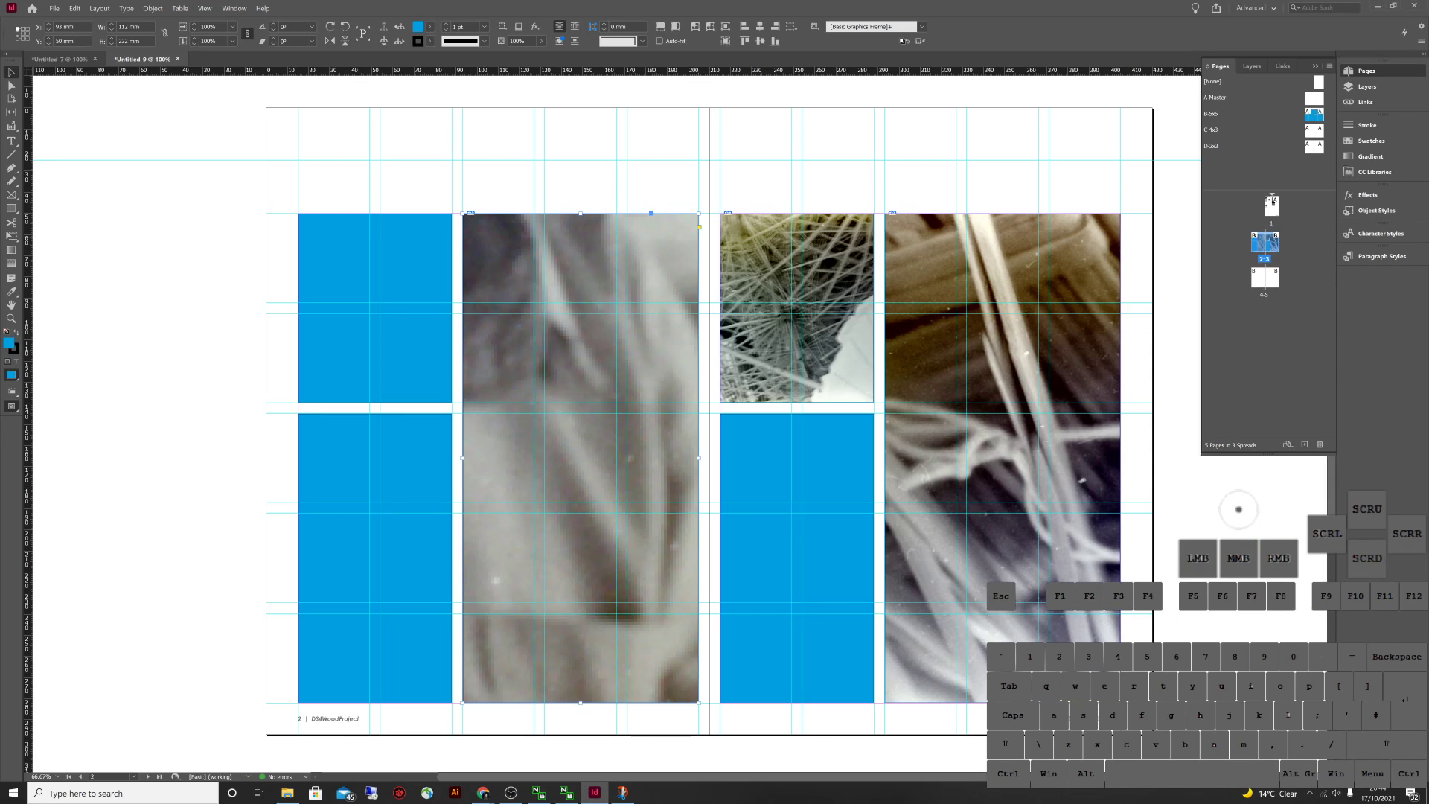
{"action": "left_click", "coordinate": [660, 26]}
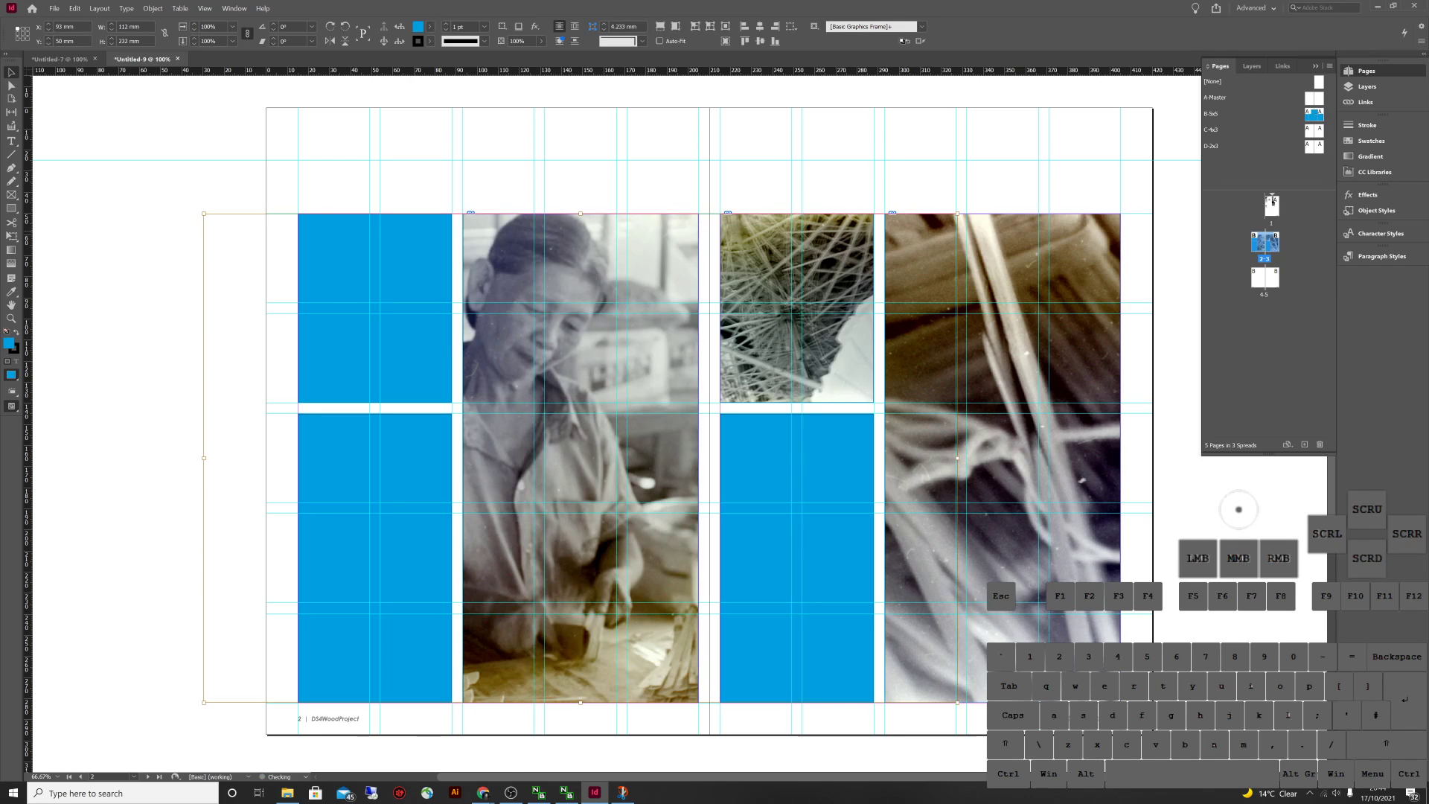
{"action": "left_click_drag", "start_coordinate": [957, 214], "coordinate": [1081, 134]}
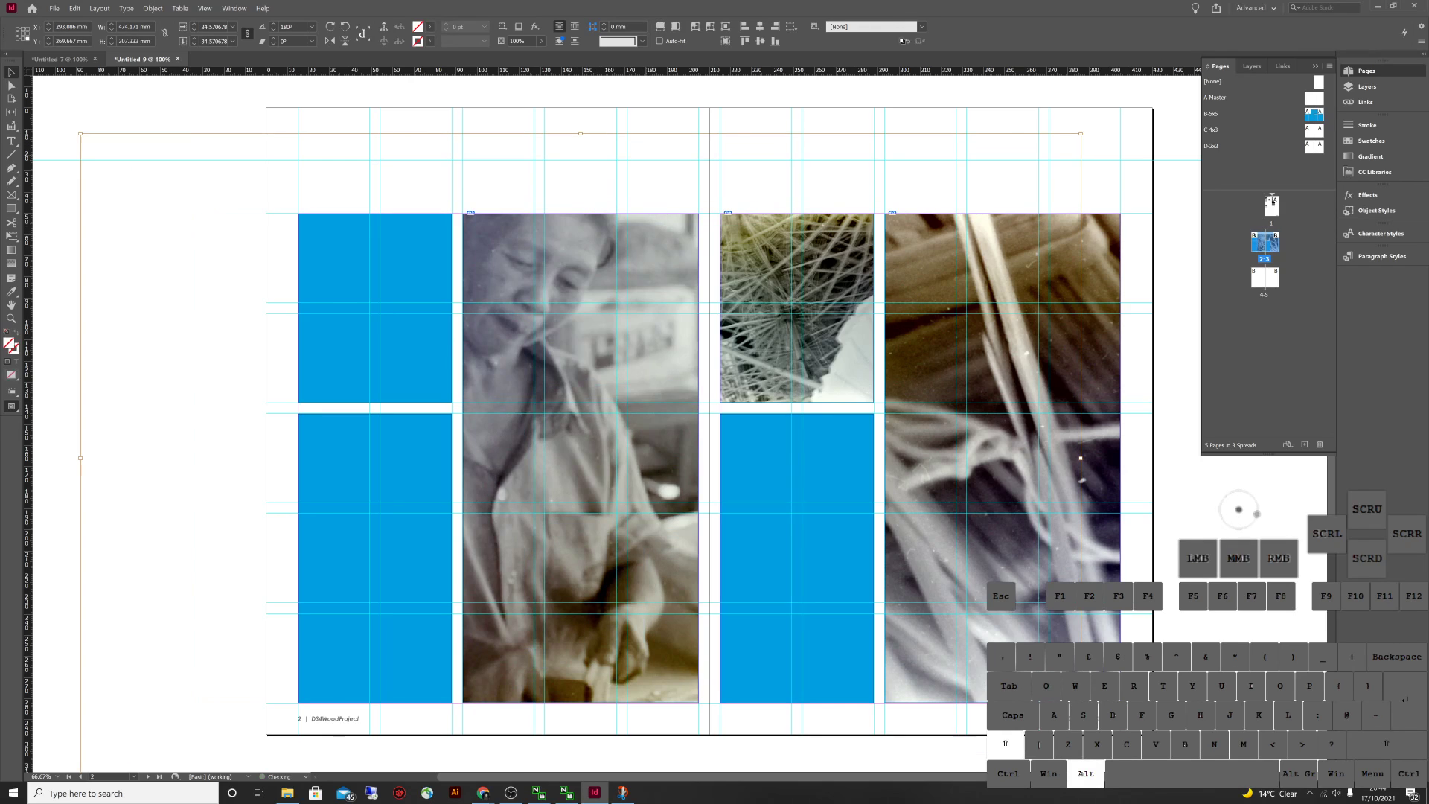
{"action": "left_click", "coordinate": [1177, 142]}
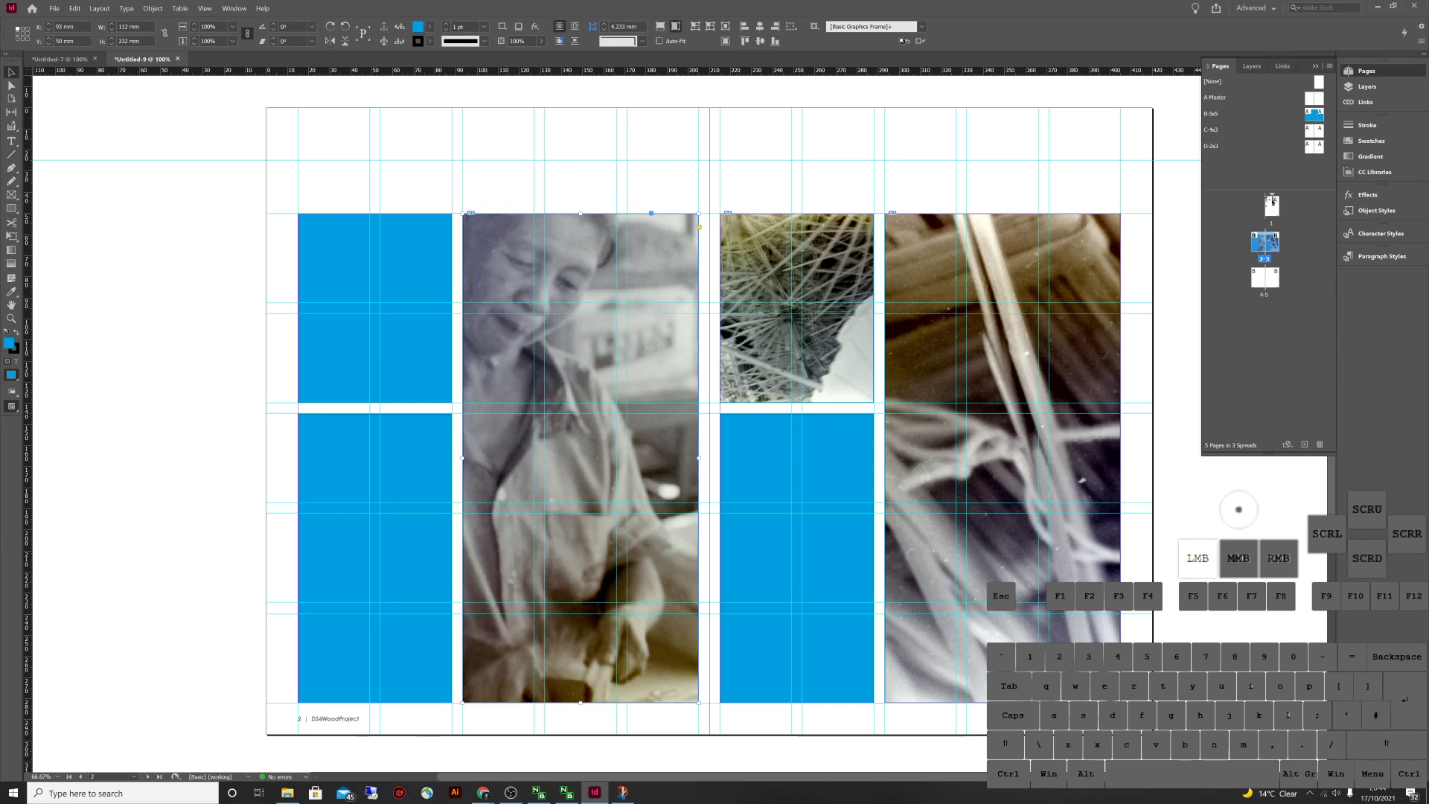
{"action": "left_click", "coordinate": [675, 26]}
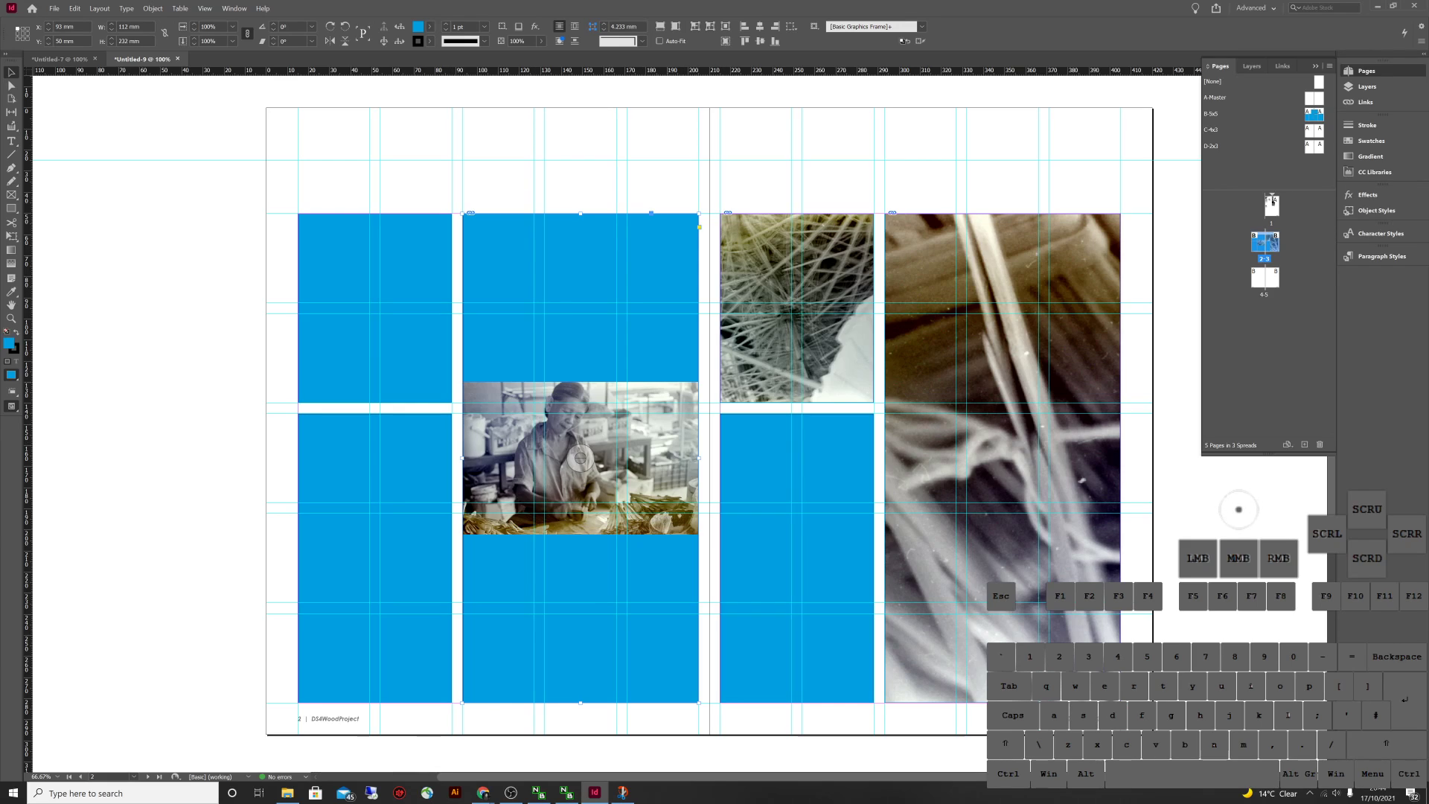
Try fitting the frame to the photo, undo, and fill the frame proportionally instead
{"action": "left_click", "coordinate": [645, 168]}
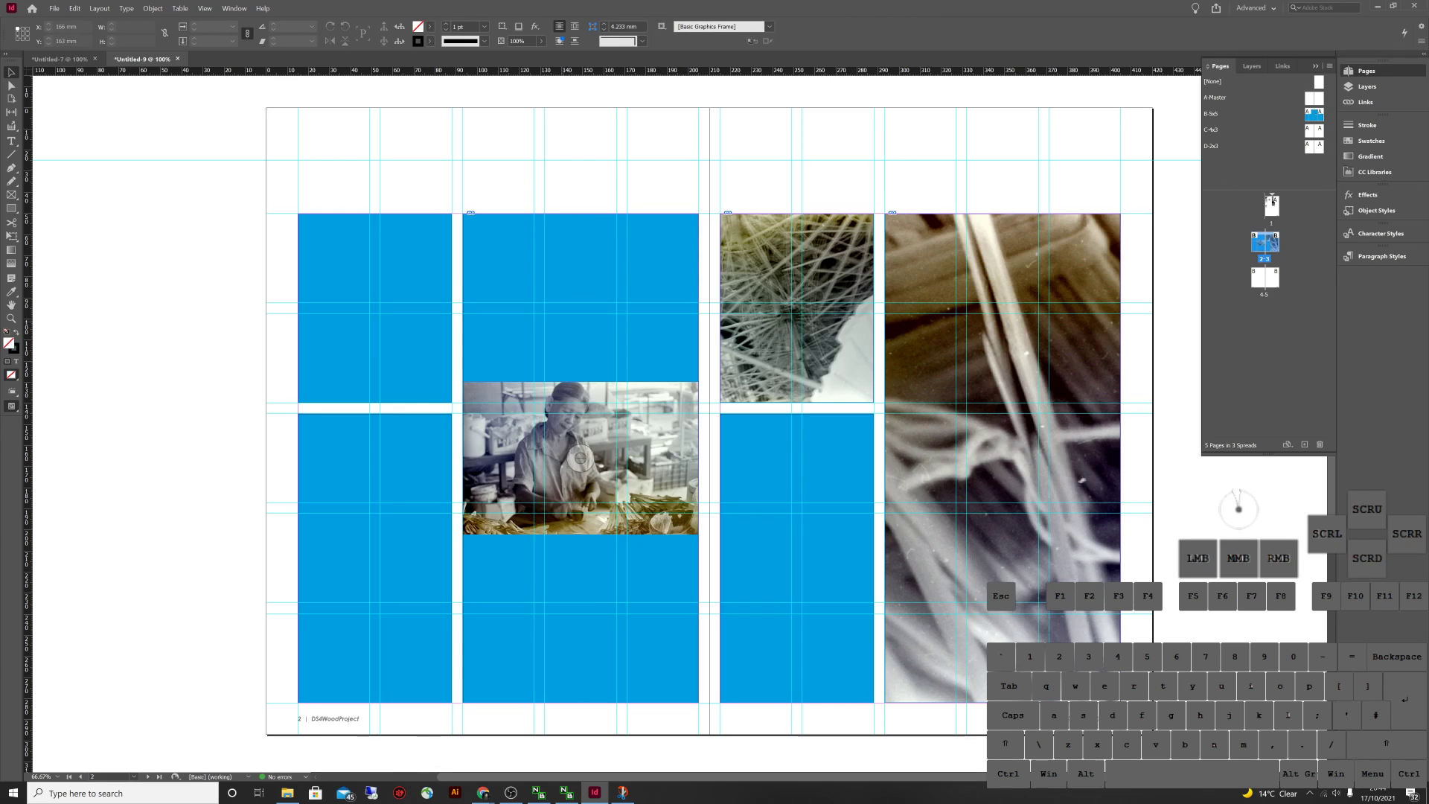
{"action": "left_click", "coordinate": [465, 246]}
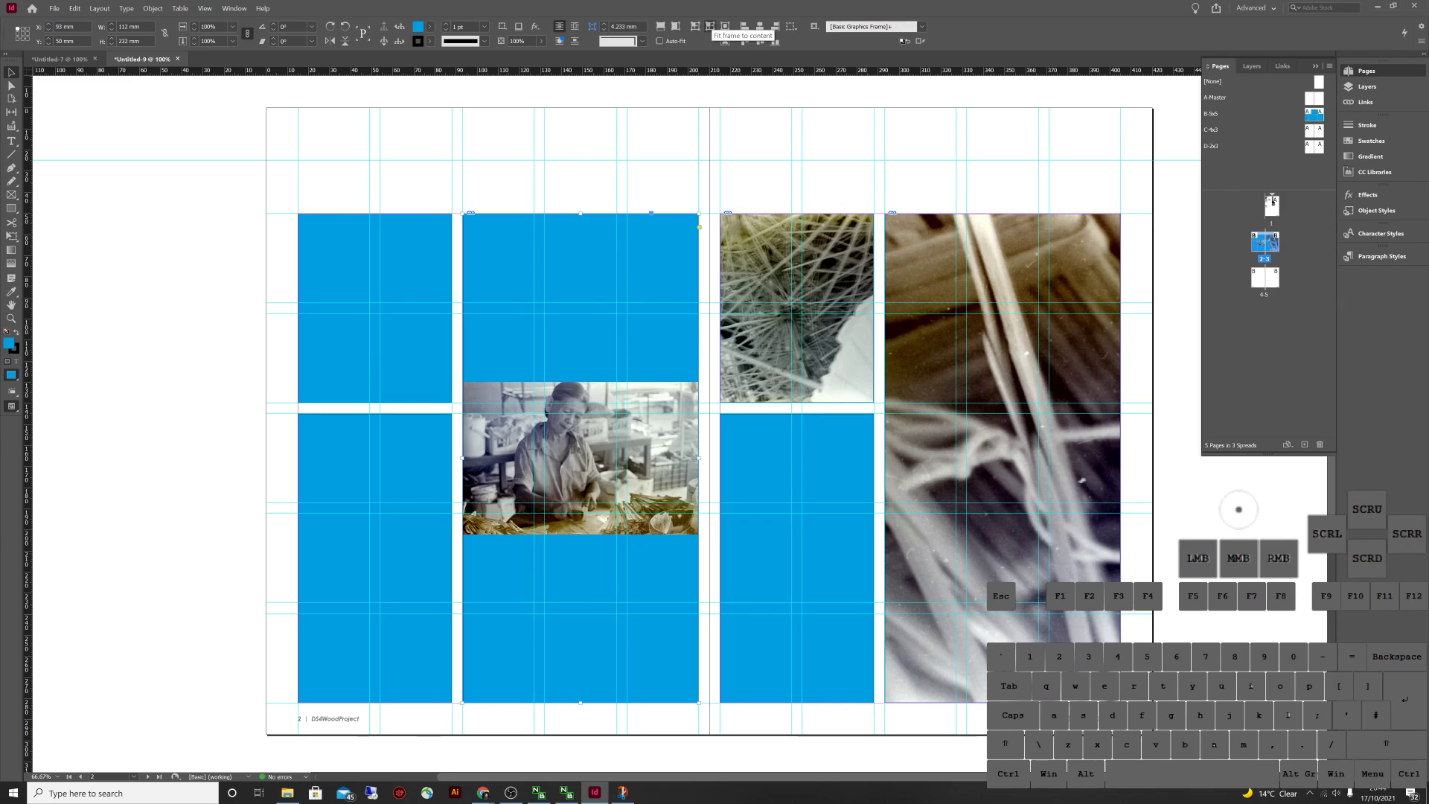
{"action": "left_click", "coordinate": [709, 26]}
{"action": "key", "text": "ctrl"}
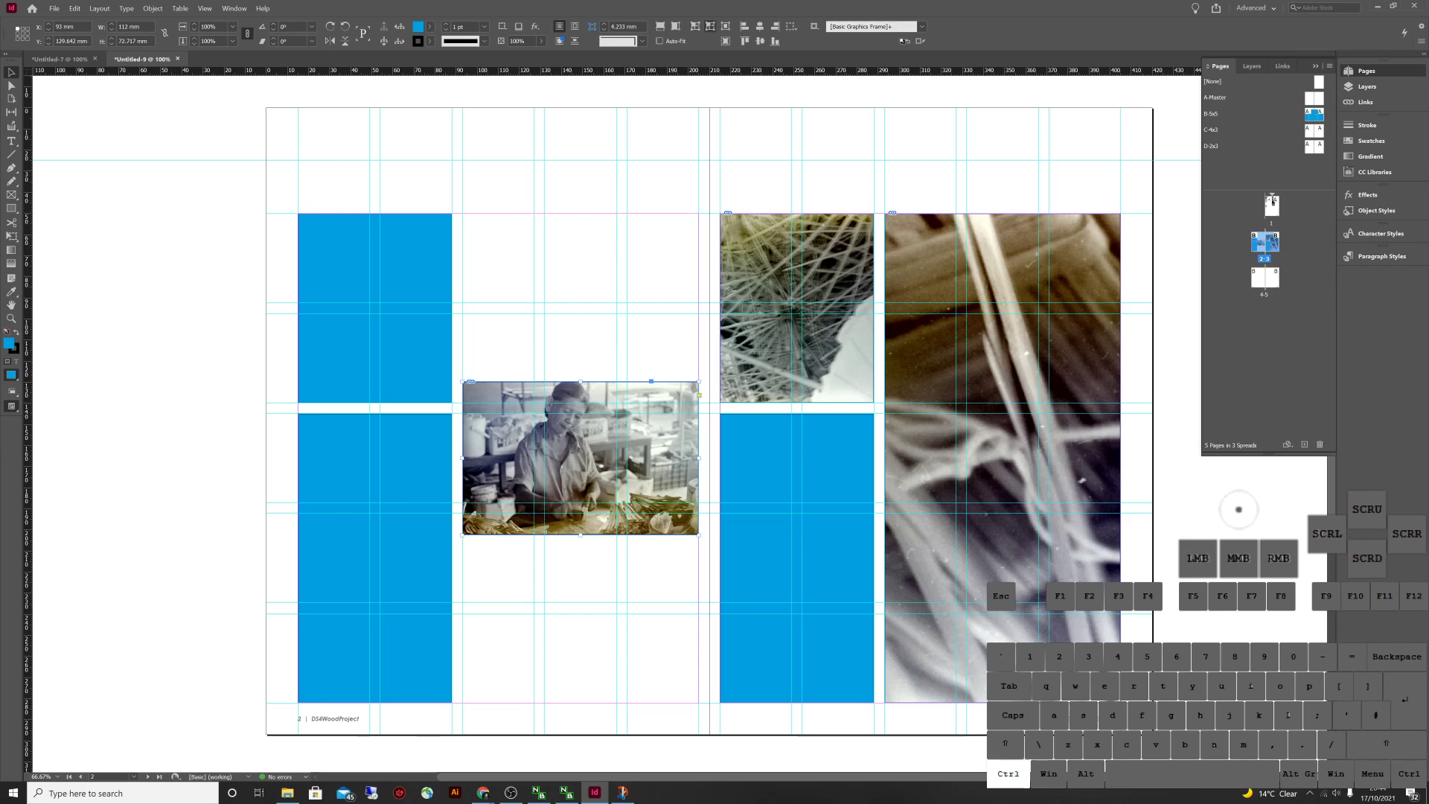
{"action": "key", "text": "ctrl+z"}
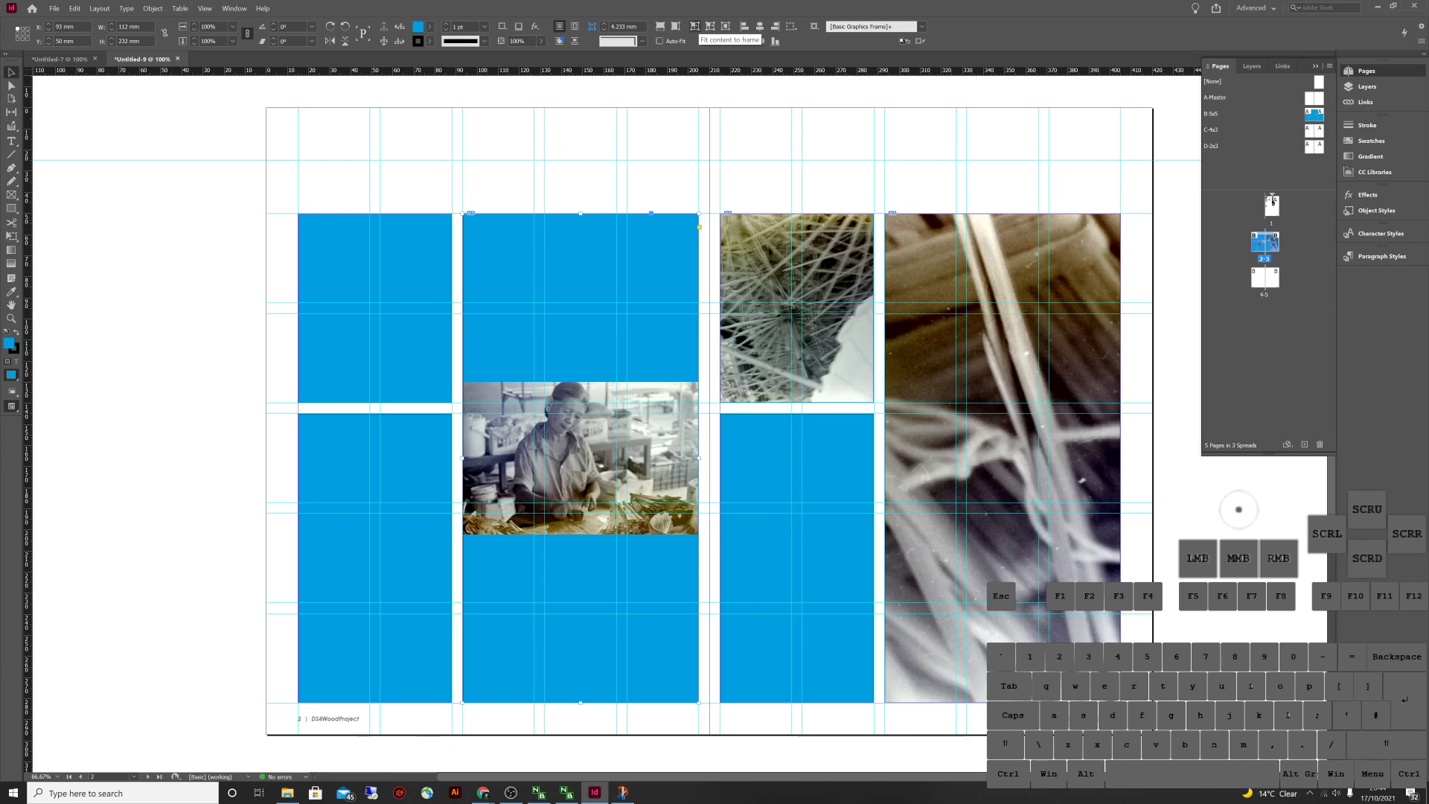
{"action": "key", "text": "ctrl+z"}
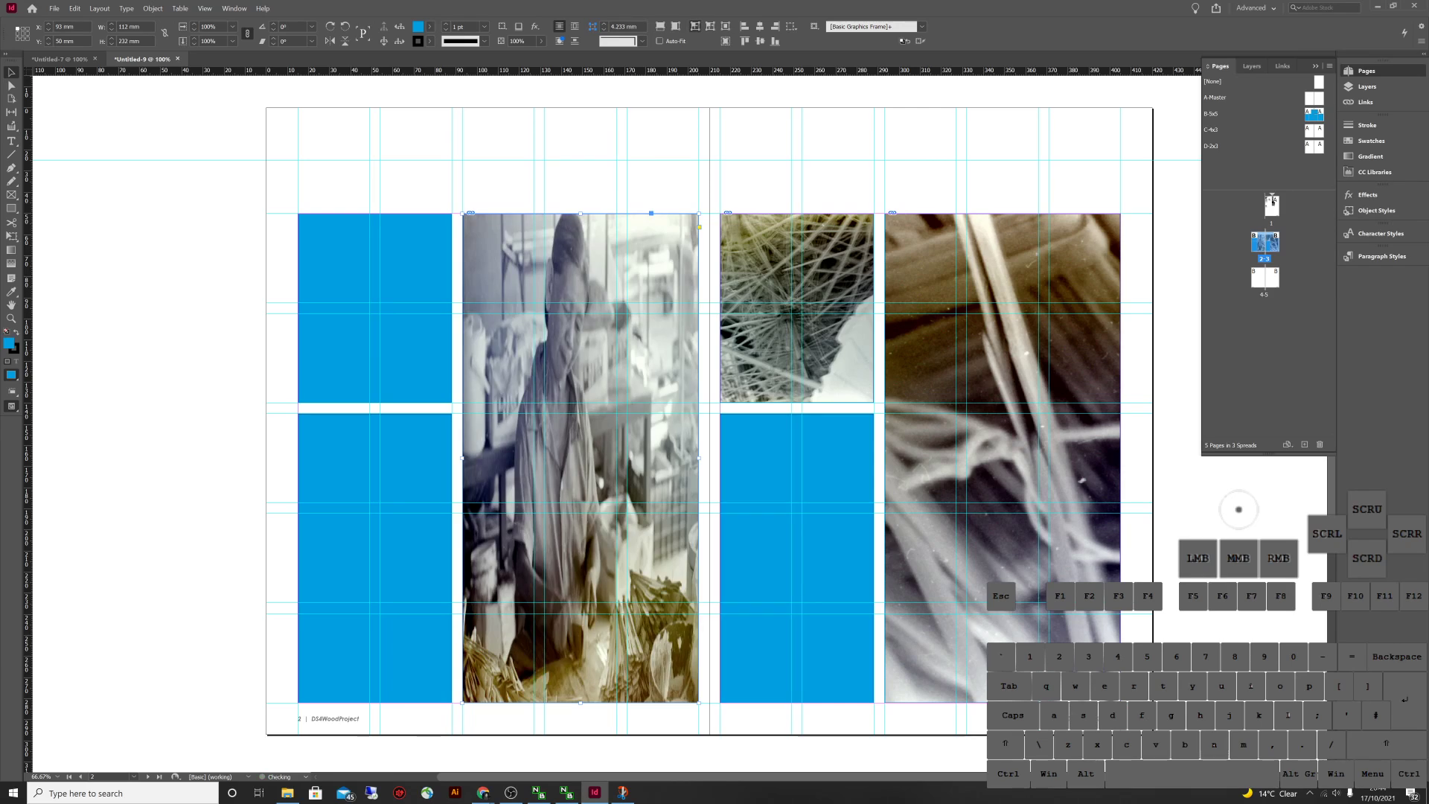
{"action": "key", "text": "ctrl"}
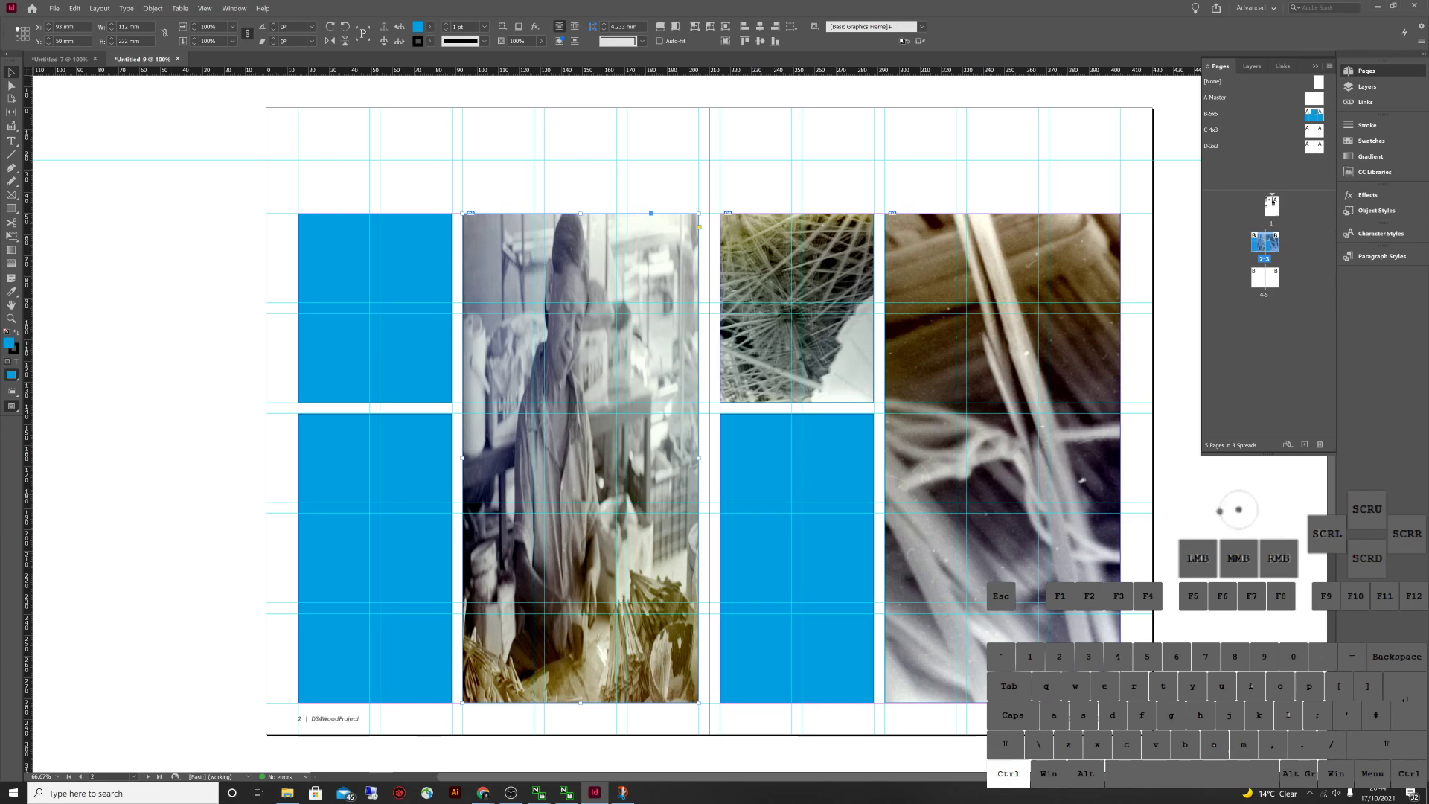
{"action": "key", "text": "ctrl+z"}
{"action": "key", "text": "Escape"}
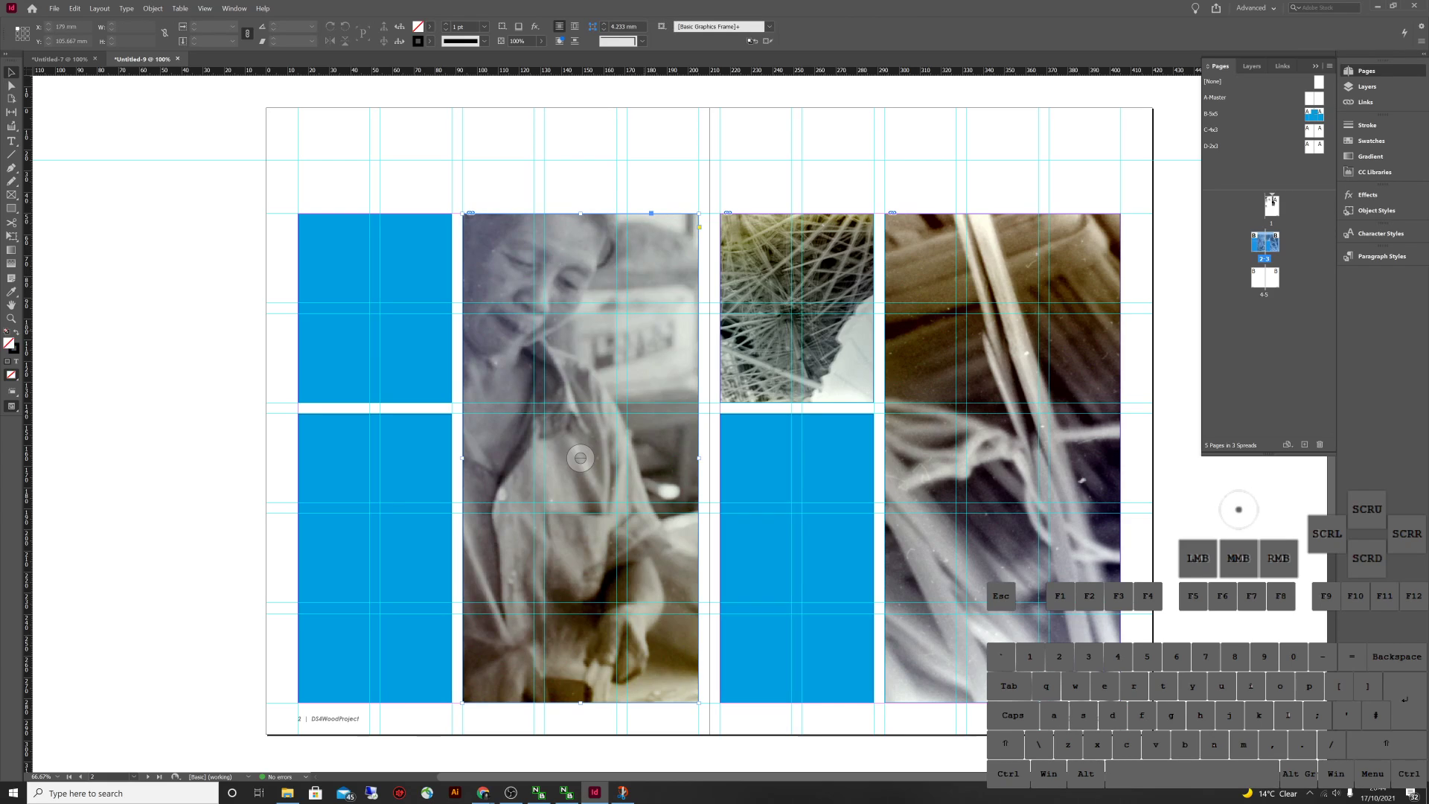
{"action": "left_click", "coordinate": [660, 27]}
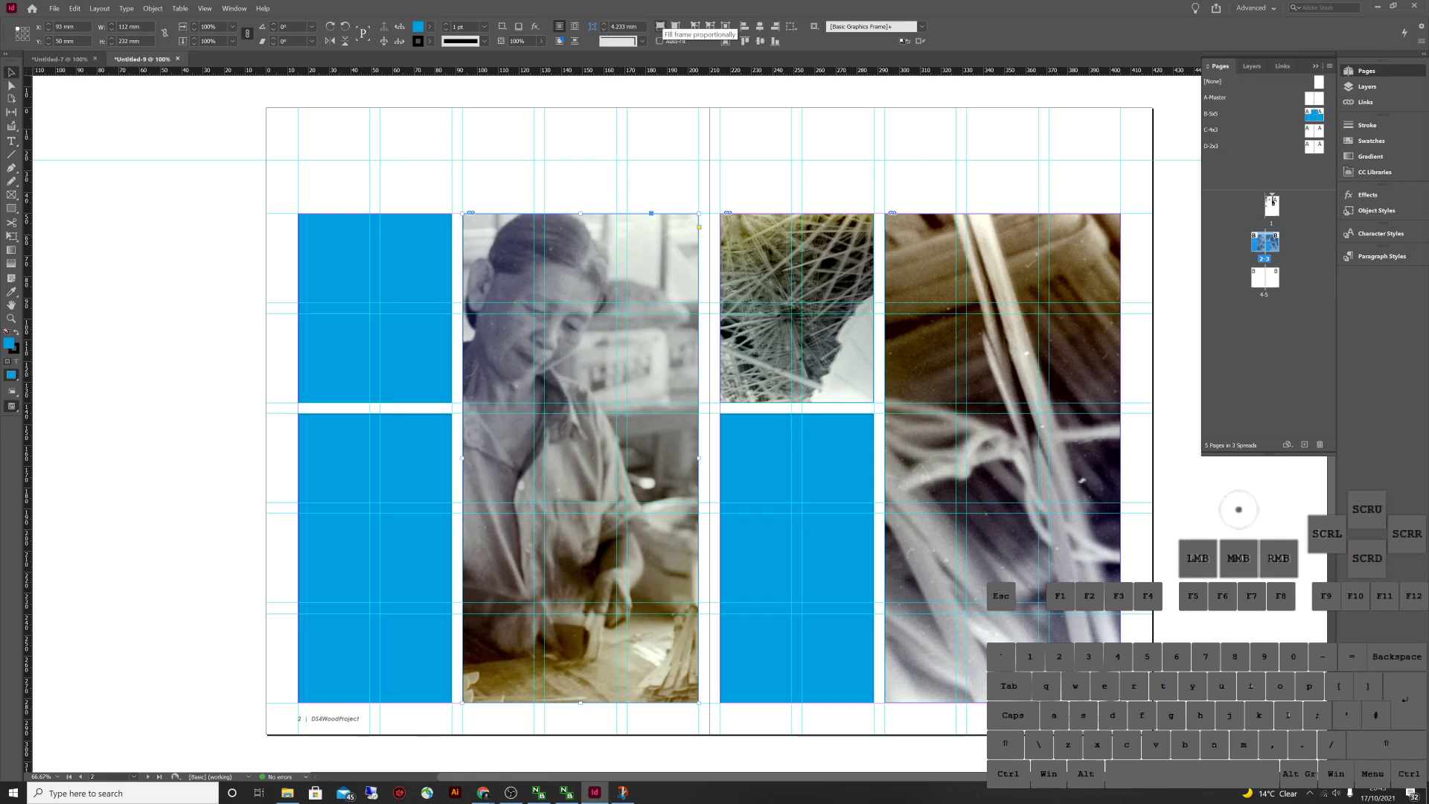
{"action": "key", "text": "ctrl+shift+a"}
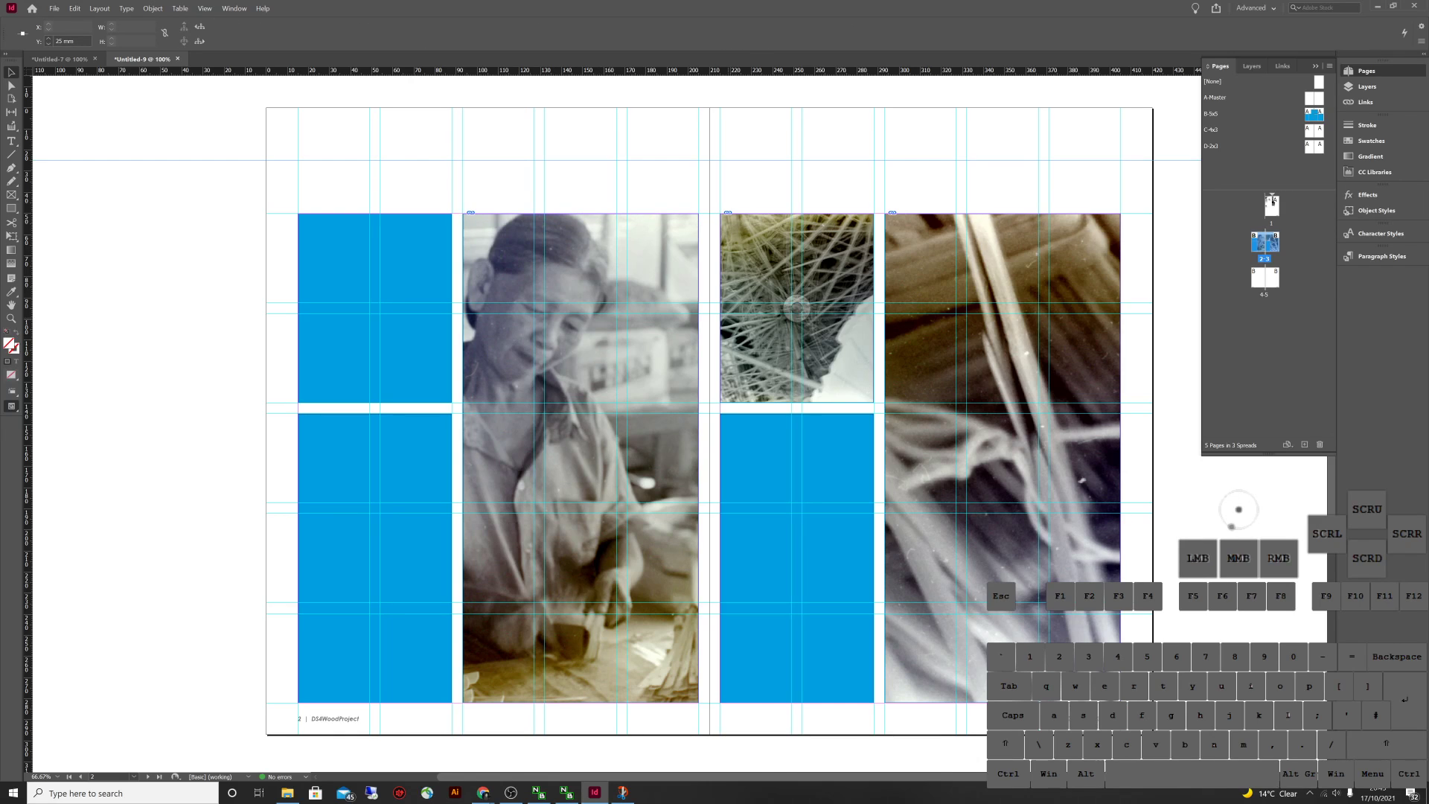
Place IMG_0008 into the top-left frame and delete the tall portrait photo frame
{"action": "key", "text": "alt+Tab"}
{"action": "left_click_drag", "start_coordinate": [1065, 599], "coordinate": [1238, 511]}
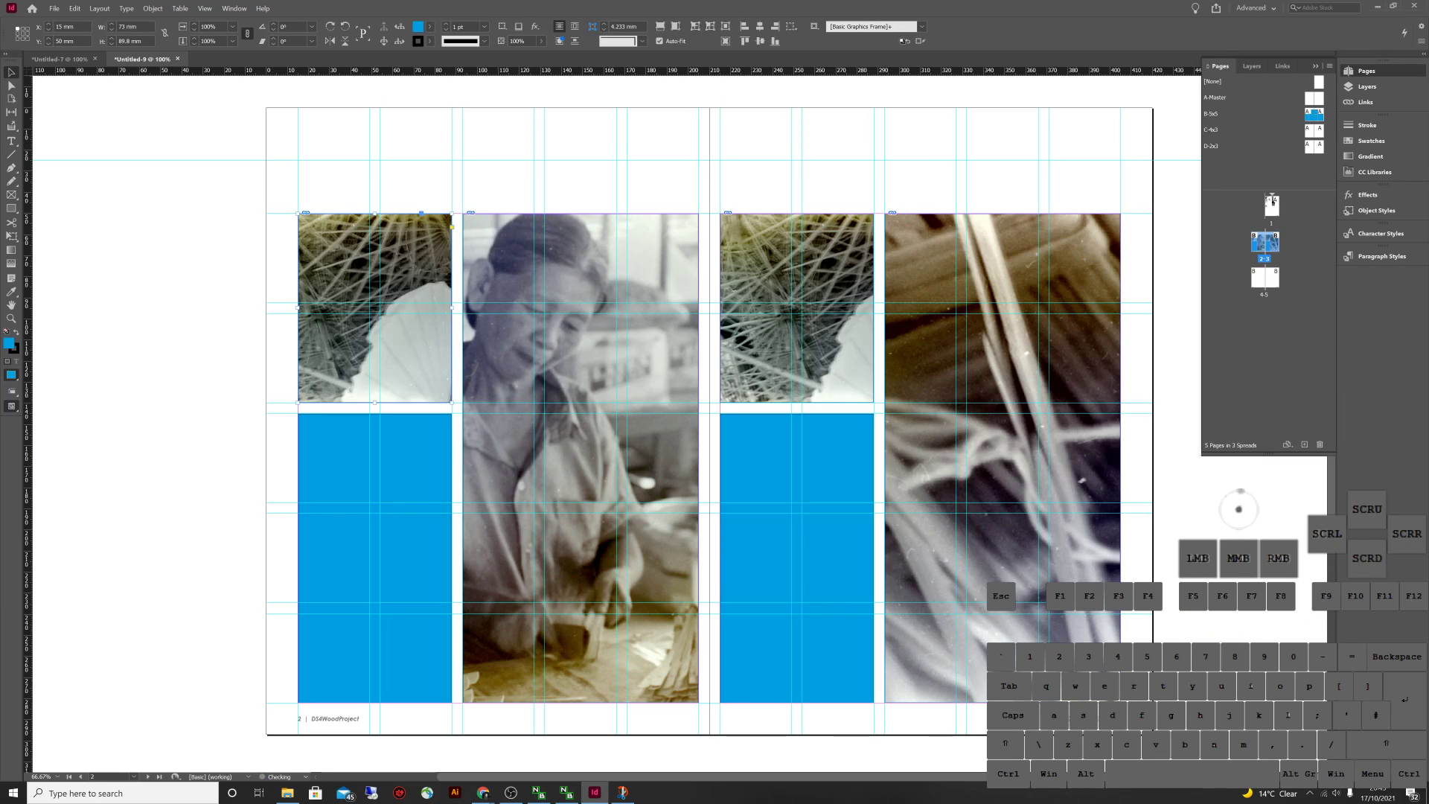
{"action": "left_click", "coordinate": [1239, 509]}
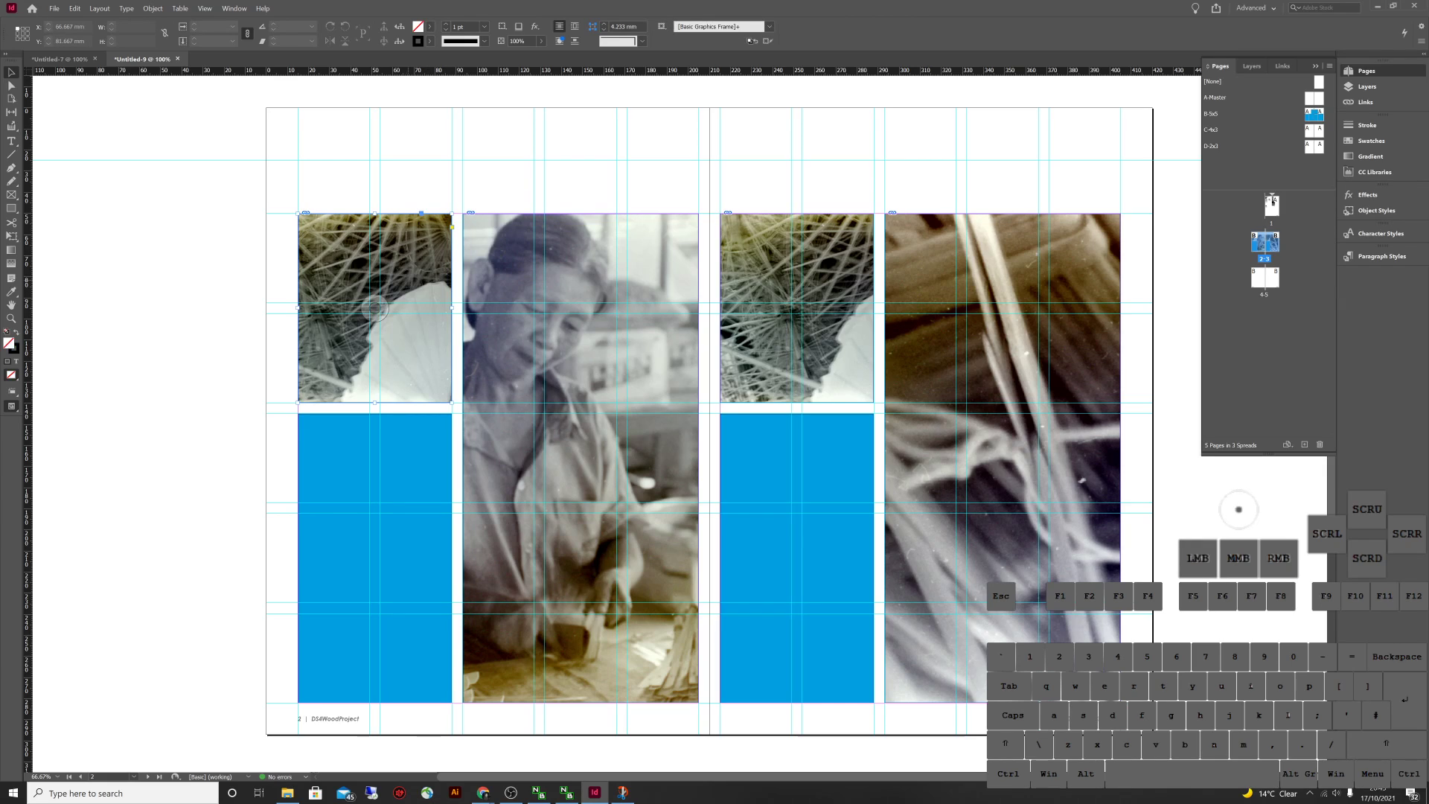
{"action": "left_click", "coordinate": [1238, 509]}
{"action": "left_click", "coordinate": [659, 525]}
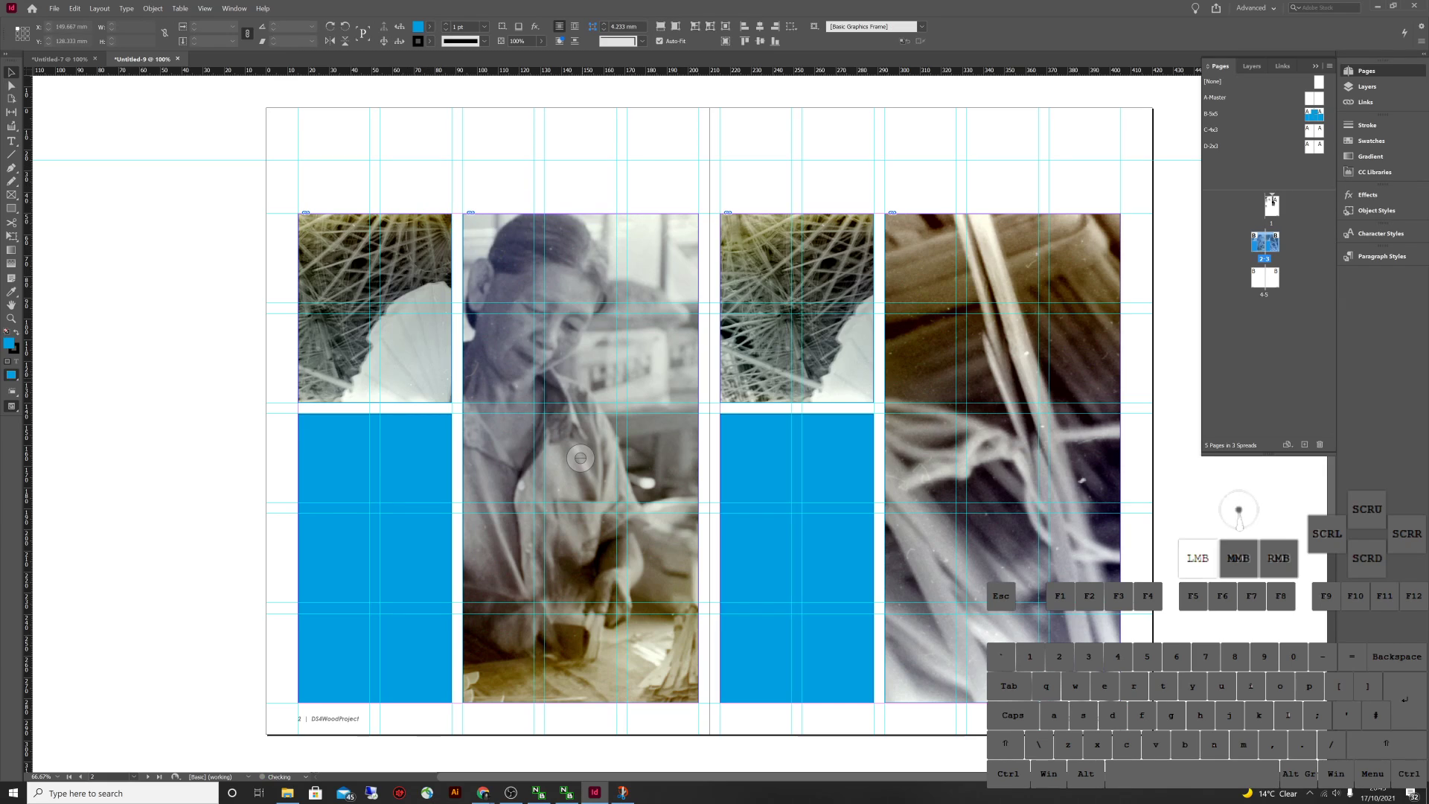
{"action": "key", "text": "Delete"}
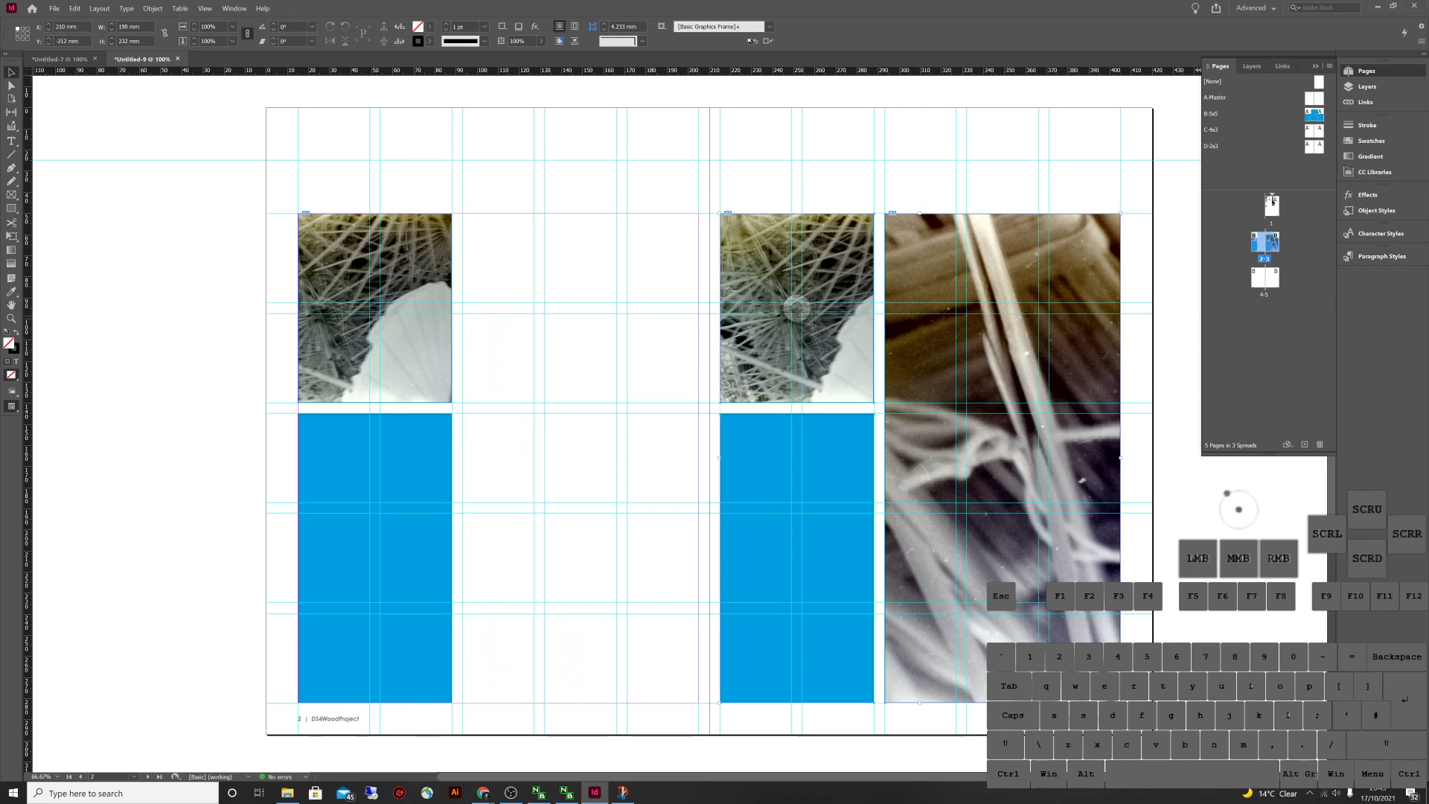
Delete the right-page frames and resize the fibre photo frame to about two columns wide
{"action": "key", "text": "Delete"}
{"action": "key", "text": "Delete"}
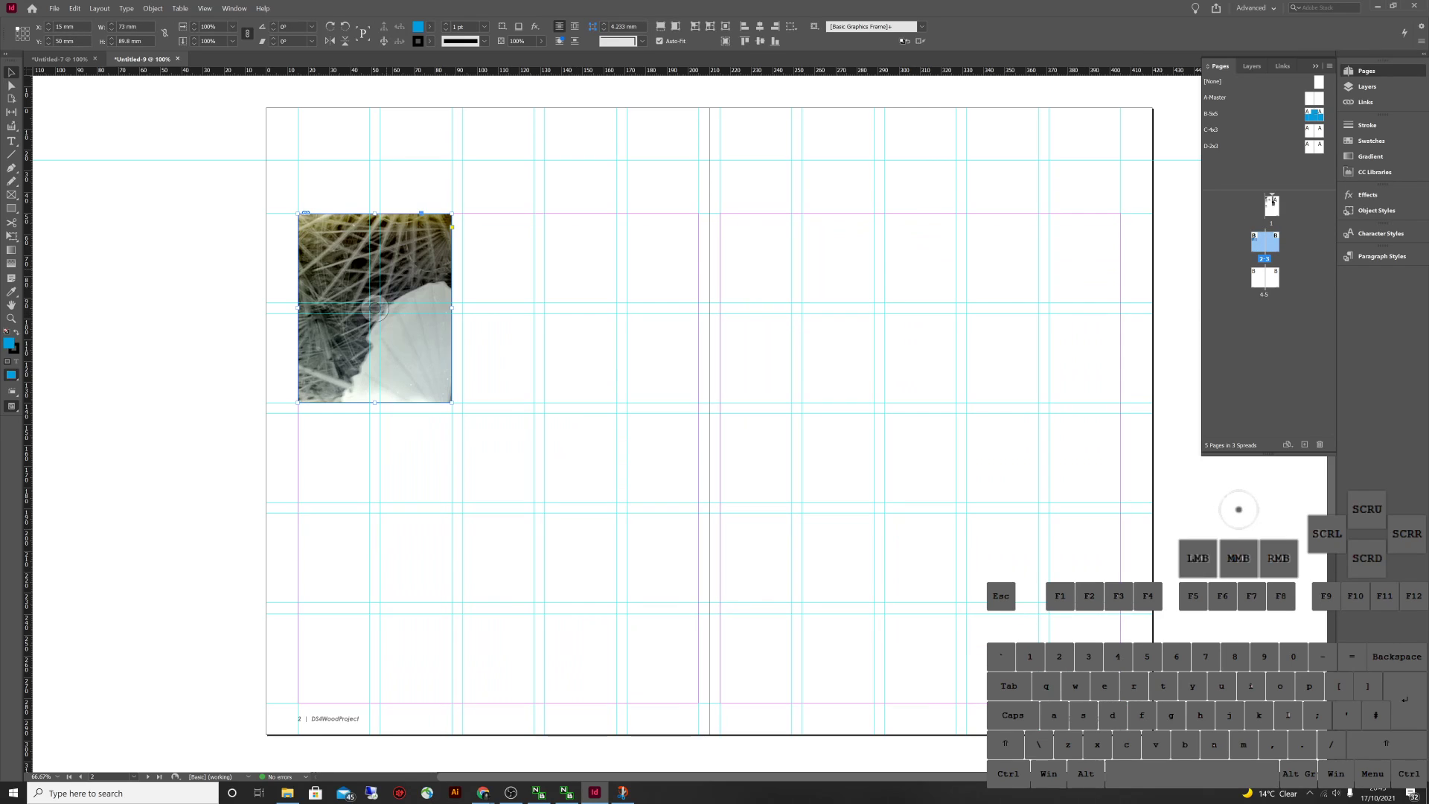
{"action": "left_click", "coordinate": [377, 307]}
{"action": "left_click", "coordinate": [376, 309]}
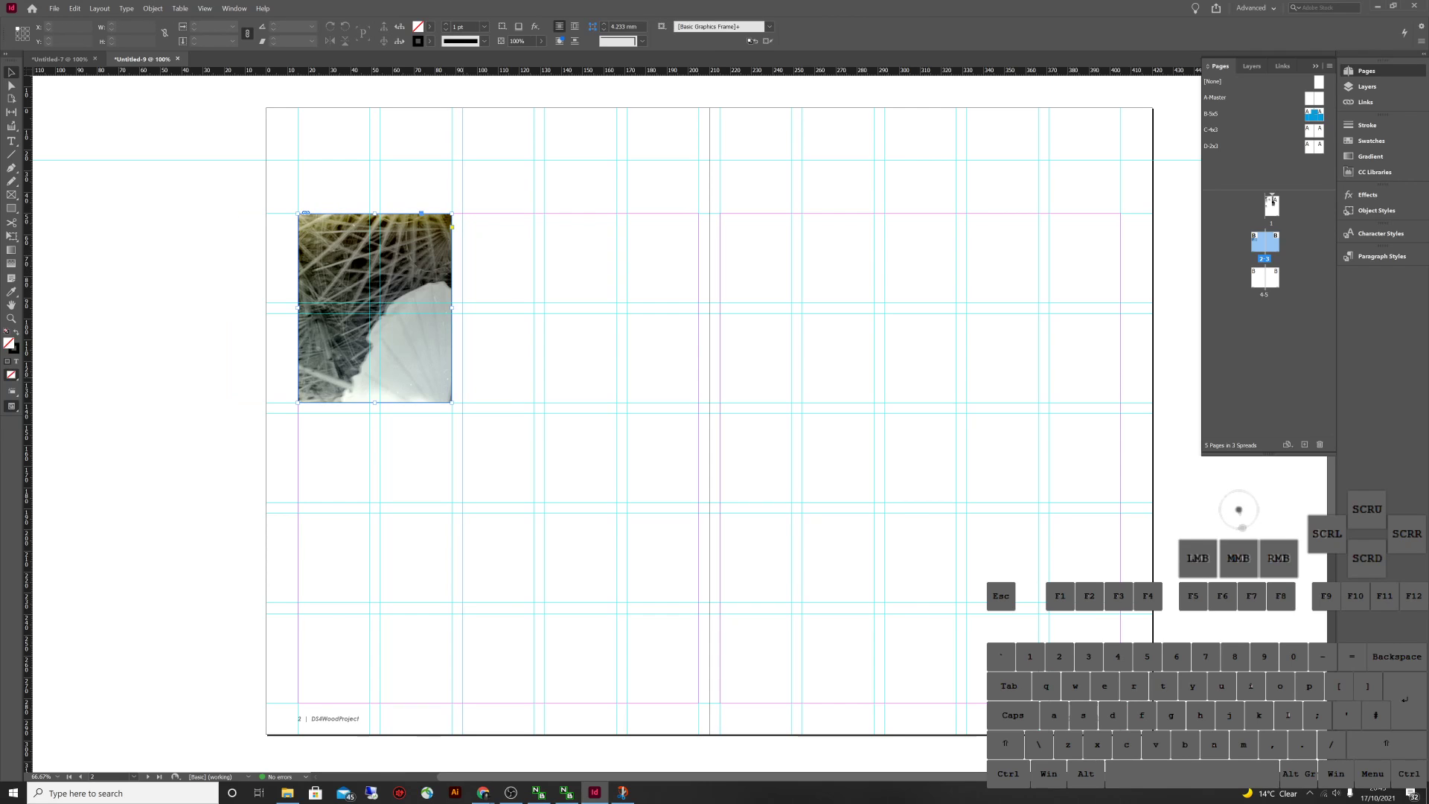
{"action": "left_click_drag", "start_coordinate": [452, 403], "coordinate": [1025, 702]}
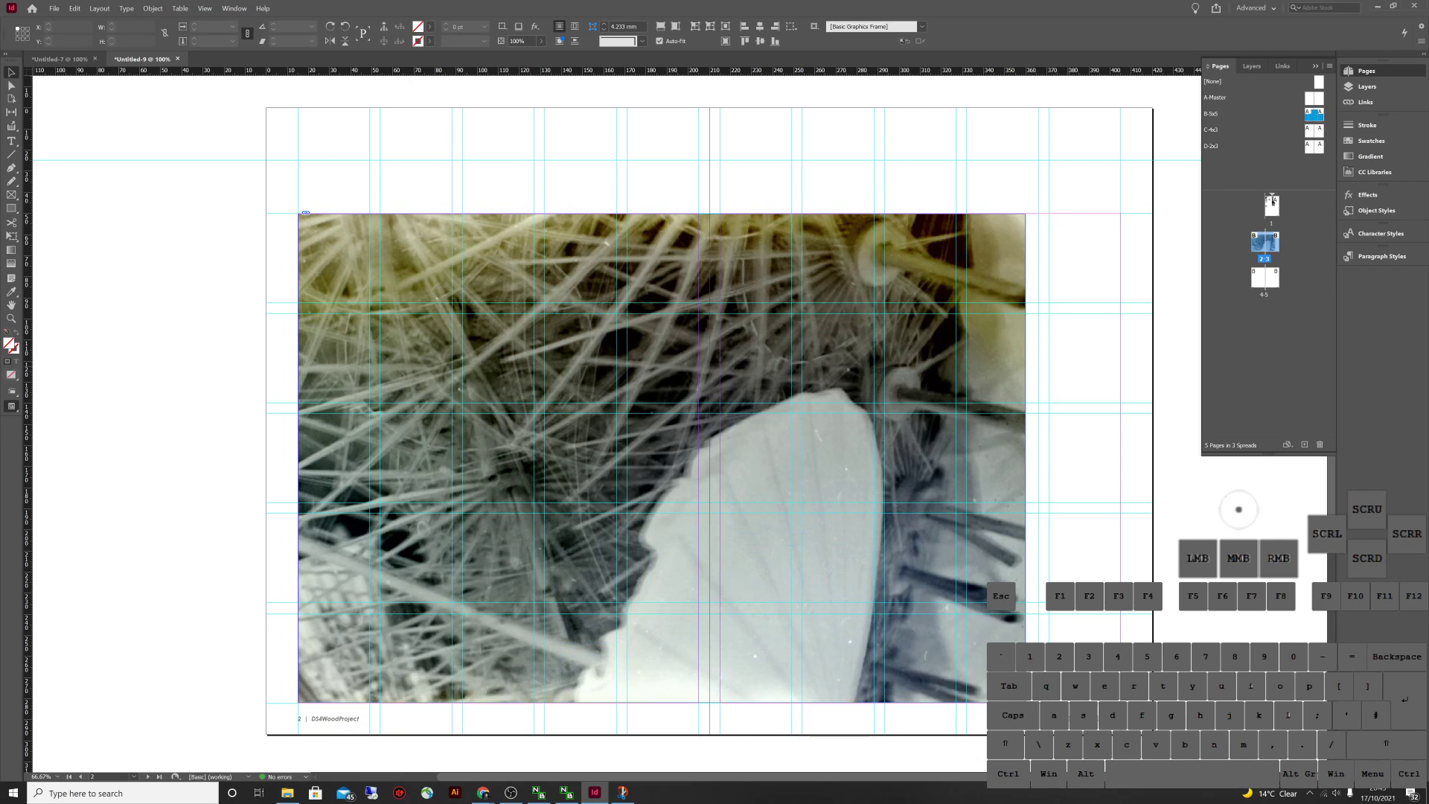
{"action": "left_click", "coordinate": [661, 457]}
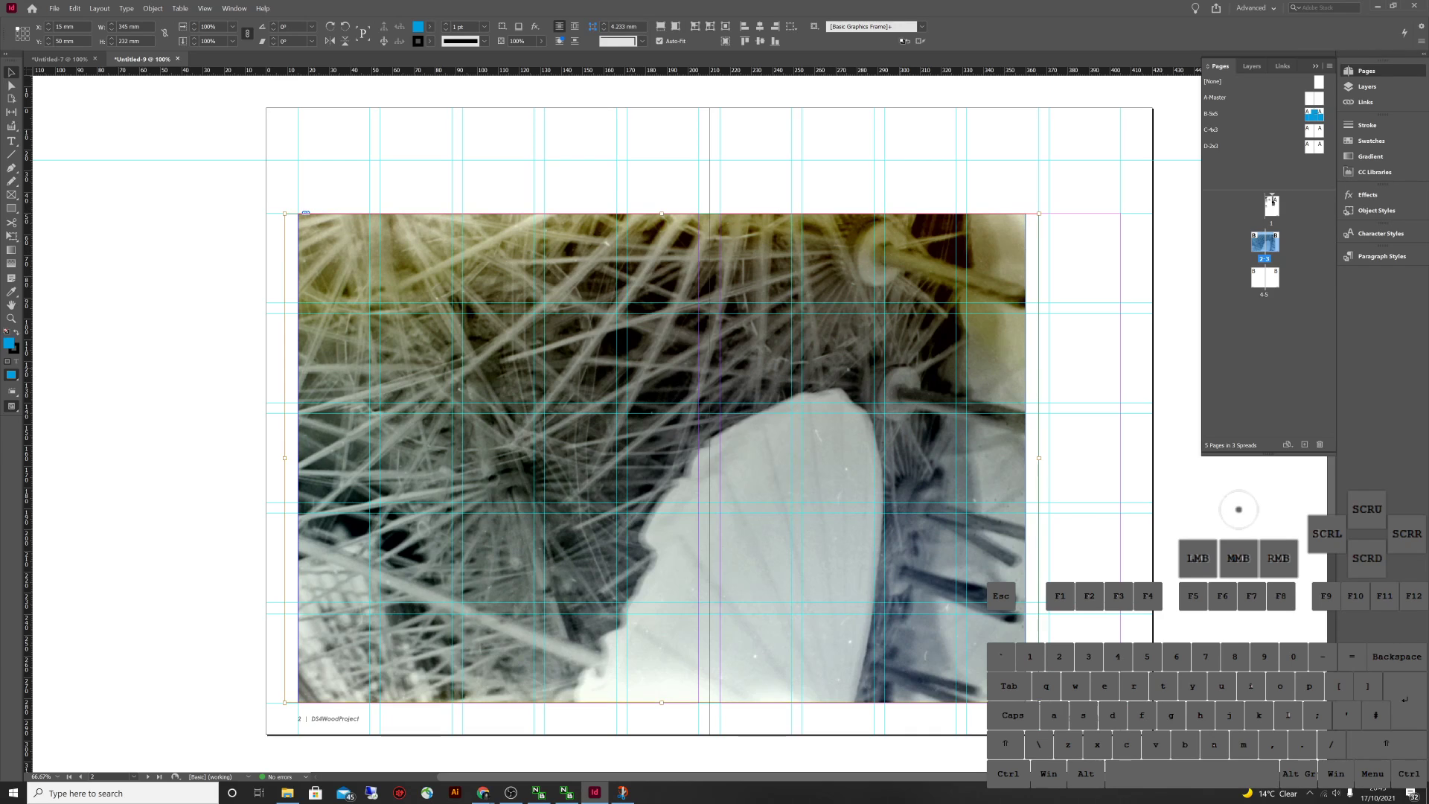
{"action": "left_click", "coordinate": [654, 462]}
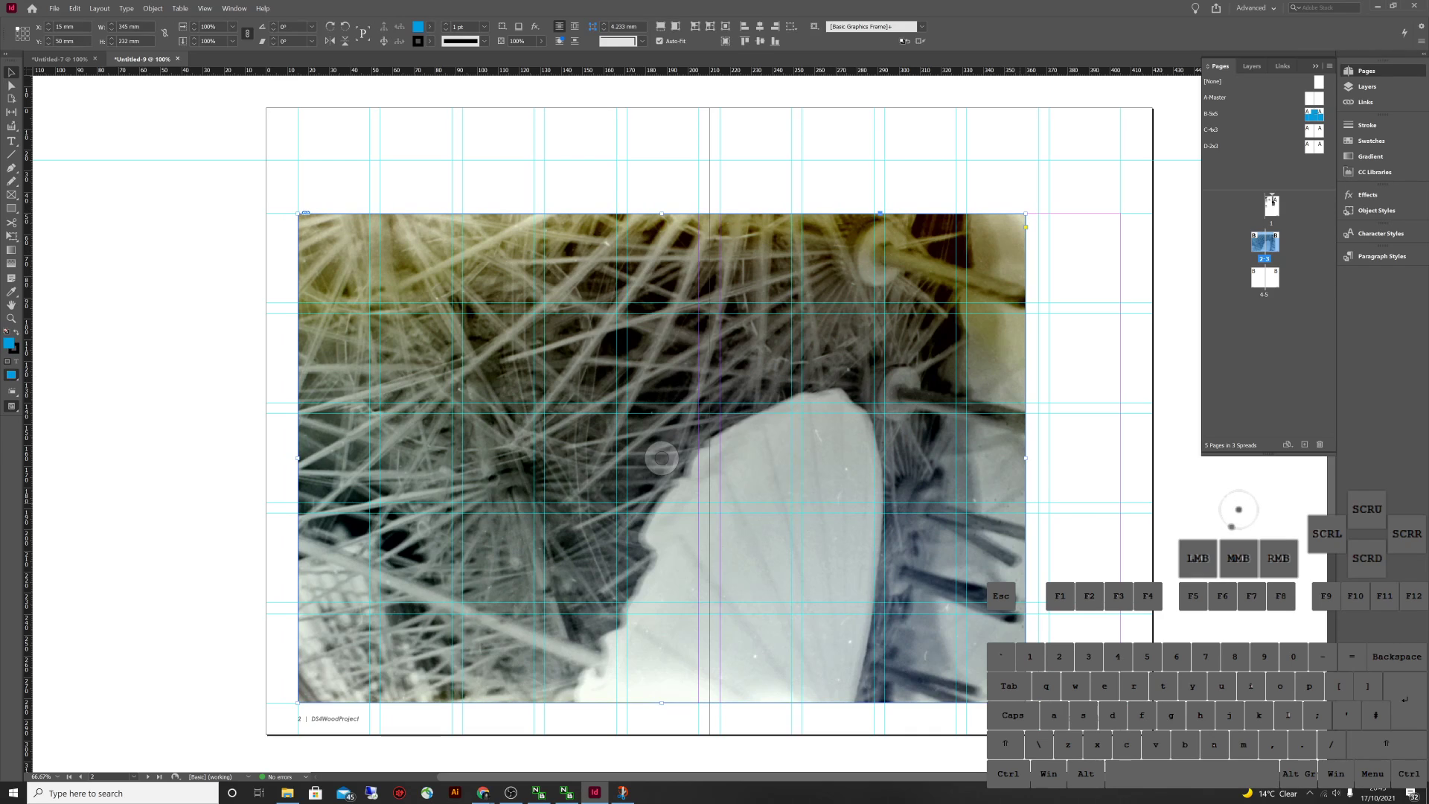
{"action": "left_click_drag", "start_coordinate": [645, 640], "coordinate": [577, 640]}
Crop the photo frame down to the lower half of the page and resize the image inside
{"action": "left_click", "coordinate": [437, 457]}
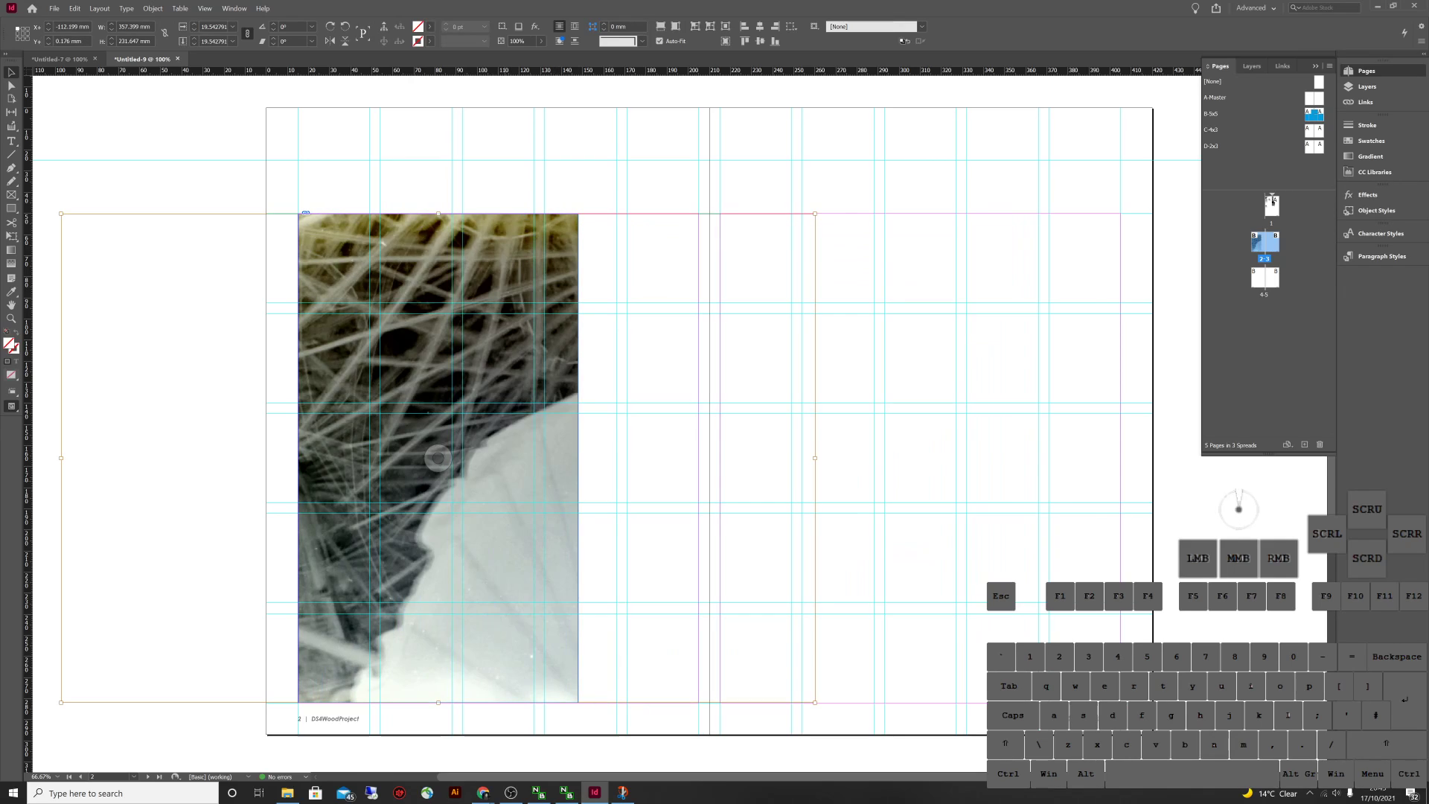
{"action": "left_click", "coordinate": [437, 457]}
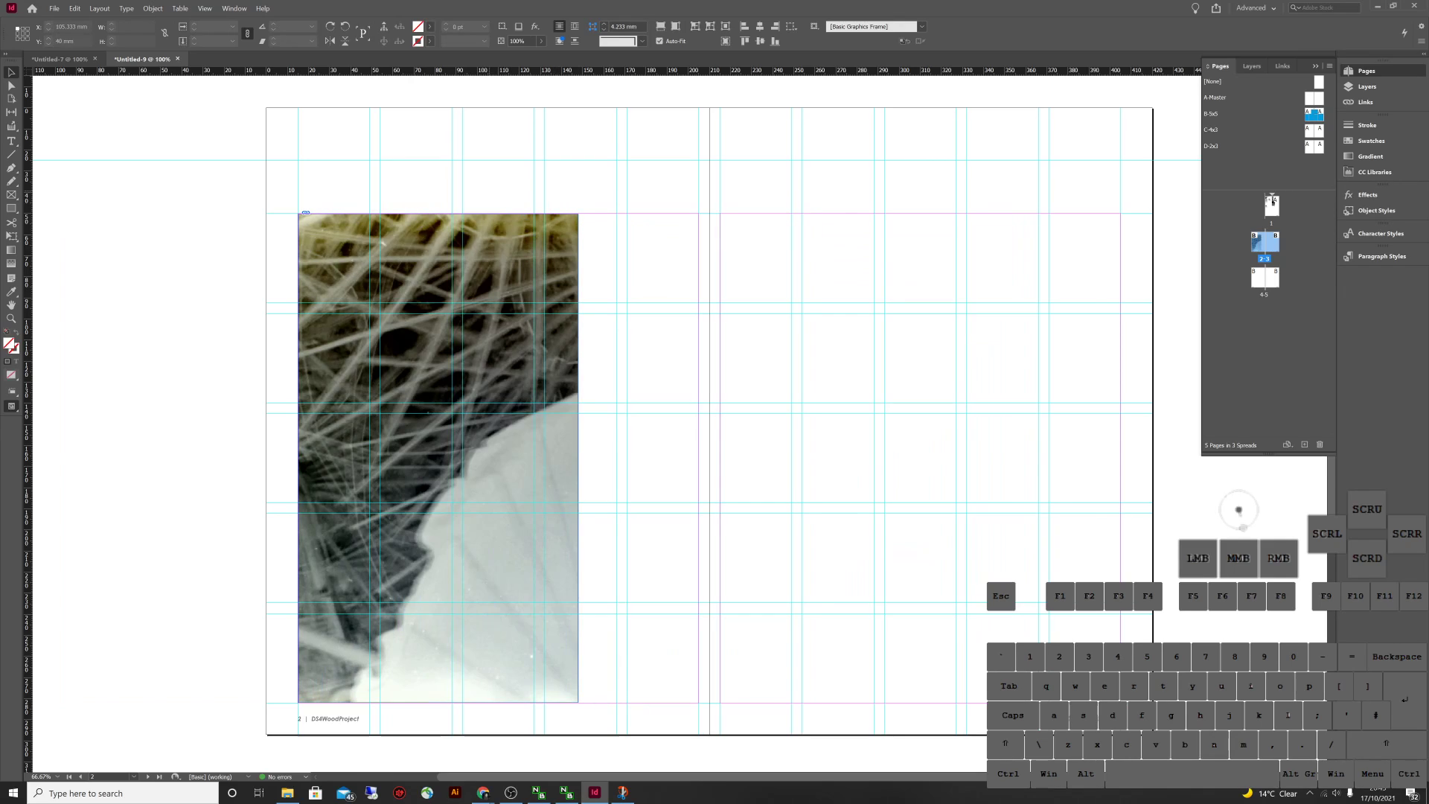
{"action": "left_click", "coordinate": [437, 457]}
{"action": "left_click", "coordinate": [438, 457]}
{"action": "left_click", "coordinate": [437, 457]}
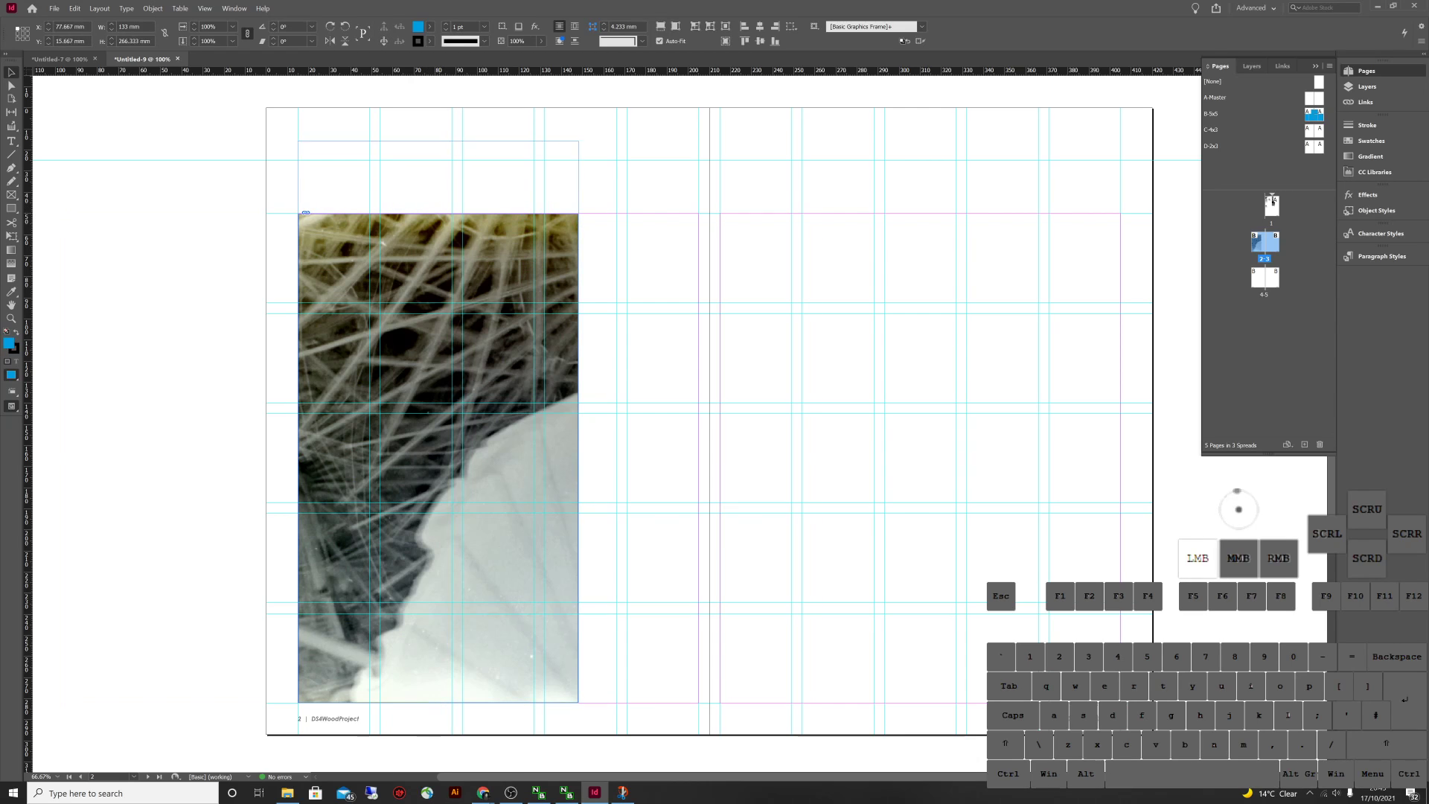
{"action": "left_click_drag", "start_coordinate": [438, 141], "coordinate": [438, 125]}
{"action": "left_click", "coordinate": [437, 458]}
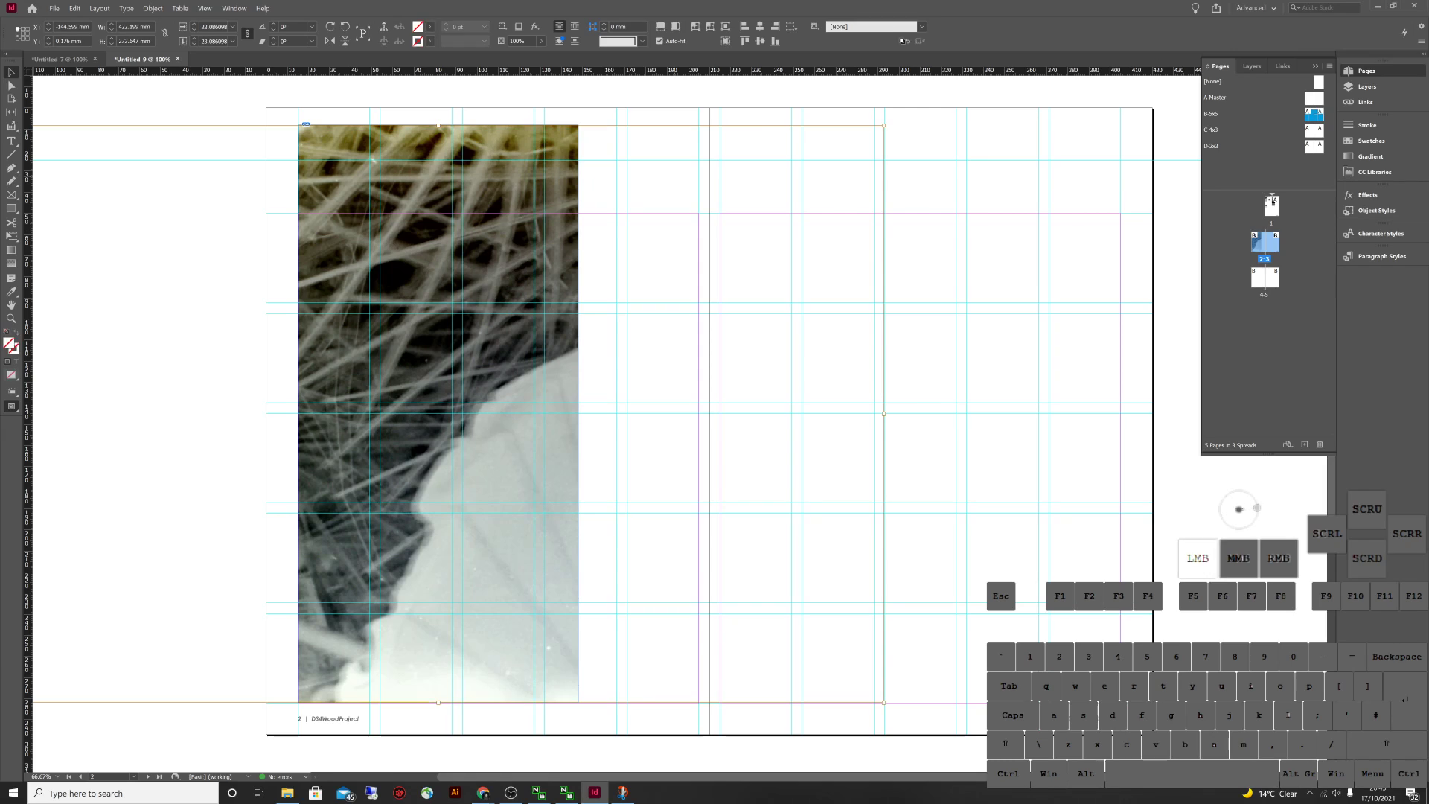
{"action": "left_click", "coordinate": [437, 458]}
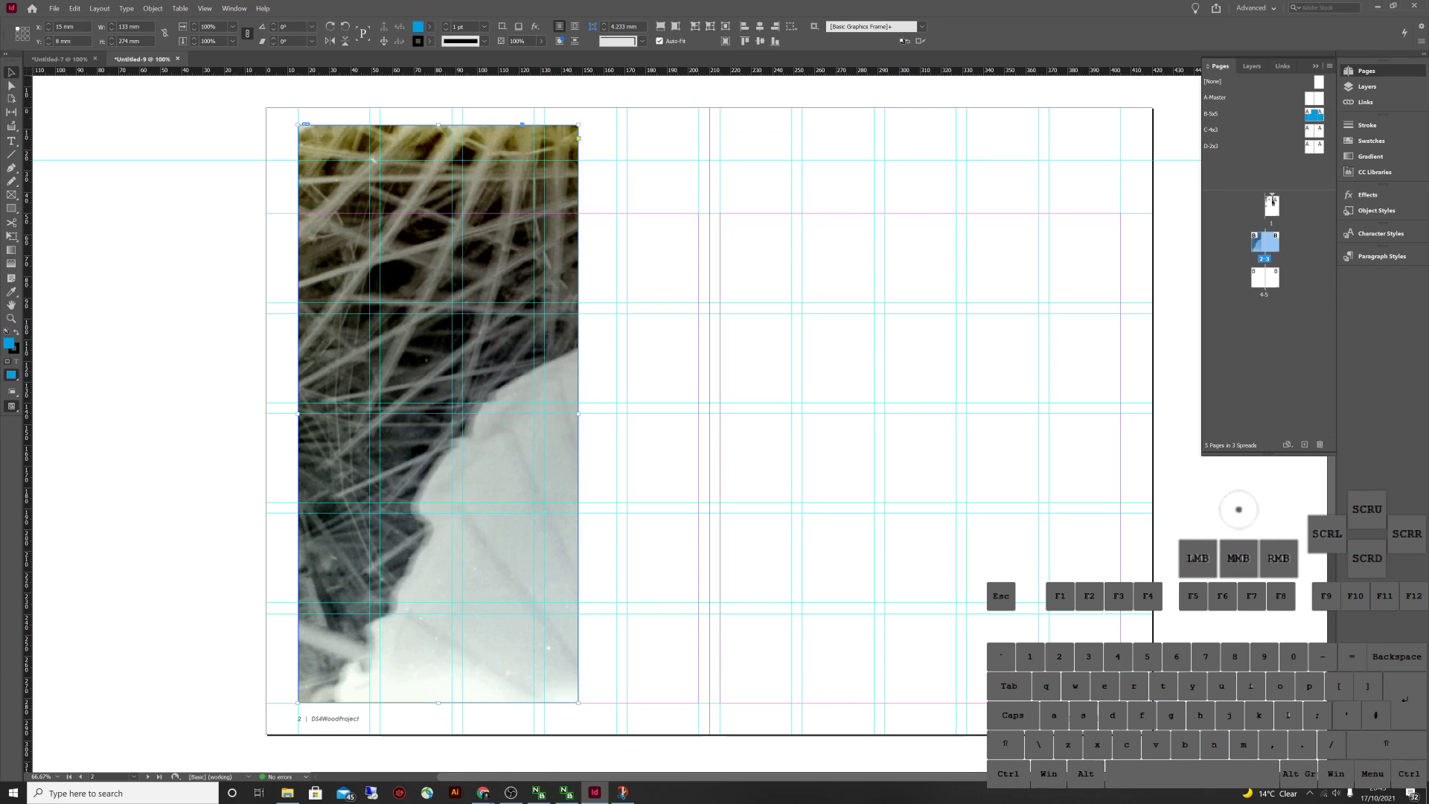
{"action": "left_click_drag", "start_coordinate": [438, 124], "coordinate": [438, 401]}
{"action": "left_click", "coordinate": [437, 551]}
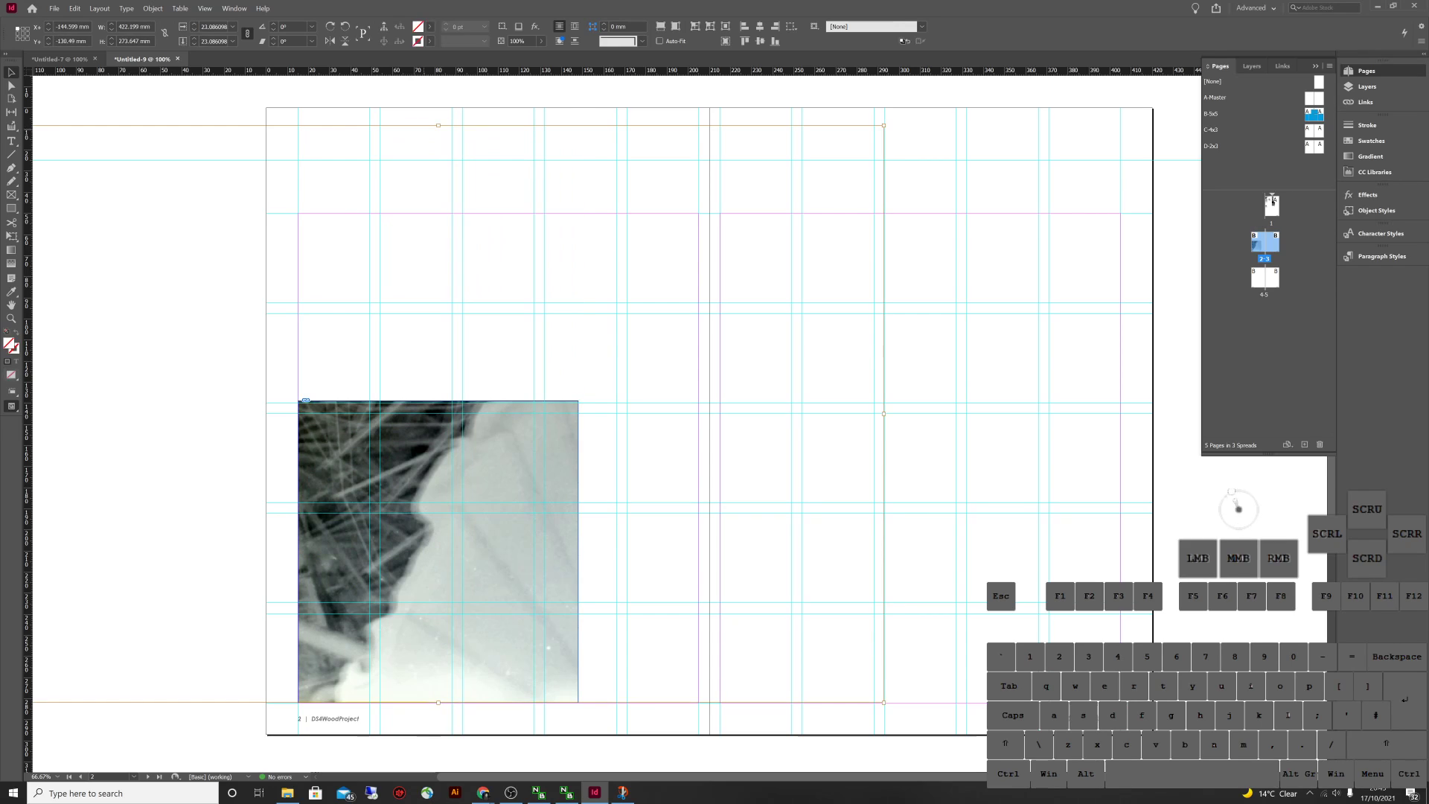
{"action": "left_click_drag", "start_coordinate": [438, 124], "coordinate": [438, 437]}
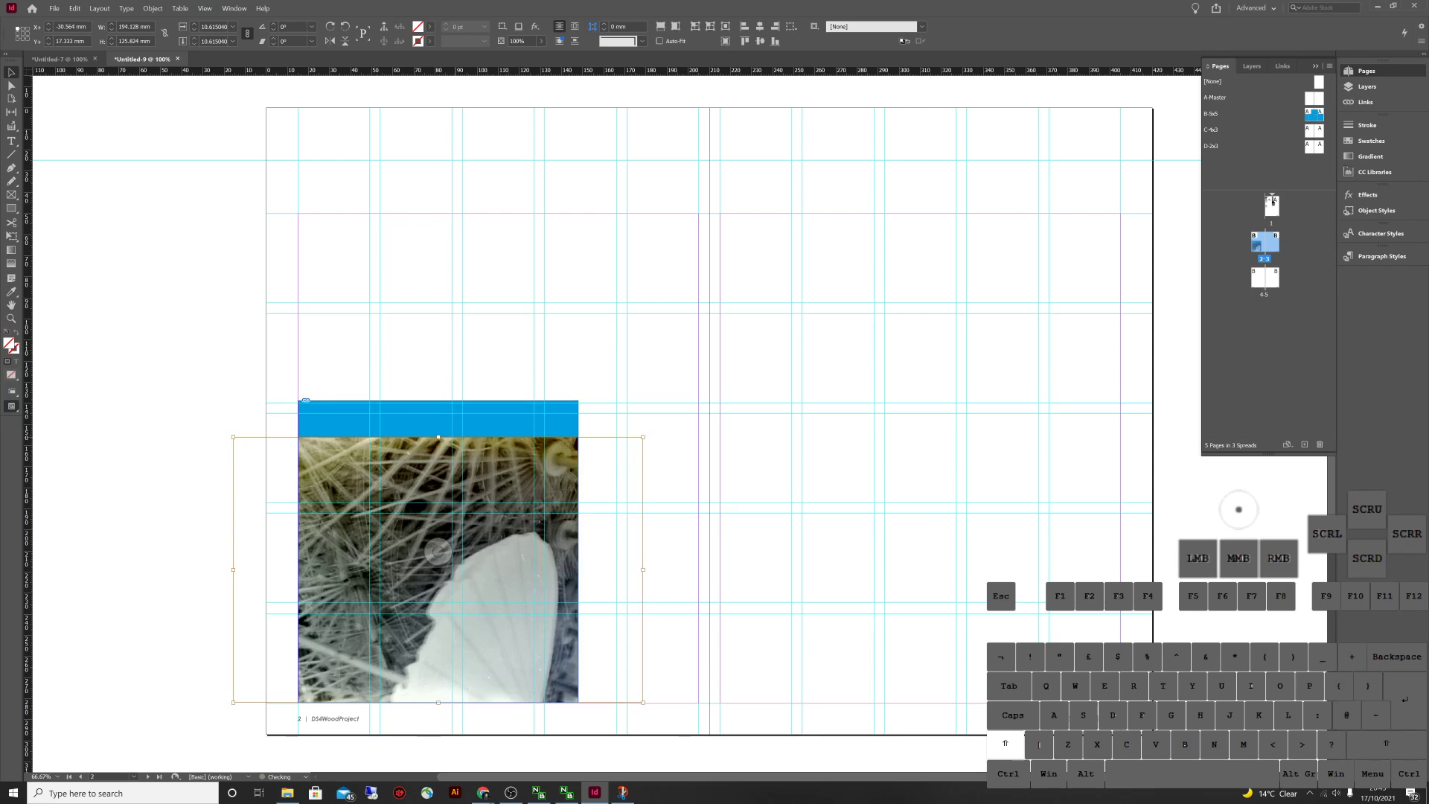
Scale the image up inside its frame to cover the blue strip
{"action": "left_click", "coordinate": [507, 455]}
{"action": "left_click", "coordinate": [437, 551]}
{"action": "left_click_drag", "start_coordinate": [439, 437], "coordinate": [438, 402]}
{"action": "left_click", "coordinate": [506, 365]}
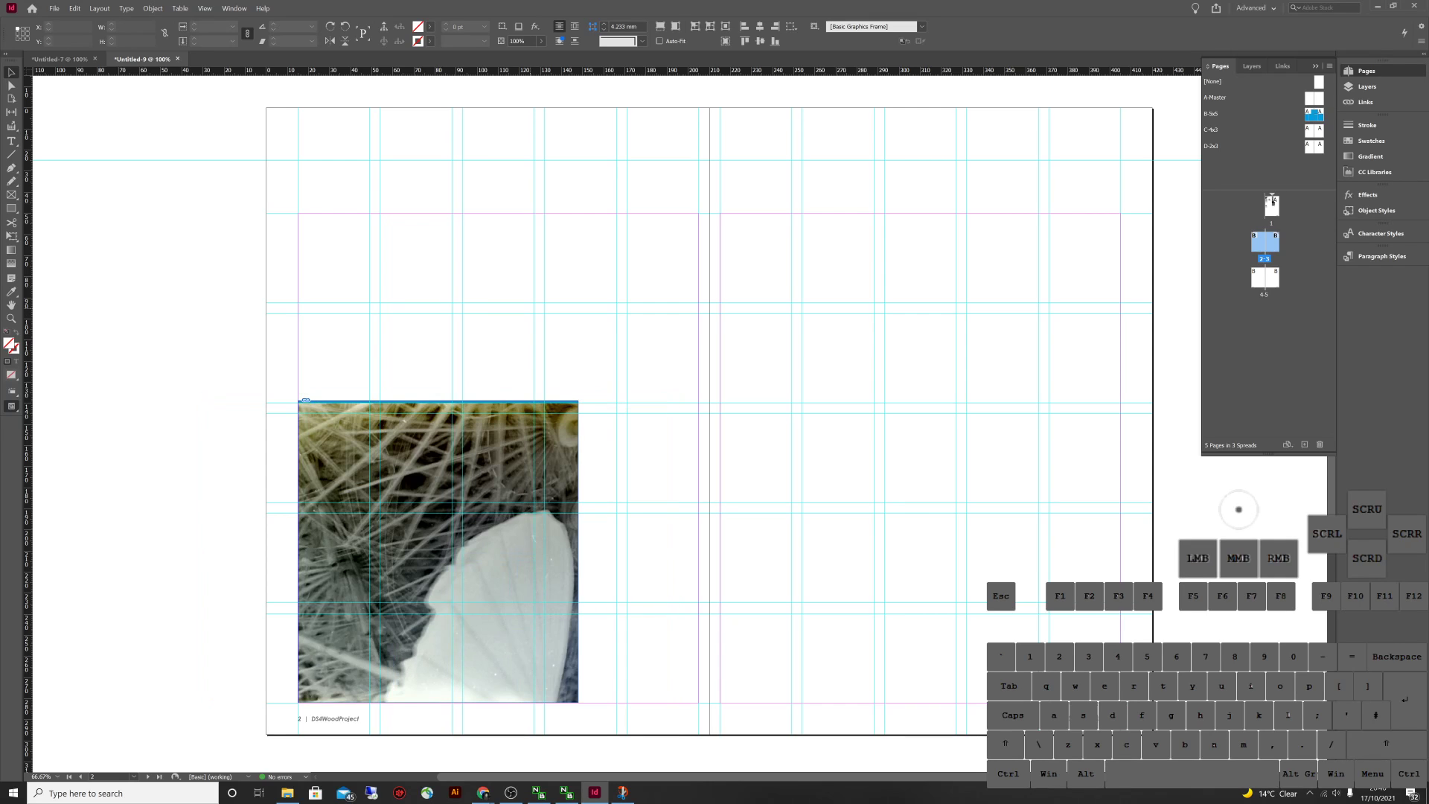
{"action": "left_click", "coordinate": [544, 428]}
{"action": "left_click", "coordinate": [547, 414]}
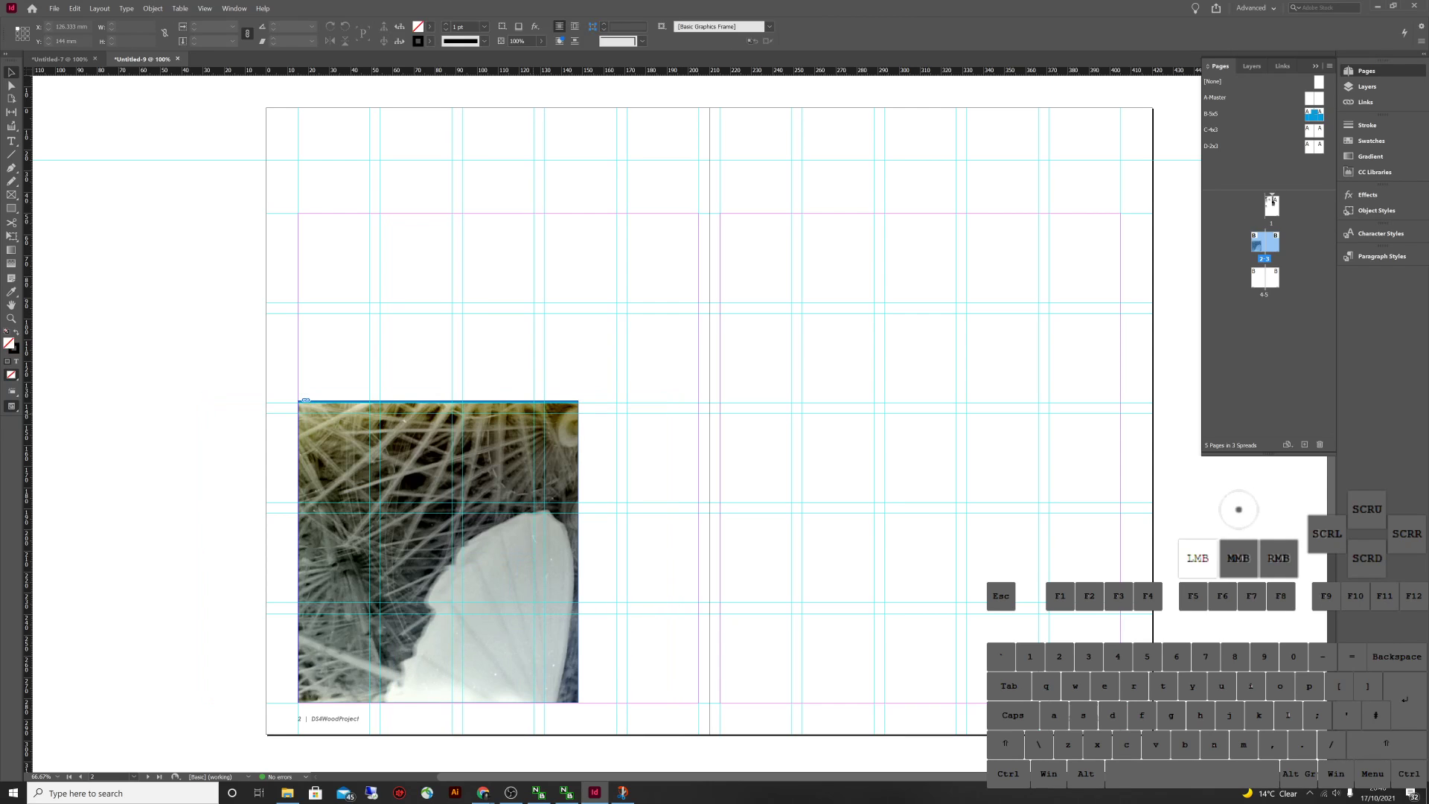
Try centring and sliding the image, undo the re-centre, then delete the photo frame
{"action": "left_click", "coordinate": [437, 551]}
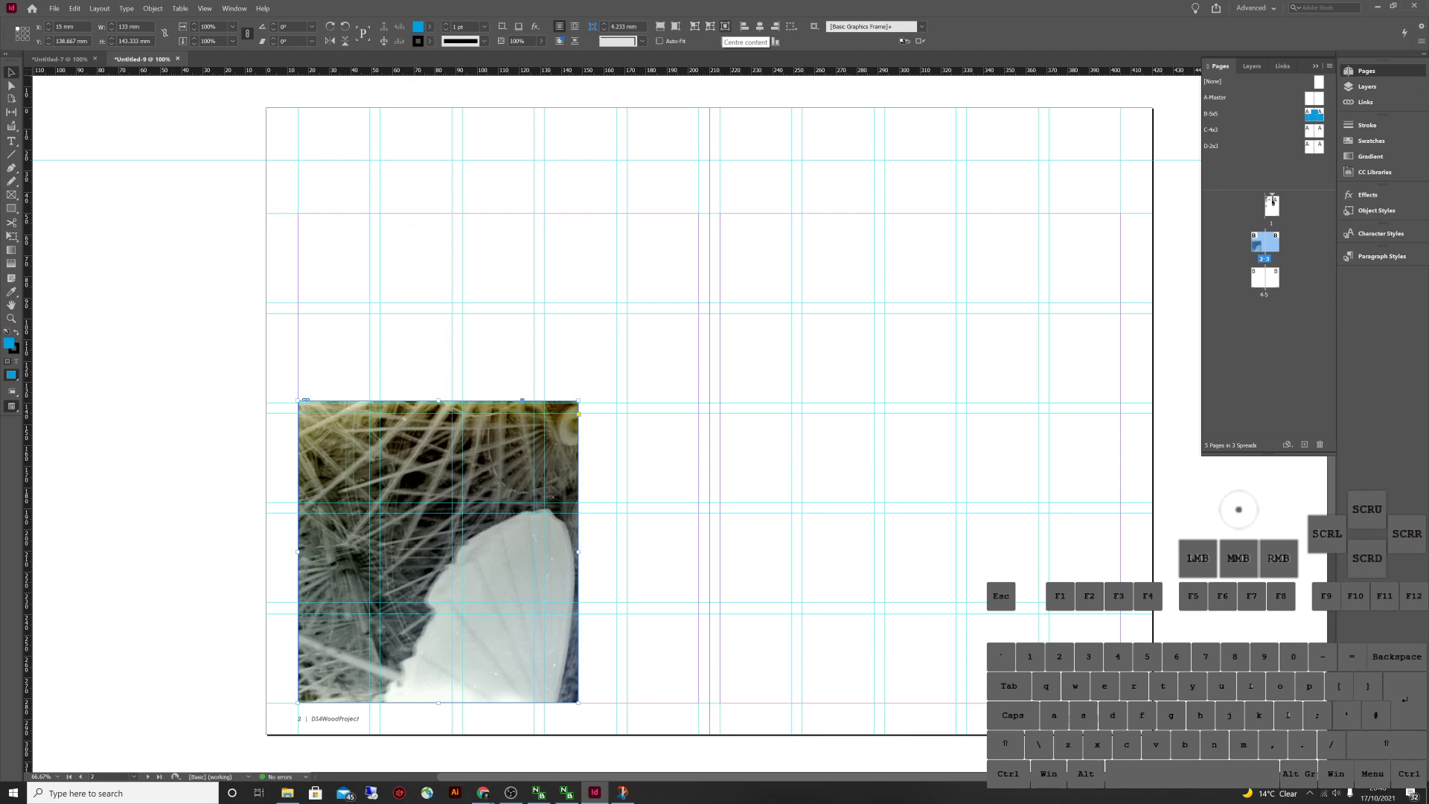
{"action": "left_click", "coordinate": [725, 26]}
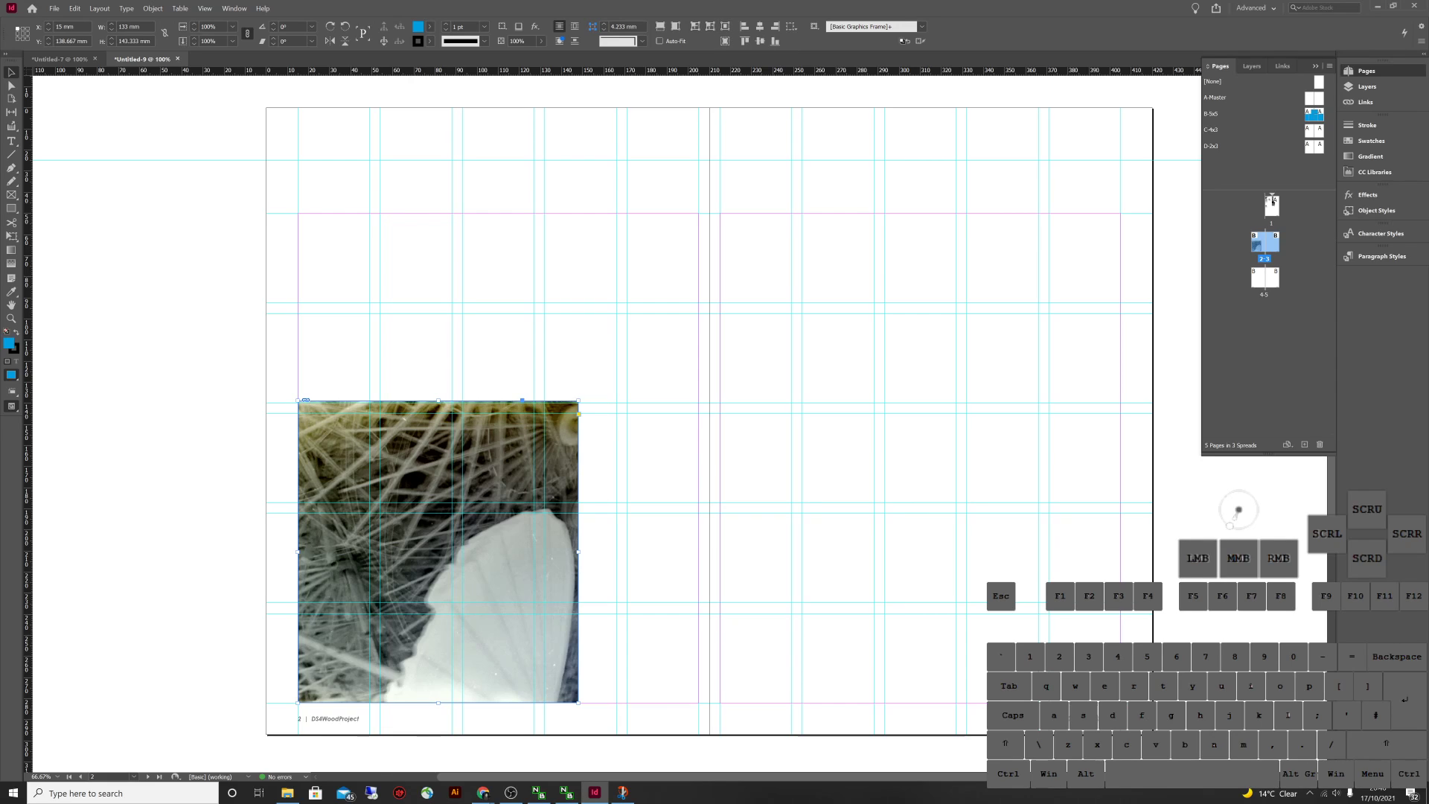
{"action": "left_click", "coordinate": [438, 551]}
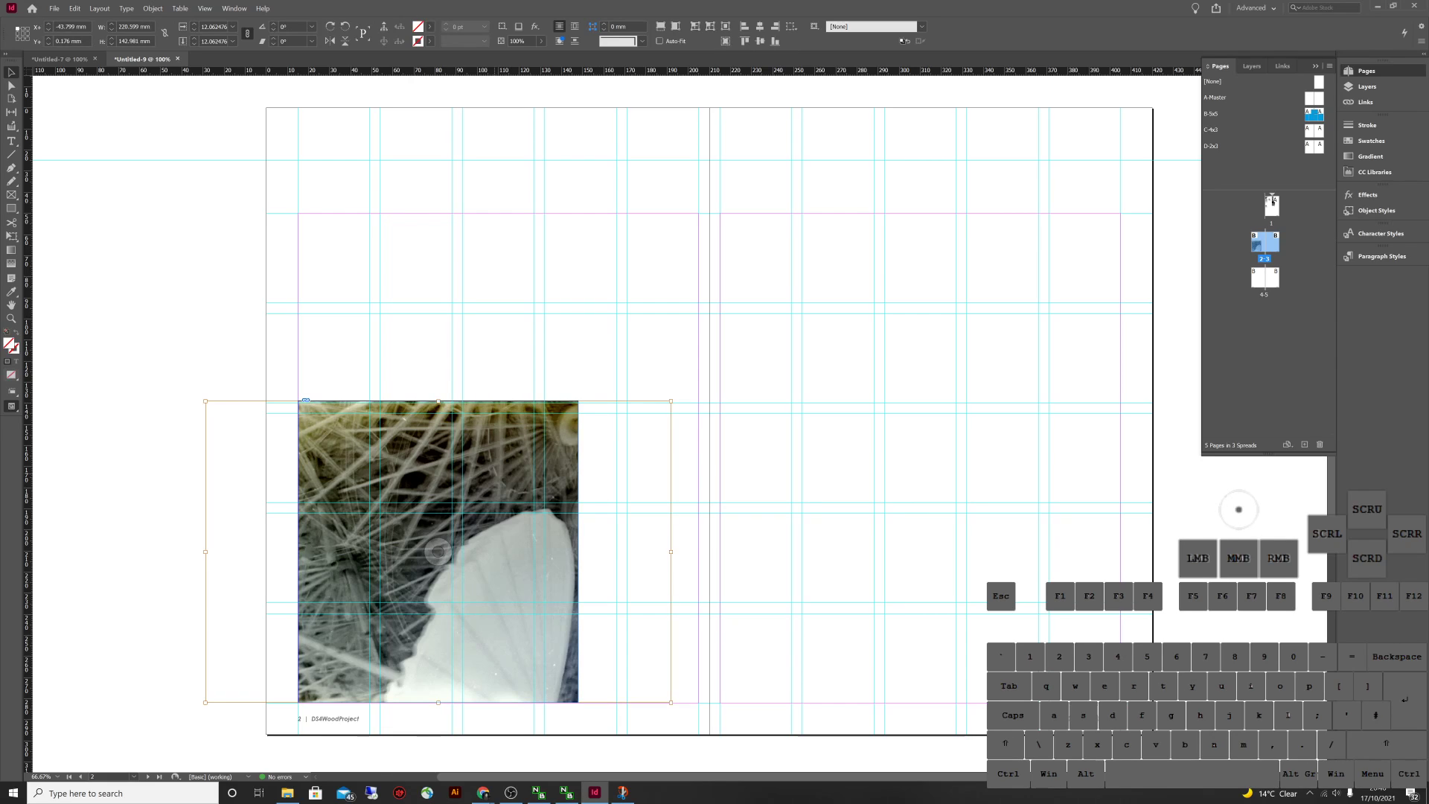
{"action": "left_click_drag", "start_coordinate": [438, 552], "coordinate": [530, 552]}
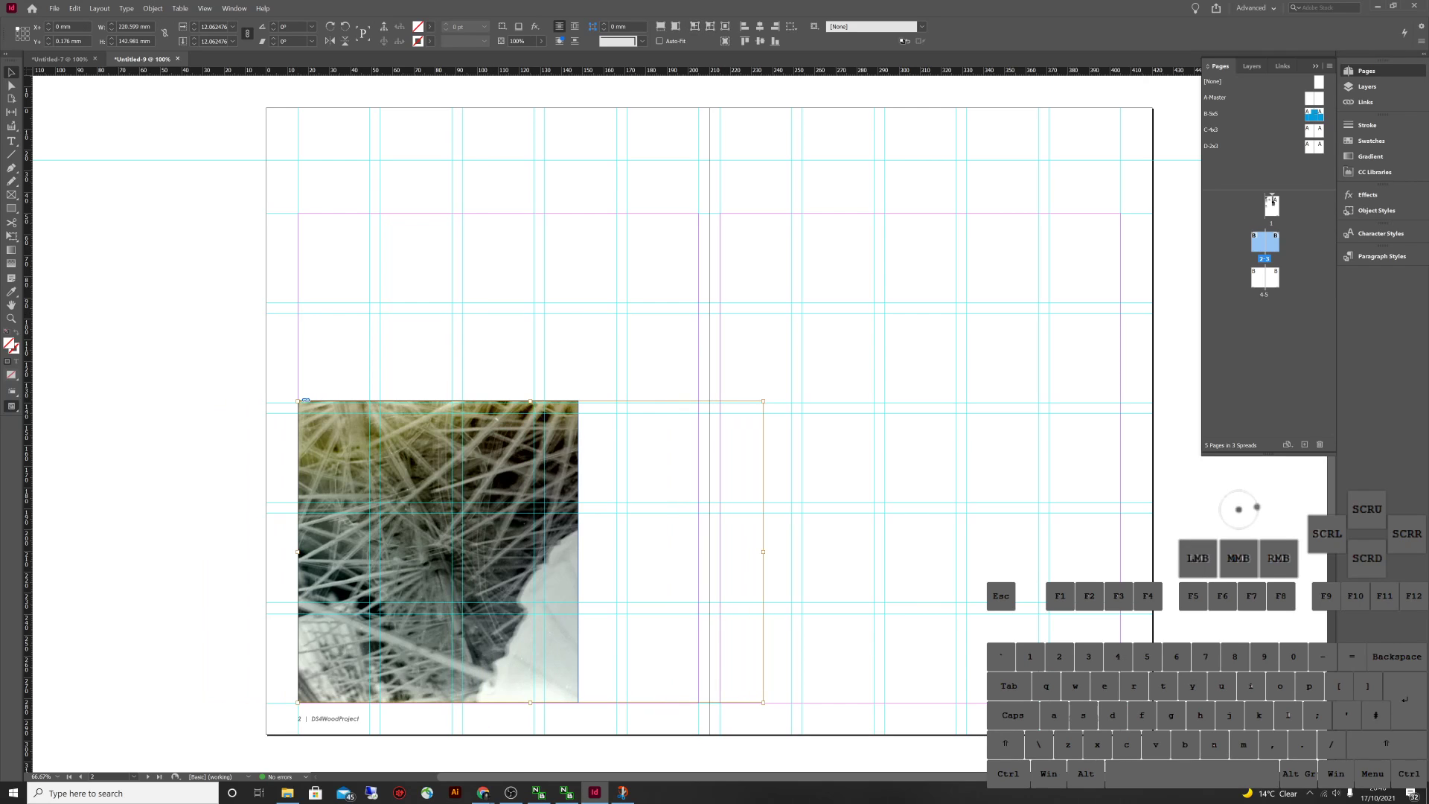
{"action": "left_click", "coordinate": [726, 26]}
{"action": "key", "text": "ctrl+z"}
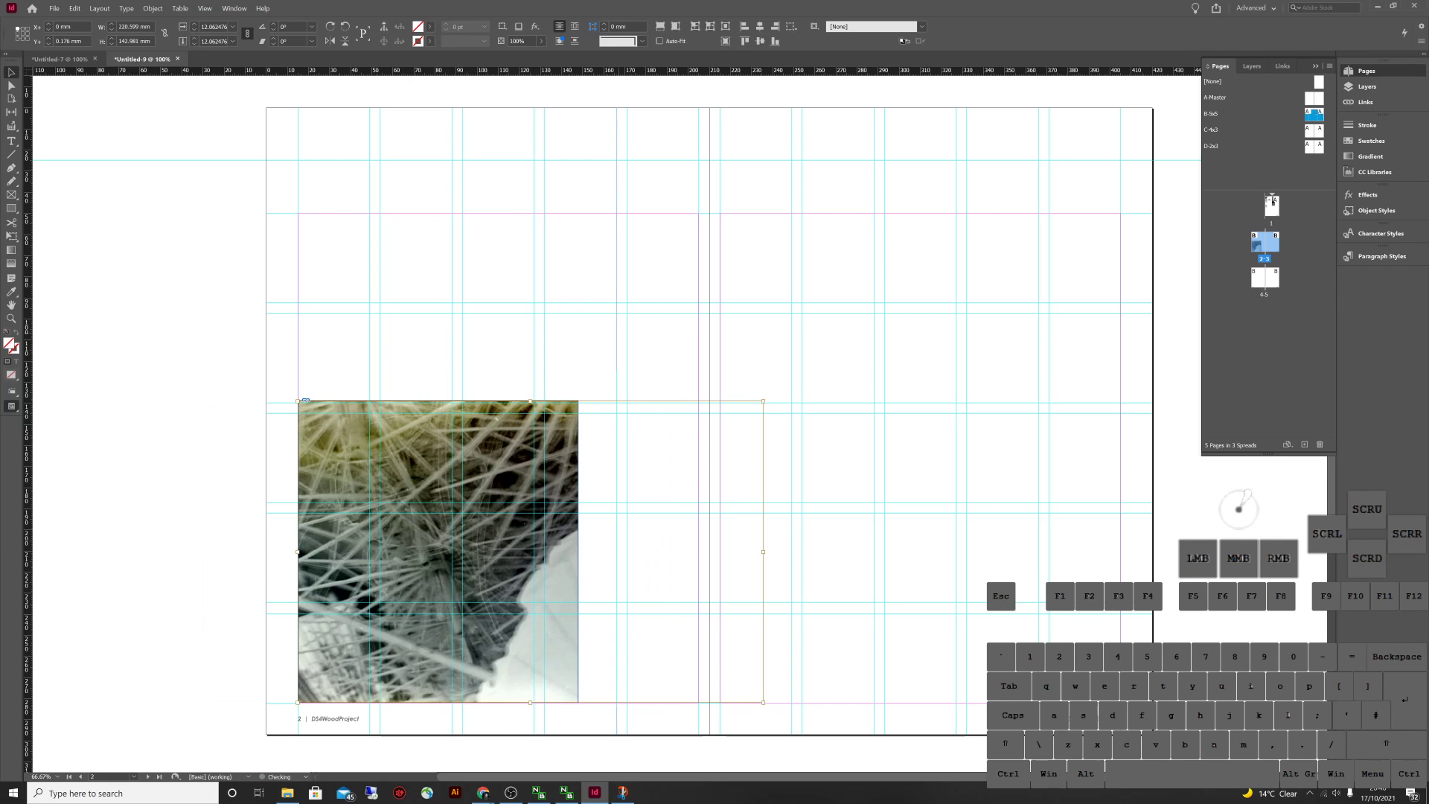
{"action": "left_click", "coordinate": [438, 551]}
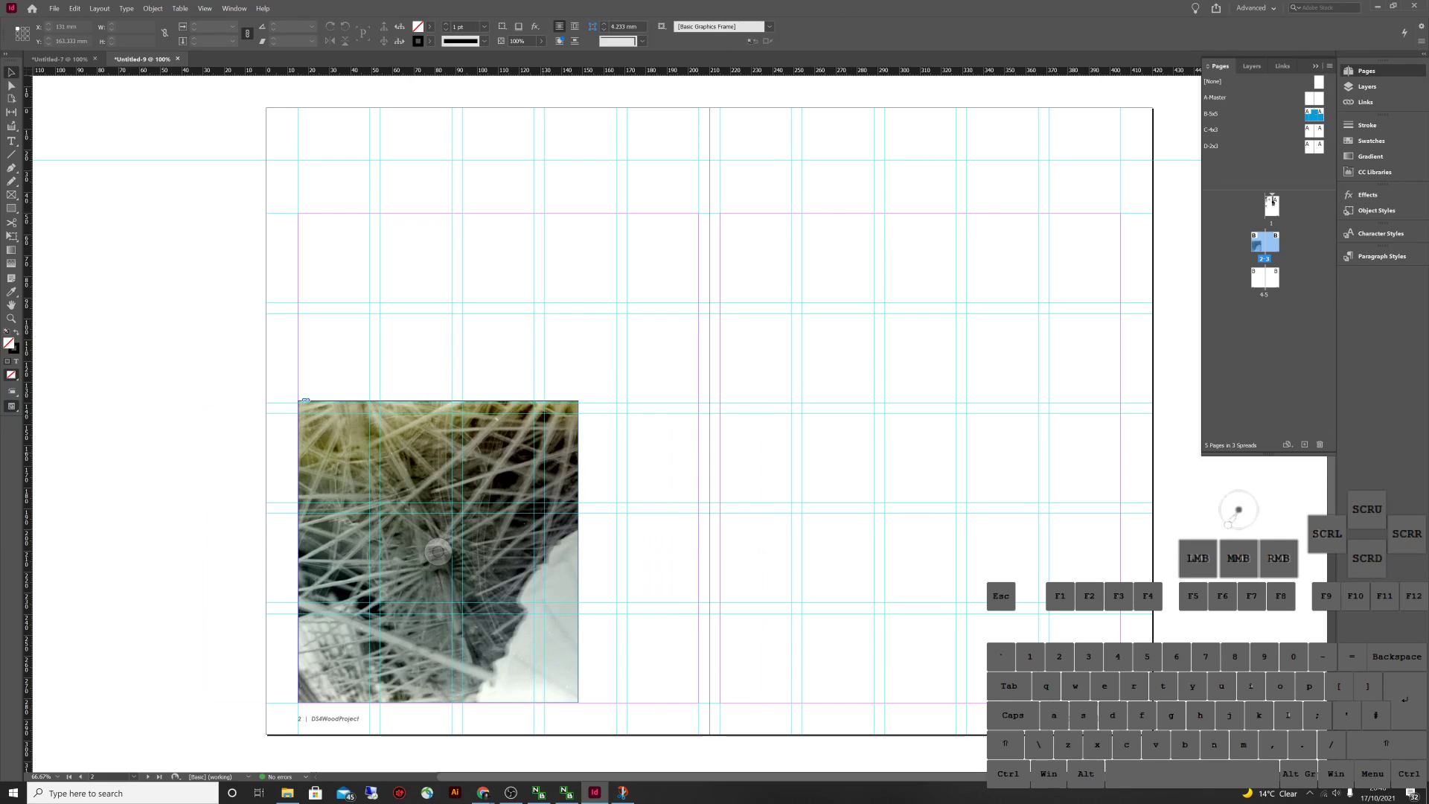
{"action": "key", "text": "Delete"}
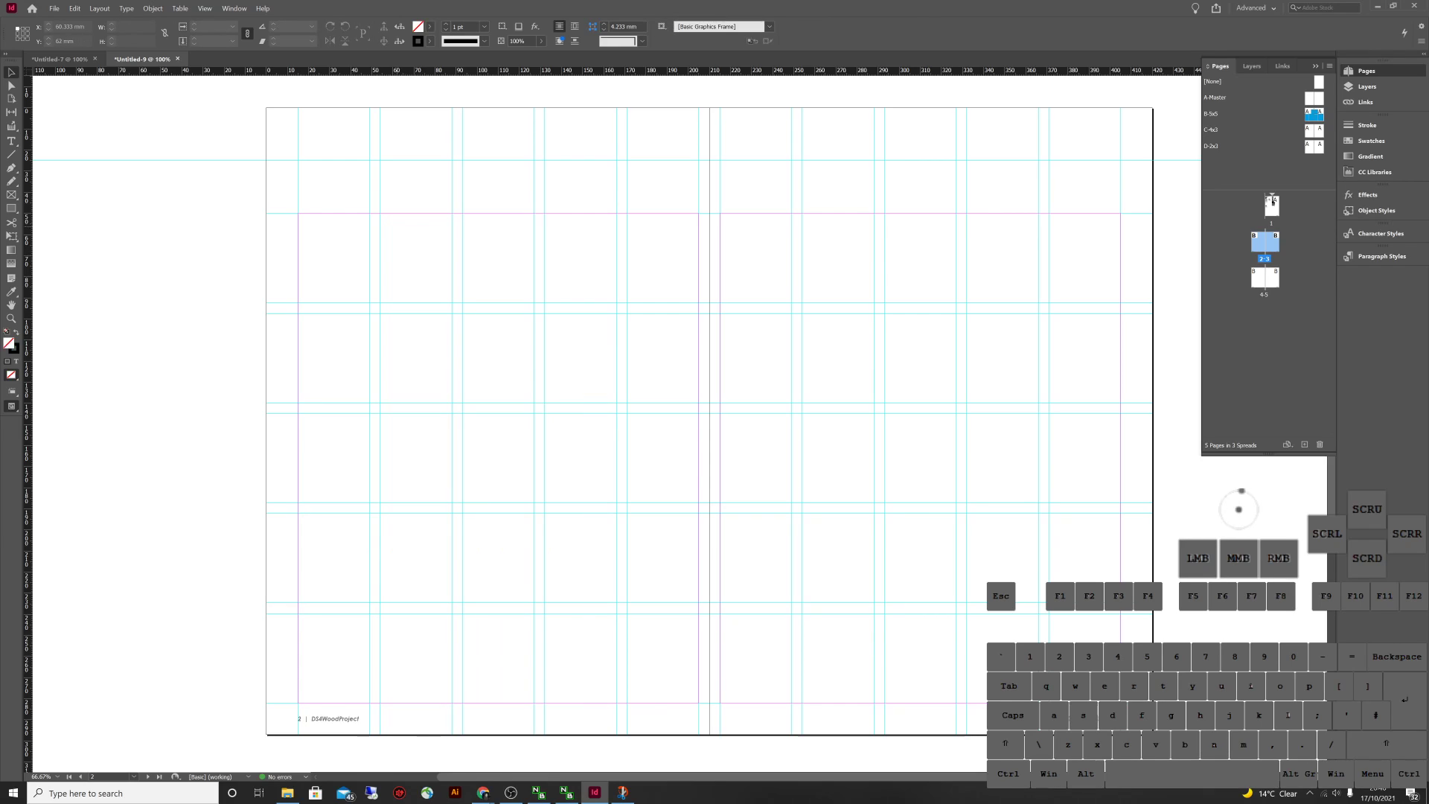
In Preview mode, draw a magenta (C=0 M=100 Y=0 K=0) rectangle with no stroke on the left page
{"action": "key", "text": "w"}
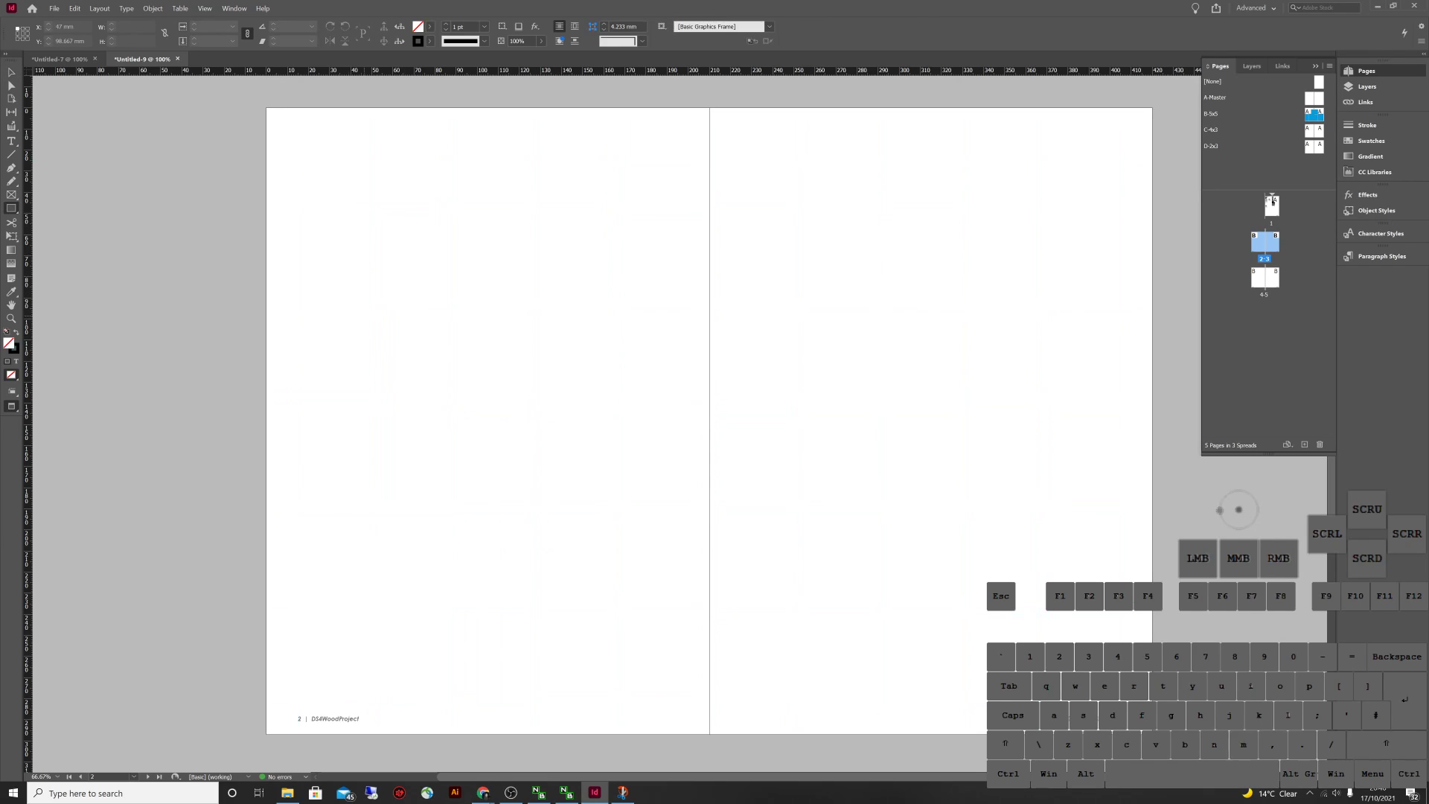
{"action": "left_click", "coordinate": [430, 41]}
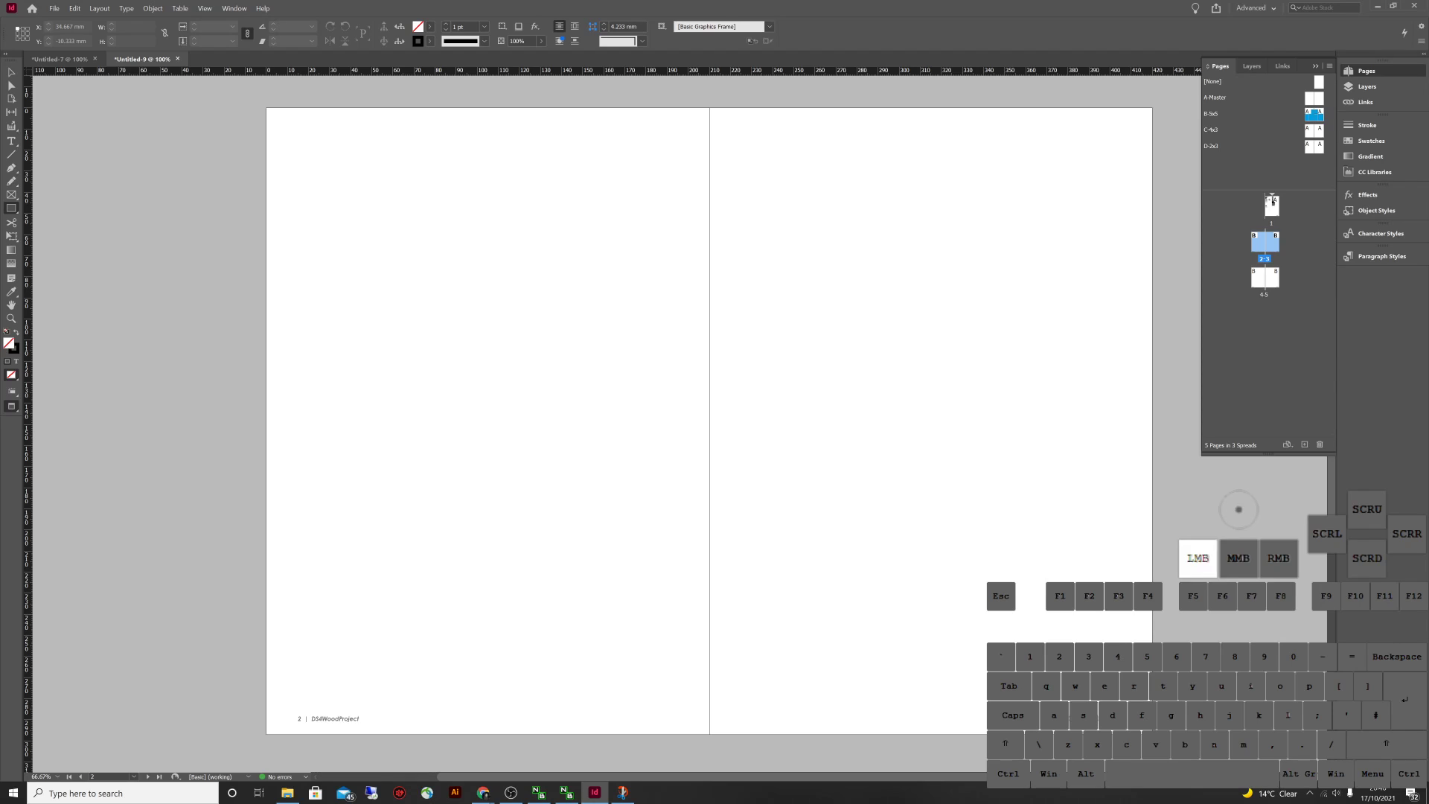
{"action": "left_click", "coordinate": [331, 75]}
{"action": "left_click", "coordinate": [430, 26]}
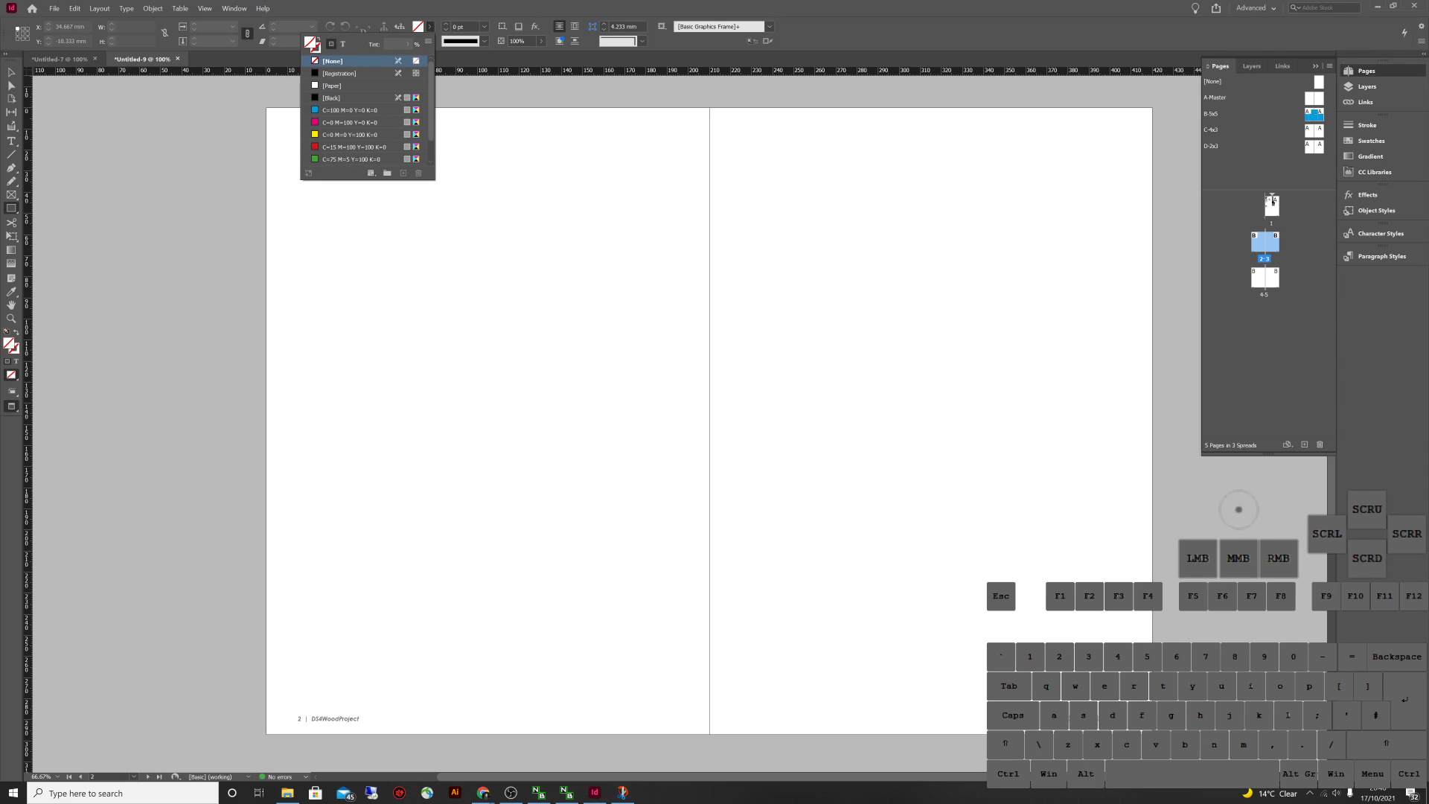
{"action": "left_click", "coordinate": [350, 122]}
{"action": "left_click_drag", "start_coordinate": [402, 195], "coordinate": [505, 274]}
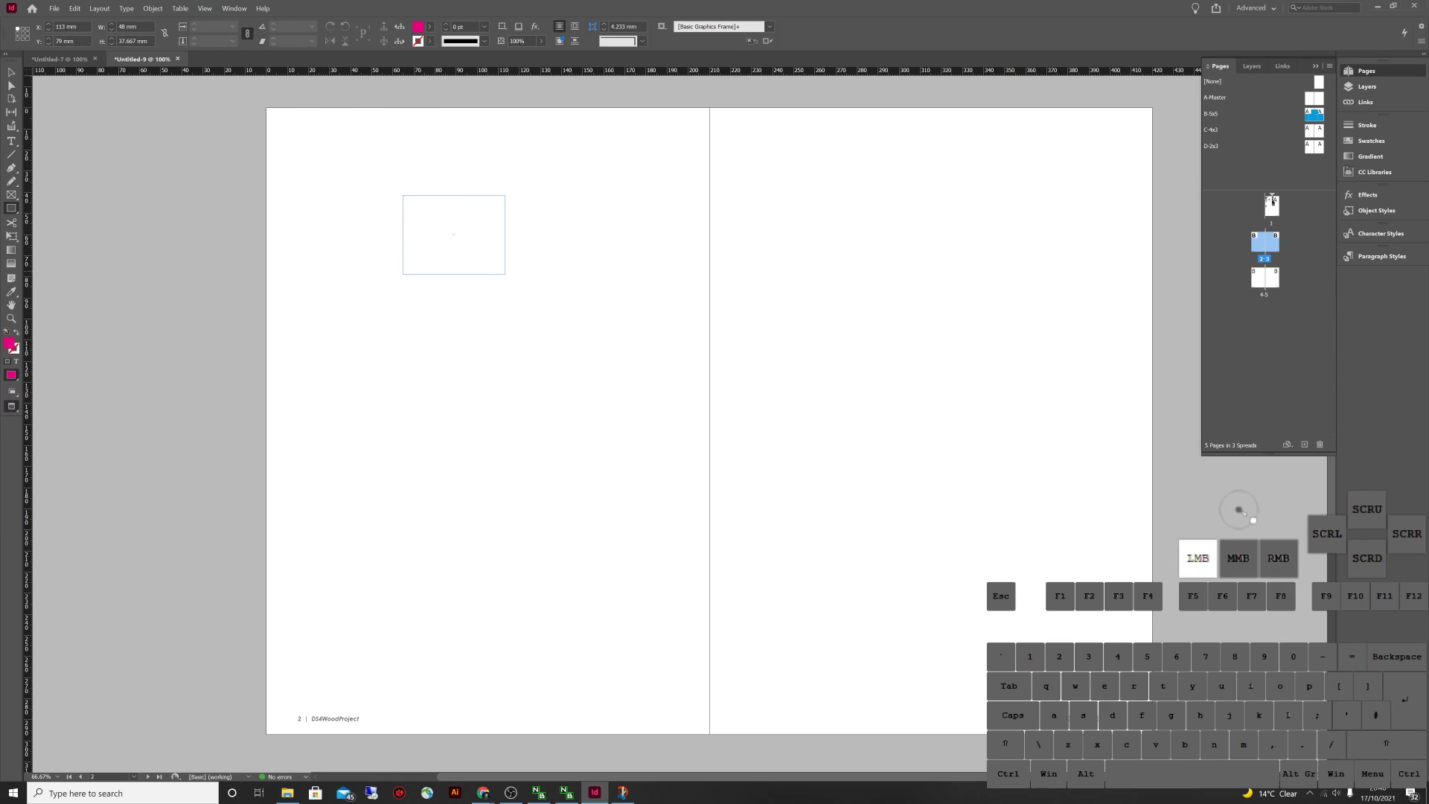
Duplicate and tilt copies of the rectangle across both pages, then distribute their horizontal centres
{"action": "key", "text": "v"}
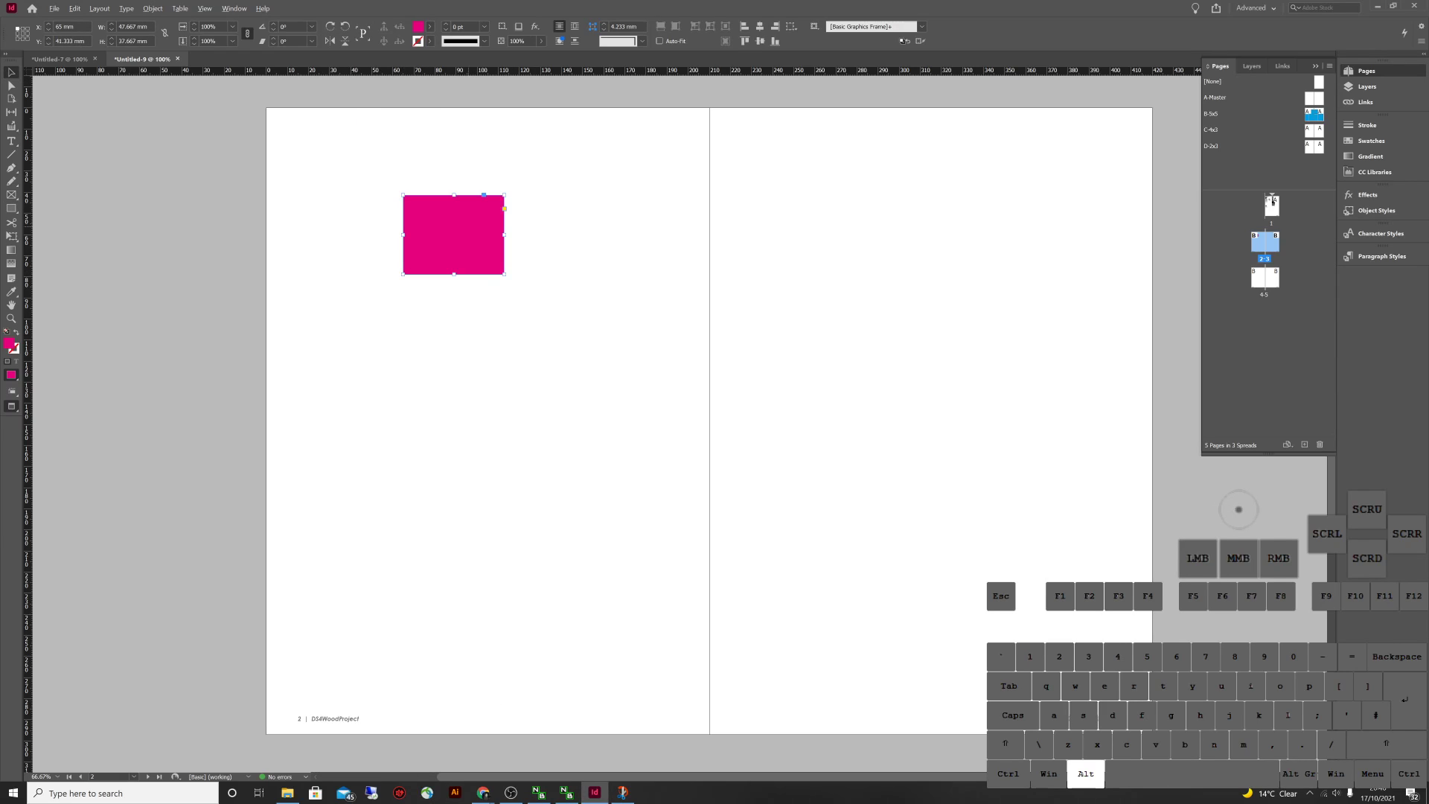
{"action": "left_click_drag", "start_coordinate": [454, 235], "coordinate": [817, 259]}
{"action": "left_click_drag", "start_coordinate": [872, 304], "coordinate": [852, 318]}
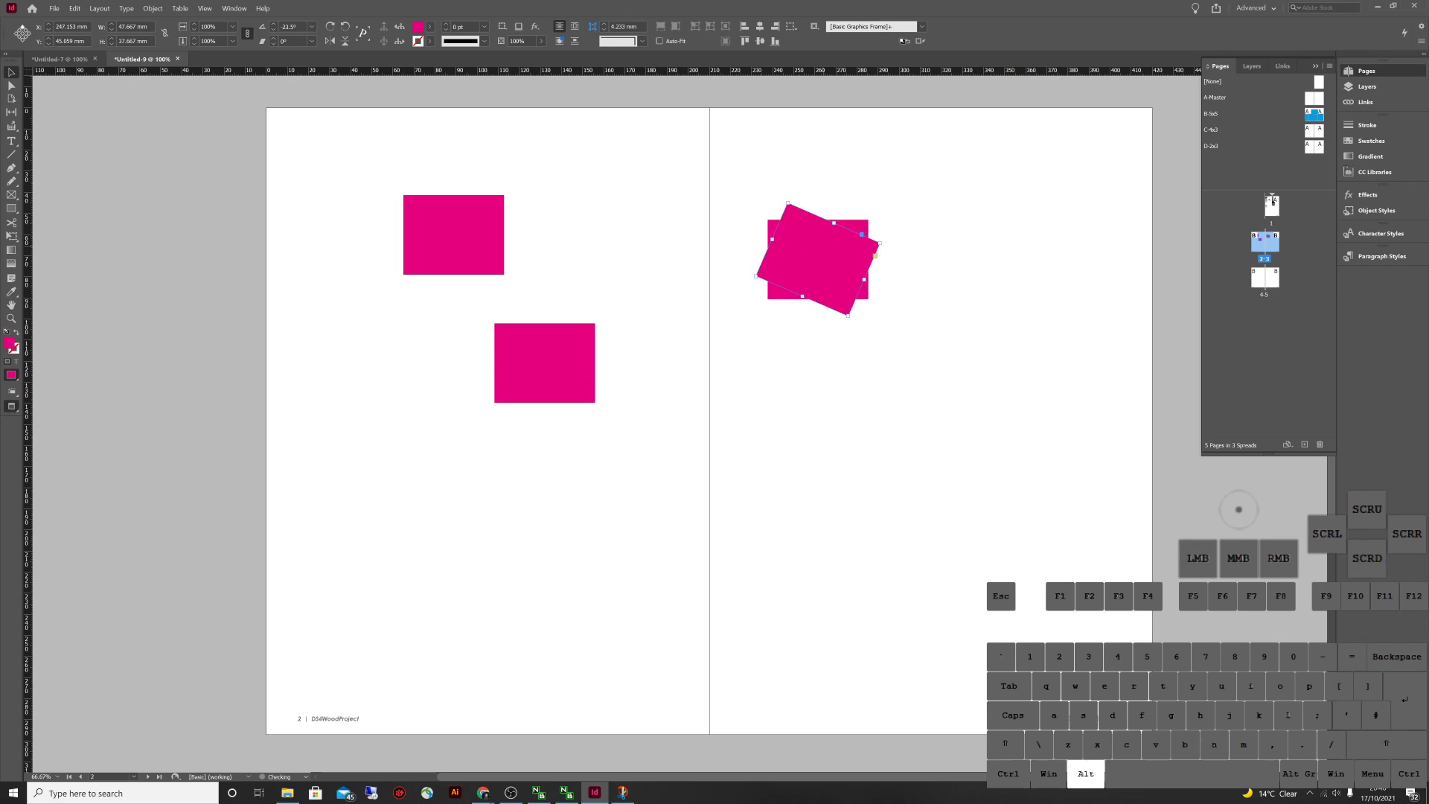
{"action": "left_click_drag", "start_coordinate": [817, 259], "coordinate": [674, 409]}
{"action": "left_click_drag", "start_coordinate": [674, 409], "coordinate": [592, 230]}
{"action": "left_click_drag", "start_coordinate": [591, 229], "coordinate": [723, 342]}
{"action": "left_click_drag", "start_coordinate": [855, 290], "coordinate": [984, 320]}
{"action": "left_click_drag", "start_coordinate": [1076, 440], "coordinate": [1094, 449]}
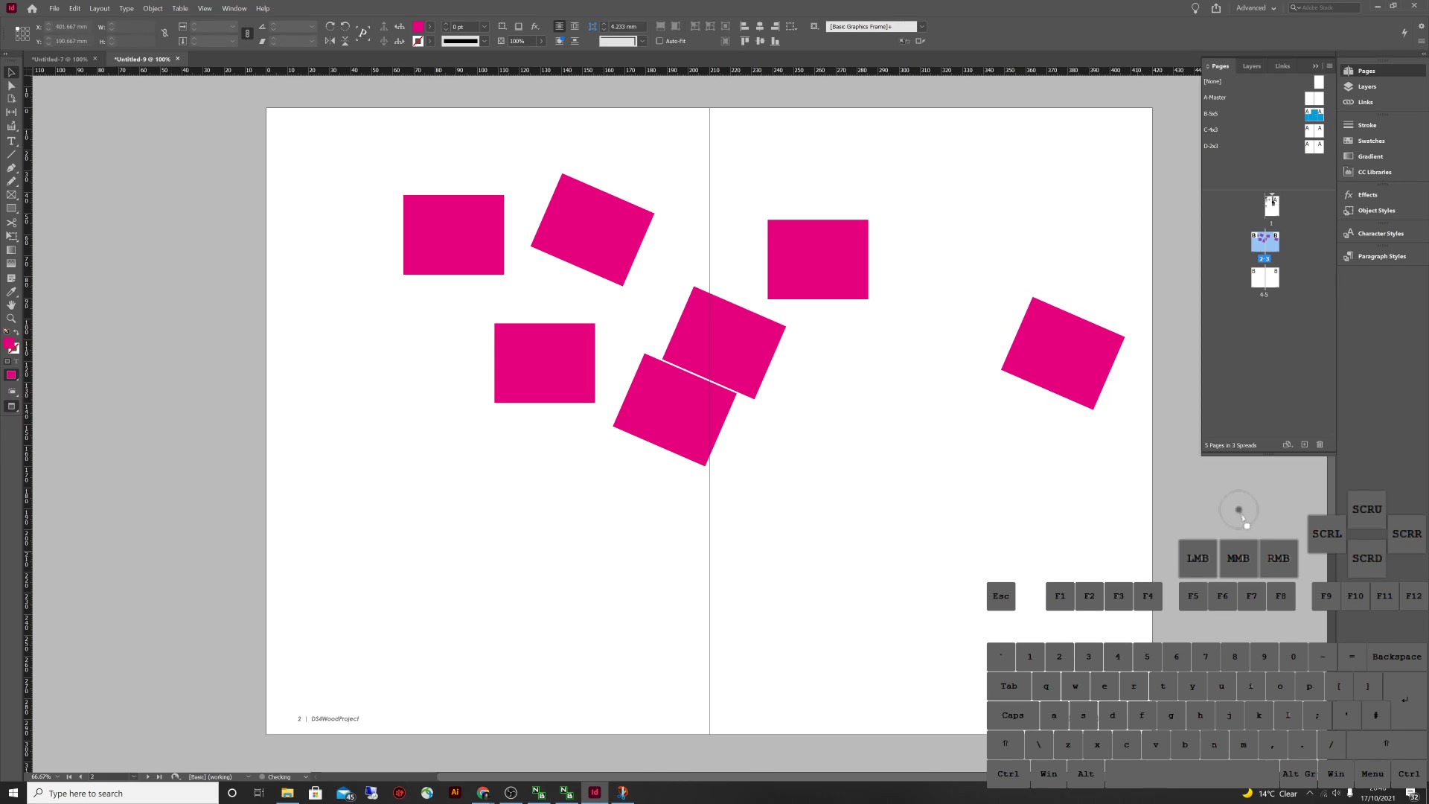
{"action": "mouse_move", "coordinate": [1140, 584]}
{"action": "left_mouse_down"}
{"action": "mouse_move", "coordinate": [888, 279]}
{"action": "mouse_move", "coordinate": [1001, 513]}
{"action": "mouse_move", "coordinate": [1027, 239]}
{"action": "mouse_move", "coordinate": [313, 145]}
{"action": "left_mouse_up"}
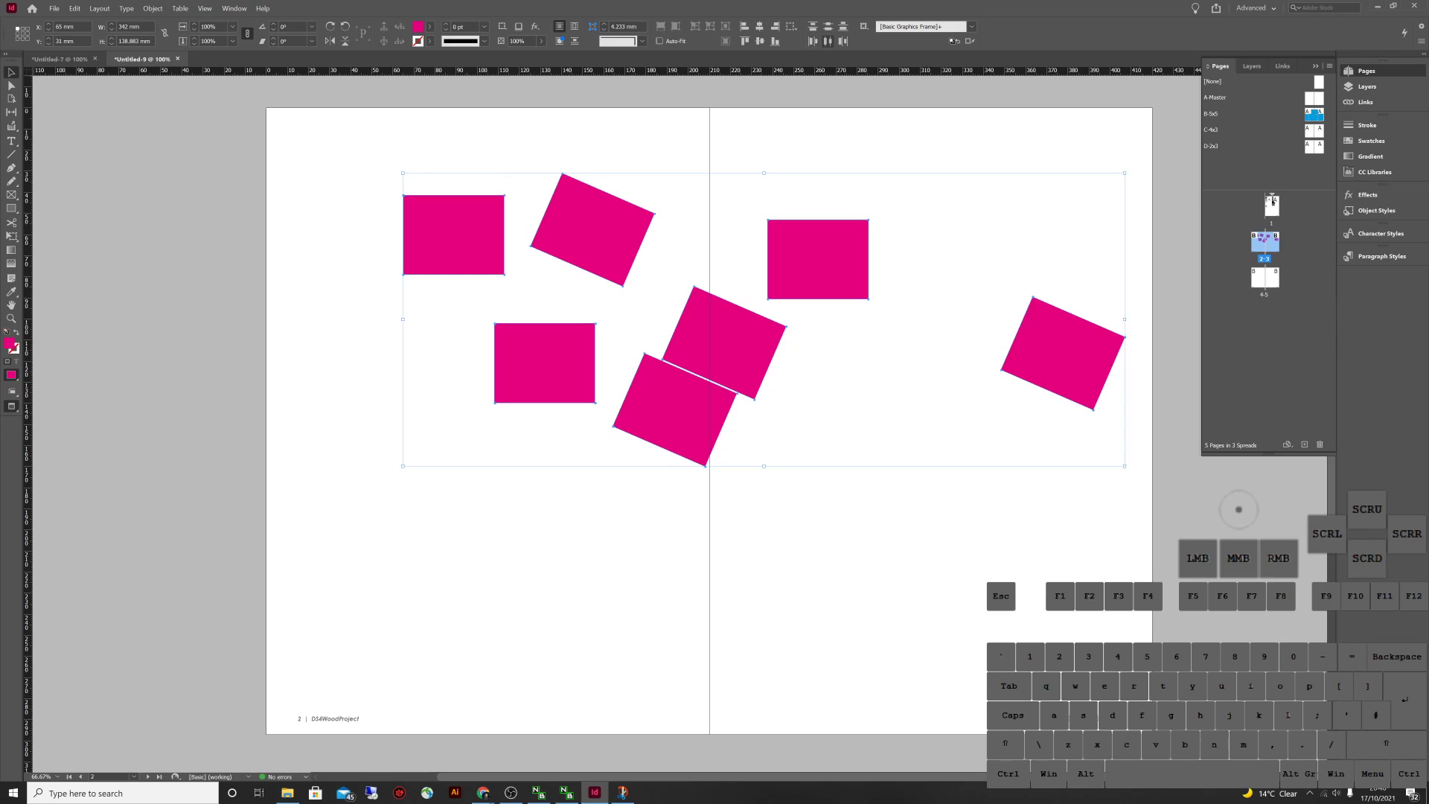
{"action": "left_click", "coordinate": [827, 41]}
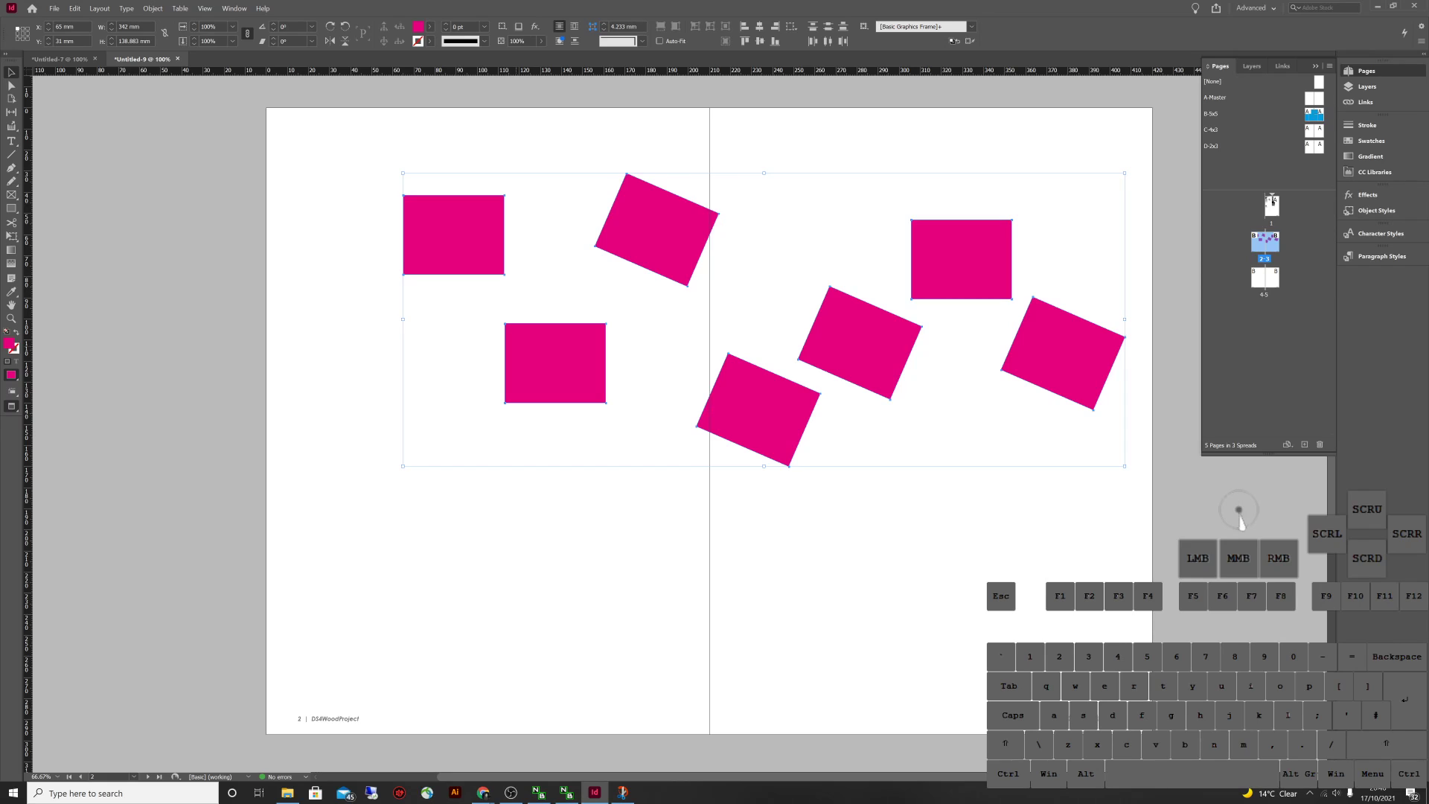
Draw two vertical test lines on the left page, then undo them
{"action": "key", "text": "backslash"}
{"action": "left_click_drag", "start_coordinate": [447, 135], "coordinate": [447, 482]}
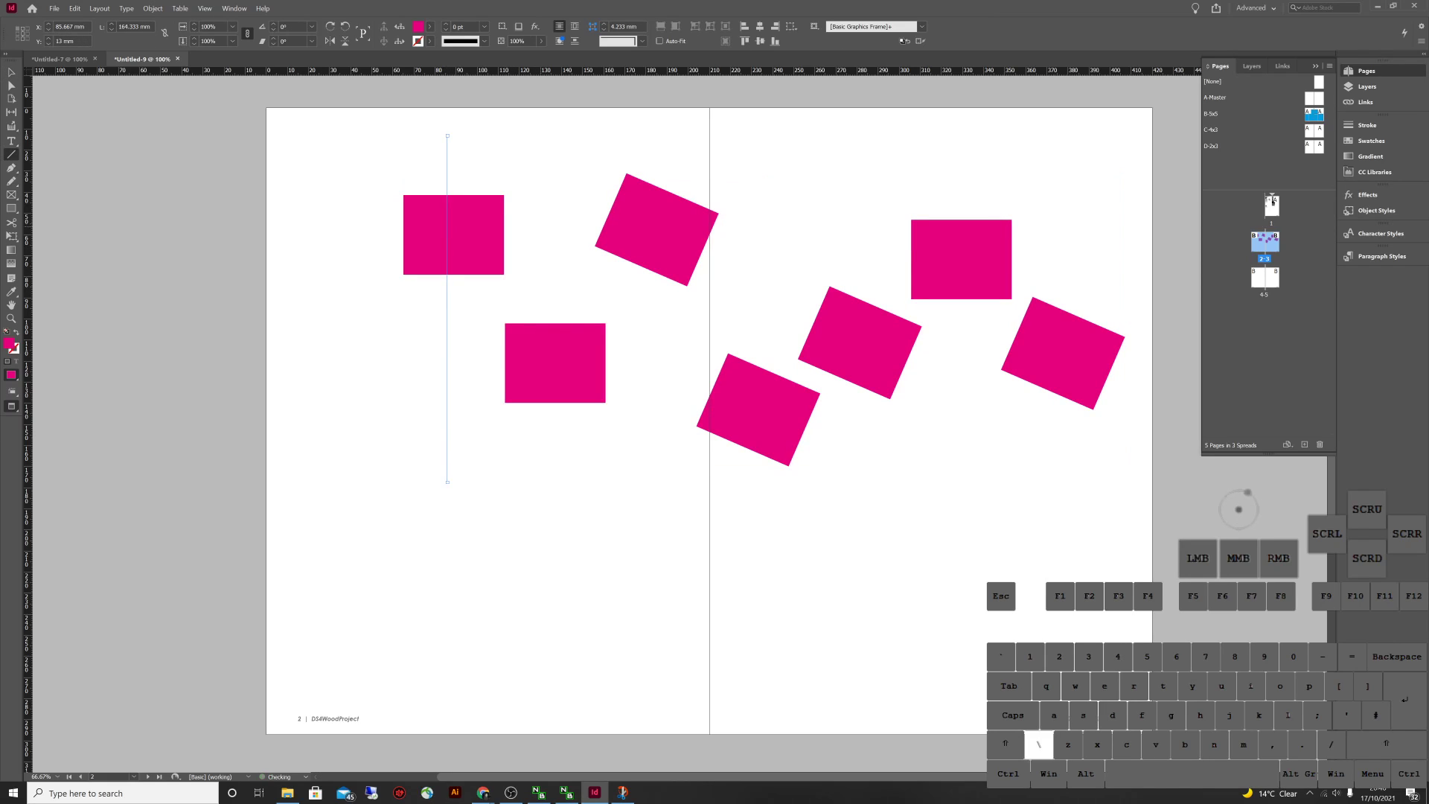
{"action": "left_click_drag", "start_coordinate": [540, 516], "coordinate": [540, 237]}
{"action": "key", "text": "ctrl+z"}
{"action": "key", "text": "ctrl+z"}
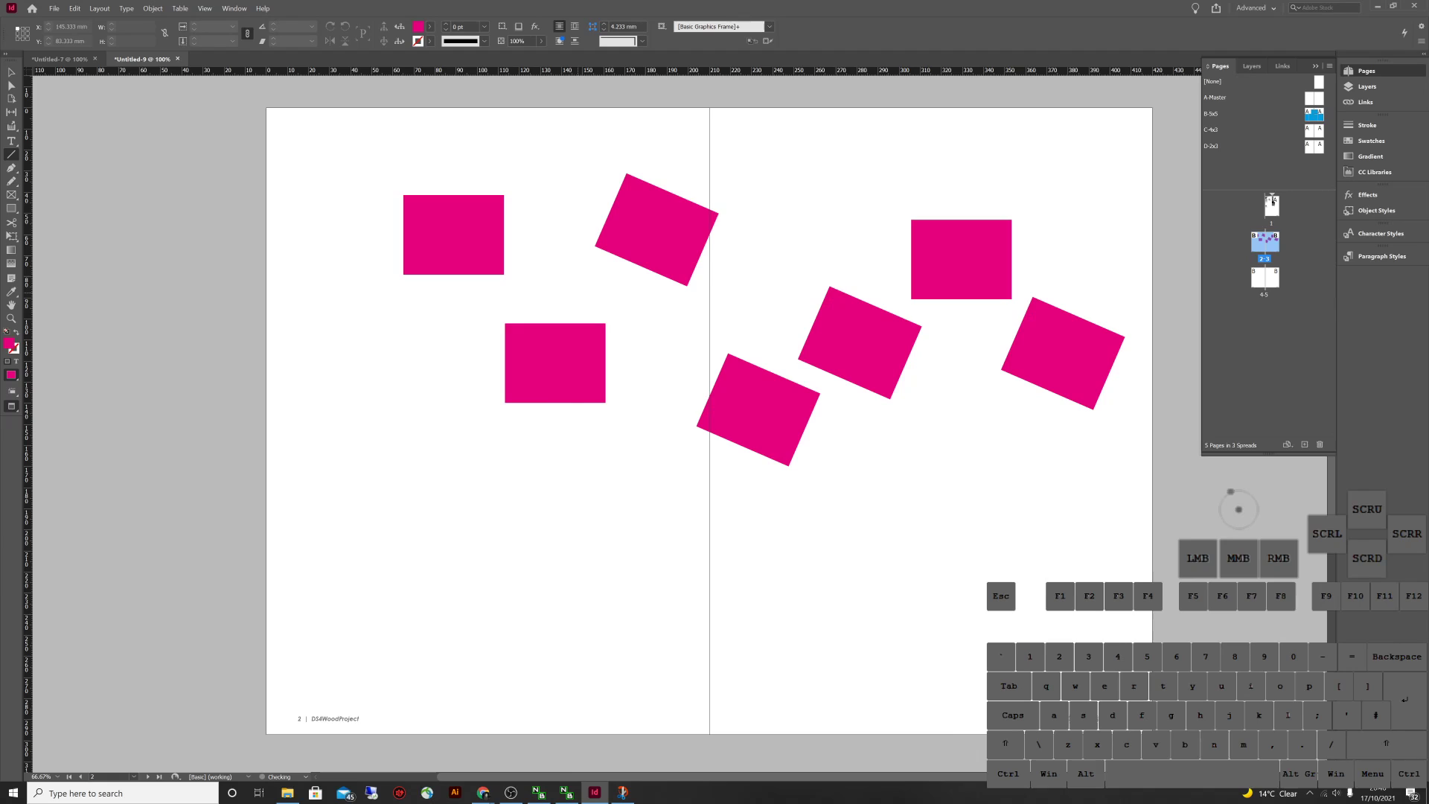
{"action": "key", "text": "v"}
{"action": "left_click", "coordinate": [1242, 519]}
Try distributing the seven pink rectangles, then delete the tilted rectangles
{"action": "left_click_drag", "start_coordinate": [1128, 556], "coordinate": [357, 152]}
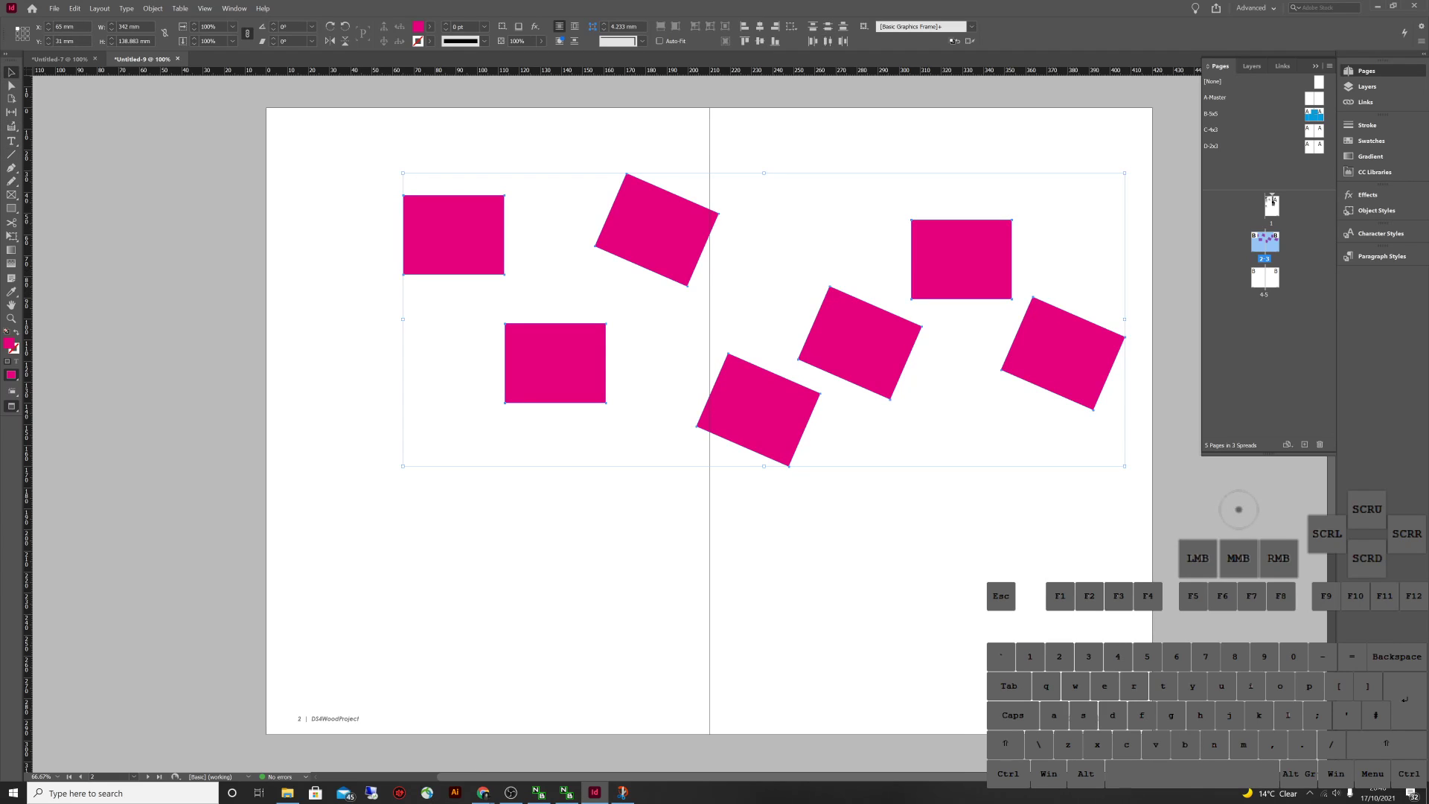
{"action": "left_click", "coordinate": [828, 26]}
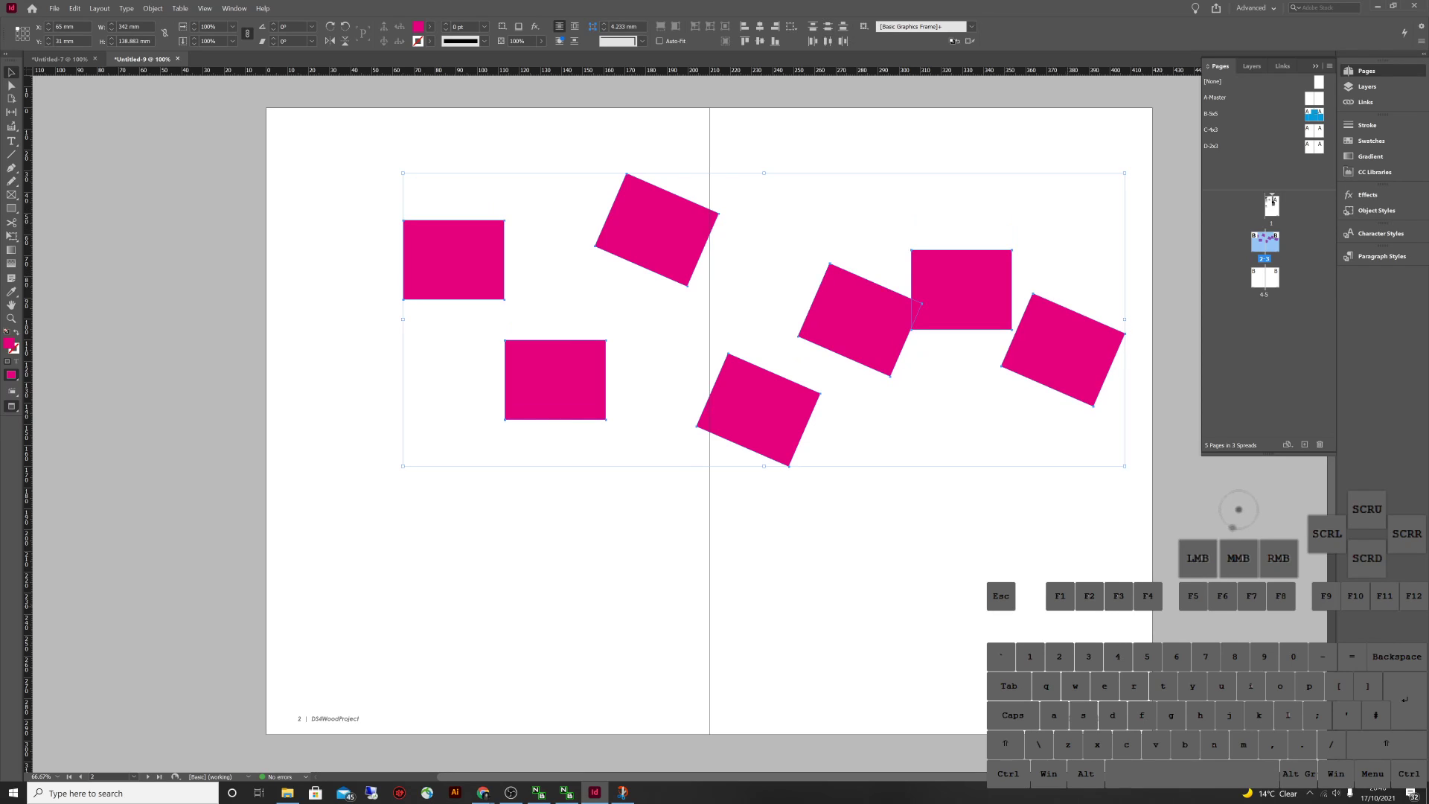
{"action": "left_click", "coordinate": [918, 306]}
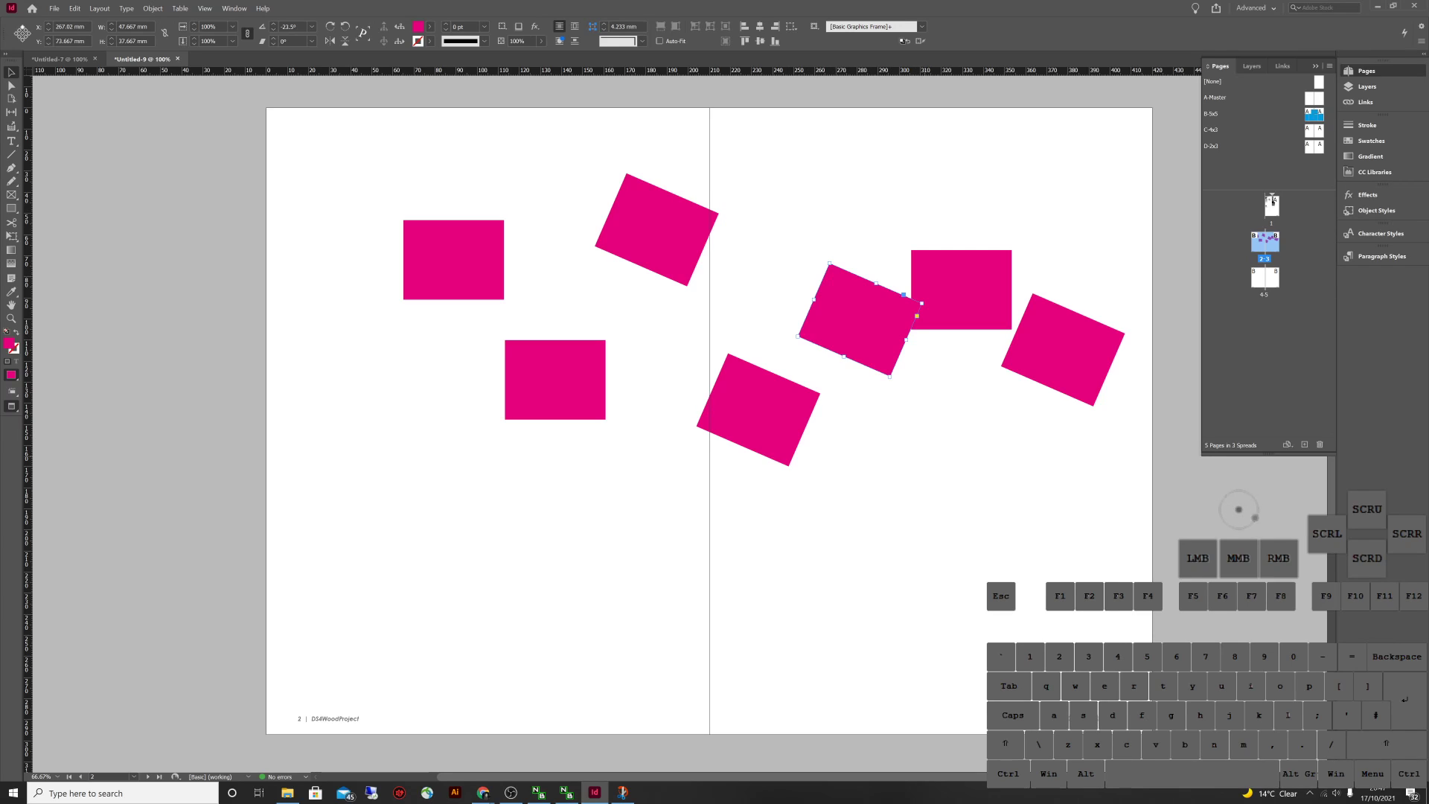
{"action": "left_click_drag", "start_coordinate": [710, 583], "coordinate": [1128, 342]}
{"action": "key", "text": "Delete"}
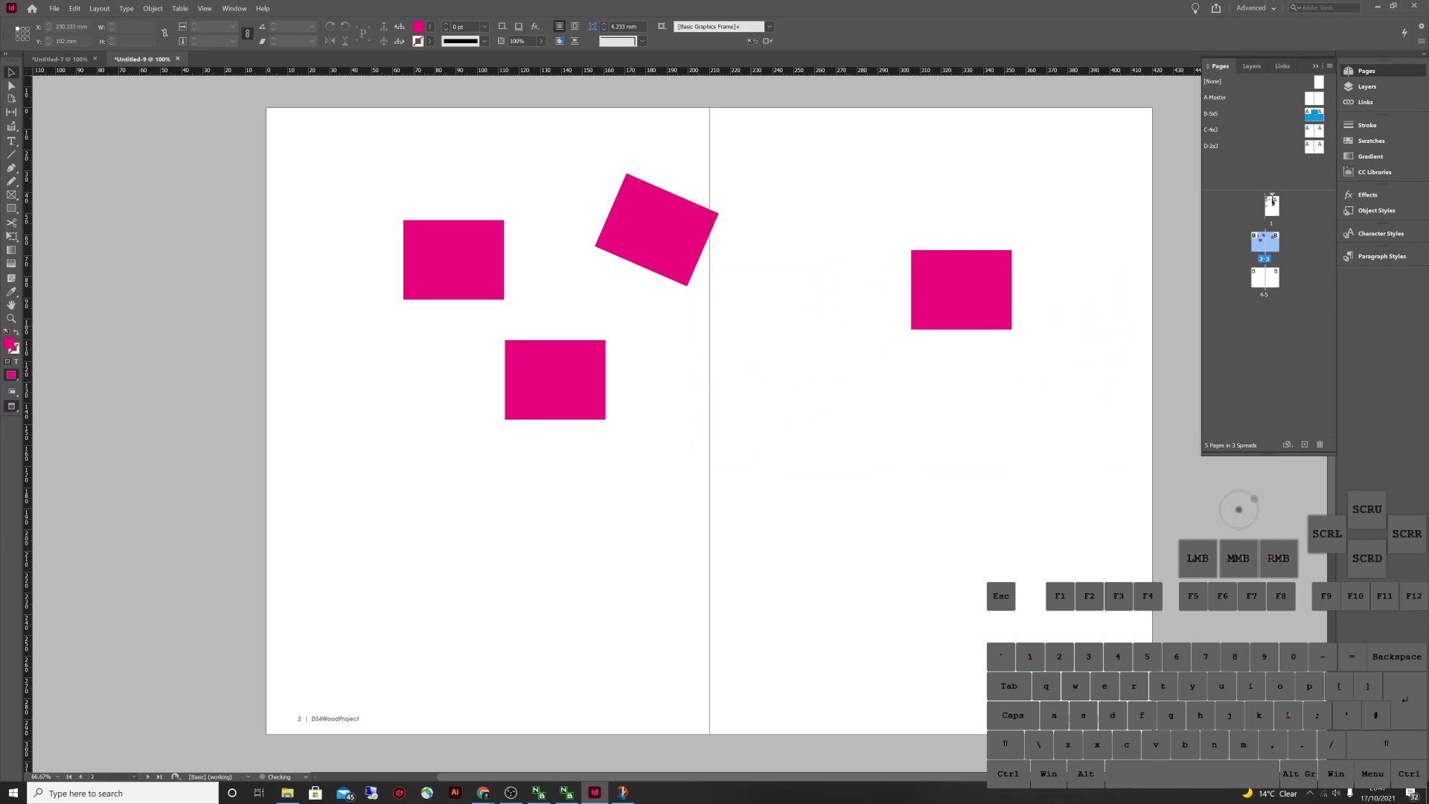
{"action": "left_click_drag", "start_coordinate": [753, 323], "coordinate": [656, 206]}
{"action": "key", "text": "Delete"}
Move one rectangle onto the centre fold and Alt-drag two copies onto the right page
{"action": "left_click_drag", "start_coordinate": [961, 289], "coordinate": [698, 353]}
{"action": "left_click_drag", "start_coordinate": [880, 352], "coordinate": [1045, 343]}
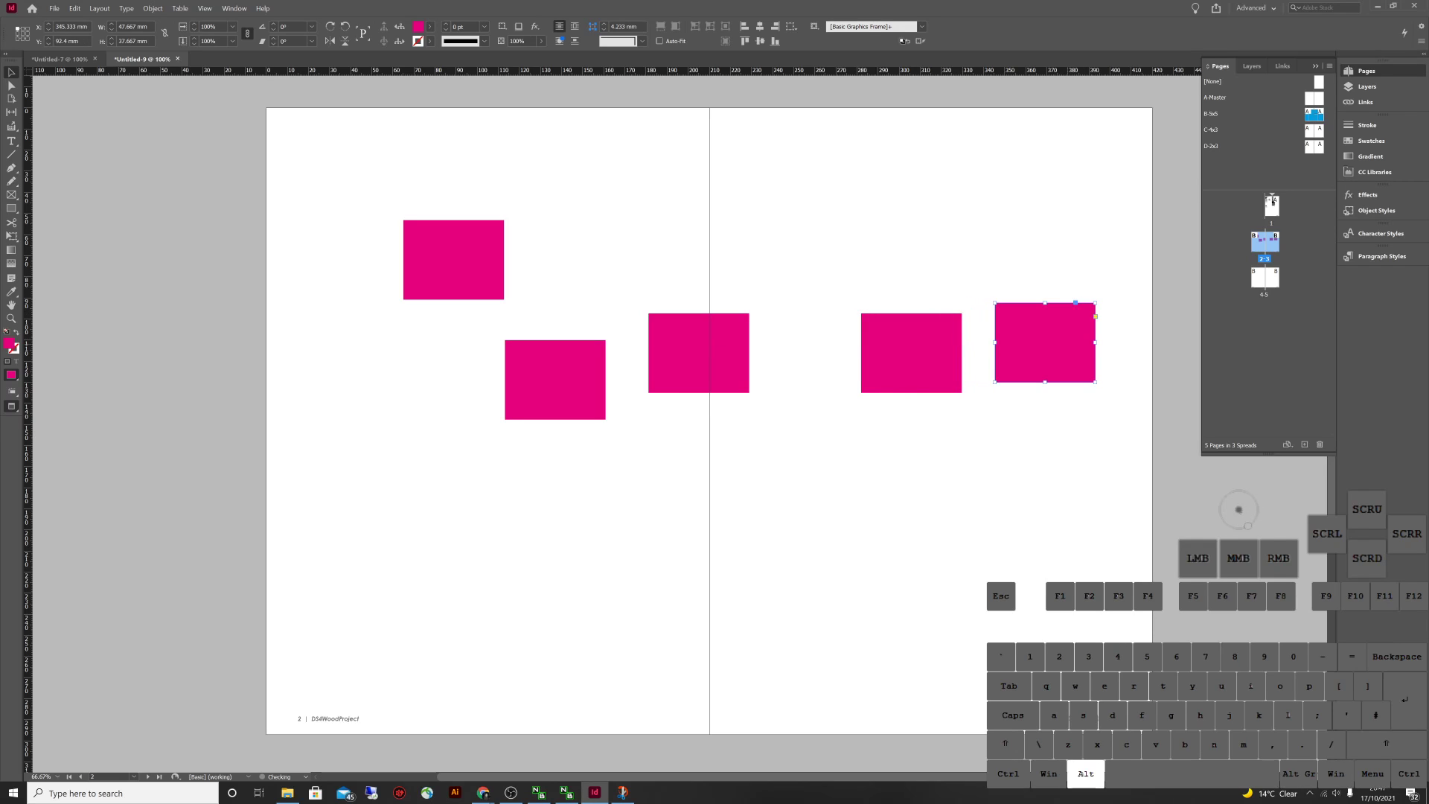
{"action": "left_click_drag", "start_coordinate": [893, 350], "coordinate": [792, 263]}
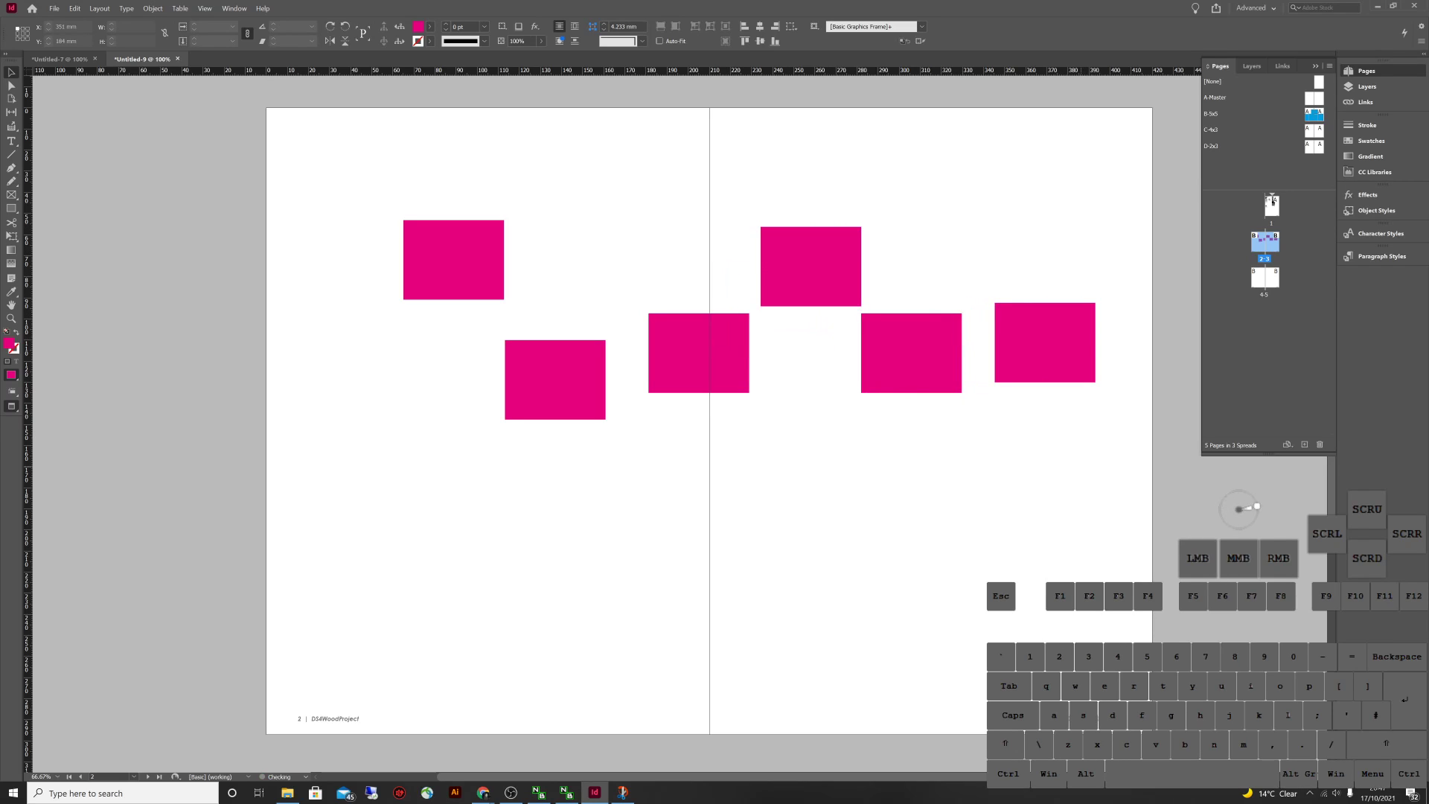
Align the six rectangles by vertical centres and distribute their horizontal centres evenly
{"action": "left_click_drag", "start_coordinate": [1089, 460], "coordinate": [356, 221]}
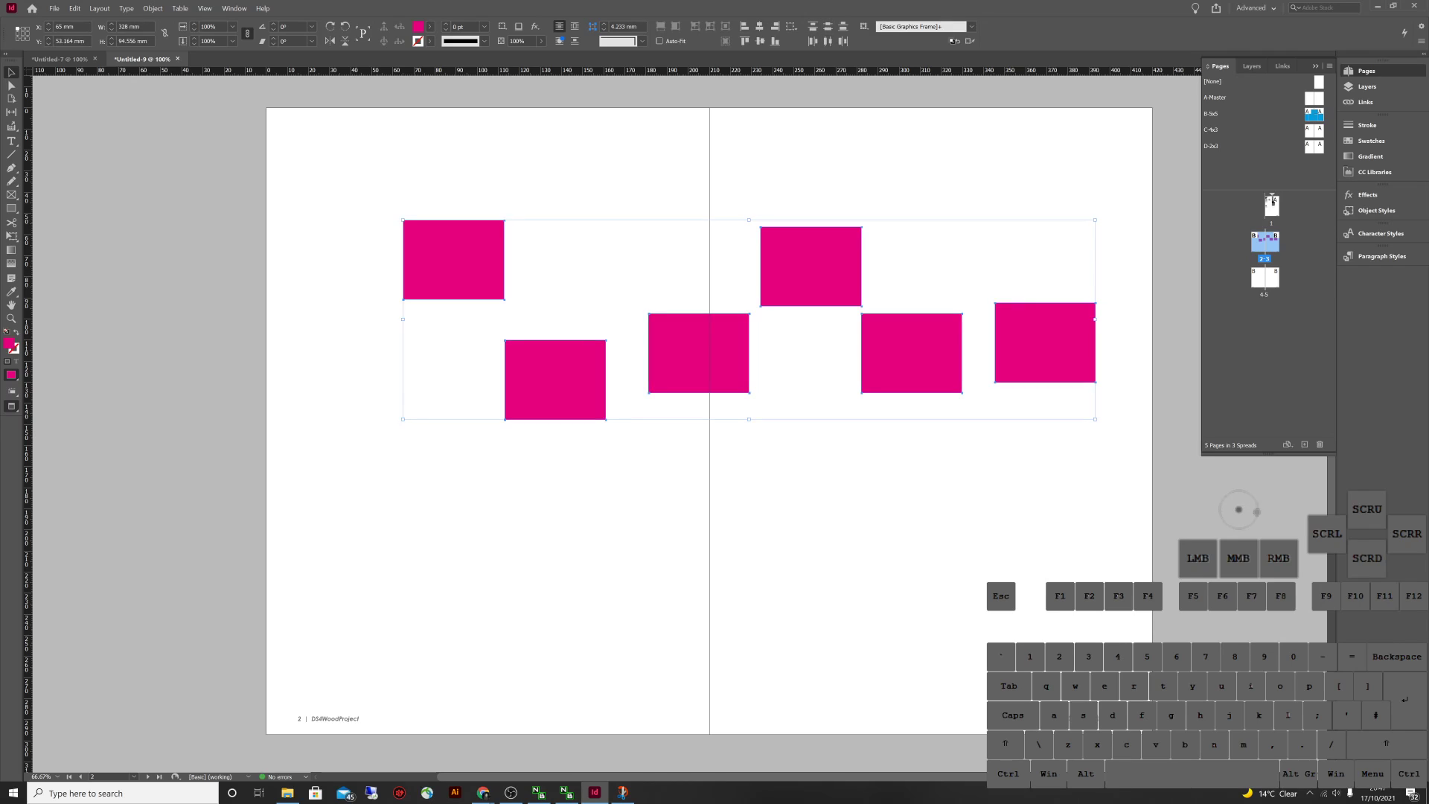
{"action": "left_click", "coordinate": [760, 41]}
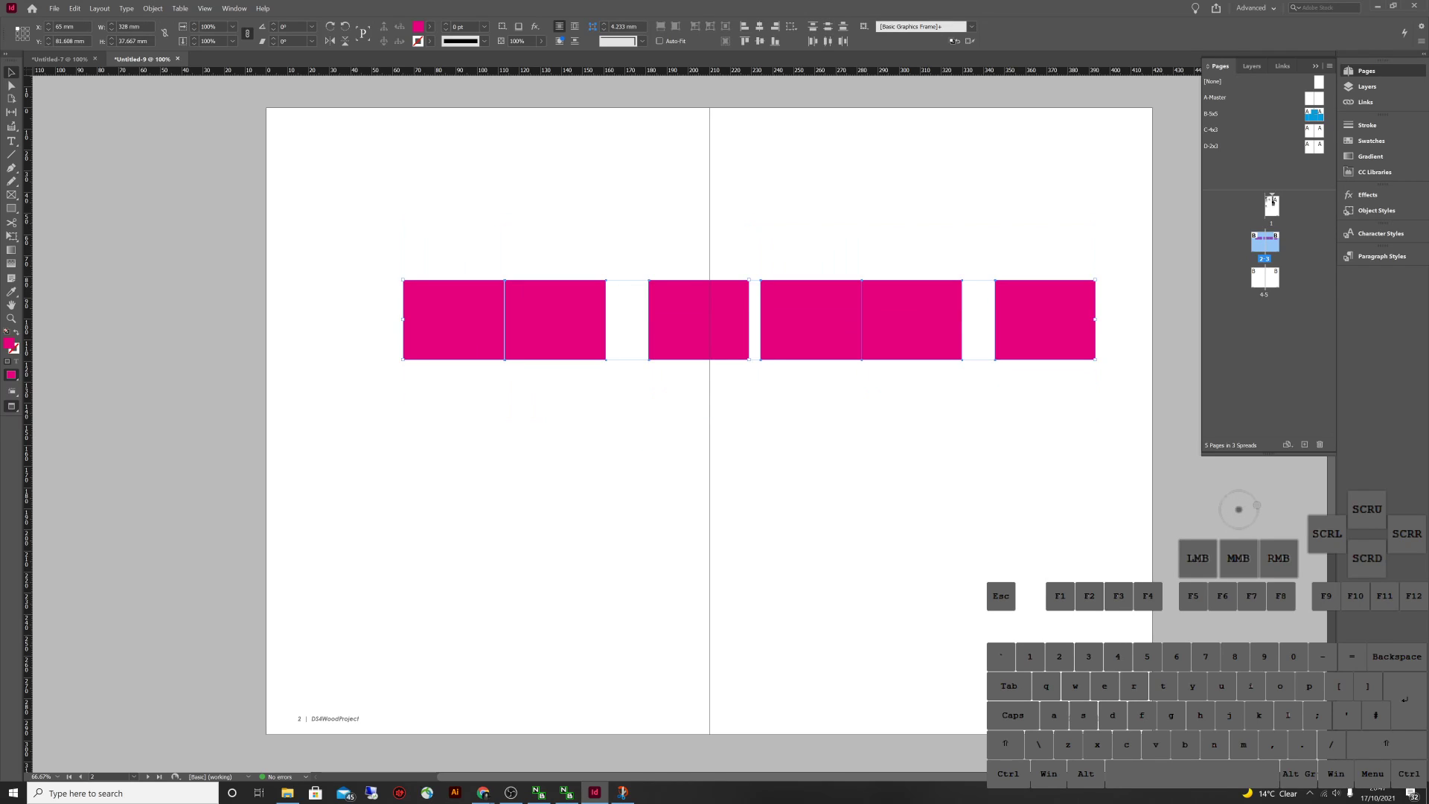
{"action": "left_click", "coordinate": [828, 41]}
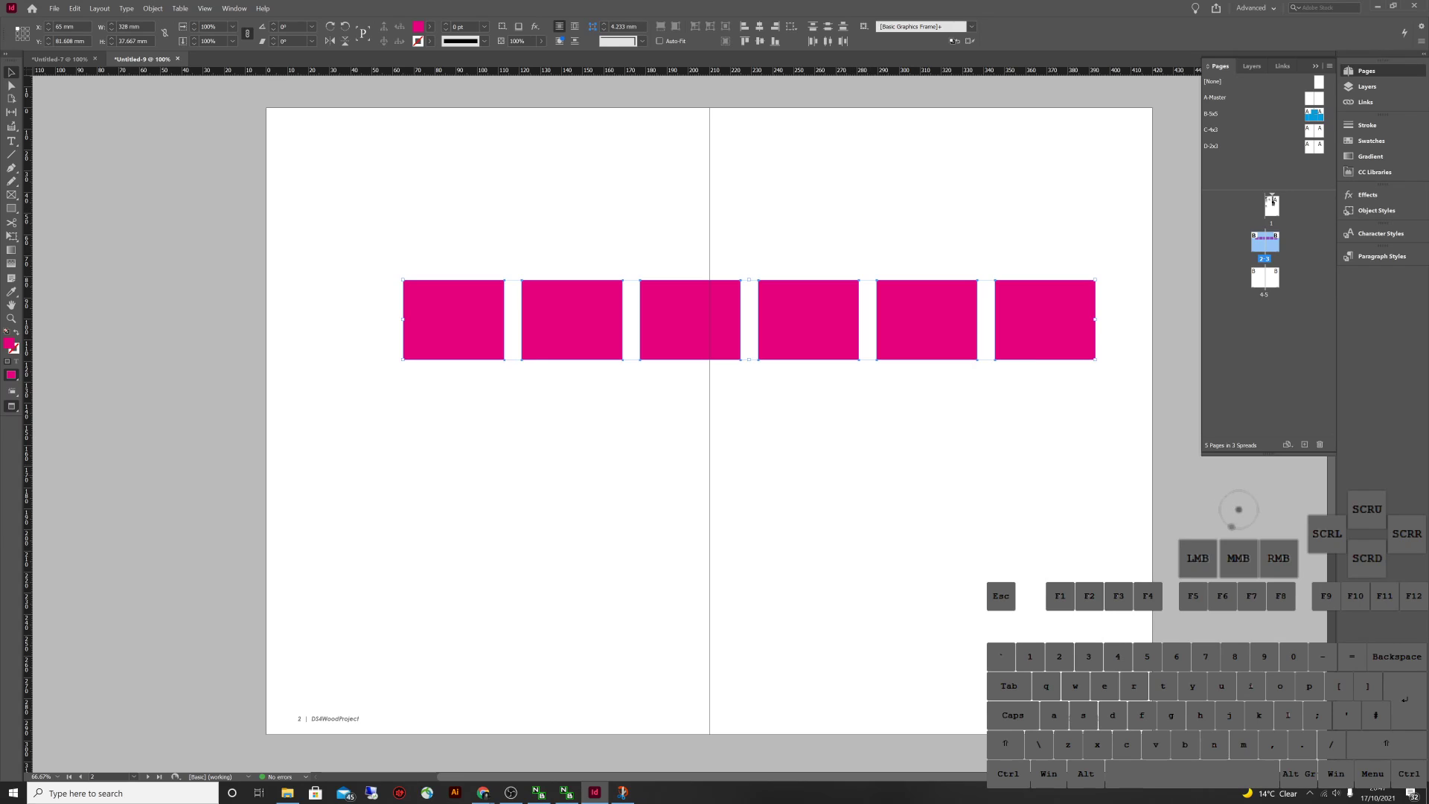
Move the row down and left, then Shift-scale it to span the spread
{"action": "key", "text": "w"}
{"action": "left_click_drag", "start_coordinate": [453, 320], "coordinate": [429, 353]}
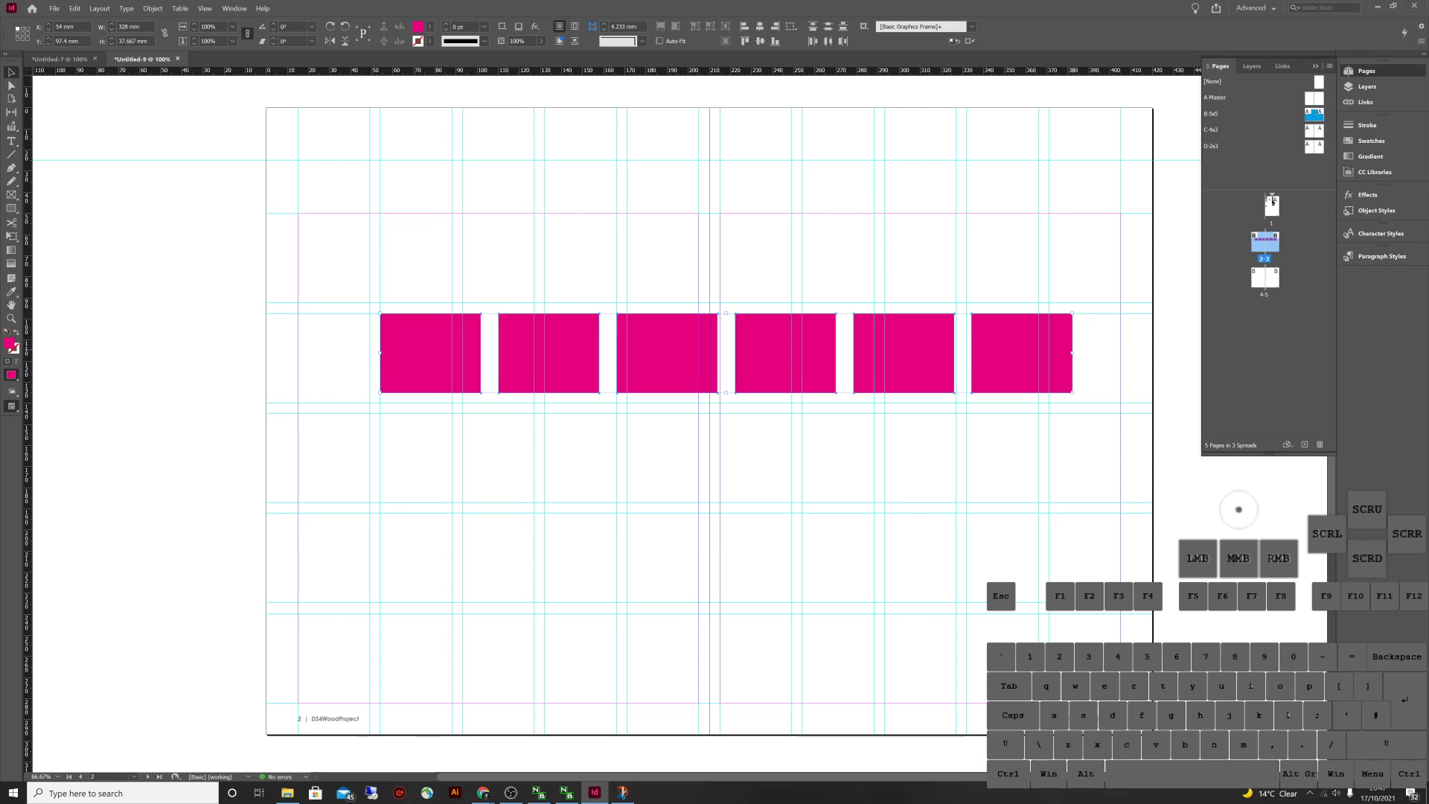
{"action": "left_click_drag", "start_coordinate": [1071, 353], "coordinate": [1066, 255]}
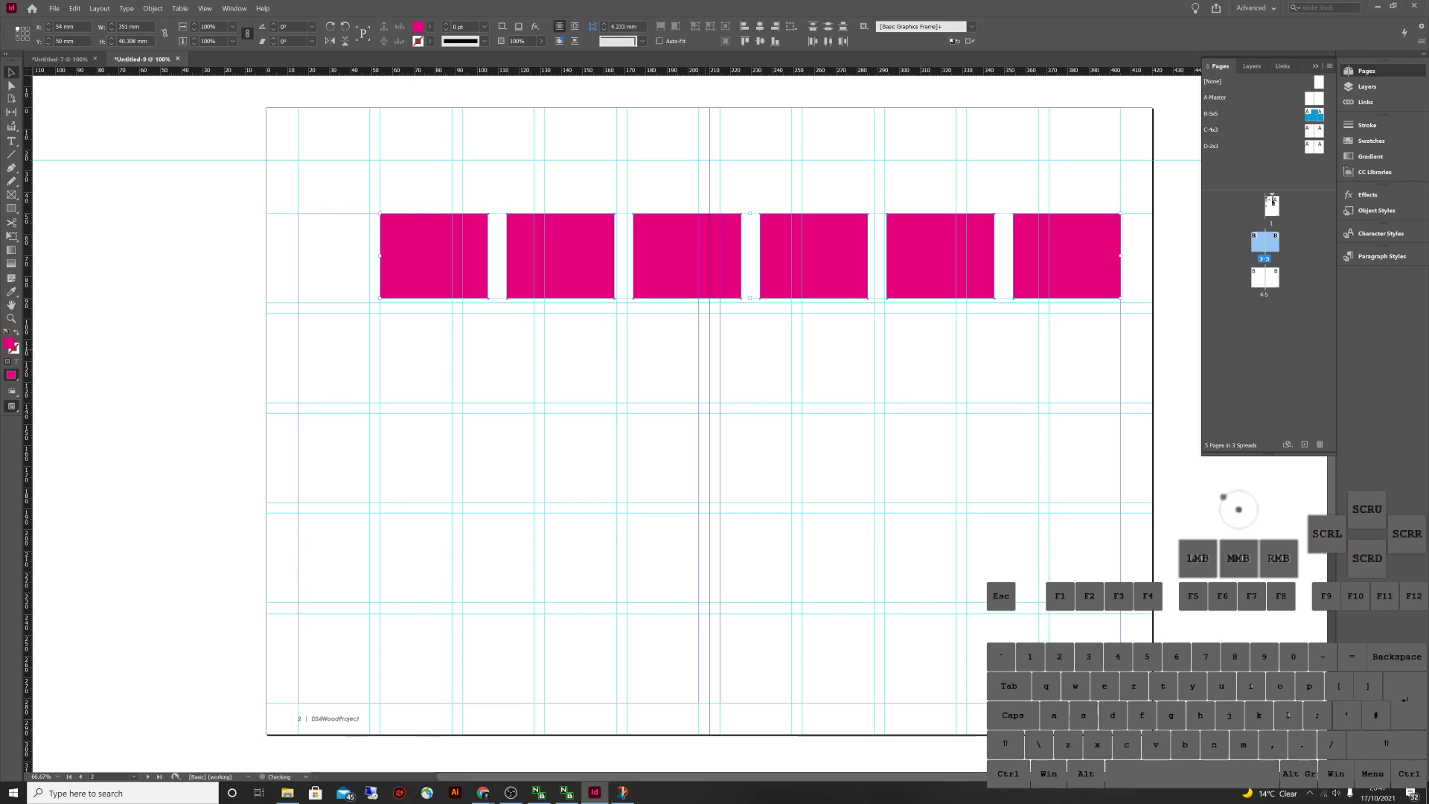
{"action": "left_click", "coordinate": [991, 368]}
Draw a large rectangle on the lower left page and Alt-drag a copy to its right
{"action": "key", "text": "m"}
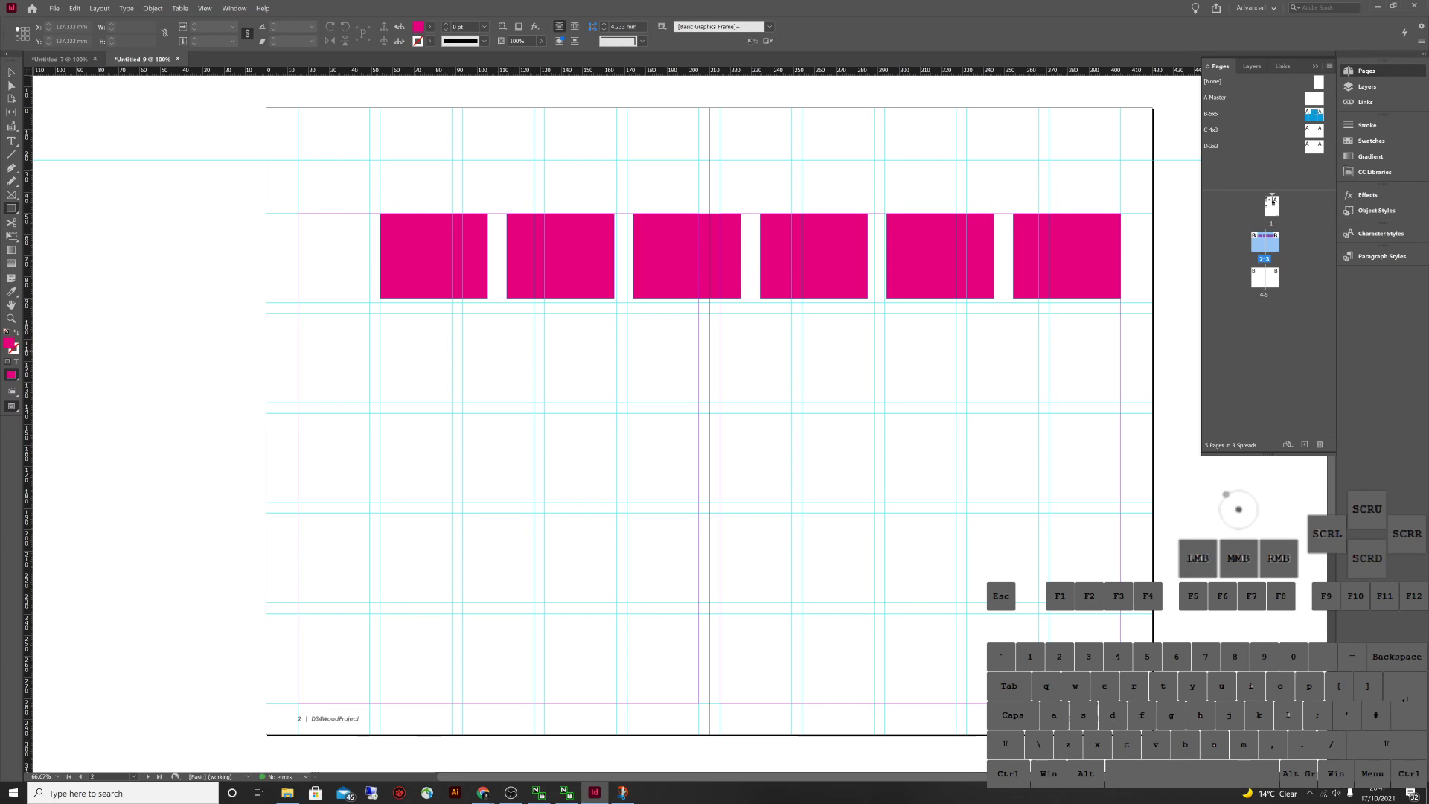
{"action": "left_click_drag", "start_coordinate": [379, 314], "coordinate": [616, 554]}
{"action": "key", "text": "v"}
{"action": "key", "text": "ctrl+shift+a"}
{"action": "left_click_drag", "start_coordinate": [499, 434], "coordinate": [765, 433]}
{"action": "key", "text": "ctrl+shift+a"}
Delete both large rectangles and then all six pink rectangles
{"action": "key", "text": "w"}
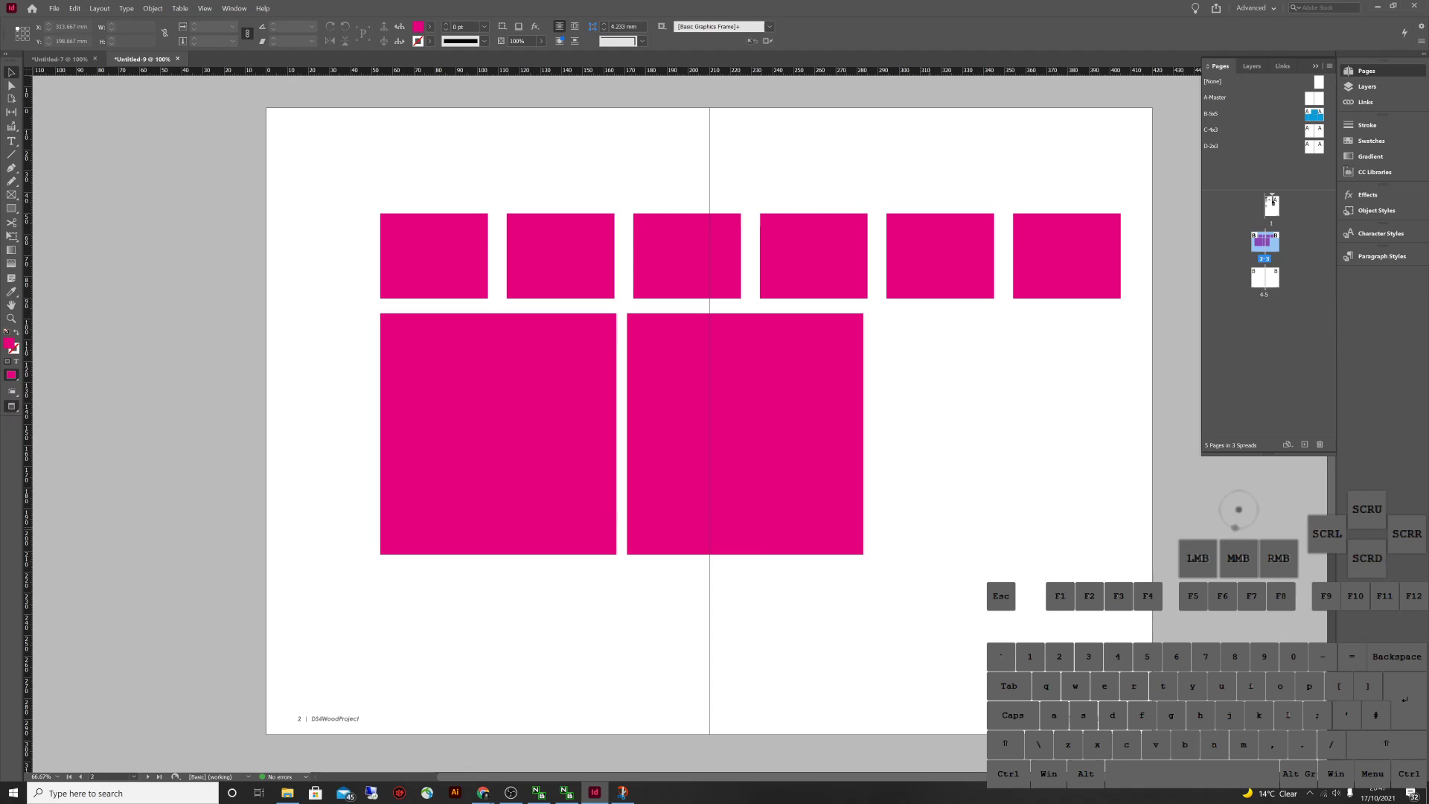
{"action": "left_click_drag", "start_coordinate": [1003, 607], "coordinate": [743, 430]}
{"action": "key", "text": "Delete"}
{"action": "left_click_drag", "start_coordinate": [733, 631], "coordinate": [487, 414]}
{"action": "key", "text": "Delete"}
{"action": "left_click_drag", "start_coordinate": [1060, 447], "coordinate": [411, 154]}
{"action": "key", "text": "Delete"}
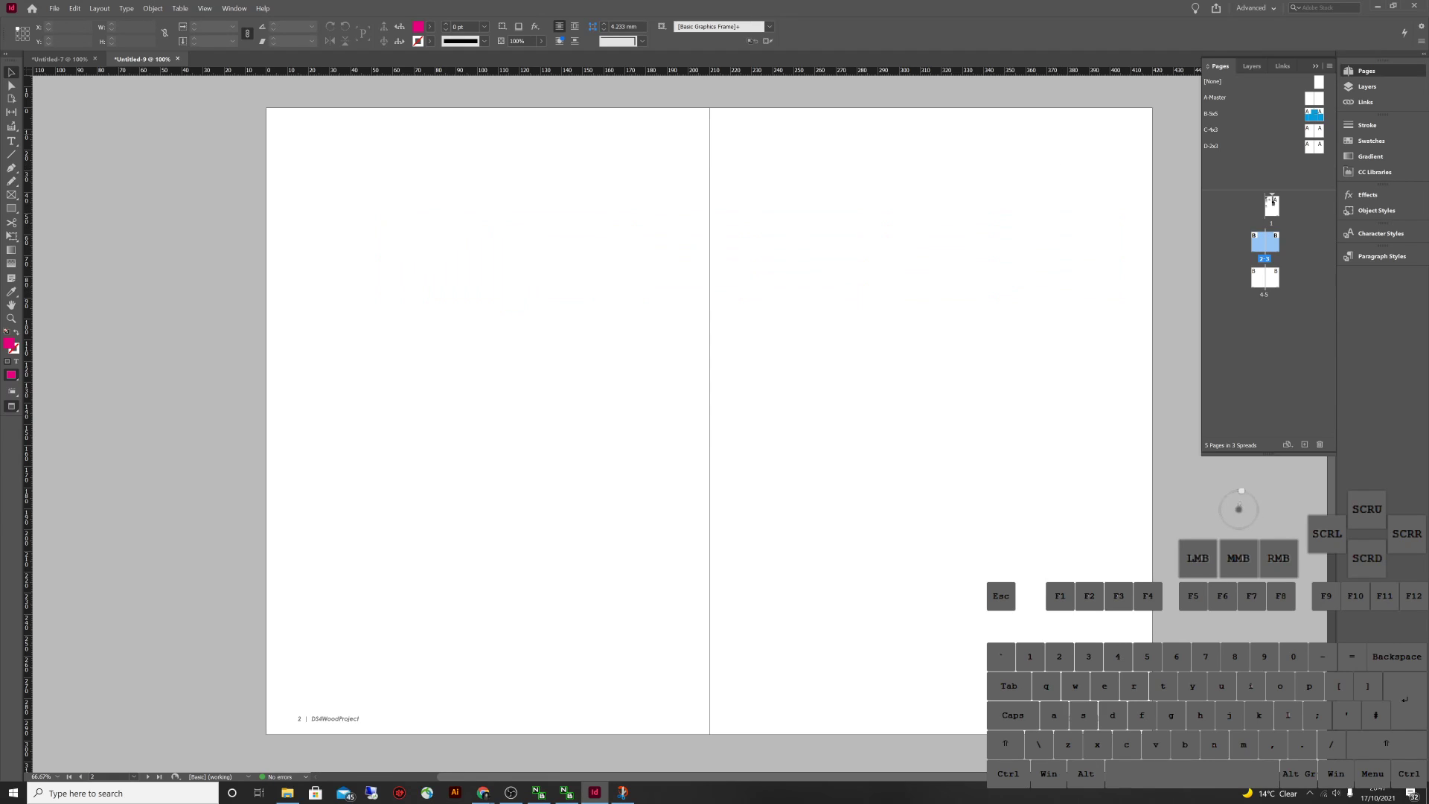
Inspect the B-5x5 master, show the guides again, and return to spread 2-3
{"action": "double_click", "coordinate": [1314, 114]}
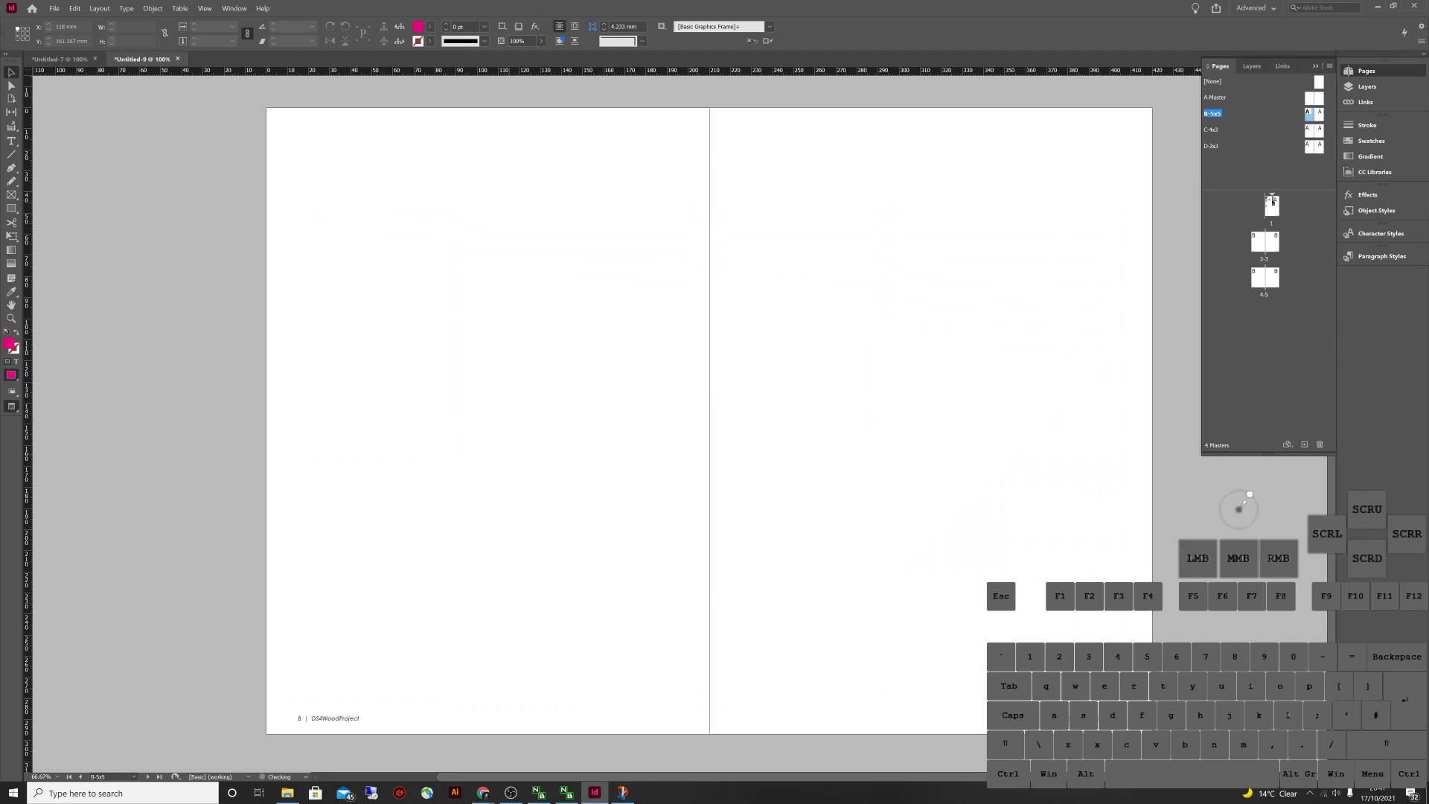
{"action": "key", "text": "w"}
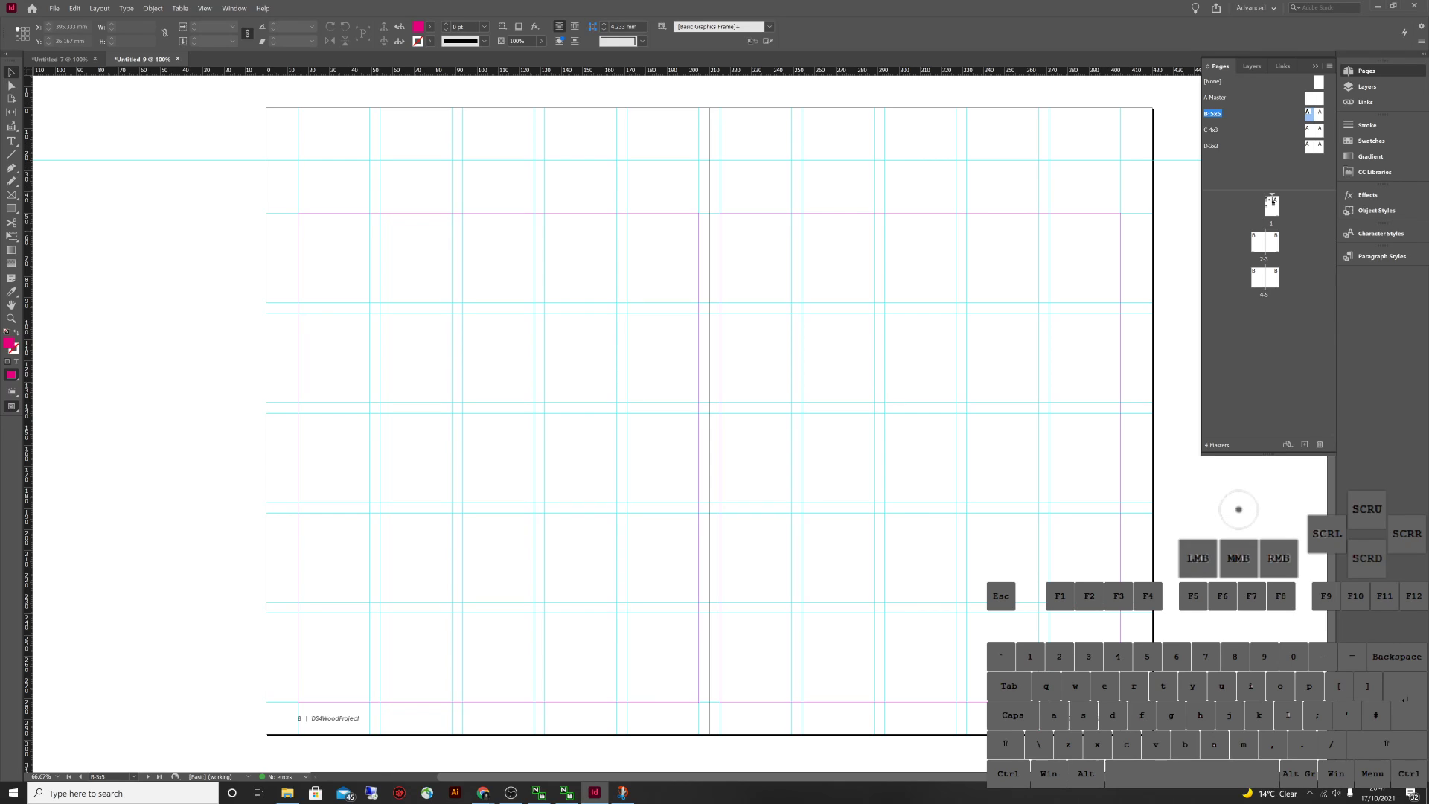
{"action": "double_click", "coordinate": [1256, 242]}
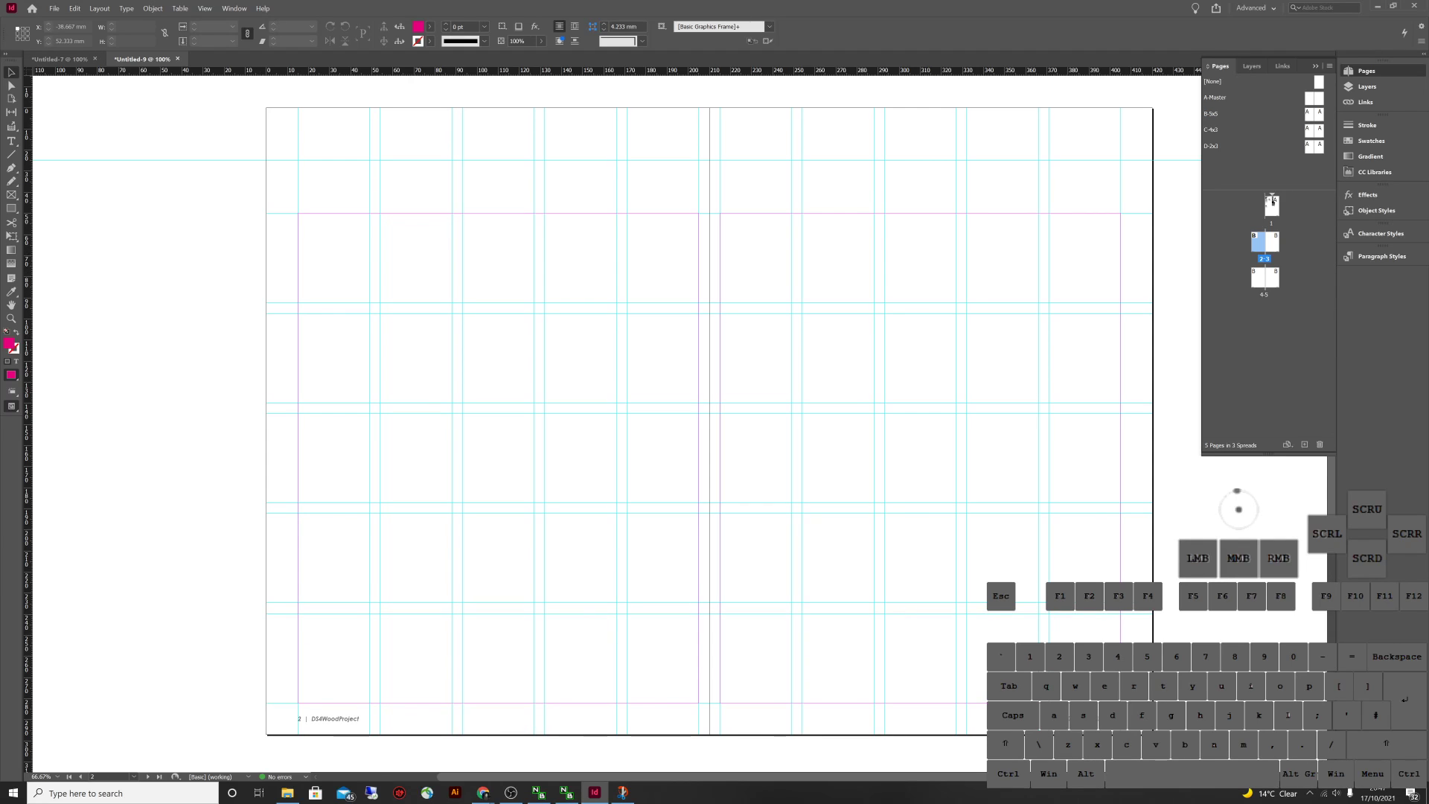
{"action": "left_click", "coordinate": [54, 8]}
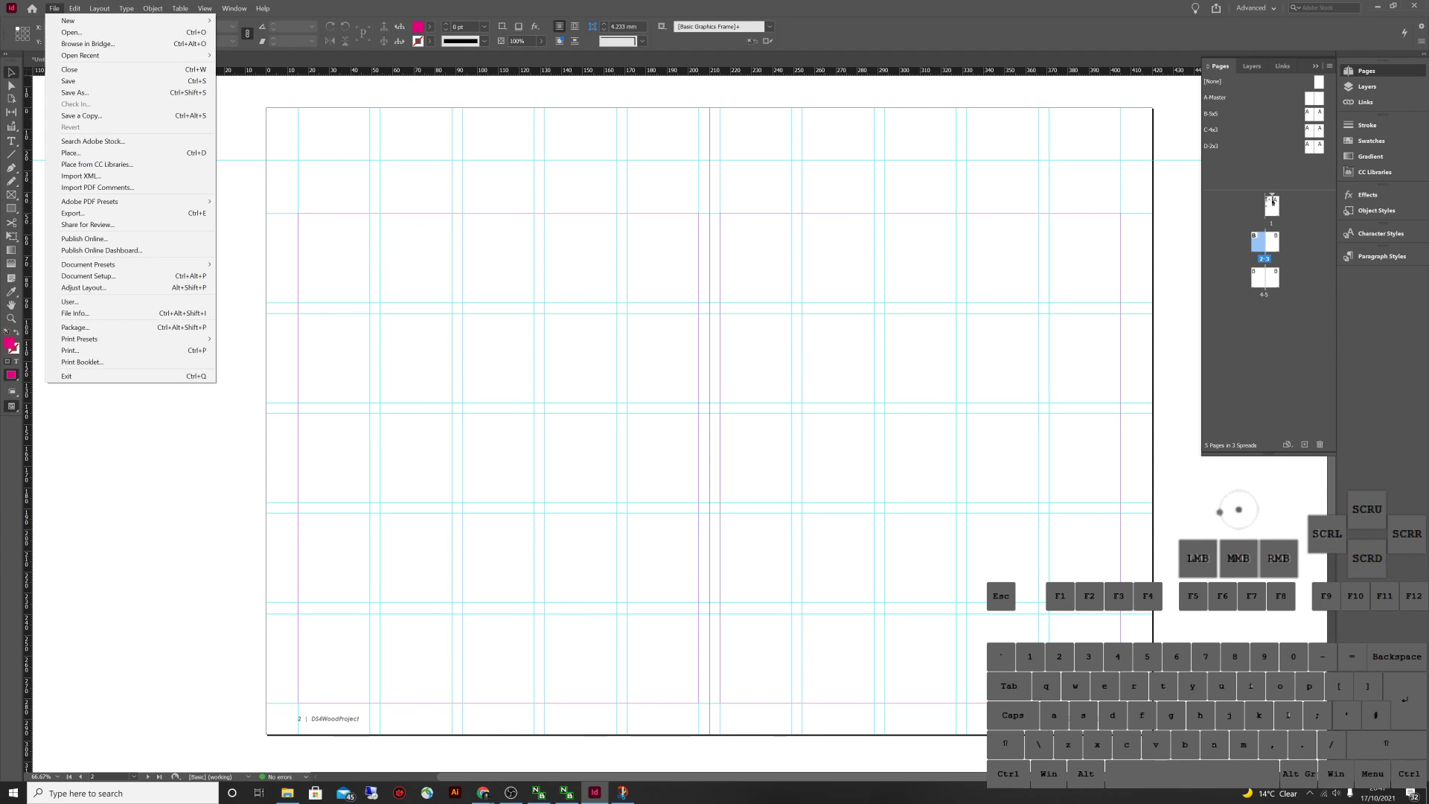
{"action": "left_click", "coordinate": [81, 153]}
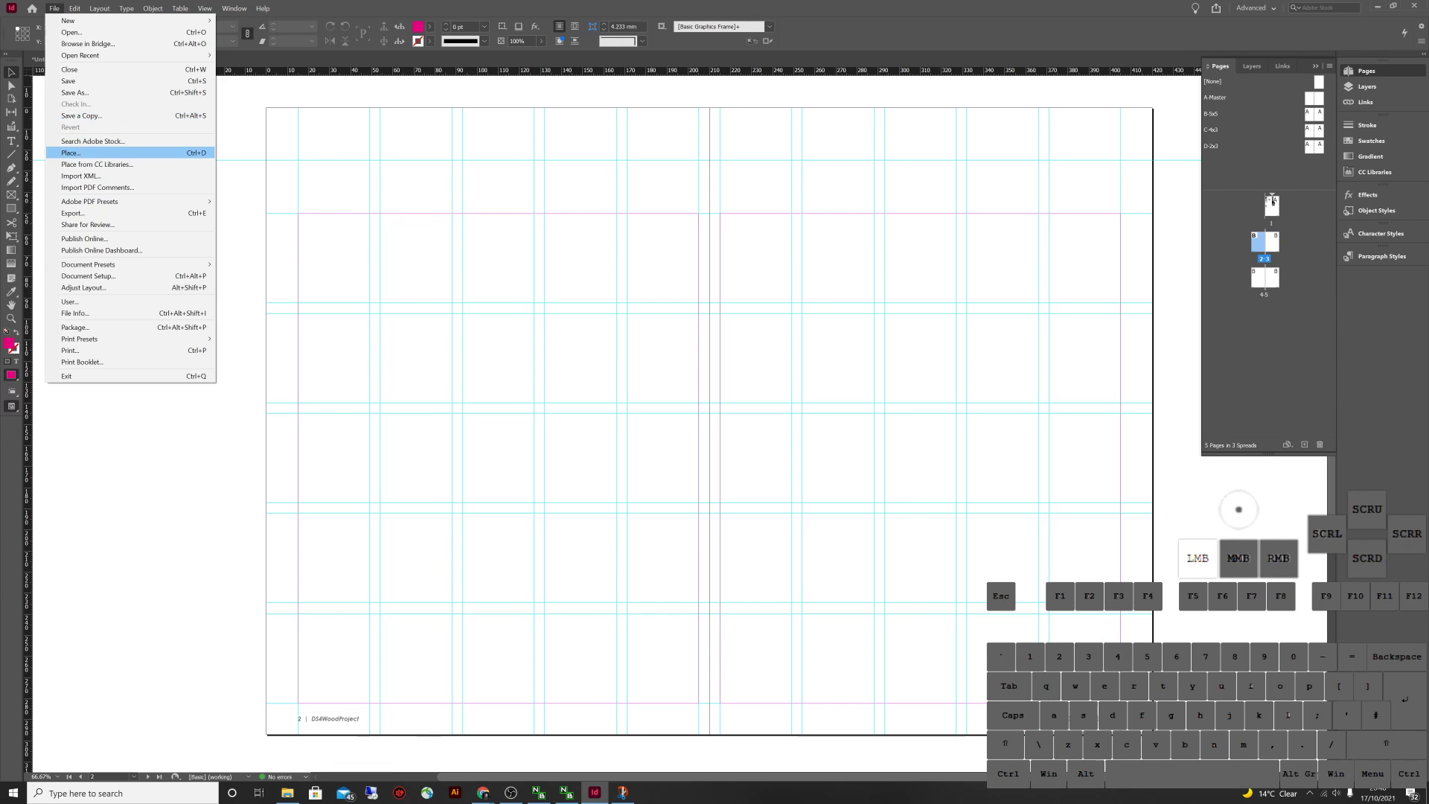
{"action": "scroll", "coordinate": [818, 380], "scroll_direction": "down", "scroll_amount": 2}
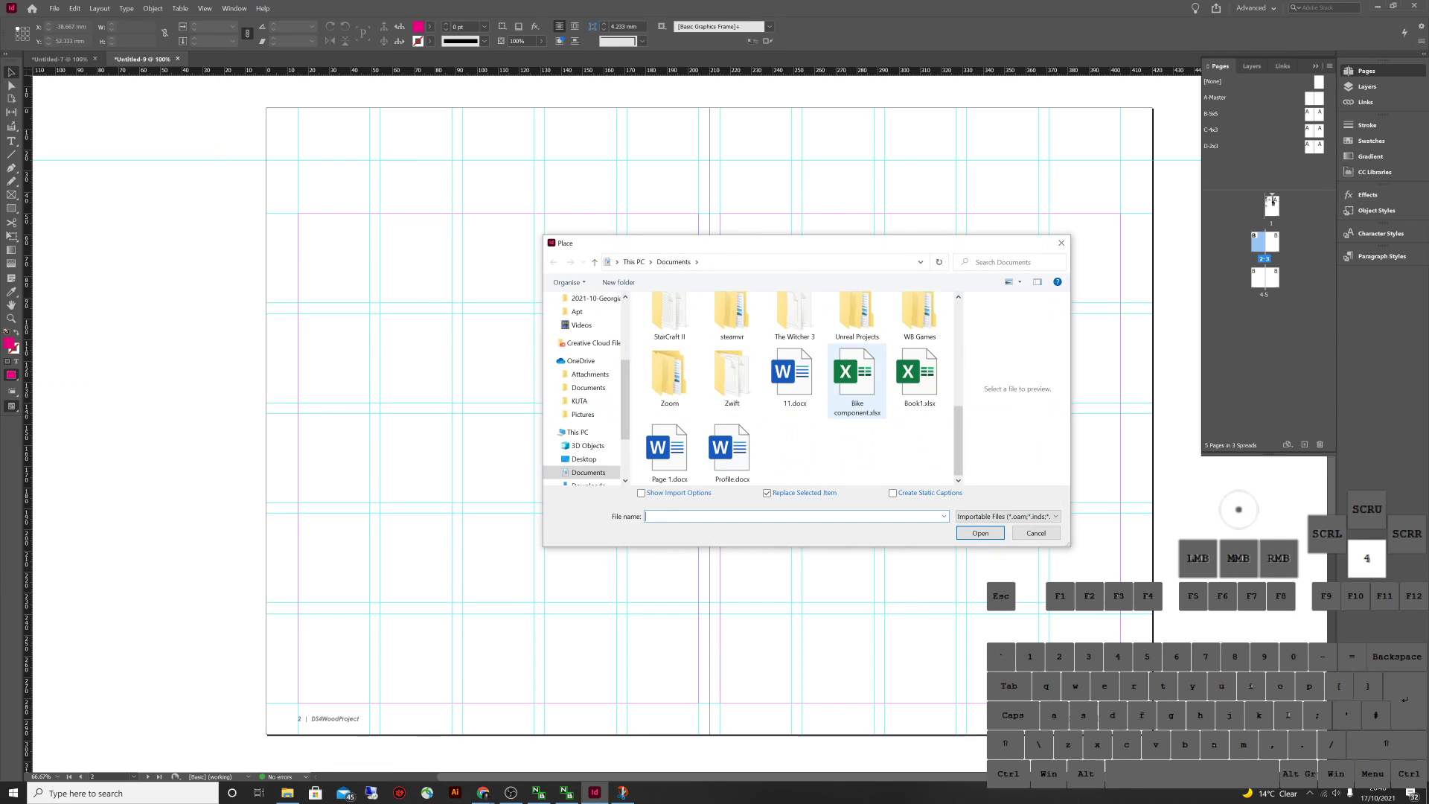
{"action": "scroll", "coordinate": [584, 387], "scroll_direction": "up", "scroll_amount": 4}
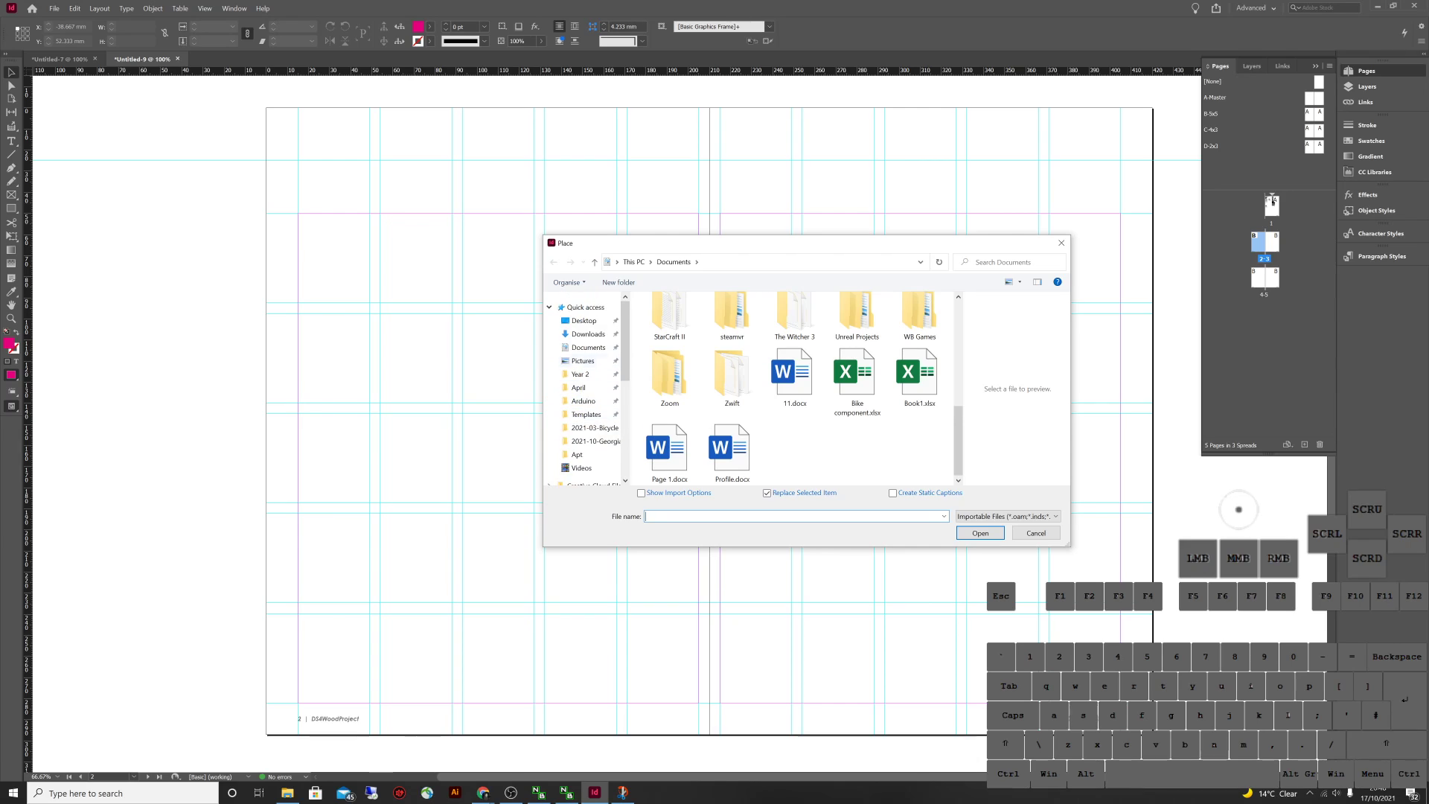
{"action": "left_click", "coordinate": [588, 334]}
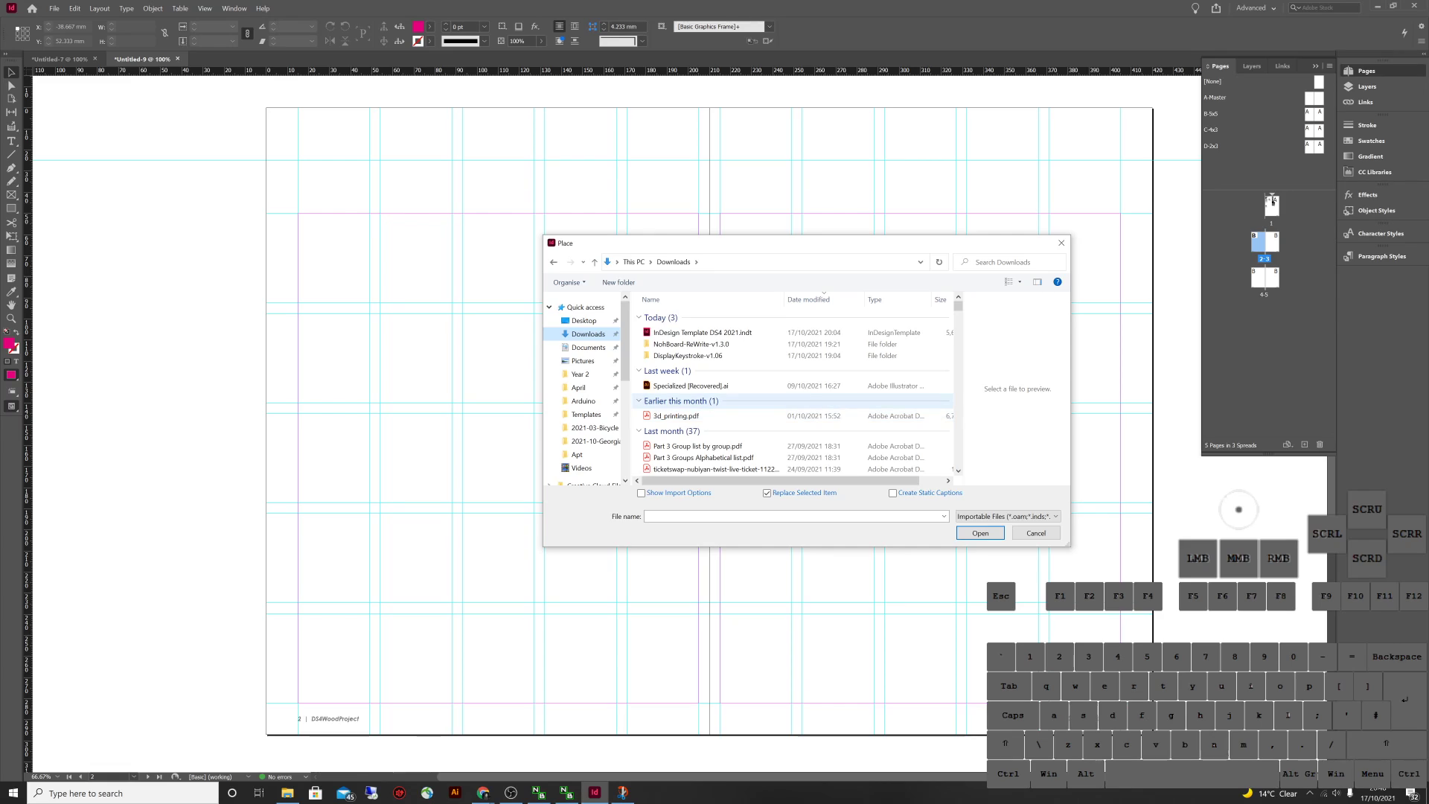
{"action": "left_click", "coordinate": [690, 386]}
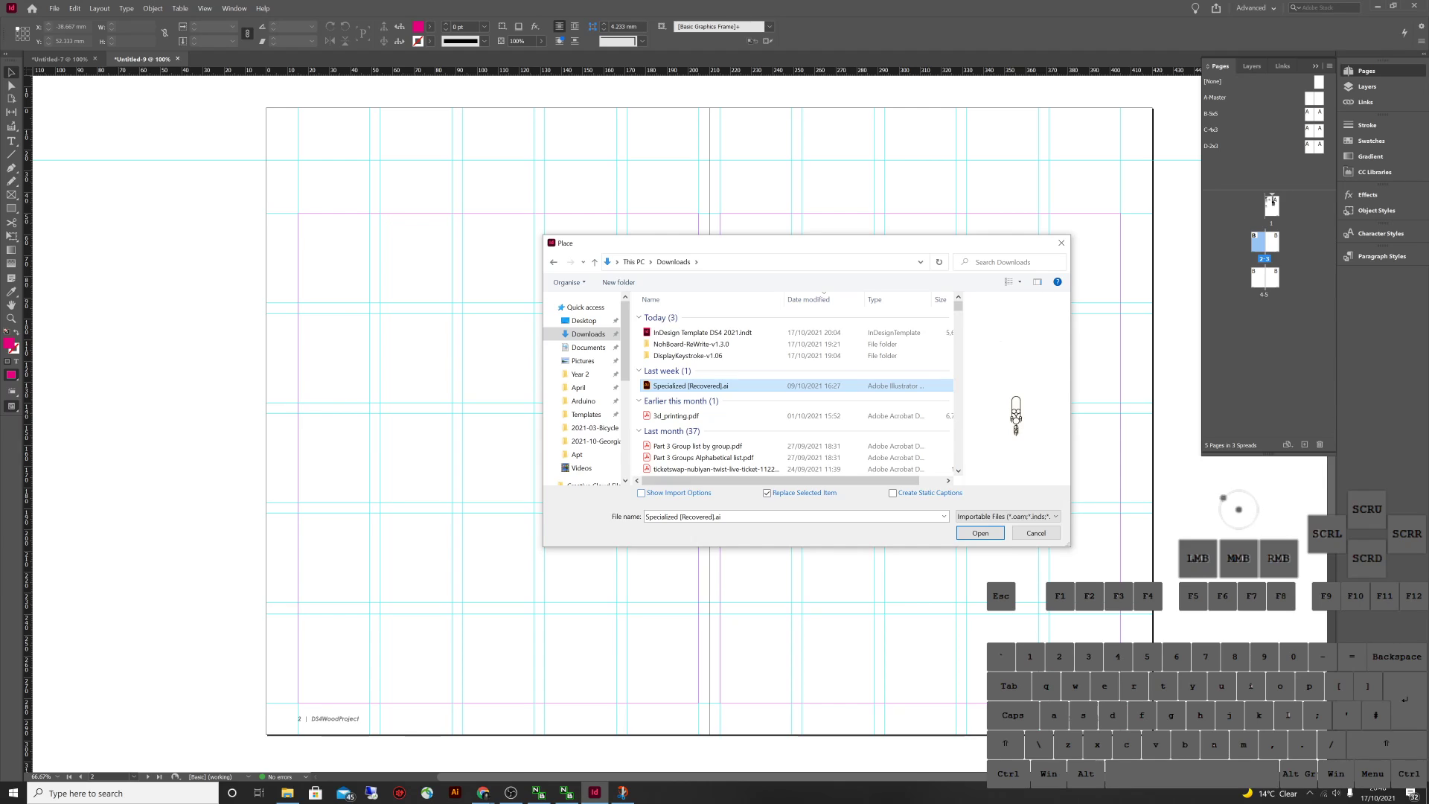
{"action": "left_click", "coordinate": [641, 492]}
{"action": "left_click", "coordinate": [980, 533]}
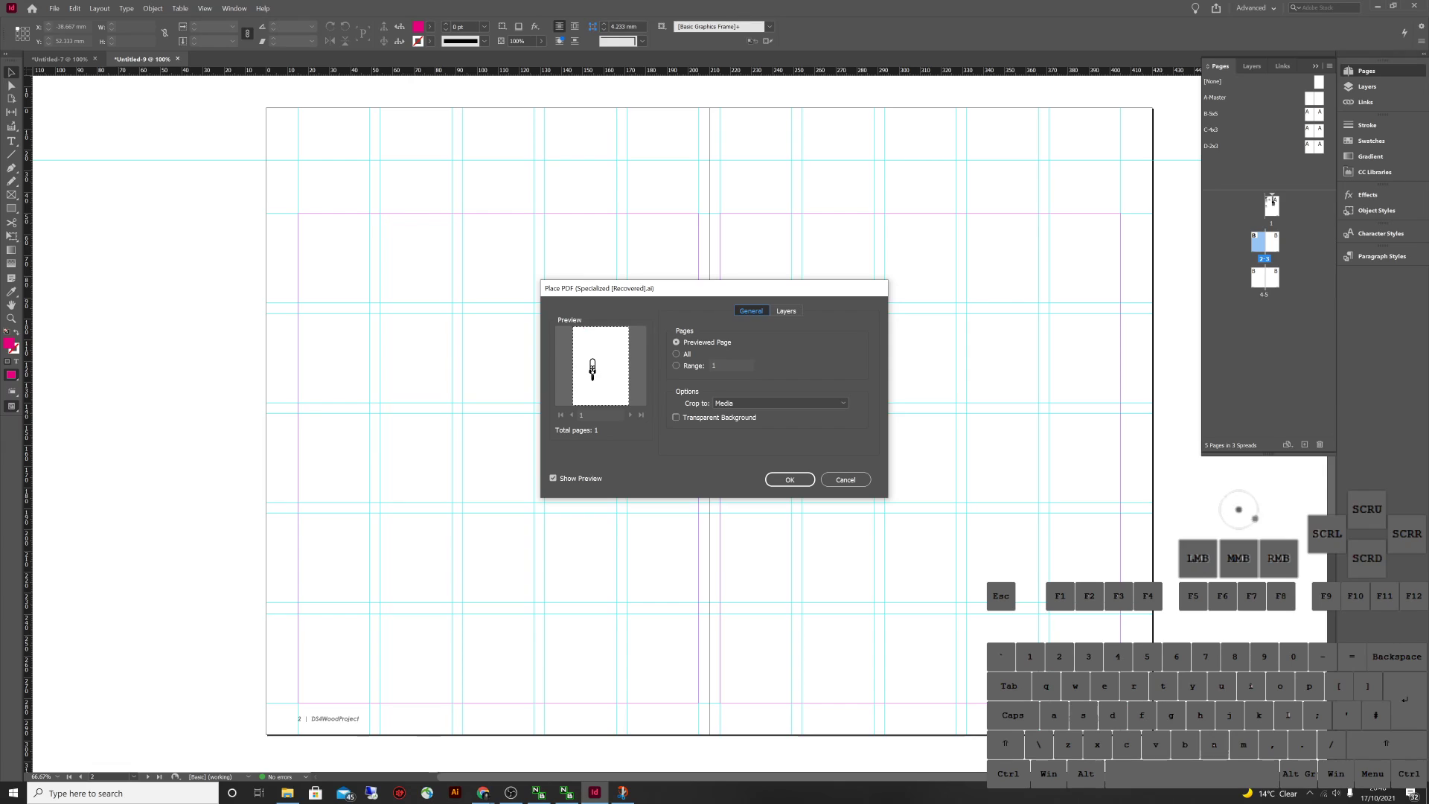
{"action": "left_click", "coordinate": [785, 311]}
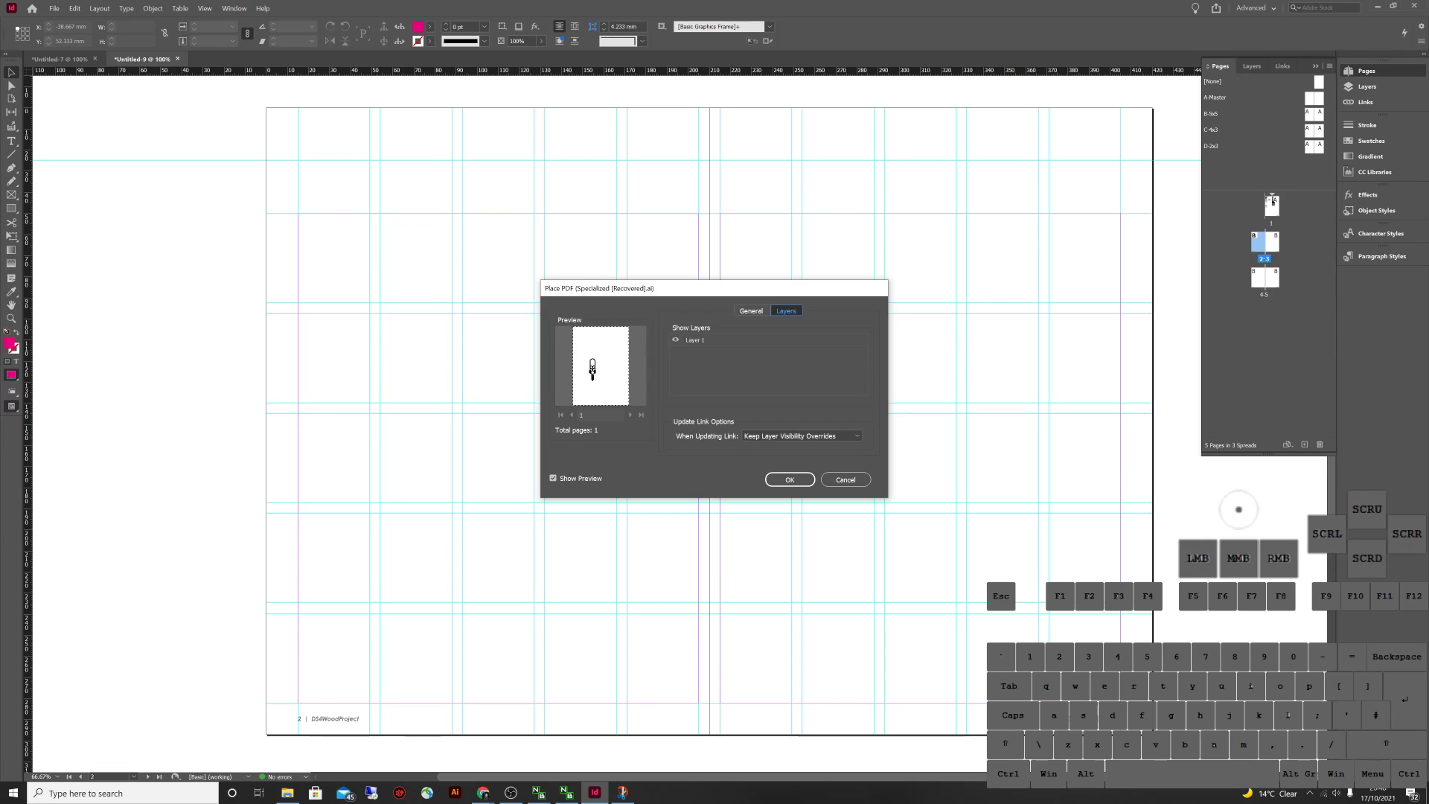
{"action": "left_click", "coordinate": [845, 479]}
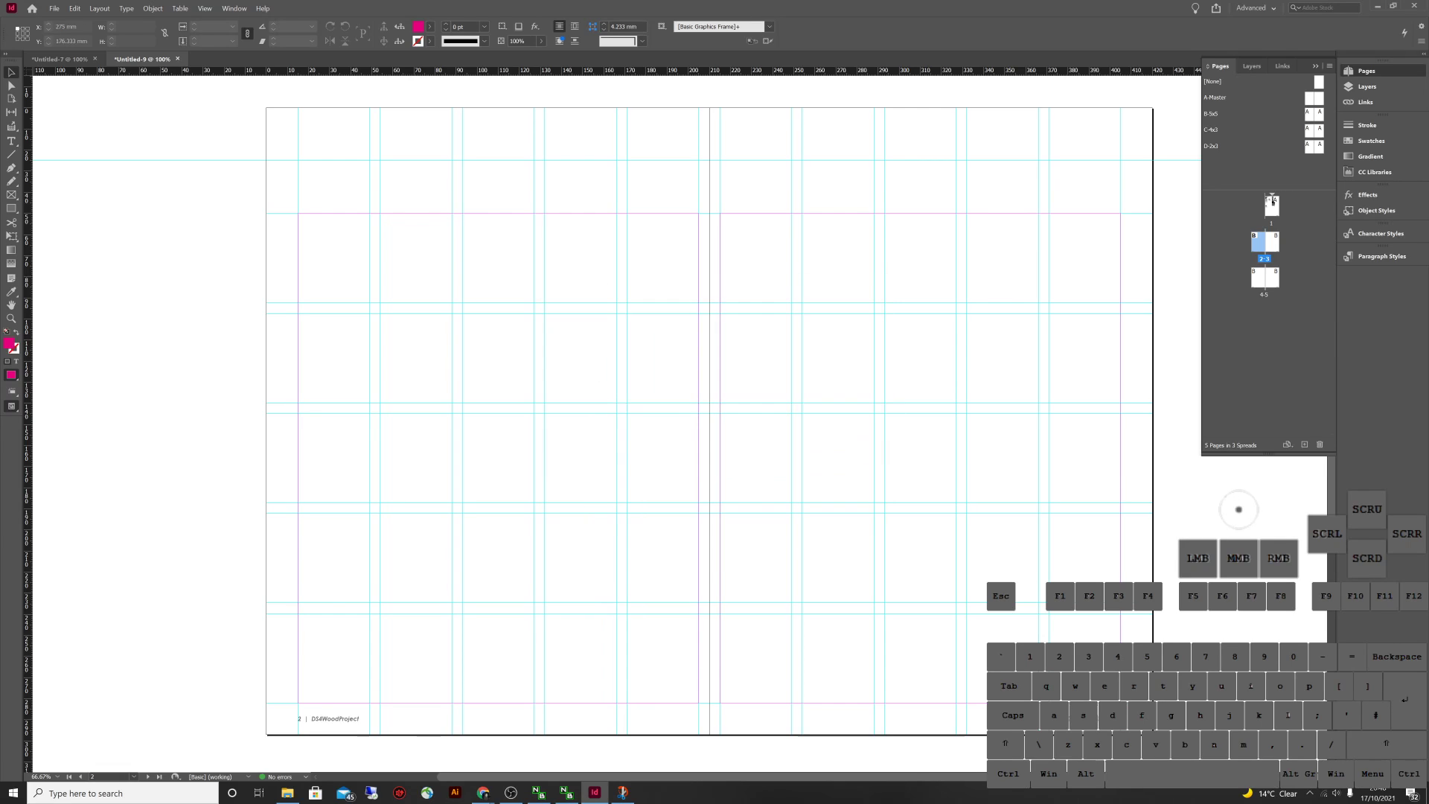
{"action": "left_click", "coordinate": [616, 447]}
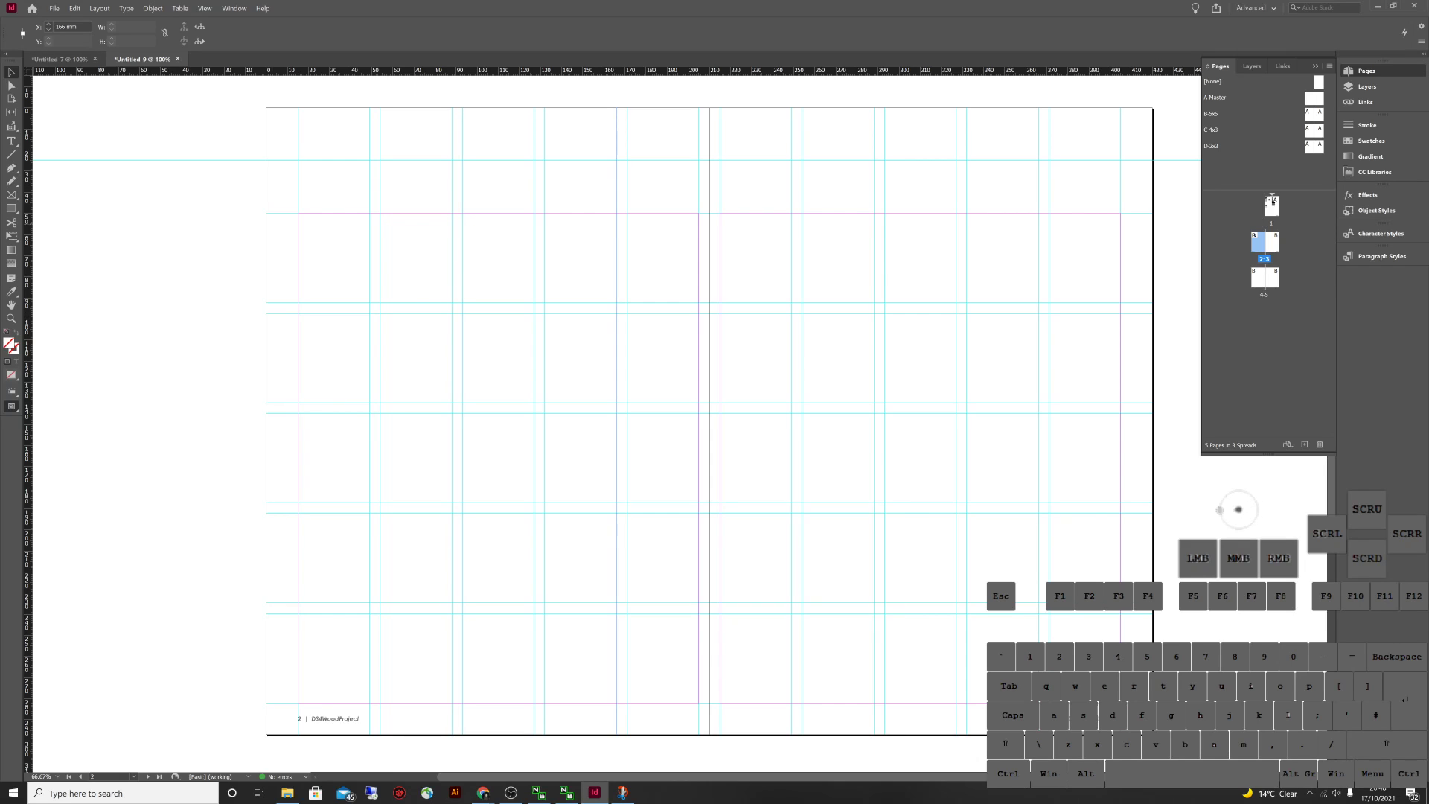
{"action": "left_click", "coordinate": [612, 274]}
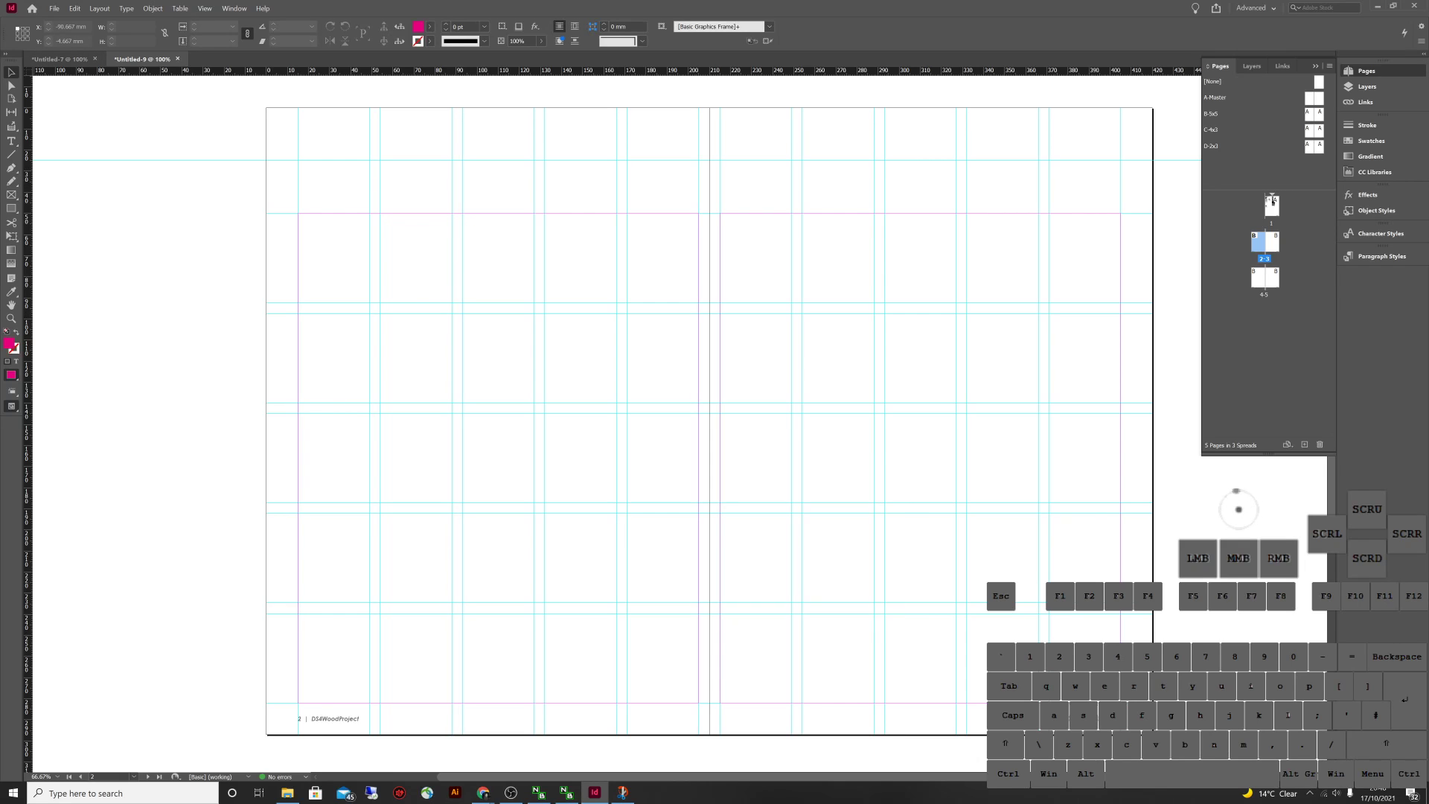
Choose 3d_printing.pdf to place, with import options shown
{"action": "left_click", "coordinate": [54, 8]}
{"action": "left_click", "coordinate": [82, 152]}
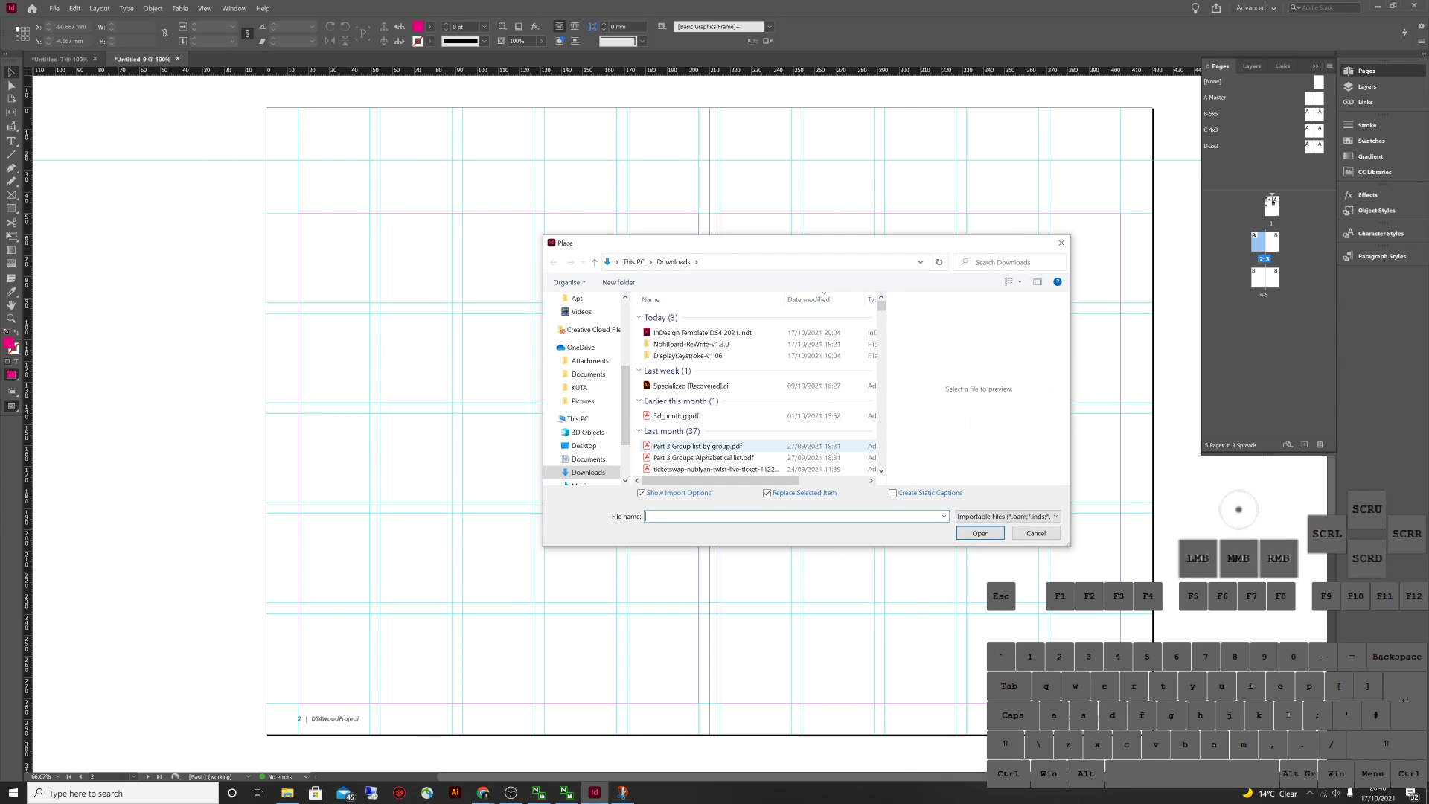
{"action": "left_click", "coordinate": [675, 415]}
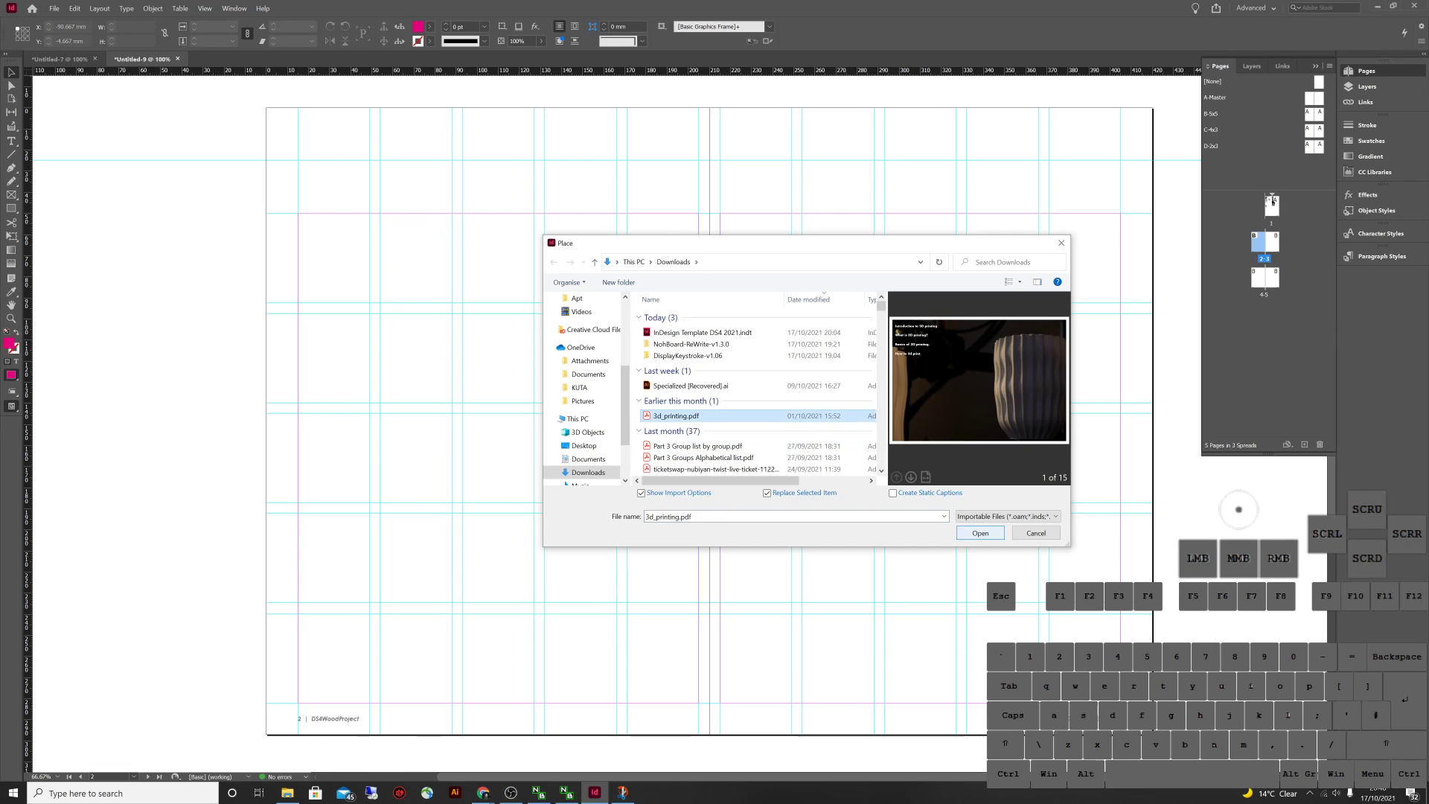
{"action": "left_click", "coordinate": [980, 533]}
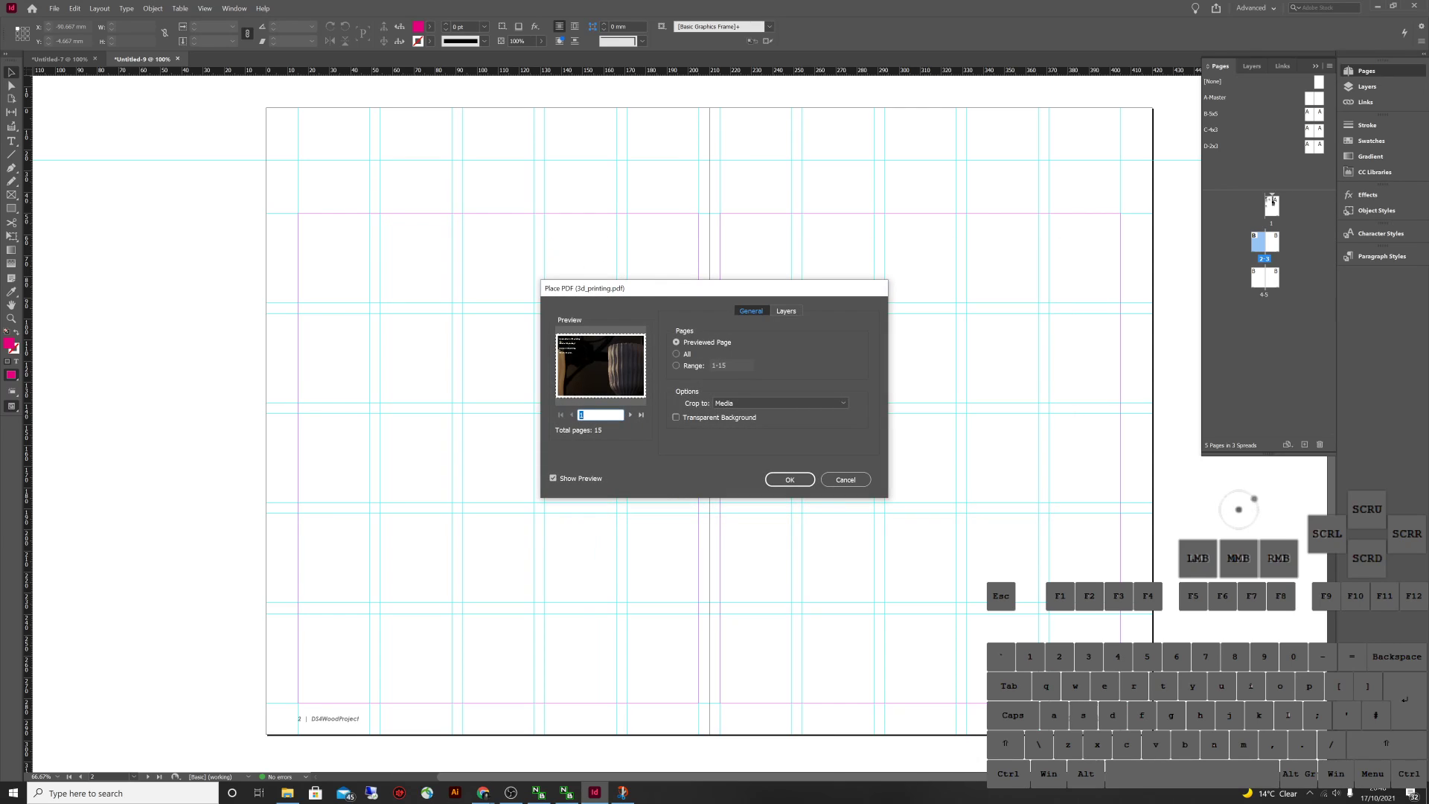
Step the PDF preview forward through page 7
{"action": "left_click", "coordinate": [629, 415]}
{"action": "left_click", "coordinate": [630, 414]}
{"action": "left_click", "coordinate": [630, 414]}
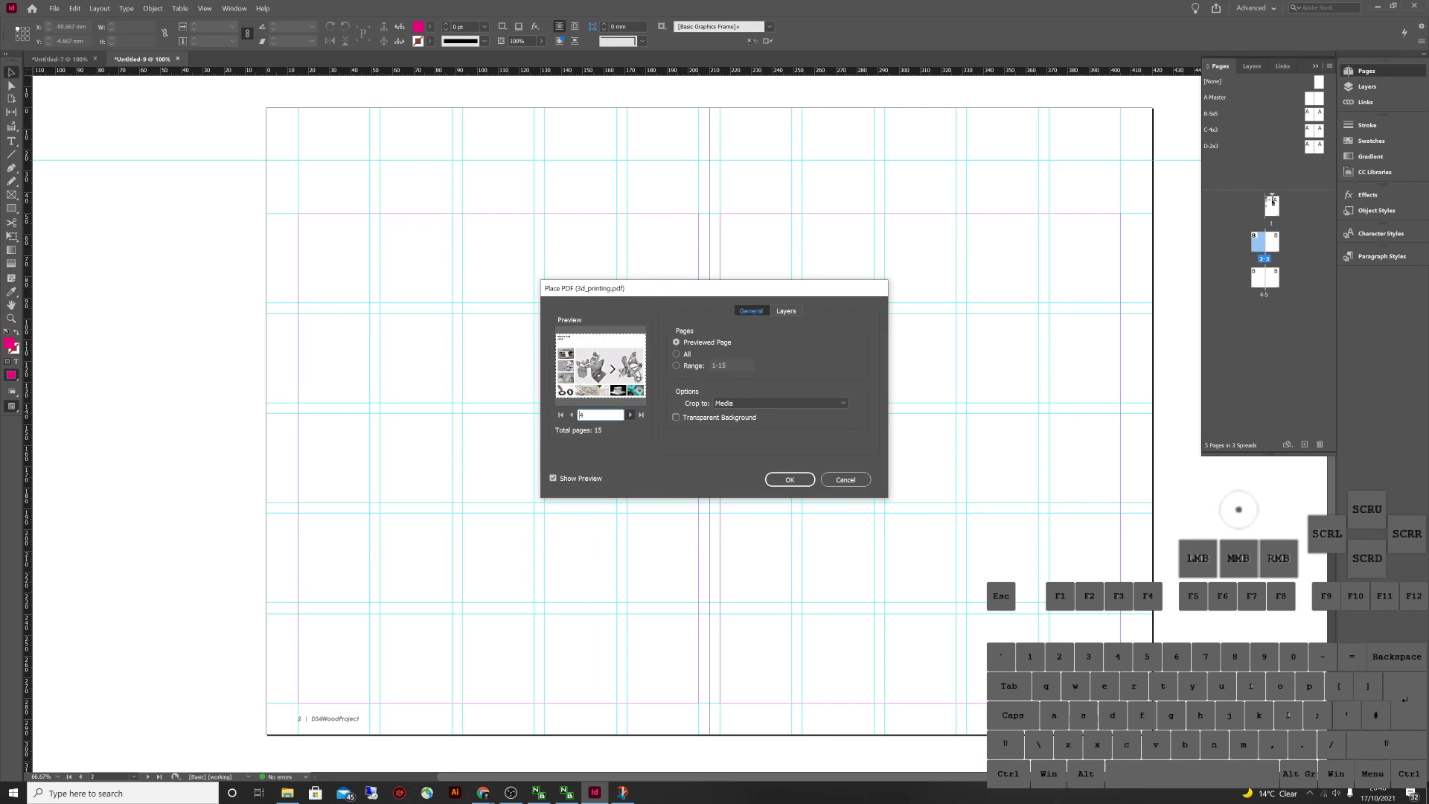
{"action": "left_click", "coordinate": [630, 414]}
{"action": "left_click", "coordinate": [630, 415]}
{"action": "left_click", "coordinate": [630, 414]}
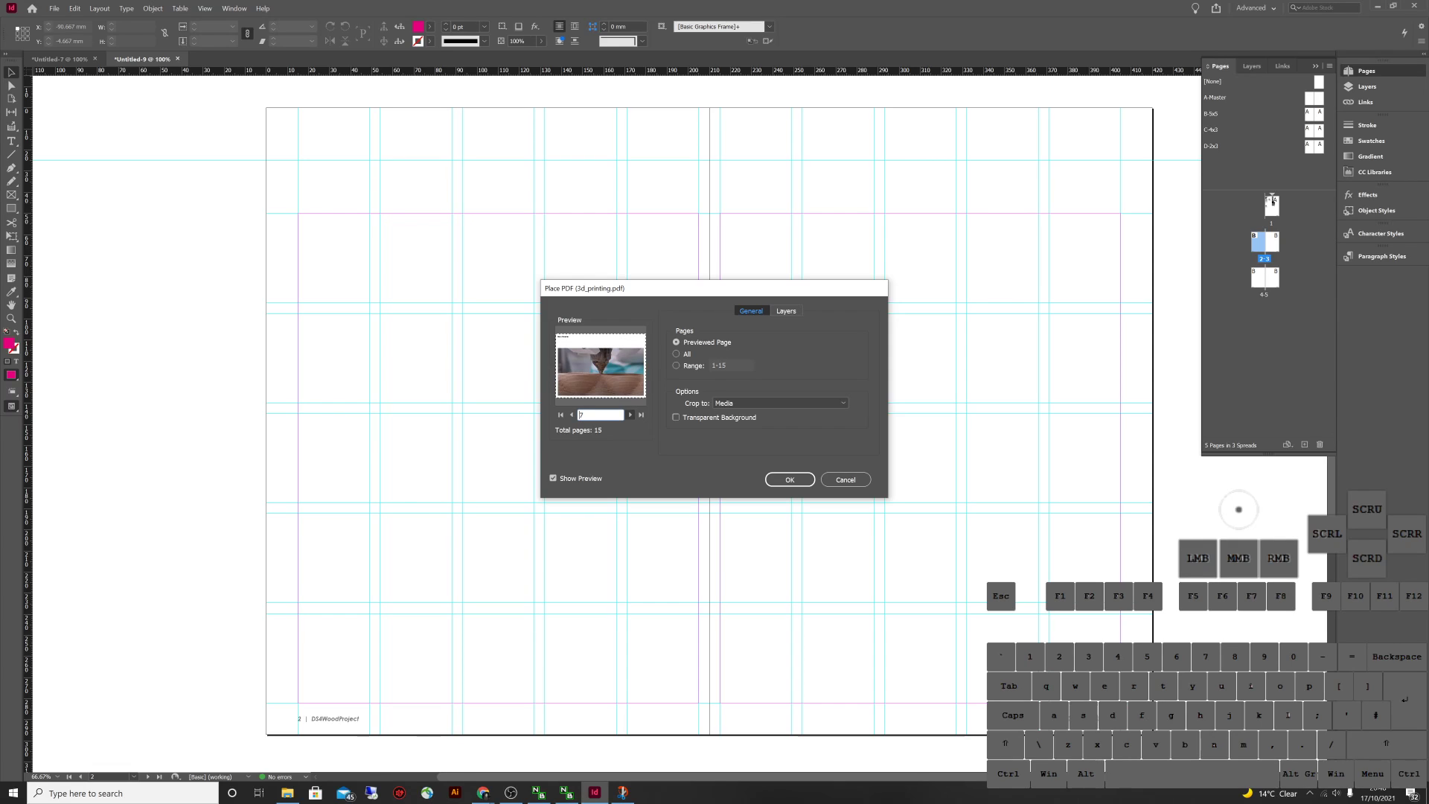
Set the pages to import to All and confirm the Place PDF dialog
{"action": "left_click", "coordinate": [675, 366]}
{"action": "double_click", "coordinate": [718, 366]}
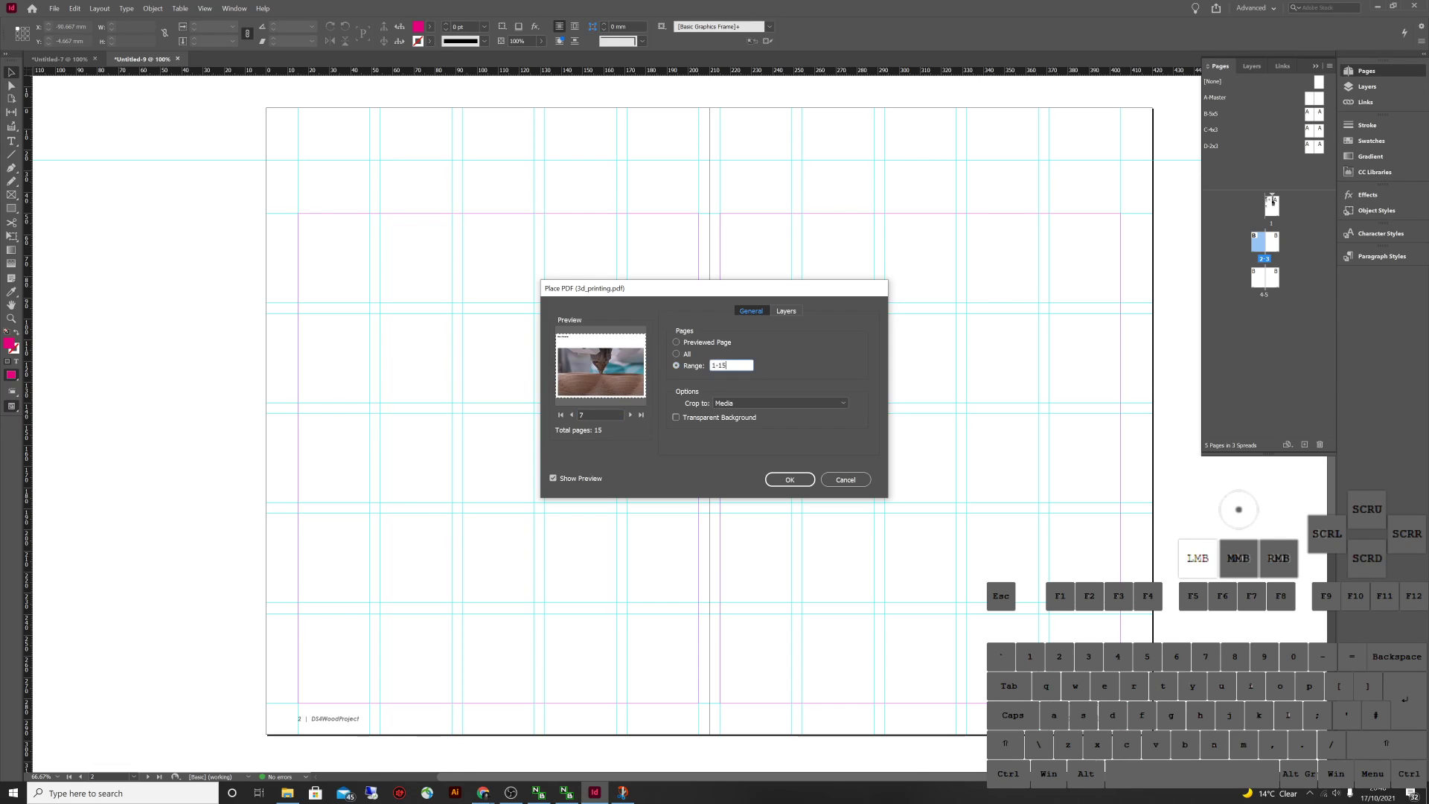
{"action": "left_click", "coordinate": [676, 342]}
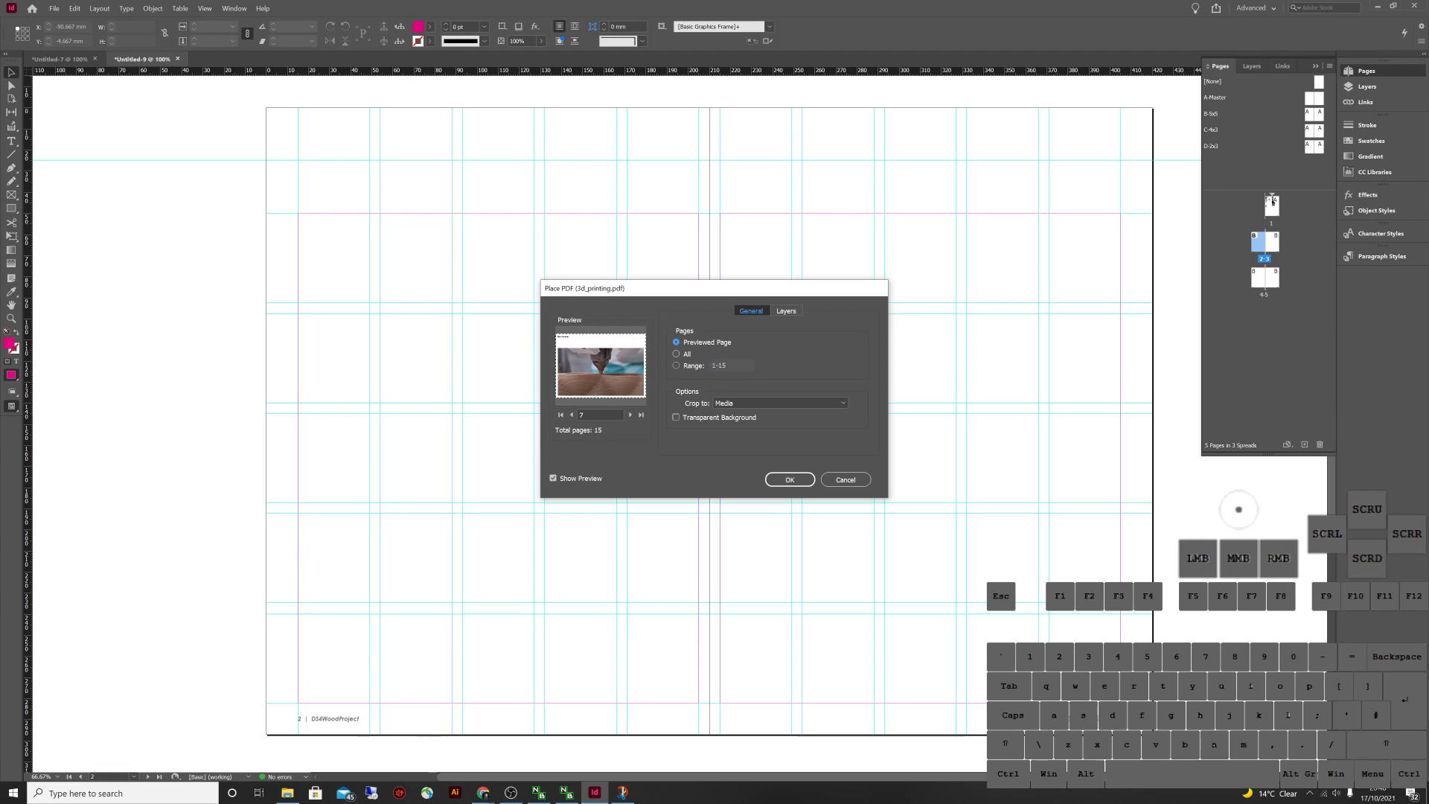
{"action": "left_click", "coordinate": [676, 354]}
{"action": "left_click", "coordinate": [676, 365]}
{"action": "left_click", "coordinate": [560, 414]}
{"action": "left_click", "coordinate": [675, 354]}
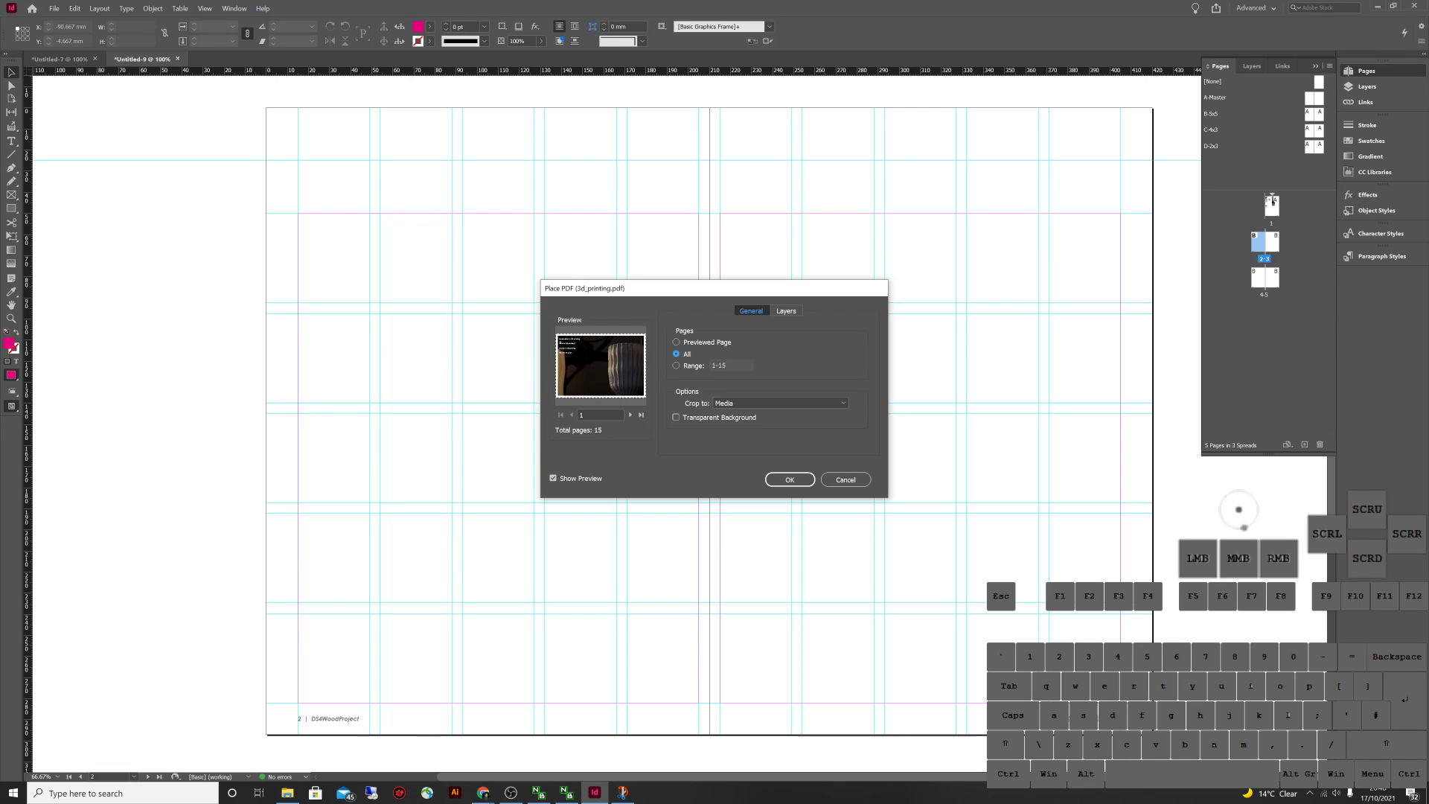
{"action": "left_click", "coordinate": [789, 479]}
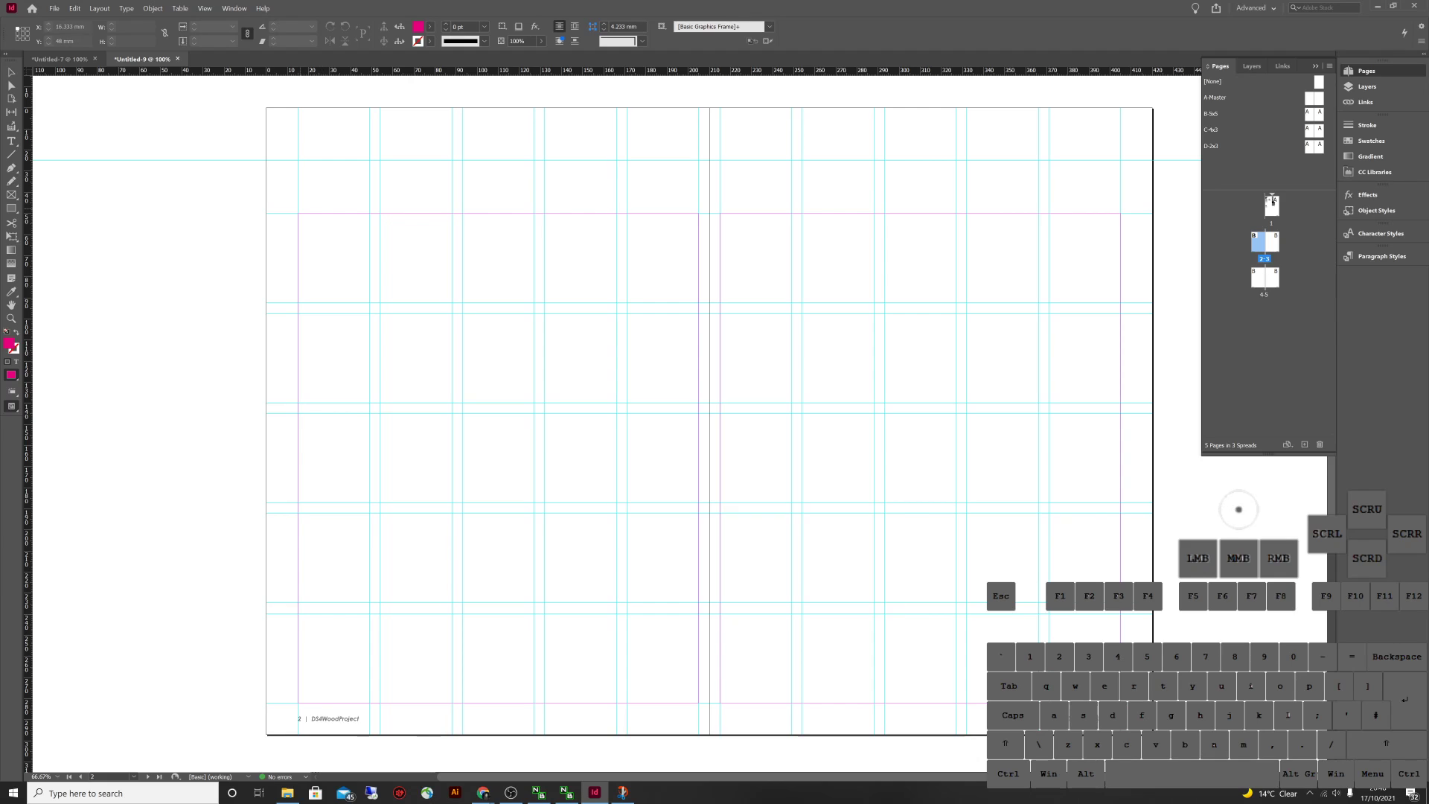
{"action": "left_click_drag", "start_coordinate": [300, 214], "coordinate": [451, 316]}
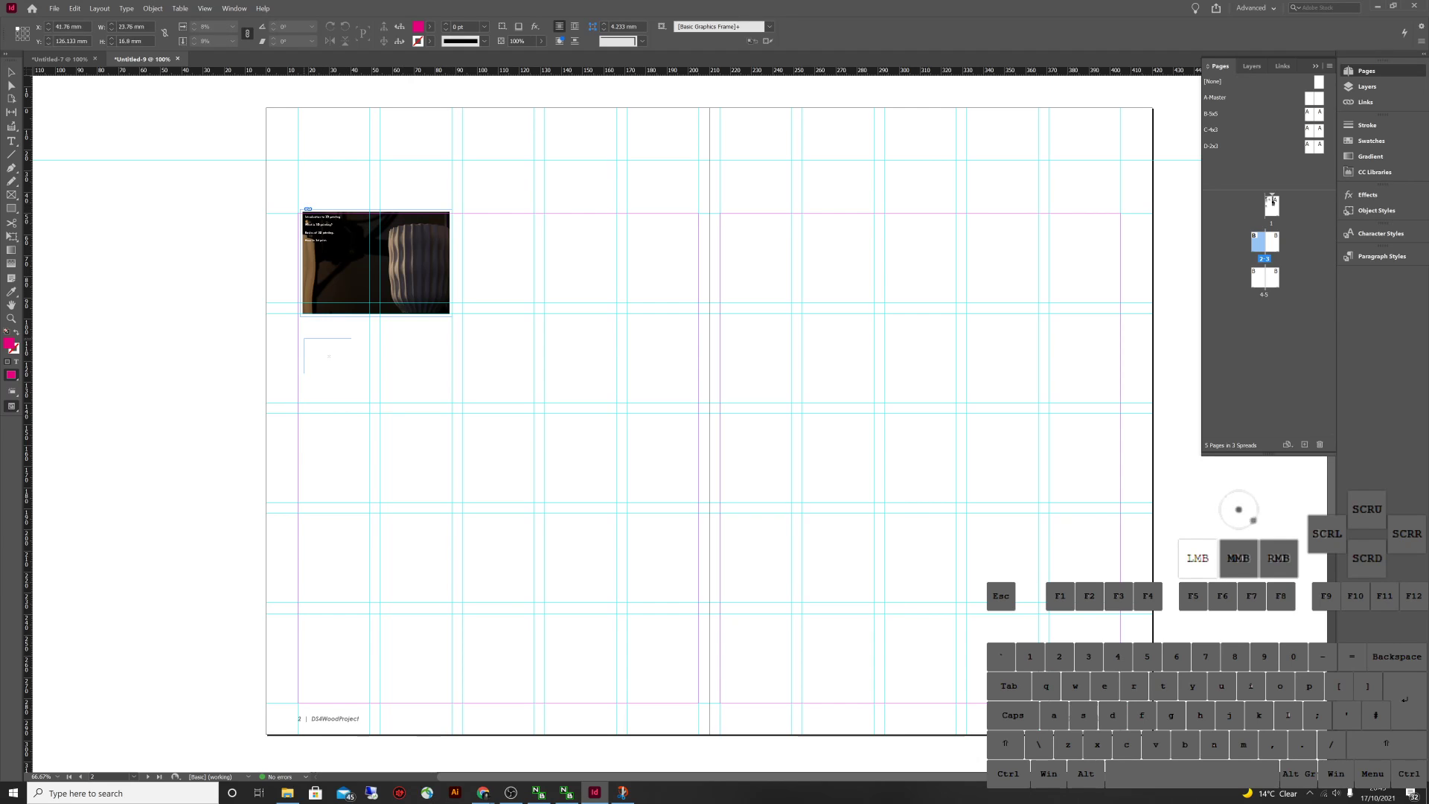
{"action": "left_click_drag", "start_coordinate": [304, 339], "coordinate": [458, 448]}
{"action": "left_click_drag", "start_coordinate": [294, 469], "coordinate": [445, 575]}
{"action": "left_click_drag", "start_coordinate": [299, 594], "coordinate": [445, 698]}
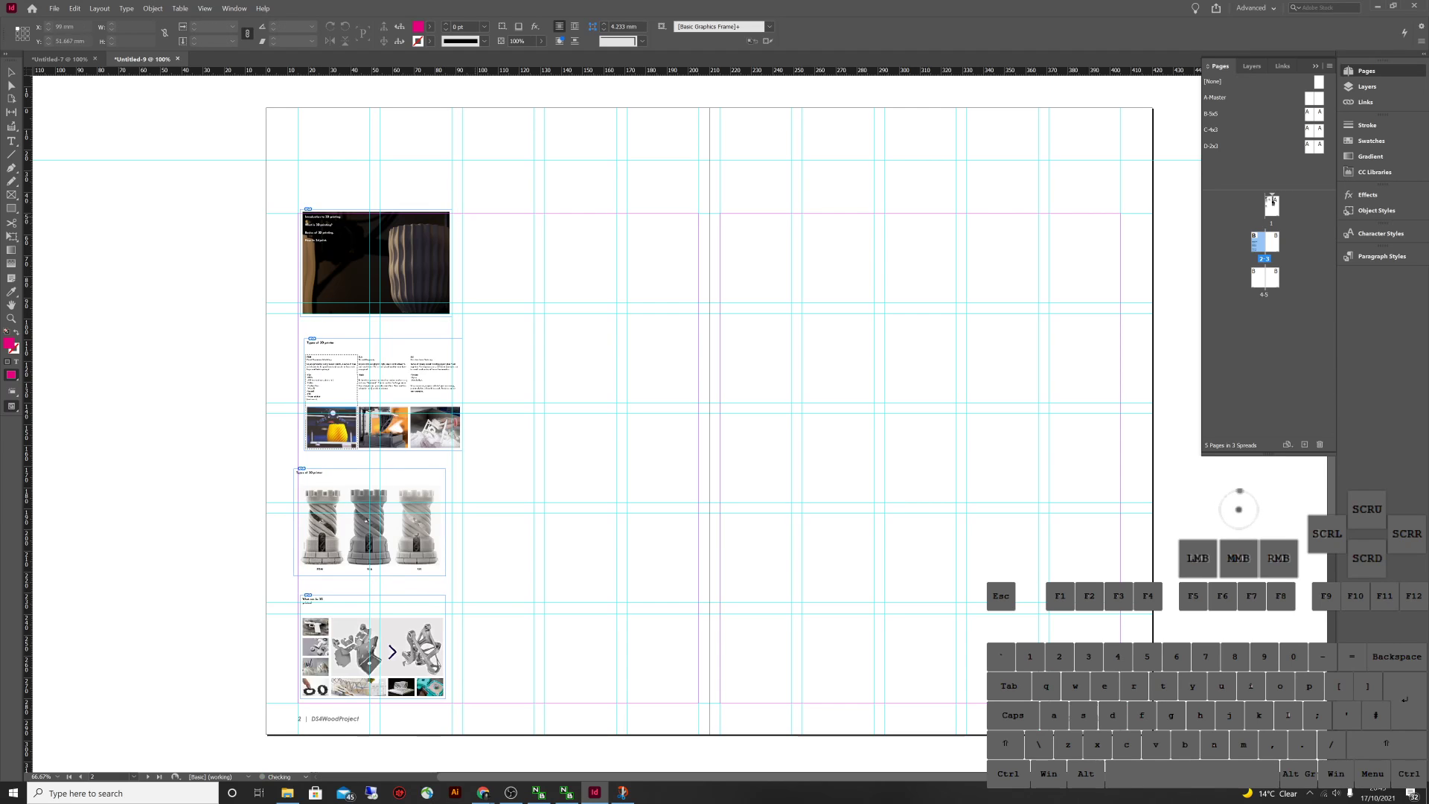
{"action": "left_click_drag", "start_coordinate": [469, 218], "coordinate": [614, 322]}
{"action": "left_click_drag", "start_coordinate": [471, 343], "coordinate": [603, 435]}
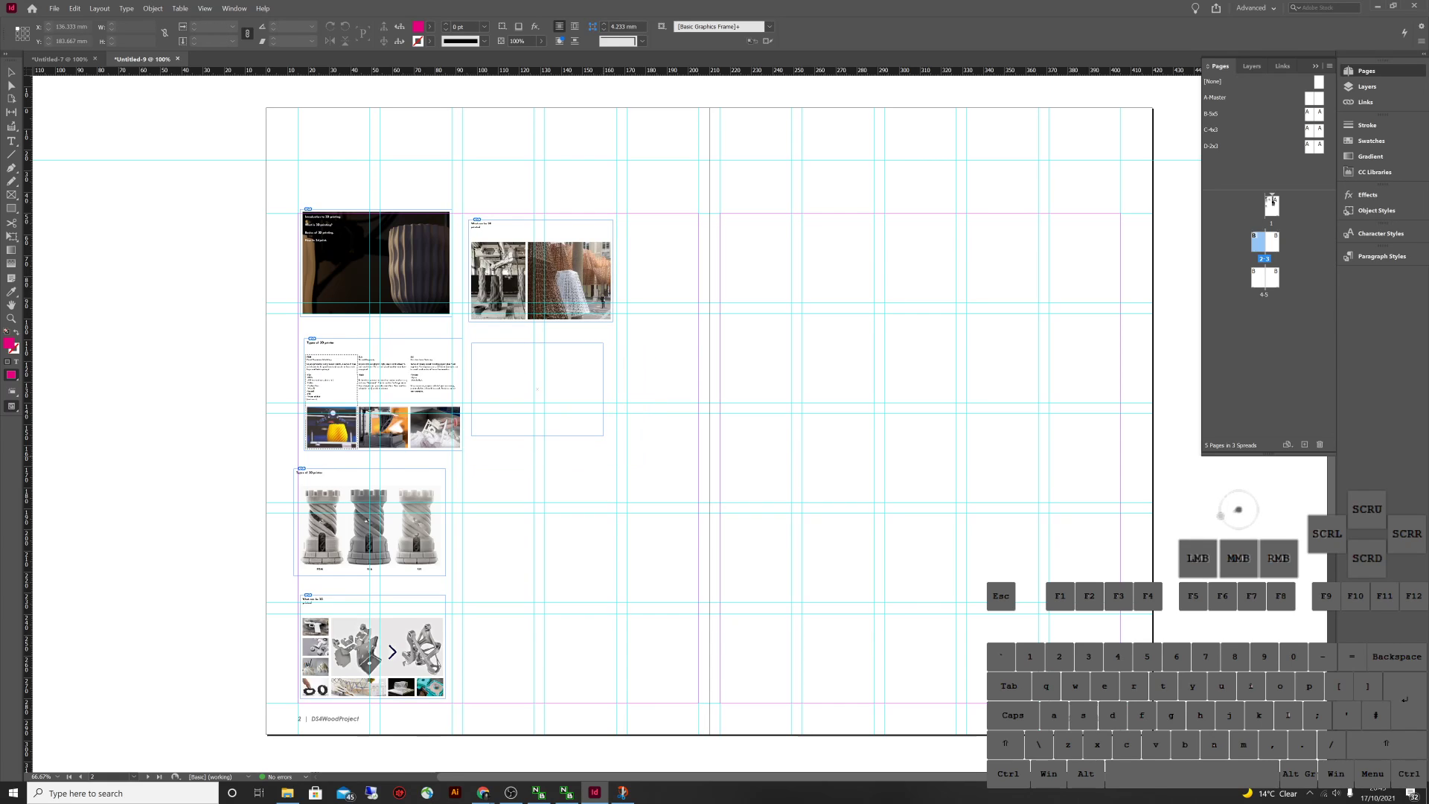
{"action": "left_click_drag", "start_coordinate": [471, 450], "coordinate": [612, 550]}
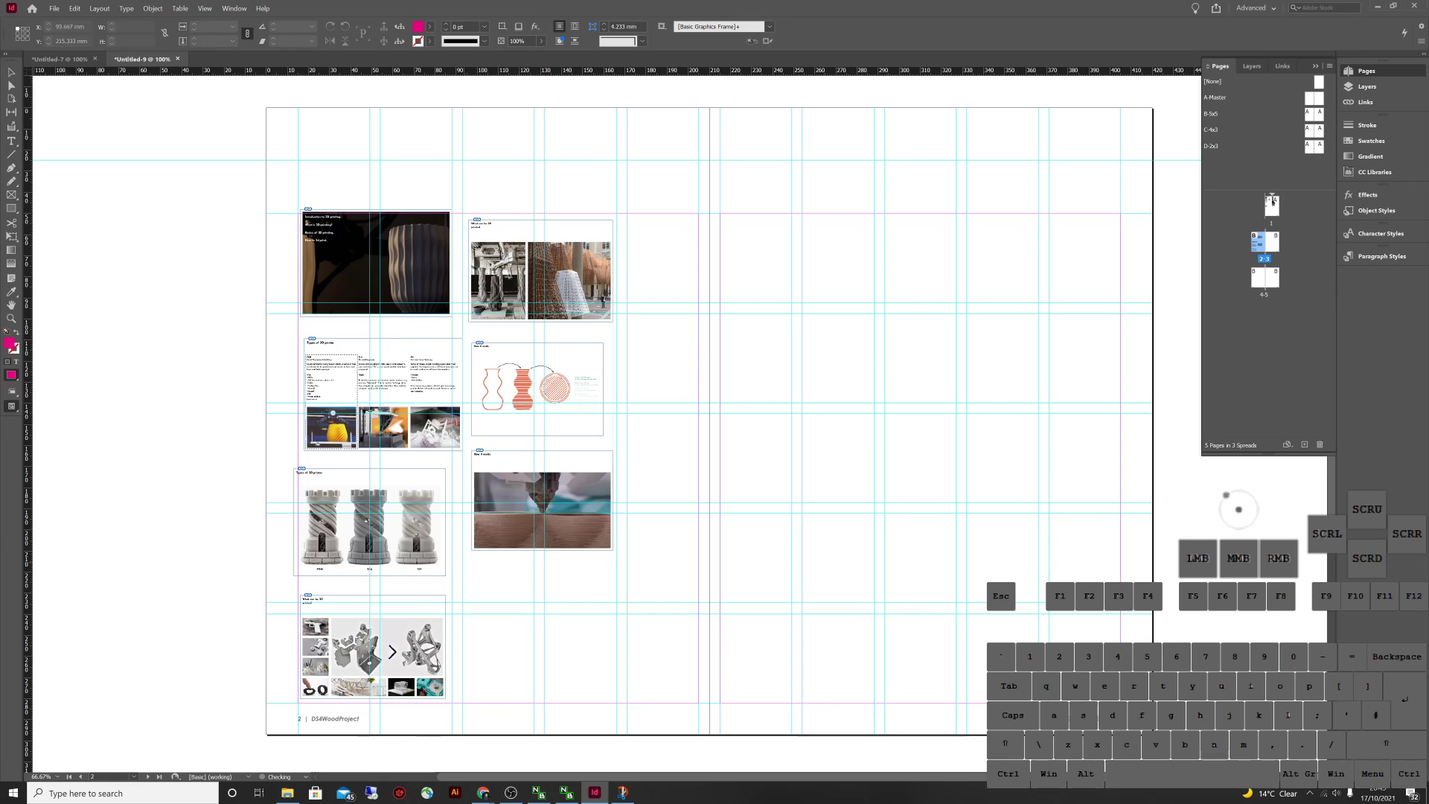
{"action": "left_click_drag", "start_coordinate": [480, 573], "coordinate": [605, 663]}
{"action": "left_click_drag", "start_coordinate": [630, 219], "coordinate": [801, 342]}
{"action": "left_click_drag", "start_coordinate": [631, 366], "coordinate": [747, 451]}
{"action": "key", "text": "Escape"}
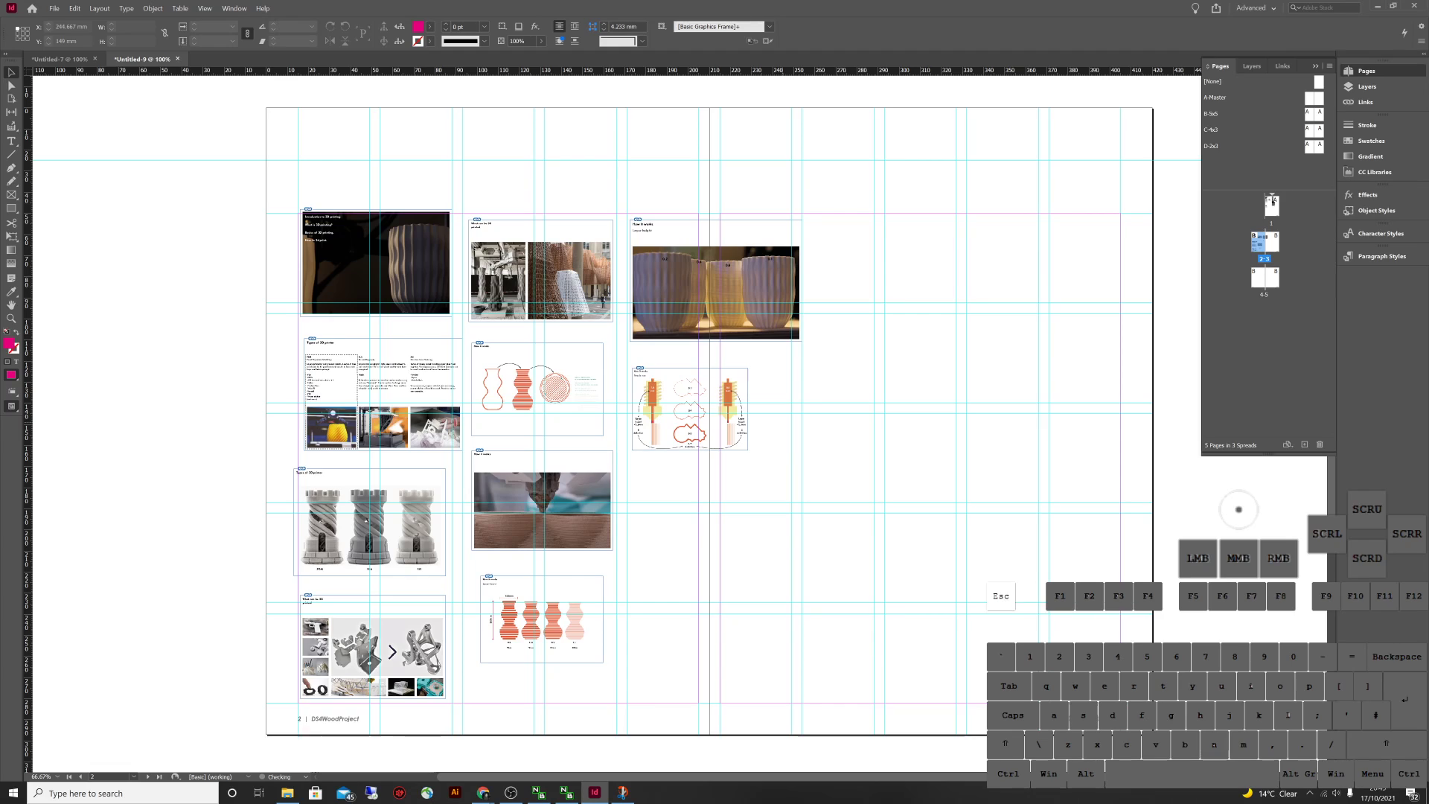
{"action": "left_click_drag", "start_coordinate": [888, 696], "coordinate": [283, 177]}
{"action": "key", "text": "Delete"}
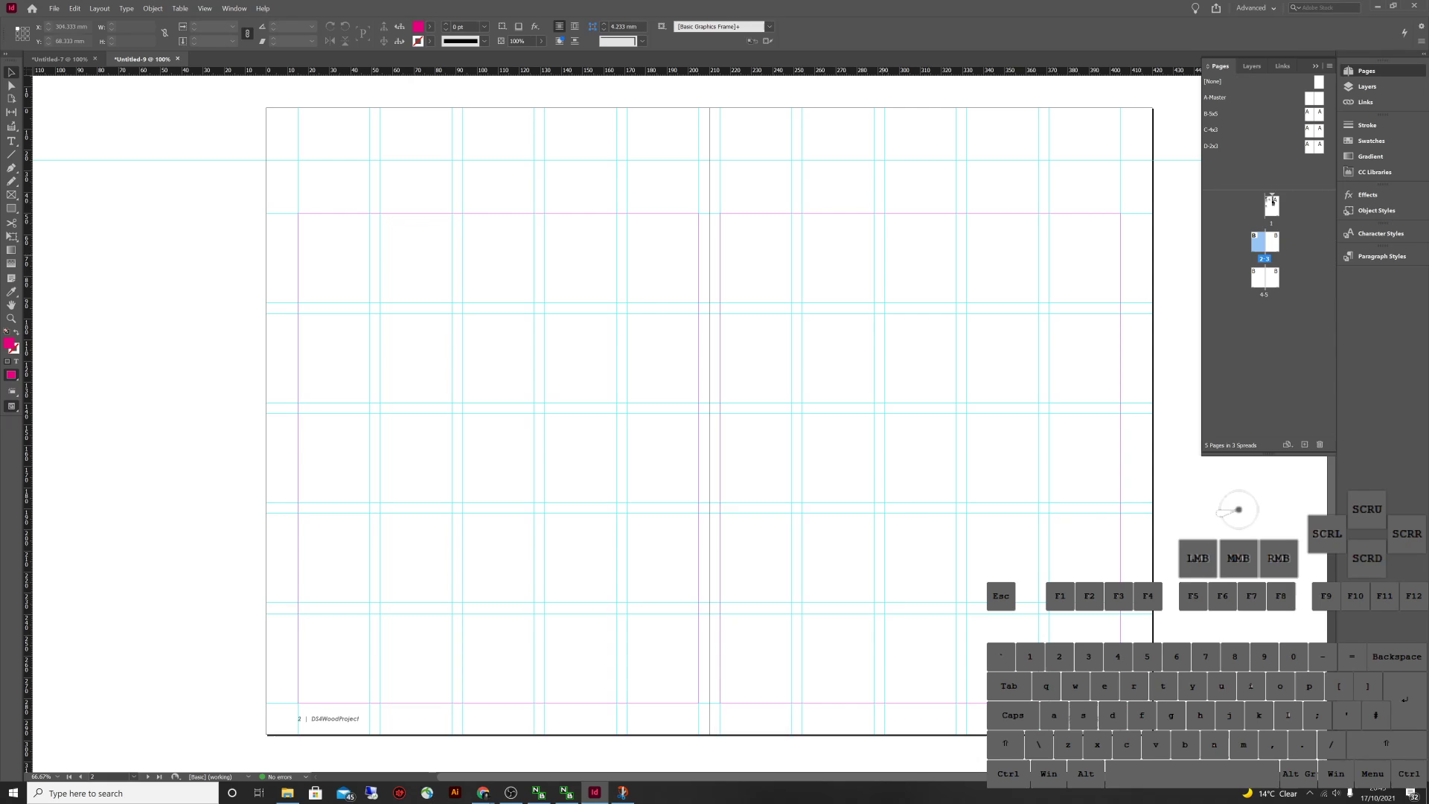
Open the B-5x5 master spread of Untitled-9
{"action": "left_click", "coordinate": [54, 8]}
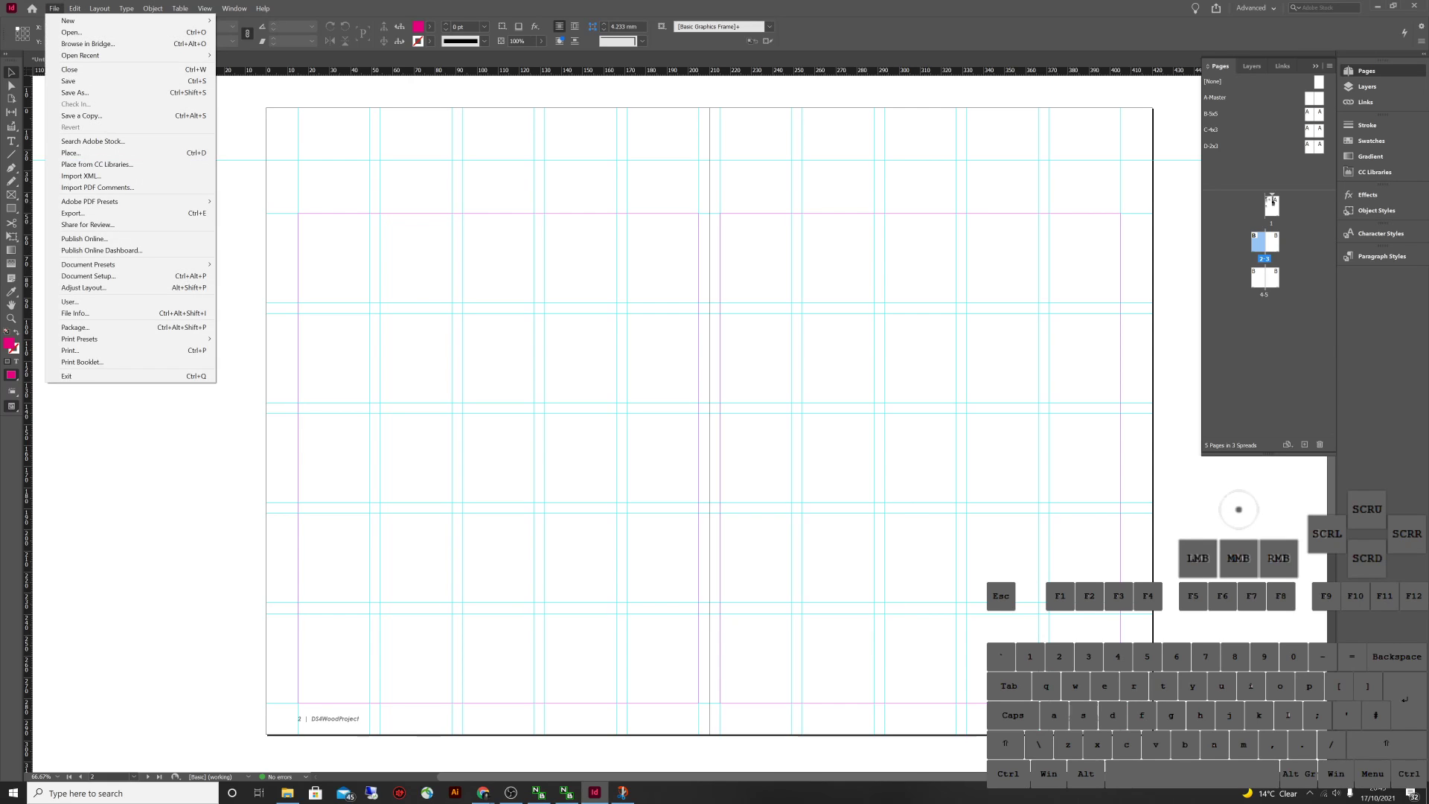
{"action": "left_click", "coordinate": [1272, 201]}
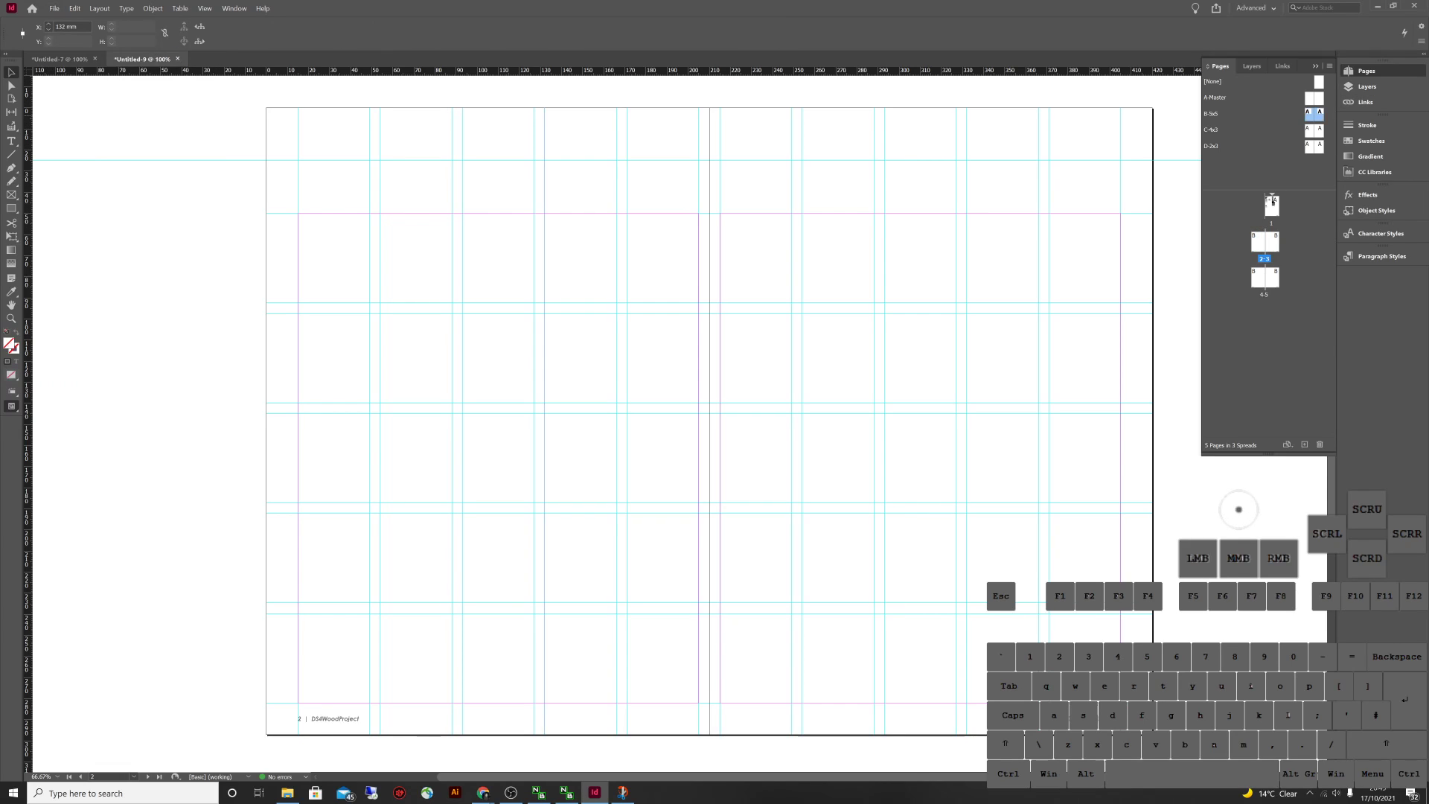
{"action": "double_click", "coordinate": [1313, 113]}
Check the SECTION title frame in Untitled-7, then return to Untitled-9
{"action": "key", "text": "ctrl+Tab"}
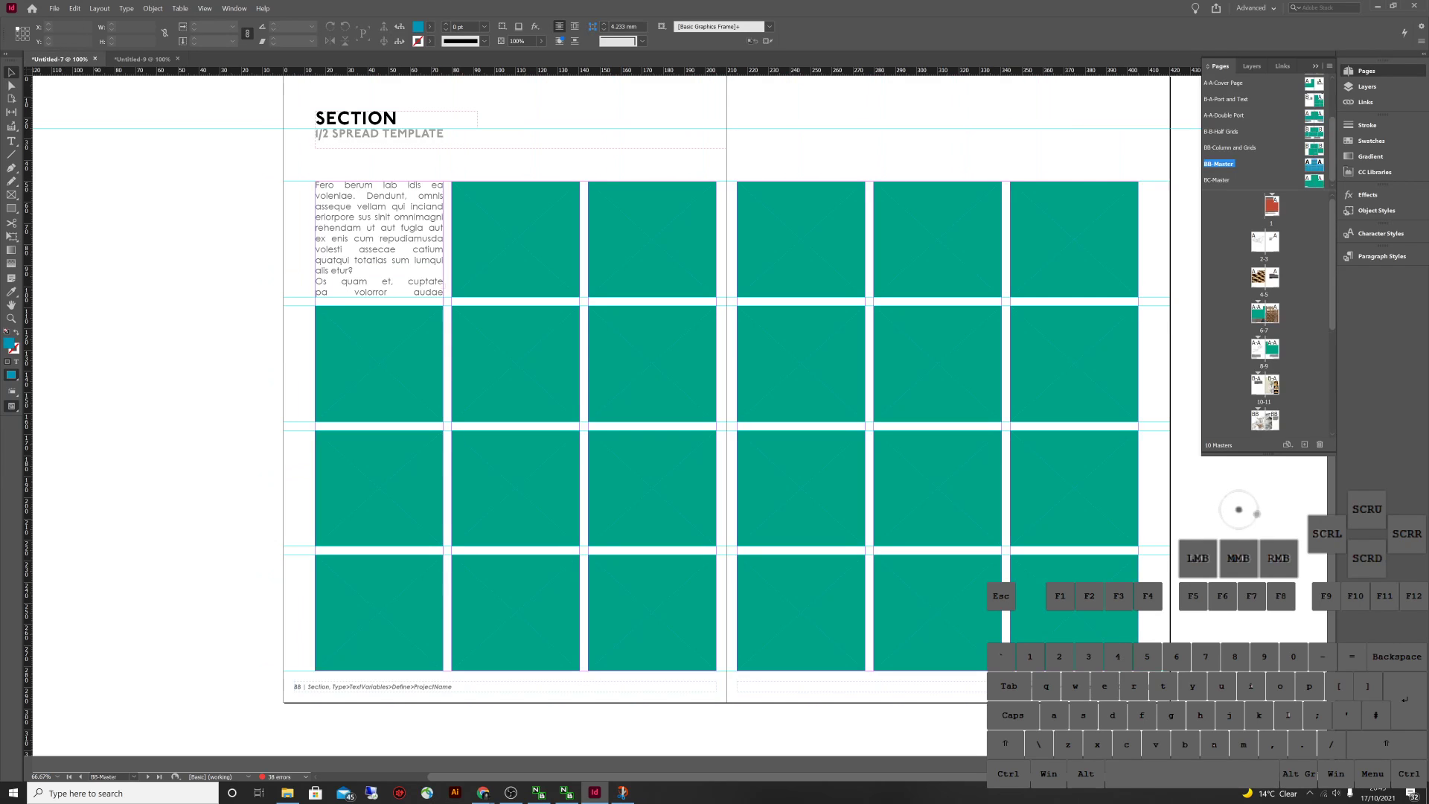
{"action": "left_click", "coordinate": [387, 195]}
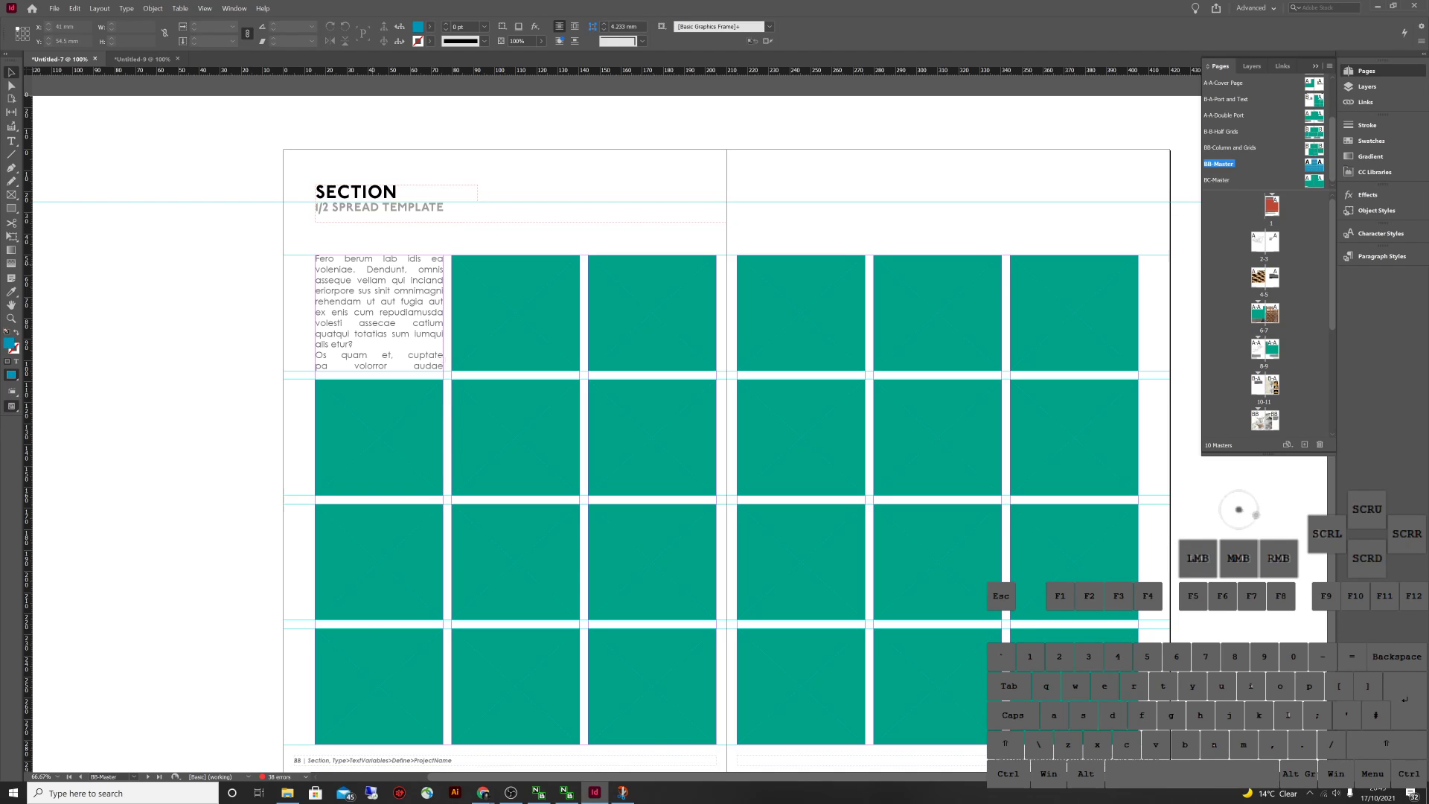
{"action": "left_click", "coordinate": [469, 194]}
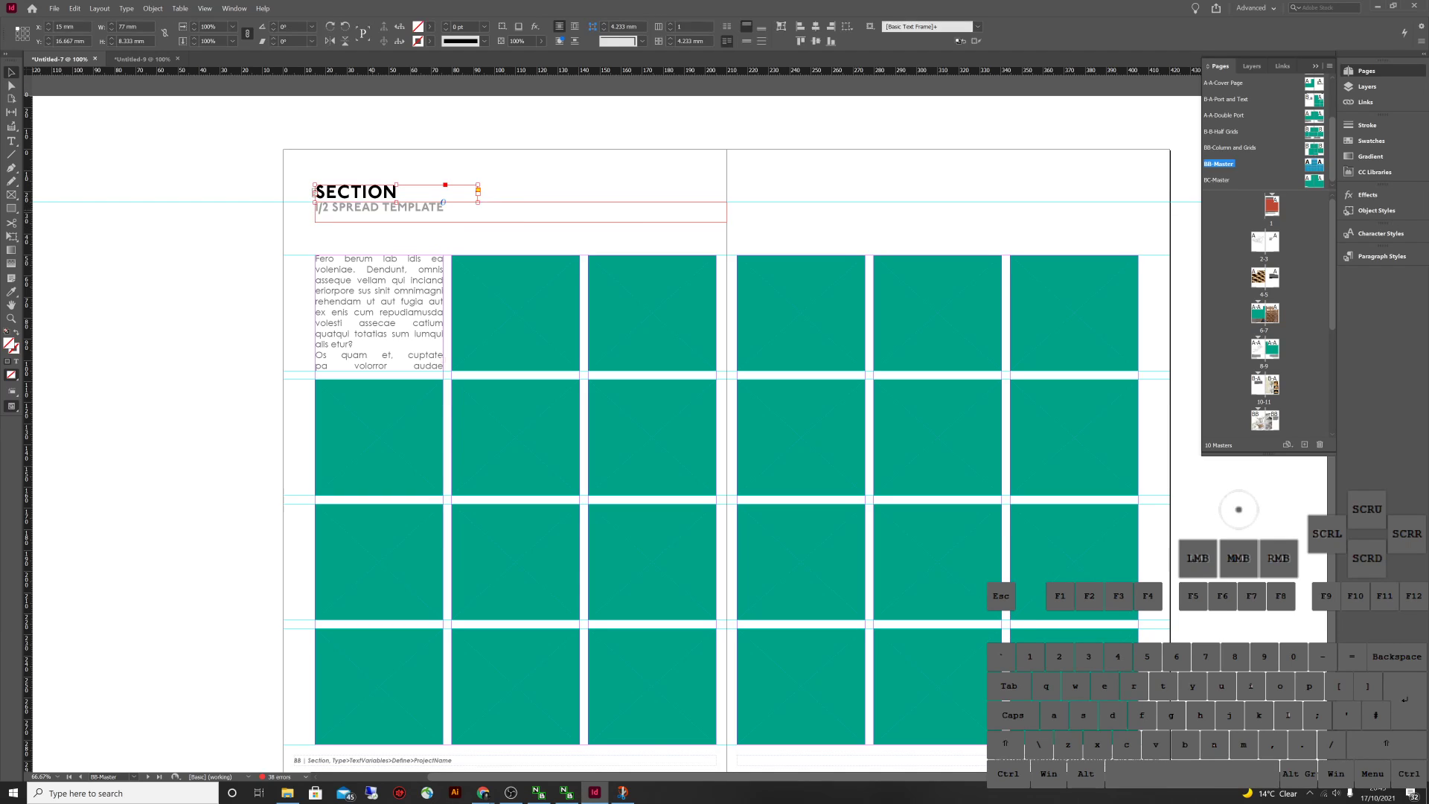
{"action": "left_click", "coordinate": [140, 58]}
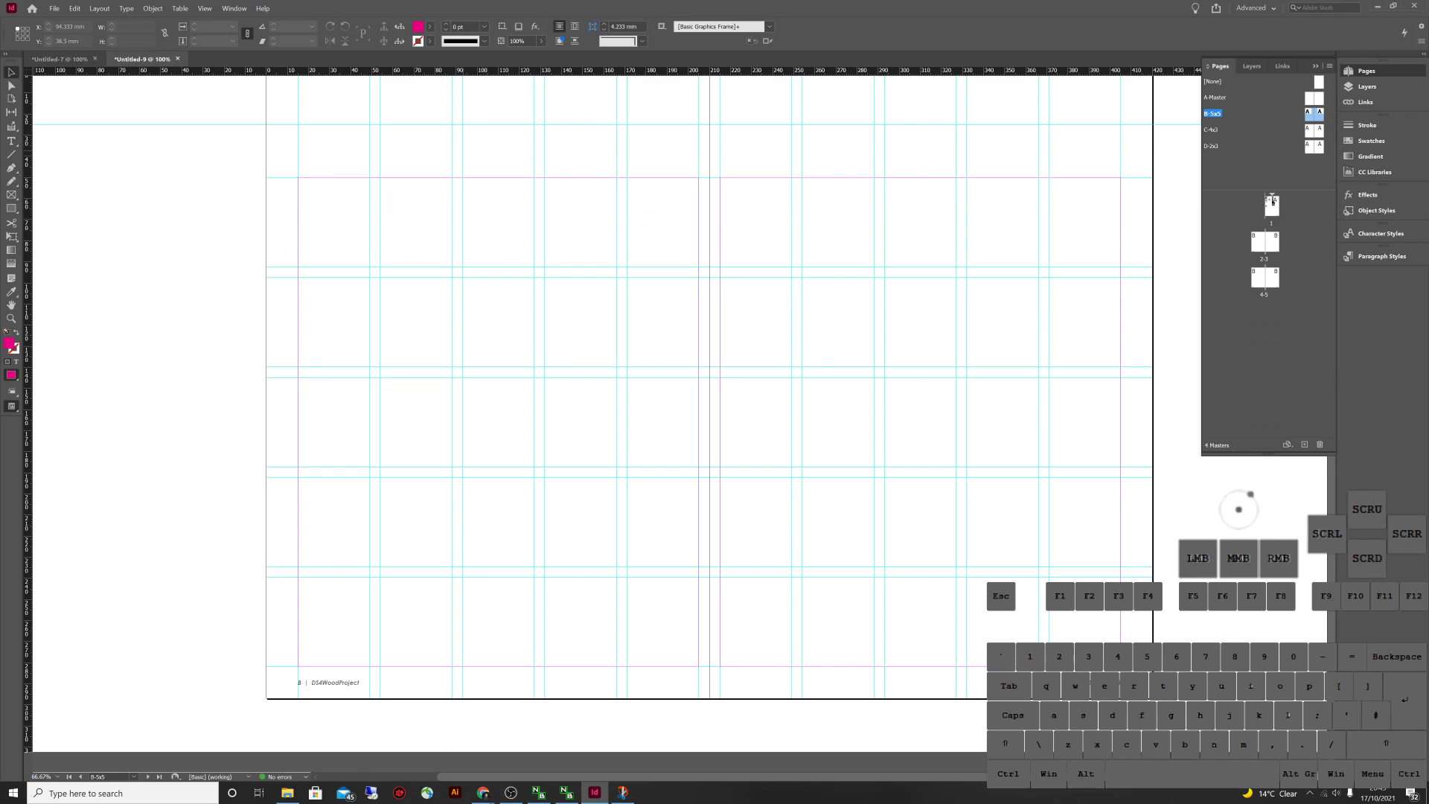
Draw a text frame at the master page's top-left and apply the Heading paragraph style
{"action": "scroll", "coordinate": [413, 298], "scroll_direction": "up", "scroll_amount": 3}
{"action": "key", "text": "t"}
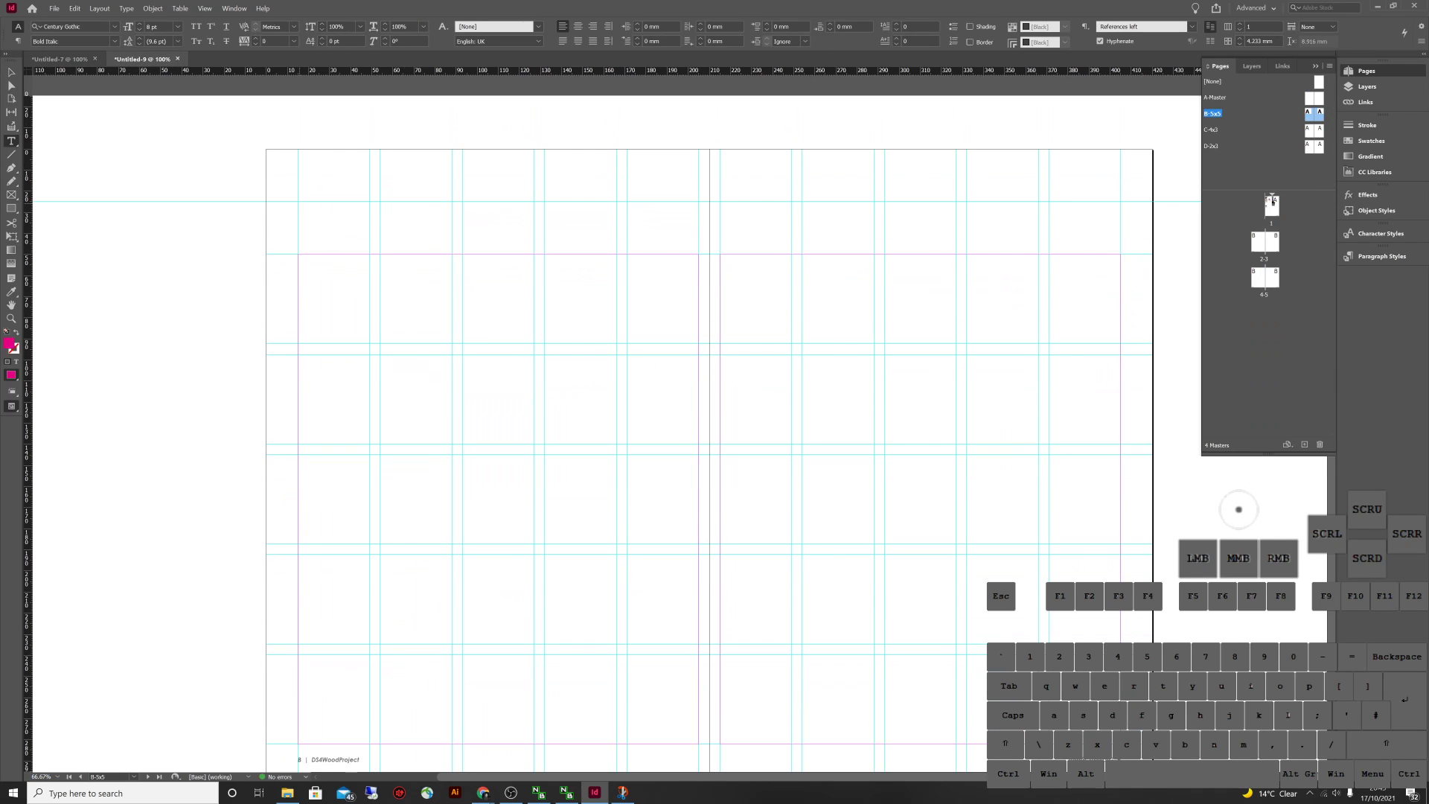
{"action": "left_click_drag", "start_coordinate": [297, 201], "coordinate": [484, 235]}
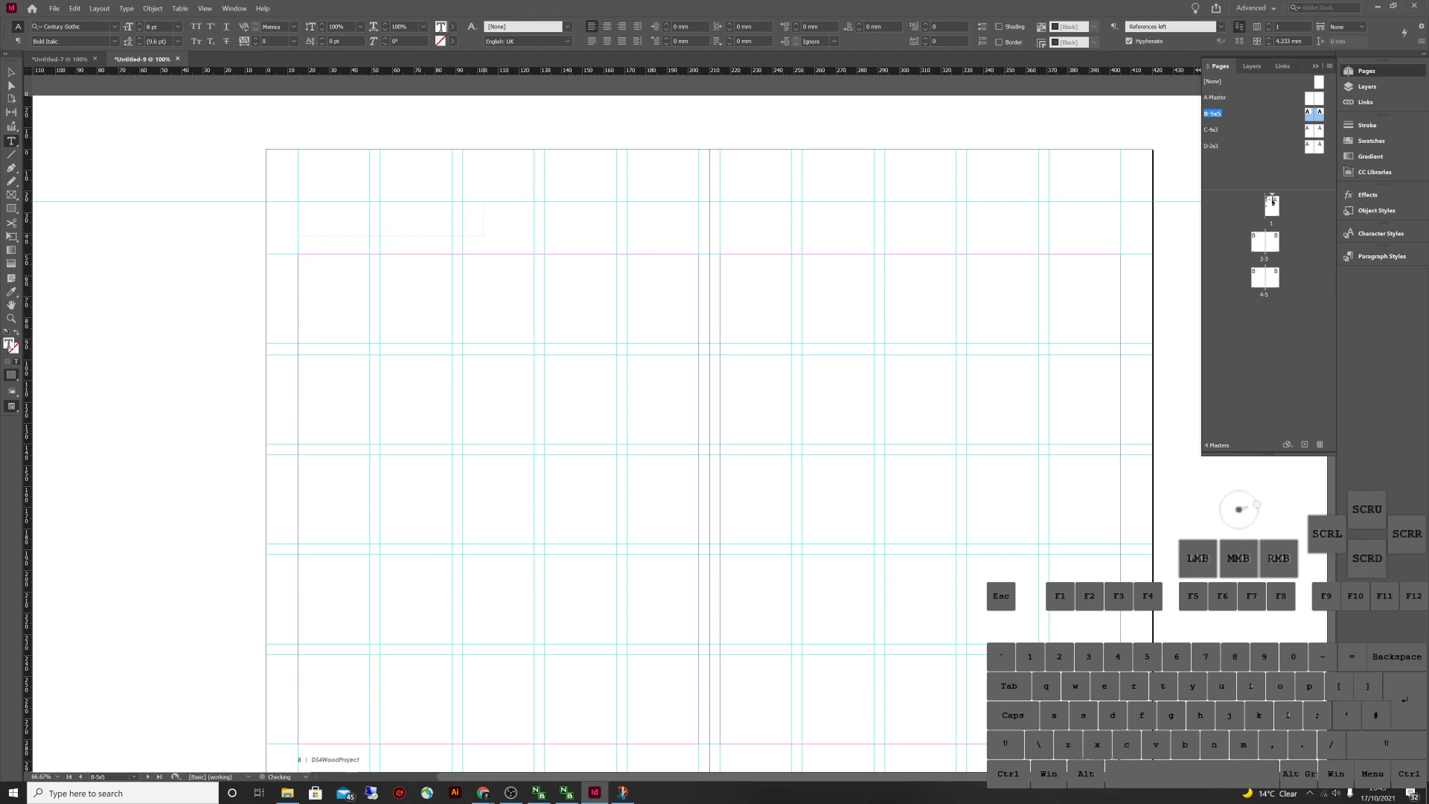
{"action": "left_click", "coordinate": [1382, 256]}
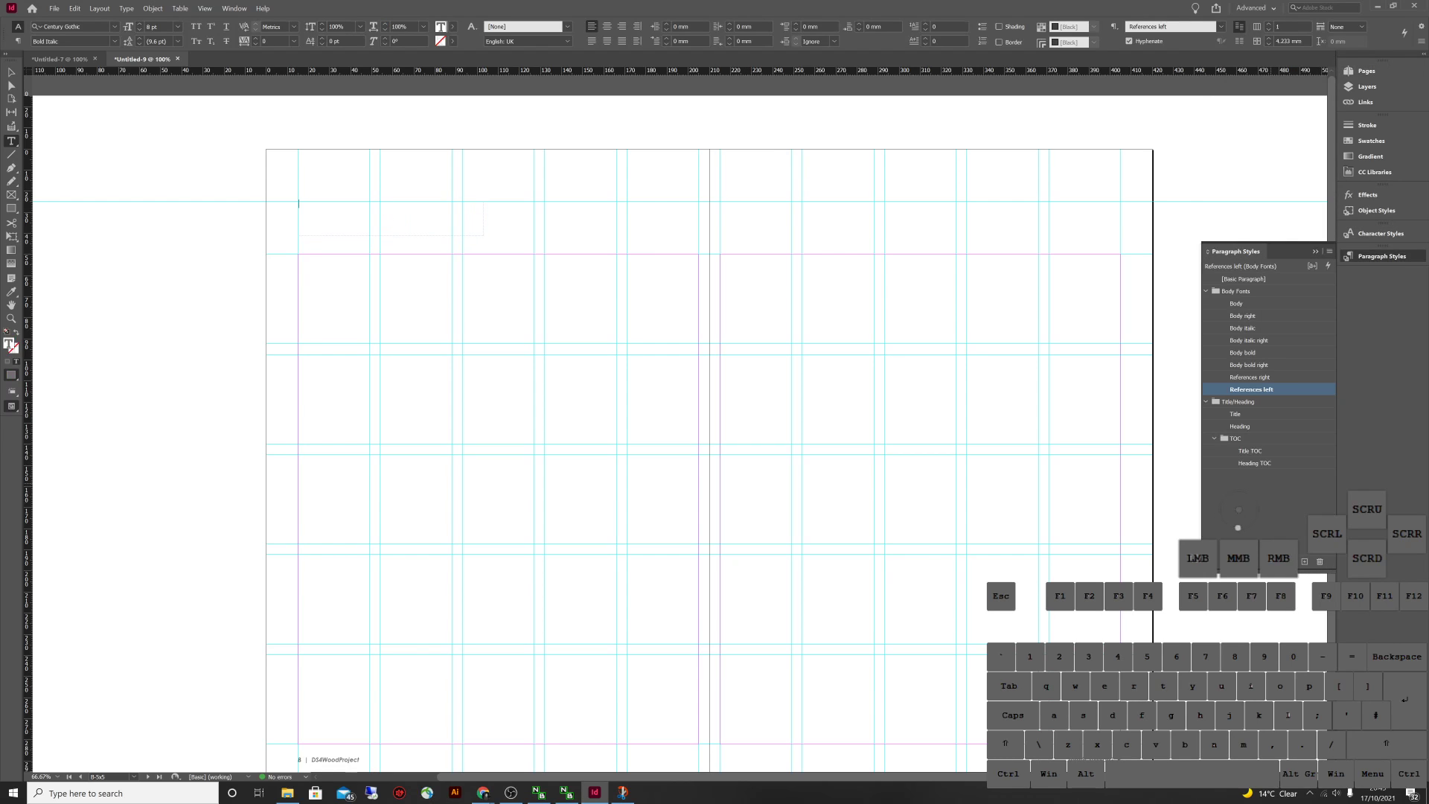
{"action": "left_click", "coordinate": [1241, 425]}
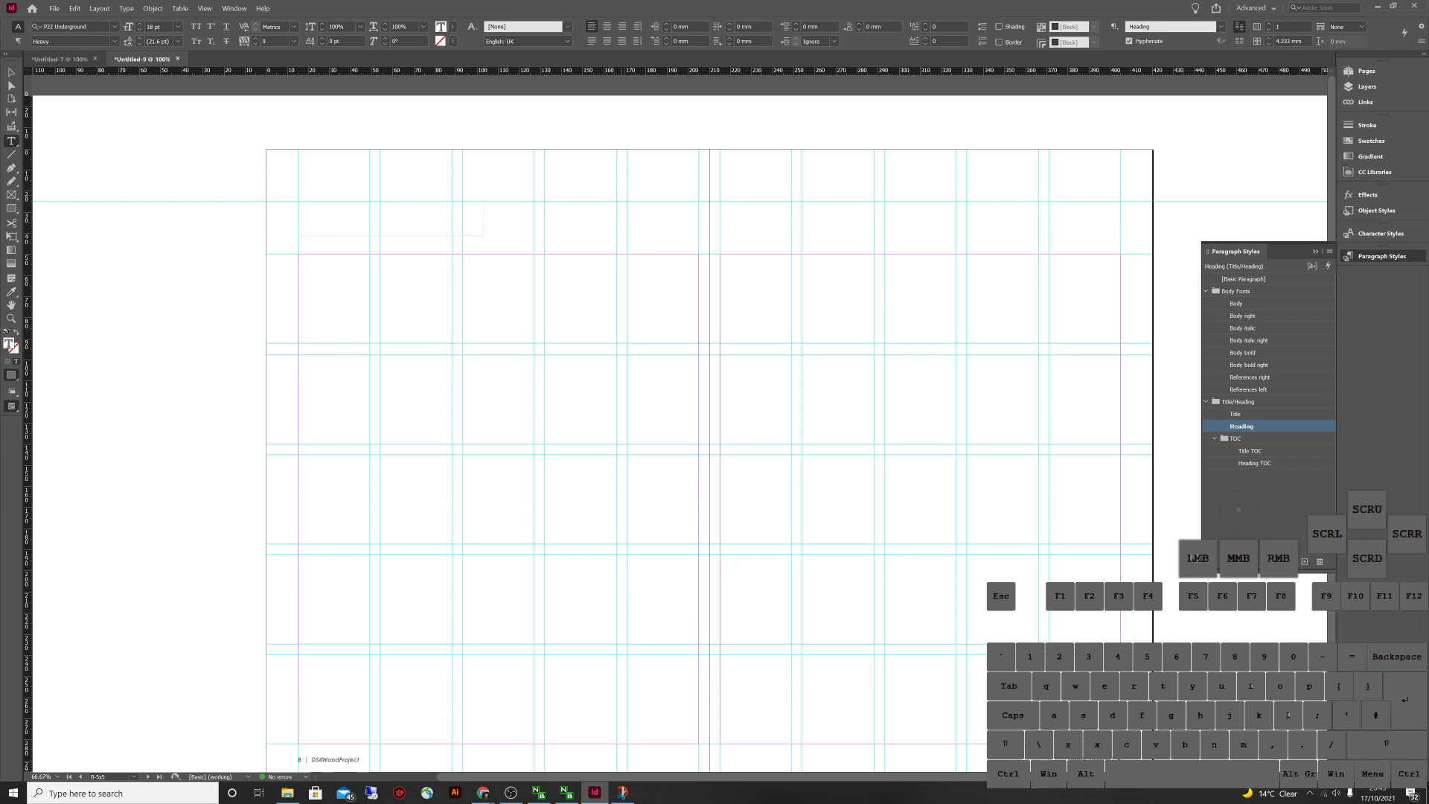
Type '1/2 Page Spread' into the frame and review the Heading style options
{"action": "type", "text": "1/2 "}
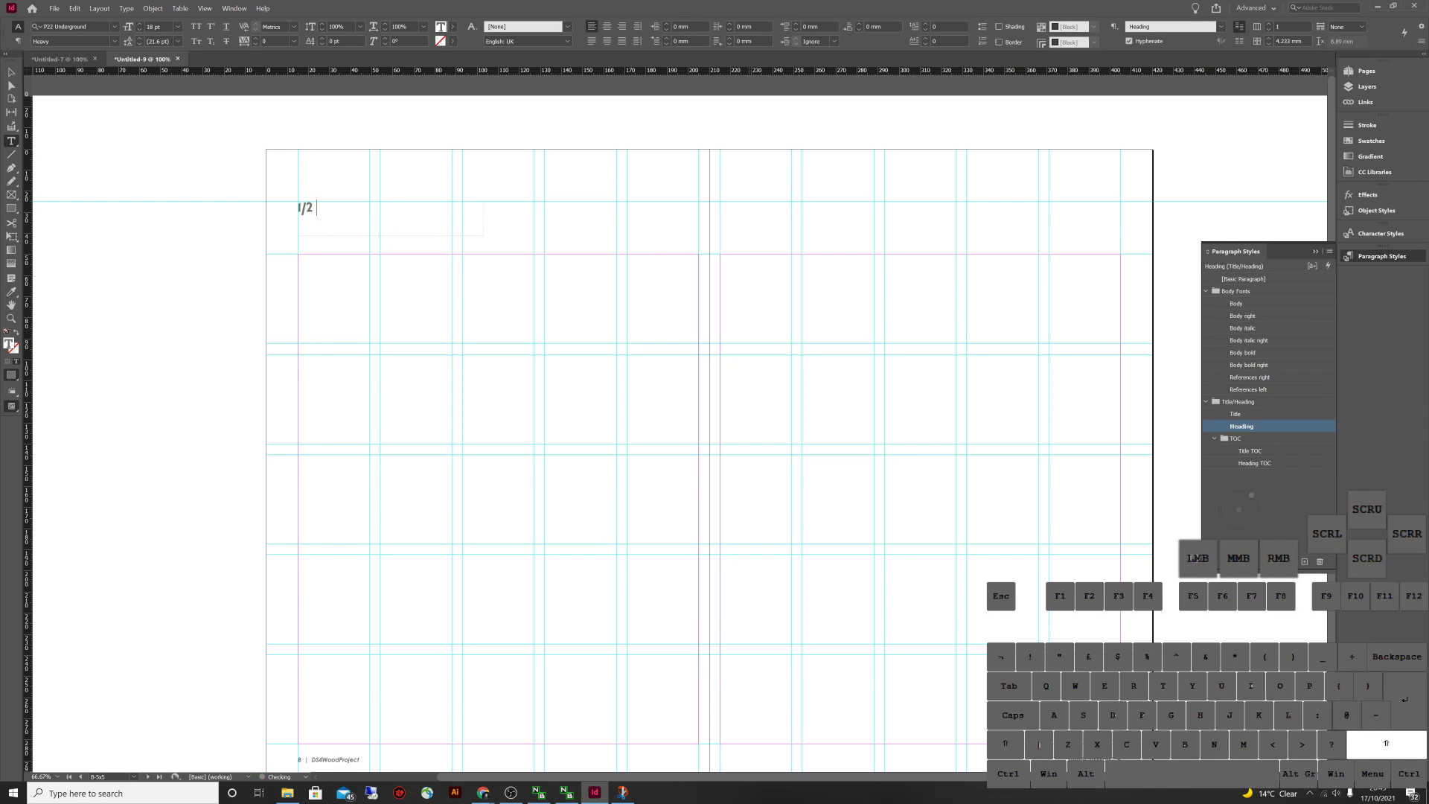
{"action": "type", "text": "Page Spread"}
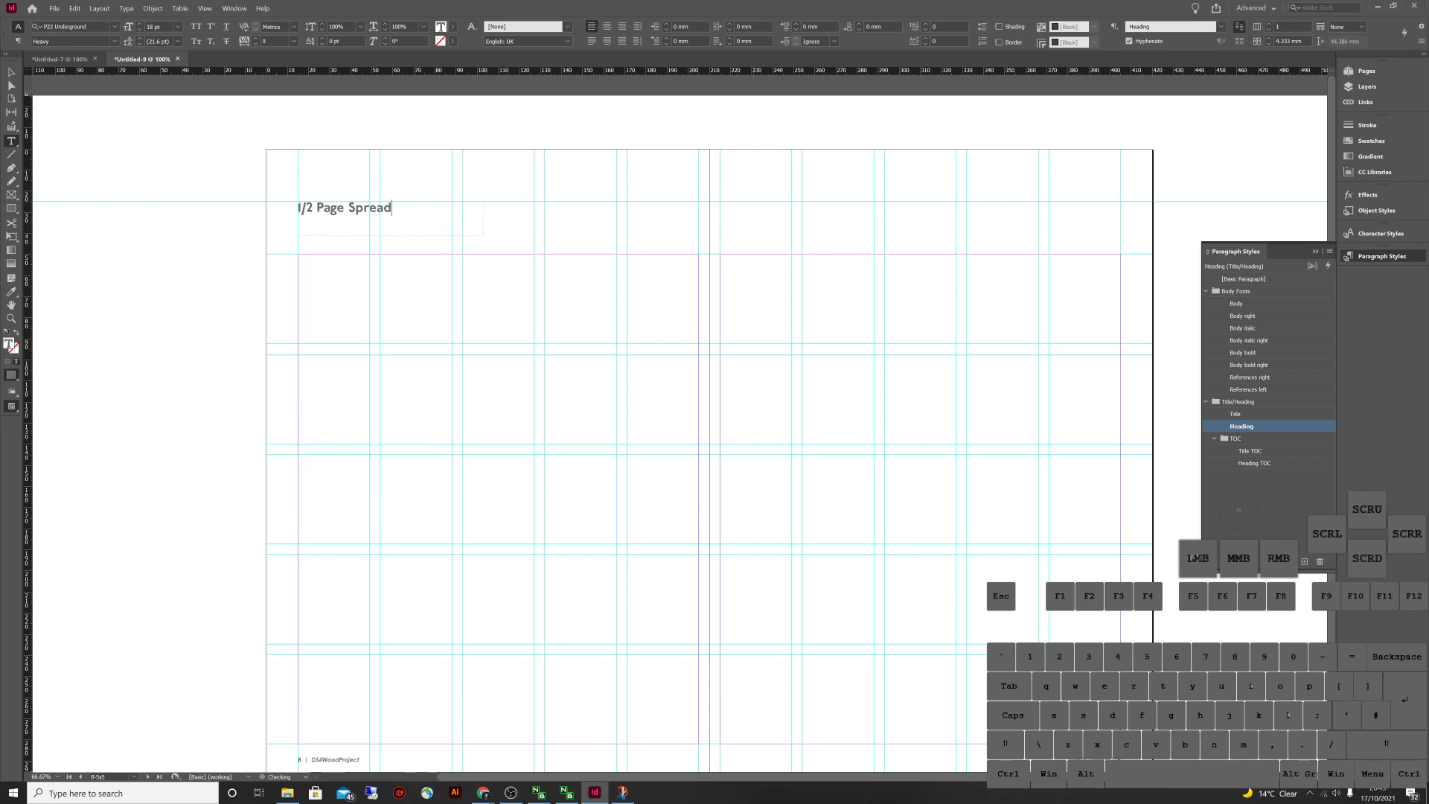
{"action": "key", "text": "ctrl+a"}
{"action": "key", "text": "Escape"}
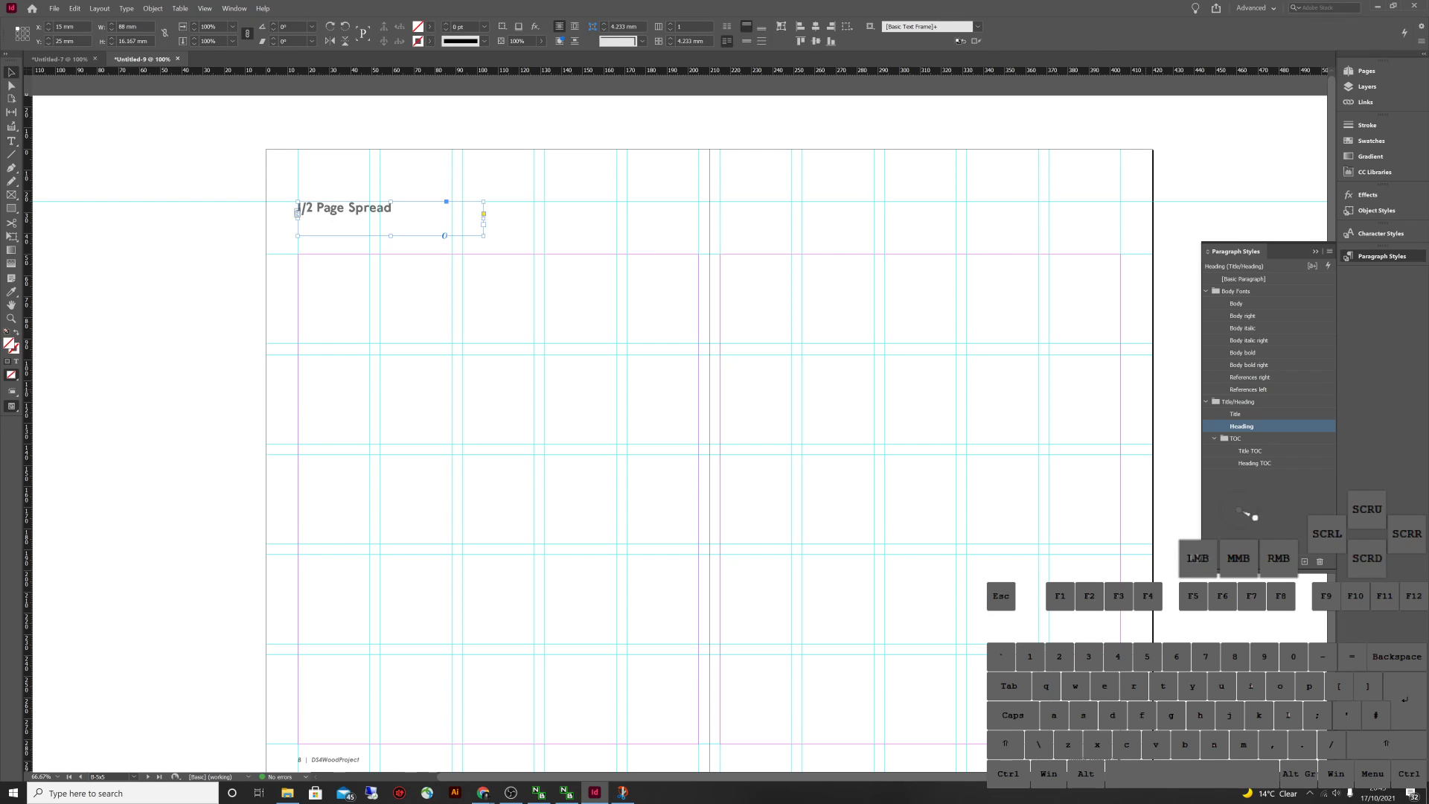
{"action": "double_click", "coordinate": [1241, 426]}
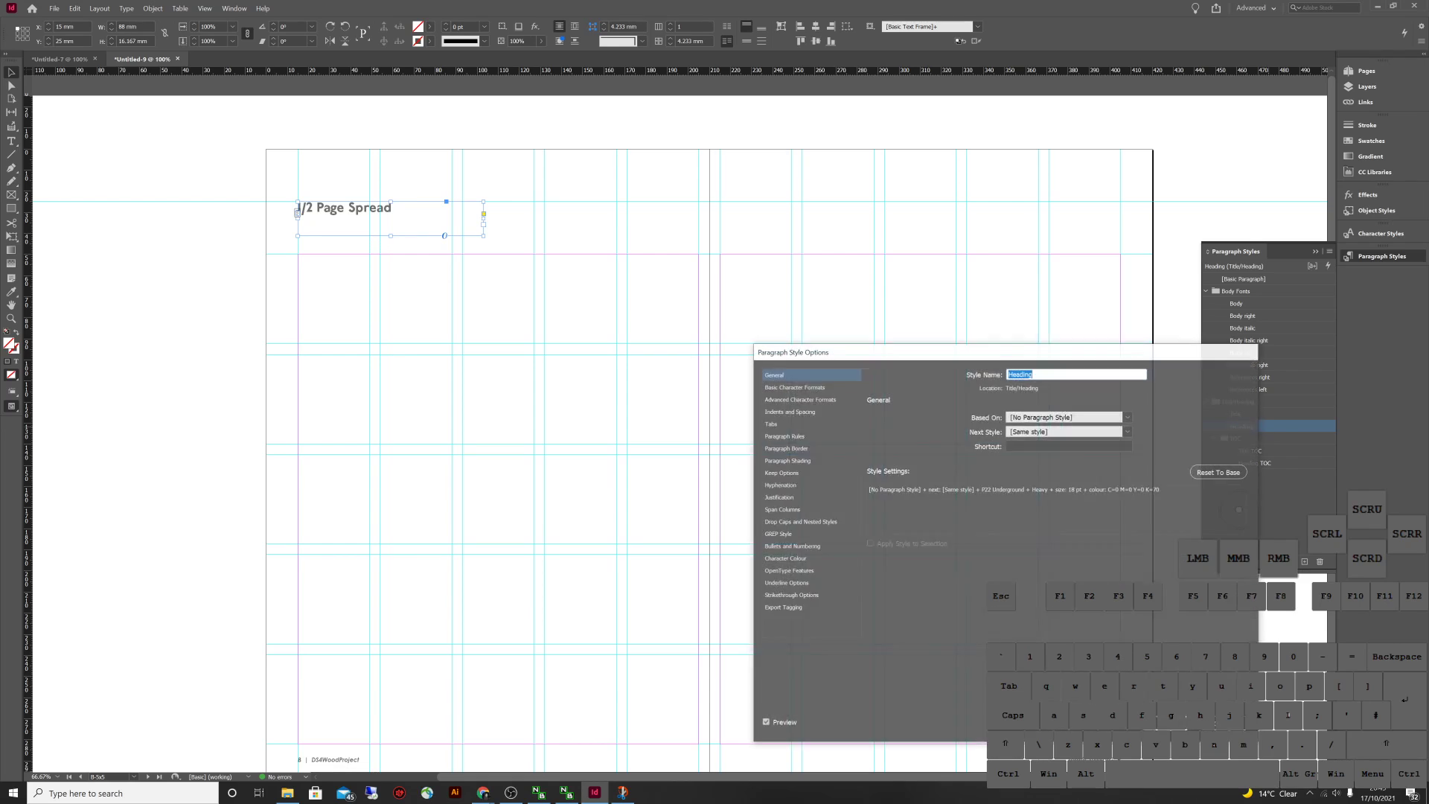
{"action": "key", "text": "Escape"}
{"action": "double_click", "coordinate": [299, 209]}
{"action": "key", "text": "ctrl+a"}
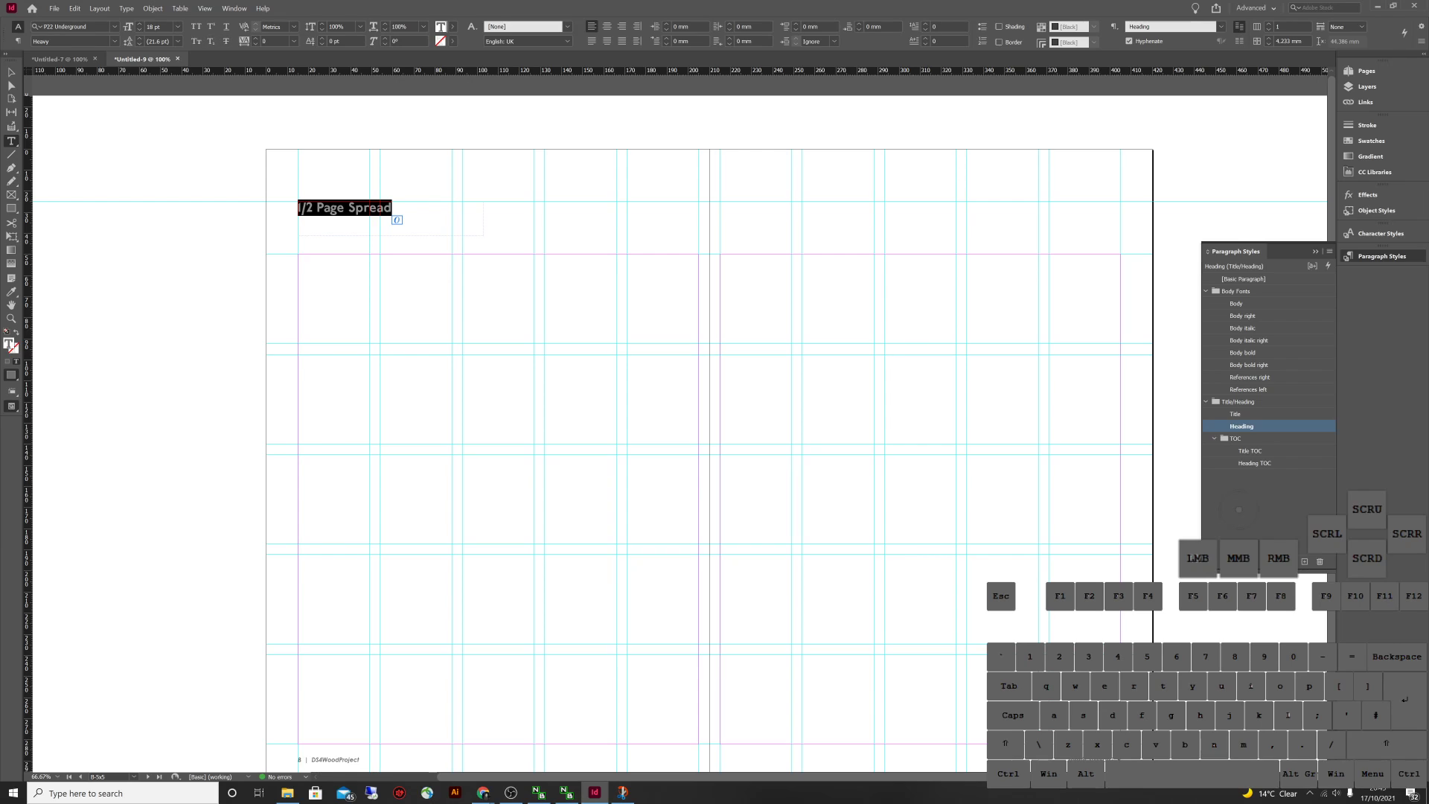
{"action": "key", "text": "Escape"}
{"action": "left_click", "coordinate": [520, 119]}
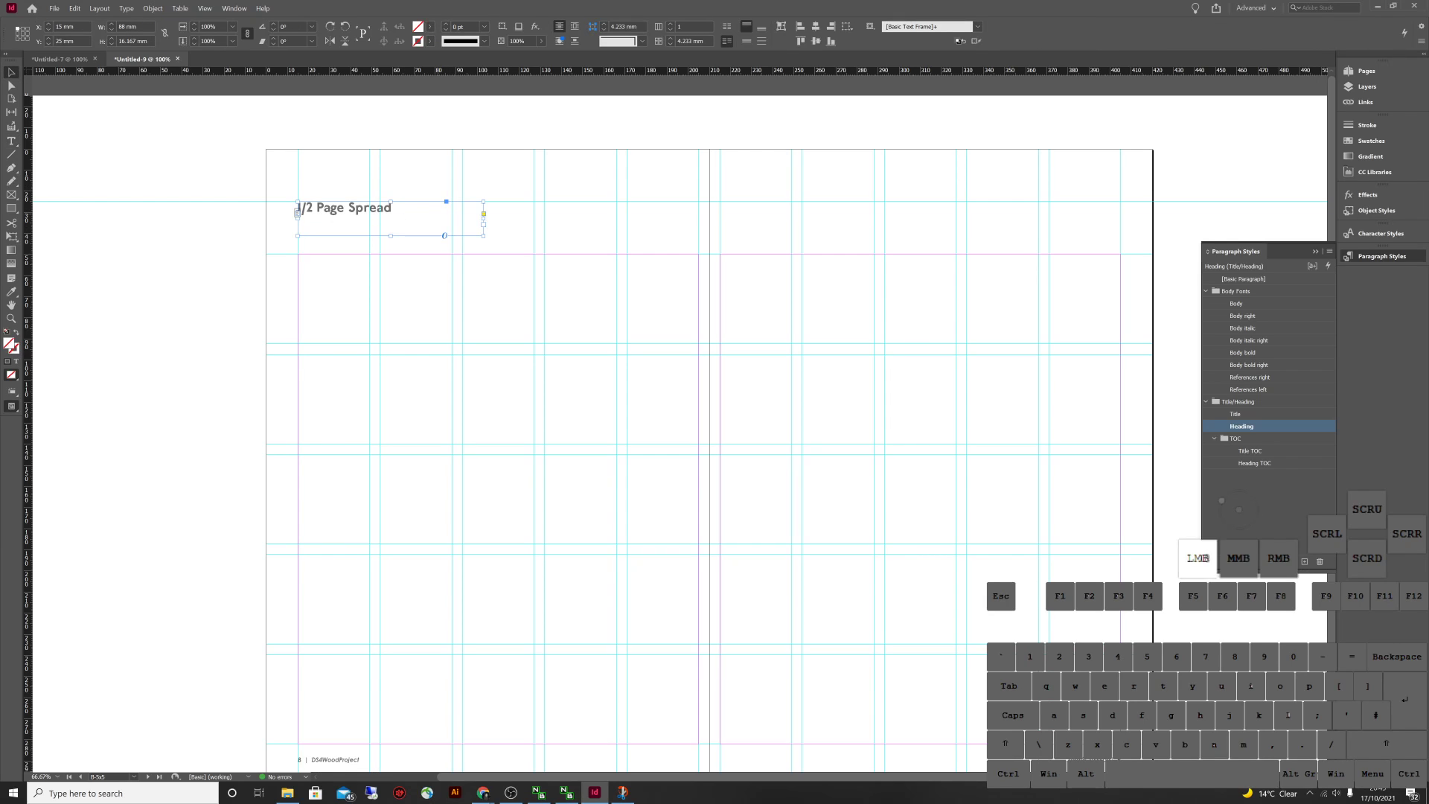
Replace the text with 'Page' in all caps and clear the Heading style override
{"action": "key", "text": "ctrl+a"}
{"action": "type", "text": "PAGE"}
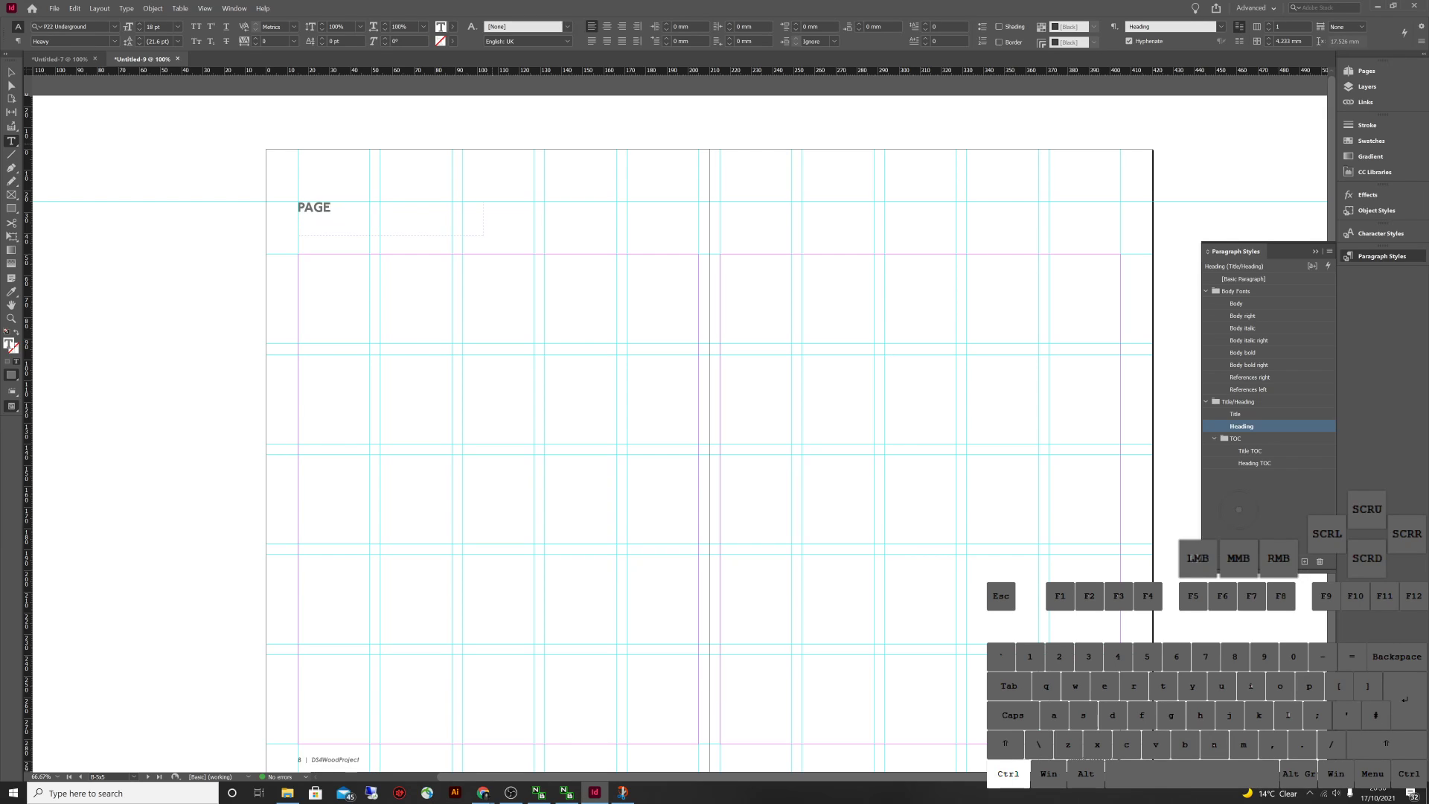
{"action": "key", "text": "ctrl+a"}
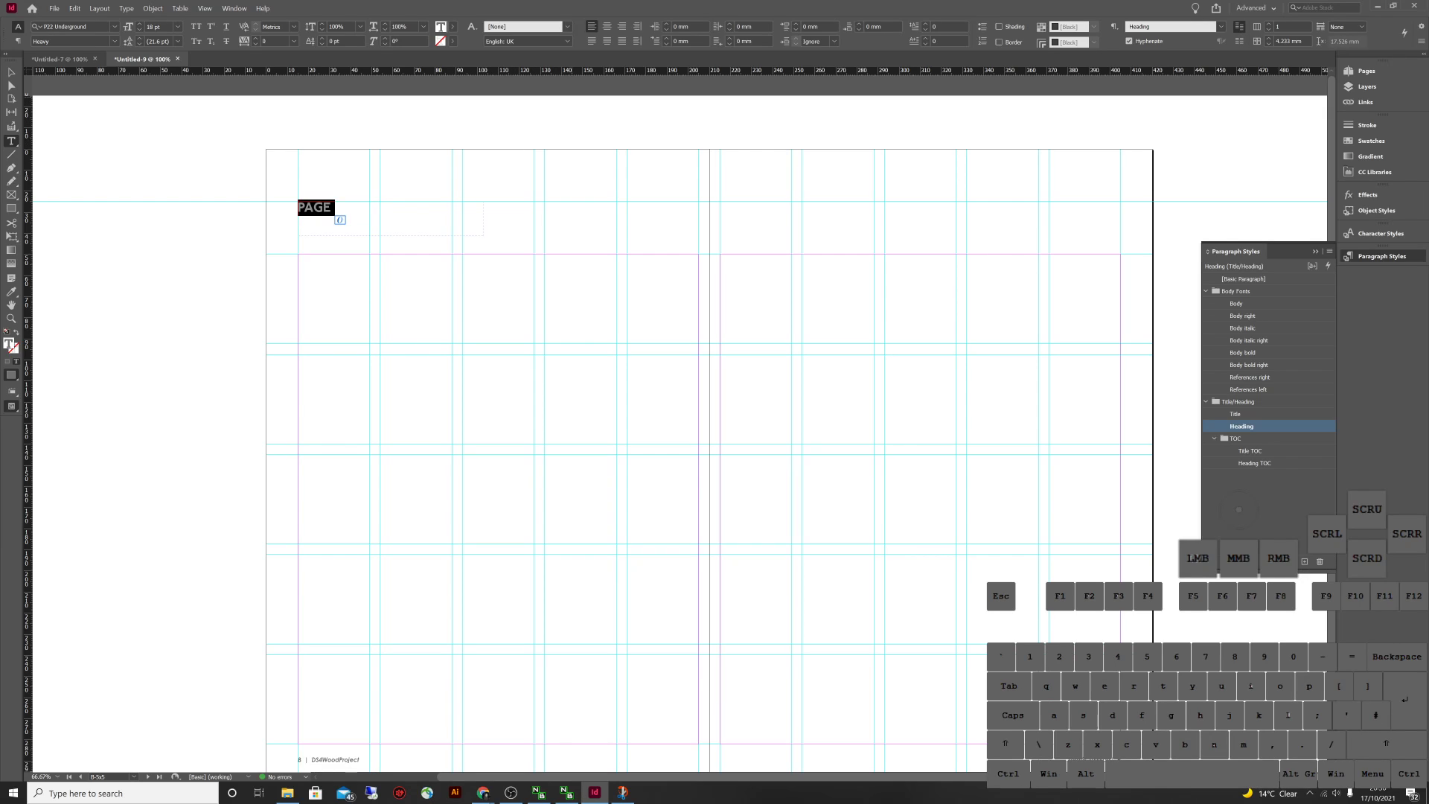
{"action": "type", "text": "Page"}
{"action": "key", "text": "ctrl+a"}
{"action": "key", "text": "ctrl+shift+k"}
{"action": "right_click", "coordinate": [1284, 426]}
{"action": "left_click", "coordinate": [1332, 466]}
{"action": "key", "text": "Escape"}
Test the Heading style on a scratch 'sdasd' frame, then delete it
{"action": "left_click", "coordinate": [1251, 389]}
{"action": "left_click_drag", "start_coordinate": [551, 272], "coordinate": [650, 354]}
{"action": "key", "text": "Caps_Lock"}
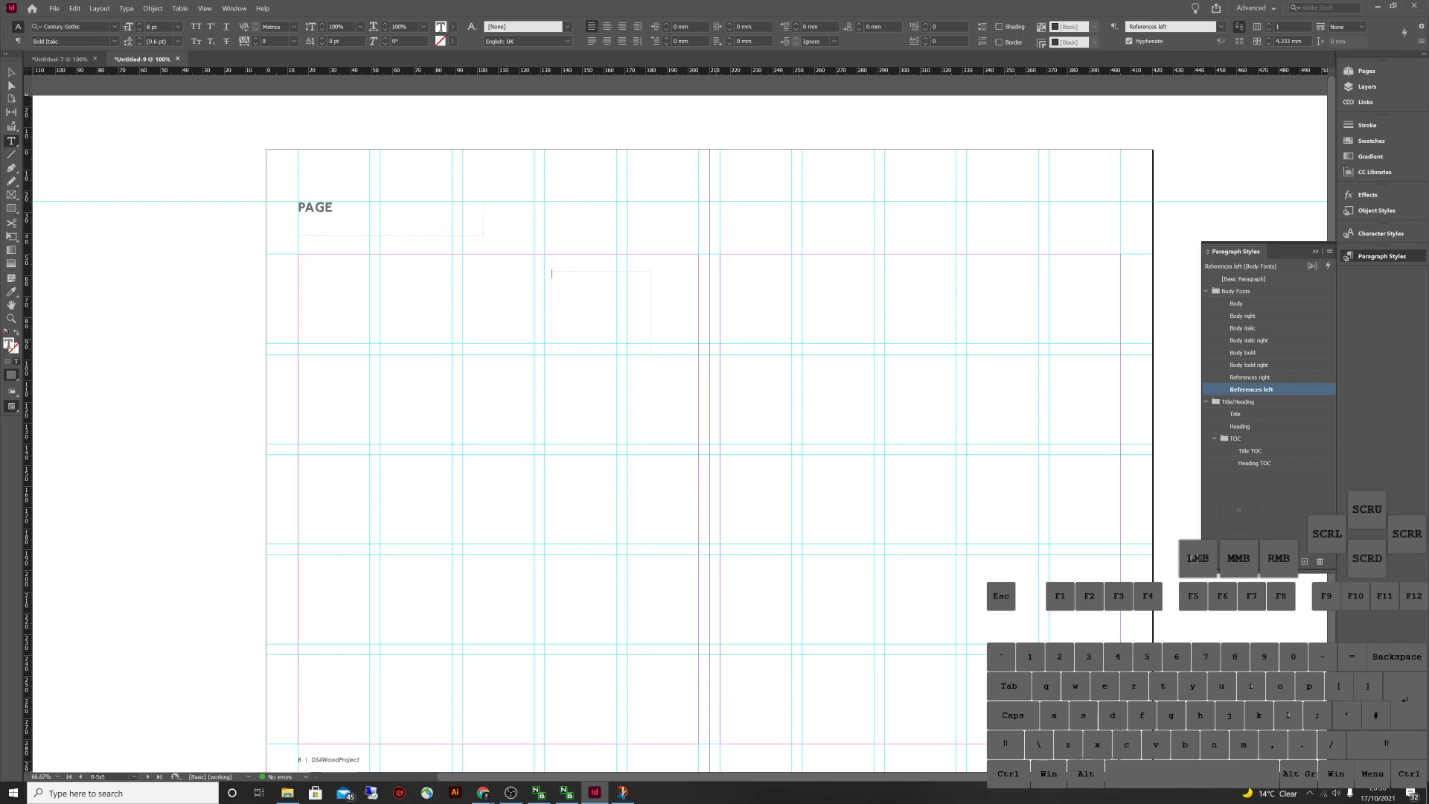
{"action": "type", "text": "sdasd"}
{"action": "key", "text": "ctrl+a"}
{"action": "left_click", "coordinate": [1241, 426]}
{"action": "key", "text": "Escape"}
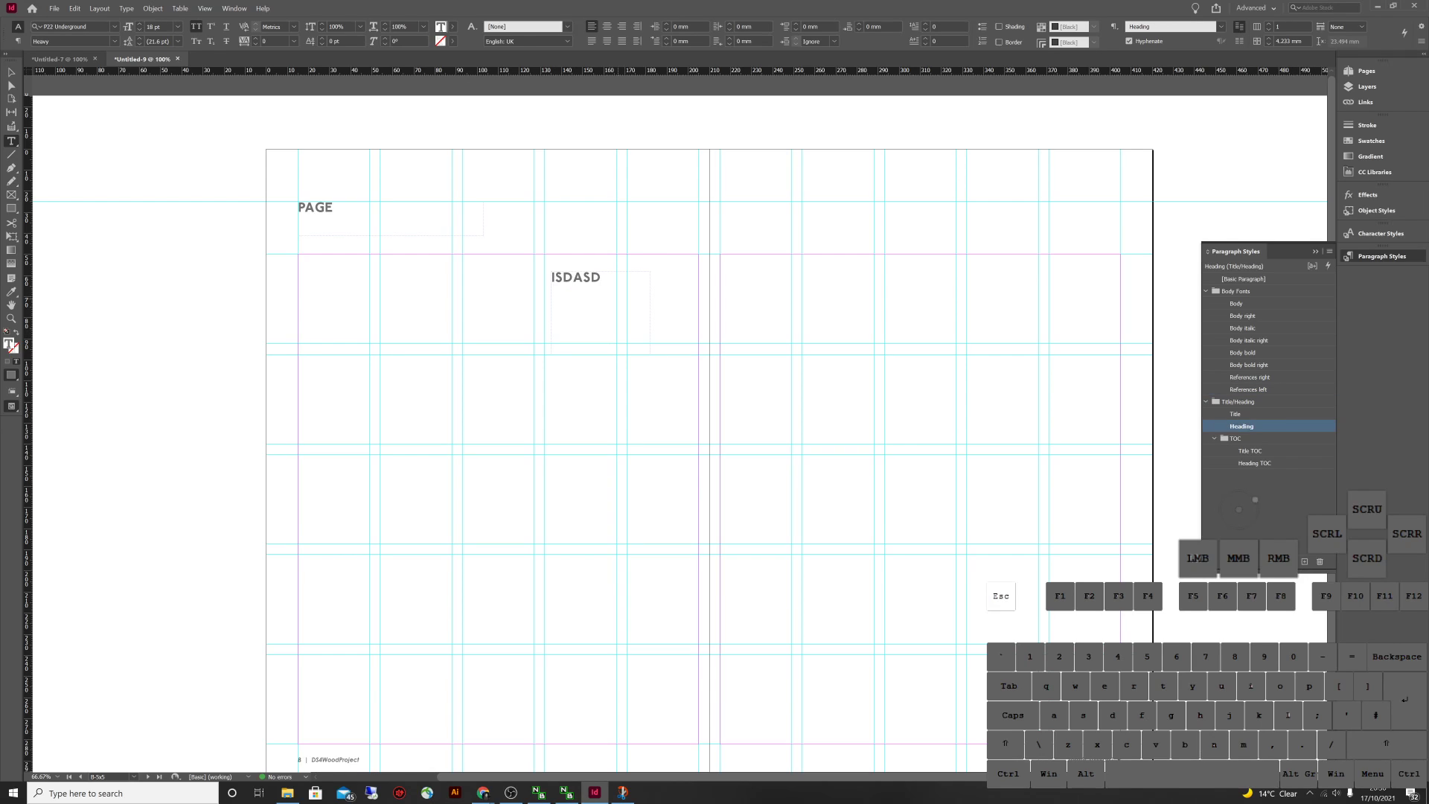
{"action": "left_click", "coordinate": [587, 305]}
{"action": "key", "text": "Delete"}
{"action": "left_click", "coordinate": [573, 298]}
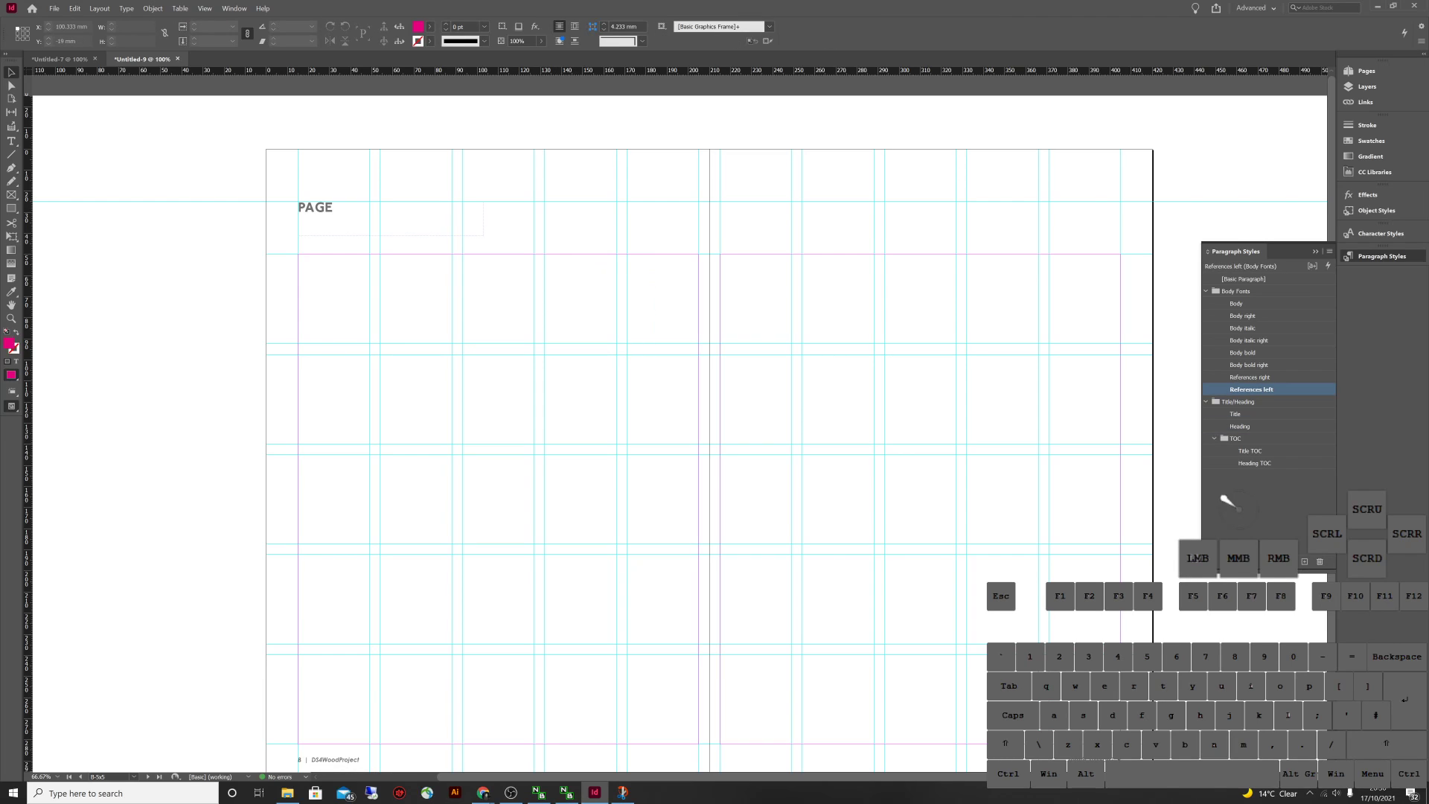
Duplicate the PAGE frame upward with Title style and bottom vertical justification
{"action": "left_click", "coordinate": [390, 217]}
{"action": "left_click_drag", "start_coordinate": [390, 217], "coordinate": [390, 184]}
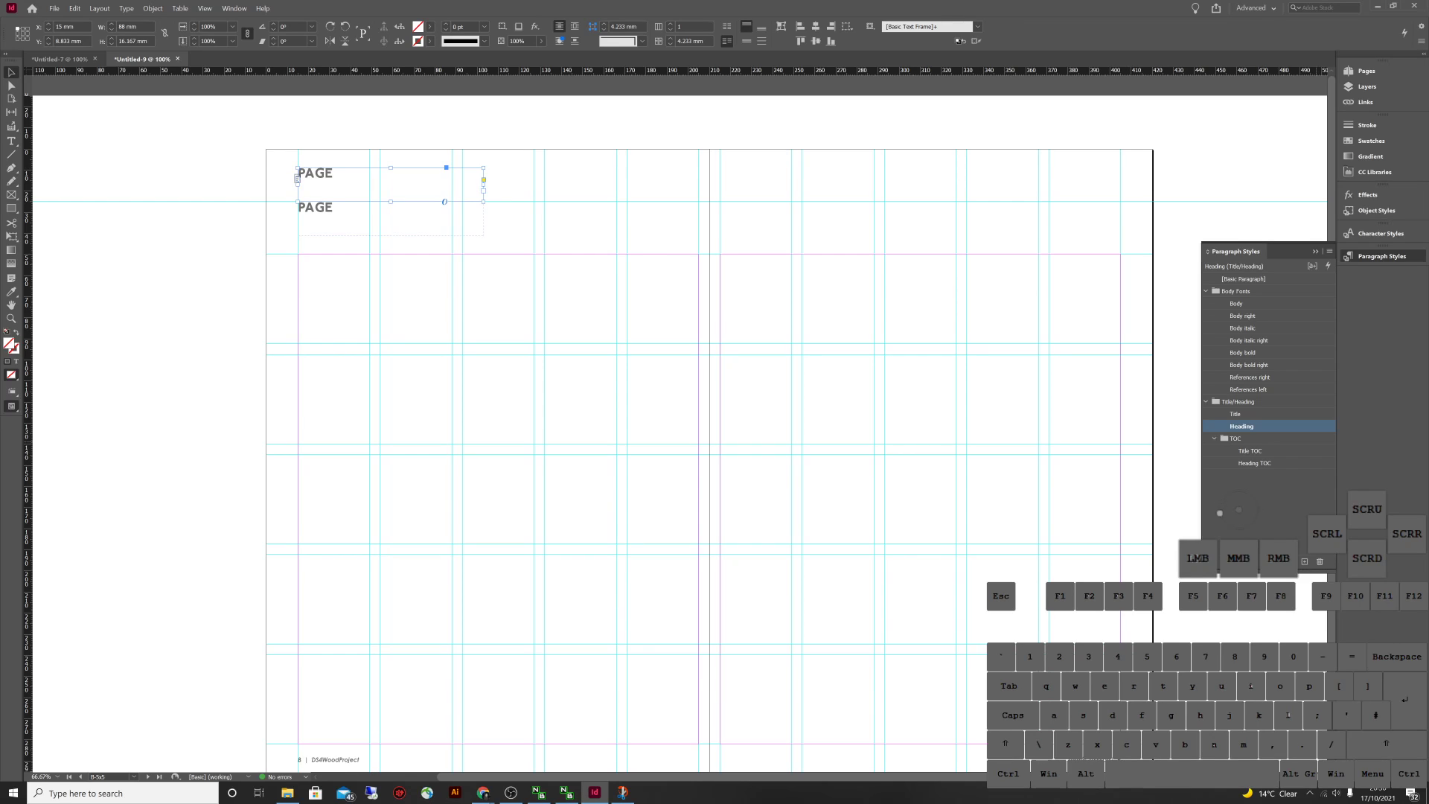
{"action": "left_click", "coordinate": [1235, 414]}
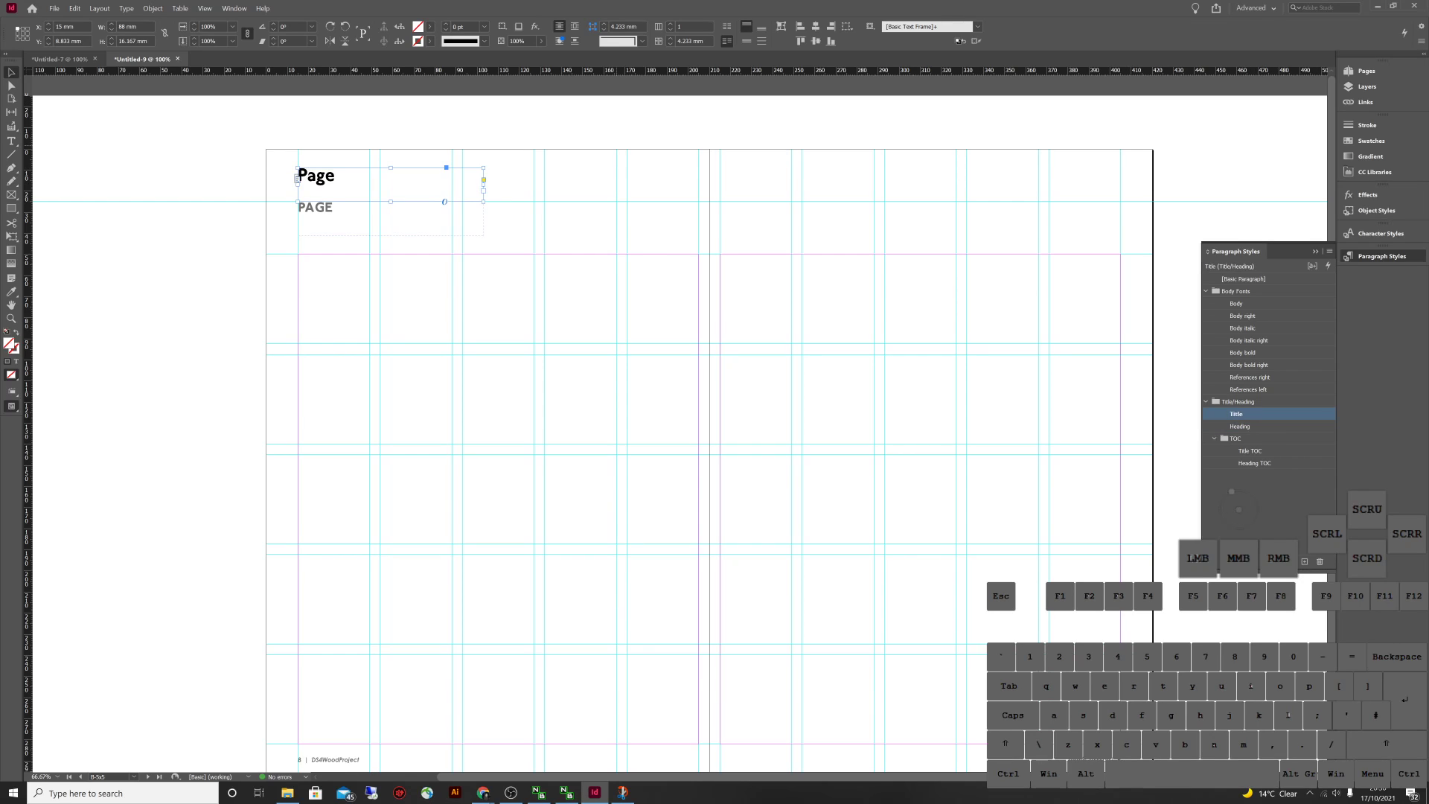
{"action": "left_click", "coordinate": [761, 26]}
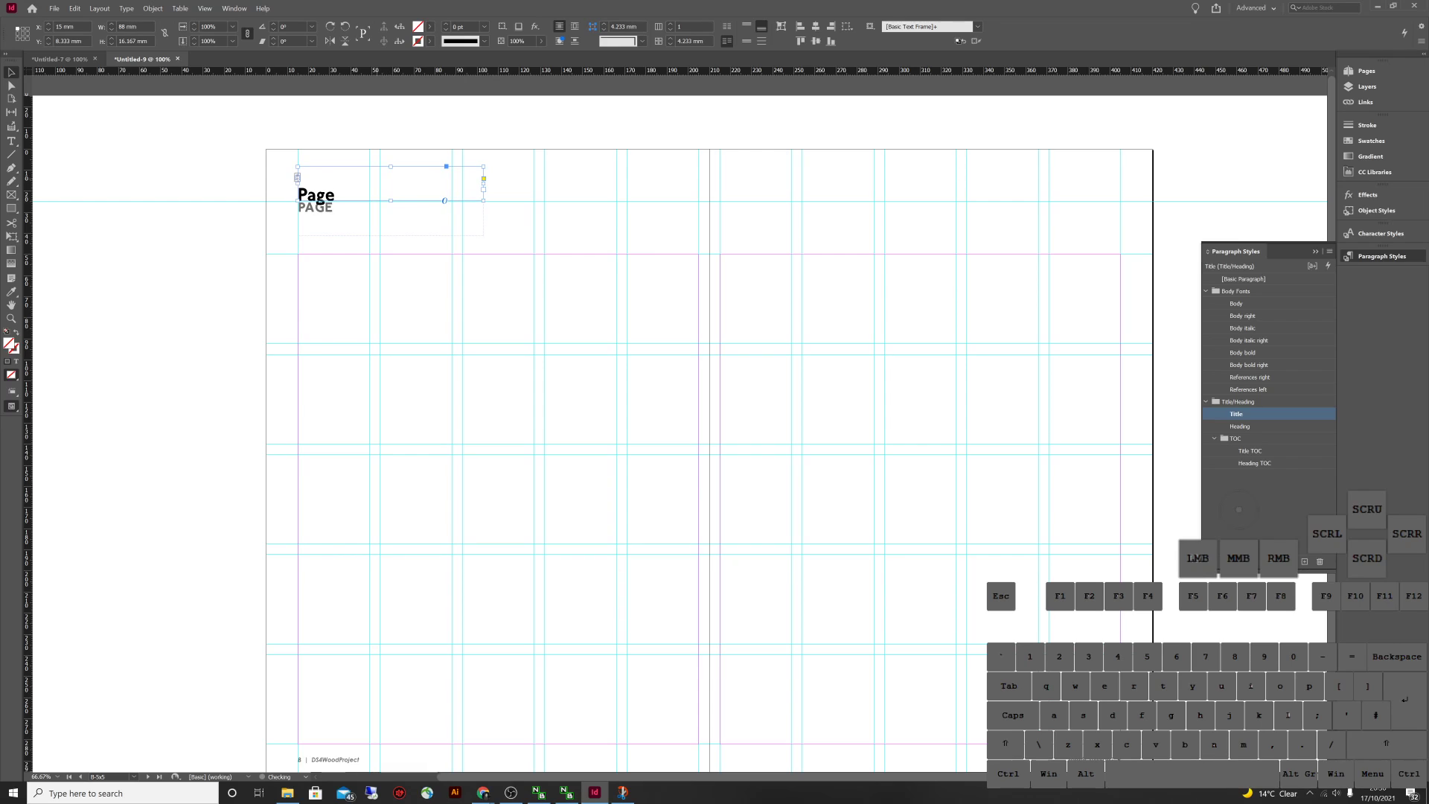
{"action": "key", "text": "Up"}
Make the duplicate's text all caps and clear overrides back to plain Title
{"action": "double_click", "coordinate": [445, 201]}
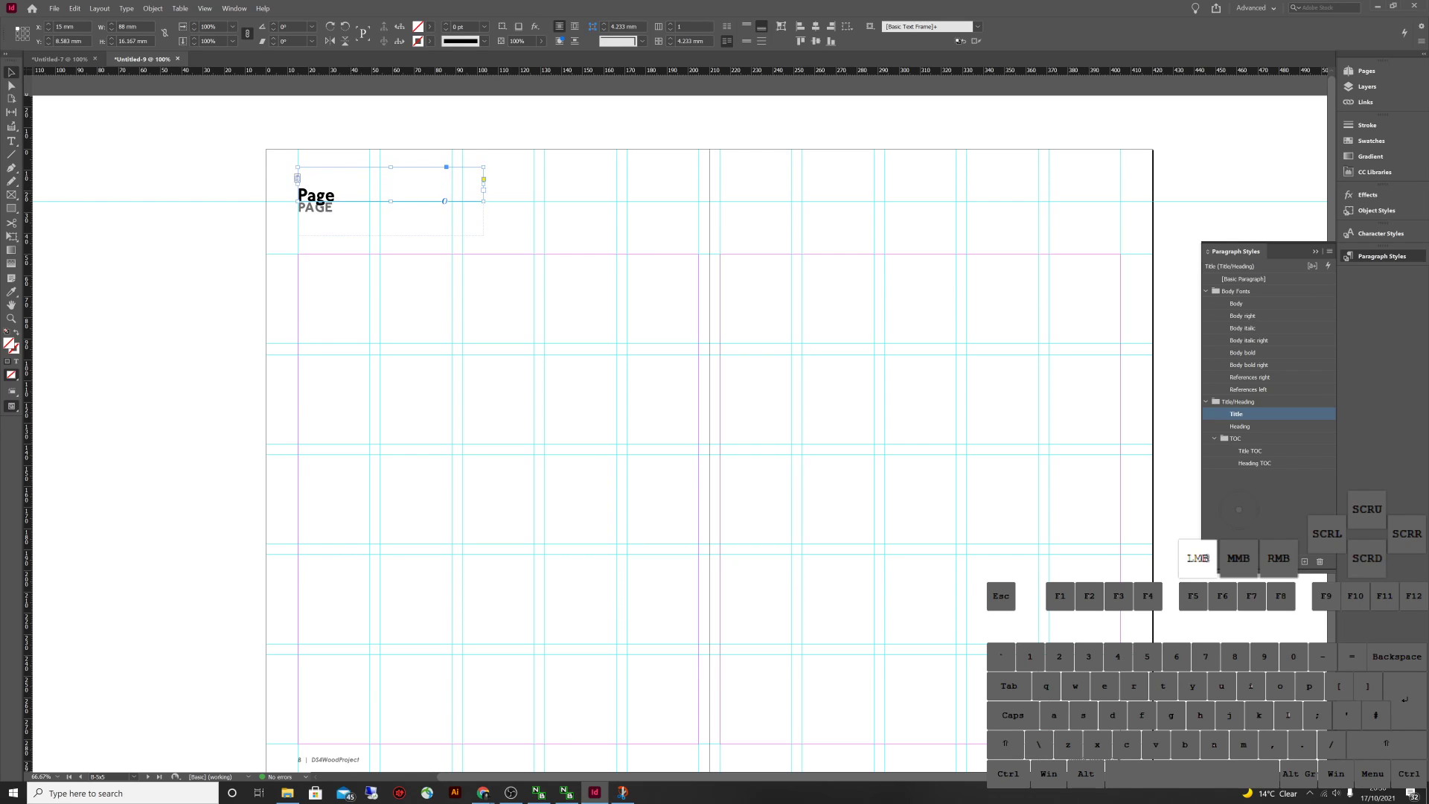
{"action": "double_click", "coordinate": [316, 195]}
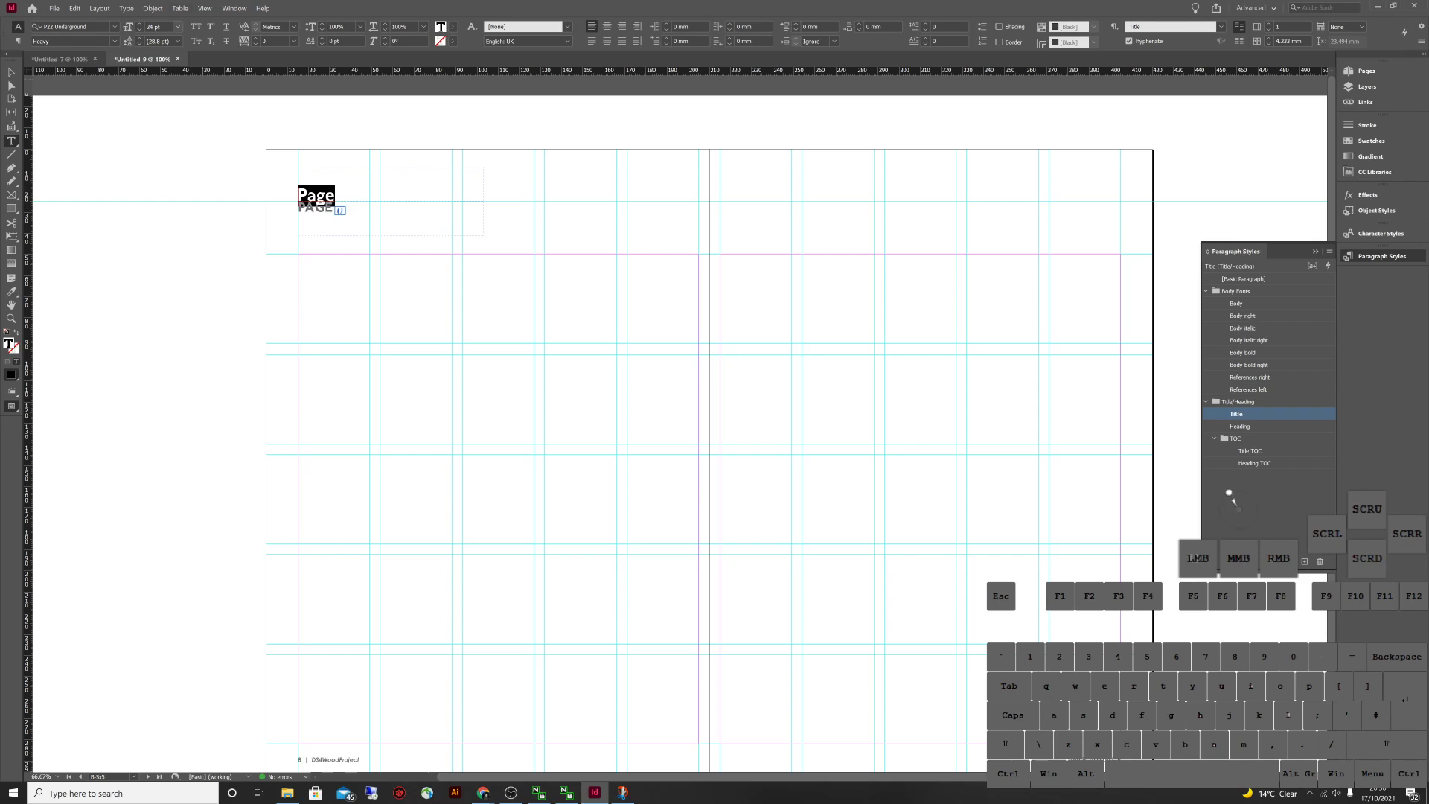
{"action": "key", "text": "ctrl+shift+k"}
{"action": "right_click", "coordinate": [1265, 414]}
{"action": "left_click", "coordinate": [1309, 453]}
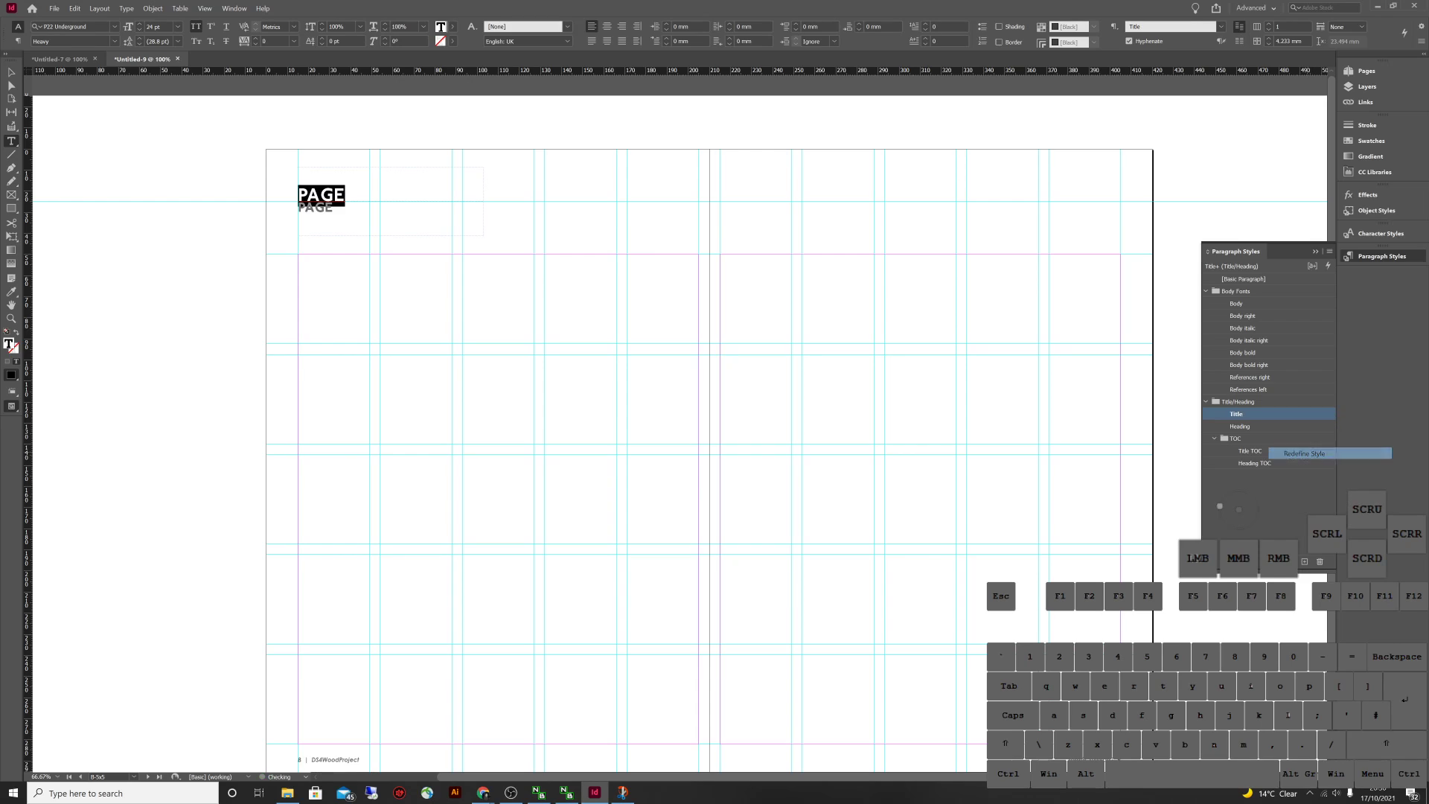
{"action": "key", "text": "Escape"}
Replace the word PAGE with a Section Marker via Type > Insert Special Character > Markers
{"action": "double_click", "coordinate": [333, 195]}
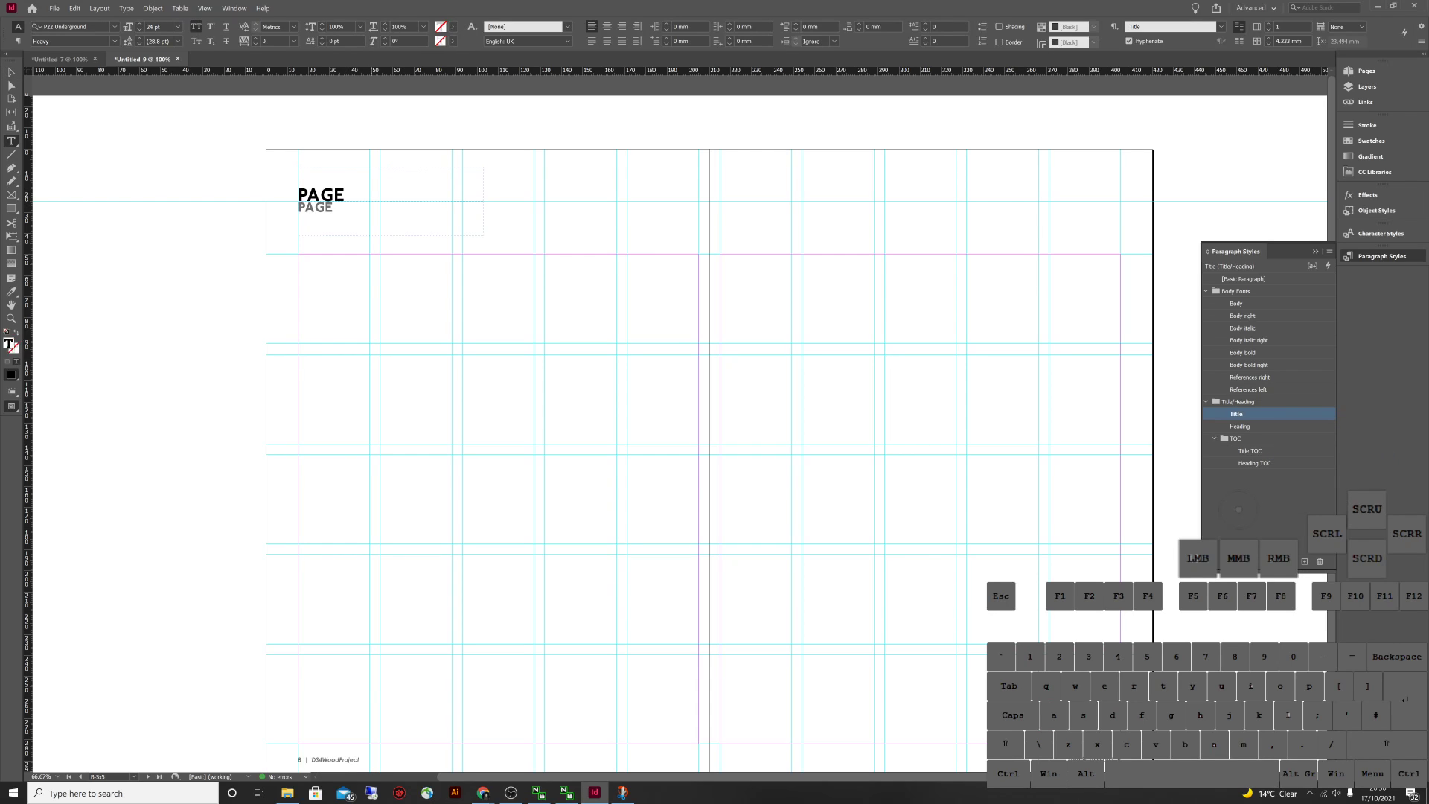
{"action": "left_click", "coordinate": [345, 195]}
{"action": "left_click_drag", "start_coordinate": [345, 195], "coordinate": [298, 195]}
{"action": "key", "text": "BackSpace"}
{"action": "left_click", "coordinate": [126, 8]}
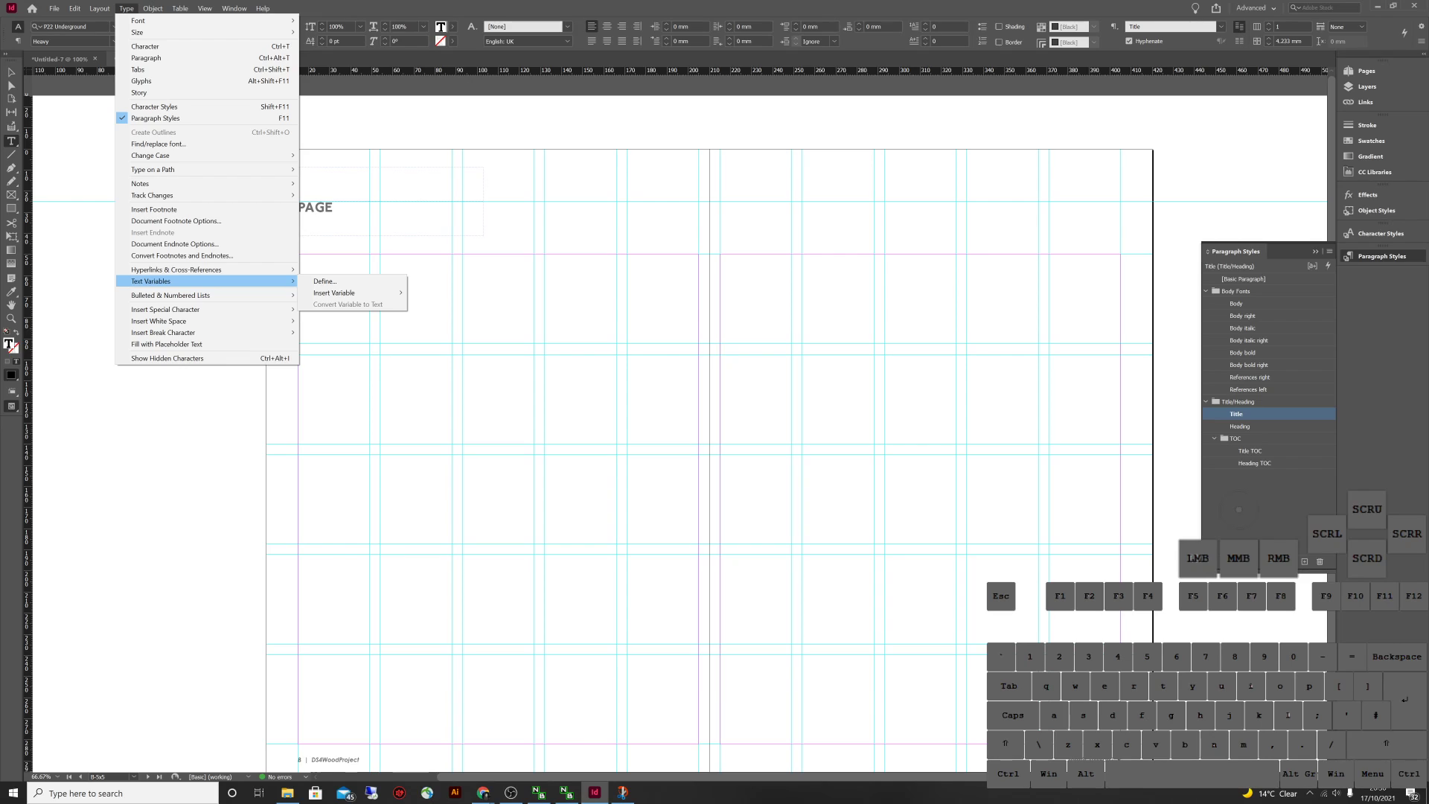
{"action": "mouse_move", "coordinate": [186, 309]}
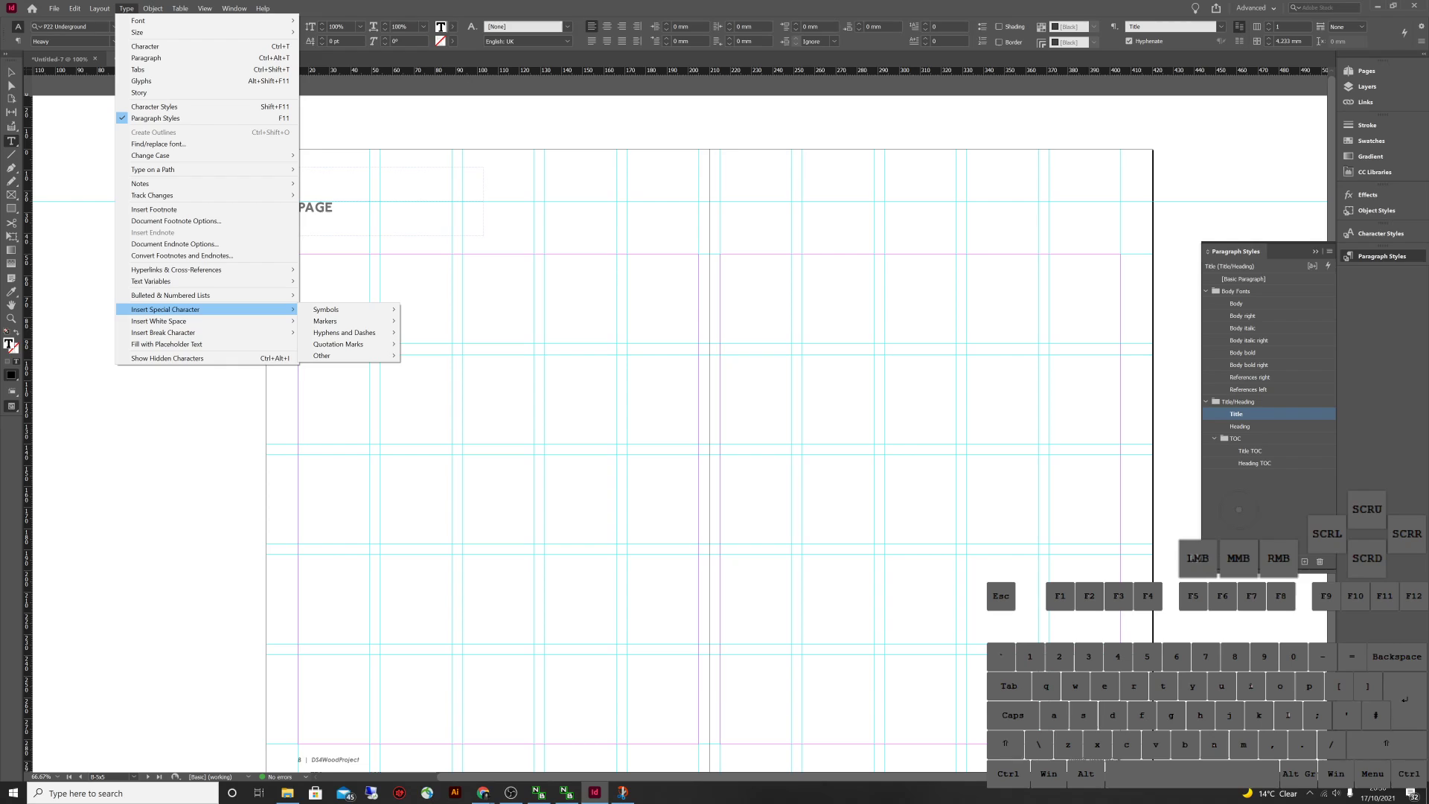
{"action": "mouse_move", "coordinate": [327, 320]}
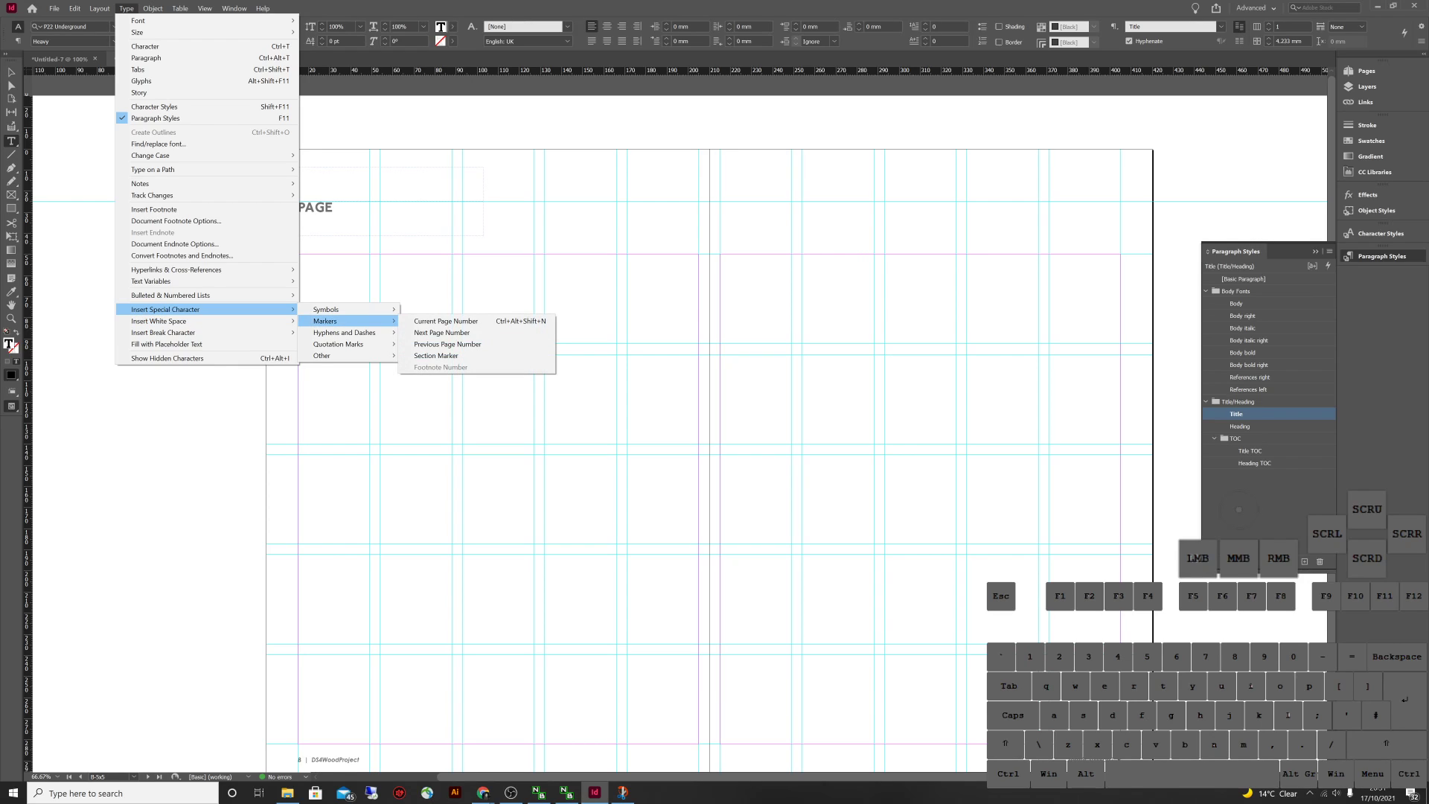
{"action": "left_click", "coordinate": [436, 355]}
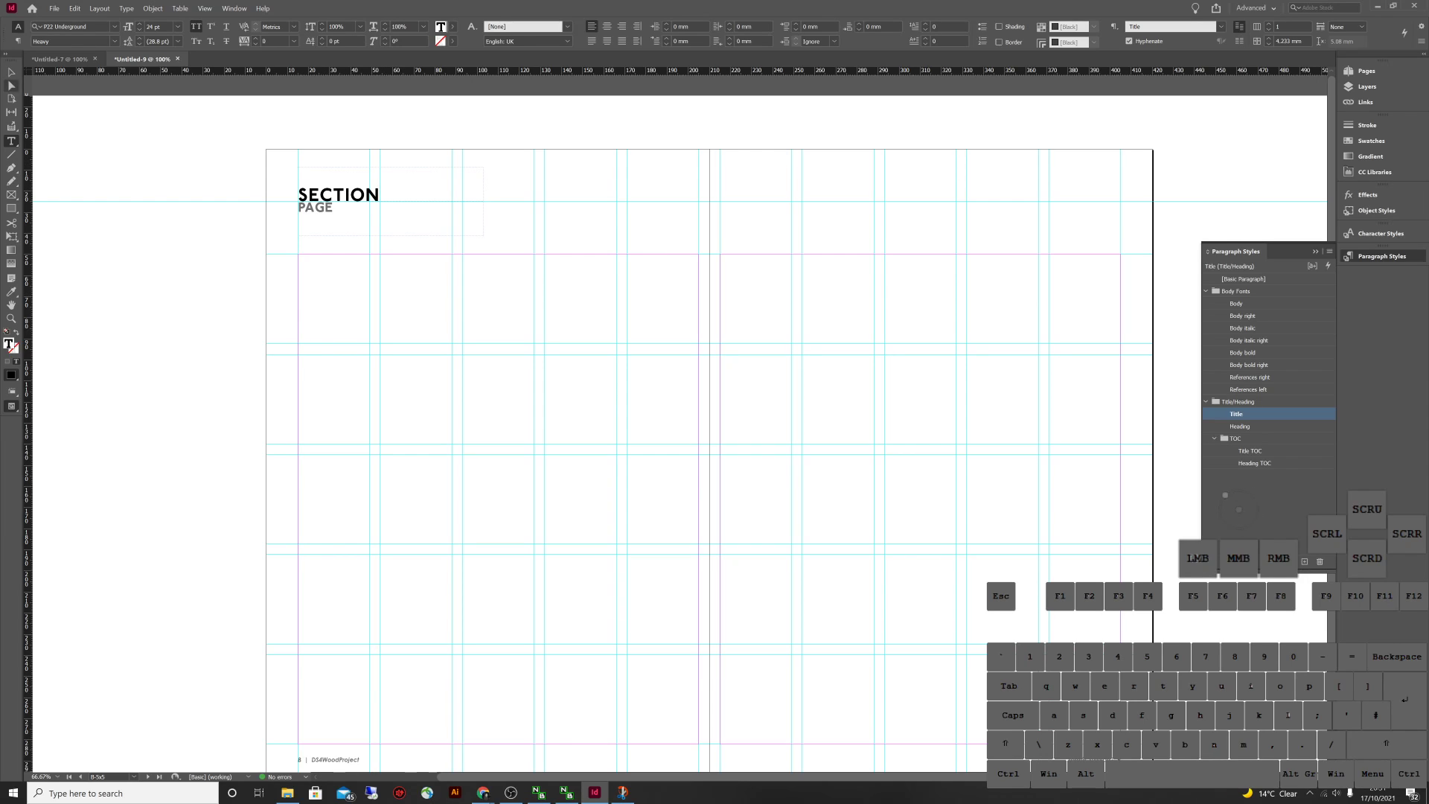
{"action": "left_click", "coordinate": [11, 72]}
{"action": "left_click", "coordinate": [1367, 71]}
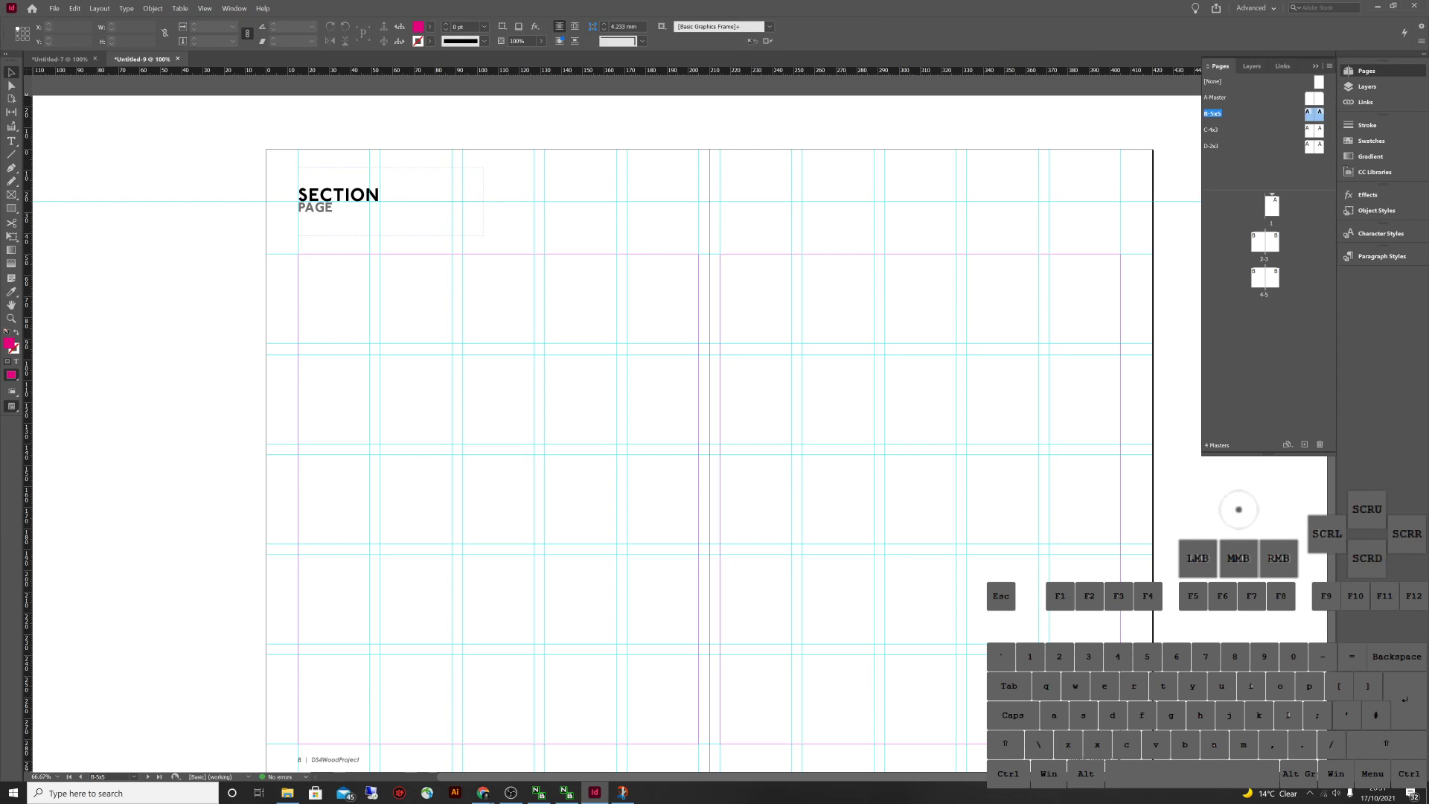
Set spread 4-5's Section Marker to 'Introduction' in Numbering & Section Options
{"action": "double_click", "coordinate": [1264, 277]}
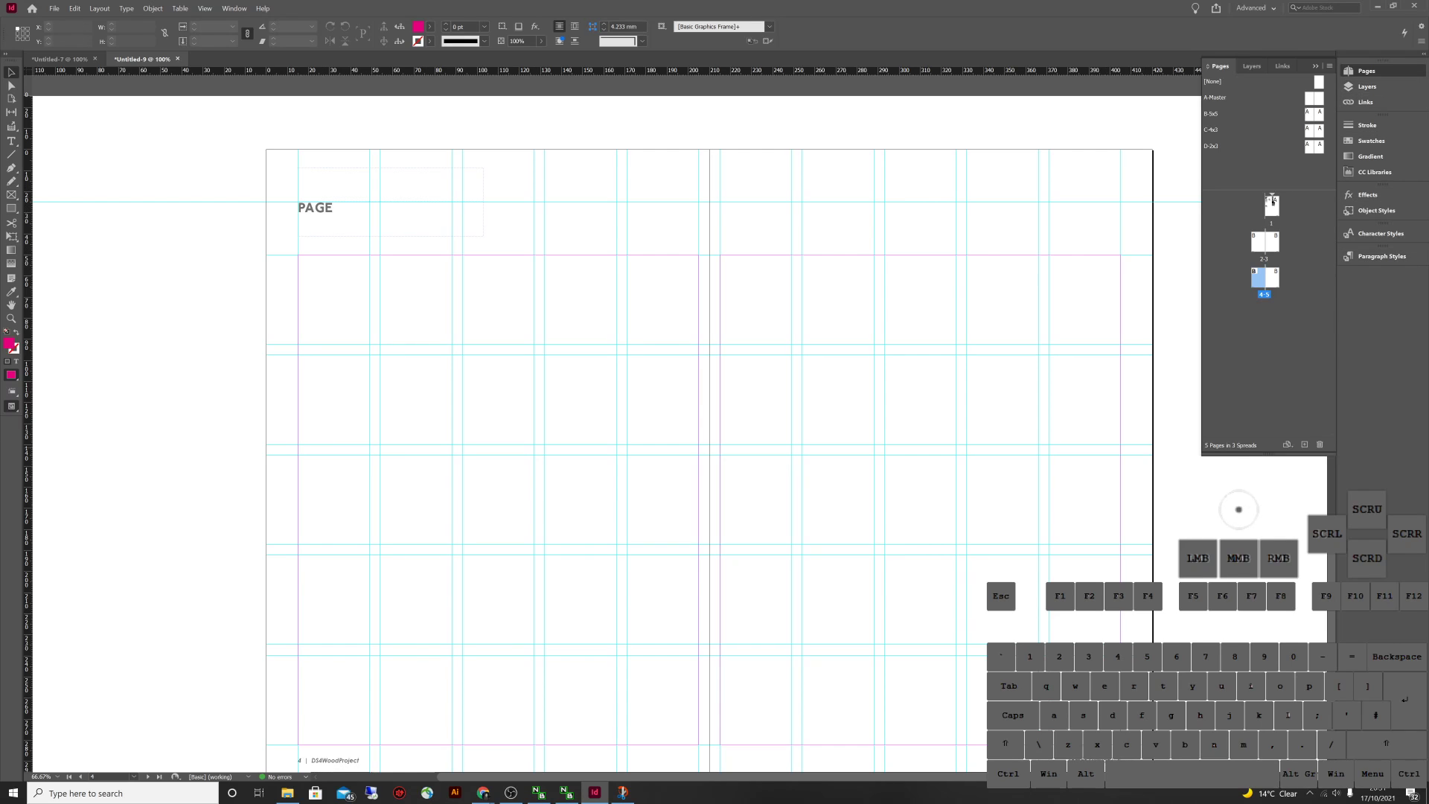
{"action": "left_click_drag", "start_coordinate": [1265, 455], "coordinate": [1265, 553]}
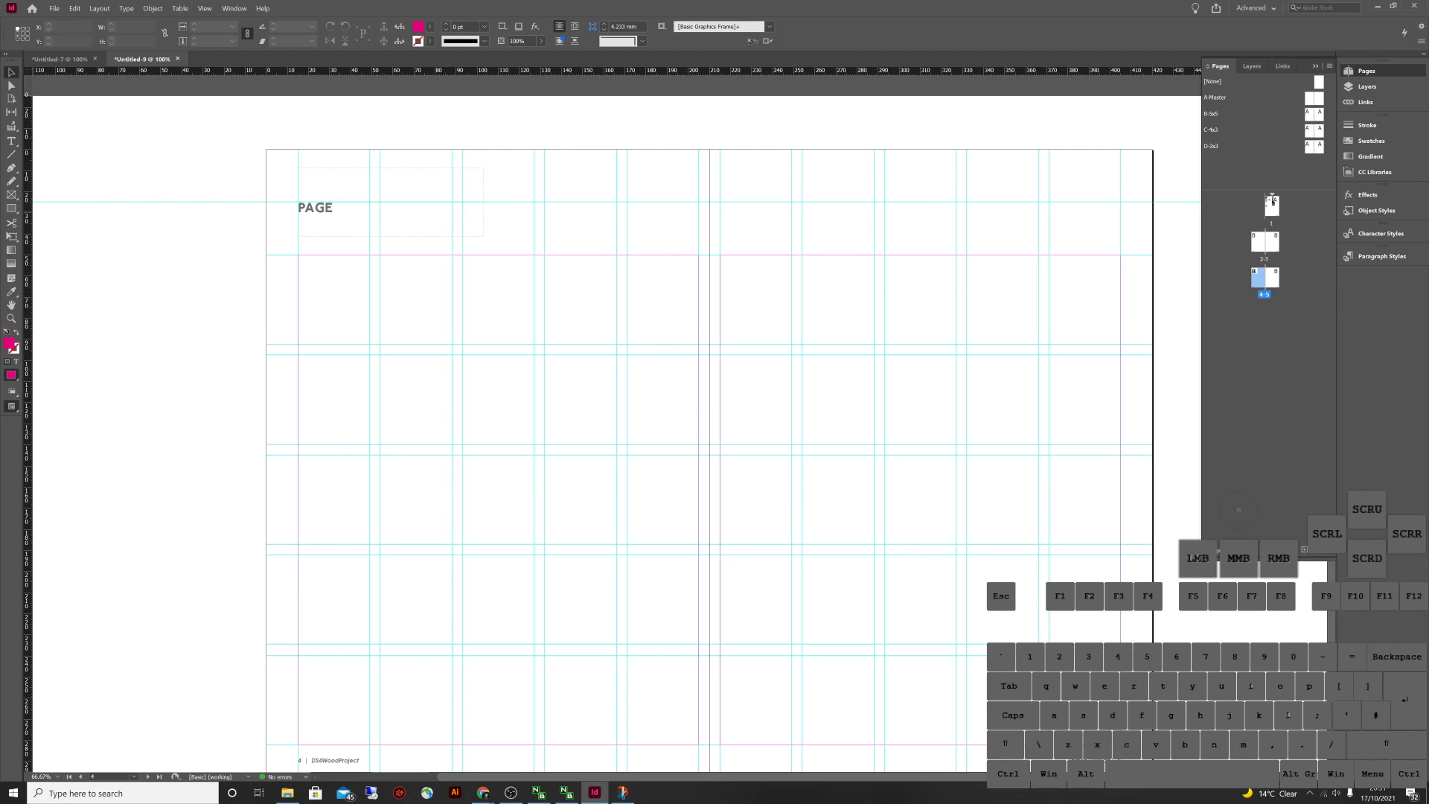
{"action": "right_click", "coordinate": [1272, 200]}
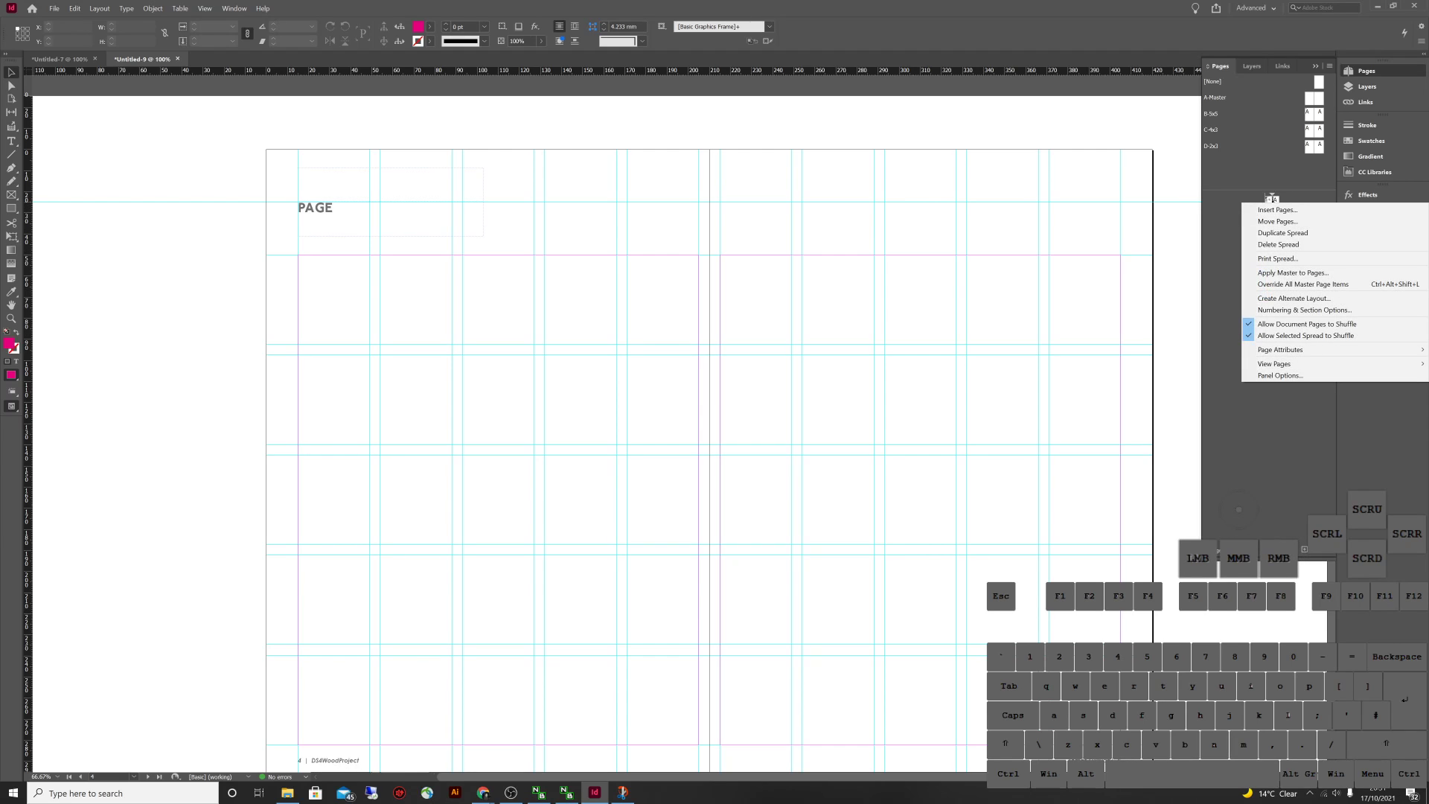
{"action": "left_click", "coordinate": [1295, 309]}
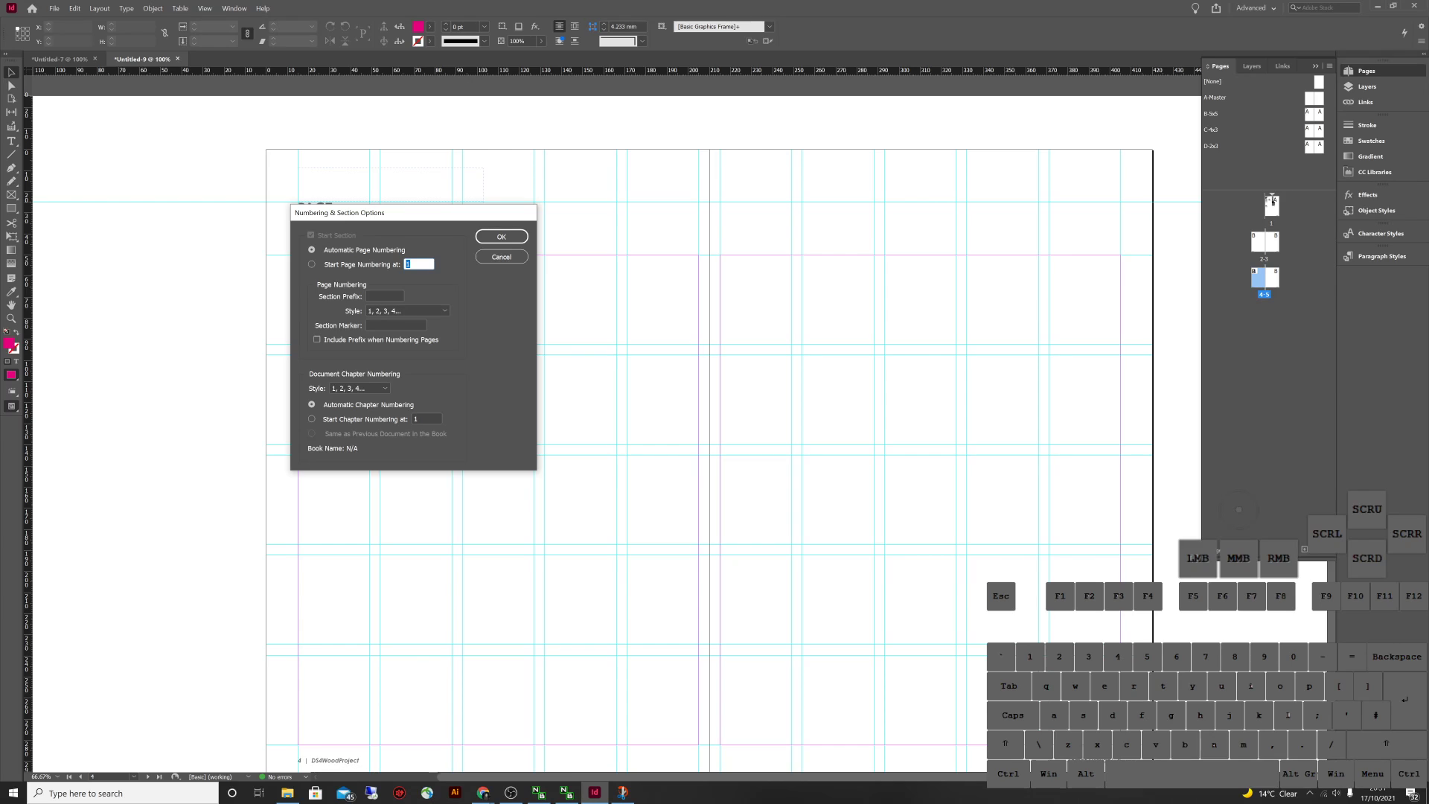
{"action": "left_click", "coordinate": [396, 325]}
{"action": "type", "text": "I"}
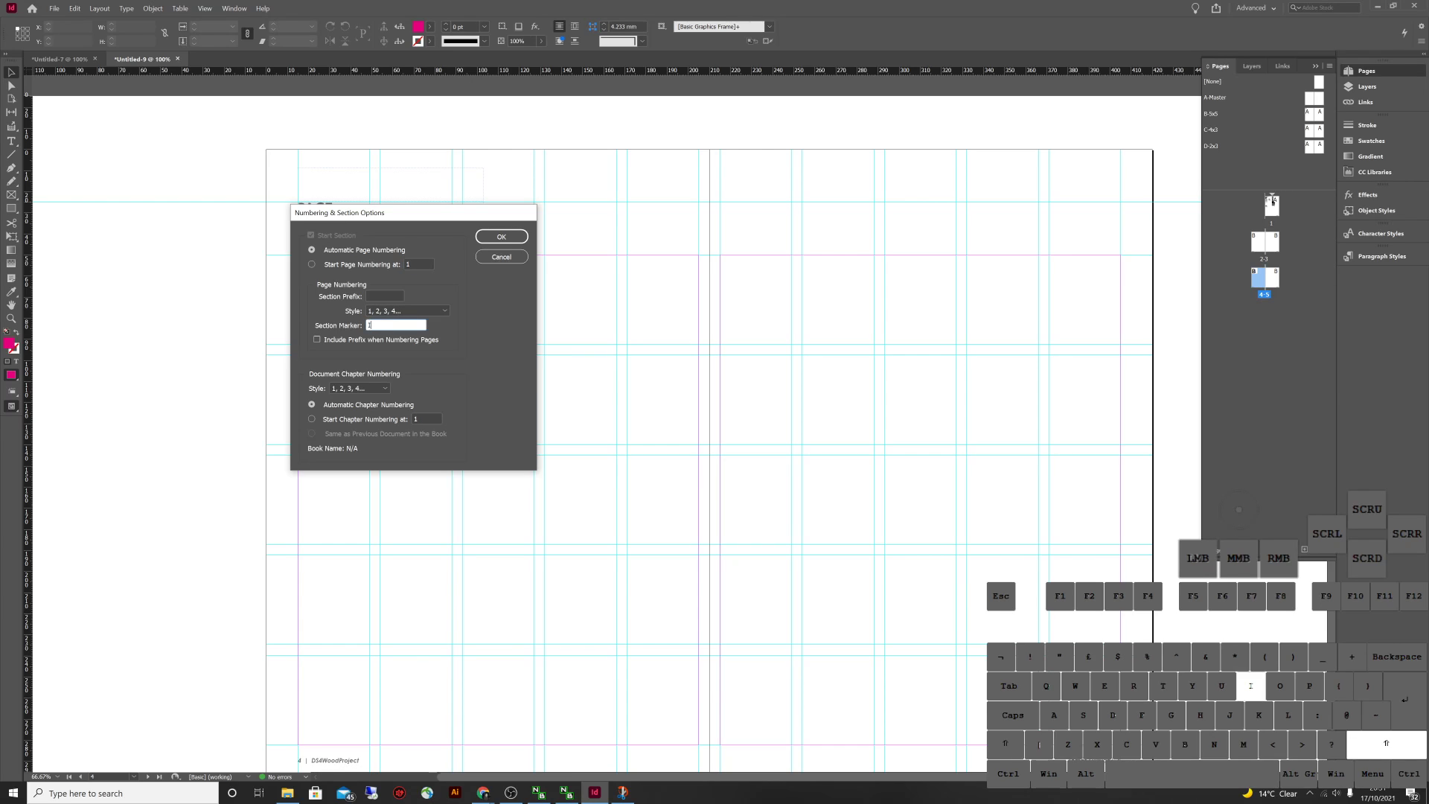
{"action": "type", "text": "ntroduction"}
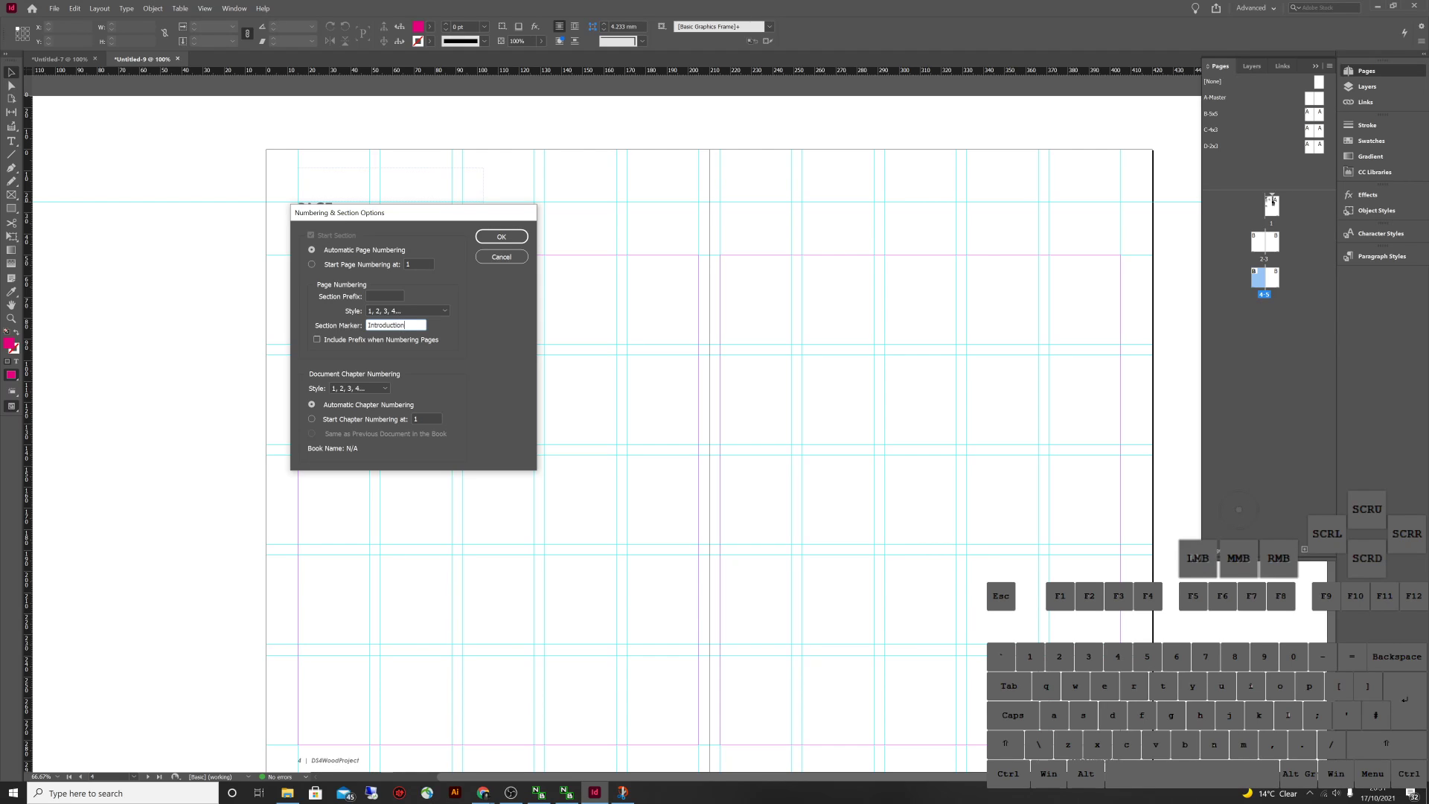
{"action": "key", "text": "Return"}
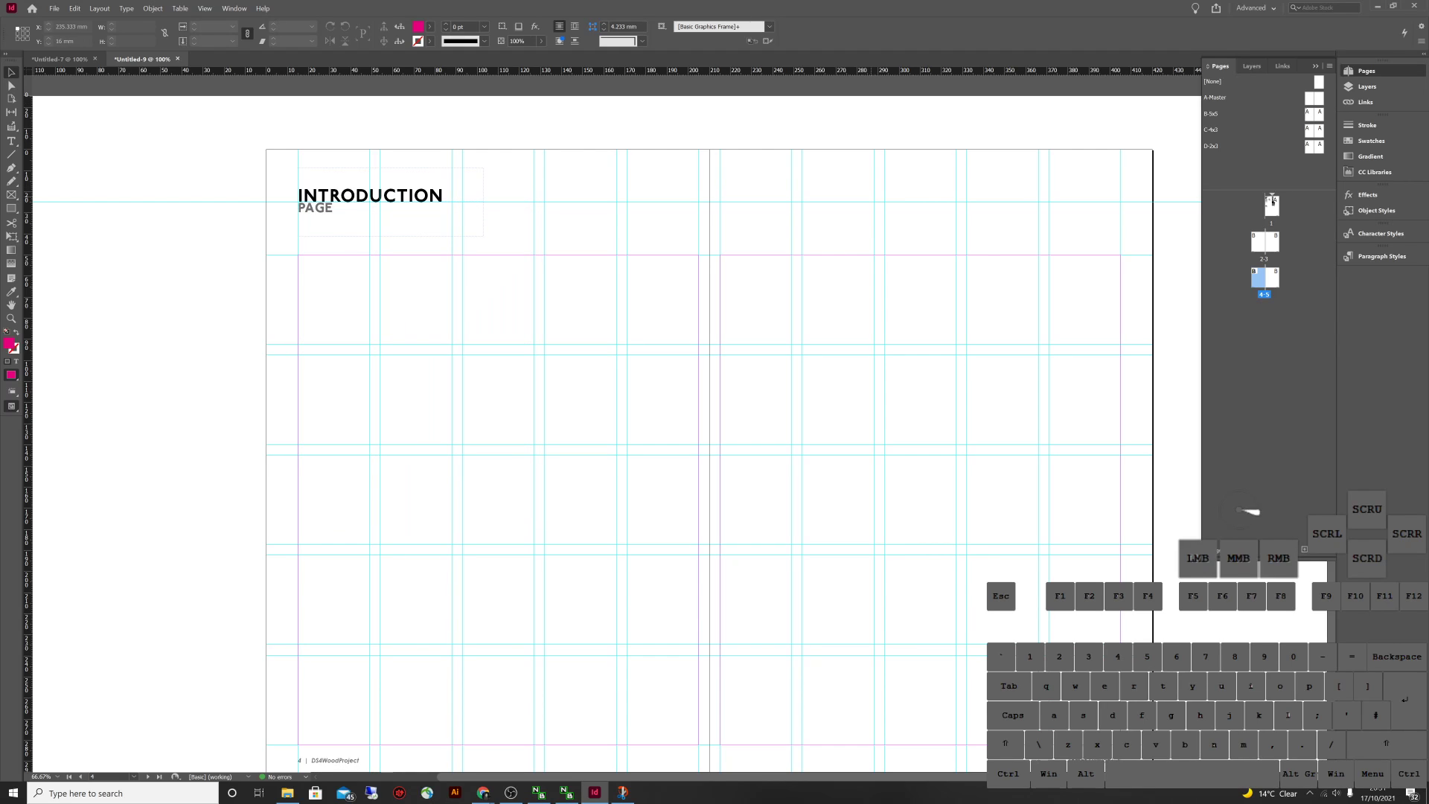
Add two more spreads at the end of the document
{"action": "scroll", "coordinate": [618, 424], "scroll_direction": "down", "scroll_amount": 1}
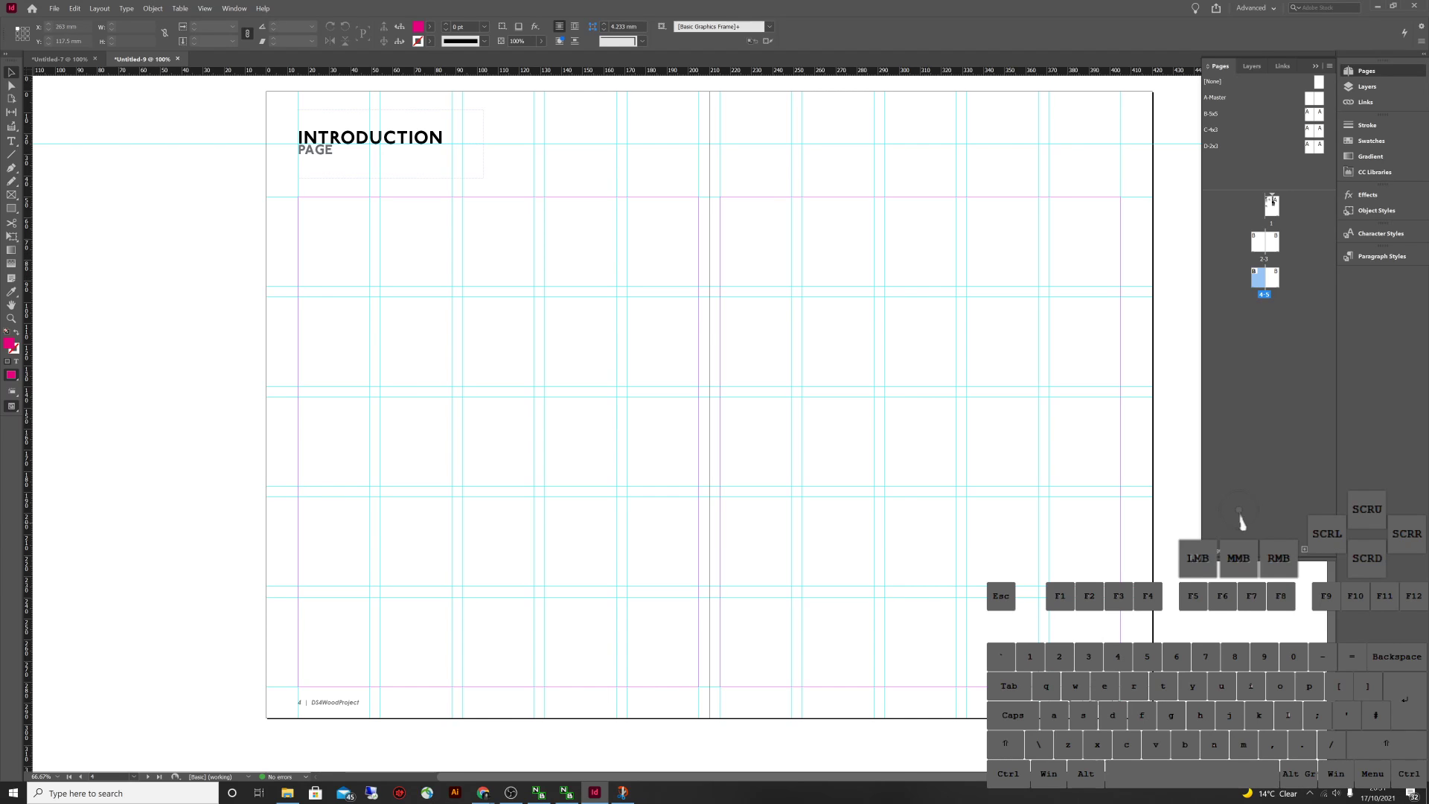
{"action": "left_click", "coordinate": [1303, 549]}
{"action": "left_click", "coordinate": [1304, 549]}
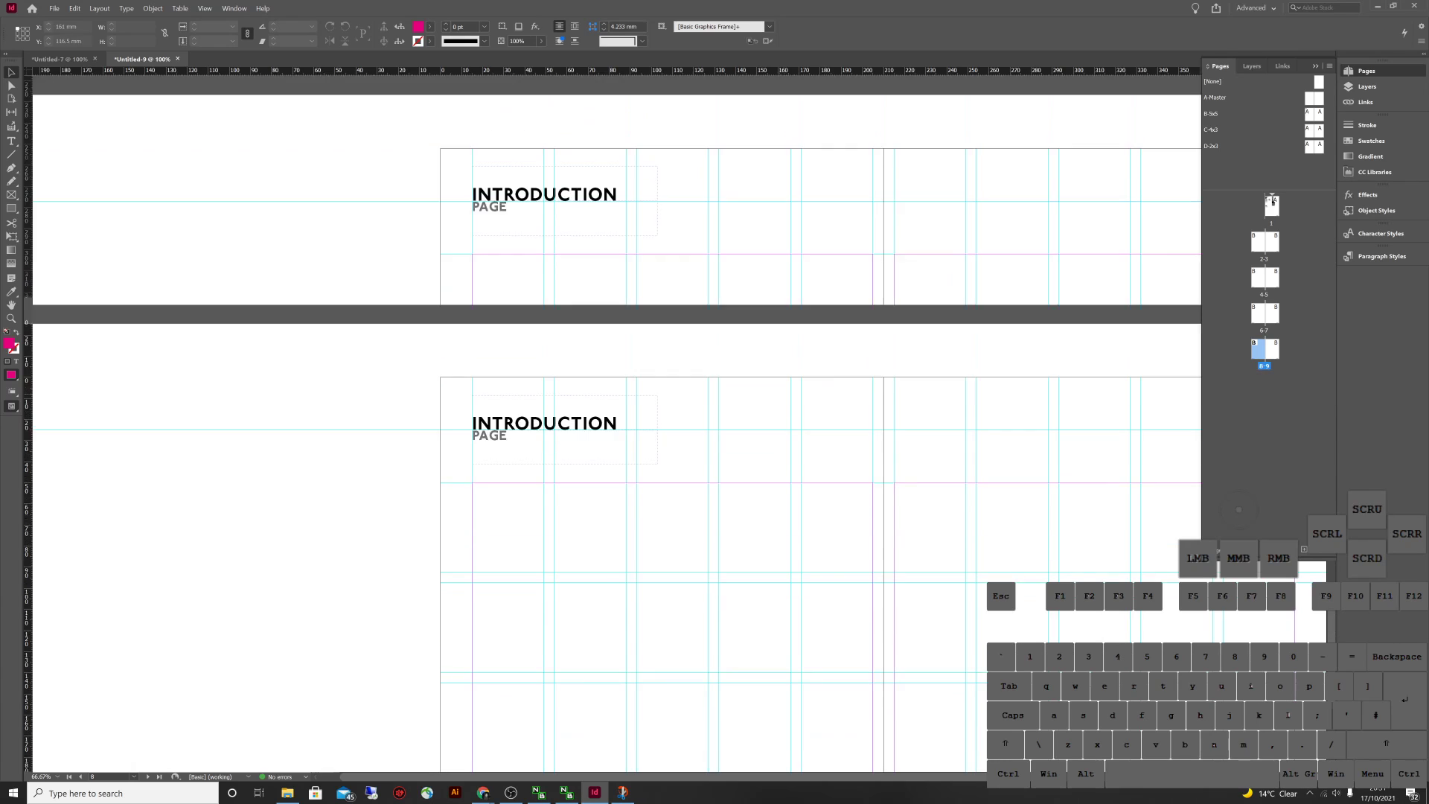
Pan from spread 2-3 to spread 4-5 to check the INTRODUCTION heading
{"action": "scroll", "coordinate": [618, 424], "scroll_direction": "up", "scroll_amount": 15}
{"action": "scroll", "coordinate": [617, 424], "scroll_direction": "right", "scroll_amount": 5}
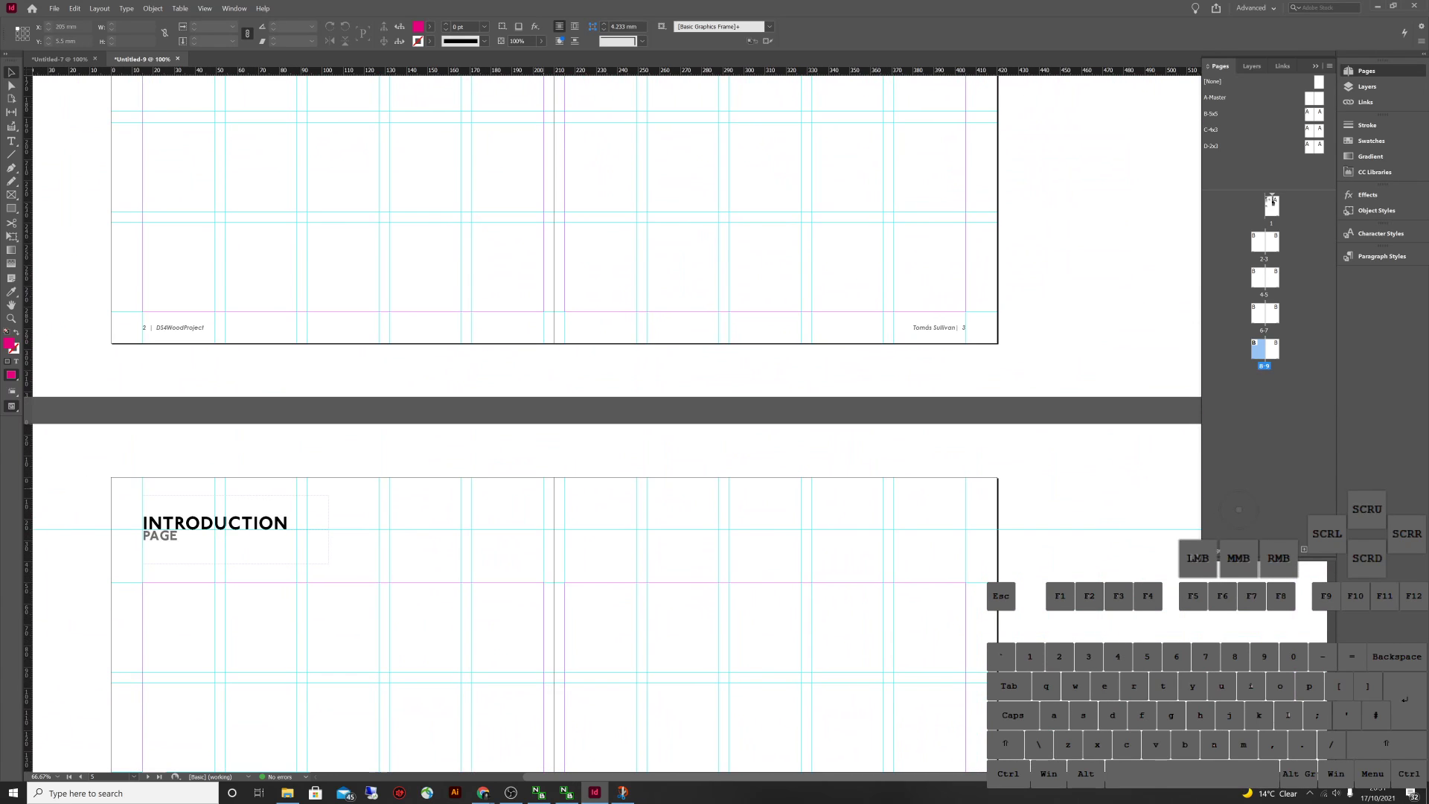
{"action": "scroll", "coordinate": [617, 424], "scroll_direction": "up", "scroll_amount": 10}
{"action": "scroll", "coordinate": [617, 424], "scroll_direction": "left", "scroll_amount": 3}
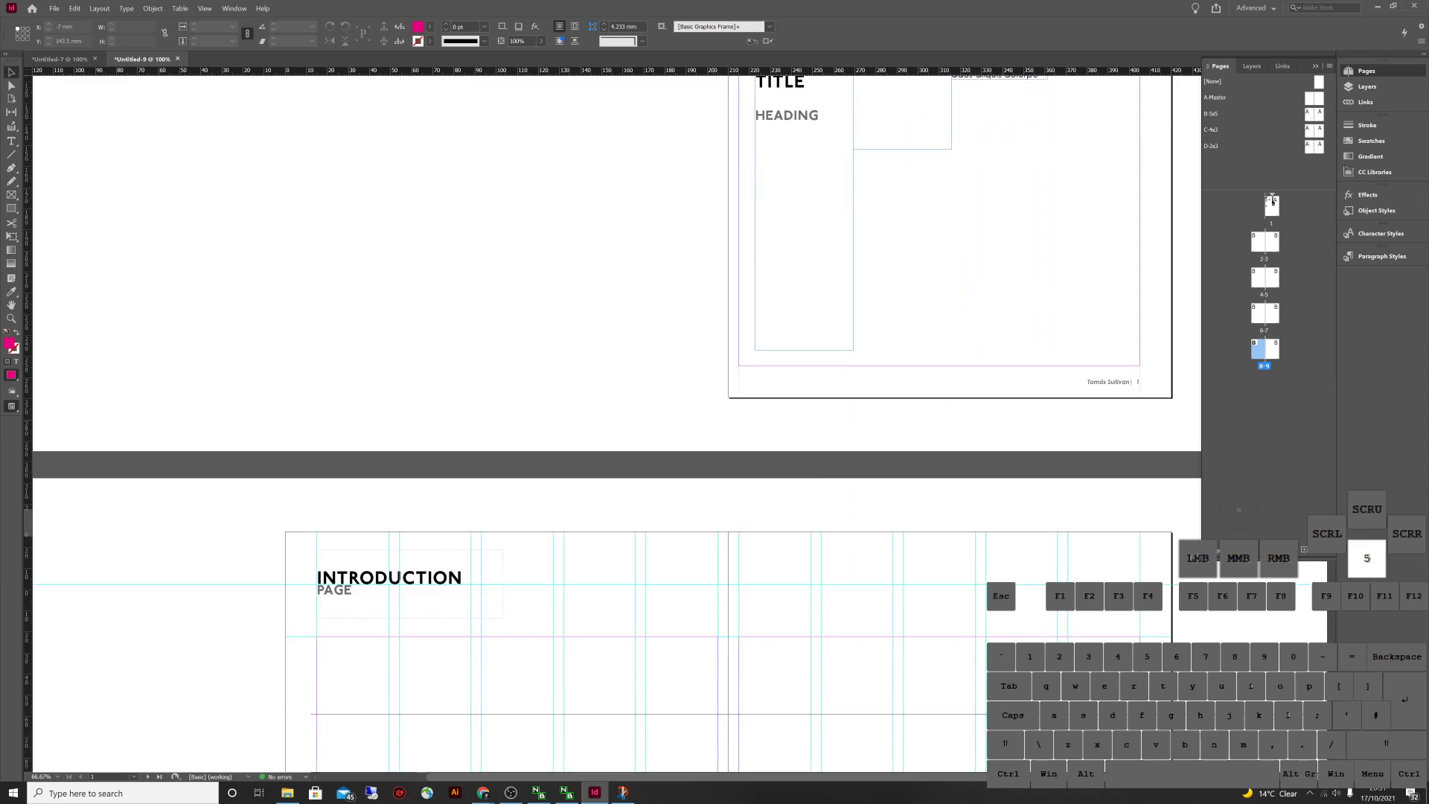
{"action": "scroll", "coordinate": [617, 424], "scroll_direction": "down", "scroll_amount": 10}
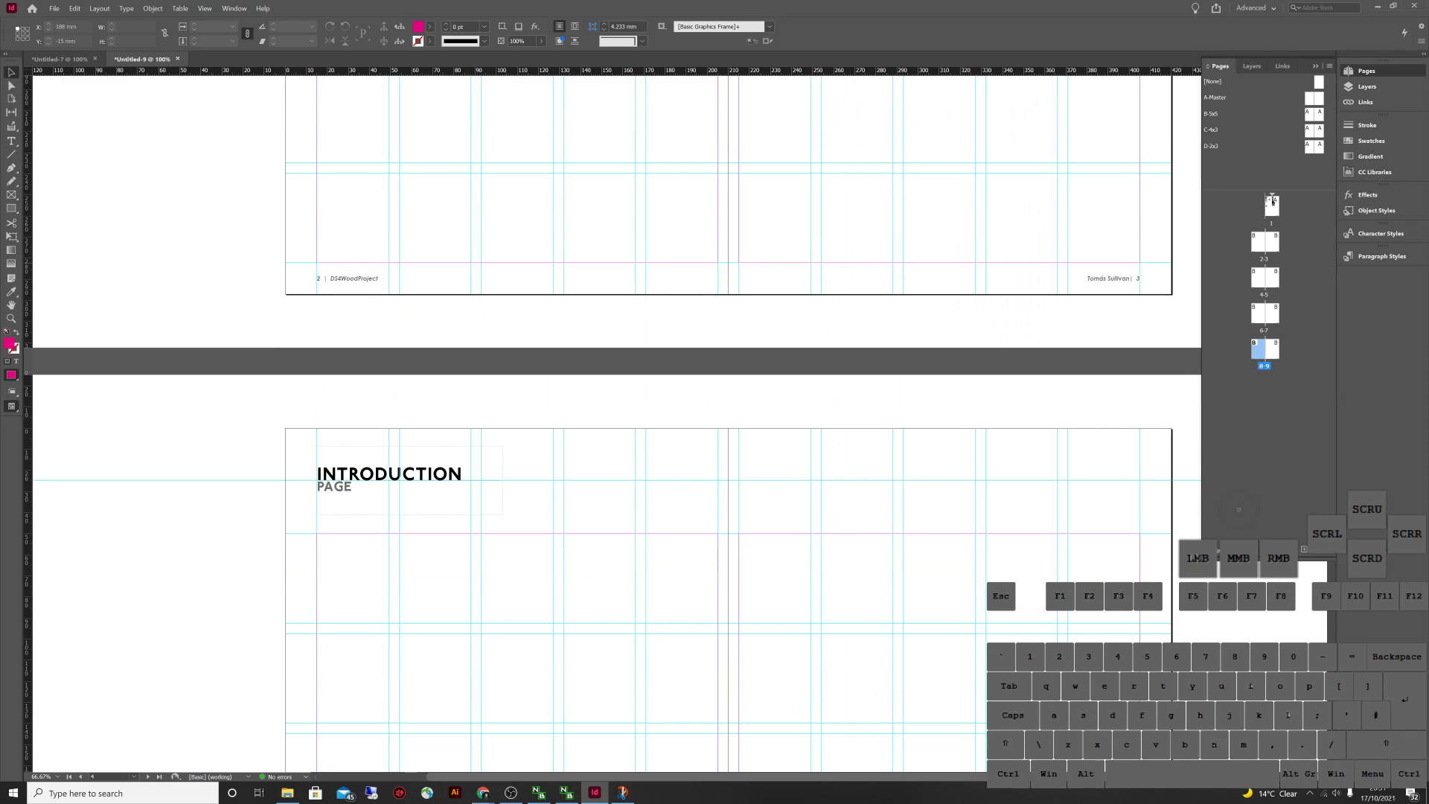
{"action": "double_click", "coordinate": [1258, 241]}
{"action": "left_click_drag", "start_coordinate": [524, 235], "coordinate": [387, 144]}
{"action": "left_click_drag", "start_coordinate": [387, 446], "coordinate": [404, 159]}
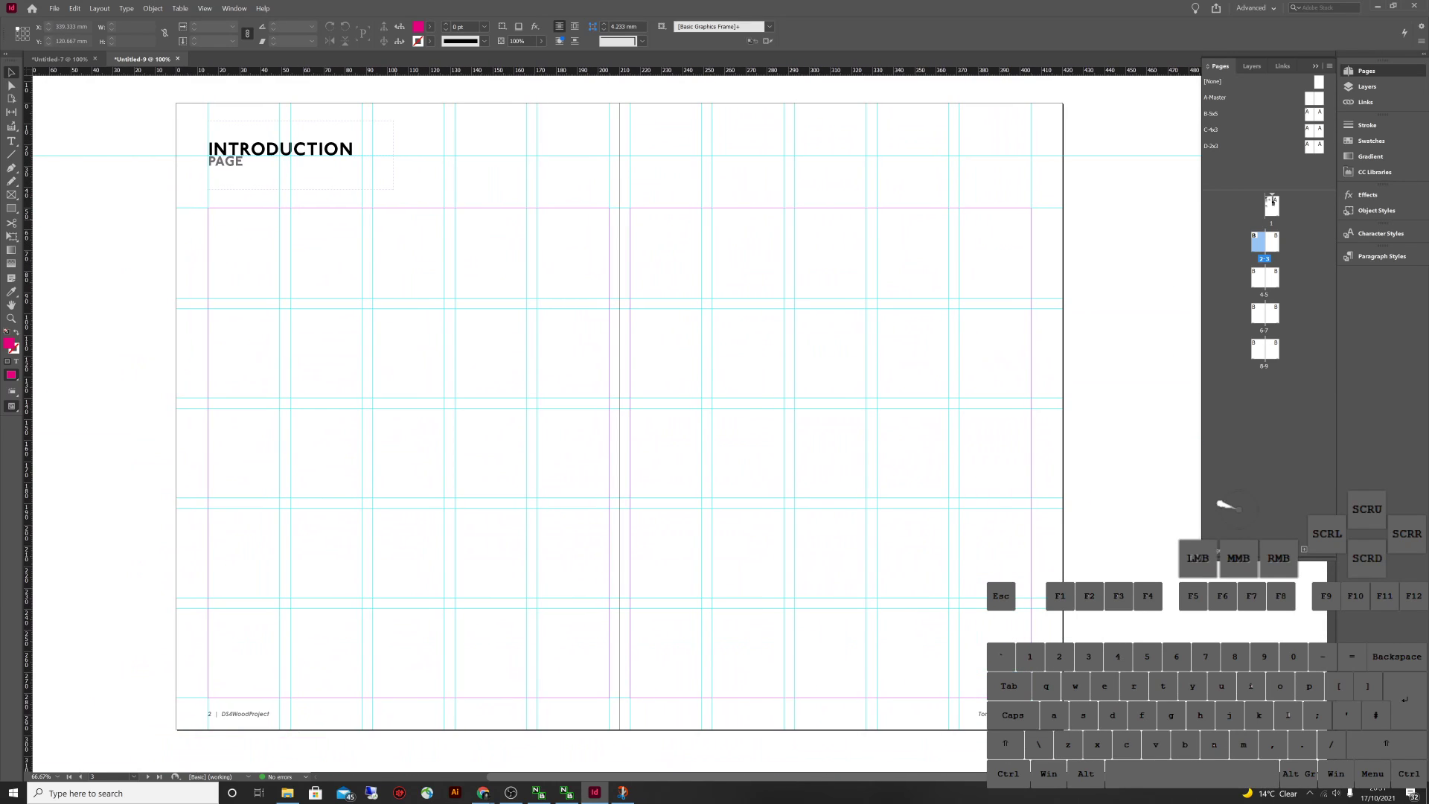
{"action": "left_click_drag", "start_coordinate": [405, 633], "coordinate": [403, 195]}
{"action": "left_click_drag", "start_coordinate": [372, 484], "coordinate": [413, 209]}
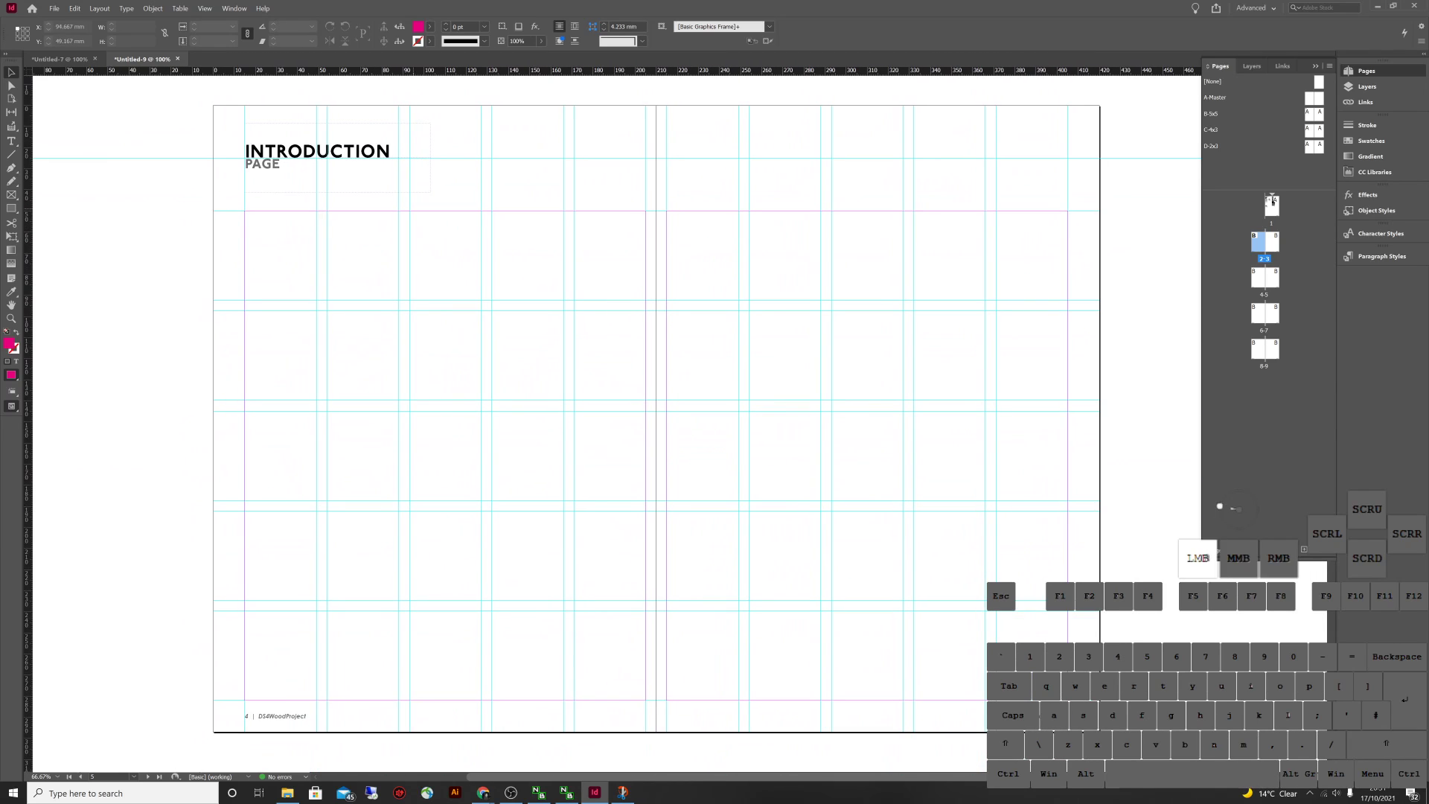
Start a new section on spread 4-5 with the section marker 'Experiment 1'
{"action": "right_click", "coordinate": [1242, 281]}
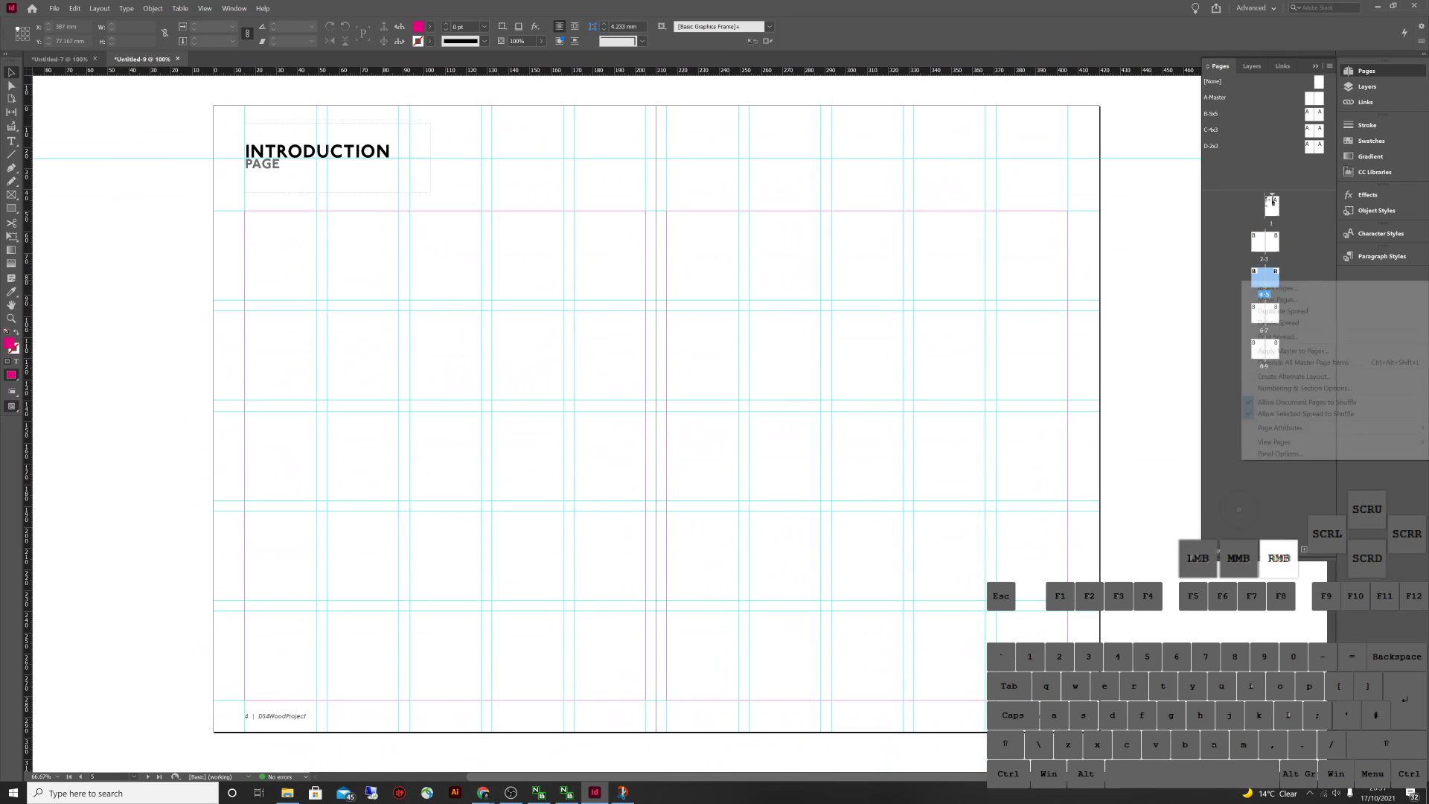
{"action": "key", "text": "Escape"}
{"action": "right_click", "coordinate": [1242, 274]}
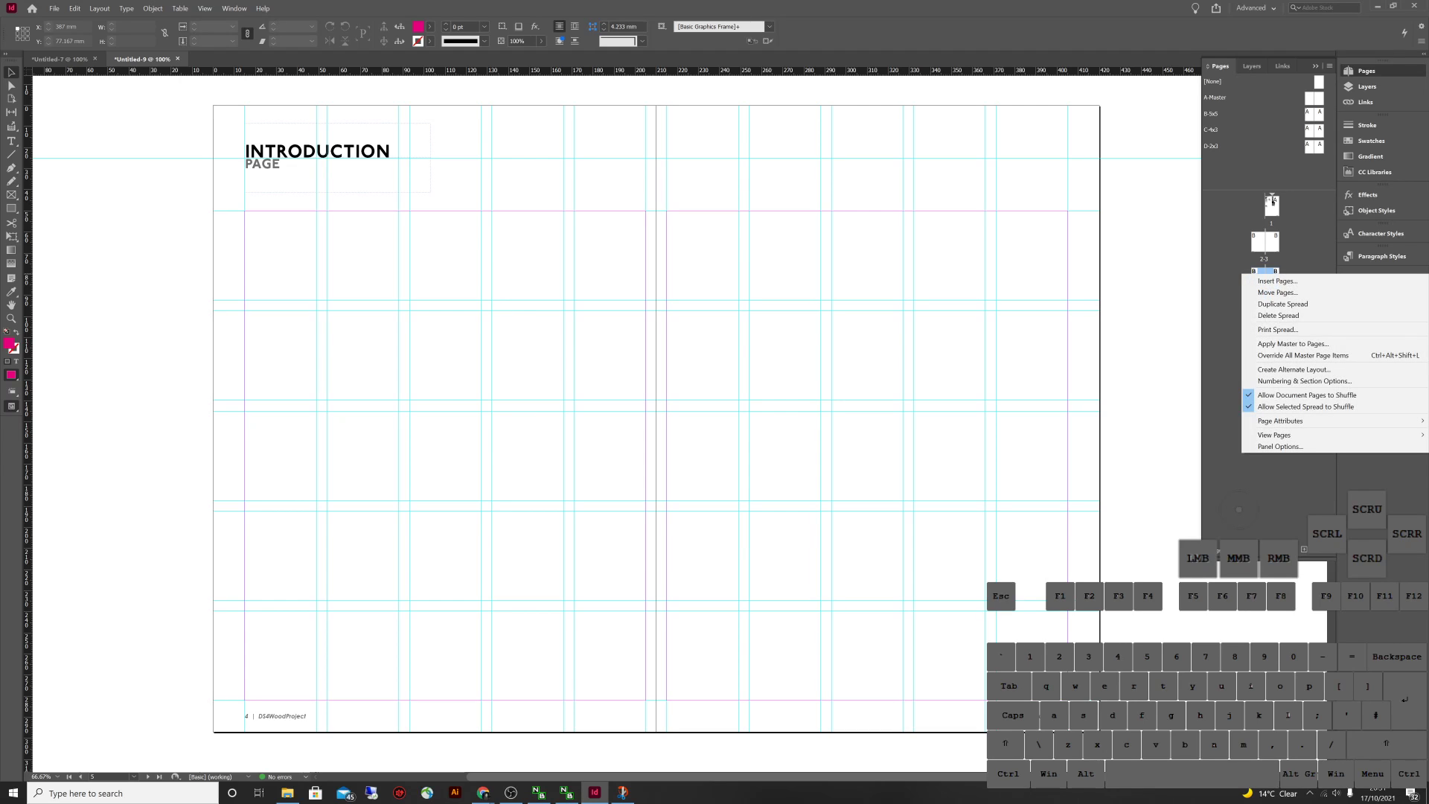
{"action": "left_click", "coordinate": [1303, 380]}
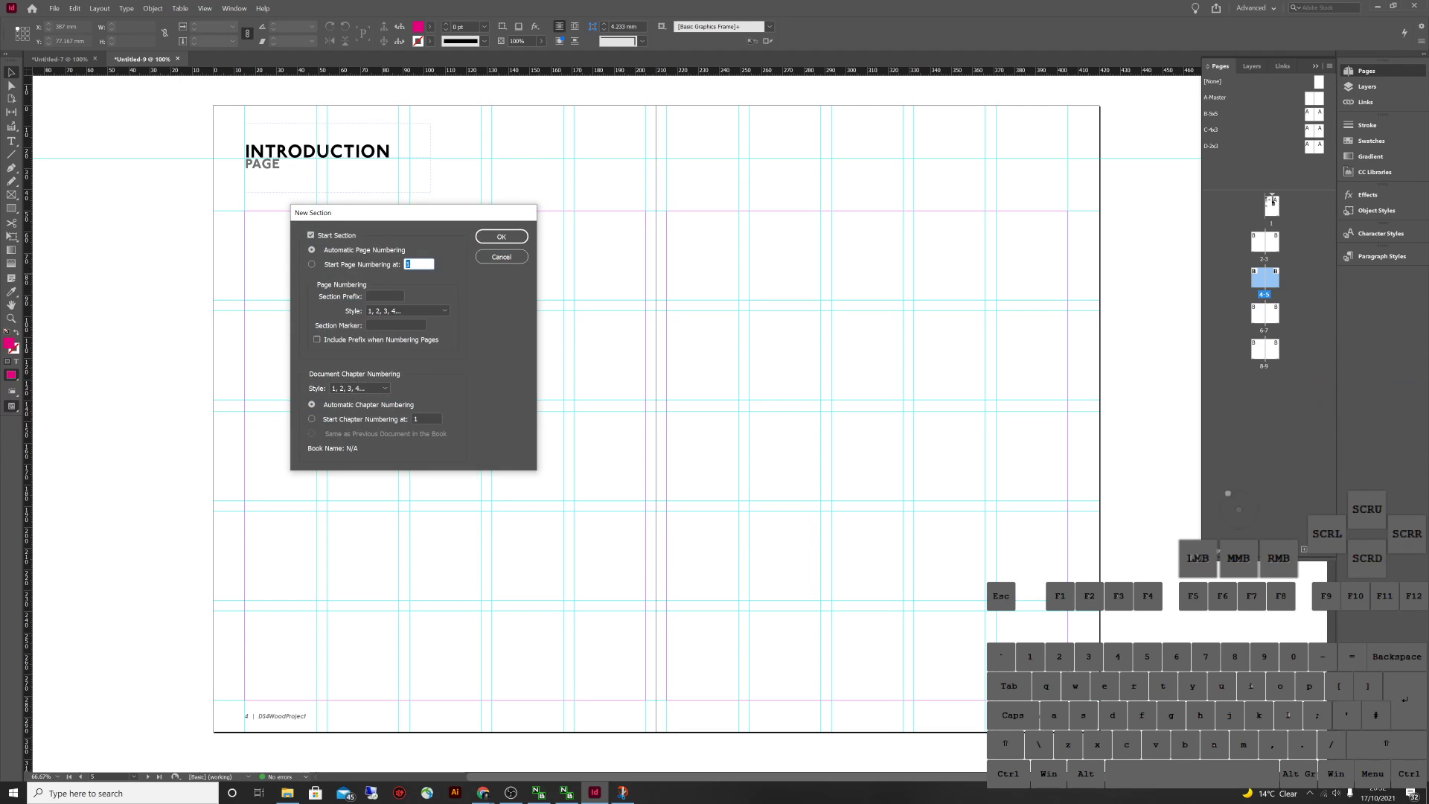
{"action": "left_click", "coordinate": [395, 325]}
{"action": "type", "text": "Expe"}
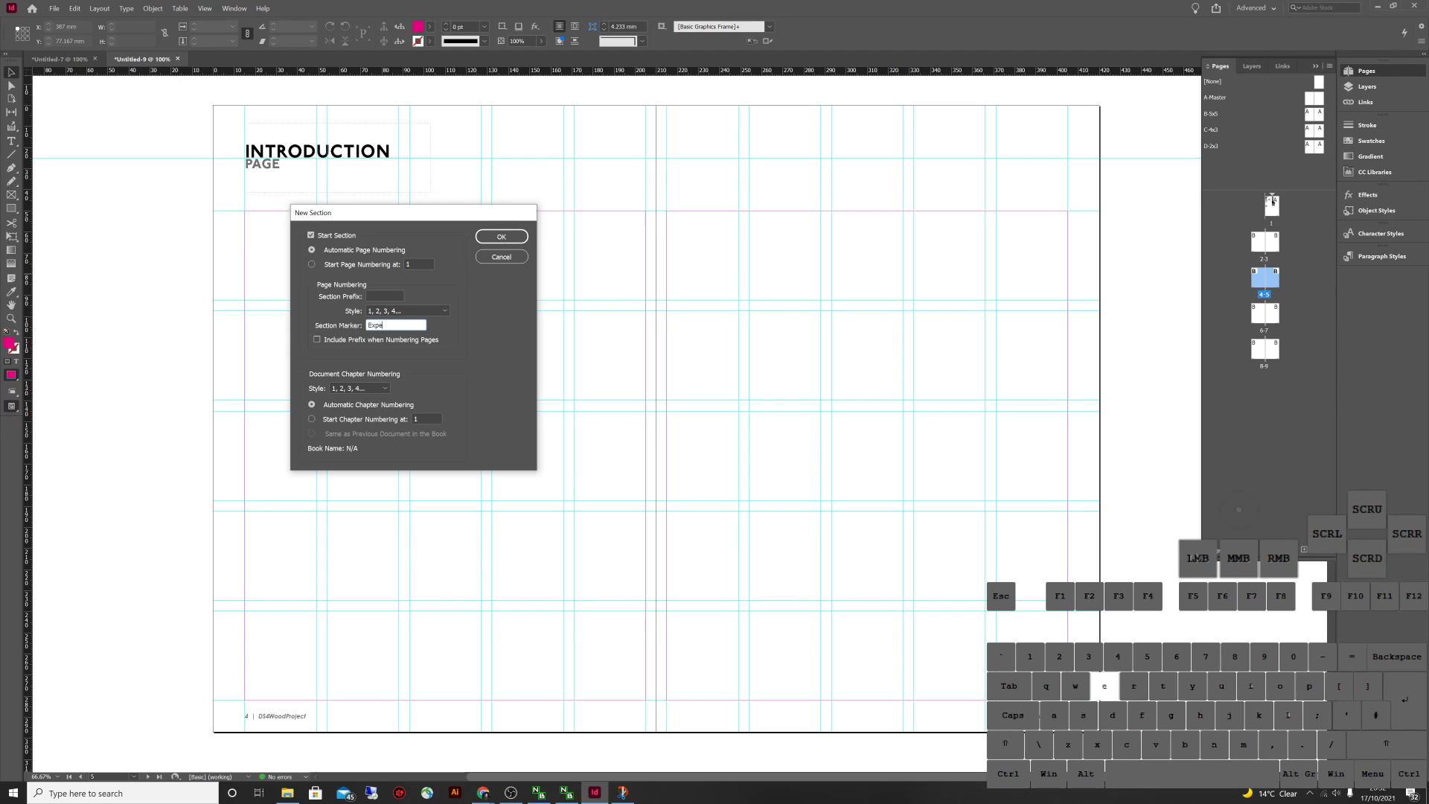
{"action": "type", "text": "riment 1"}
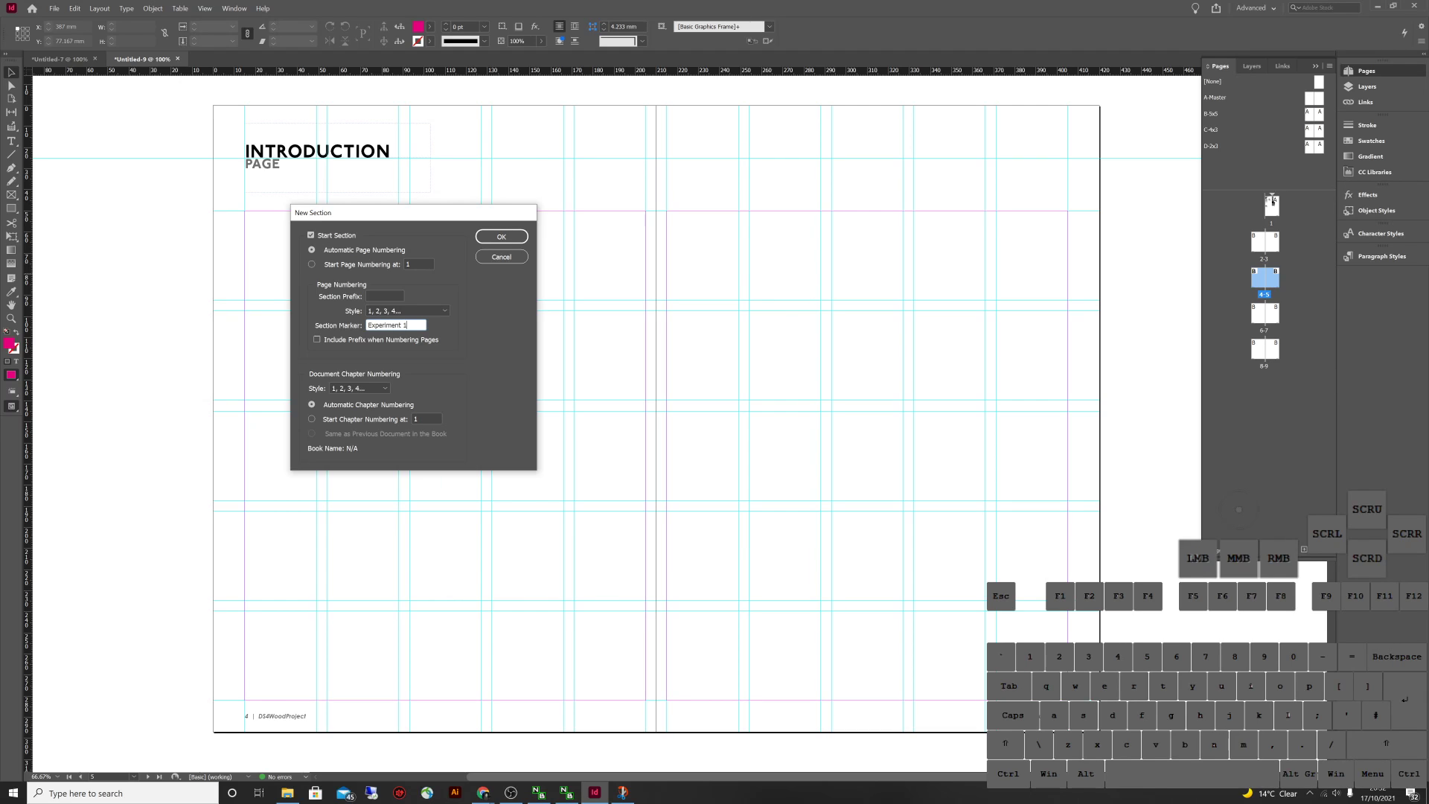
{"action": "key", "text": "Return"}
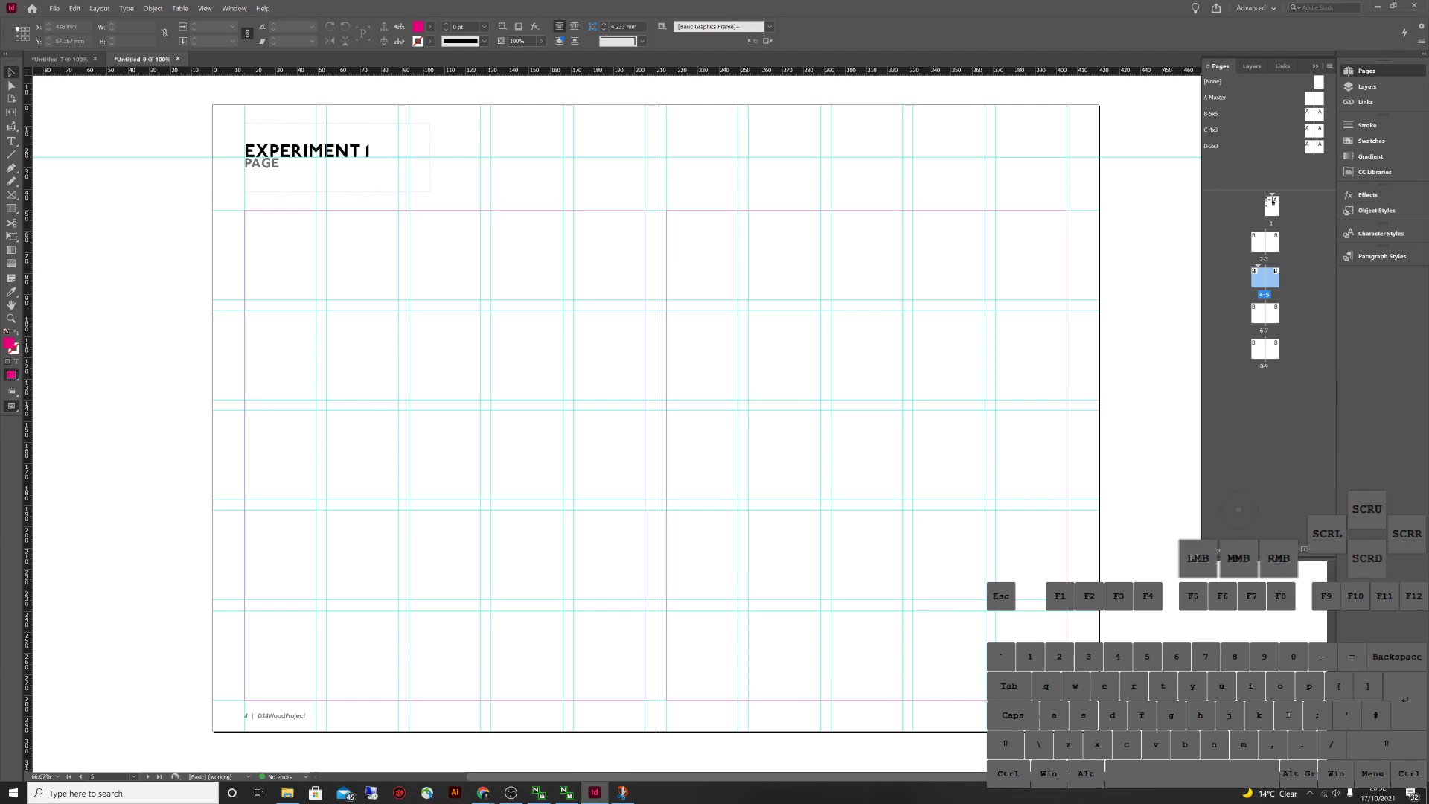
Start a new section on spread 6-7 with the section marker 'Experiment 2'
{"action": "double_click", "coordinate": [1264, 313]}
{"action": "right_click", "coordinate": [1242, 307]}
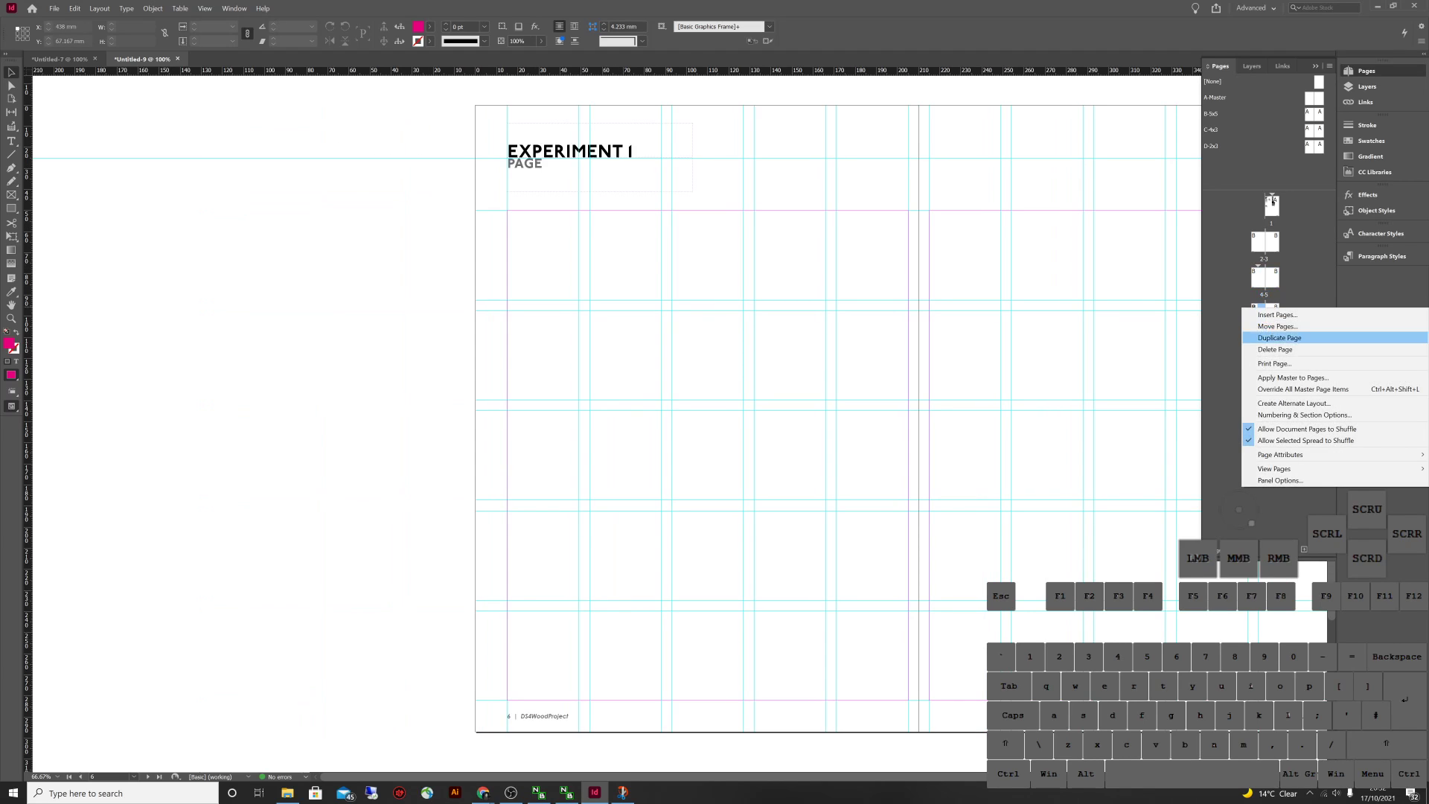
{"action": "left_click", "coordinate": [1304, 414]}
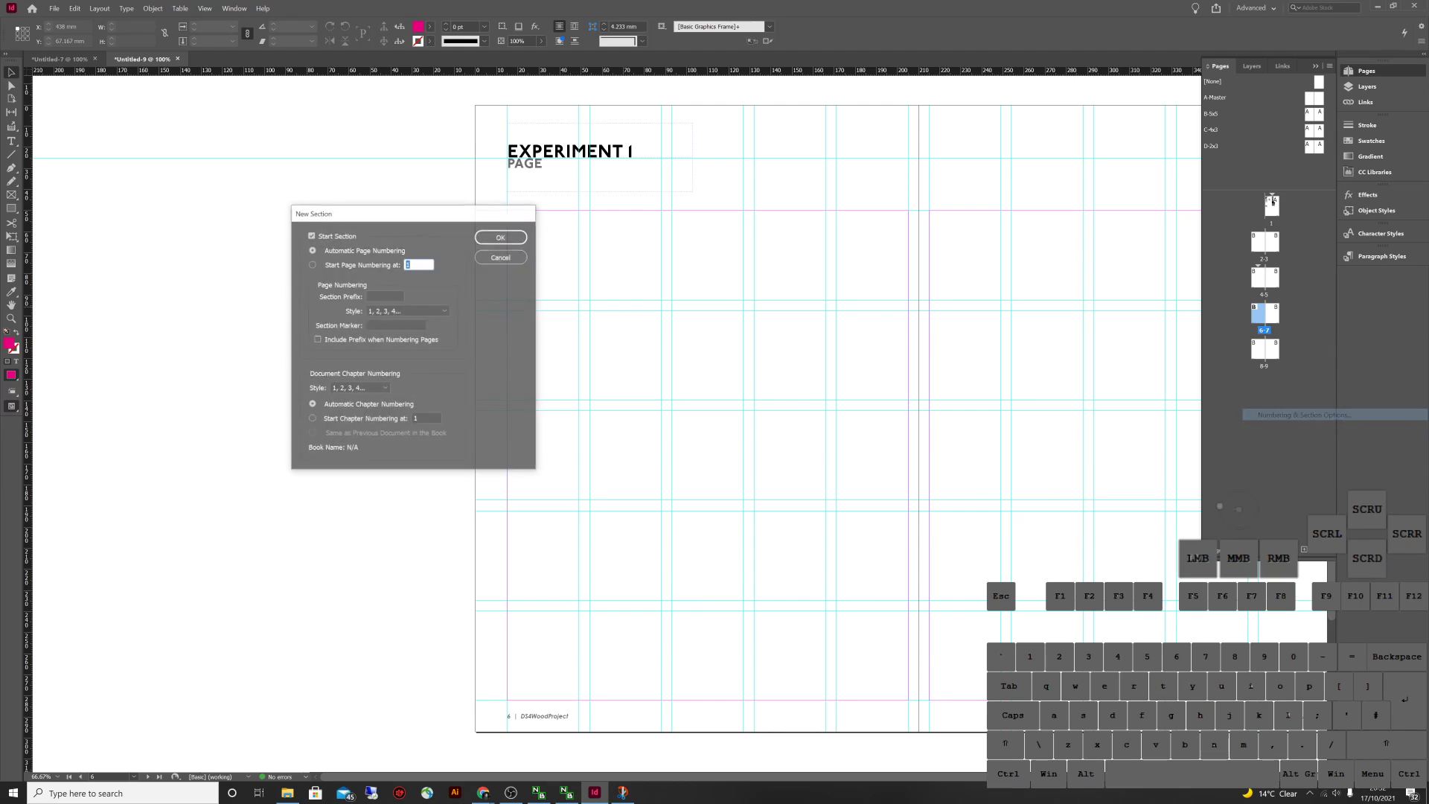
{"action": "left_click", "coordinate": [395, 325]}
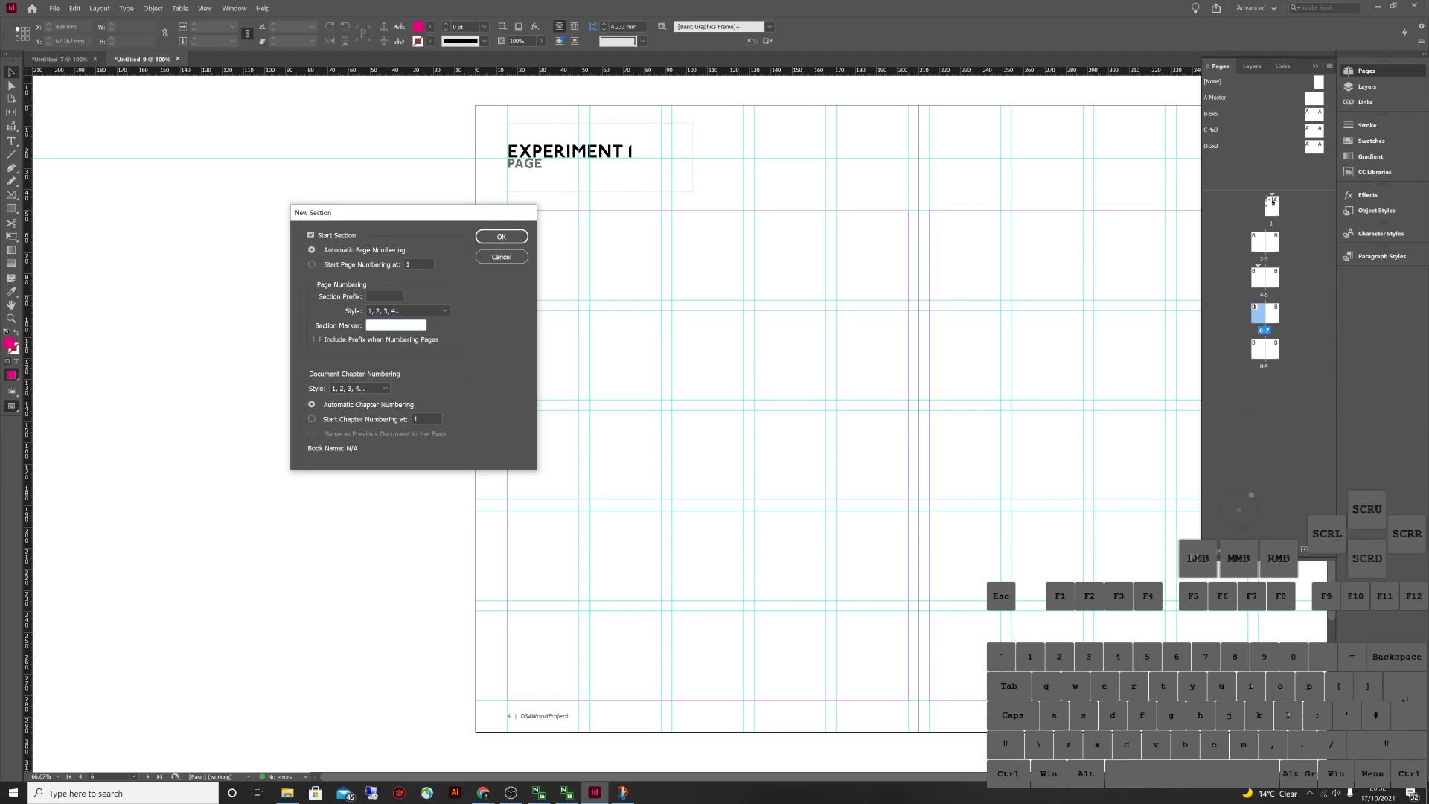
{"action": "type", "text": "Experiment 2"}
{"action": "key", "text": "Return"}
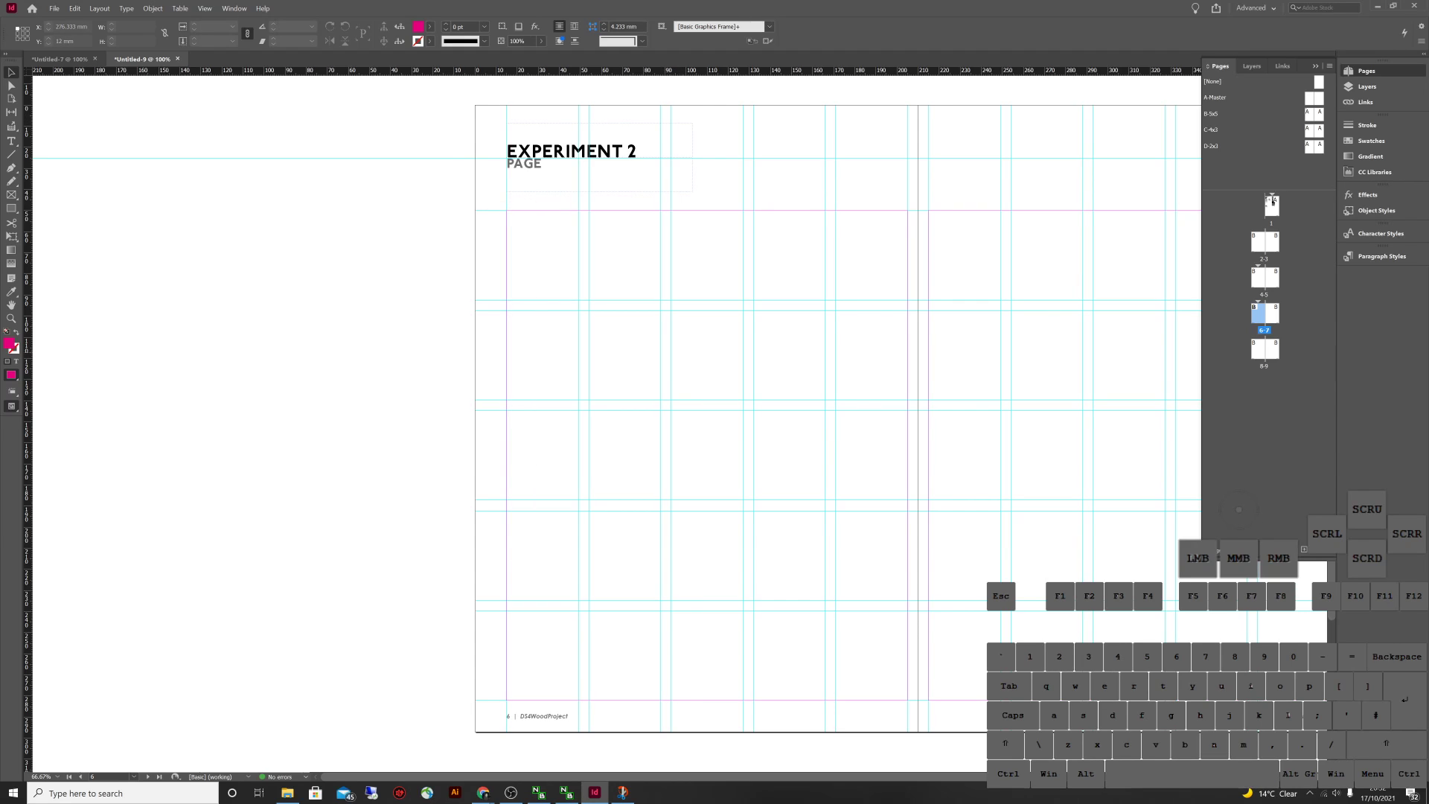
Add pages 10 and 11 to the document as a new spread
{"action": "key", "text": "ctrl+shift+p"}
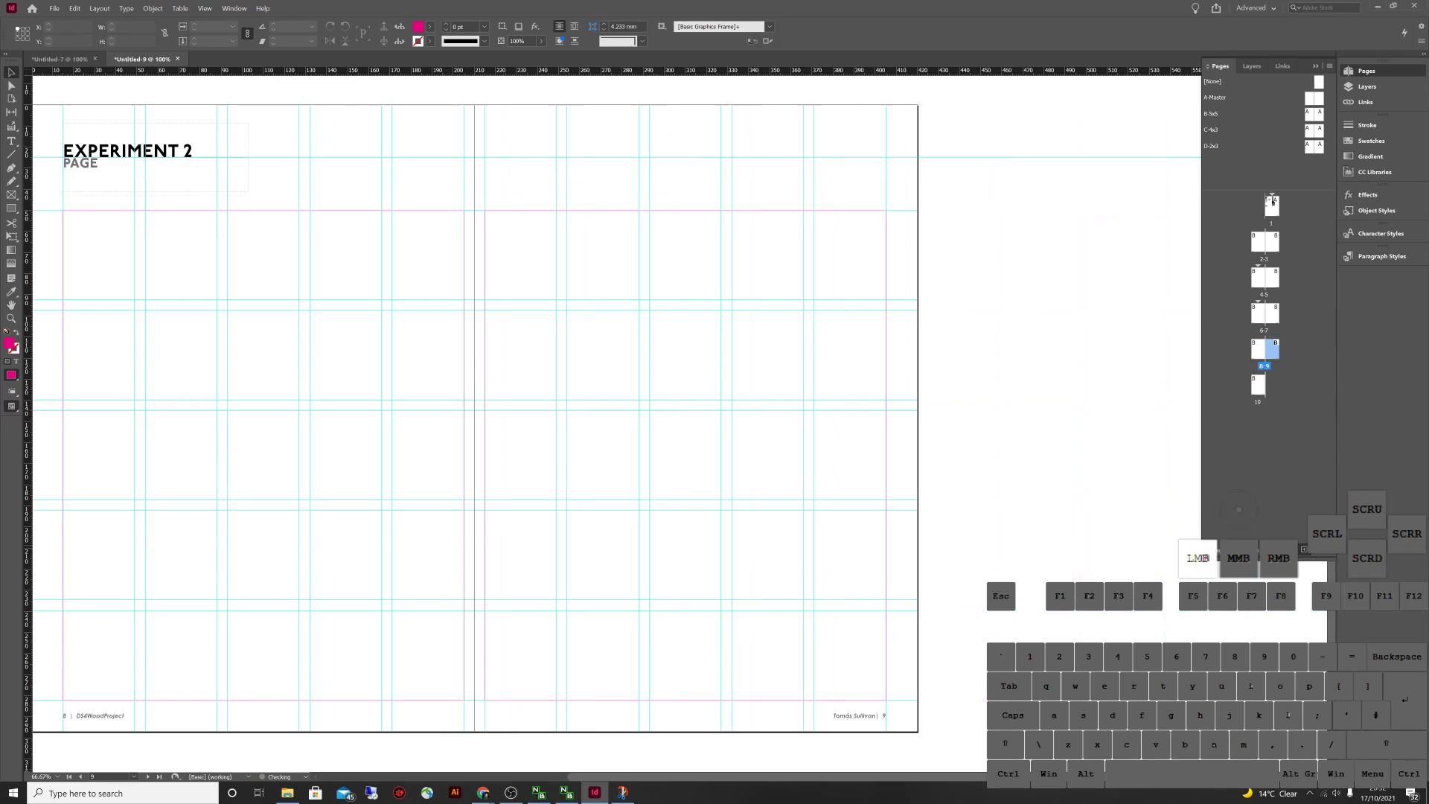
{"action": "key", "text": "ctrl+shift+p"}
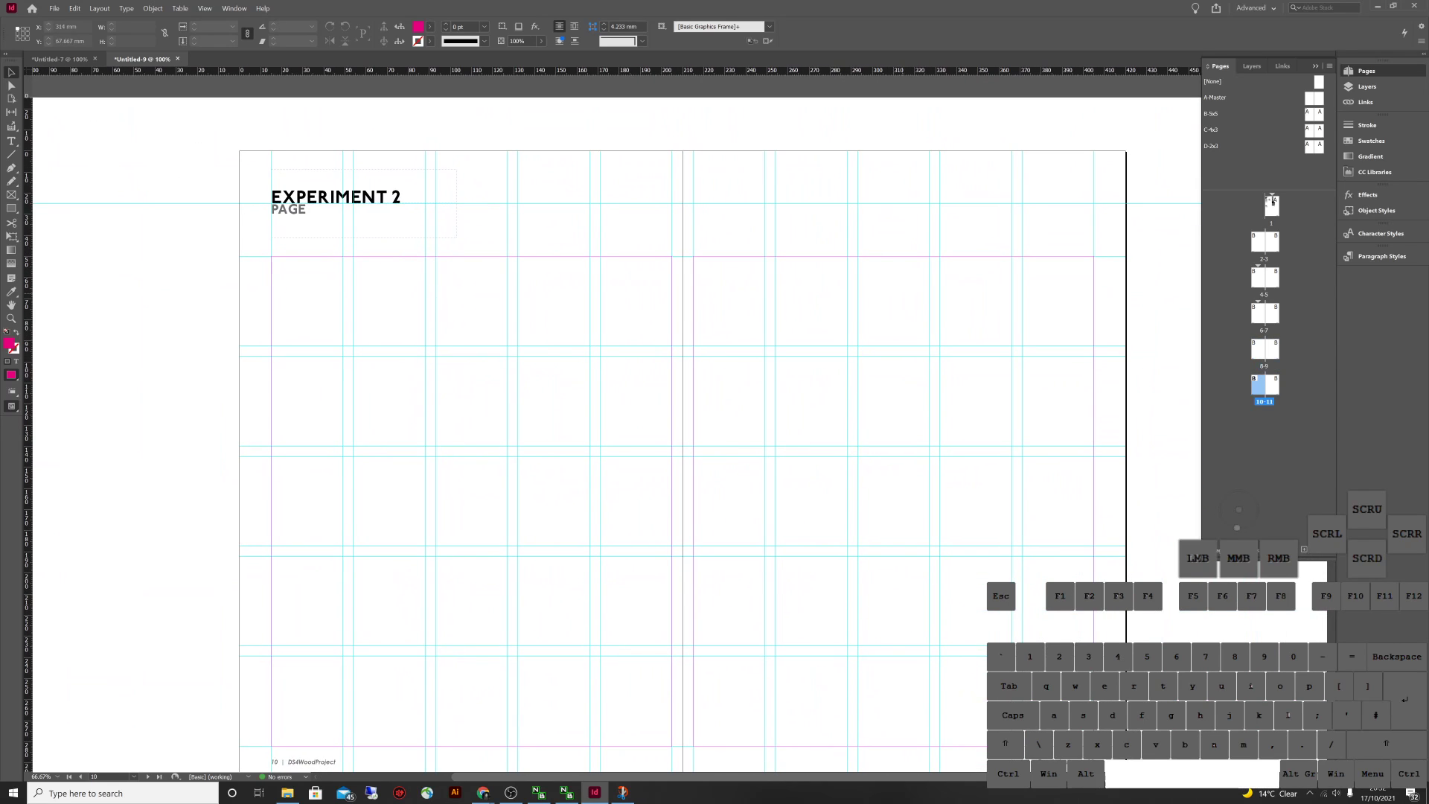
{"action": "left_click", "coordinate": [1272, 201]}
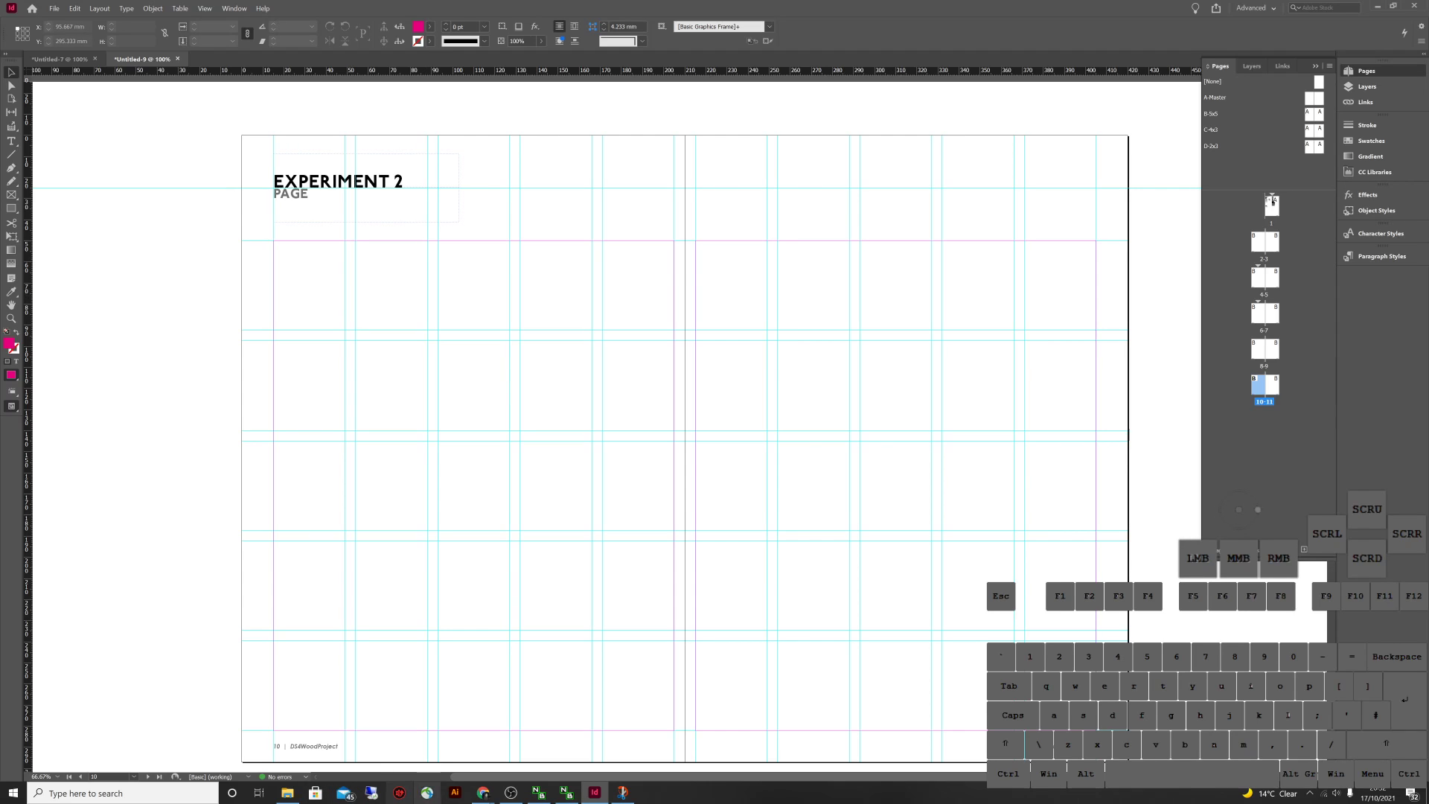
Place the IMG_0007.jpg film scan from the Film Scans folder across spread 10-11
{"action": "left_click", "coordinate": [287, 792]}
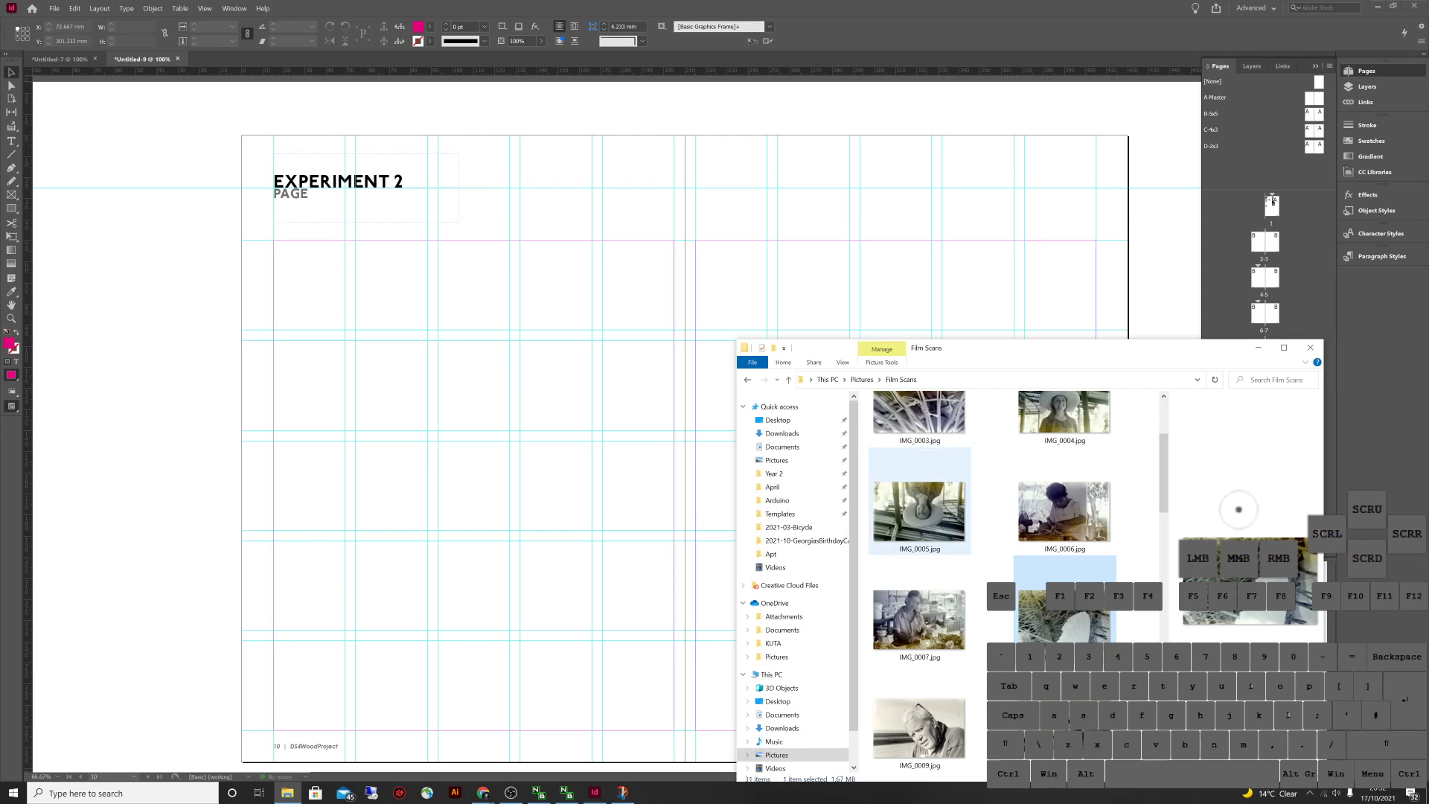
{"action": "left_click", "coordinate": [919, 618]}
{"action": "left_click", "coordinate": [595, 792]}
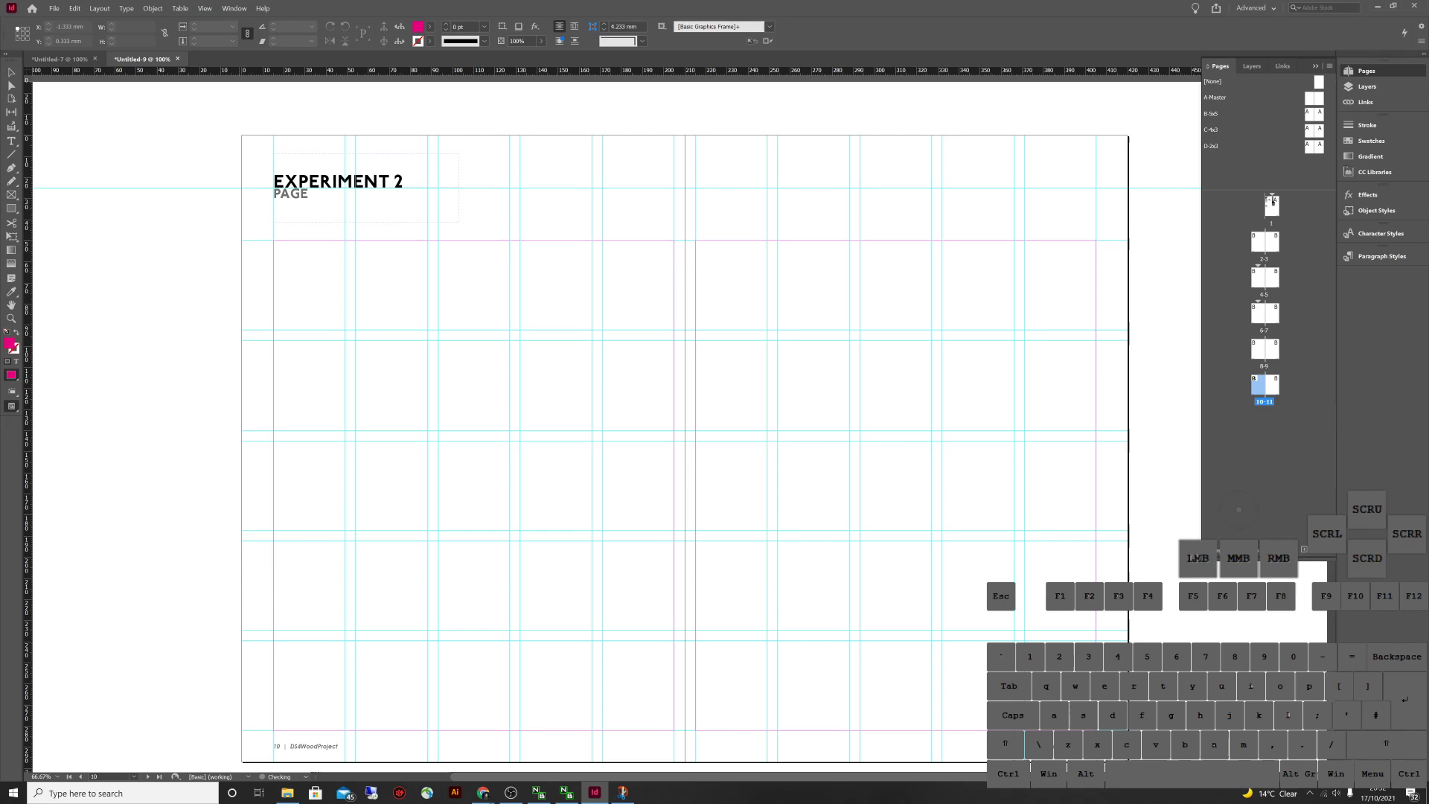
{"action": "mouse_move", "coordinate": [241, 135]}
{"action": "left_mouse_down"}
{"action": "mouse_move", "coordinate": [521, 335]}
{"action": "mouse_move", "coordinate": [930, 729]}
{"action": "mouse_move", "coordinate": [1116, 655]}
{"action": "mouse_move", "coordinate": [1128, 644]}
{"action": "mouse_move", "coordinate": [1111, 610]}
{"action": "mouse_move", "coordinate": [1128, 645]}
{"action": "left_mouse_up"}
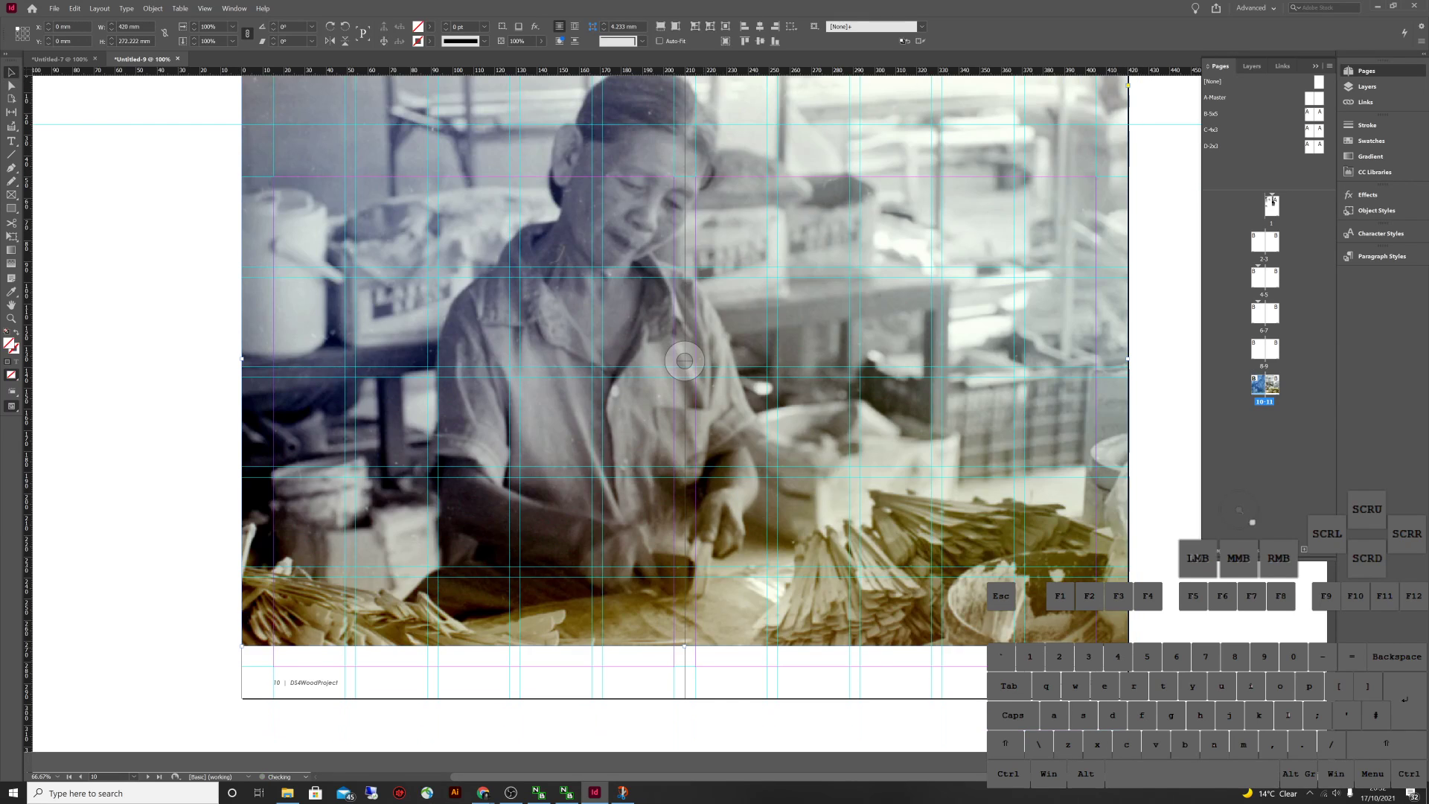
Fit the photo to its frame and raise the bottom edge to leave a white footer strip
{"action": "left_click_drag", "start_coordinate": [684, 645], "coordinate": [684, 698]}
{"action": "left_click", "coordinate": [659, 26]}
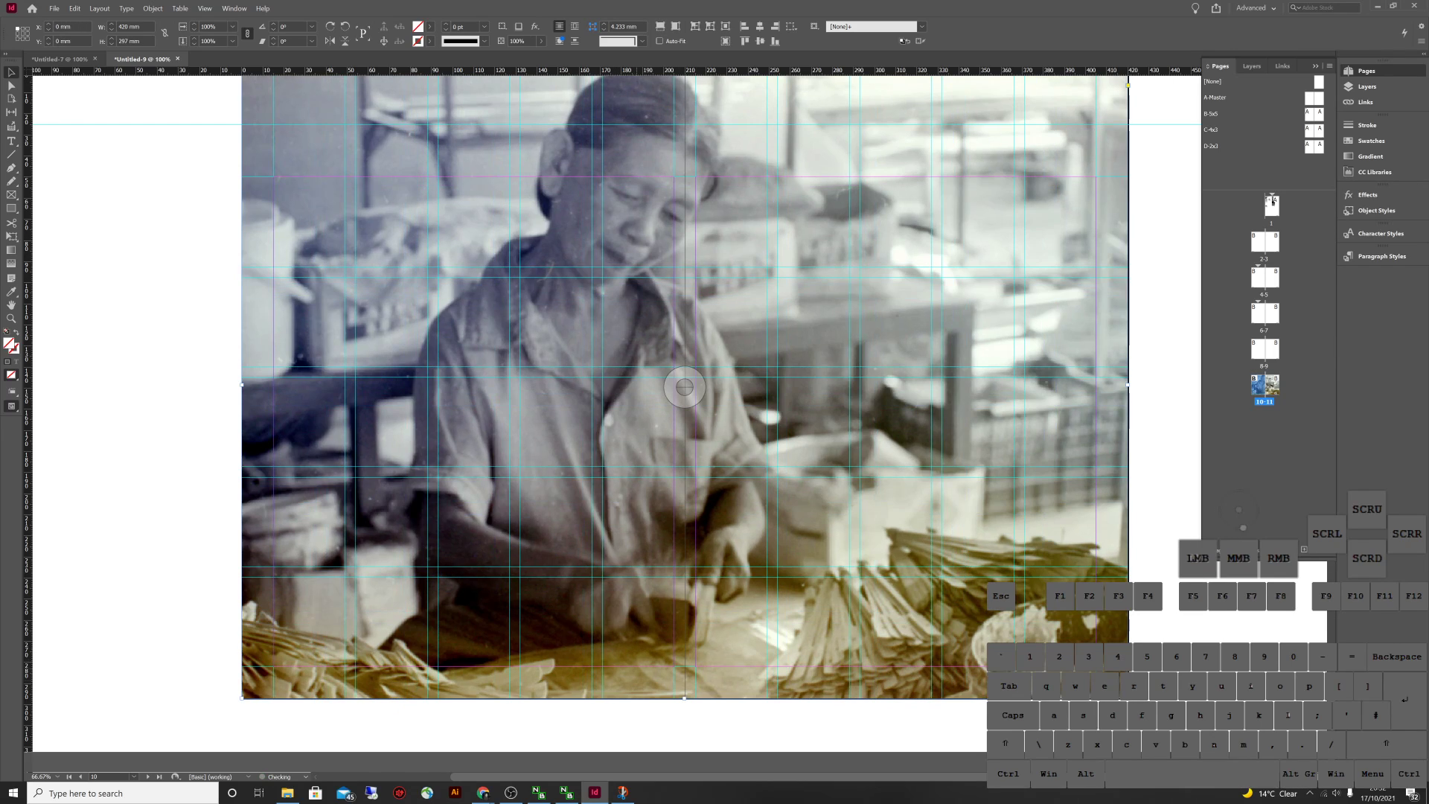
{"action": "left_click", "coordinate": [682, 662]}
{"action": "left_click_drag", "start_coordinate": [684, 698], "coordinate": [640, 664]}
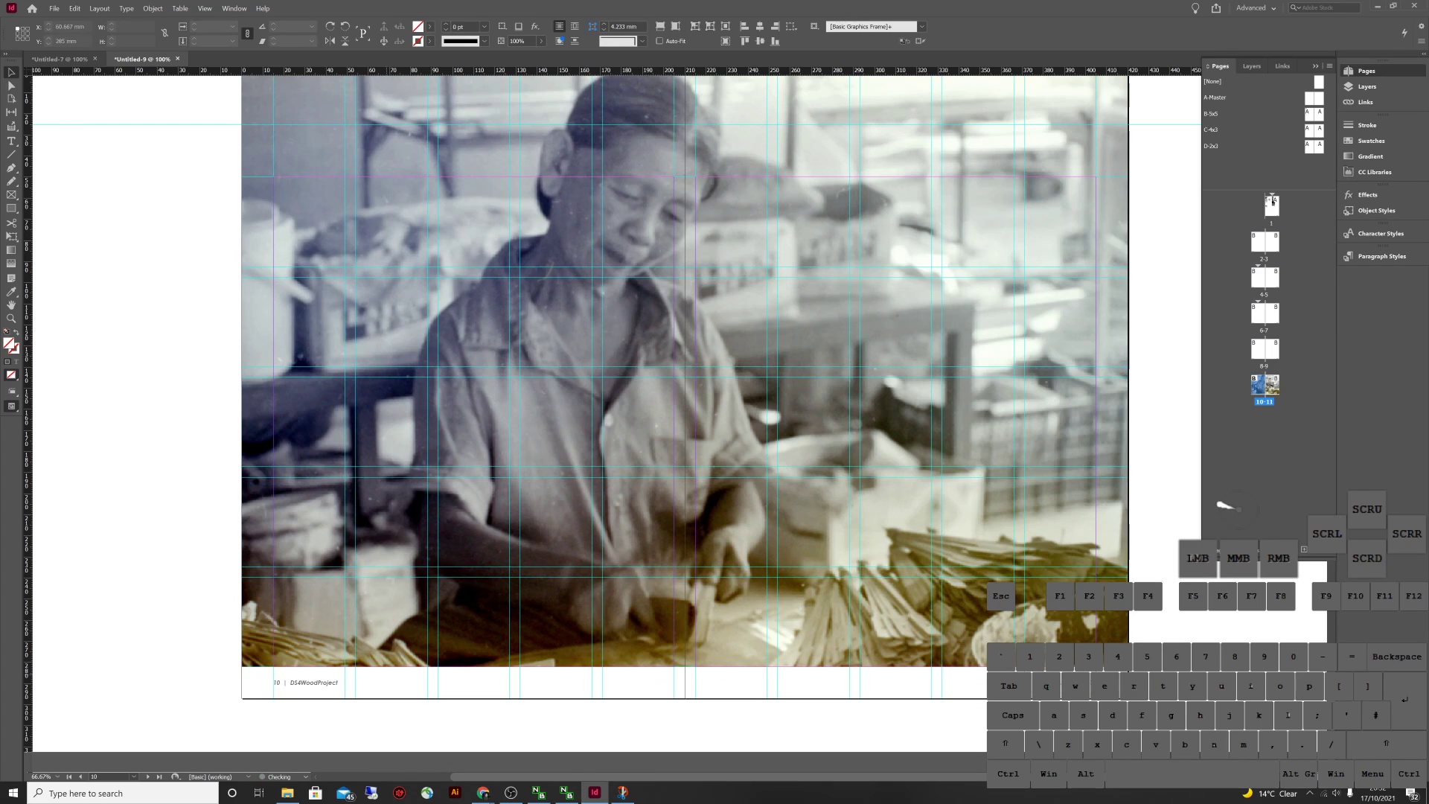
{"action": "key", "text": "w"}
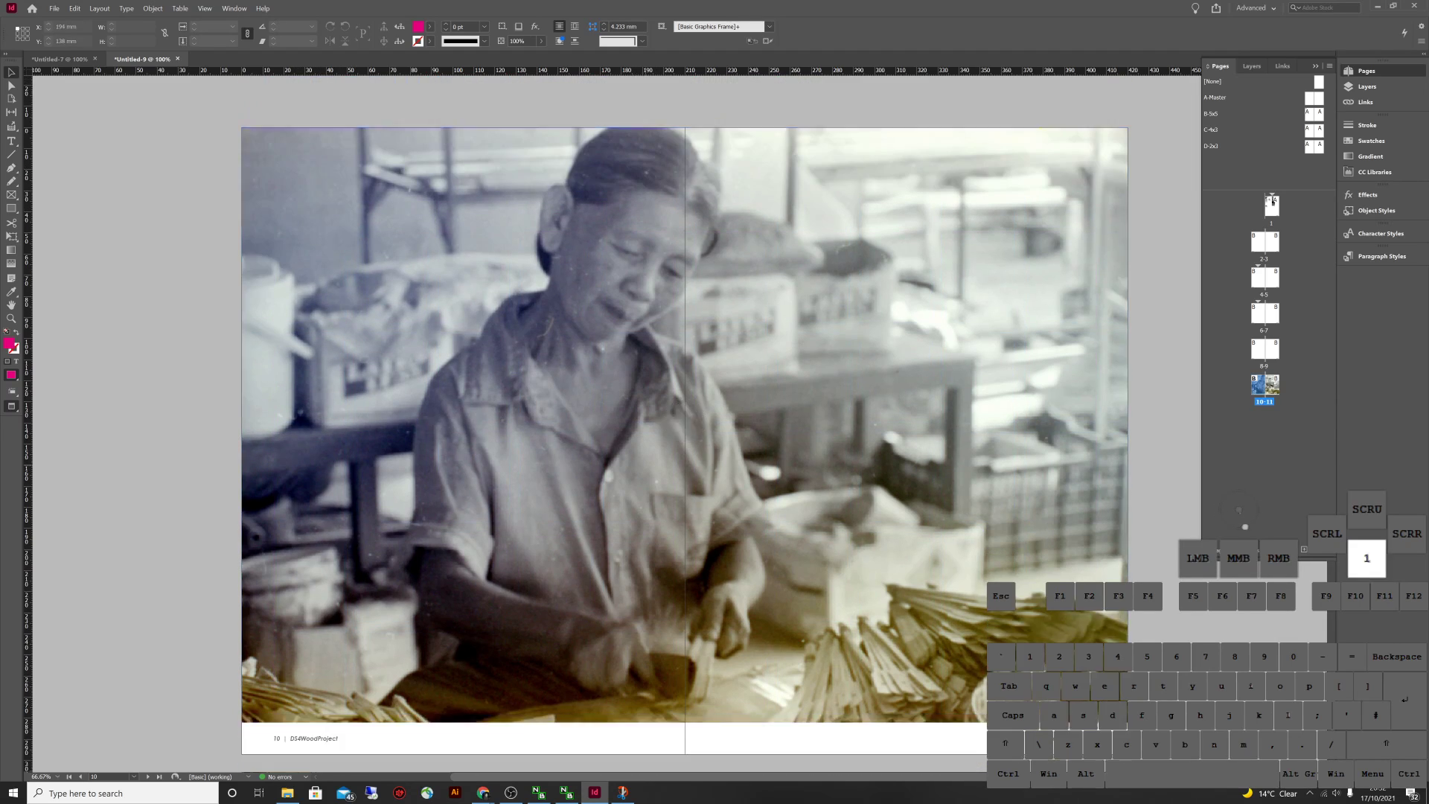
Apply the Title TOC paragraph style to the SECTION heading on master B-5x5
{"action": "key", "text": "w"}
{"action": "scroll", "coordinate": [610, 372], "scroll_direction": "up", "scroll_amount": 10}
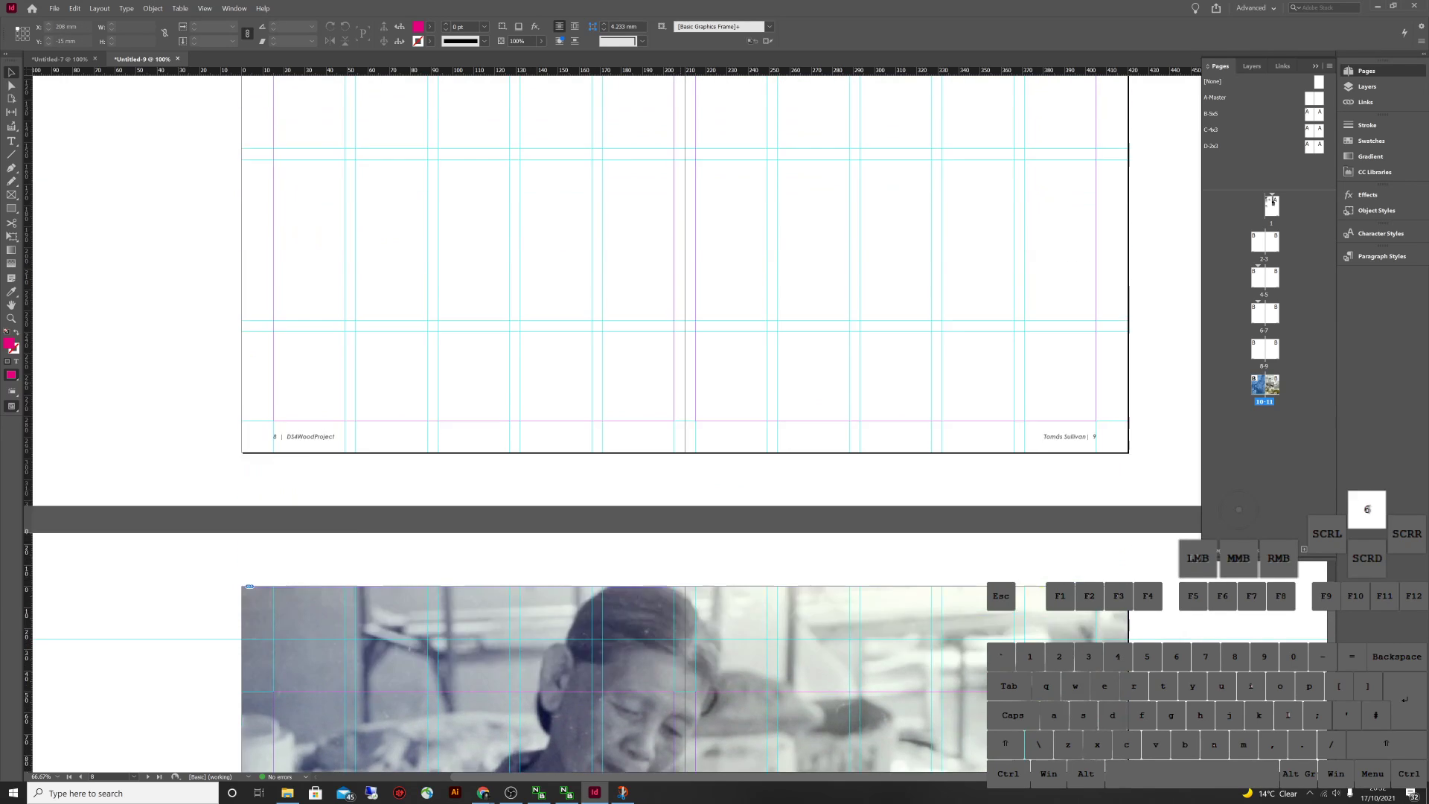
{"action": "scroll", "coordinate": [610, 372], "scroll_direction": "up", "scroll_amount": 10}
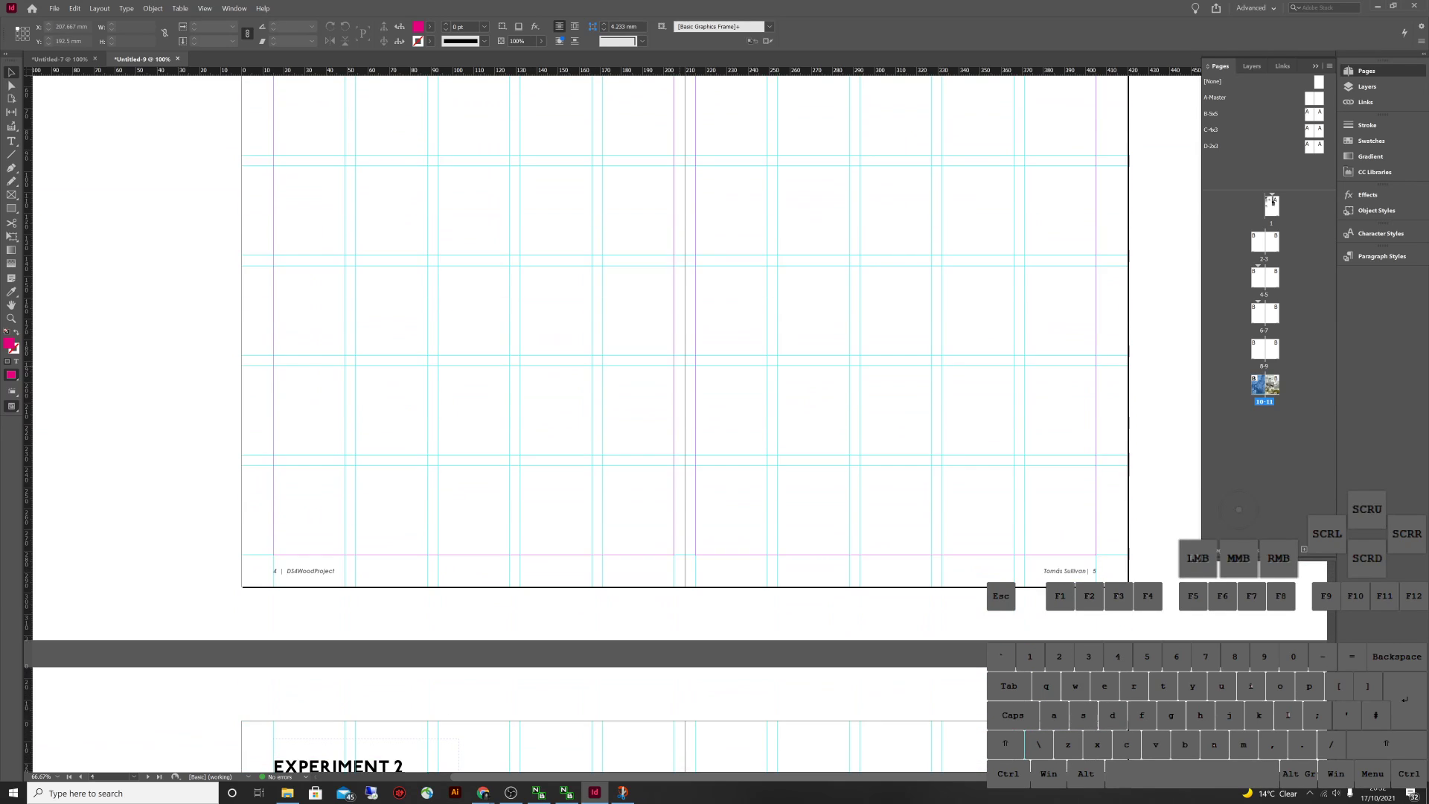
{"action": "scroll", "coordinate": [610, 372], "scroll_direction": "down", "scroll_amount": 10}
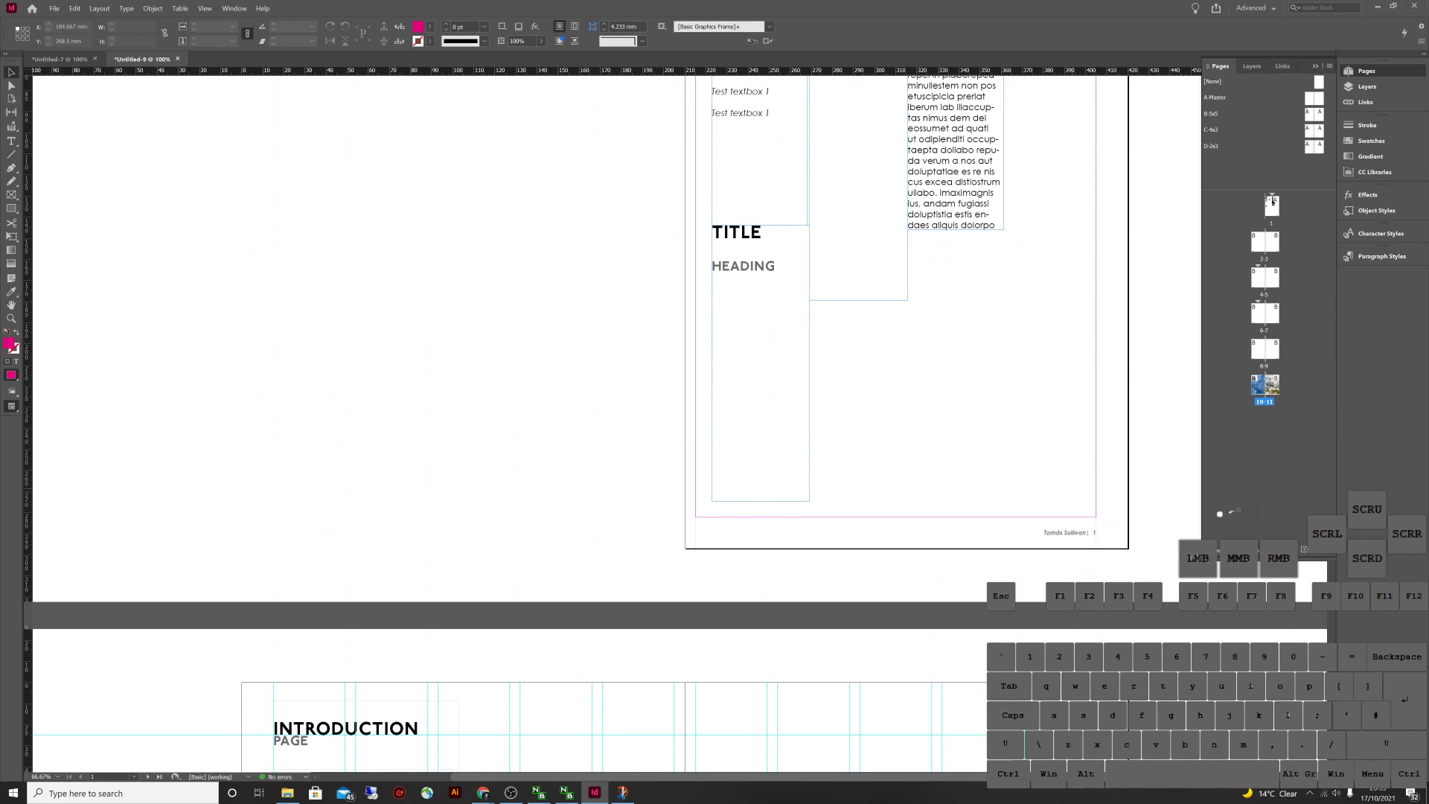
{"action": "scroll", "coordinate": [610, 372], "scroll_direction": "down", "scroll_amount": 10}
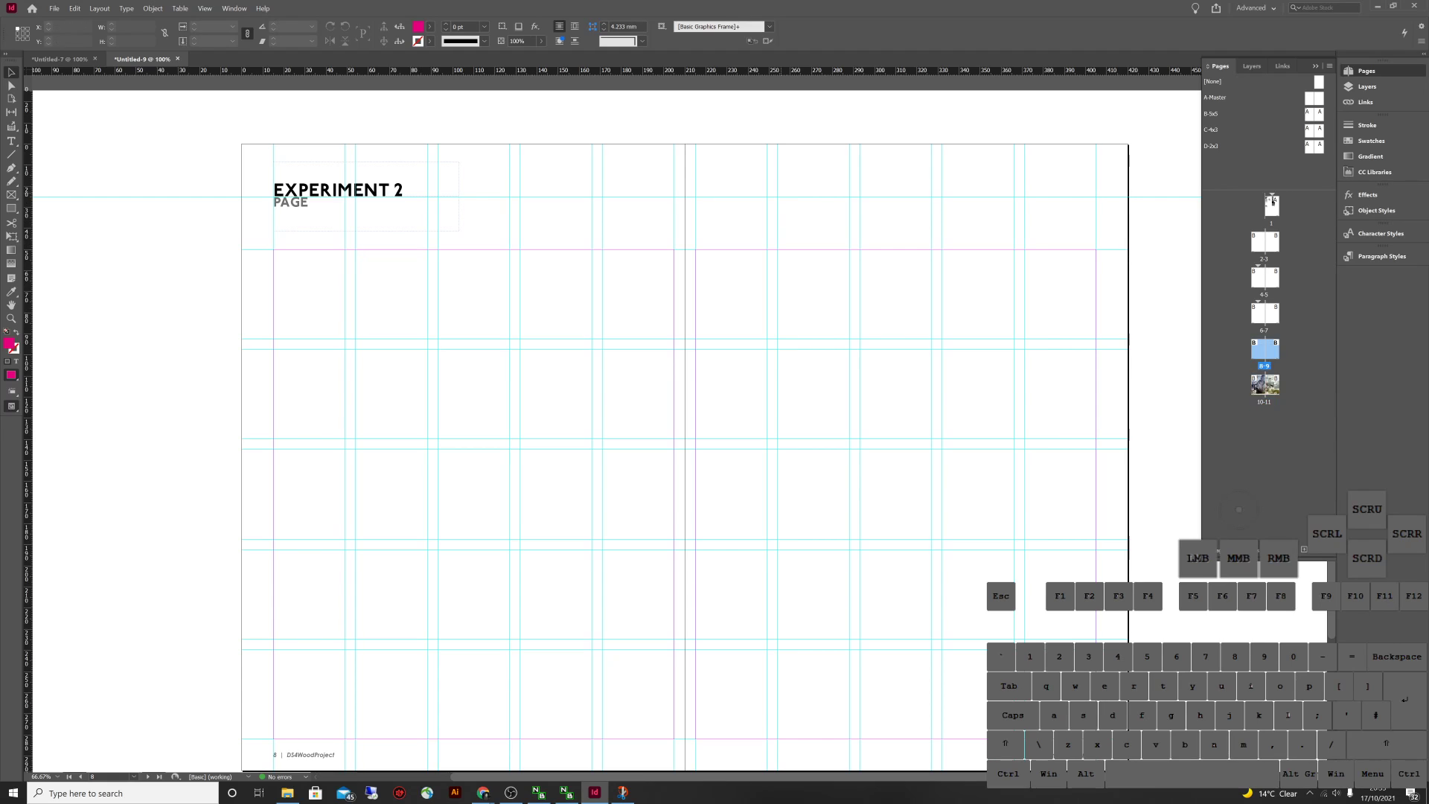
{"action": "double_click", "coordinate": [1309, 113]}
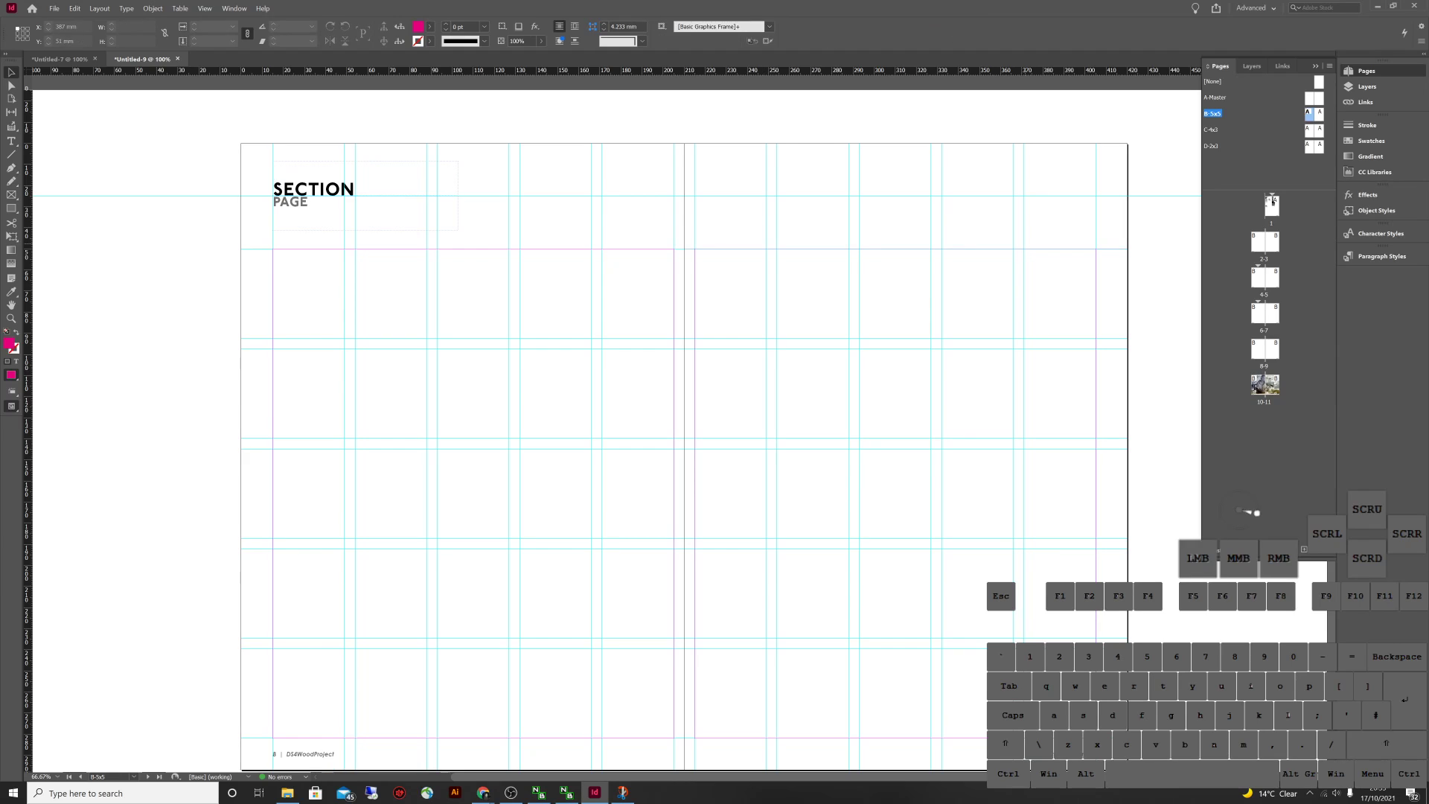
{"action": "double_click", "coordinate": [355, 189]}
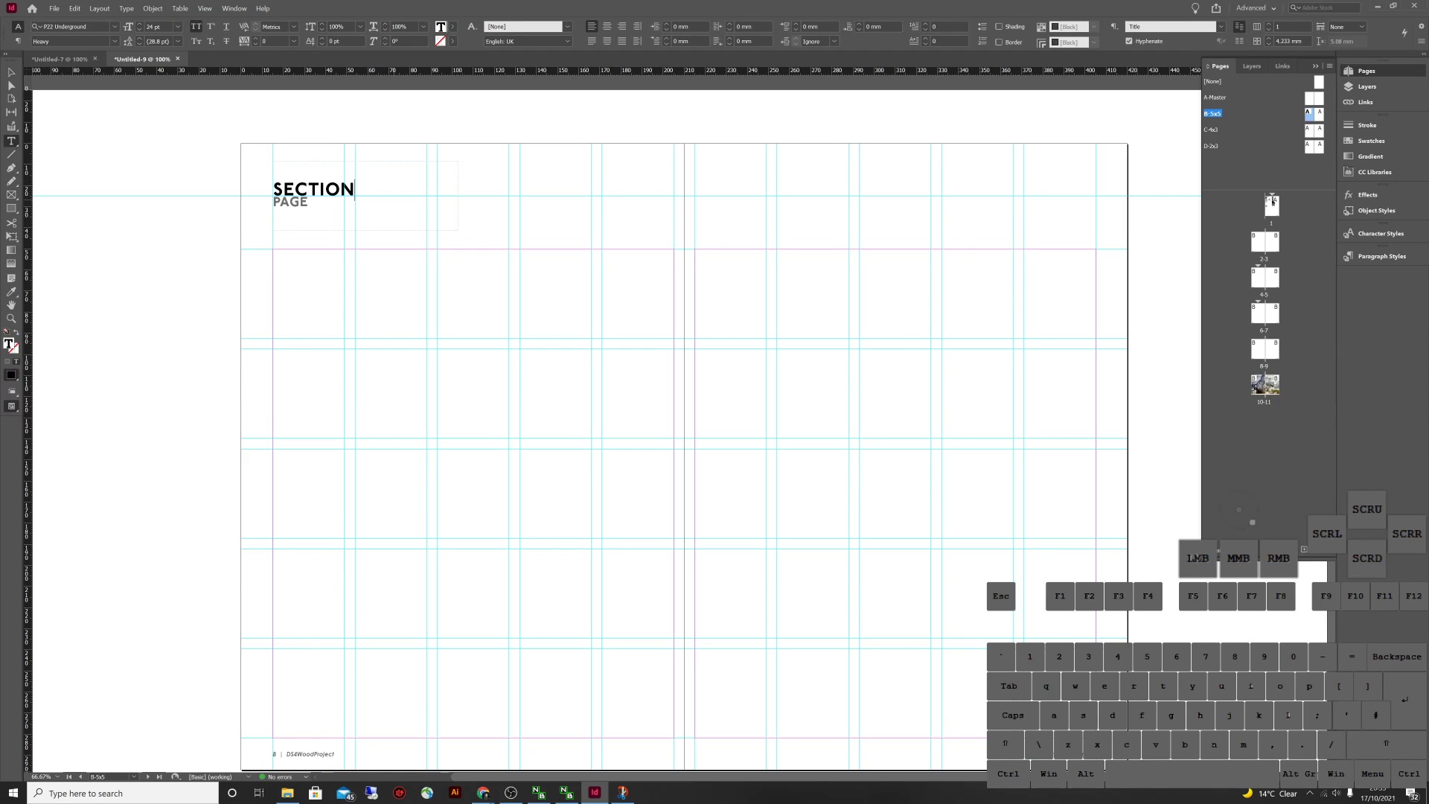
{"action": "double_click", "coordinate": [355, 189]}
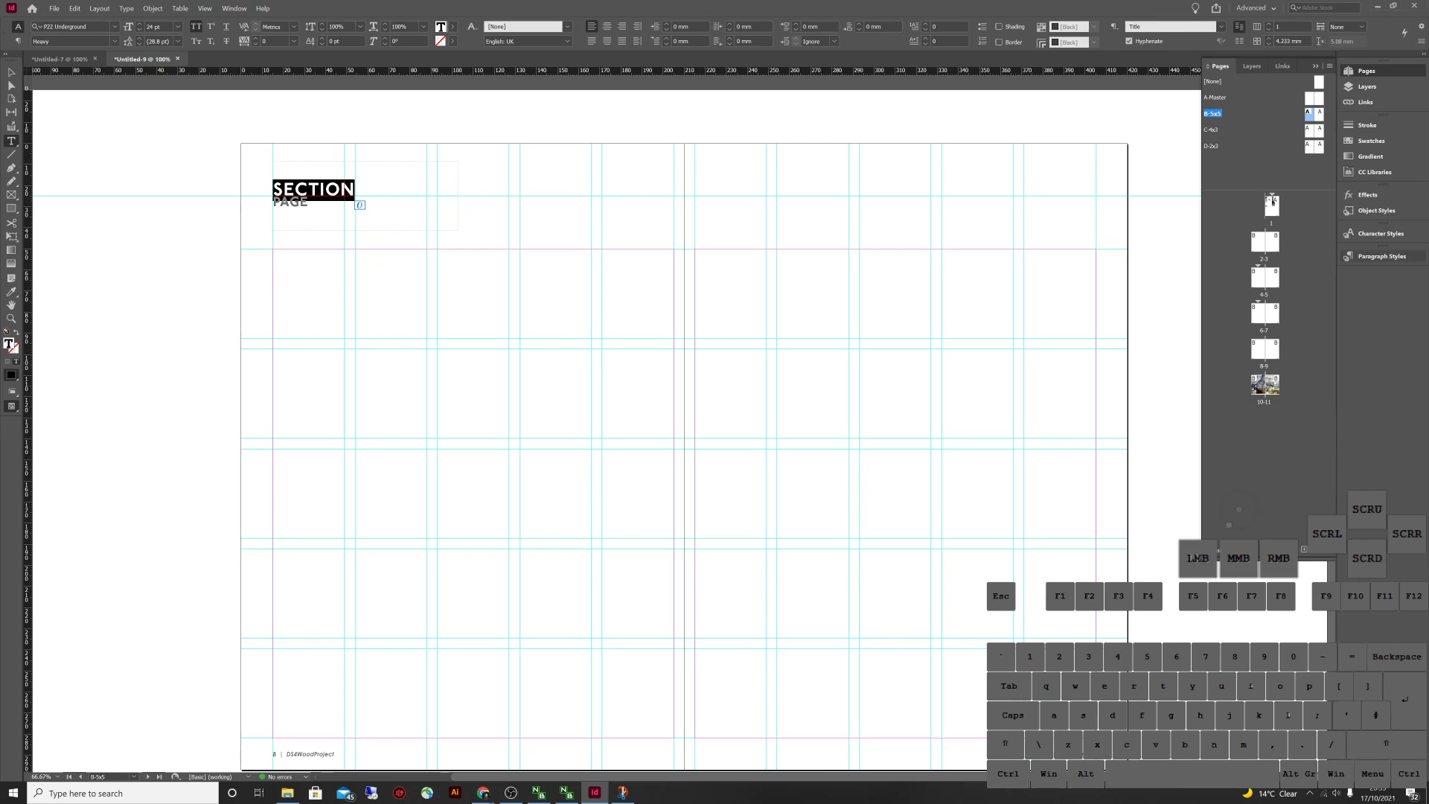
{"action": "left_click", "coordinate": [1382, 256]}
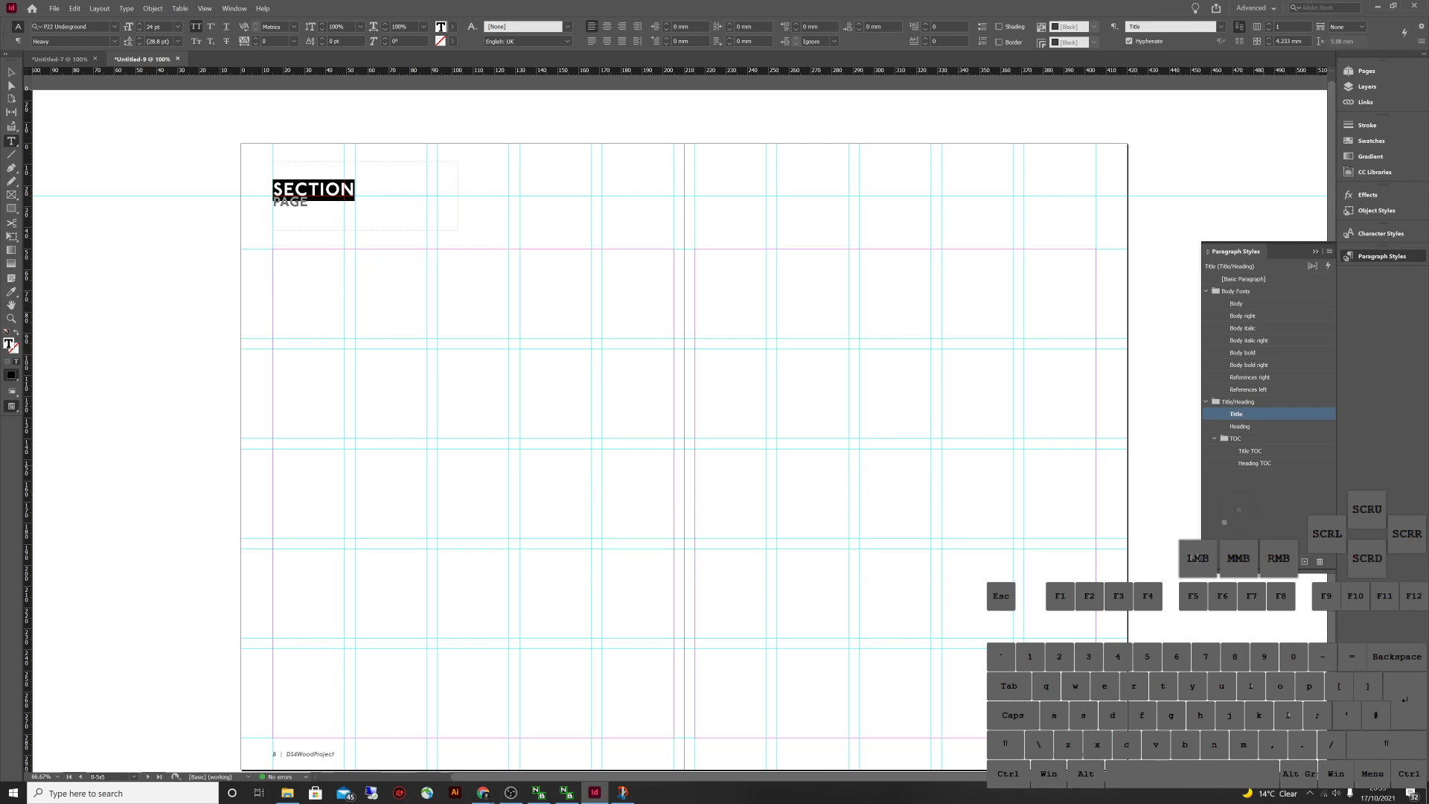
{"action": "left_click", "coordinate": [1251, 450]}
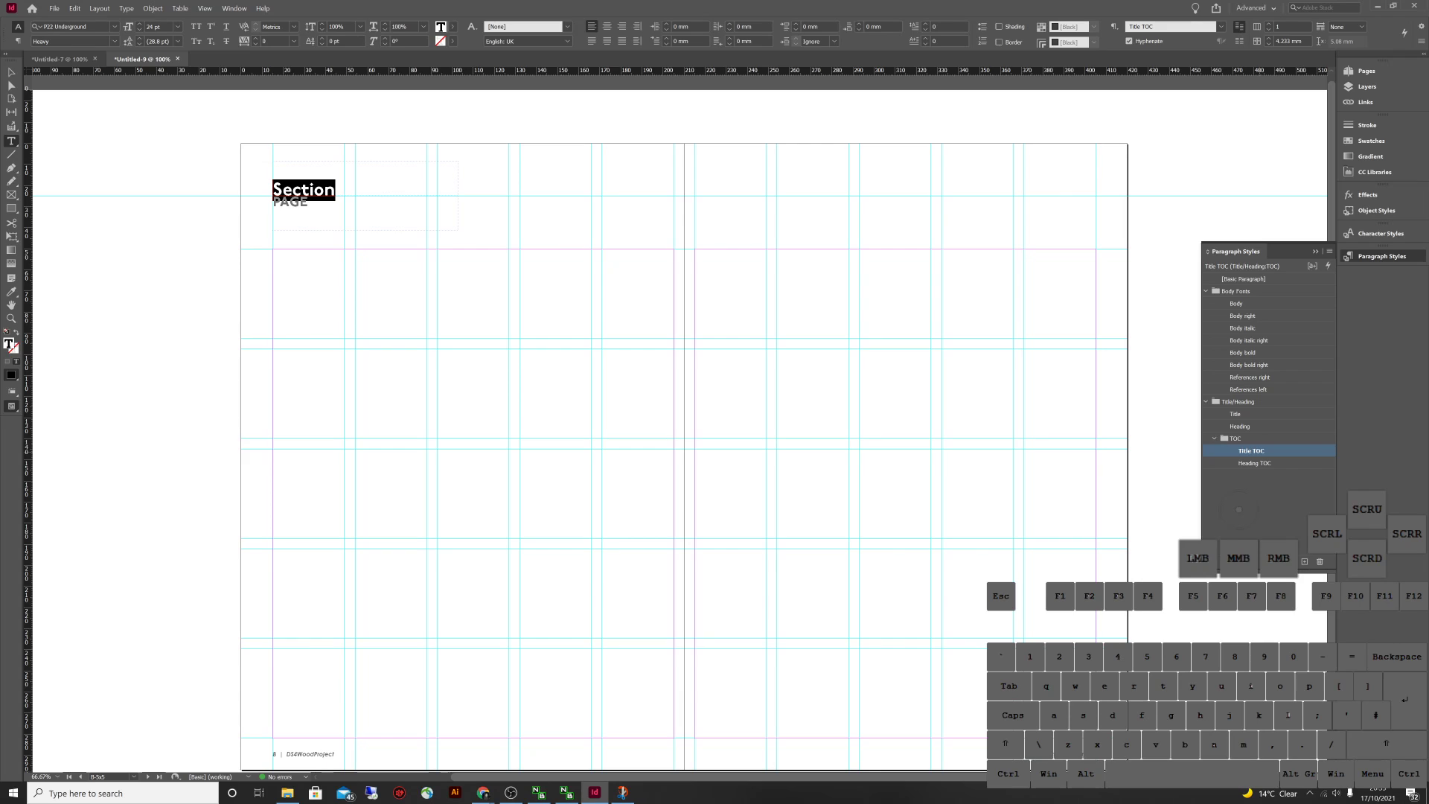
Base the Title TOC paragraph style on the Title style
{"action": "double_click", "coordinate": [1251, 451]}
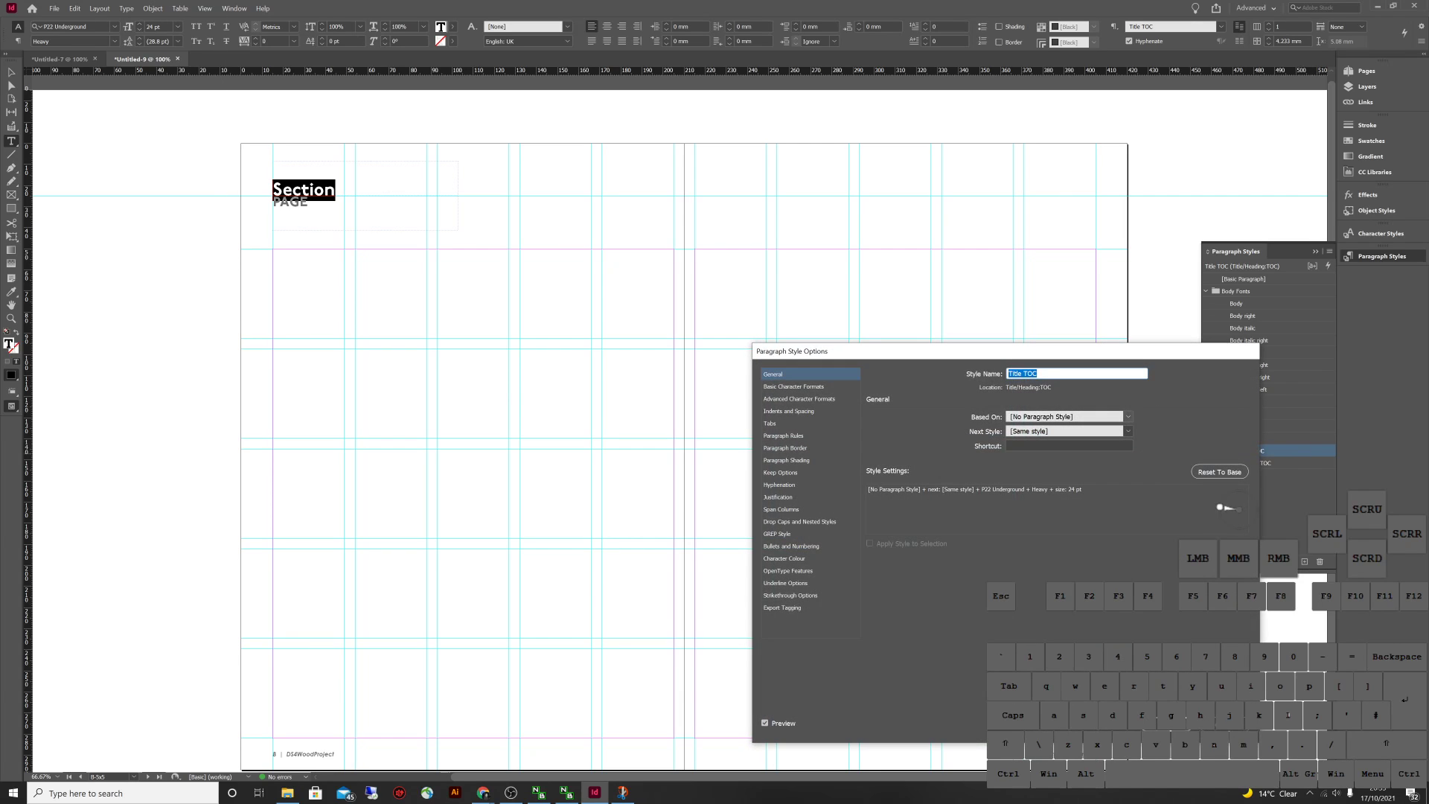
{"action": "left_click", "coordinate": [957, 416]}
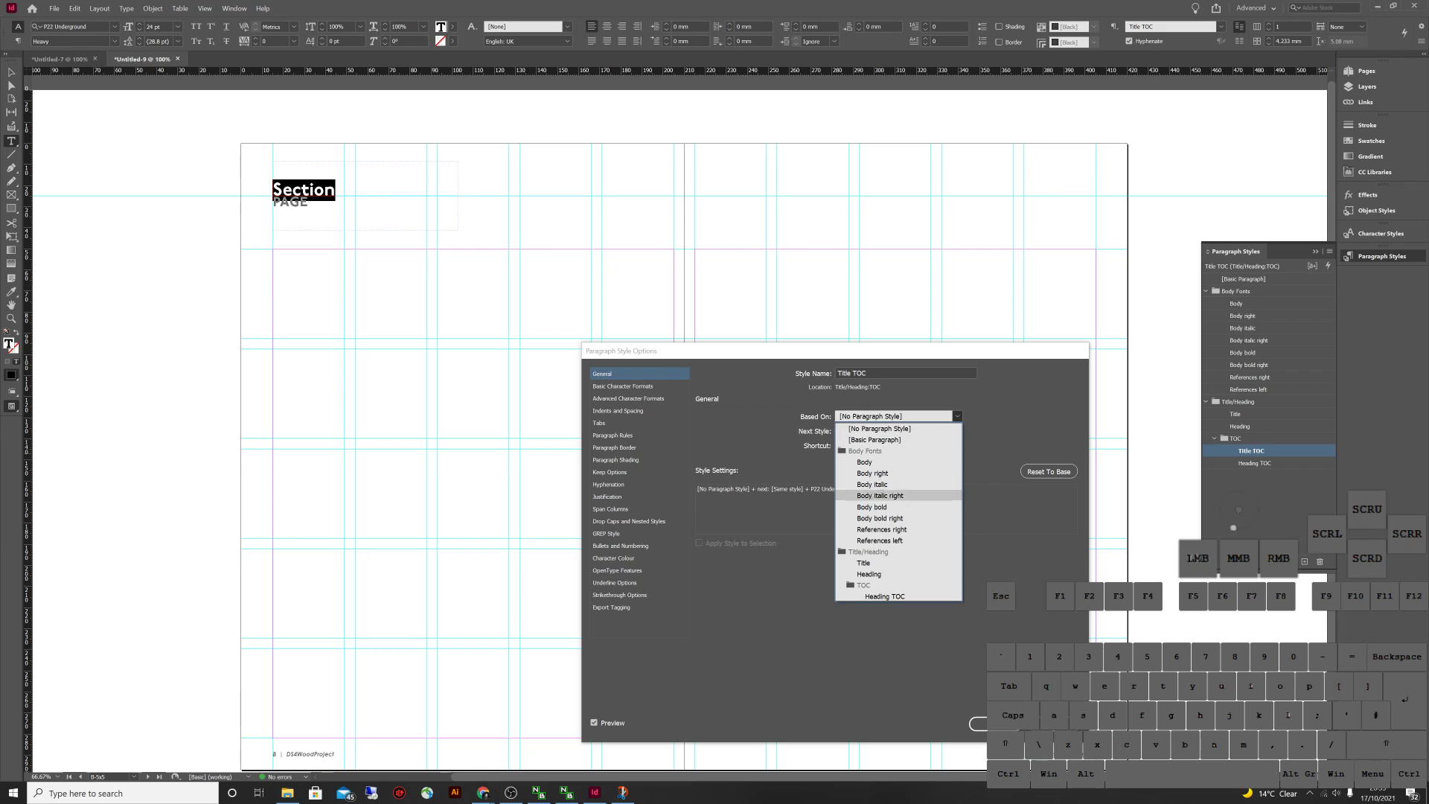
{"action": "left_click", "coordinate": [863, 563]}
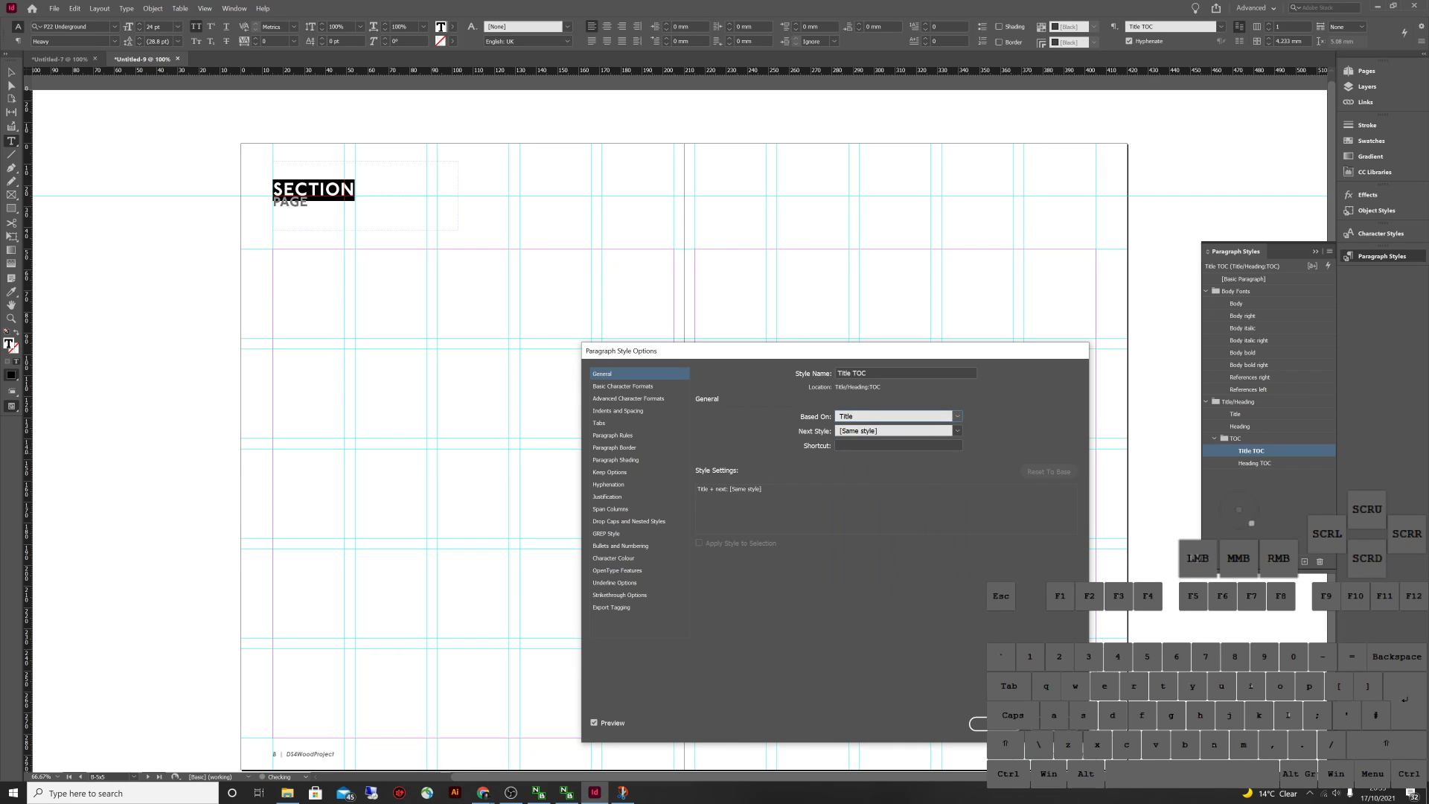
{"action": "left_click", "coordinate": [979, 724]}
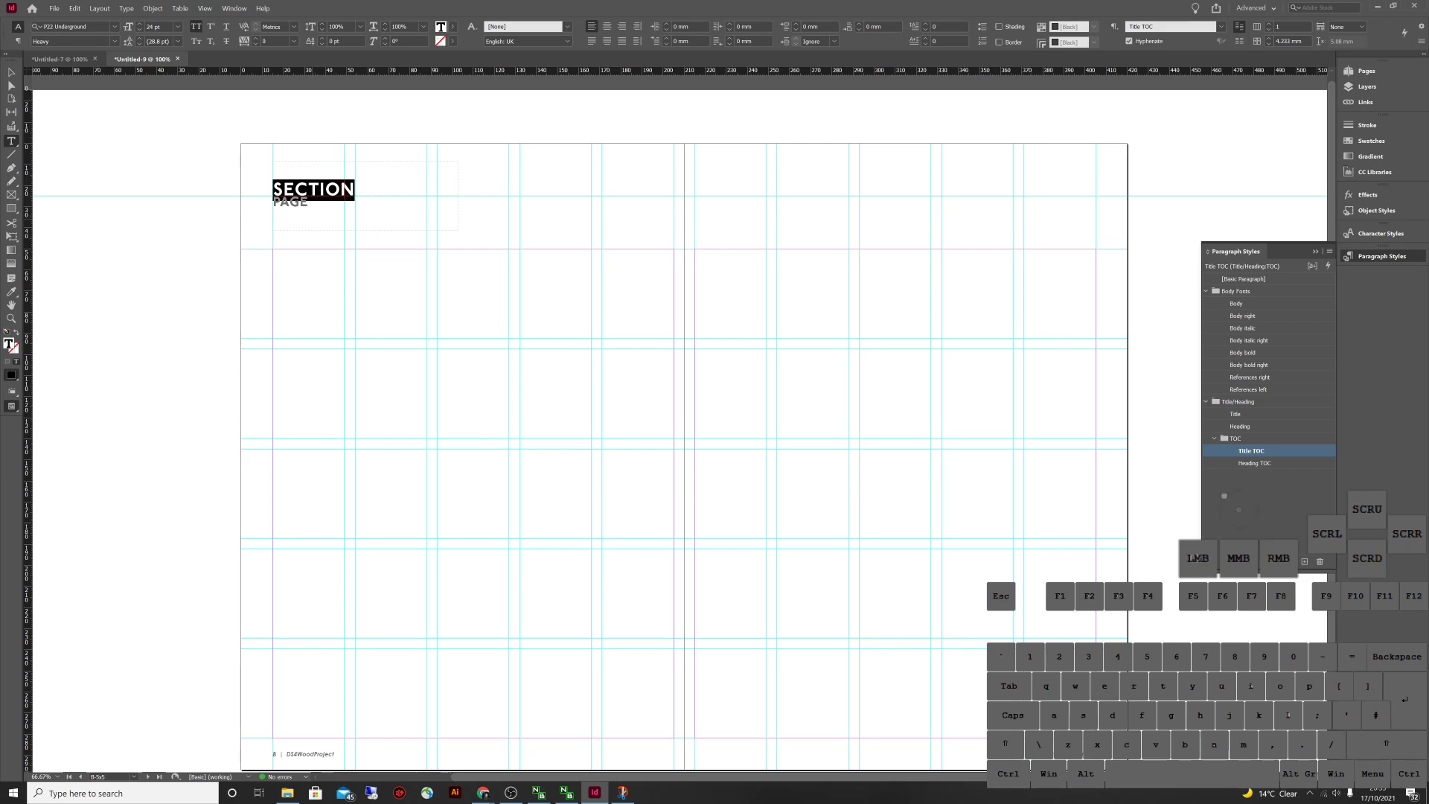
{"action": "key", "text": "Escape"}
{"action": "left_click", "coordinate": [1228, 504]}
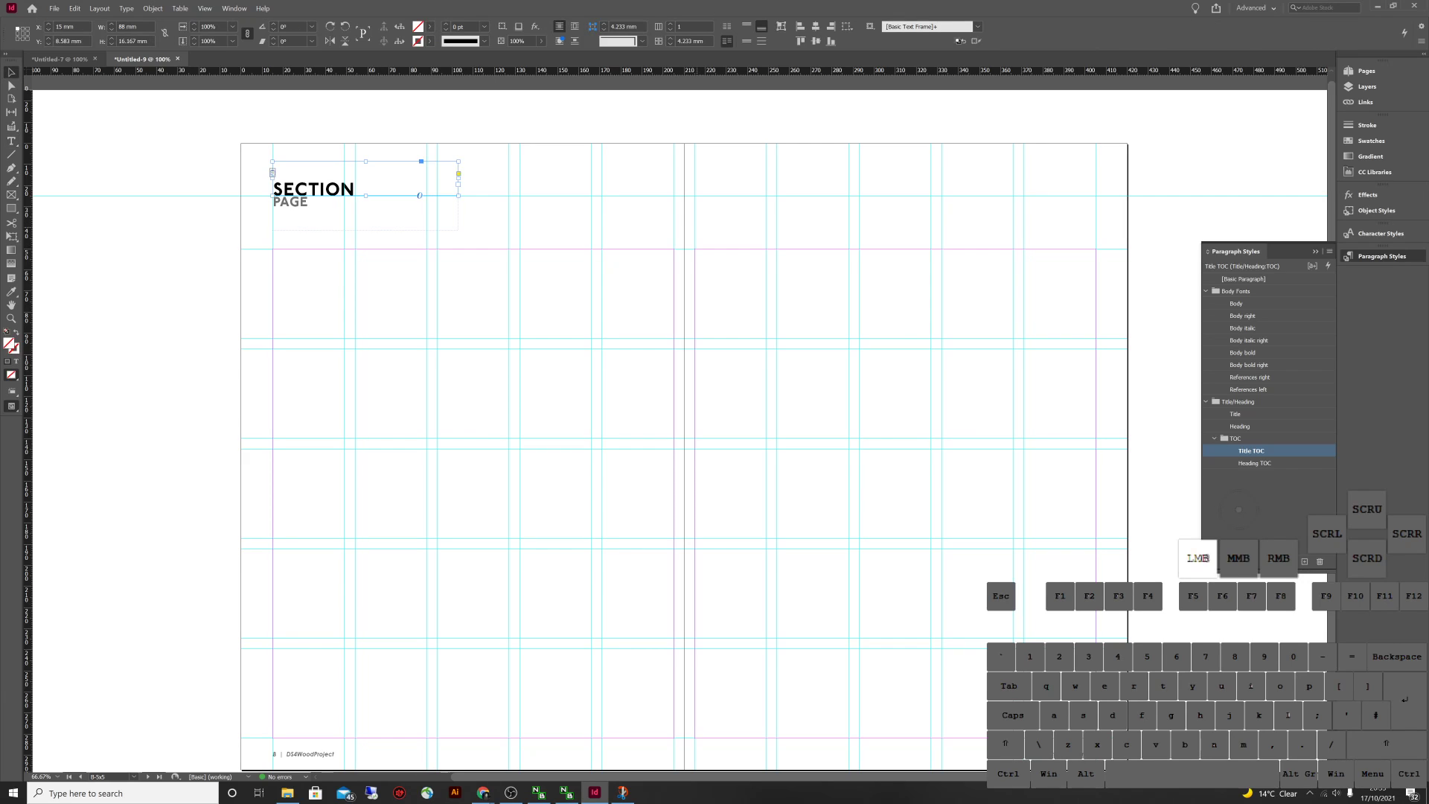
{"action": "left_click", "coordinate": [1366, 71]}
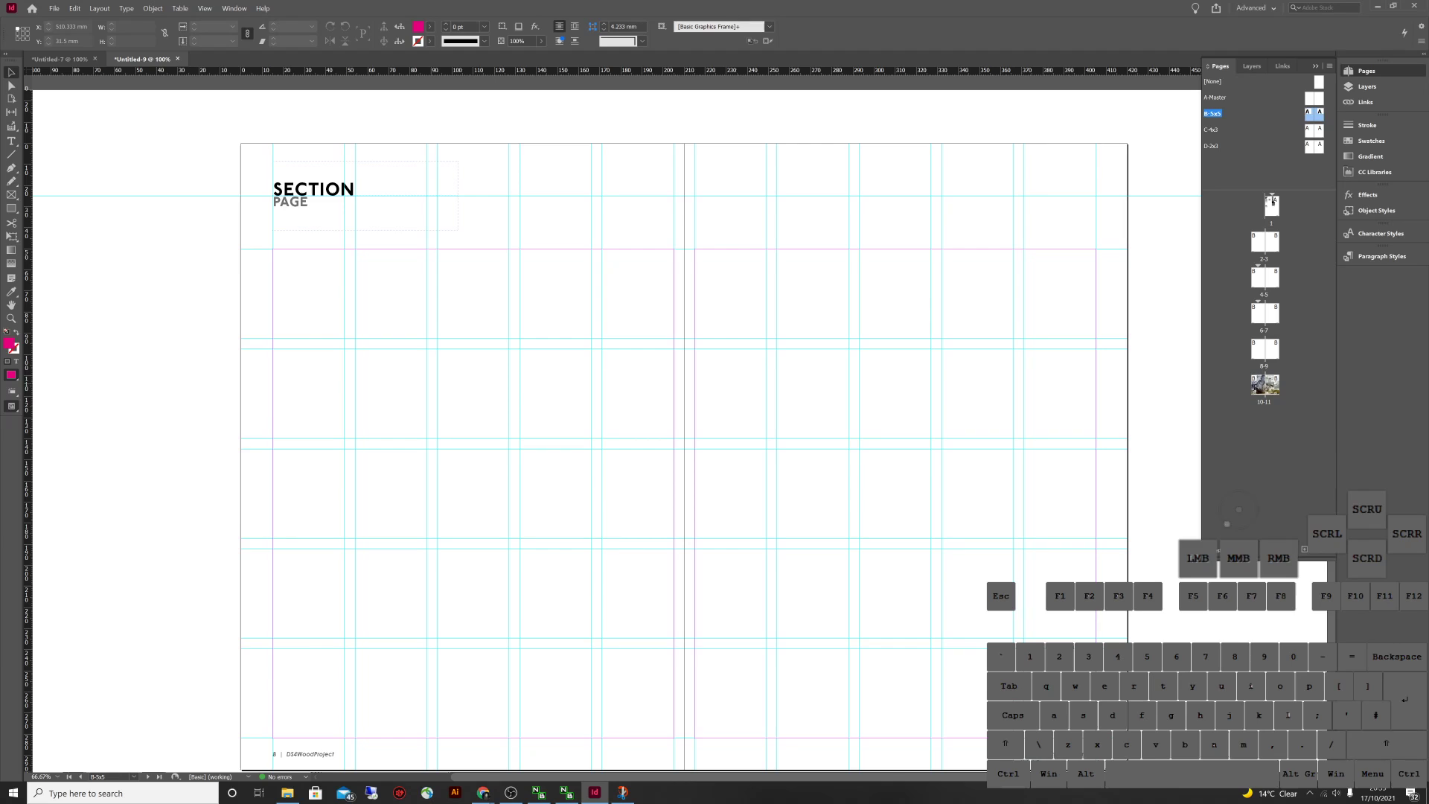
Override the master EXPERIMENT 2 title frame on page 8
{"action": "double_click", "coordinate": [1258, 348]}
{"action": "left_click", "coordinate": [350, 194]}
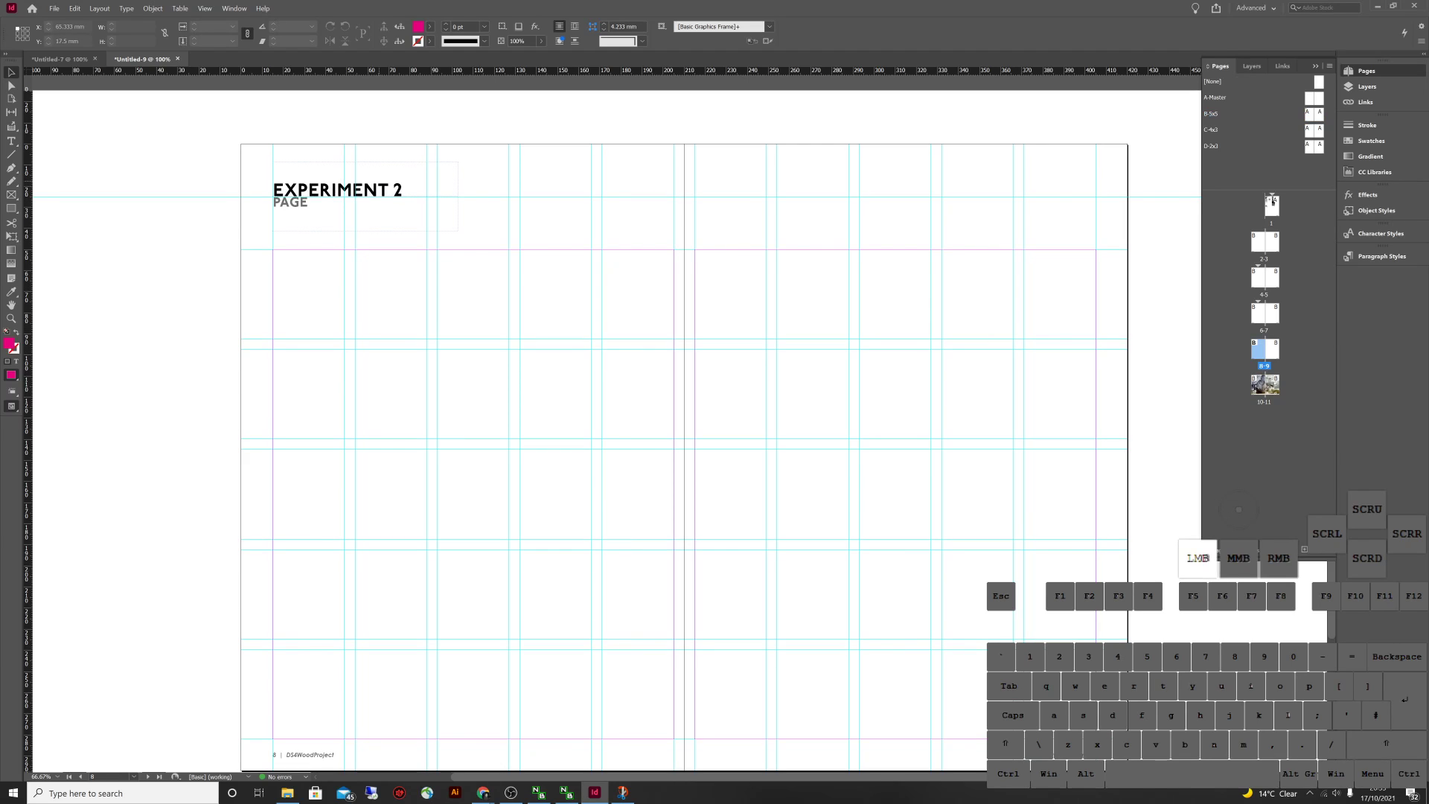
{"action": "left_click_drag", "start_coordinate": [503, 217], "coordinate": [158, 160]}
{"action": "left_click_drag", "start_coordinate": [591, 271], "coordinate": [238, 161]}
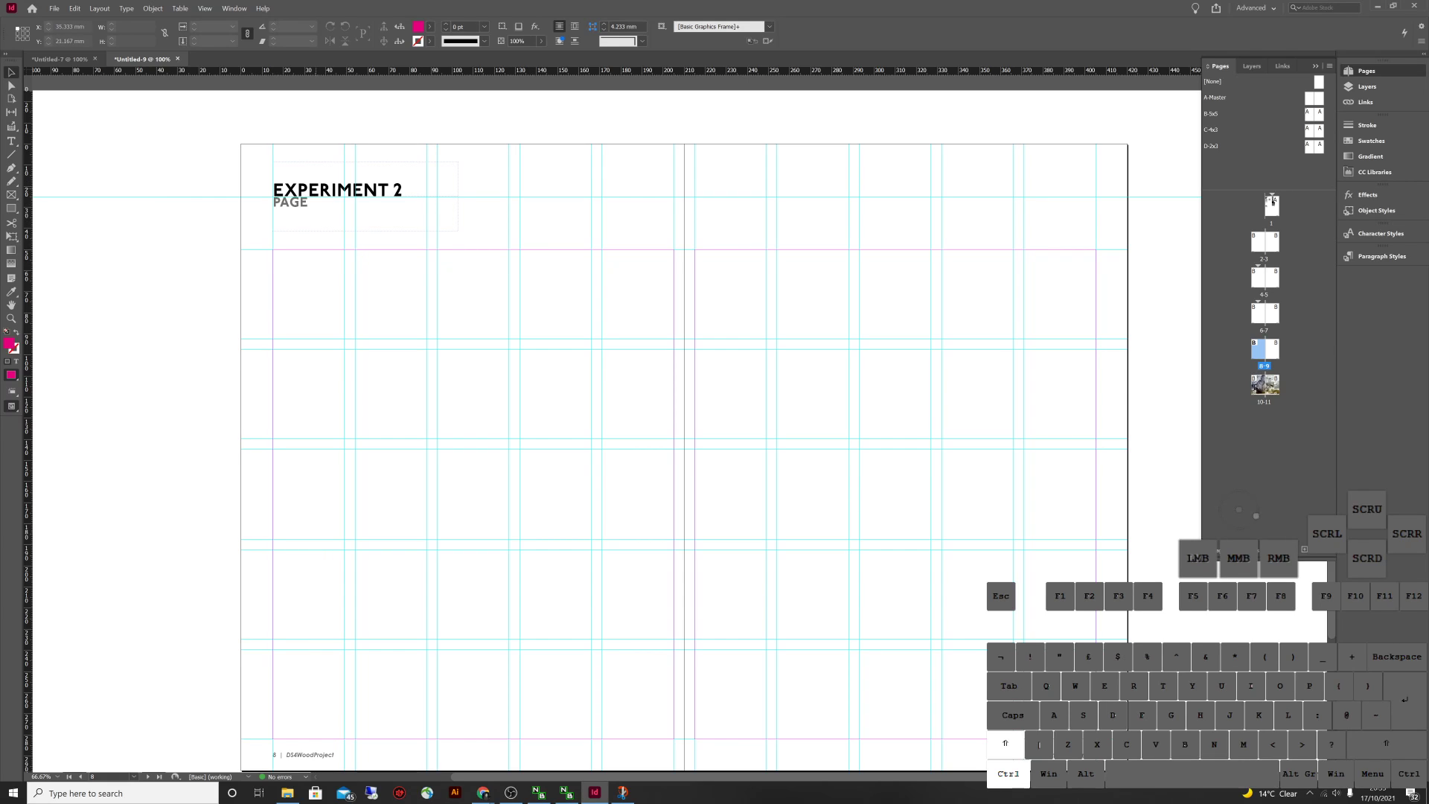
{"action": "left_click", "coordinate": [447, 164], "text": "ctrl+shift"}
{"action": "left_click", "coordinate": [446, 163], "text": "ctrl+shift"}
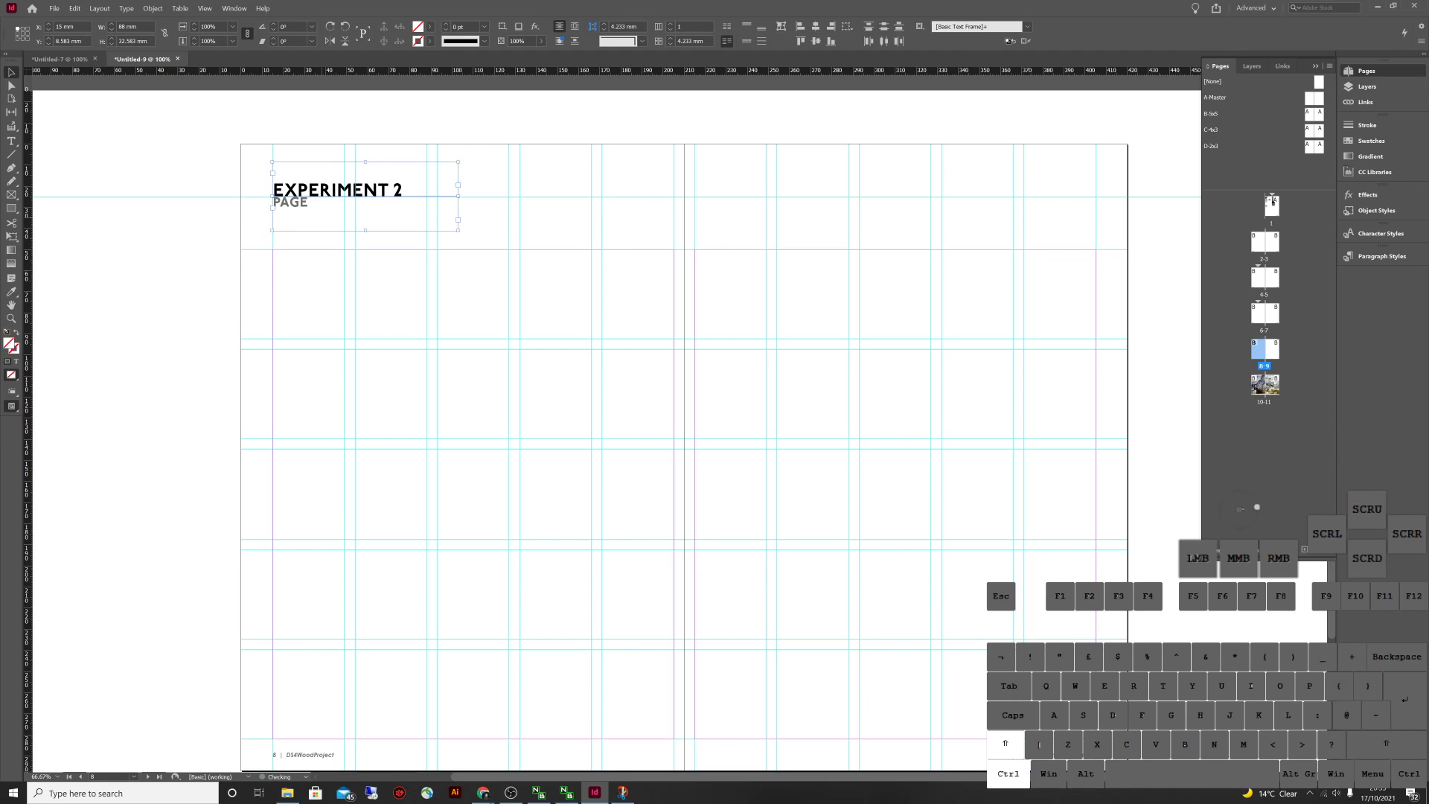
{"action": "double_click", "coordinate": [402, 191]}
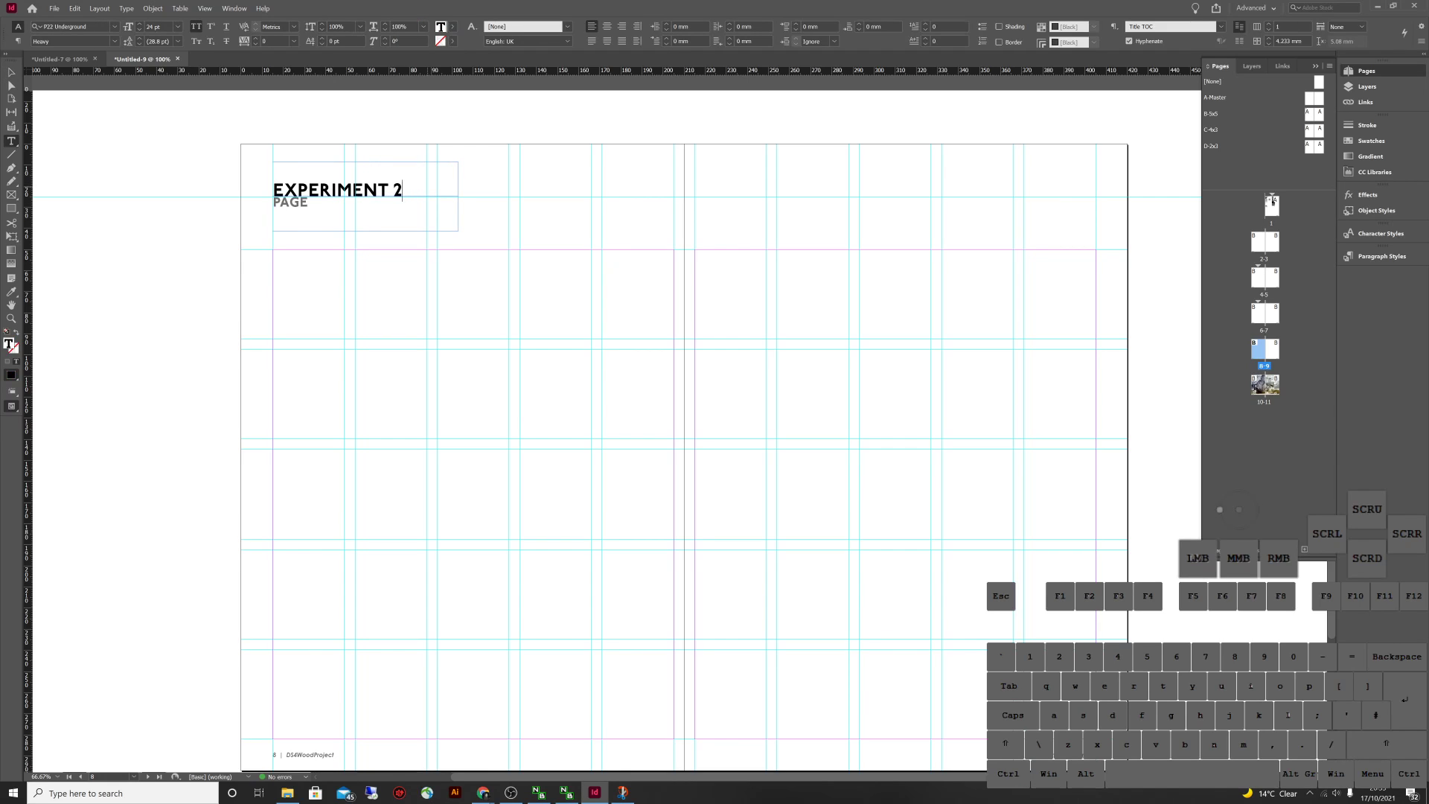
{"action": "key", "text": "Escape"}
Return to the INTRODUCTION spread, pages 2–3
{"action": "scroll", "coordinate": [617, 416], "scroll_direction": "up", "scroll_amount": 2}
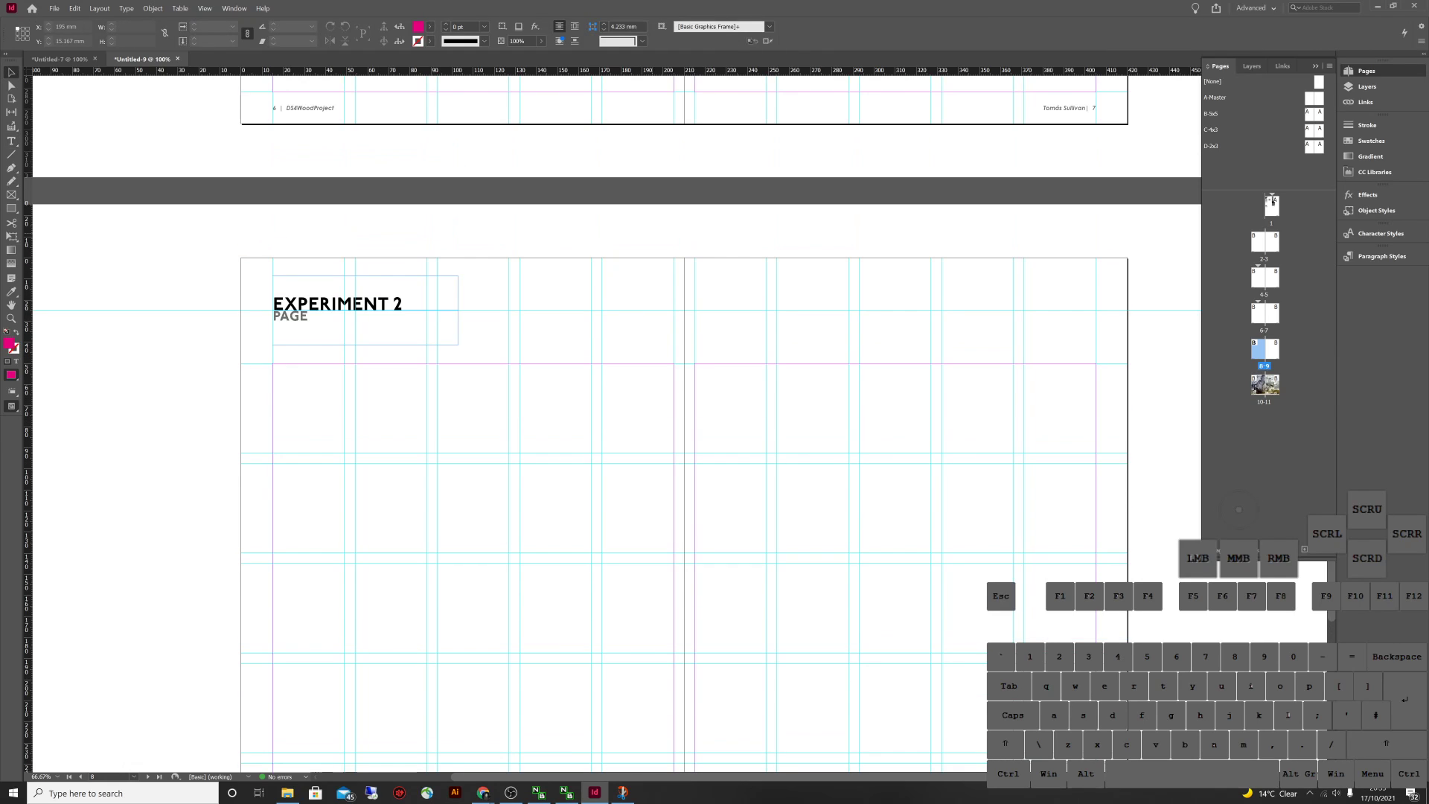
{"action": "scroll", "coordinate": [617, 416], "scroll_direction": "up", "scroll_amount": 2}
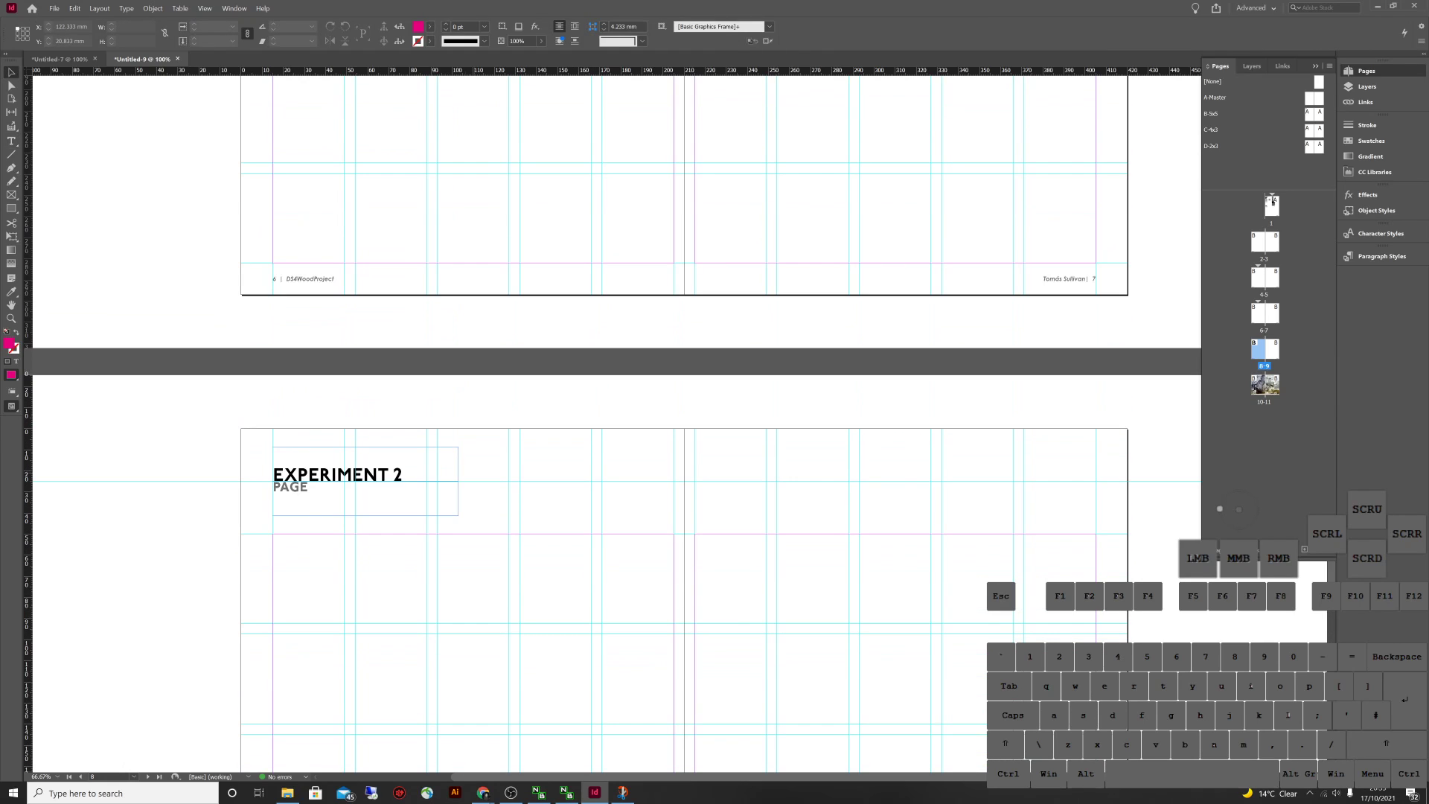
{"action": "left_click", "coordinate": [392, 471]}
{"action": "left_click", "coordinate": [499, 472]}
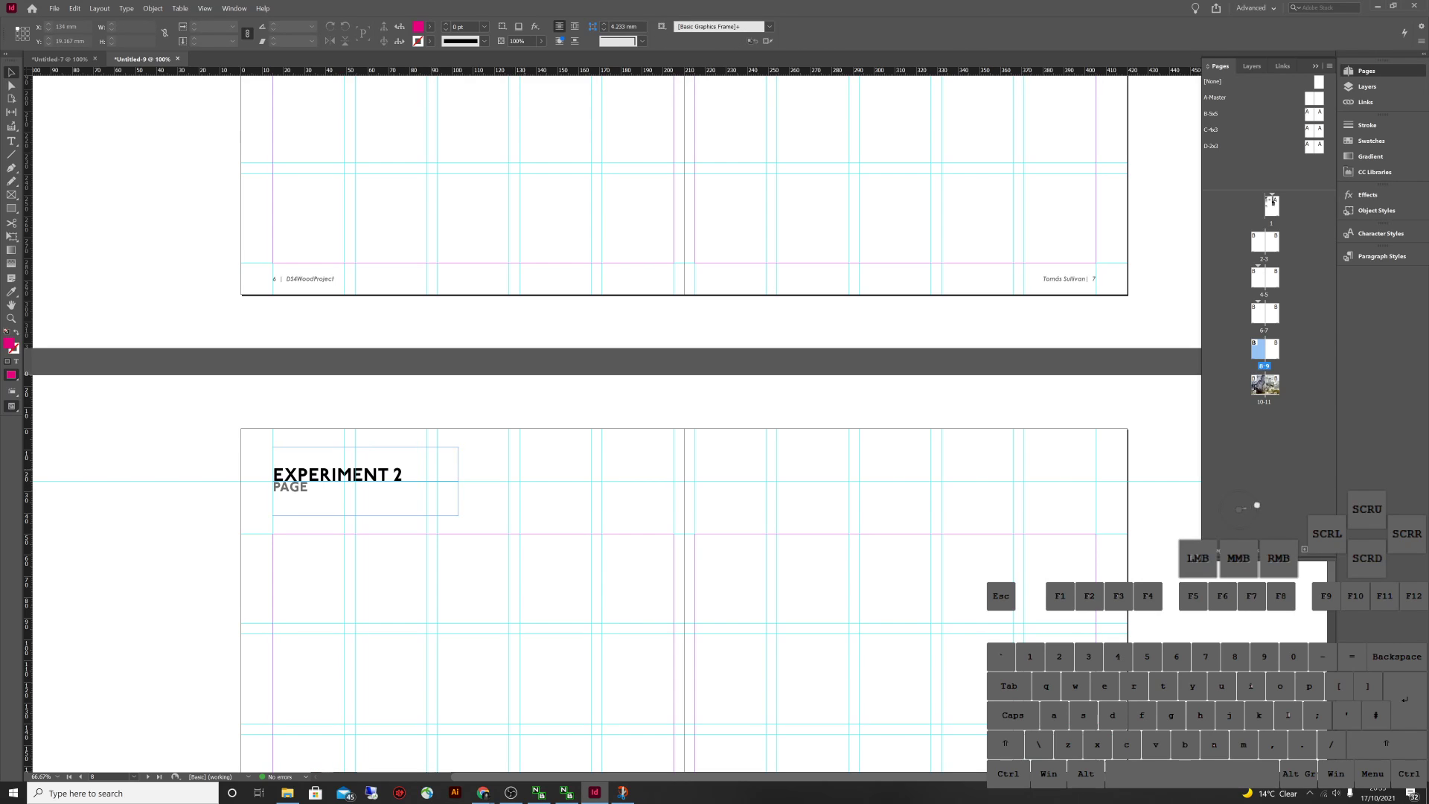
{"action": "scroll", "coordinate": [617, 417], "scroll_direction": "up", "scroll_amount": 6}
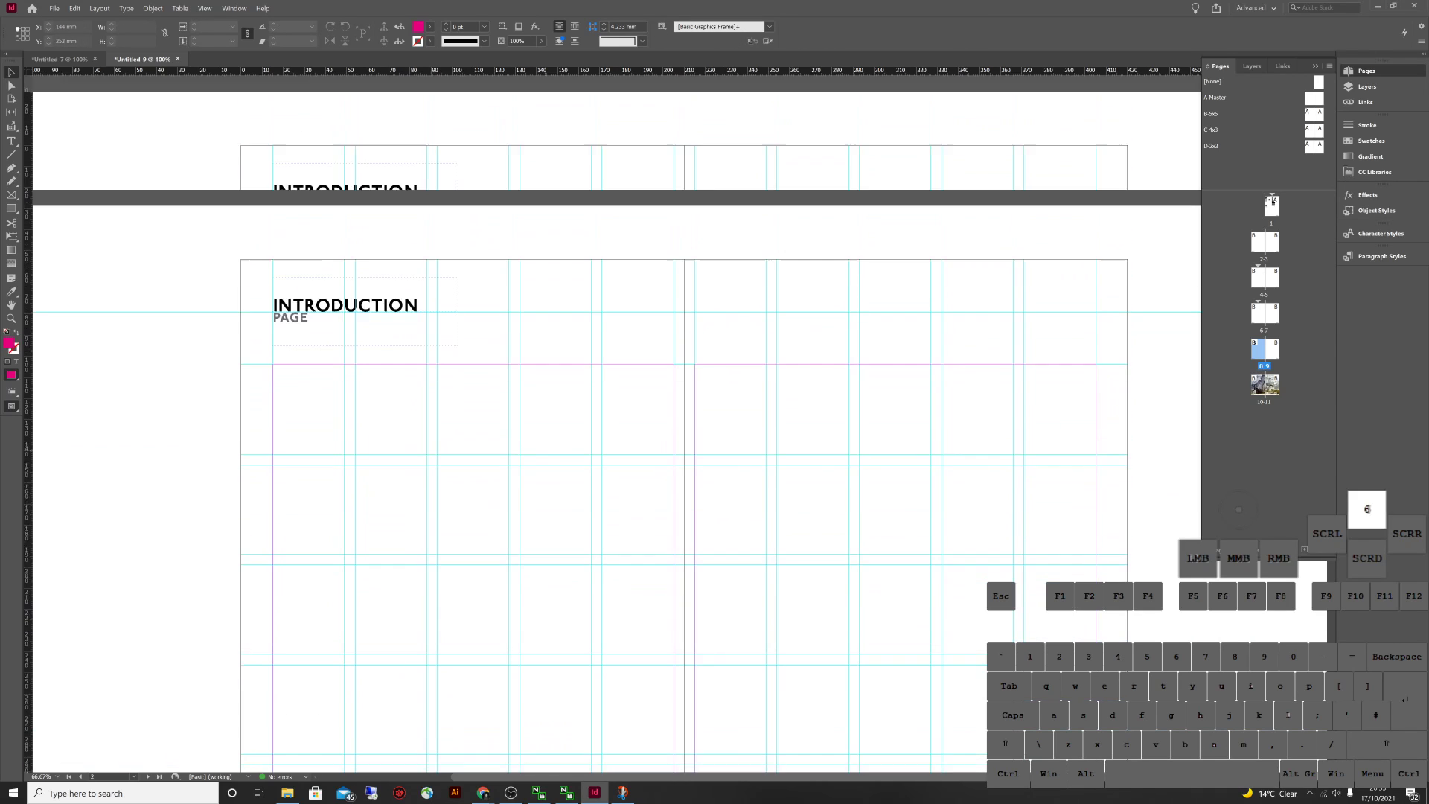
{"action": "scroll", "coordinate": [618, 417], "scroll_direction": "up", "scroll_amount": 4}
{"action": "scroll", "coordinate": [617, 417], "scroll_direction": "down", "scroll_amount": 6}
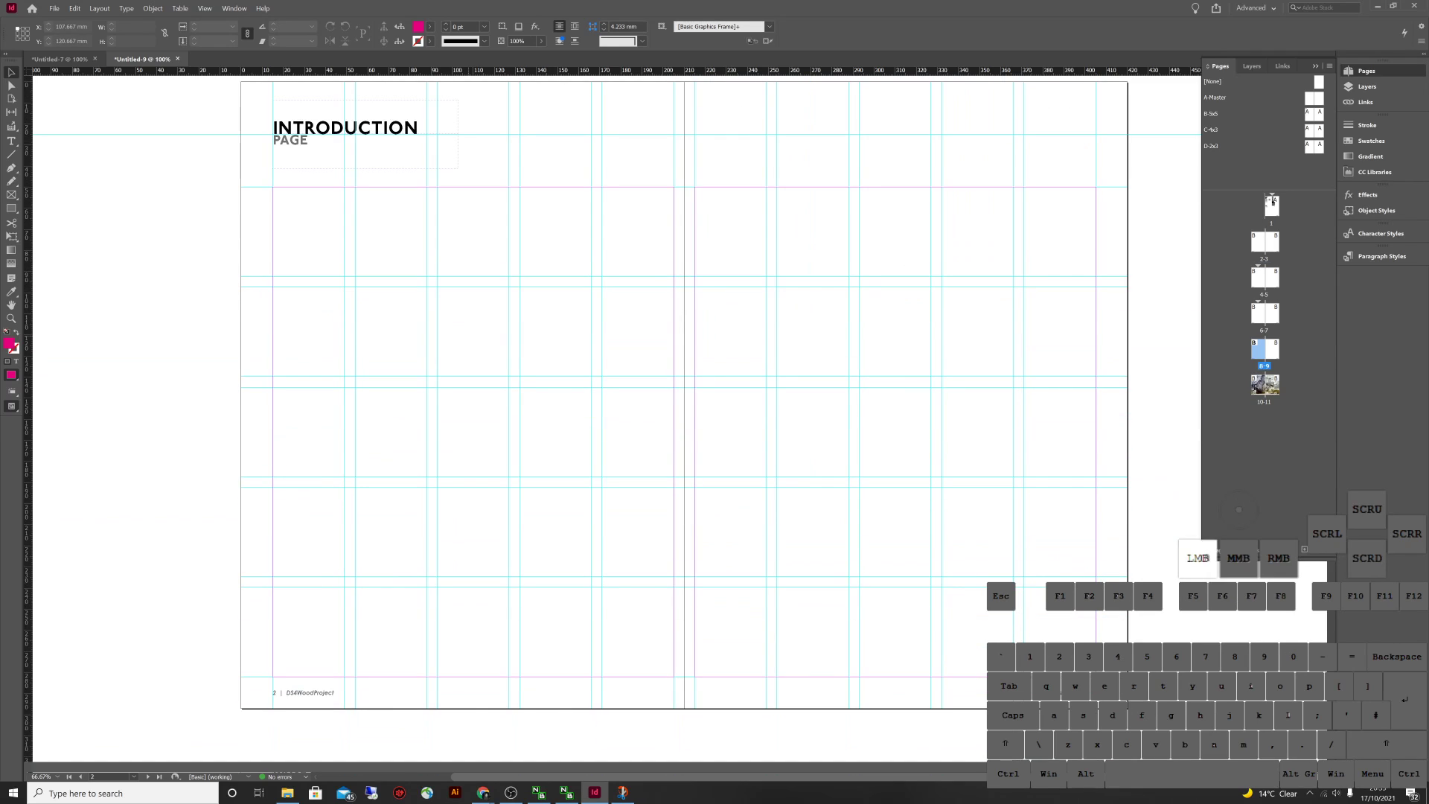
{"action": "left_click", "coordinate": [468, 336]}
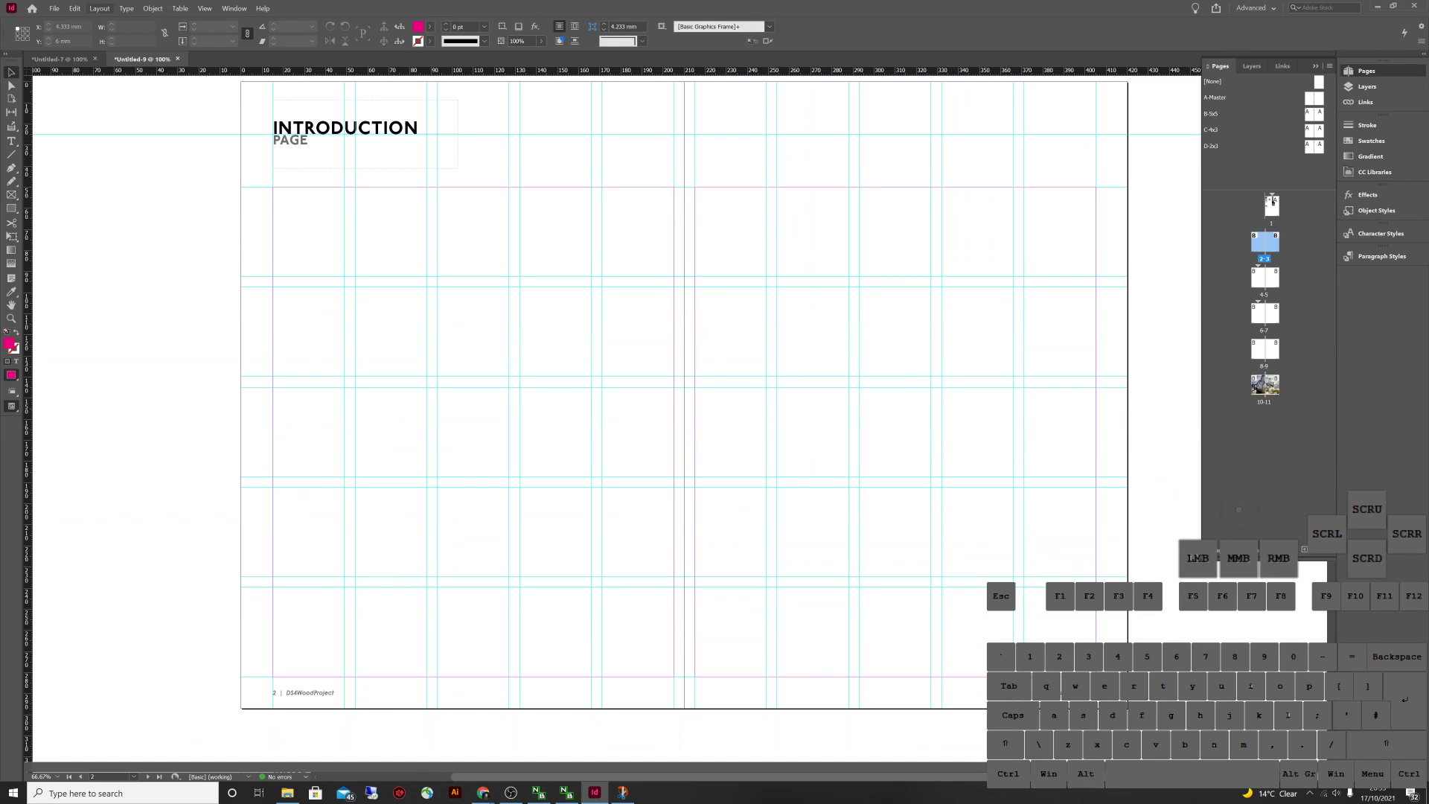
{"action": "left_click", "coordinate": [99, 8]}
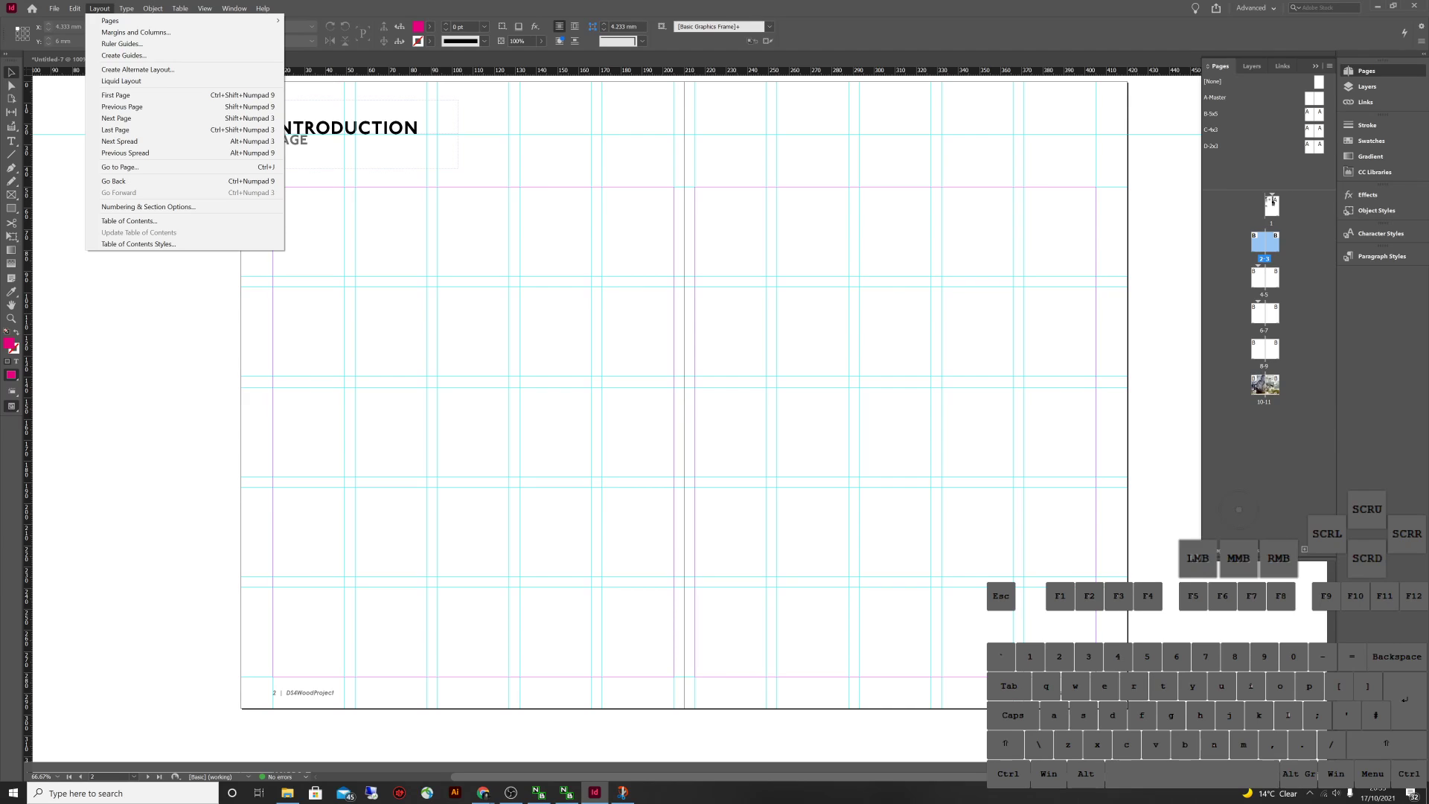
Add Title TOC and Heading TOC to the table of contents' included paragraph styles
{"action": "left_click", "coordinate": [129, 221]}
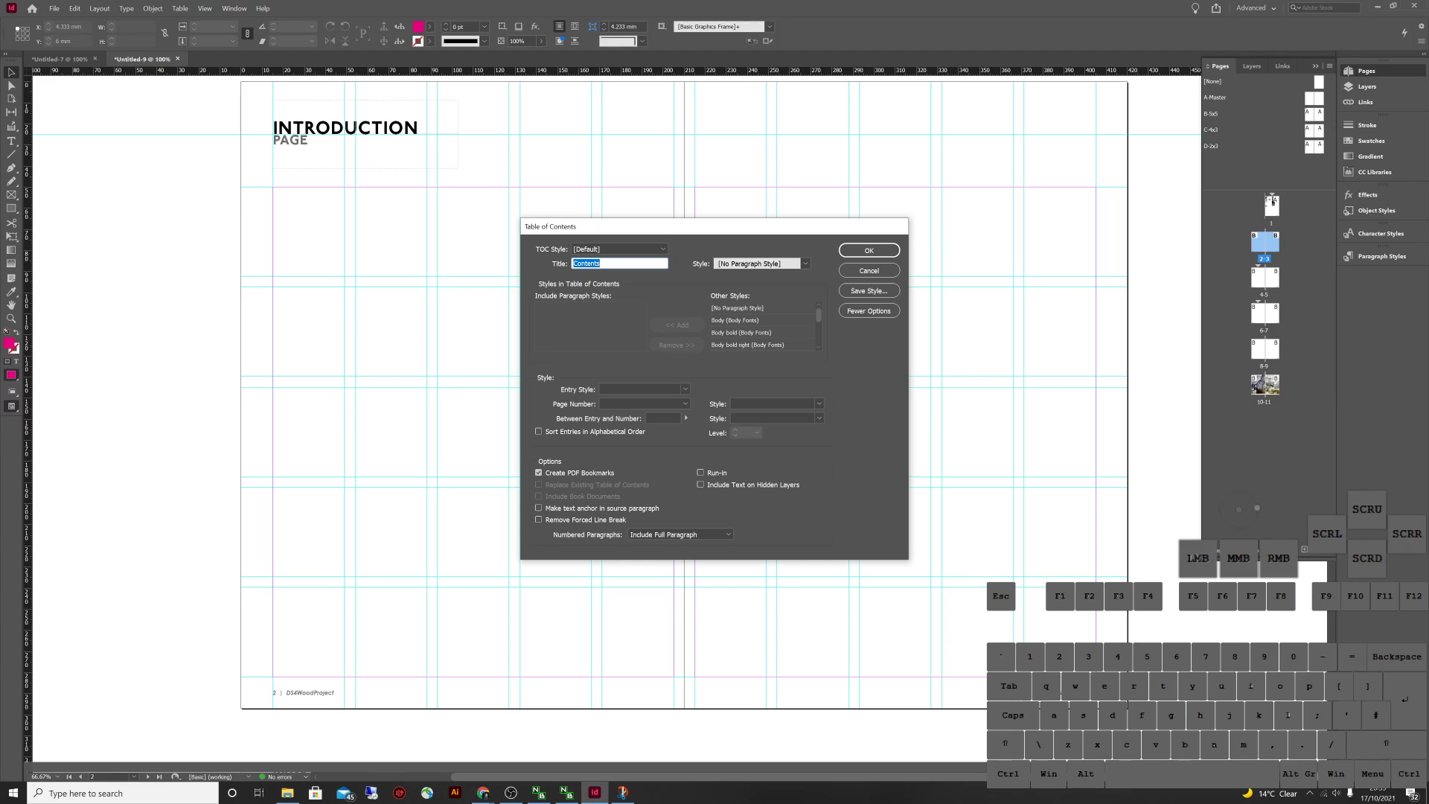
{"action": "left_click_drag", "start_coordinate": [818, 314], "coordinate": [818, 337]}
{"action": "left_click", "coordinate": [754, 345]}
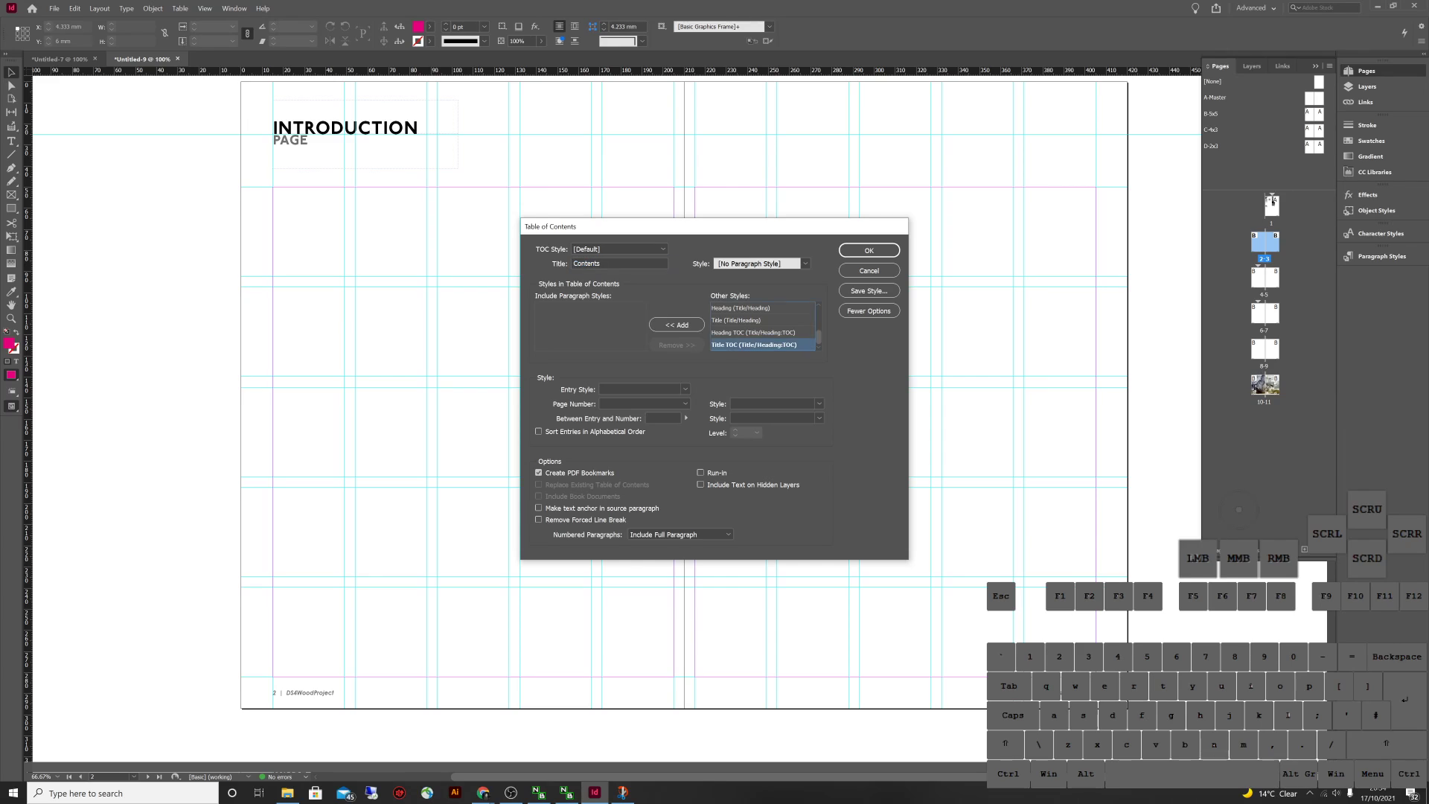
{"action": "key", "text": "ctrl+Up"}
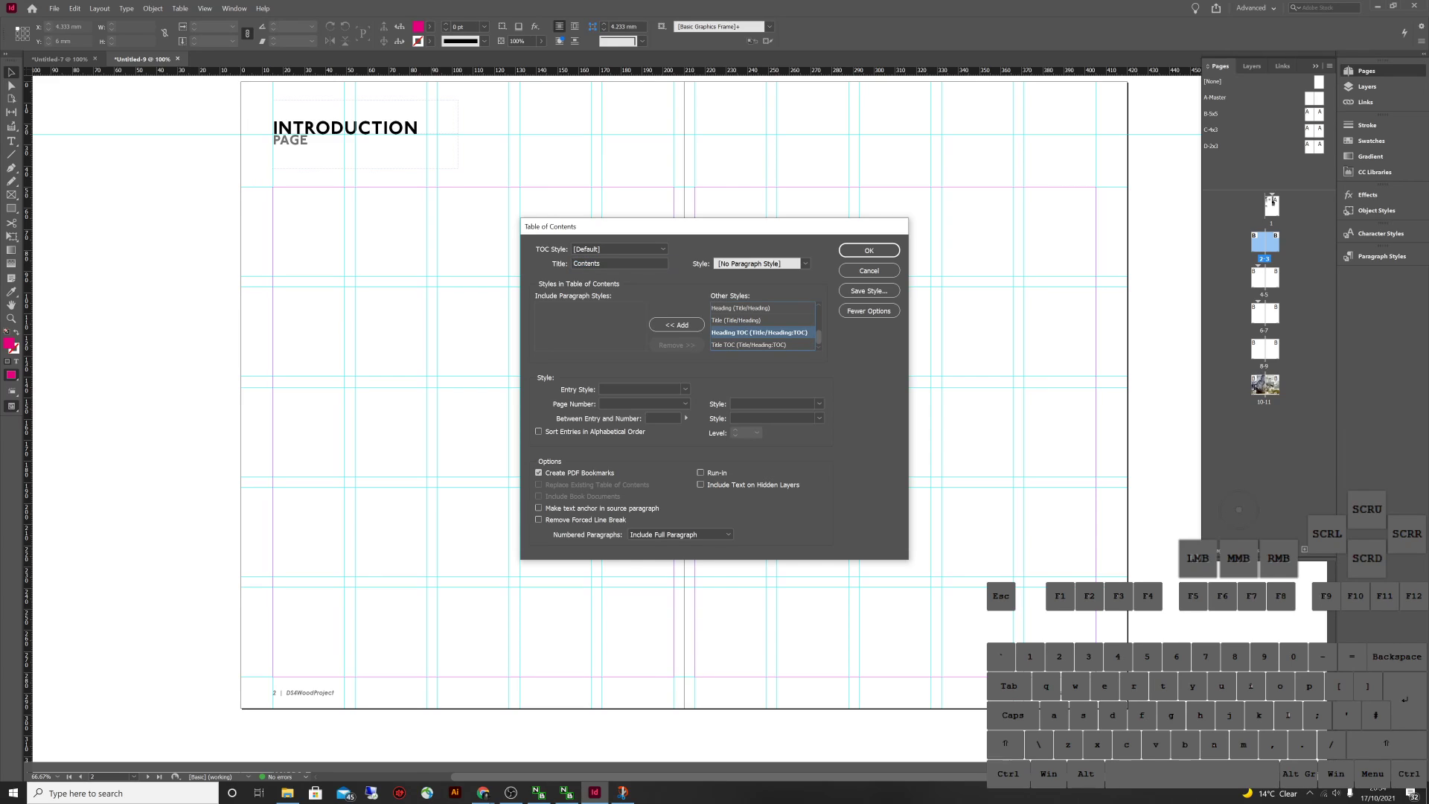
{"action": "key", "text": "shift+Down"}
{"action": "key", "text": "Up"}
{"action": "left_click", "coordinate": [748, 345]}
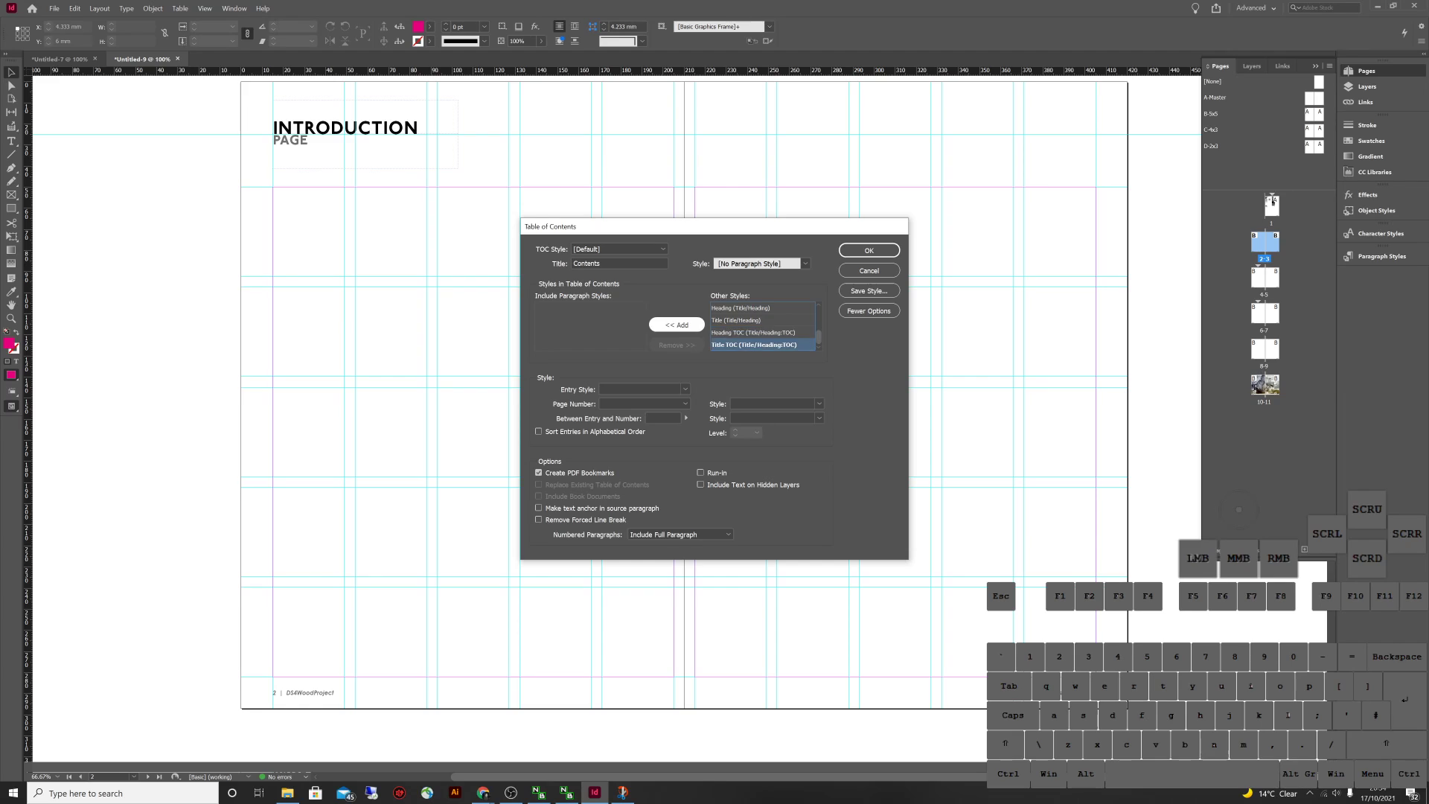
{"action": "left_click", "coordinate": [677, 324]}
{"action": "left_click", "coordinate": [754, 345]}
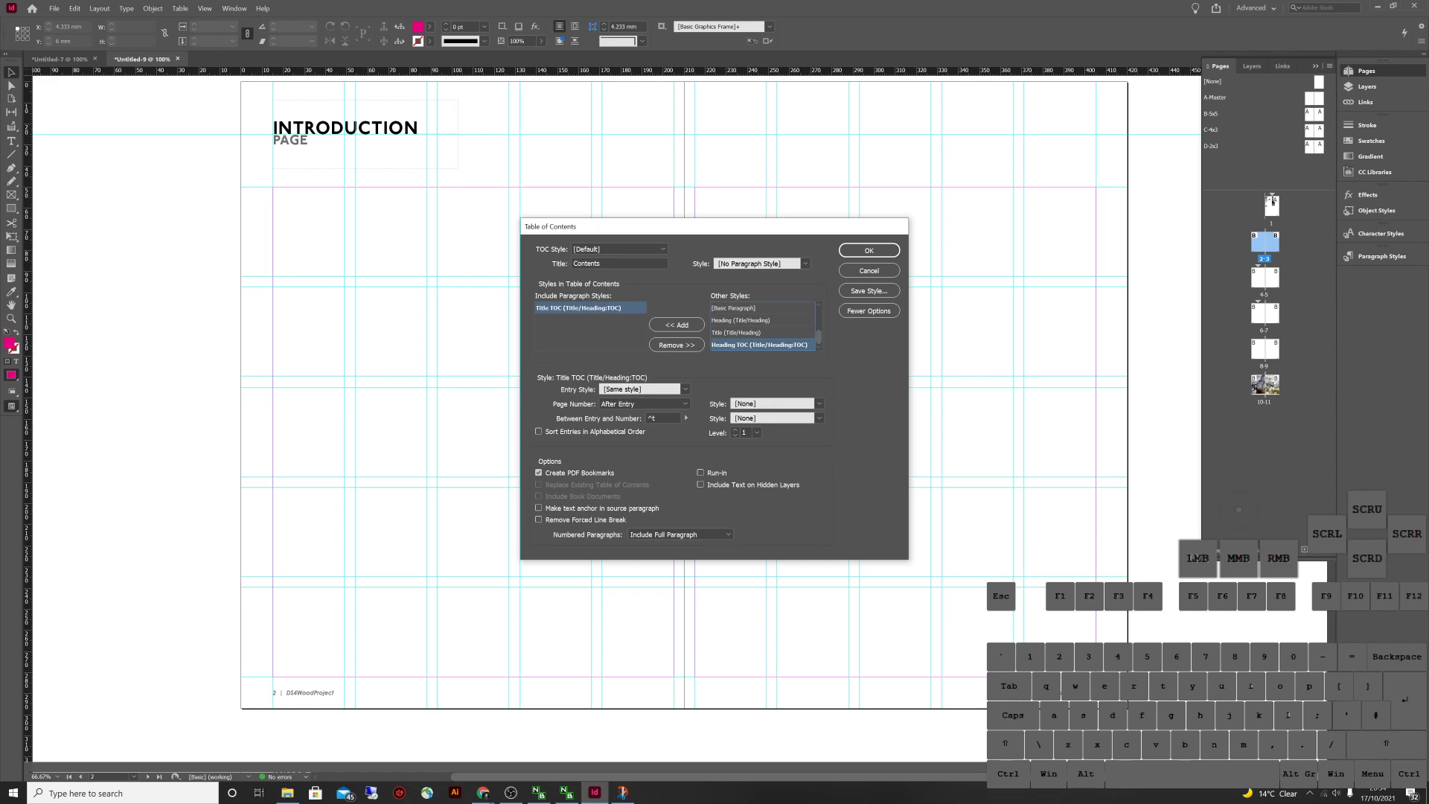
{"action": "left_click", "coordinate": [676, 325]}
Set Heading TOC entries to level 1 and Title TOC entries to the Body style
{"action": "left_click", "coordinate": [573, 308]}
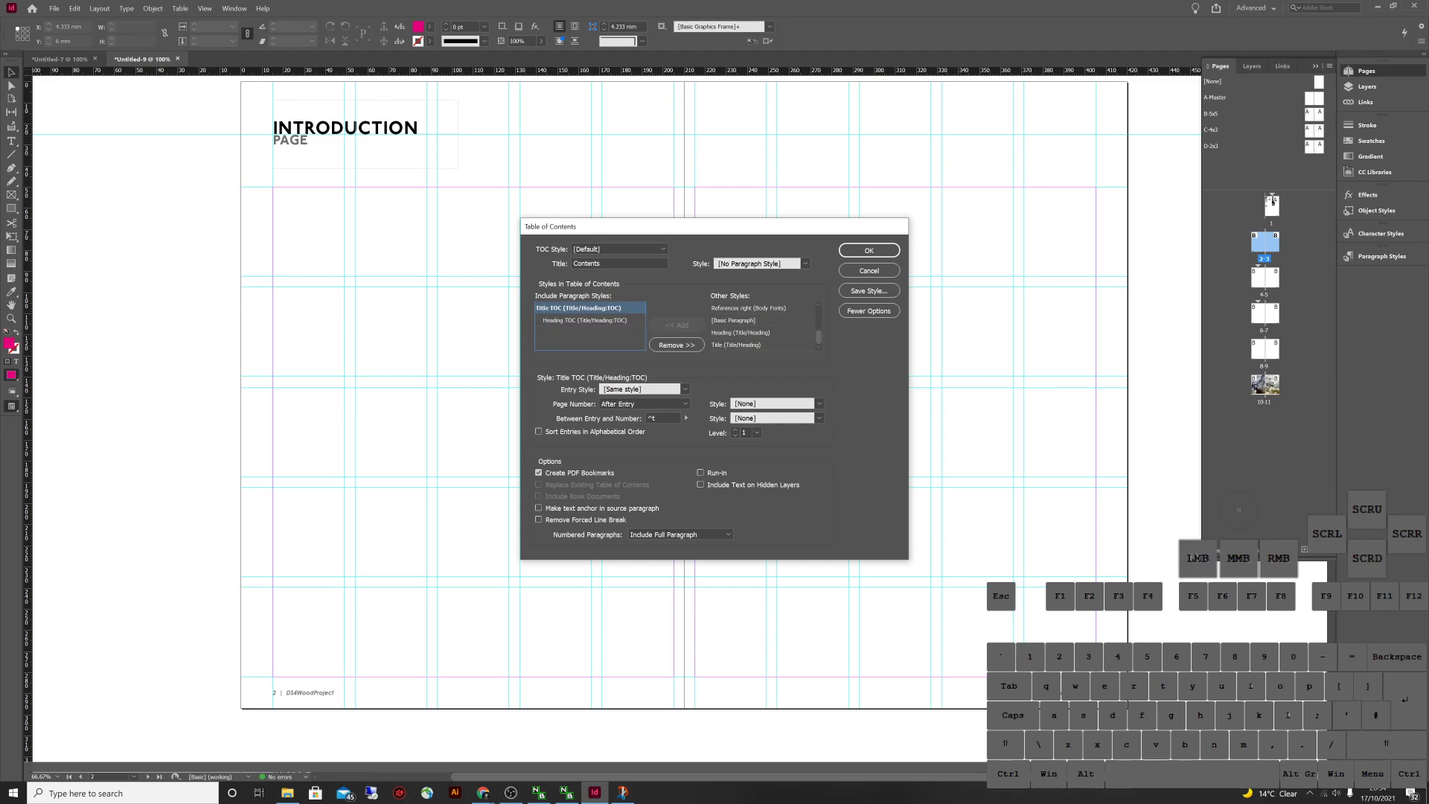
{"action": "left_click", "coordinate": [590, 320]}
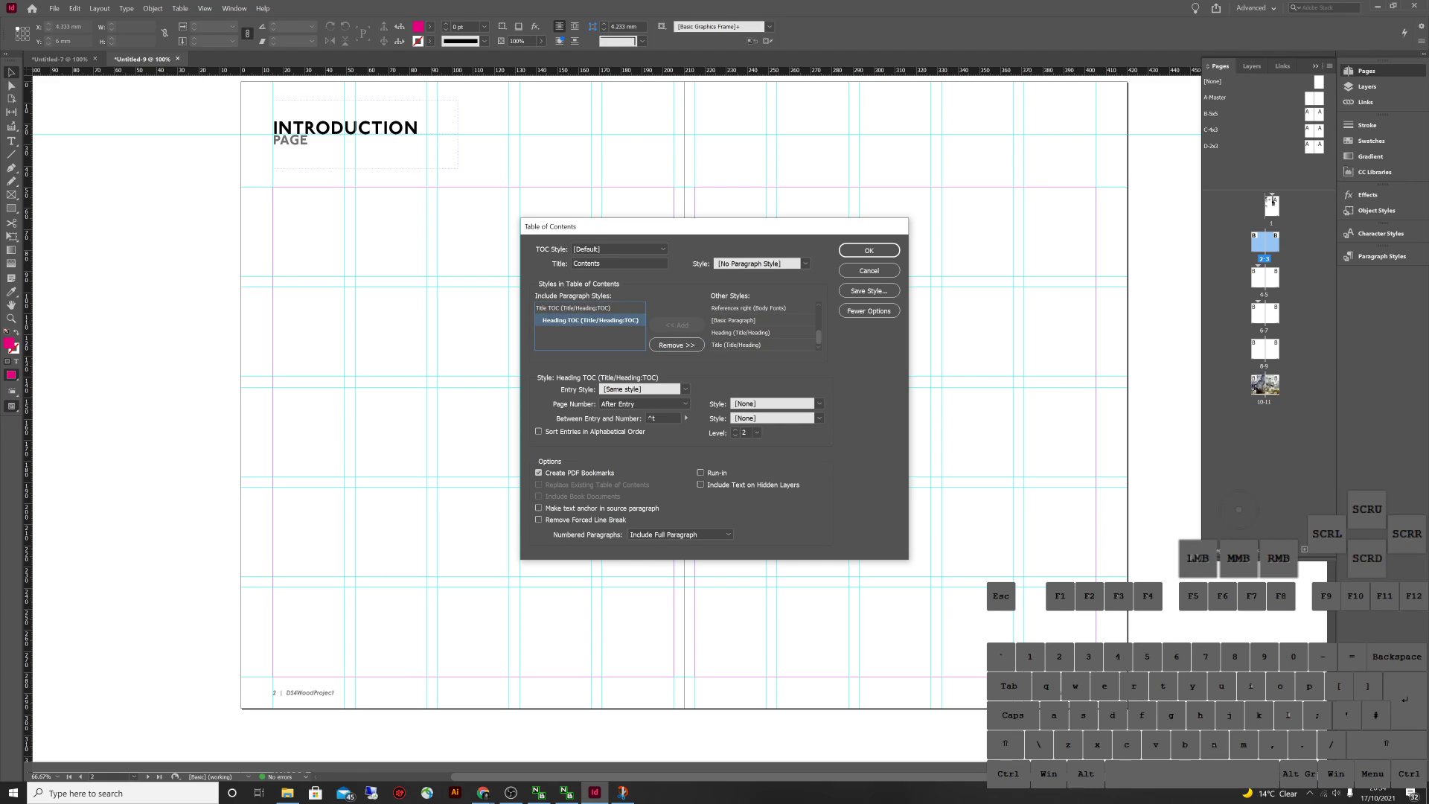
{"action": "left_click", "coordinate": [578, 308]}
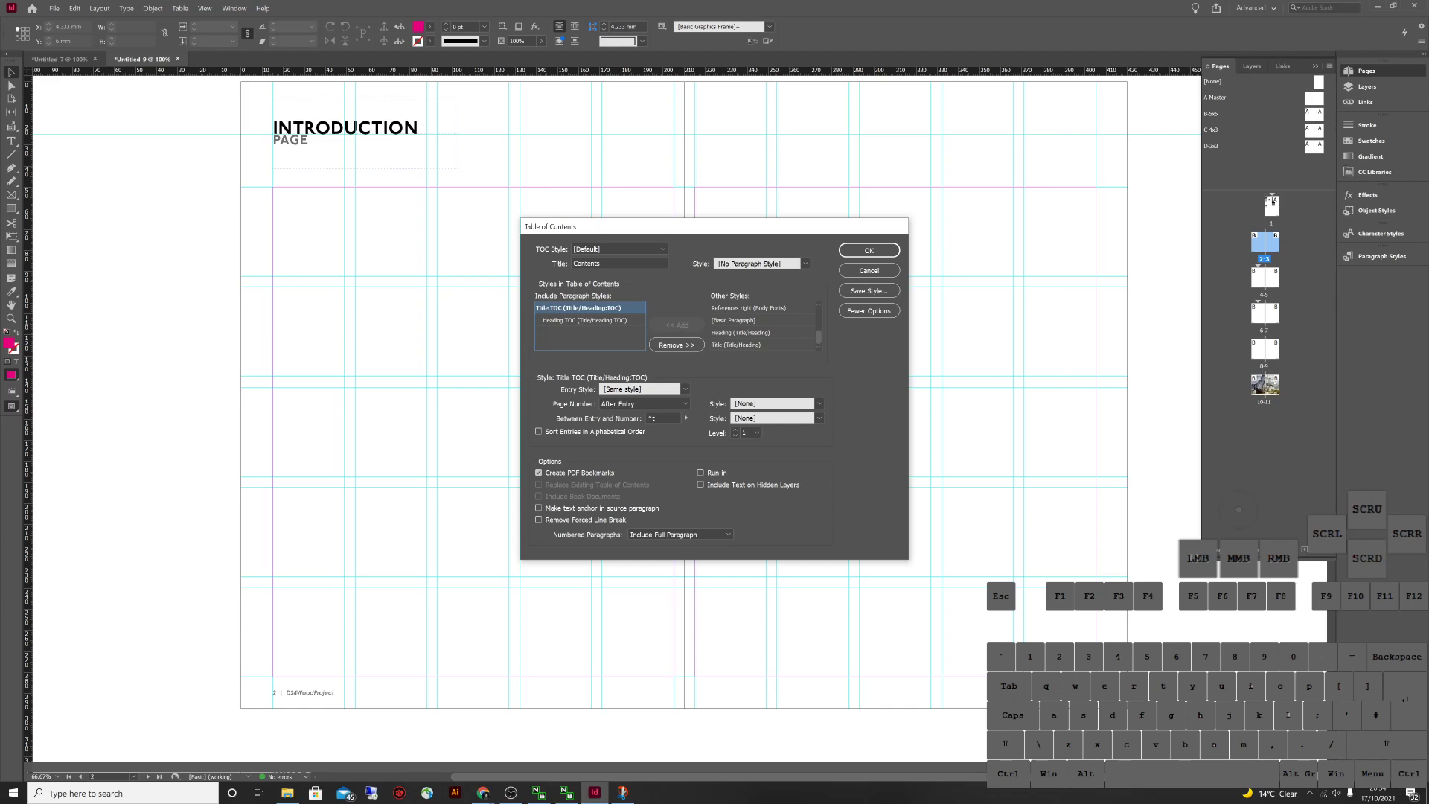
{"action": "left_click", "coordinate": [590, 320]}
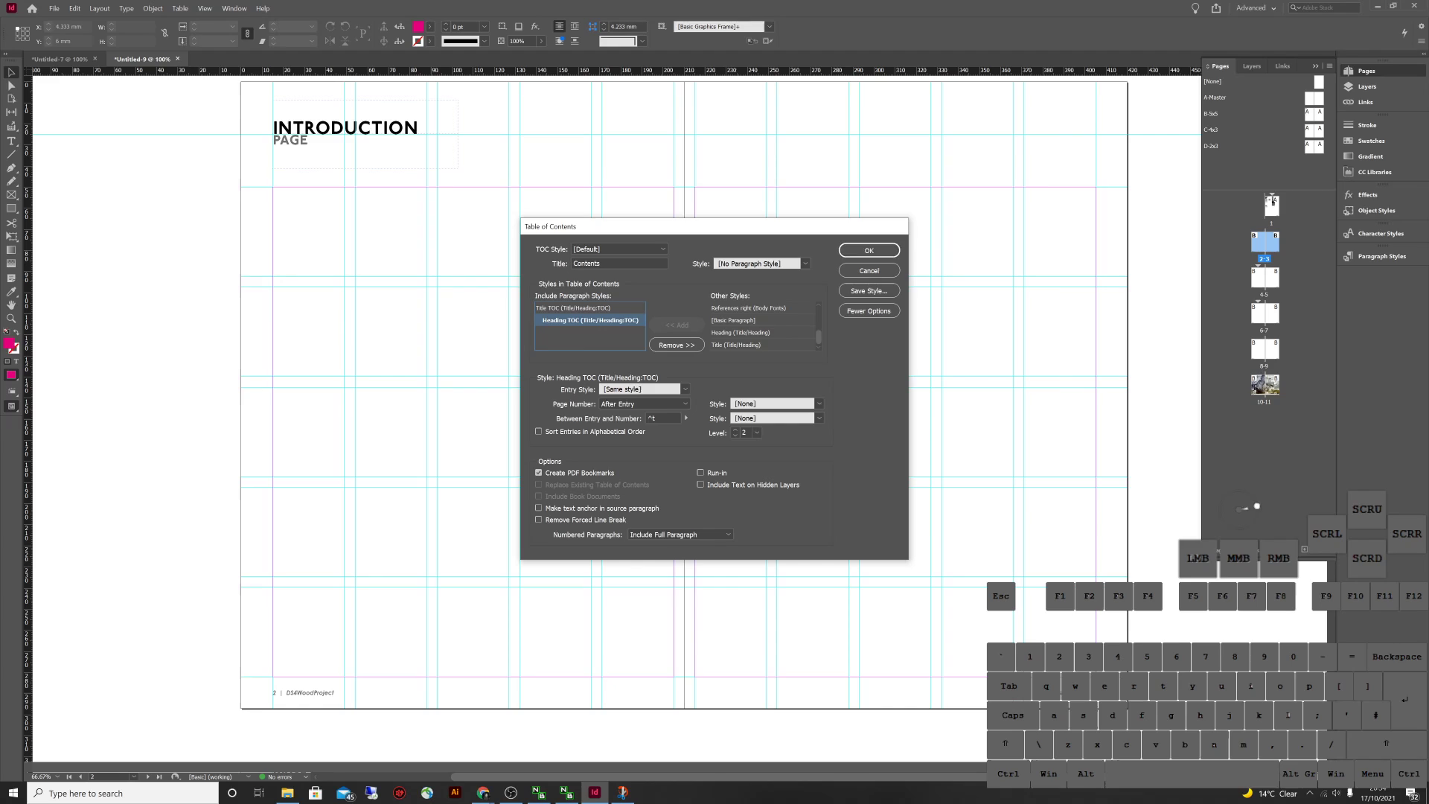
{"action": "left_click", "coordinate": [735, 435]}
{"action": "left_click", "coordinate": [578, 308]}
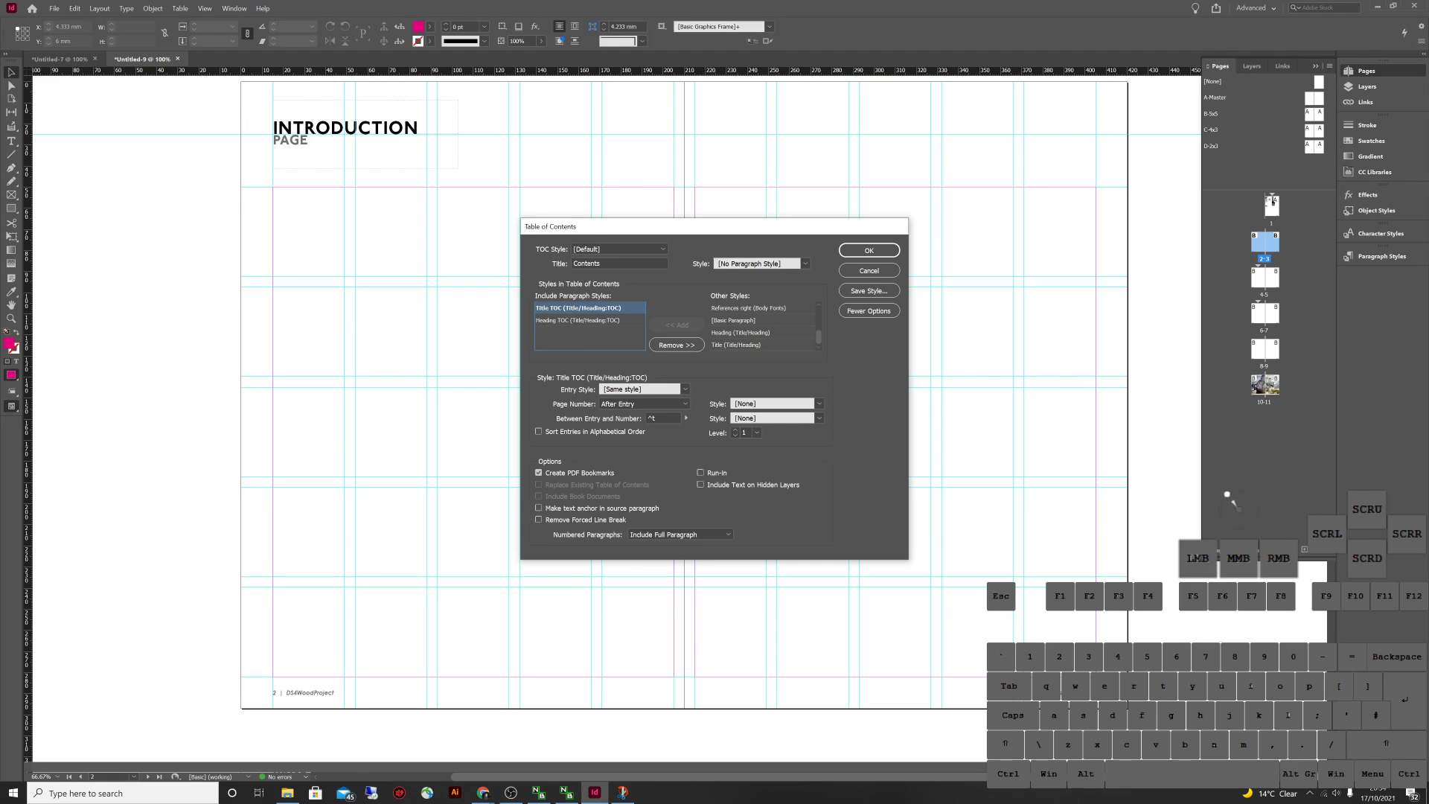
{"action": "left_click", "coordinate": [685, 389]}
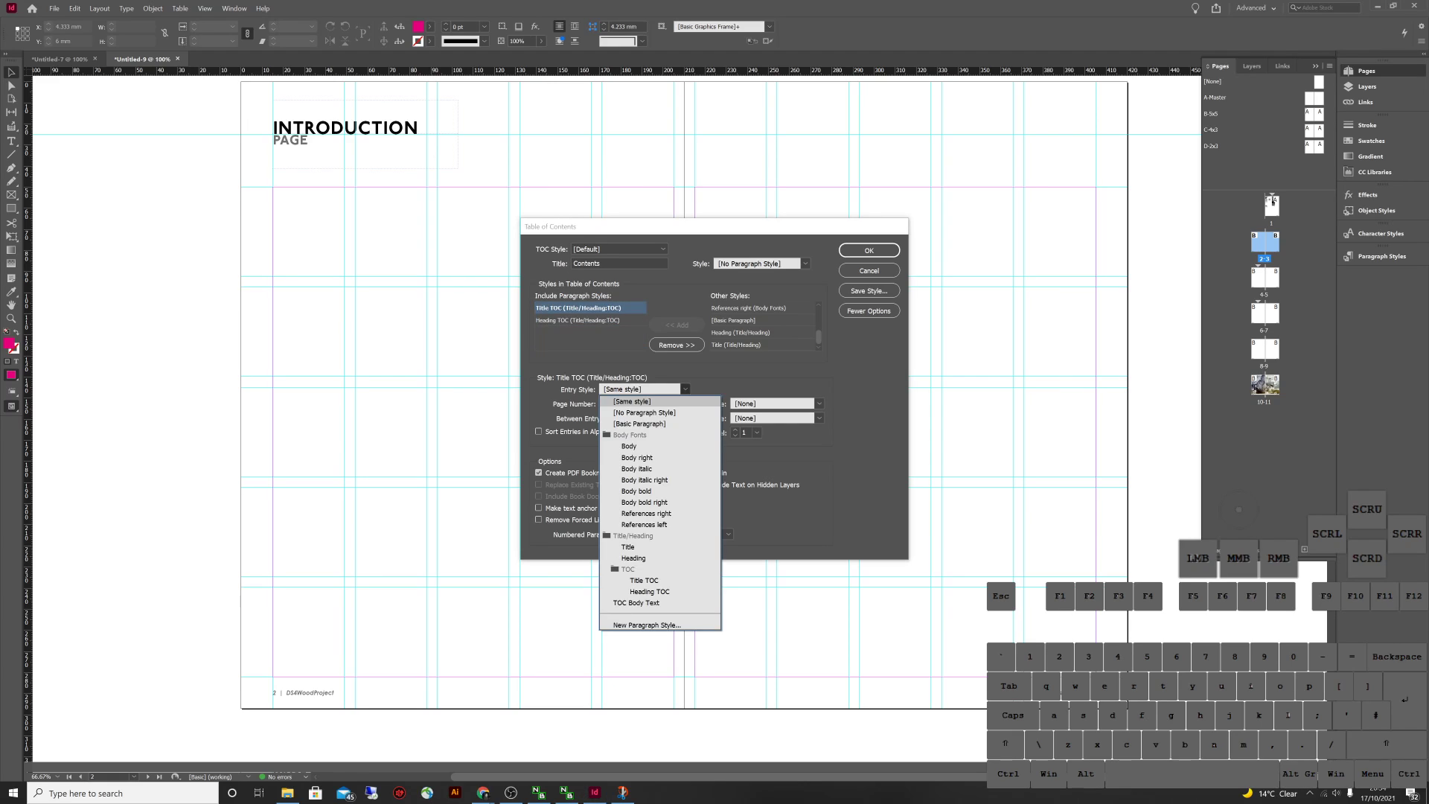
{"action": "left_click", "coordinate": [629, 446]}
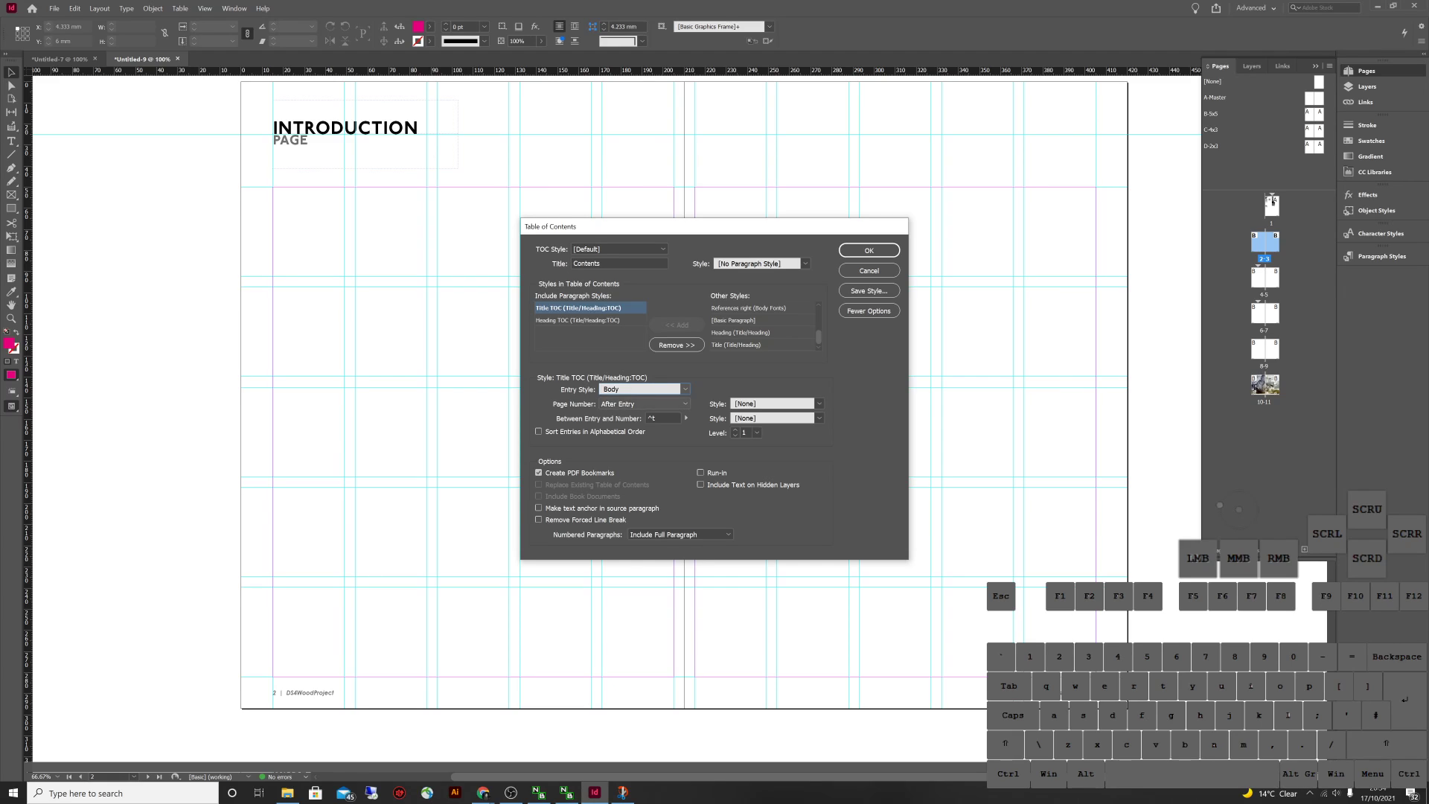
Place Title TOC page numbers before each entry in the Body bold character style
{"action": "left_click", "coordinate": [654, 404]}
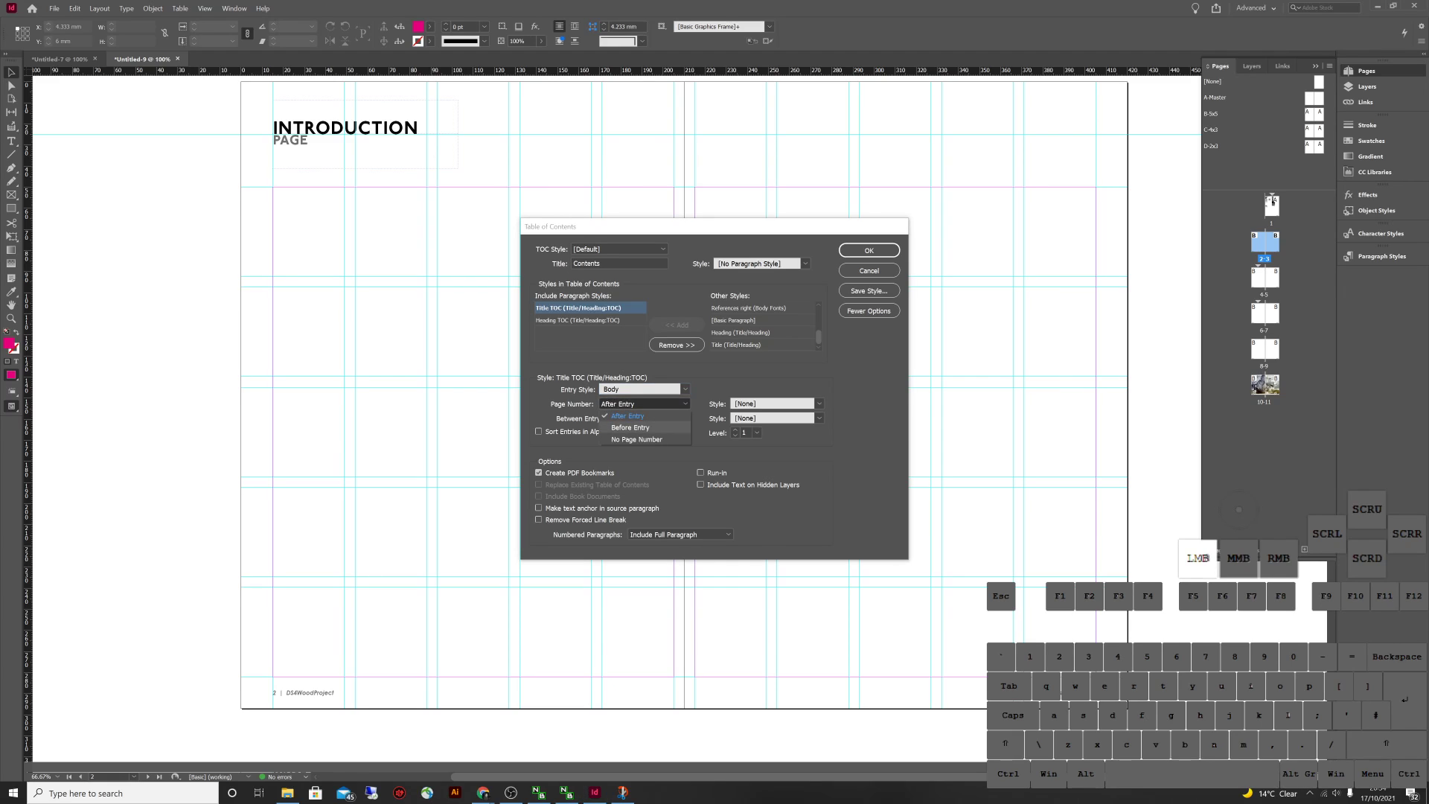
{"action": "left_click", "coordinate": [630, 427]}
{"action": "left_click", "coordinate": [774, 403]}
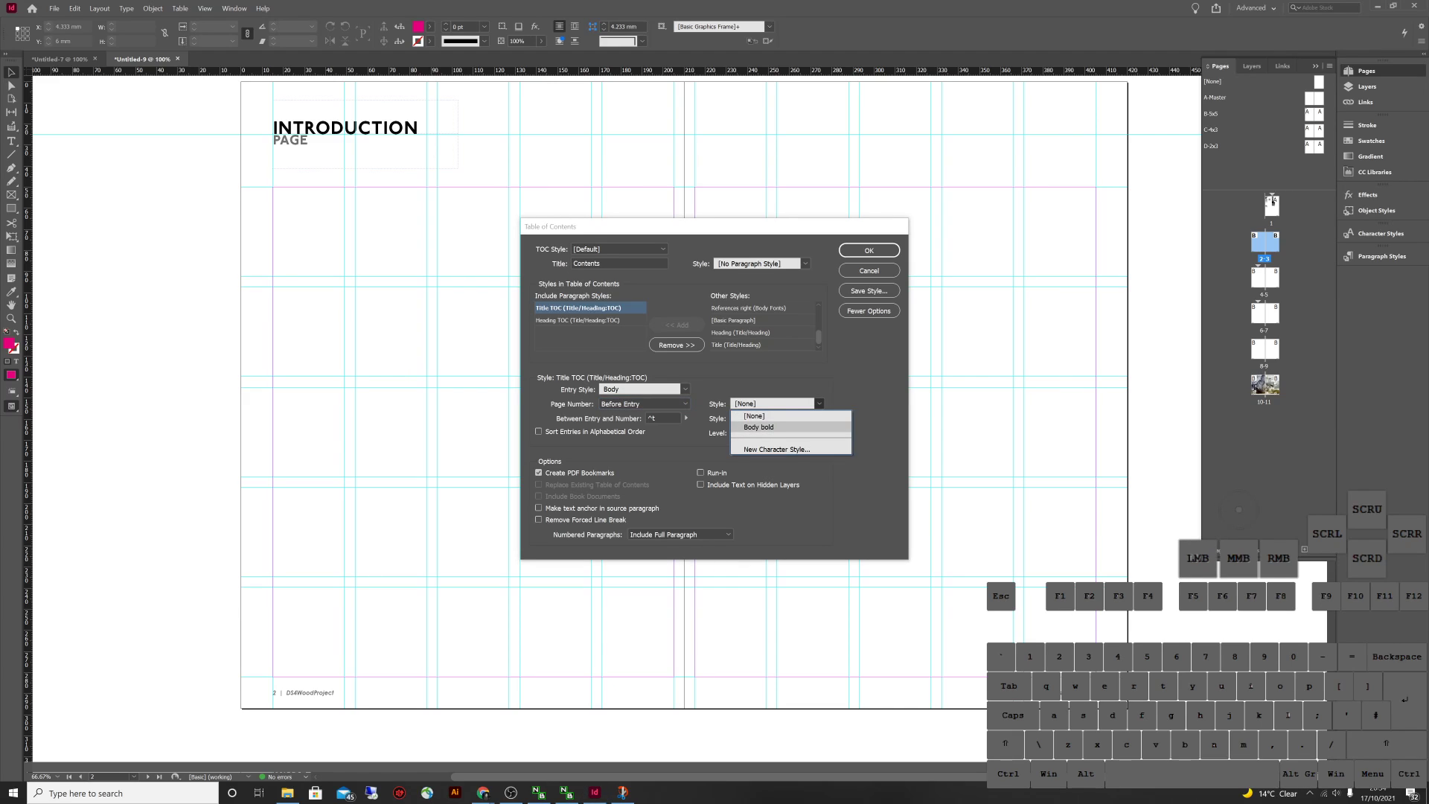
{"action": "left_click", "coordinate": [759, 427]}
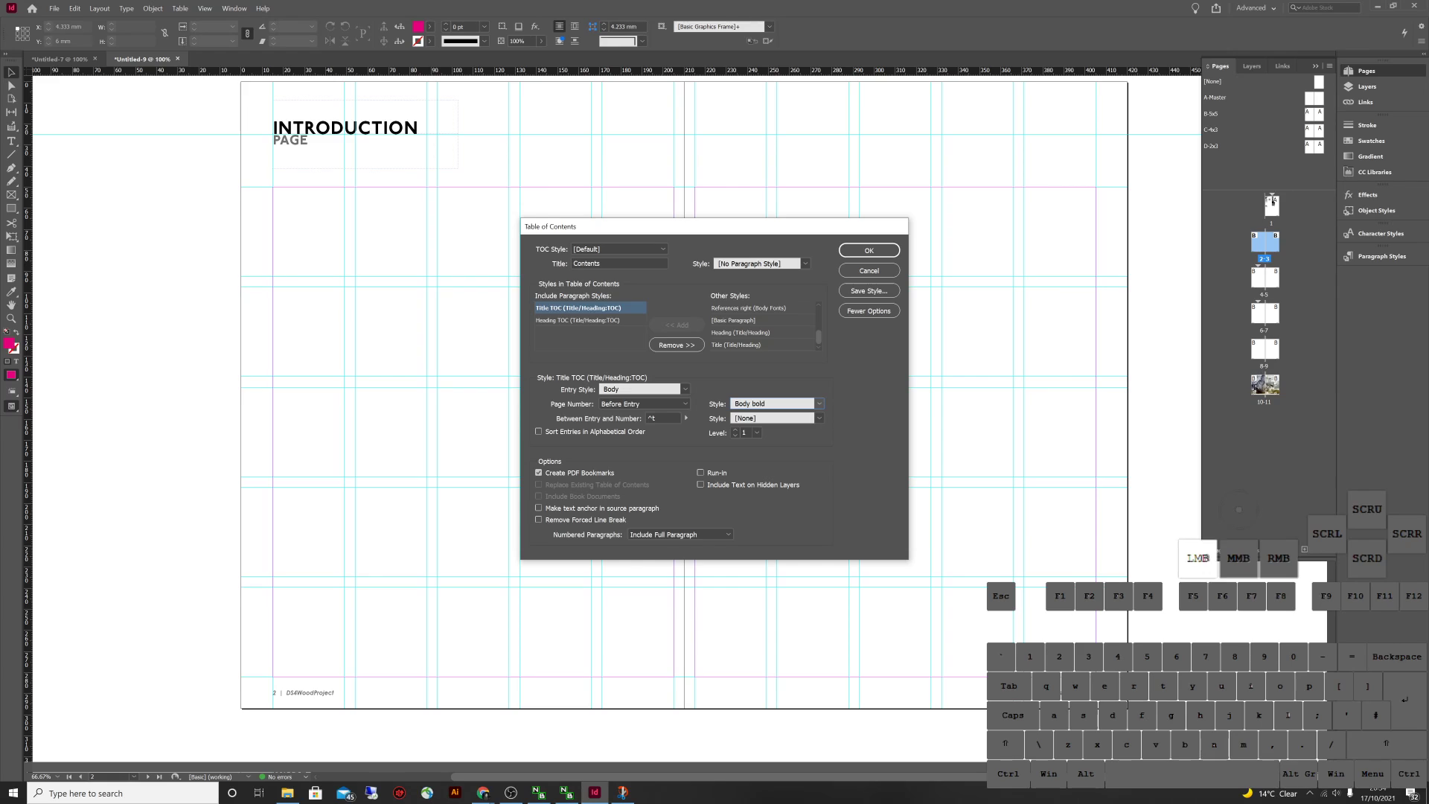
Give Heading TOC entries the Body style with Body bold page numbers before them, and confirm
{"action": "left_click", "coordinate": [583, 320]}
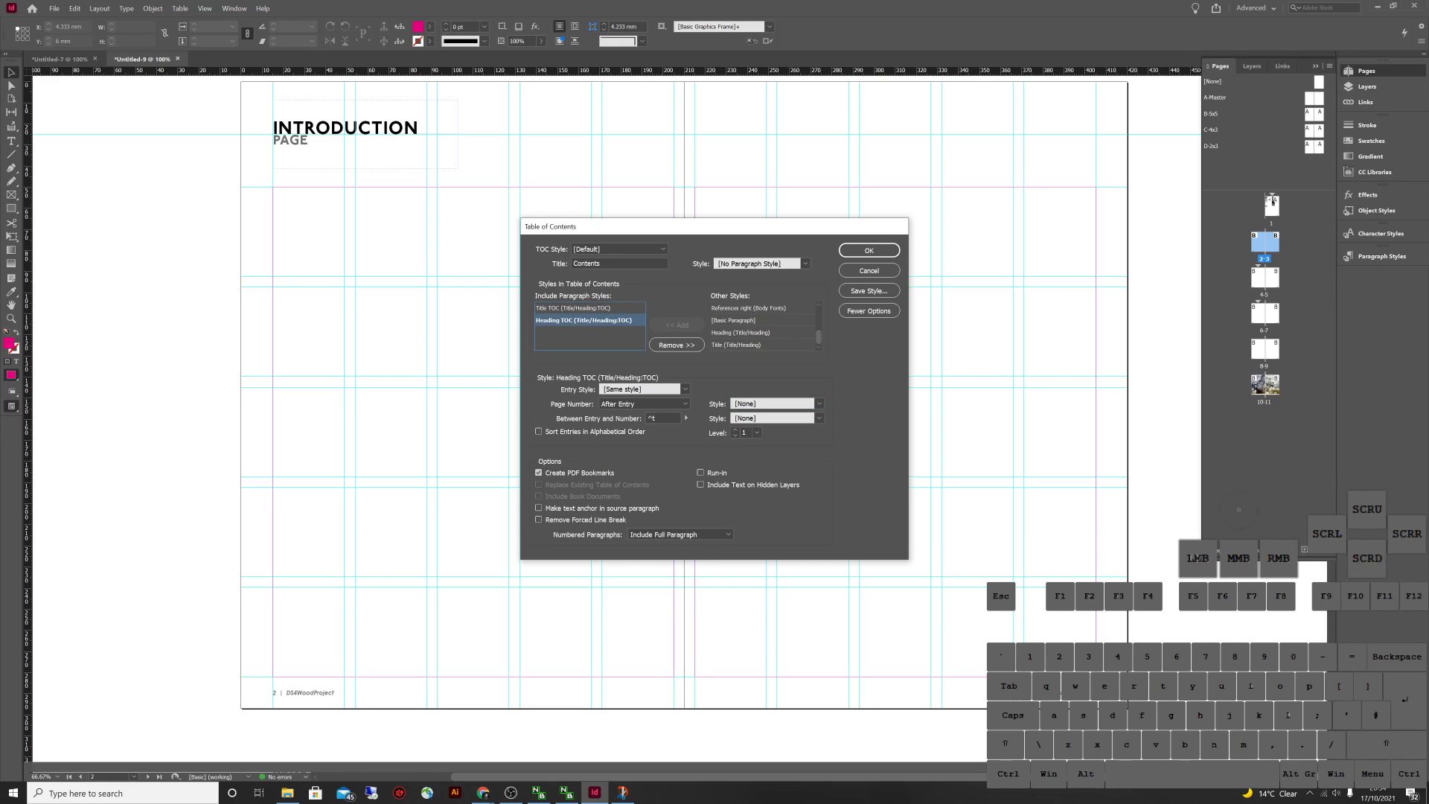
{"action": "left_click", "coordinate": [641, 389]}
{"action": "left_click", "coordinate": [633, 413]}
{"action": "left_click", "coordinate": [644, 403]}
{"action": "left_click", "coordinate": [629, 427]}
{"action": "left_click", "coordinate": [818, 404]}
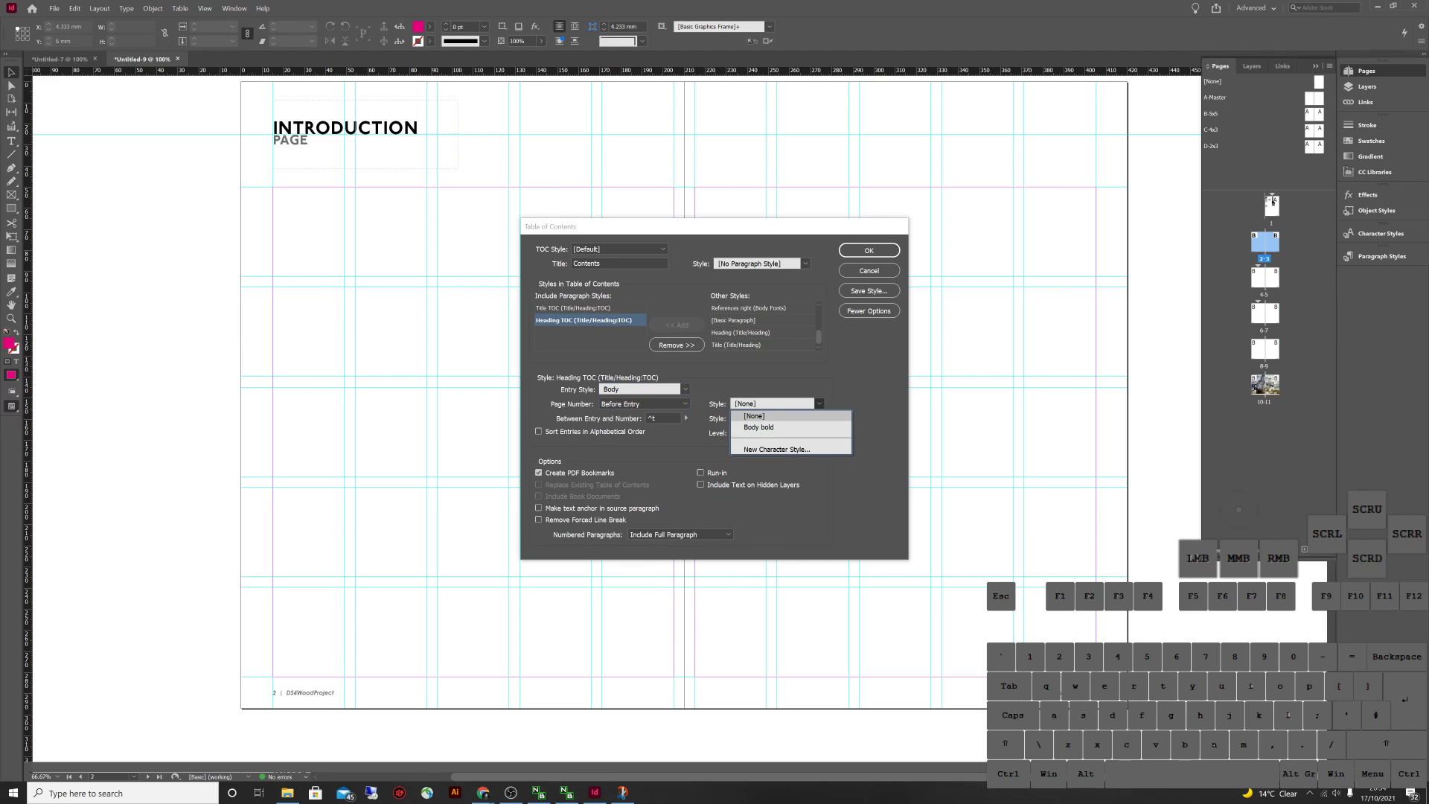
{"action": "left_click", "coordinate": [758, 427]}
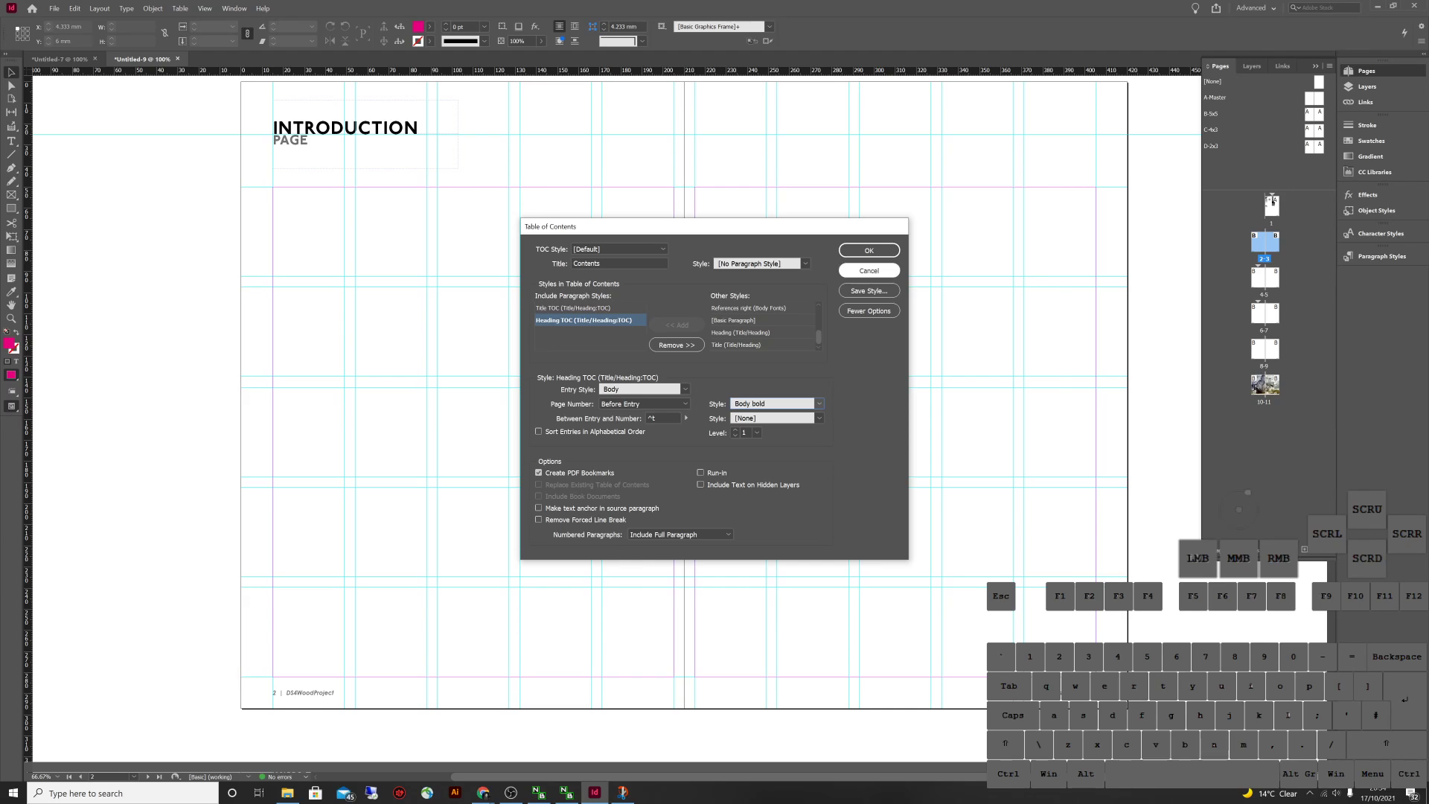
{"action": "left_click", "coordinate": [869, 250]}
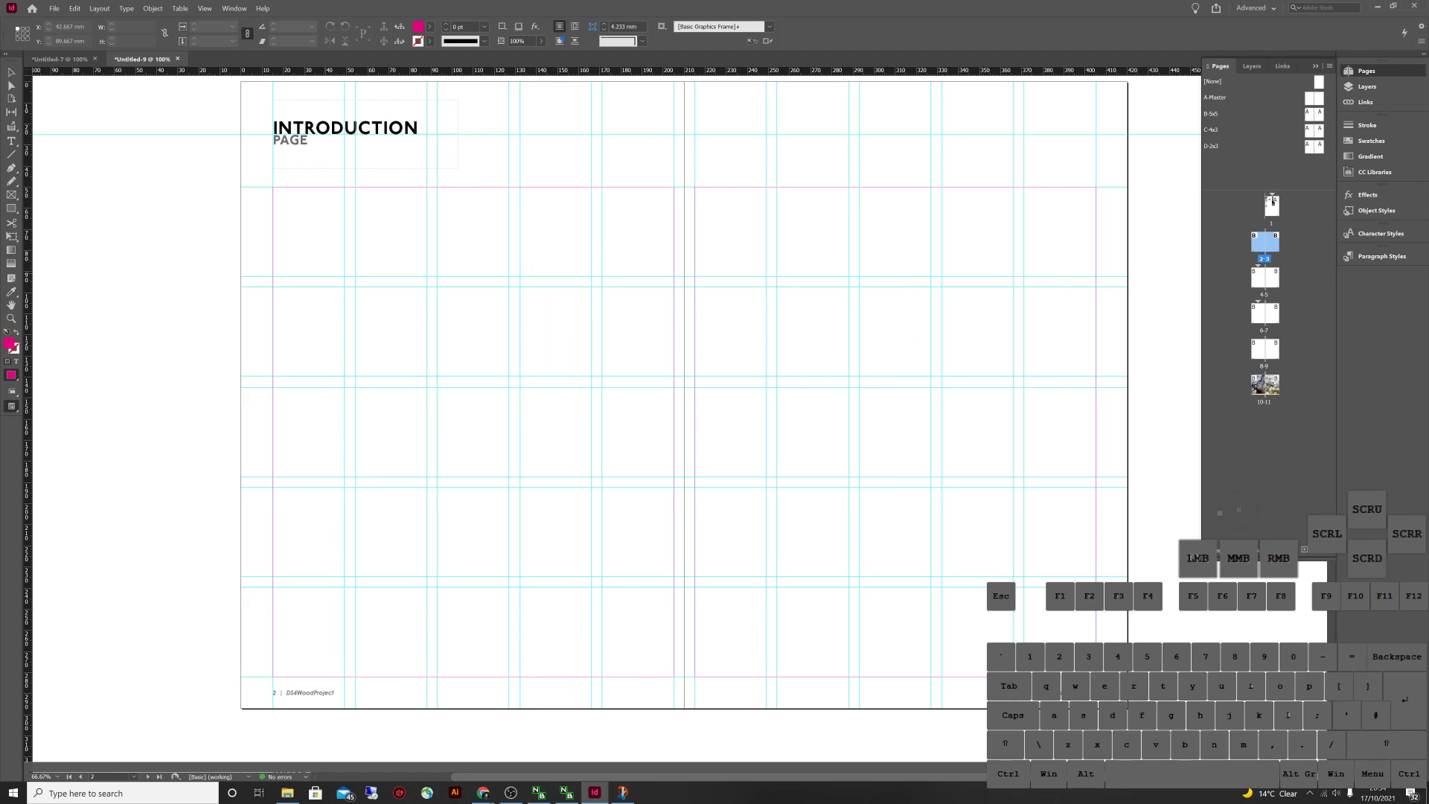
Place the generated CONTENTS table on the Introduction page and shift it to the left margin
{"action": "left_click_drag", "start_coordinate": [299, 254], "coordinate": [610, 517]}
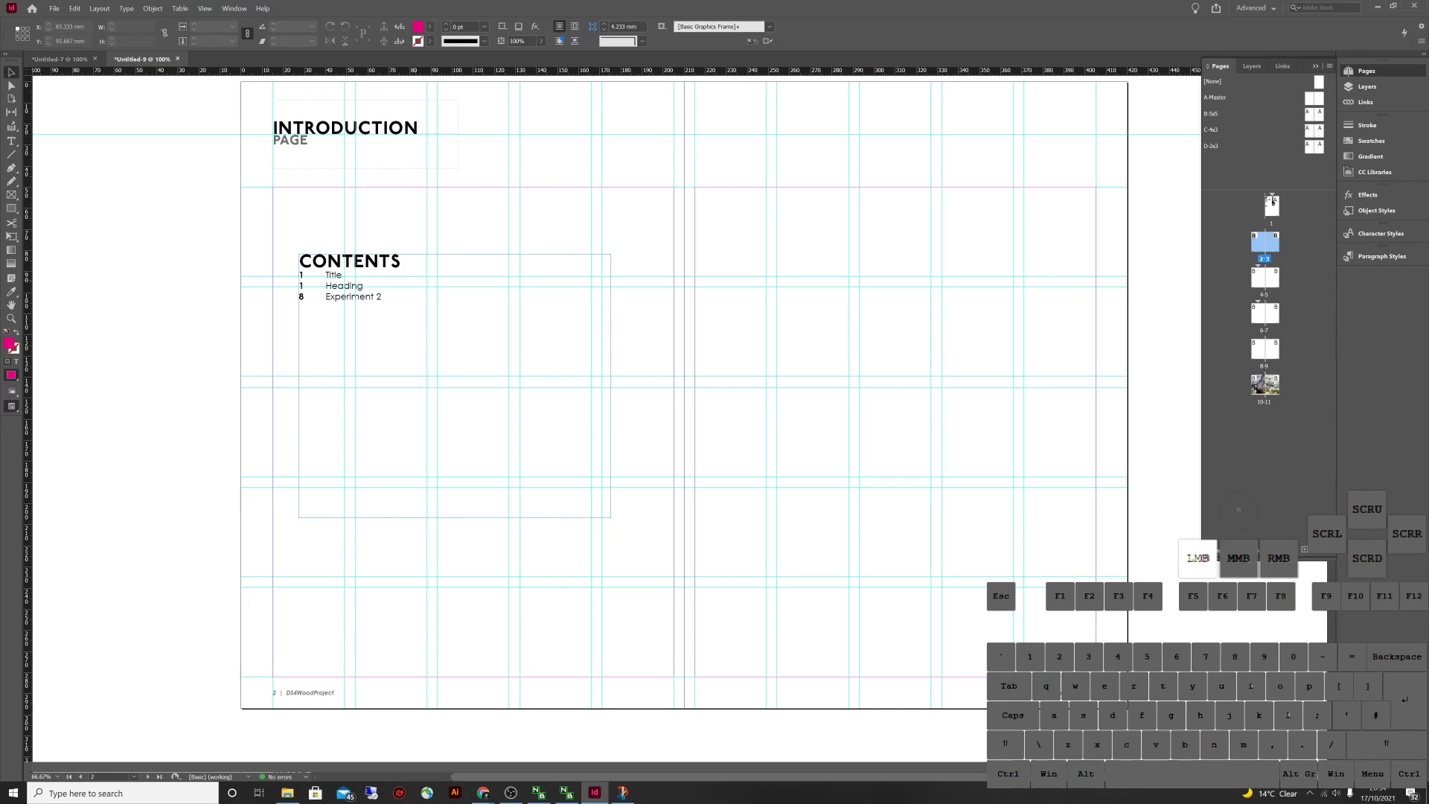
{"action": "left_click_drag", "start_coordinate": [417, 280], "coordinate": [390, 312]}
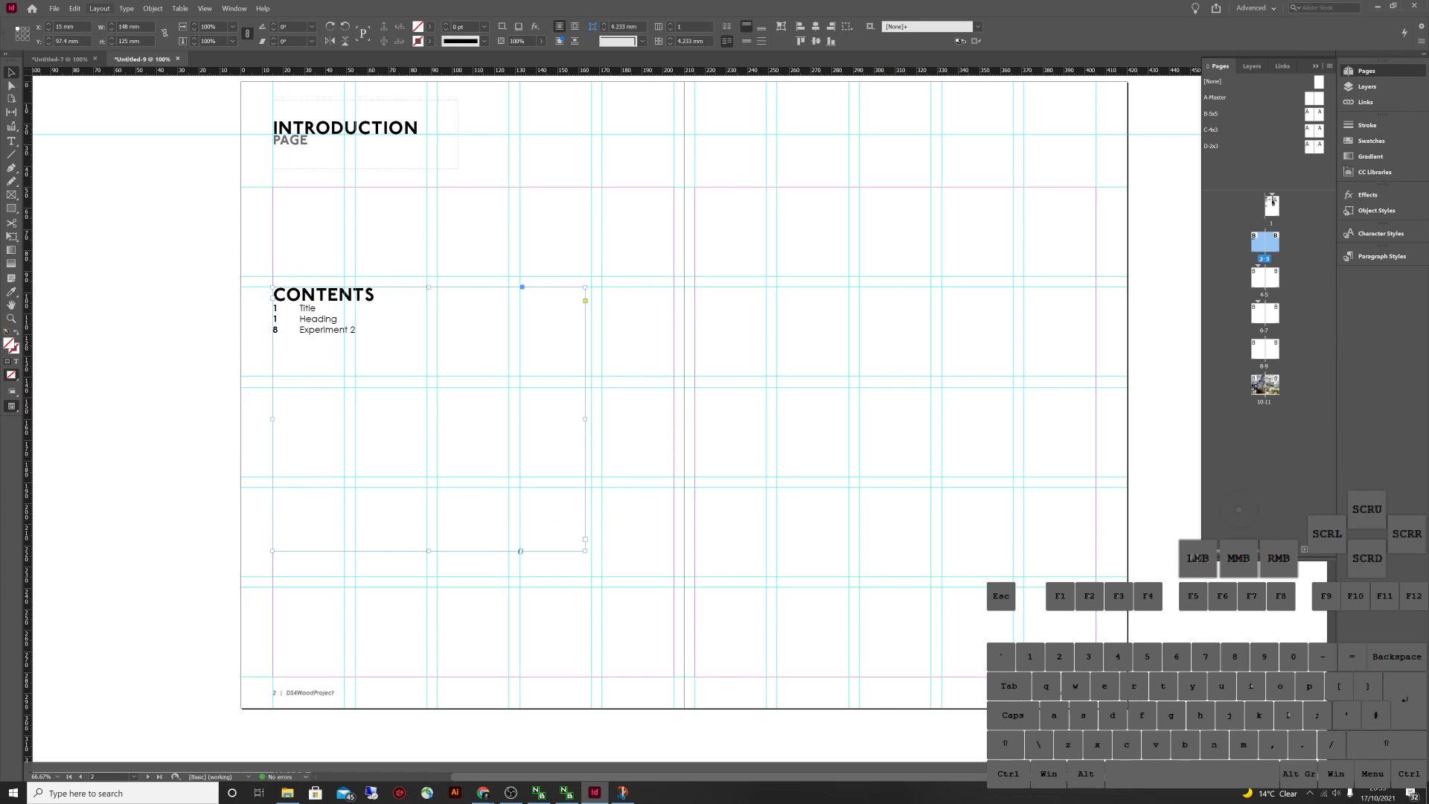
{"action": "scroll", "coordinate": [670, 409], "scroll_direction": "down", "scroll_amount": 10}
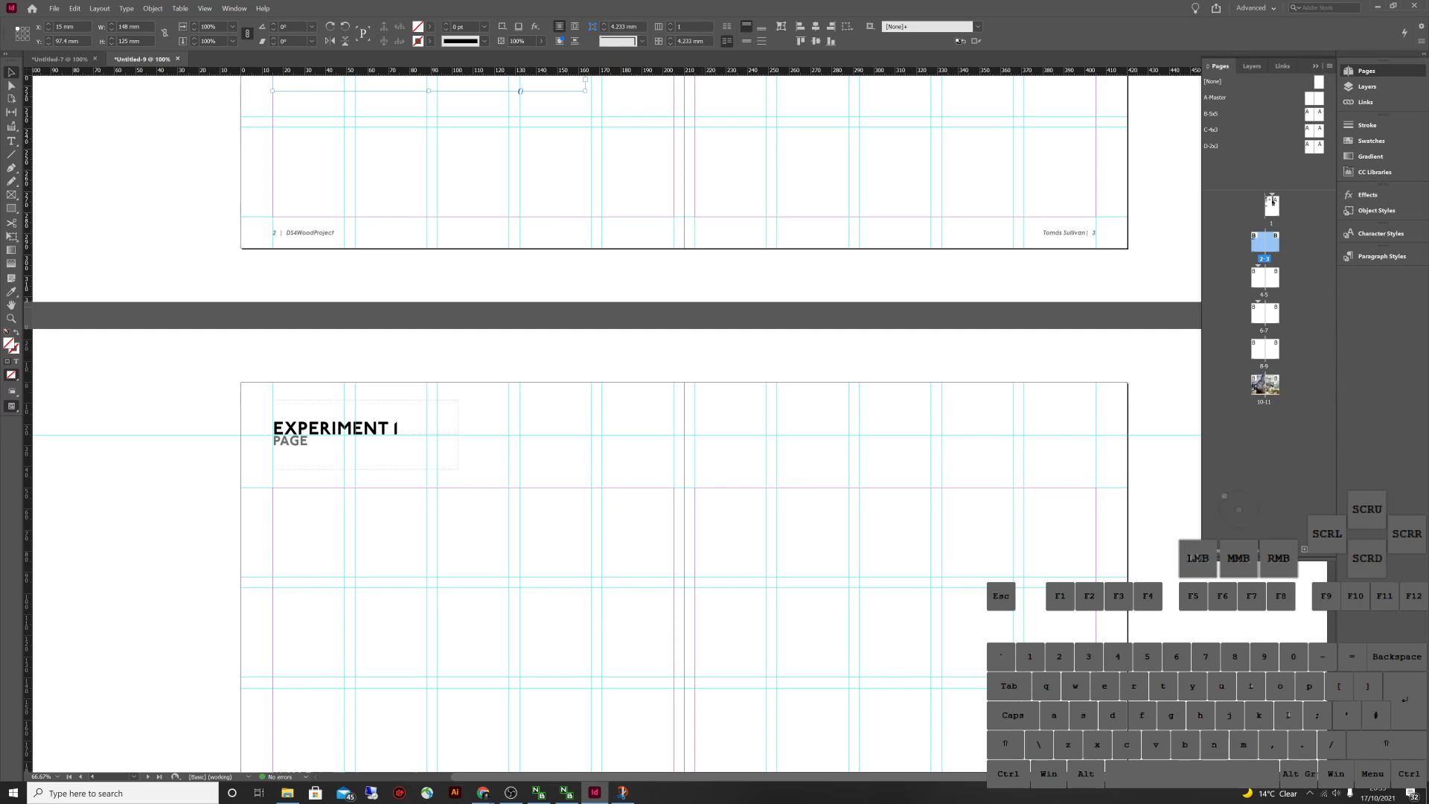
{"action": "scroll", "coordinate": [670, 410], "scroll_direction": "up", "scroll_amount": 6}
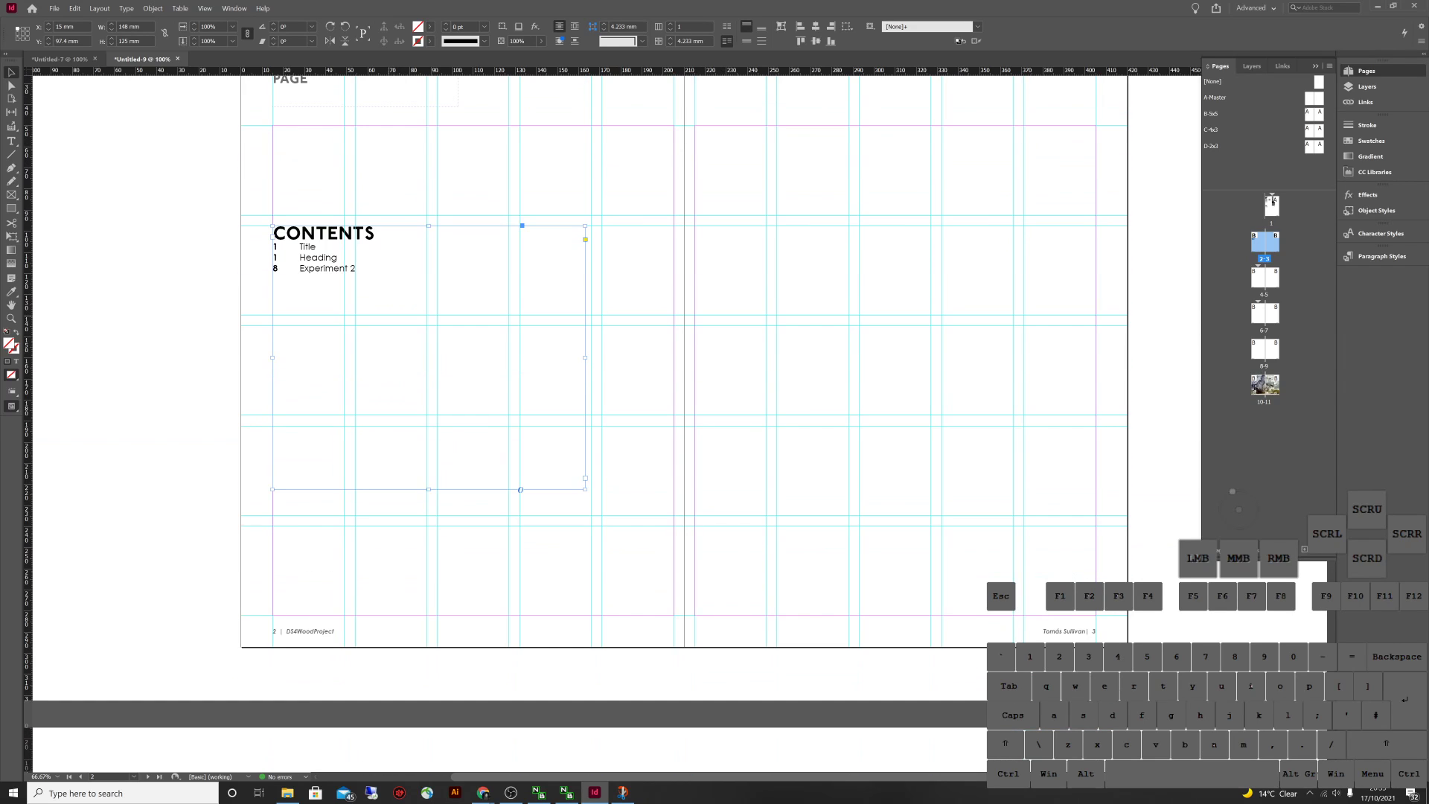
{"action": "scroll", "coordinate": [670, 409], "scroll_direction": "down", "scroll_amount": 4}
Deselect the table frame and scroll through the spreads to review the result
{"action": "left_click", "coordinate": [744, 581]}
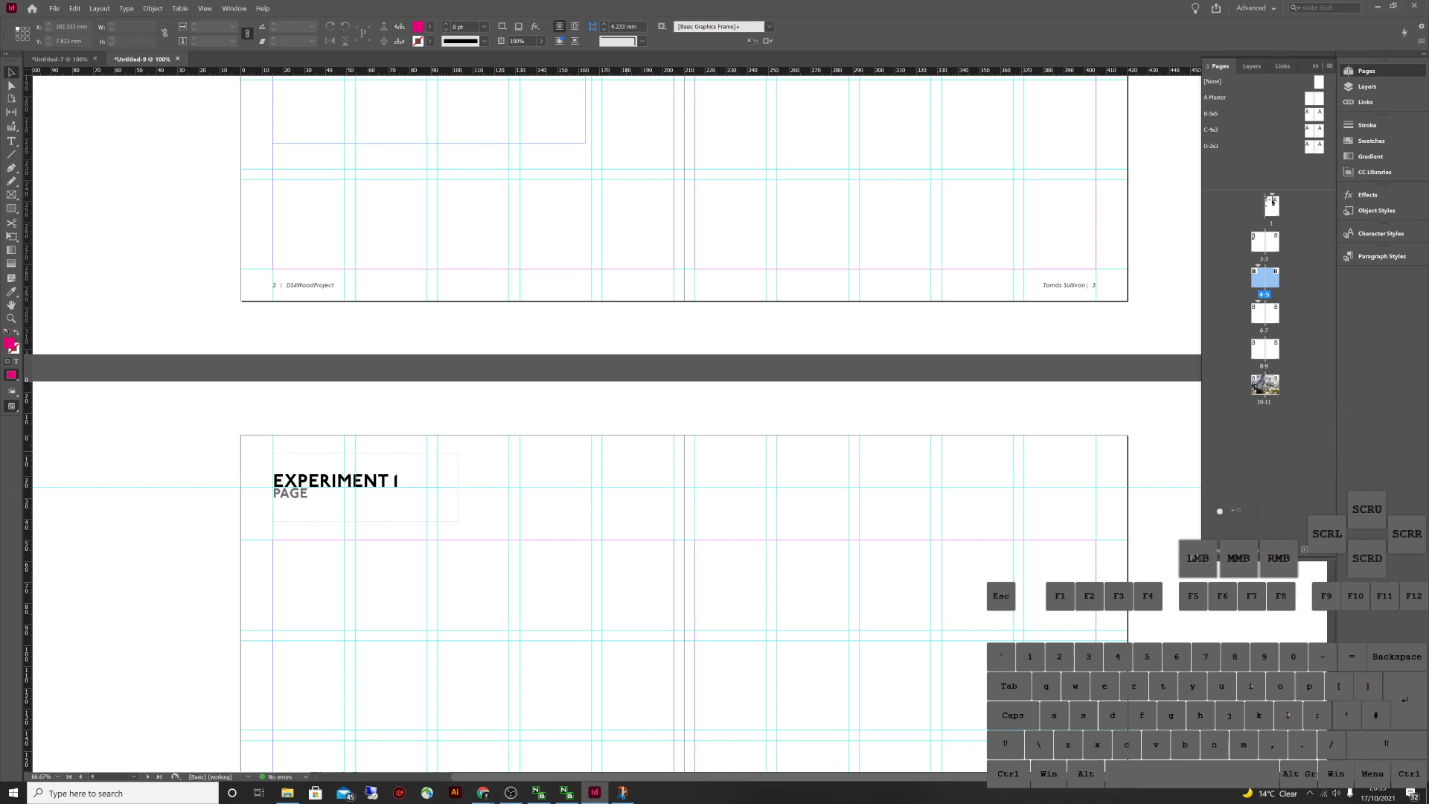
{"action": "key", "text": "ctrl+shift"}
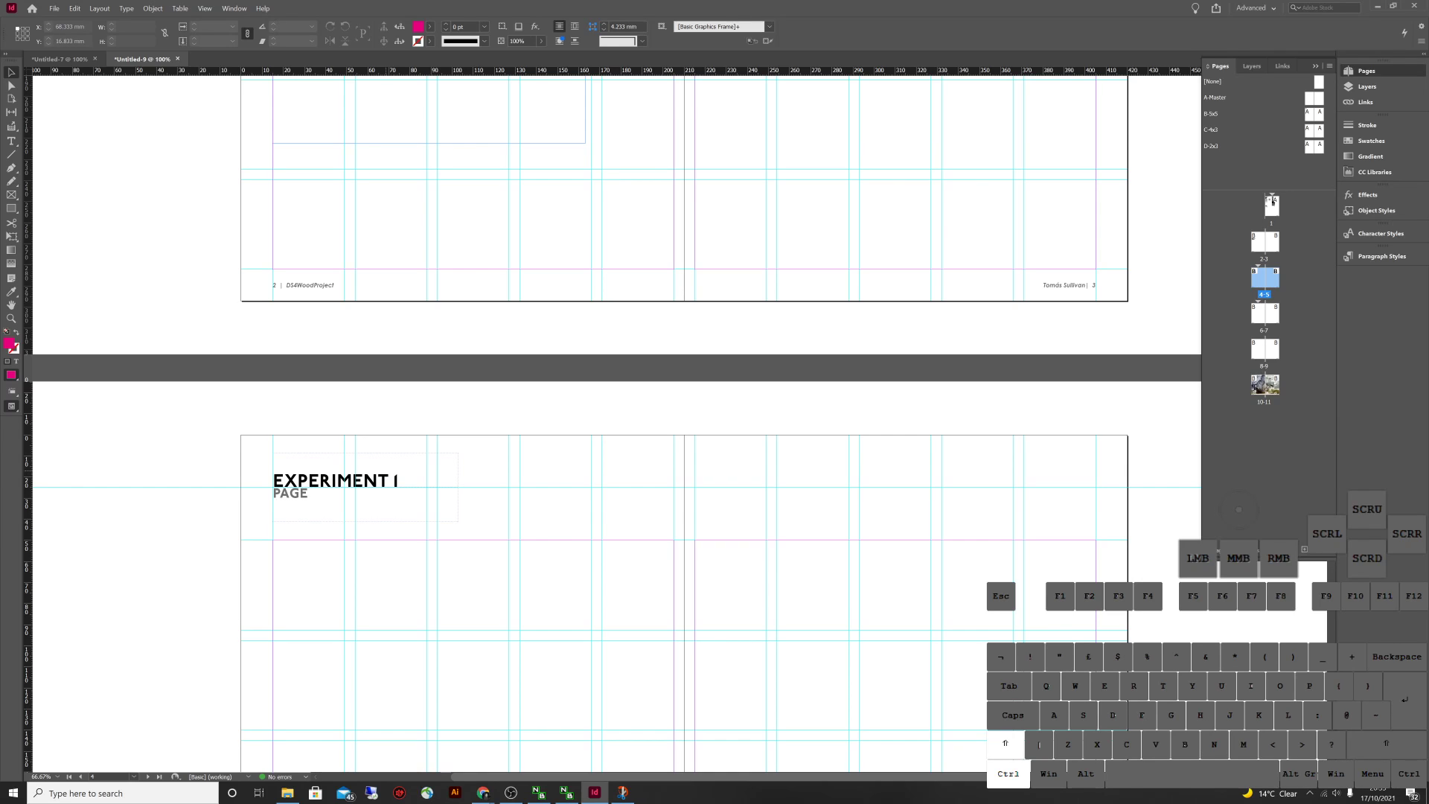
{"action": "left_click", "coordinate": [364, 484], "text": "ctrl+shift"}
{"action": "scroll", "coordinate": [595, 409], "scroll_direction": "up", "scroll_amount": 2}
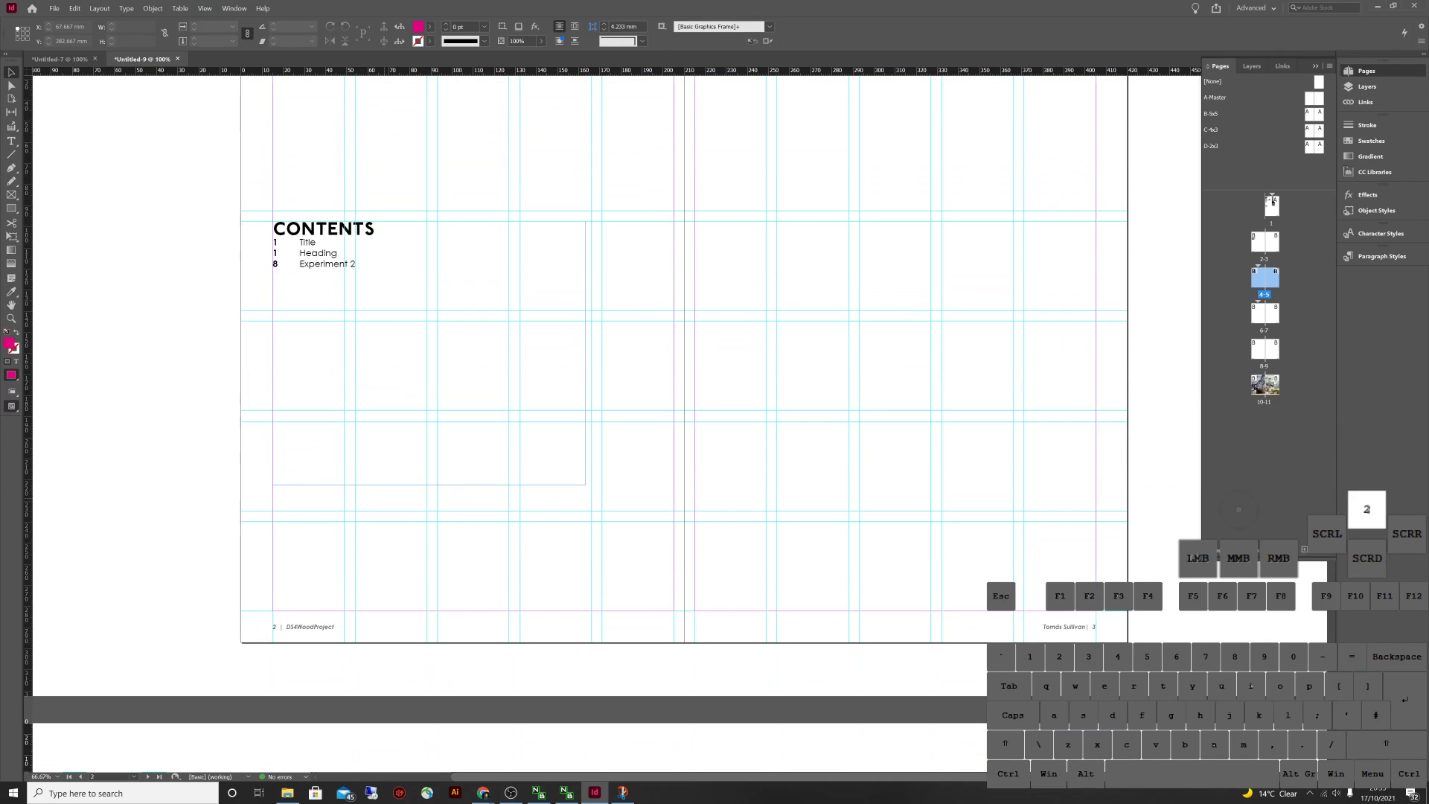
{"action": "scroll", "coordinate": [595, 409], "scroll_direction": "down", "scroll_amount": 2}
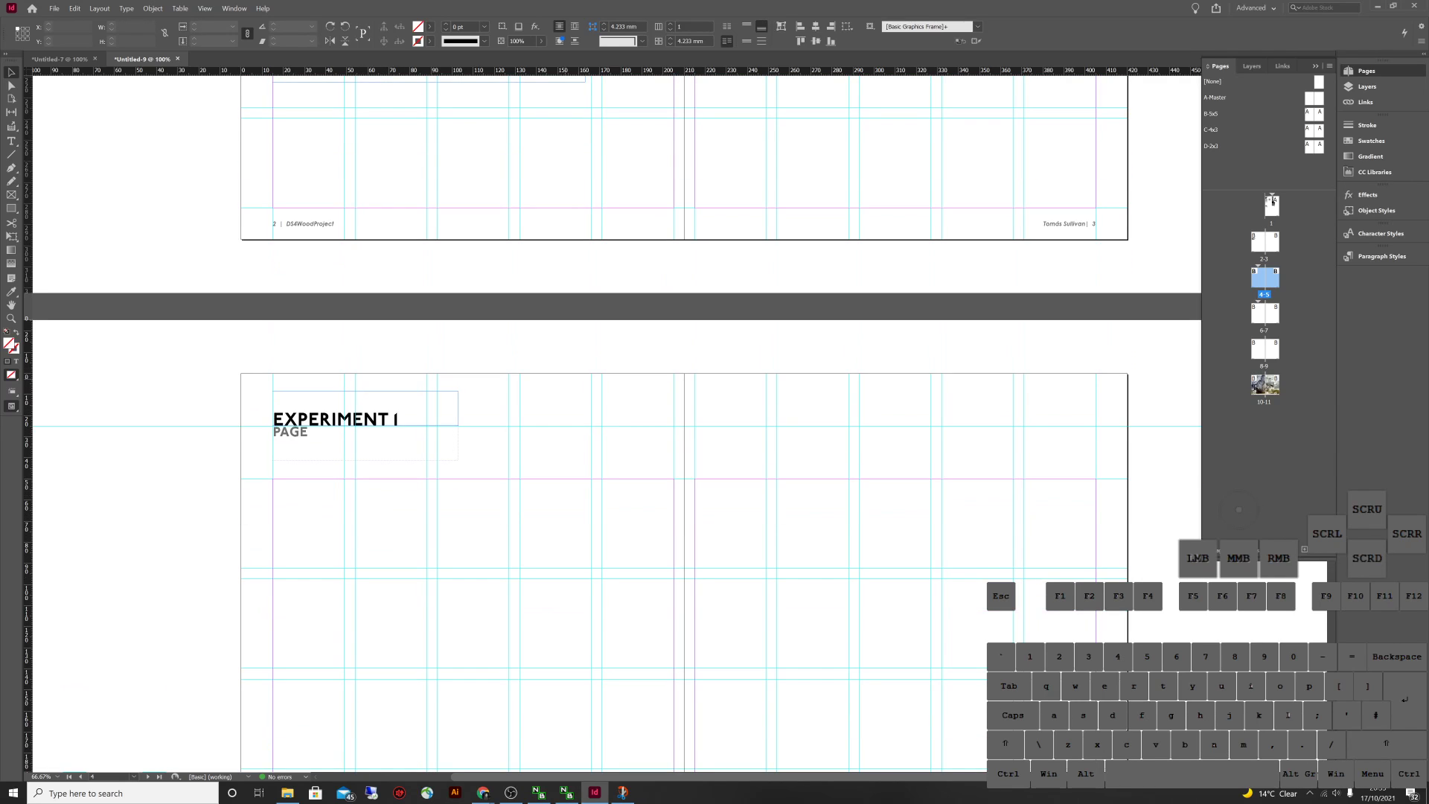
{"action": "scroll", "coordinate": [595, 409], "scroll_direction": "down", "scroll_amount": 3}
{"action": "scroll", "coordinate": [595, 409], "scroll_direction": "down", "scroll_amount": 2}
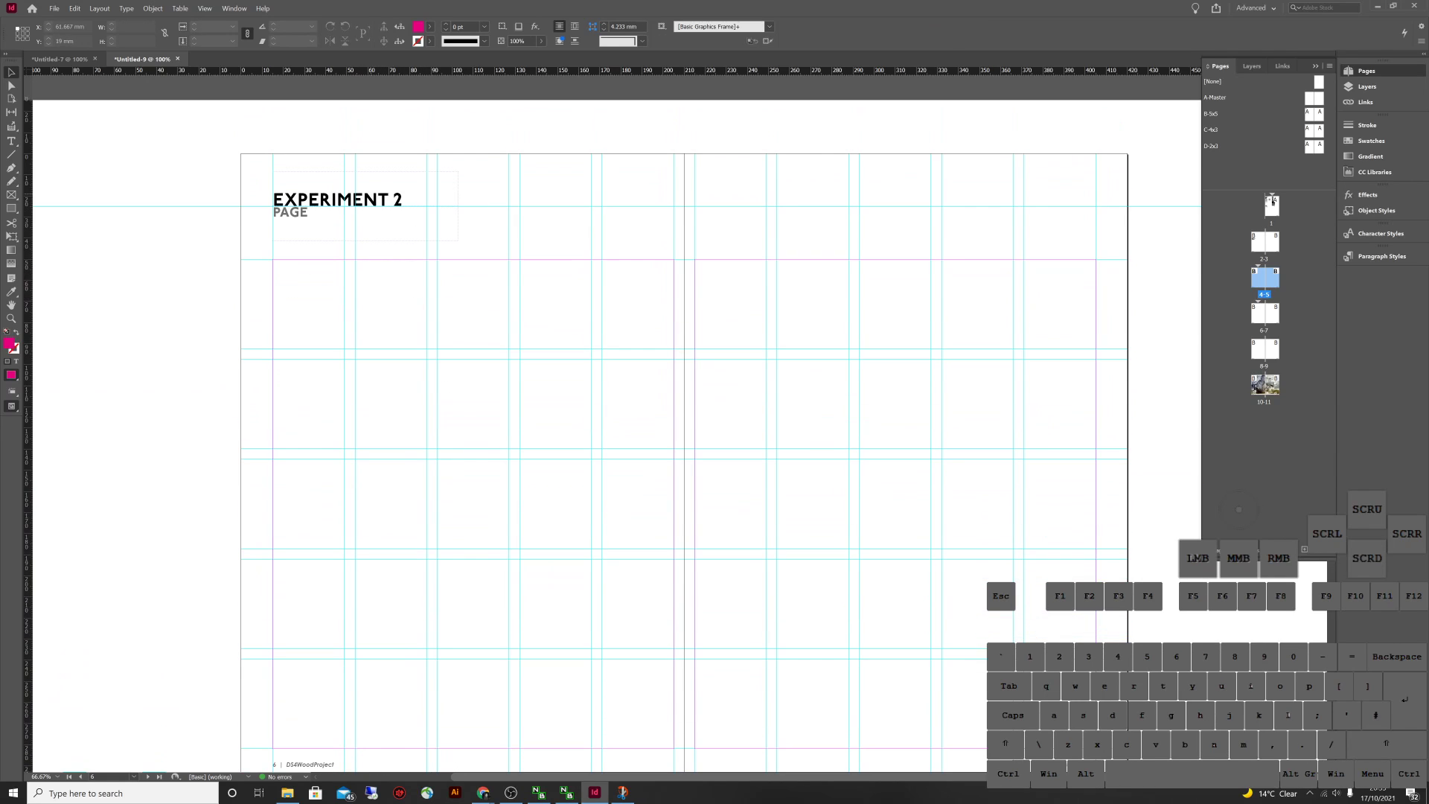
{"action": "scroll", "coordinate": [596, 409], "scroll_direction": "down", "scroll_amount": 2}
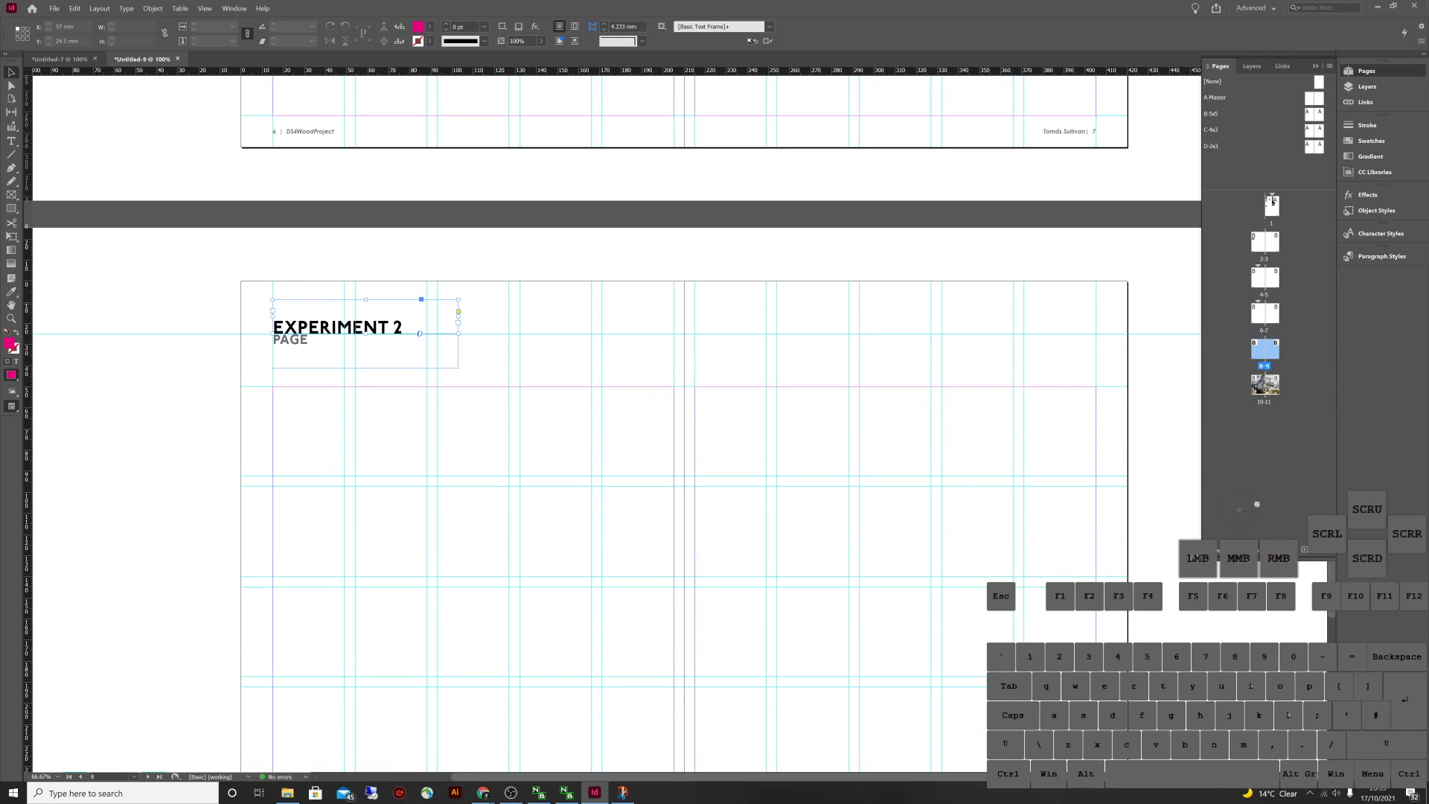
{"action": "scroll", "coordinate": [595, 409], "scroll_direction": "up", "scroll_amount": 1}
Start a new section at spread 8-9 with the section marker 'Experiment'
{"action": "right_click", "coordinate": [1253, 343]}
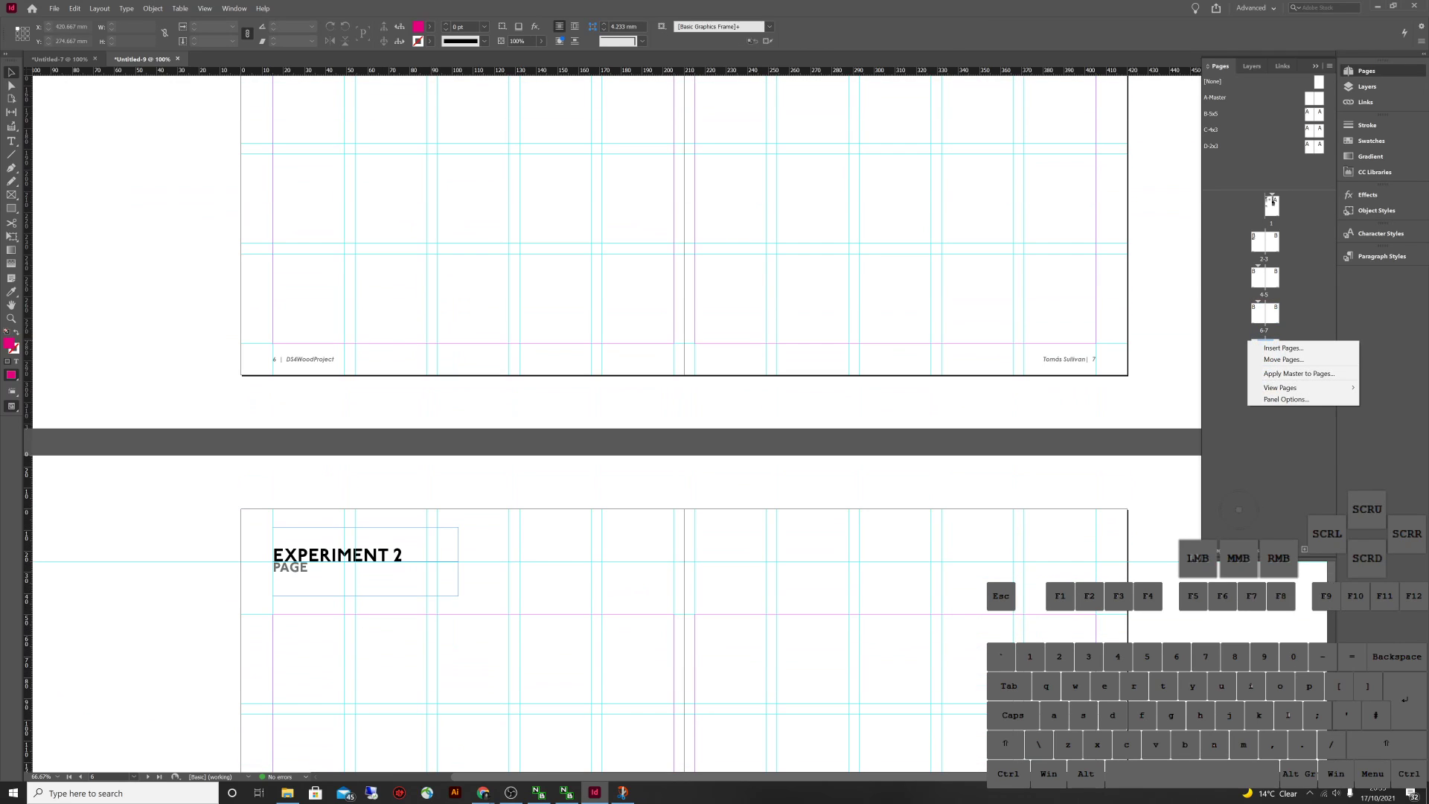
{"action": "left_click", "coordinate": [1254, 345]}
{"action": "right_click", "coordinate": [1253, 343]}
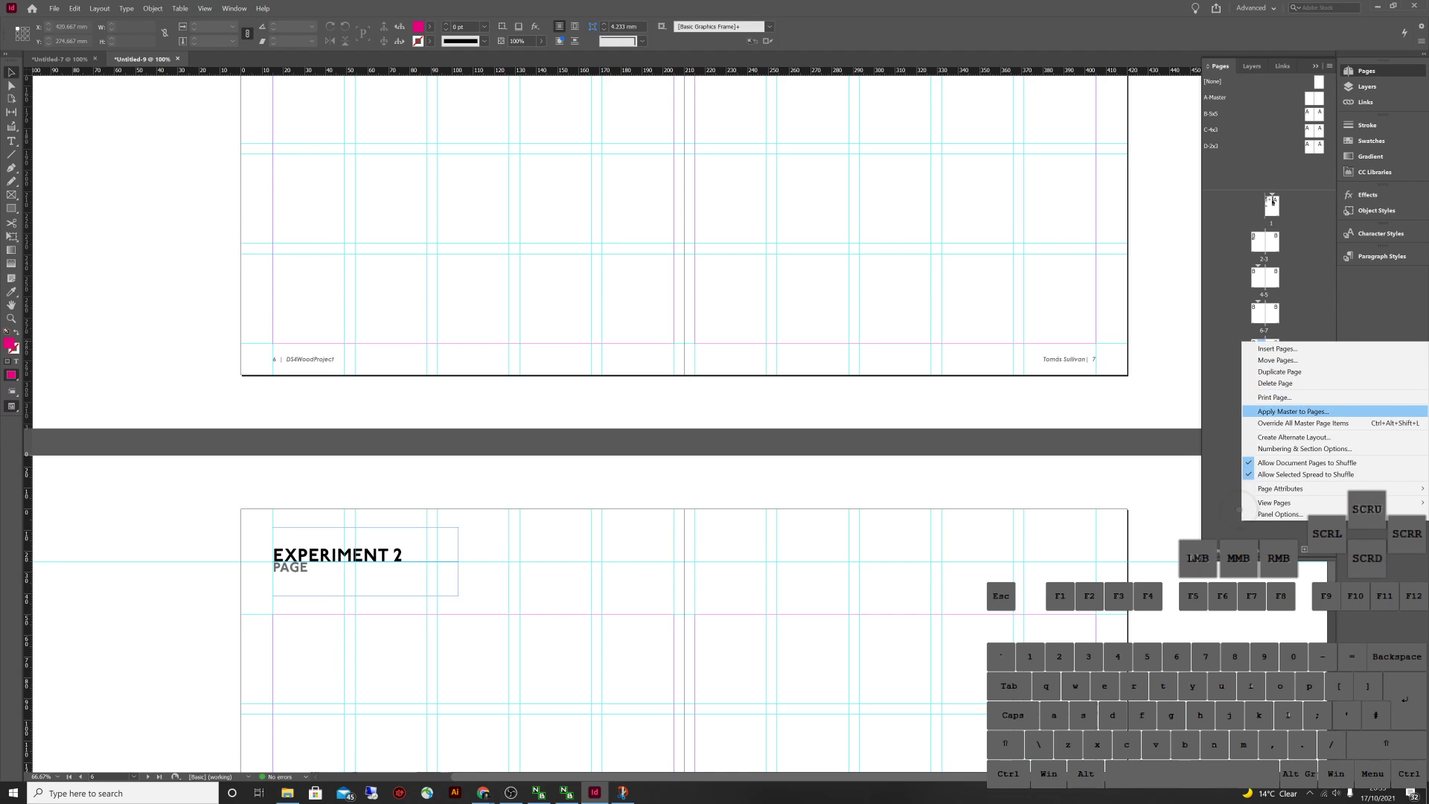
{"action": "left_click", "coordinate": [1302, 449]}
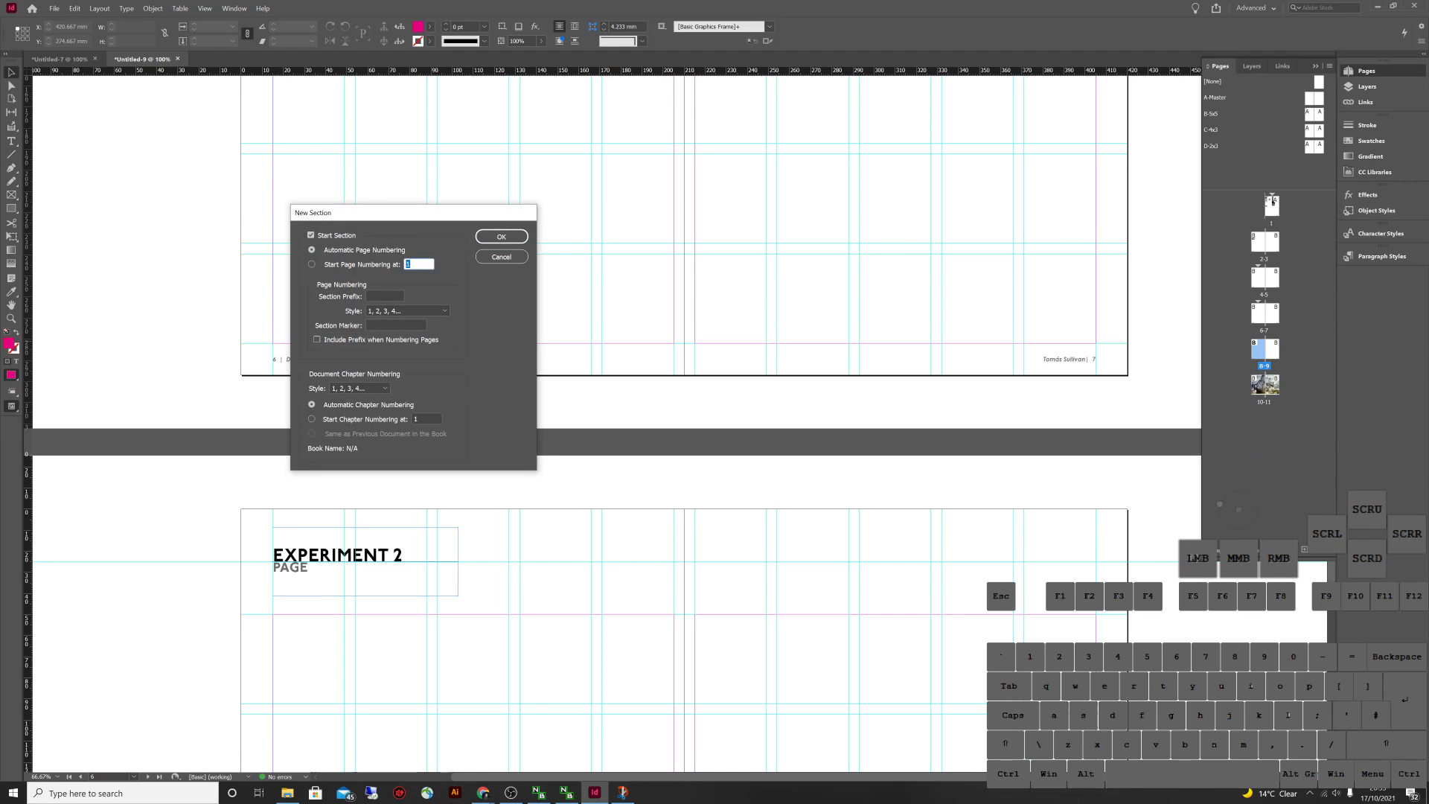
{"action": "left_click", "coordinate": [395, 325]}
{"action": "type", "text": "Experiment"}
{"action": "key", "text": "Return"}
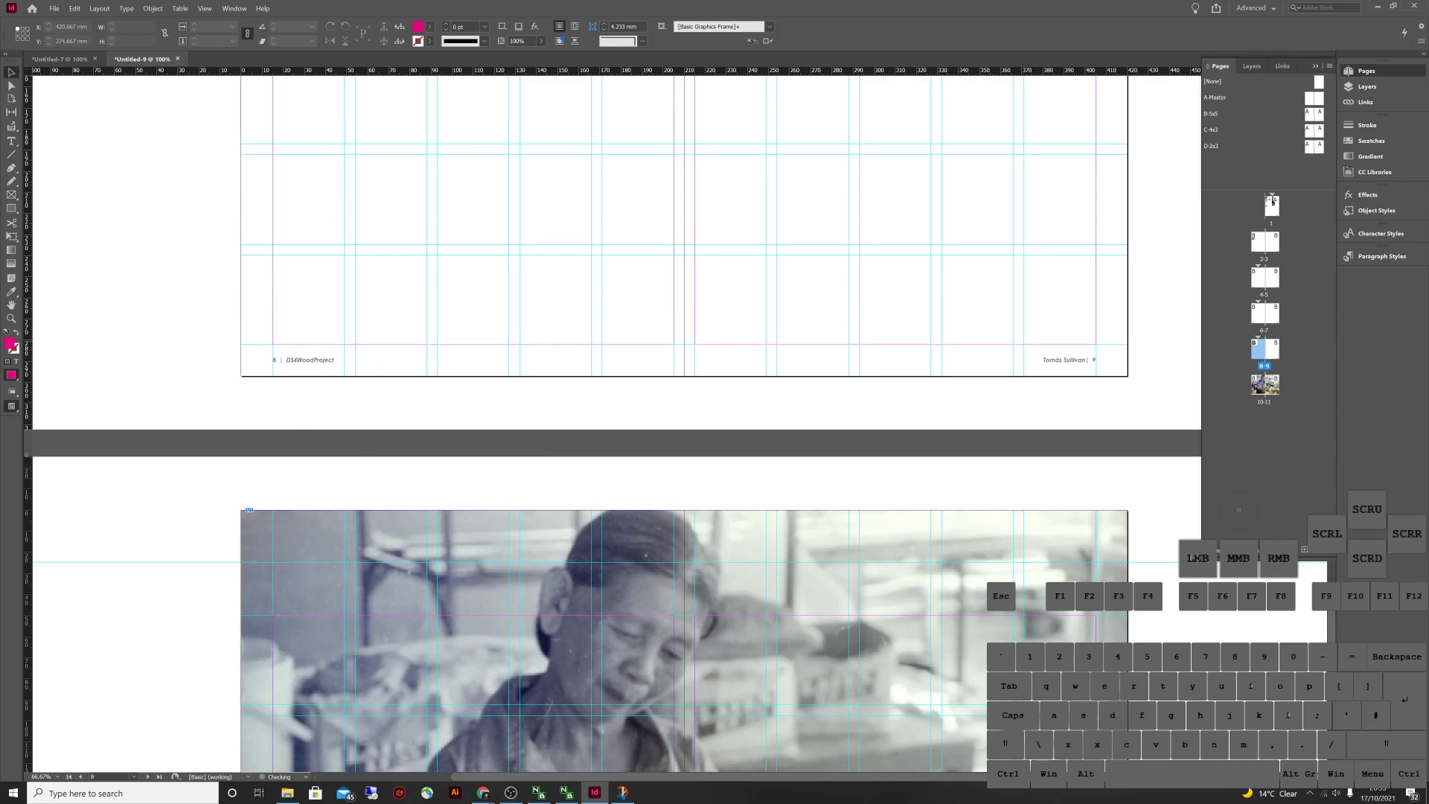
Select the CONTENTS frame and update the table of contents with the new headings
{"action": "scroll", "coordinate": [372, 447], "scroll_direction": "up", "scroll_amount": 8}
{"action": "left_click", "coordinate": [362, 487]}
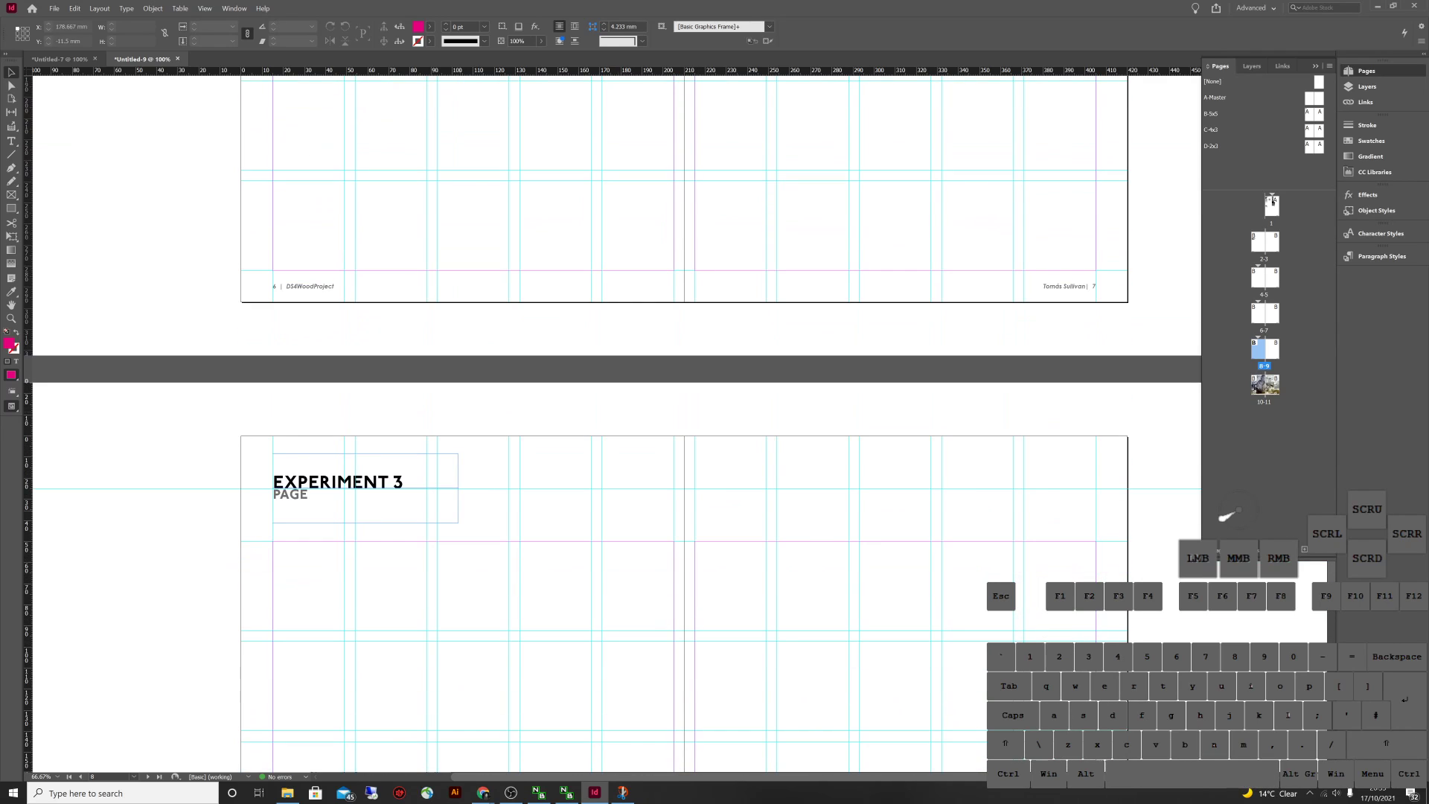
{"action": "scroll", "coordinate": [610, 417], "scroll_direction": "up", "scroll_amount": 20}
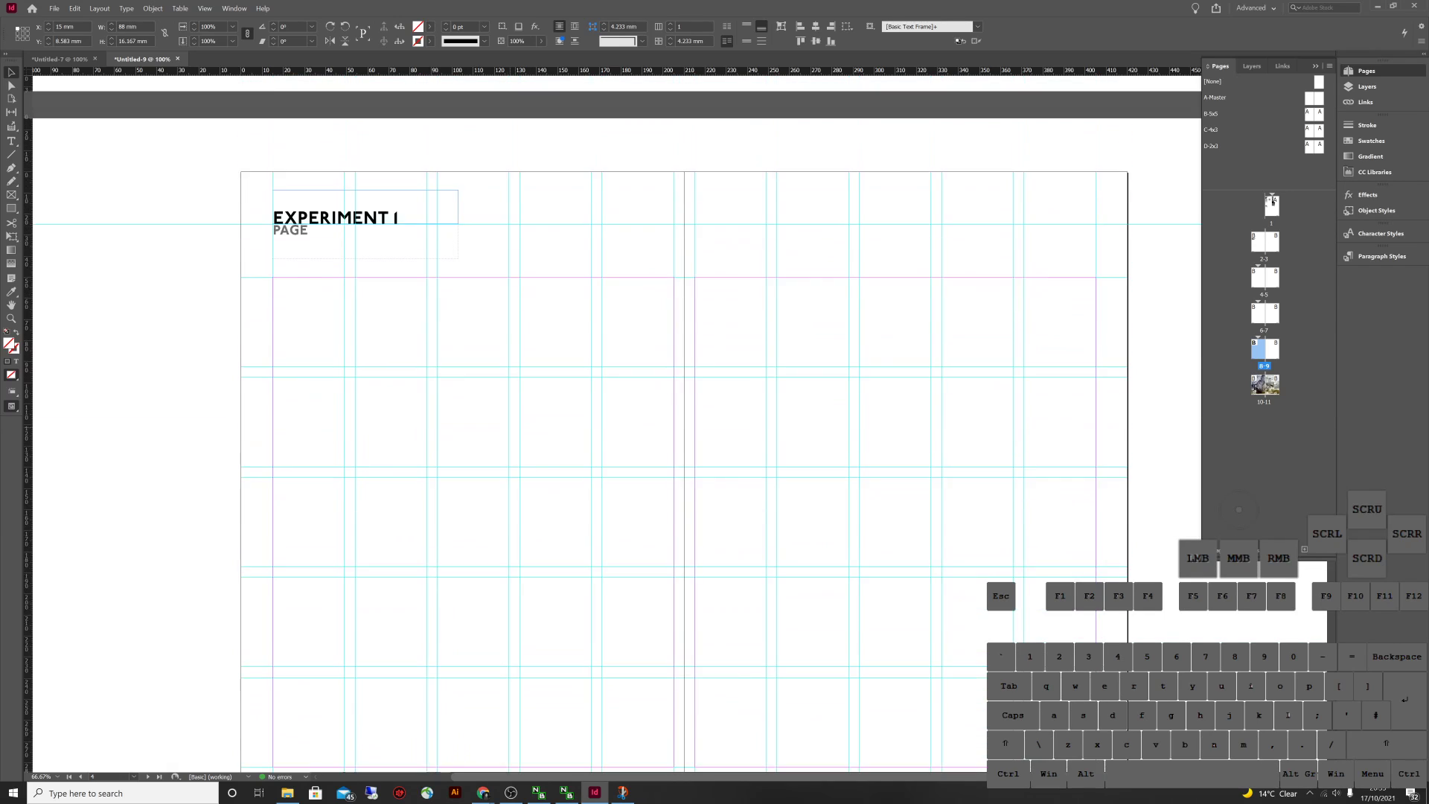
{"action": "scroll", "coordinate": [610, 416], "scroll_direction": "up", "scroll_amount": 5}
{"action": "left_click", "coordinate": [327, 495]}
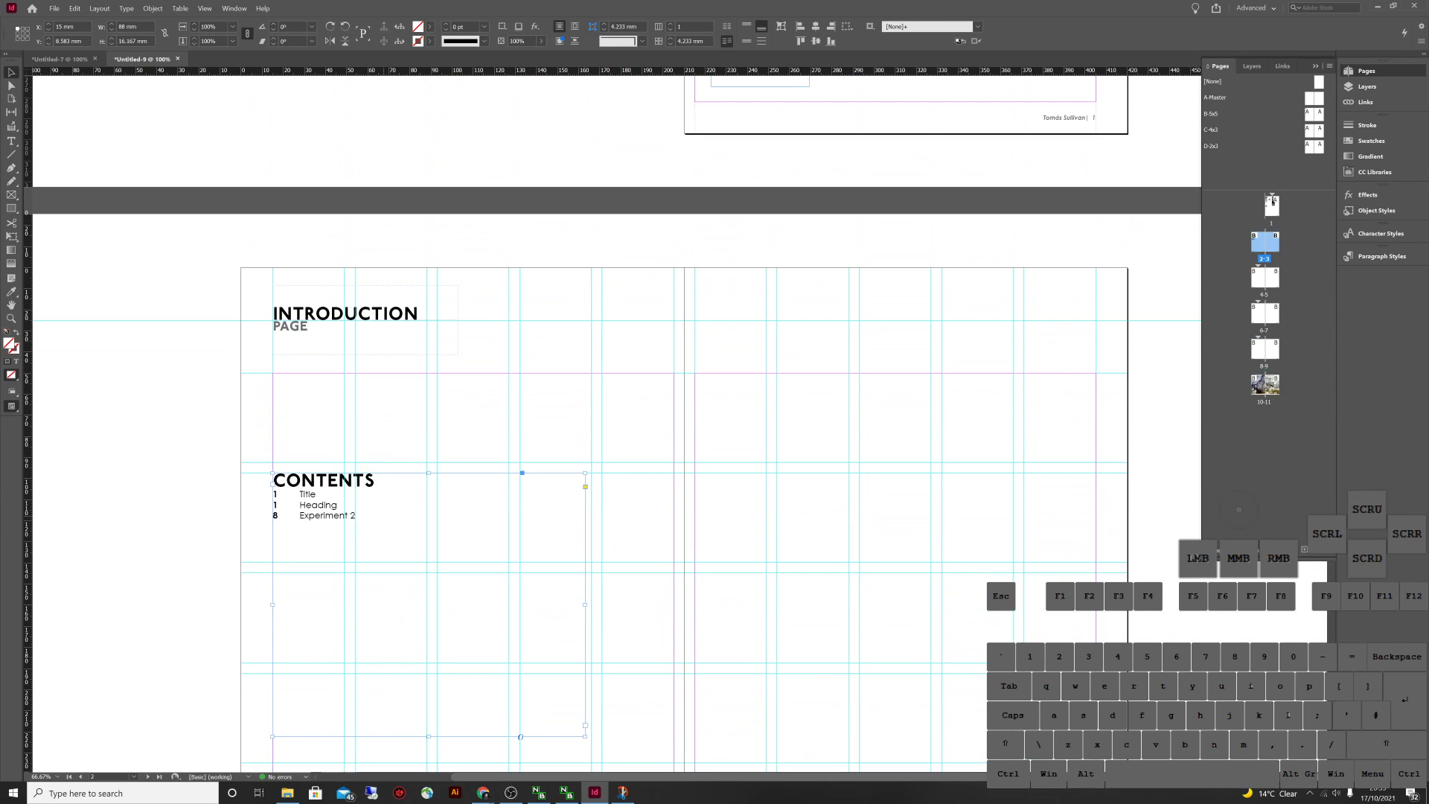
{"action": "left_click", "coordinate": [99, 8]}
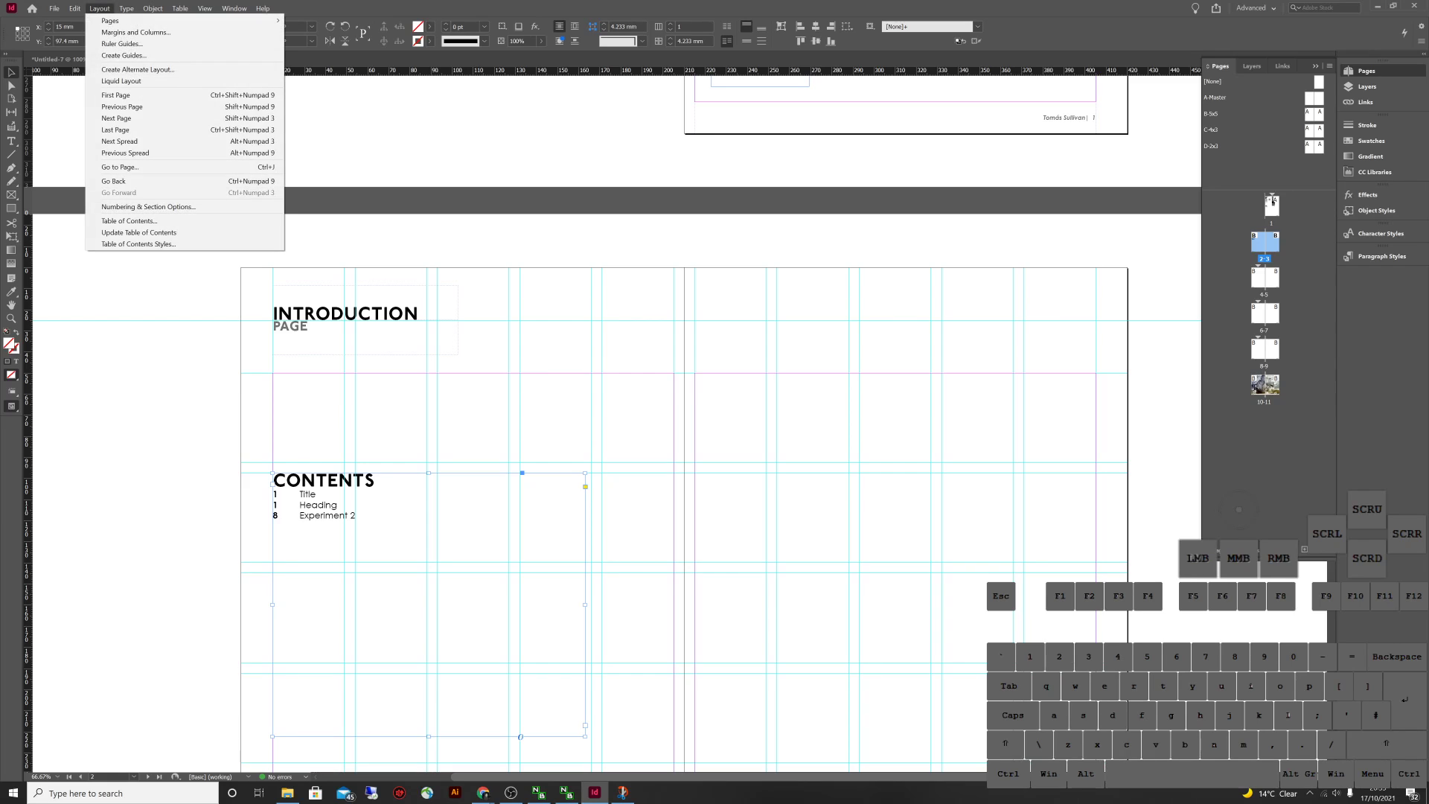
{"action": "left_click", "coordinate": [138, 233]}
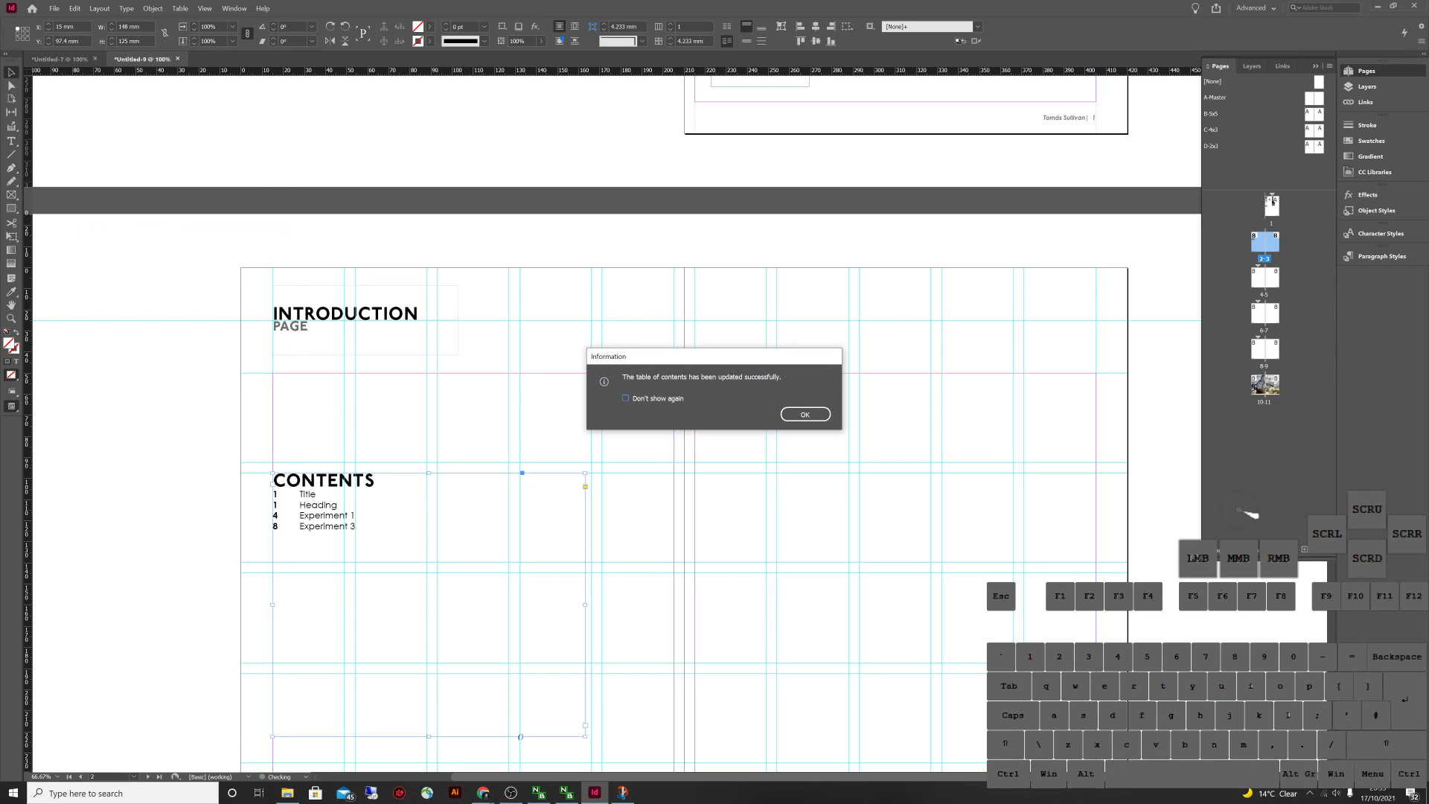
{"action": "left_click", "coordinate": [805, 414]}
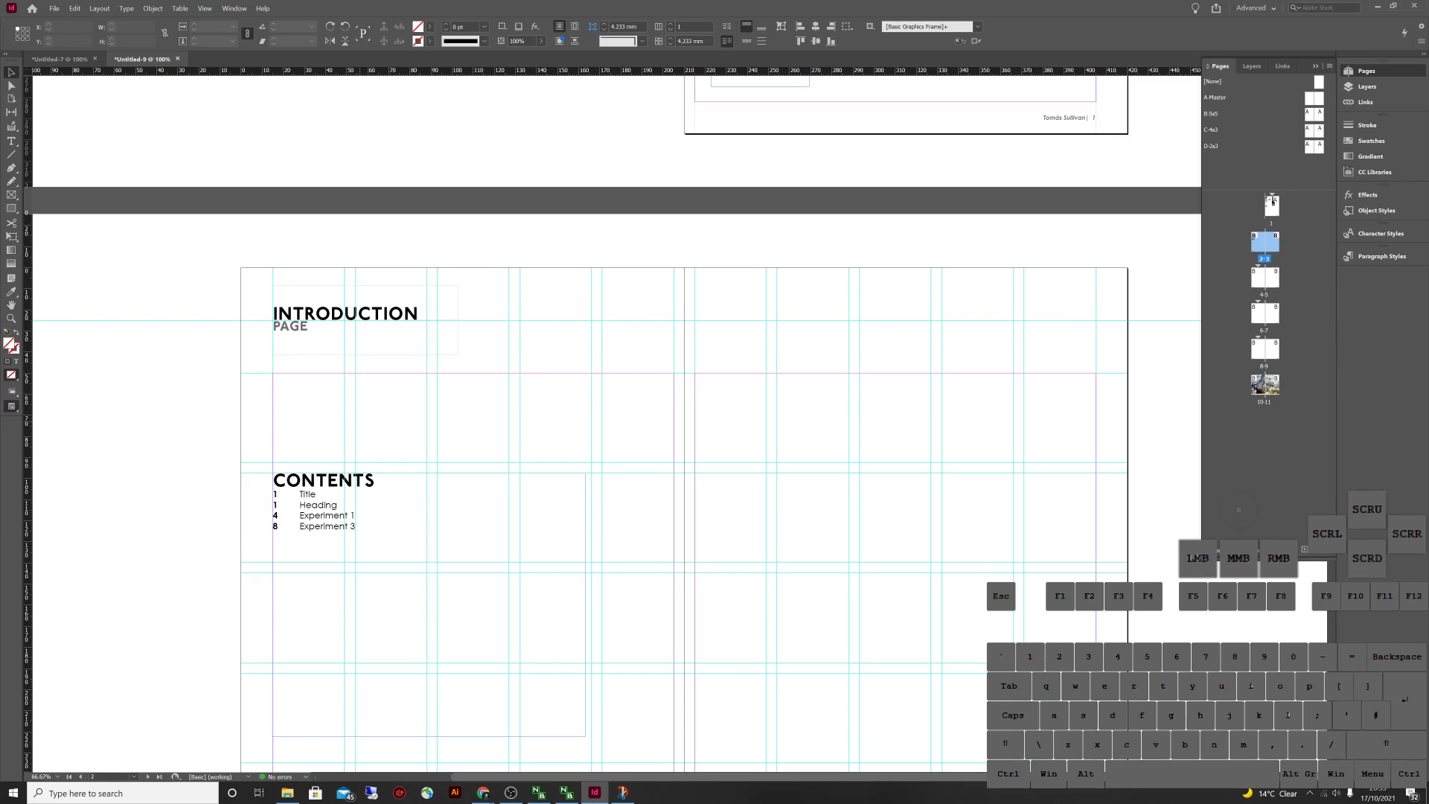
Regenerate the table of contents with the CONTENTS title field cleared
{"action": "left_click", "coordinate": [99, 8]}
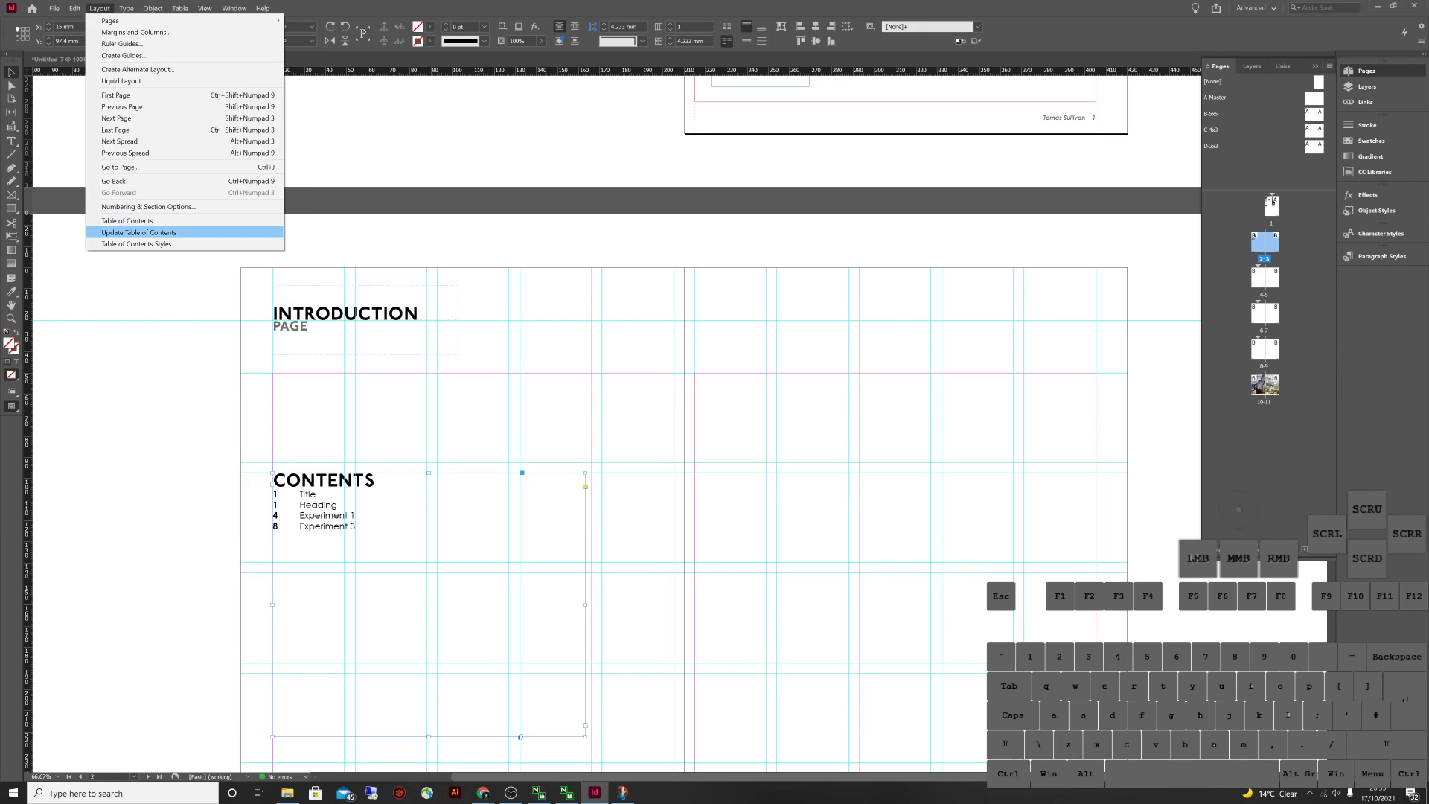
{"action": "key", "text": "Up"}
{"action": "key", "text": "Return"}
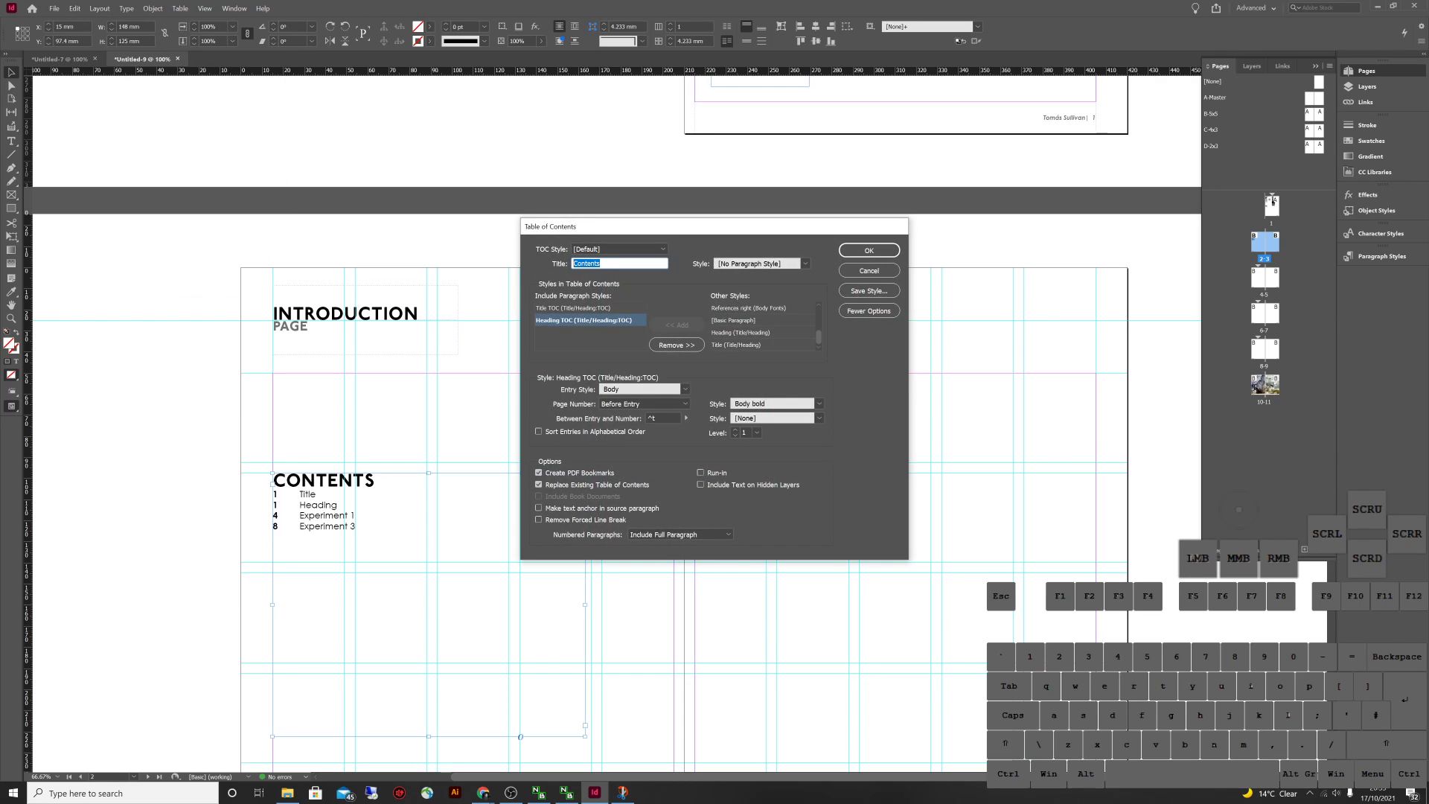
{"action": "left_click", "coordinate": [869, 250]}
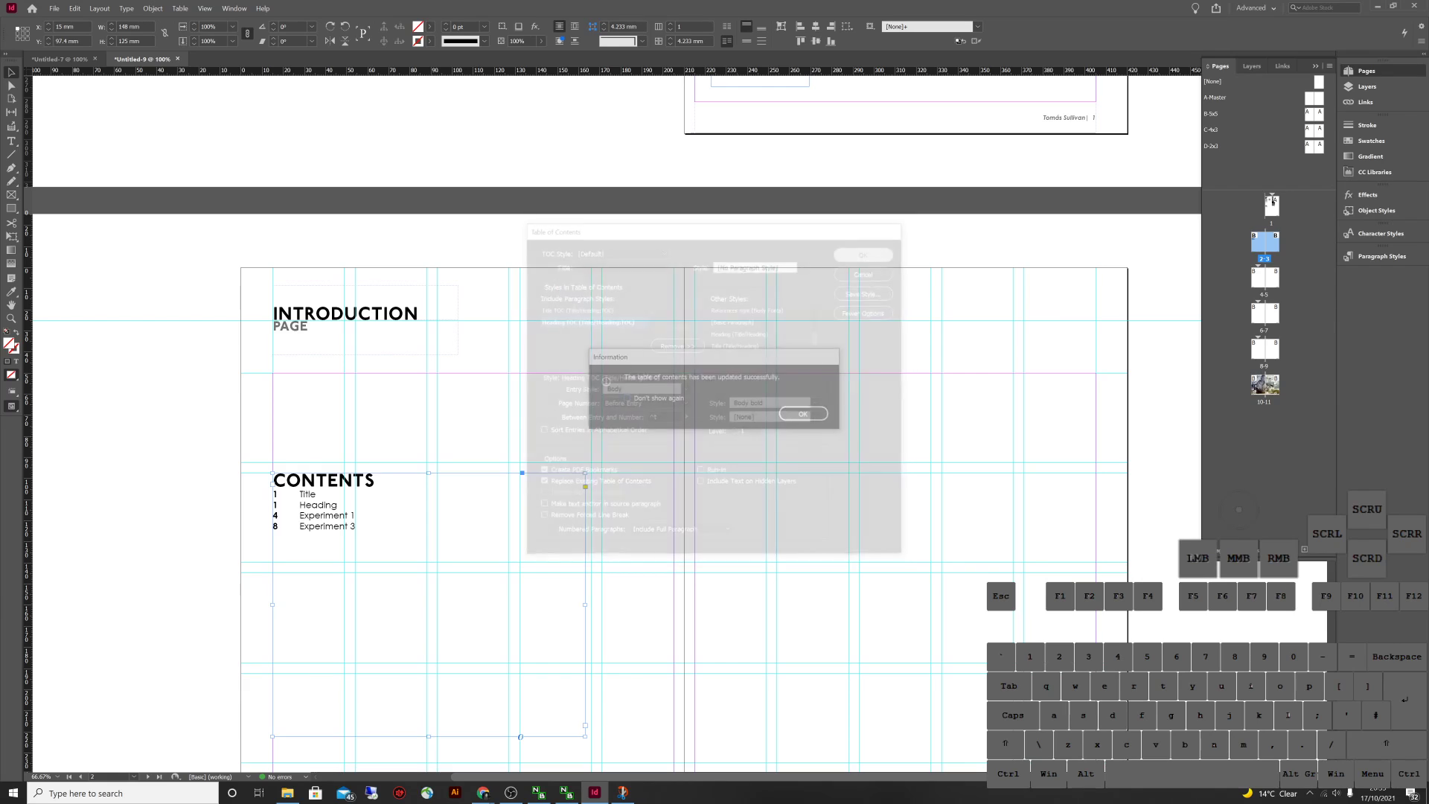
{"action": "left_click", "coordinate": [806, 414]}
{"action": "scroll", "coordinate": [581, 424], "scroll_direction": "down", "scroll_amount": 5}
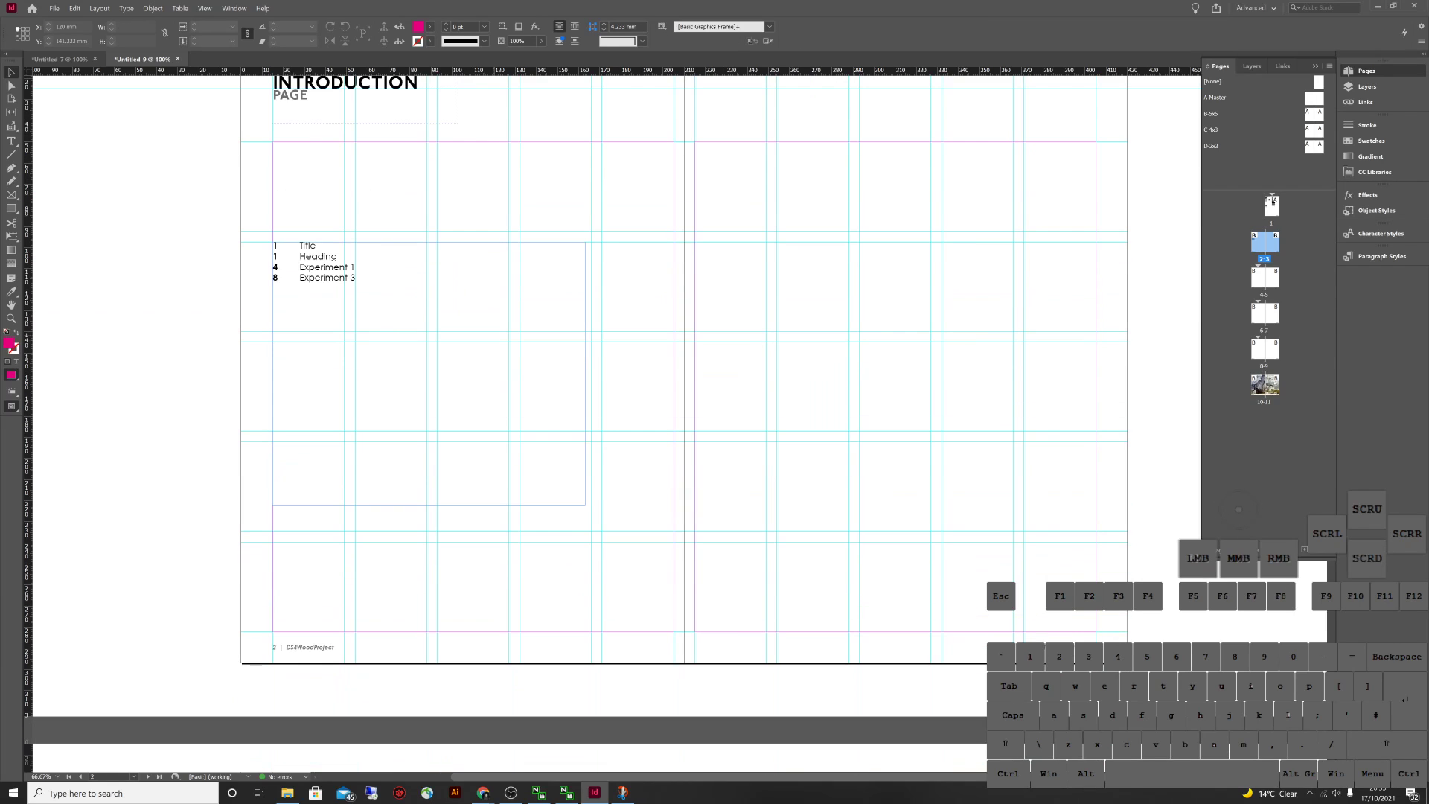
Turn off Start Section in spread 6-7's Numbering & Section Options
{"action": "scroll", "coordinate": [581, 424], "scroll_direction": "down", "scroll_amount": 14}
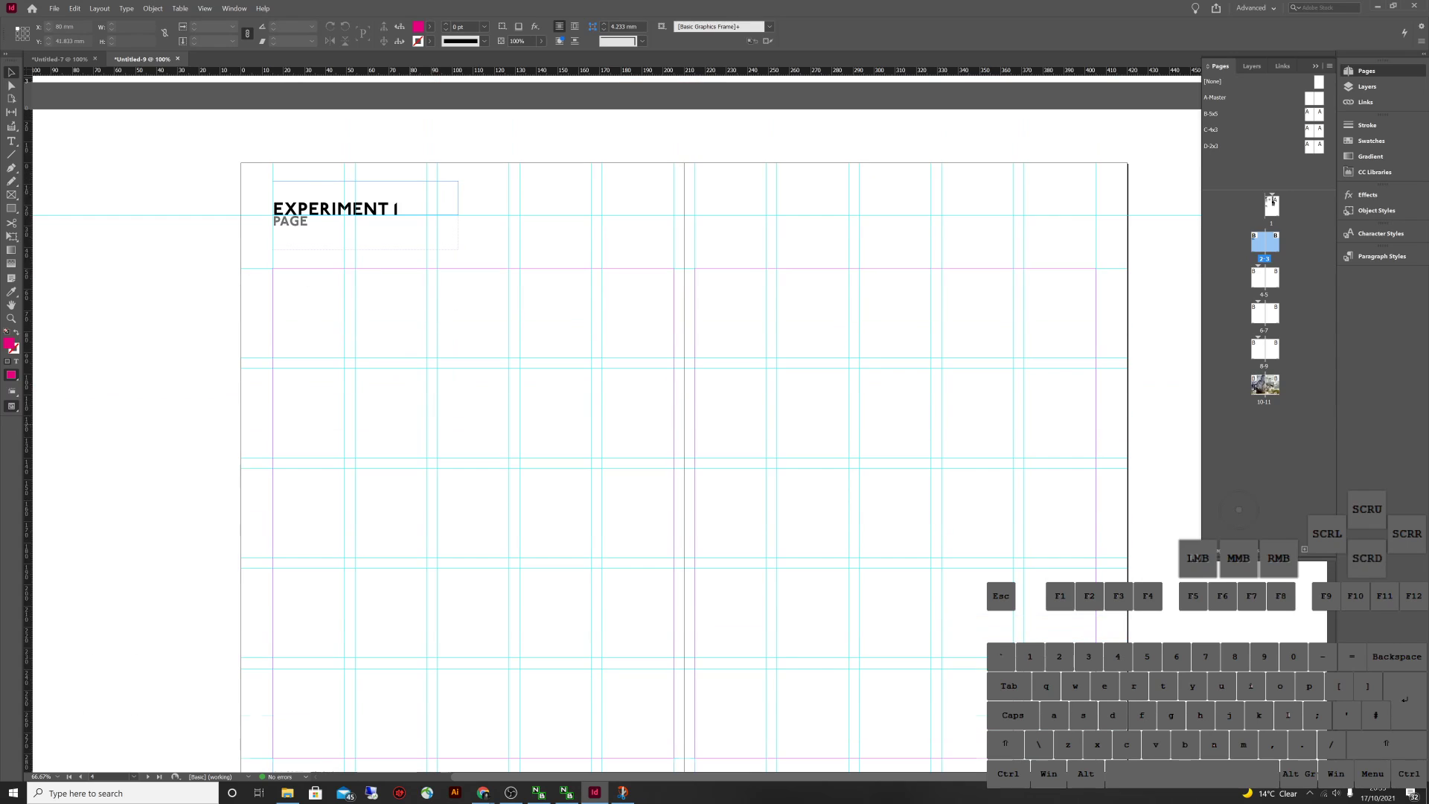
{"action": "scroll", "coordinate": [580, 424], "scroll_direction": "down", "scroll_amount": 20}
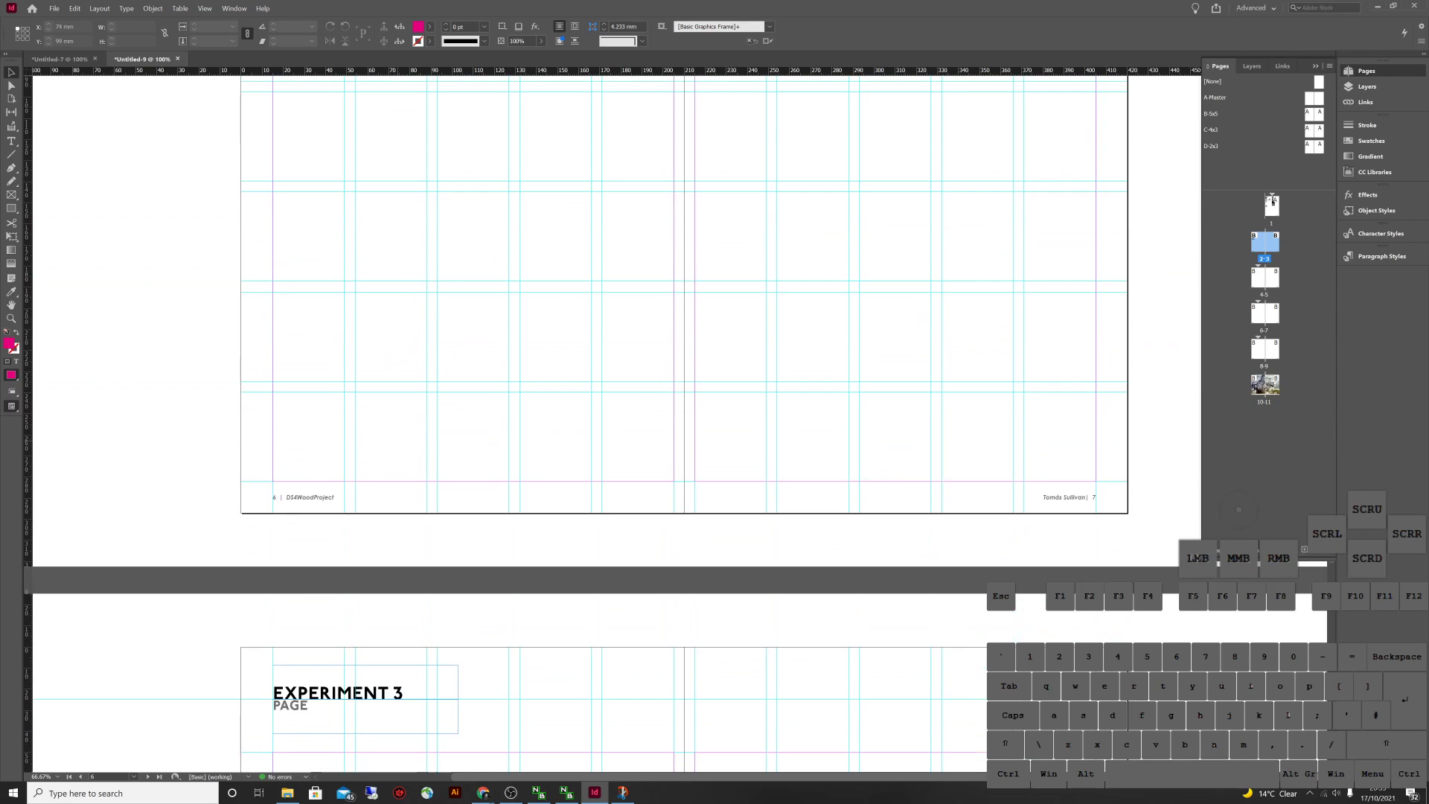
{"action": "left_click", "coordinate": [419, 295]}
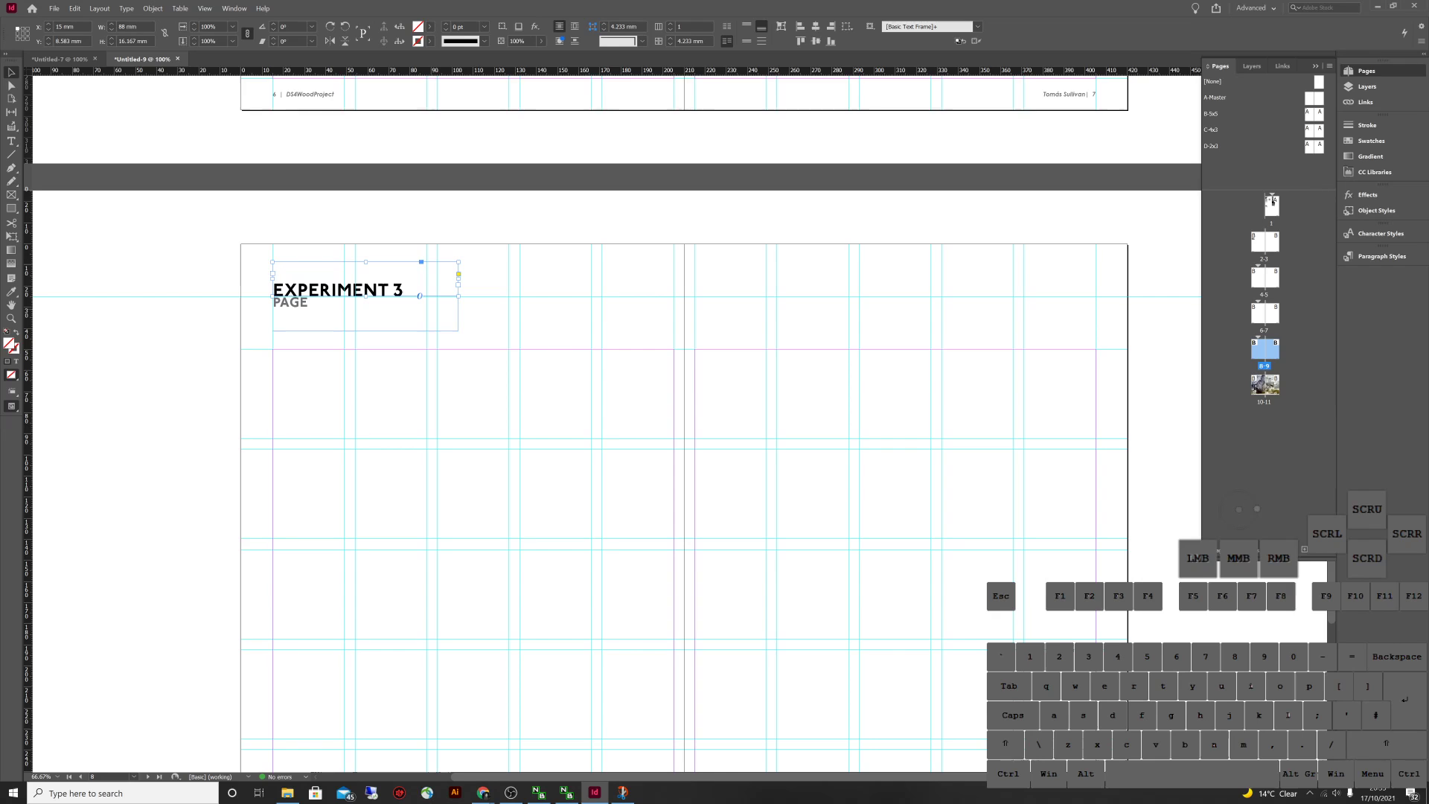
{"action": "scroll", "coordinate": [581, 424], "scroll_direction": "down", "scroll_amount": 7}
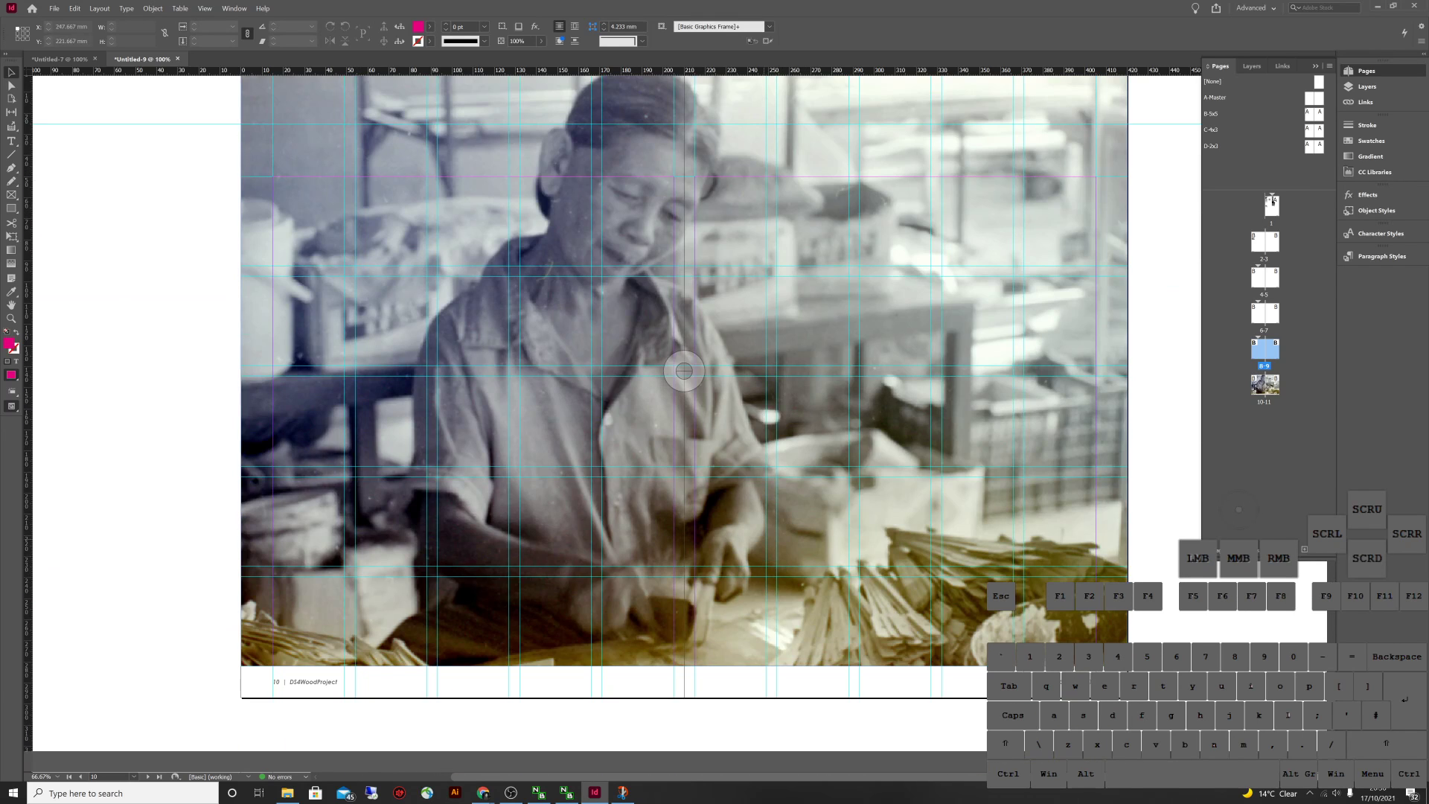
{"action": "scroll", "coordinate": [683, 369], "scroll_direction": "up", "scroll_amount": 12}
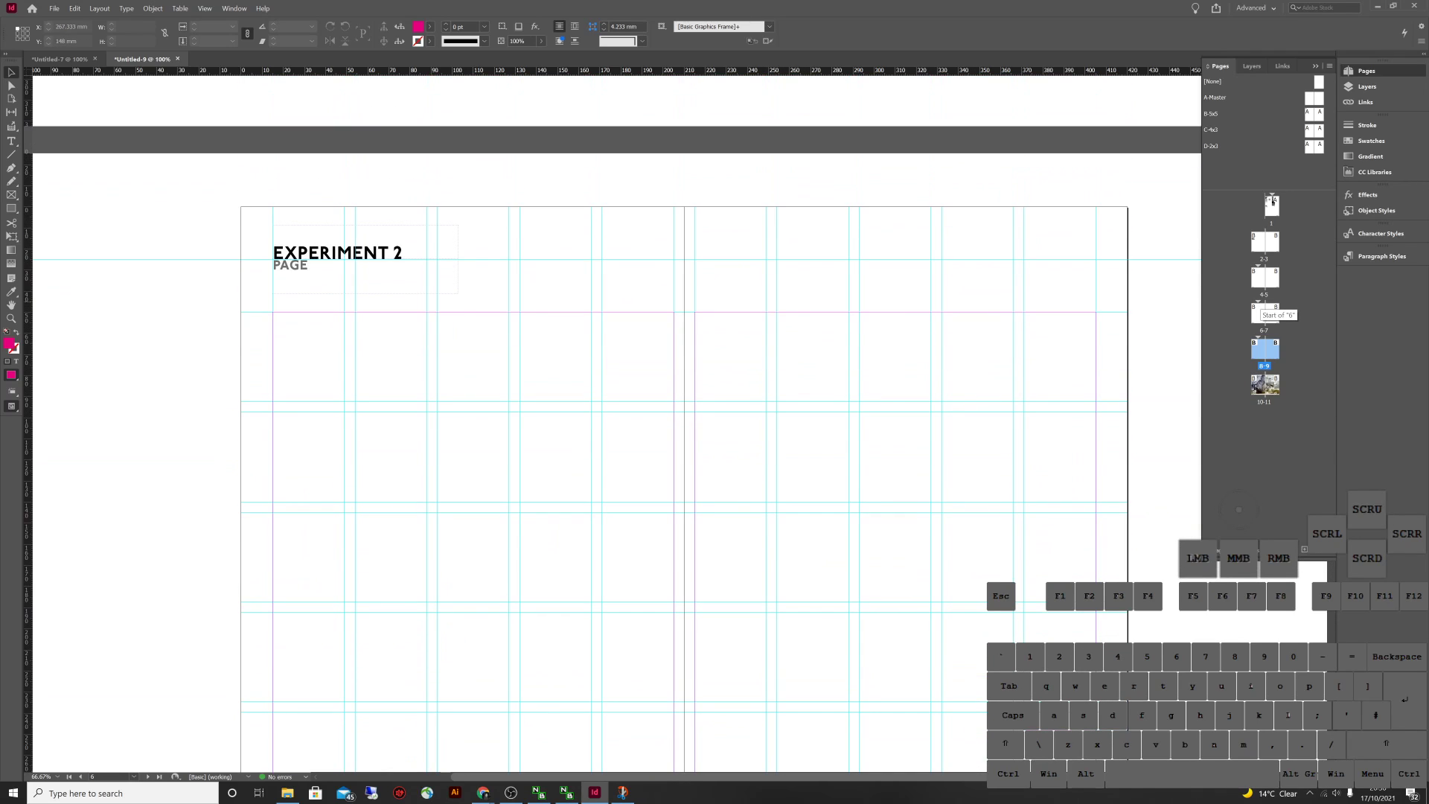
{"action": "right_click", "coordinate": [1273, 305]}
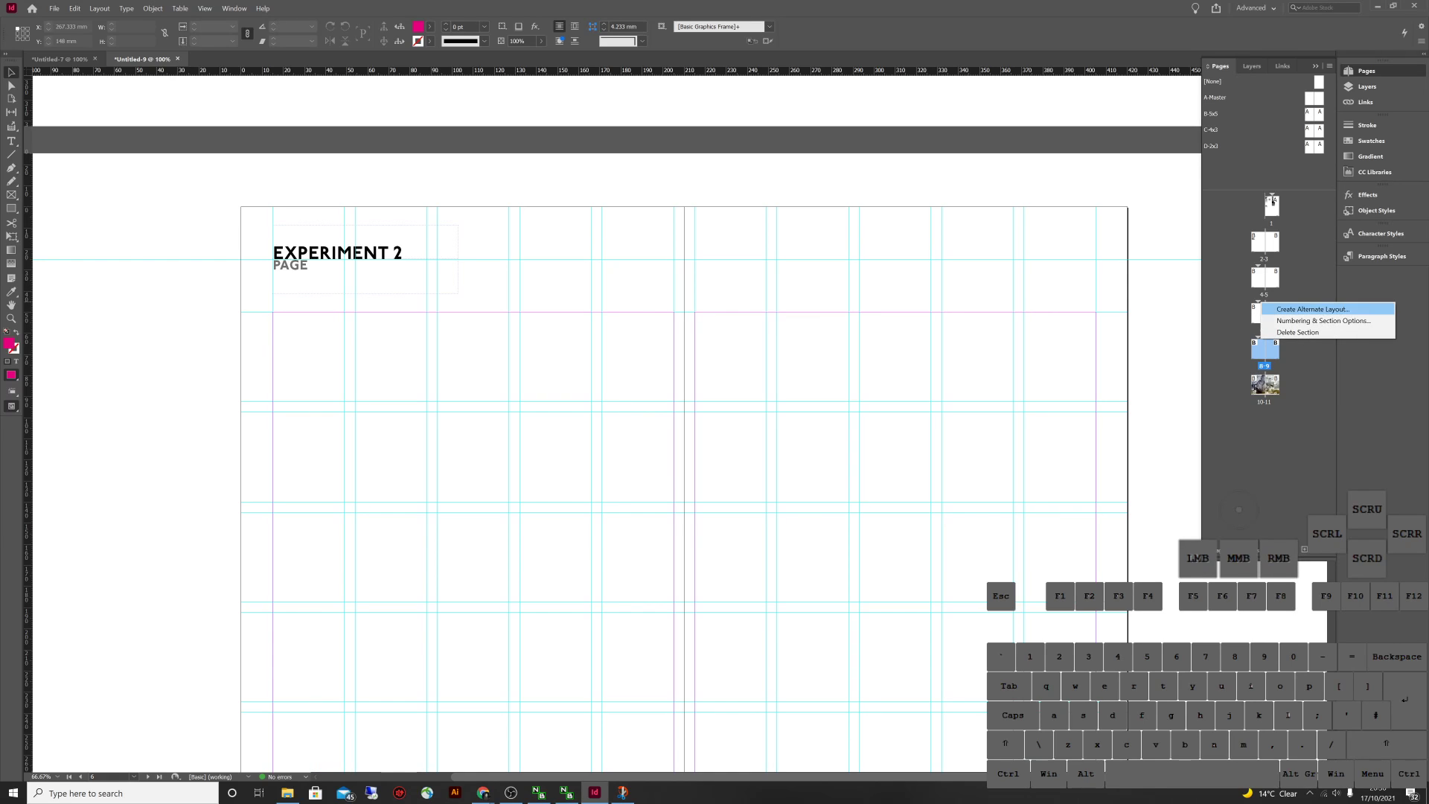
{"action": "left_click", "coordinate": [1310, 320]}
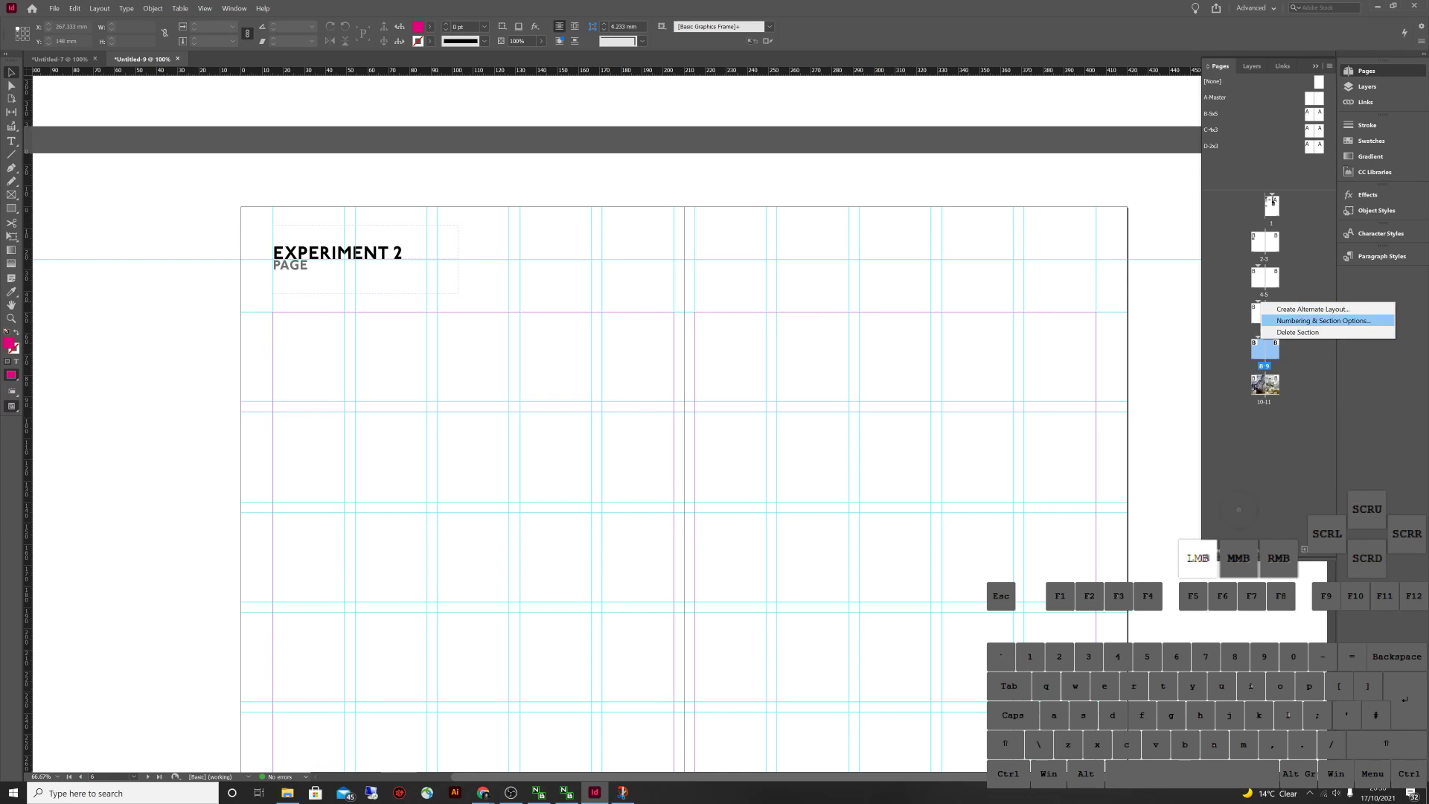
{"action": "right_click", "coordinate": [1265, 306]}
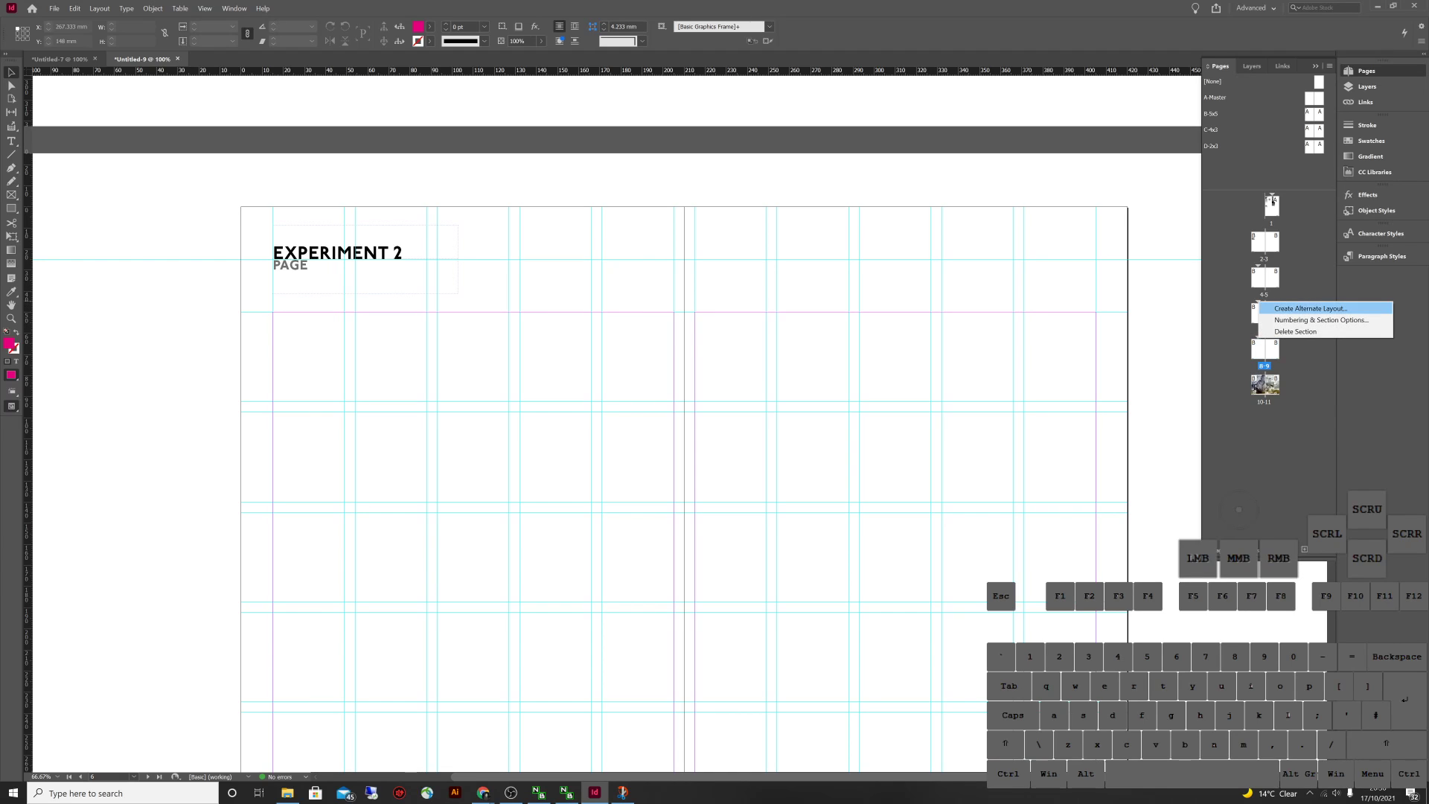
{"action": "left_click", "coordinate": [1298, 320]}
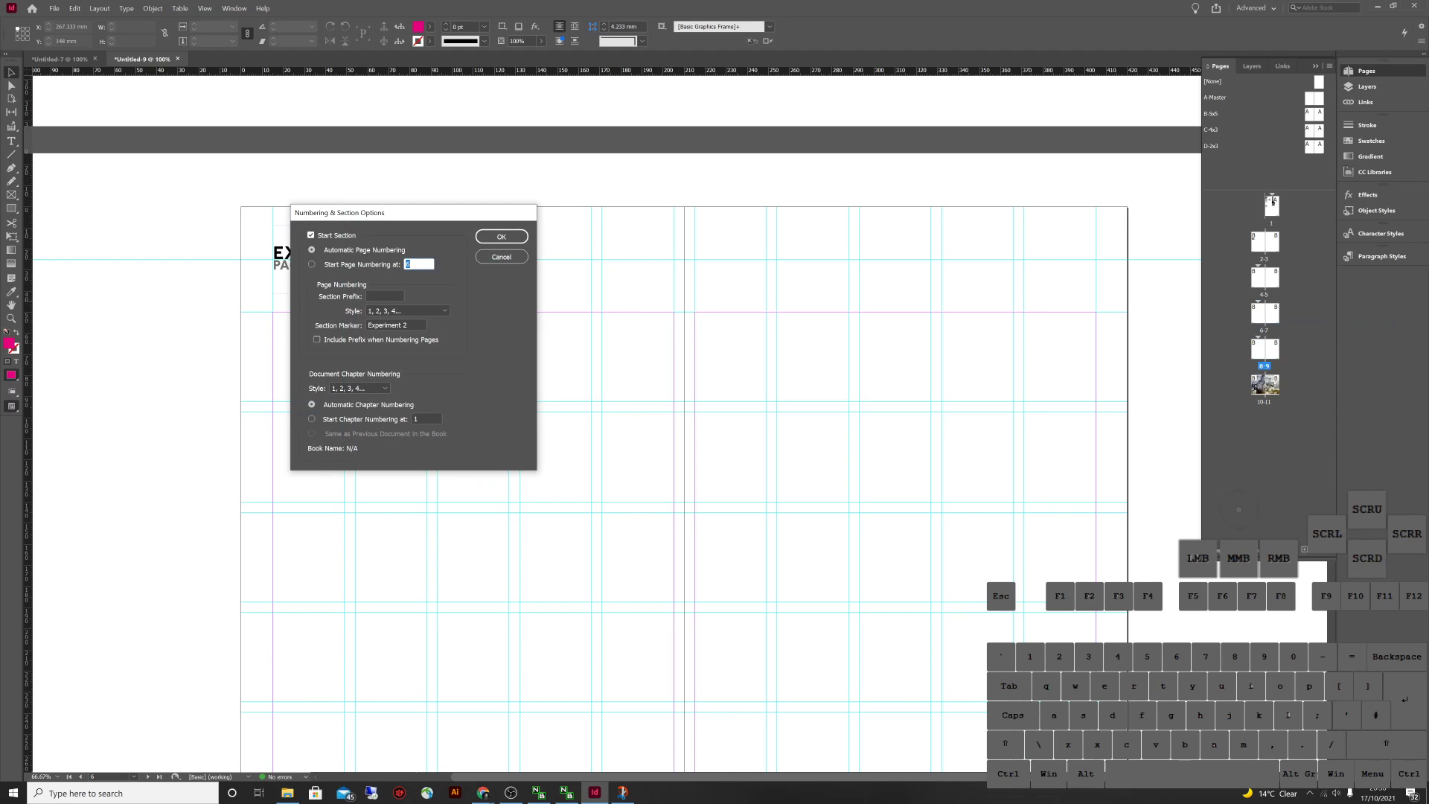
{"action": "left_click", "coordinate": [311, 235]}
{"action": "left_click", "coordinate": [501, 236]}
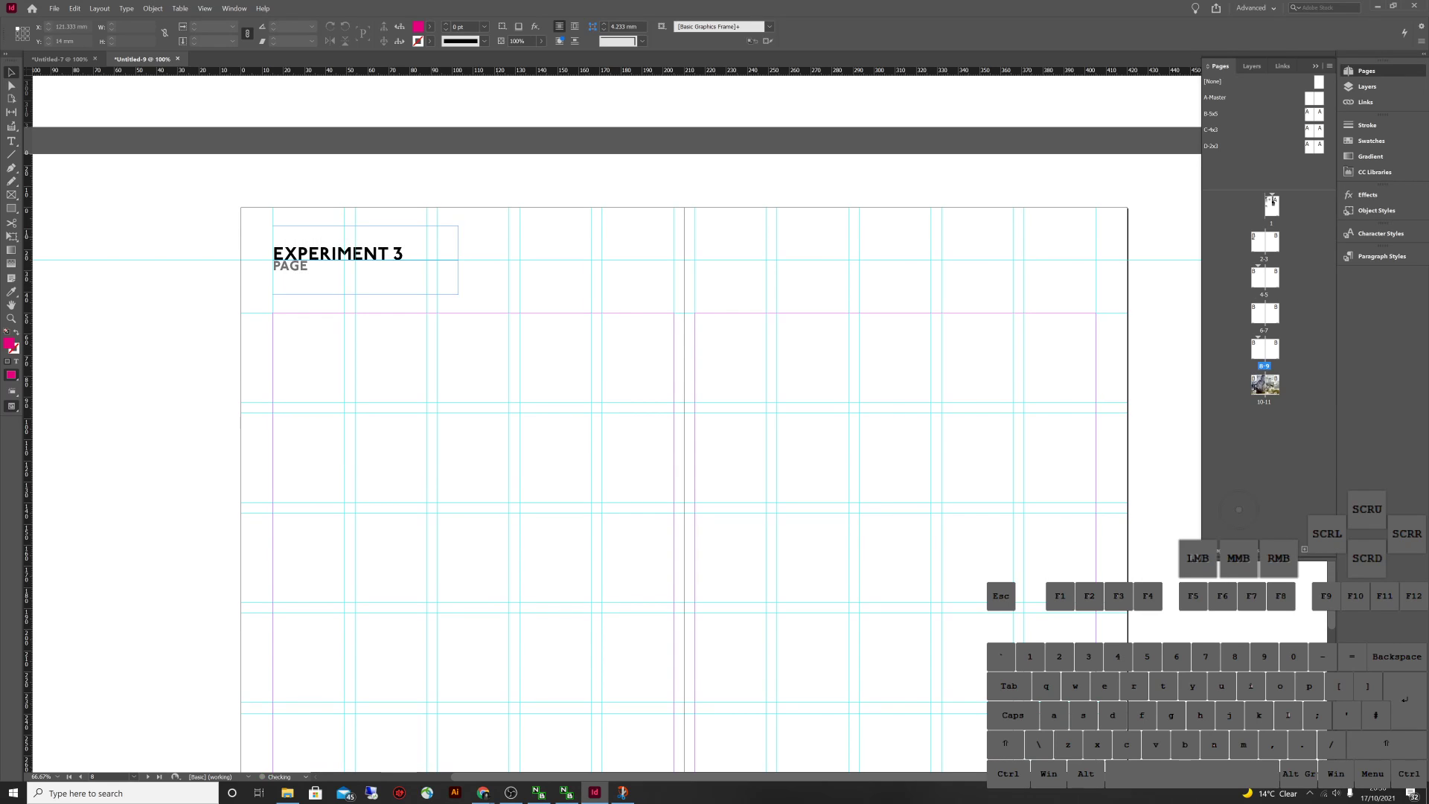
Scroll through the spreads to check the revised section headings
{"action": "scroll", "coordinate": [486, 255], "scroll_direction": "up", "scroll_amount": 3}
{"action": "scroll", "coordinate": [484, 268], "scroll_direction": "down", "scroll_amount": 5}
{"action": "scroll", "coordinate": [447, 357], "scroll_direction": "up", "scroll_amount": 10}
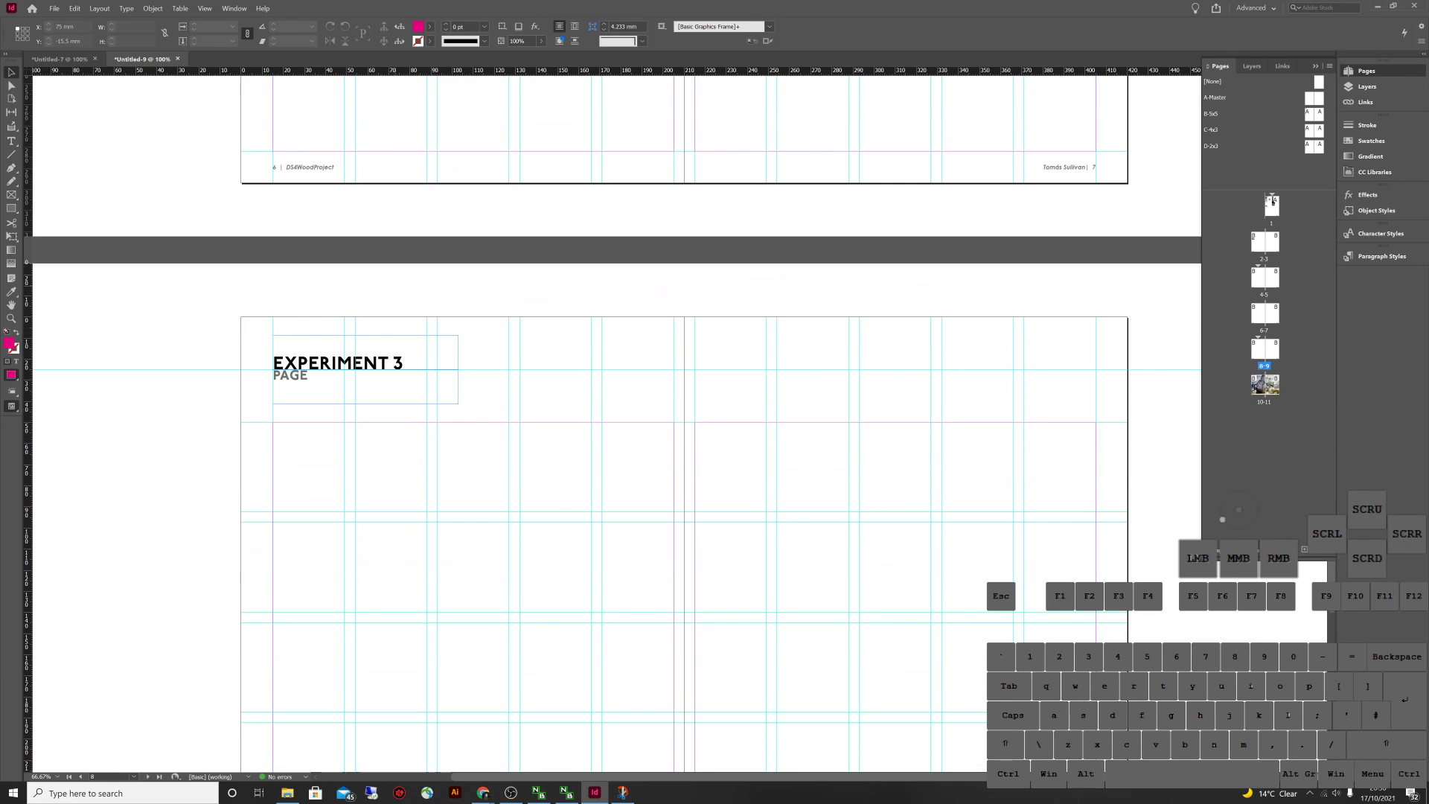
{"action": "scroll", "coordinate": [610, 416], "scroll_direction": "down", "scroll_amount": 6}
{"action": "scroll", "coordinate": [610, 416], "scroll_direction": "up", "scroll_amount": 4}
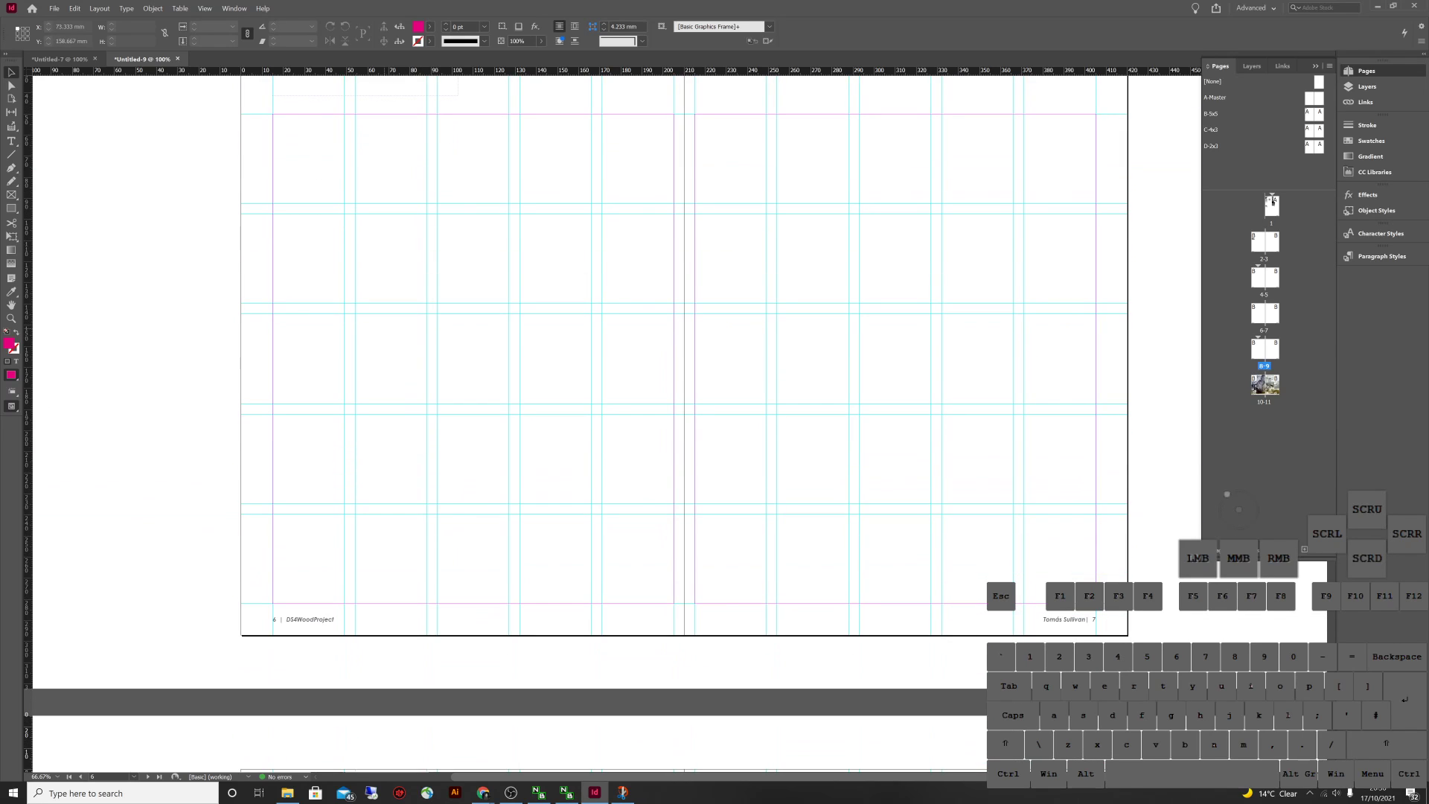
{"action": "scroll", "coordinate": [610, 416], "scroll_direction": "down", "scroll_amount": 5}
{"action": "scroll", "coordinate": [610, 416], "scroll_direction": "down", "scroll_amount": 6}
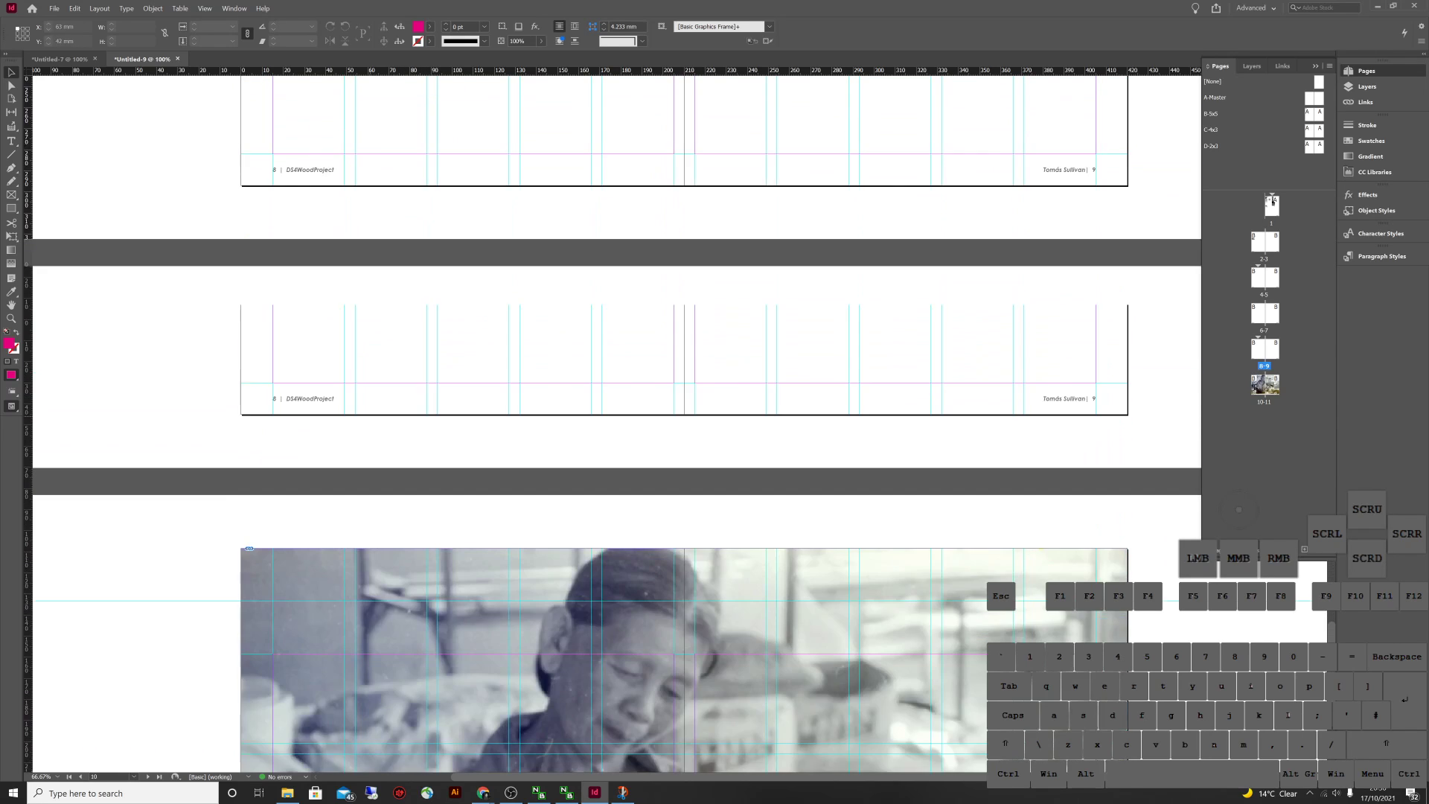
{"action": "scroll", "coordinate": [610, 416], "scroll_direction": "up", "scroll_amount": 5}
{"action": "scroll", "coordinate": [610, 417], "scroll_direction": "up", "scroll_amount": 5}
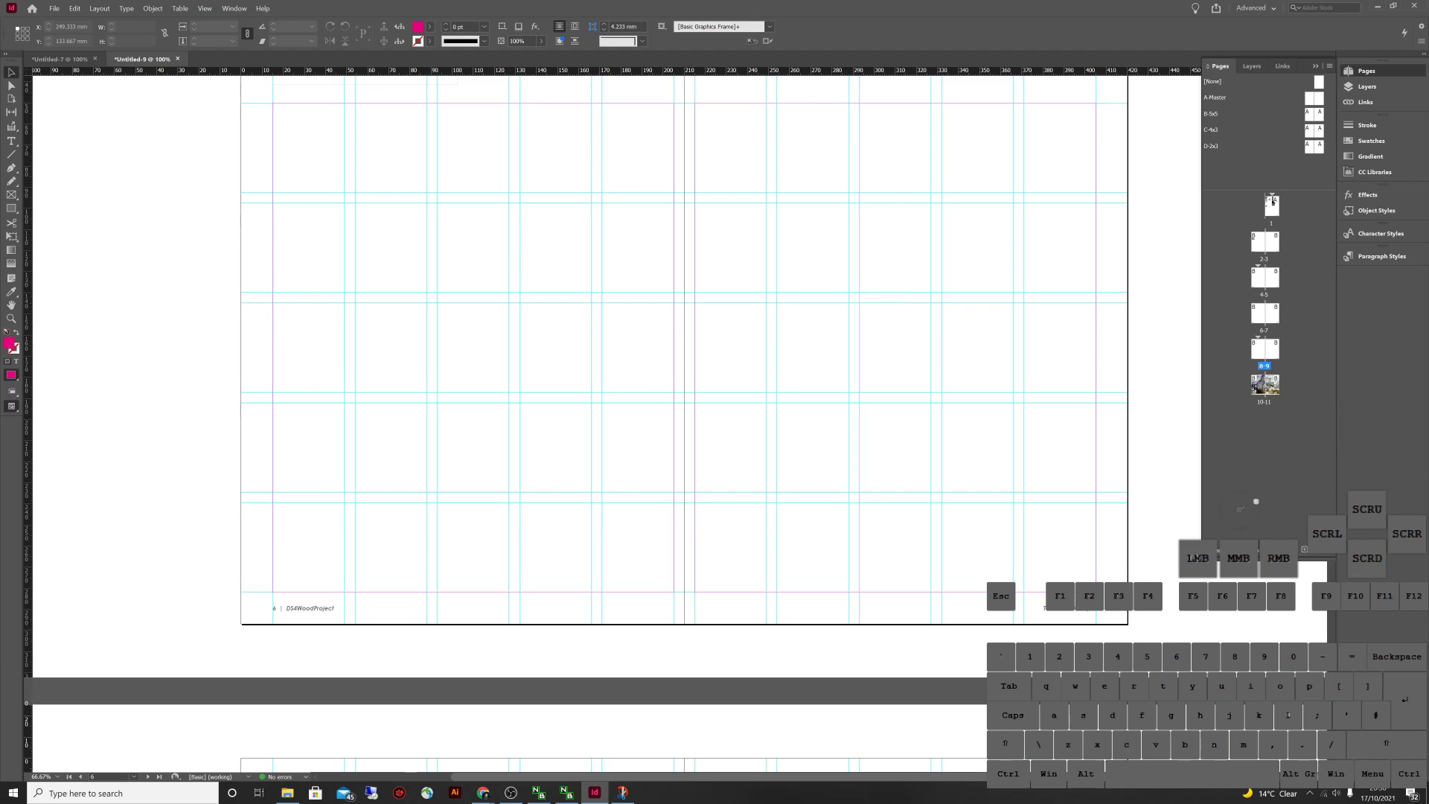
On A-Master, insert a Section Marker and comma before the project name in the footer
{"action": "double_click", "coordinate": [1217, 98]}
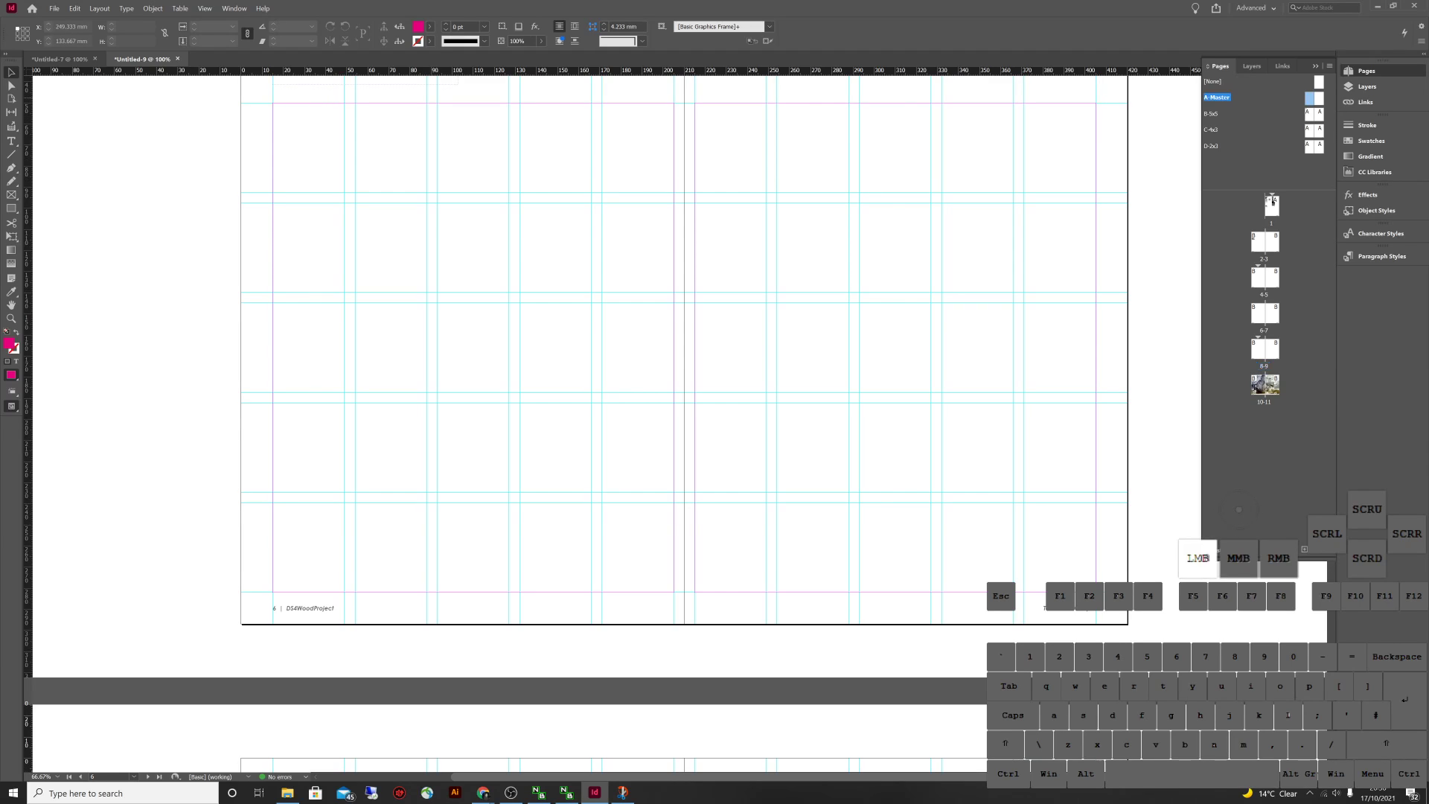
{"action": "key", "text": "t"}
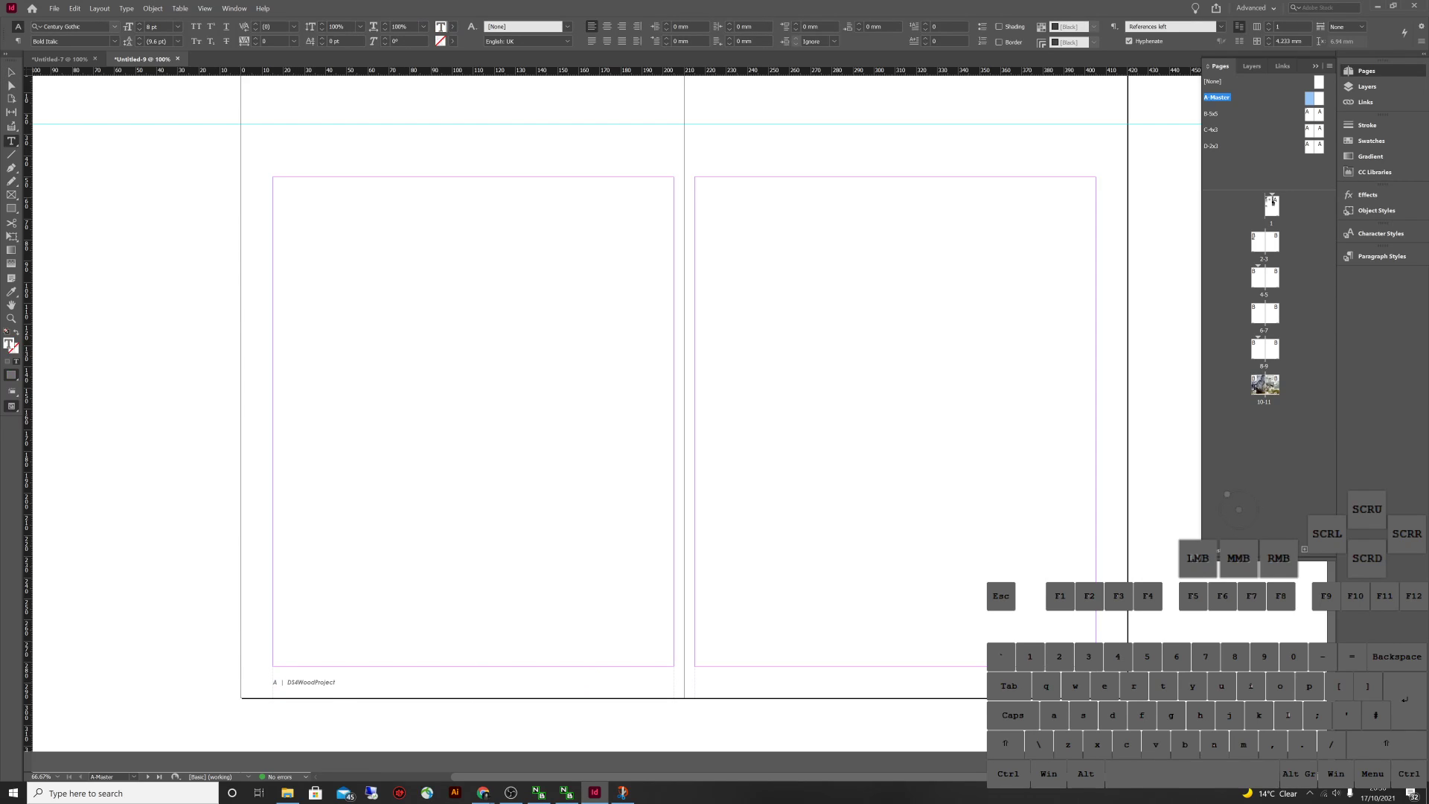
{"action": "left_click", "coordinate": [125, 9]}
{"action": "mouse_move", "coordinate": [179, 309]}
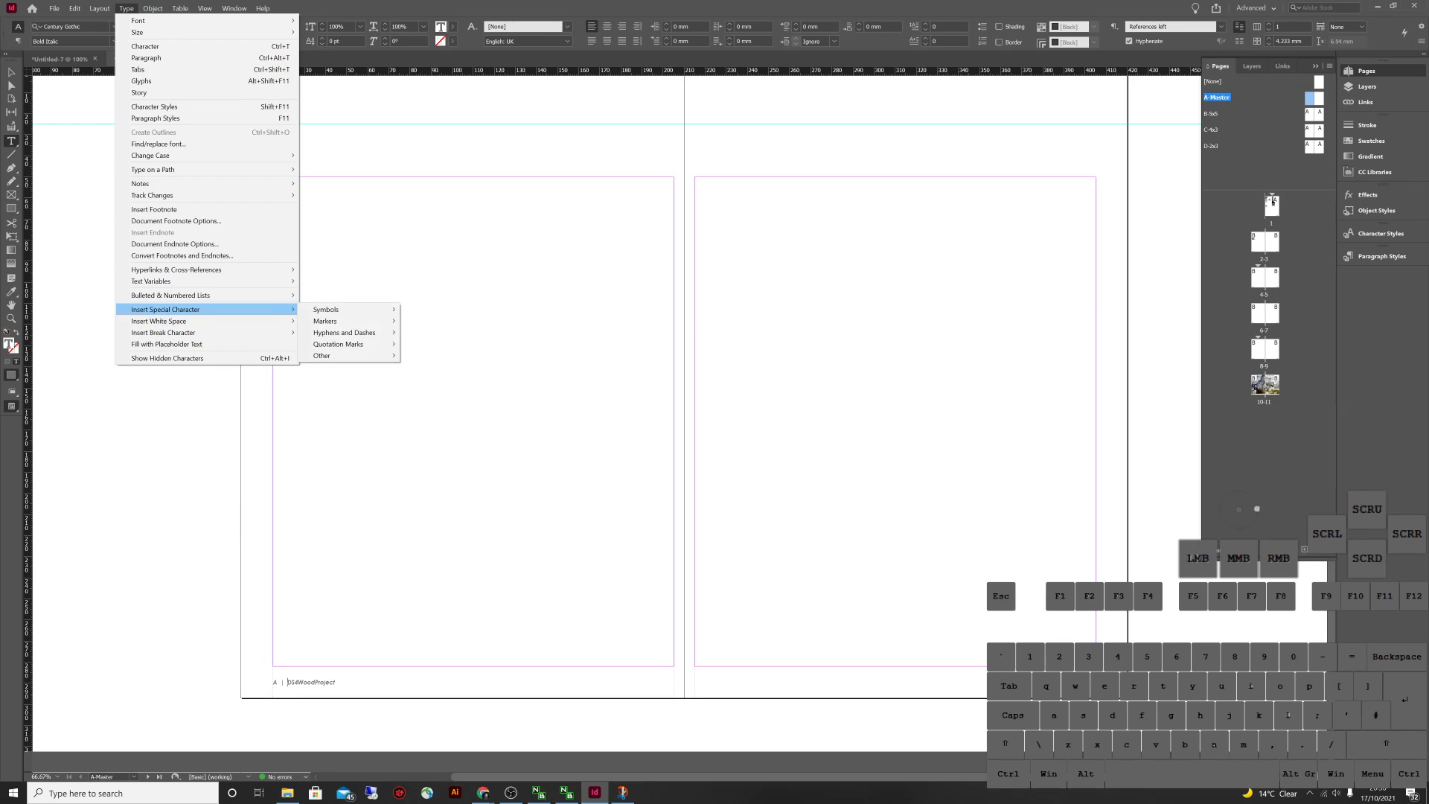
{"action": "mouse_move", "coordinate": [325, 320]}
{"action": "left_click", "coordinate": [447, 355]}
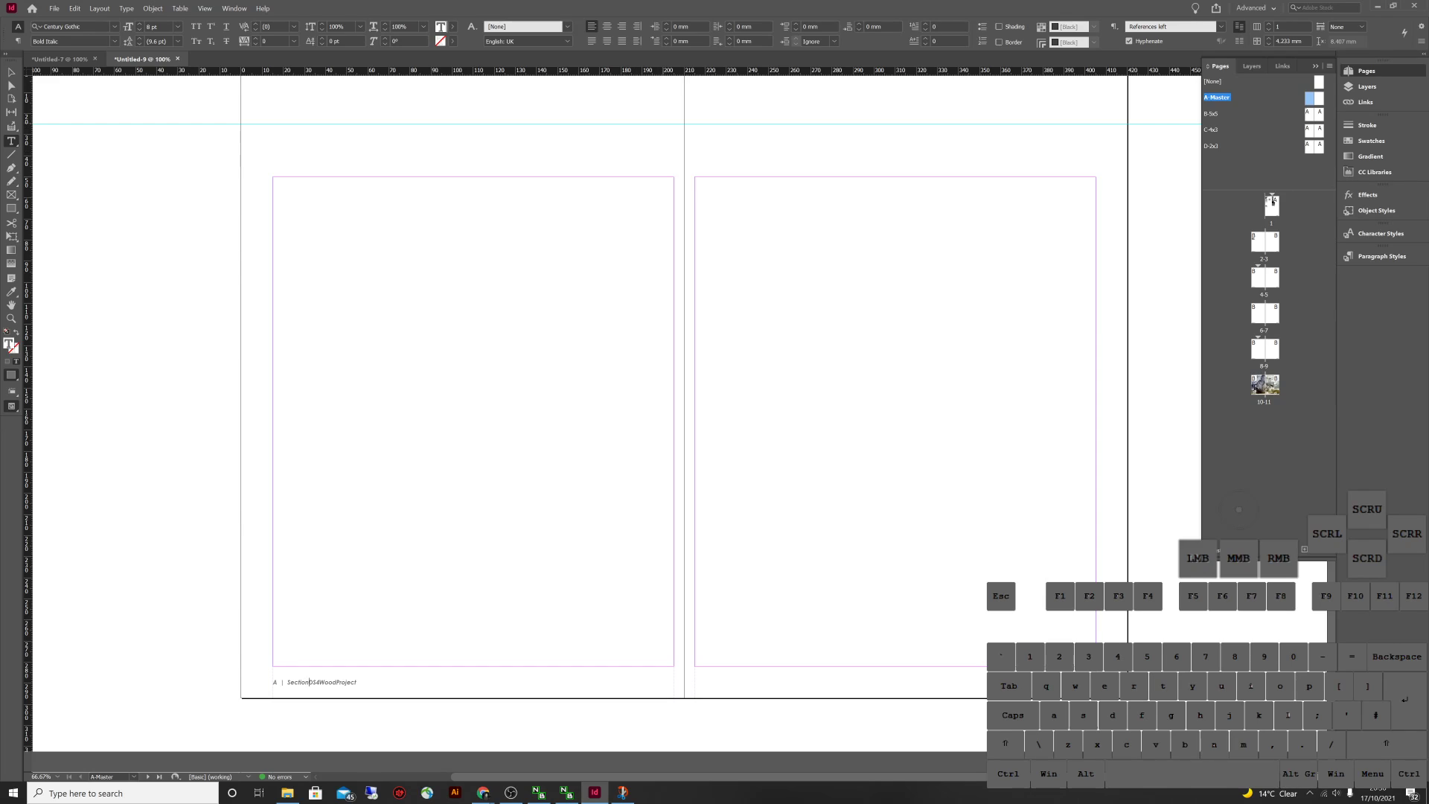
{"action": "type", "text": ","}
{"action": "key", "text": "Escape"}
{"action": "left_click", "coordinate": [1159, 210]}
Check the section footers on spreads 2-3, 4-5, 10-11, 8-9 and 6-7, then switch to Untitled-7
{"action": "double_click", "coordinate": [1257, 243]}
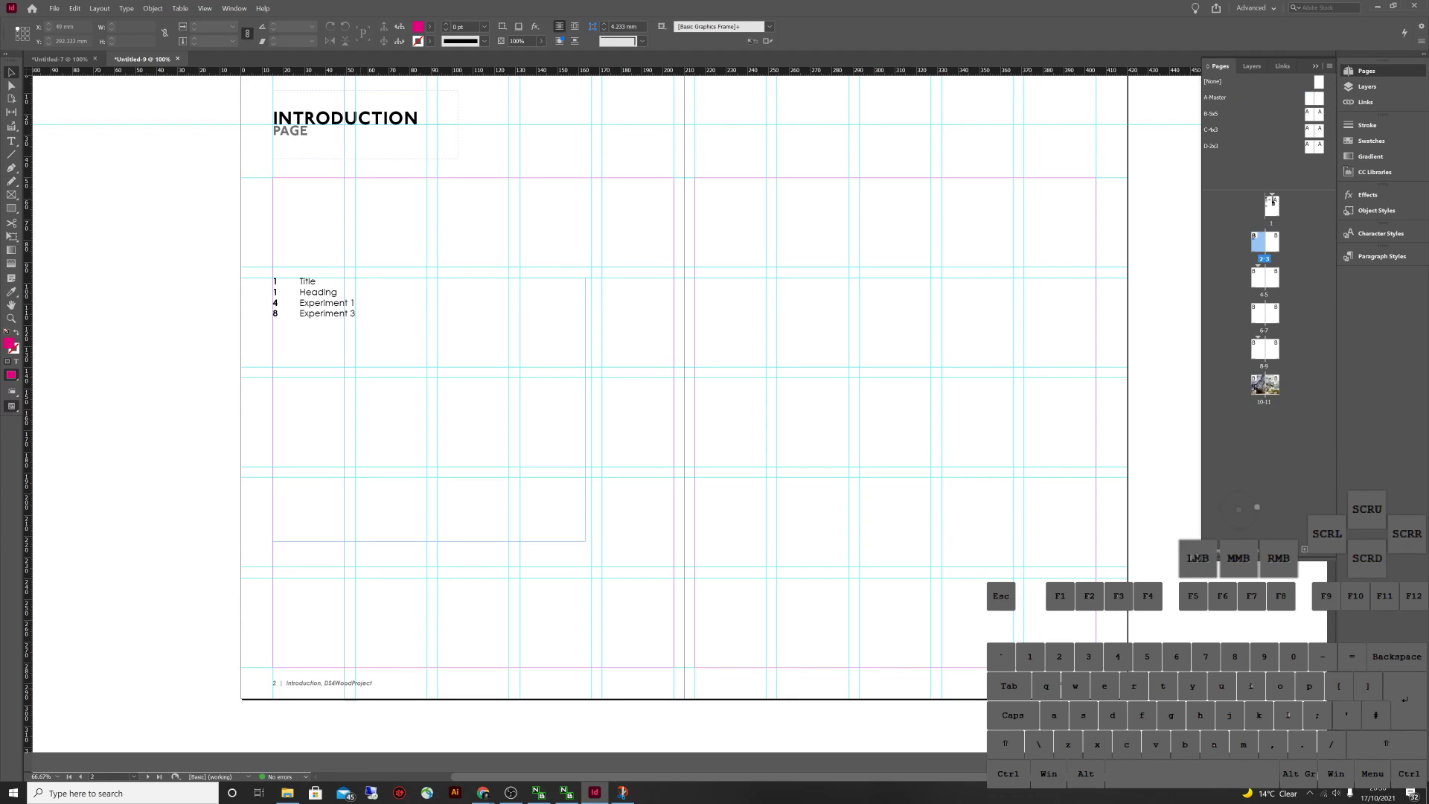
{"action": "double_click", "coordinate": [1263, 277]}
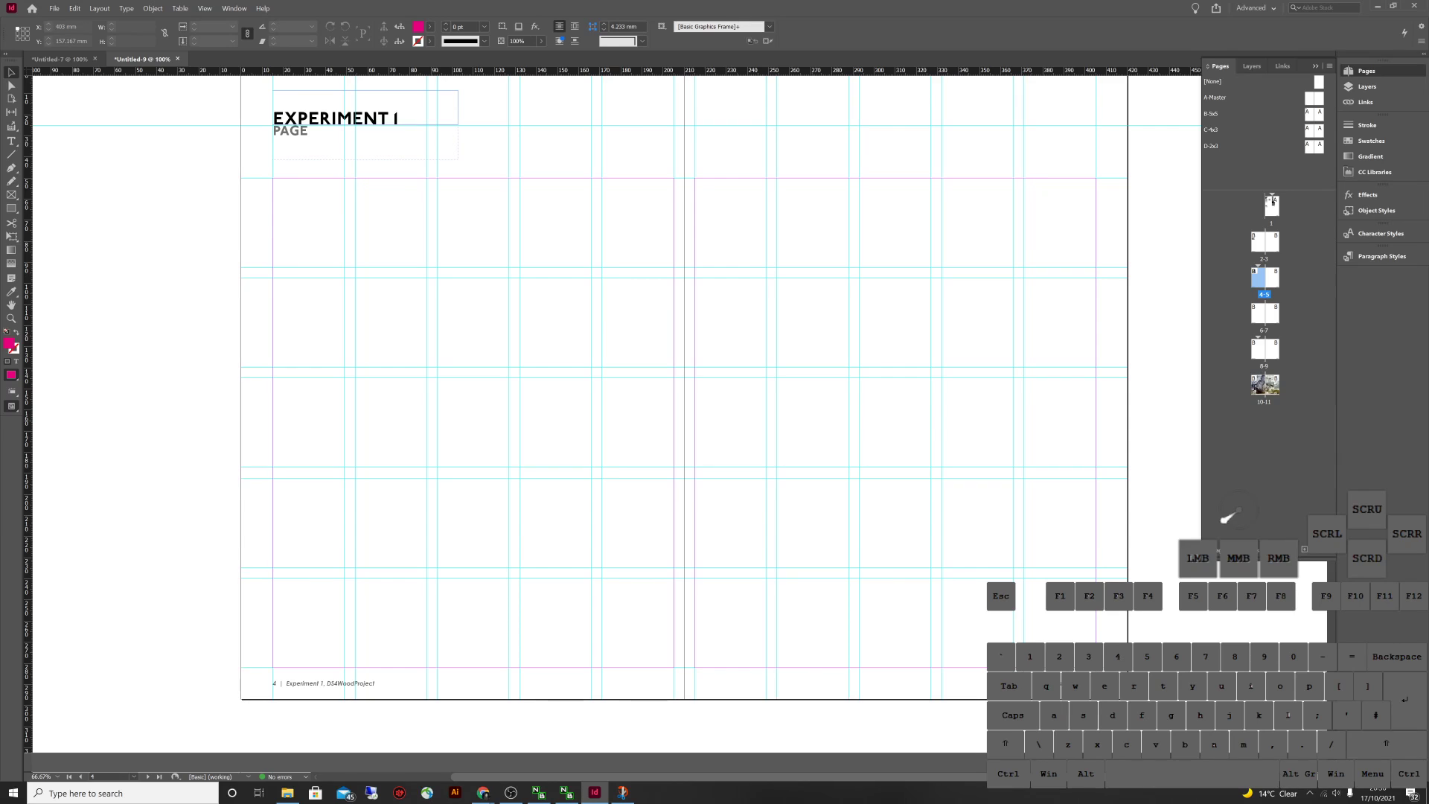
{"action": "double_click", "coordinate": [1264, 384]}
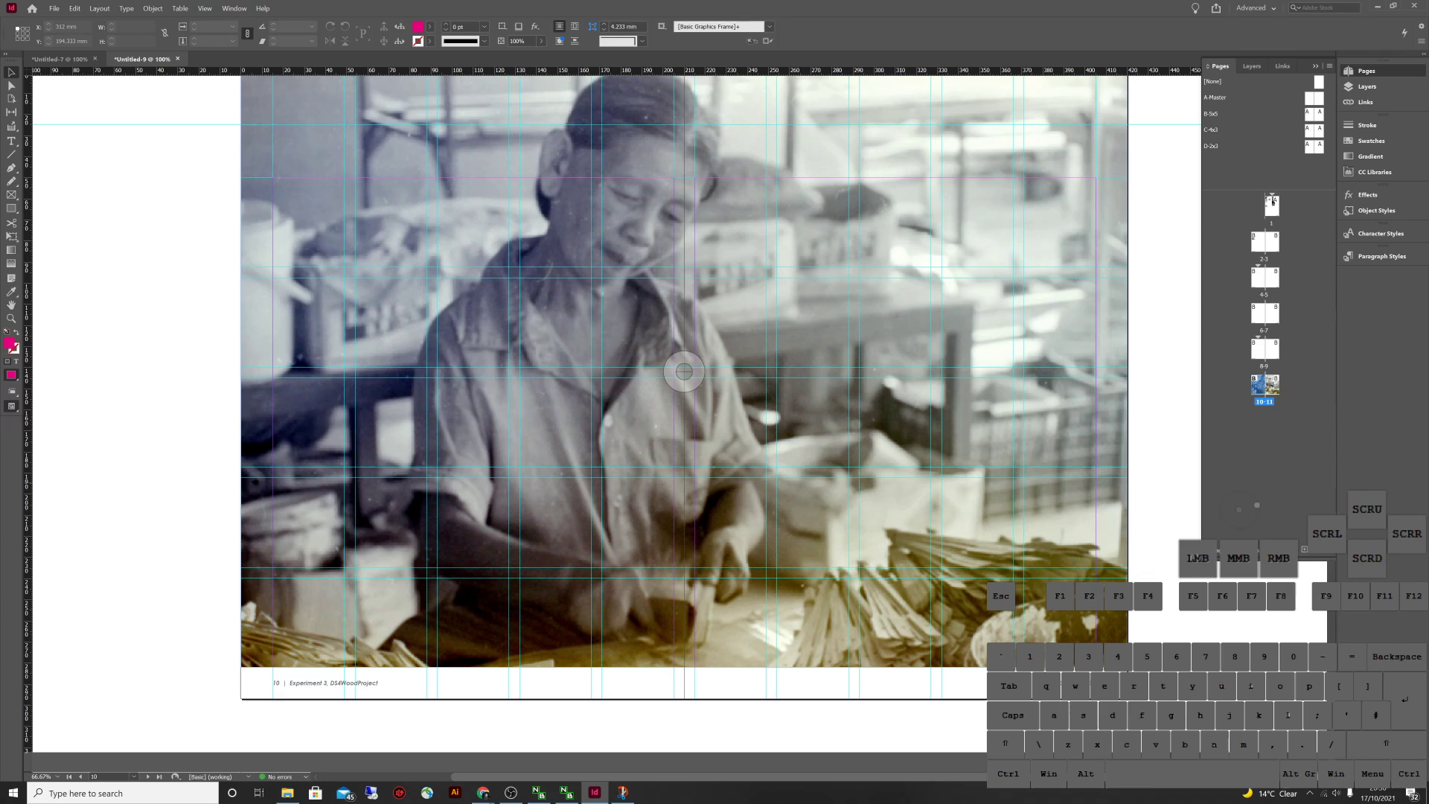
{"action": "double_click", "coordinate": [1264, 348]}
{"action": "double_click", "coordinate": [1264, 313]}
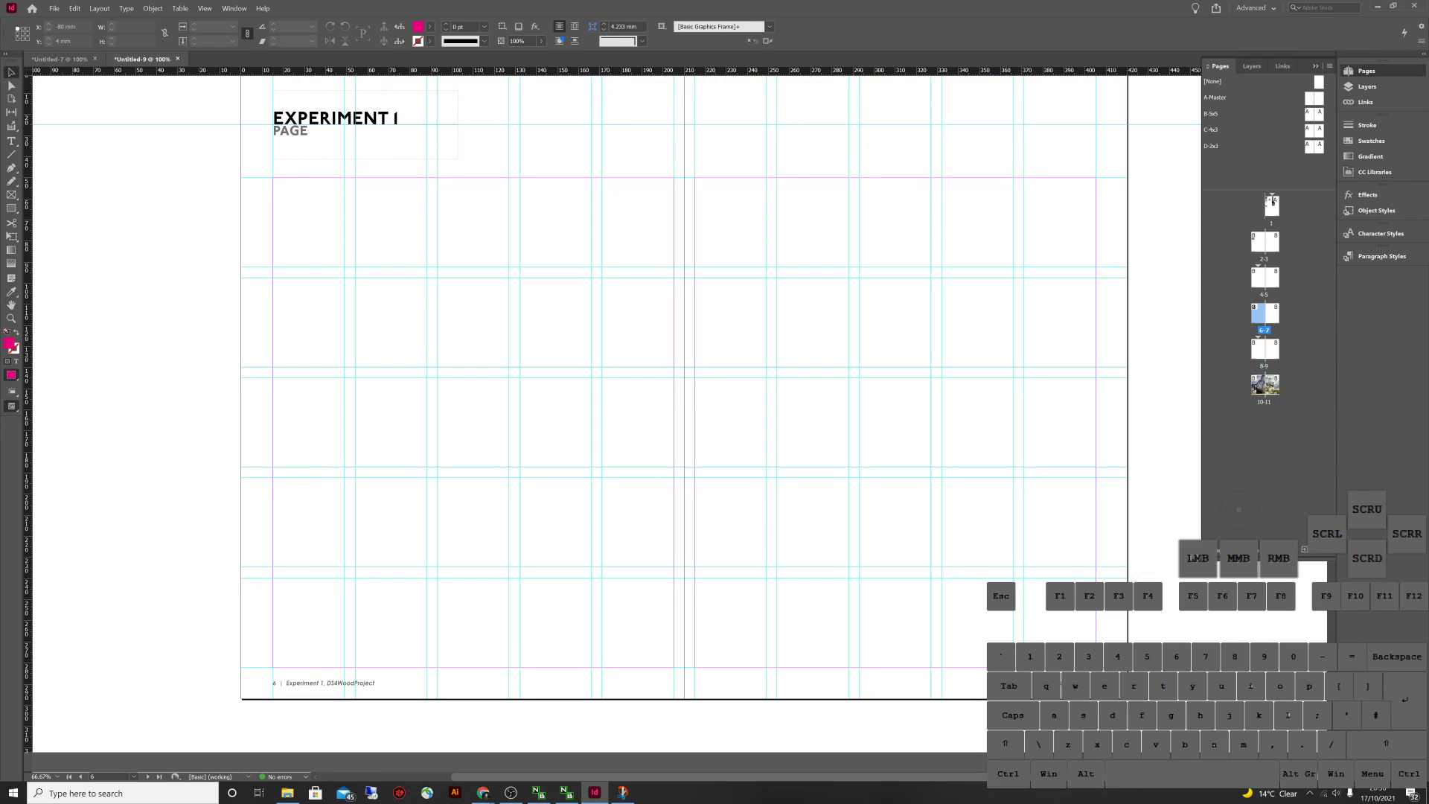
{"action": "left_click", "coordinate": [60, 59]}
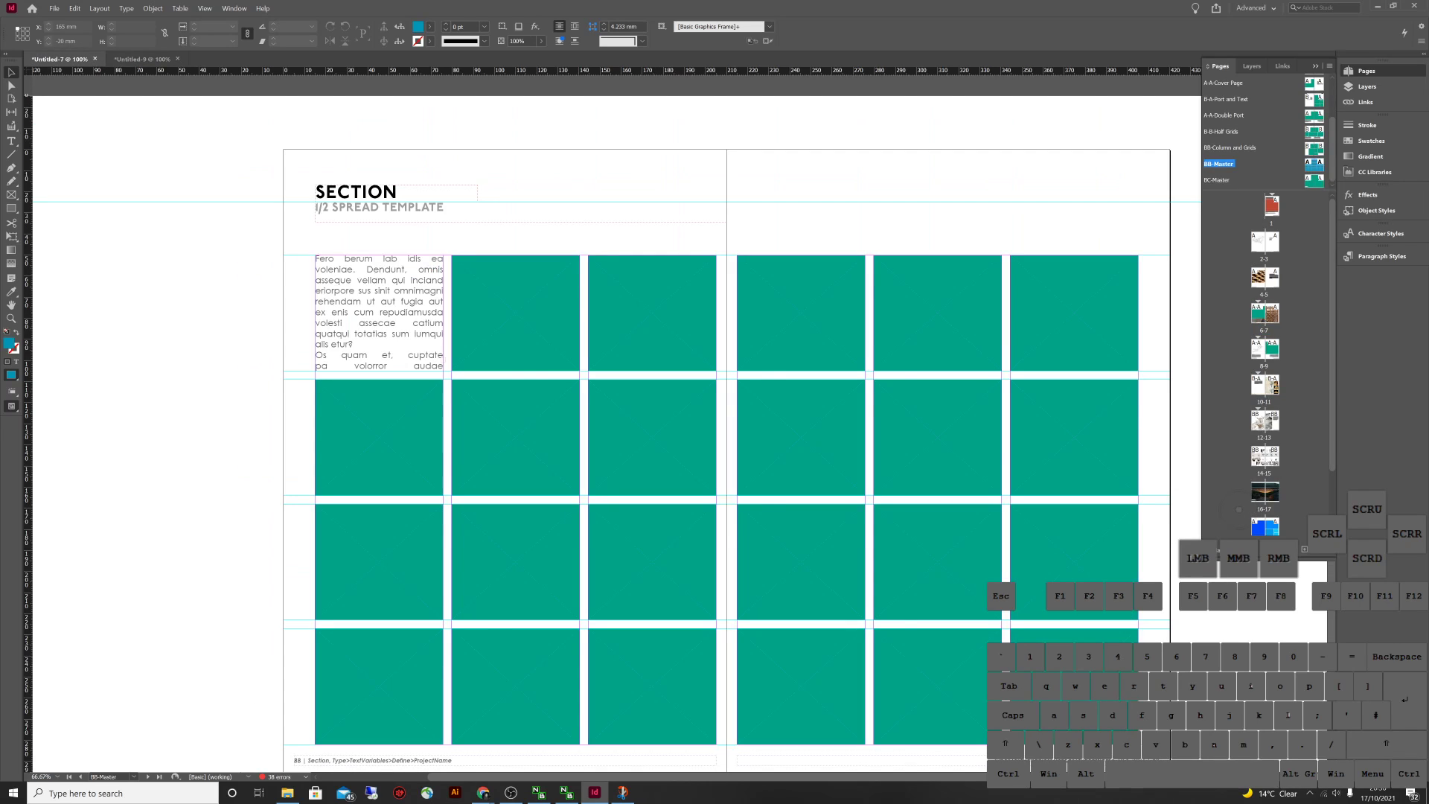
Zoom out and view the BC-Master full-bleed spread, selecting its teal background box
{"action": "key", "text": "ctrl+minus"}
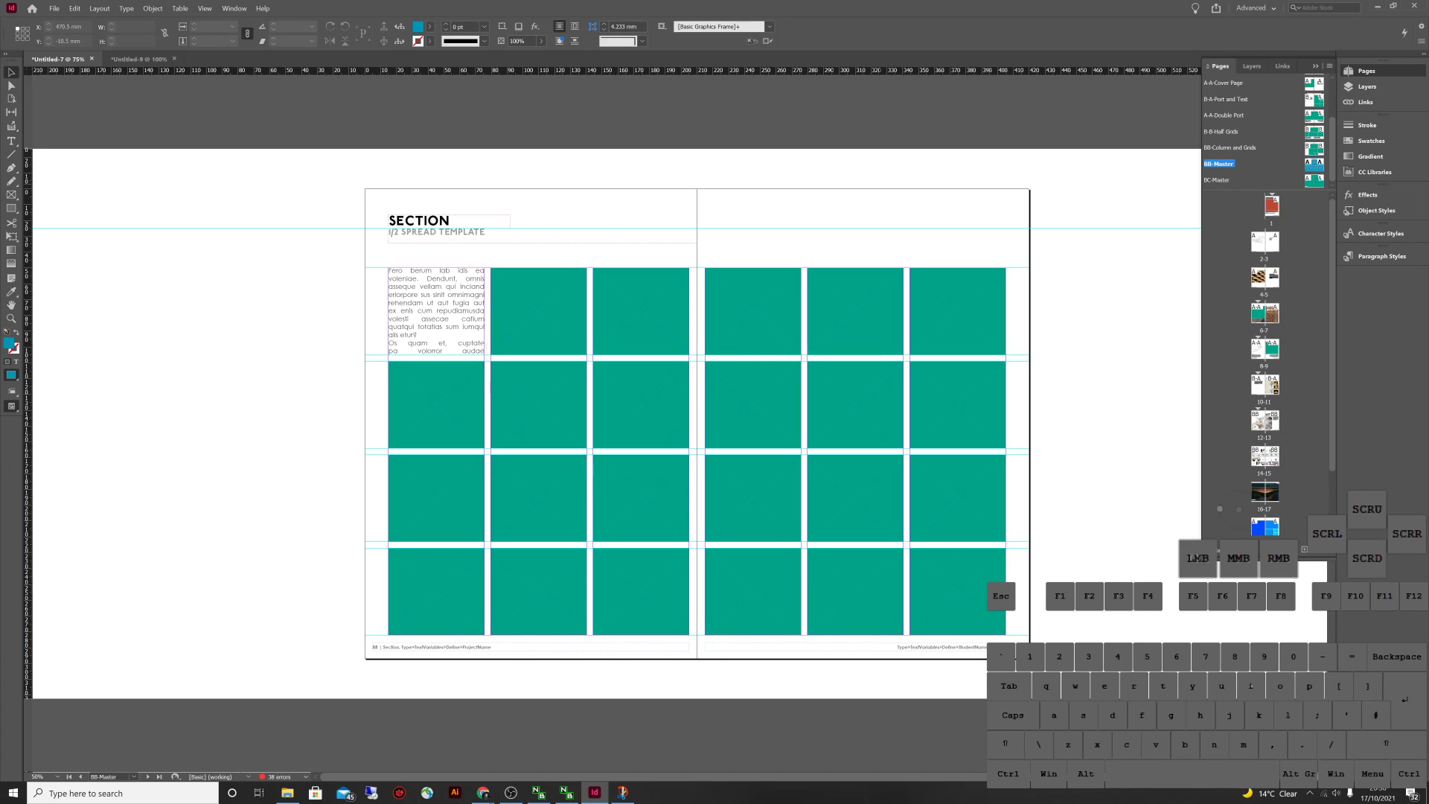
{"action": "double_click", "coordinate": [1313, 180]}
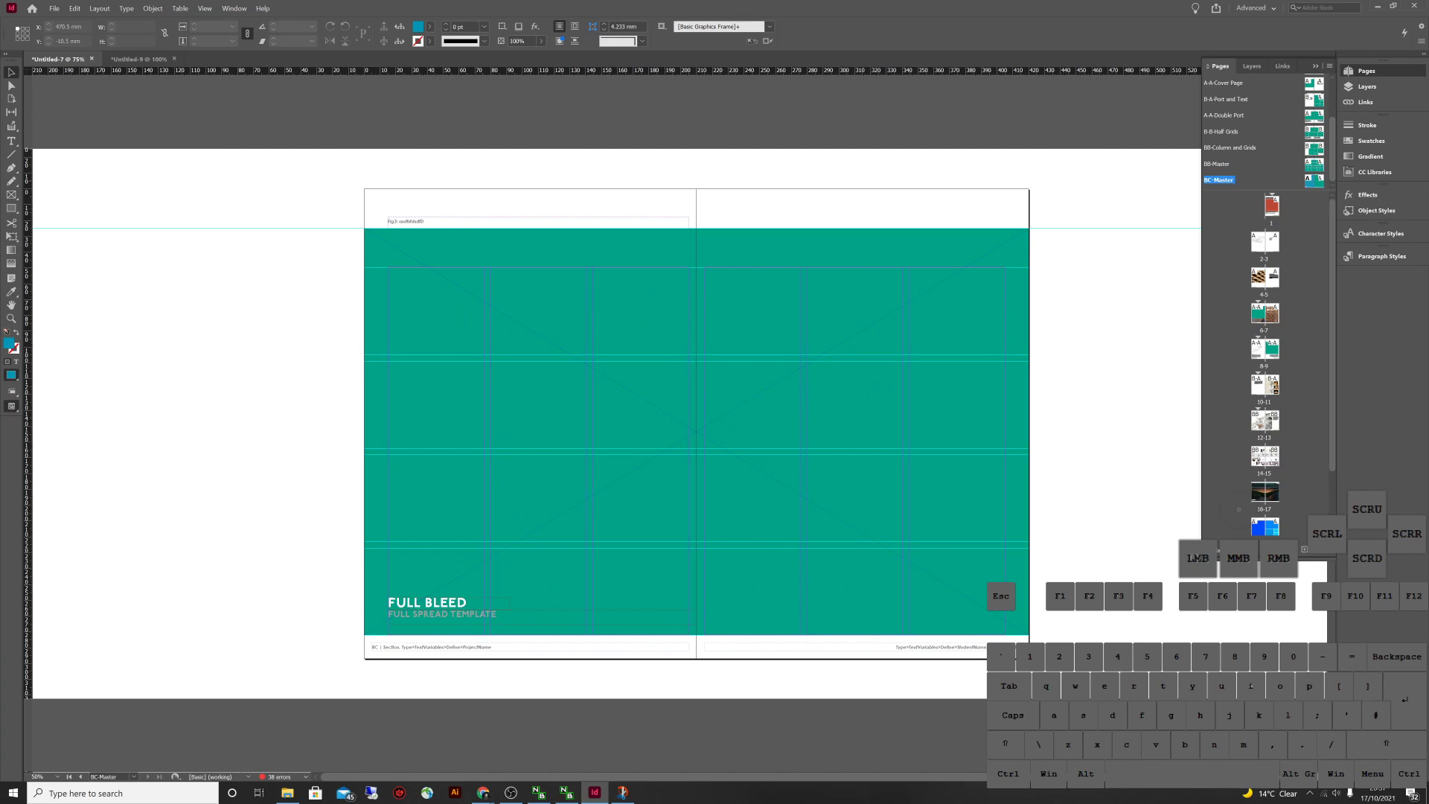
{"action": "key", "text": "ctrl+a"}
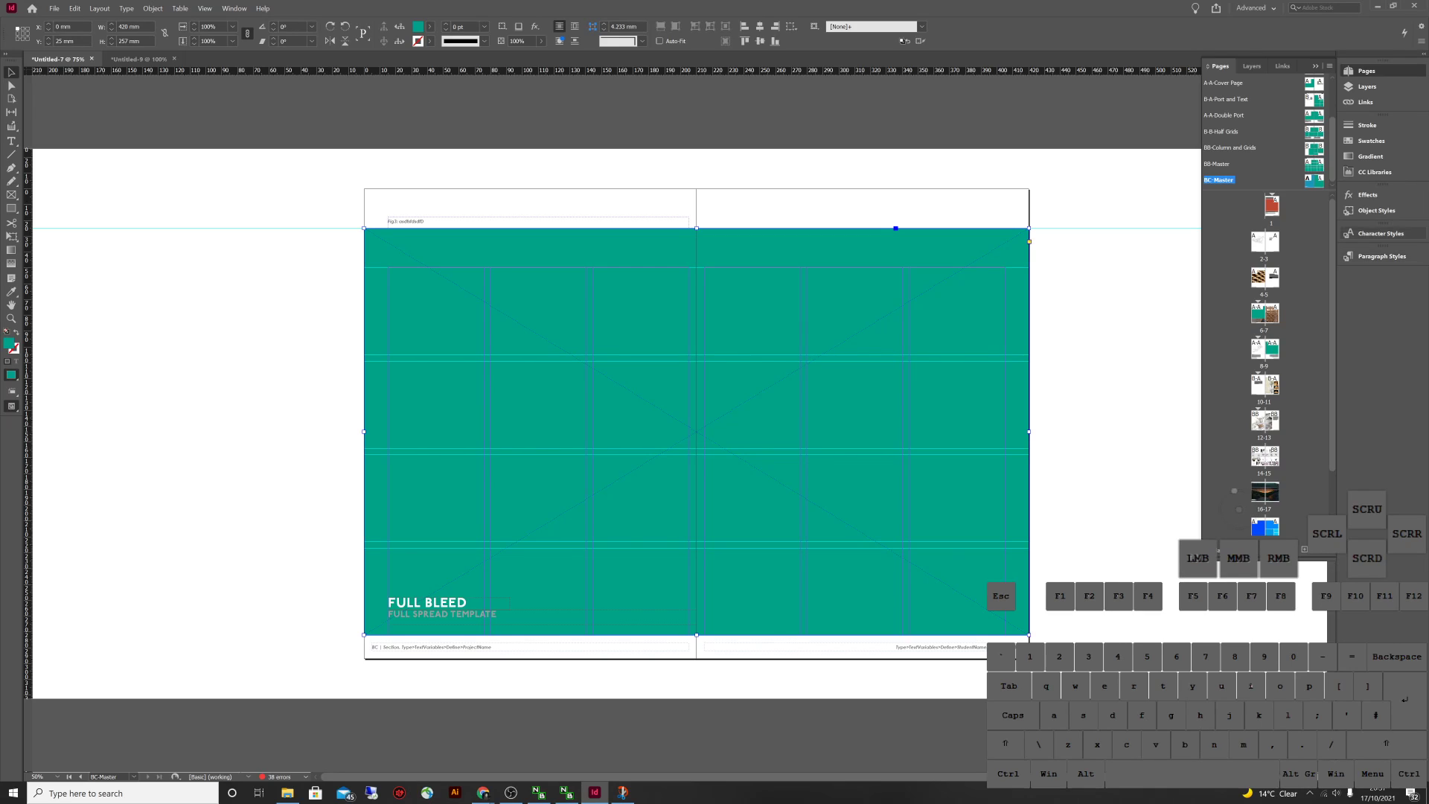
Review the TOC and Body paragraph style groups, character and object styles, then switch to Untitled-9
{"action": "left_click", "coordinate": [1381, 256]}
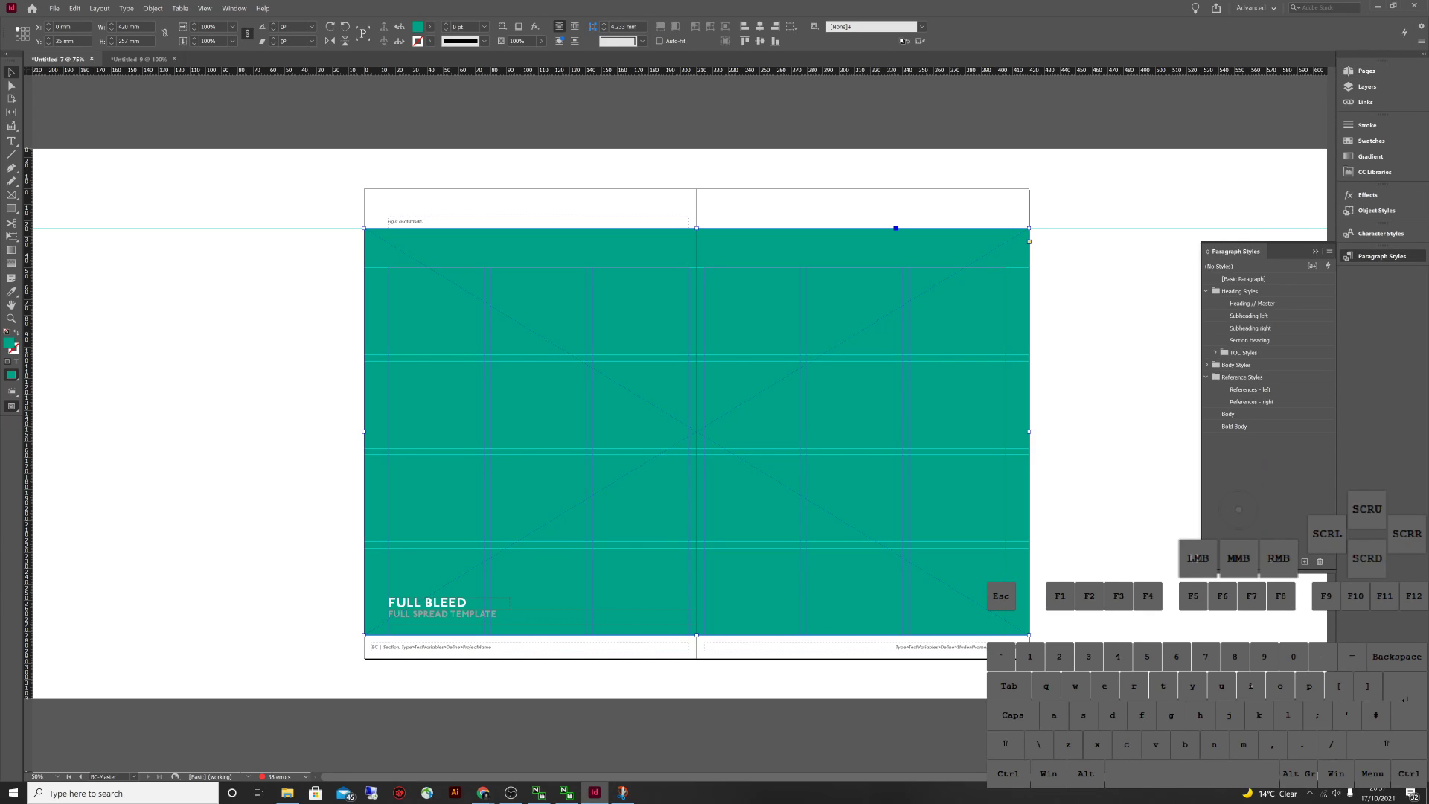
{"action": "left_click_drag", "start_coordinate": [1201, 409], "coordinate": [954, 409]}
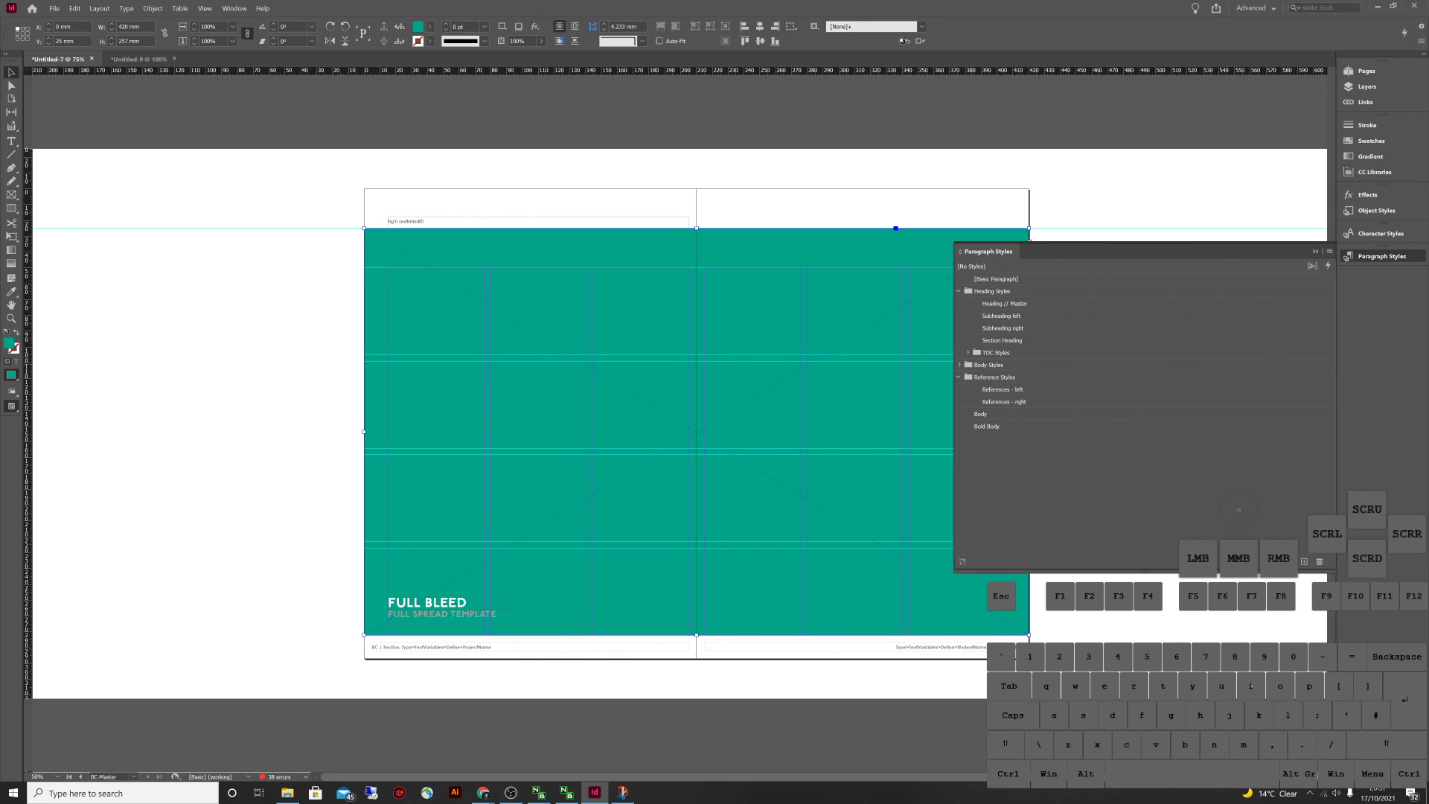
{"action": "left_click", "coordinate": [968, 352]}
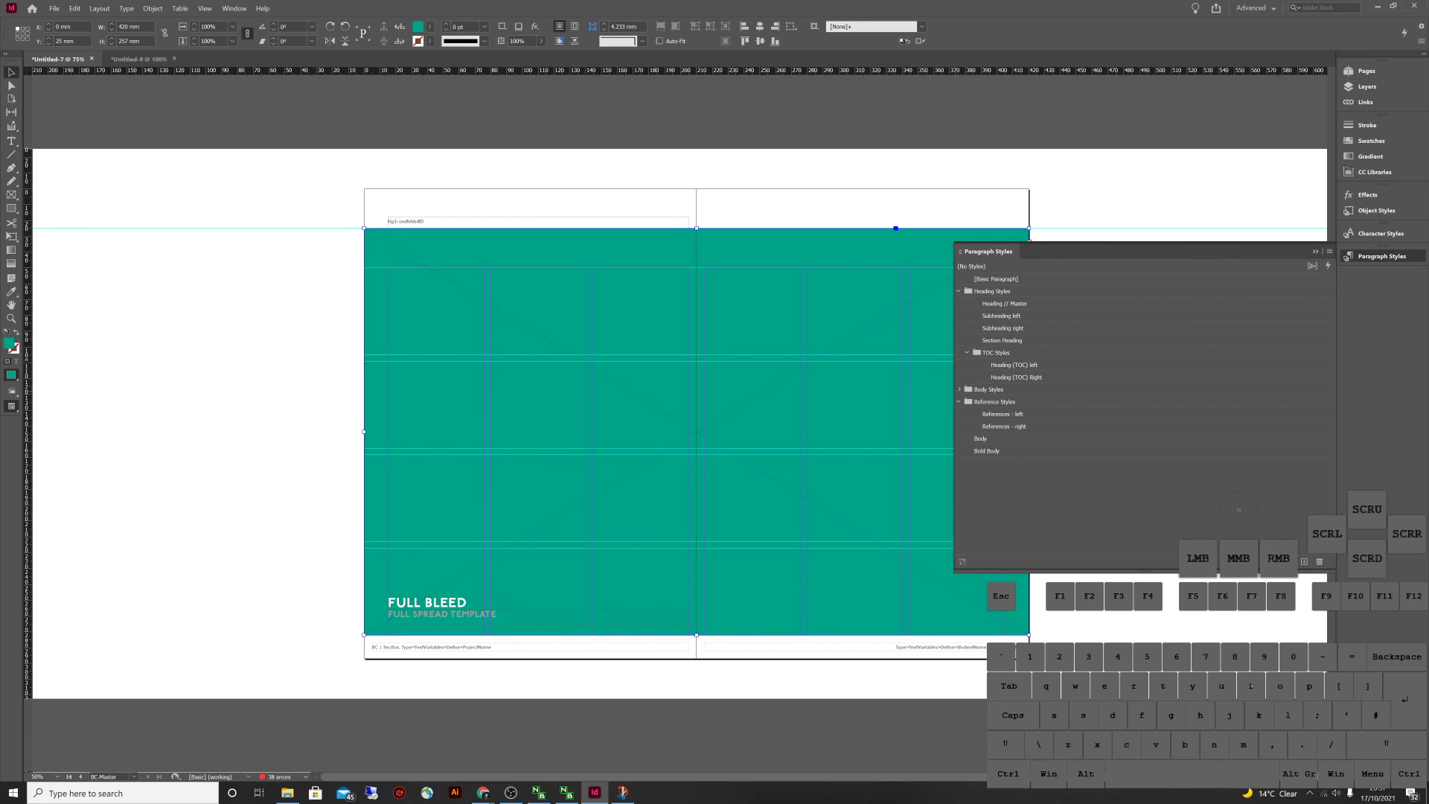
{"action": "left_click", "coordinate": [959, 390]}
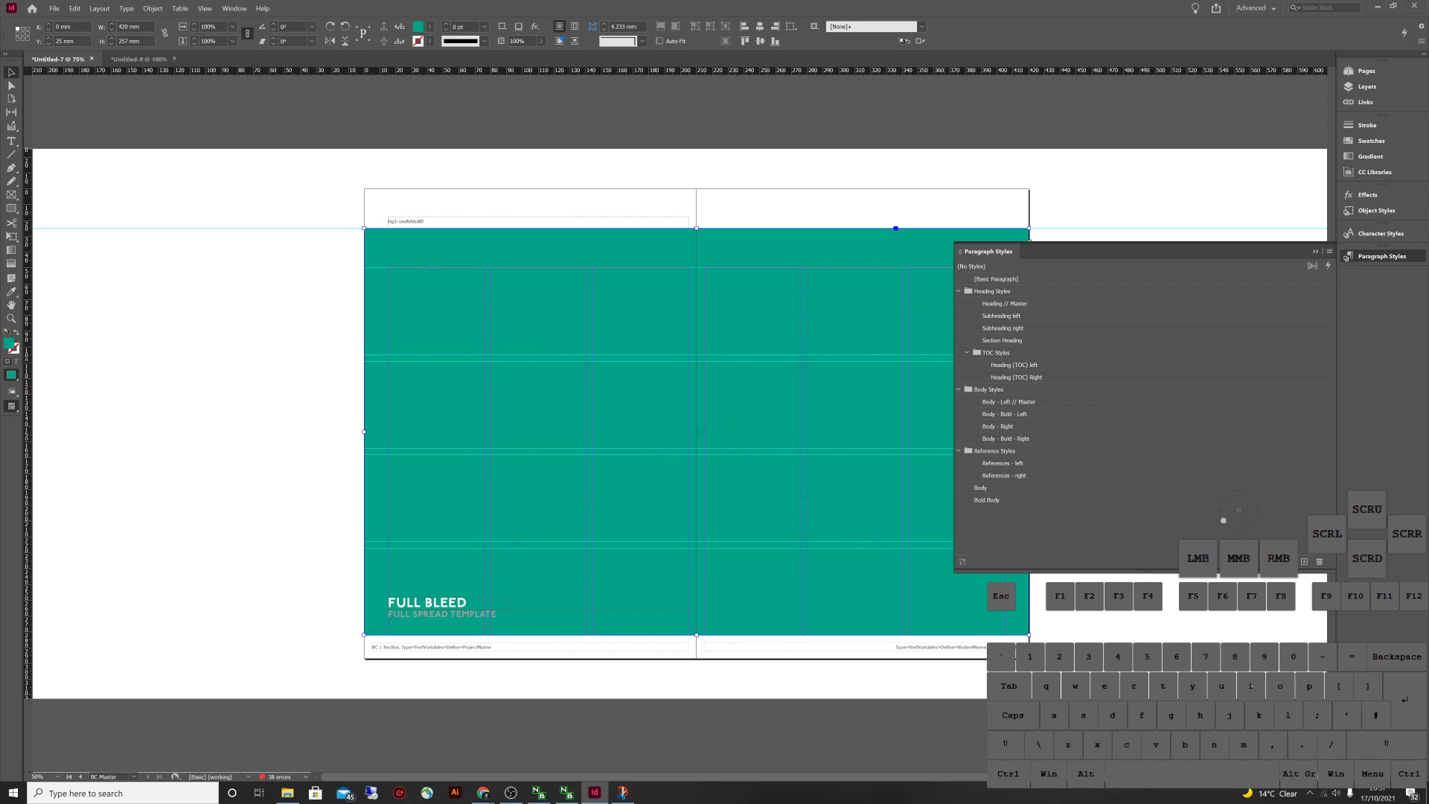
{"action": "left_click", "coordinate": [1380, 233]}
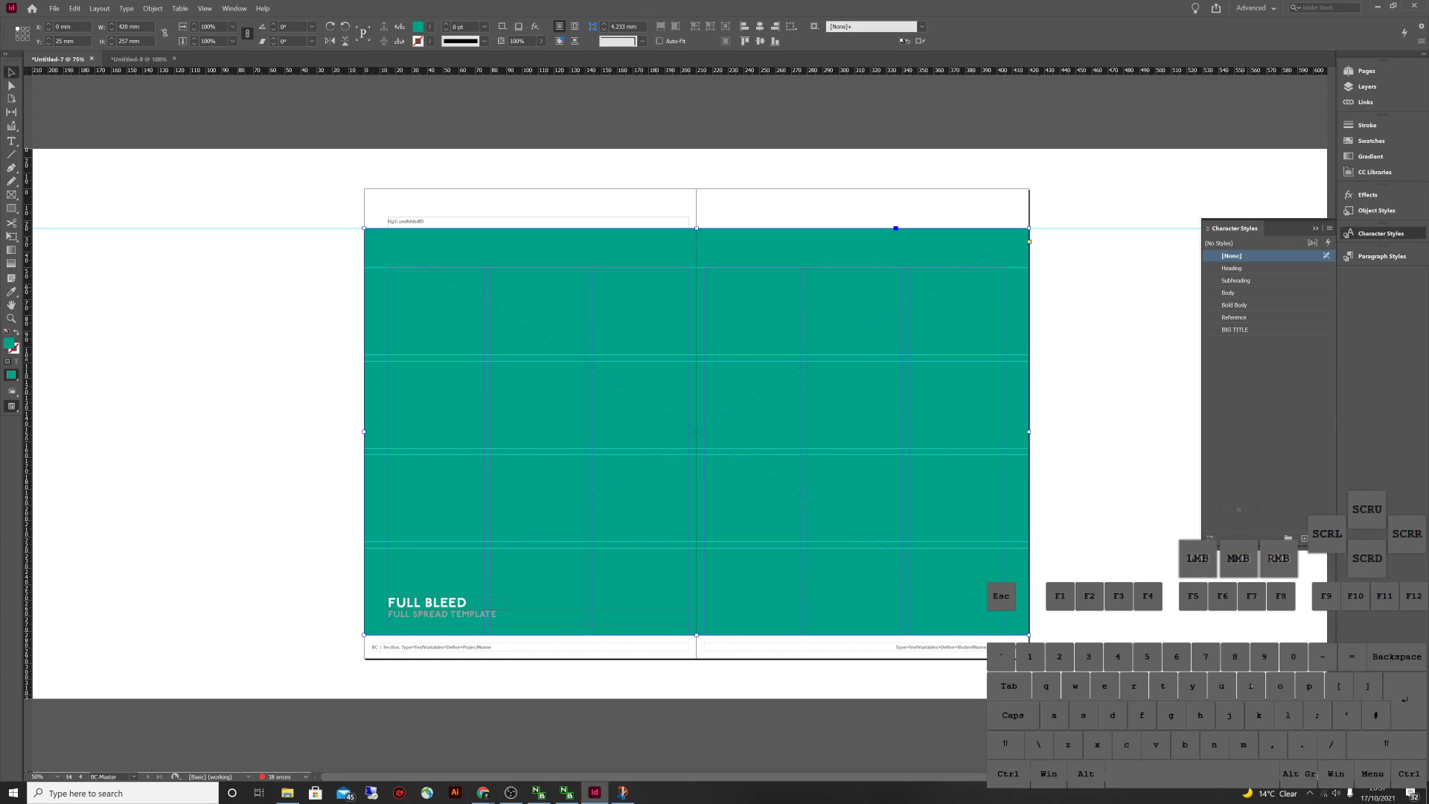
{"action": "left_click", "coordinate": [1382, 256]}
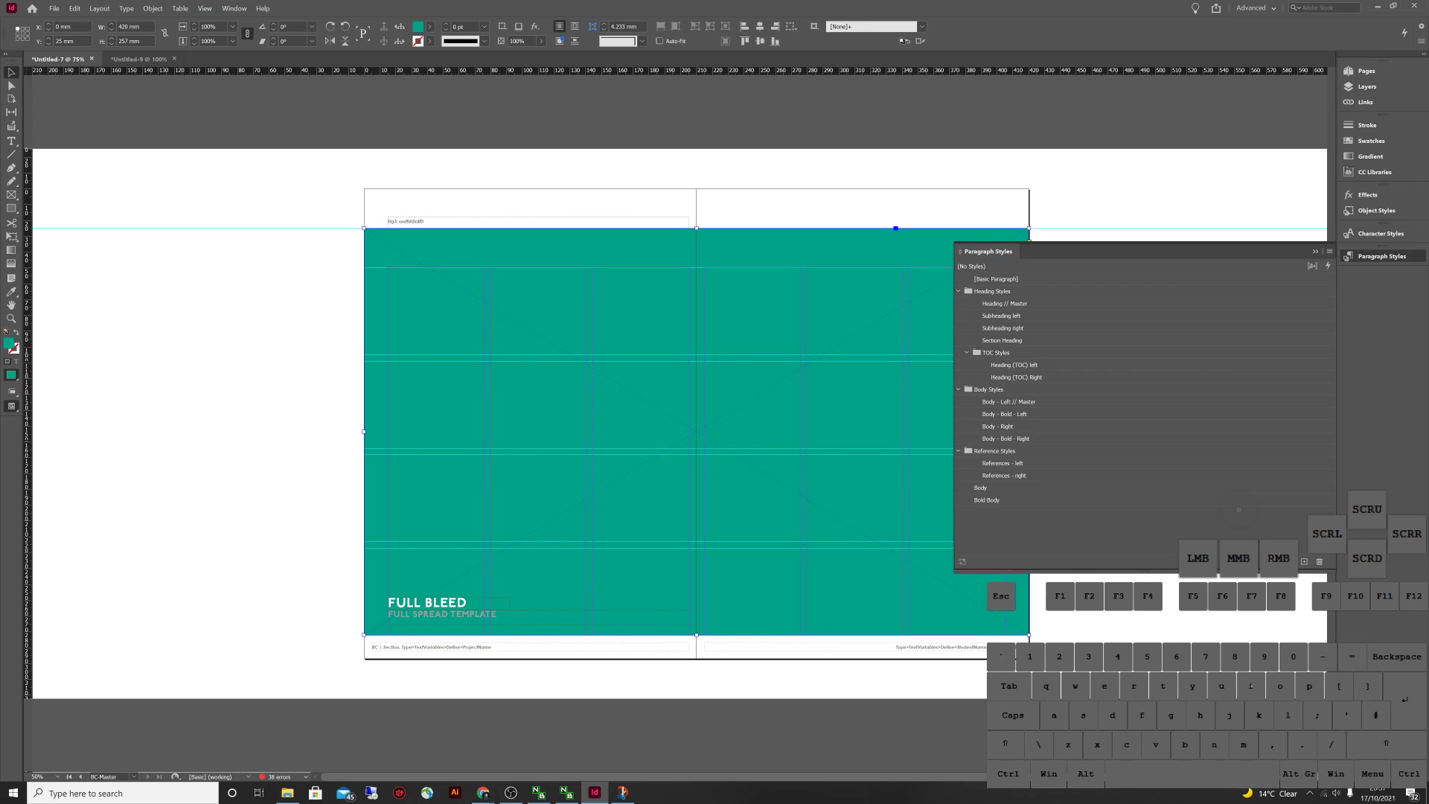
{"action": "left_click", "coordinate": [1376, 210]}
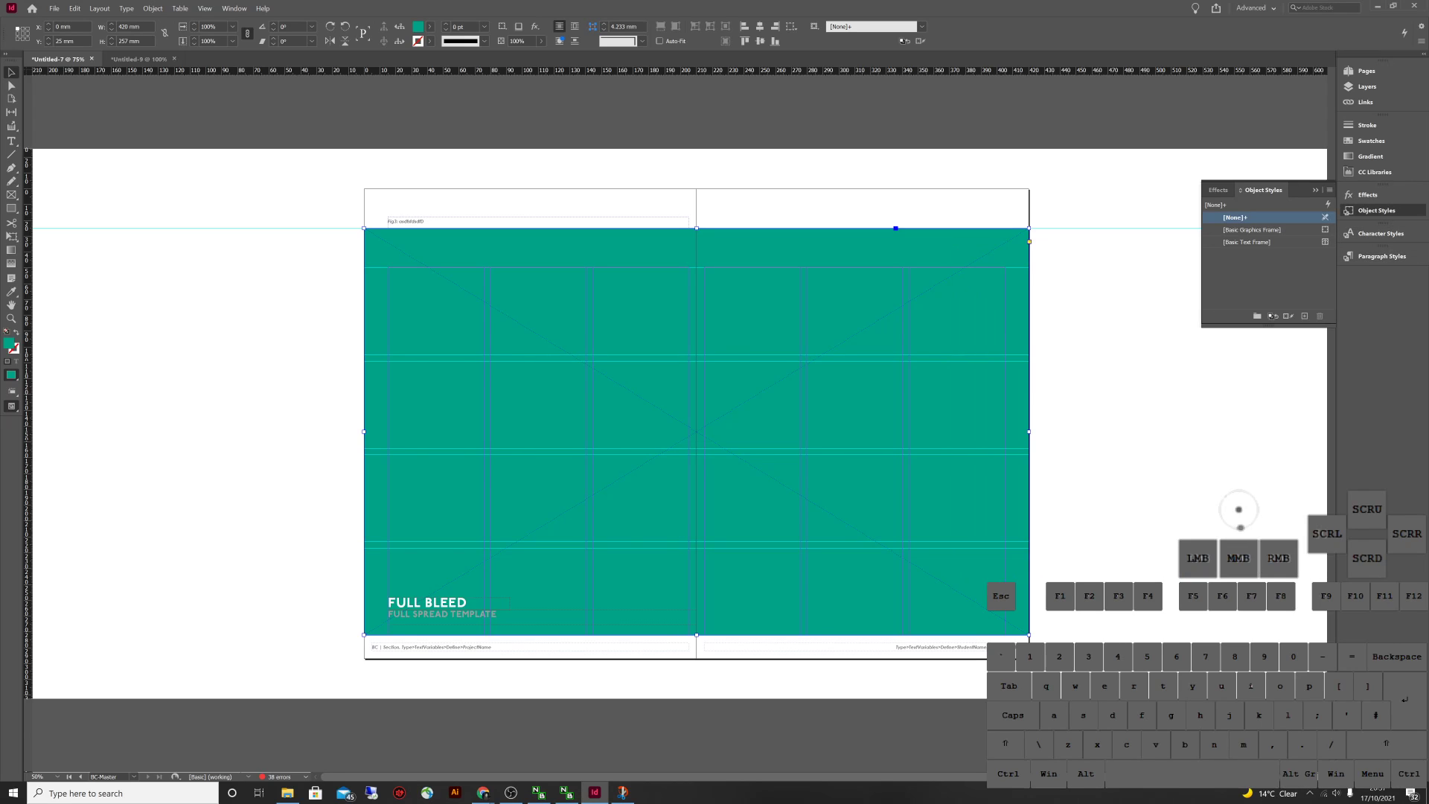
{"action": "left_click", "coordinate": [1382, 256]}
{"action": "left_click", "coordinate": [139, 59]}
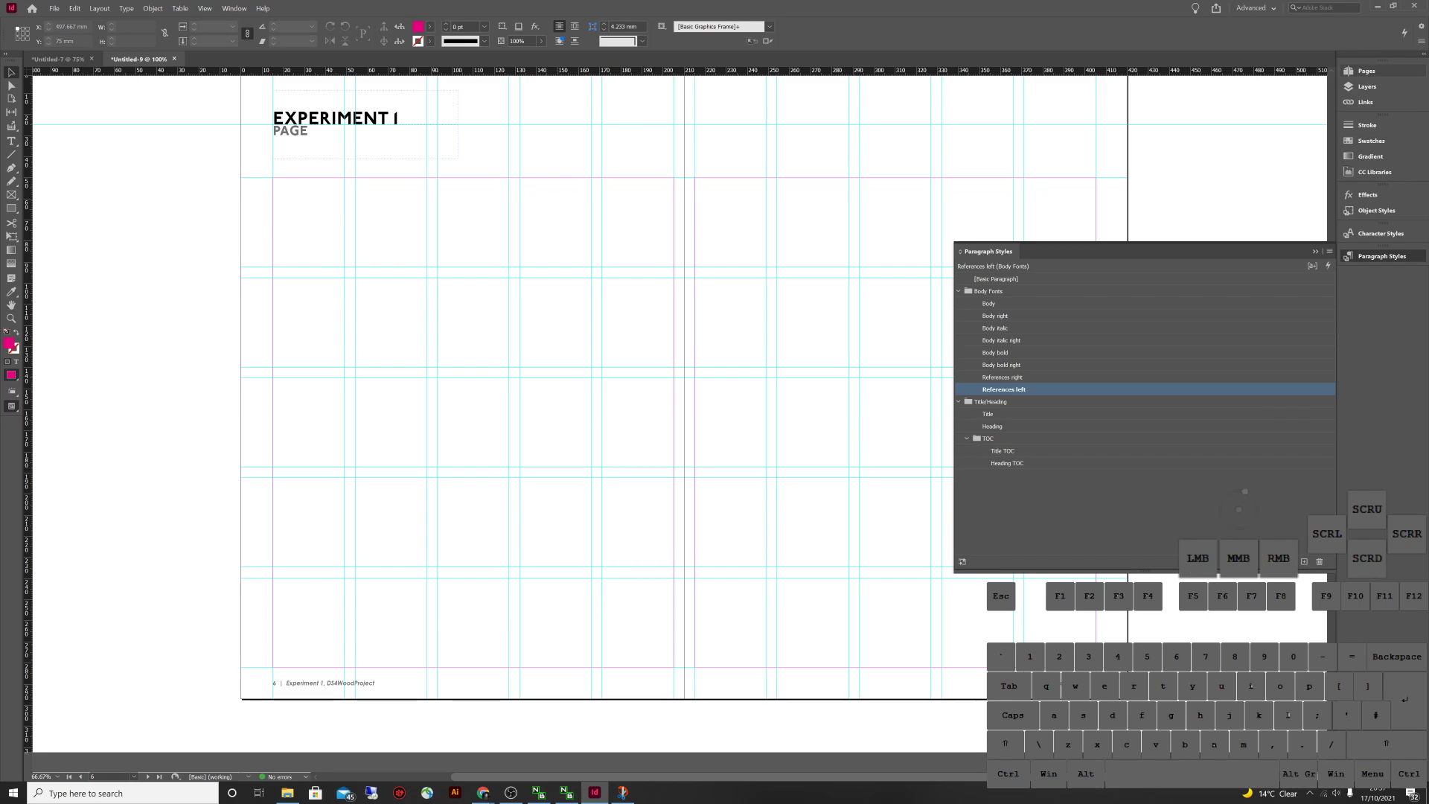
From the Introduction spread, export as Adobe PDF (Interactive) named 'Test DS4 1'
{"action": "left_click", "coordinate": [1366, 71]}
{"action": "double_click", "coordinate": [1263, 242]}
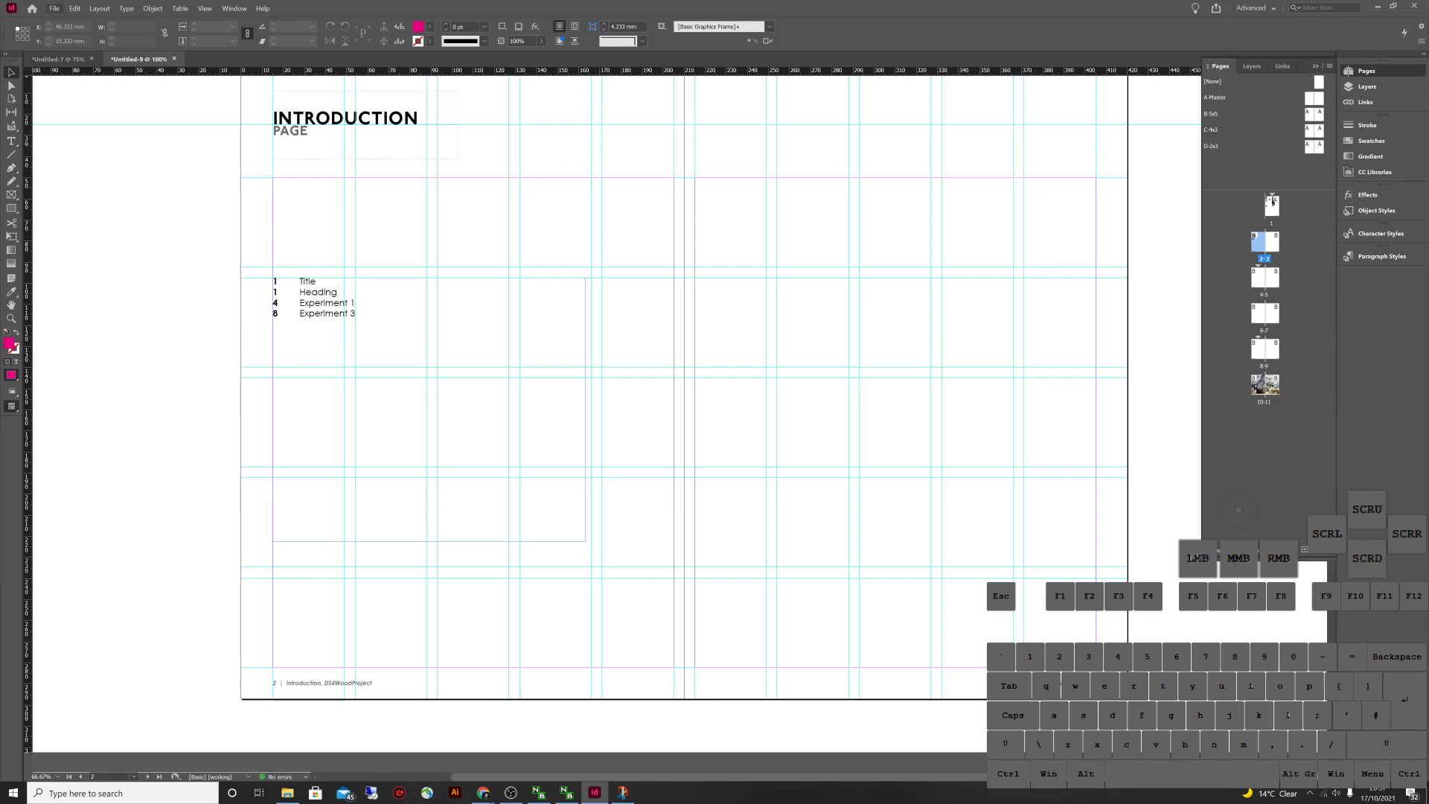
{"action": "left_click", "coordinate": [54, 8]}
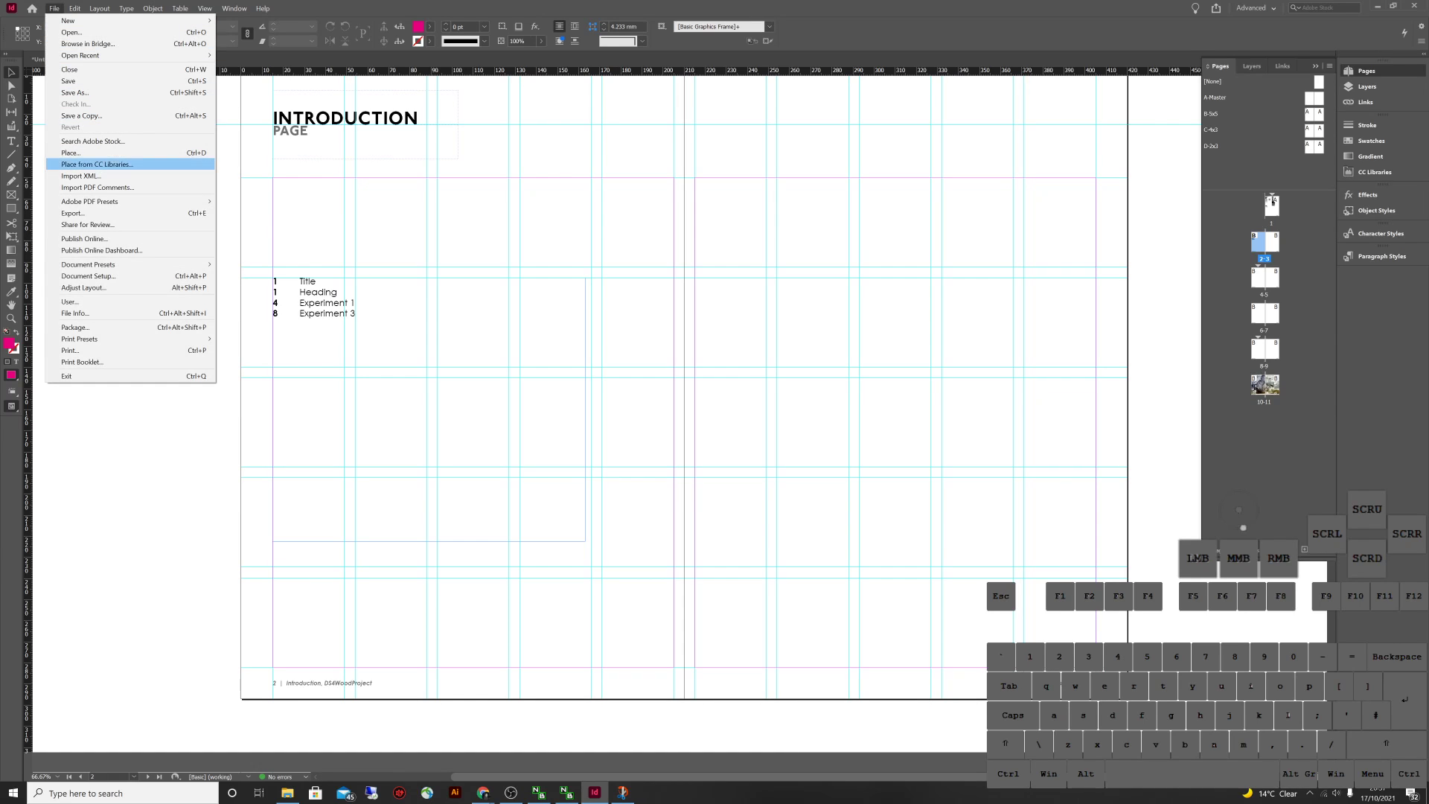
{"action": "left_click", "coordinate": [73, 213]}
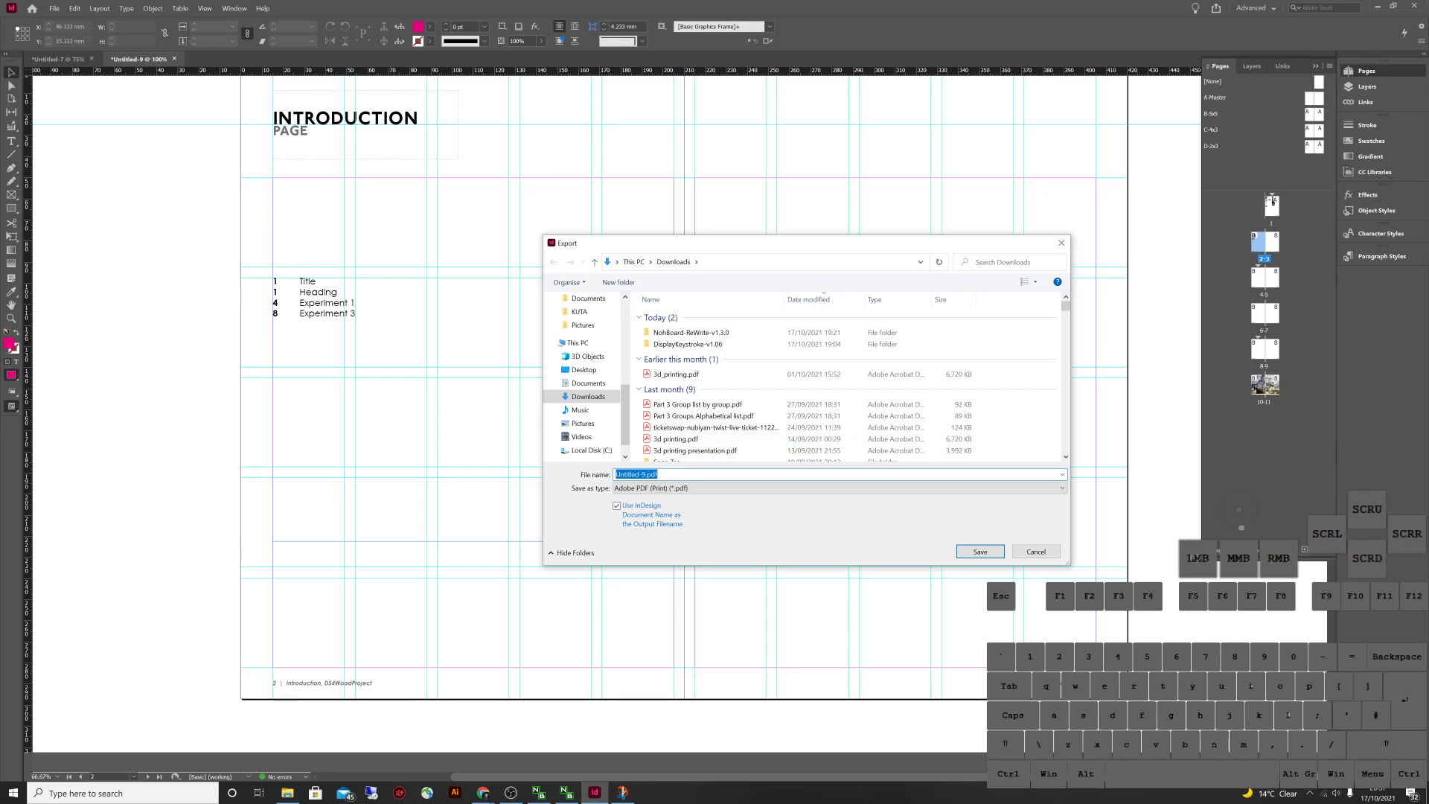
{"action": "left_click", "coordinate": [837, 488]}
{"action": "left_click", "coordinate": [659, 508]}
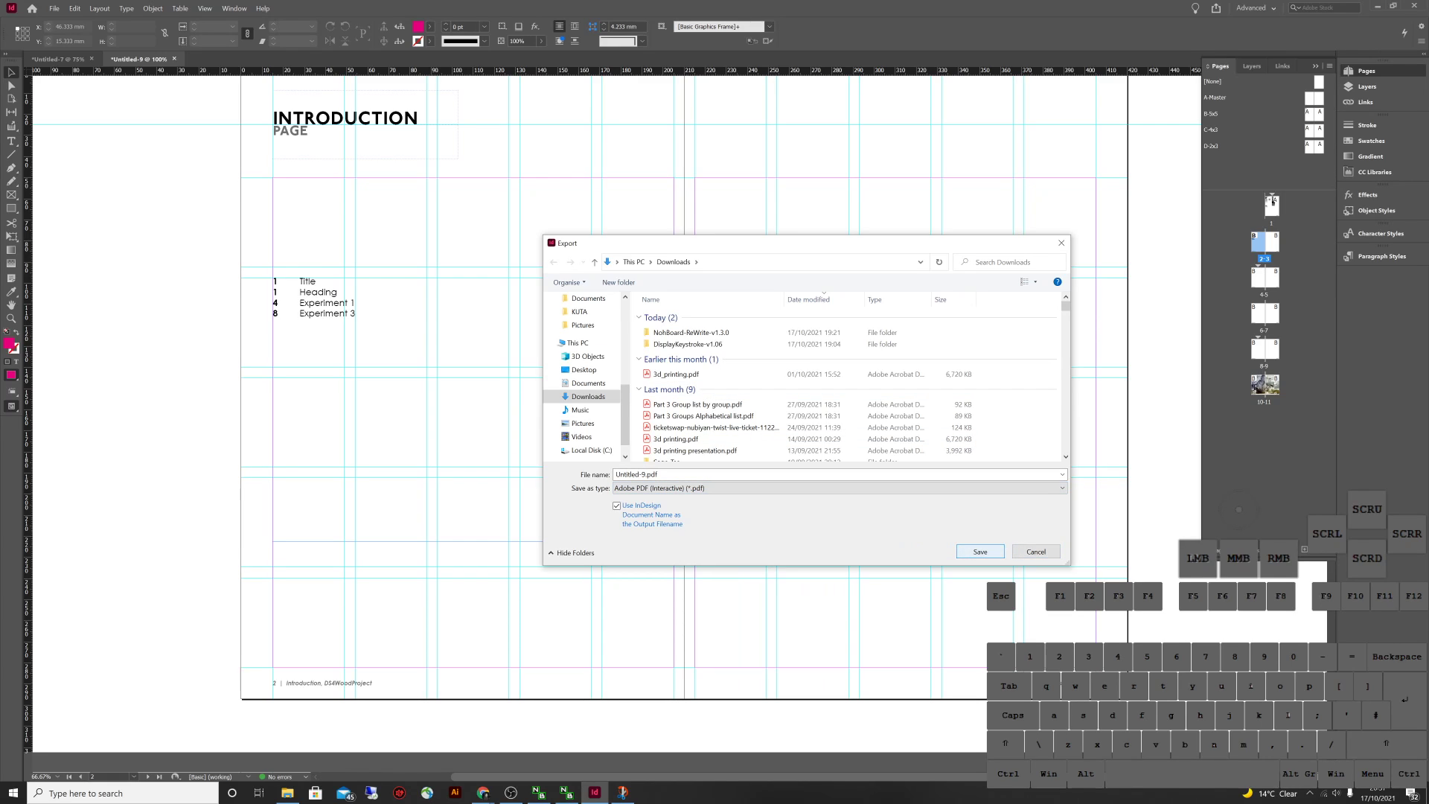
{"action": "left_click", "coordinate": [980, 551]}
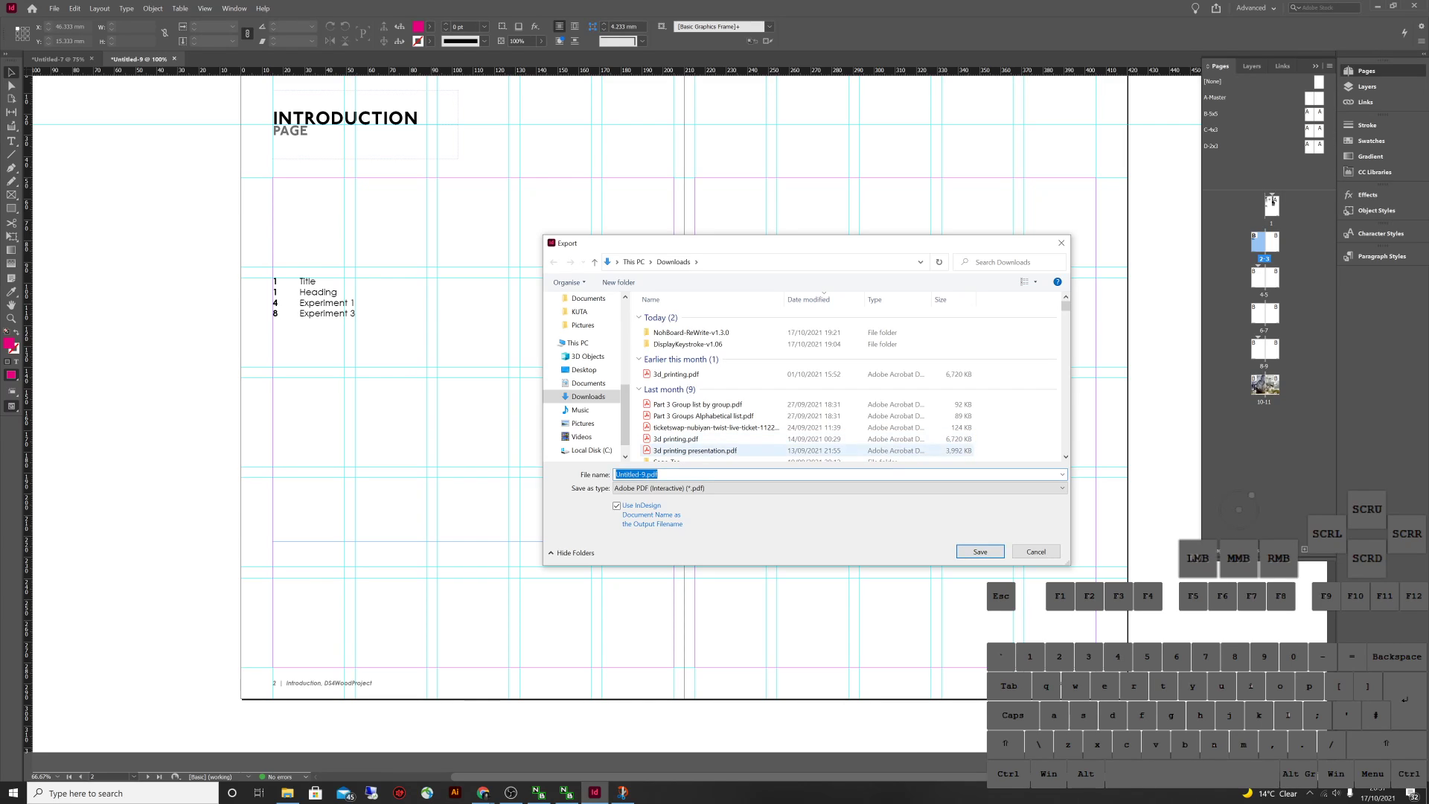
{"action": "type", "text": "Test"}
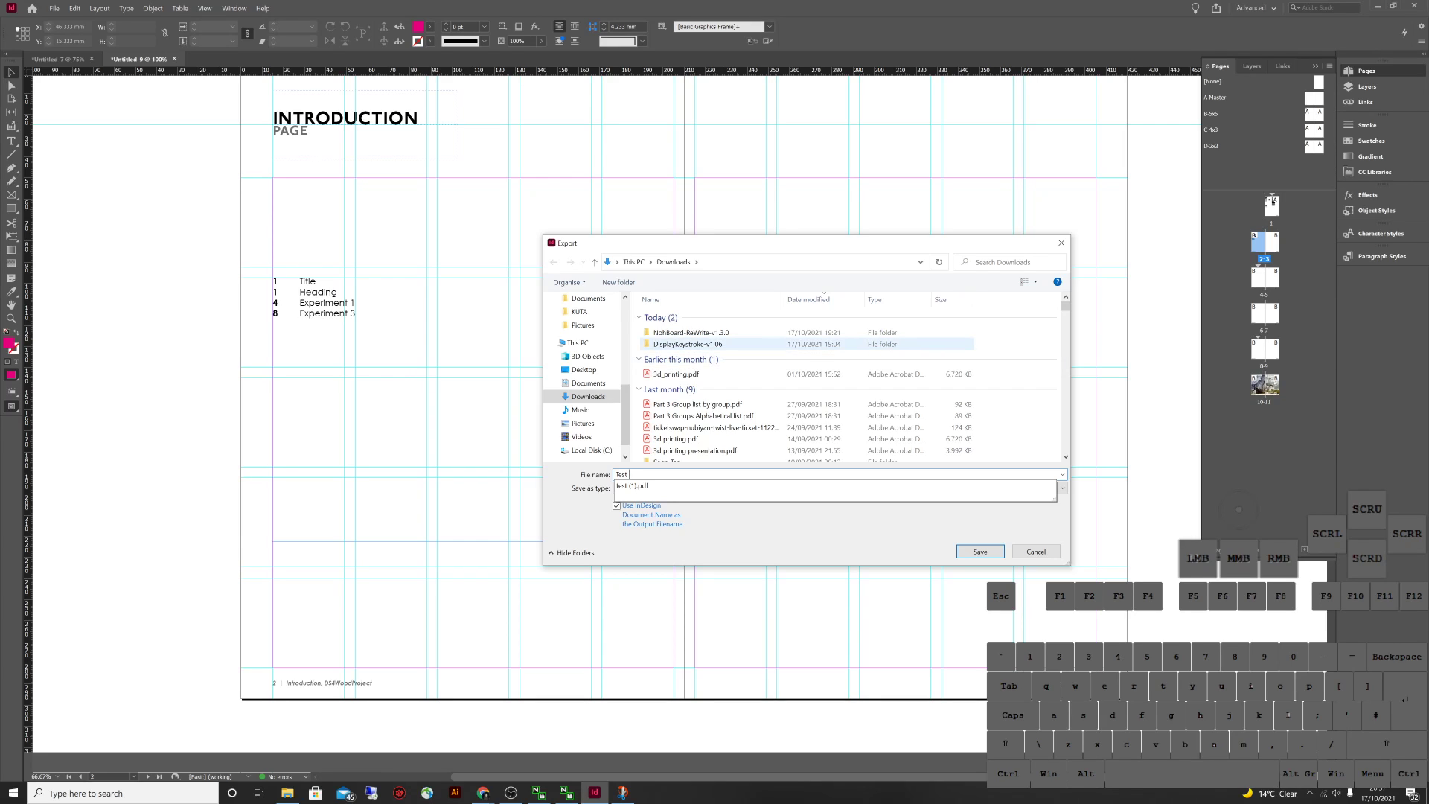
{"action": "type", "text": " DS4 1"}
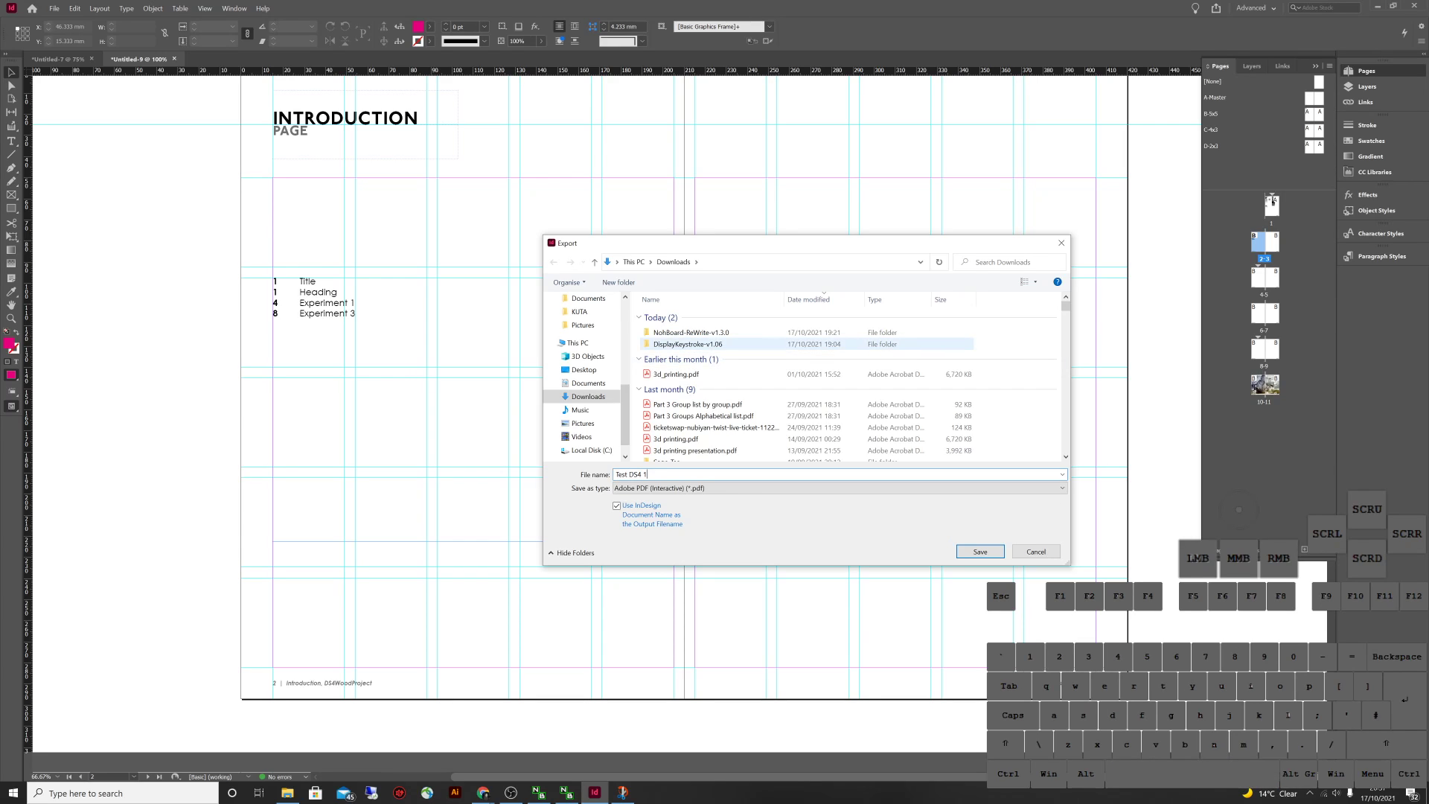
{"action": "key", "text": "Return"}
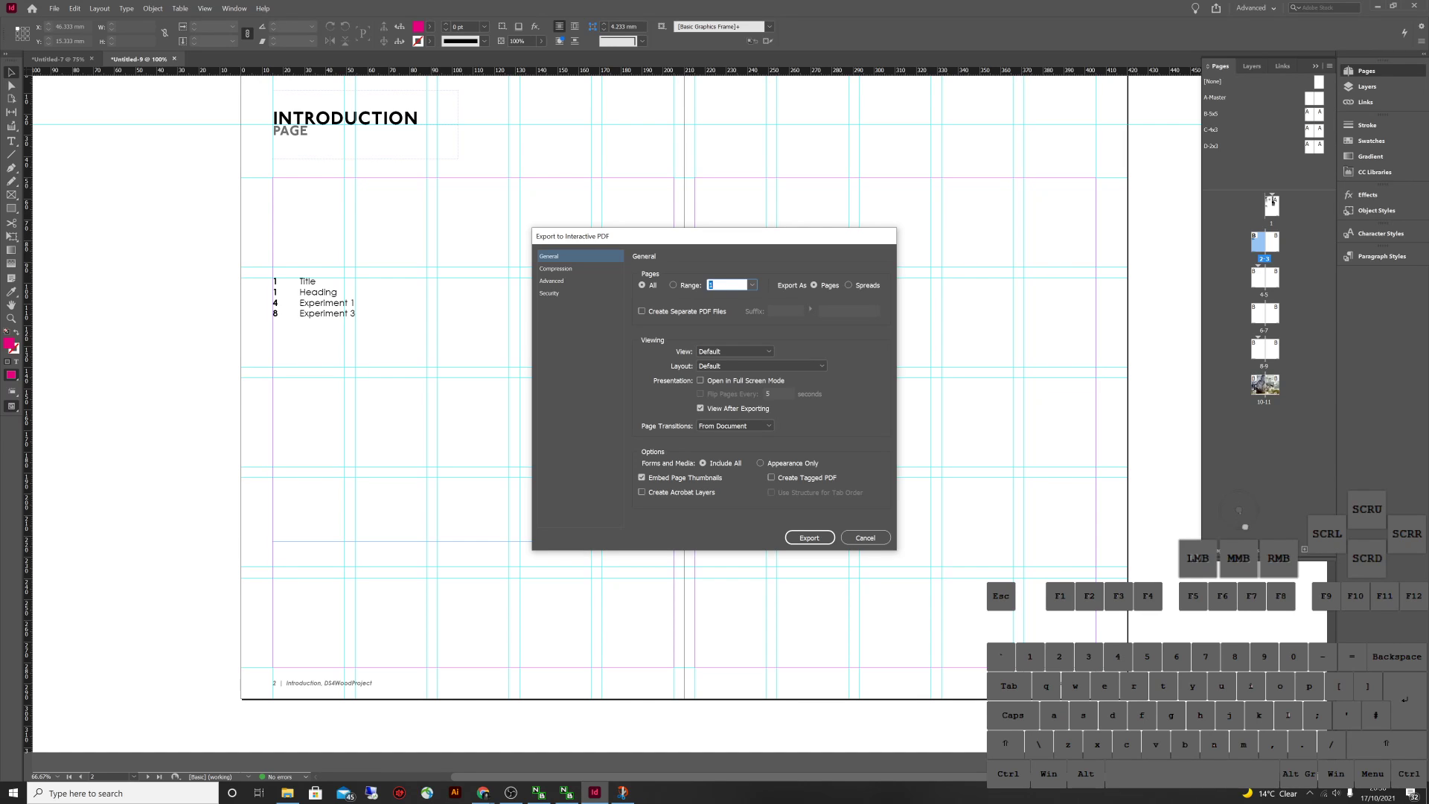
Capture a screenshot of the Export to Interactive PDF dialog in Snip & Sketch
{"action": "key", "text": "super+shift+s"}
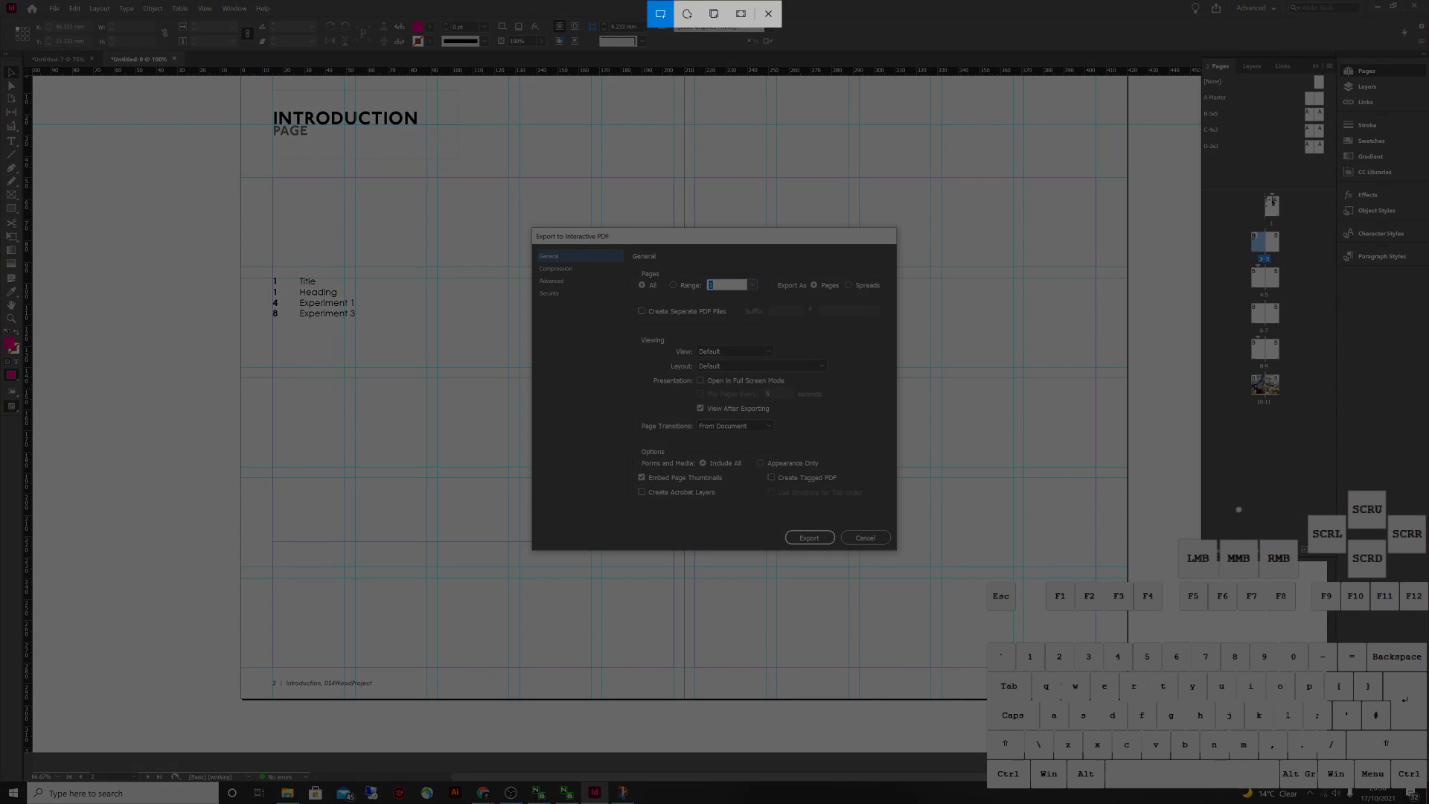
{"action": "left_click_drag", "start_coordinate": [1156, 703], "coordinate": [183, 18]}
{"action": "left_click", "coordinate": [1367, 685]}
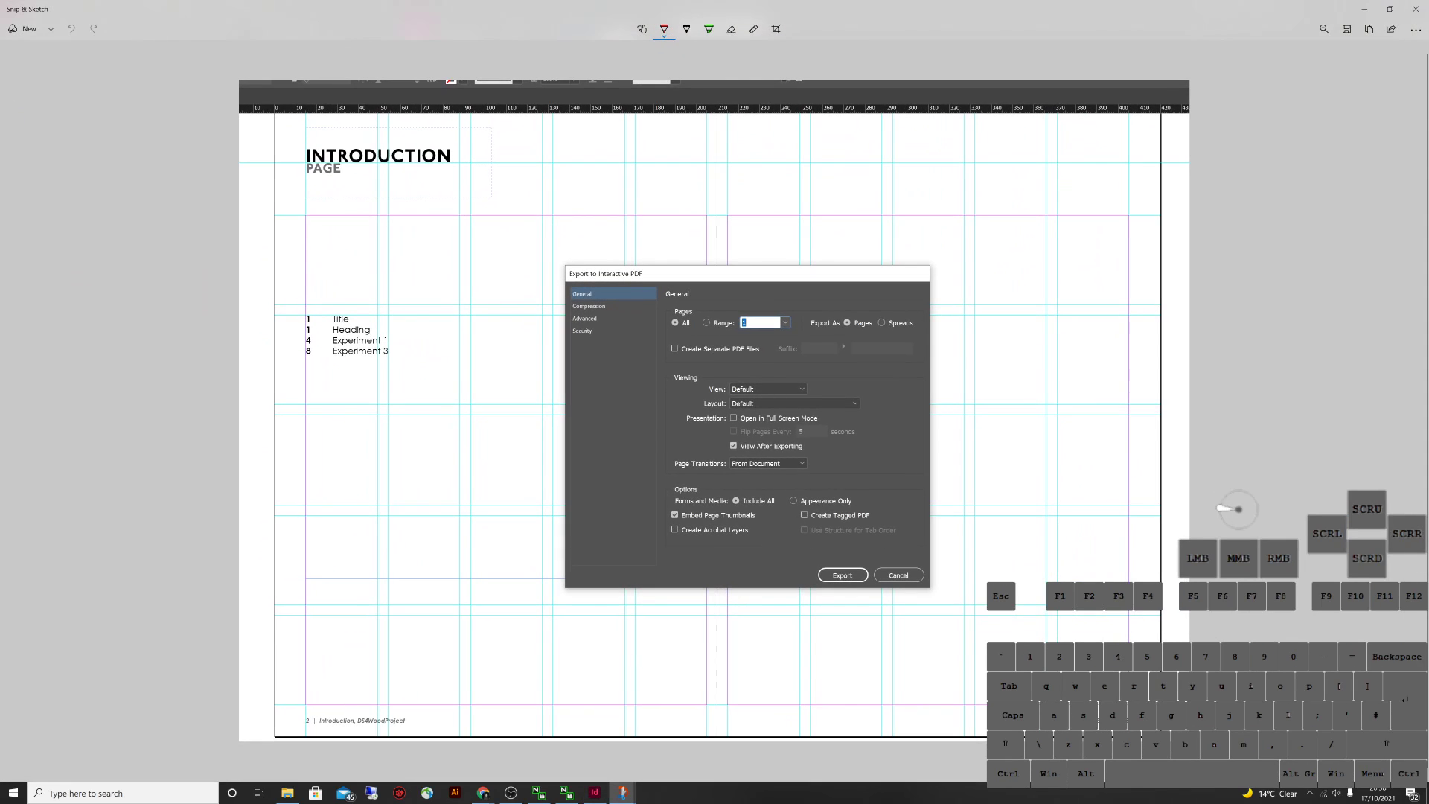
Outline both pages in red, cross out the areas beside the dialog, and sketch small page boxes
{"action": "mouse_move", "coordinate": [247, 90]}
{"action": "left_mouse_down"}
{"action": "mouse_move", "coordinate": [272, 231]}
{"action": "mouse_move", "coordinate": [296, 781]}
{"action": "mouse_move", "coordinate": [721, 599]}
{"action": "mouse_move", "coordinate": [384, 77]}
{"action": "mouse_move", "coordinate": [330, 89]}
{"action": "left_mouse_up"}
{"action": "left_click_drag", "start_coordinate": [494, 366], "coordinate": [581, 446]}
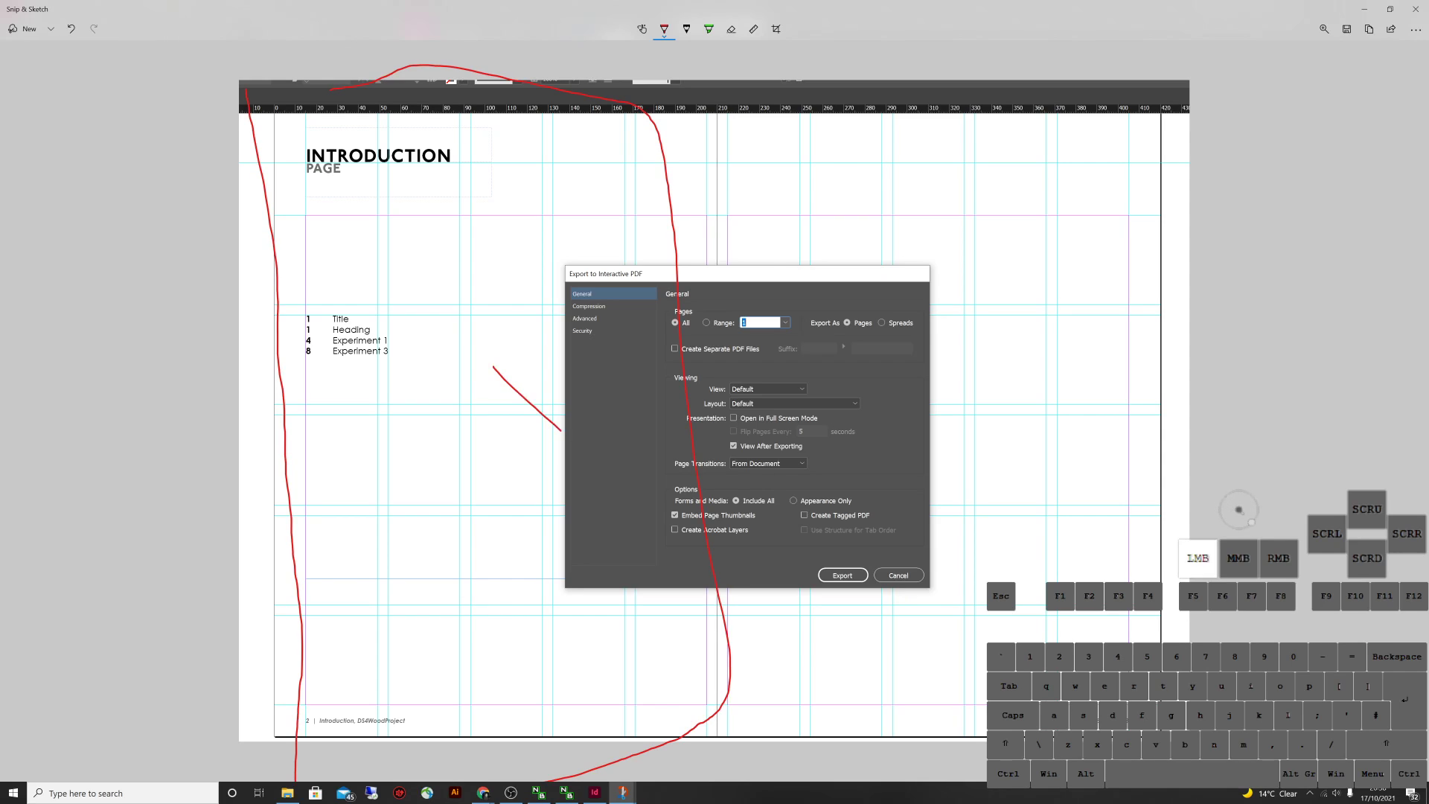
{"action": "left_click_drag", "start_coordinate": [551, 355], "coordinate": [508, 430]}
{"action": "mouse_move", "coordinate": [754, 86]}
{"action": "left_mouse_down"}
{"action": "mouse_move", "coordinate": [748, 282]}
{"action": "mouse_move", "coordinate": [816, 729]}
{"action": "mouse_move", "coordinate": [1159, 618]}
{"action": "mouse_move", "coordinate": [960, 104]}
{"action": "mouse_move", "coordinate": [727, 71]}
{"action": "left_mouse_up"}
{"action": "left_click_drag", "start_coordinate": [923, 321], "coordinate": [977, 377]}
{"action": "left_click_drag", "start_coordinate": [954, 305], "coordinate": [941, 346]}
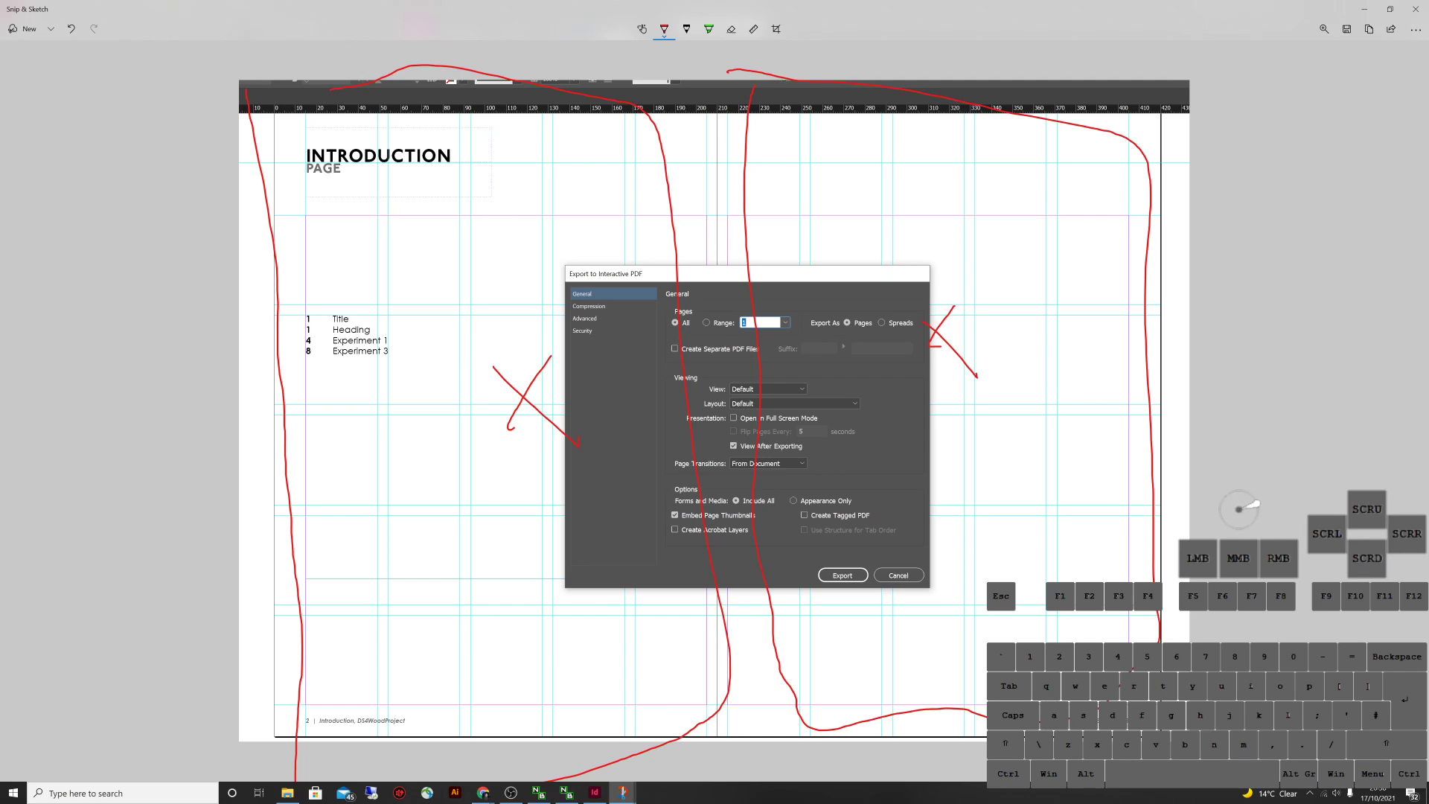
{"action": "mouse_move", "coordinate": [1275, 109]}
{"action": "left_mouse_down"}
{"action": "mouse_move", "coordinate": [1277, 147]}
{"action": "mouse_move", "coordinate": [1313, 152]}
{"action": "left_mouse_up"}
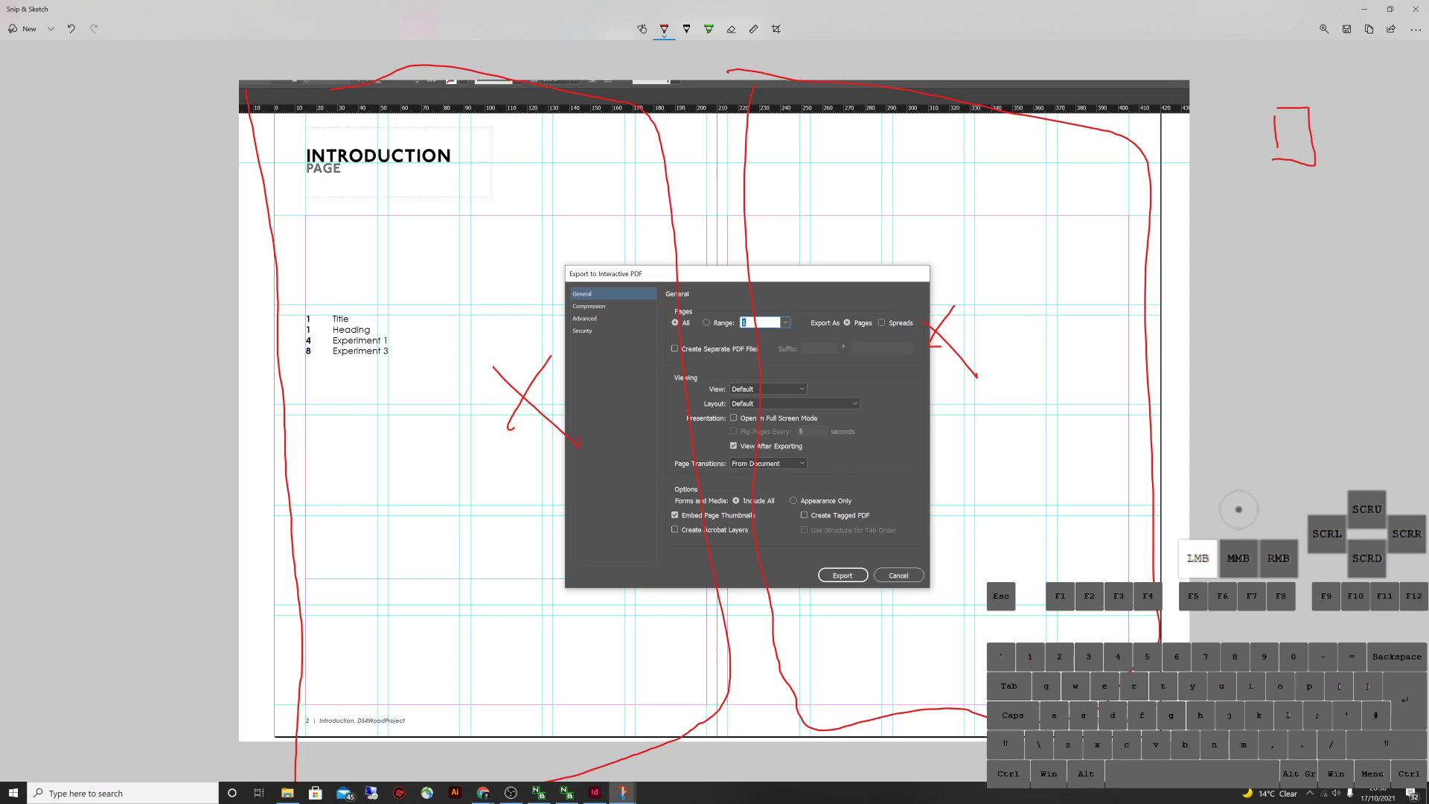
{"action": "mouse_move", "coordinate": [1279, 197]}
{"action": "left_mouse_down"}
{"action": "mouse_move", "coordinate": [1285, 231]}
{"action": "mouse_move", "coordinate": [1303, 197]}
{"action": "left_mouse_up"}
Outline the whole screenshot, sketch a crossed two-page spread box, then close Snip & Sketch
{"action": "mouse_move", "coordinate": [265, 76]}
{"action": "left_mouse_down"}
{"action": "mouse_move", "coordinate": [260, 555]}
{"action": "mouse_move", "coordinate": [279, 735]}
{"action": "mouse_move", "coordinate": [931, 41]}
{"action": "mouse_move", "coordinate": [1159, 642]}
{"action": "left_mouse_up"}
{"action": "mouse_move", "coordinate": [1158, 692]}
{"action": "left_mouse_down"}
{"action": "mouse_move", "coordinate": [390, 771]}
{"action": "mouse_move", "coordinate": [331, 760]}
{"action": "left_mouse_up"}
{"action": "mouse_move", "coordinate": [1254, 302]}
{"action": "left_mouse_down"}
{"action": "mouse_move", "coordinate": [1272, 384]}
{"action": "mouse_move", "coordinate": [1381, 313]}
{"action": "left_mouse_up"}
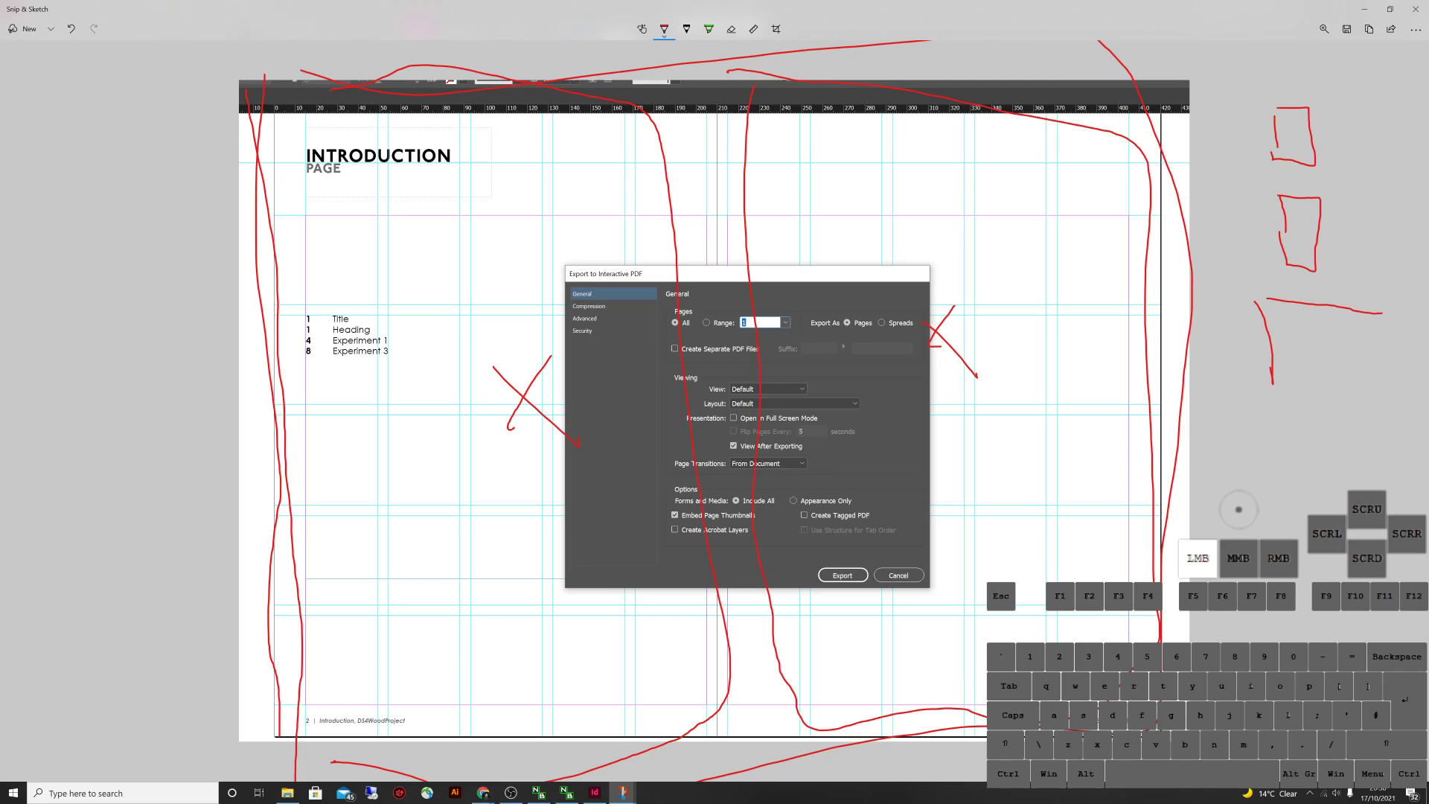
{"action": "left_click_drag", "start_coordinate": [1381, 392], "coordinate": [1269, 385]}
{"action": "mouse_move", "coordinate": [1324, 311]}
{"action": "left_mouse_down"}
{"action": "mouse_move", "coordinate": [1332, 383]}
{"action": "mouse_move", "coordinate": [1299, 345]}
{"action": "mouse_move", "coordinate": [1344, 348]}
{"action": "left_mouse_up"}
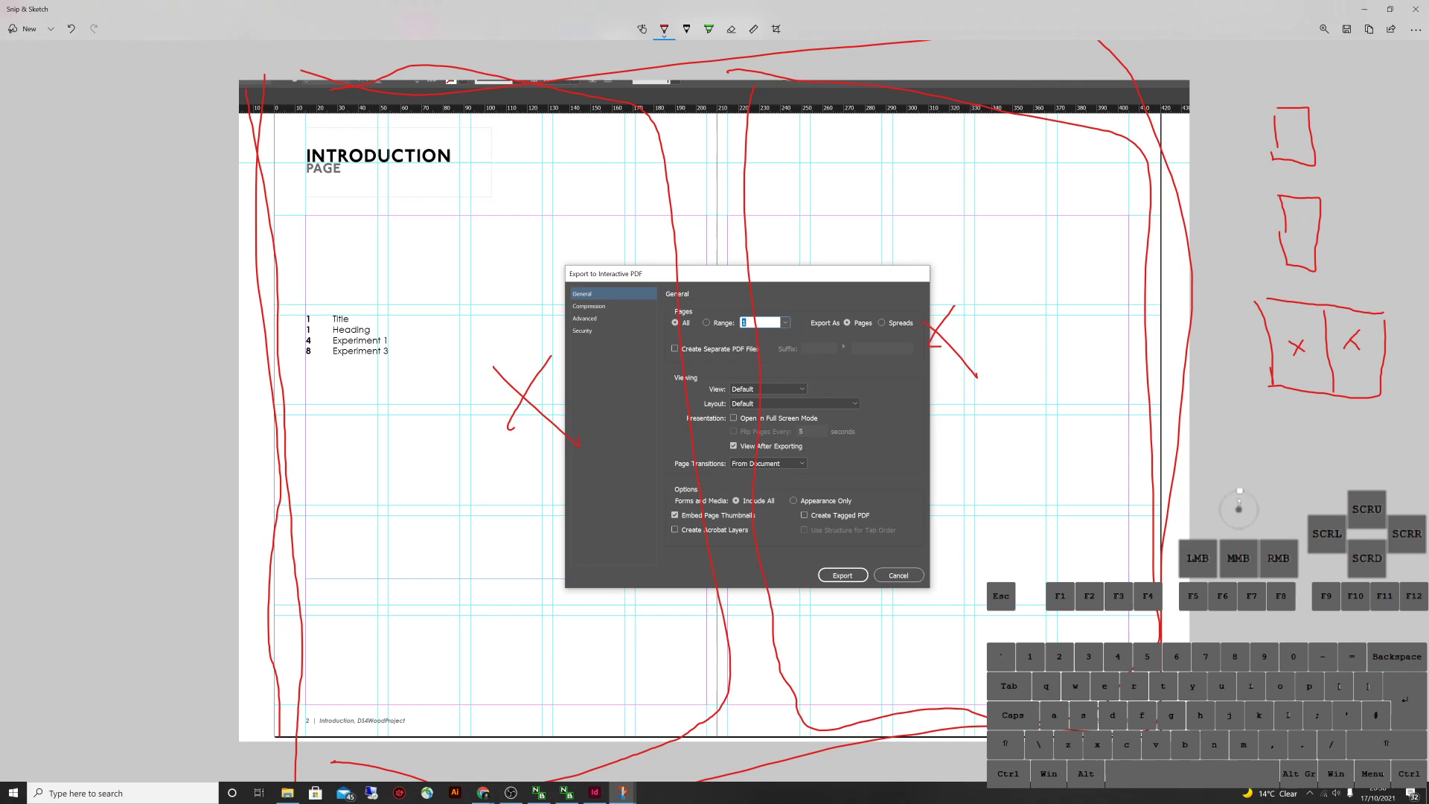
{"action": "left_click", "coordinate": [1415, 9]}
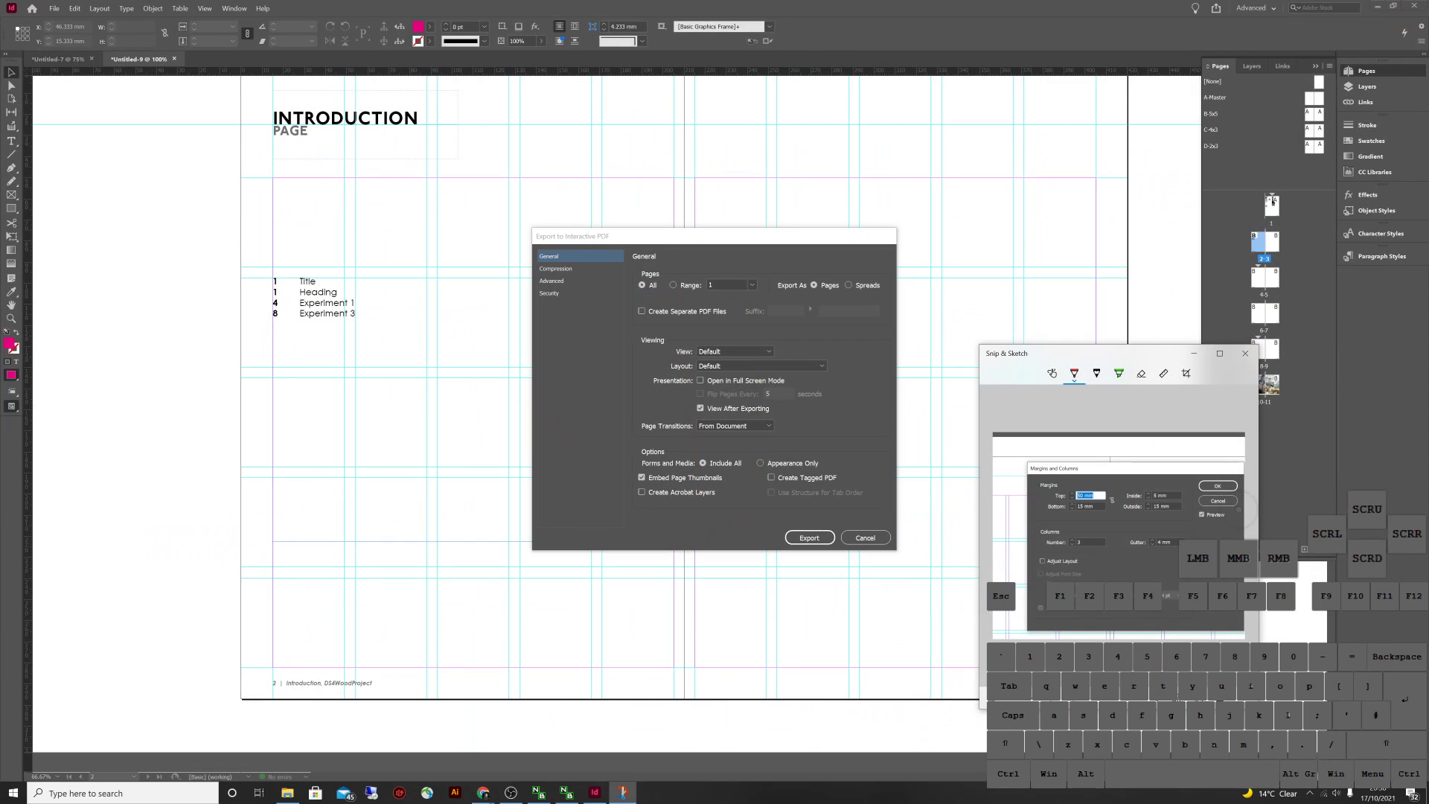
Enable Create Tagged PDF and export the interactive PDF as Test DS4 1.pdf
{"action": "key", "text": "alt+Tab"}
{"action": "key", "text": "Down"}
{"action": "key", "text": "Down"}
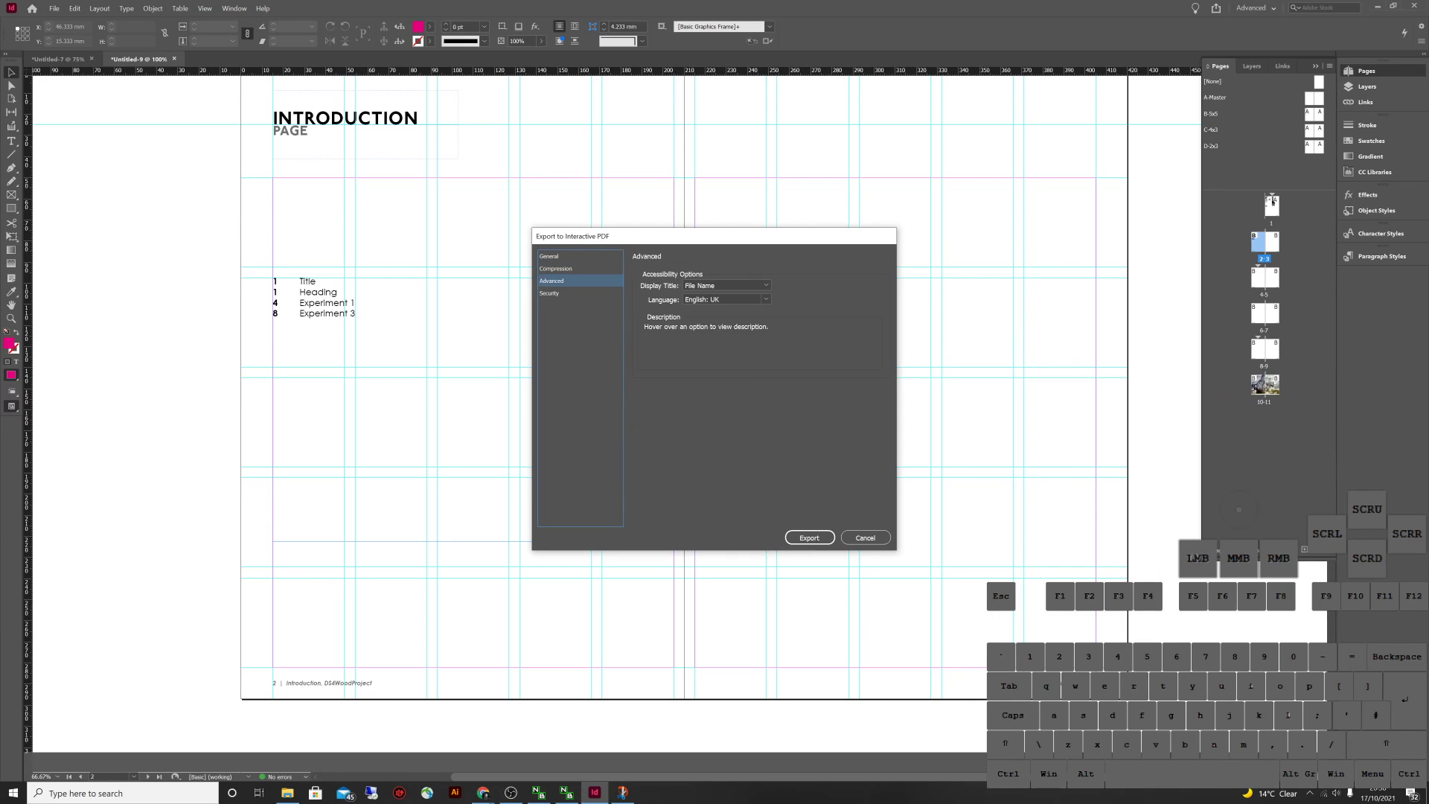
{"action": "key", "text": "Down"}
{"action": "key", "text": "Down"}
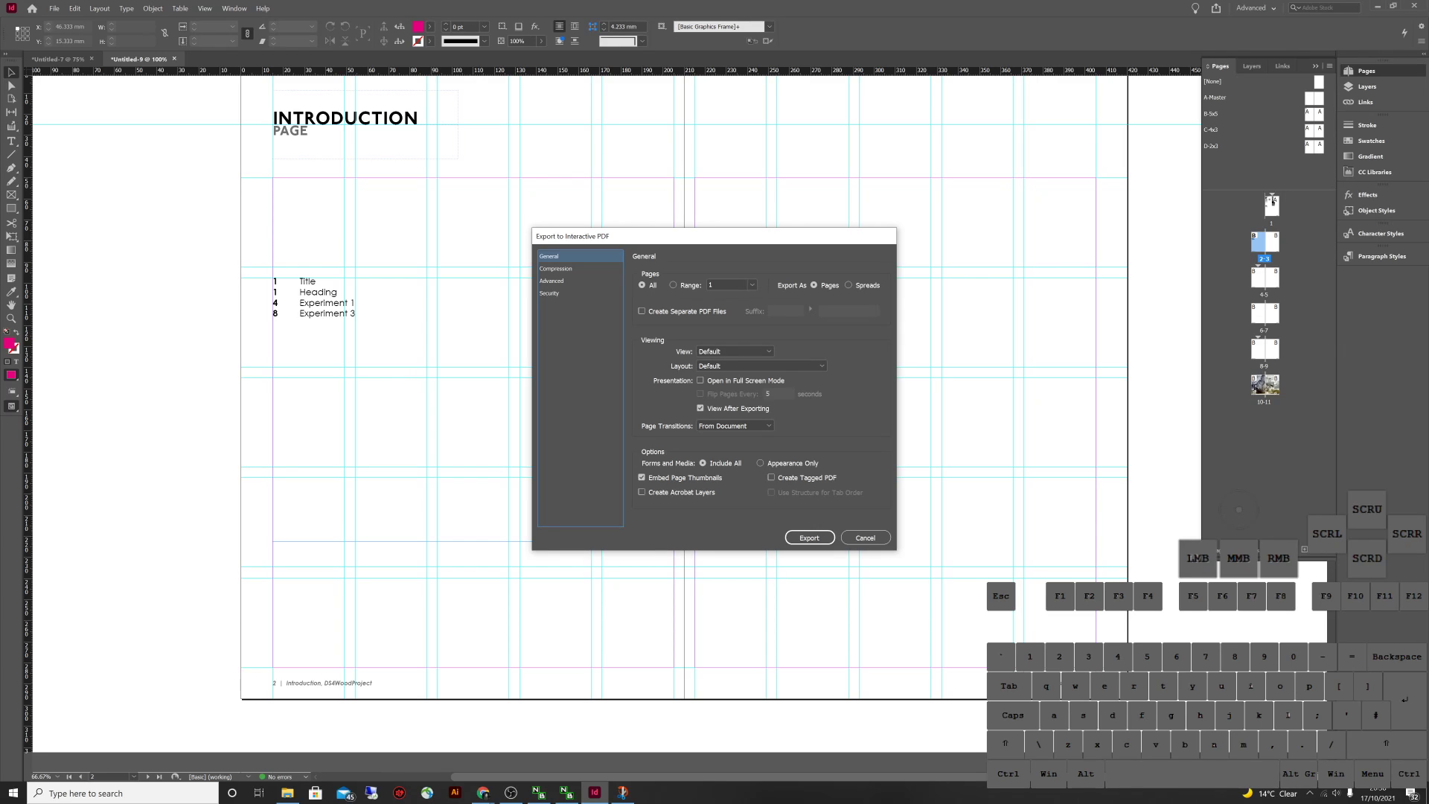
{"action": "left_click", "coordinate": [771, 477]}
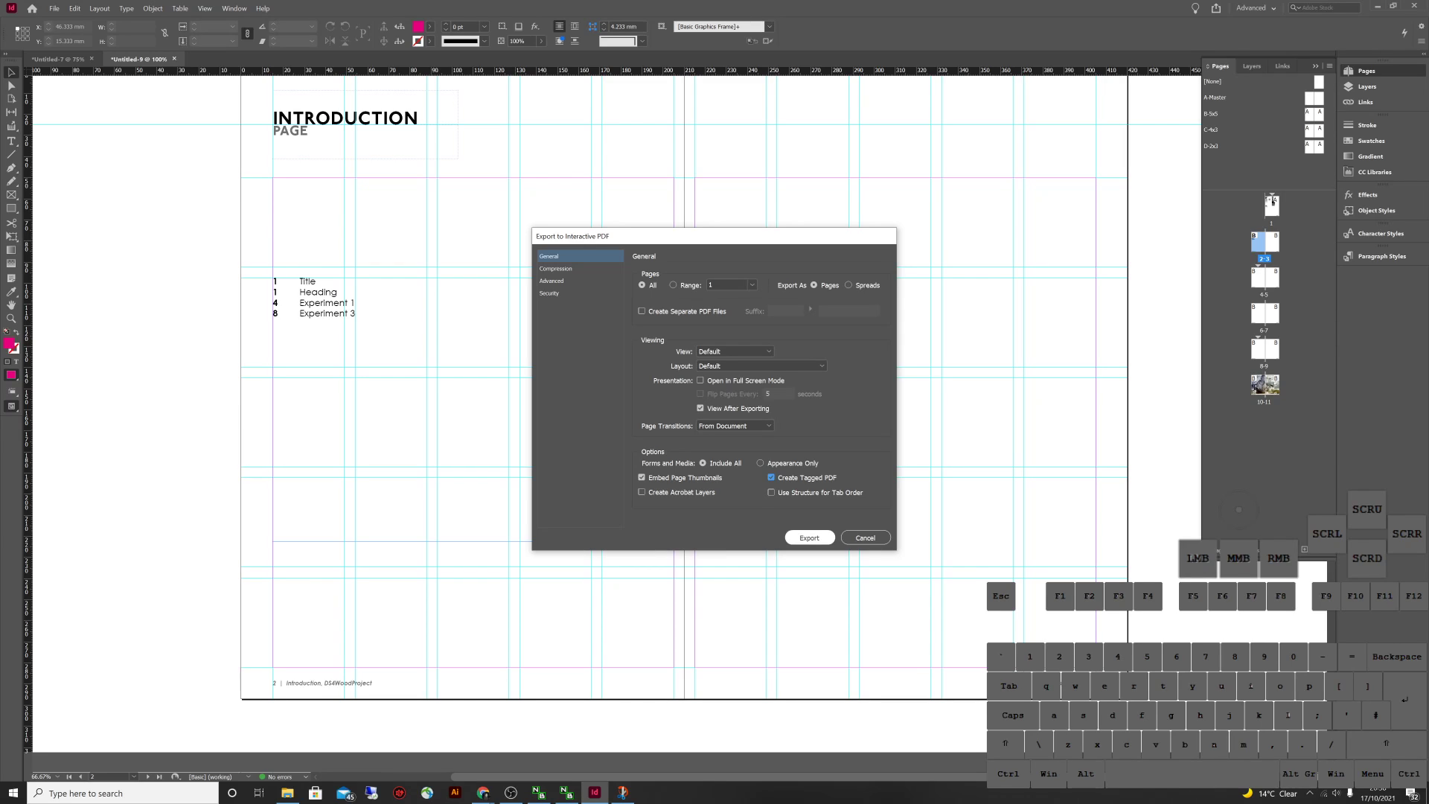
{"action": "key", "text": "Return"}
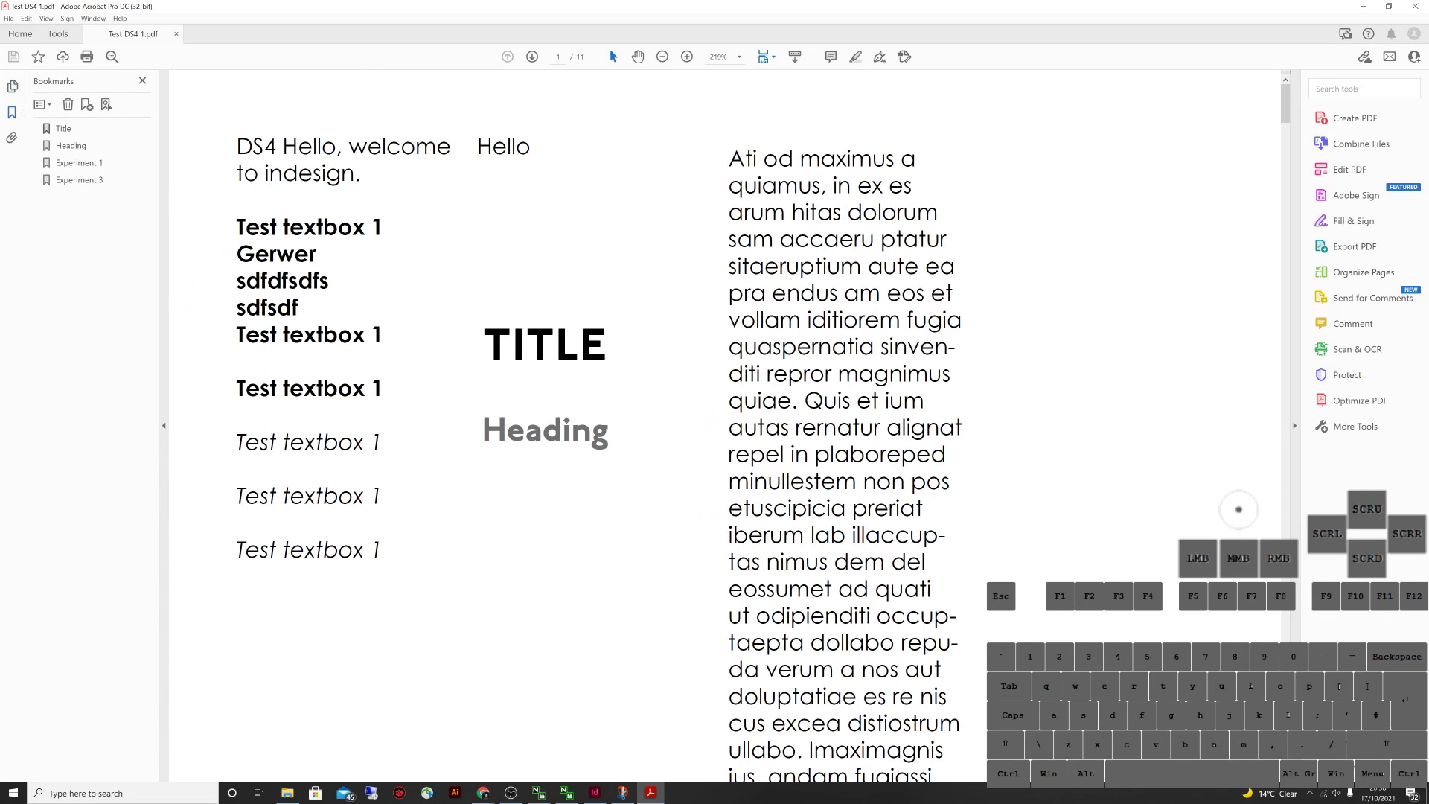
Test the Experiment 1, Experiment 3, Heading and Title bookmarks in Acrobat, then minimize Acrobat
{"action": "left_click", "coordinate": [78, 162]}
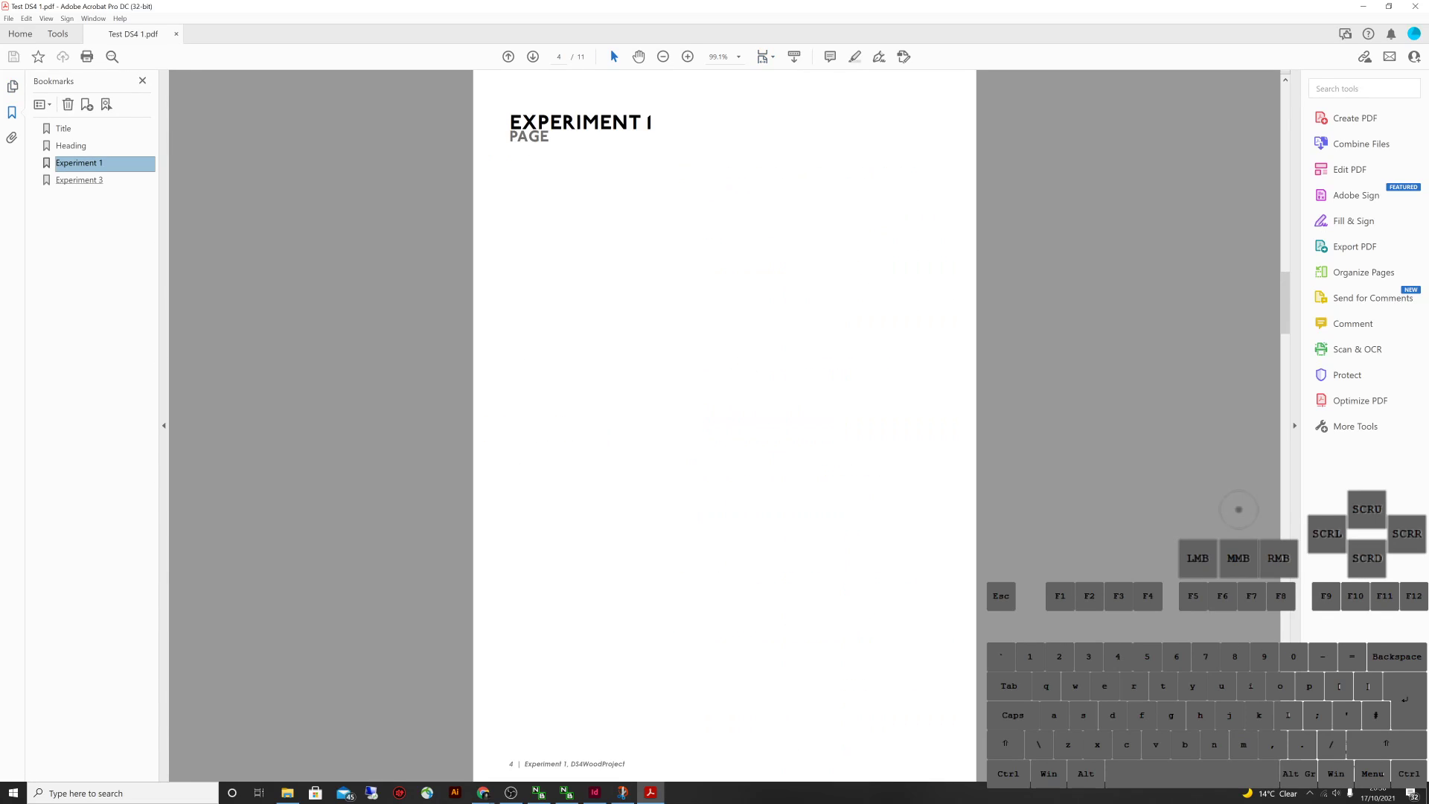
{"action": "left_click", "coordinate": [79, 179]}
{"action": "left_click", "coordinate": [70, 145]}
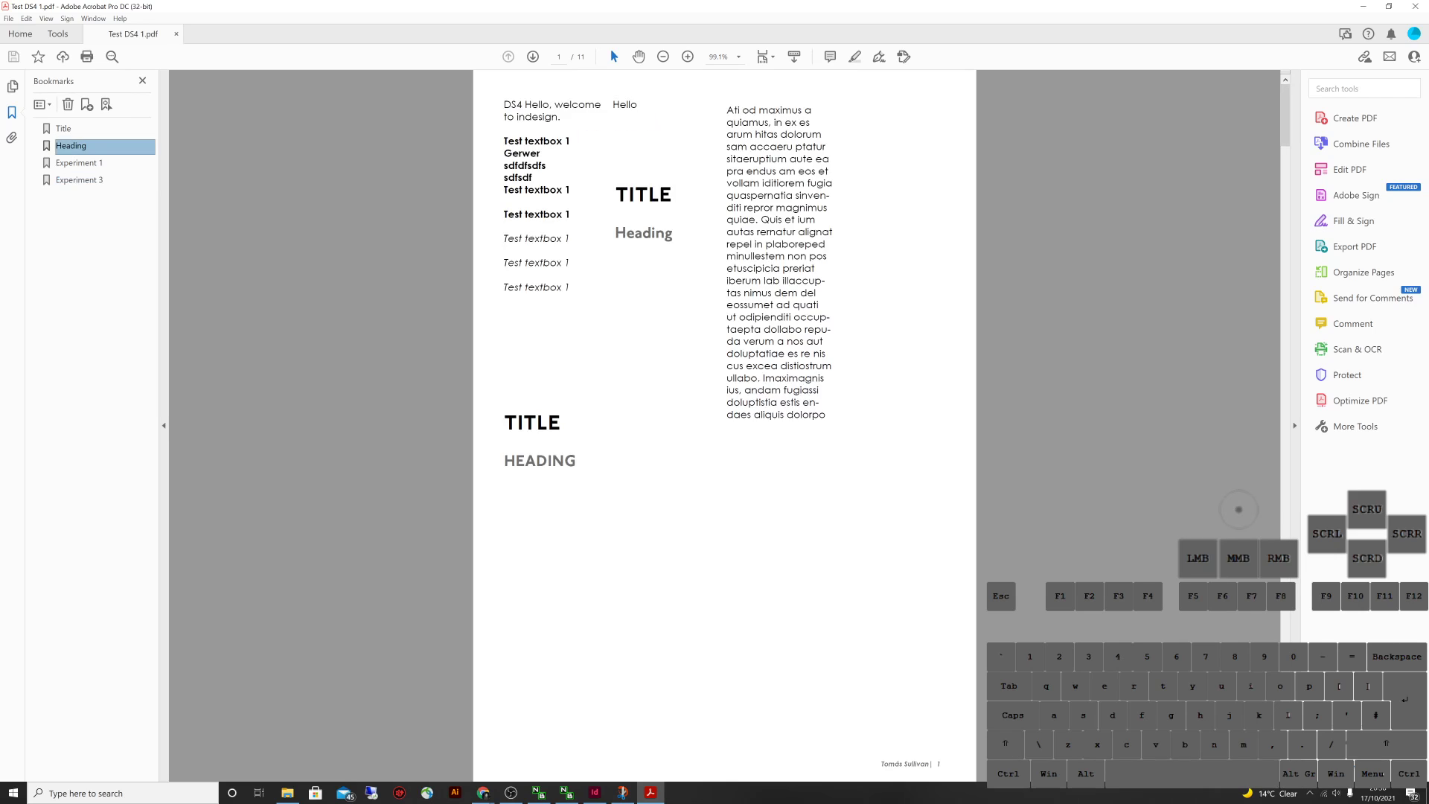
{"action": "left_click", "coordinate": [79, 162]}
{"action": "left_click", "coordinate": [63, 128]}
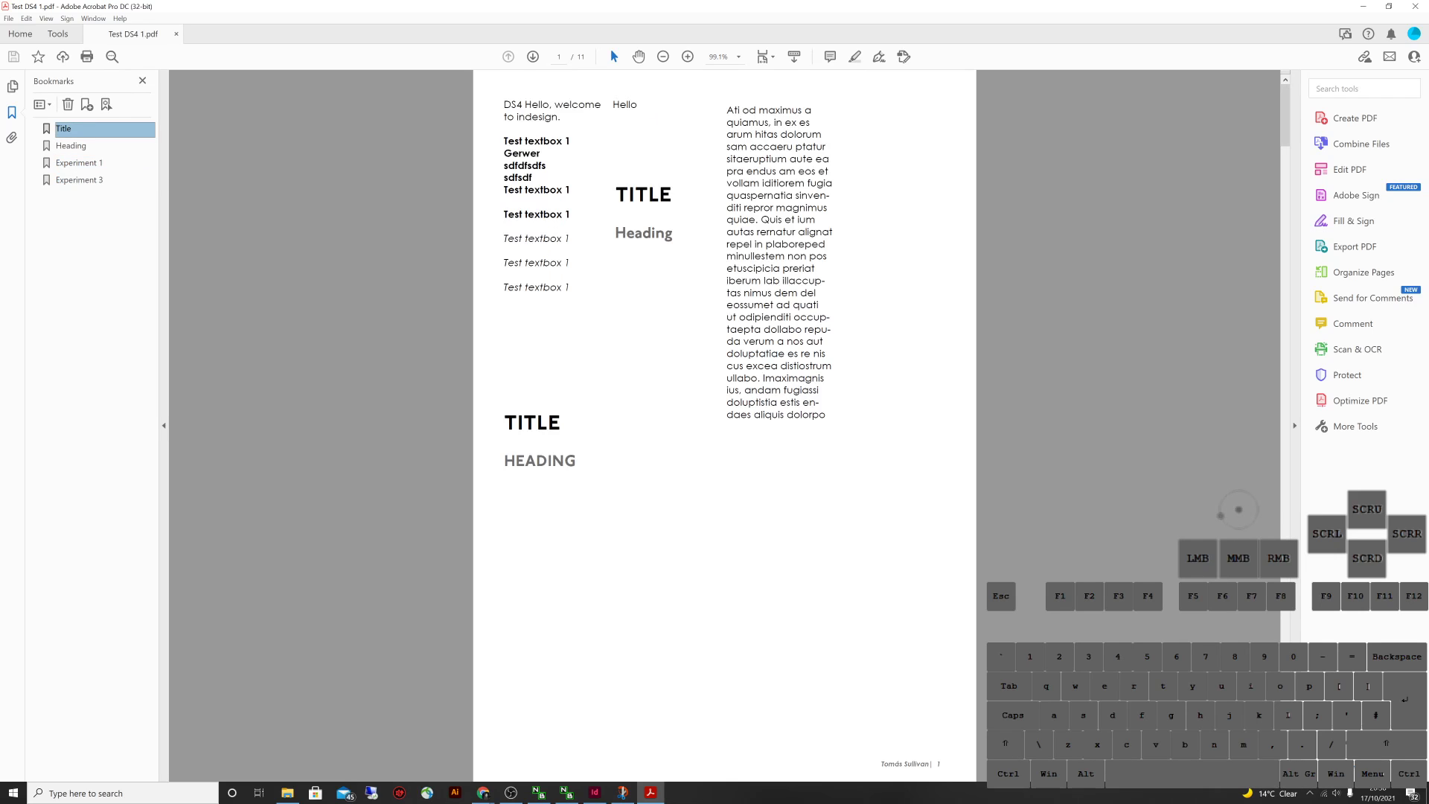
{"action": "left_click", "coordinate": [533, 57]}
{"action": "left_click", "coordinate": [1364, 6]}
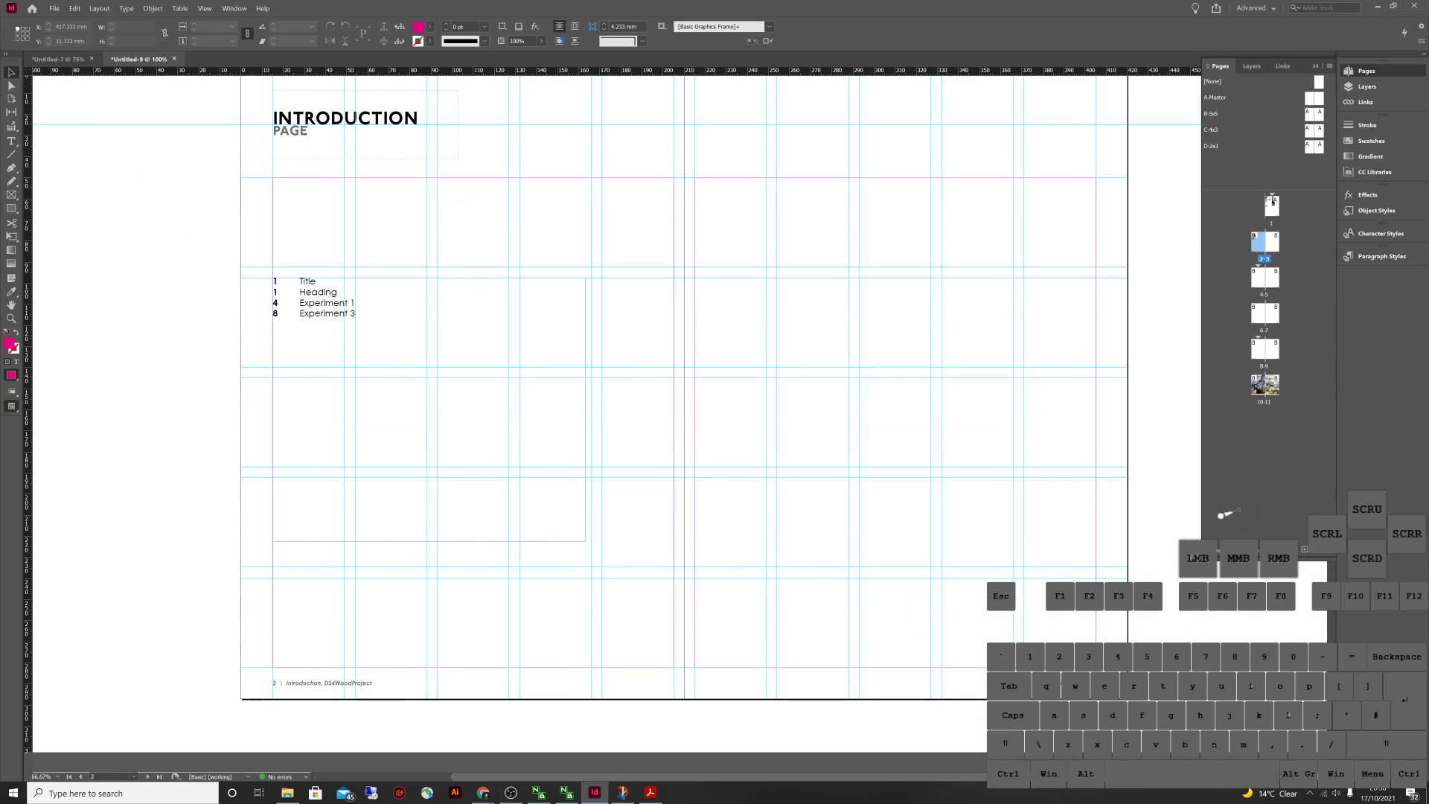
Export a second interactive PDF named Test DS4 2.pdf
{"action": "left_click", "coordinate": [55, 9]}
{"action": "left_click", "coordinate": [90, 212]}
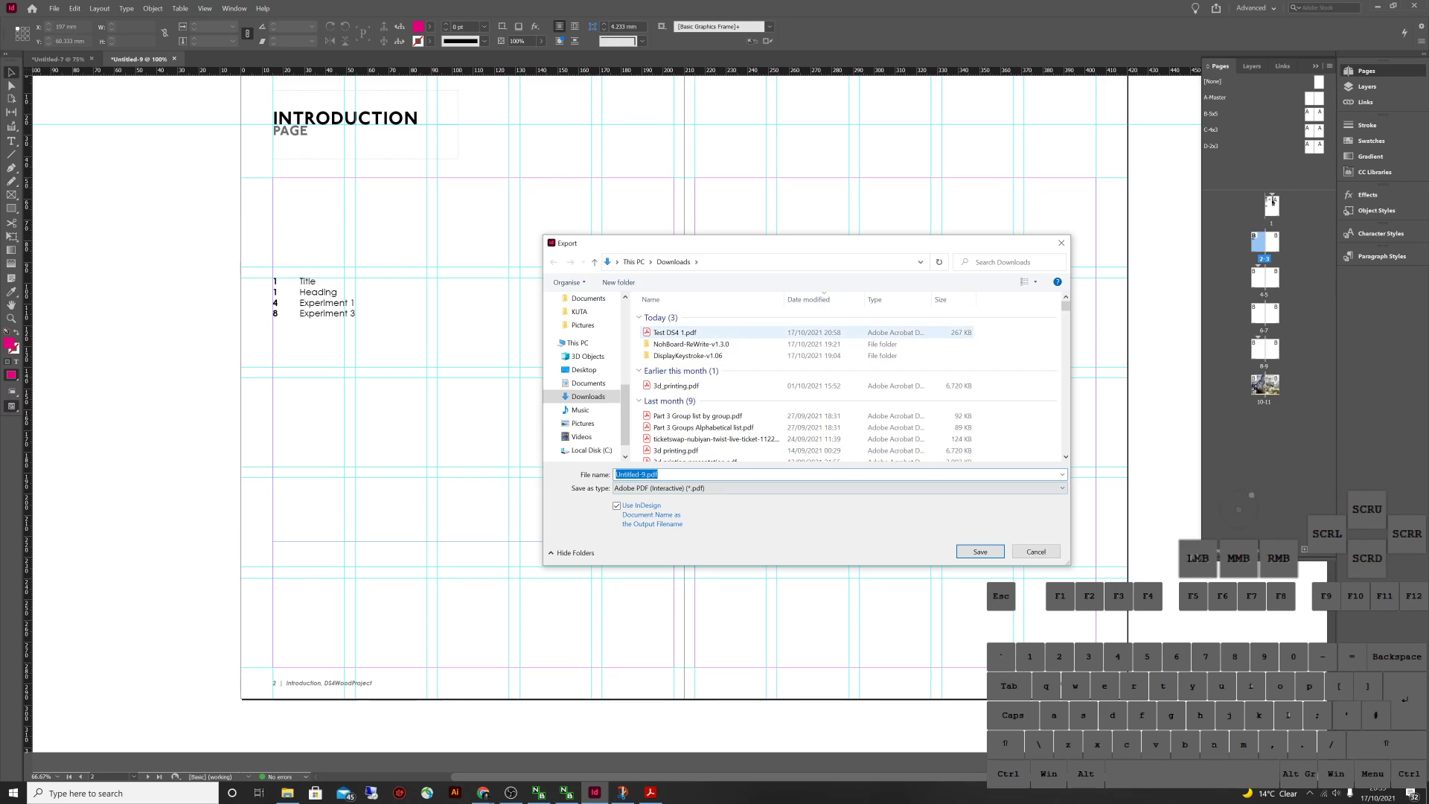
{"action": "left_click", "coordinate": [673, 332]}
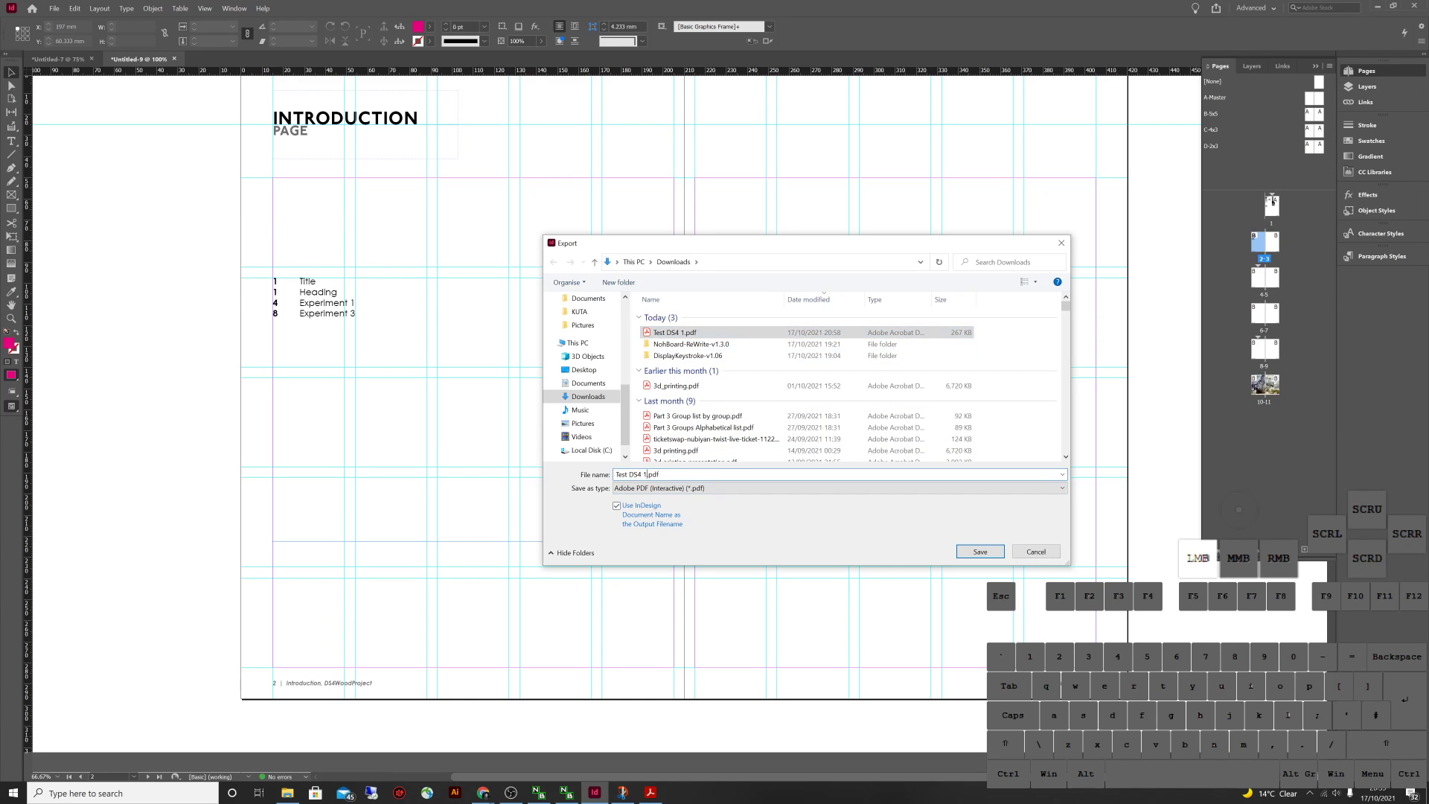
{"action": "left_click", "coordinate": [980, 552]}
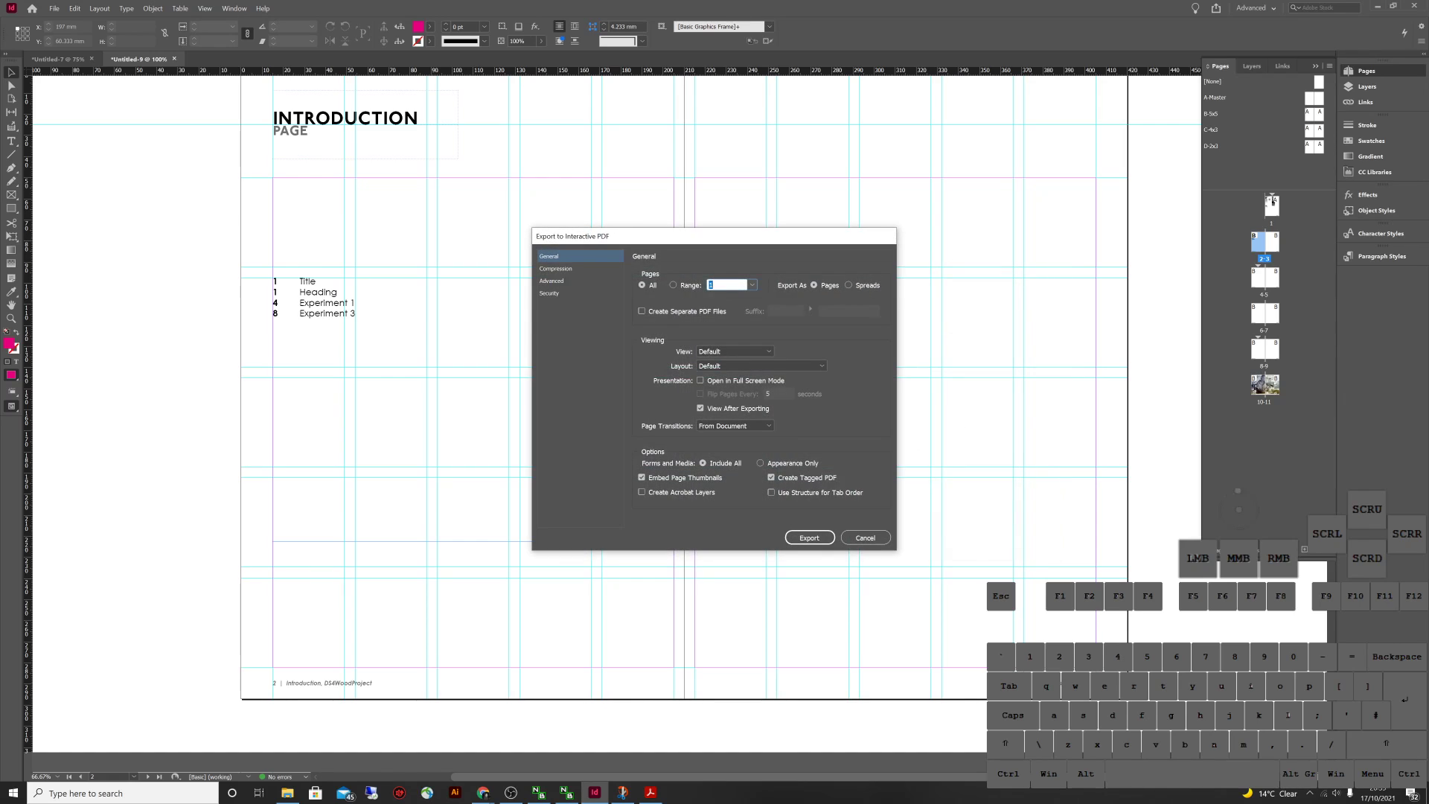
{"action": "left_click", "coordinate": [809, 537]}
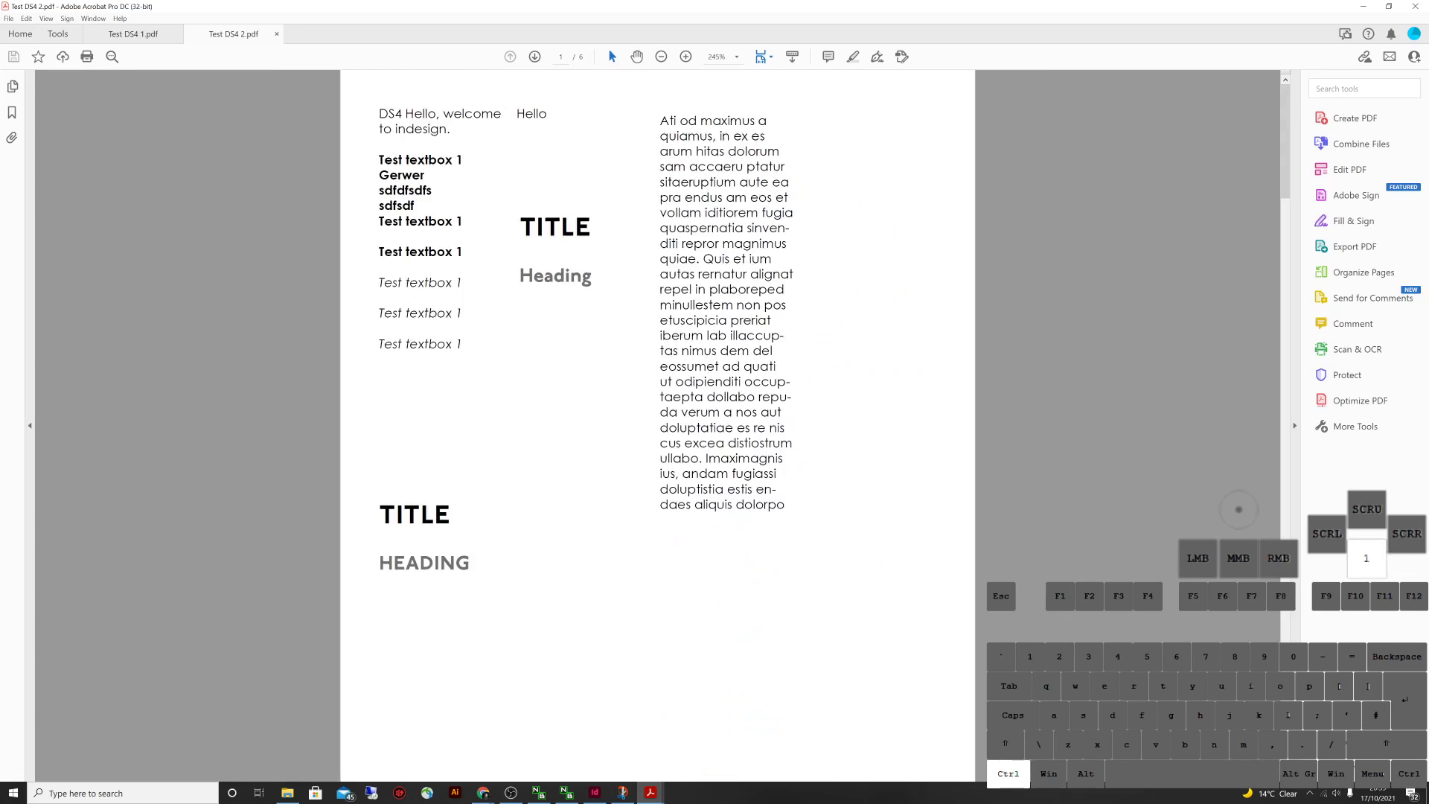
Scroll through the exported PDF, then close Acrobat along with all its open tabs
{"action": "scroll", "coordinate": [657, 424], "scroll_direction": "down", "scroll_amount": 9}
{"action": "scroll", "coordinate": [657, 424], "scroll_direction": "down", "scroll_amount": 10}
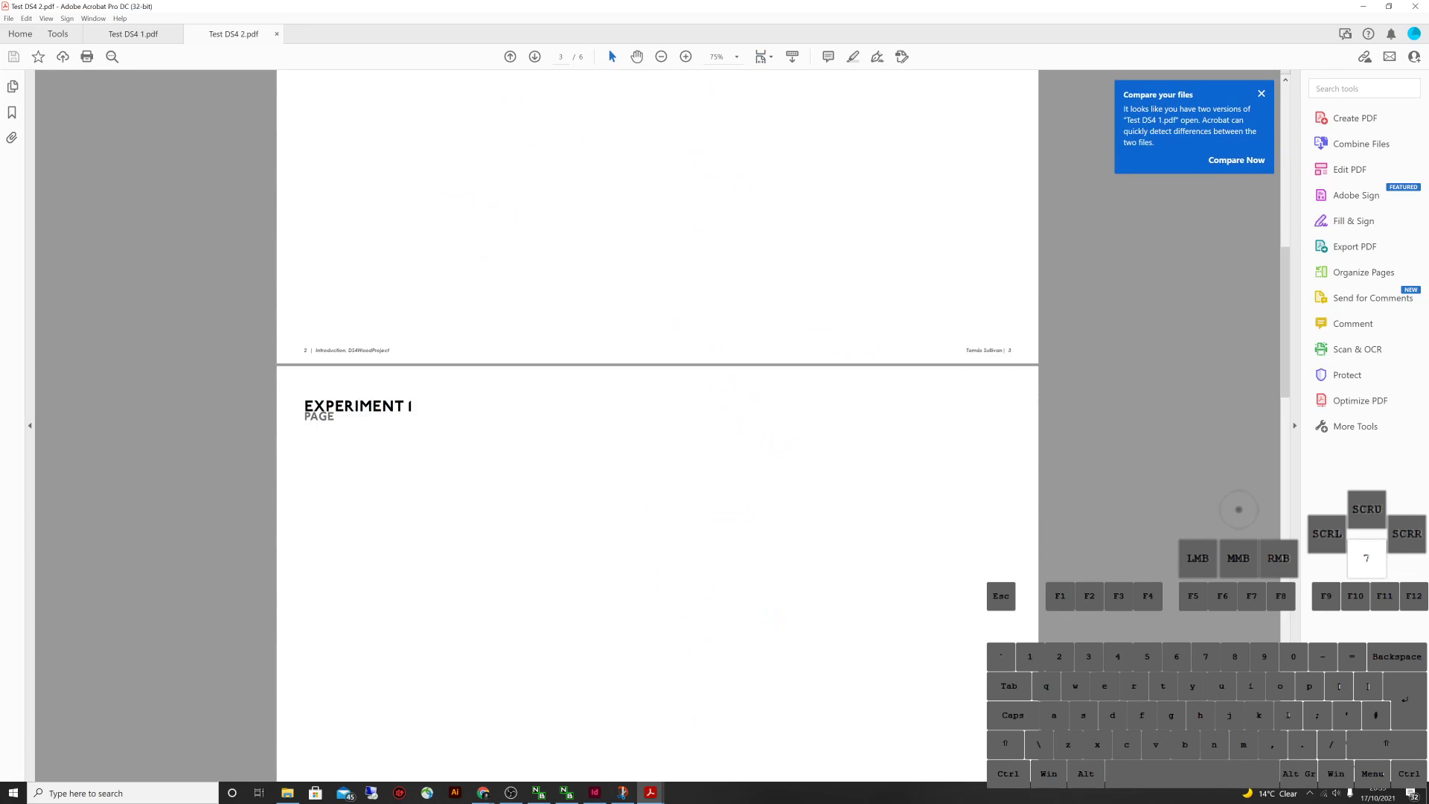
{"action": "left_click", "coordinate": [1414, 6]}
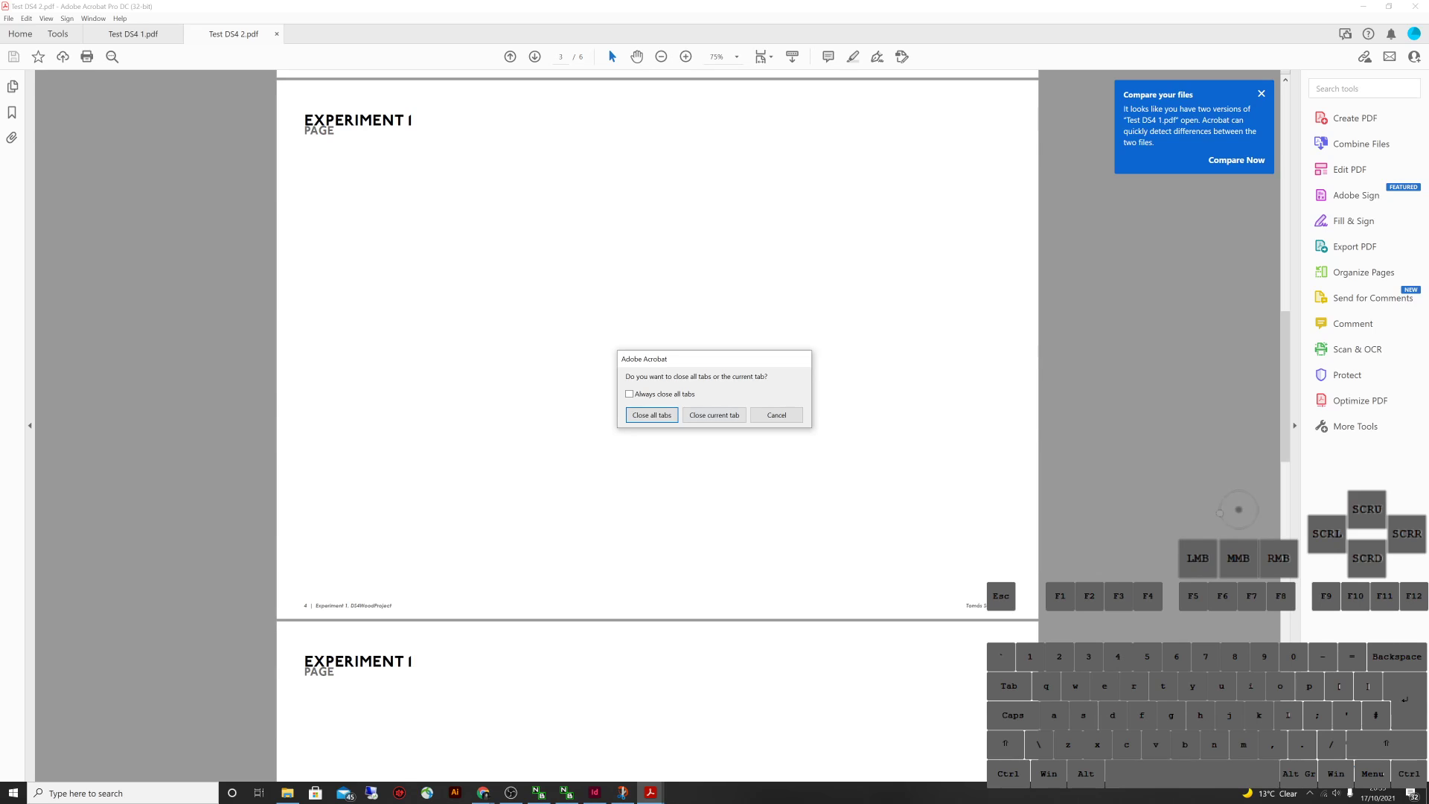
{"action": "key", "text": "Return"}
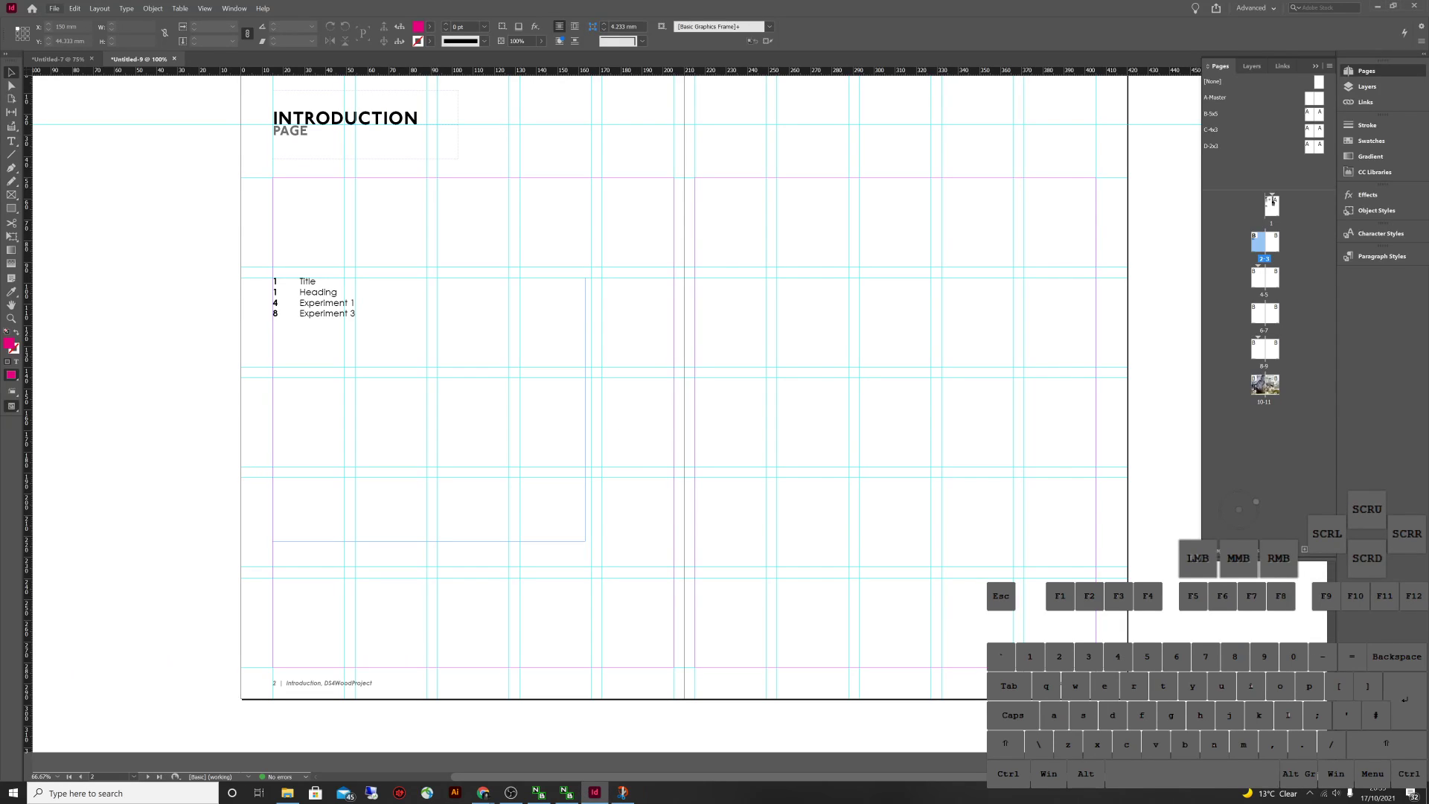
Start an Adobe PDF (Print) export named Test DS4 3.pdf
{"action": "left_click", "coordinate": [54, 8]}
{"action": "left_click", "coordinate": [81, 212]}
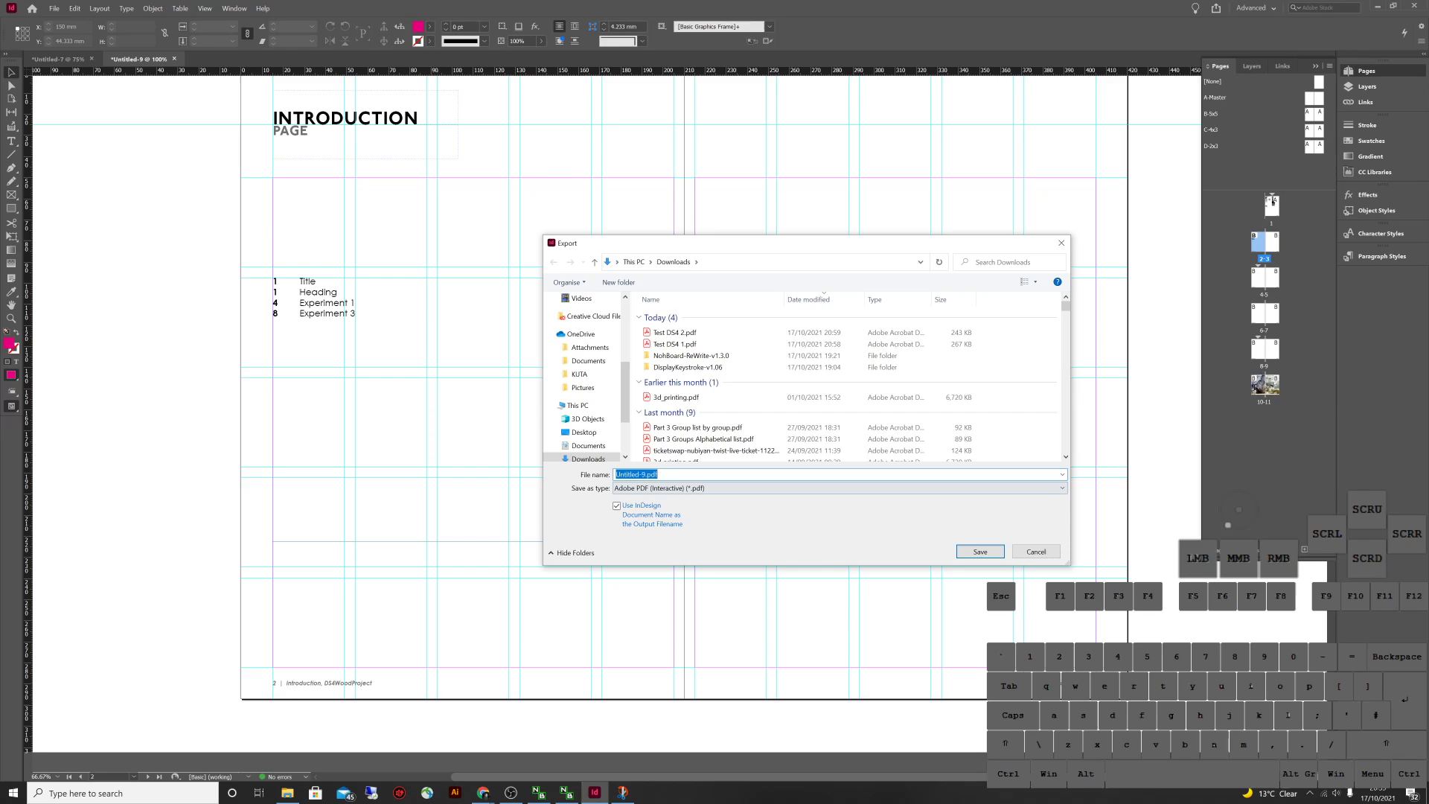
{"action": "left_click", "coordinate": [838, 487]}
{"action": "left_click", "coordinate": [655, 513]}
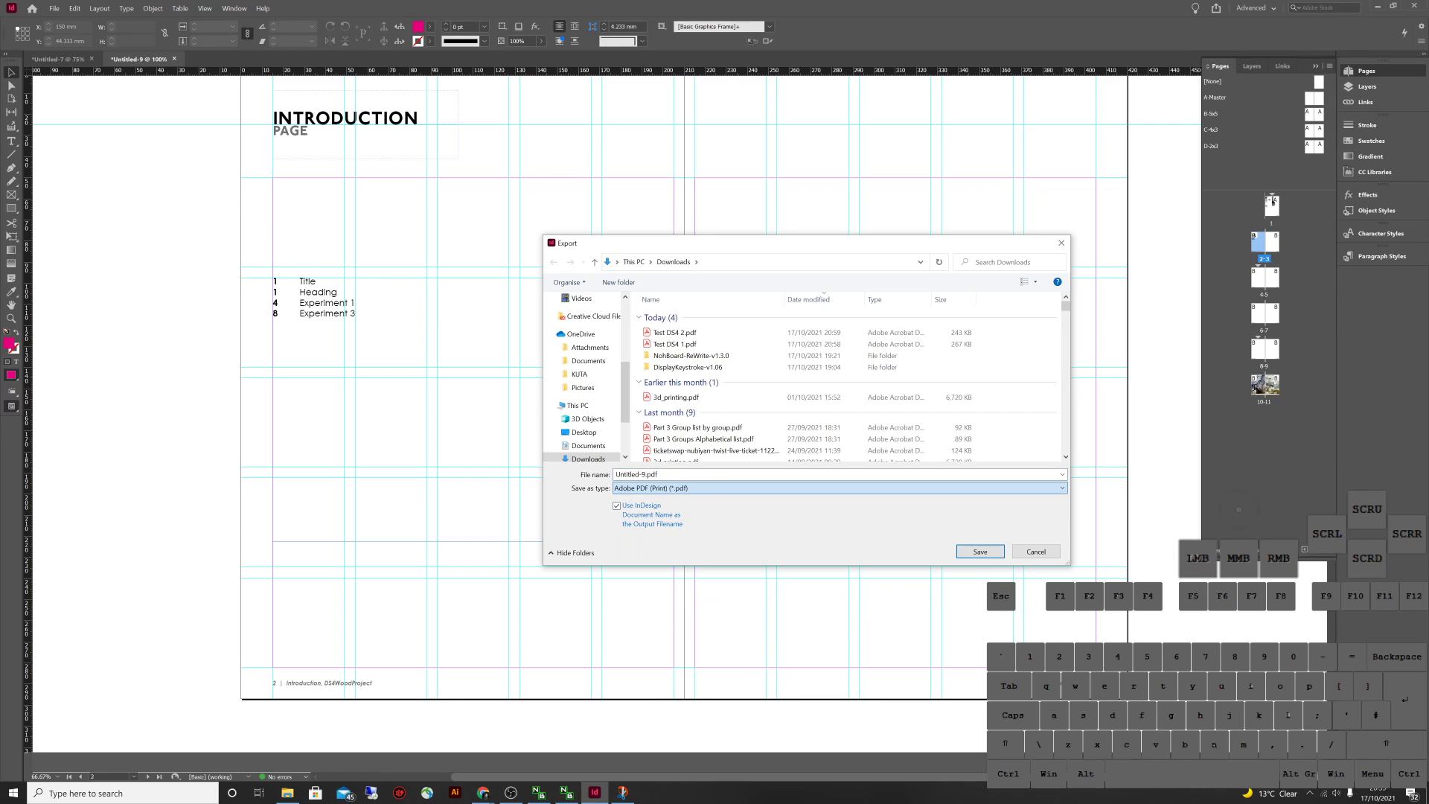
{"action": "left_click", "coordinate": [674, 332]}
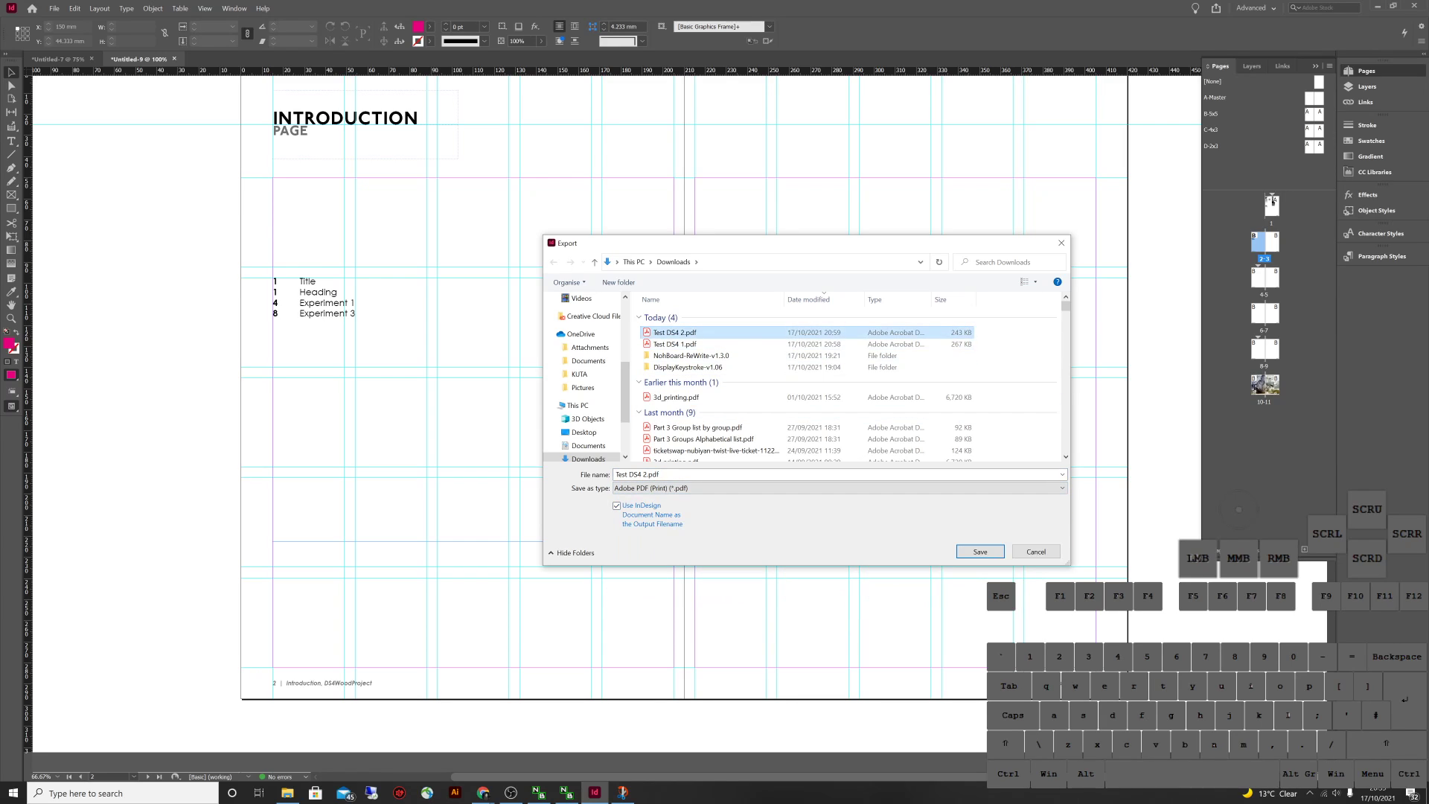
{"action": "left_click", "coordinate": [640, 474]}
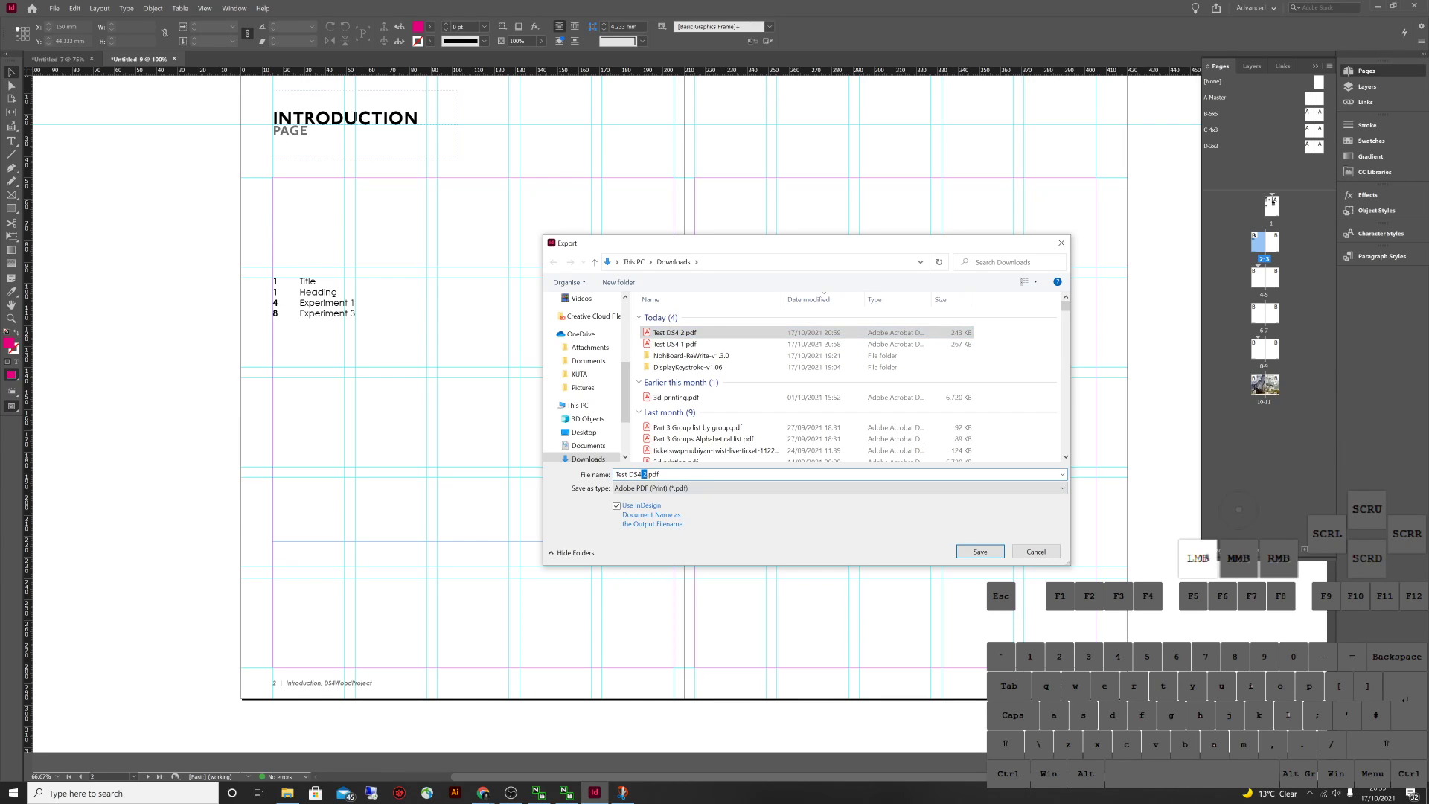
{"action": "type", "text": "3"}
{"action": "key", "text": "Return"}
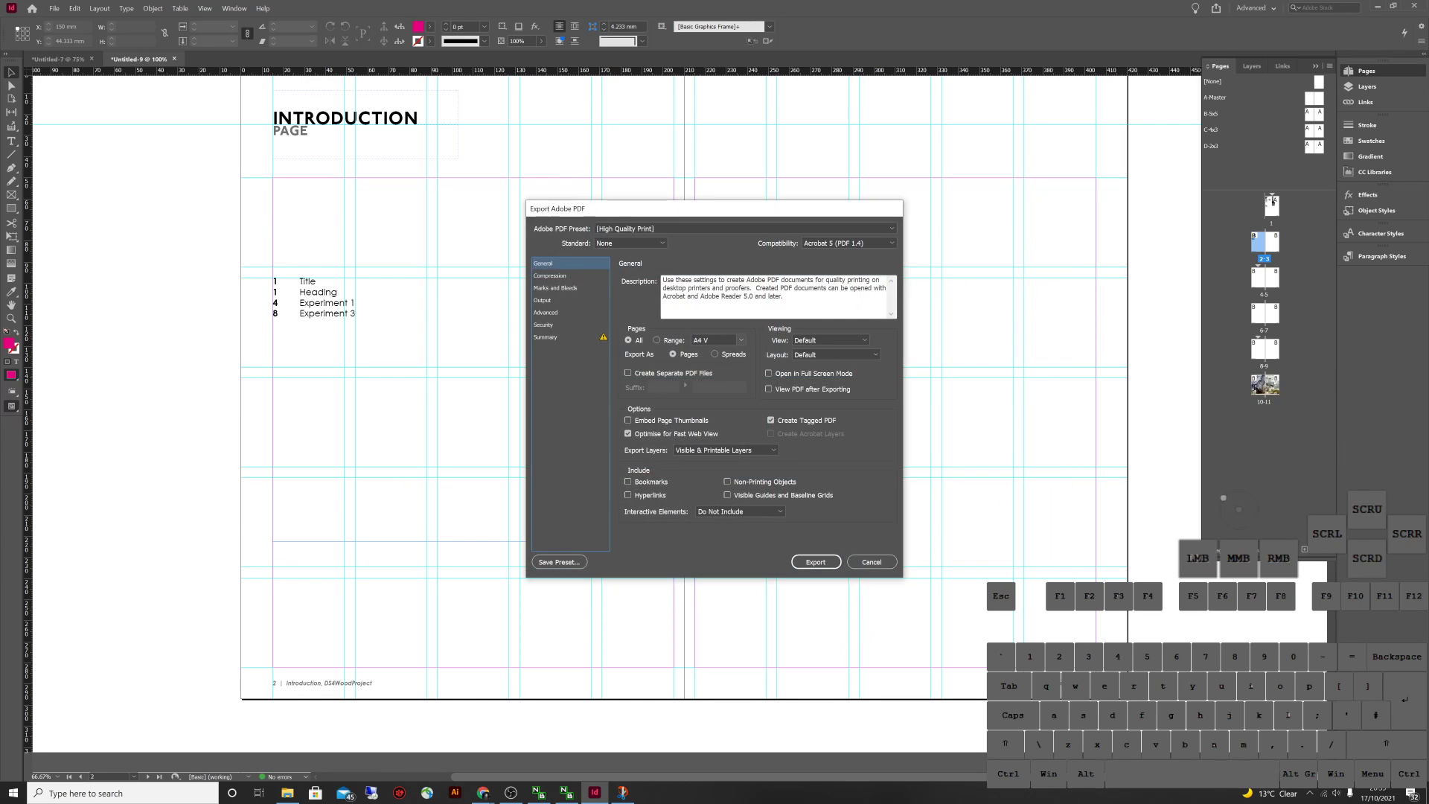
Use the Smallest File Size preset with colour images 300 ppi and greyscale 350 ppi, and export
{"action": "left_click", "coordinate": [744, 228]}
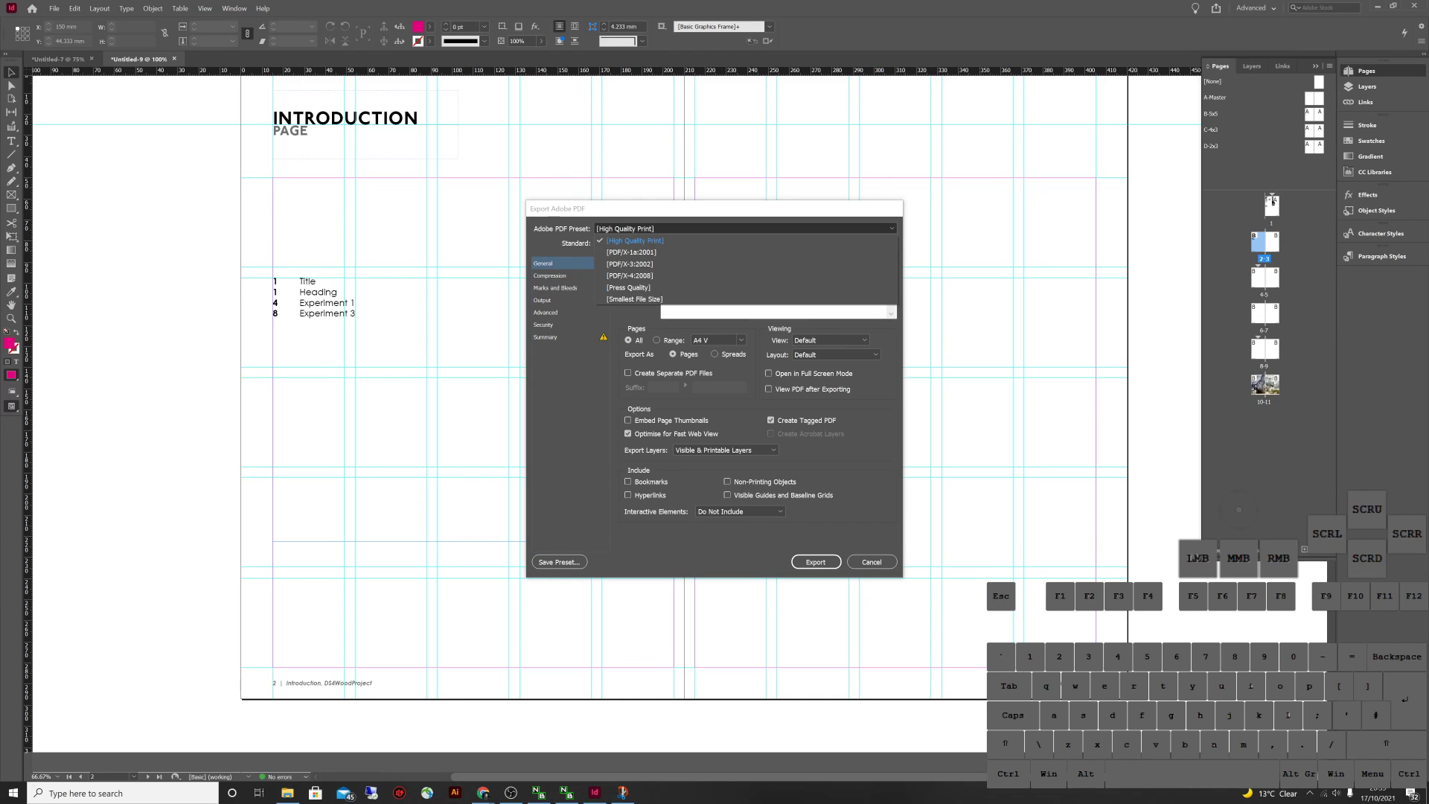
{"action": "left_click", "coordinate": [633, 299]}
{"action": "left_click", "coordinate": [550, 276]}
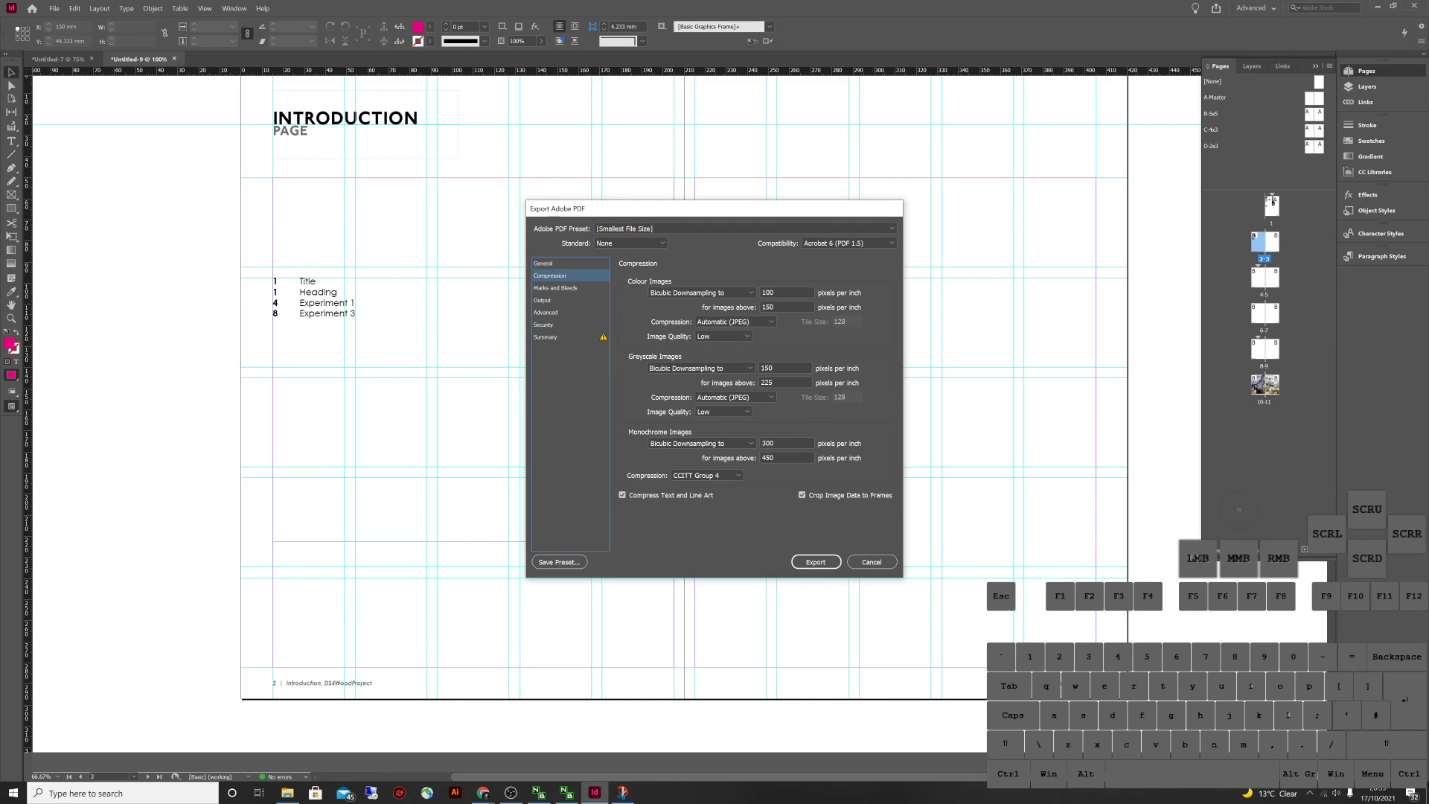
{"action": "double_click", "coordinate": [766, 293]}
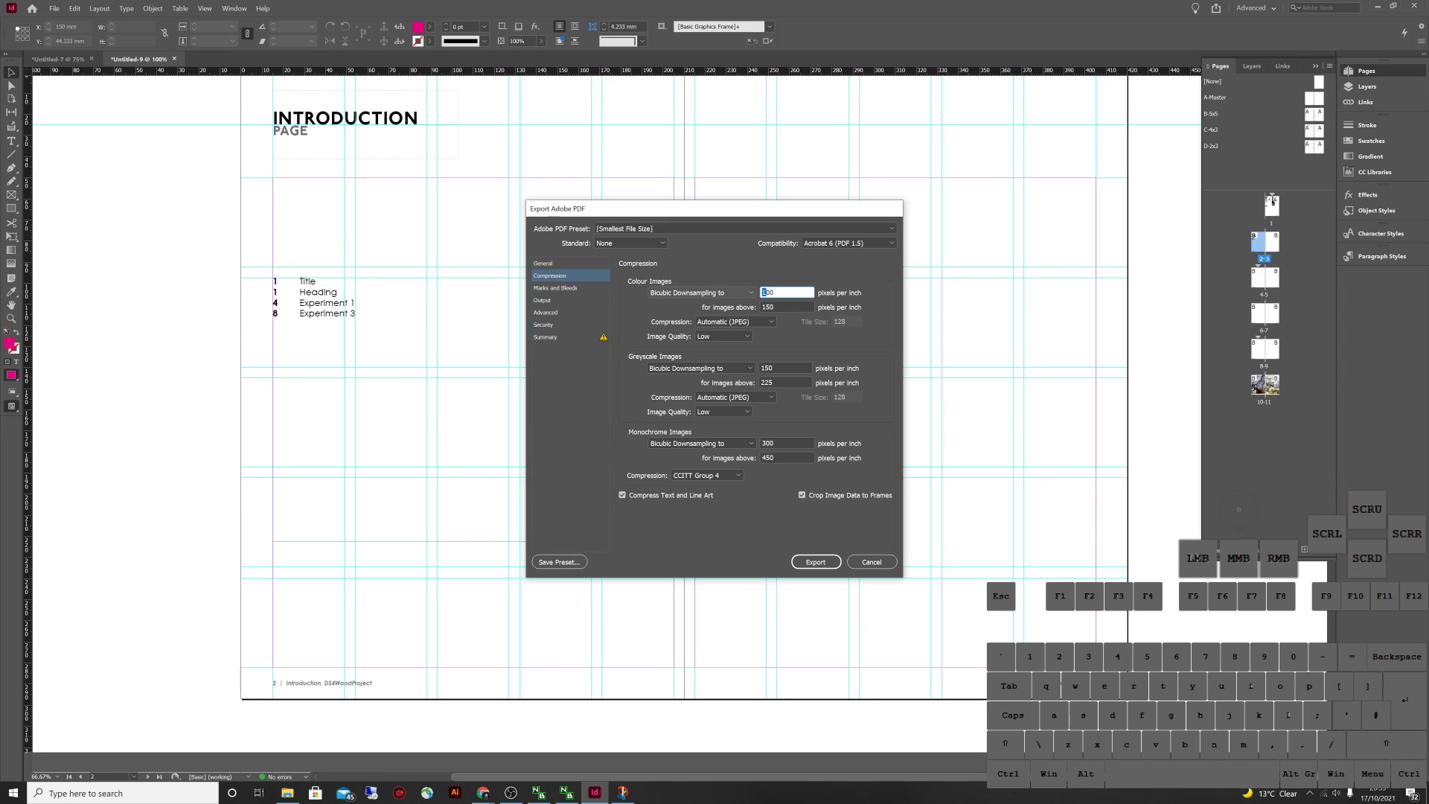
{"action": "type", "text": "3"}
{"action": "key", "text": "Tab"}
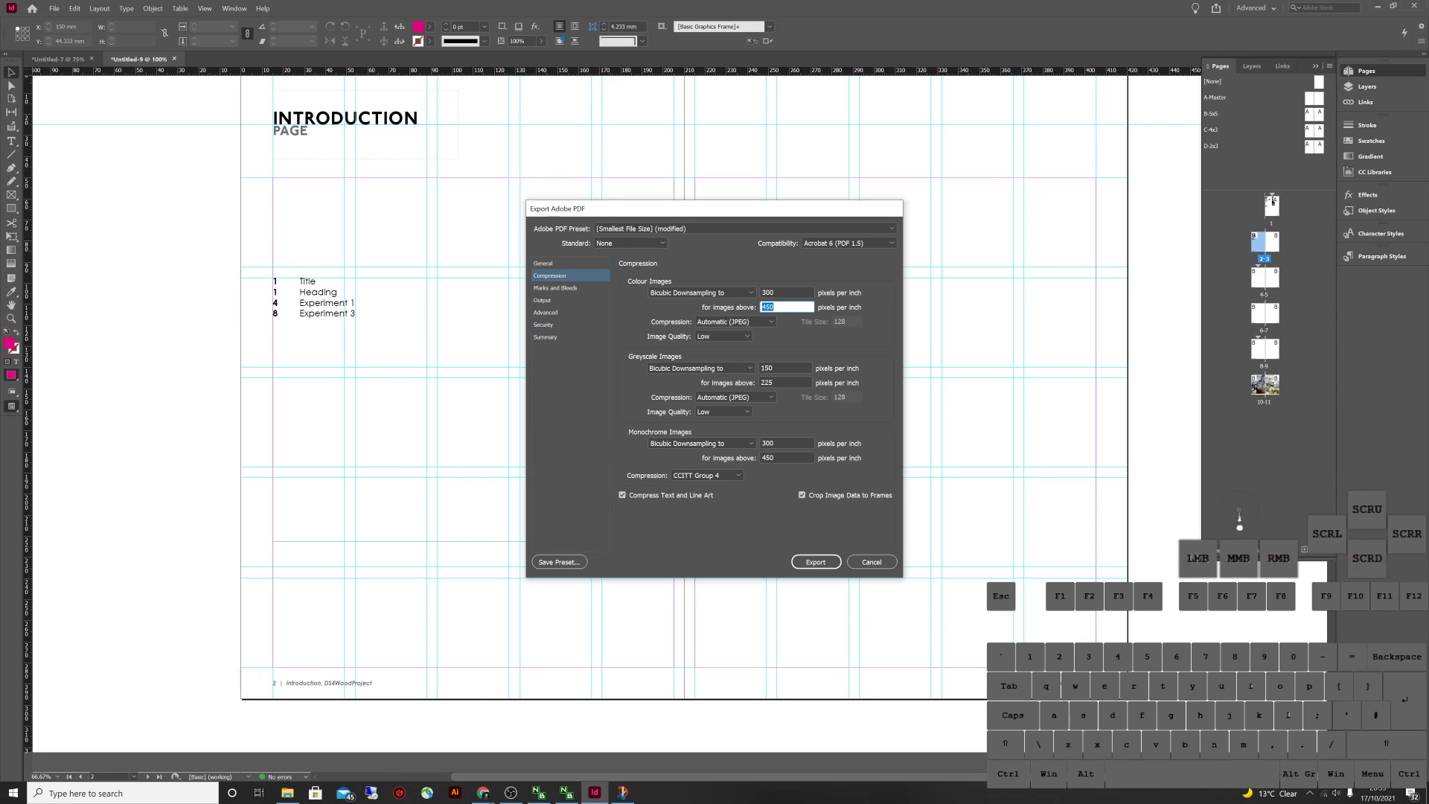
{"action": "left_click", "coordinate": [772, 367]}
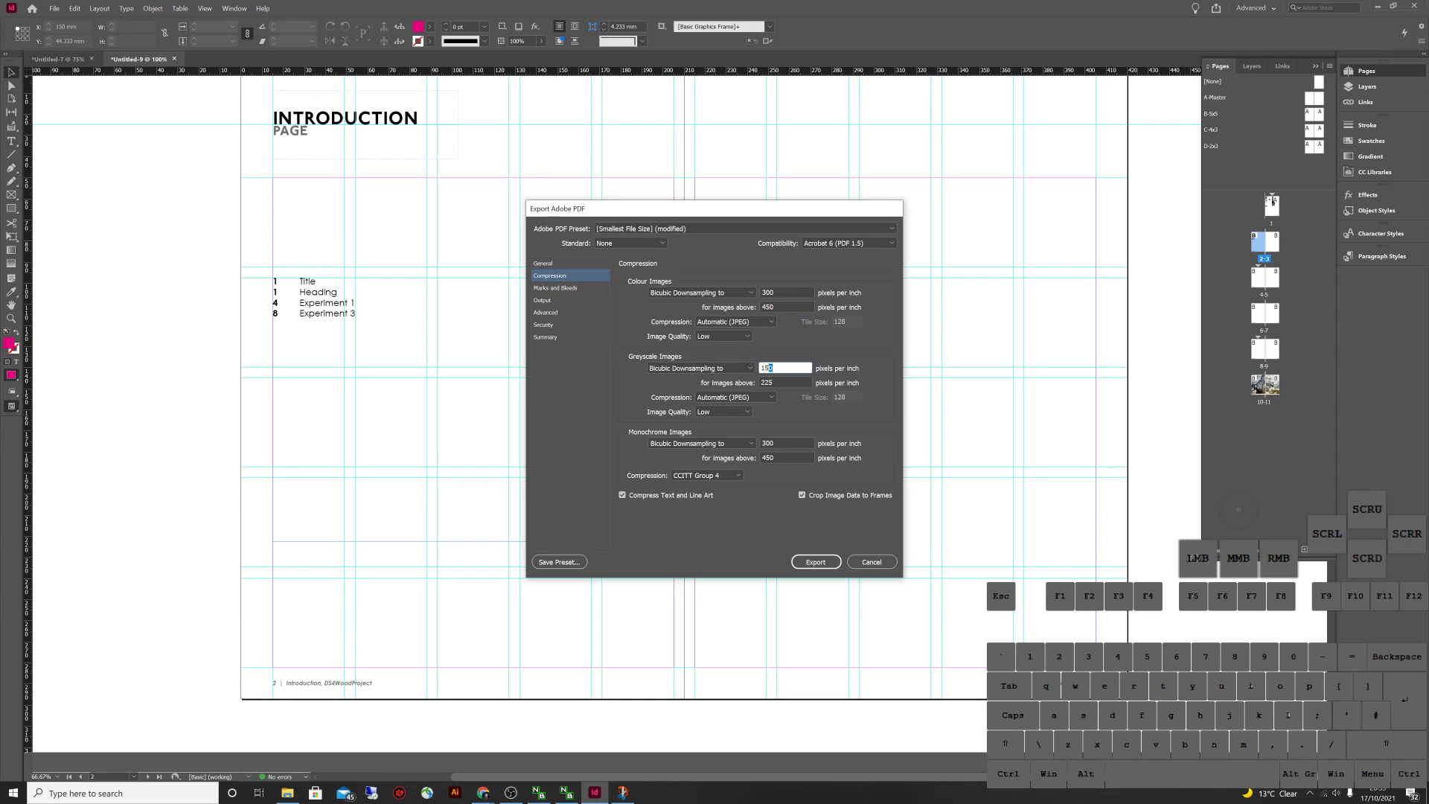
{"action": "type", "text": "3"}
{"action": "key", "text": "Tab"}
{"action": "key", "text": "Tab"}
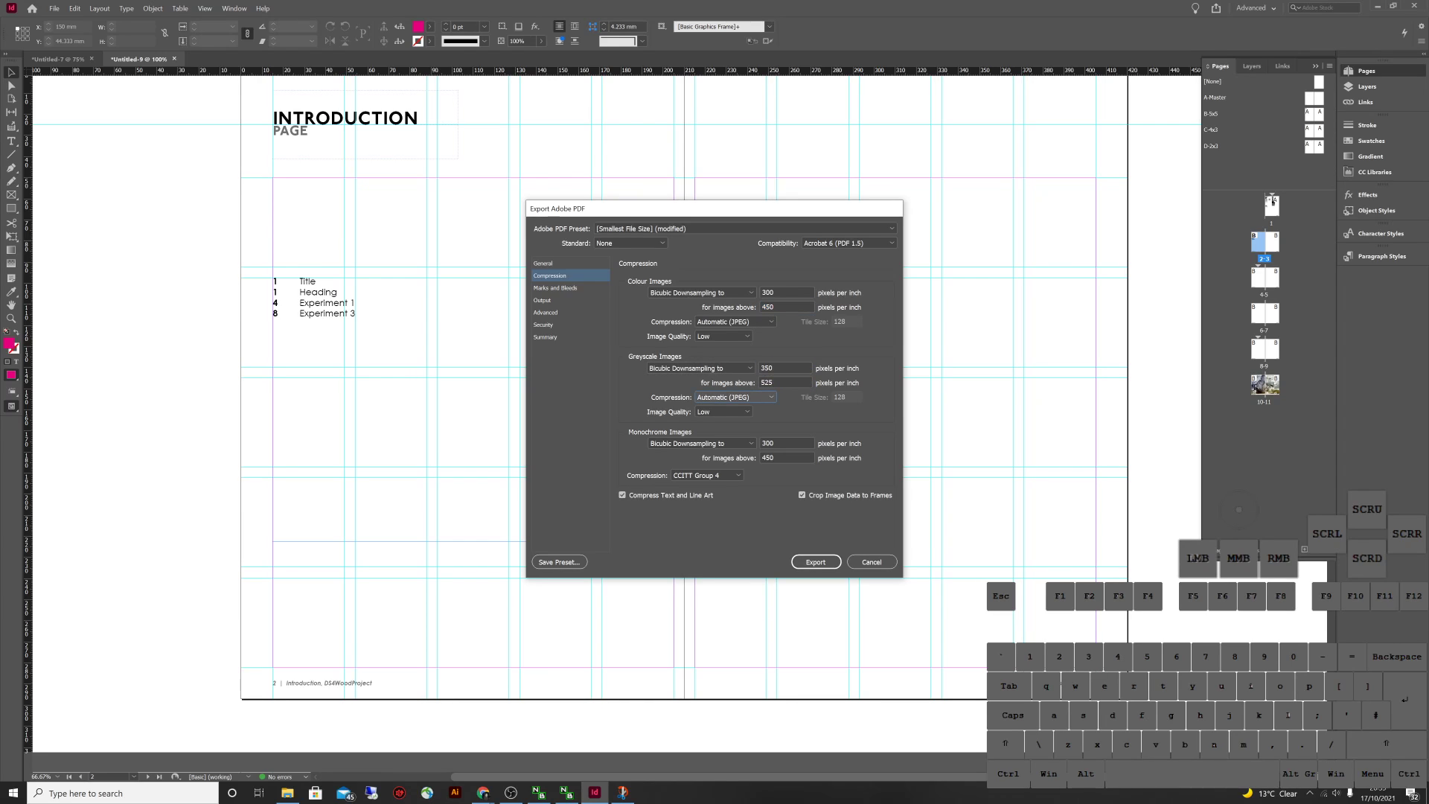
{"action": "left_click", "coordinate": [816, 562]}
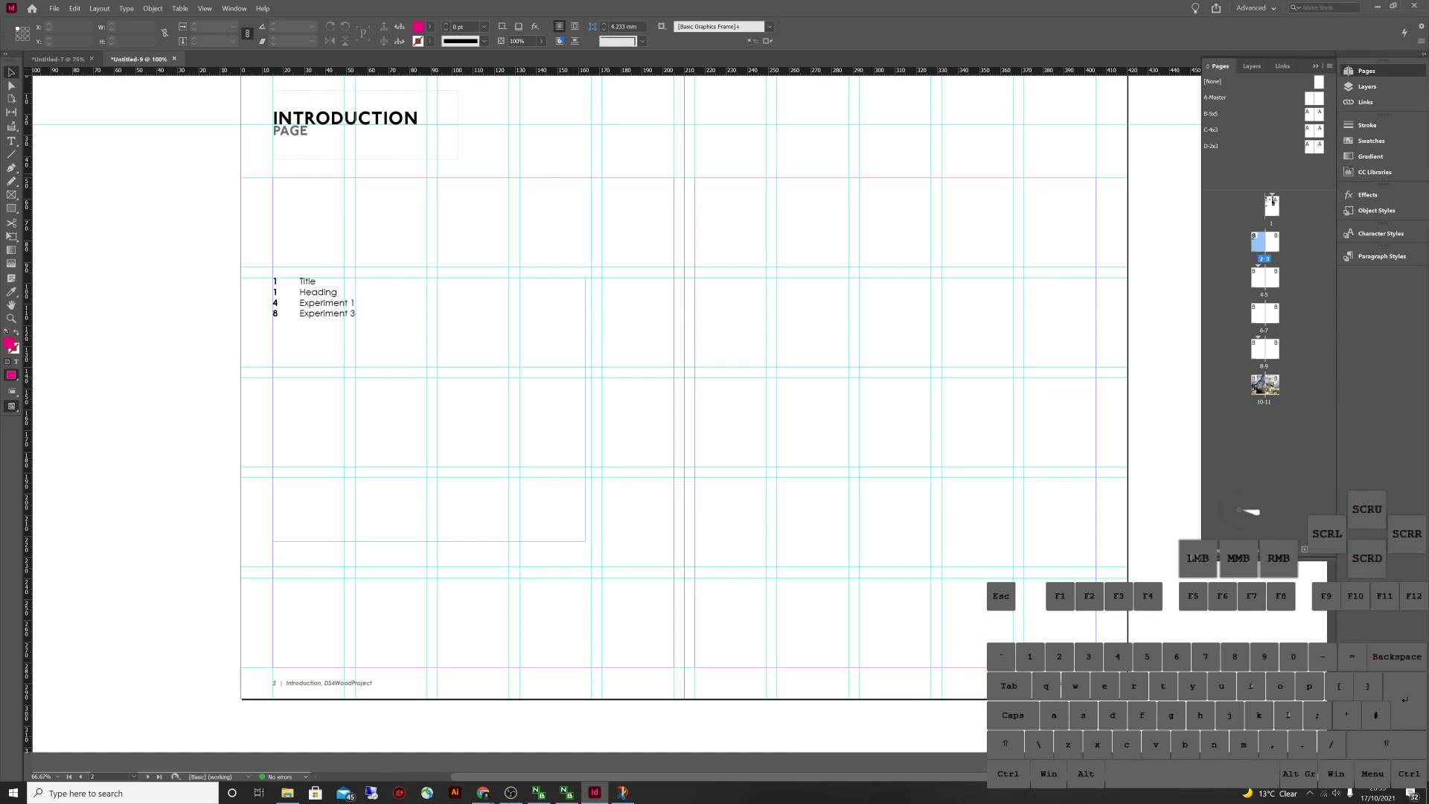
Switch to the Untitled-7 template and go to its first page
{"action": "scroll", "coordinate": [616, 416], "scroll_direction": "down", "scroll_amount": 15}
{"action": "scroll", "coordinate": [616, 417], "scroll_direction": "down", "scroll_amount": 4}
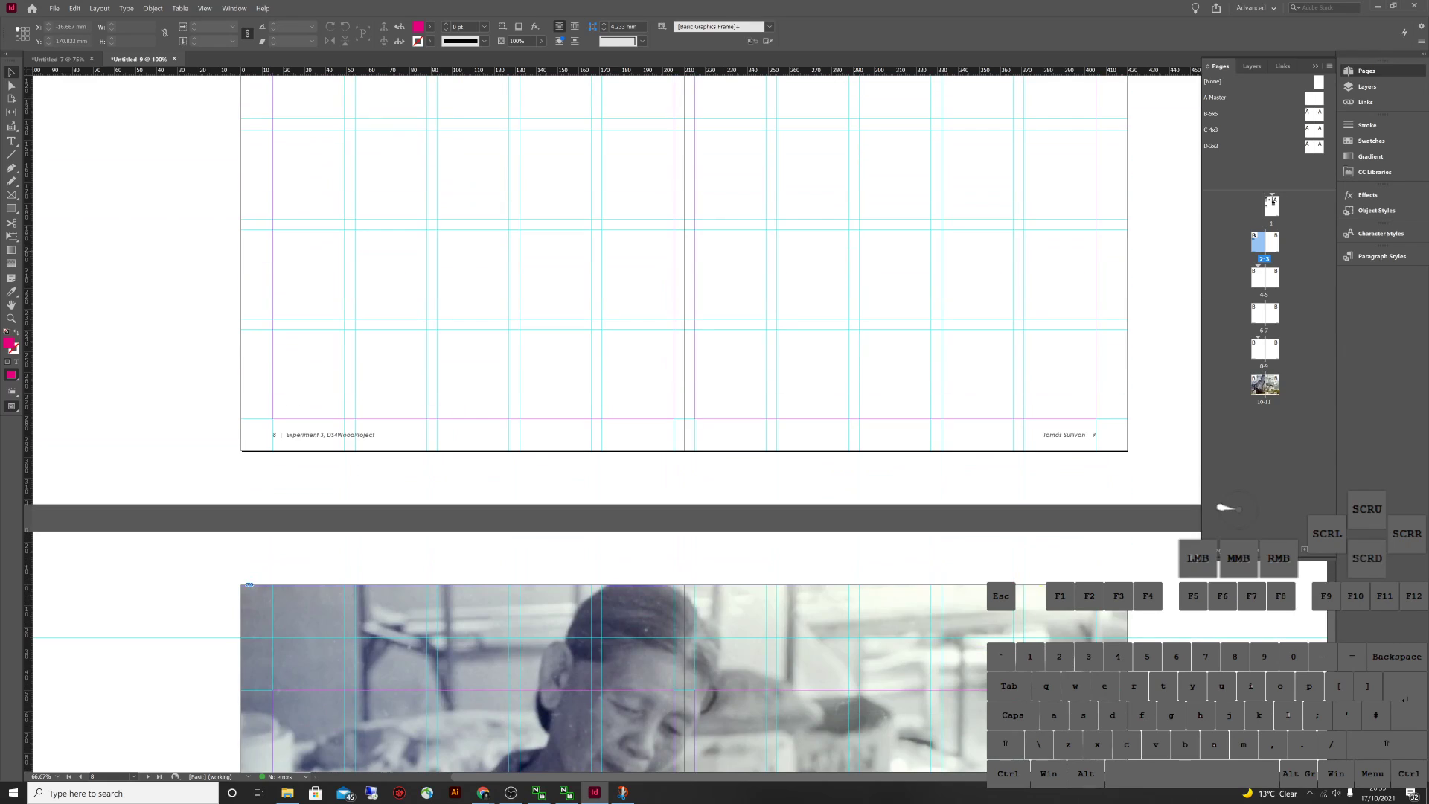
{"action": "left_click", "coordinate": [58, 58]}
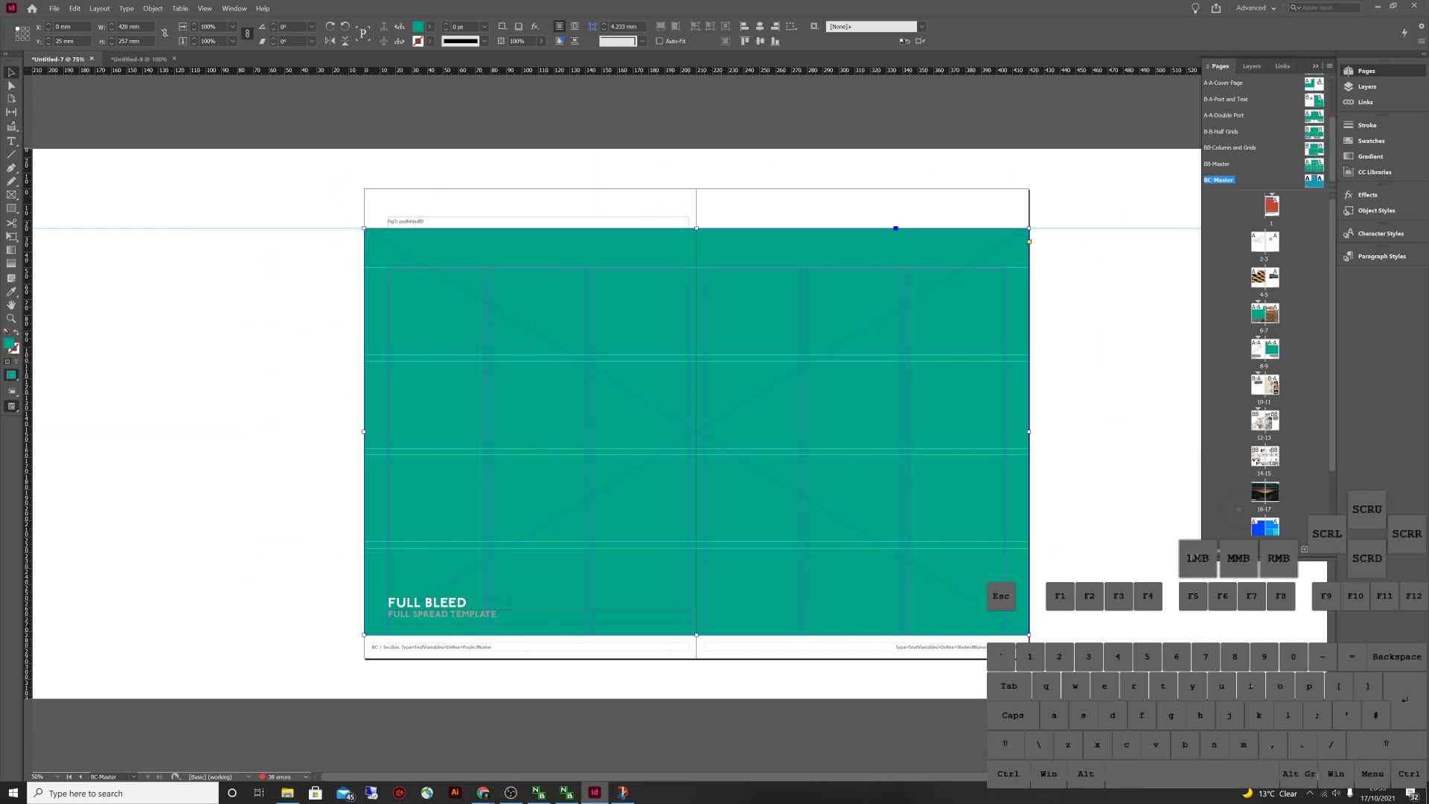
{"action": "scroll", "coordinate": [1239, 509], "scroll_direction": "up", "scroll_amount": 1}
{"action": "double_click", "coordinate": [1270, 206]}
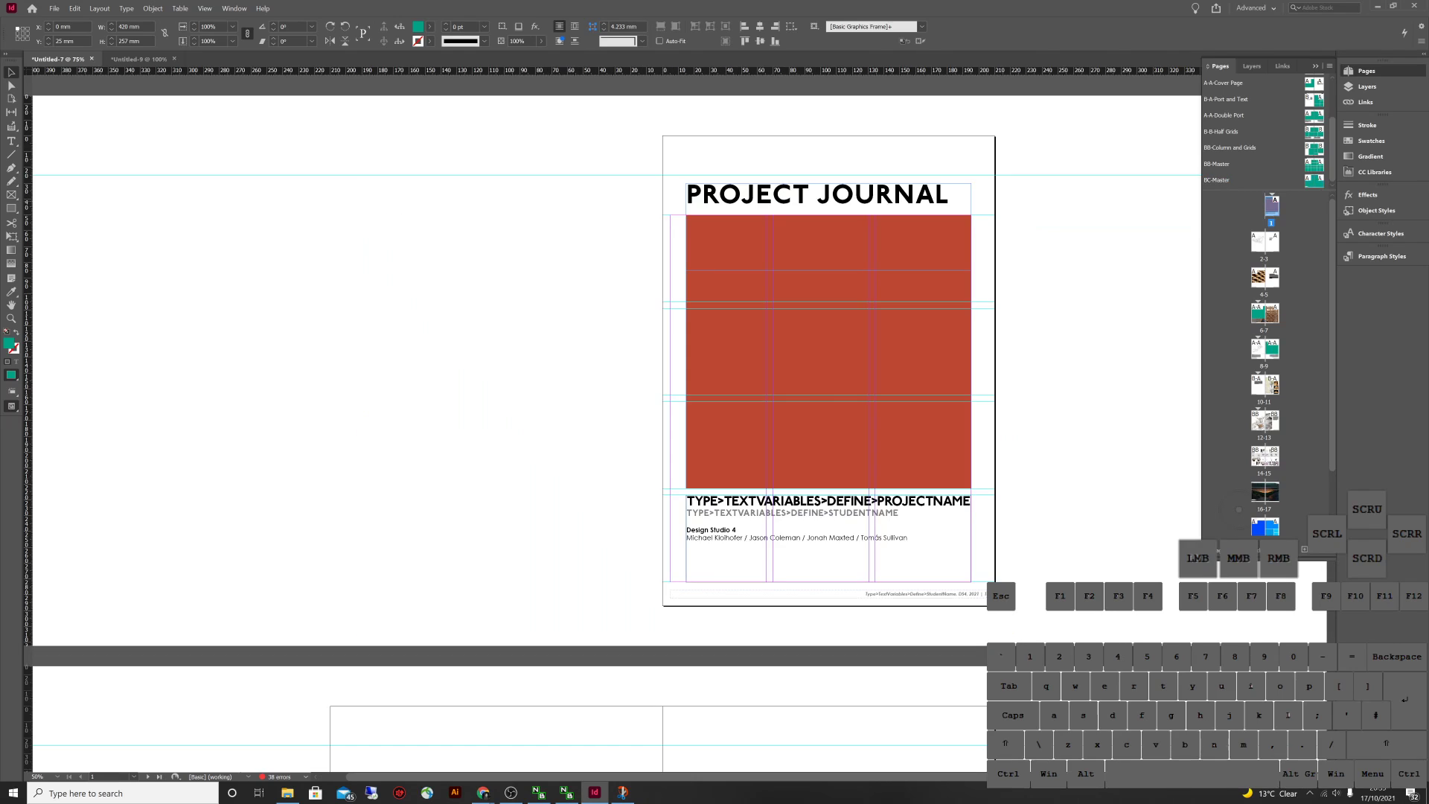
Toggle Preview mode on and off with W to check the pages
{"action": "scroll", "coordinate": [616, 423], "scroll_direction": "down", "scroll_amount": 5}
{"action": "scroll", "coordinate": [983, 416], "scroll_direction": "down", "scroll_amount": 4}
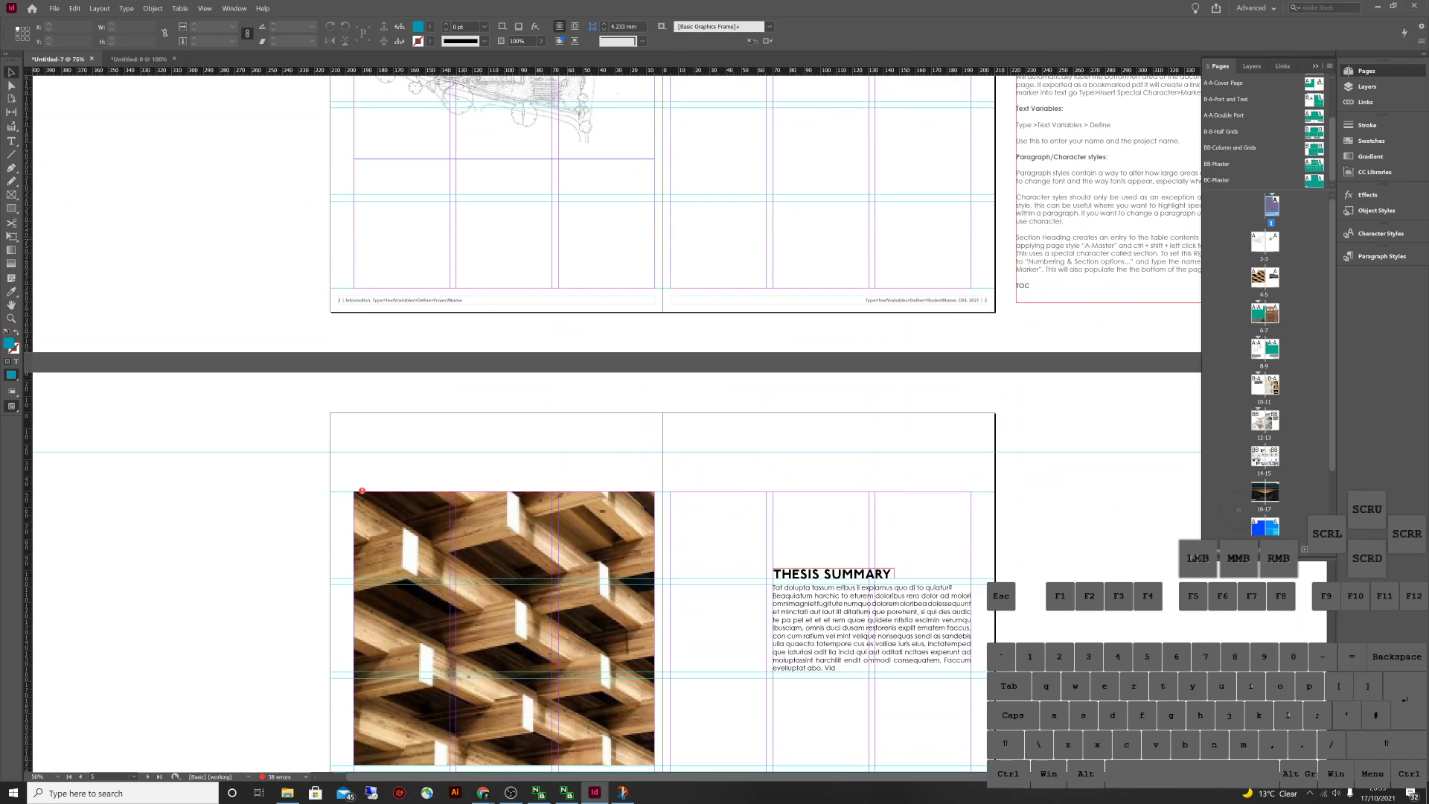
{"action": "scroll", "coordinate": [983, 417], "scroll_direction": "up", "scroll_amount": 3}
{"action": "left_click_drag", "start_coordinate": [983, 316], "coordinate": [983, 290]}
{"action": "key", "text": "w"}
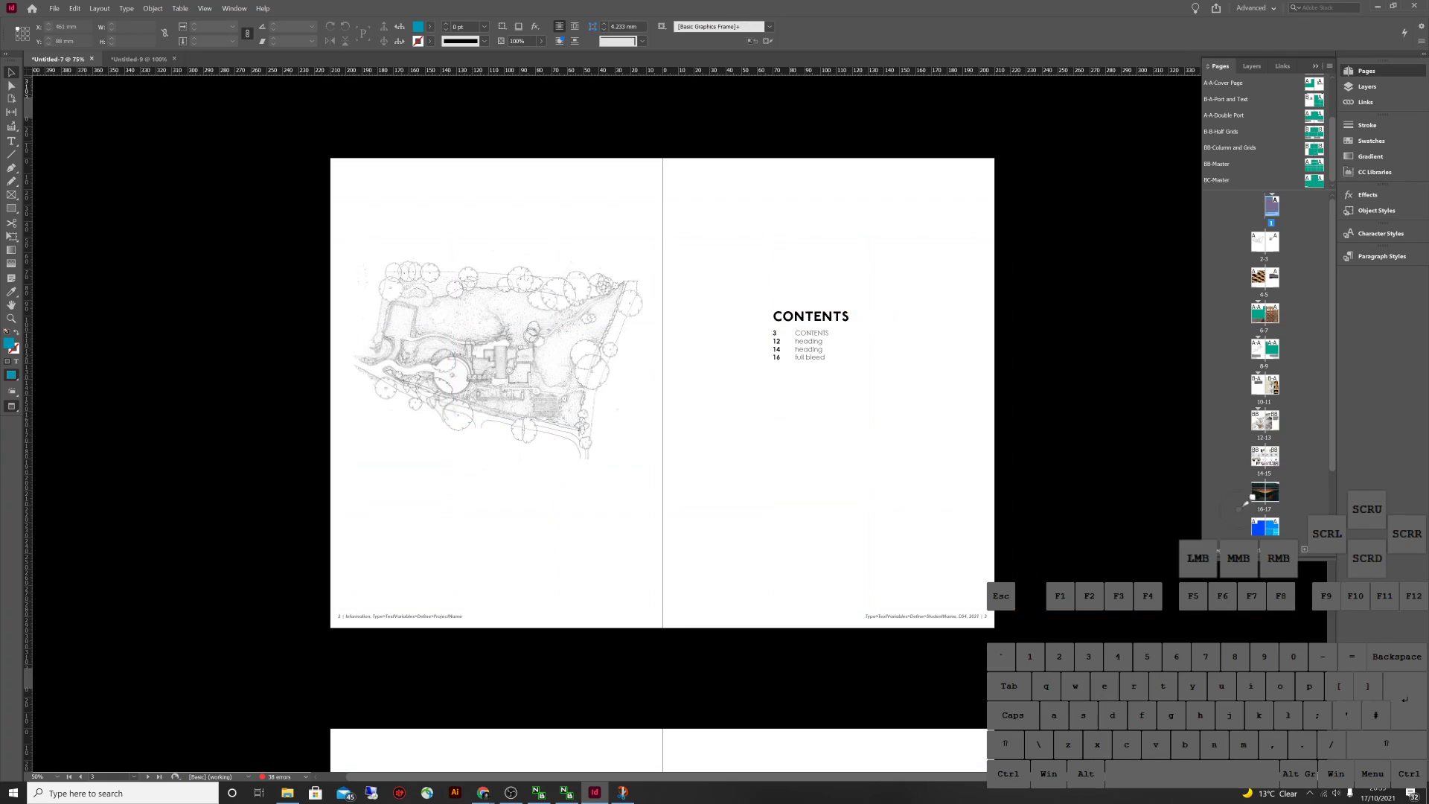
{"action": "key", "text": "w"}
Collapse the Pages panel and scroll down to spread 22–23 with the colour boxes
{"action": "left_click", "coordinate": [1238, 509]}
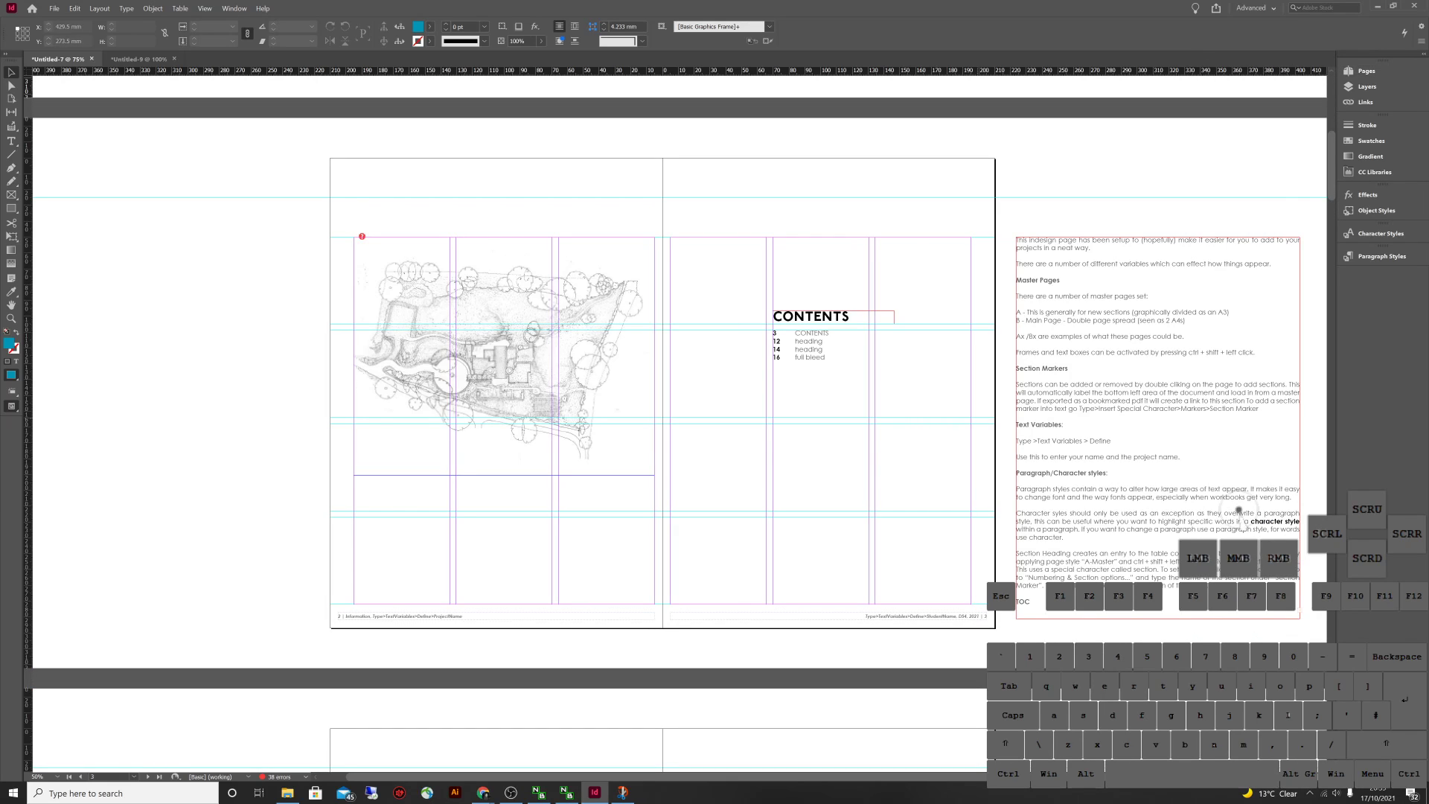
{"action": "scroll", "coordinate": [1238, 509], "scroll_direction": "down", "scroll_amount": 15}
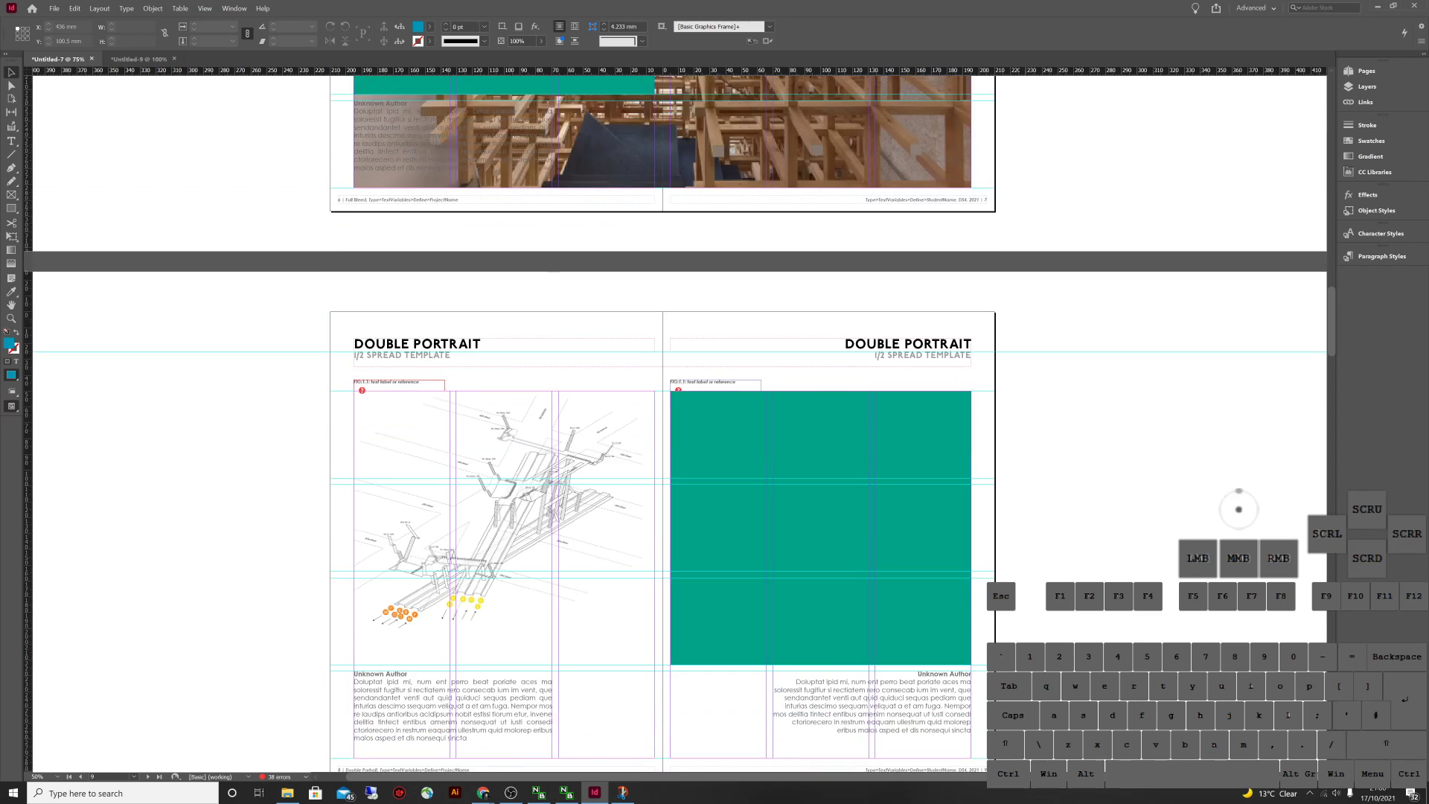
{"action": "scroll", "coordinate": [1239, 509], "scroll_direction": "down", "scroll_amount": 12}
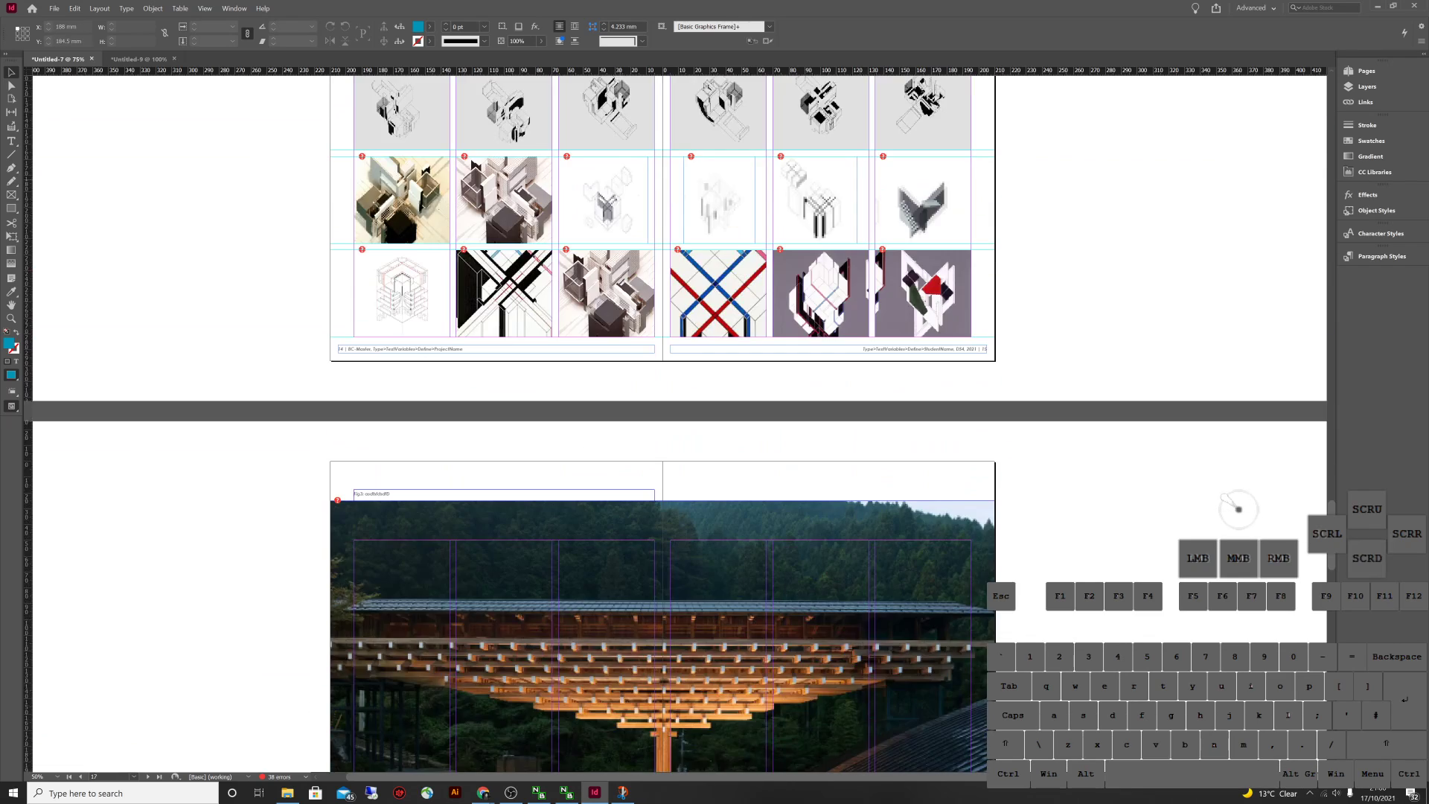
{"action": "scroll", "coordinate": [1238, 509], "scroll_direction": "down", "scroll_amount": 12}
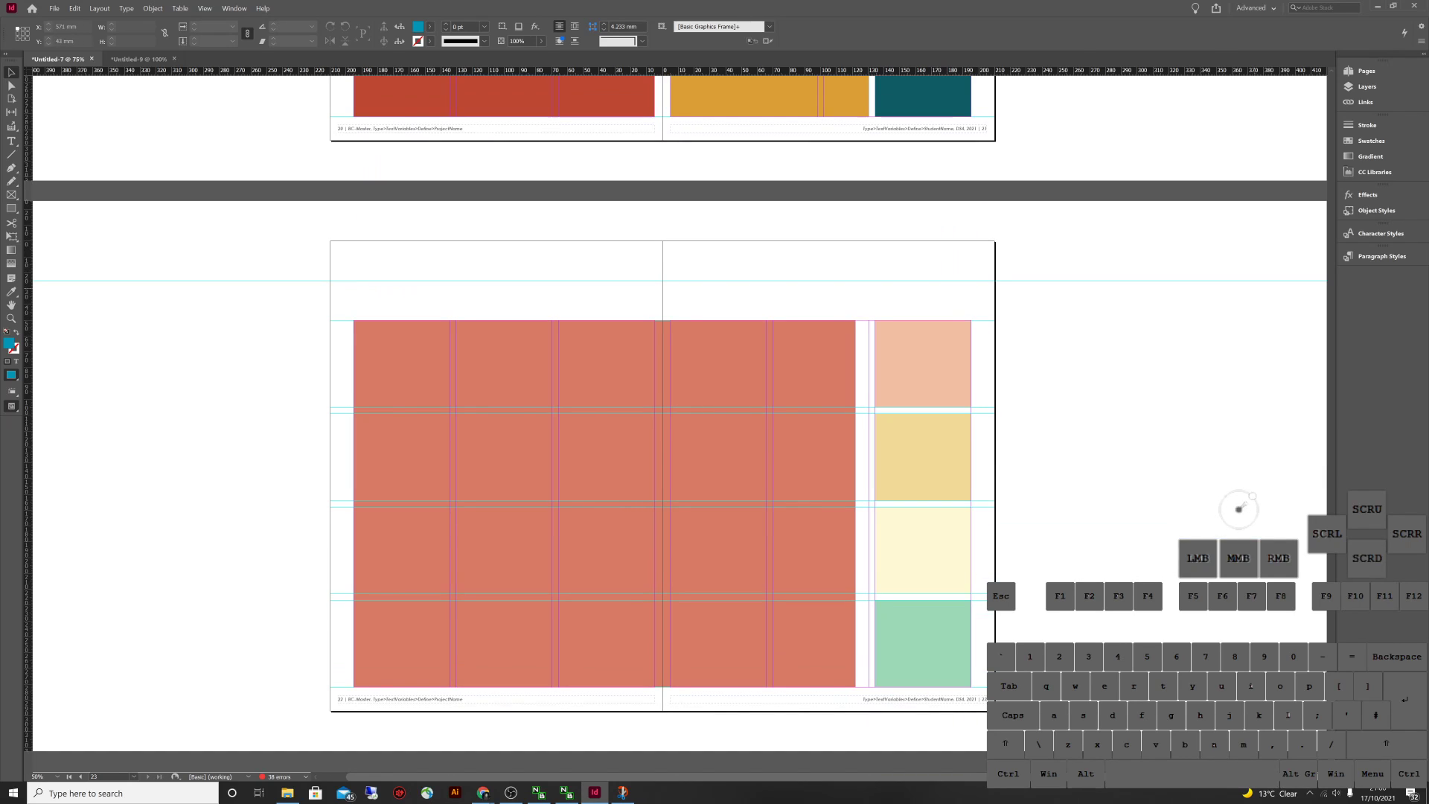
Load the _DS89712 theme from CC Libraries and recolour the large salmon box teal
{"action": "left_click", "coordinate": [1374, 172]}
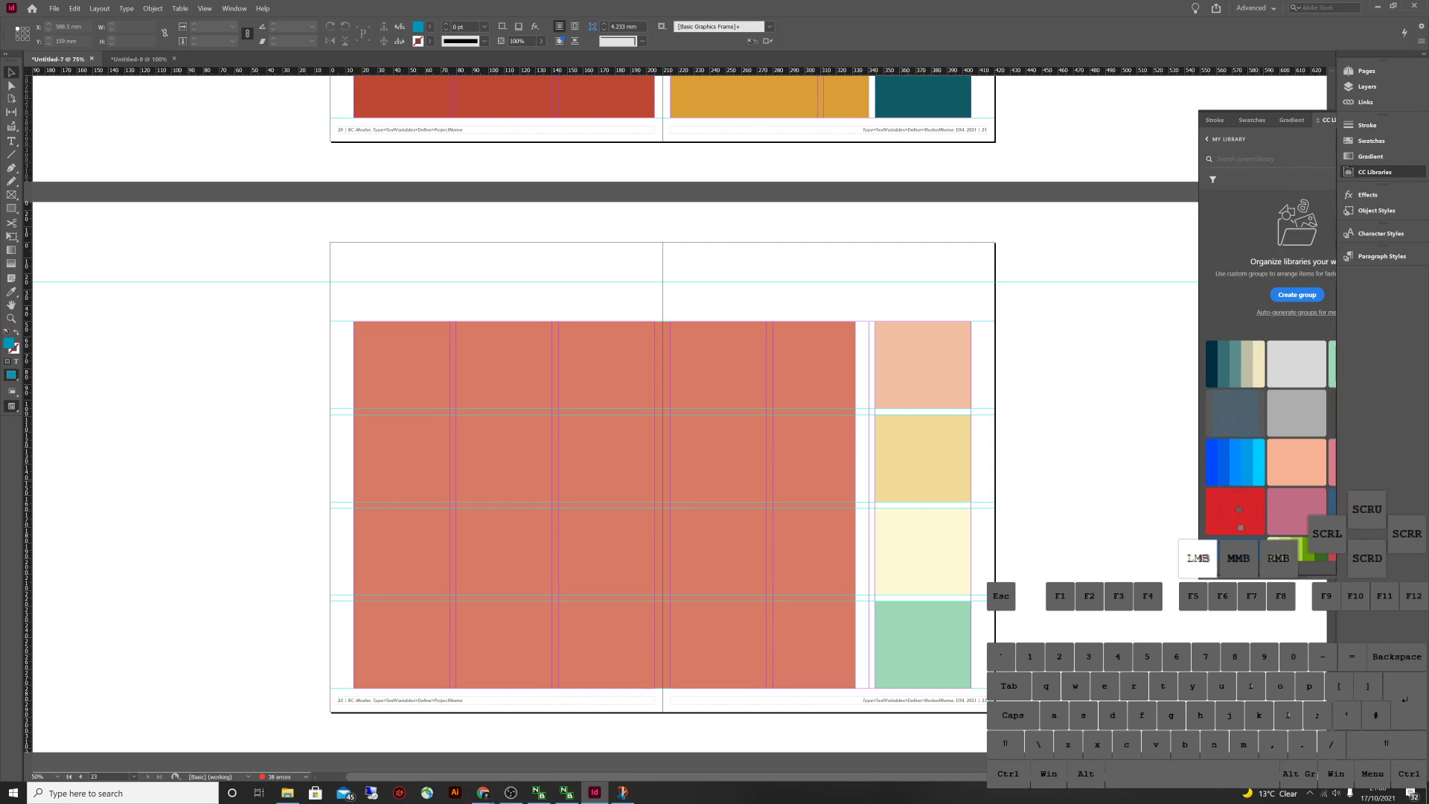
{"action": "left_click", "coordinate": [234, 8]}
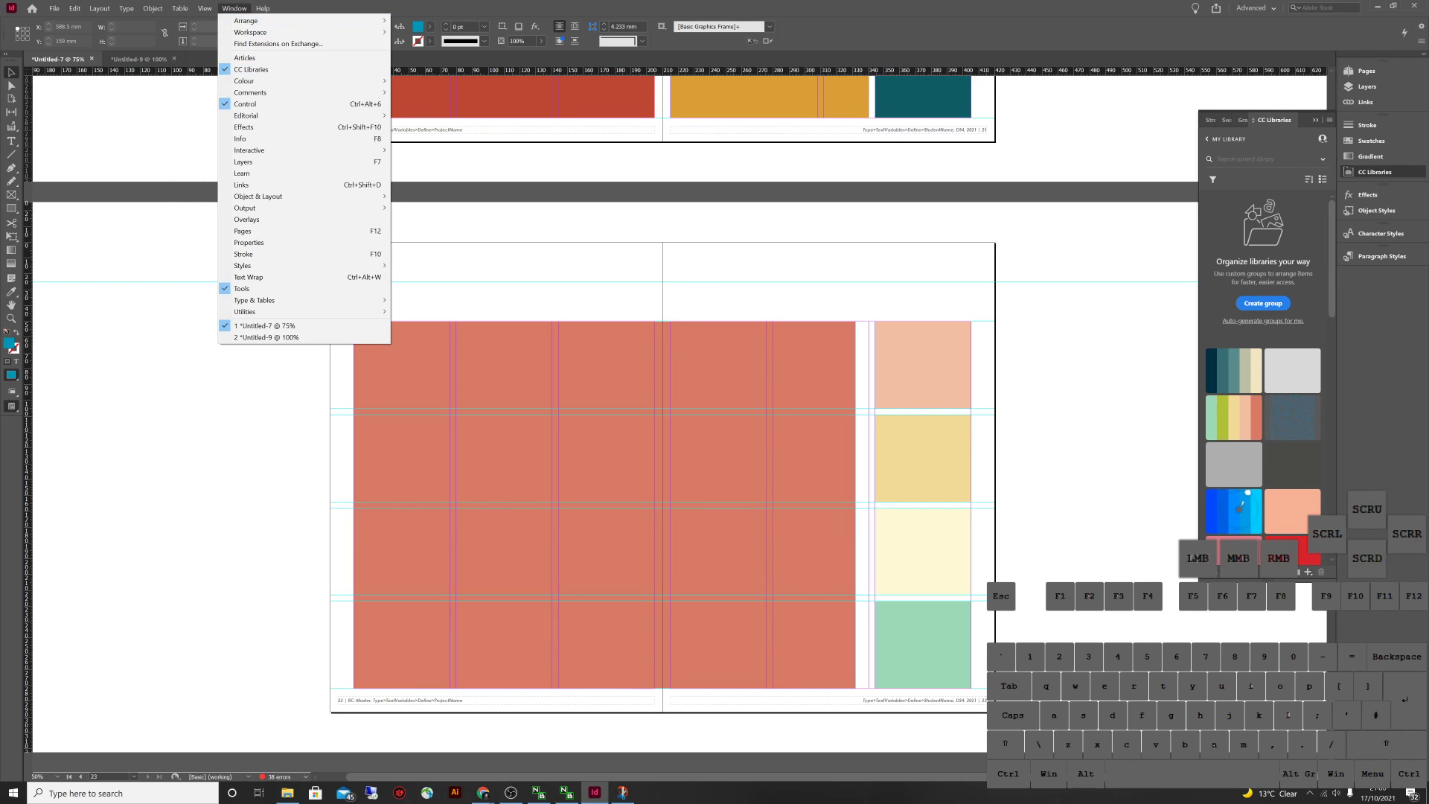
{"action": "left_click", "coordinate": [1233, 370]}
{"action": "left_click", "coordinate": [1219, 506]}
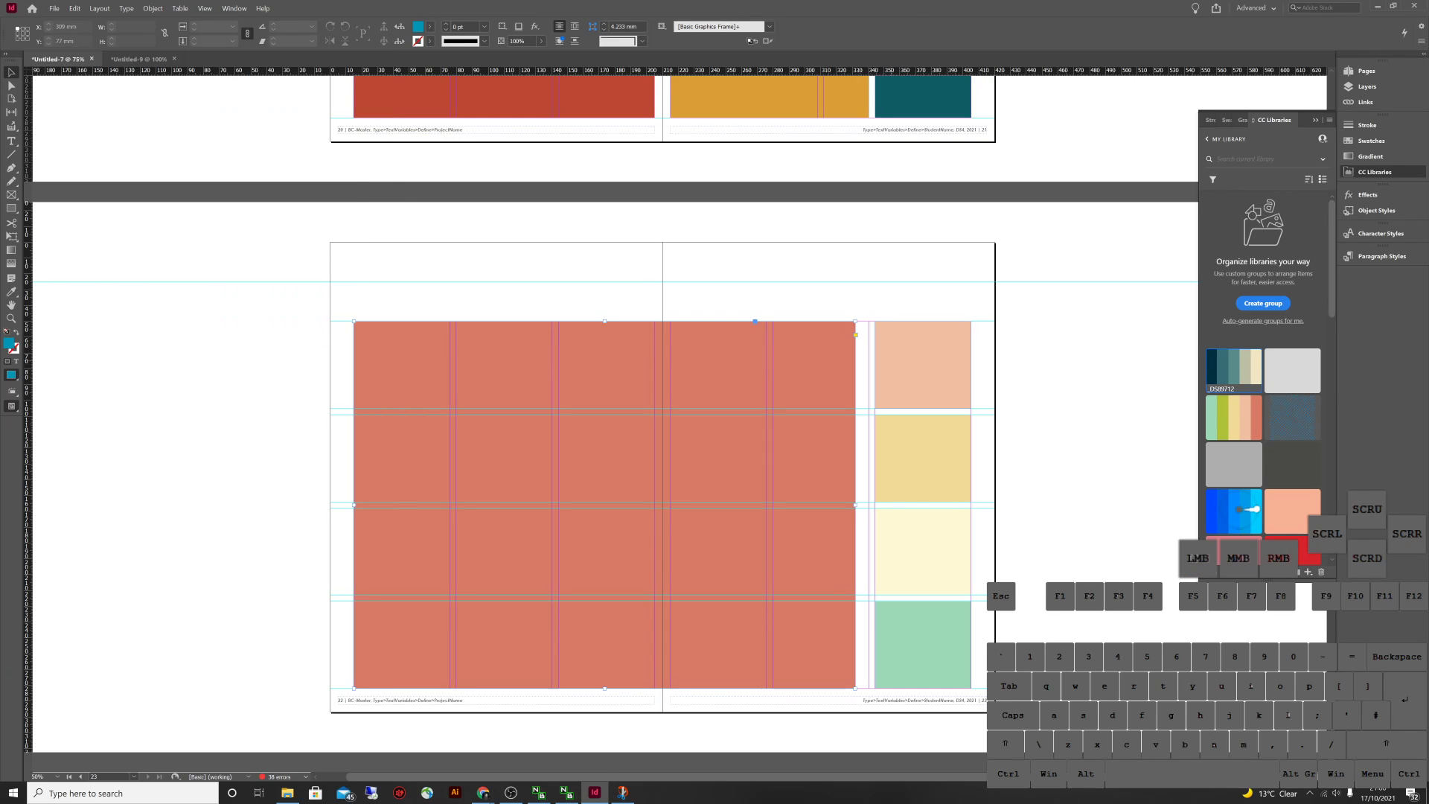
Recolour the small boxes navy, pale beige, teal and mint green
{"action": "left_click", "coordinate": [1238, 510]}
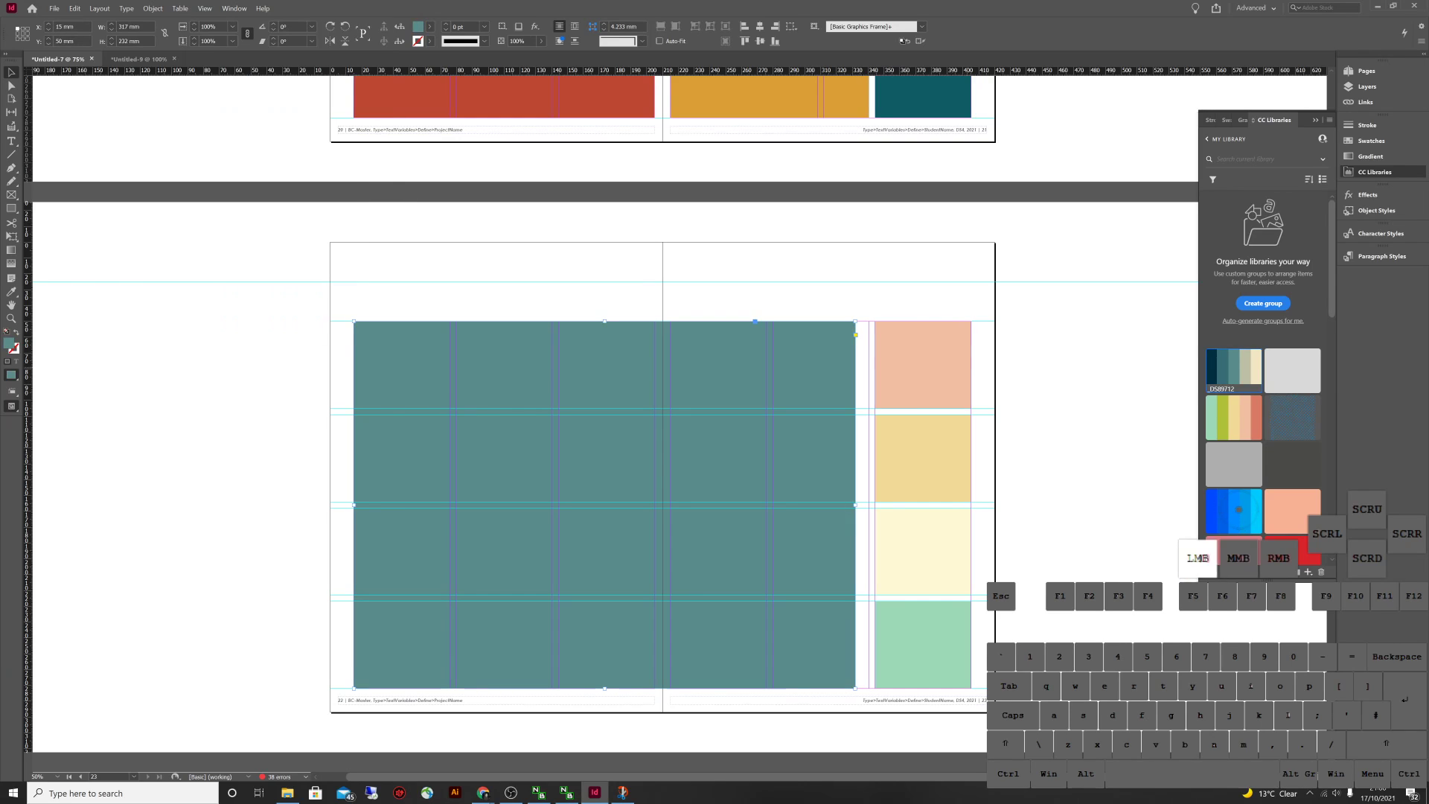
{"action": "left_click", "coordinate": [1239, 510]}
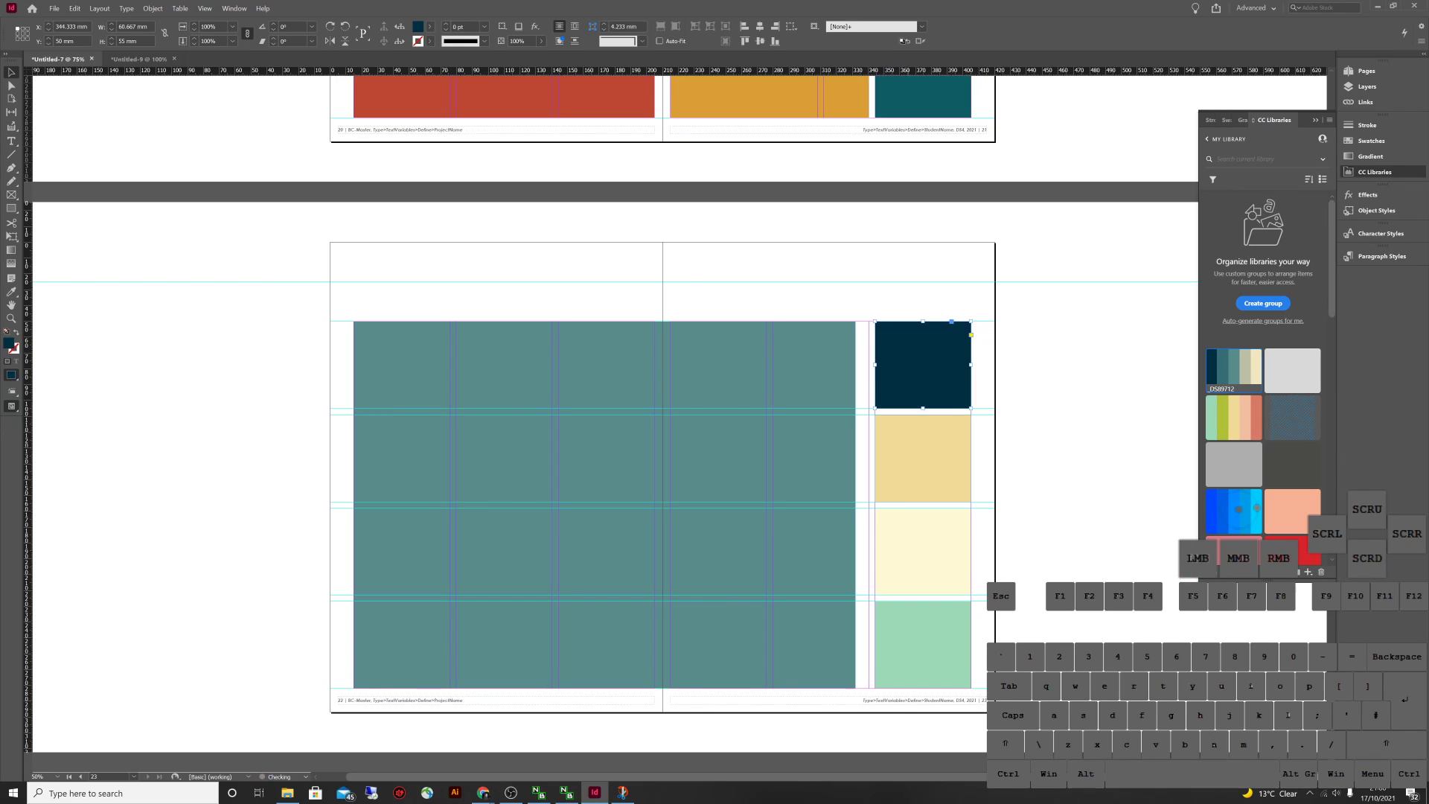
{"action": "left_click", "coordinate": [1239, 509]}
{"action": "left_click", "coordinate": [1238, 510]}
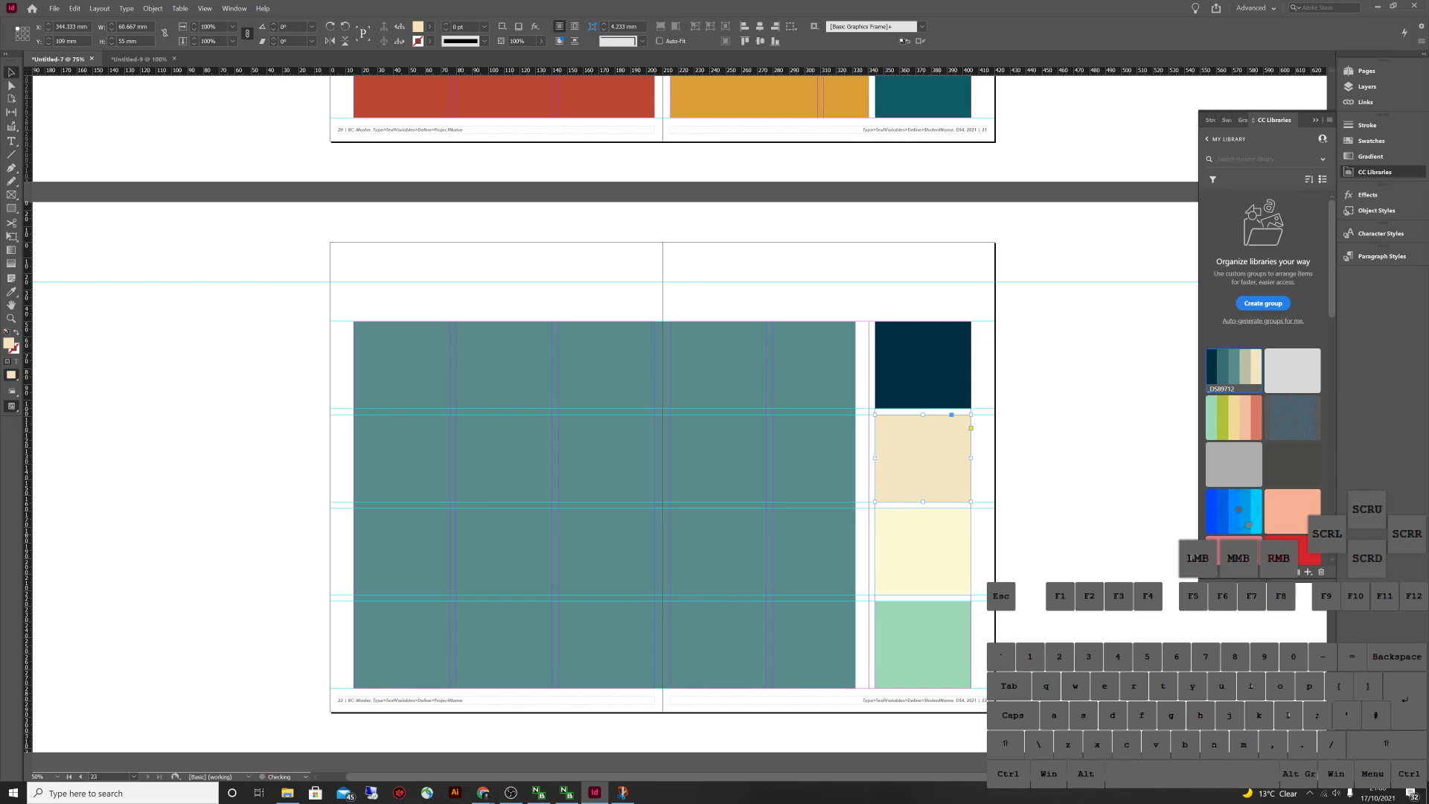
{"action": "left_click", "coordinate": [1239, 510]}
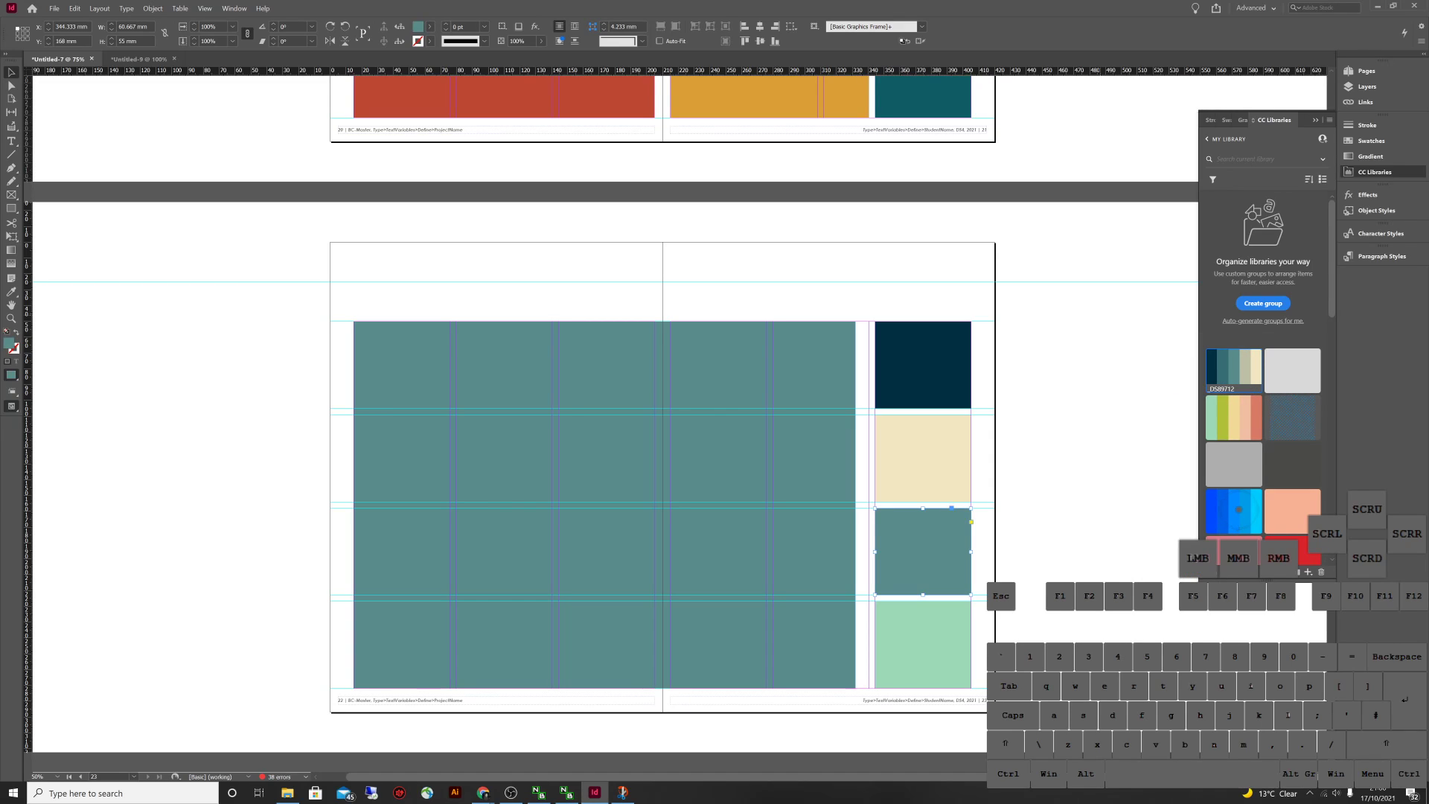
{"action": "left_click", "coordinate": [1238, 510]}
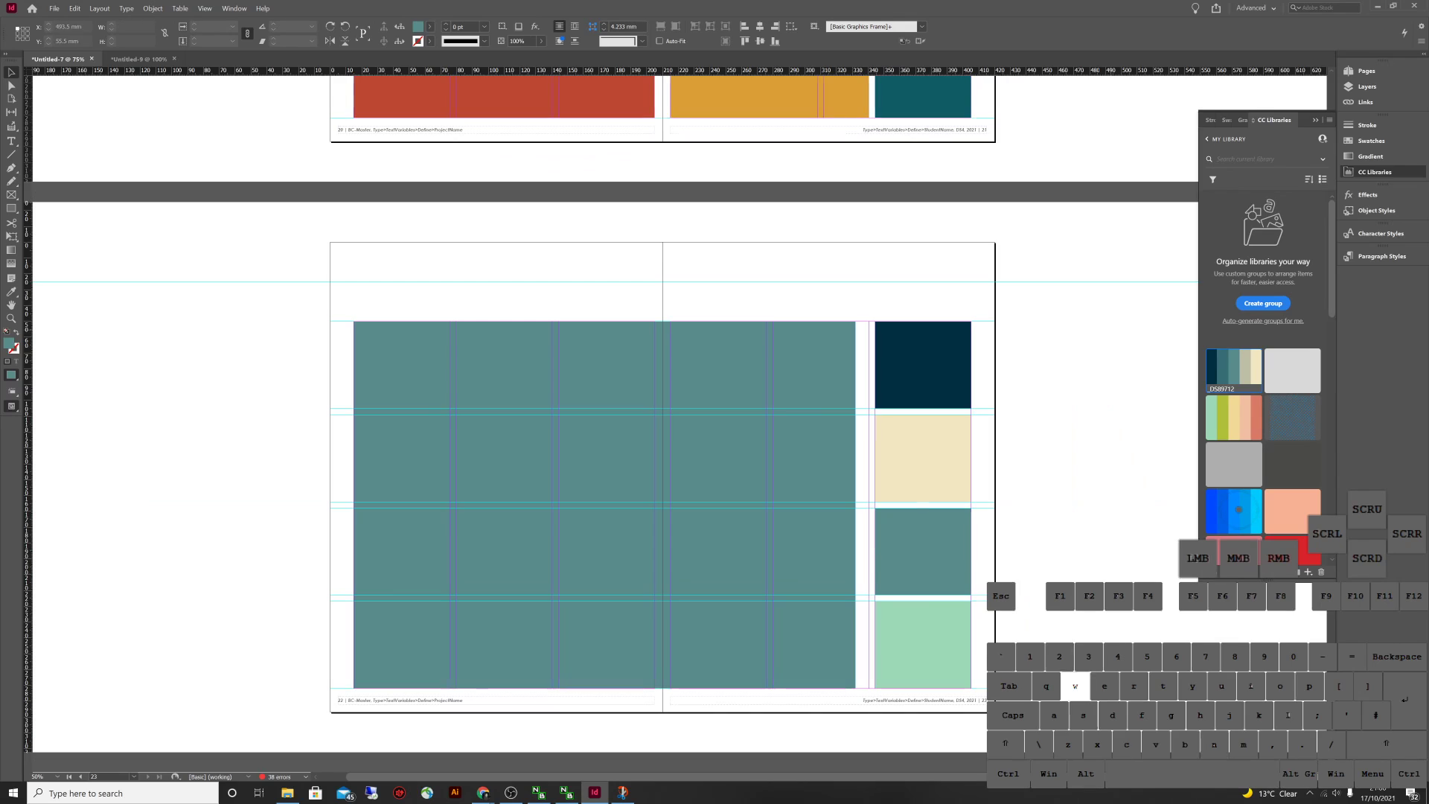
{"action": "left_click", "coordinate": [1238, 509]}
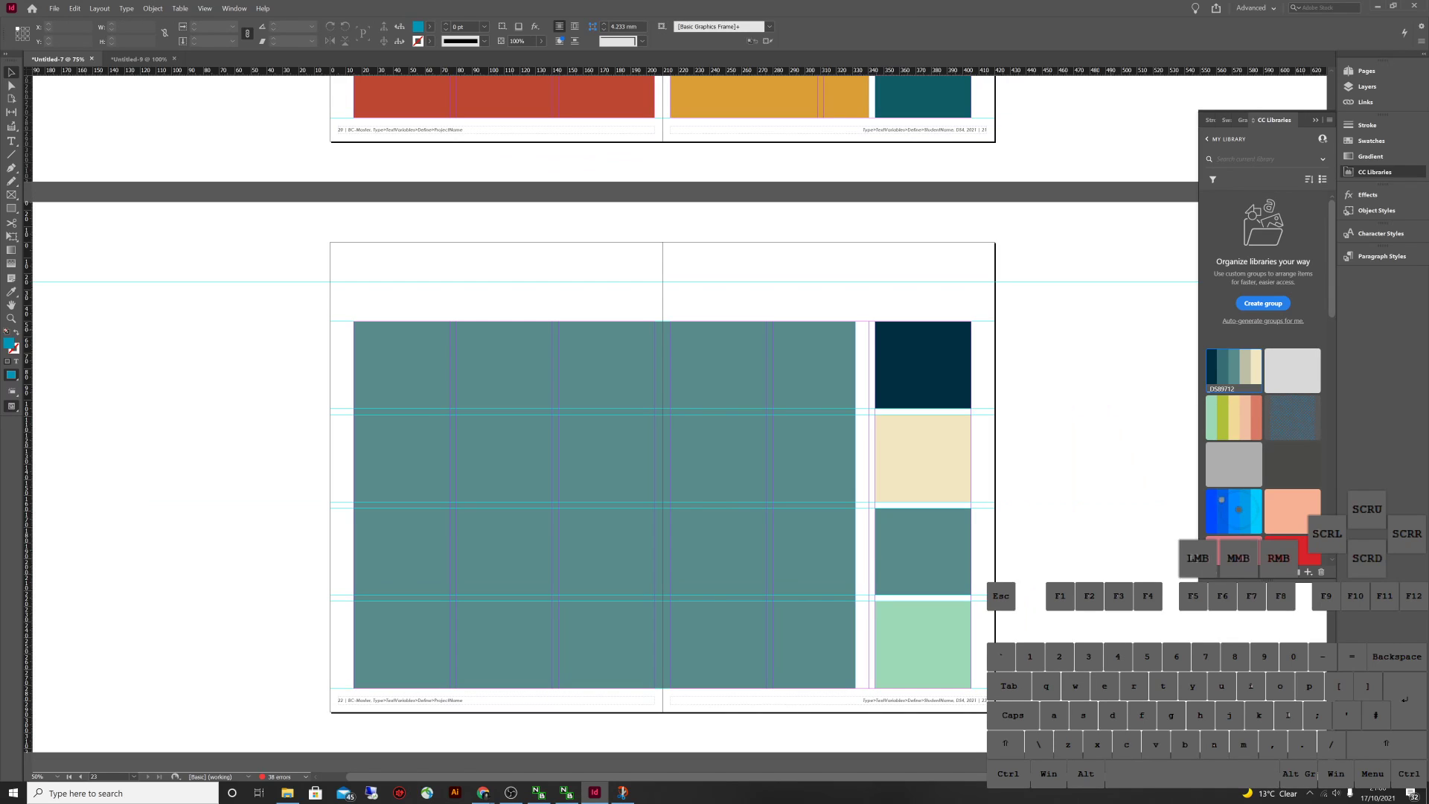
Open and dismiss the options menu for the _DS89712 library theme
{"action": "left_click", "coordinate": [1235, 365]}
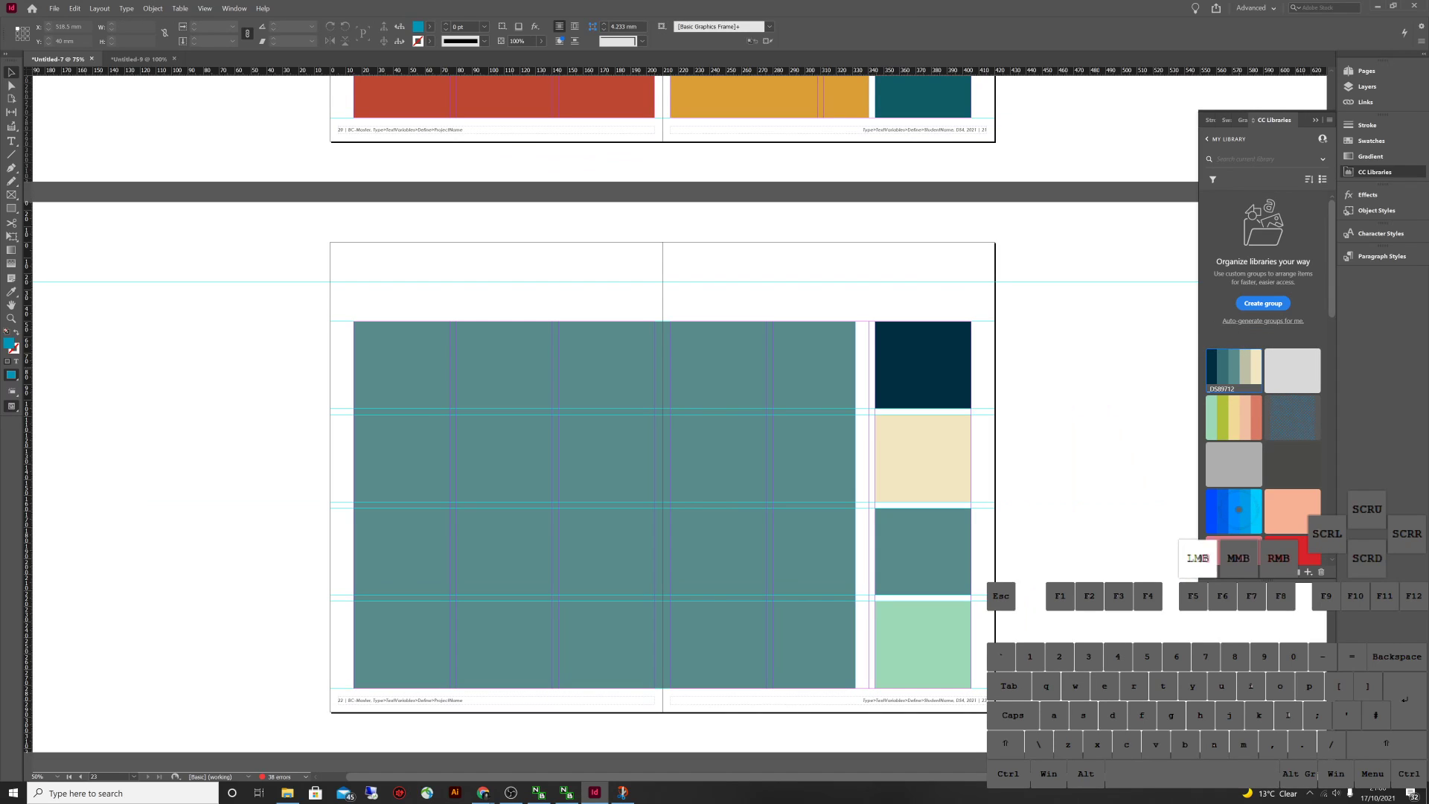
{"action": "right_click", "coordinate": [1235, 364]}
{"action": "left_click", "coordinate": [1254, 520]}
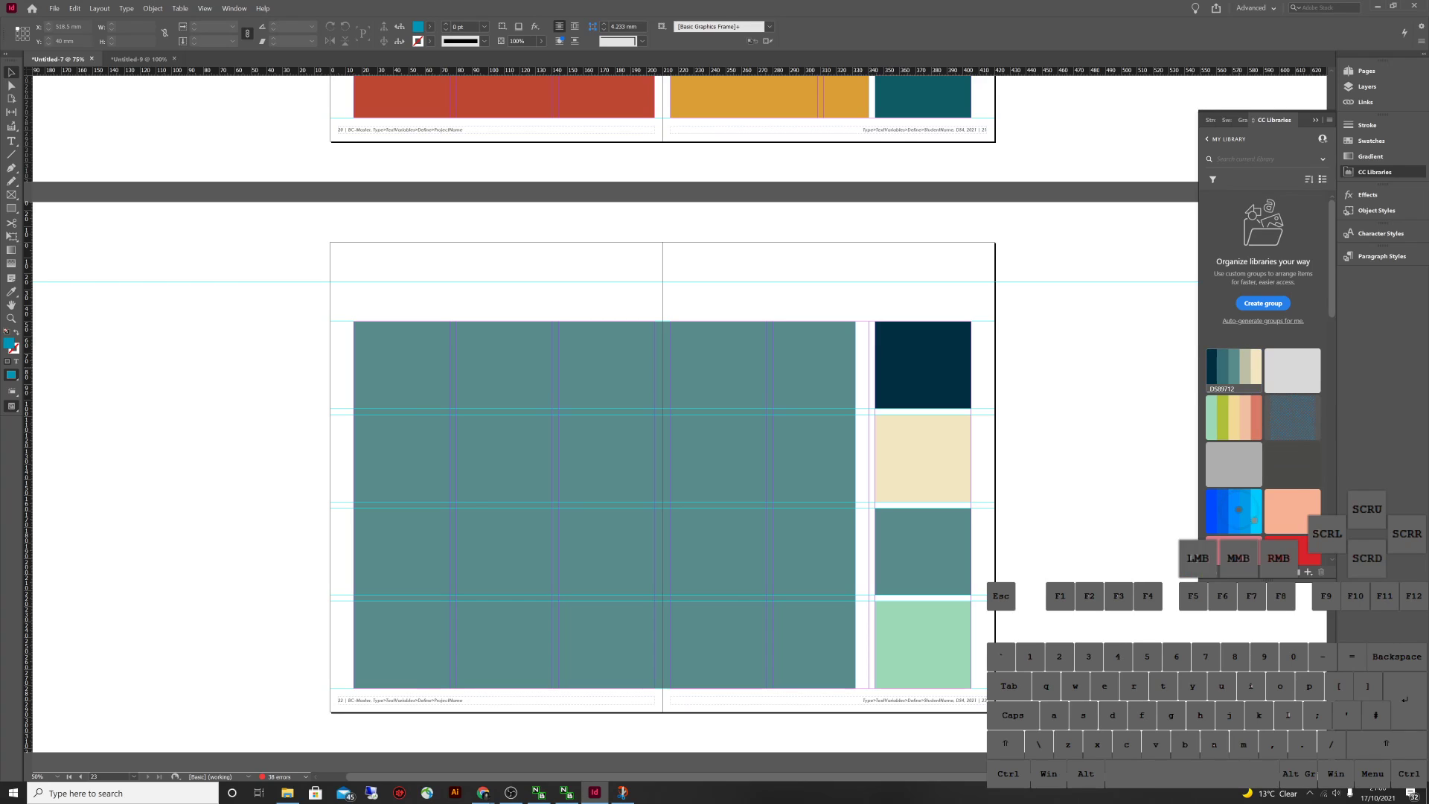
{"action": "right_click", "coordinate": [1236, 372]}
{"action": "left_click", "coordinate": [1258, 387]}
Check Untitled-9's fill colours, then return to Untitled-7 and scroll back to the PROJECT JOURNAL cover
{"action": "key", "text": "ctrl+Tab"}
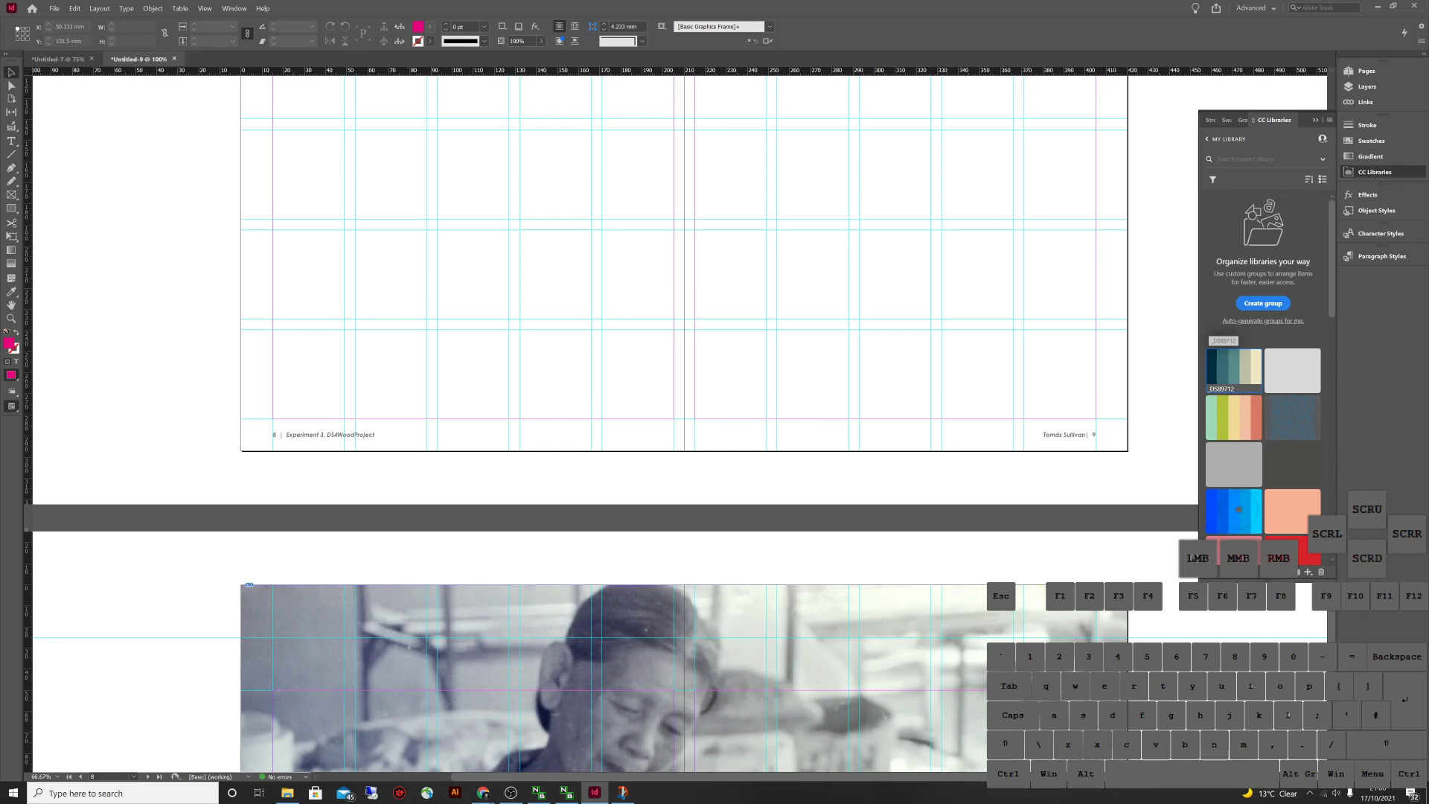
{"action": "left_click", "coordinate": [429, 26]}
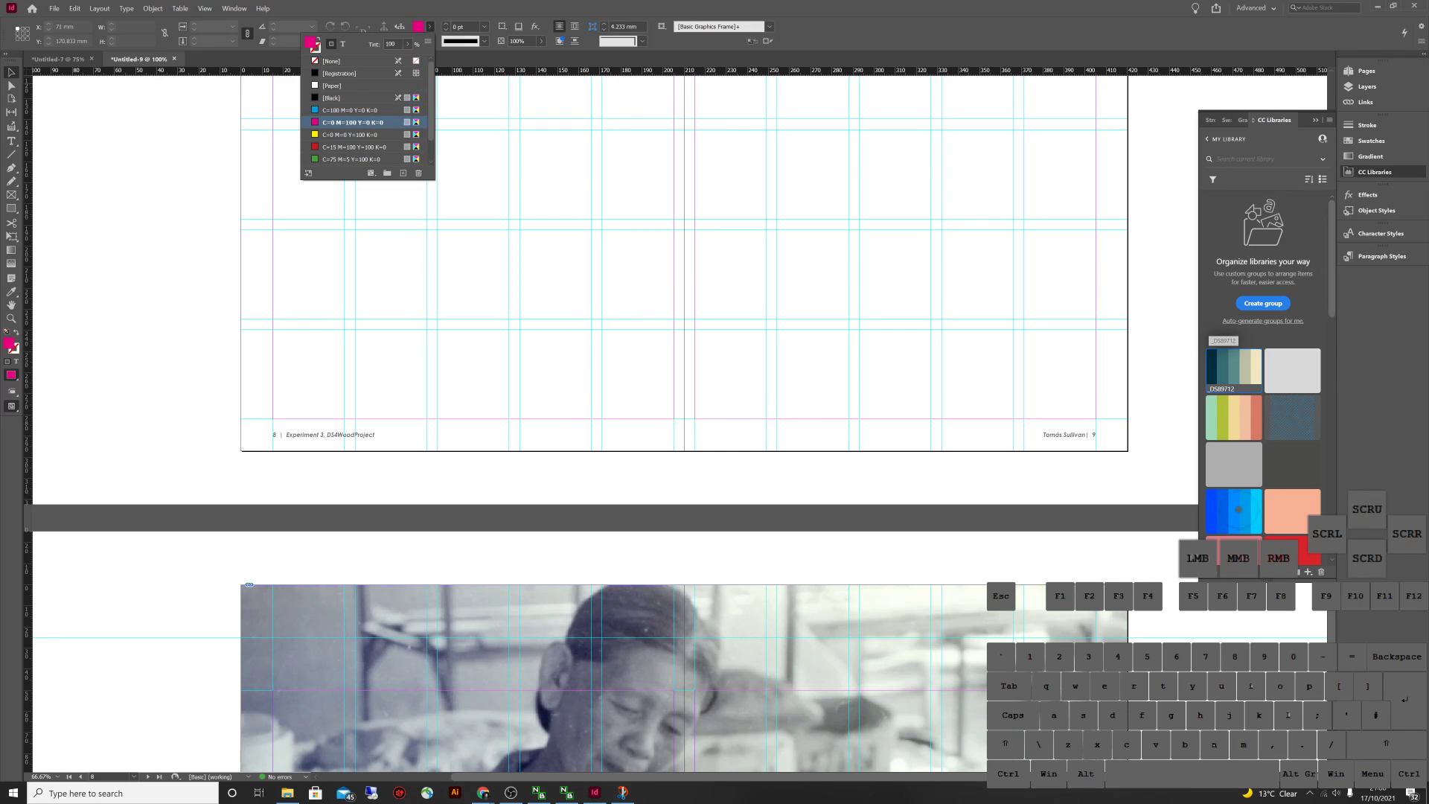
{"action": "scroll", "coordinate": [617, 447], "scroll_direction": "down", "scroll_amount": 1}
{"action": "left_click", "coordinate": [58, 58]}
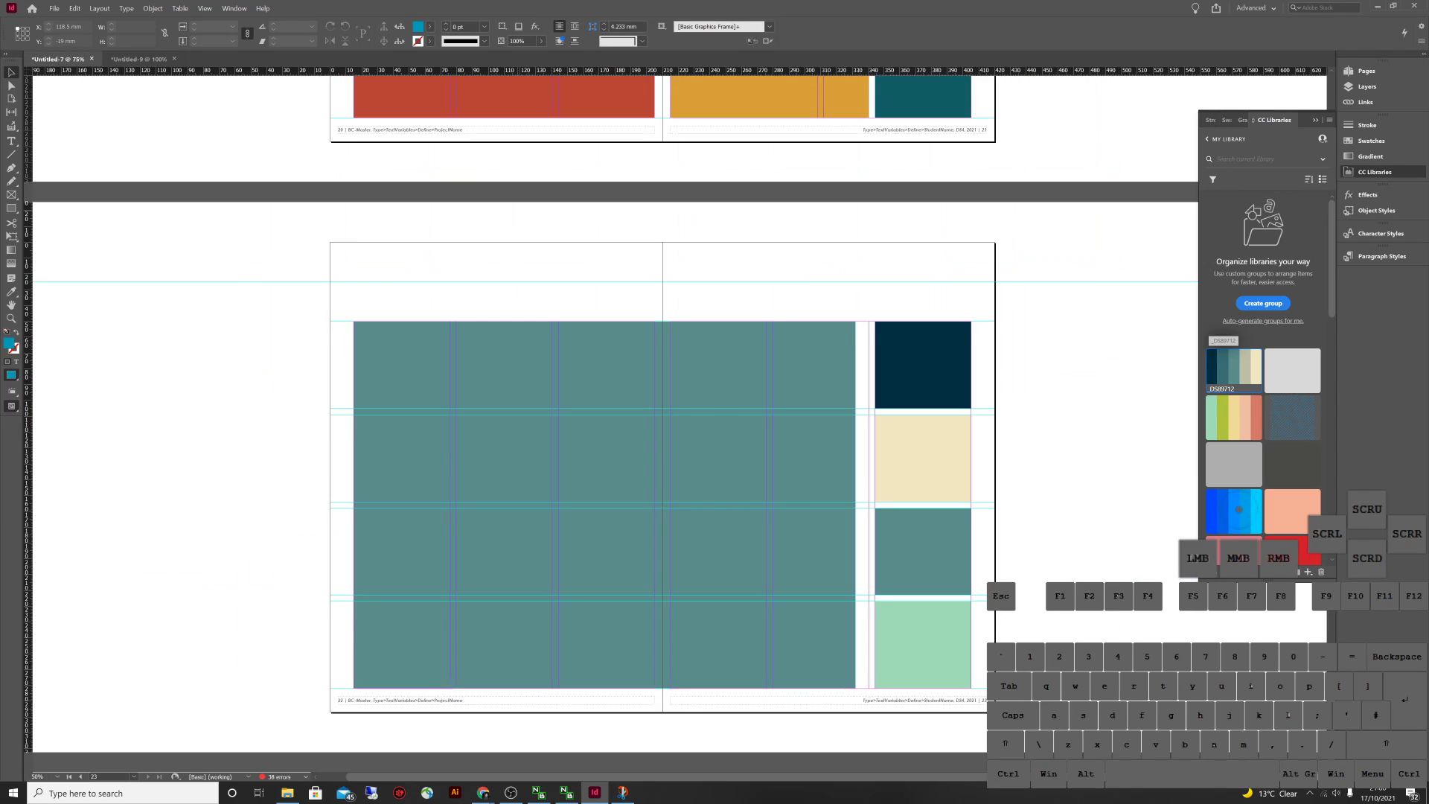
{"action": "scroll", "coordinate": [617, 425], "scroll_direction": "up", "scroll_amount": 15}
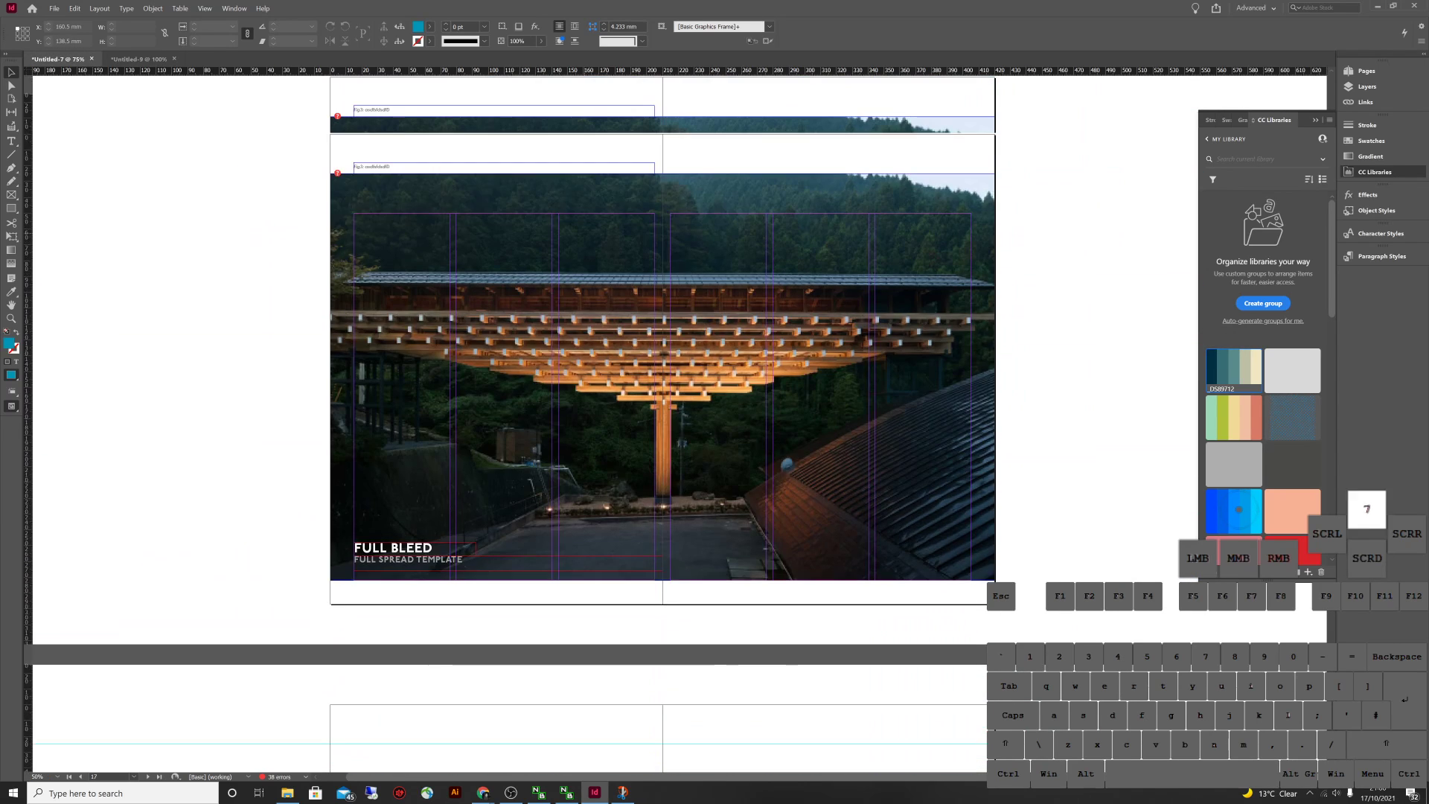
{"action": "scroll", "coordinate": [618, 424], "scroll_direction": "up", "scroll_amount": 20}
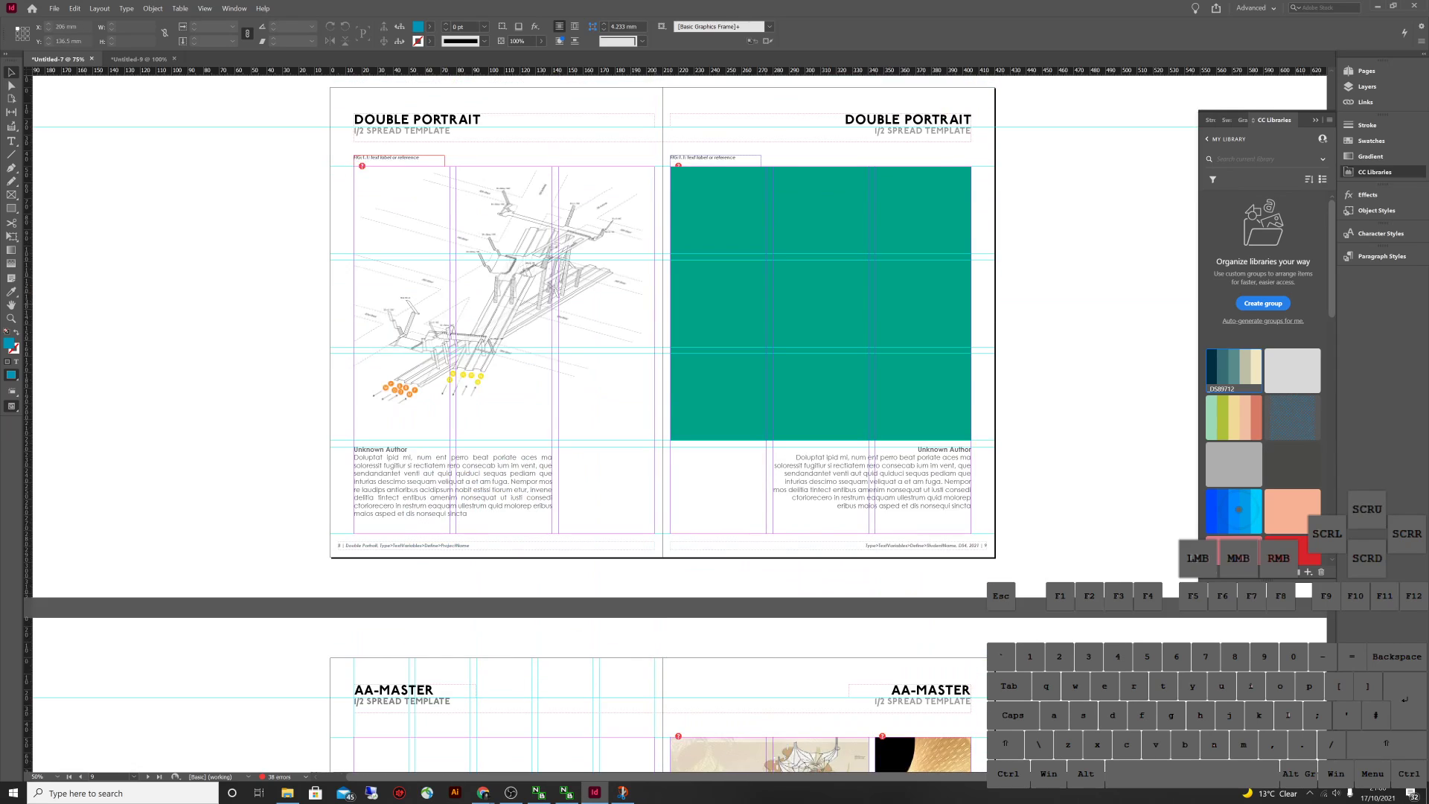
{"action": "scroll", "coordinate": [617, 425], "scroll_direction": "up", "scroll_amount": 20}
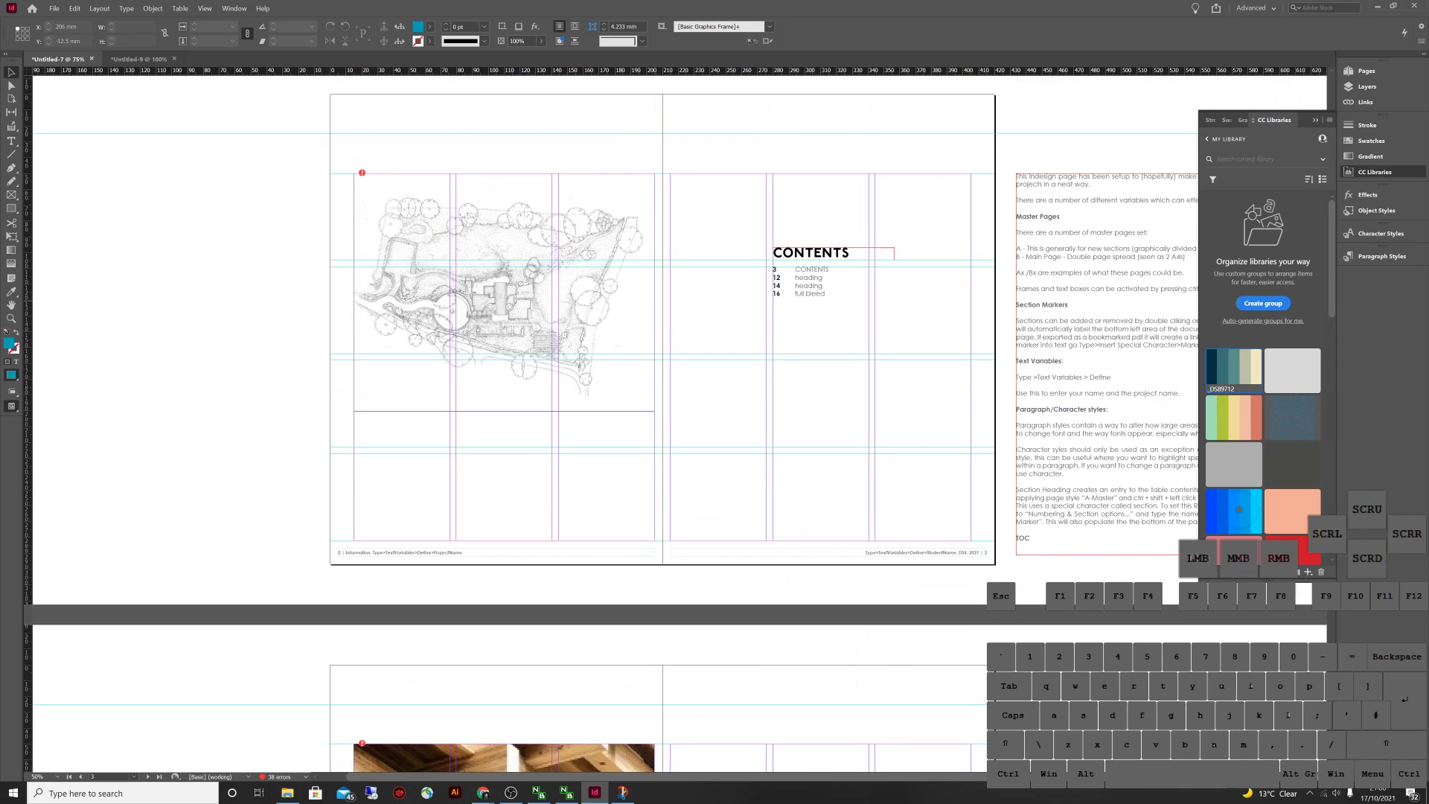
{"action": "scroll", "coordinate": [618, 424], "scroll_direction": "up", "scroll_amount": 8}
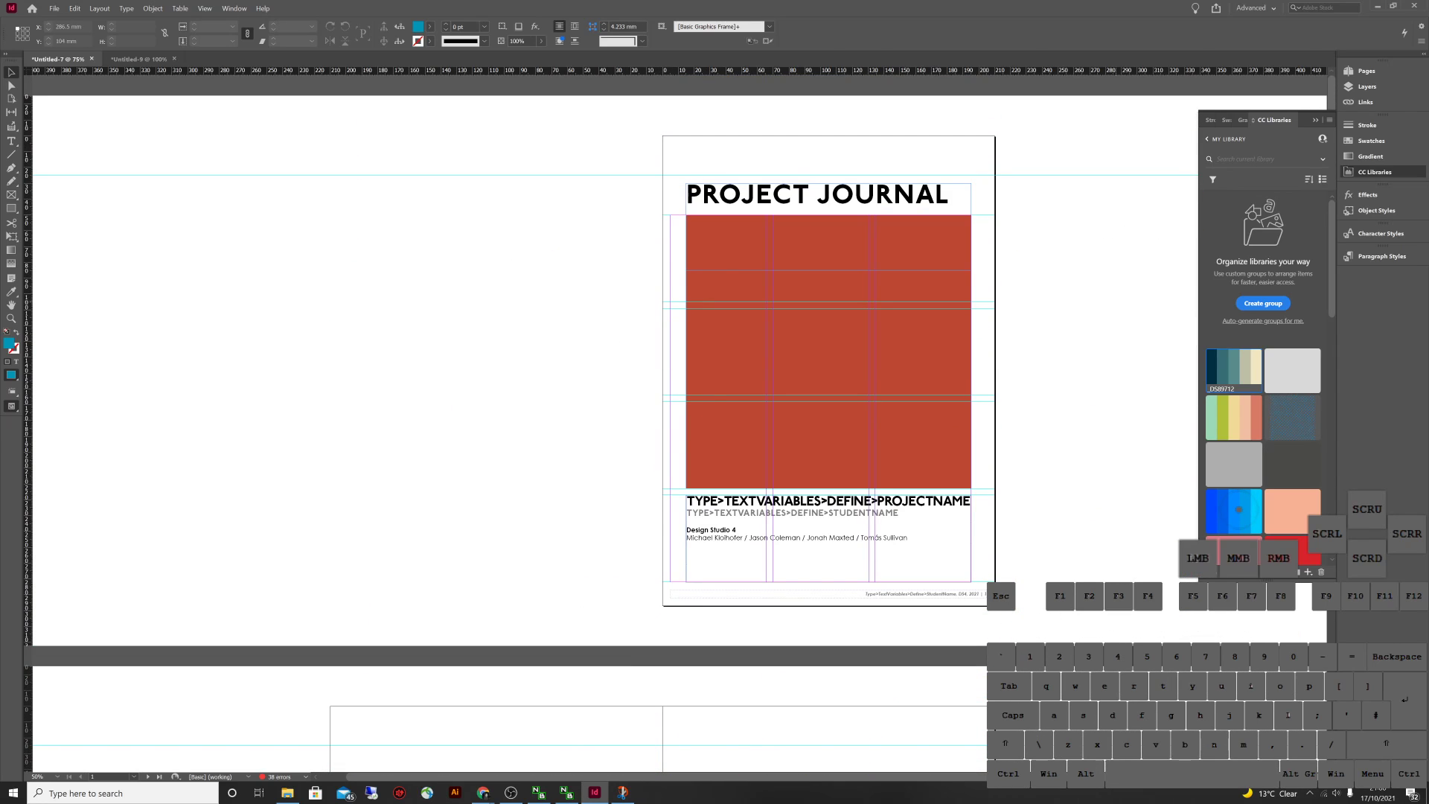